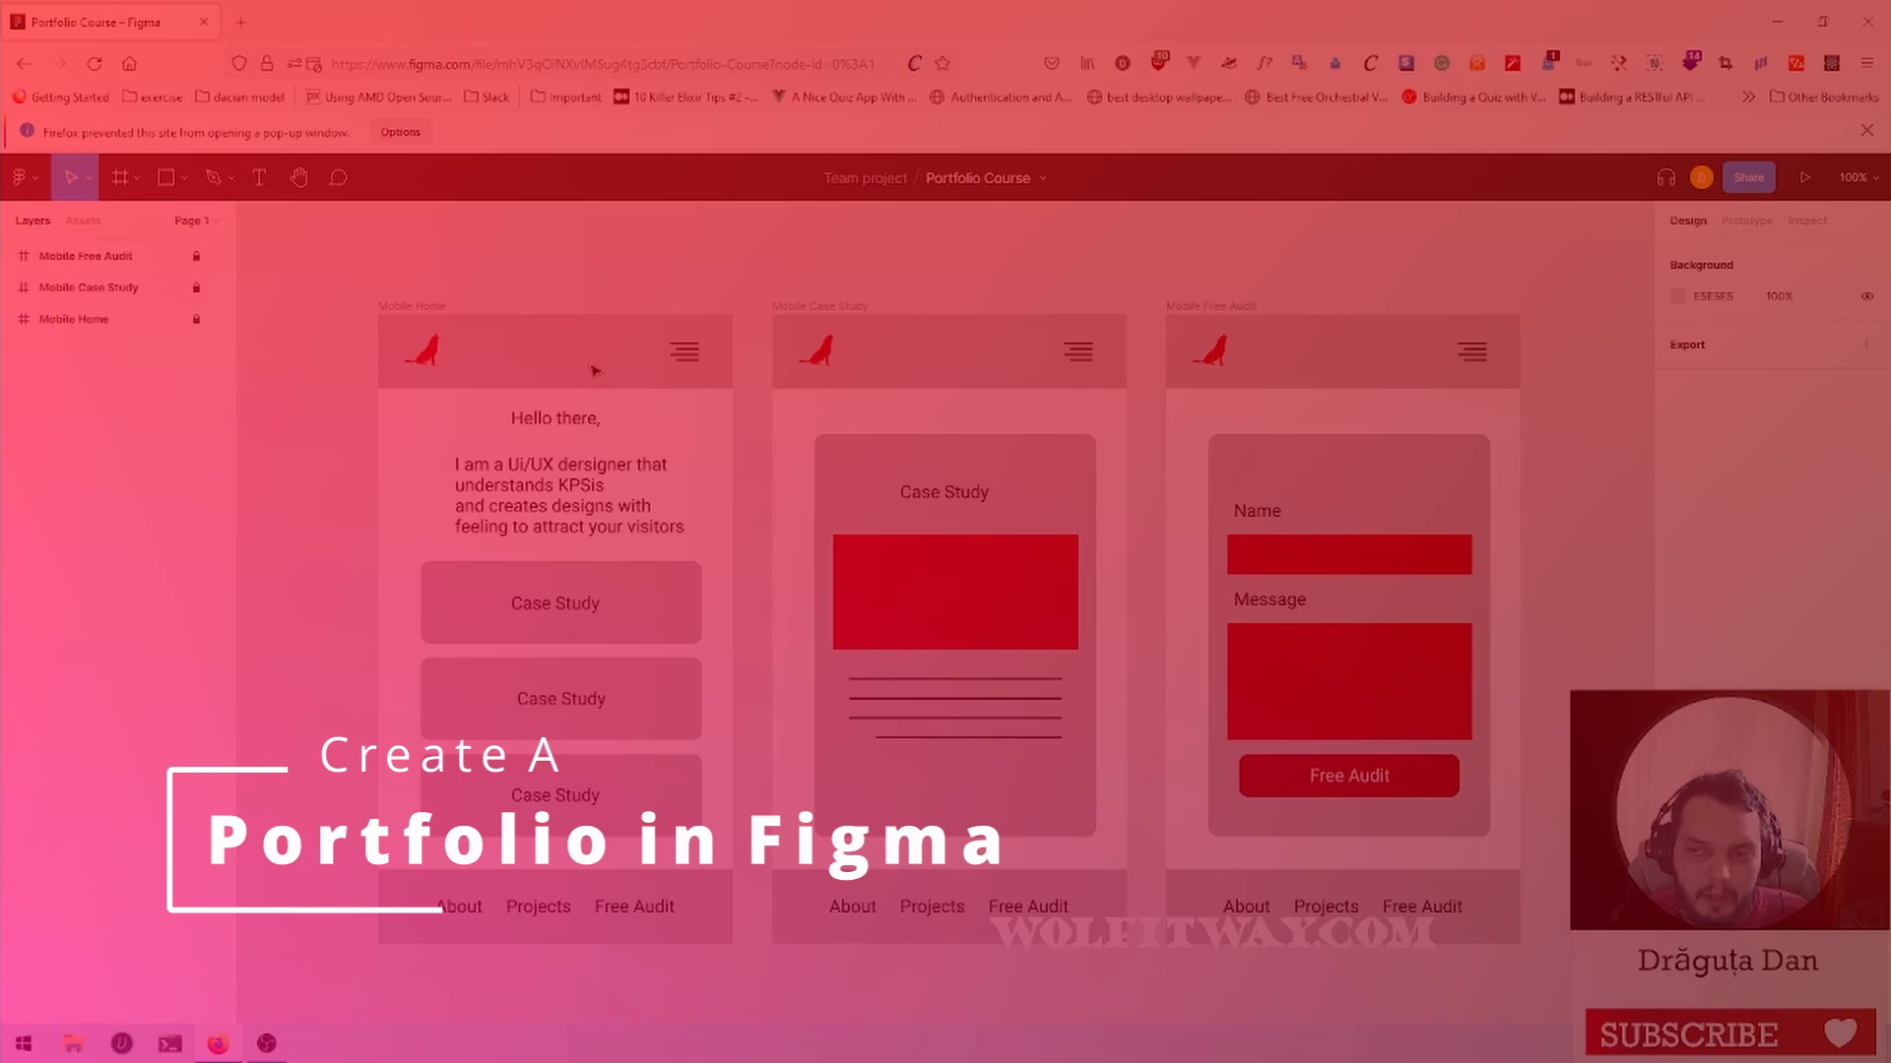
Step: Add a 360 × 640 Android preset frame and place it below the Mobile Home frame, aligned with its left edge
scroll(593, 358, "down", 2)
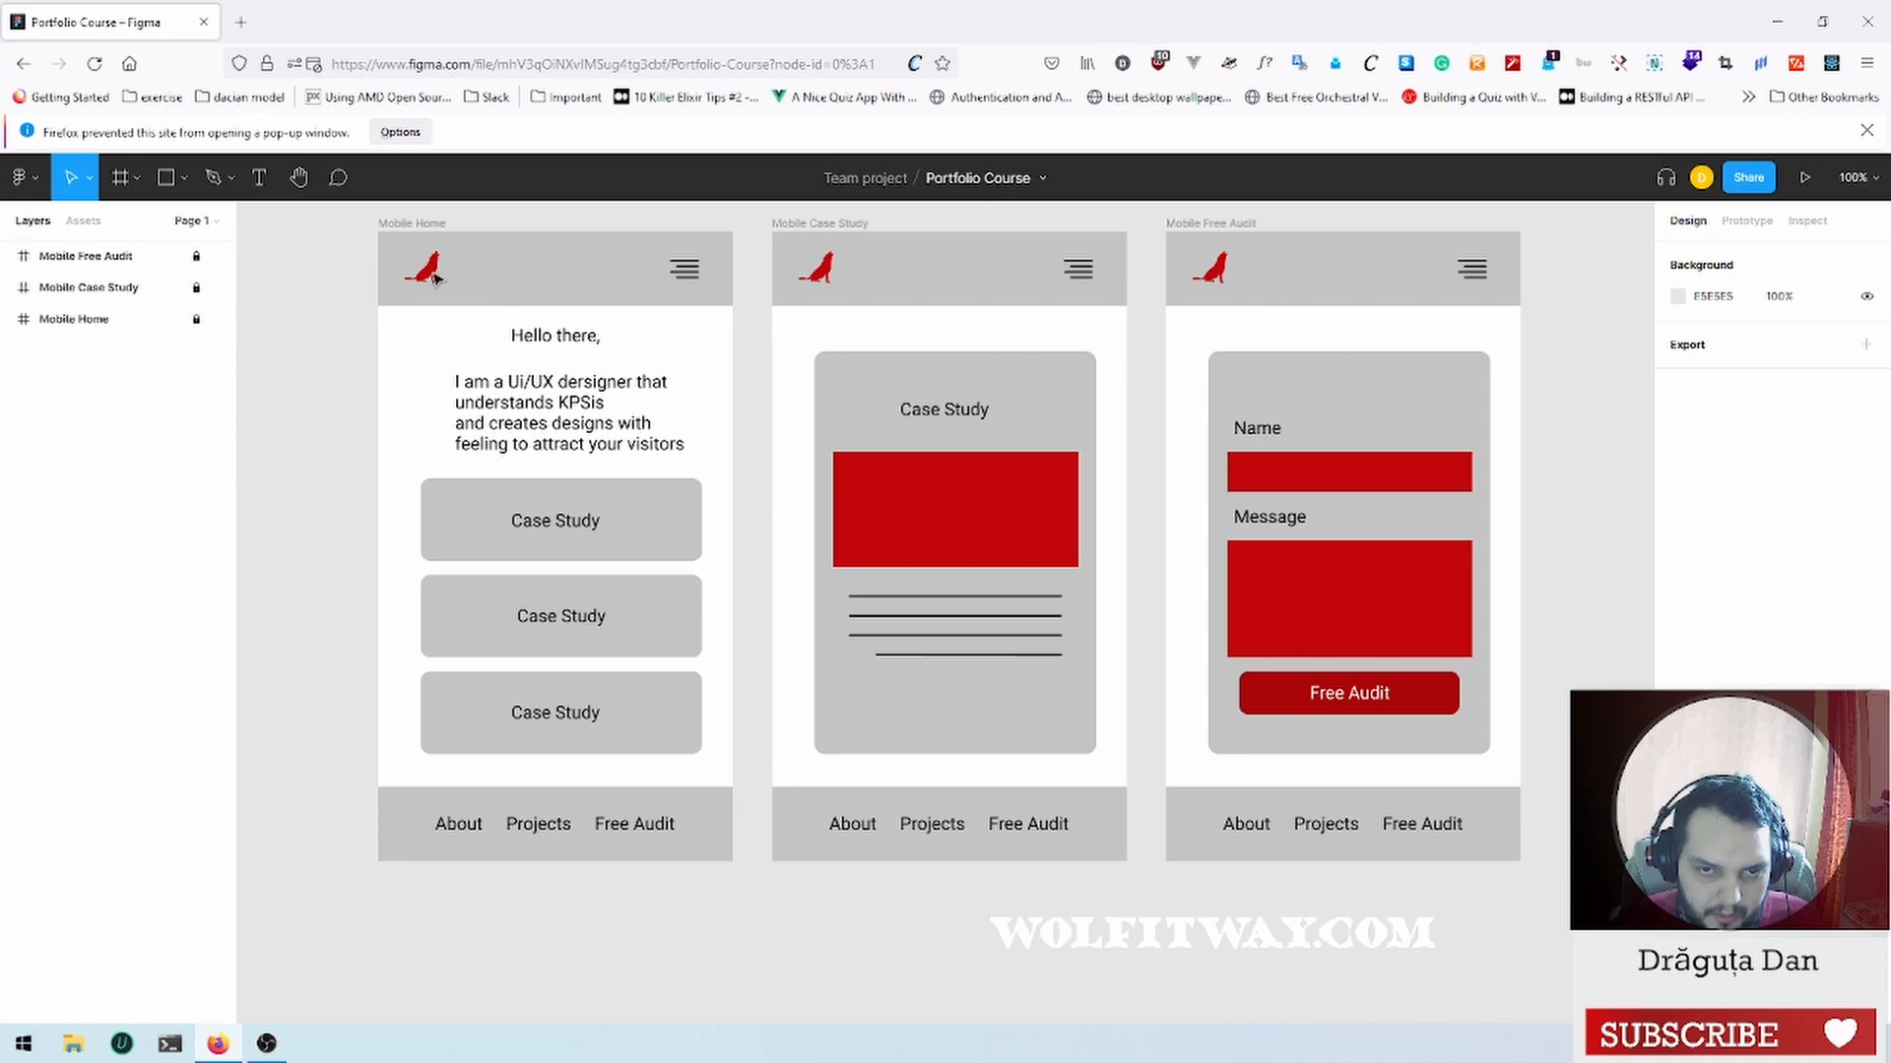
scroll(537, 749, "down", 3)
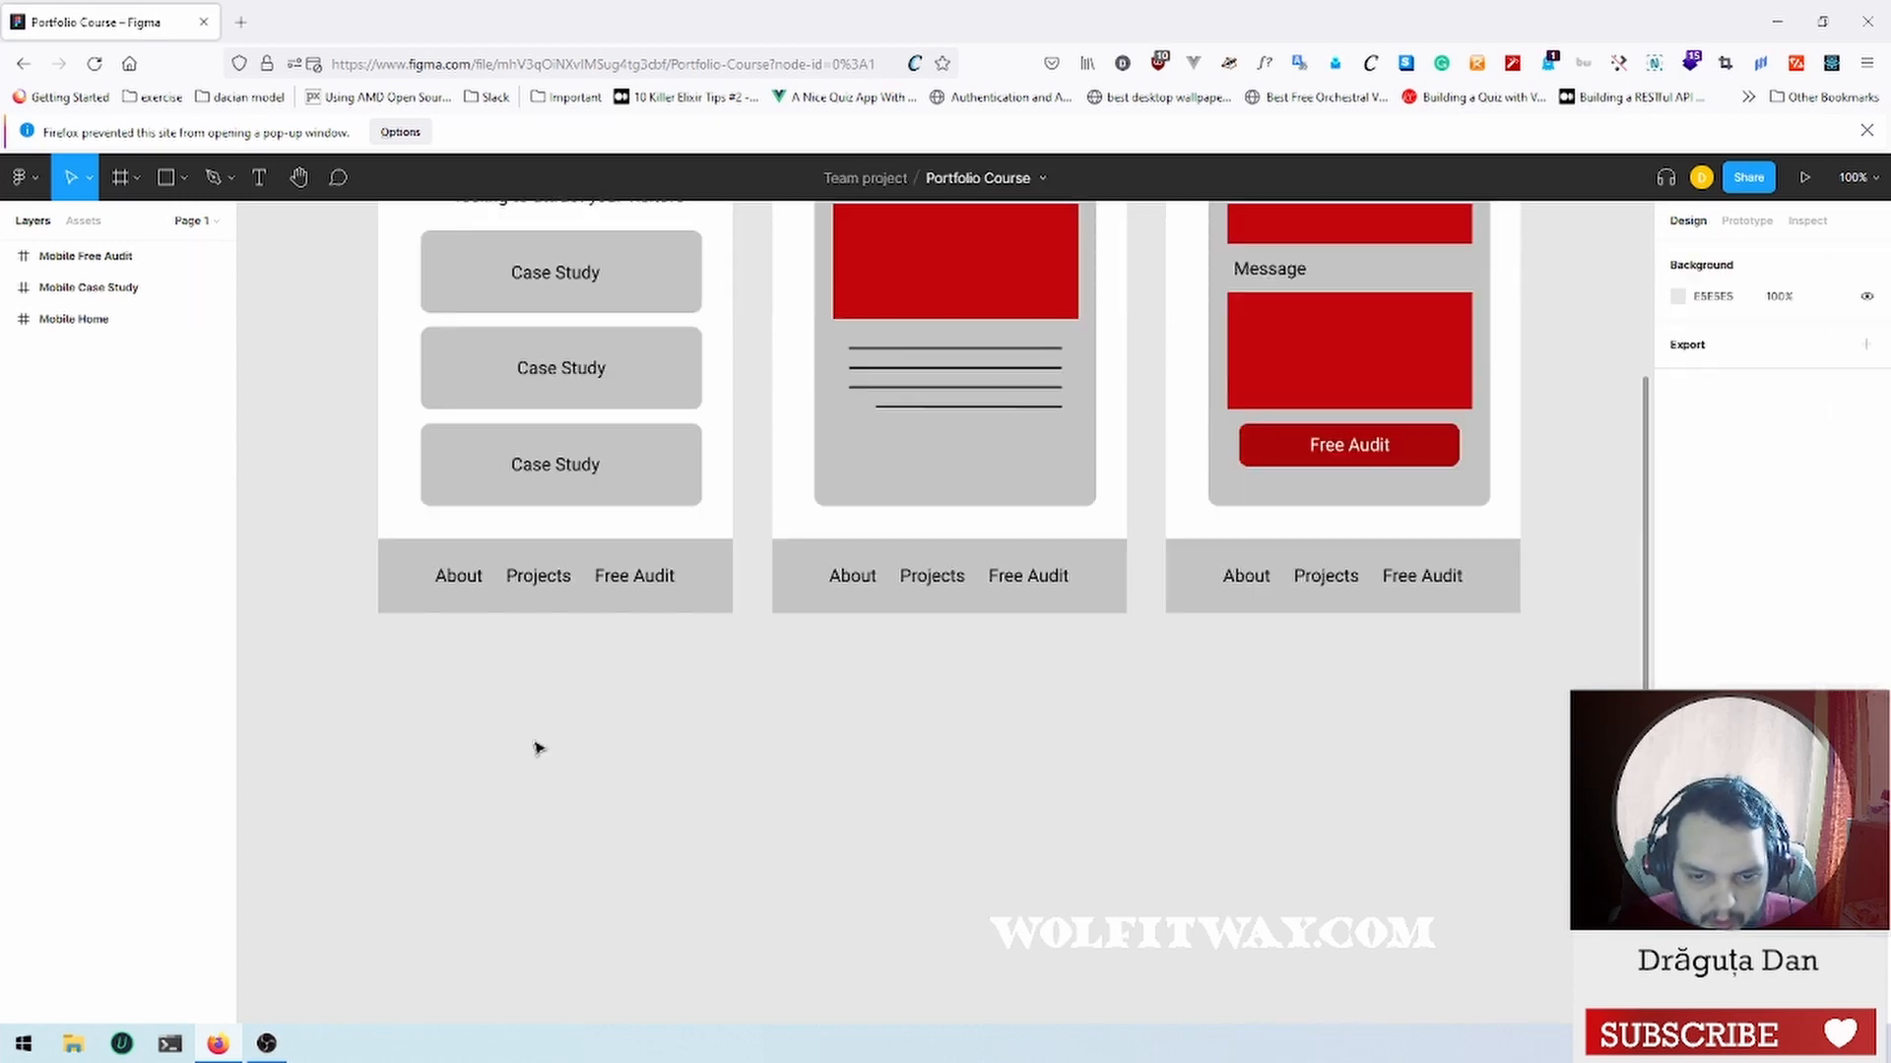
scroll(537, 748, "down", 4)
key("f")
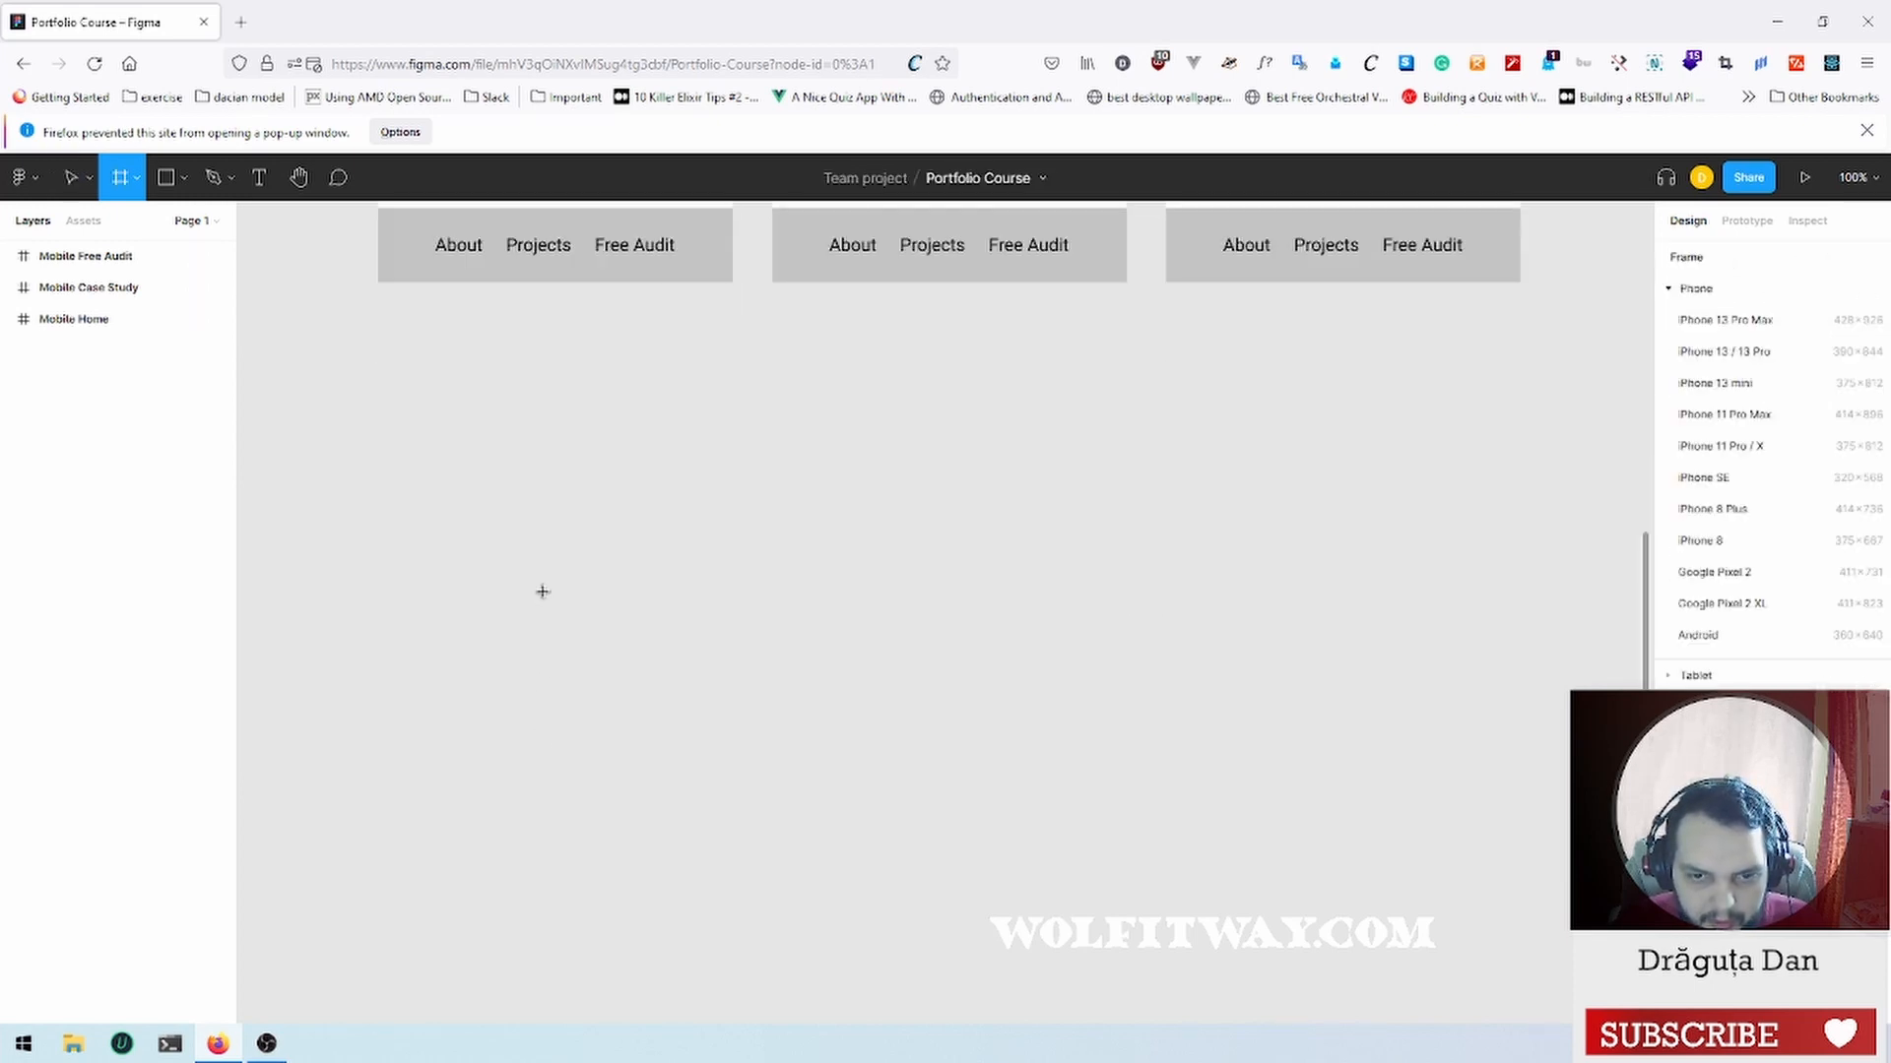
left_click(132, 179)
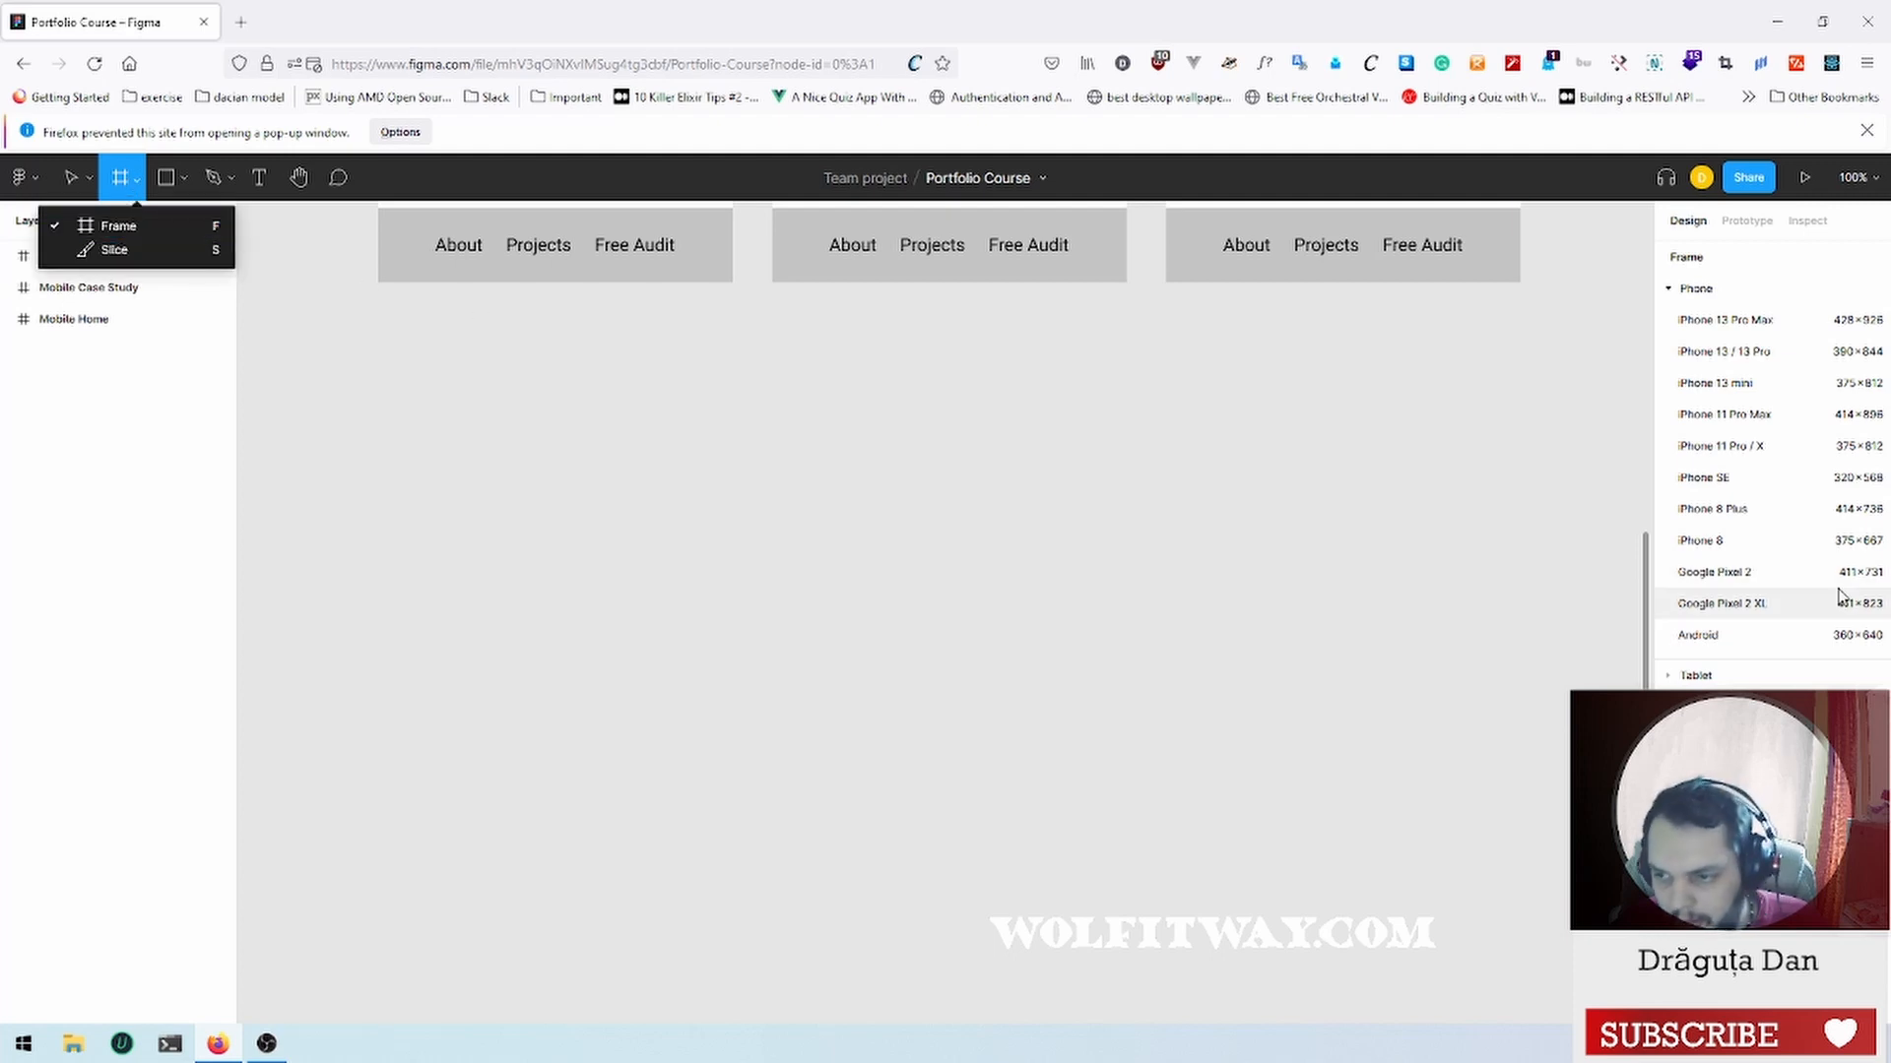
left_click(1767, 637)
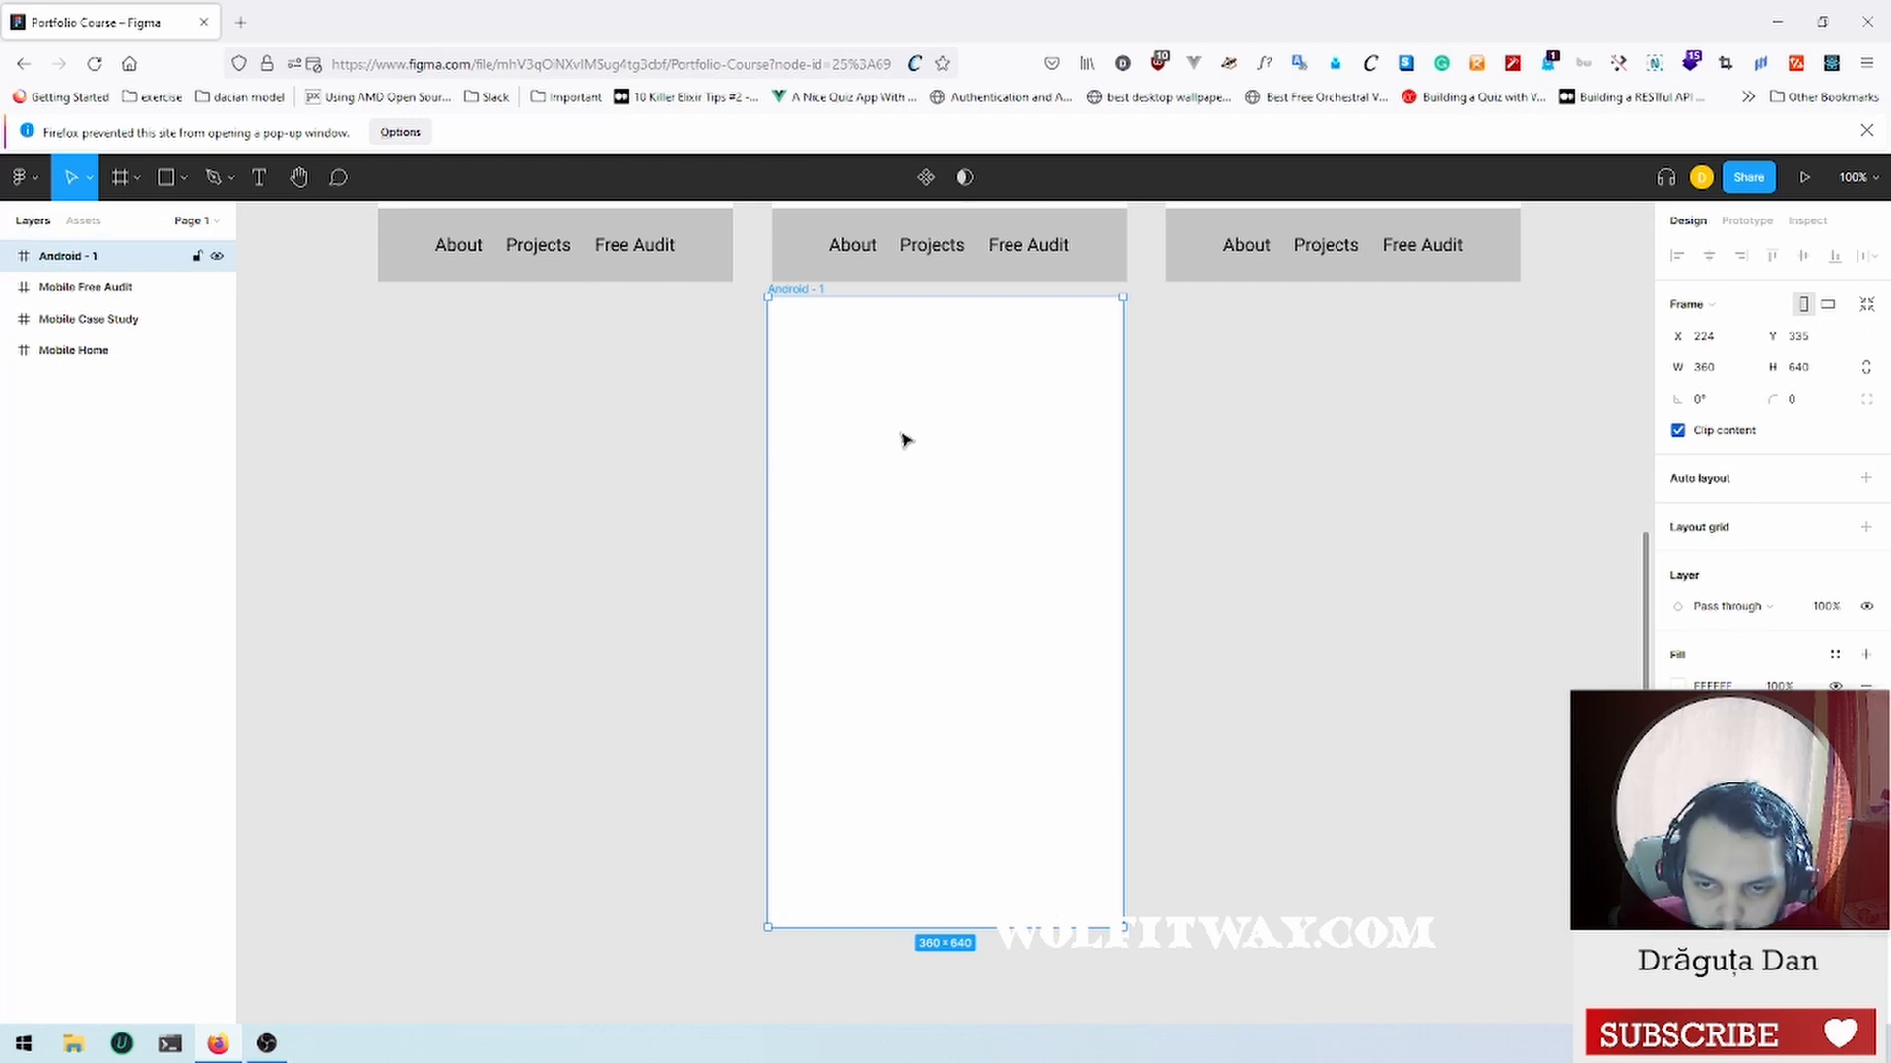
left_click_drag(900, 434, 517, 457)
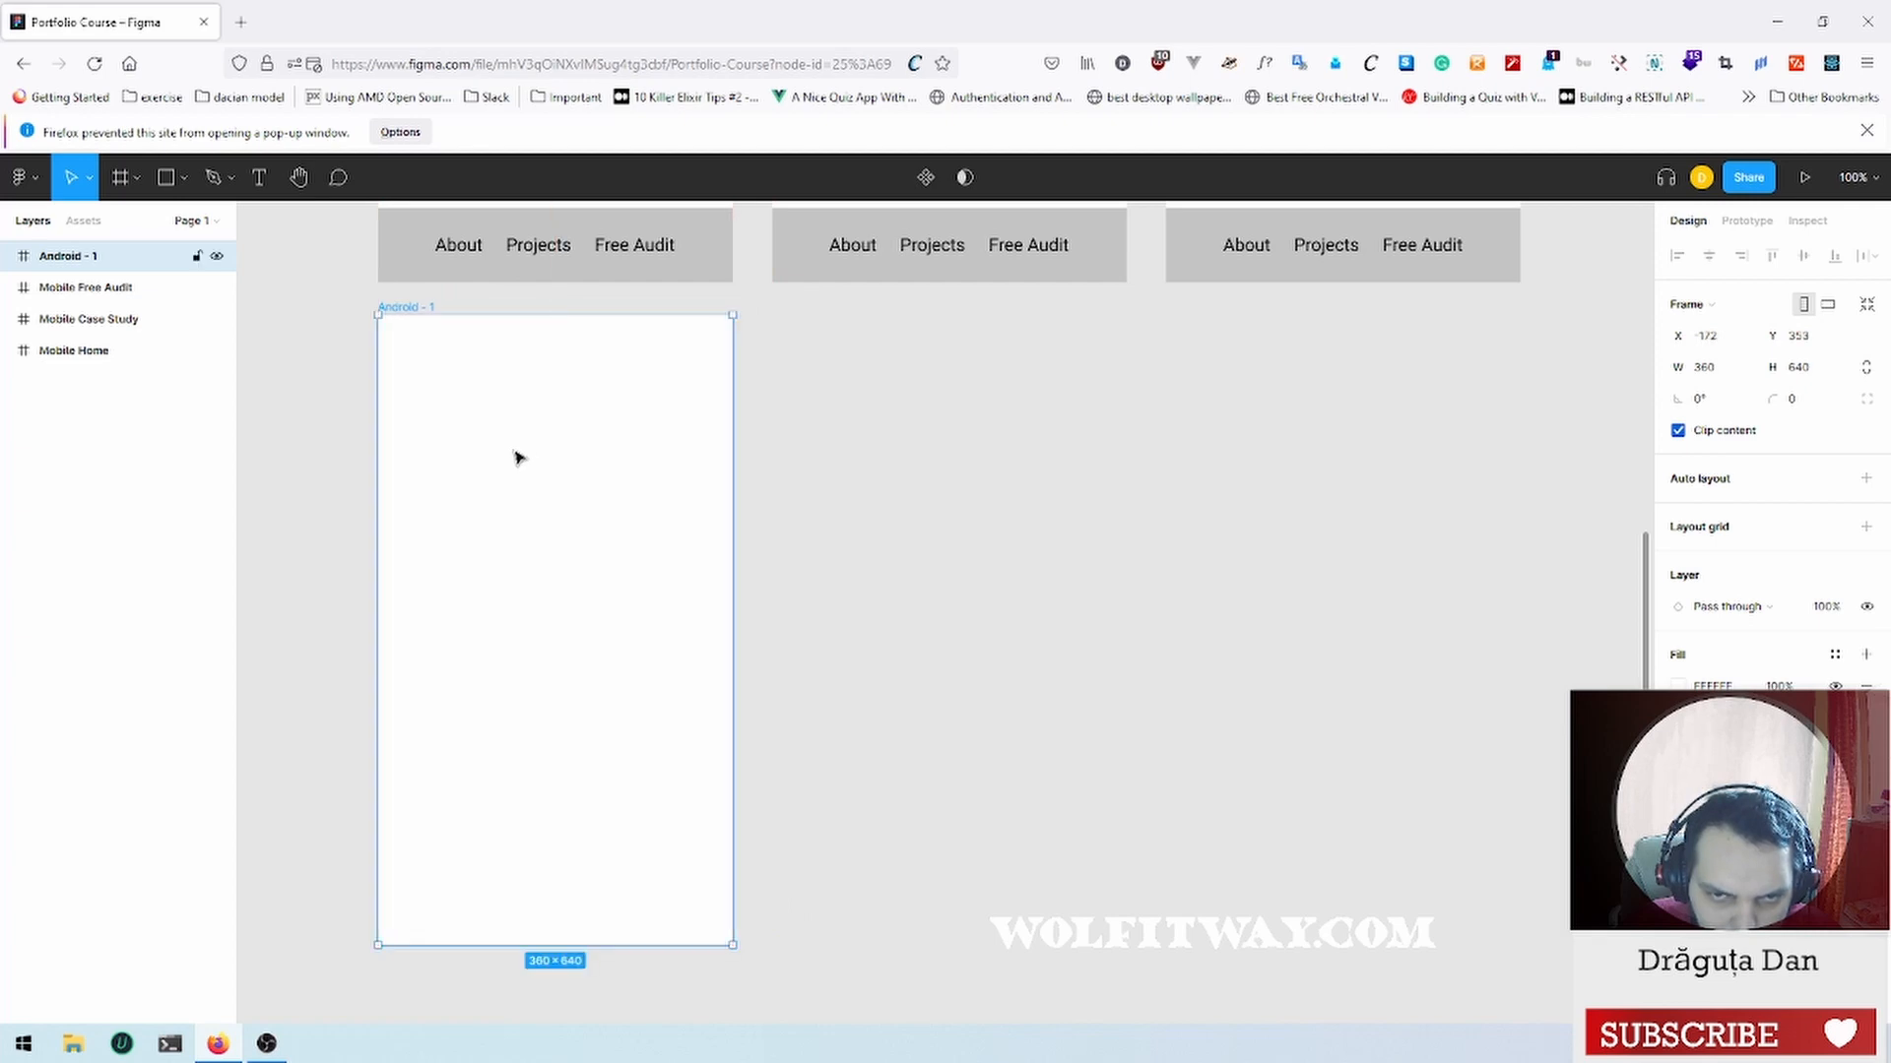
left_click(933, 501)
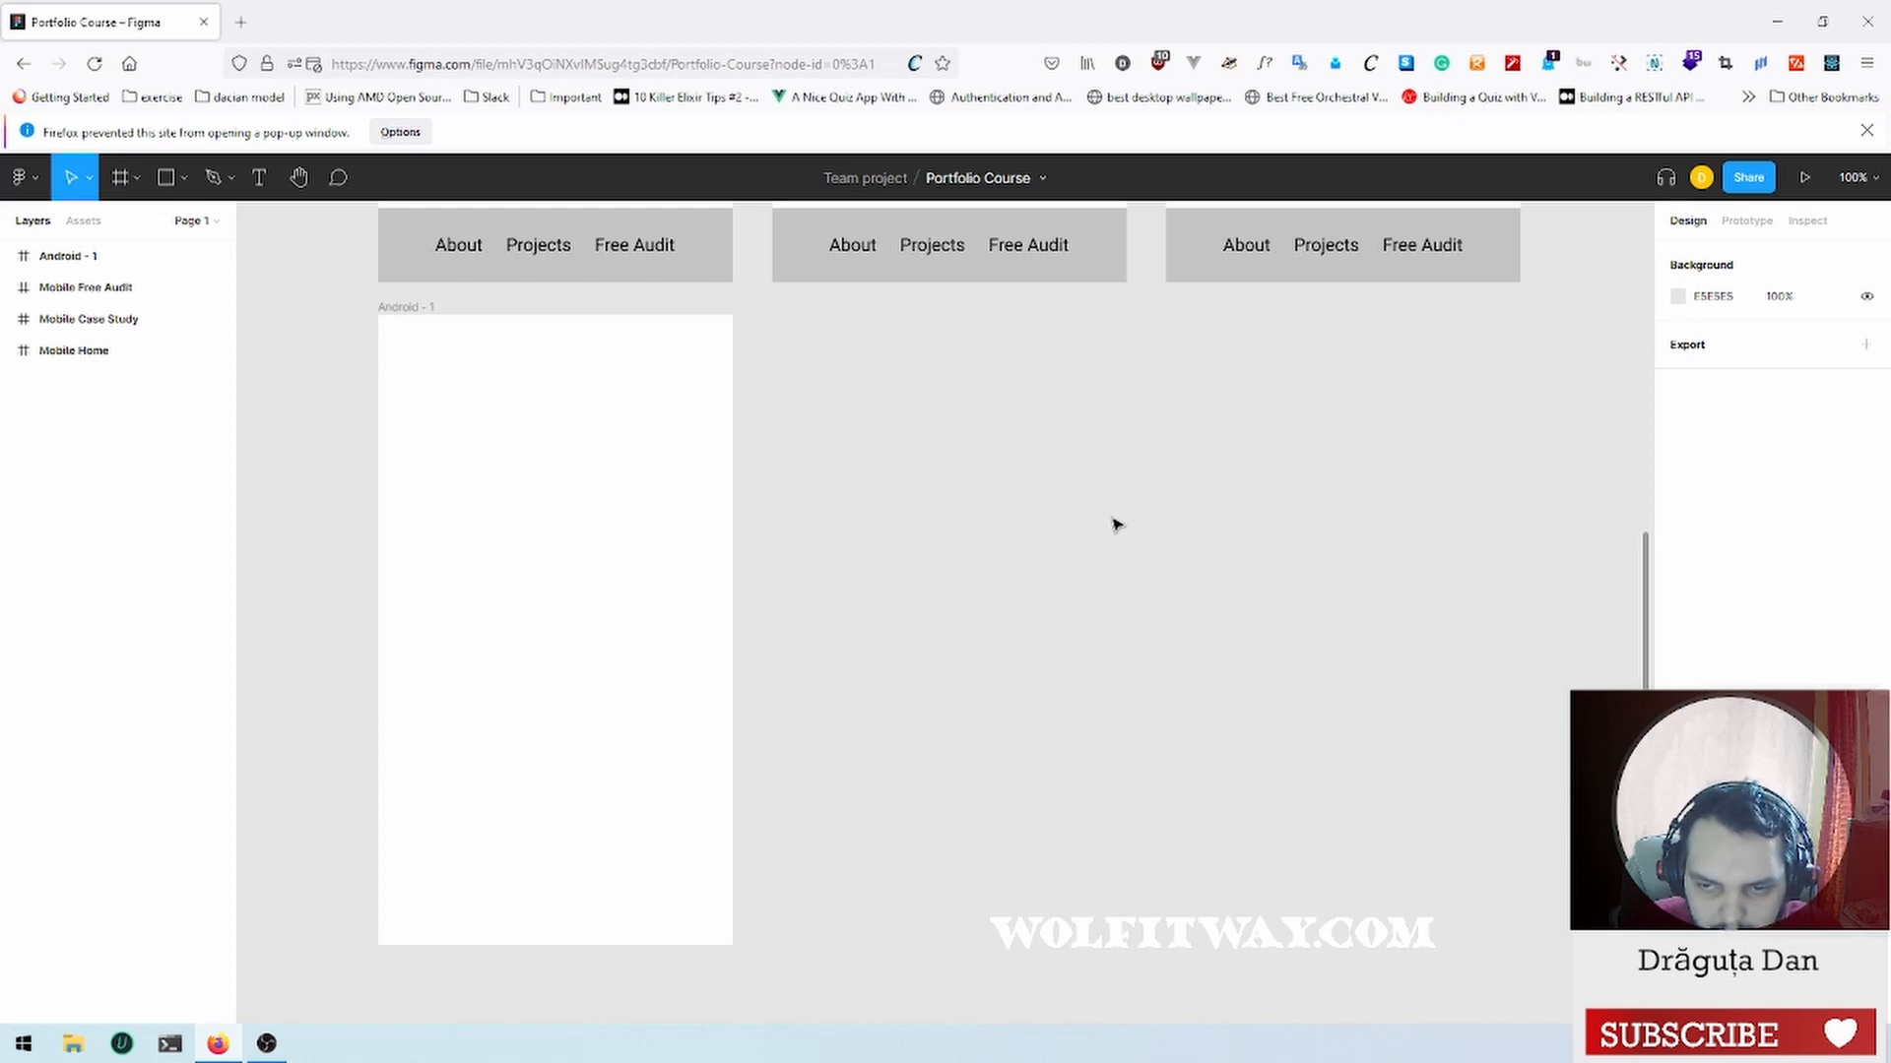
Step: Copy the wolf logo from the Mobile Home header onto the empty canvas beside the new Android frame
scroll(988, 570, "up", 8)
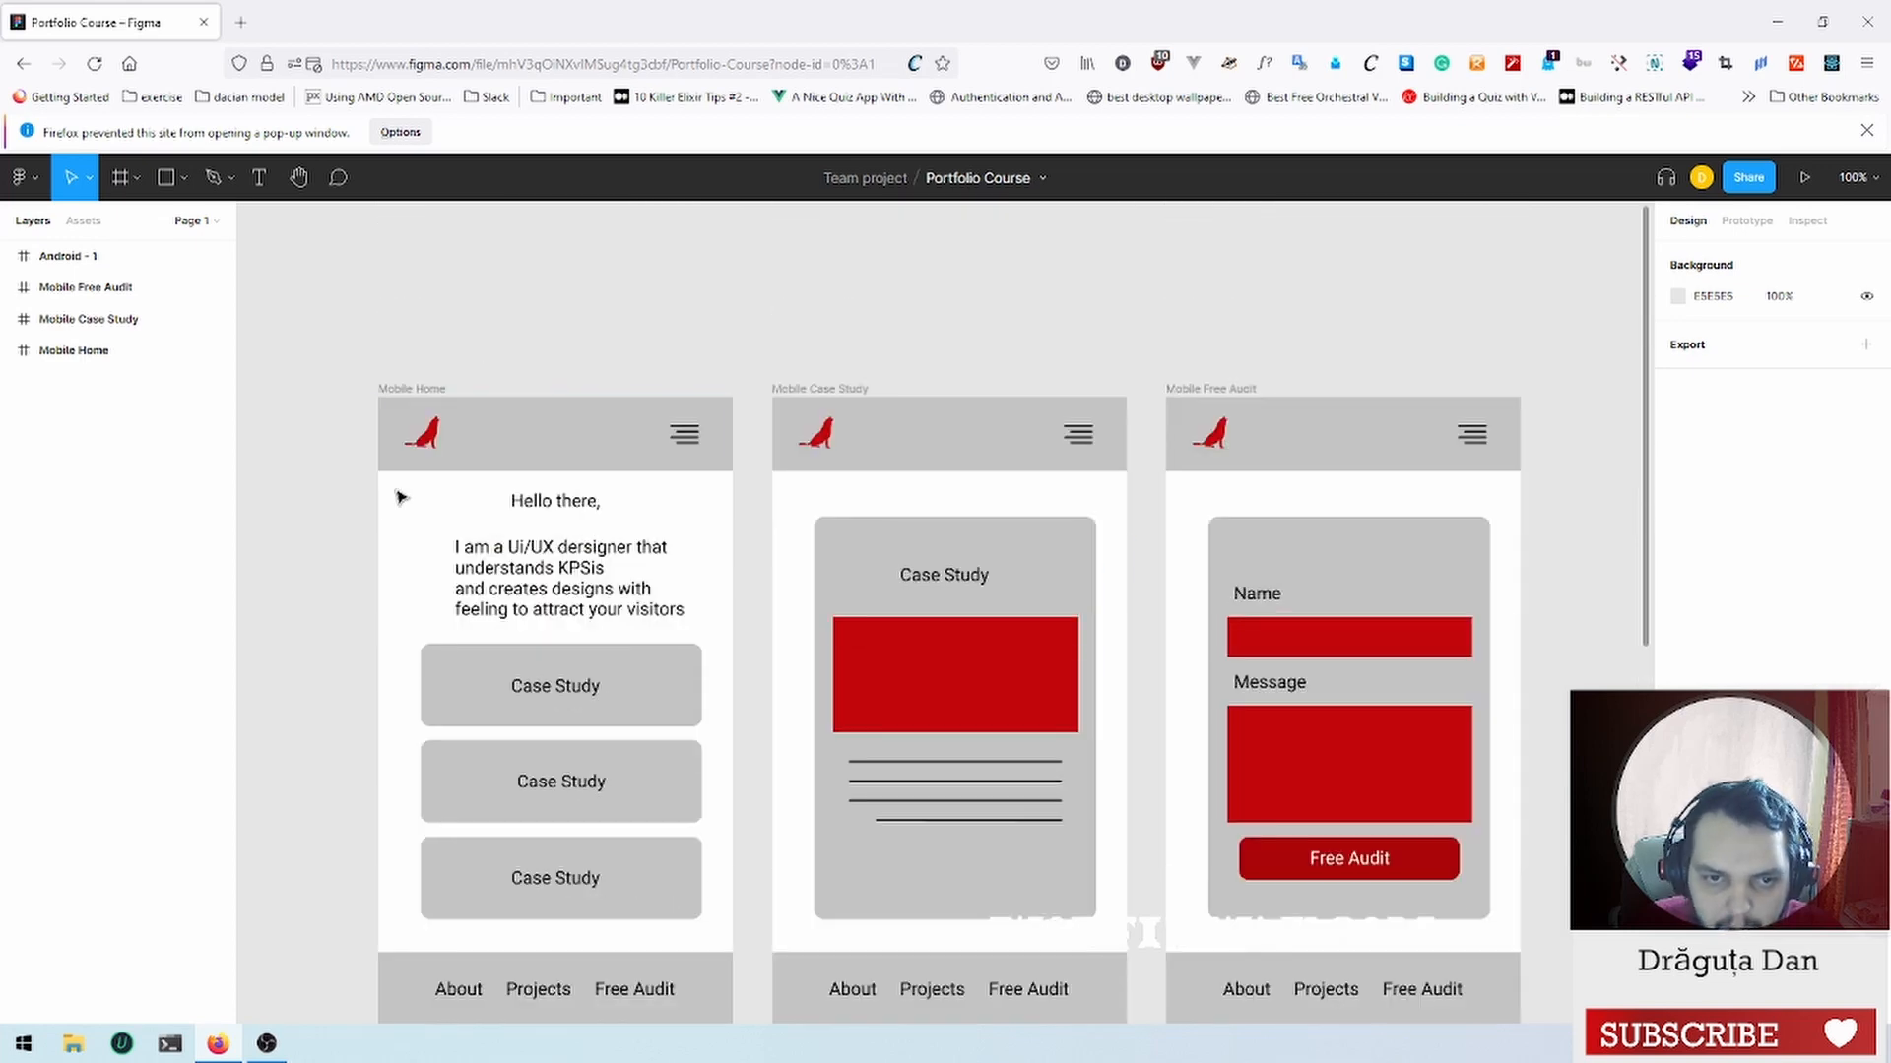
double_click(429, 442)
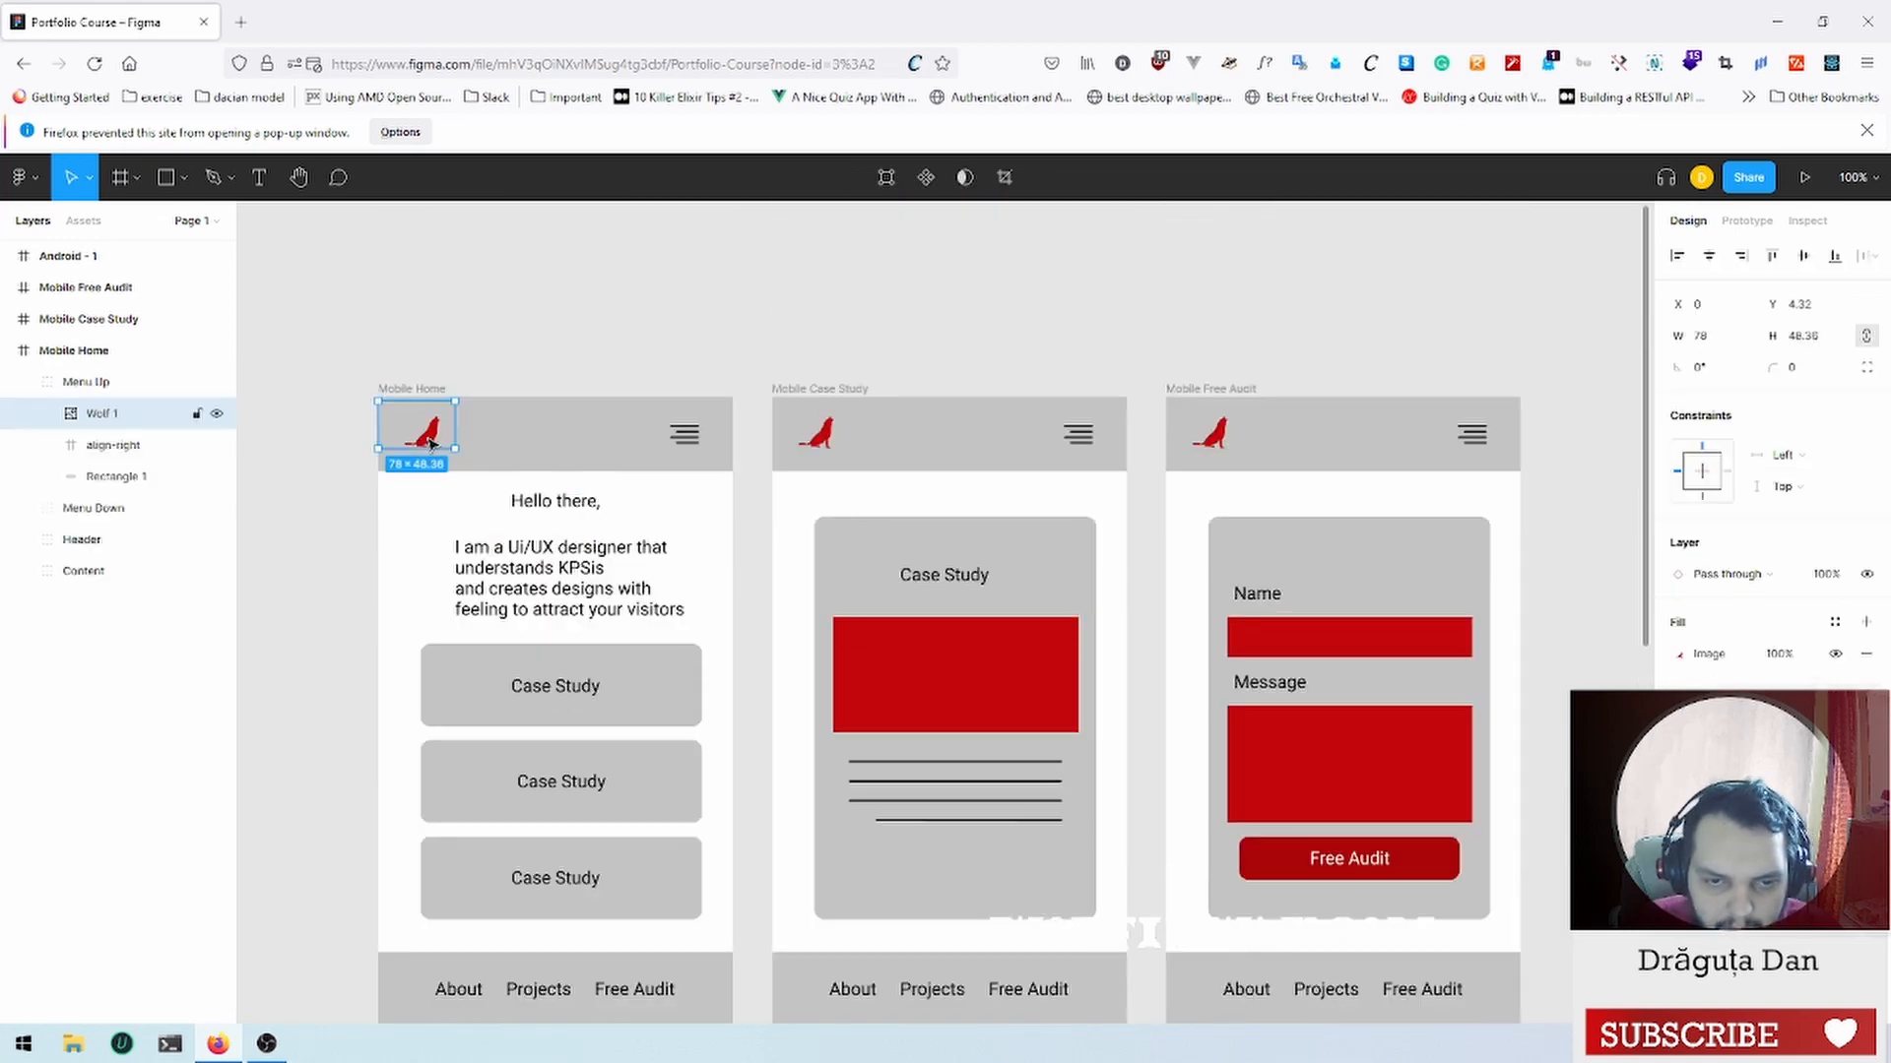
scroll(590, 452, "down", 8)
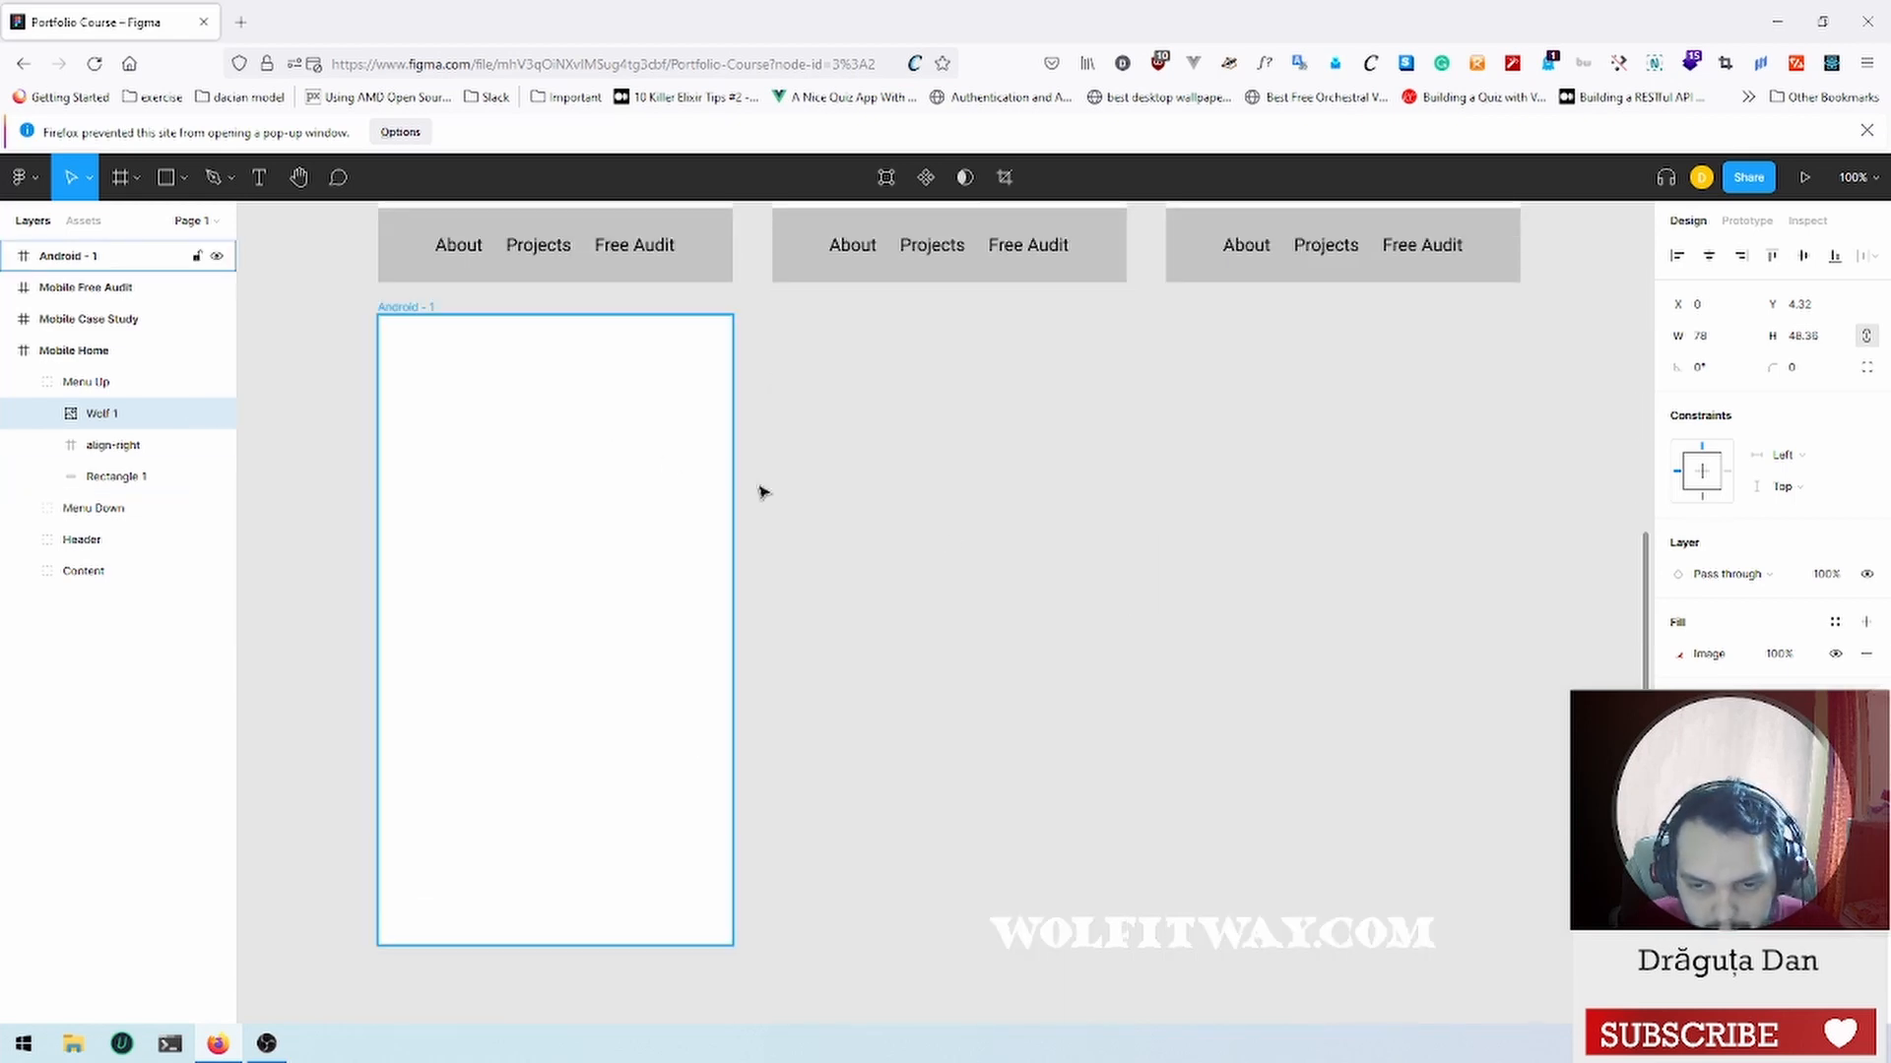
left_click(950, 544)
key("ctrl+v")
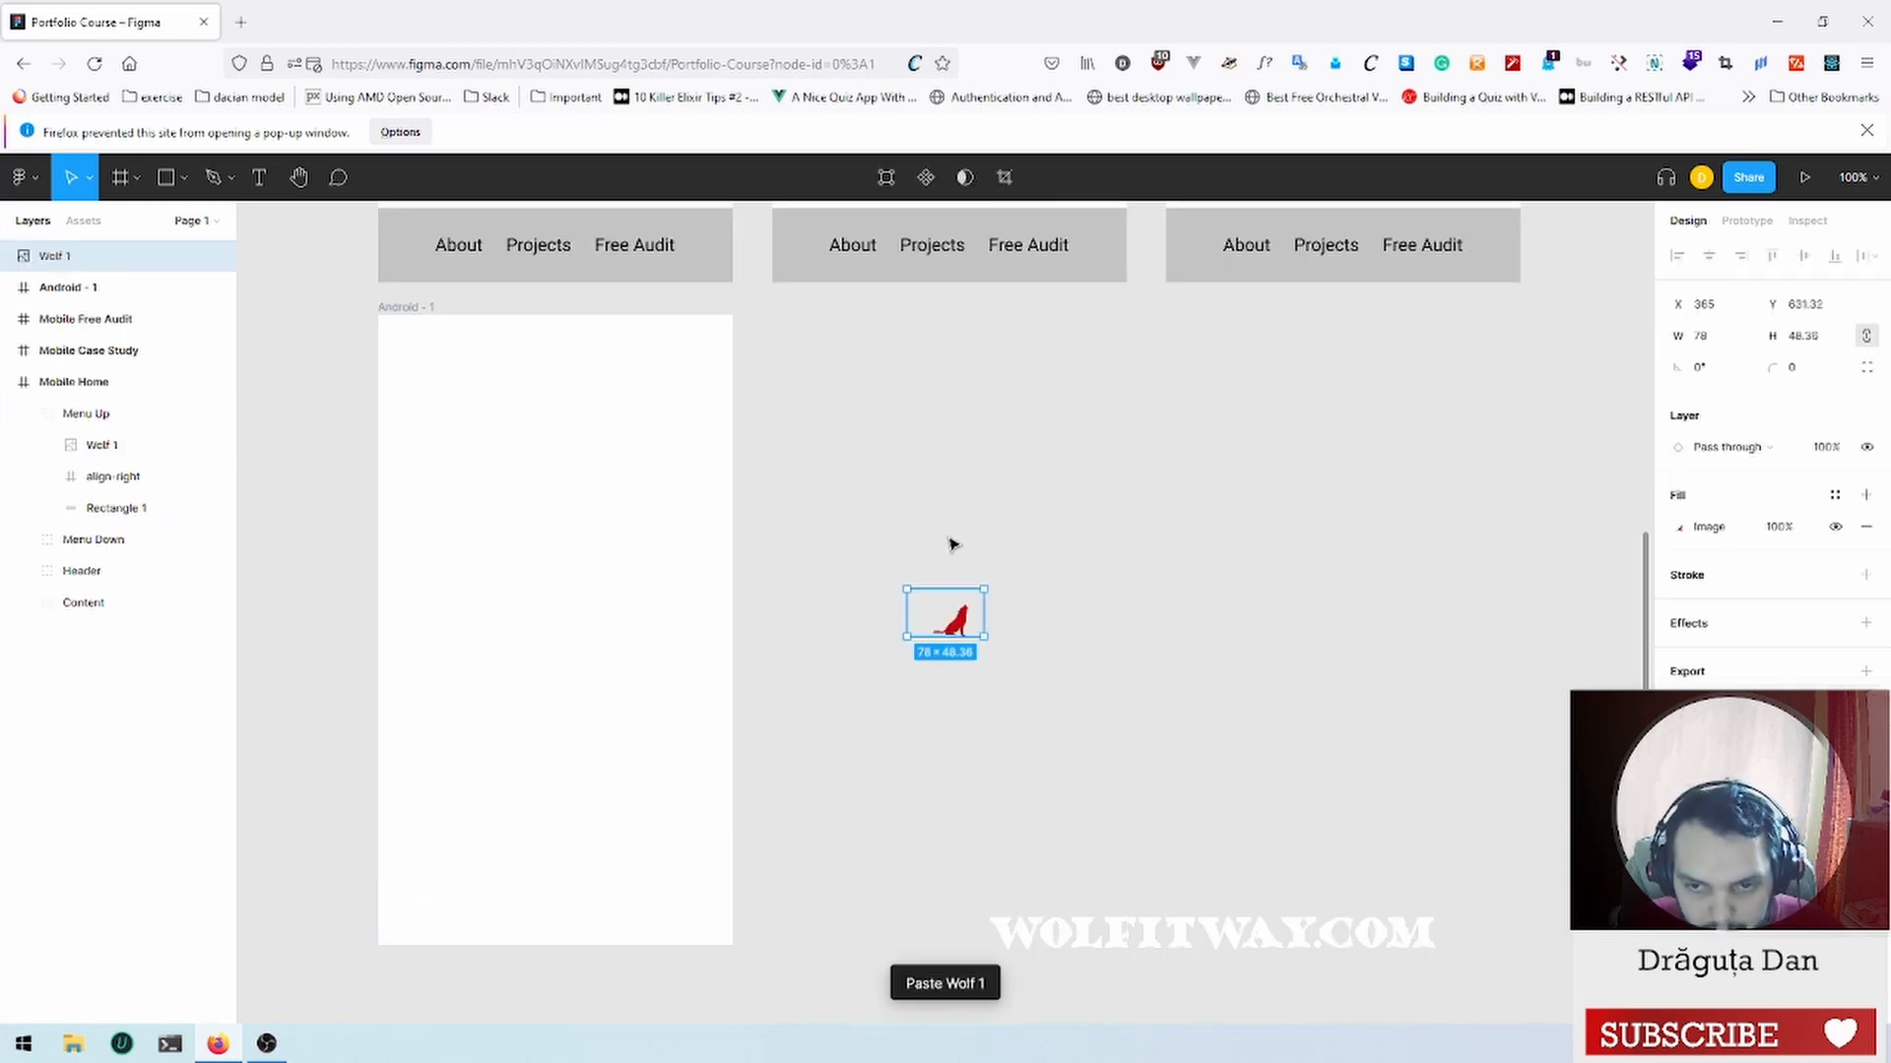
left_click(874, 519)
Step: Copy the align-right menu icon from the Mobile Home header onto the empty canvas below the pasted wolf logo
scroll(865, 527, "up", 5)
scroll(855, 535, "up", 1)
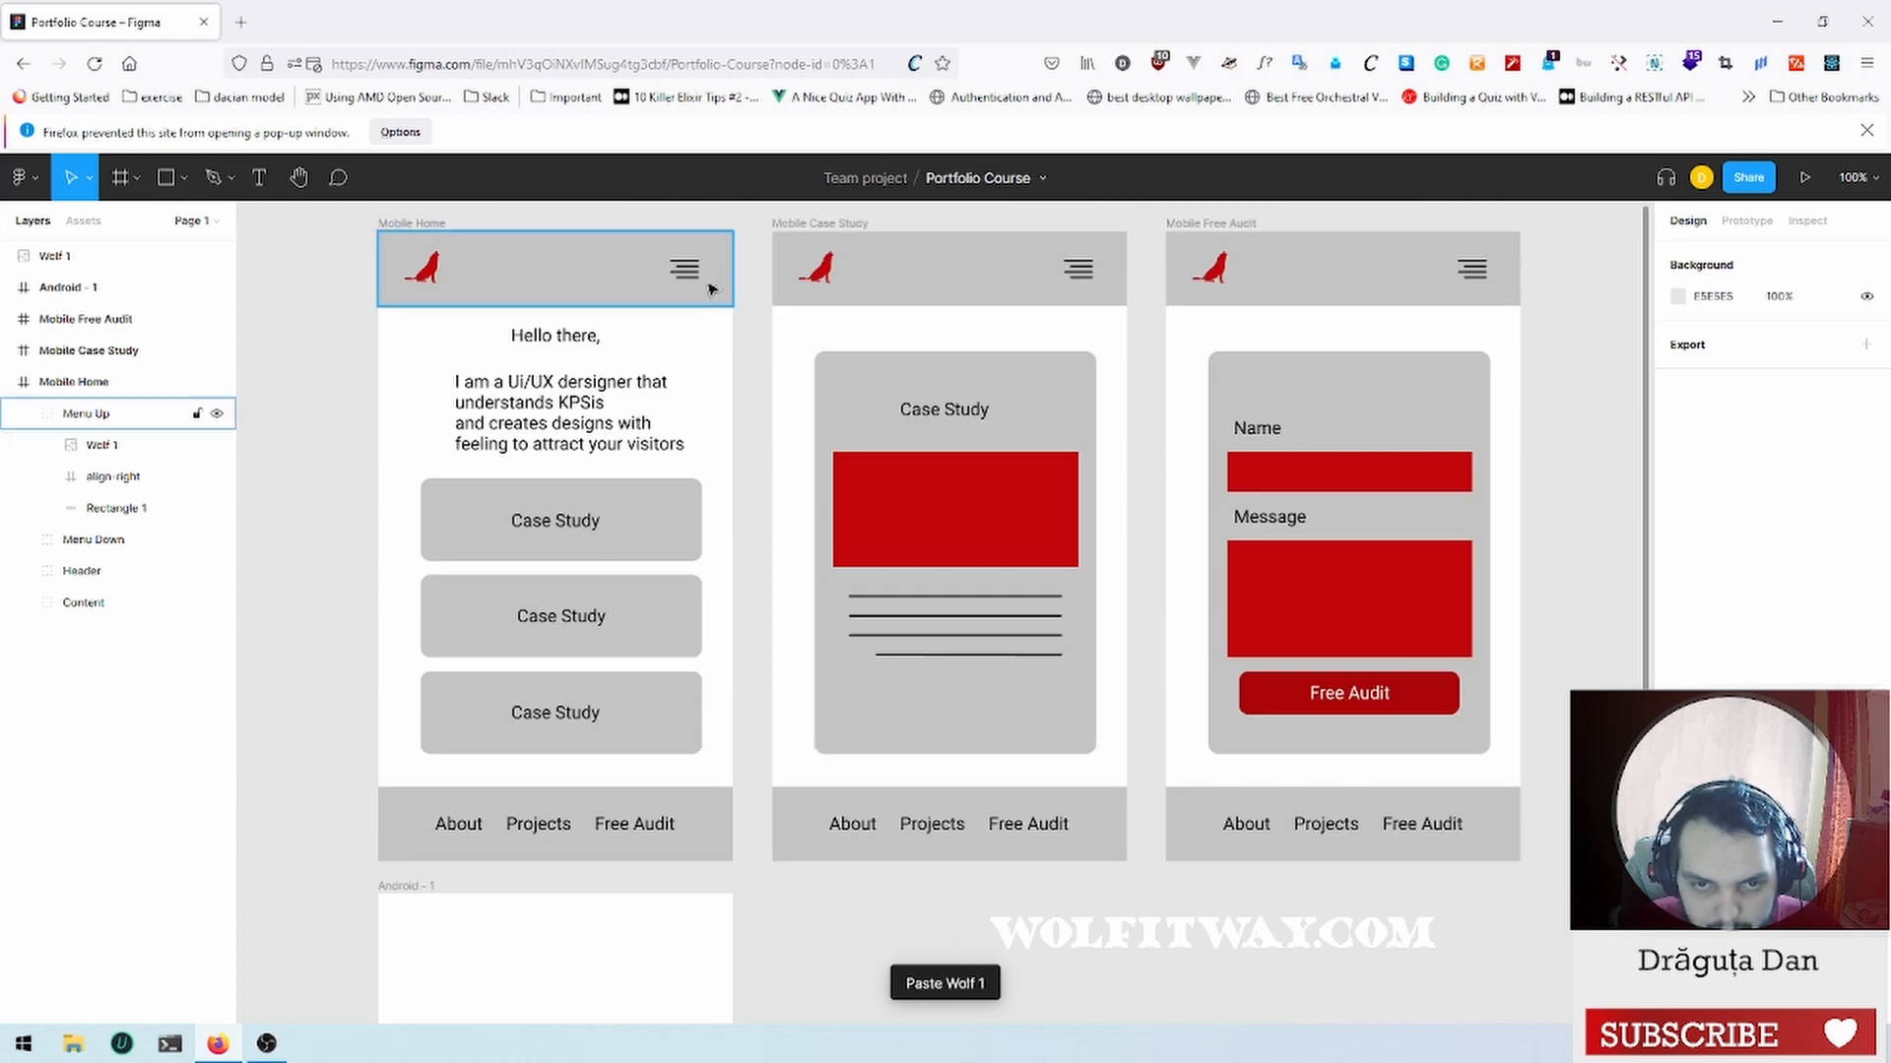
left_click(694, 278)
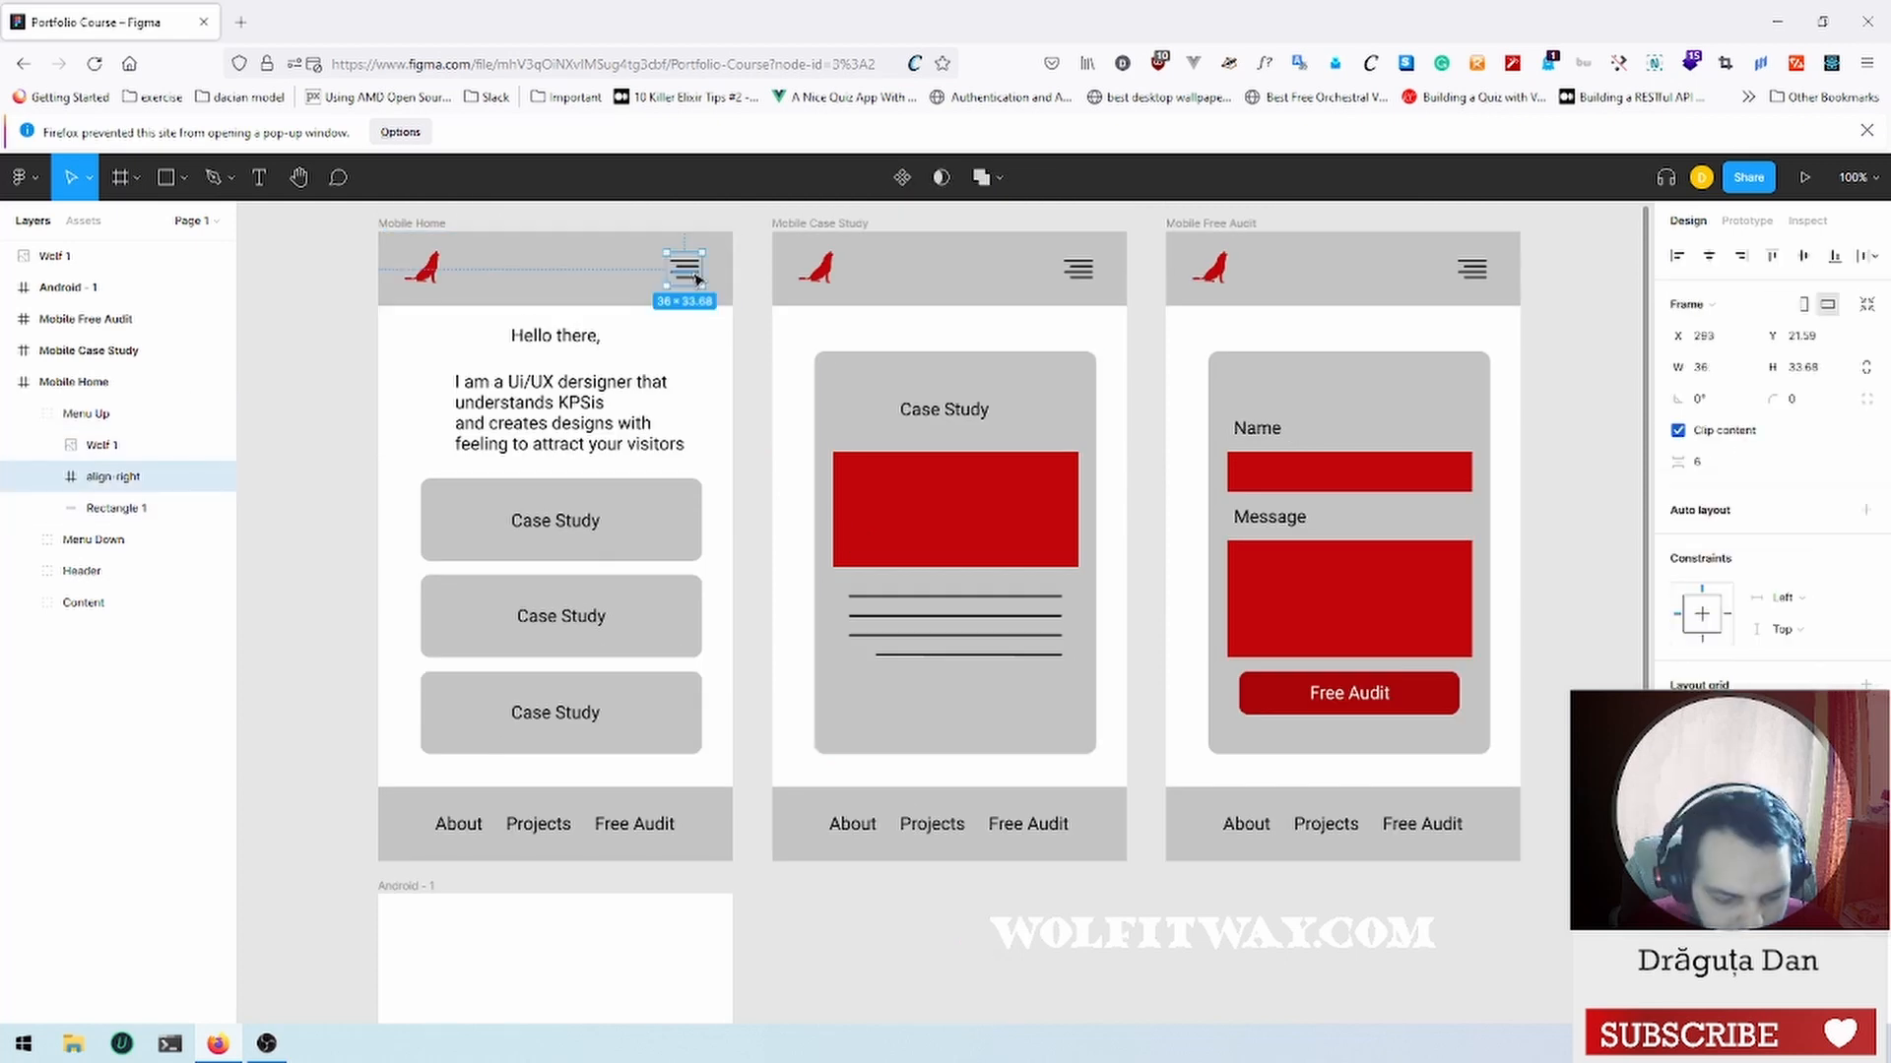
scroll(835, 493, "down", 8)
left_click(1129, 403)
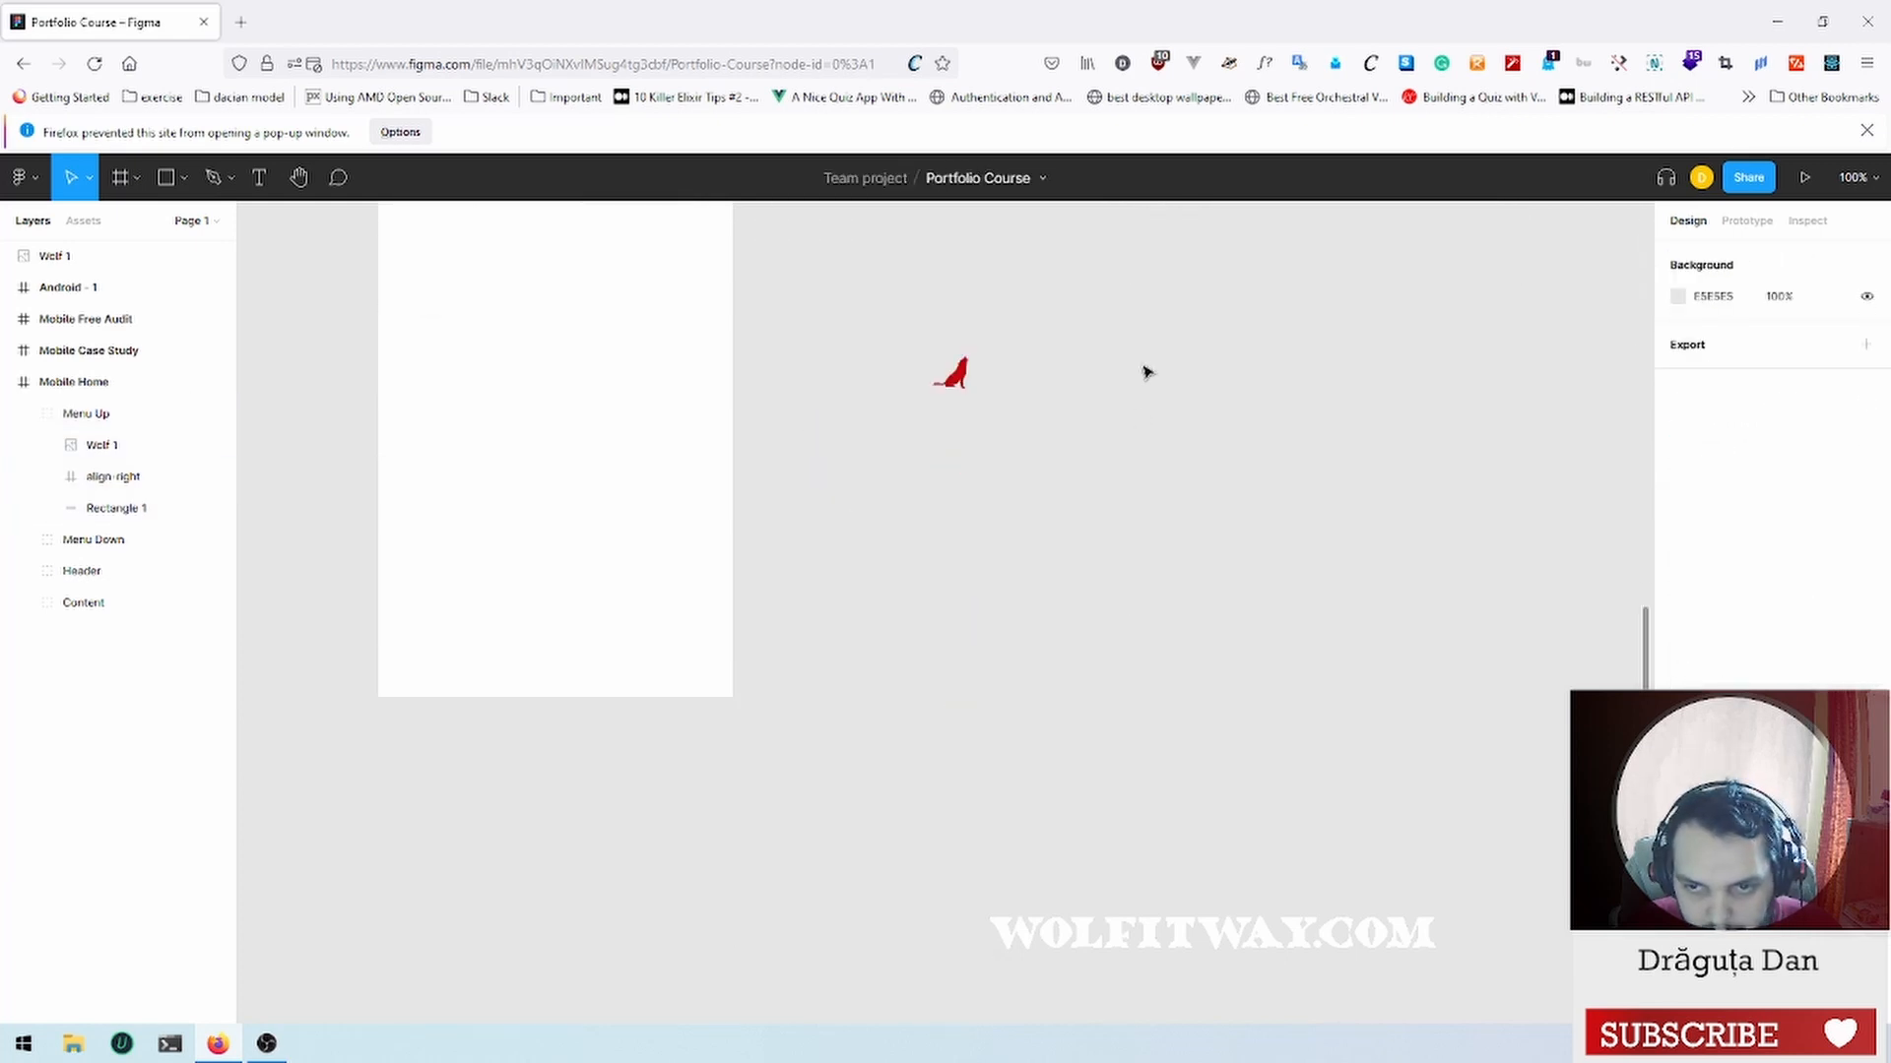
key("ctrl+v")
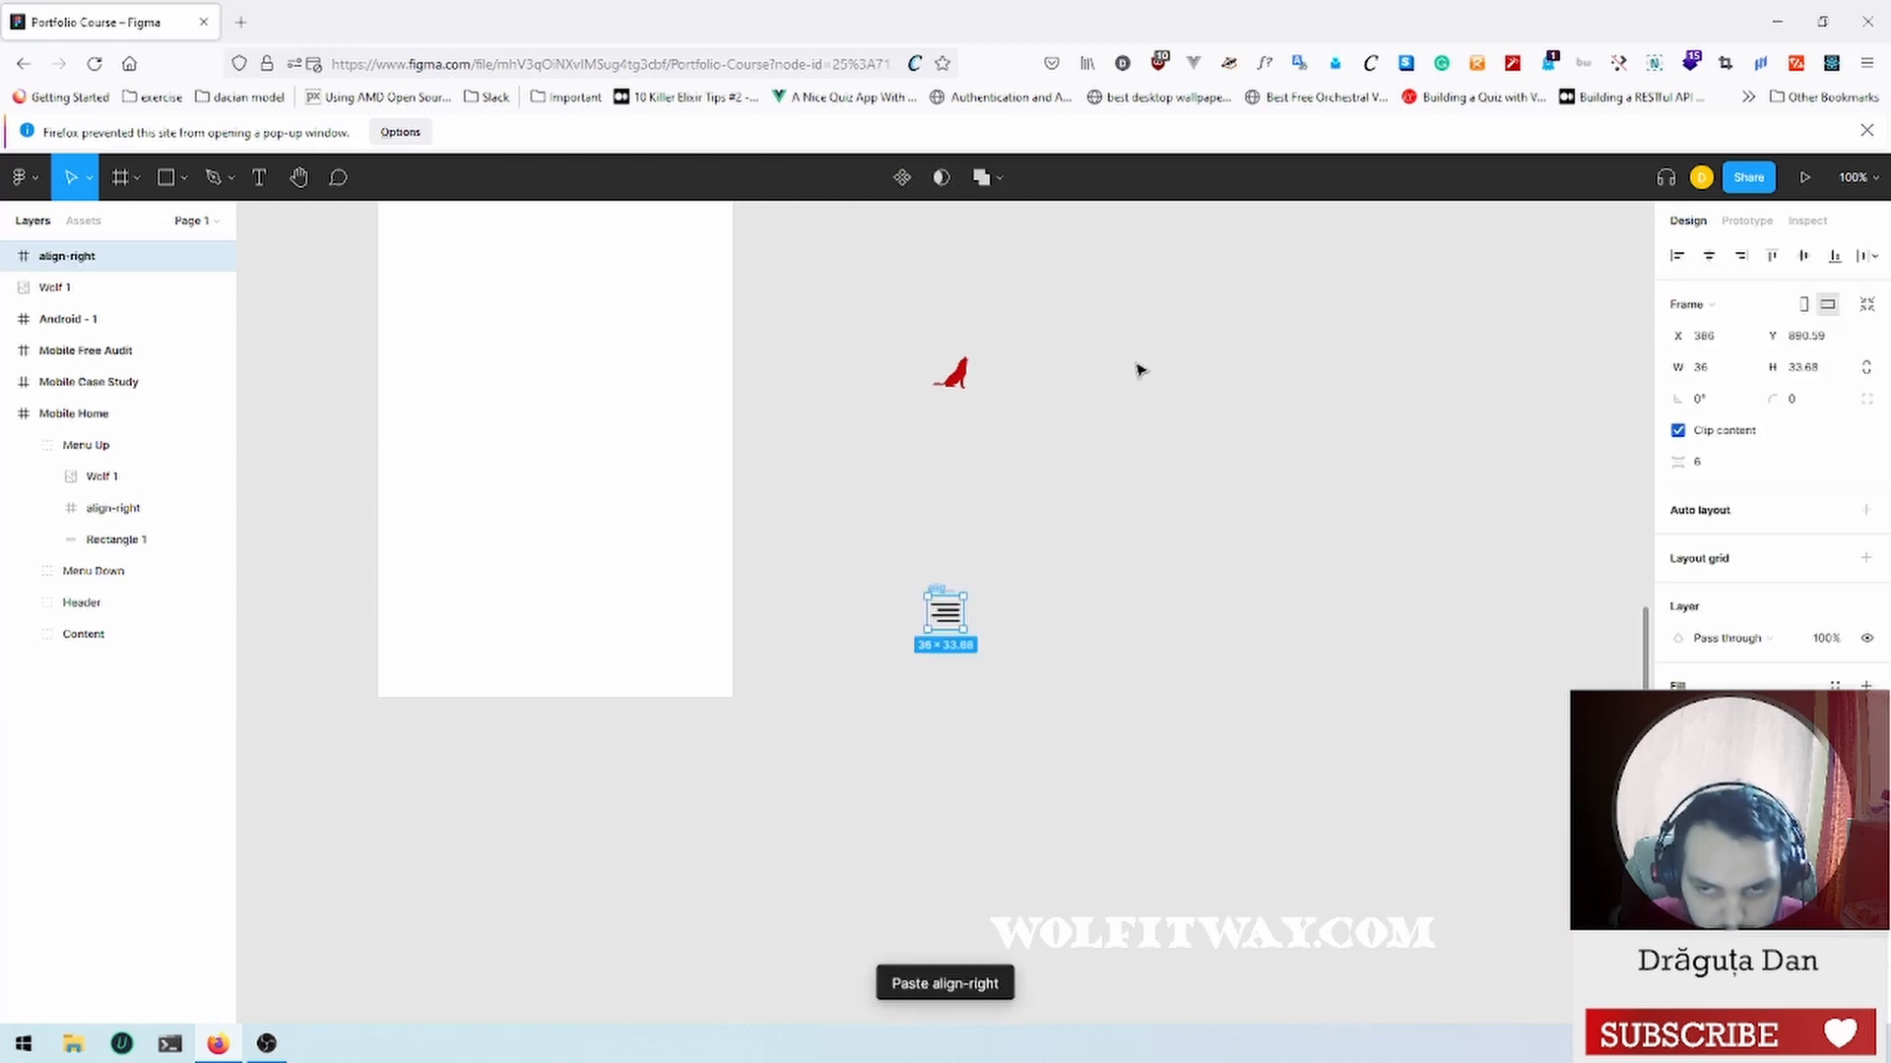
left_click(1001, 611)
left_click(945, 612)
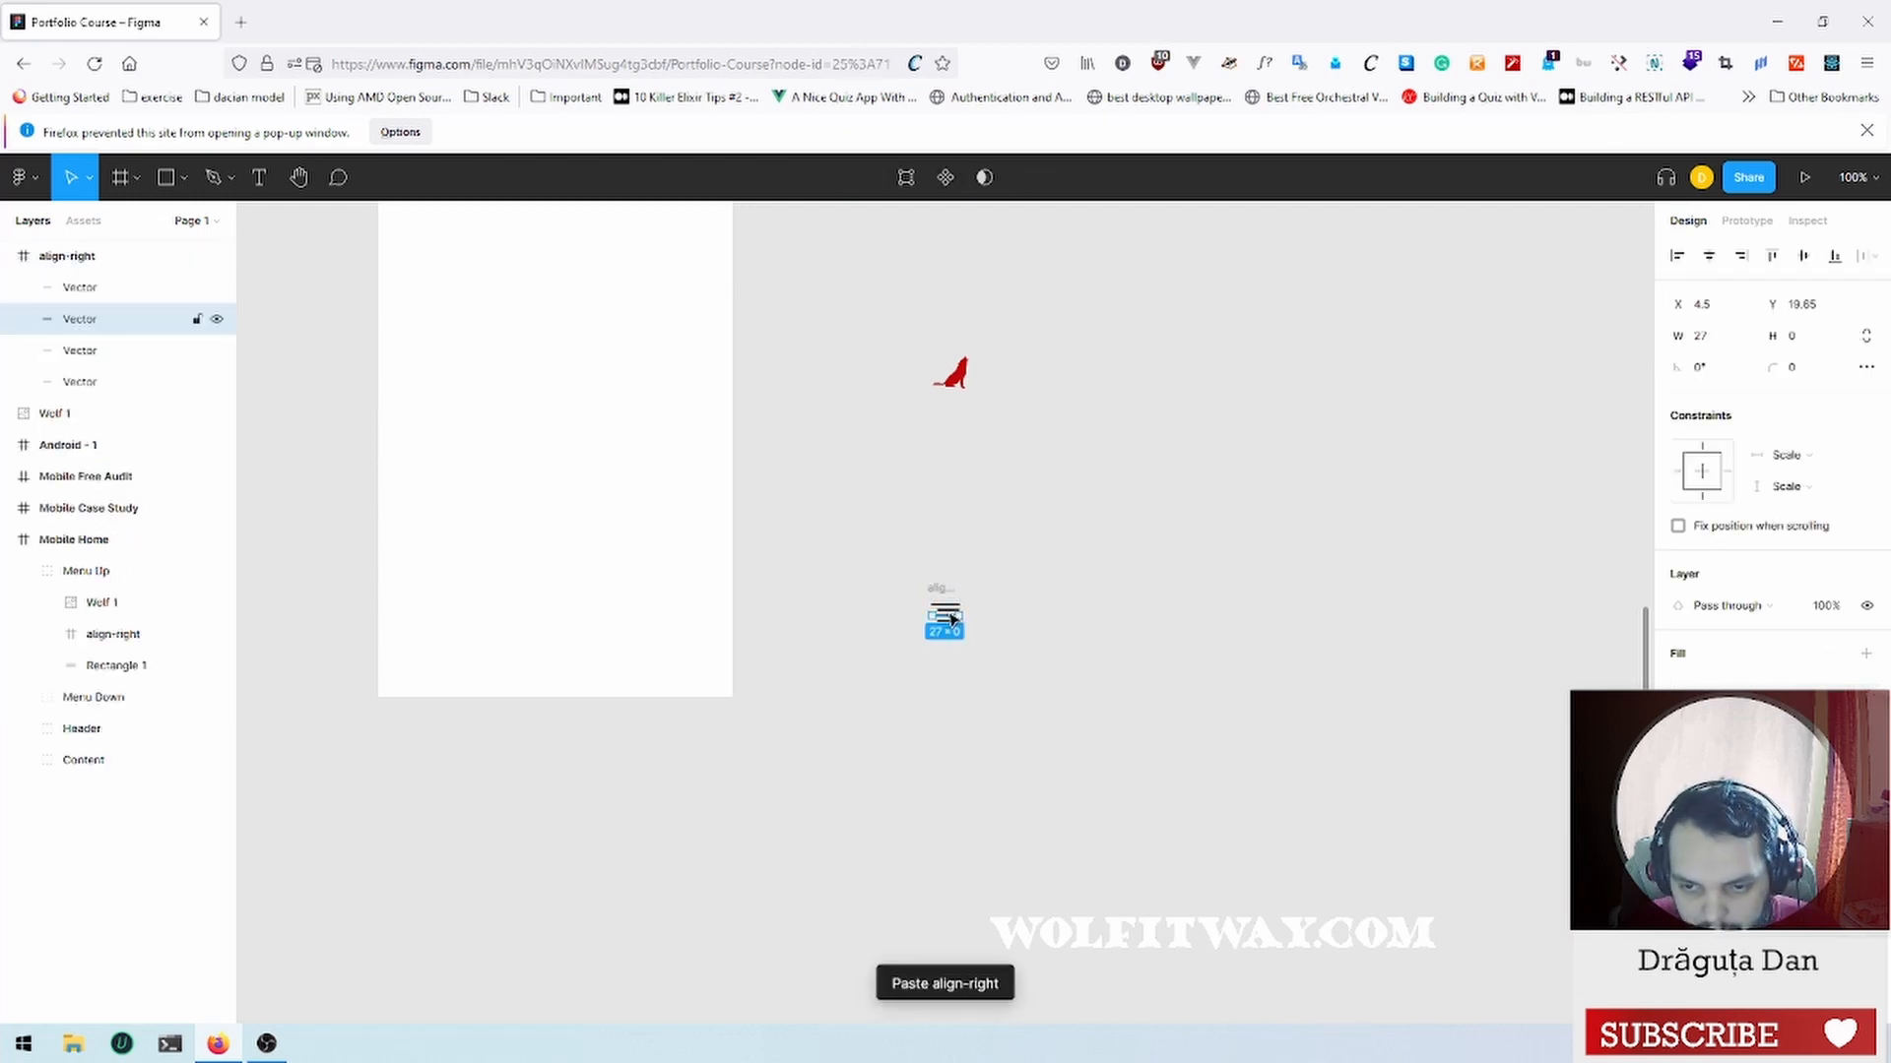
left_click_drag(1078, 486, 1000, 472)
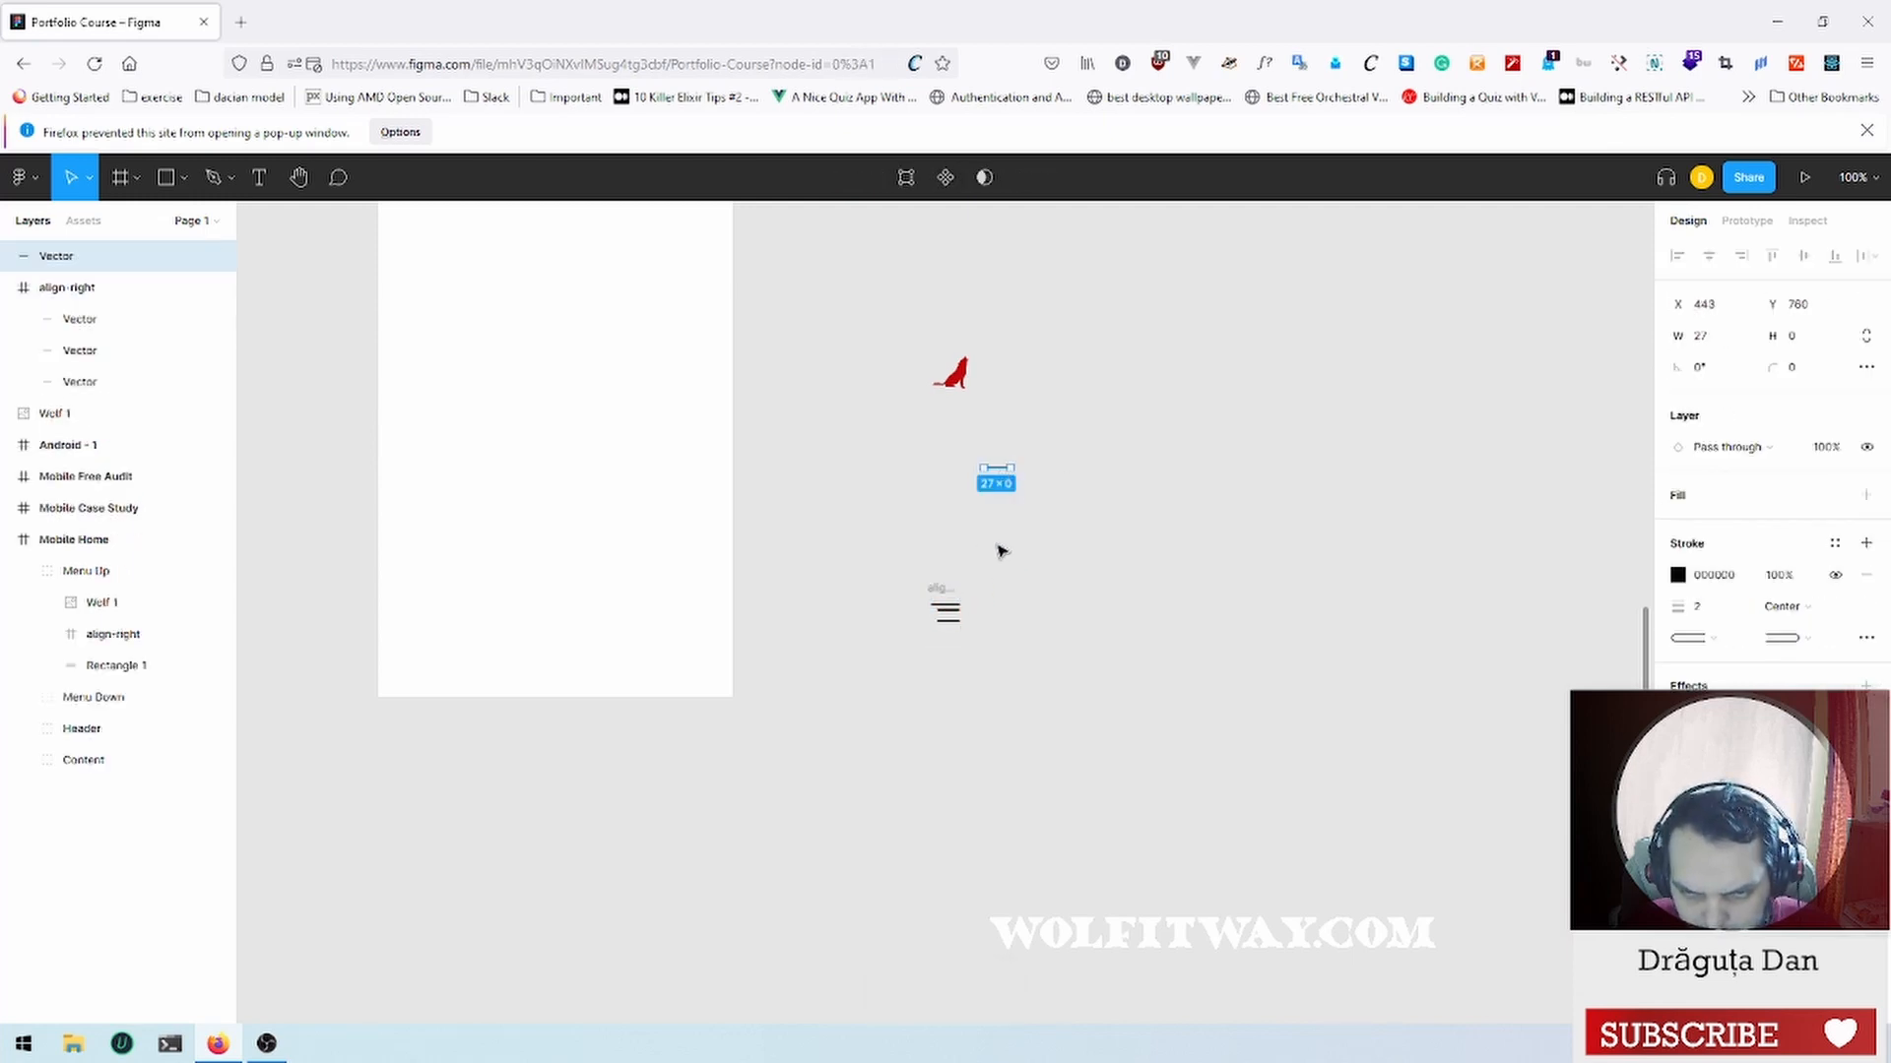
key("ctrl+z")
Step: Move the whole pasted align-right icon beside the wolf logo, with their bottom edges aligned
left_click(831, 536)
left_click_drag(854, 529, 1087, 687)
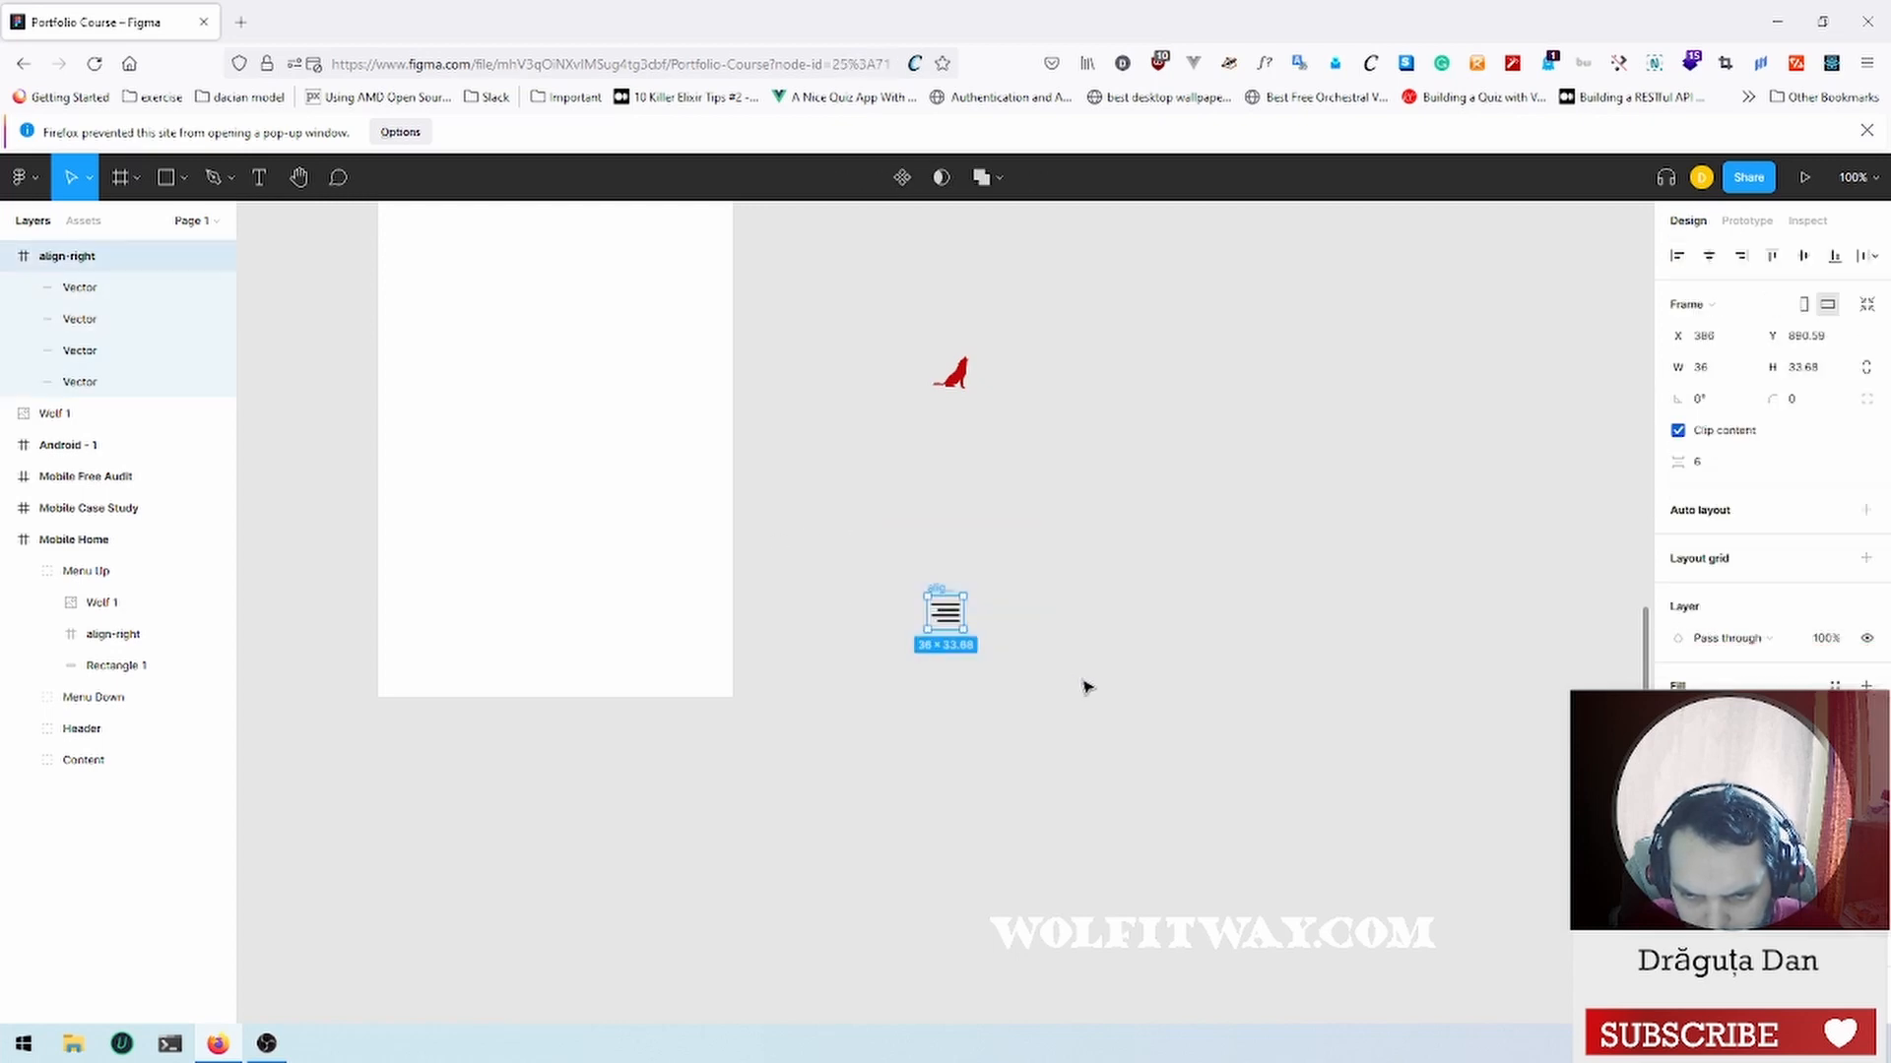
left_click(1087, 687)
left_click(94, 254)
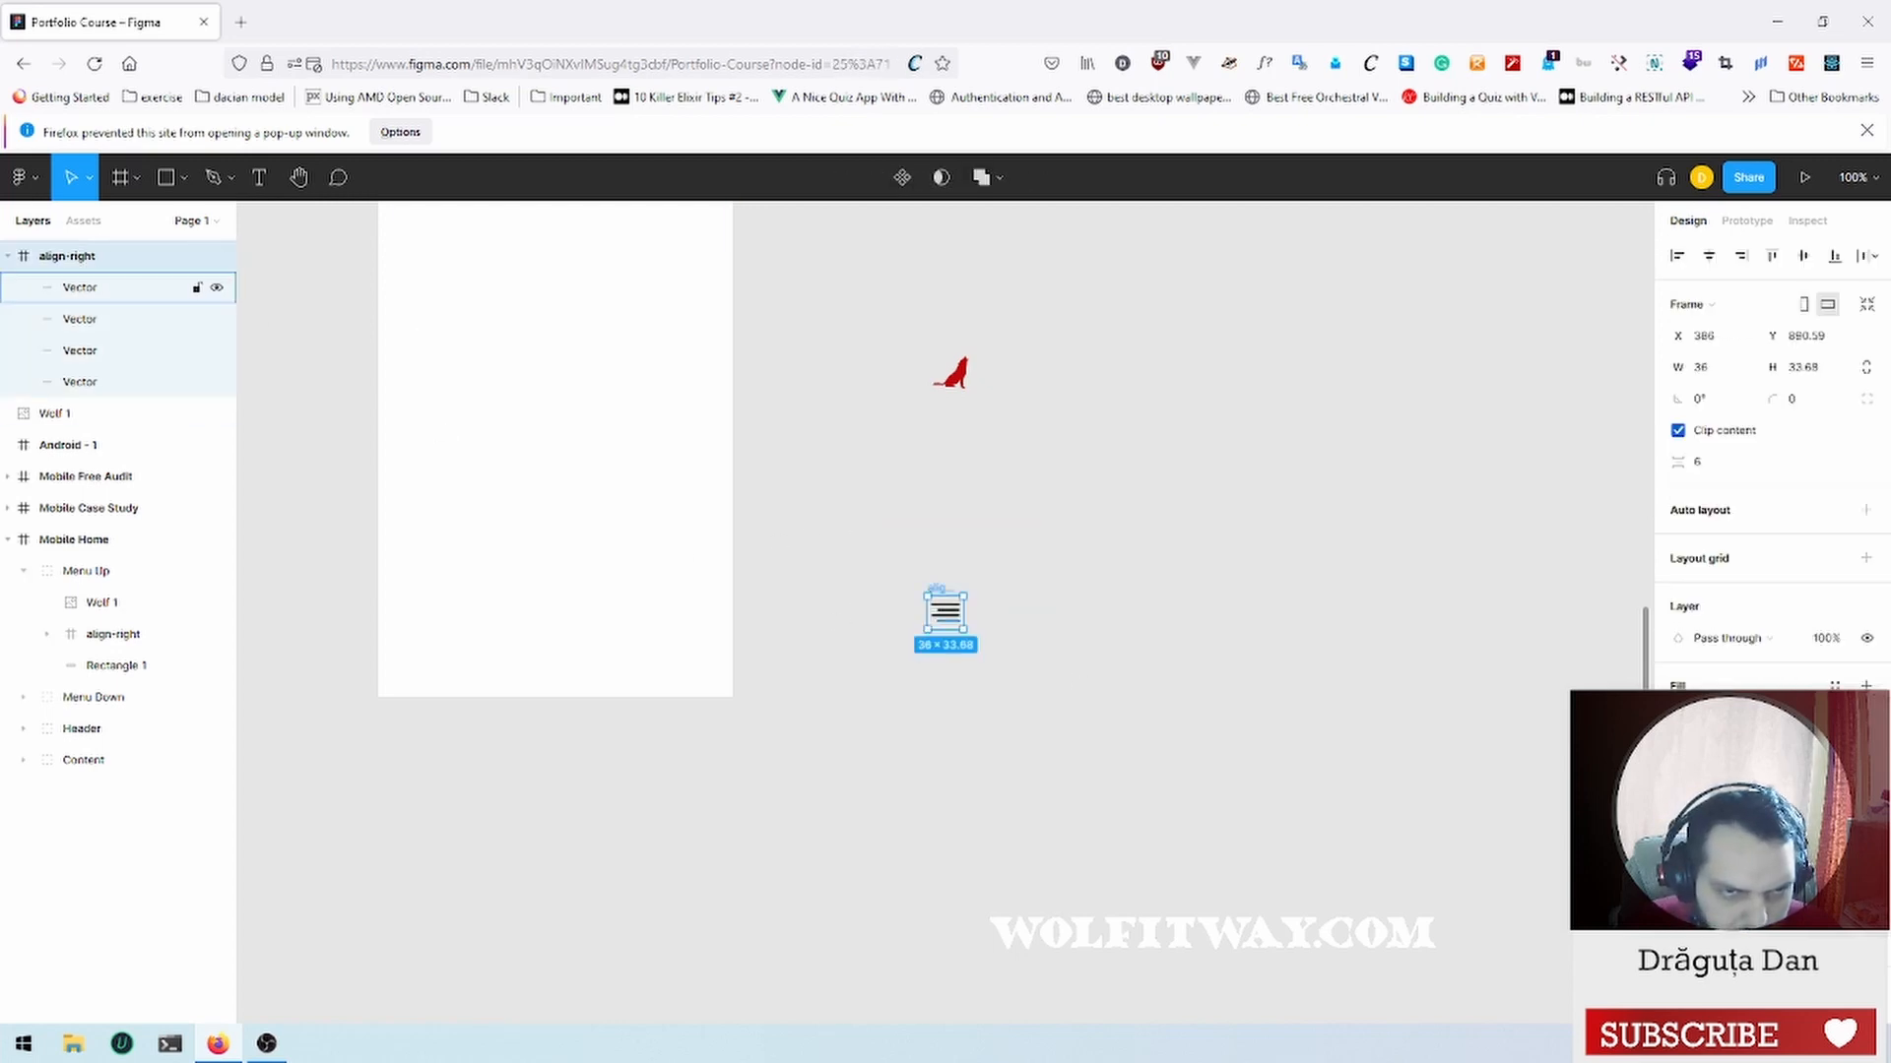
left_click_drag(951, 619, 1068, 377)
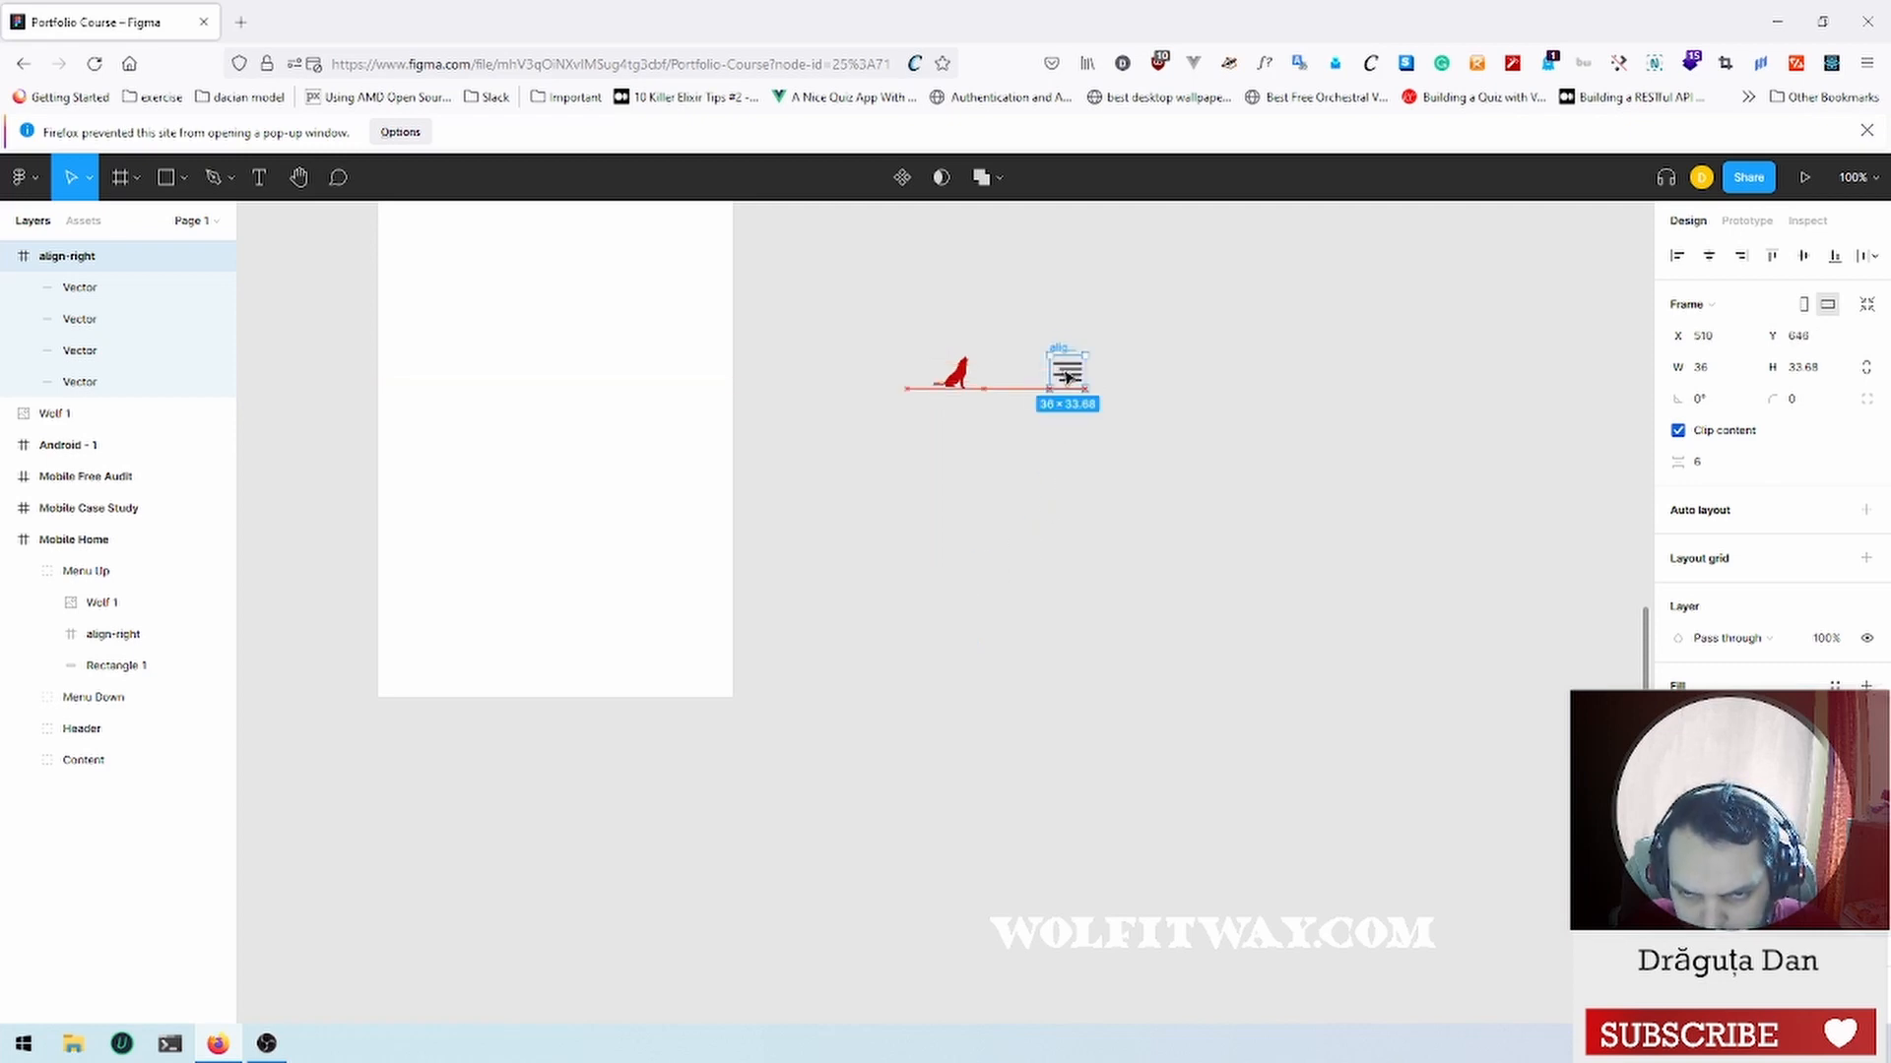
left_click(1127, 552)
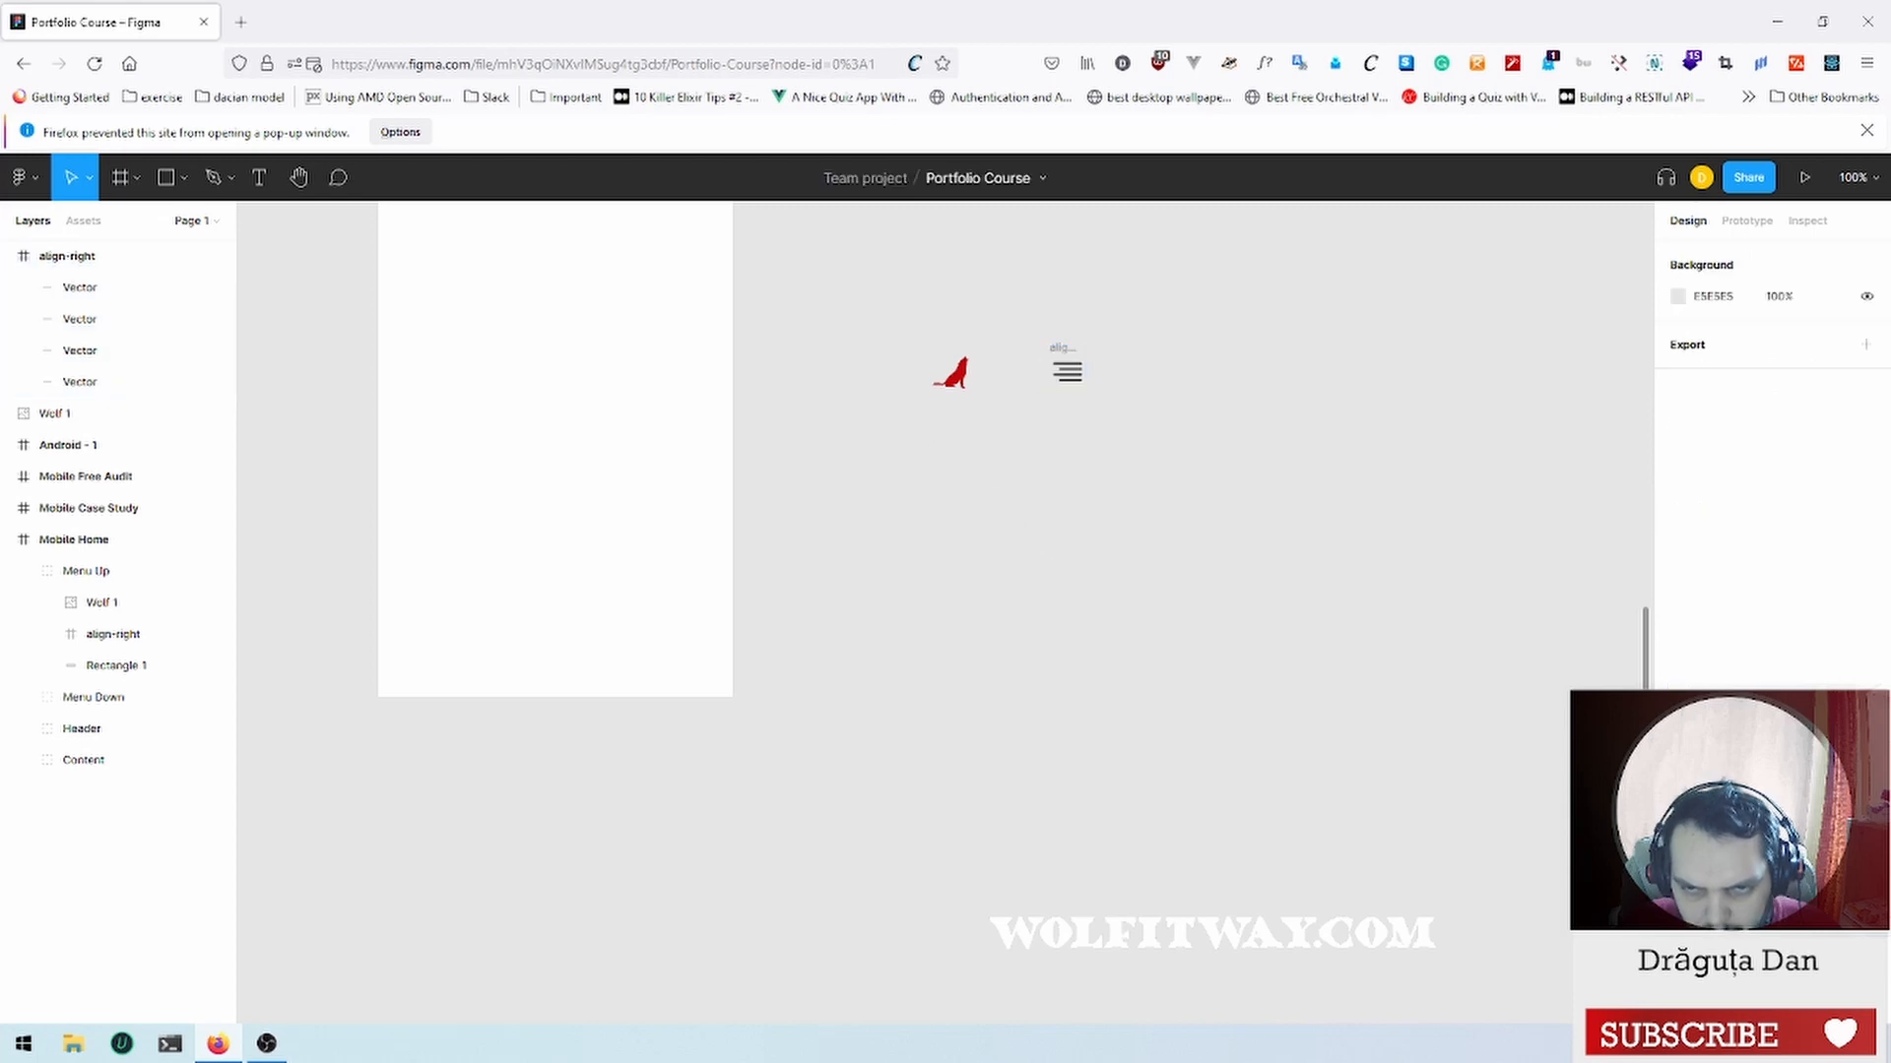
Step: Wrap the pasted wolf logo and menu icon in a horizontal auto layout frame with centered alignment
left_click_drag(879, 296, 1169, 456)
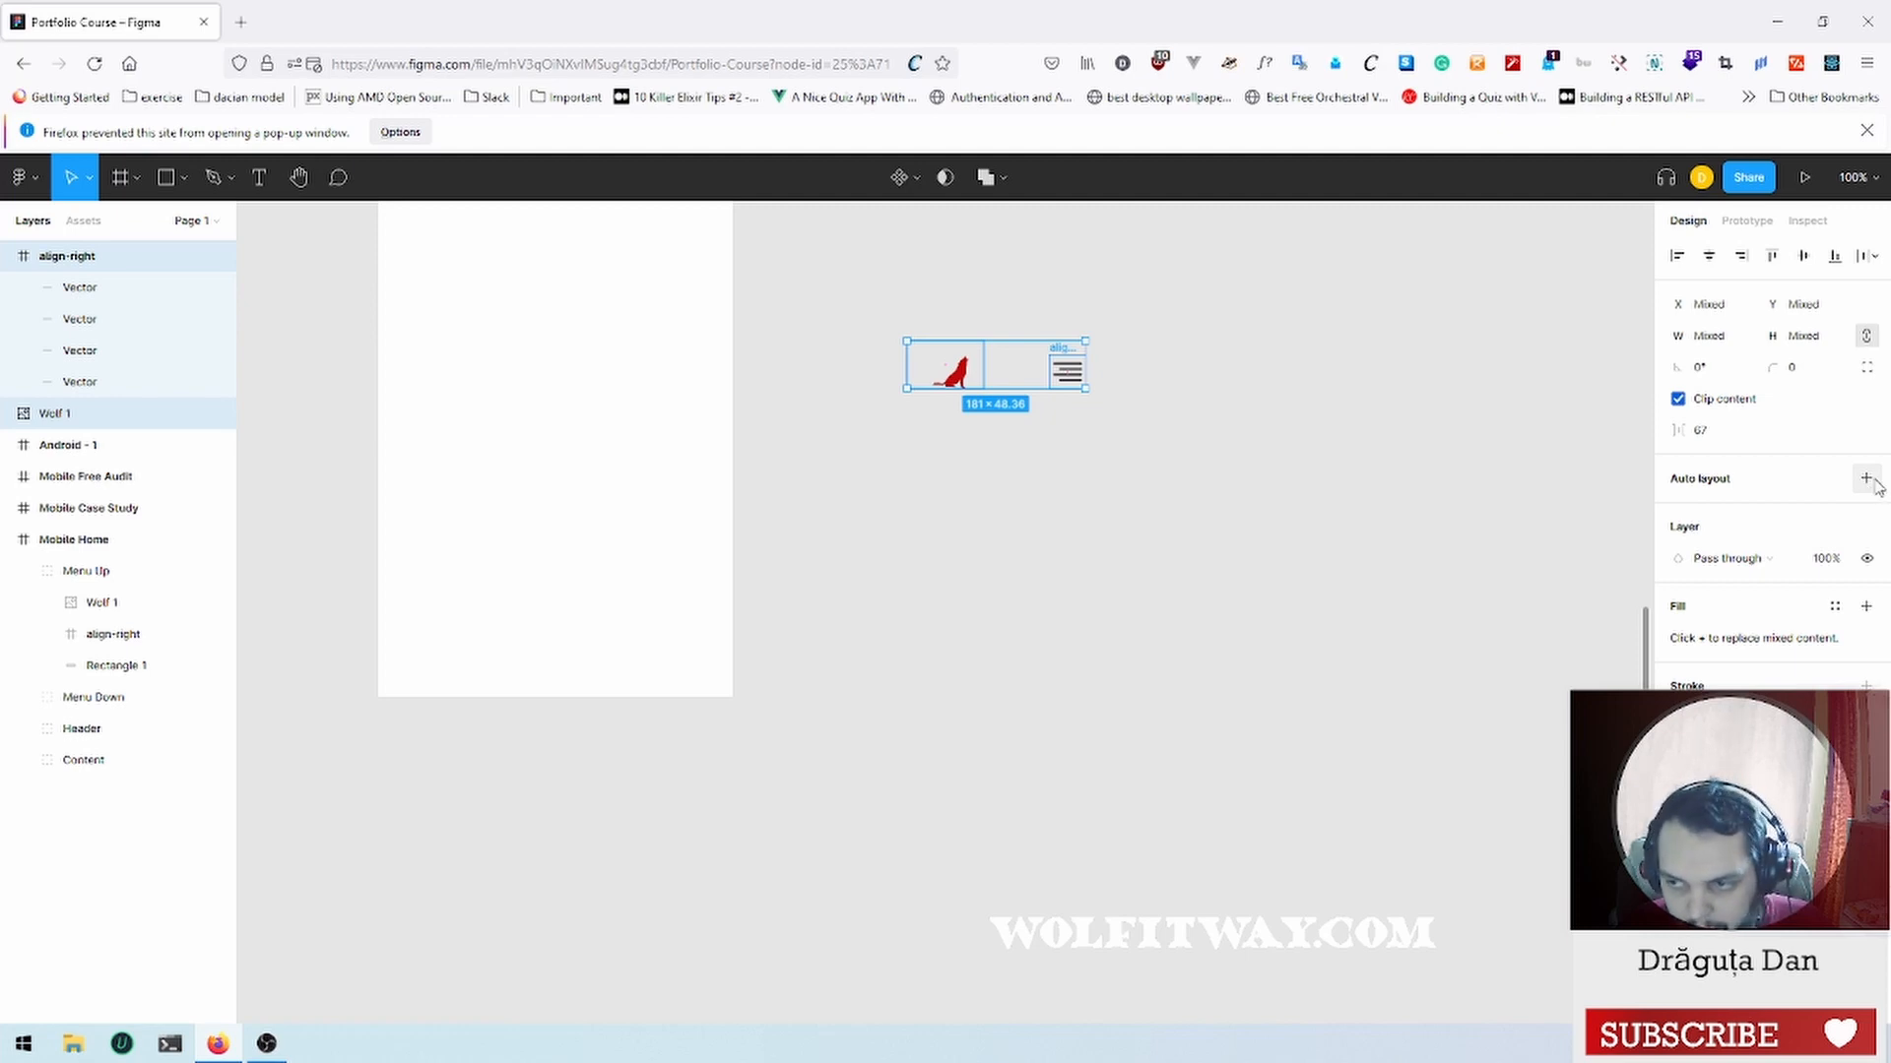
key("shift+a")
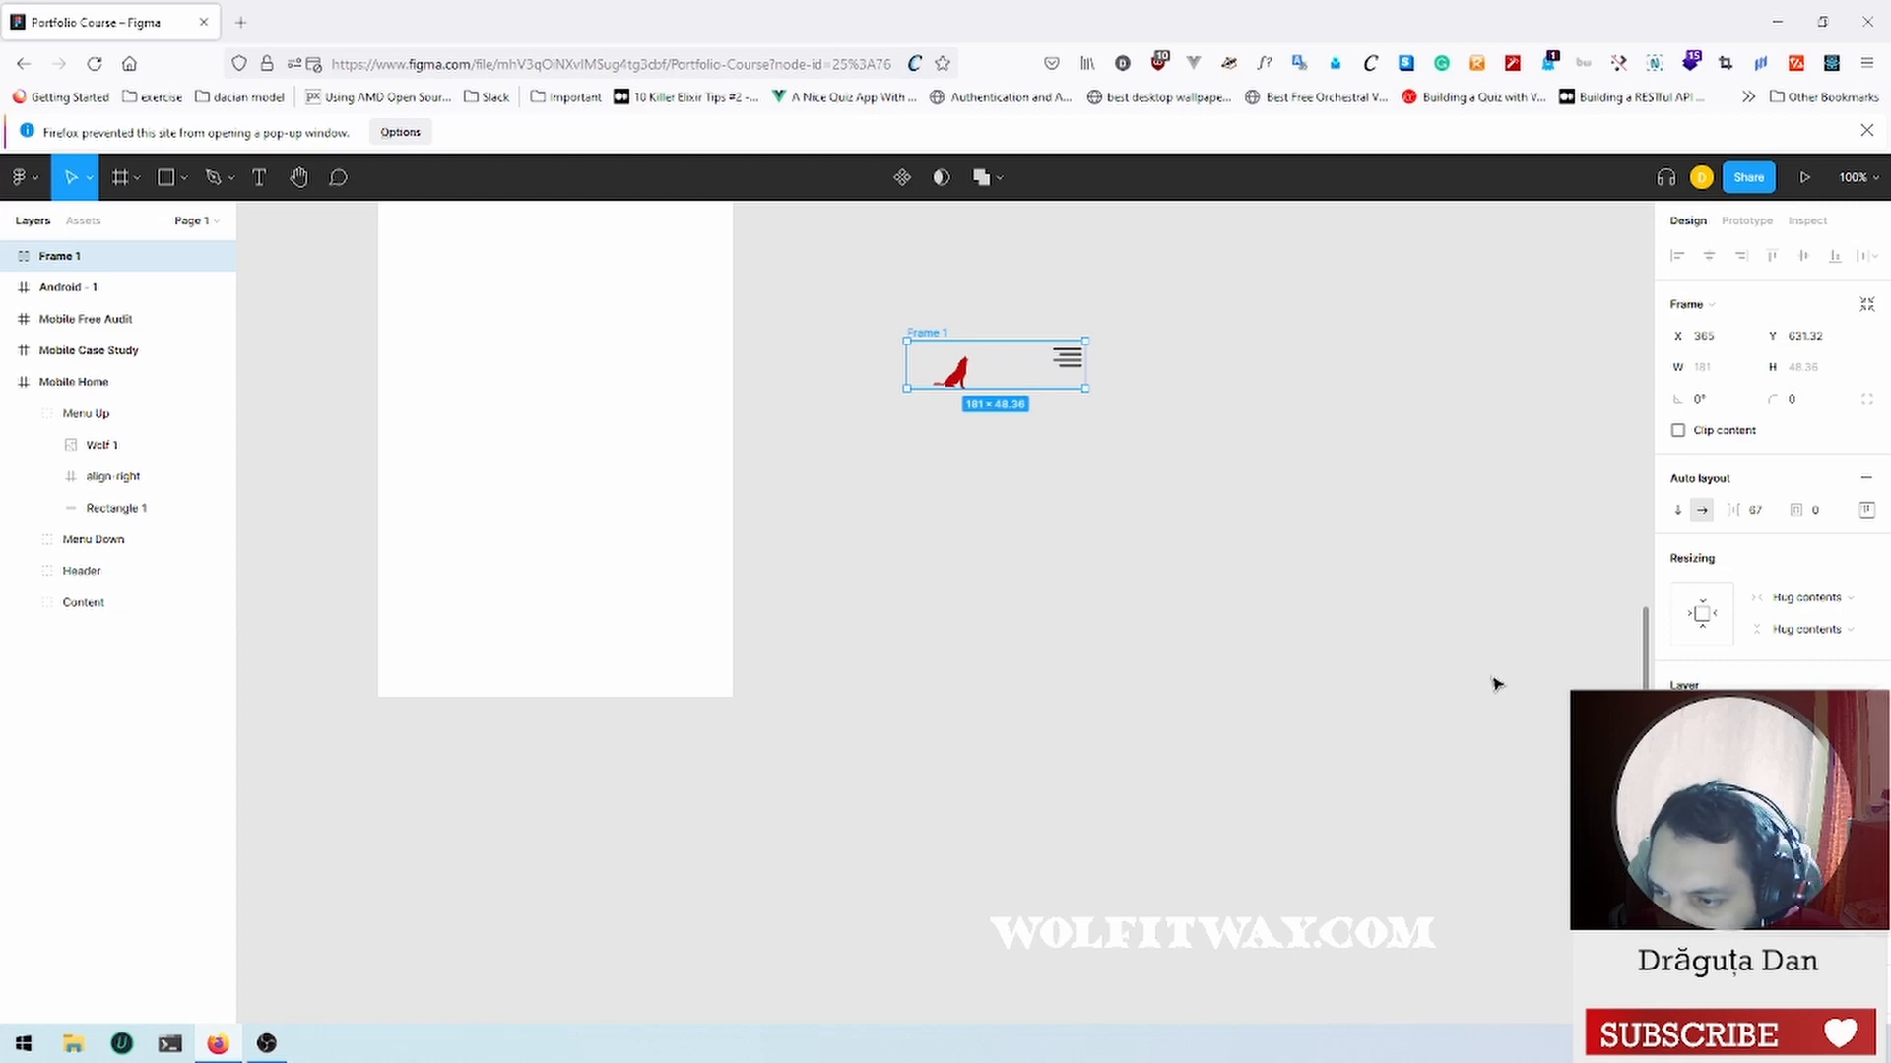
left_click(1867, 510)
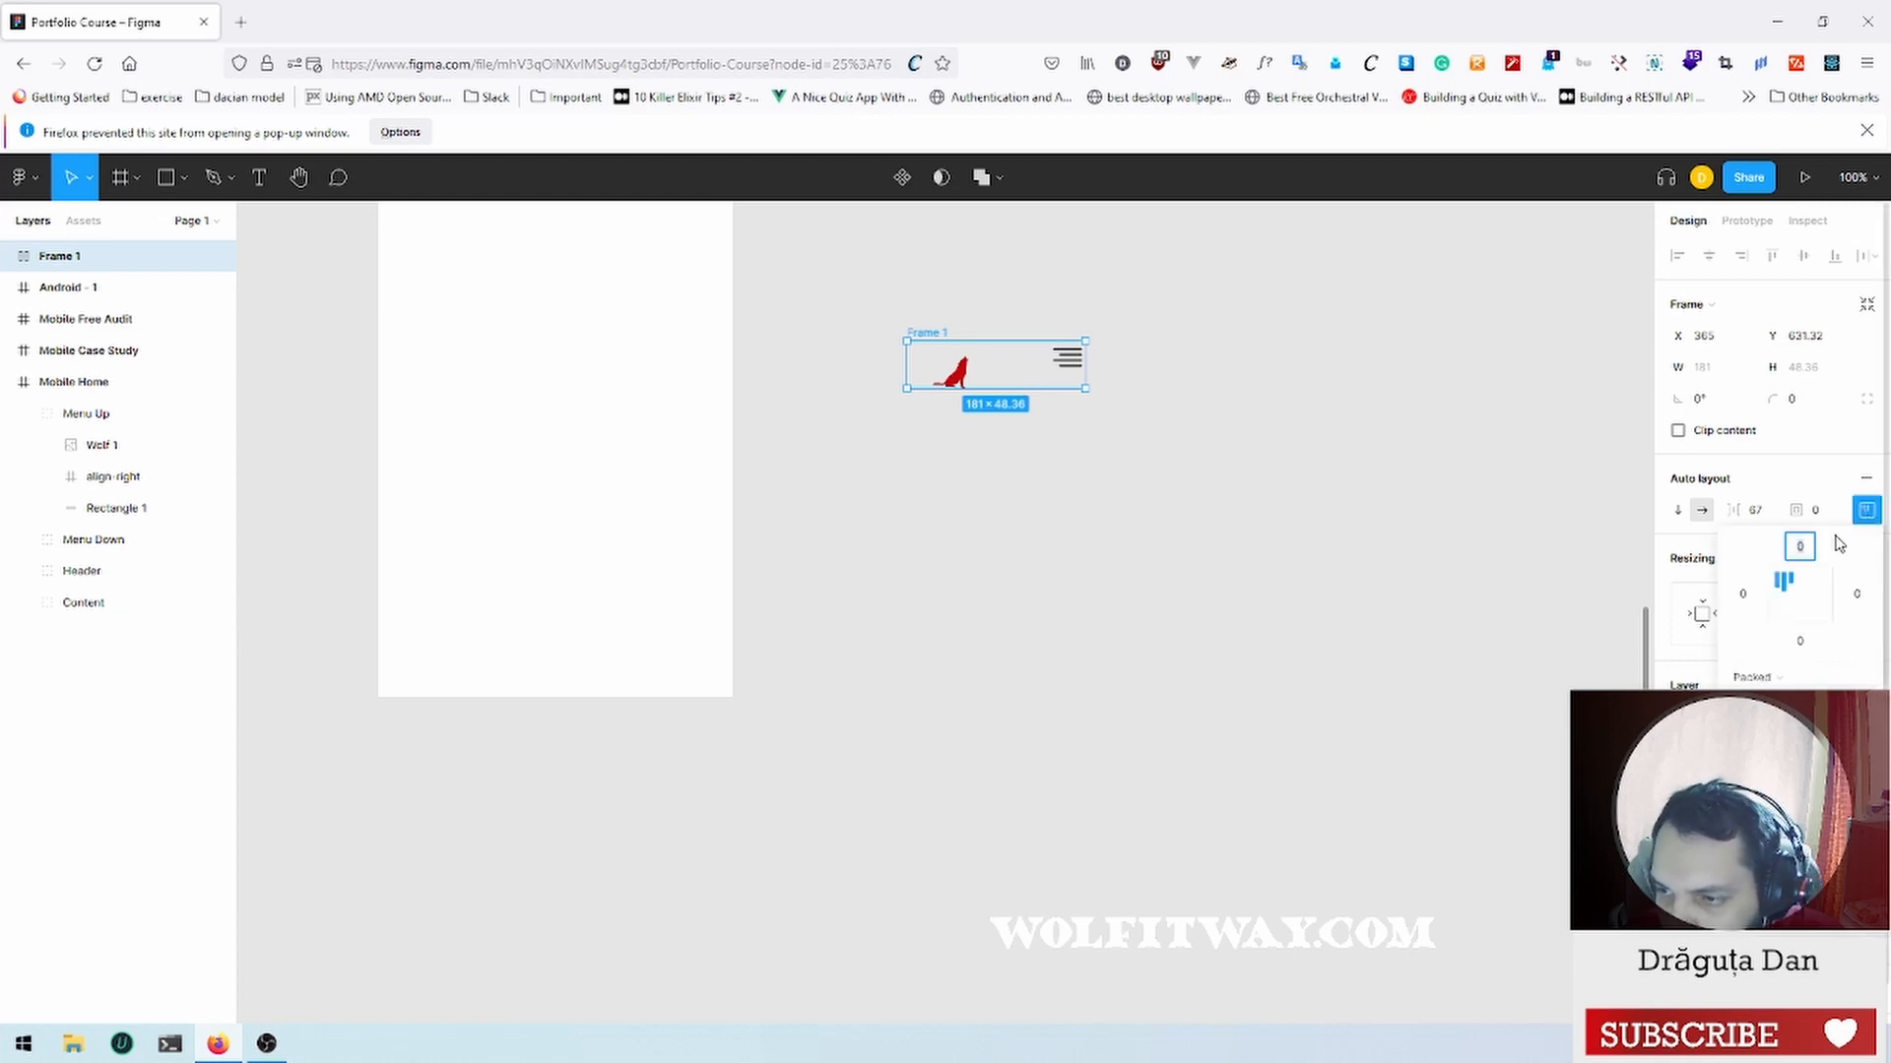
left_click(1804, 597)
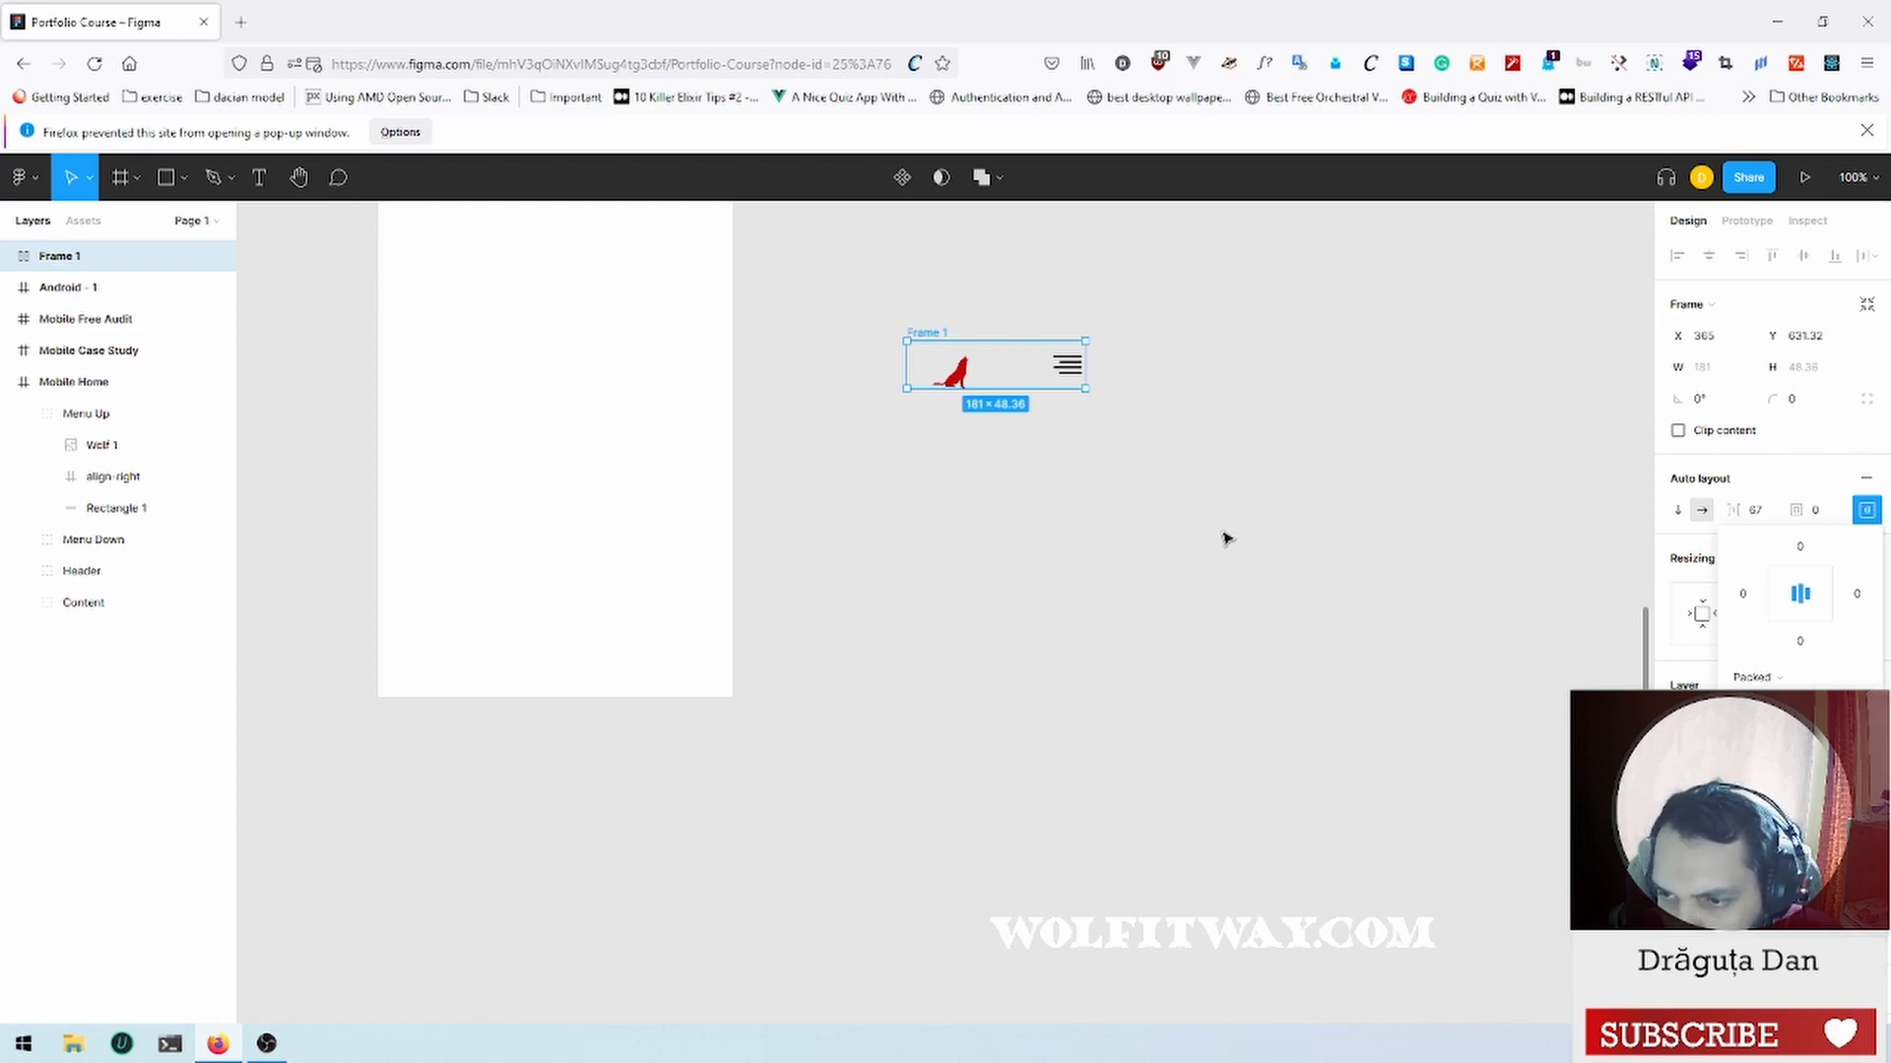
left_click(1538, 652)
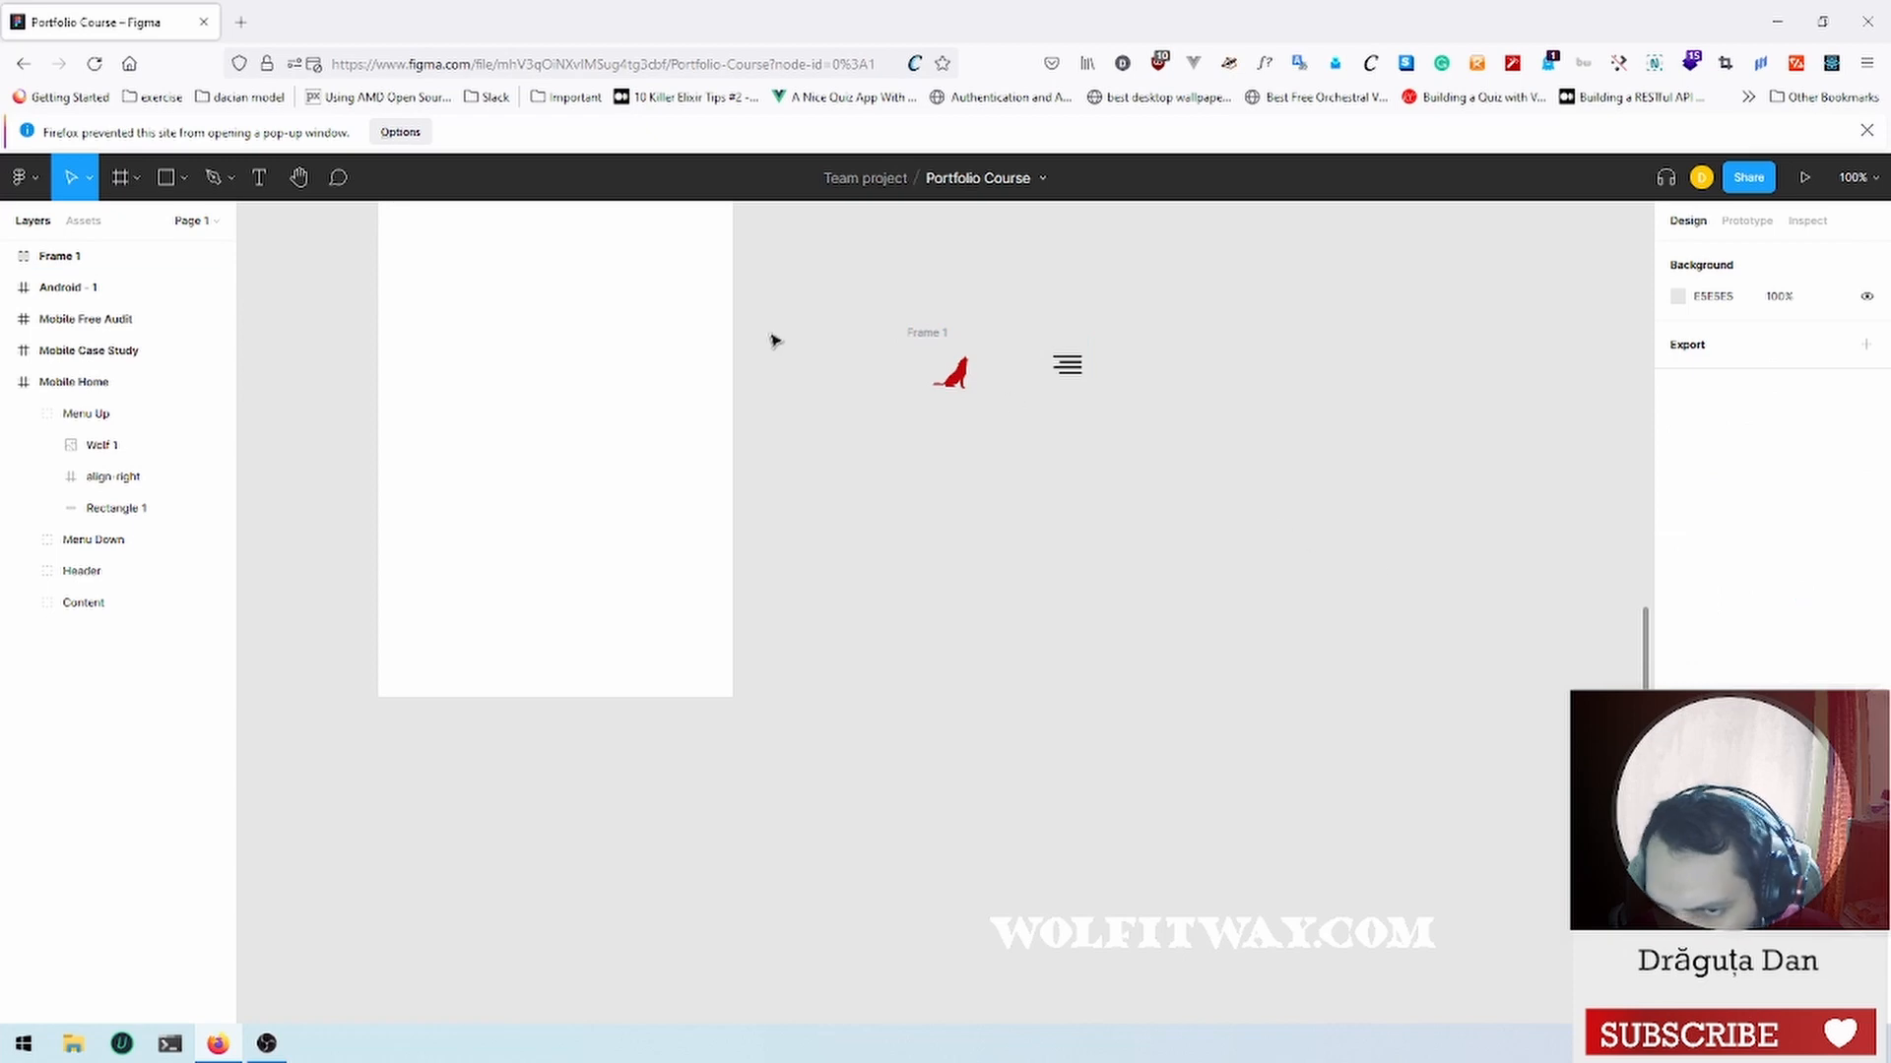
Step: Change the vertical resizing of the logo and menu icon's auto layout frame to Fixed height
left_click_drag(888, 315, 1188, 454)
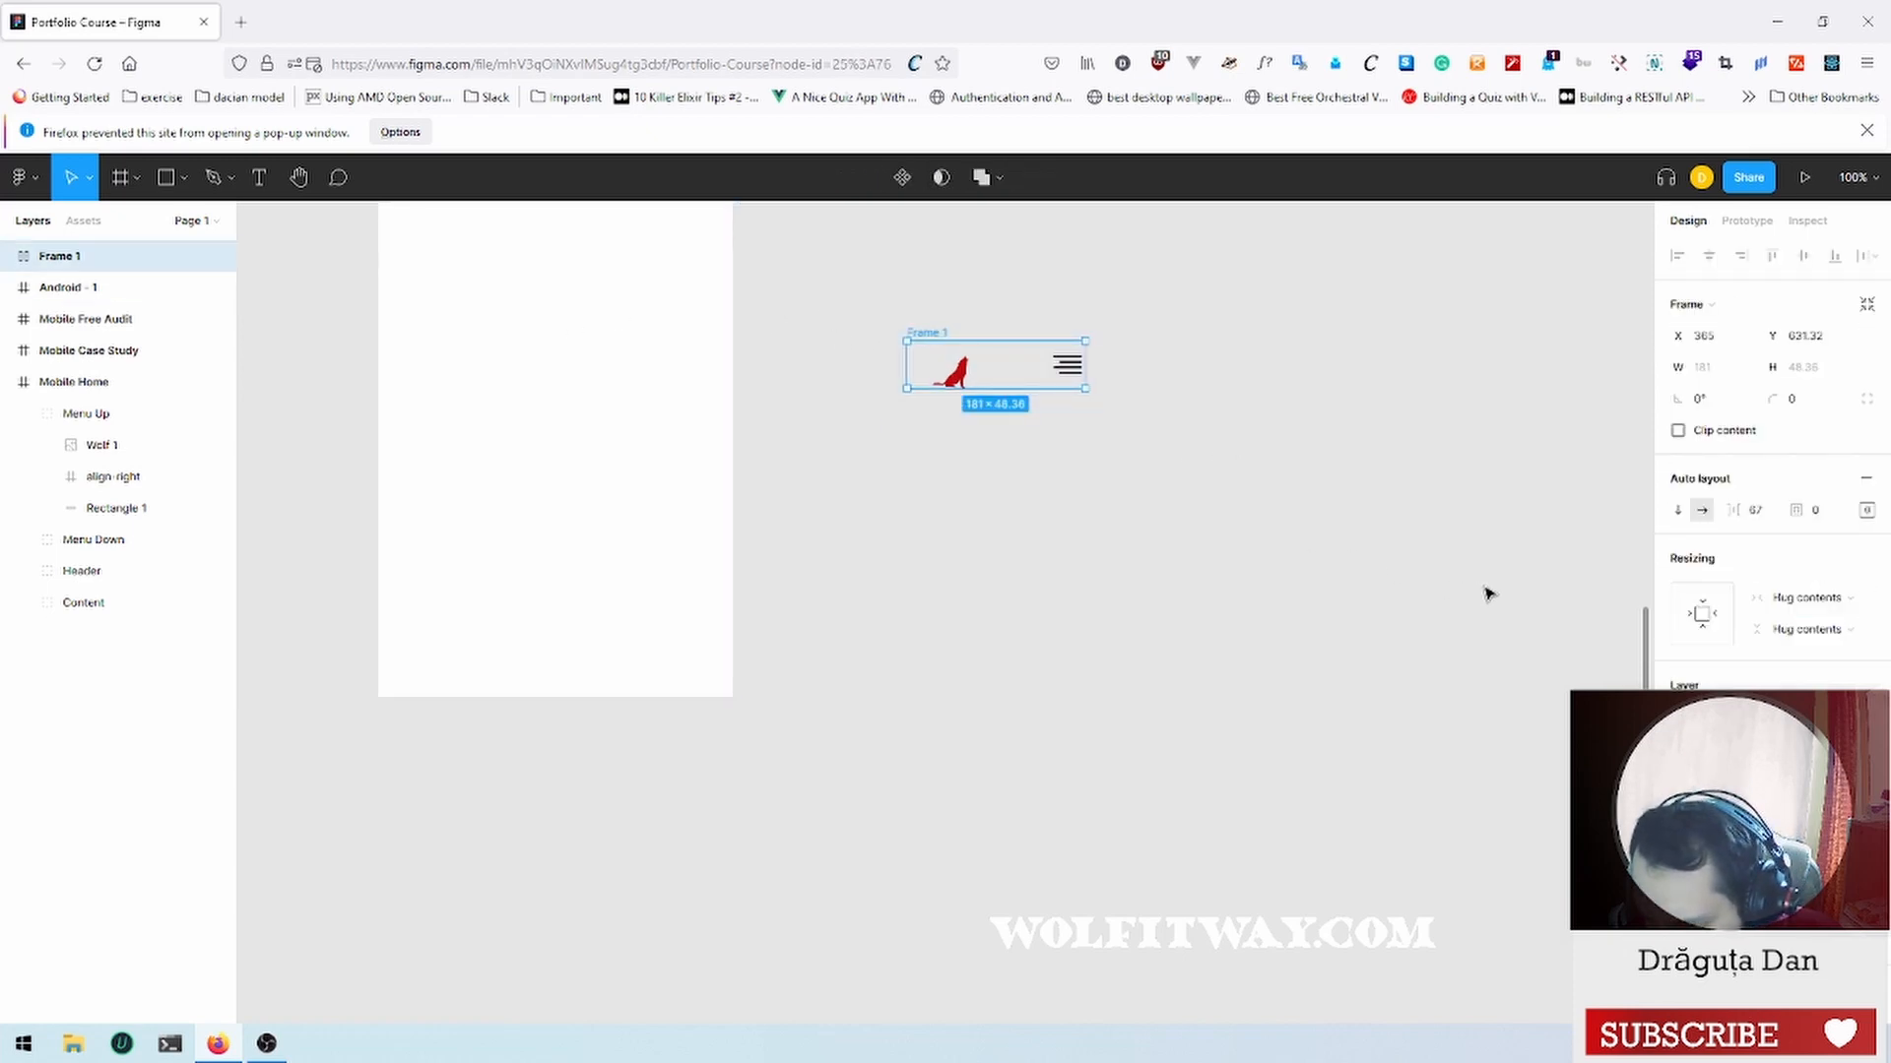
left_click(1822, 635)
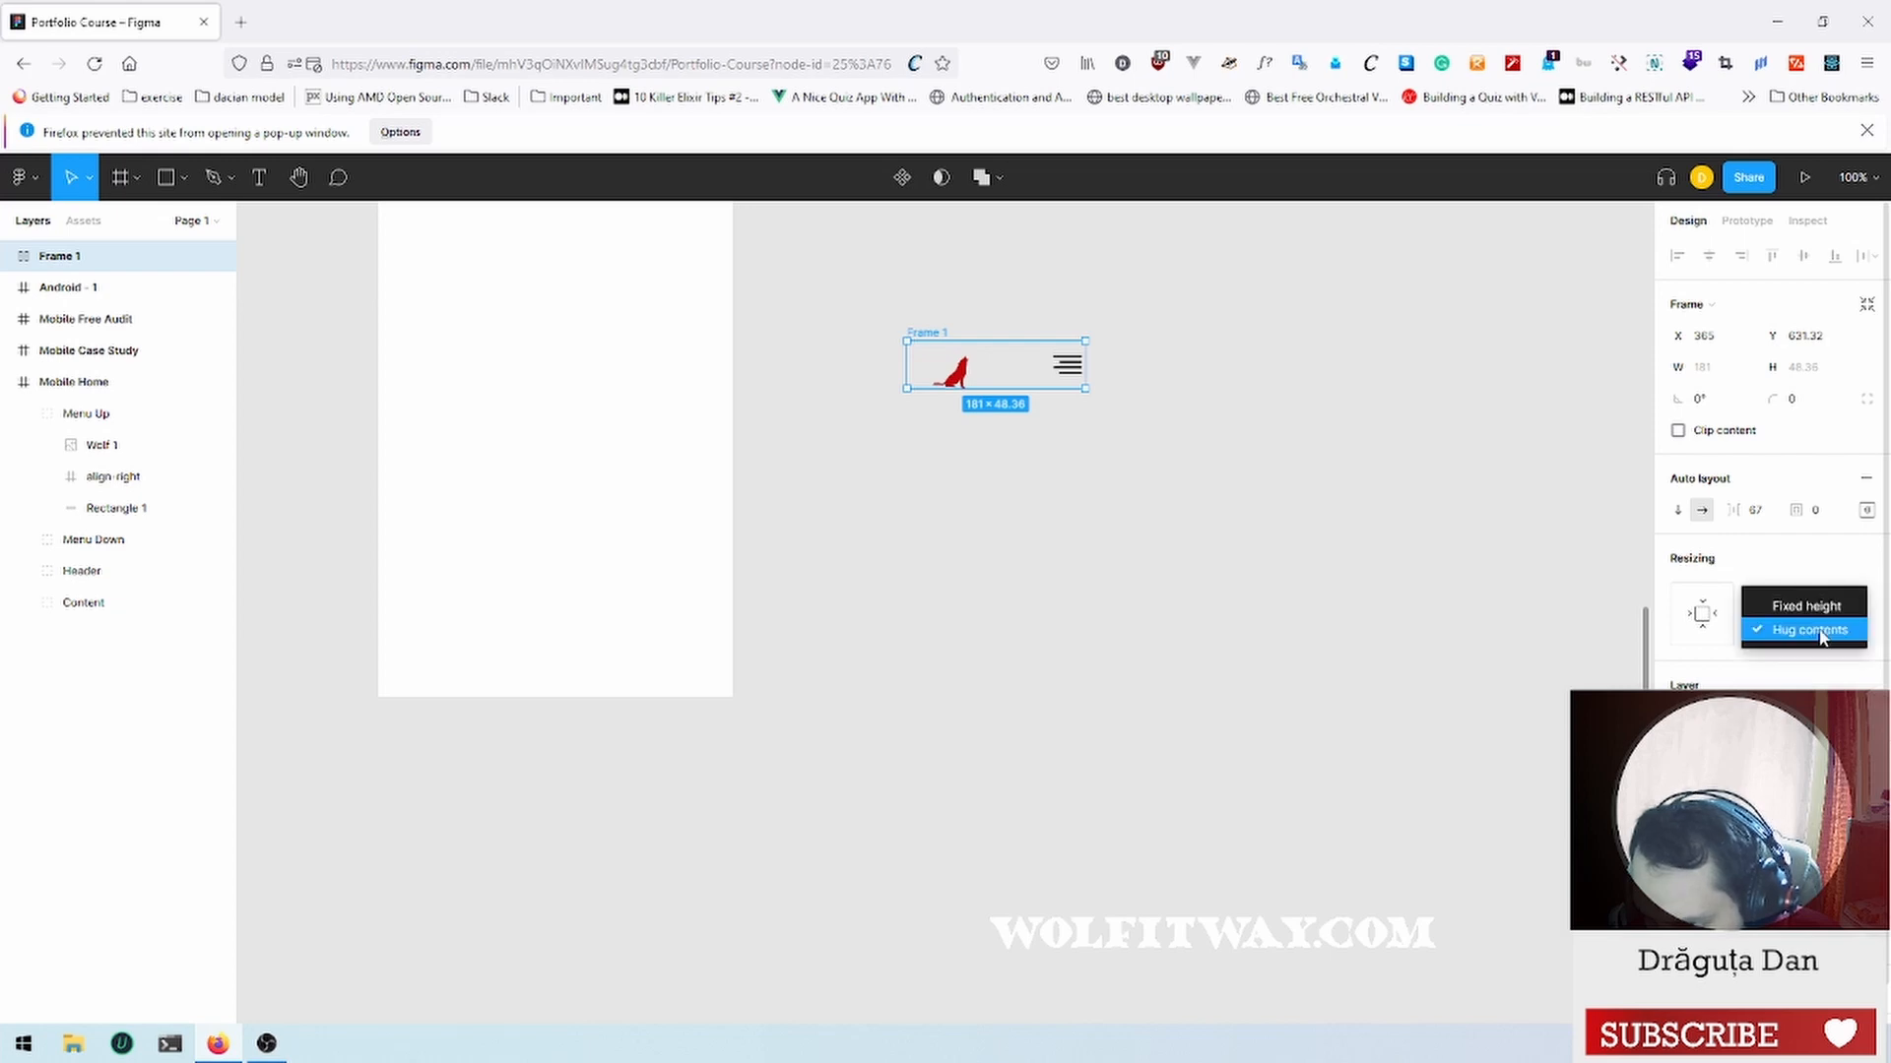
left_click(1821, 607)
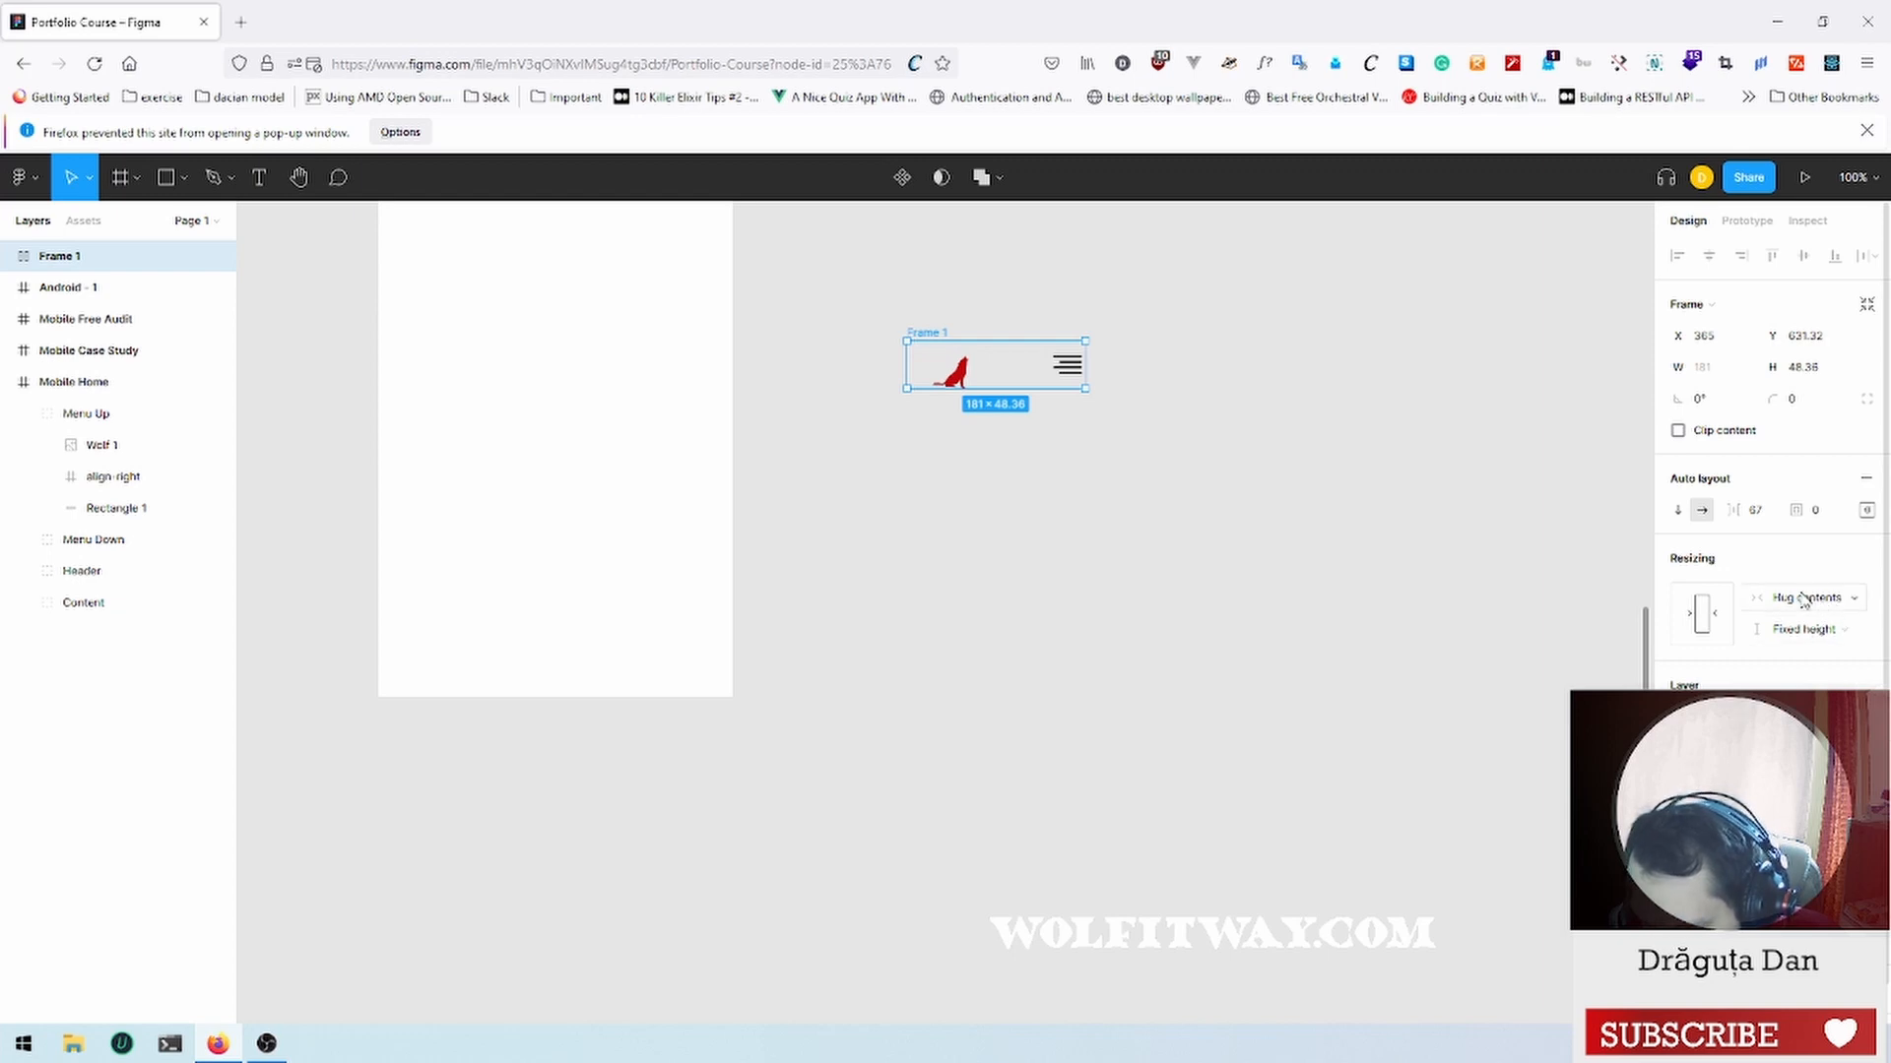
Step: Distribute the auto layout items with Space between and widen their frame to about 431 px
left_click(1866, 511)
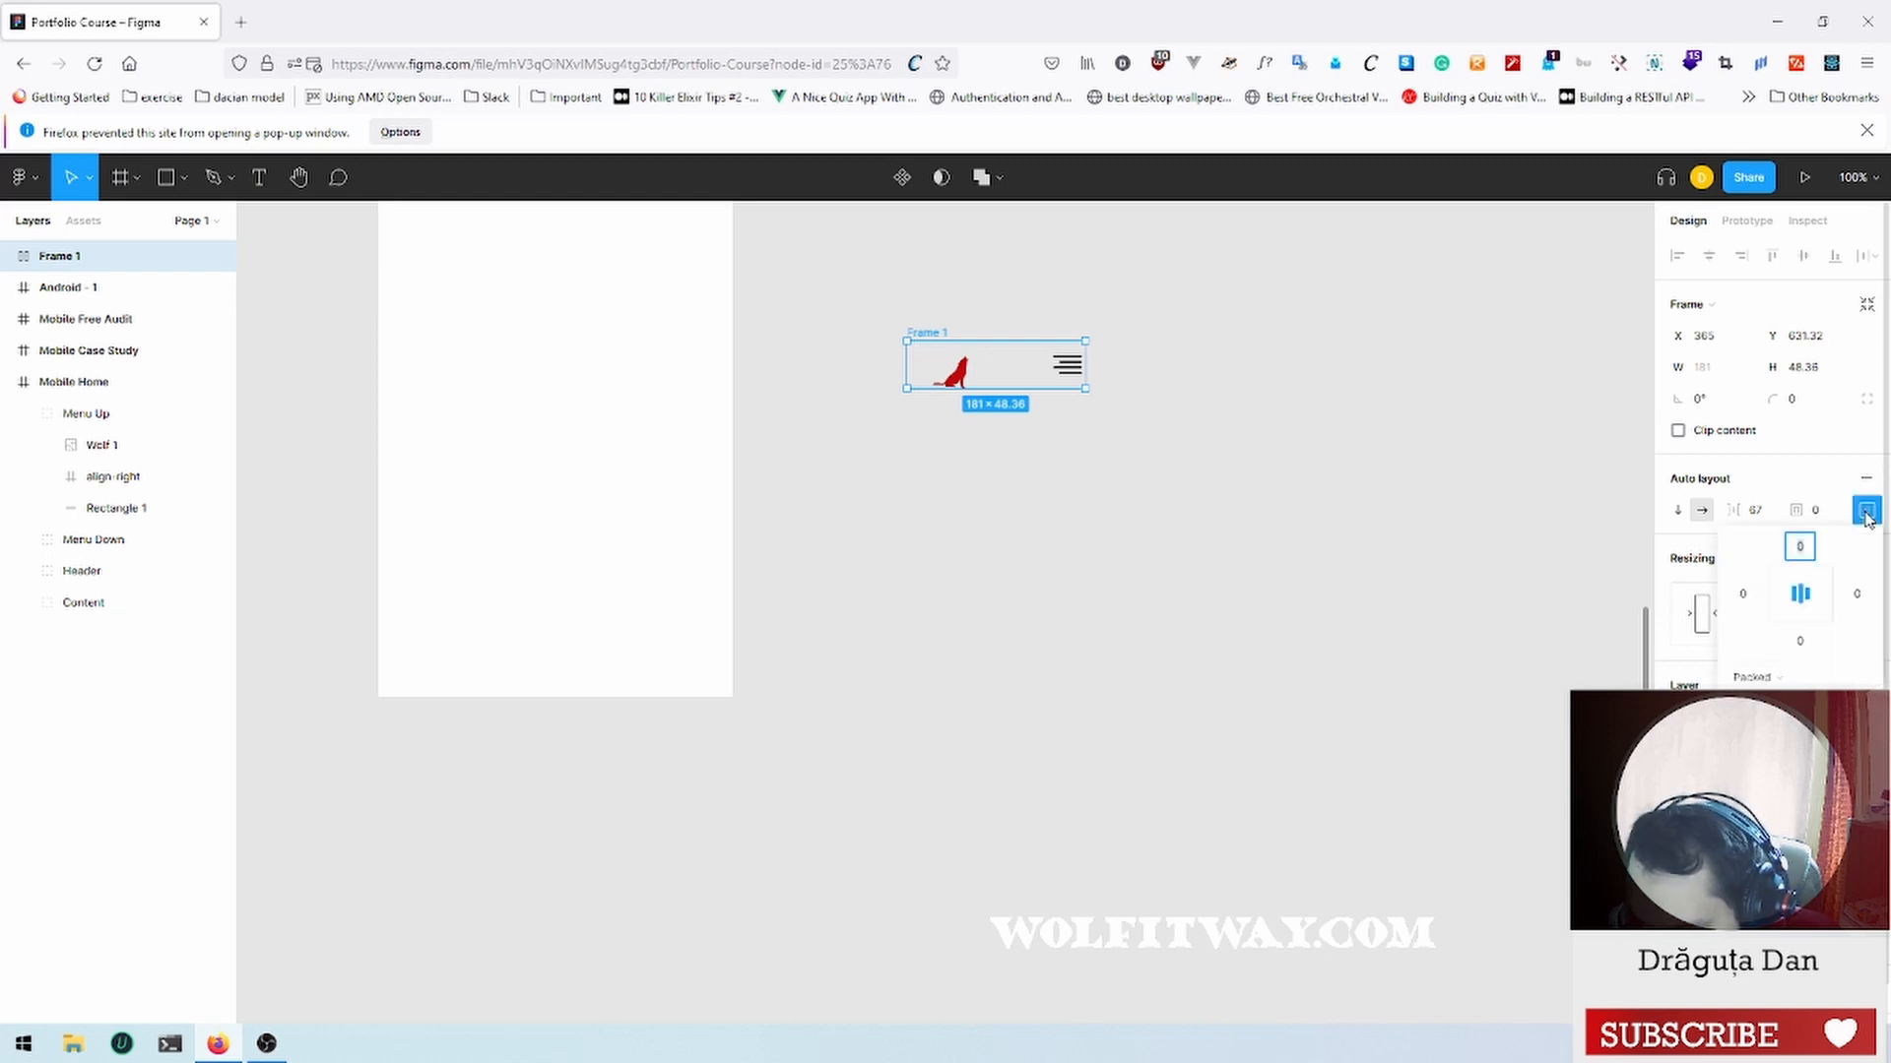
left_click(1830, 679)
left_click(1821, 701)
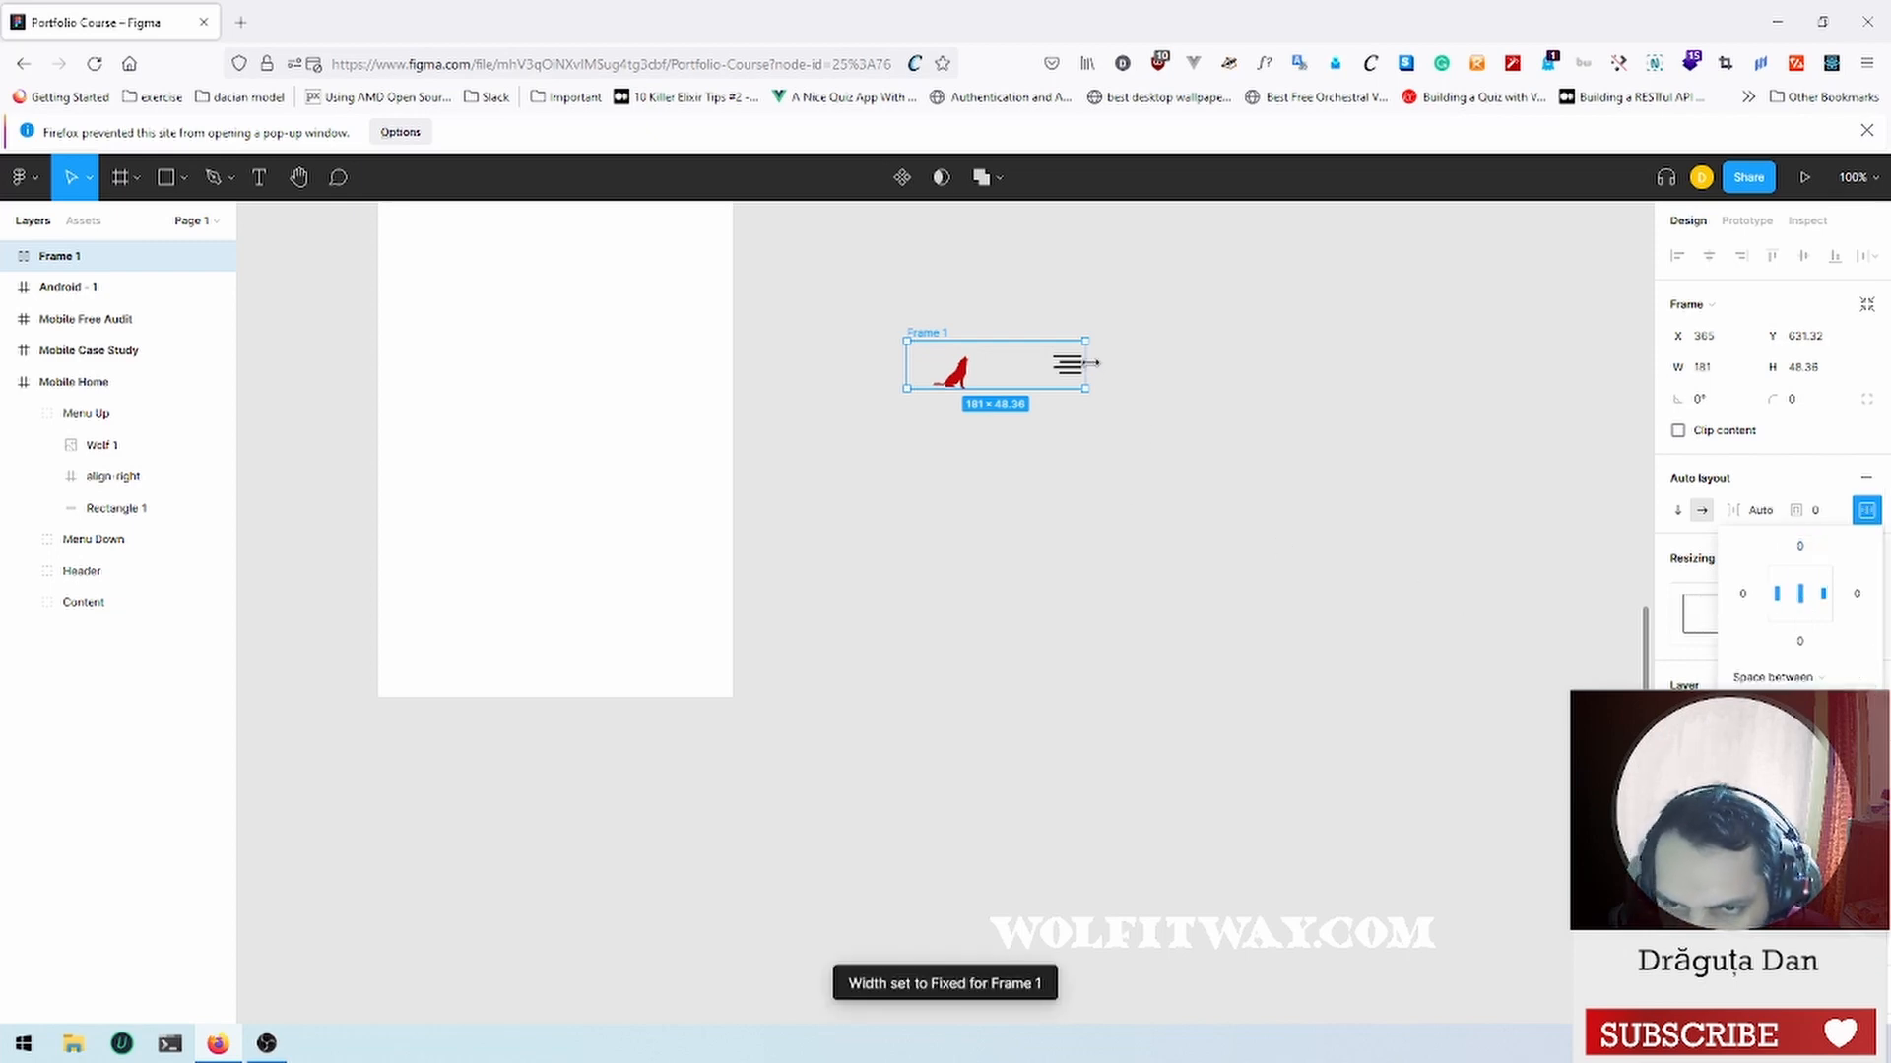
left_click_drag(1090, 363, 1331, 390)
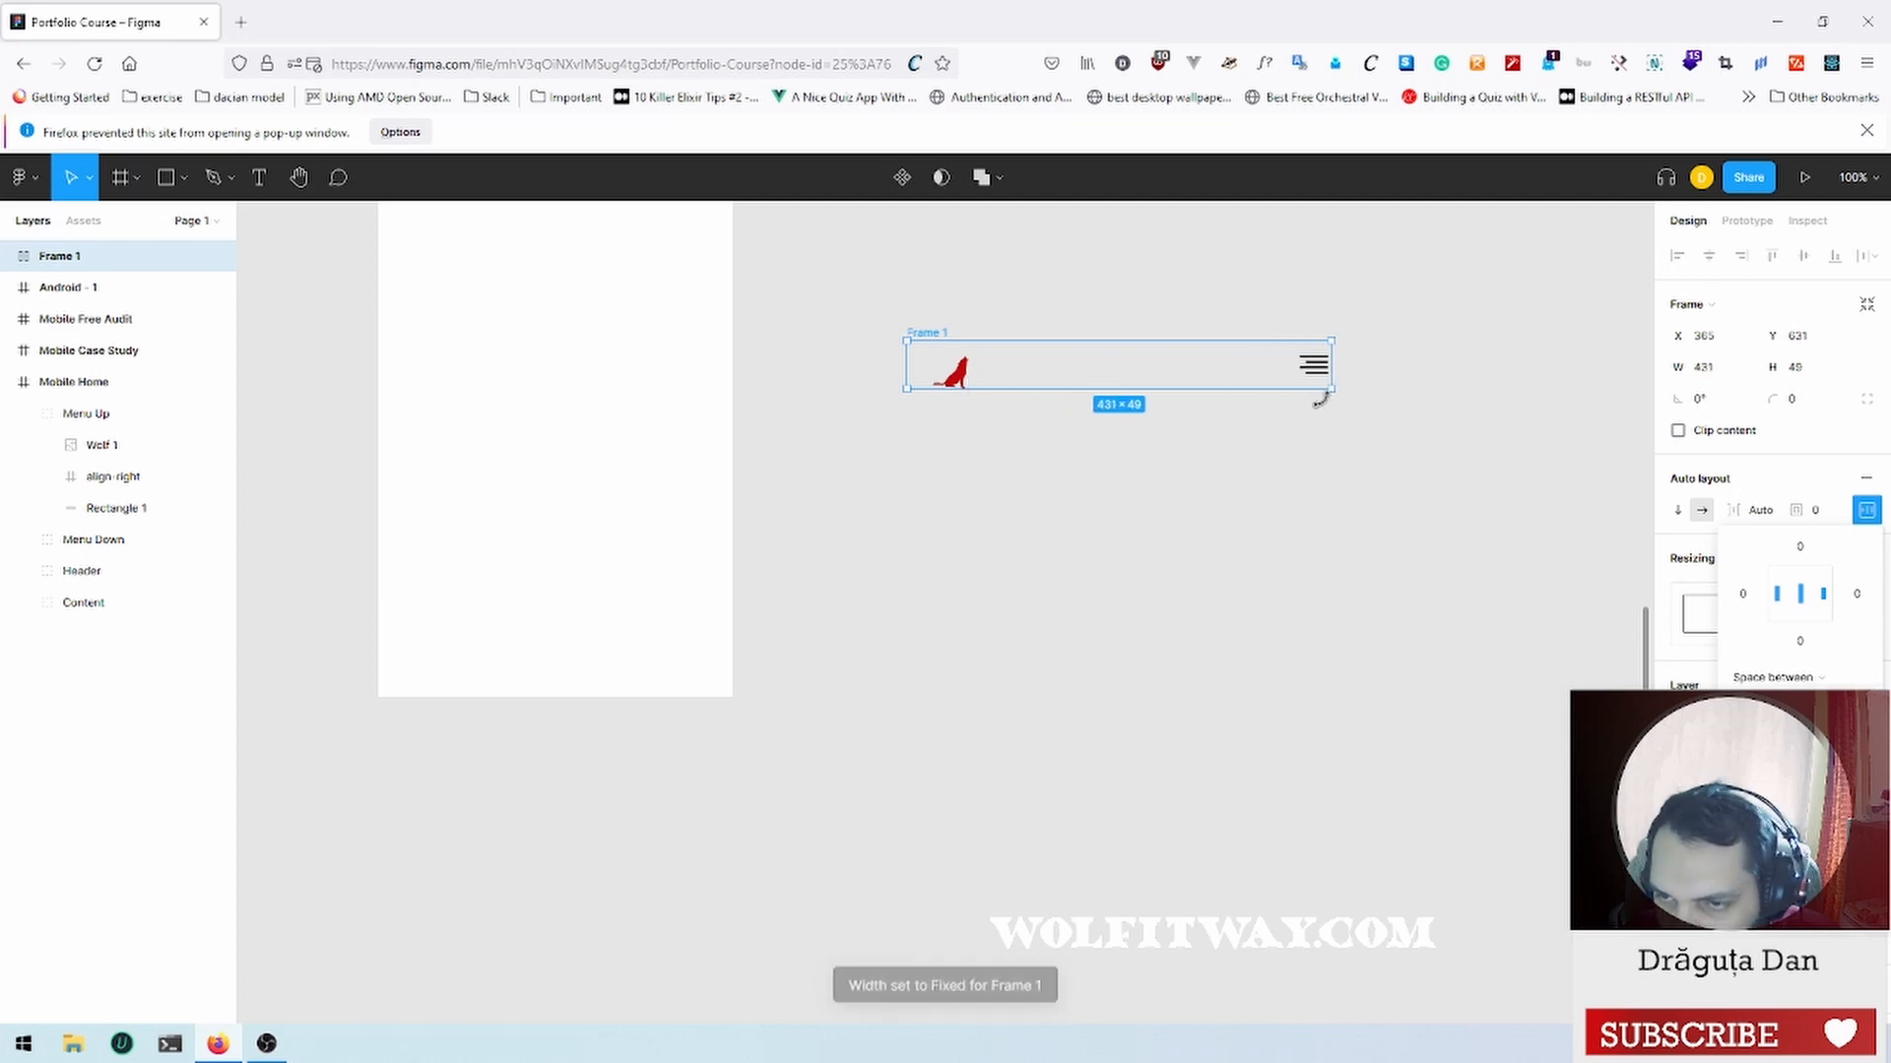
Step: Switch the auto layout distribution to Packed and set the spacing between items to 0
left_click(1779, 678)
left_click(1794, 659)
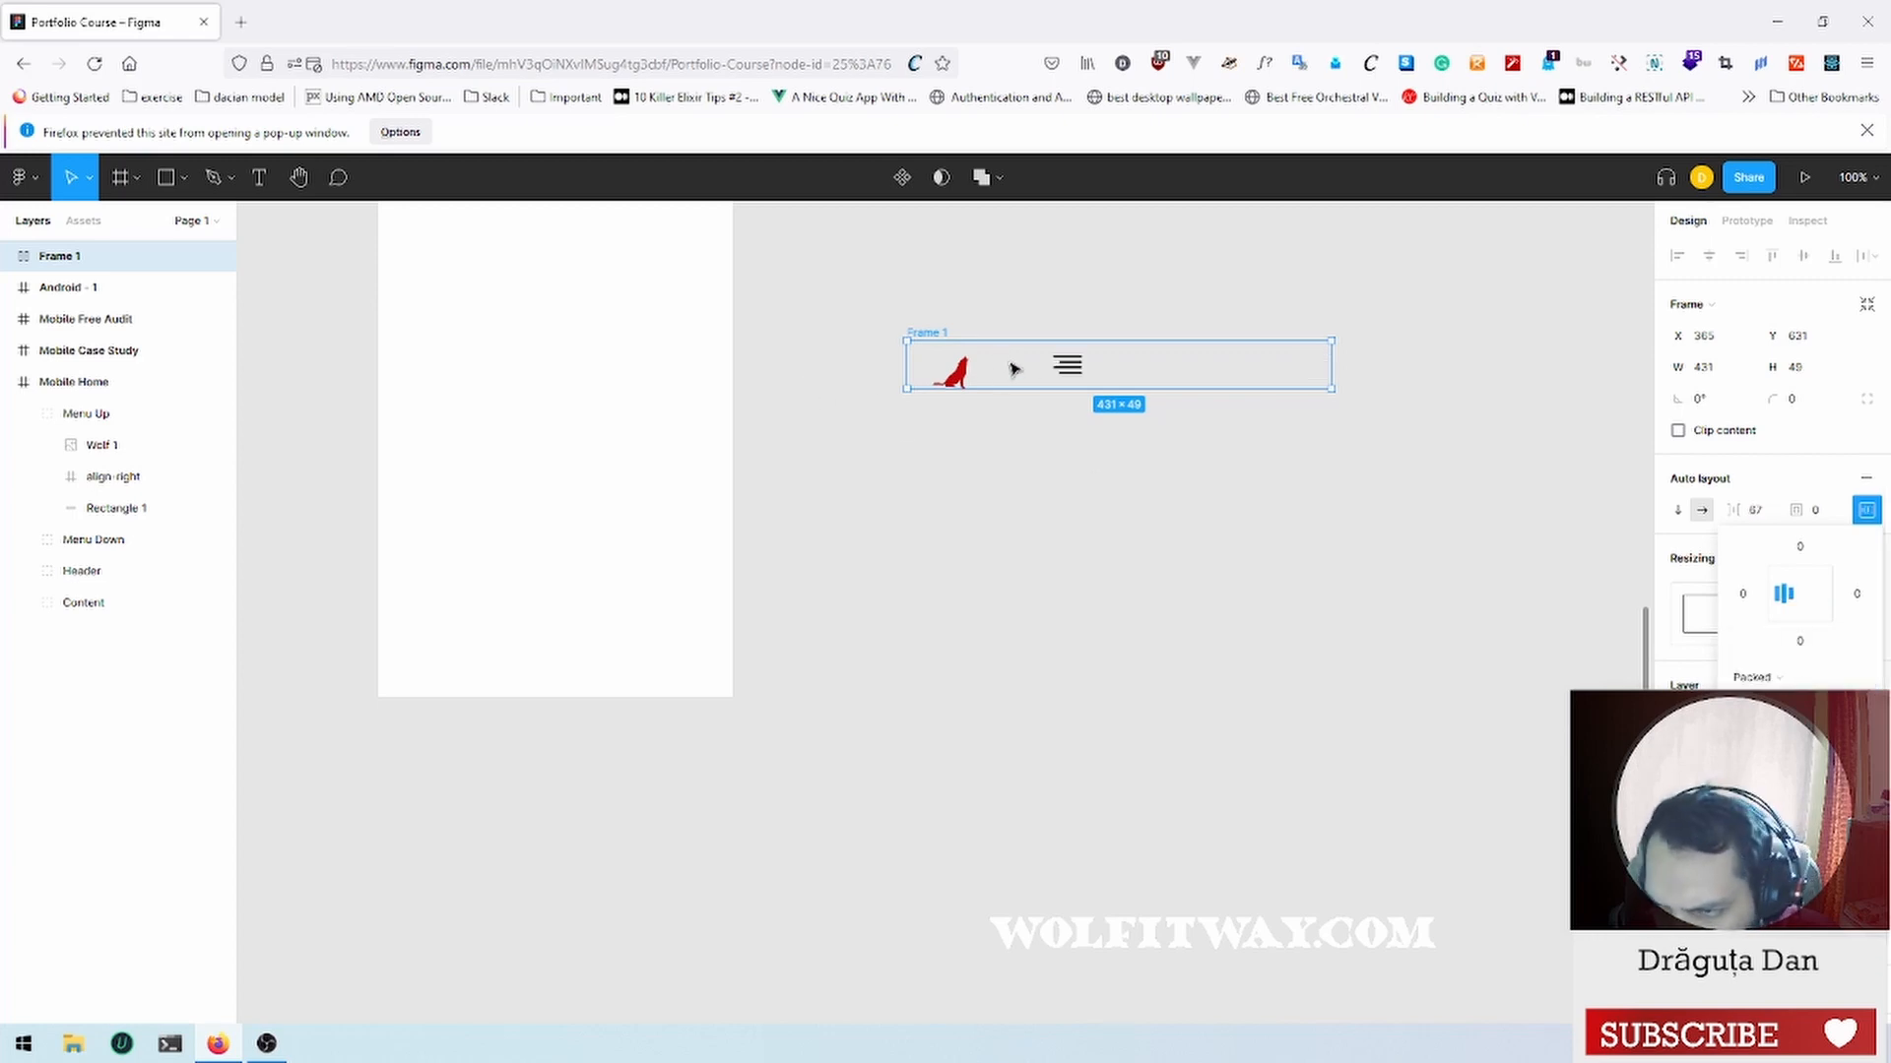
left_click(1762, 511)
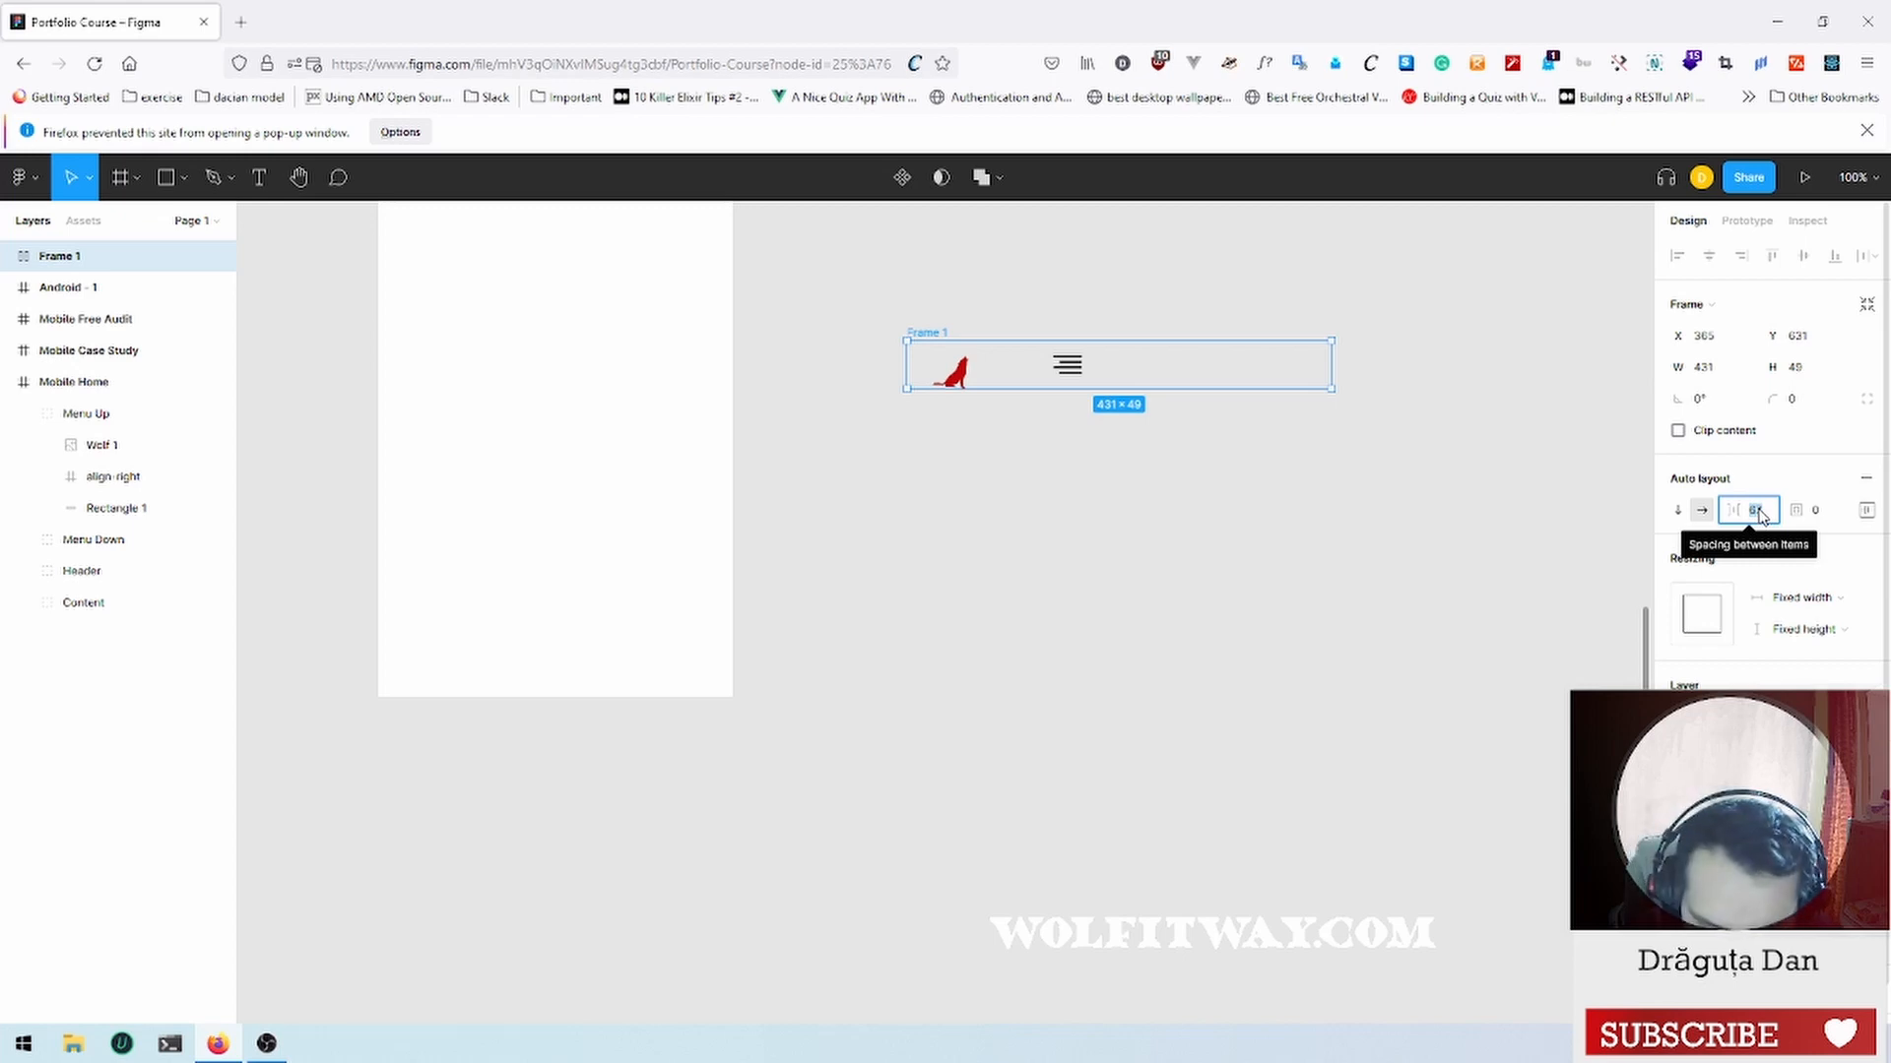
type("0")
key("Return")
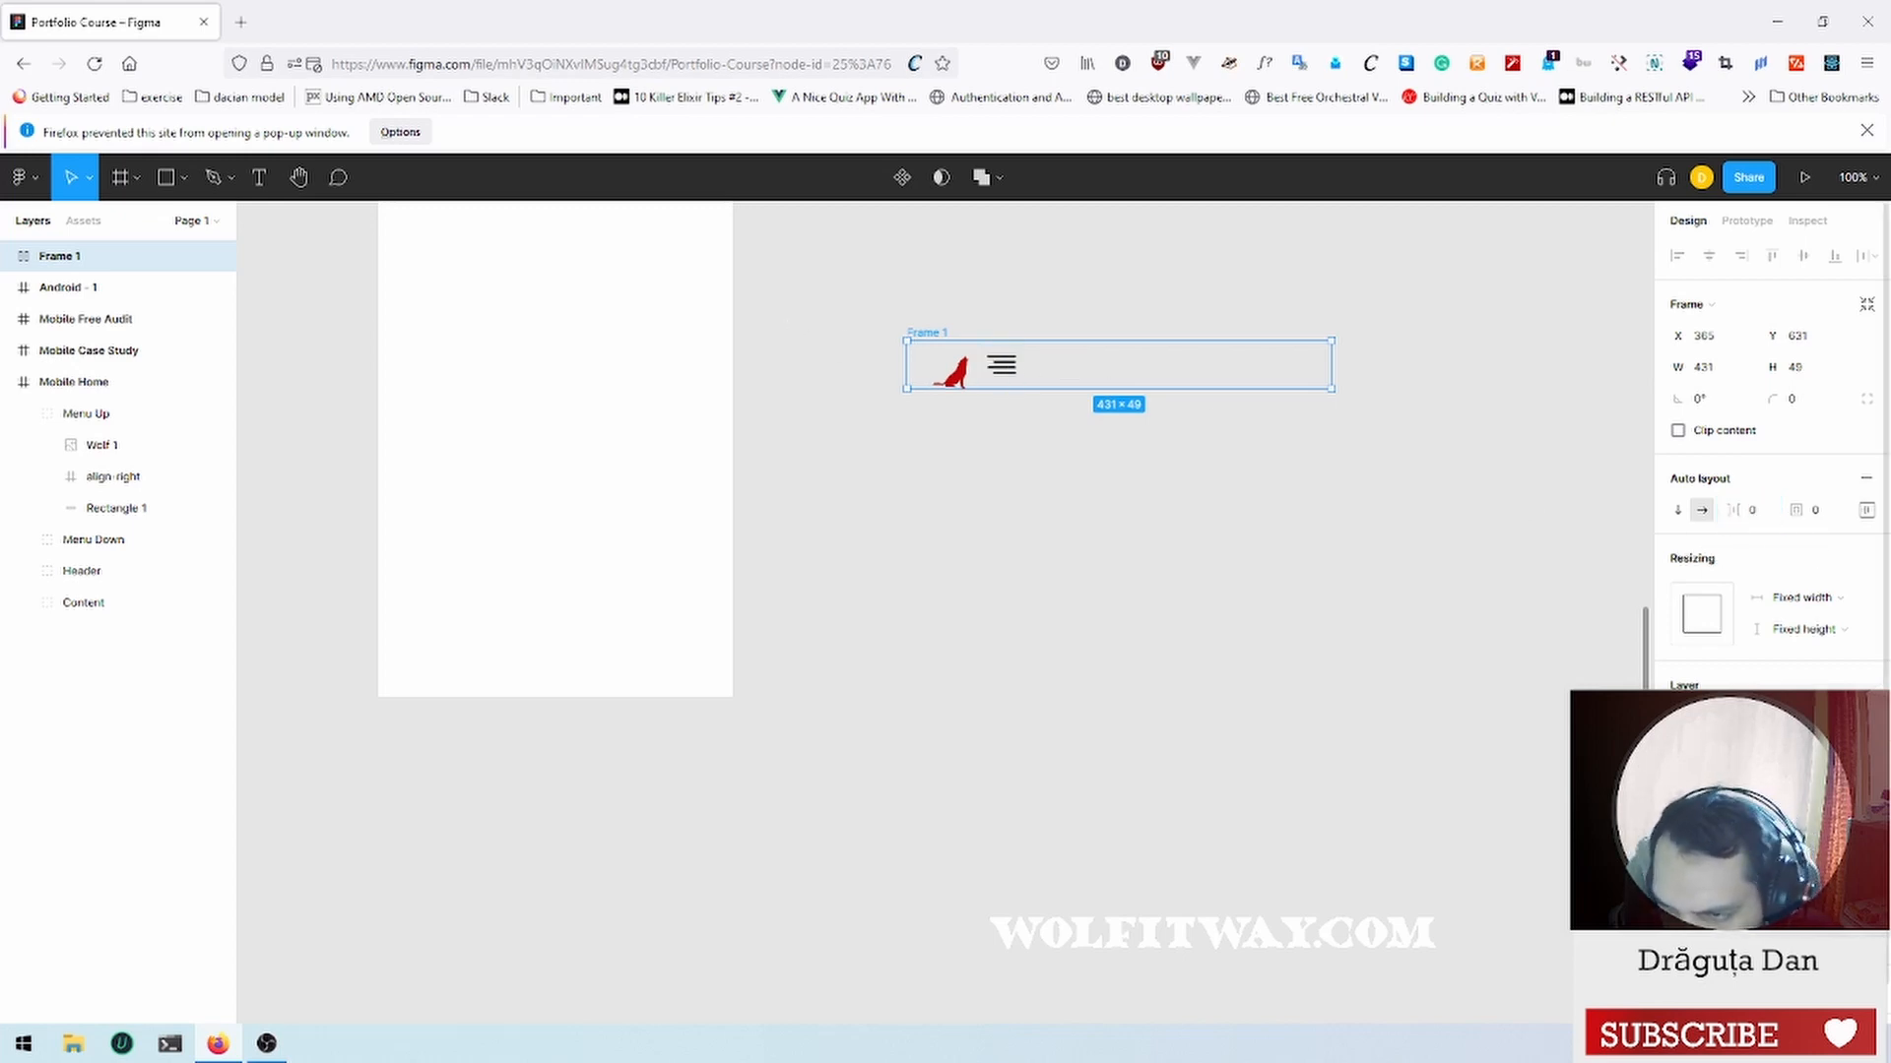
Step: Distribute the wolf logo and menu icon in their auto layout frame with Space between
left_click(1864, 512)
left_click(1761, 679)
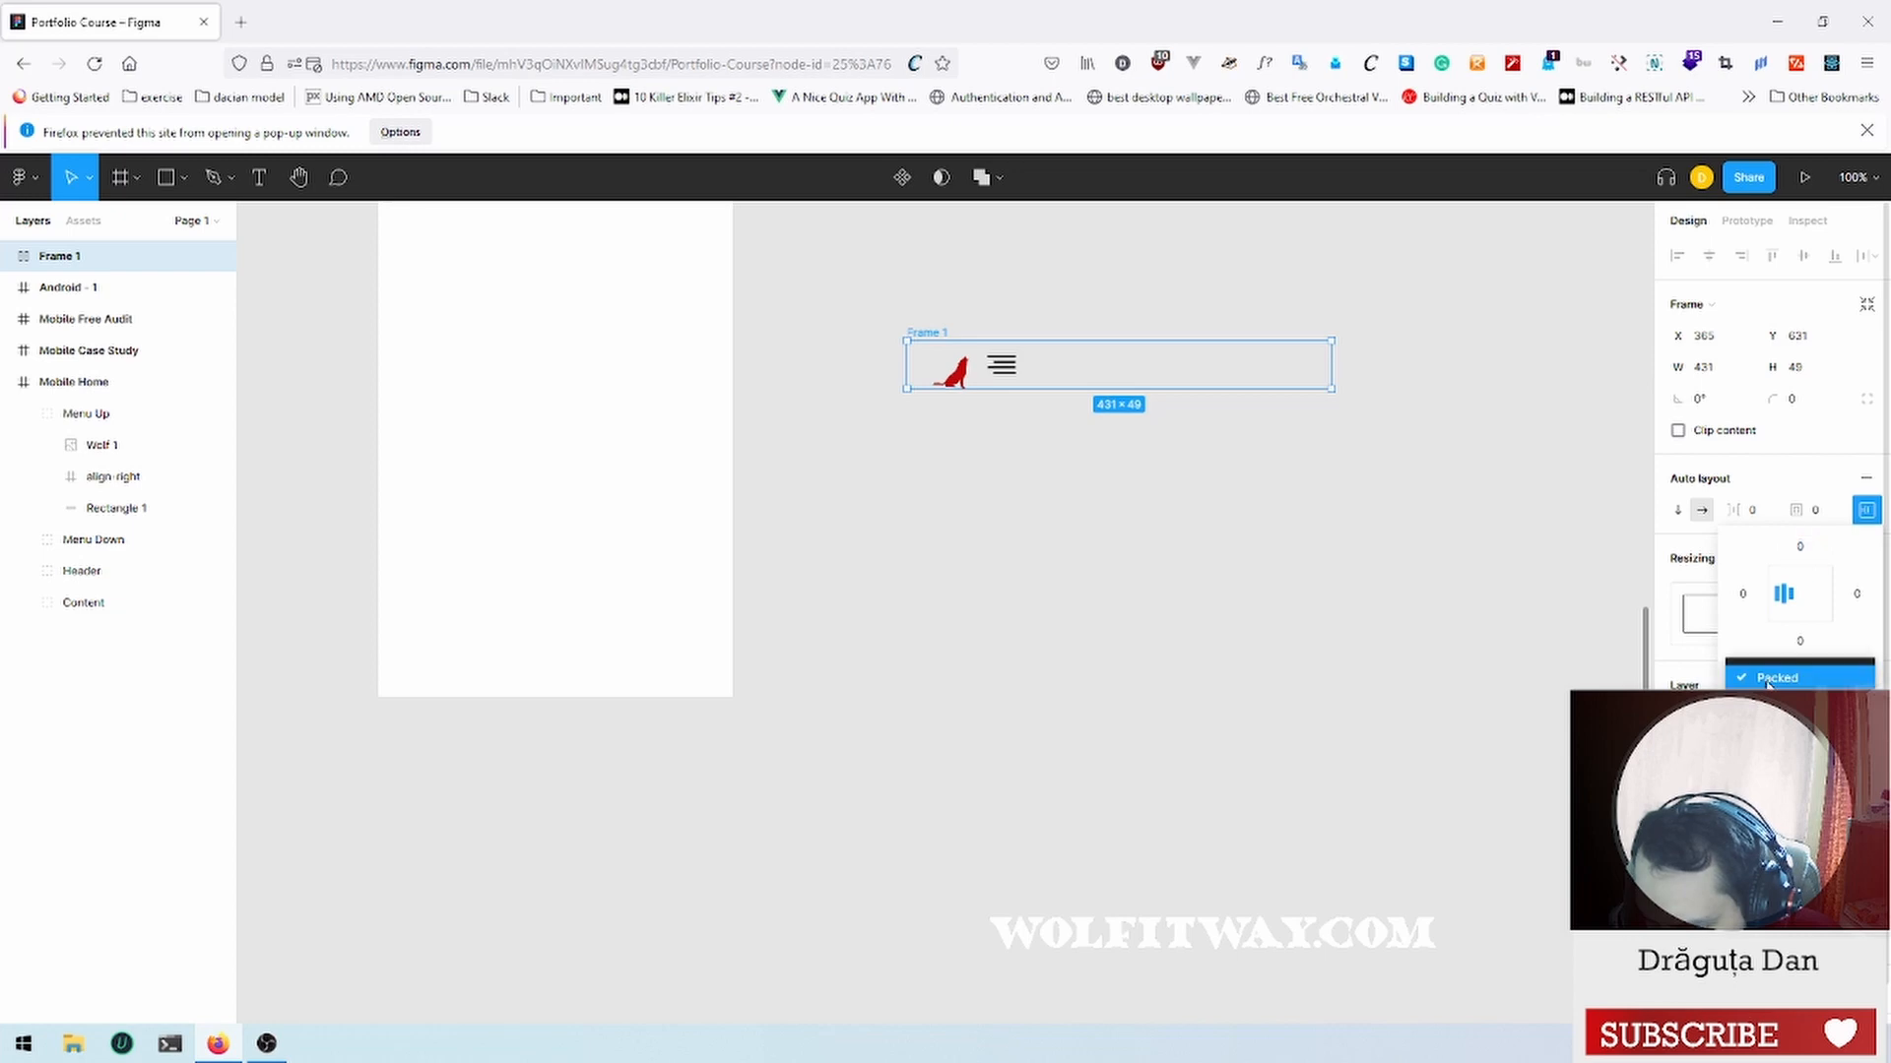
left_click(1772, 701)
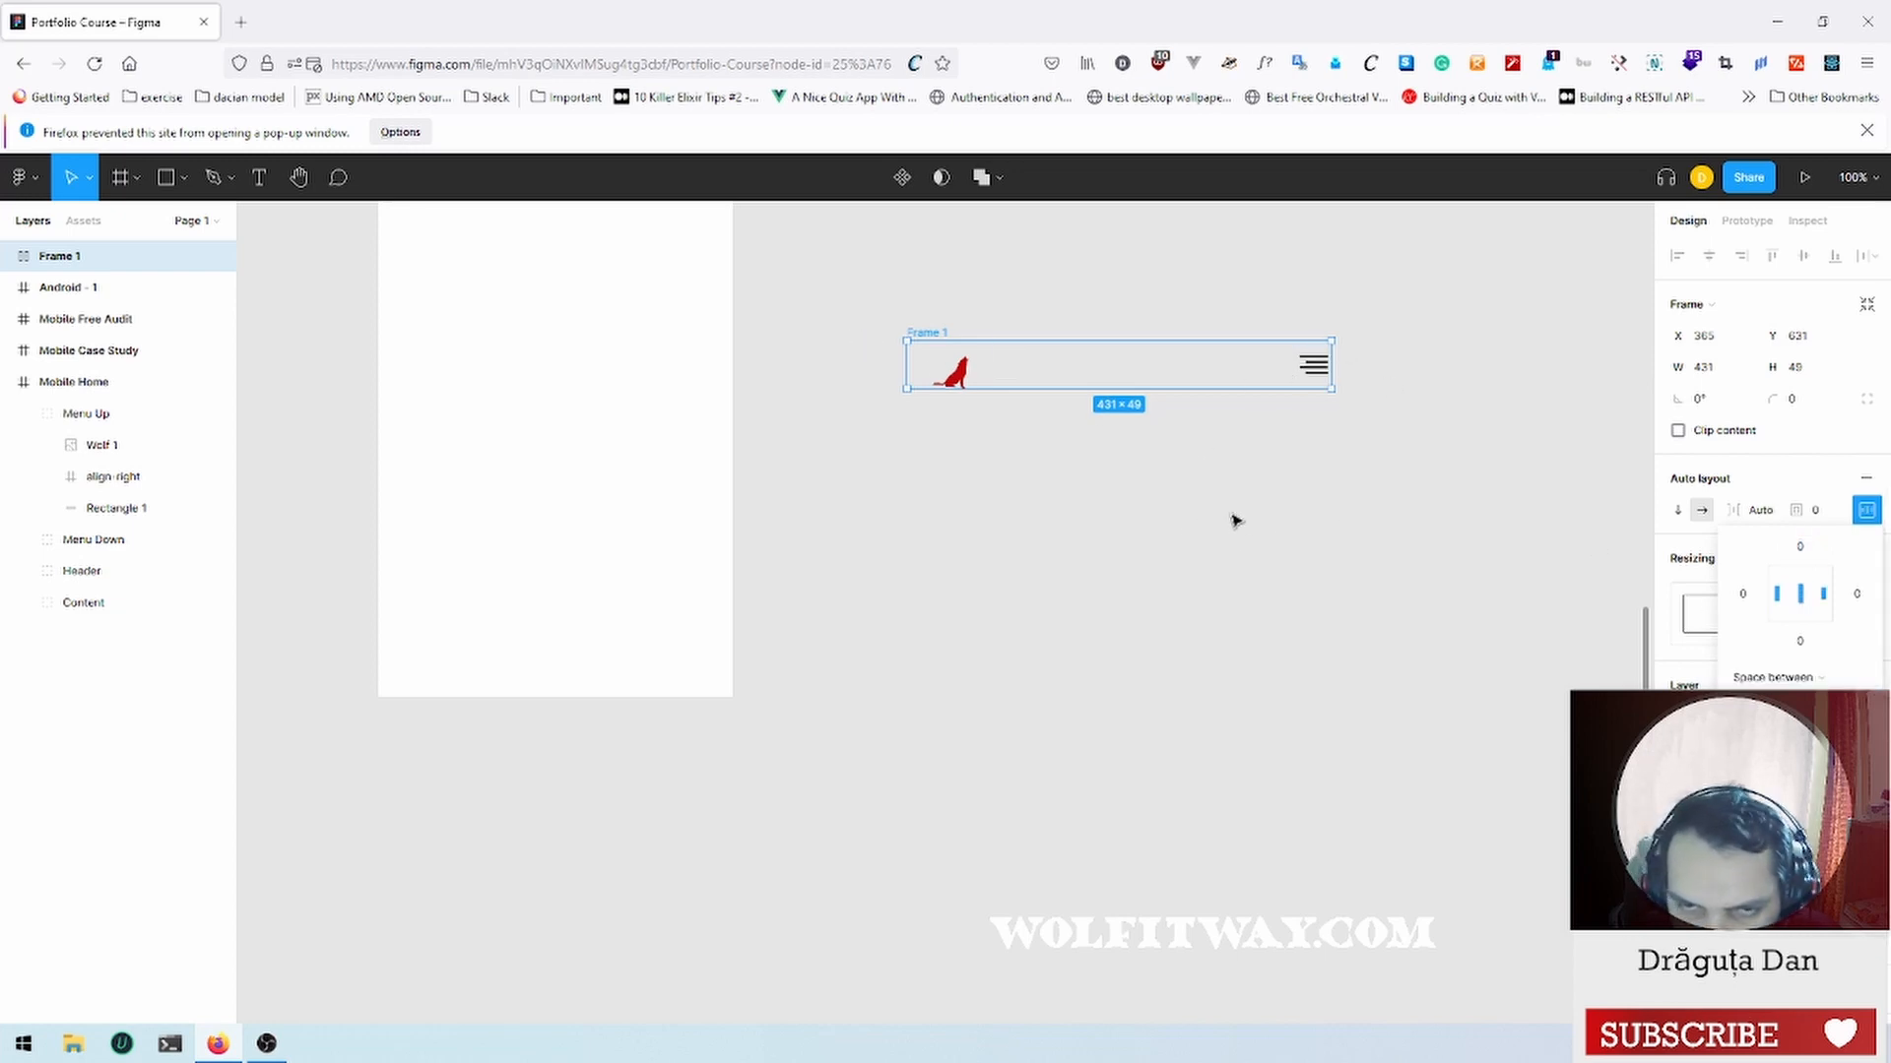
Step: Rename the auto layout frame with the wolf logo and menu icon as Menu and expand its layers
scroll(1021, 576, "up", 1)
scroll(1013, 587, "up", 1)
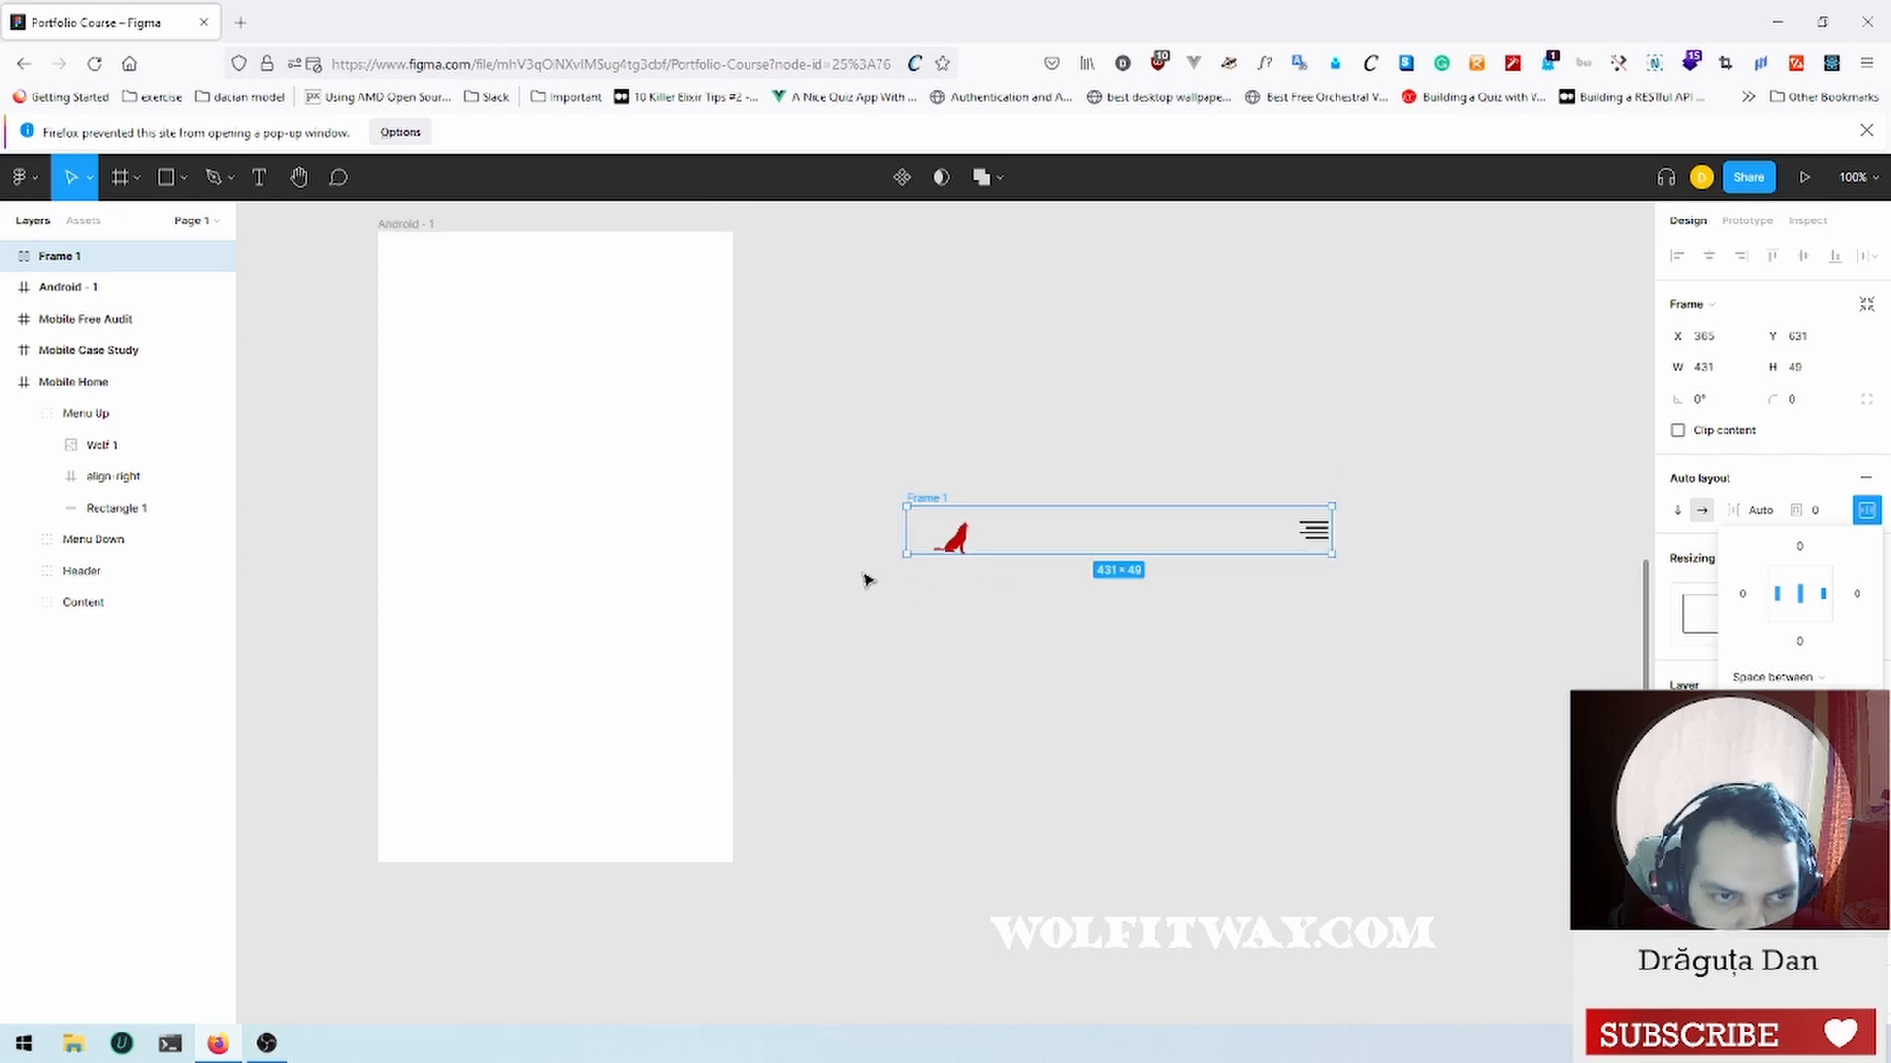
double_click(73, 258)
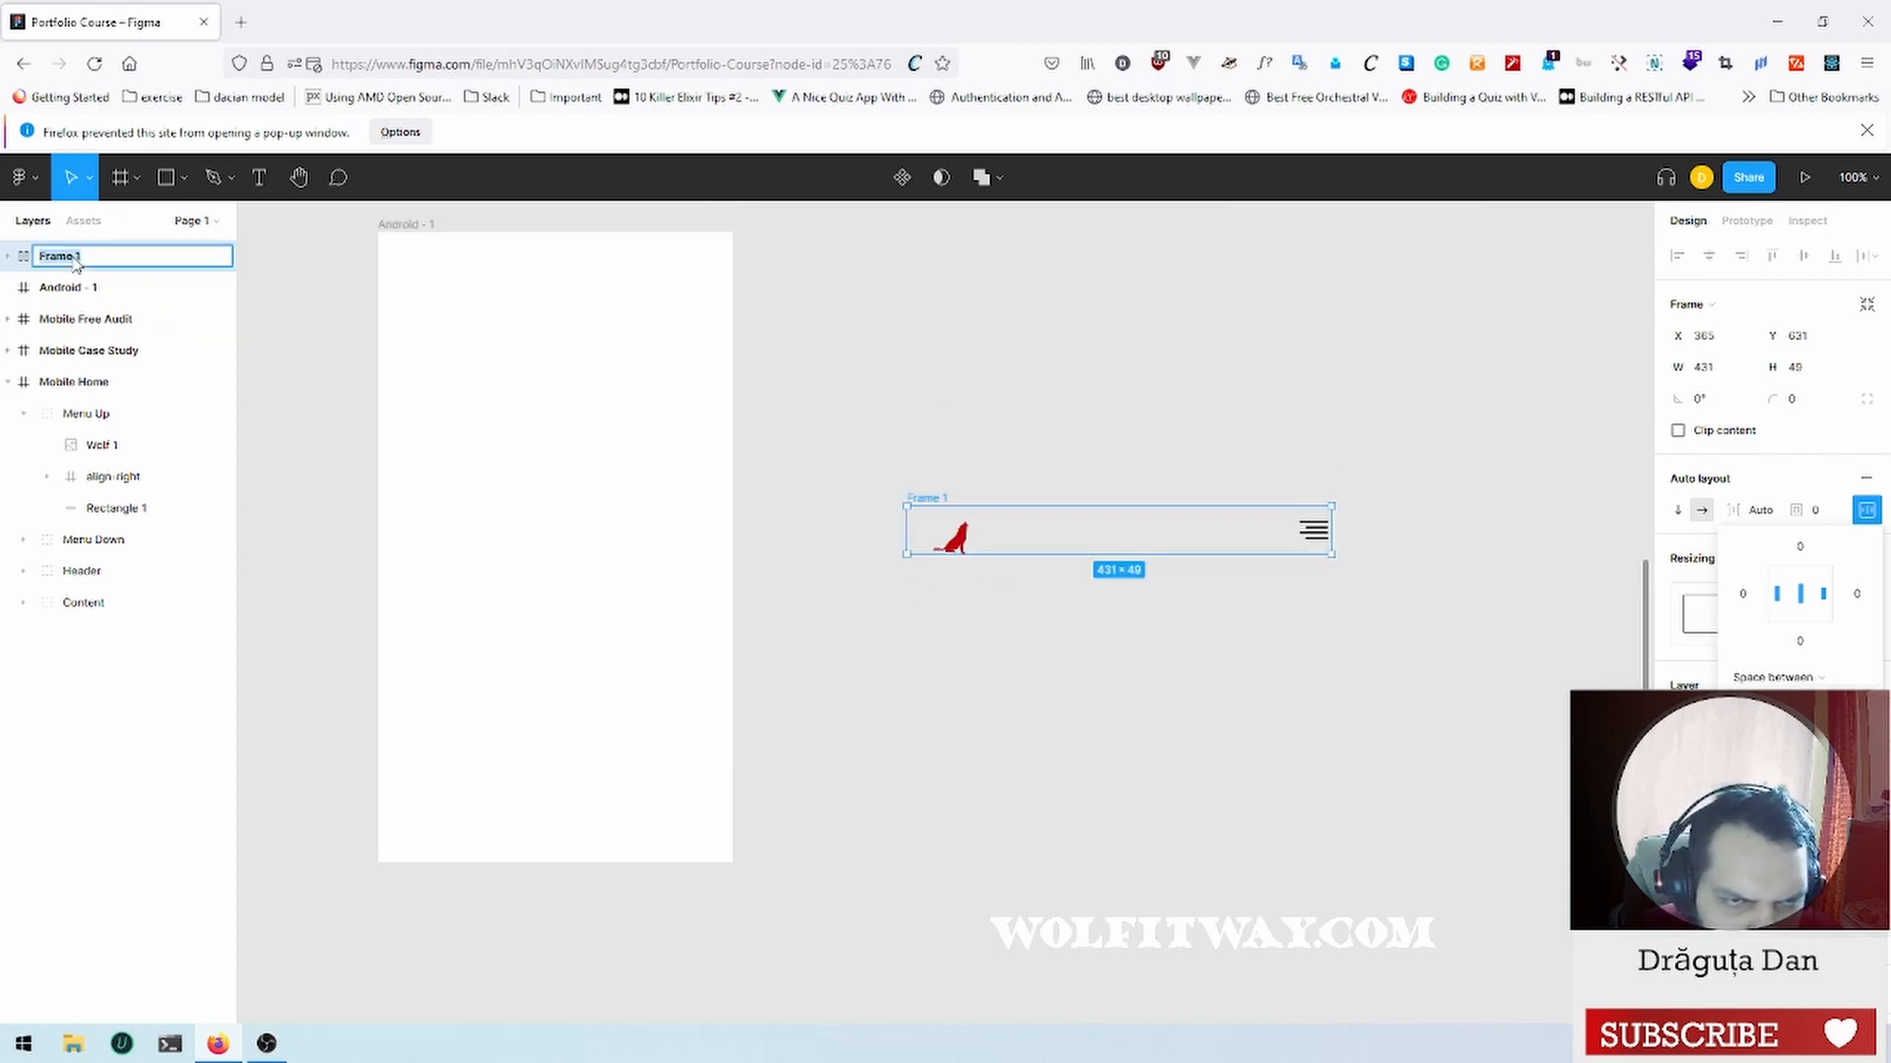
type("Menu")
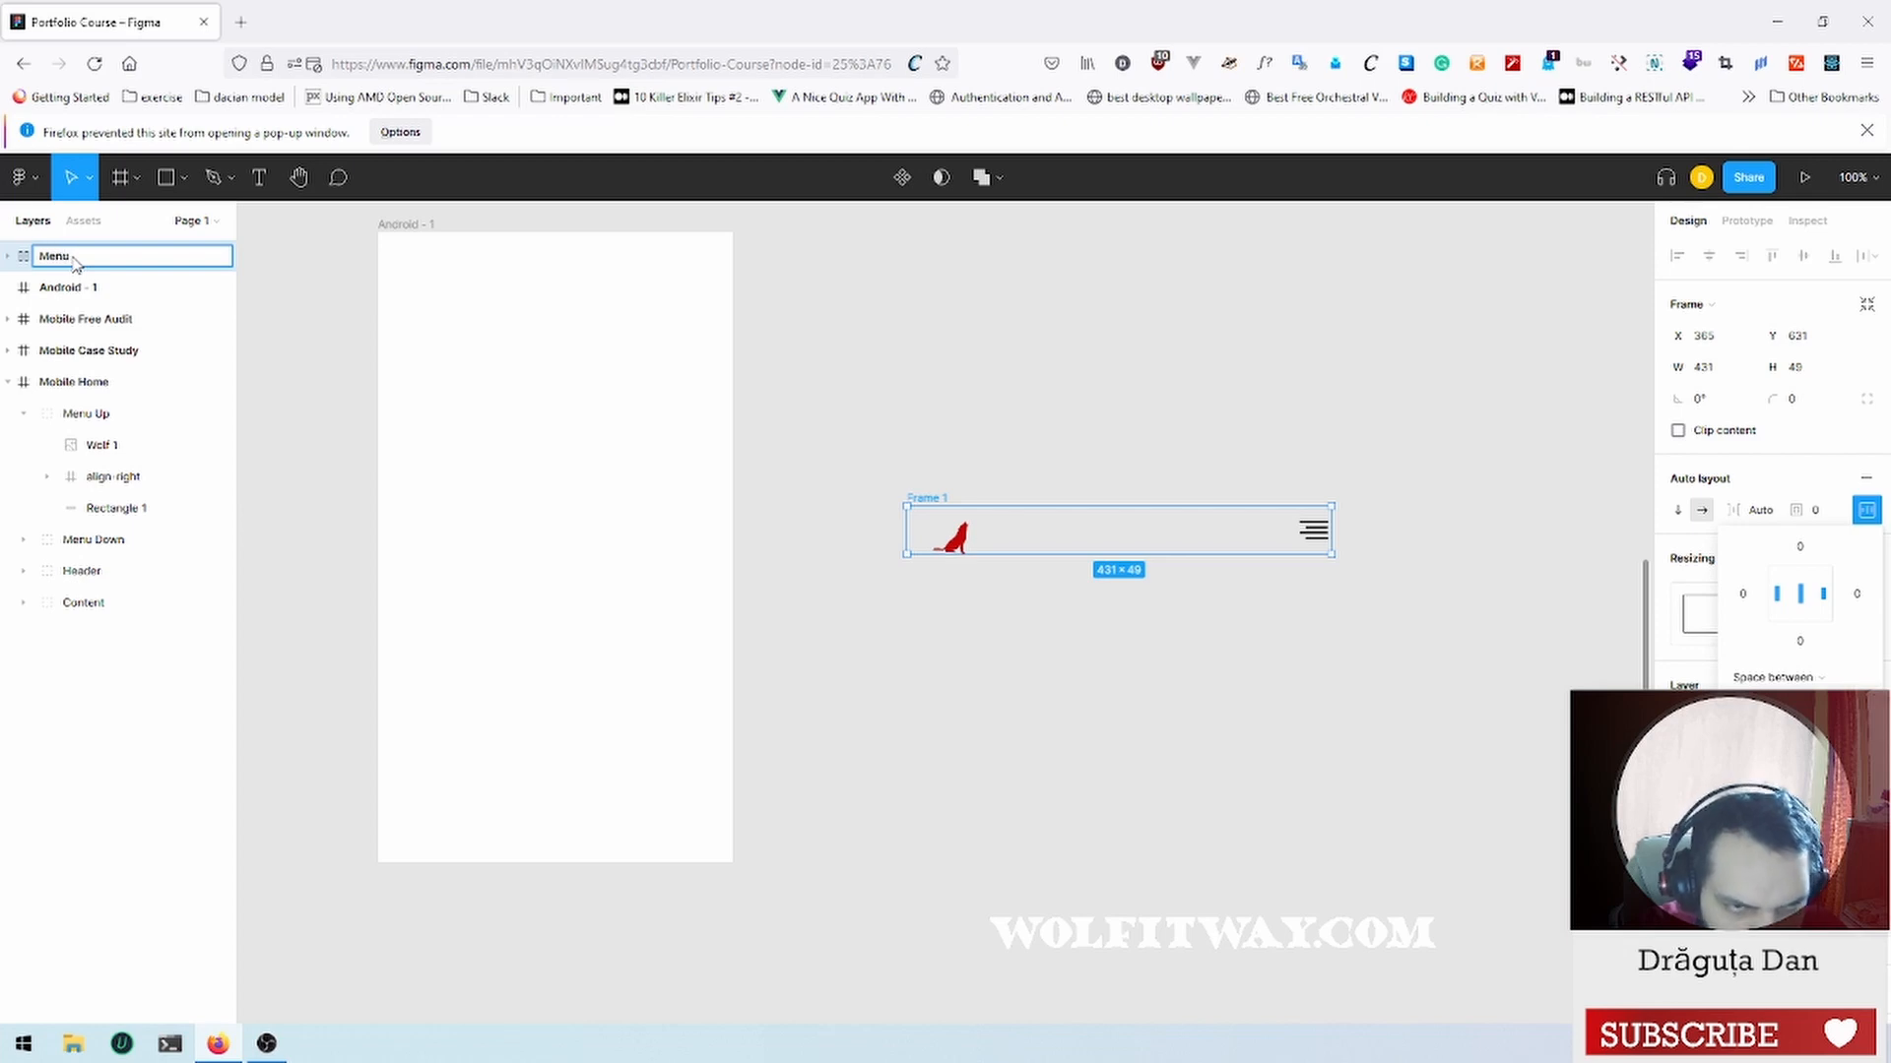
key("Return")
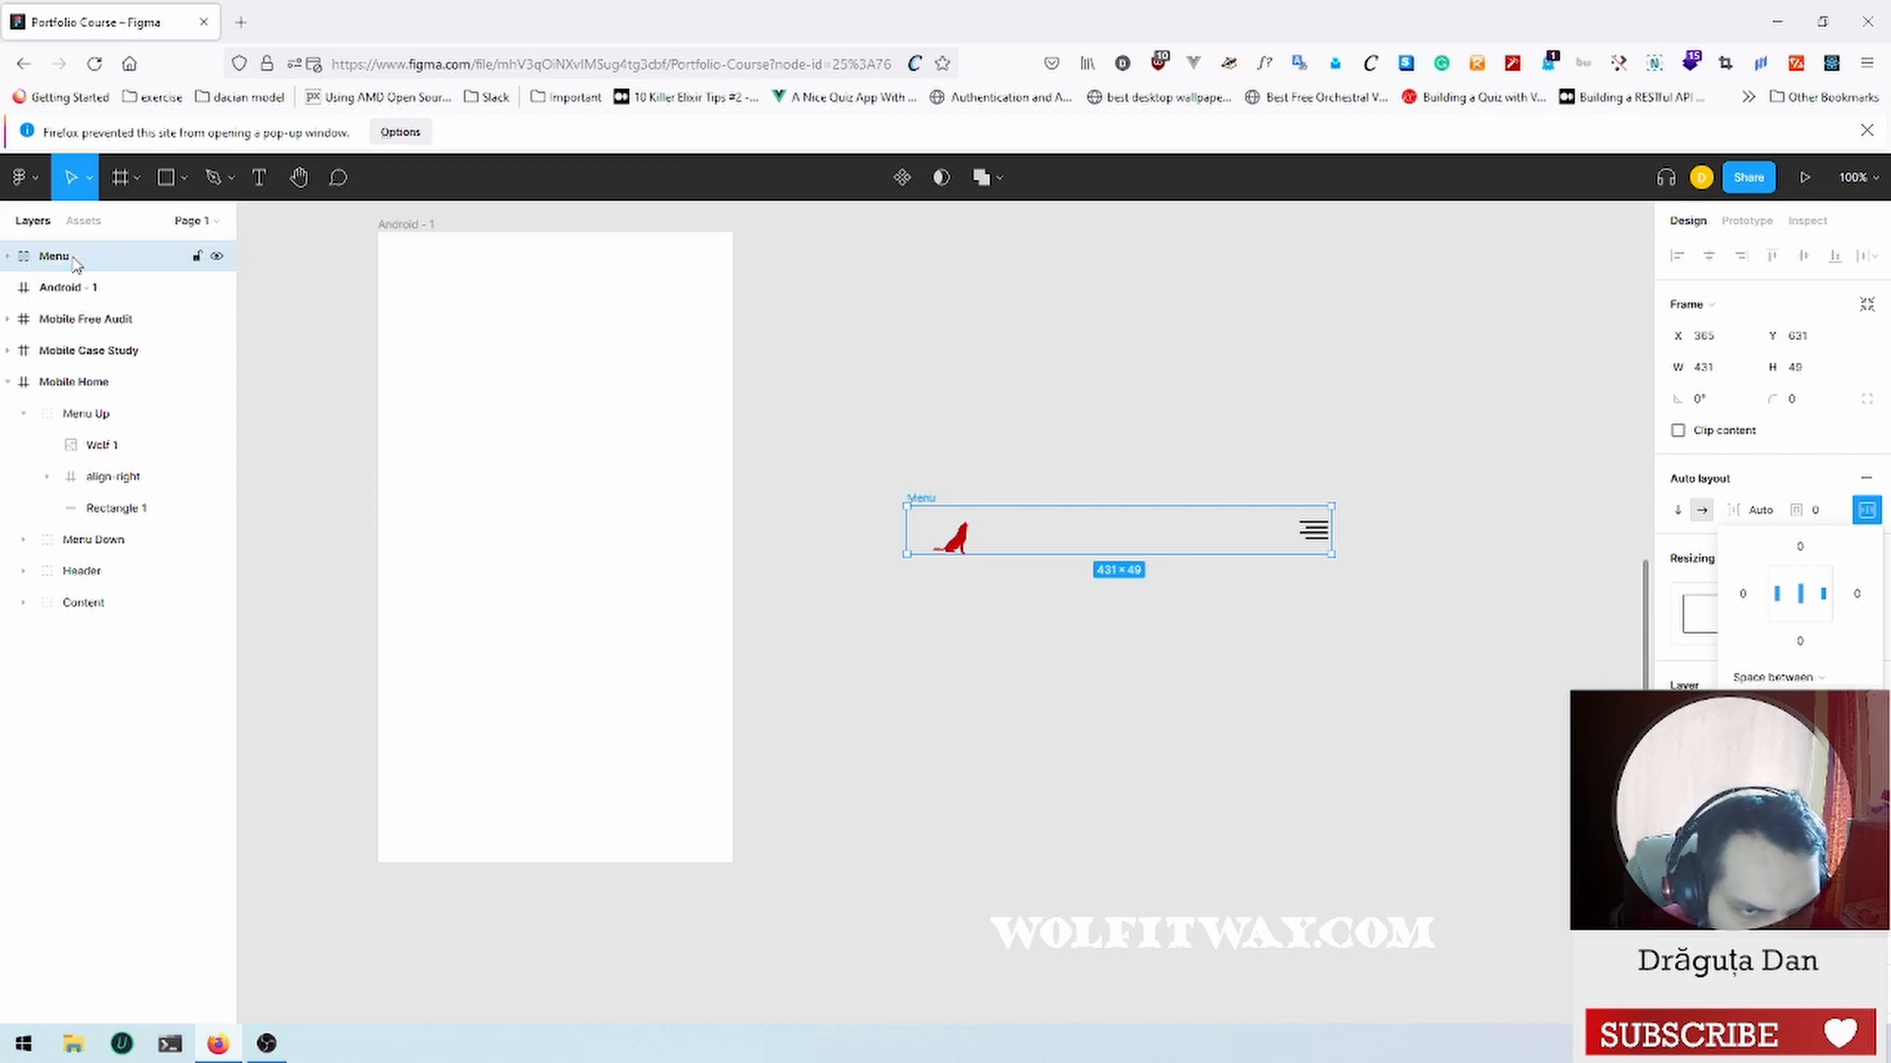
left_click(7, 256)
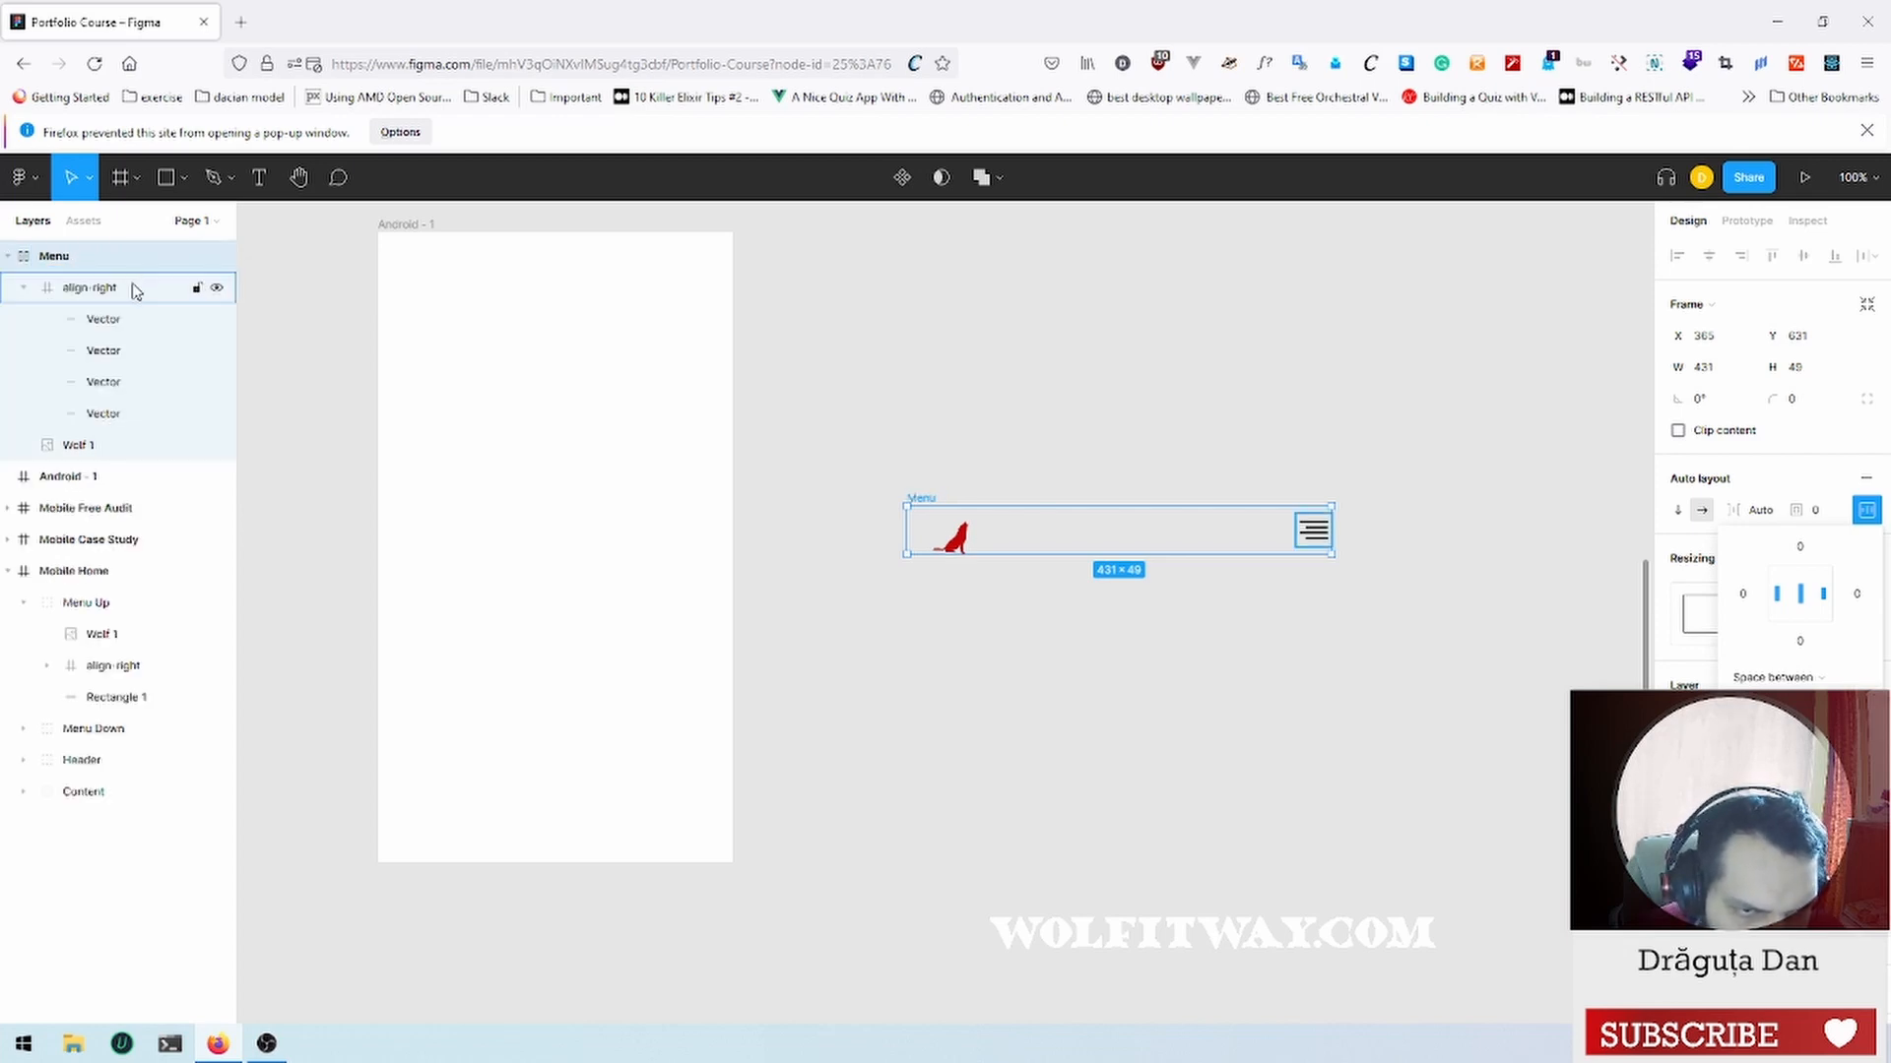
Step: Draw a rectangle about 460 × 64 px on the empty canvas above the Menu frame
left_click(1019, 701)
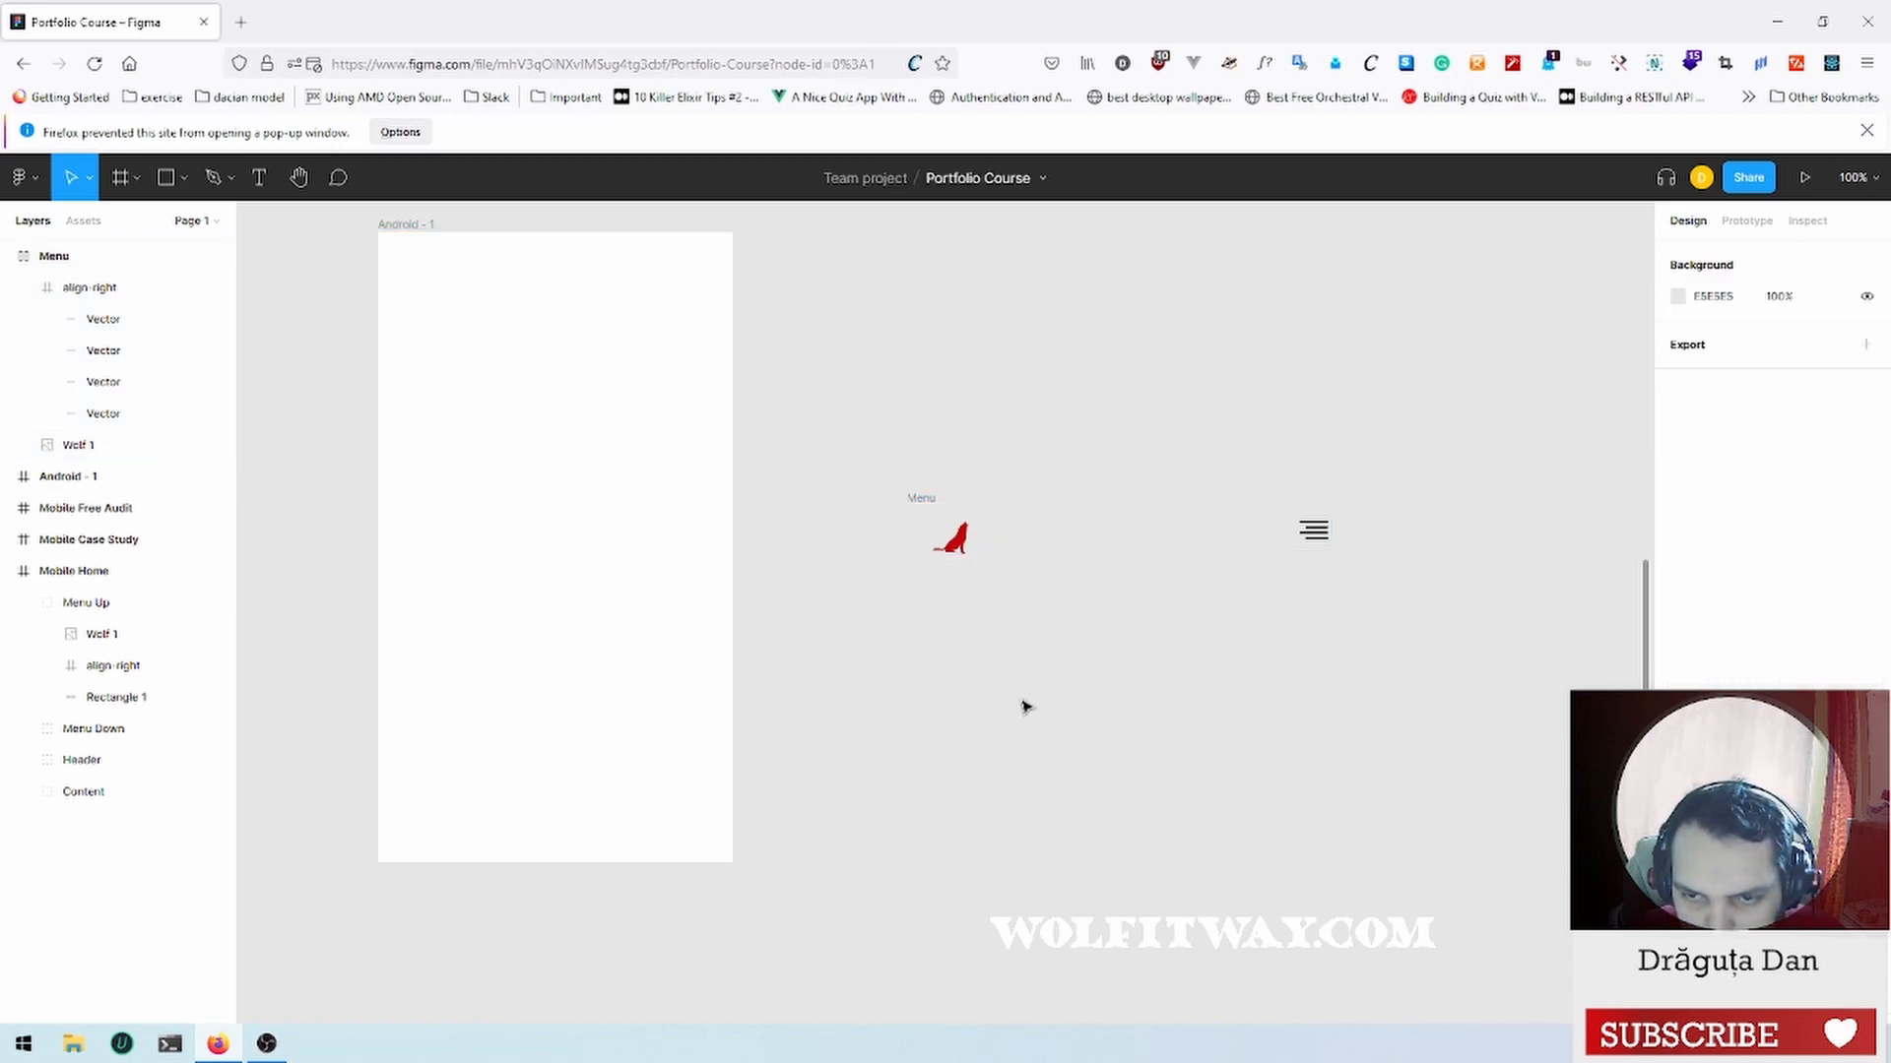
left_click_drag(882, 469, 1398, 608)
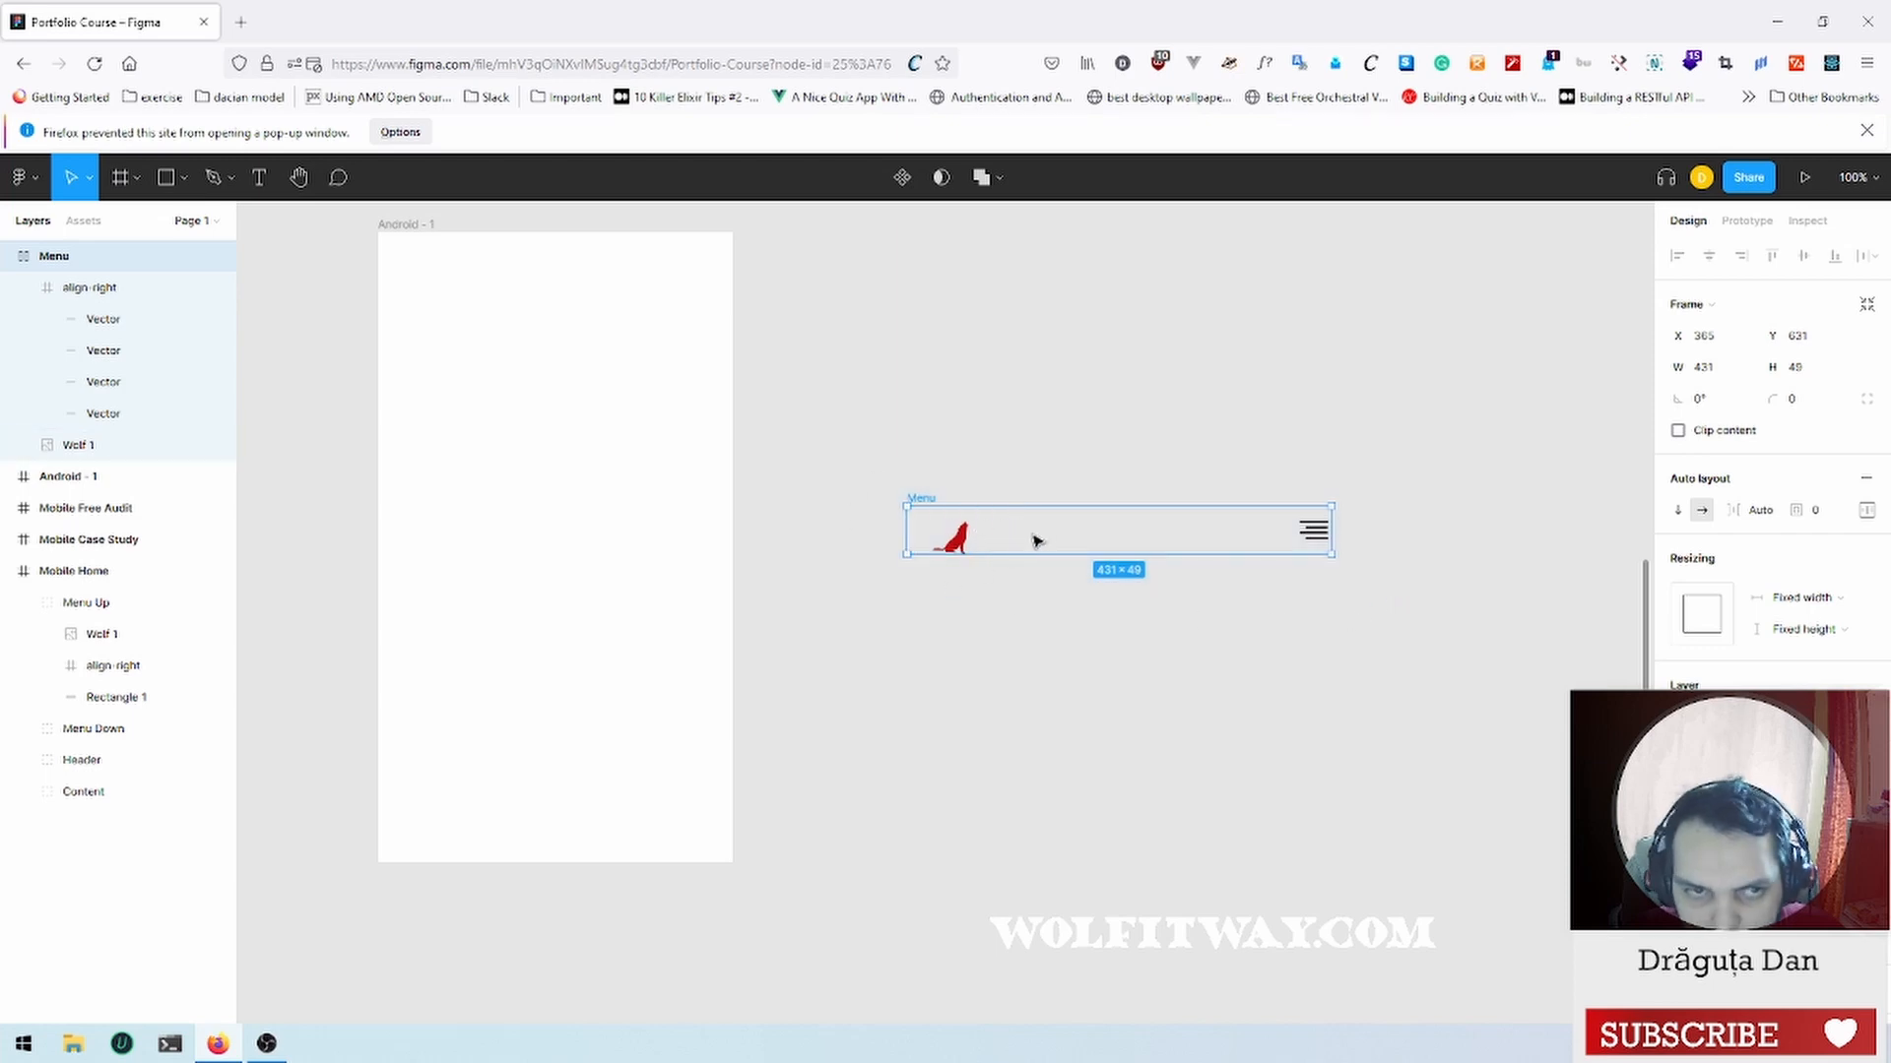
left_click(969, 443)
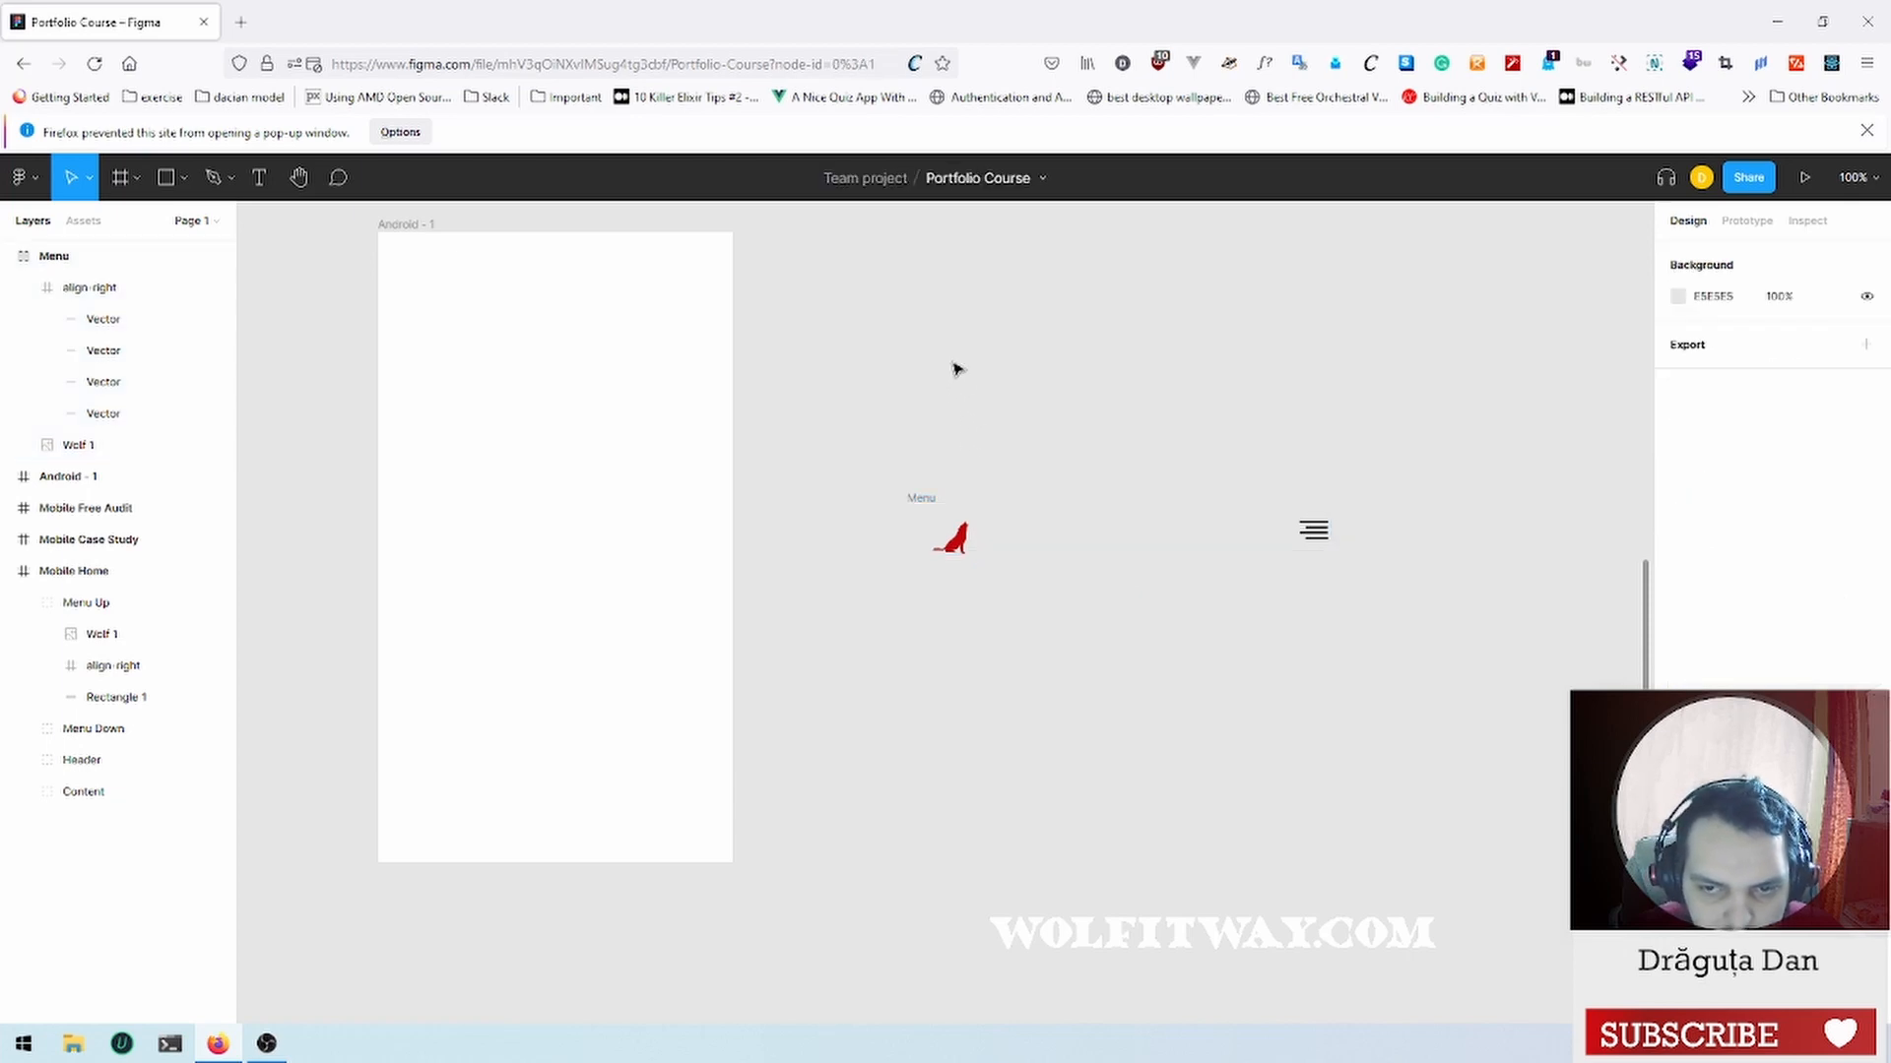
key("r")
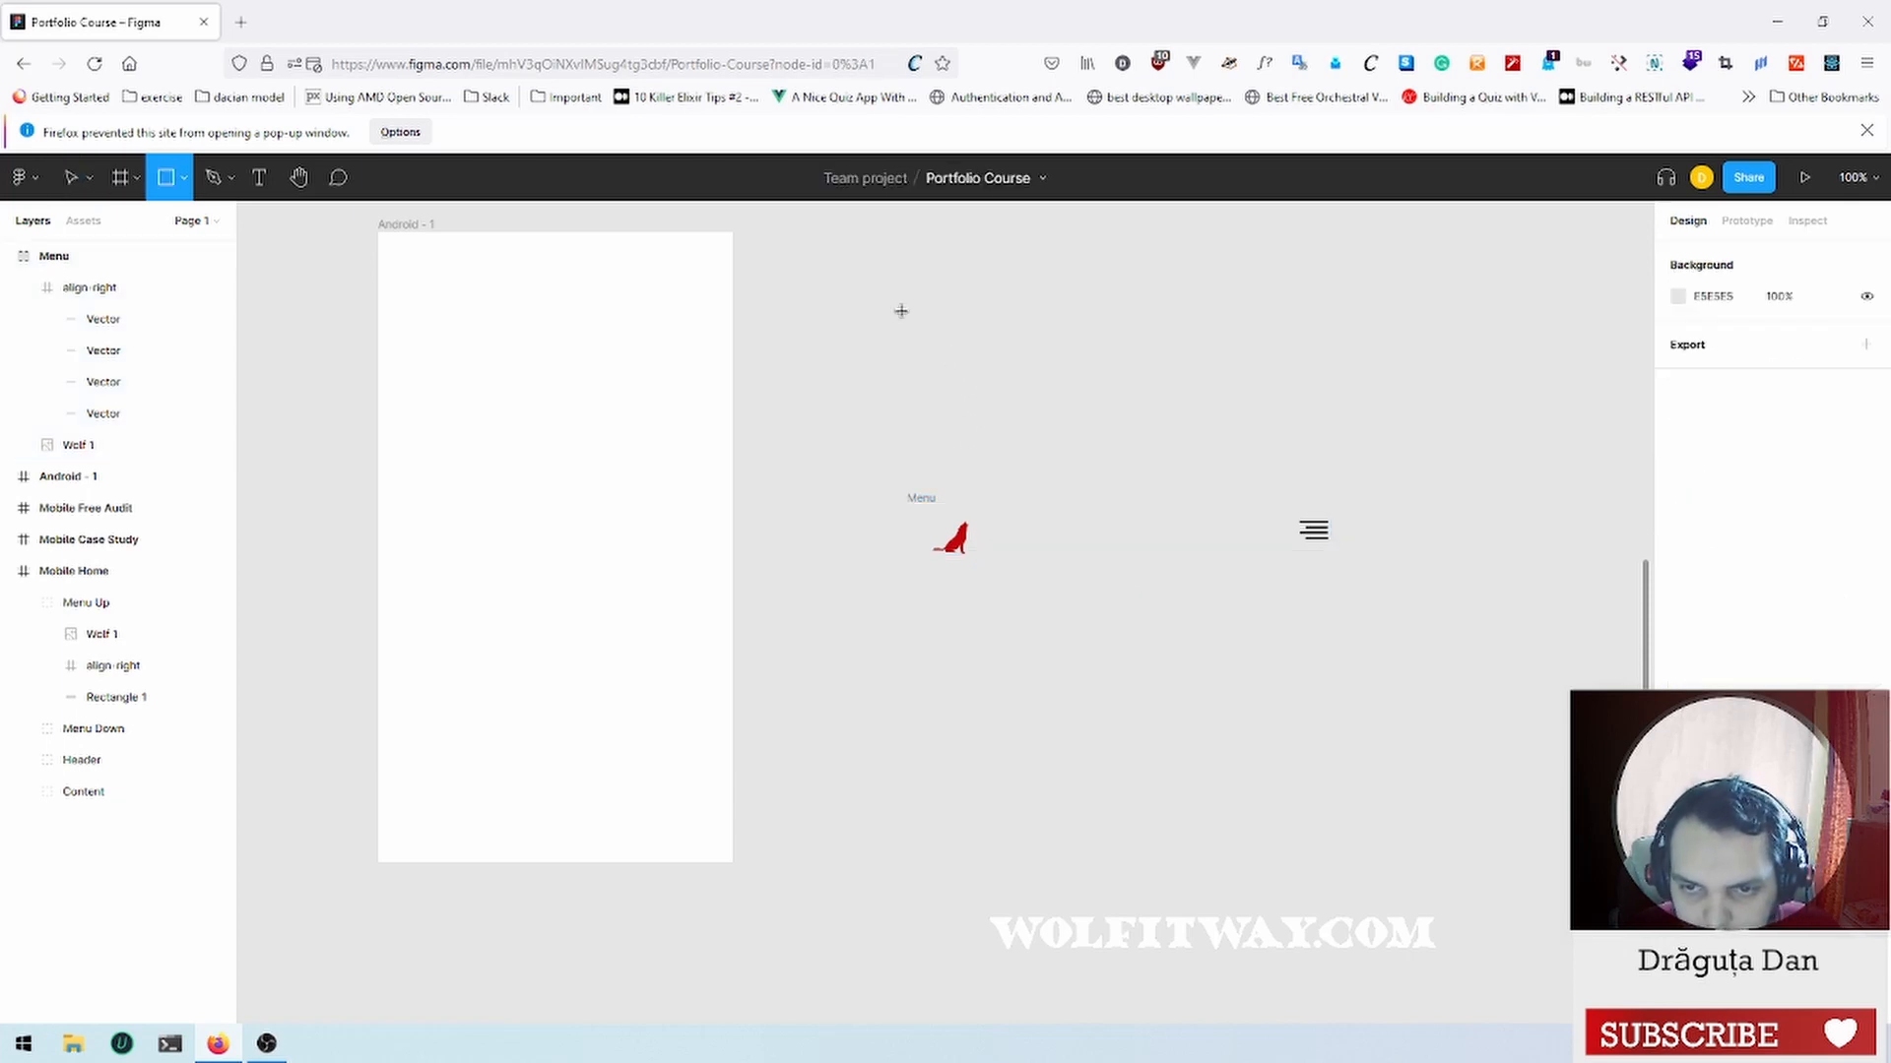
mouse_move(906, 331)
left_mouse_down()
mouse_move(1329, 416)
mouse_move(1347, 394)
mouse_move(1363, 405)
left_mouse_up()
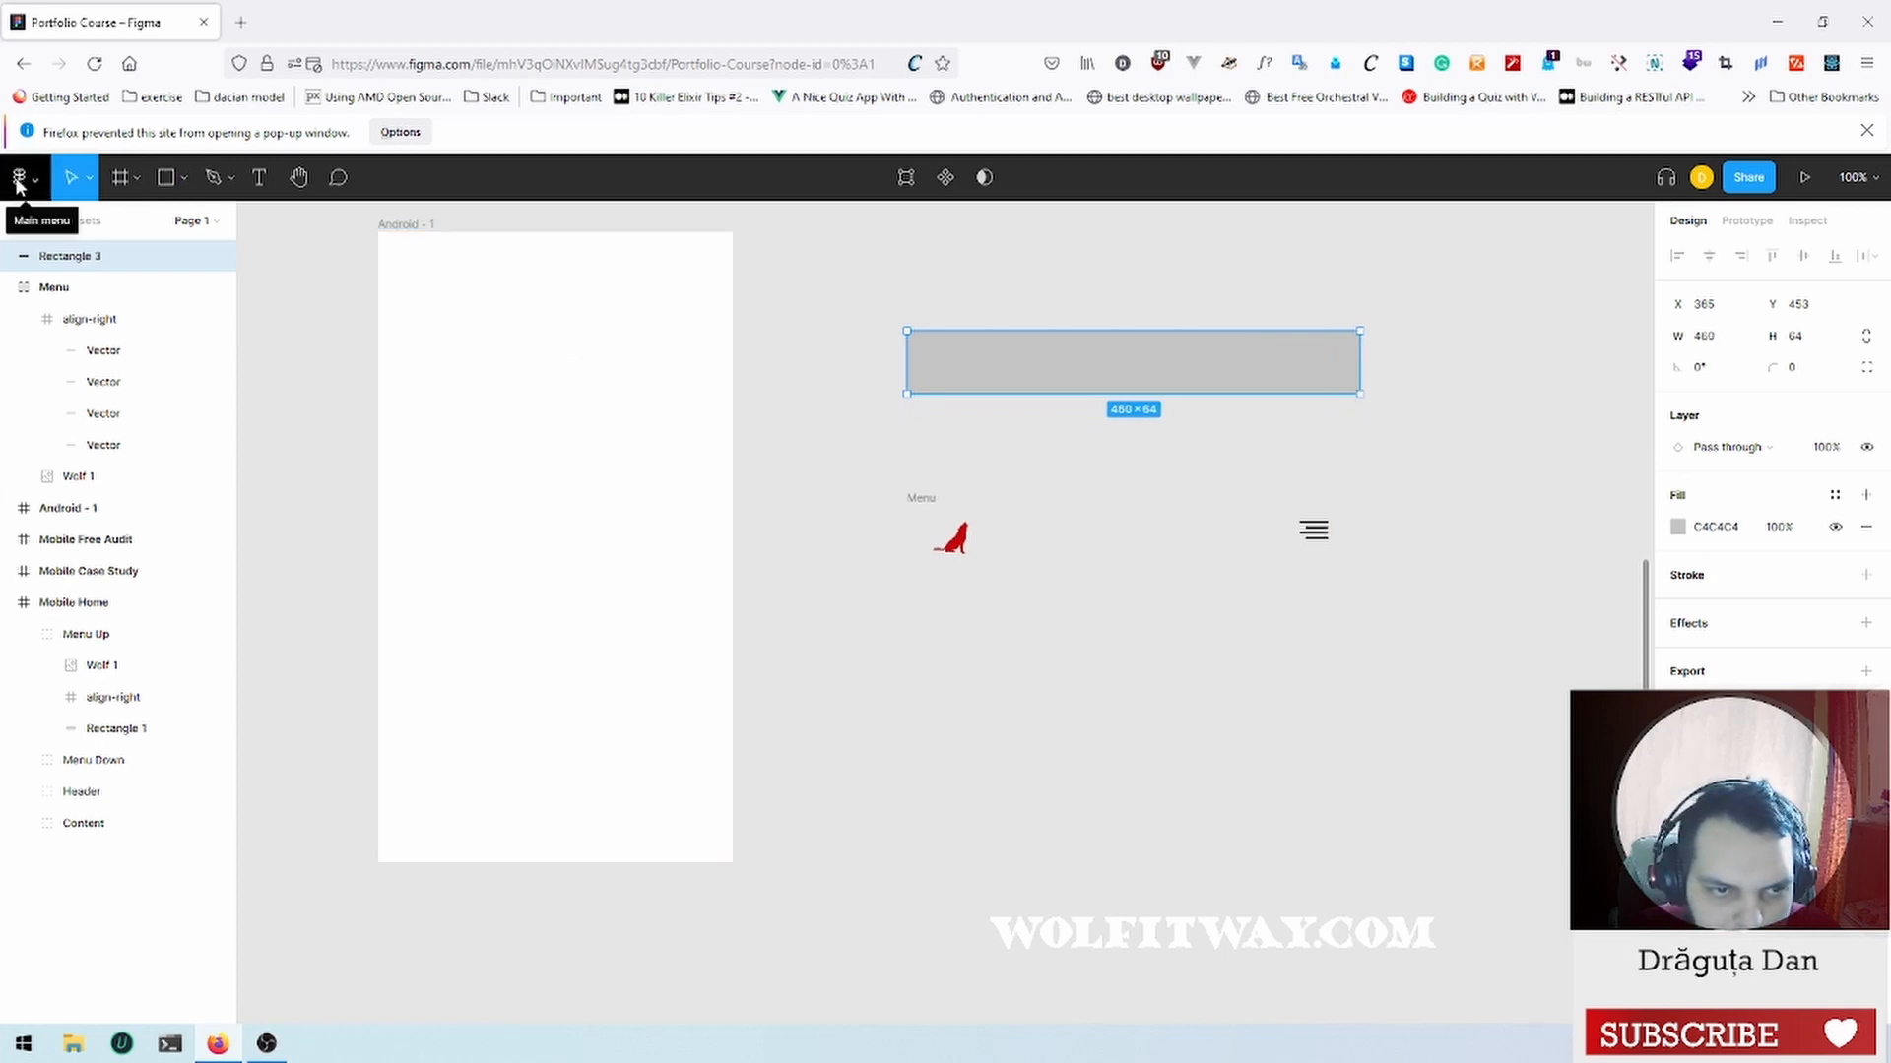
Step: Try placing the grey rectangle over the Menu frame and move it back above the frame
left_click_drag(1138, 369, 1140, 539)
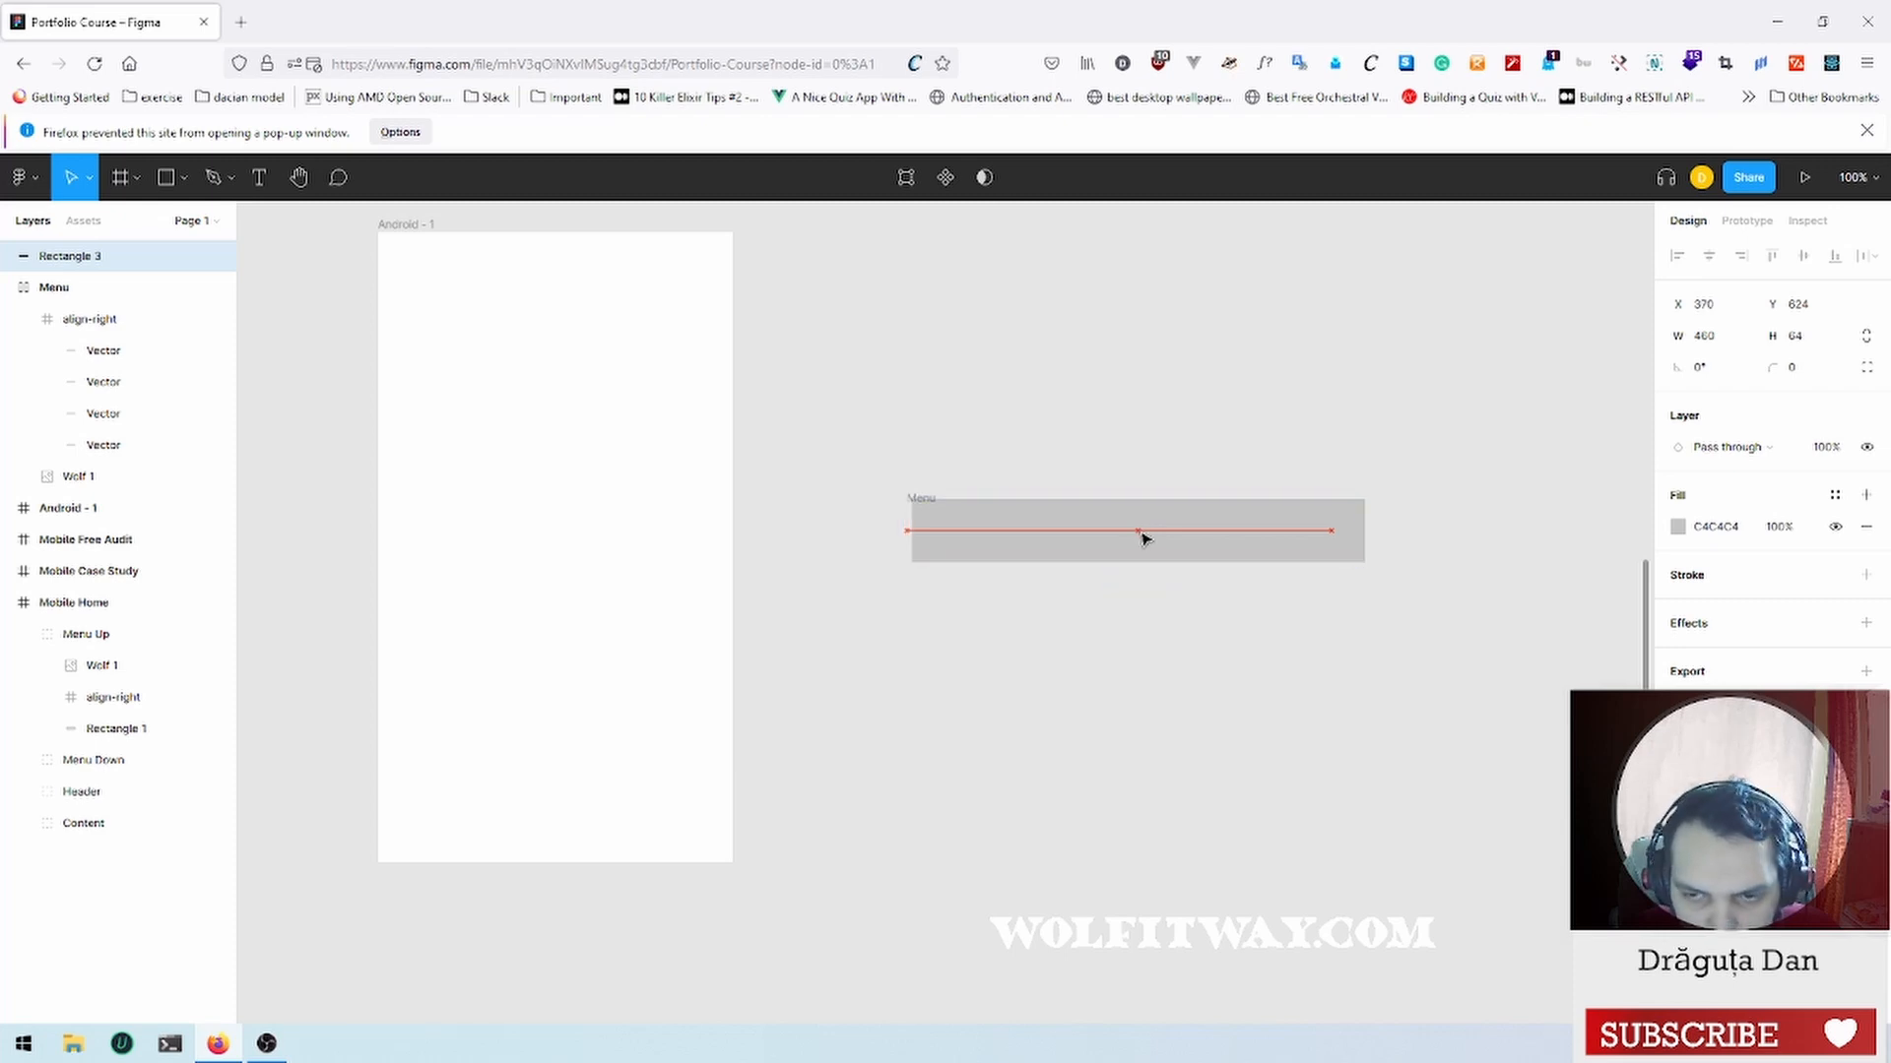
left_click(1166, 689)
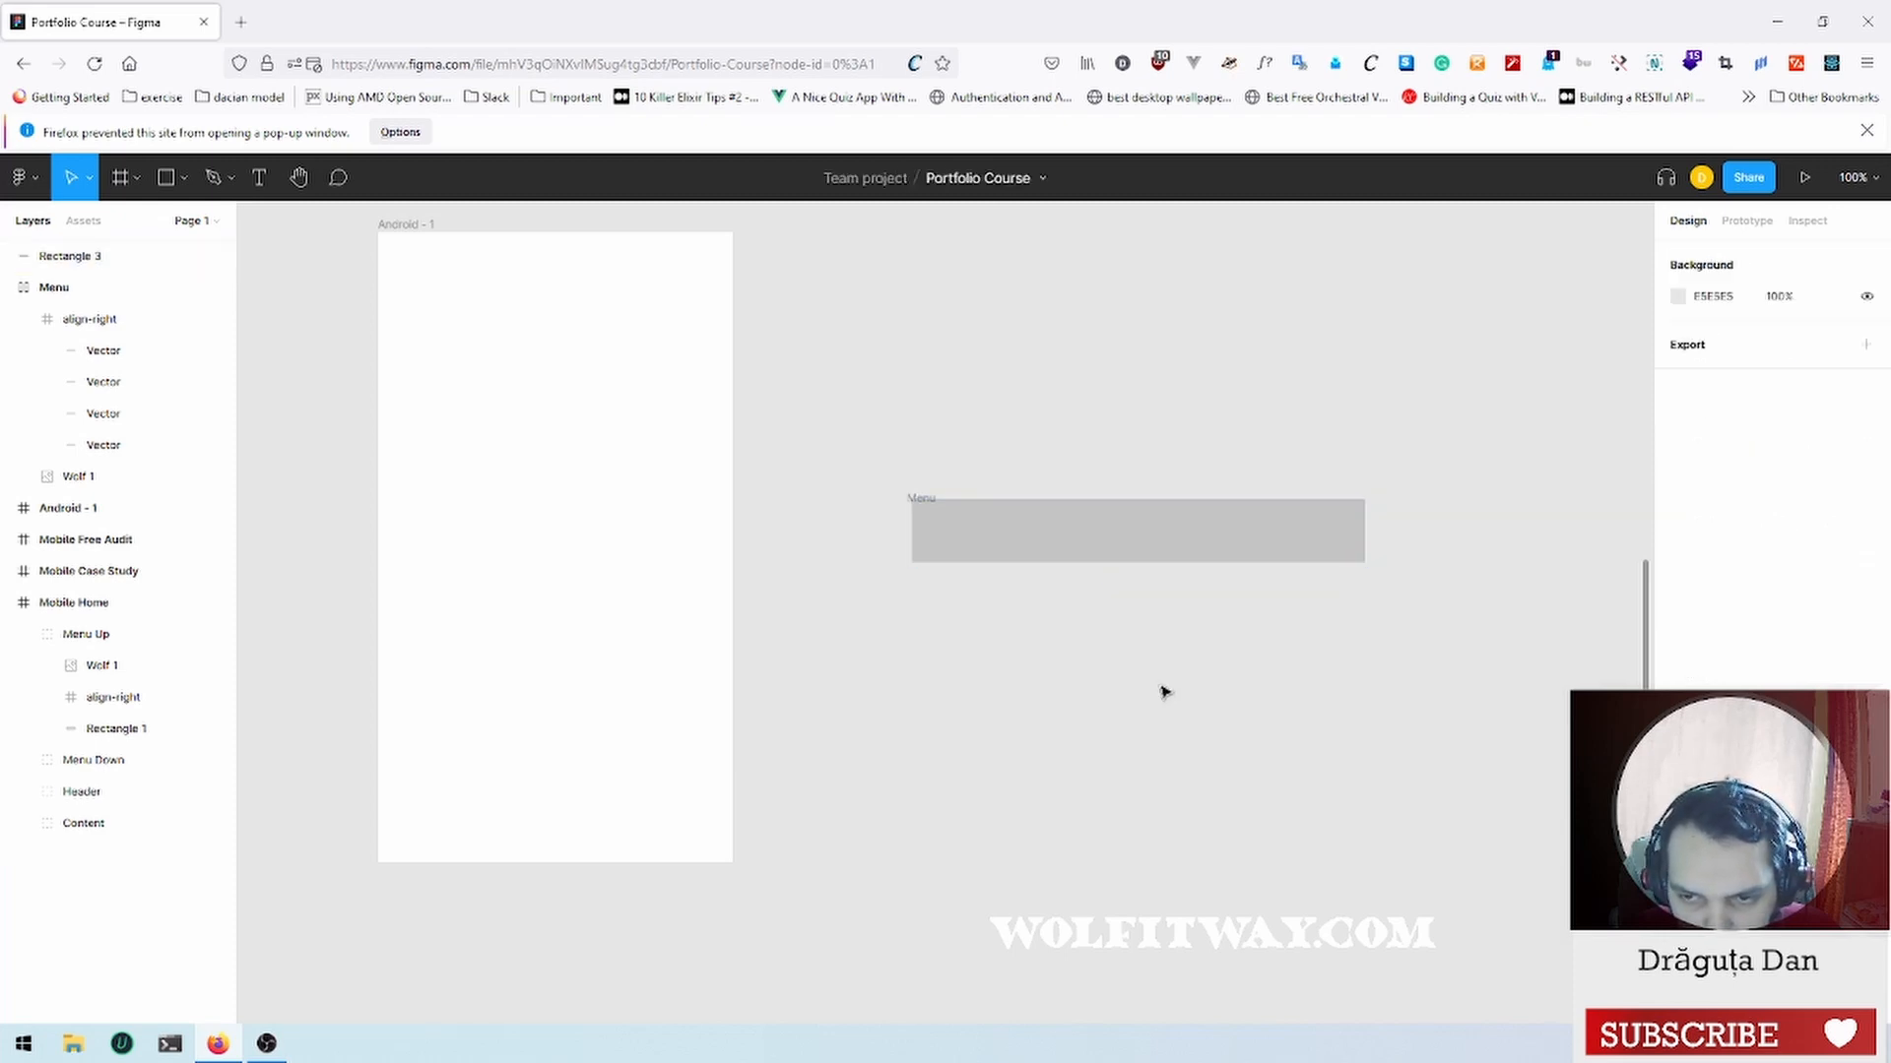
left_click(1154, 535)
left_click_drag(1135, 536, 1093, 374)
left_click(1103, 409)
left_click(1098, 529)
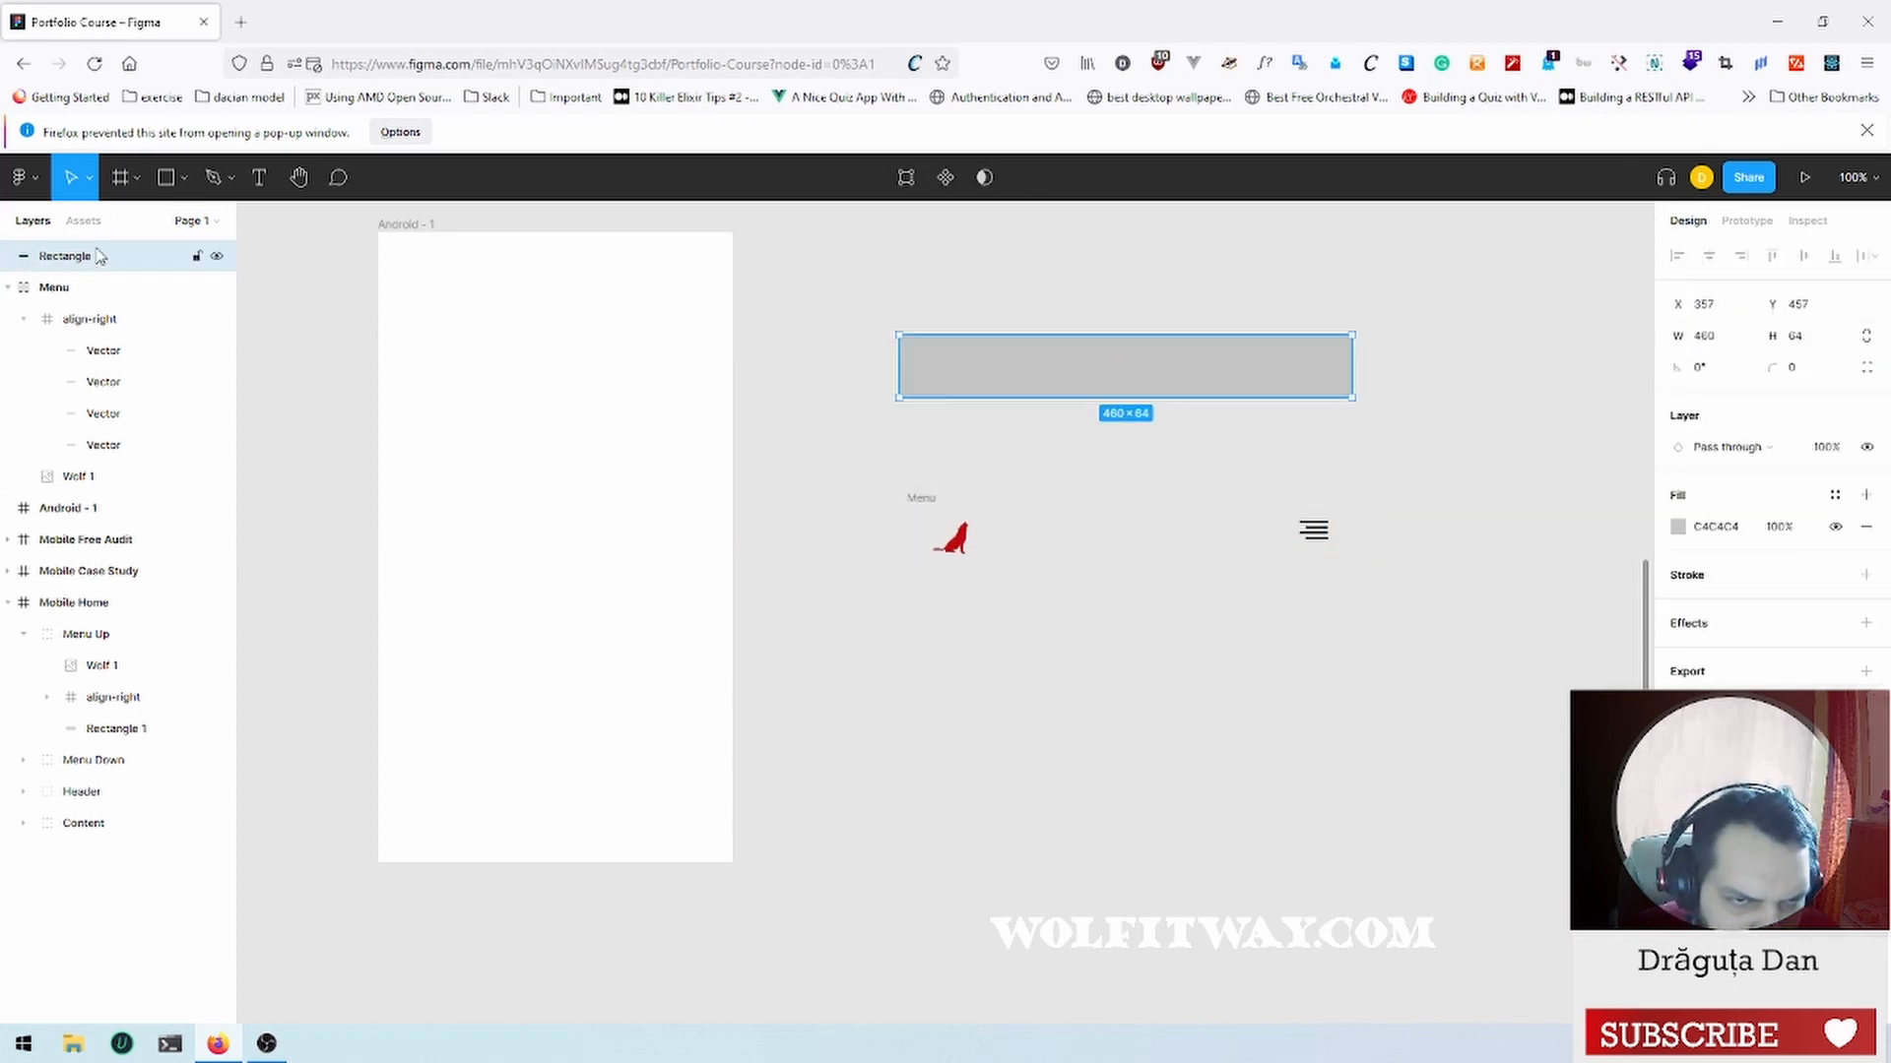
Step: Try nesting the rectangle inside the Menu frame below the Wolf 1 layer and pull it back out onto the canvas
left_click_drag(98, 257, 113, 500)
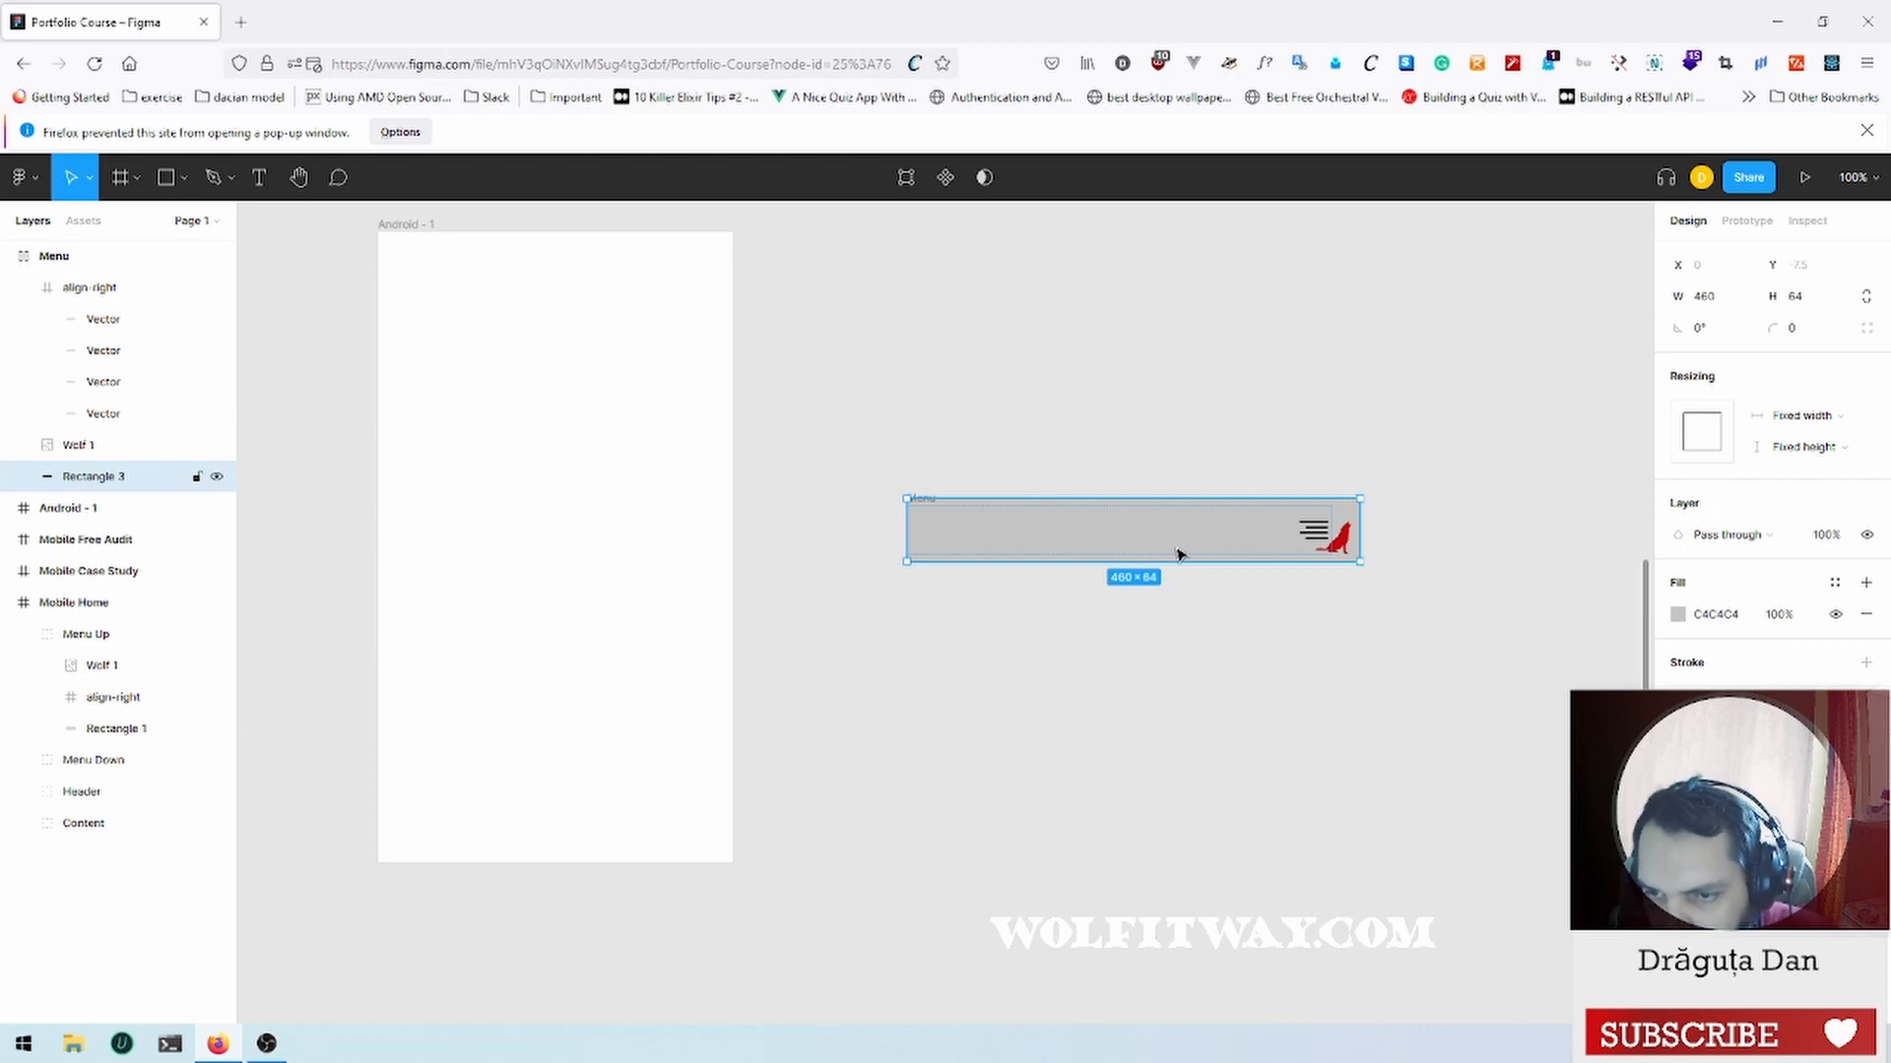
mouse_move(1142, 547)
left_mouse_down()
mouse_move(1144, 404)
mouse_move(1123, 426)
mouse_move(1129, 543)
left_mouse_up()
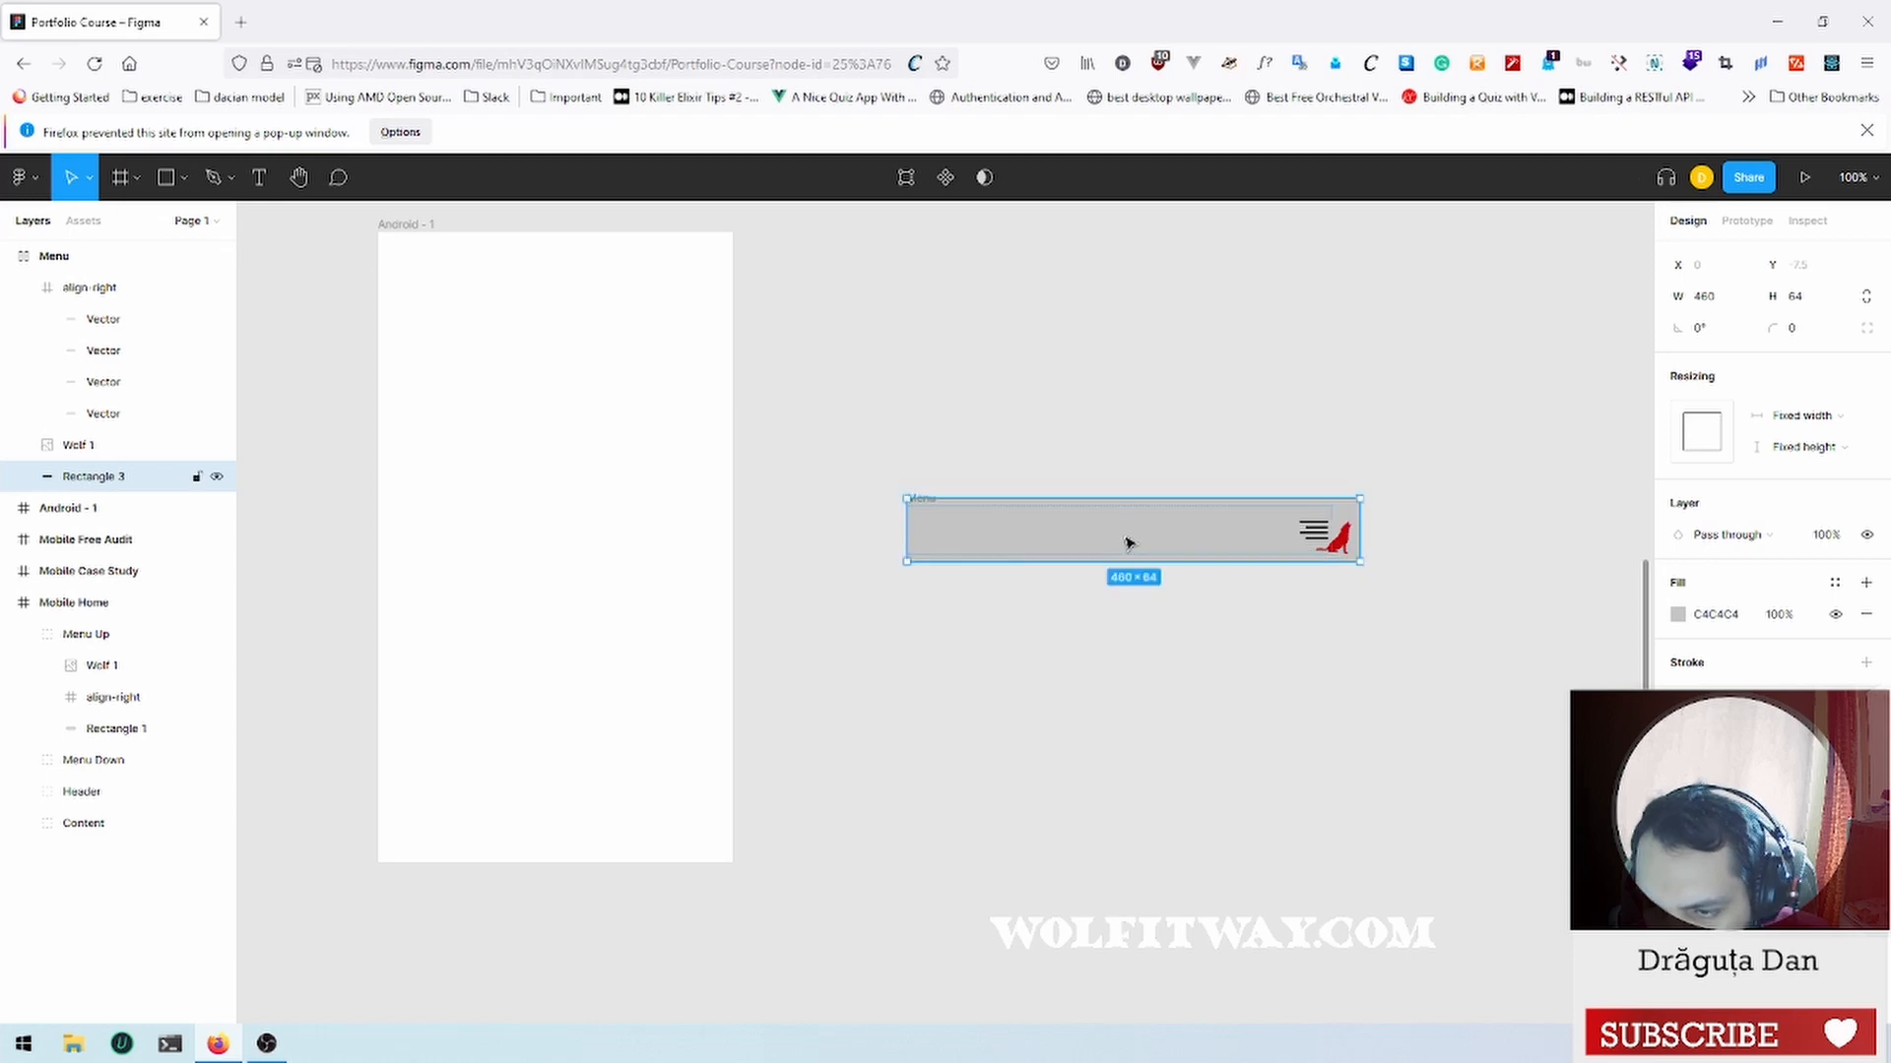
left_click_drag(1097, 532, 1093, 439)
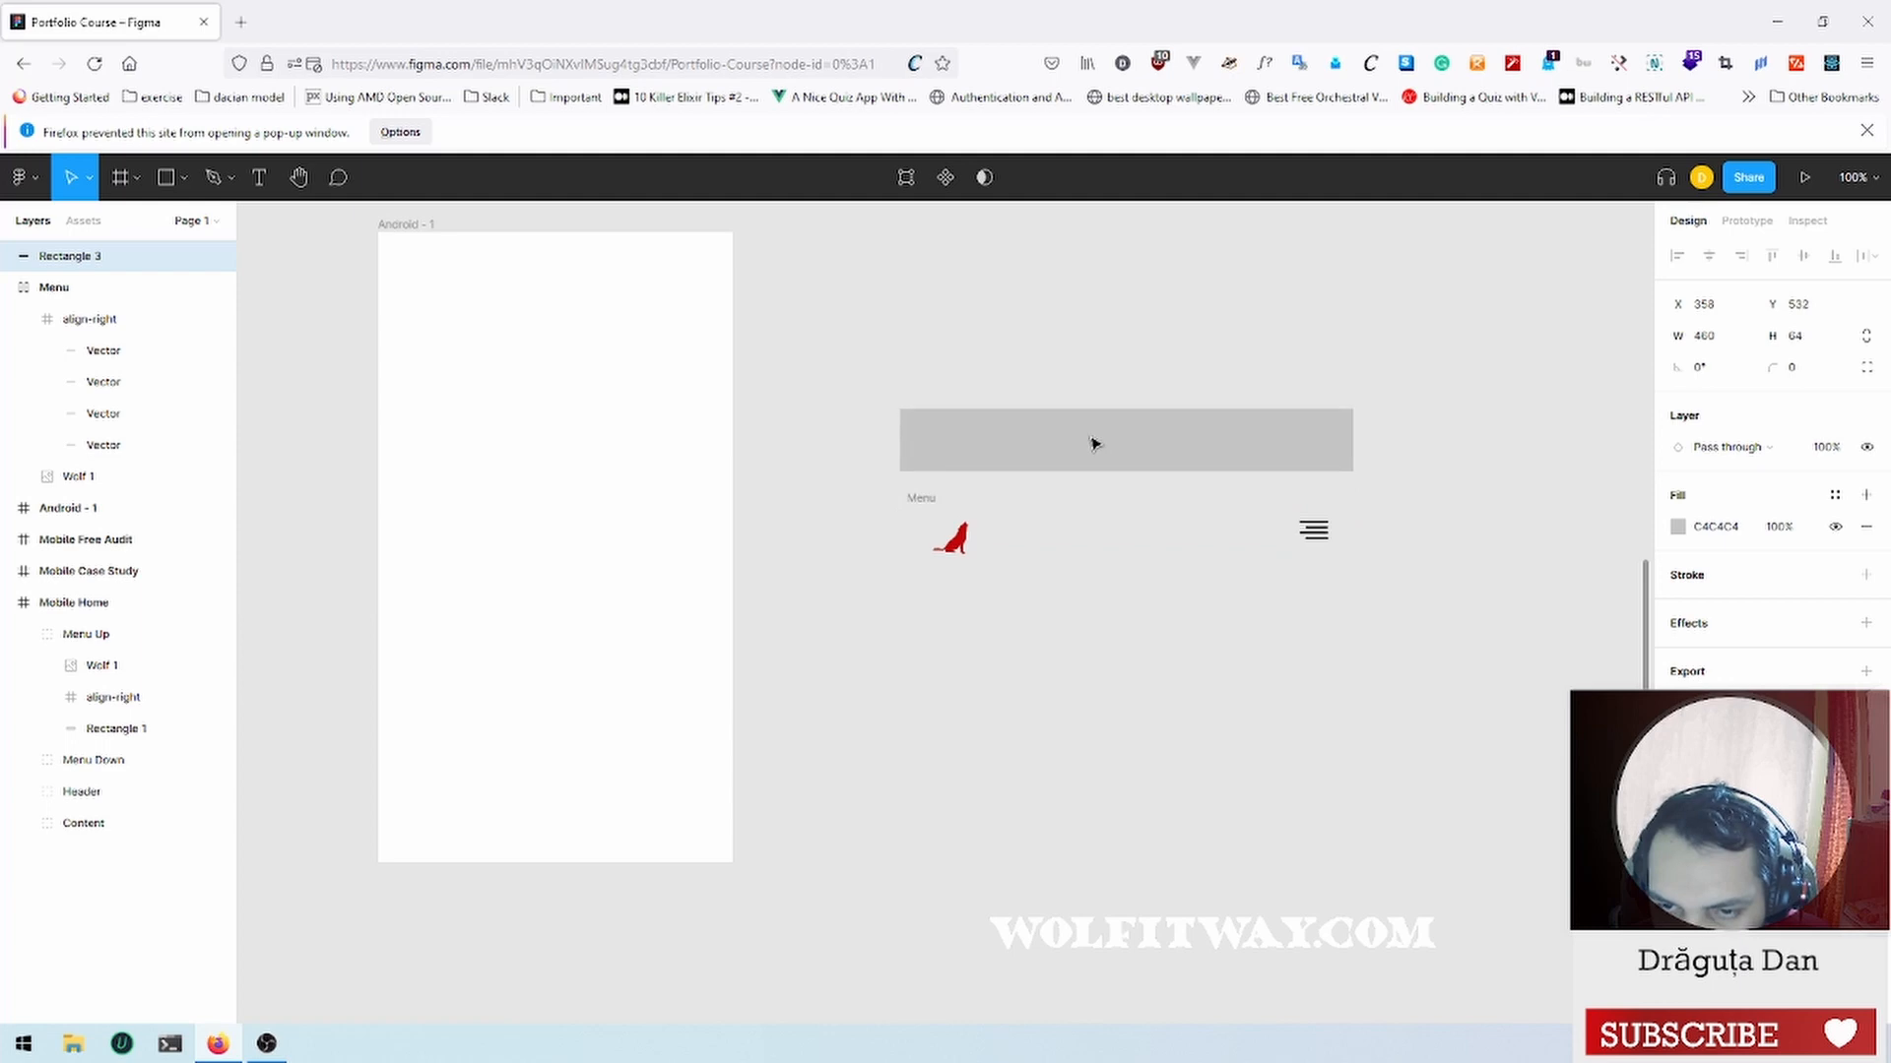
left_click(1117, 603)
Step: Wrap the grey rectangle in its own auto layout frame and place that frame behind the Menu frame
left_click(61, 256)
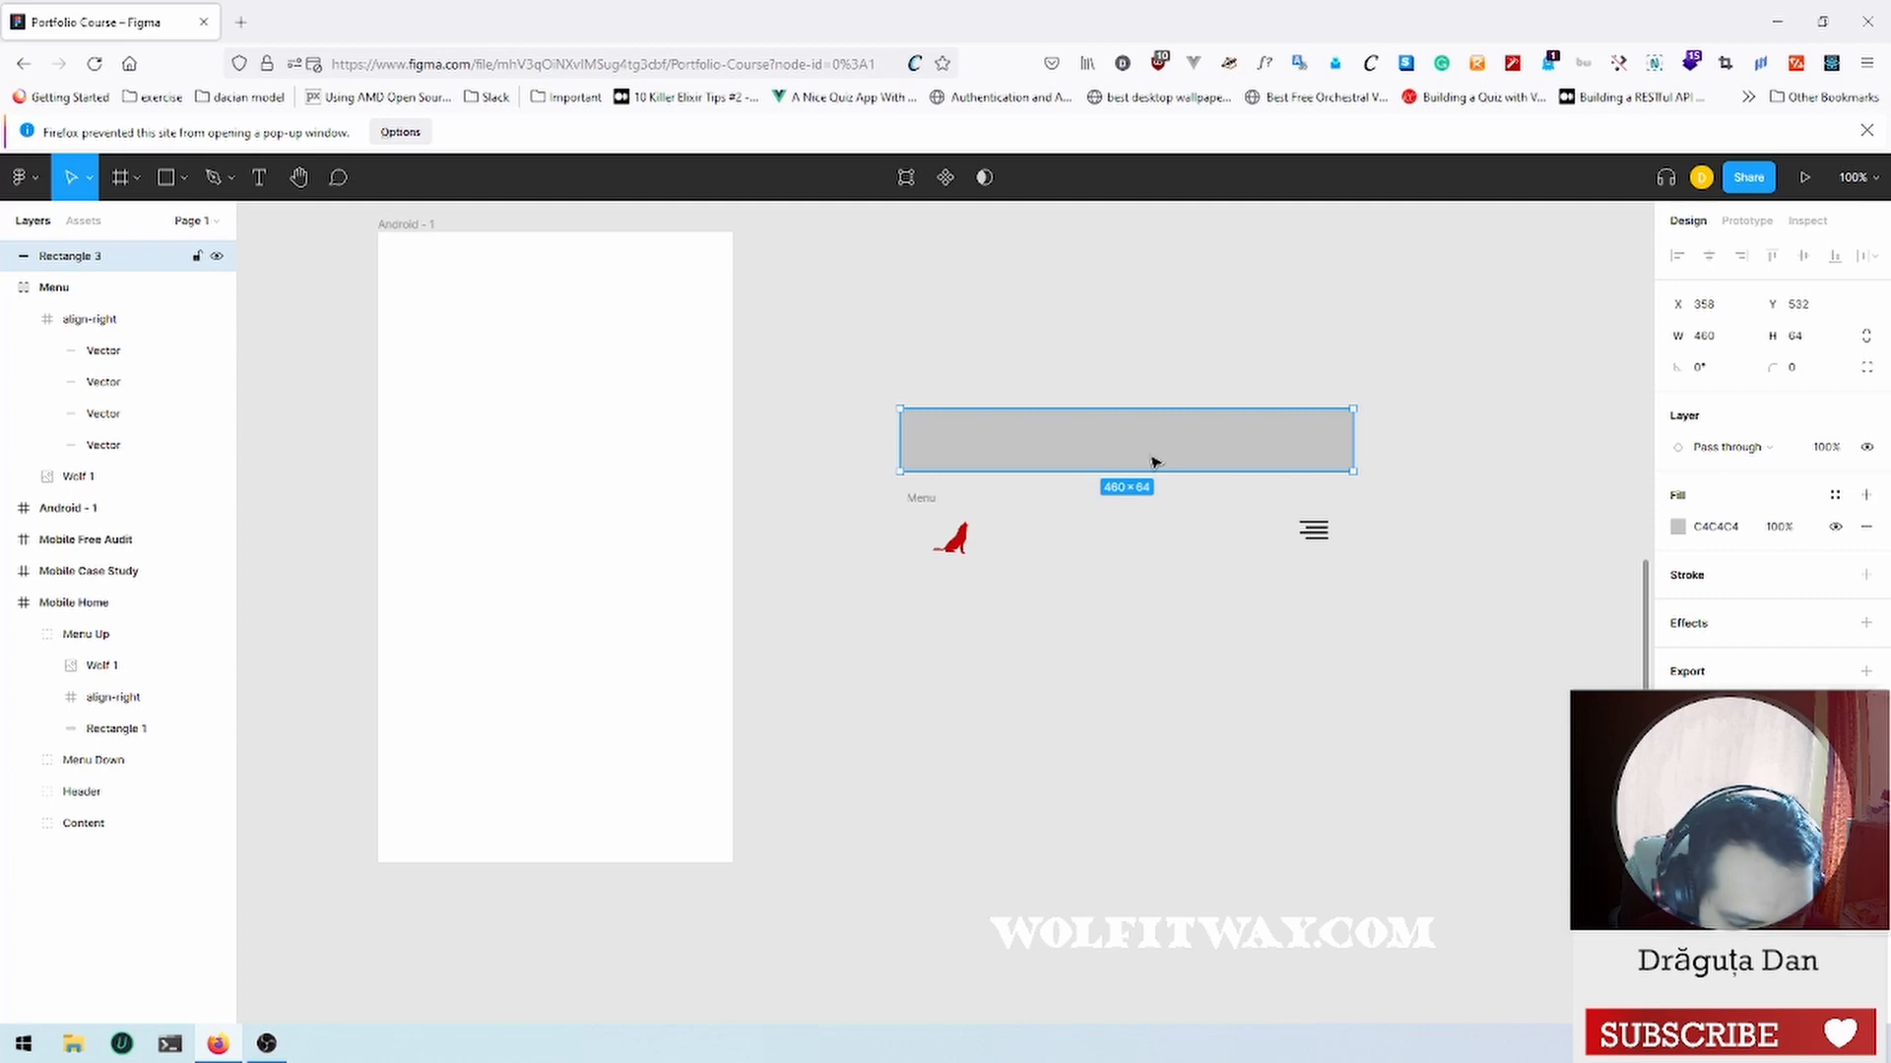
key("shift+a")
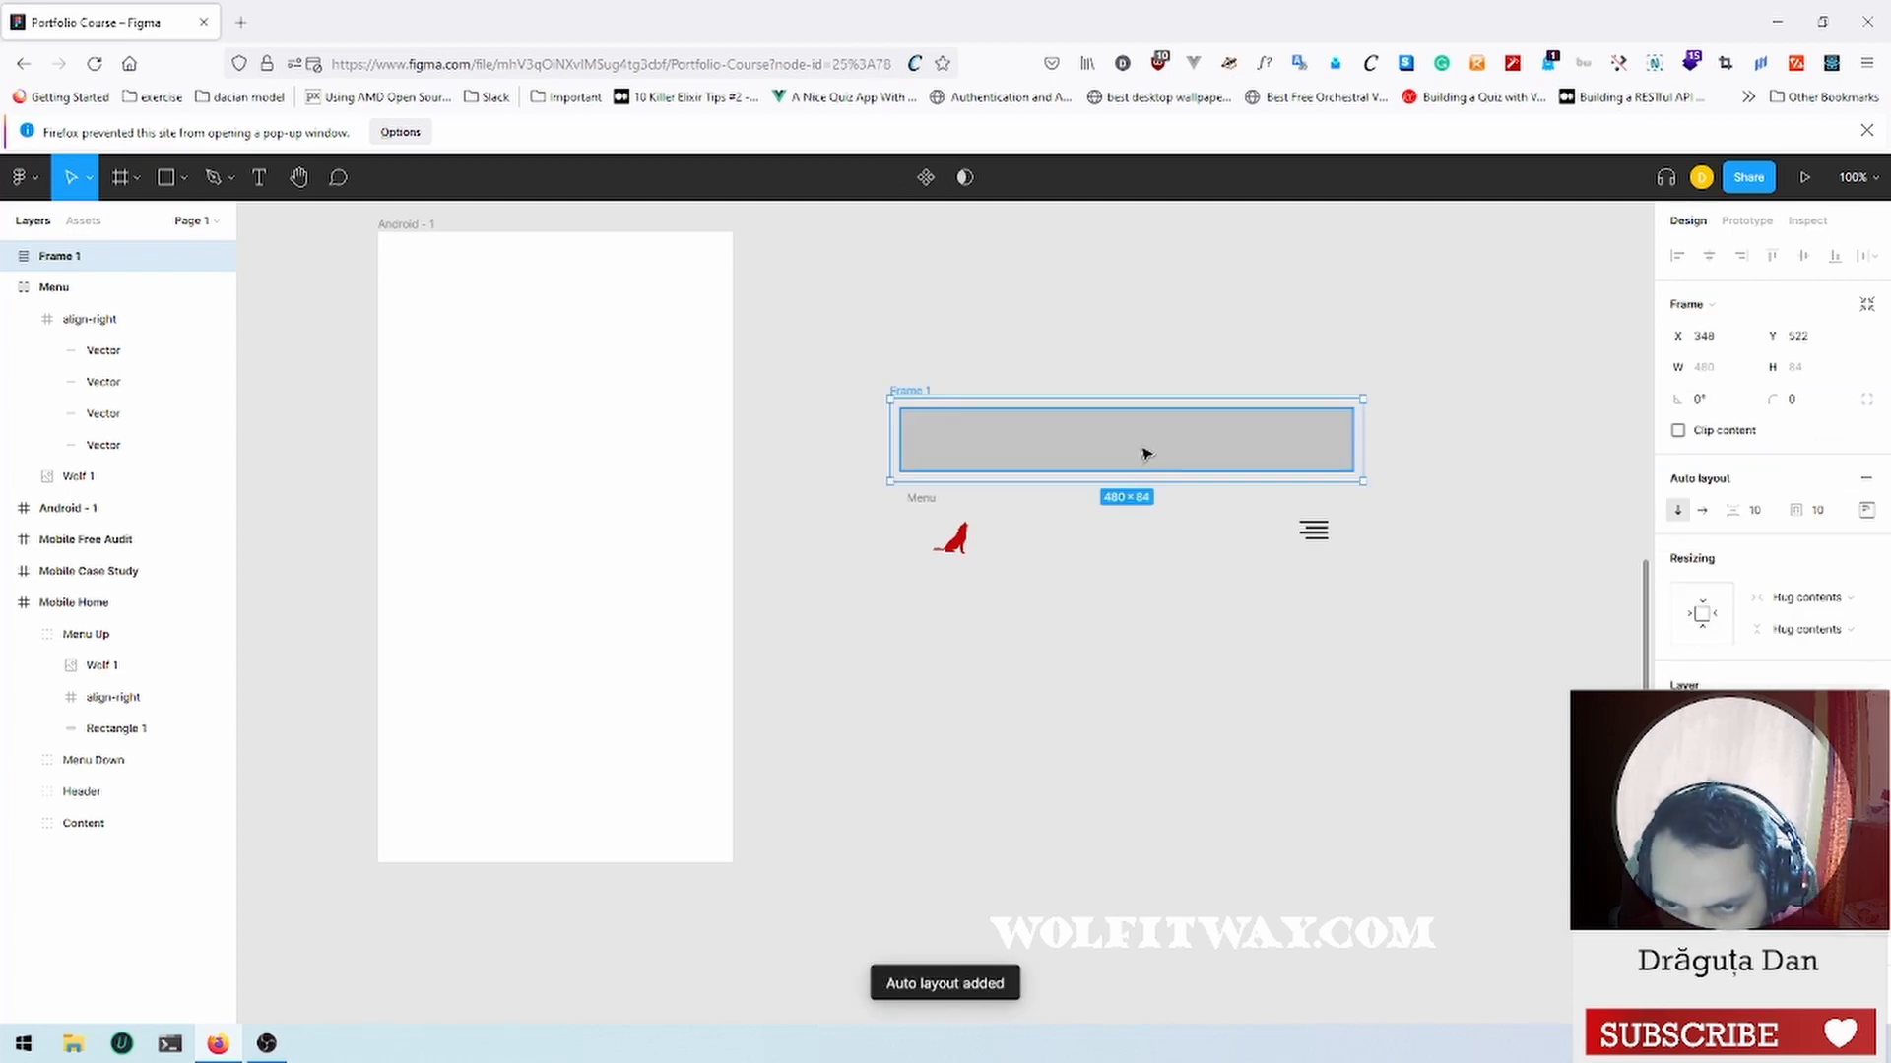
left_click_drag(1145, 453, 1158, 546)
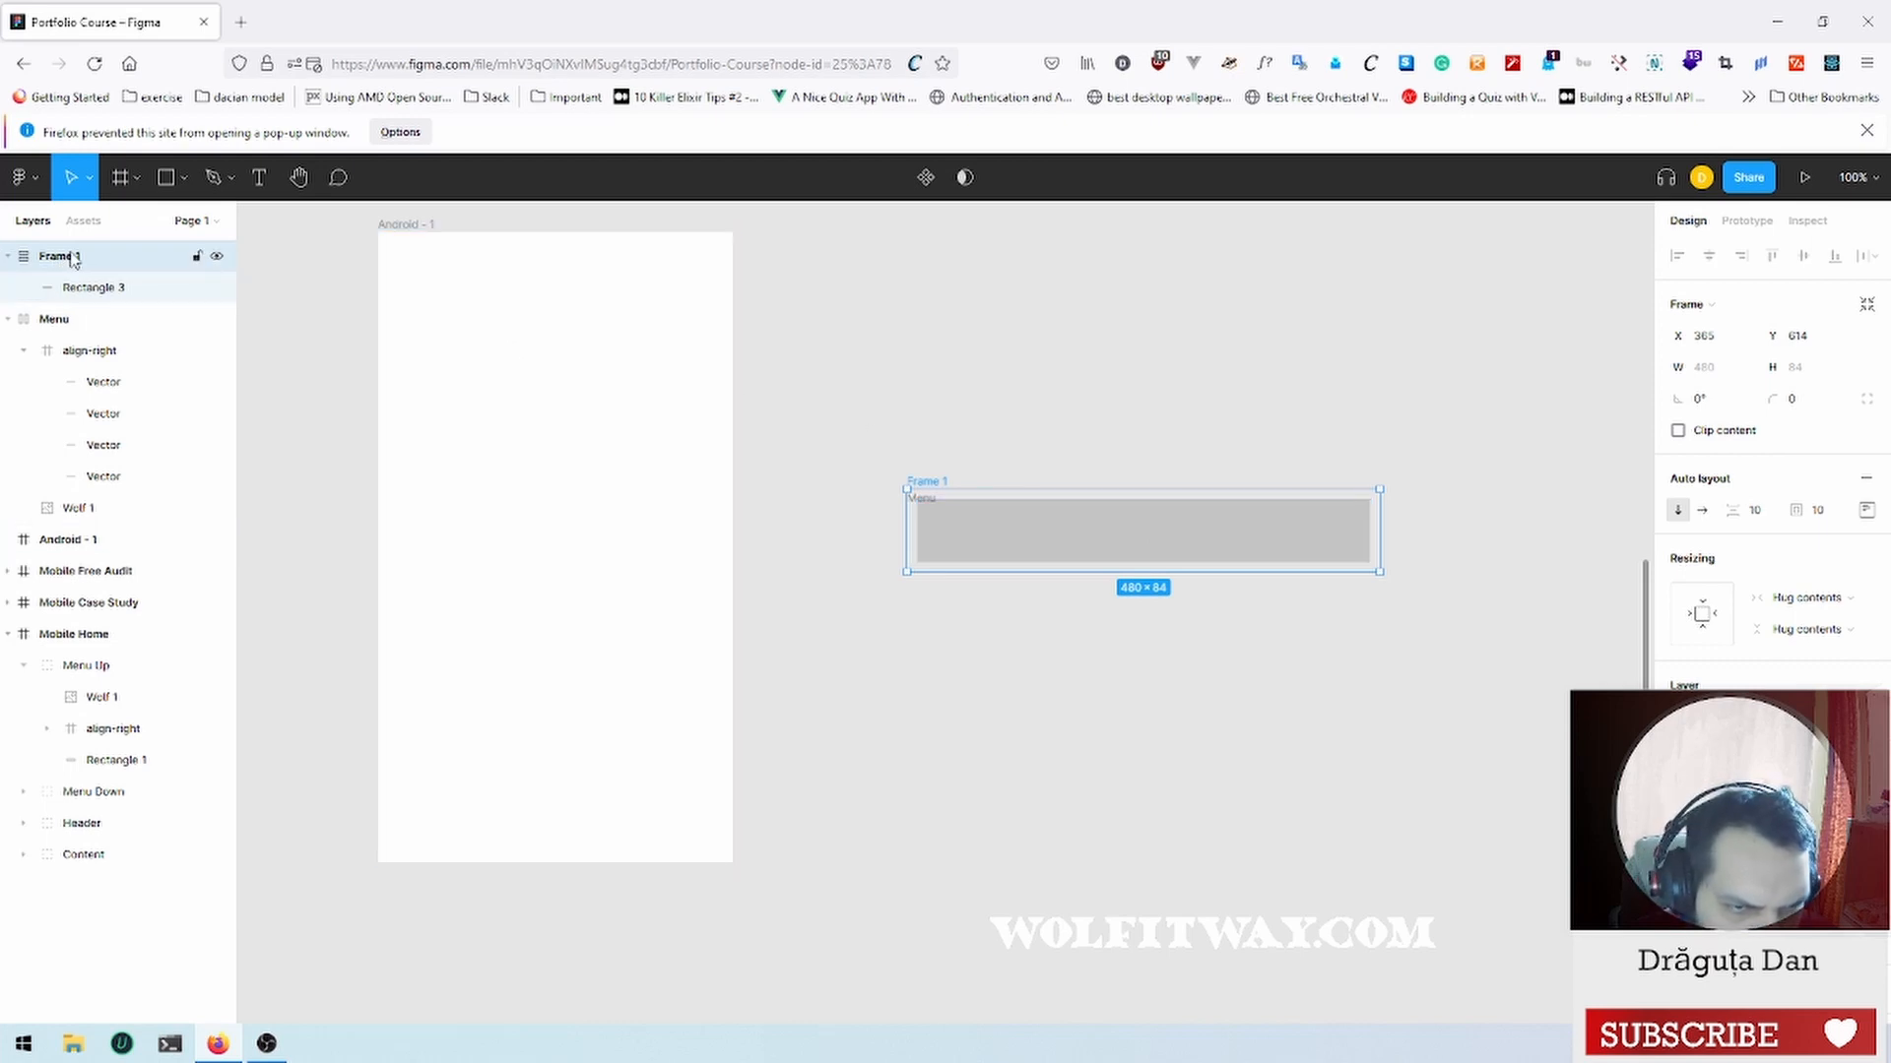
left_click_drag(71, 259, 59, 522)
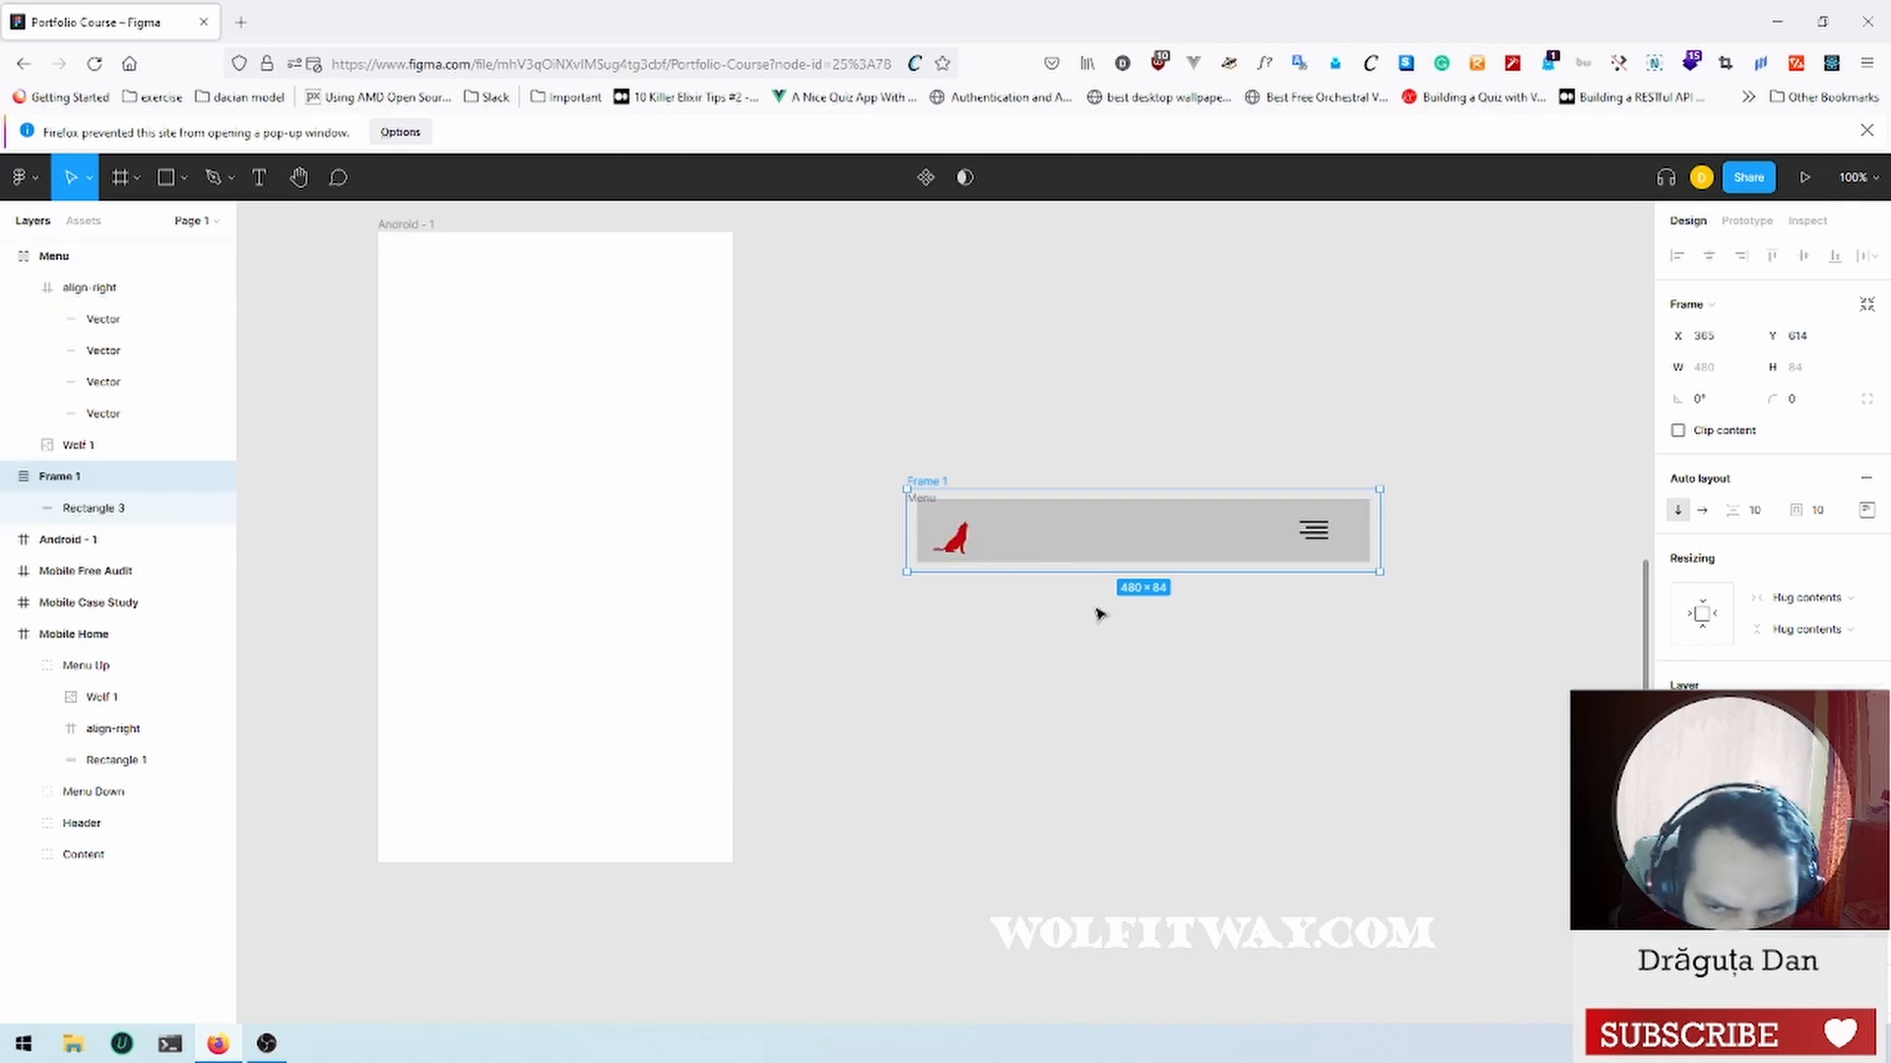
left_click(1081, 661)
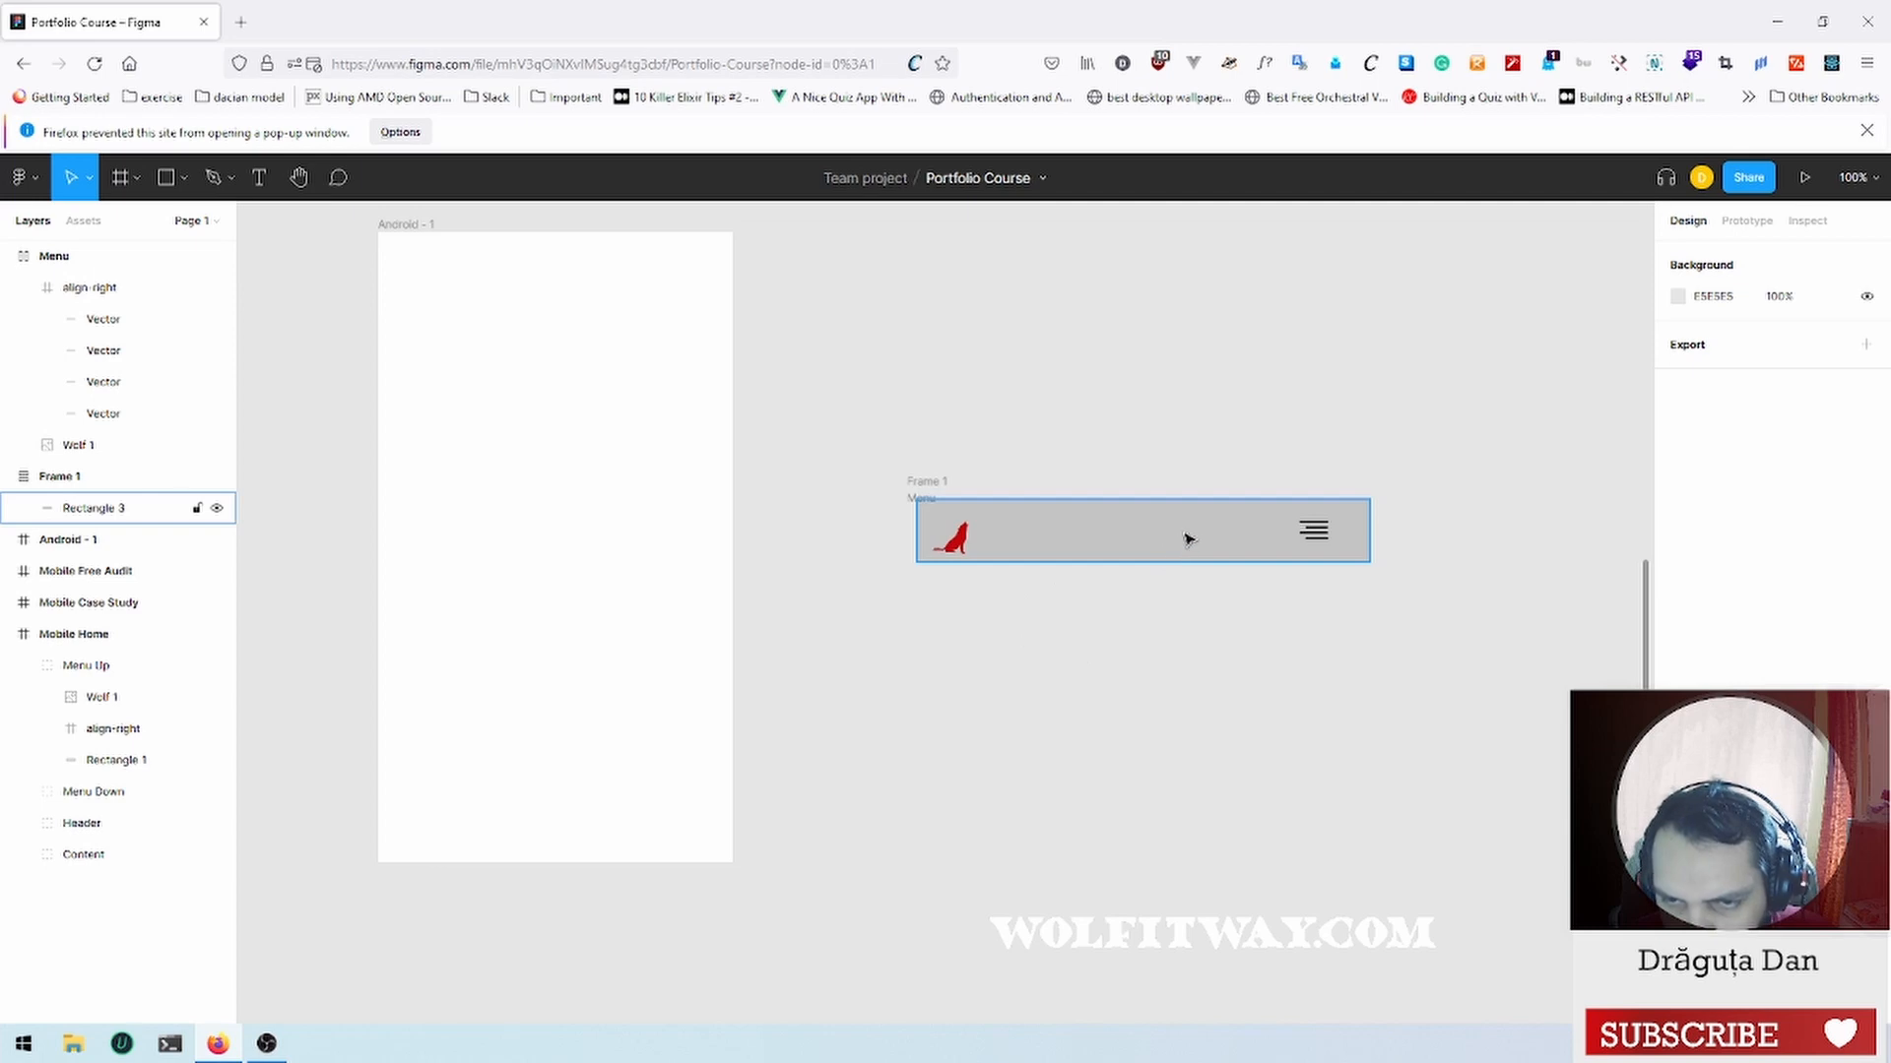
Step: Group the Menu frame with the rectangle's frame and name the group Menu
left_click(47, 255)
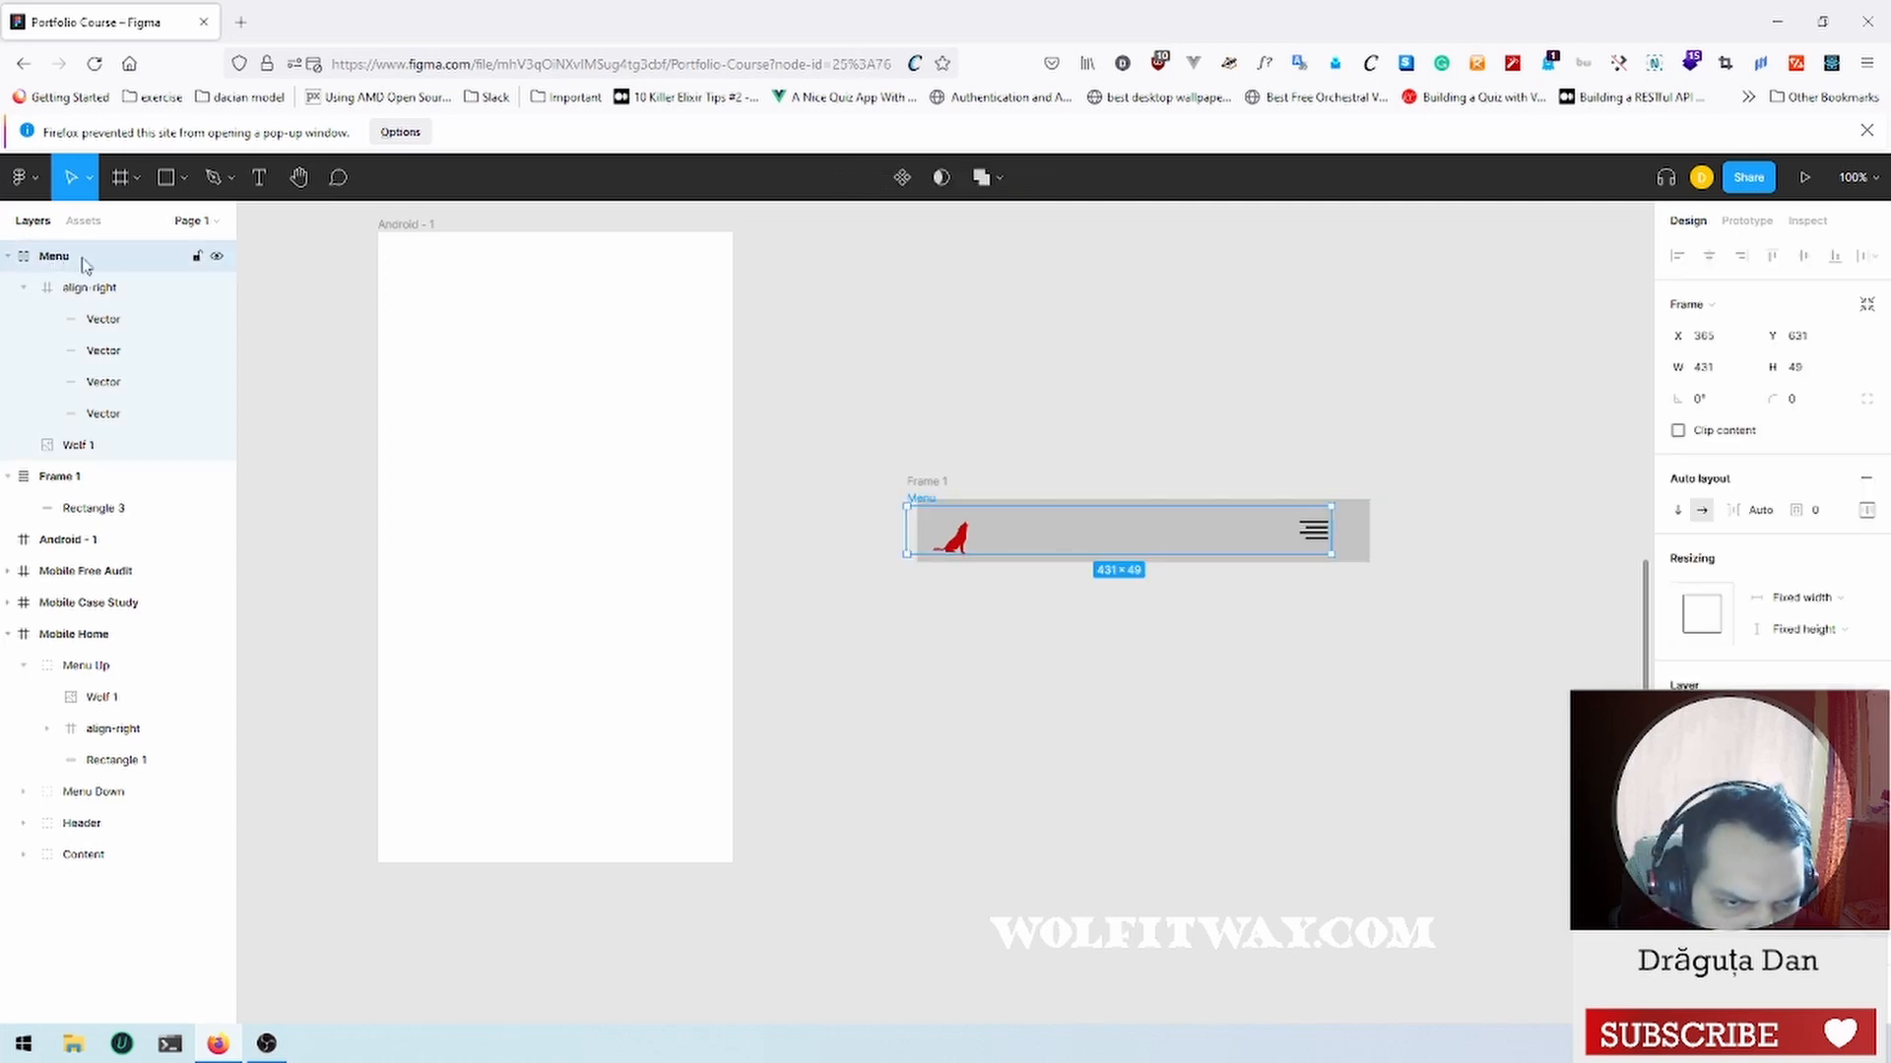
left_click(114, 481, "shift")
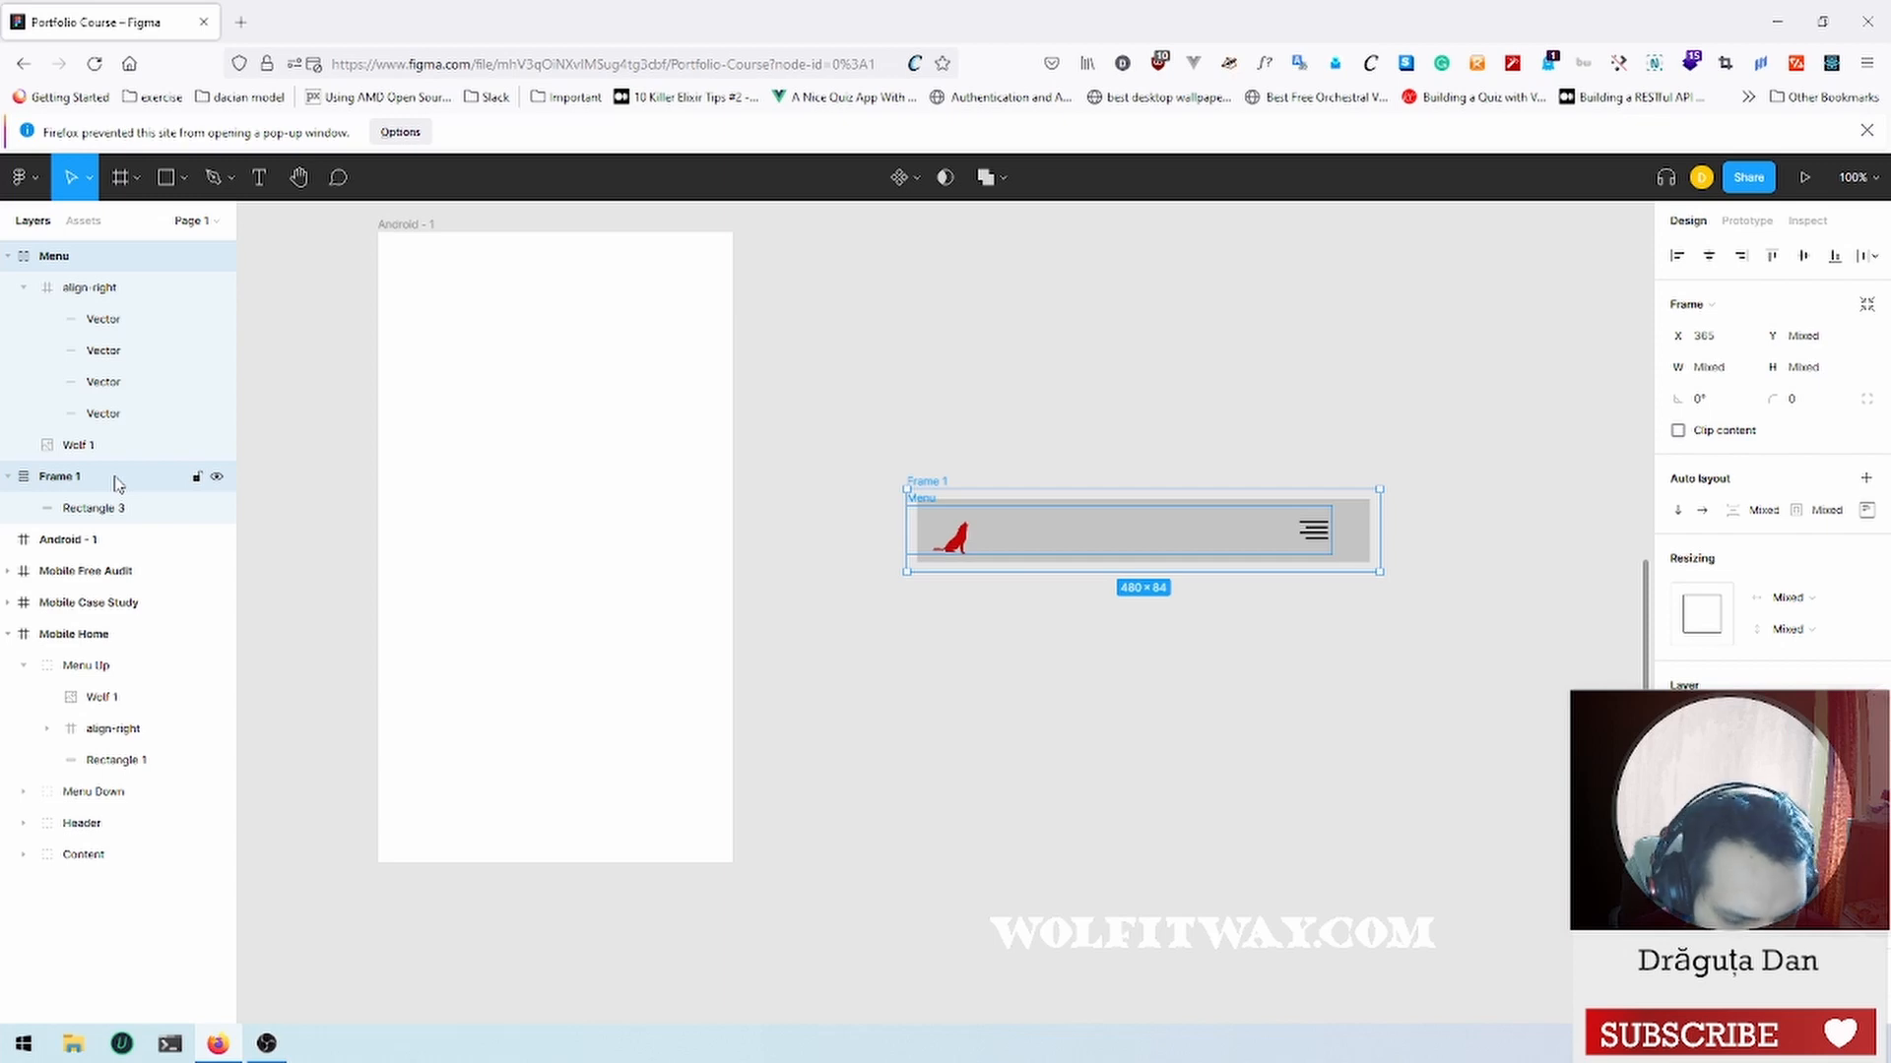
key("ctrl+g")
double_click(59, 256)
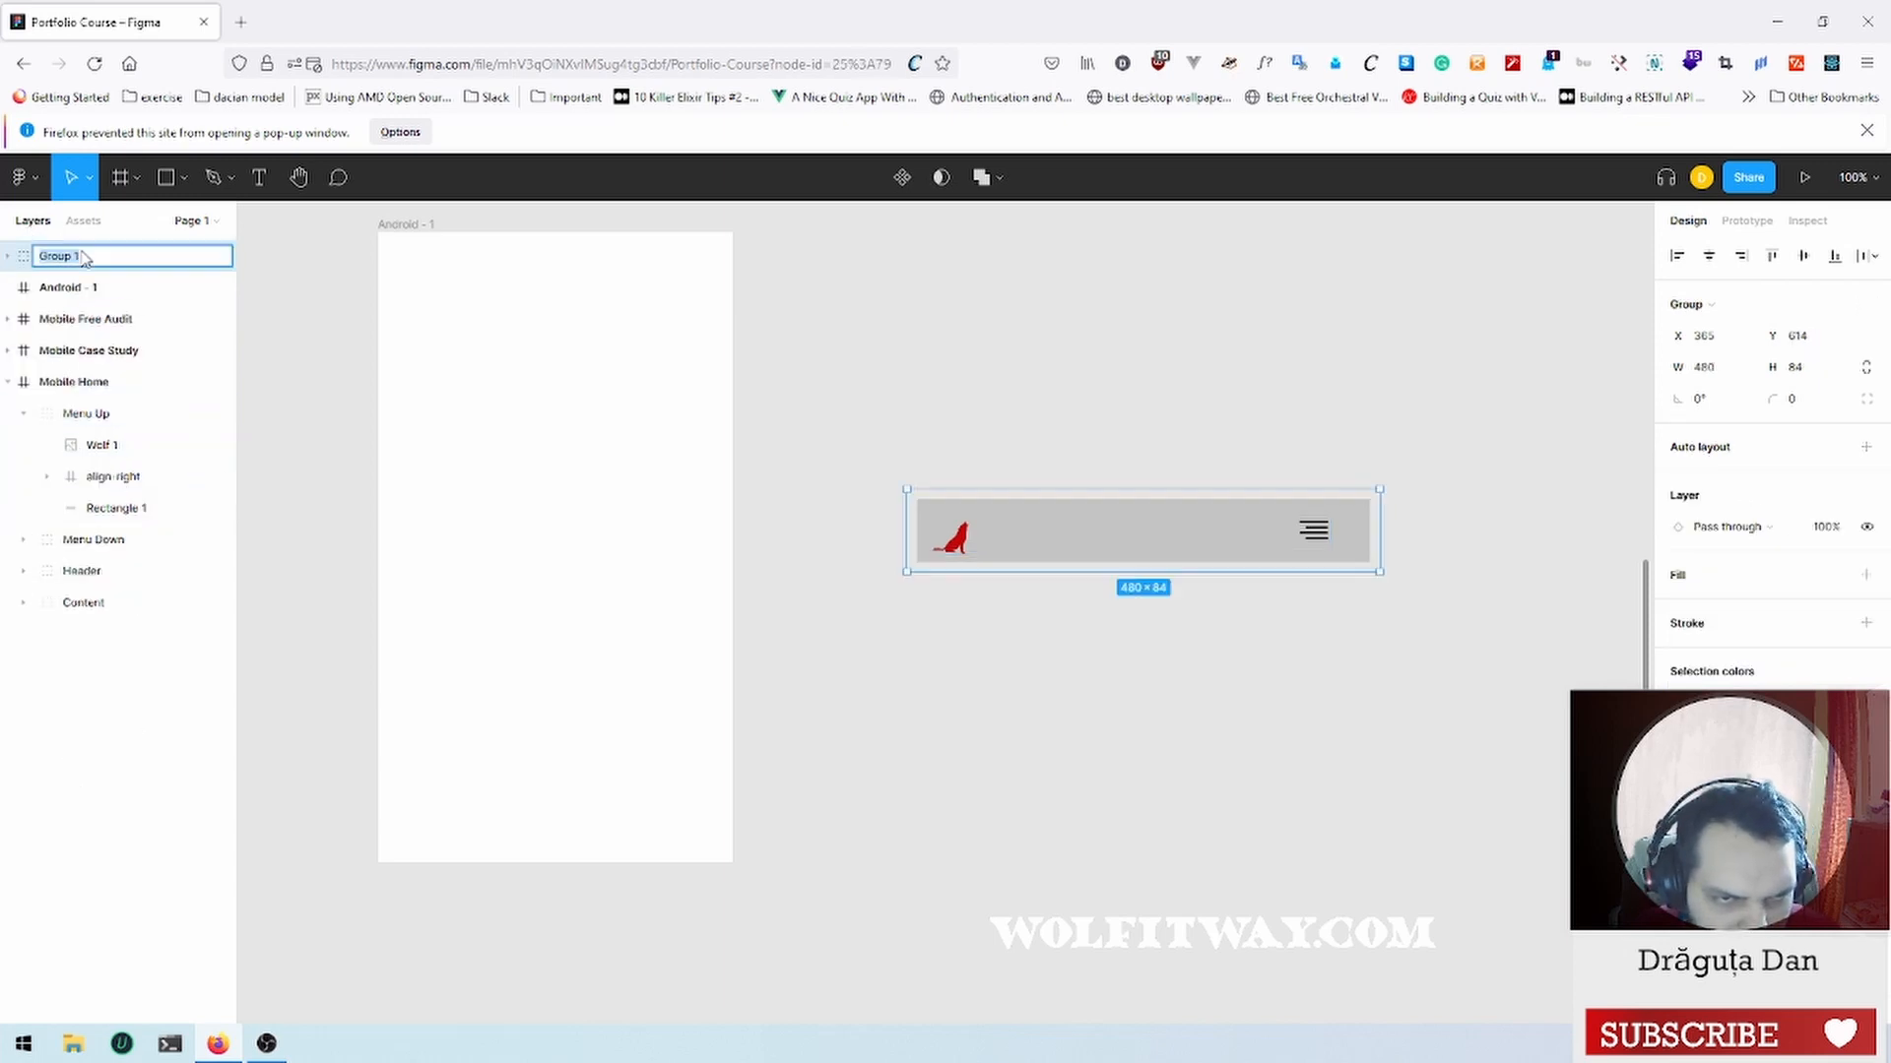
type("Menu")
key("Return")
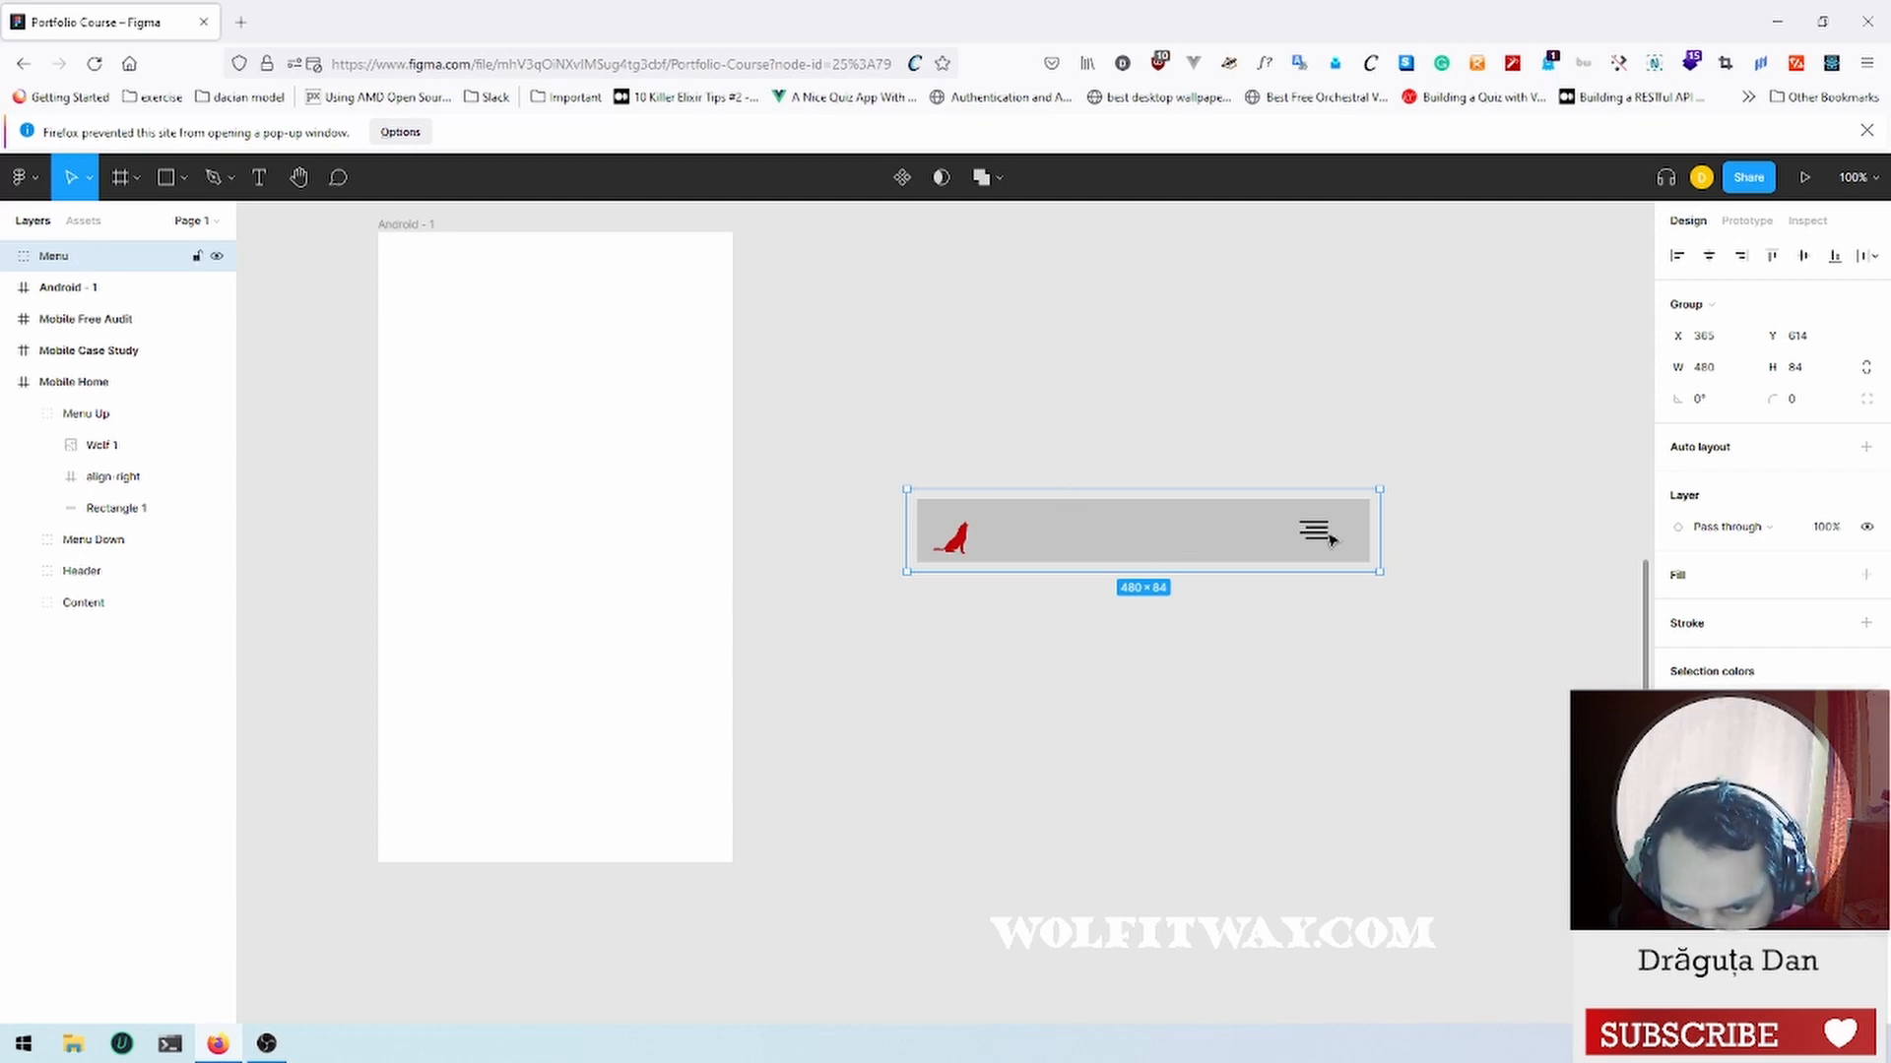
Step: Try narrowing the Menu group and its grey rectangle from the right edge, and undo the resizes
left_click_drag(1379, 531, 1328, 532)
left_click(1367, 542)
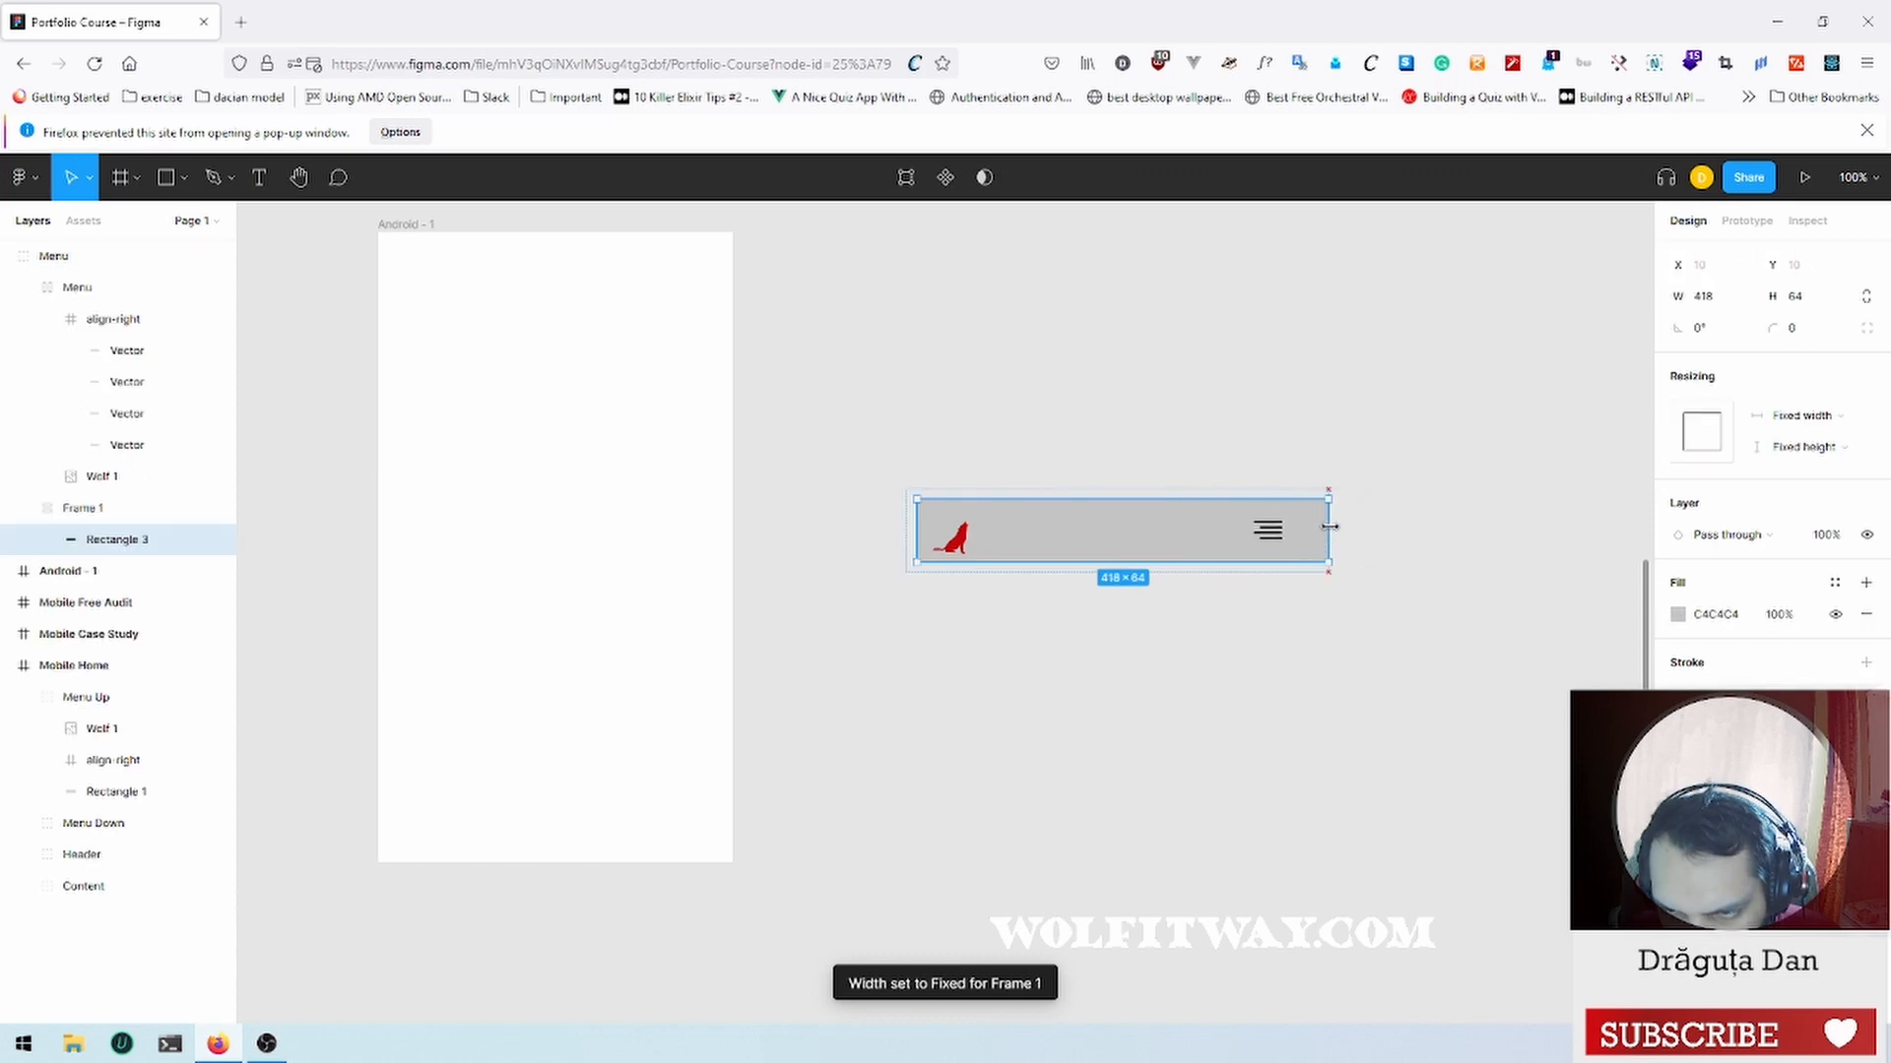
left_click(1395, 541)
key("ctrl+z")
key("ctrl+z")
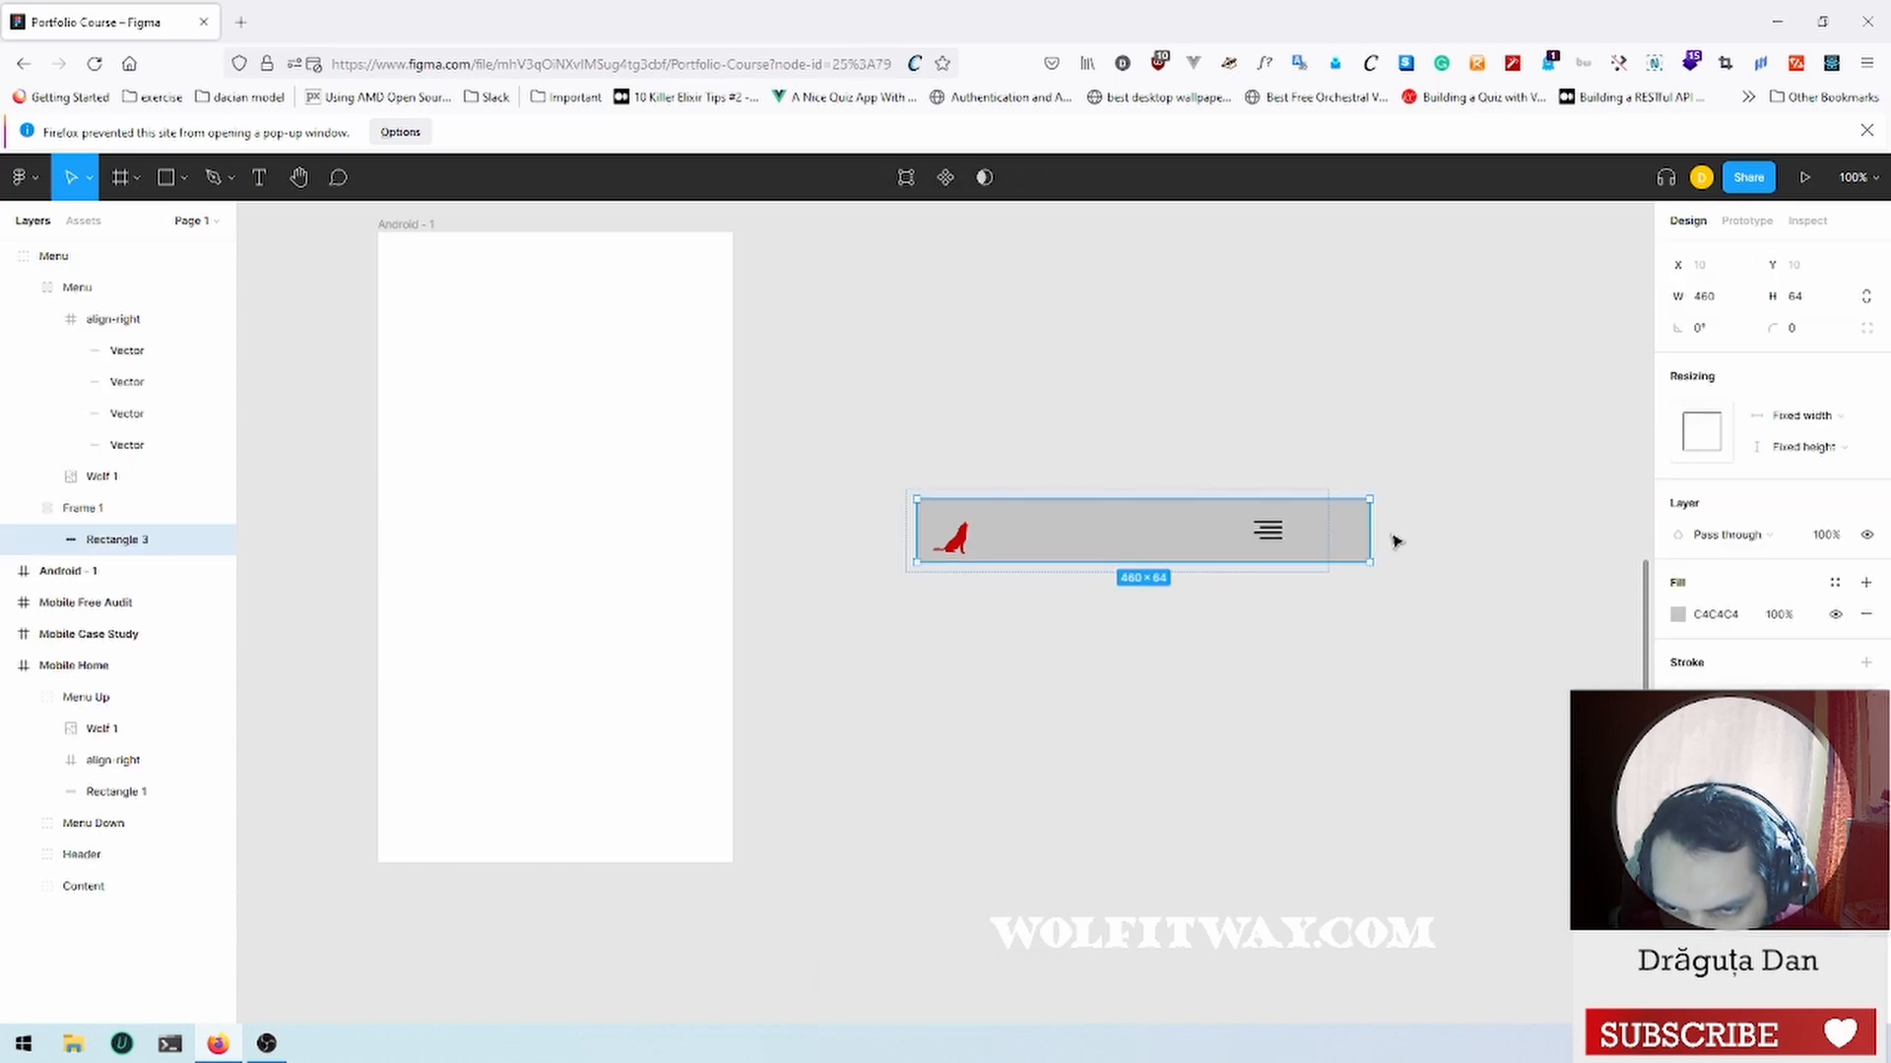
key("ctrl+z")
key("ctrl+z")
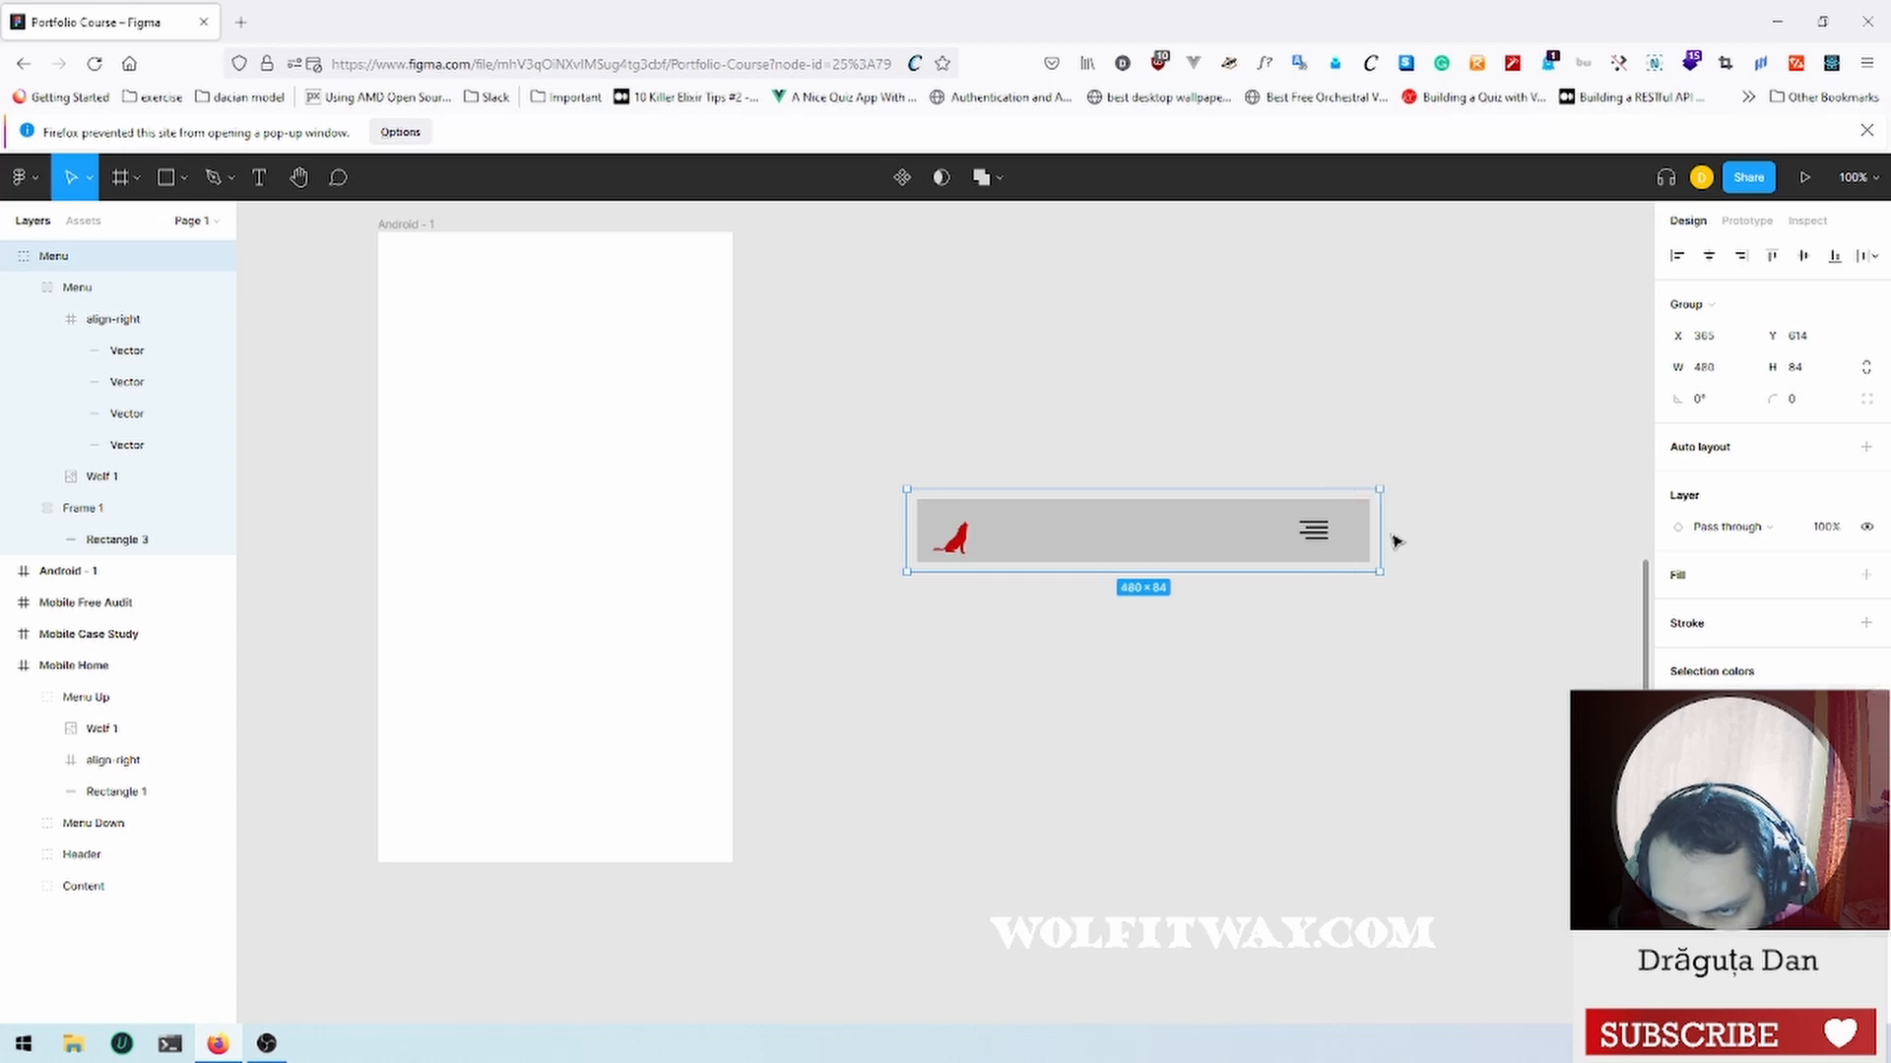
Step: Try narrowing the inner Menu frame from its left edge and undo the change
left_click(1282, 370)
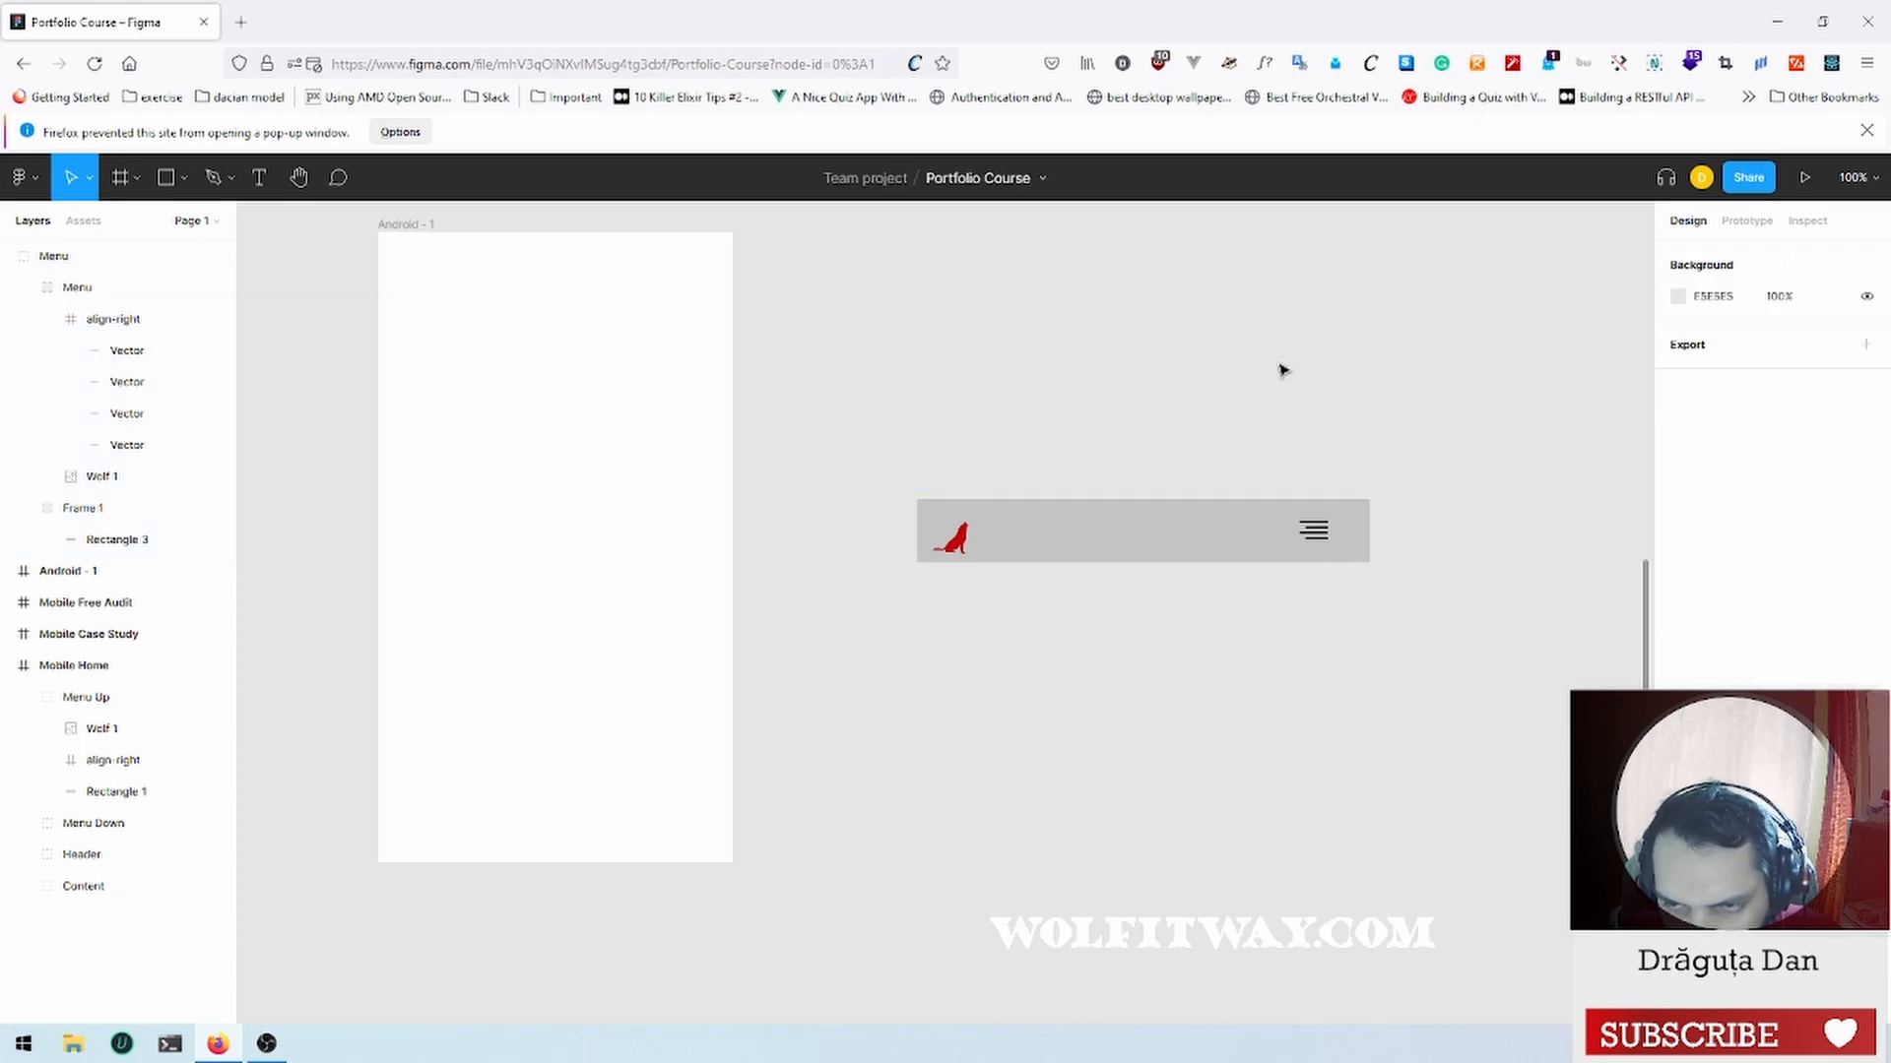
left_click(89, 289)
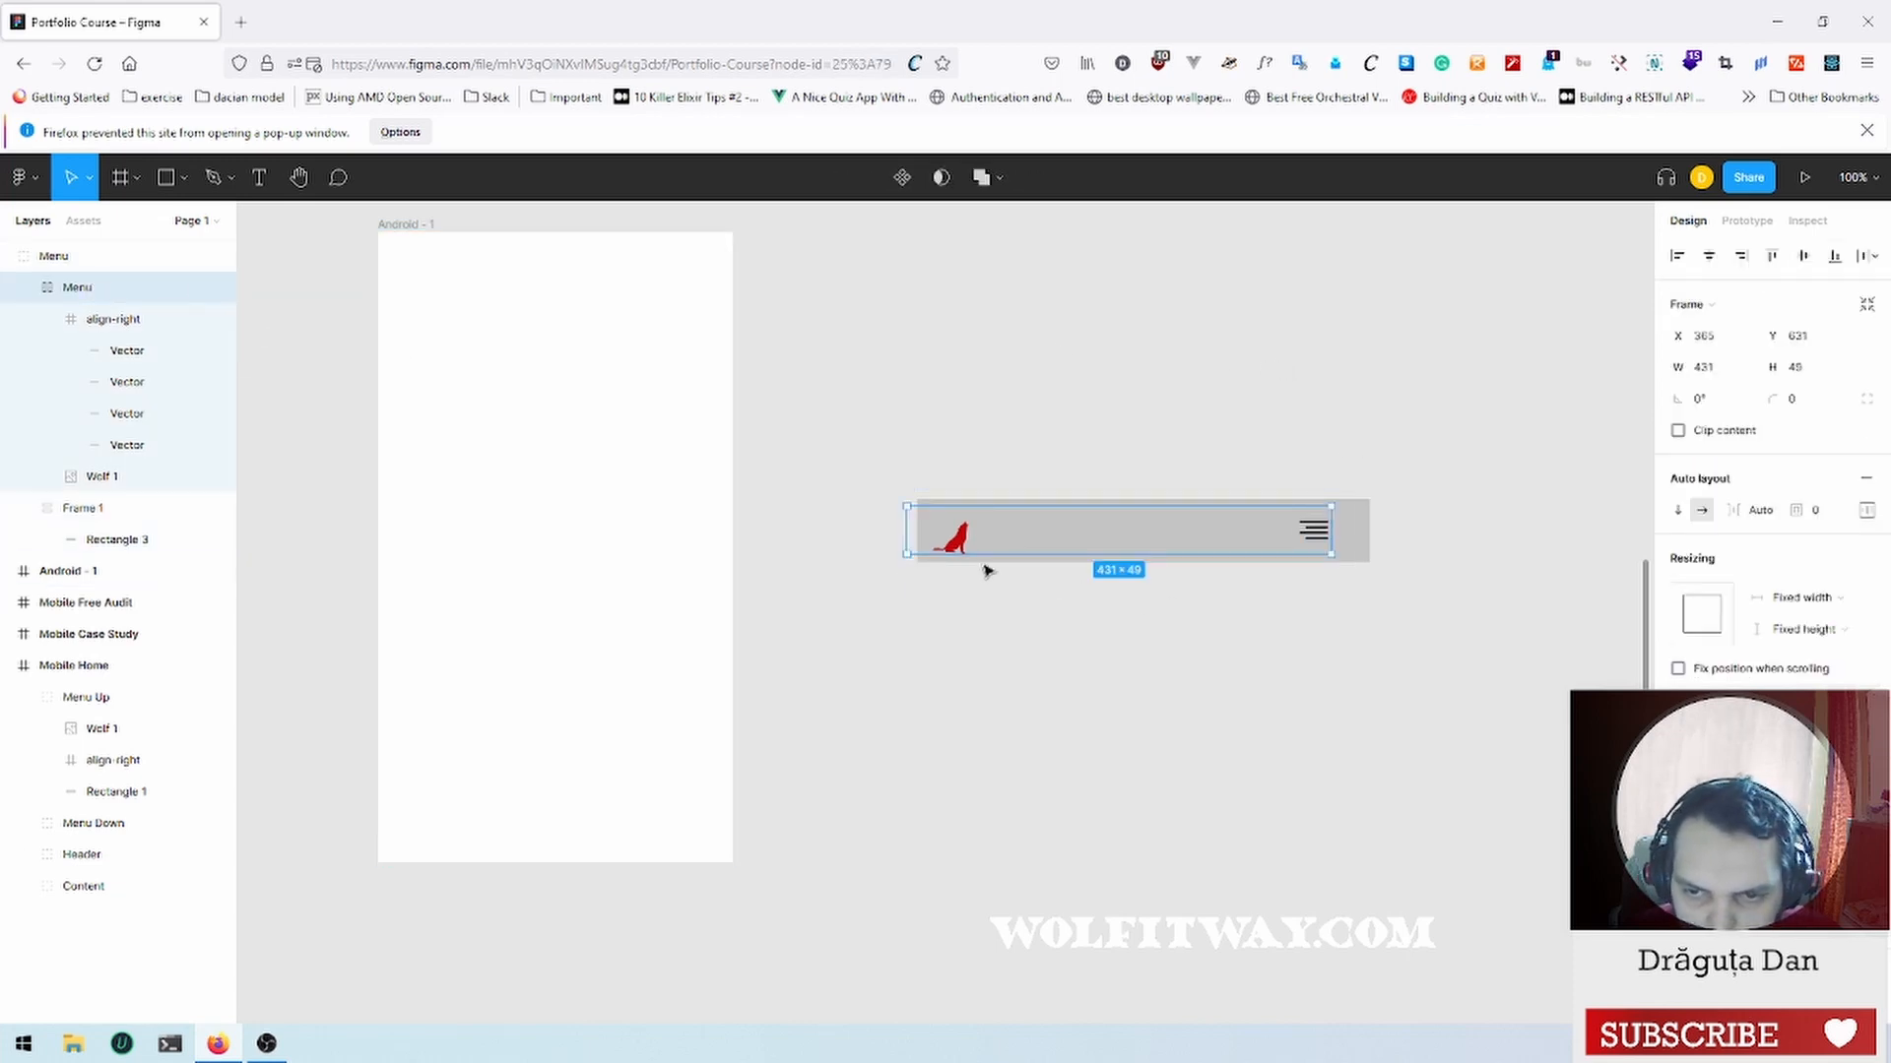
left_click_drag(905, 523, 943, 537)
key("ctrl+z")
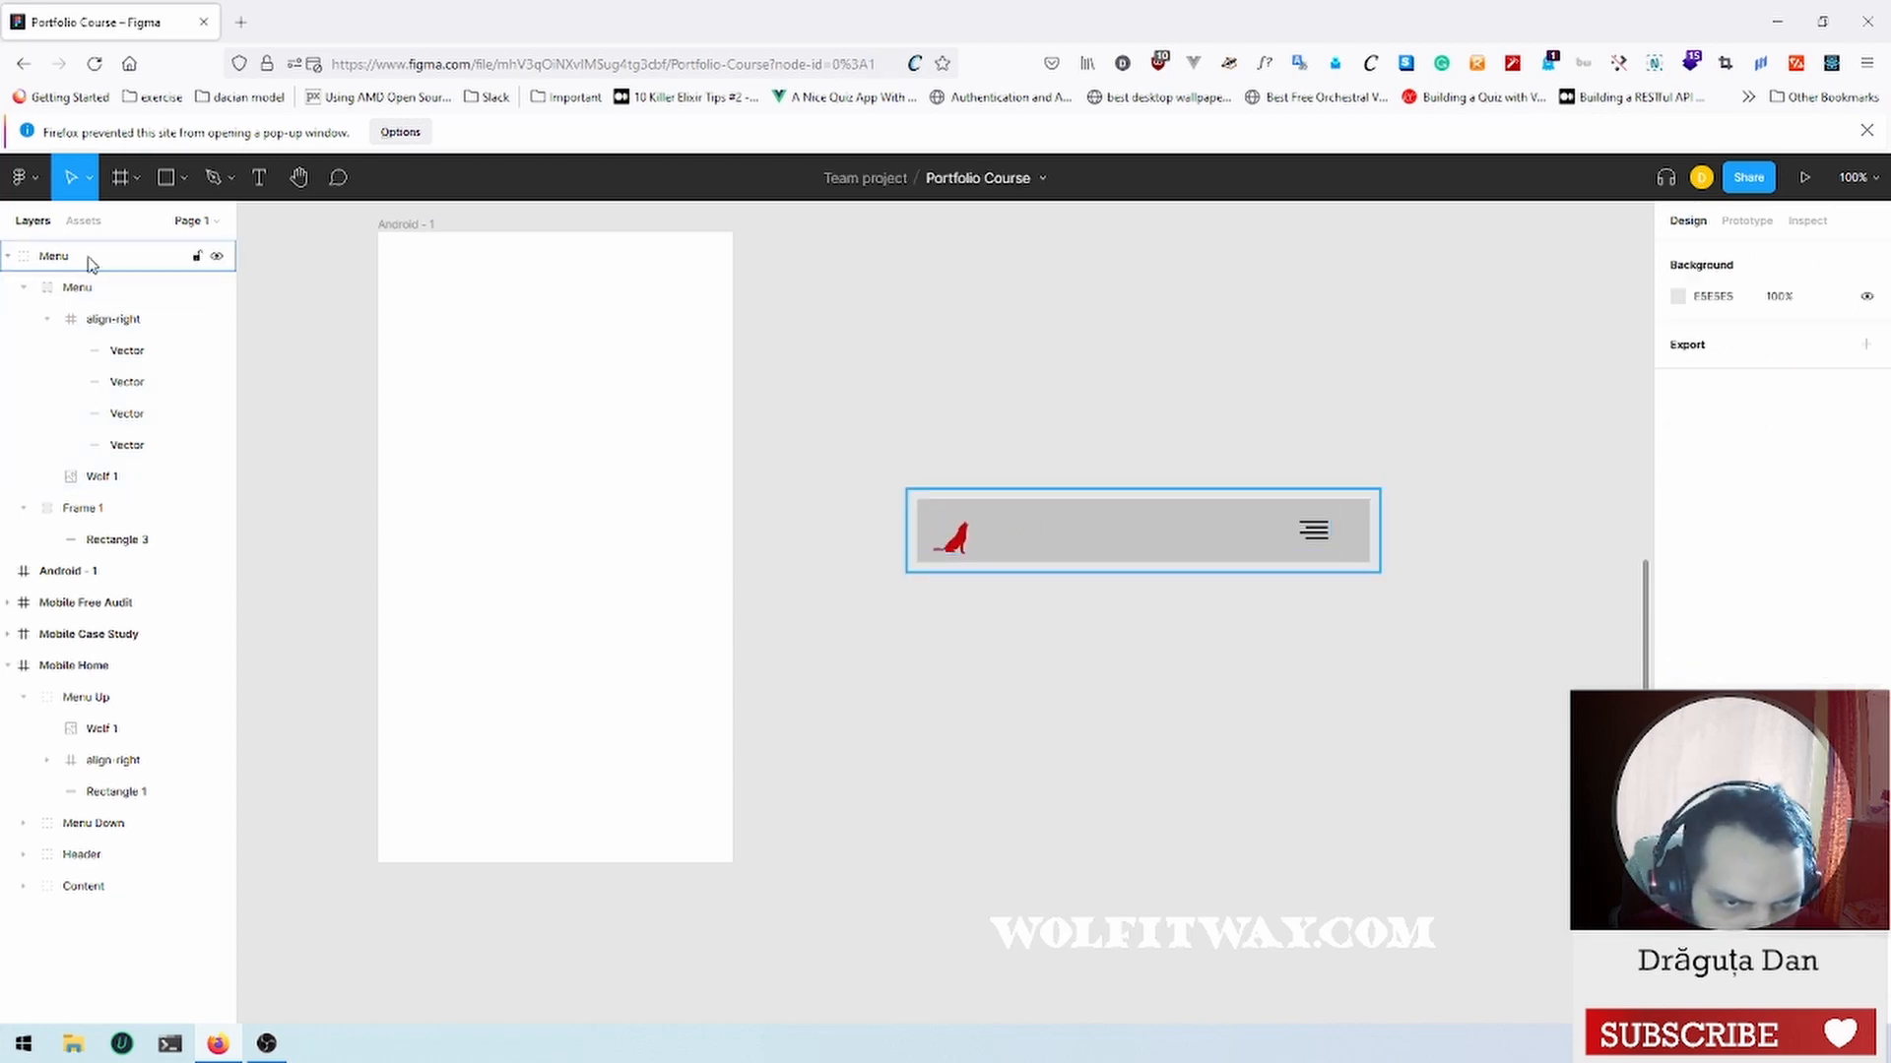
Step: Widen the Menu group leftward to about 523 px and pull its right edge in to the grey rectangle's edge
left_click(99, 256)
left_click_drag(900, 523, 863, 561)
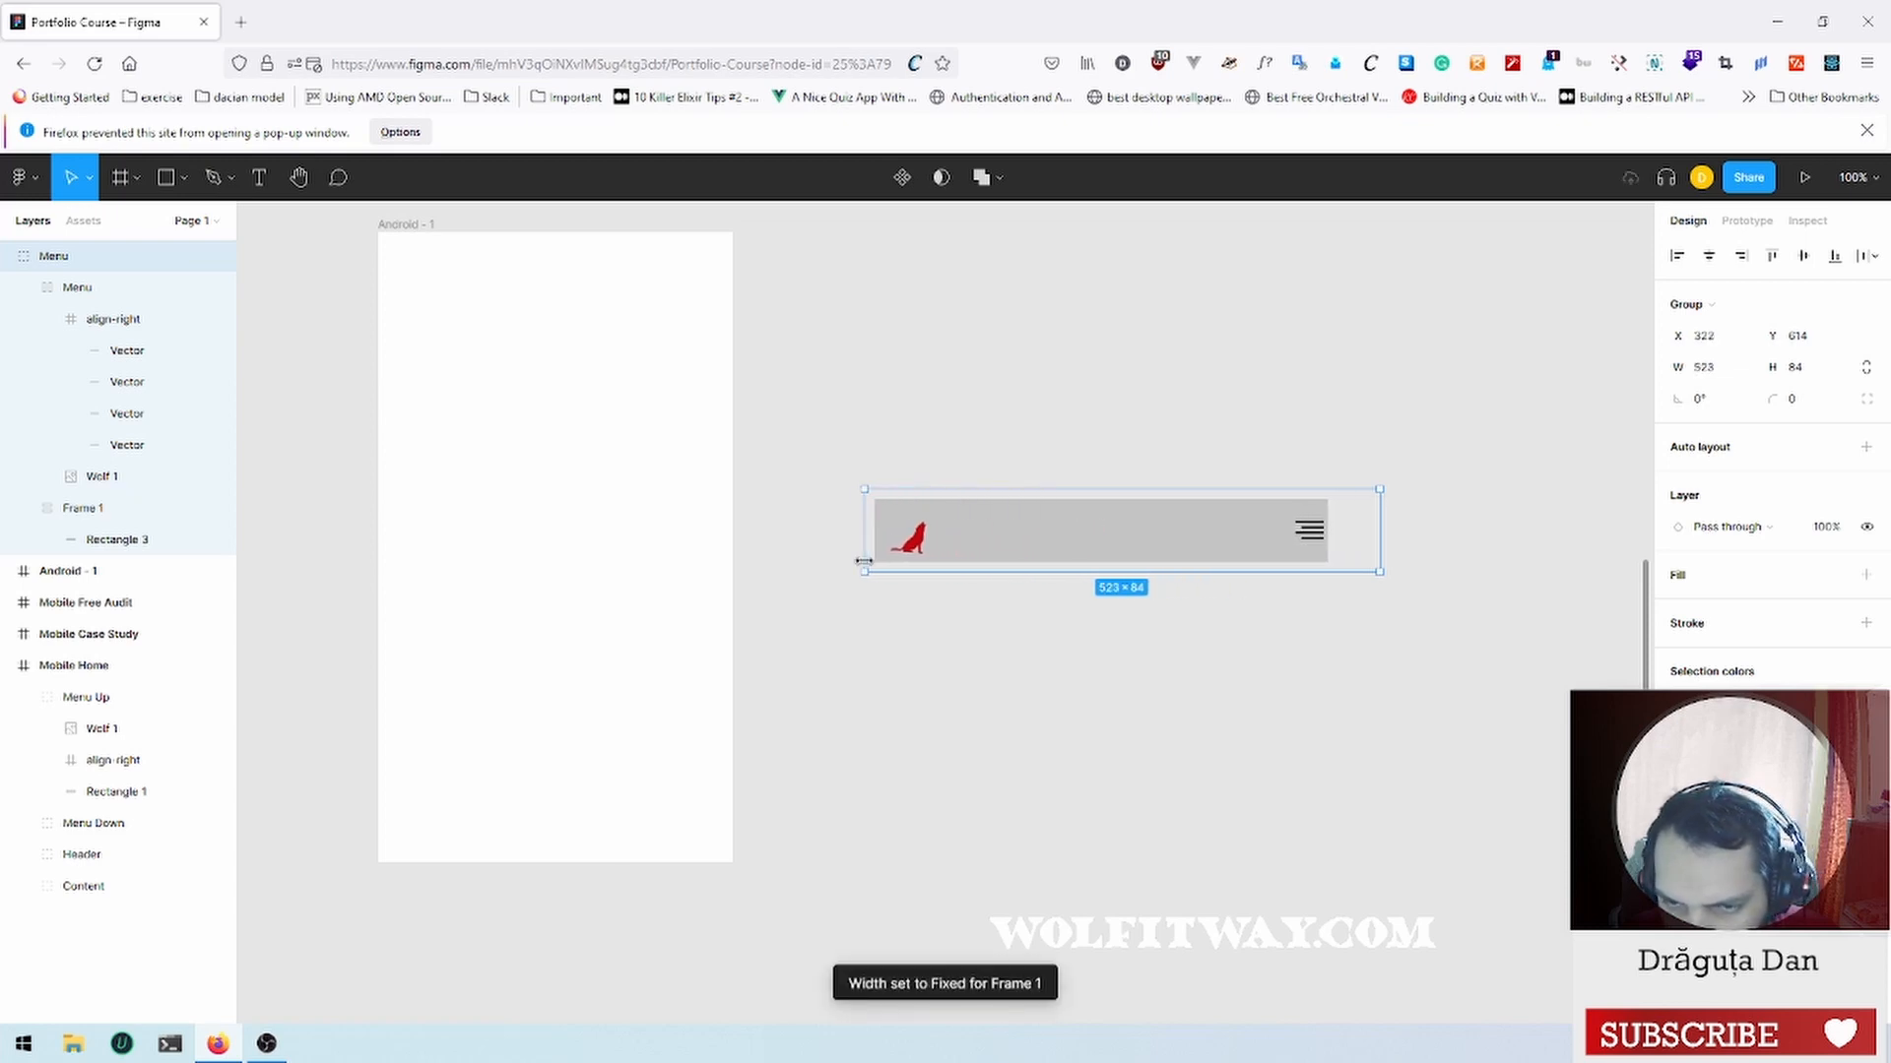
left_click_drag(1376, 532, 1328, 539)
left_click(1406, 540)
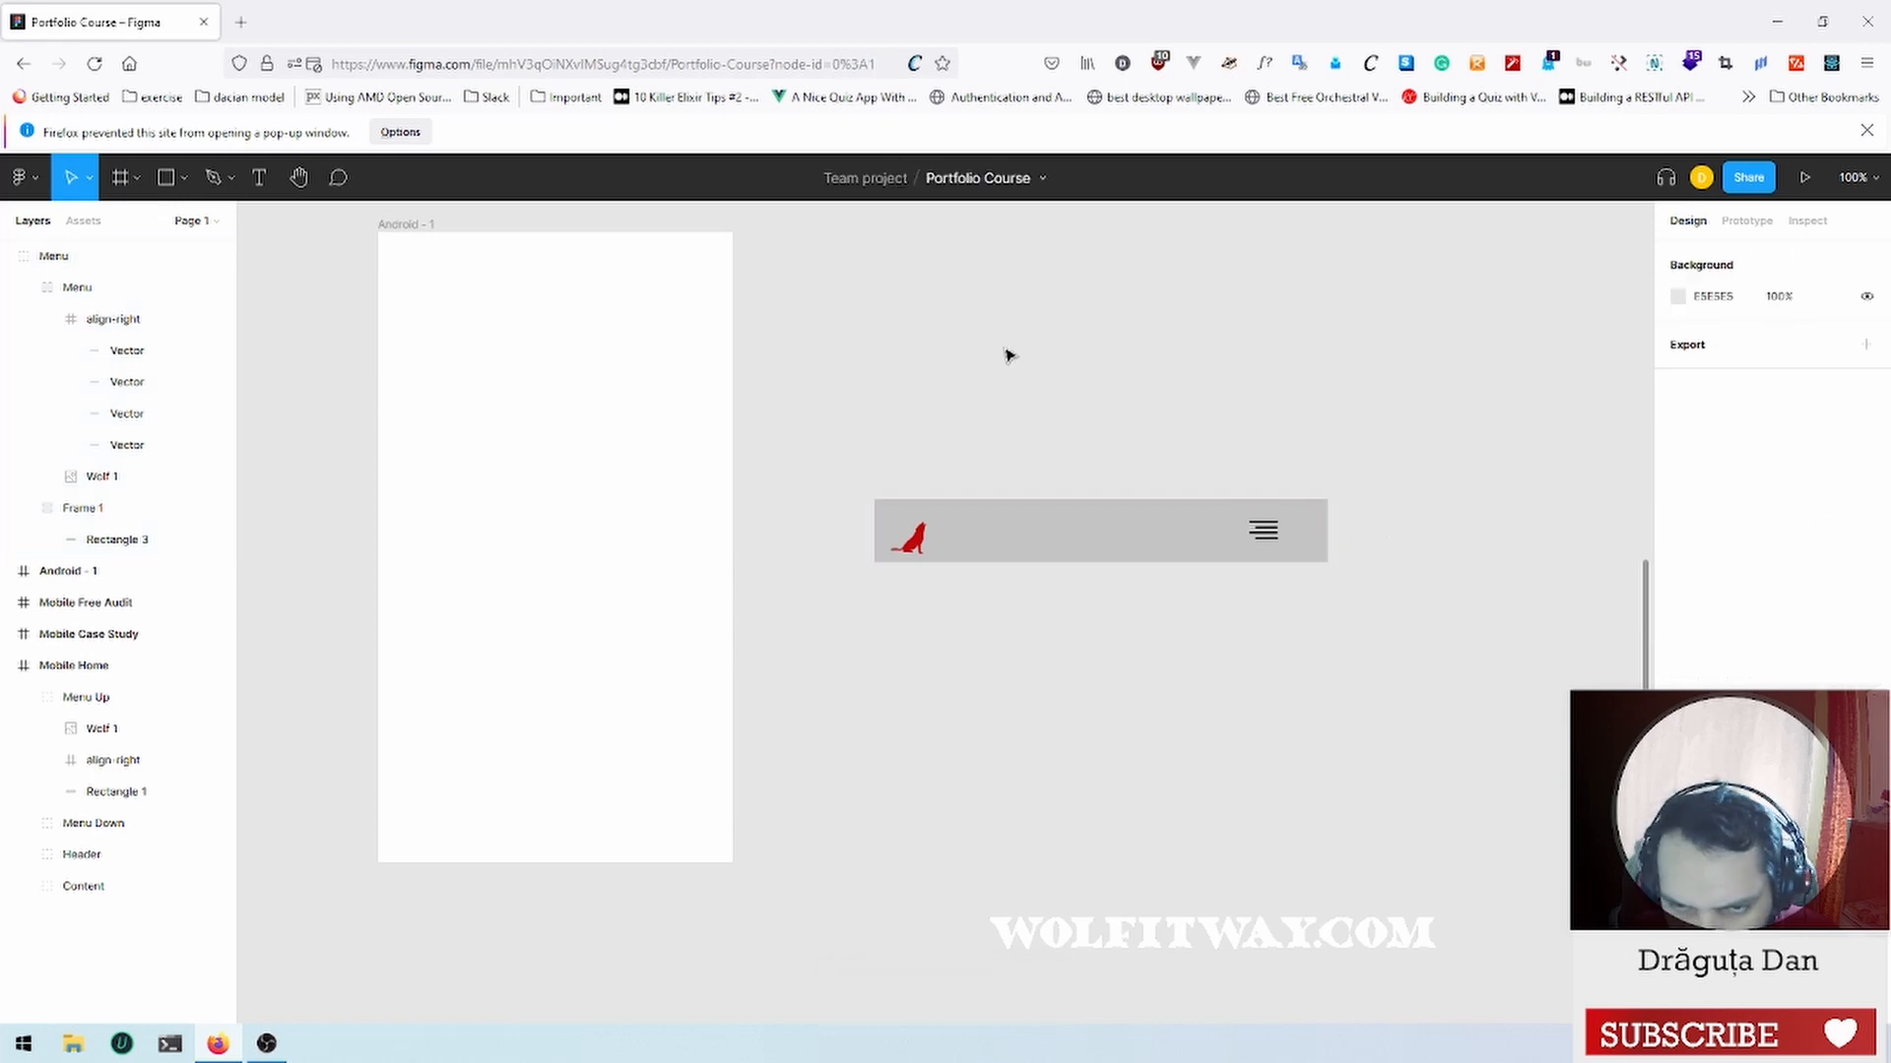
Step: Move the Menu group onto the top of the Android - 1 frame and narrow it to about 370 px
left_click(109, 257)
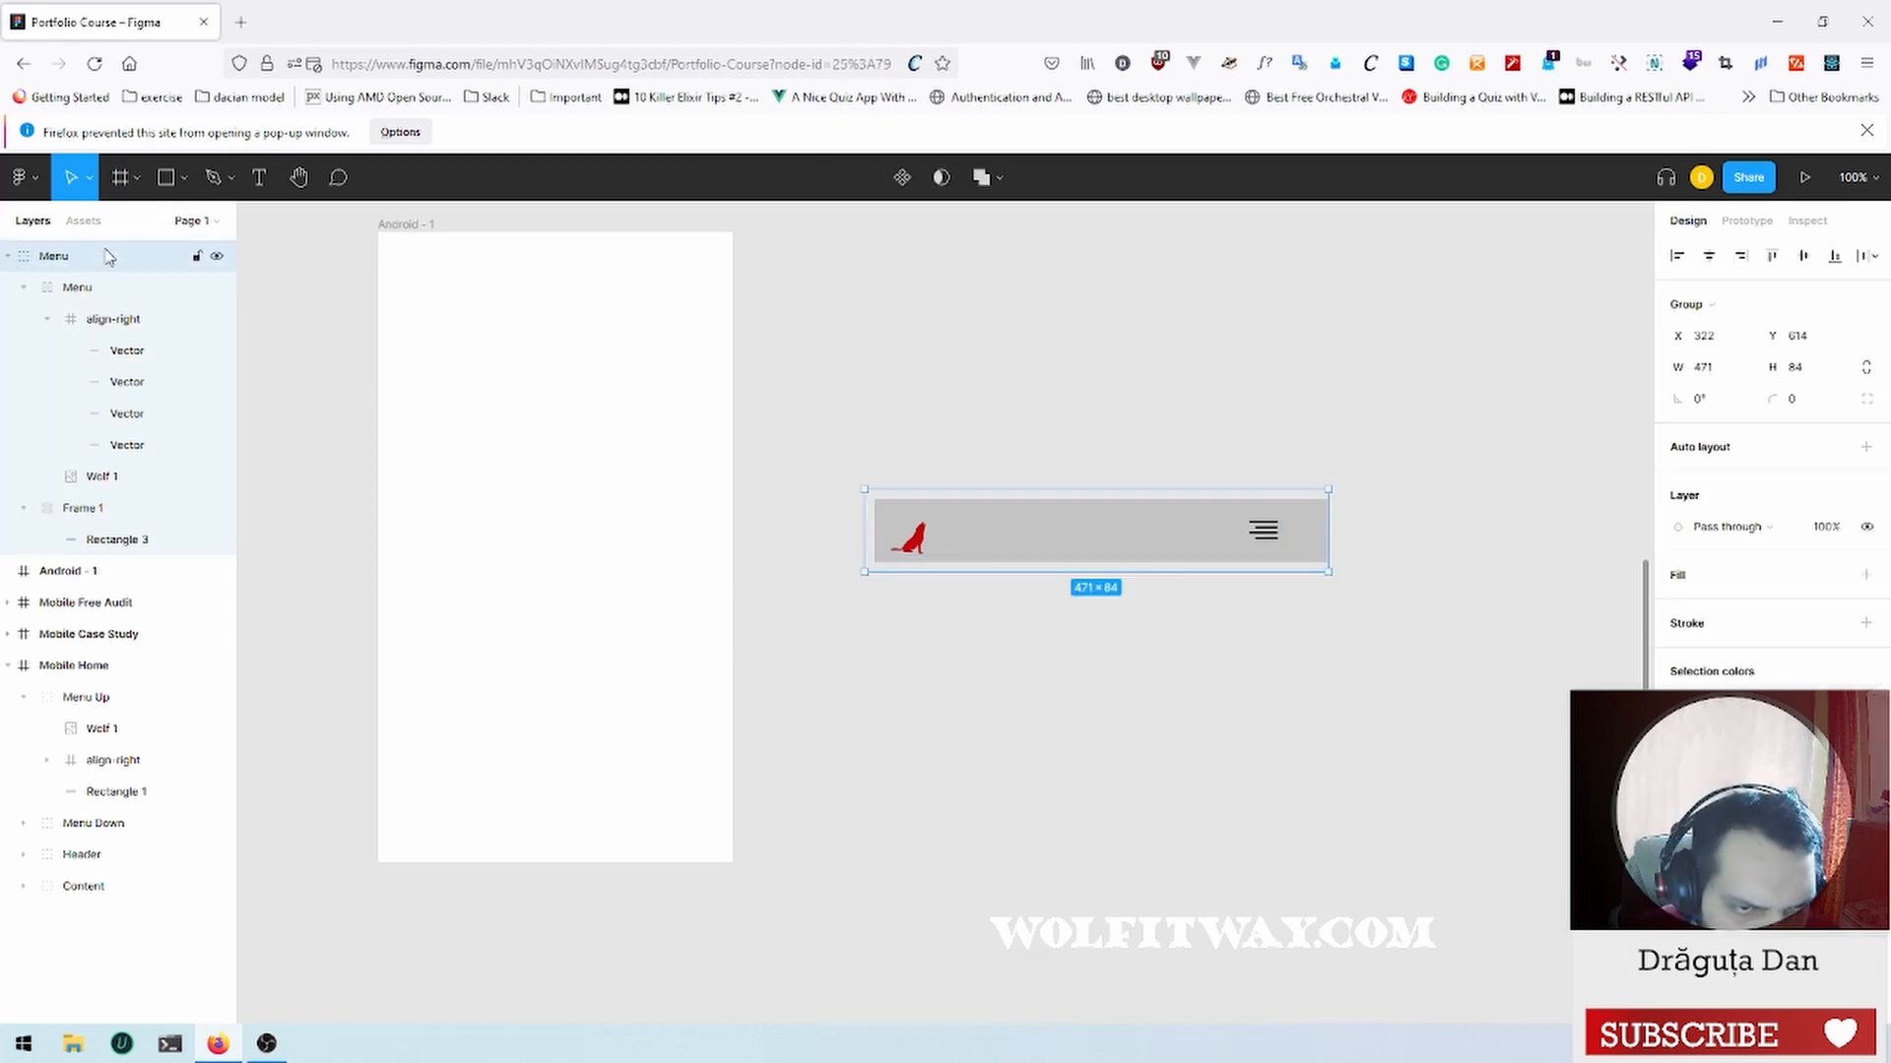
left_click(24, 508)
left_click(10, 258)
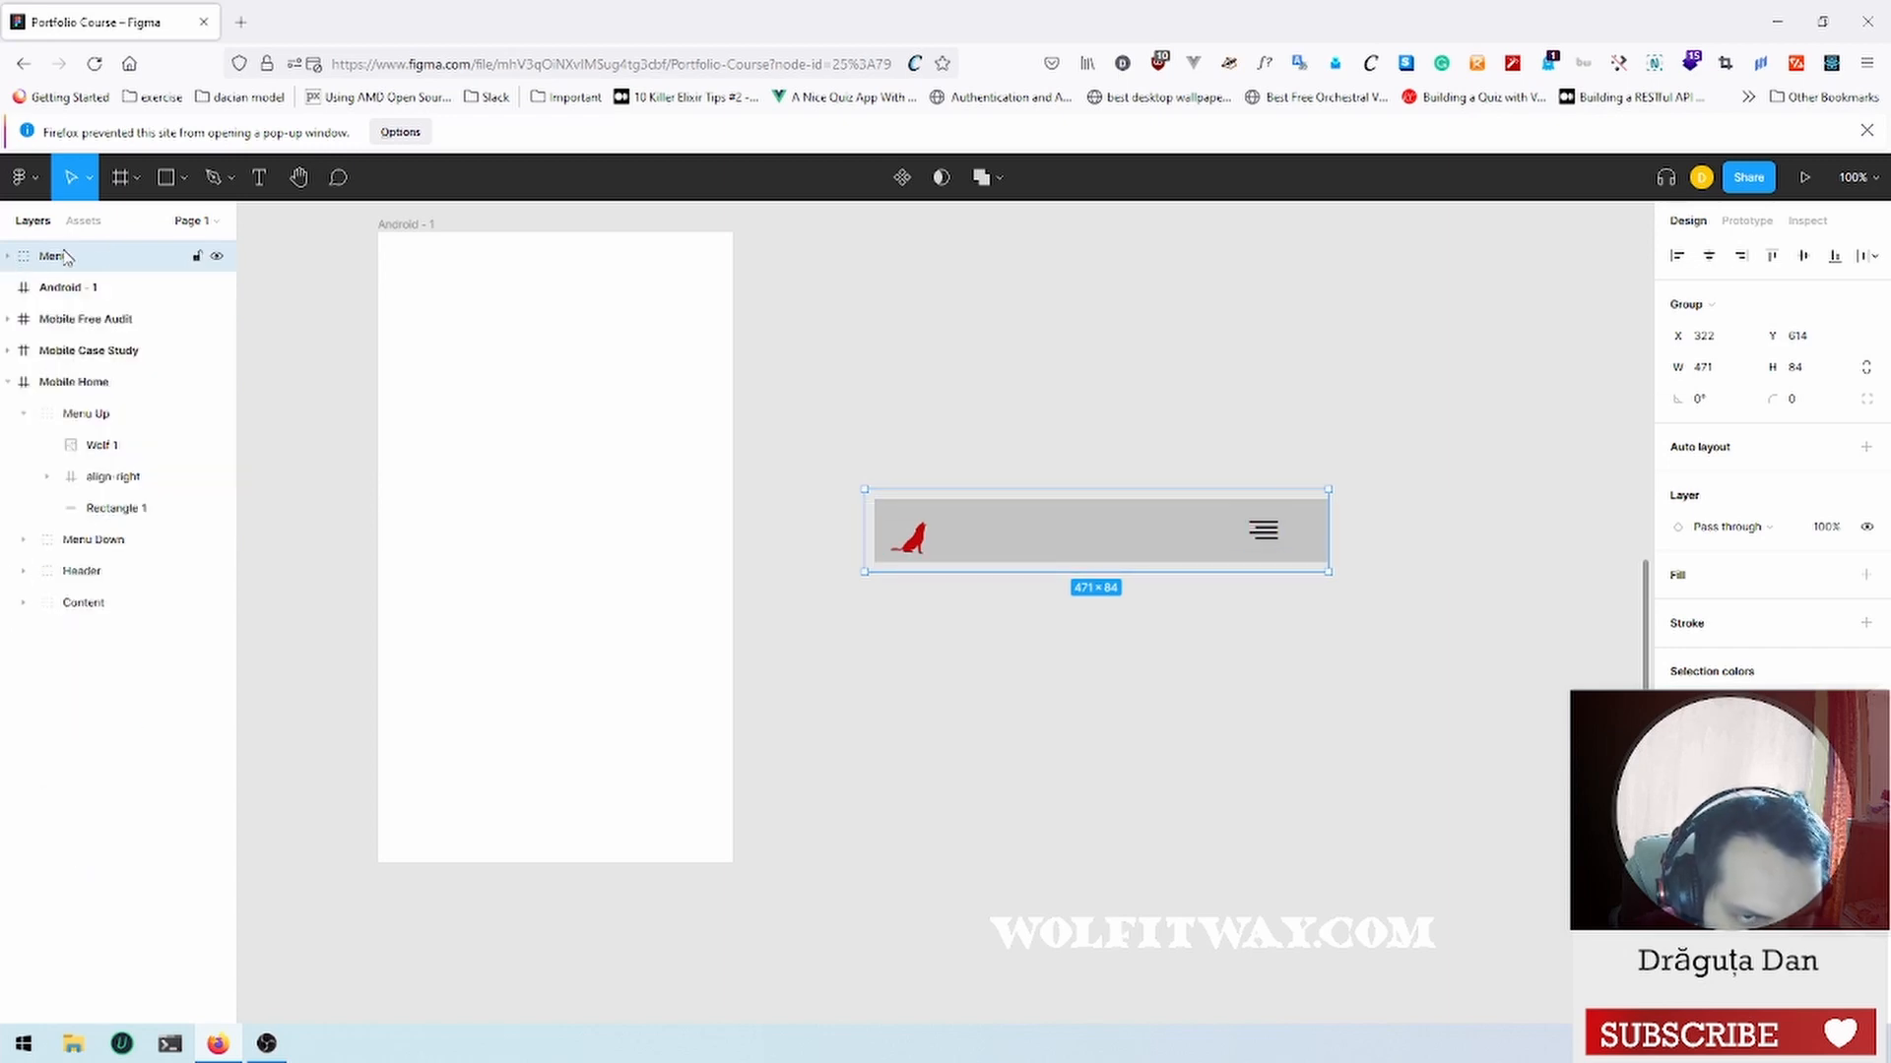
left_click(9, 260)
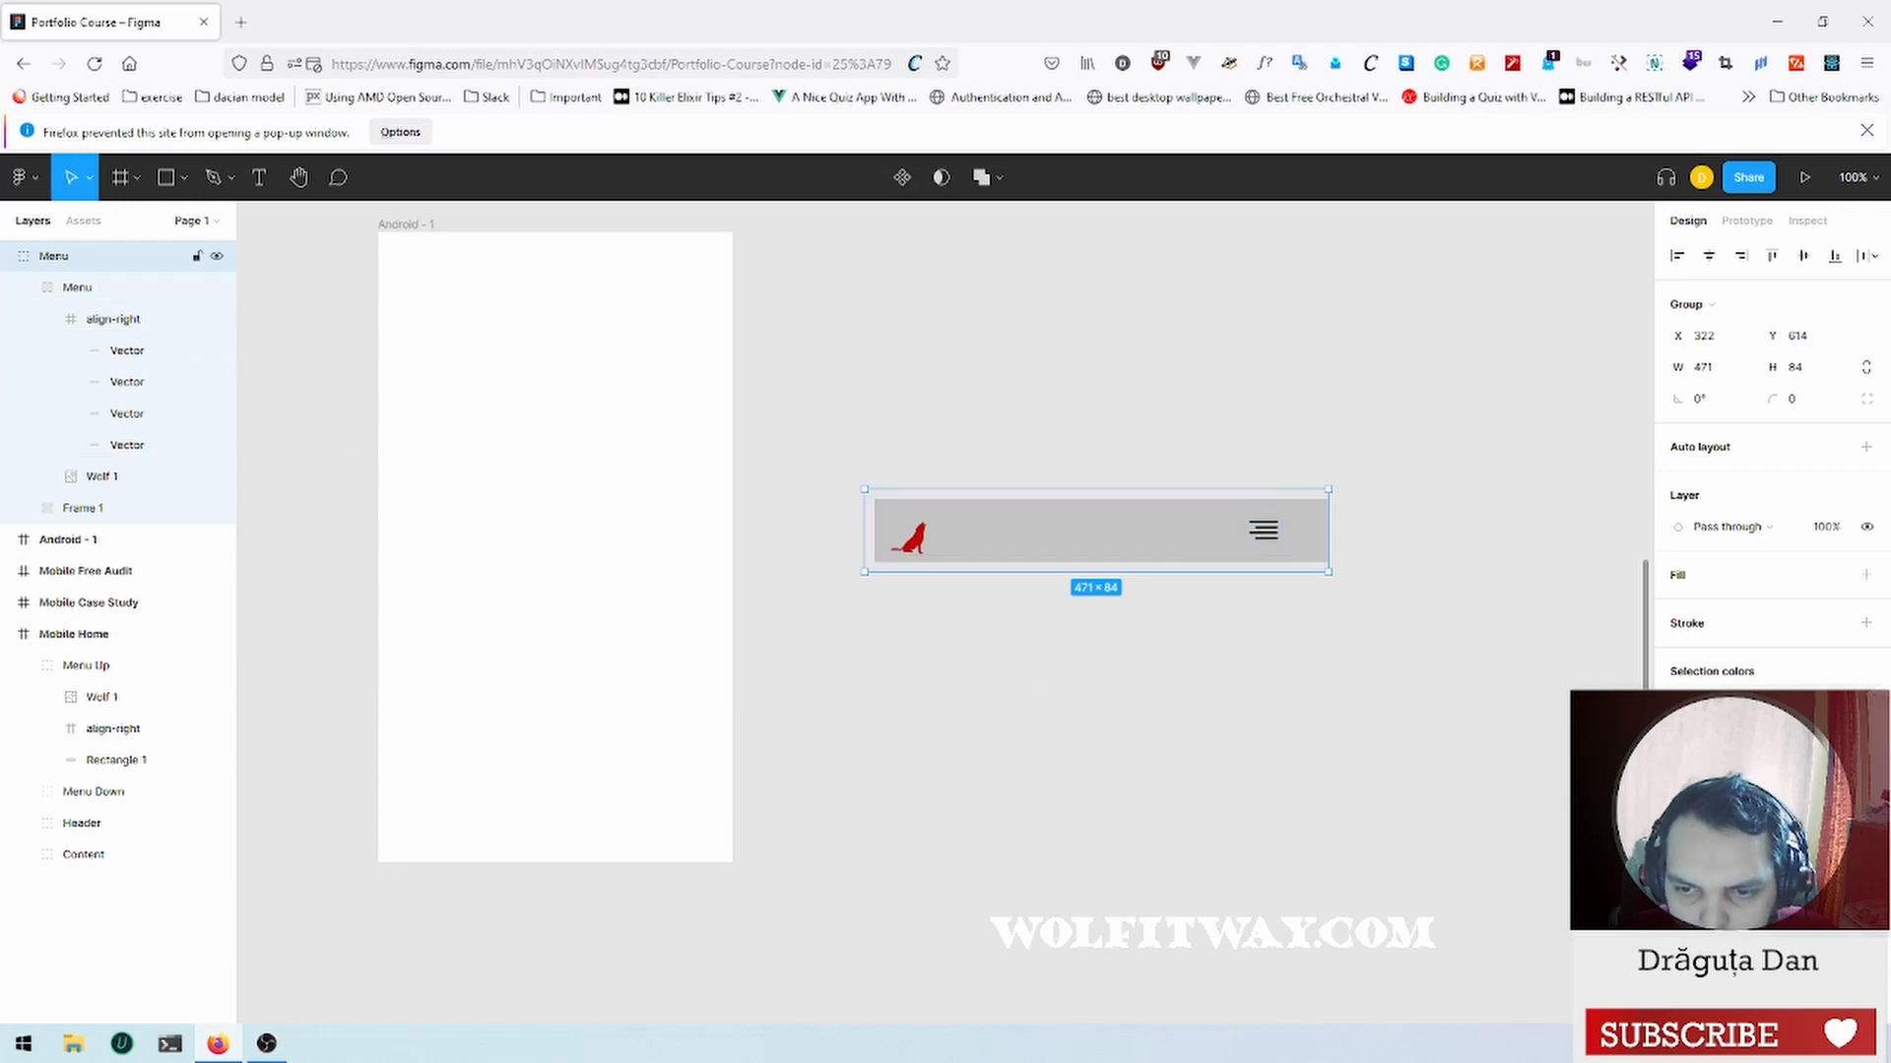
left_click_drag(1098, 544, 544, 258)
left_click_drag(831, 263, 728, 269)
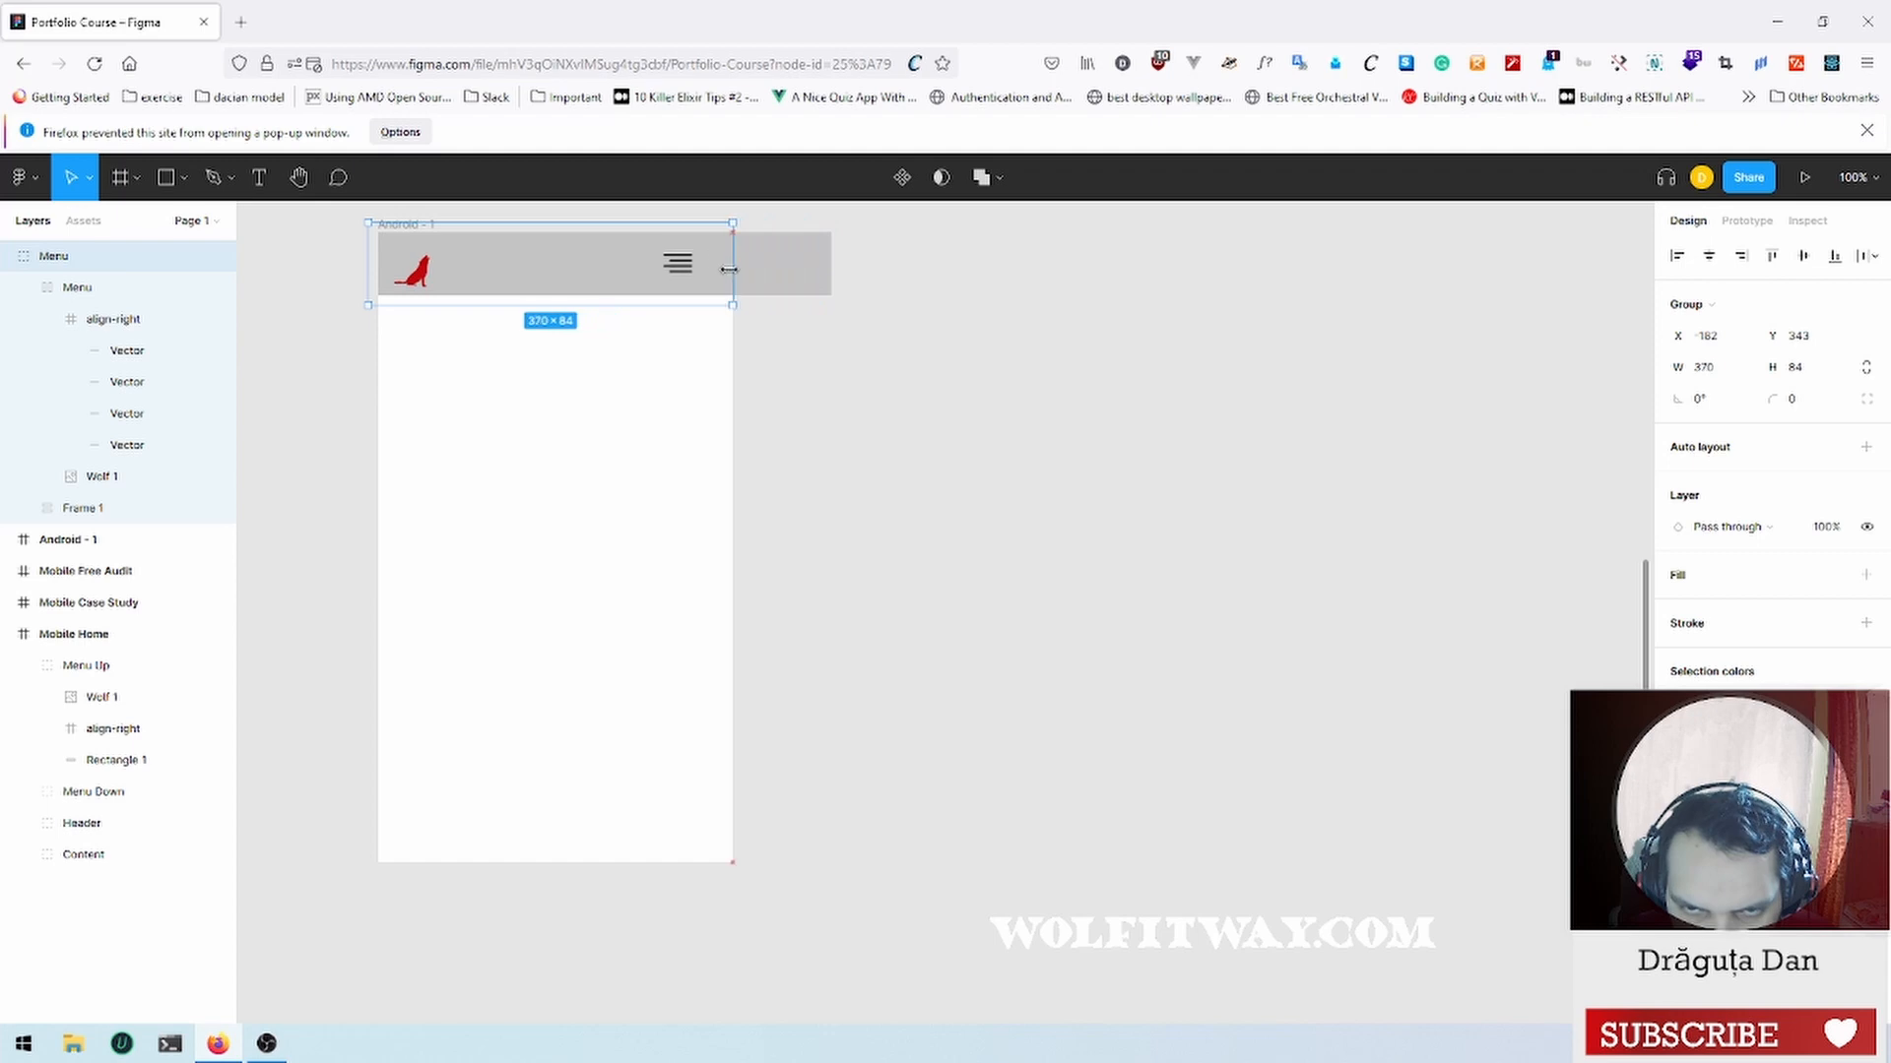
Step: Narrow the grey background rectangle so it ends at the Android - 1 frame's right edge
left_click(792, 265)
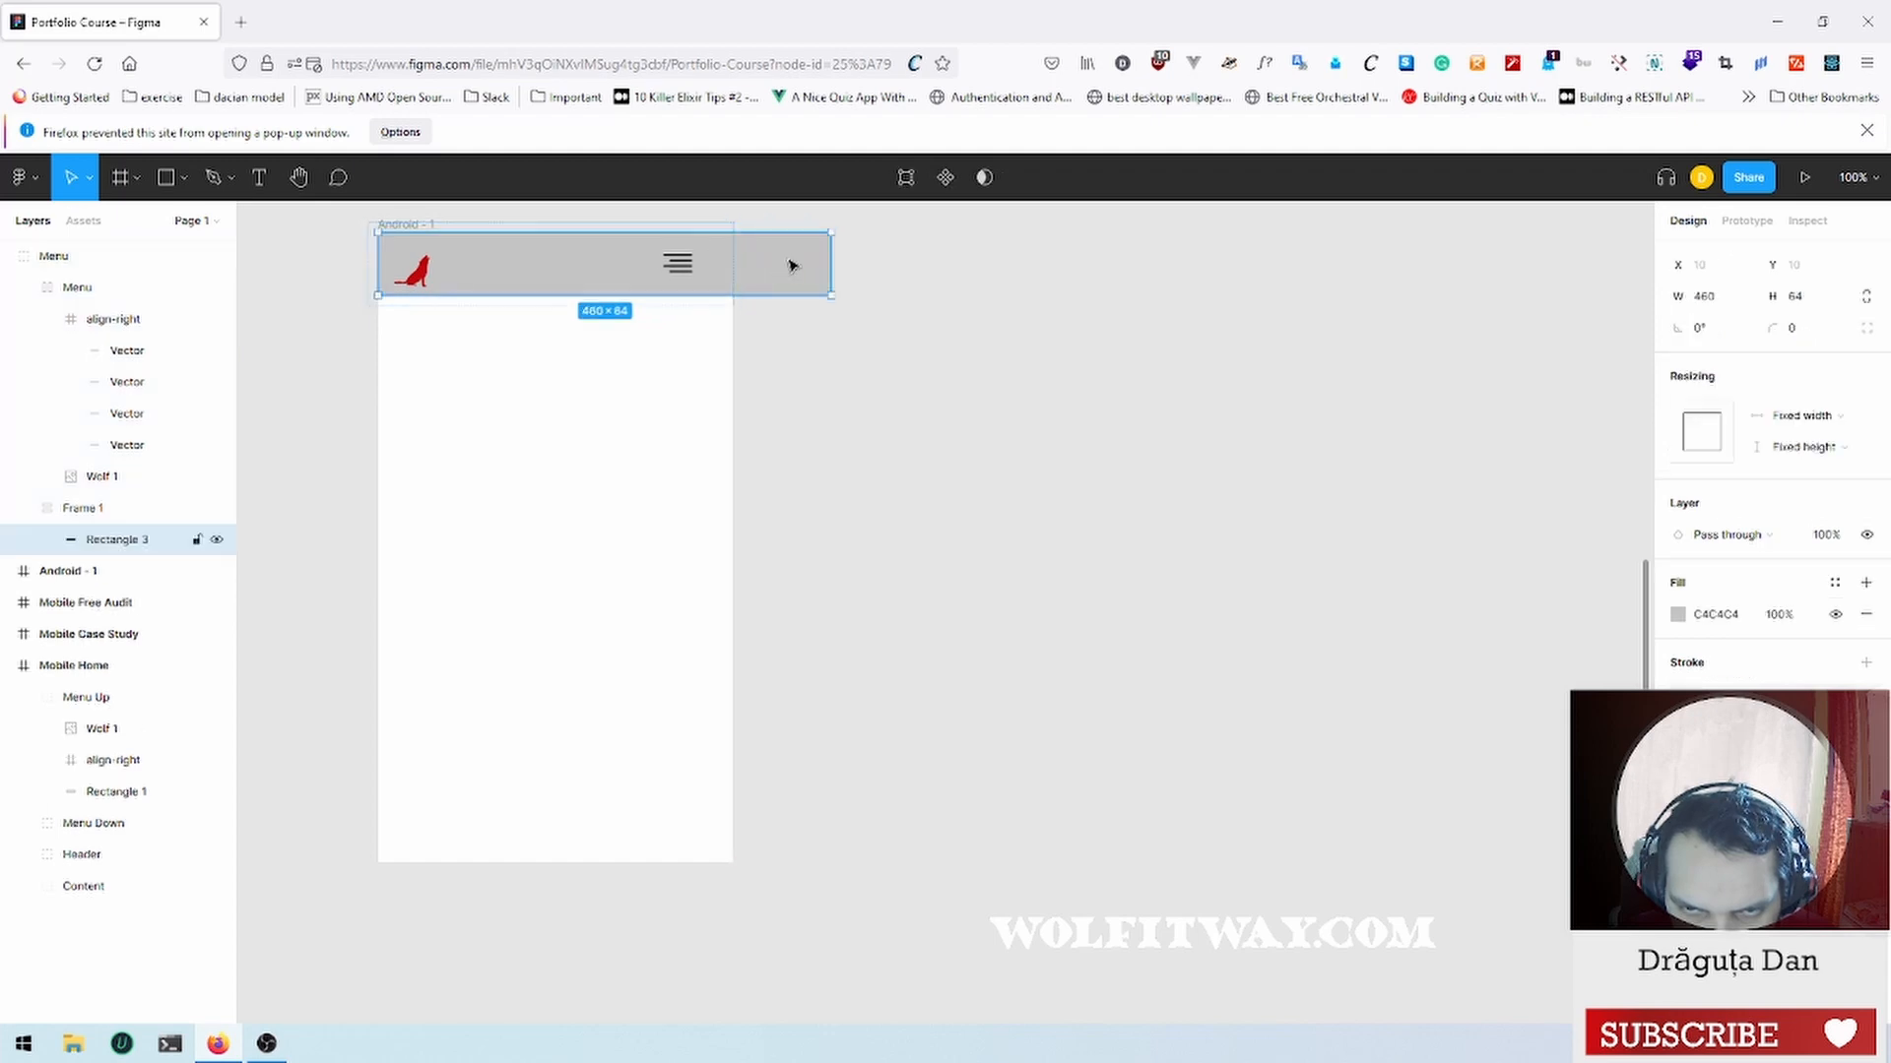
left_click_drag(832, 262, 733, 261)
left_click(910, 326)
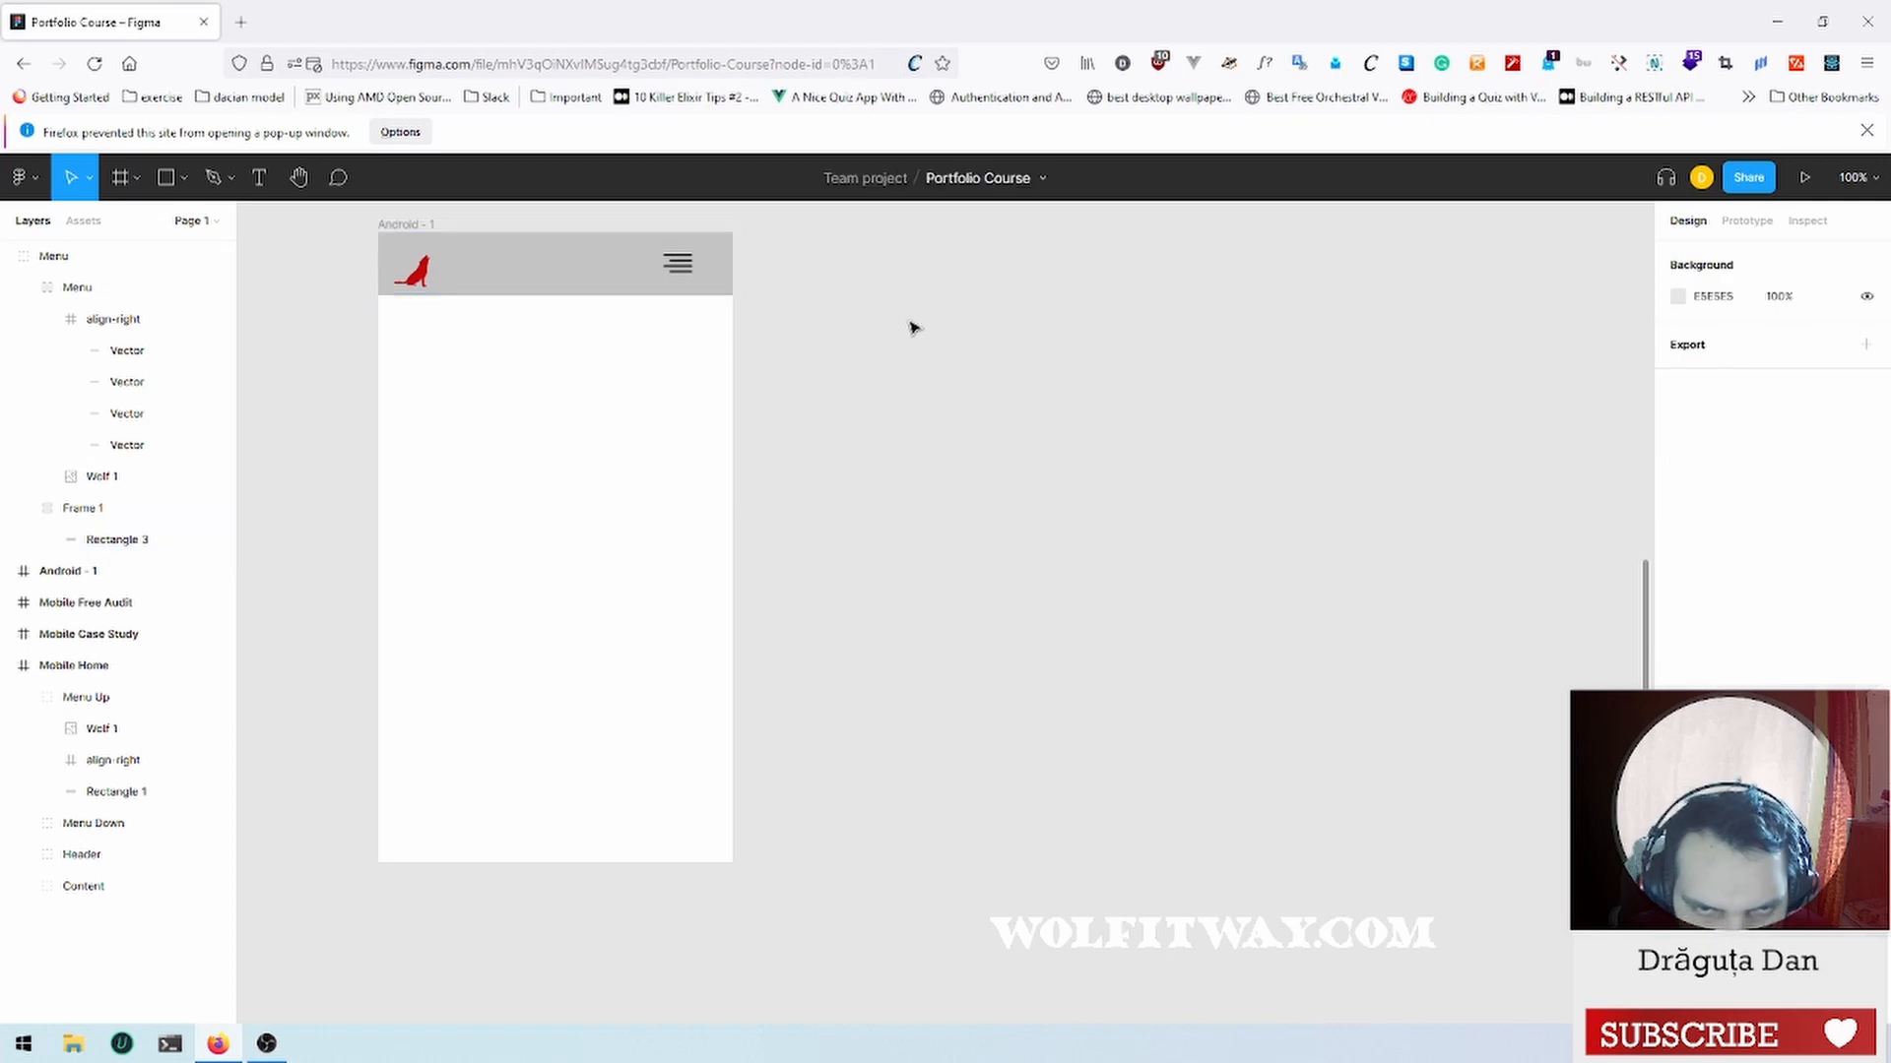
Step: Widen the inner Menu frame to about 361 px so the menu icon sits nearer the header's right edge
scroll(883, 533, "up", 3)
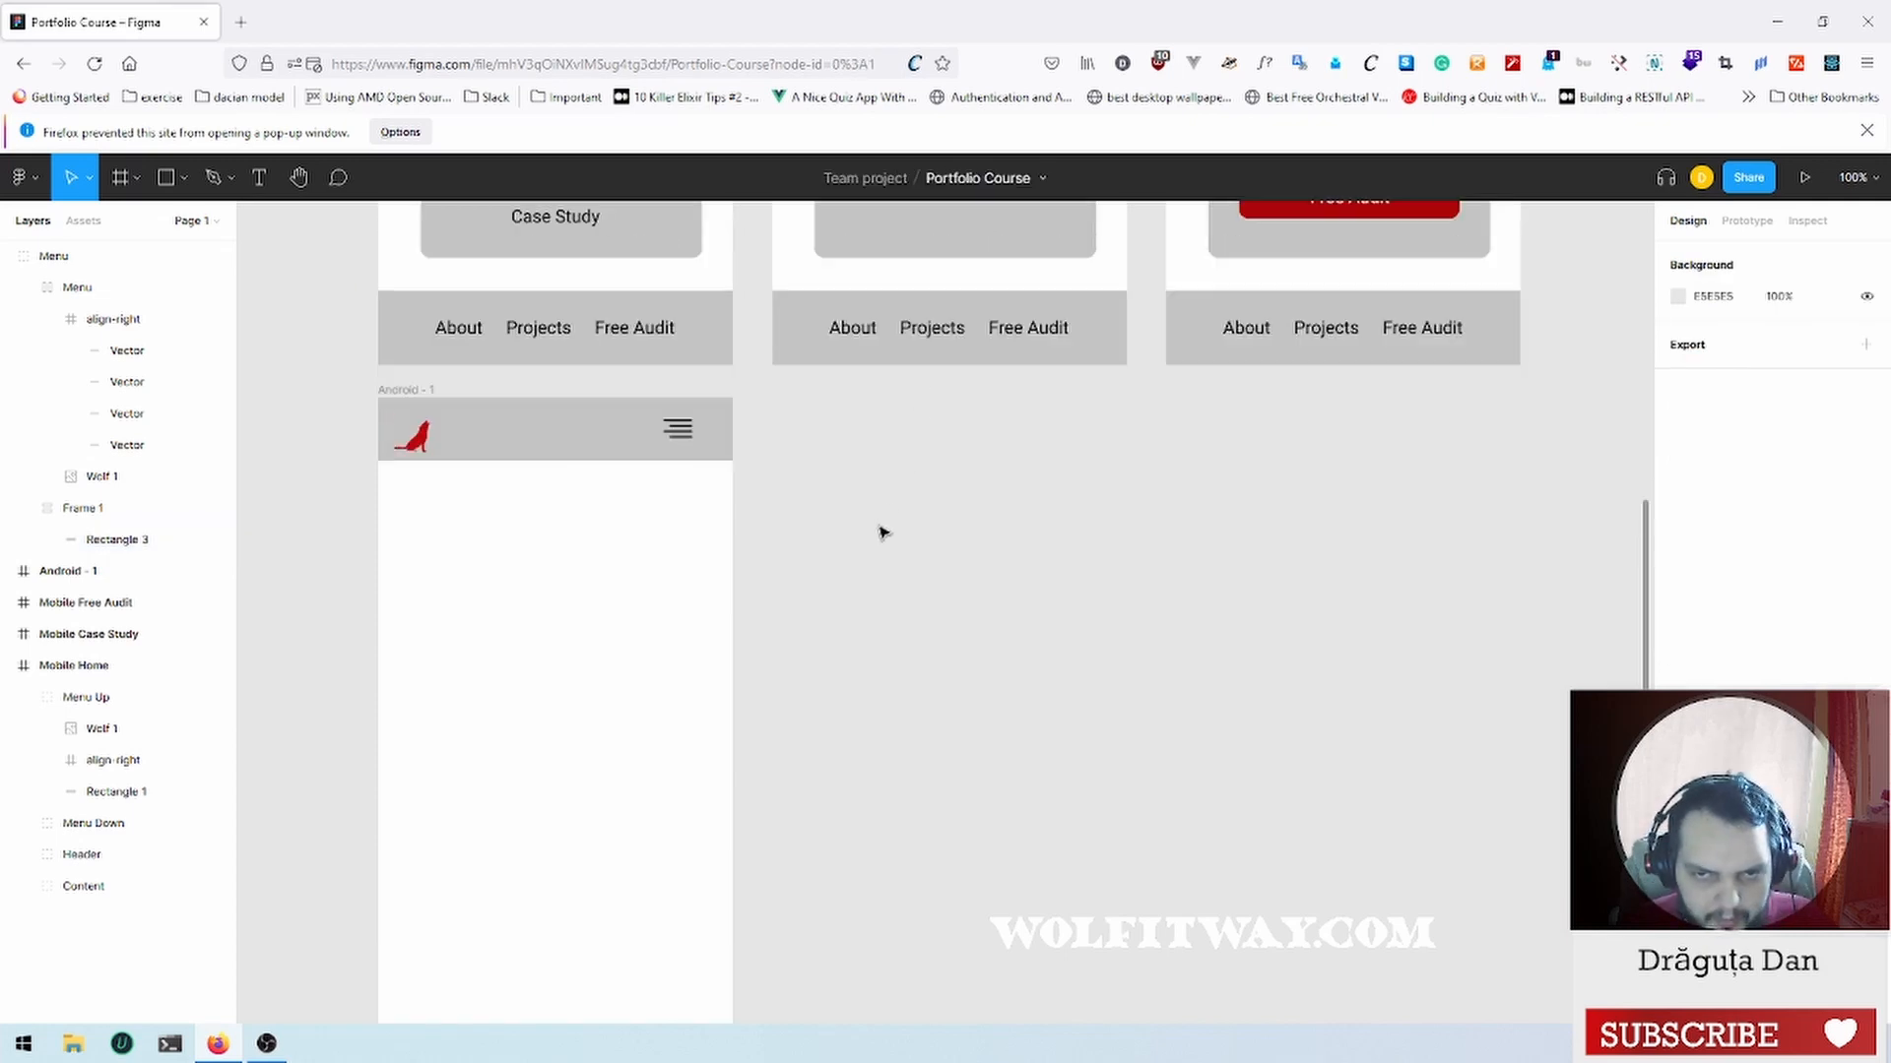
left_click(682, 433)
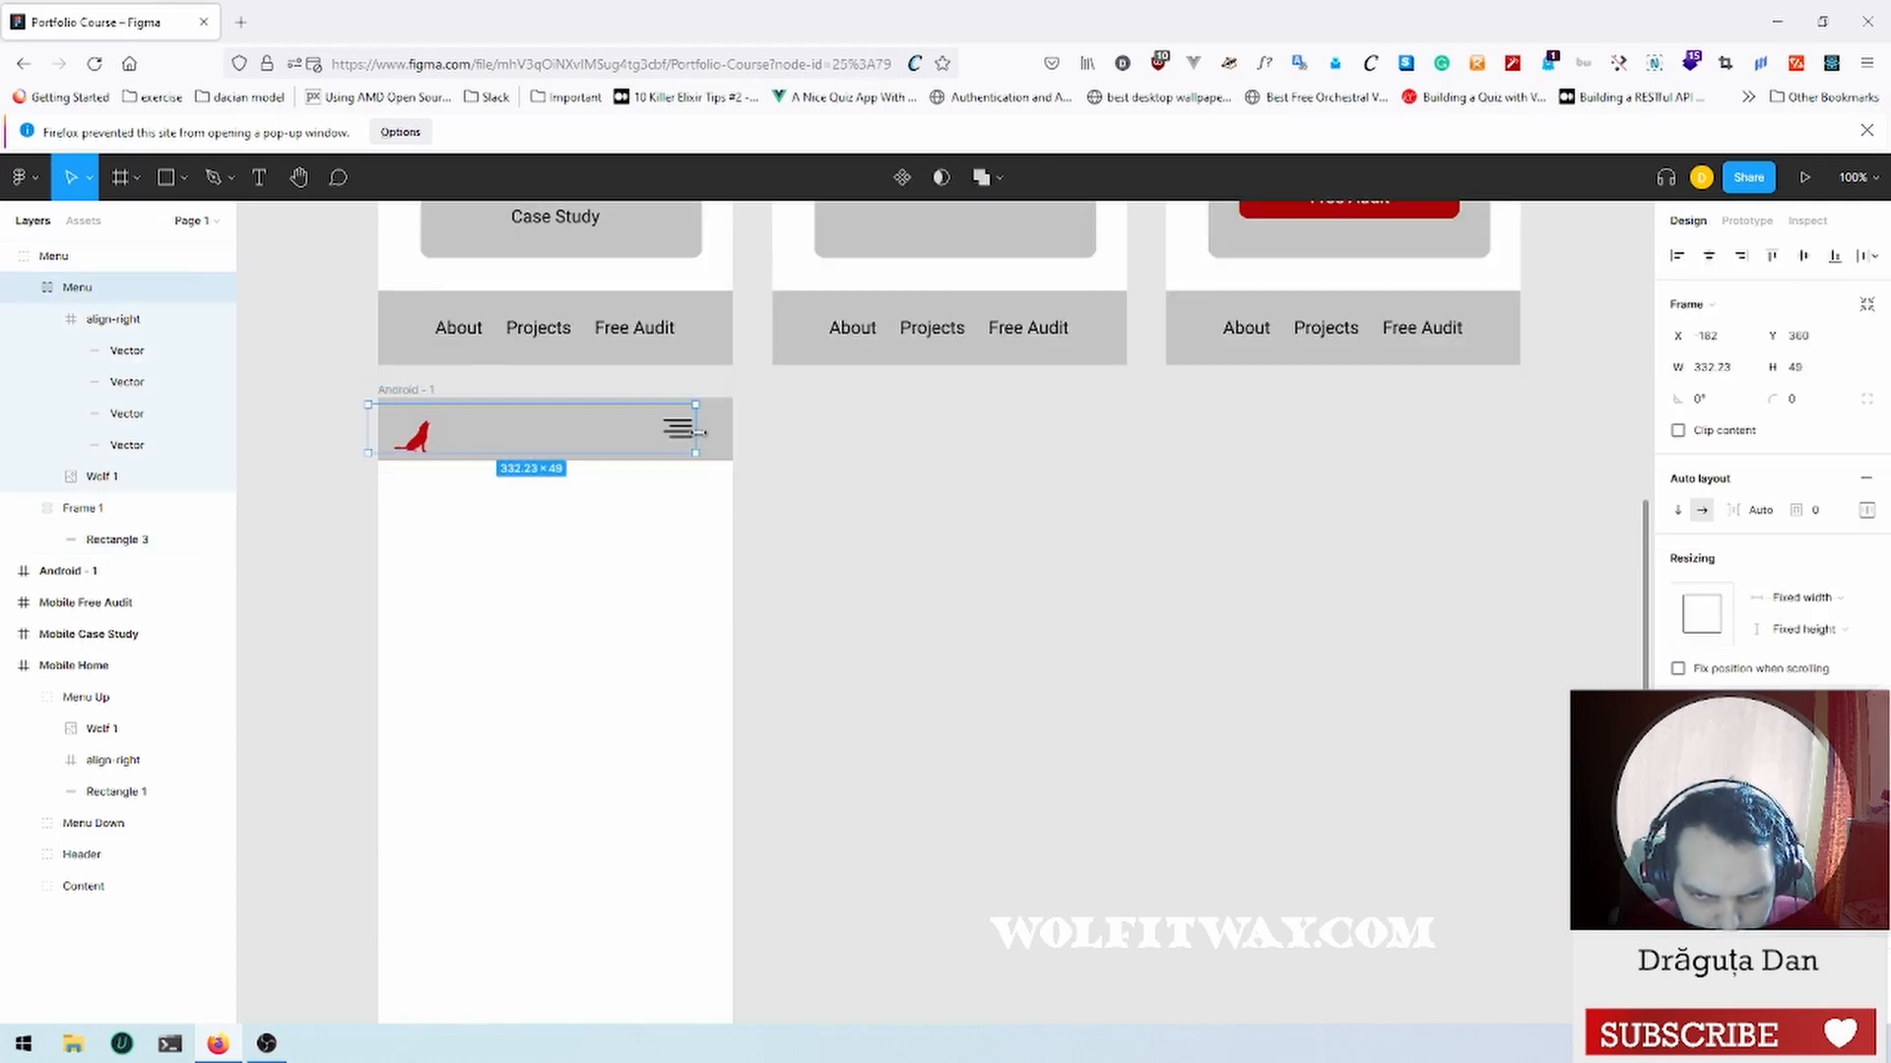
left_click_drag(695, 434, 723, 433)
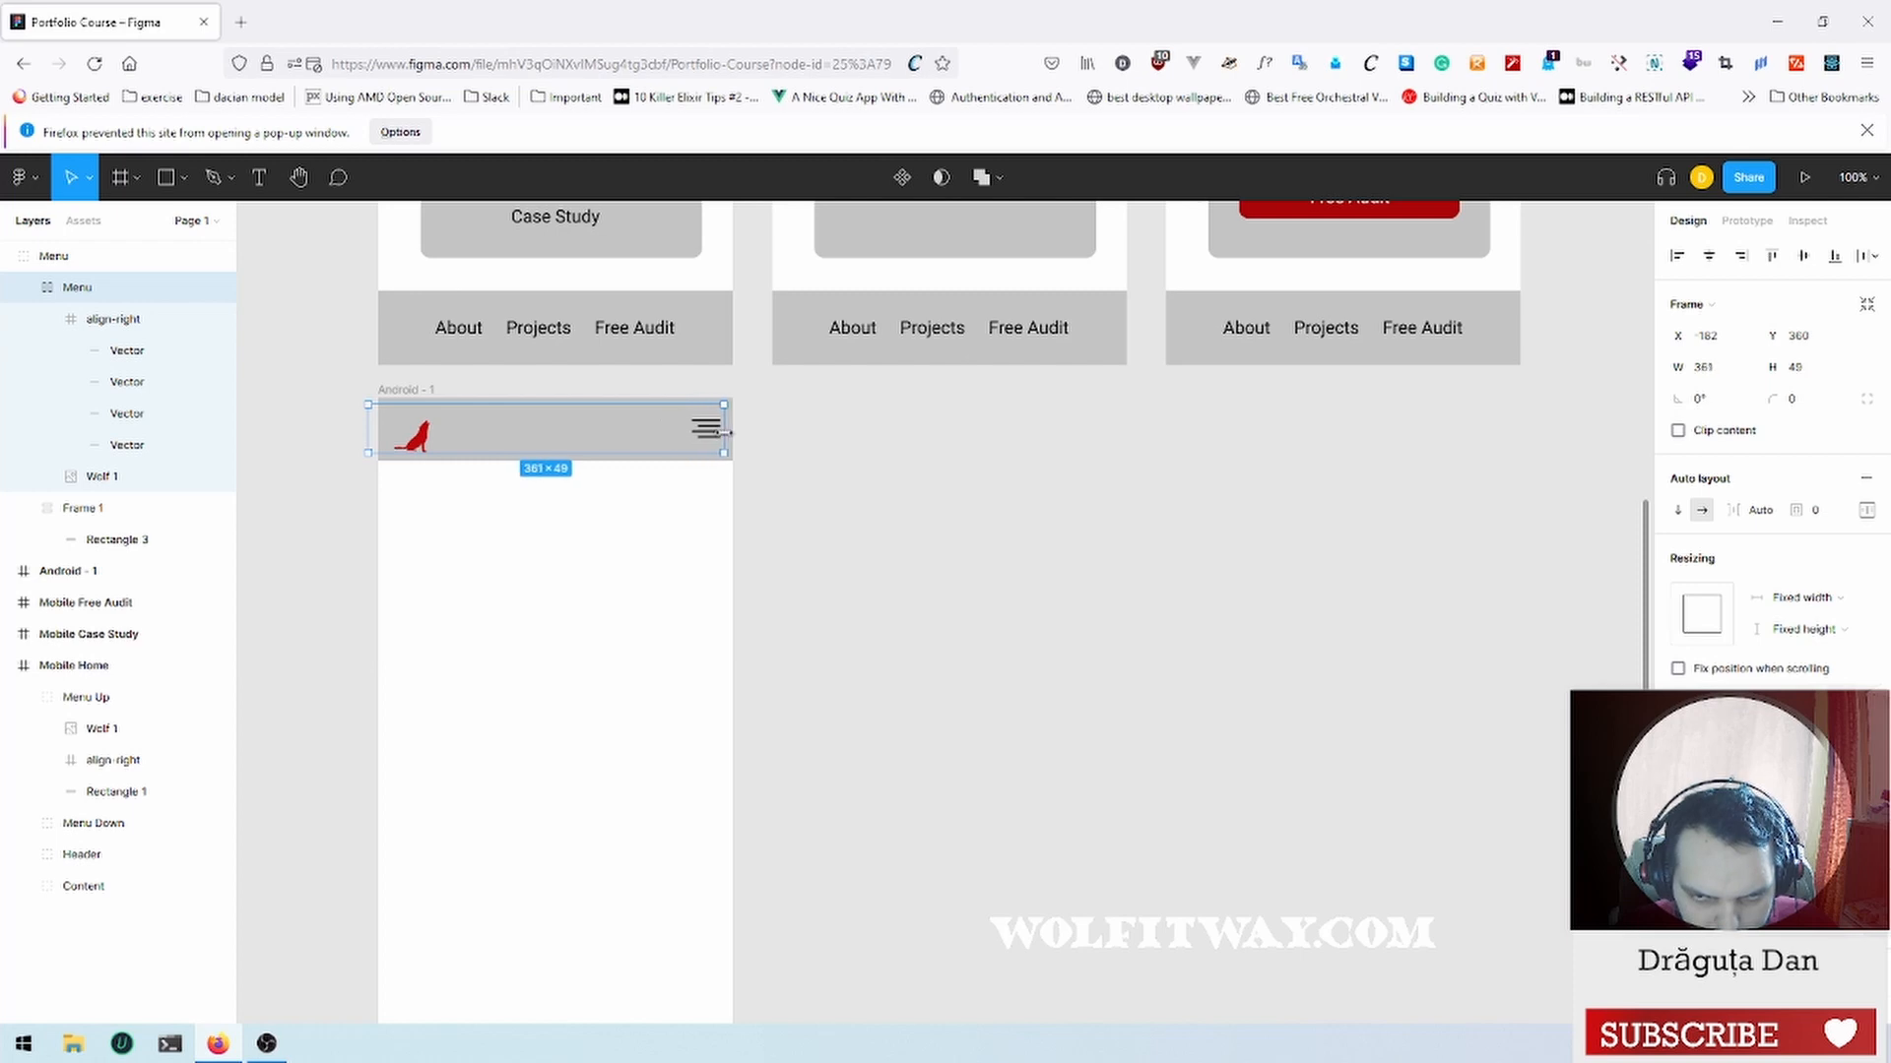
left_click(1049, 519)
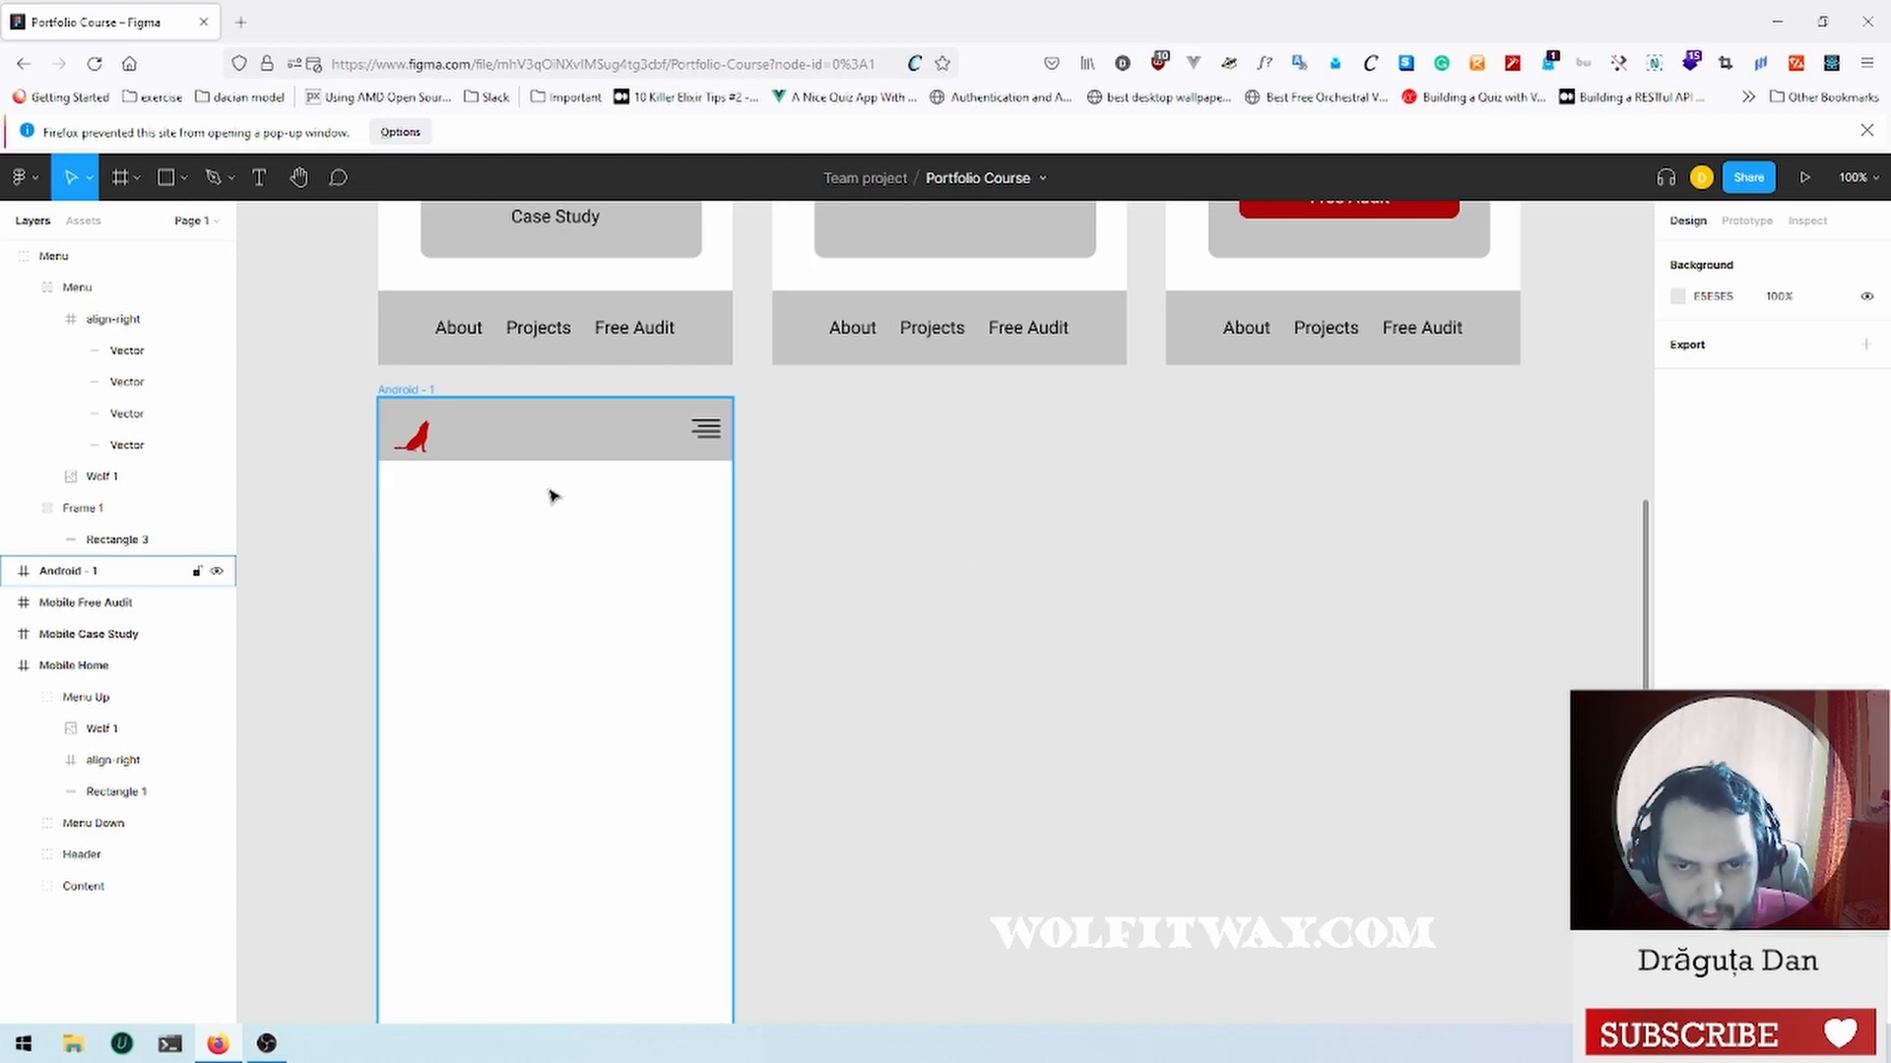
Step: Check the inner Menu frame's auto layout alignment settings and reduce the frame's height to about 41 px
left_click(424, 433)
double_click(426, 441)
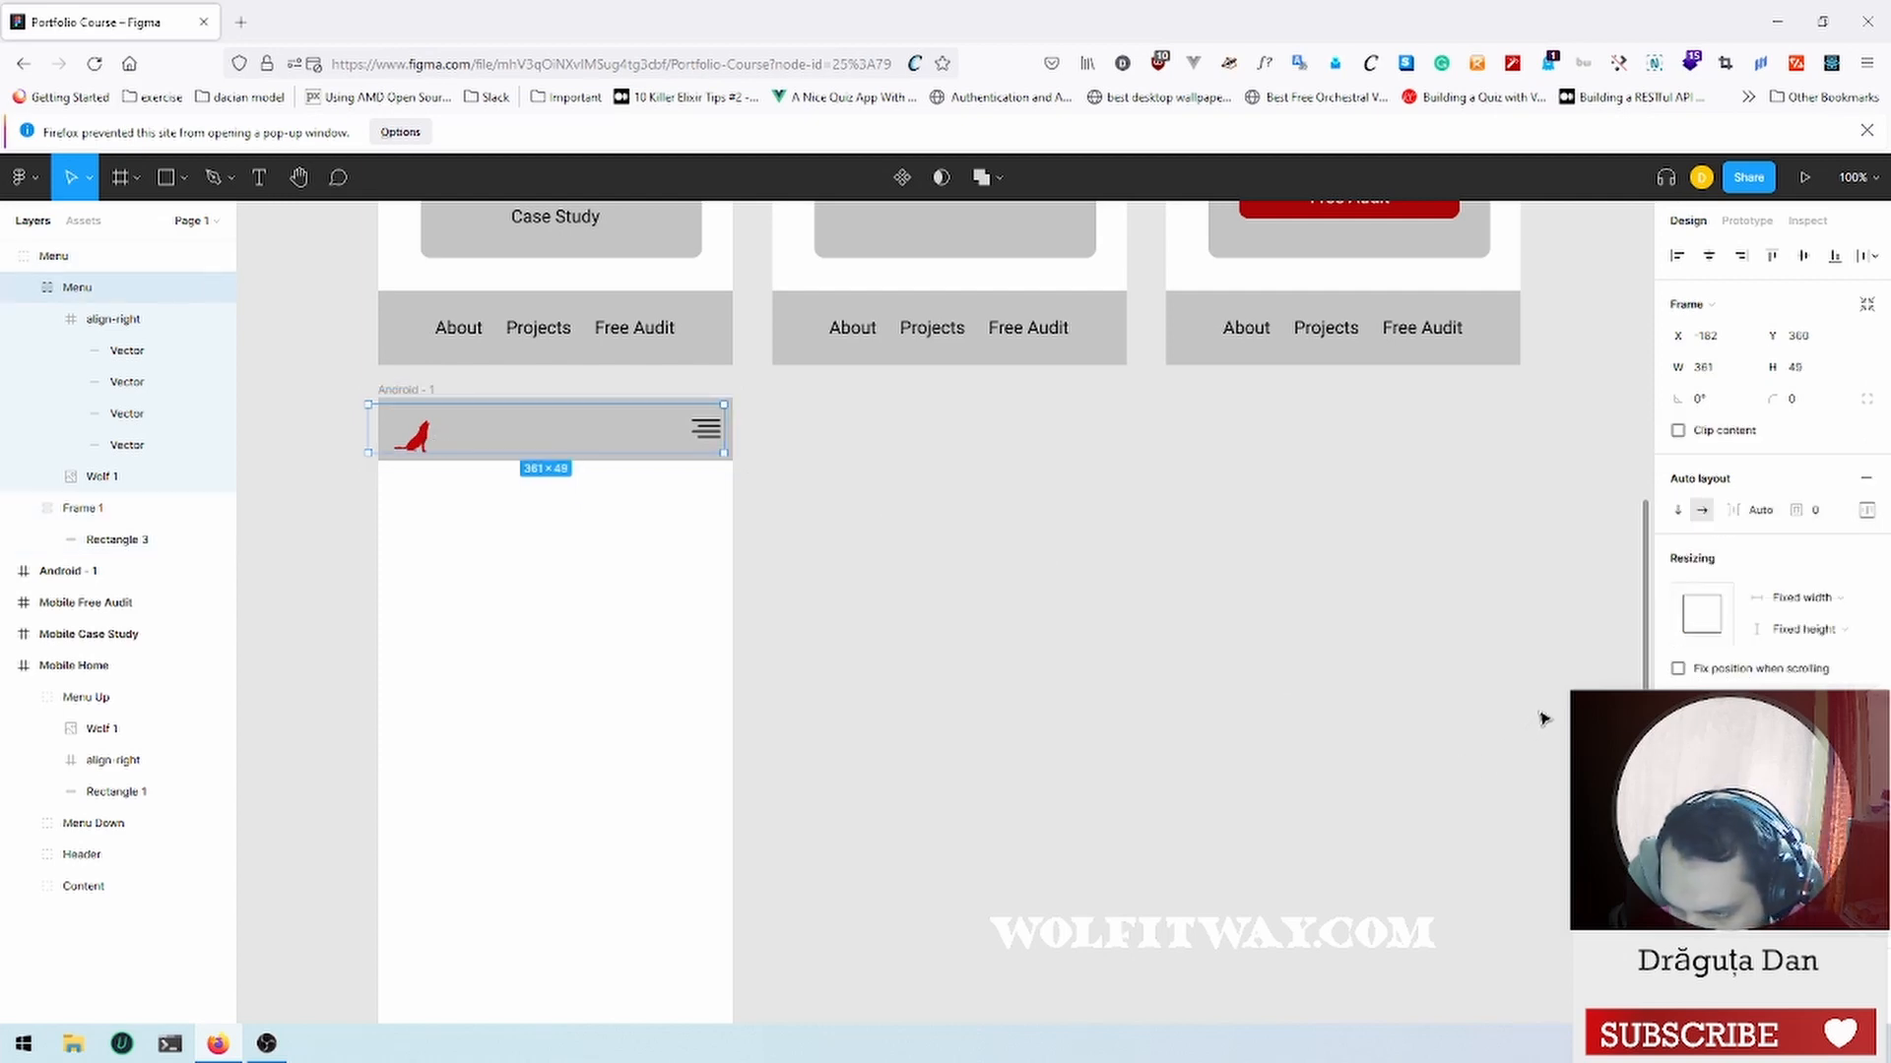
left_click(1866, 509)
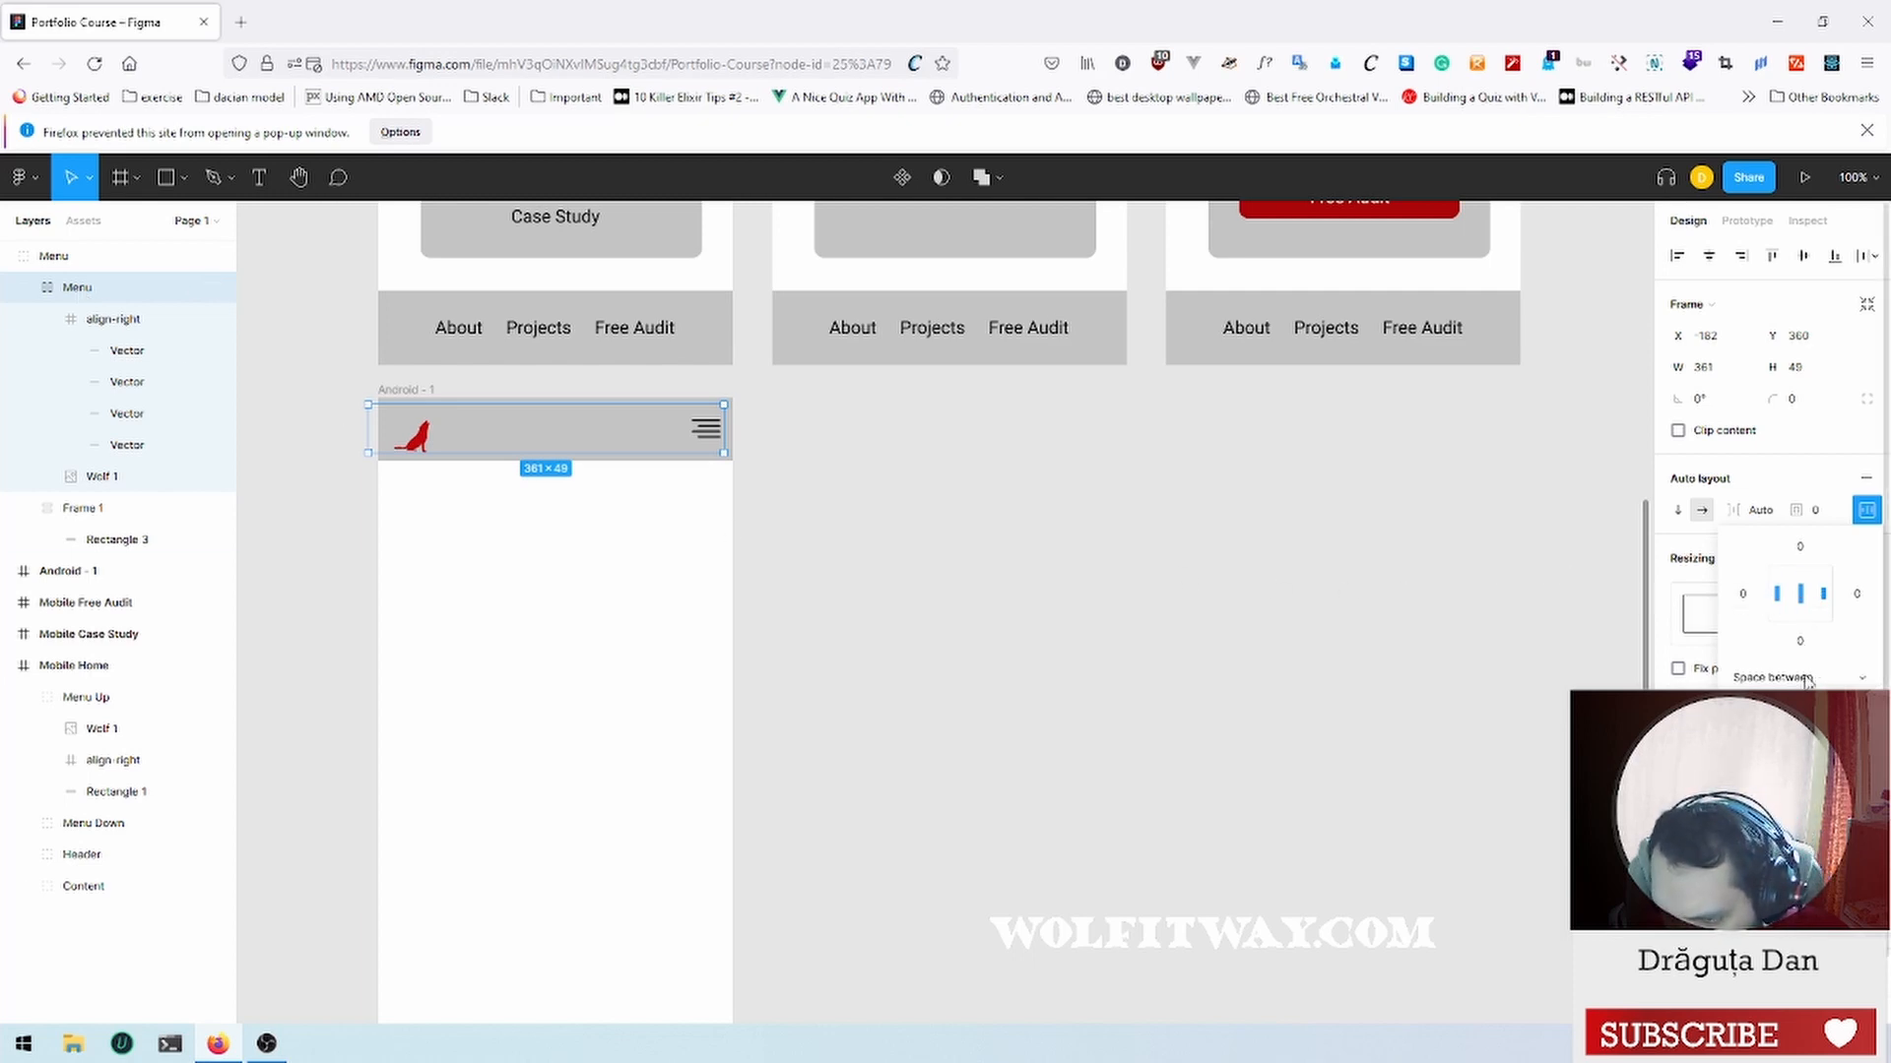
left_click(1487, 627)
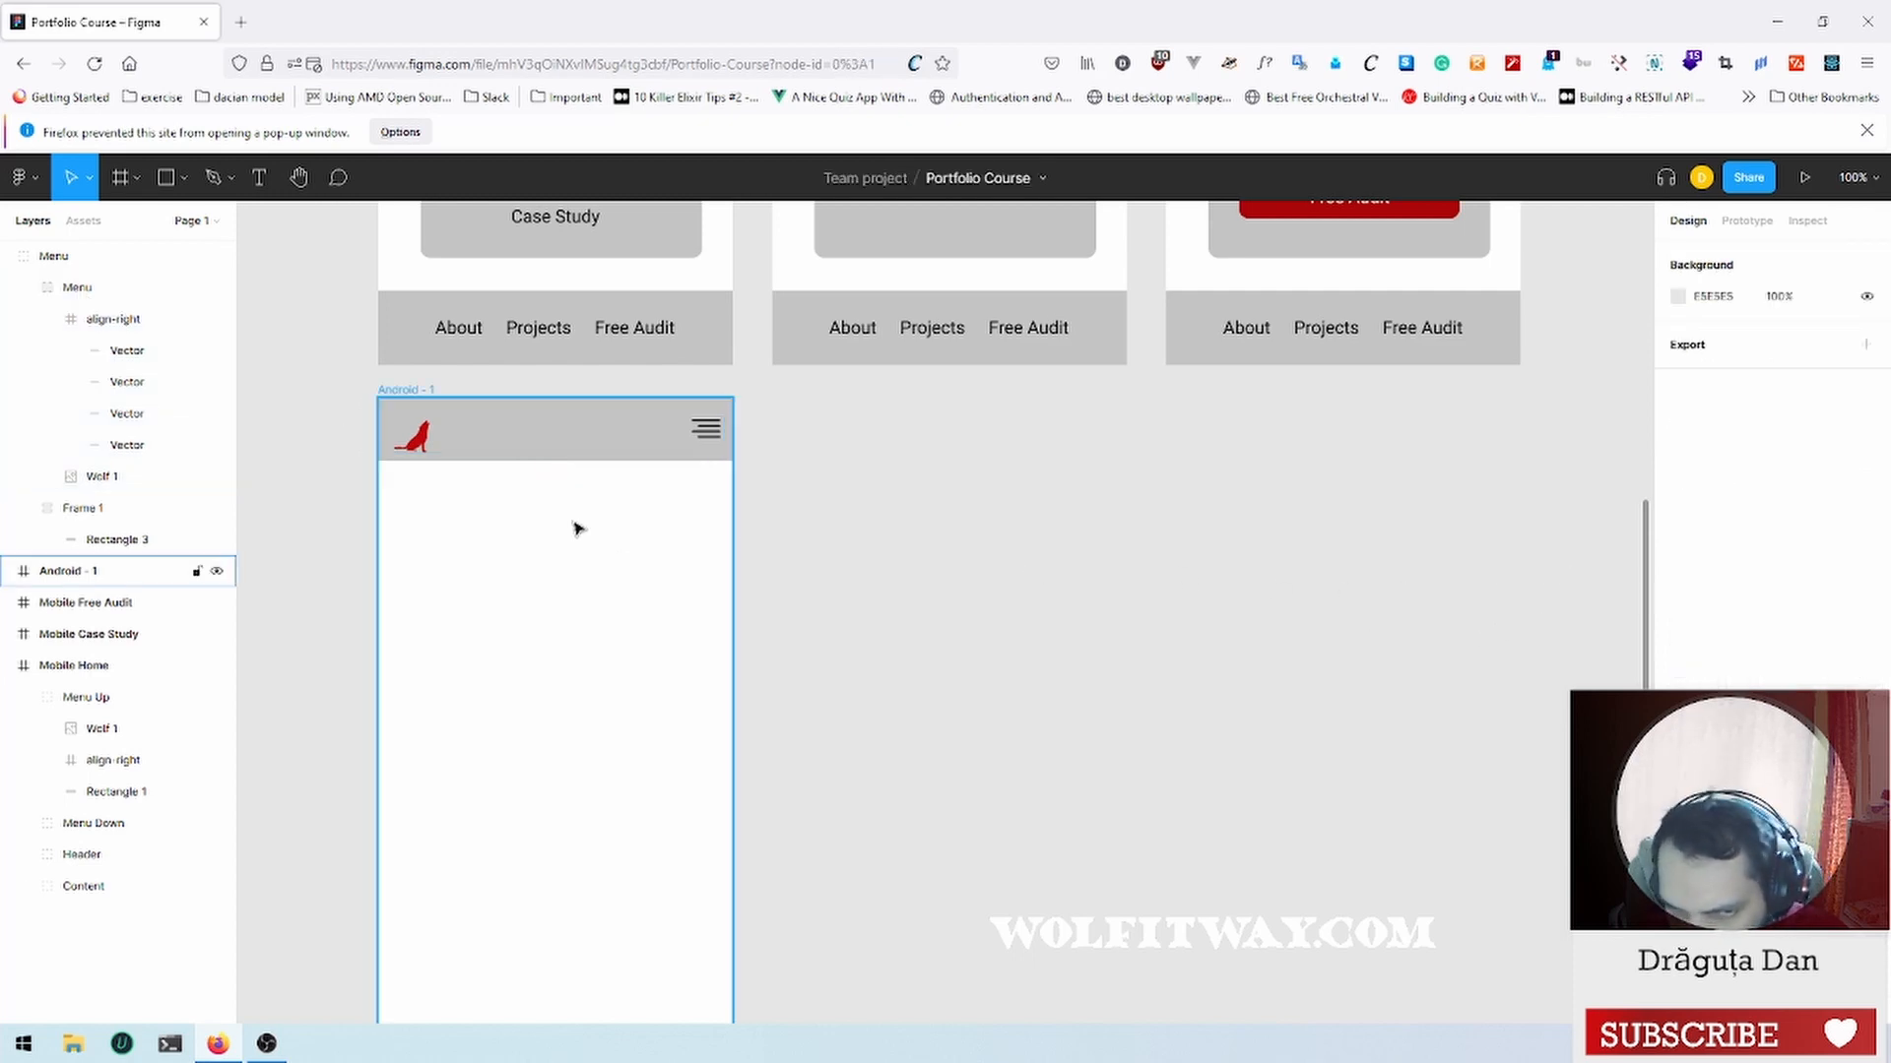
left_click(455, 458)
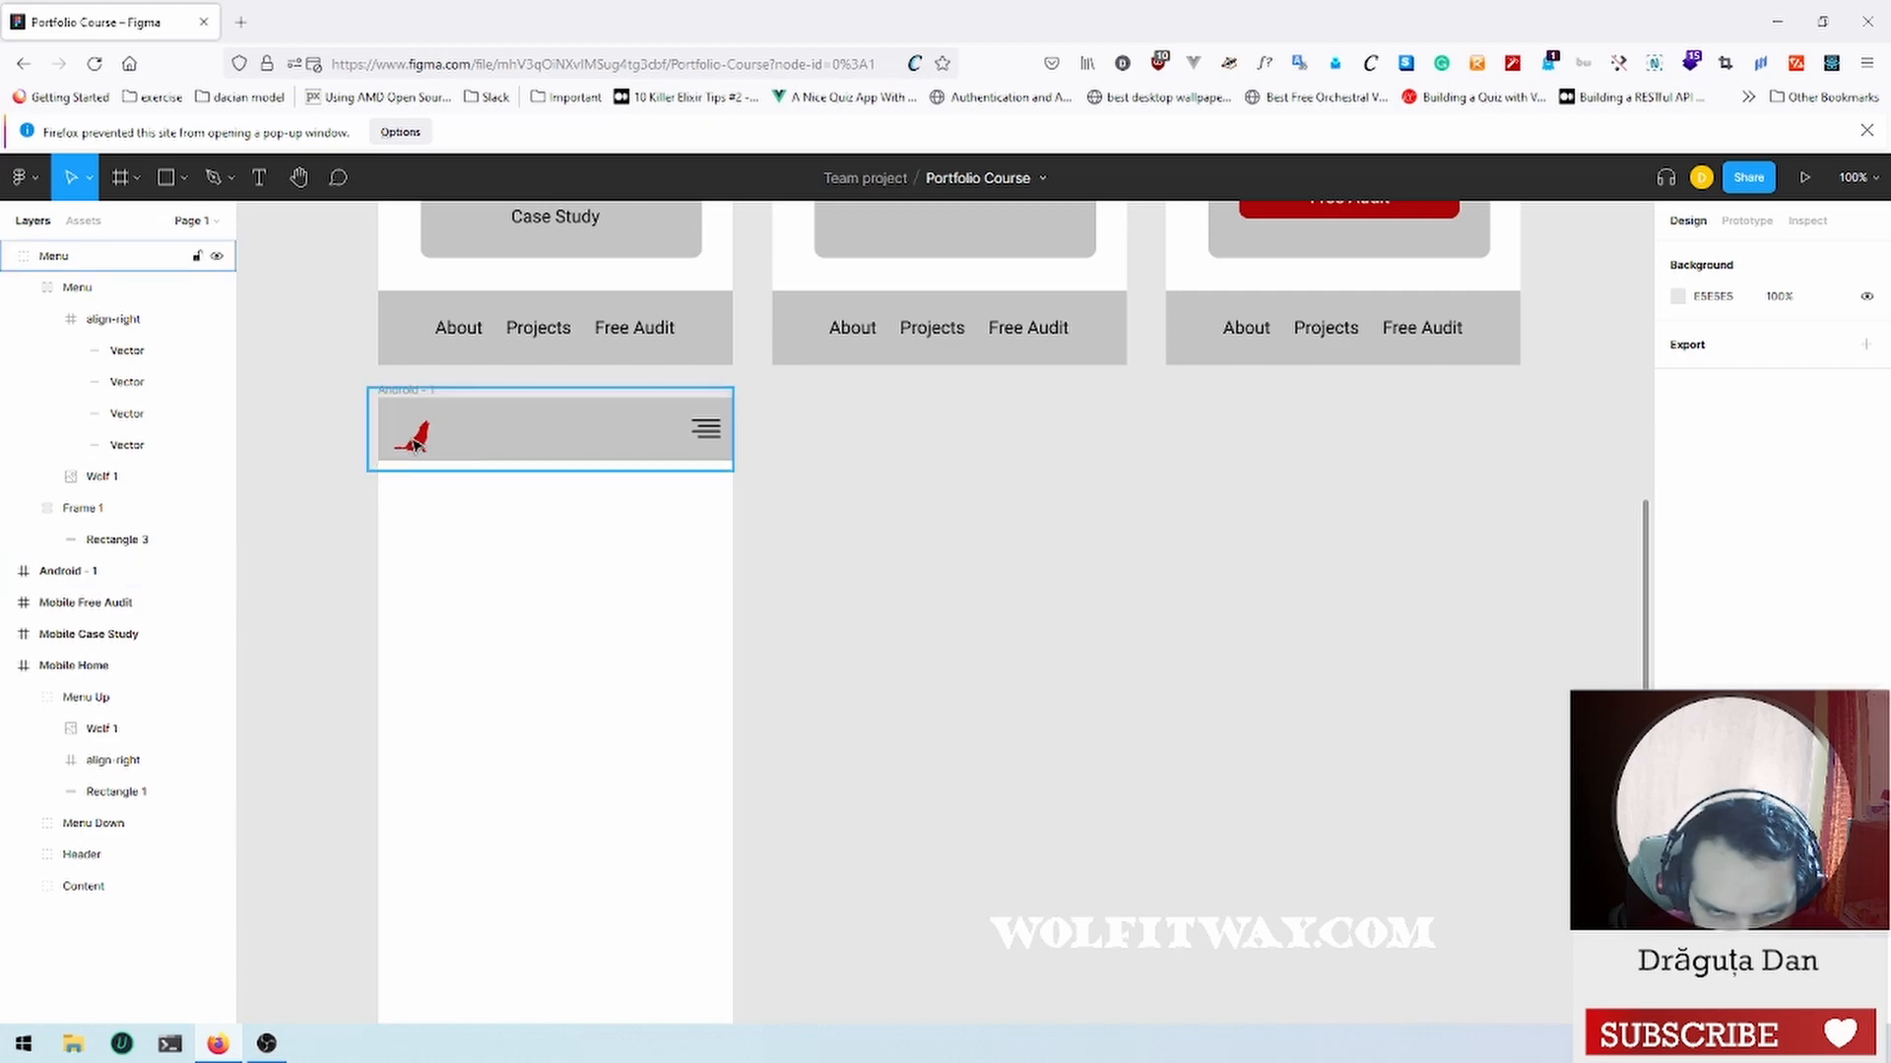
left_click(416, 443)
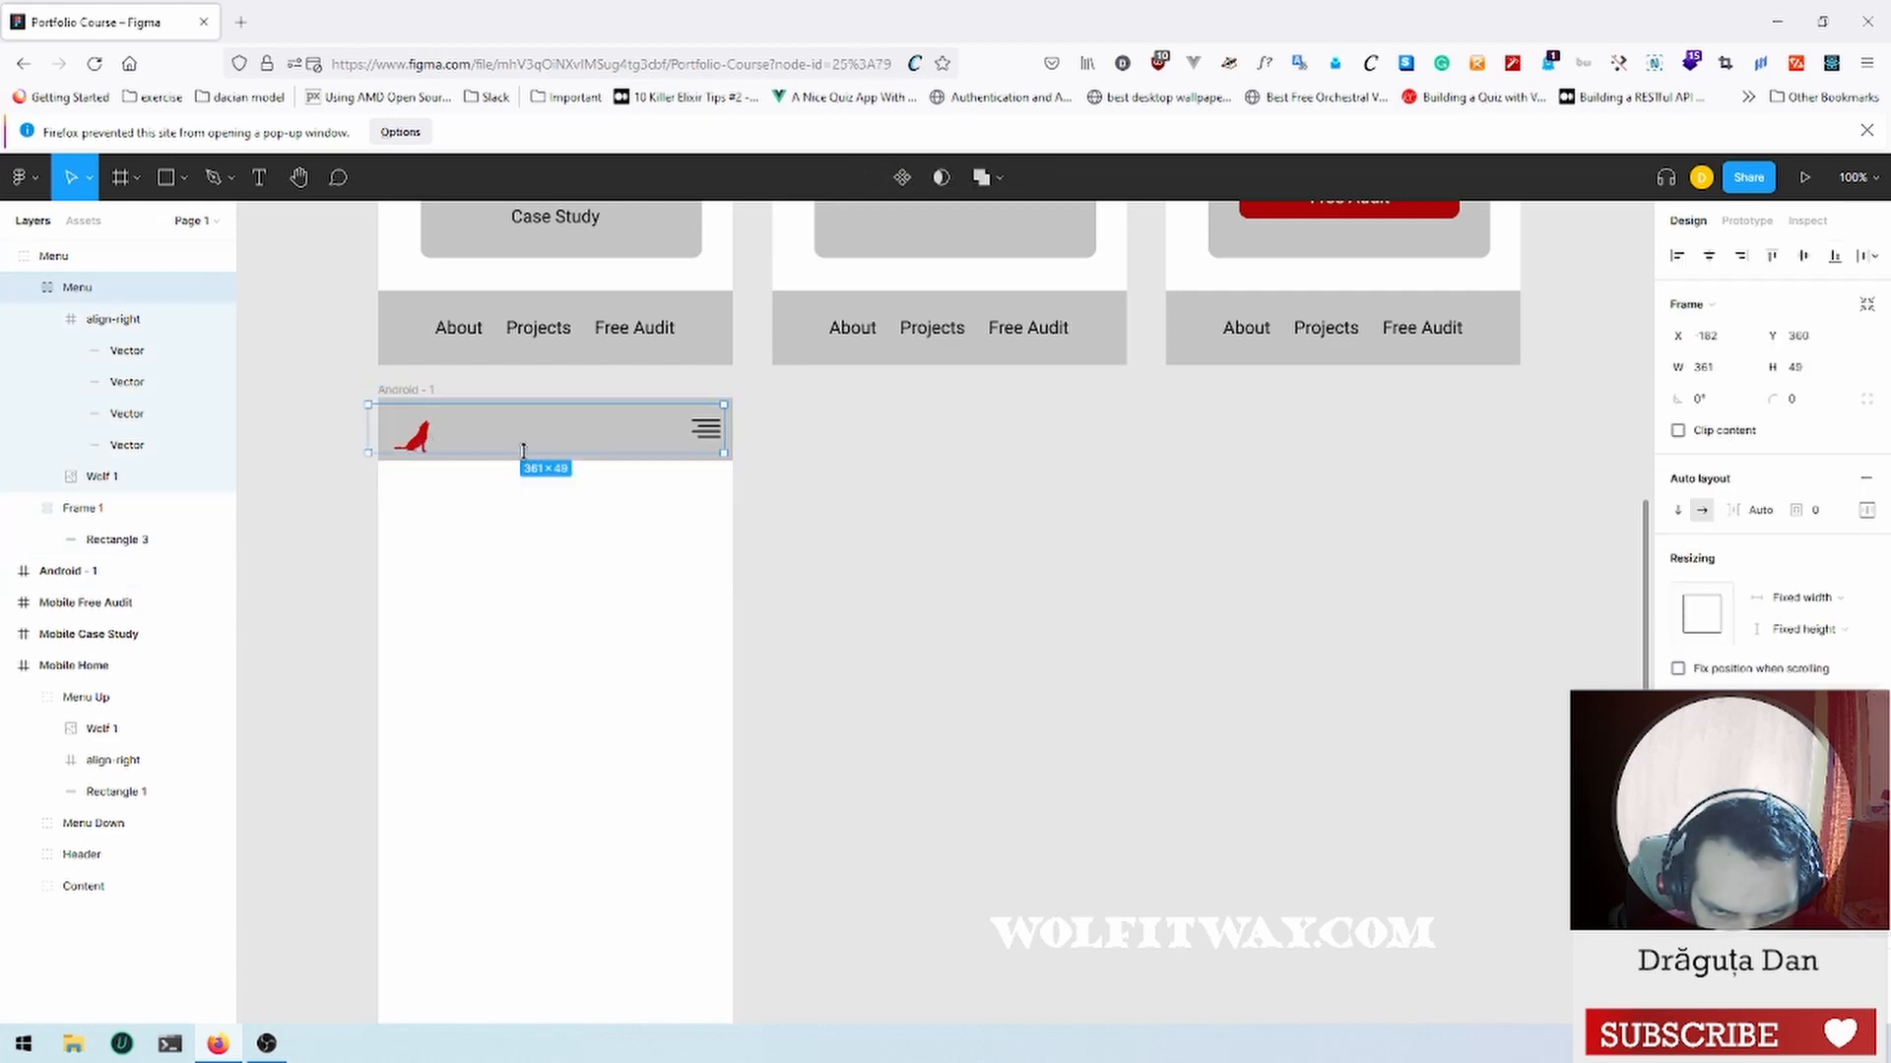
left_click_drag(525, 448, 527, 445)
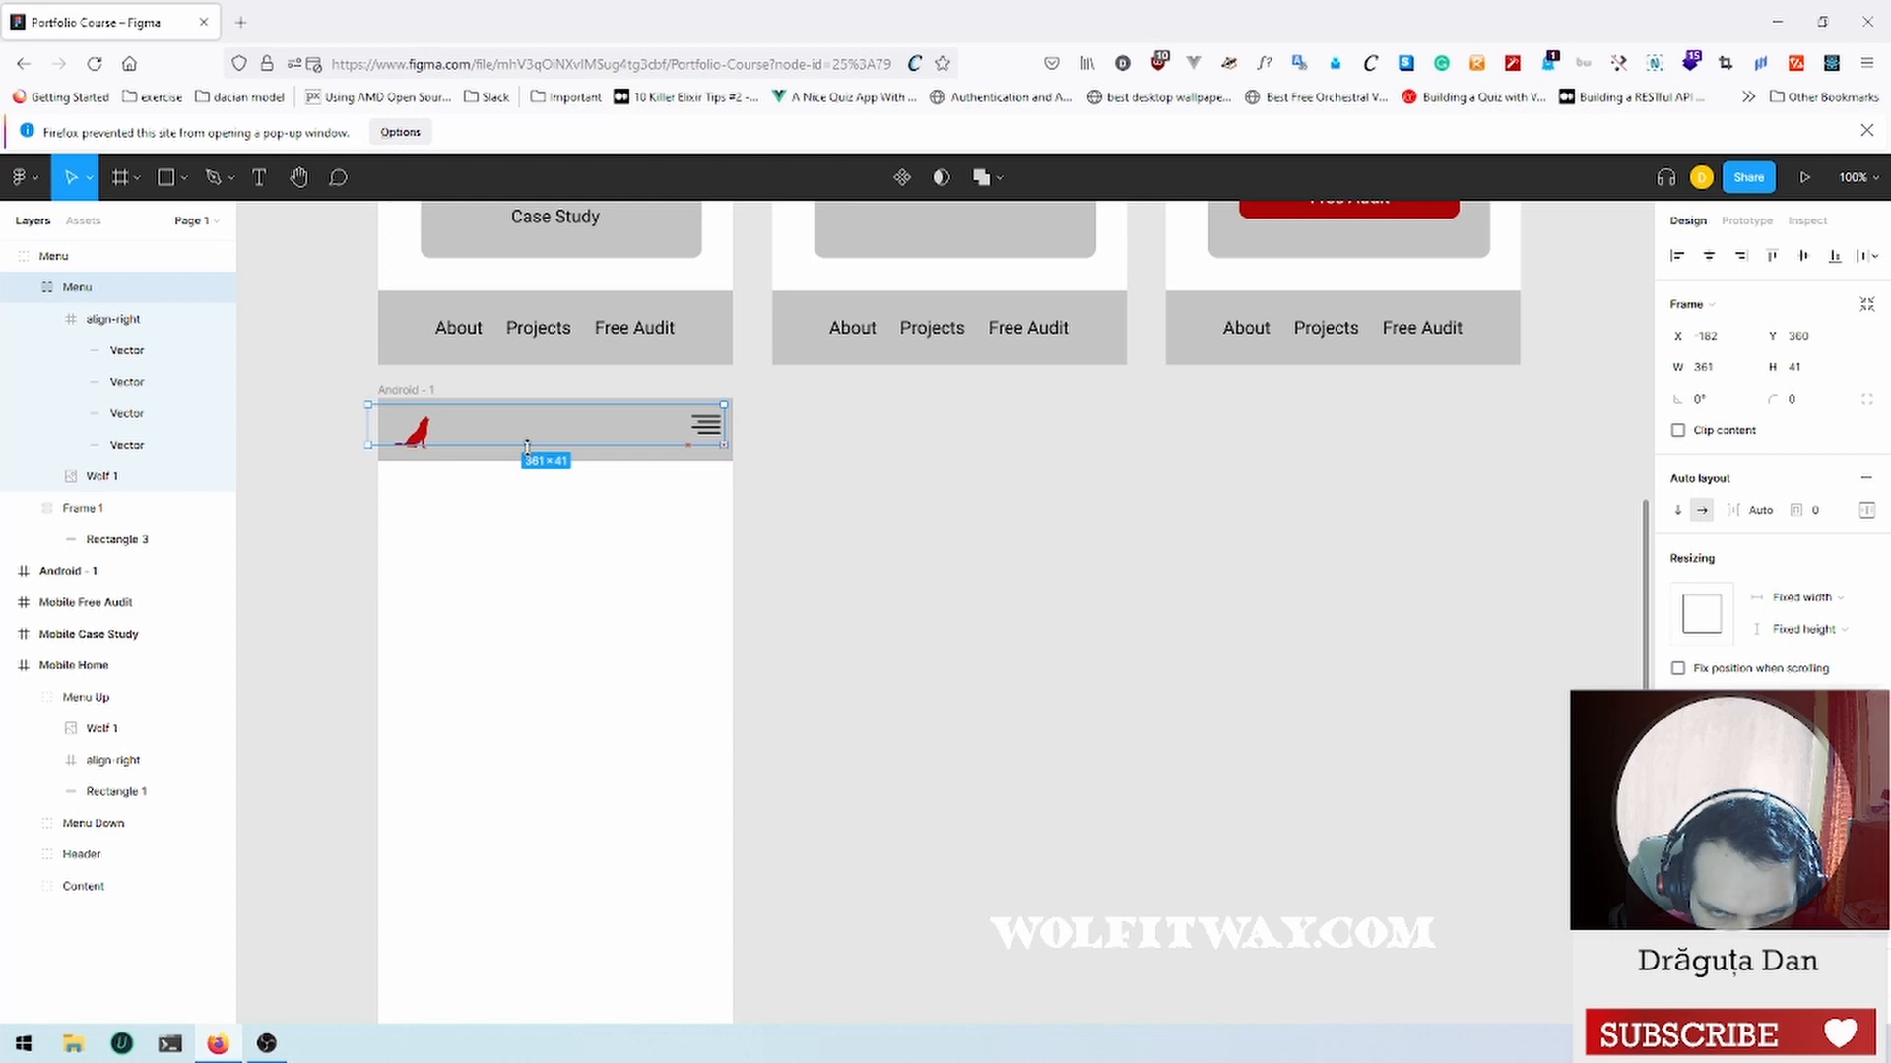
left_click(705, 427)
left_click_drag(707, 442, 710, 442)
left_click(997, 495)
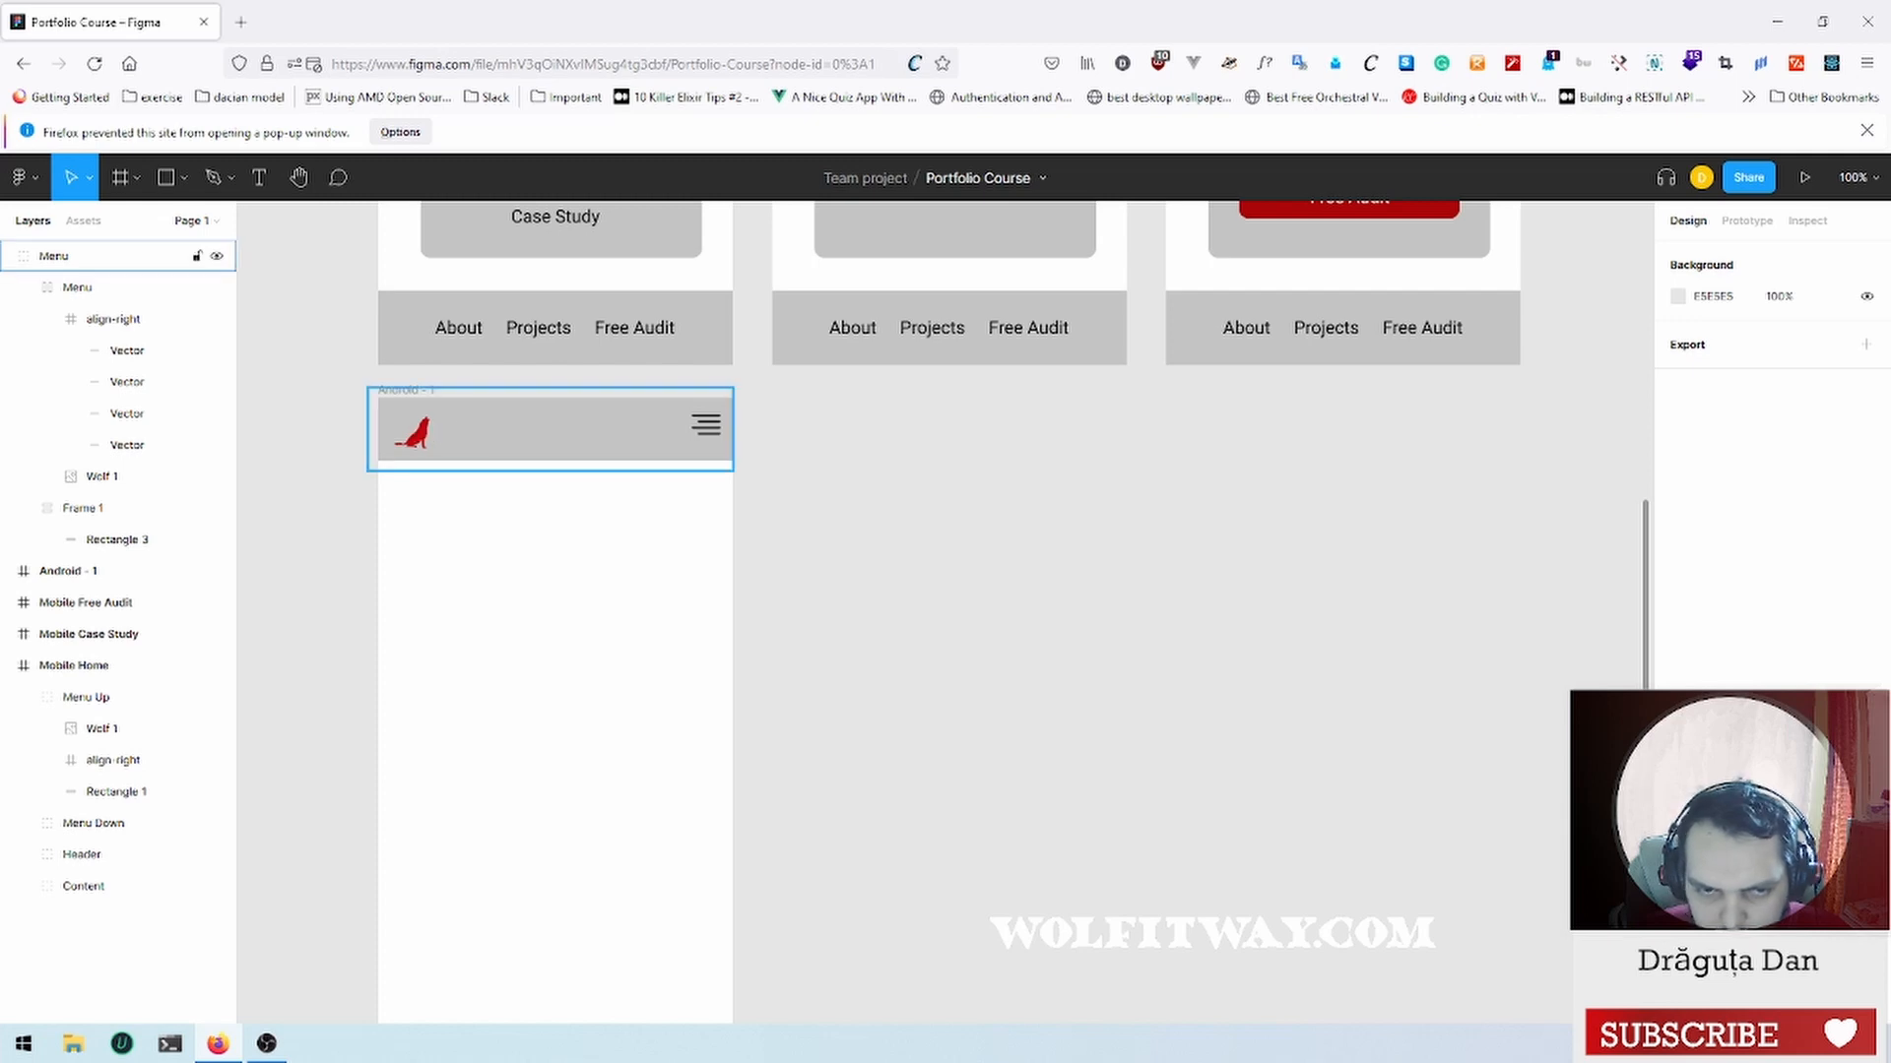
Step: Try Hug contents as the inner Menu frame's horizontal resizing and switch it back to Fixed width
left_click(428, 445)
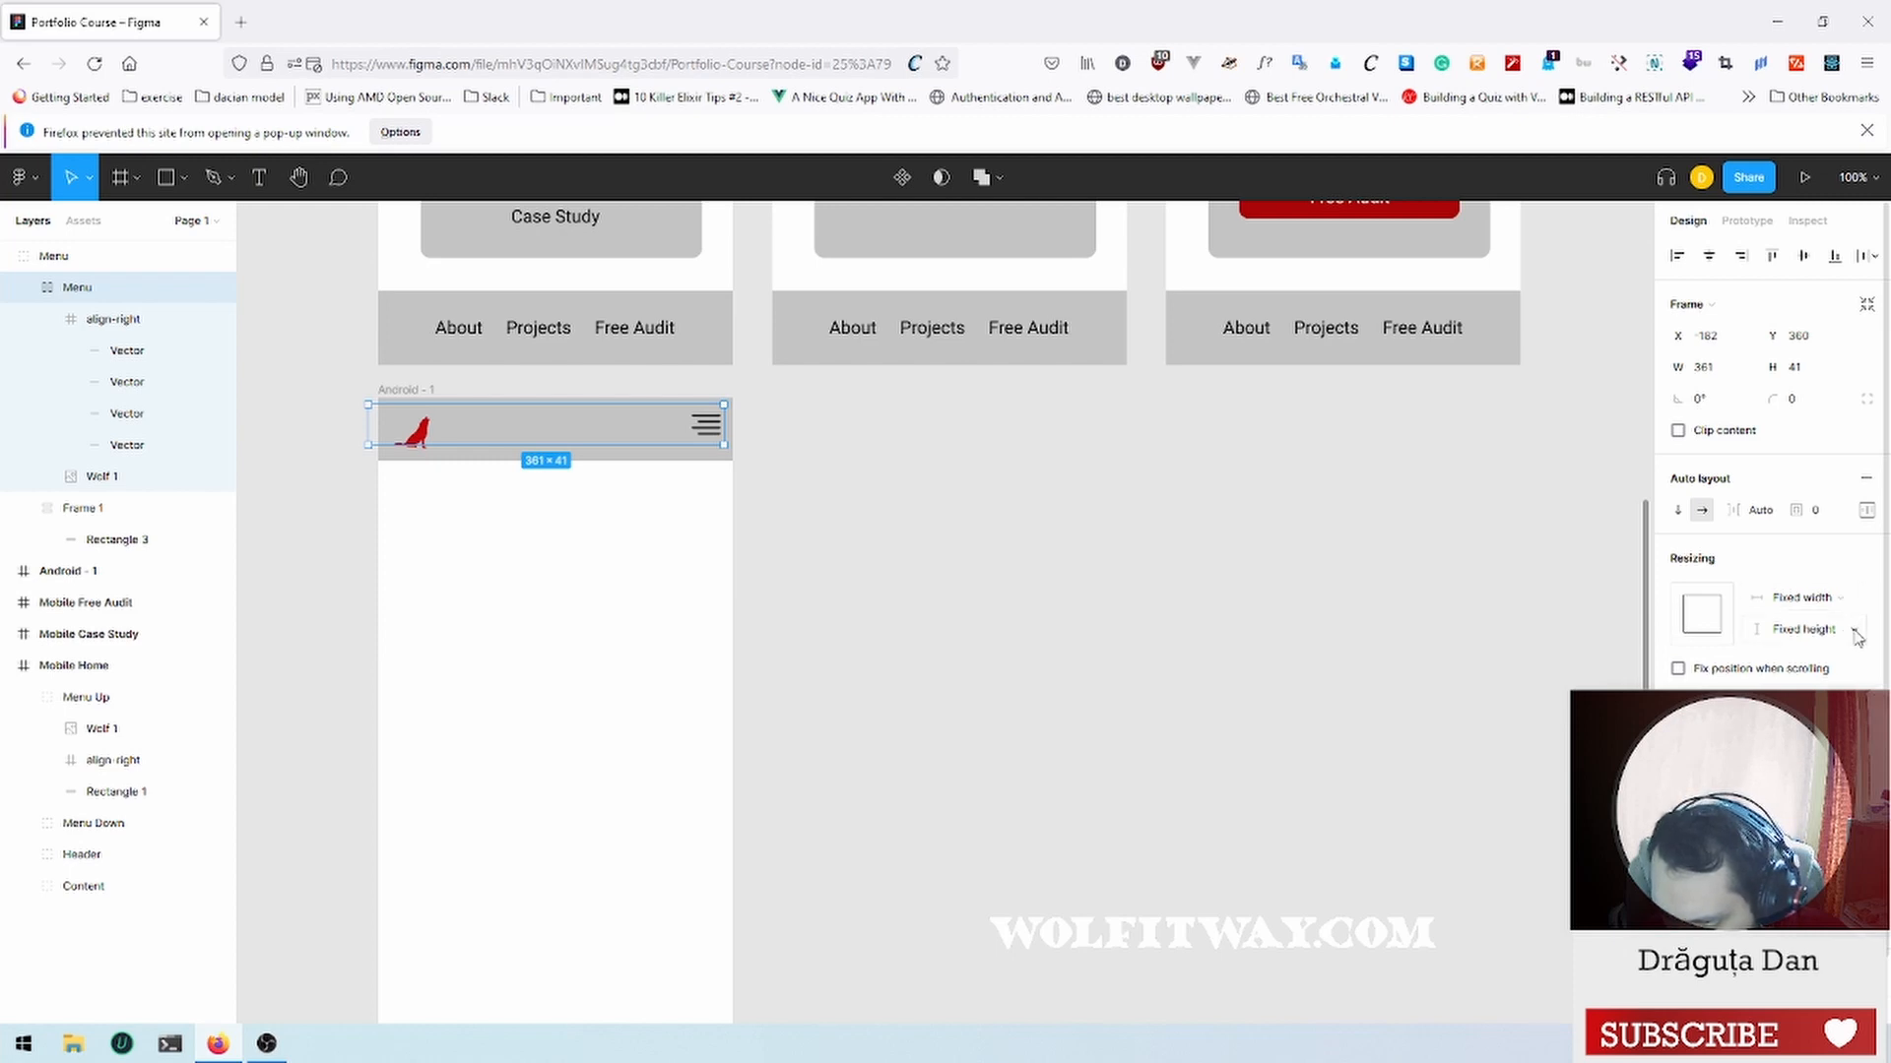
left_click(1860, 601)
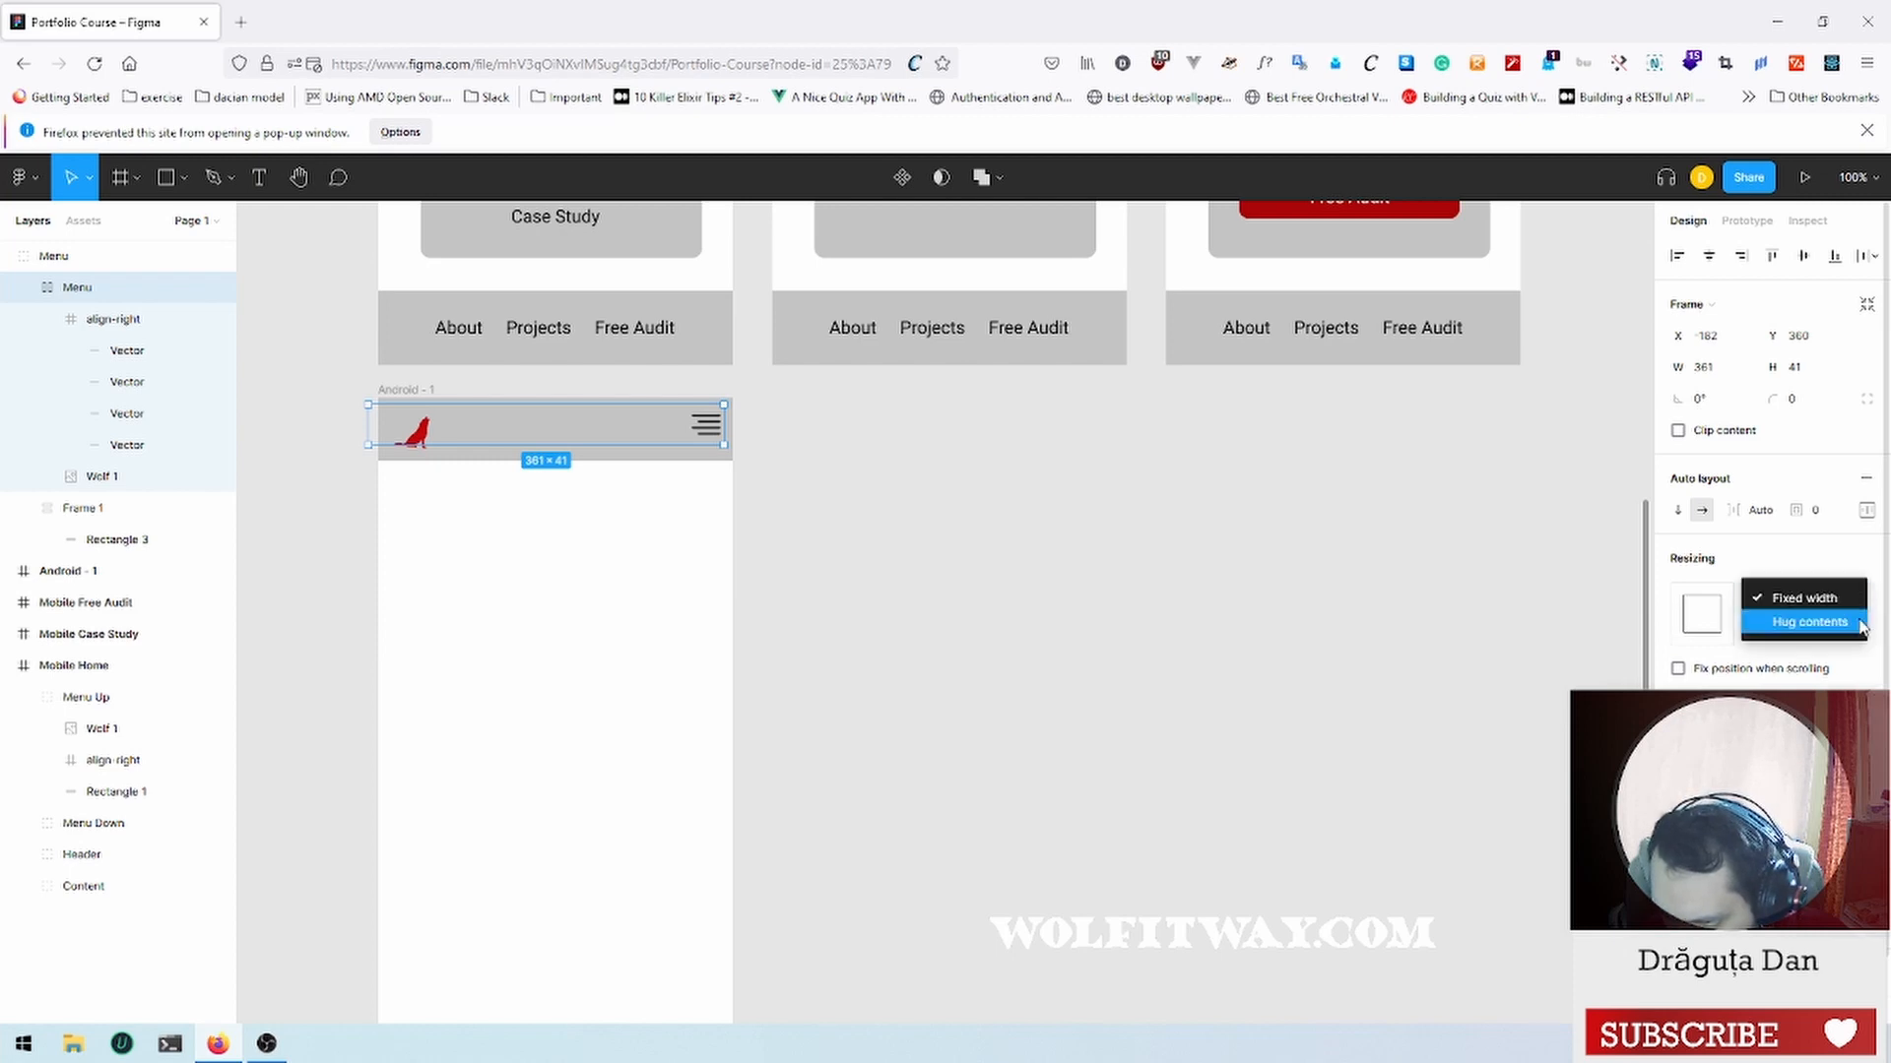
left_click(1861, 623)
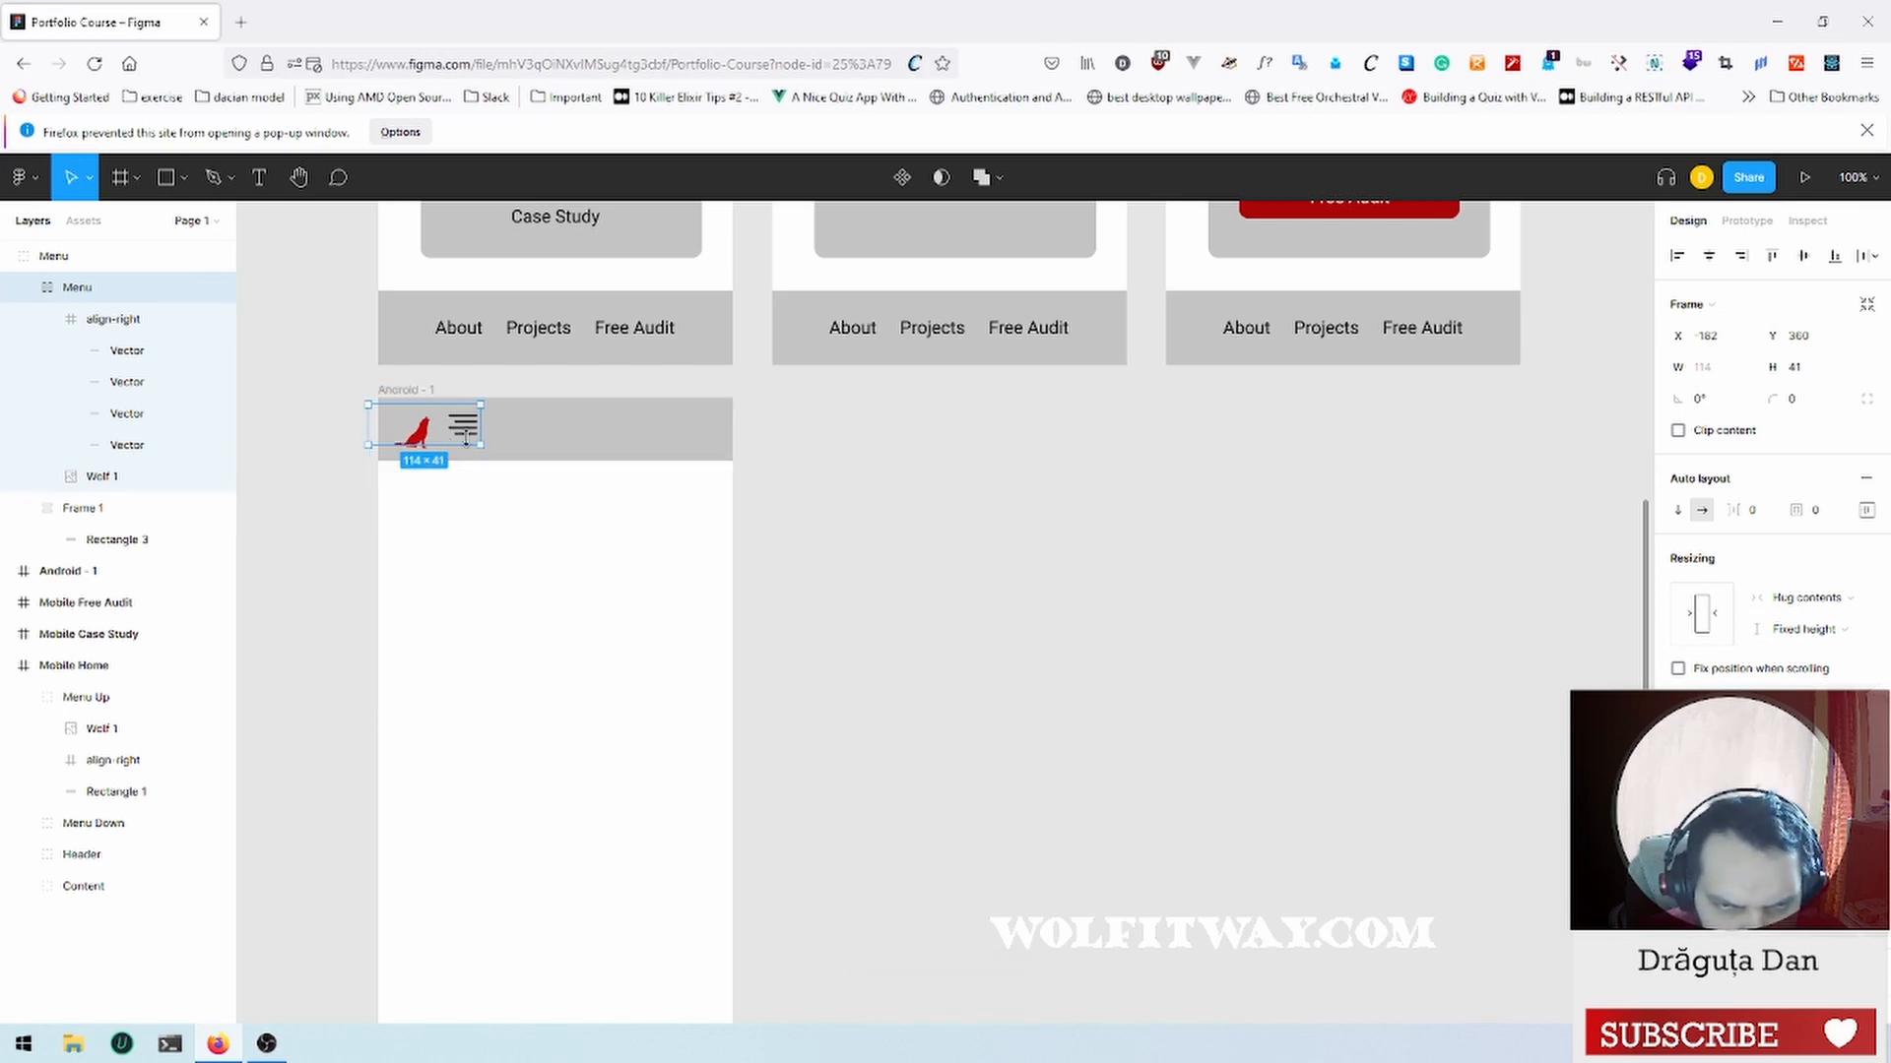
left_click(1804, 599)
left_click(1810, 579)
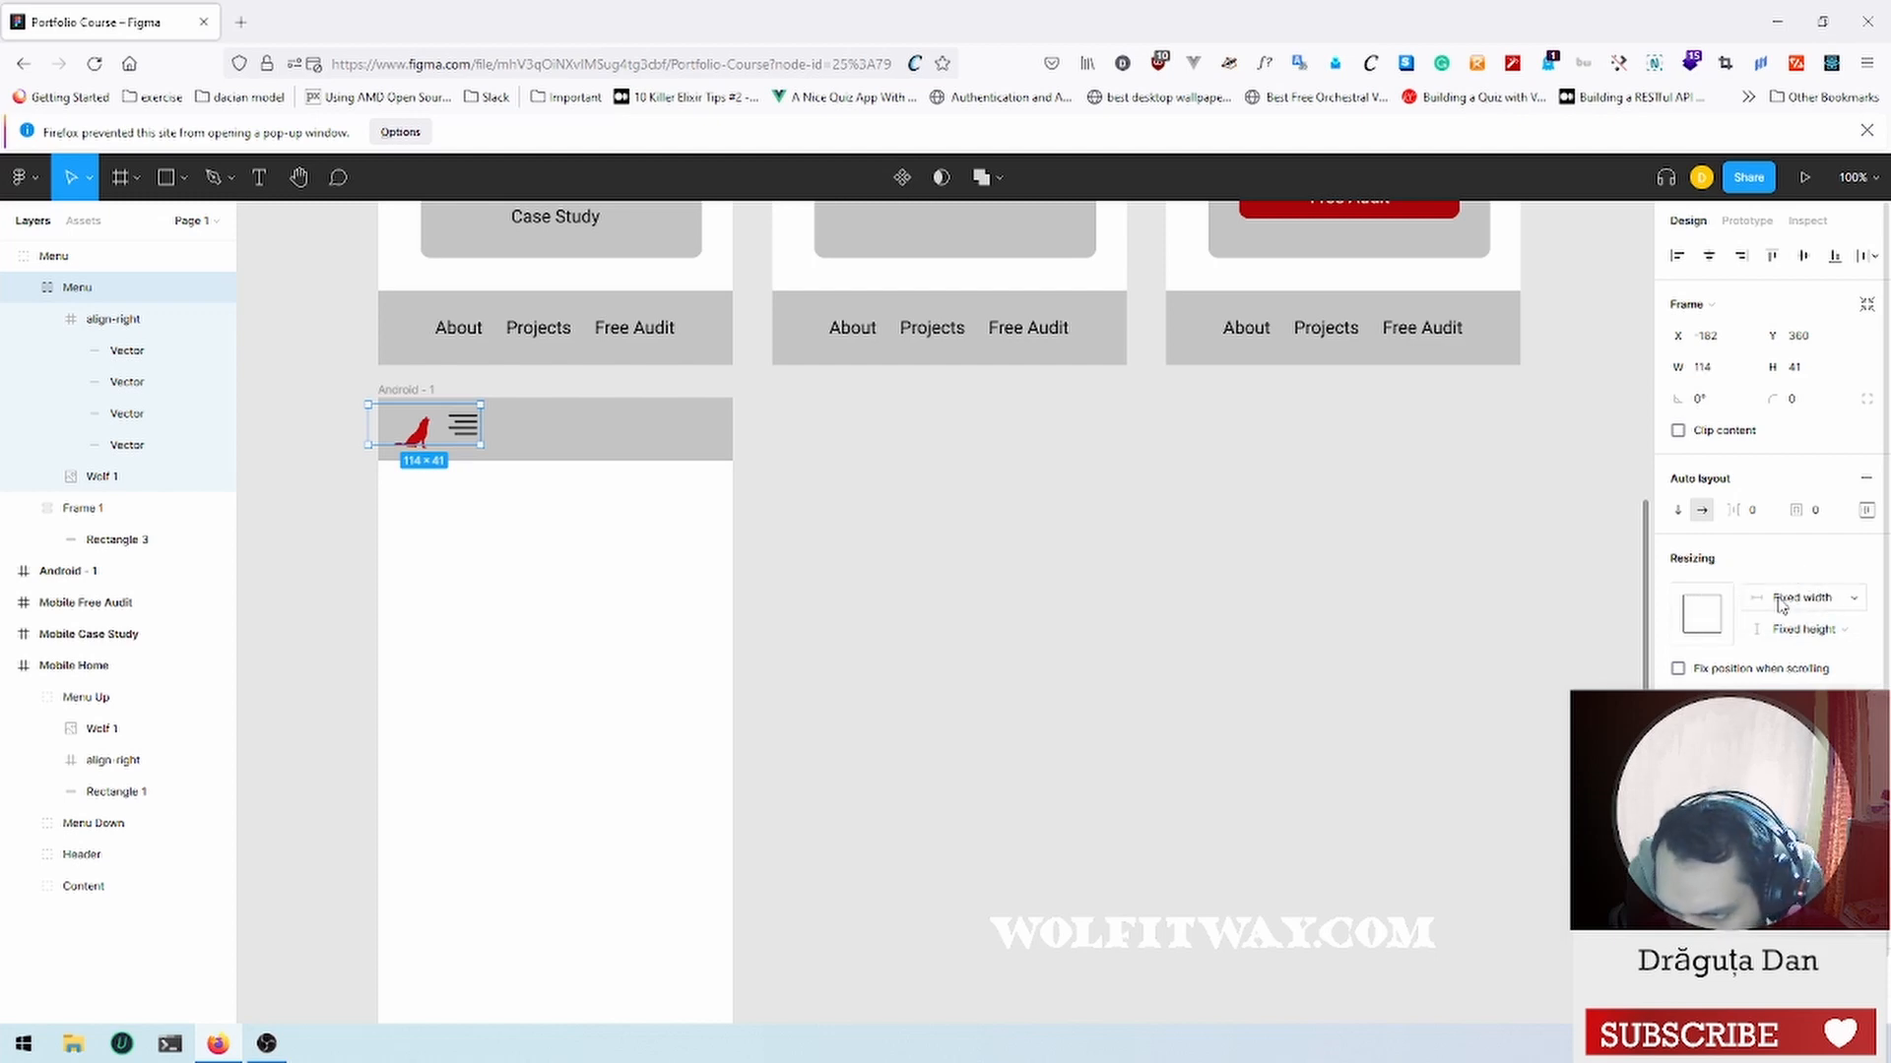
Step: Set the inner Menu frame's auto layout spacing to Space between and widen the frame to about 358 px
left_click(1866, 510)
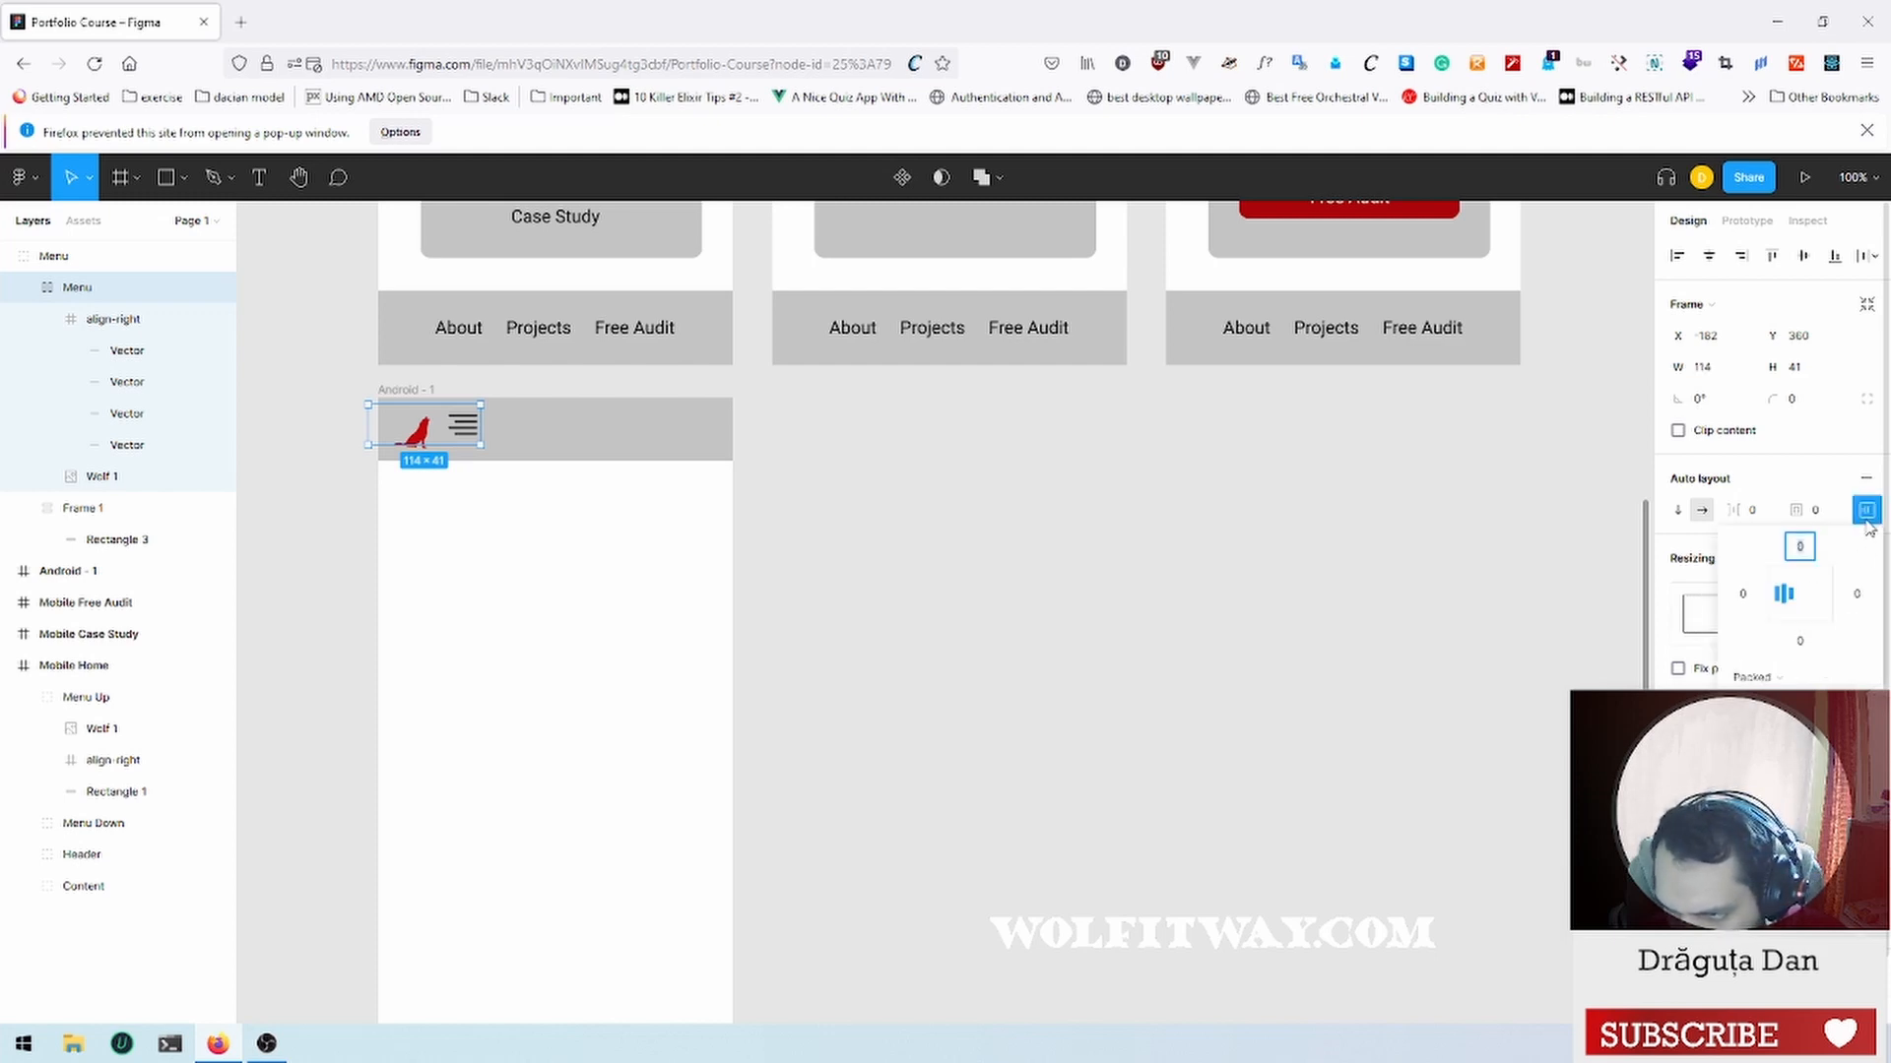
left_click(1788, 679)
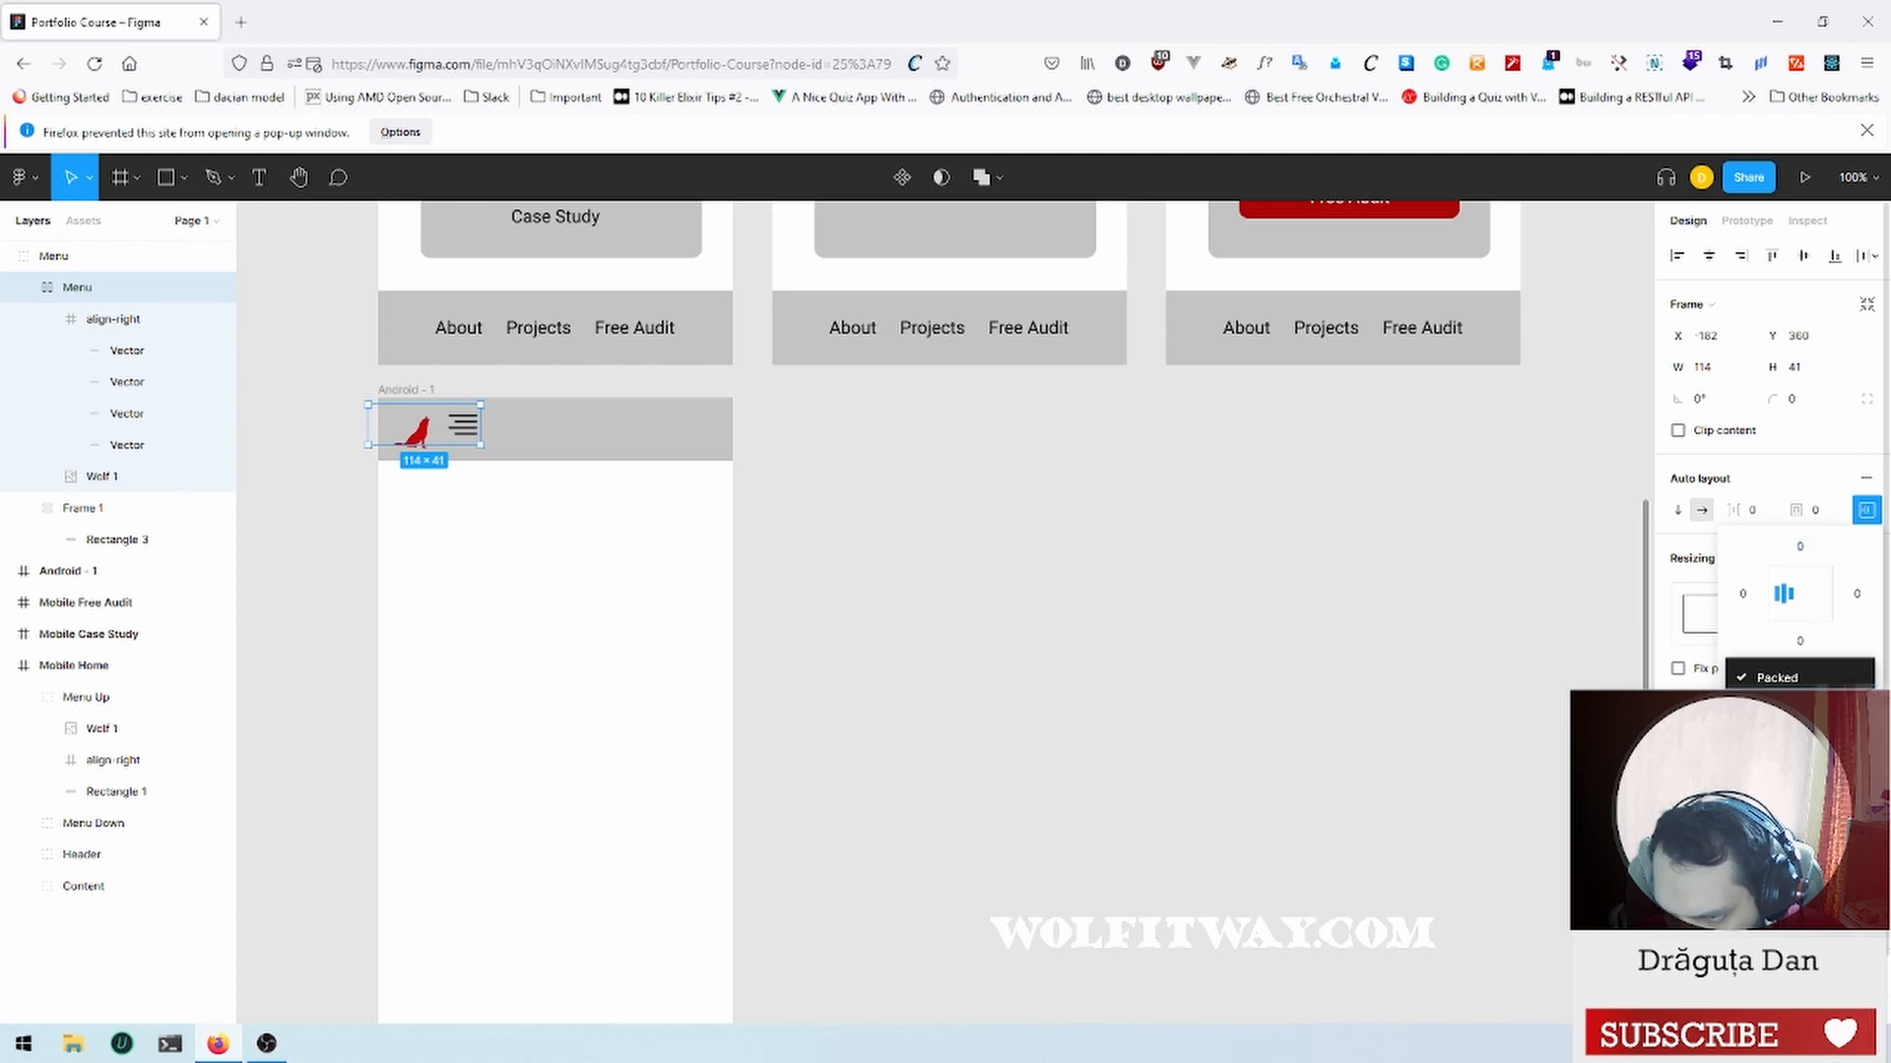
left_click(1777, 701)
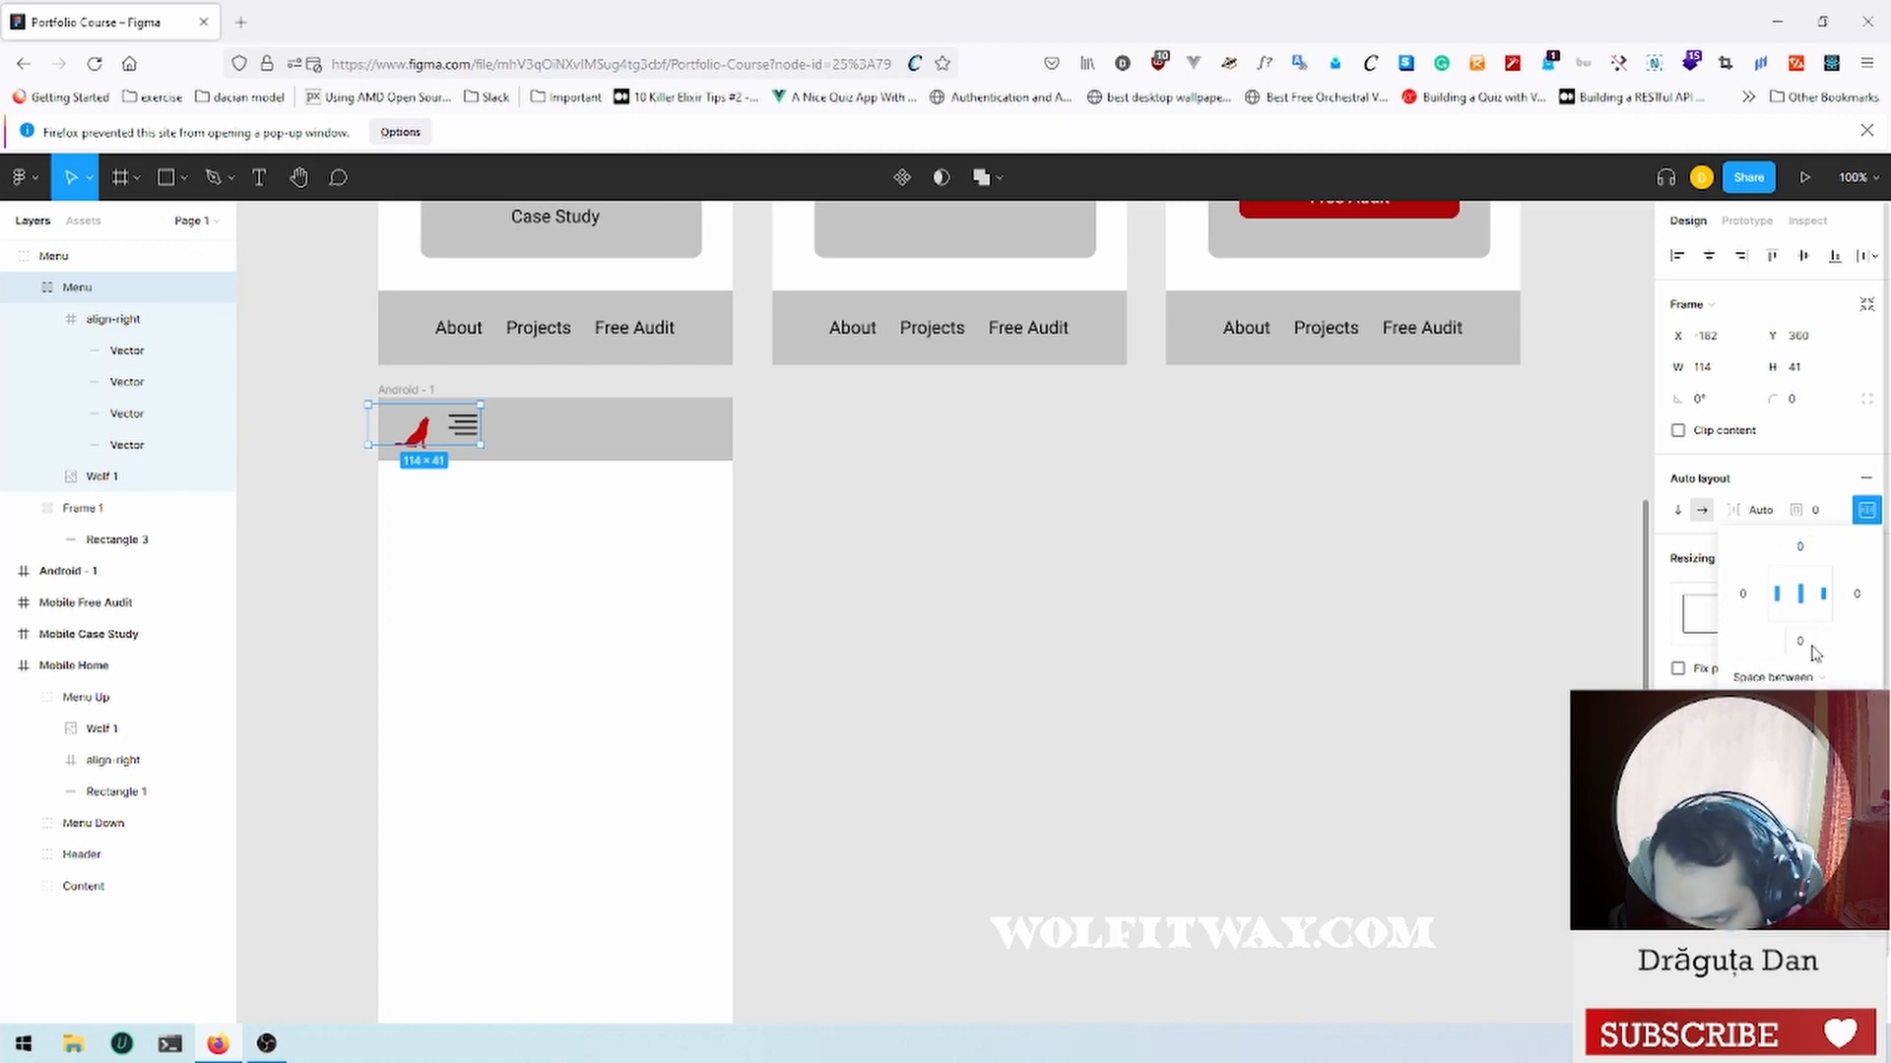
left_click(1802, 676)
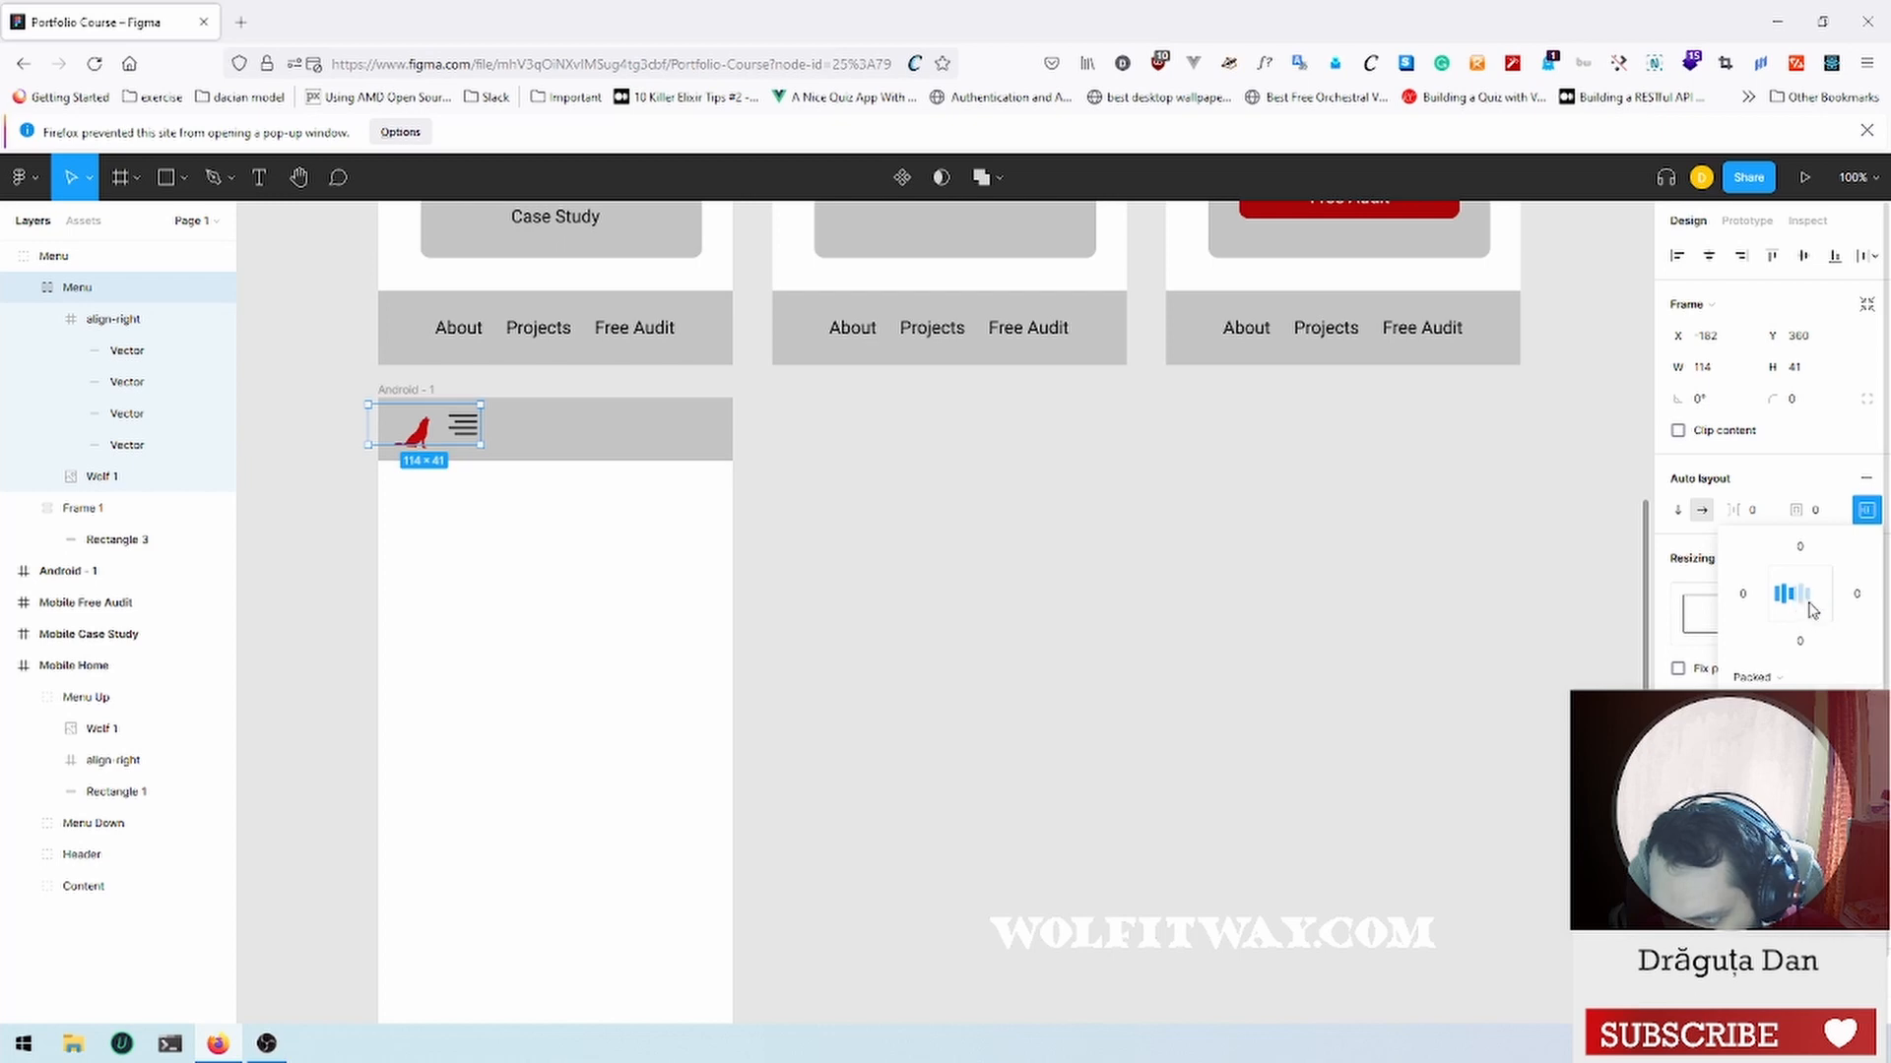
left_click(1756, 677)
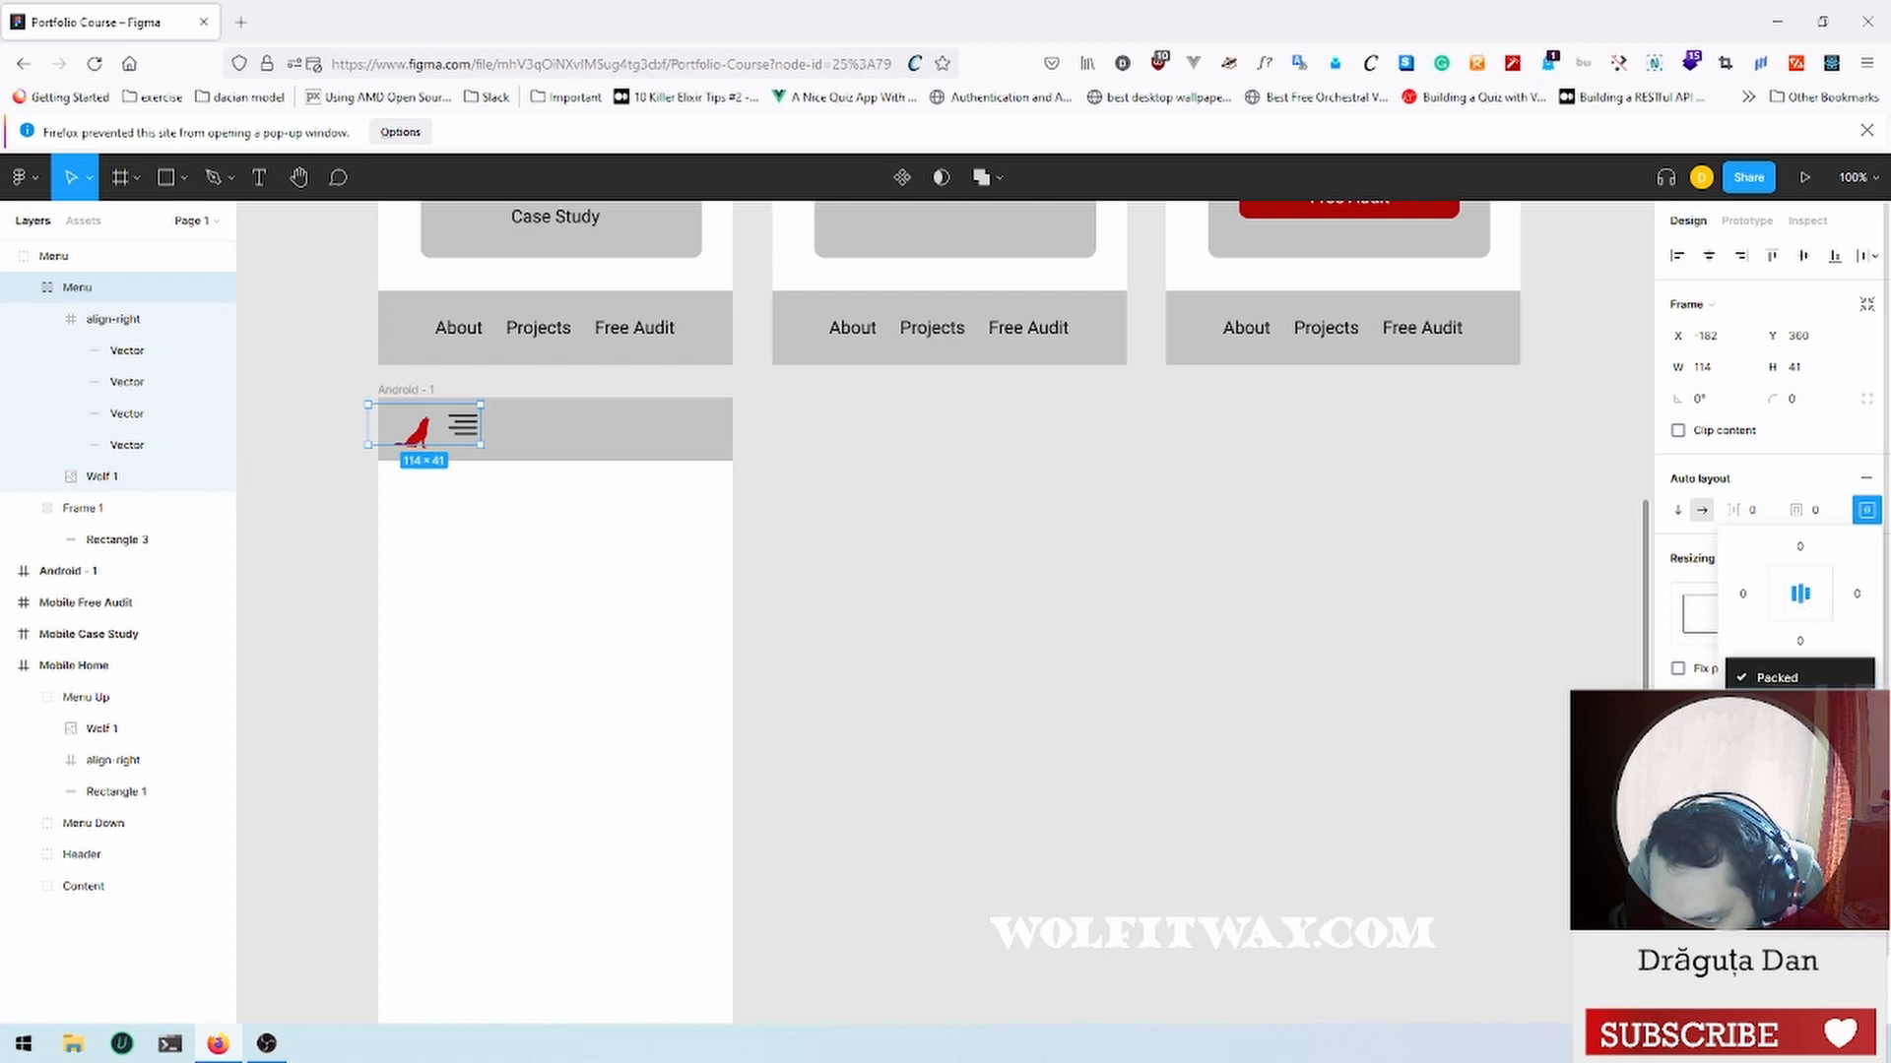
left_click(1773, 687)
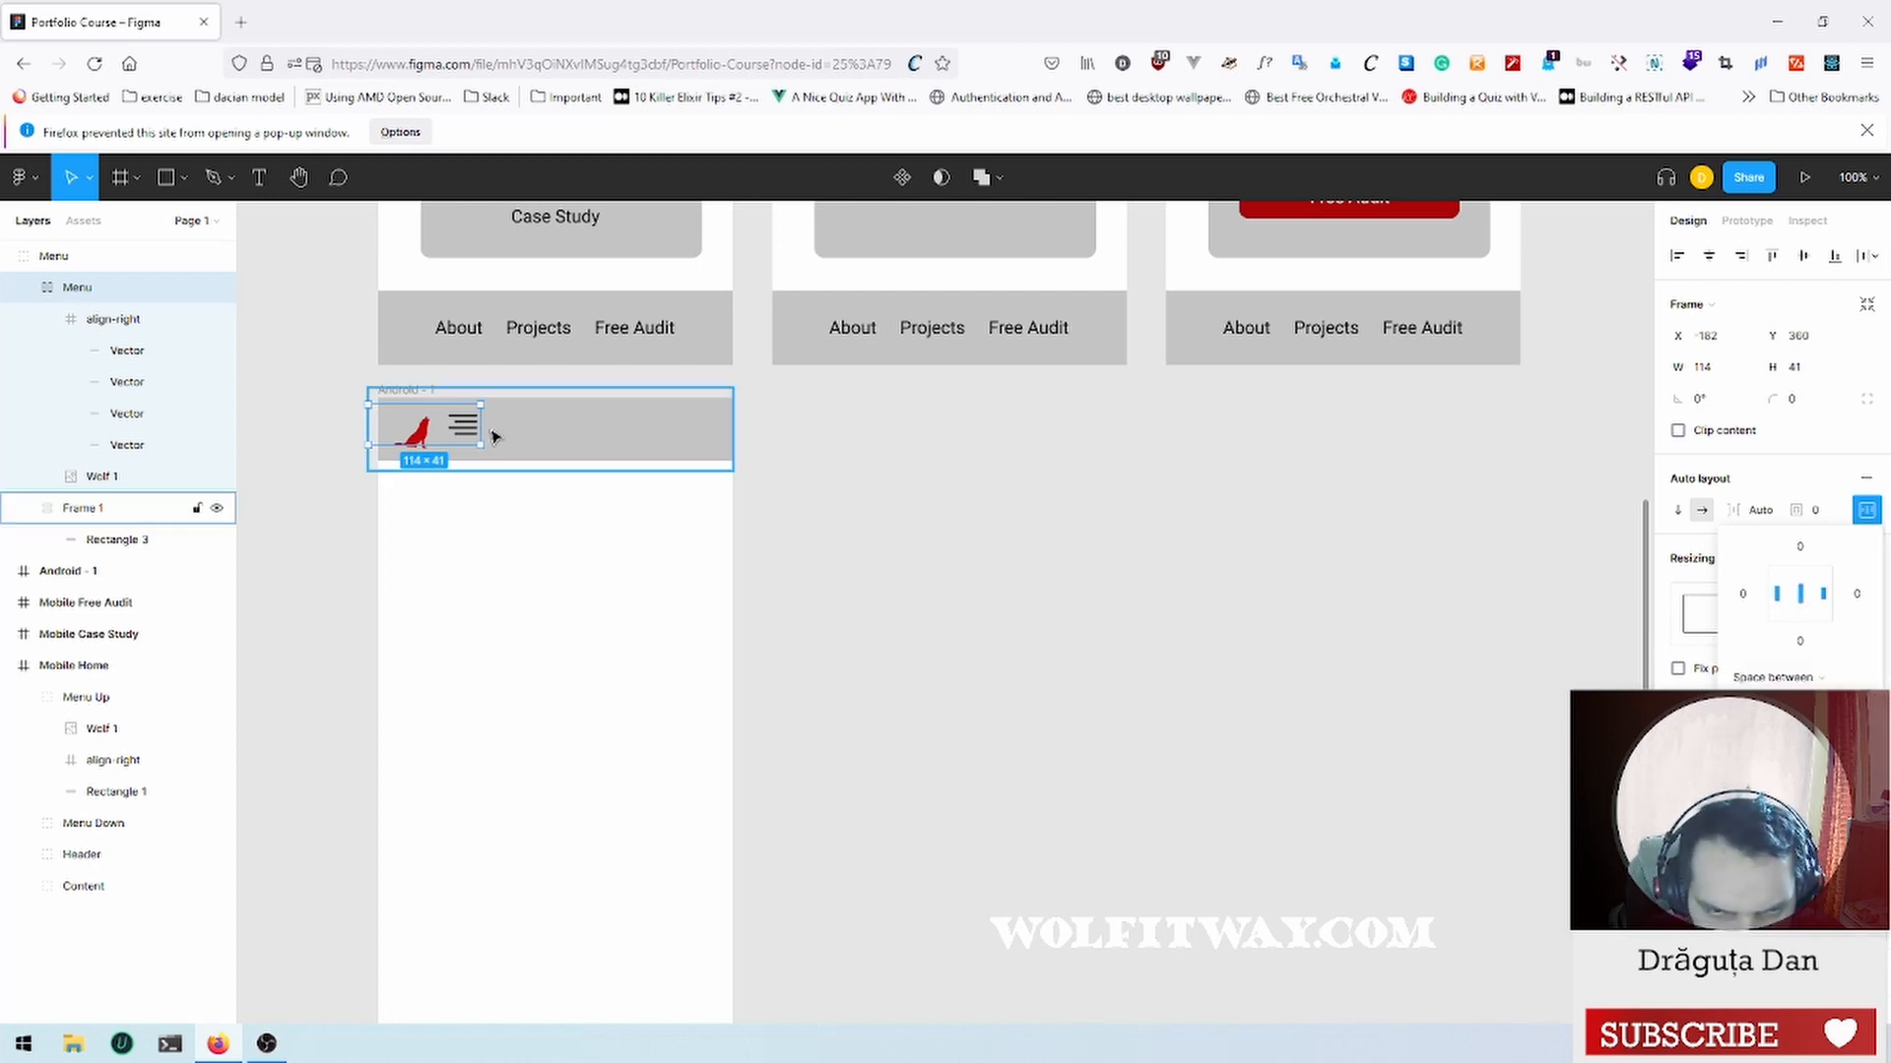
left_click_drag(482, 423, 726, 425)
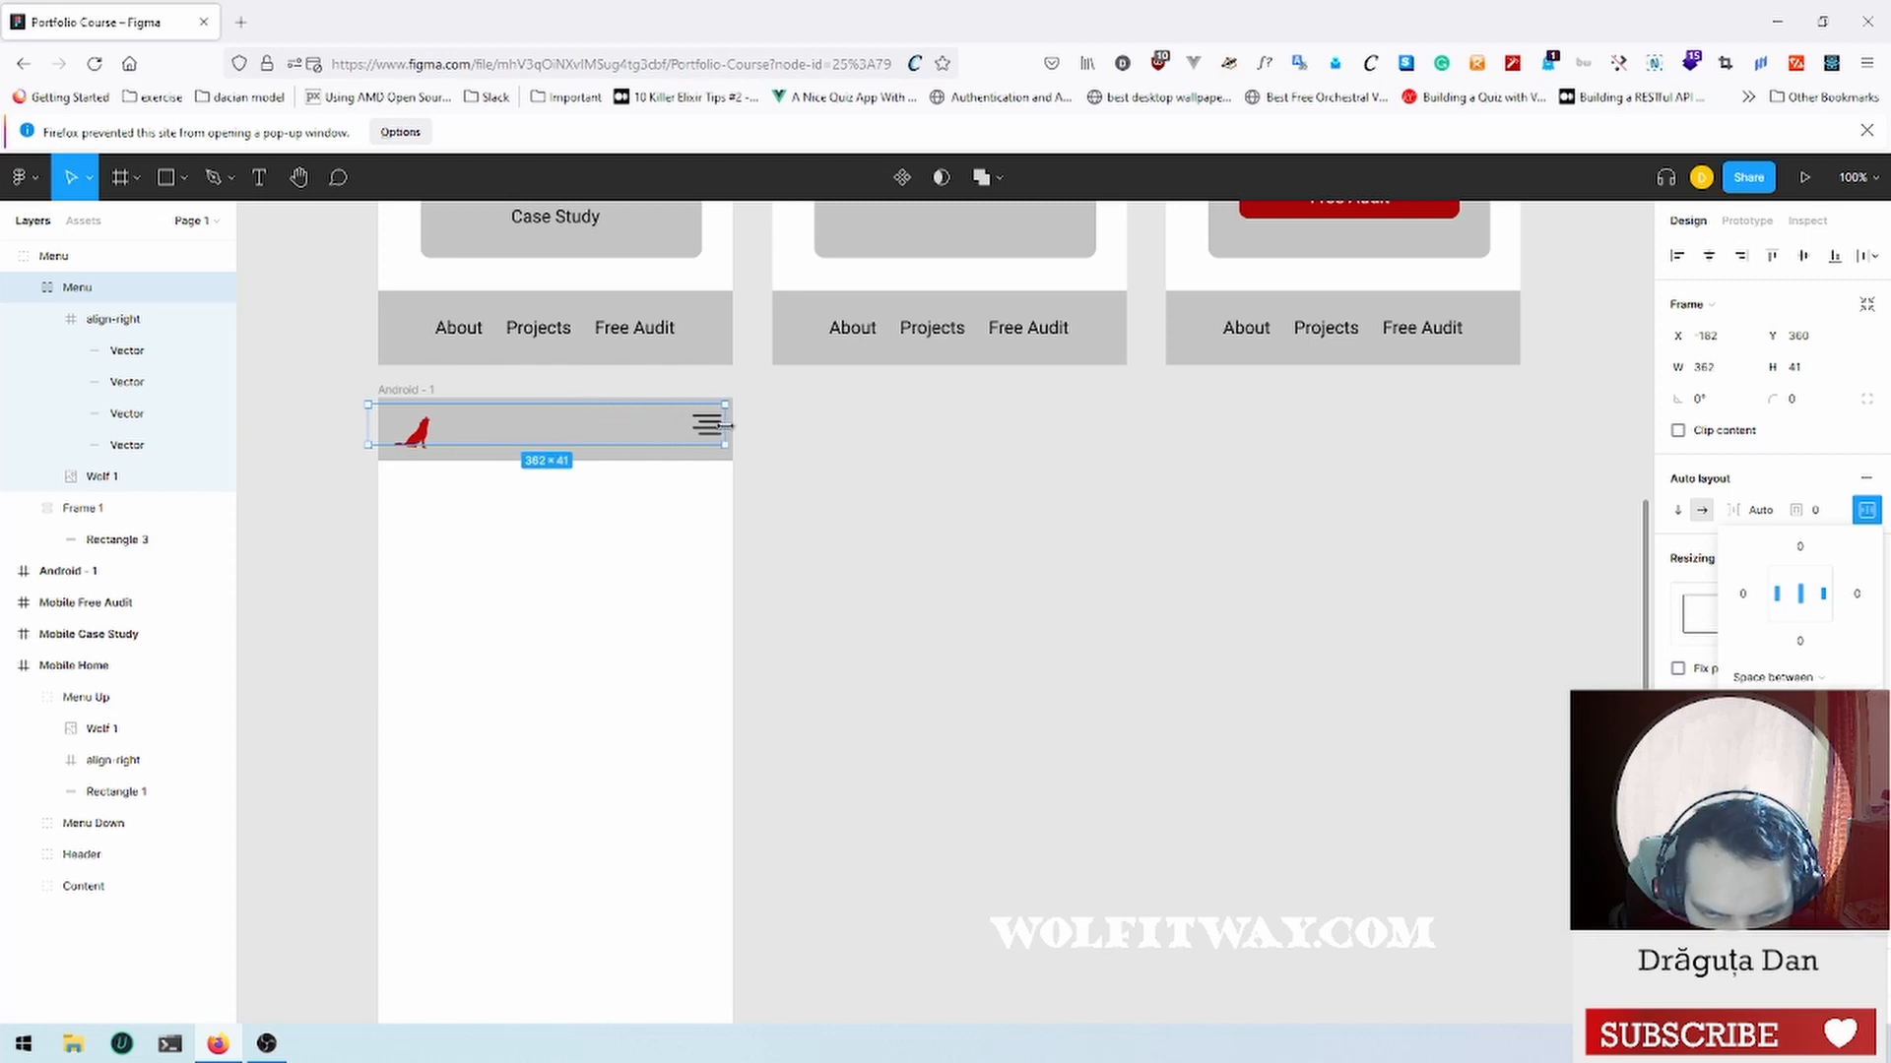
left_click_drag(726, 426, 722, 425)
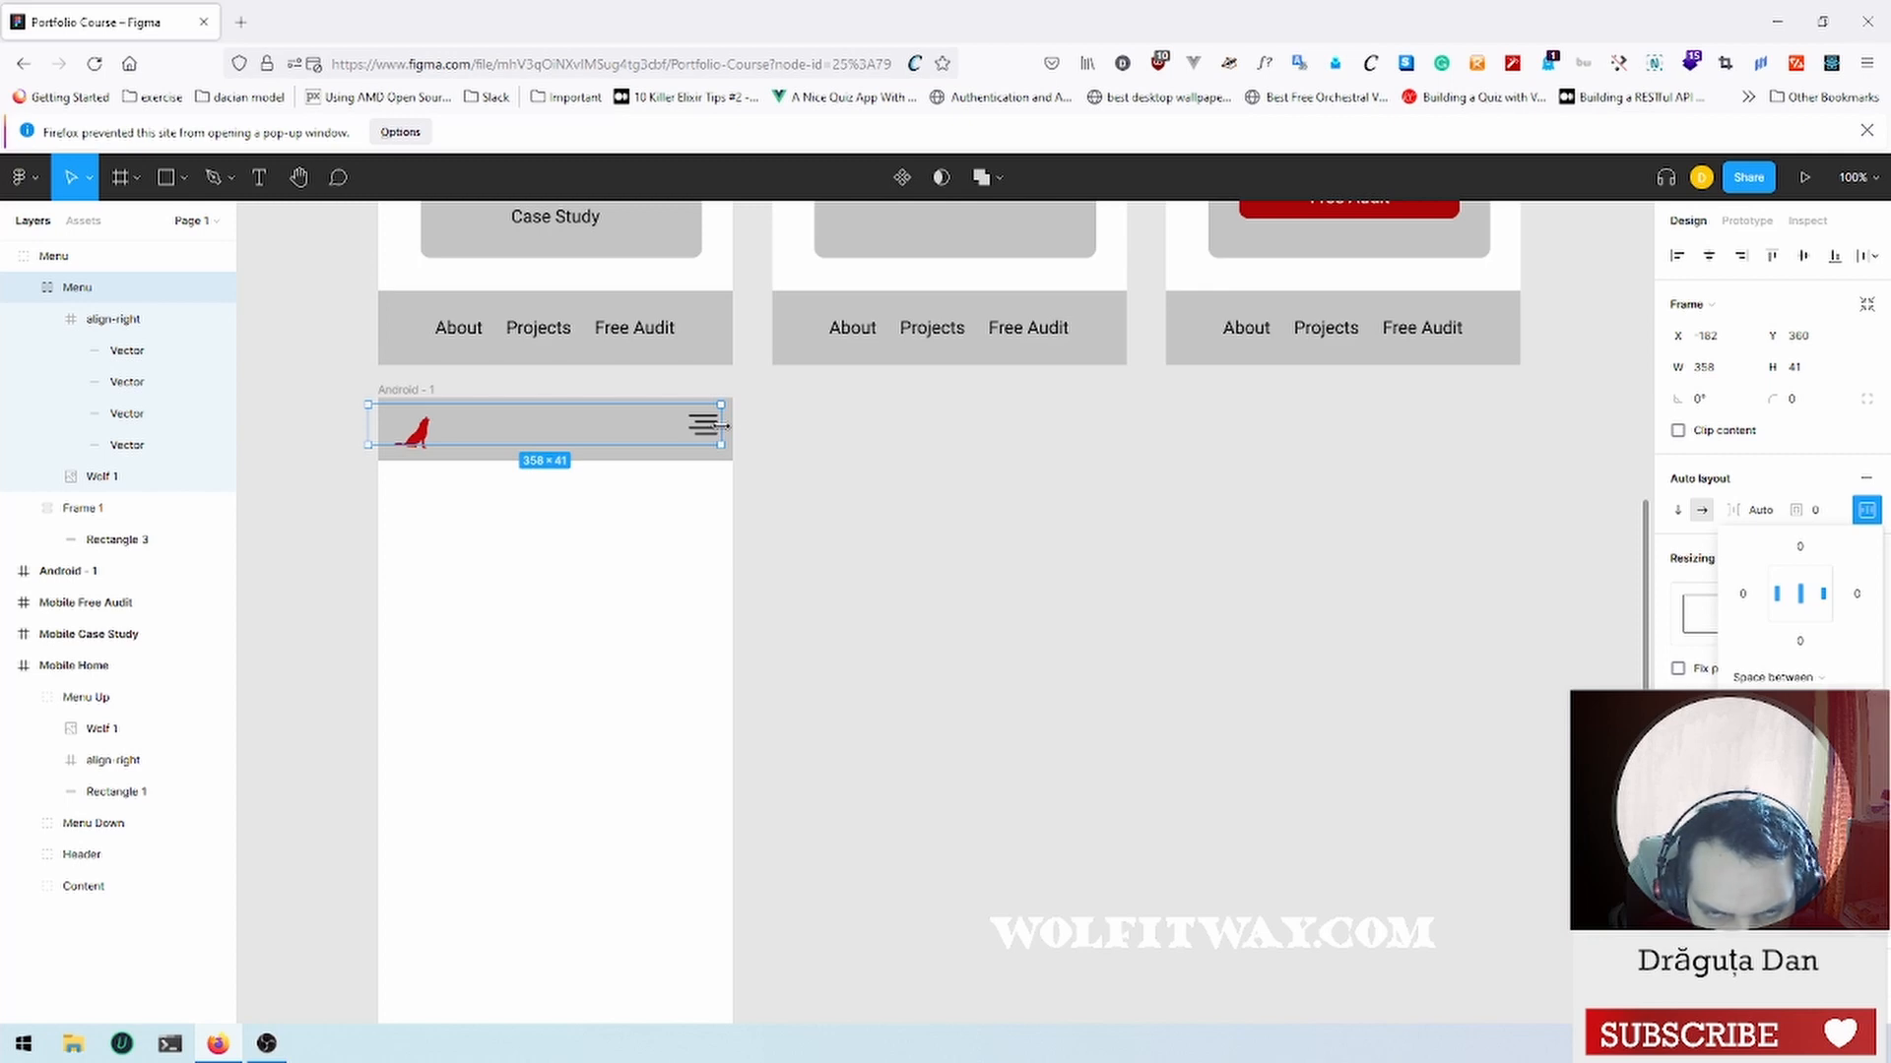
Step: Try reducing the Wolf 1 logo's height to about 34 px and pull its lower edge back down
left_click(427, 430)
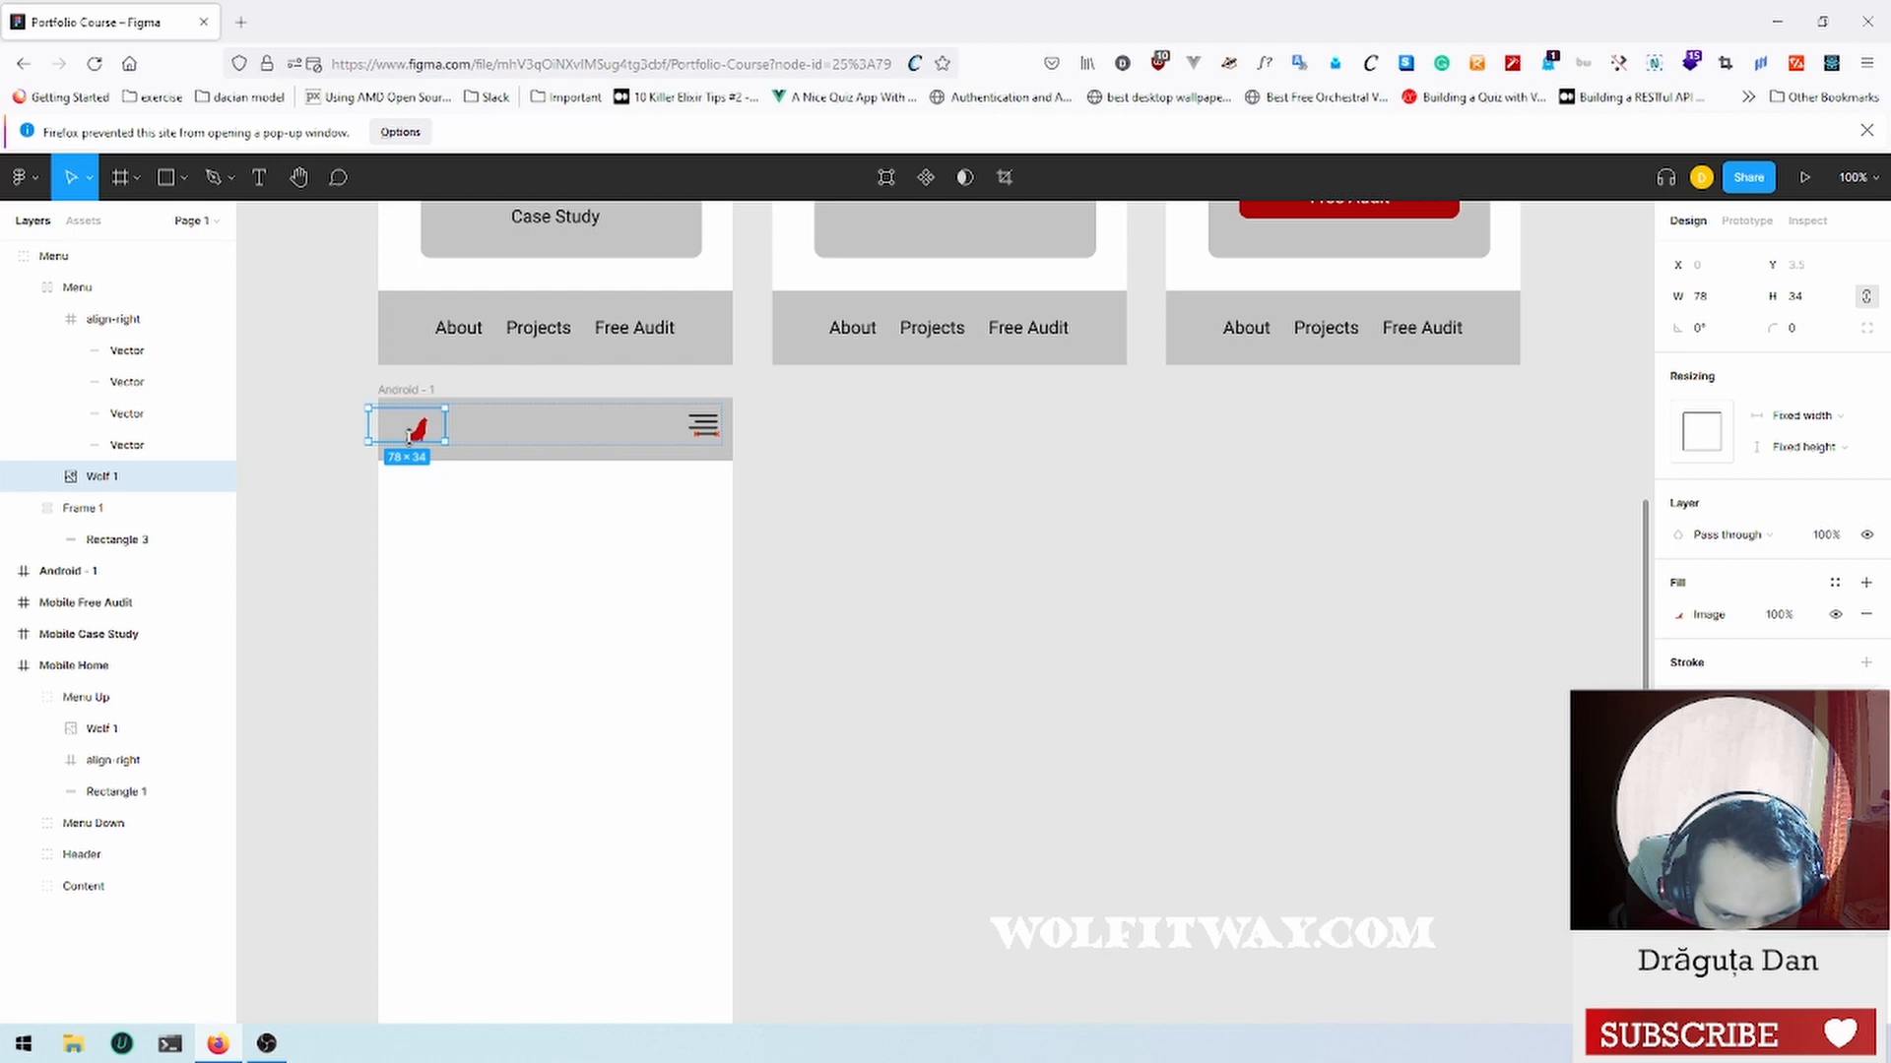
left_click_drag(409, 437, 408, 443)
left_click(948, 585)
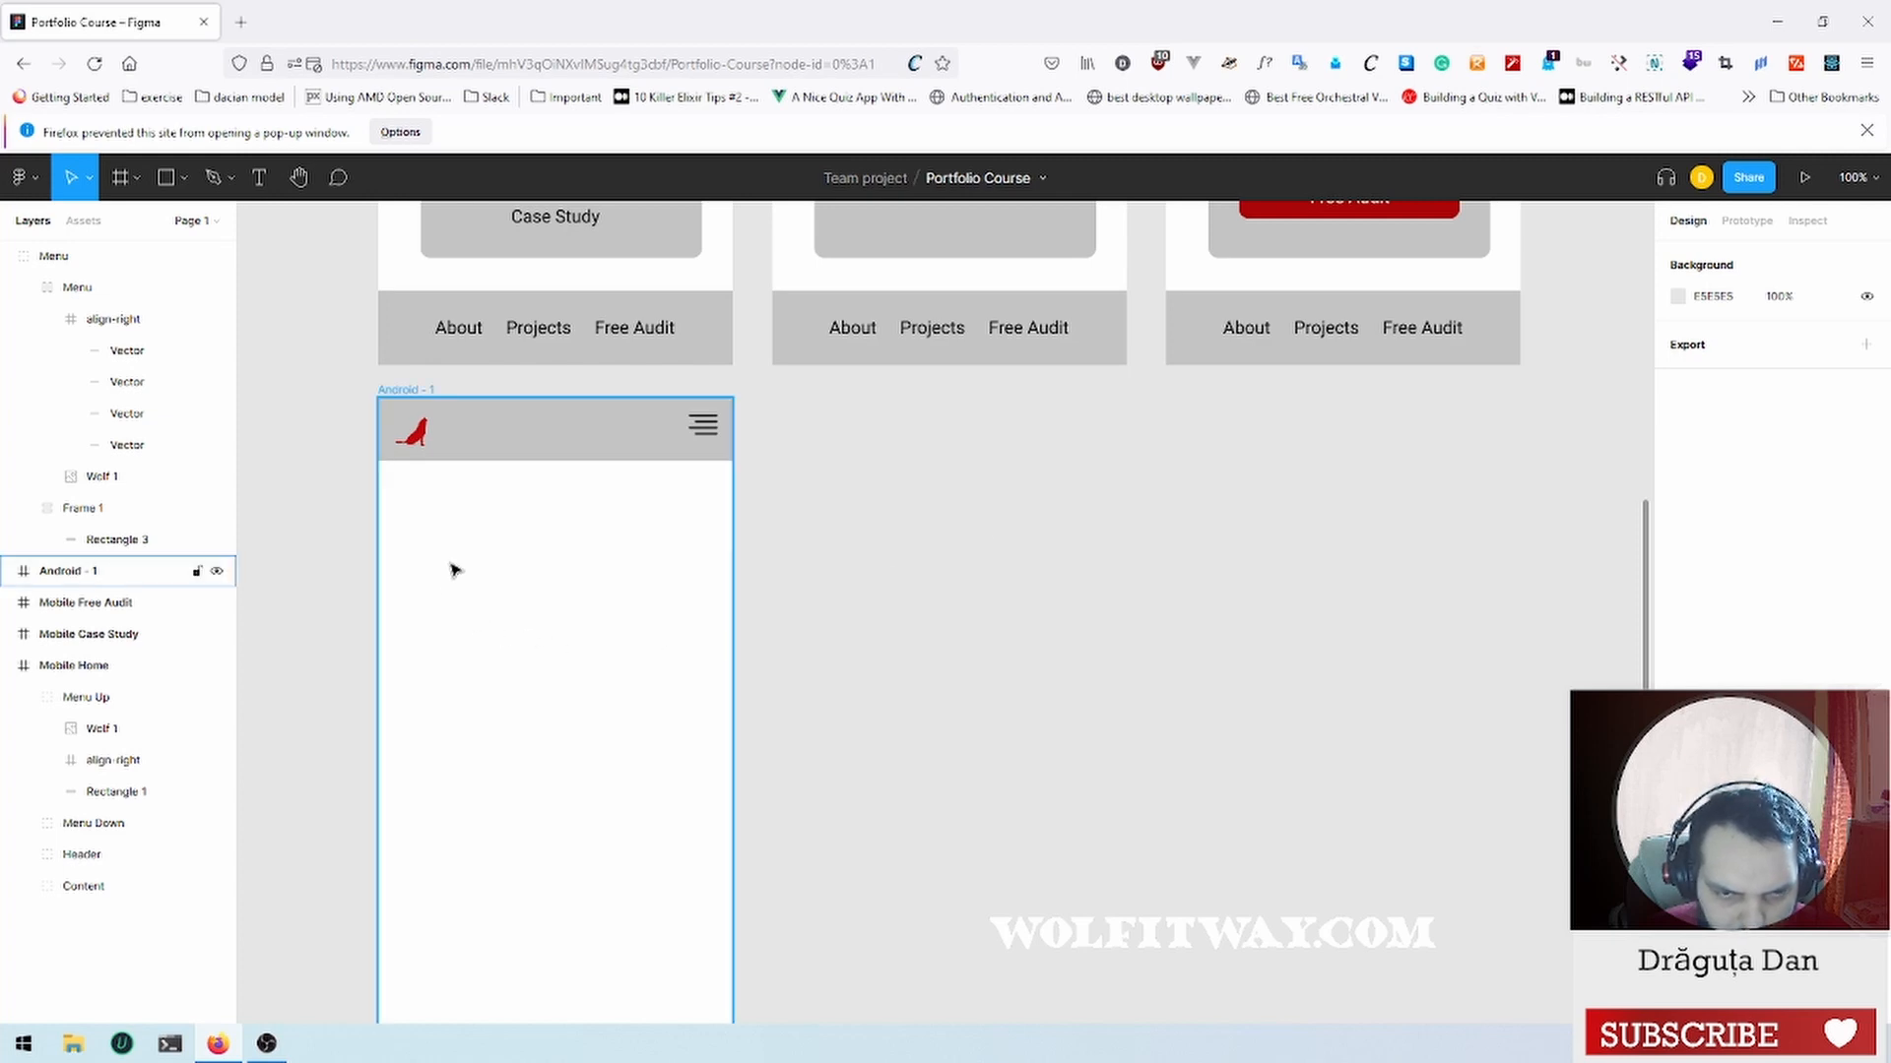
Step: Compare the Android - 1 header with the Mobile Home, Mobile Case Study and Mobile Free Audit wireframes
scroll(453, 571, "up", 2)
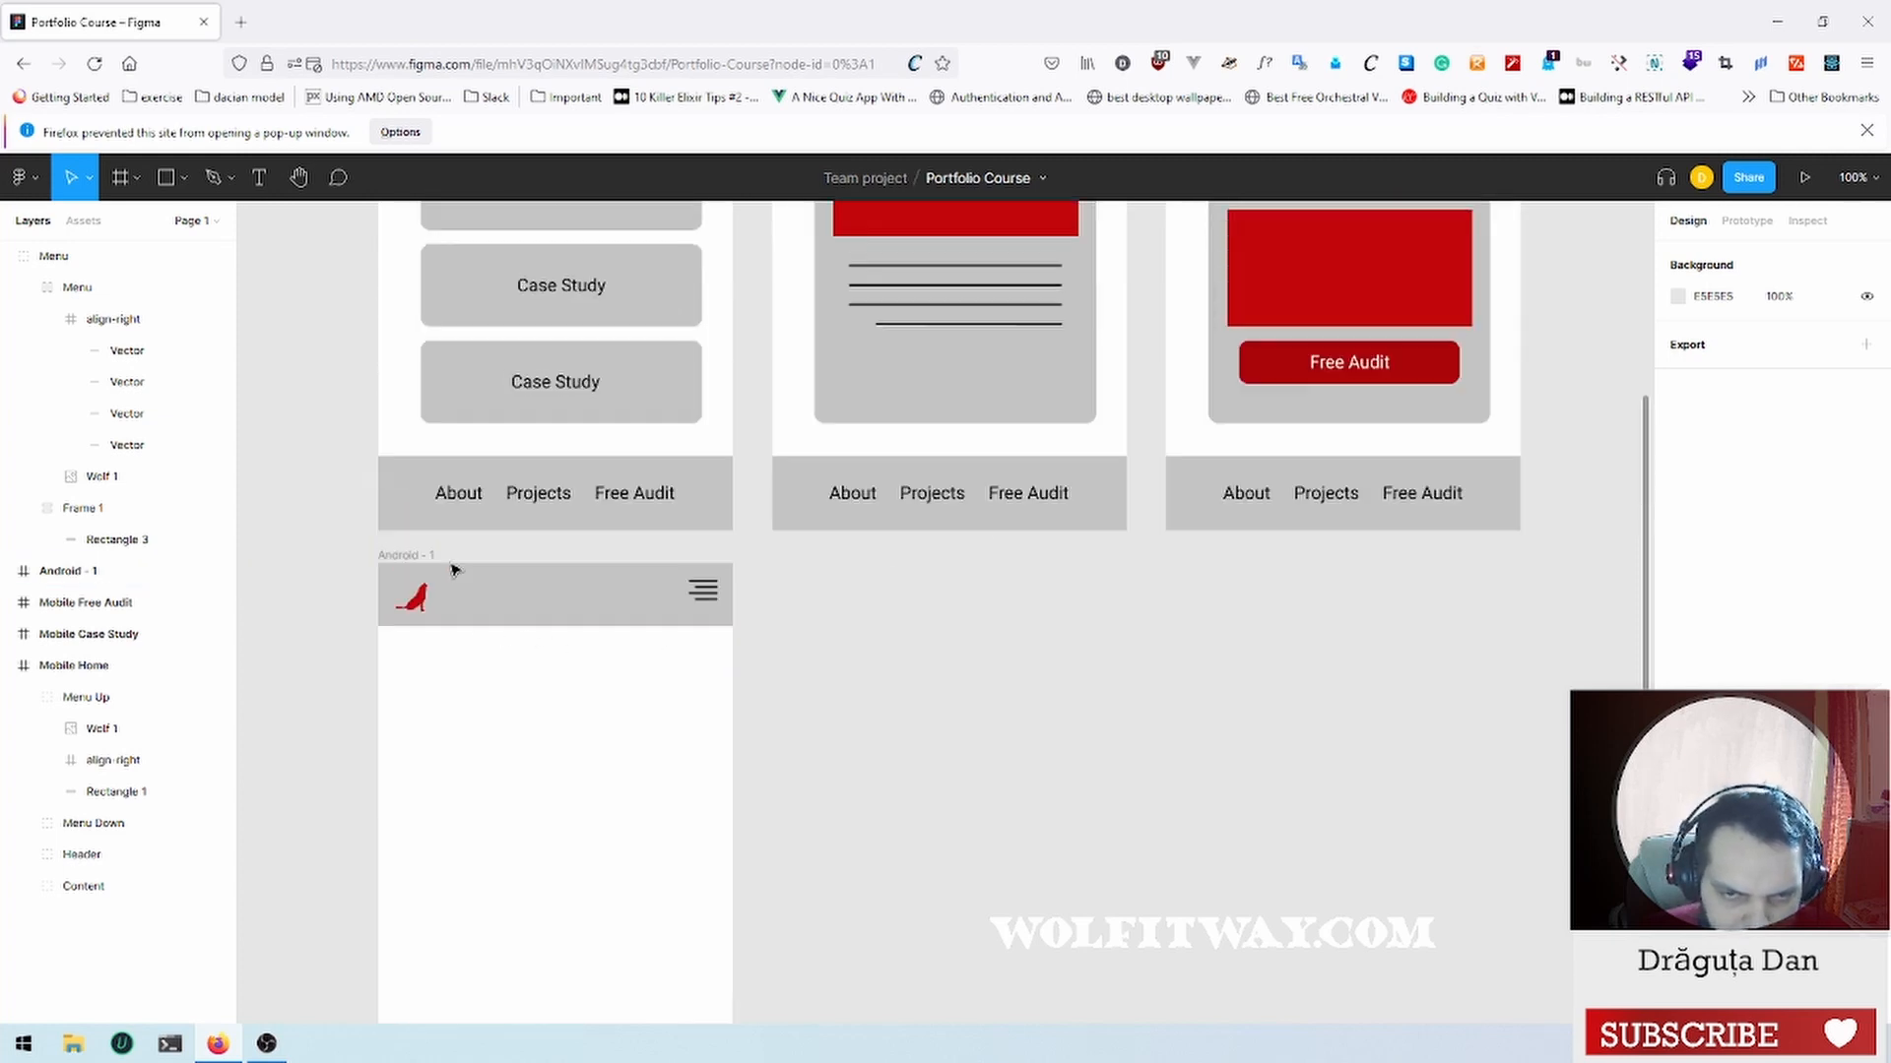
scroll(453, 566, "down", 2)
scroll(458, 573, "up", 4)
scroll(457, 573, "up", 2)
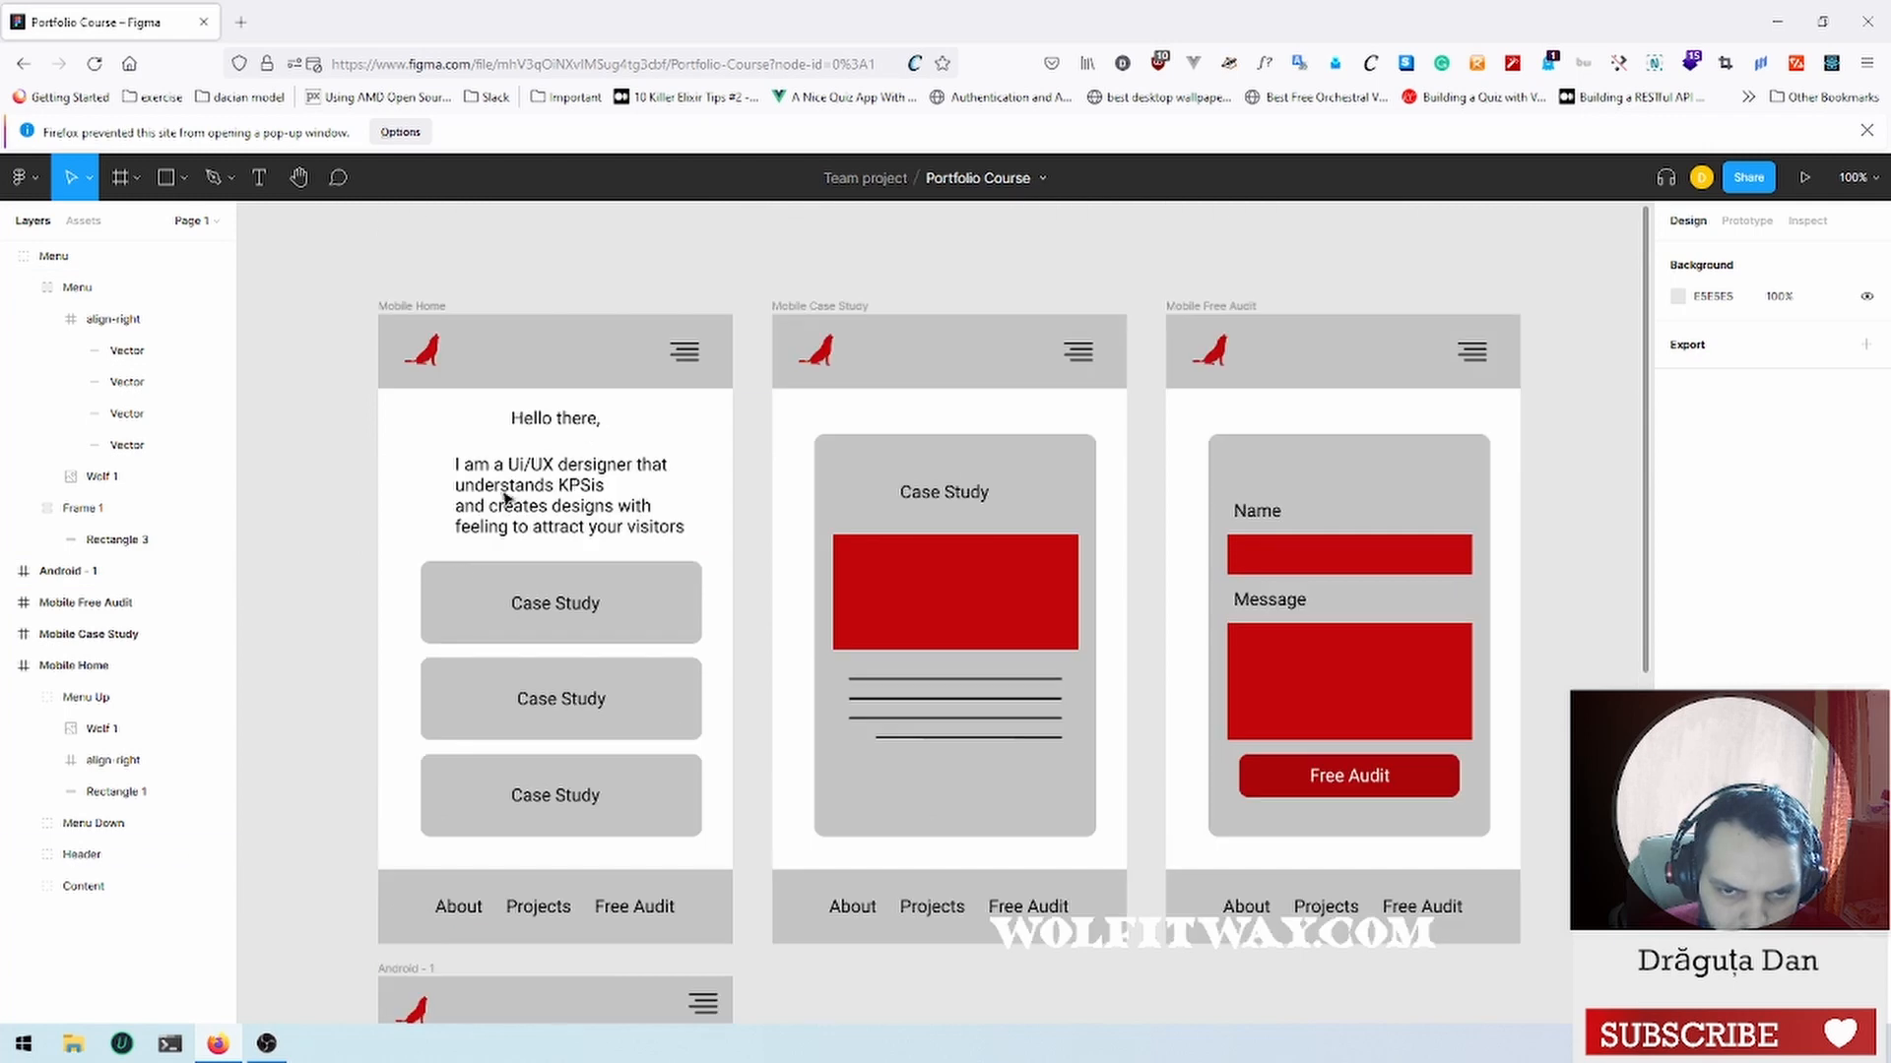
scroll(541, 436, "down", 6)
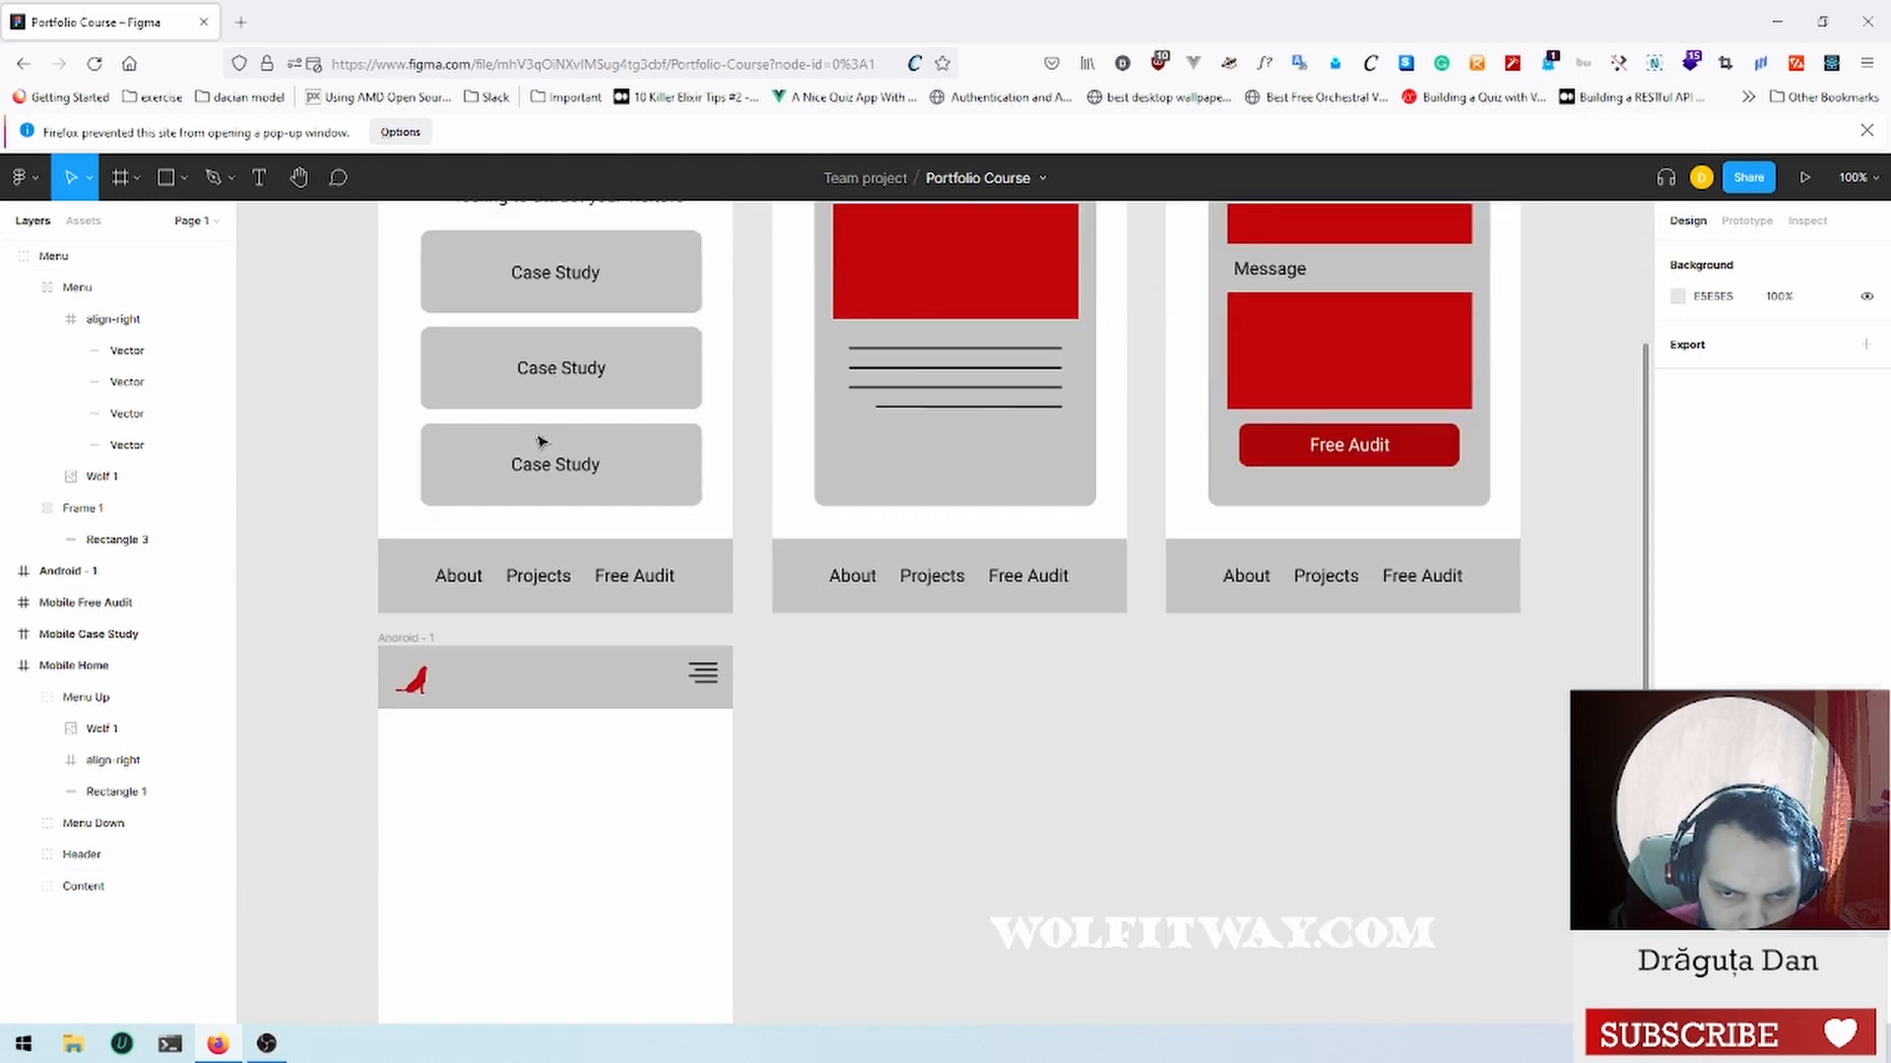
scroll(511, 615, "up", 5)
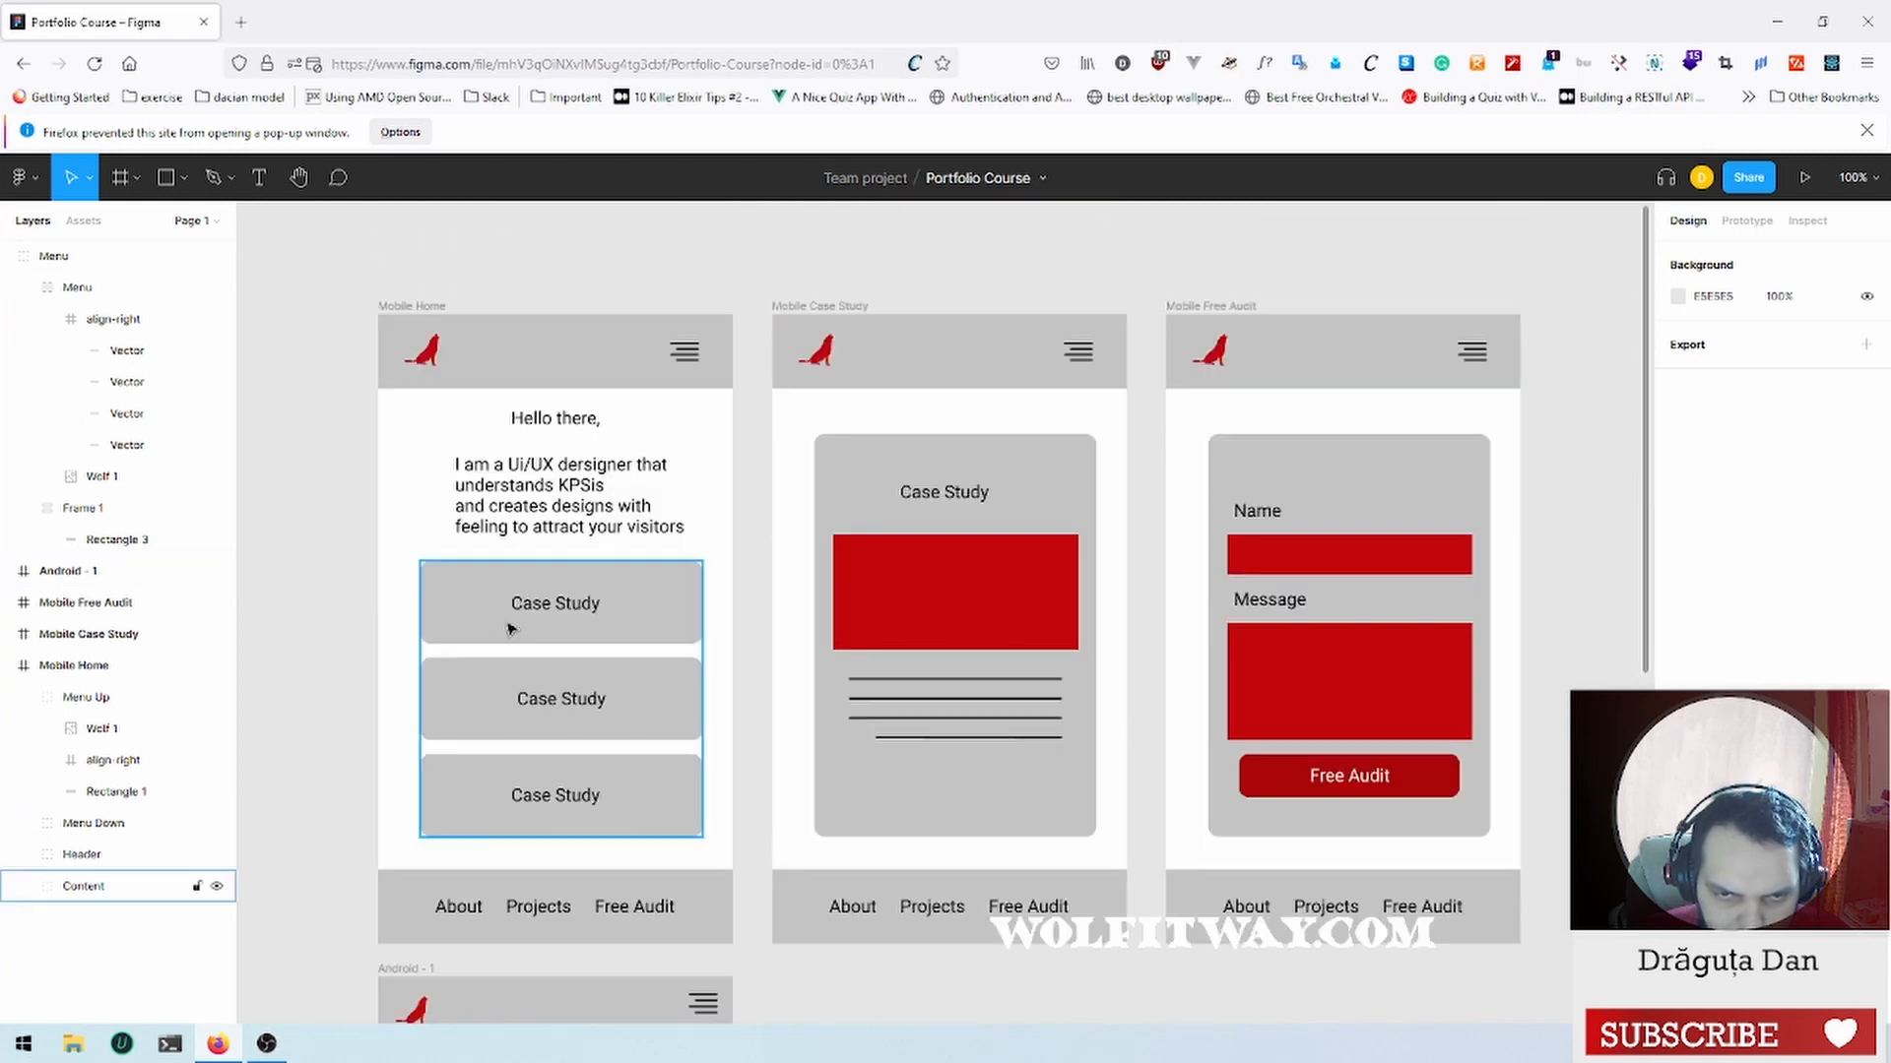
Step: Add a text layer reading "Hello there," on the empty canvas beside the Android - 1 frame
scroll(507, 616, "down", 5)
left_click(519, 583)
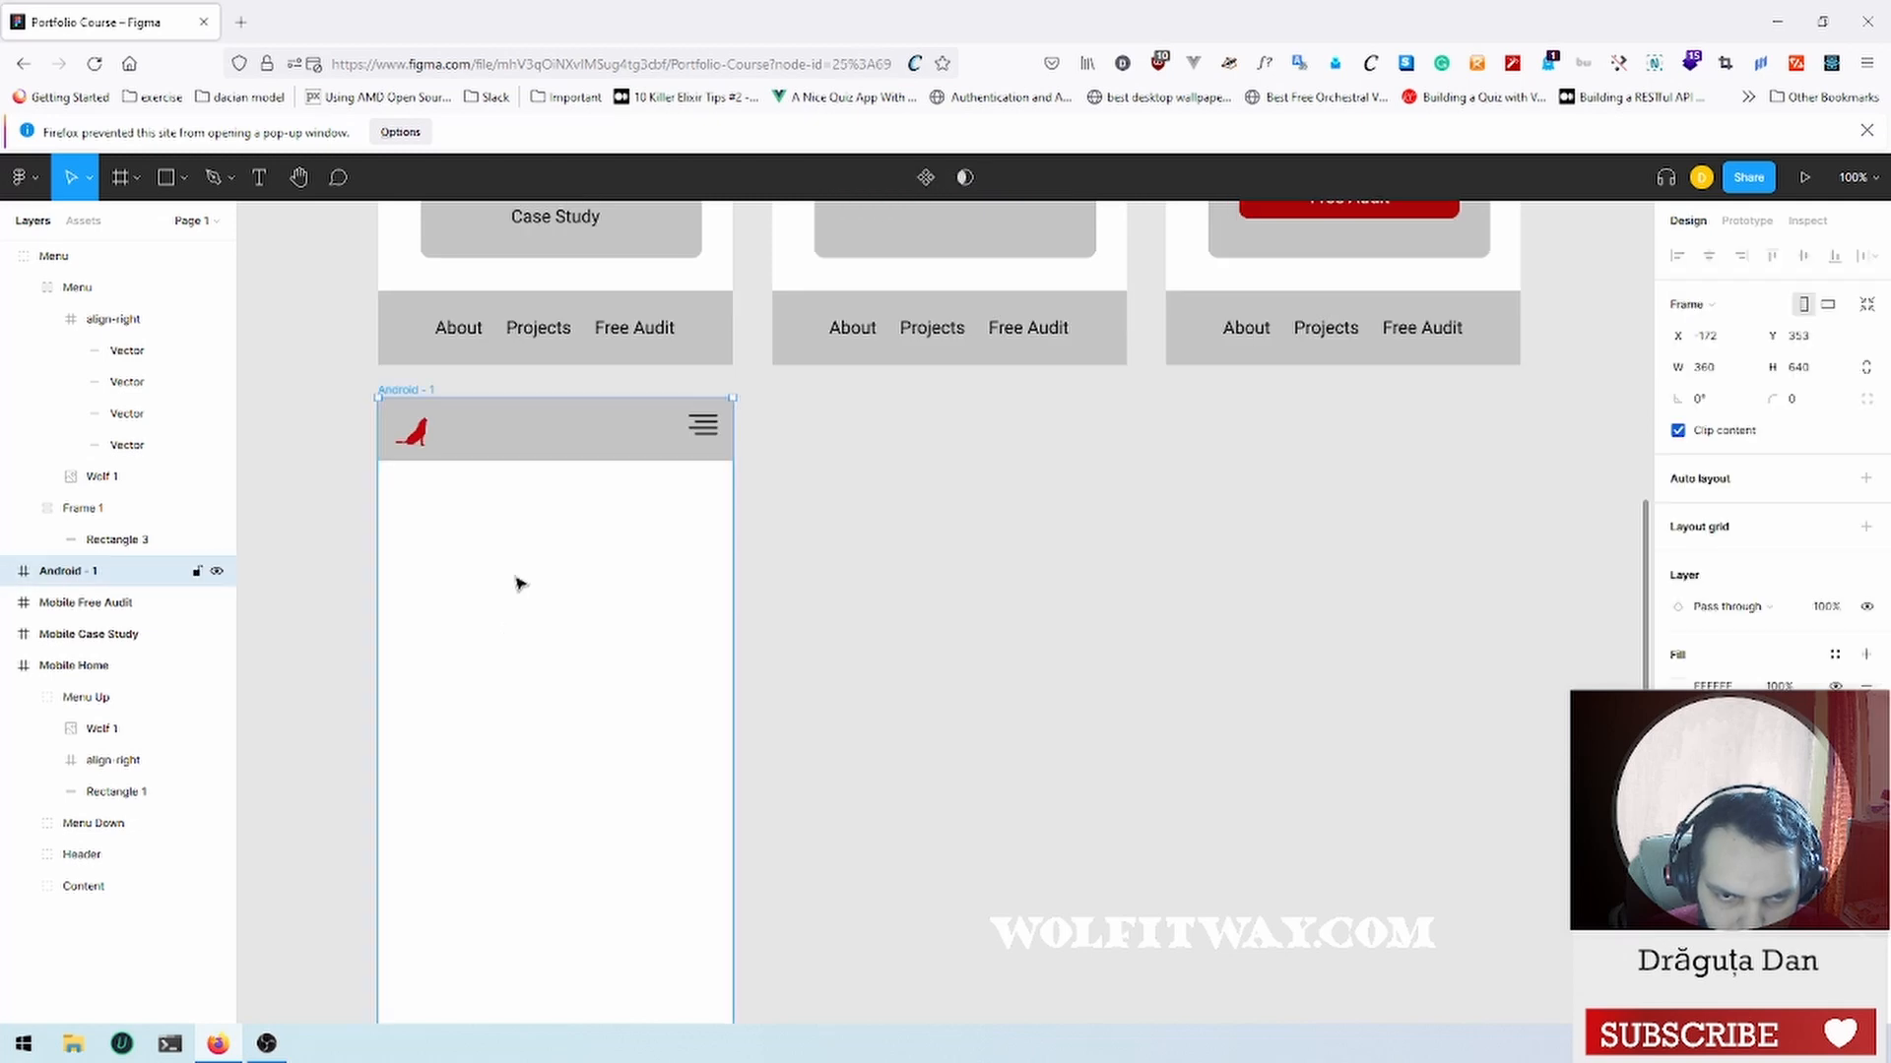
left_click(259, 178)
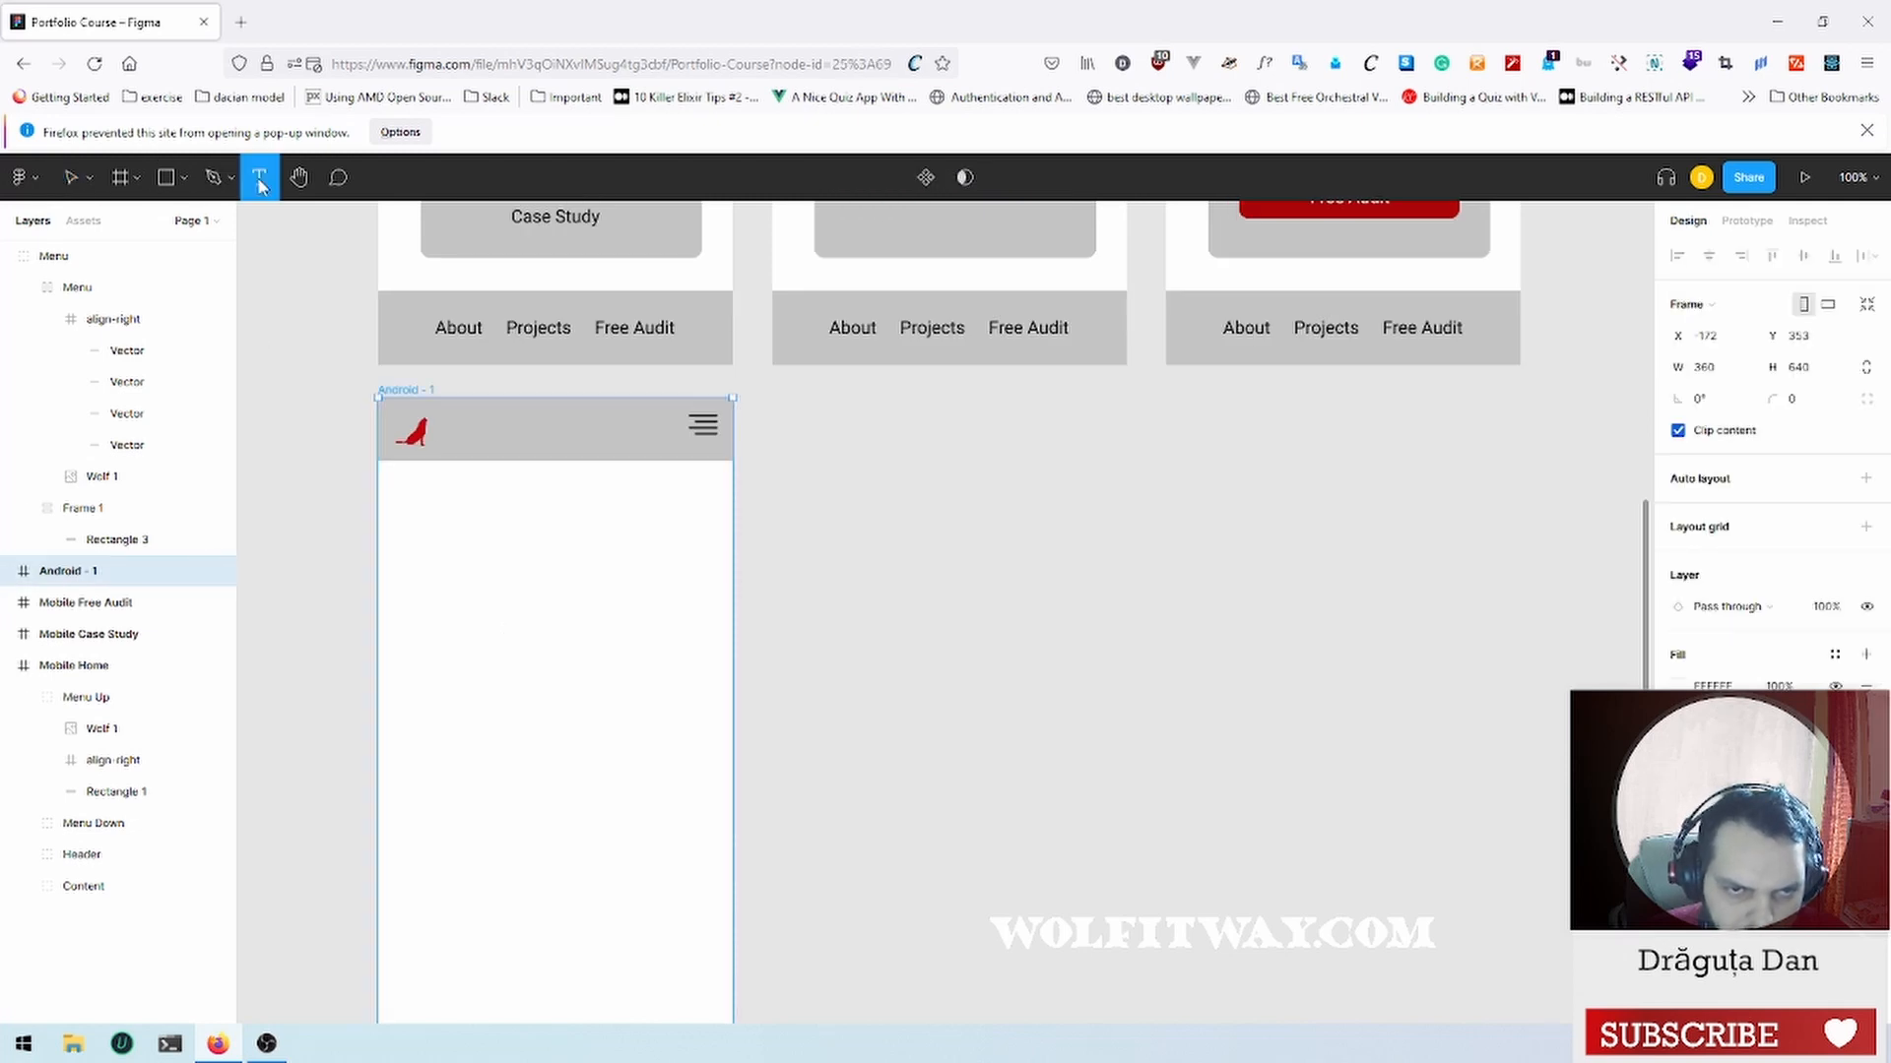
left_click(1009, 566)
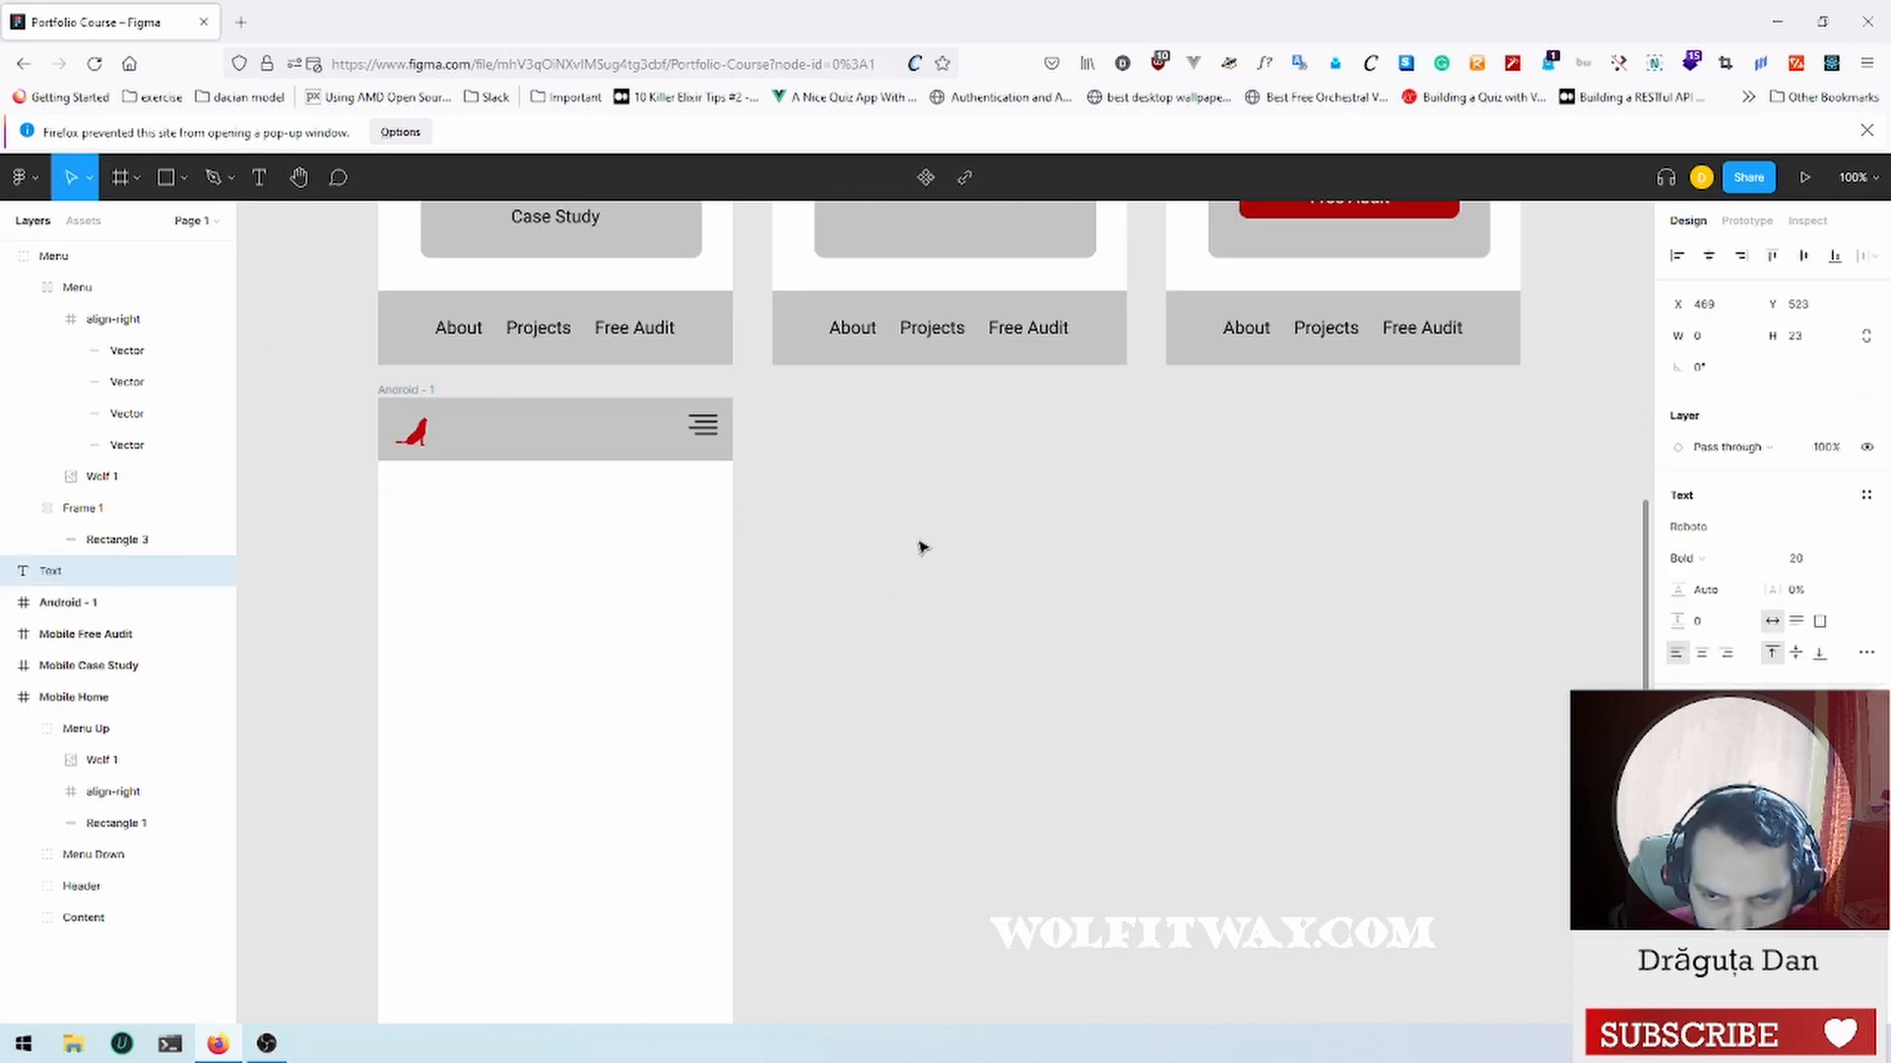
type("Hel")
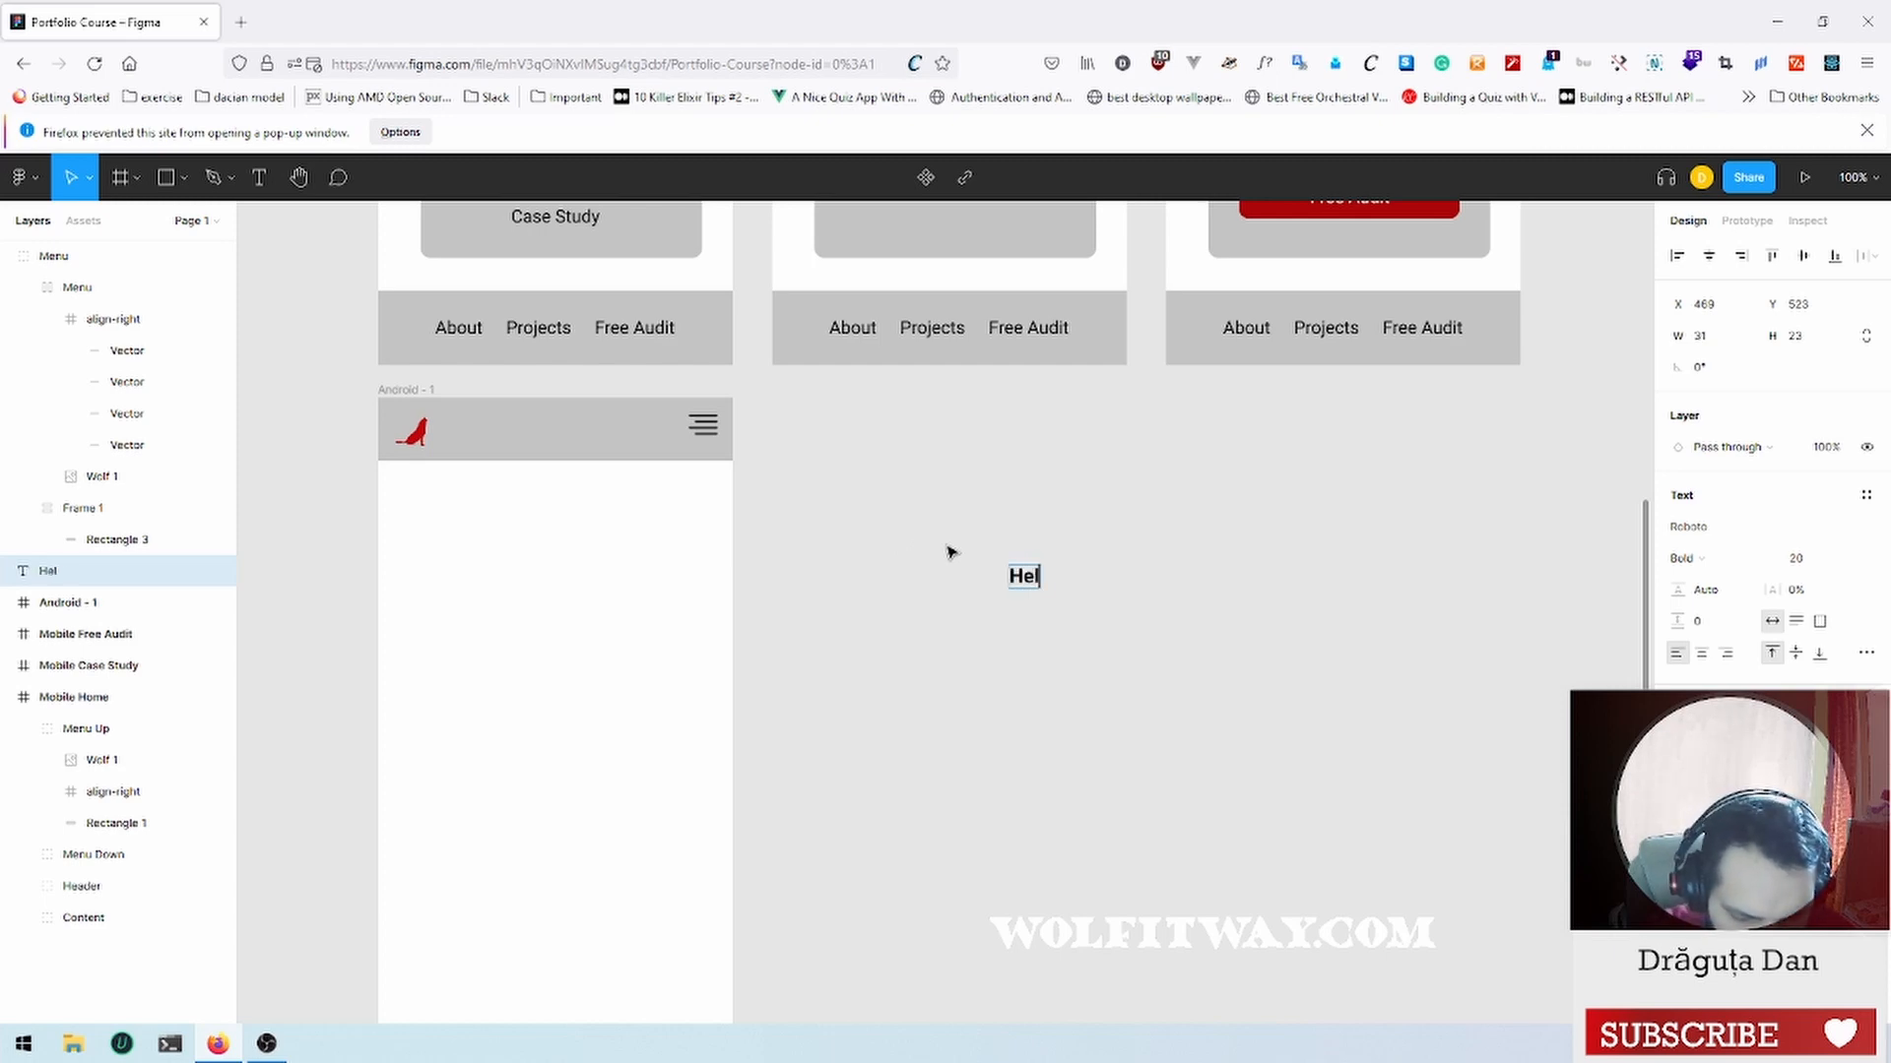
type("lo t")
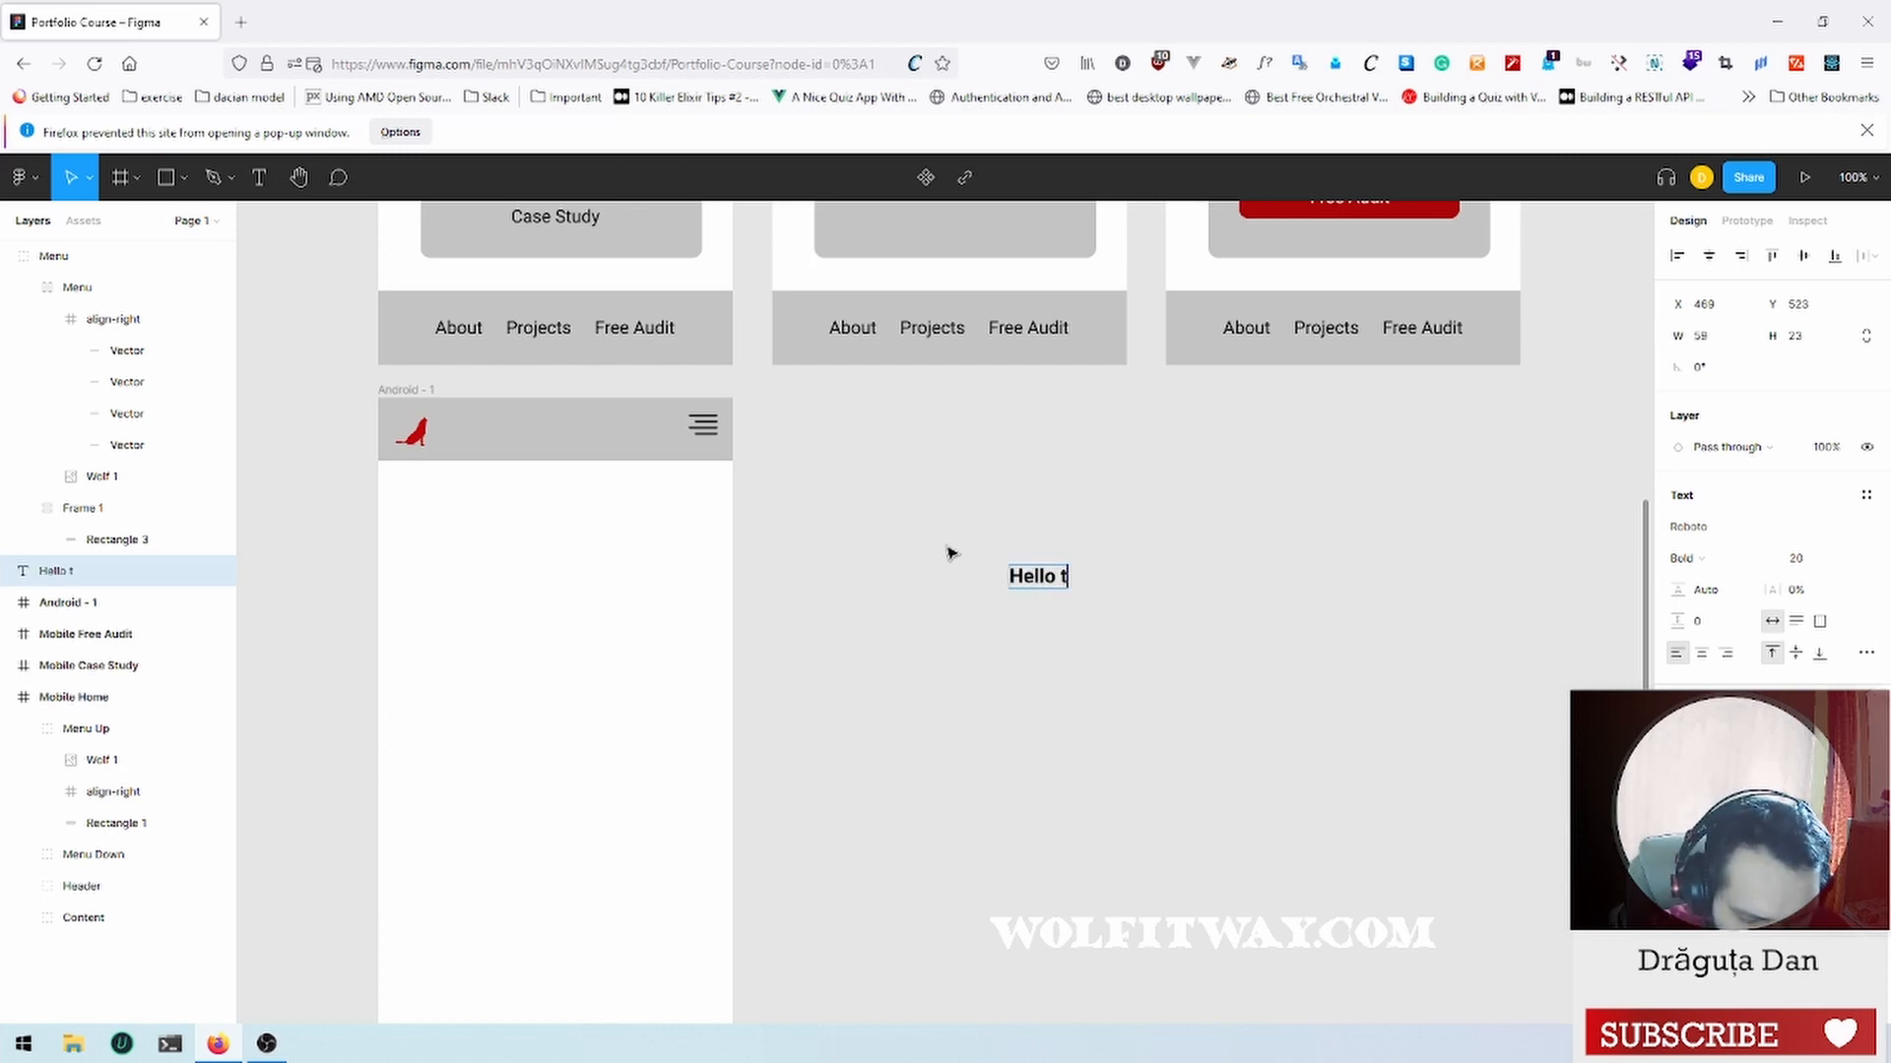
type("here,")
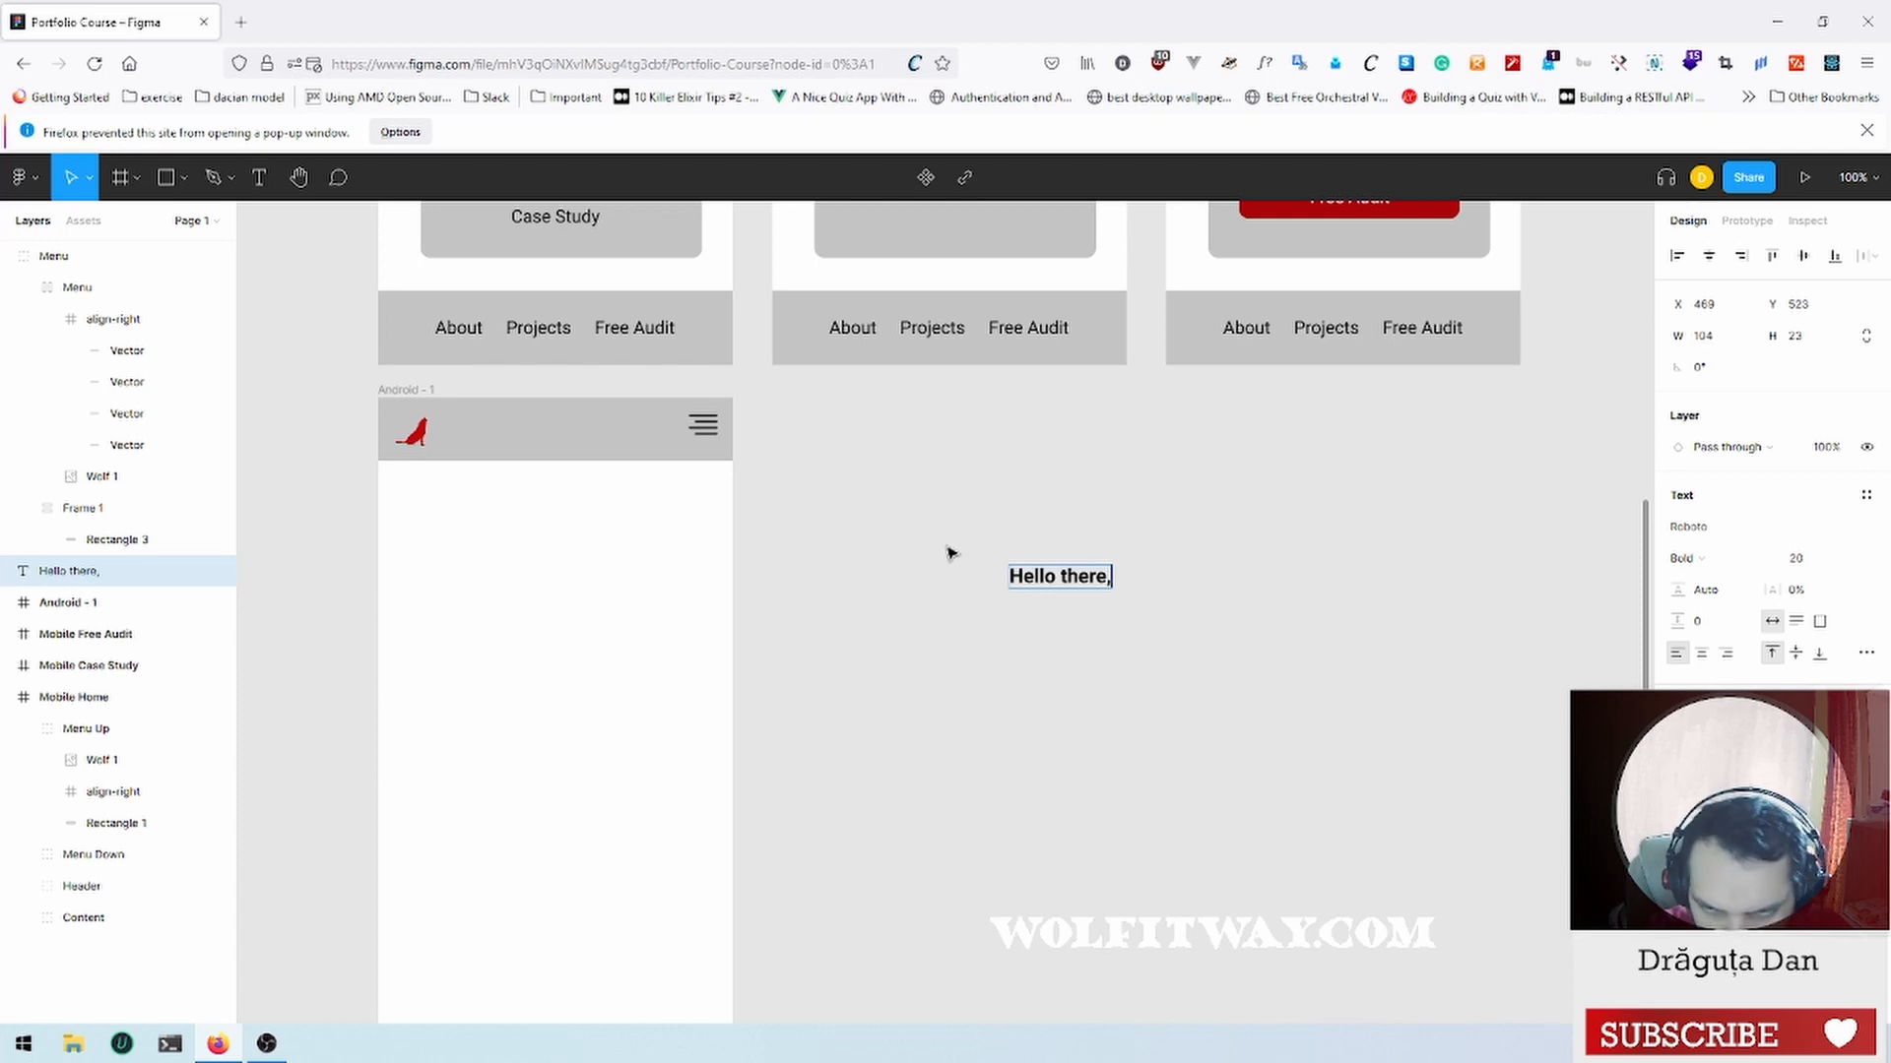
Step: Set the font weight of the whole "Hello there," text to Regular
key("ctrl+a")
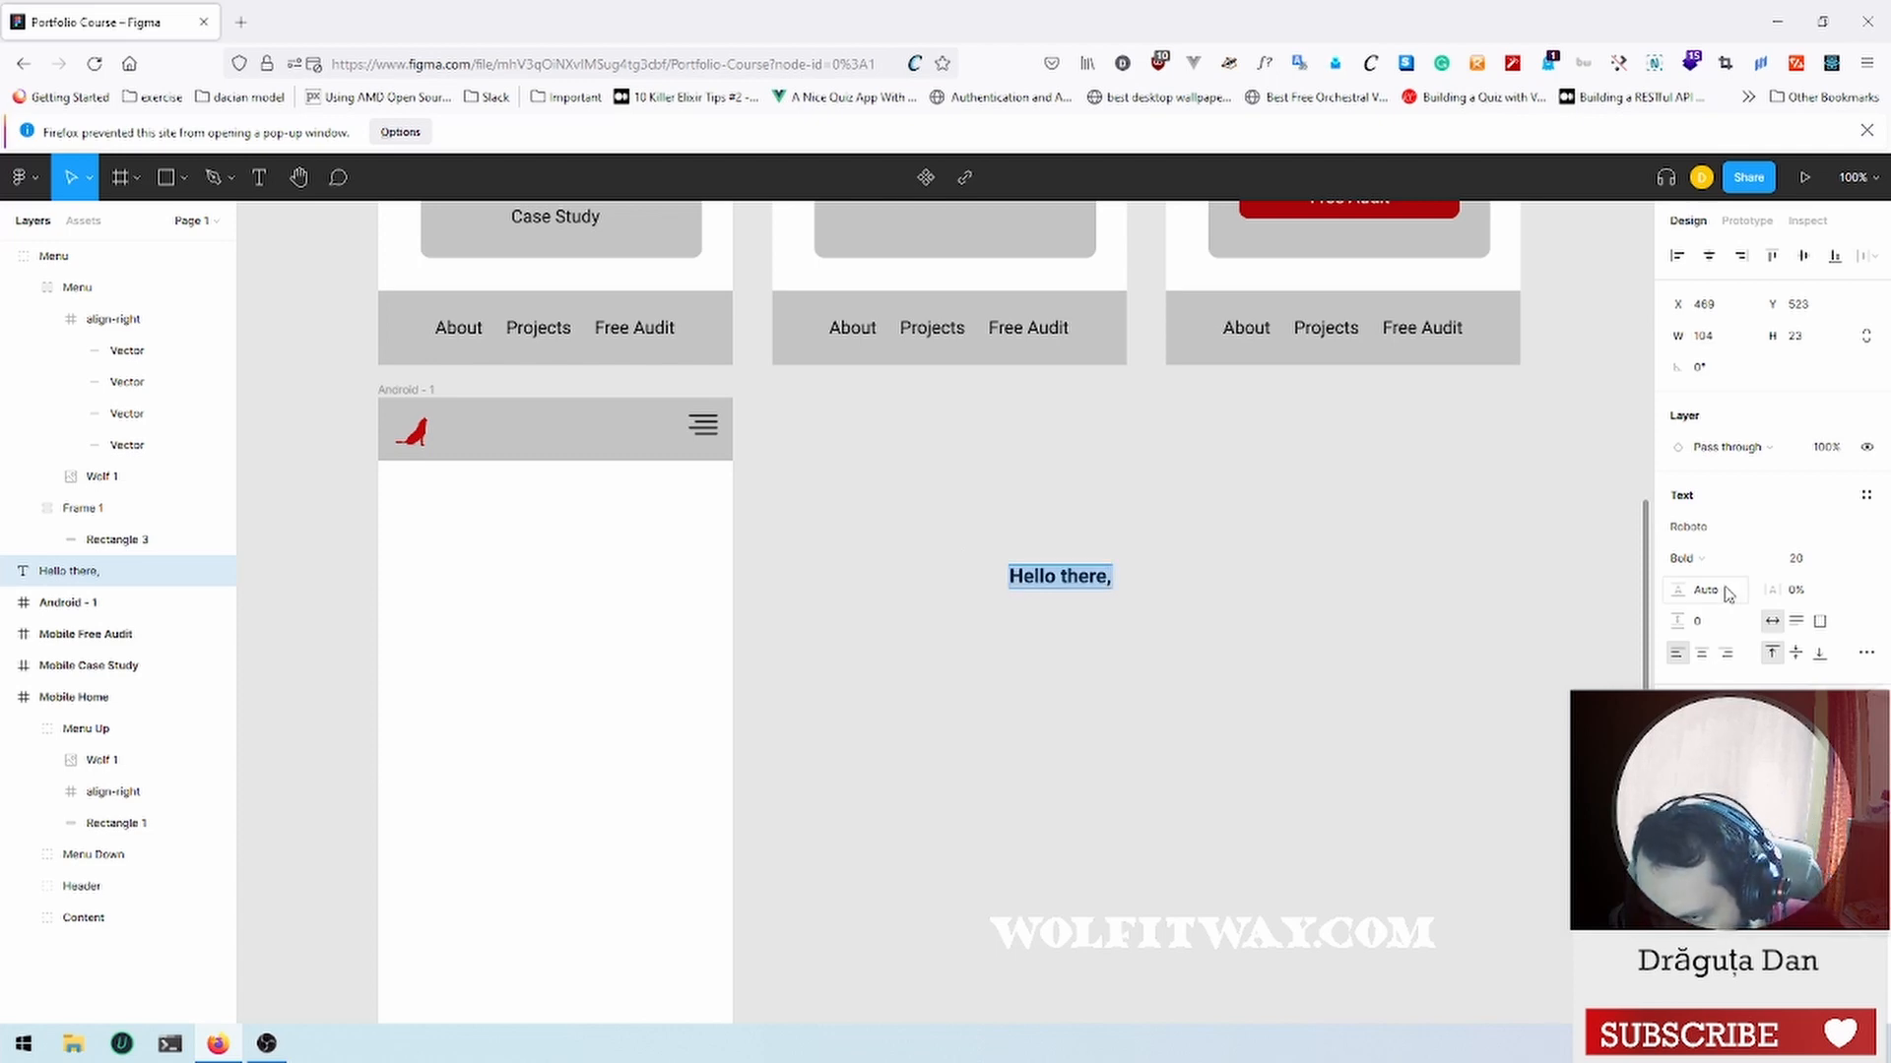
left_click(1768, 561)
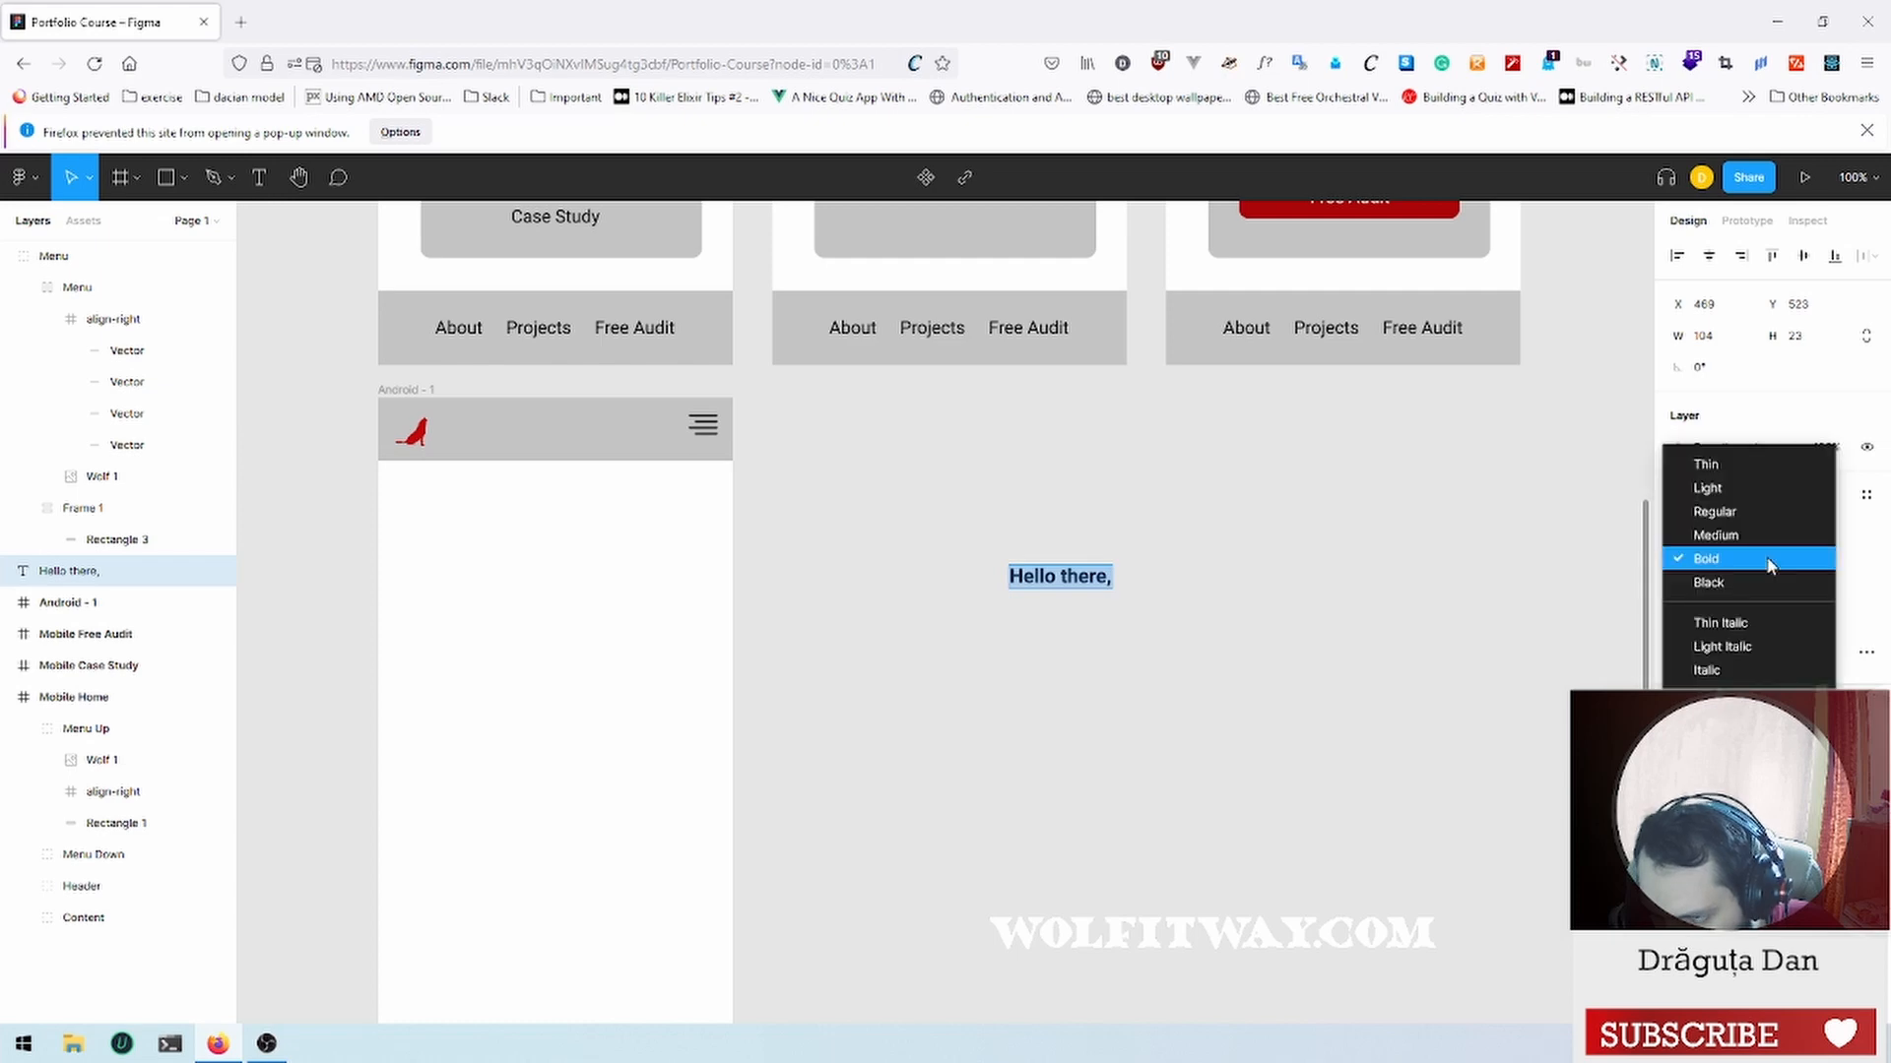
left_click(1758, 510)
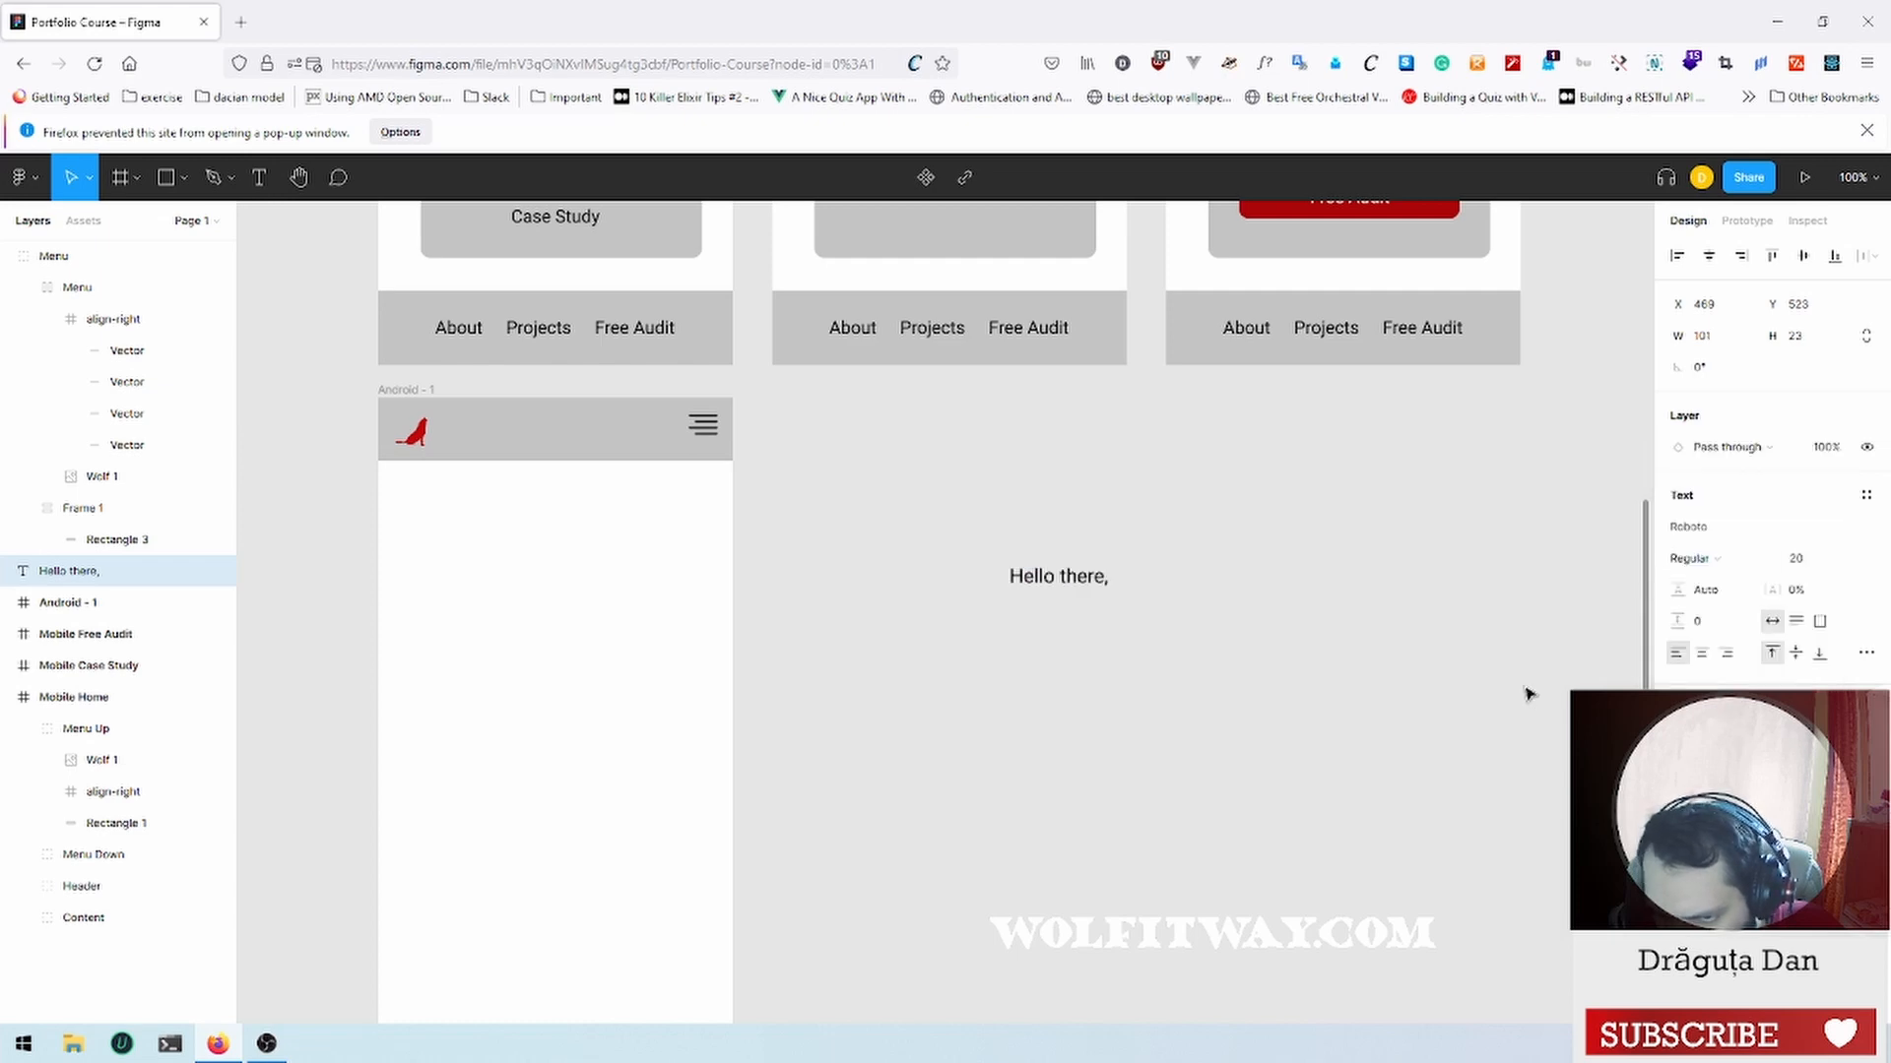
key("Return")
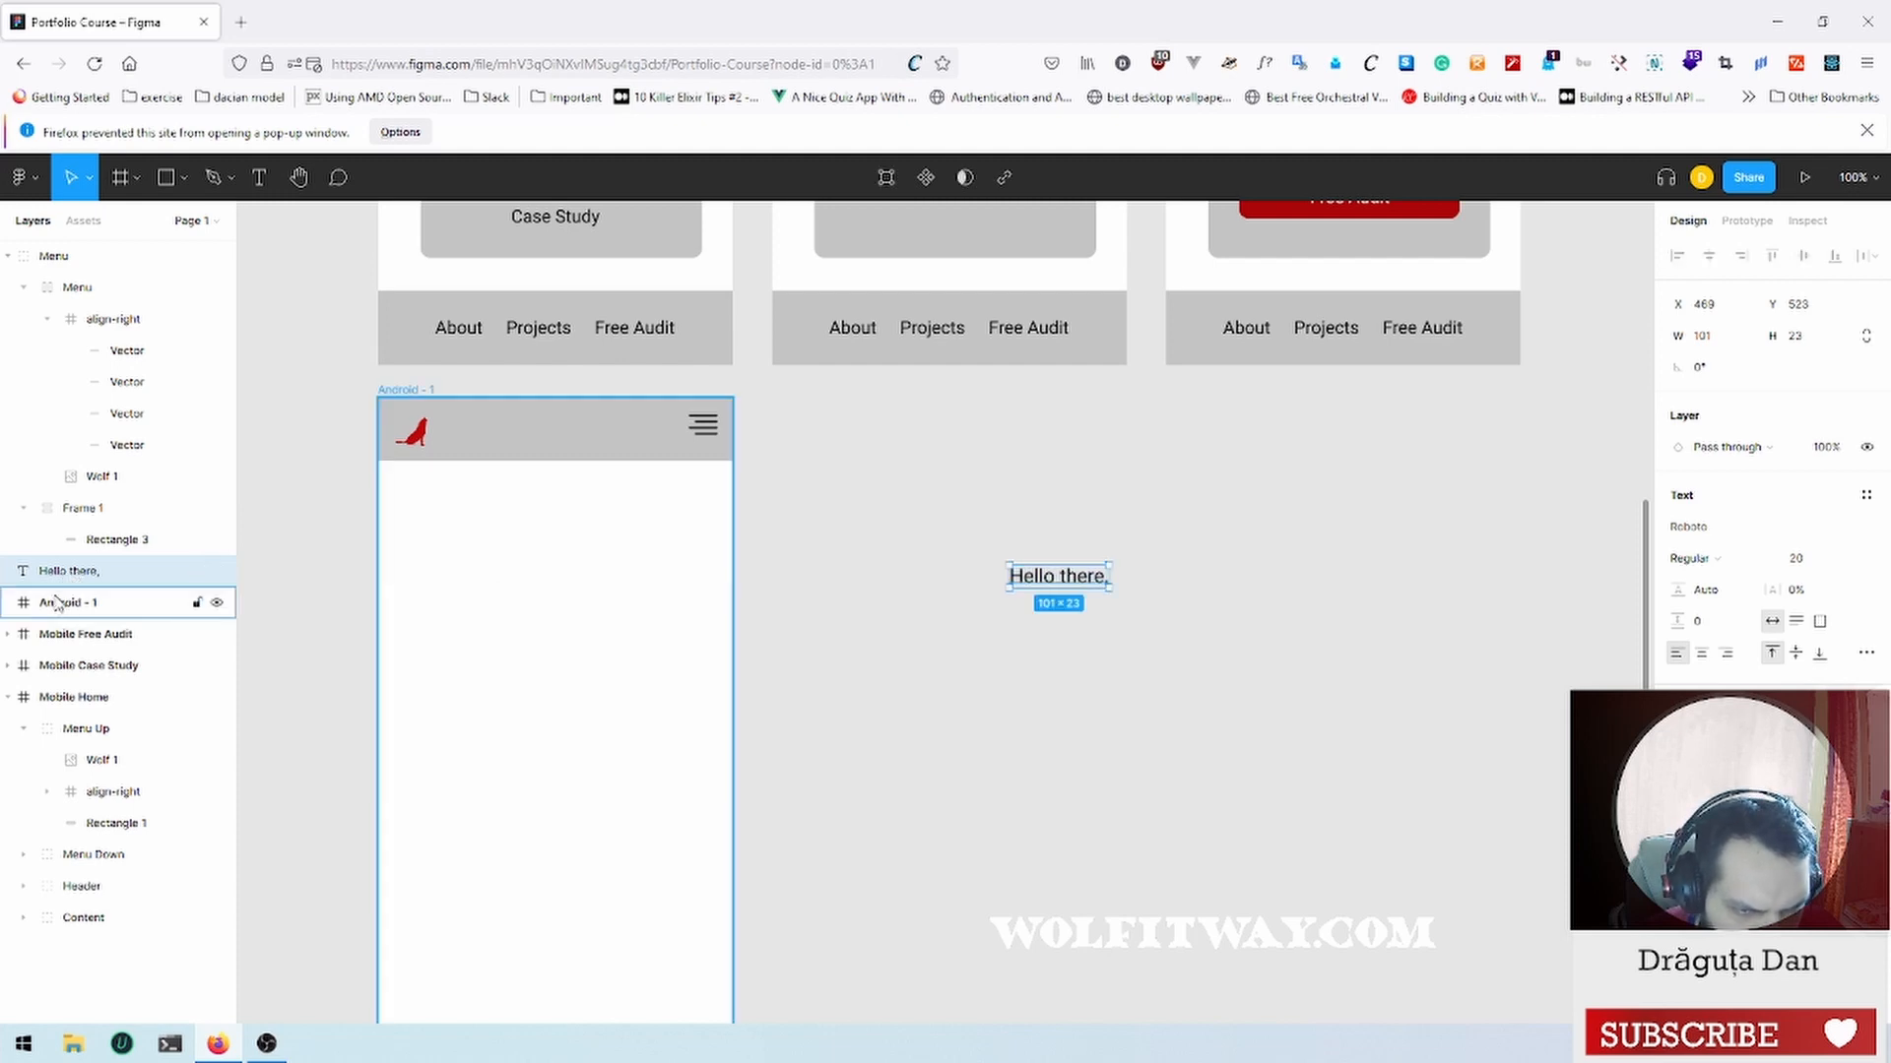
Step: Collapse the Menu group and move it below the Android - 1 frame in the layer order
left_click(74, 604)
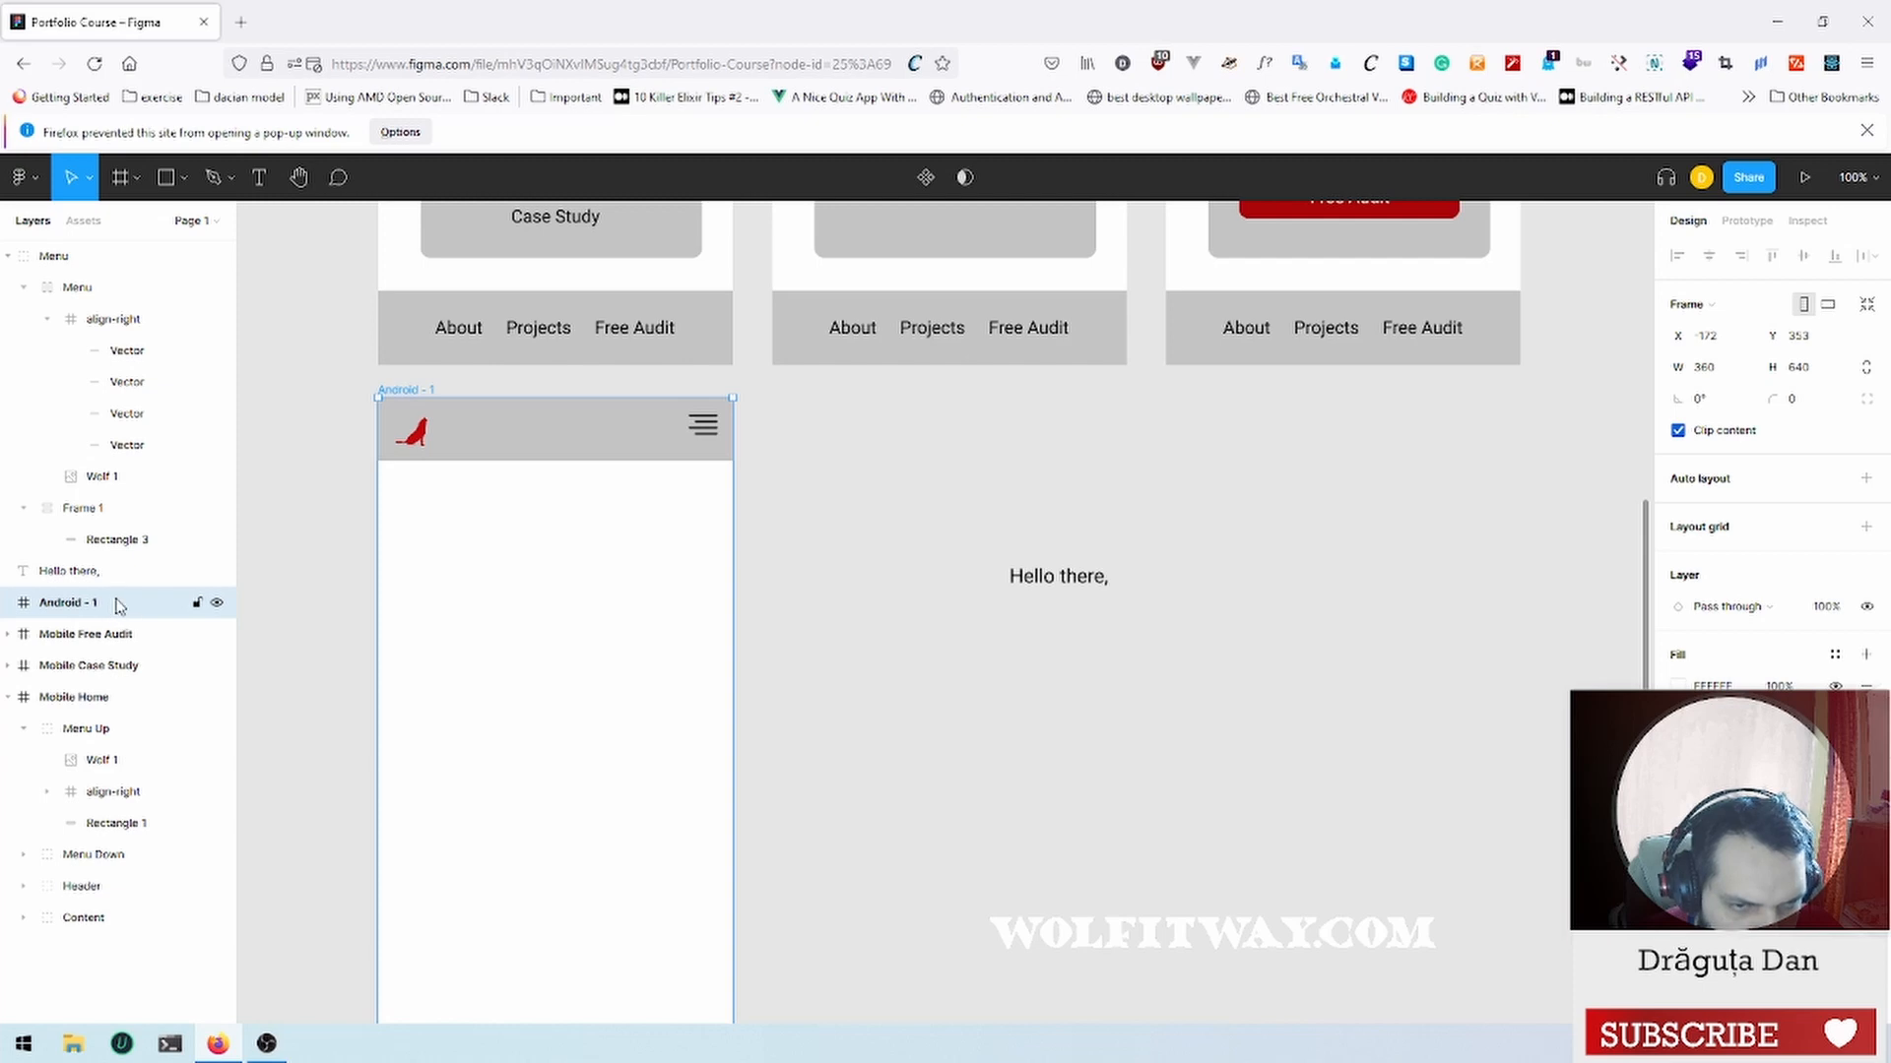
left_click(9, 257)
left_click(69, 259)
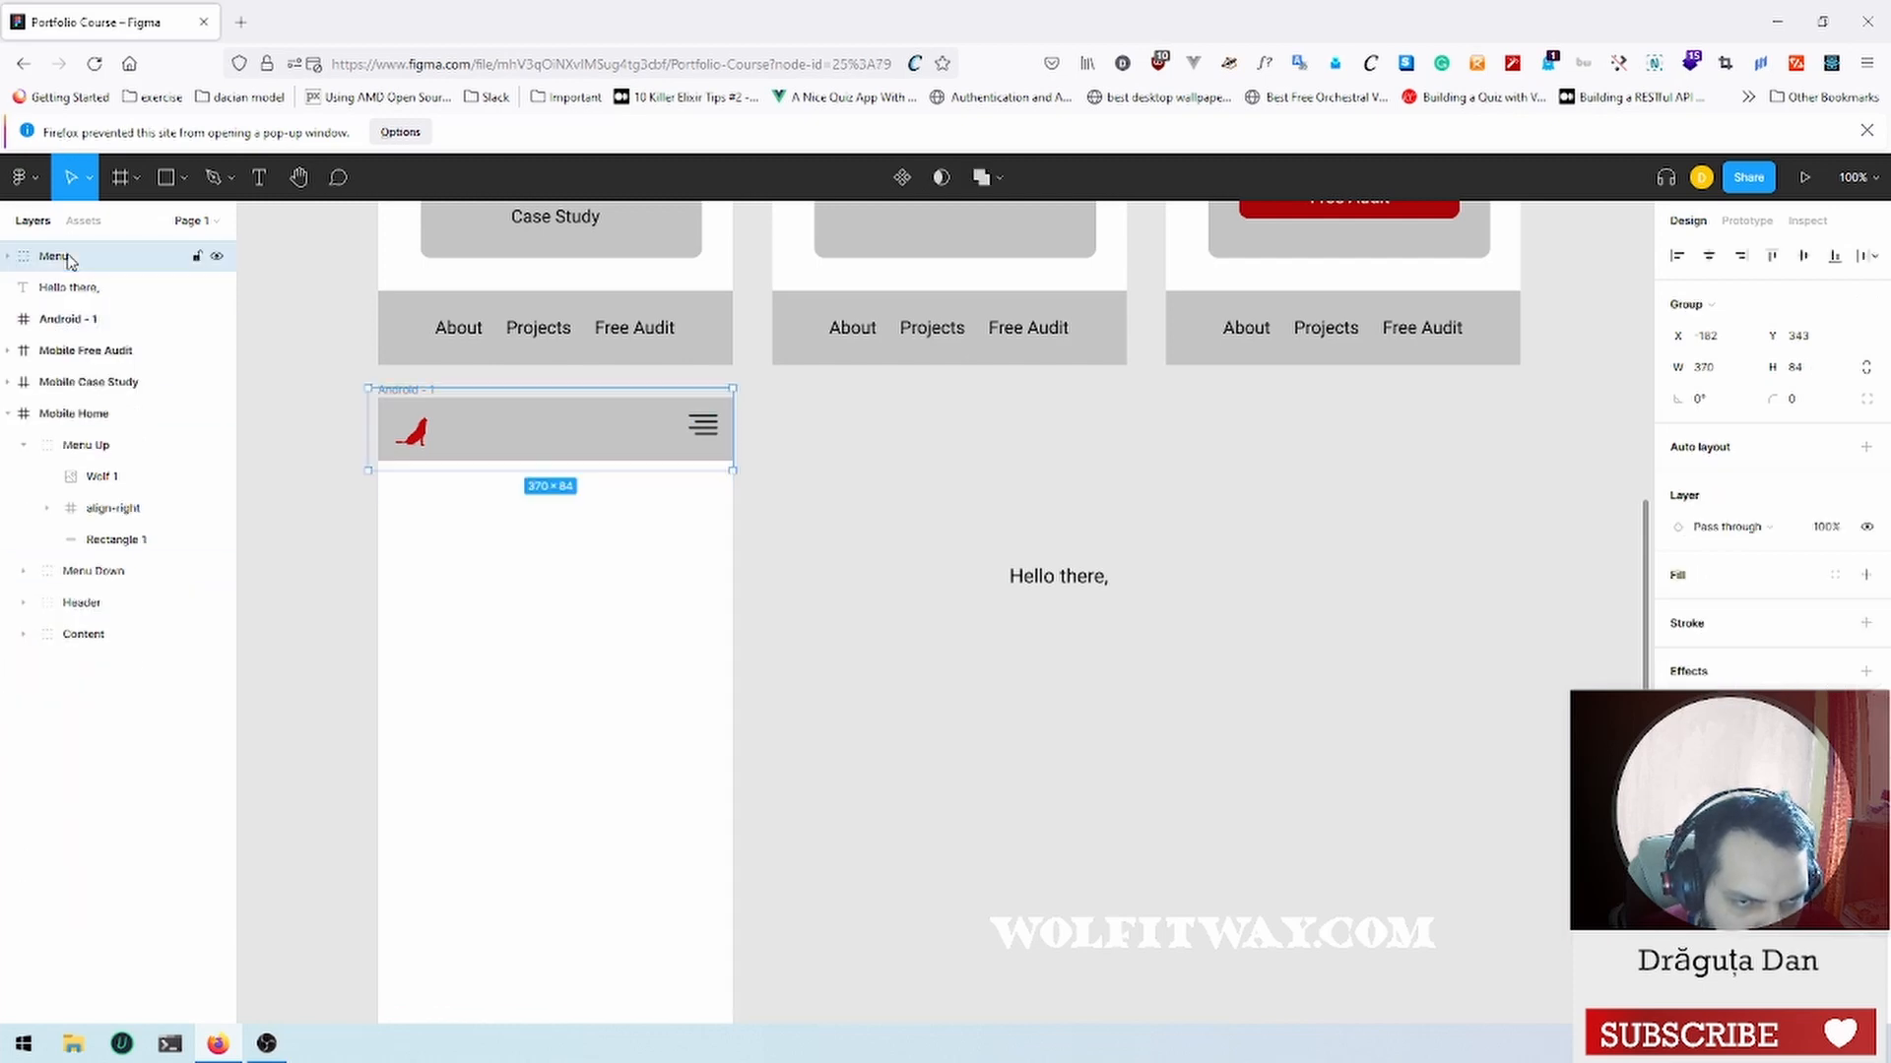
left_click_drag(66, 264, 69, 330)
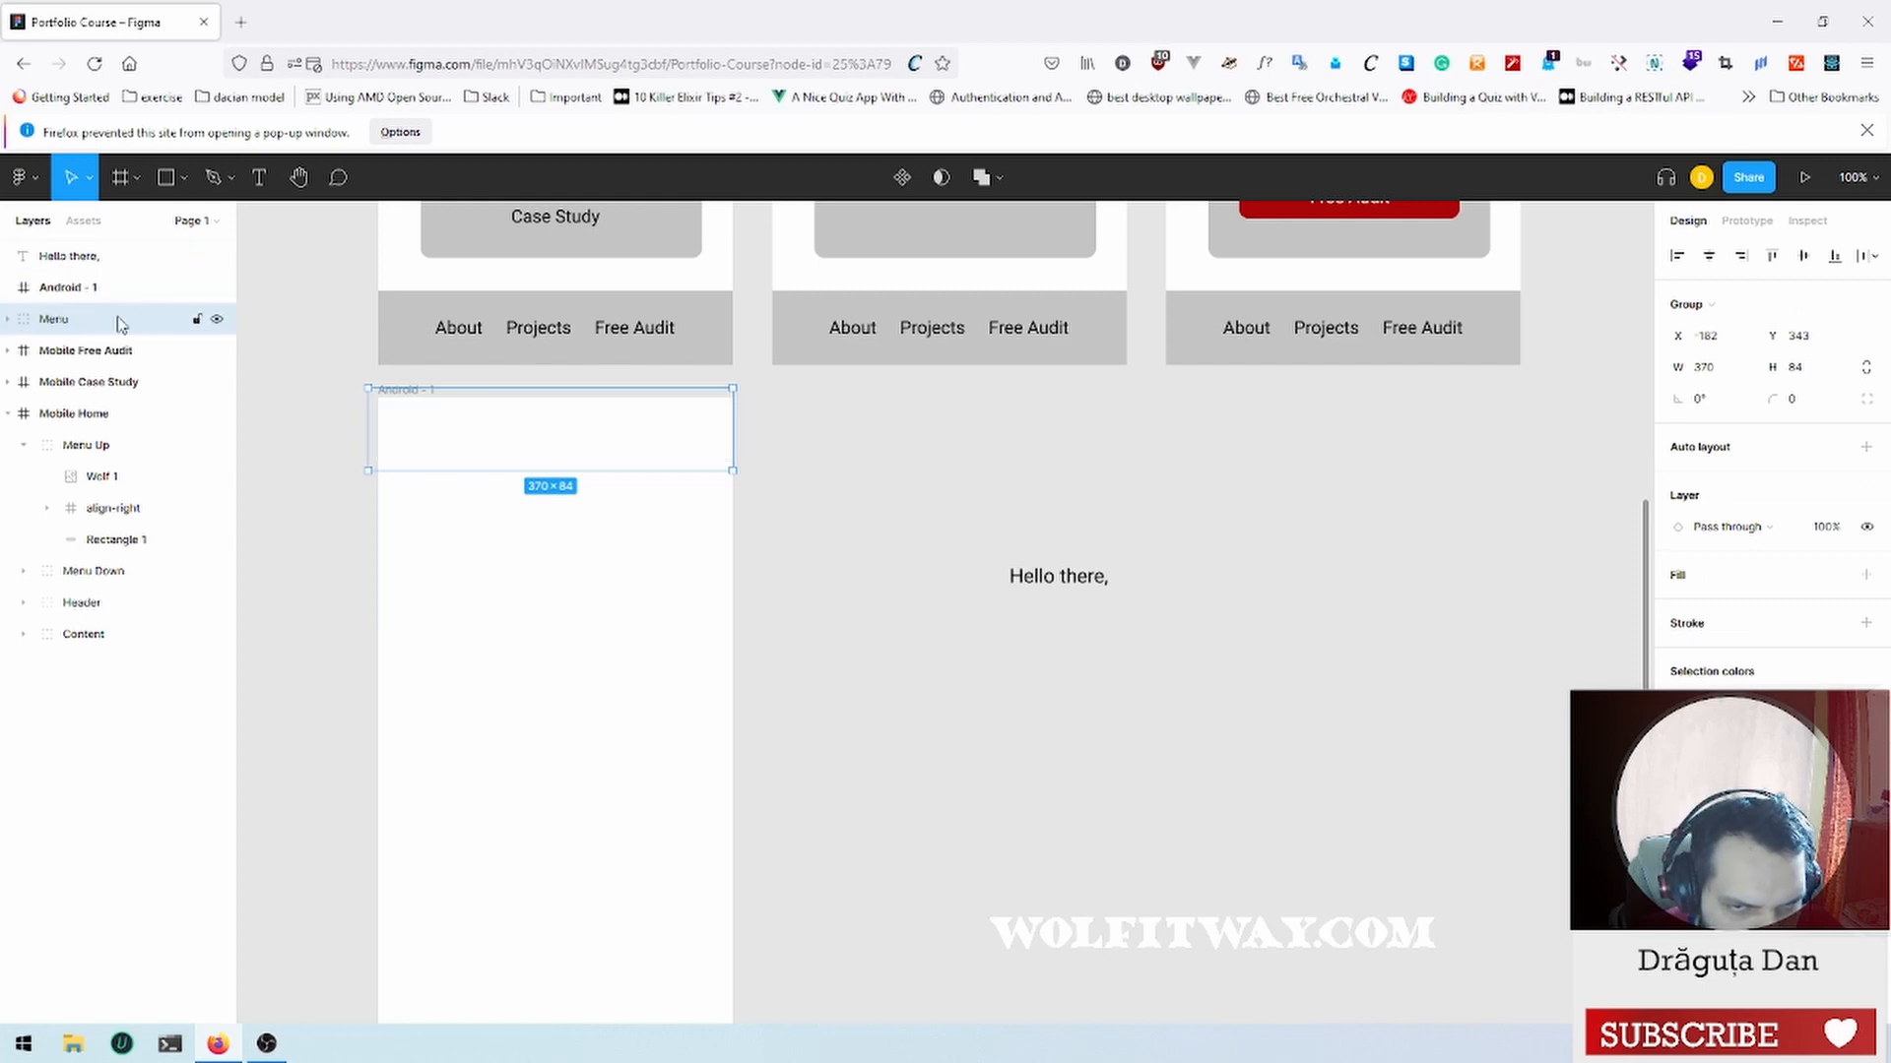
left_click(10, 320)
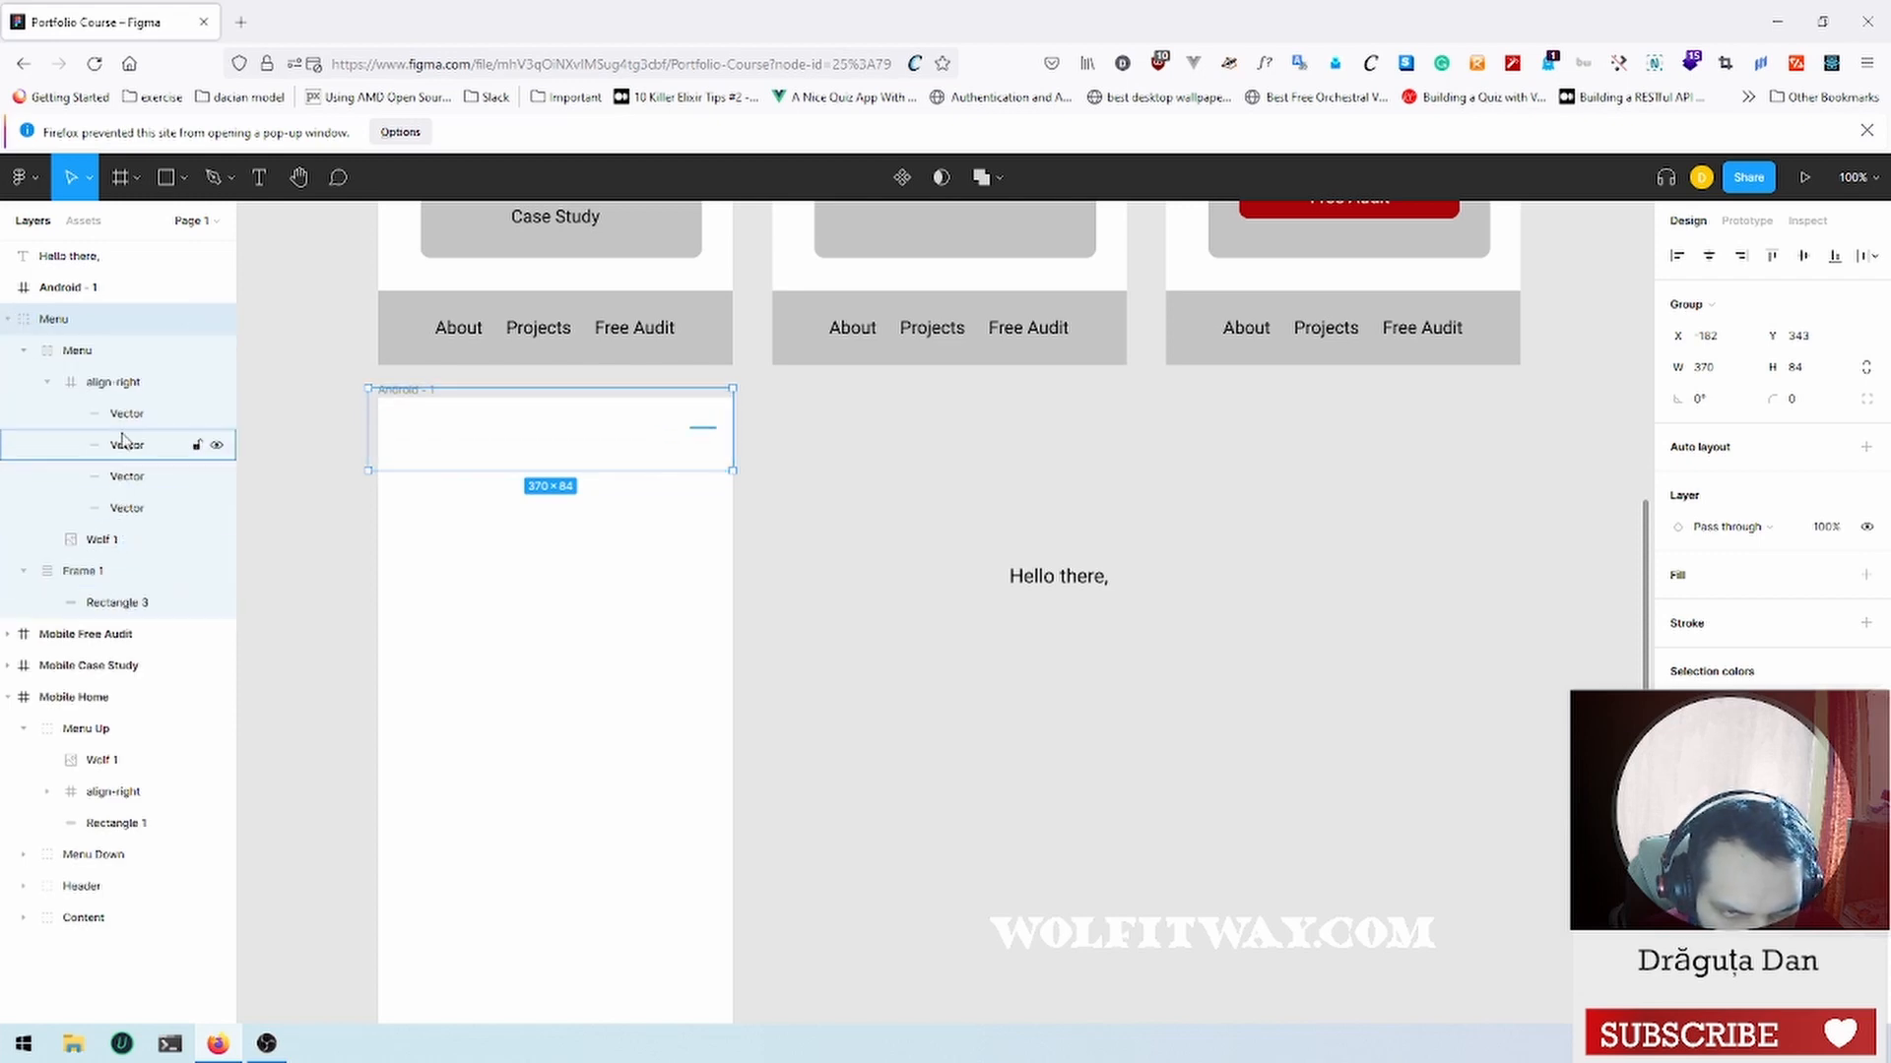
Step: Place the "Hello there," text inside the Android - 1 frame at about Y 140 and centre it horizontally
left_click(86, 257)
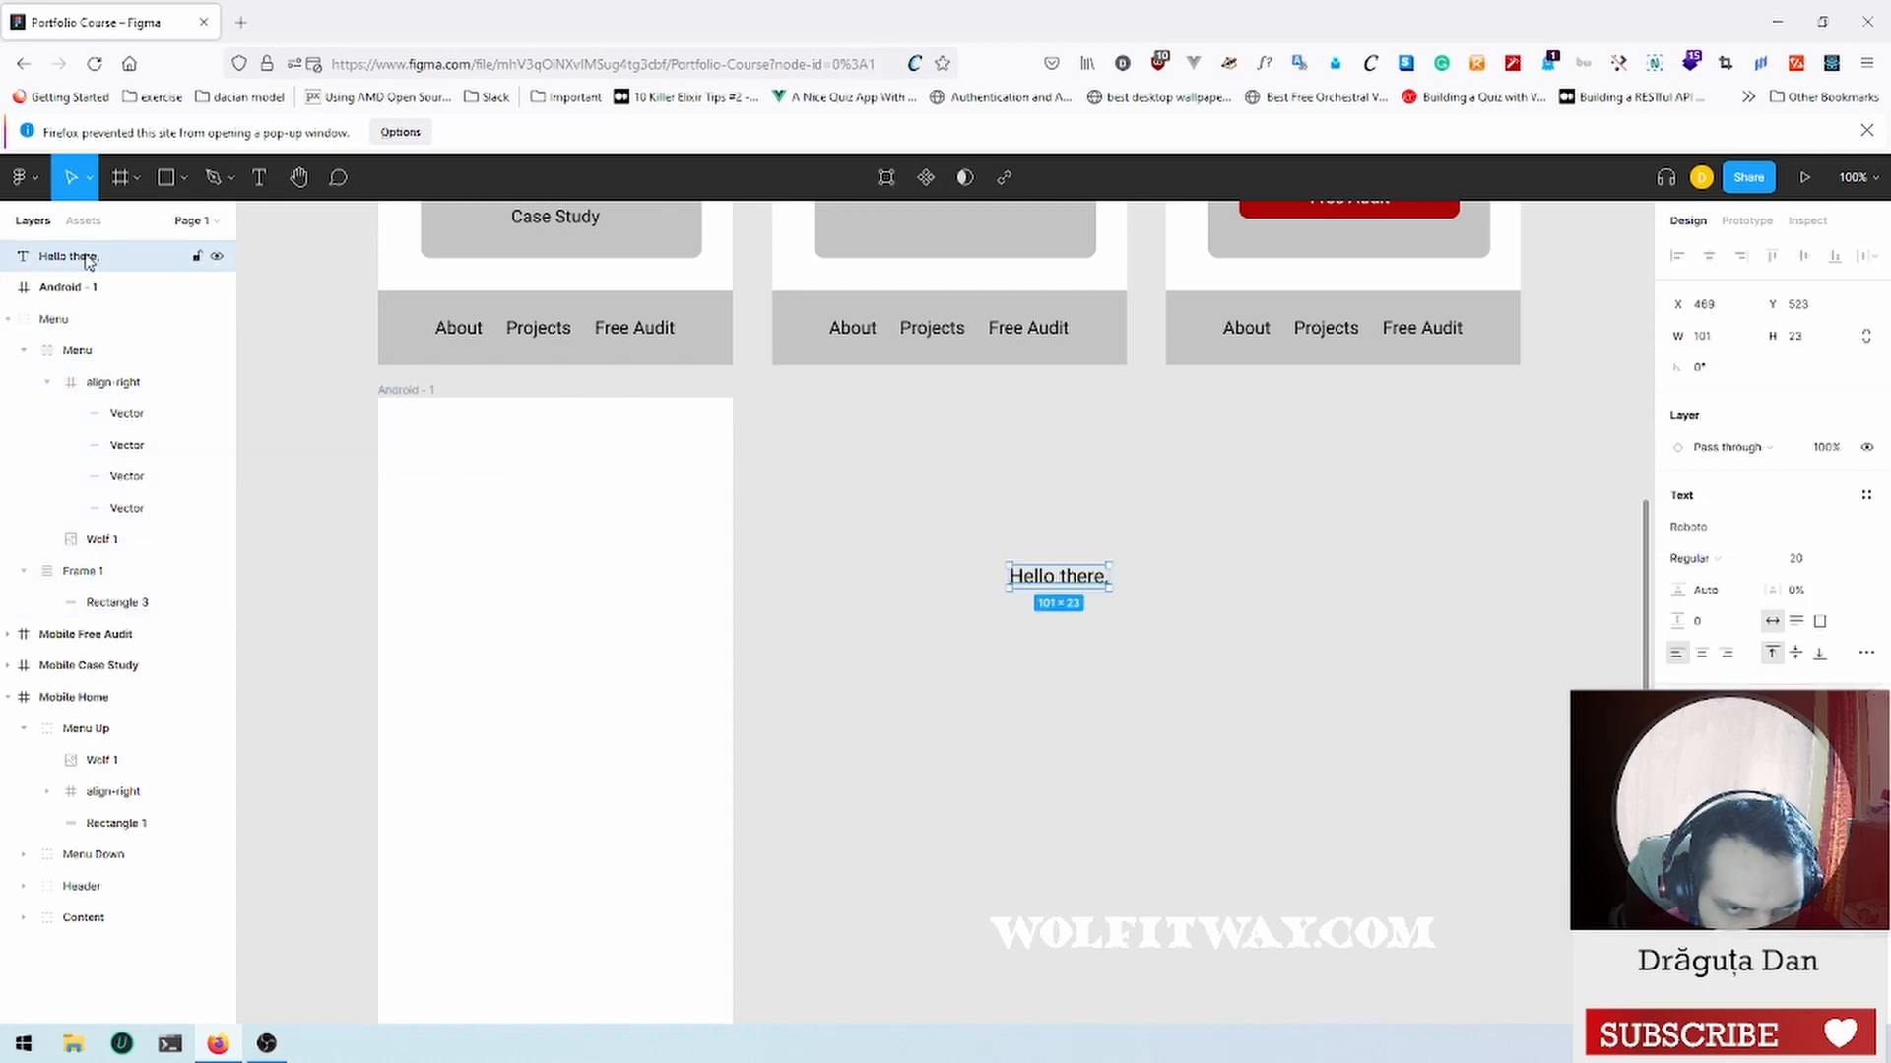
left_click_drag(86, 257, 102, 310)
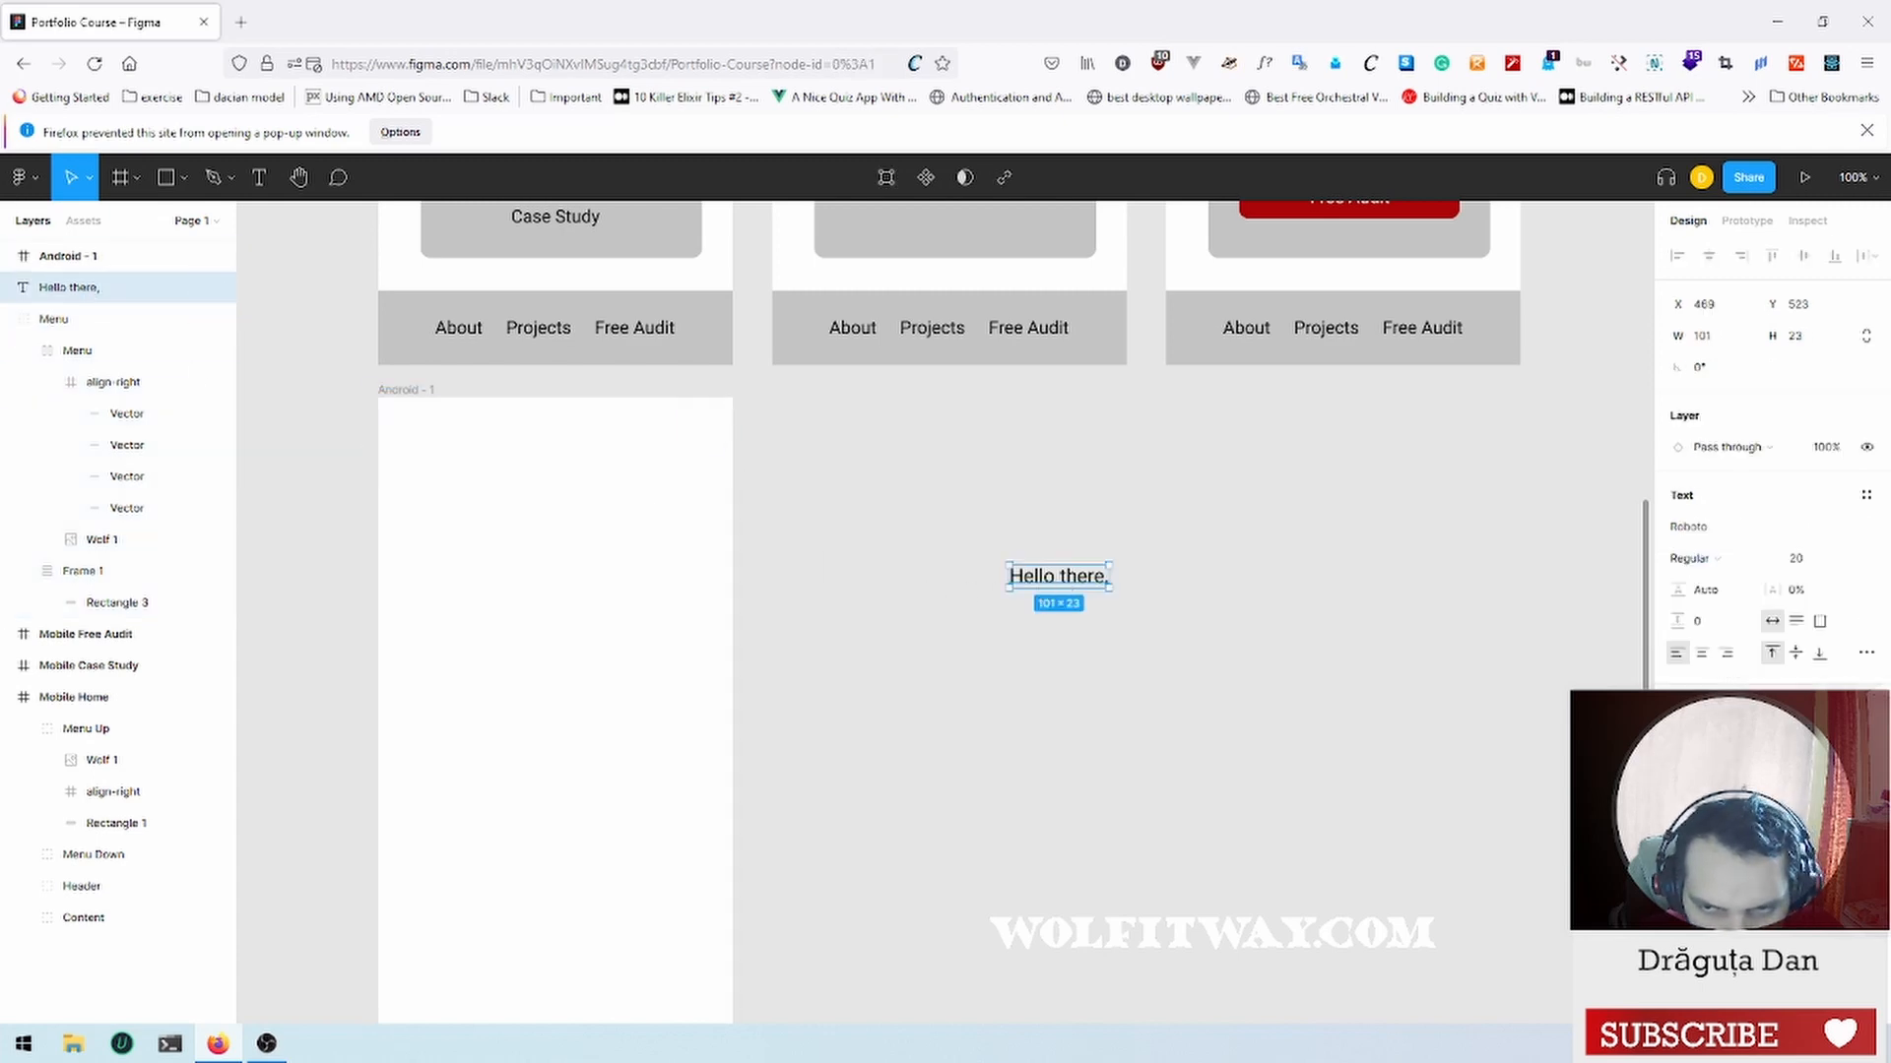
left_click_drag(1057, 576, 677, 559)
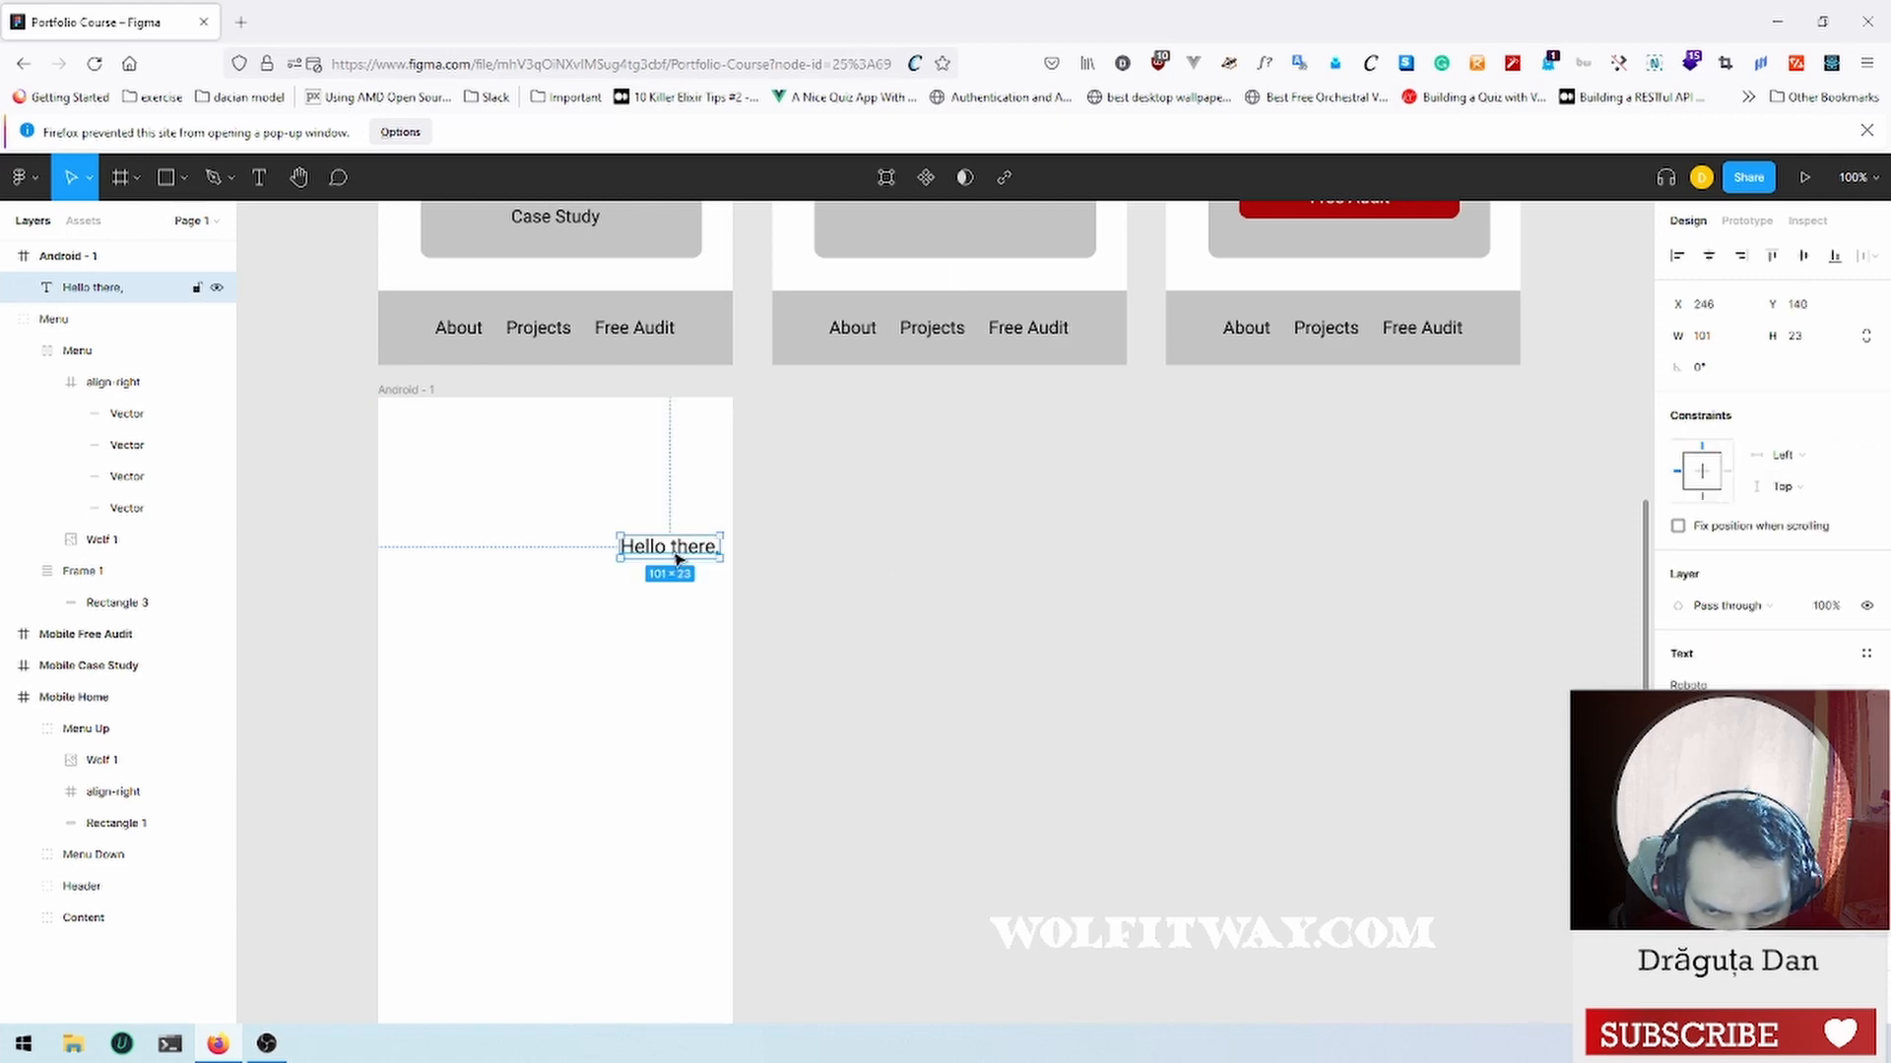
left_click(1709, 255)
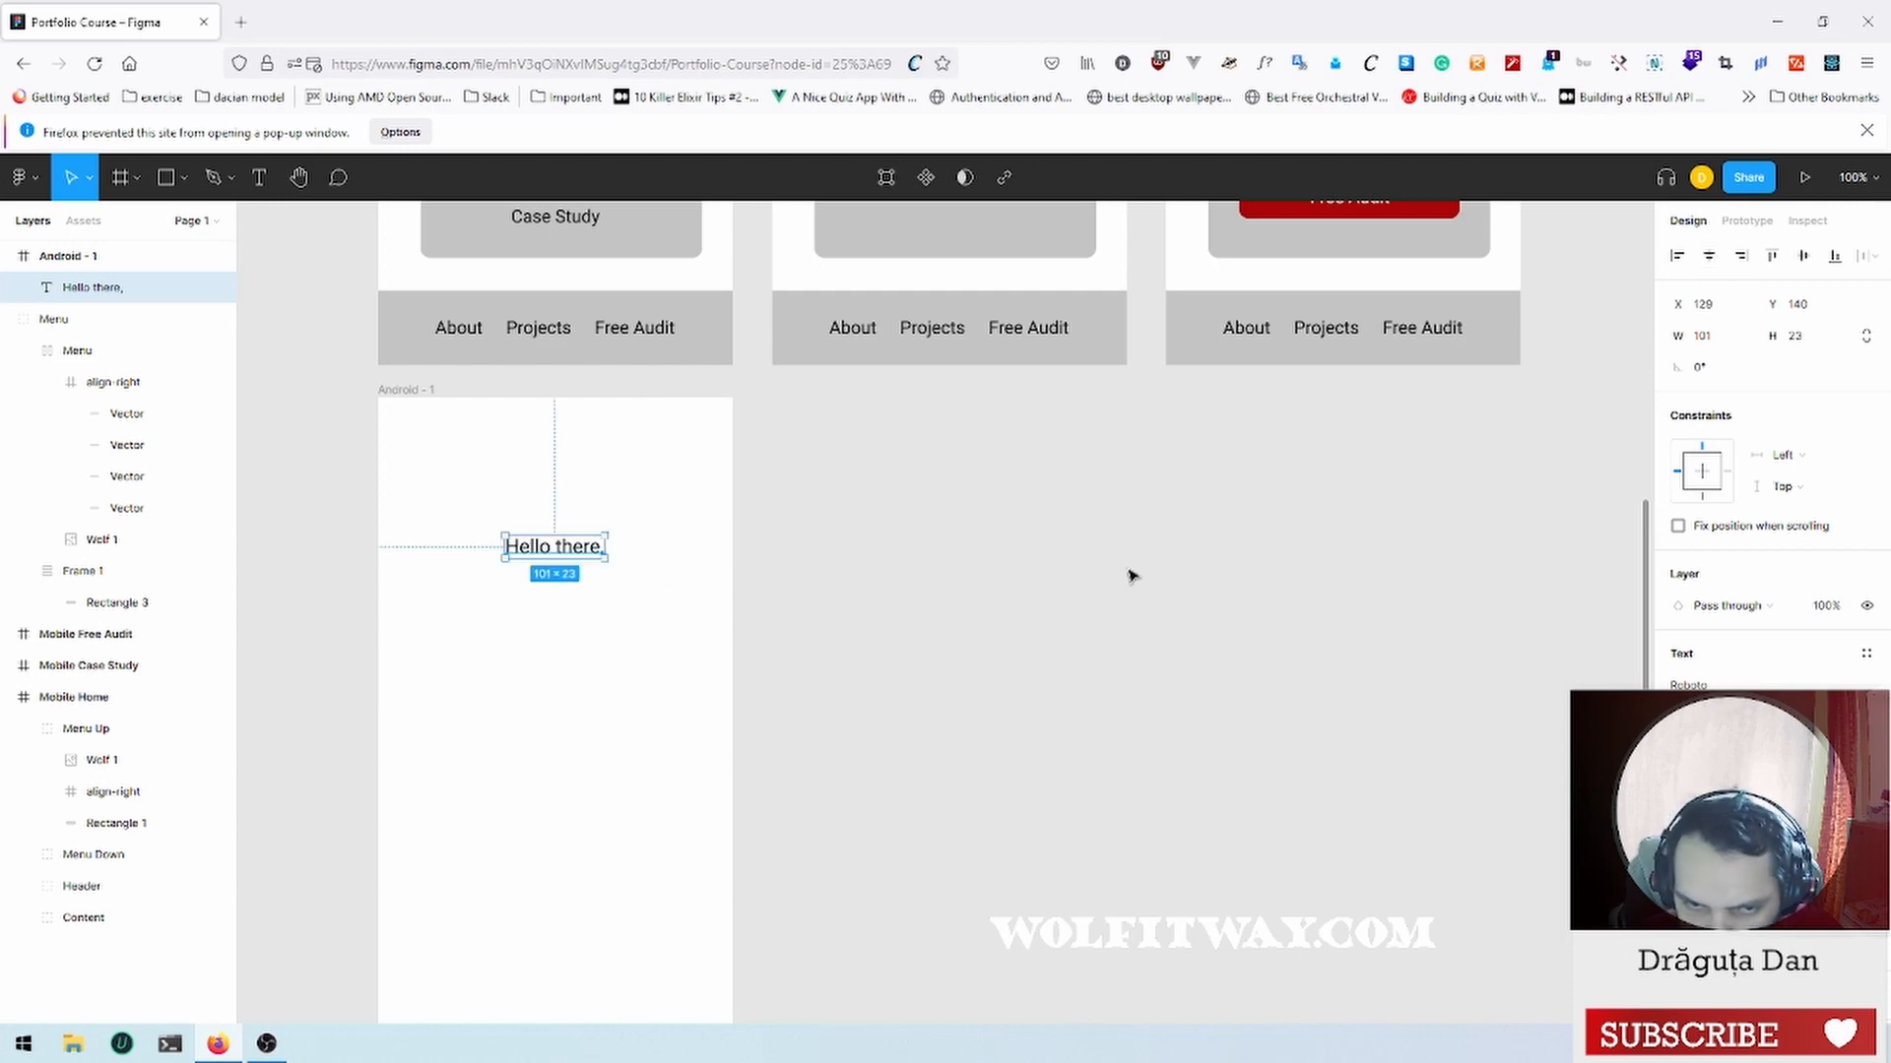
left_click(1011, 638)
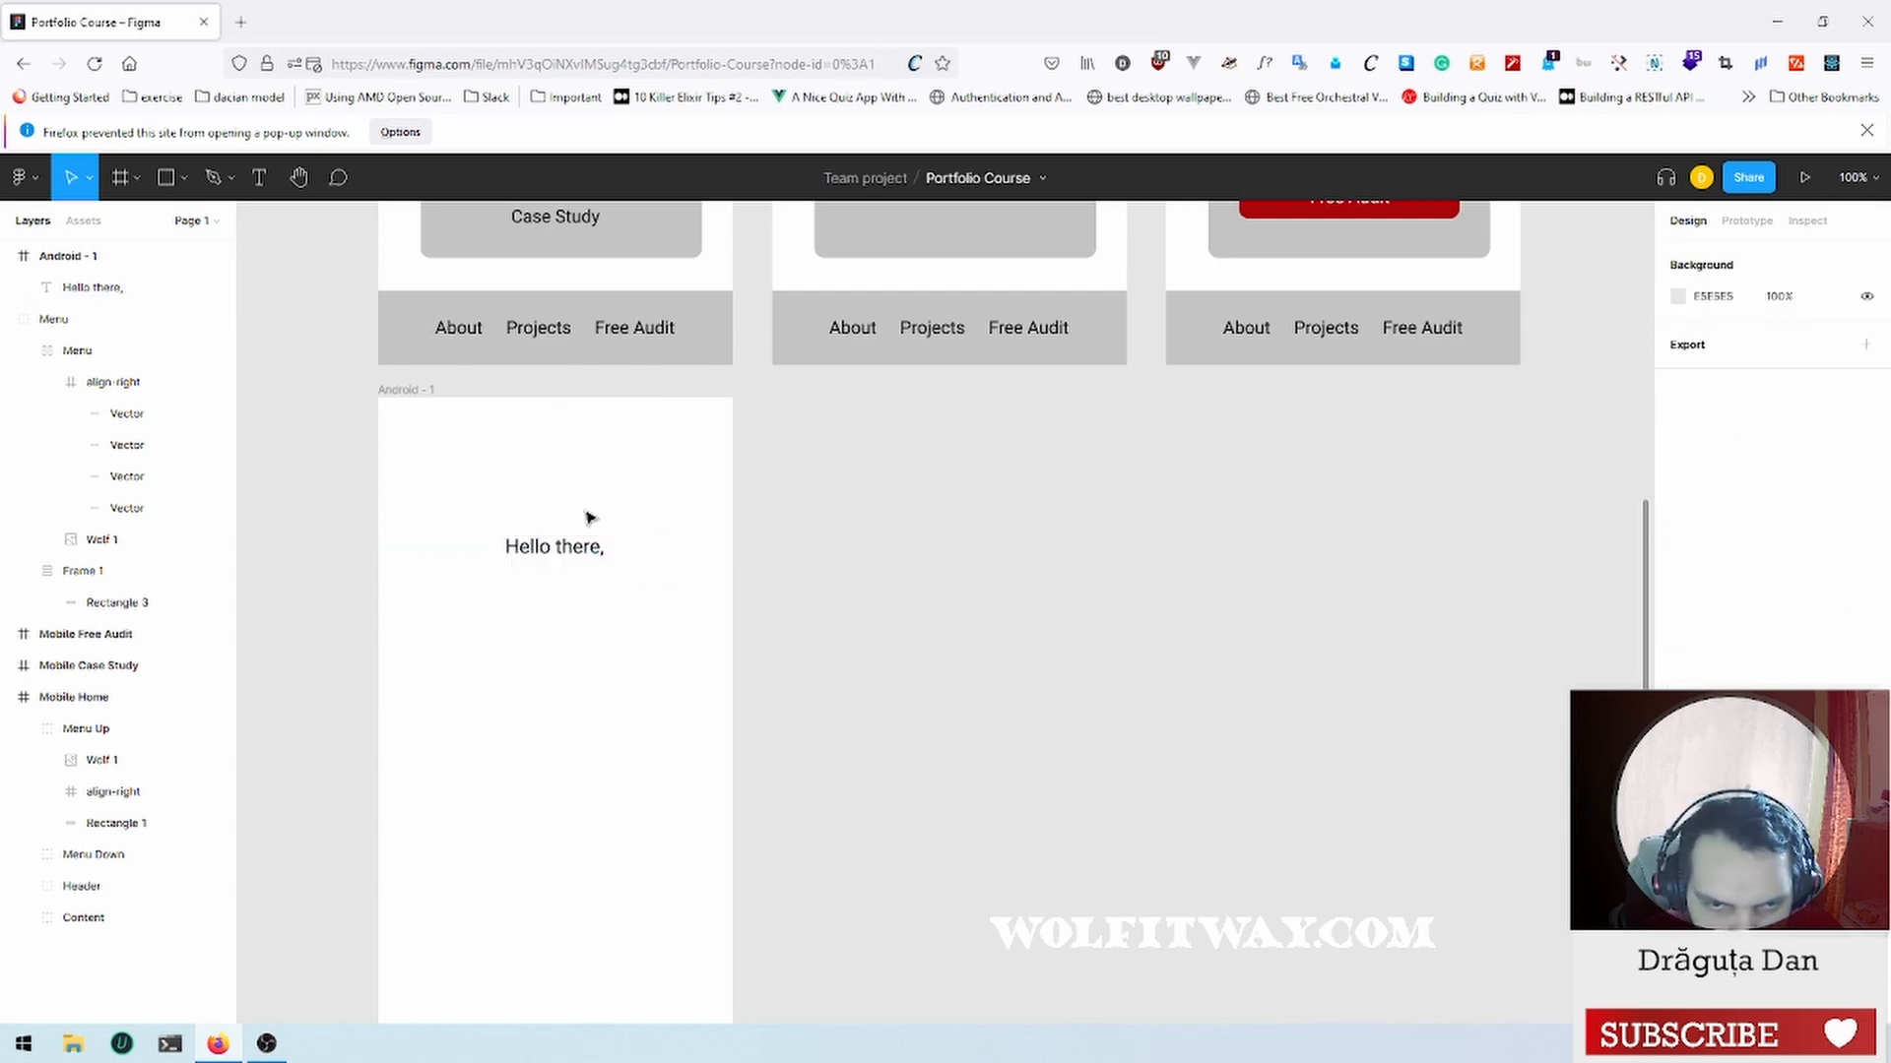
Step: Try to bring the Menu group back into view by centring it horizontally and toggling the visibility of its layers
left_click(75, 321)
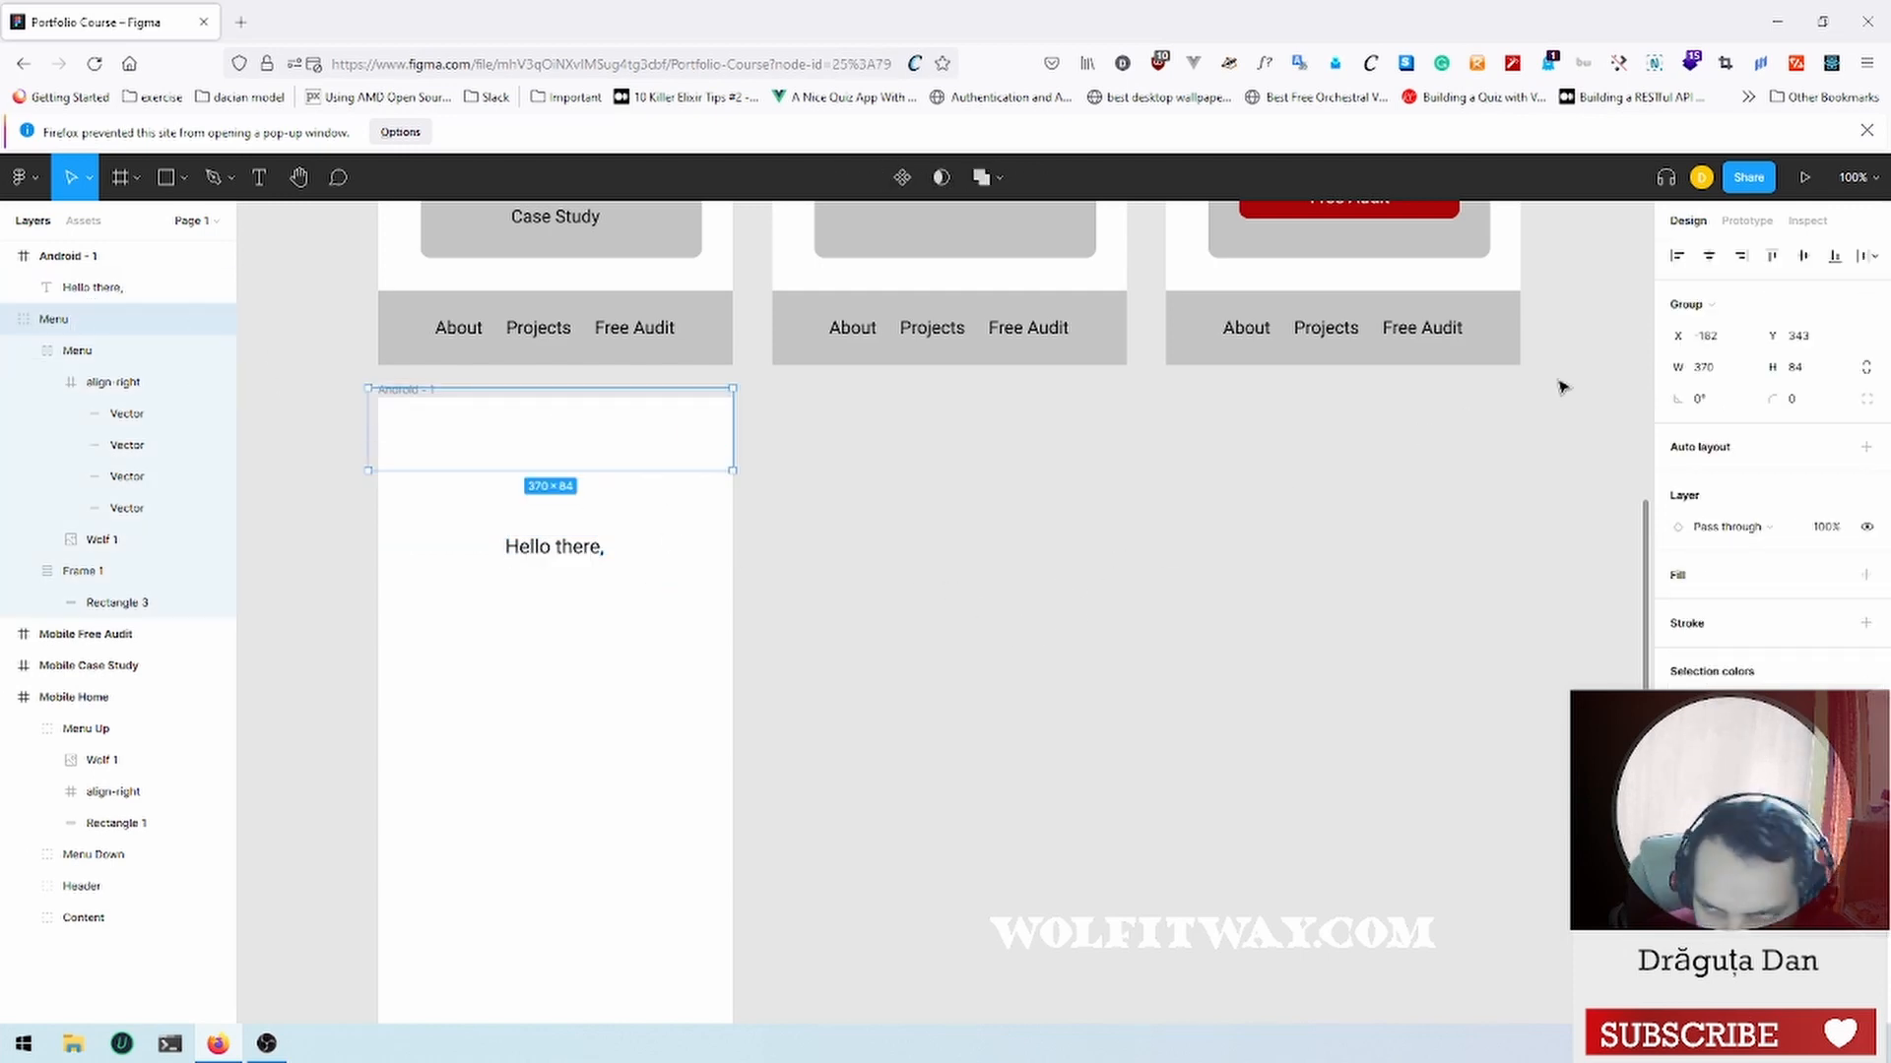
left_click(1710, 257)
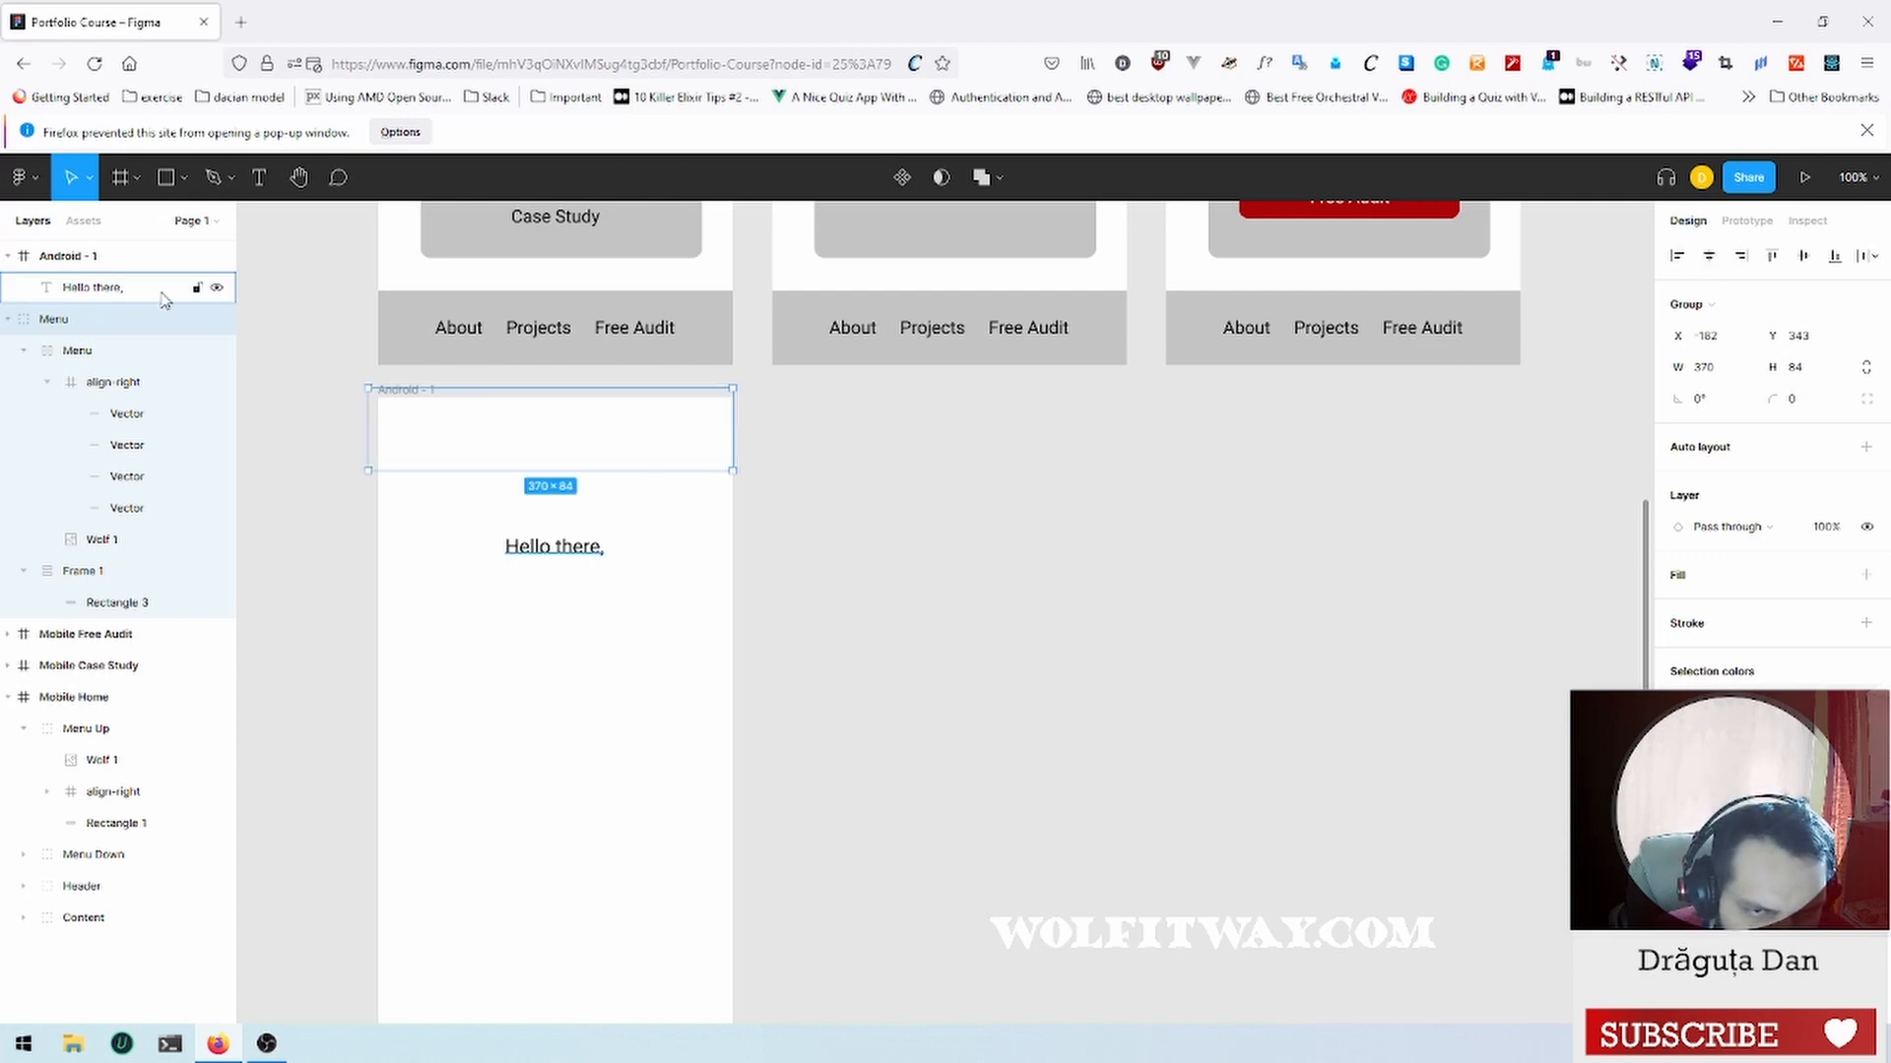
left_click(216, 322)
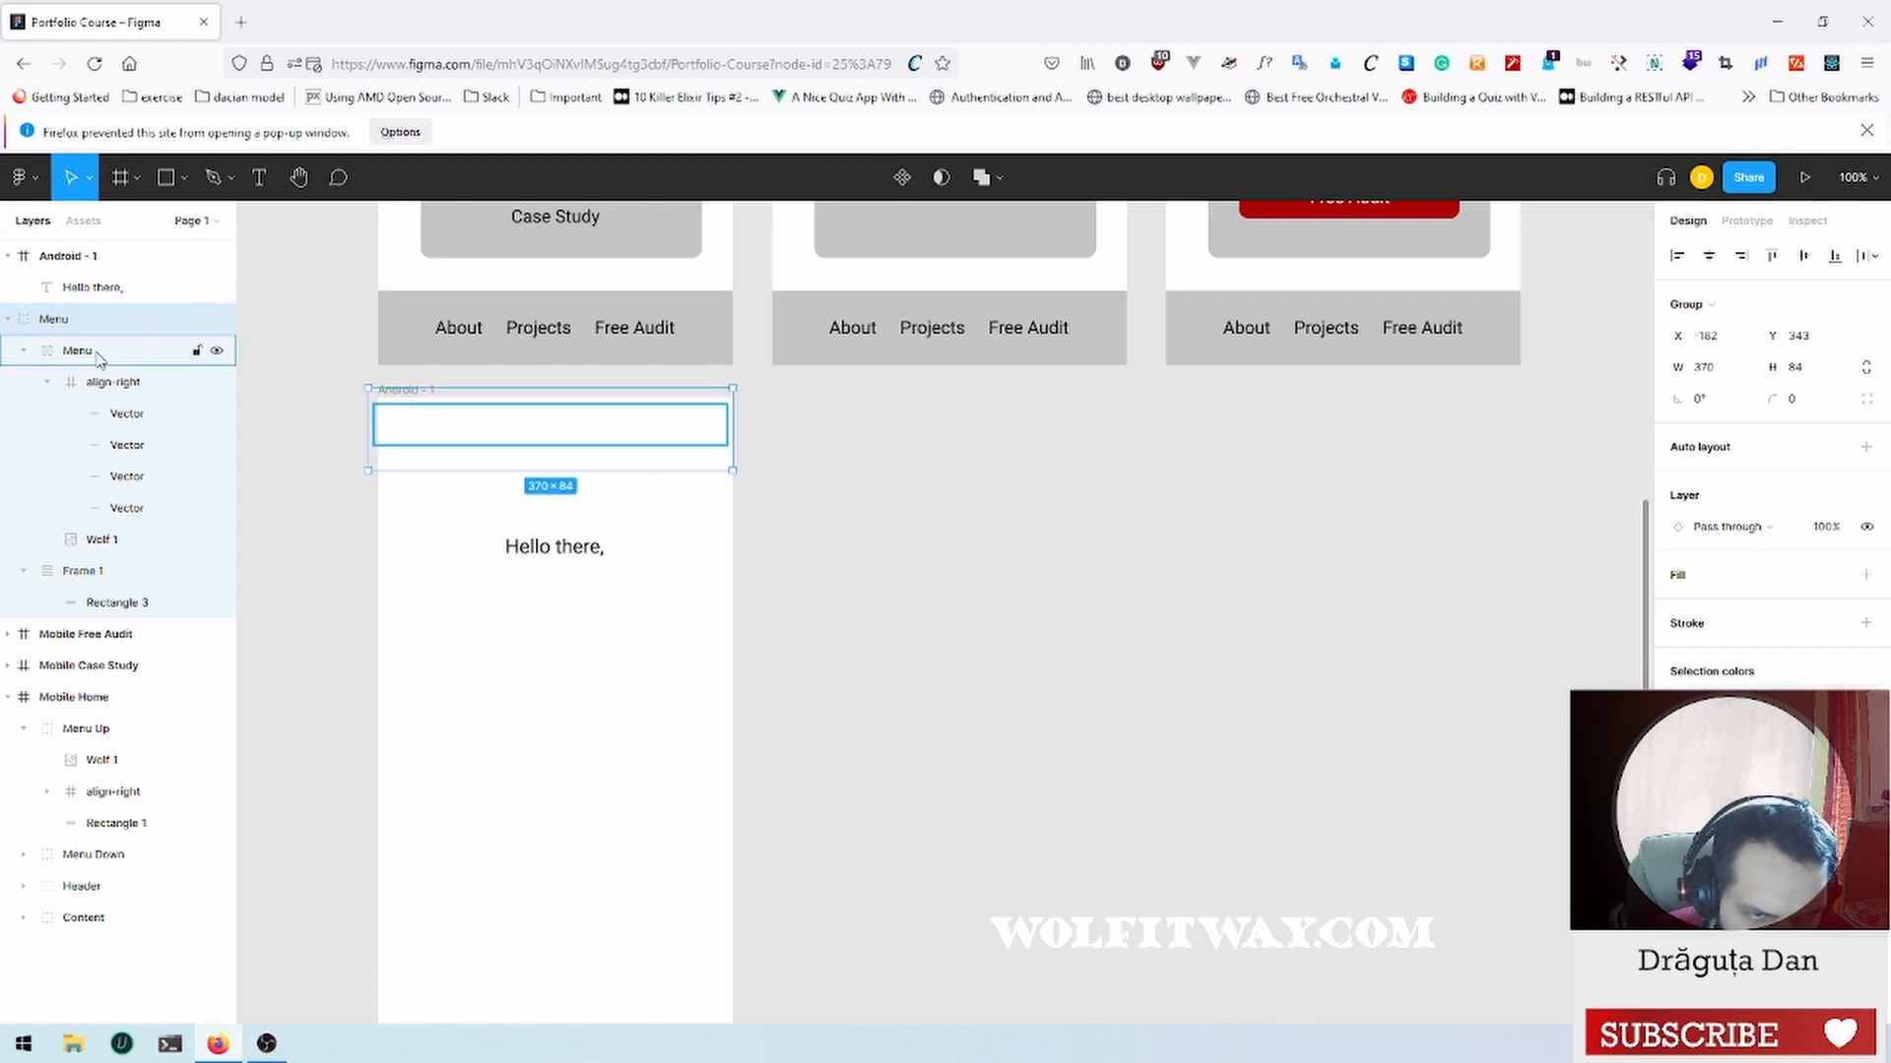
left_click(219, 353)
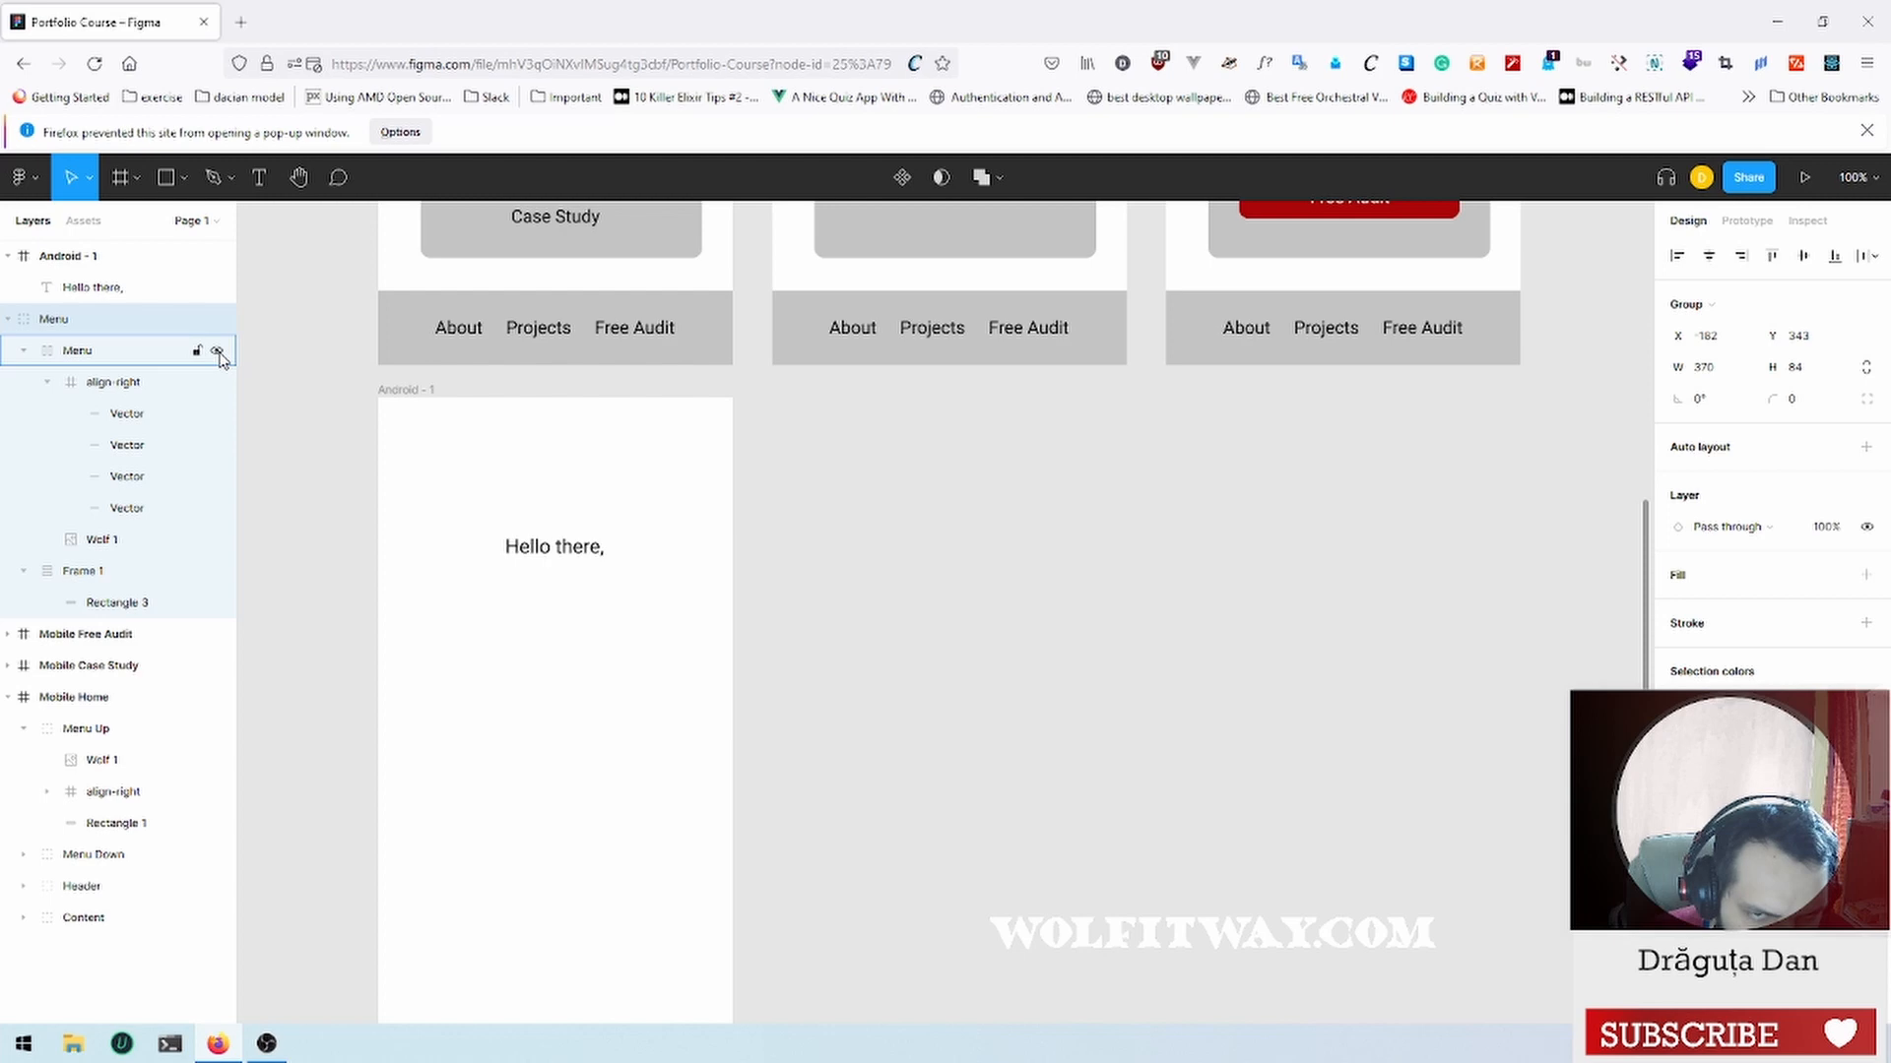
left_click(217, 383)
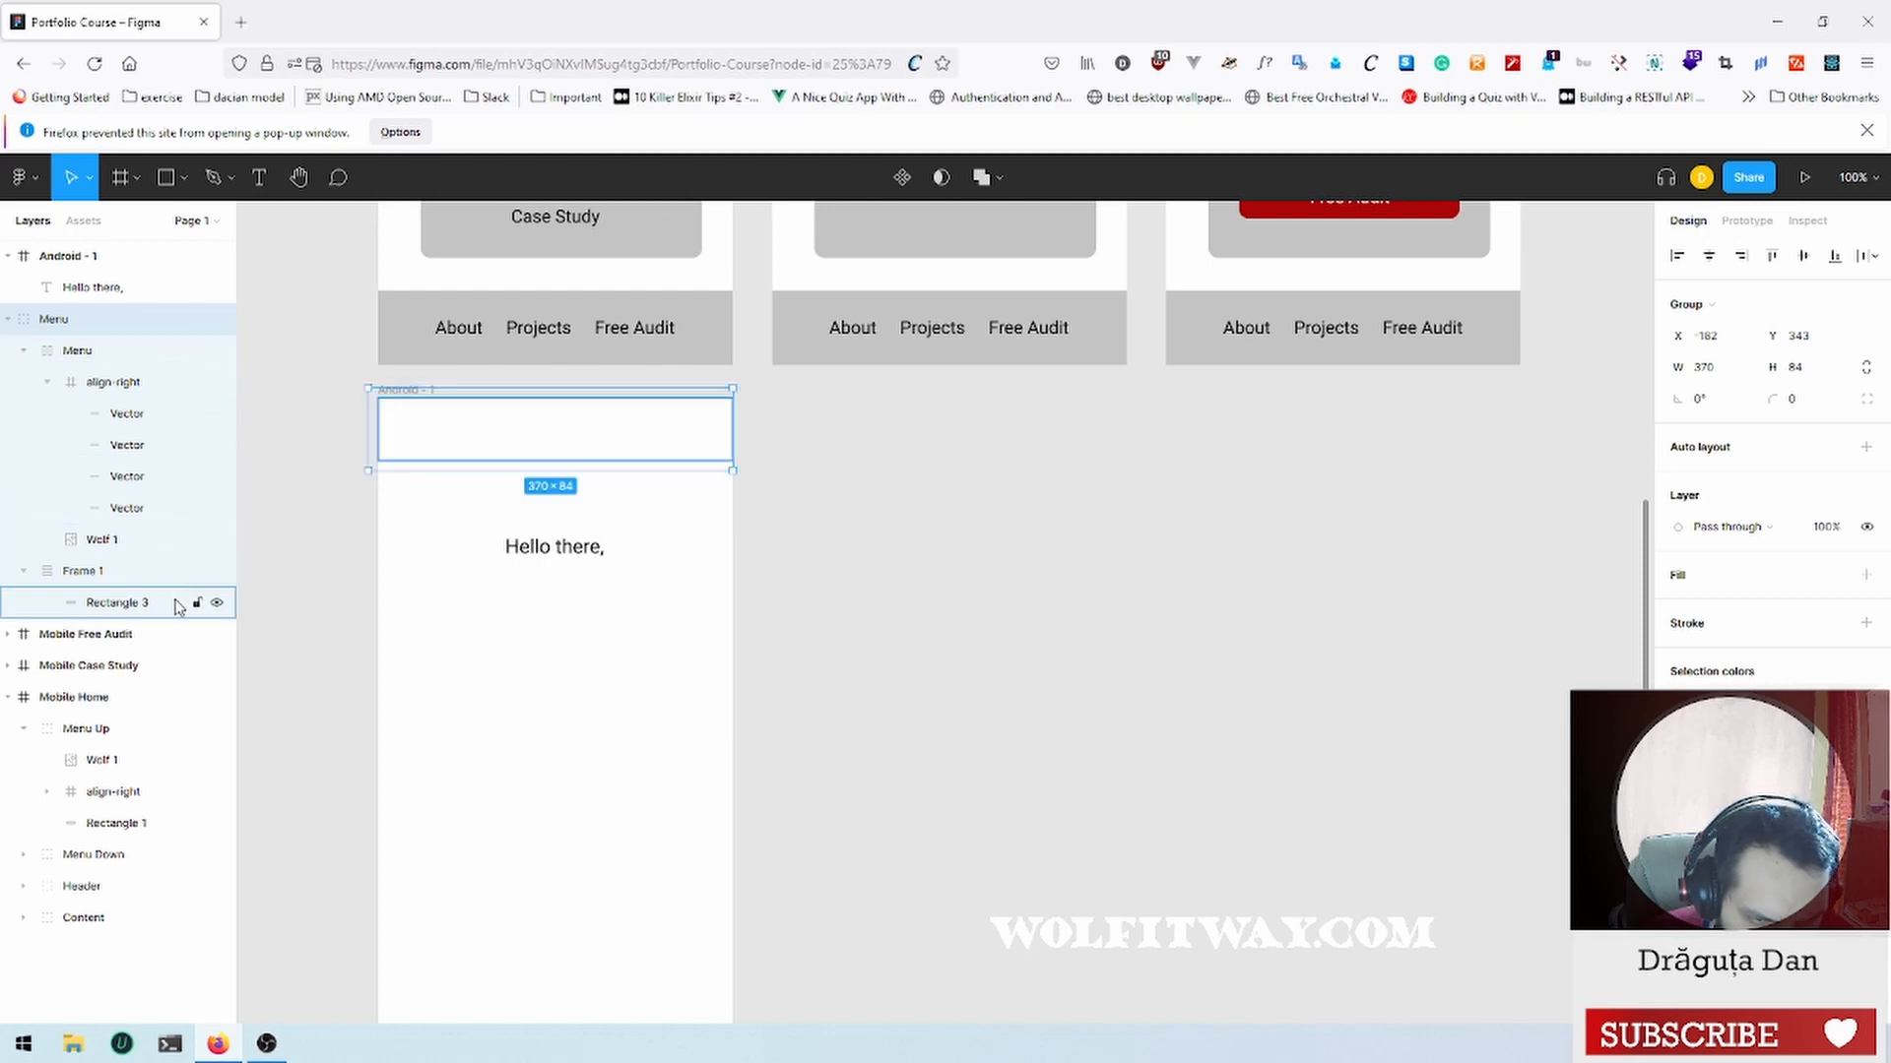
left_click(218, 605)
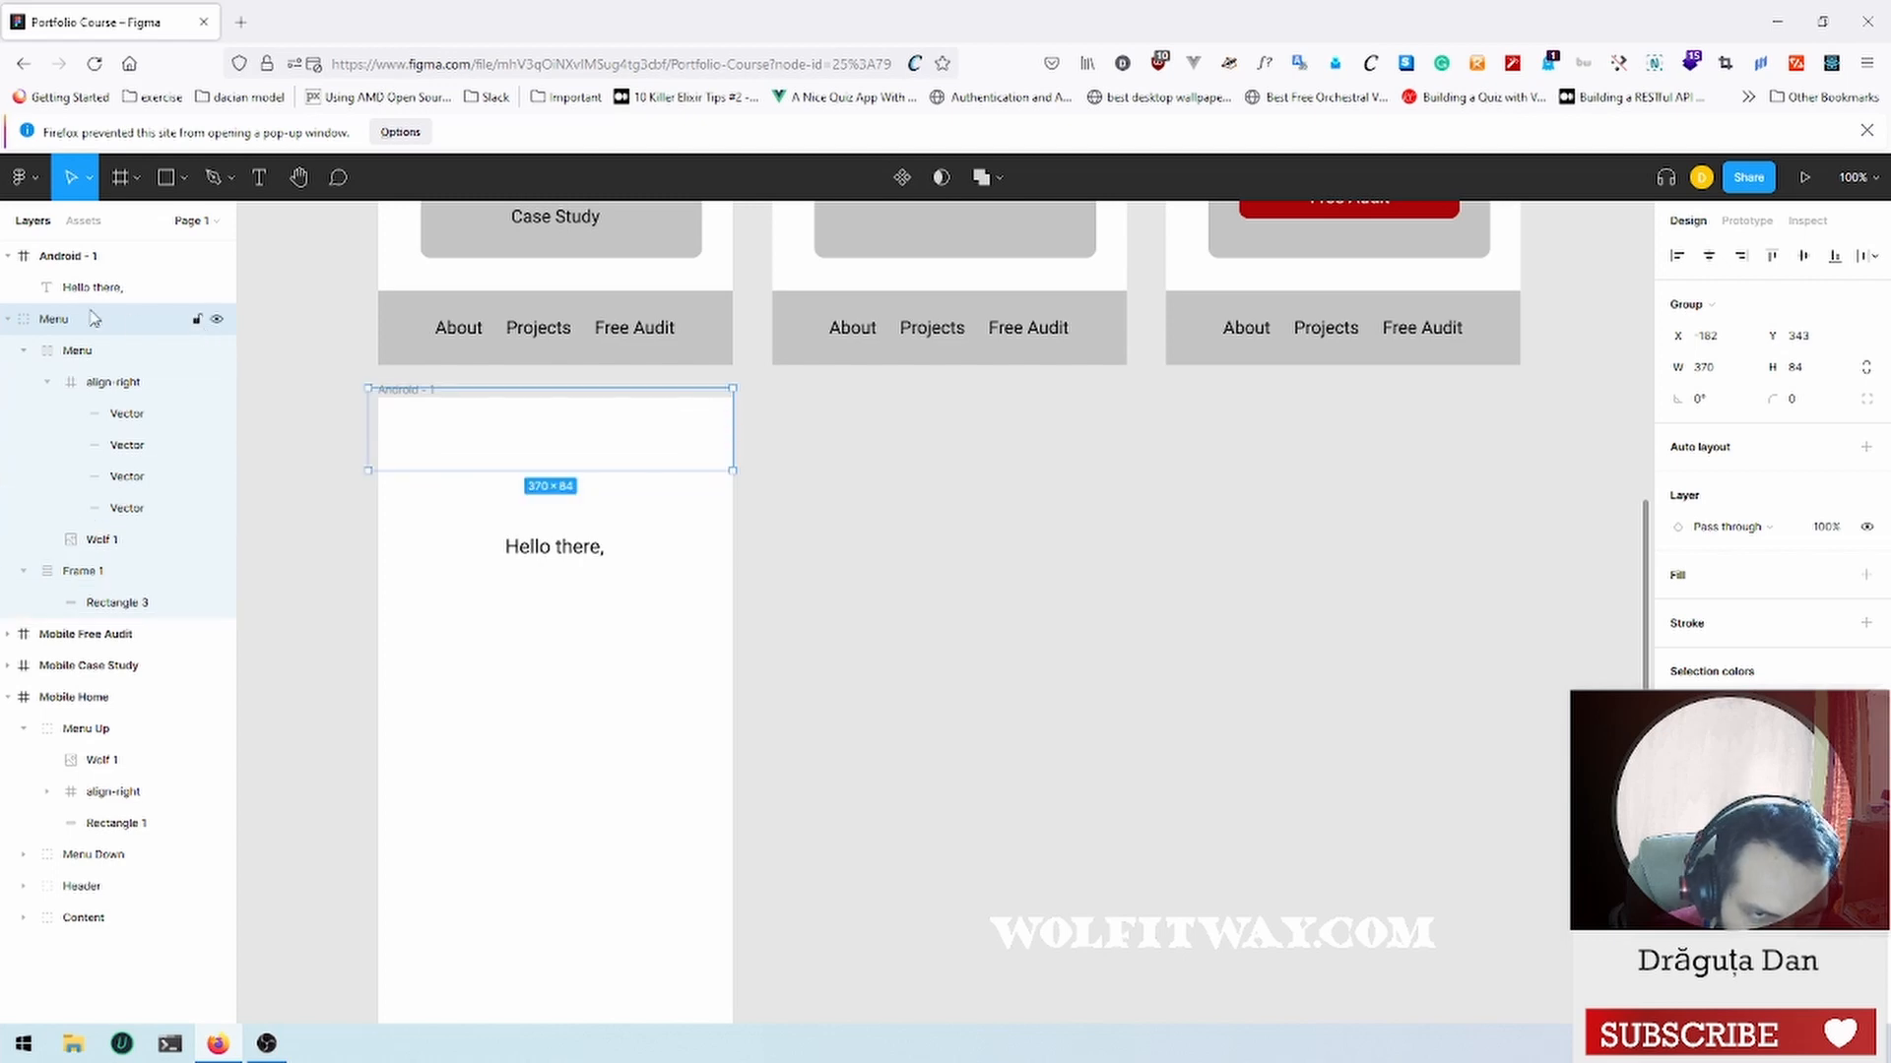
Step: Hide the Mobile Free Audit, Mobile Case Study and Mobile Home frames and collapse the expanded layers
left_click(7, 257)
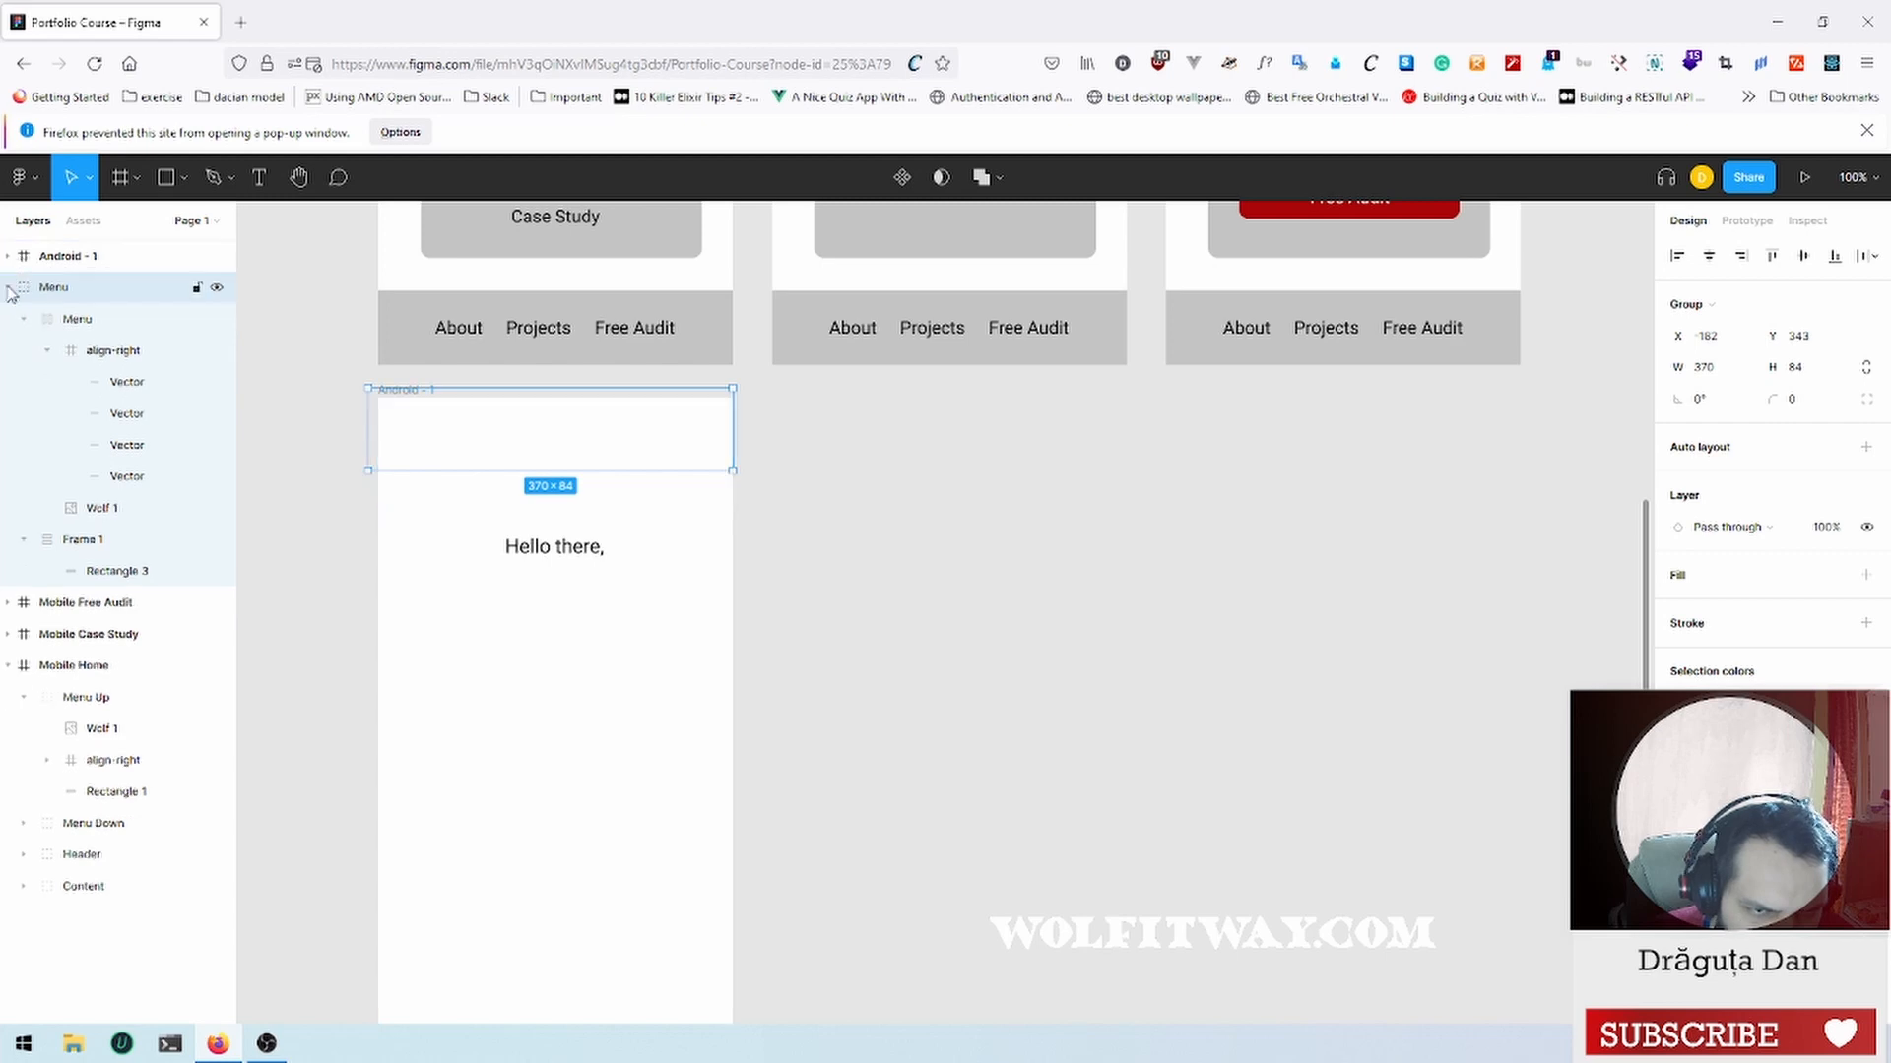
left_click(9, 289)
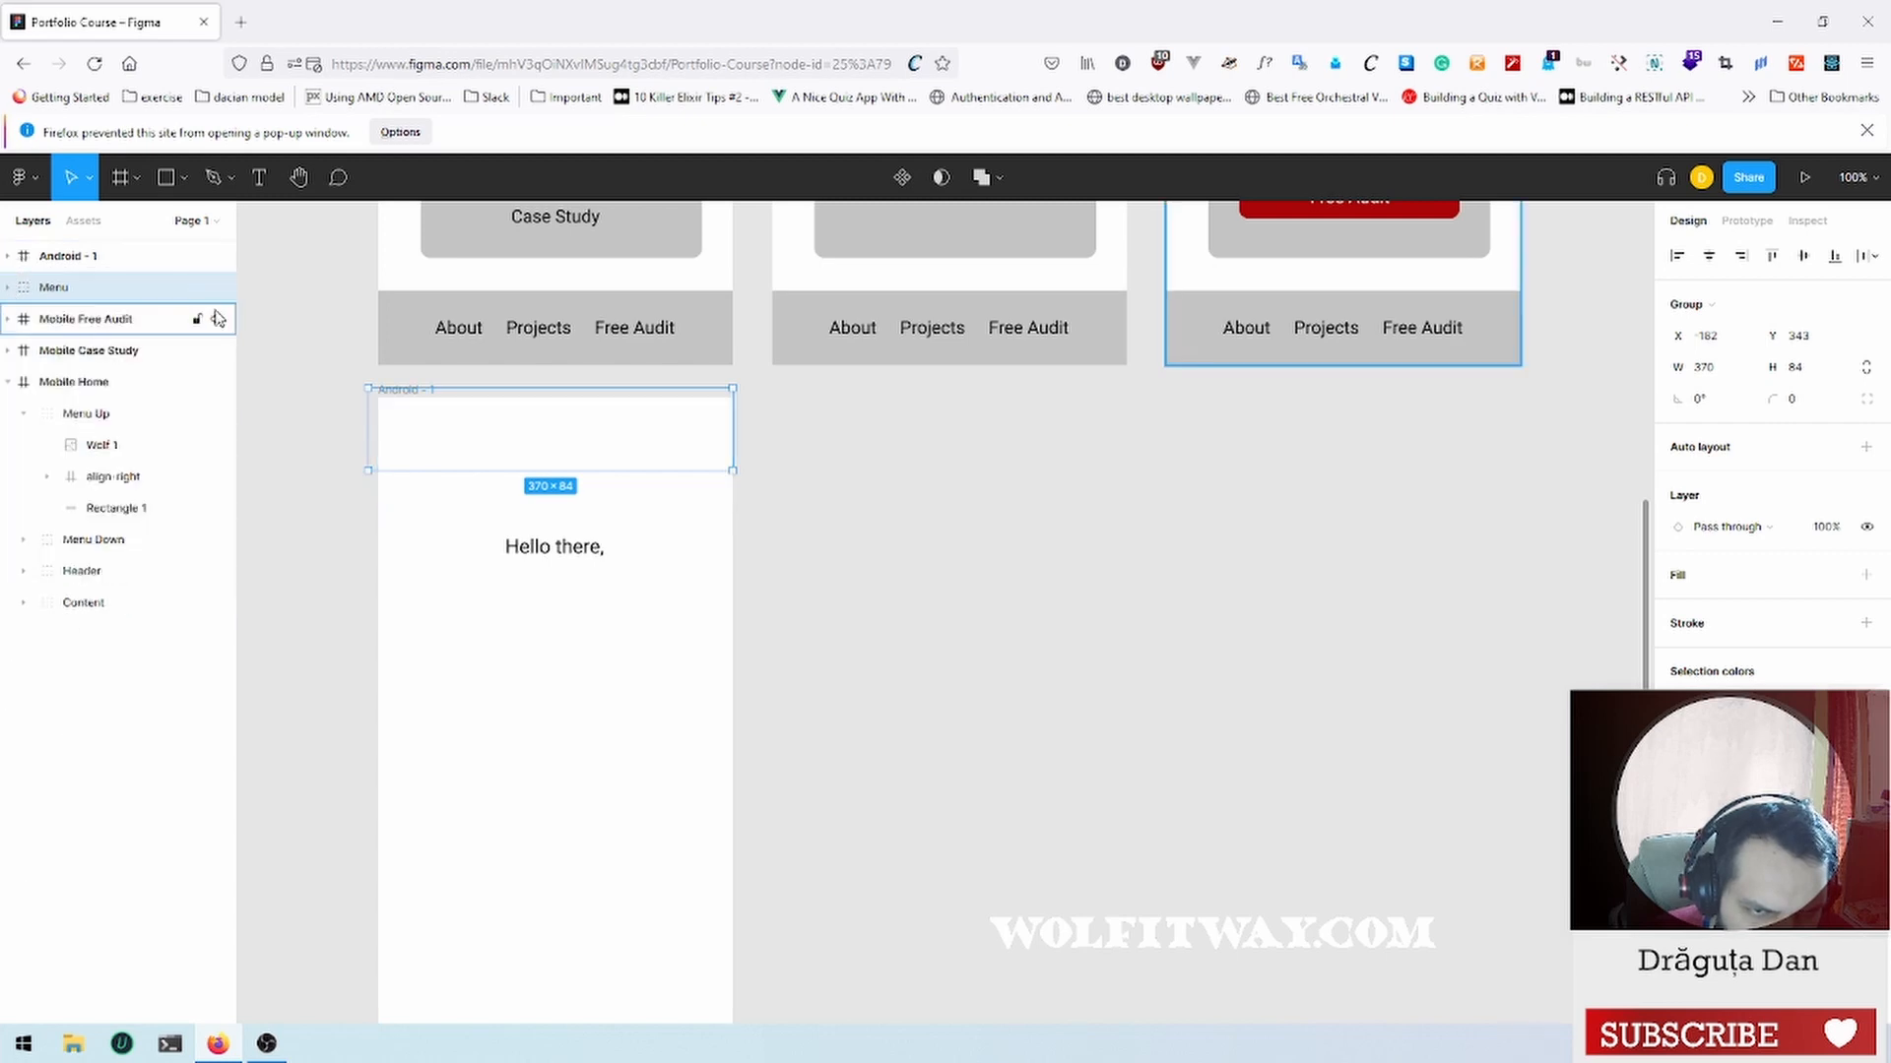
left_click(218, 321)
left_click(217, 351)
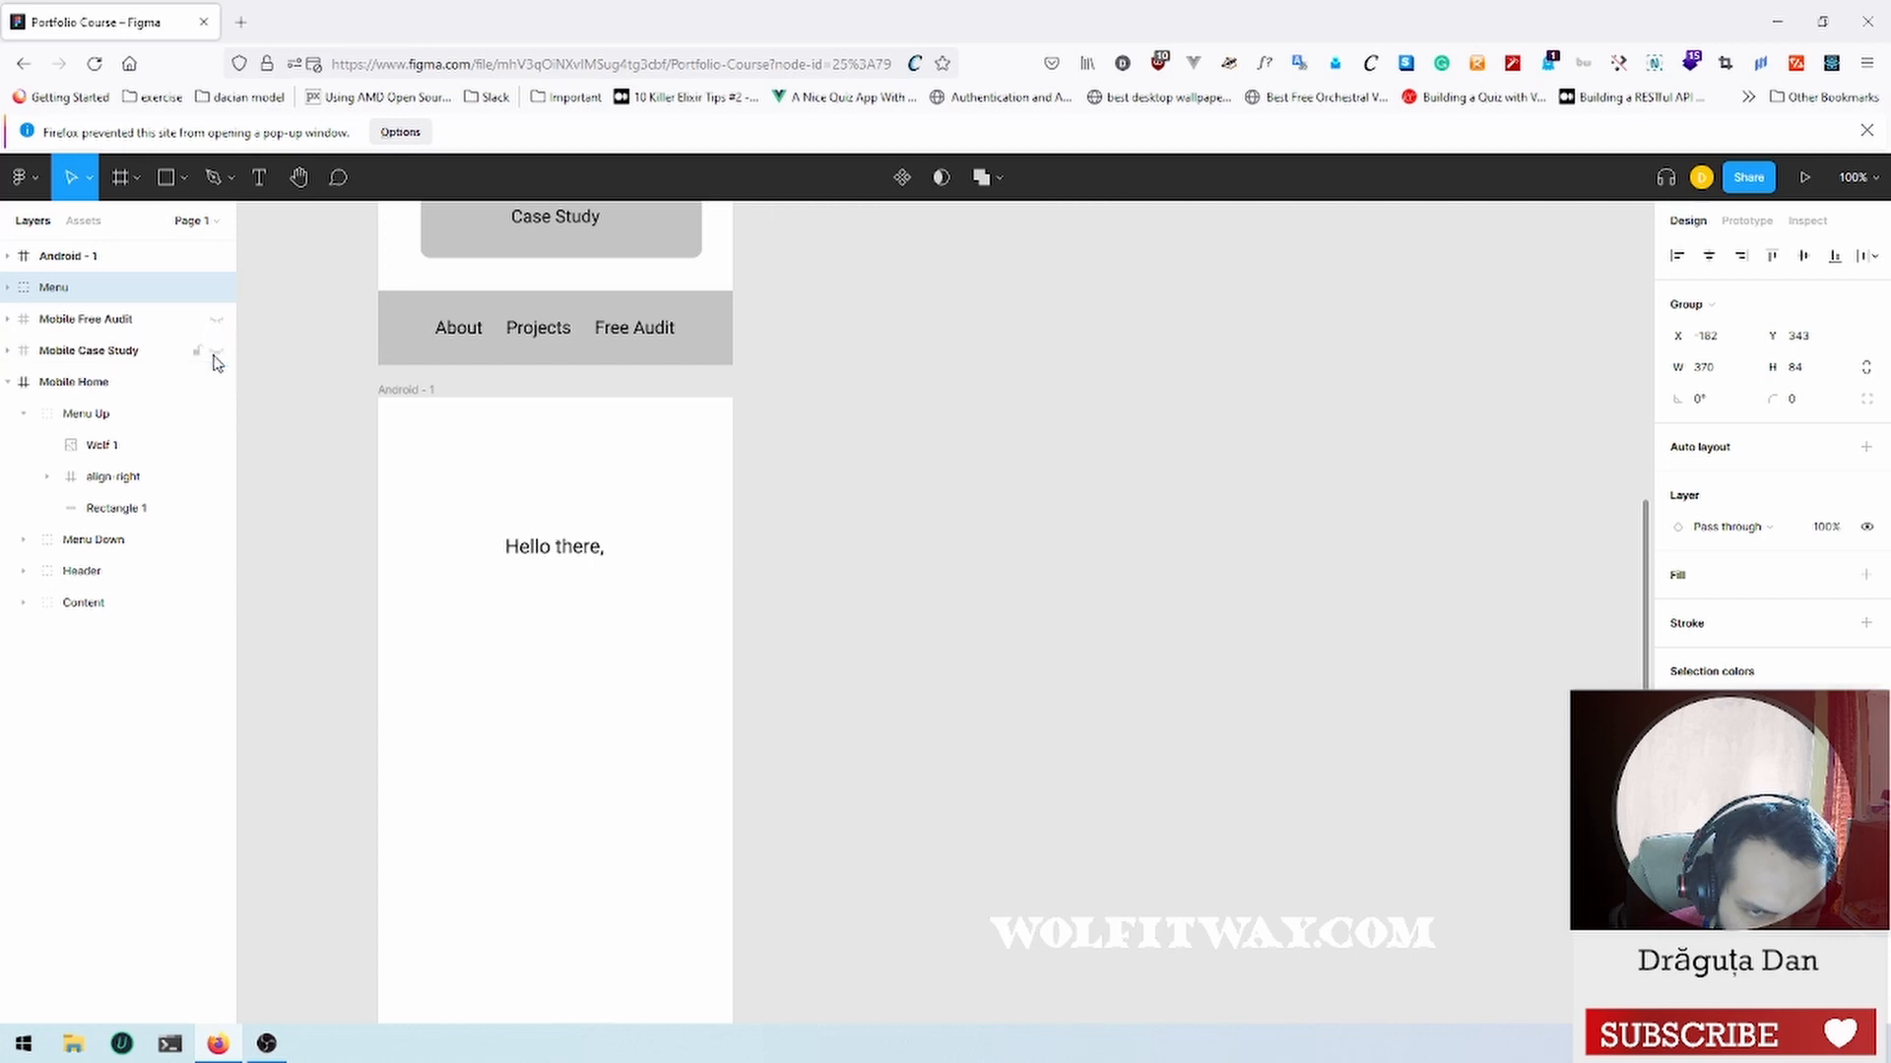
left_click(218, 386)
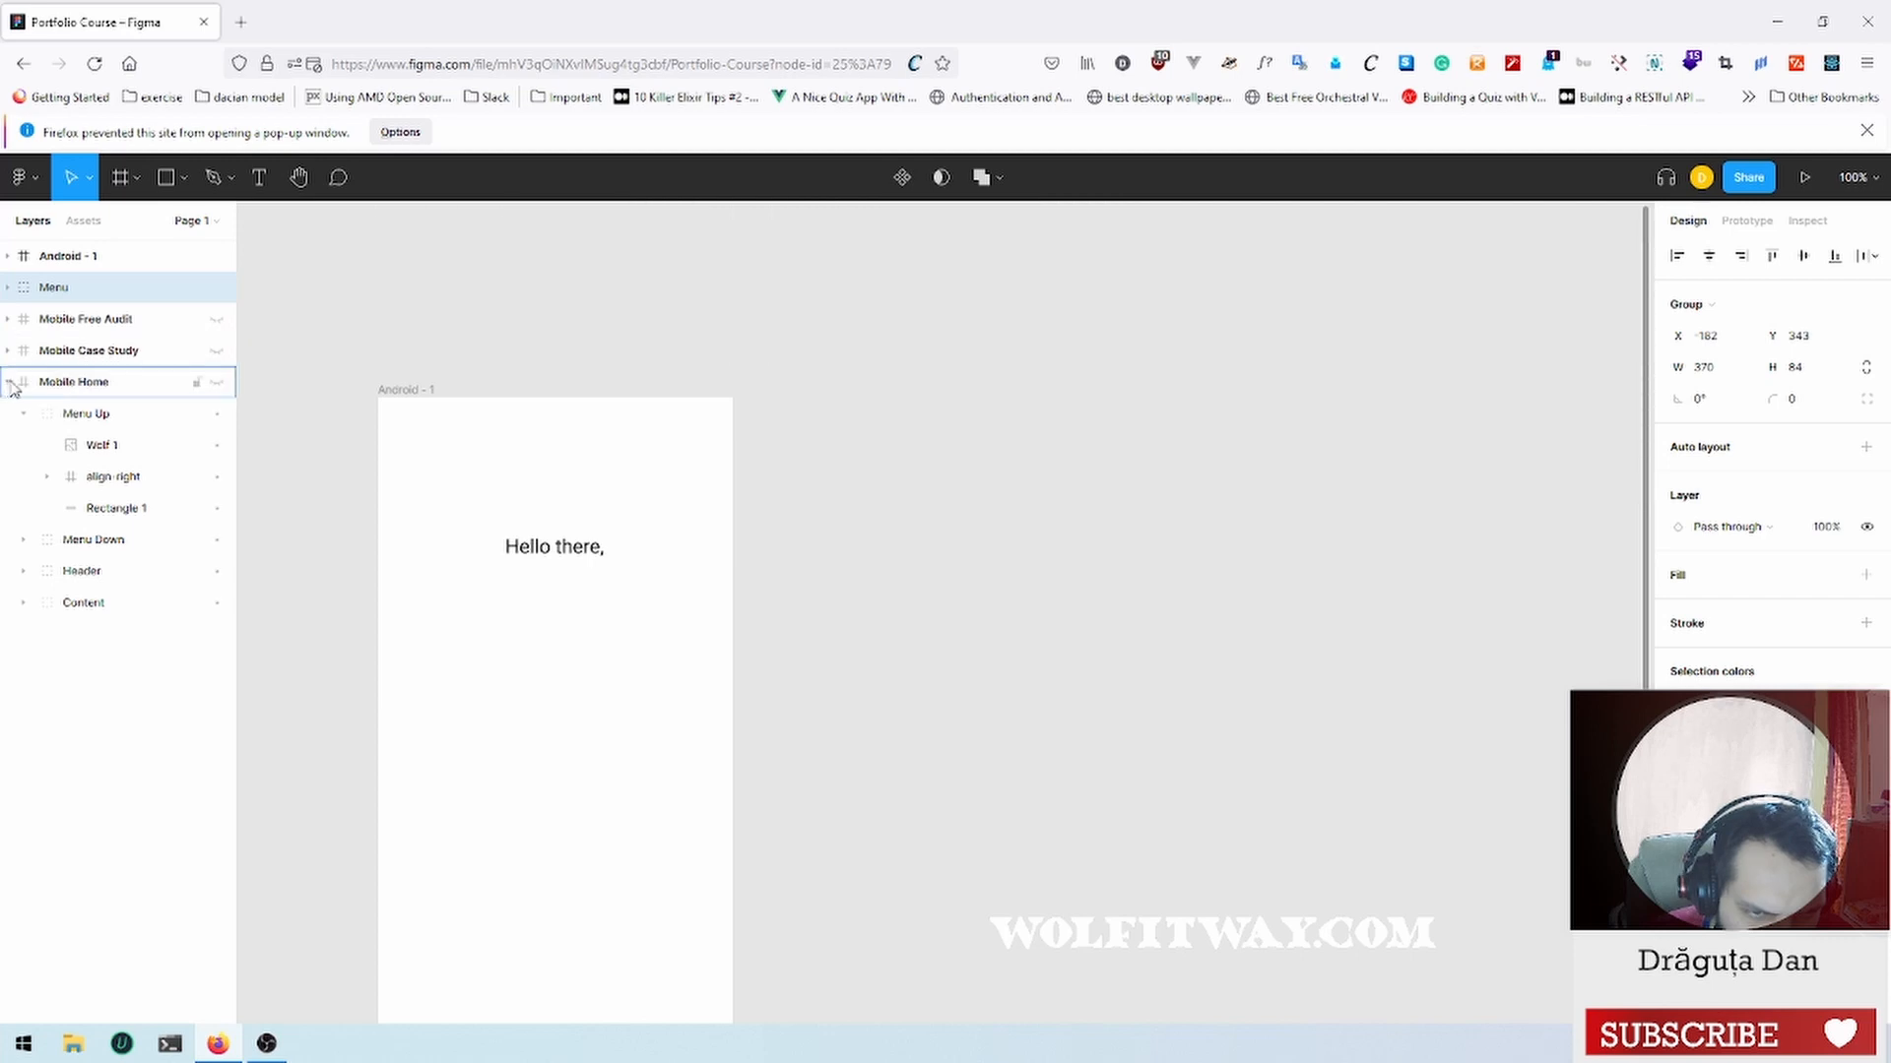
left_click(8, 382)
Step: Move the Menu group inside the Android - 1 frame, directly below the "Hello there," text in the layer order
left_click(62, 267)
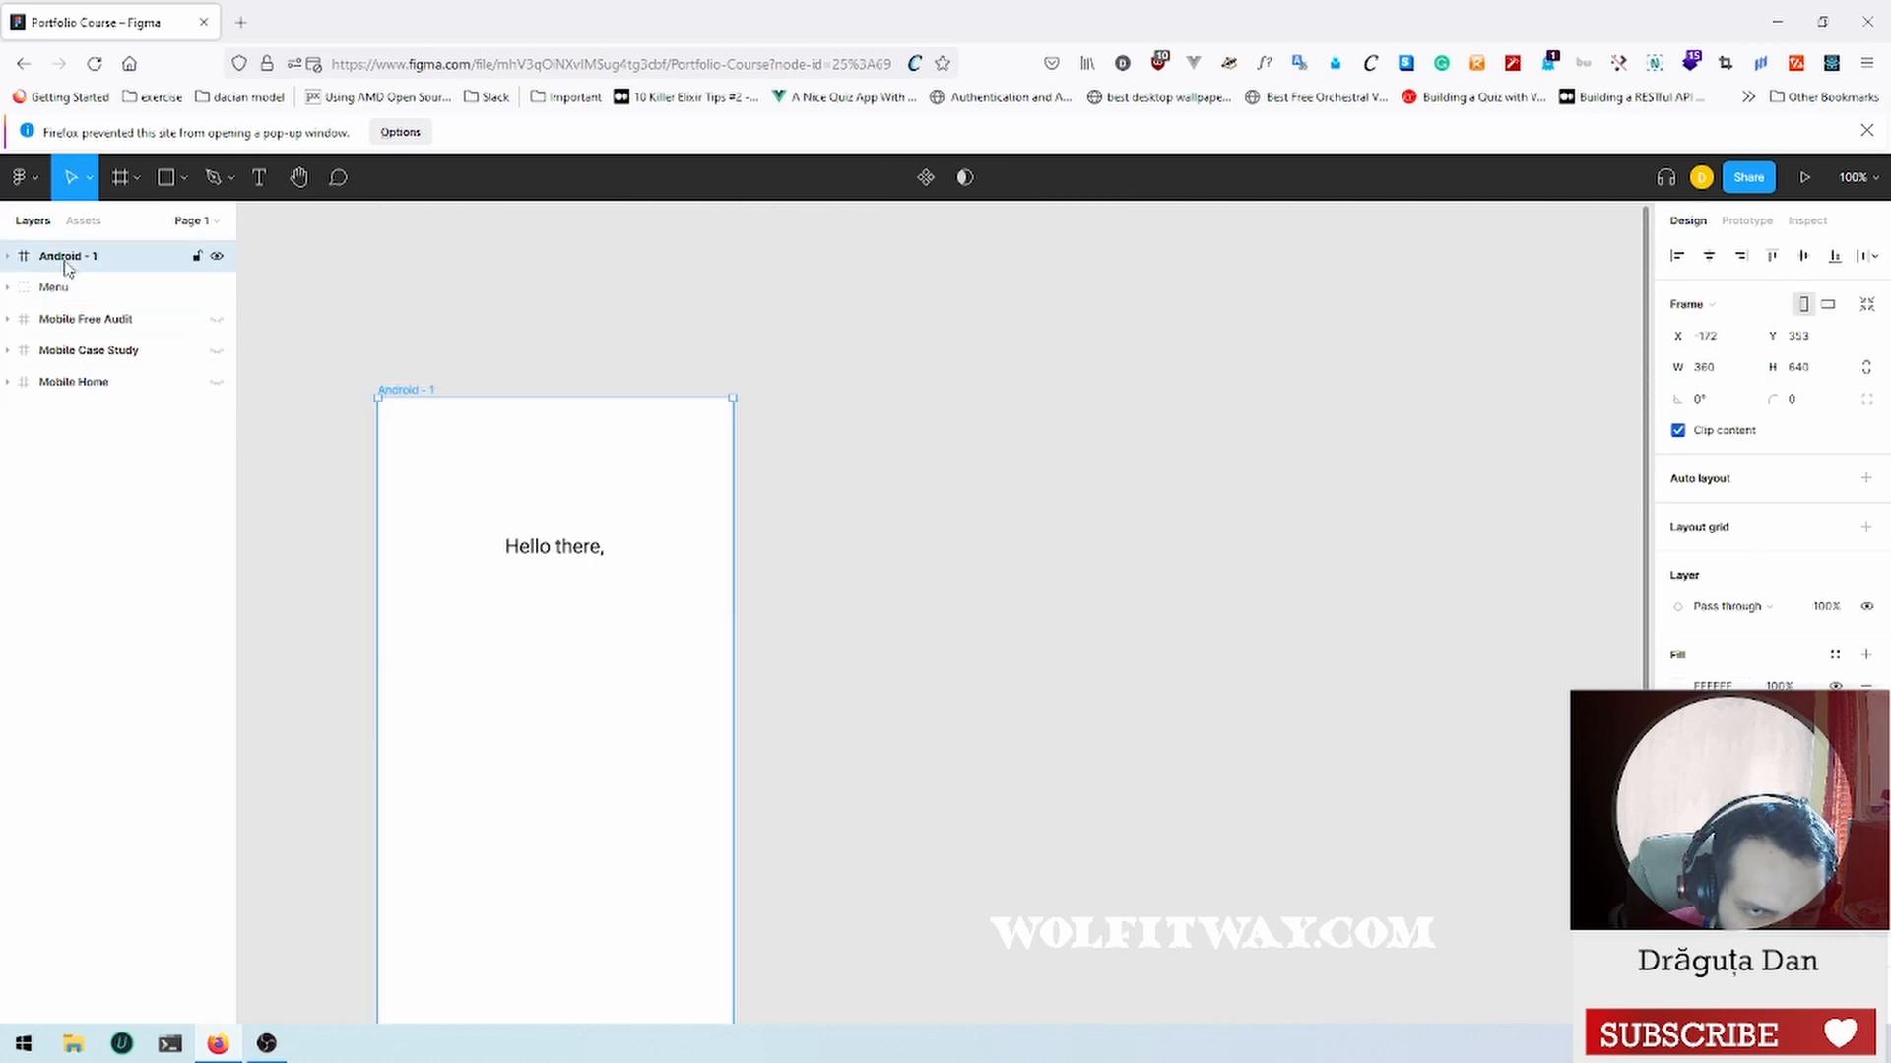
left_click(8, 256)
left_click(83, 288)
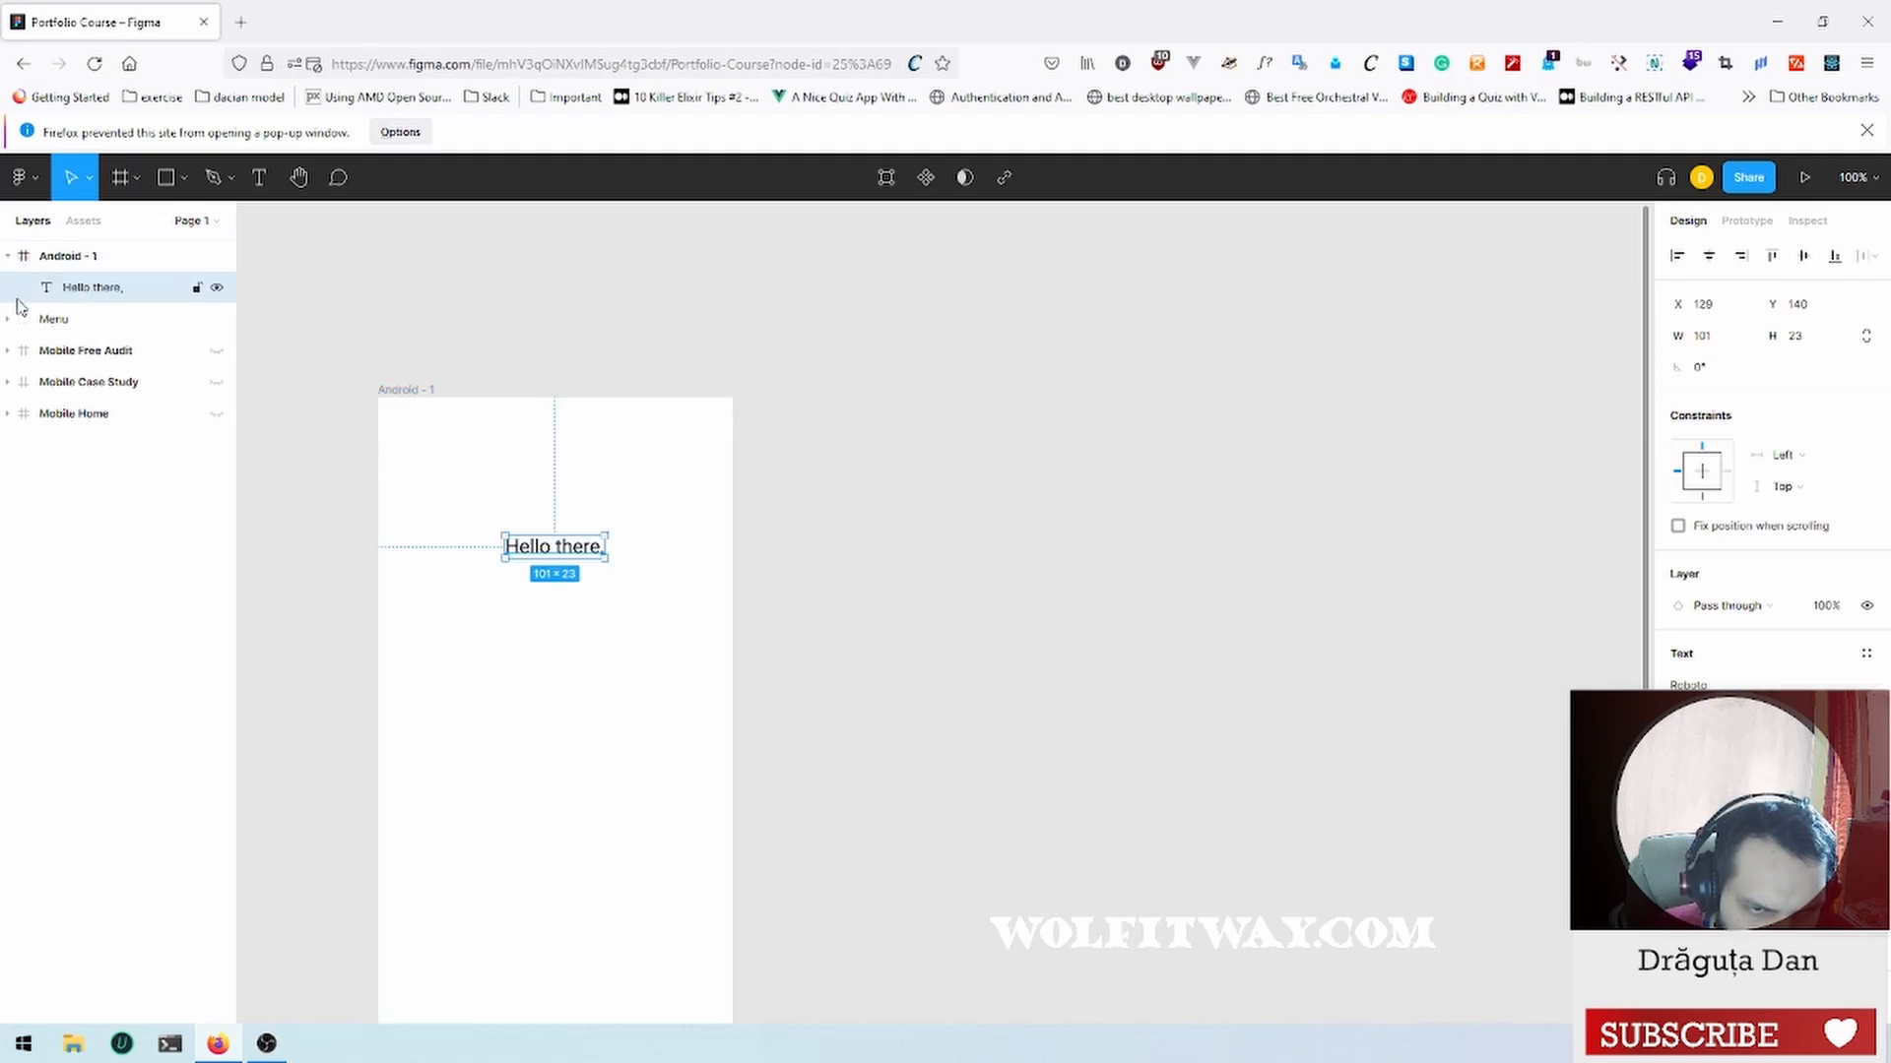
left_click(44, 322)
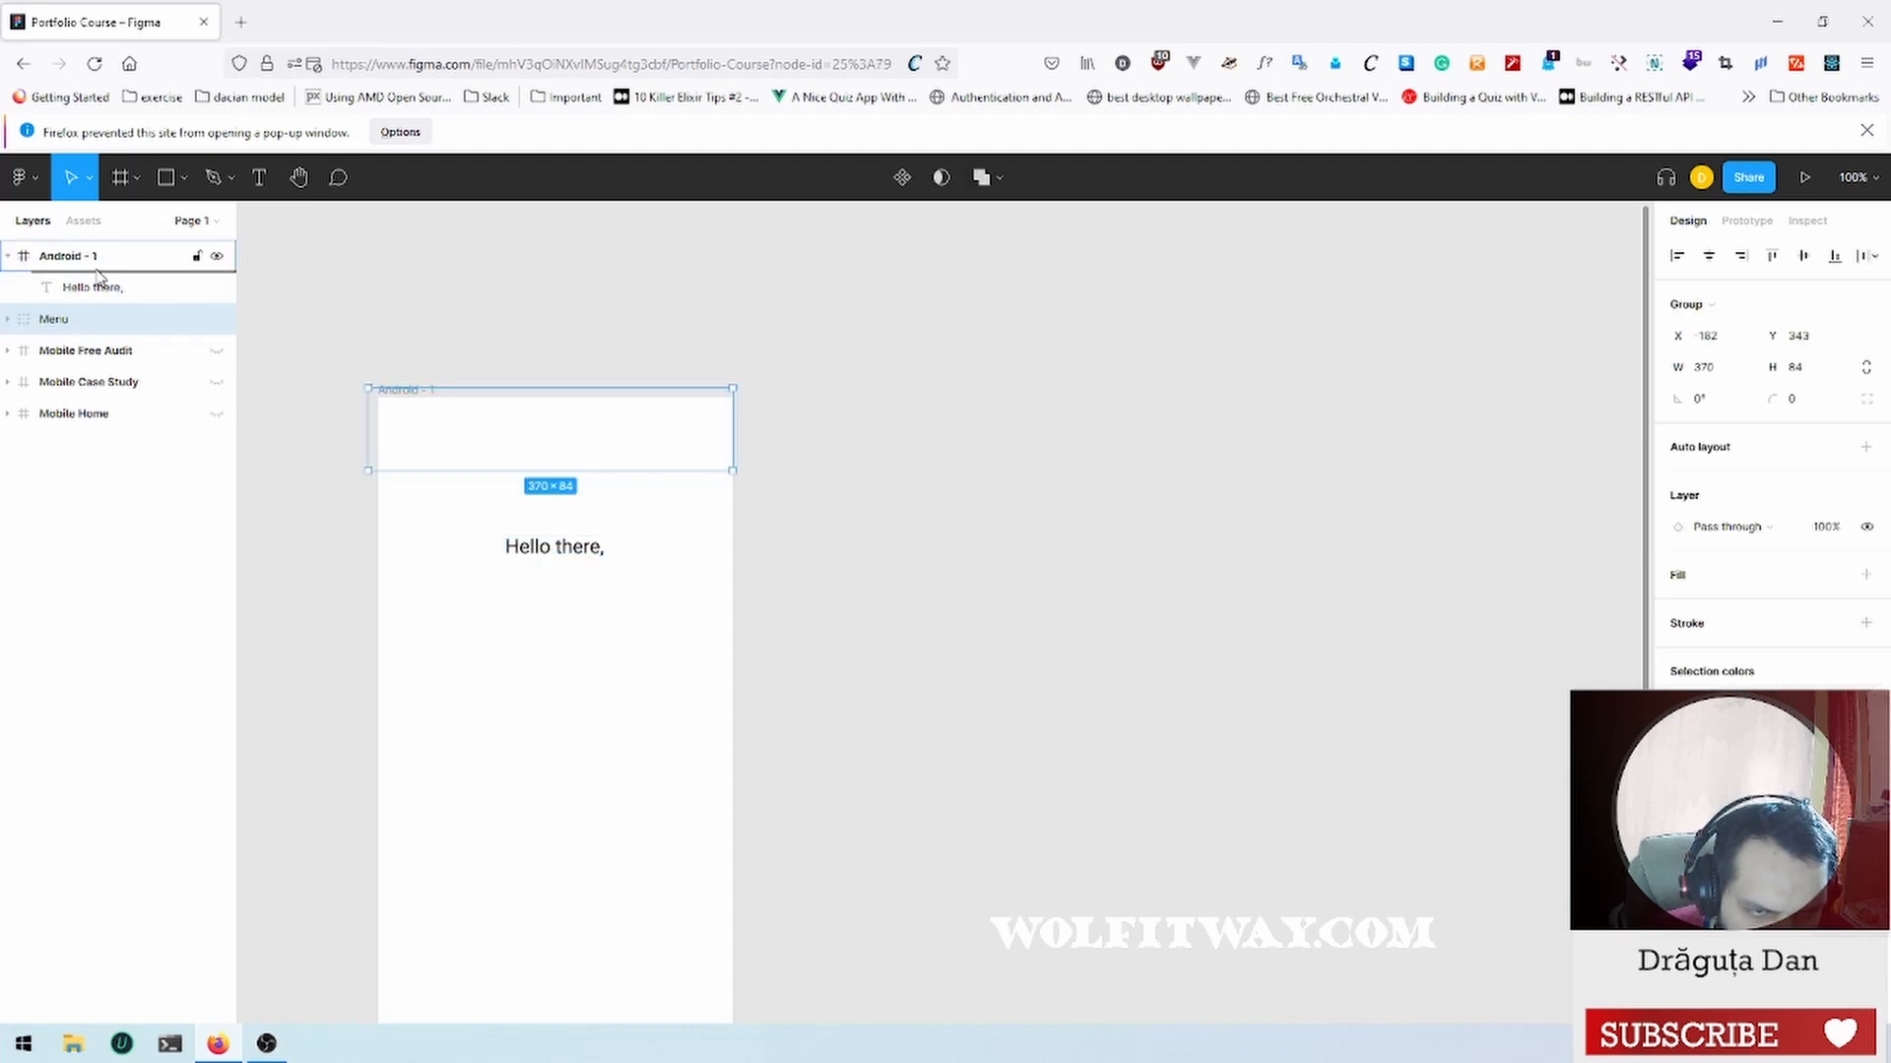
left_click_drag(97, 277, 99, 302)
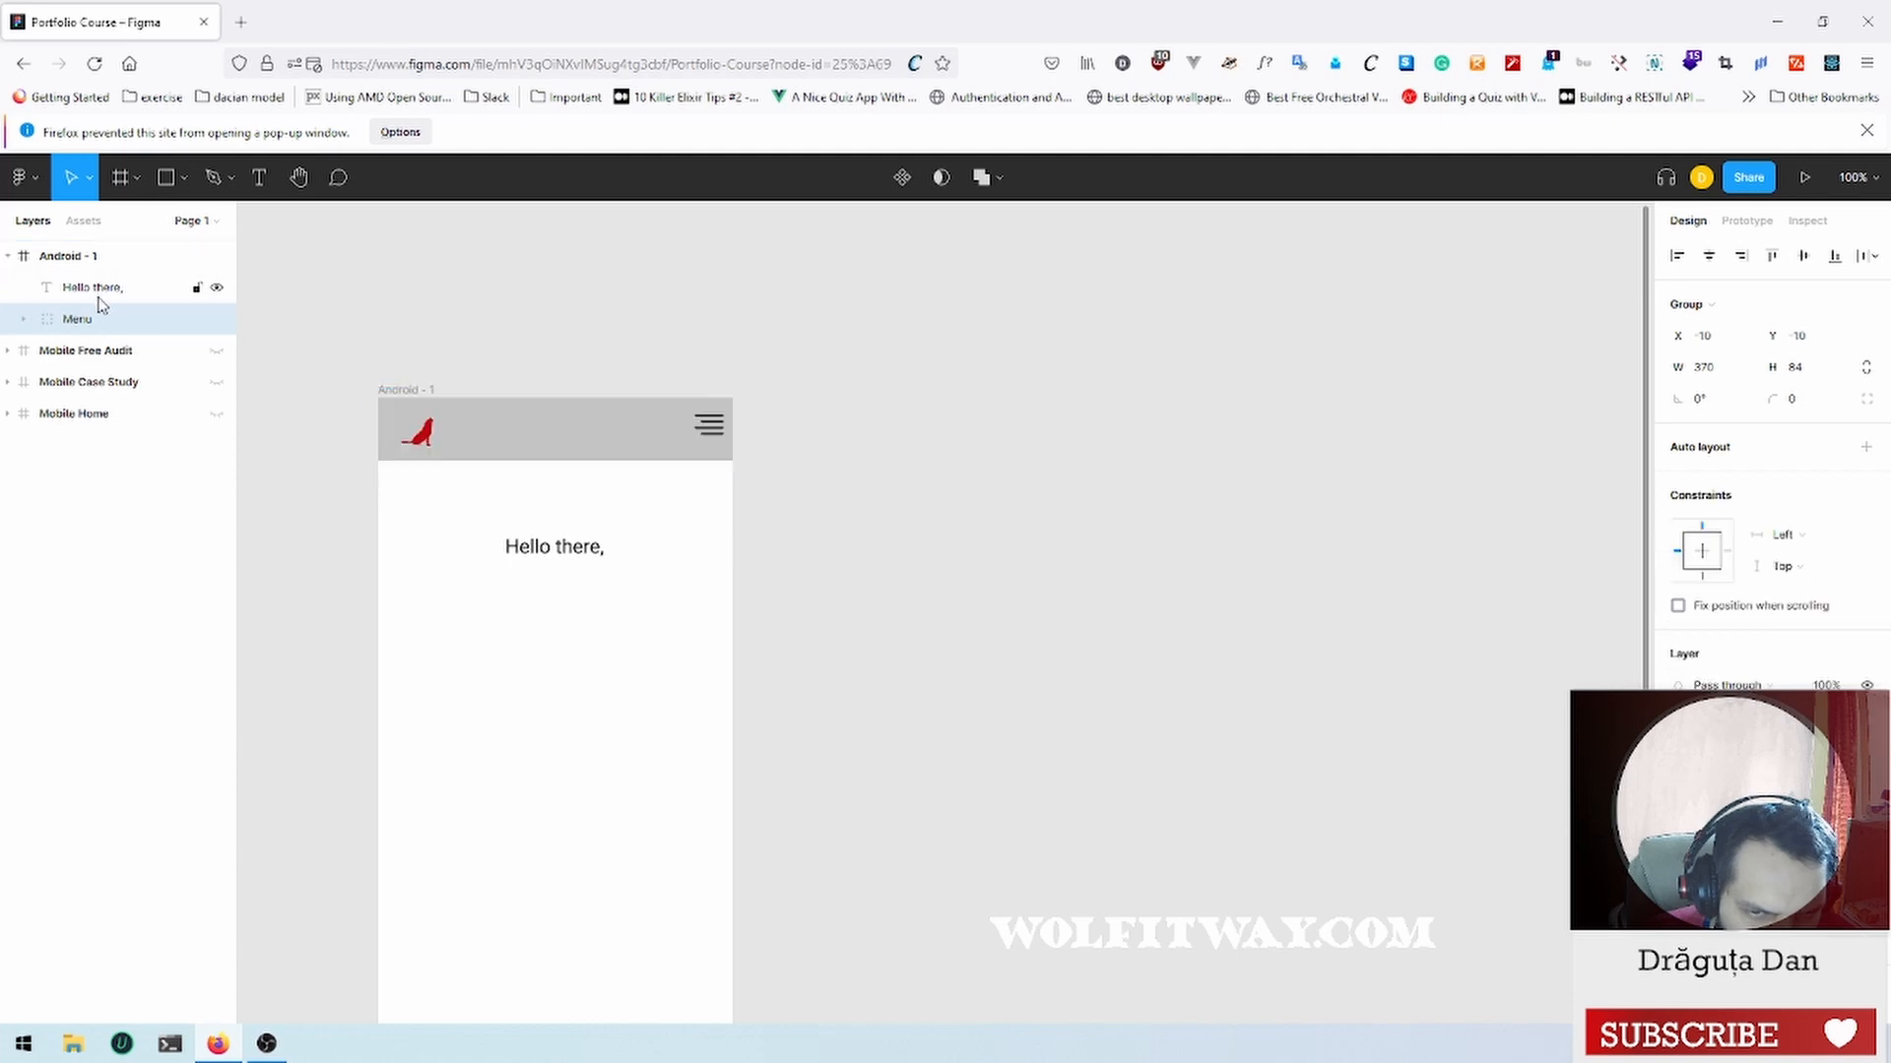
left_click(883, 436)
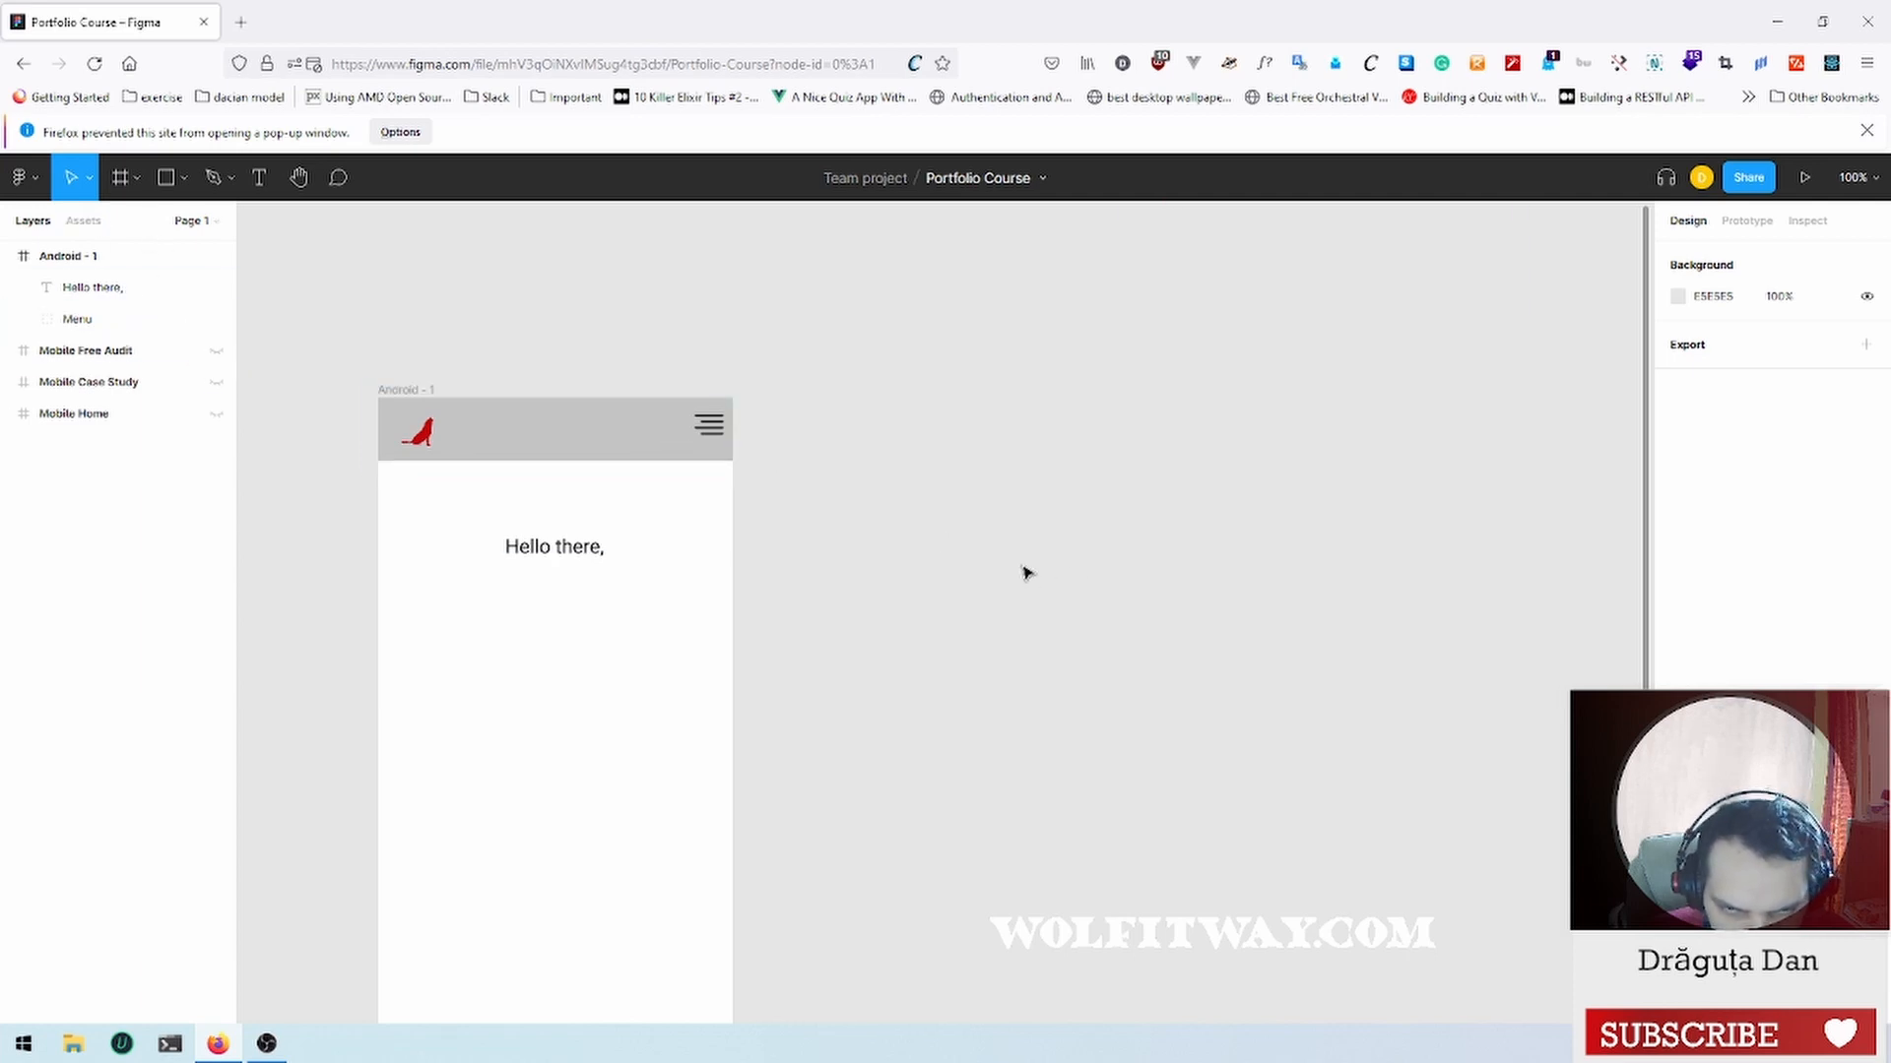
Step: Move the "Hello there," text up so it sits closer beneath the Menu header in the Android - 1 frame
left_click(583, 554)
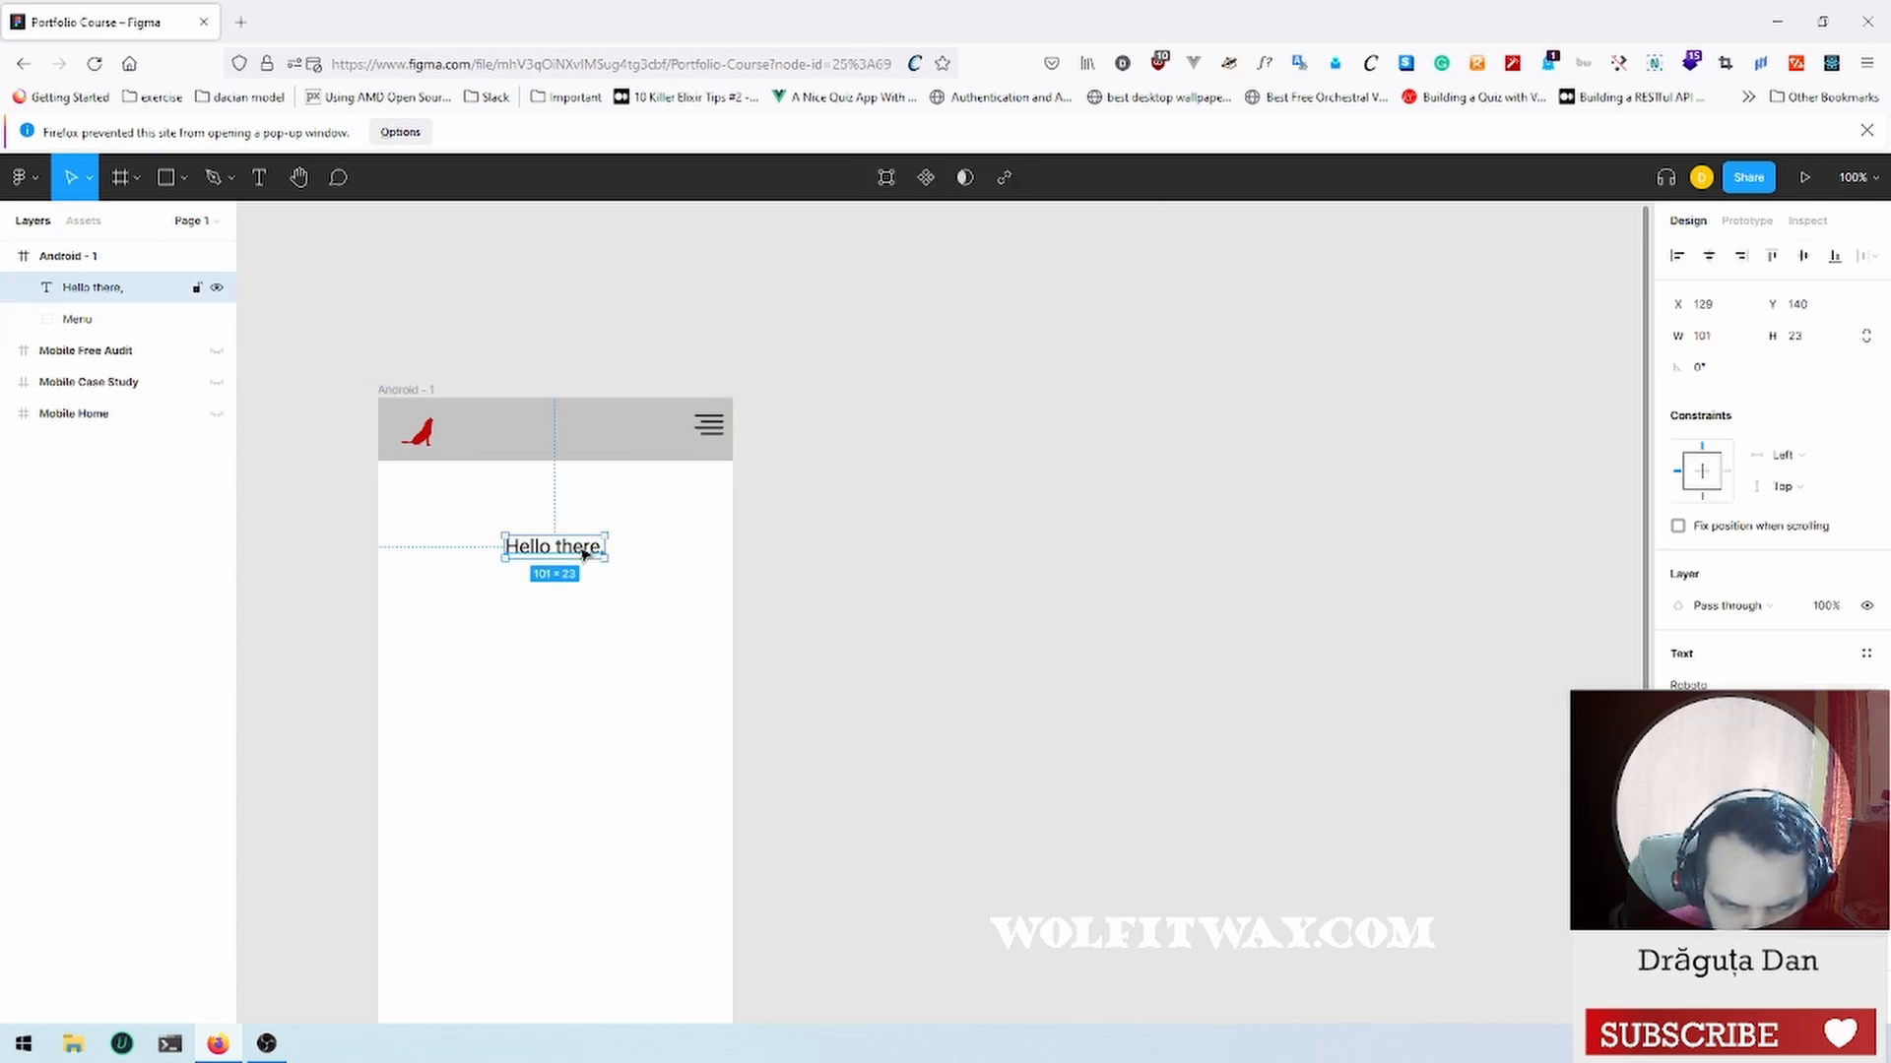
left_click(618, 615)
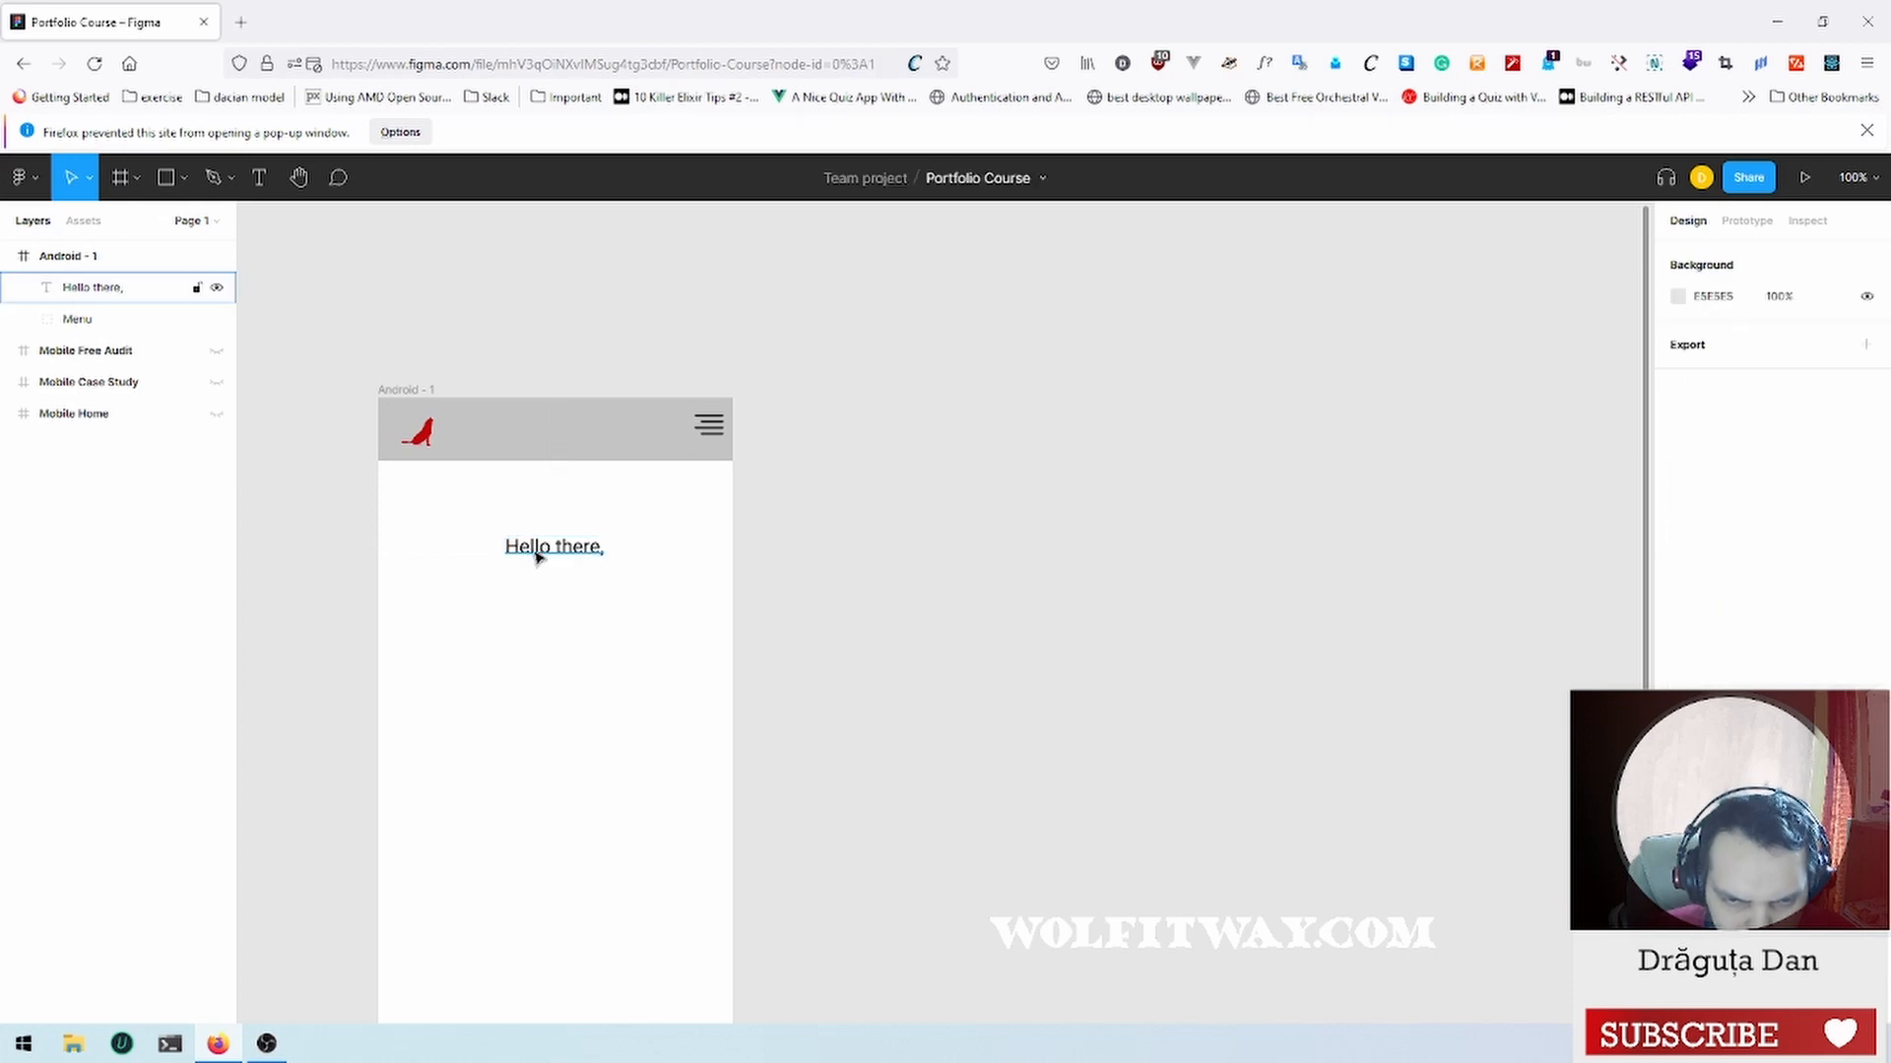
left_click(539, 554)
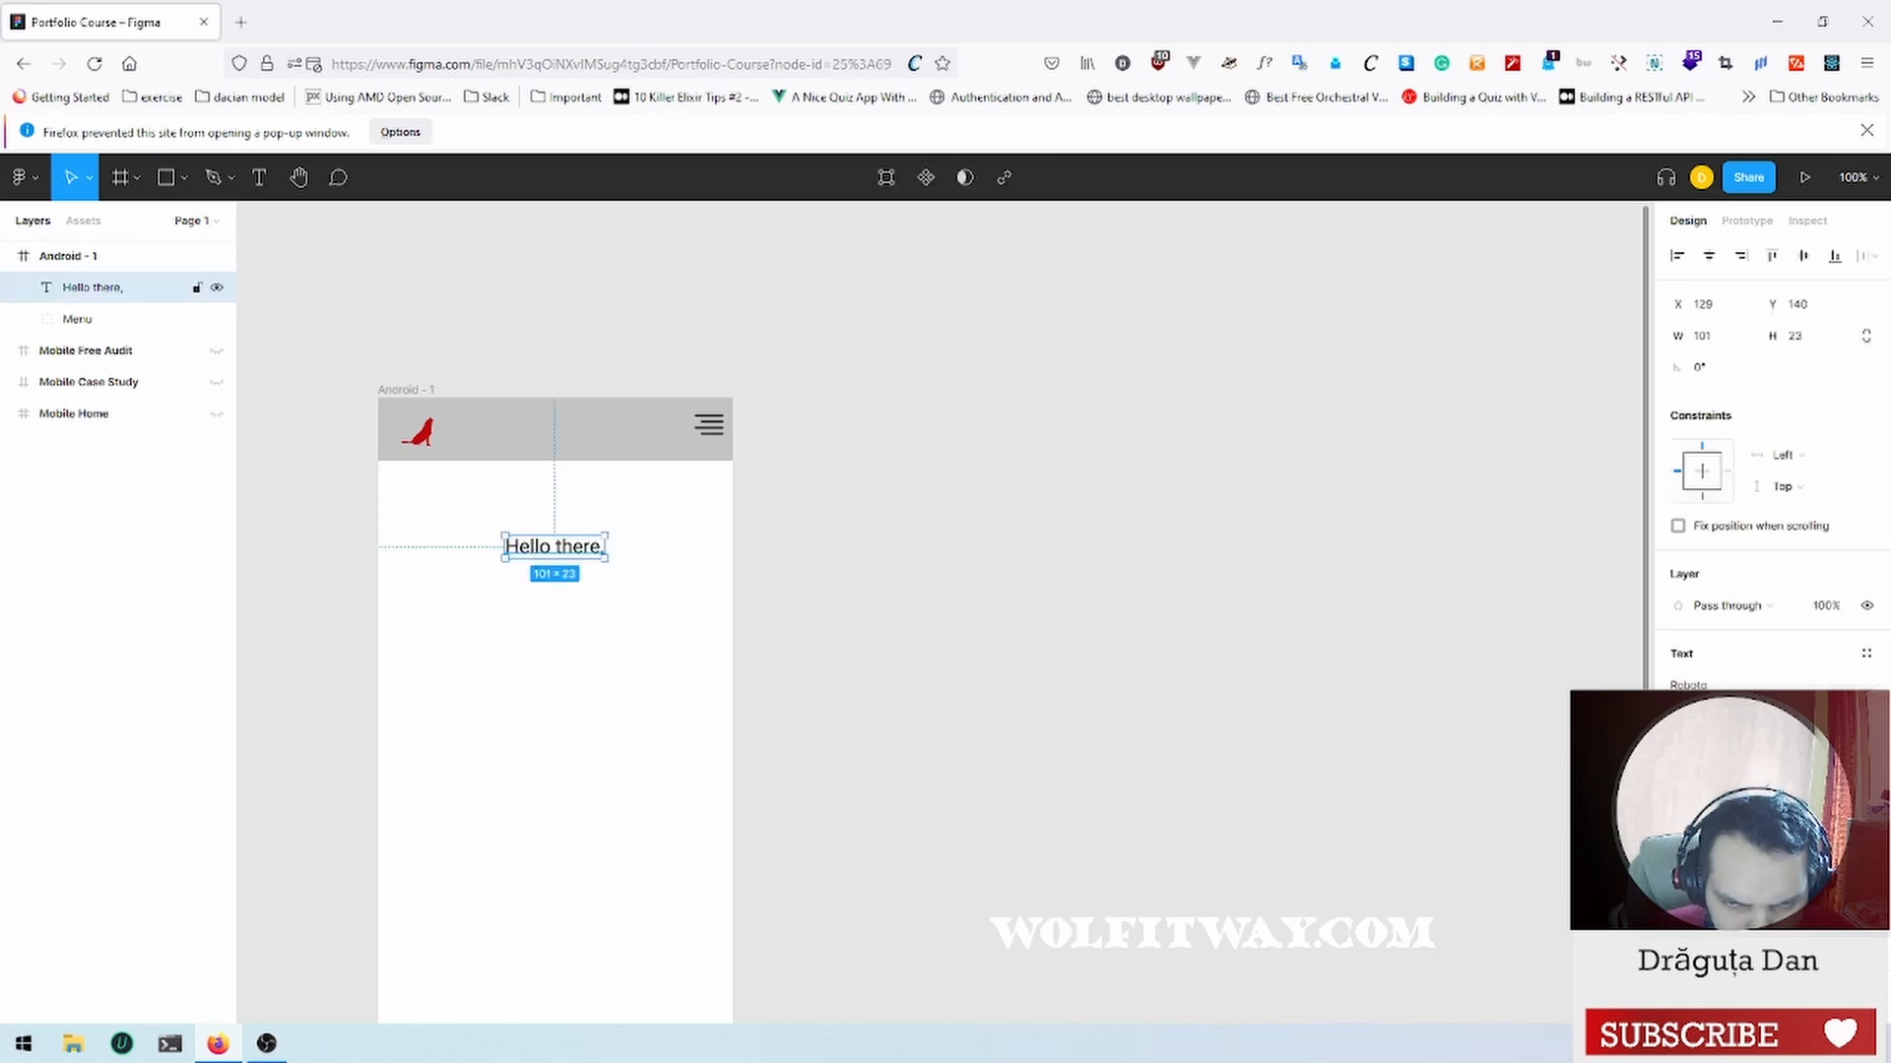
left_click(514, 589)
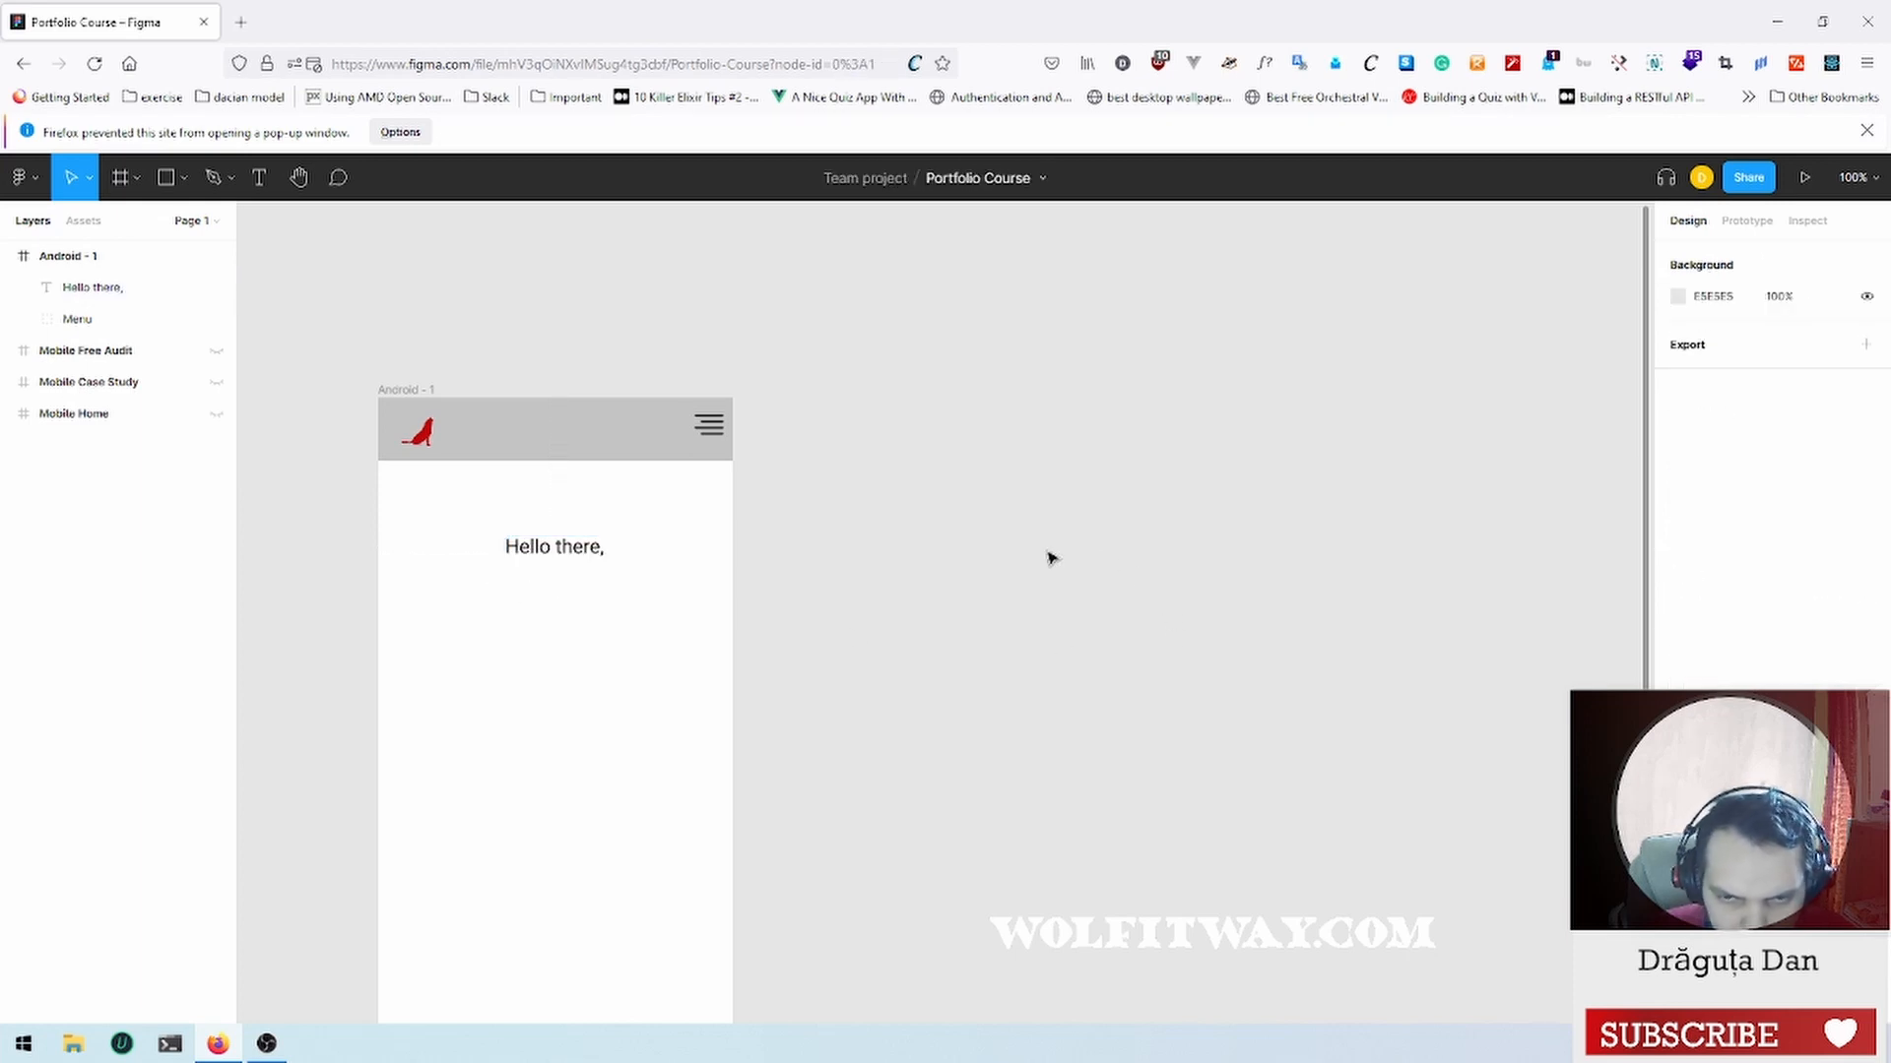
left_click_drag(543, 548, 560, 508)
left_click(1128, 608)
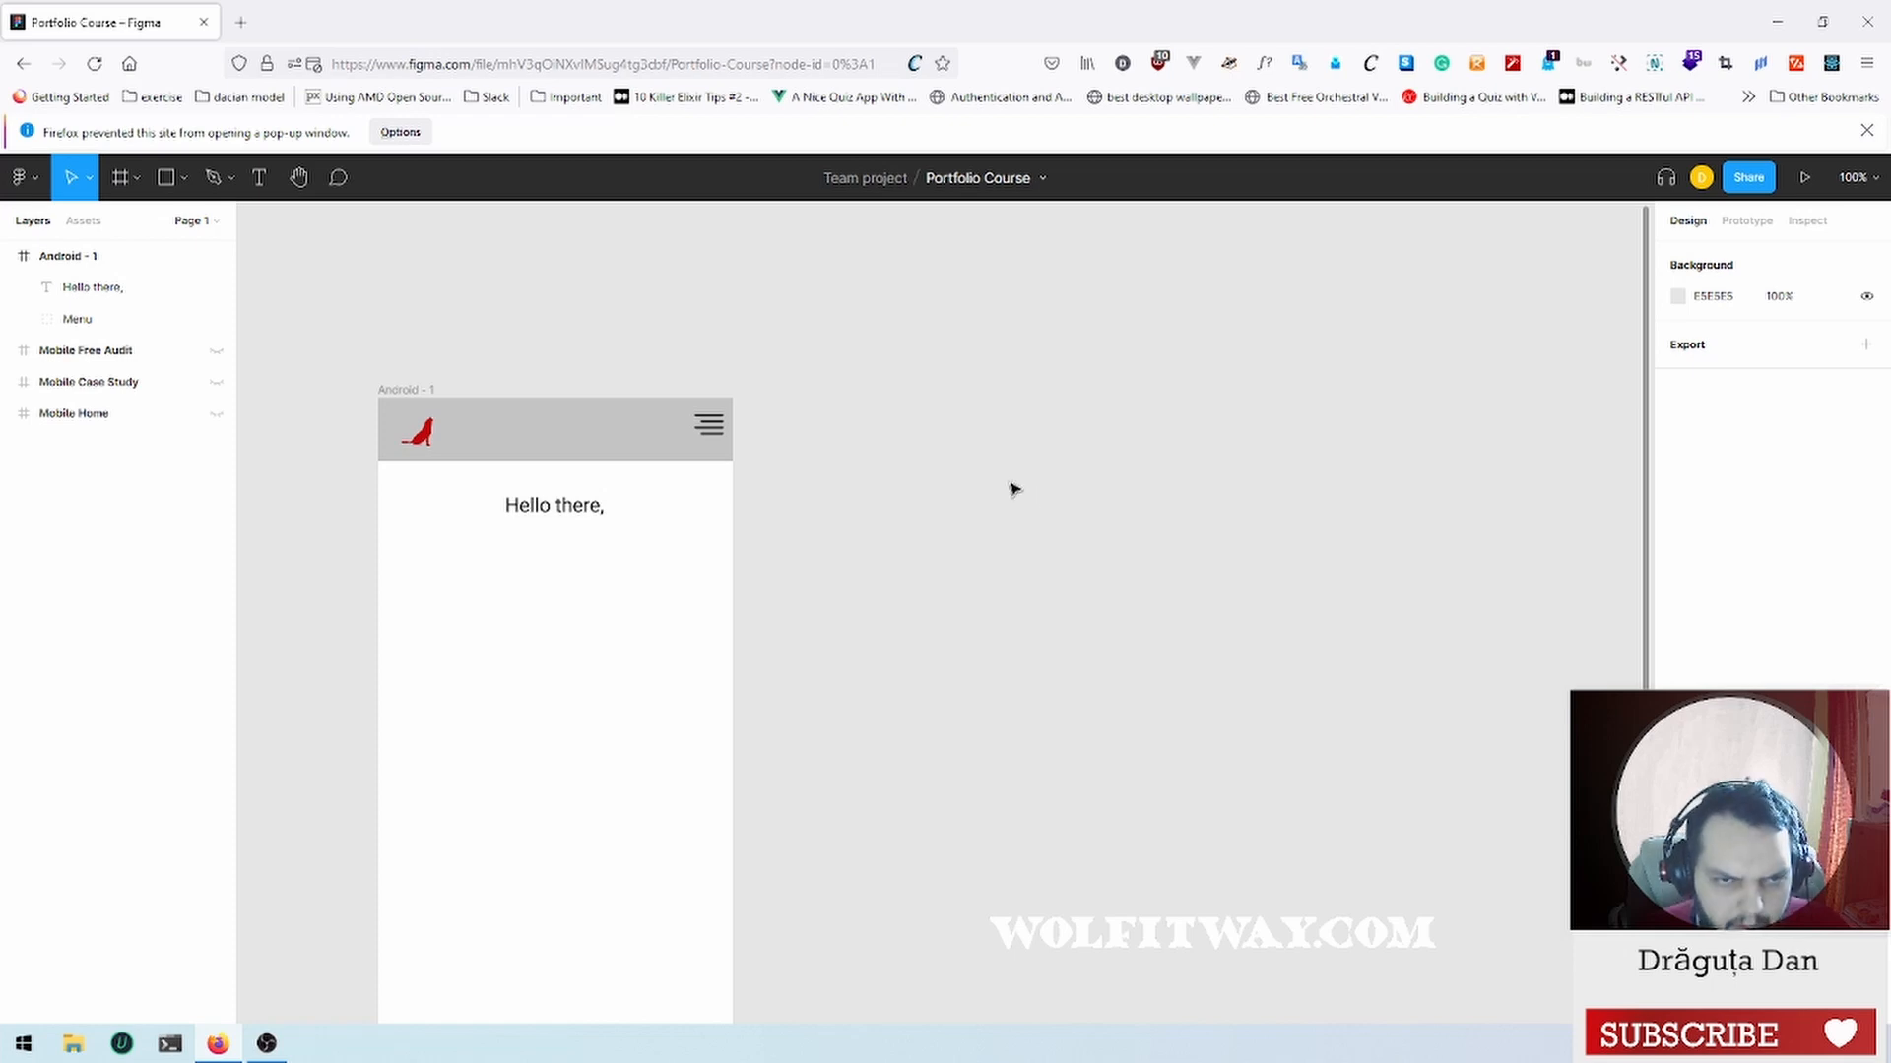
Step: Add the text "I am a UI/UX designer" below "Hello there," in the Android - 1 frame
key("t")
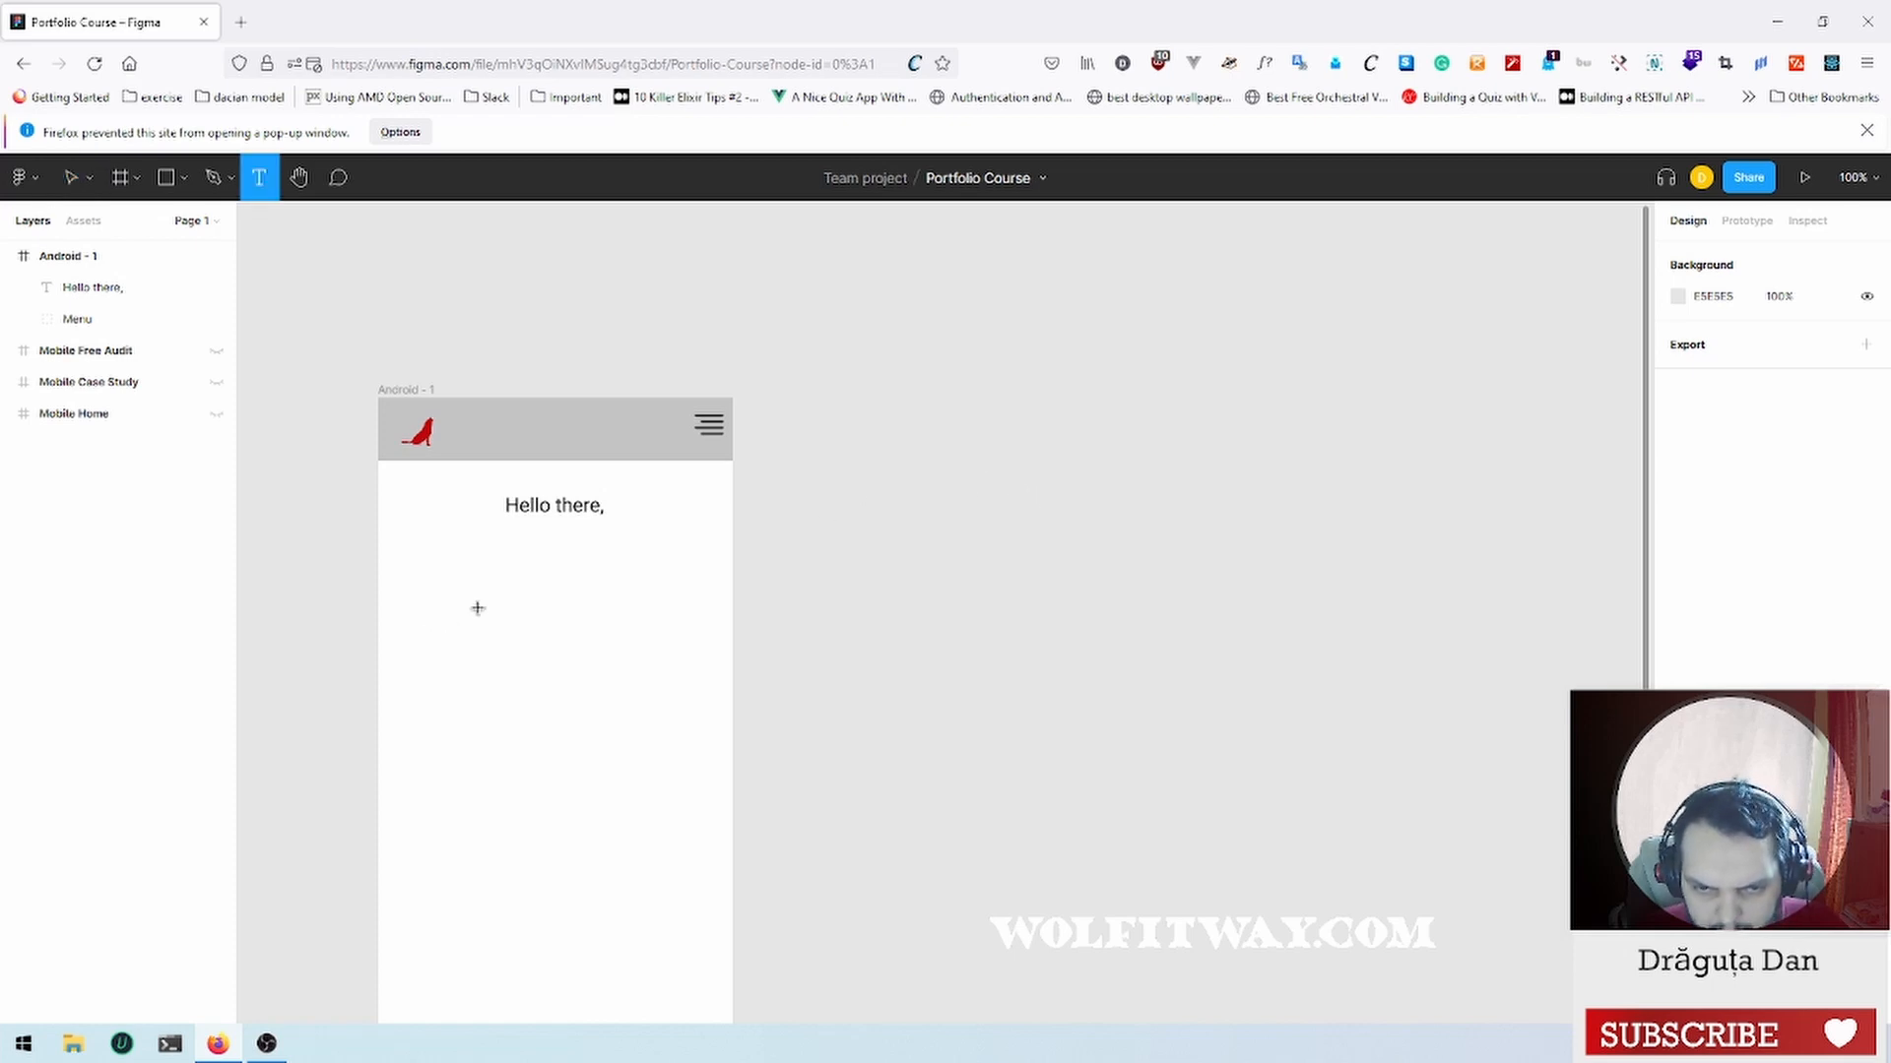
left_click(453, 633)
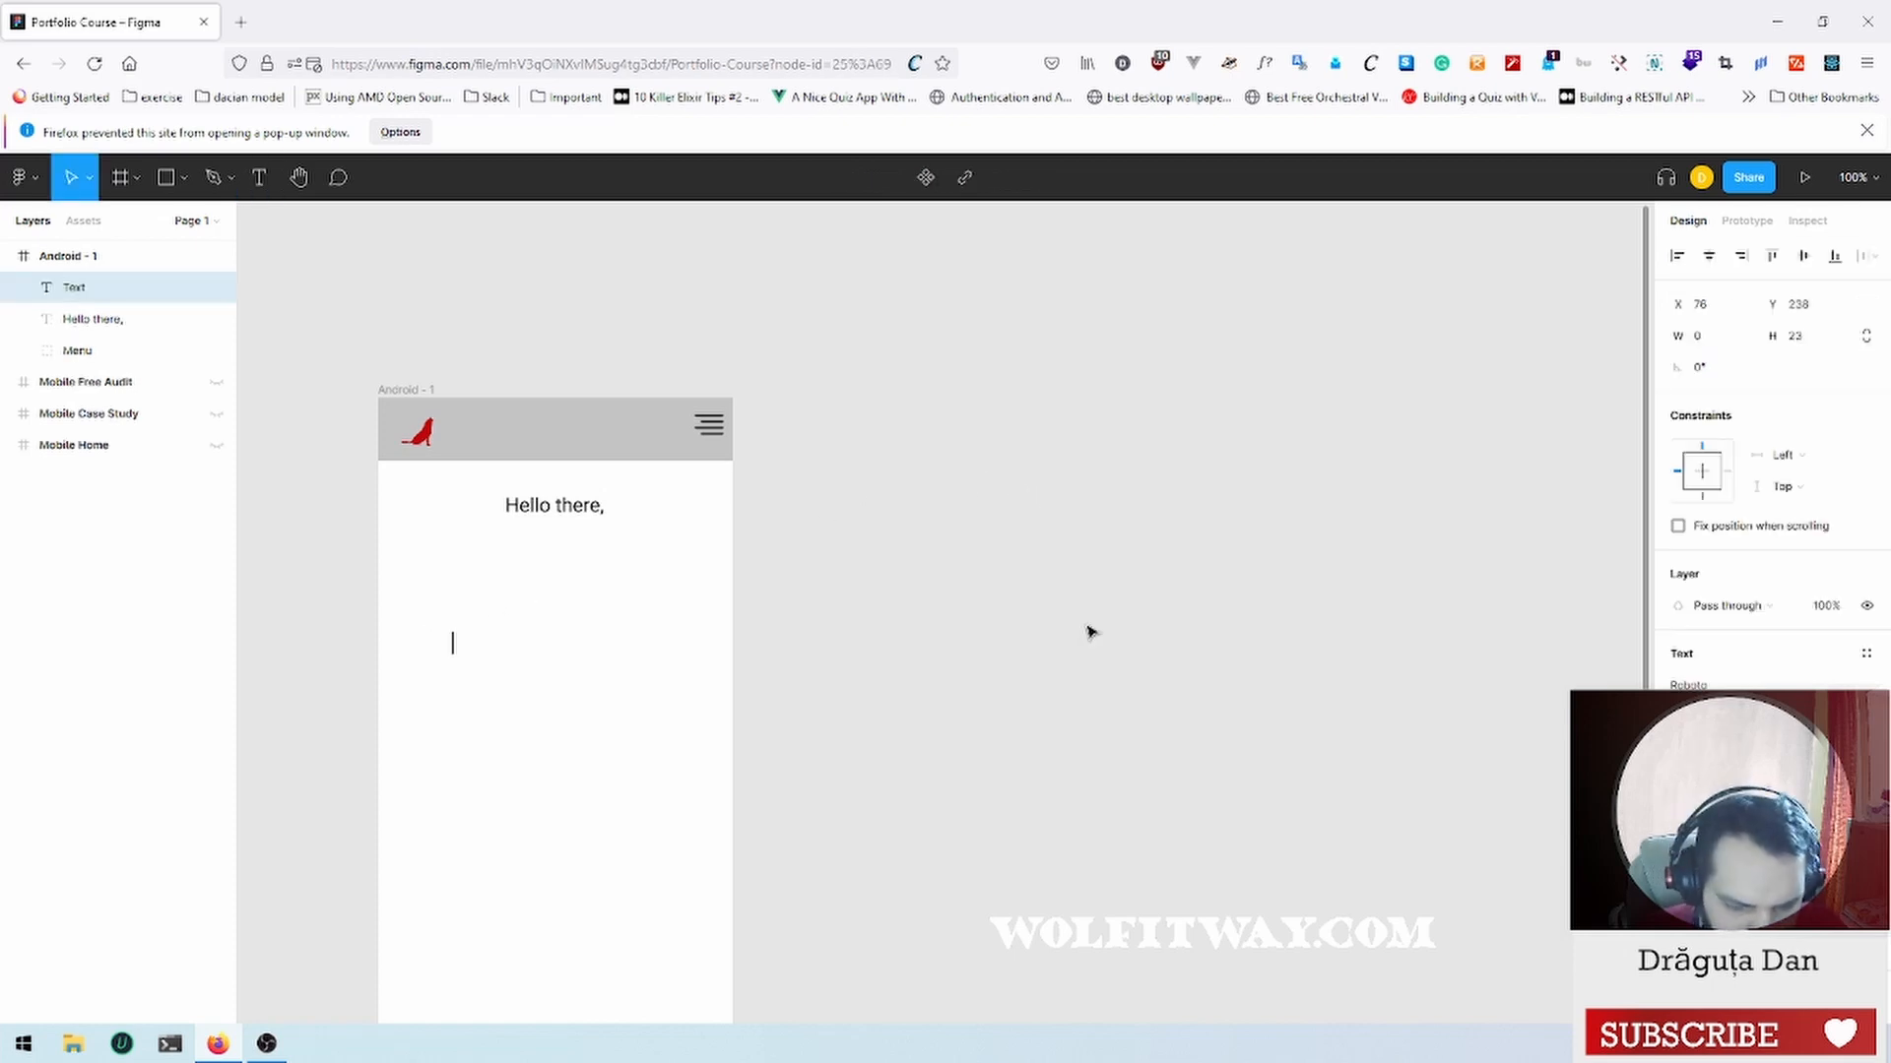
type("I am a")
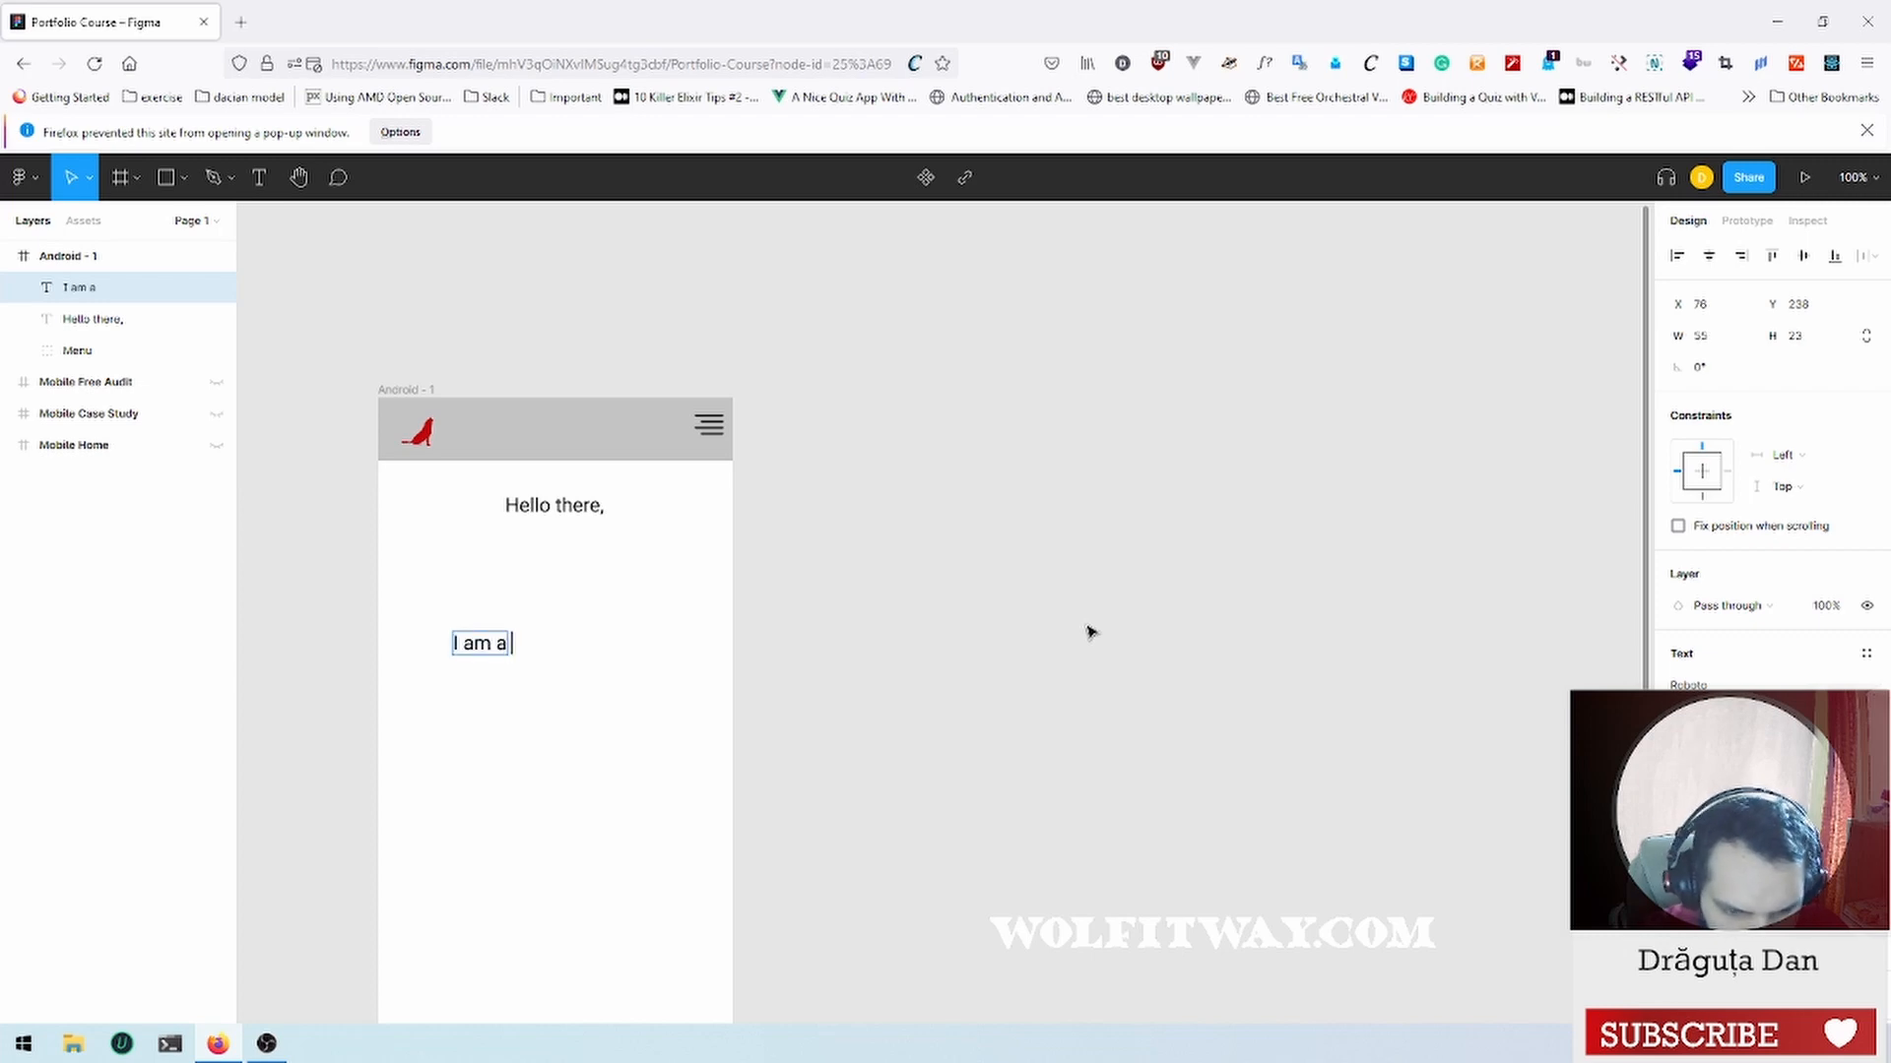
type(" UI?")
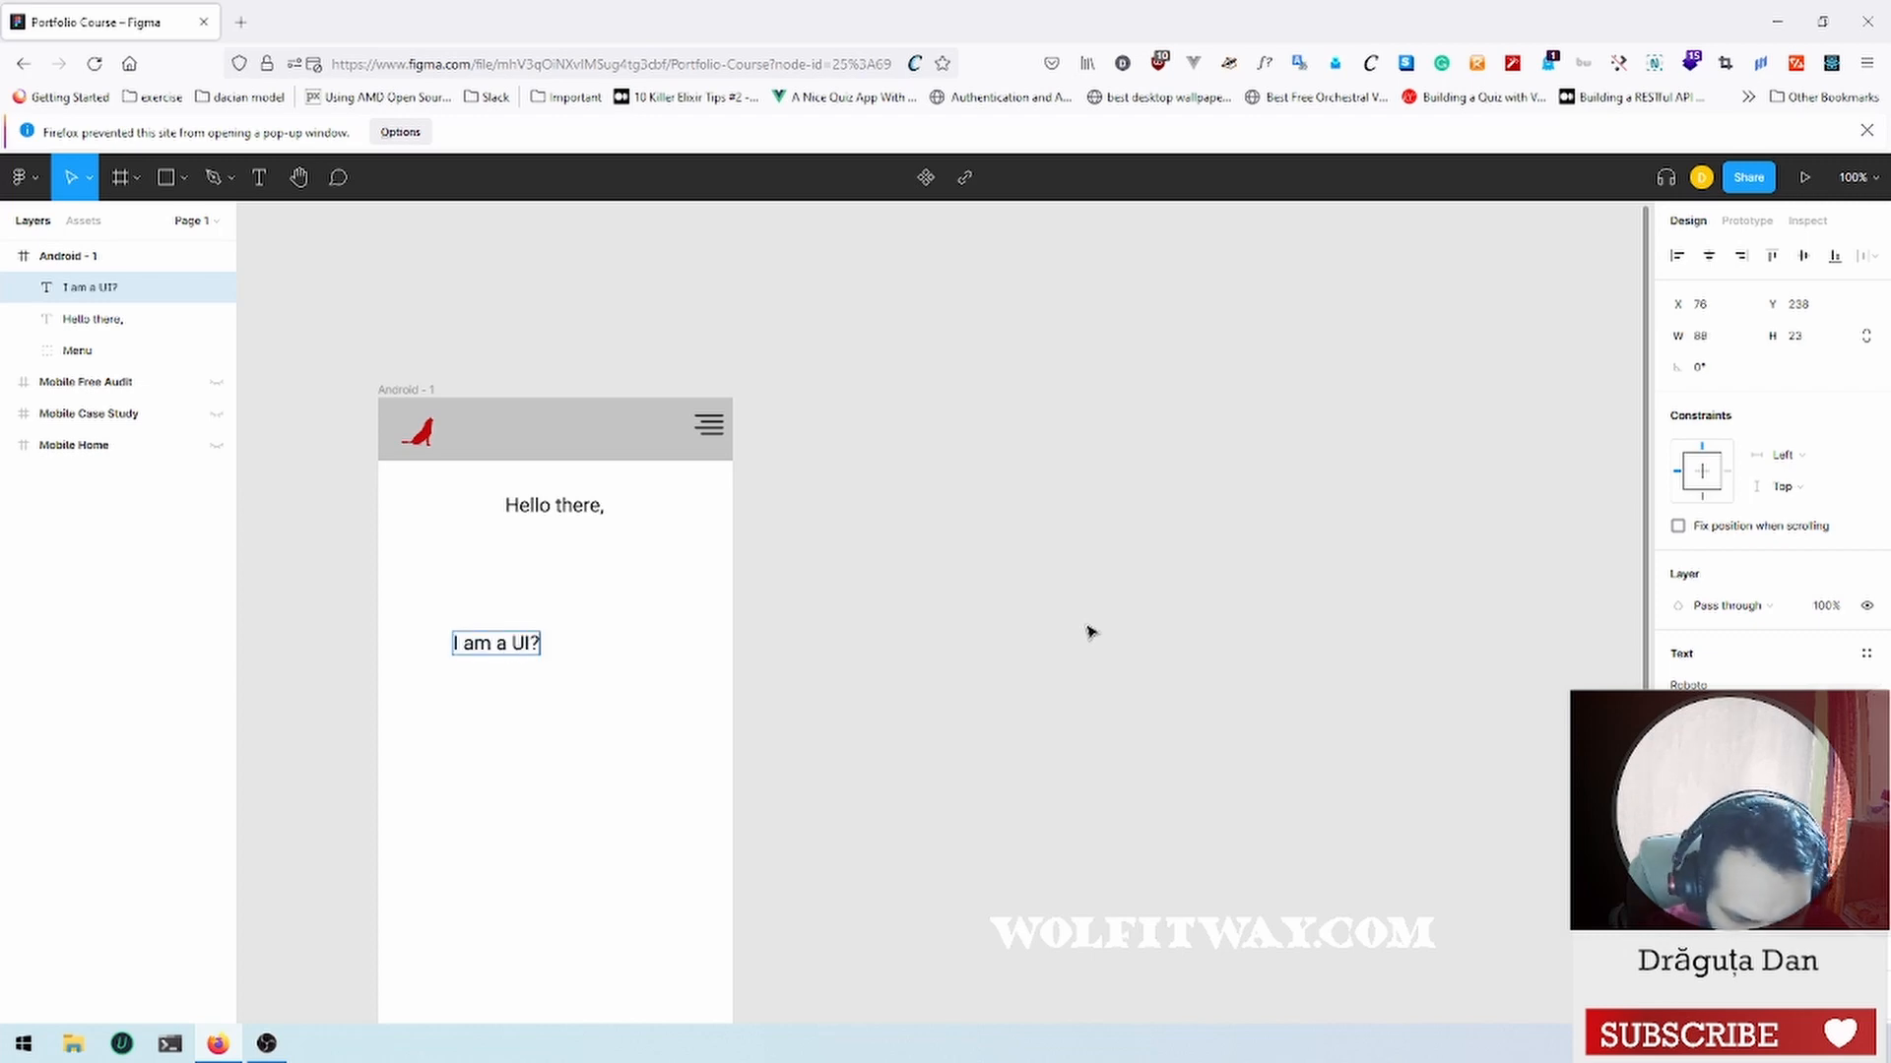
type("UX")
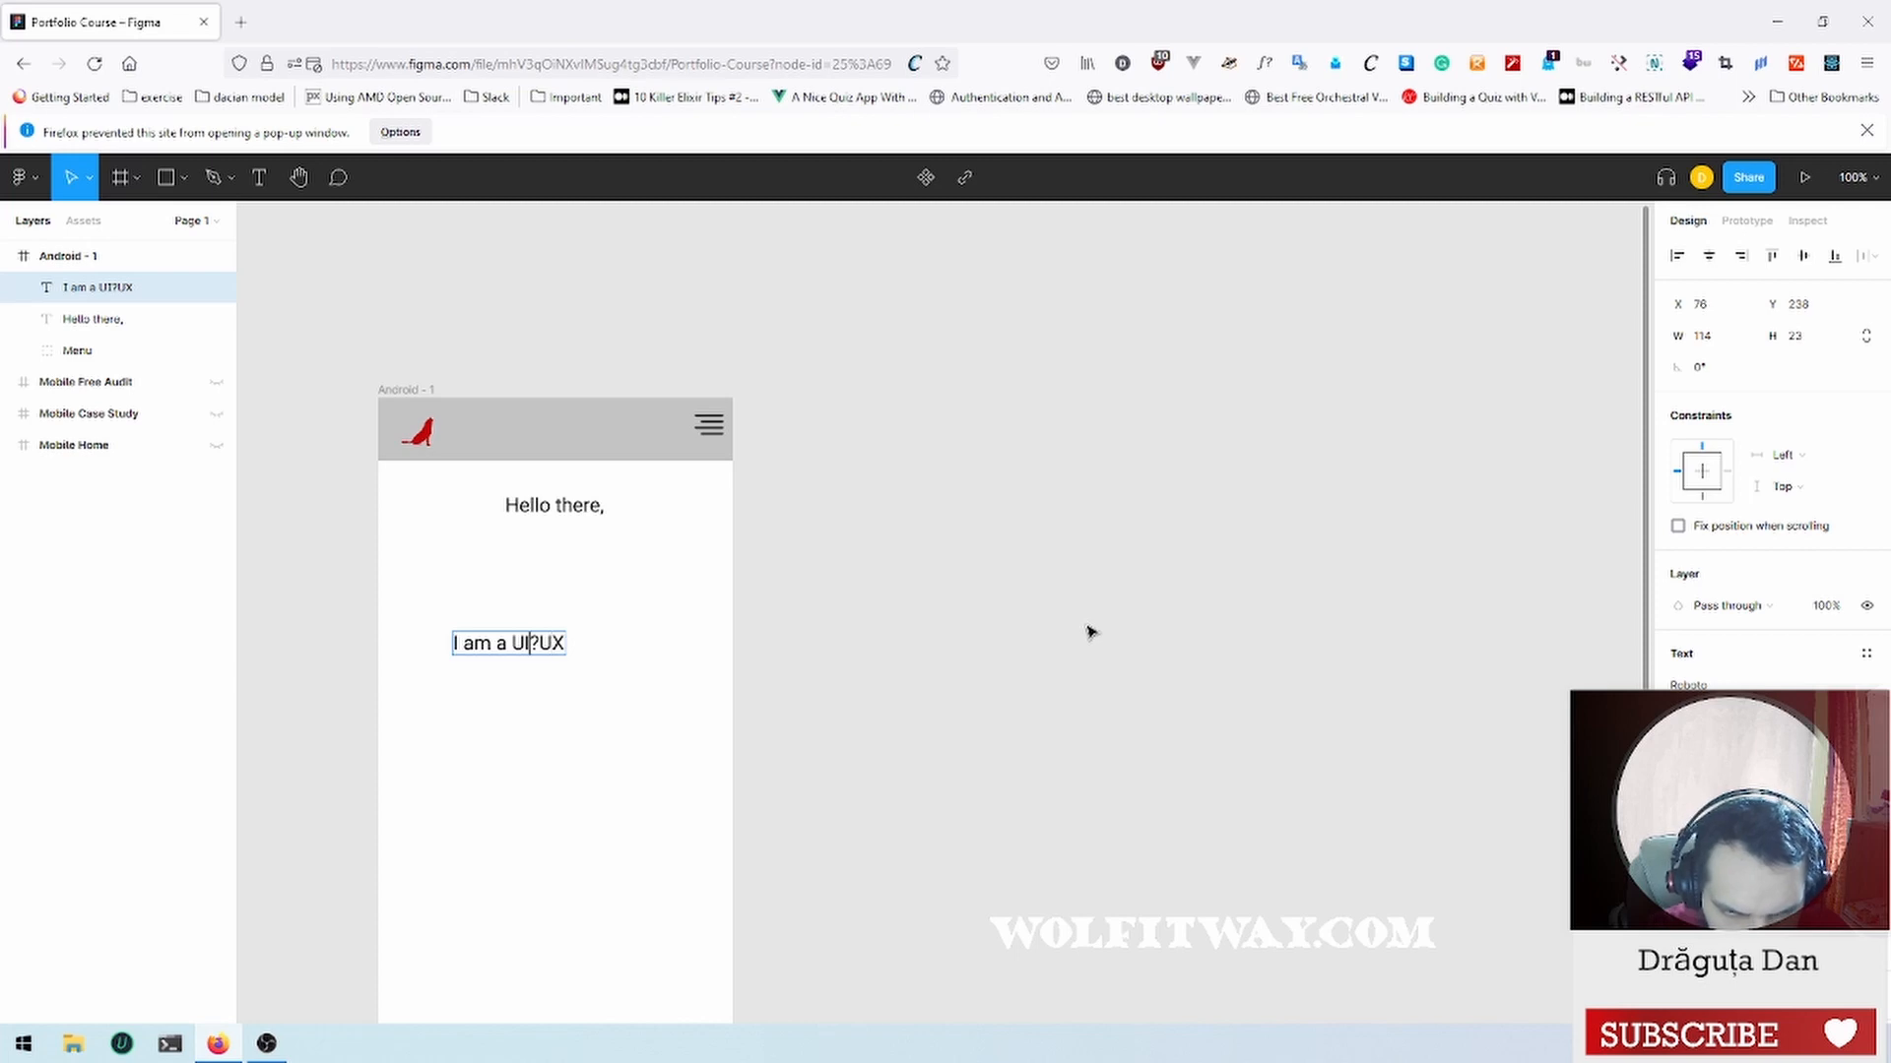
key("Left")
key("Left")
key("BackSpace")
type("/UX")
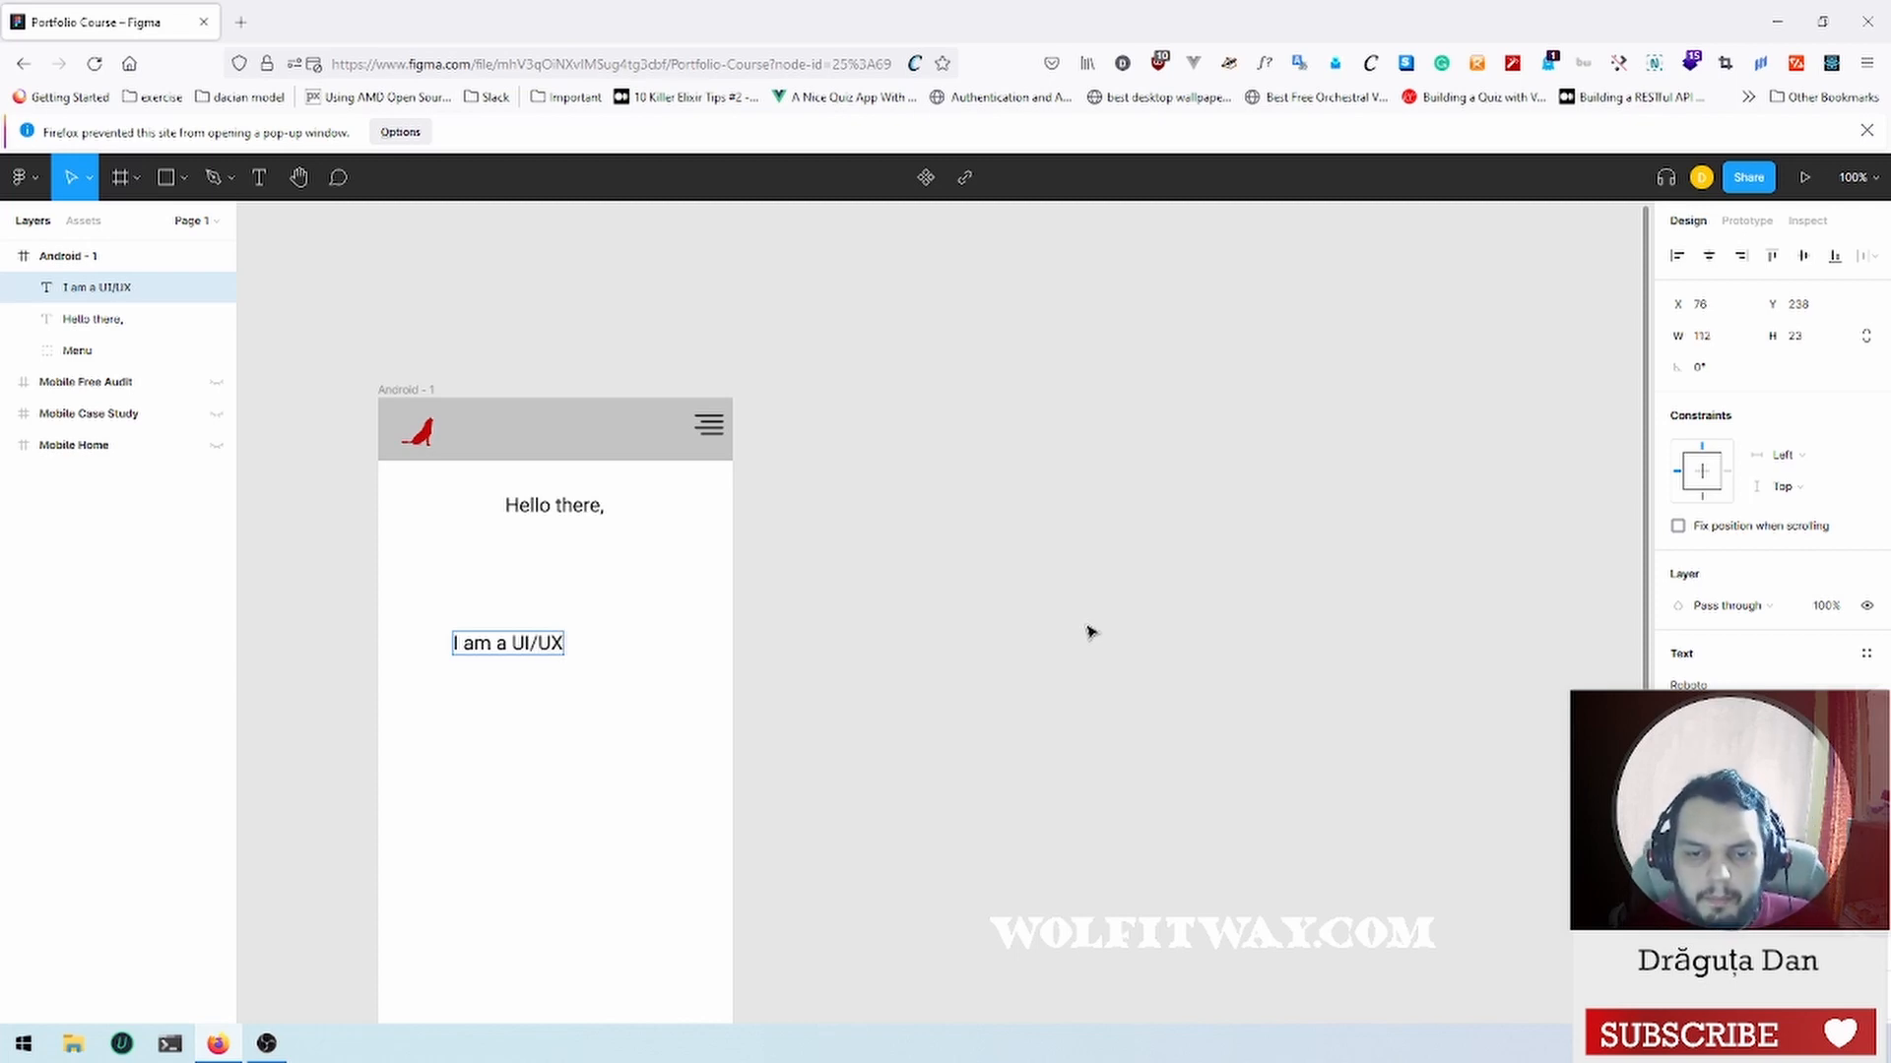
type(" des")
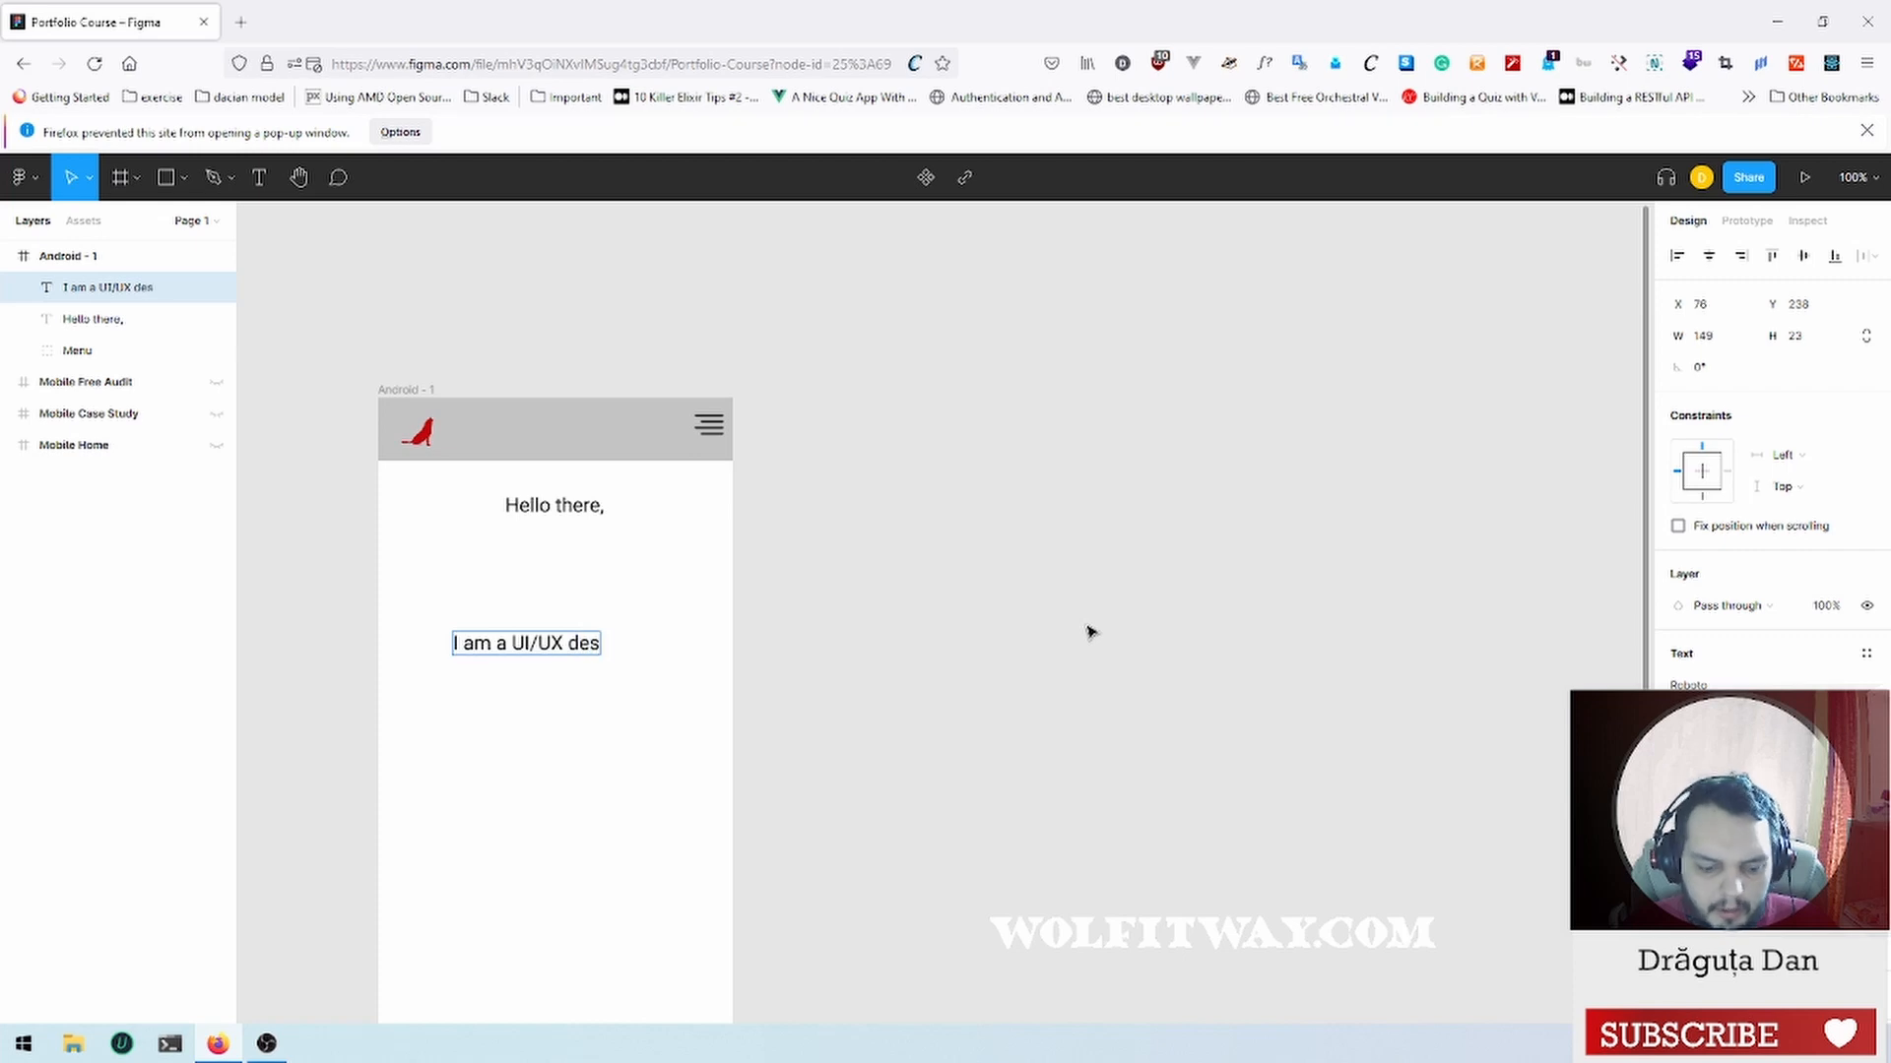
type("igner")
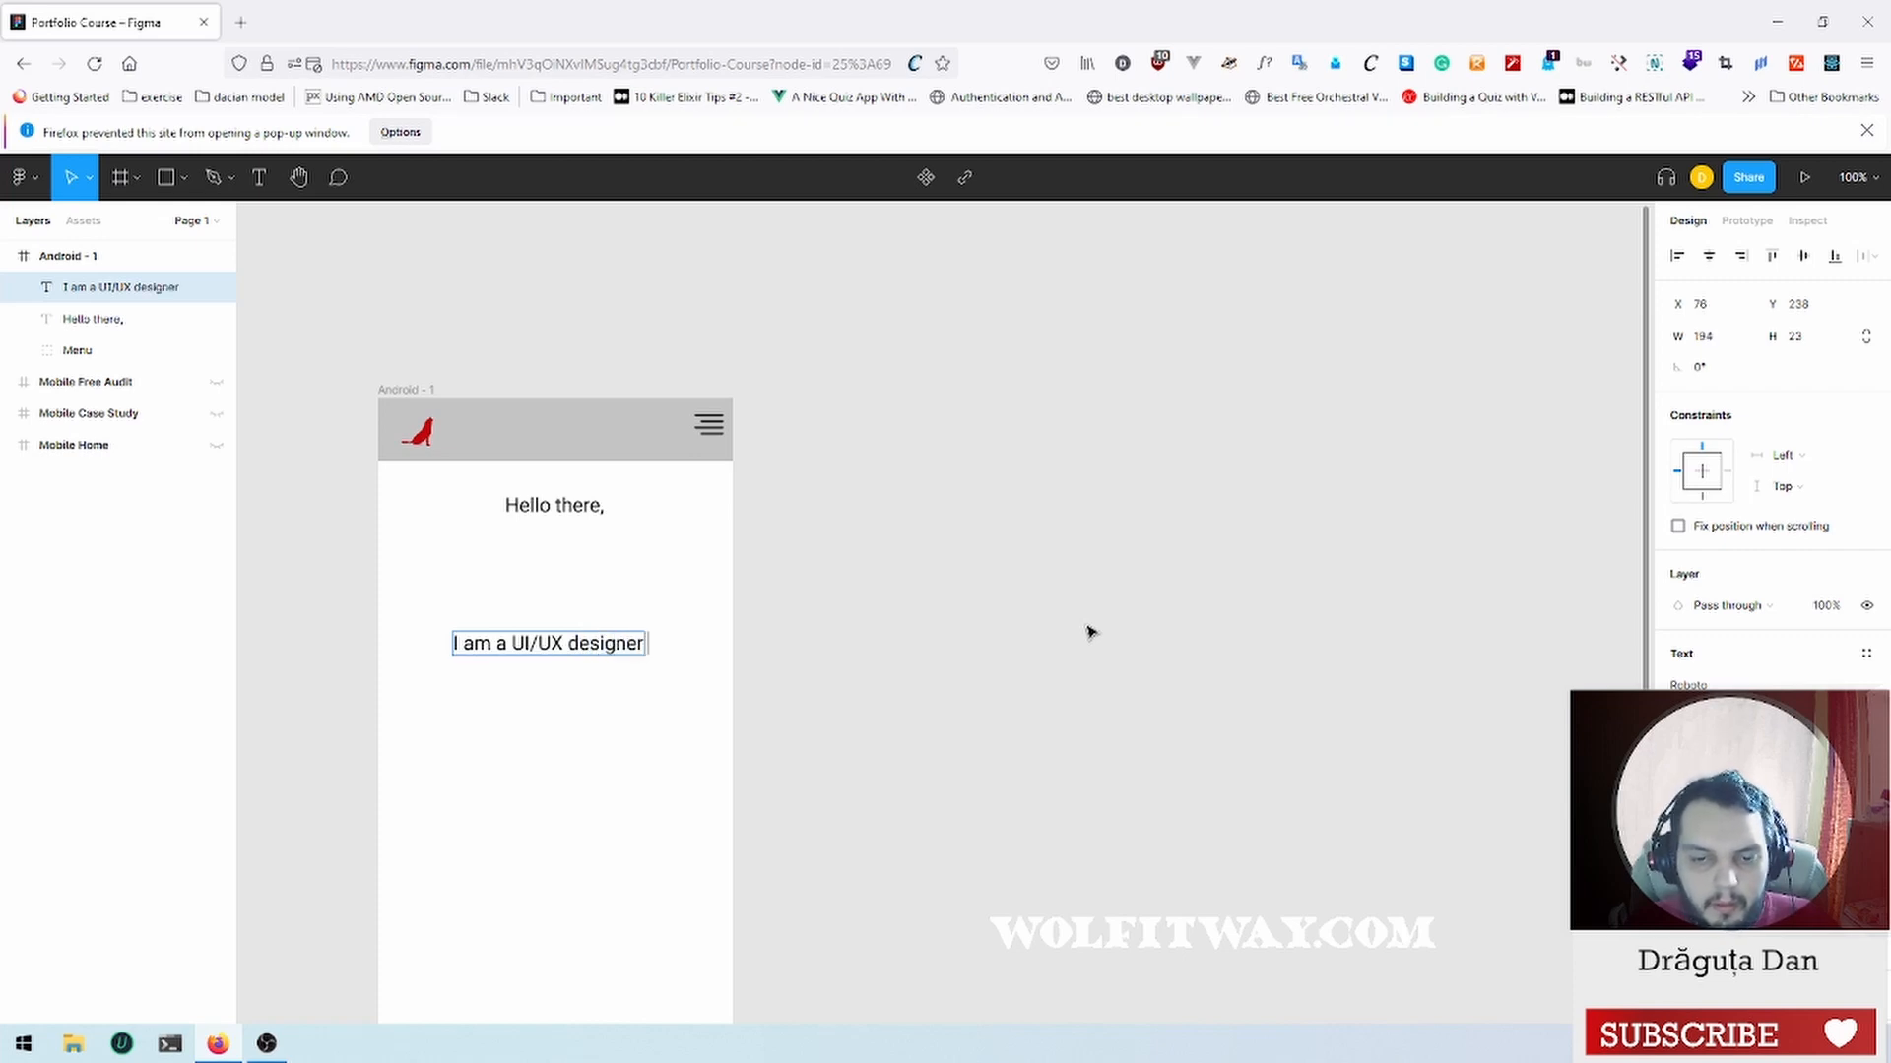
Step: Extend the intro text with "that understands KPI"S" and break the line after "designer"
type(" that undd")
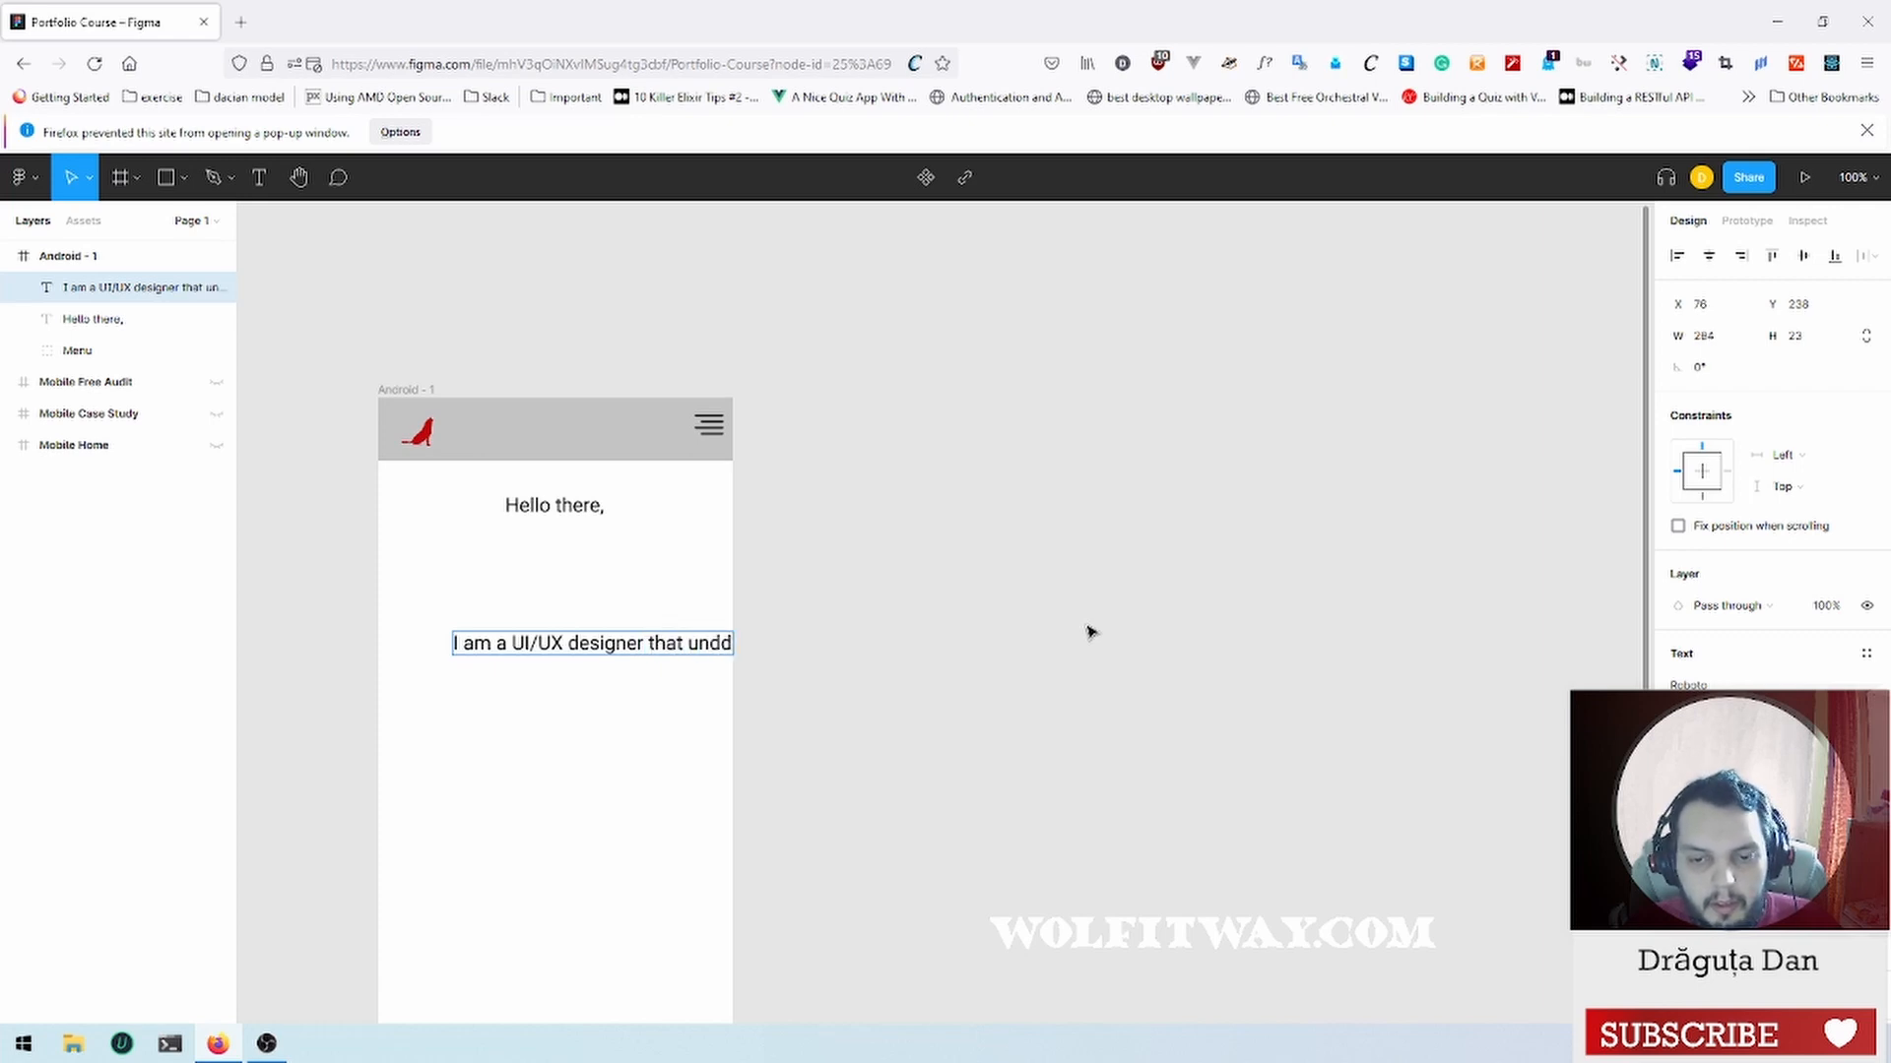
key("BackSpace")
type("e")
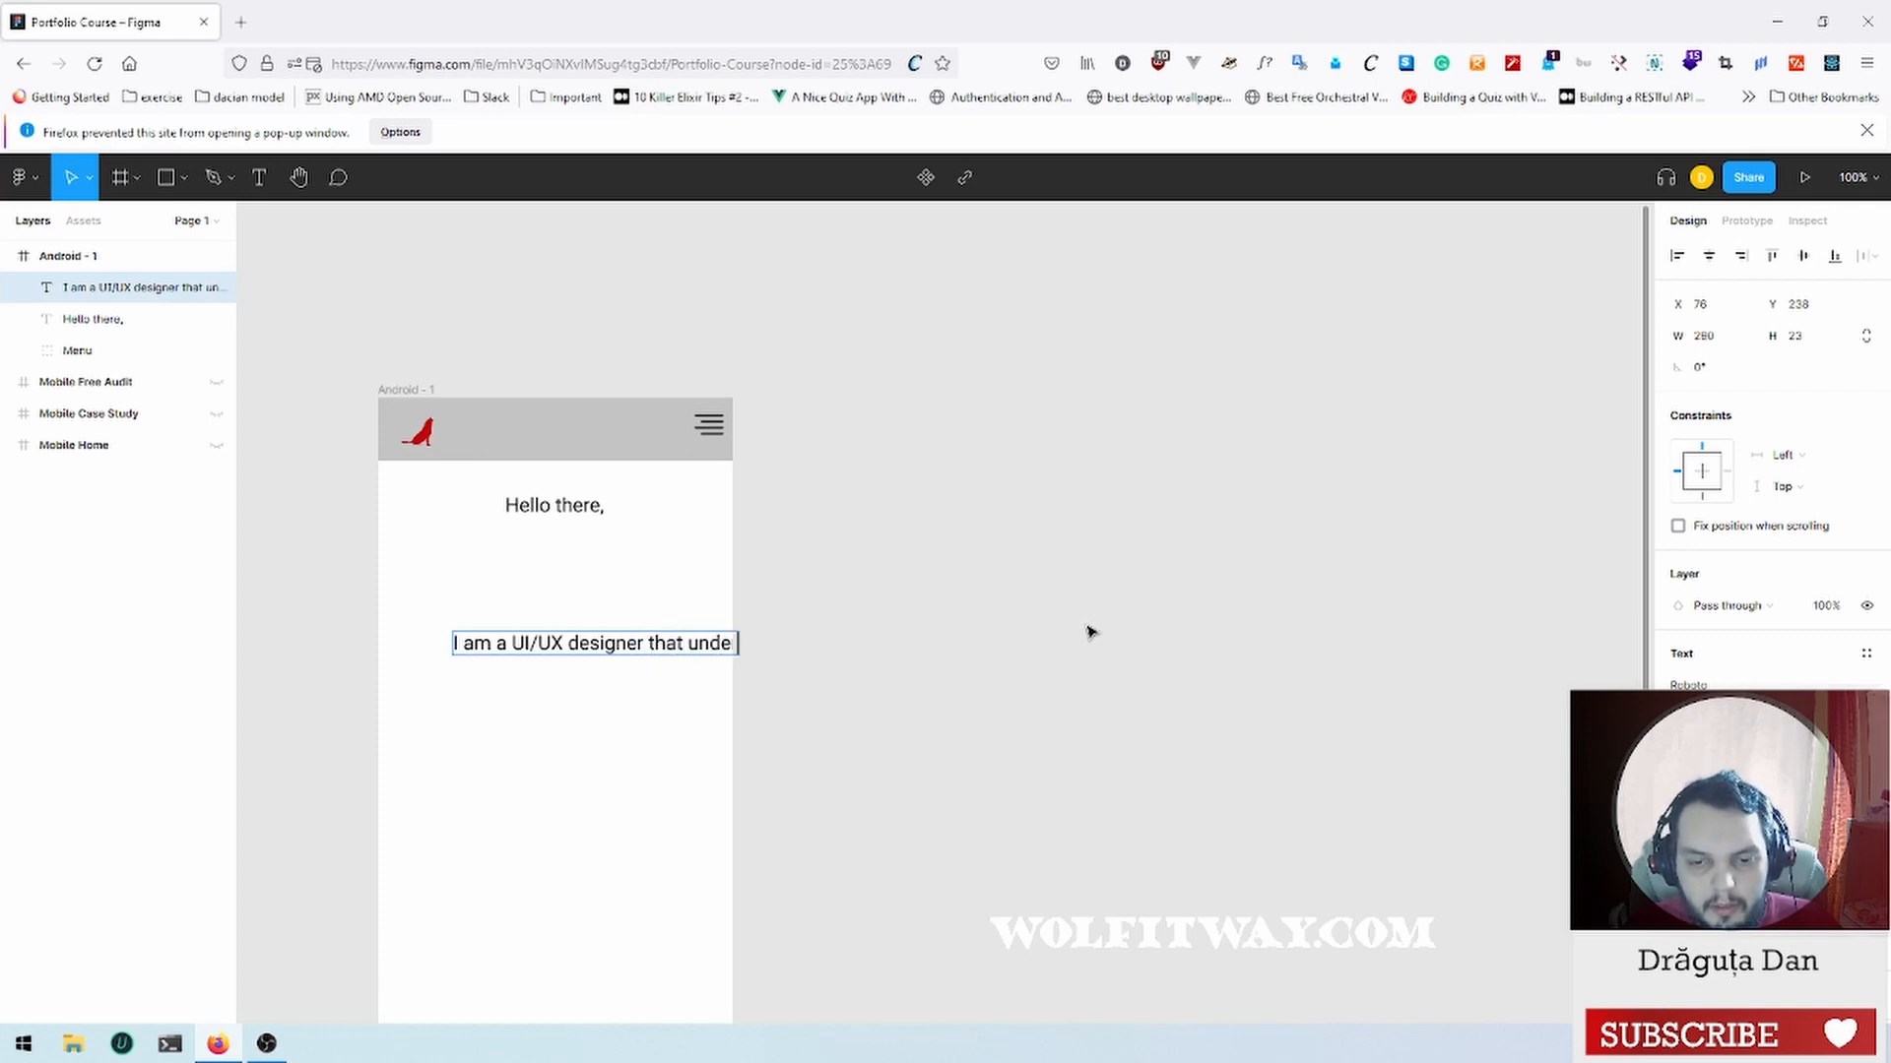
type("stand")
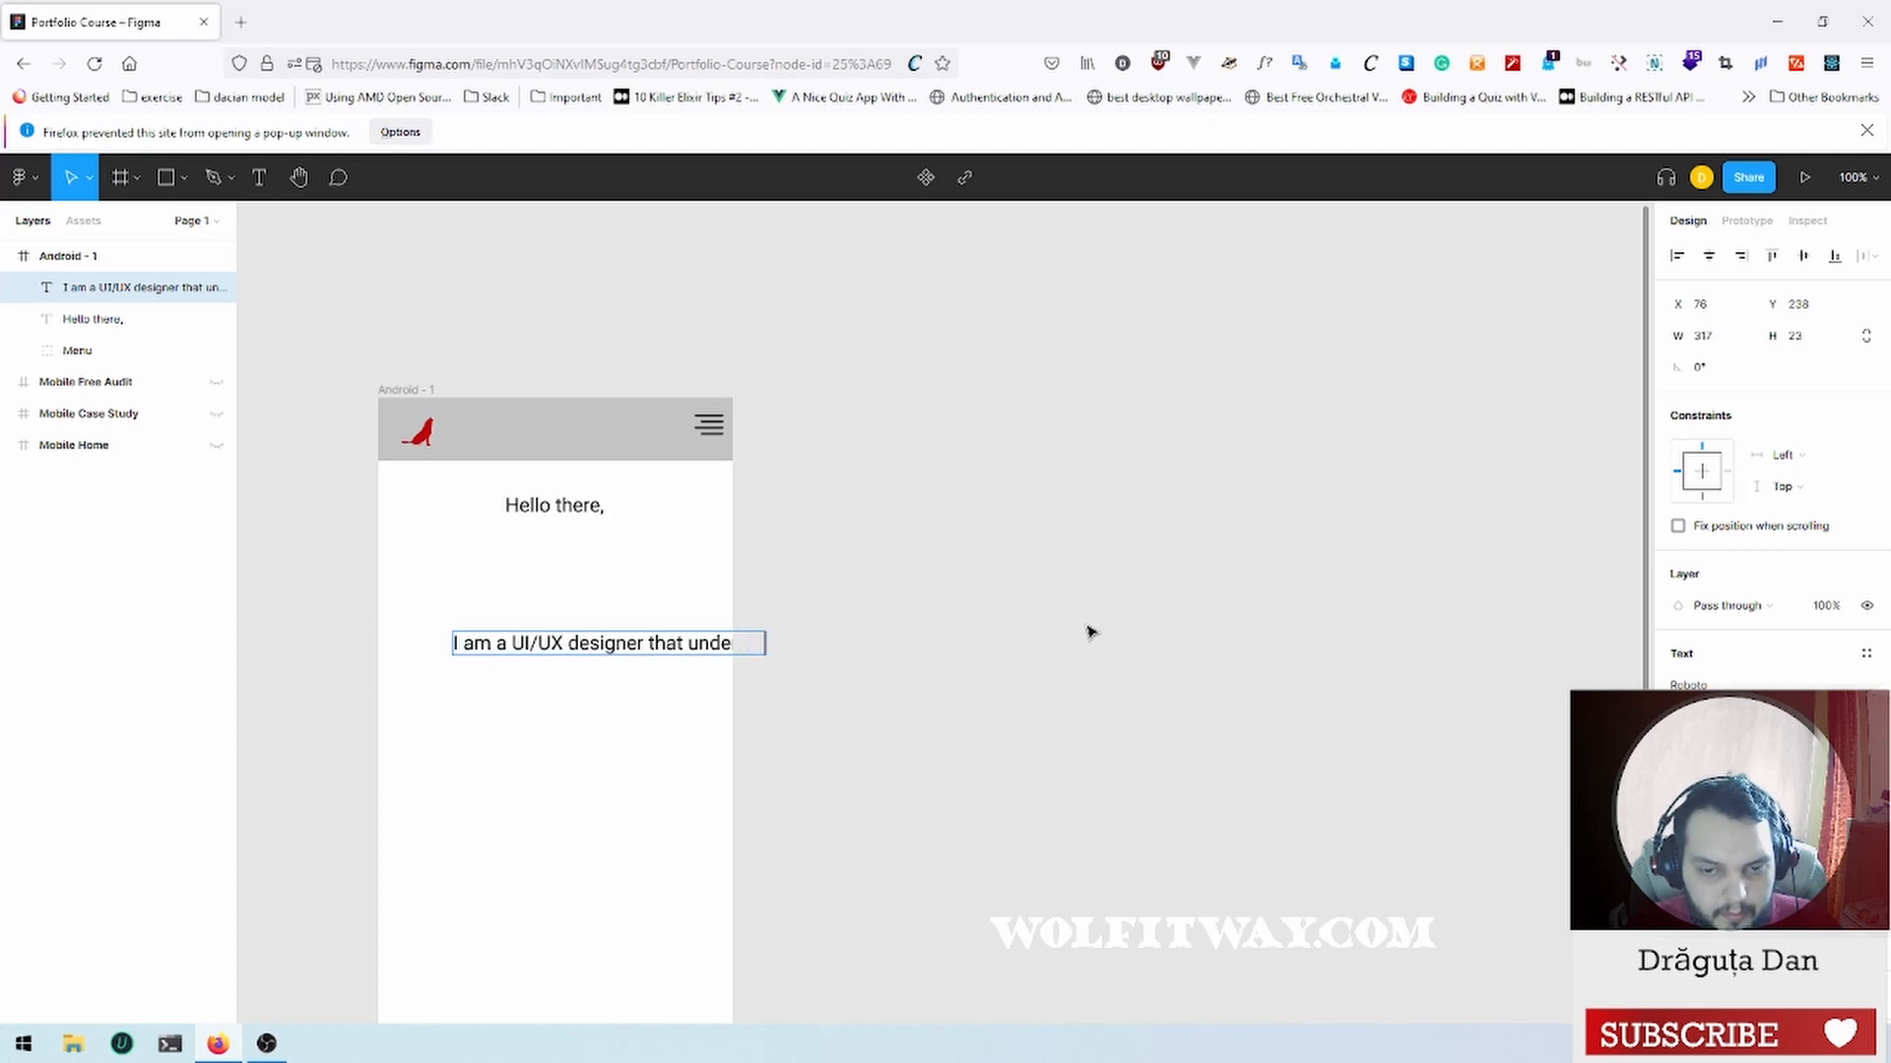
type("s b")
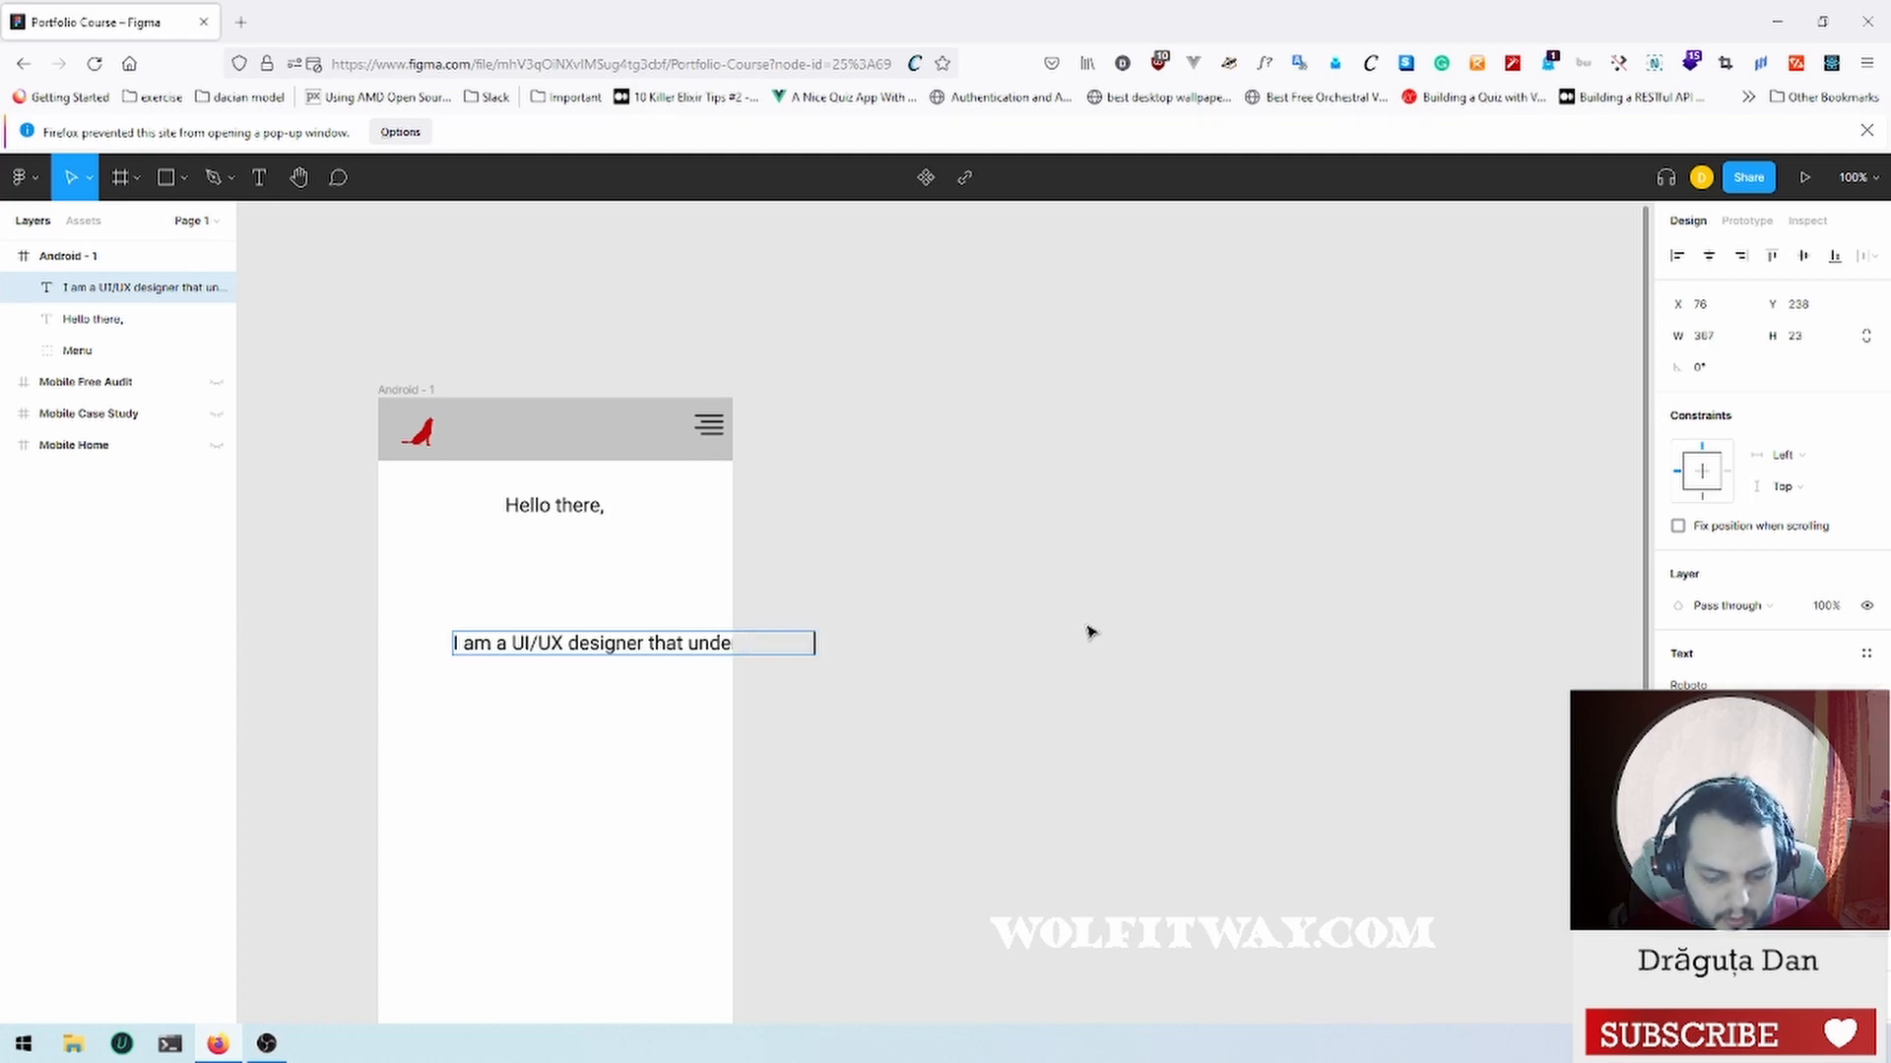
type("ss")
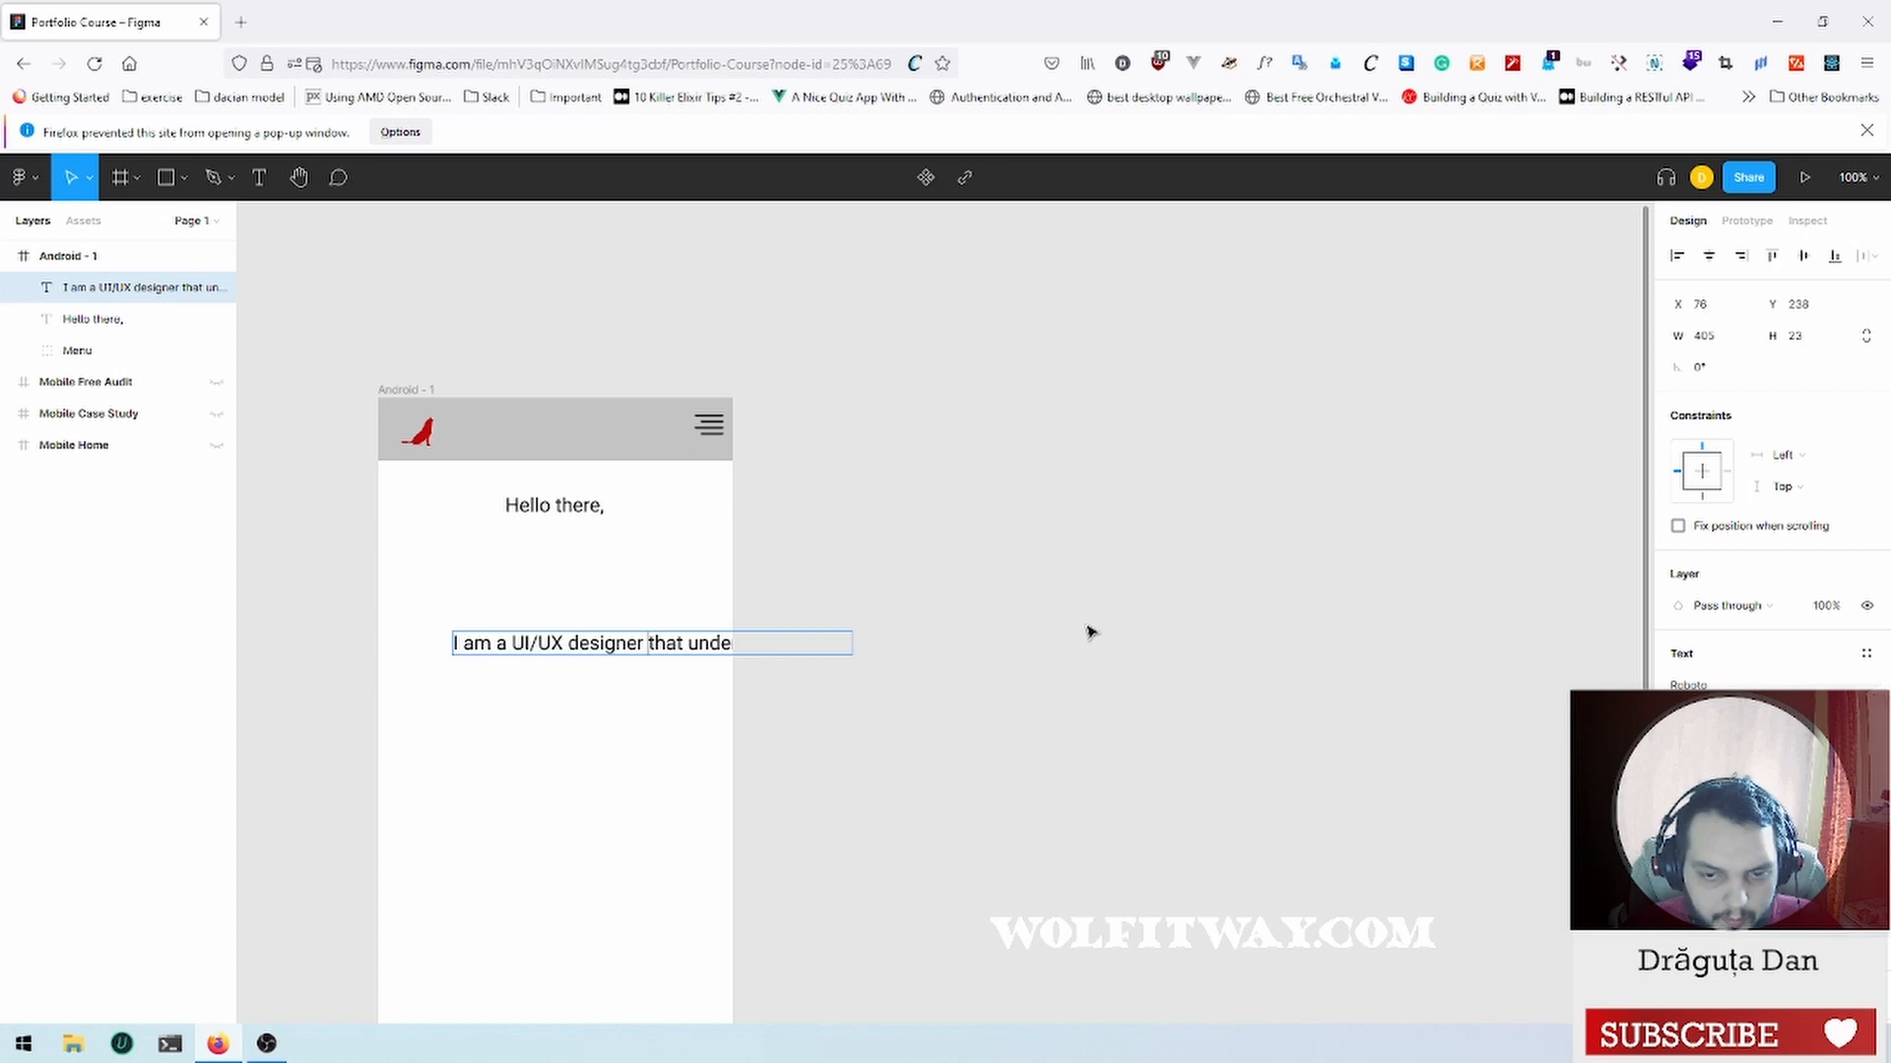
key("Return")
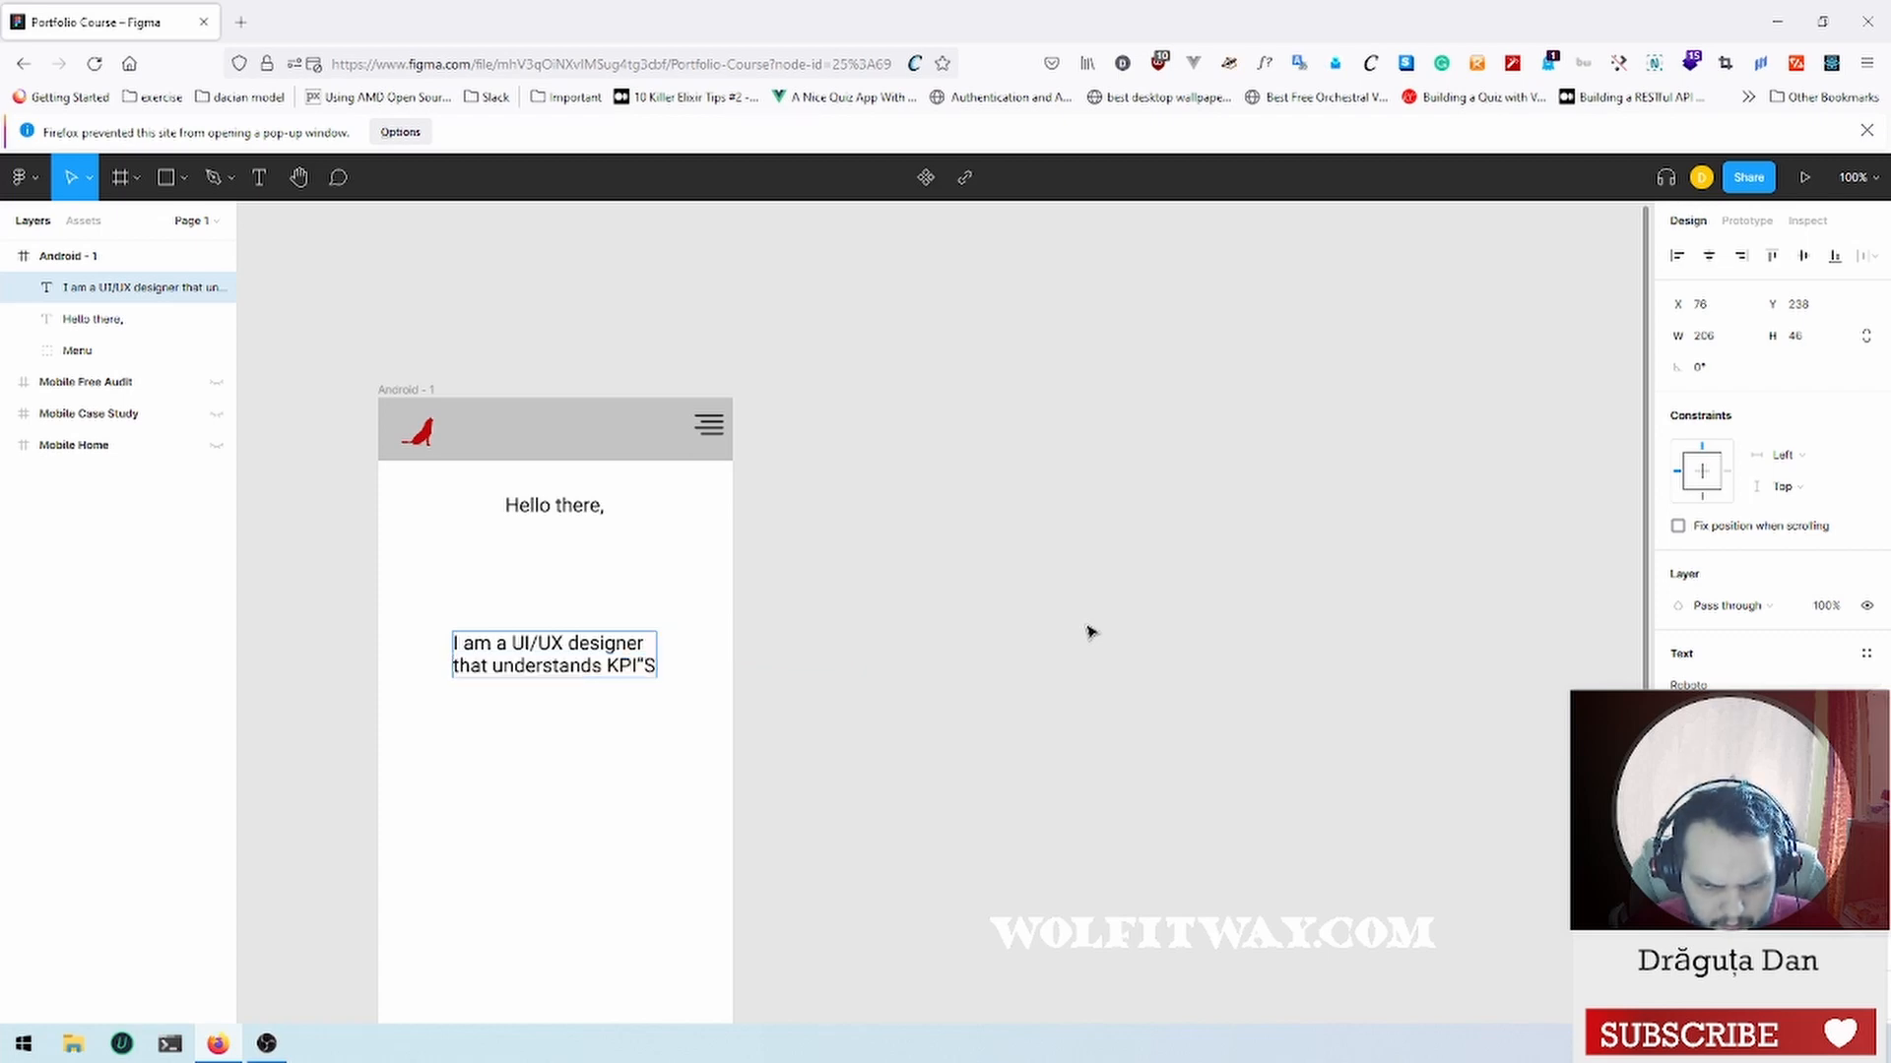
Step: Replace the double quotation mark in the intro text with an apostrophe so it reads "KPI'S", and finish editing
key("Right")
key("Right")
key("Right")
key("Right")
key("Right")
key("Right")
key("Right")
key("Right")
key("Right")
key("Right")
key("Right")
key("Right")
key("Right")
key("Right")
key("Right")
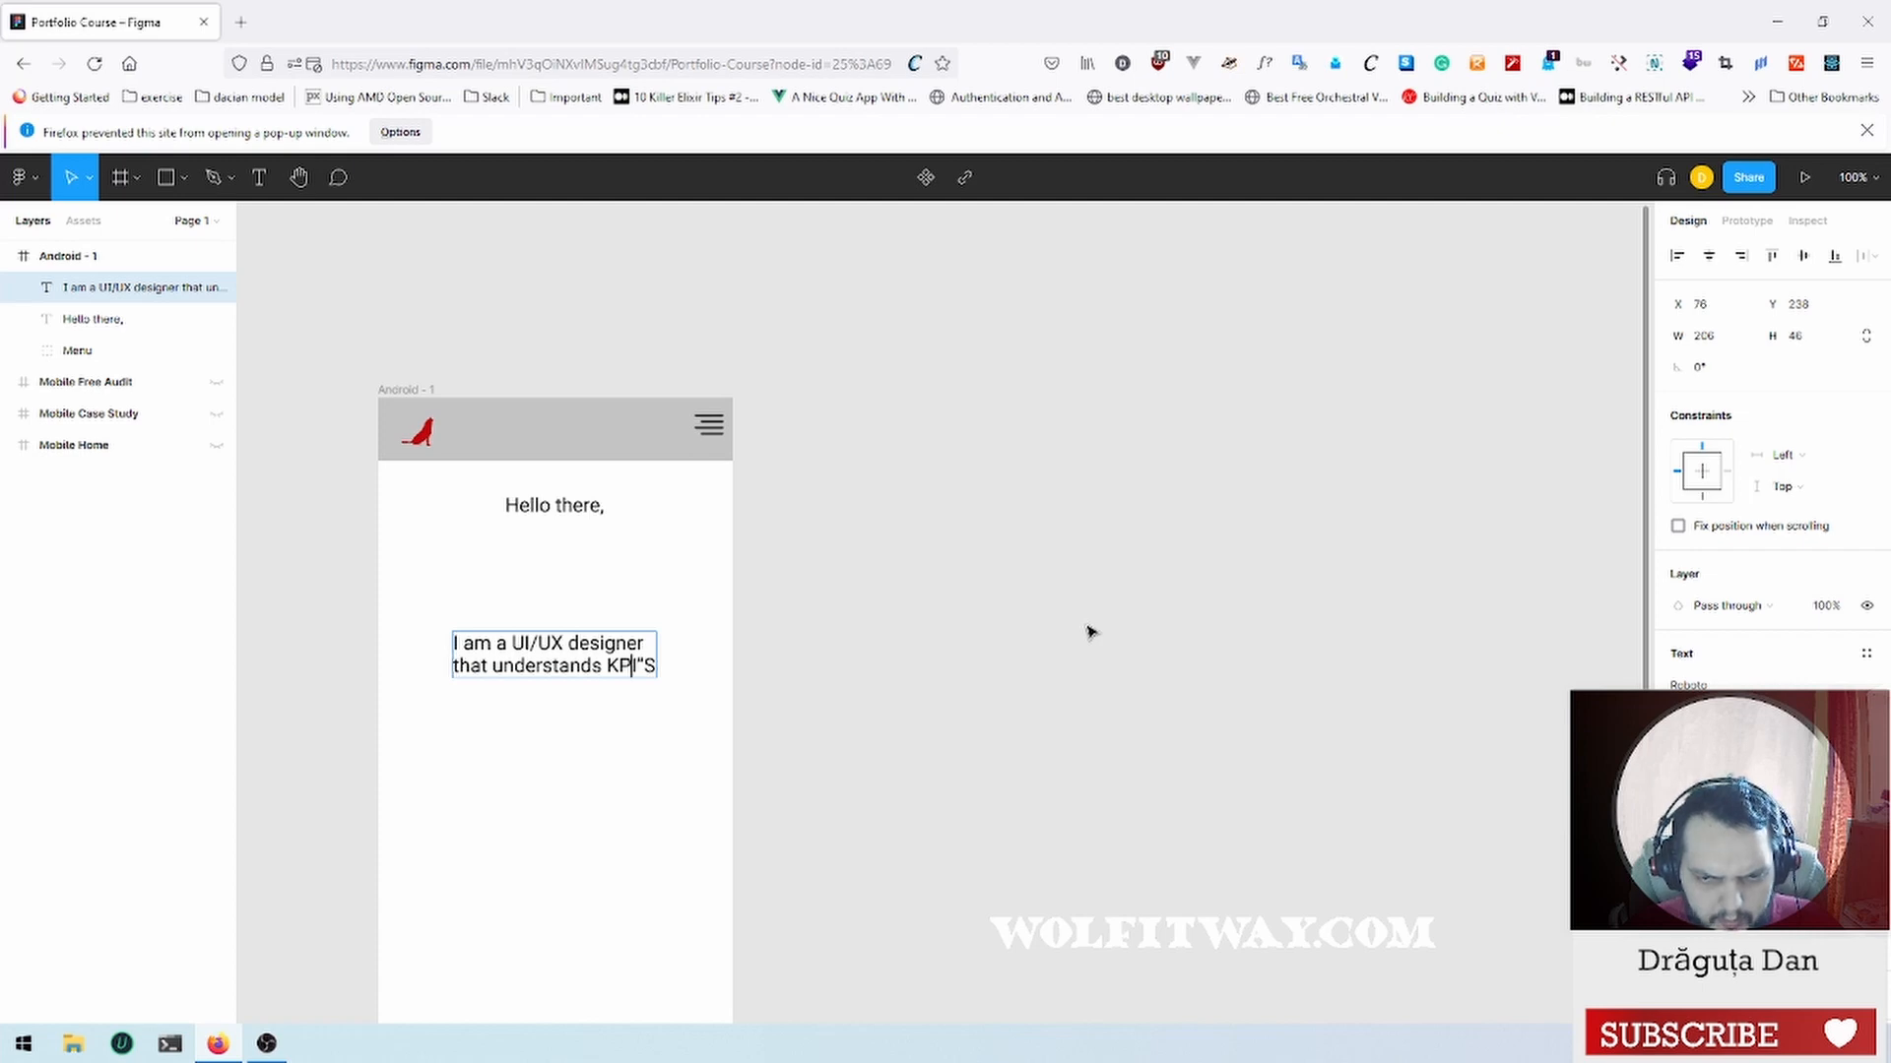
key("Right")
key("BackSpace")
type("'")
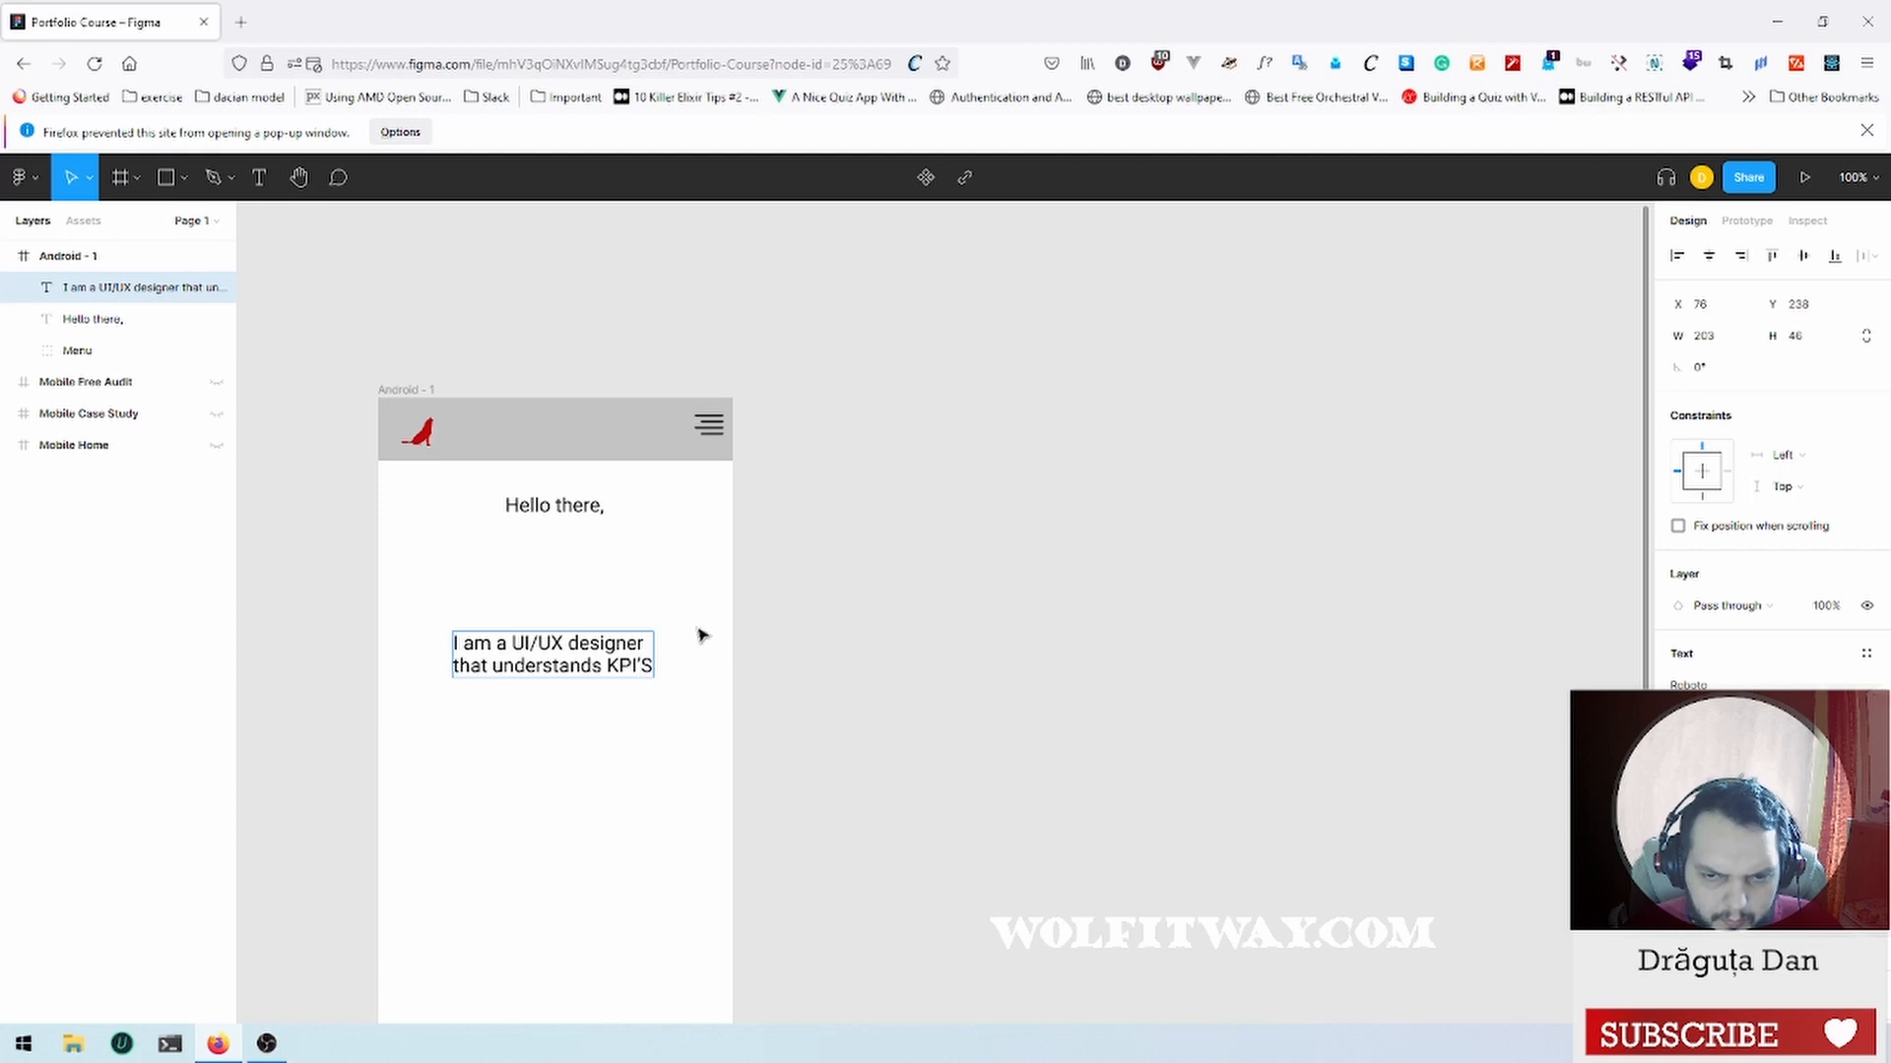
key("Escape")
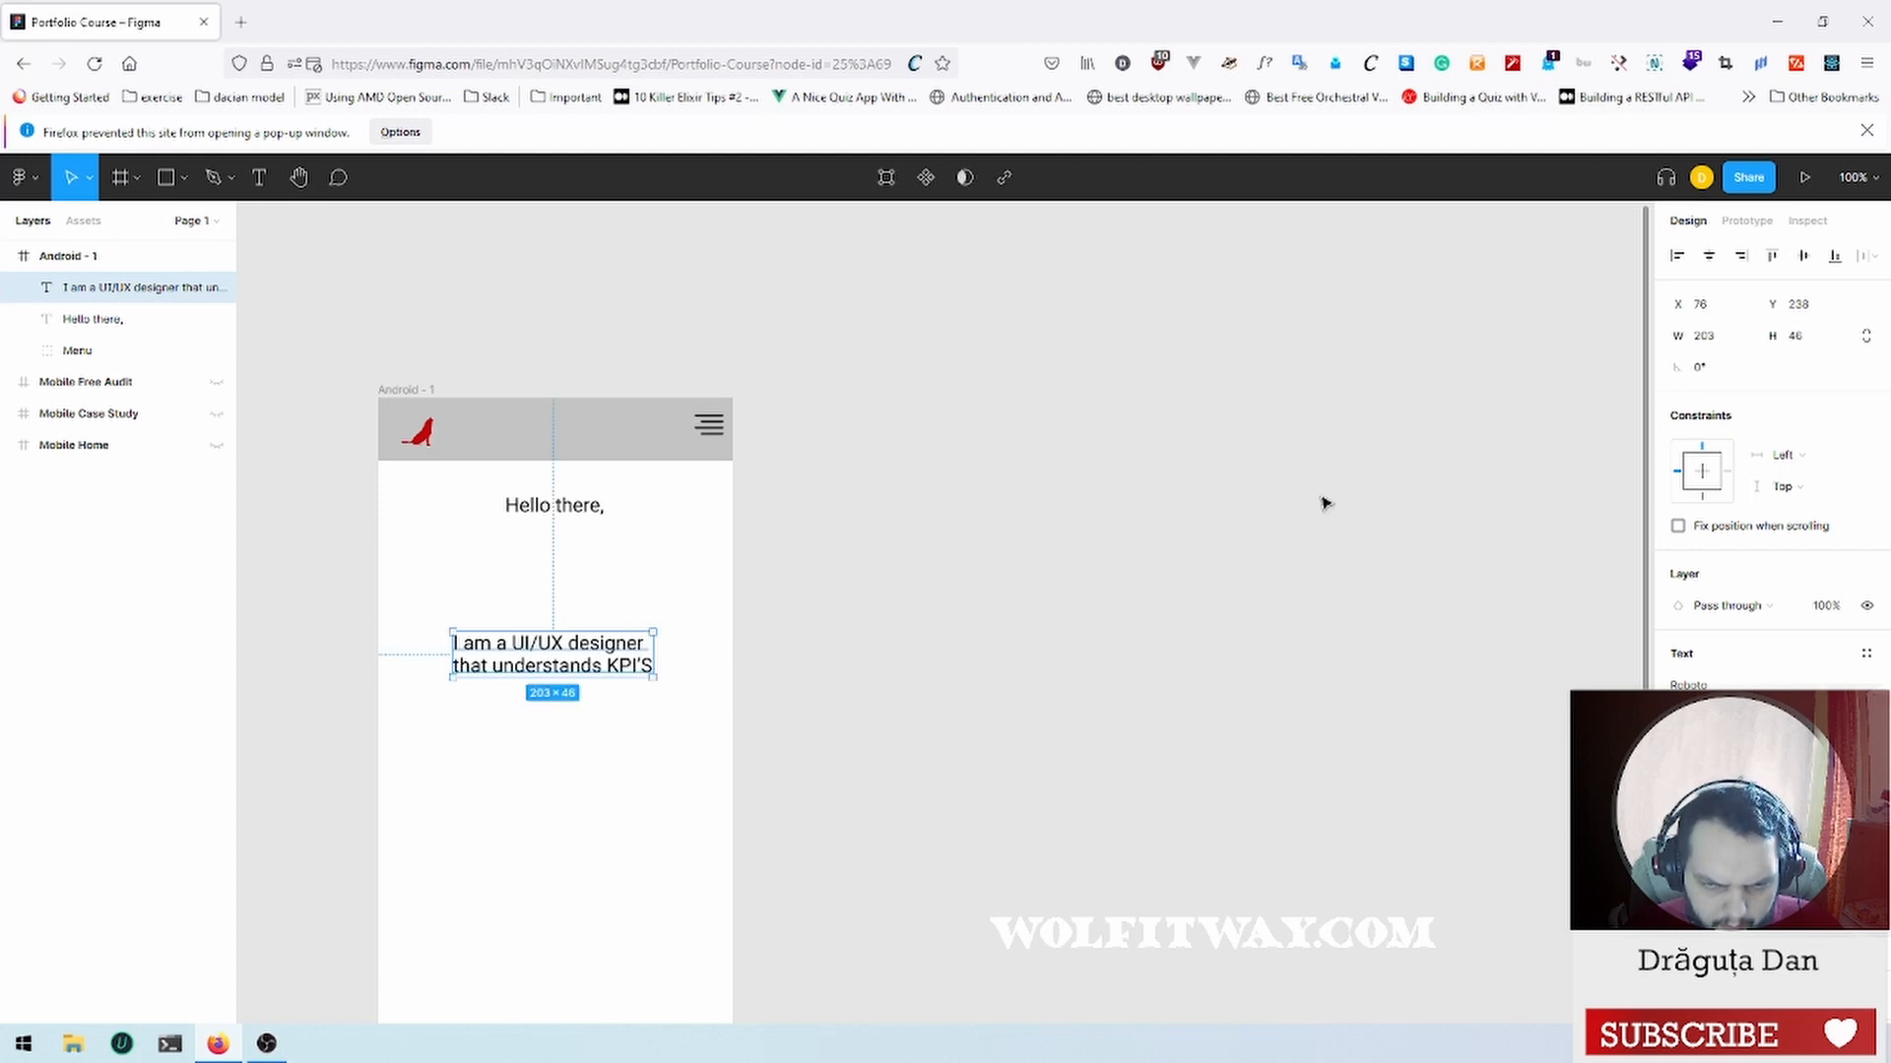
Step: Centre the two-line intro text horizontally and move it up beneath "Hello there," to about X 83, Y 145
left_click(1711, 255)
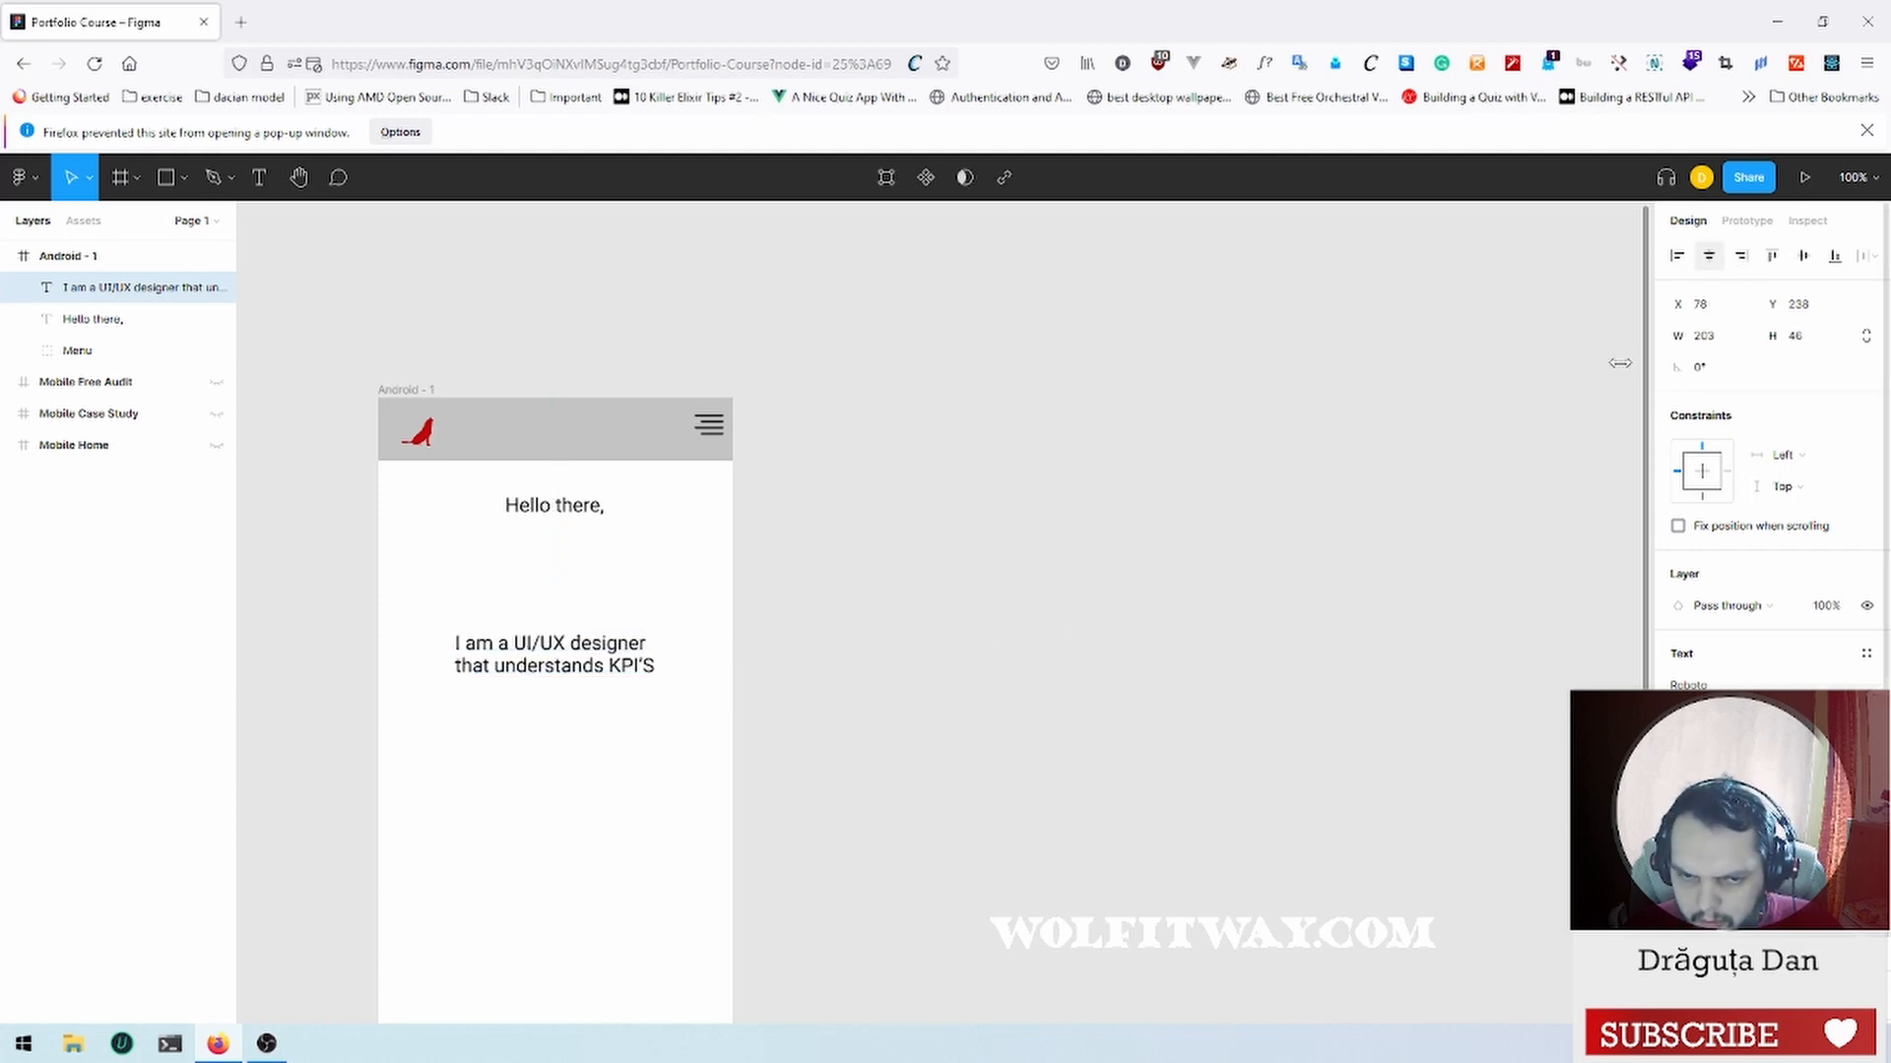
left_click(895, 641)
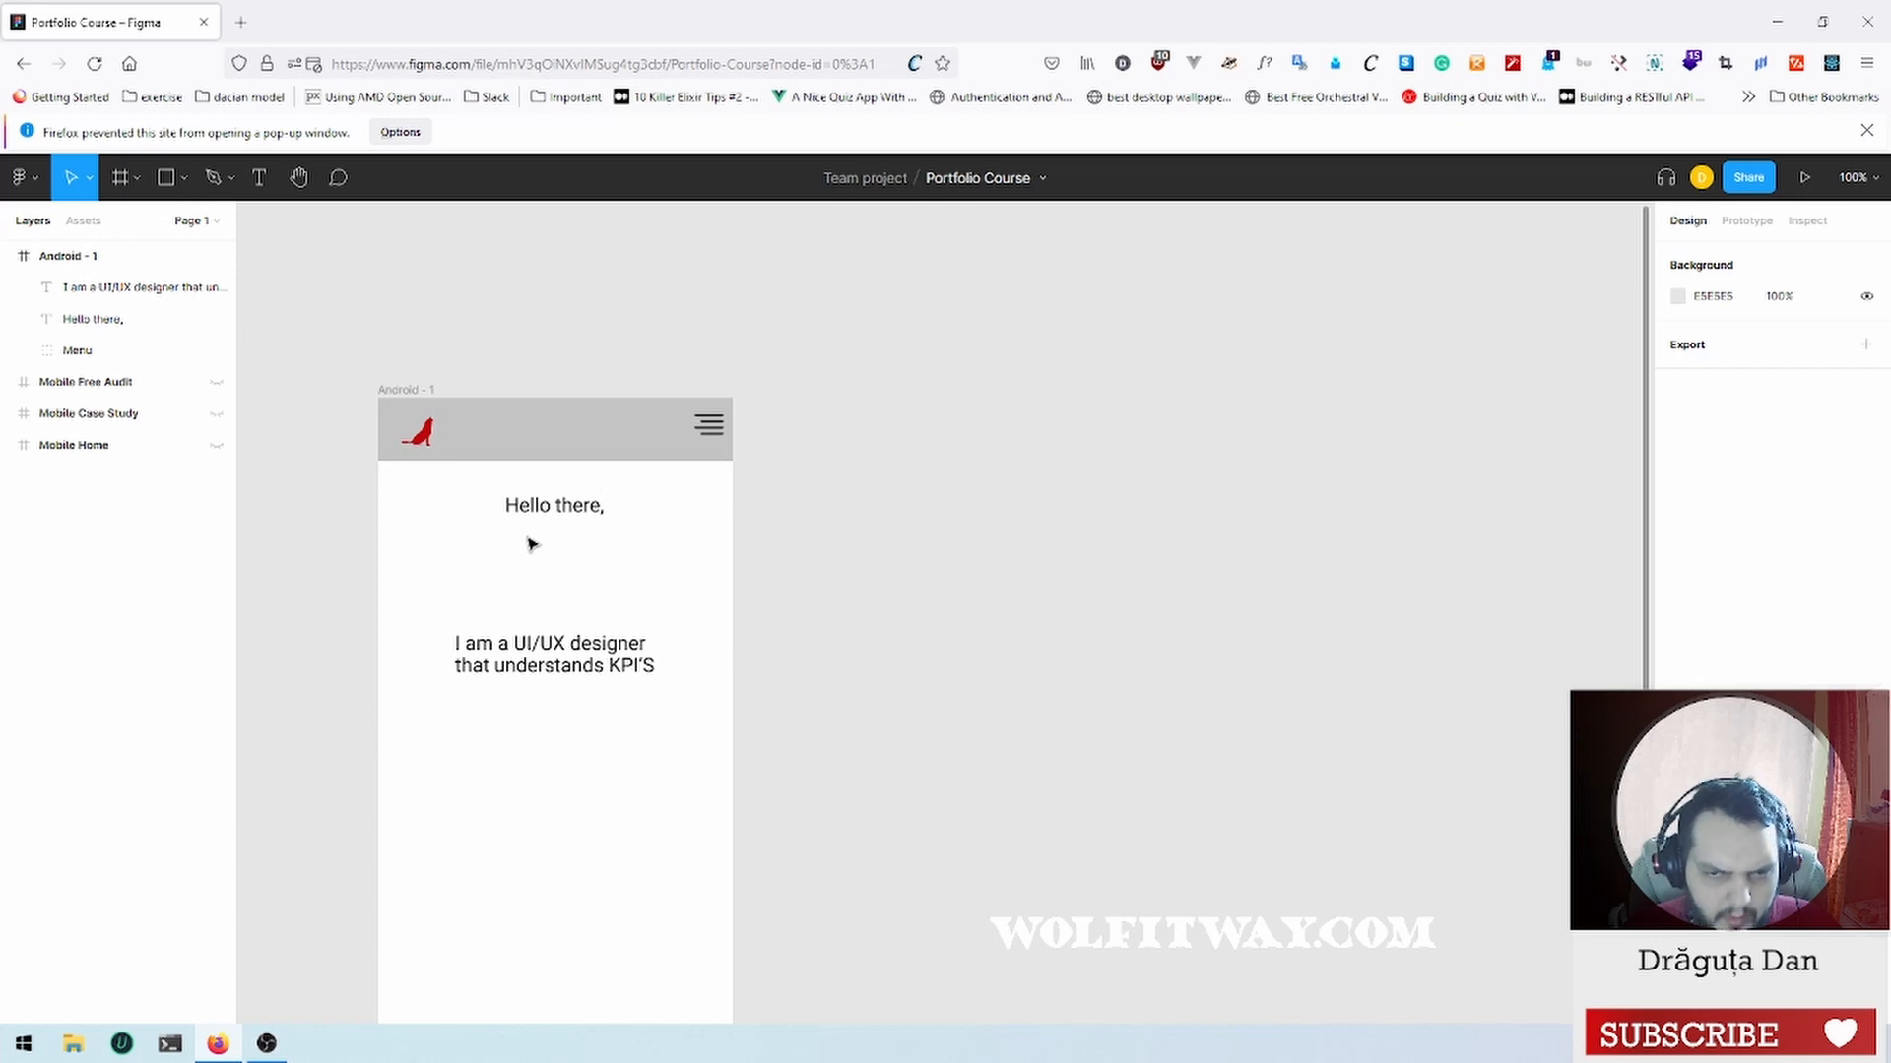
left_click(556, 655)
left_click_drag(556, 655, 560, 563)
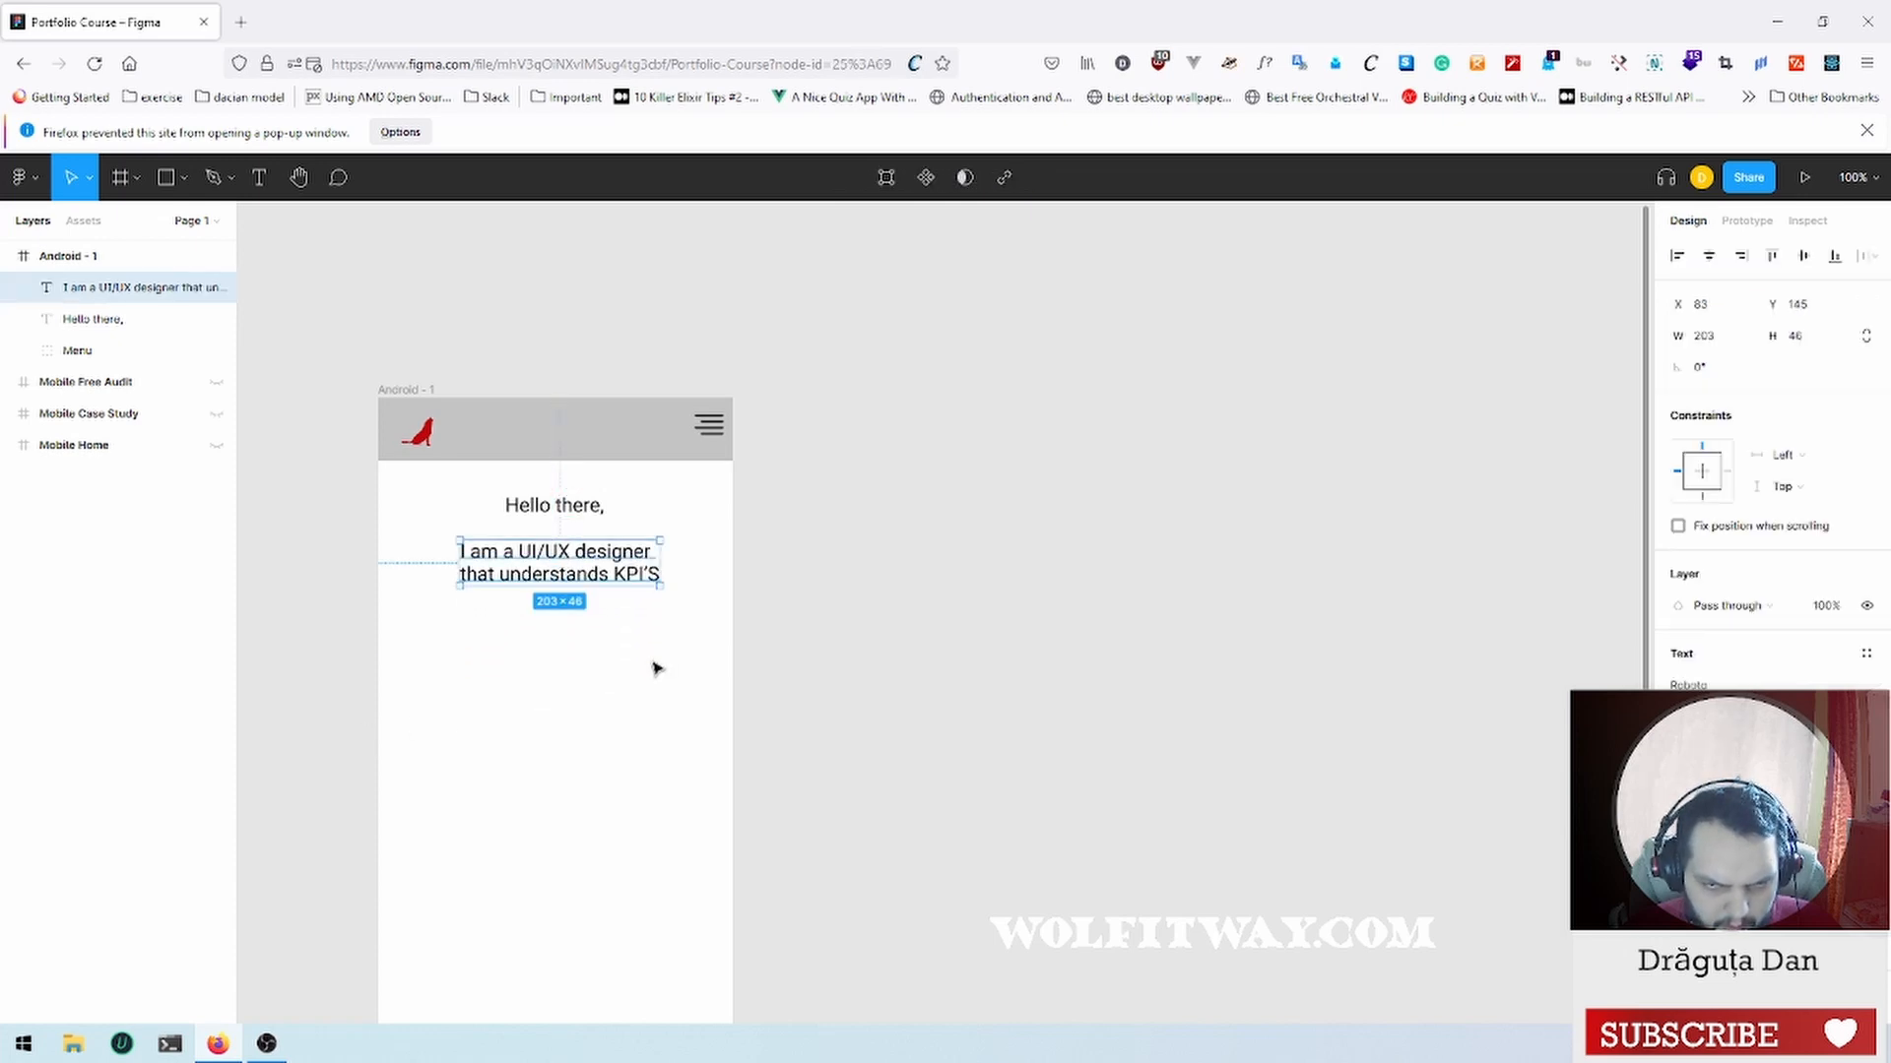
left_click(576, 686)
Step: Show the hidden Mobile Home frame and compare its layout with the Android - 1 frame
scroll(772, 650, "down", 4)
scroll(742, 654, "up", 2)
scroll(741, 654, "up", 2)
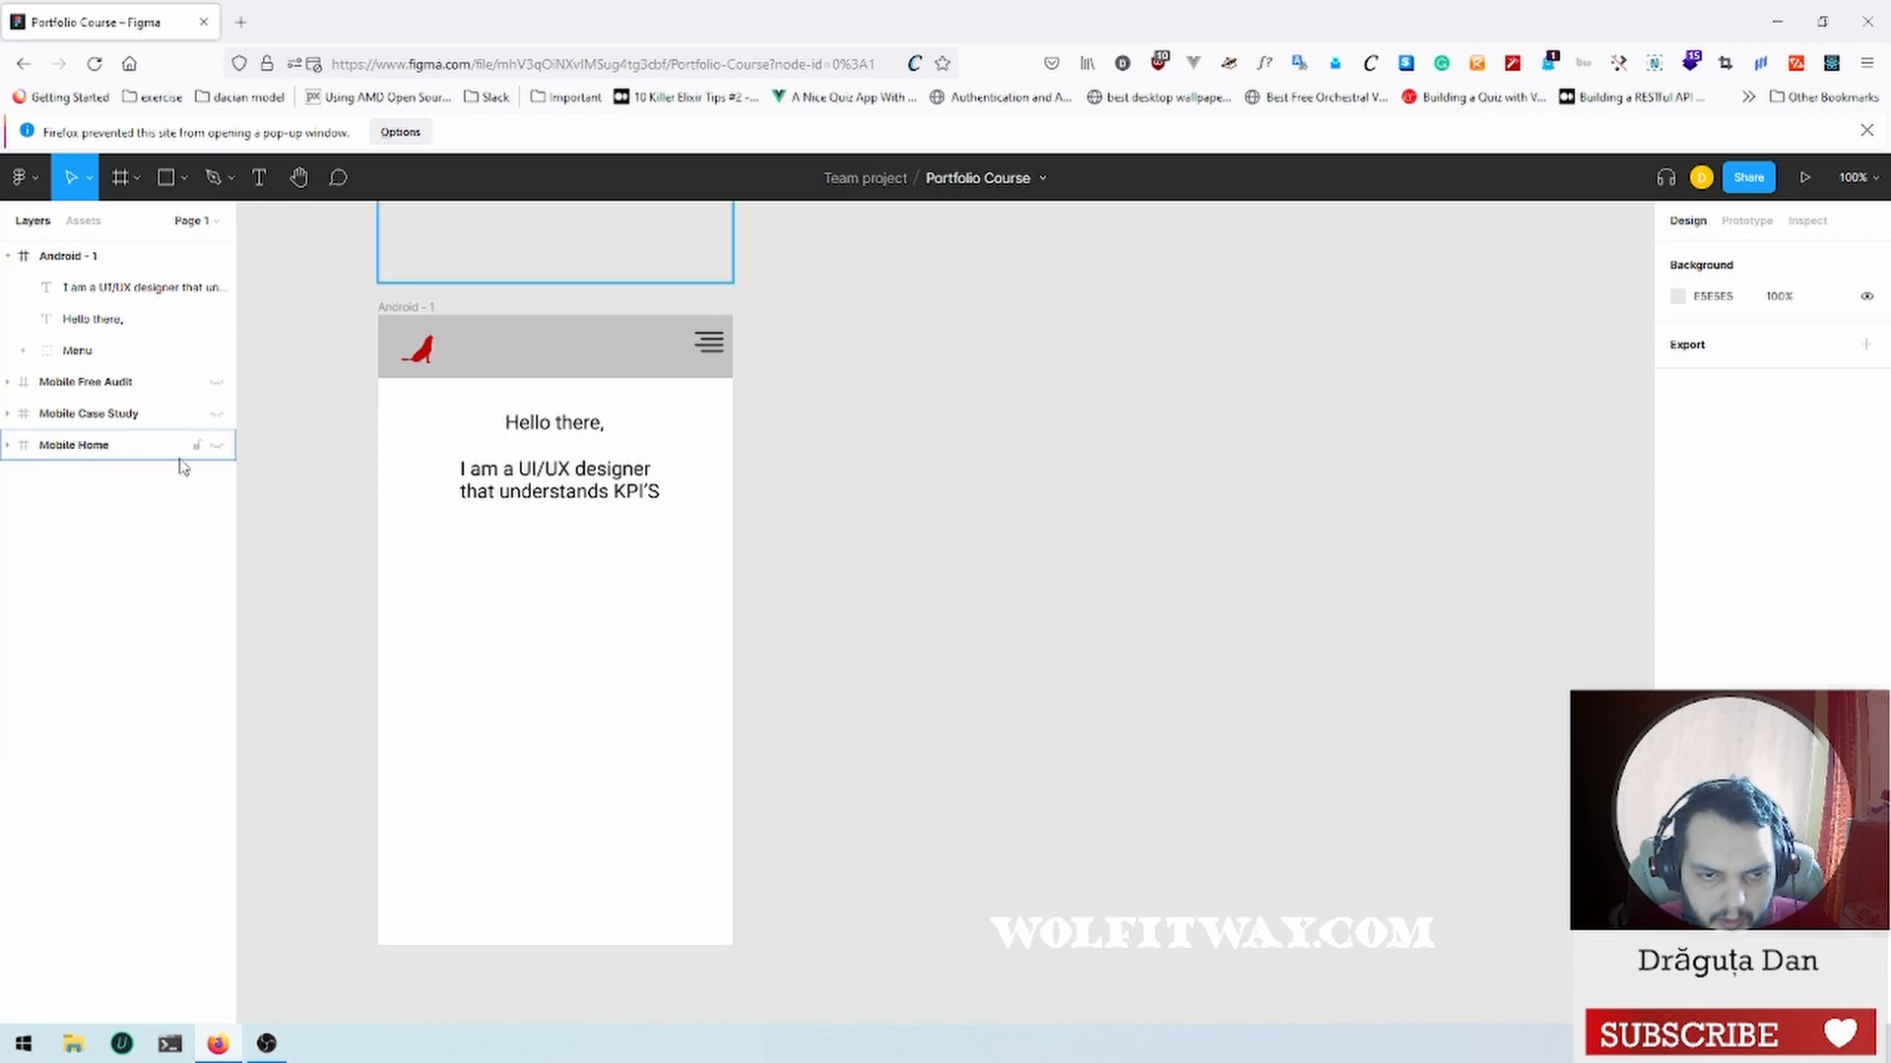
left_click(217, 446)
scroll(561, 455, "up", 6)
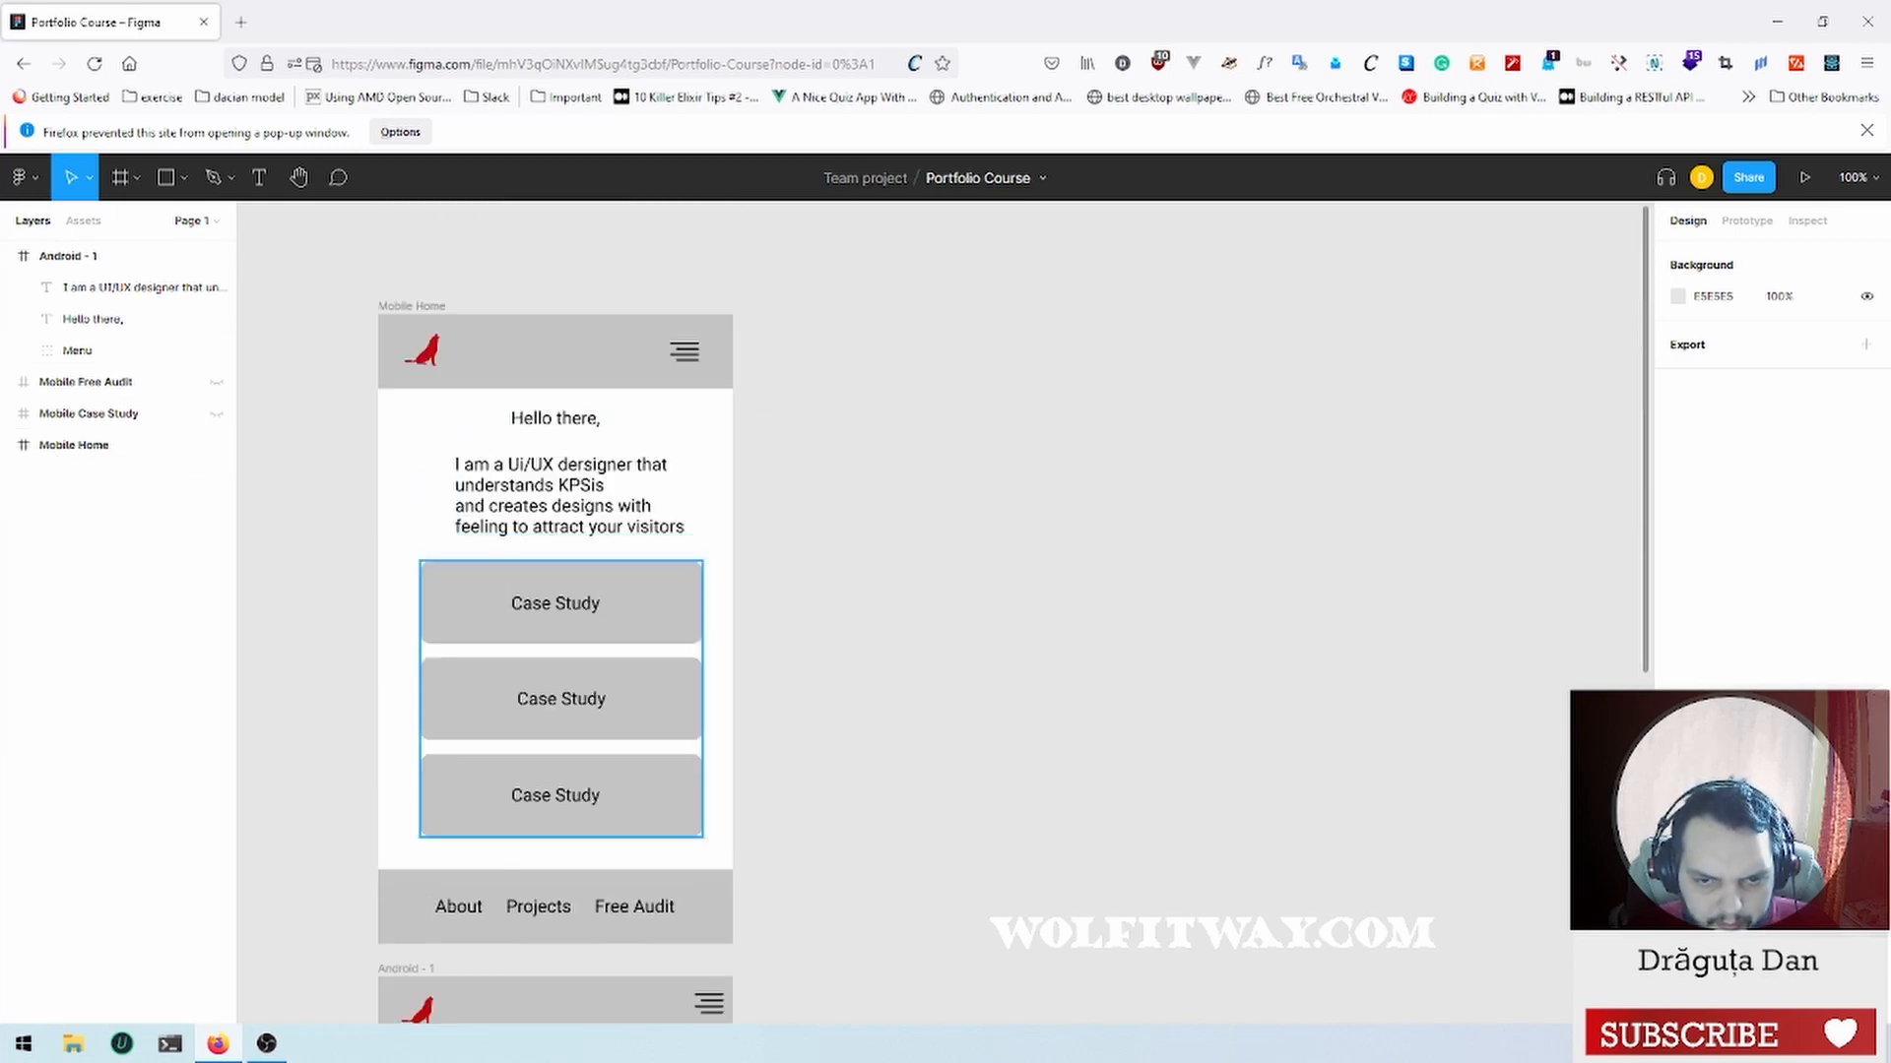
scroll(562, 591, "down", 2)
left_click(96, 258)
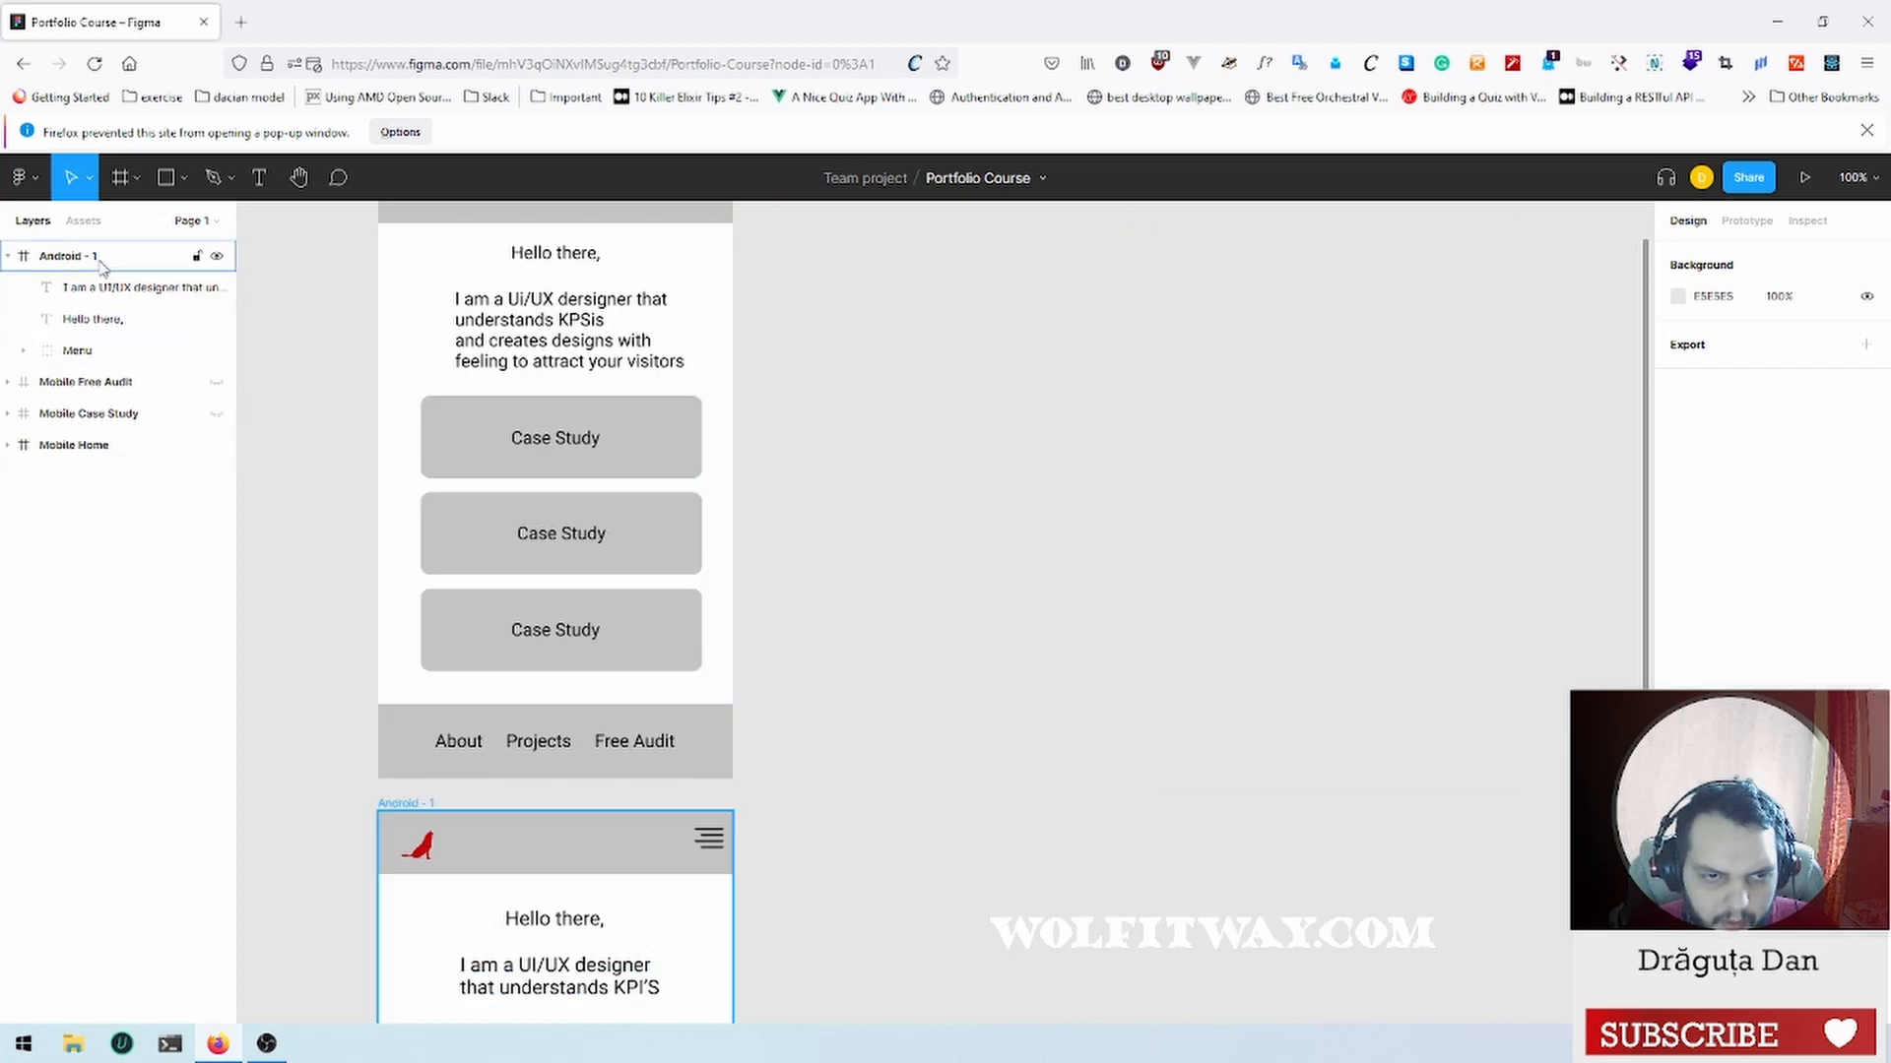
scroll(409, 603, "down", 5)
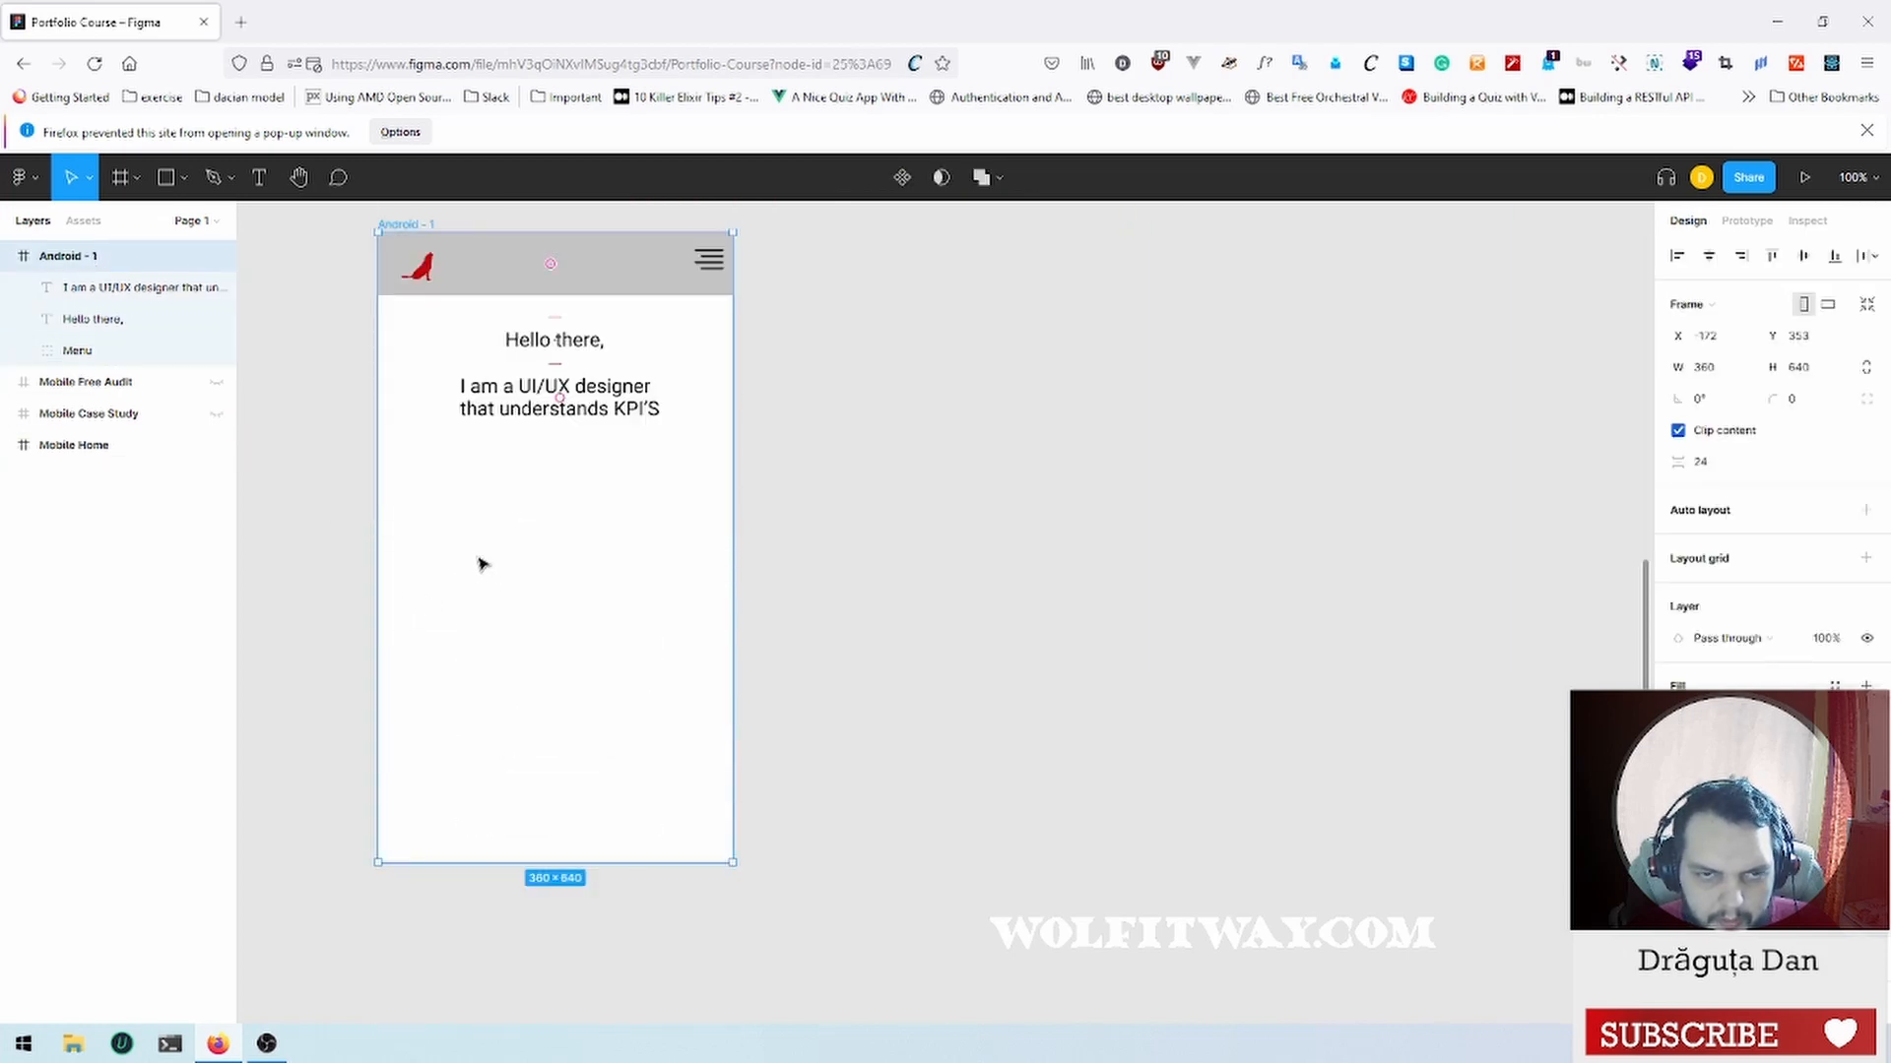
left_click(936, 517)
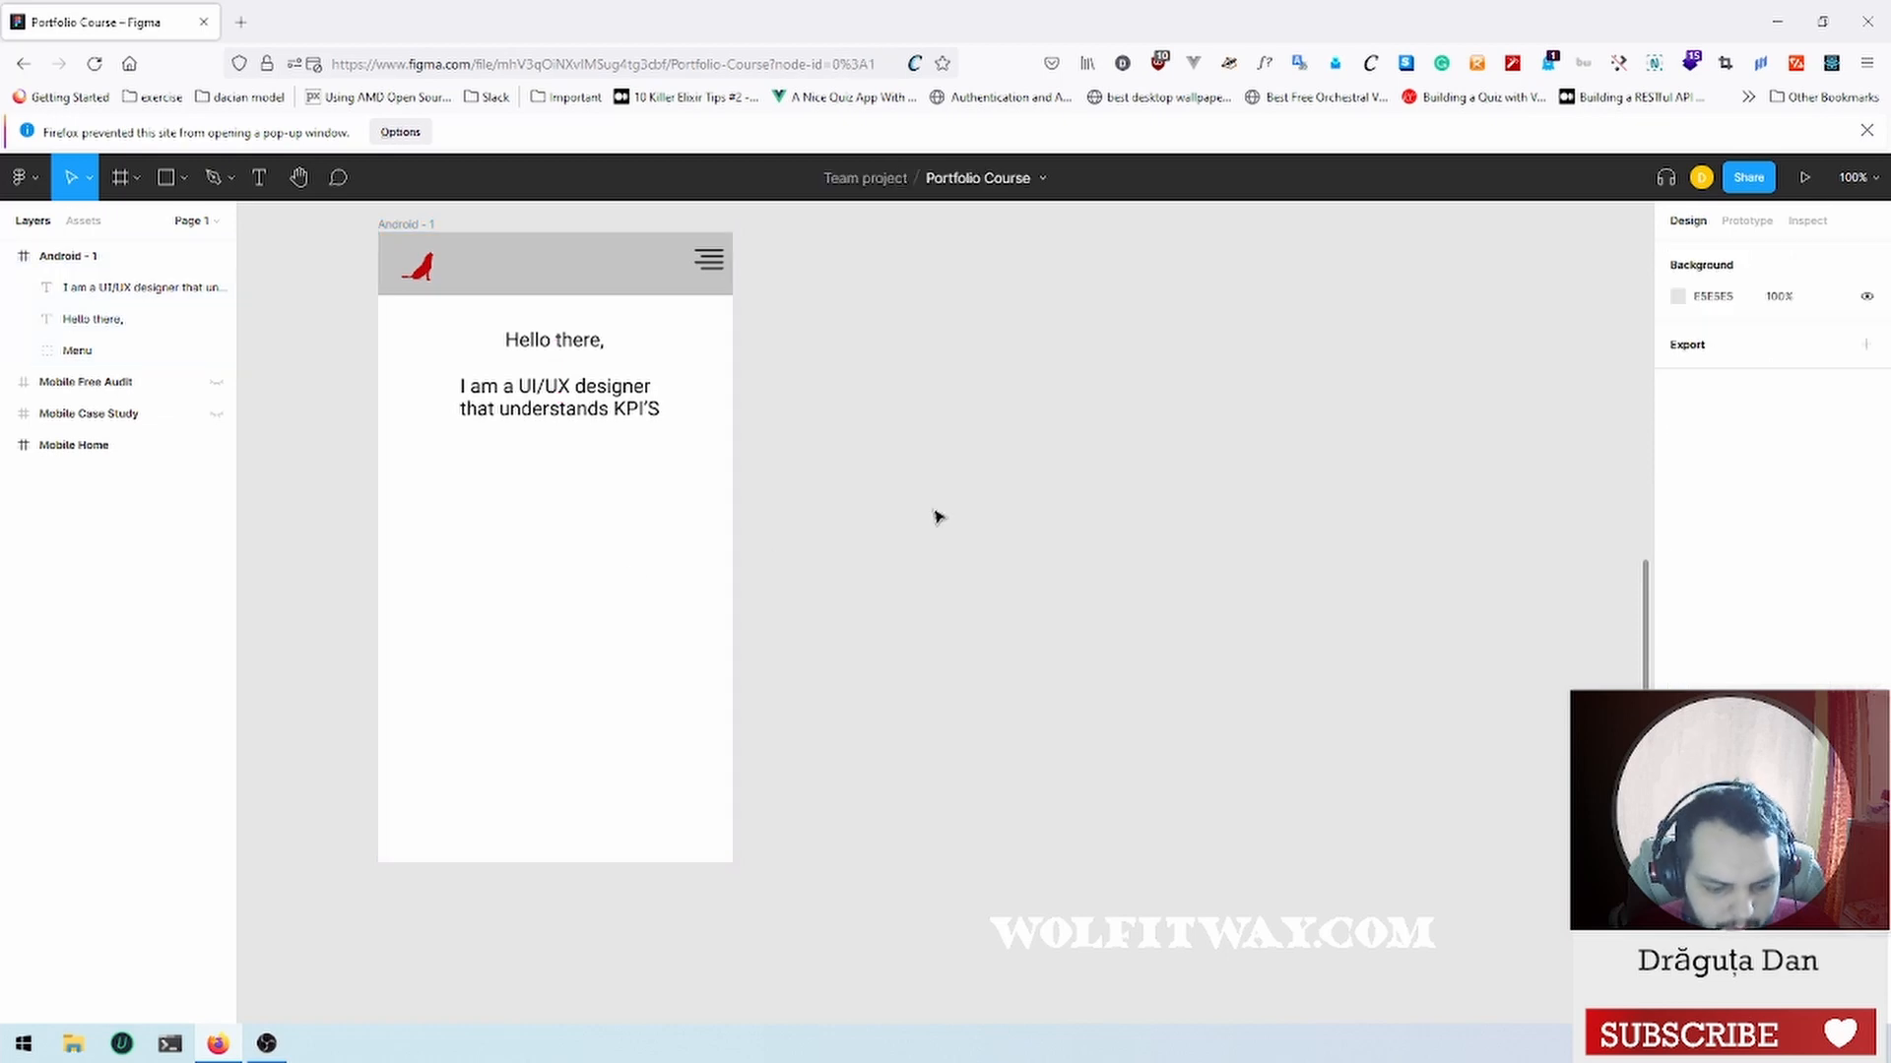
Step: Draw a full-width rectangle beneath the intro text on Android - 1, 360 wide and about 121 high, at Y 242
key("r")
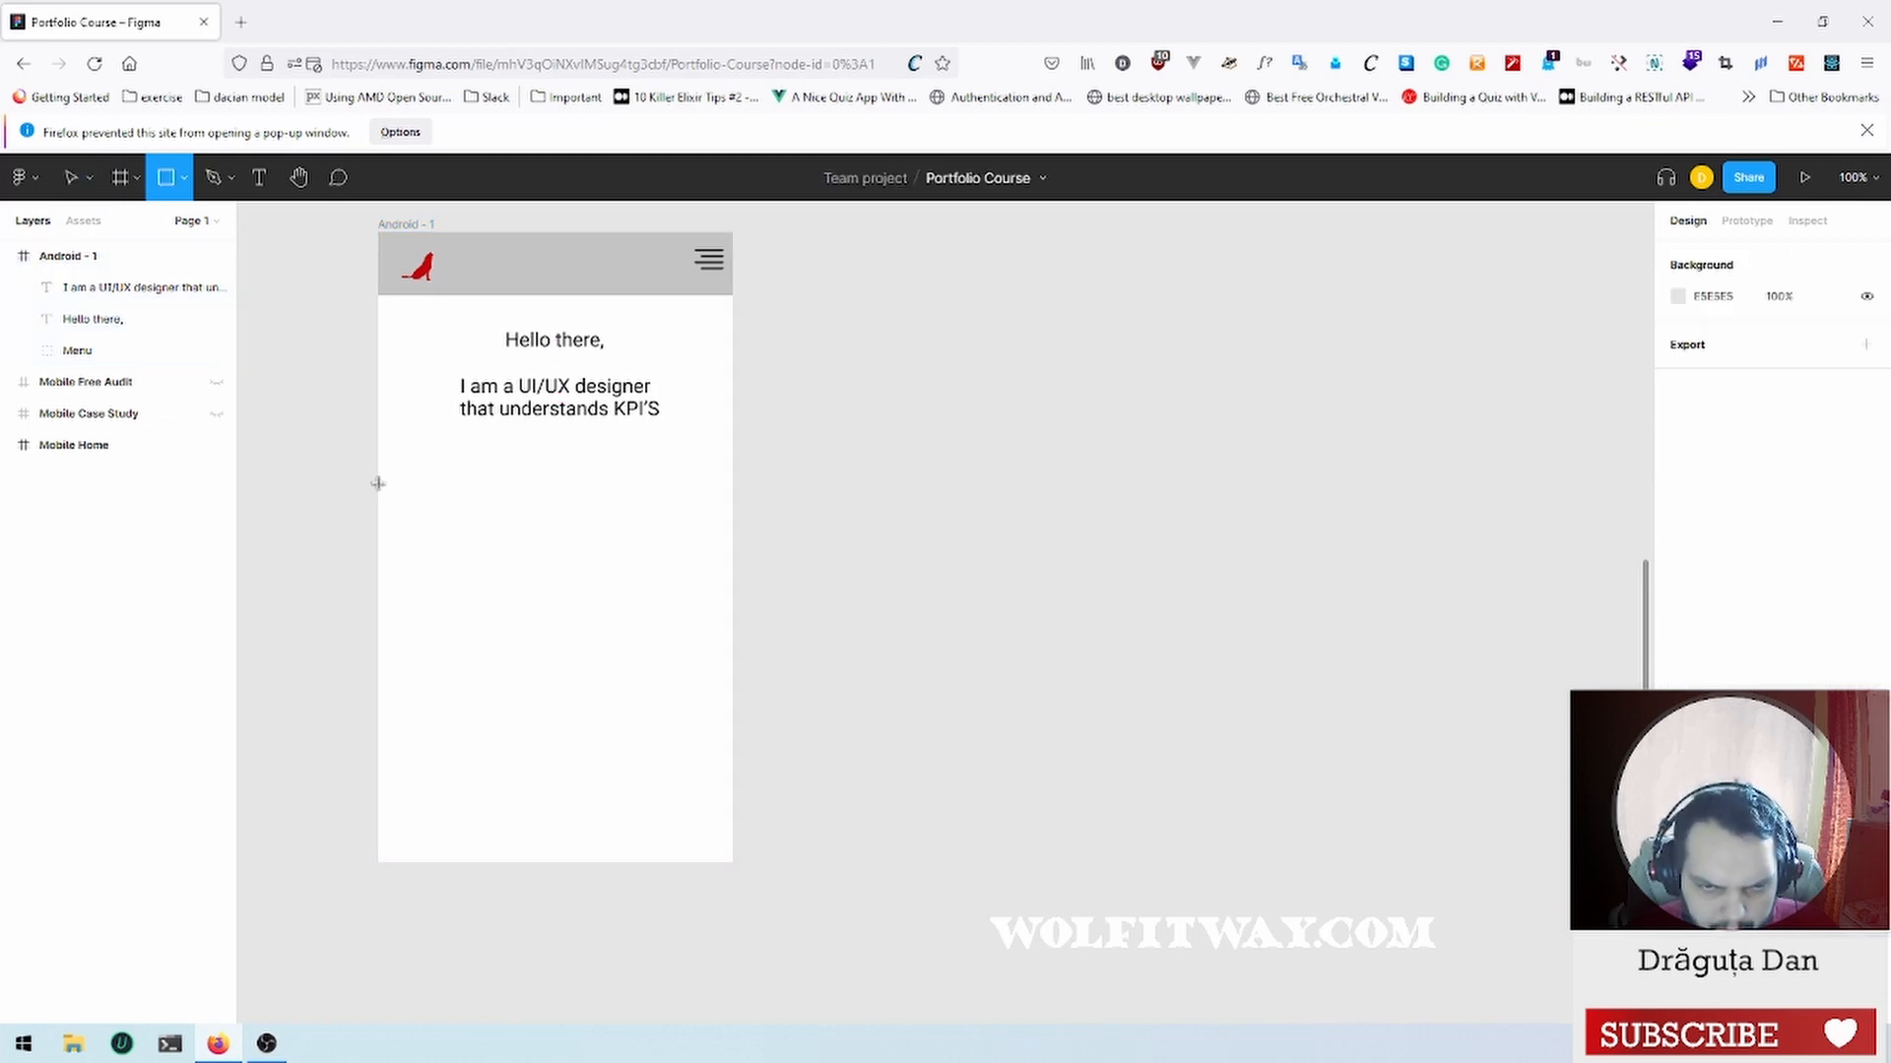
left_click_drag(378, 472, 735, 566)
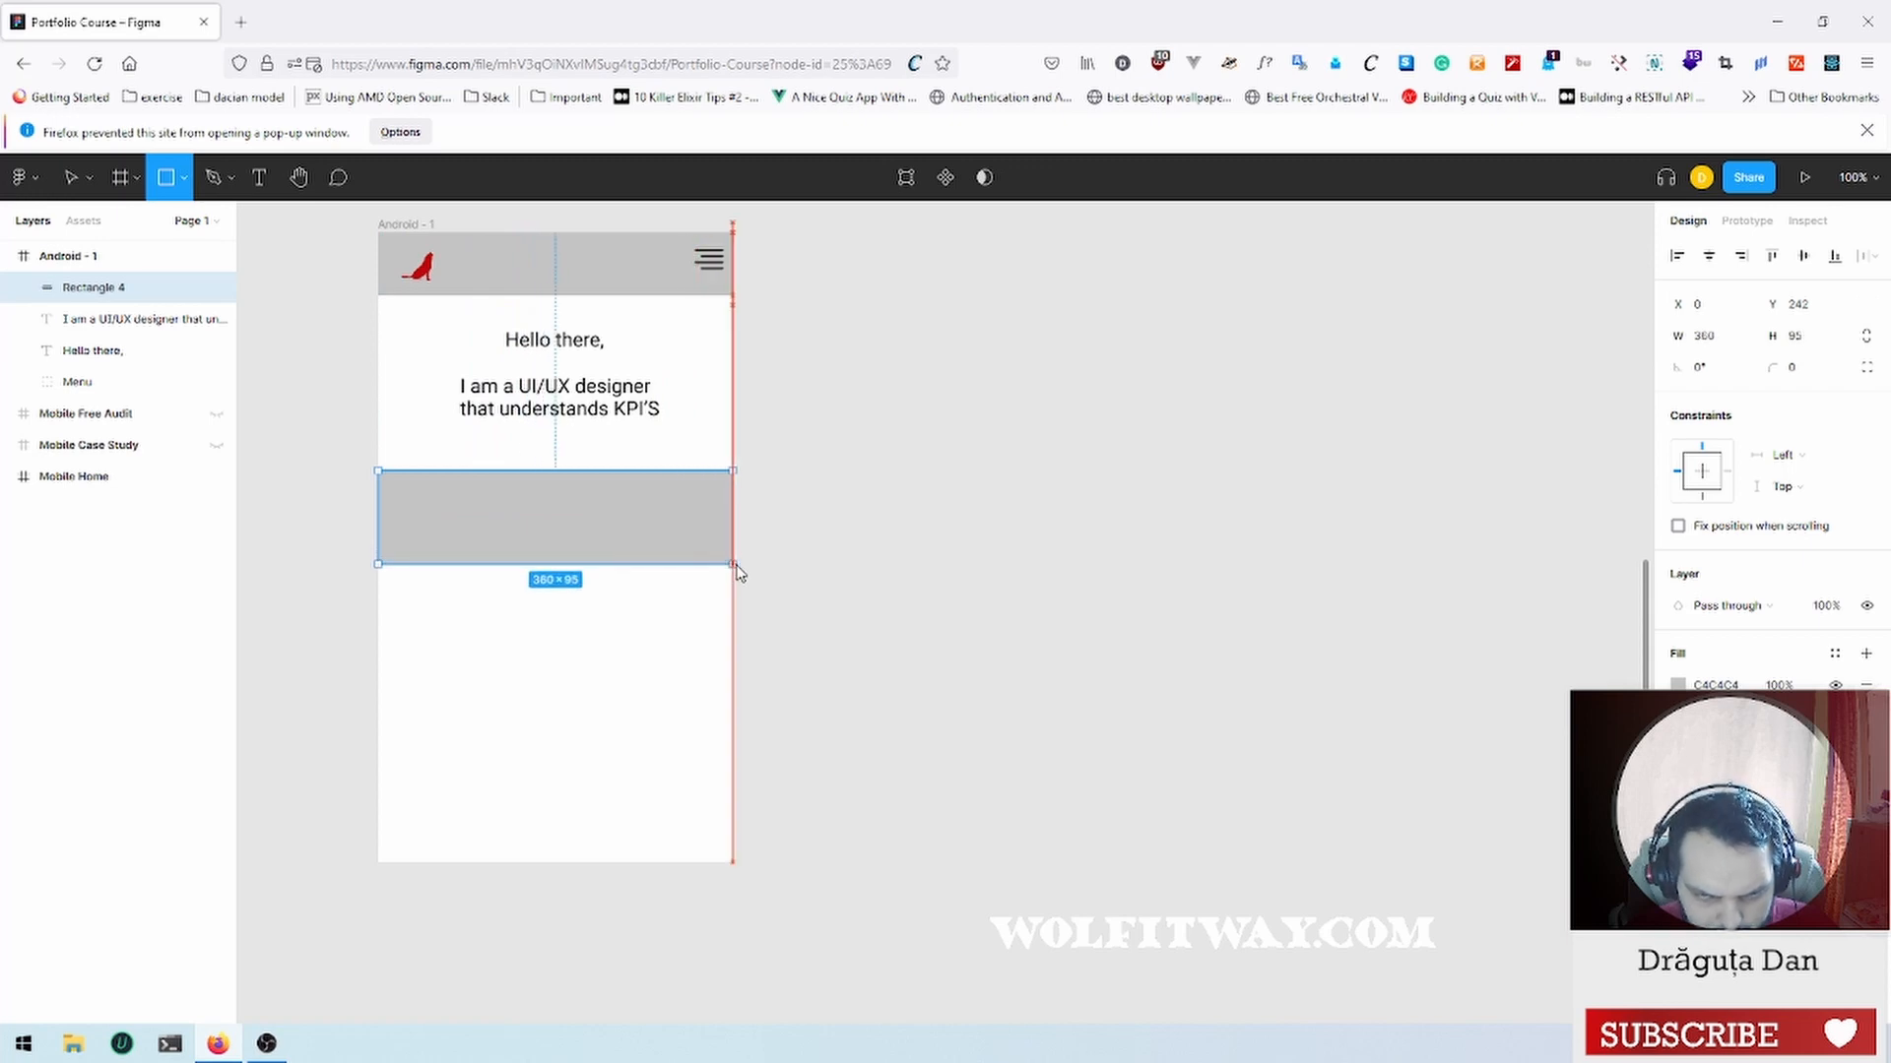
left_click_drag(739, 573, 736, 563)
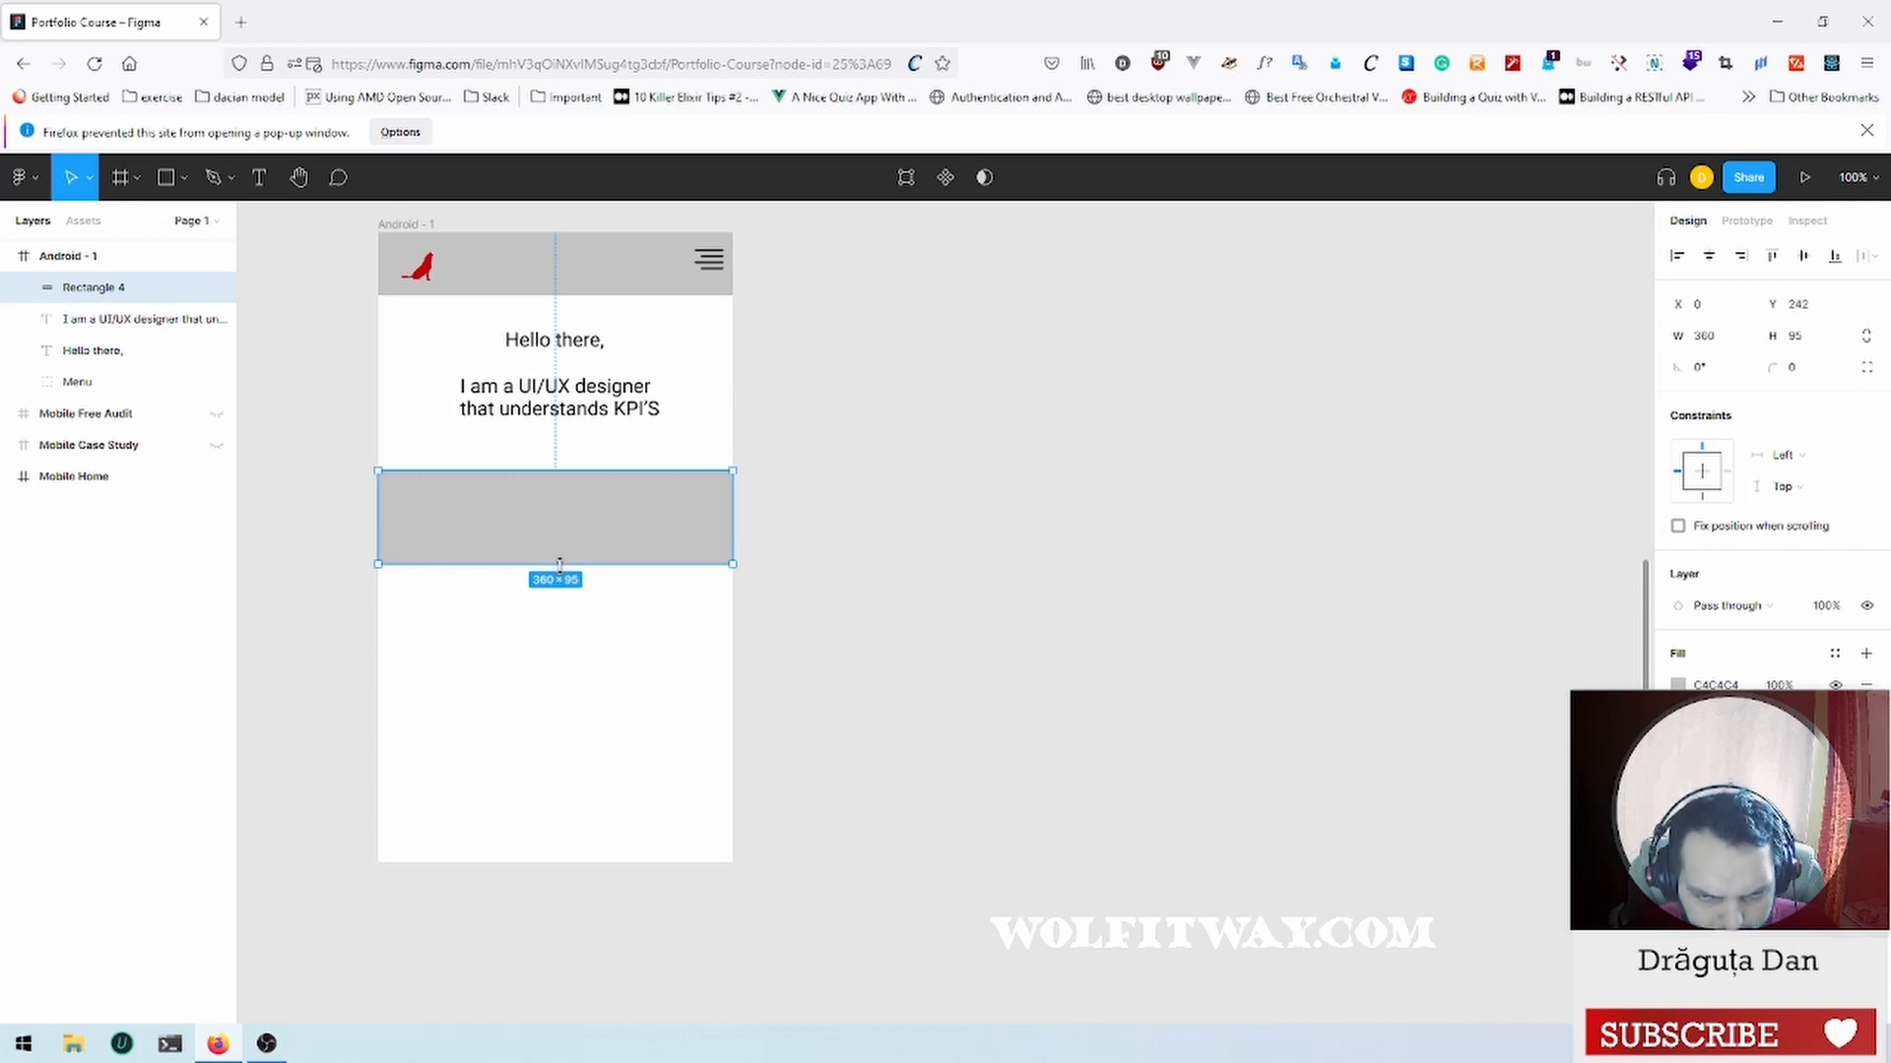
left_click_drag(559, 566, 572, 589)
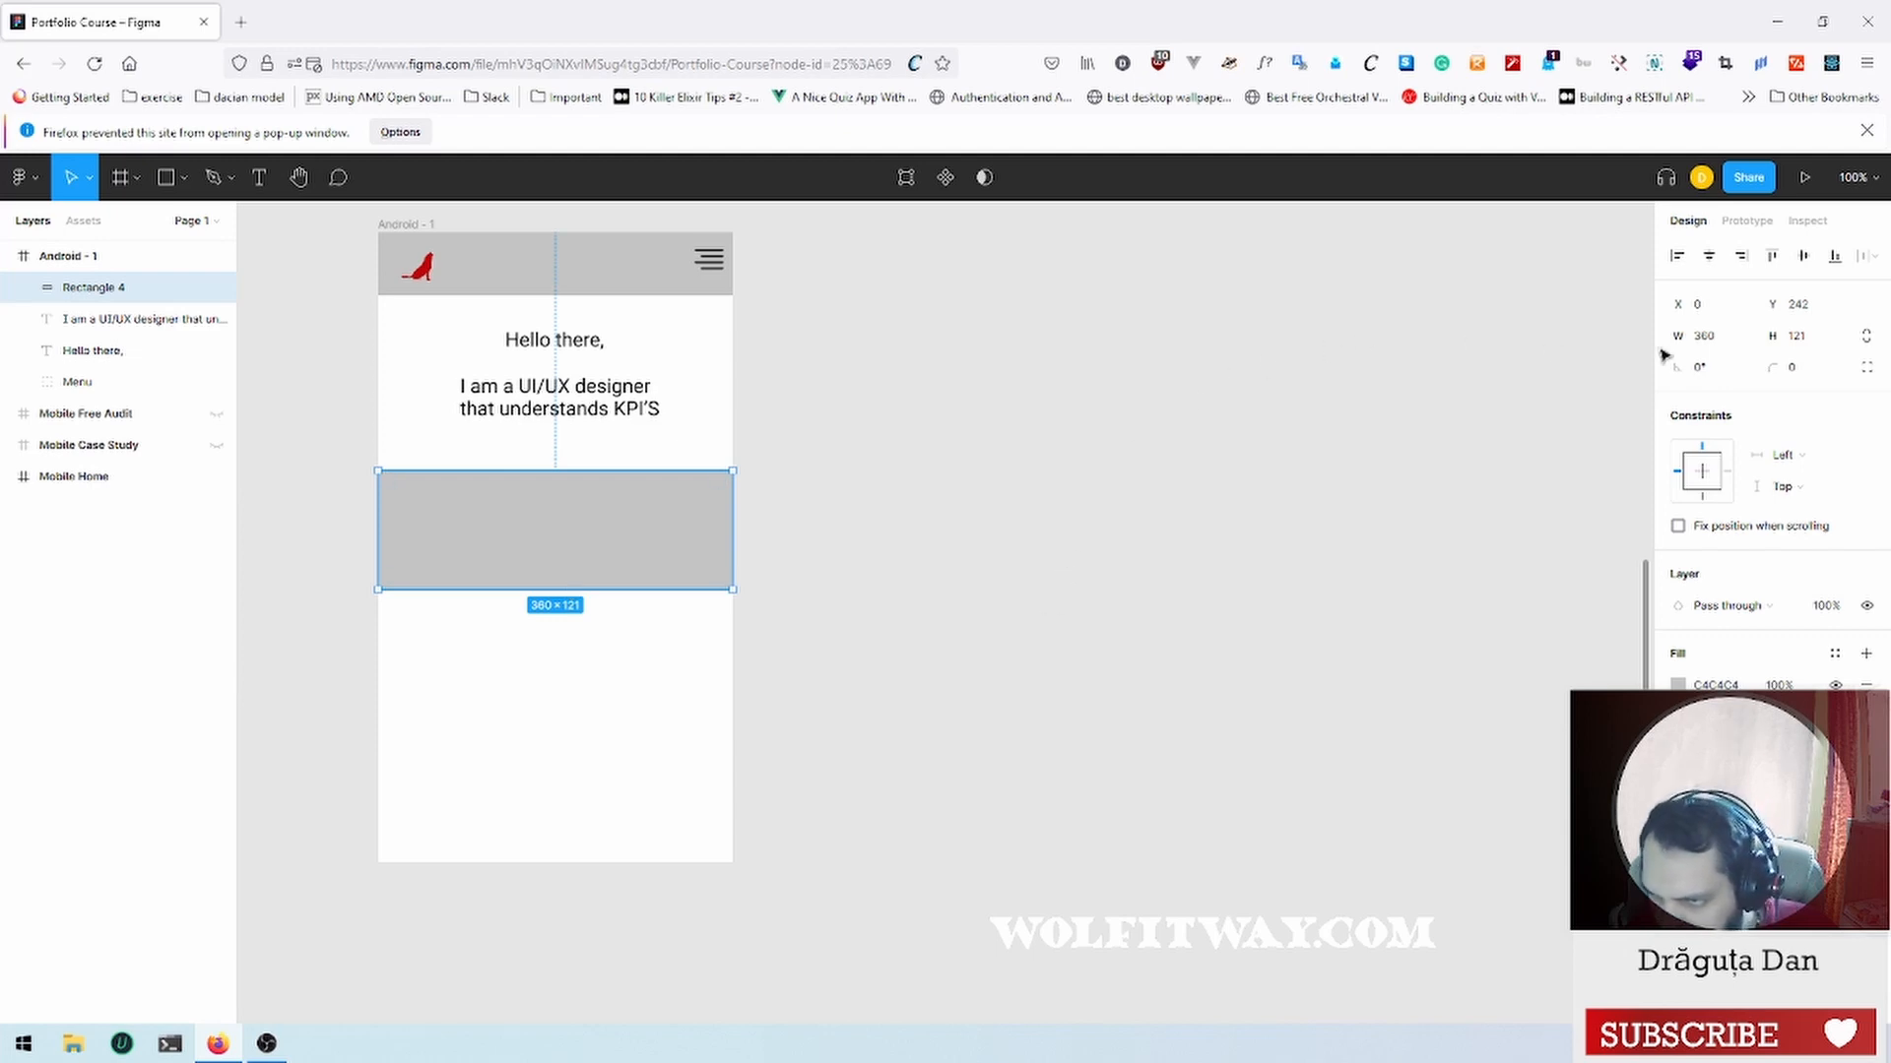
Step: Set the height of the new rectangle beneath the intro text to 120
left_click(1817, 344)
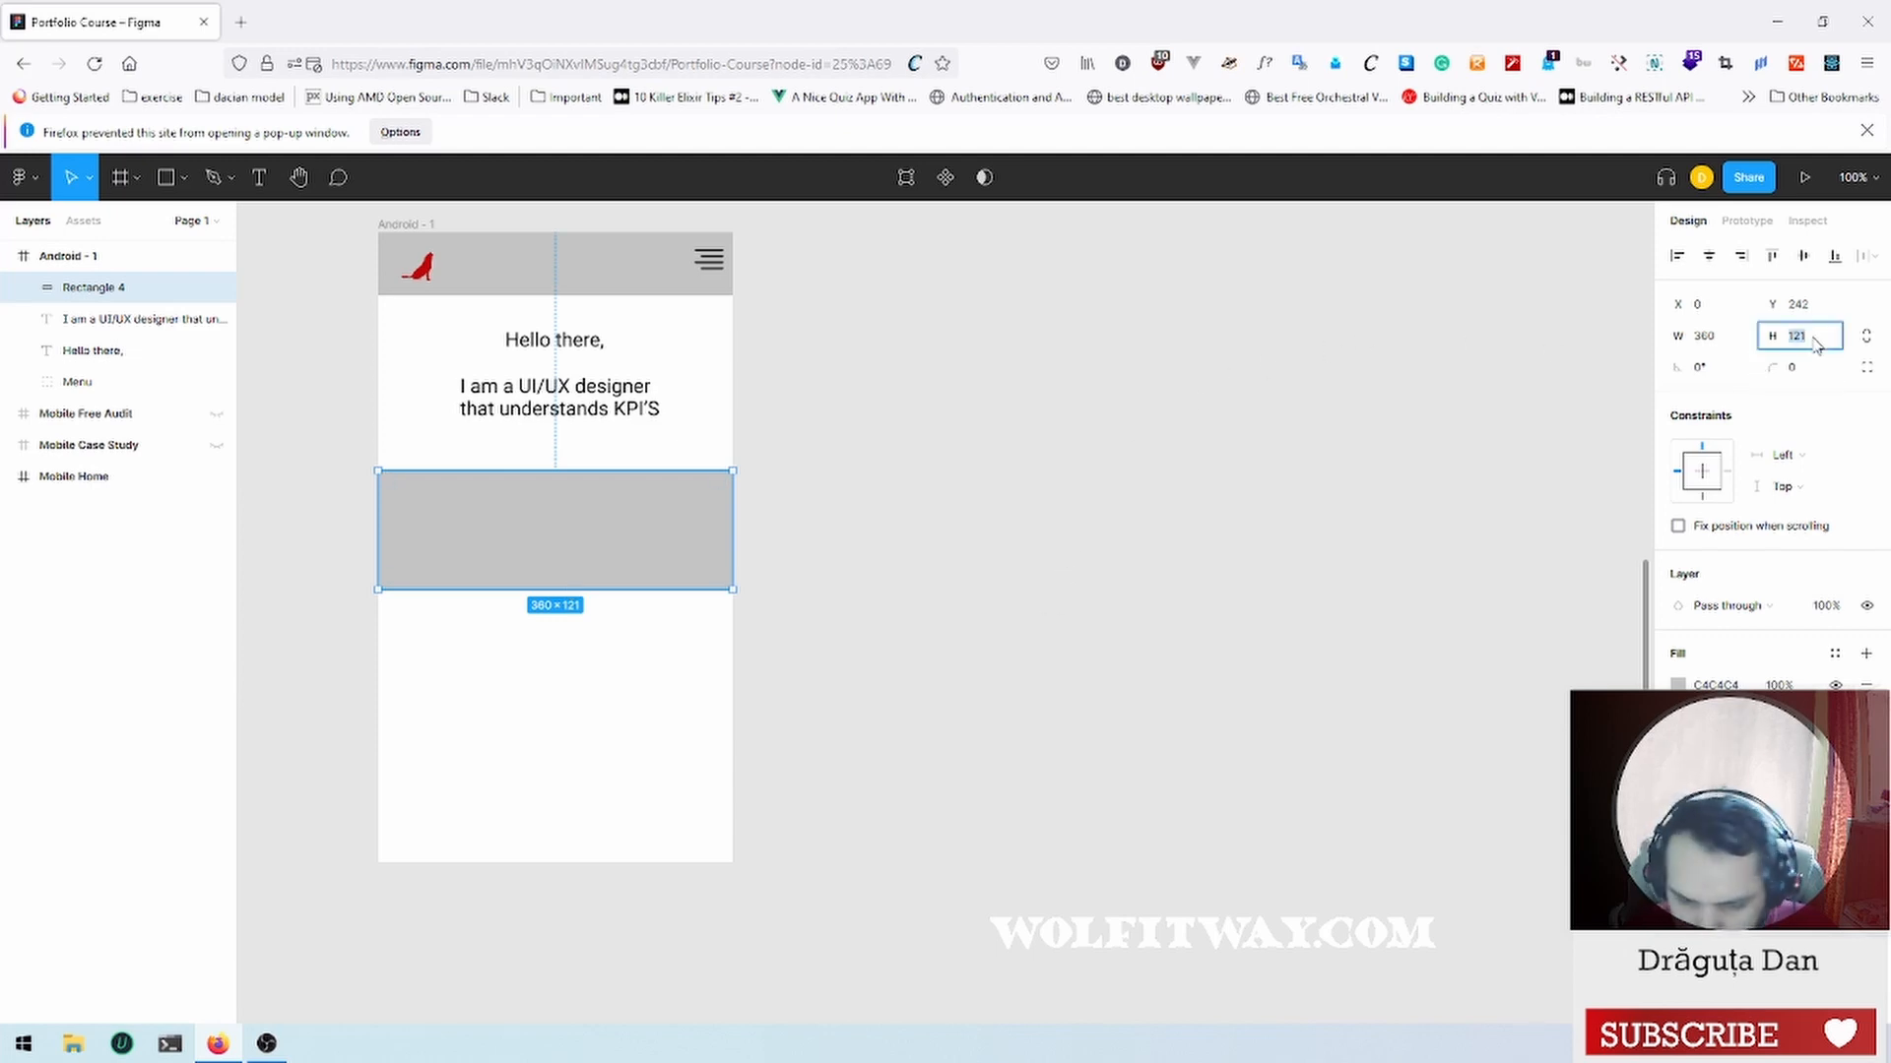
type("120")
key("Return")
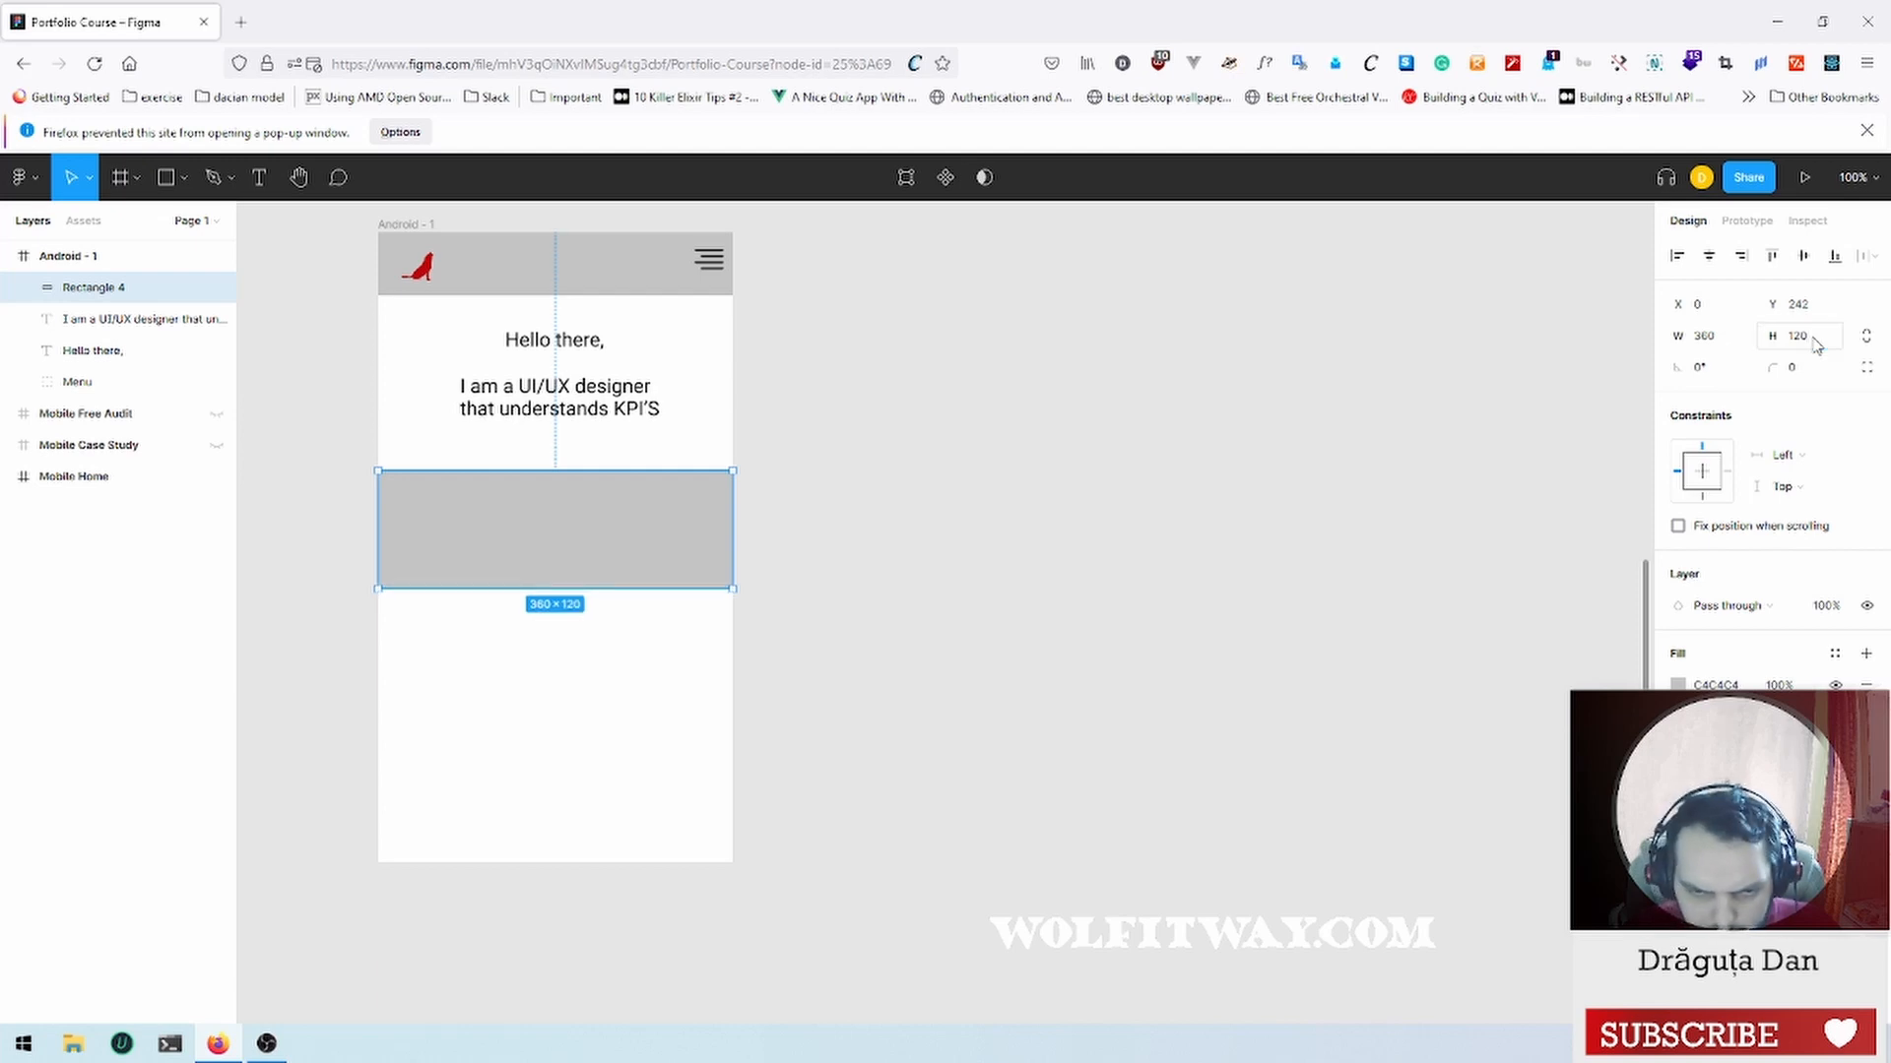
left_click(937, 594)
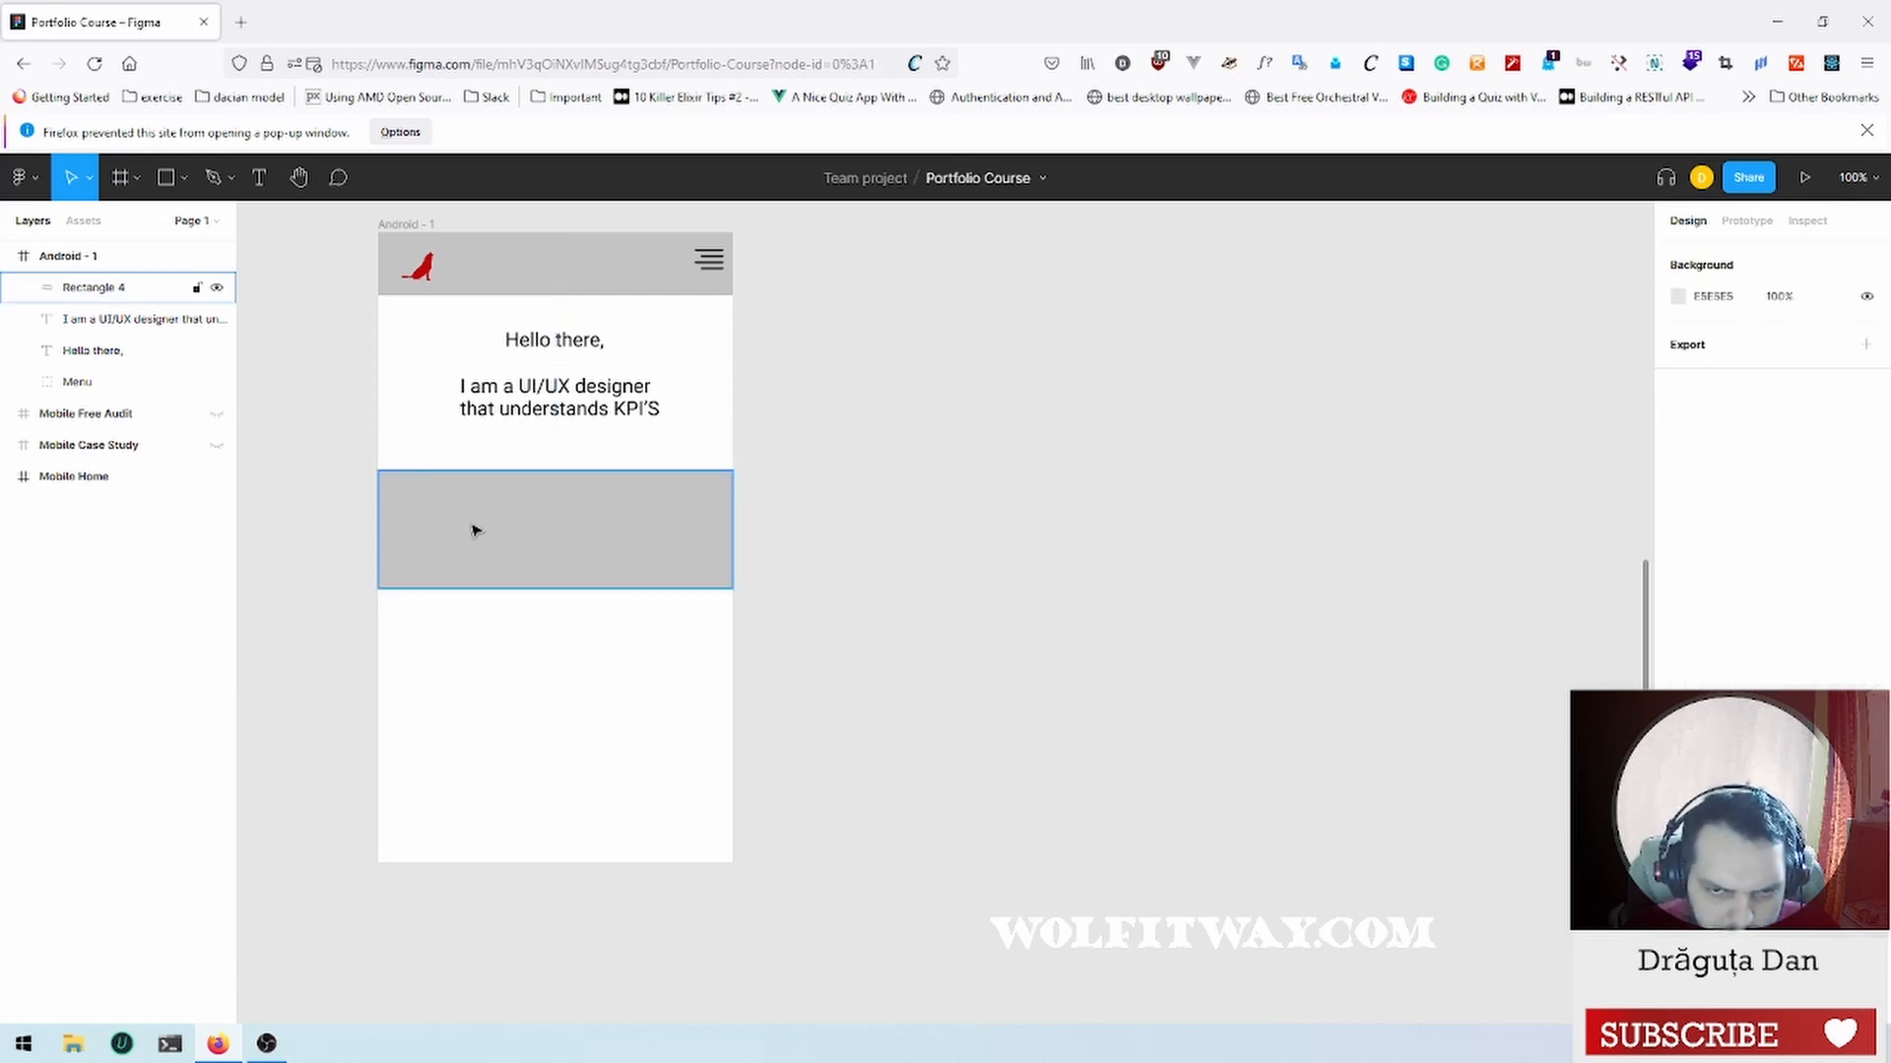
Step: Run the Unsplash plugin on the rectangle beneath the intro text and fill it with an image from the abstract preset
left_click(569, 550)
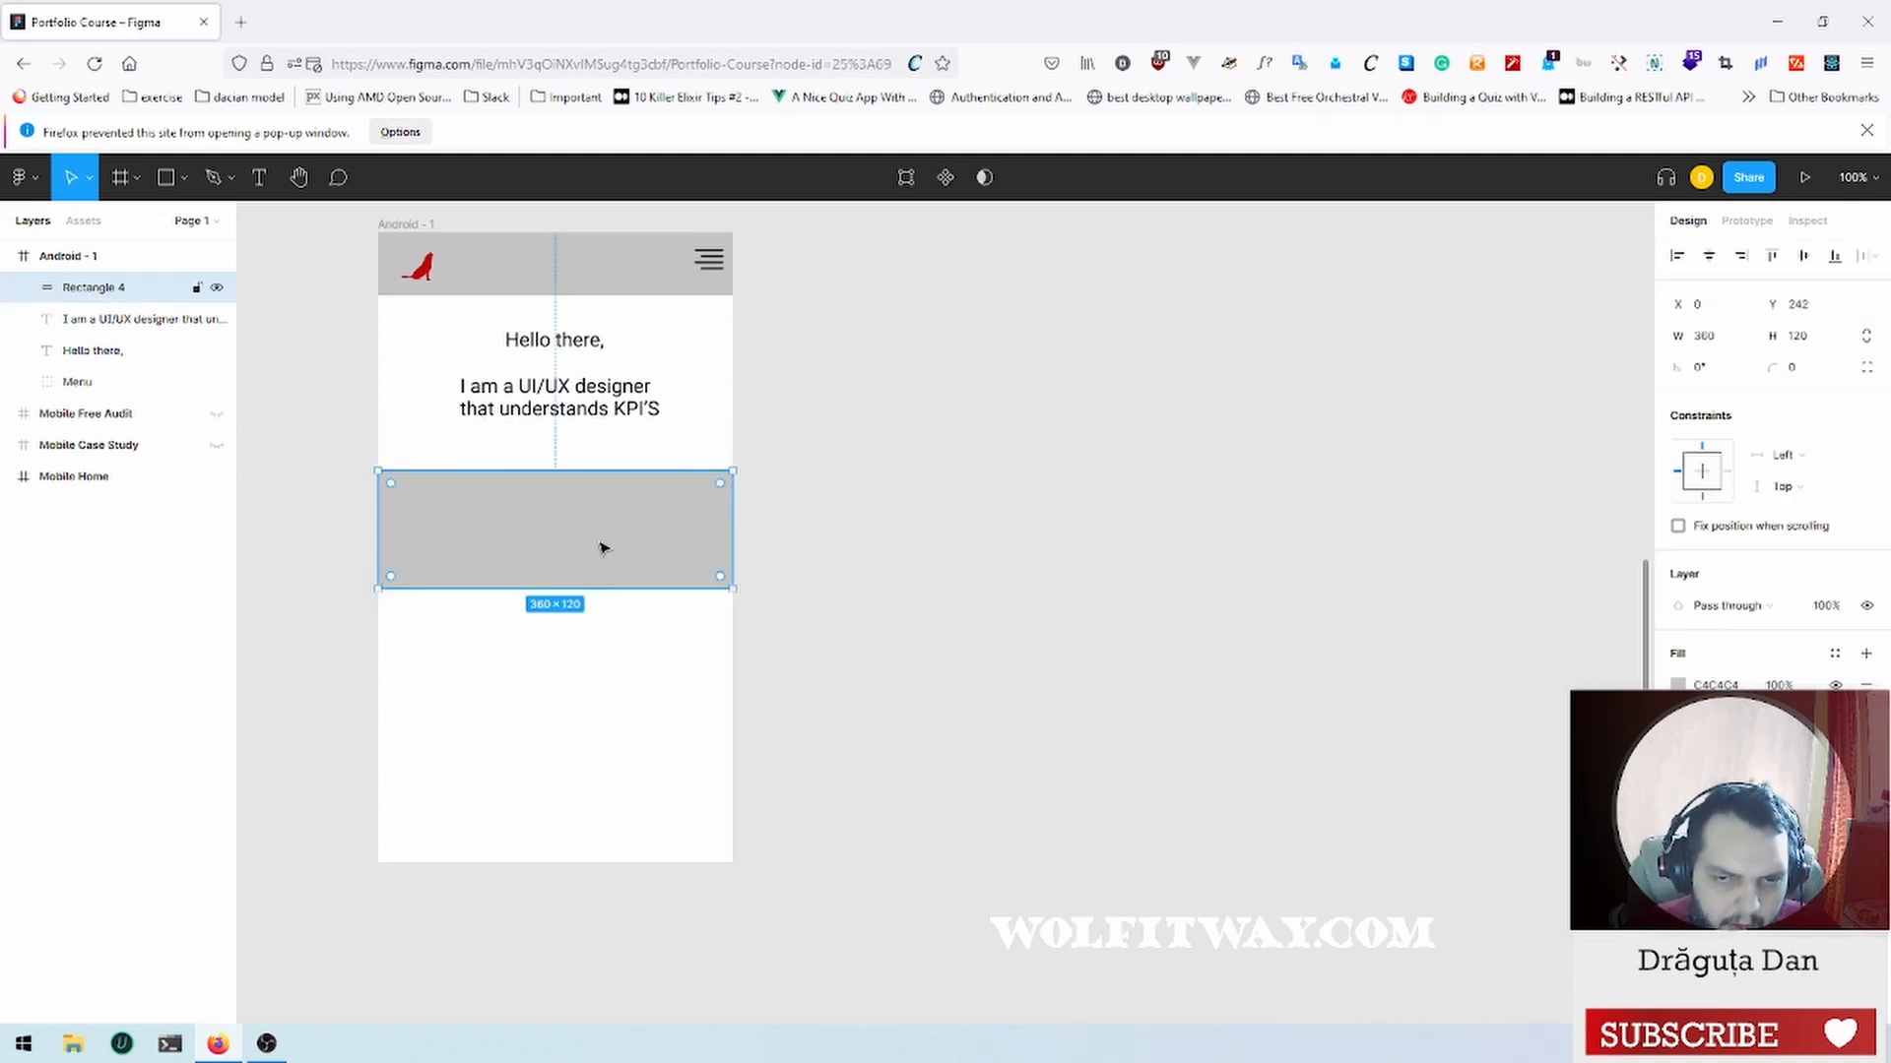
right_click(975, 520)
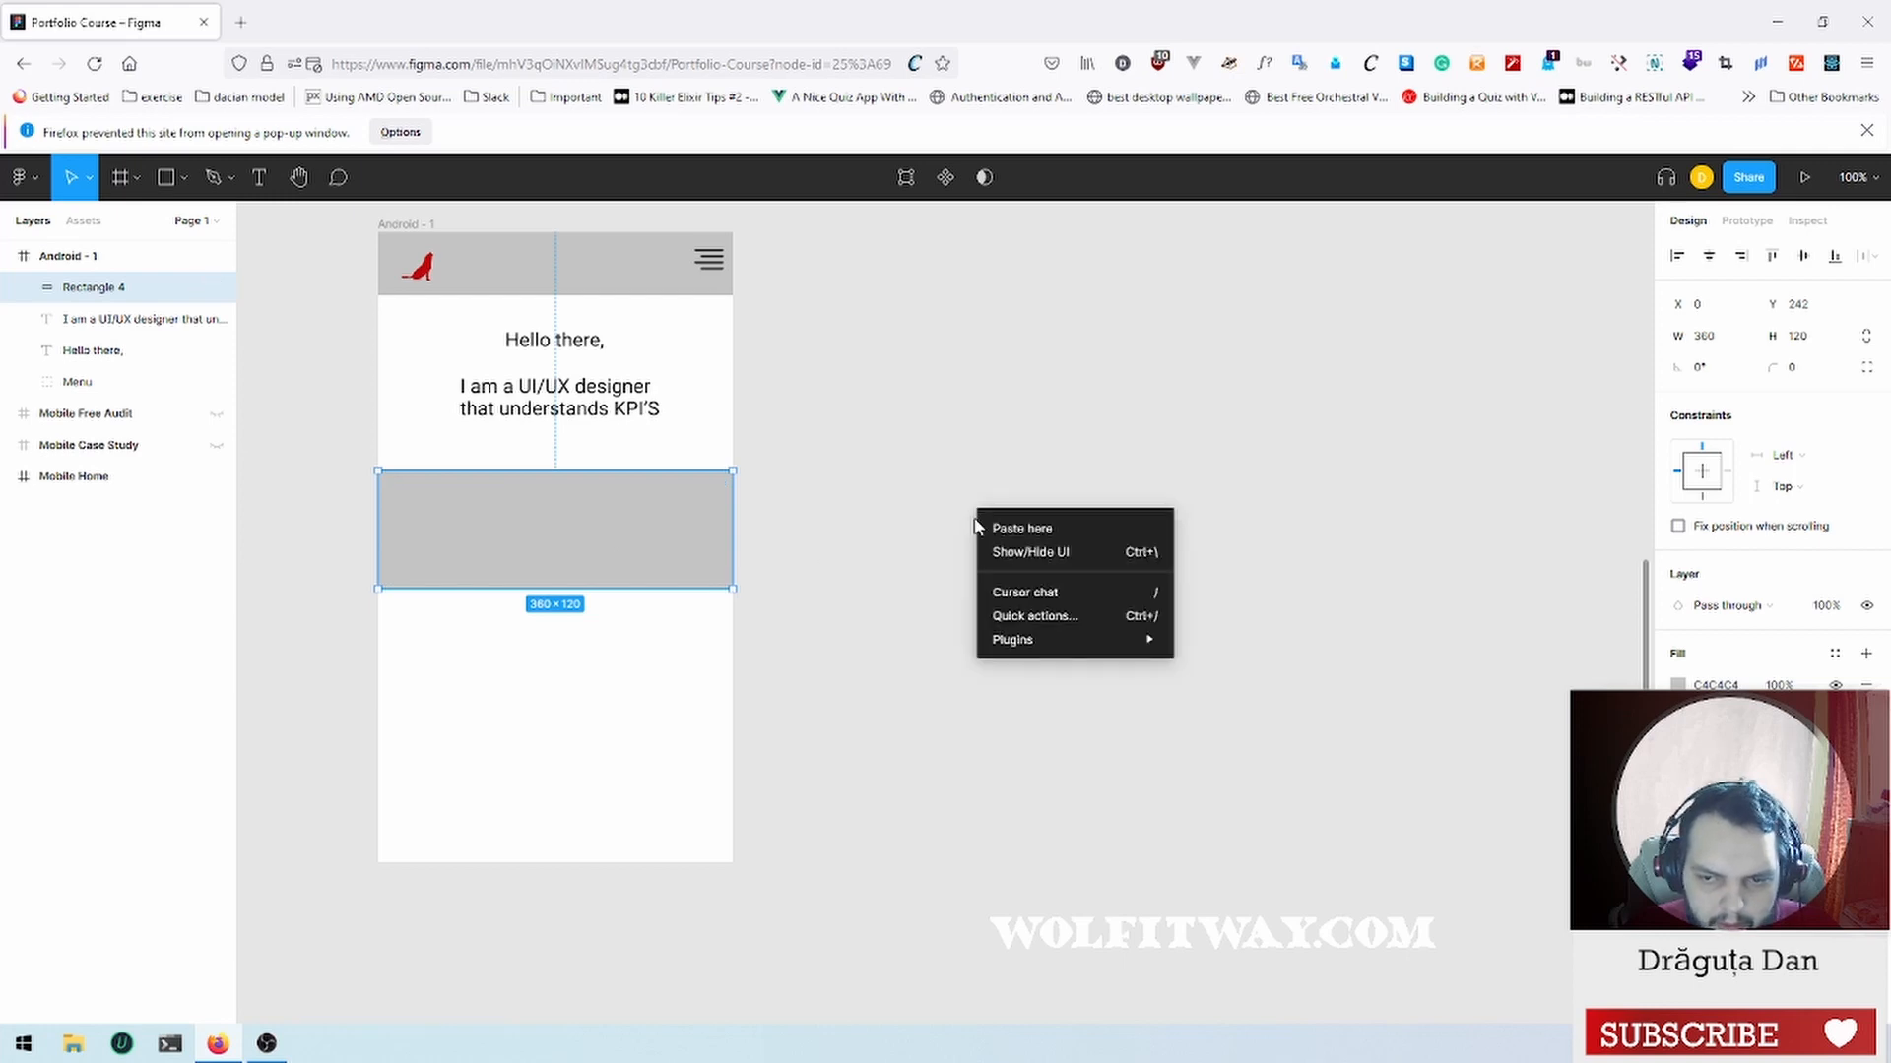
mouse_move(1062, 650)
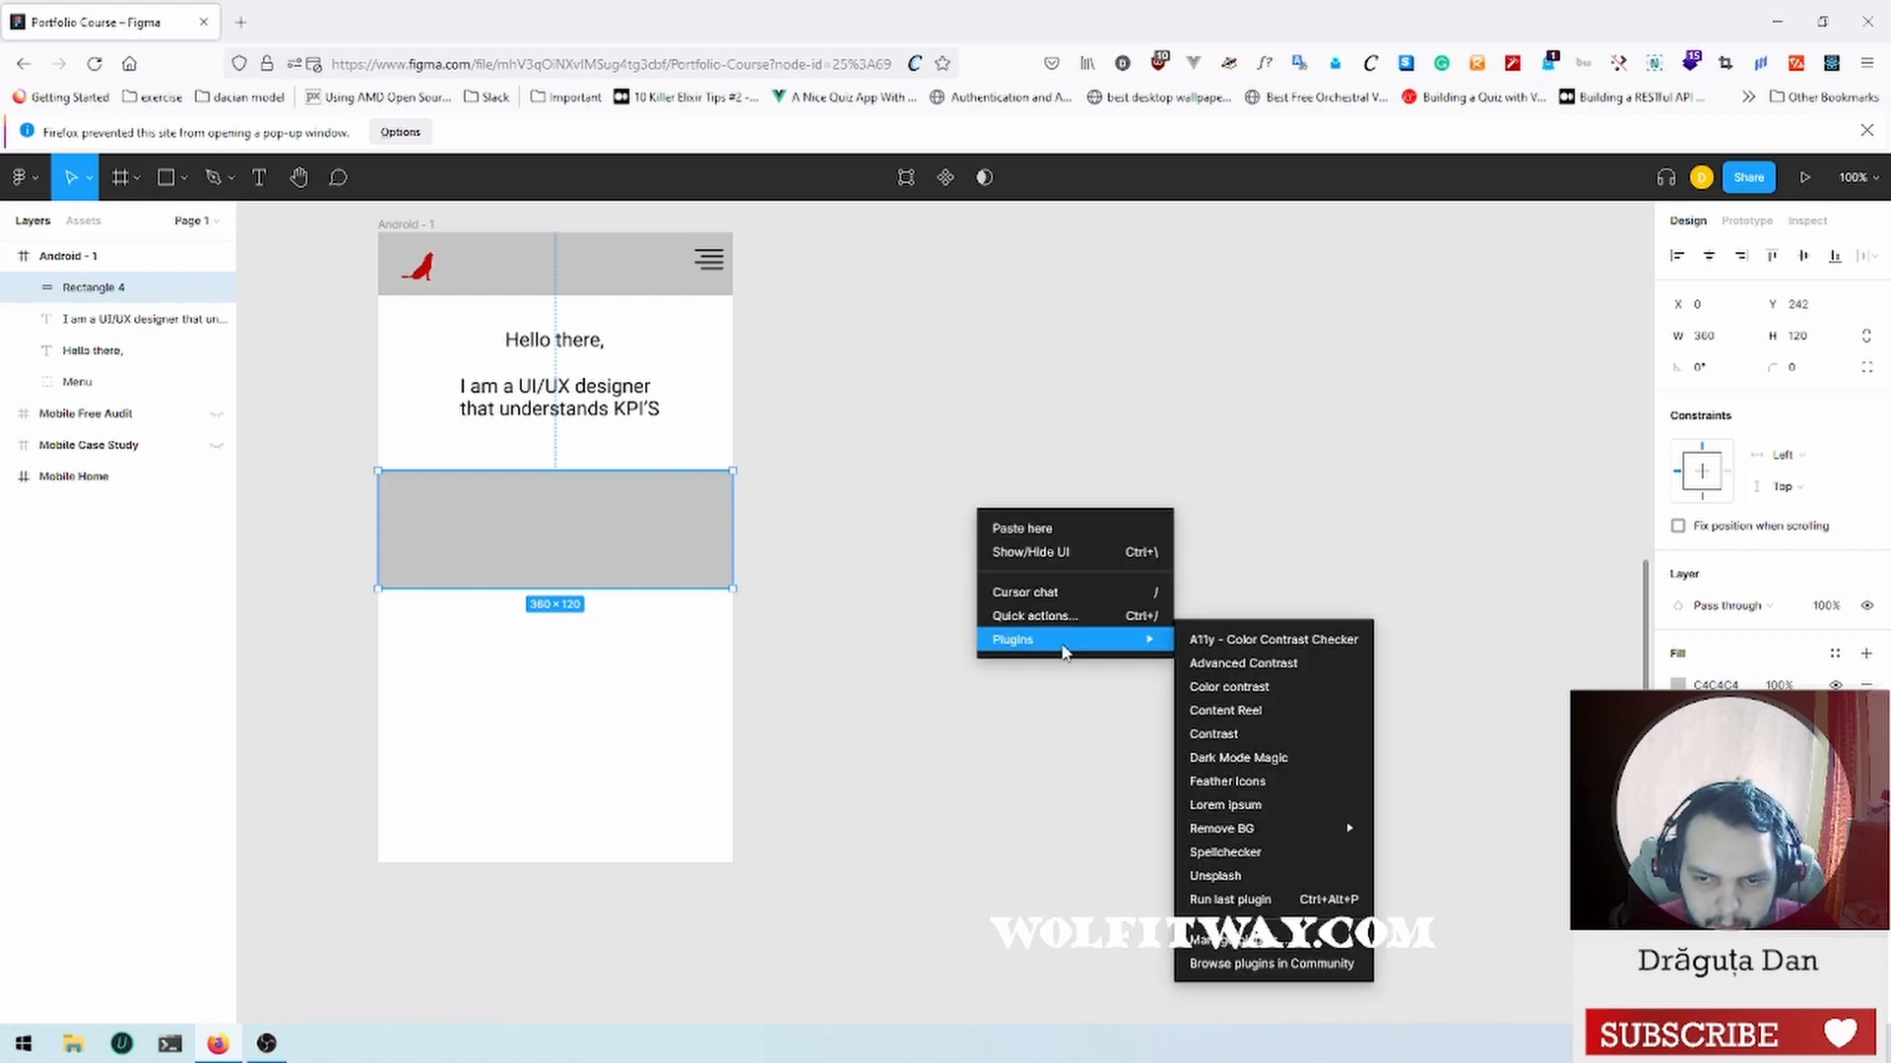
left_click(1287, 875)
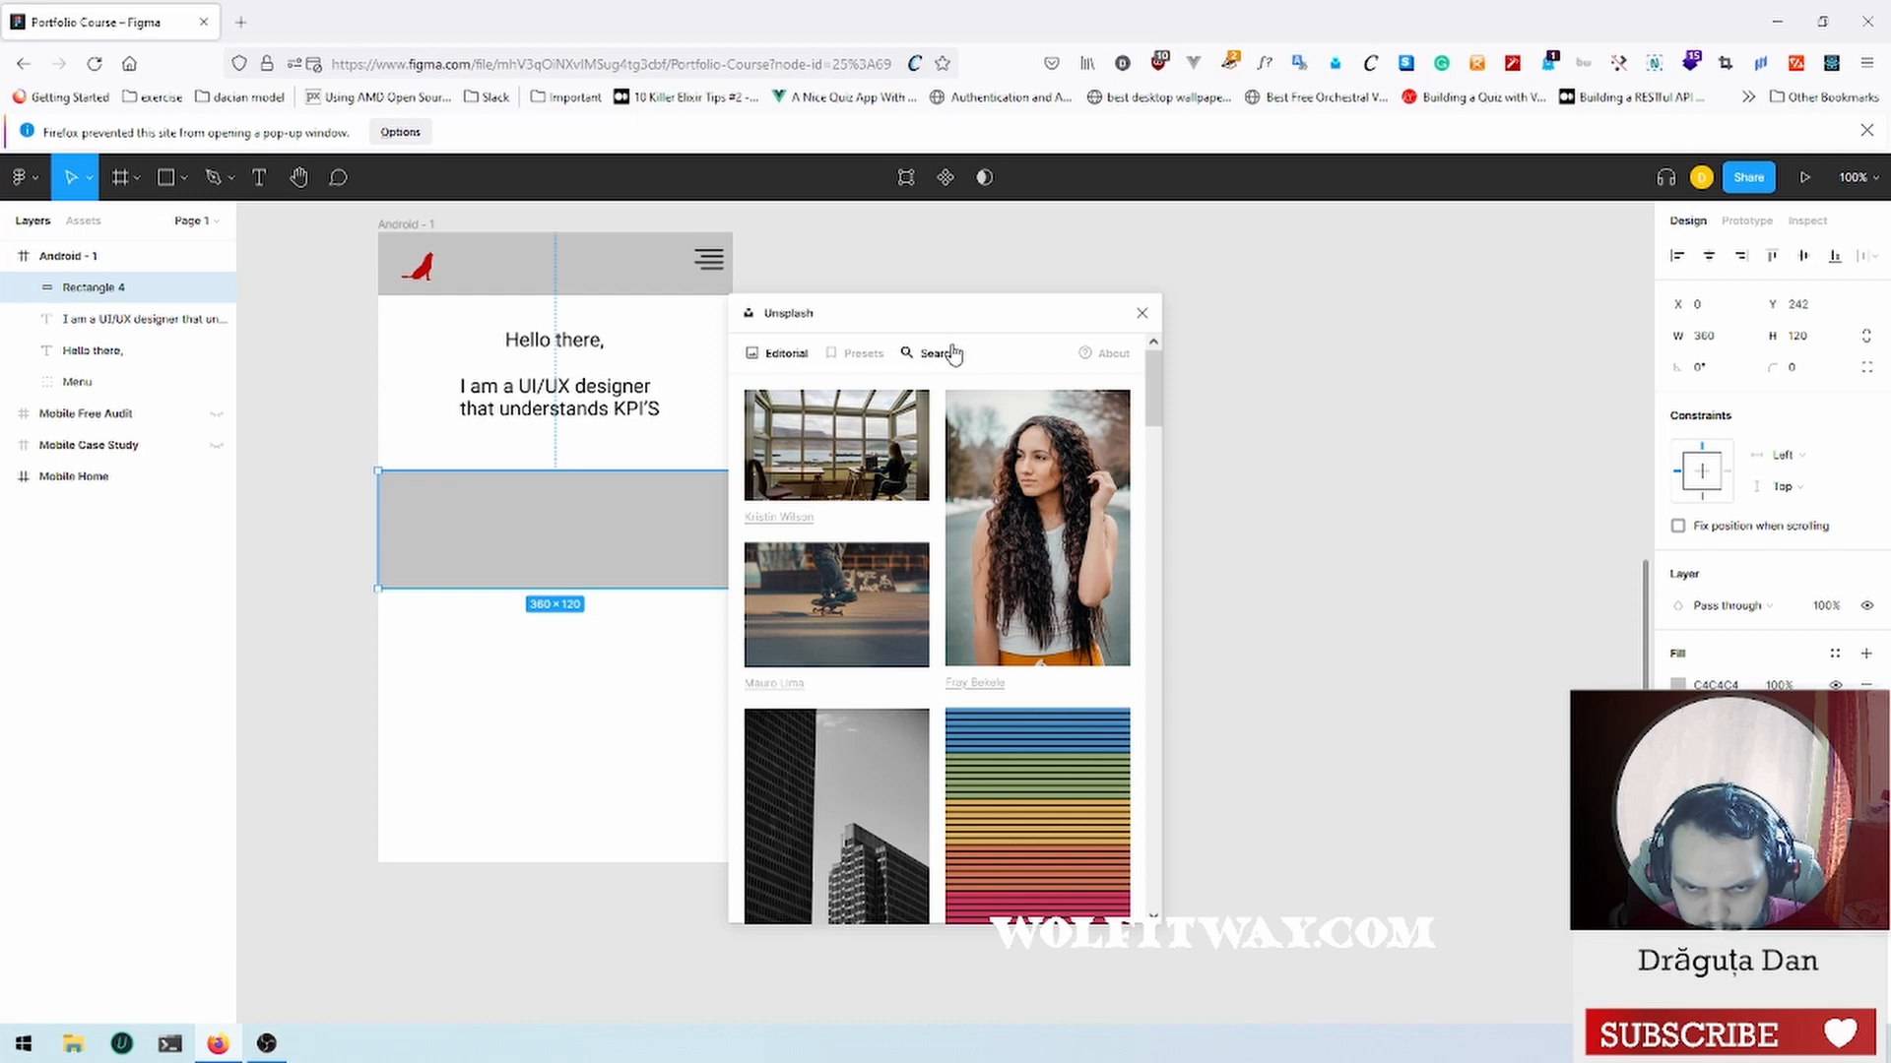
left_click(864, 355)
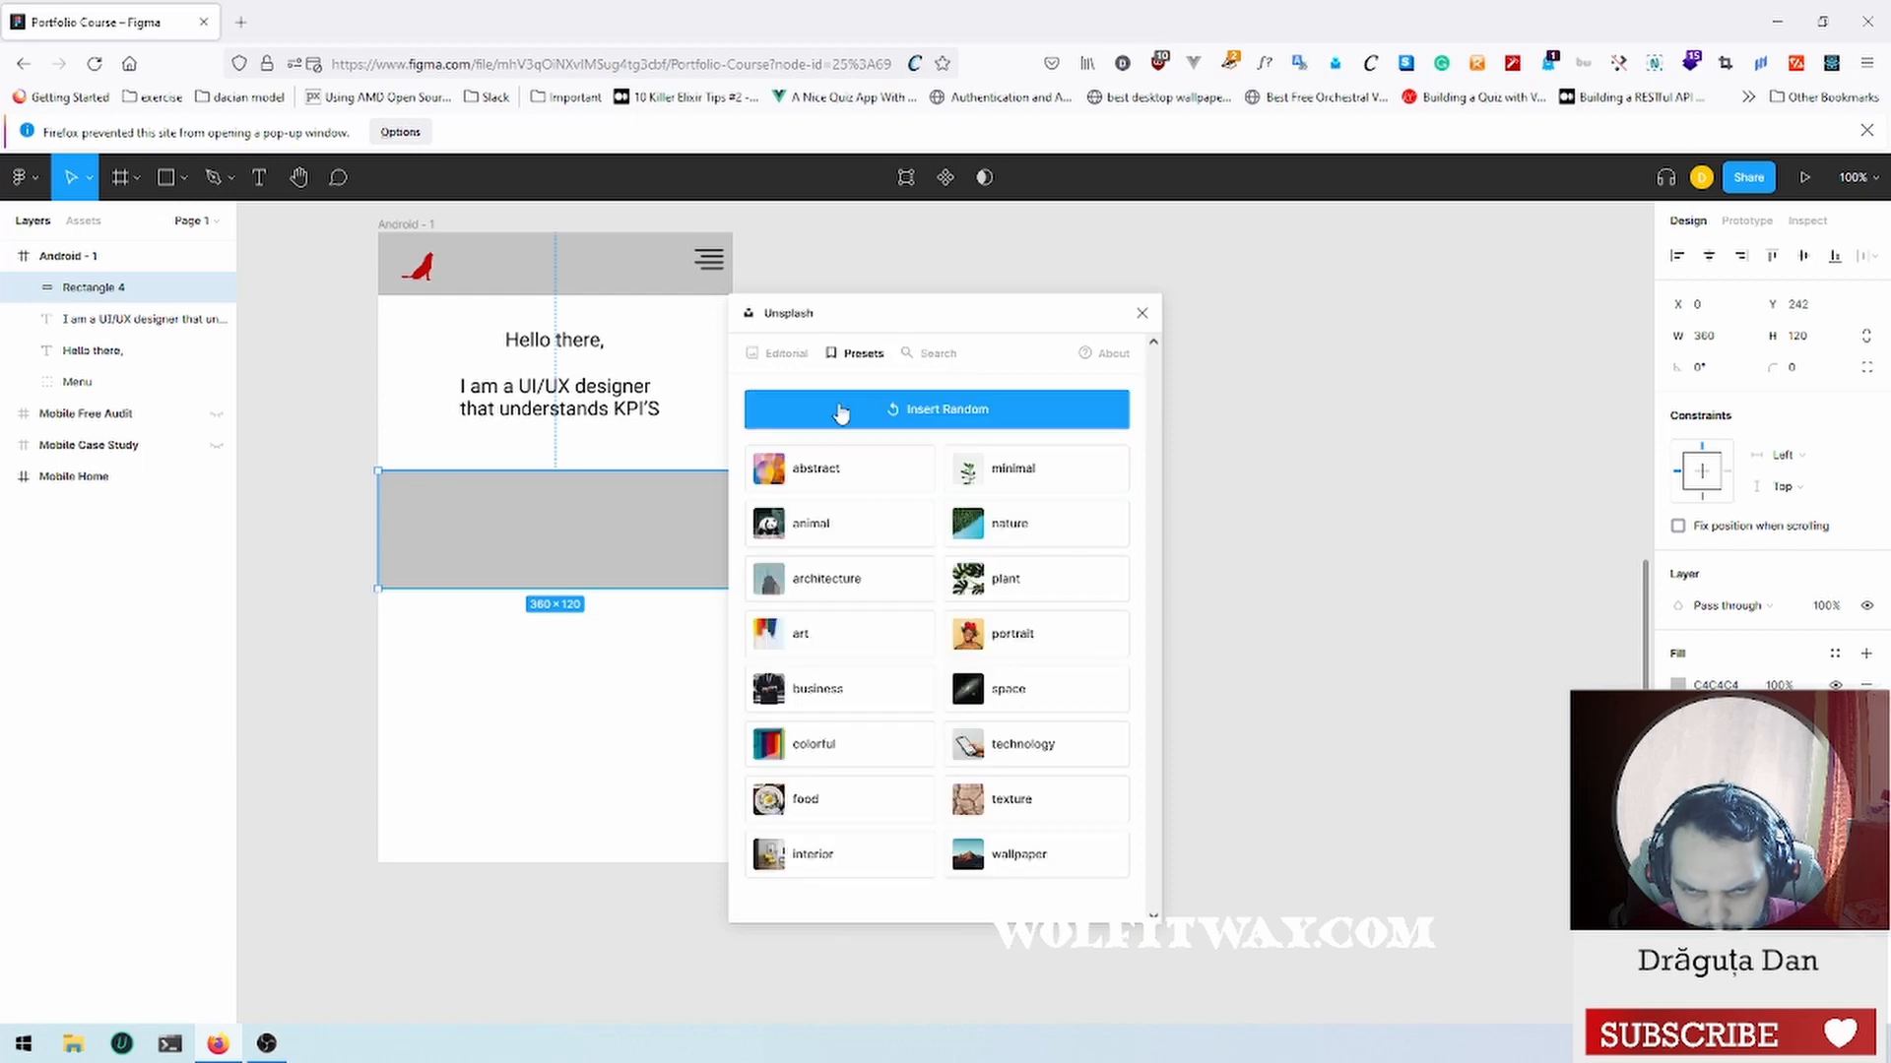
left_click(825, 466)
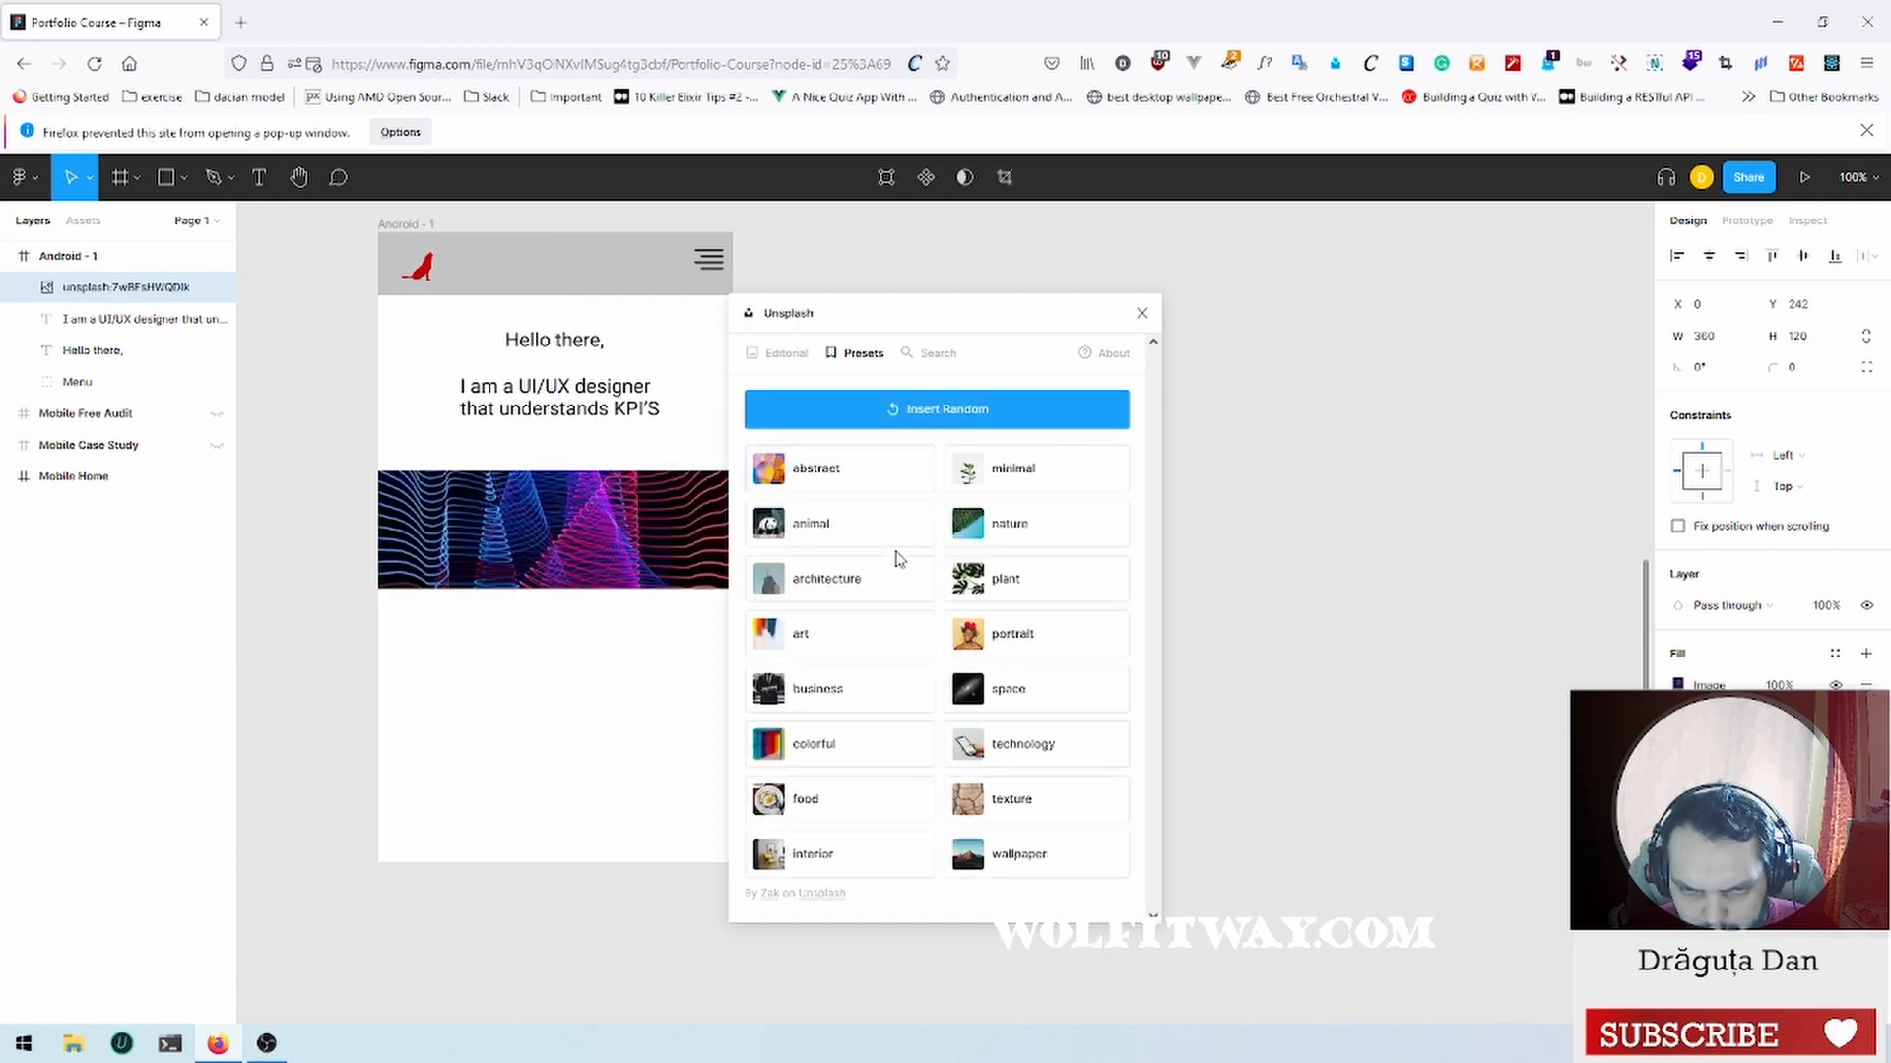
Step: Swap the fill for other abstract preset images until the blue and orange smoke picture is used, and close the plugin
left_click(885, 479)
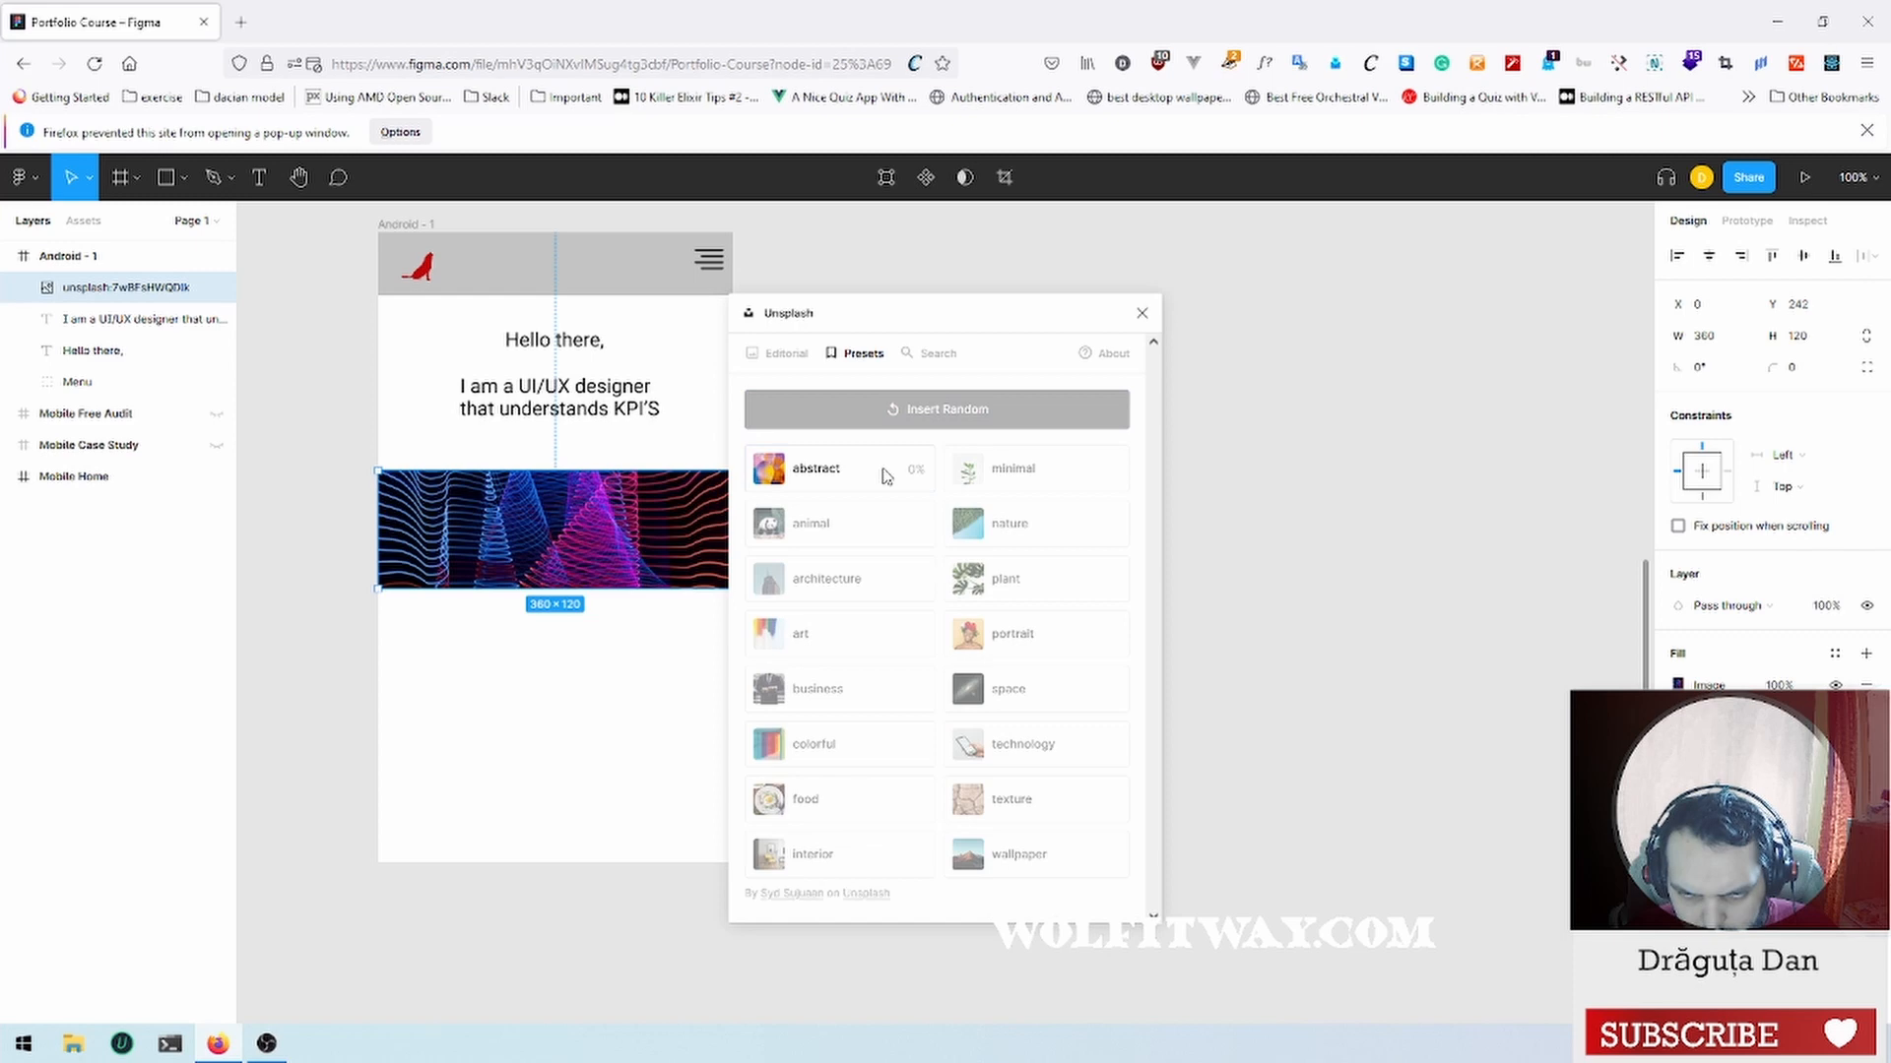
left_click(885, 479)
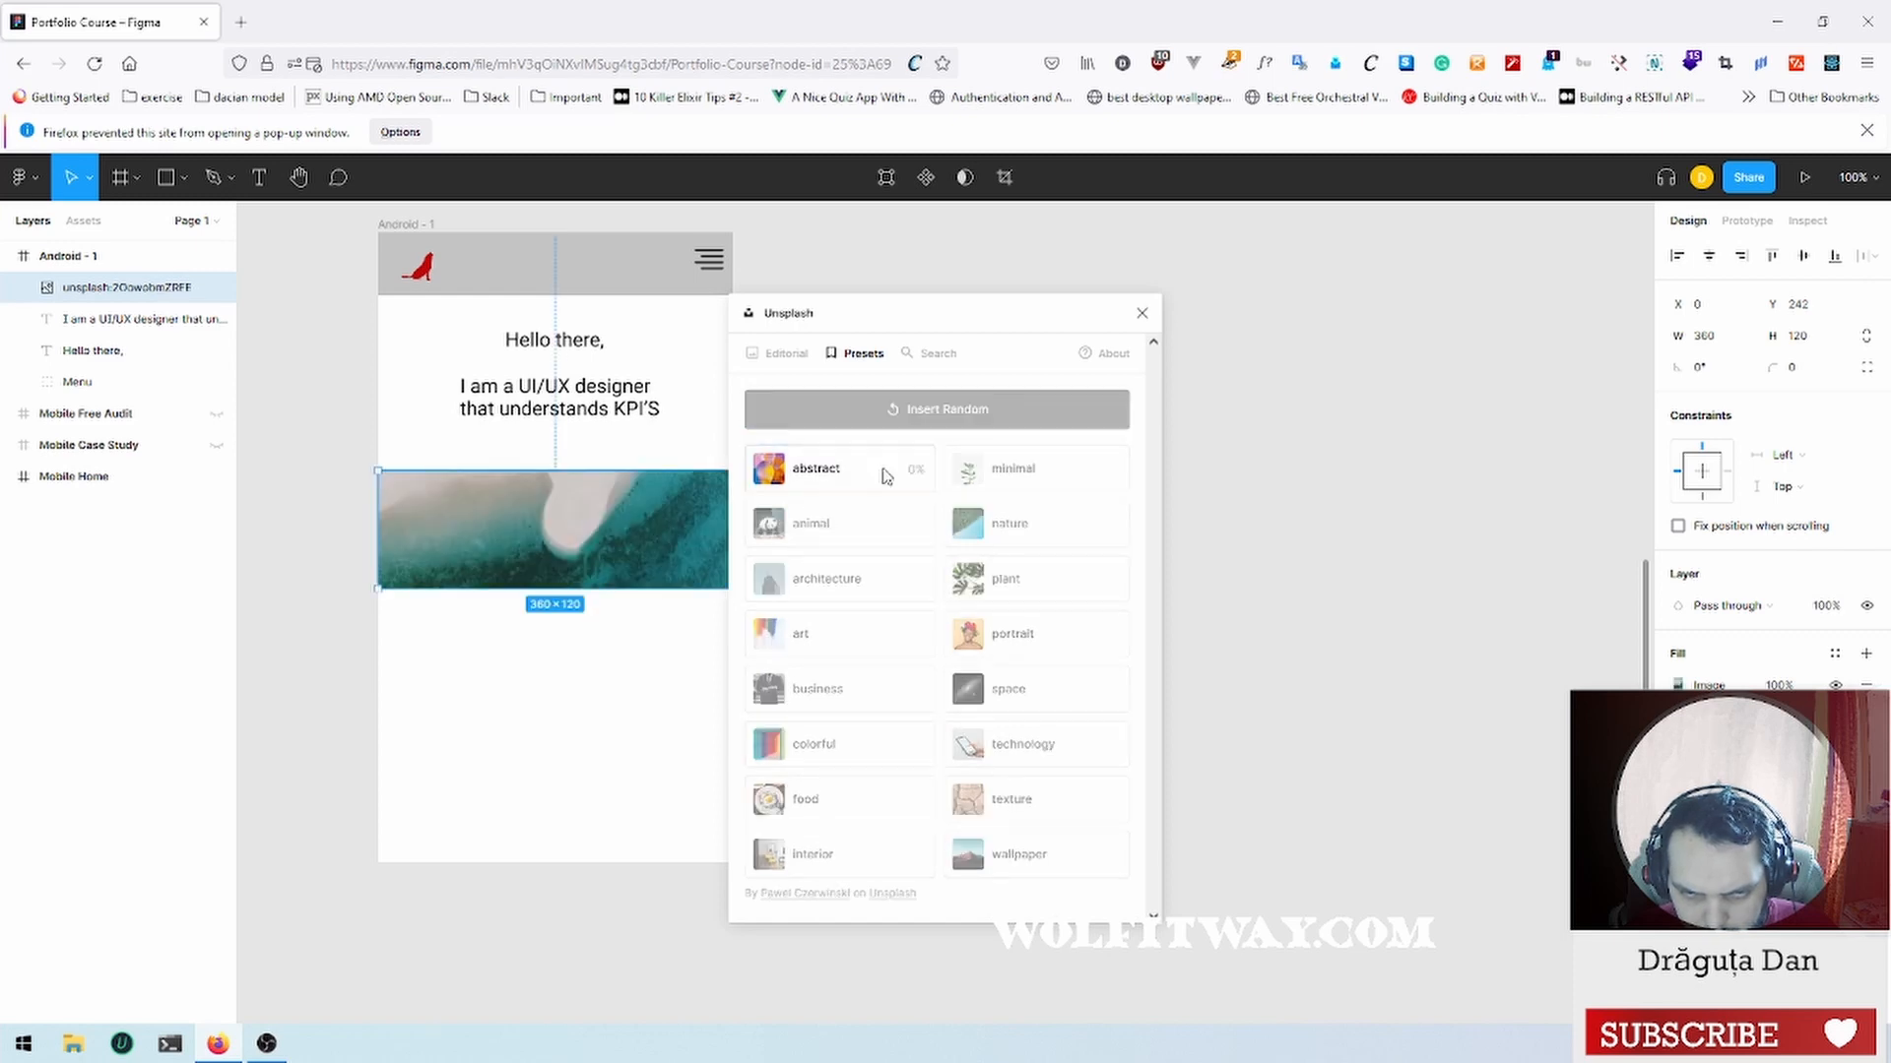
left_click(886, 478)
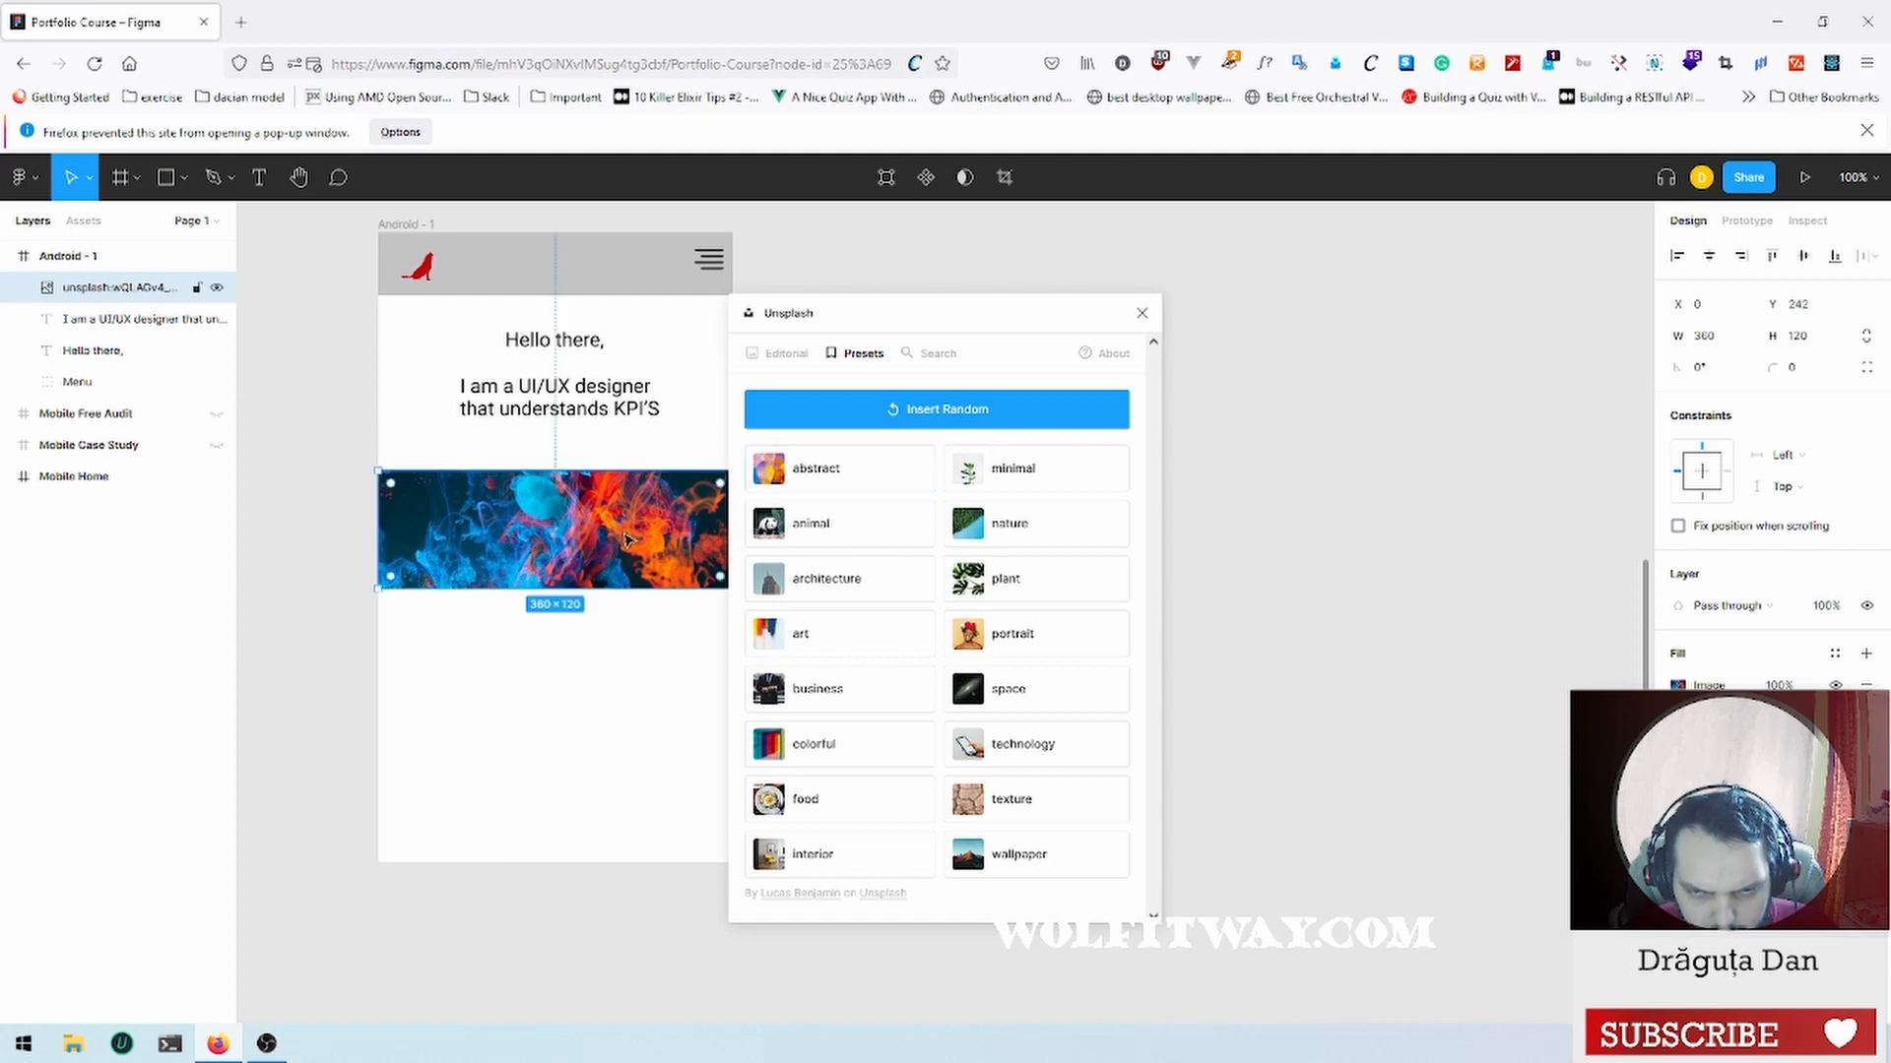
left_click(1142, 314)
left_click(867, 544)
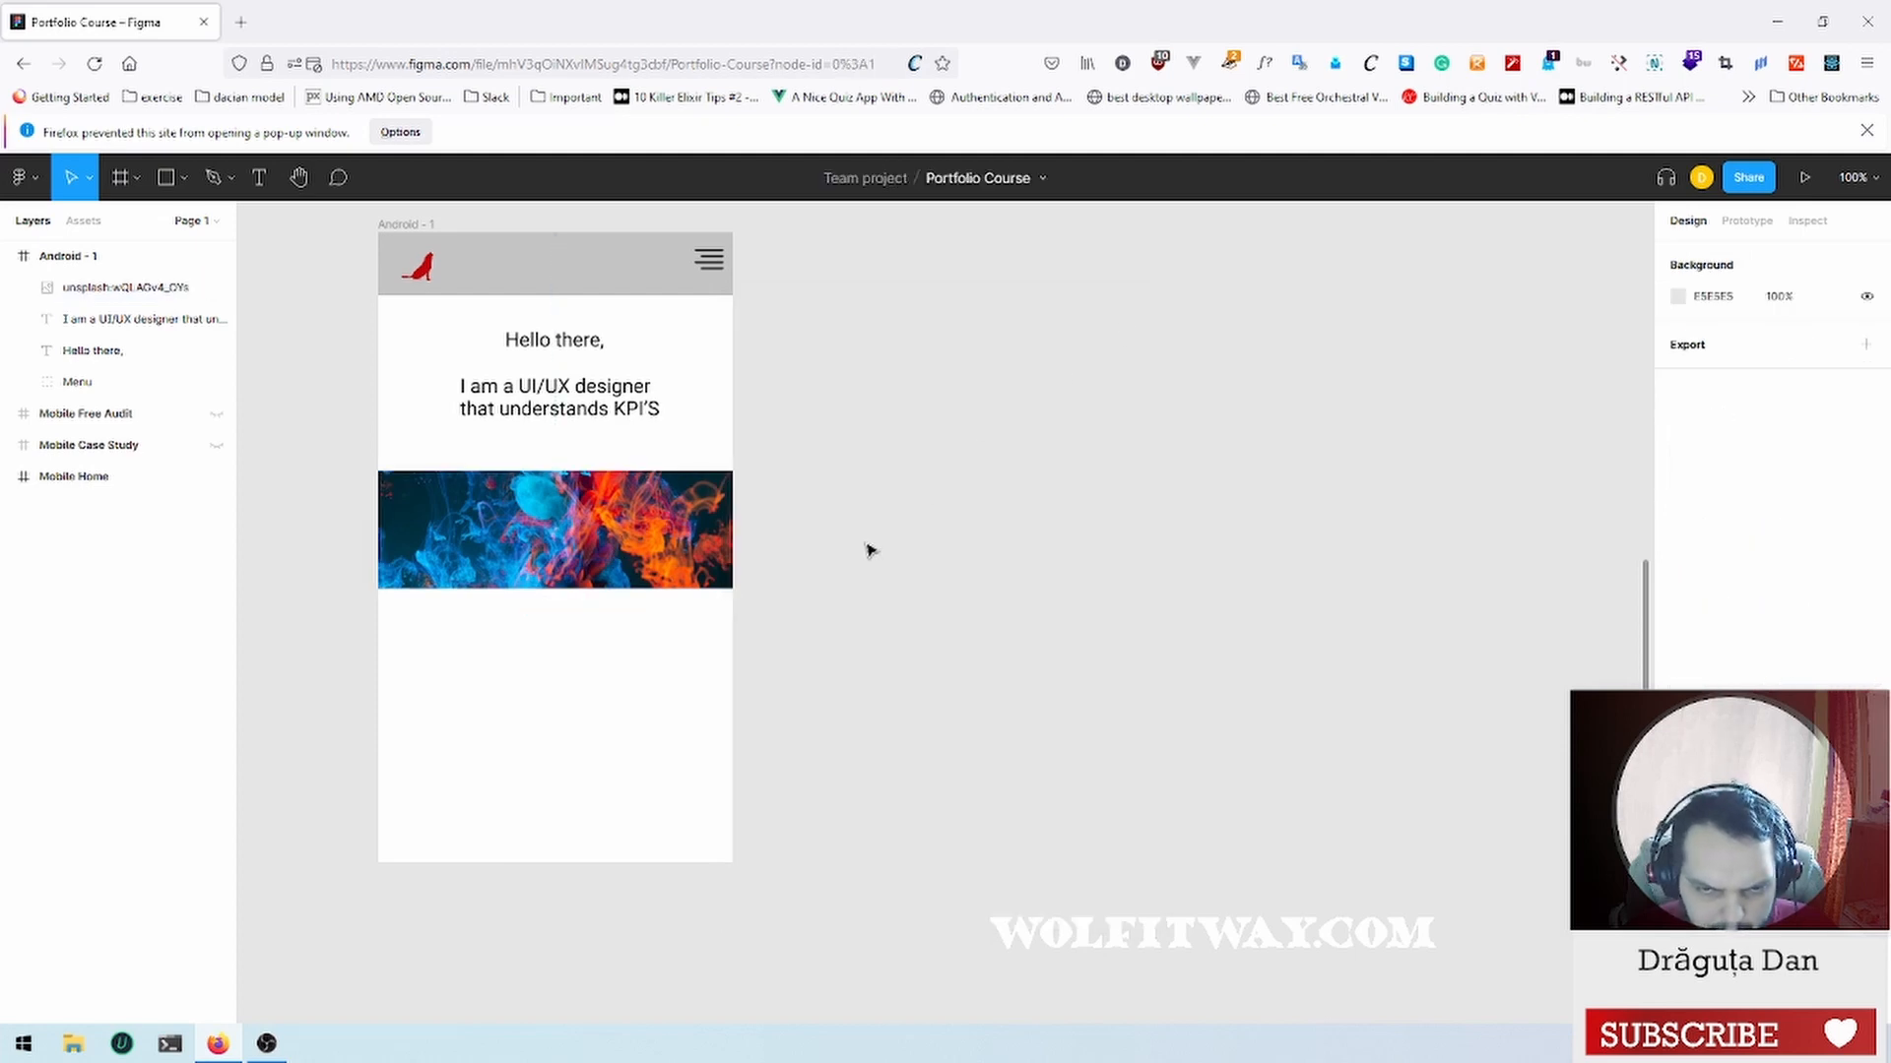
left_click(571, 548)
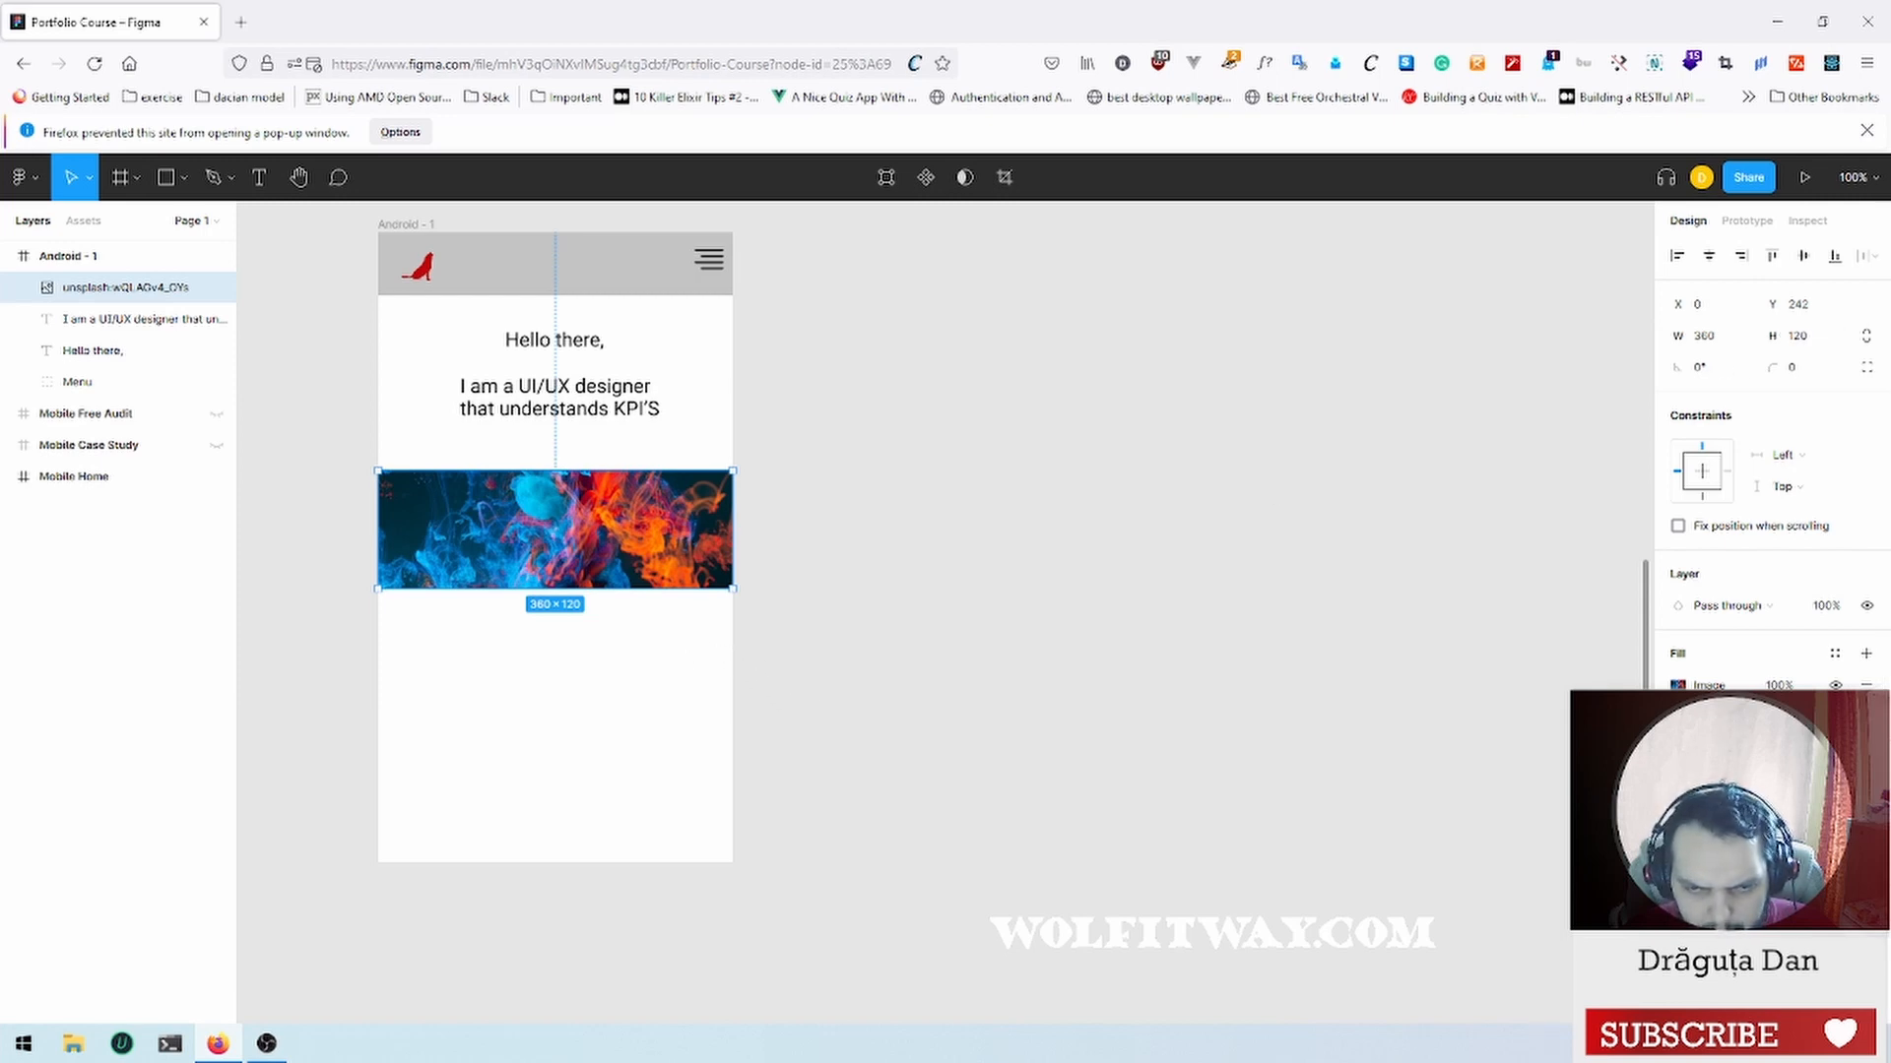
left_click(946, 609)
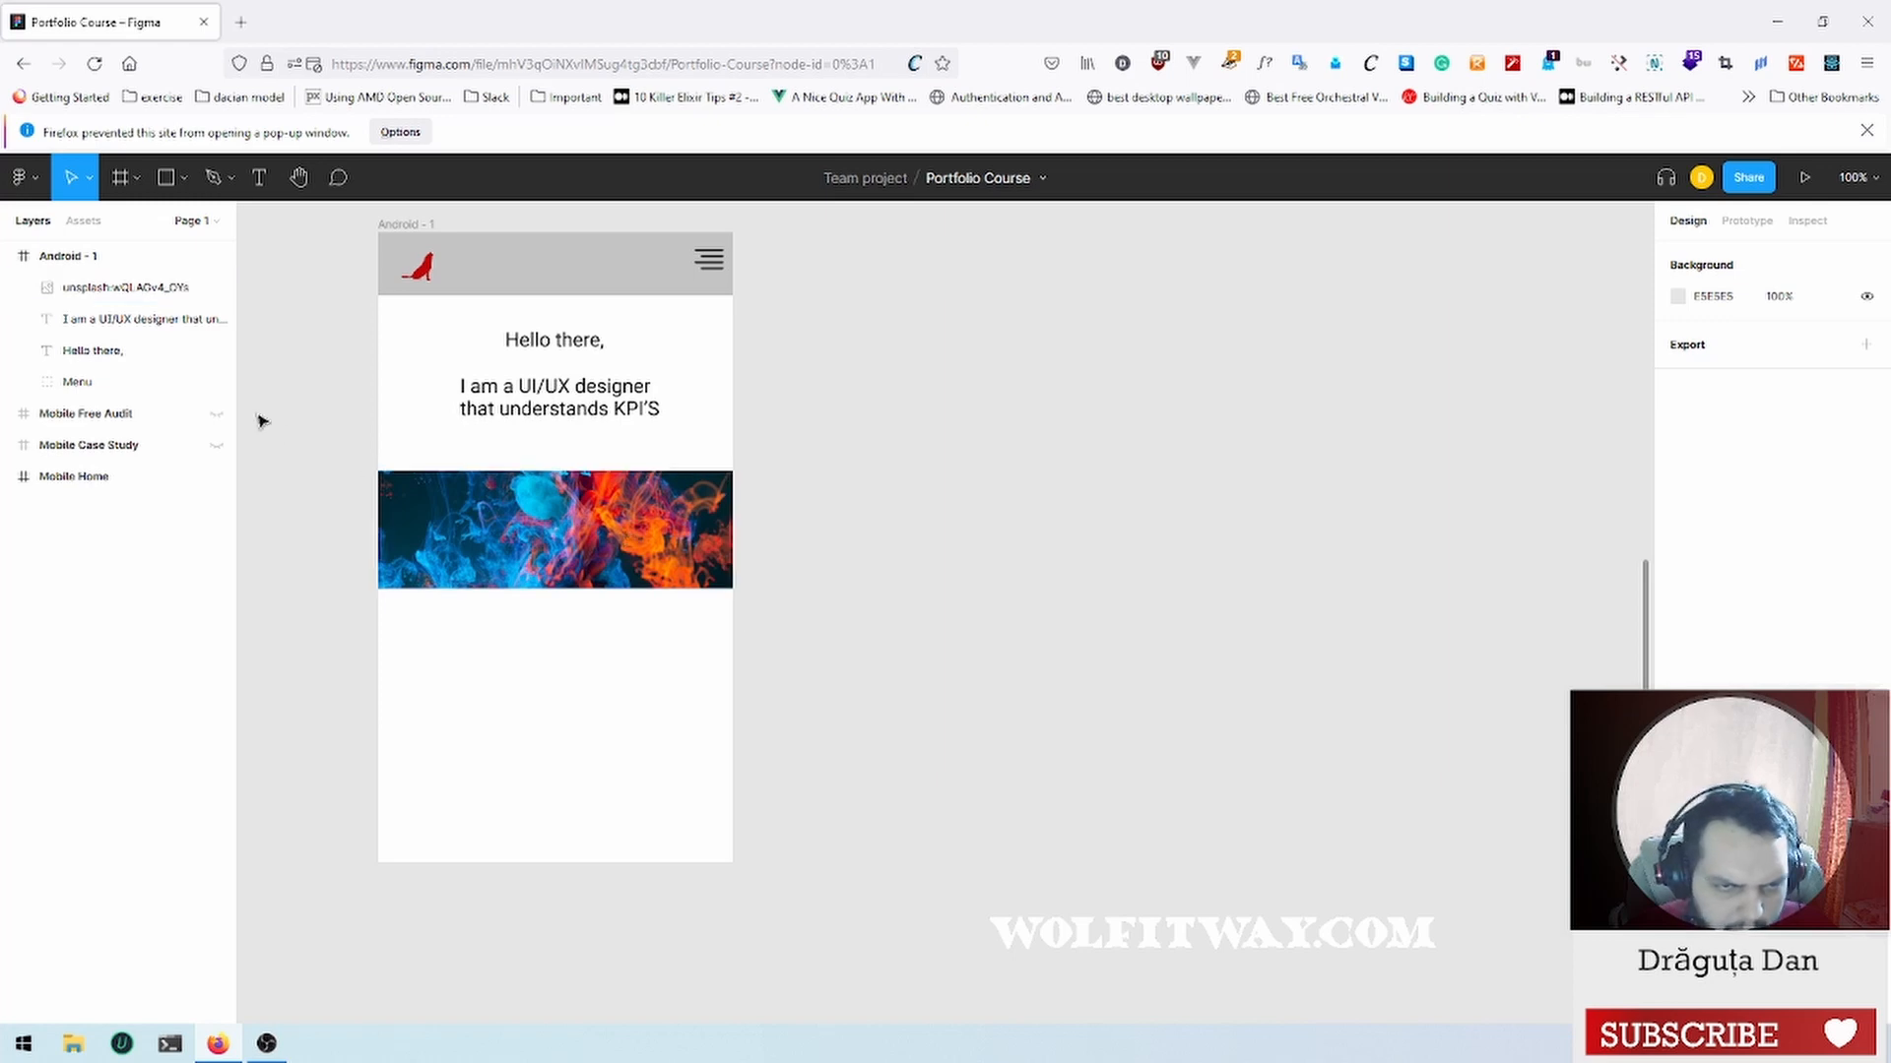
left_click(116, 295)
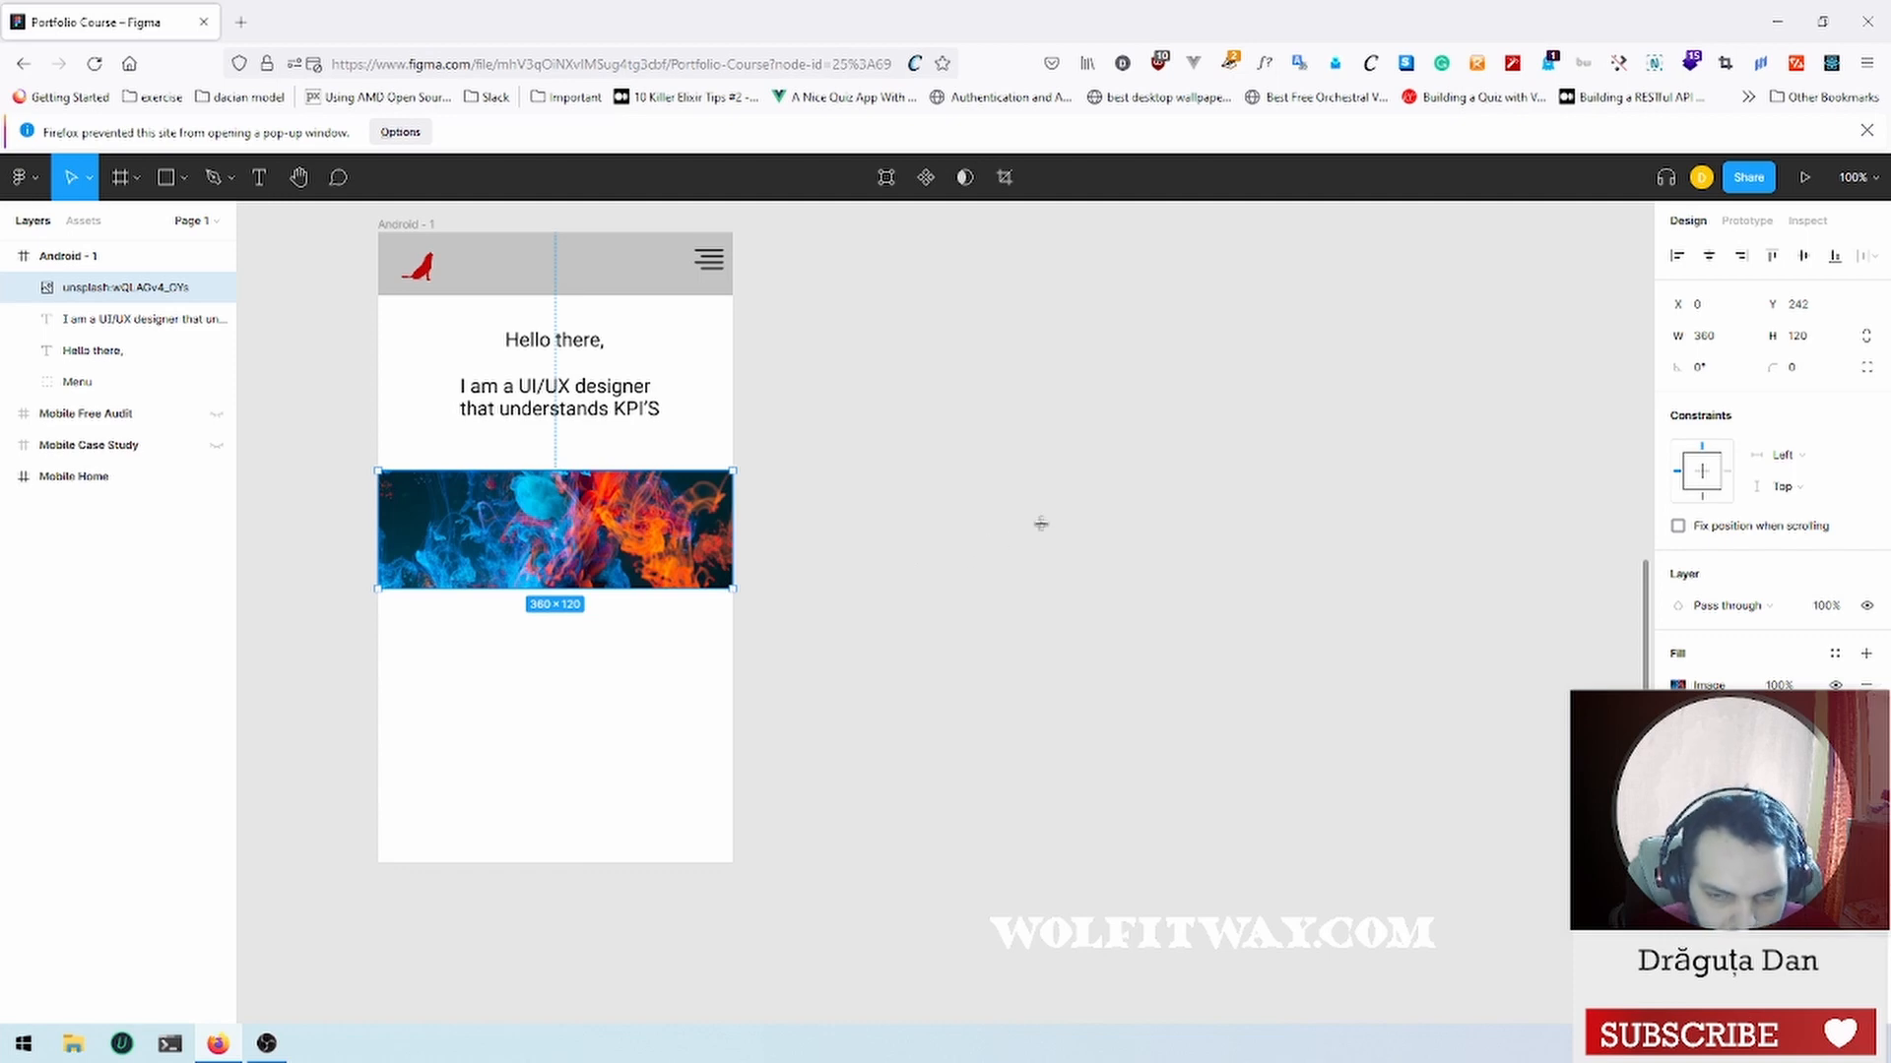
Step: Draw a second rectangle, place it over the smoke image and resize it to cover the image exactly at 360 × 120
key("r")
mouse_move(948, 433)
left_mouse_down()
mouse_move(1143, 543)
mouse_move(1294, 541)
left_mouse_up()
mouse_move(1139, 486)
left_mouse_down()
mouse_move(709, 547)
mouse_move(570, 536)
mouse_move(560, 469)
left_mouse_up()
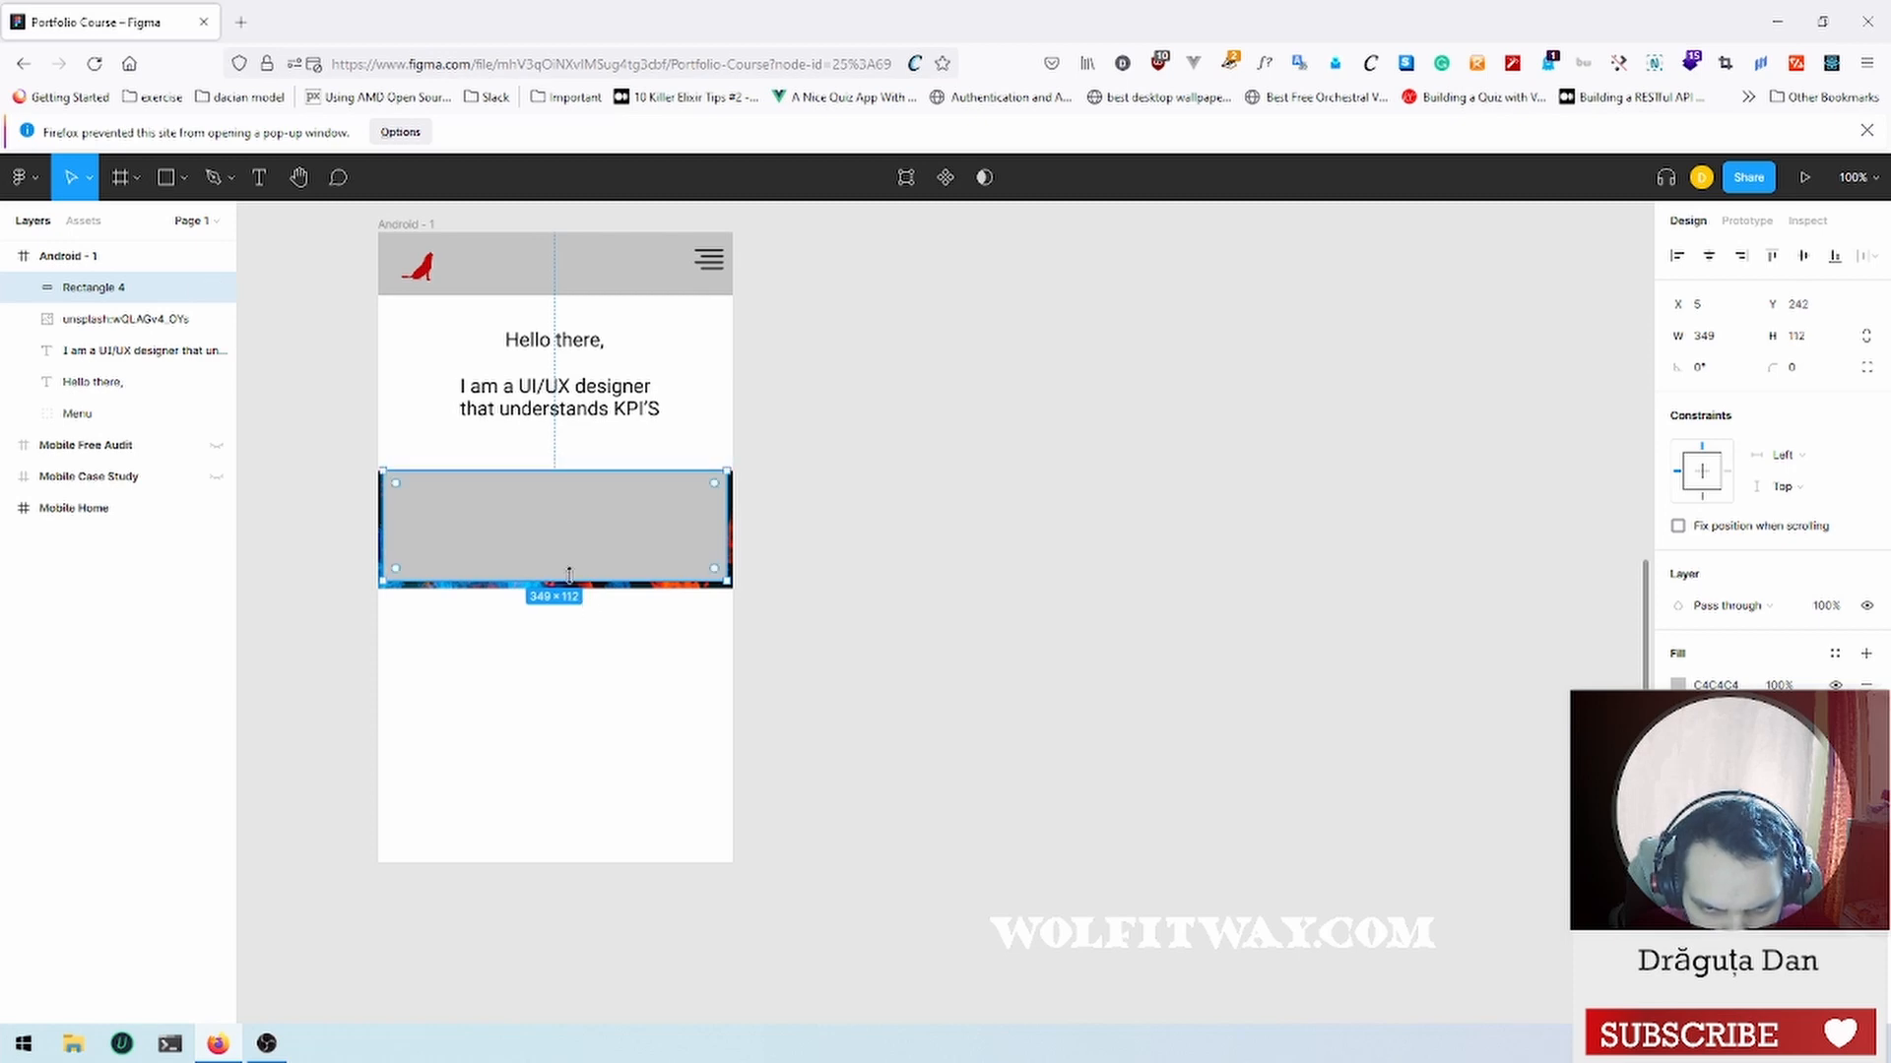
left_click_drag(571, 582, 571, 589)
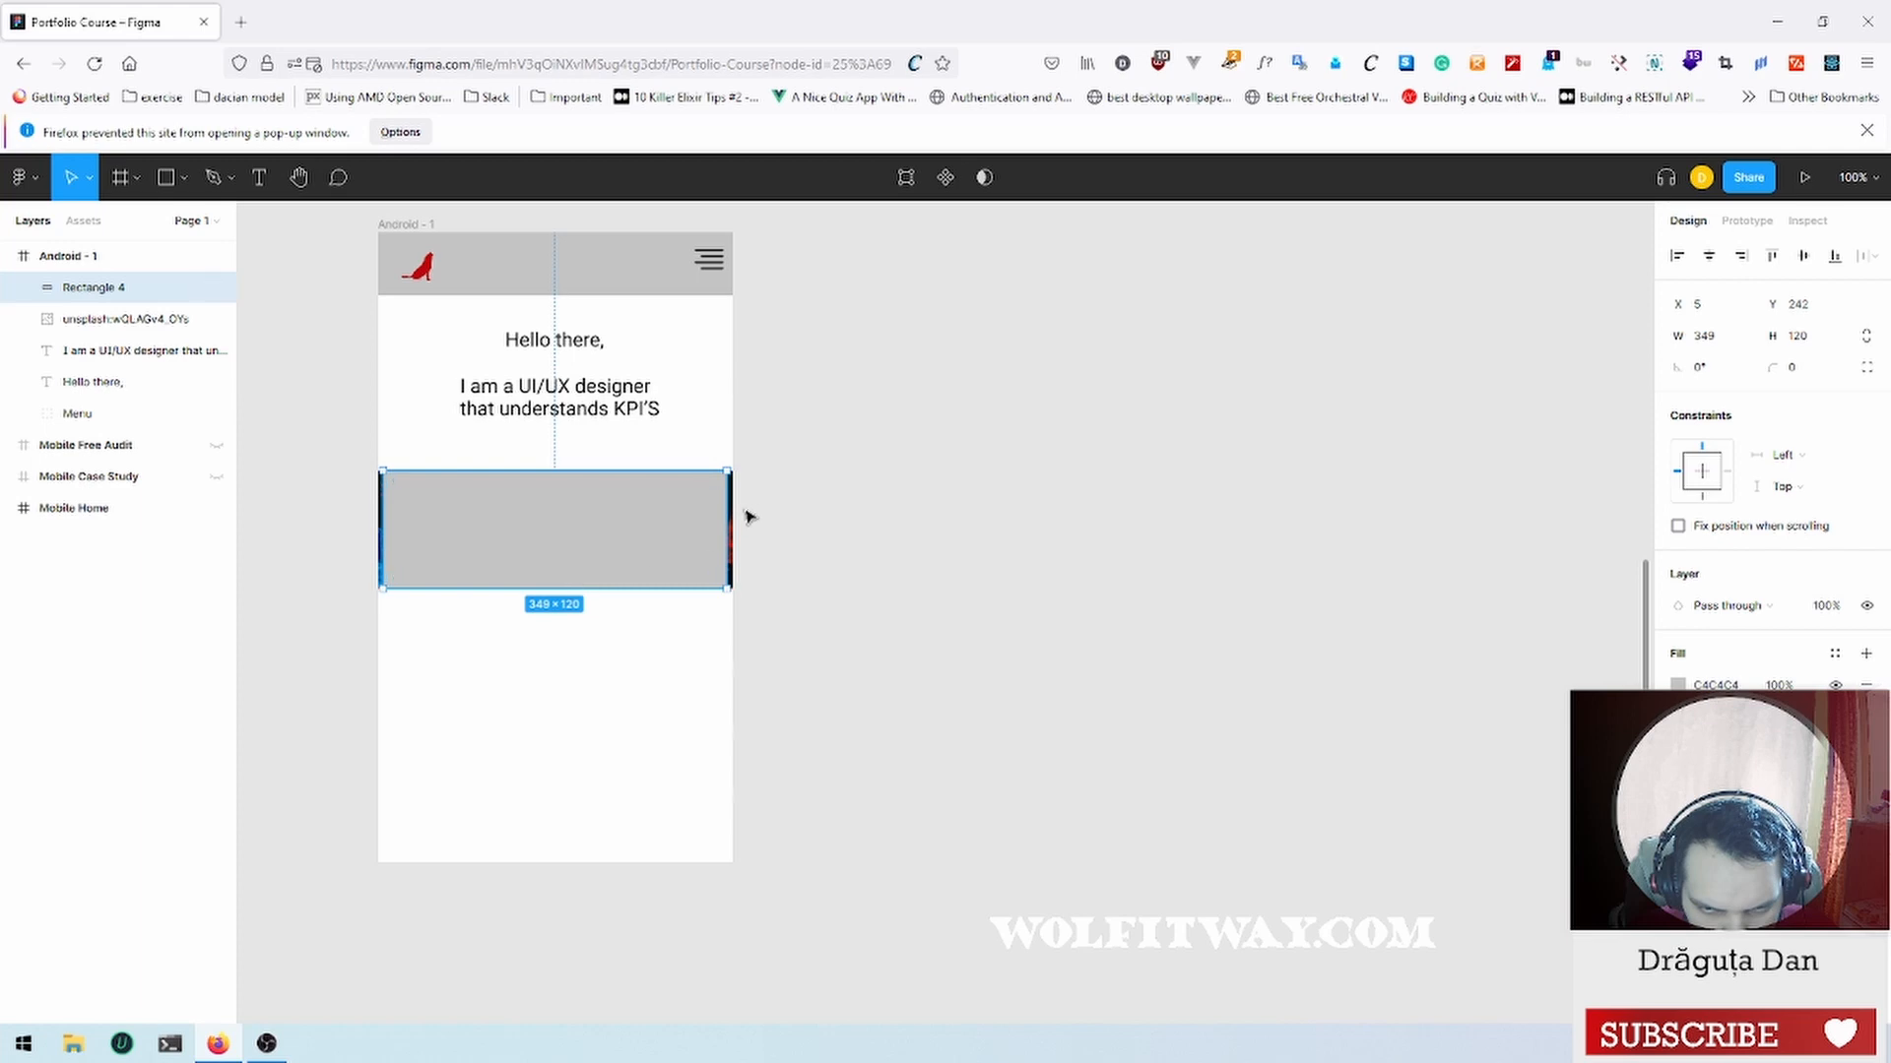
left_click_drag(725, 521, 731, 522)
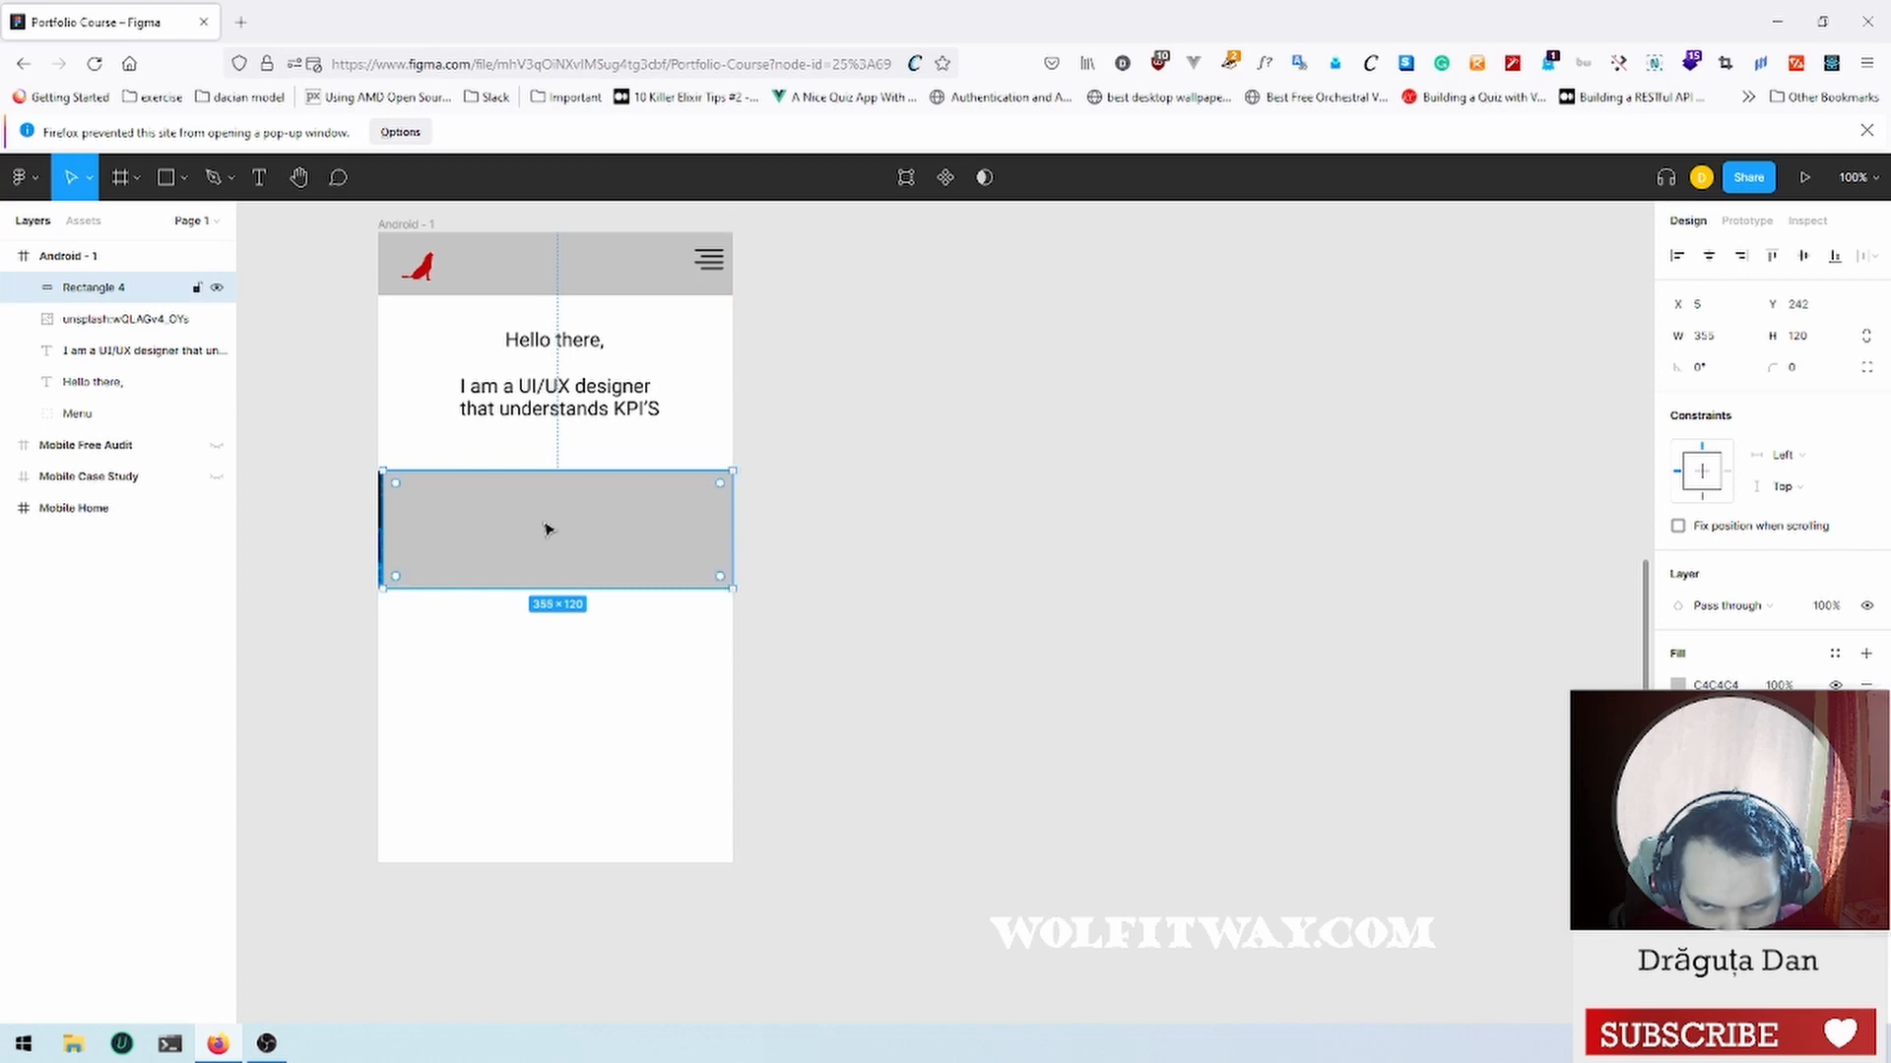
left_click_drag(380, 520, 378, 519)
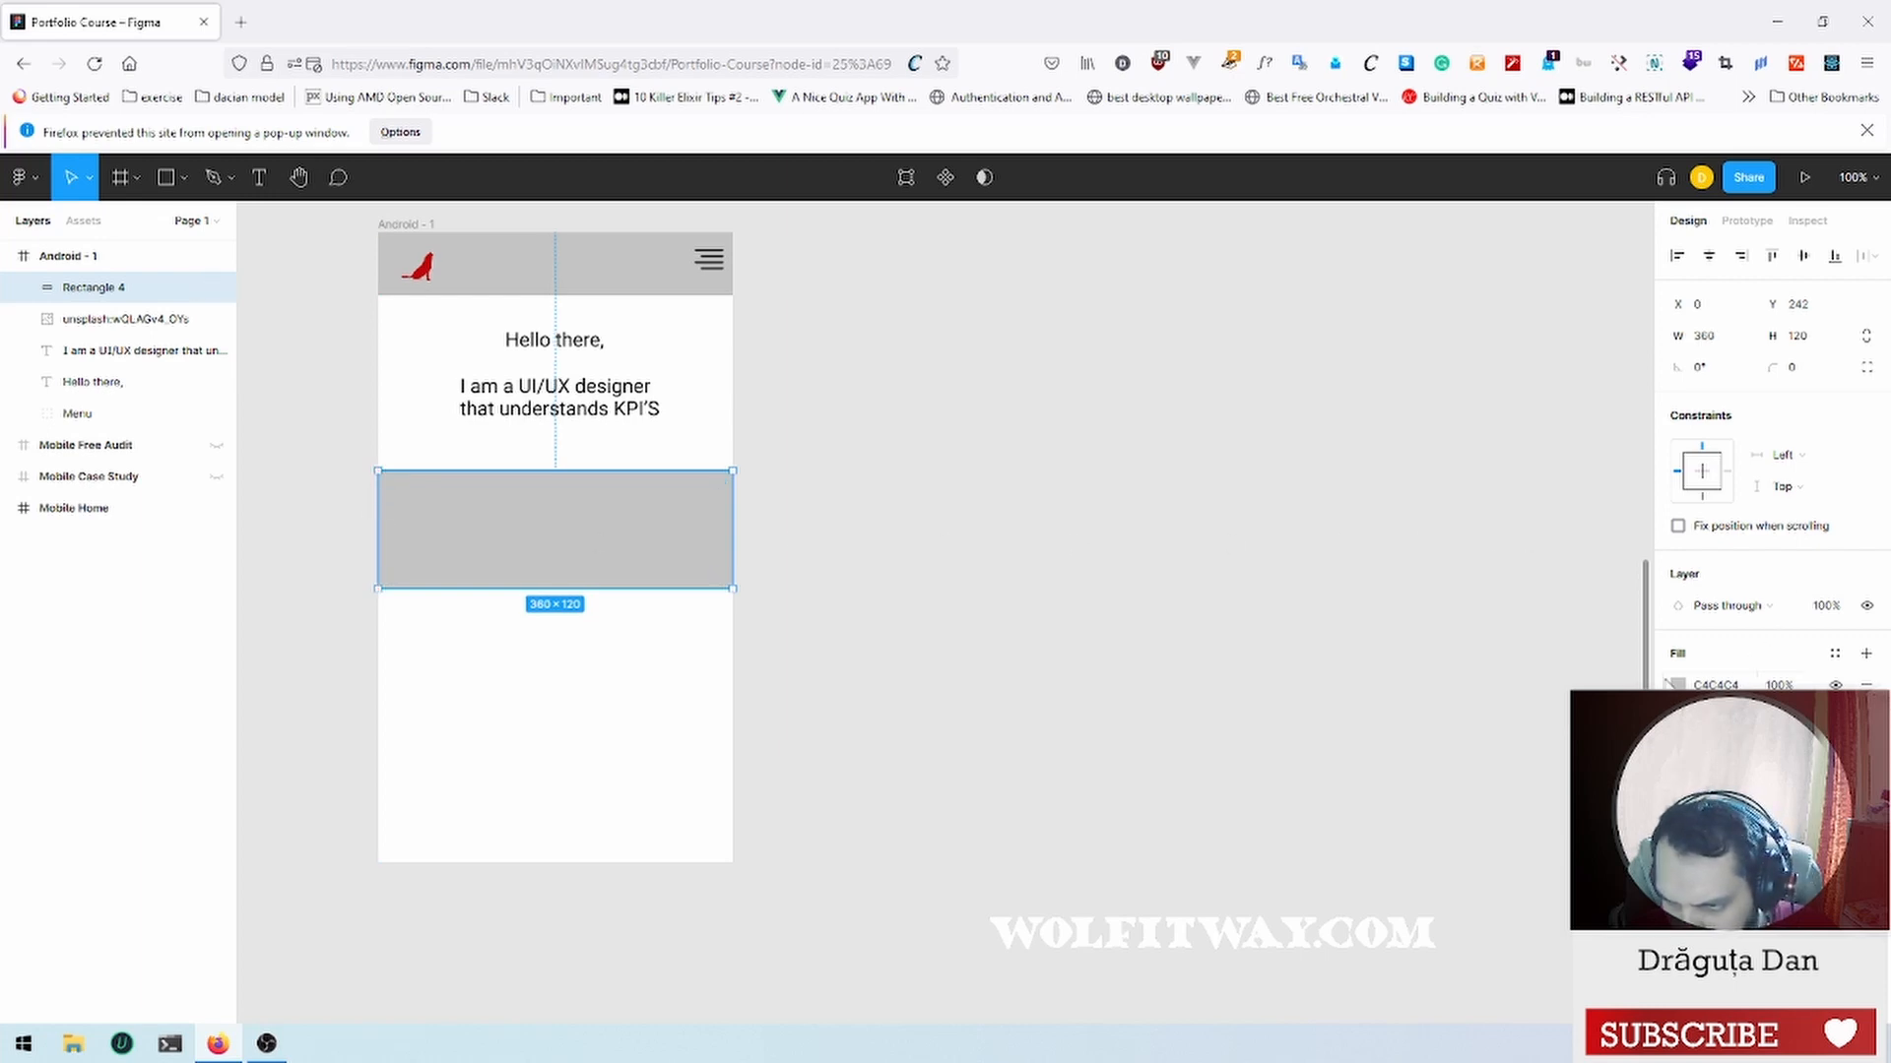
Step: Change the overlay rectangle's fill to black (000000) with 90% fill opacity
left_click(1678, 684)
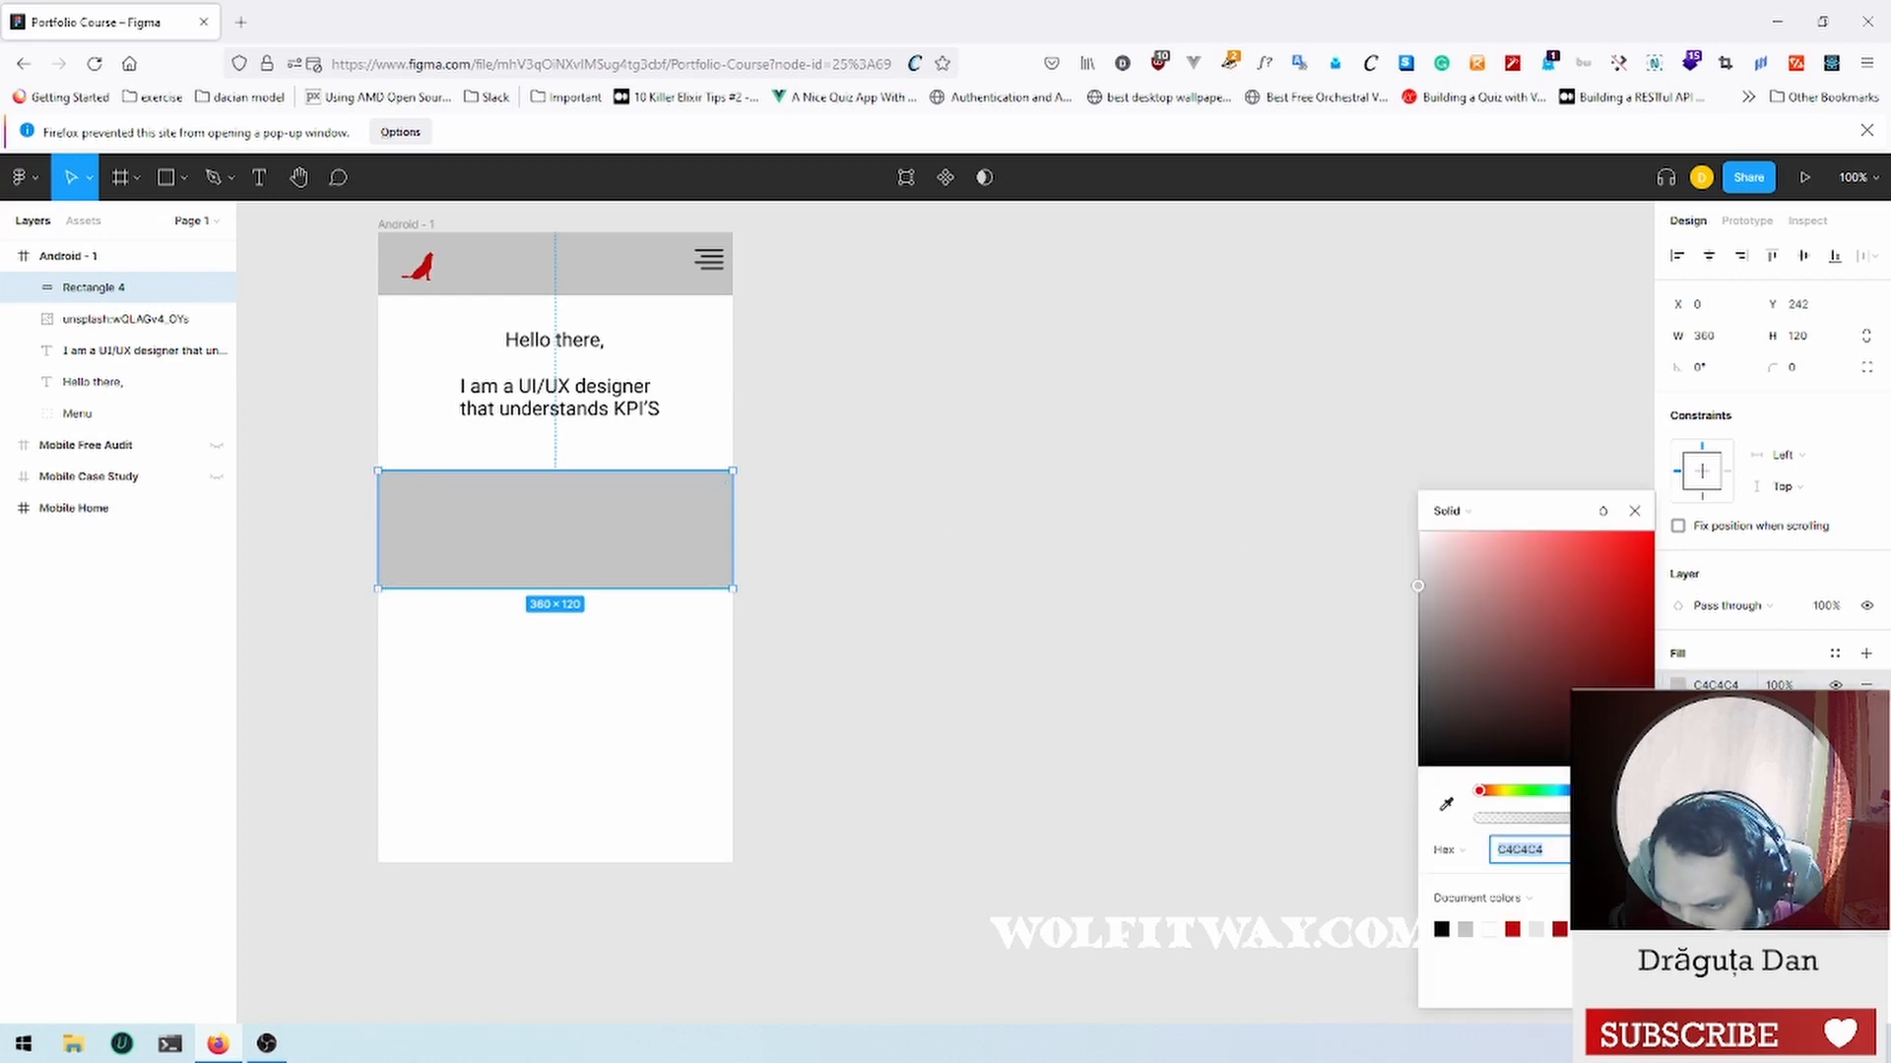
left_click(1445, 927)
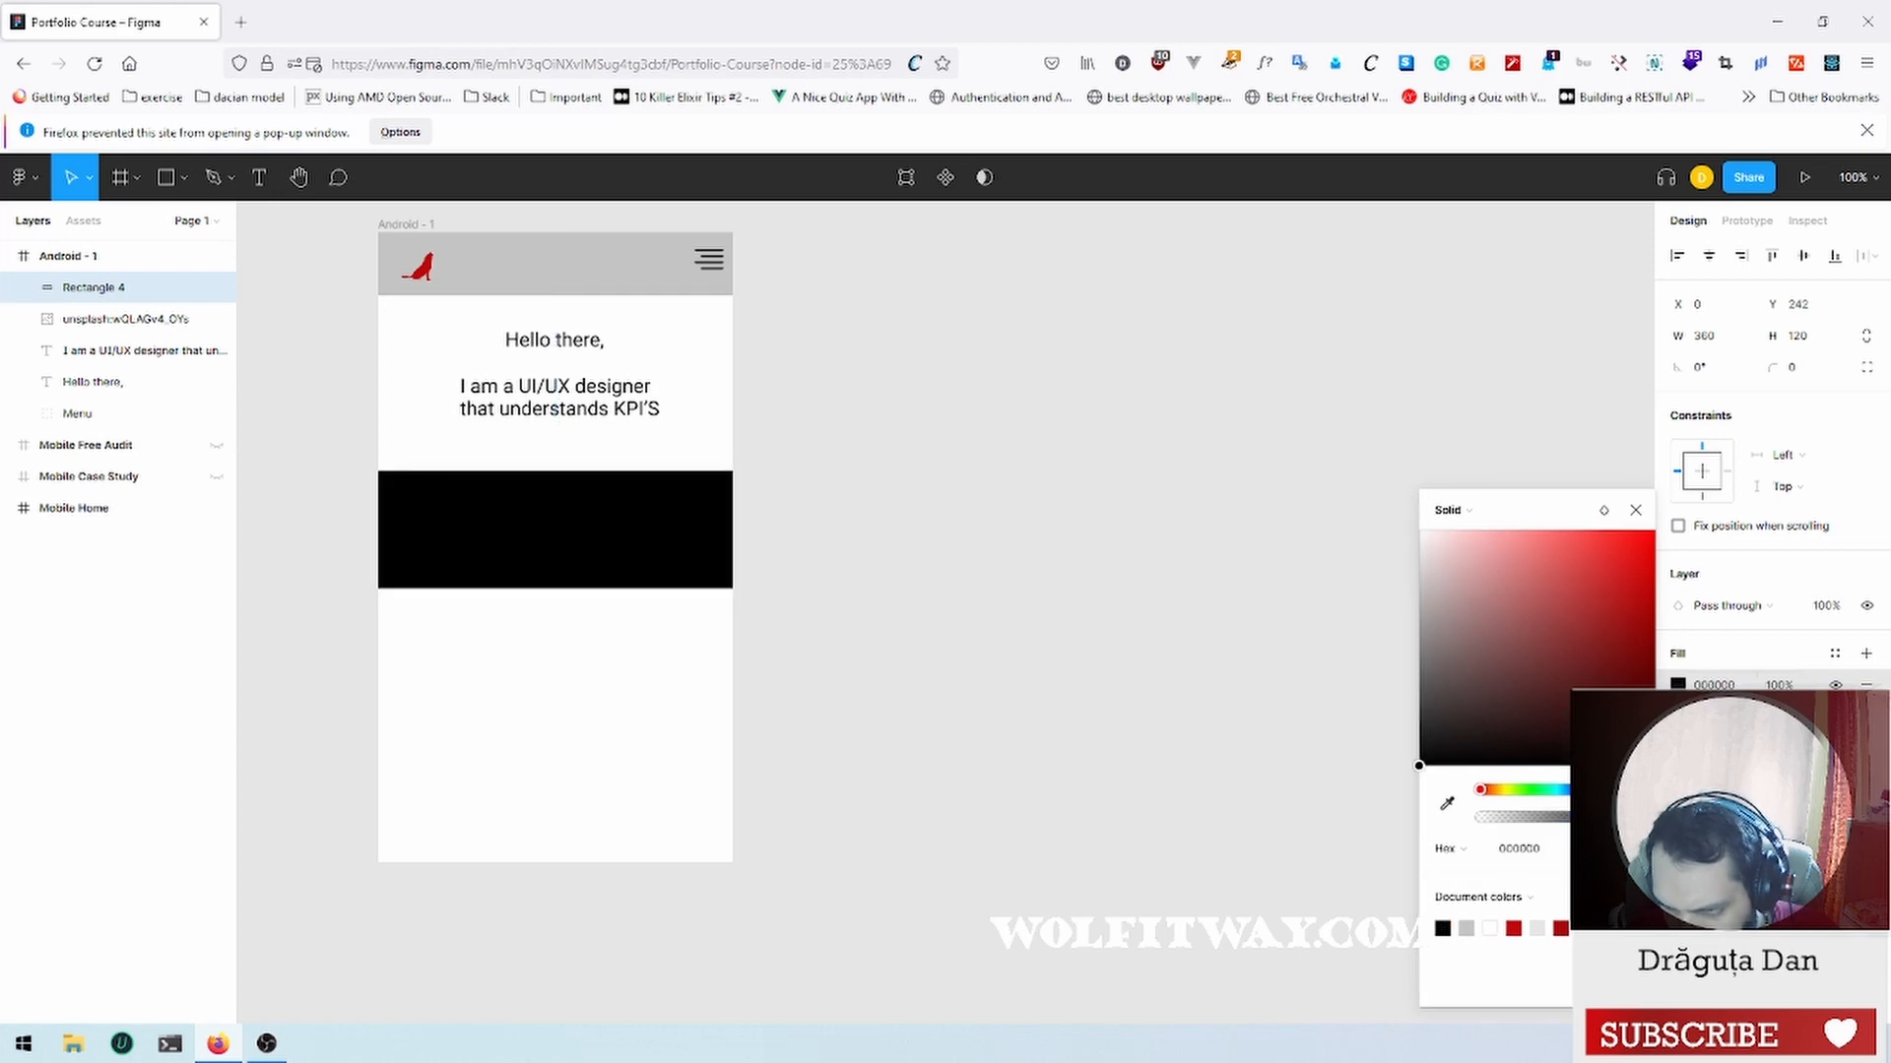
left_click(1780, 686)
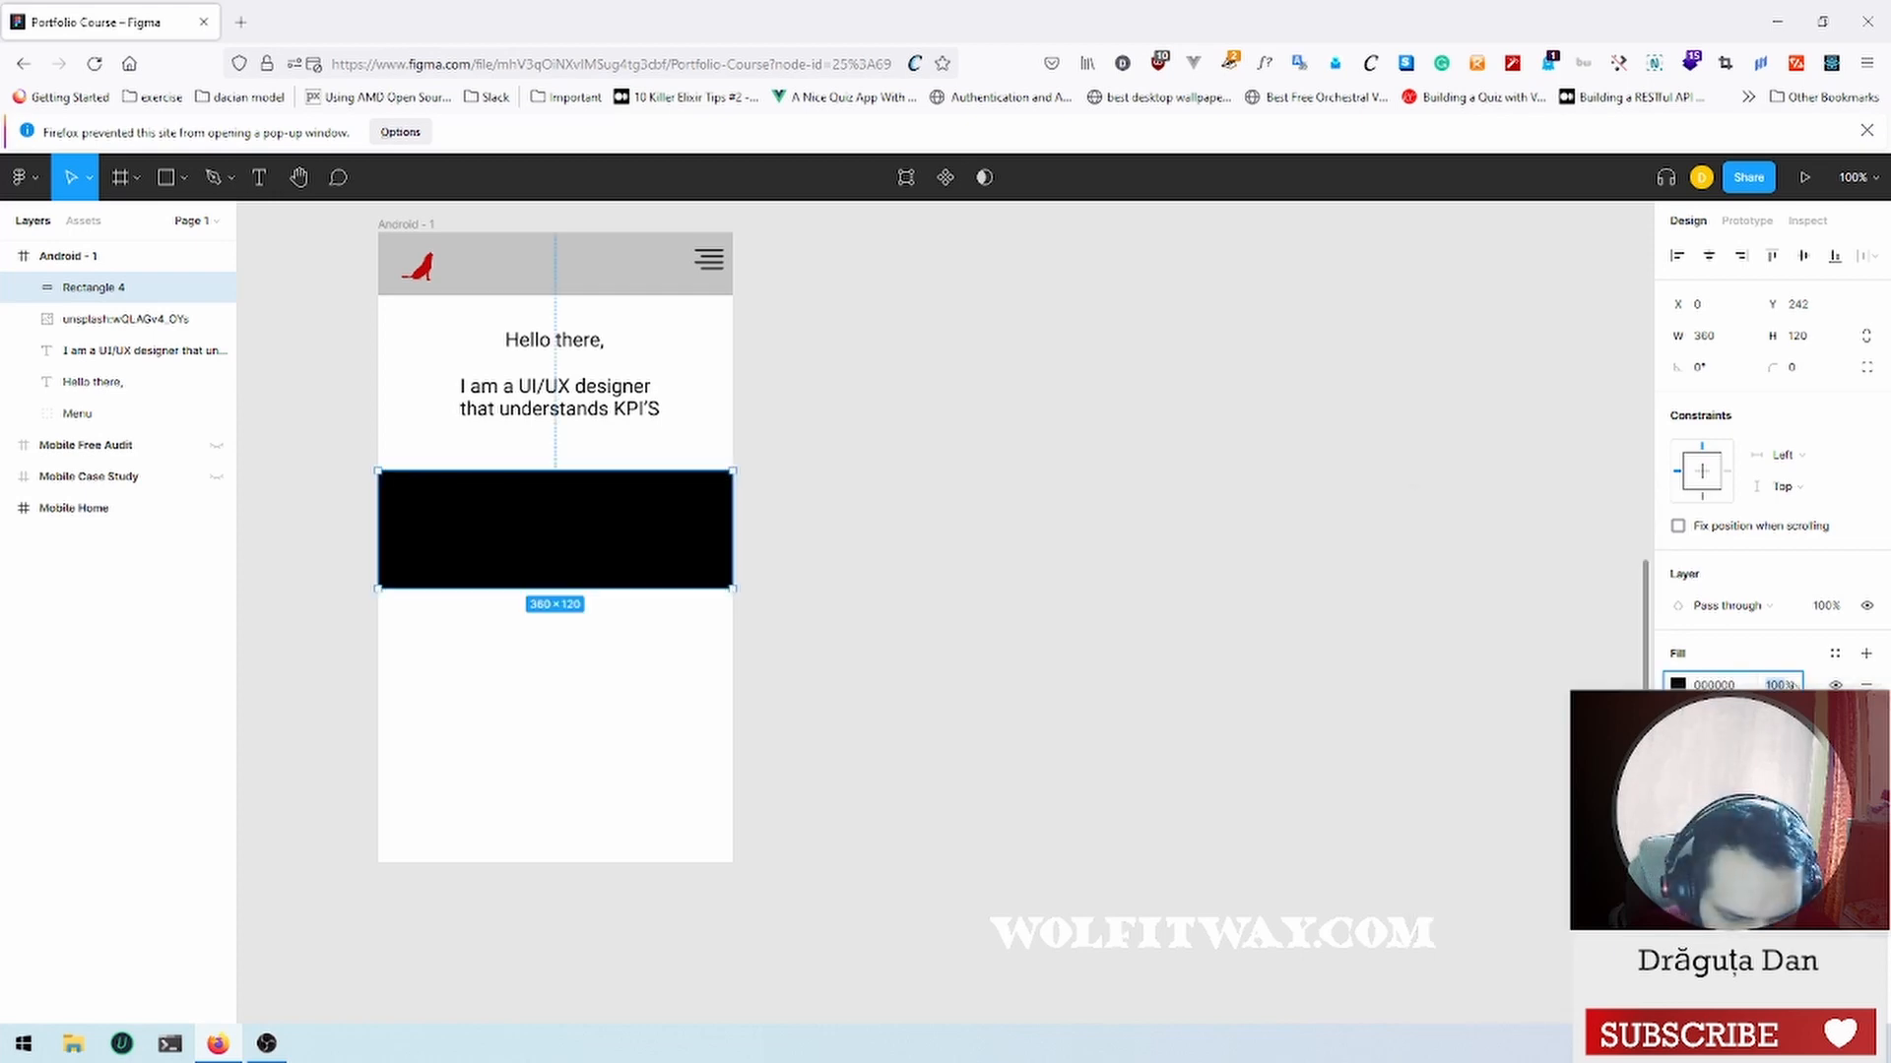
type("50")
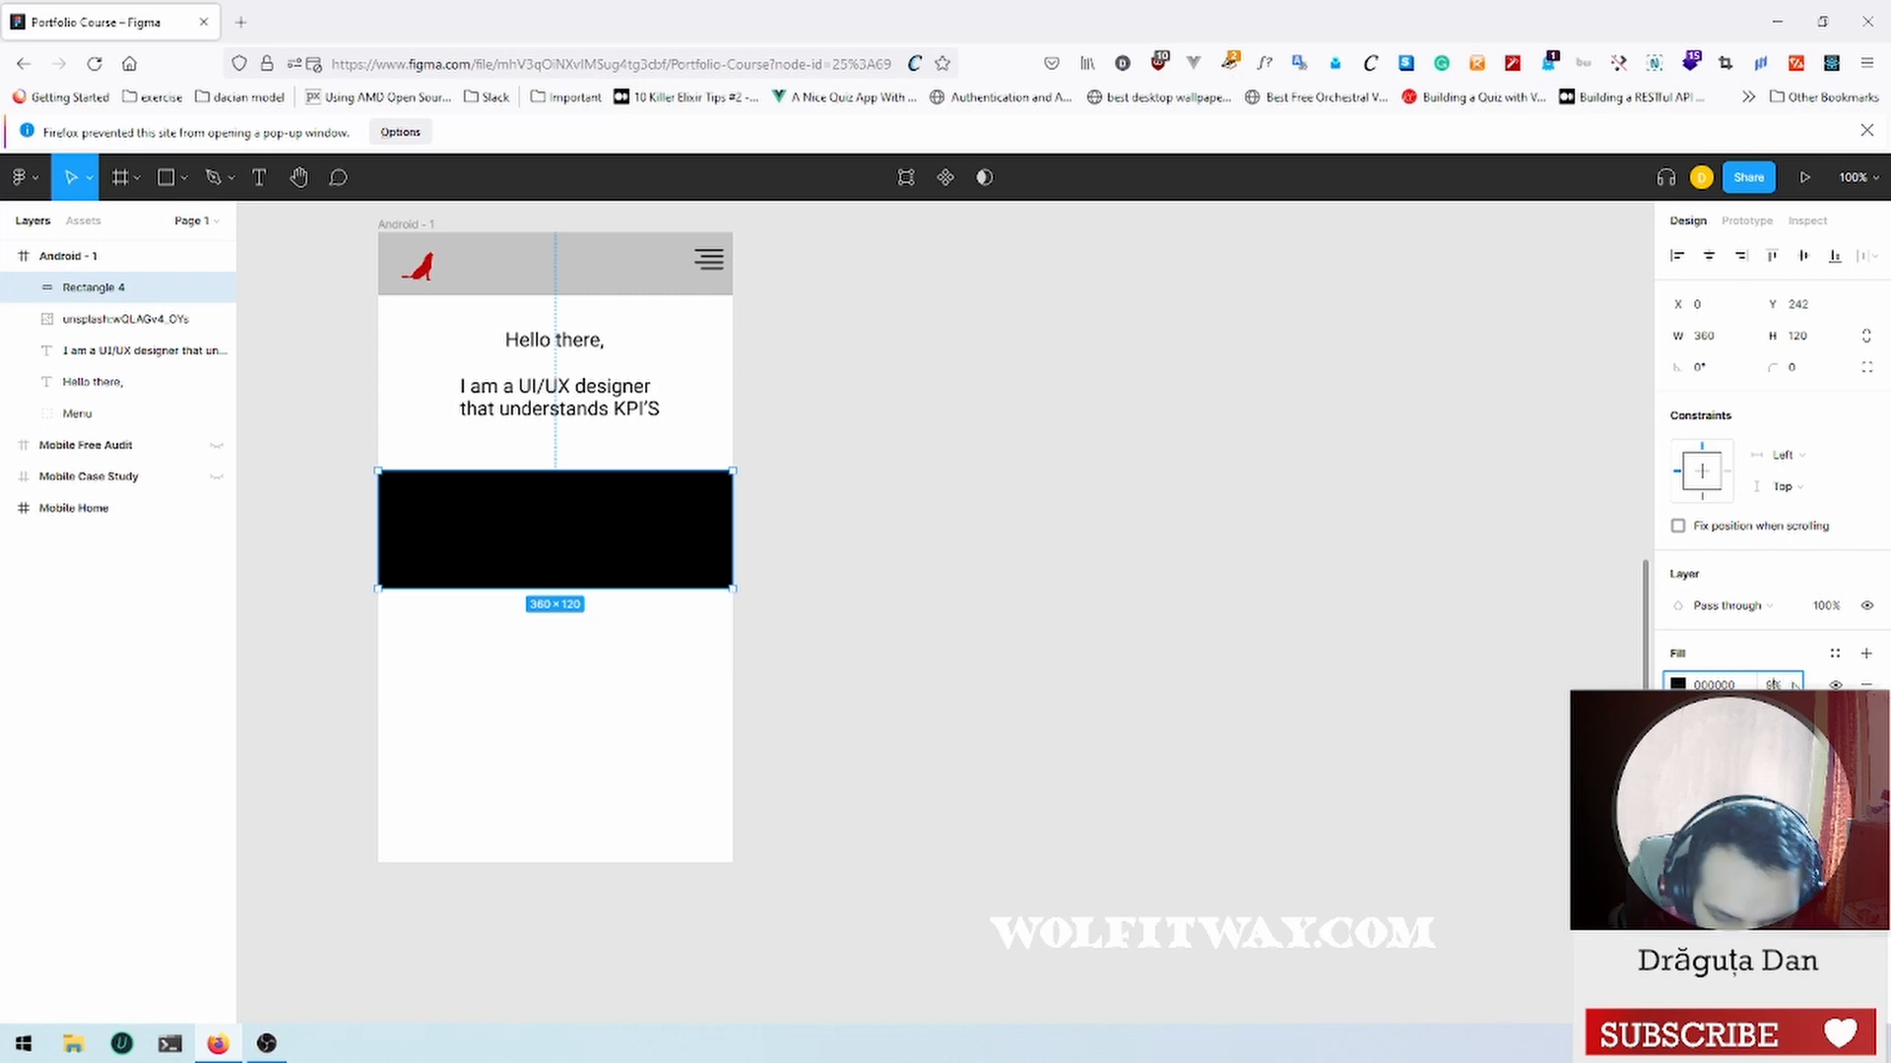
key("Return")
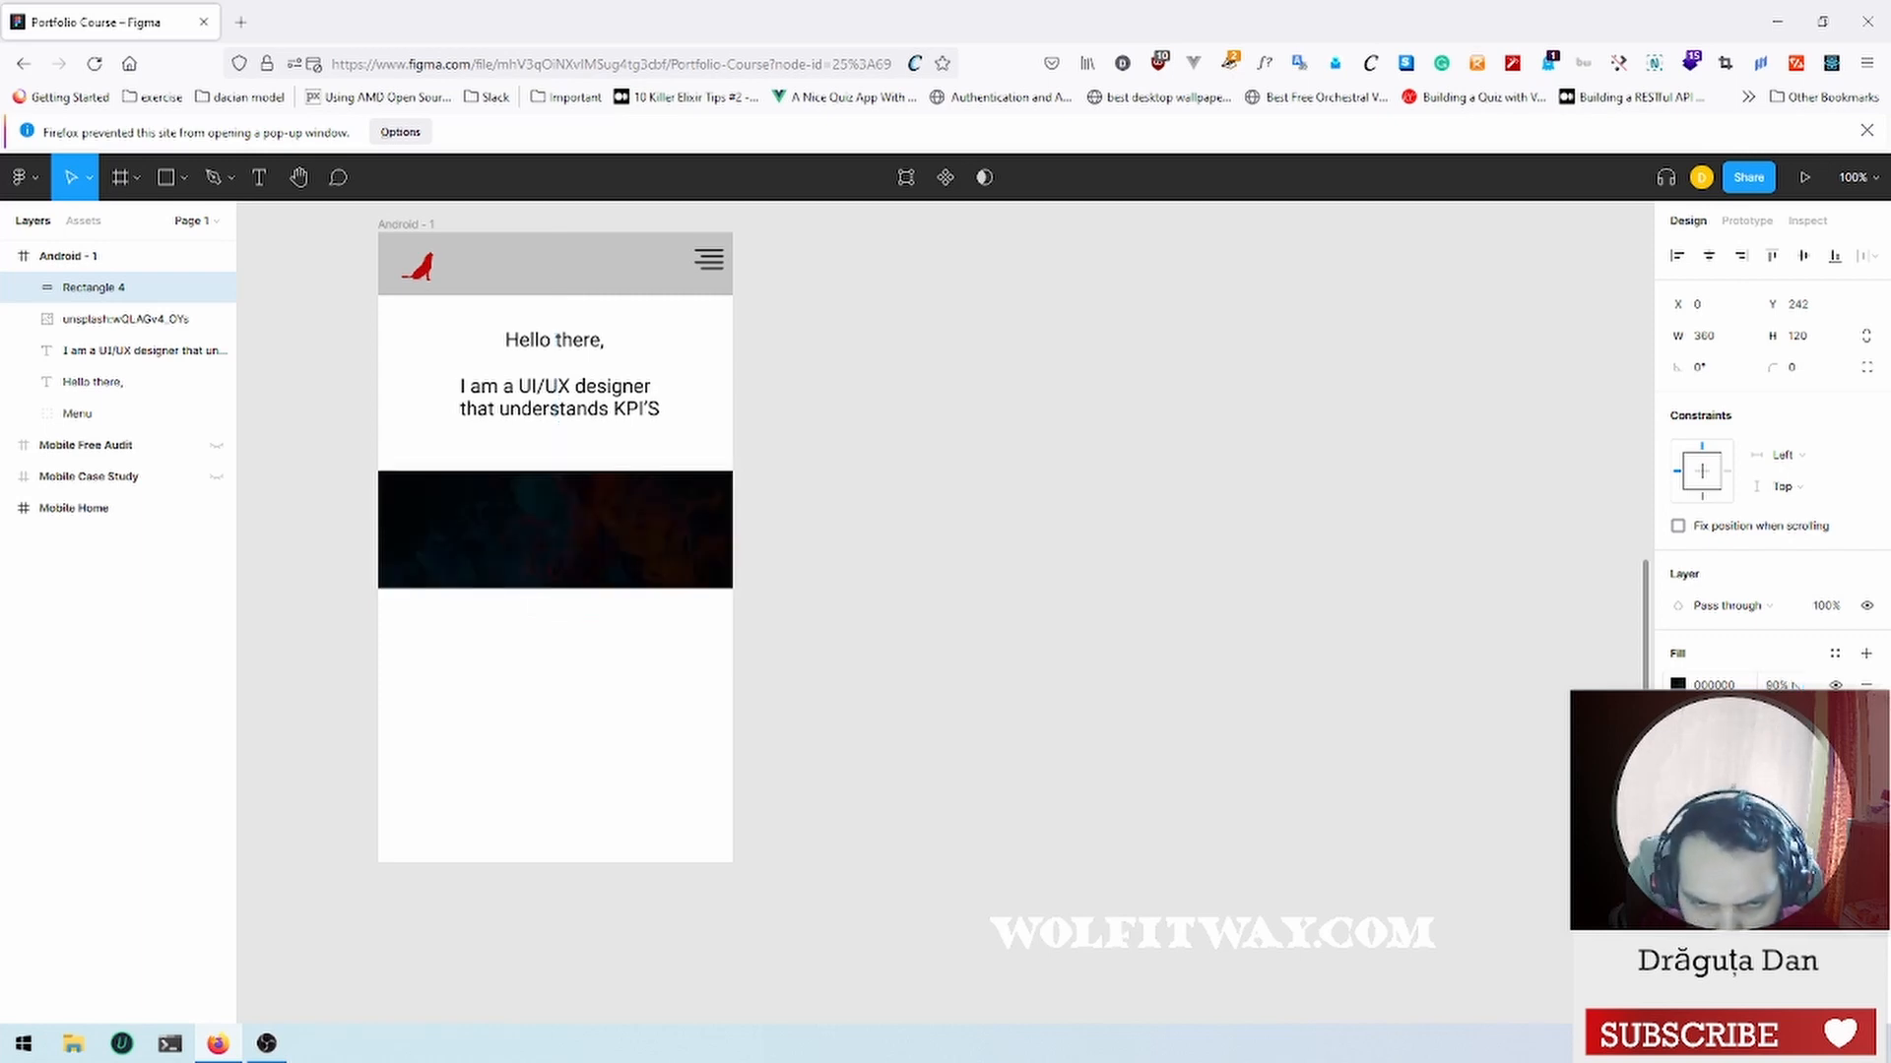
Step: Lower the black overlay's fill opacity to 85%
left_click(1794, 685)
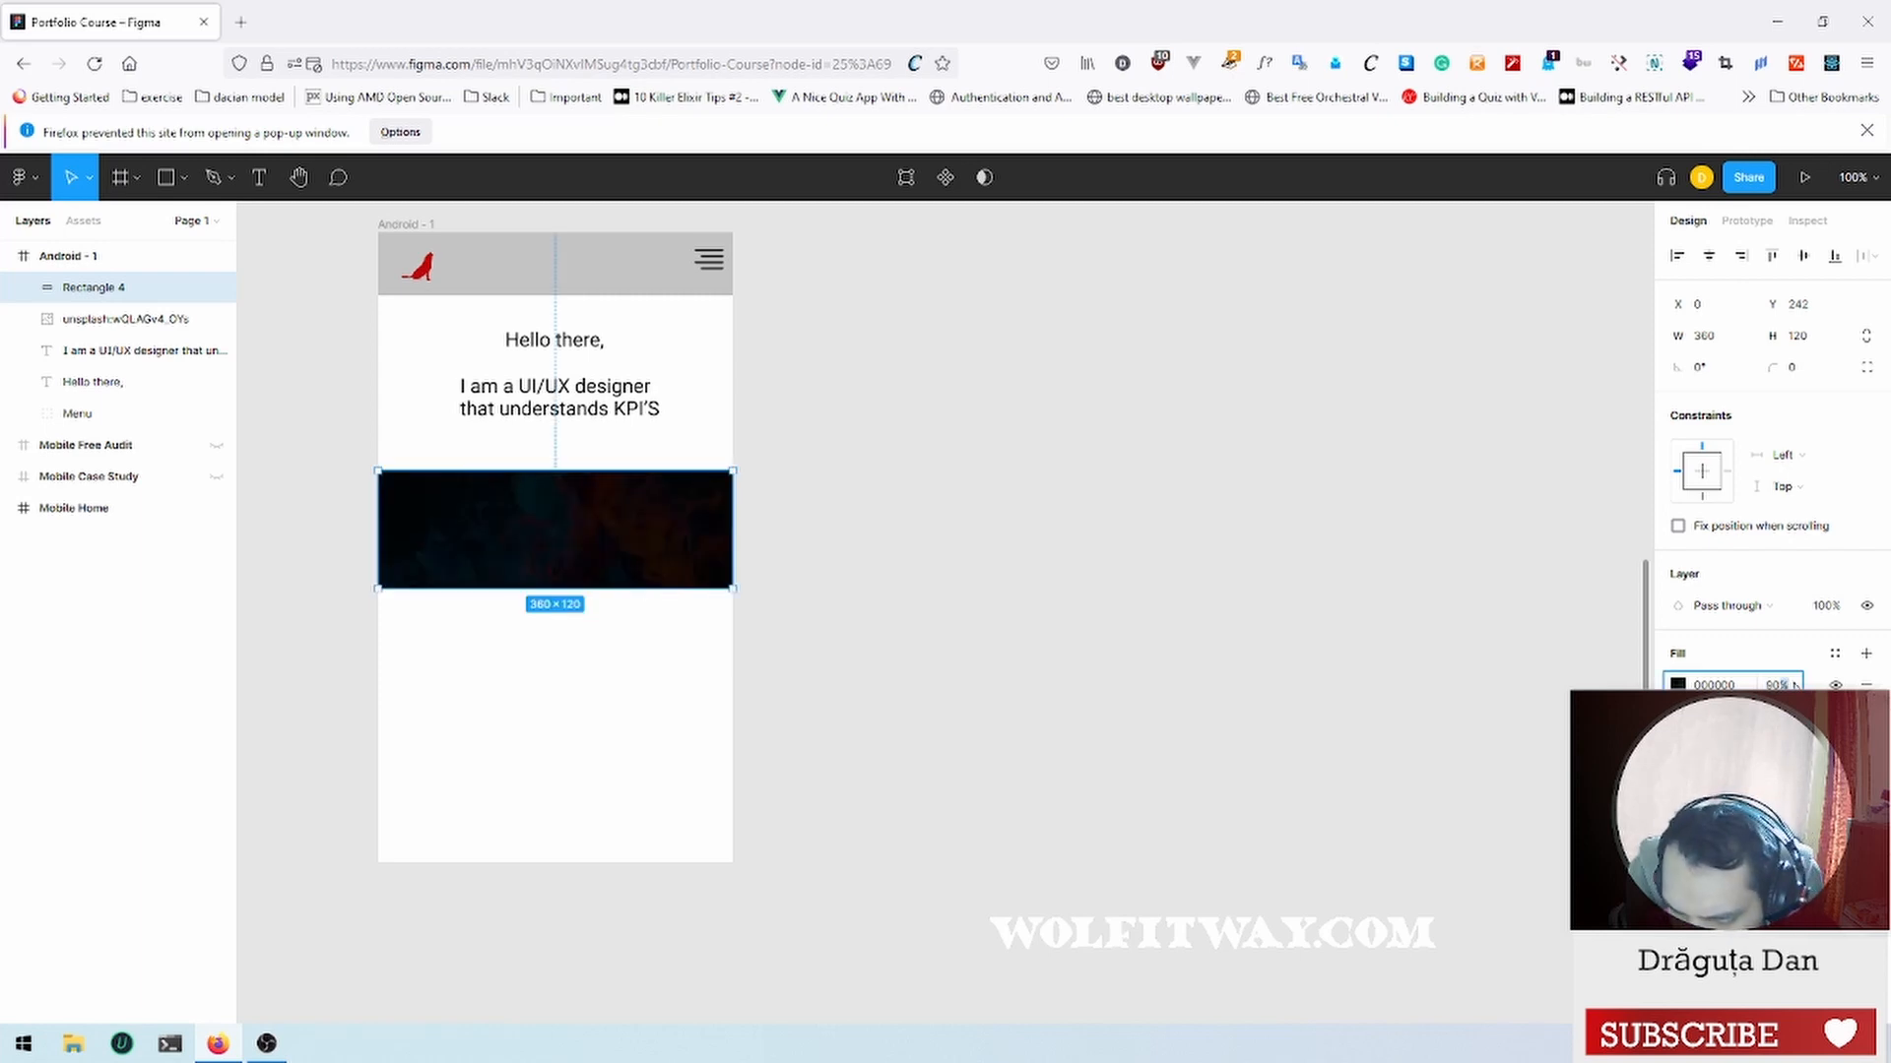
key("shift+Up")
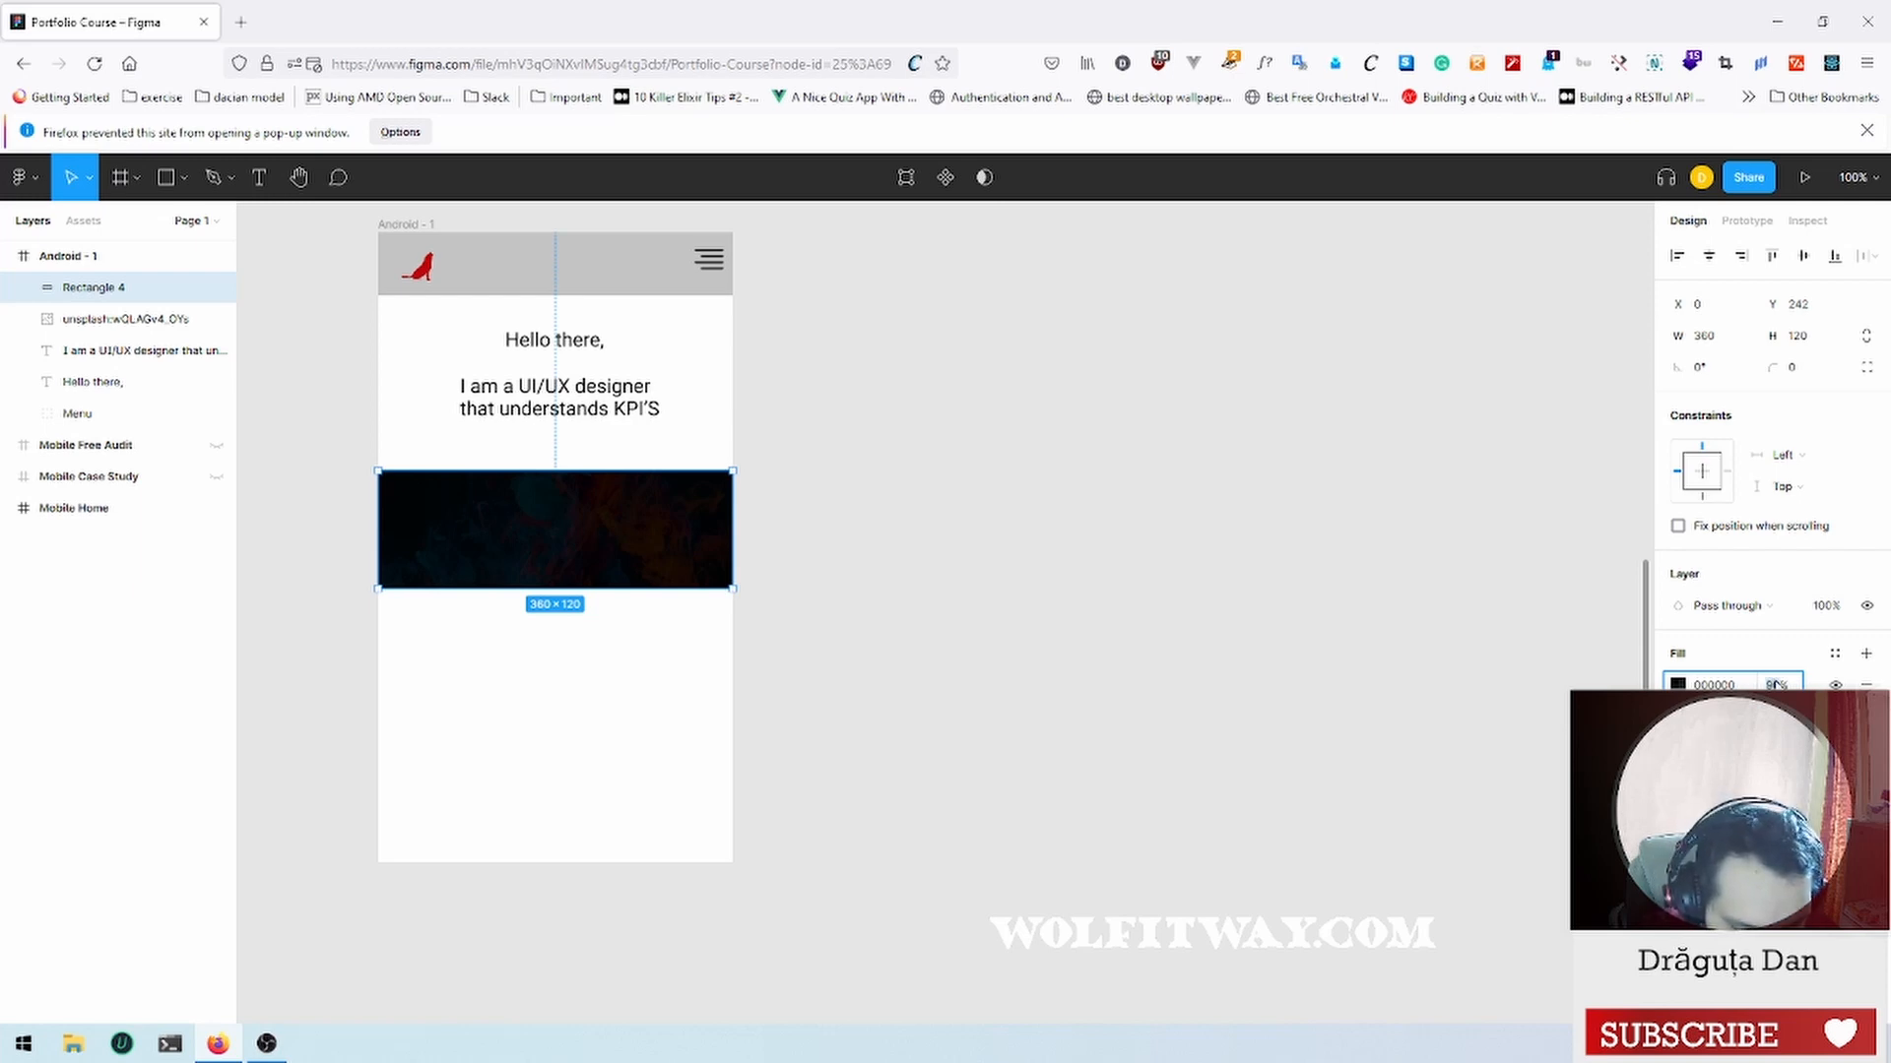
key("shift+Down")
key("Return")
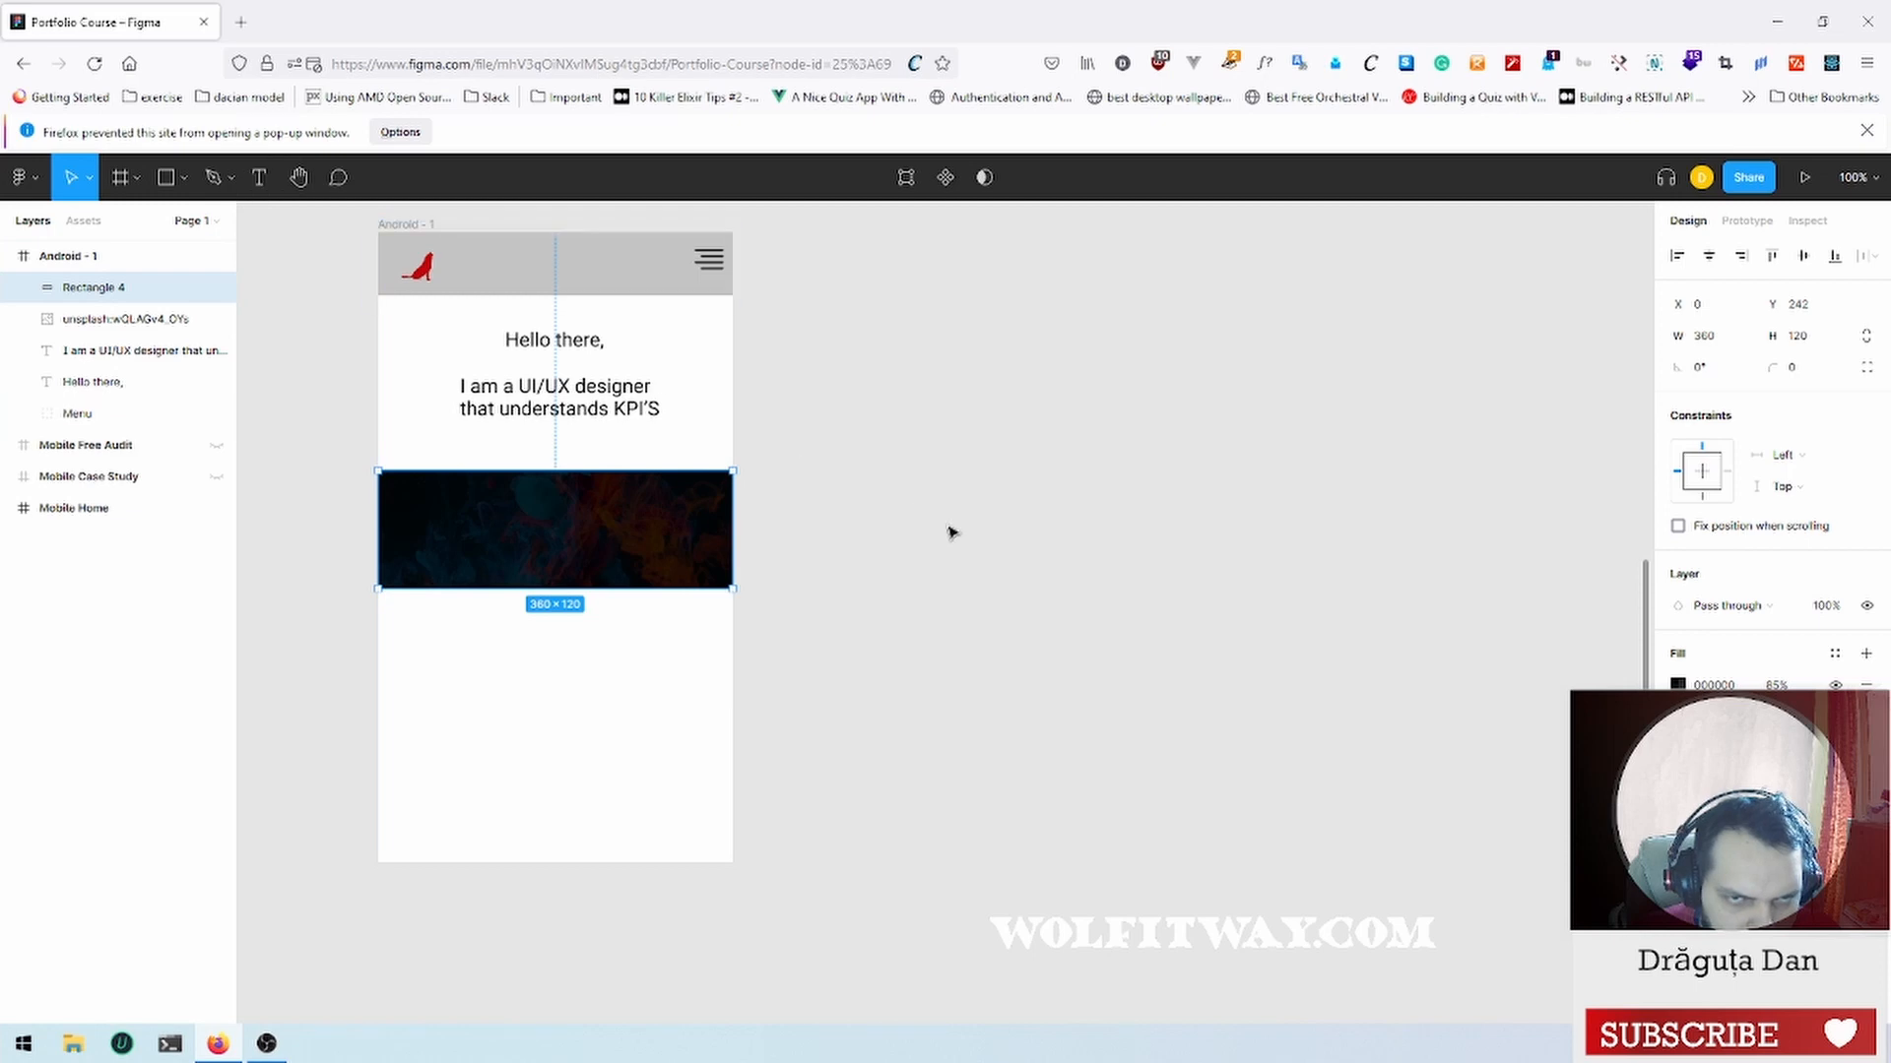
Step: Add a text layer reading "Case Study" on the empty canvas beside the Android - 1 frame
key("t")
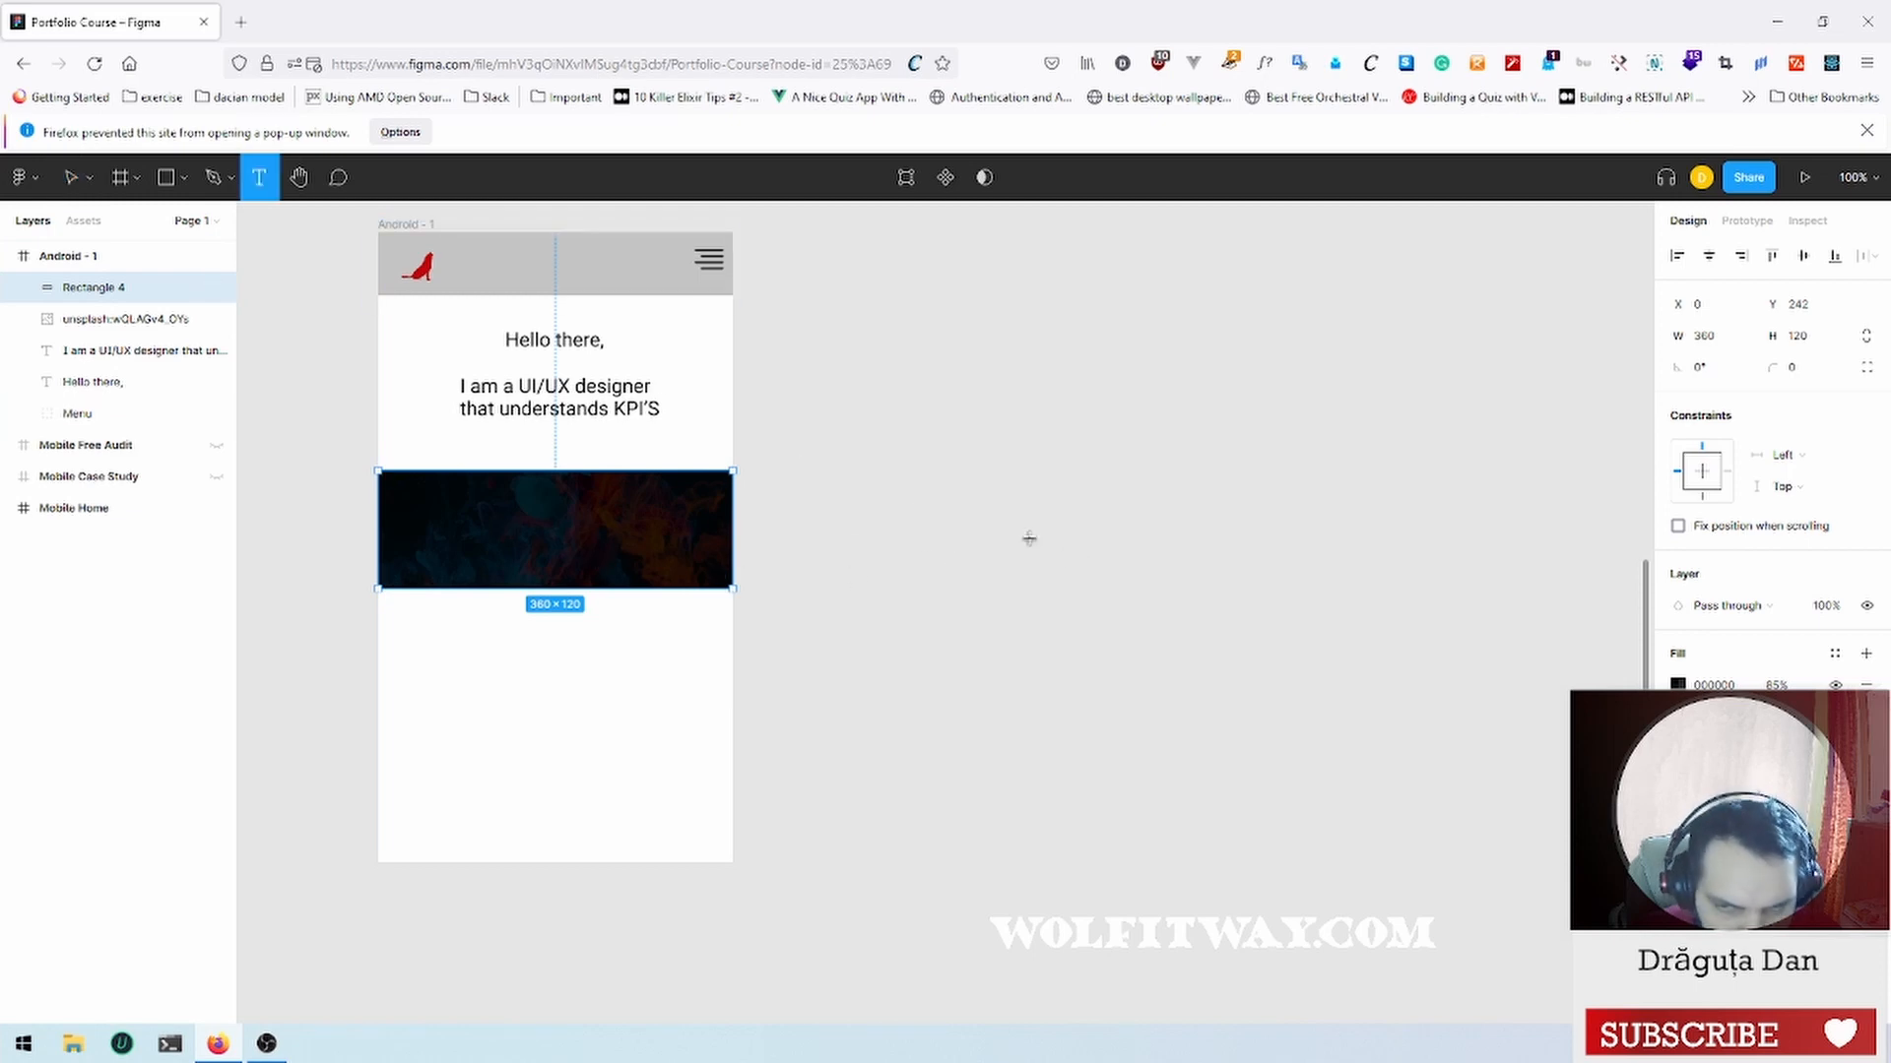
left_click(1029, 537)
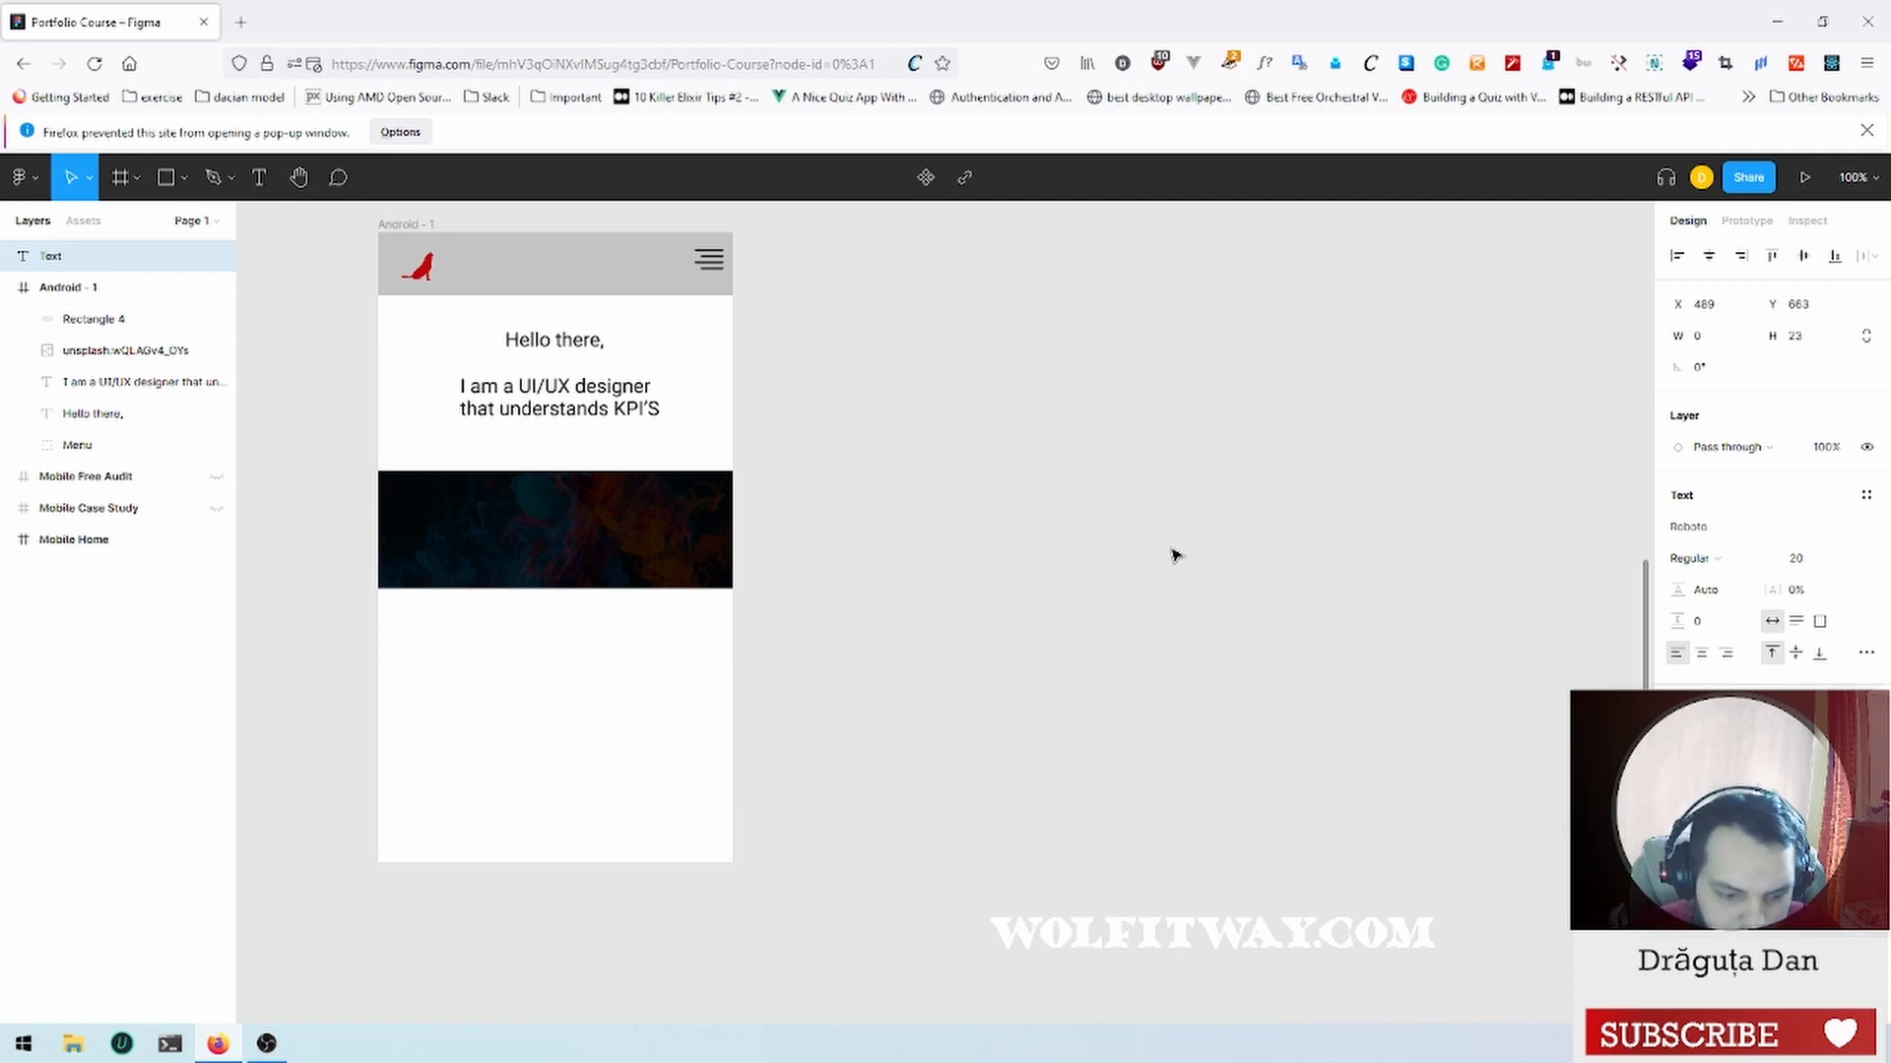
type("Case S")
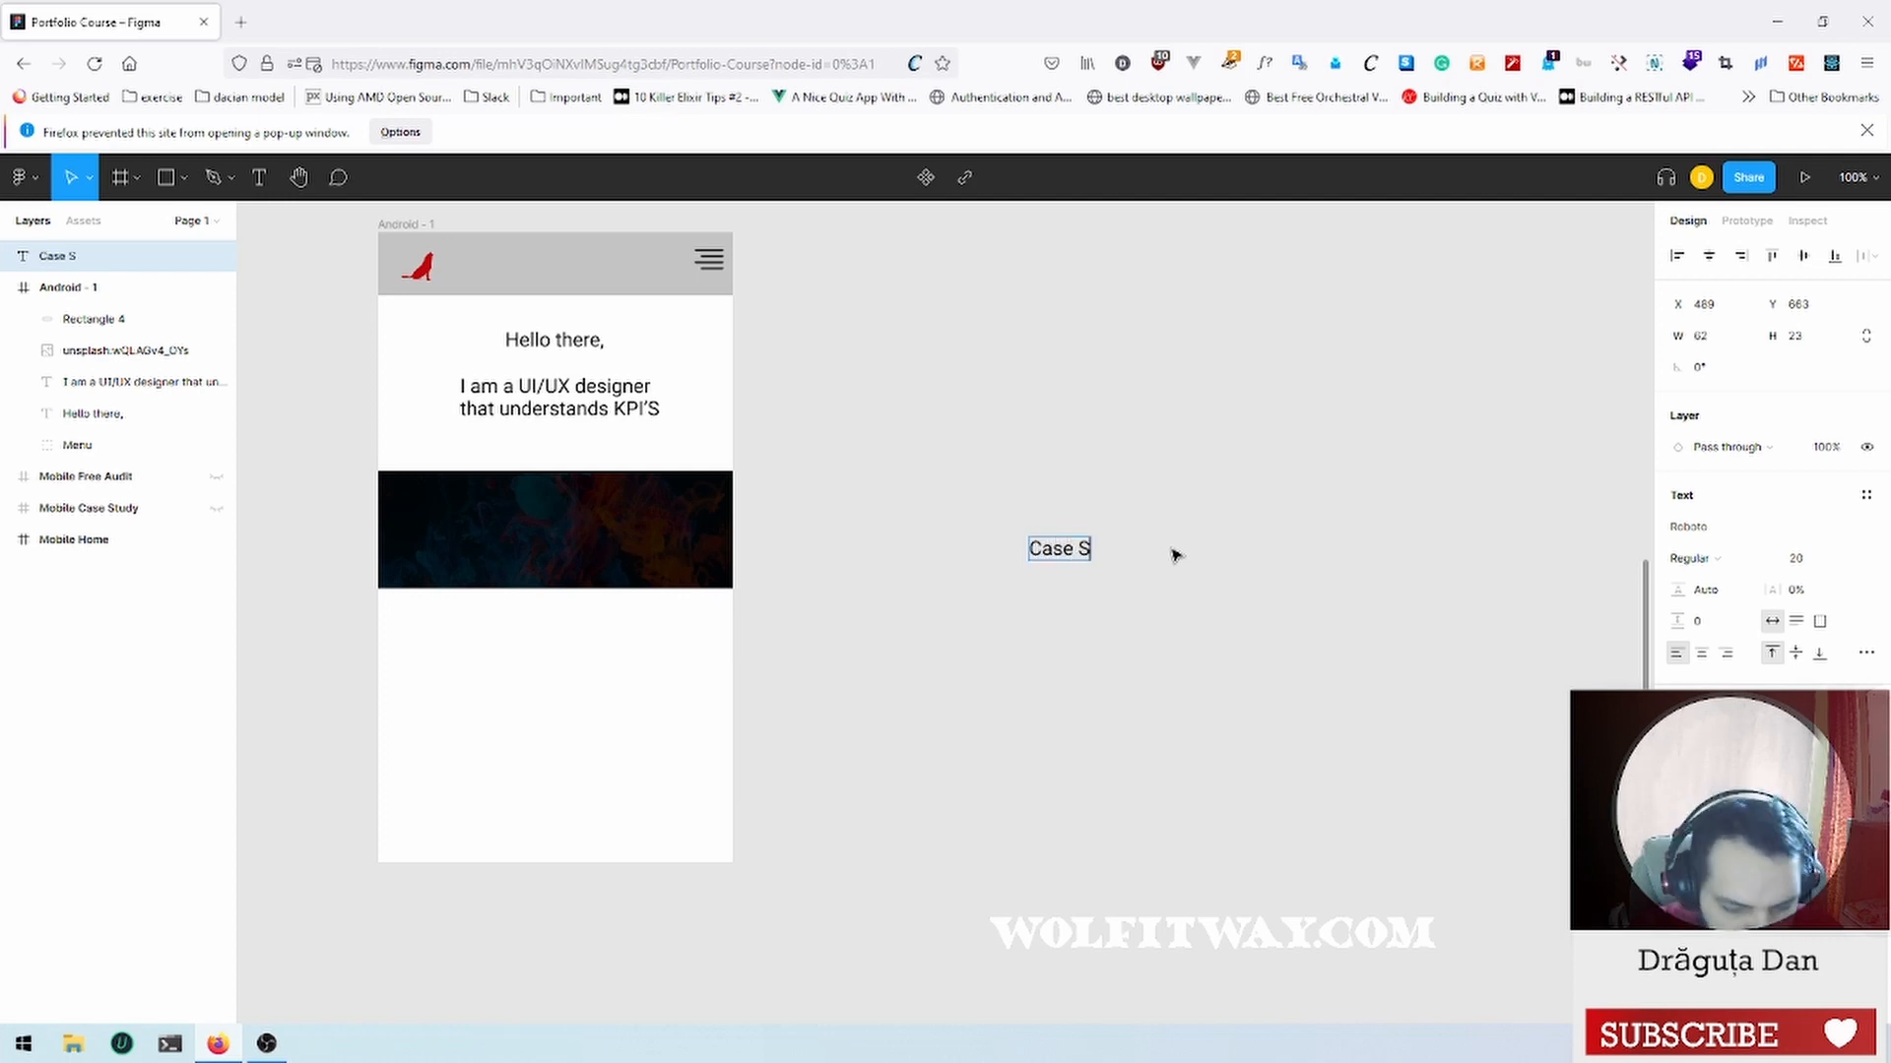
type("t")
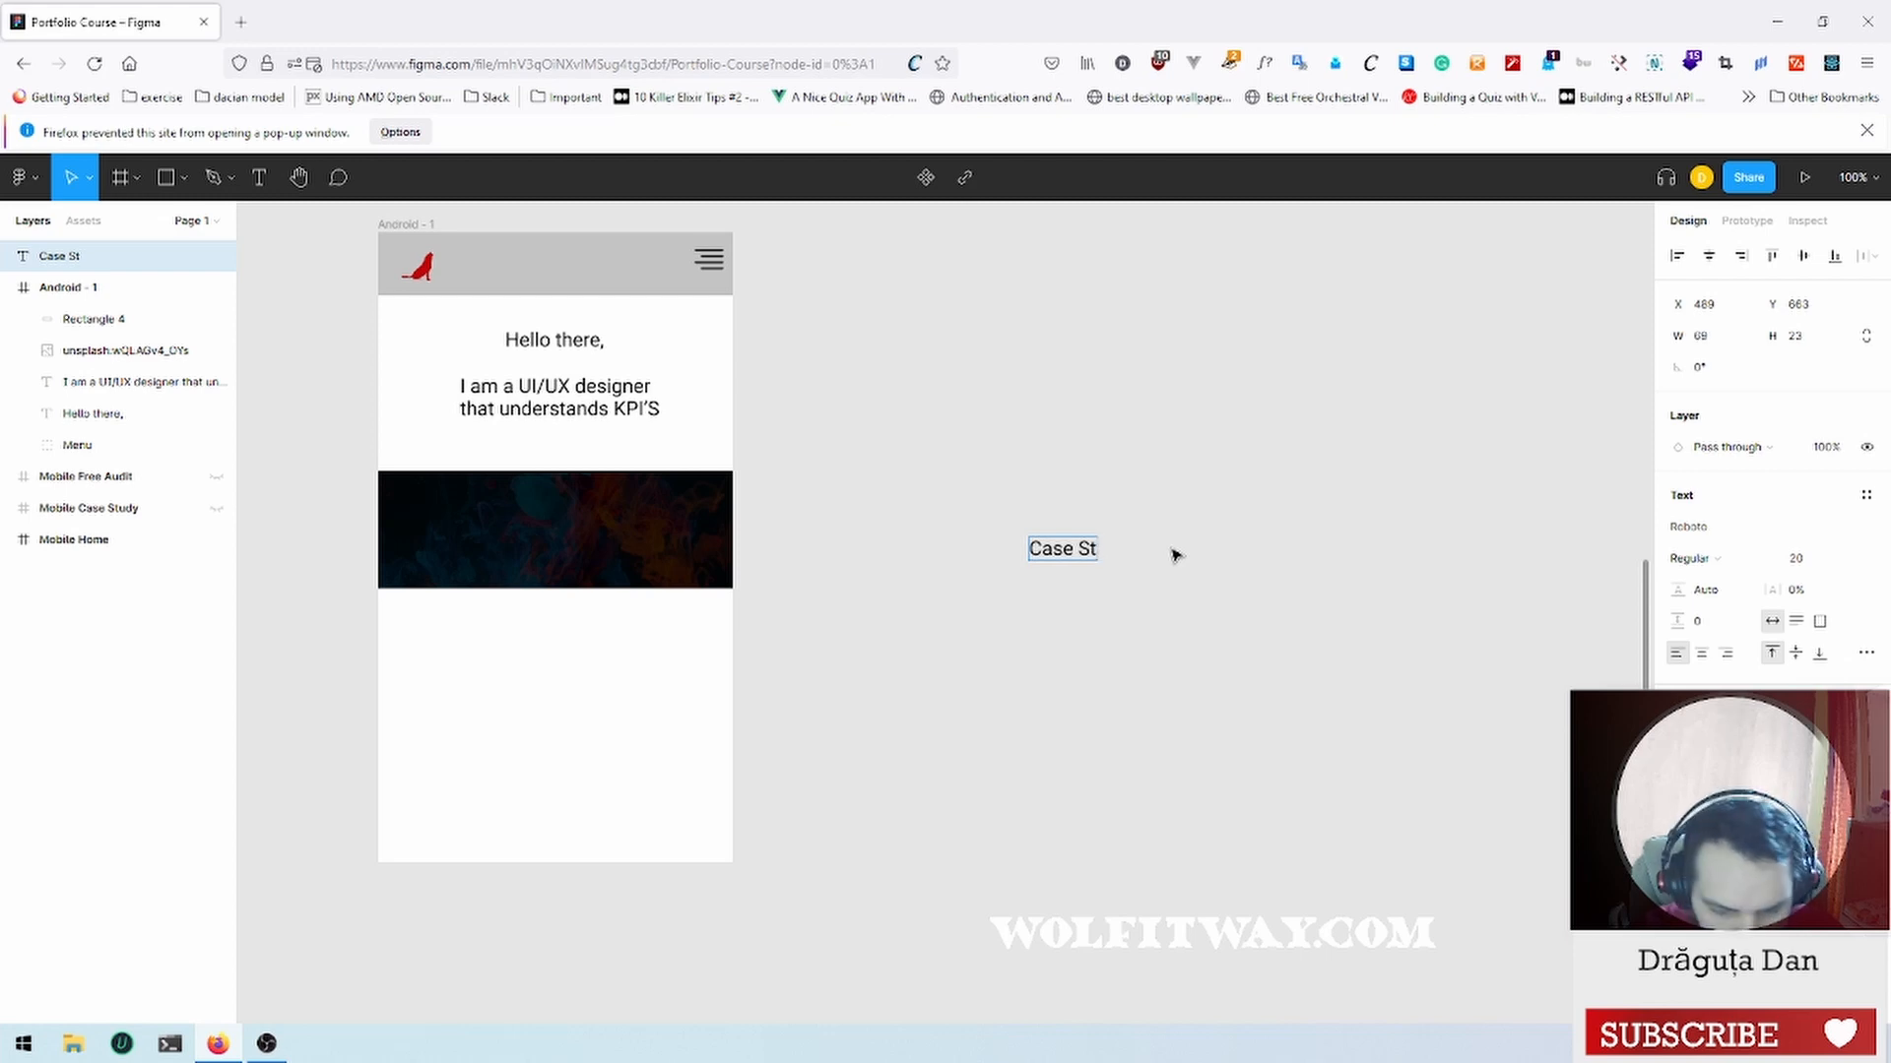
type("udy")
Step: Change the fill color of the whole "Case Study" text to white (FFFFFF)
key("ctrl+a")
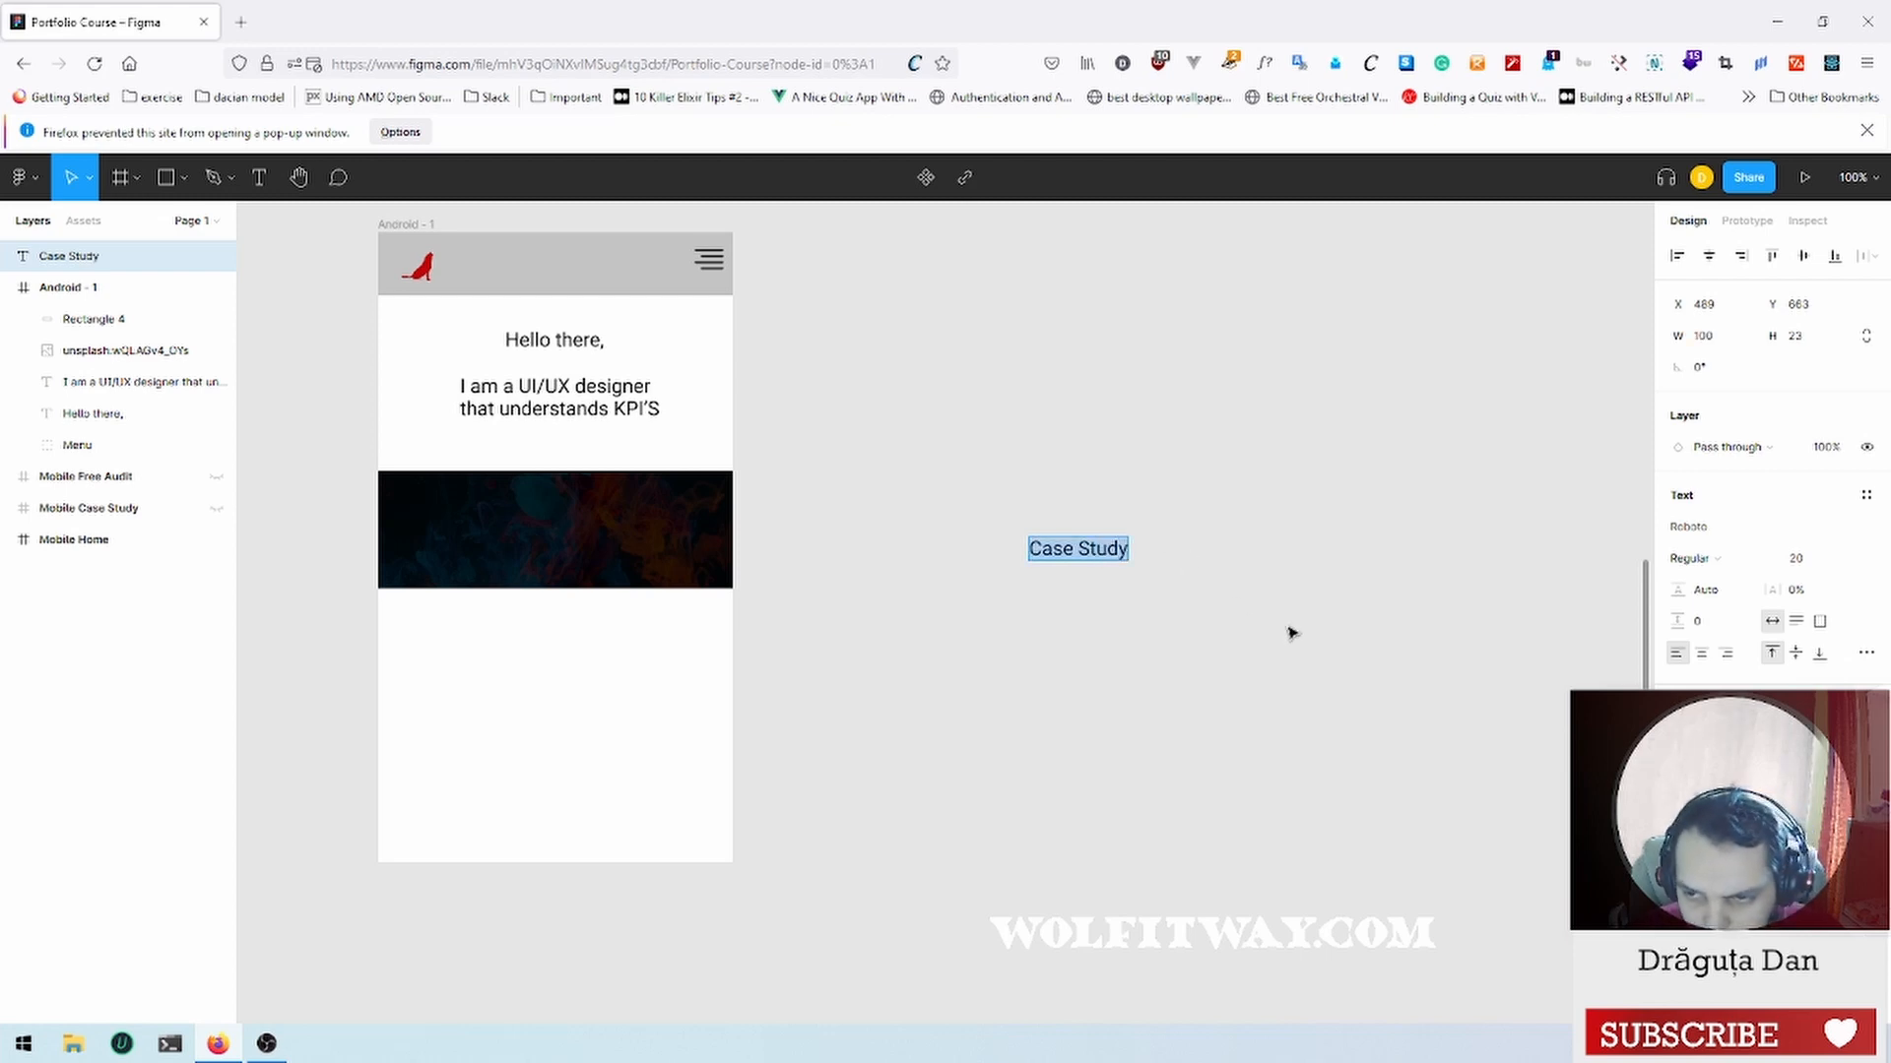
left_click(1678, 739)
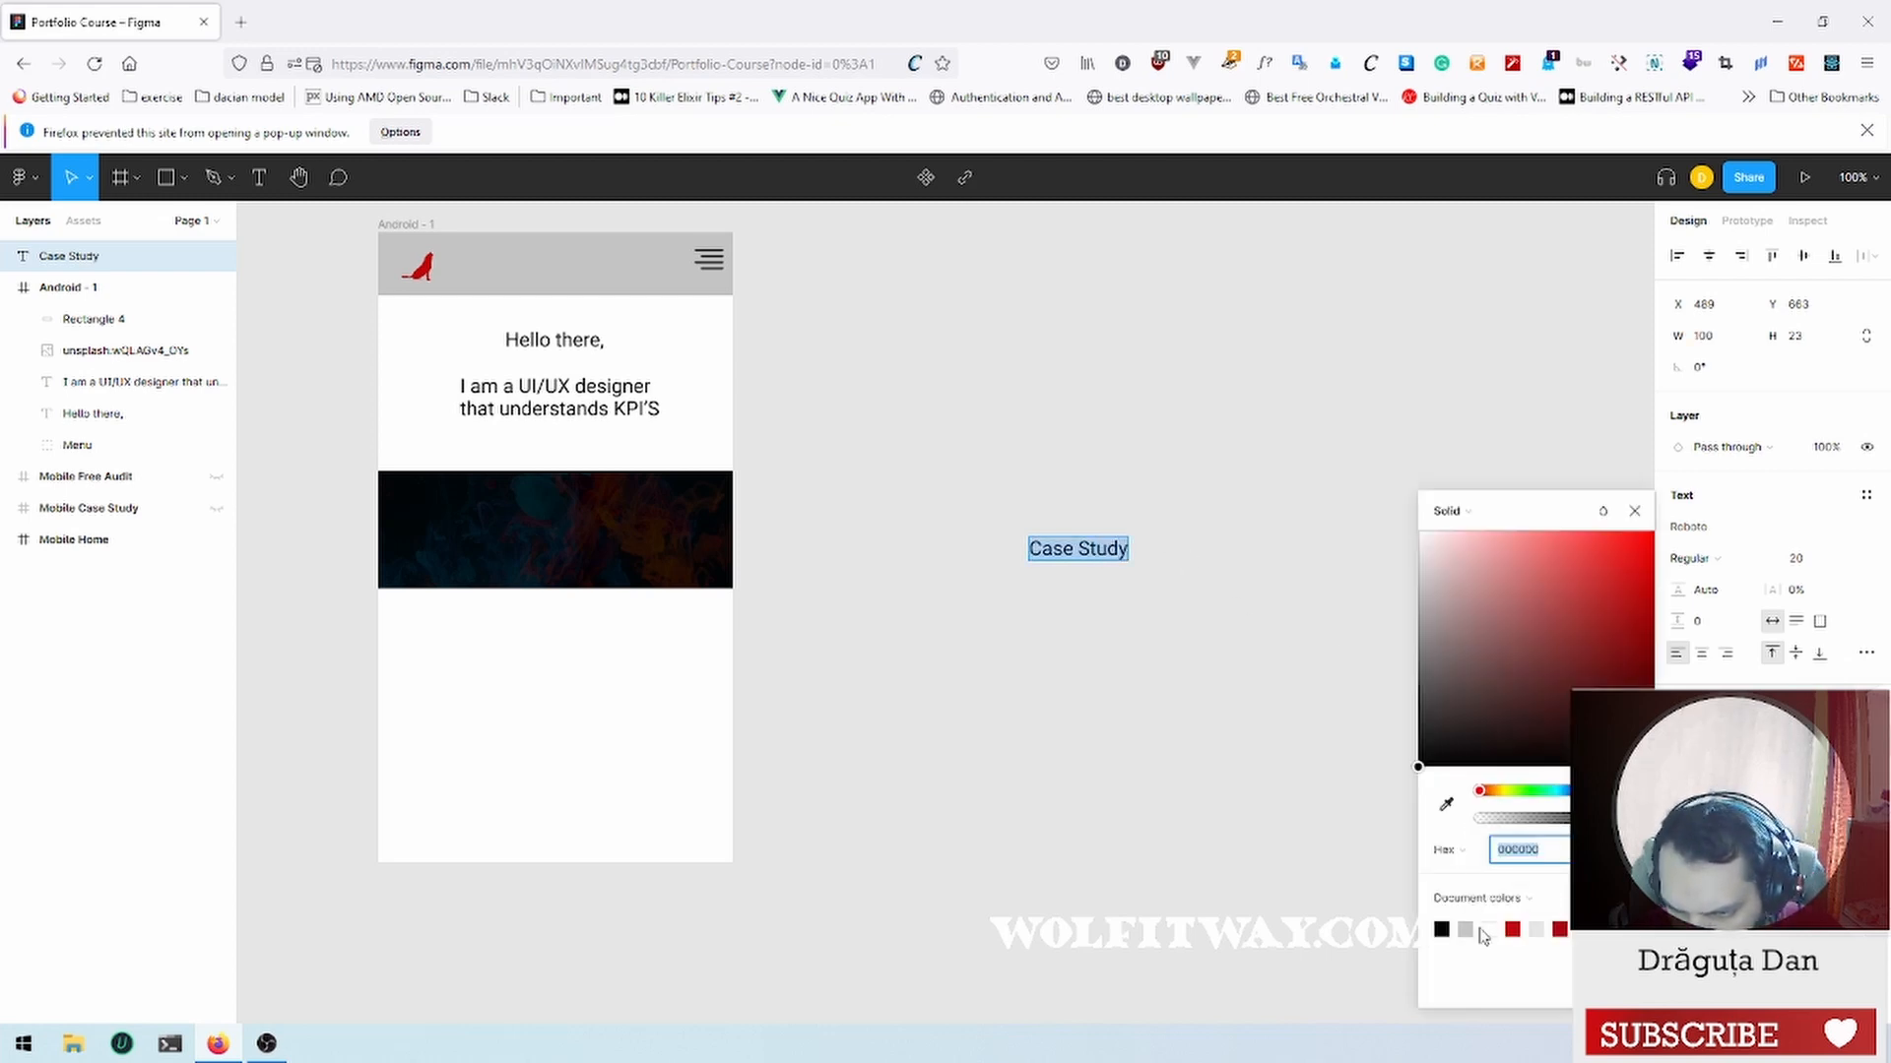
left_click(1489, 930)
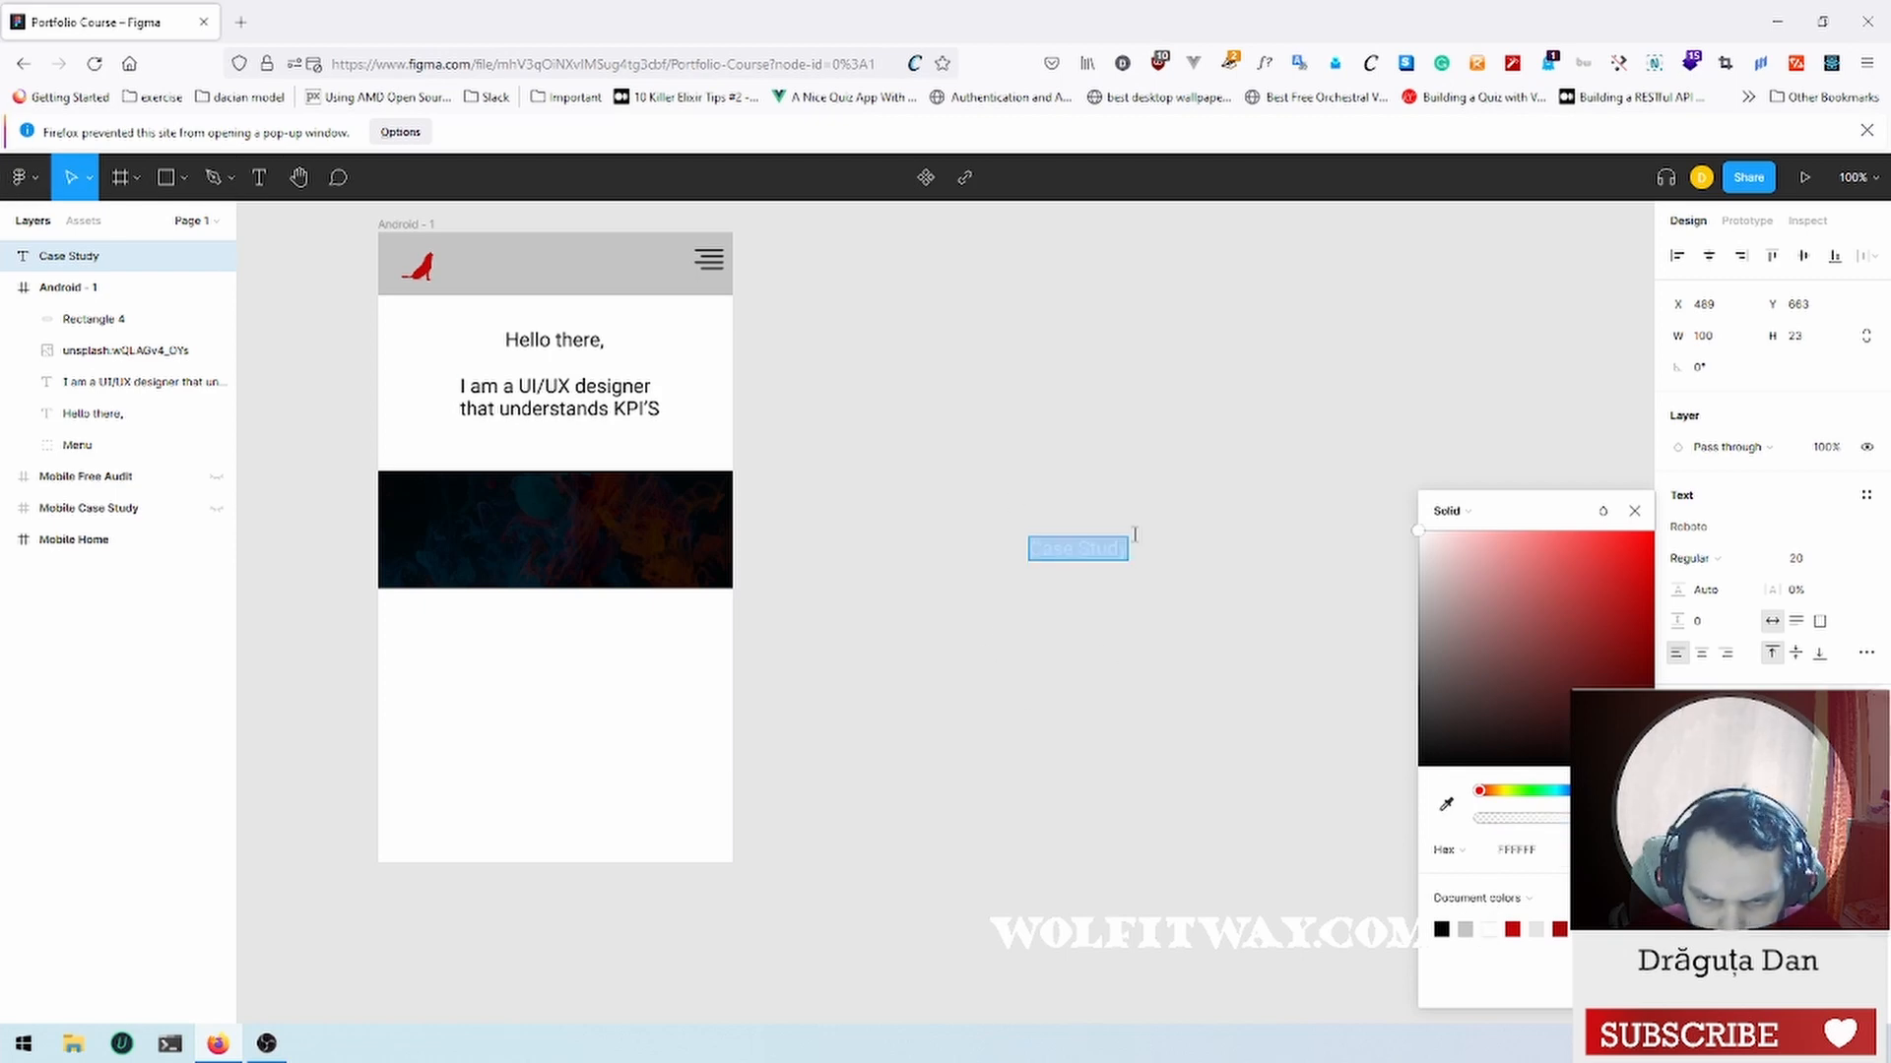
left_click(1712, 258)
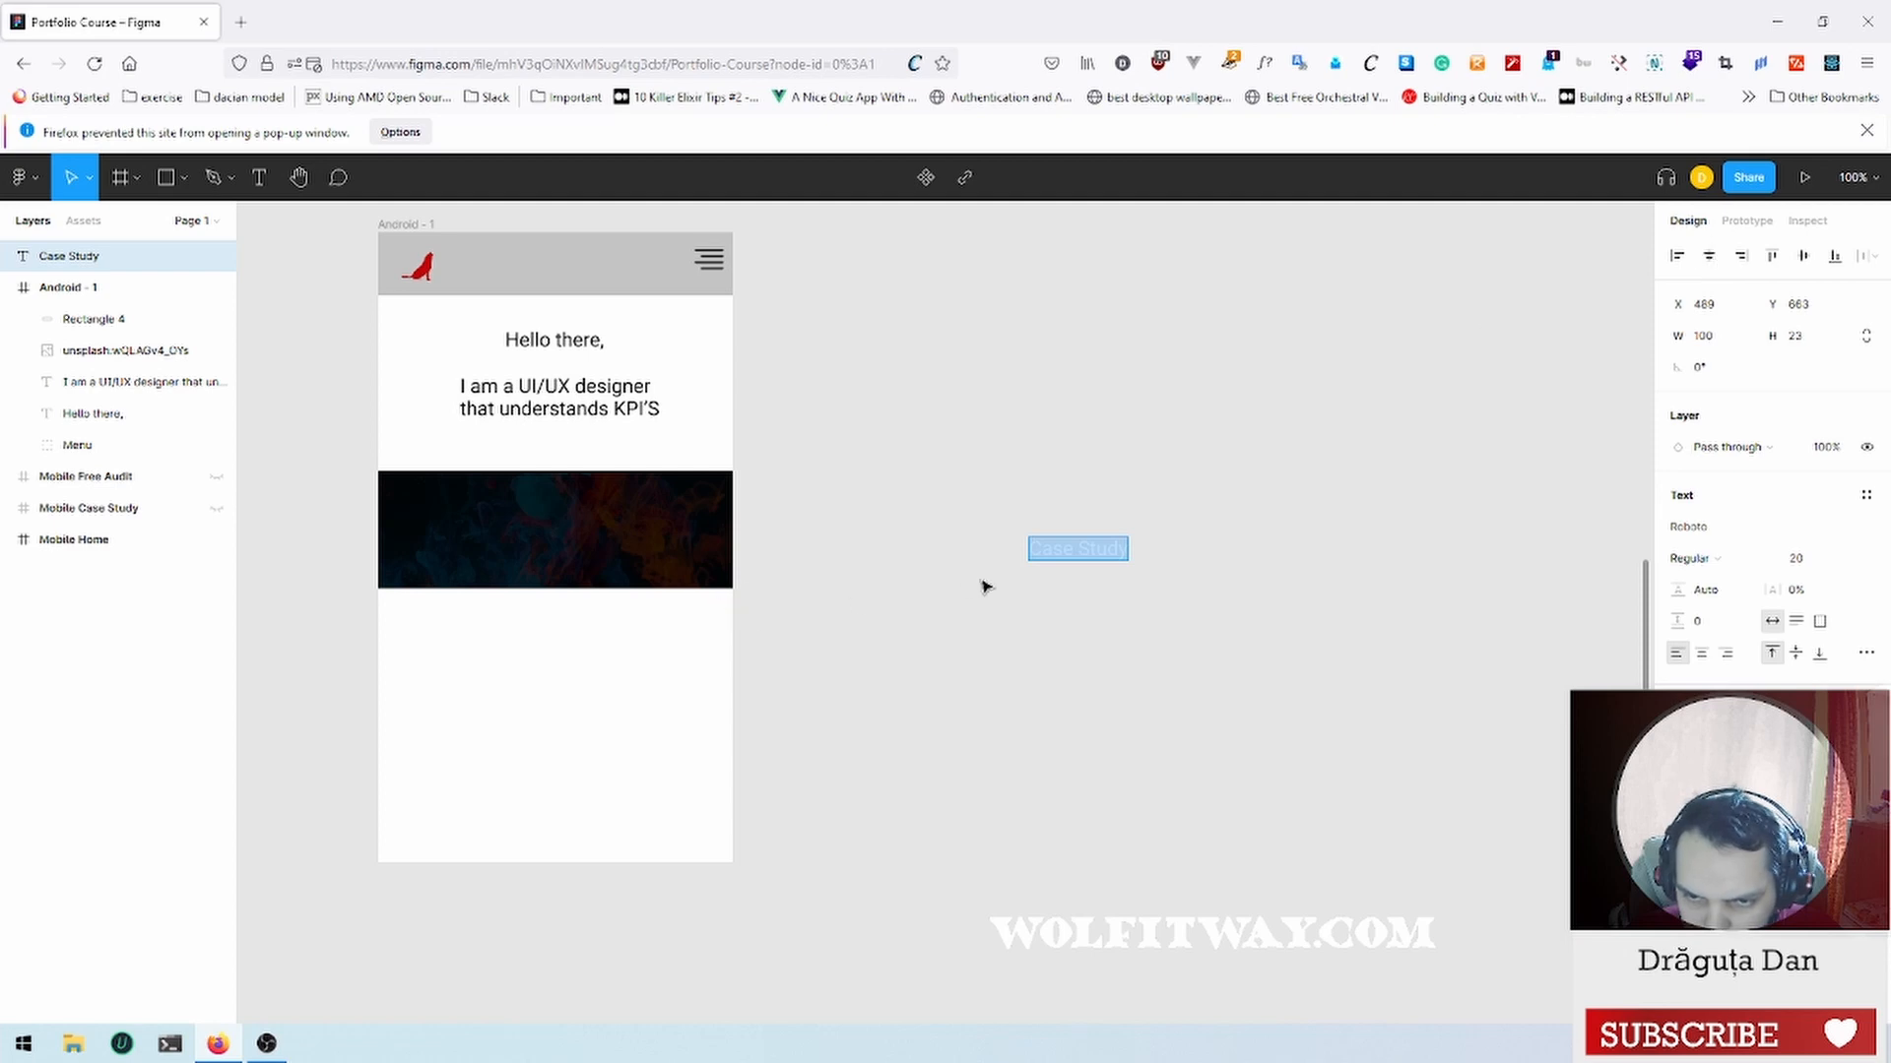
key("Escape")
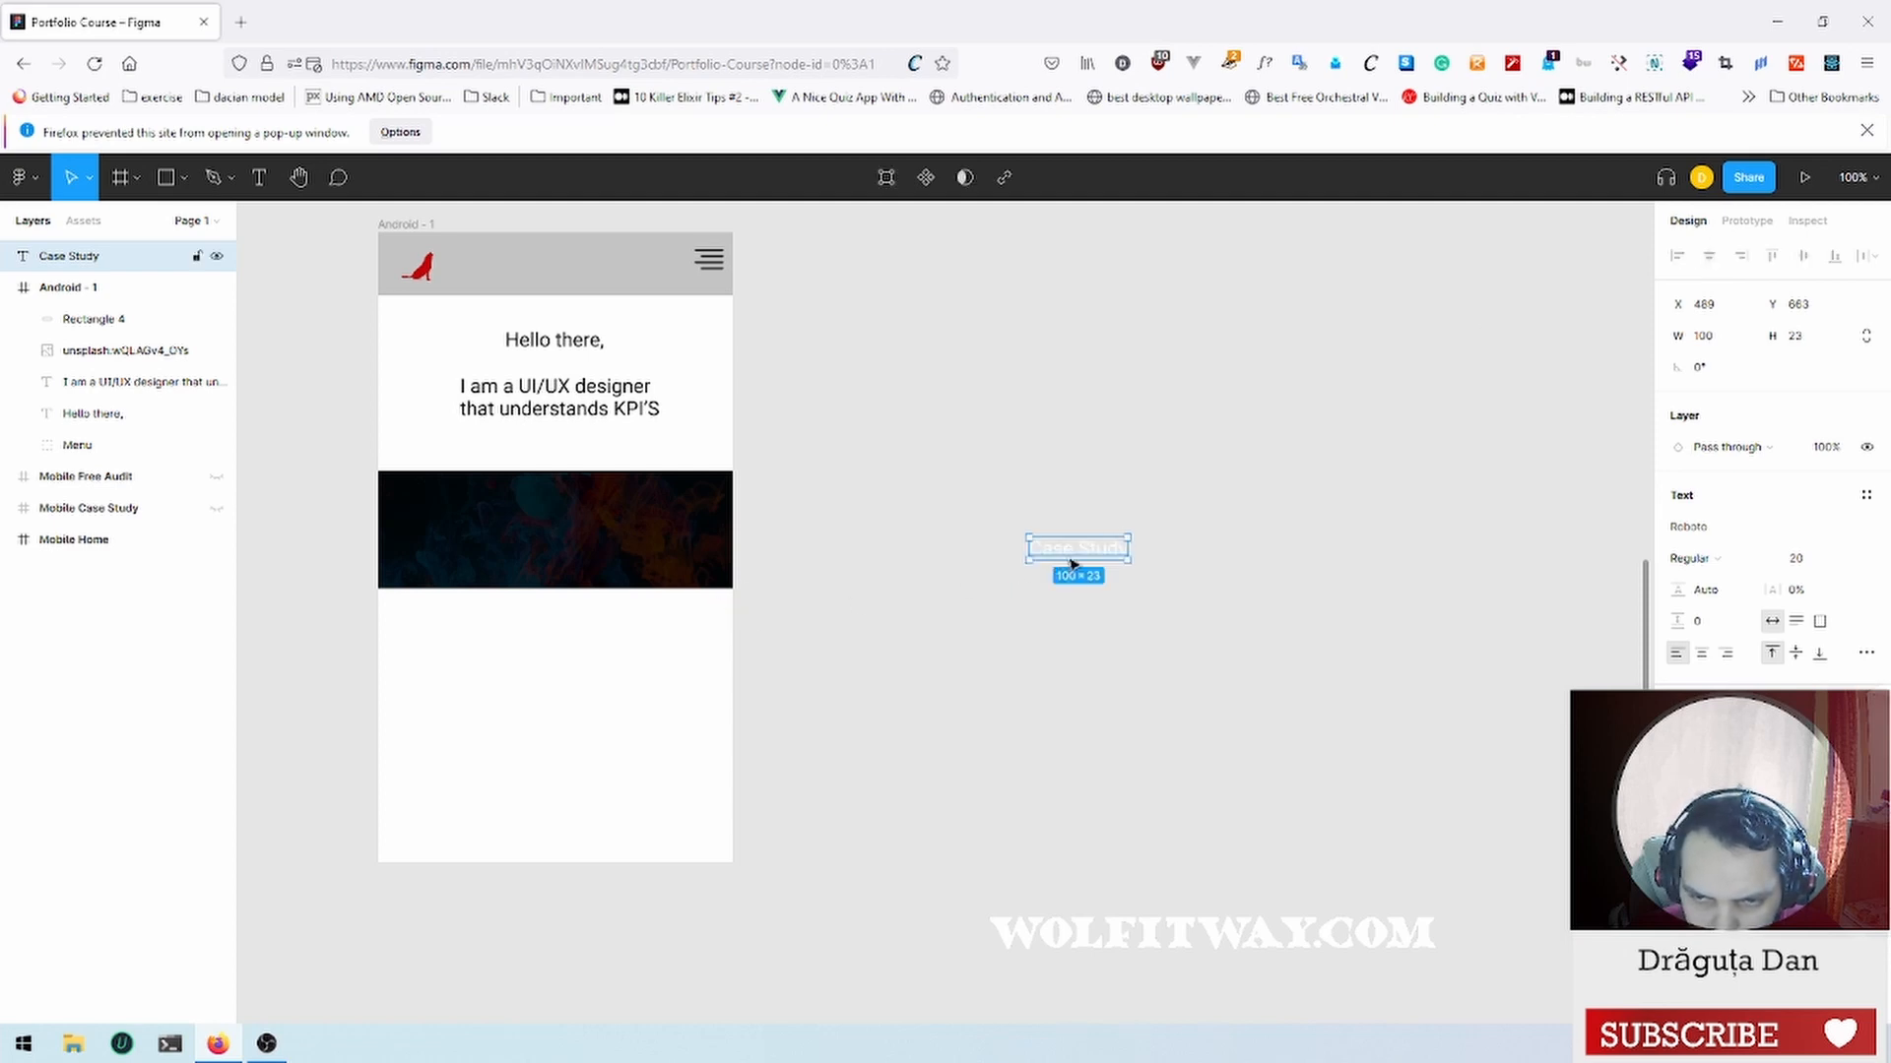
Step: Move the "Case Study" text onto the dark image banner at Y 290 and center it horizontally in the frame
left_click_drag(1076, 562, 560, 536)
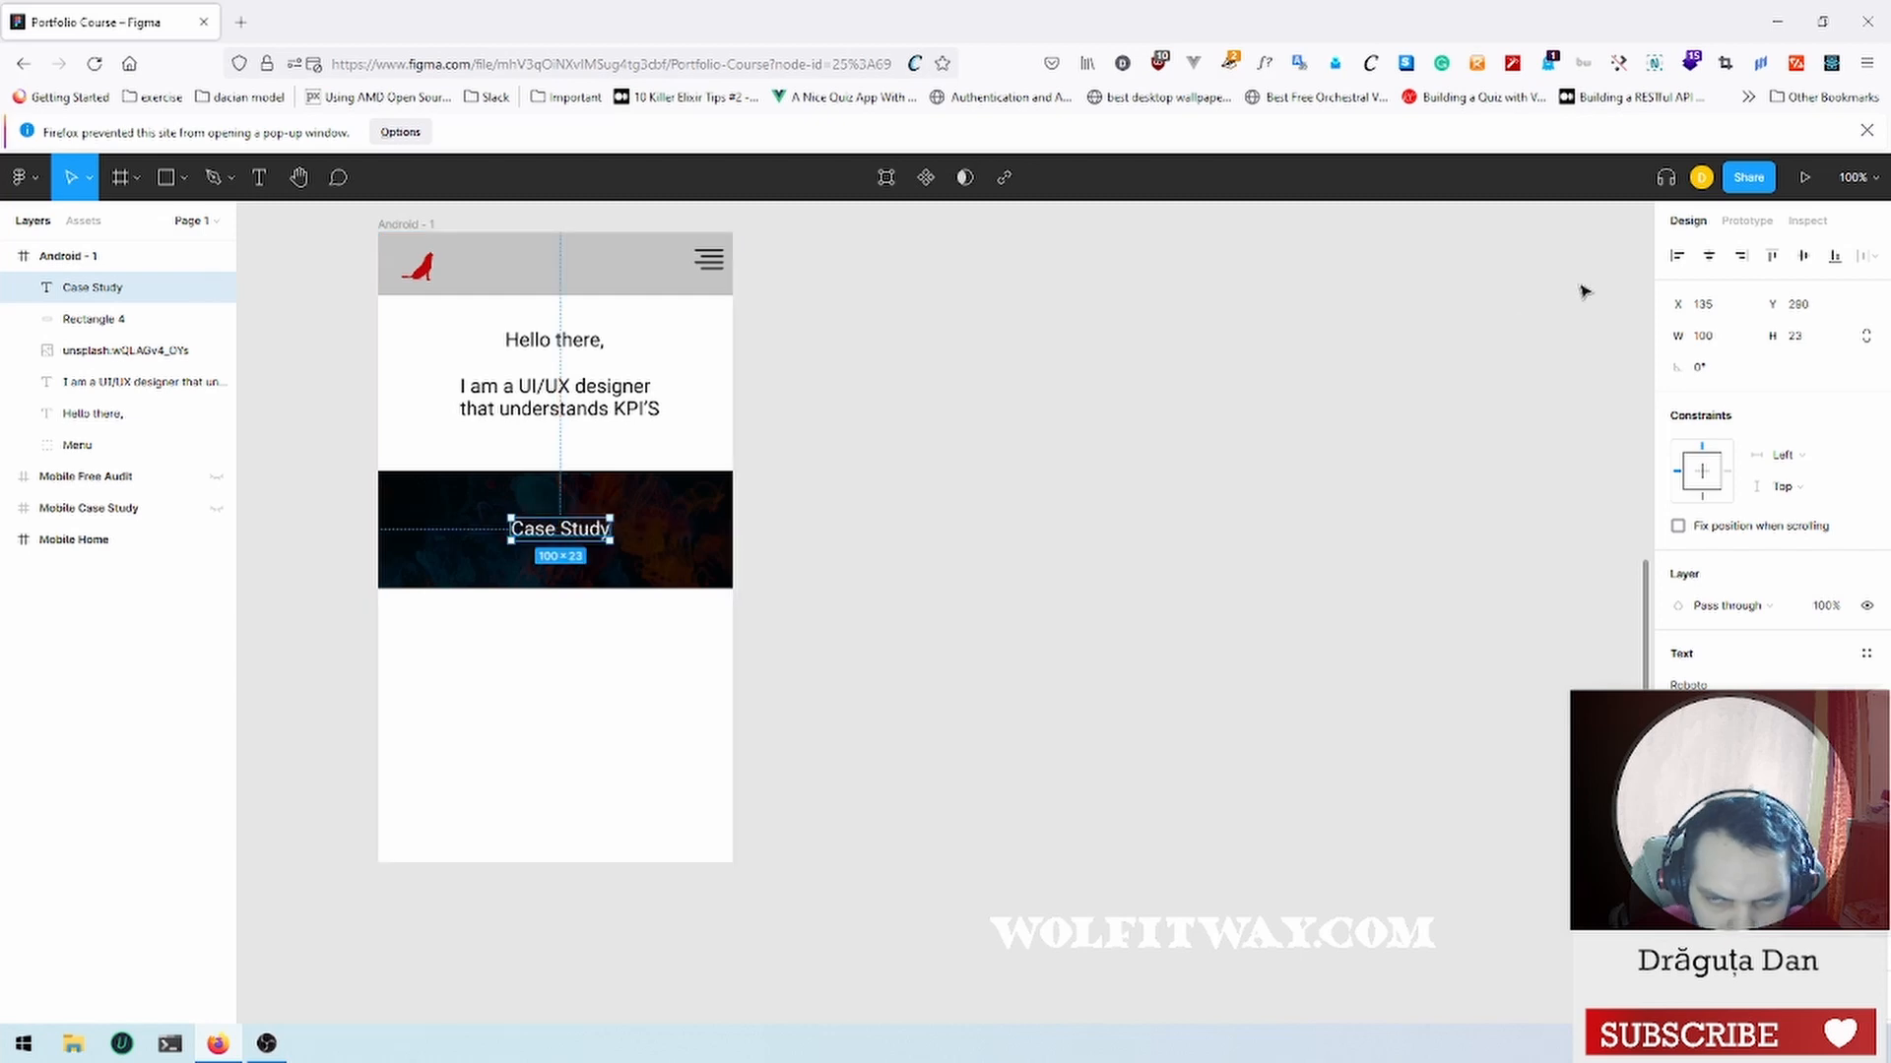
left_click(1678, 260)
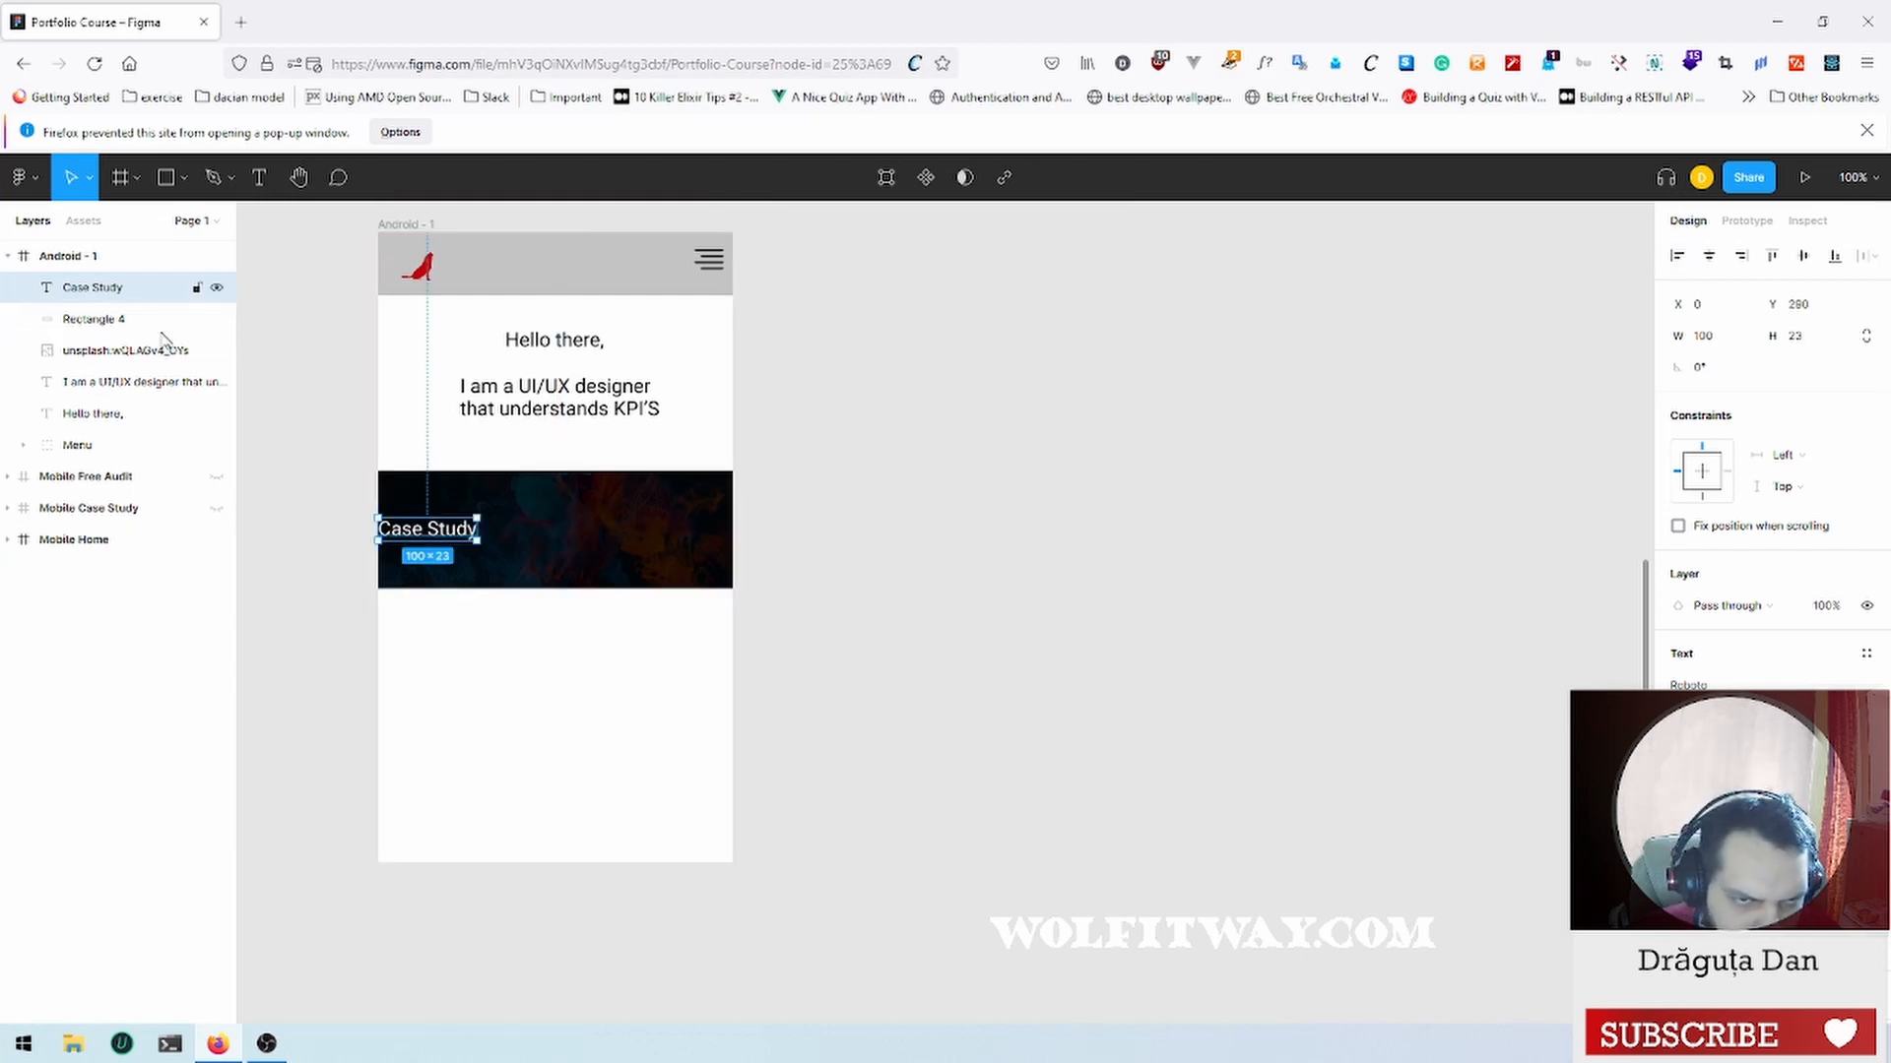
left_click(1709, 256)
left_click(926, 586)
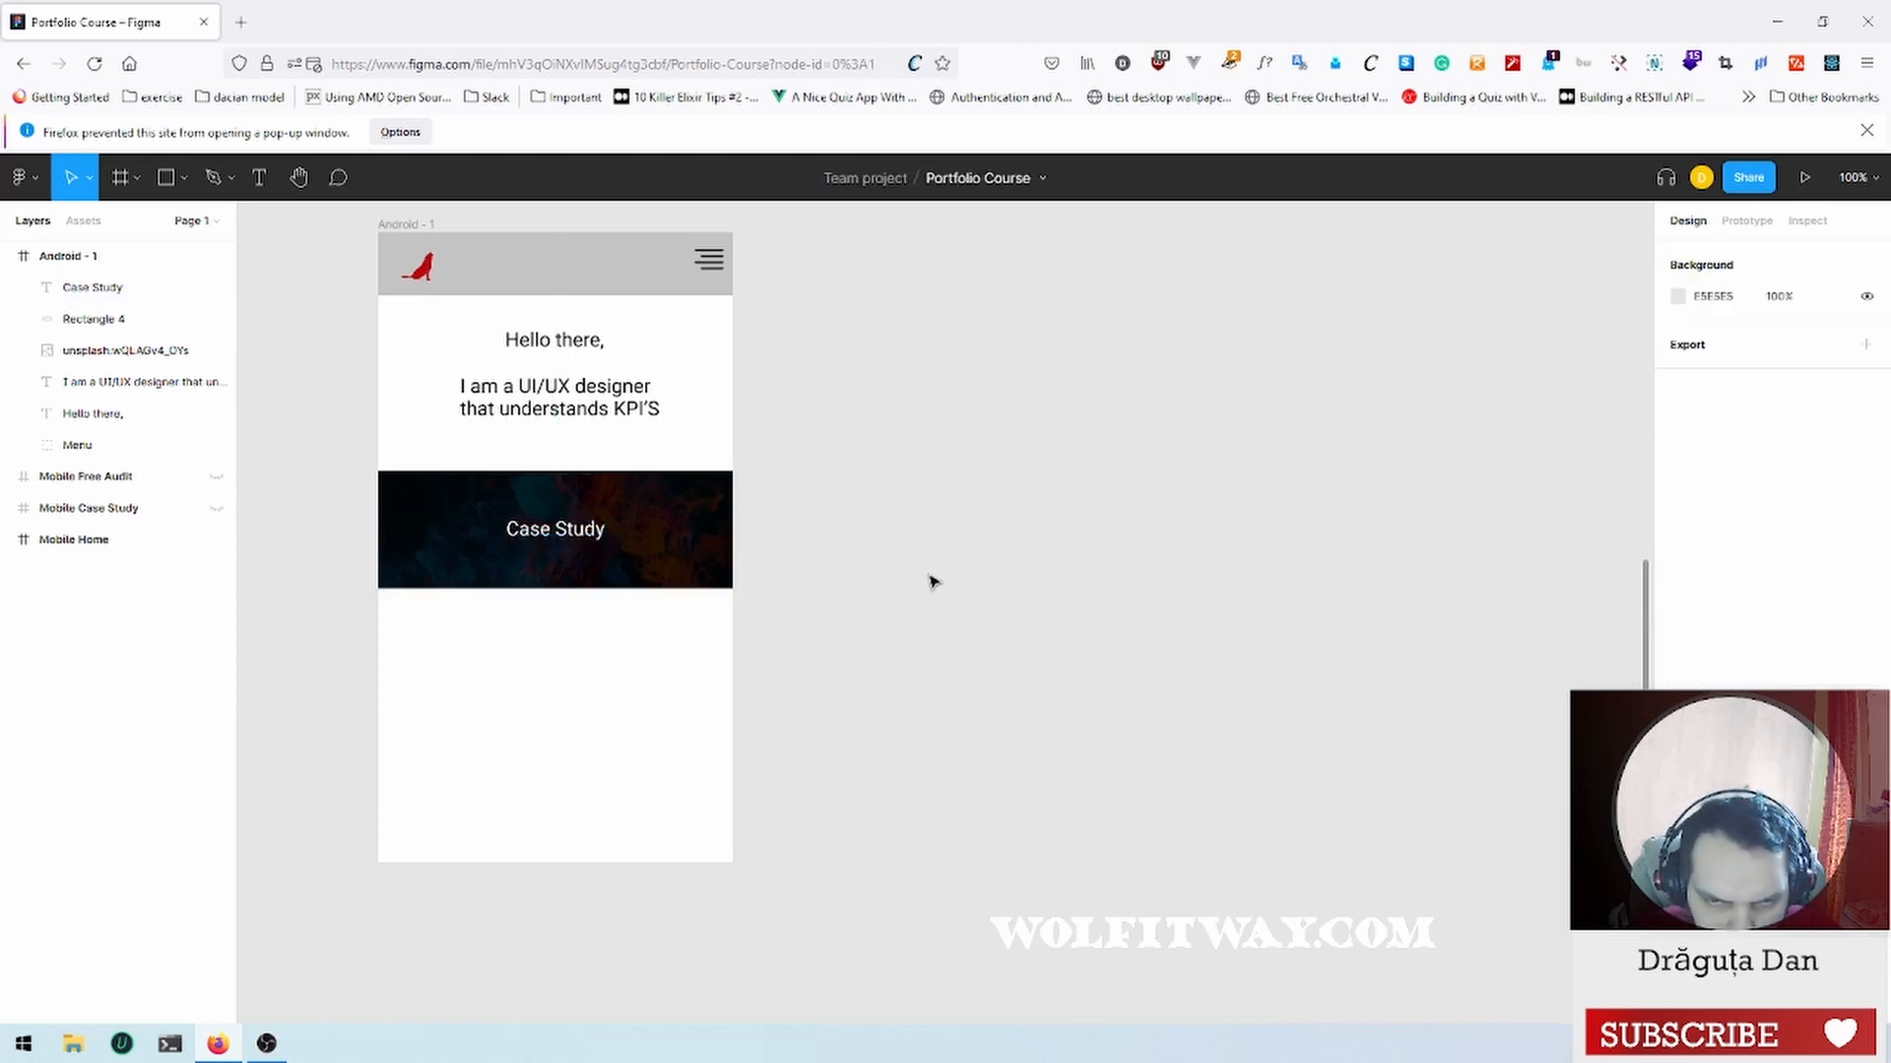
Step: Set the font weight of the banner's "Case Study" text to Bold
left_click(543, 541)
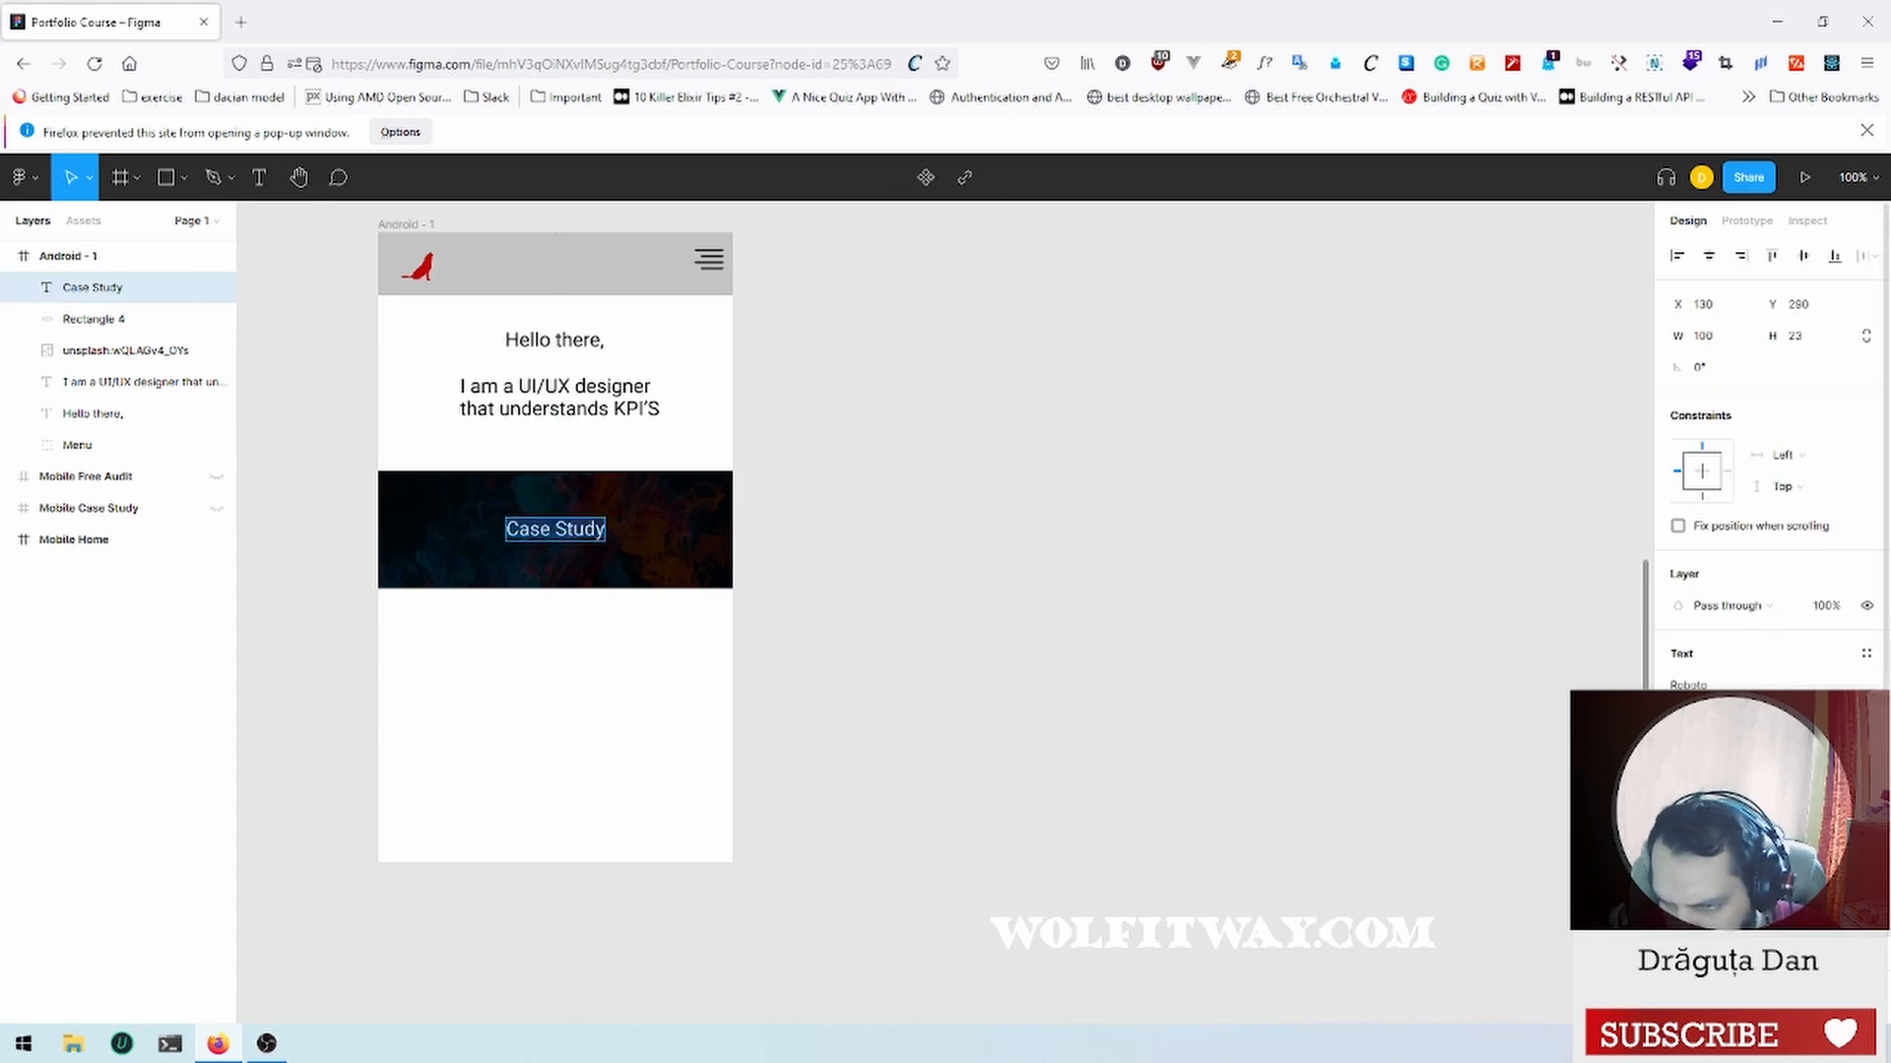
left_click(1714, 716)
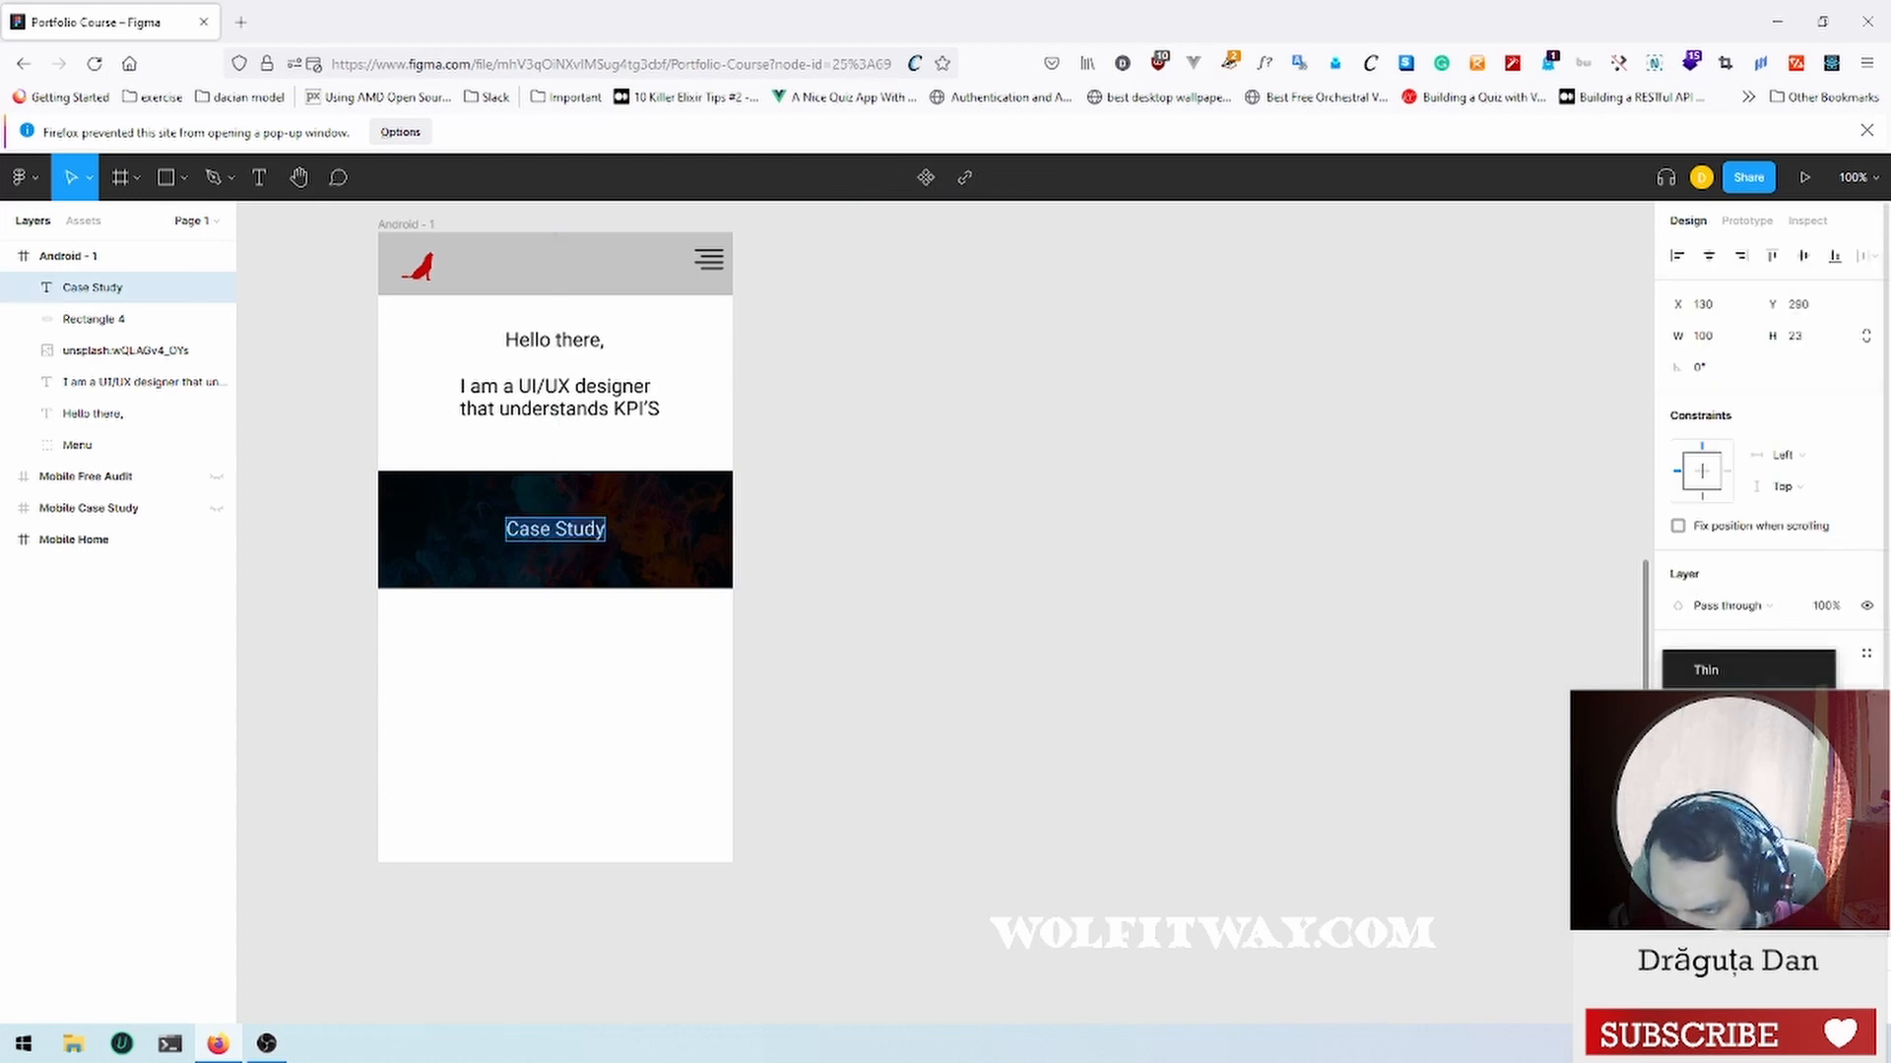
left_click(1713, 764)
left_click(1139, 537)
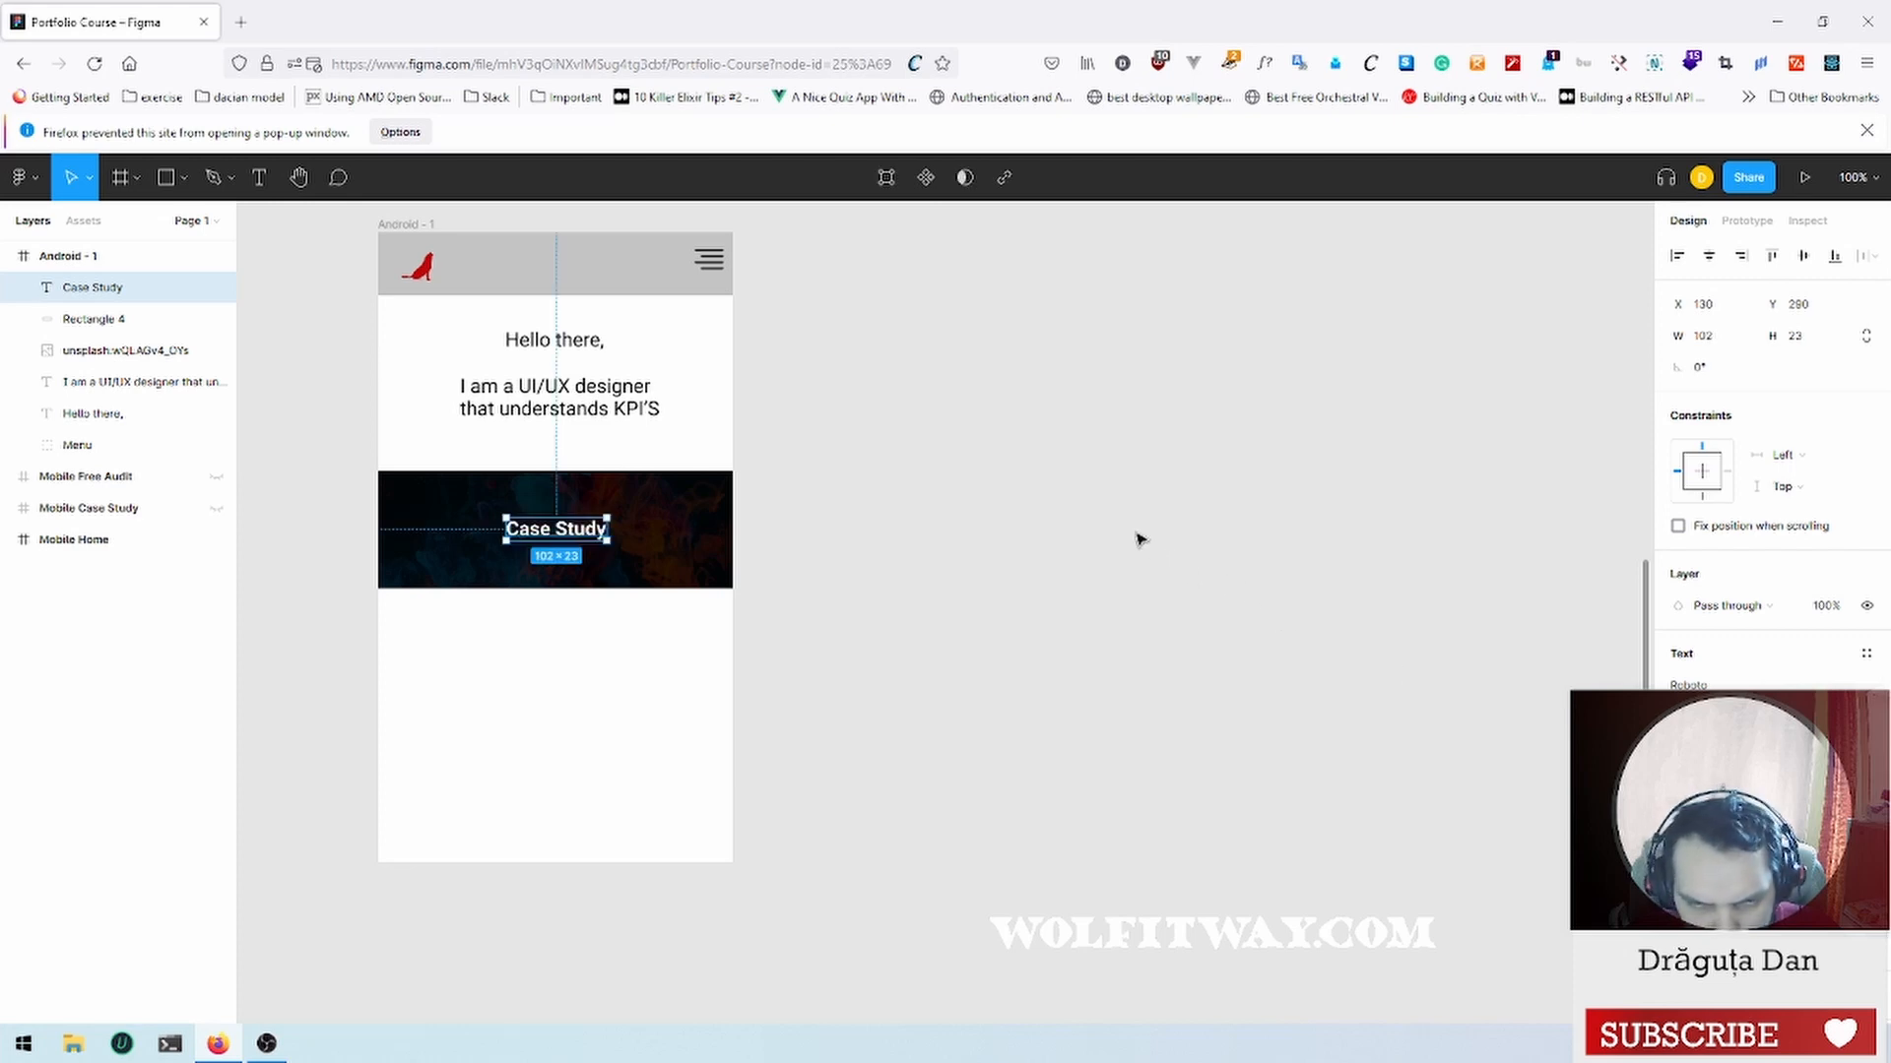
left_click(1118, 535)
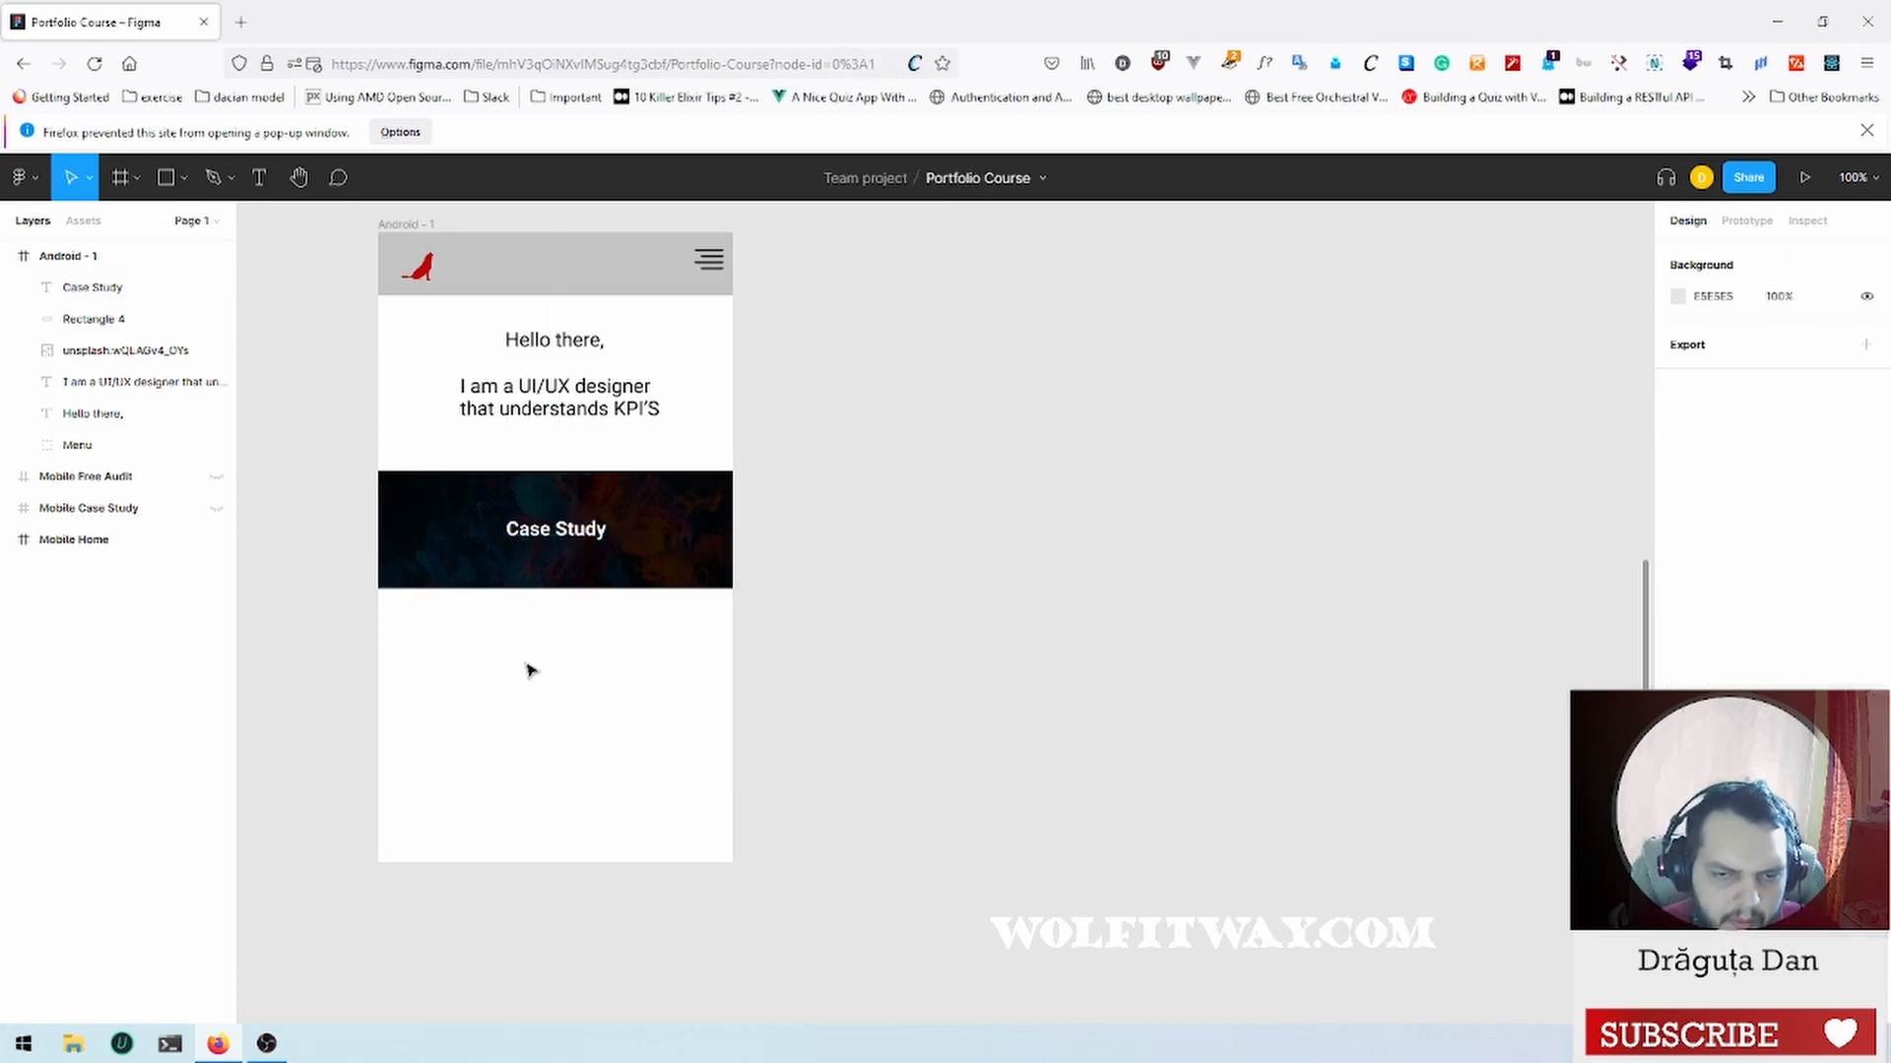
Step: Group the "Case Study" text, the black overlay and the smoke image, and rename the group "Case Study"
left_click(99, 288)
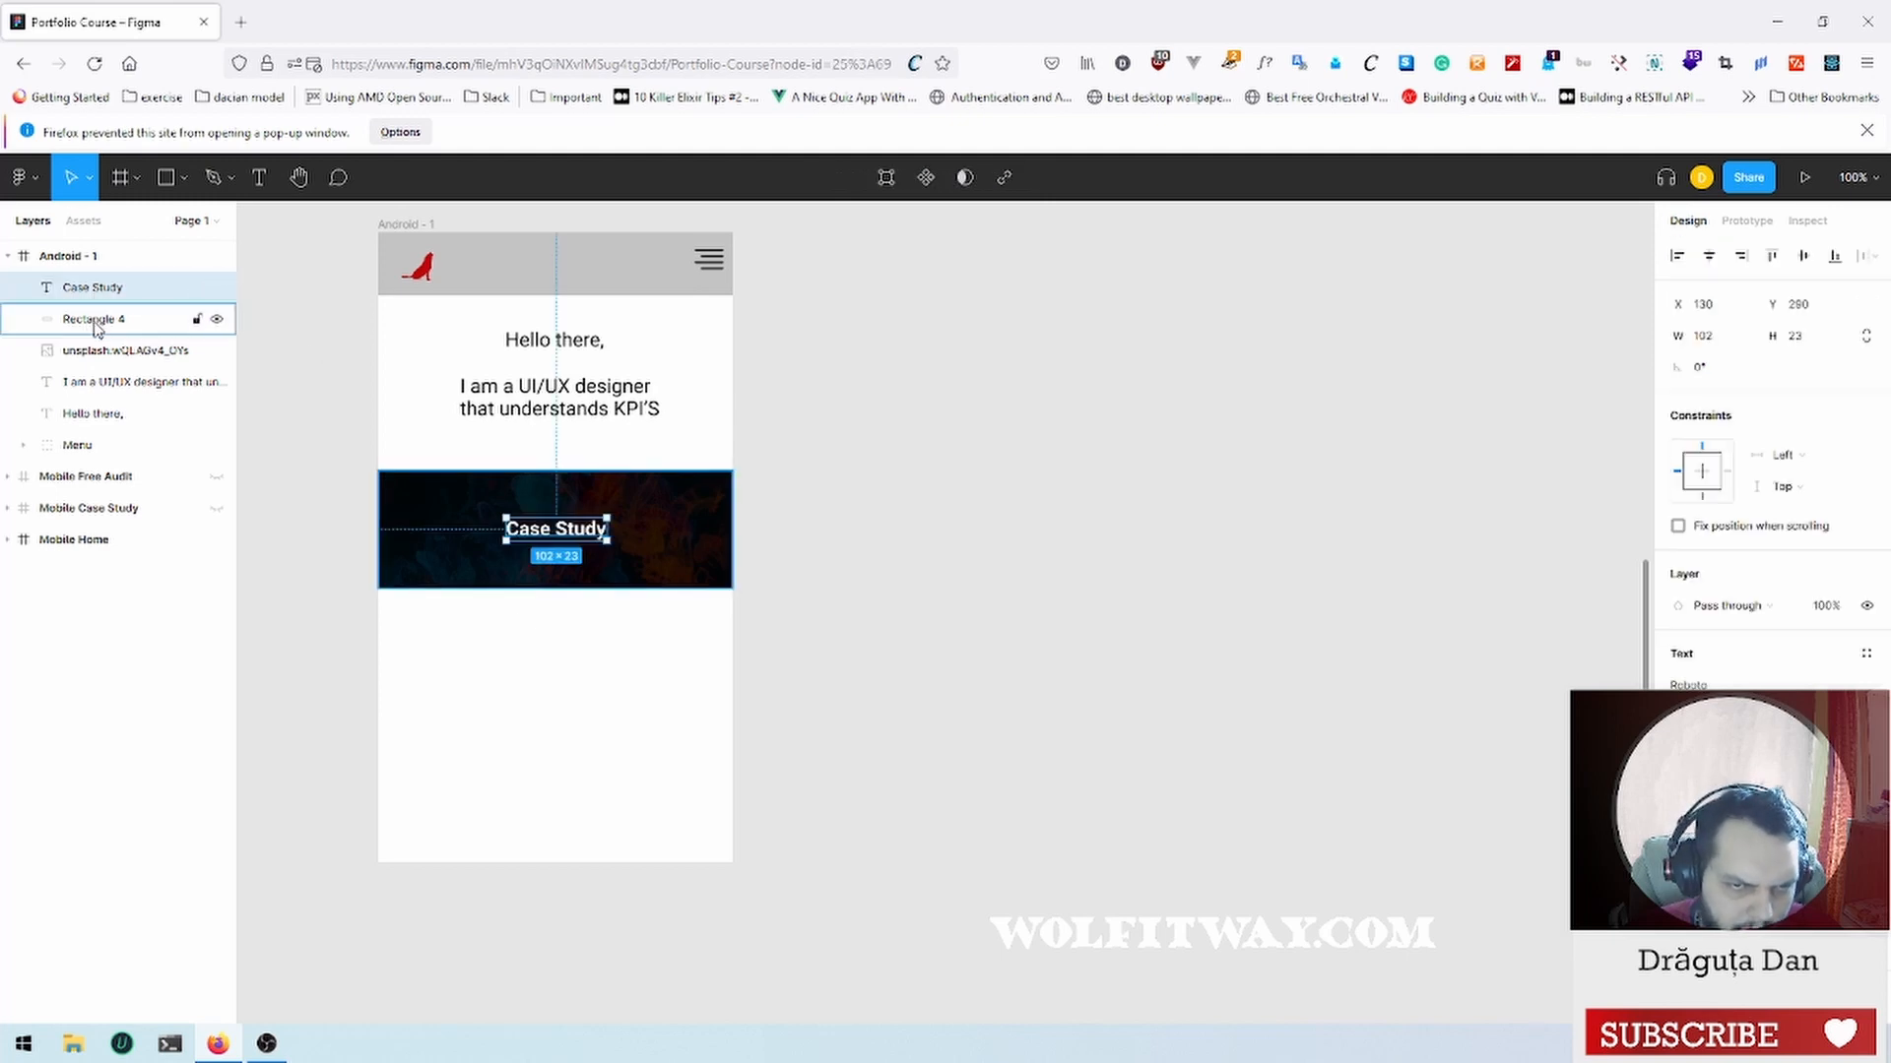
left_click(93, 321, "shift")
left_click(92, 345, "shift")
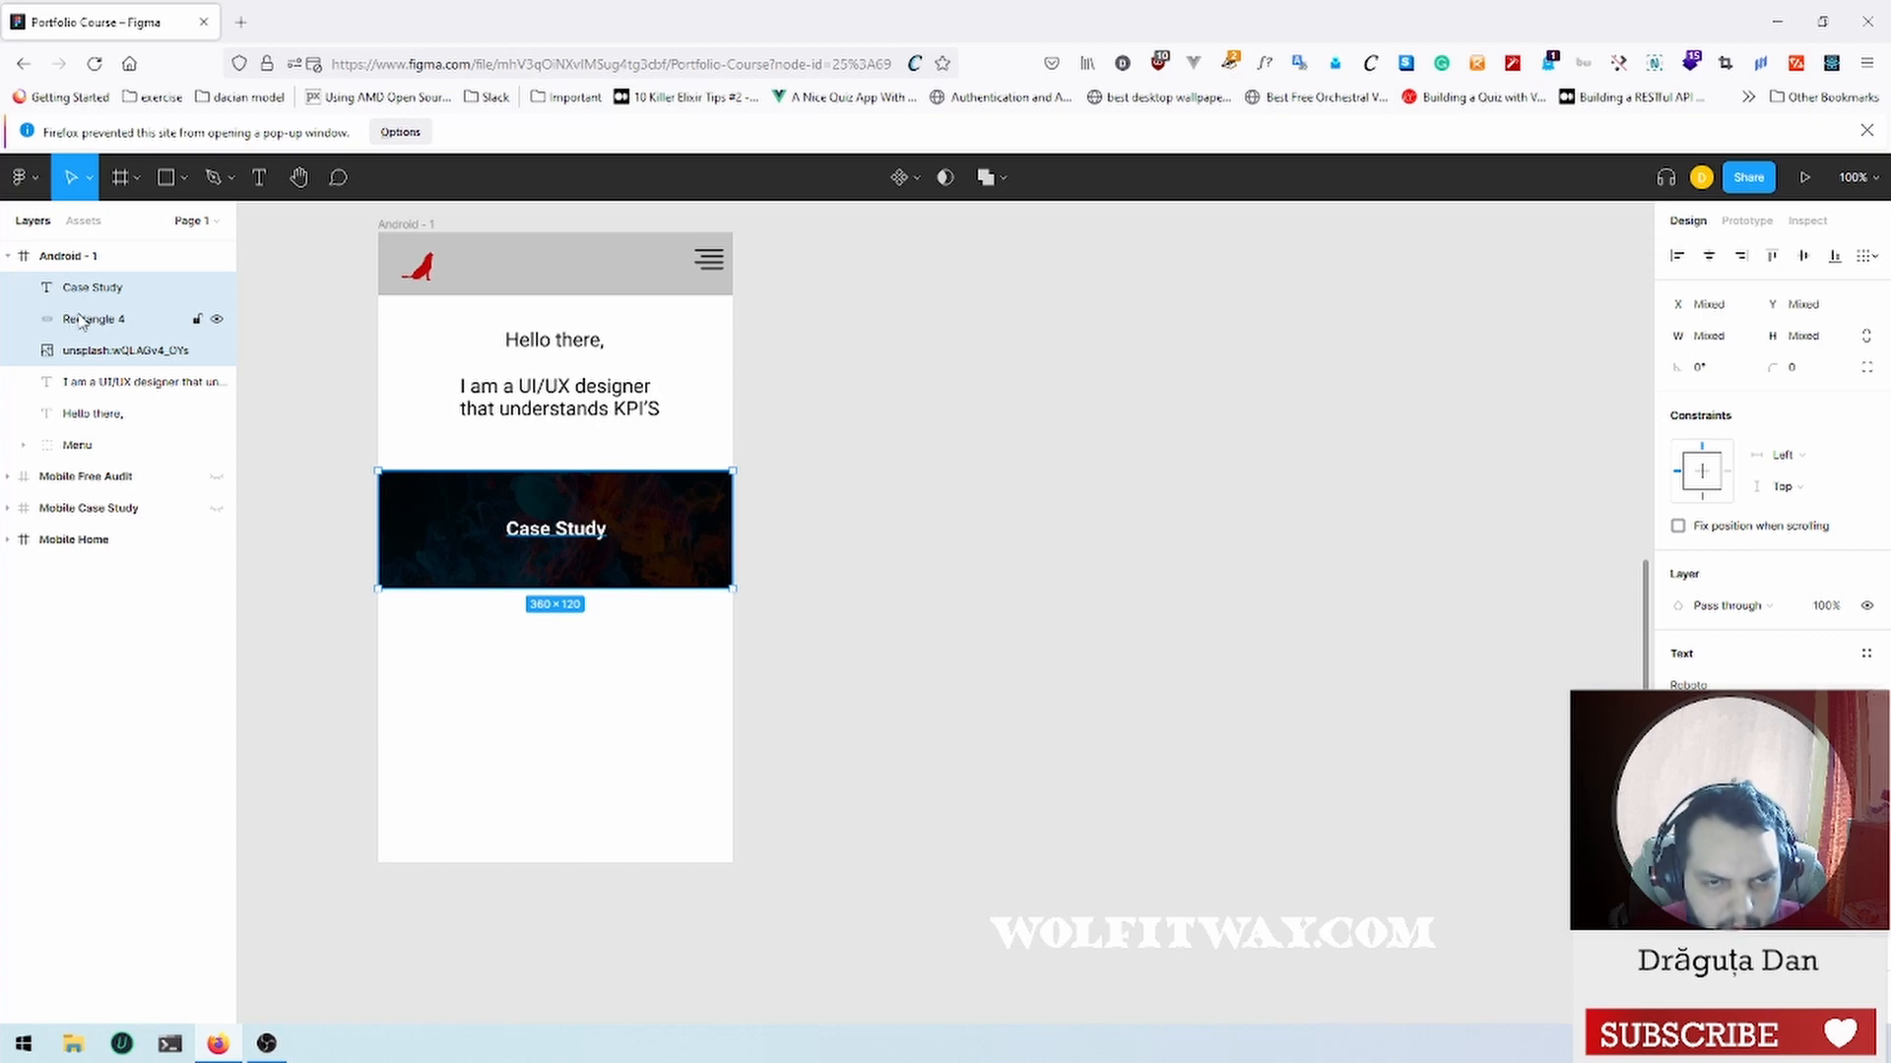
key("ctrl+g")
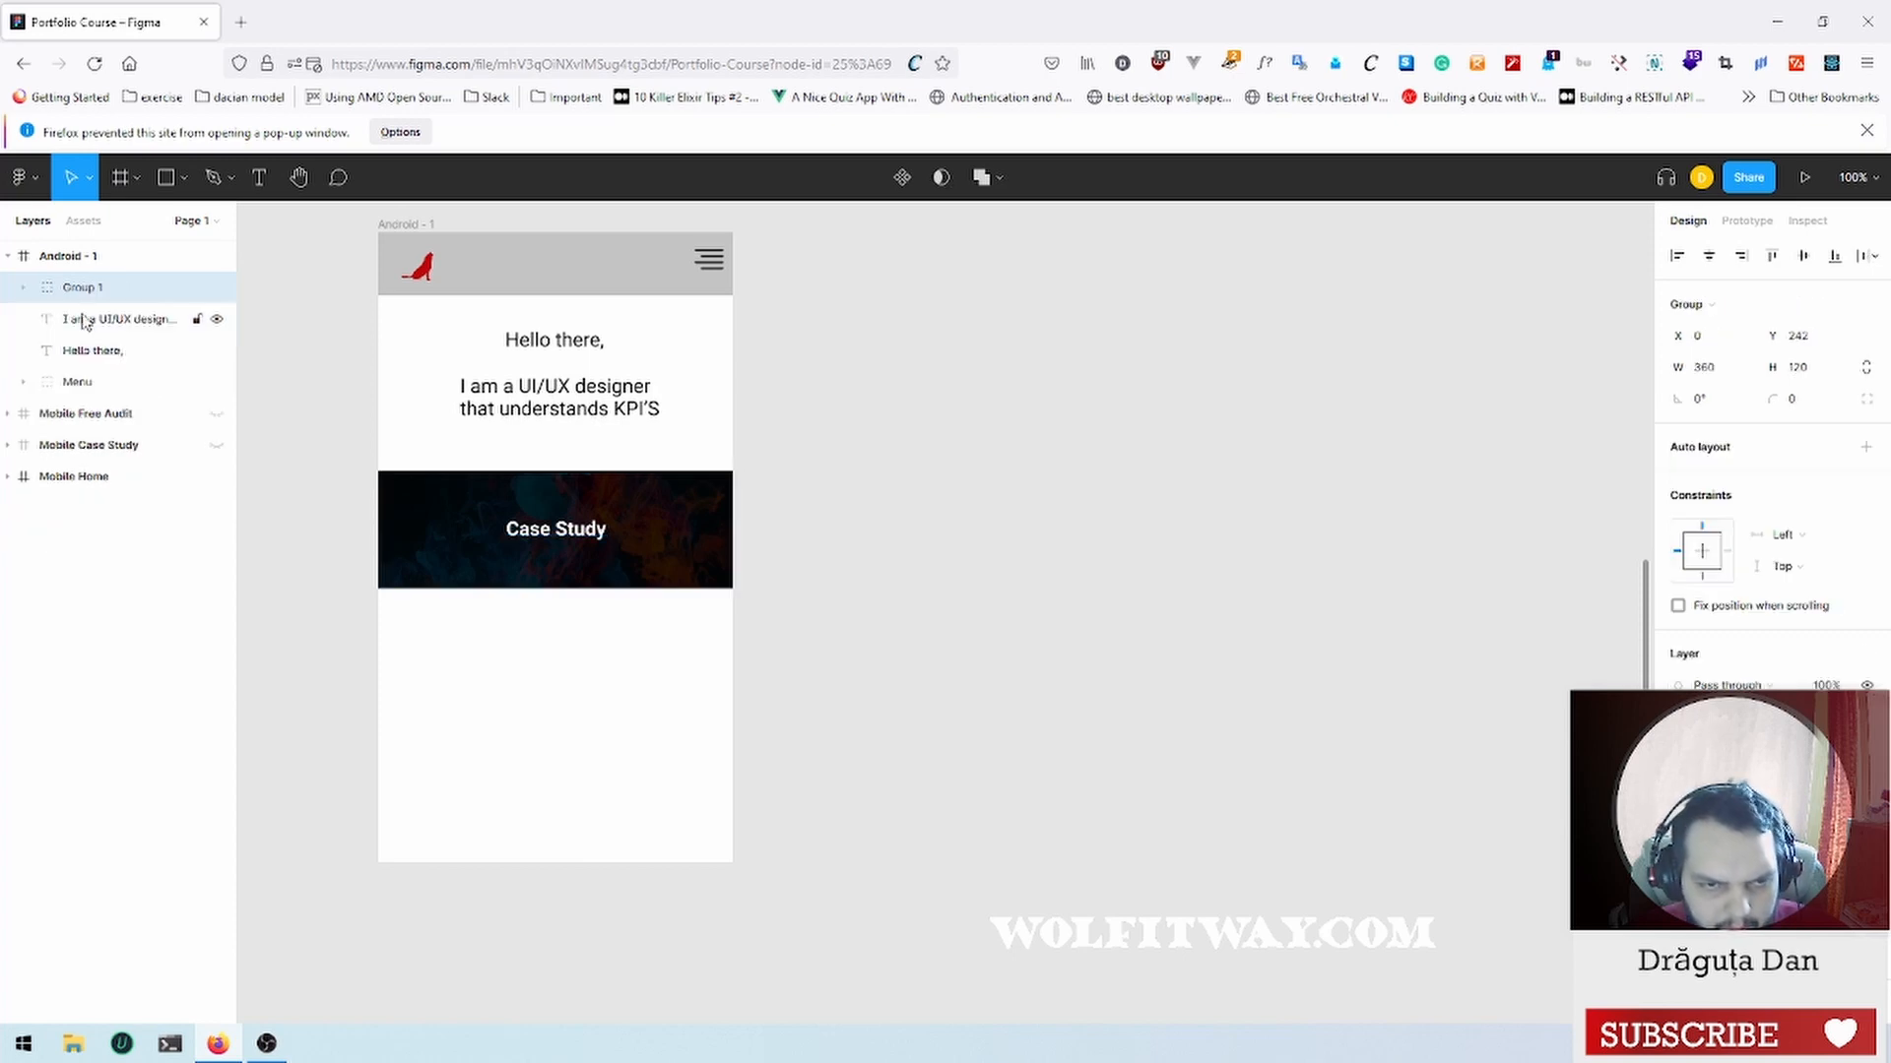
double_click(96, 287)
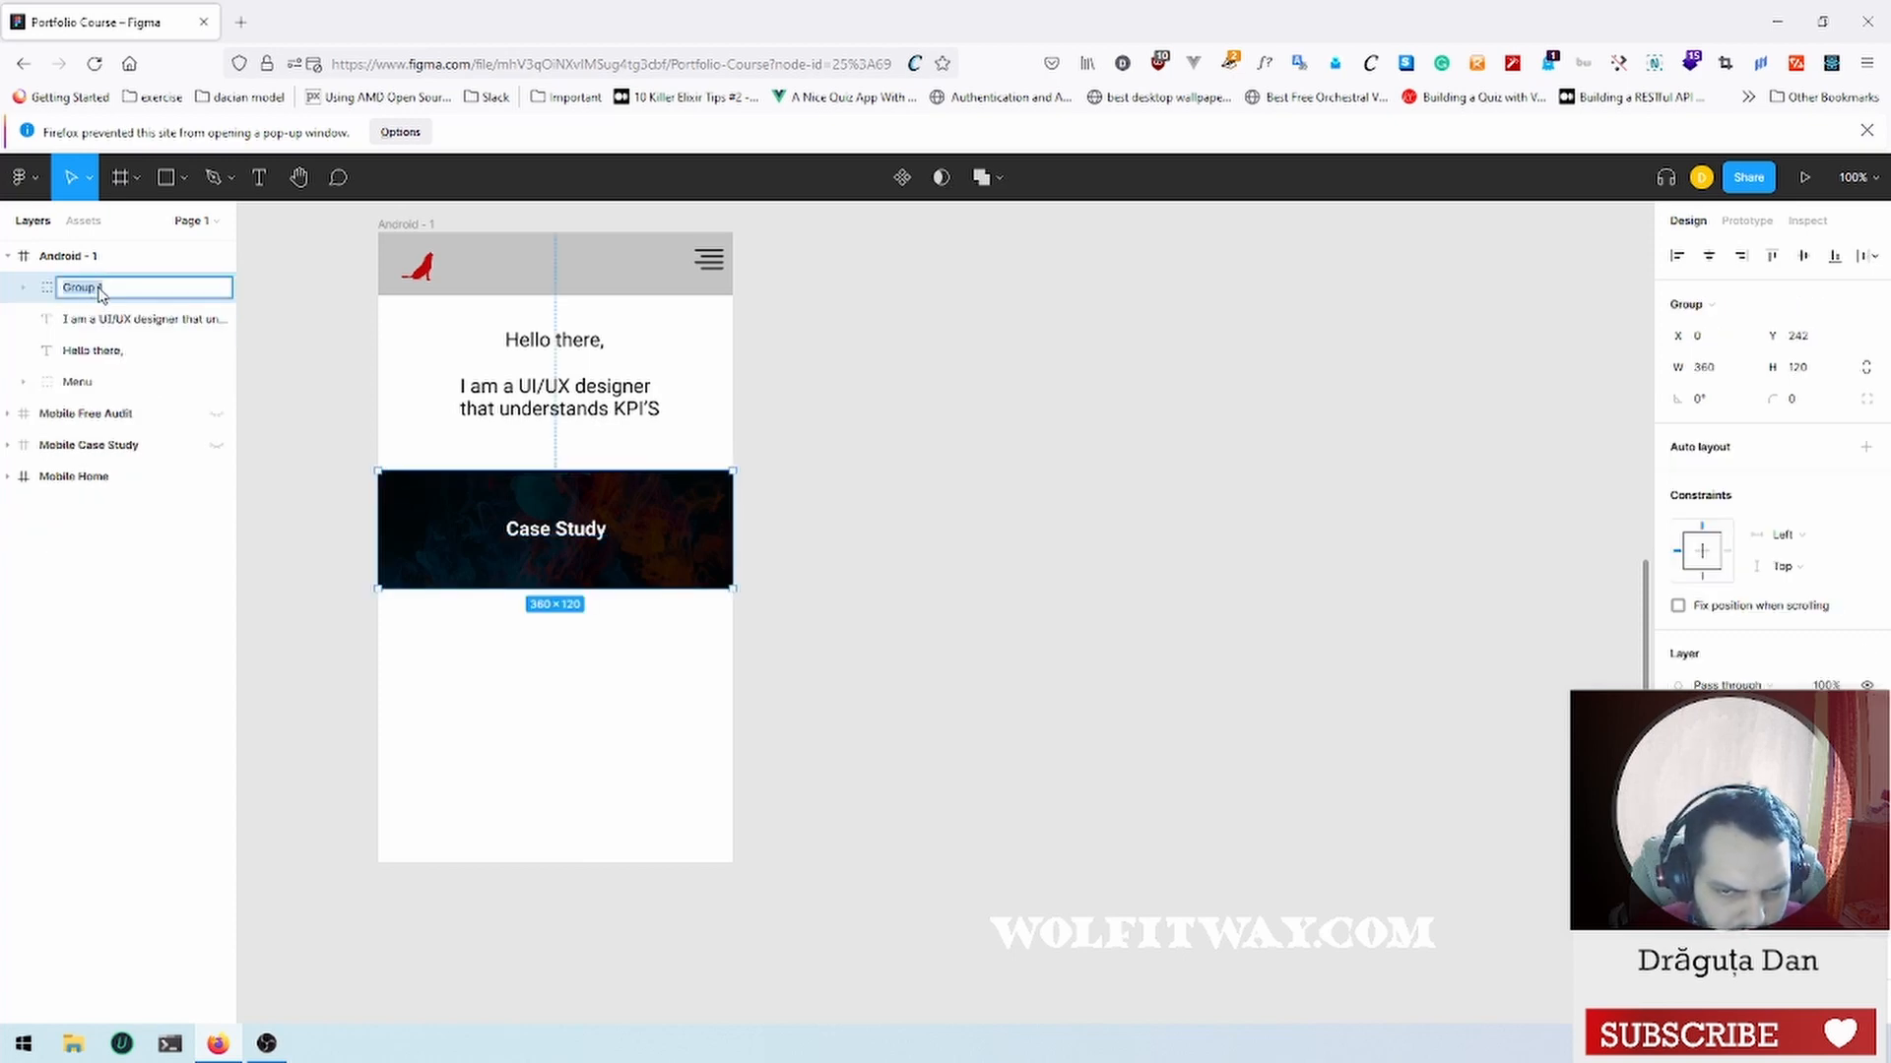
type("Case Study")
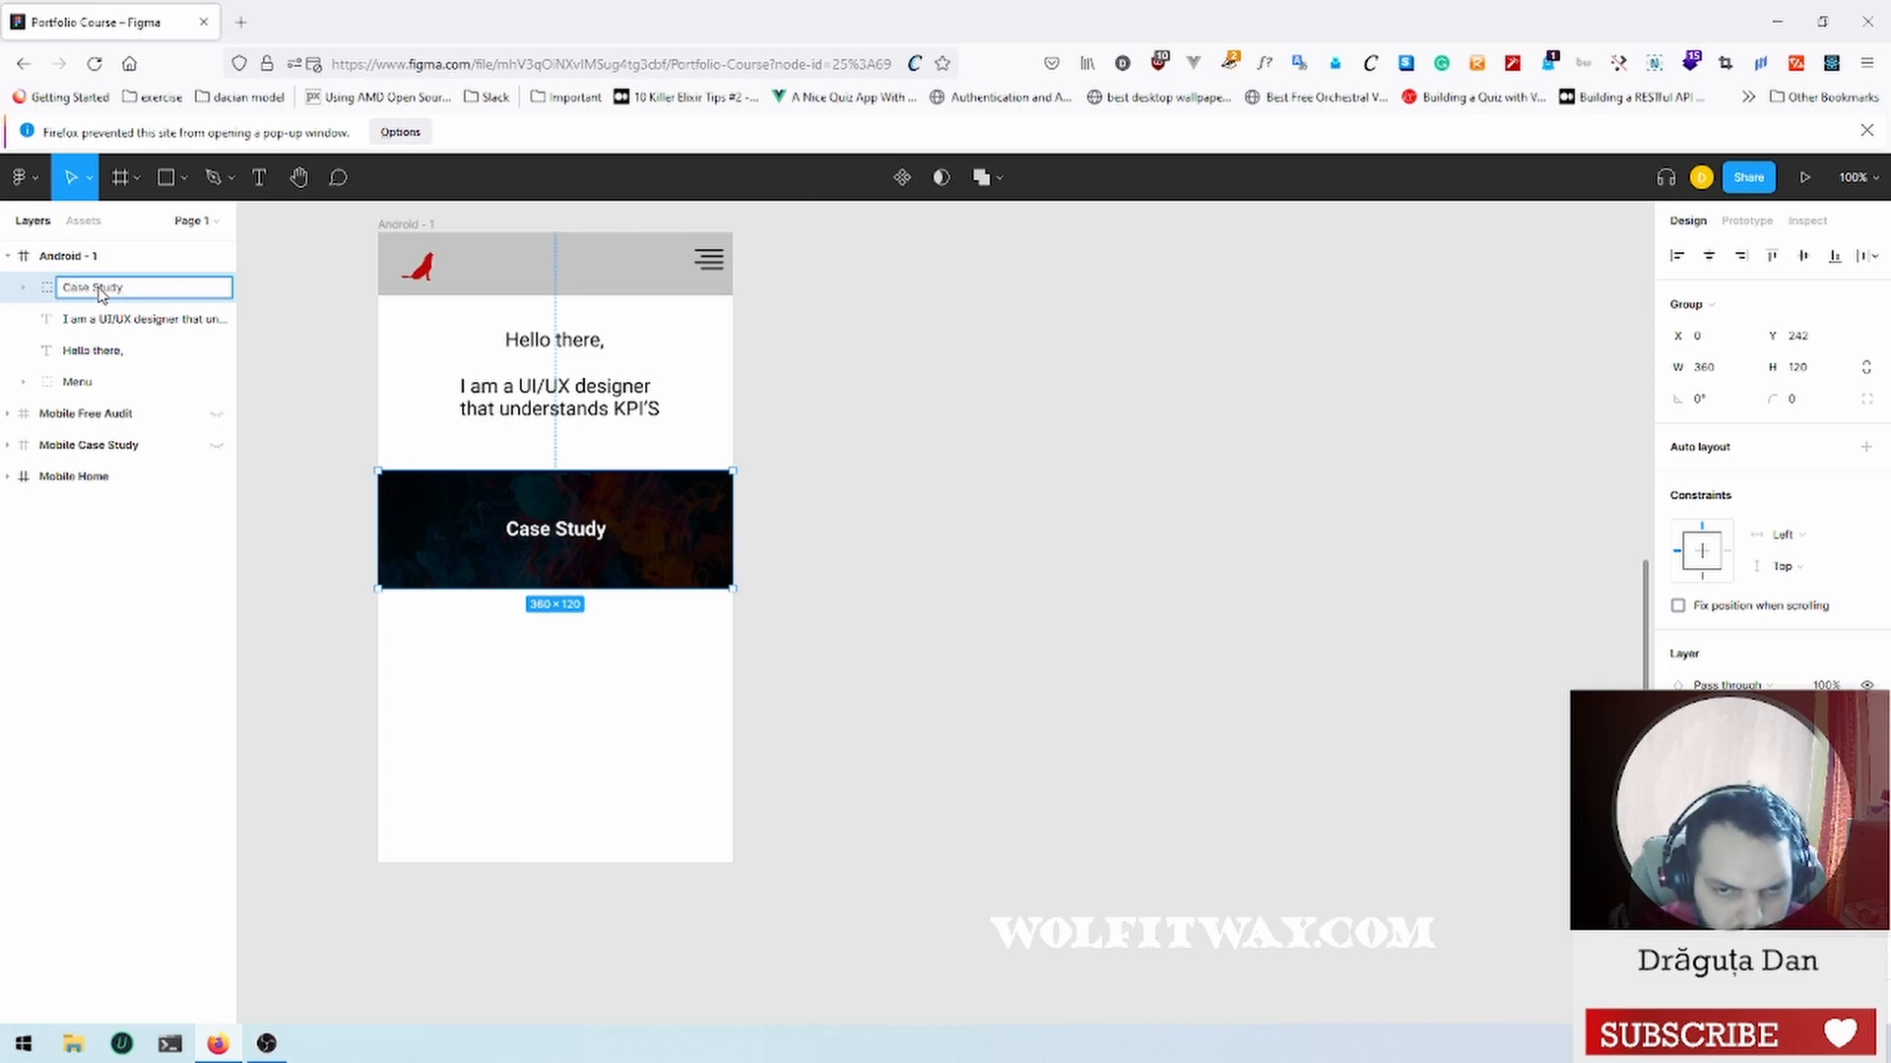
key("Return")
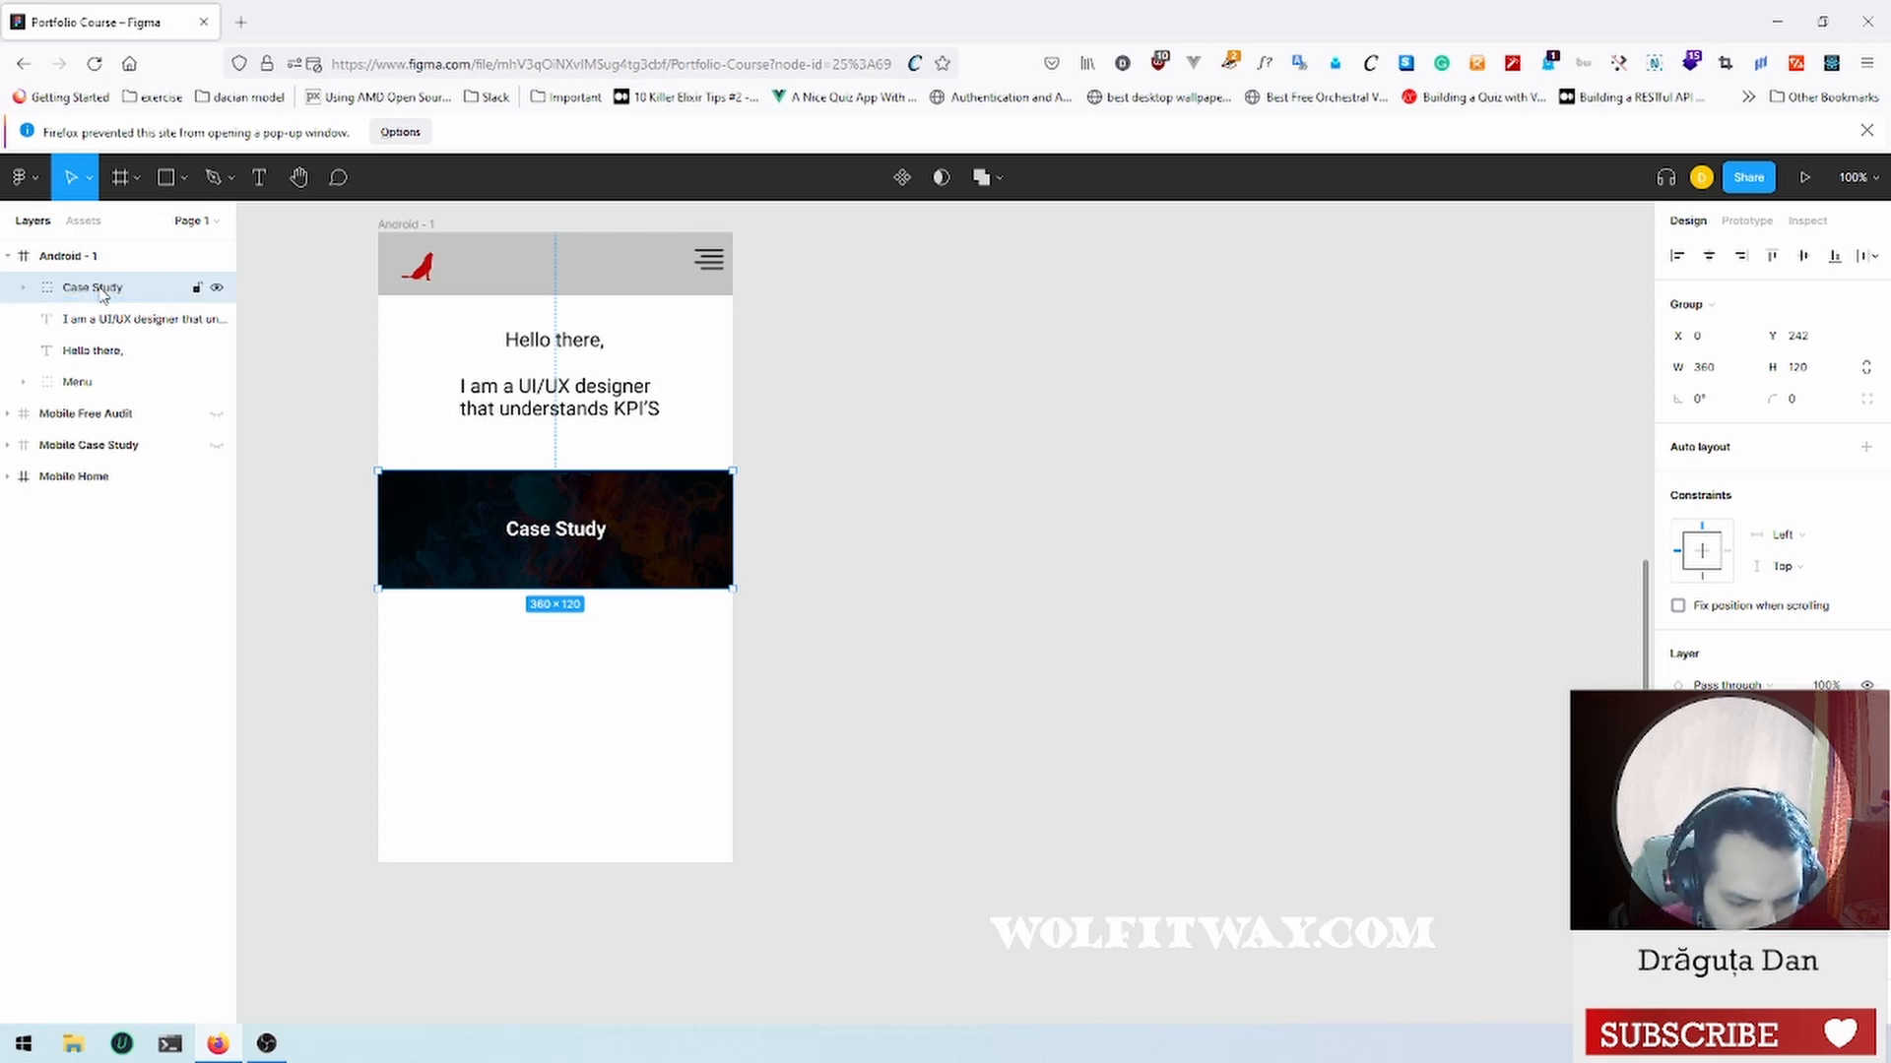
Step: Duplicate the Case Study banner group and place the copy below the original, leaving a clear white gap between them
key("ctrl+d")
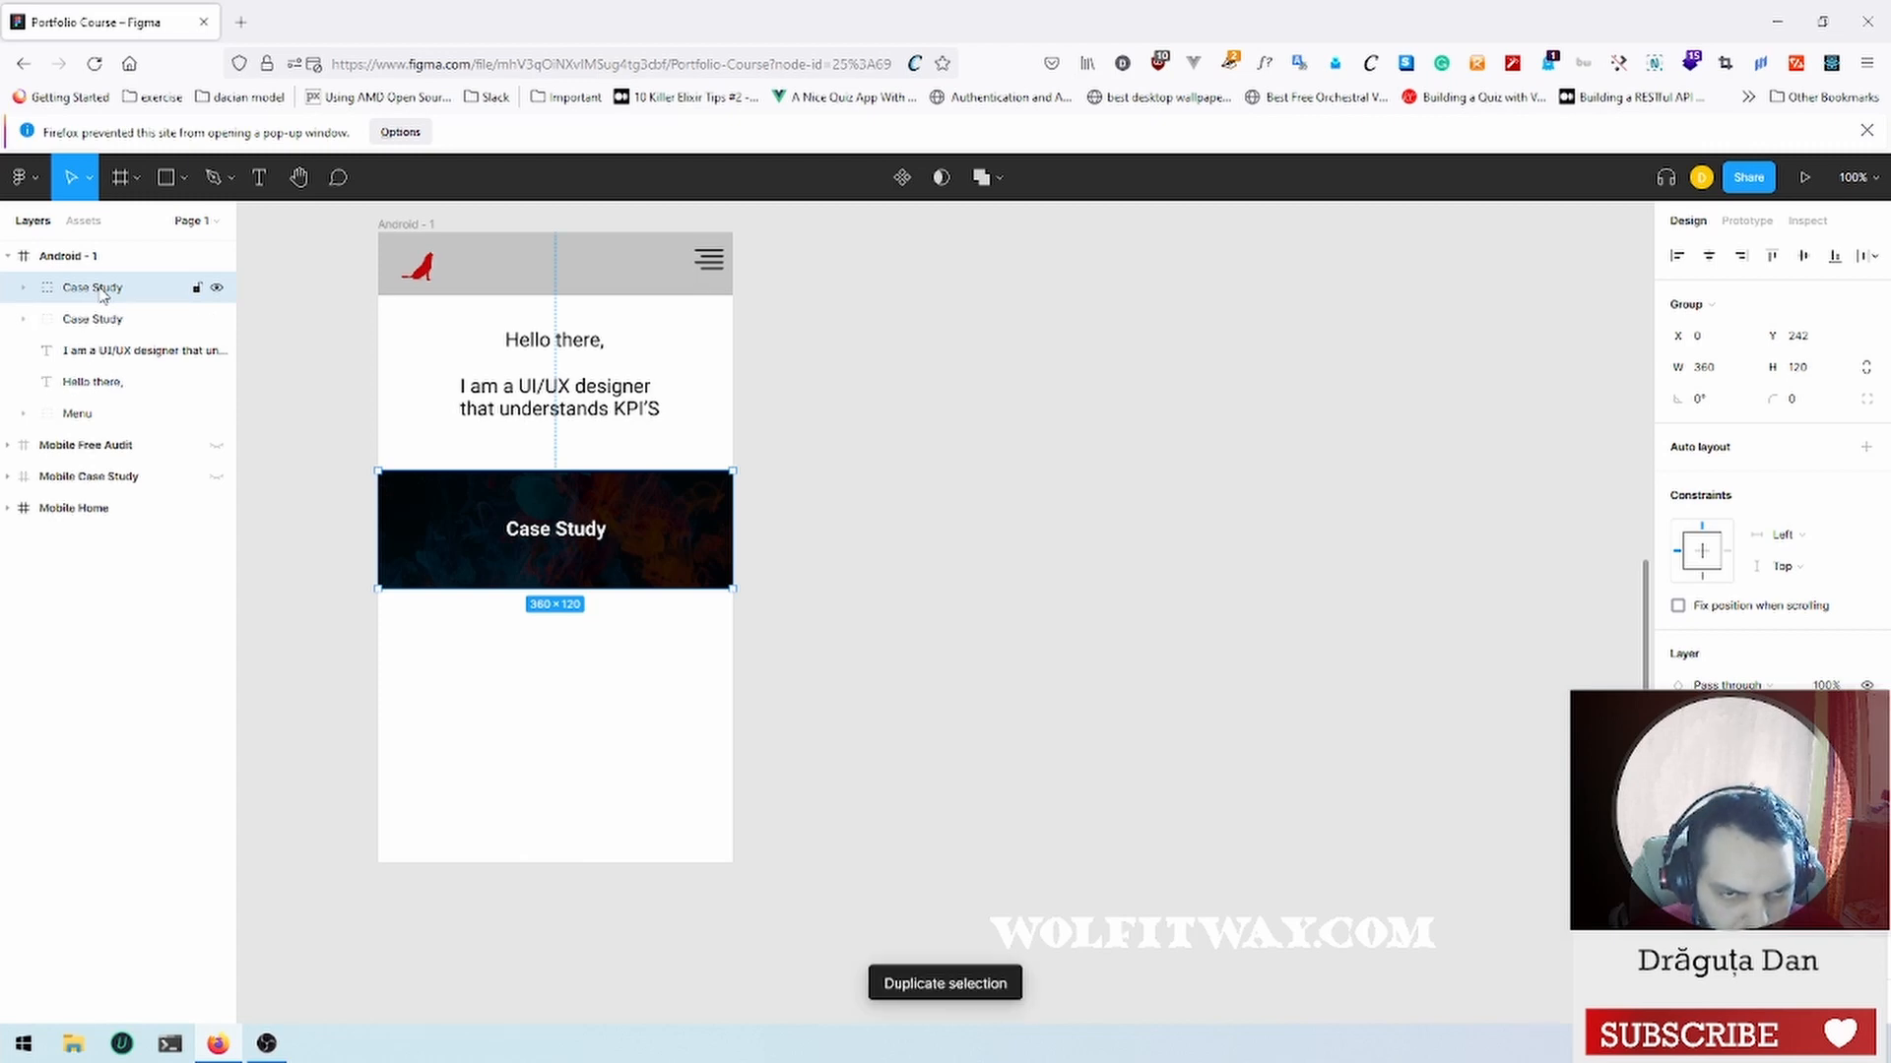
left_click_drag(640, 548, 644, 674)
left_click(928, 603)
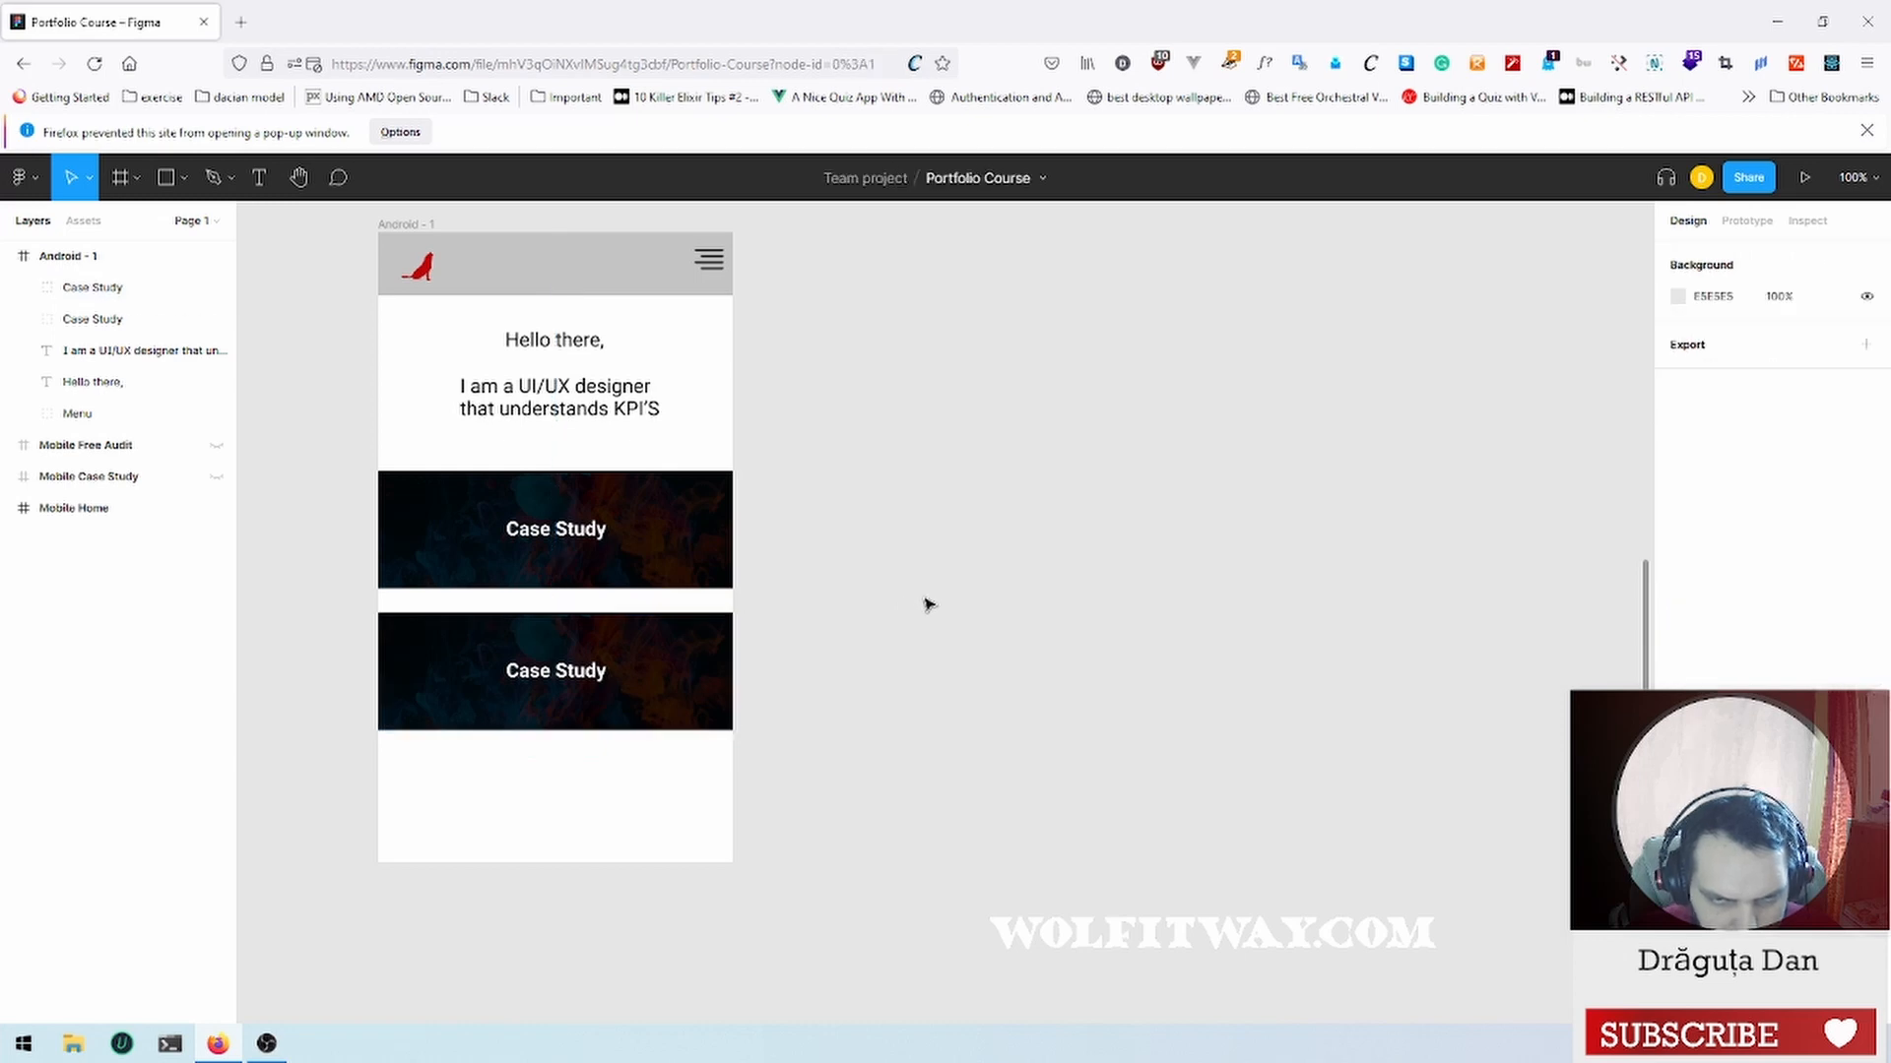
scroll(489, 781, "down", 3)
scroll(490, 780, "up", 2)
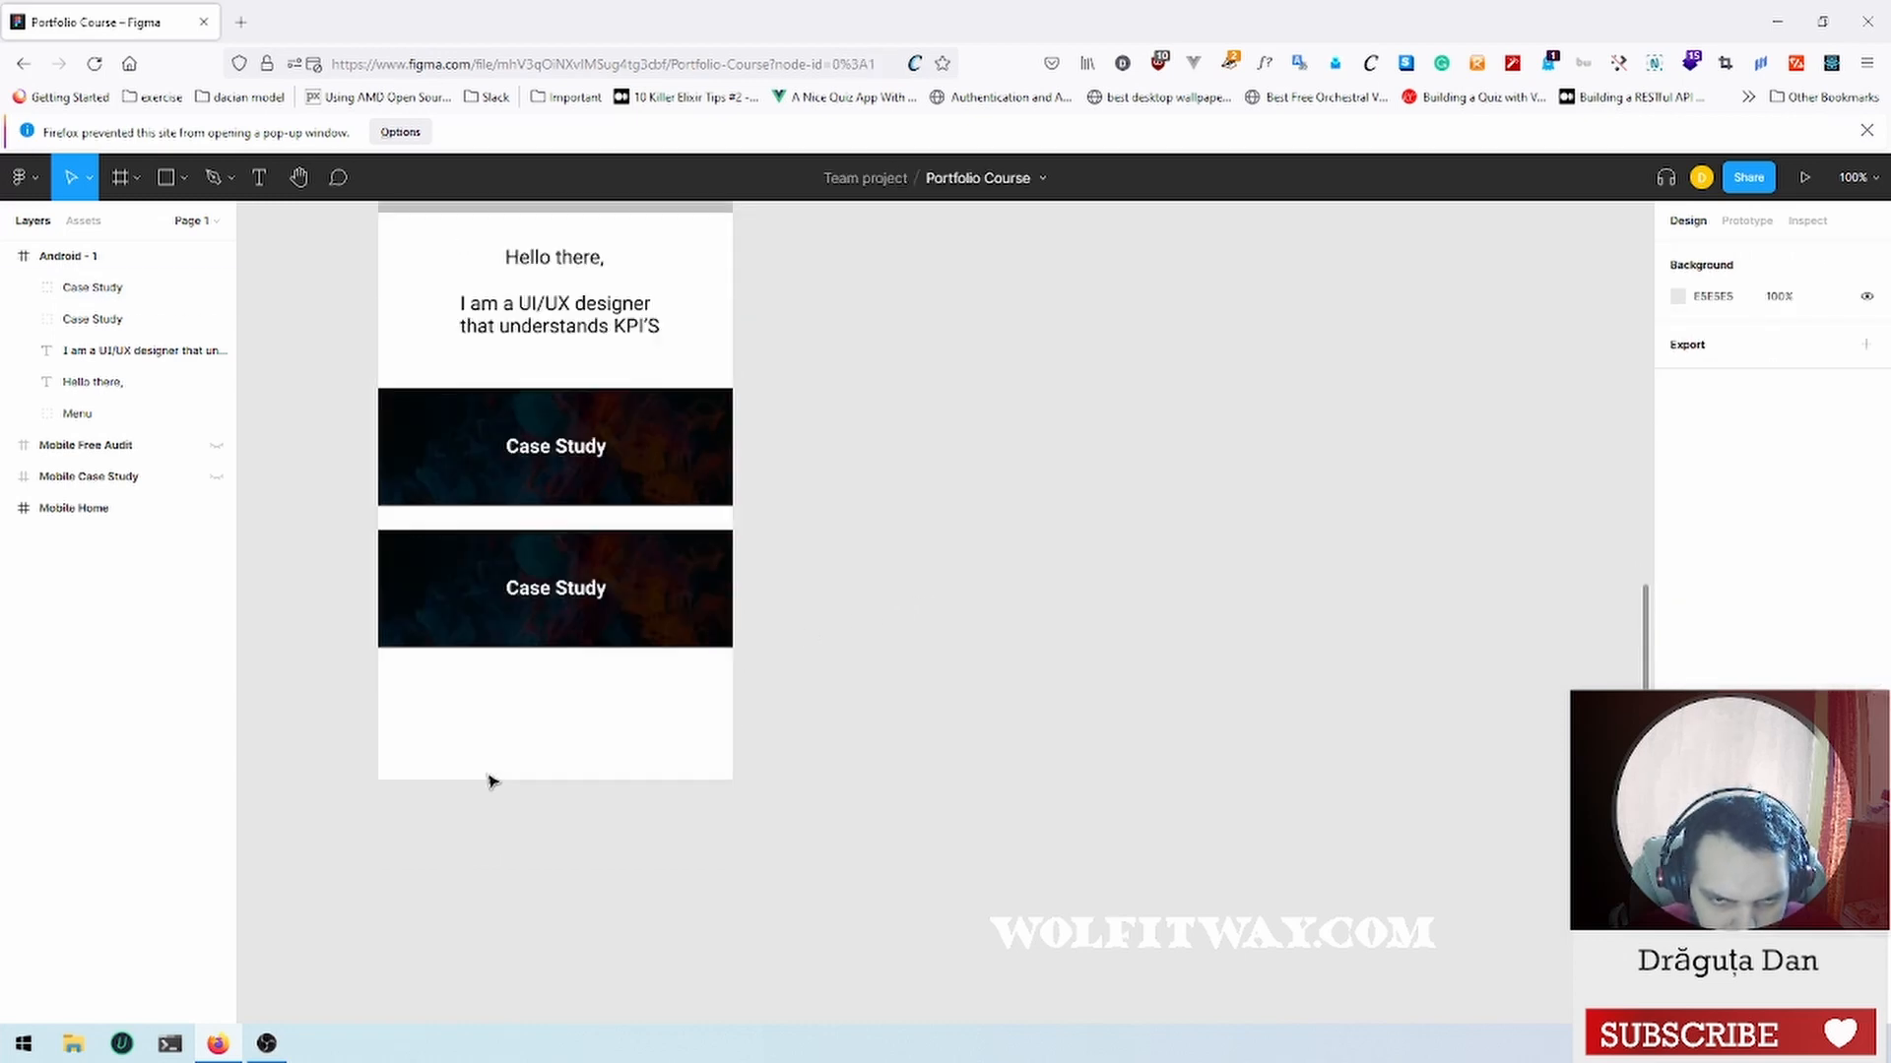
left_click_drag(555, 591, 558, 616)
left_click(837, 622)
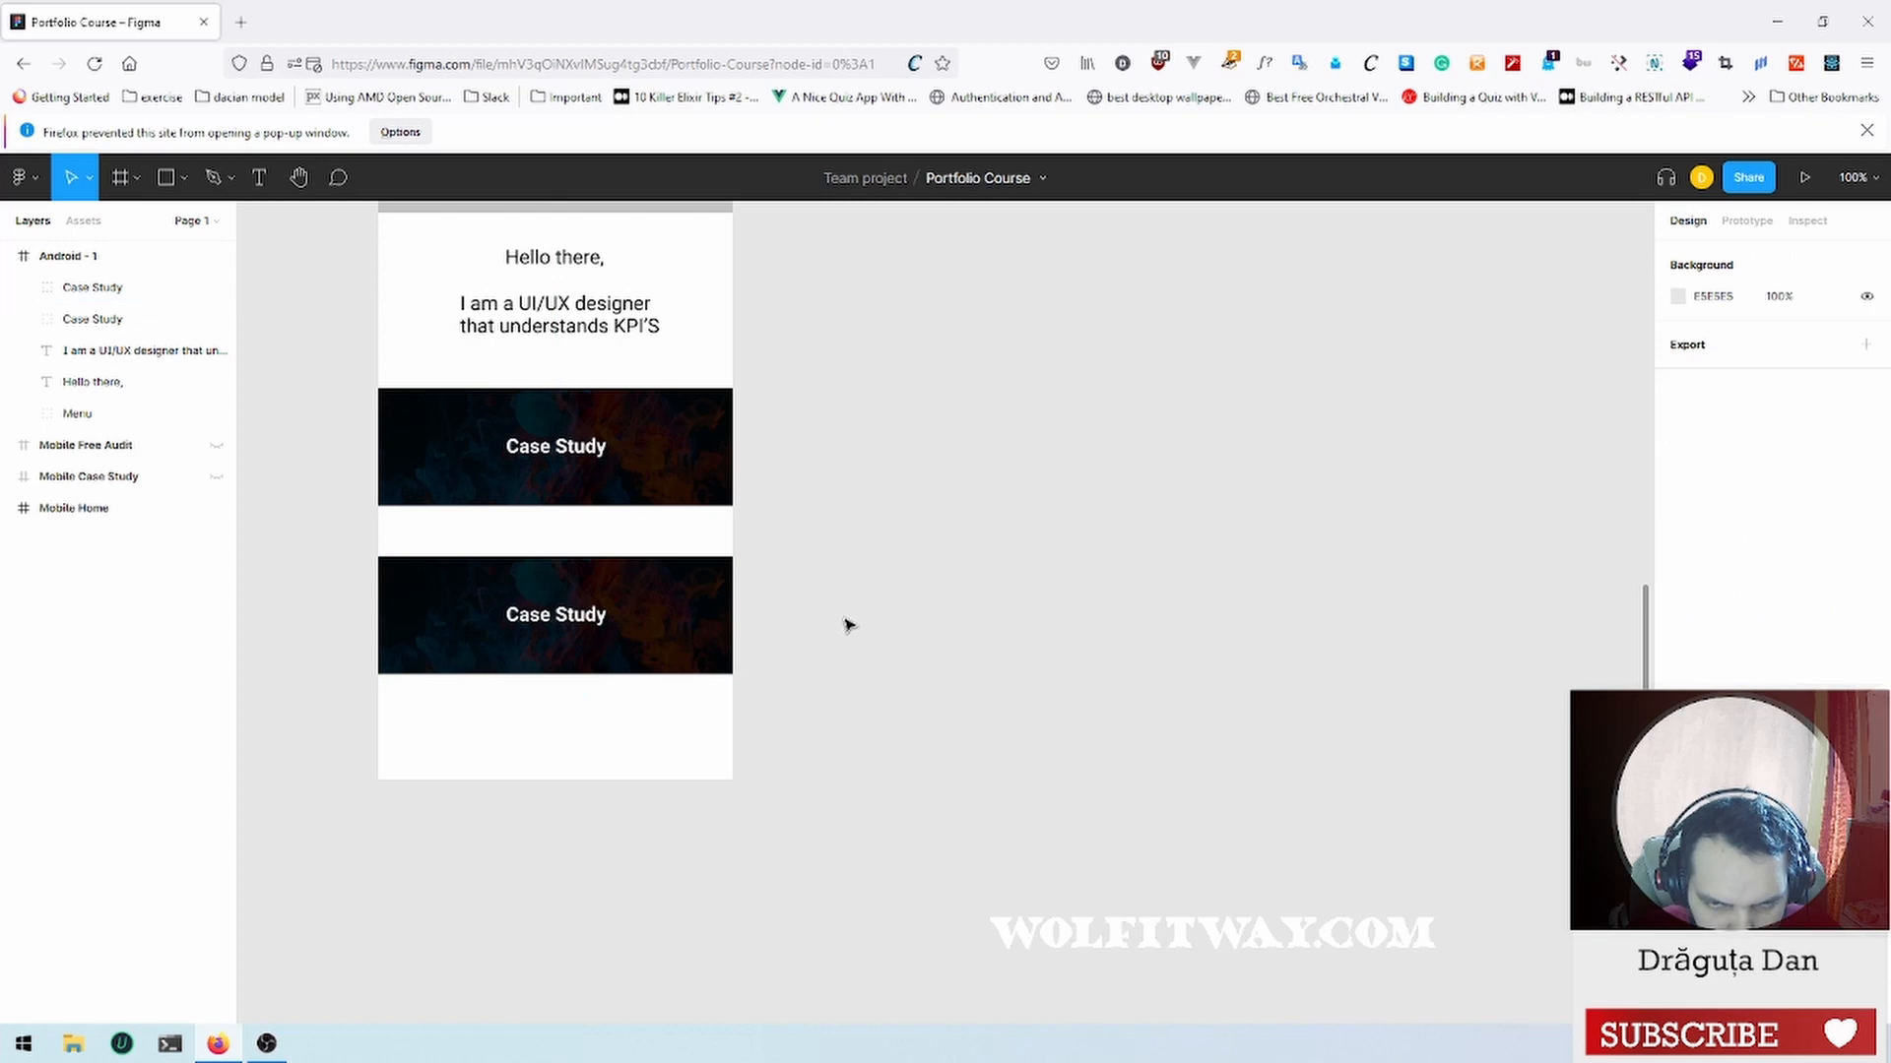
Step: Check the Mobile Home footer links and add a bold text layer reading "About" on the canvas beside the Android - 1 frame
scroll(849, 626, "down", 1)
scroll(630, 650, "up", 2)
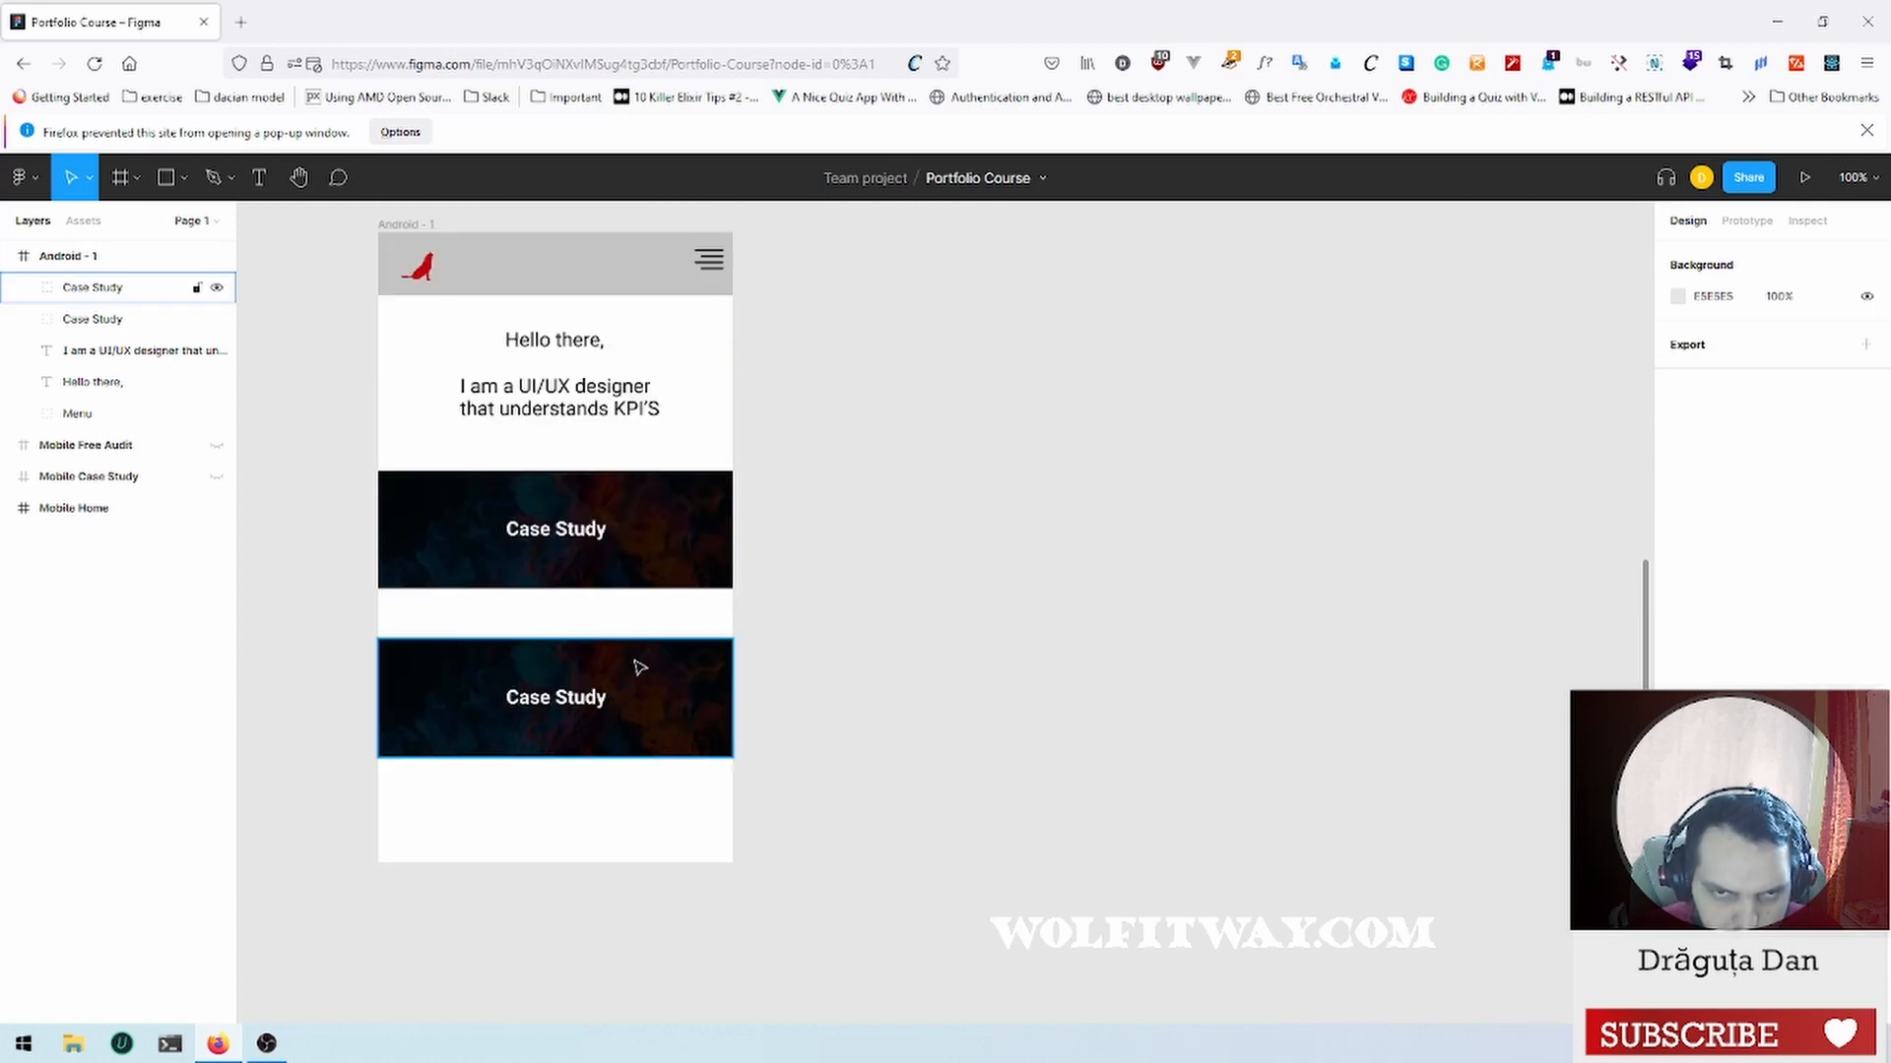
scroll(639, 668, "down", 1)
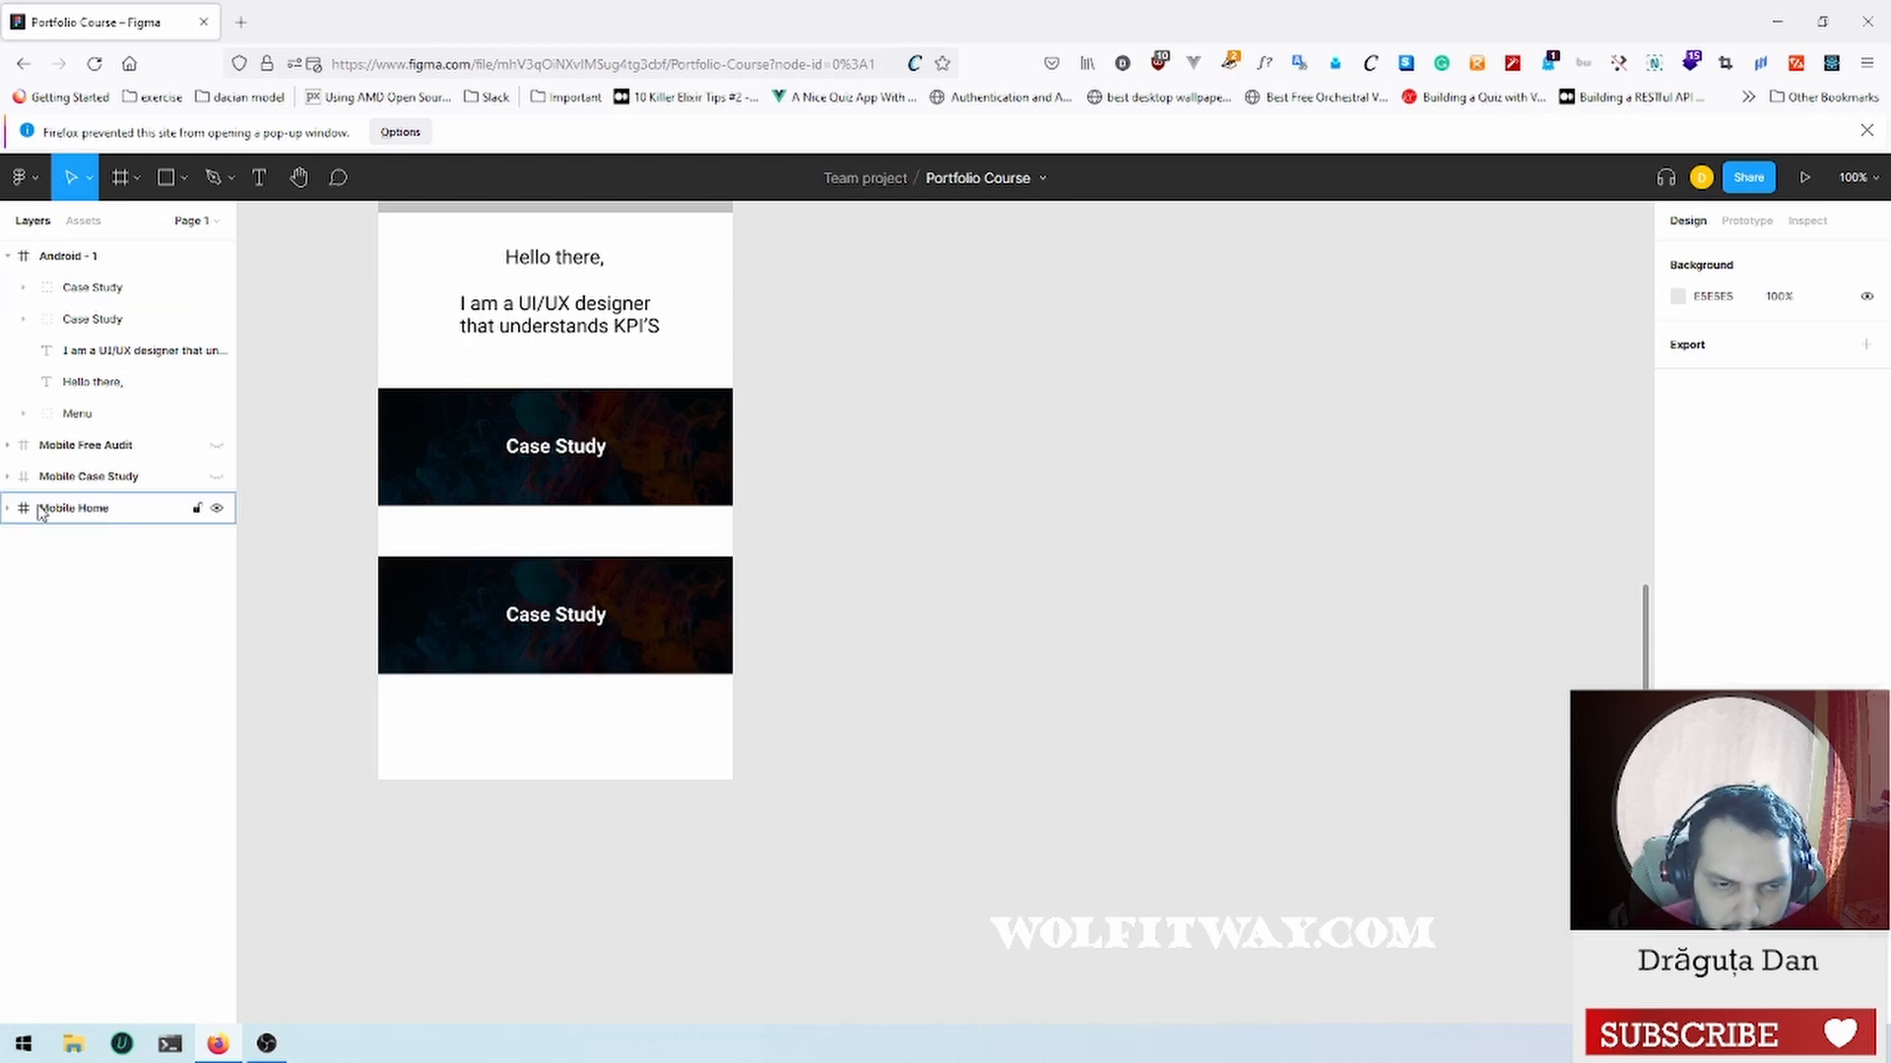
scroll(393, 379, "up", 5)
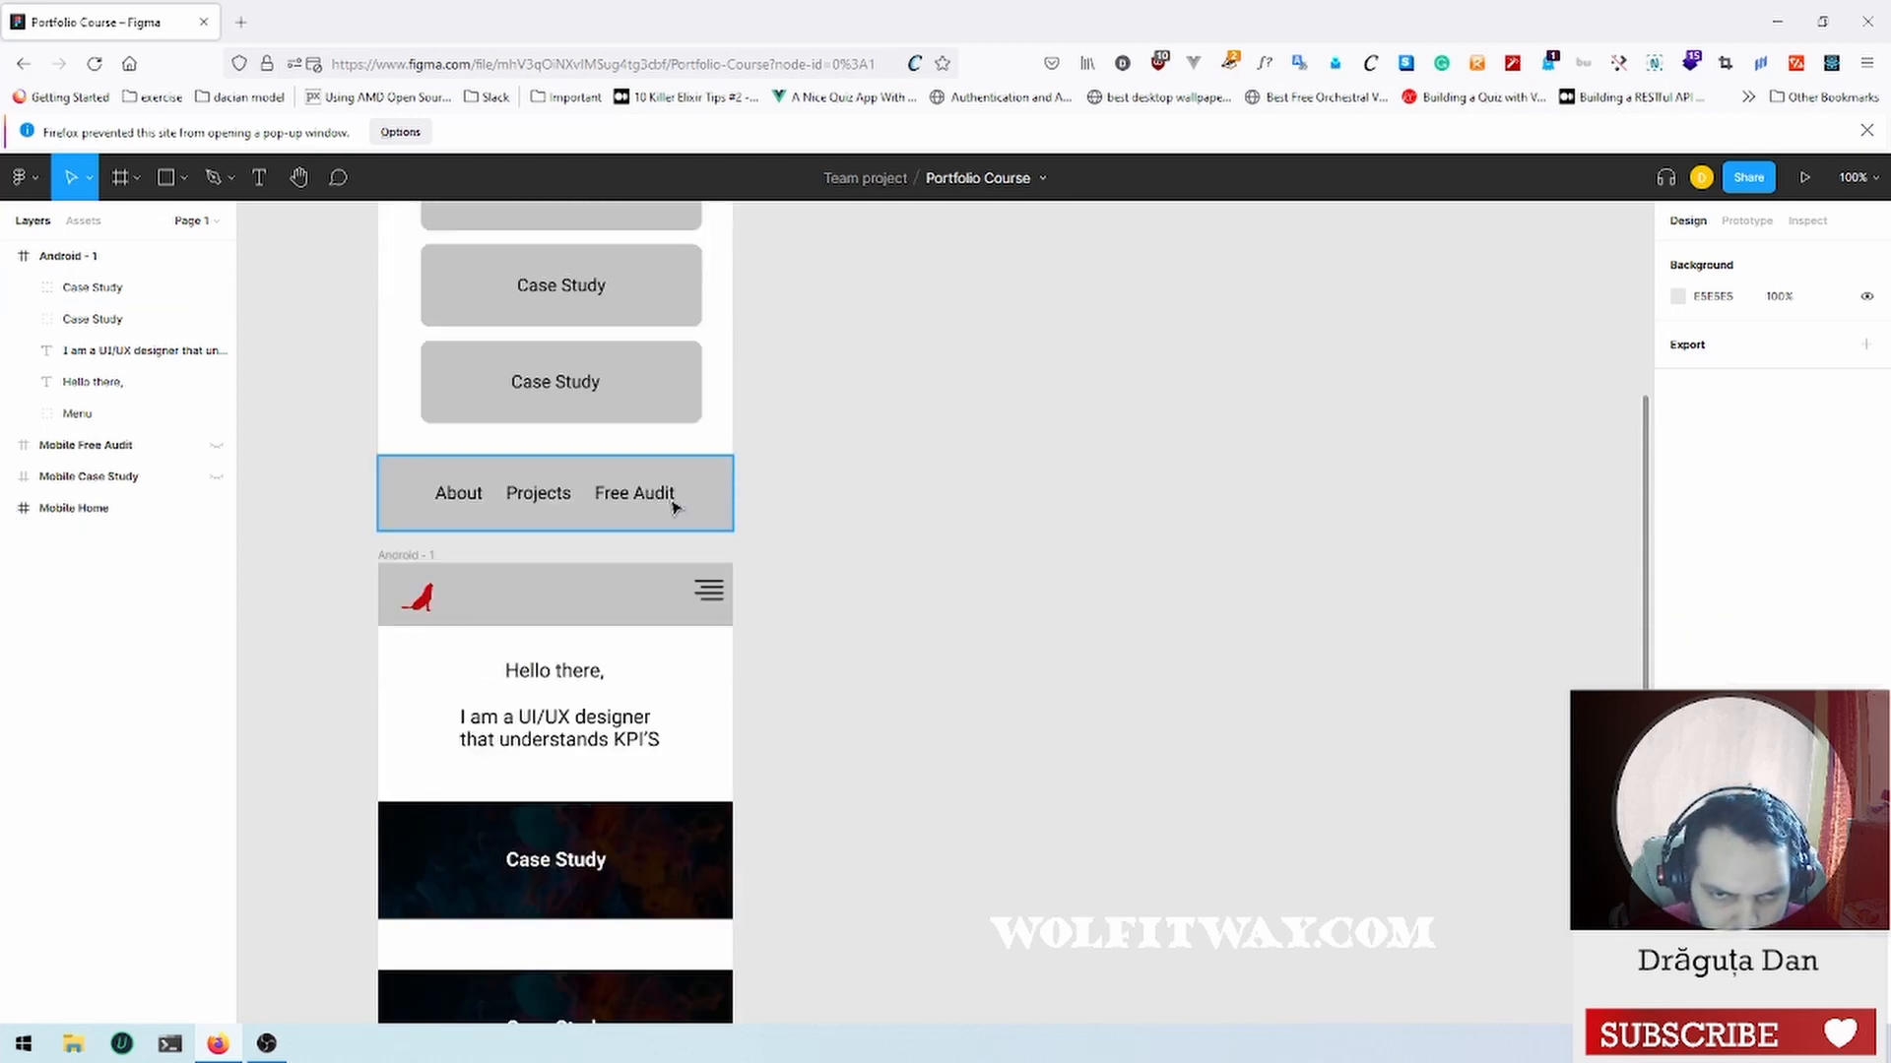
scroll(672, 507, "down", 4)
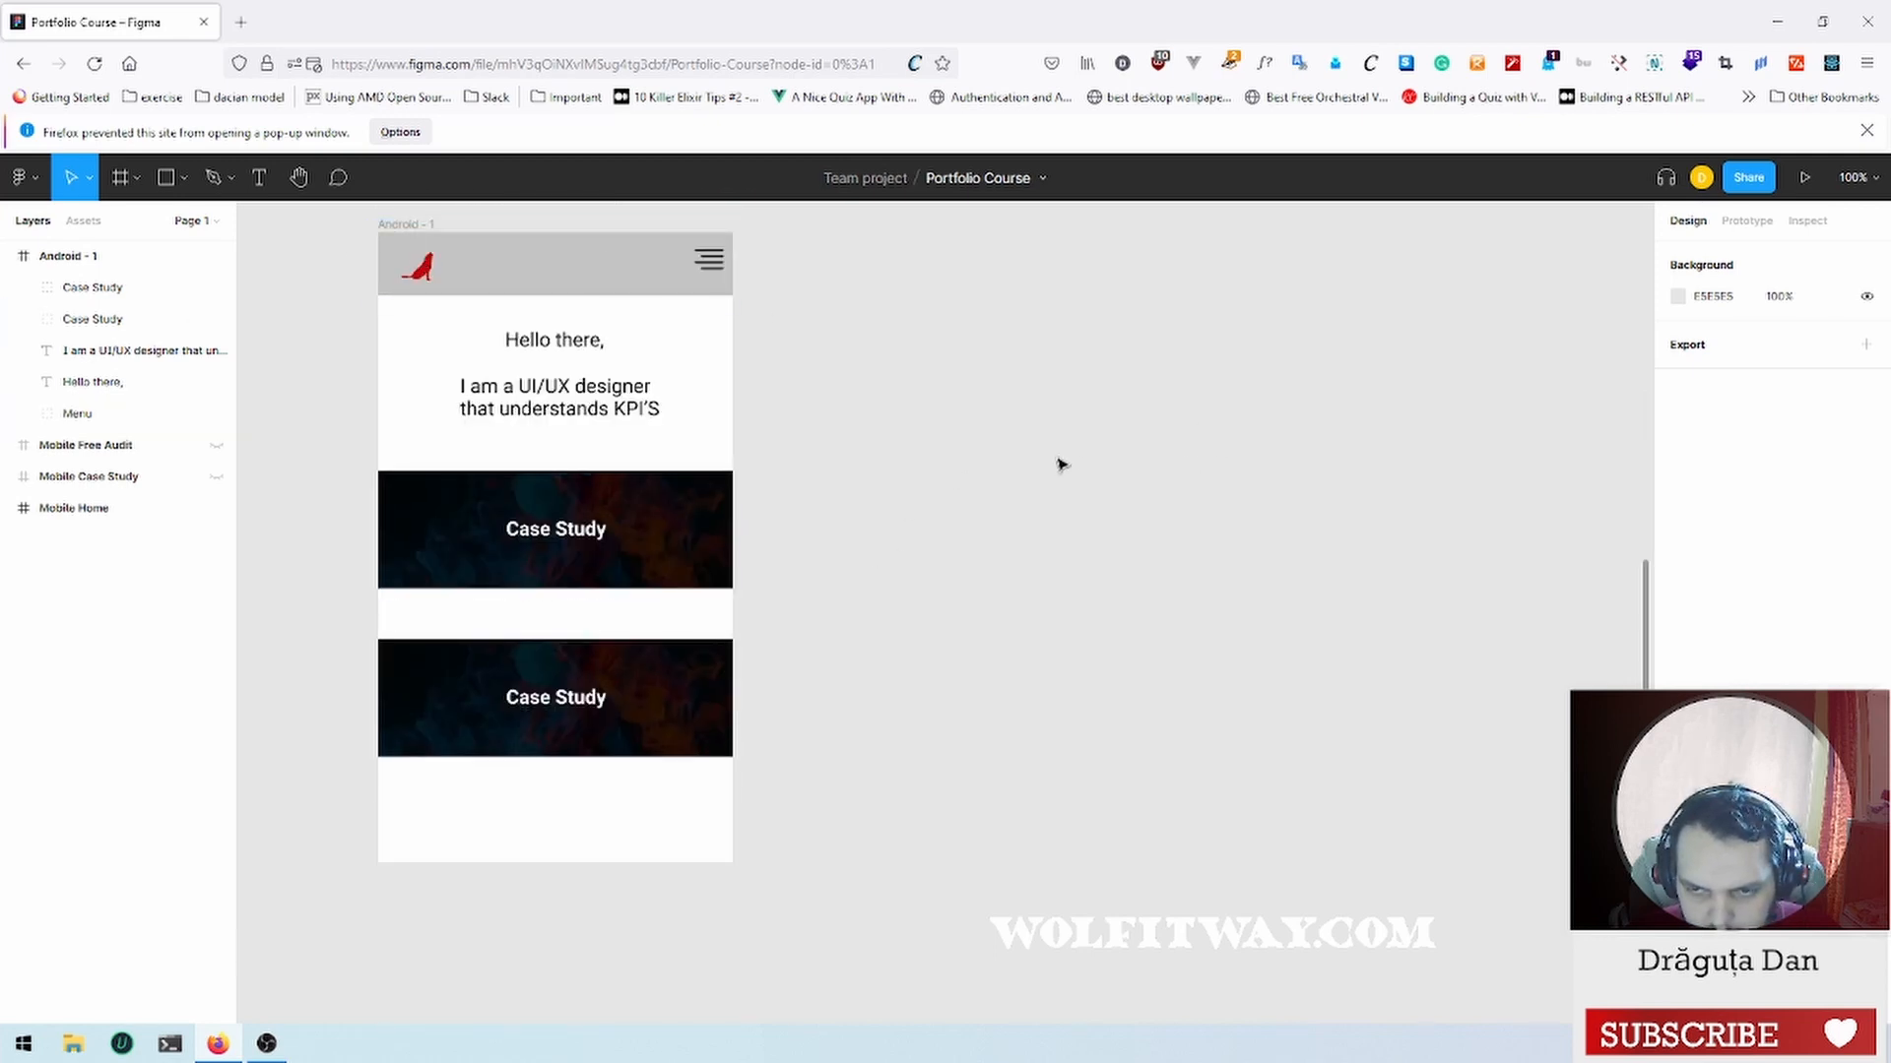
left_click(259, 177)
left_click(1009, 428)
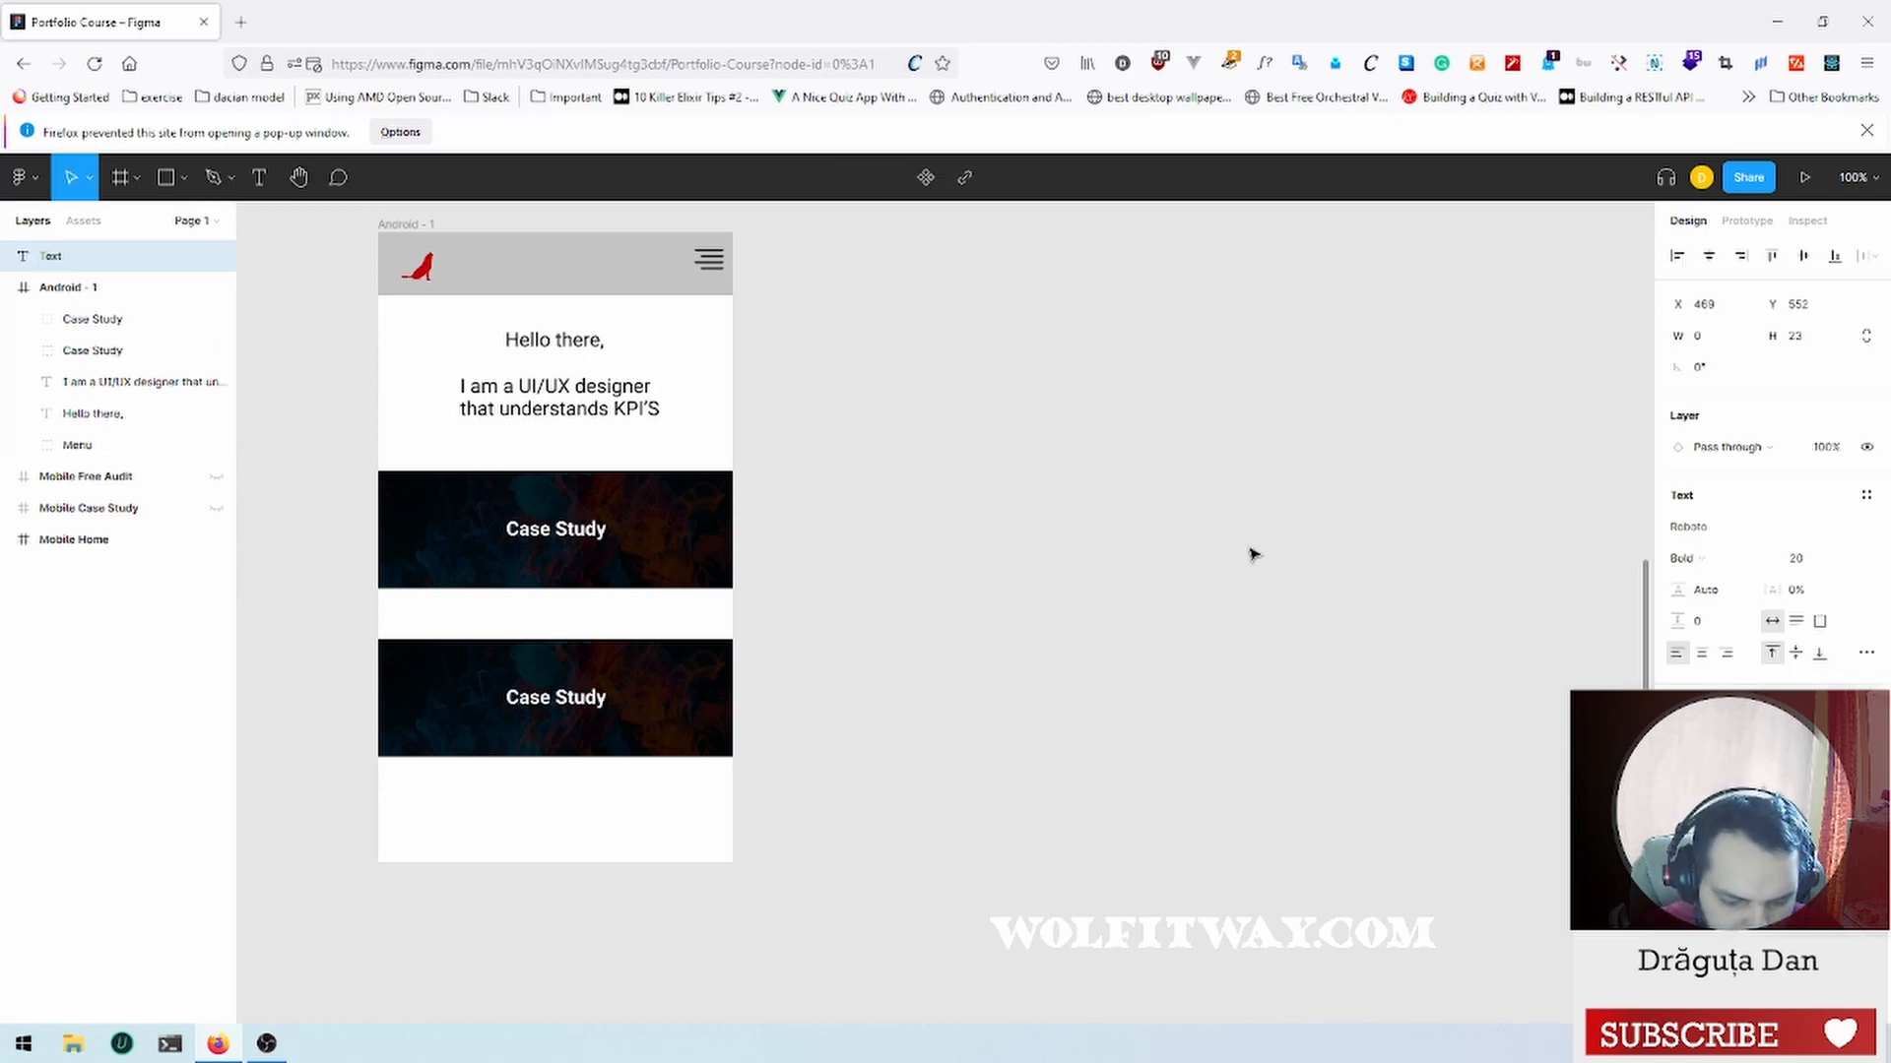
type("H")
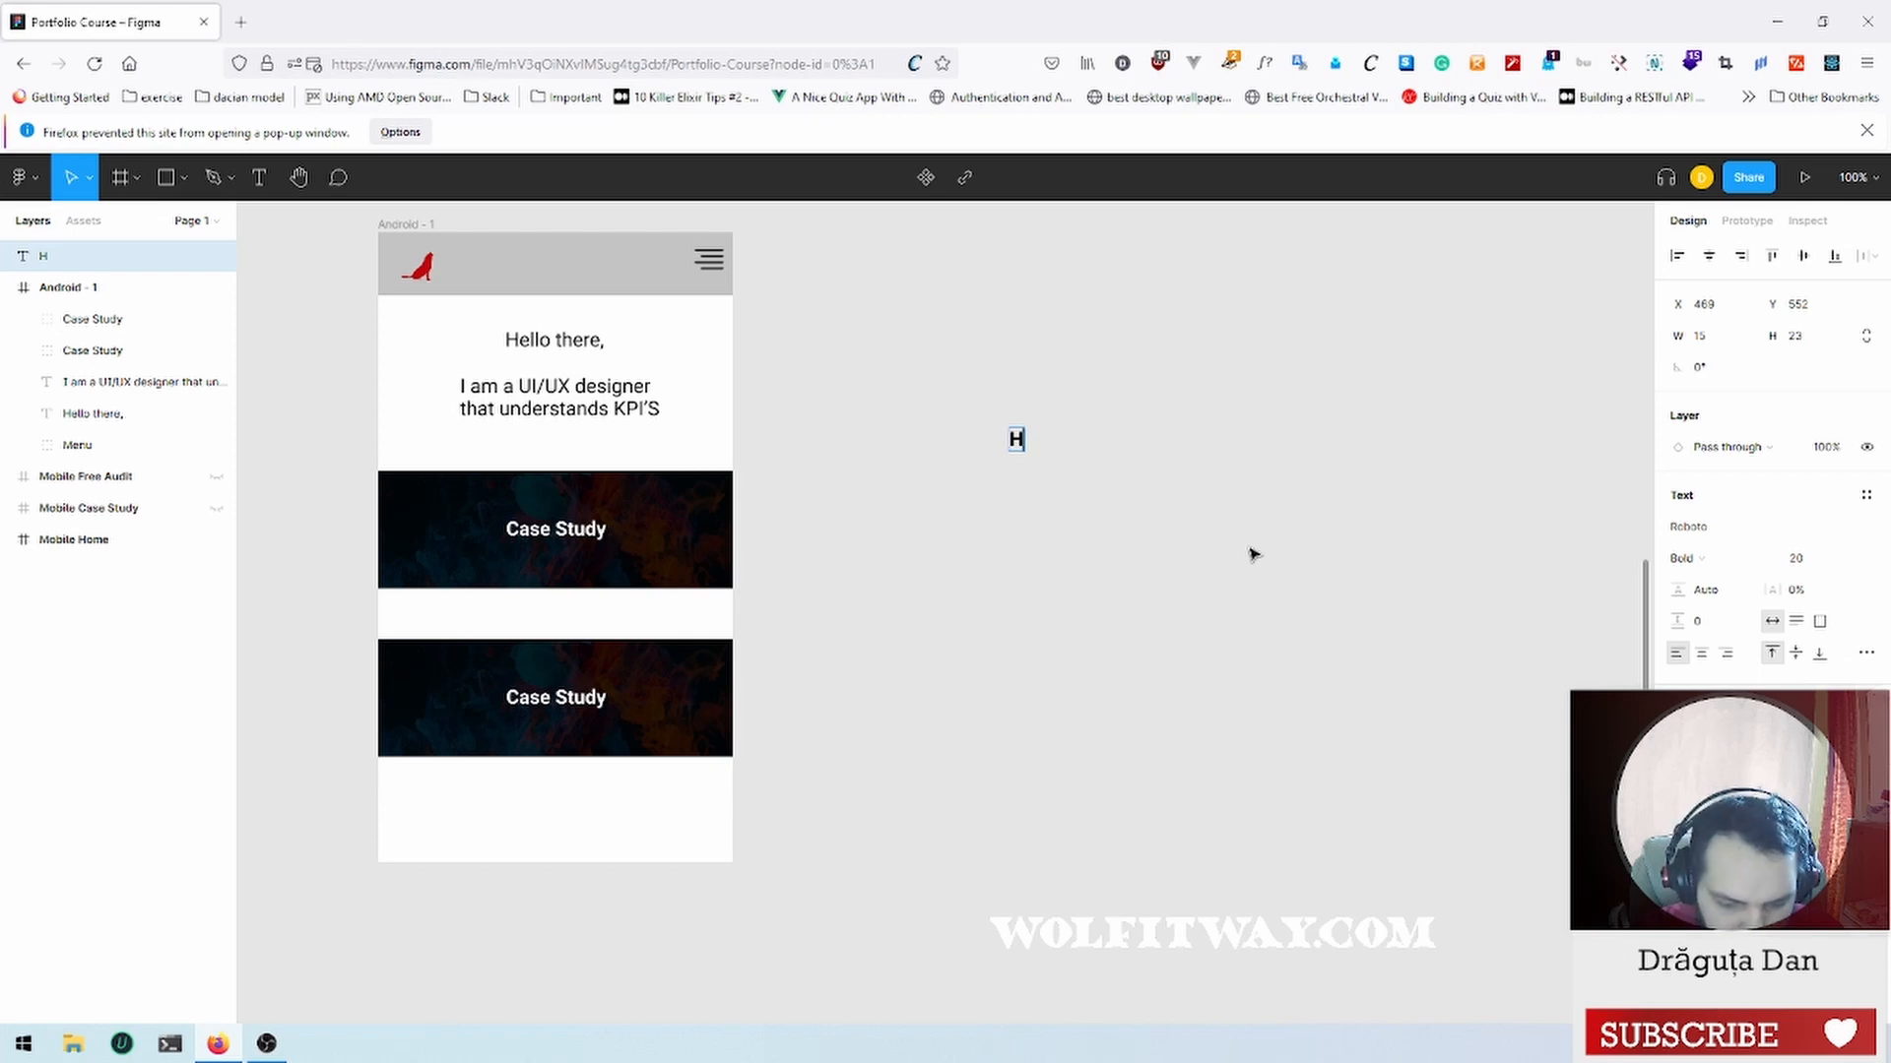
key("BackSpace")
type("About")
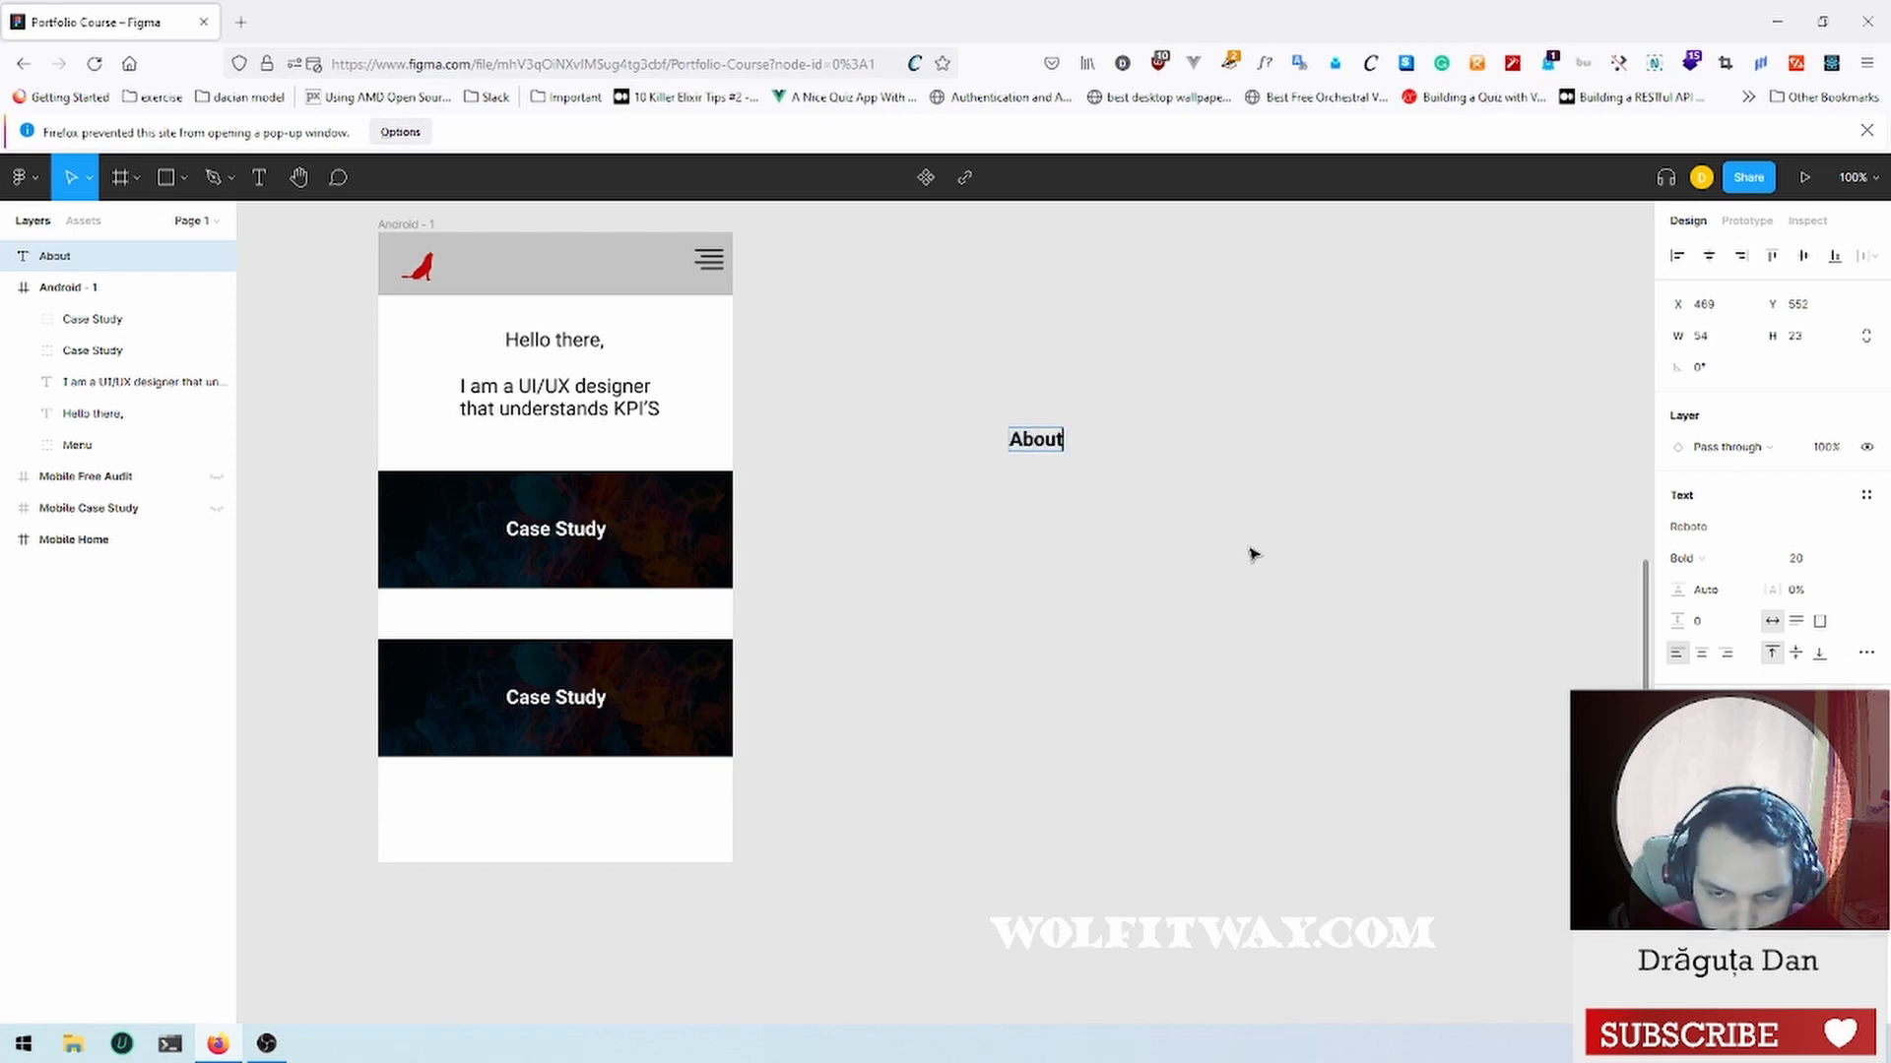
key("Escape")
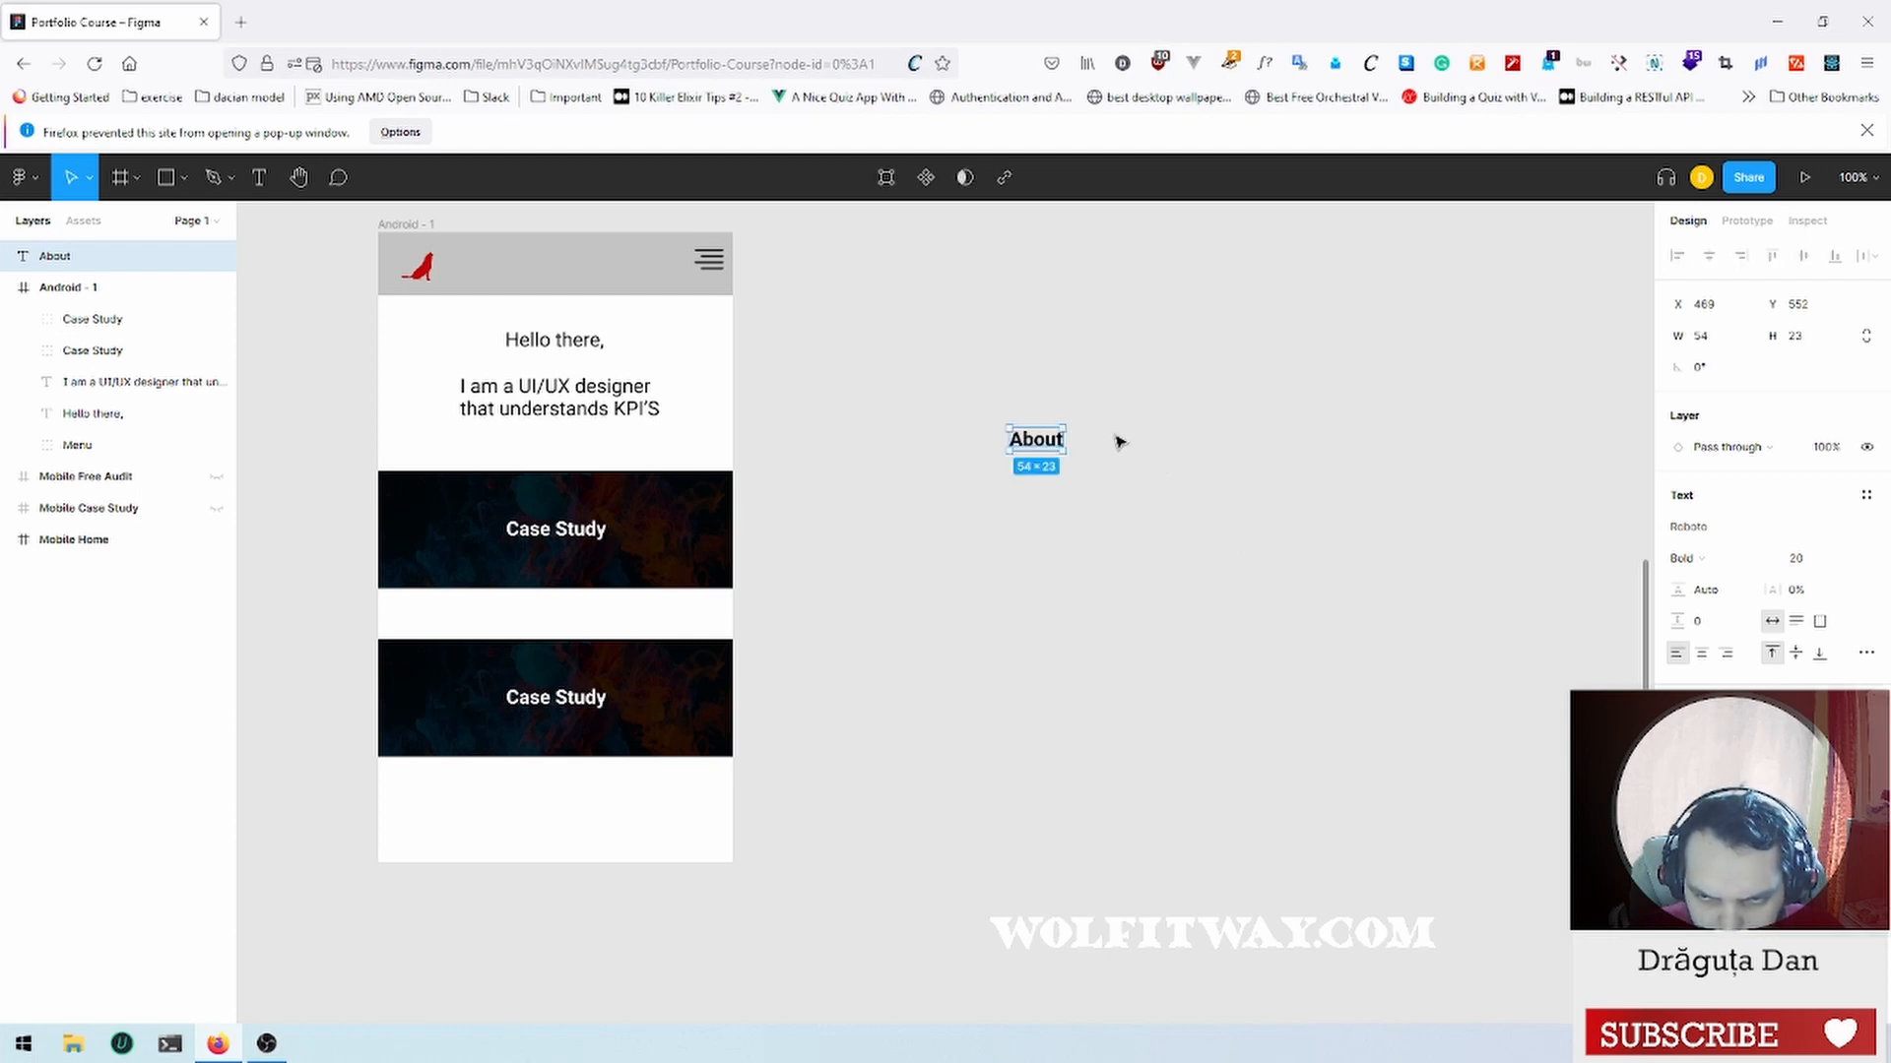
key("Return")
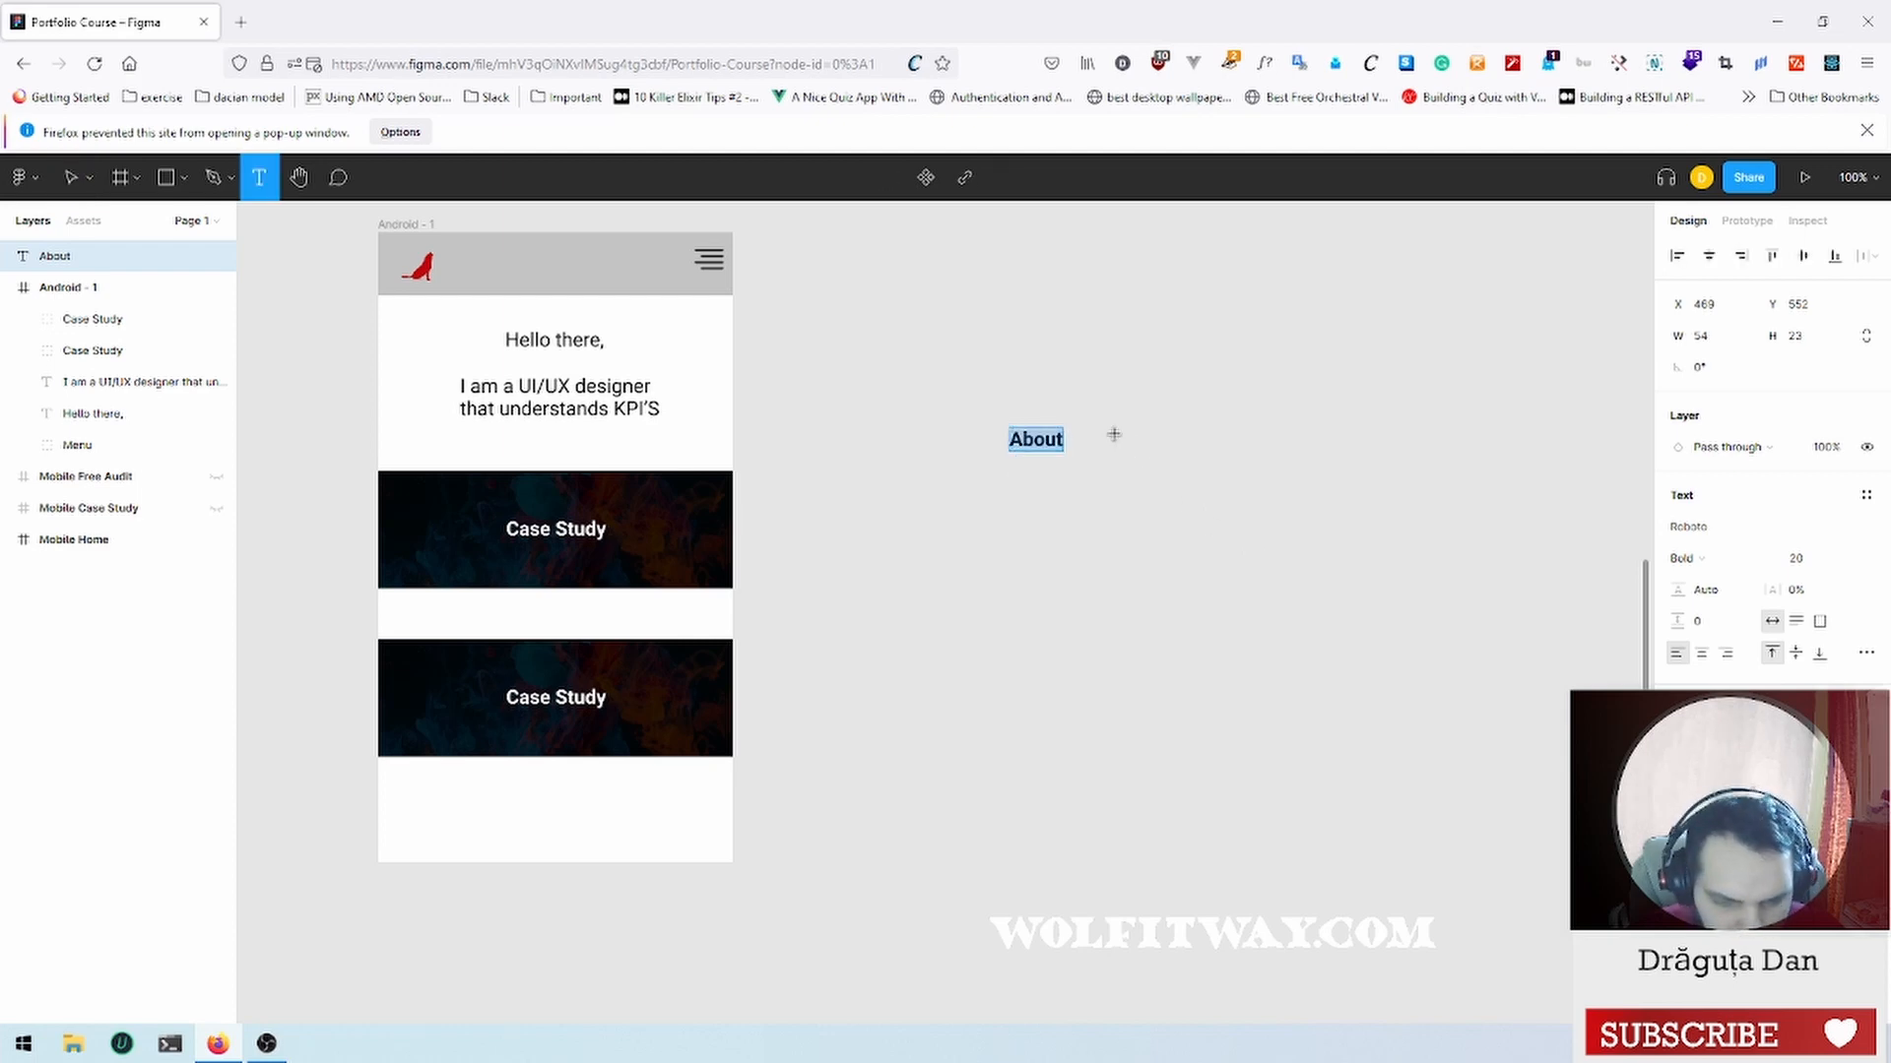
Step: Add a bold text layer reading "Projects" on the canvas next to "About"
left_click(1132, 441)
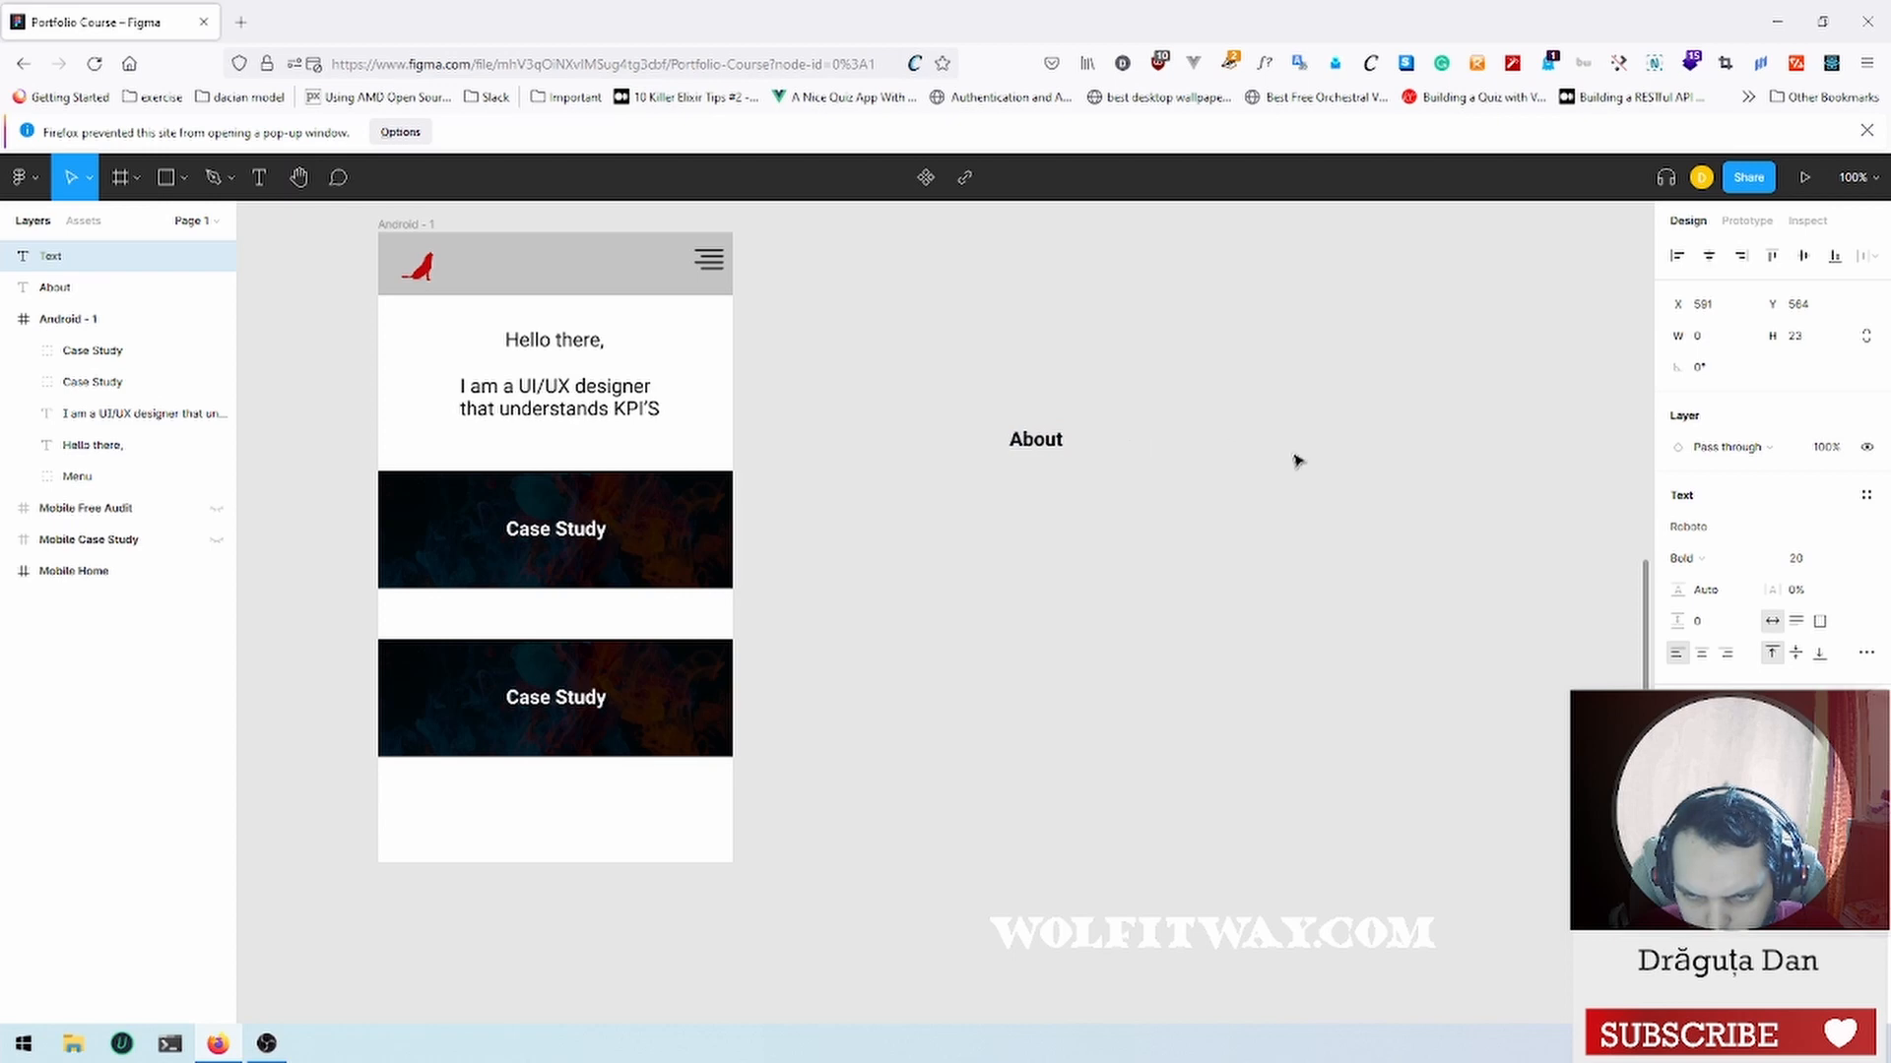
type("Projects")
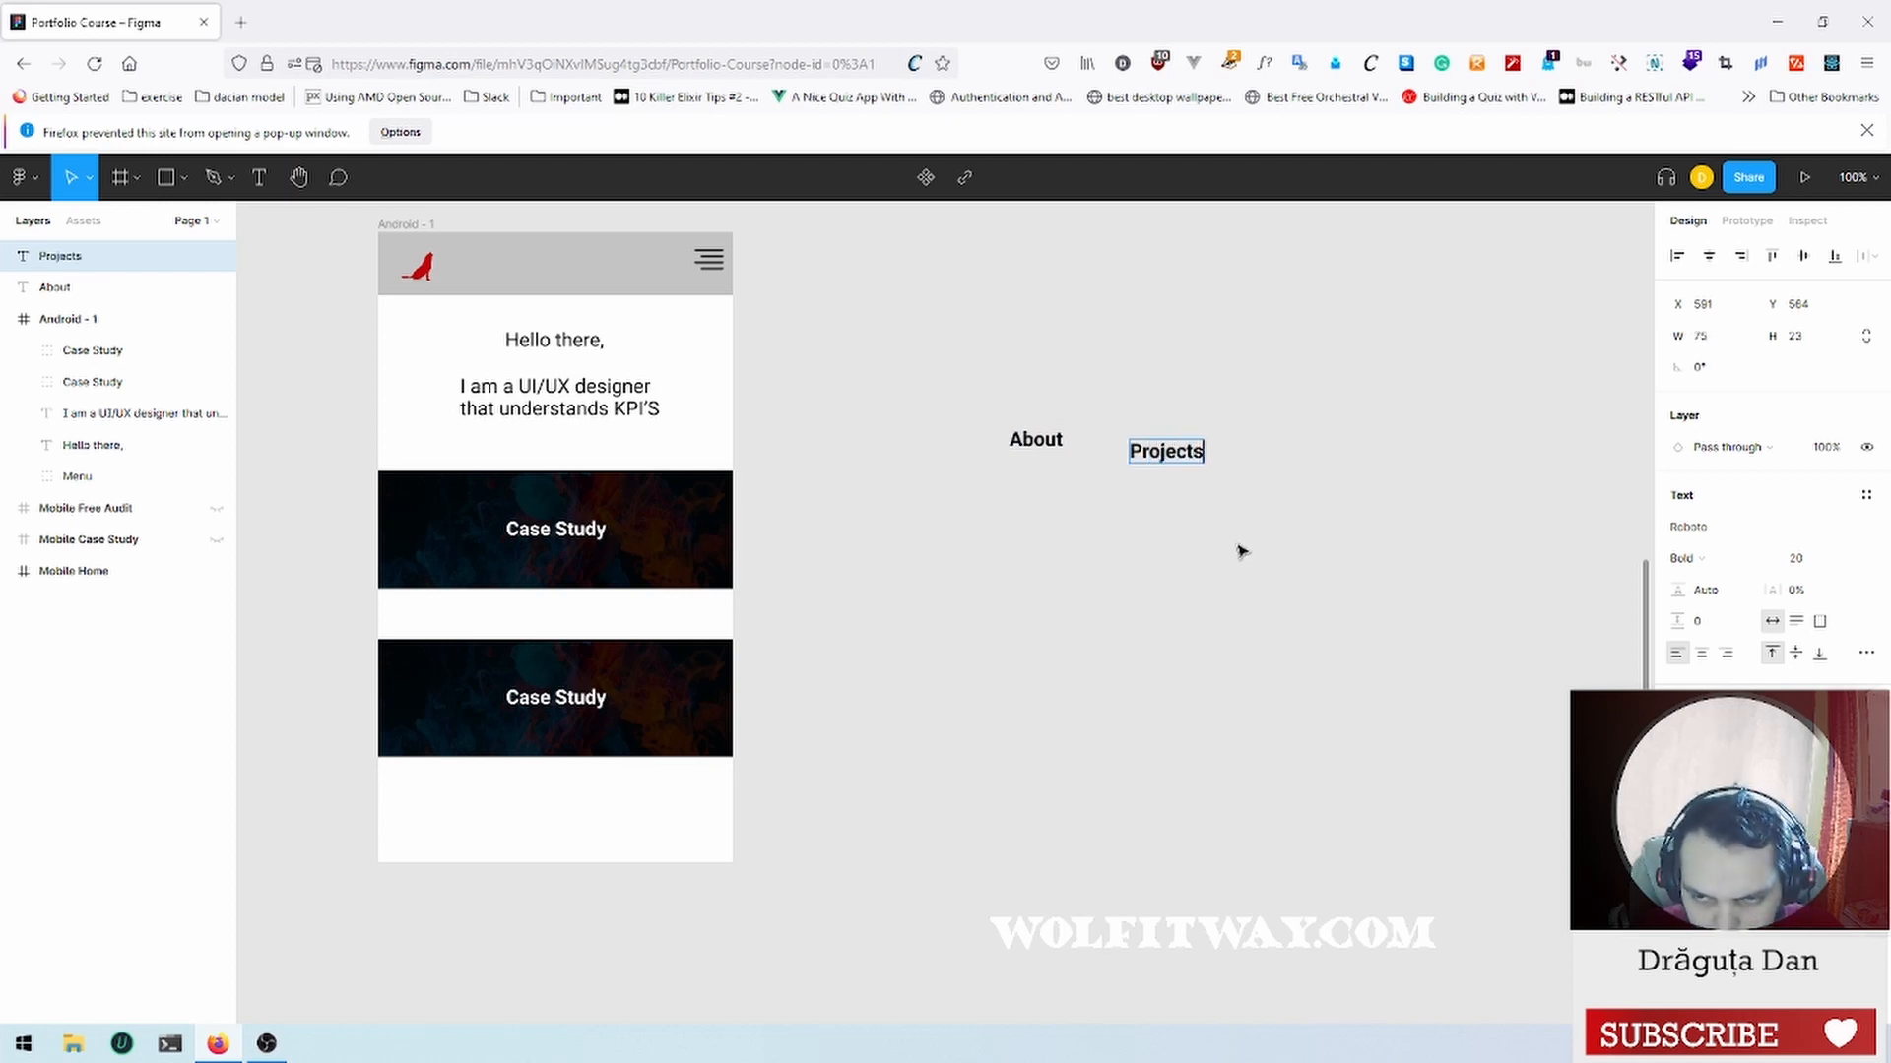
key("Escape")
left_click(1321, 467)
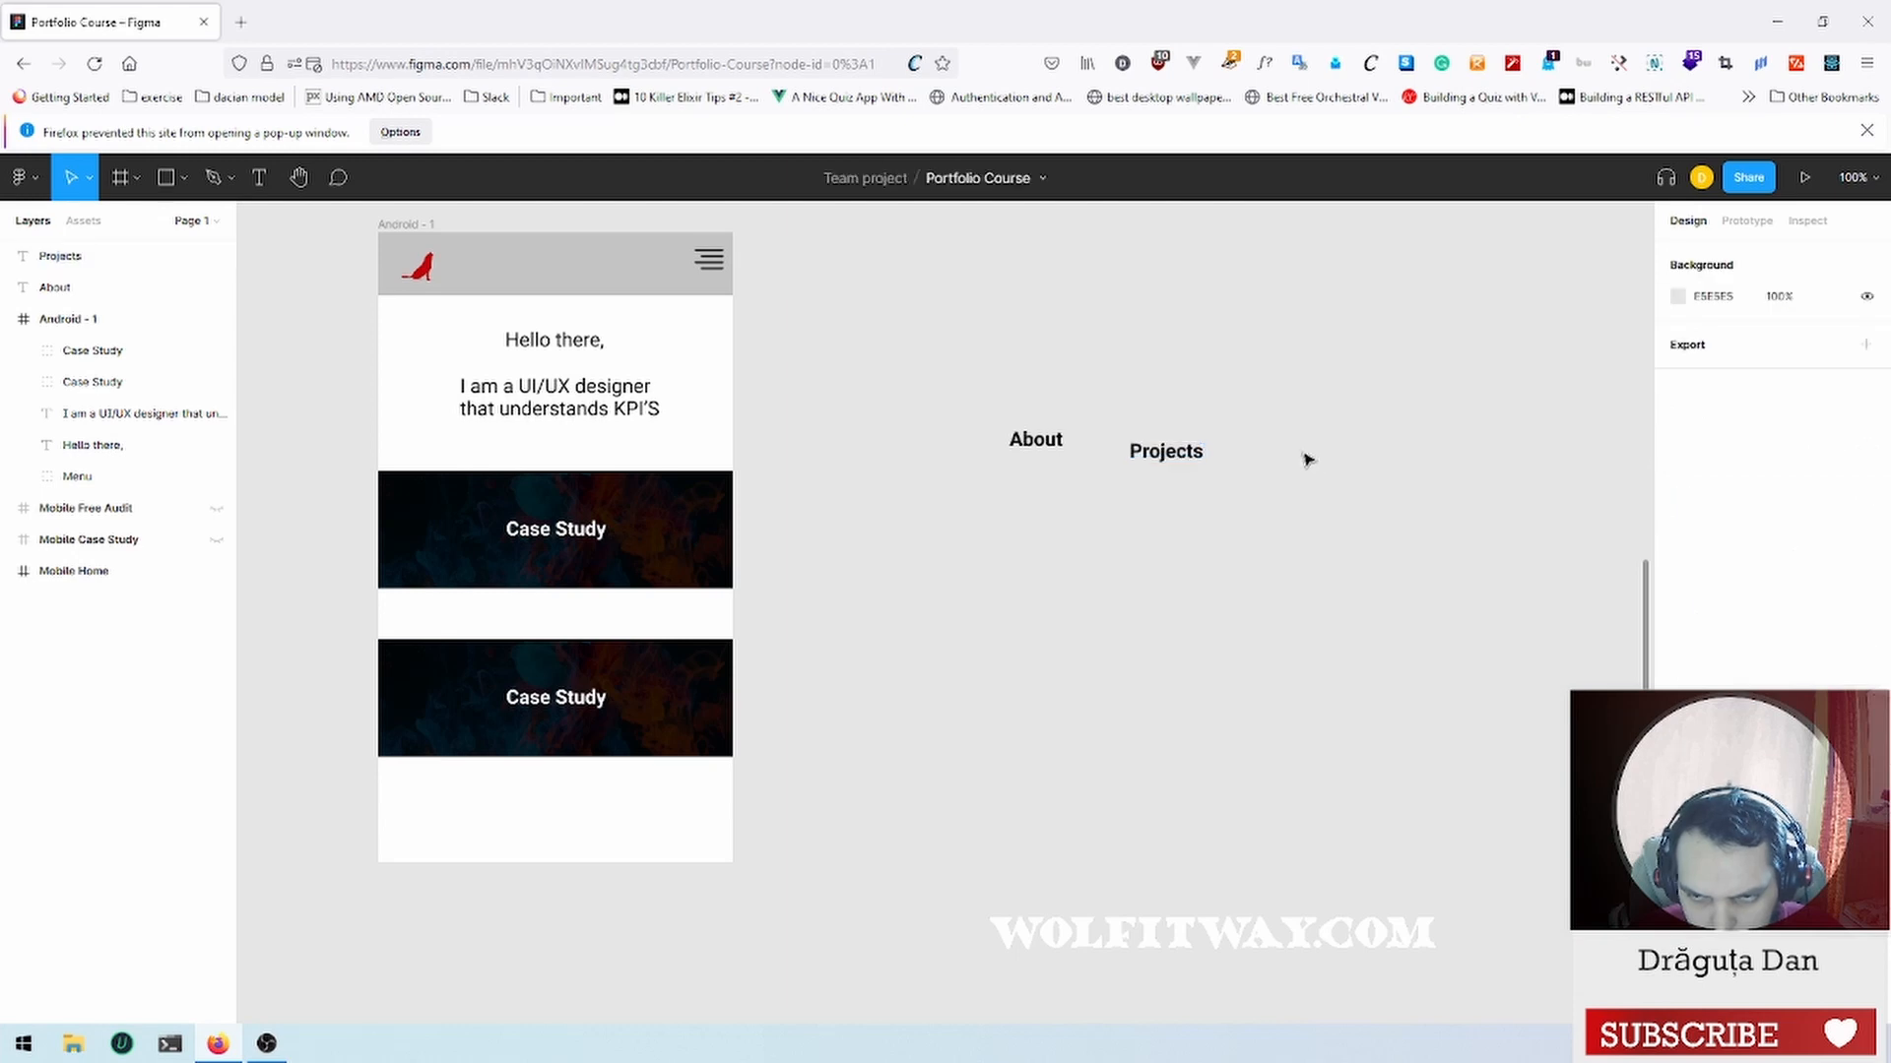
Step: Add another bold text layer reading "Free Audit" on the canvas beyond "Projects"
left_click(259, 177)
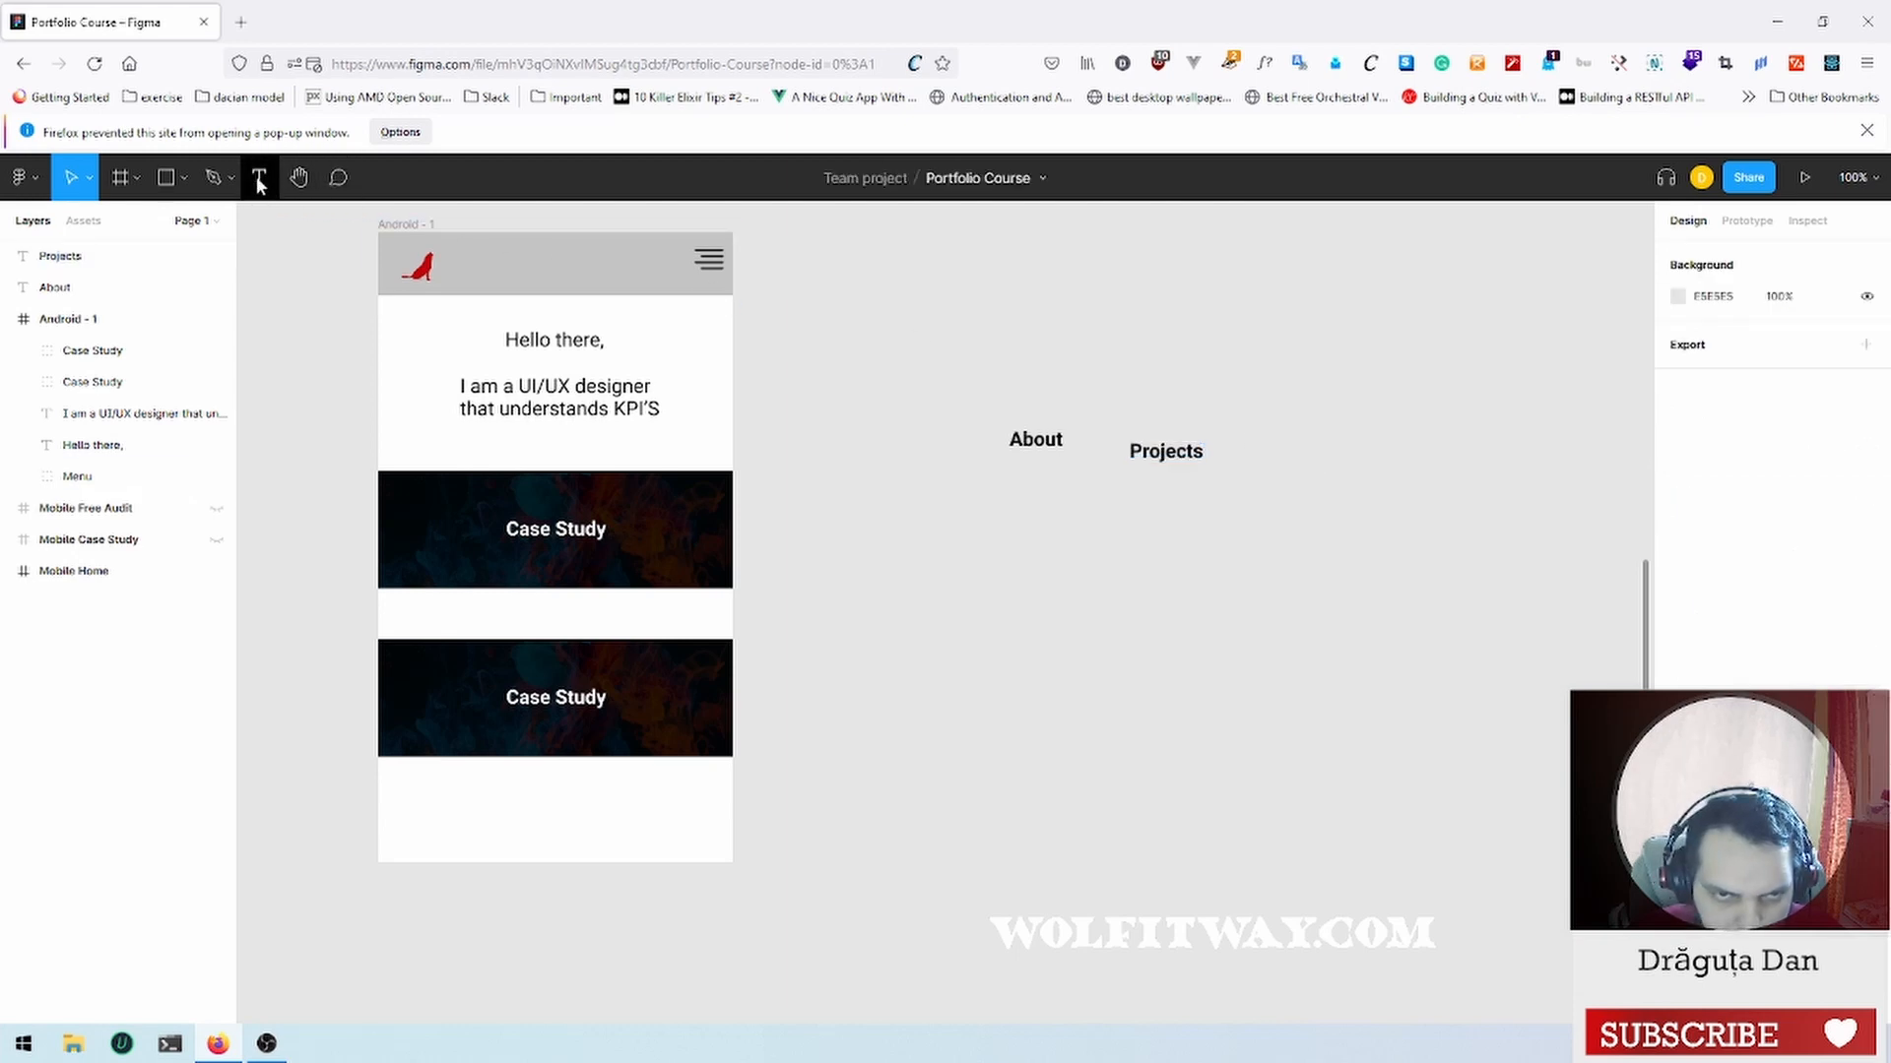
left_click(1311, 463)
key("Escape")
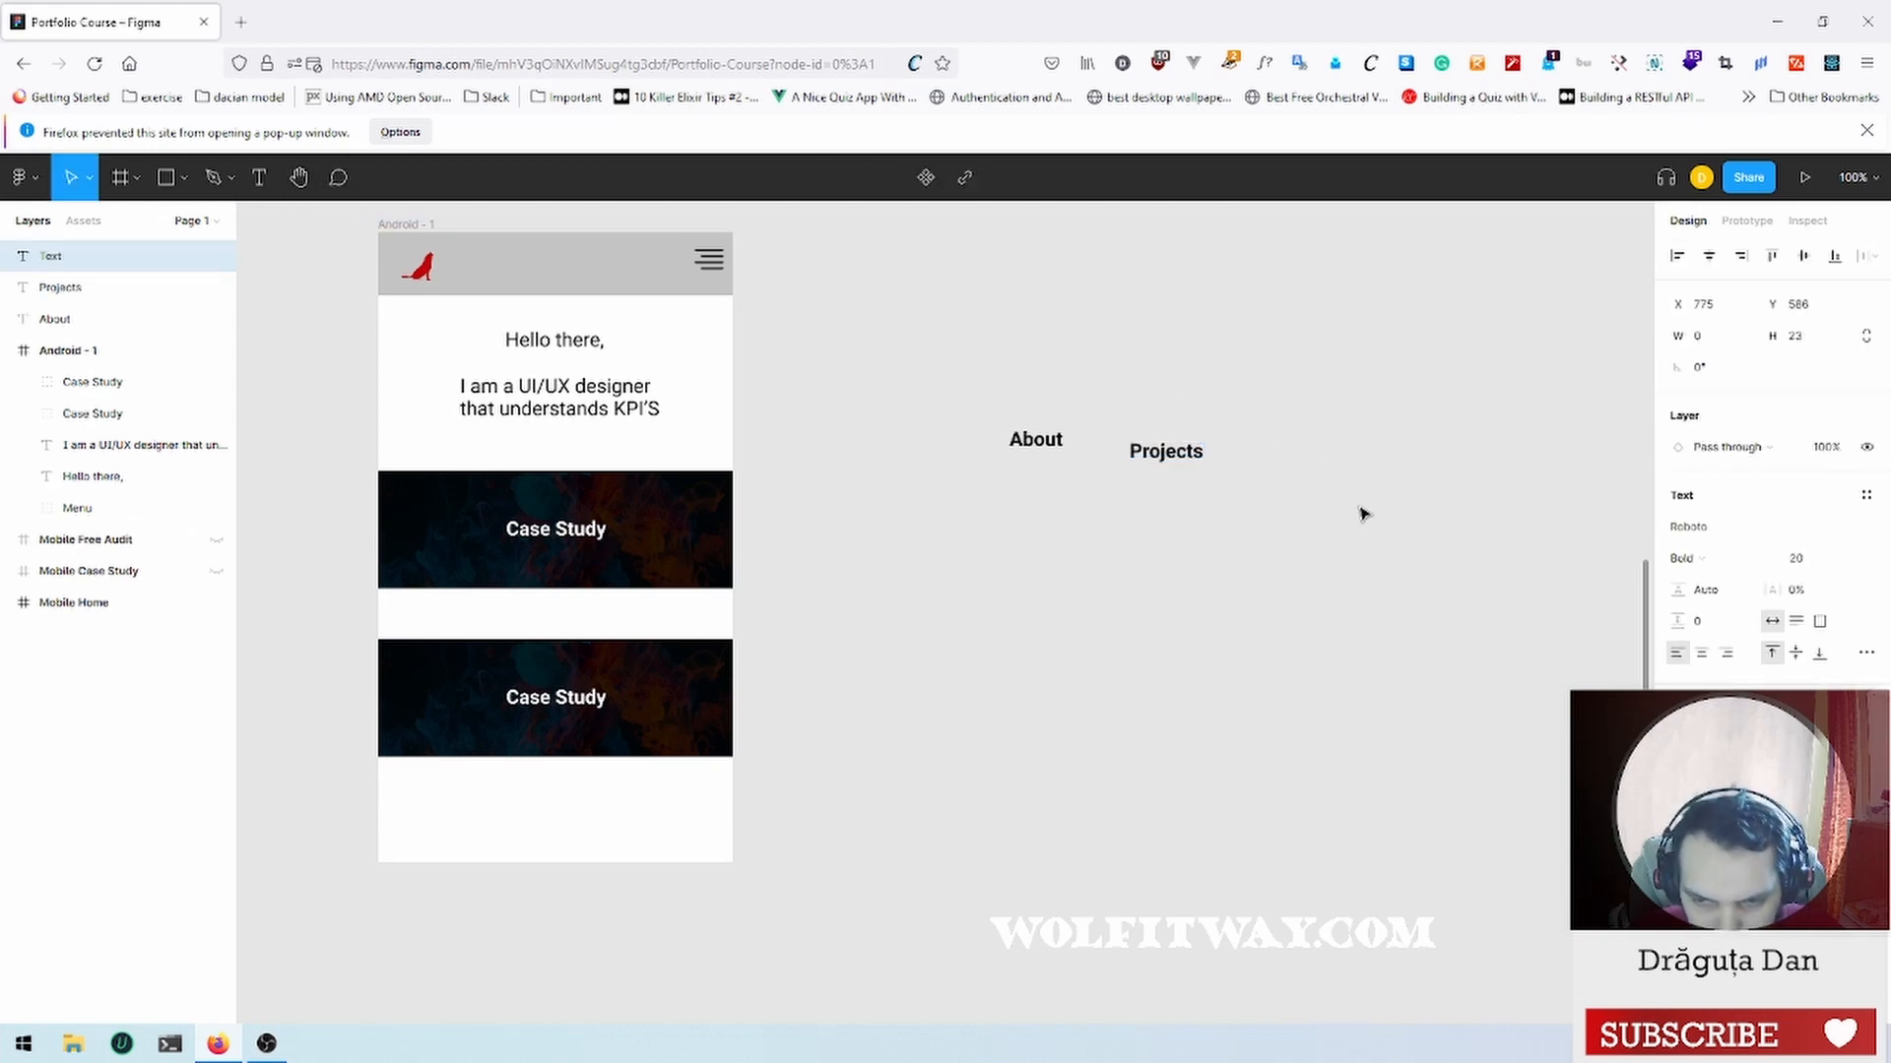
type("Free")
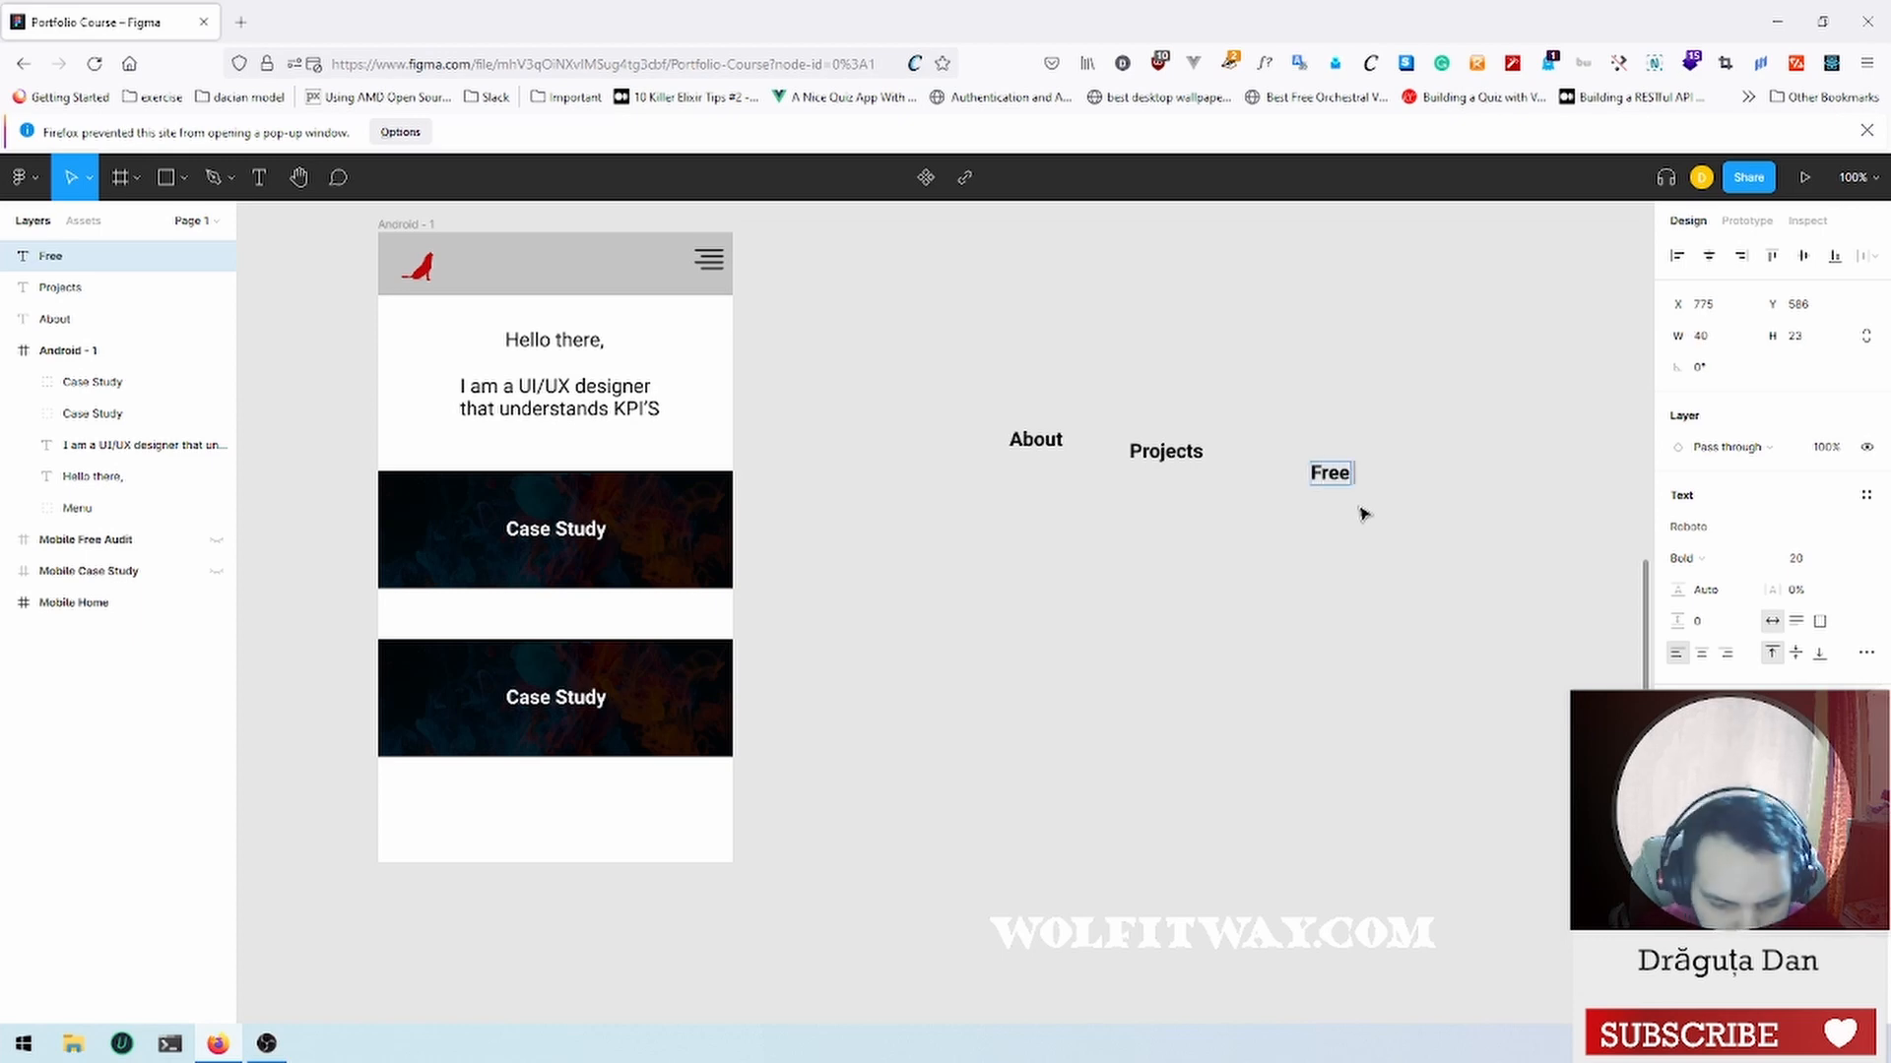
type(" Audit")
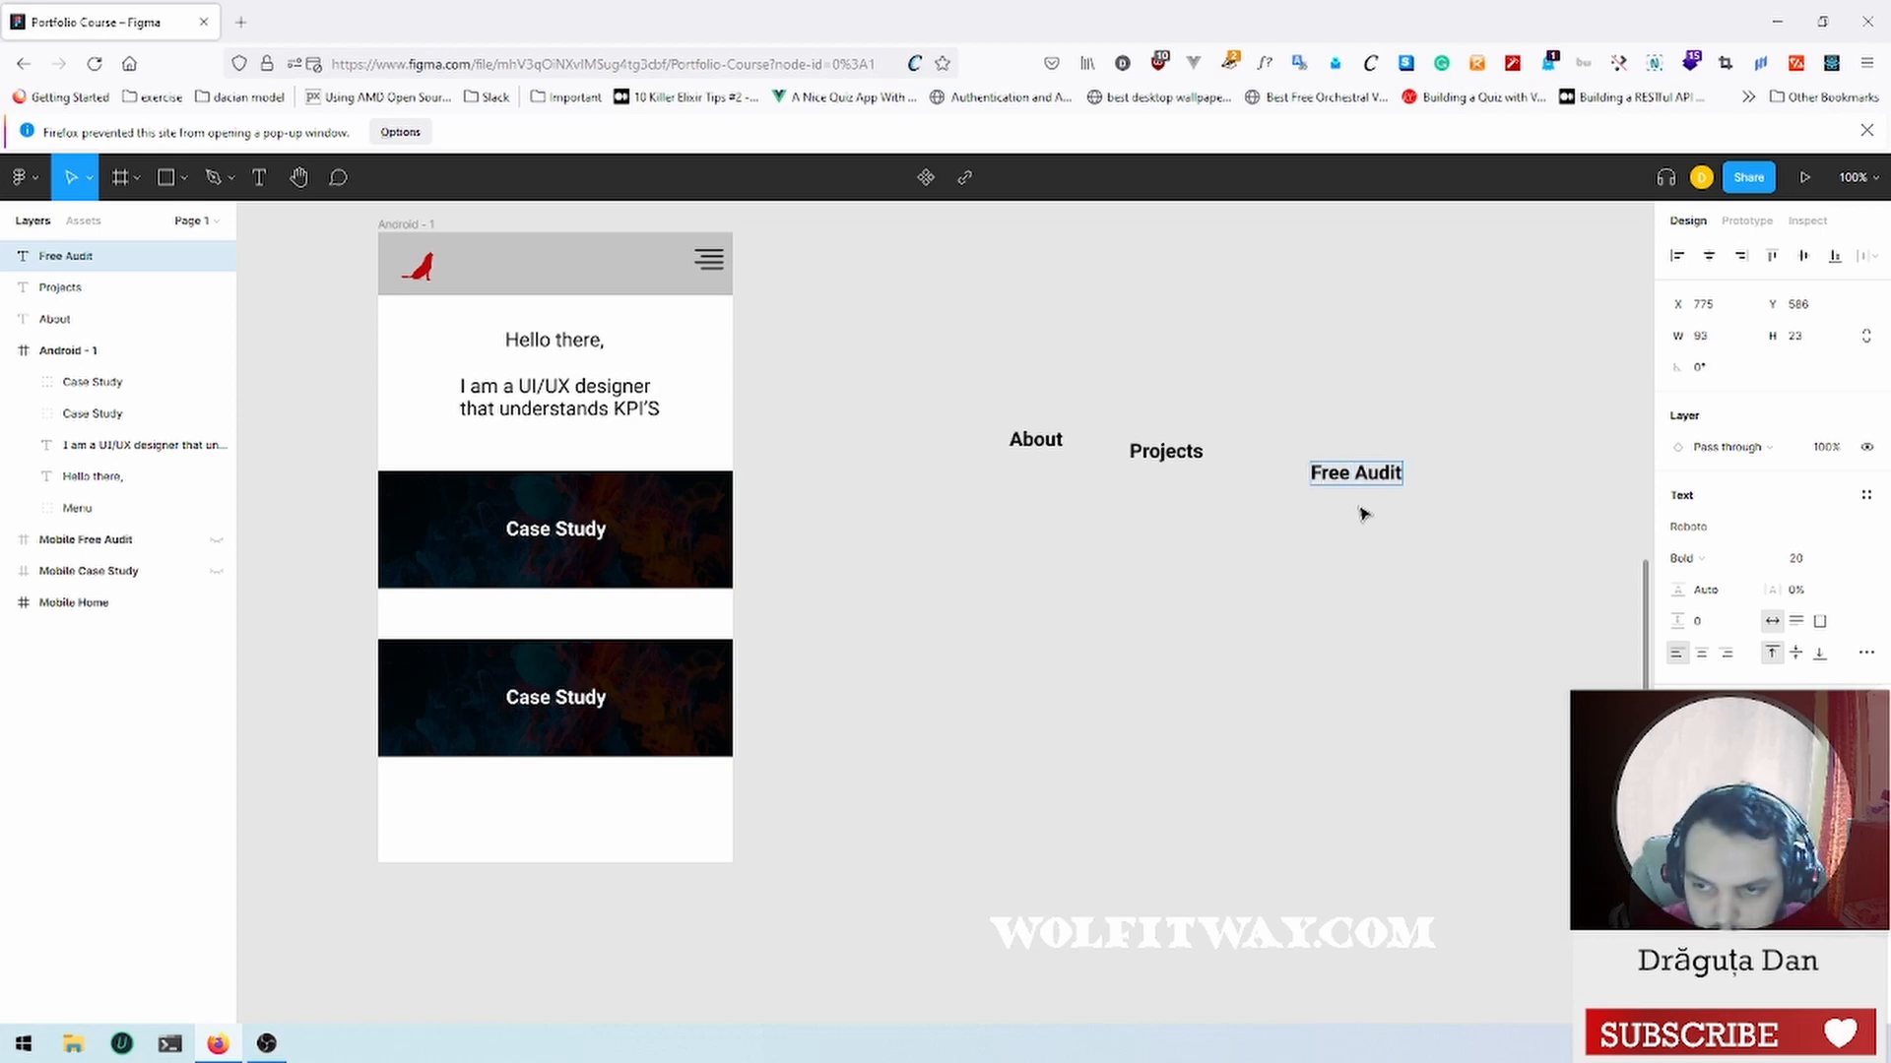
key("Escape")
Step: Move "Projects" and "Free Audit" level with "About" so the three texts form one evenly spaced row
left_click(1177, 452)
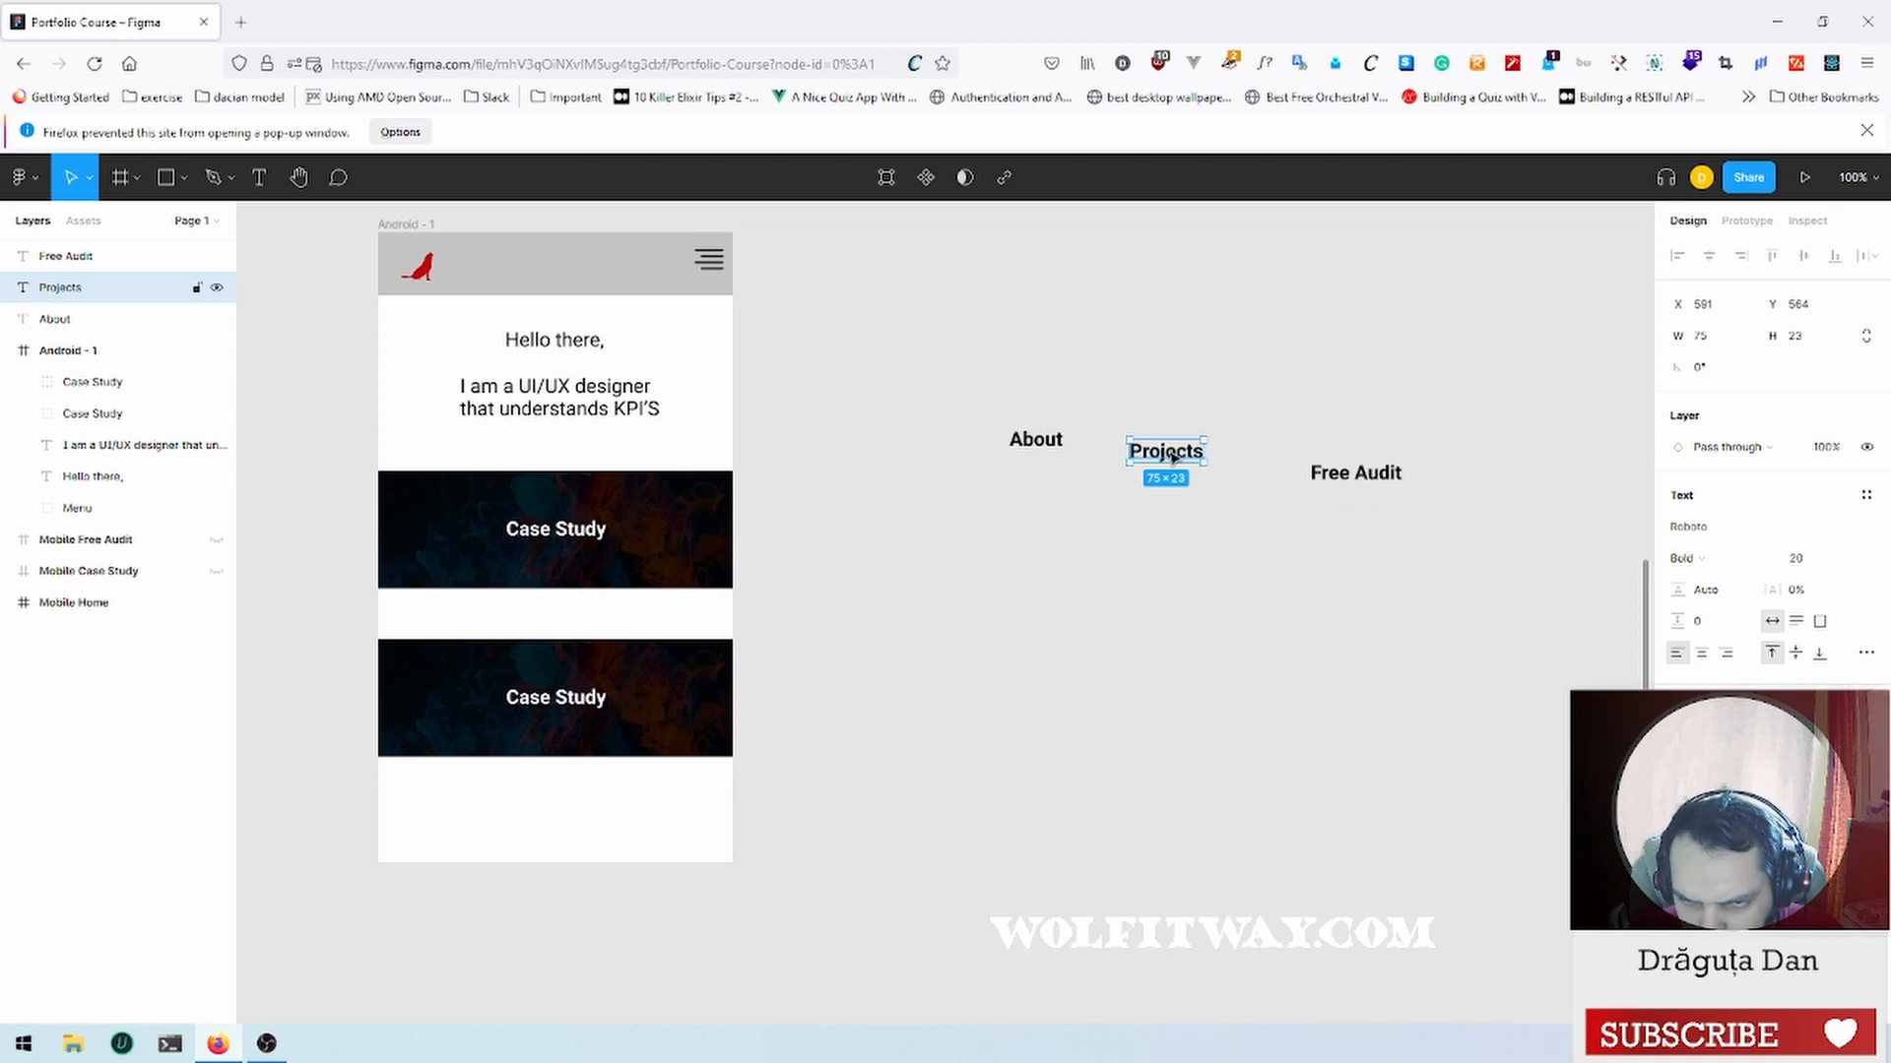
left_click_drag(1172, 458, 1141, 448)
left_click(1320, 477)
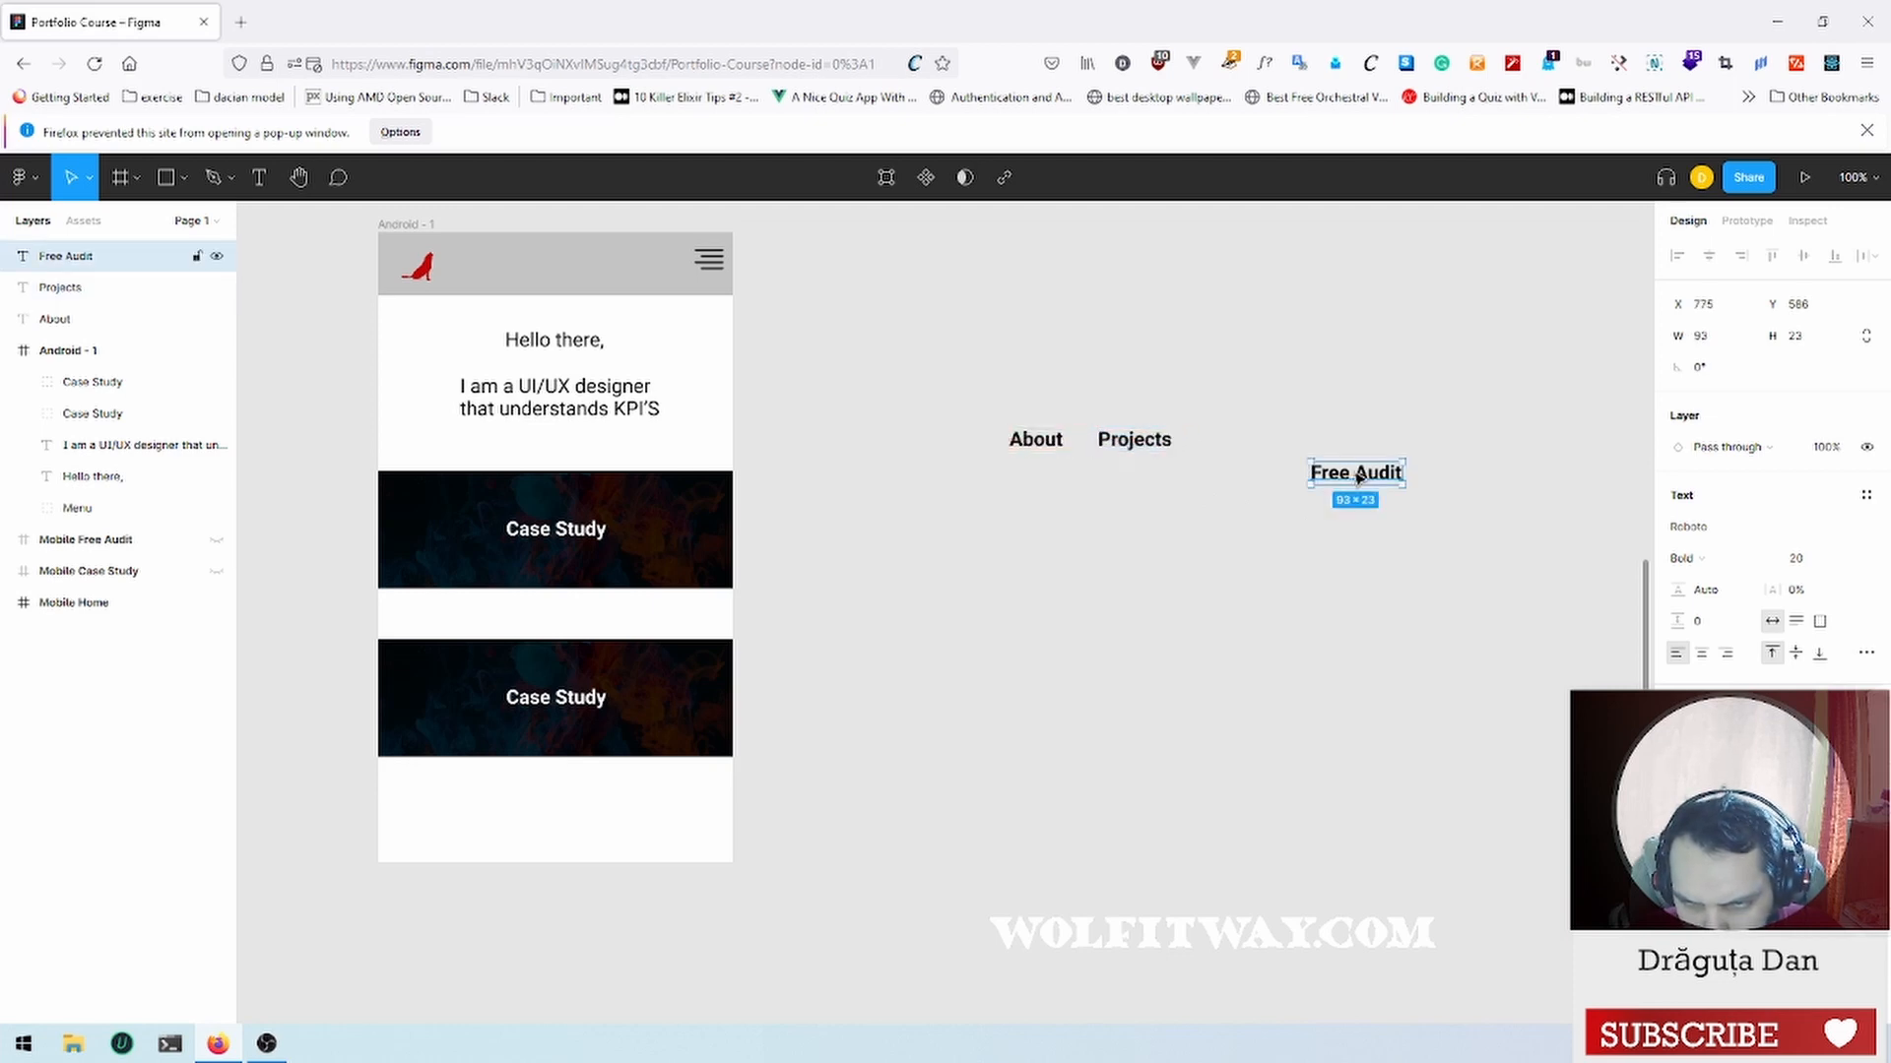
double_click(1324, 469)
key("Escape")
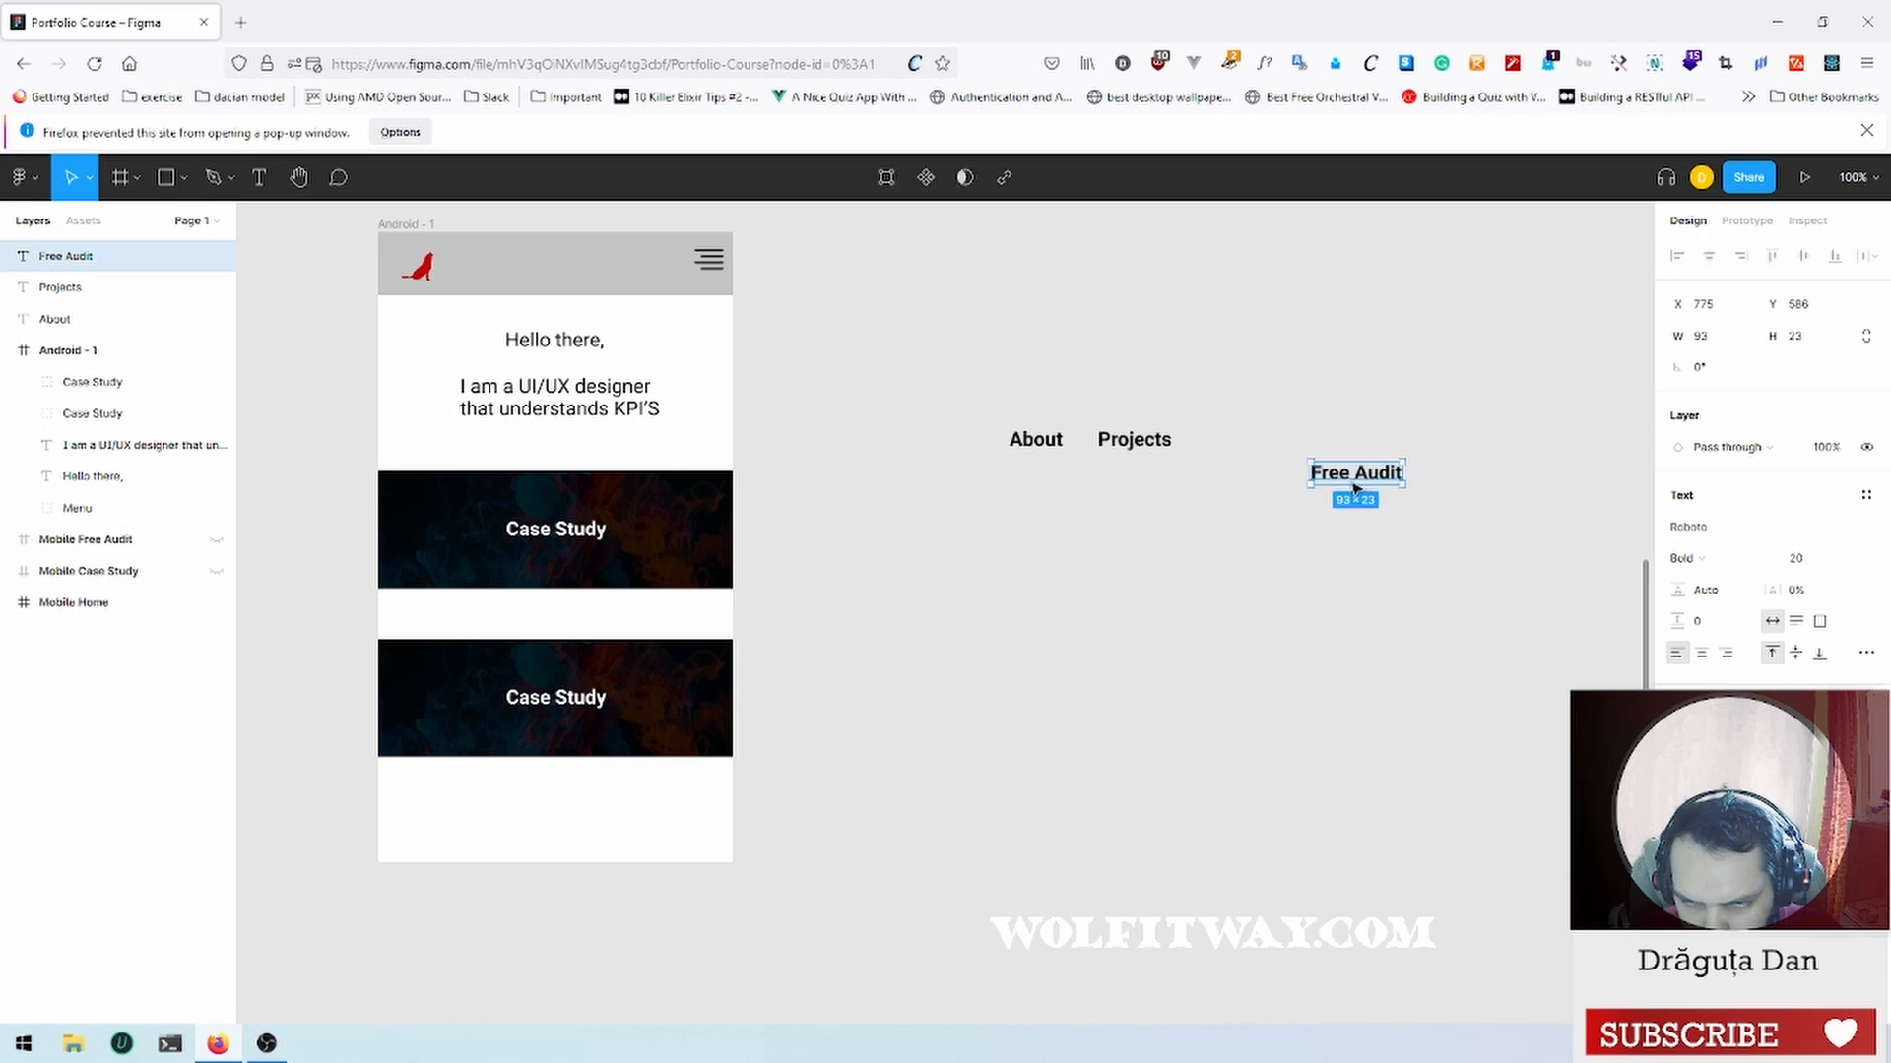
left_click_drag(1356, 480, 1254, 442)
left_click(1258, 532)
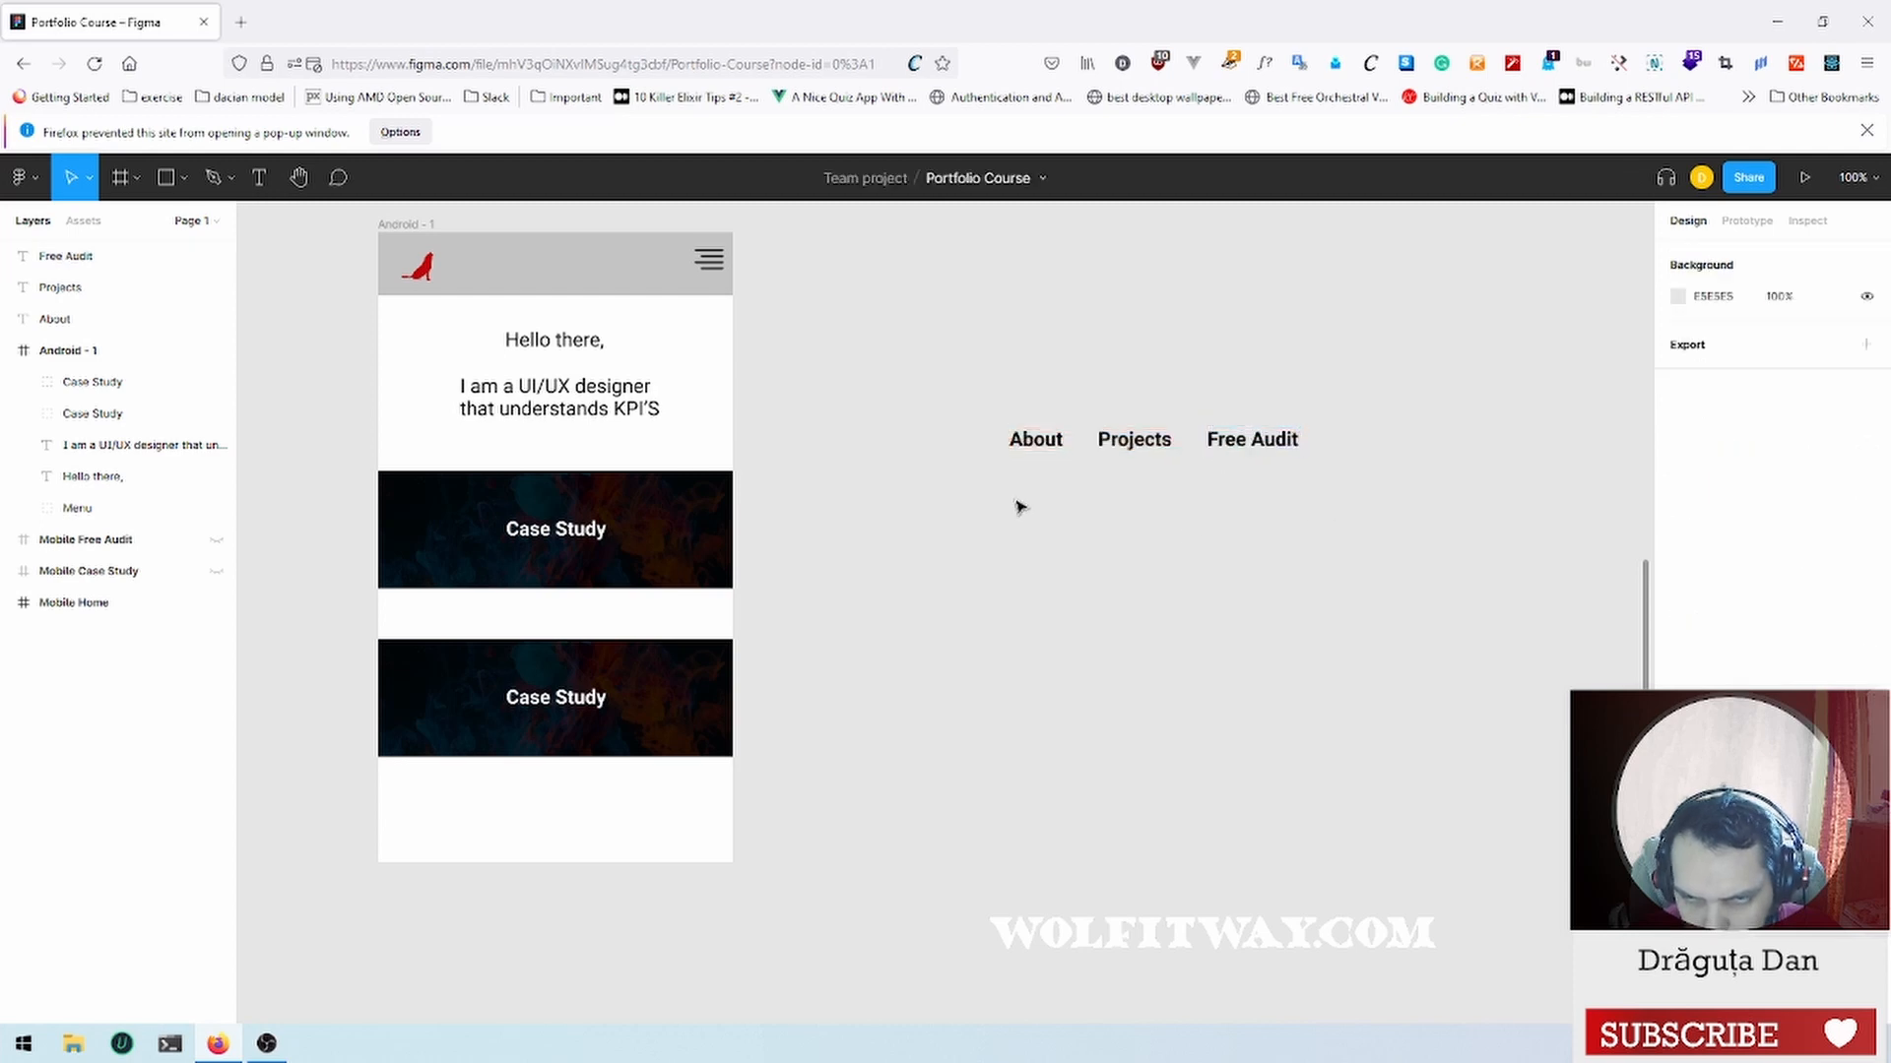
Step: Apply horizontal auto layout to the three link texts, with centred alignment and Space between distribution
left_click_drag(993, 385, 1342, 517)
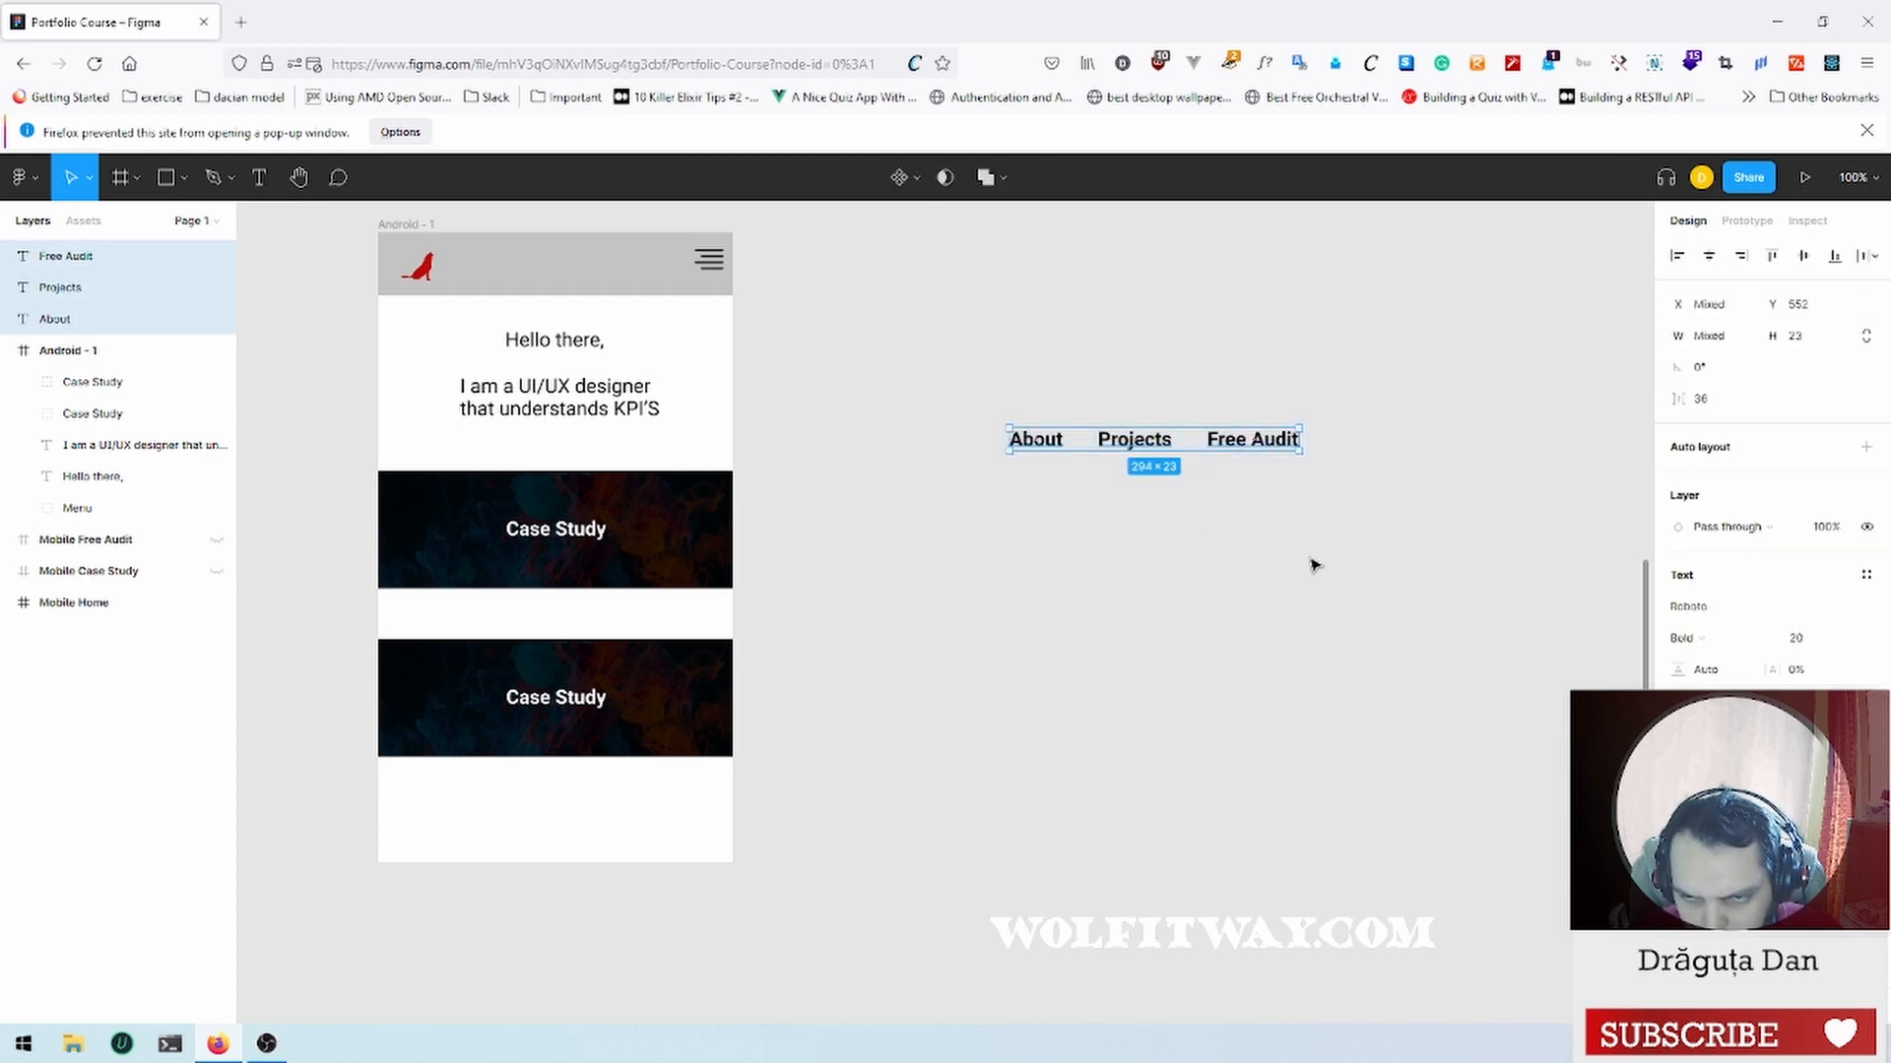
key("shift+a")
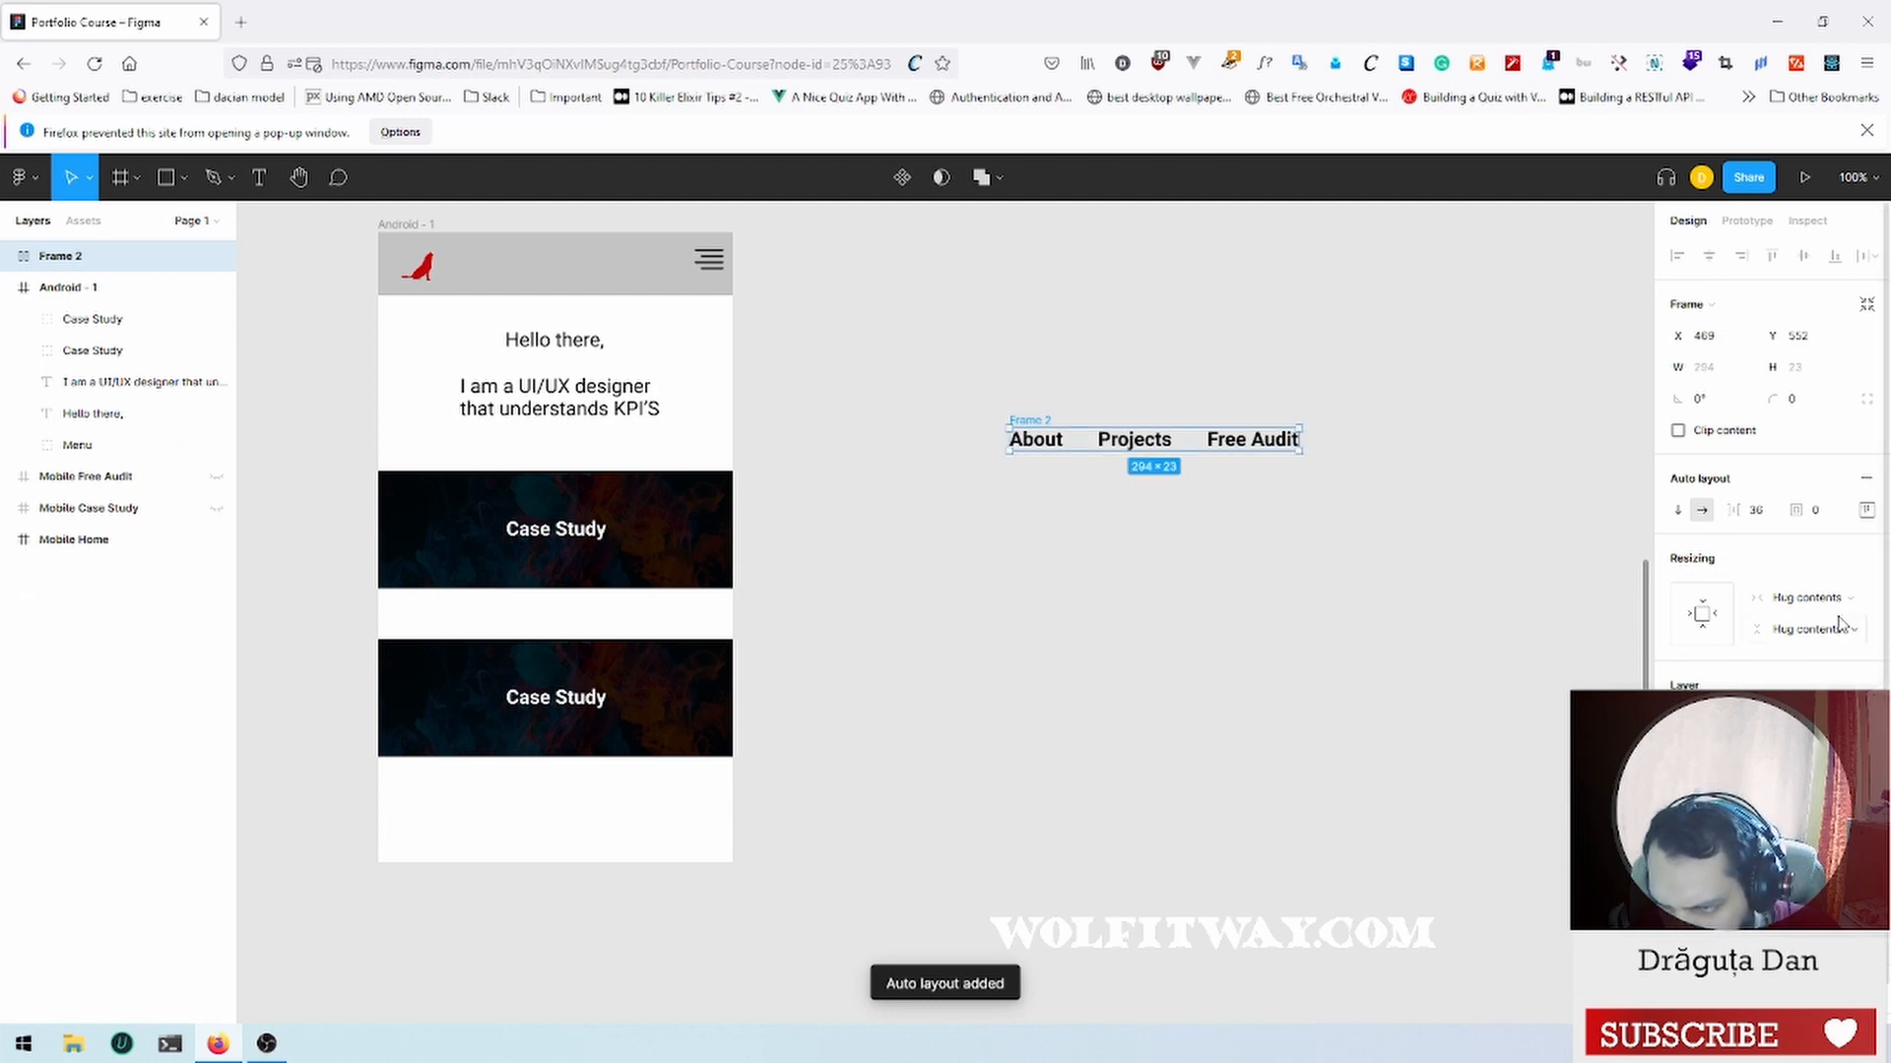
left_click(1866, 511)
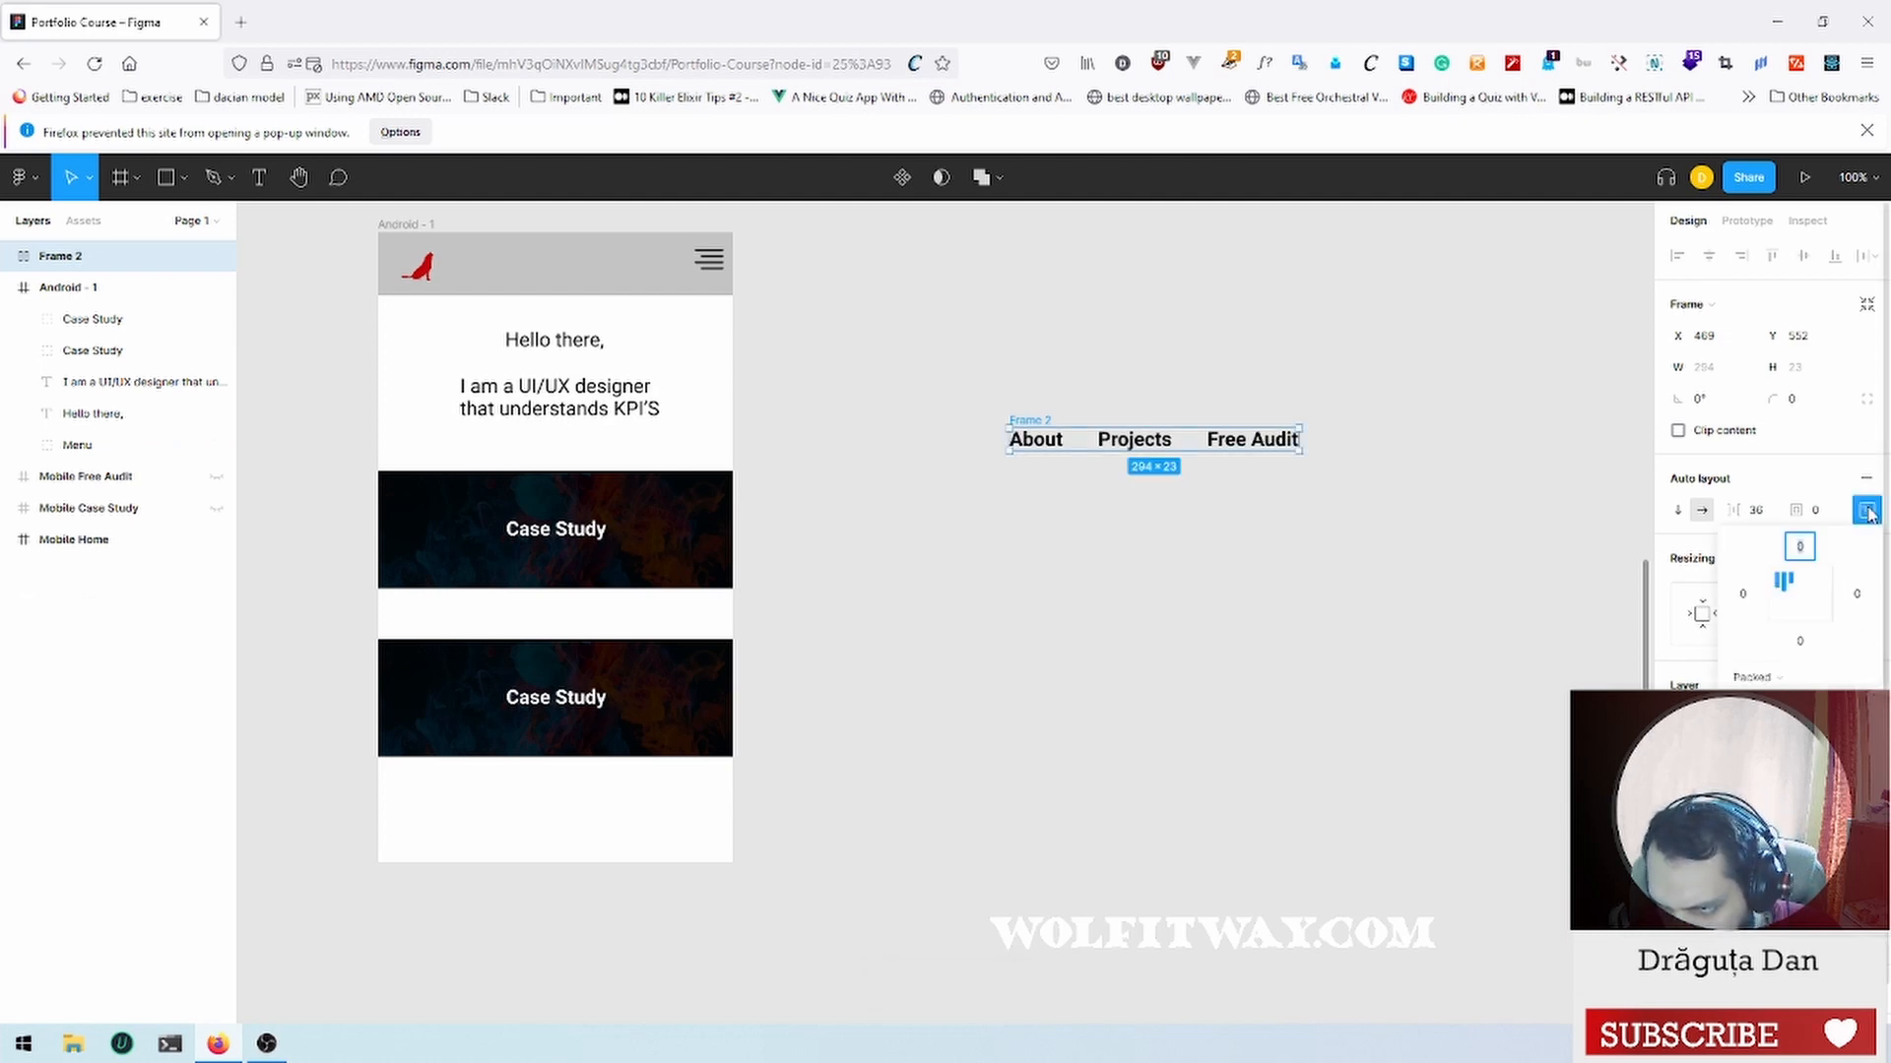
left_click(1801, 596)
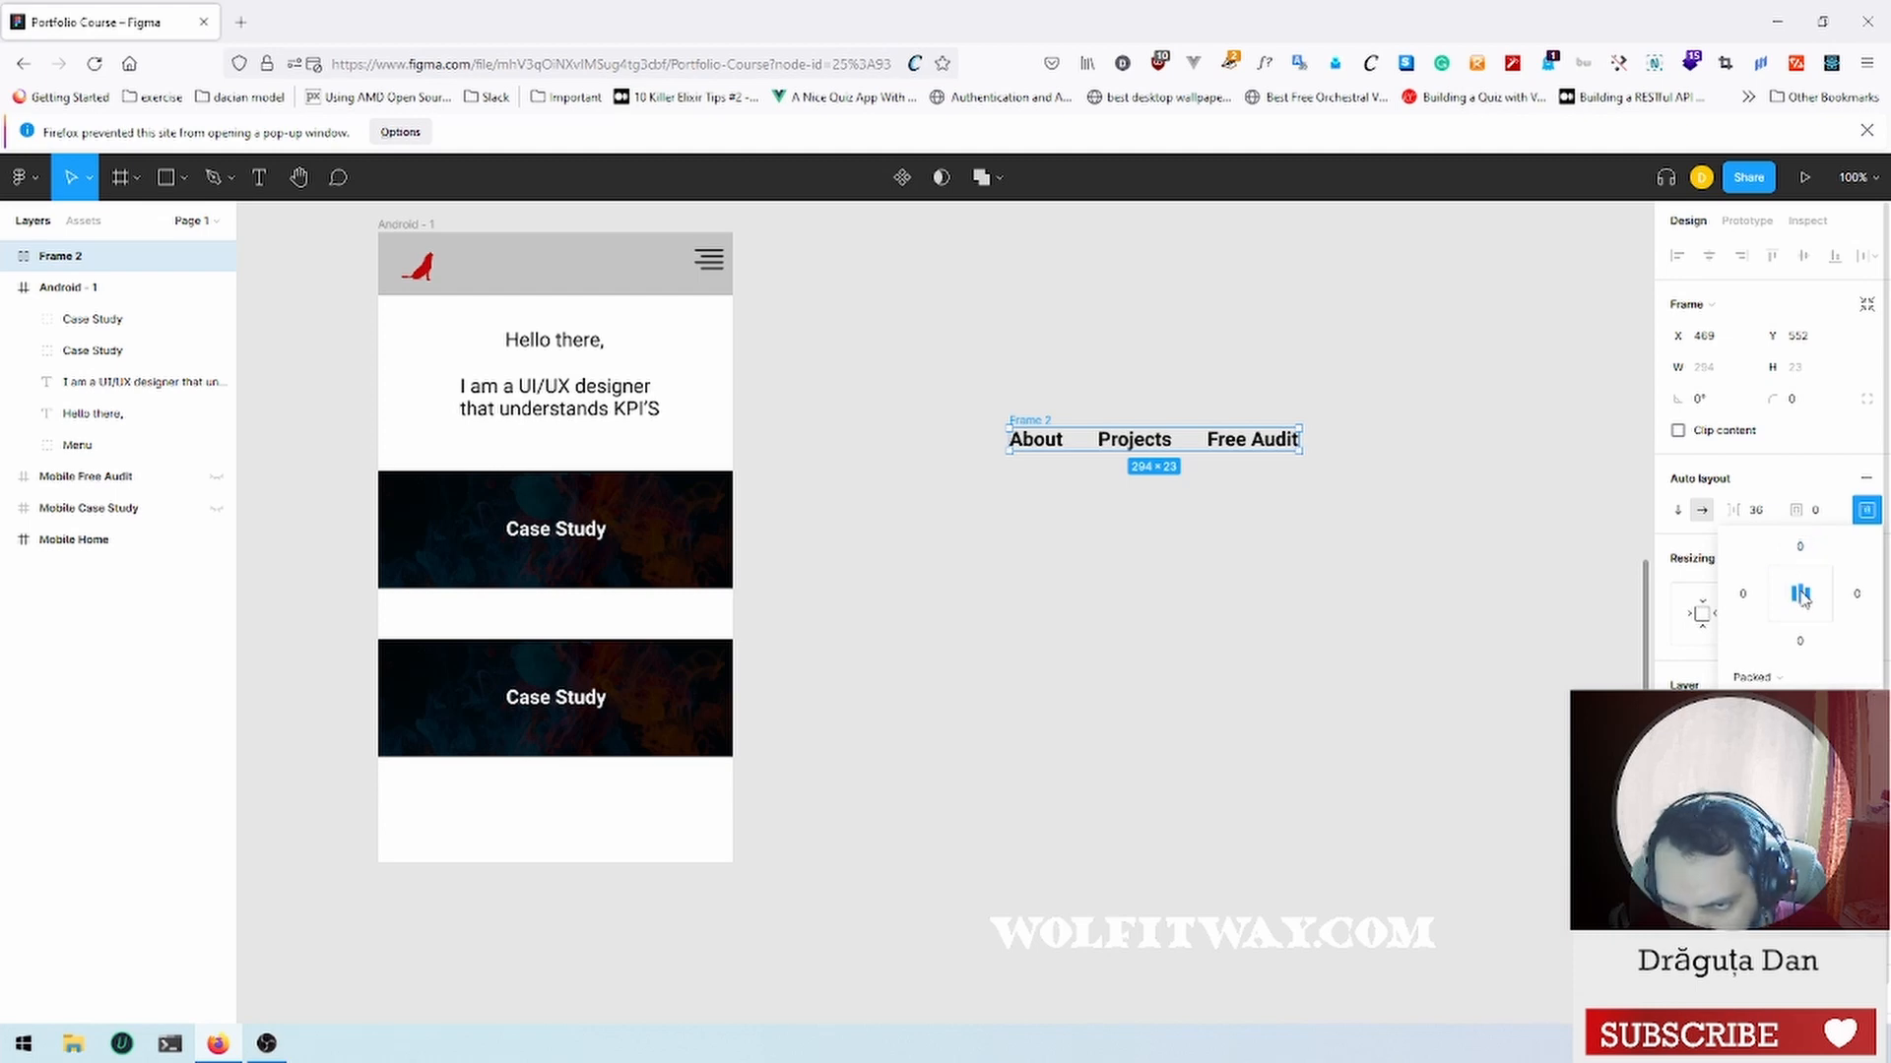
left_click(1817, 677)
left_click(1772, 702)
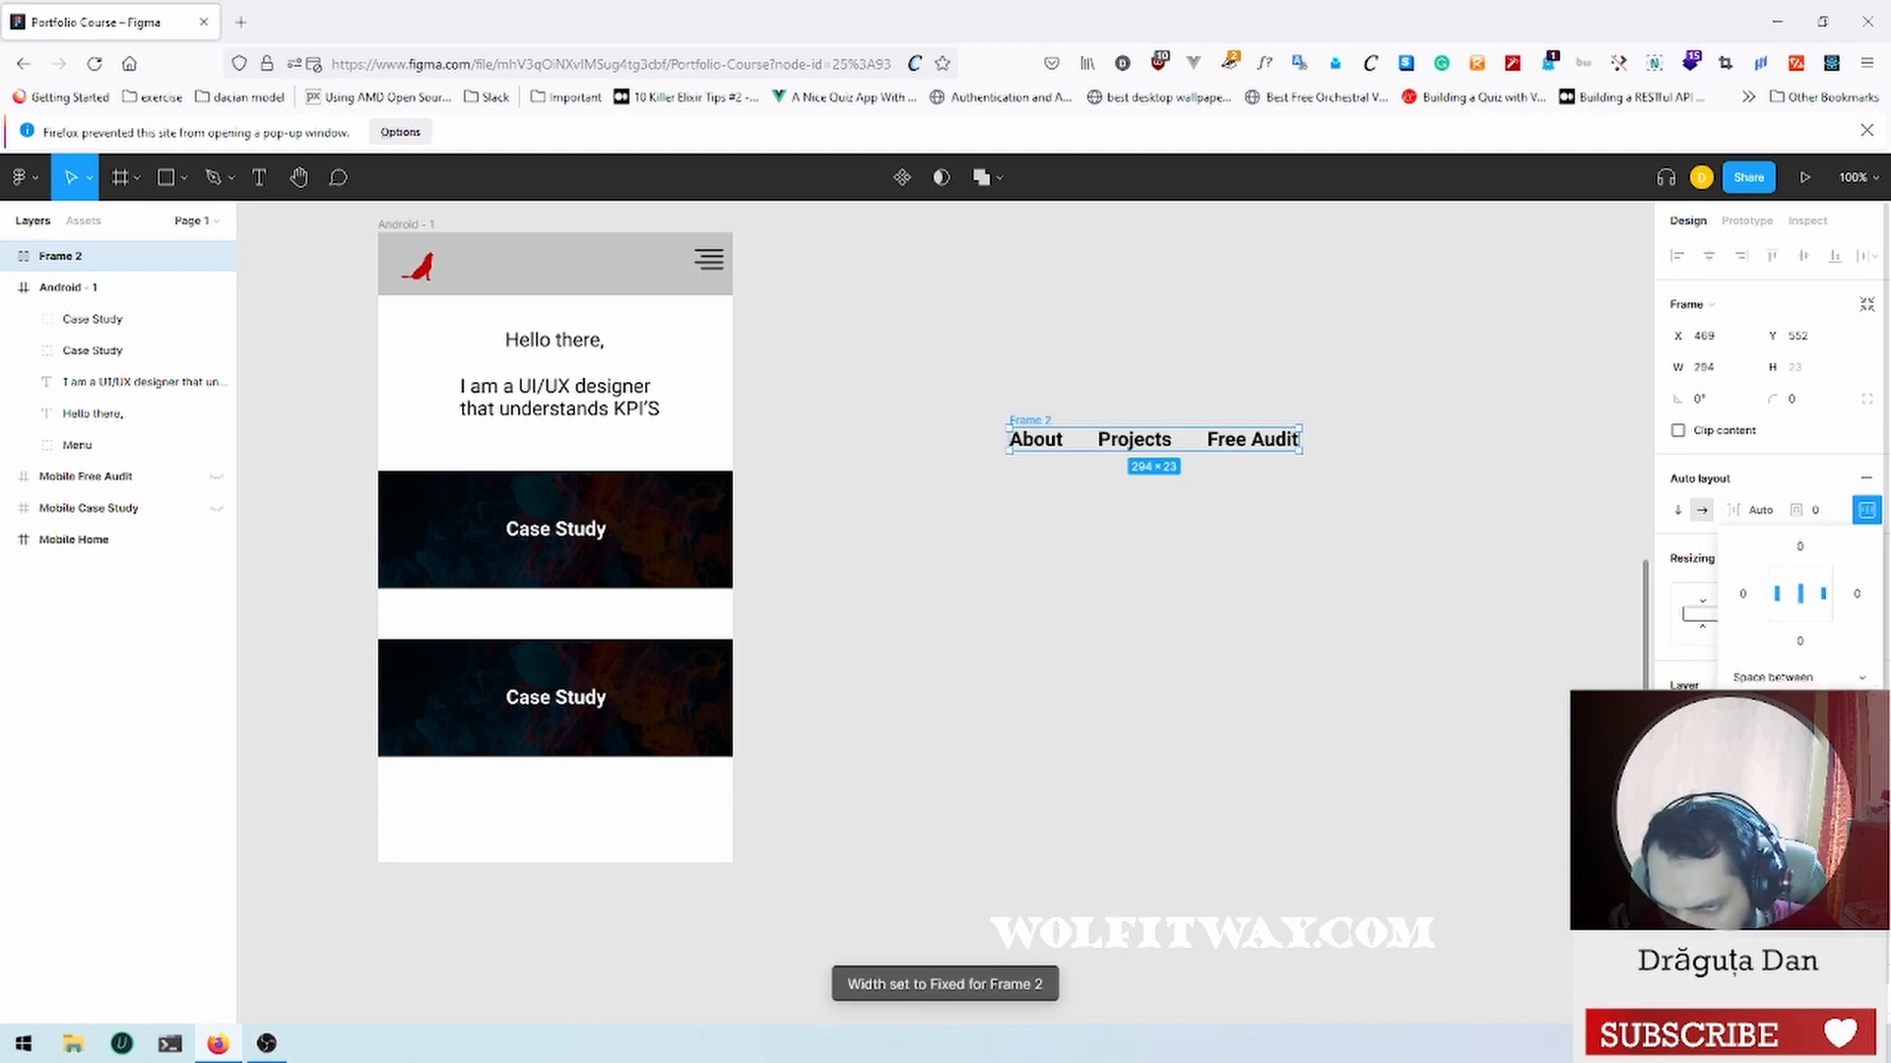
left_click(1337, 513)
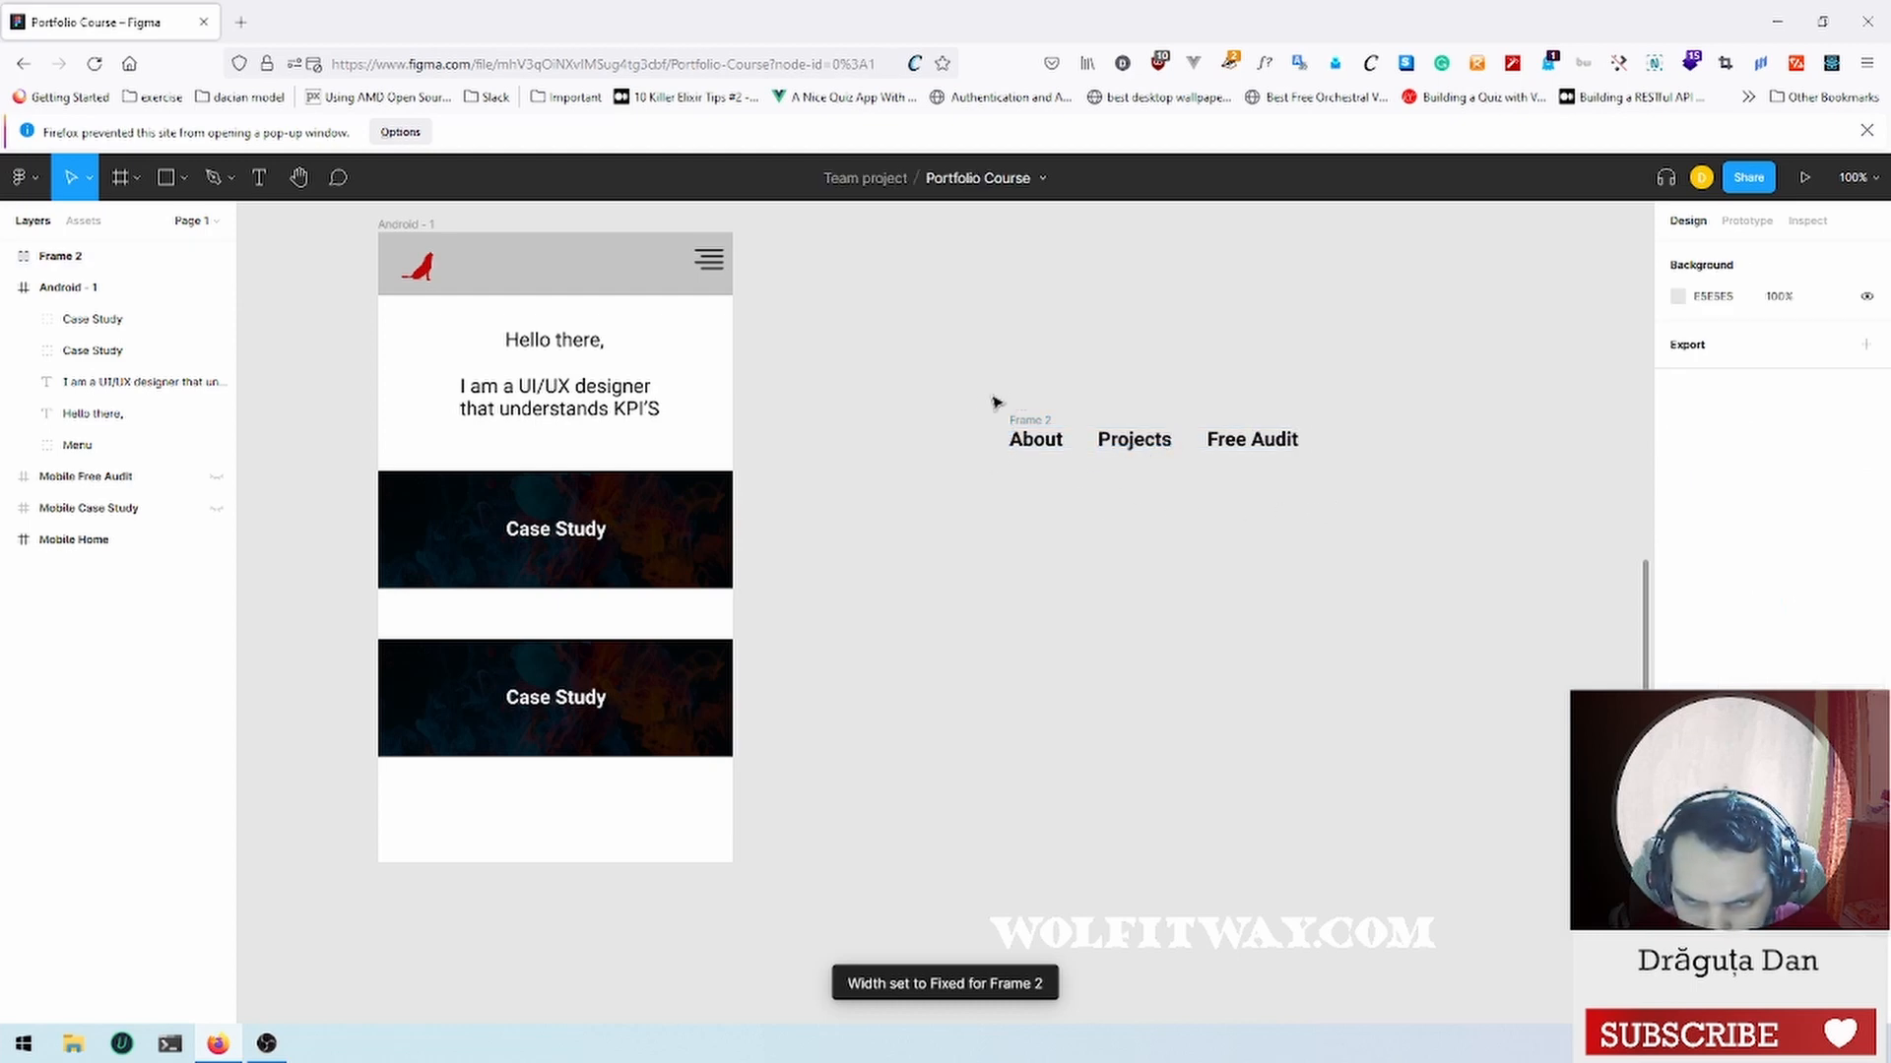
Step: Try the link row at the foot of Android - 1, centred horizontally, and move it back out onto the canvas
left_click_drag(967, 397, 1350, 493)
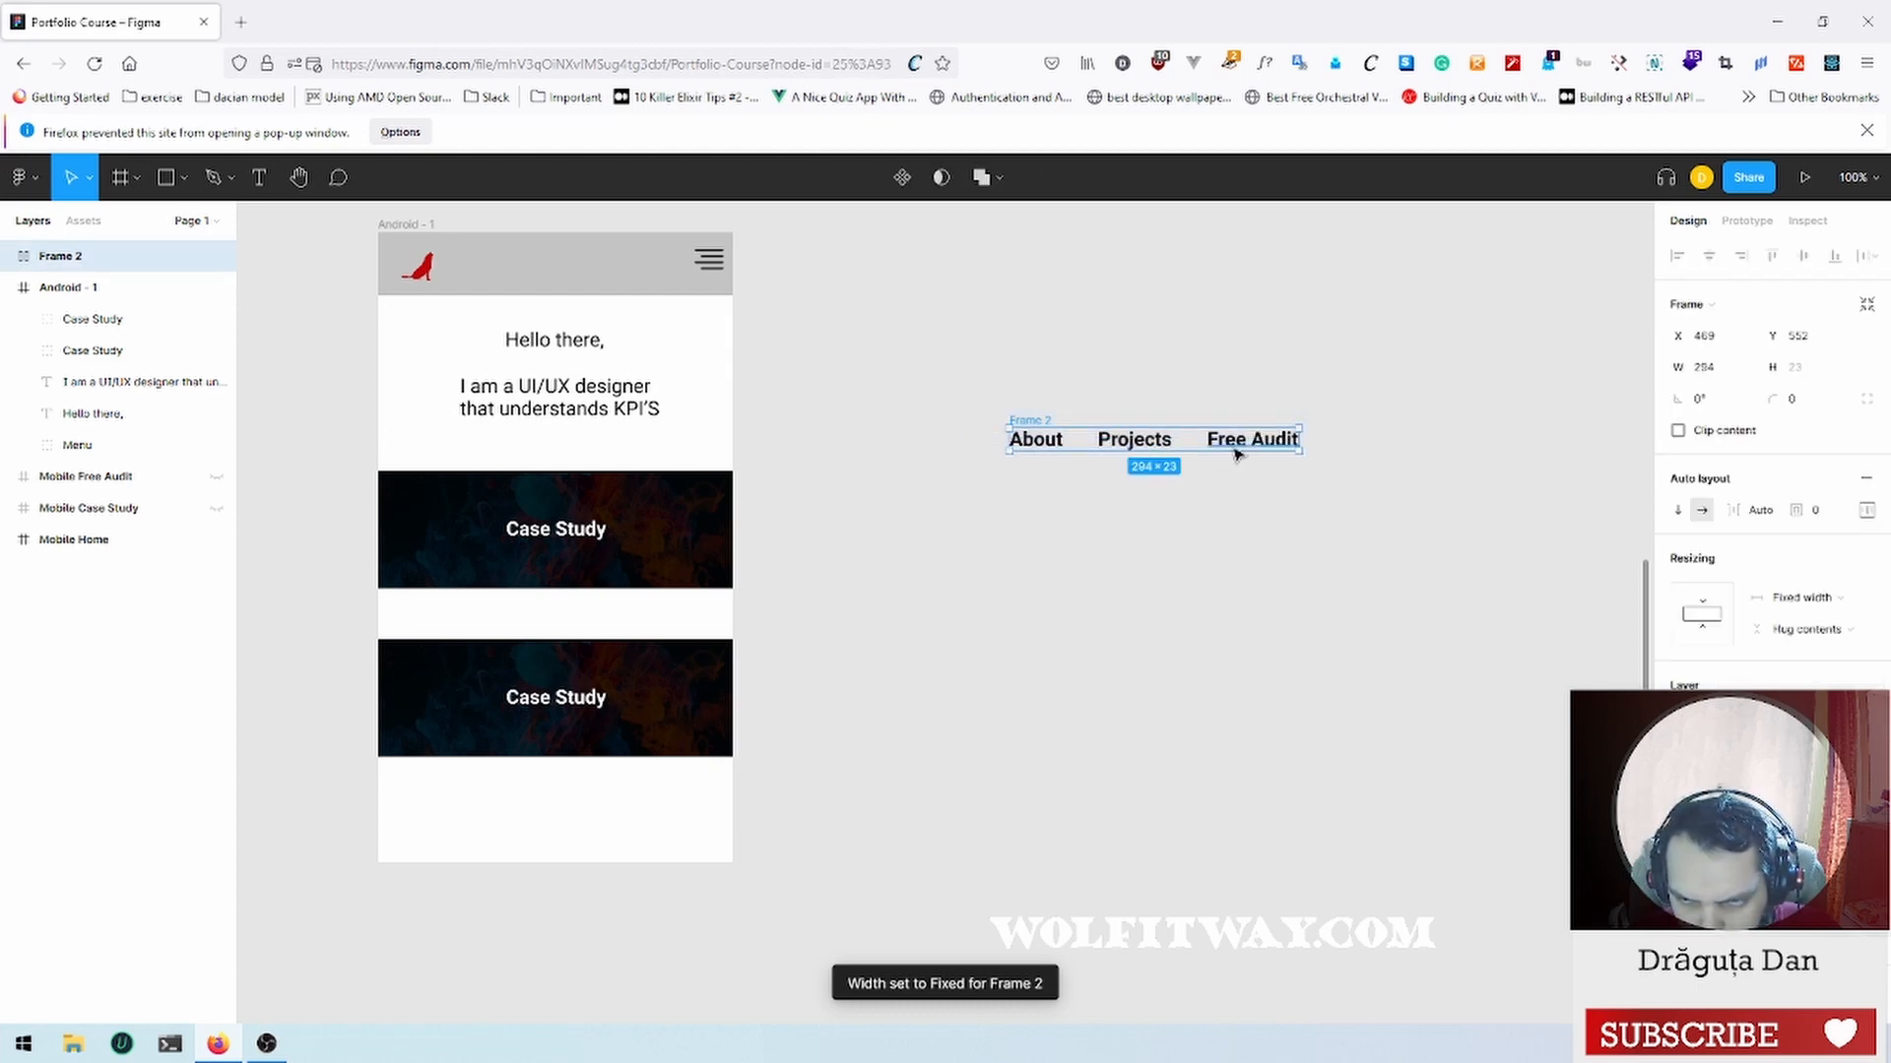
left_click_drag(1239, 445, 637, 849)
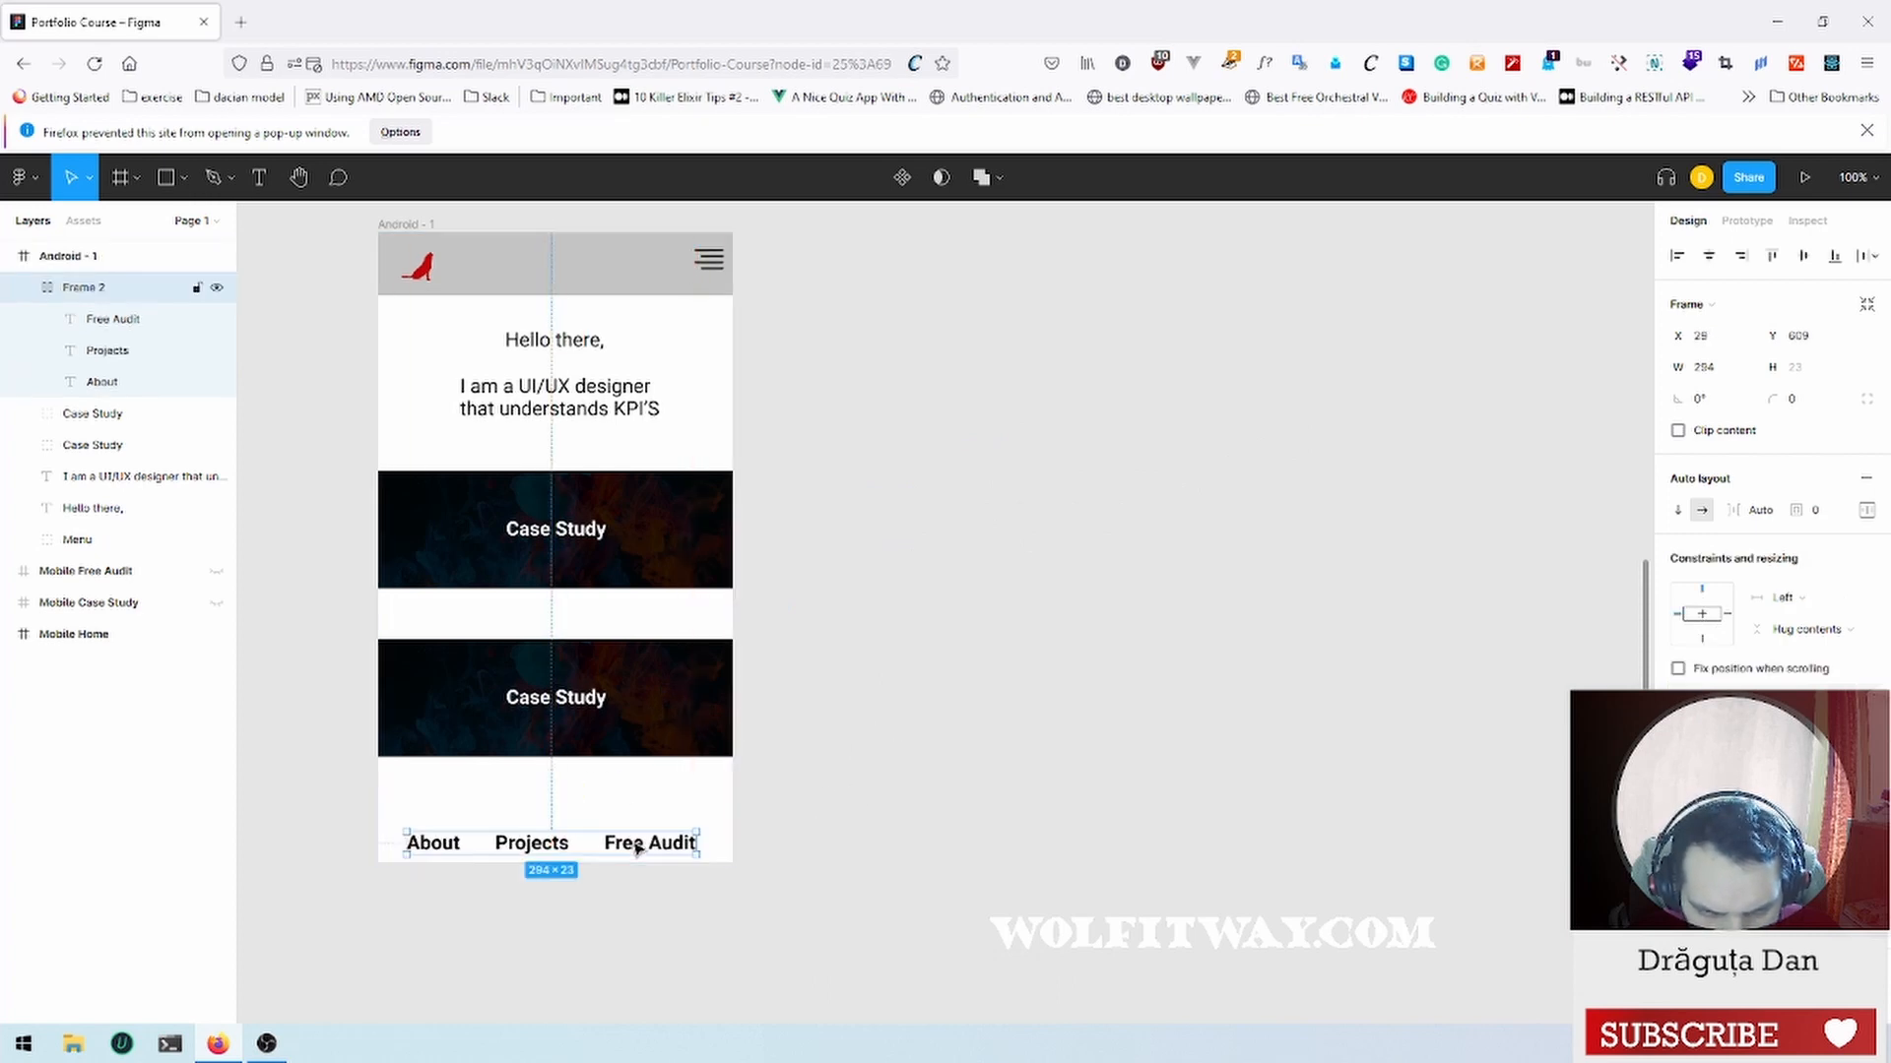
left_click(1710, 264)
left_click(1133, 707)
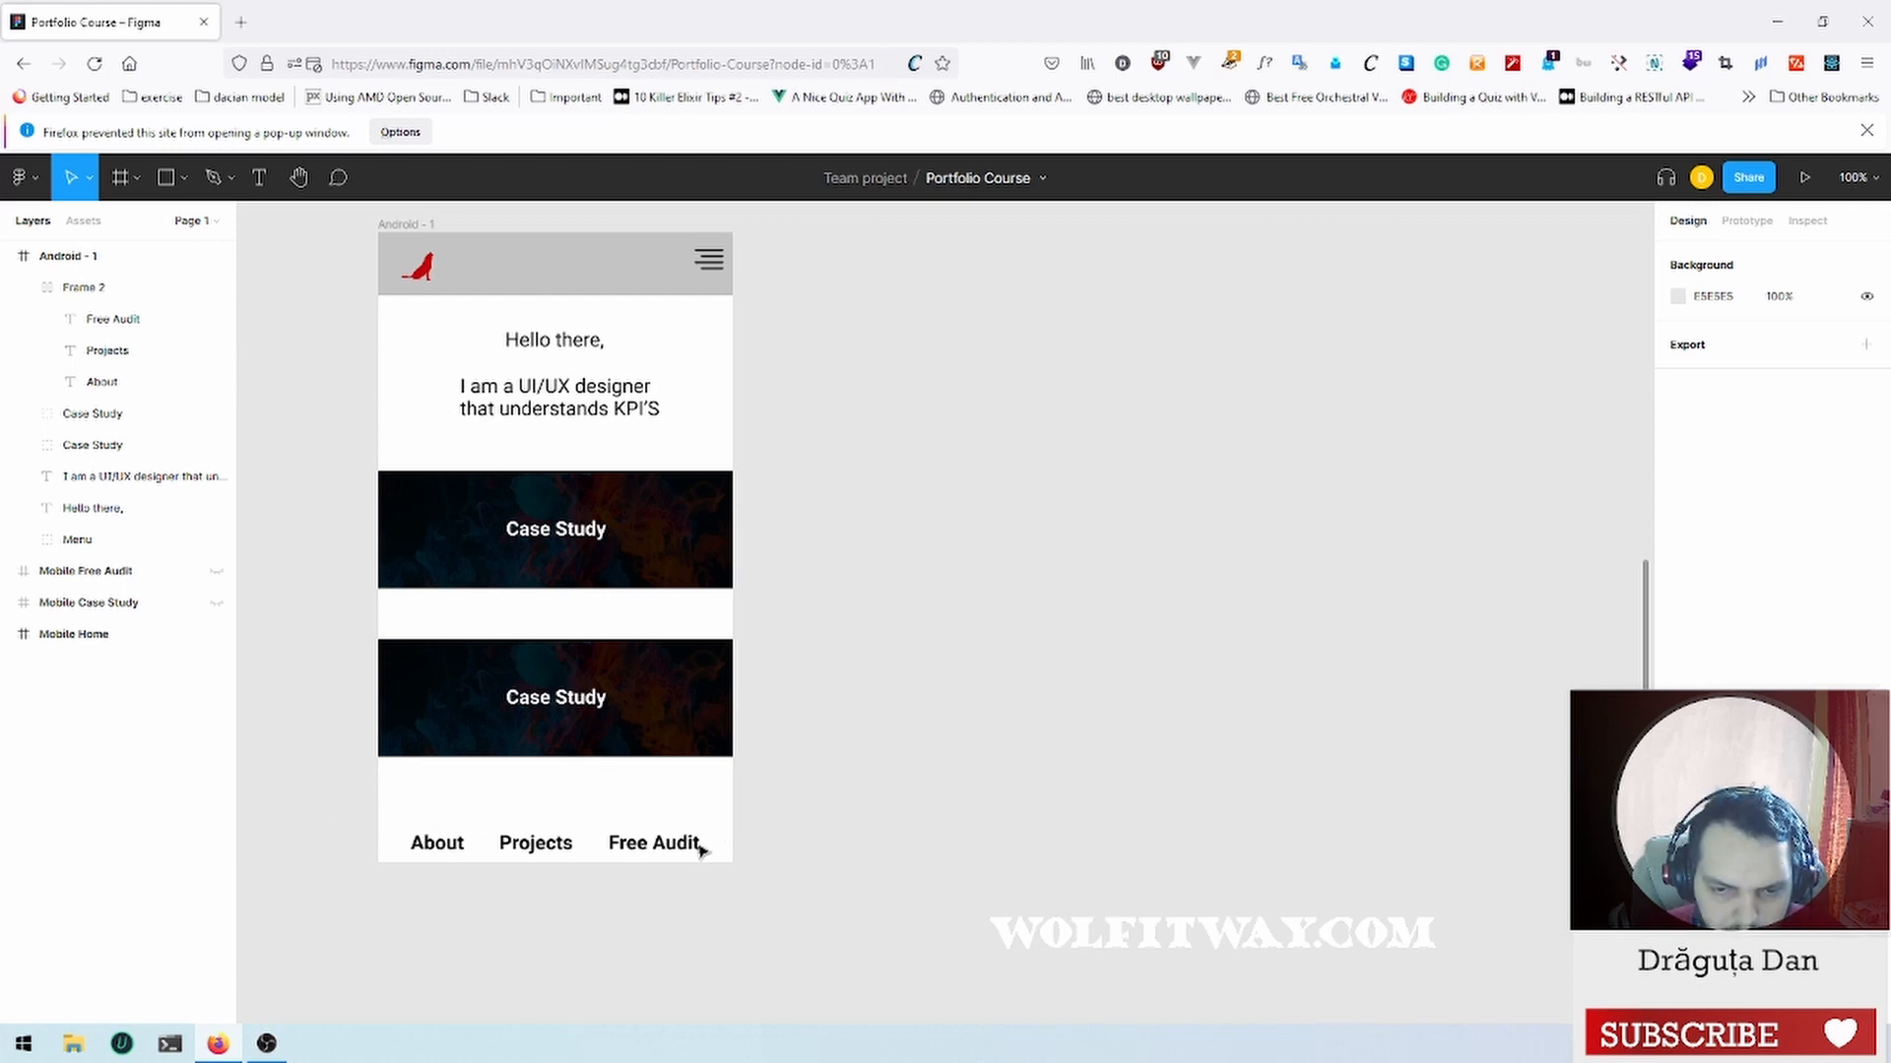
left_click_drag(632, 853, 1040, 571)
left_click(1124, 586)
key("ctrl+z")
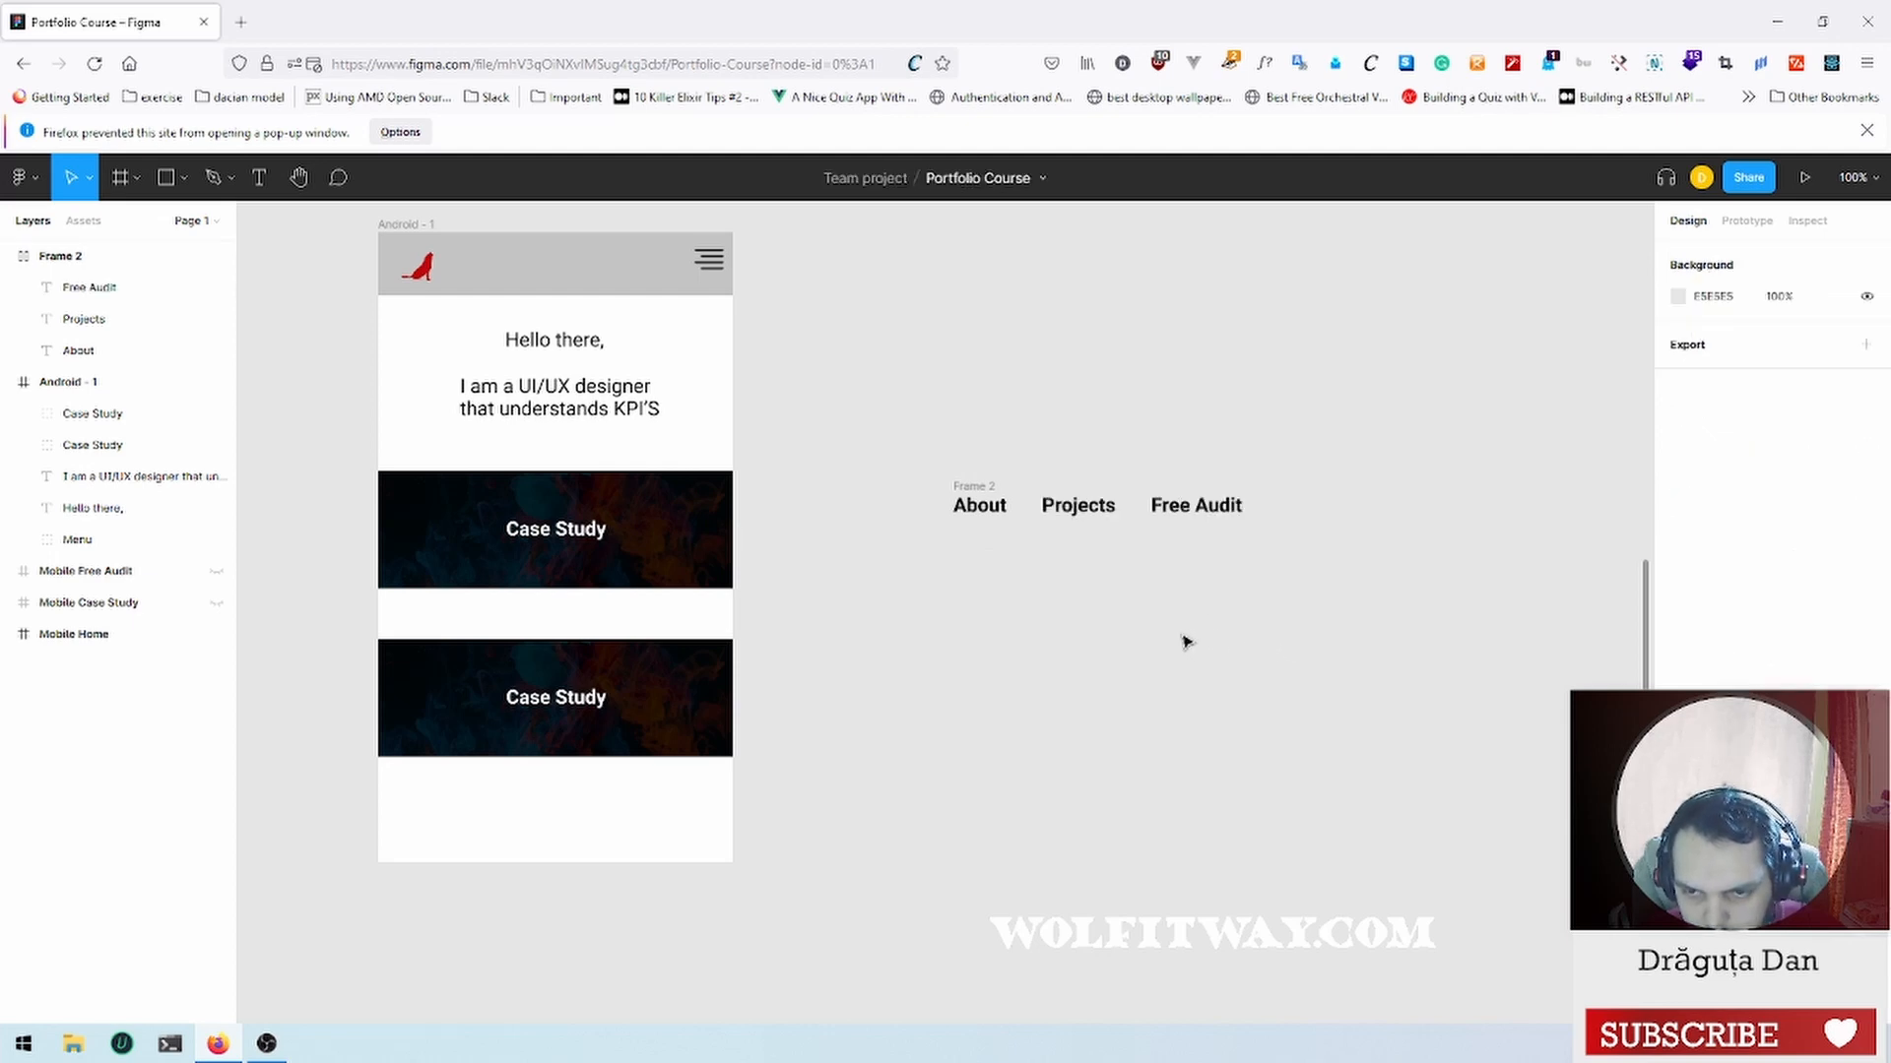
Step: Move the link row into Android - 1 near its lower edge, at about X 24, Y 604
left_click_drag(871, 384, 1310, 566)
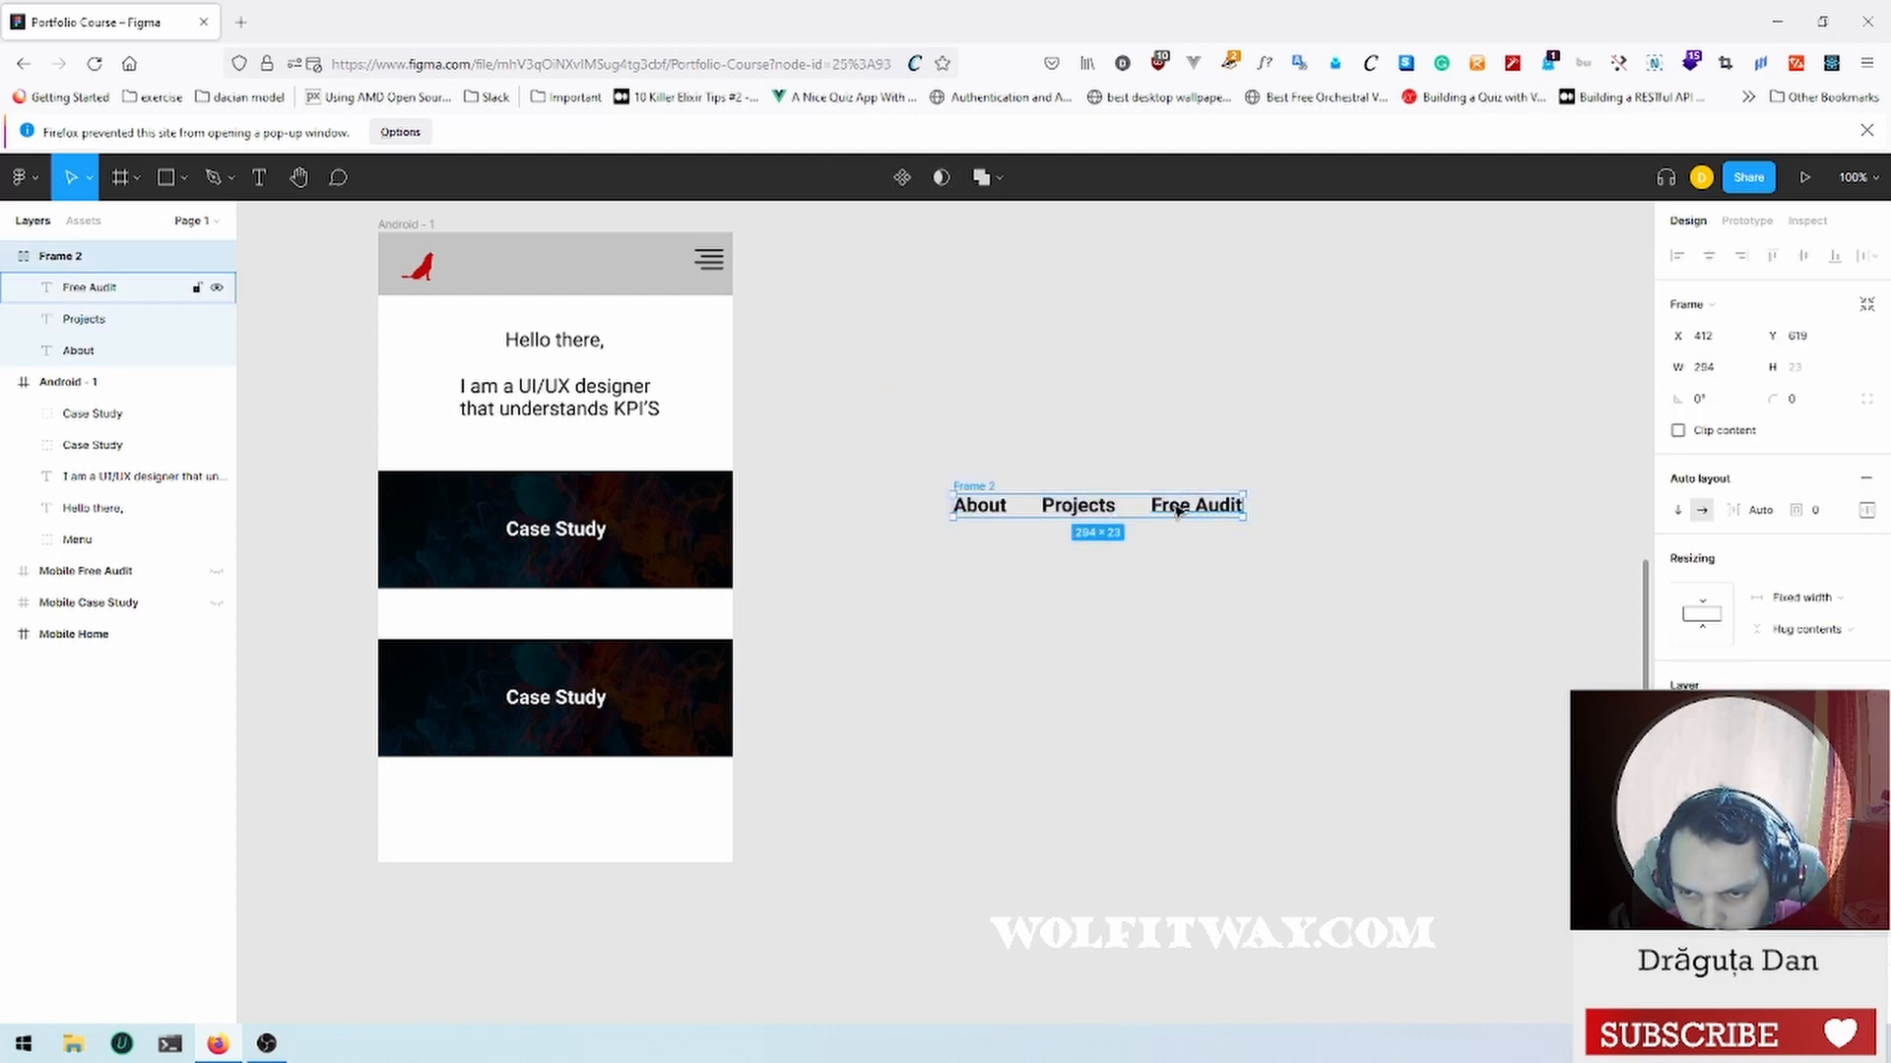
left_click_drag(1169, 505, 624, 843)
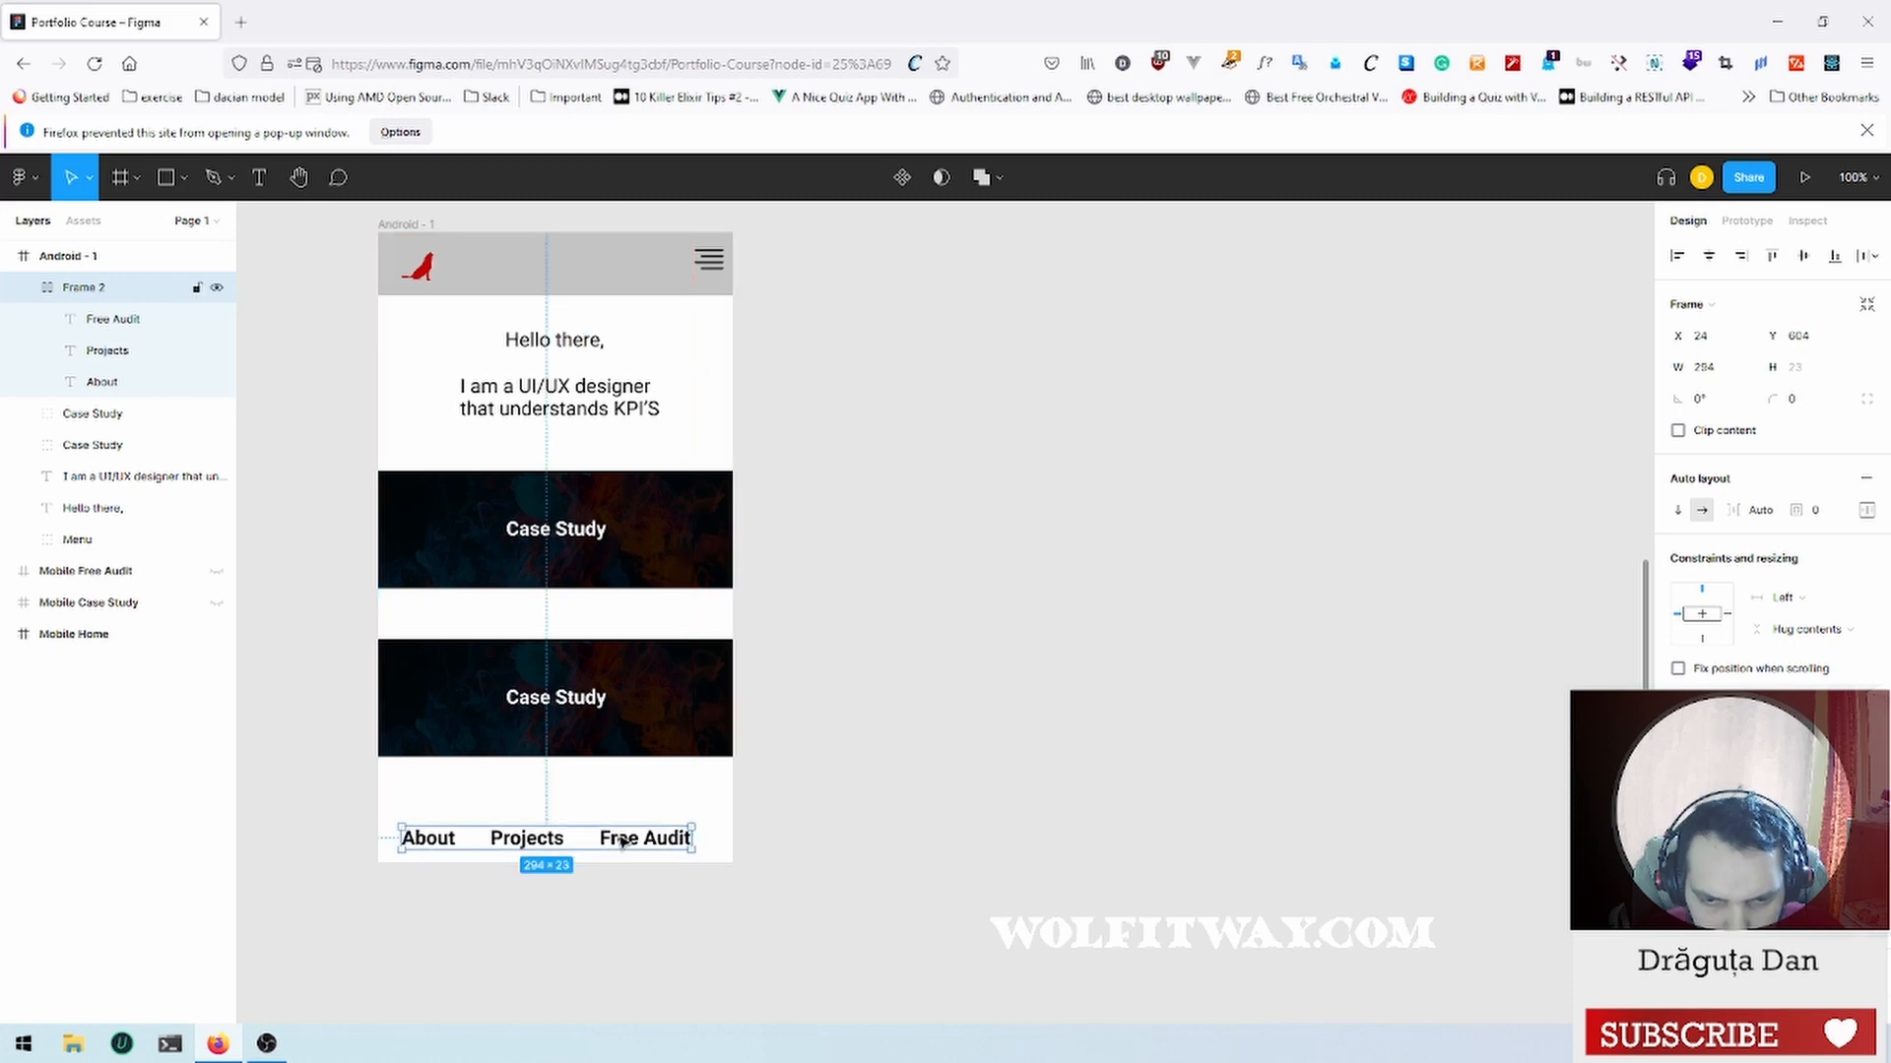
left_click(965, 765)
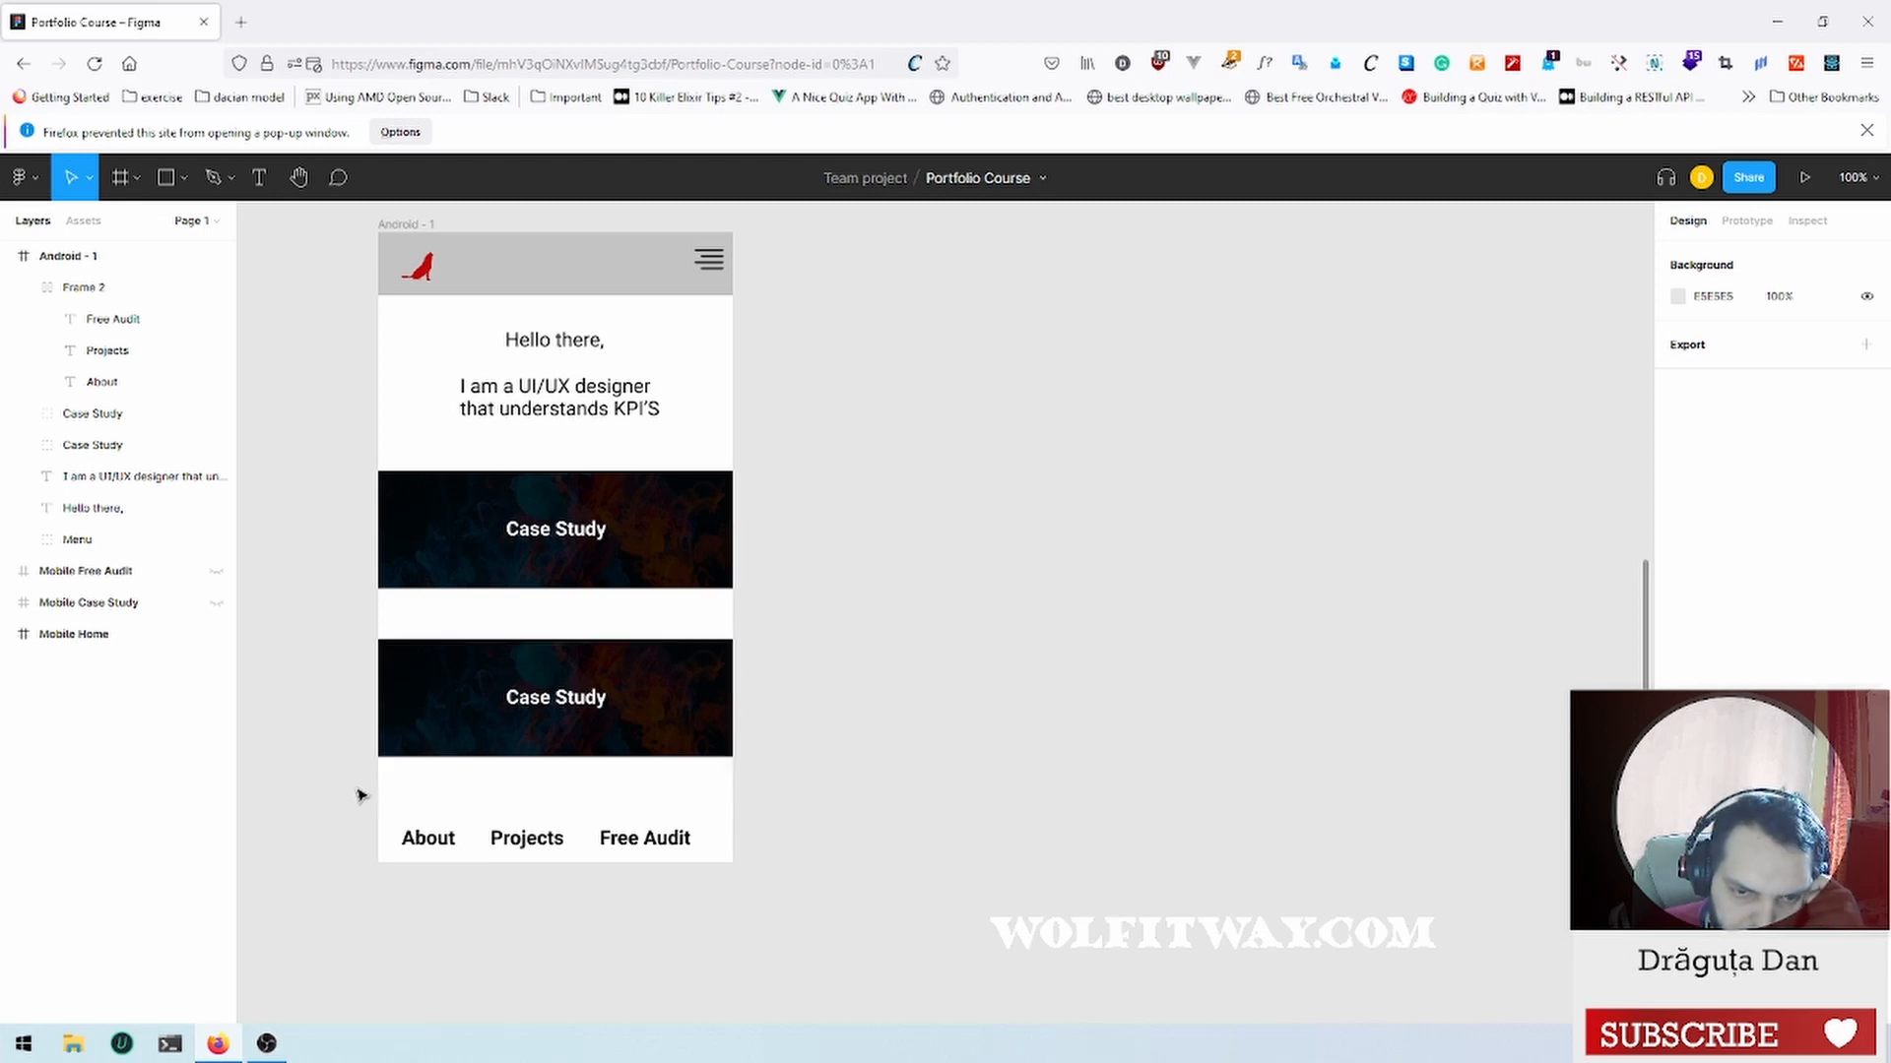
Step: Collapse the link row's auto layout frame in the layer list and rename it "Bottom Menu"
left_click(24, 288)
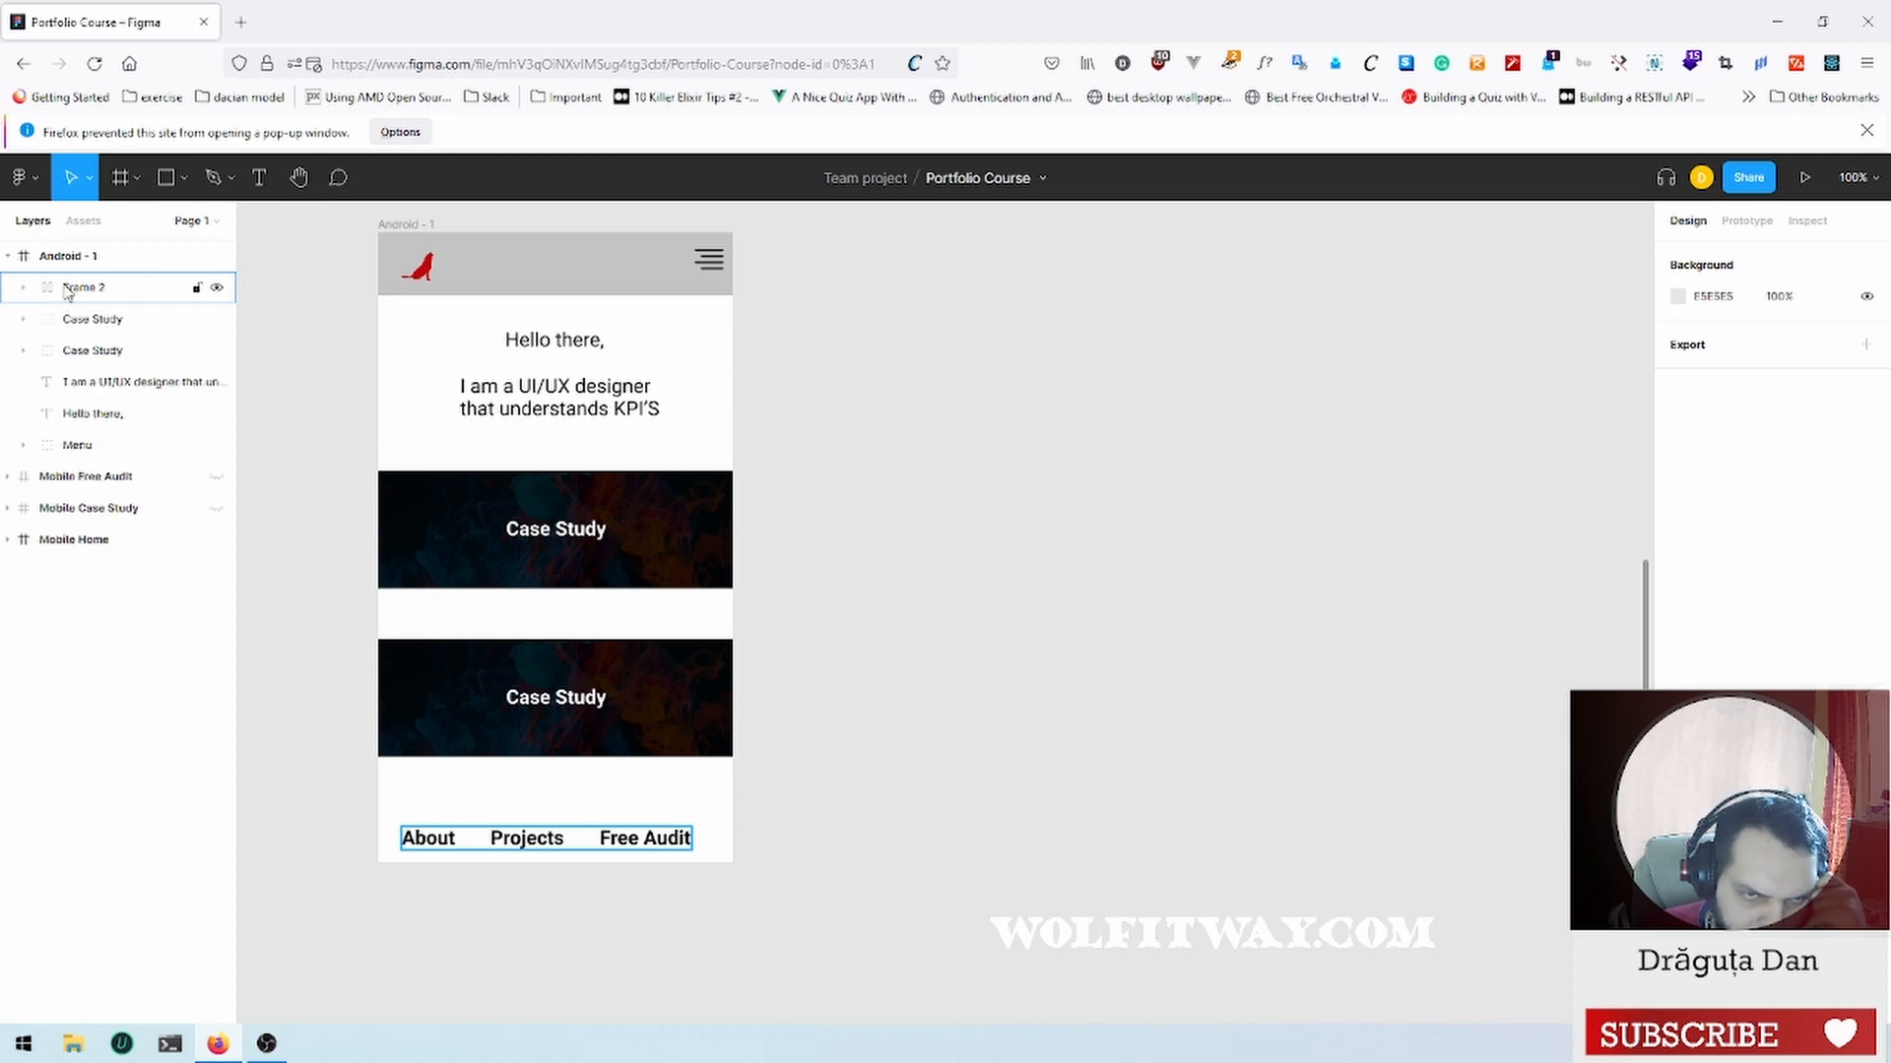
double_click(120, 289)
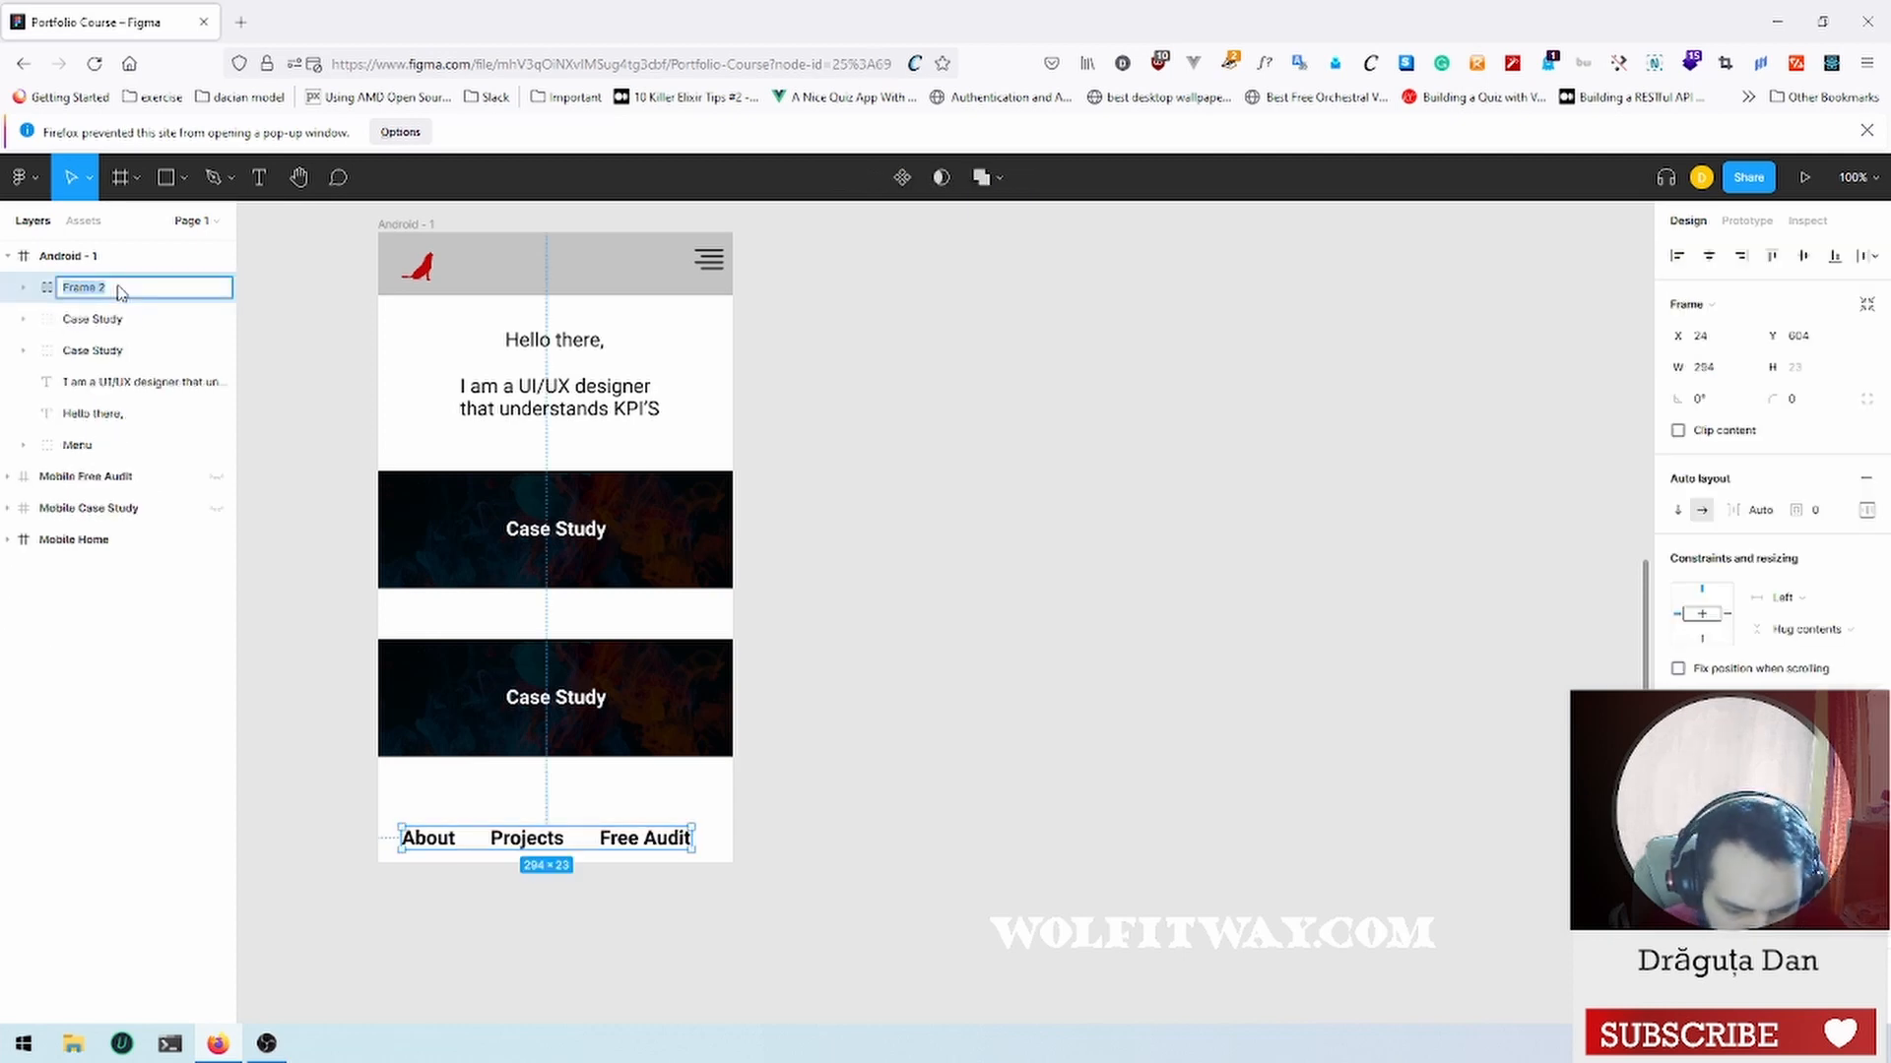
type("Bottom Menu")
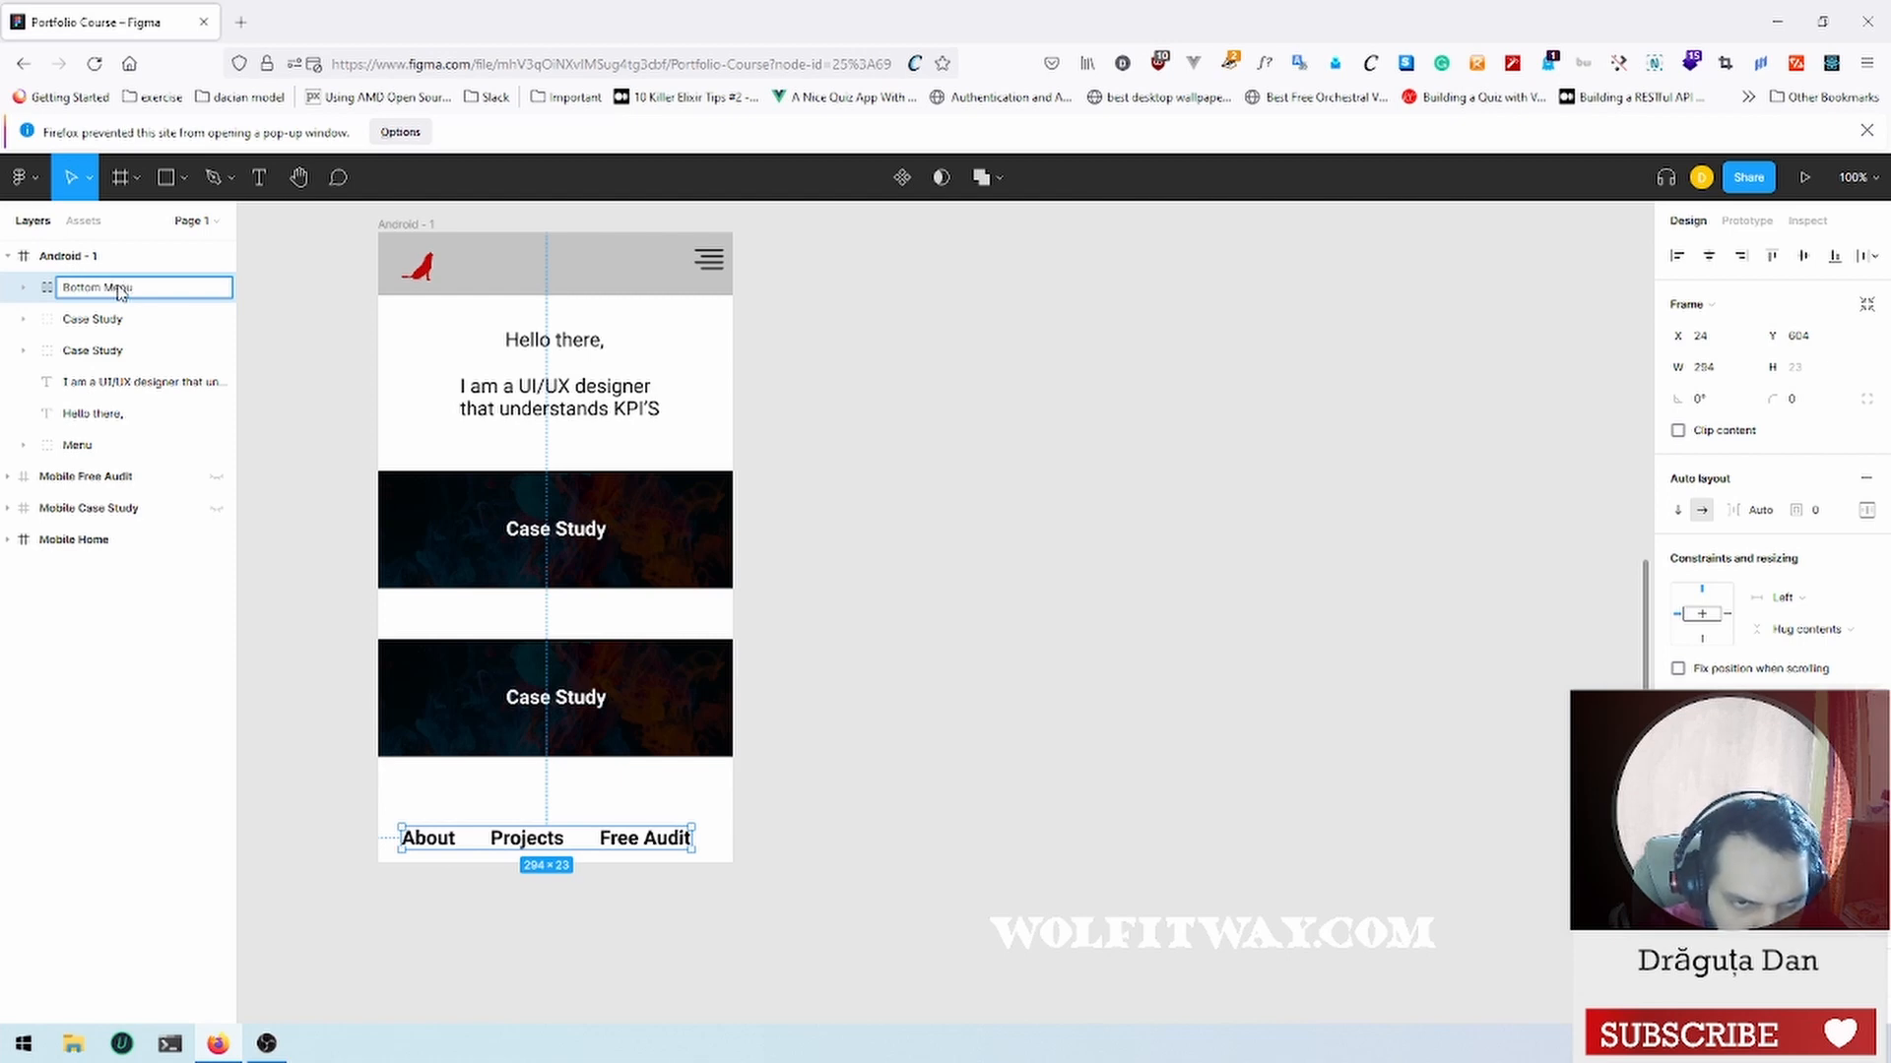
key("Return")
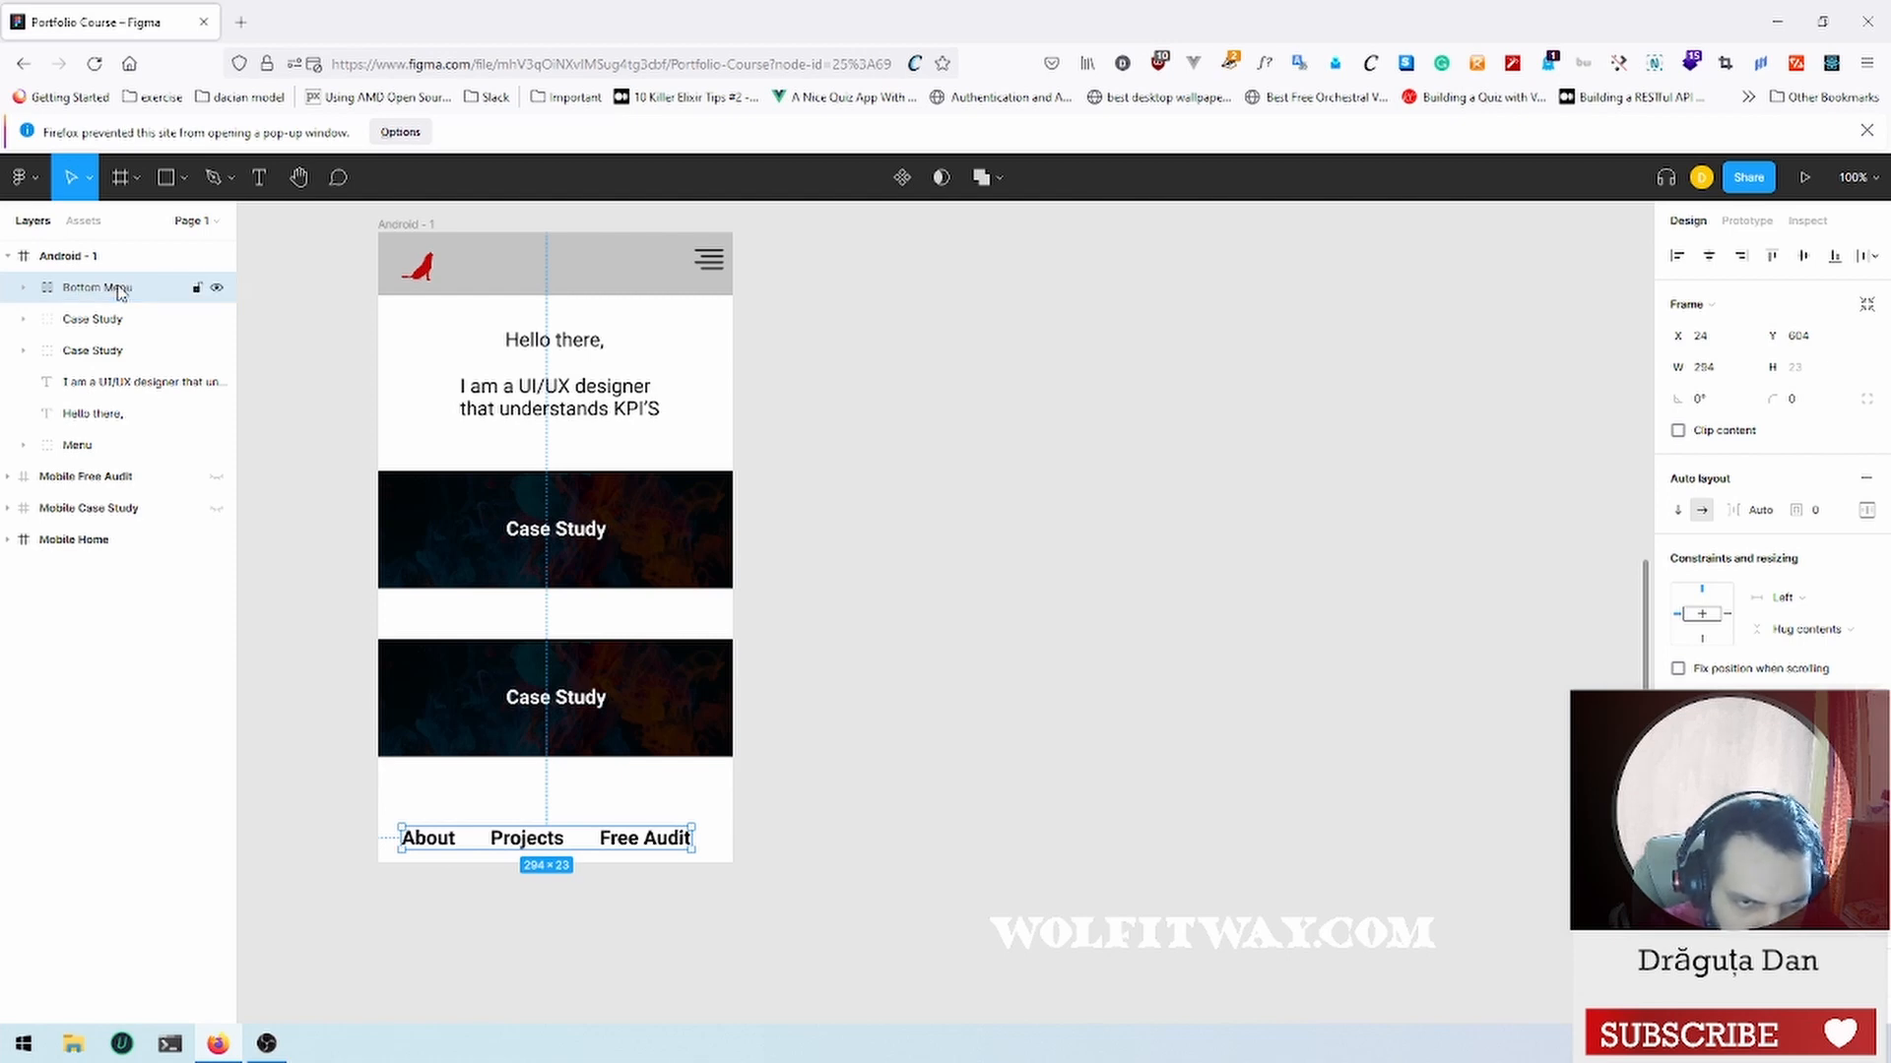
Step: Rename the header's "Menu" group as "Top Menu"
double_click(96, 446)
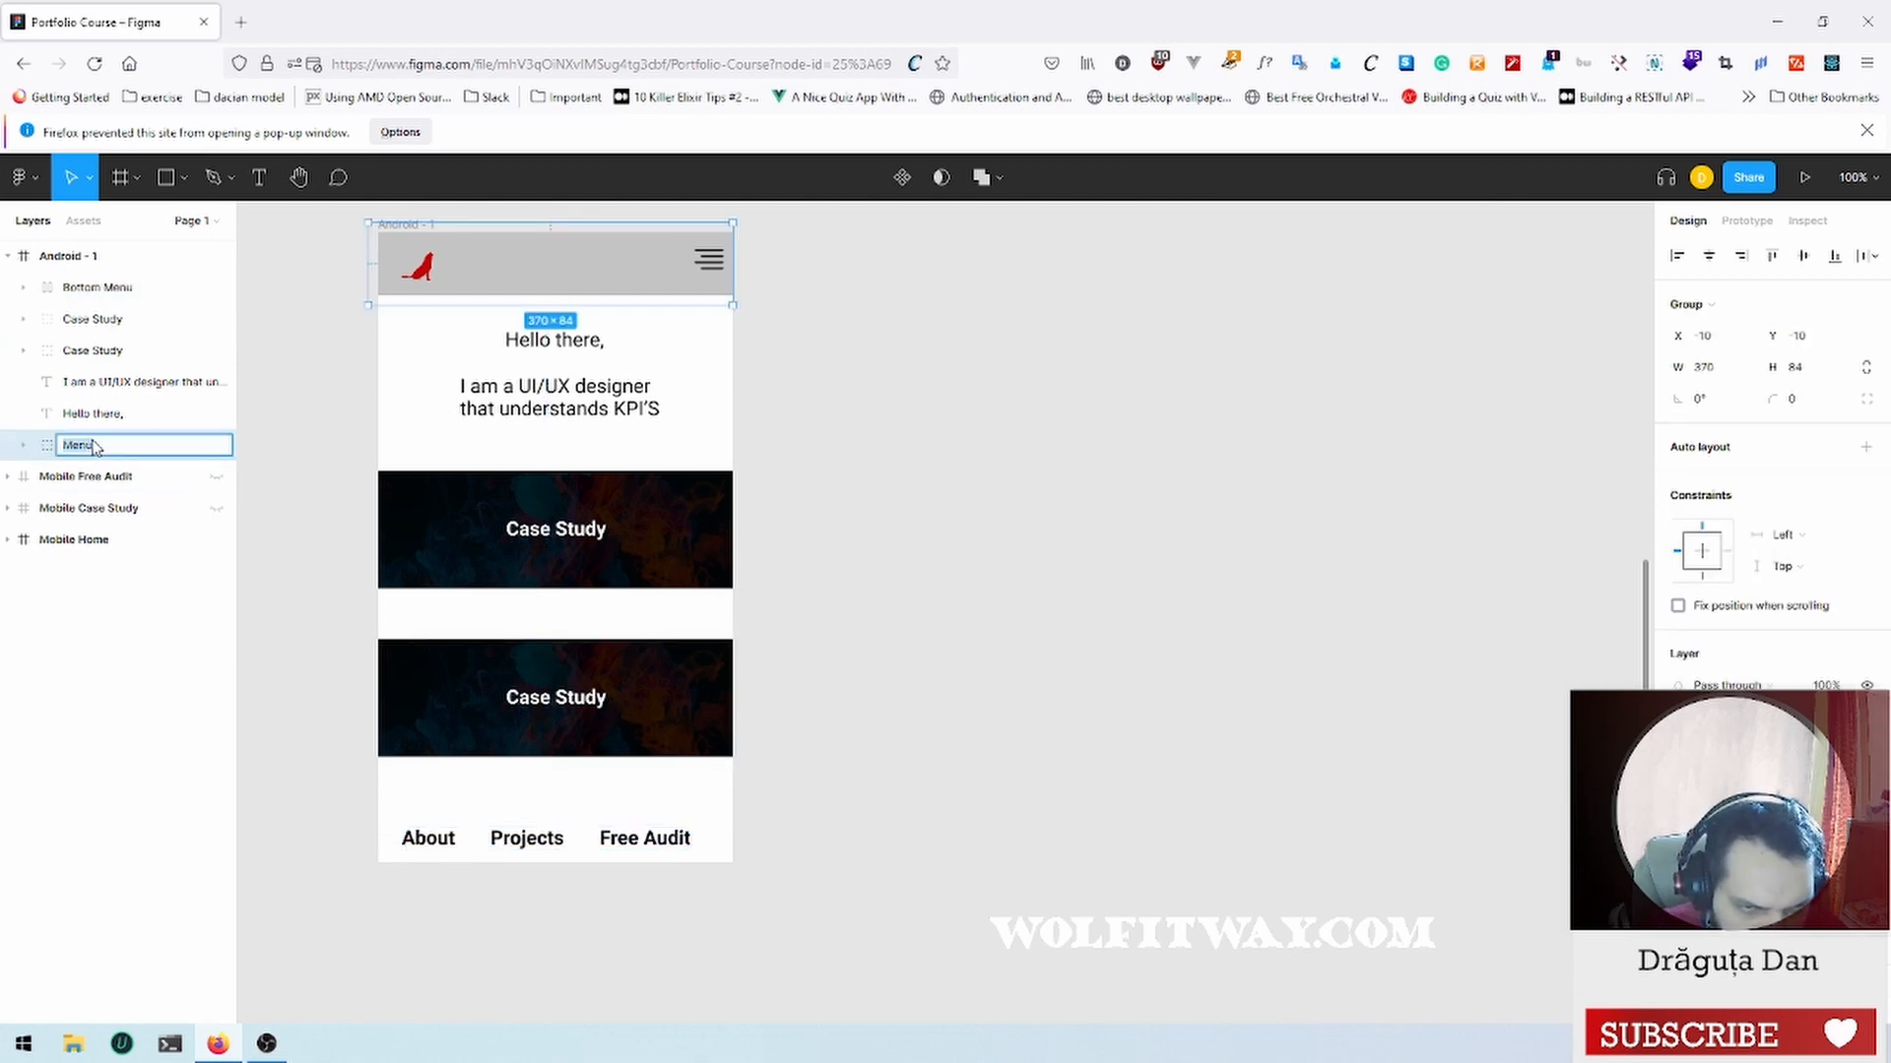
left_click(119, 439)
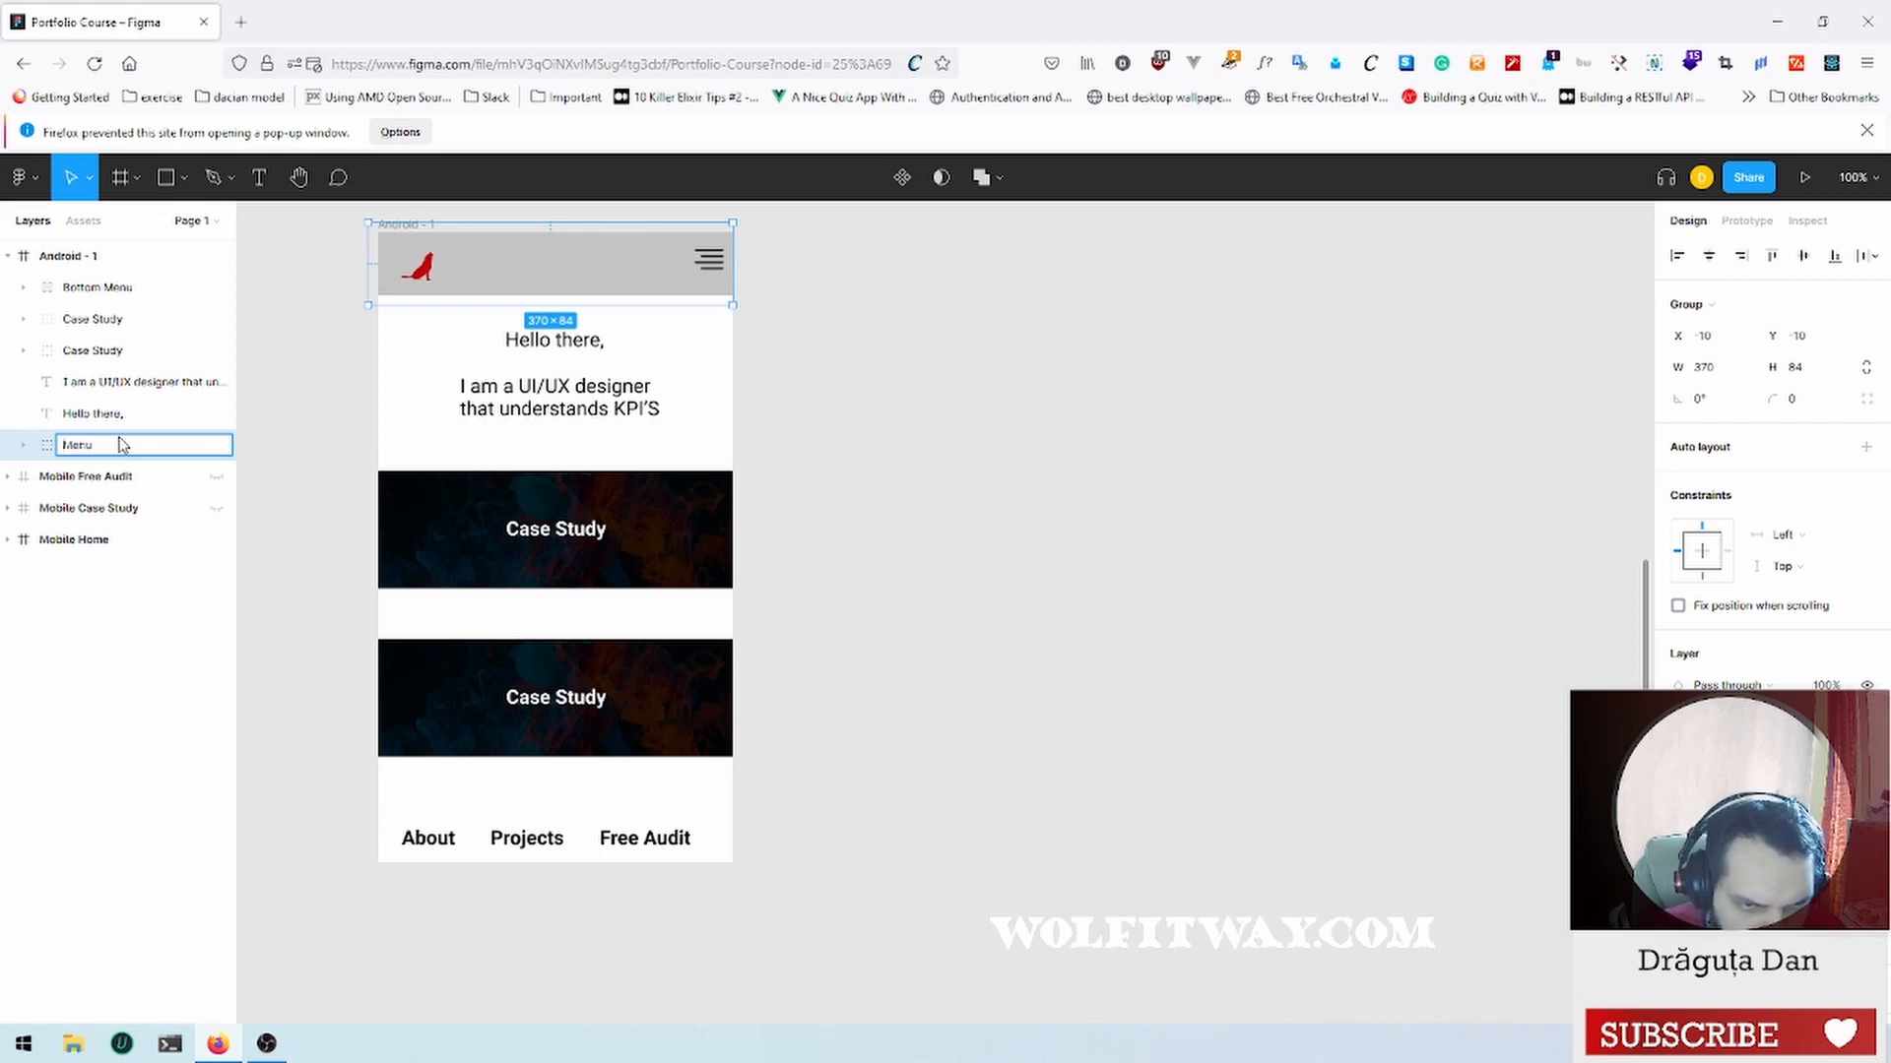
key("Home")
type("Top")
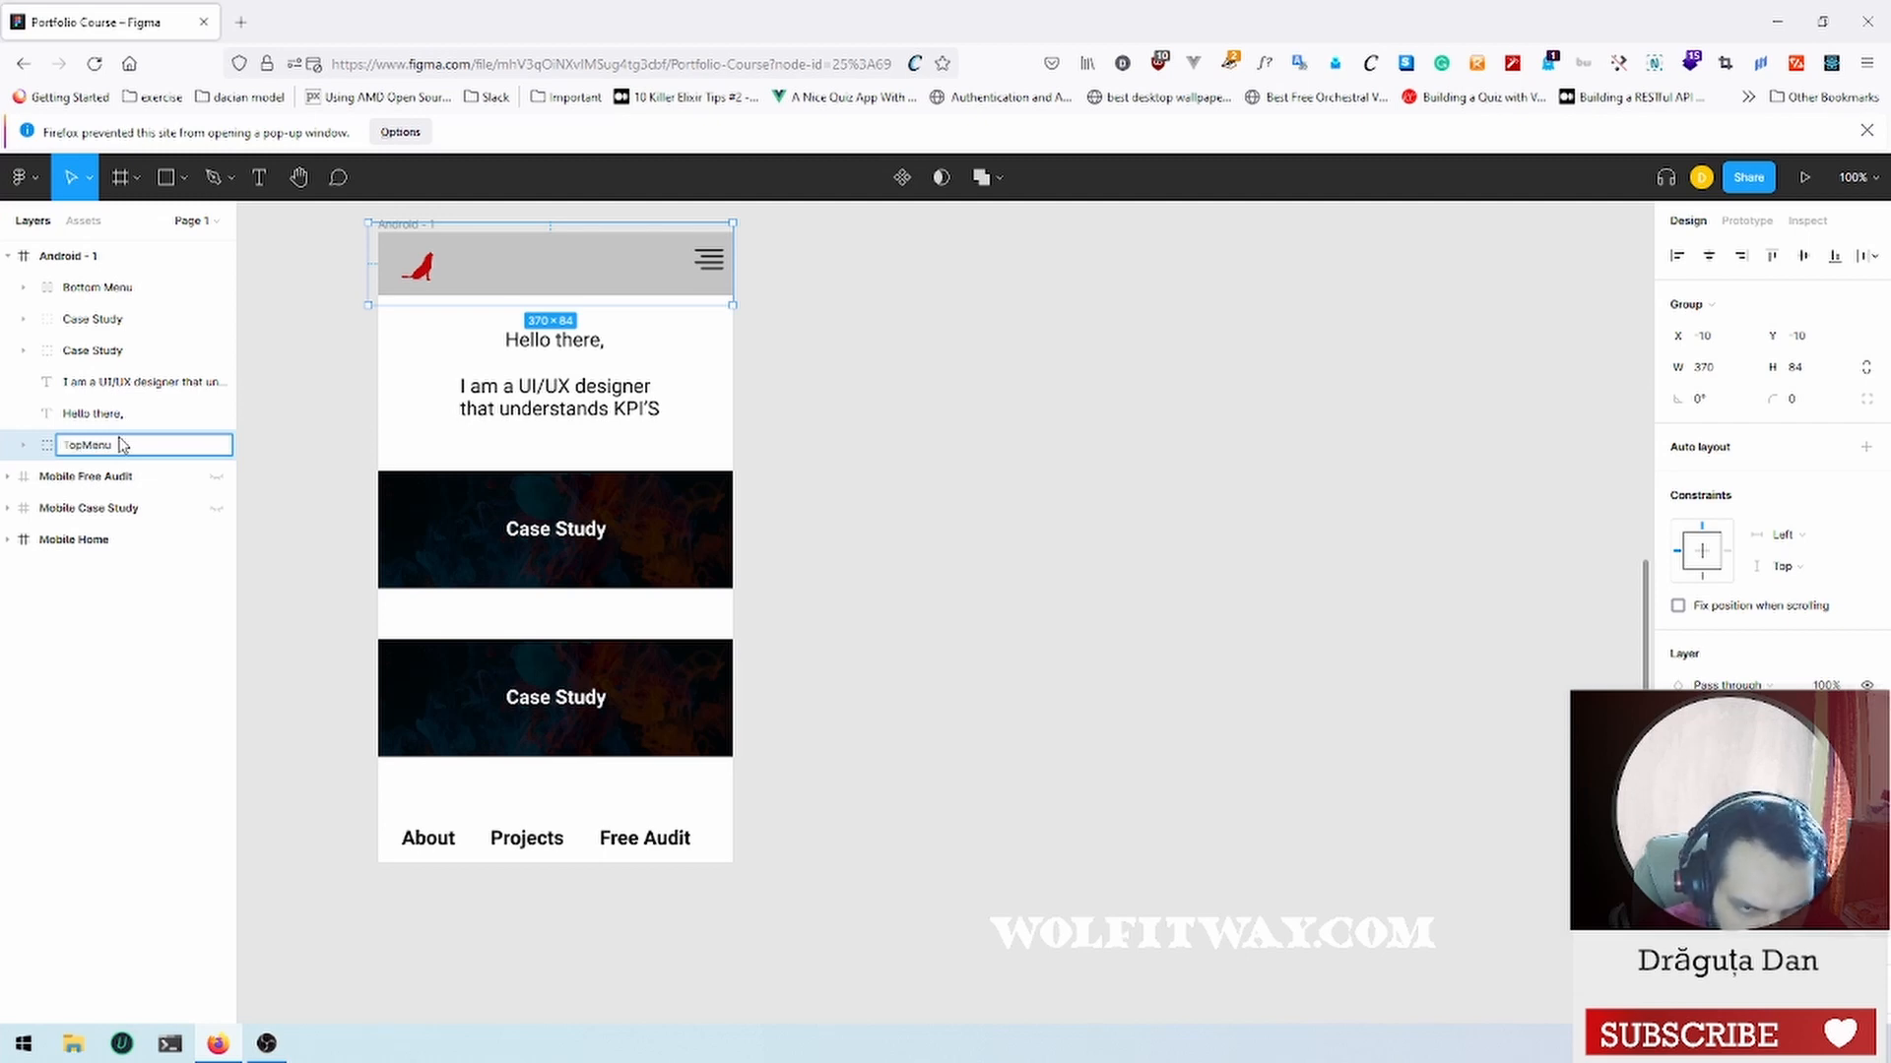
key("Return")
left_click(1052, 630)
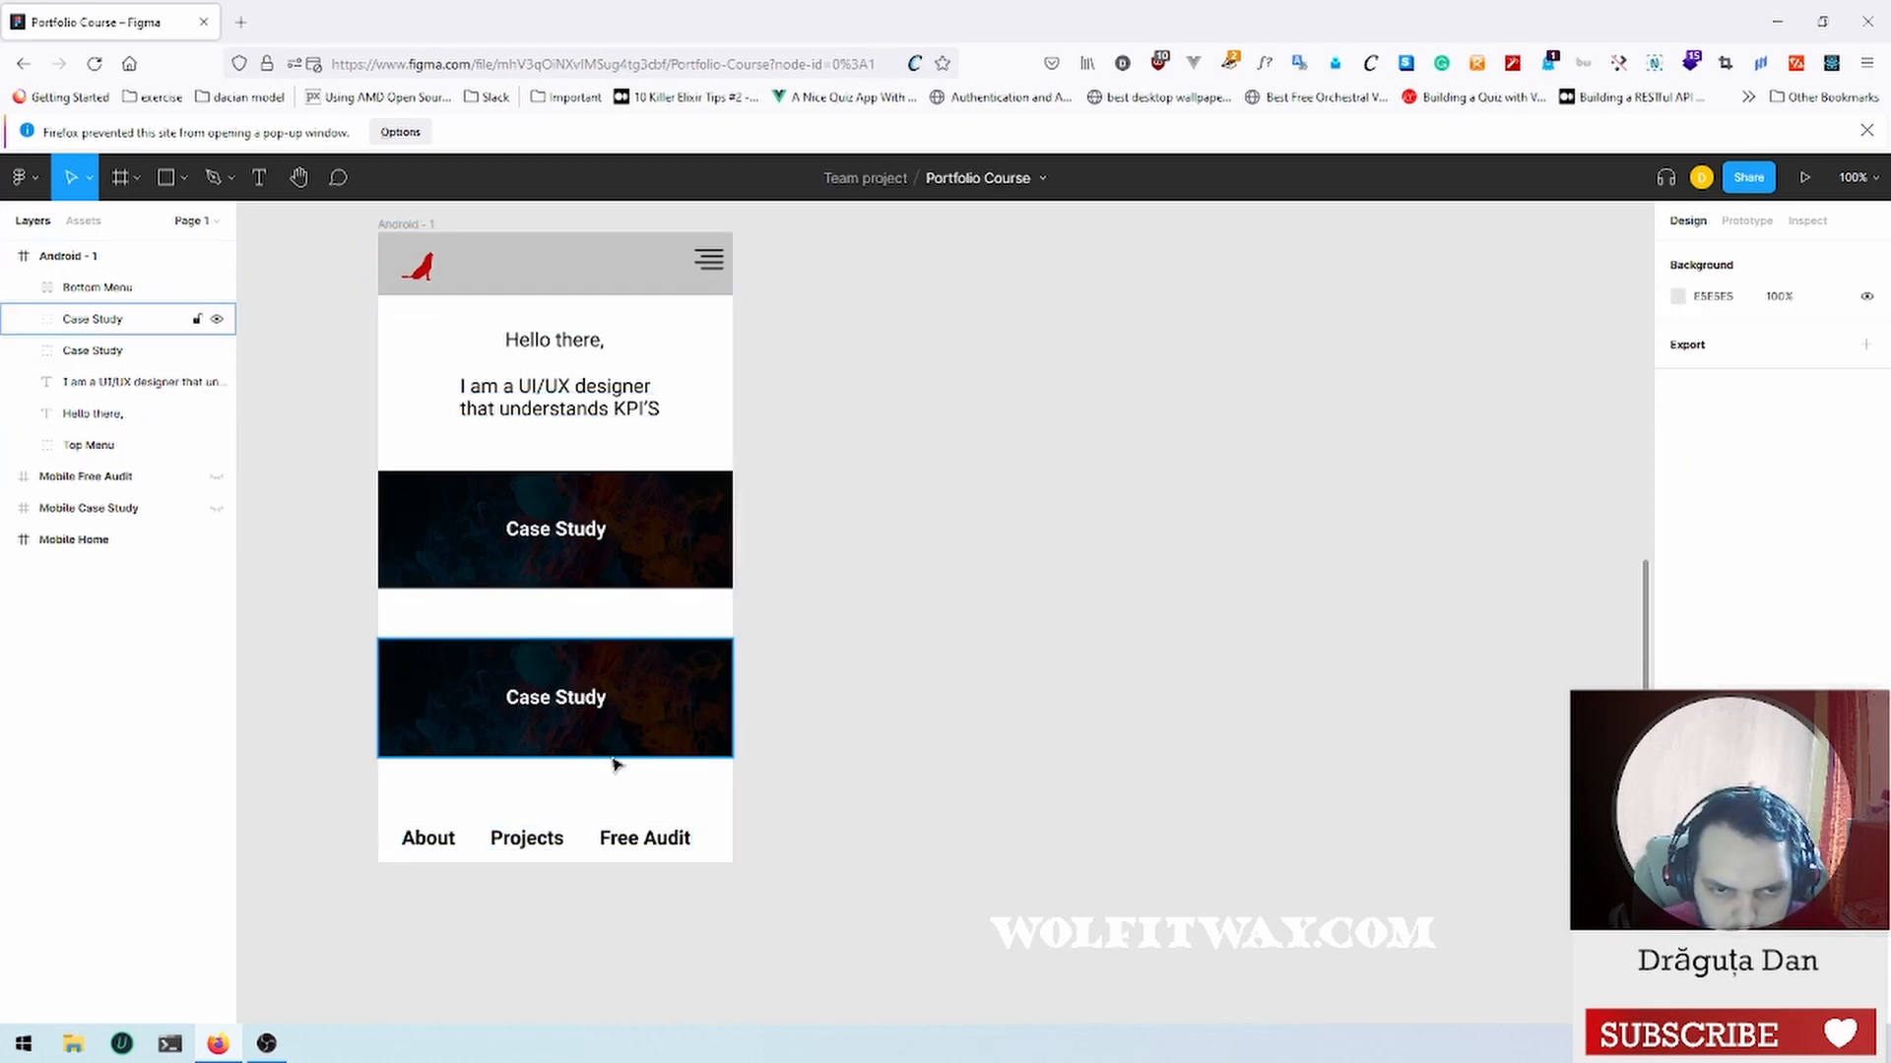
Step: Draw a wide, flat rectangle of about 398 × 45 on the canvas beside the Android - 1 frame
left_click(110, 290)
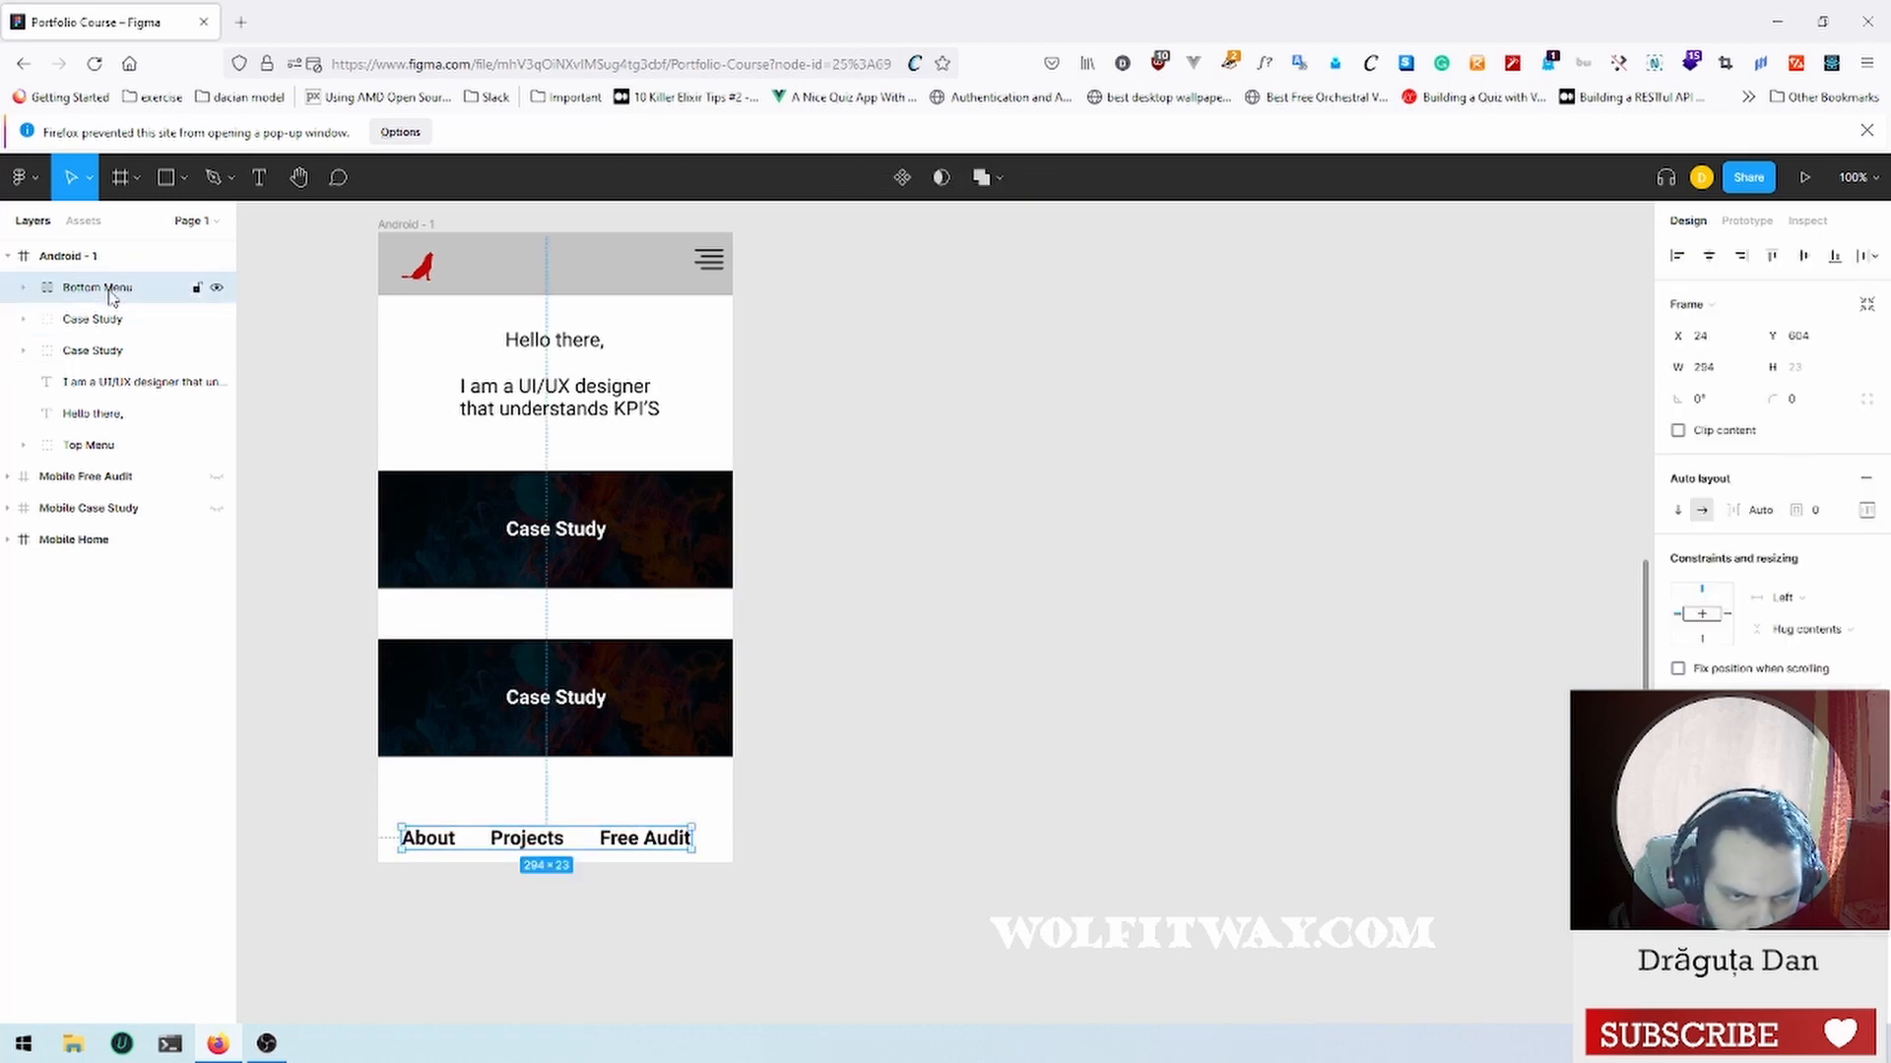
left_click(165, 178)
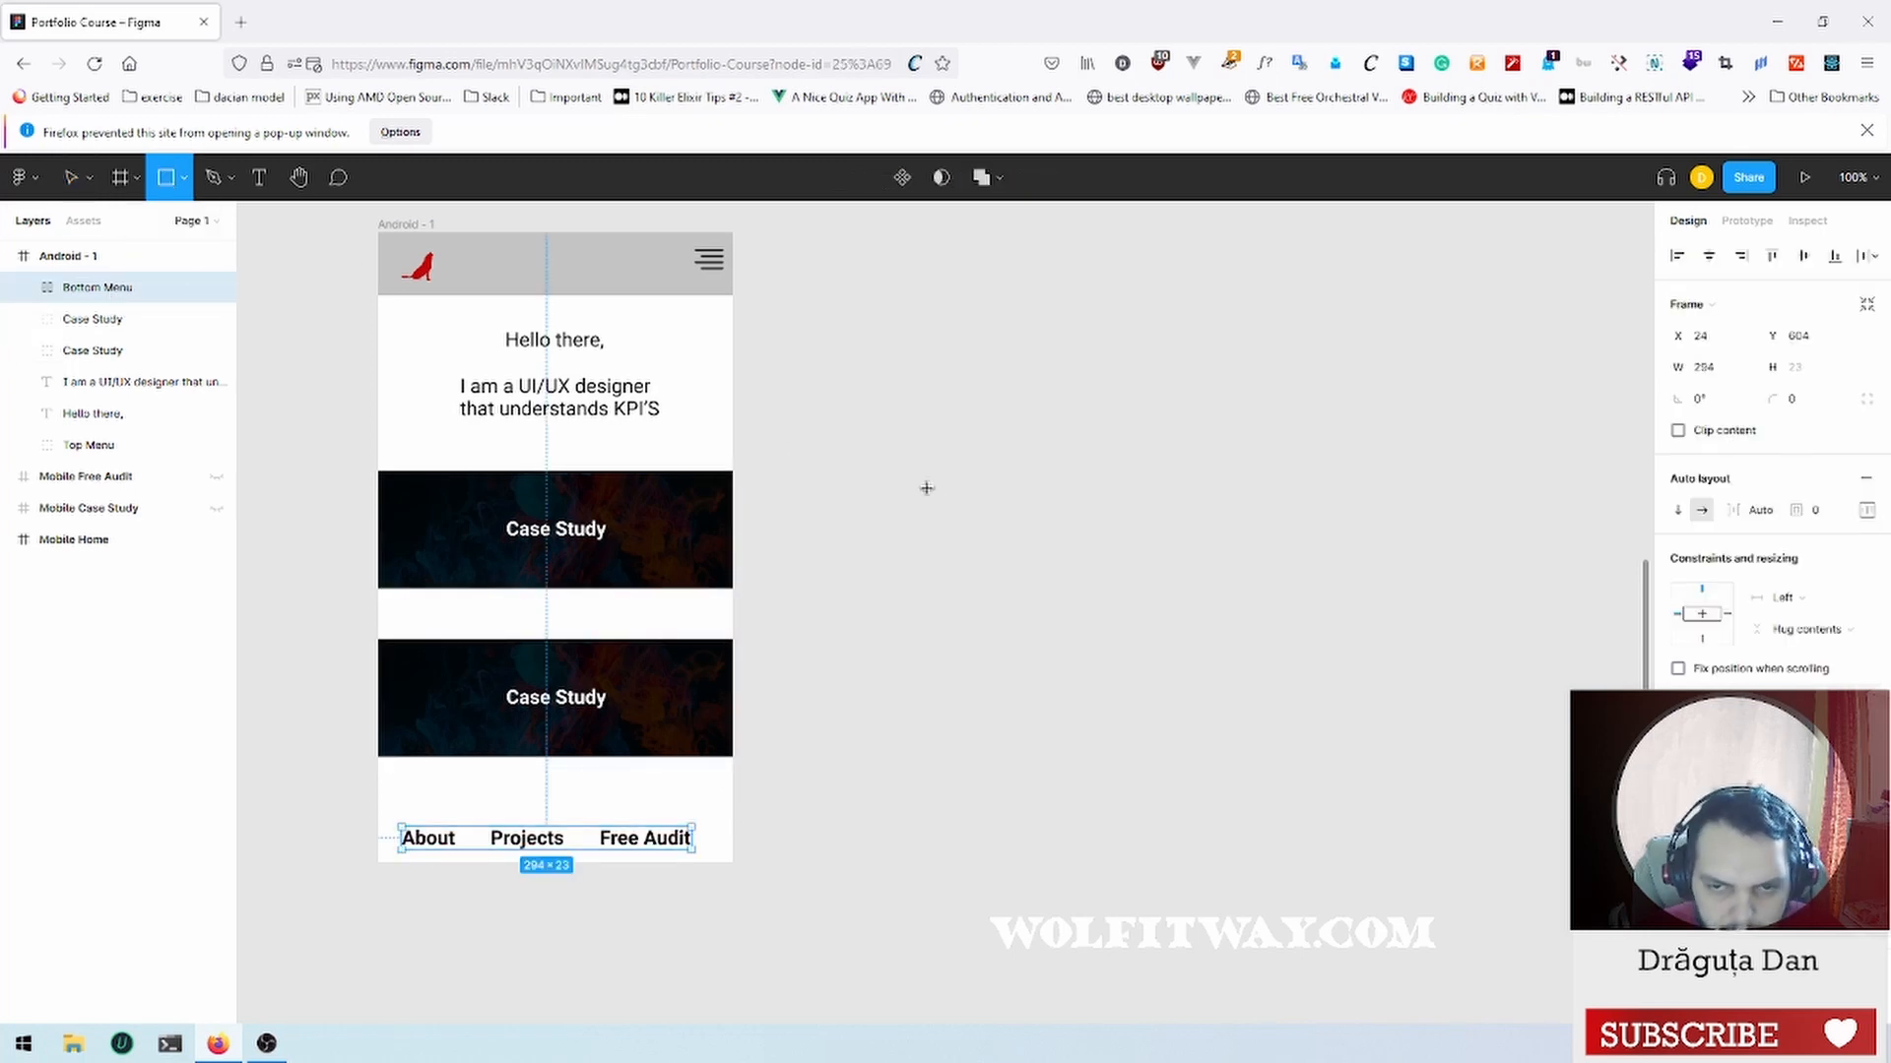
left_click_drag(932, 474, 1327, 525)
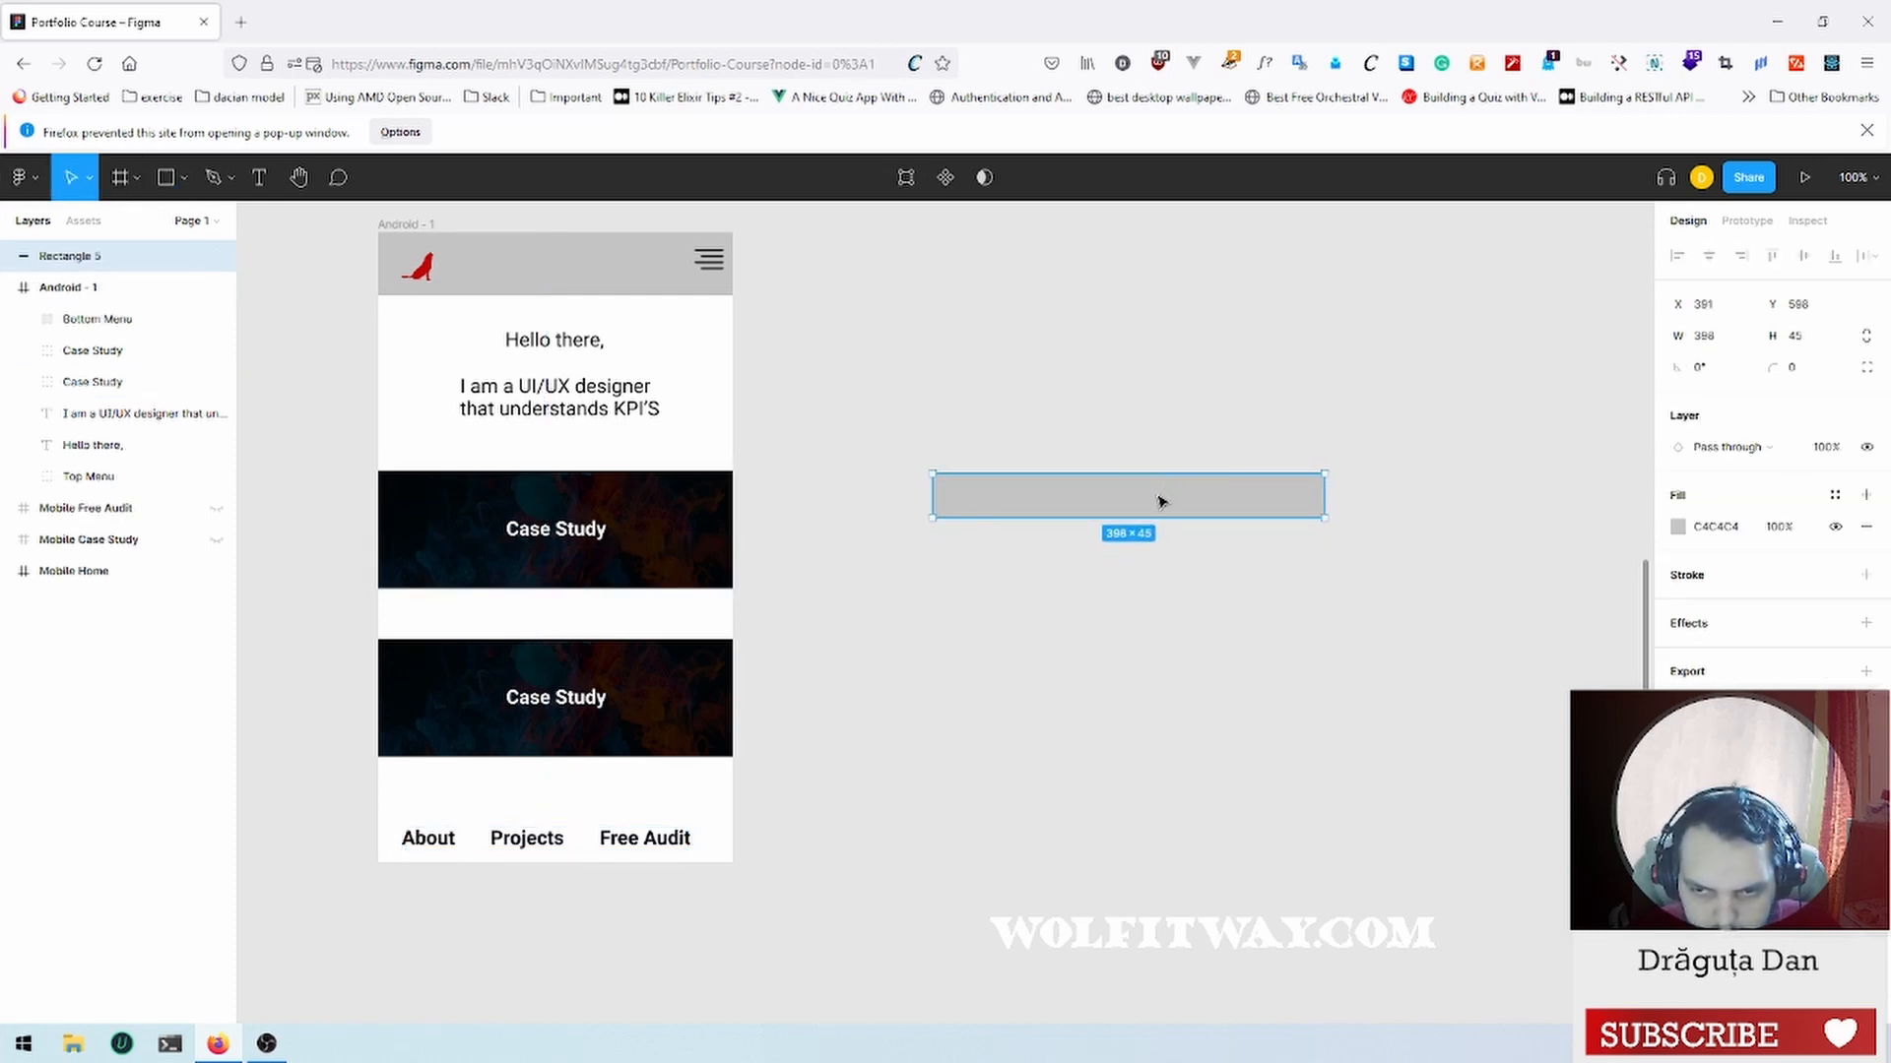
Step: Move the new rectangle to the bottom edge of Android - 1 and fit it to the frame's width, 360 × 45 at X 0, Y 595
left_click_drag(1159, 502, 574, 845)
left_click_drag(341, 837, 381, 836)
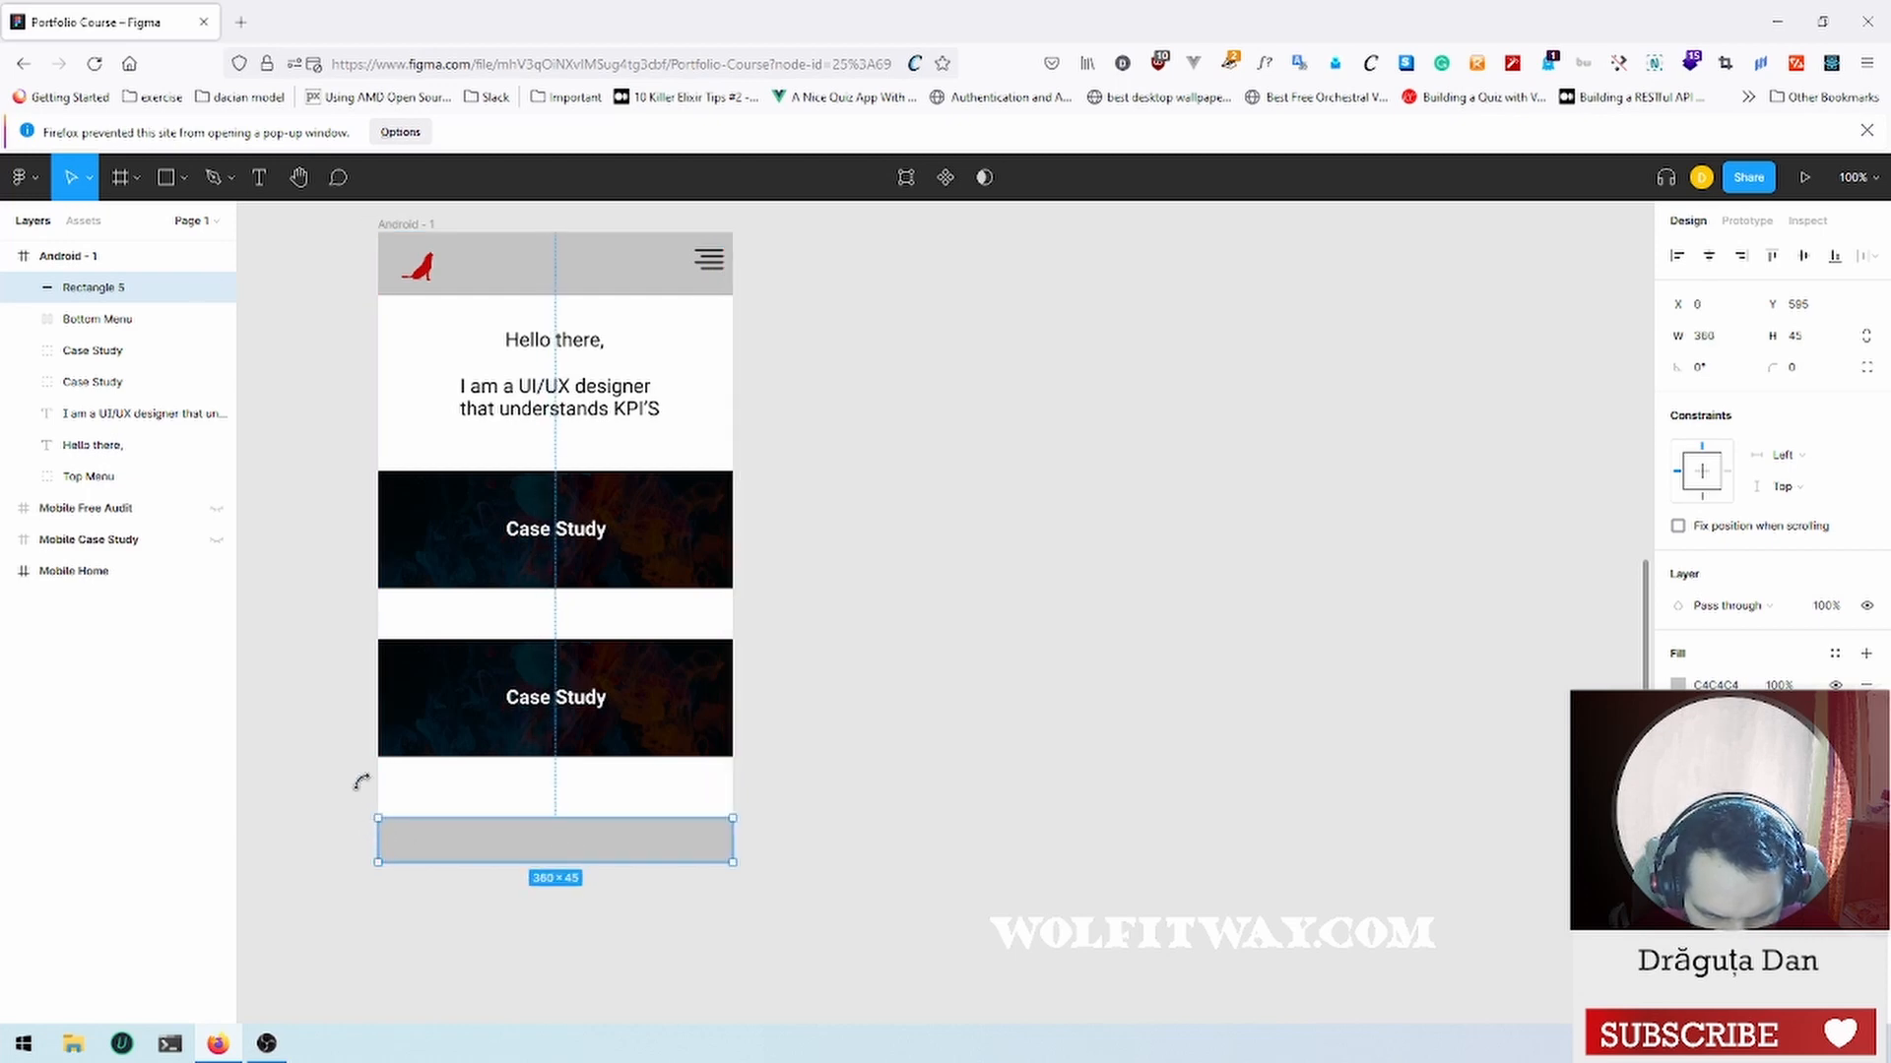
left_click(312, 515)
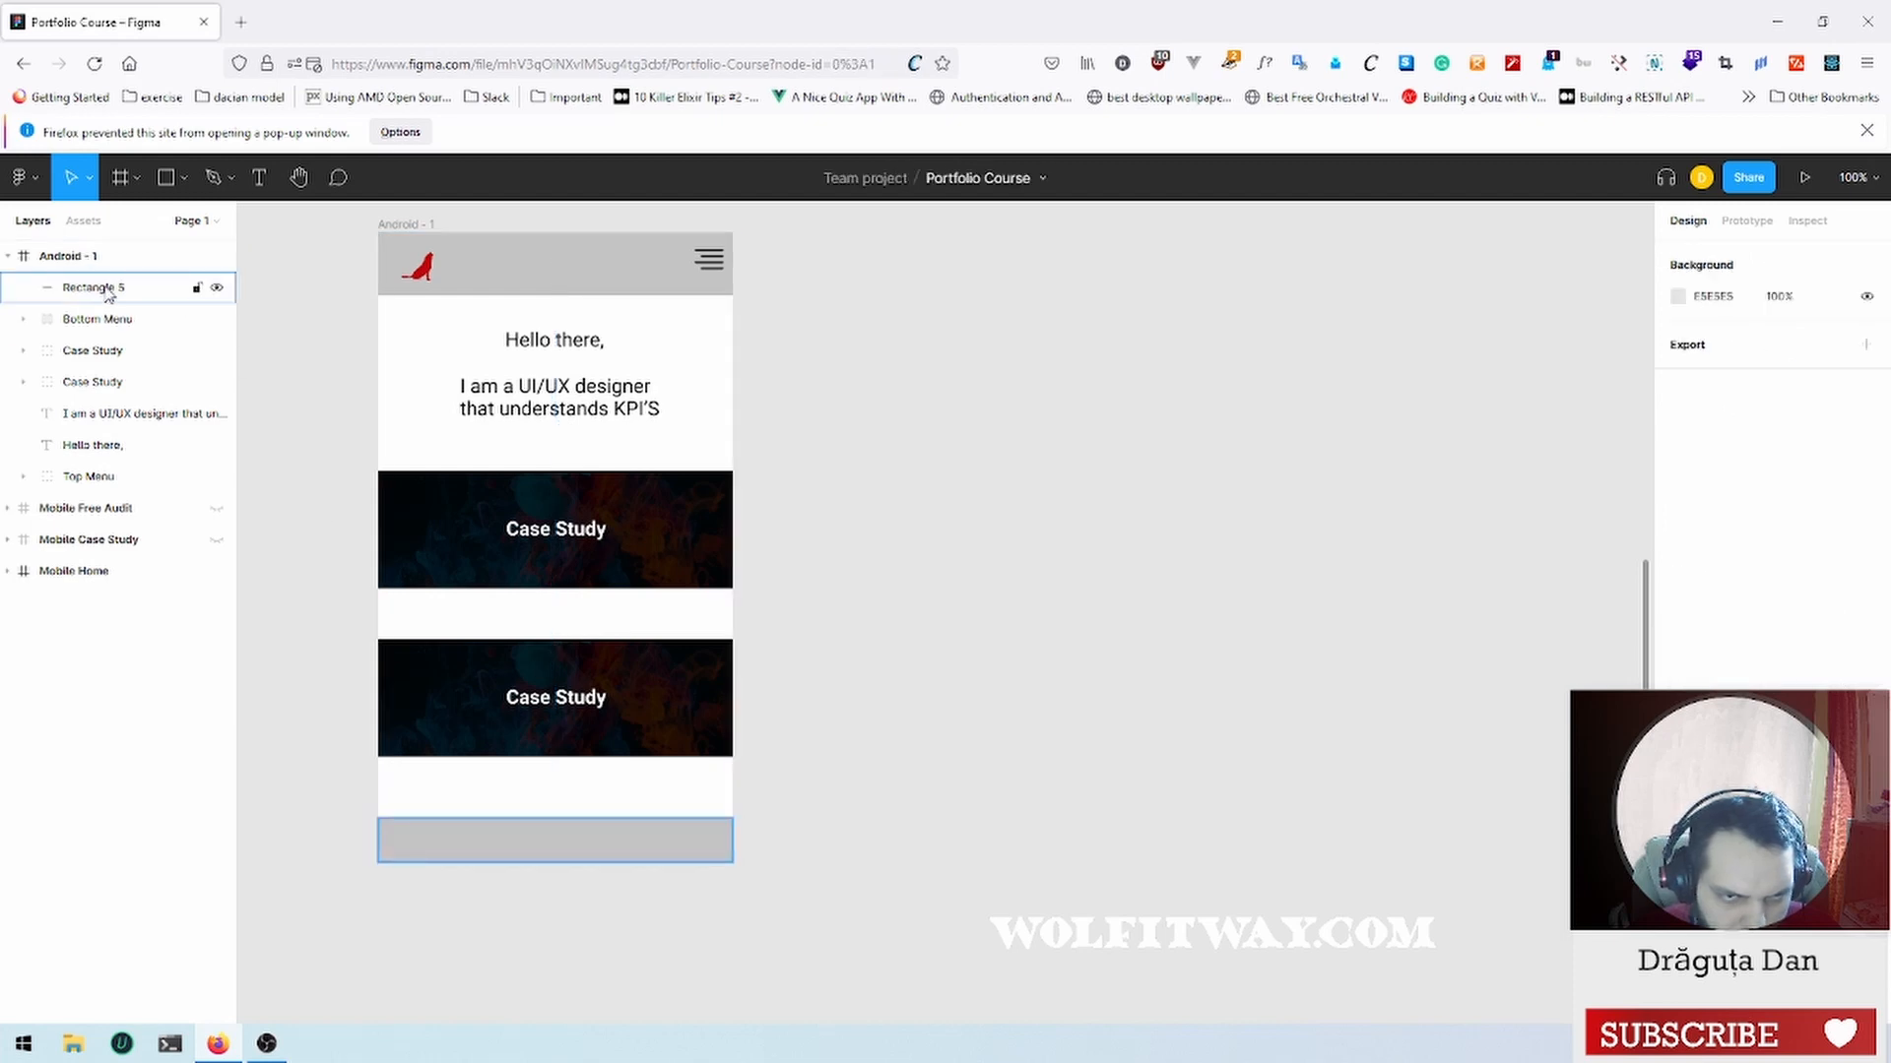
Step: Place Rectangle 5 directly beneath Bottom Menu in the layer order so it sits behind the links
left_click(114, 288)
left_click_drag(117, 288, 120, 343)
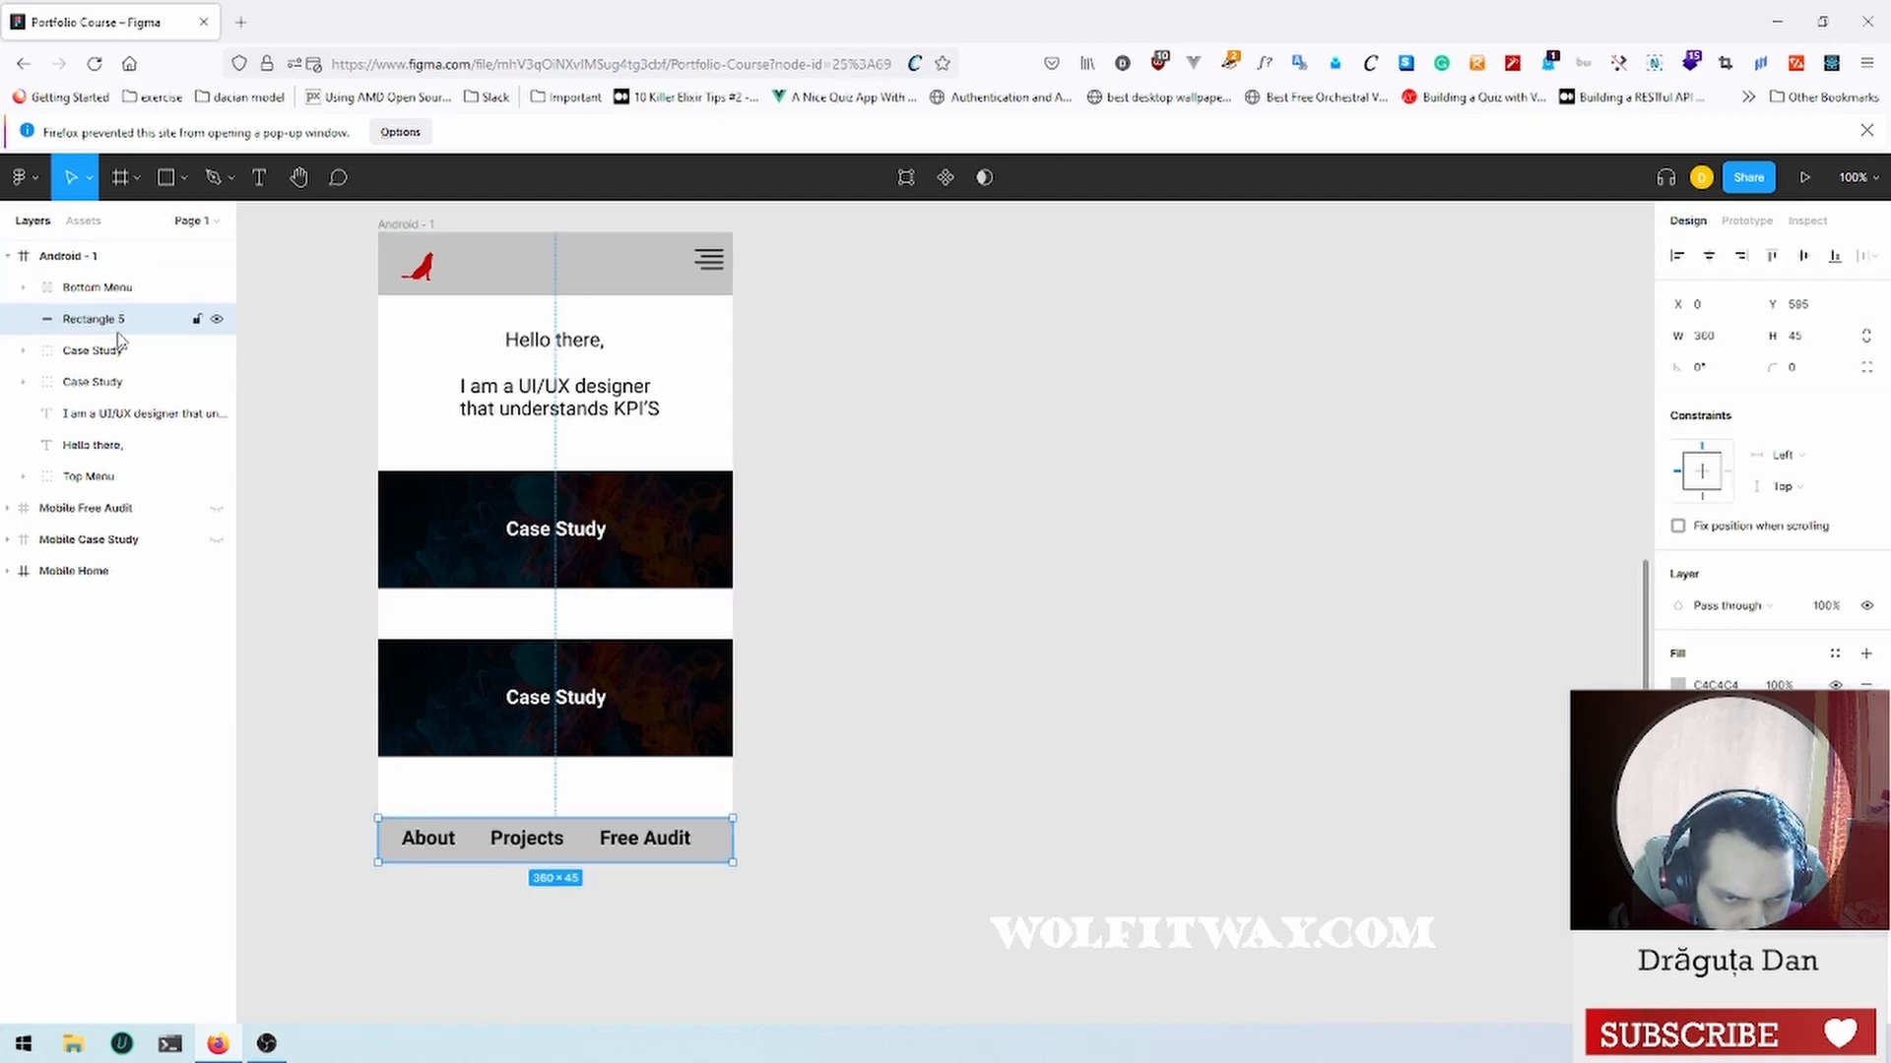
left_click(287, 540)
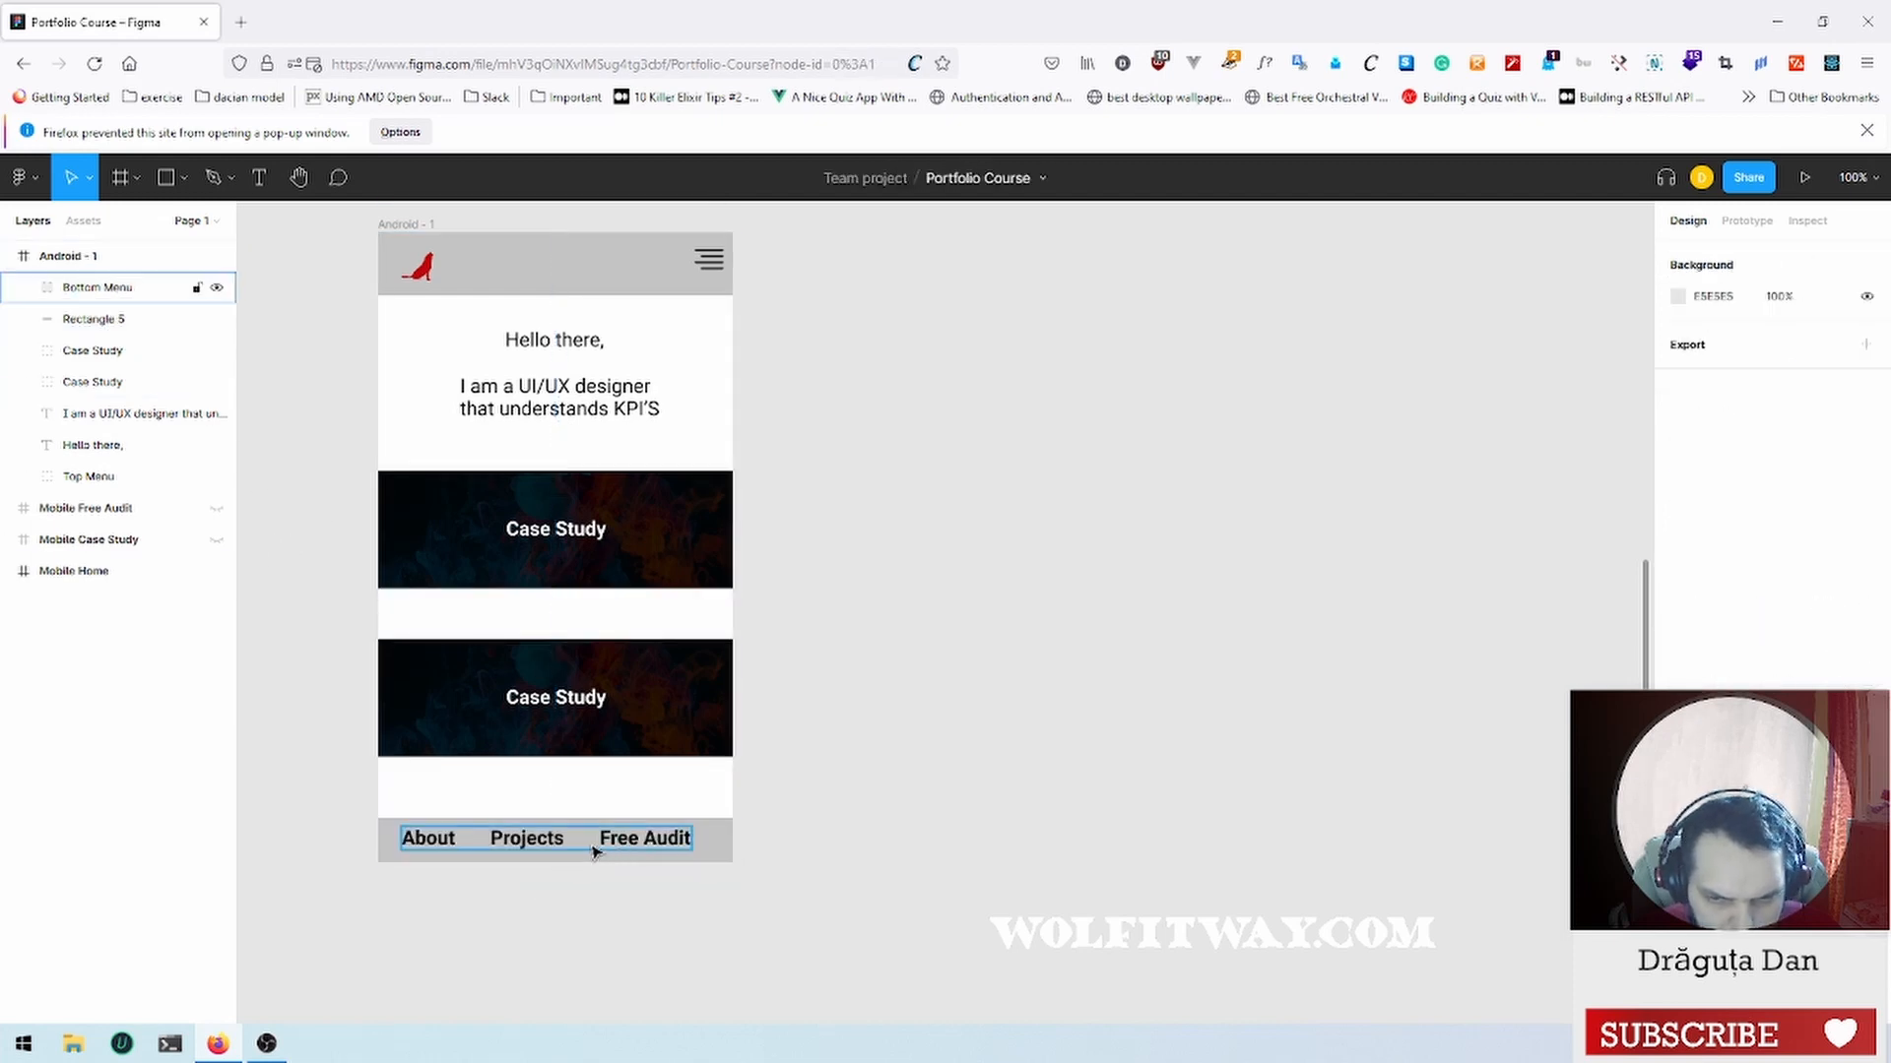
Step: Change the fill of Rectangle 5 behind the bottom links to the very light pink F6EFEF
left_click(89, 319)
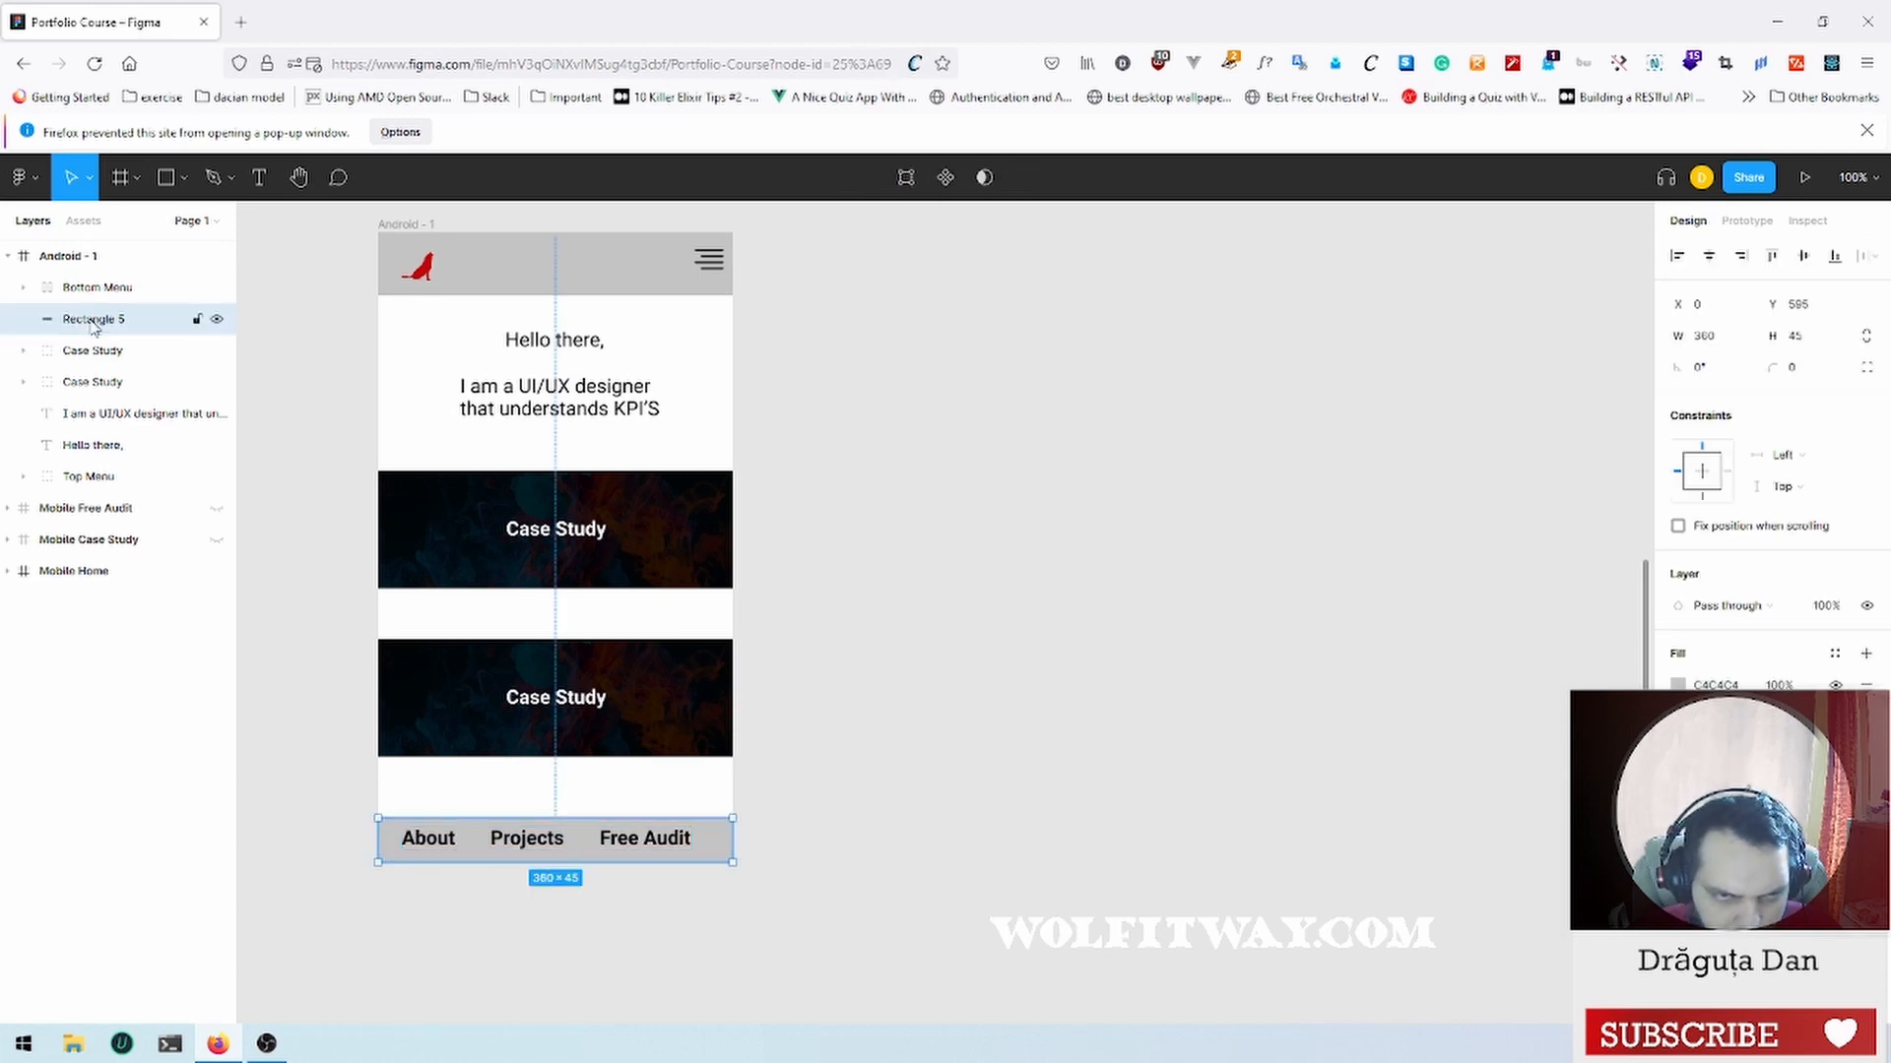
left_click(1677, 685)
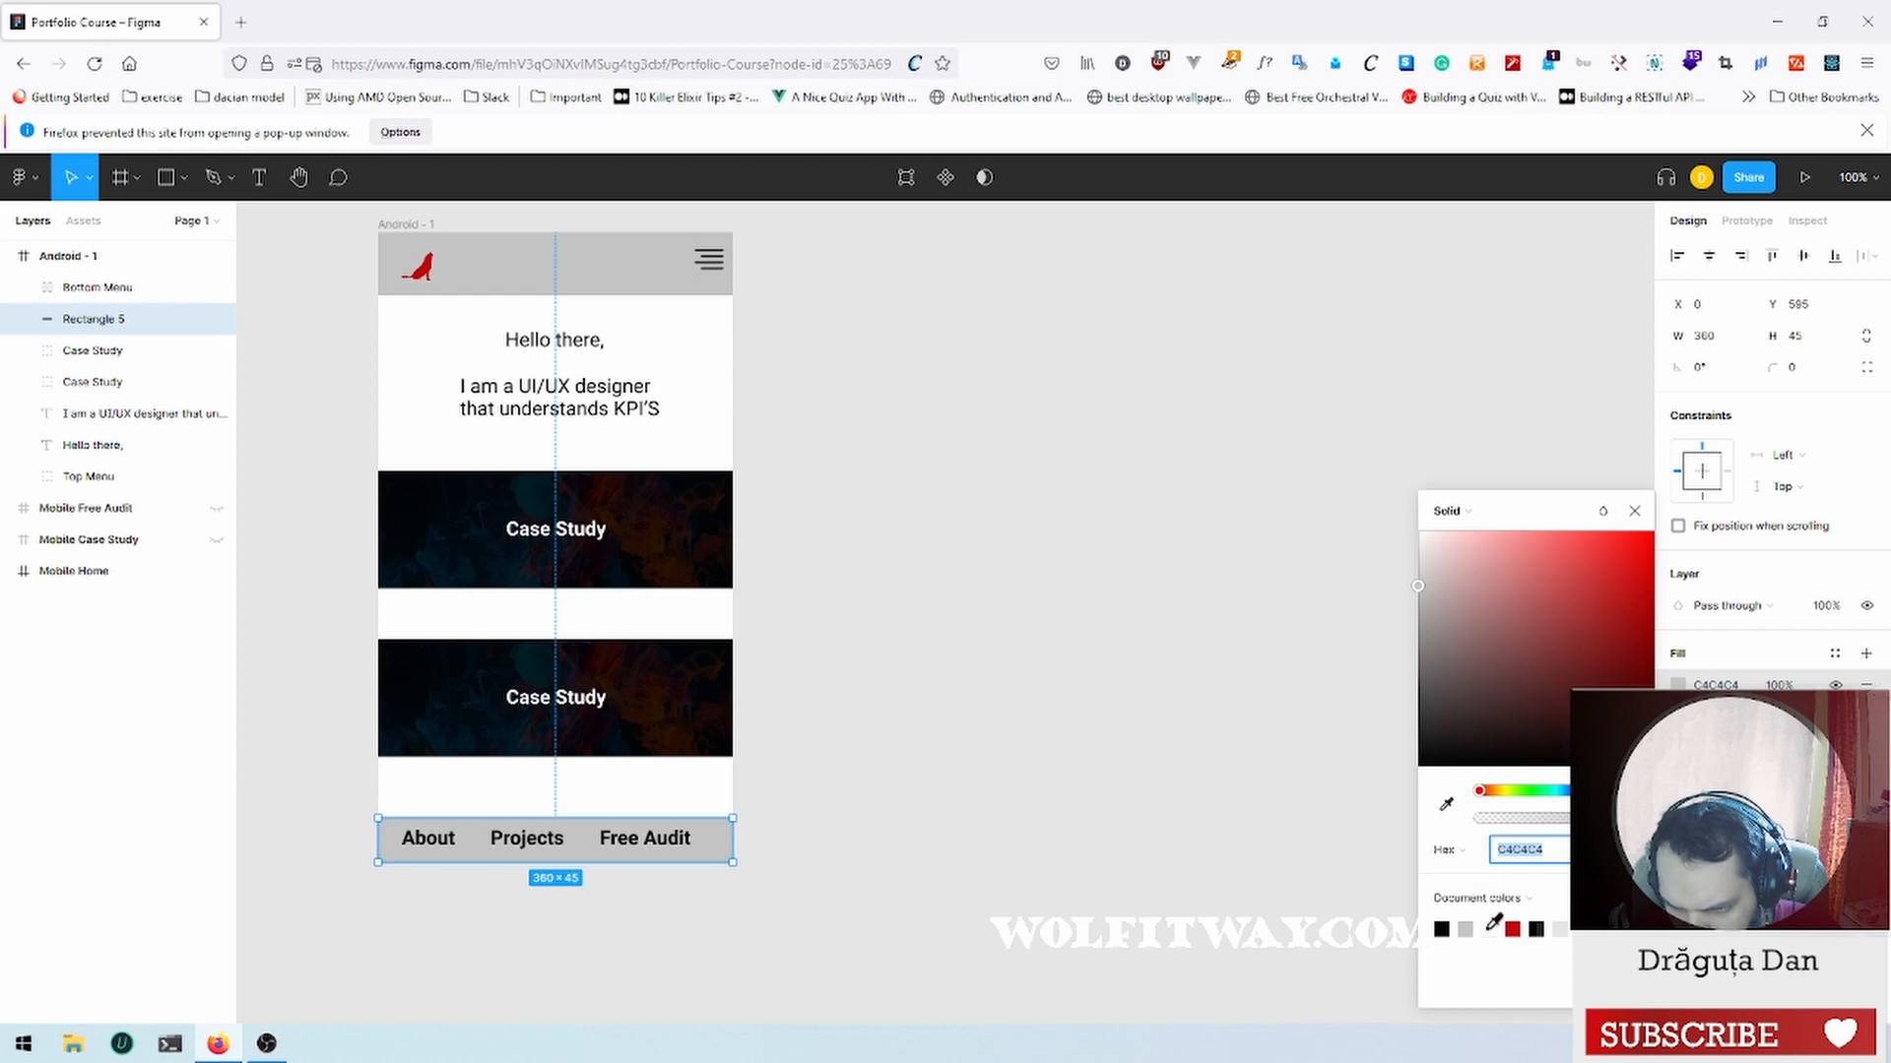
left_click(1490, 927)
left_click_drag(1430, 563, 1426, 541)
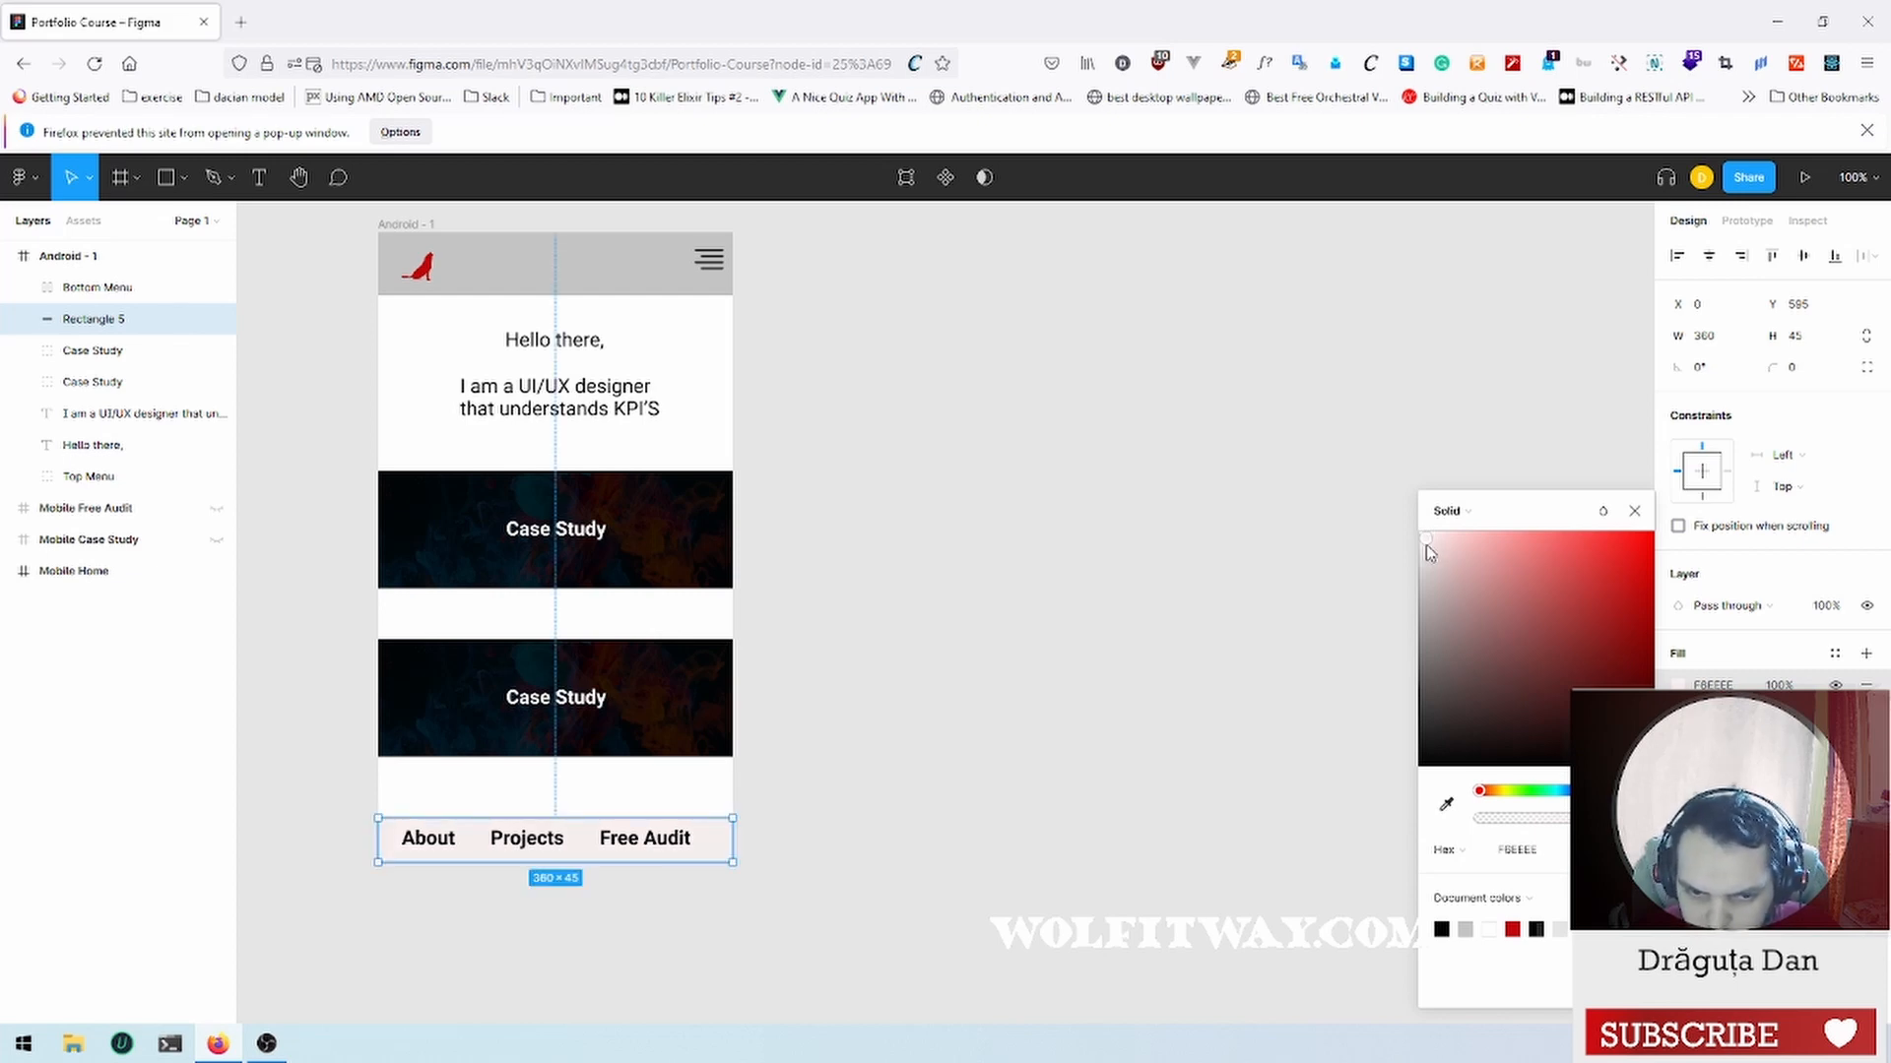
left_click_drag(1427, 553, 1430, 553)
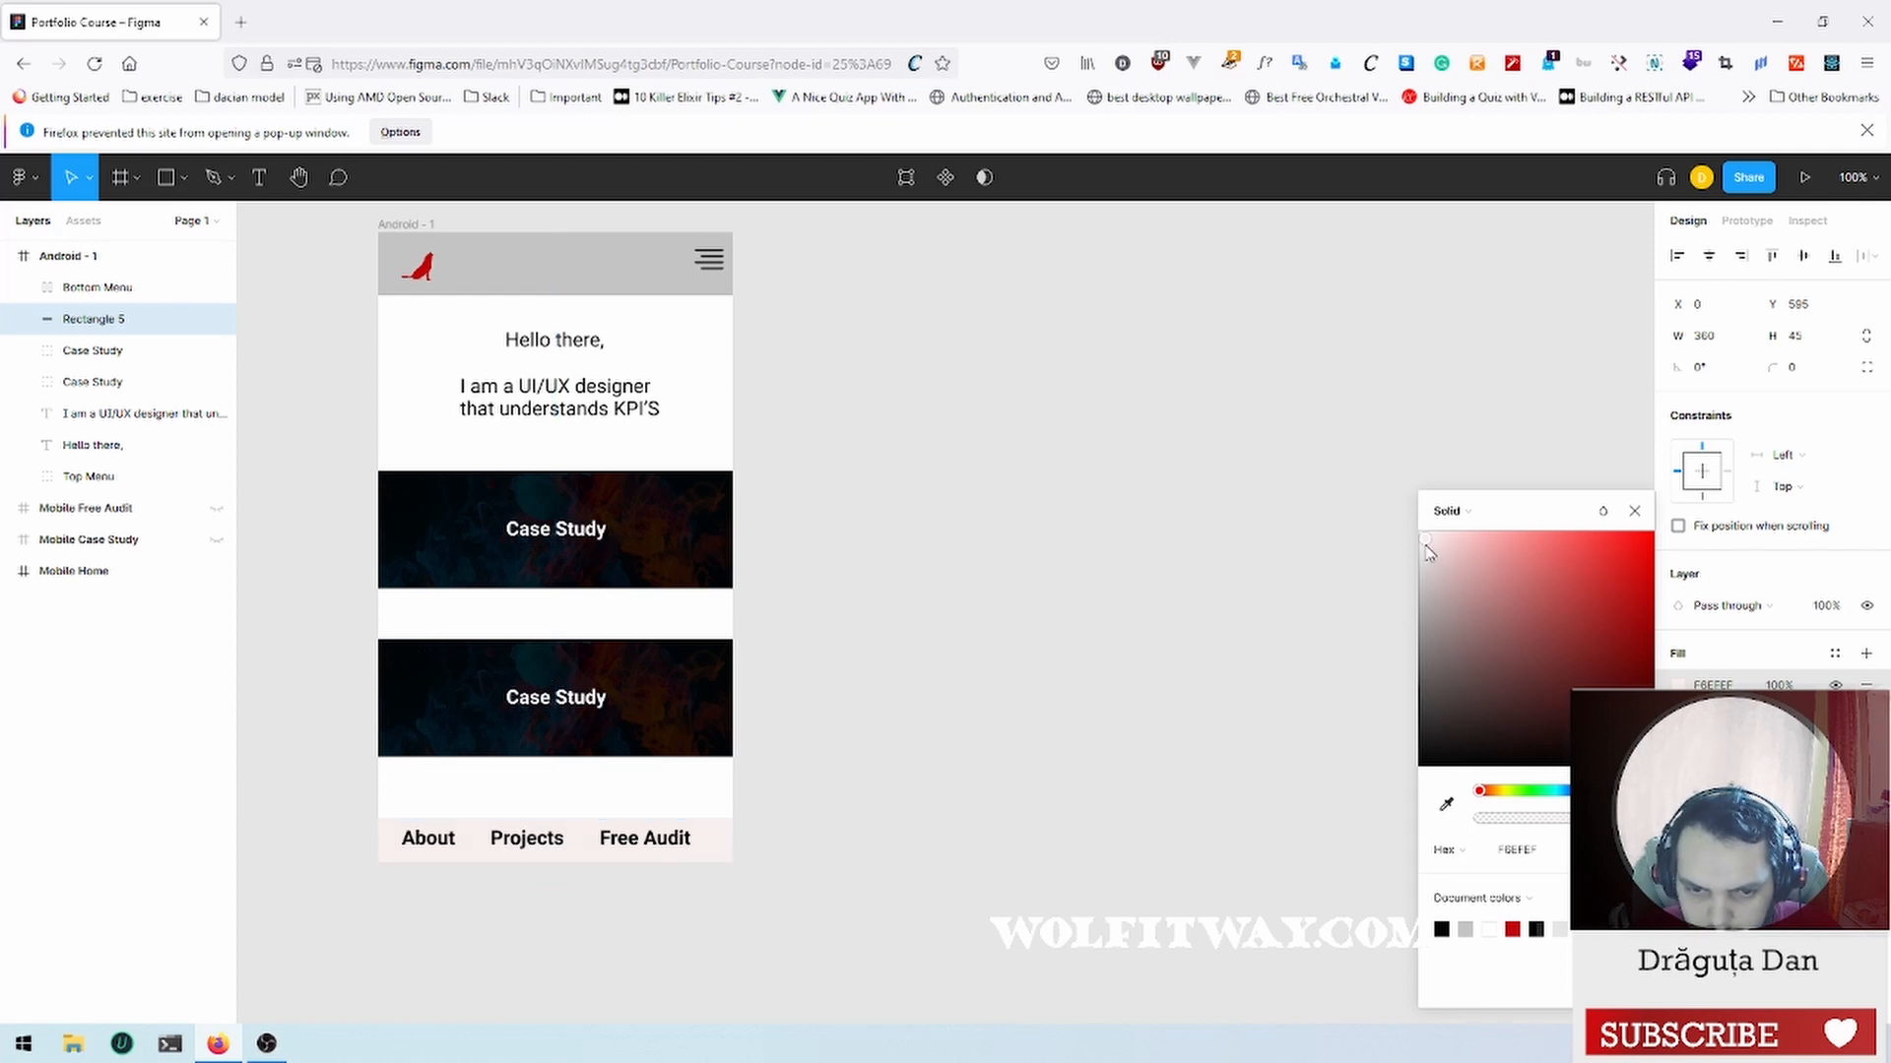
left_click(1110, 553)
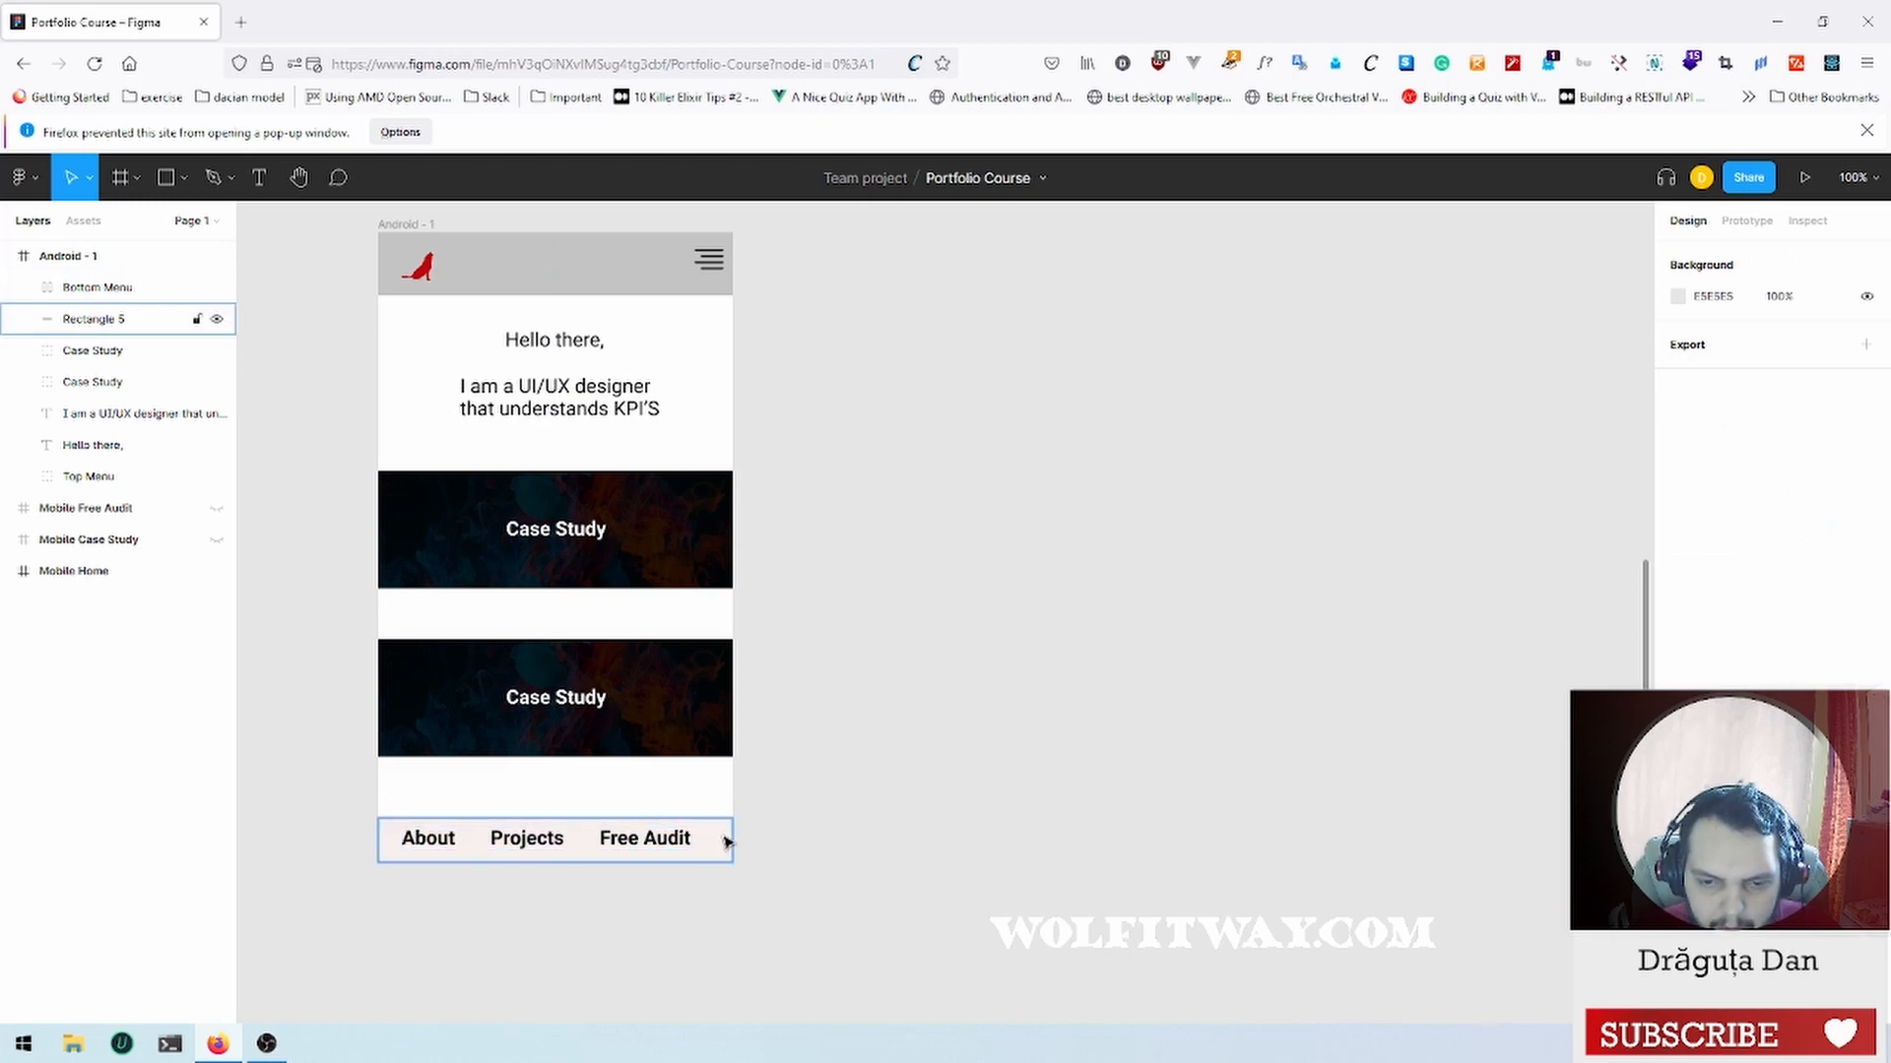
left_click(562, 266)
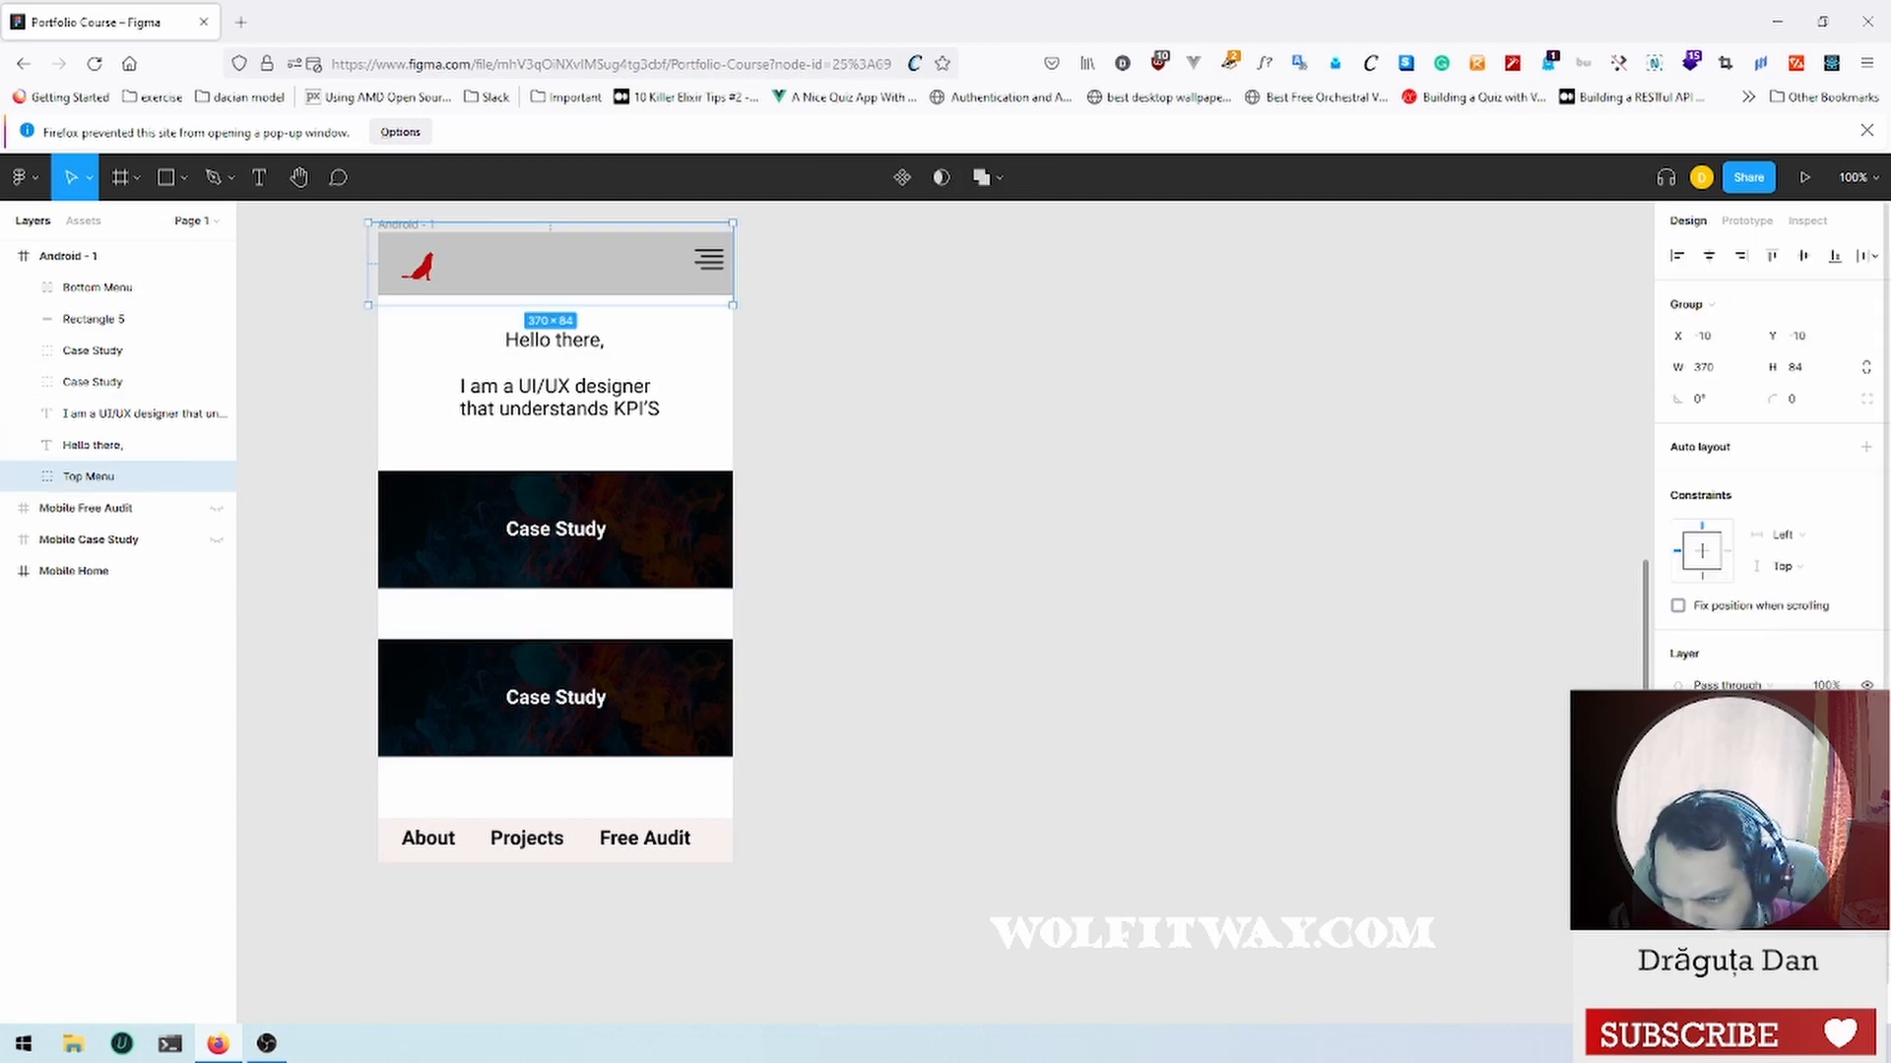
key("Return")
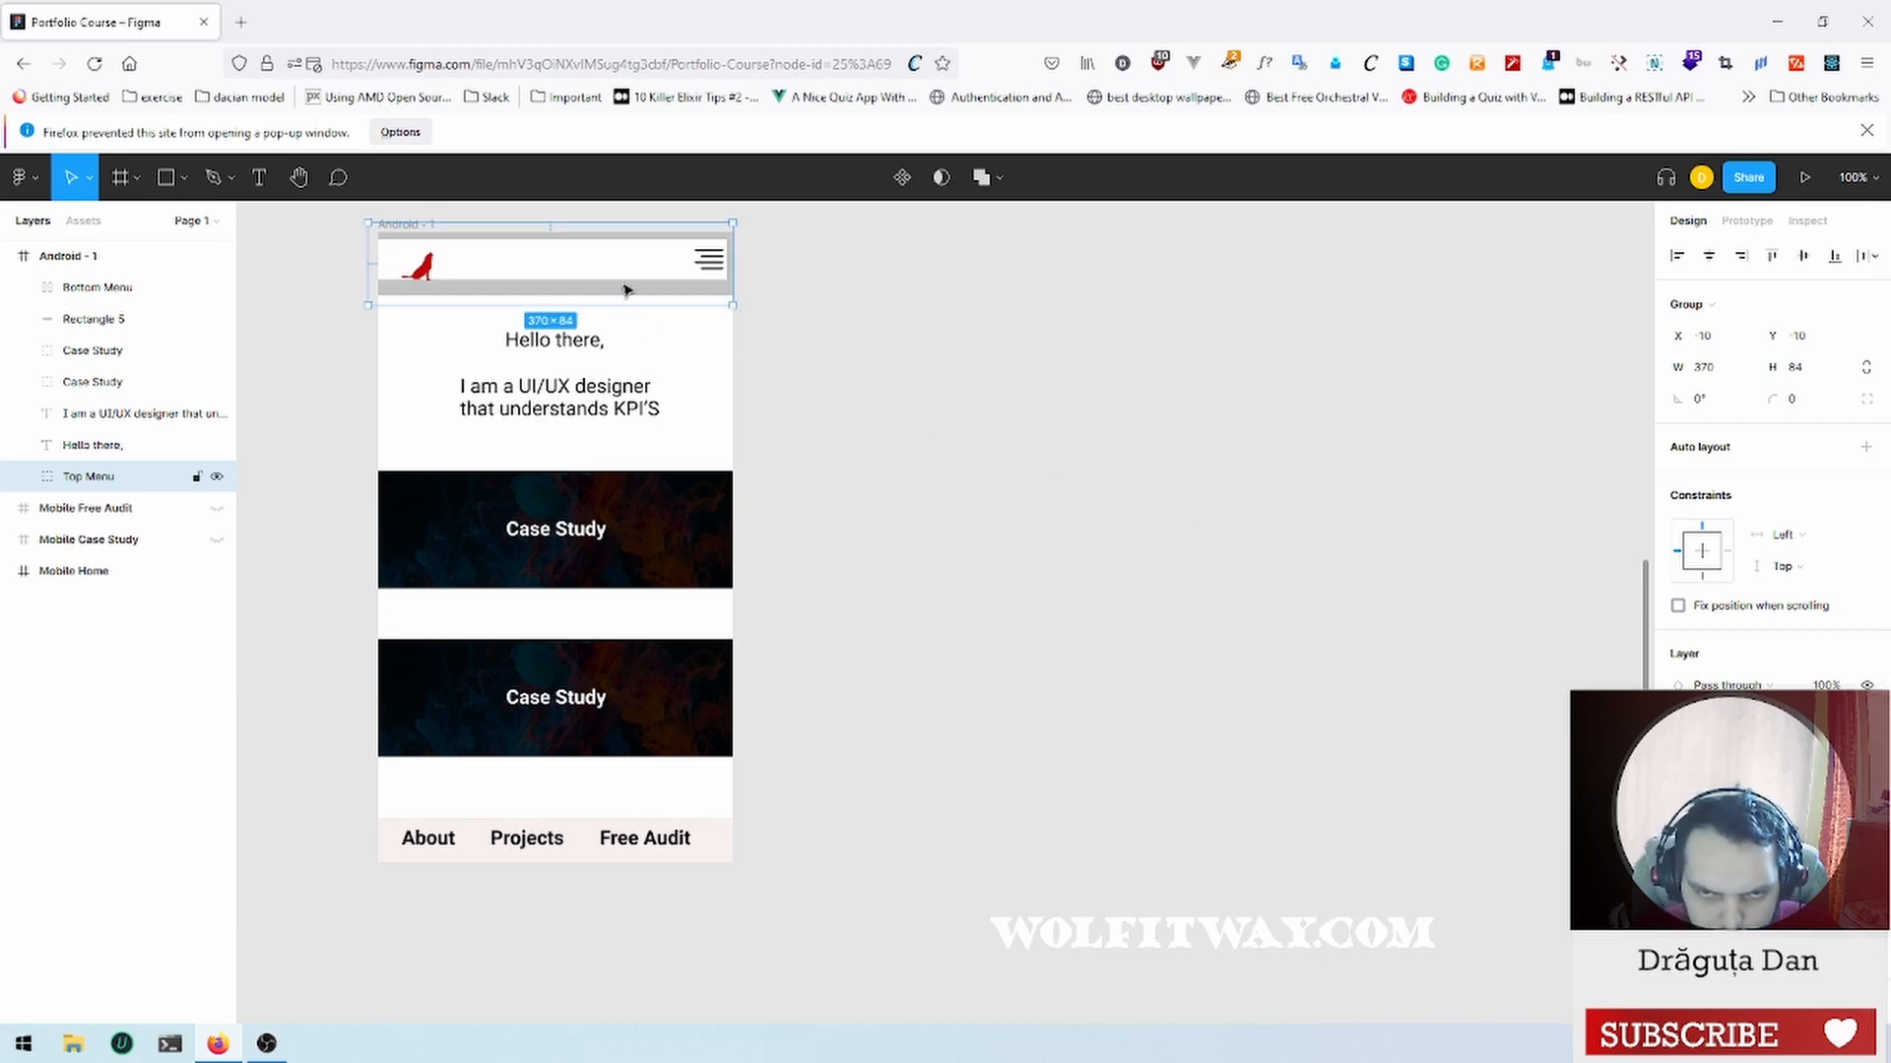
left_click(996, 384)
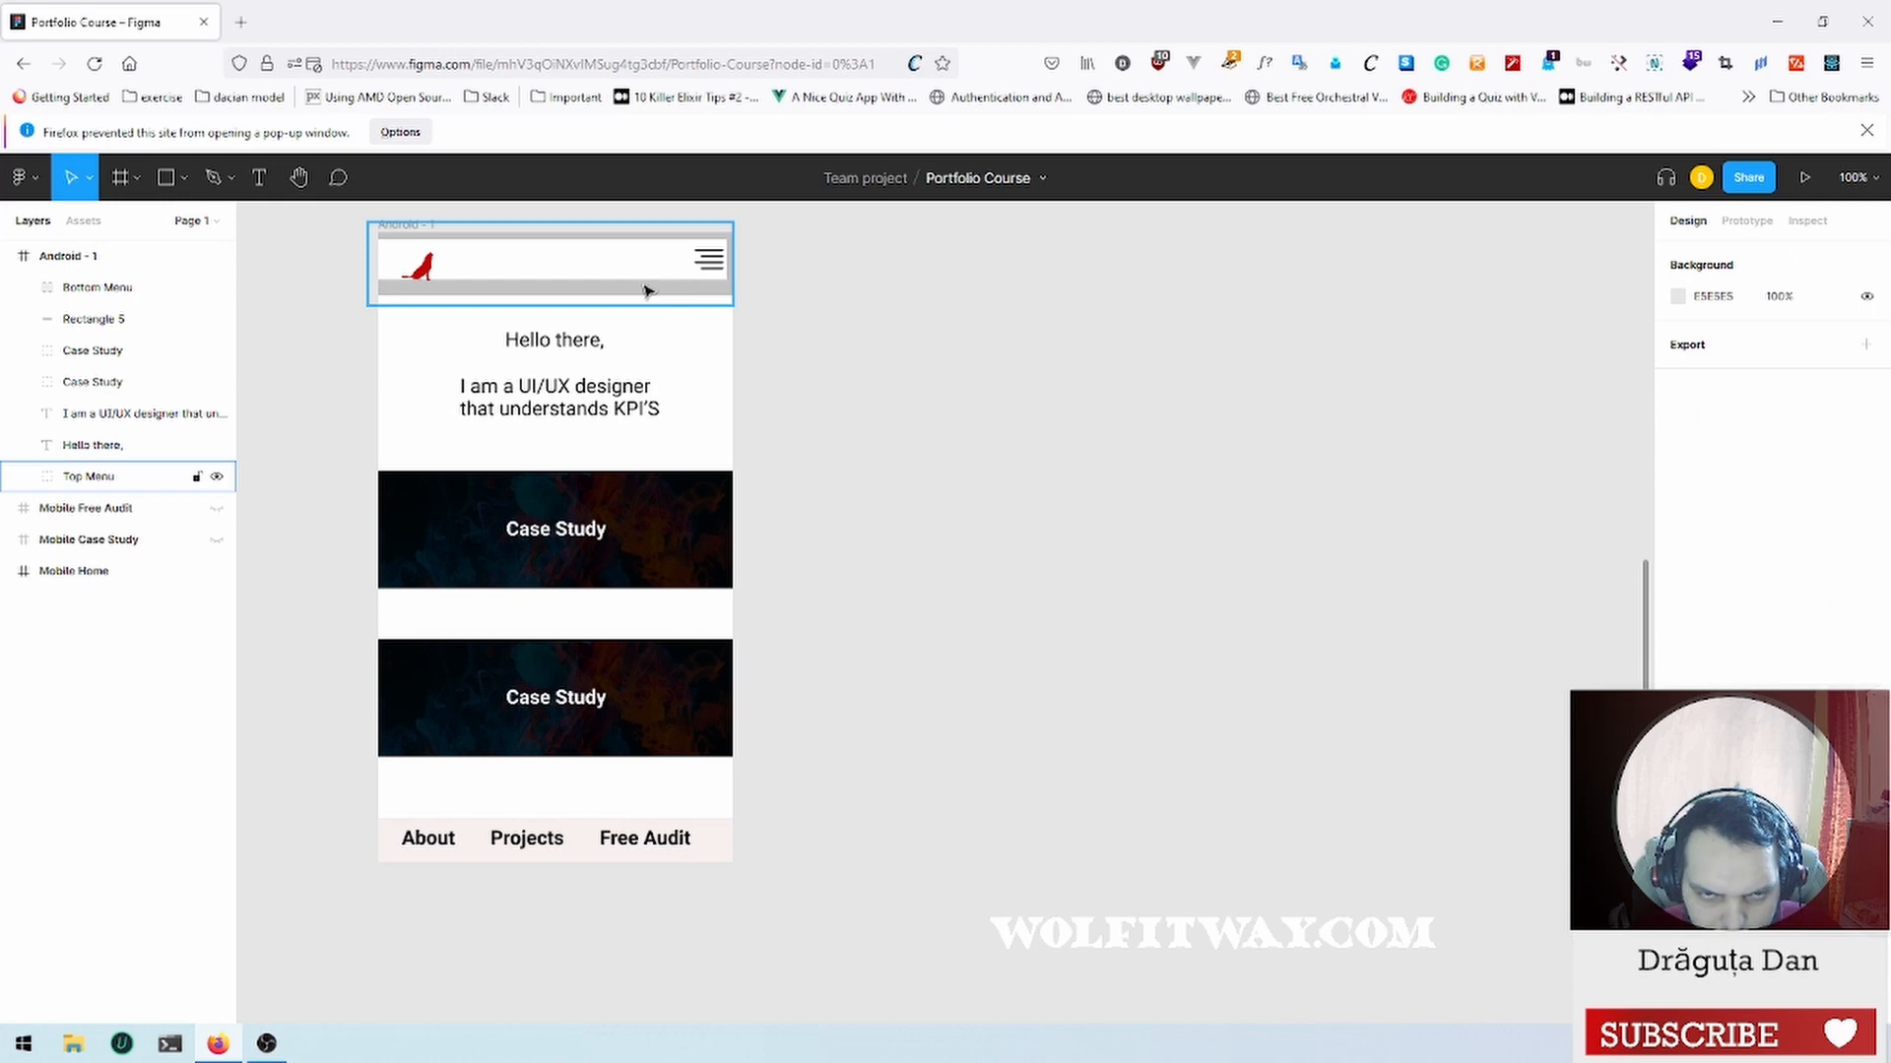
key("ctrl+z")
key("ctrl+z")
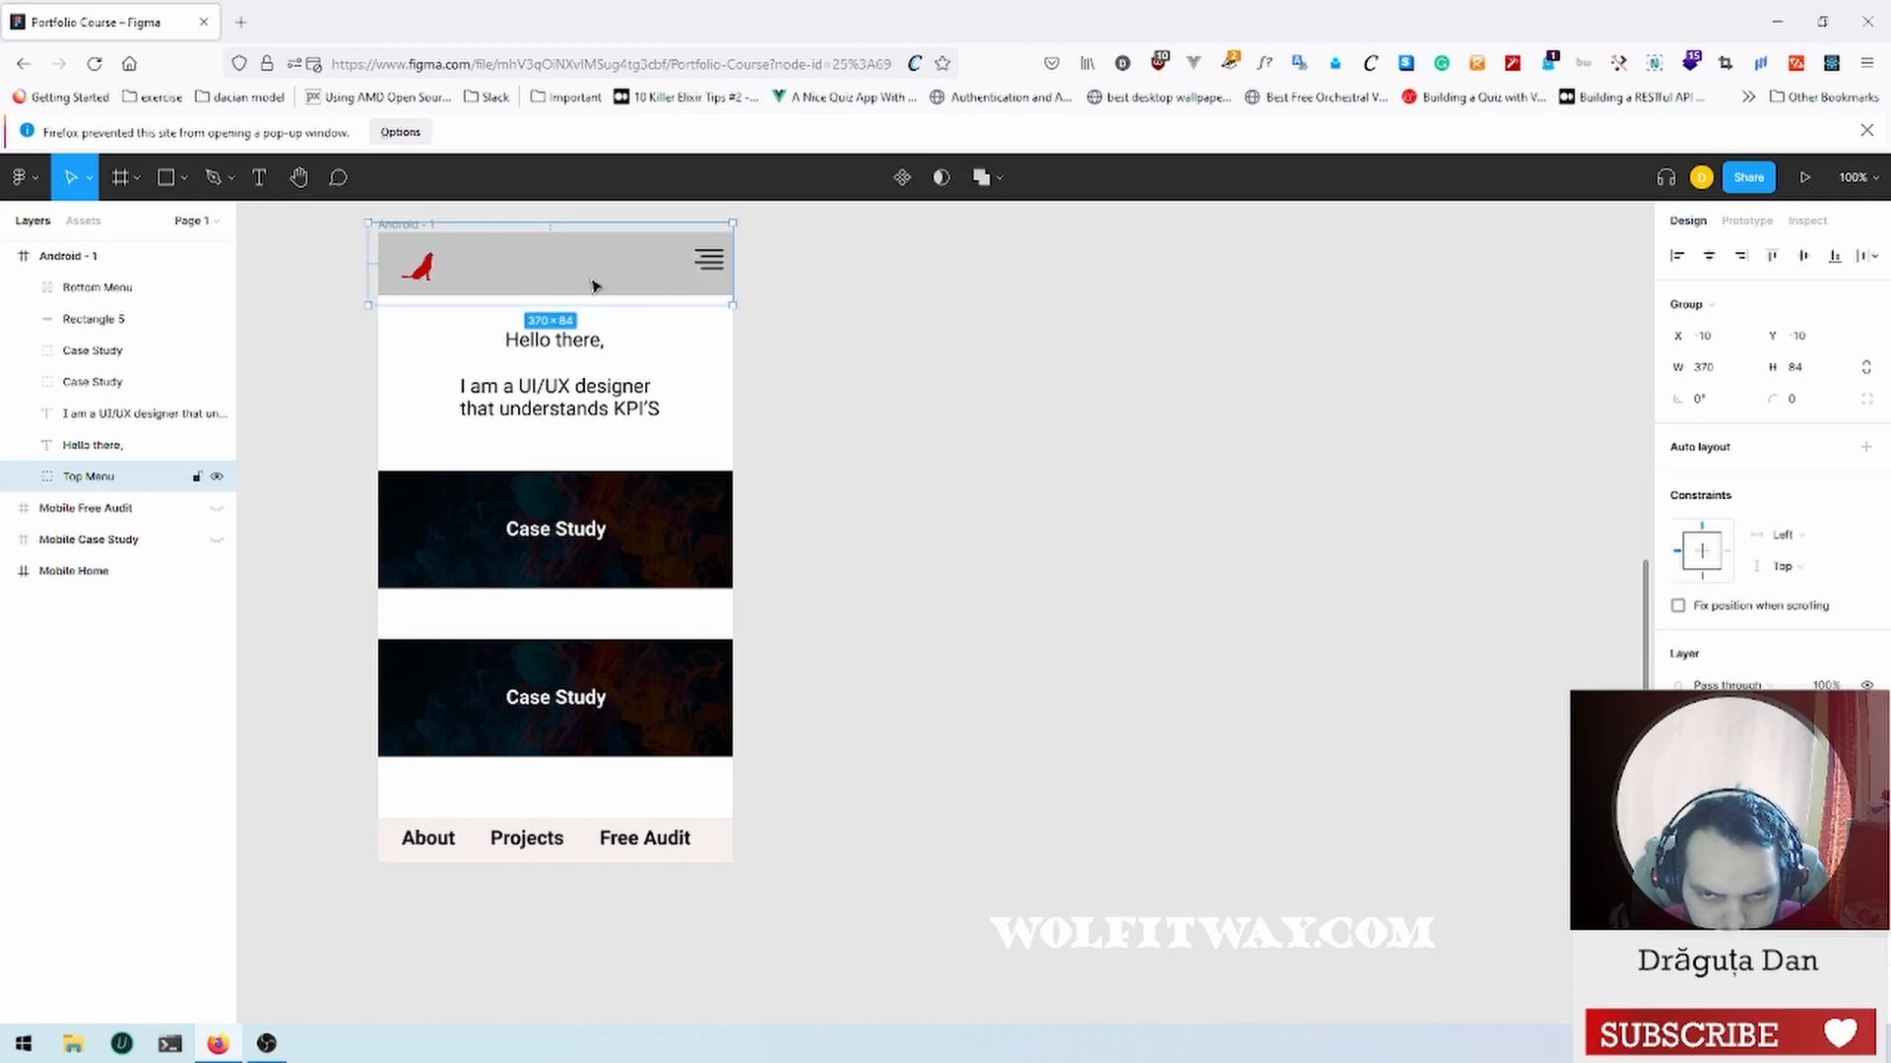
Step: Fill Rectangle 3 in the Top Menu group with the colour F6EFEF sampled from the bottom menu bar
double_click(575, 271)
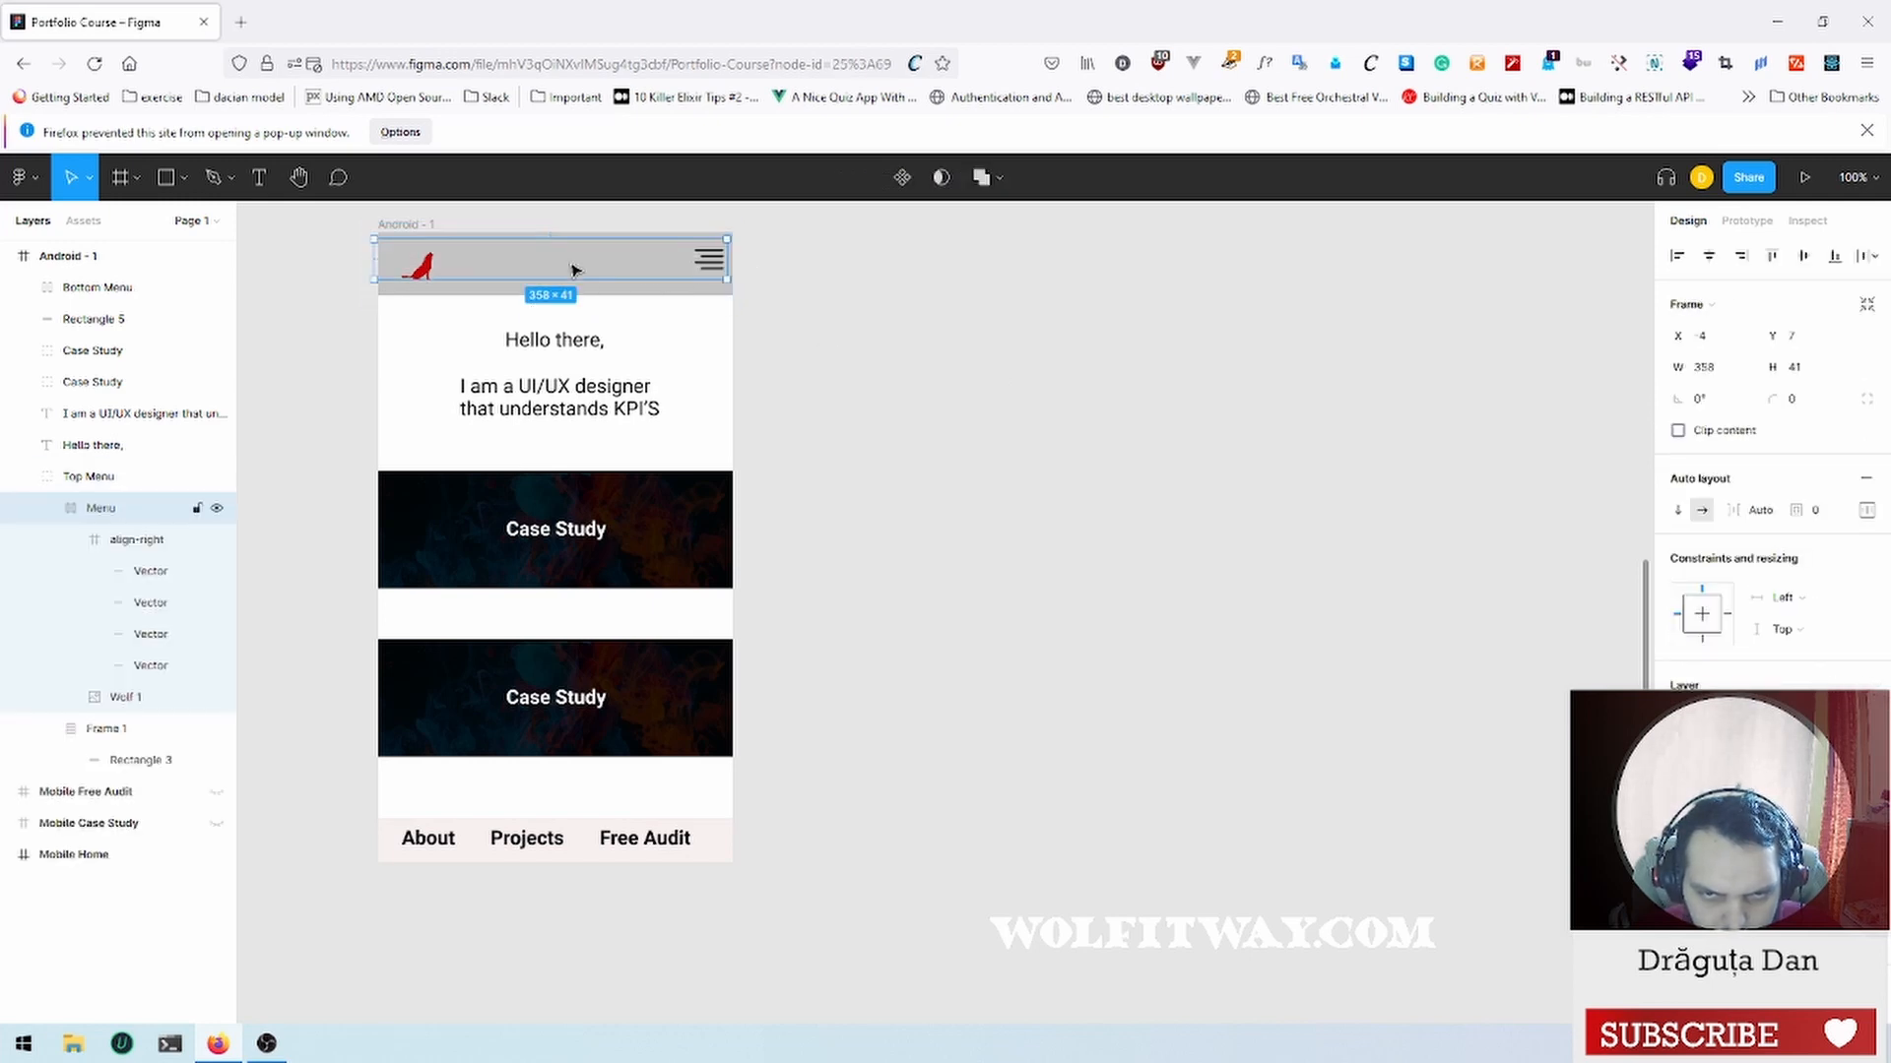
double_click(485, 305)
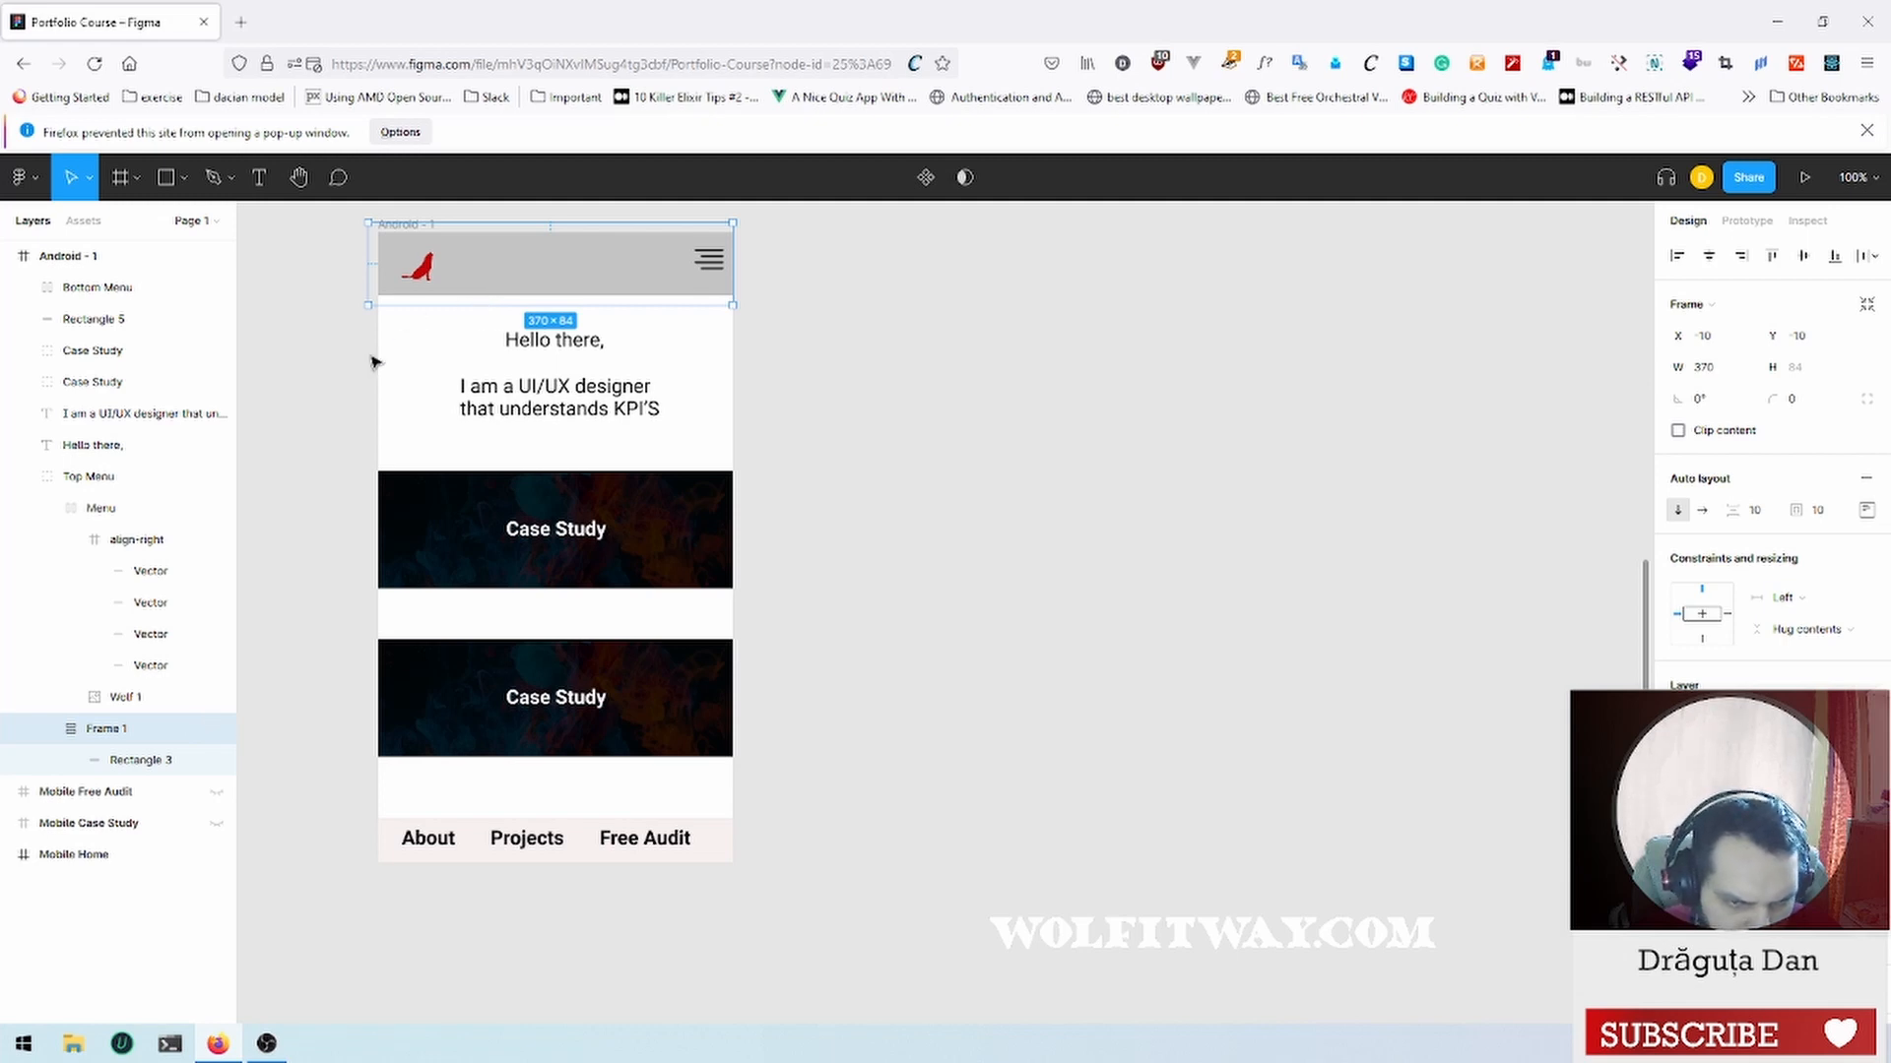
left_click(117, 770)
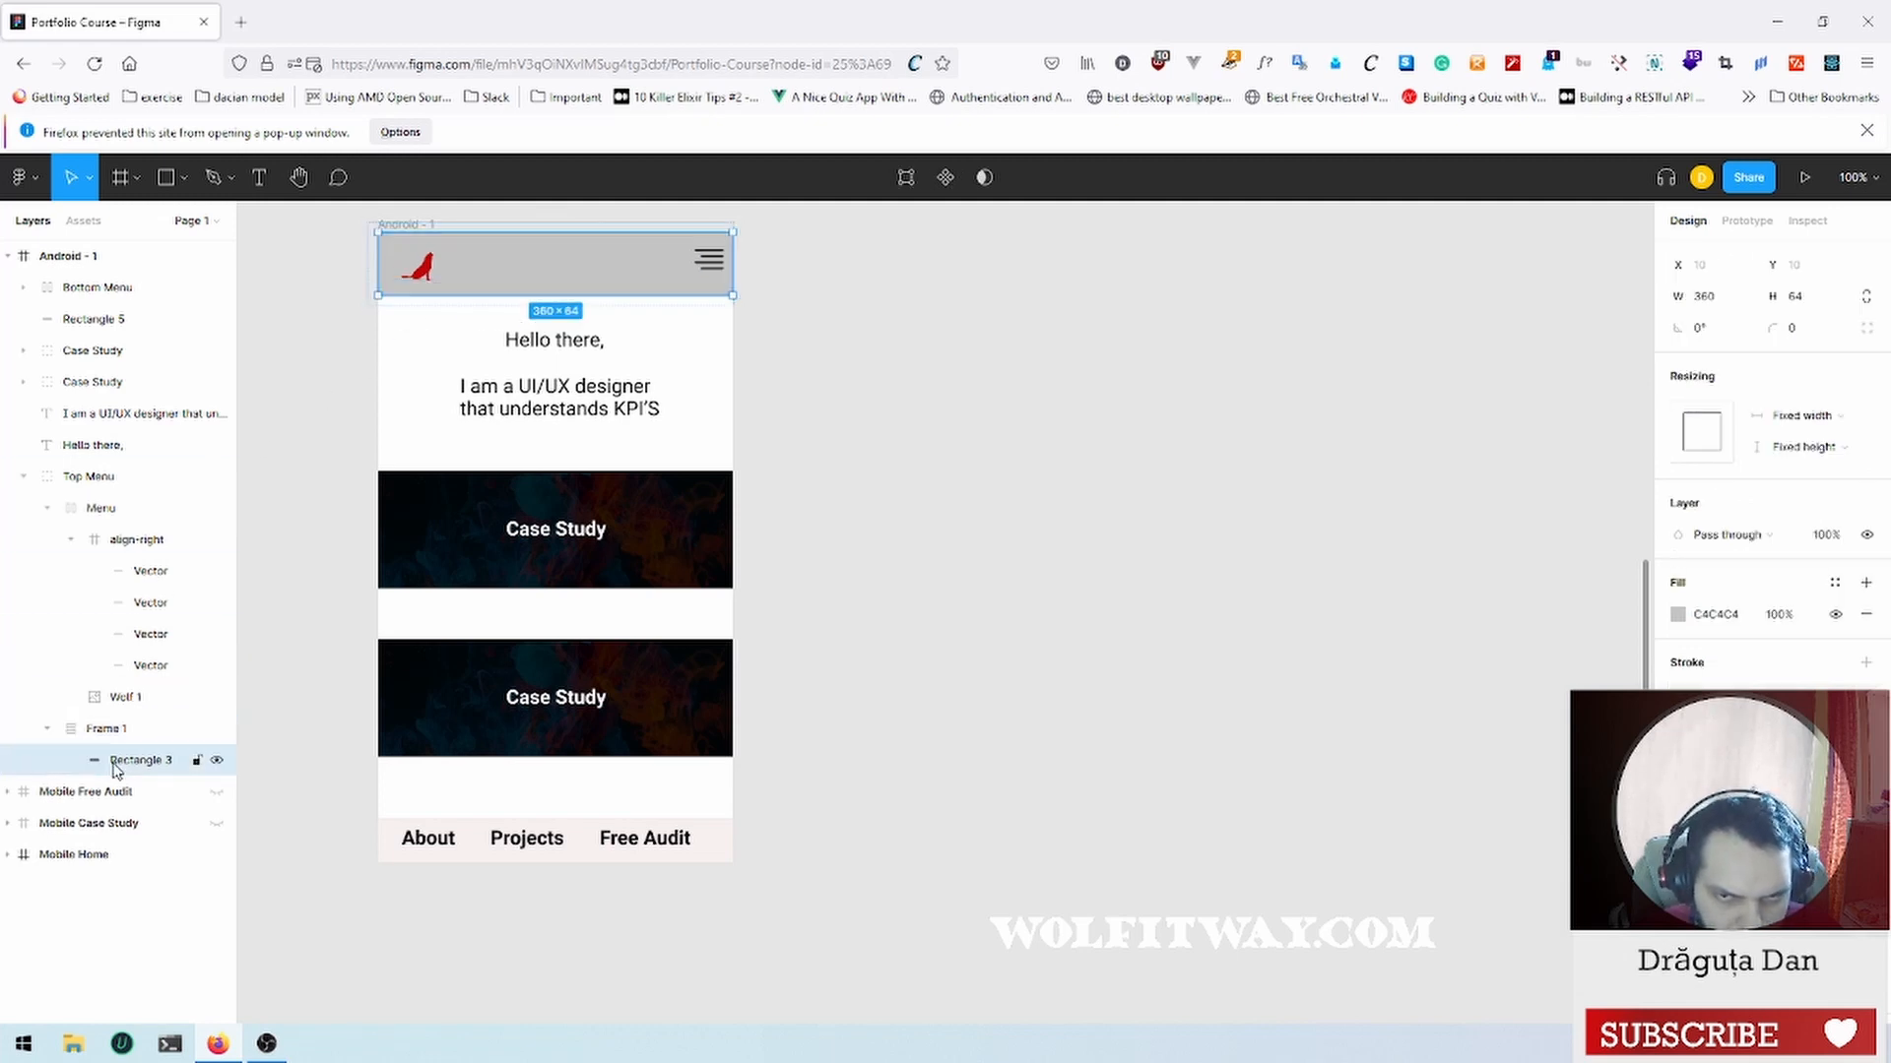
left_click(1678, 614)
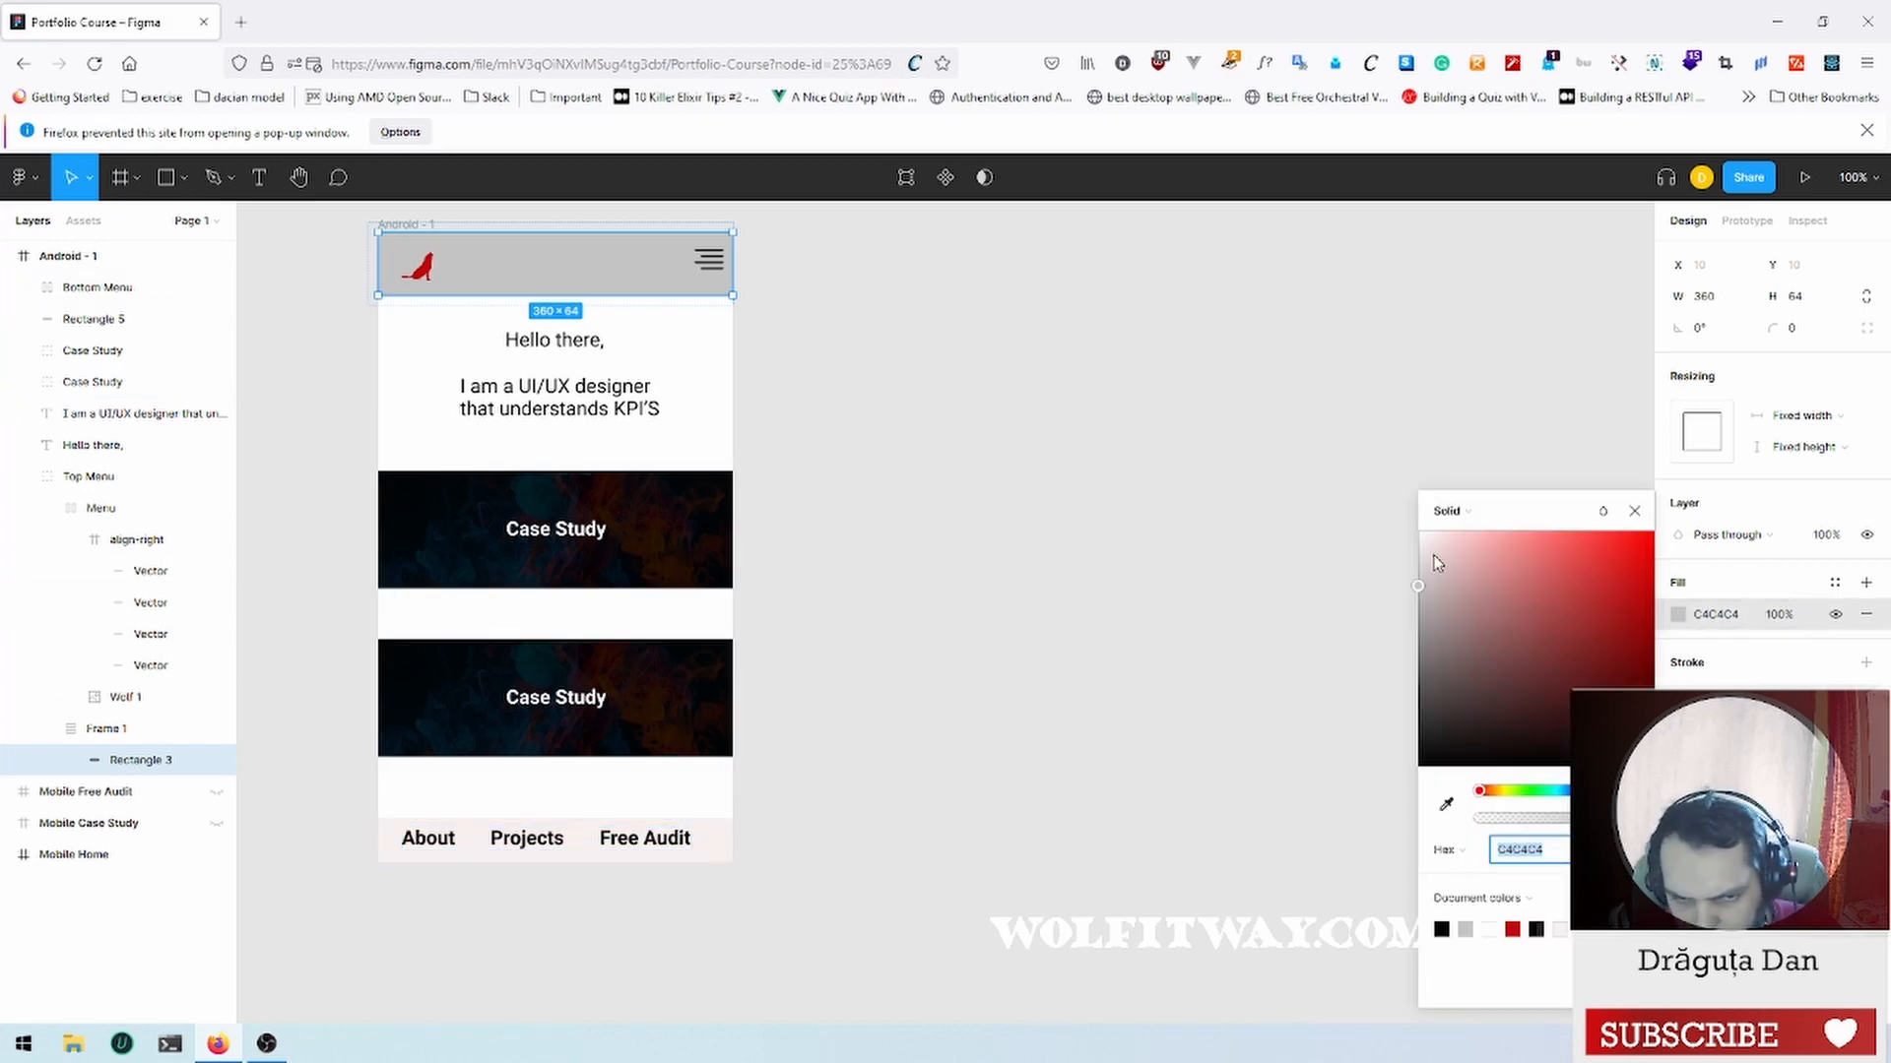
left_click(1445, 805)
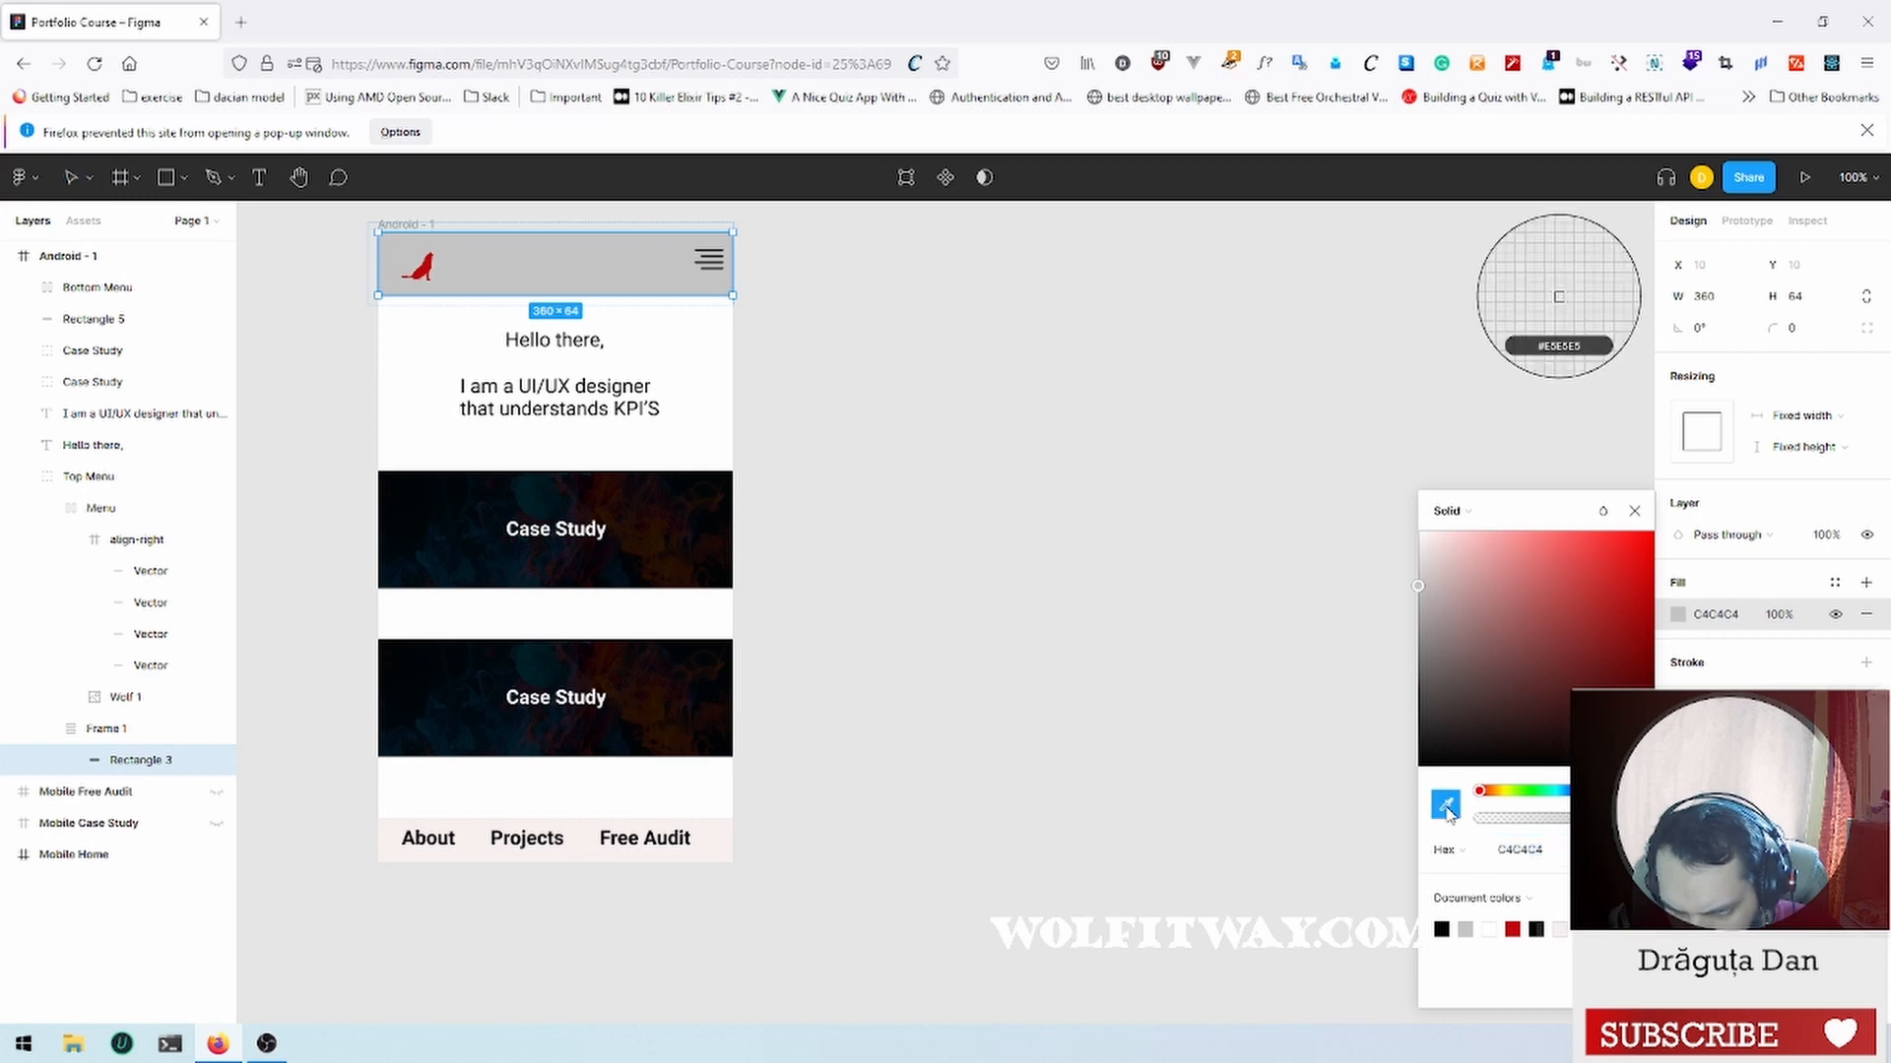
left_click(582, 853)
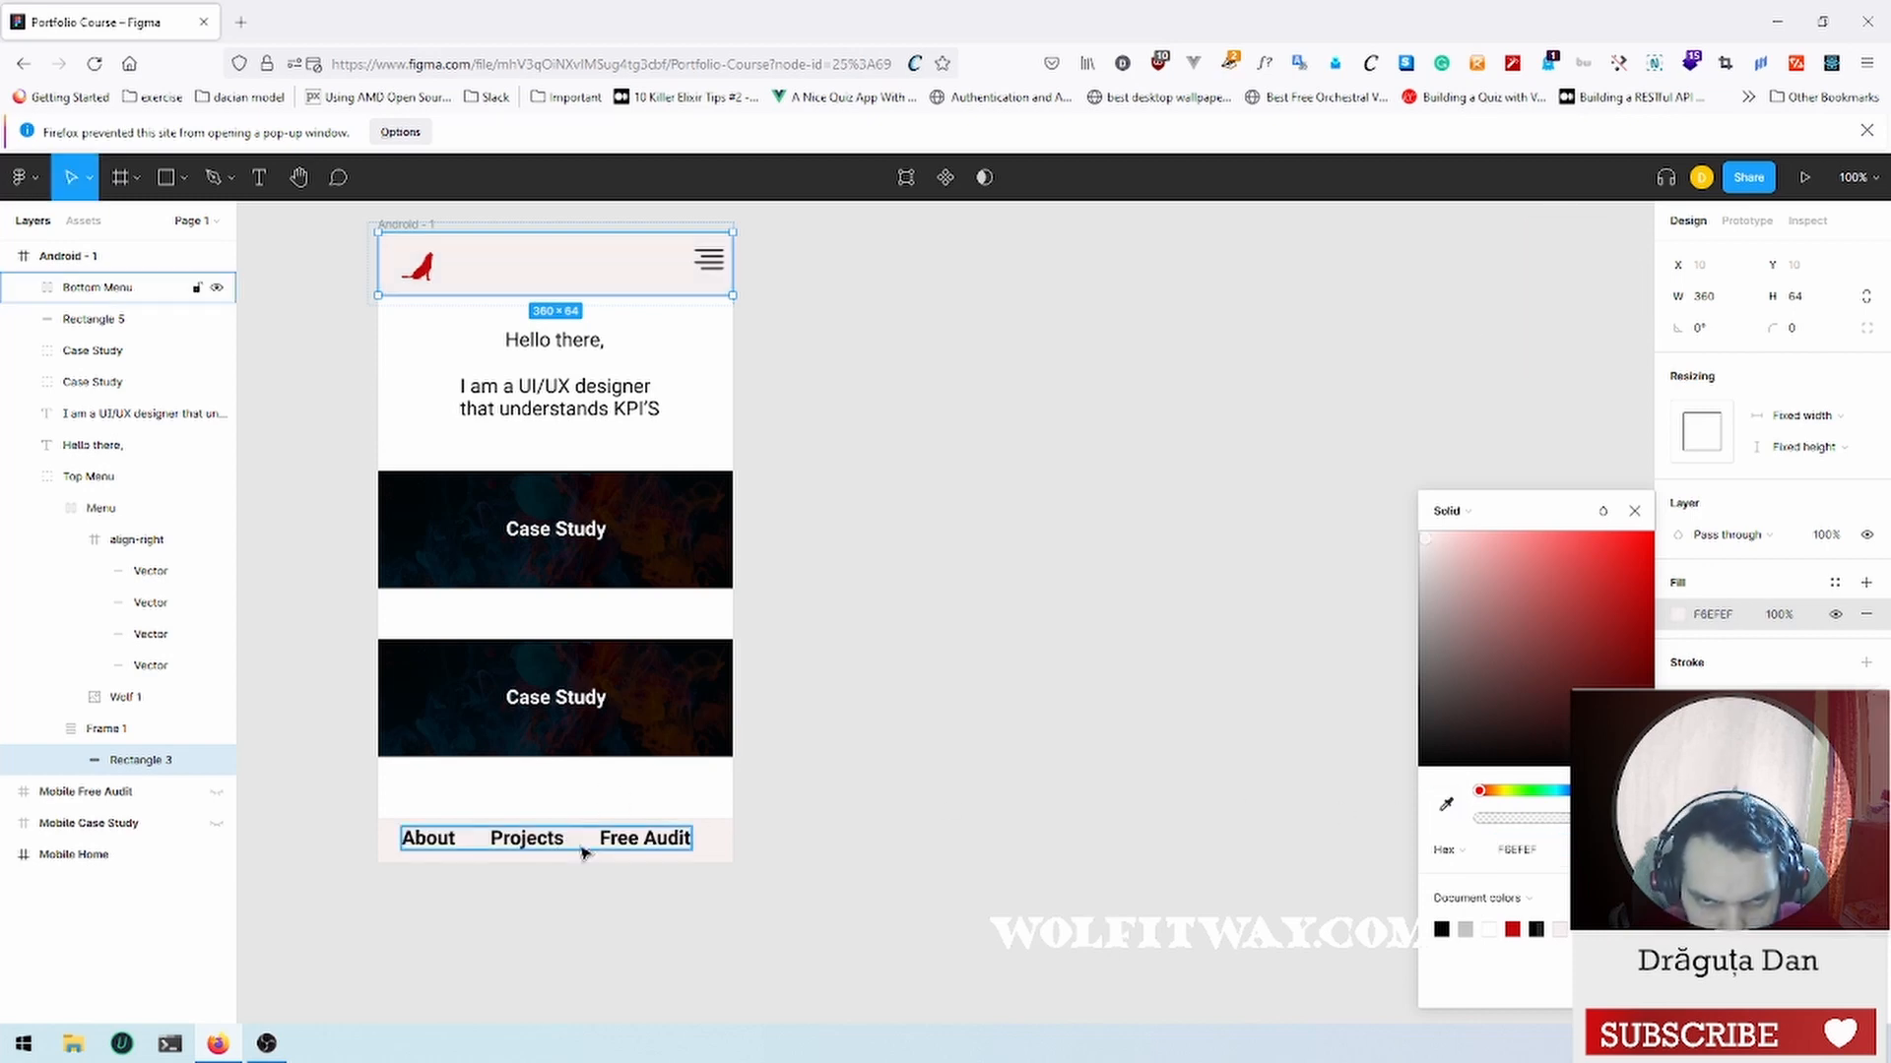
left_click(1010, 453)
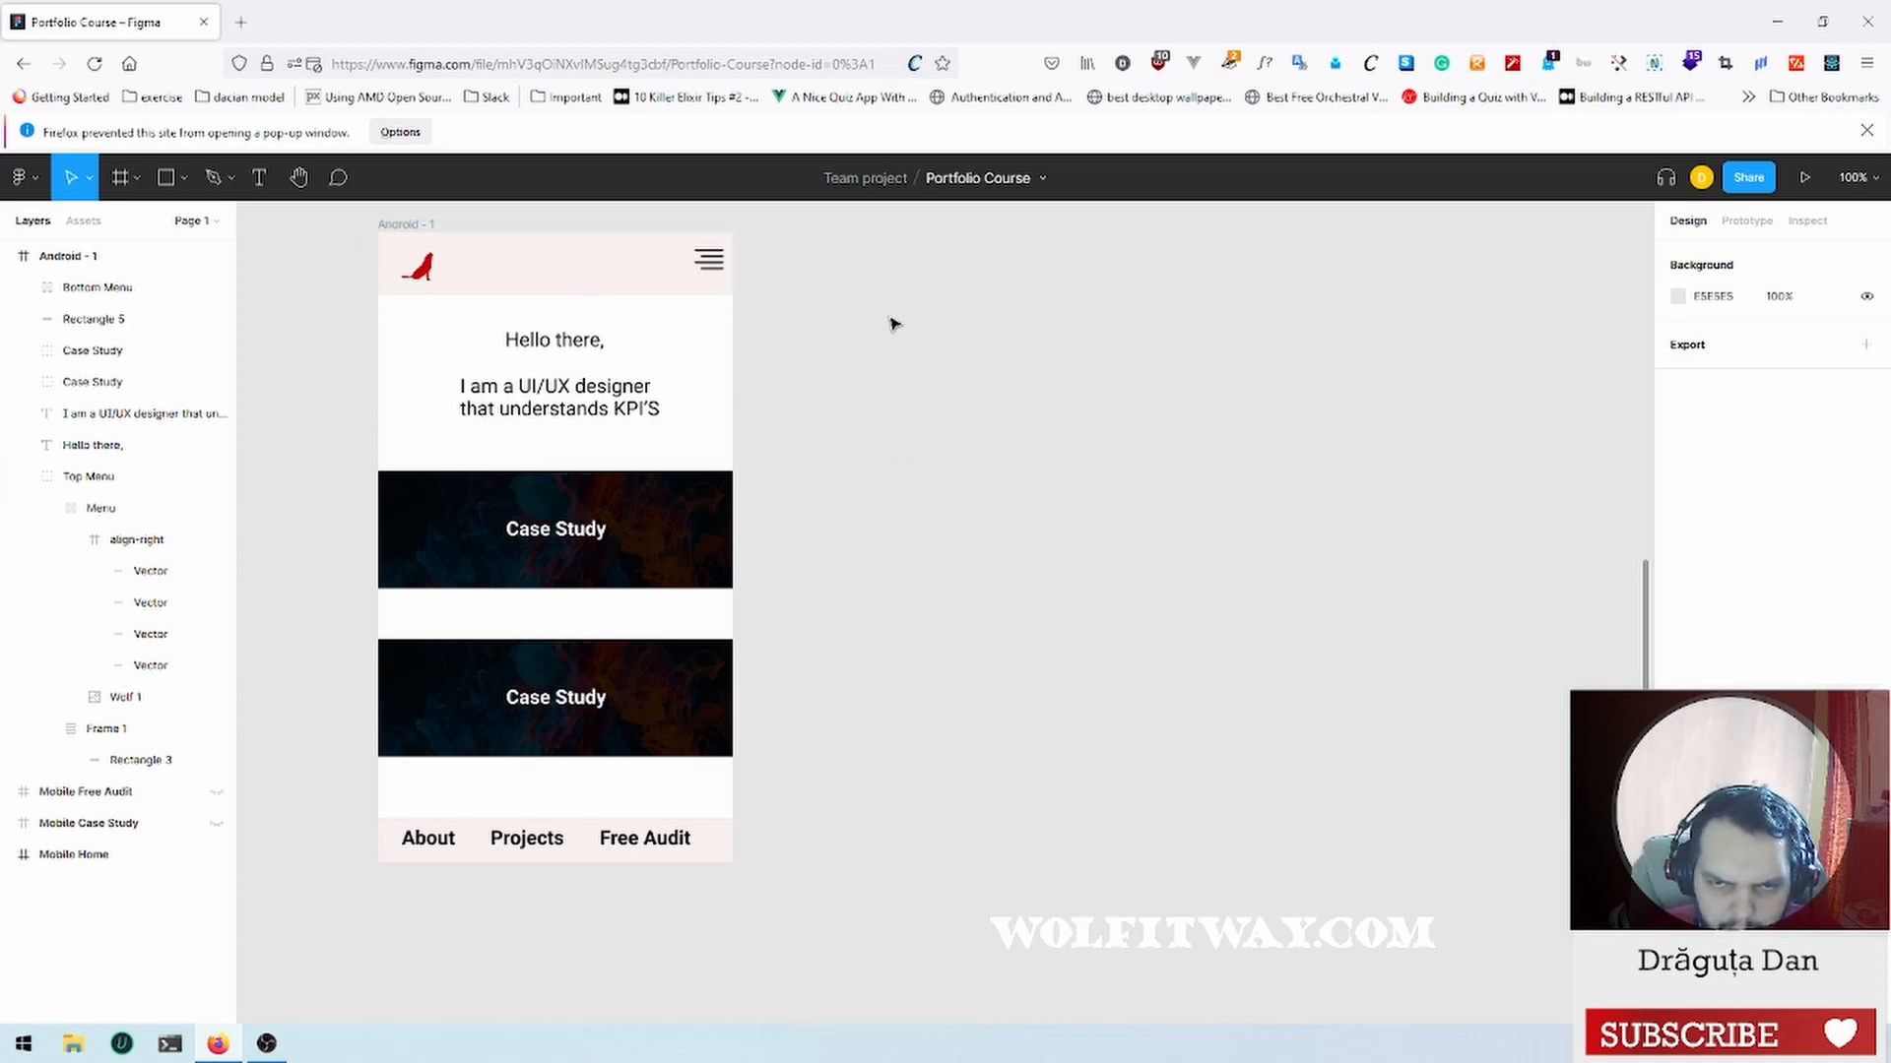
scroll(901, 595, "up", 5)
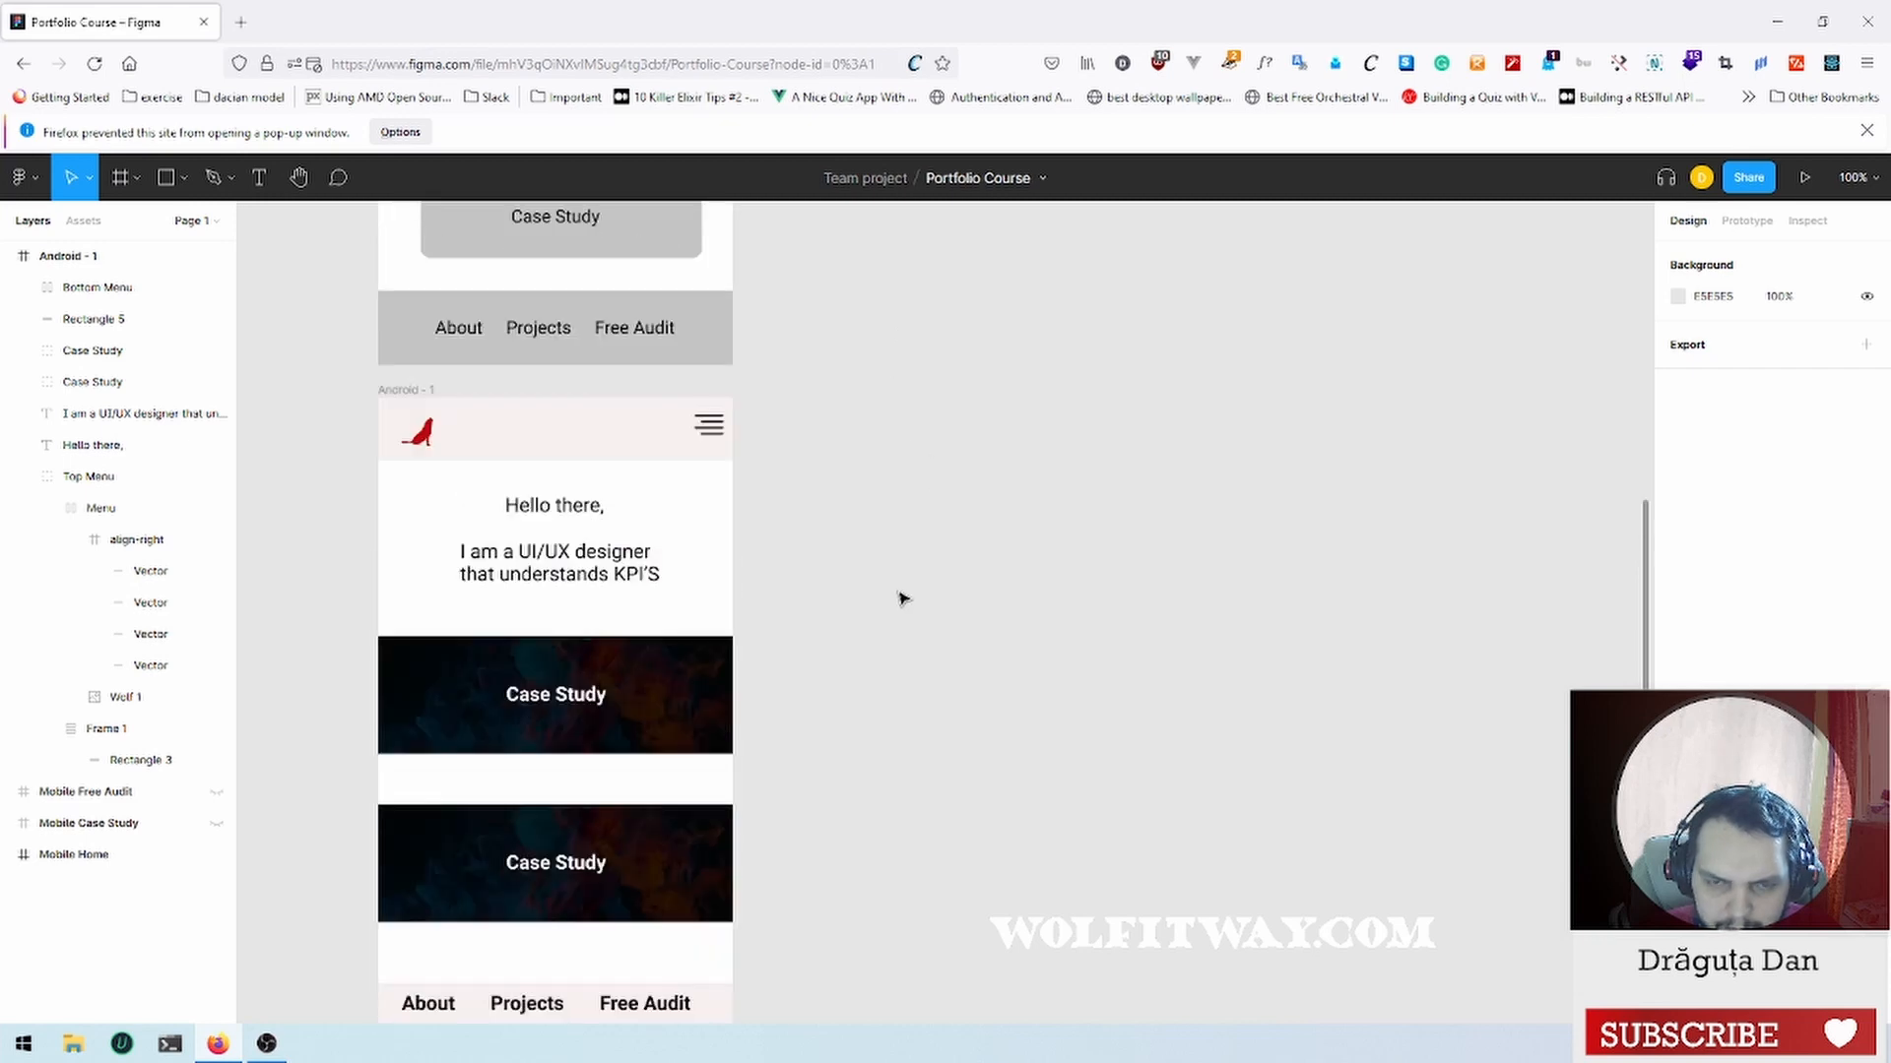
scroll(903, 597, "down", 4)
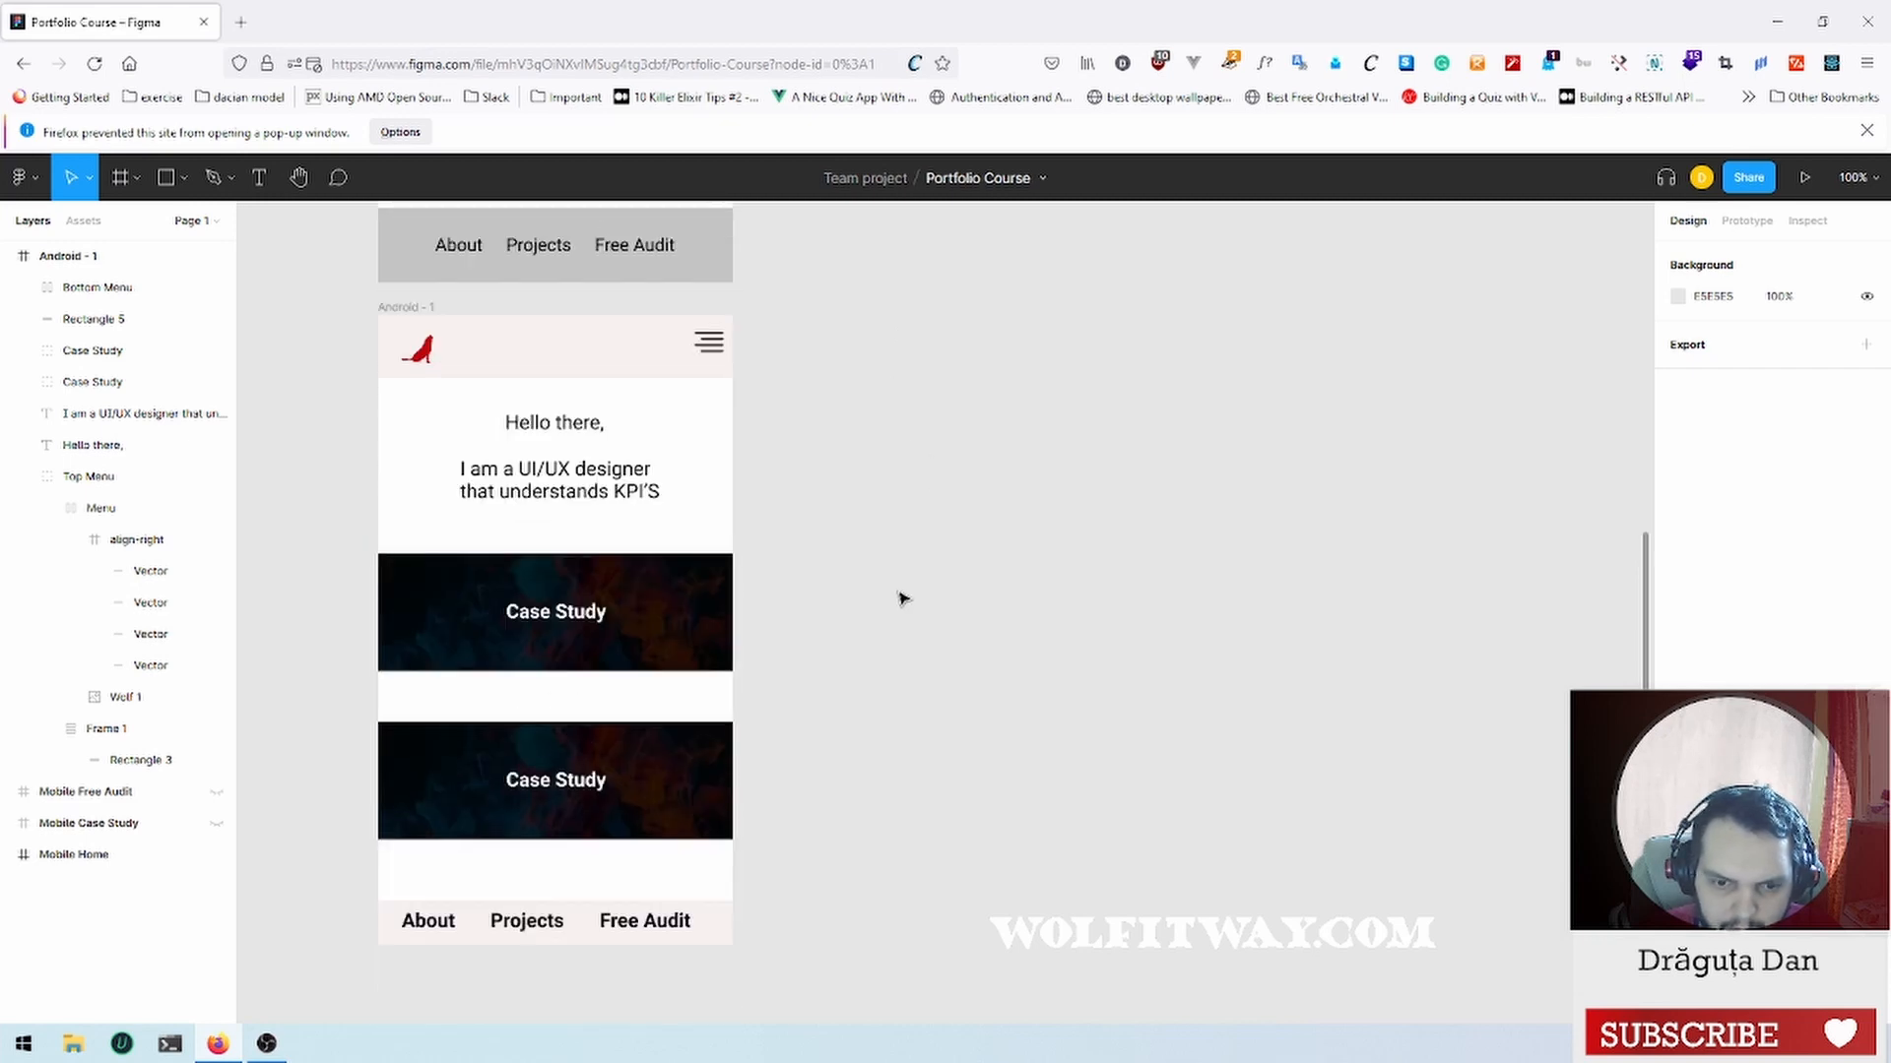
scroll(903, 597, "down", 1)
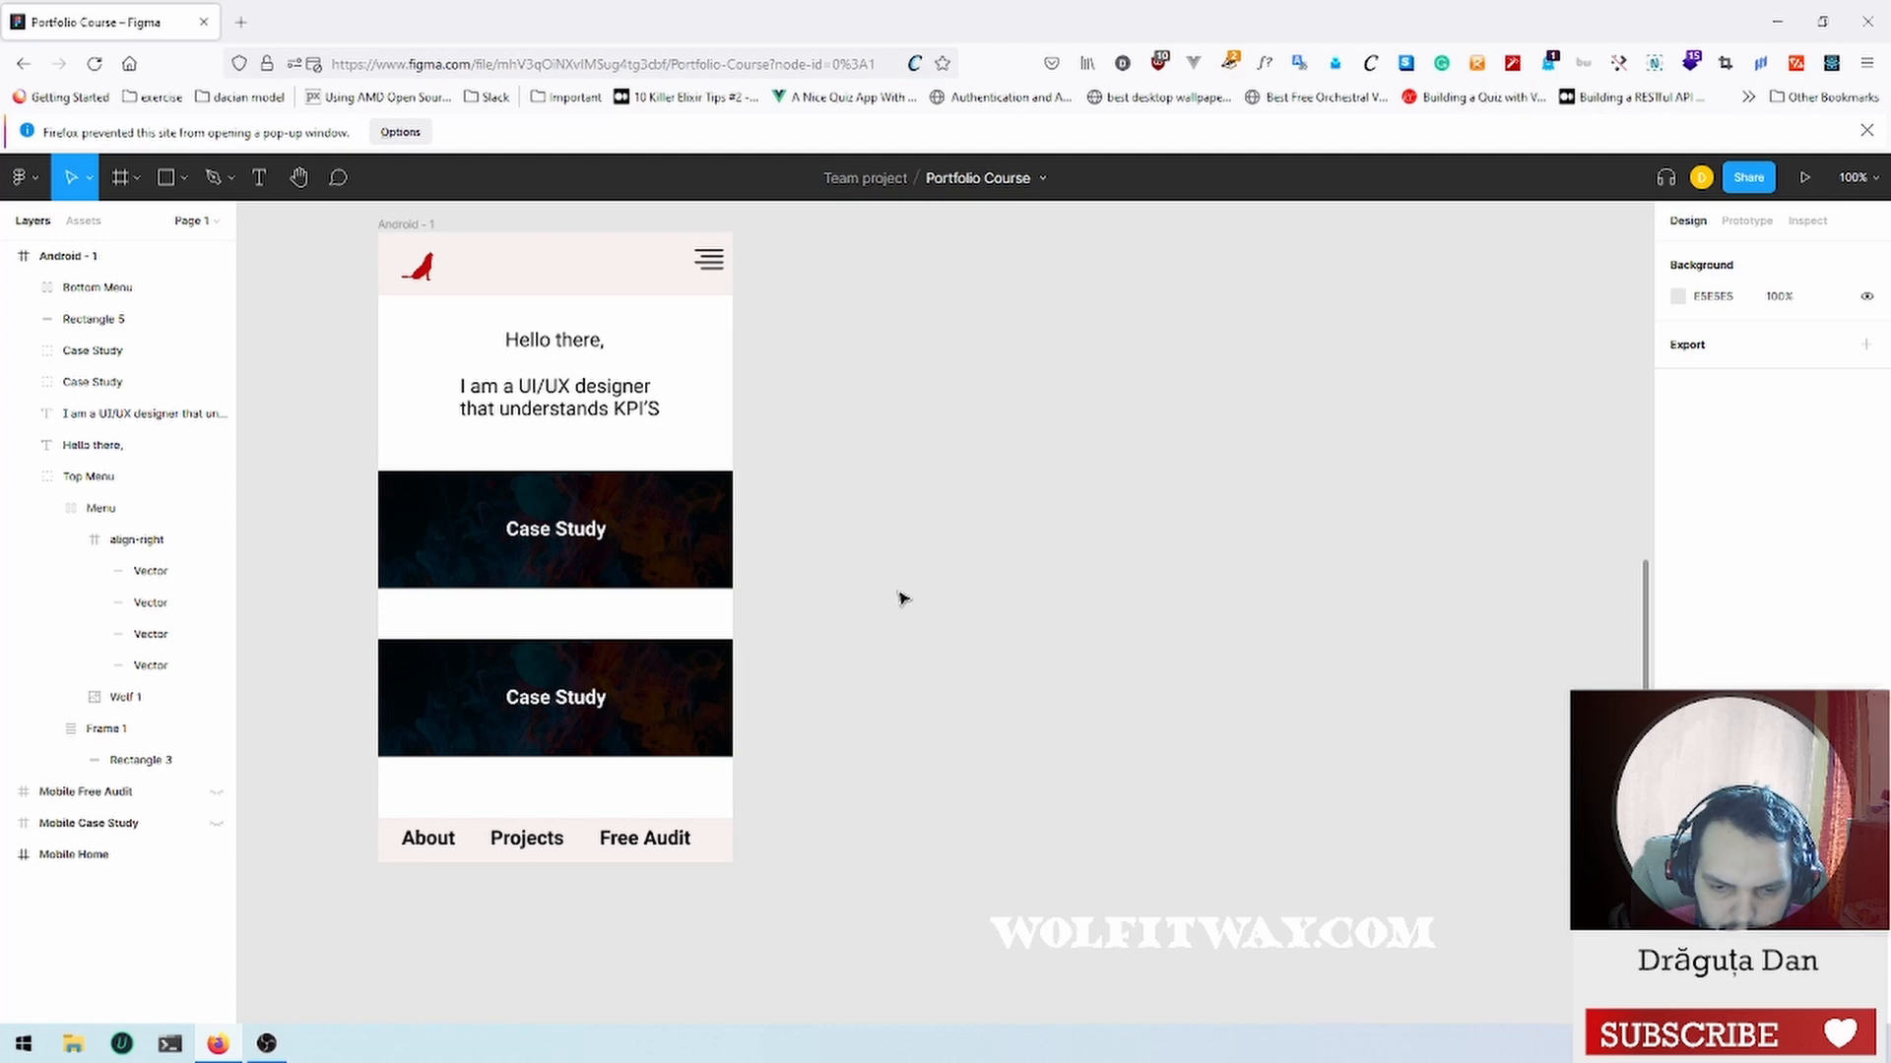
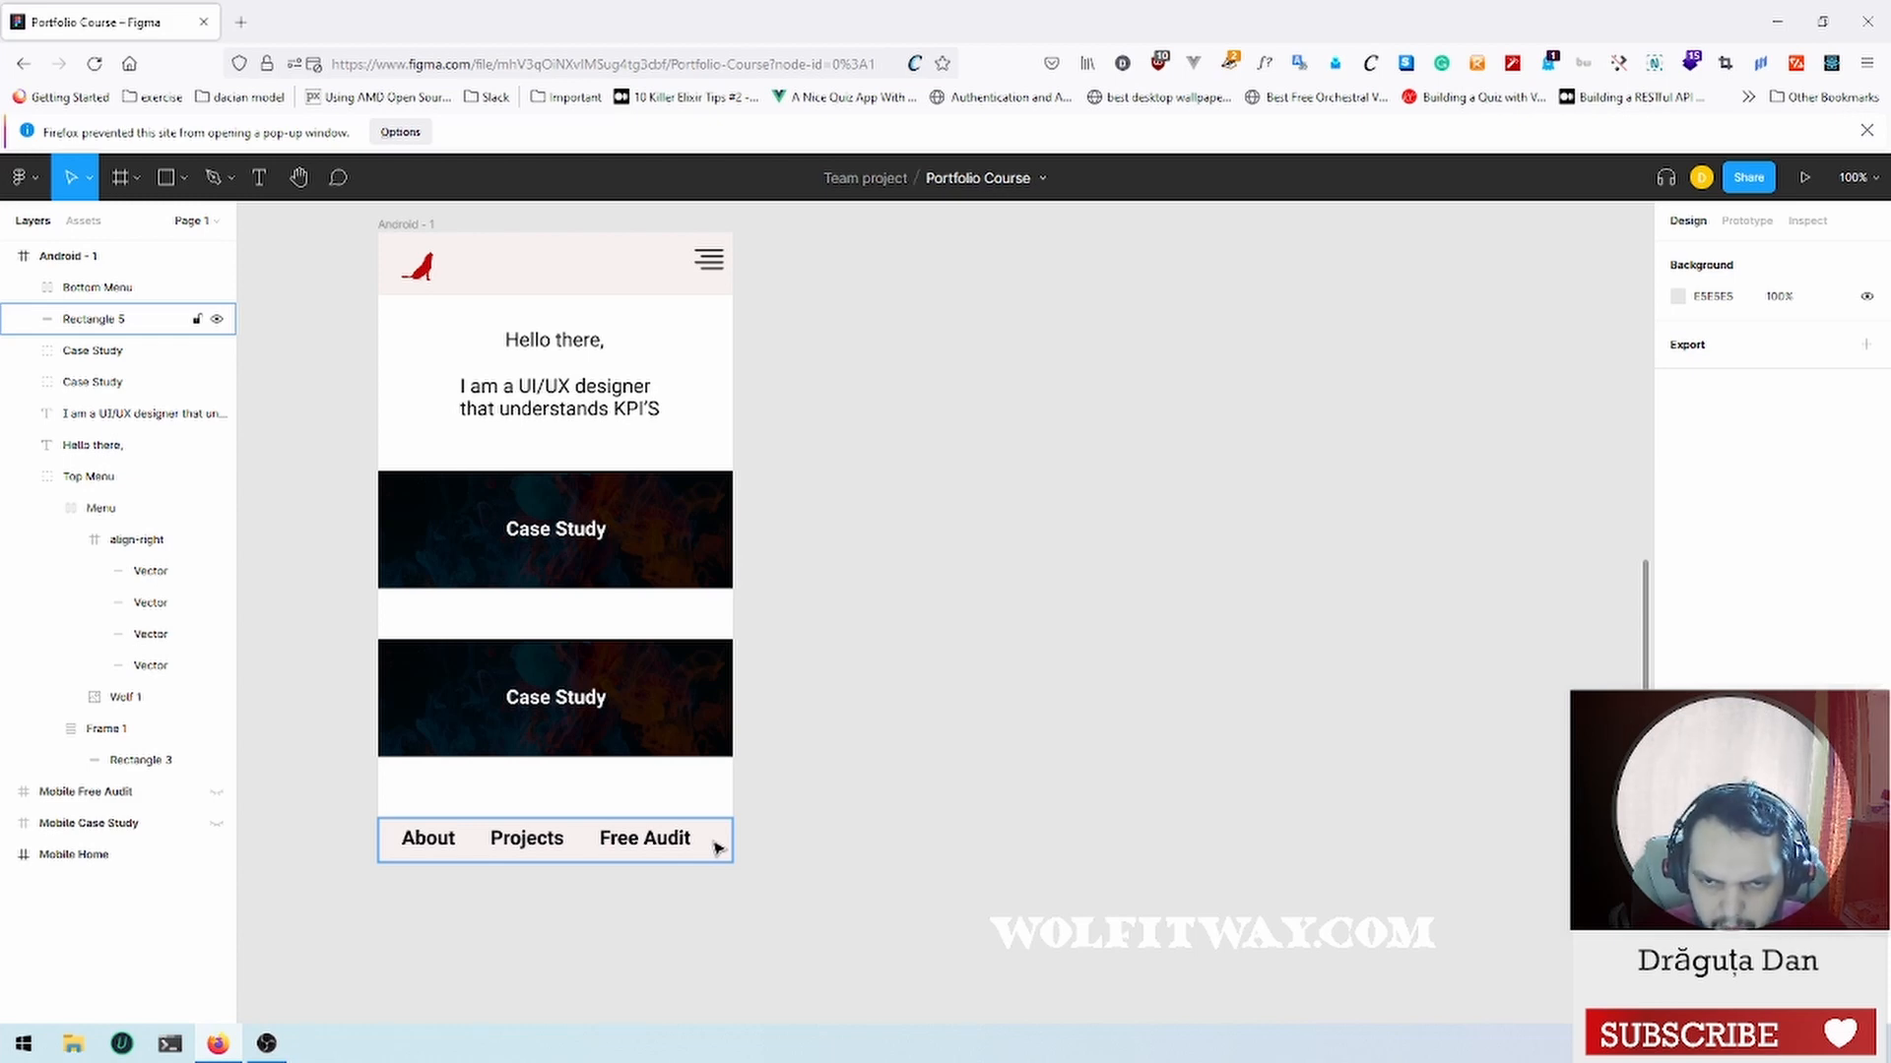
left_click(741, 849)
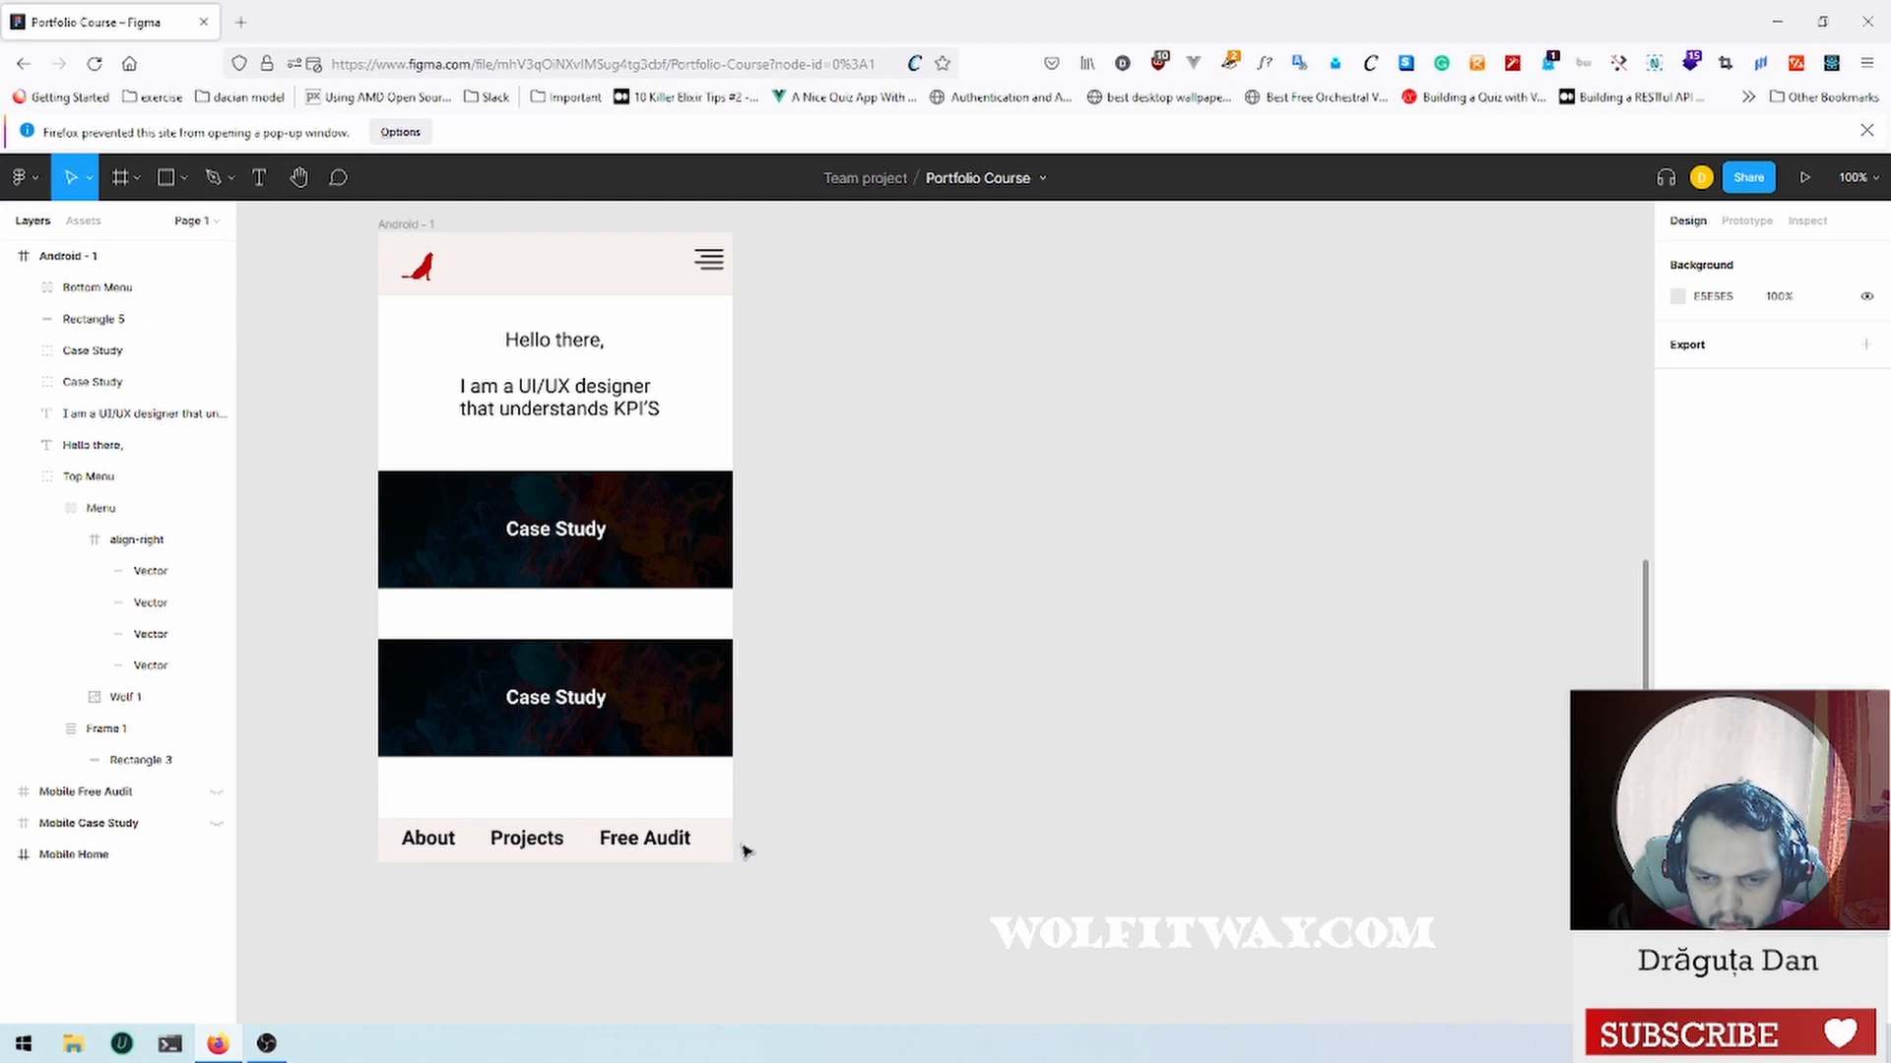
scroll(454, 452, "up", 3)
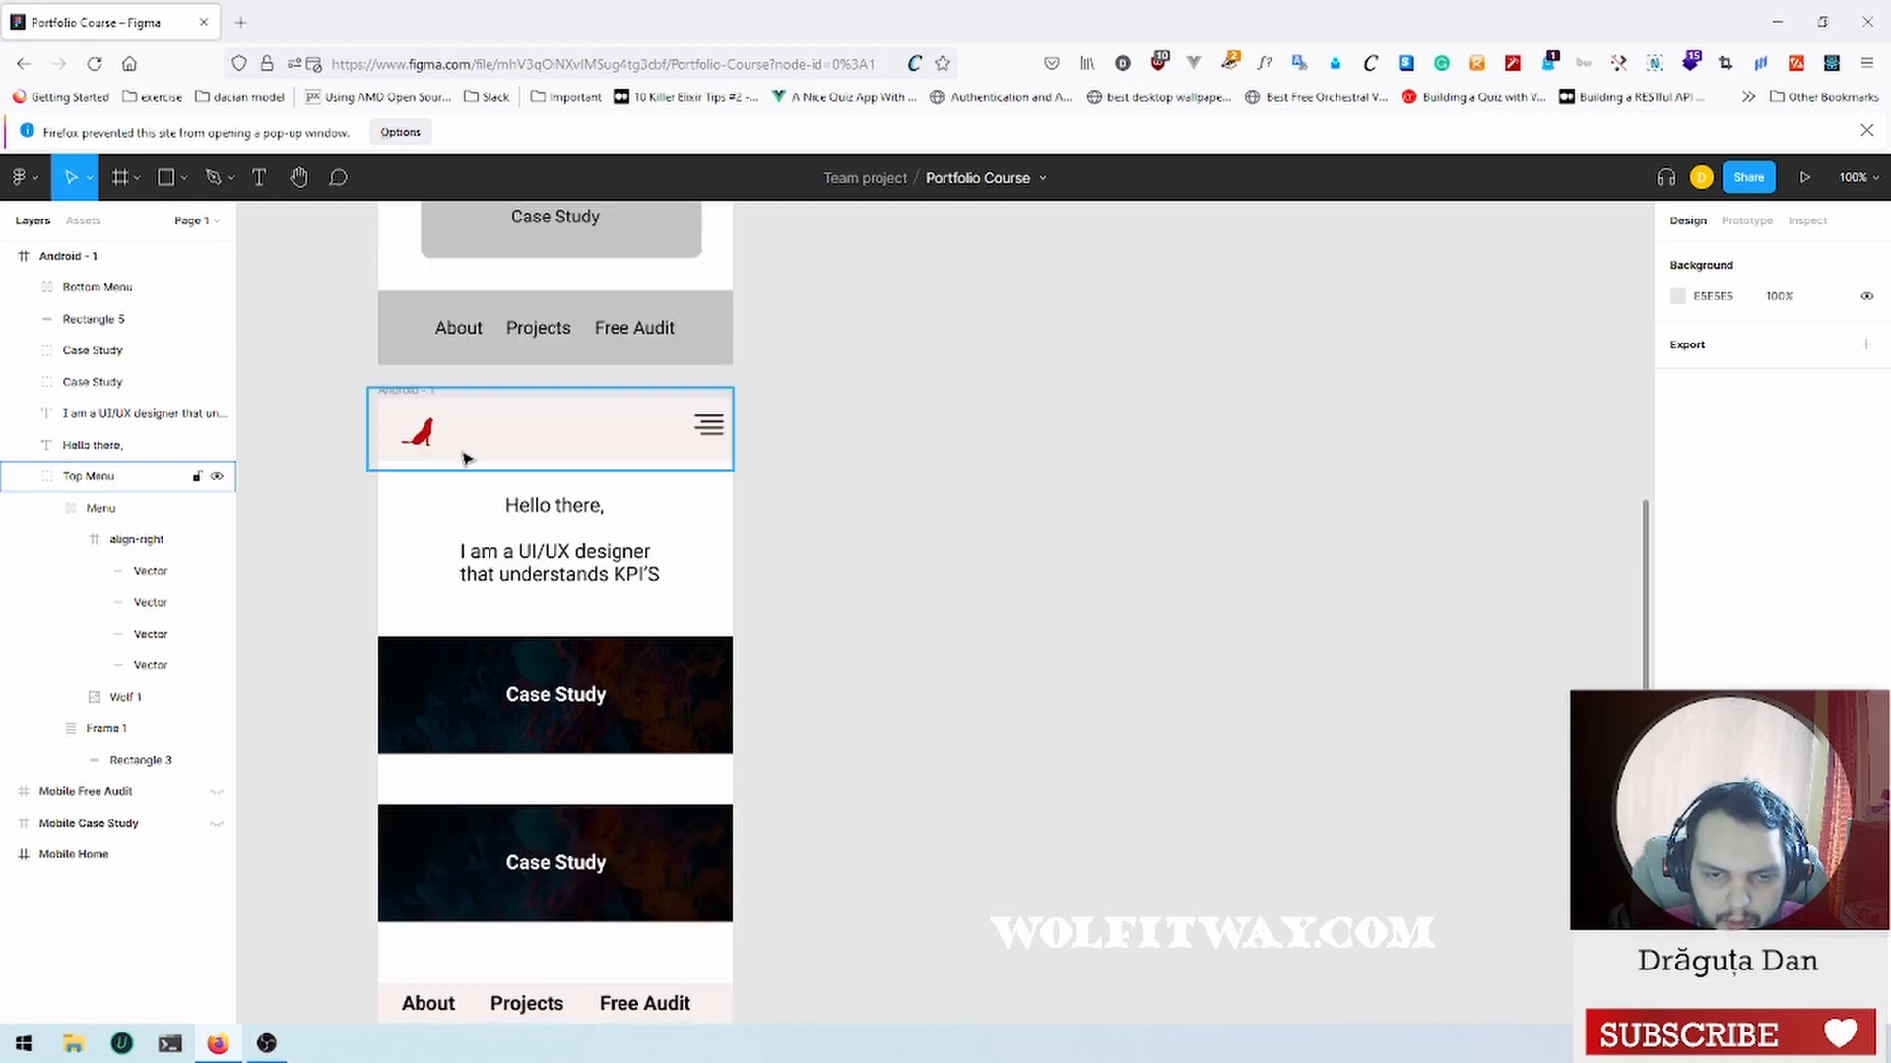
scroll(468, 460, "down", 2)
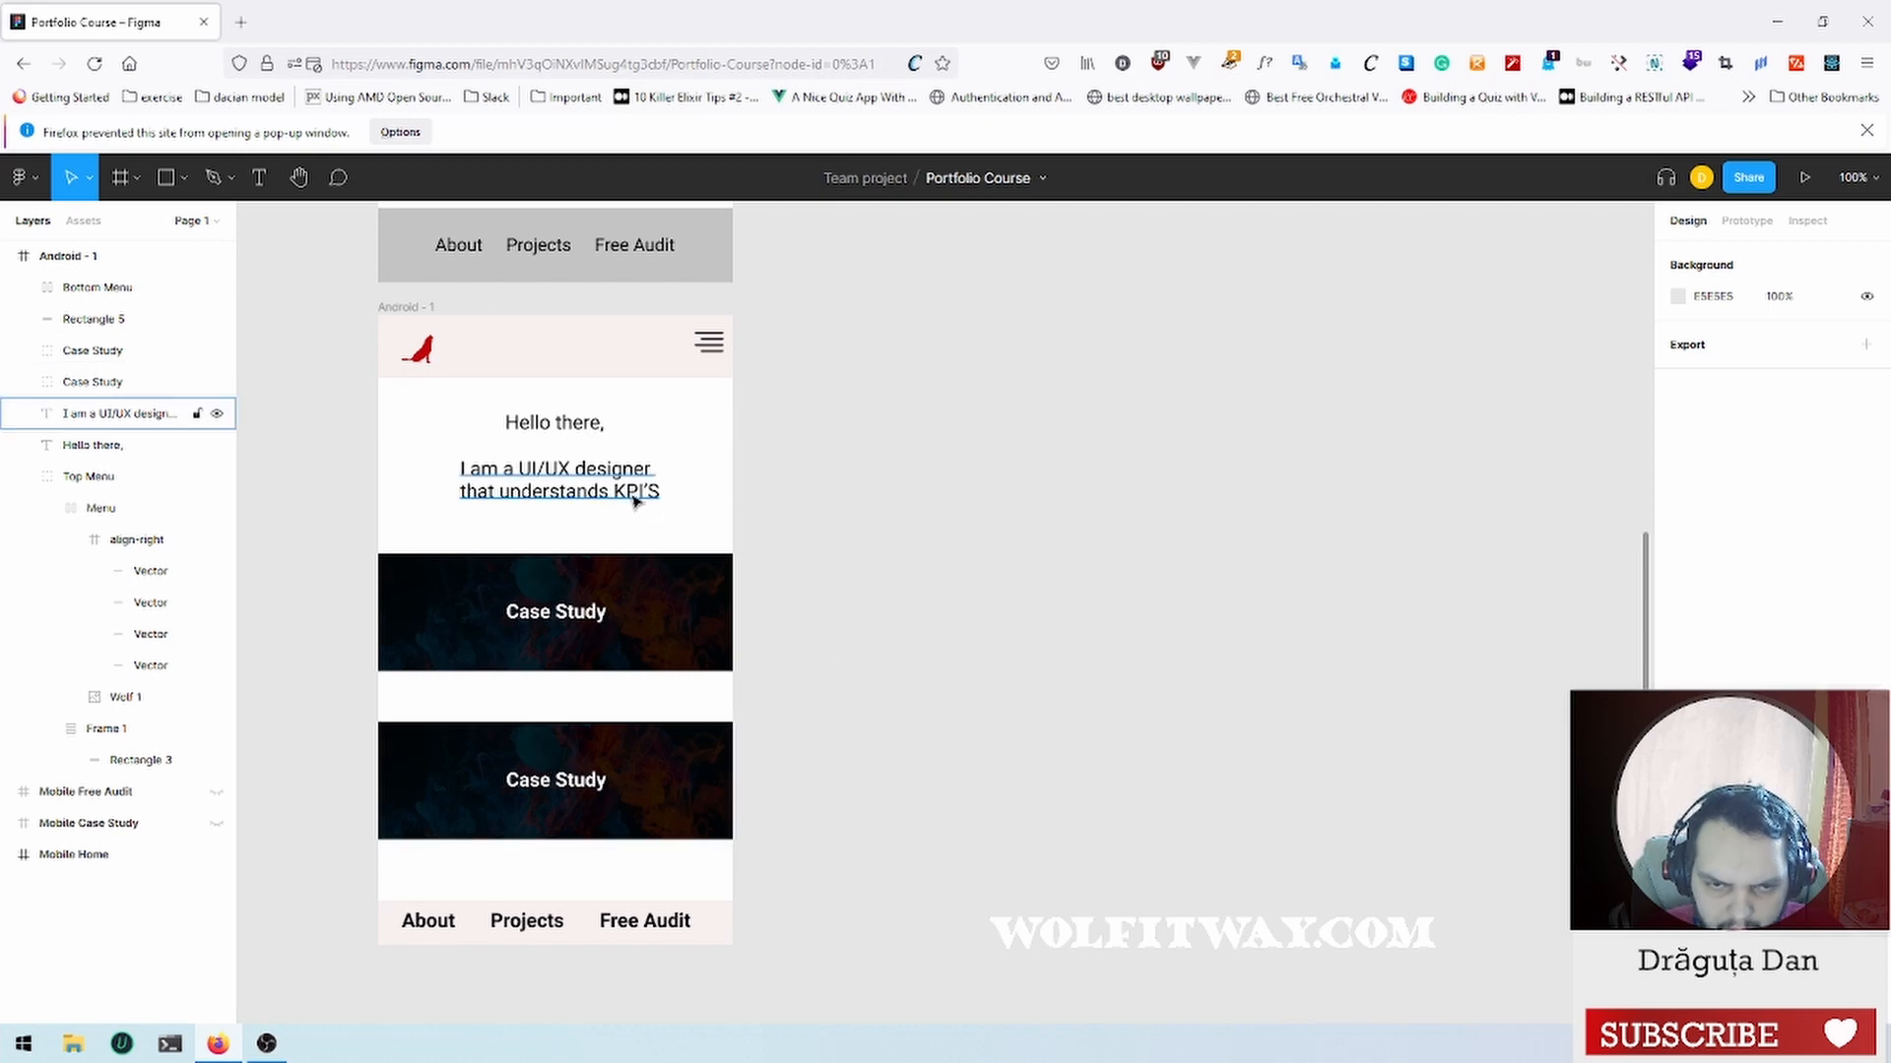
Step: Check the upper Case Study banner's text and Rectangle 4 overlay with the Contrast plugin, and close the plugin
left_click(664, 608)
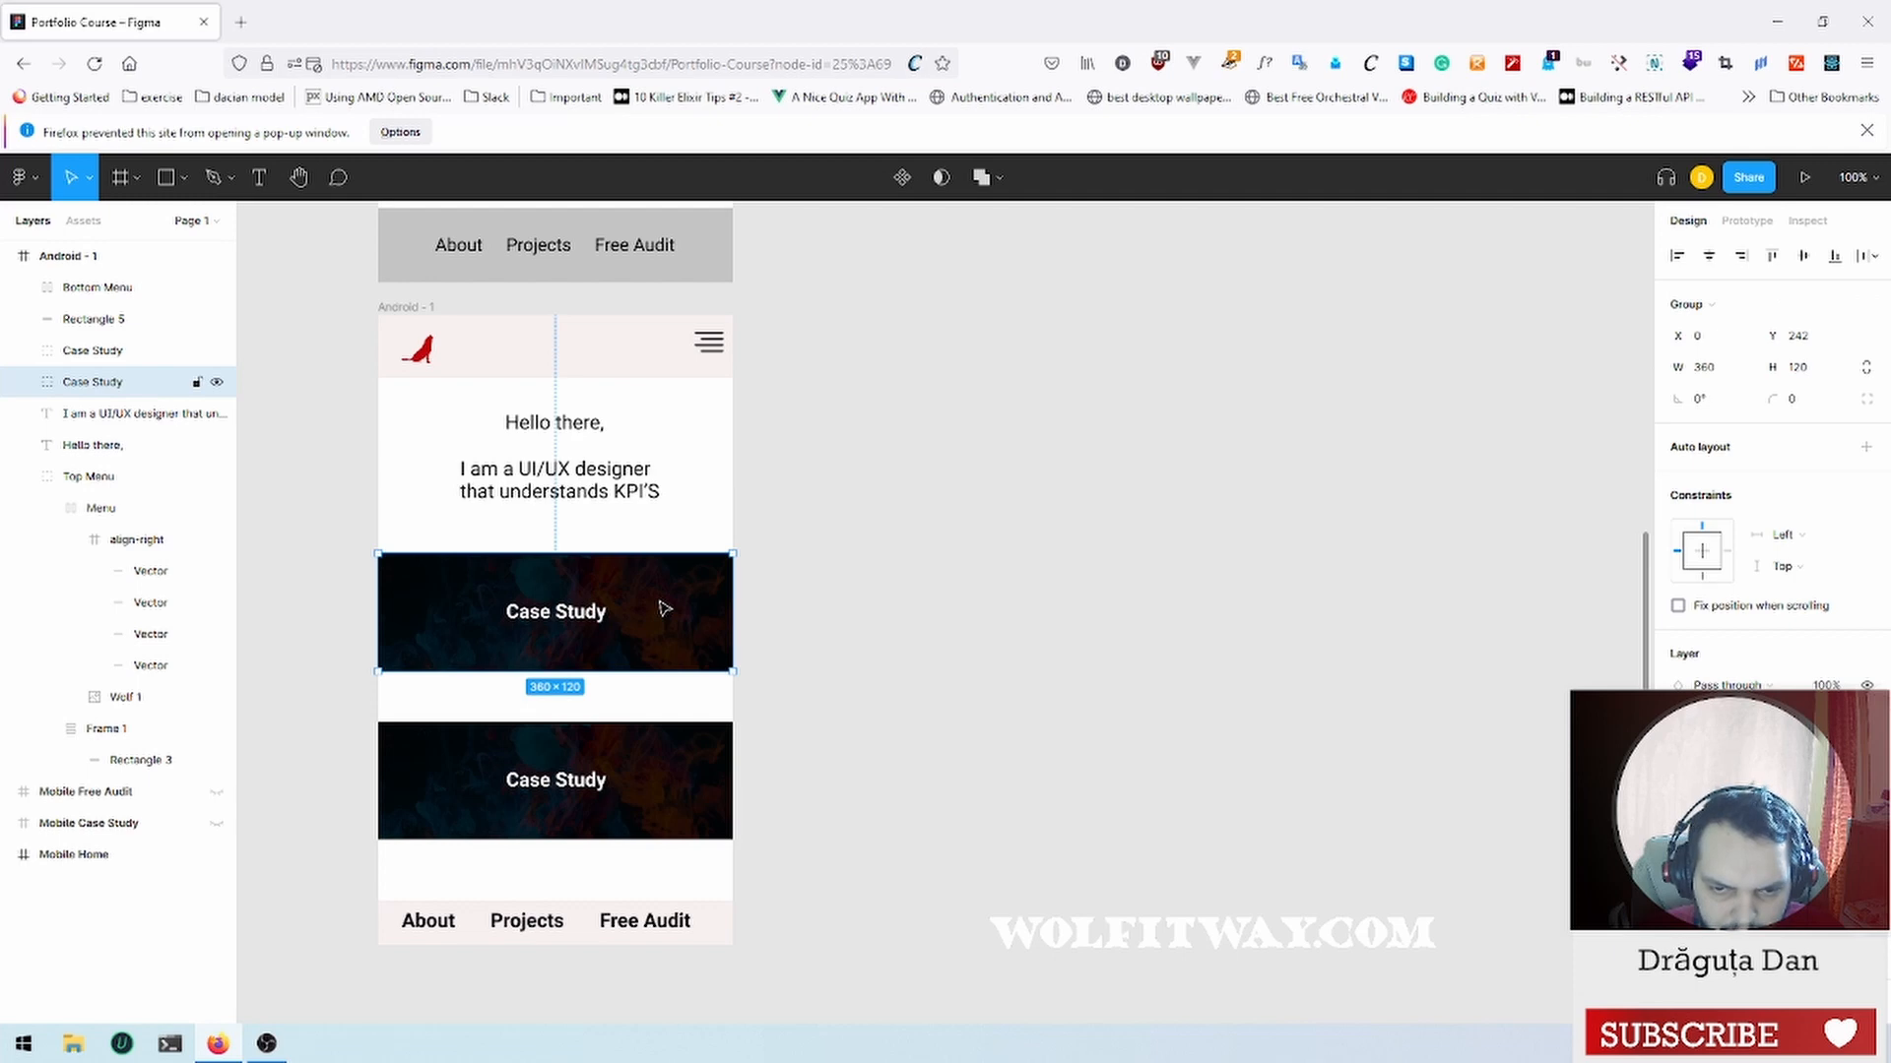
left_click(25, 383)
left_click(131, 446)
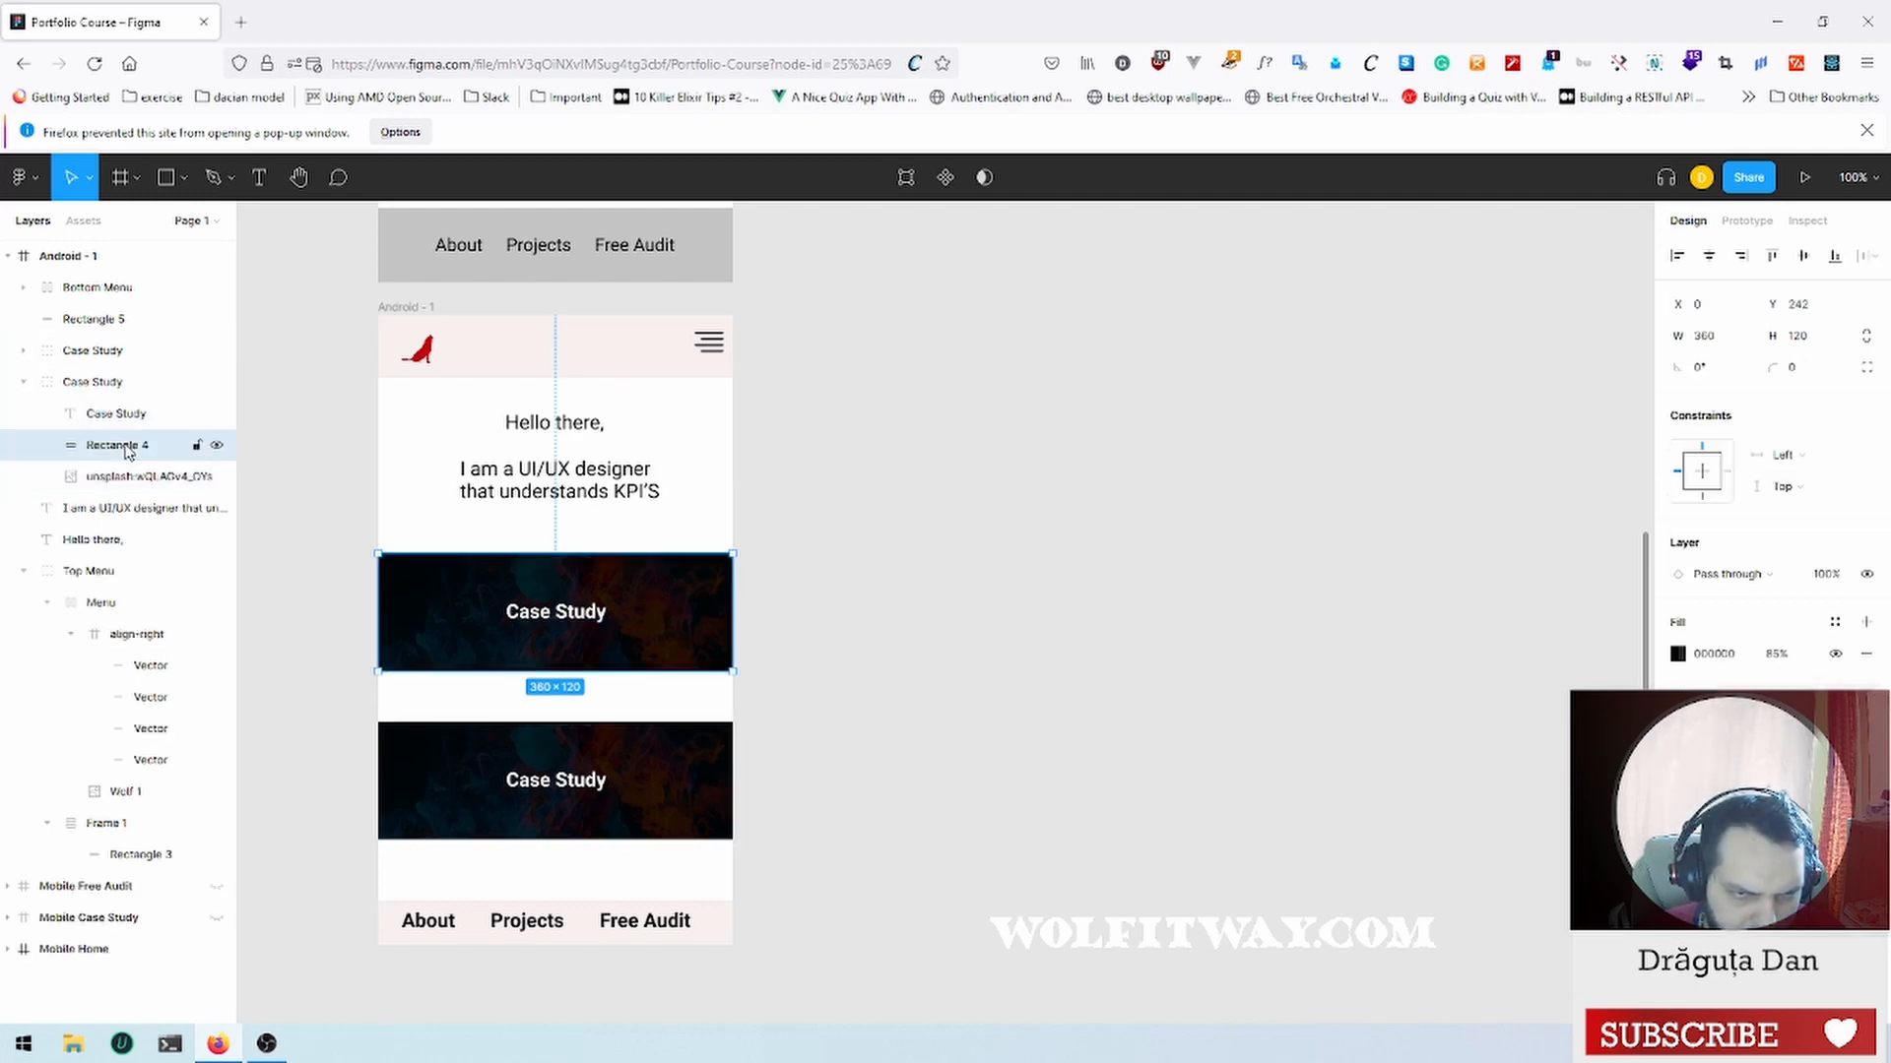
left_click(120, 424, "shift")
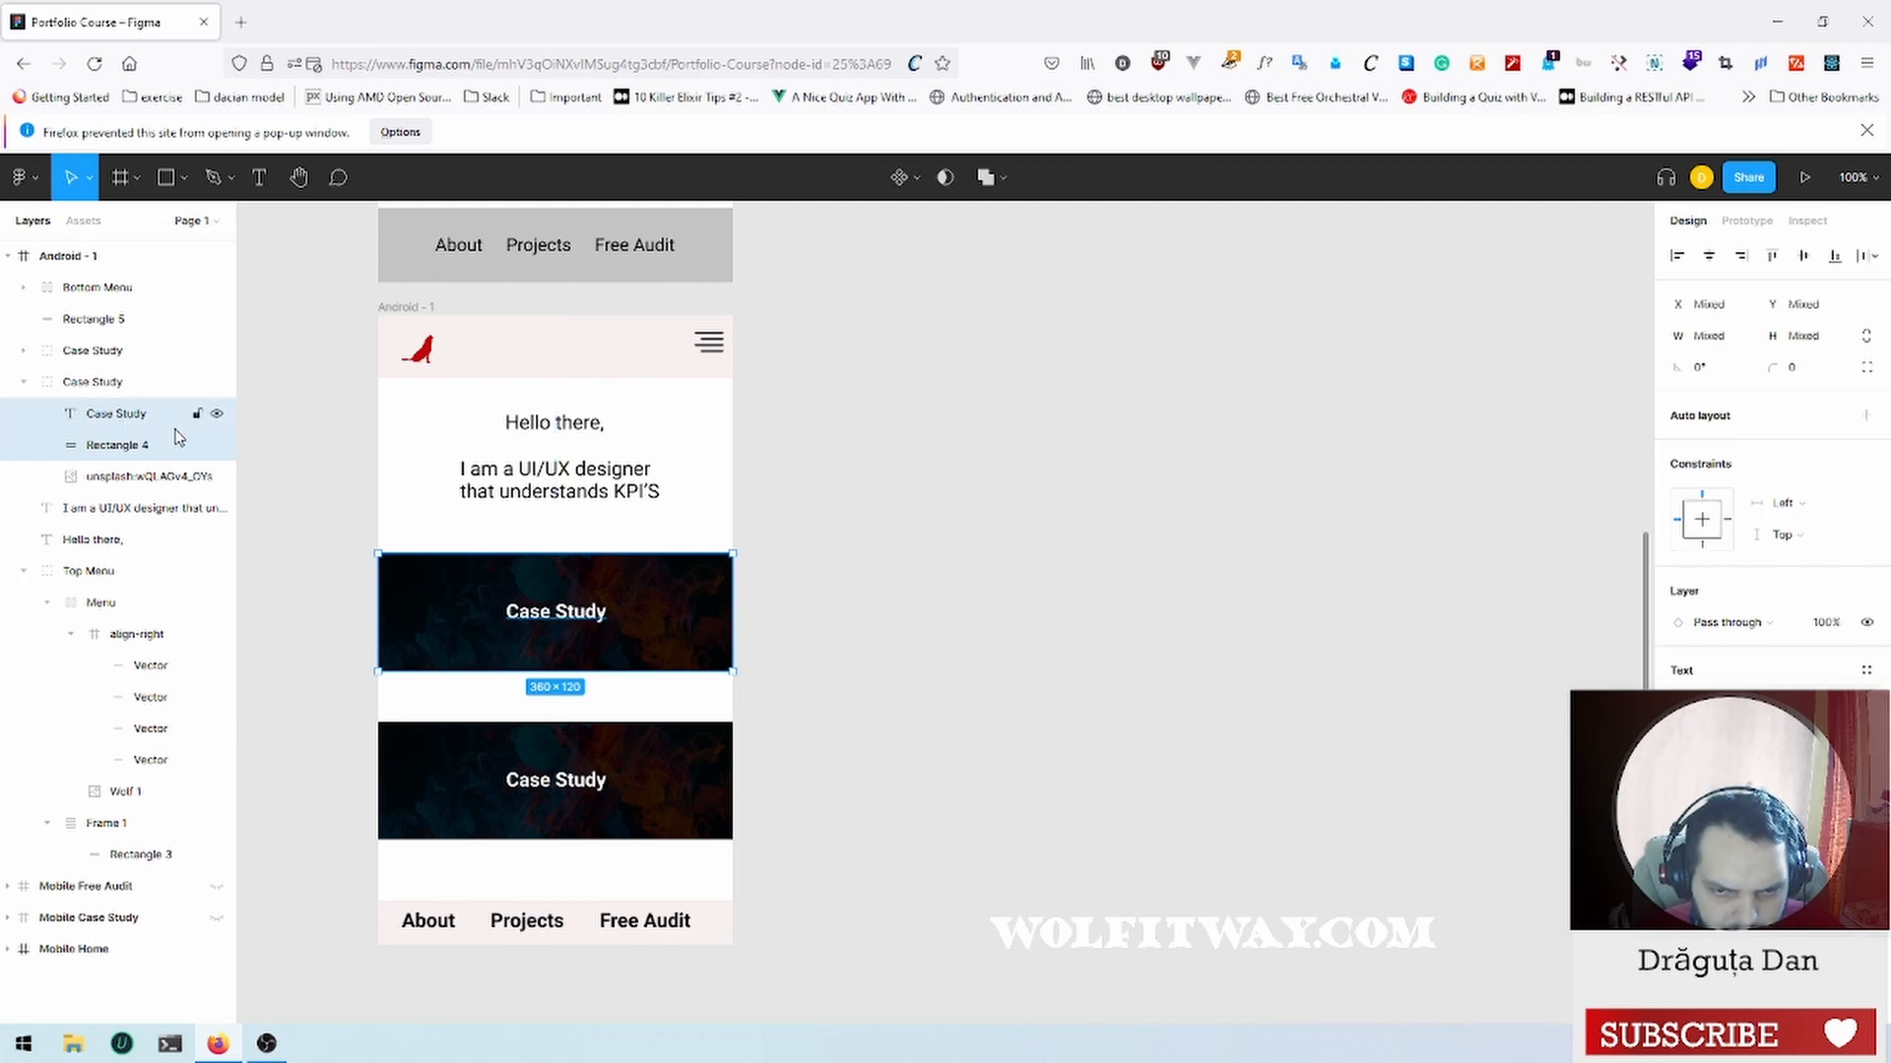
right_click(722, 631)
mouse_move(827, 871)
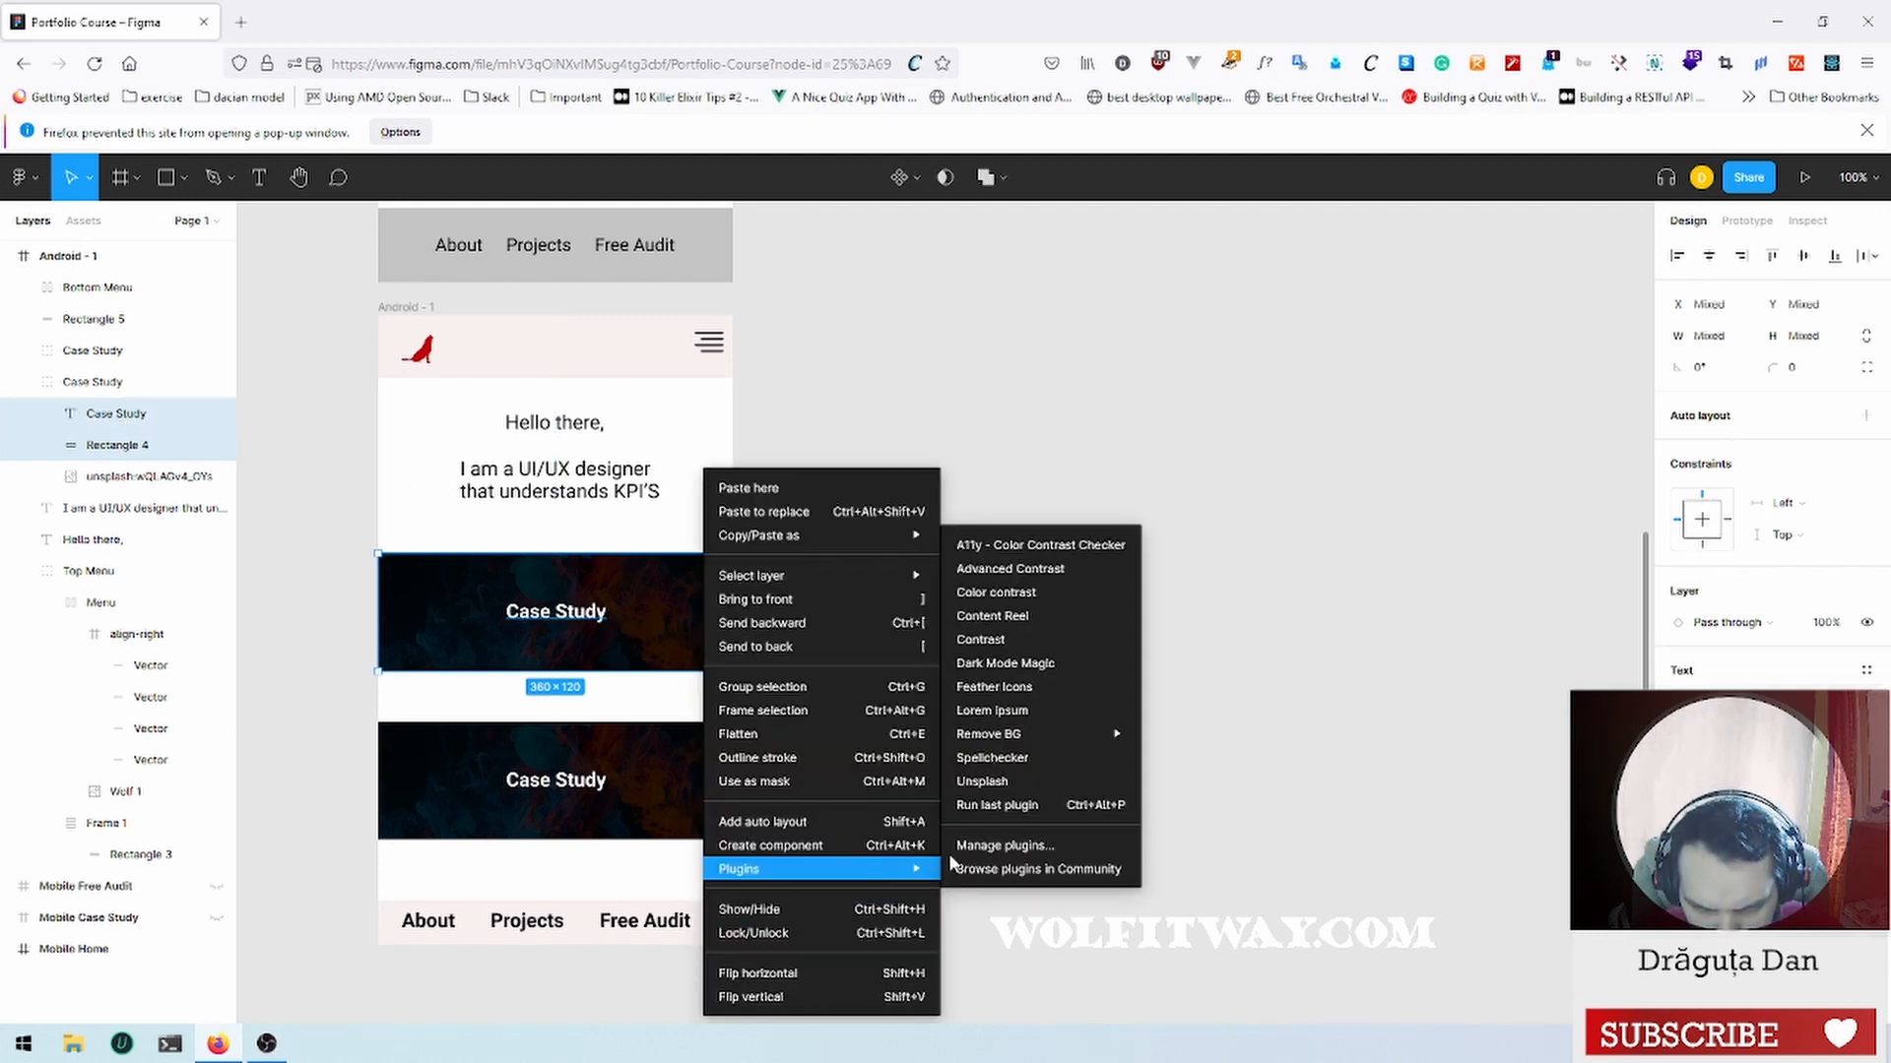
left_click(1074, 637)
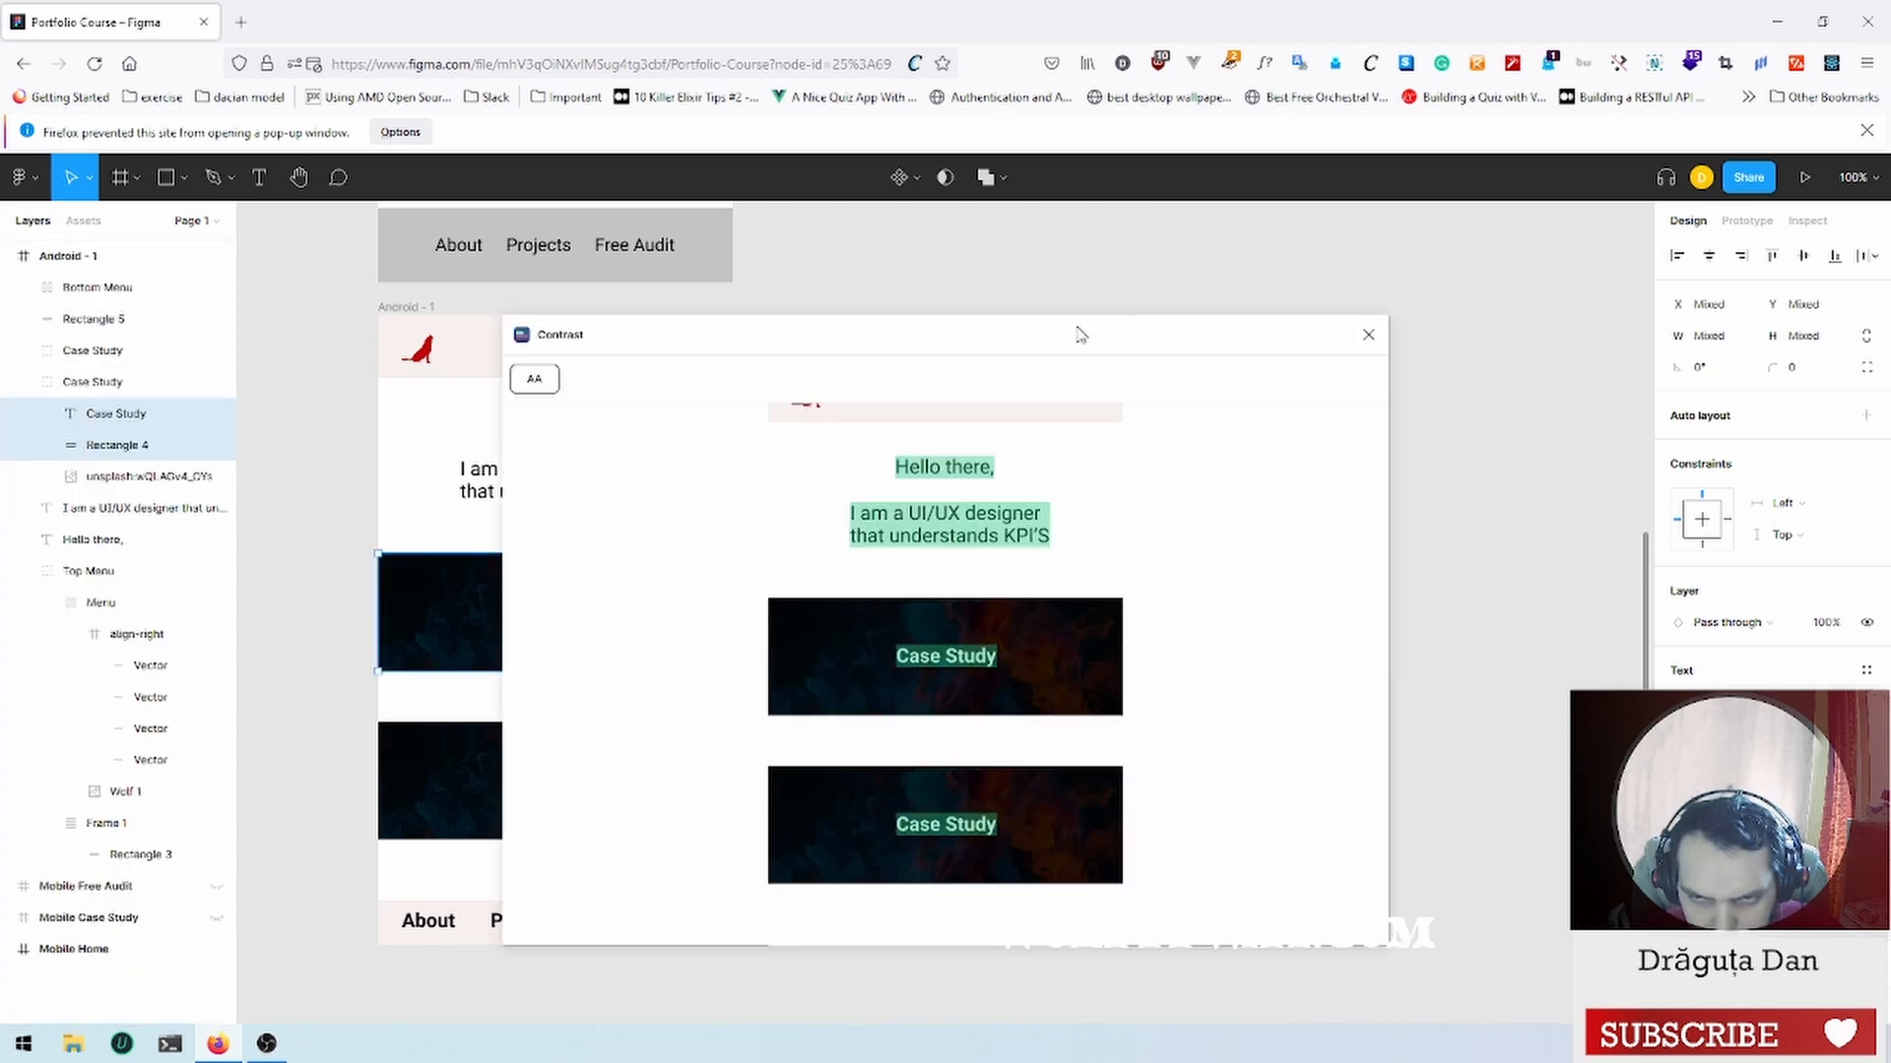
left_click_drag(1081, 335, 1349, 325)
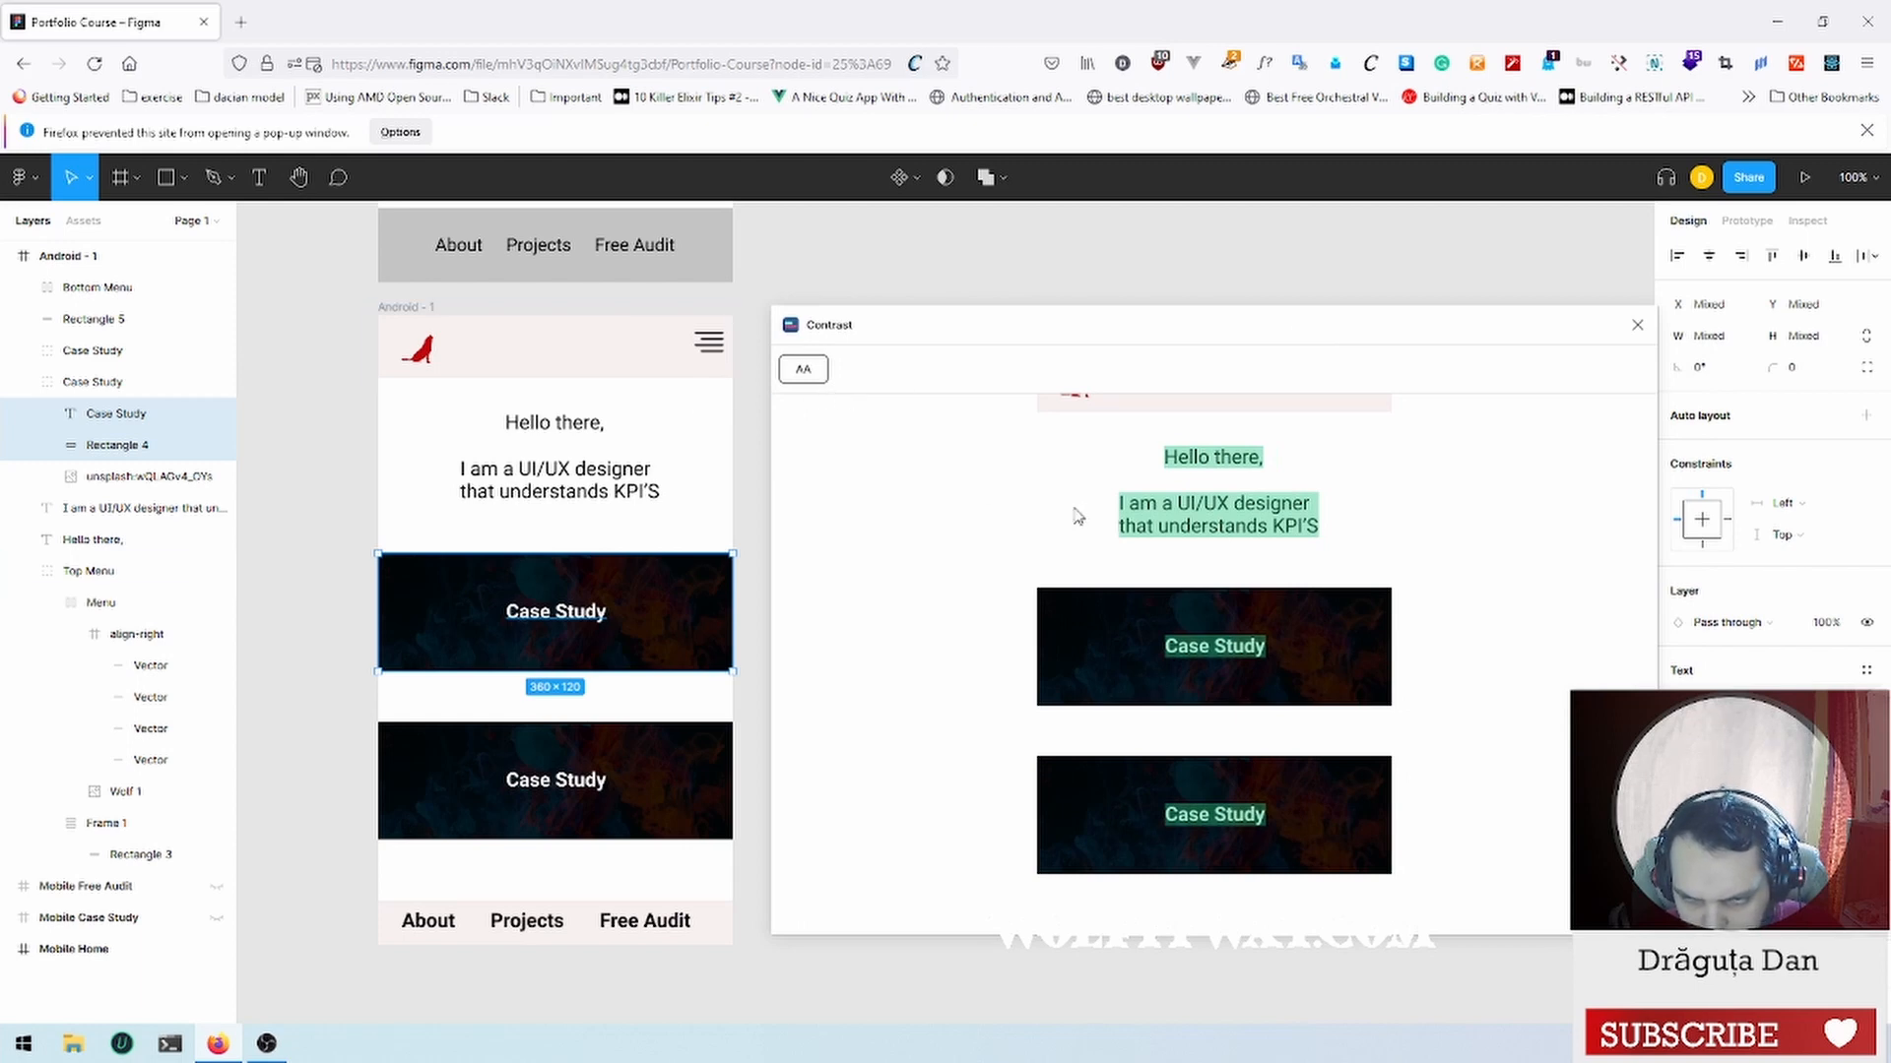
left_click(1638, 326)
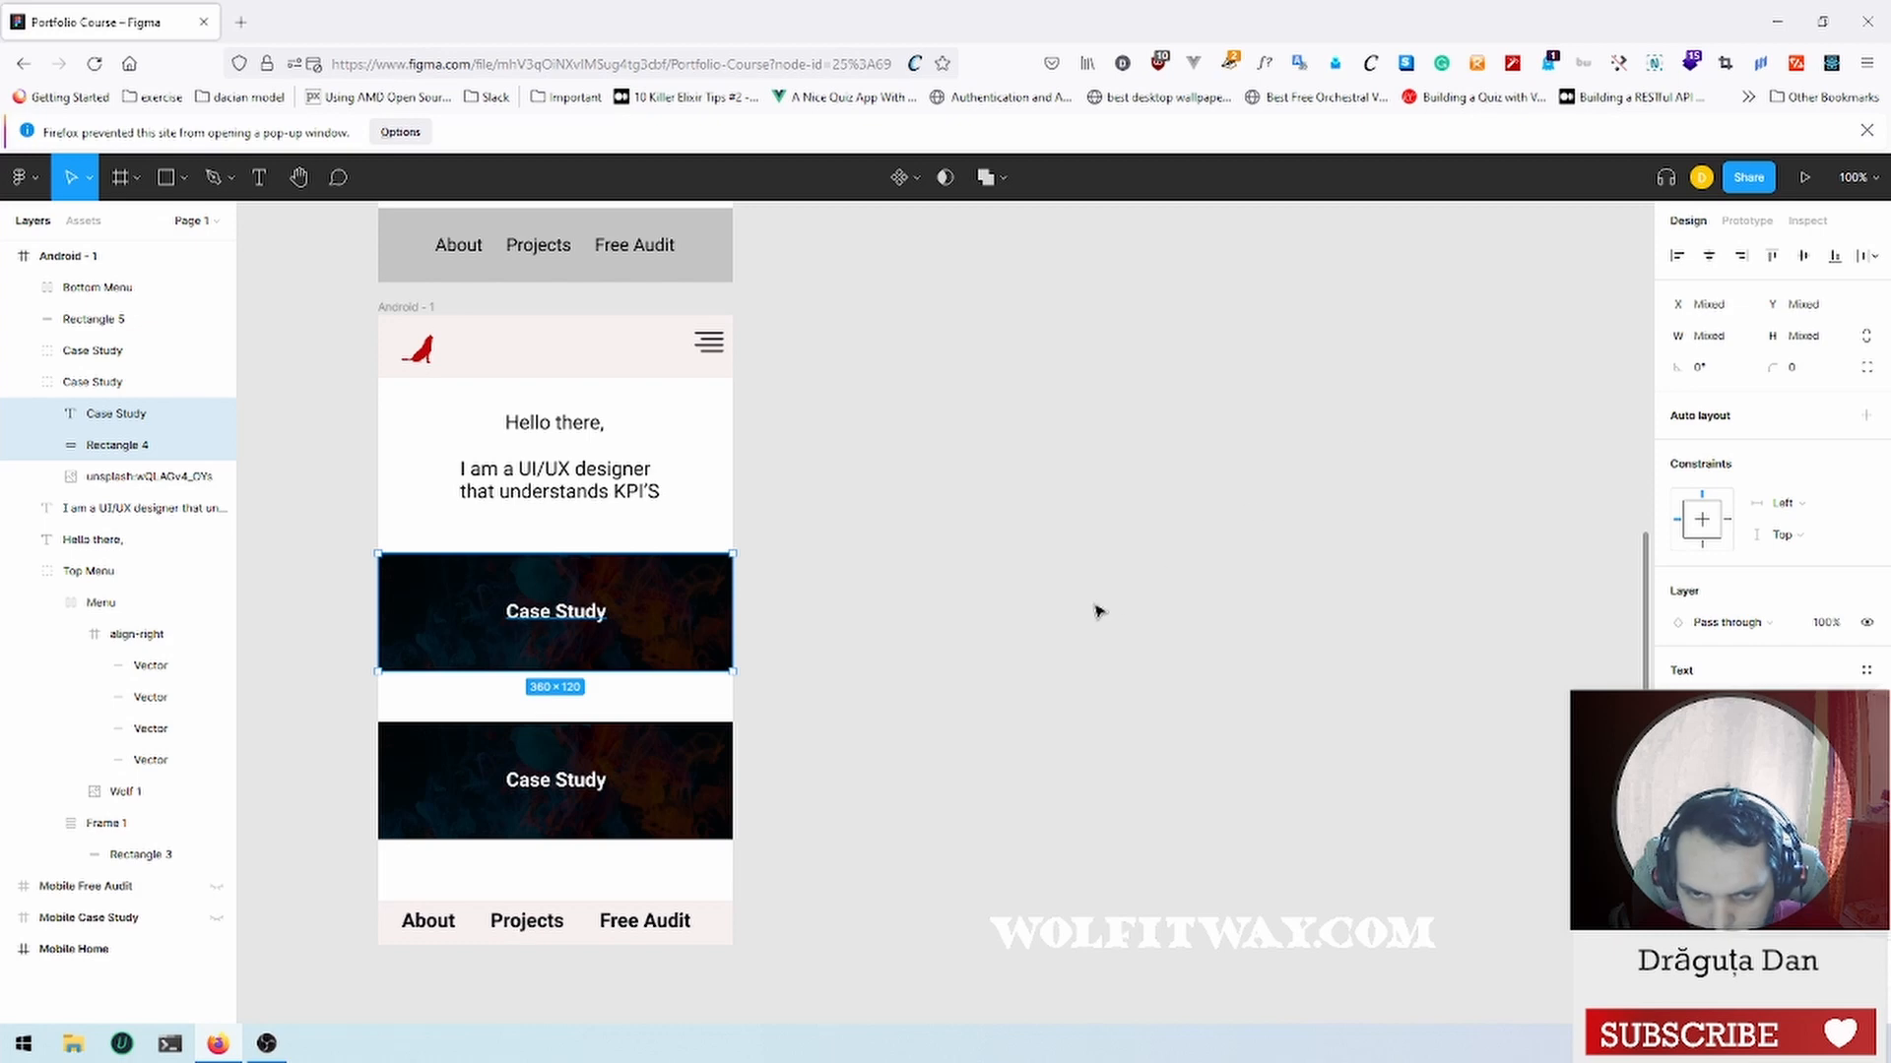
Step: Check the upper Case Study banner's text against Rectangle 4 with the Color contrast plugin, close the plugin and clear the selection
right_click(681, 616)
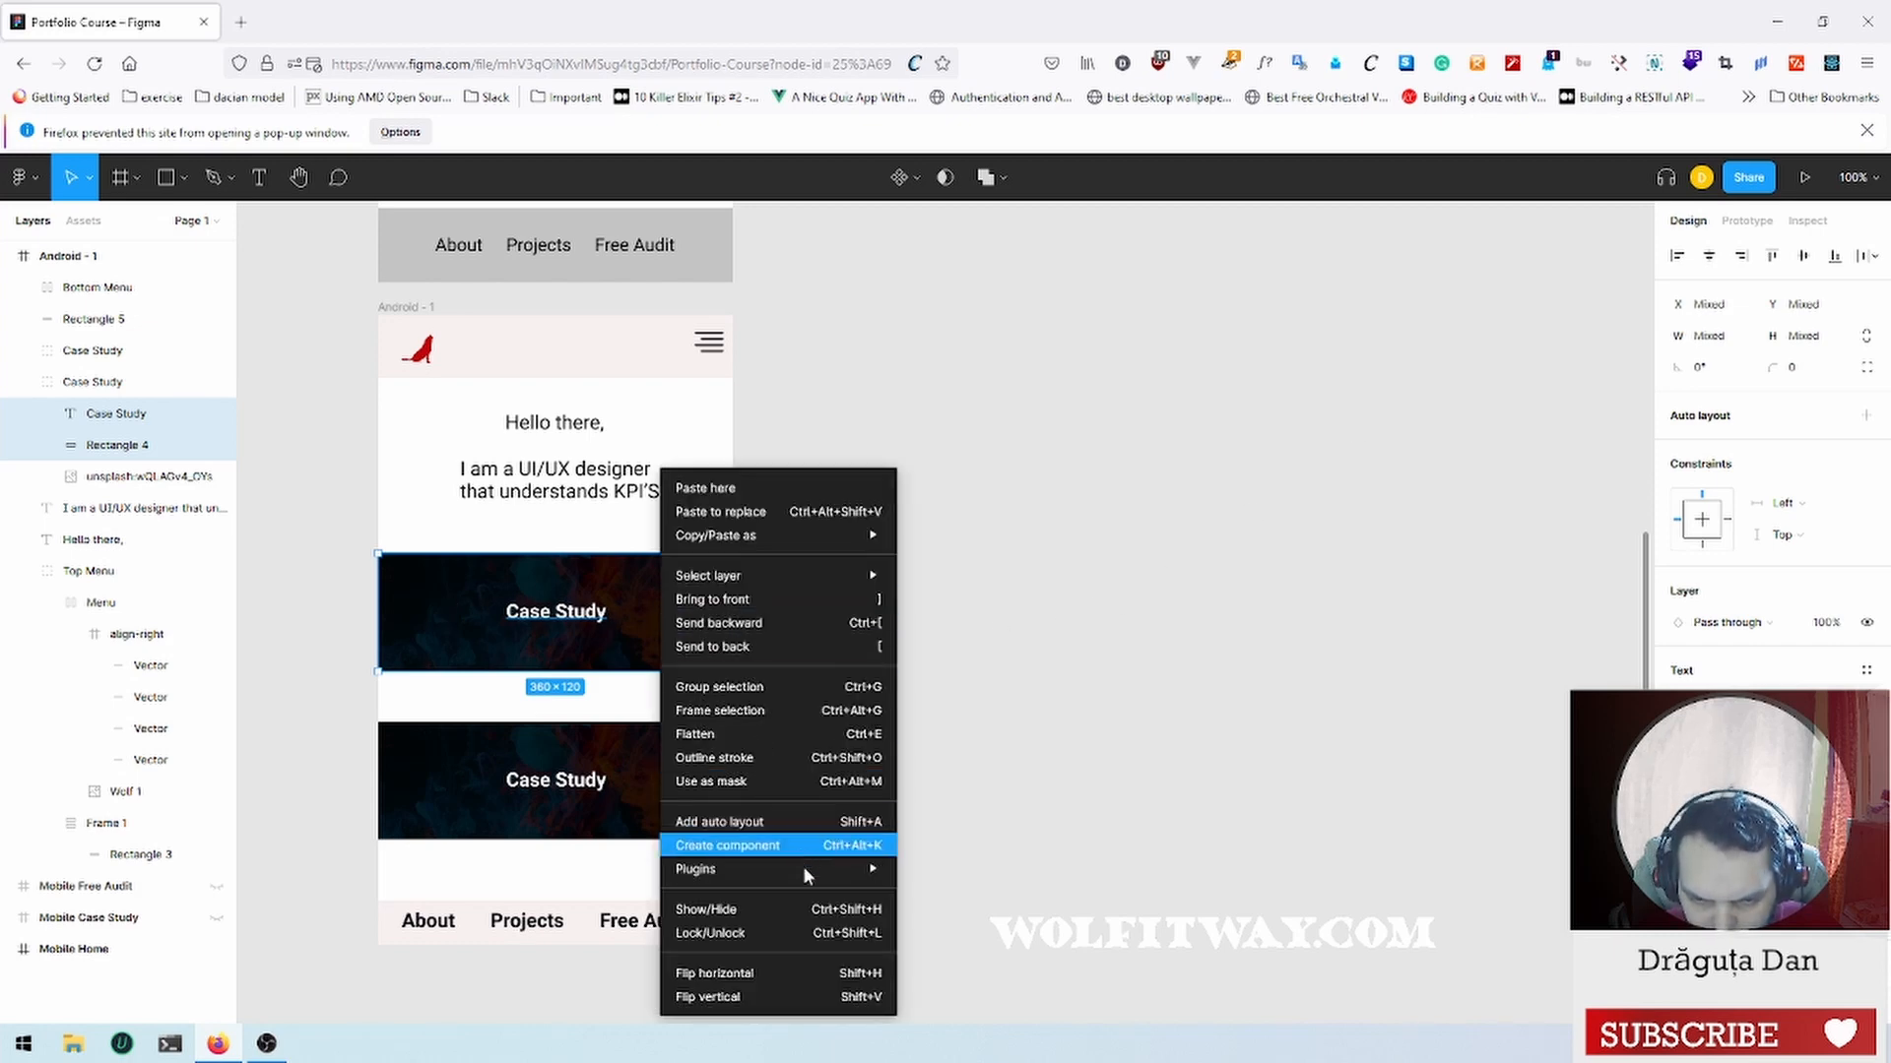
mouse_move(803, 874)
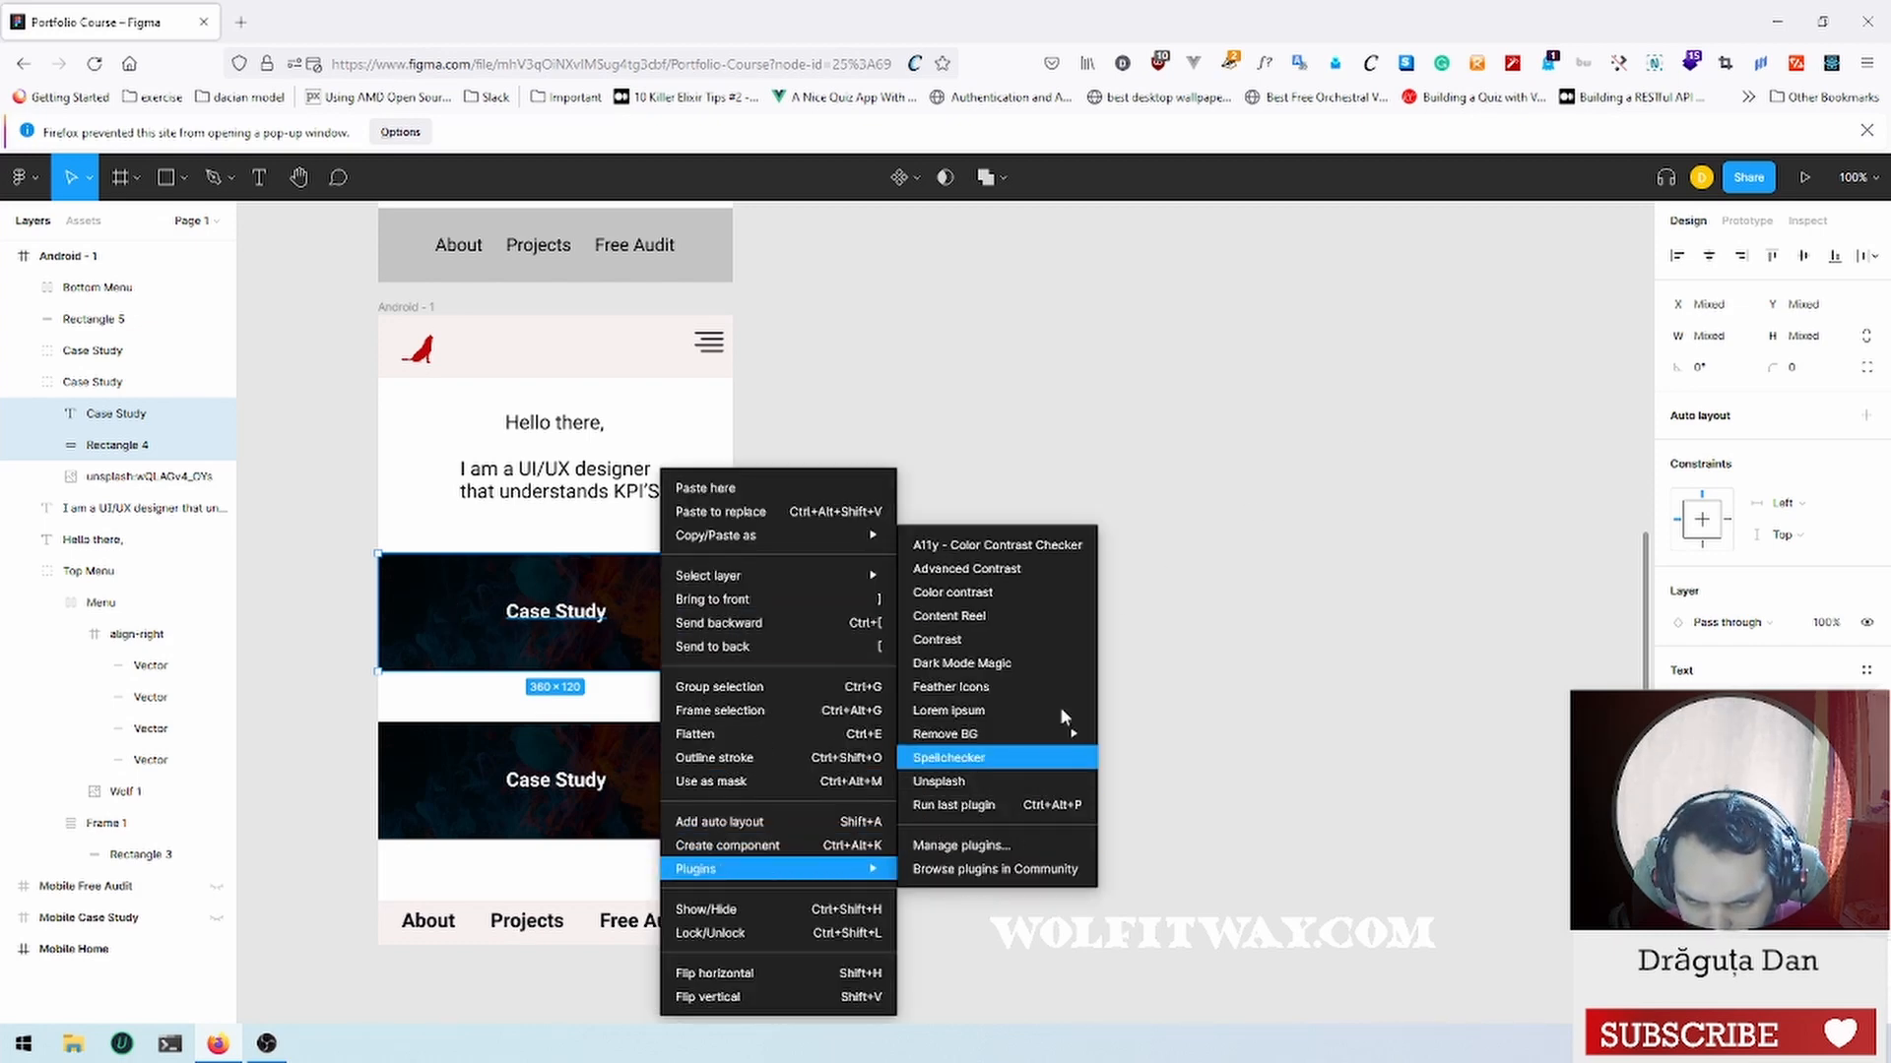
left_click(1030, 593)
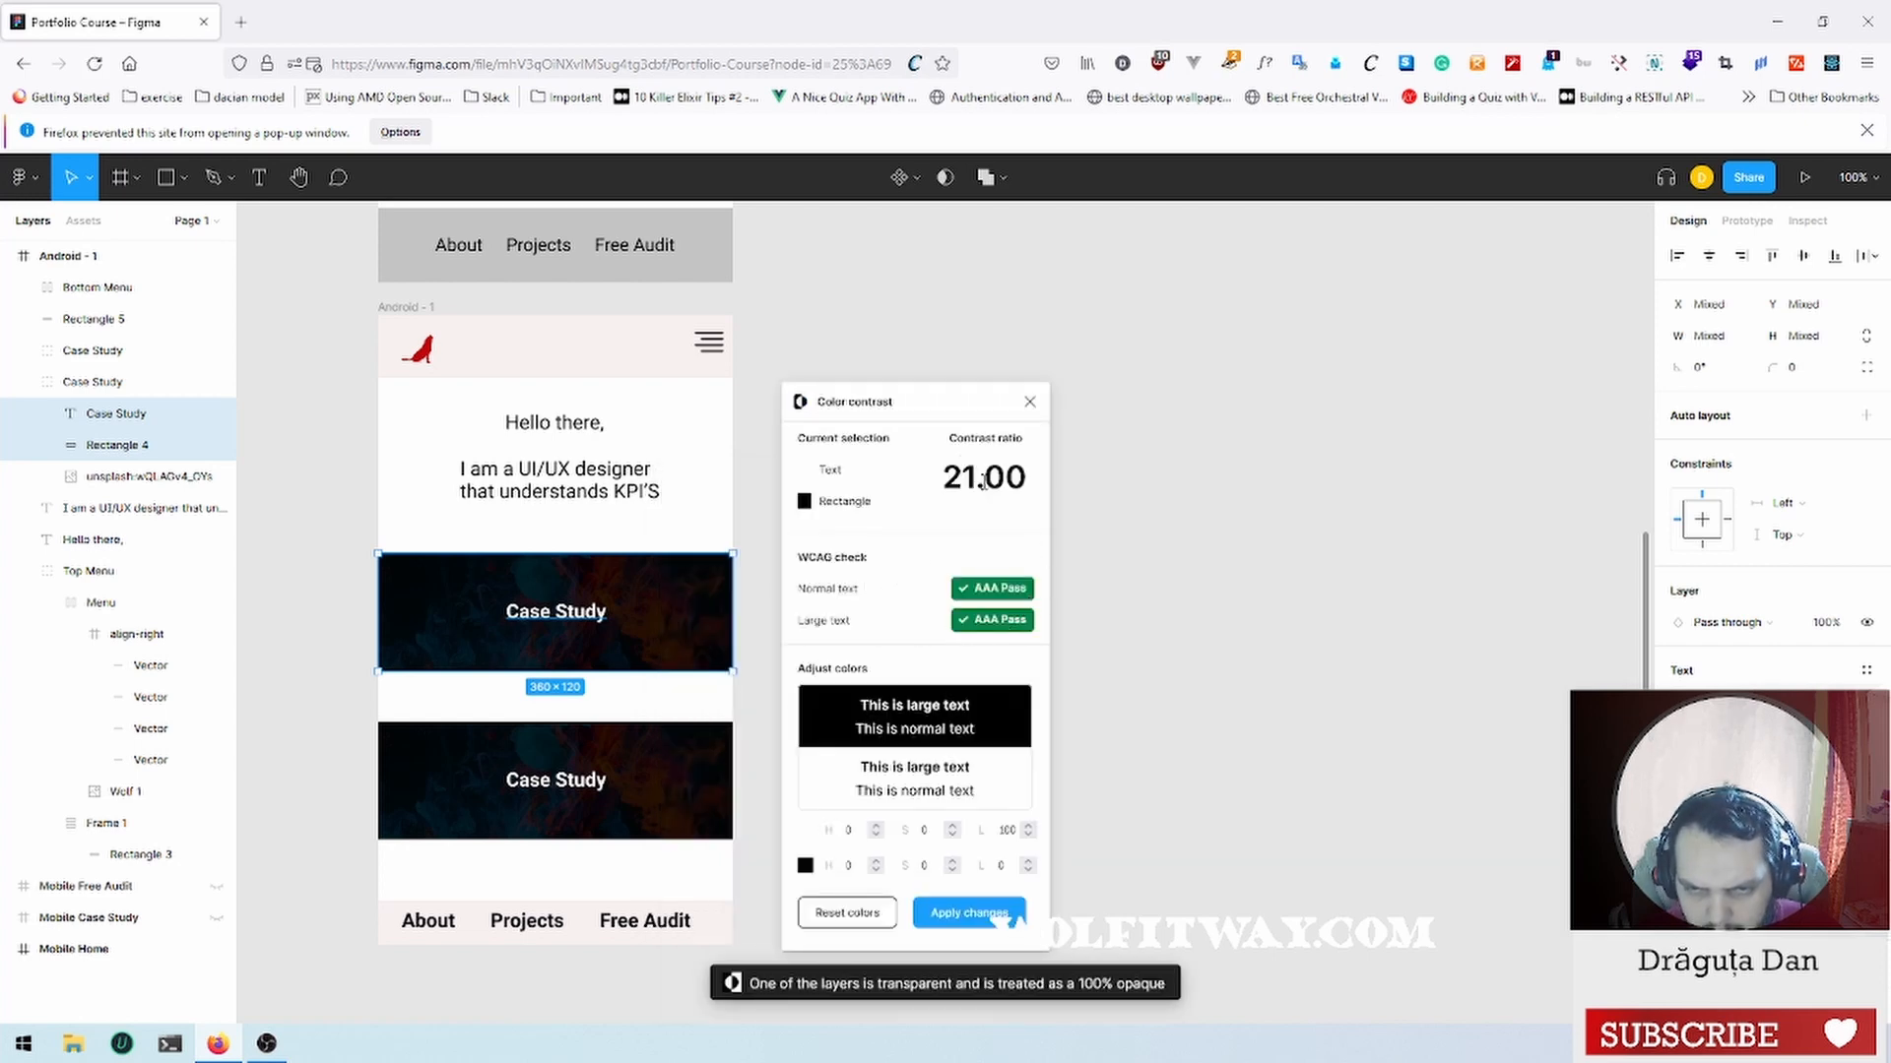
left_click_drag(938, 482, 1028, 481)
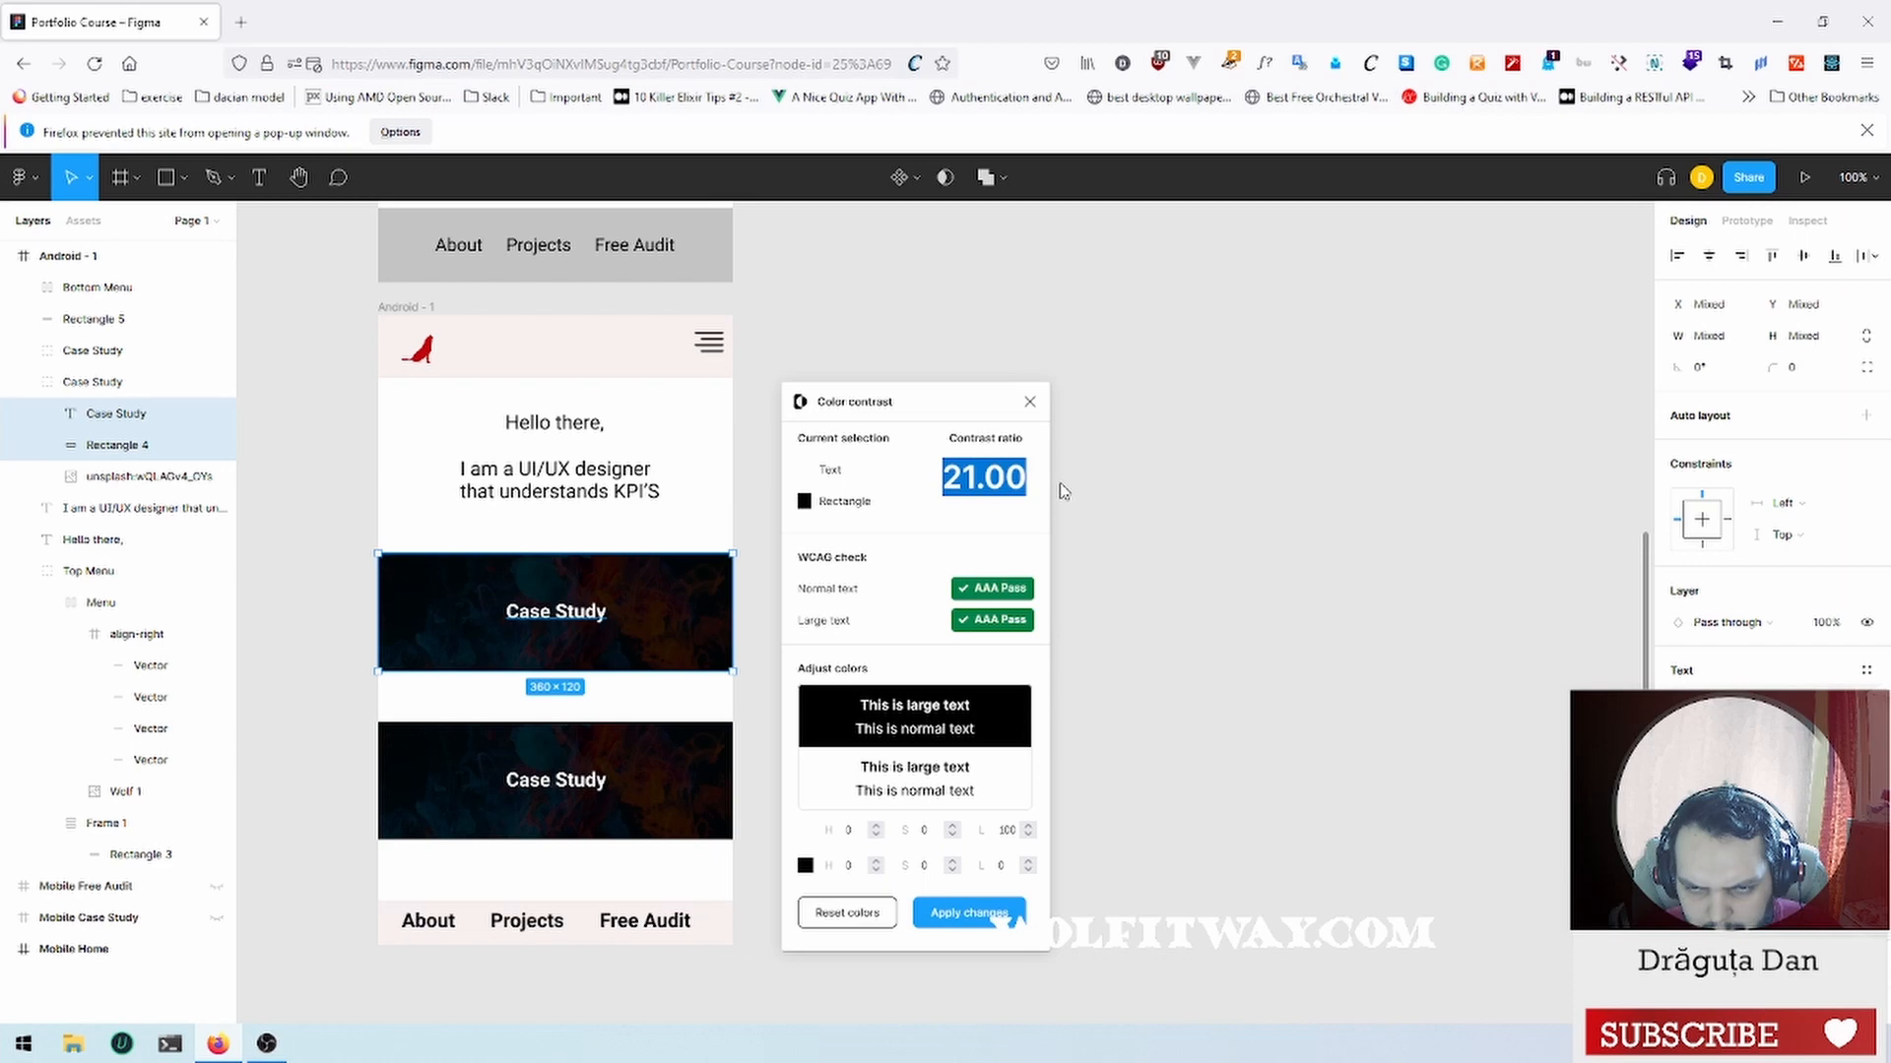
left_click(986, 526)
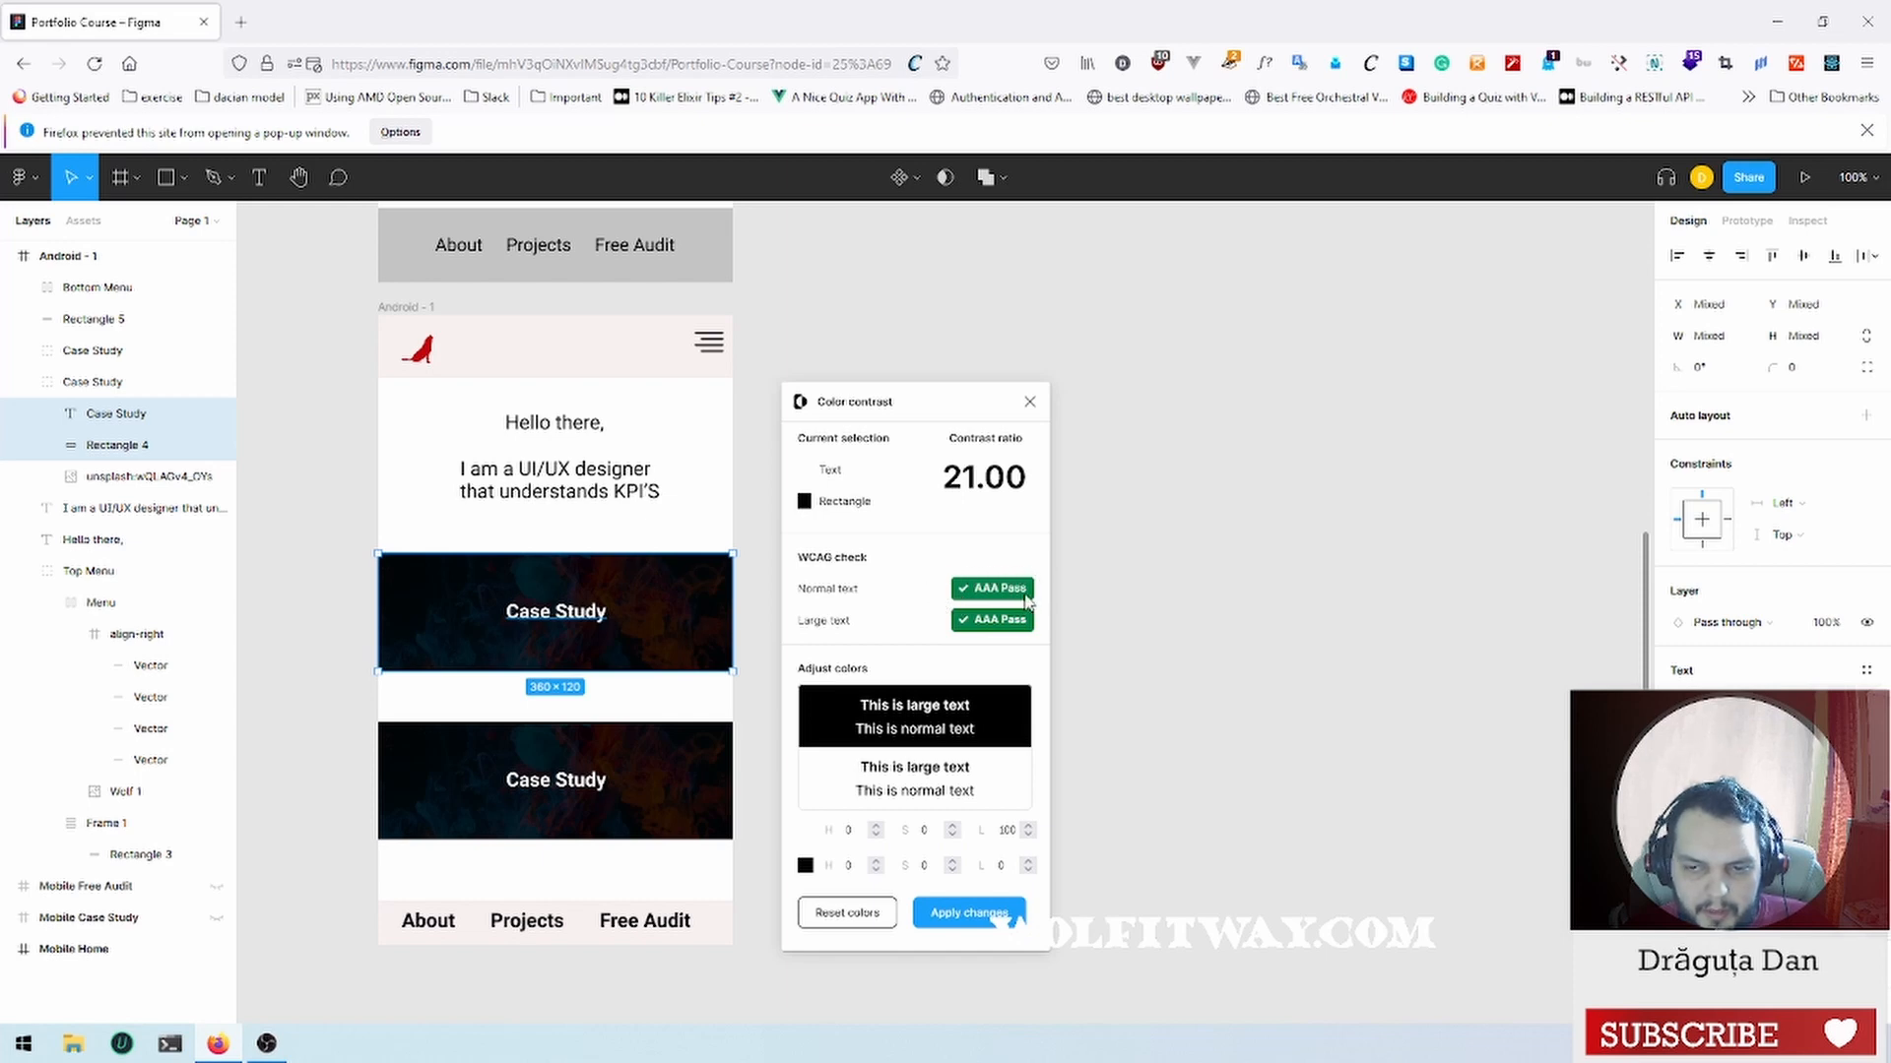
left_click(1030, 403)
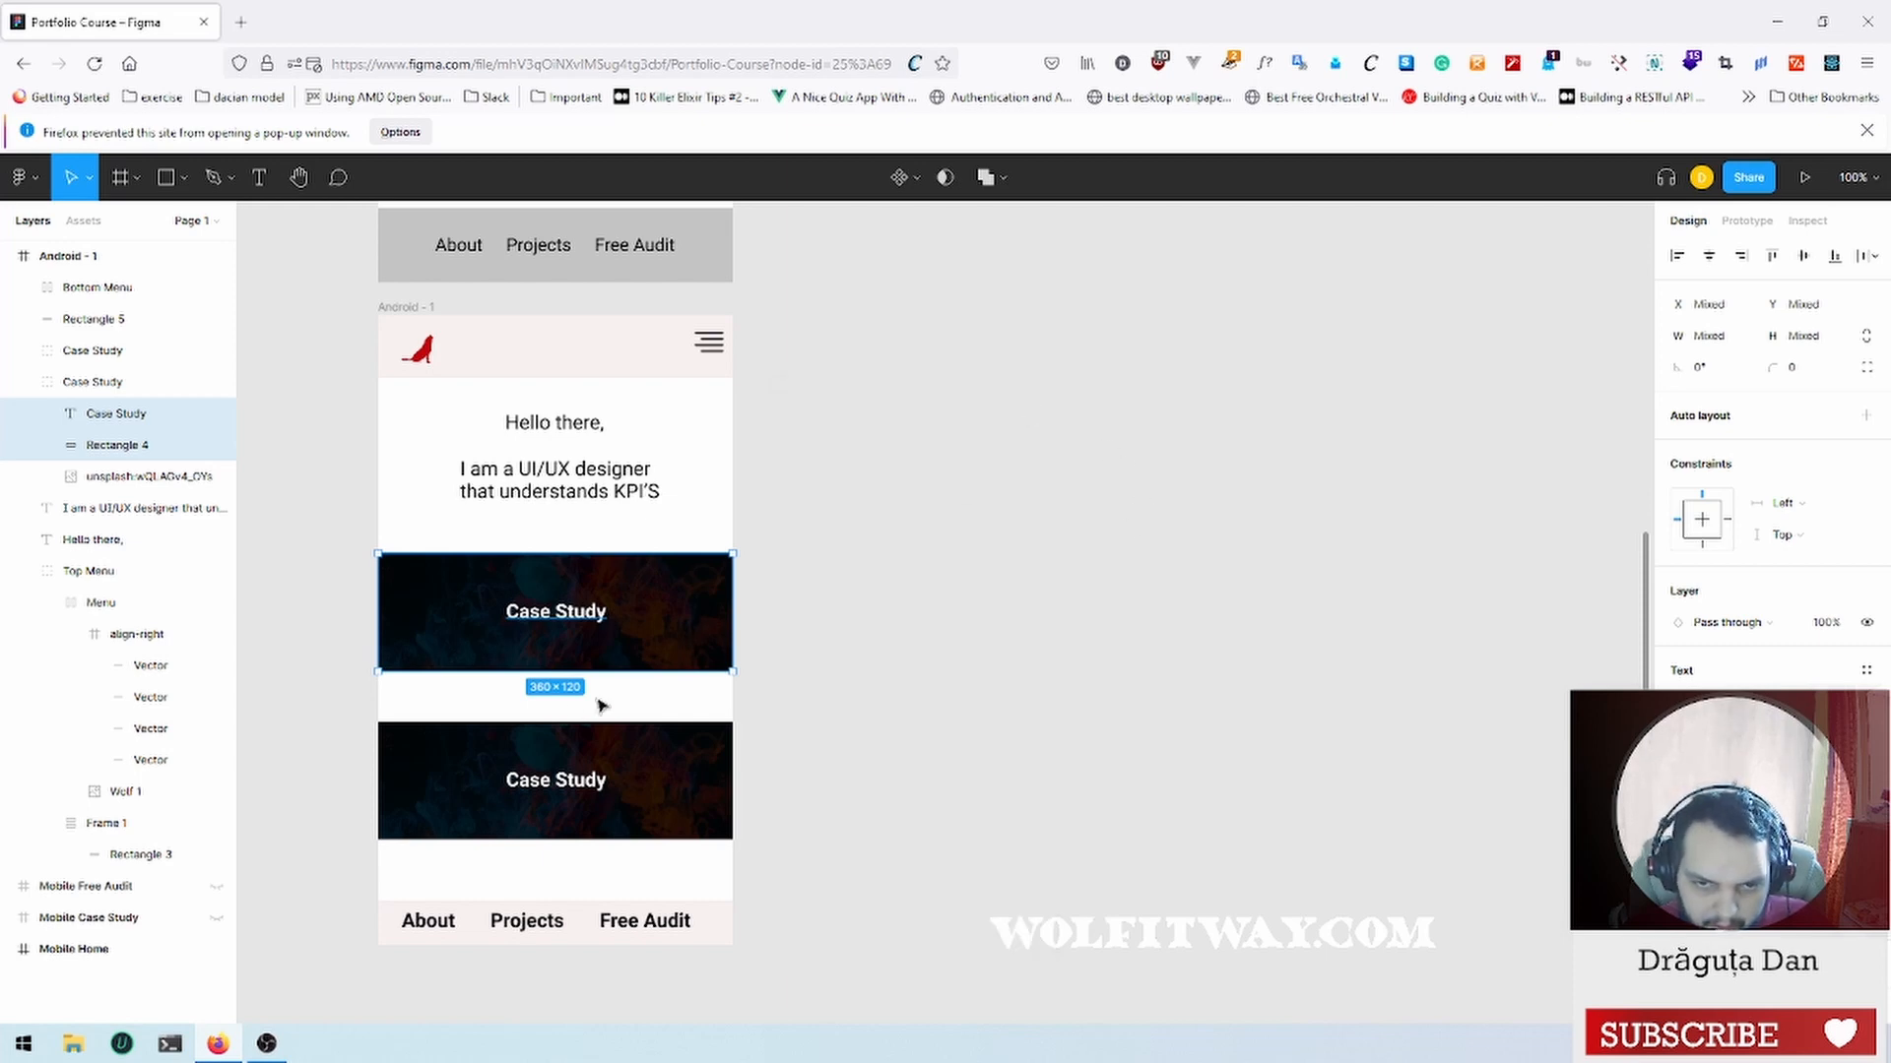
left_click(1037, 696)
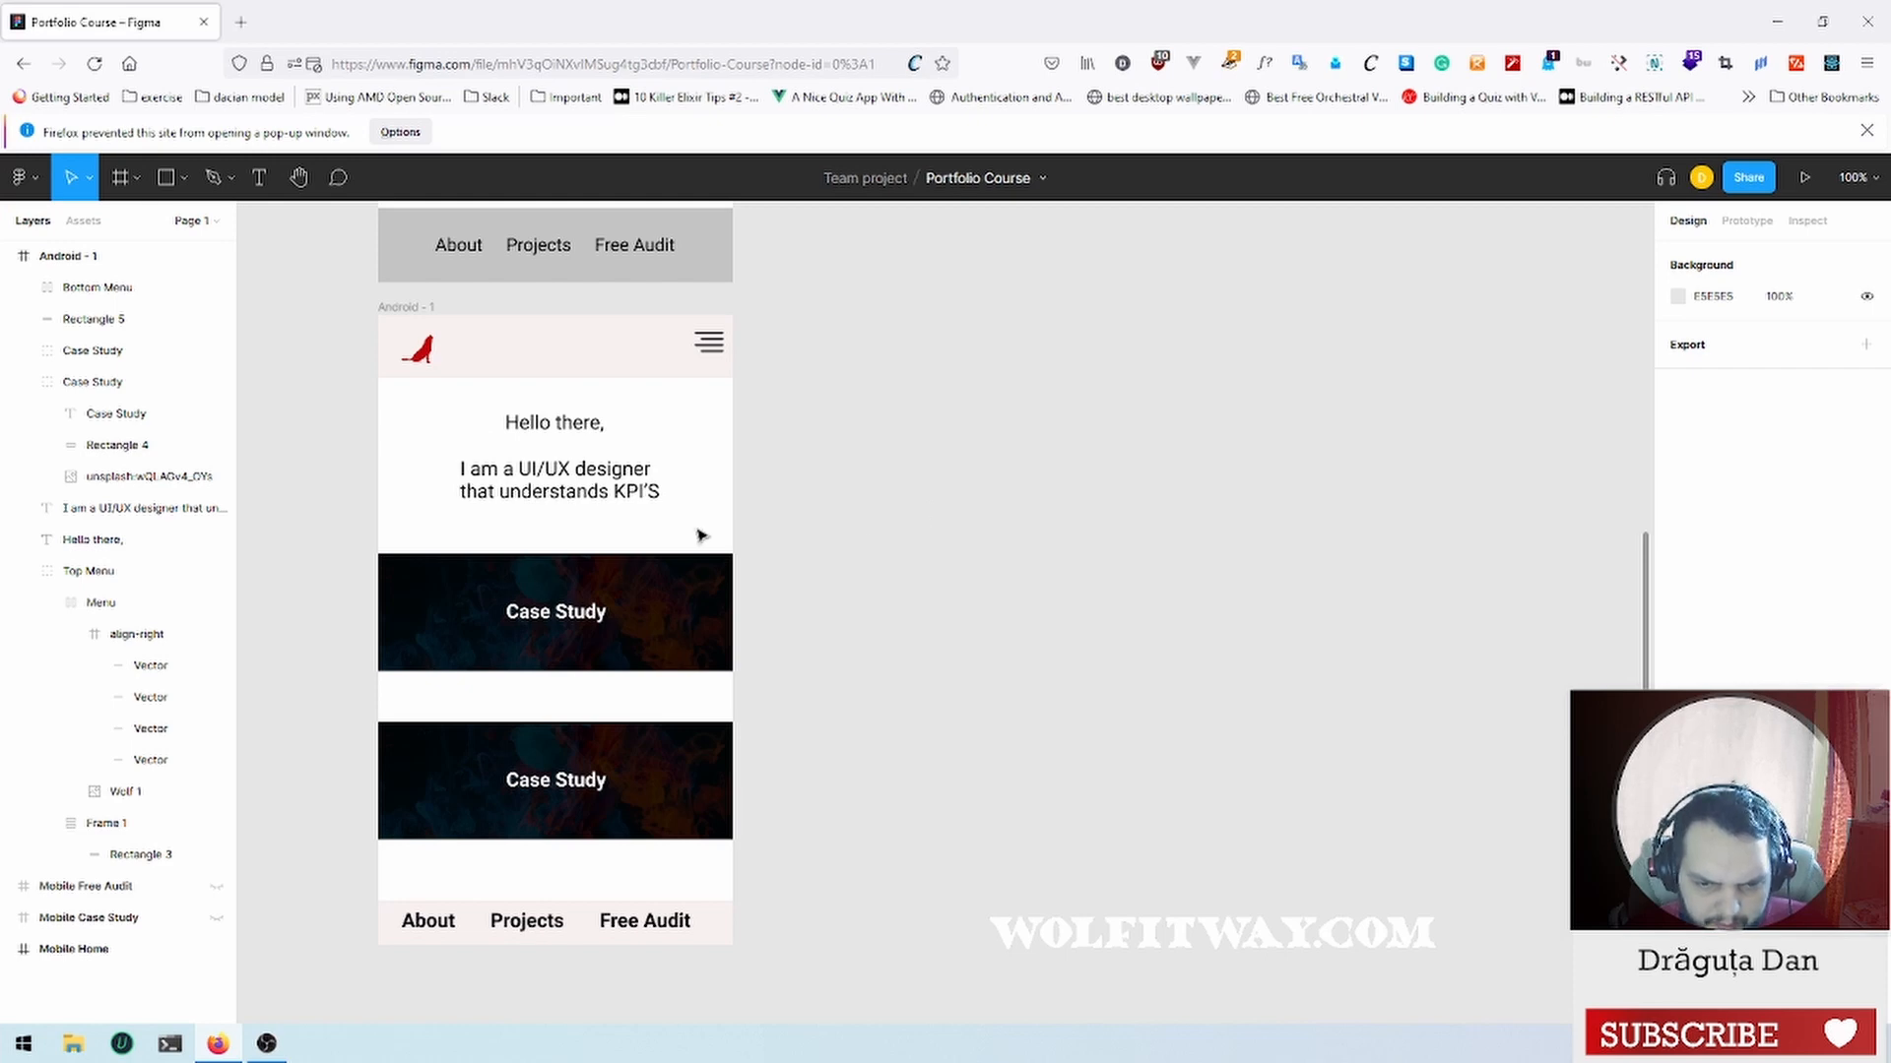
Step: Unhide the Mobile Case Study wireframe and review it beside the Mobile Home wireframe
scroll(701, 535, "down", 2)
scroll(701, 535, "up", 3)
scroll(702, 534, "up", 6)
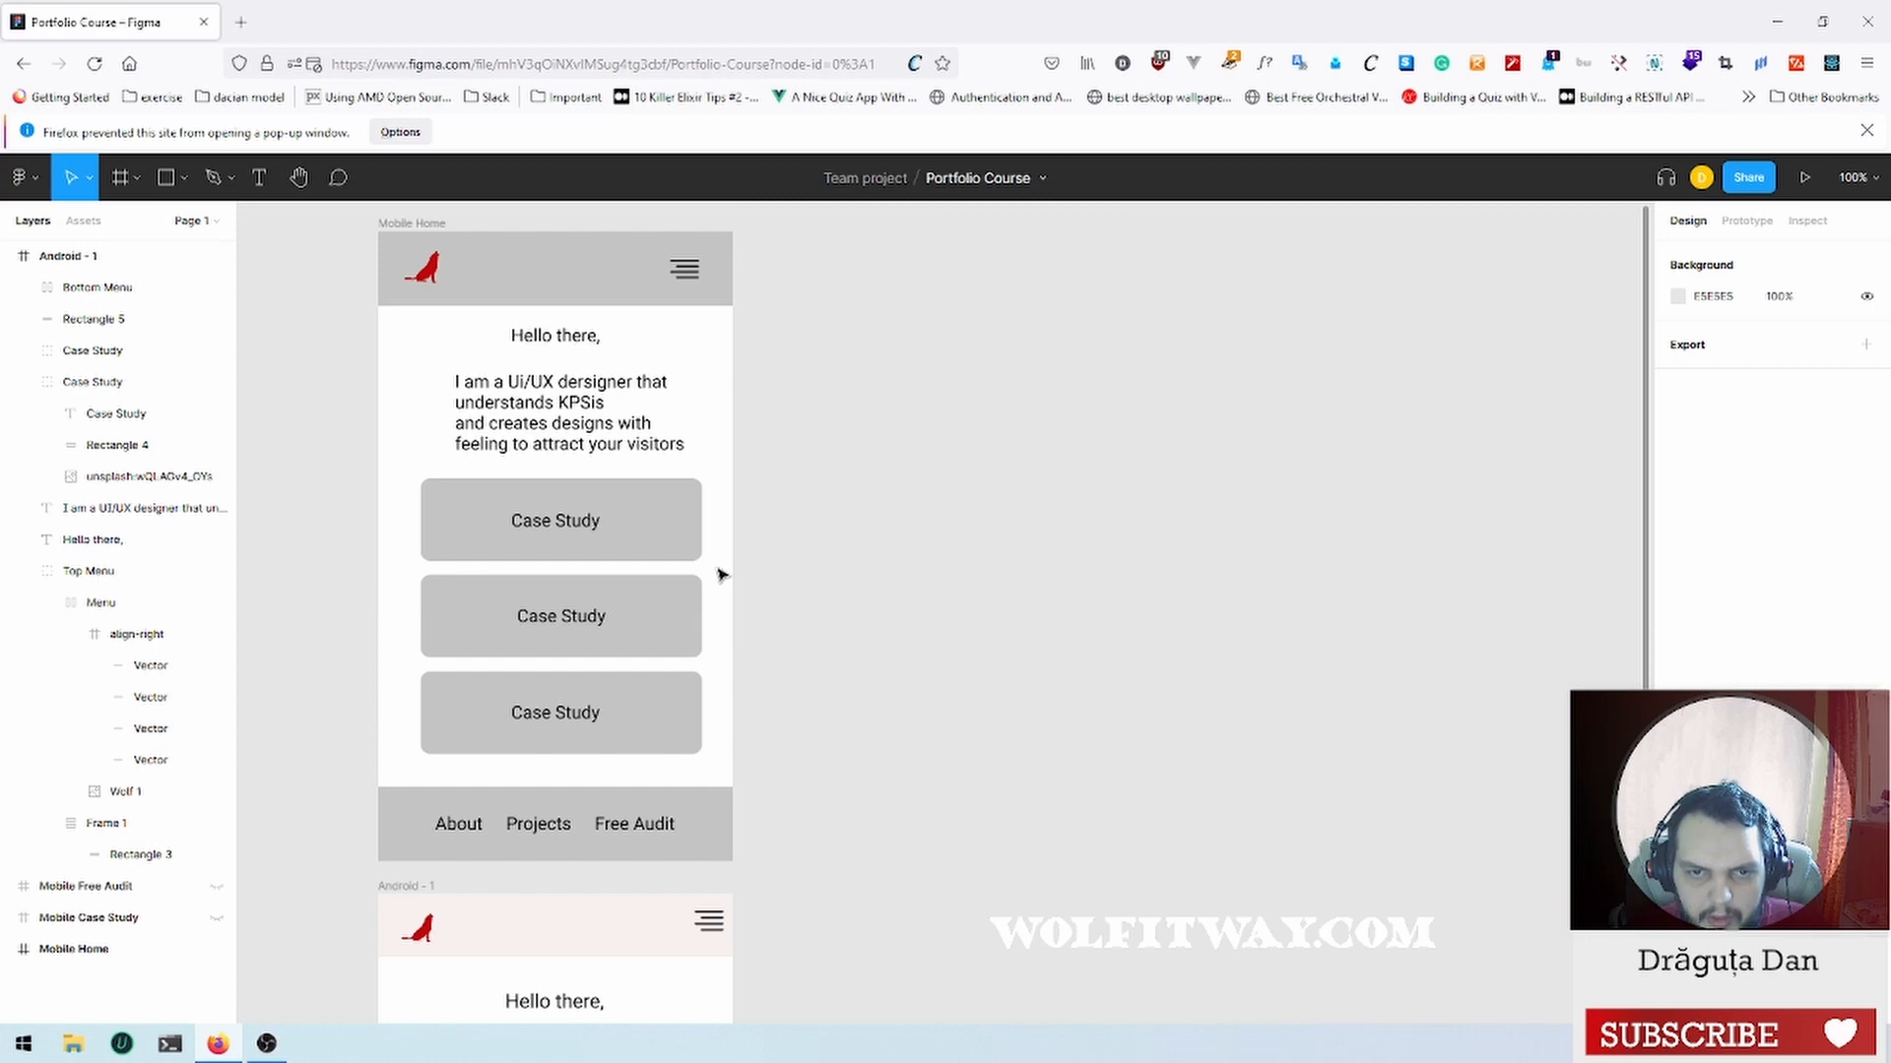
scroll(719, 574, "down", 1)
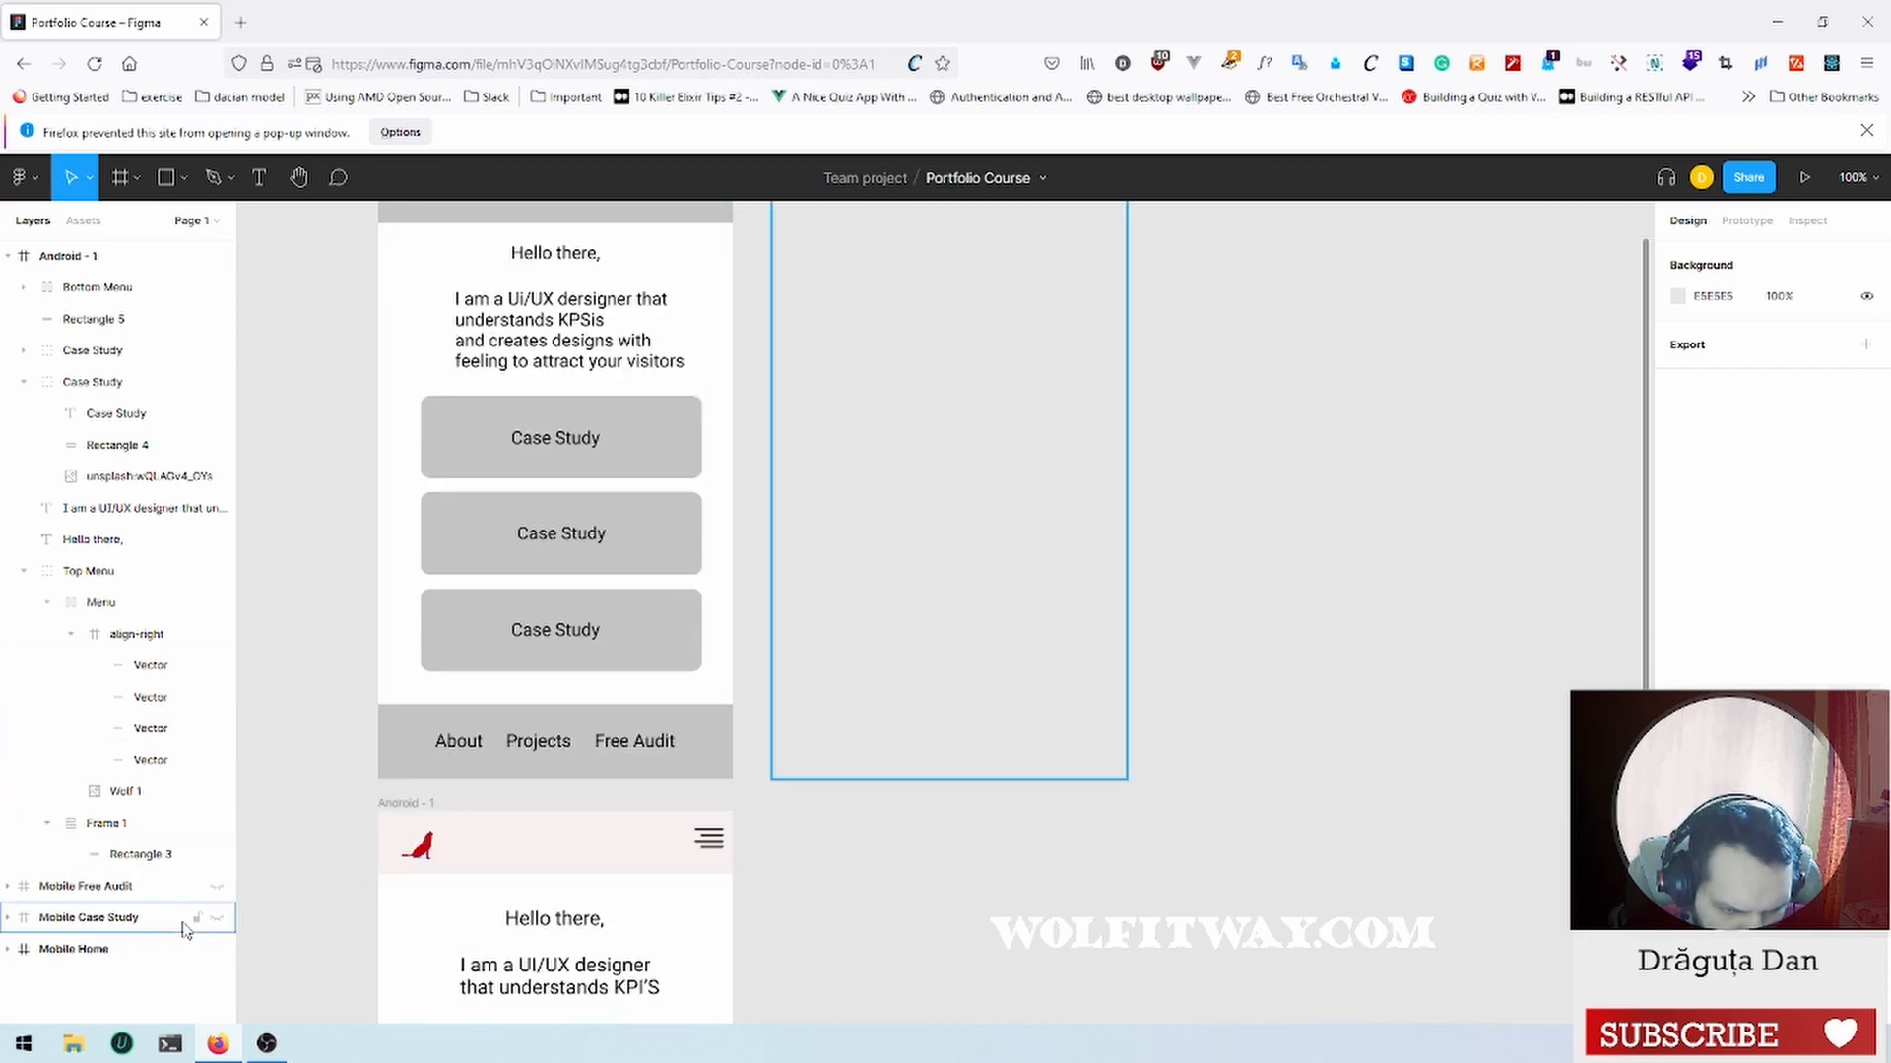
left_click(216, 918)
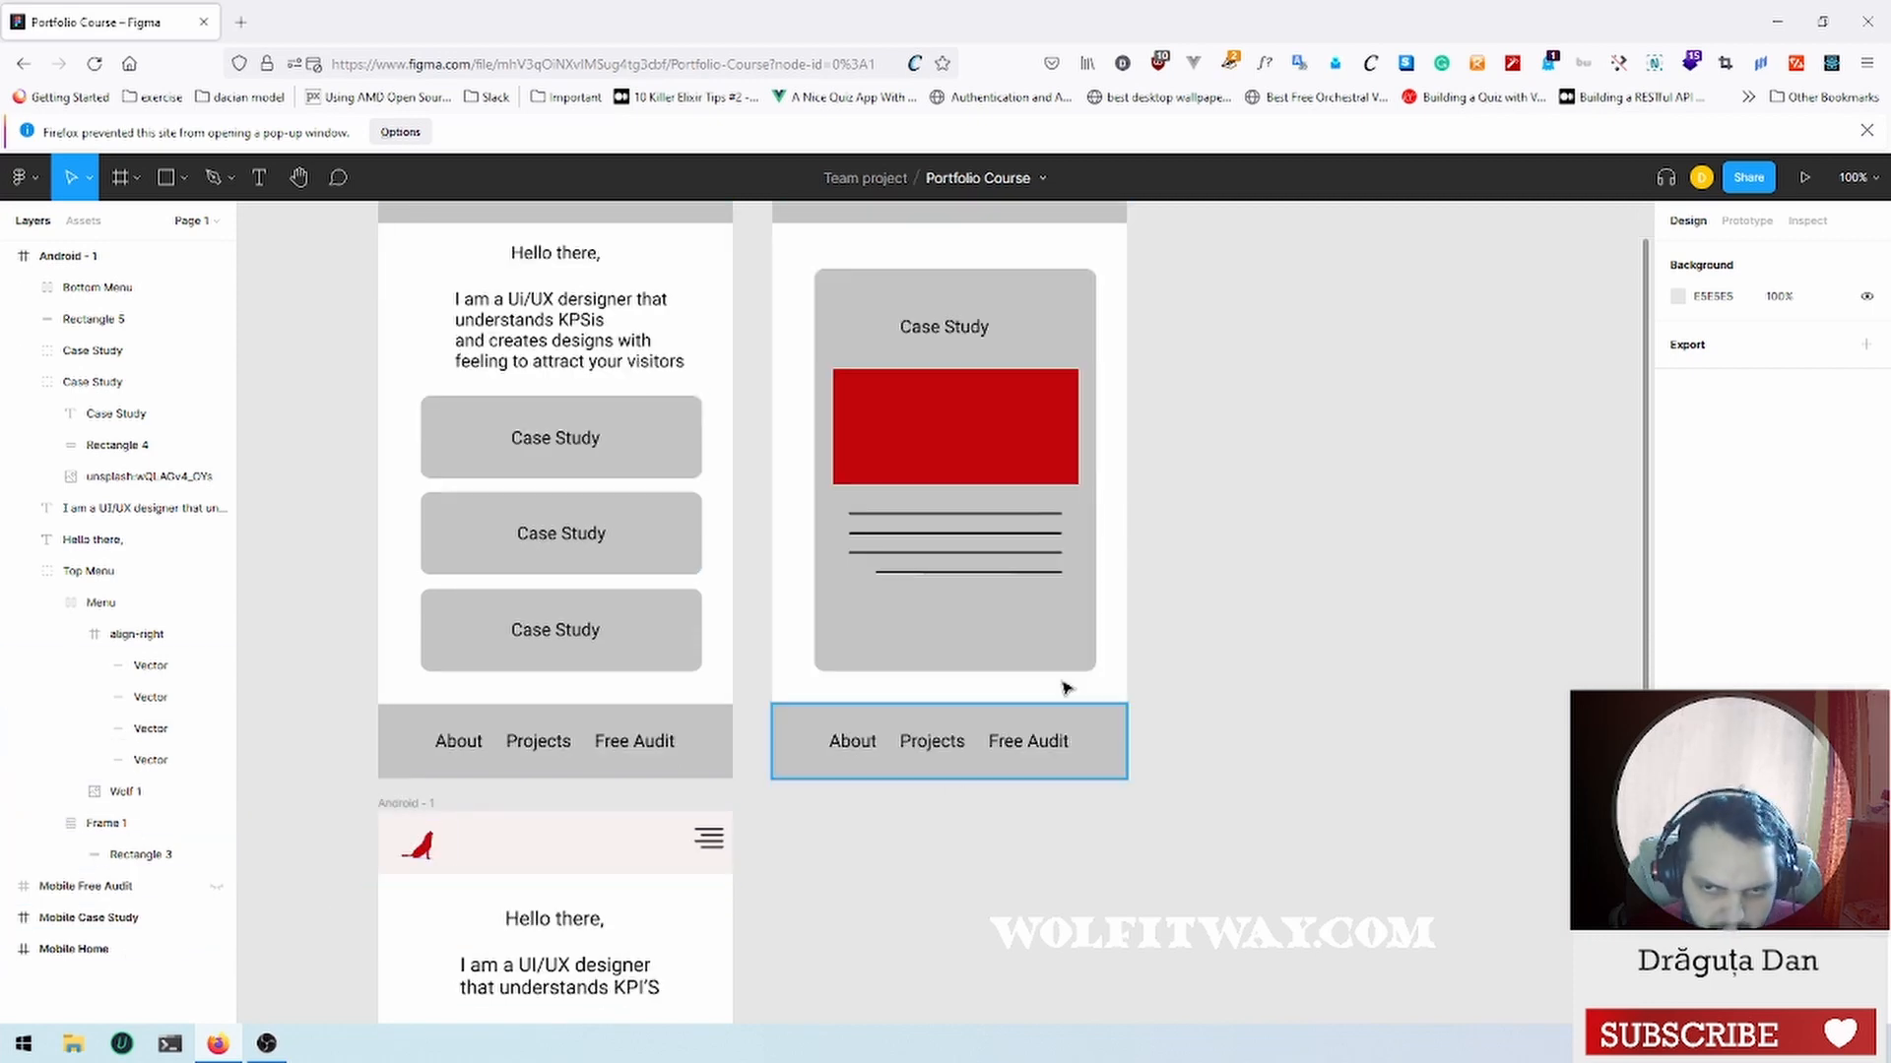
scroll(906, 534, "up", 1)
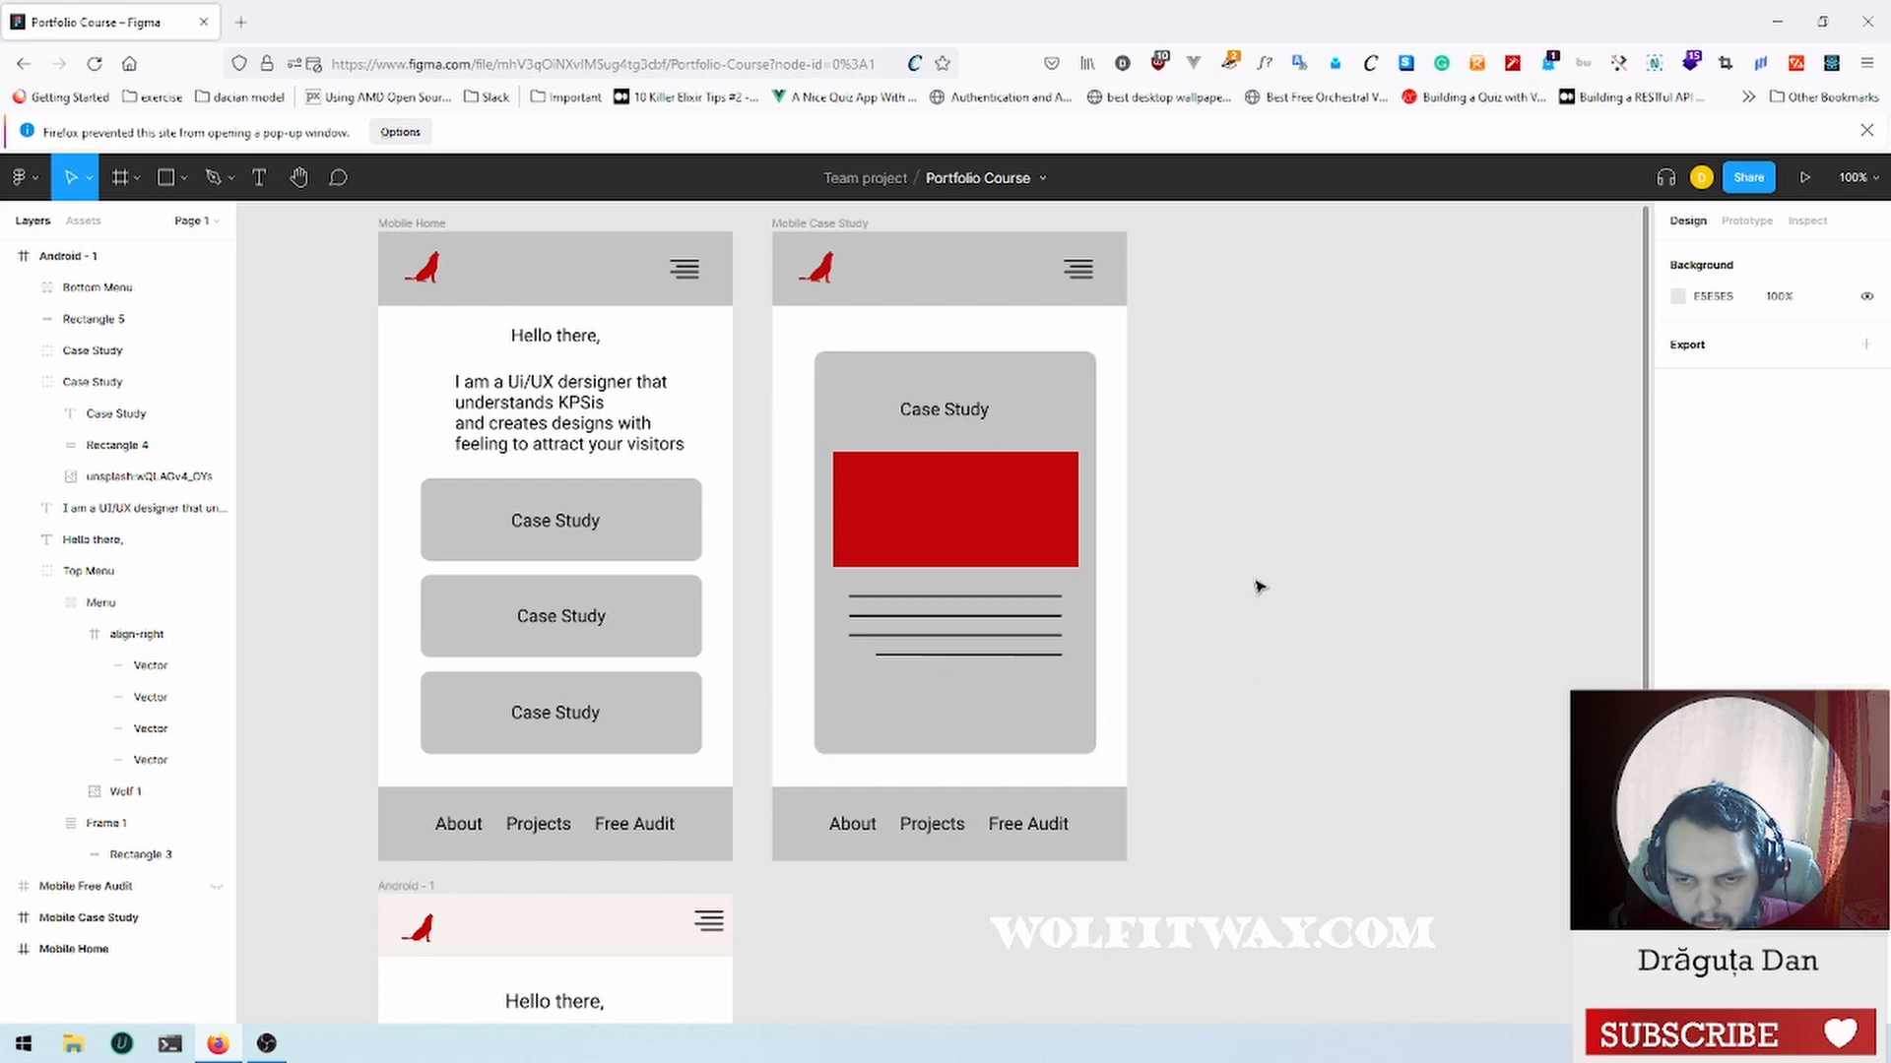
Step: Collapse the layers of the Android - 1 frame and rename the frame Mobile Home Layout
scroll(1258, 587, "down", 1)
scroll(1259, 587, "down", 6)
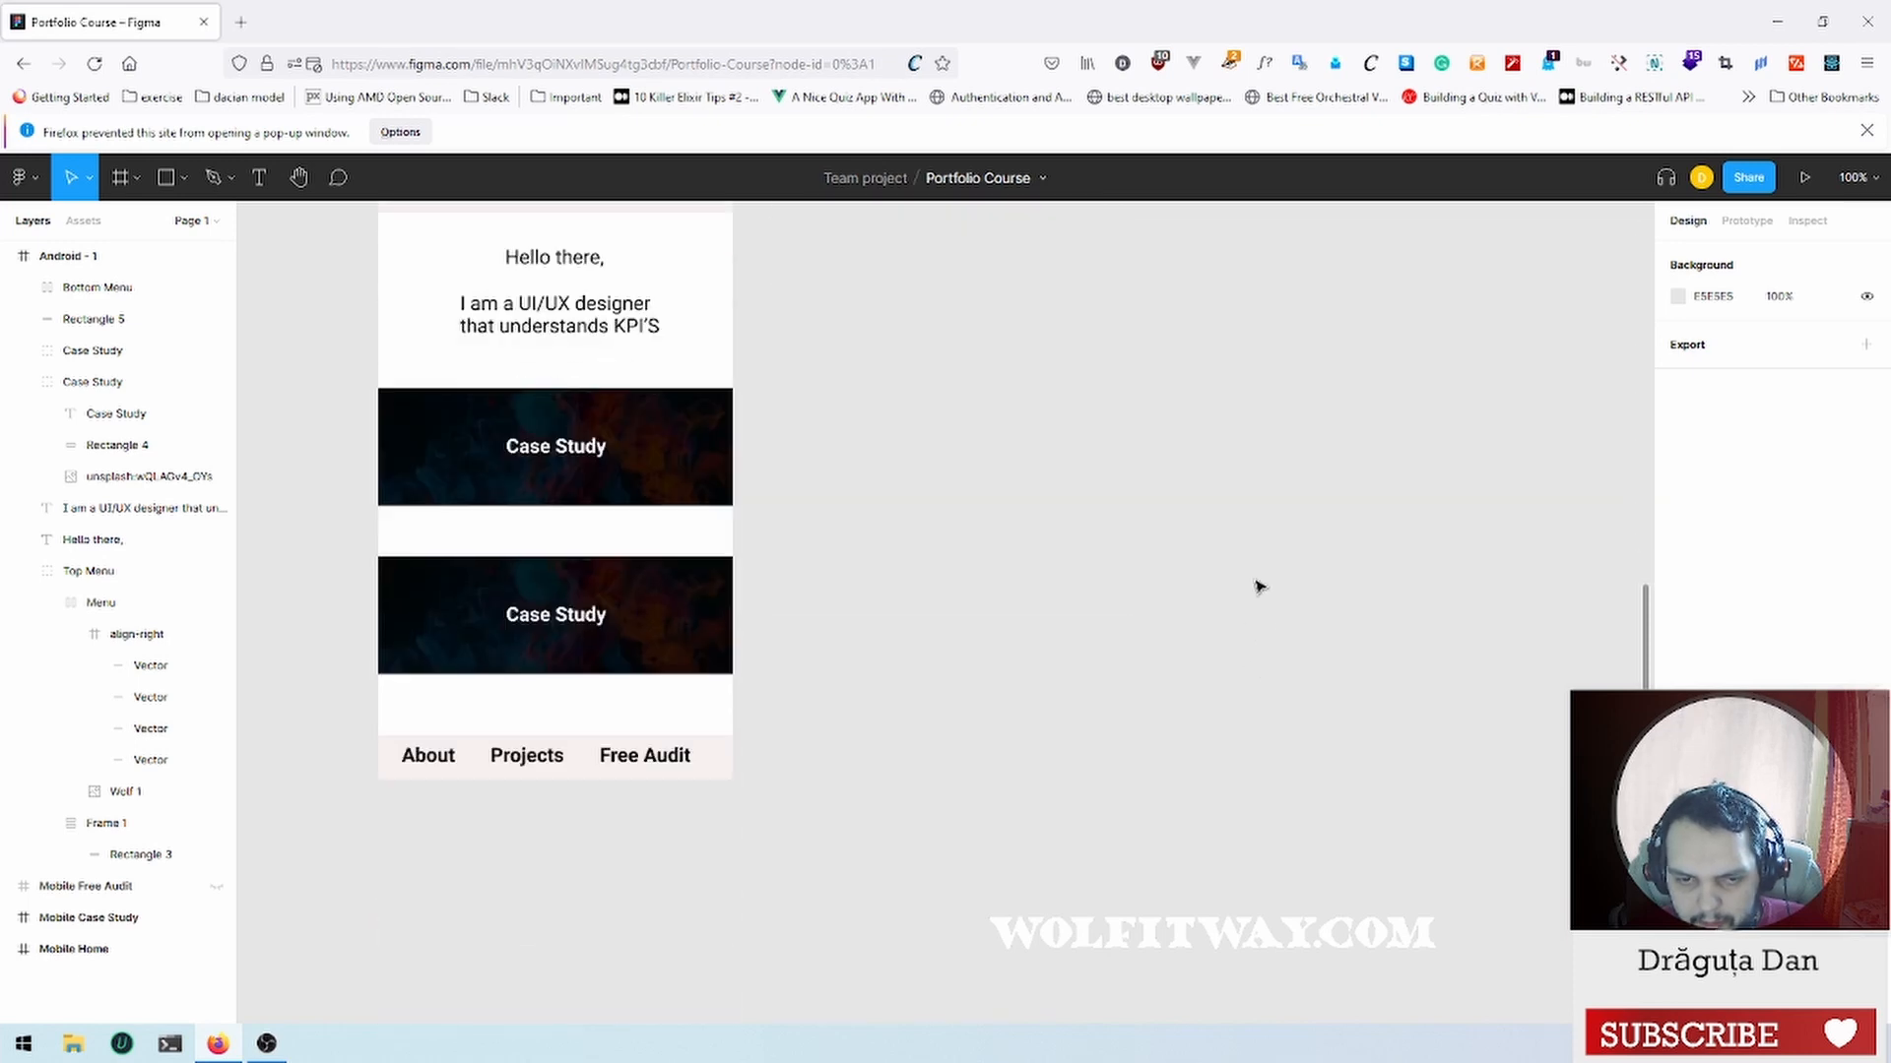
left_click(55, 256)
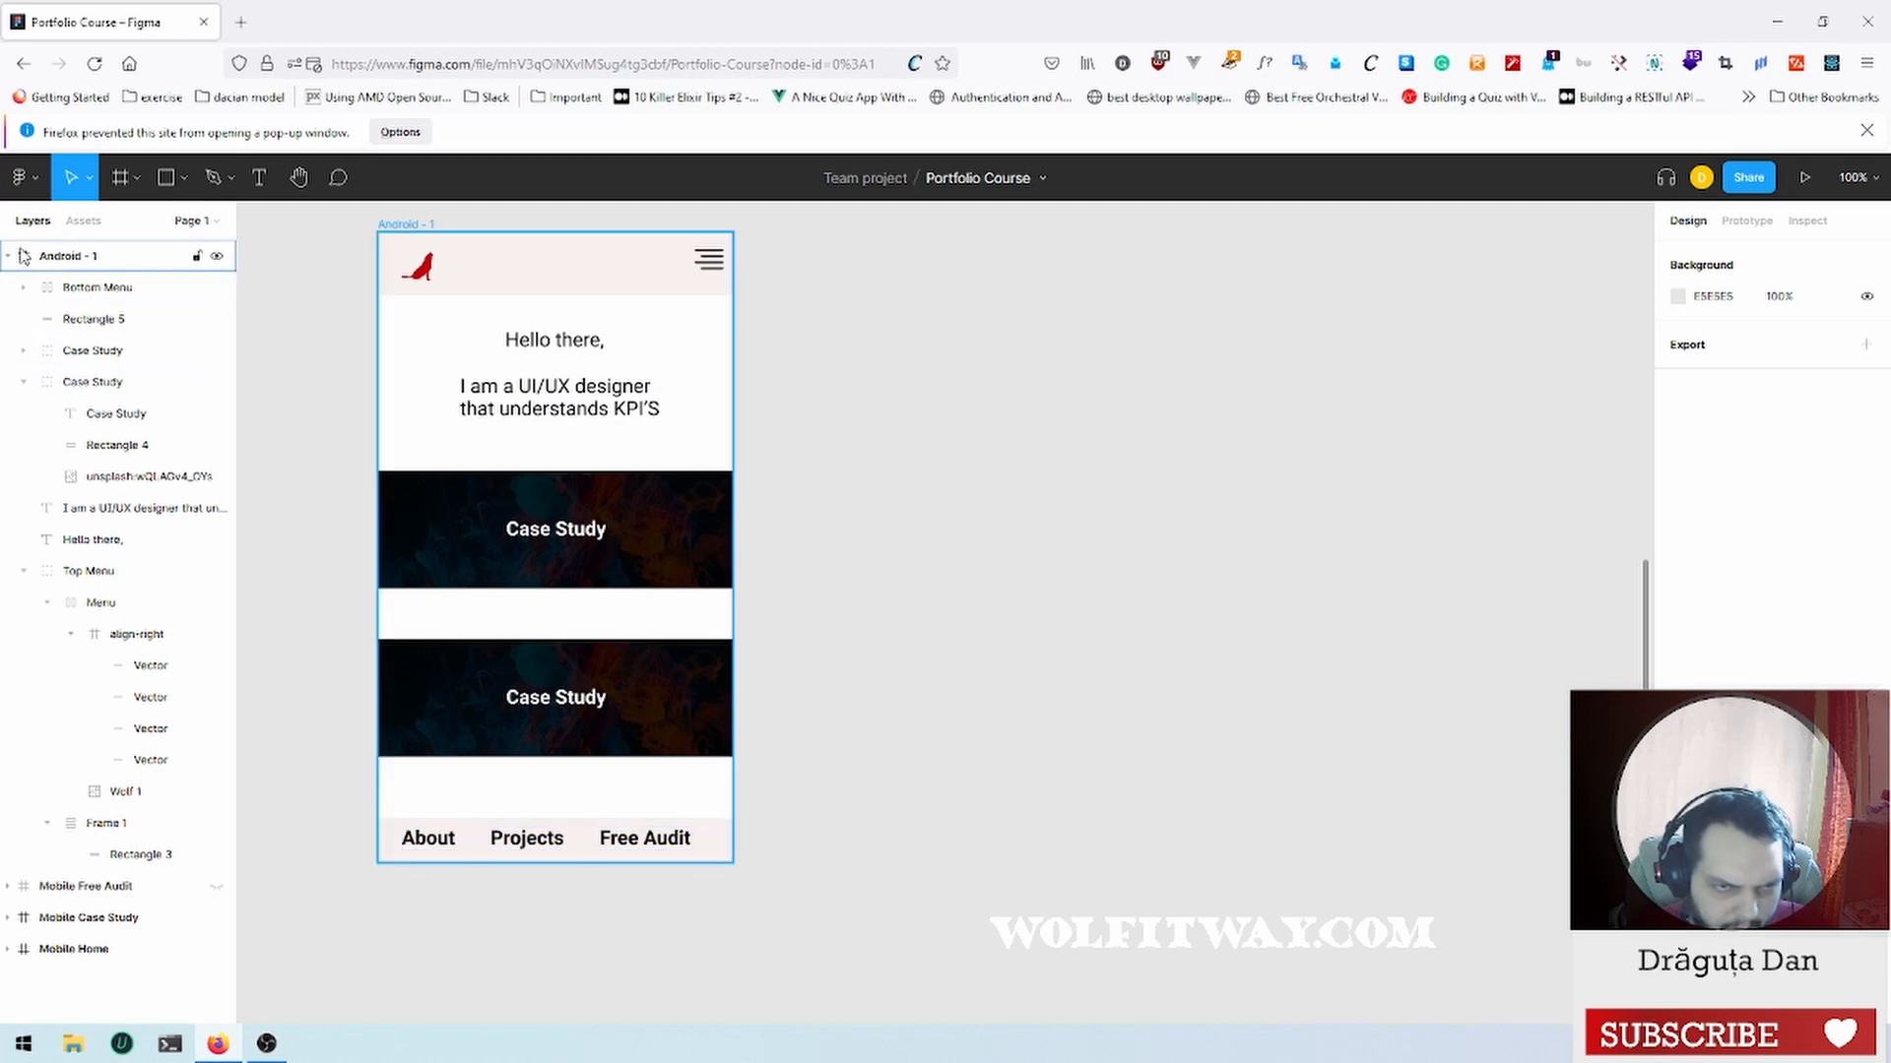
left_click(9, 256)
double_click(66, 258)
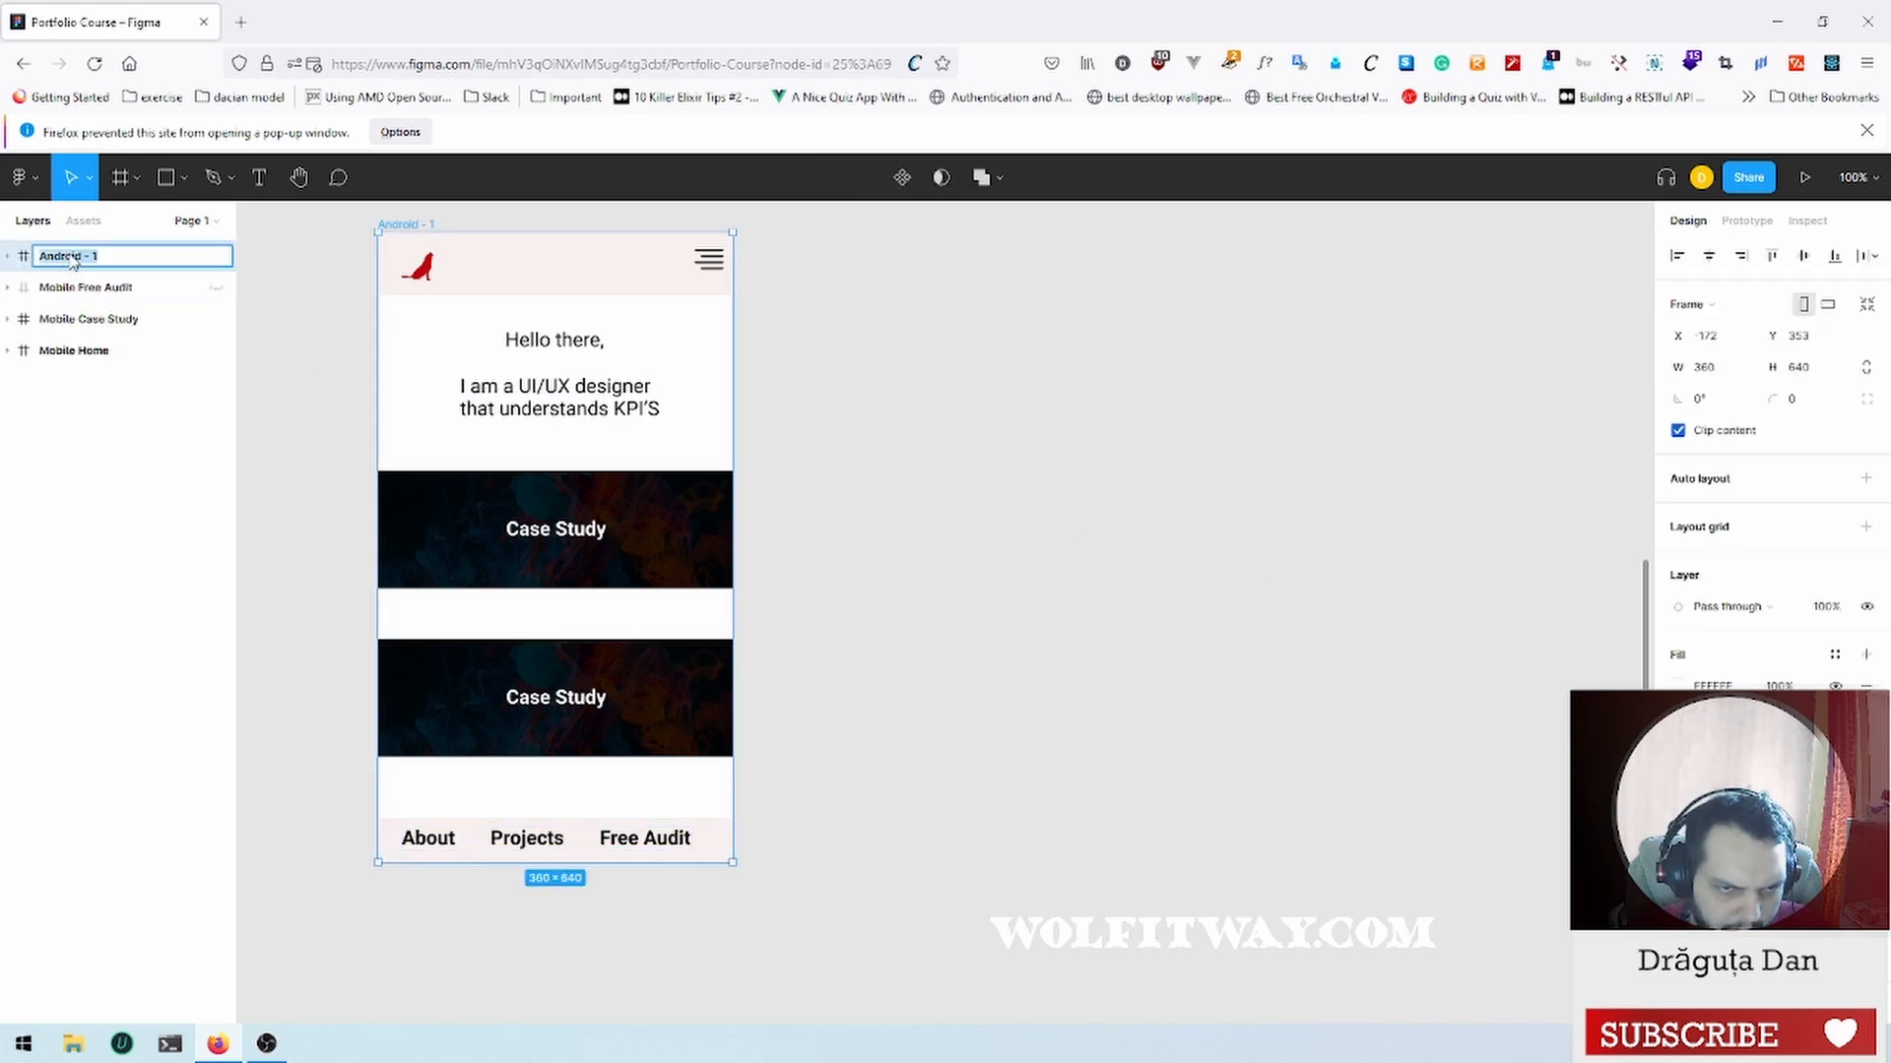
type("Mobile Home")
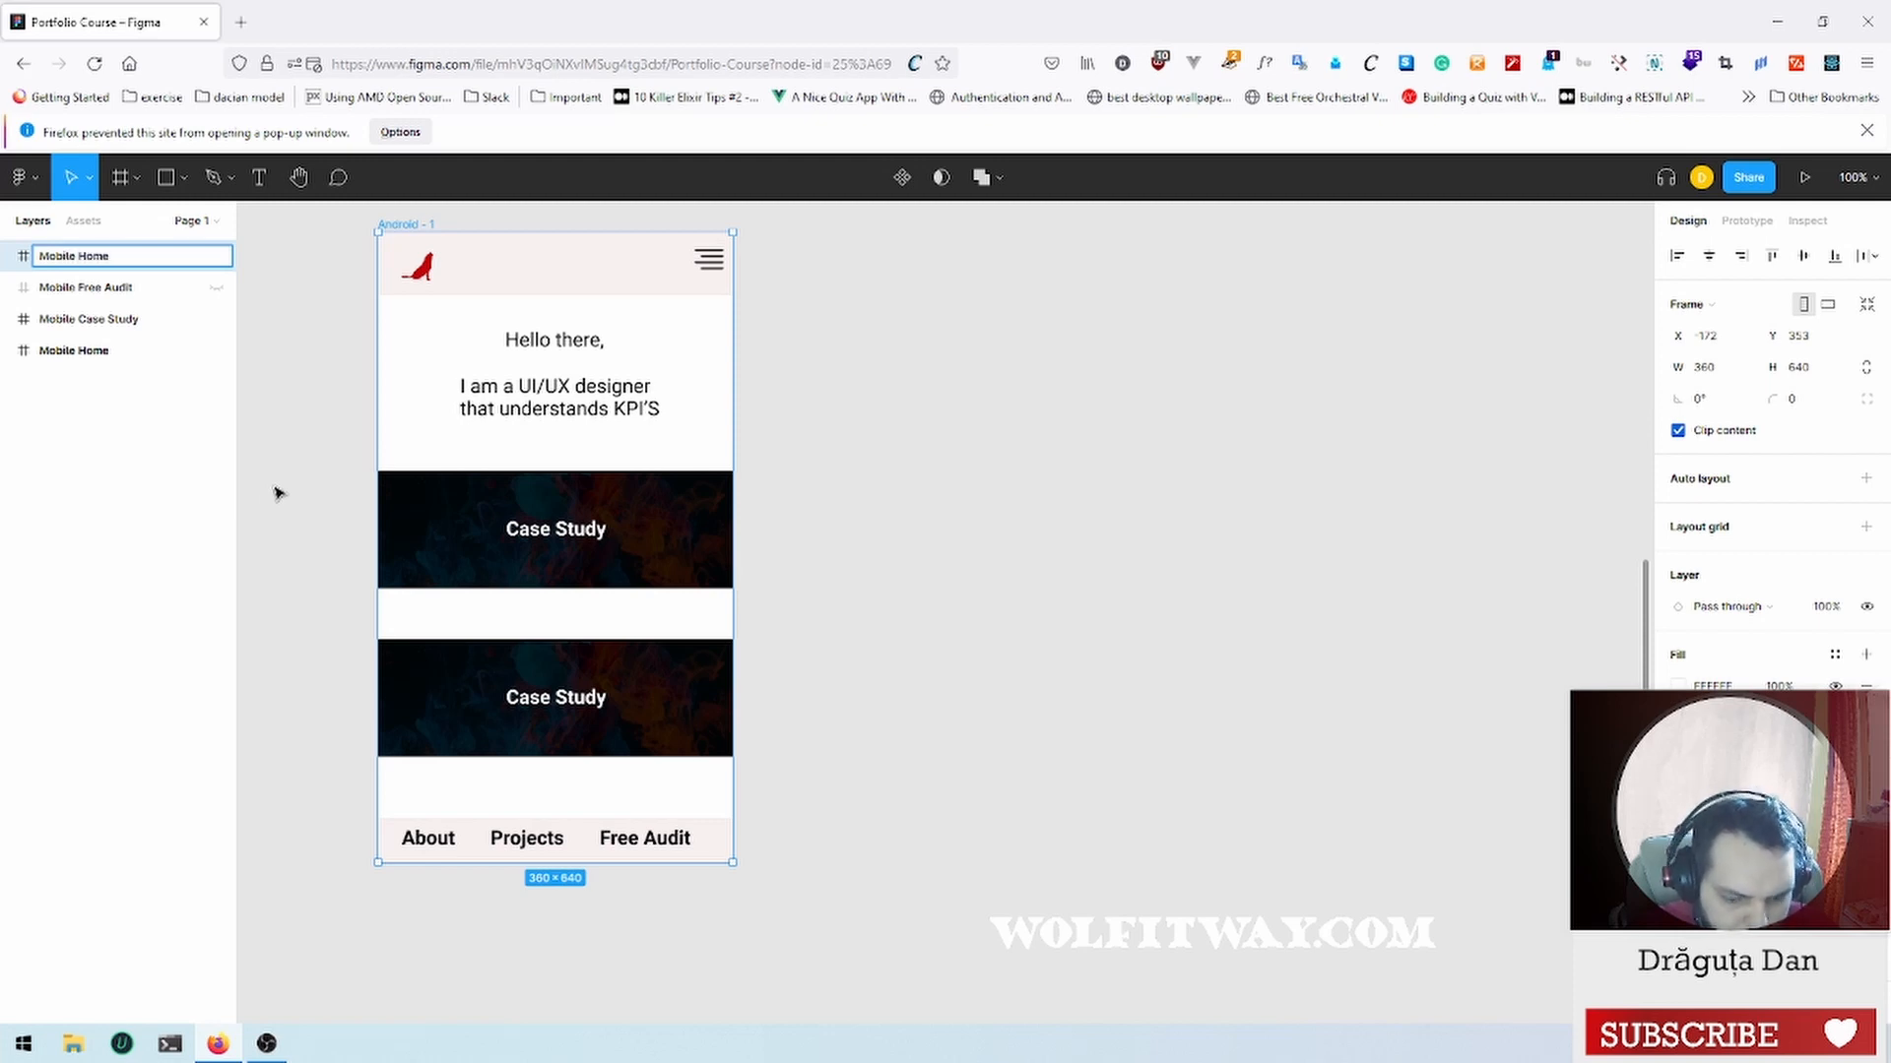
type(" layout")
key("Return")
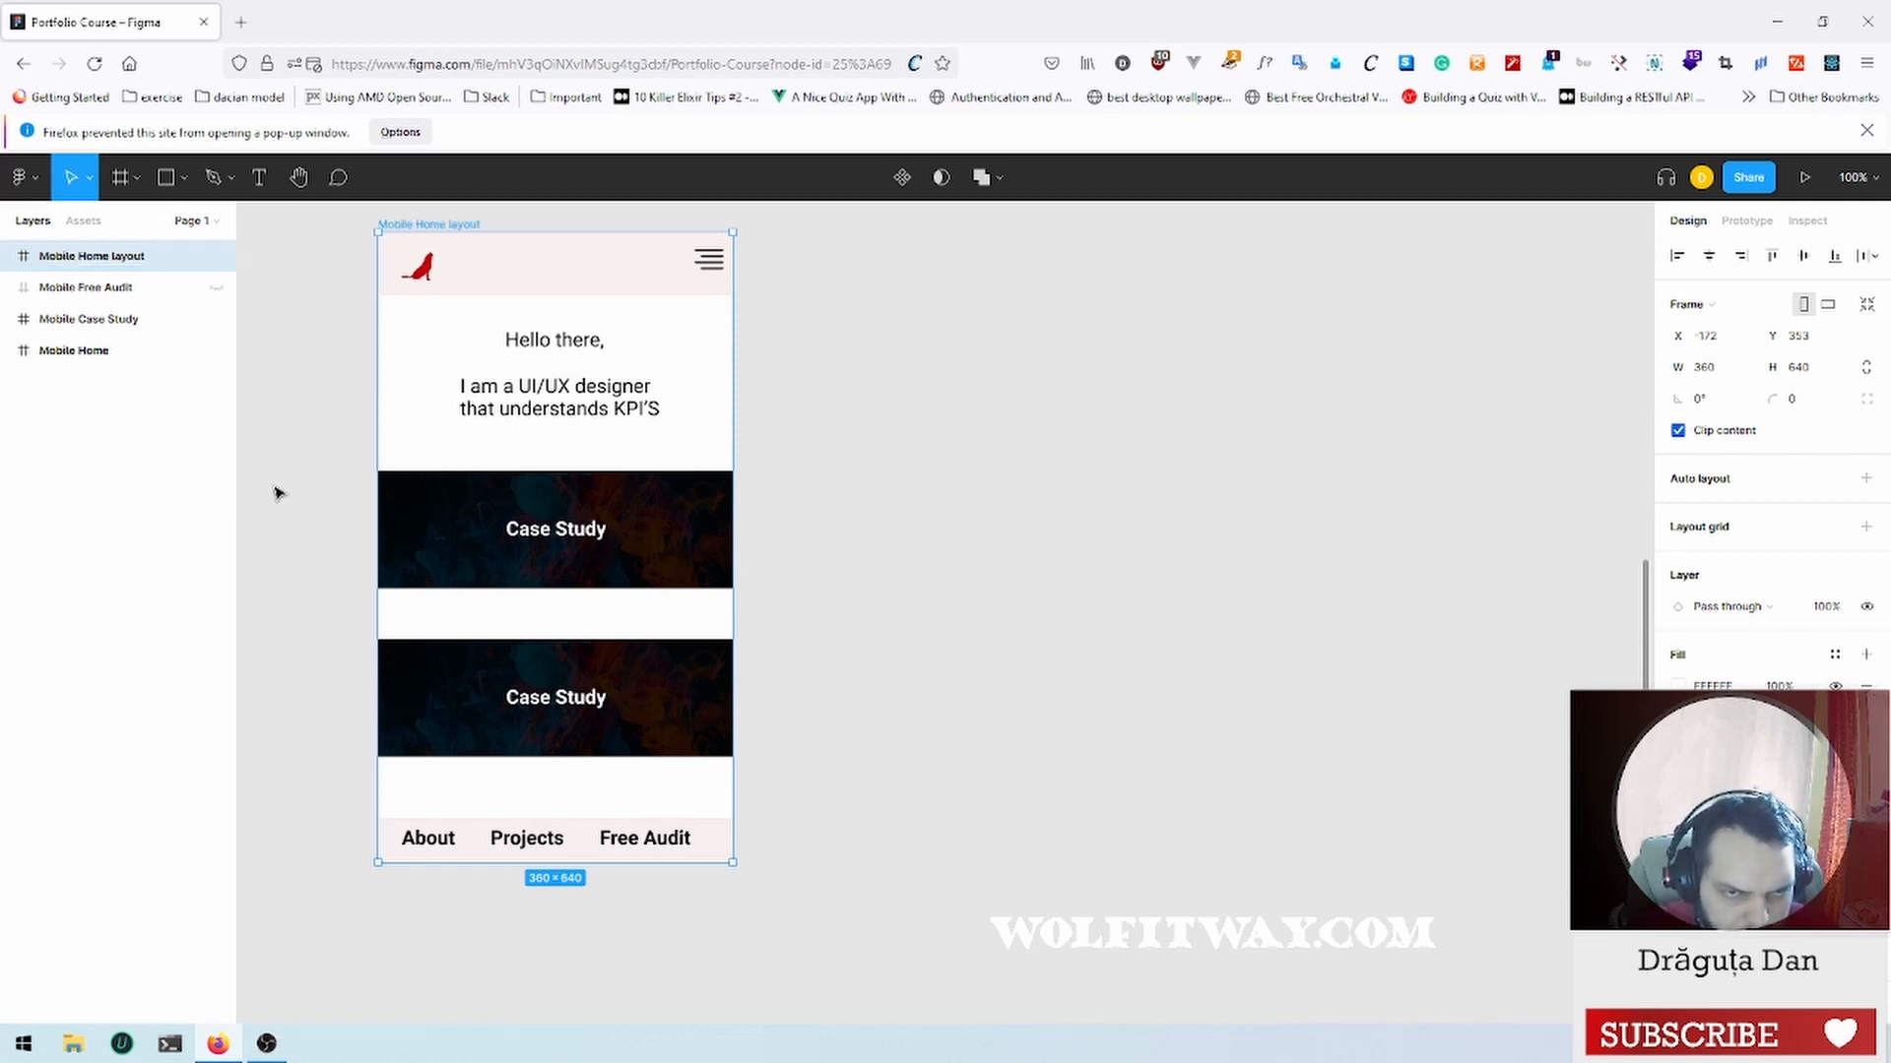
double_click(139, 258)
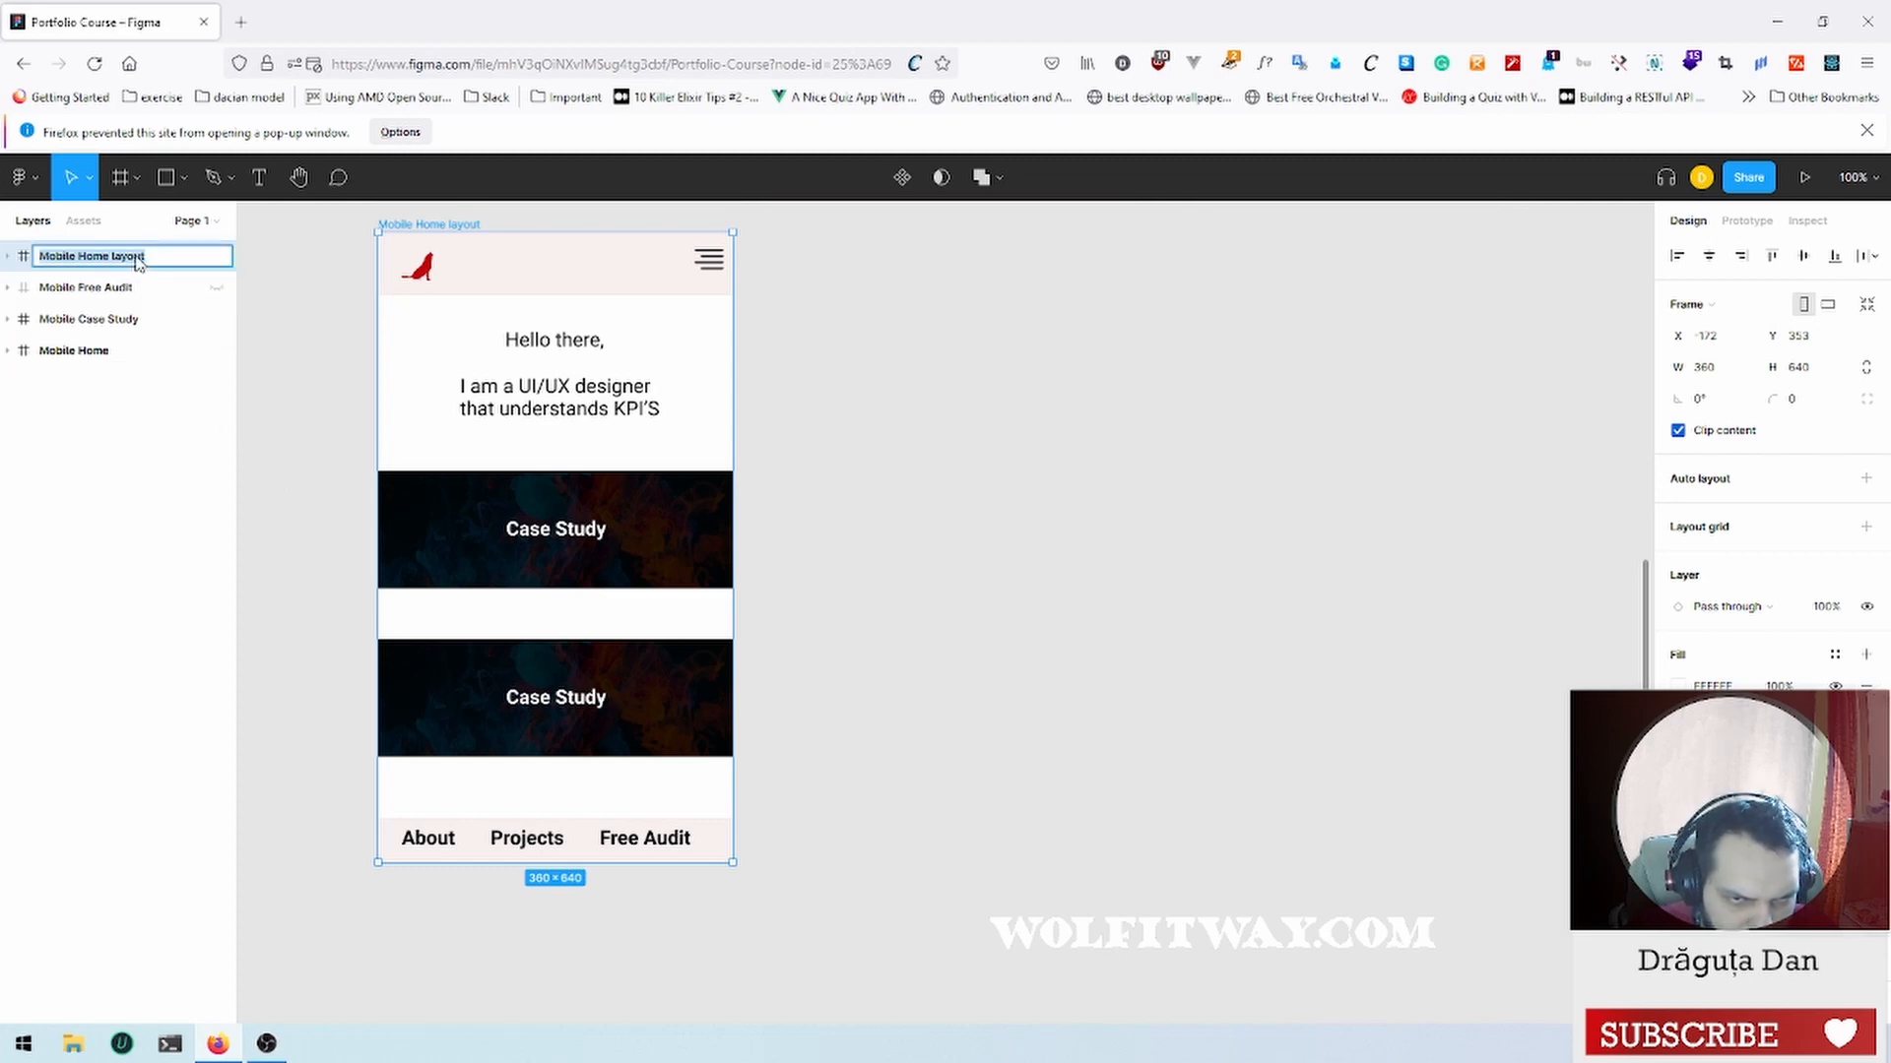
left_click(138, 258)
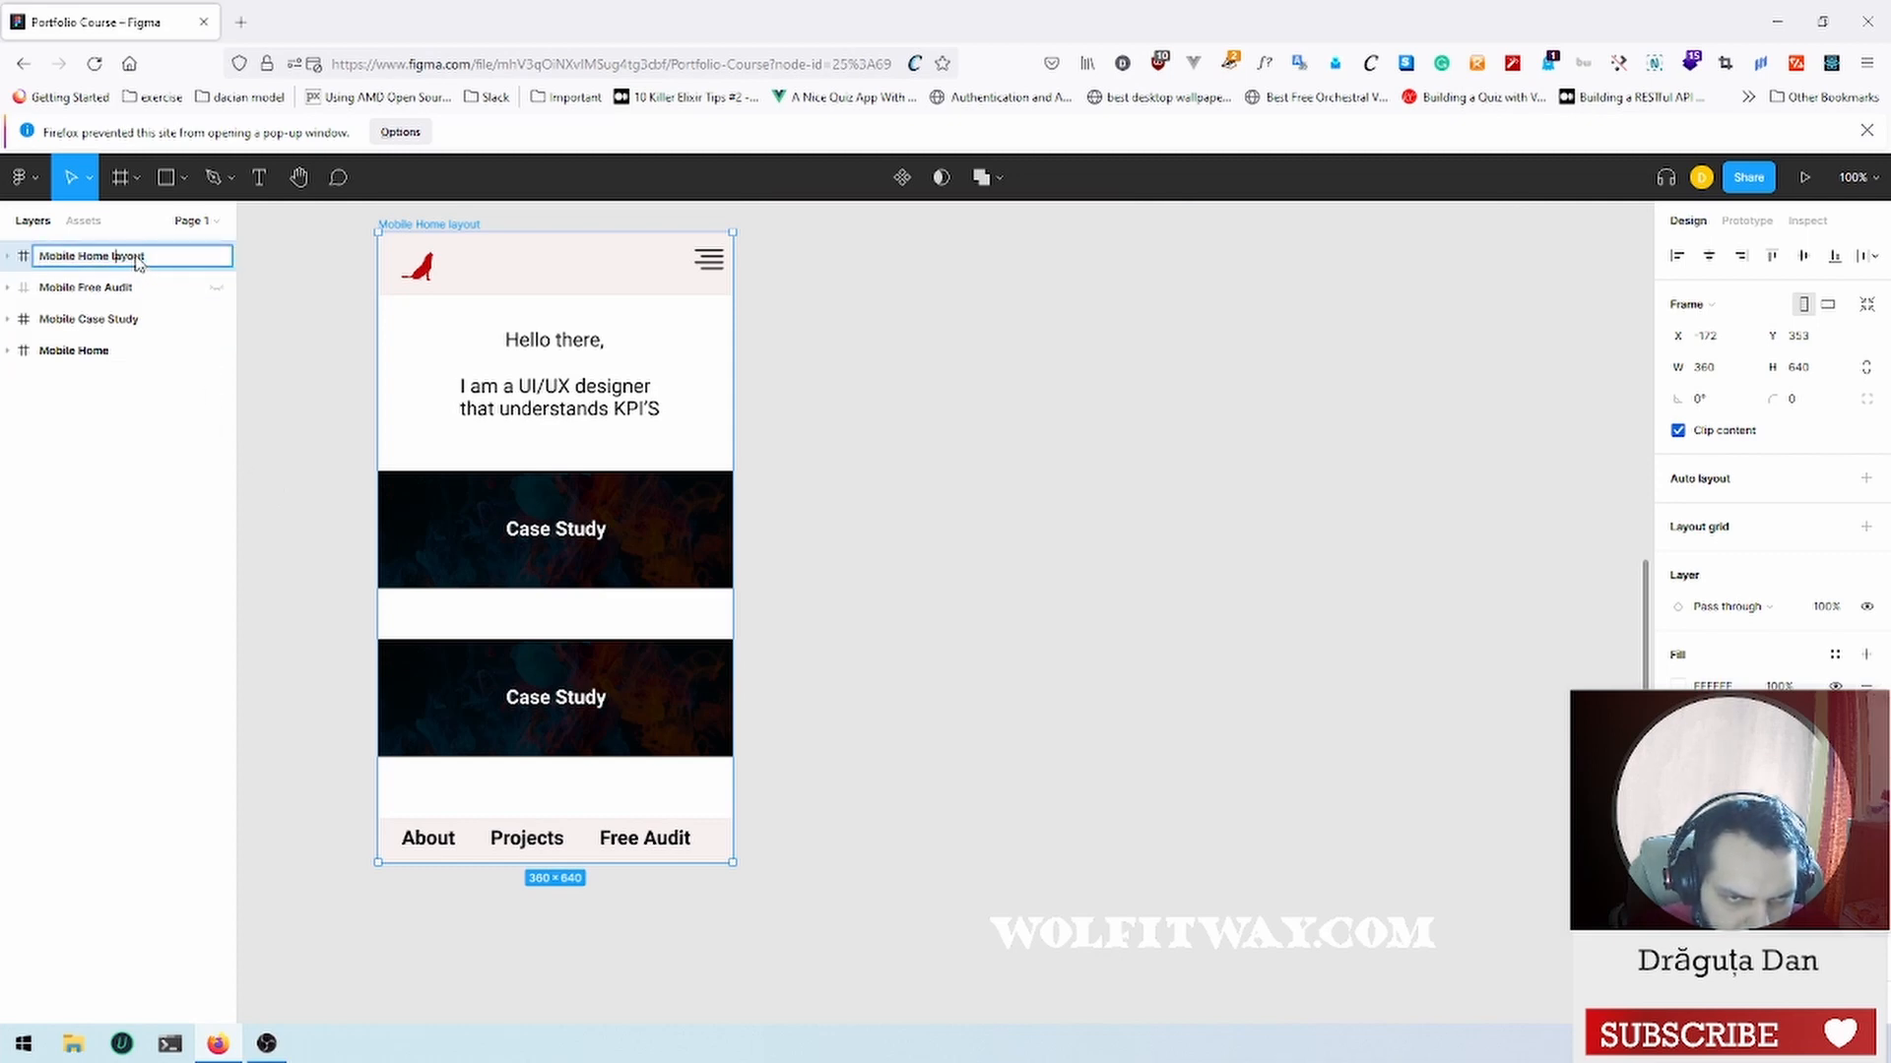
type("L")
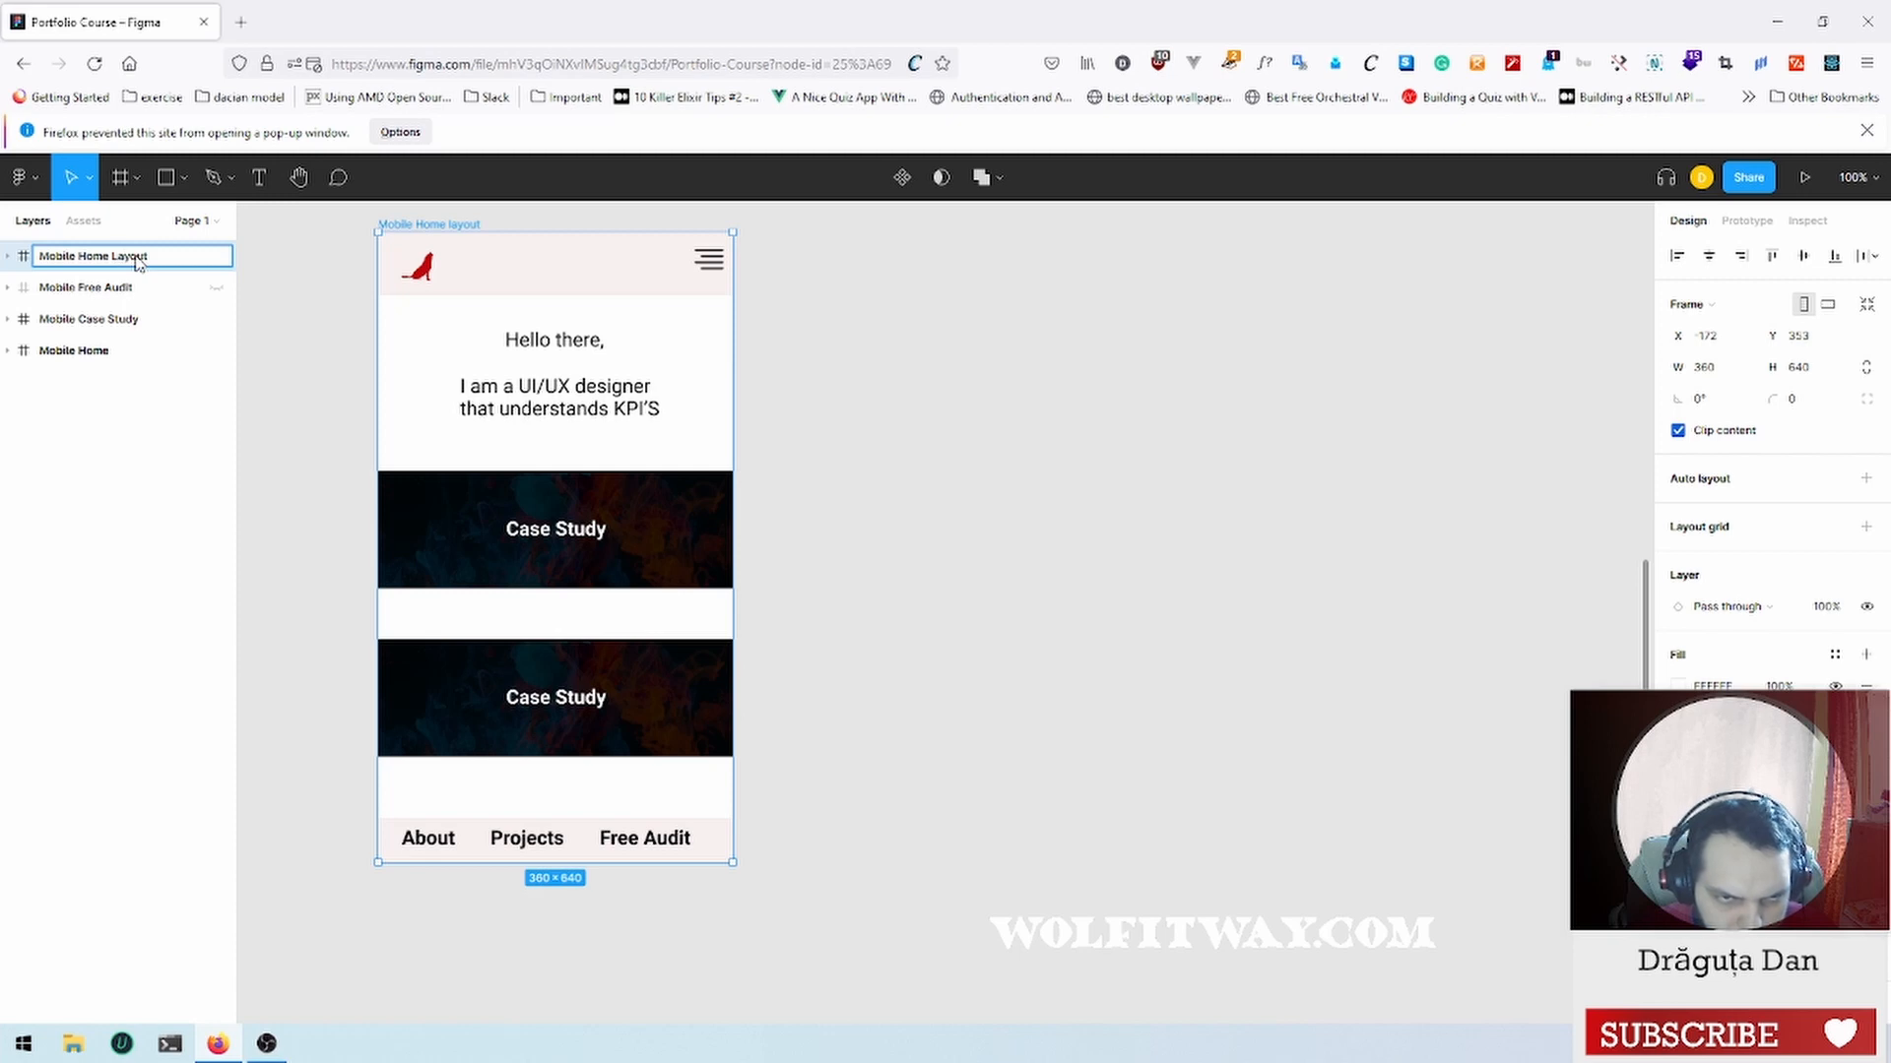
key("Return")
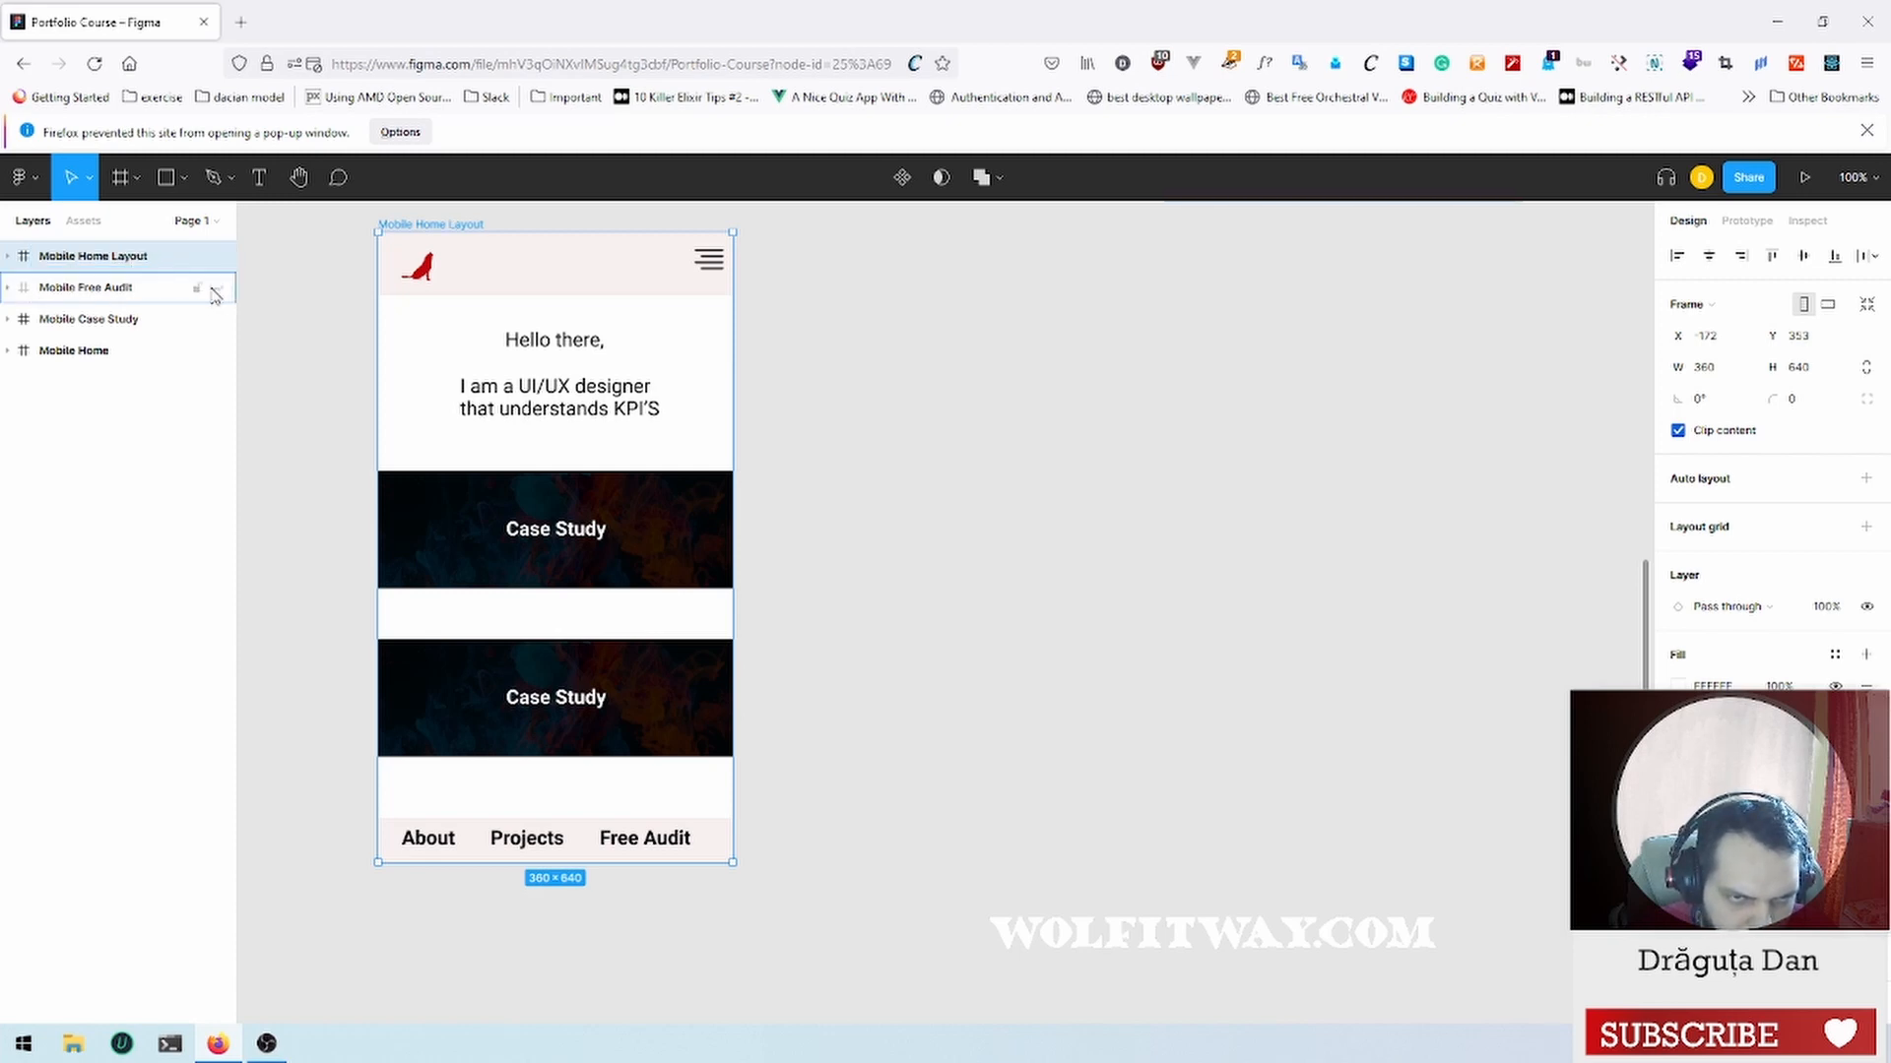
Step: Hide and lock the Mobile Home, Mobile Case Study and Mobile Free Audit wireframes
left_click(199, 351)
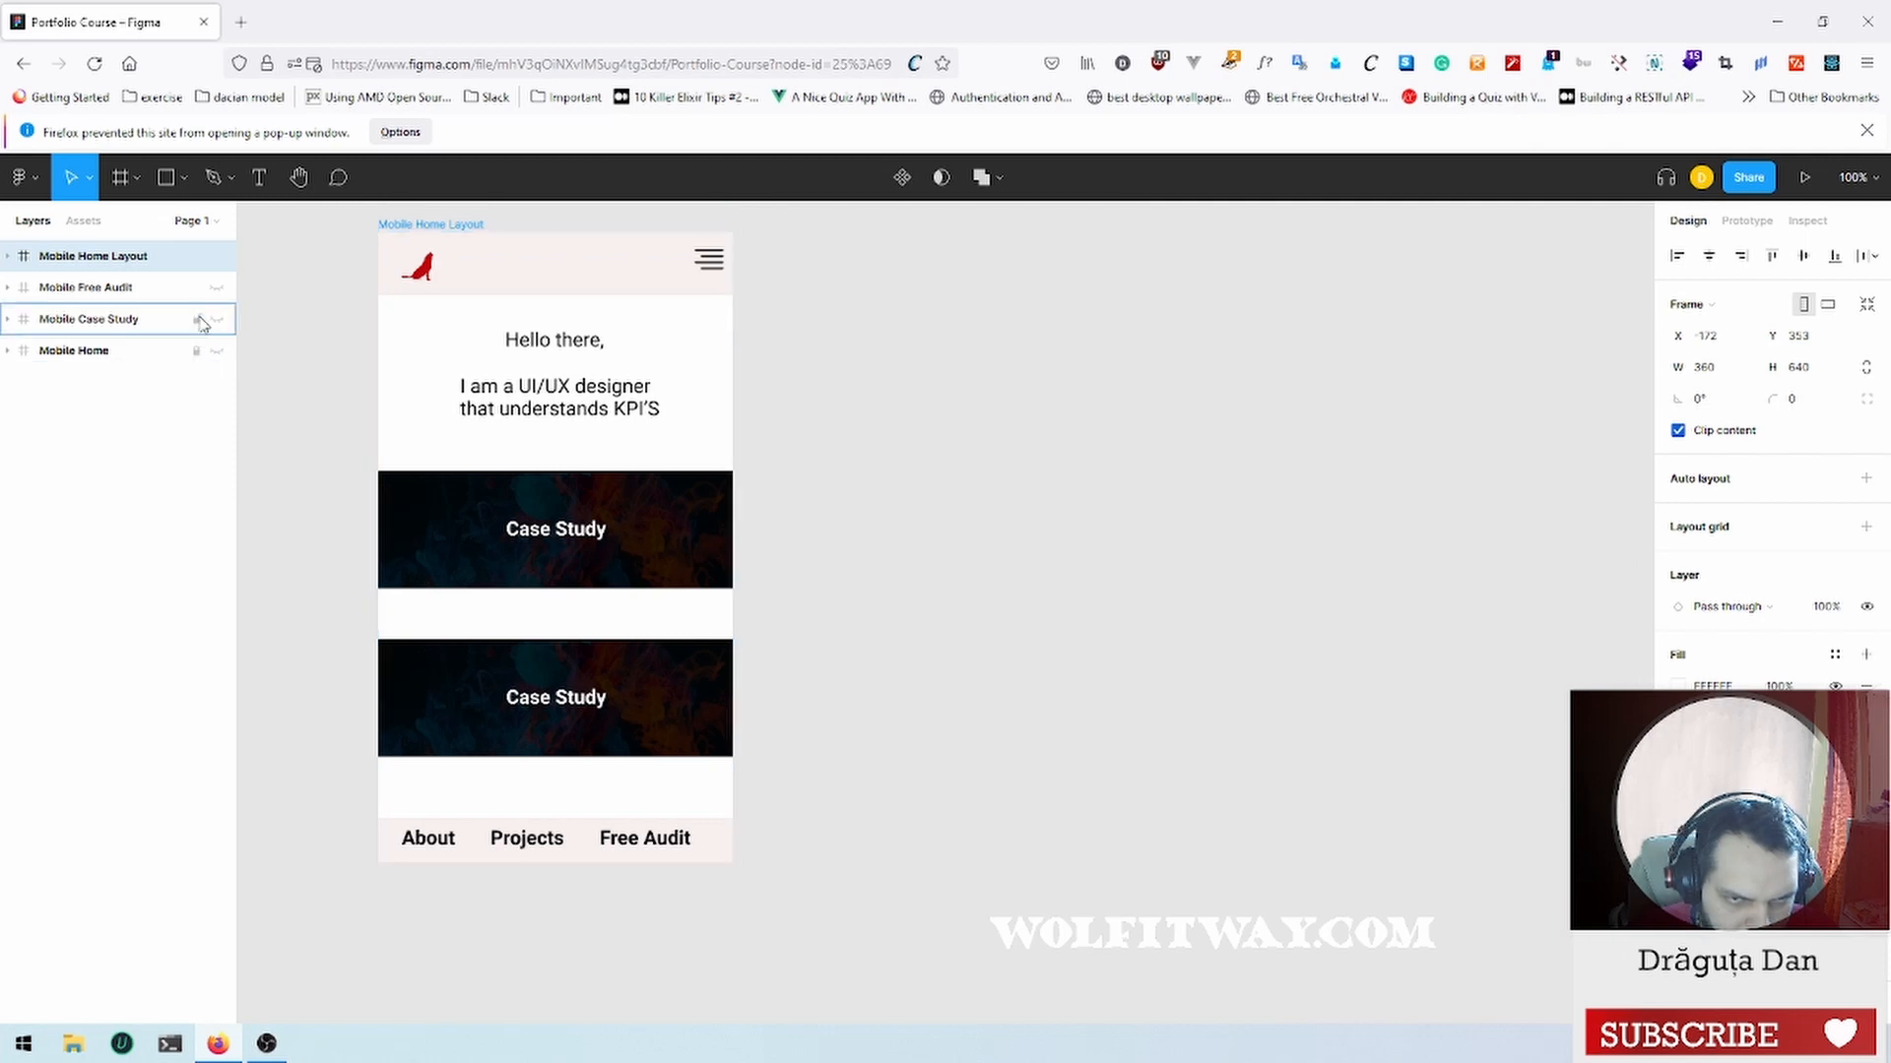
left_click(198, 321)
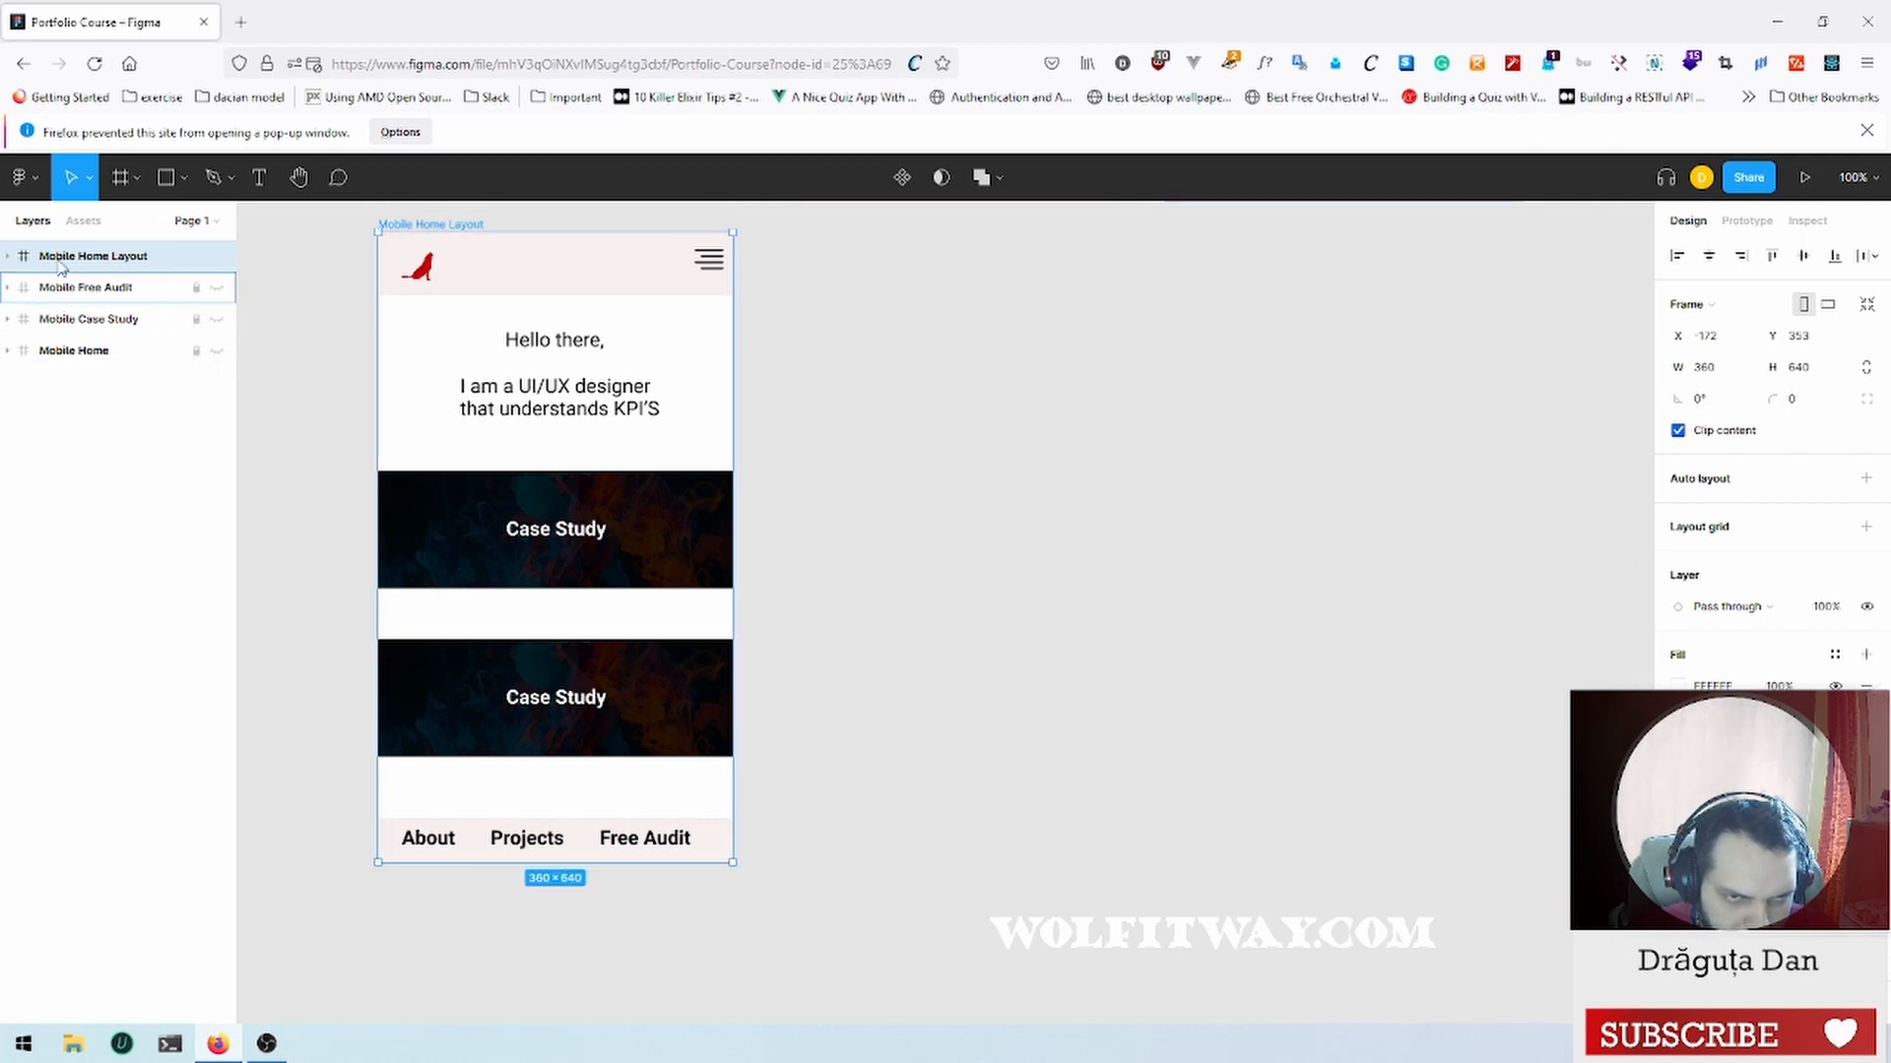
Step: Duplicate the Mobile Home Layout frame and rename the copy Mobile Case Study Layout
key("ctrl+d")
double_click(135, 260)
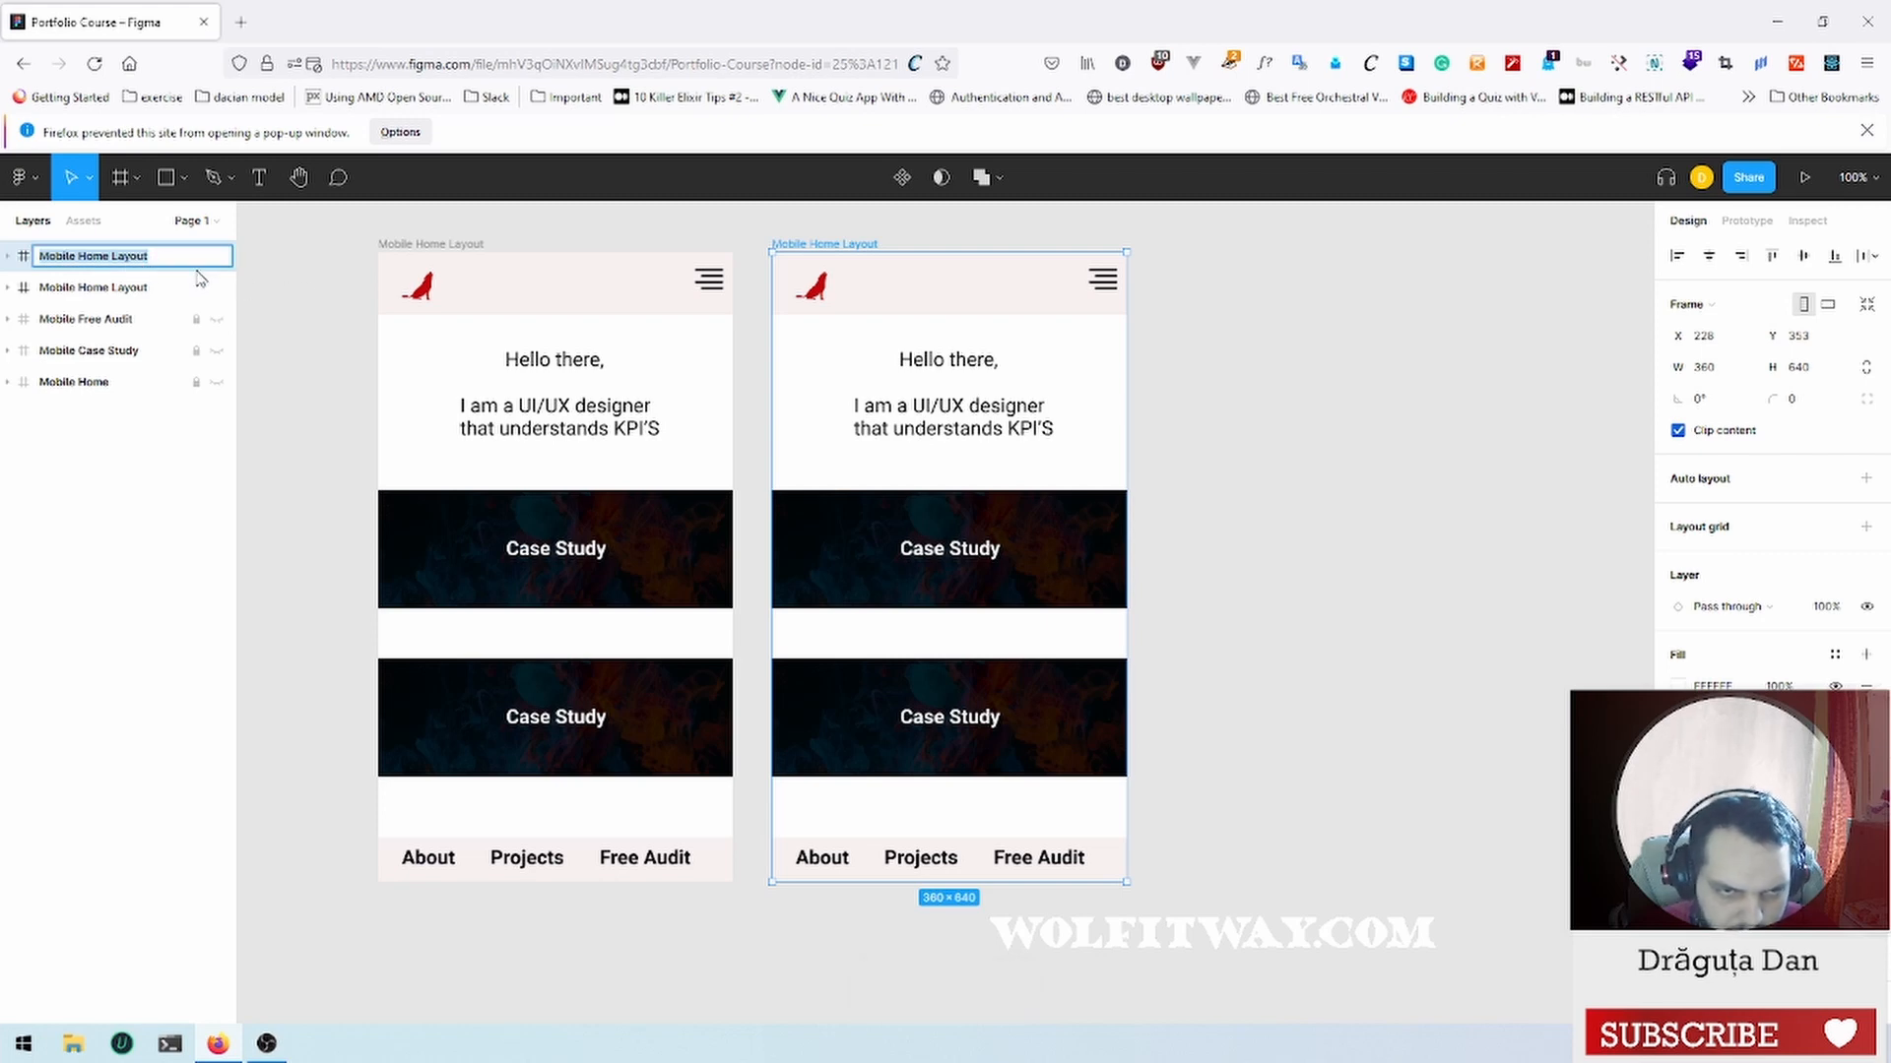
key("Left")
key("Right")
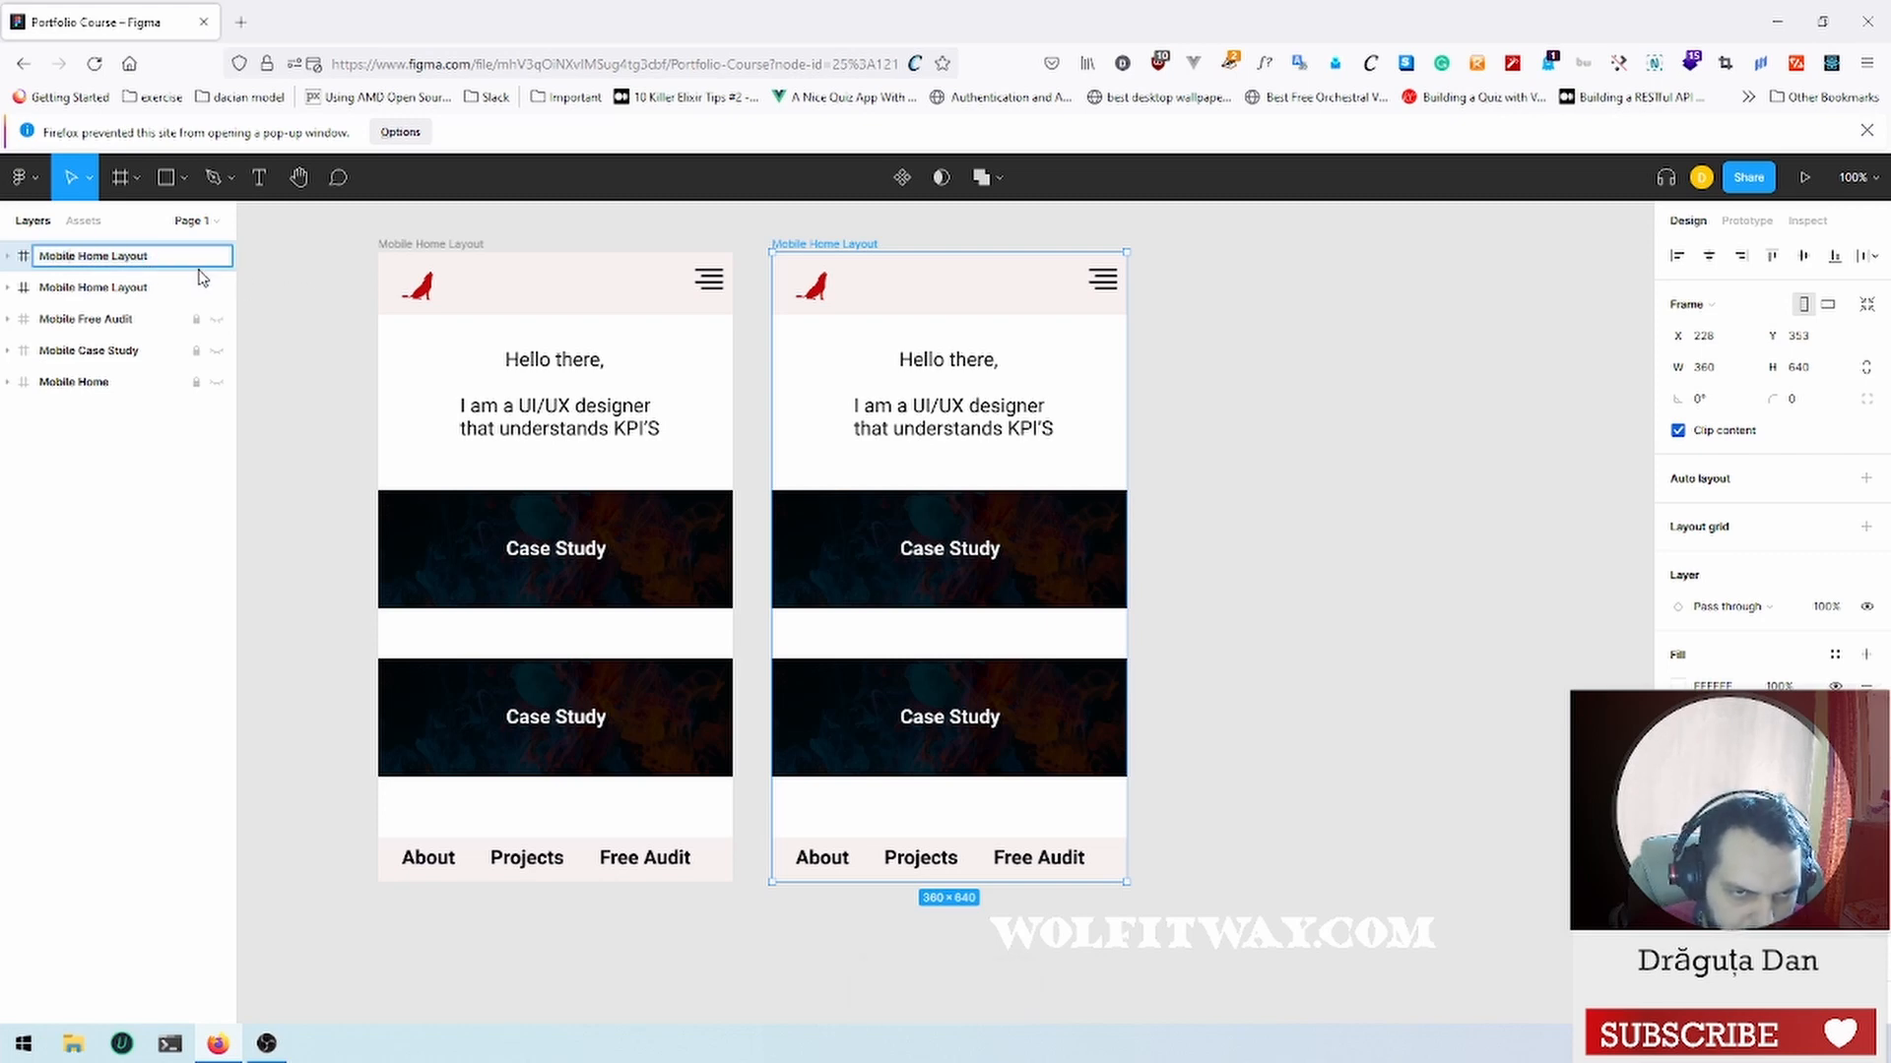
key("shift+Right")
key("shift+Right")
key("shift+Right")
key("shift+Right")
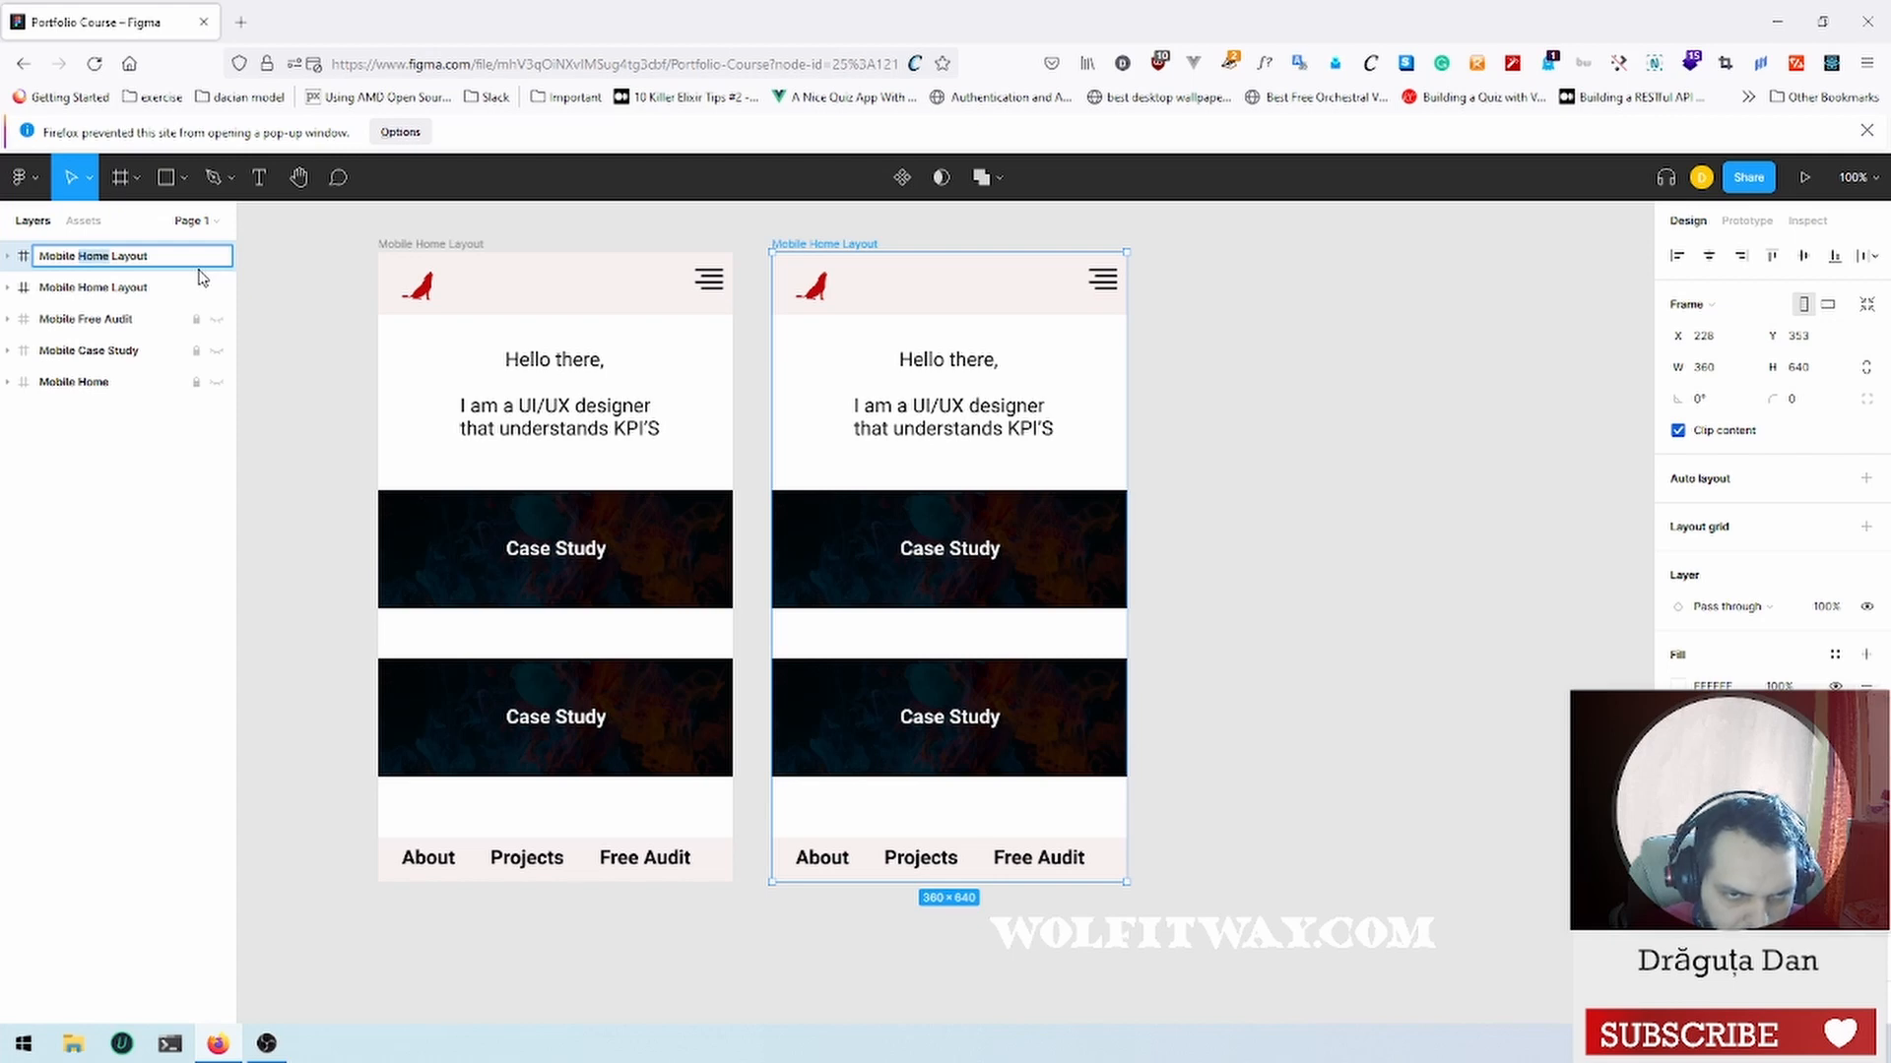
type("Case")
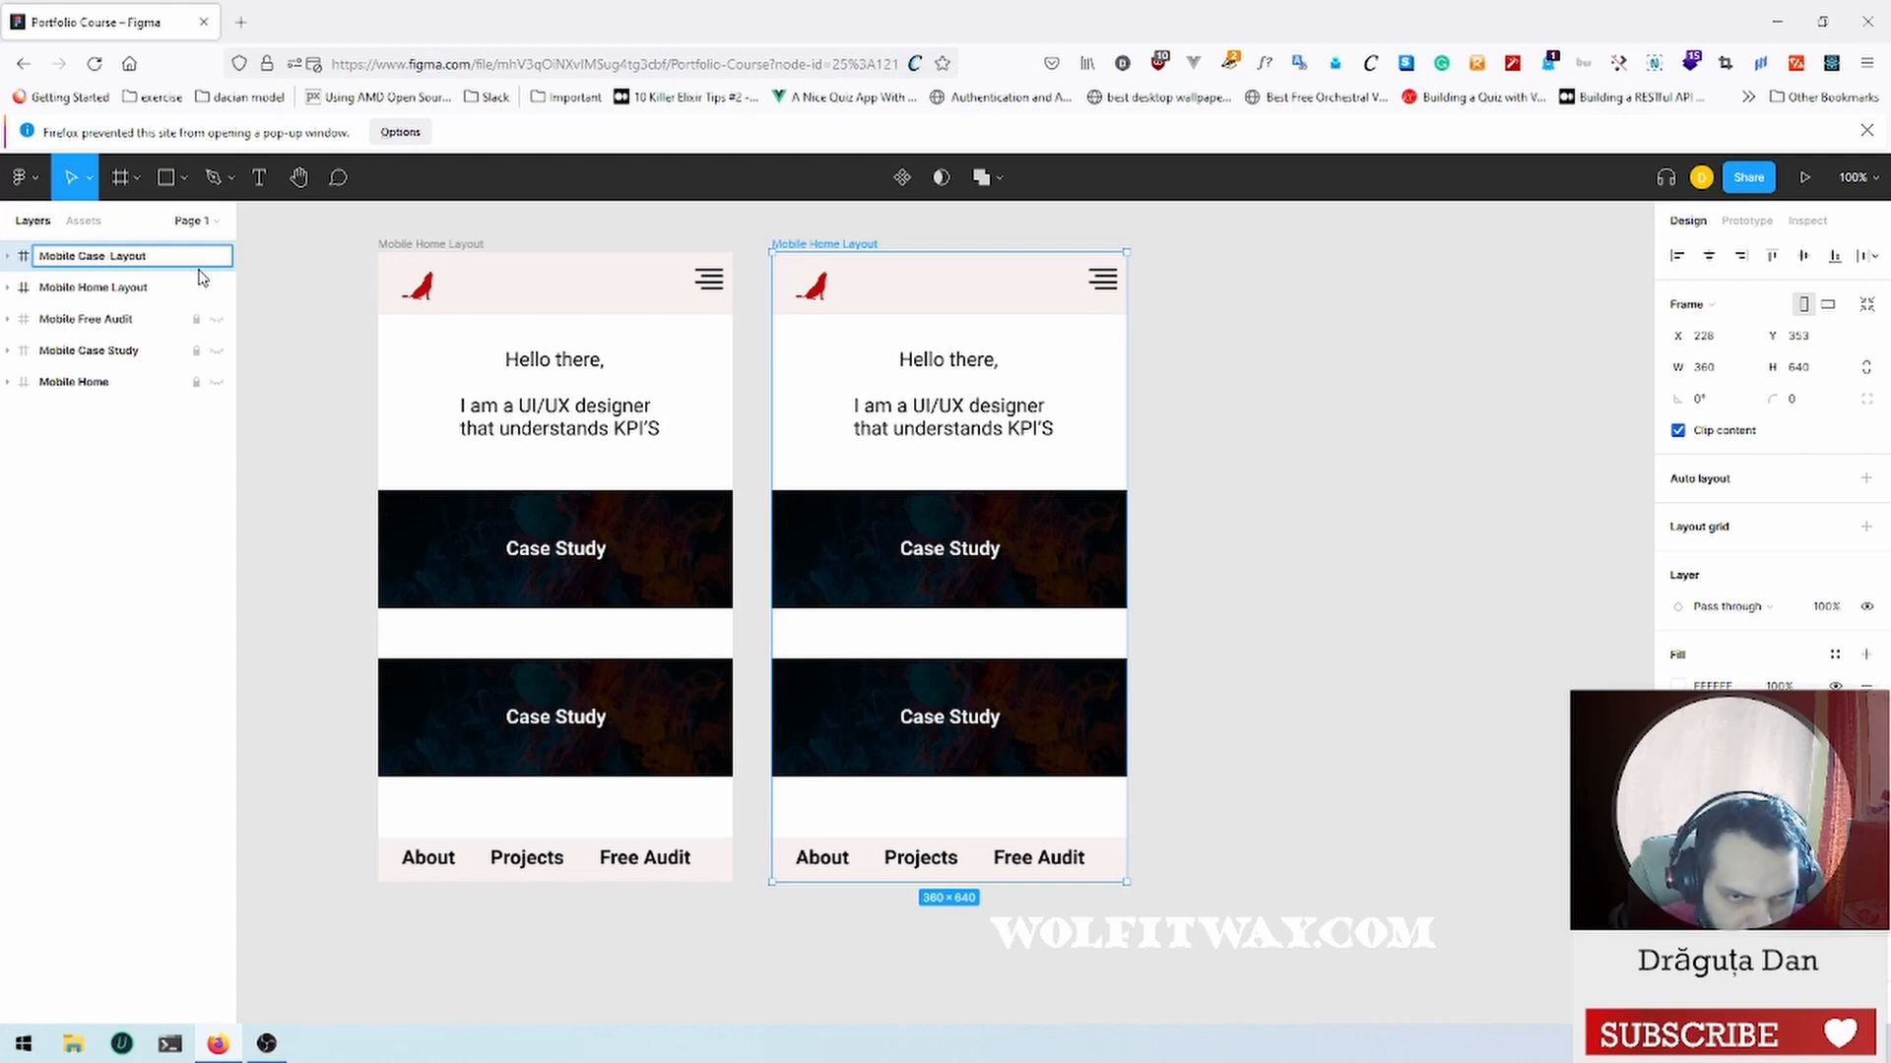
type(" St ")
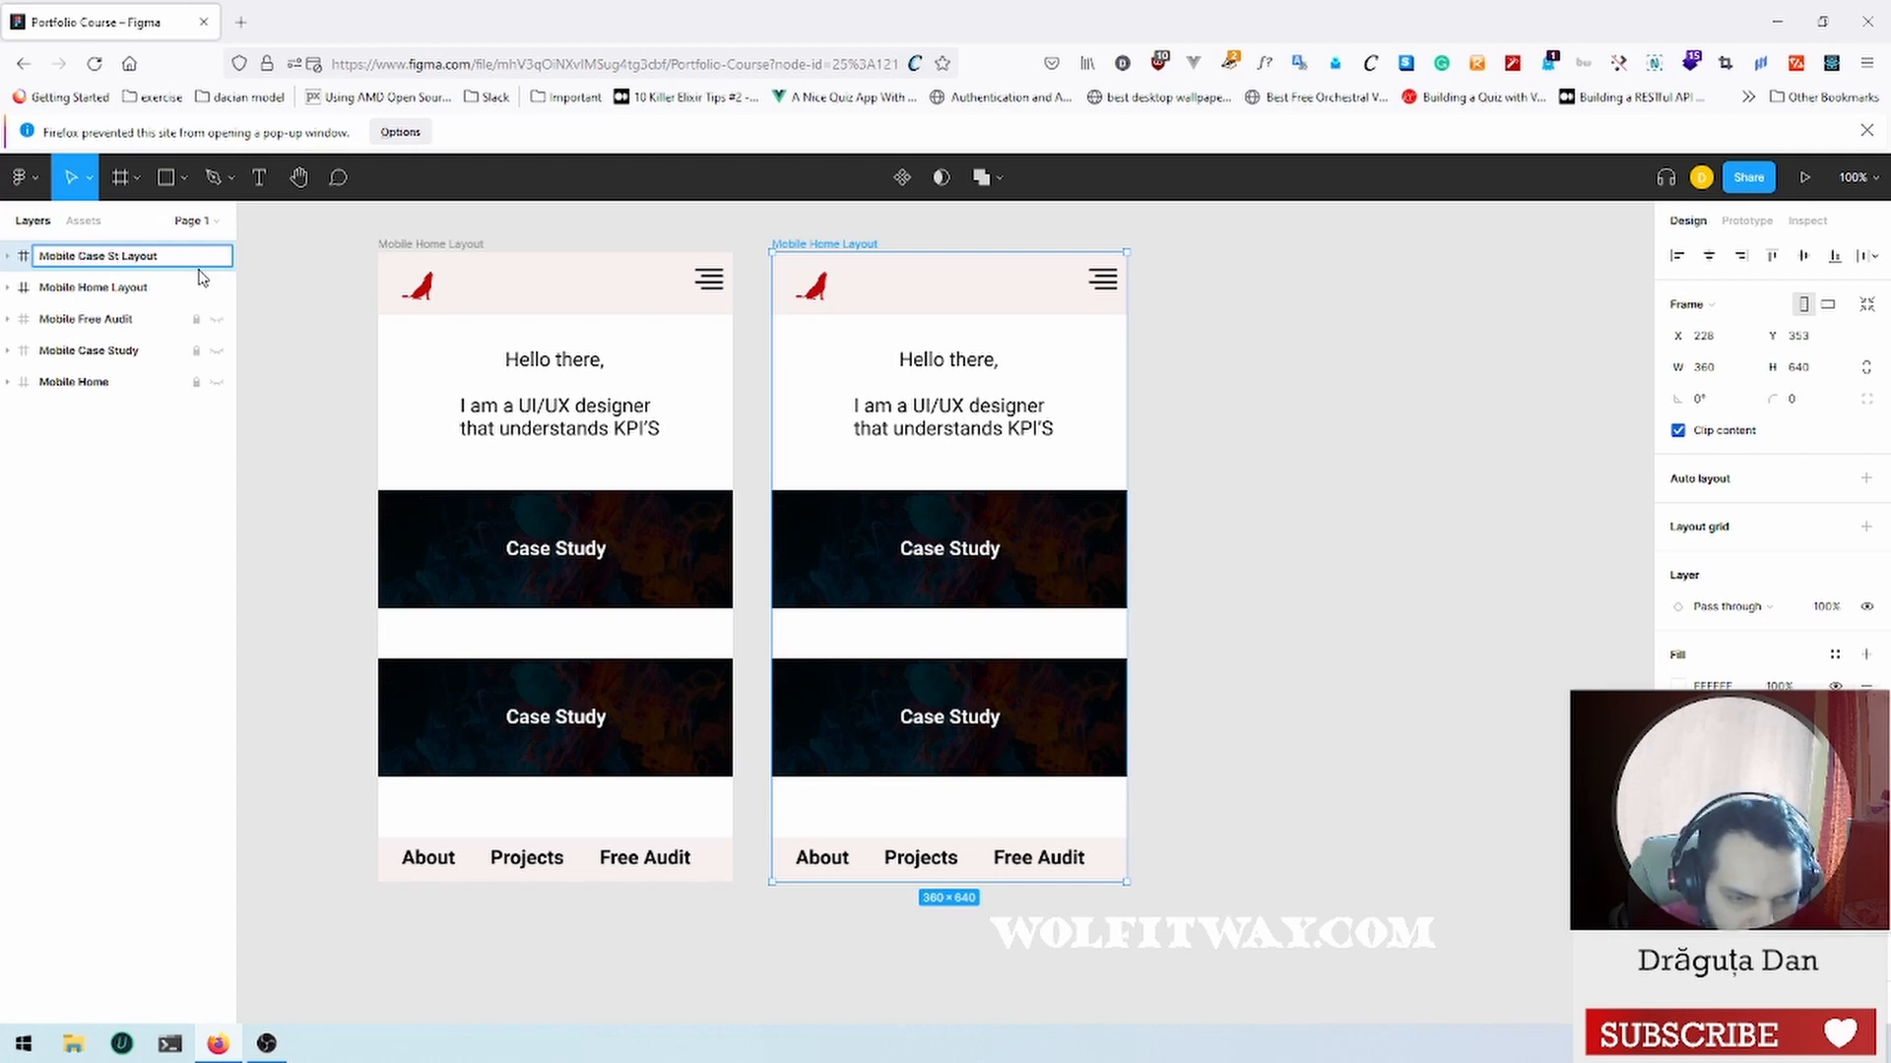
type("u")
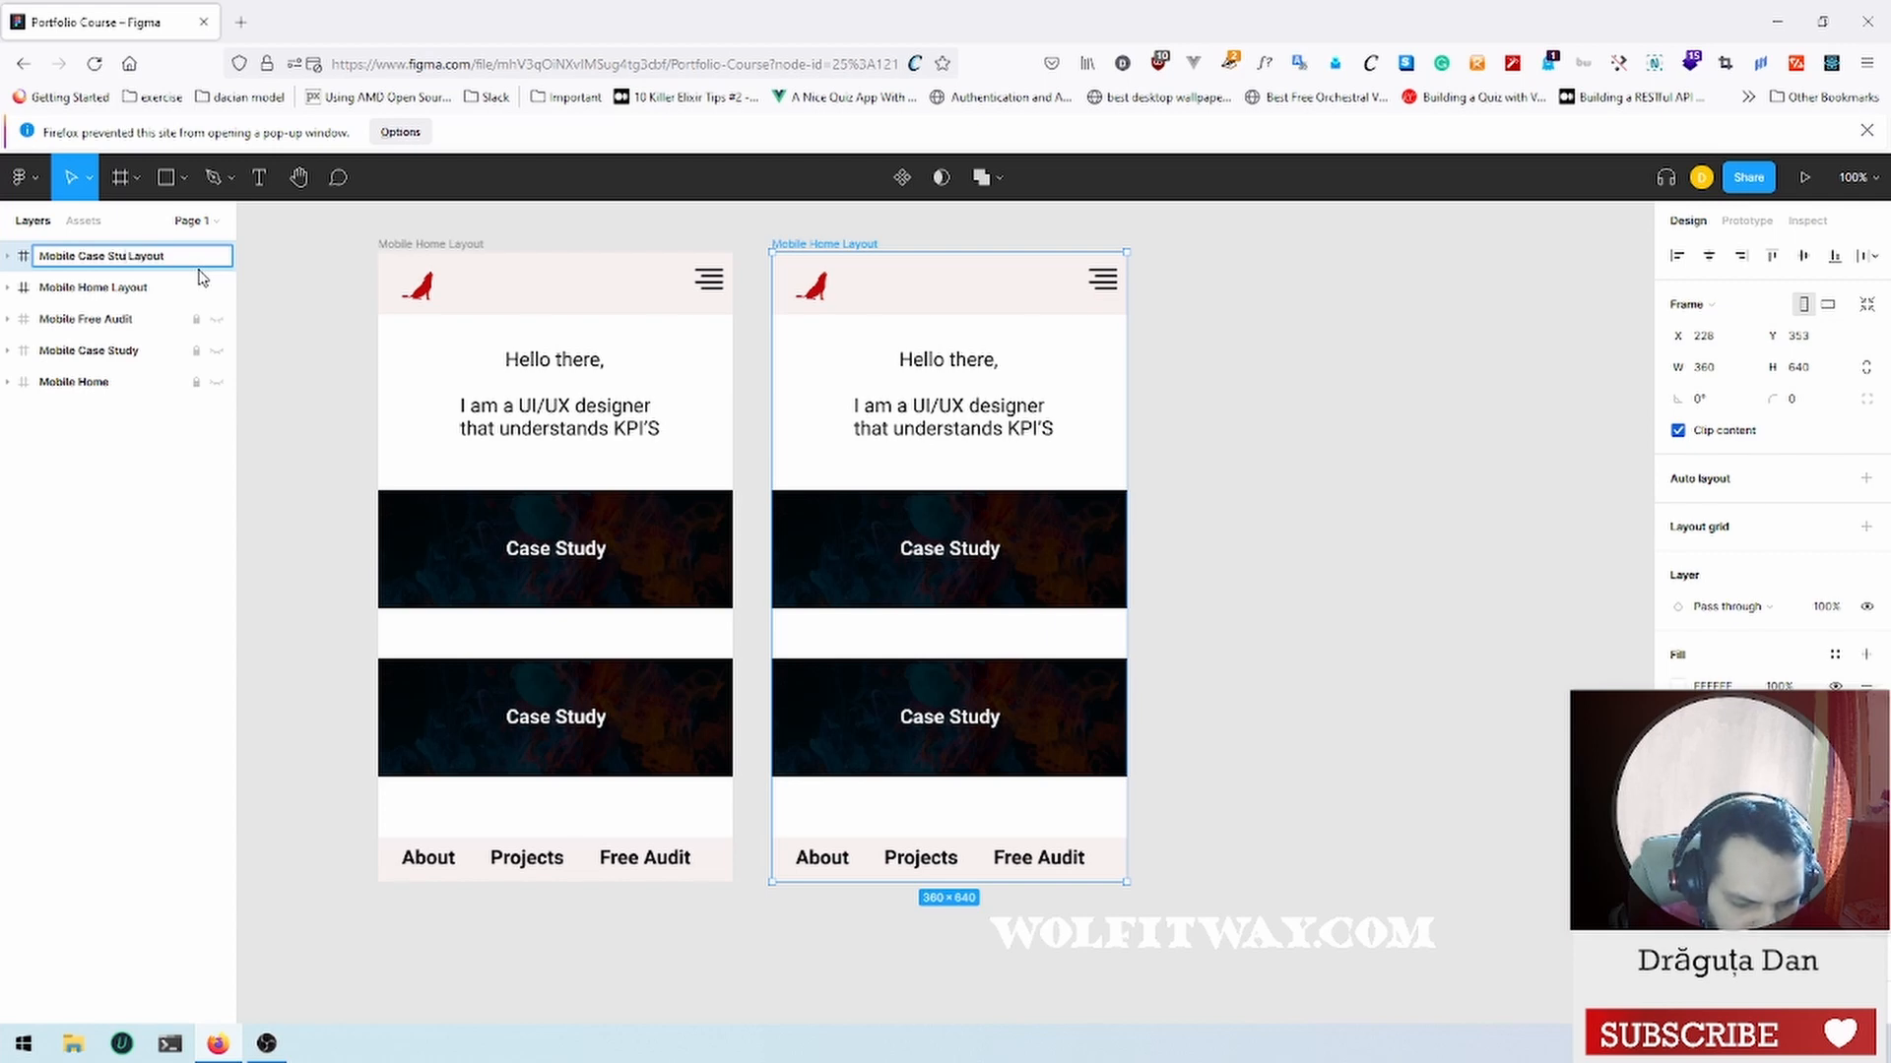
type("dy")
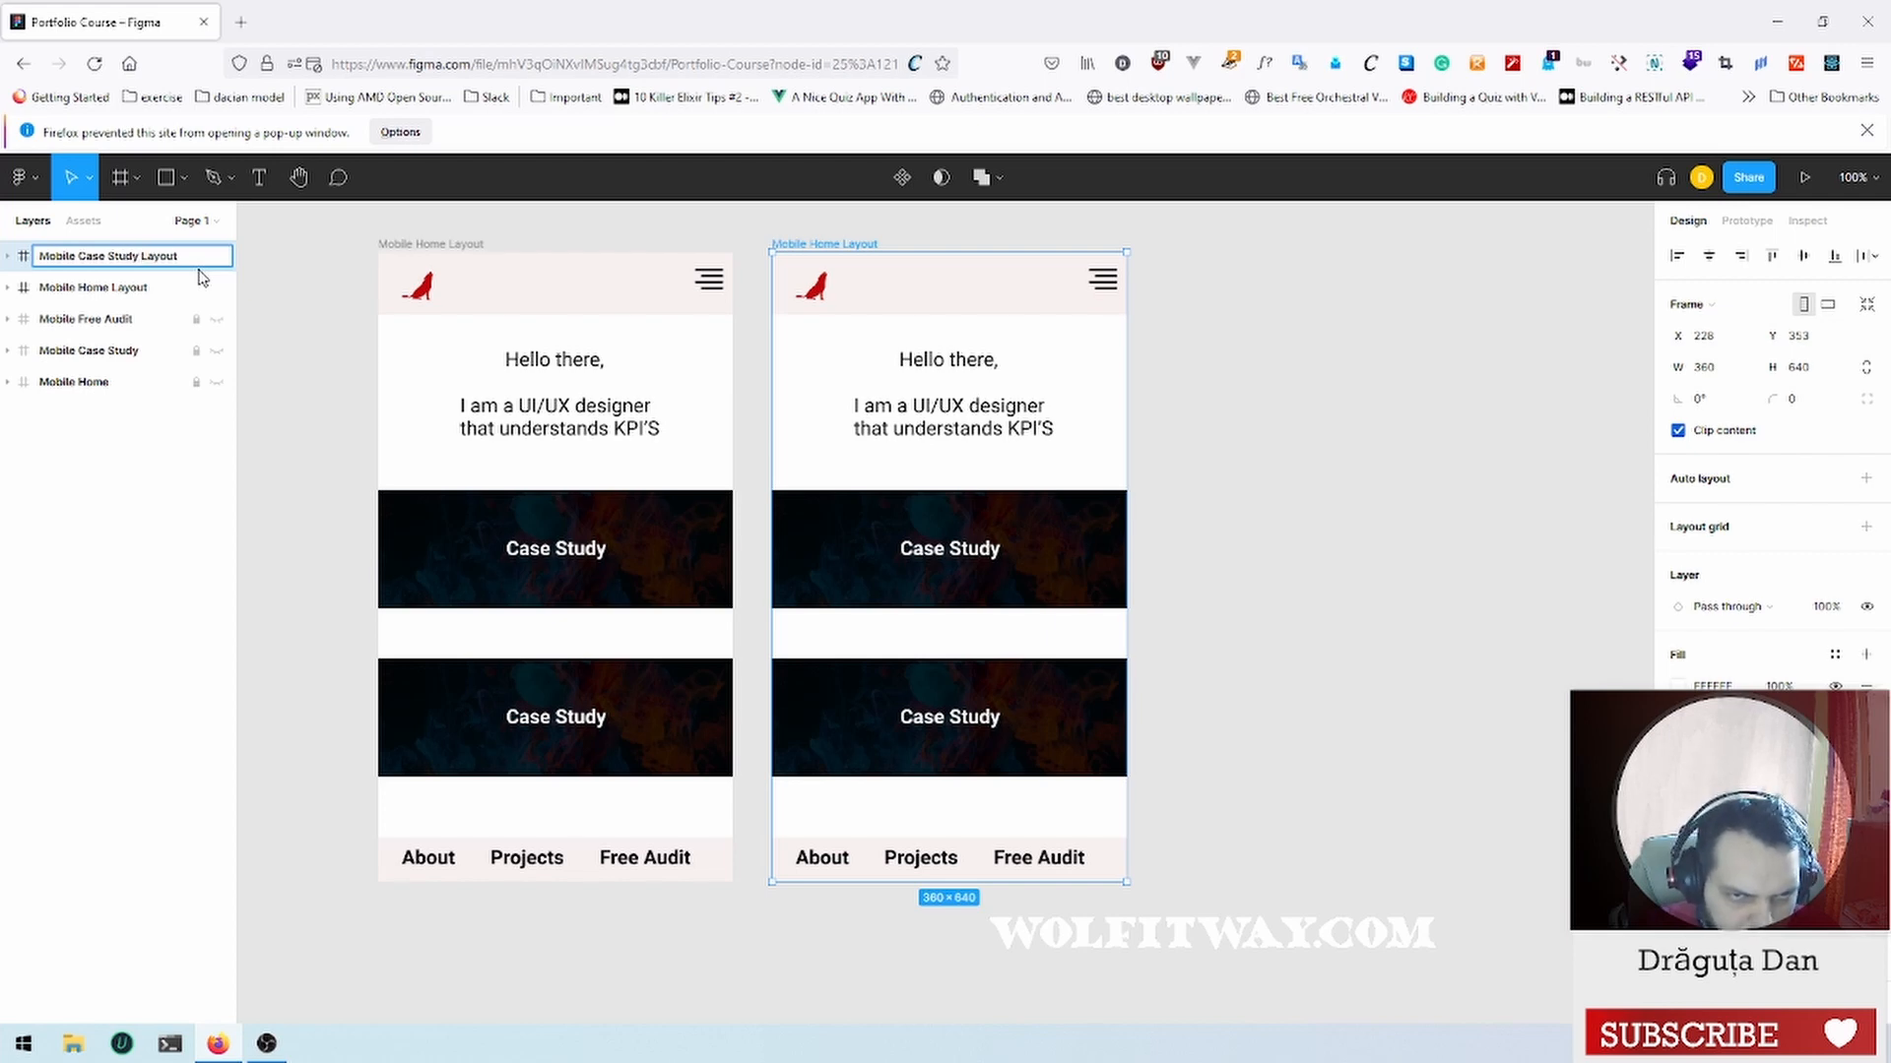
key("Return")
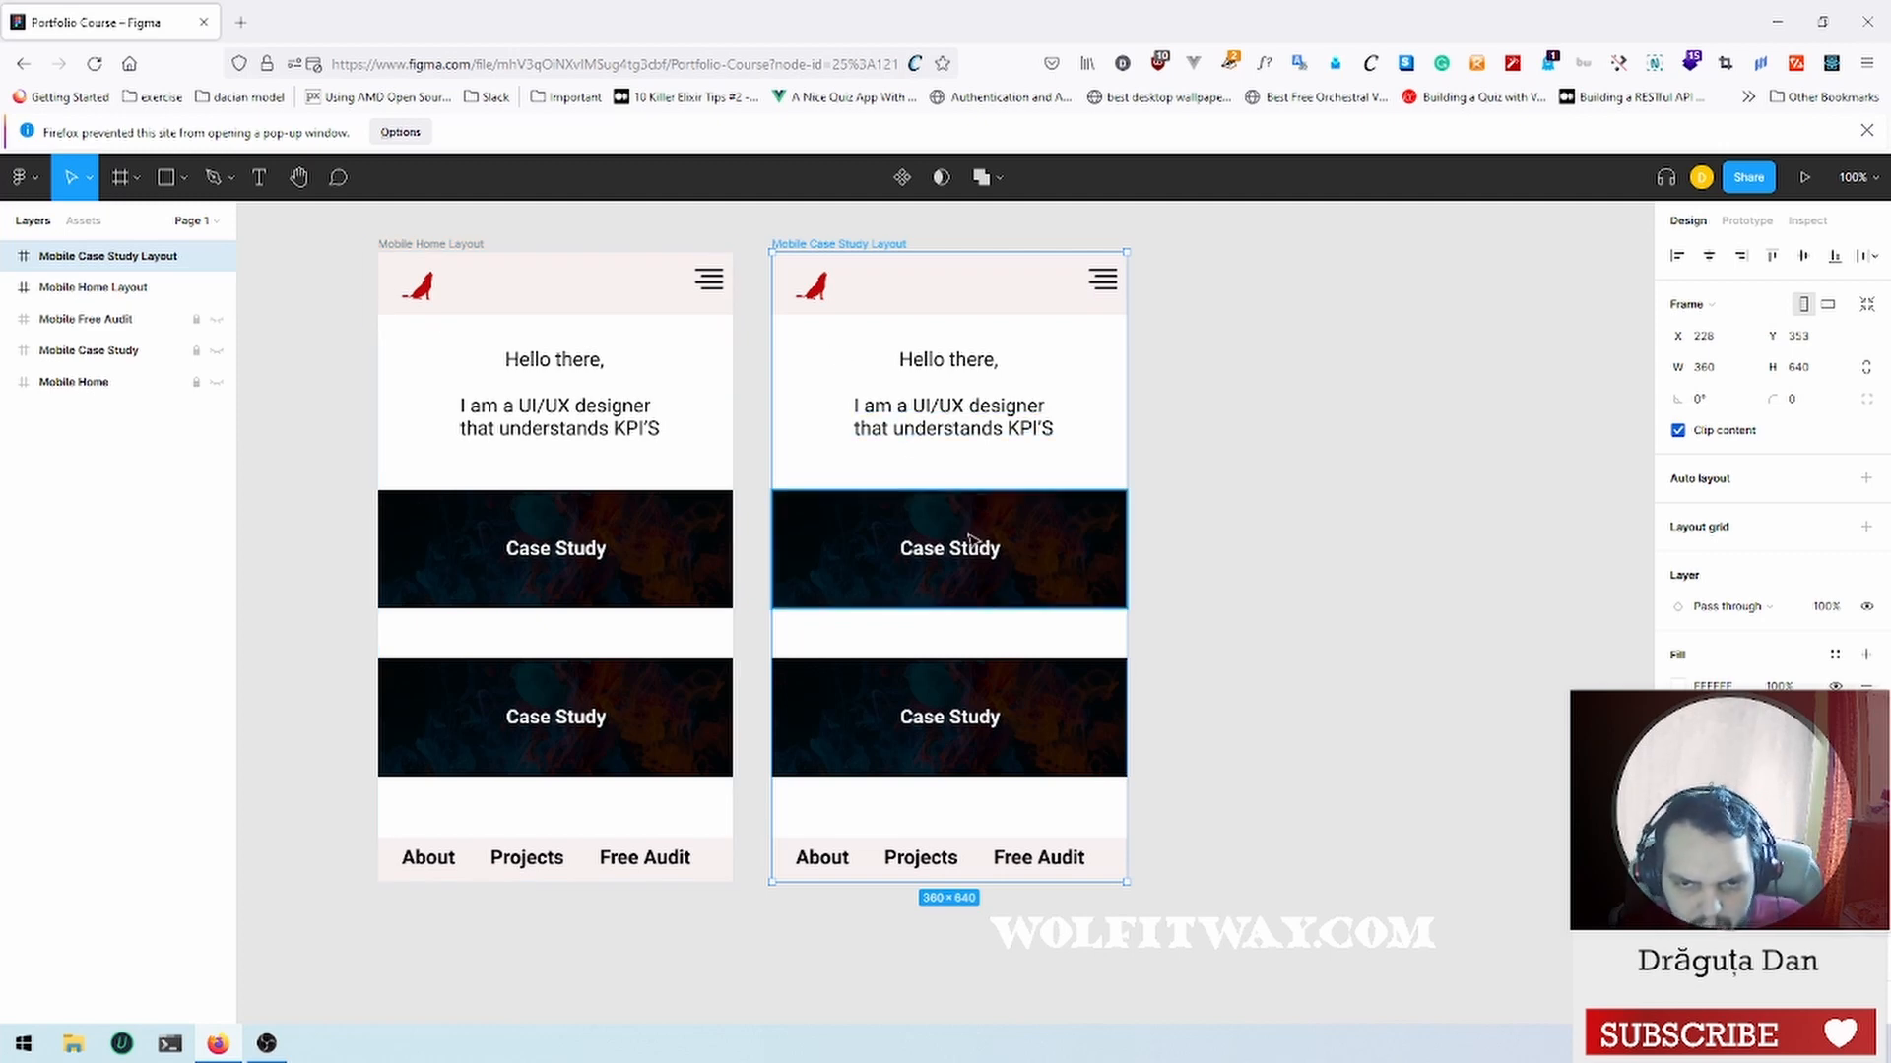
Step: Delete the "Hello there," greeting and the UI/UX designer intro text from the Mobile Case Study Layout frame
scroll(936, 493, "up", 10)
scroll(936, 496, "down", 10)
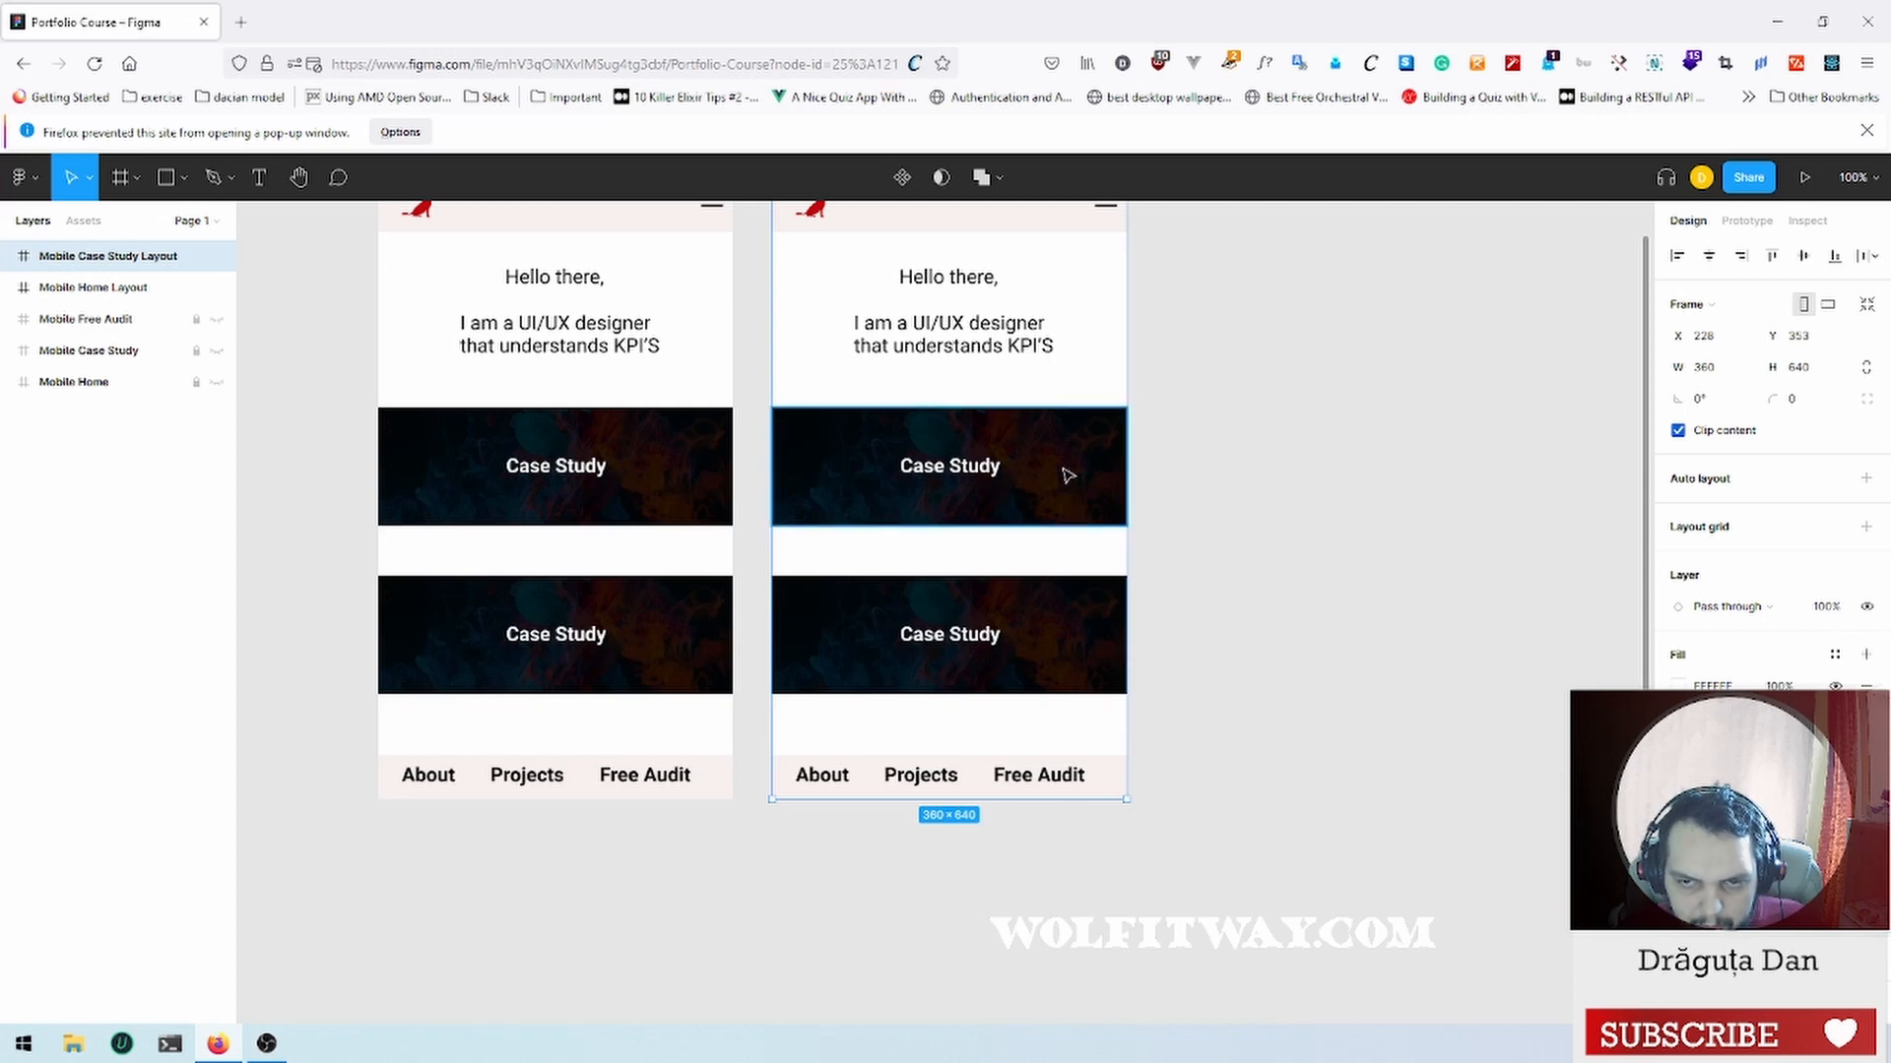
scroll(1069, 476, "up", 2)
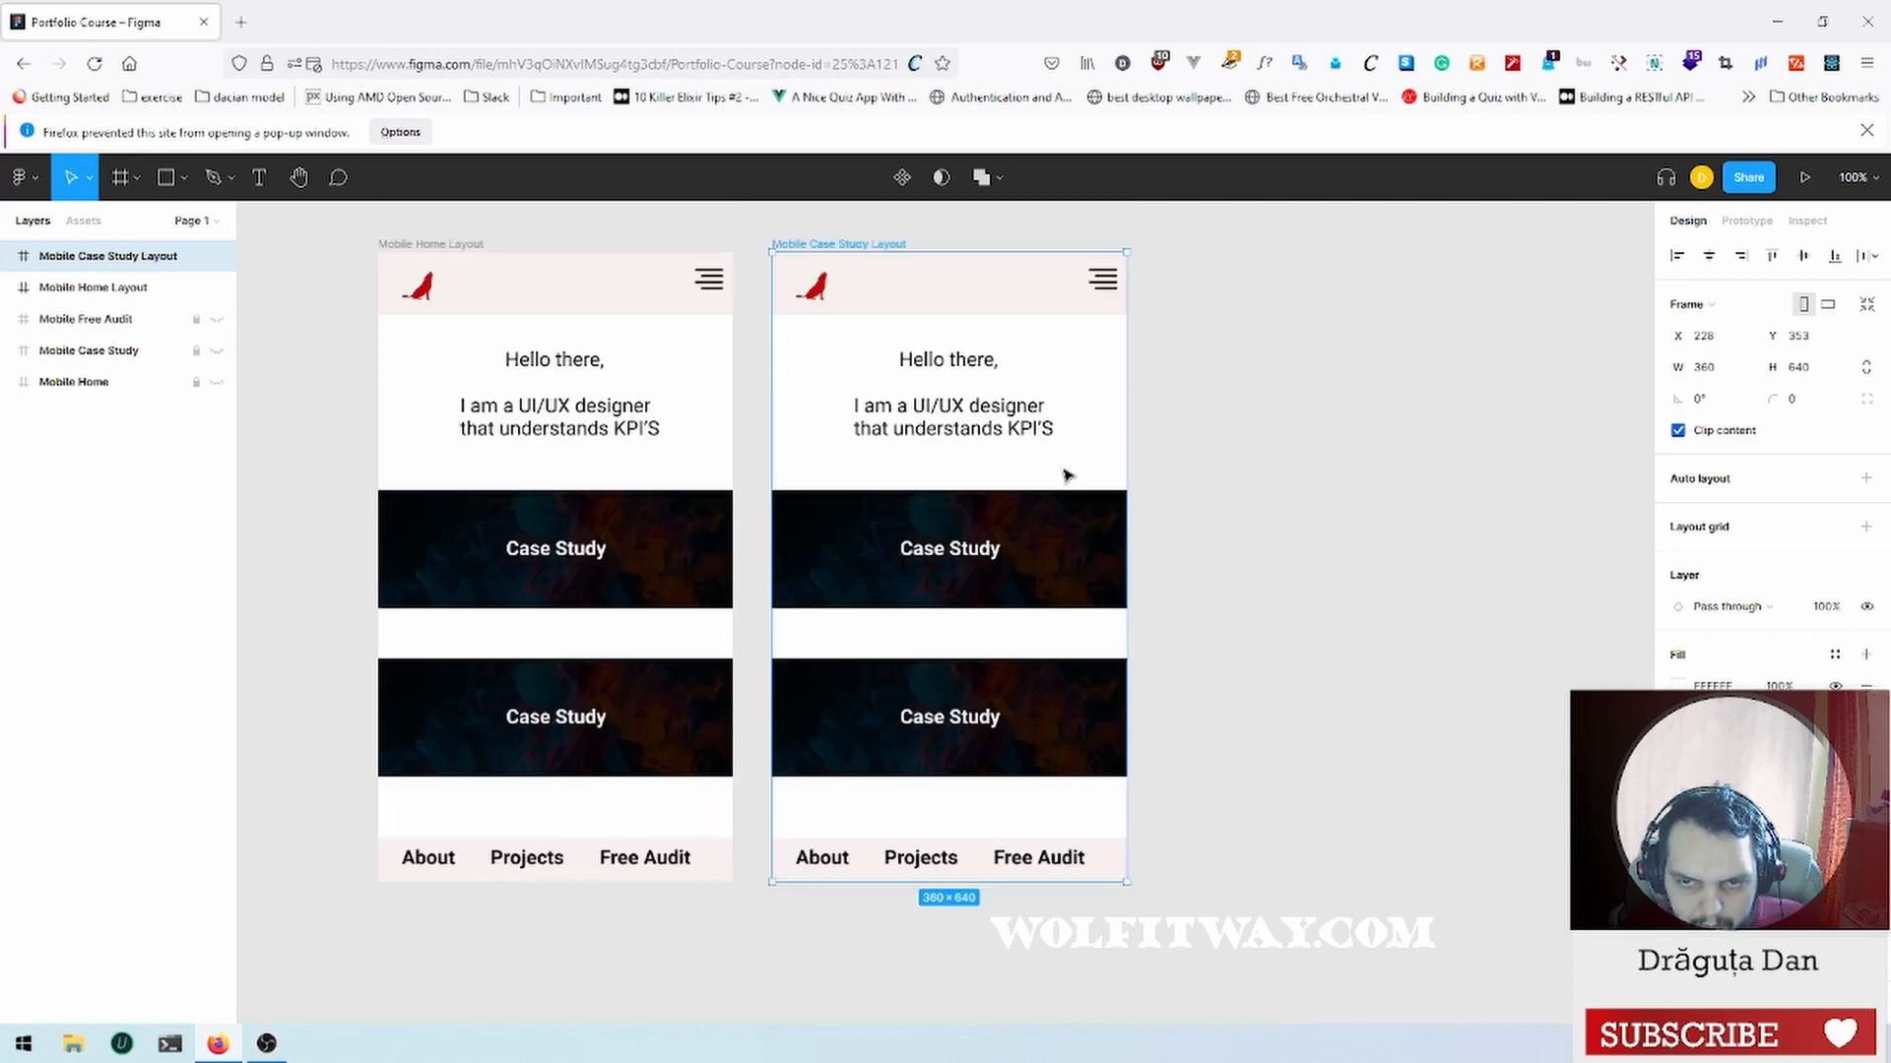
left_click(926, 420)
left_click(973, 364, "shift")
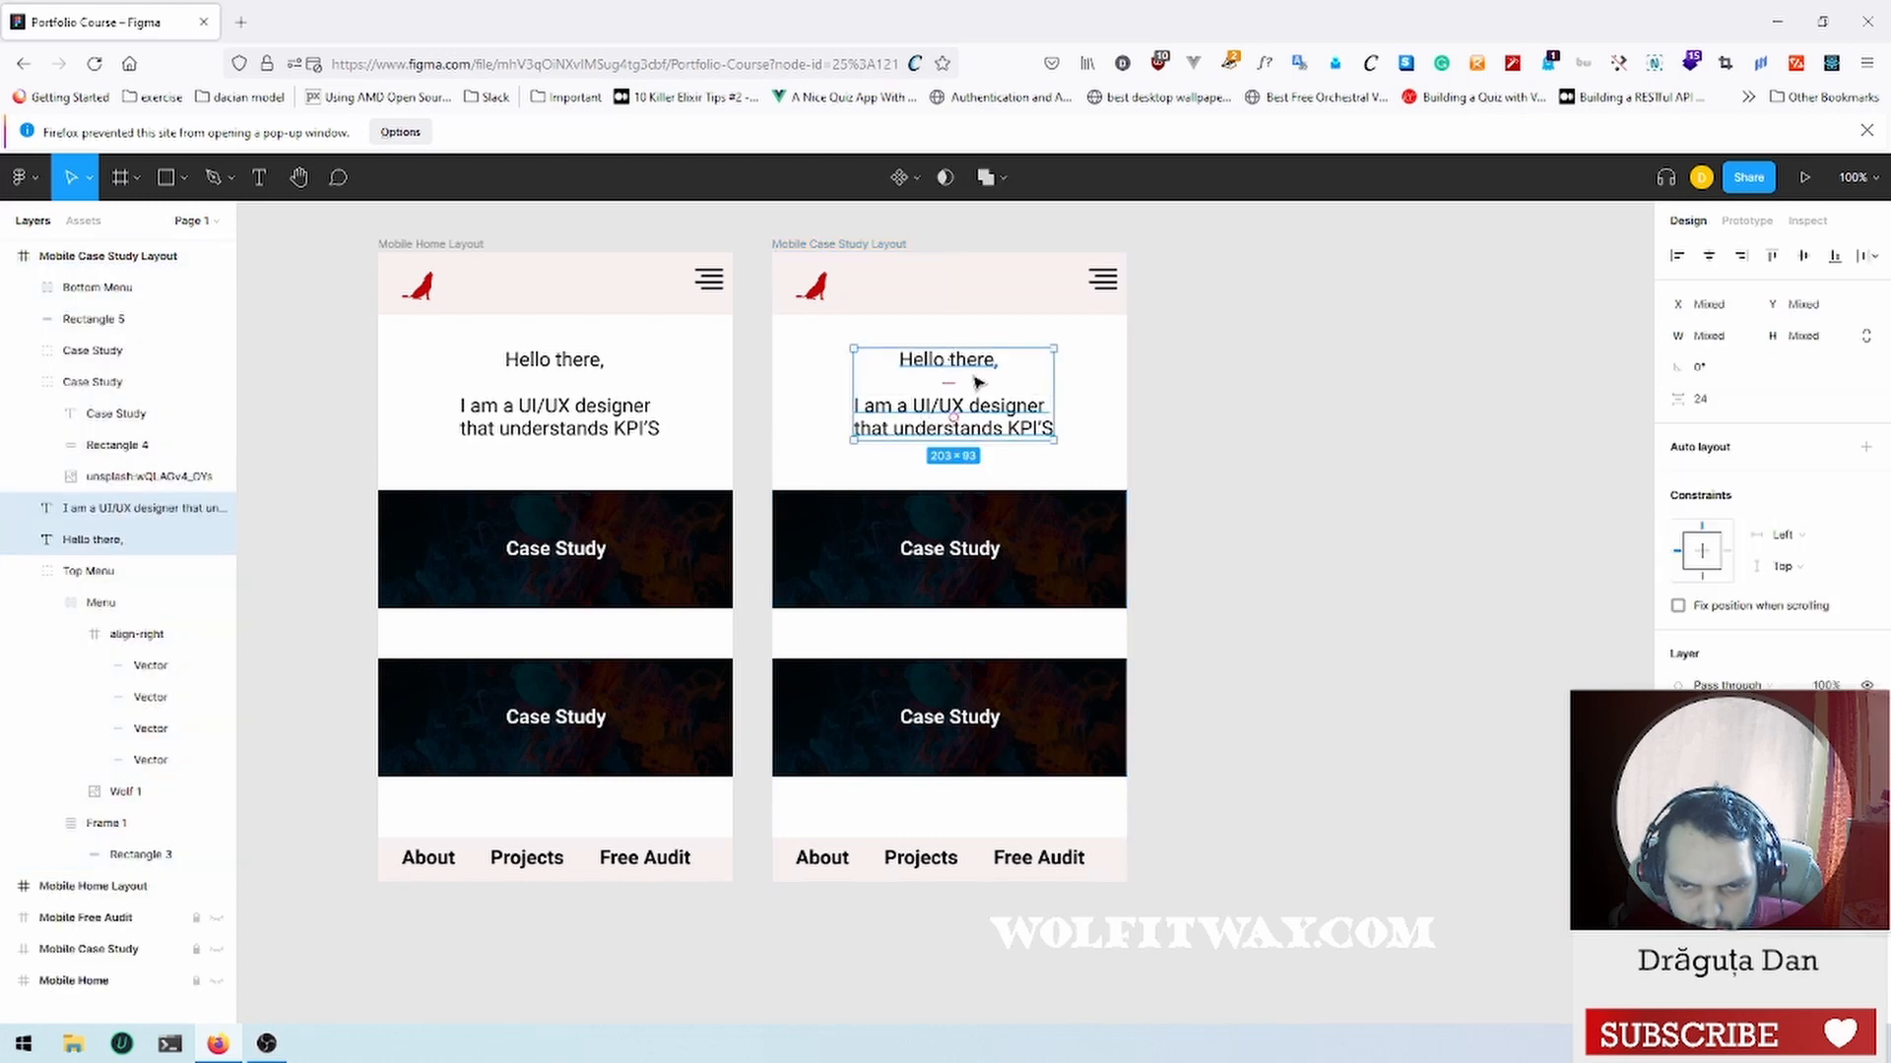
key("Delete")
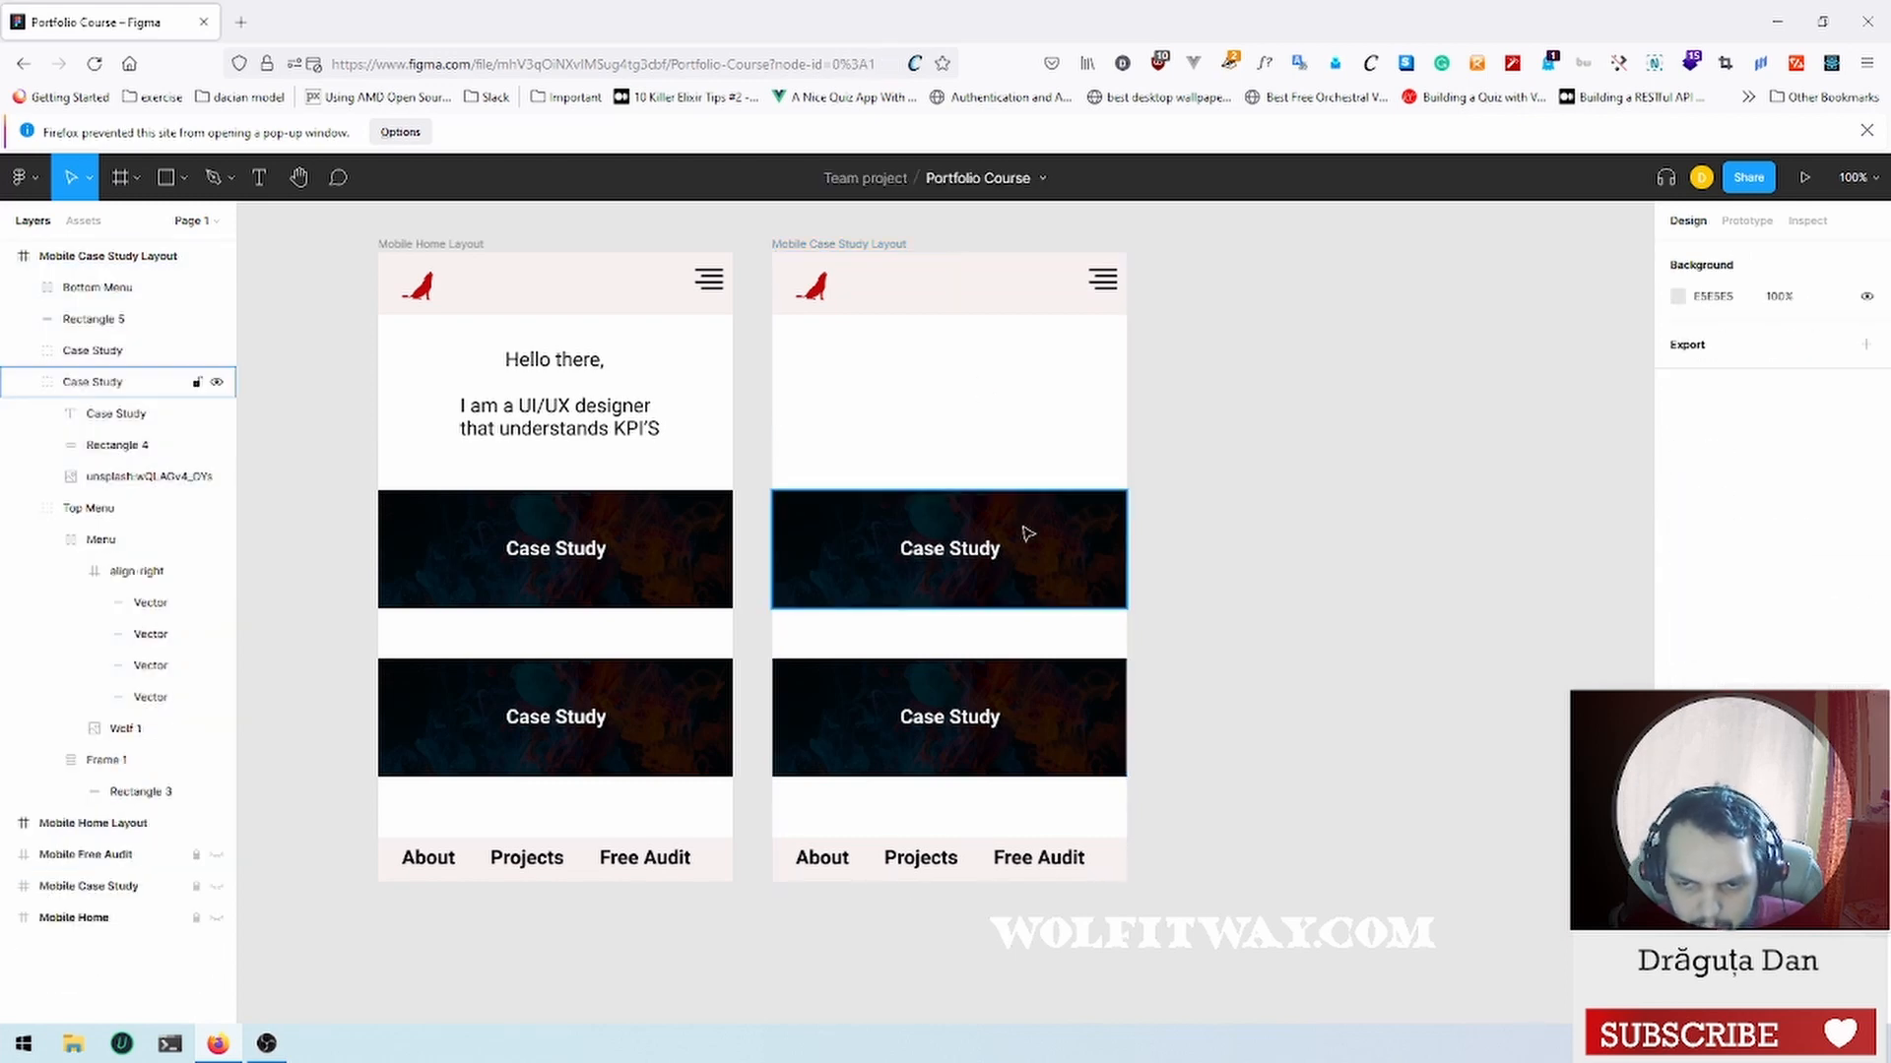
Step: Delete the lower Case Study banner from the Mobile Case Study Layout frame and move the remaining banner up directly beneath the top menu
left_click(1006, 719)
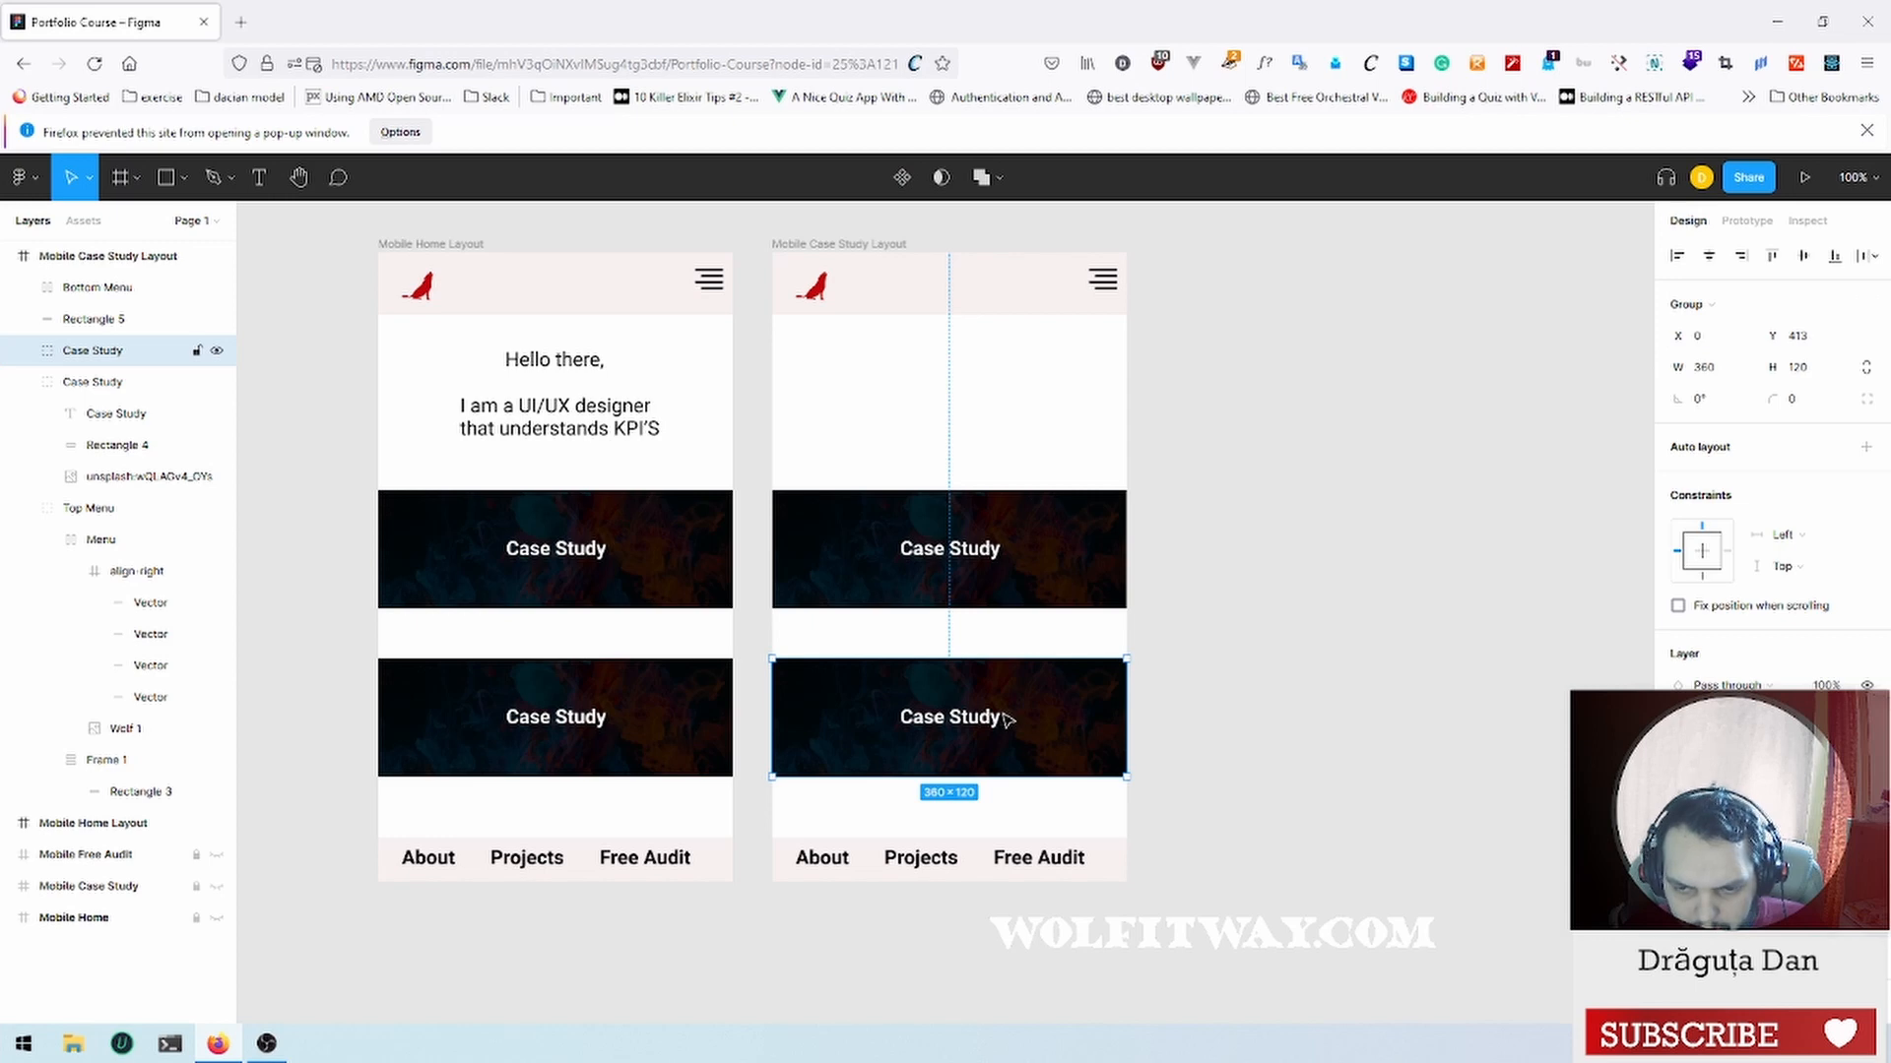
key("Delete")
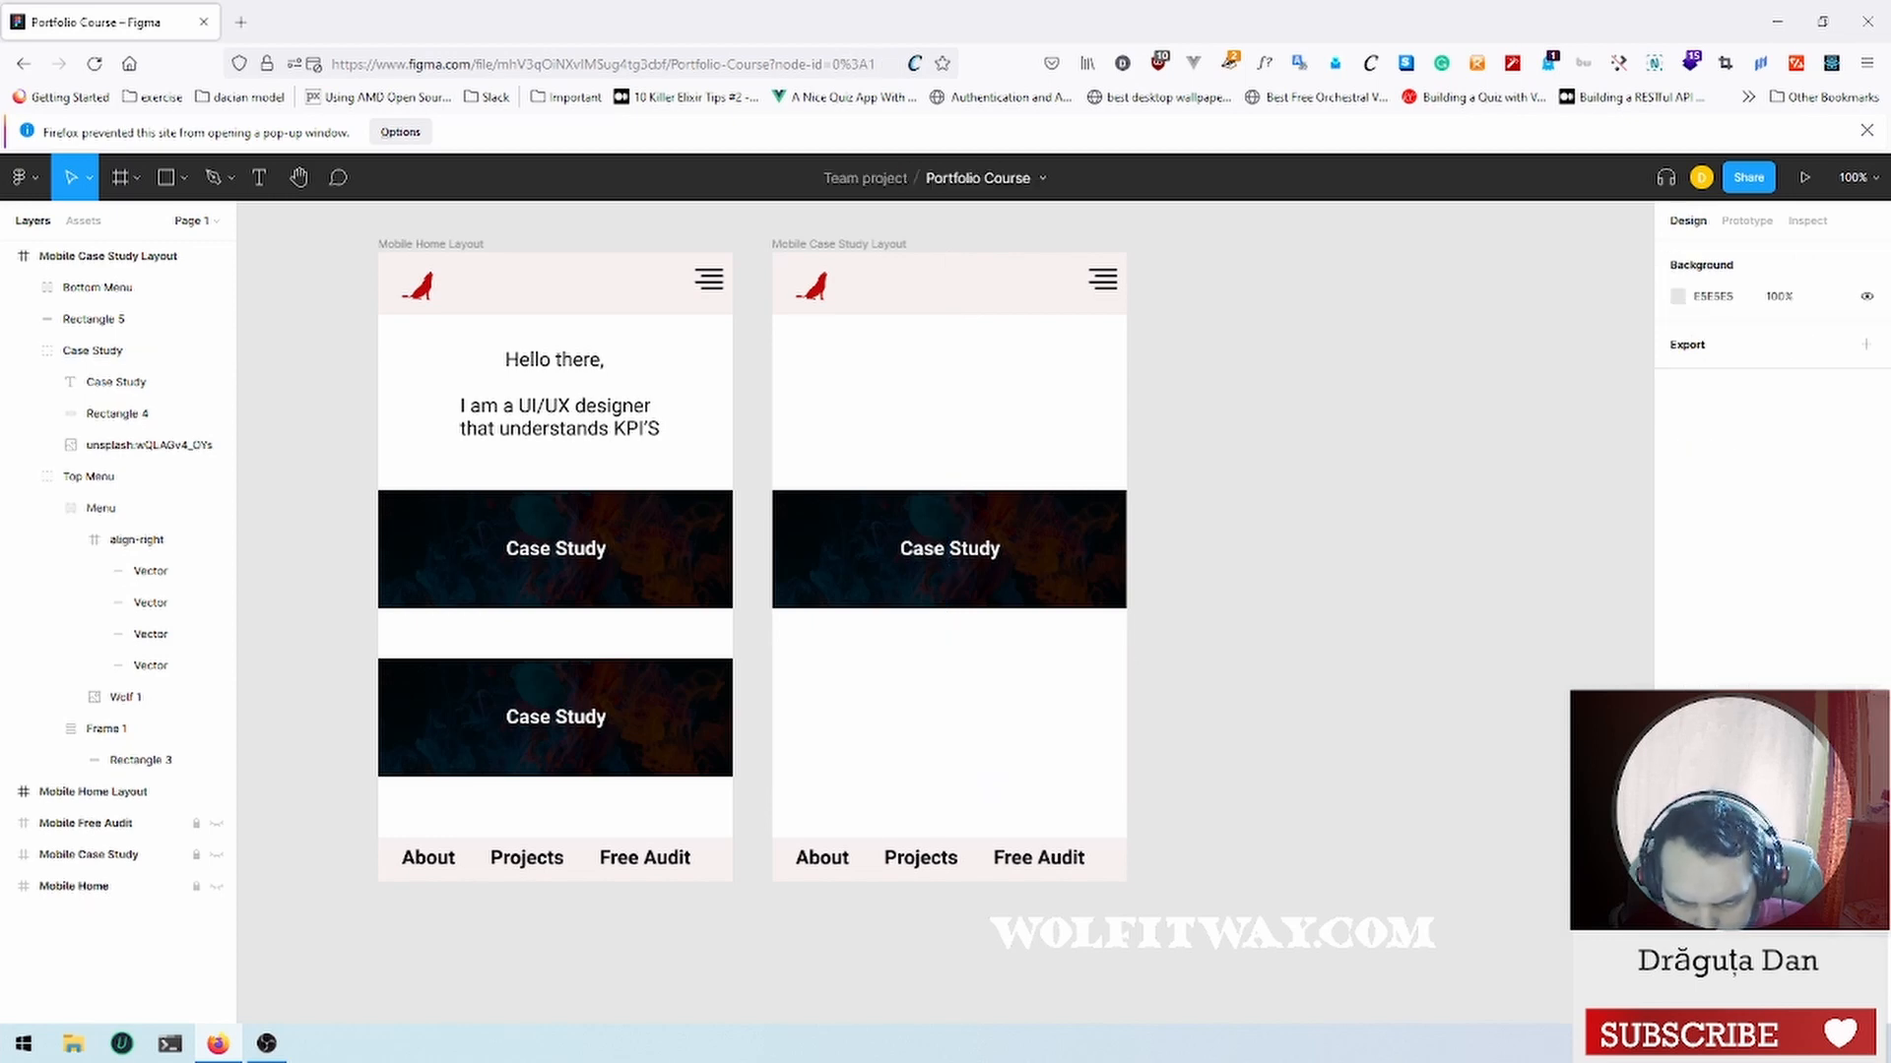
left_click(1029, 543)
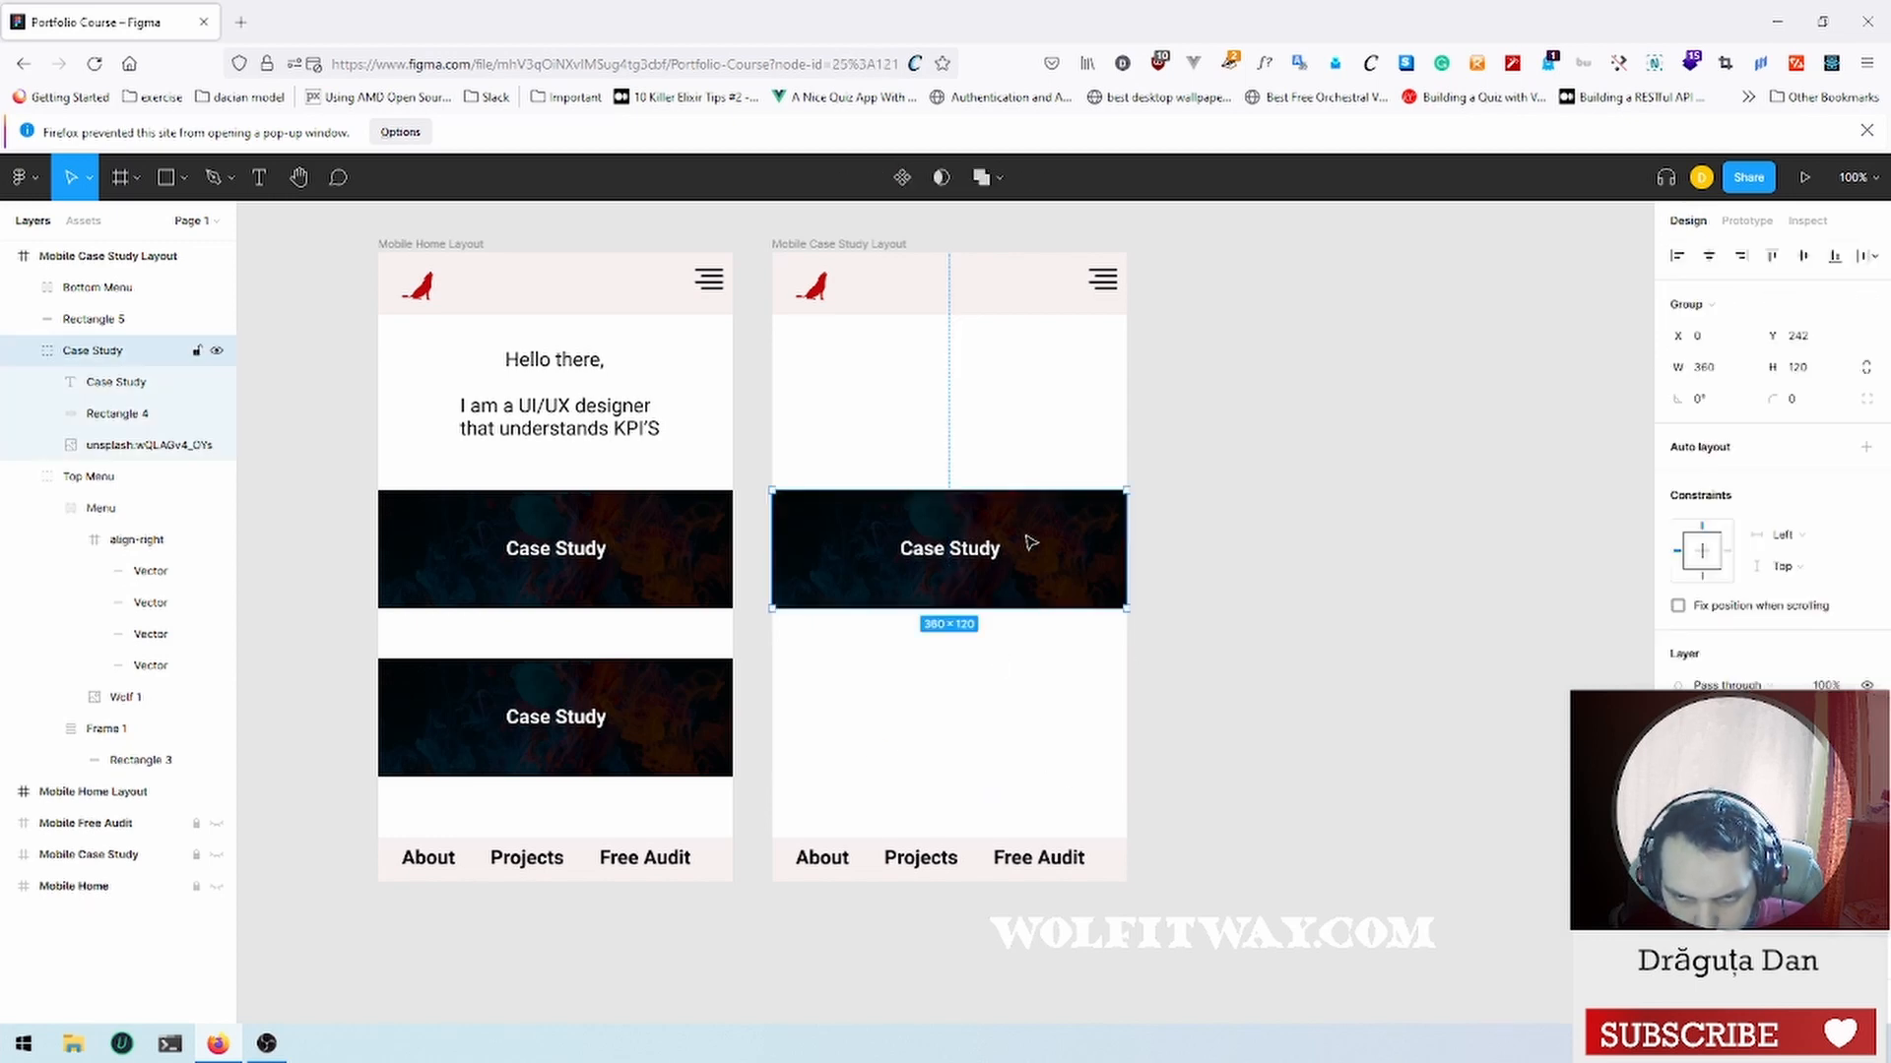
left_click_drag(1014, 547, 1017, 370)
left_click(1007, 499)
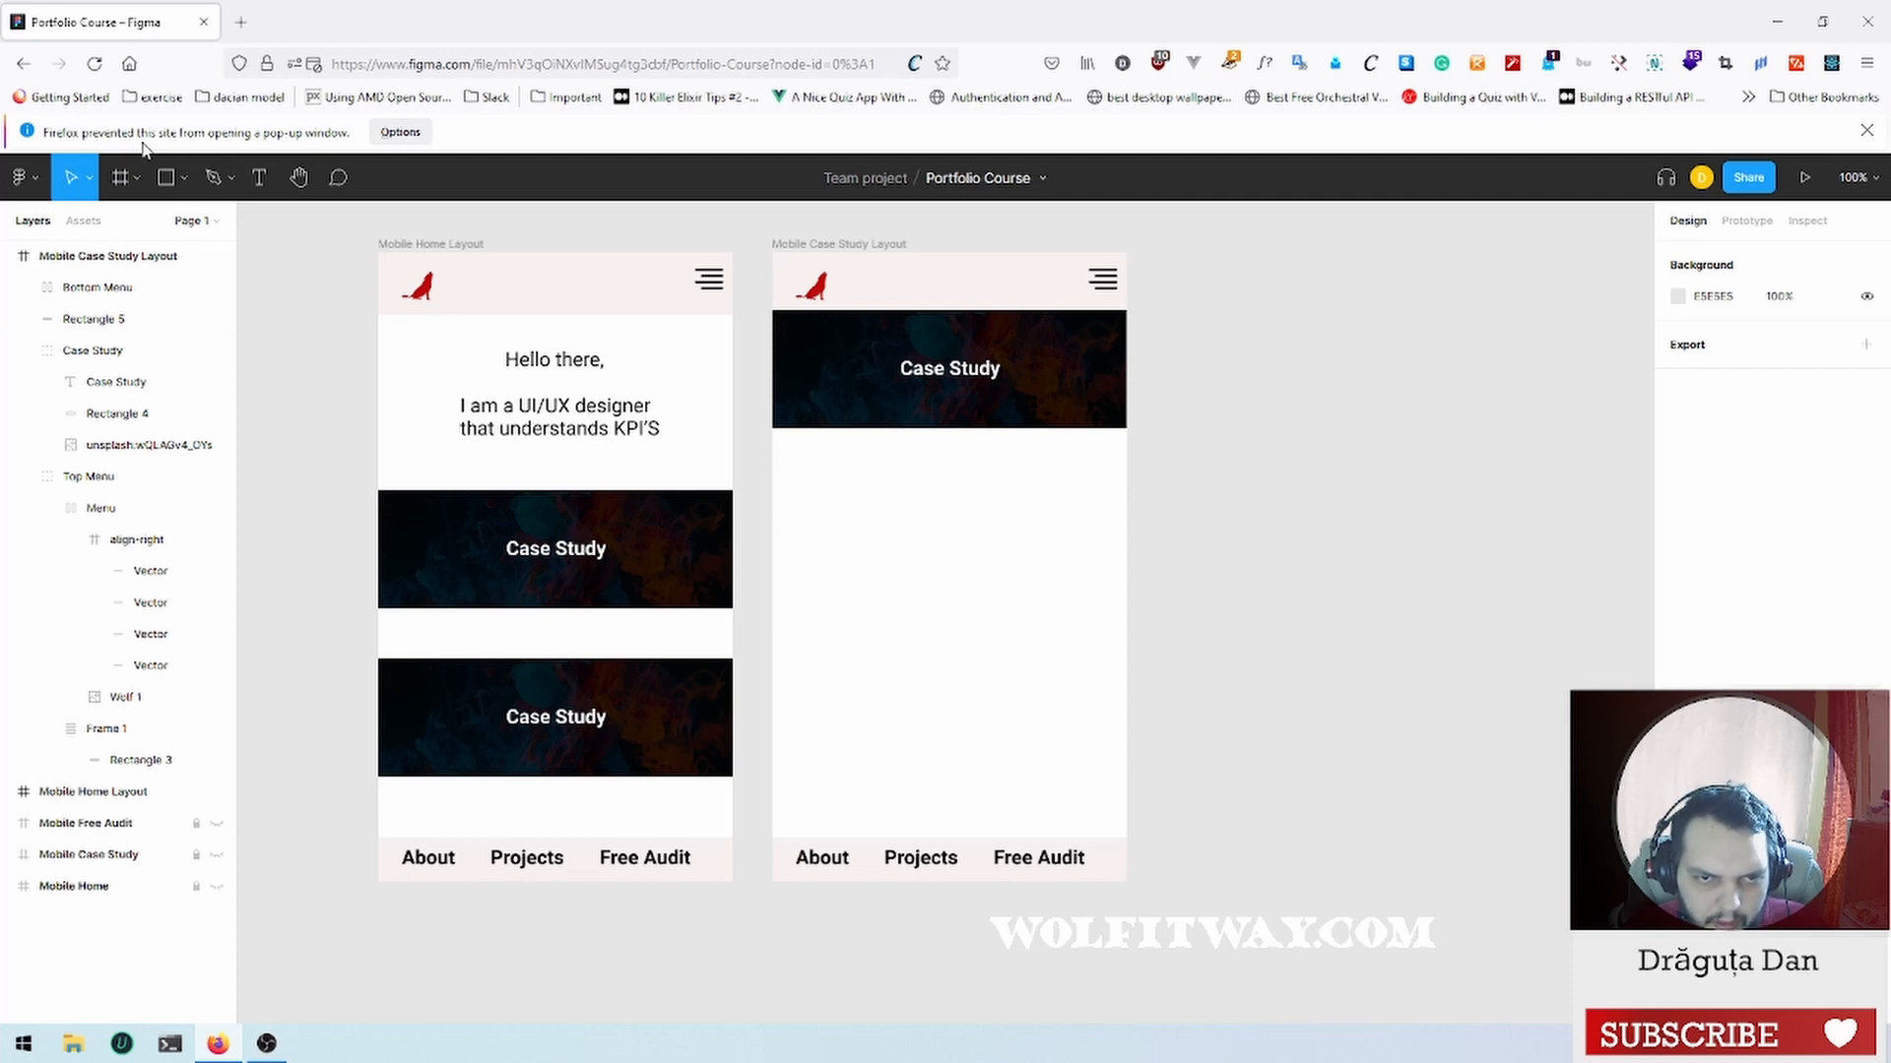
left_click(167, 179)
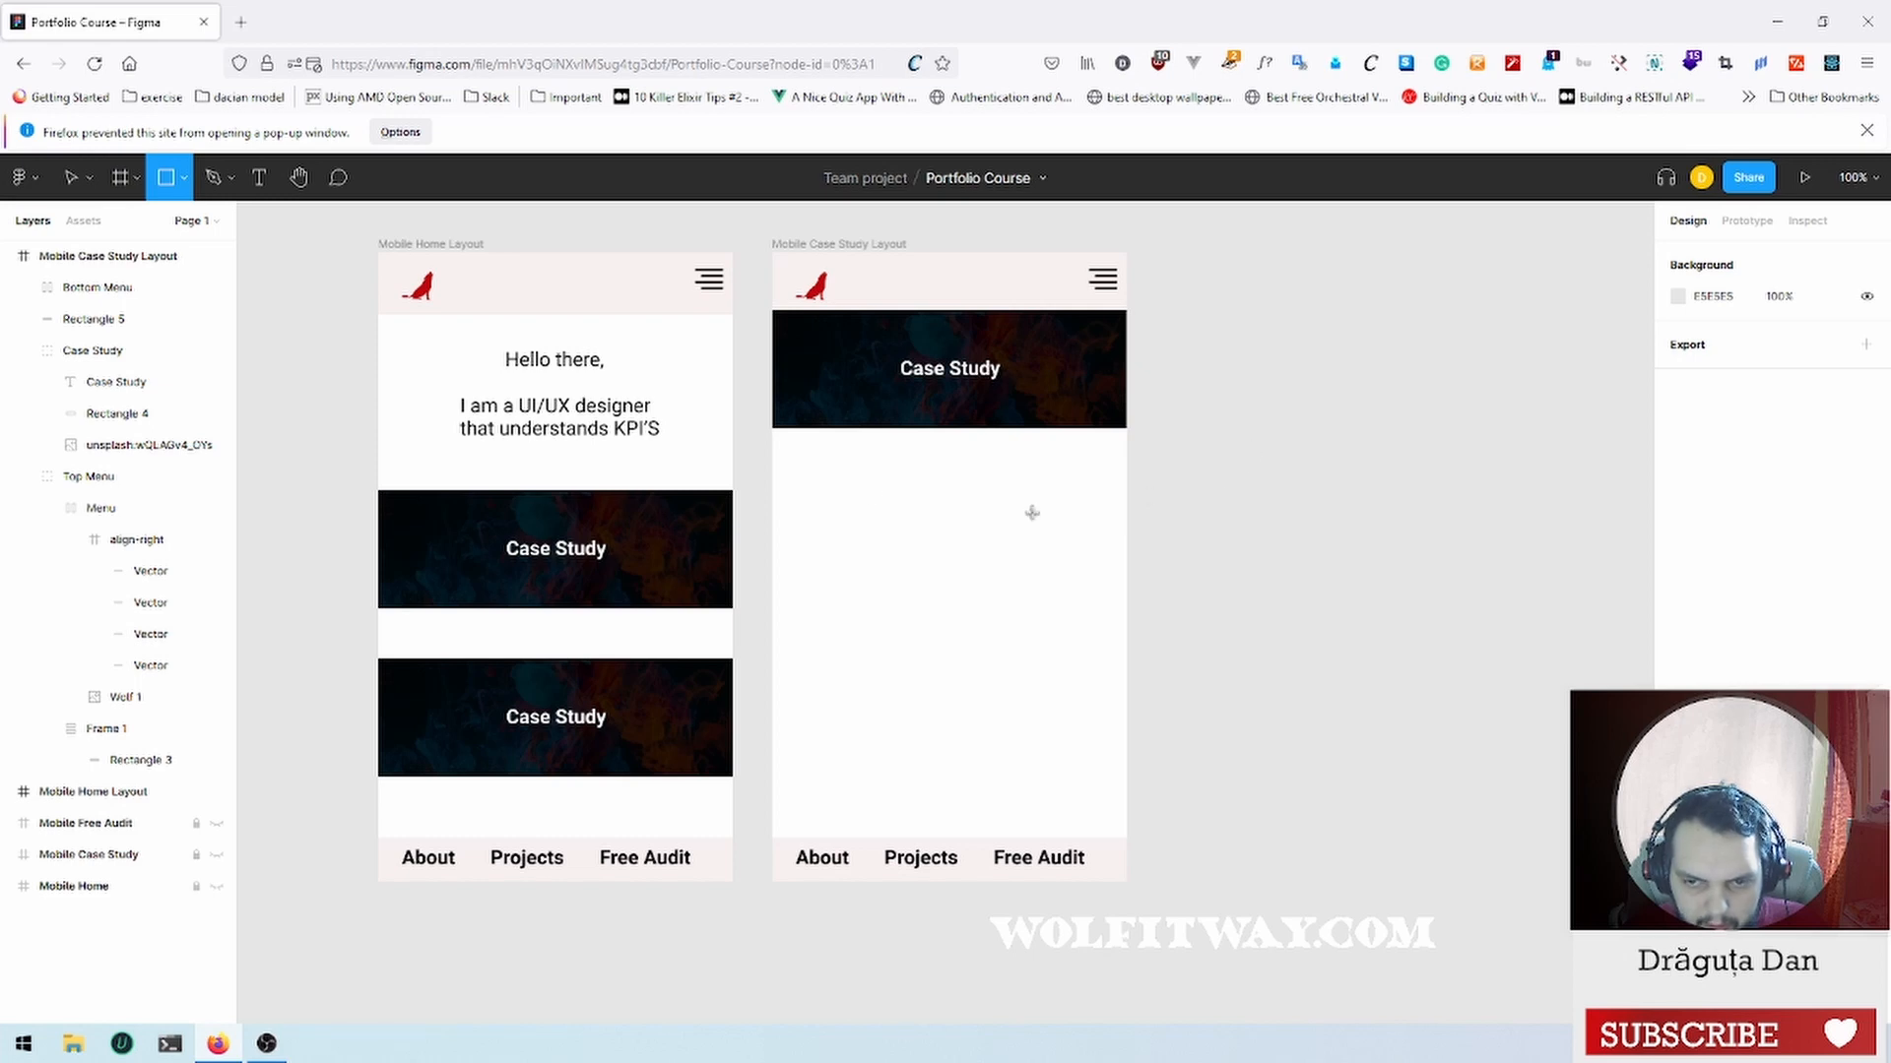
mouse_move(821, 469)
left_mouse_down()
mouse_move(982, 518)
mouse_move(1082, 692)
mouse_move(1091, 776)
mouse_move(1069, 801)
left_mouse_up()
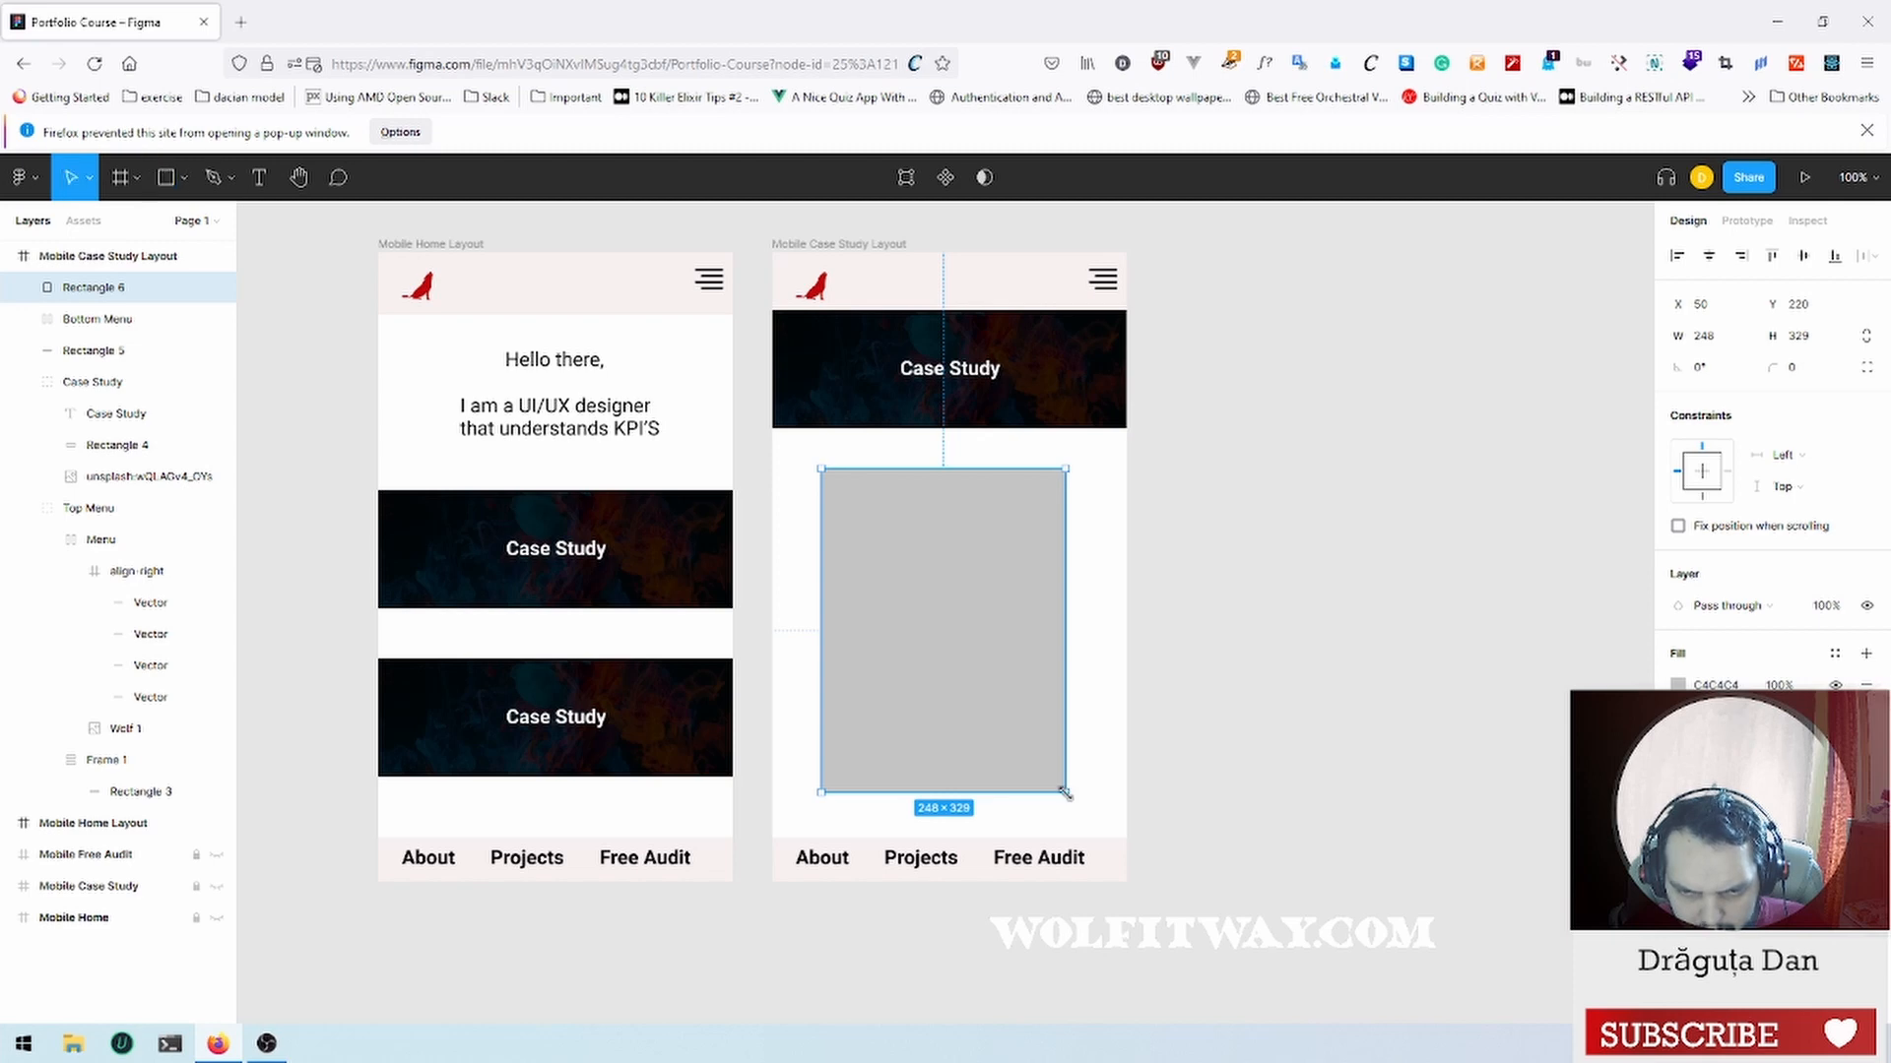
left_click(1708, 258)
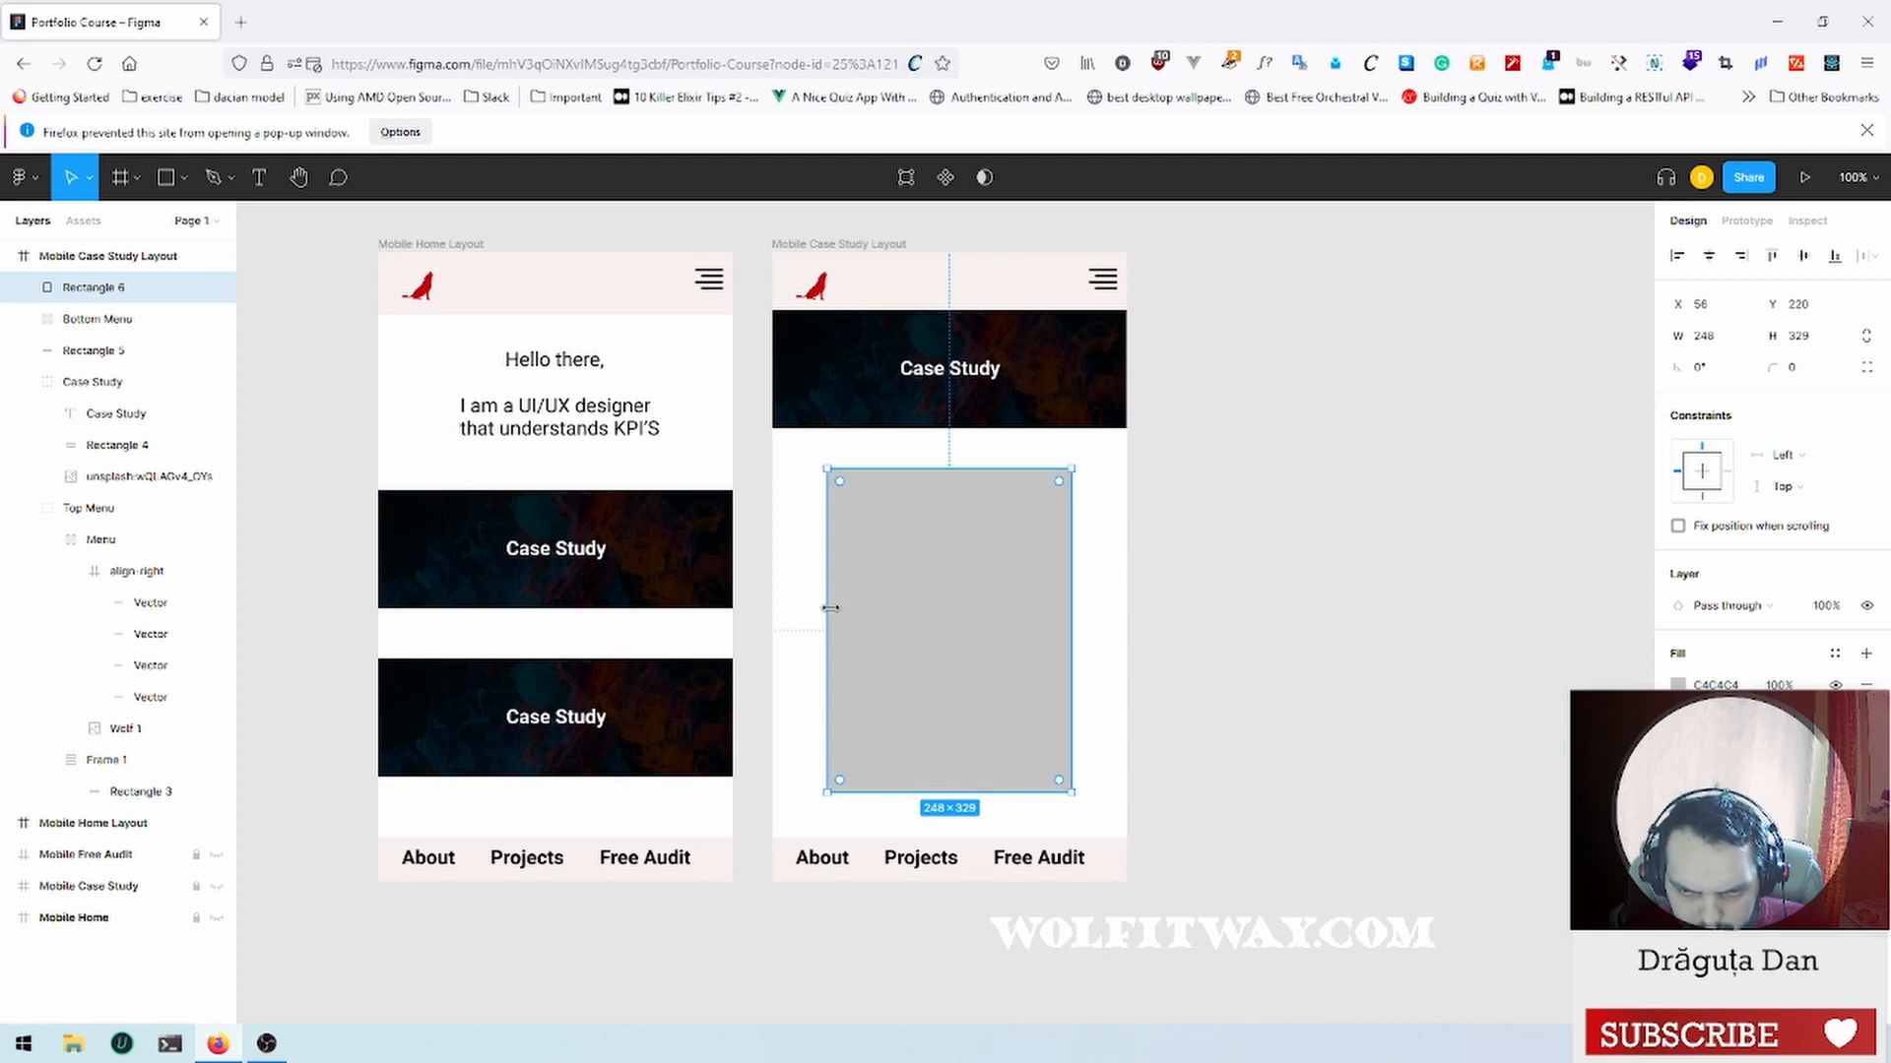
left_click_drag(828, 610, 819, 611)
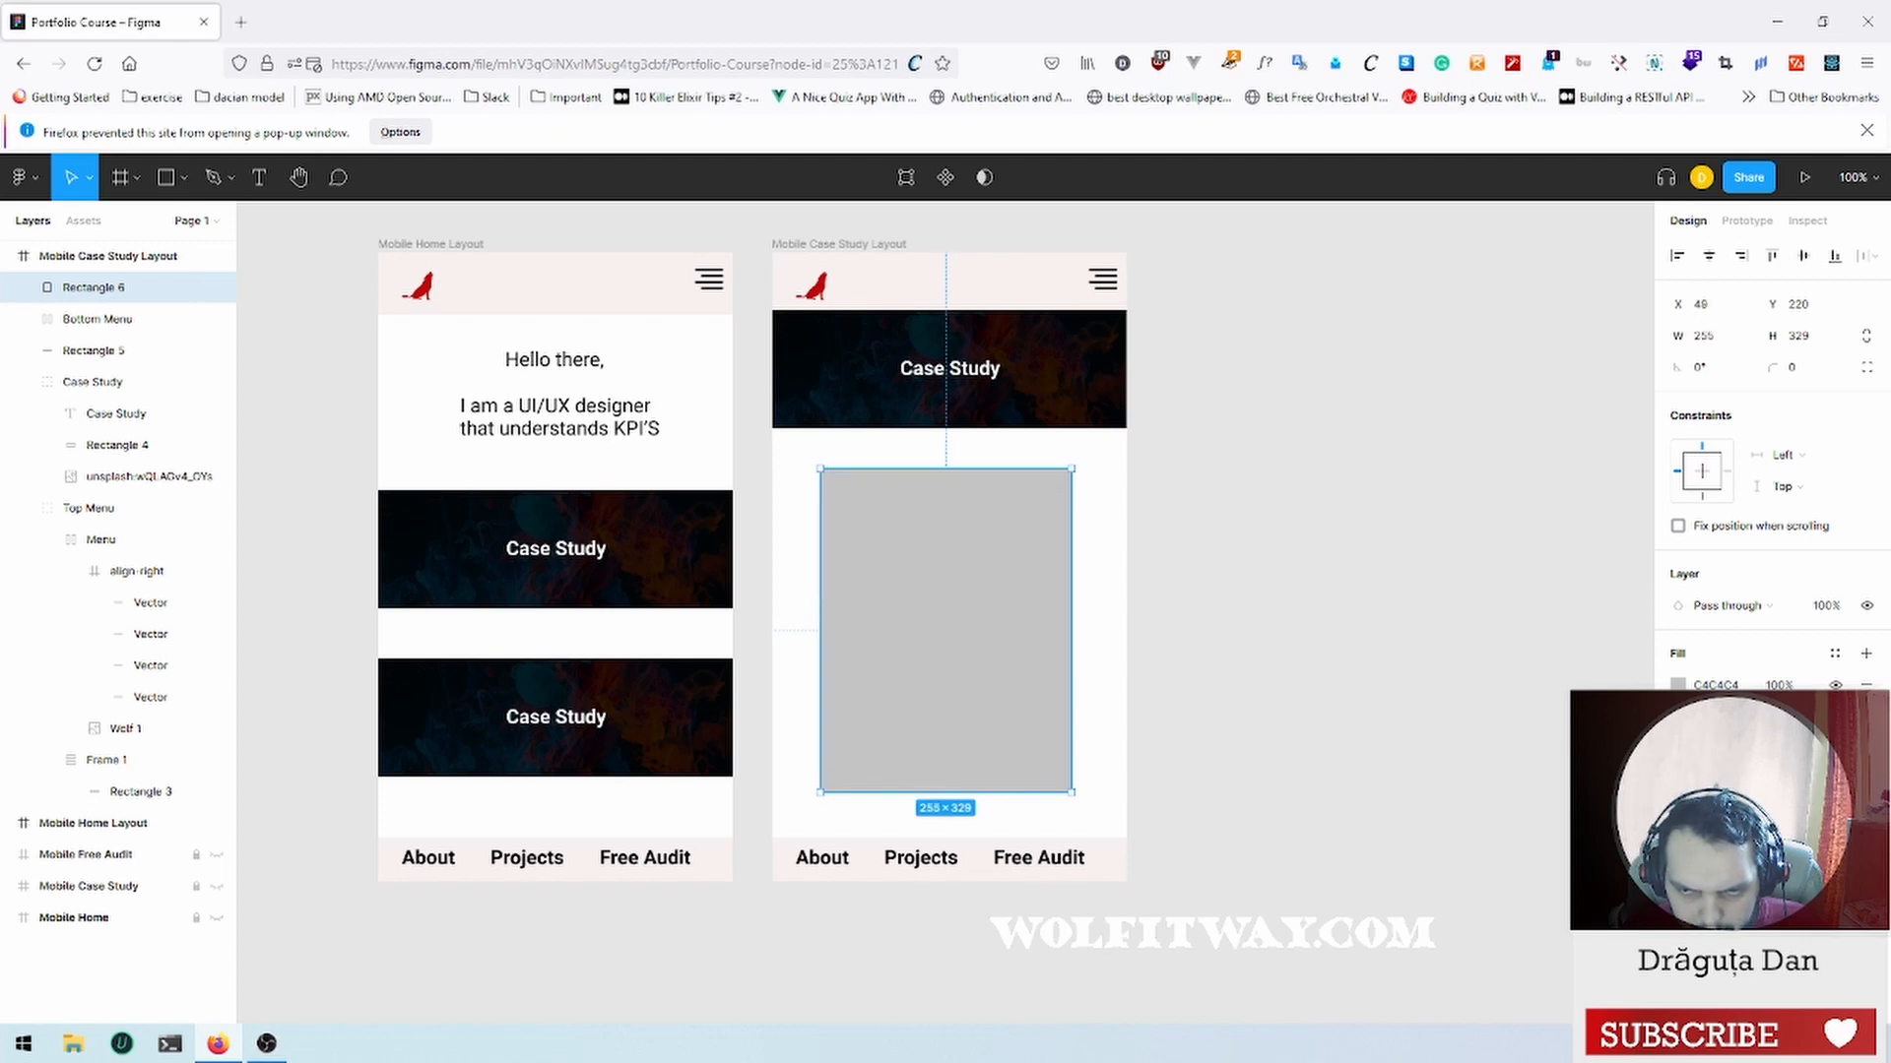
left_click_drag(1073, 619, 1084, 618)
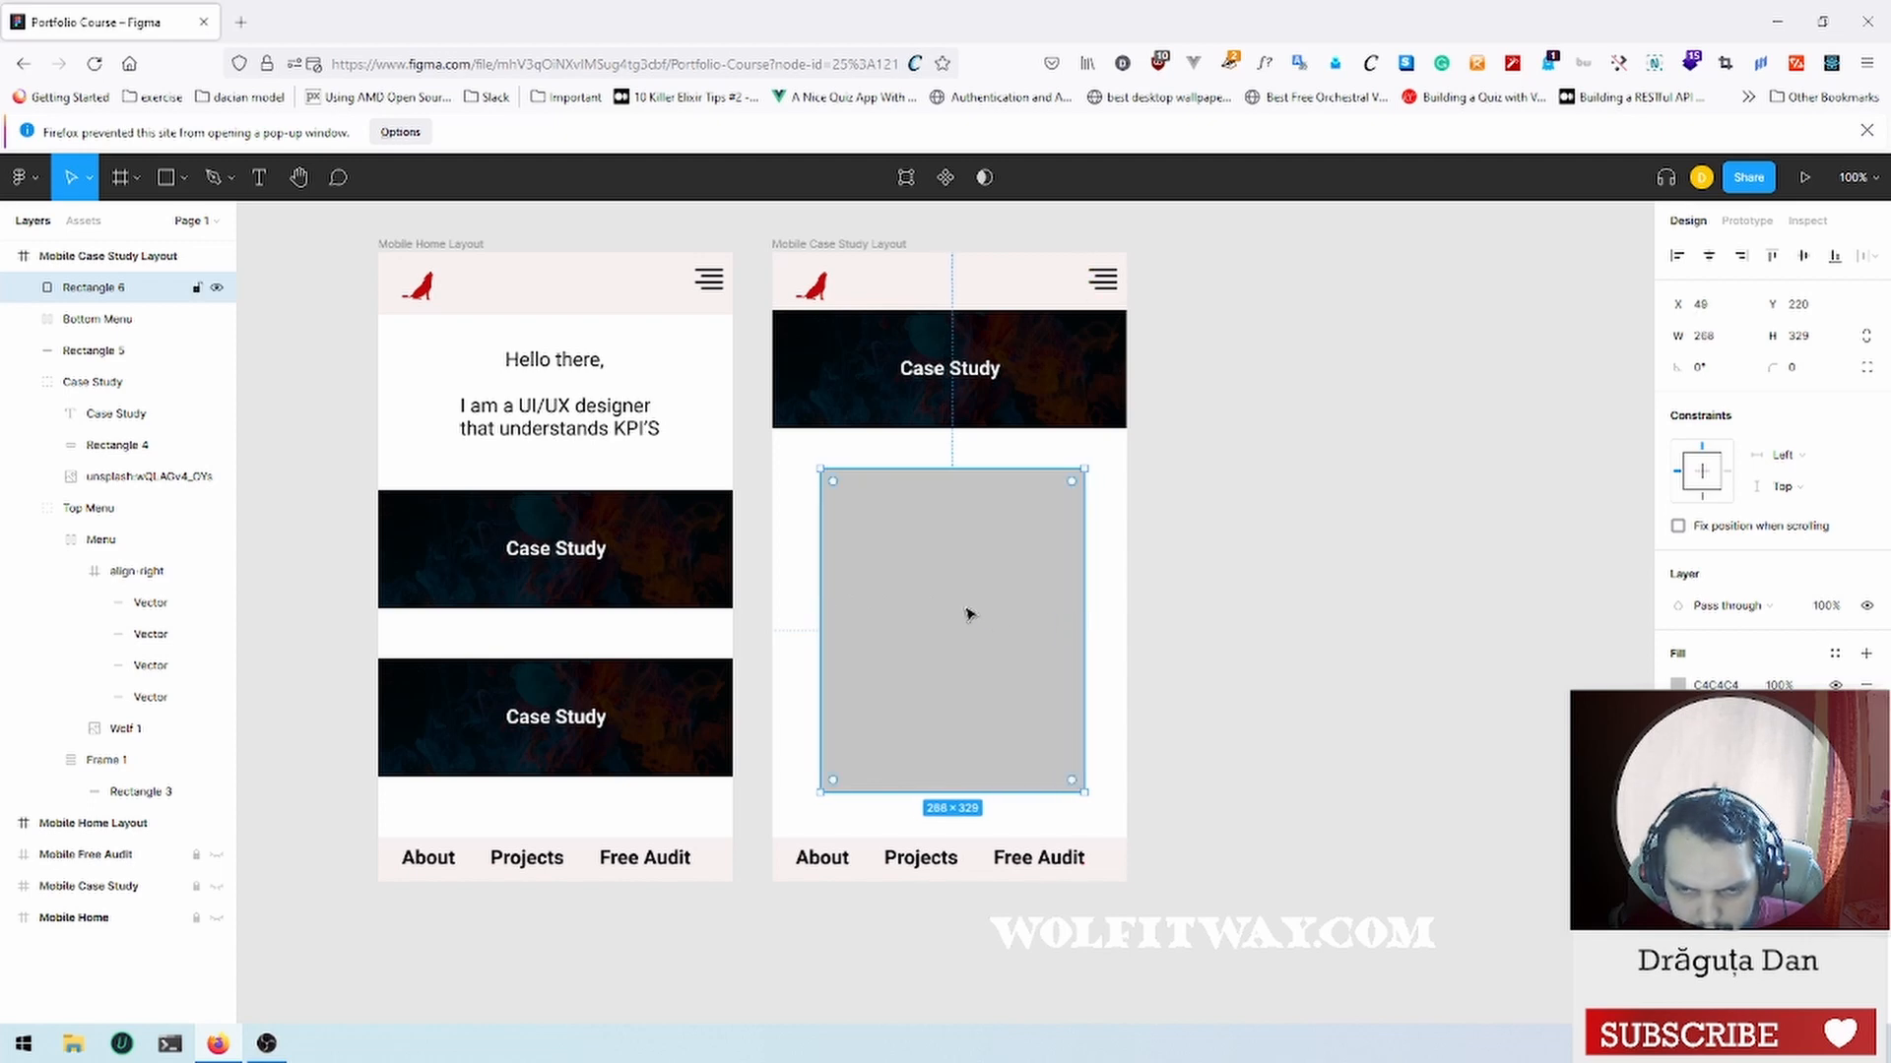
key("Delete")
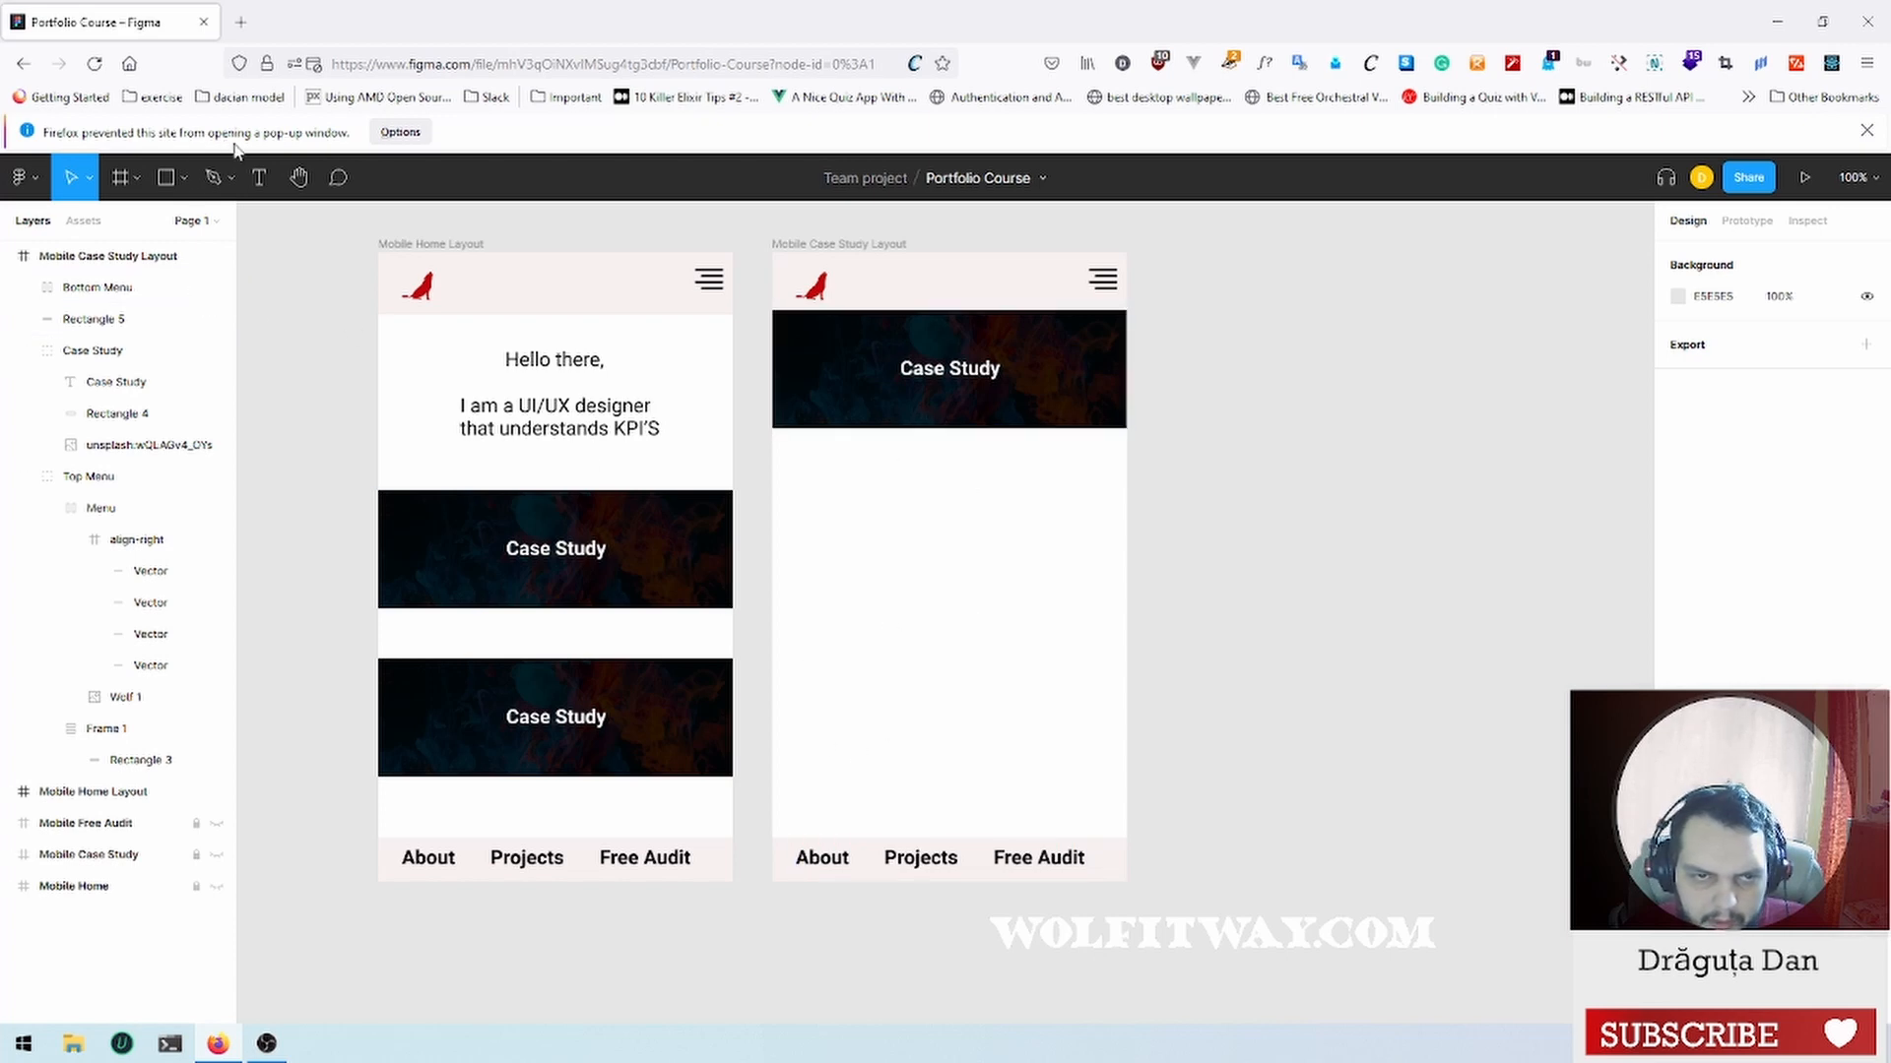
Step: Add the text "Desscription" to the Mobile Case Study Layout frame and place it just below the banner at about X 35, Y 204
left_click(260, 179)
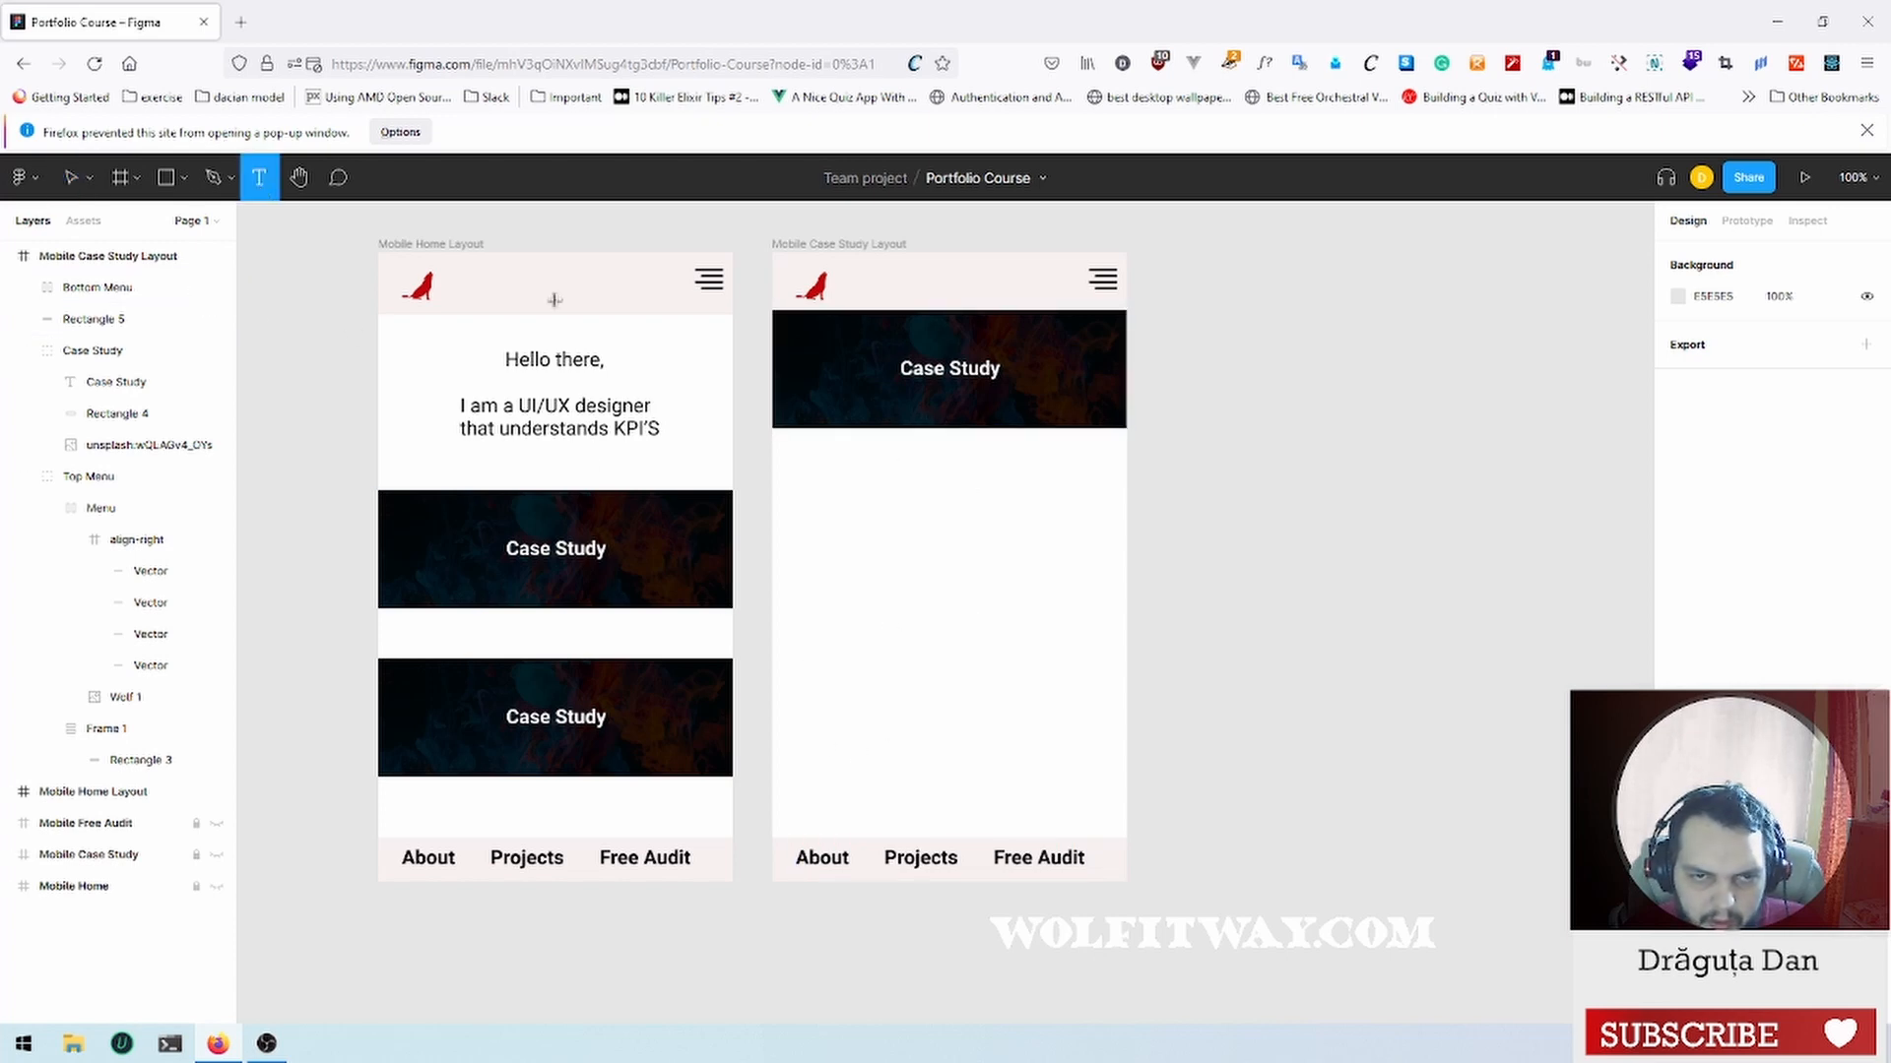
left_click(854, 505)
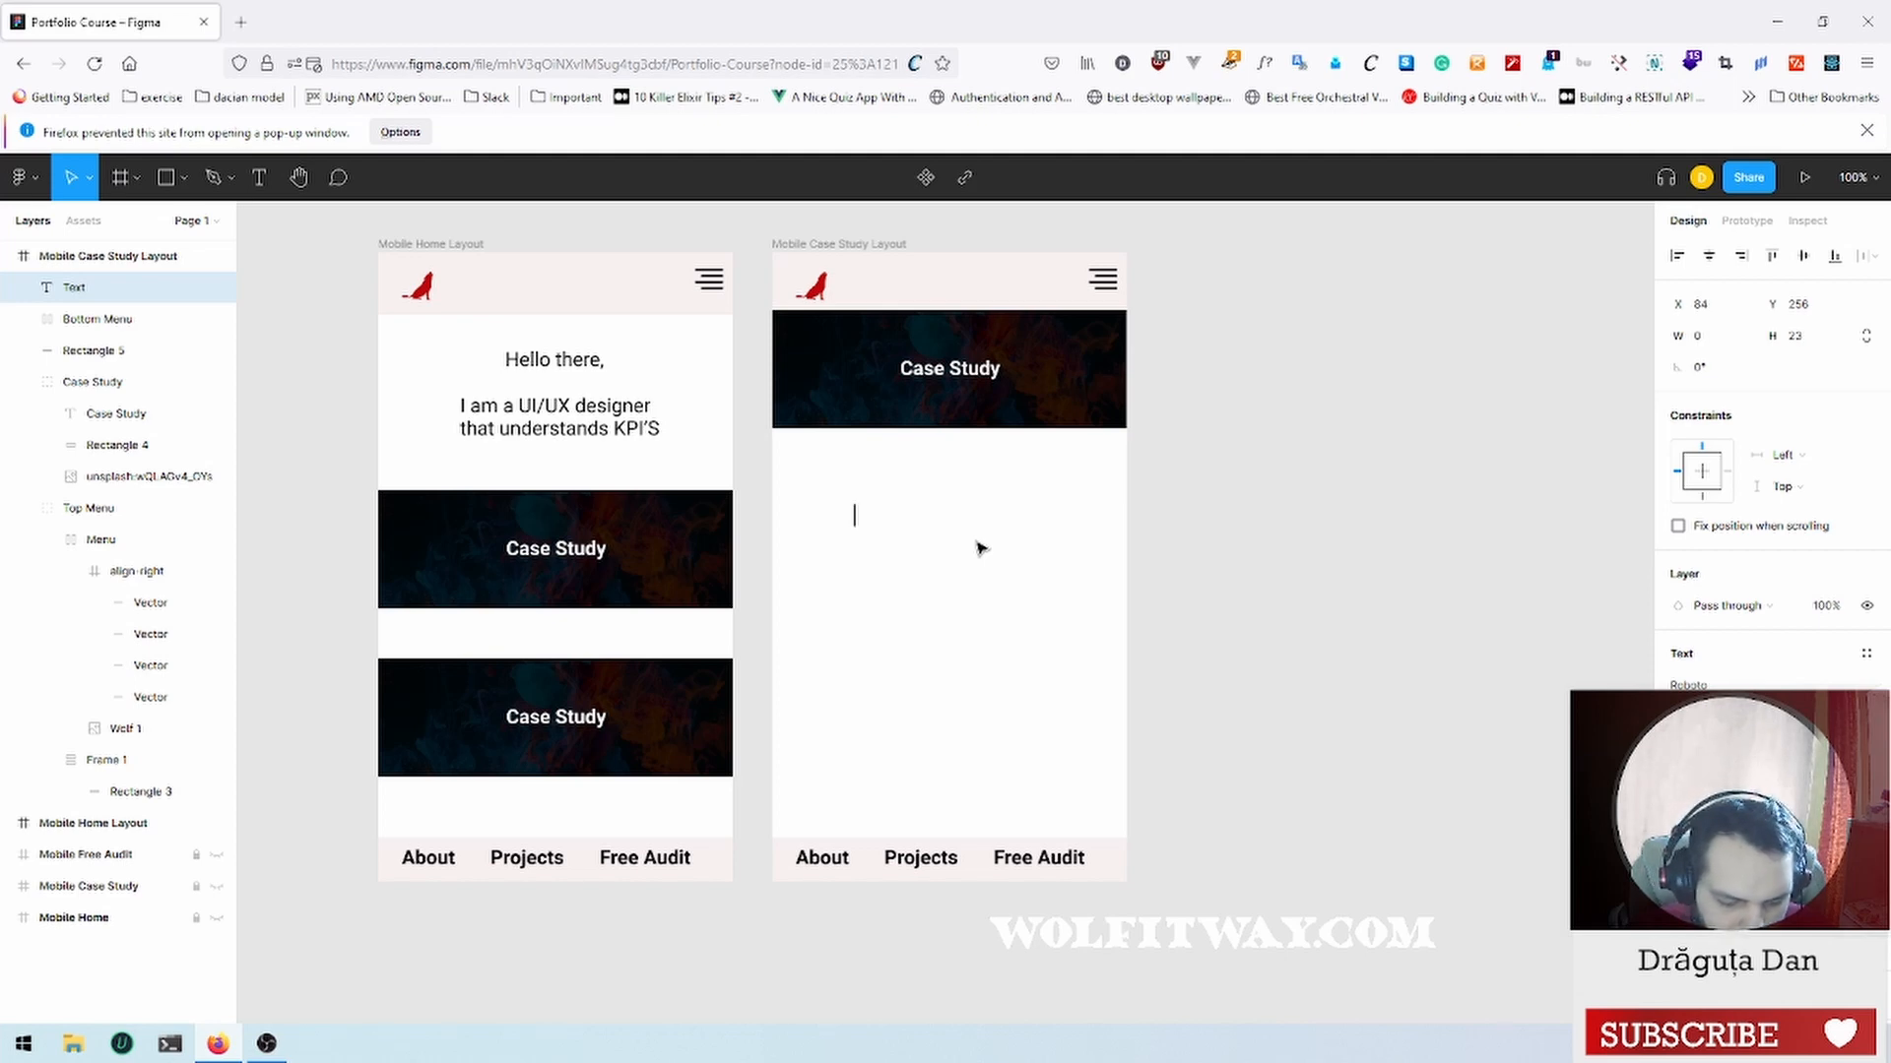
type("Des")
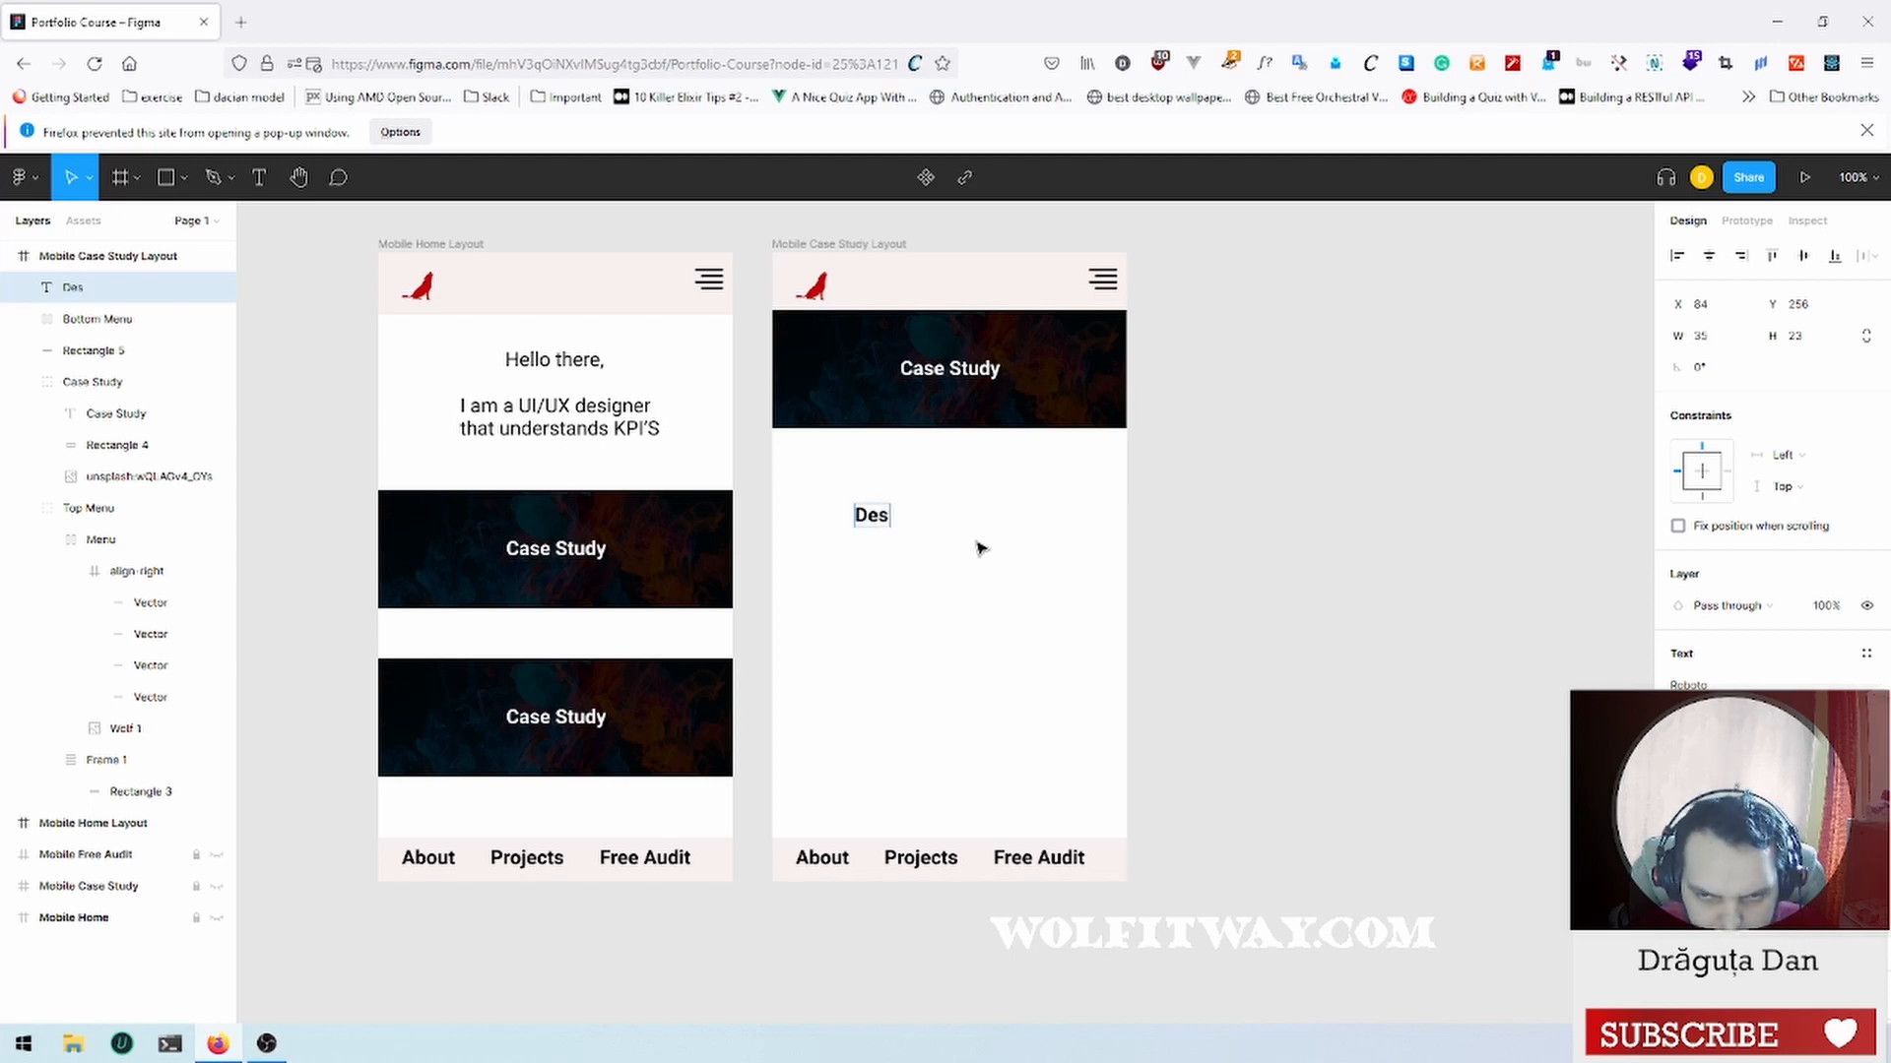
type("scriptio")
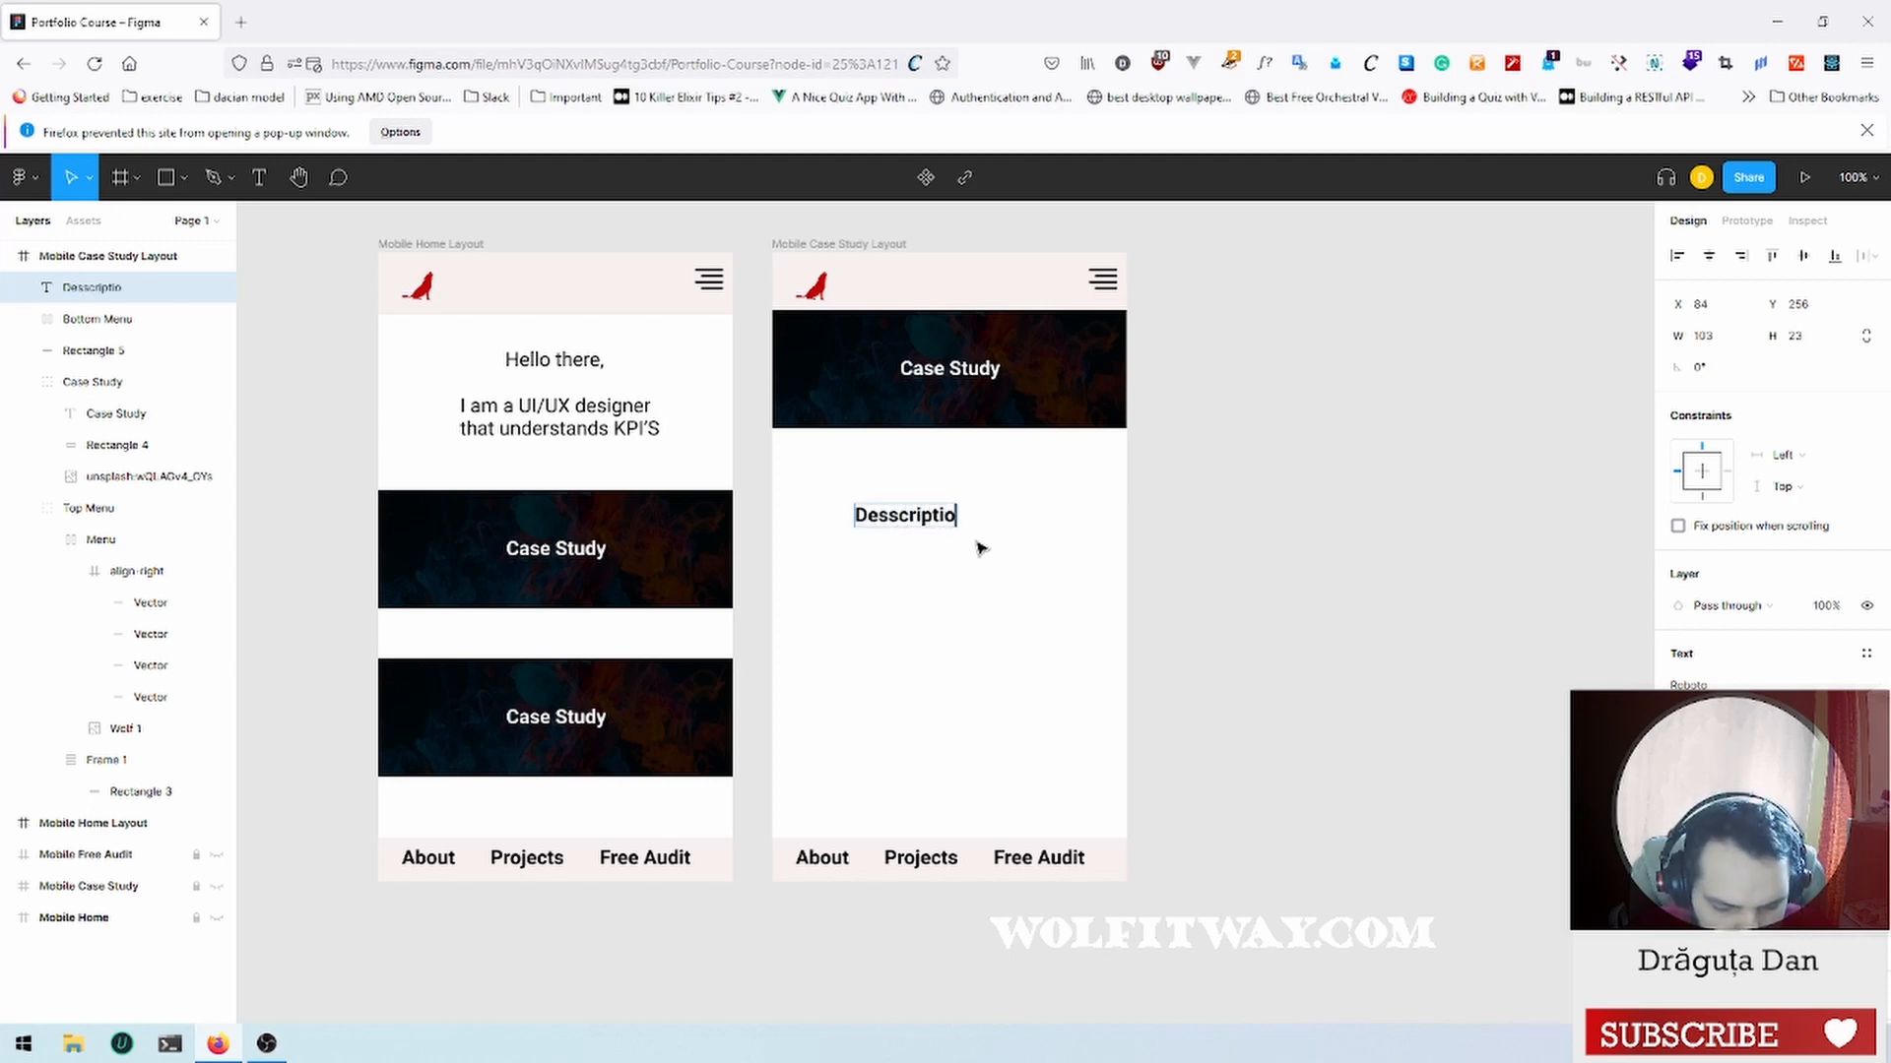
type("n")
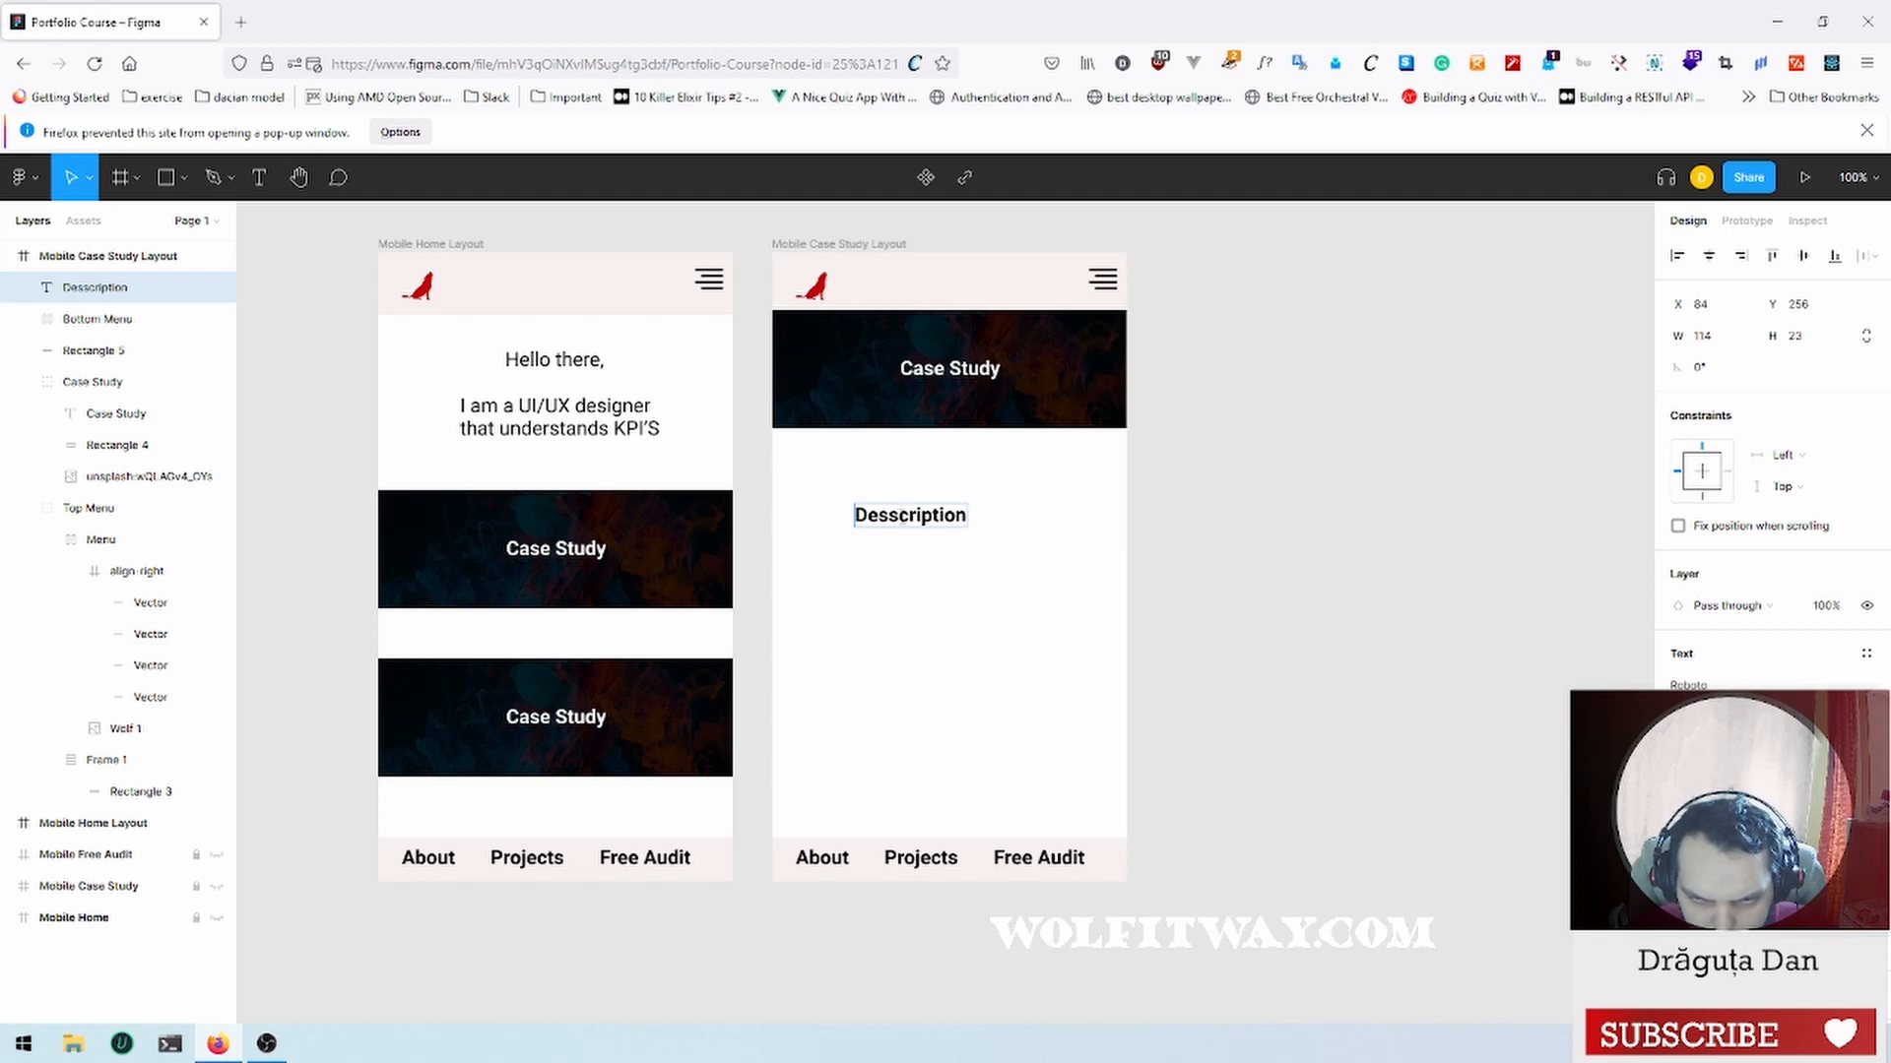
key("Escape")
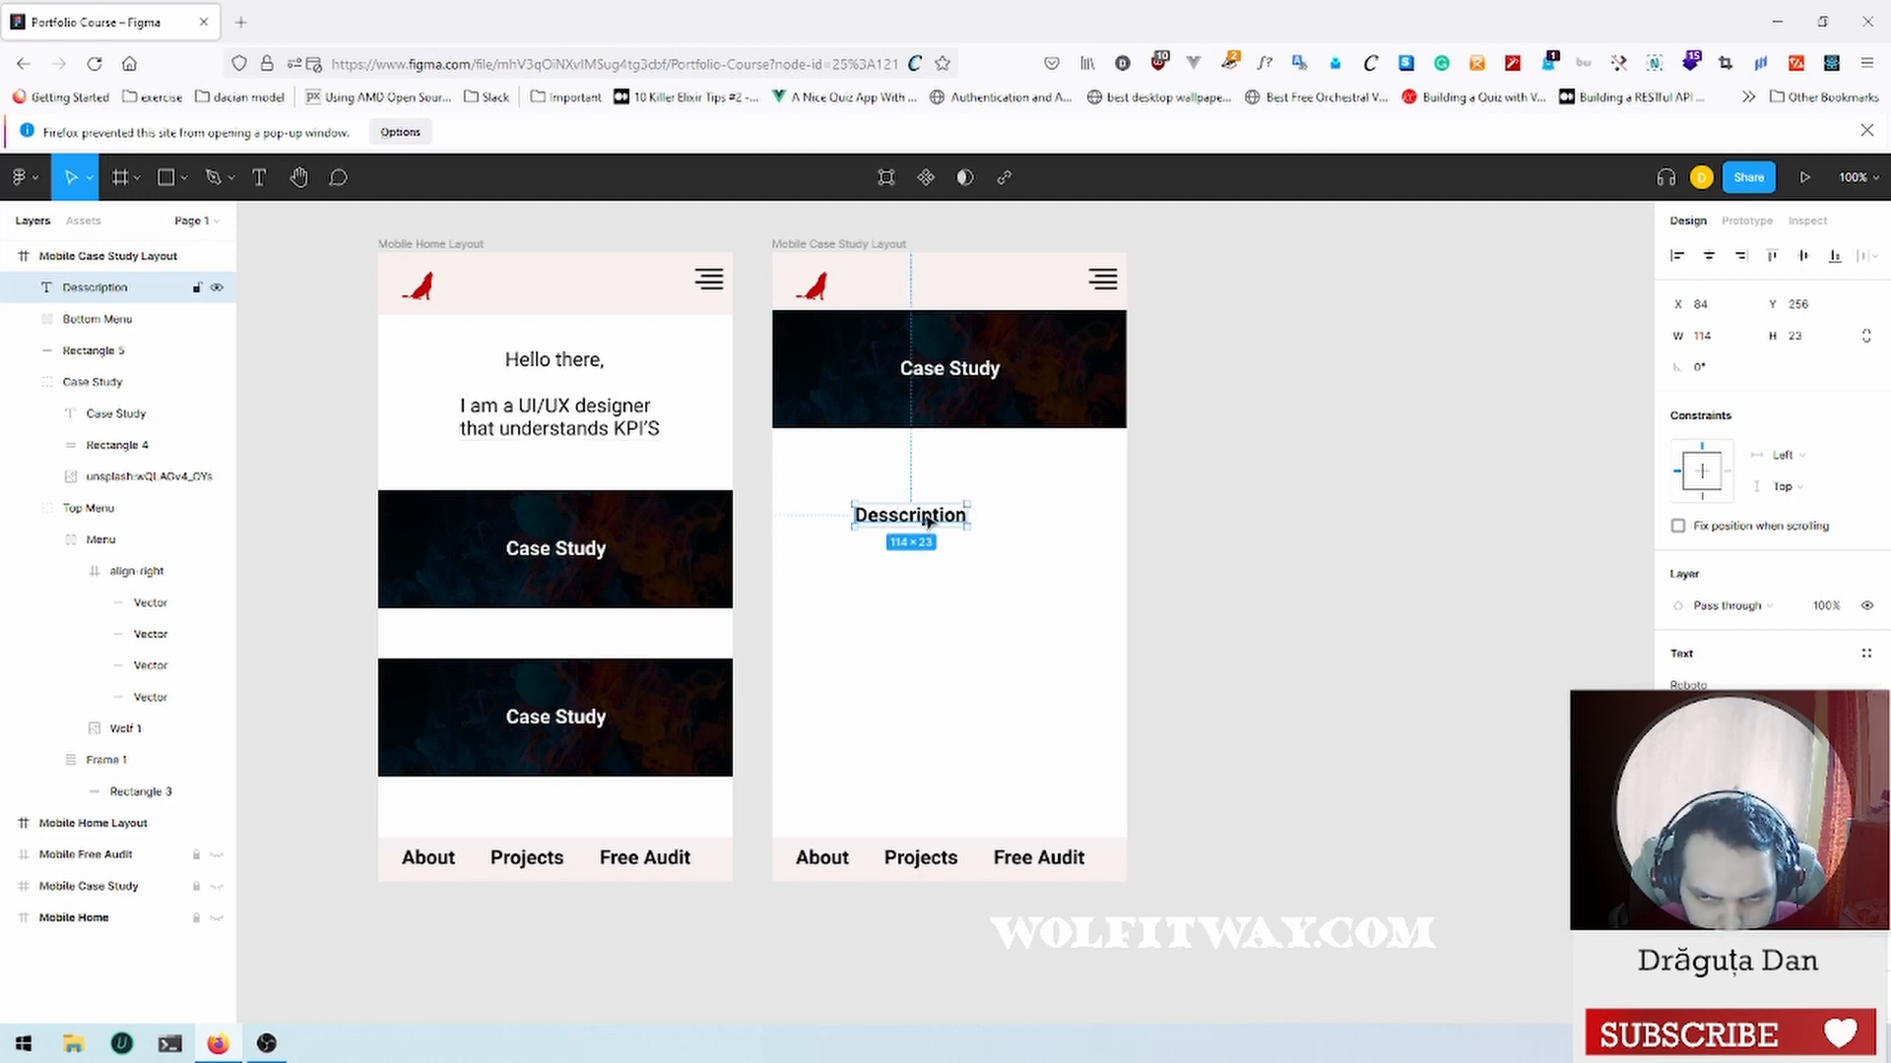
left_click_drag(928, 520, 877, 467)
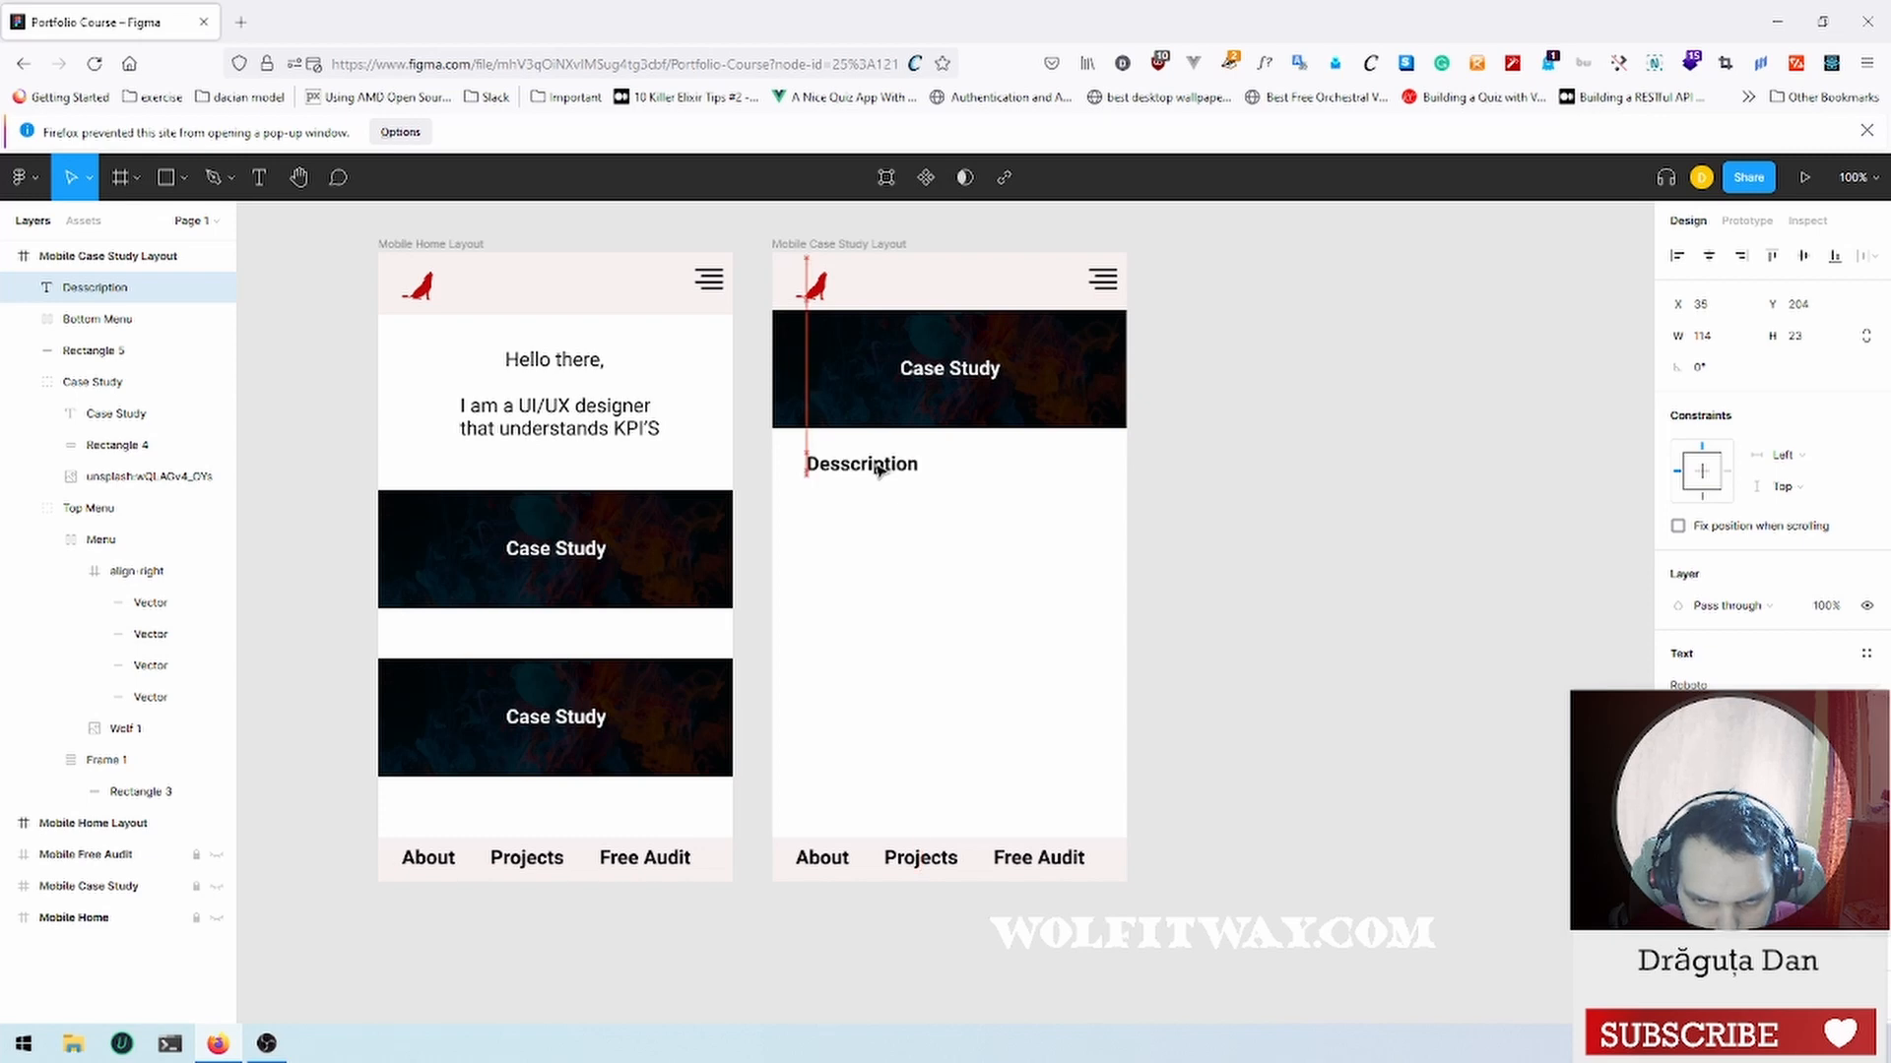
left_click(939, 576)
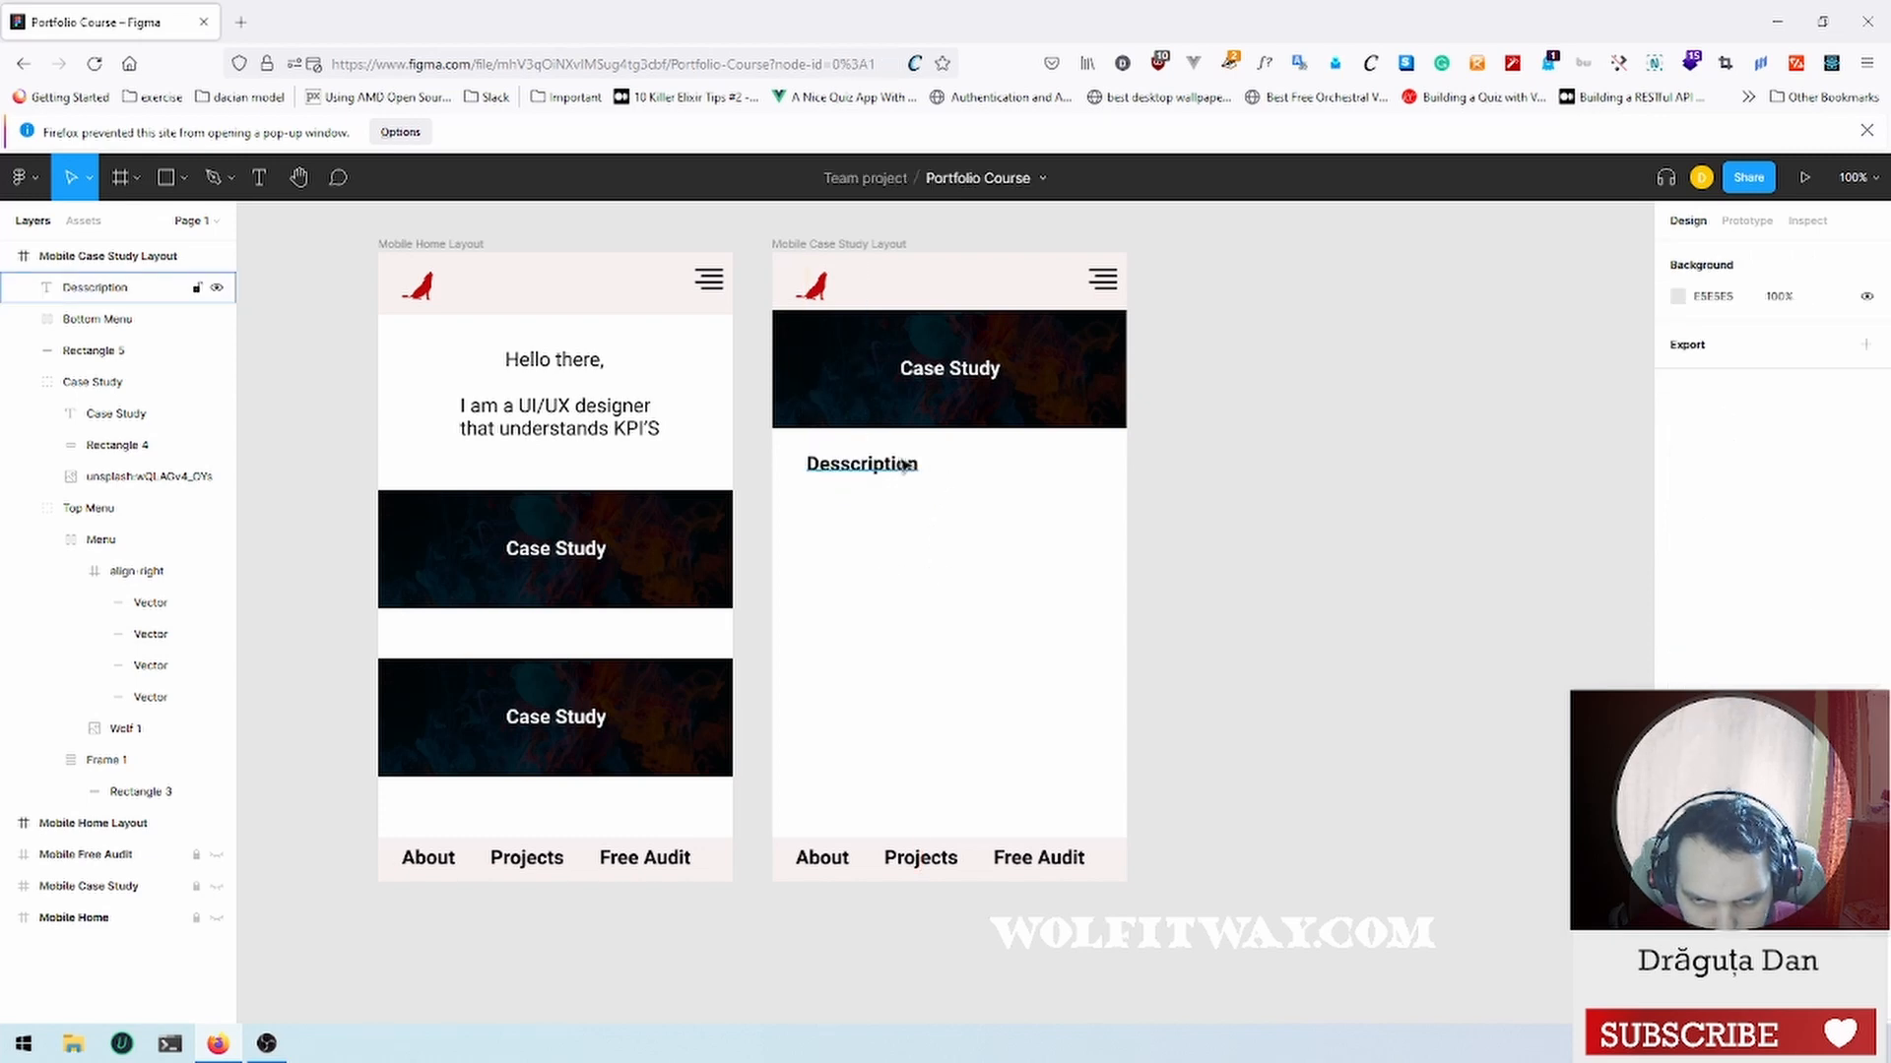
Step: Open the "Desscription" text below the banner for editing with the whole word selected
left_click(901, 466)
double_click(916, 464)
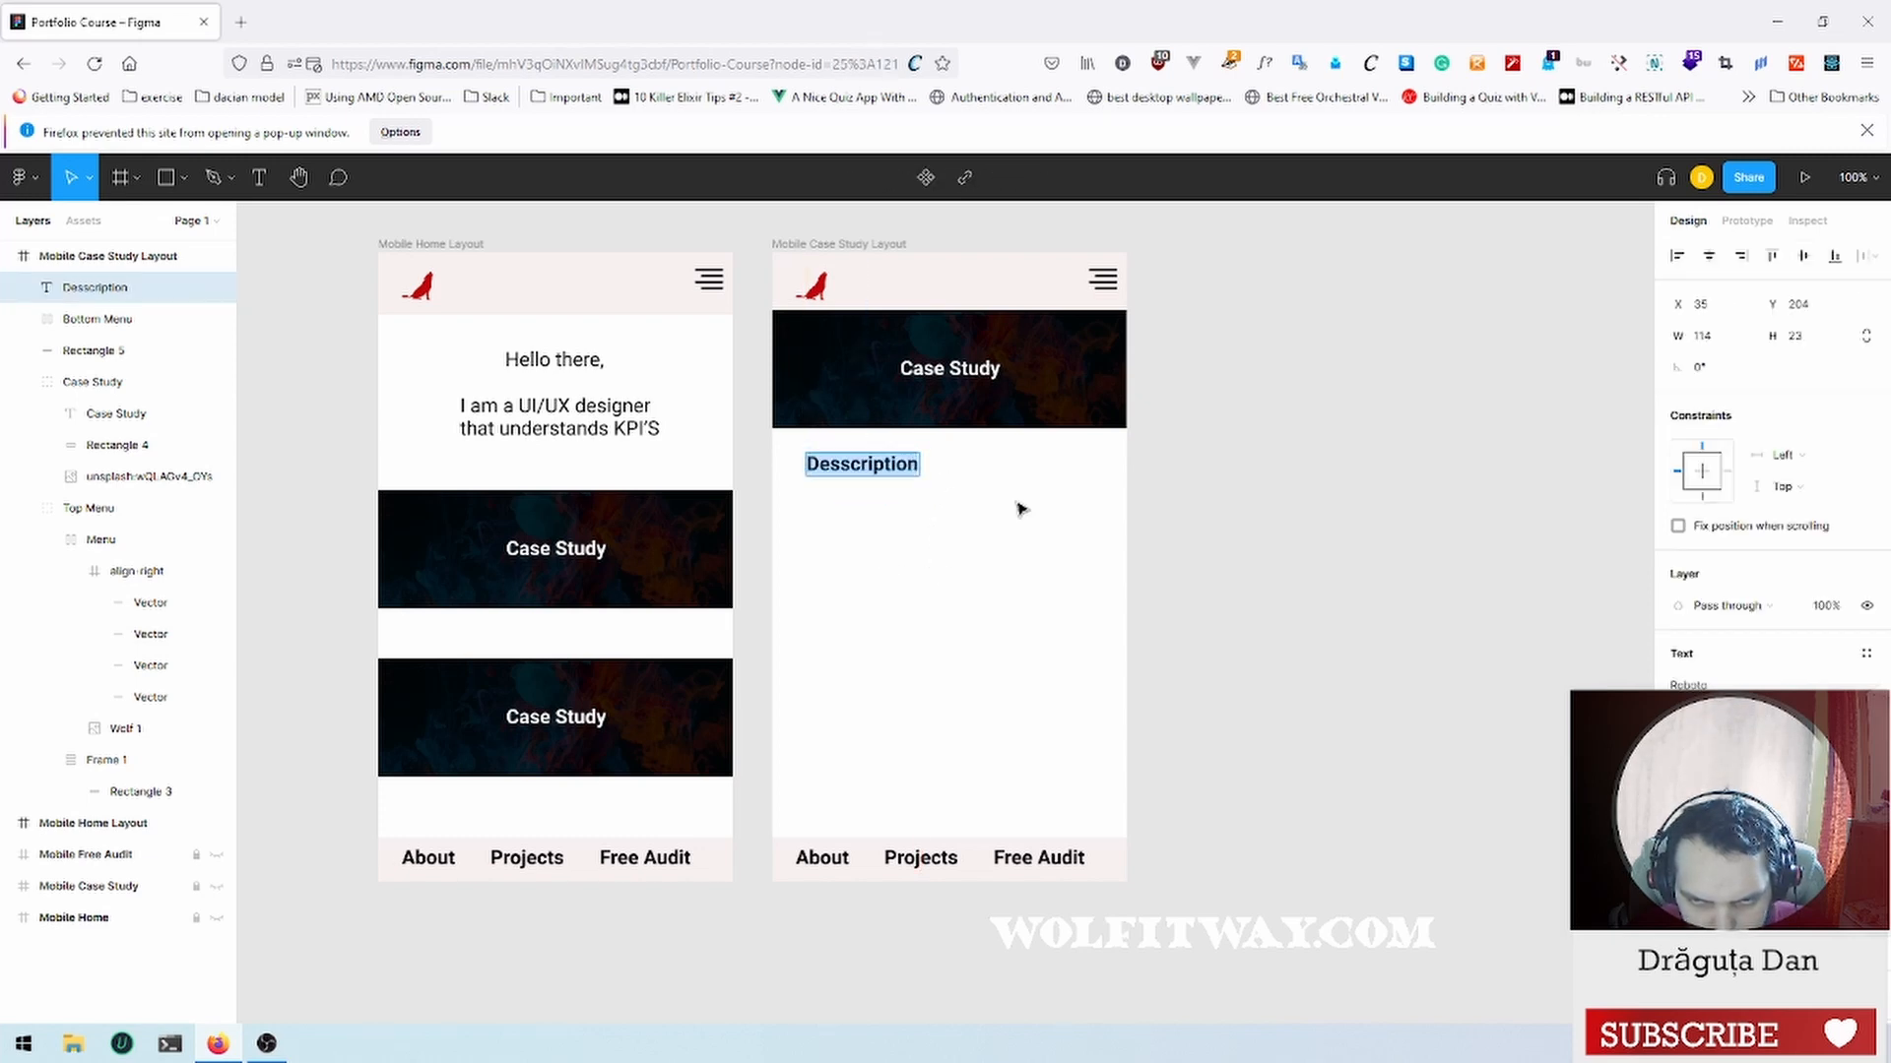
Step: Add a colon to the end of the "Desscription" heading in the Mobile Case Study Layout frame
key("Right")
type(":")
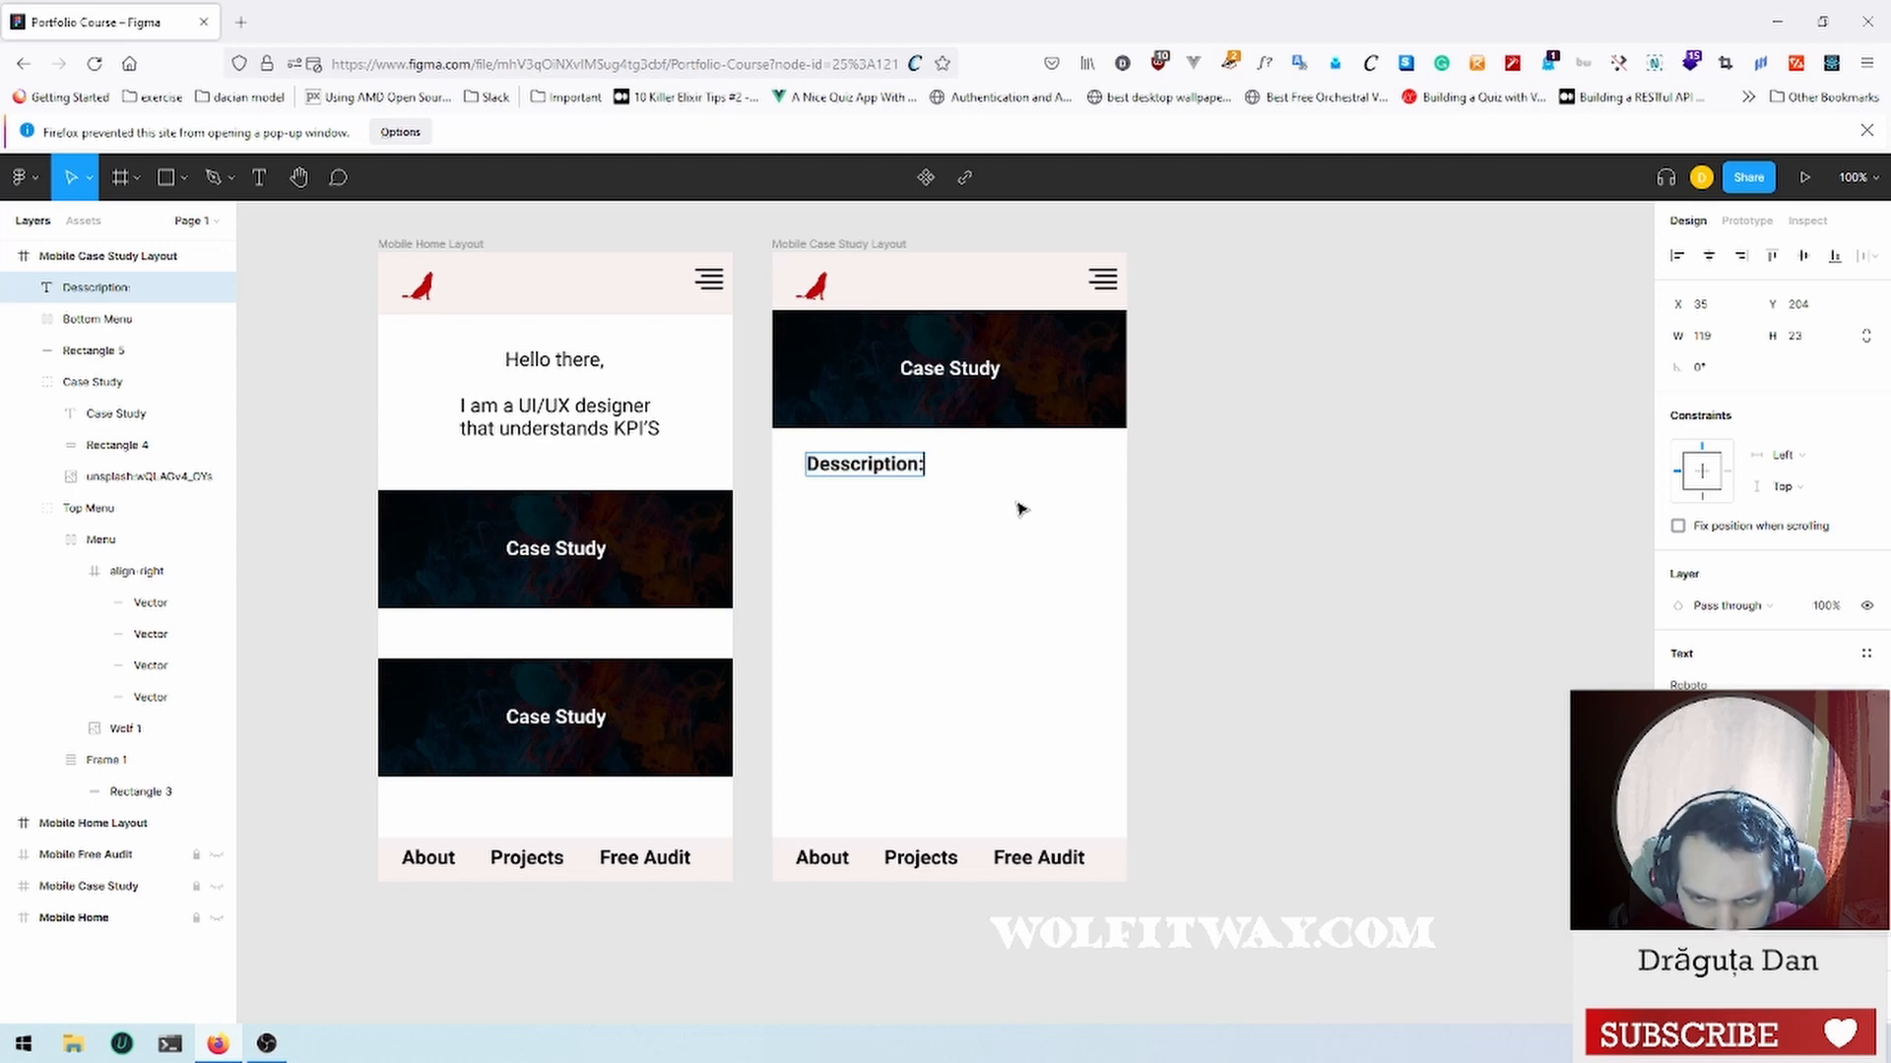
key("Escape")
left_click(886, 522)
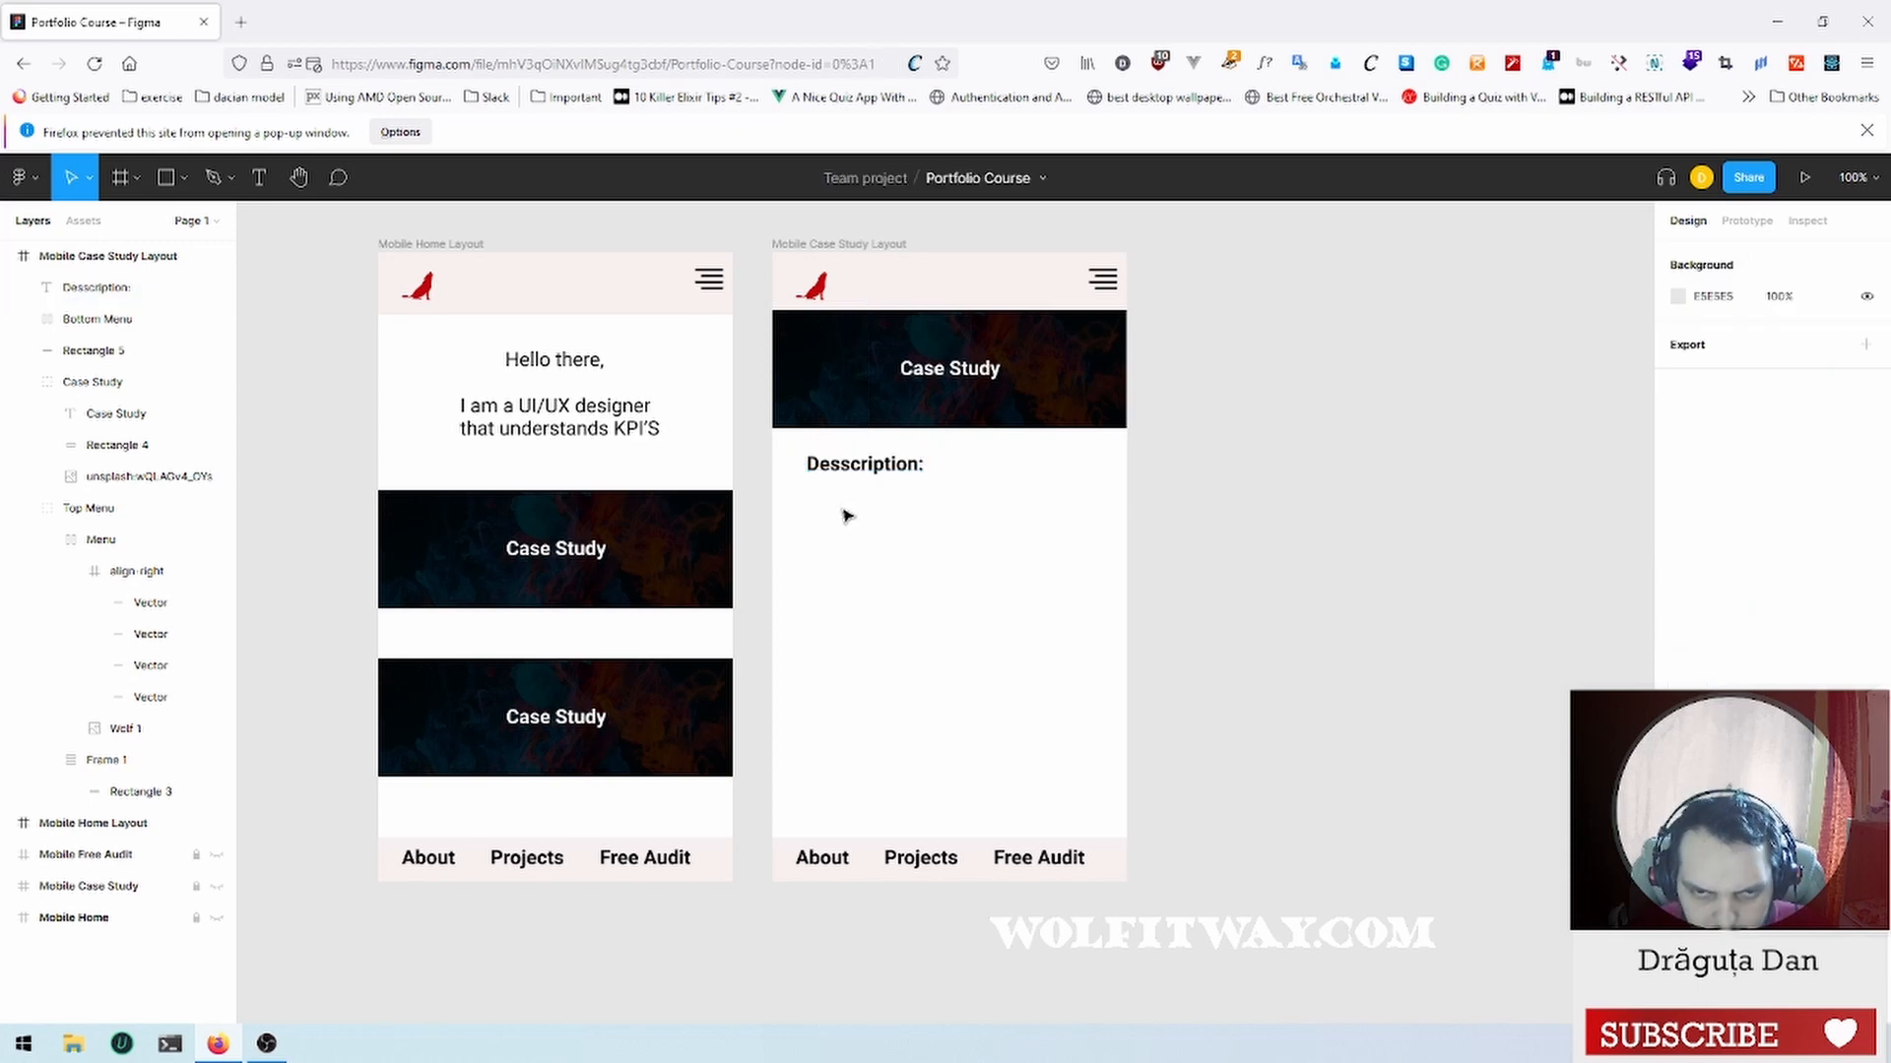
Step: Add text below the heading reading "So color harmony projects strated from the idea of developing cresativty and imagination"
left_click(259, 178)
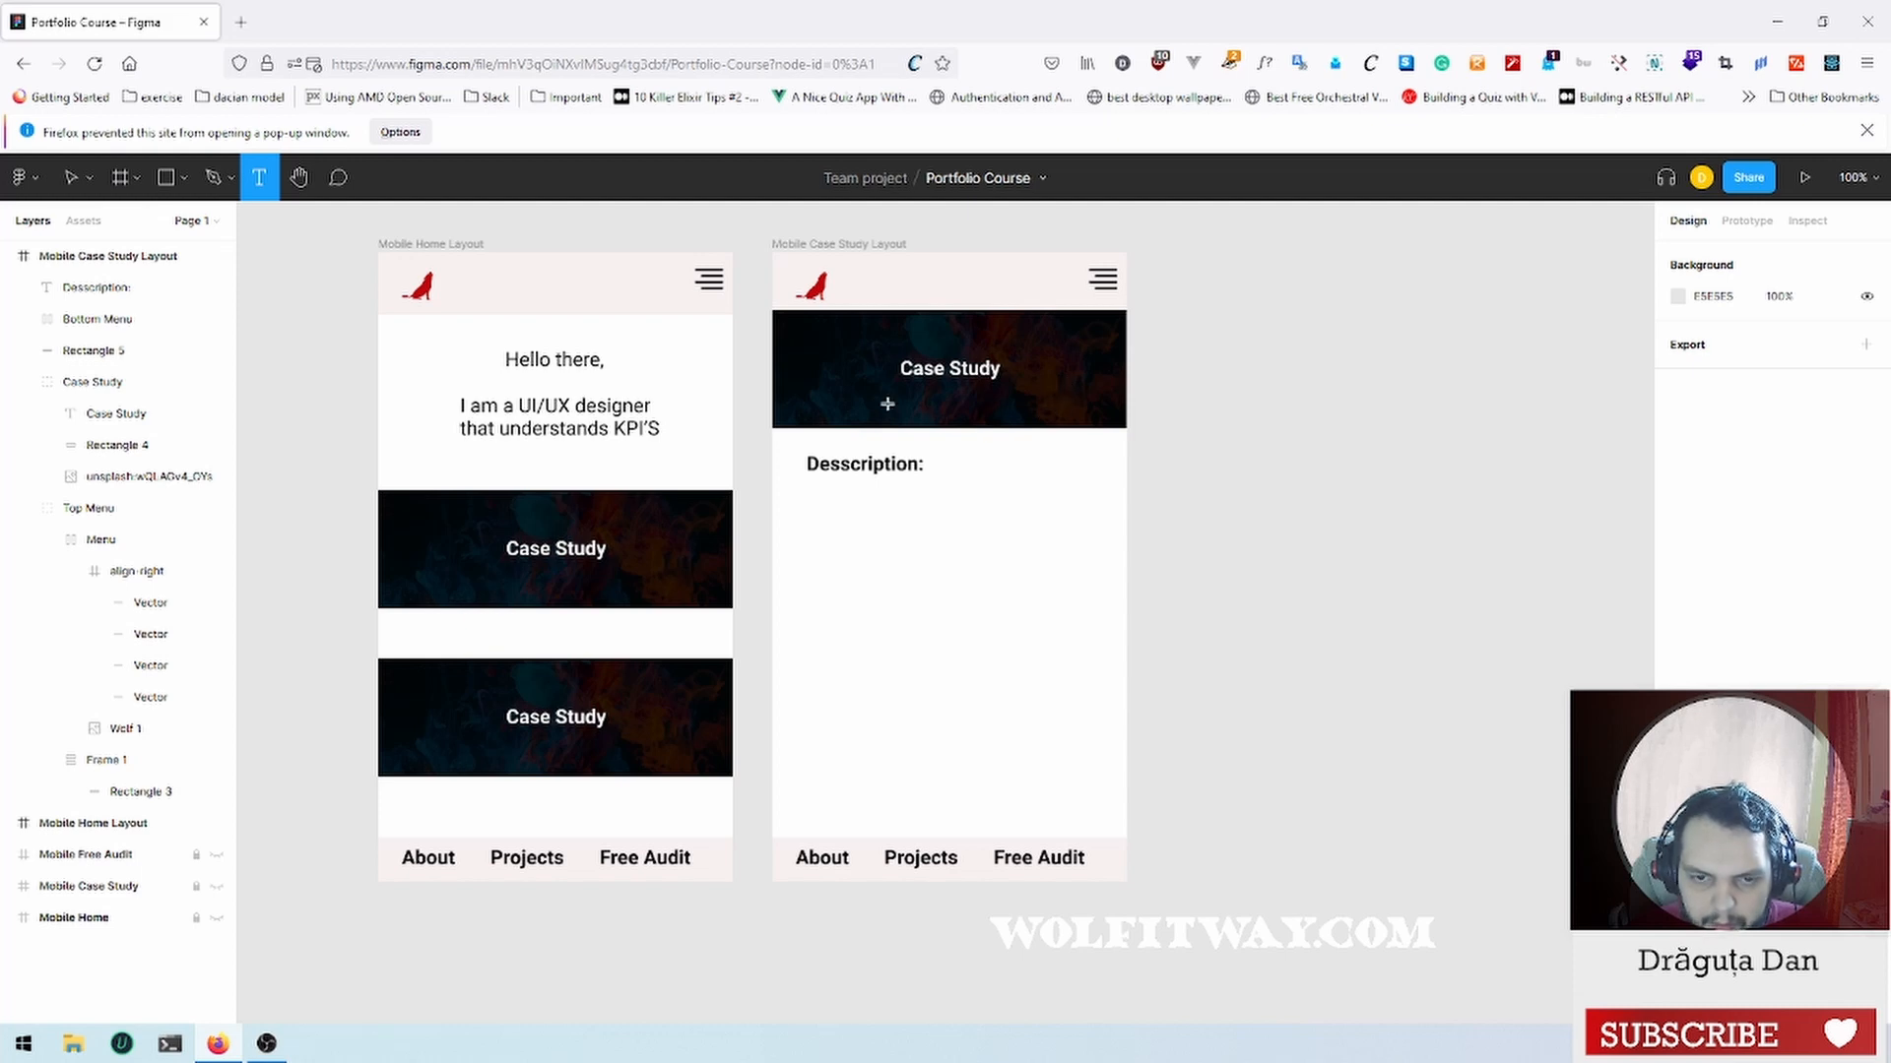
left_click(814, 517)
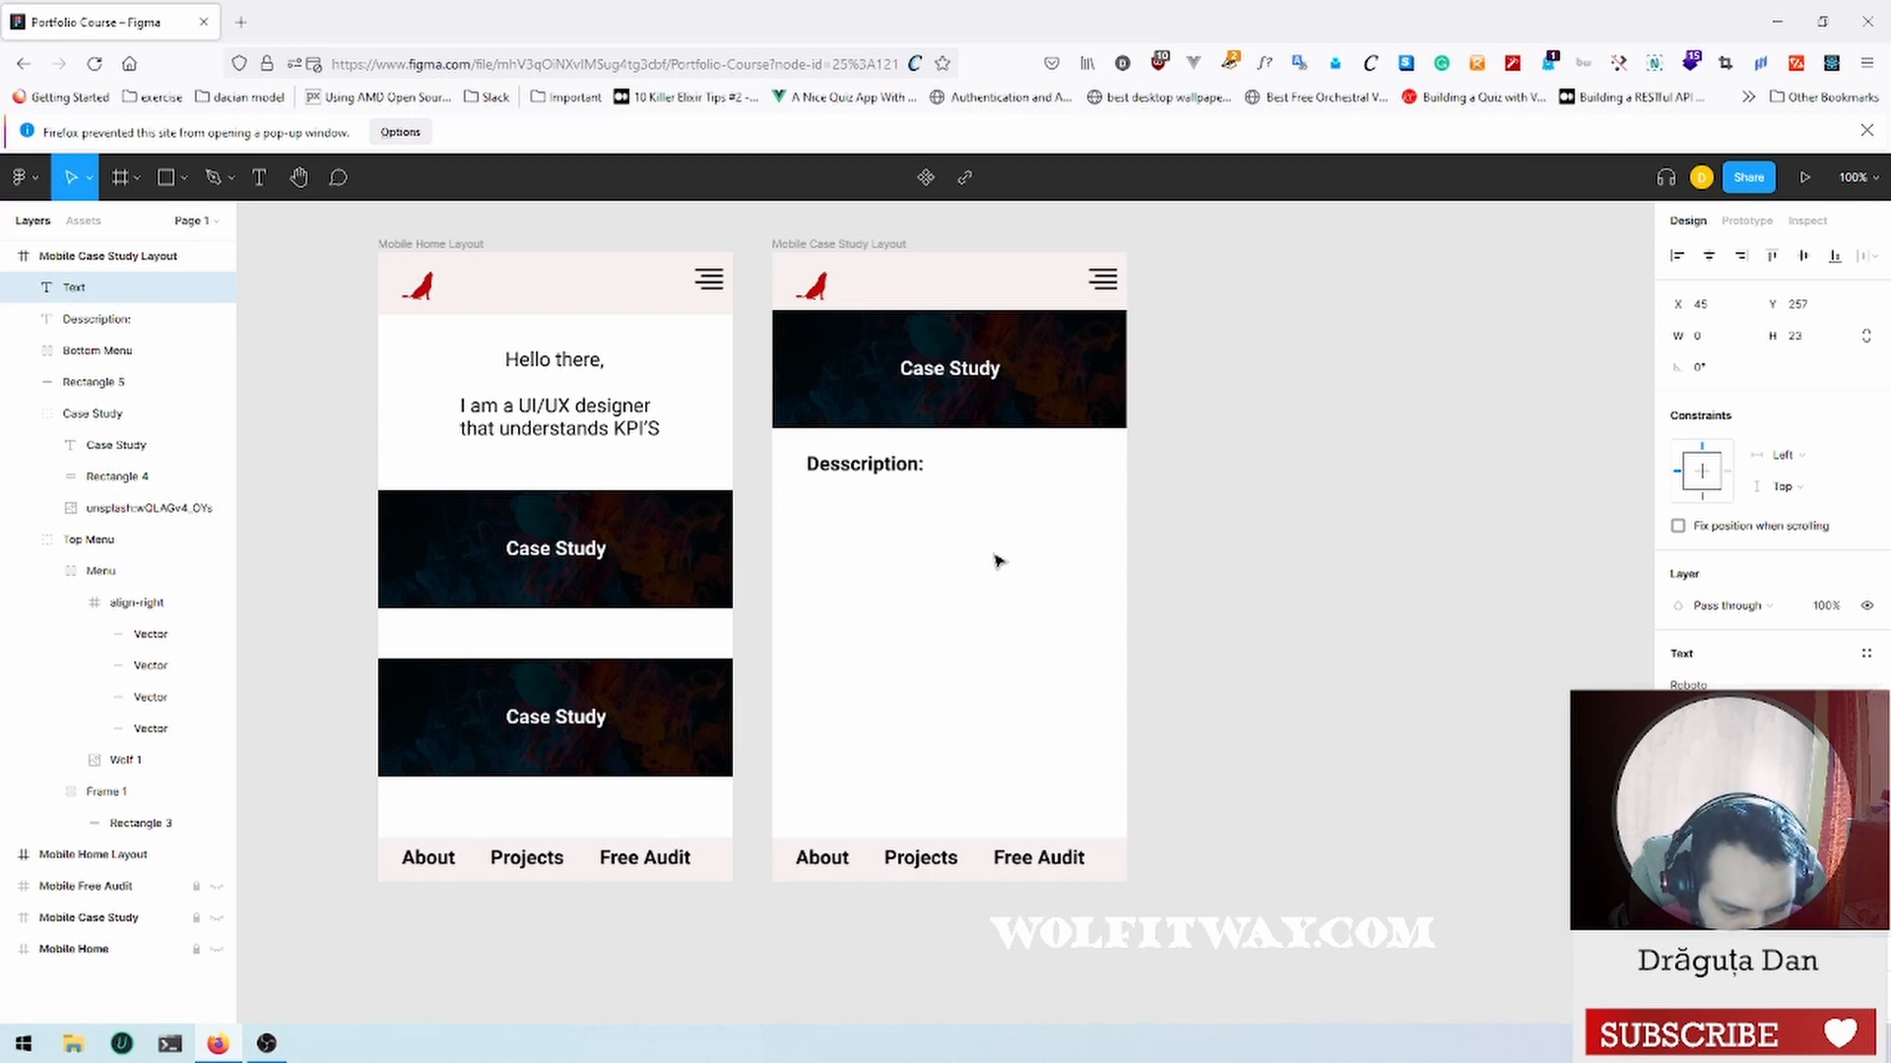
type("So col")
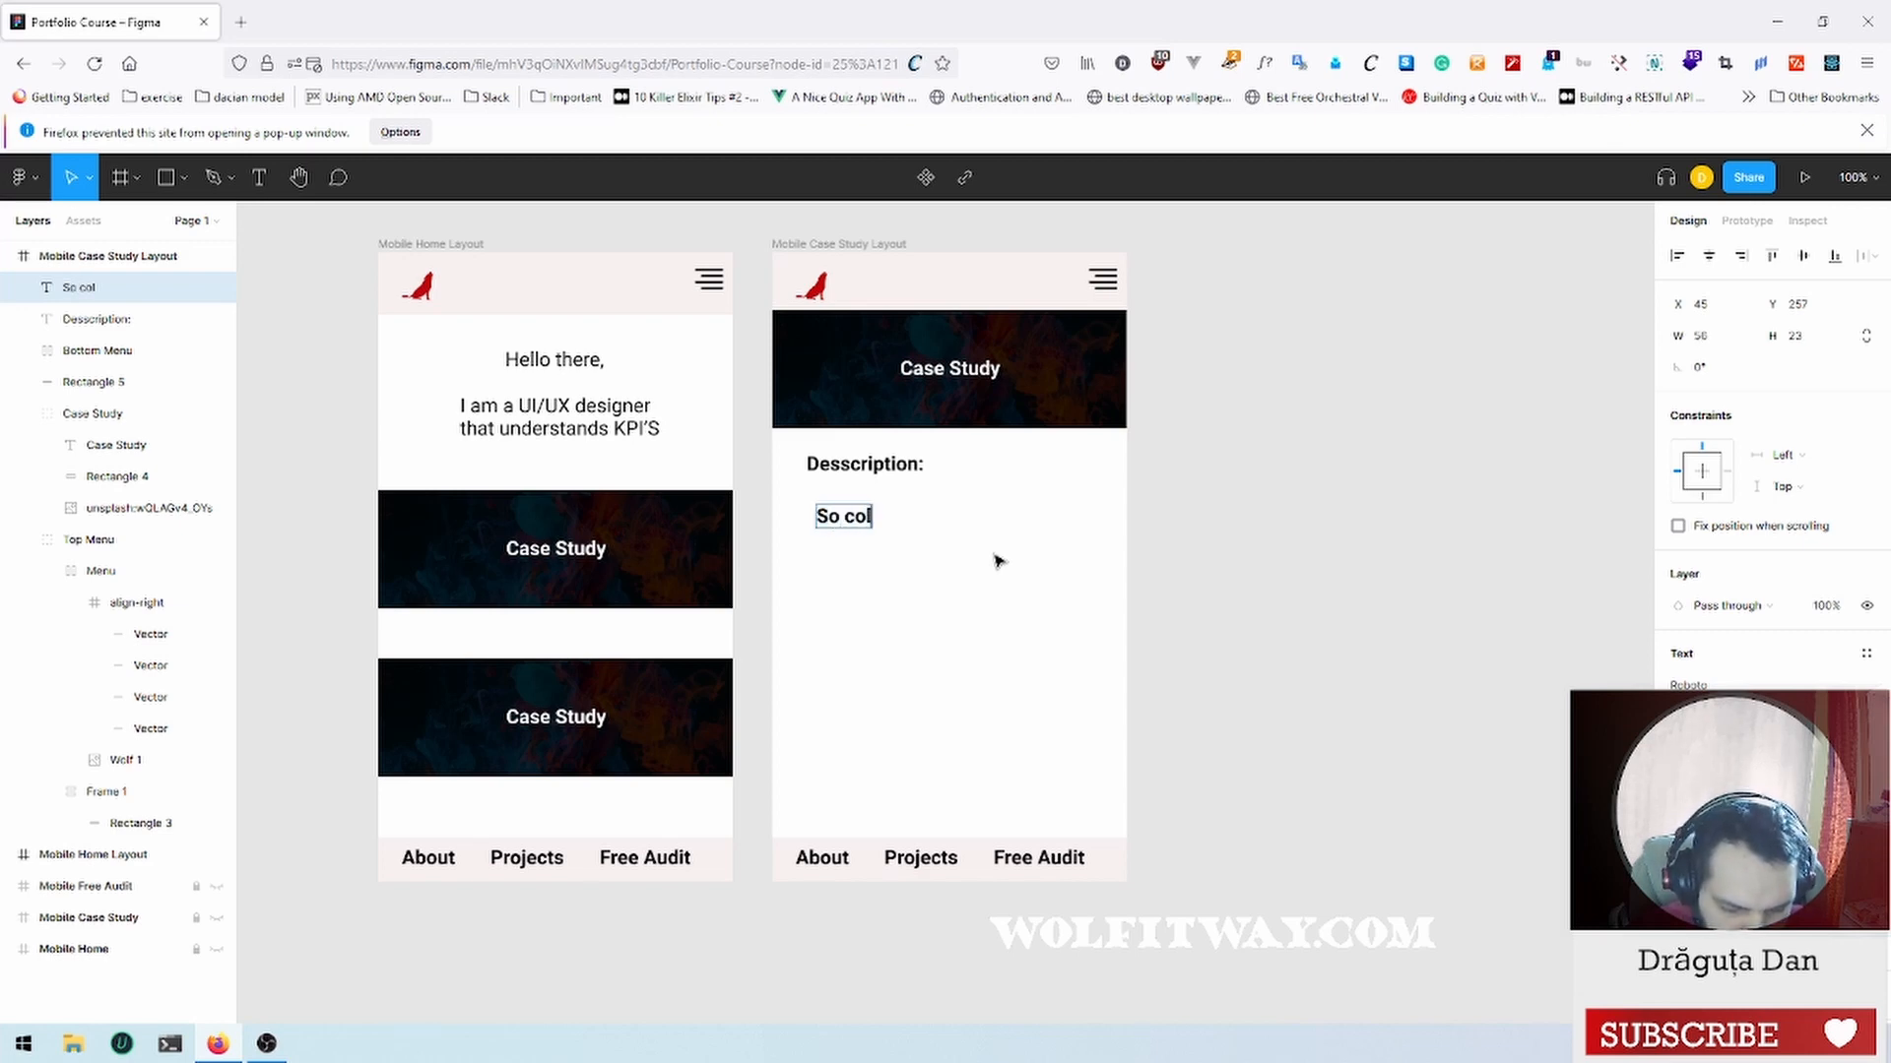
type("or harmony")
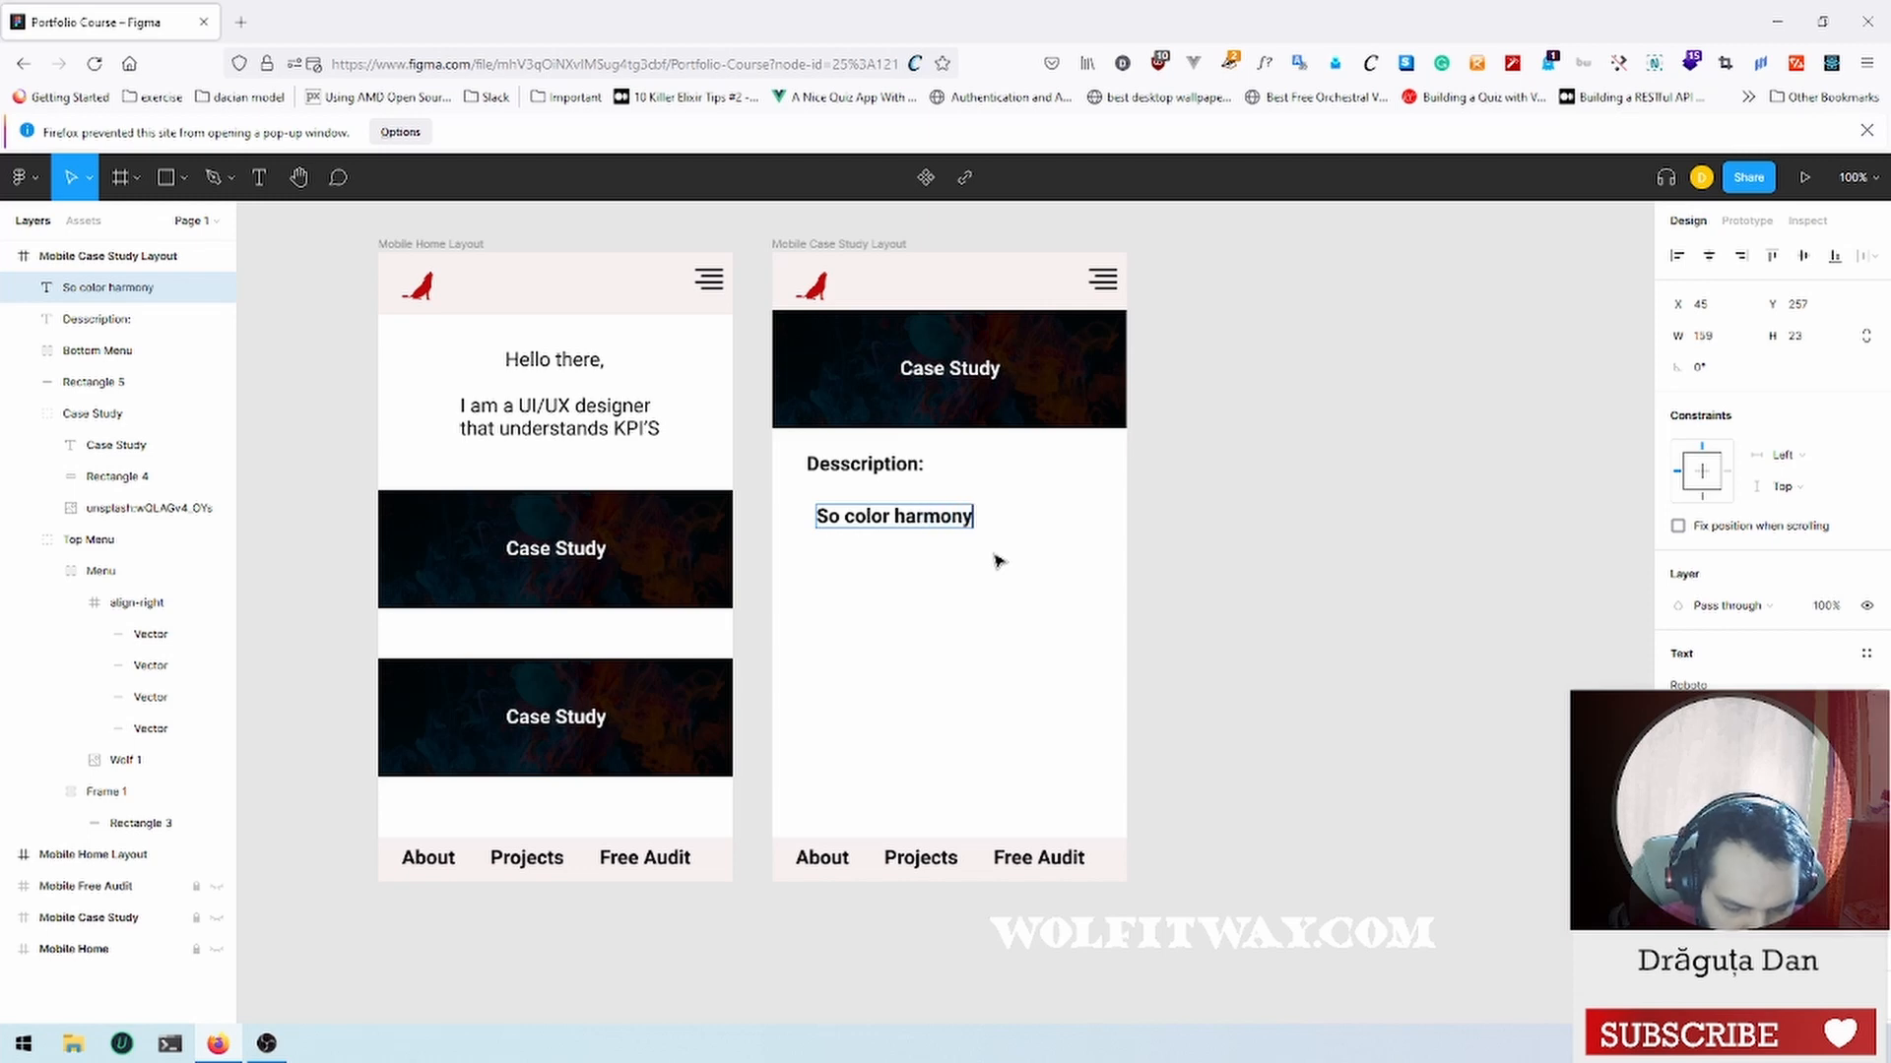
type("roj")
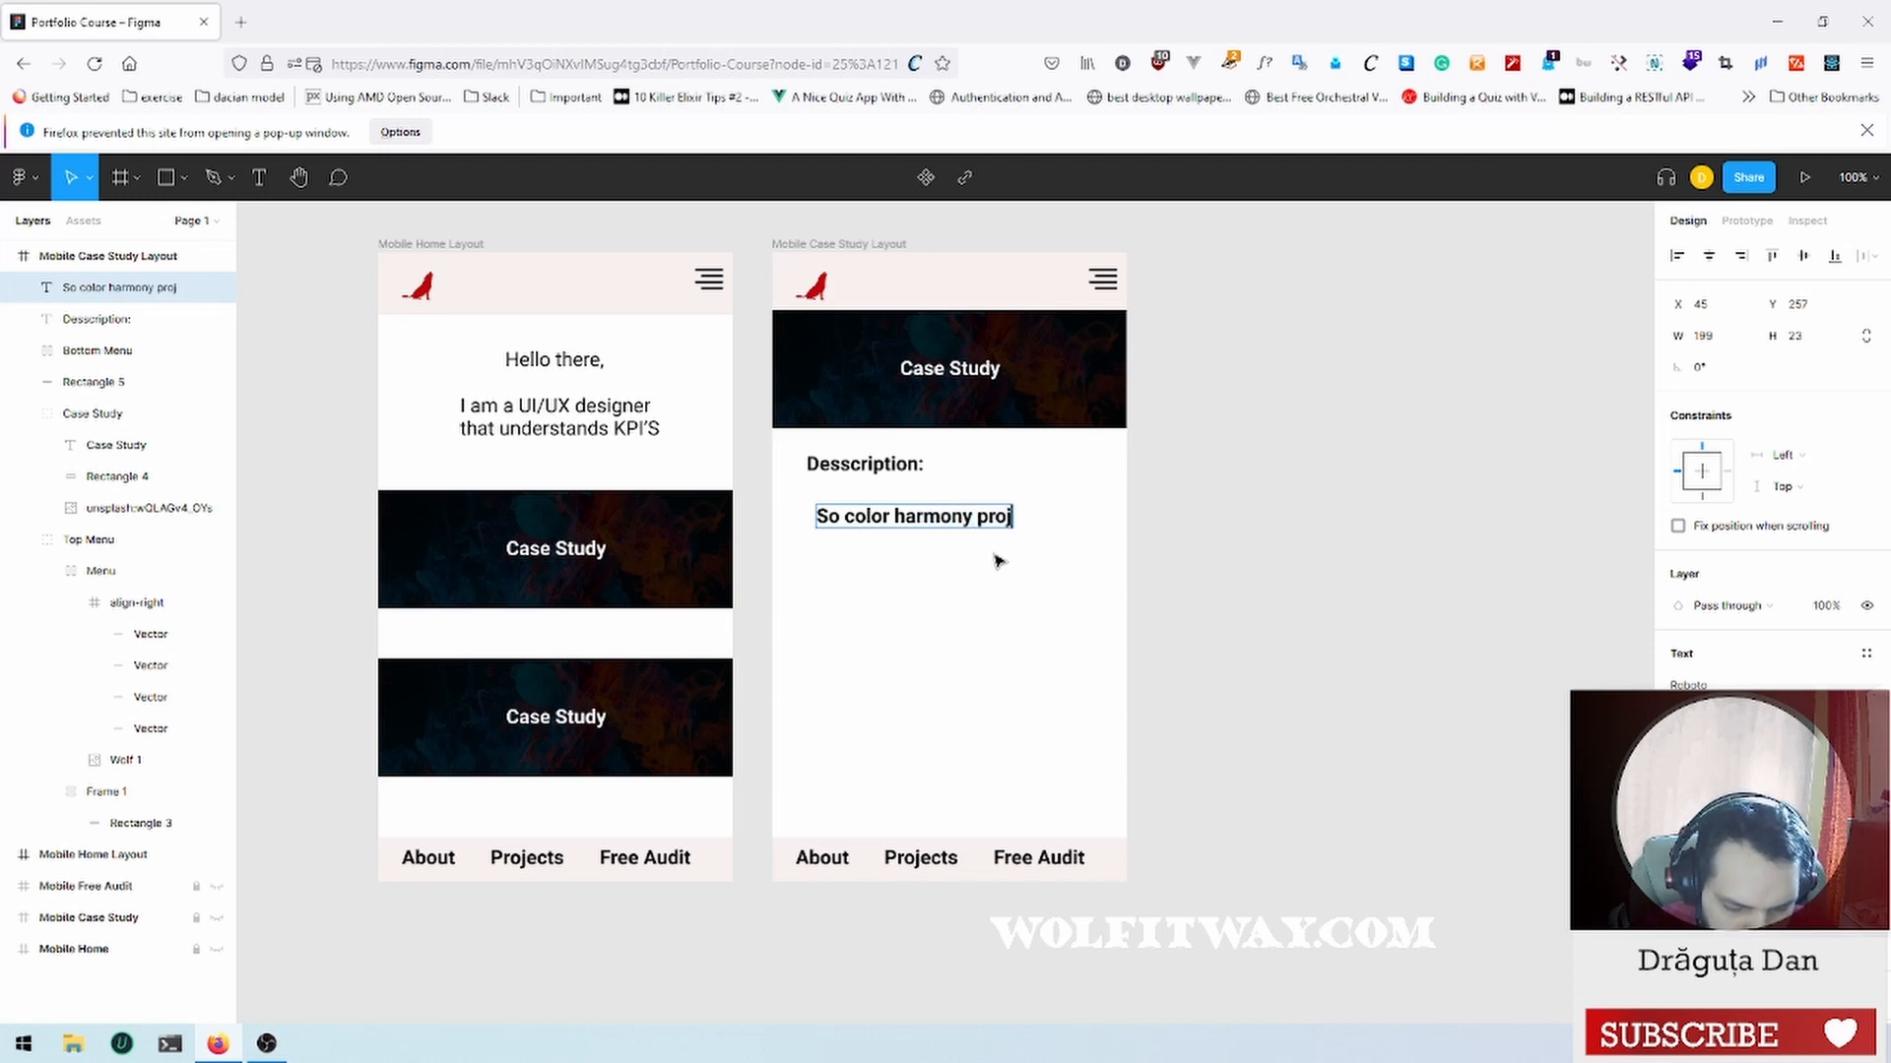
type("ects strate")
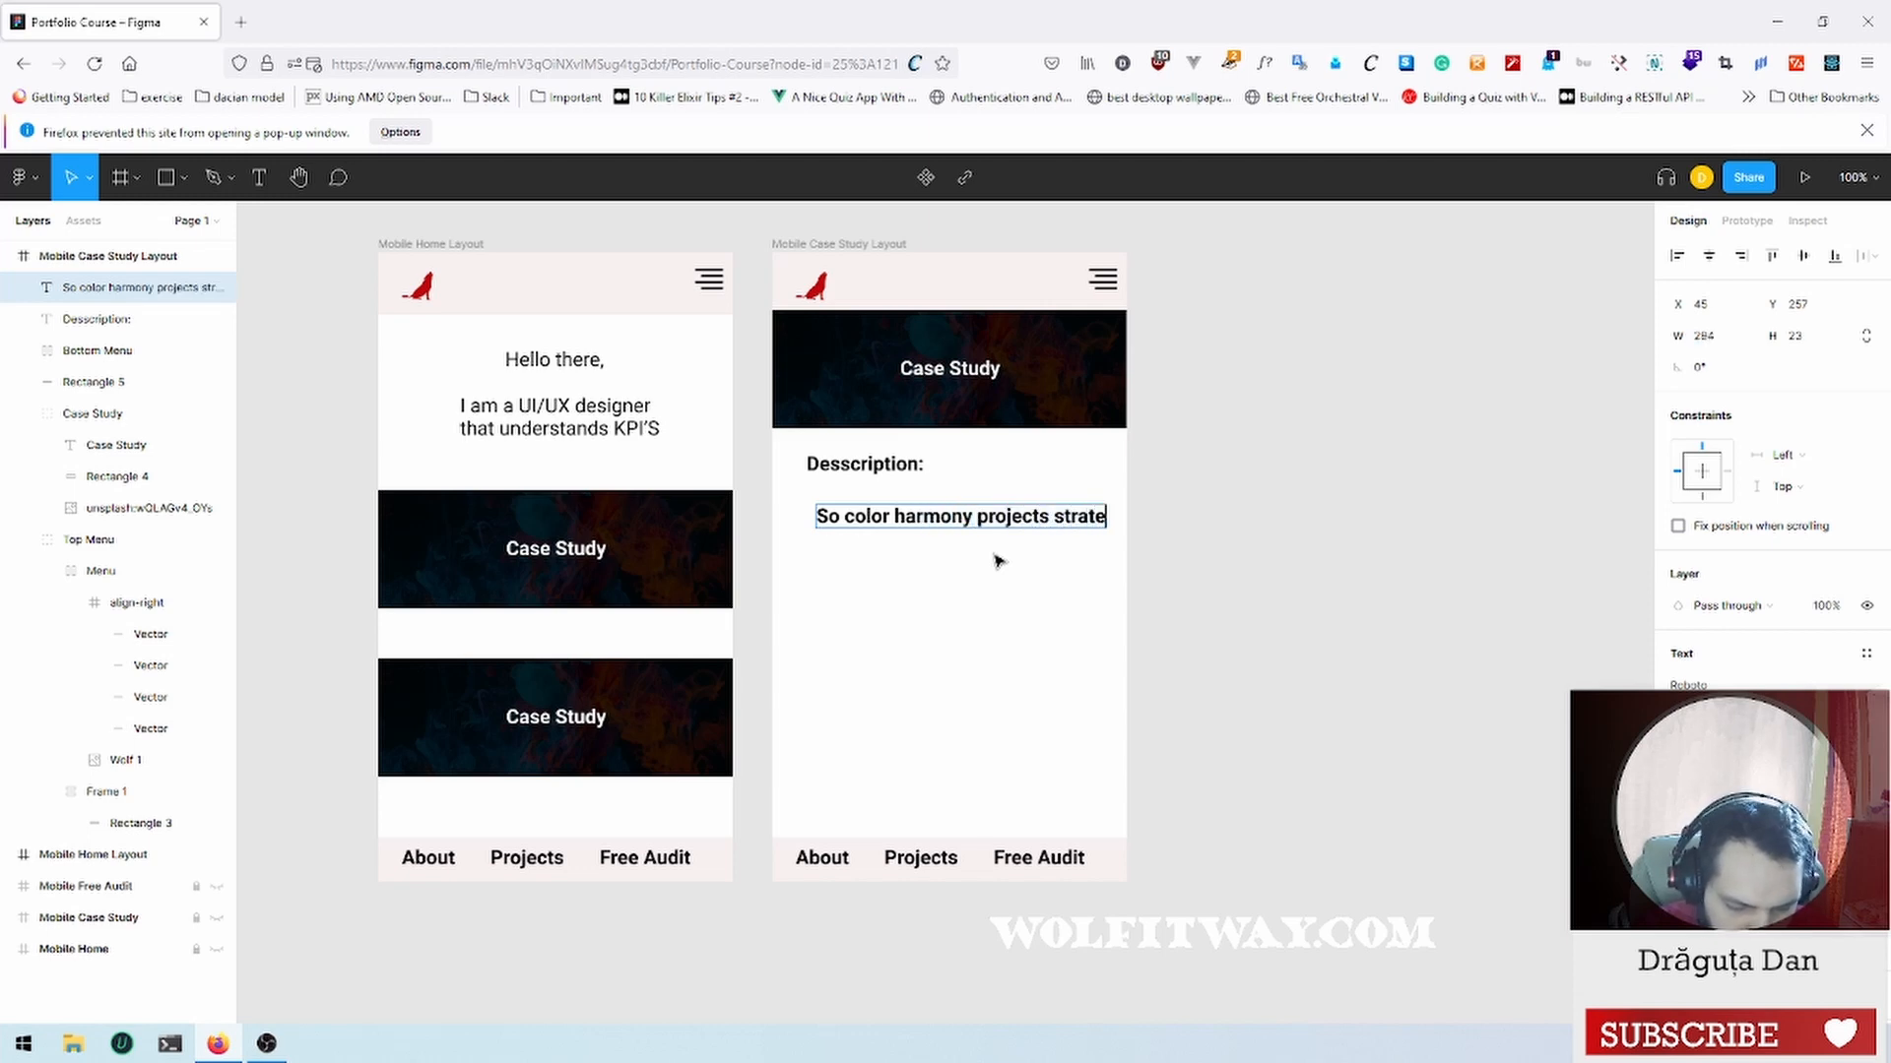
type("d f")
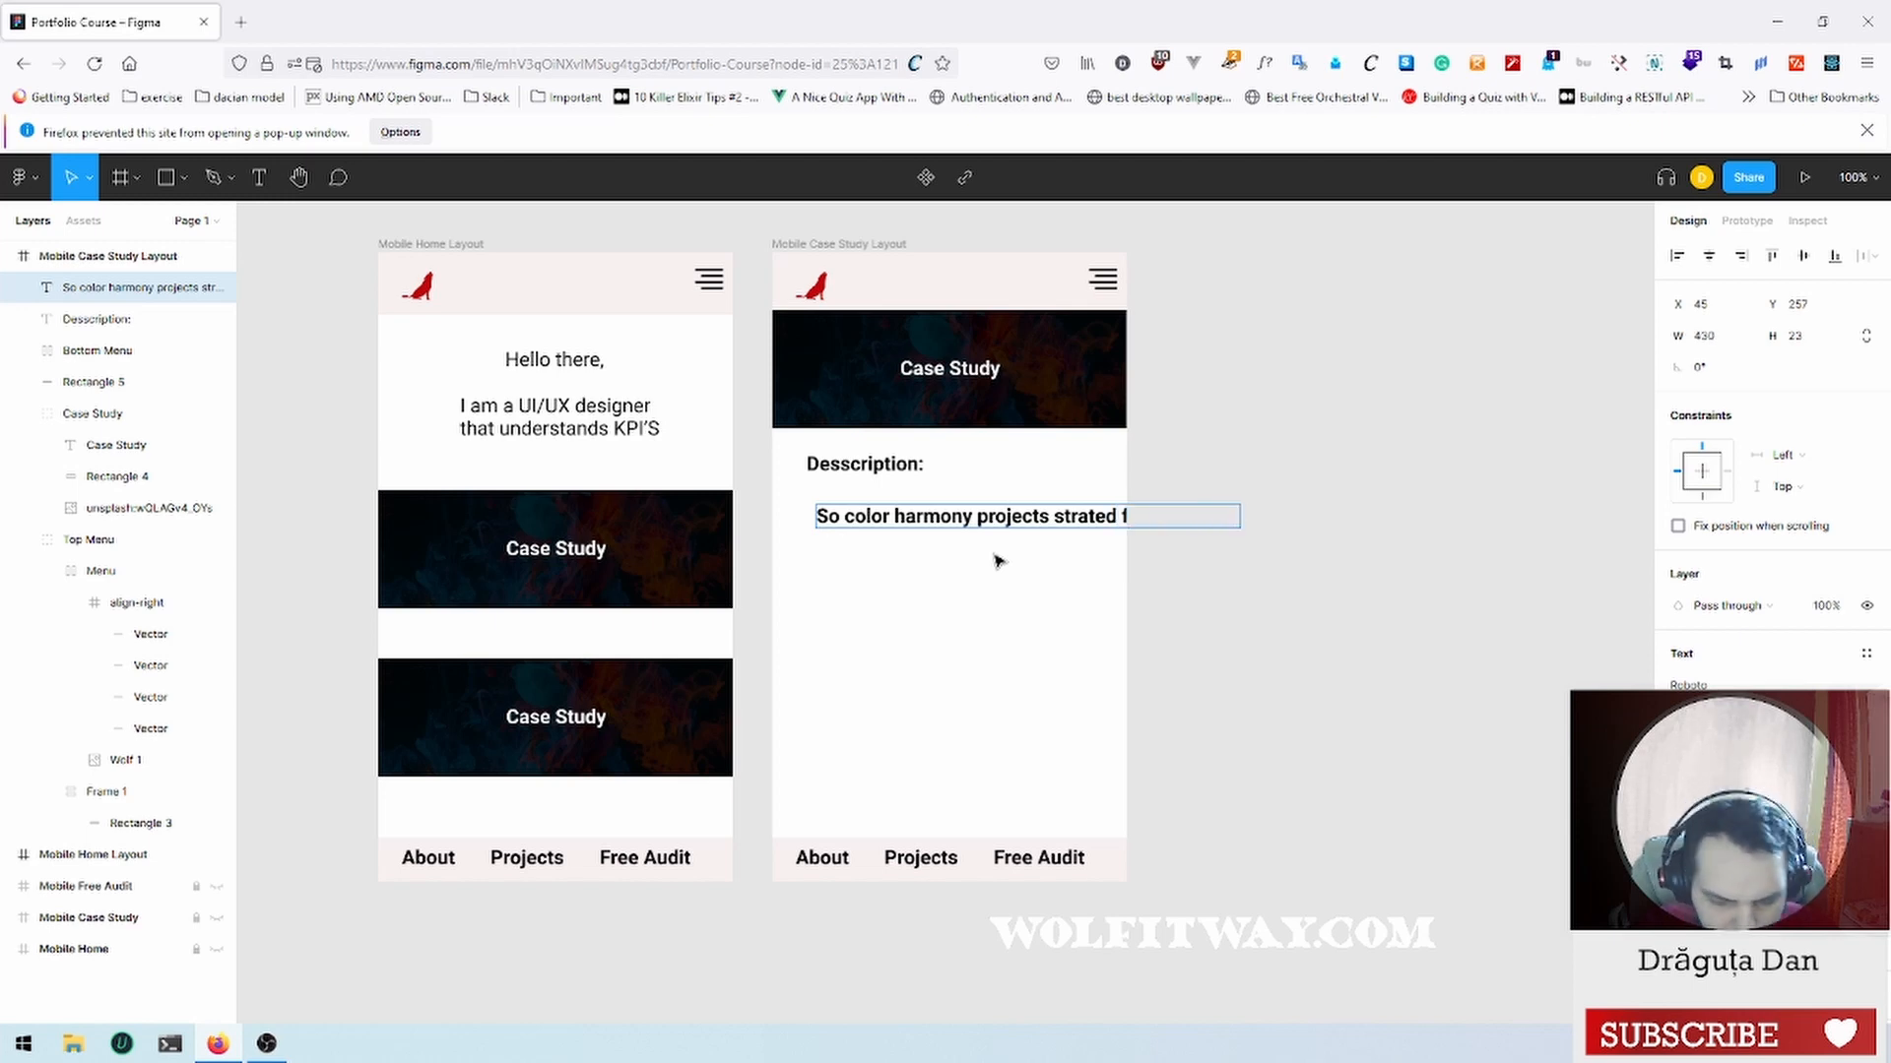
type("rom the idea of creating a")
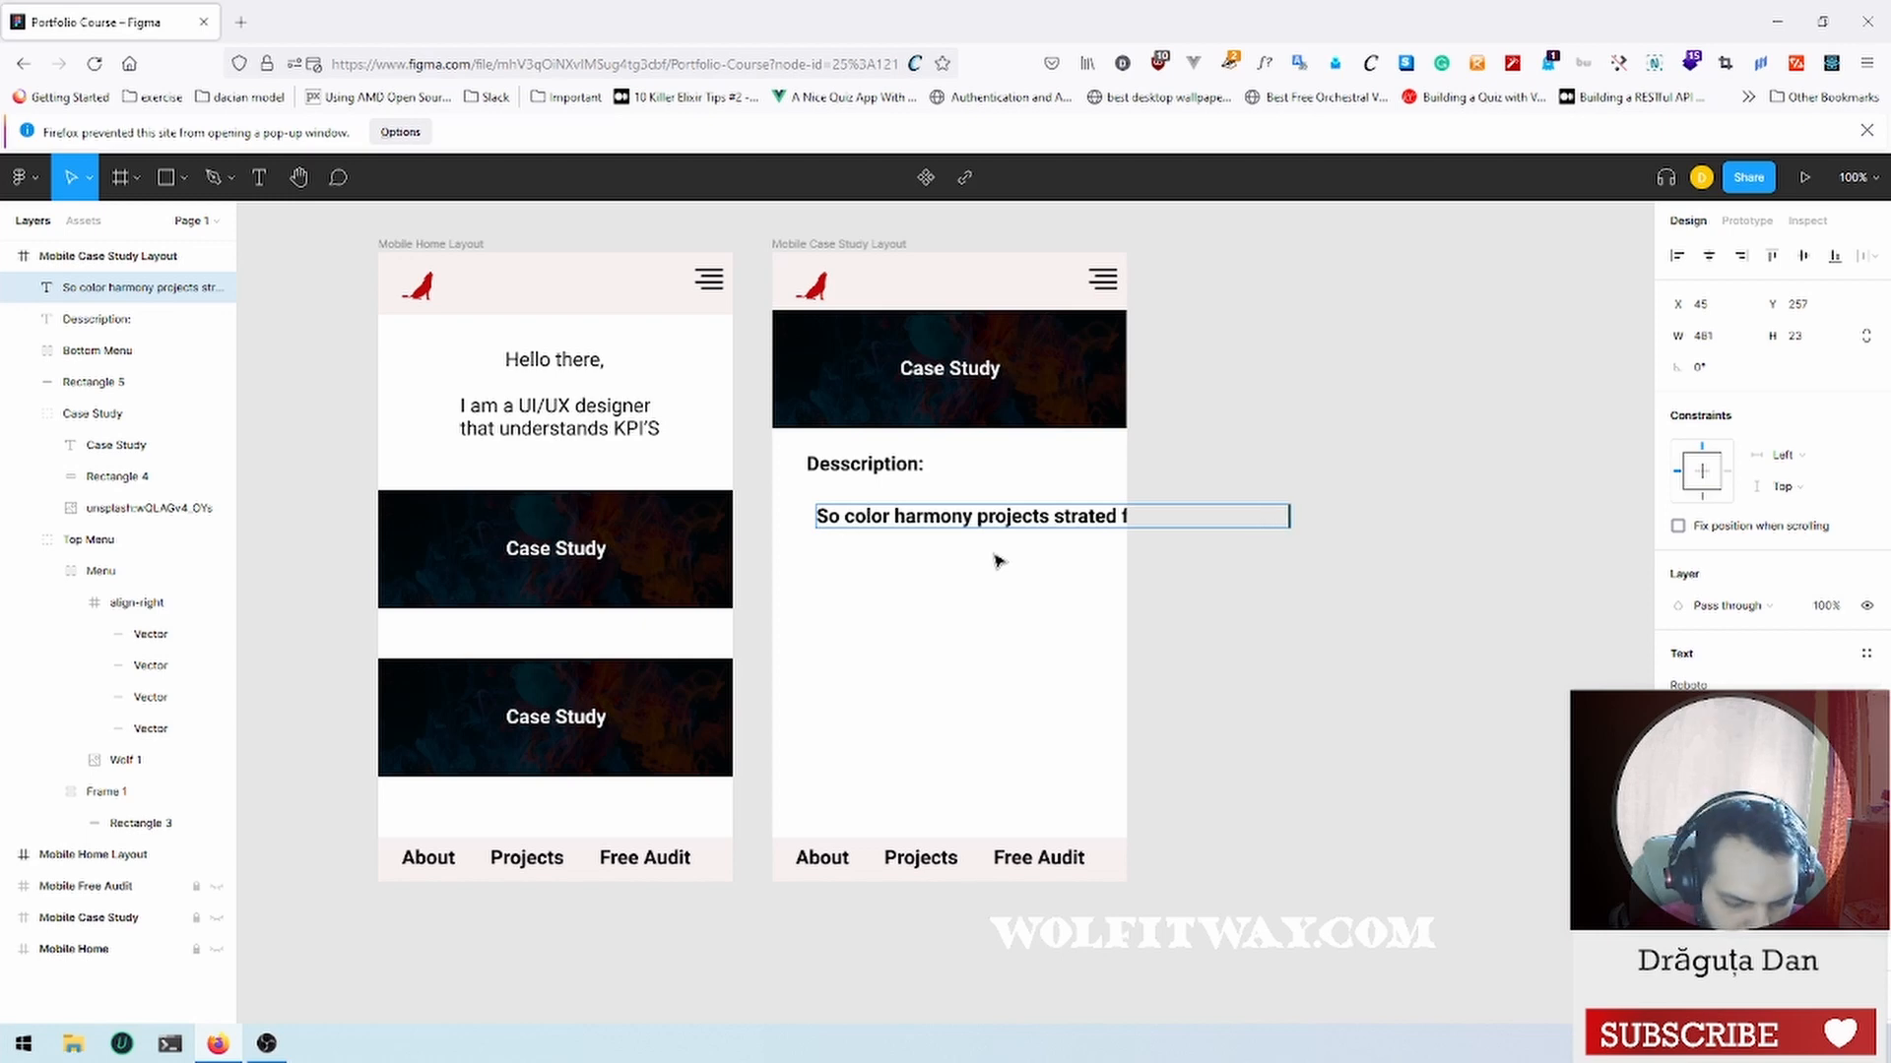
type("good colo")
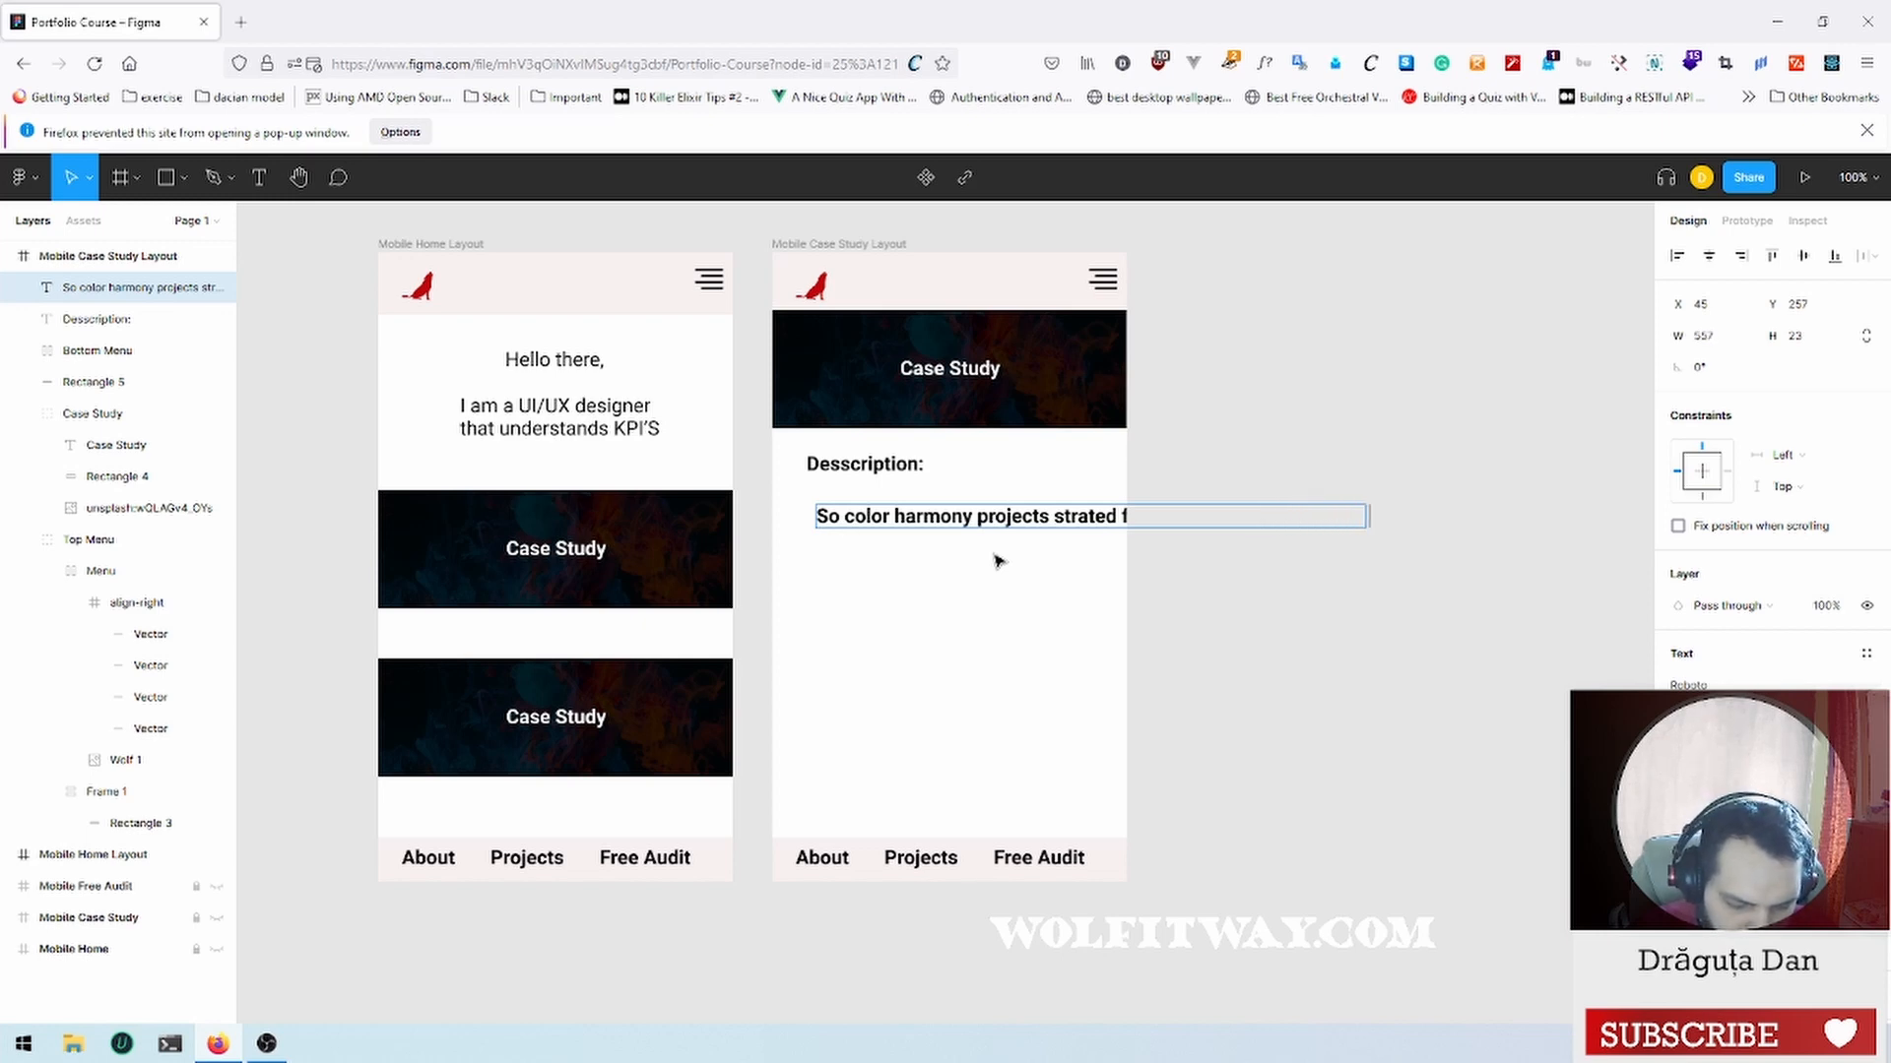
type("rs and")
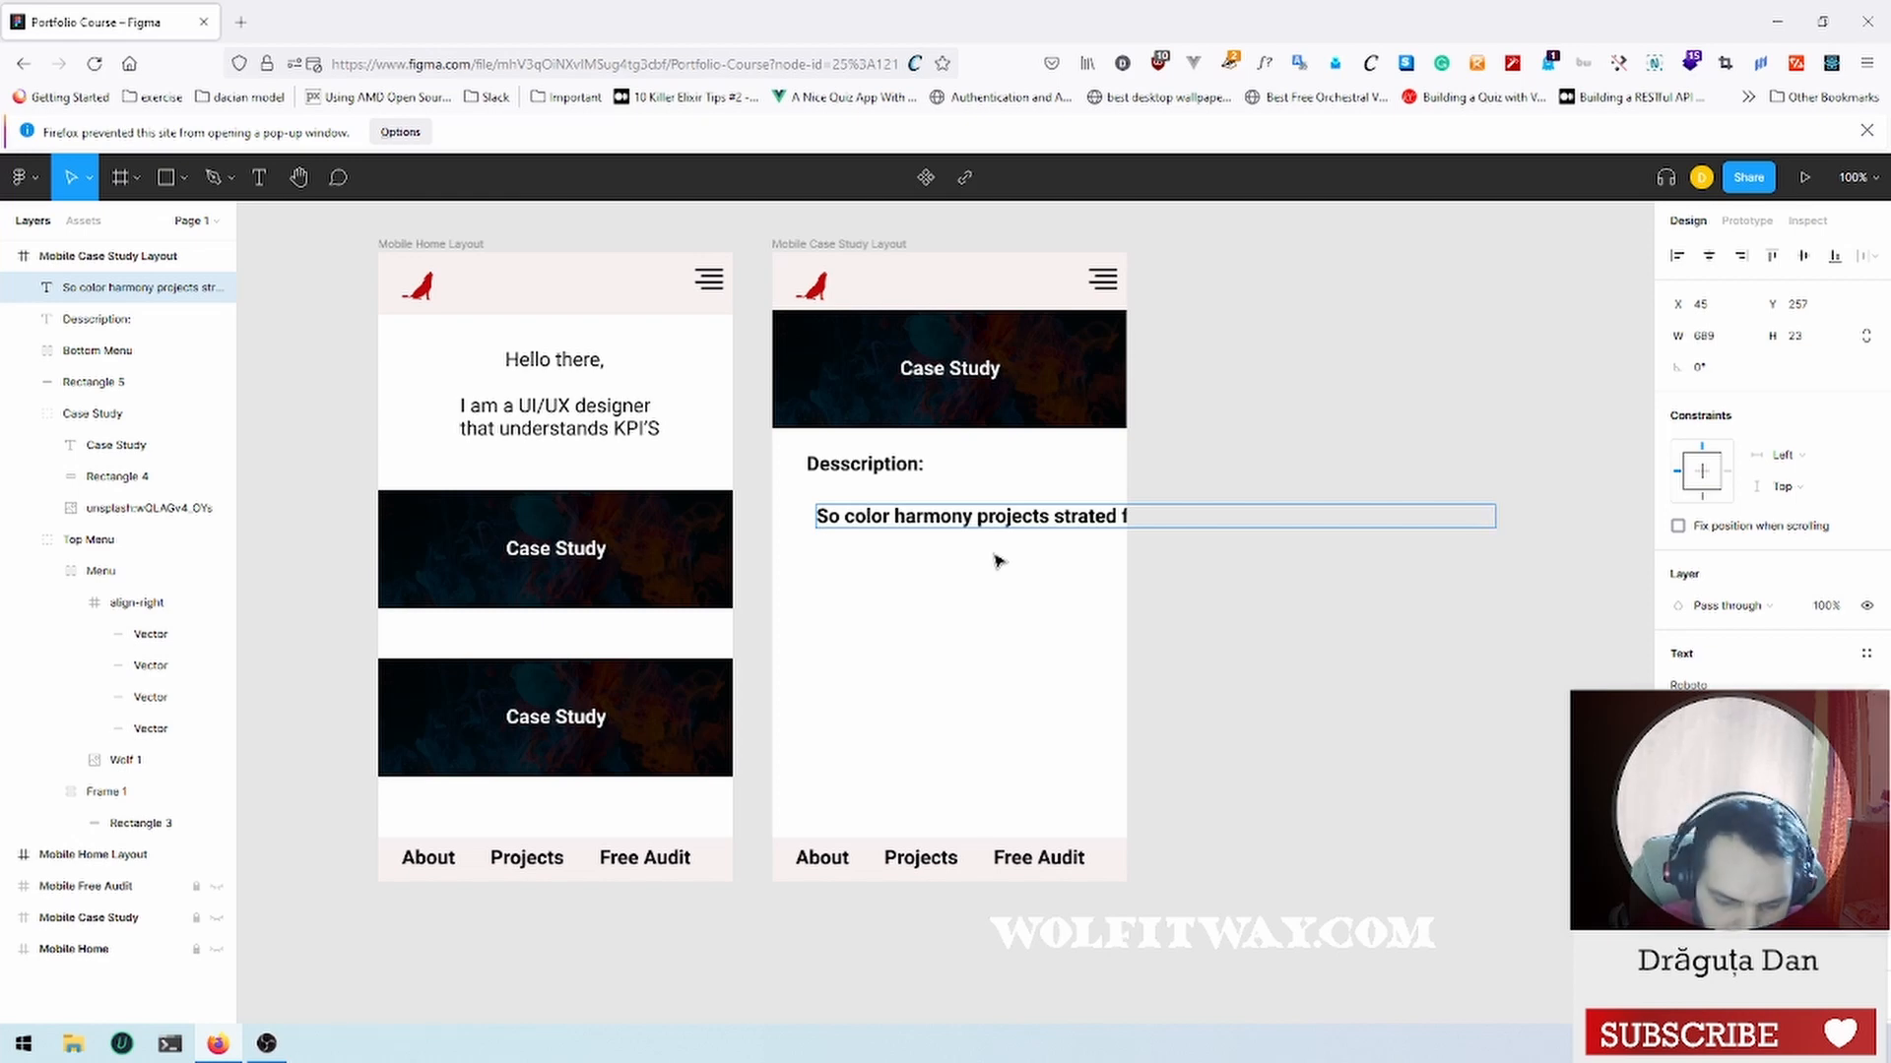
type("combining ")
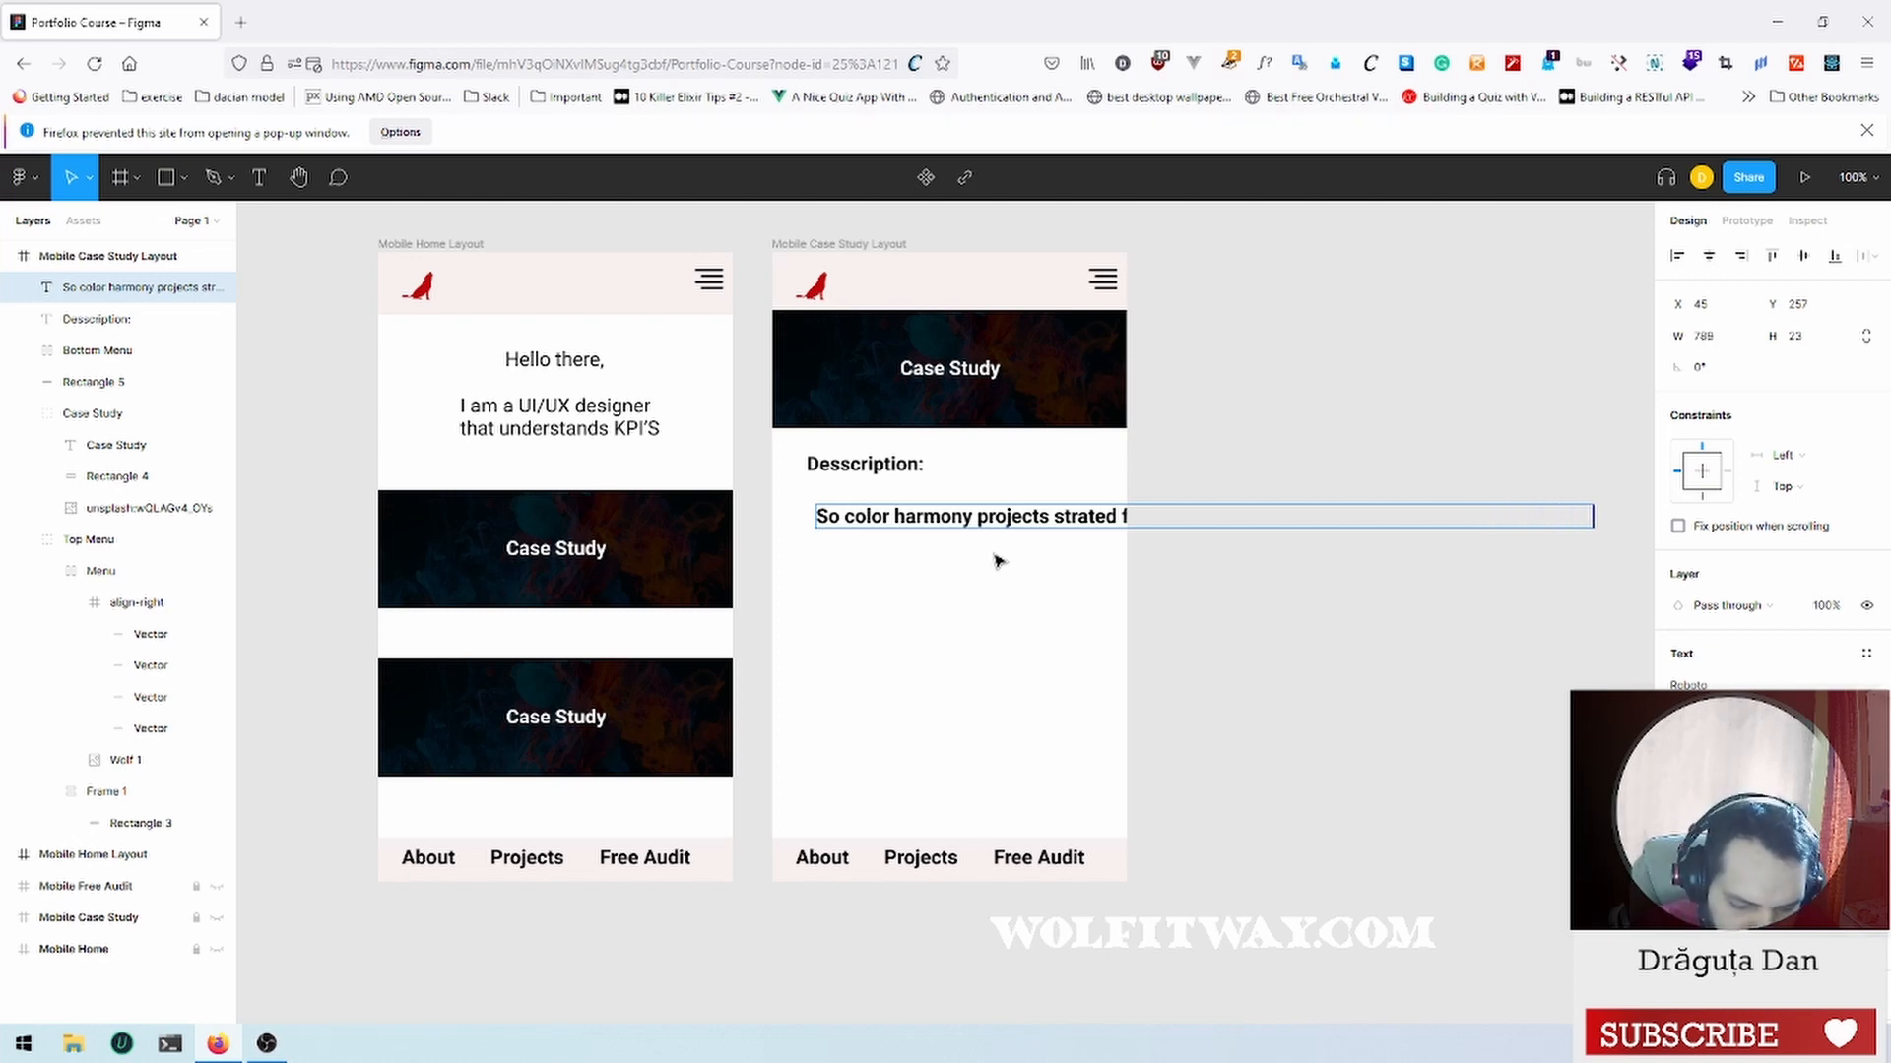
type(" t")
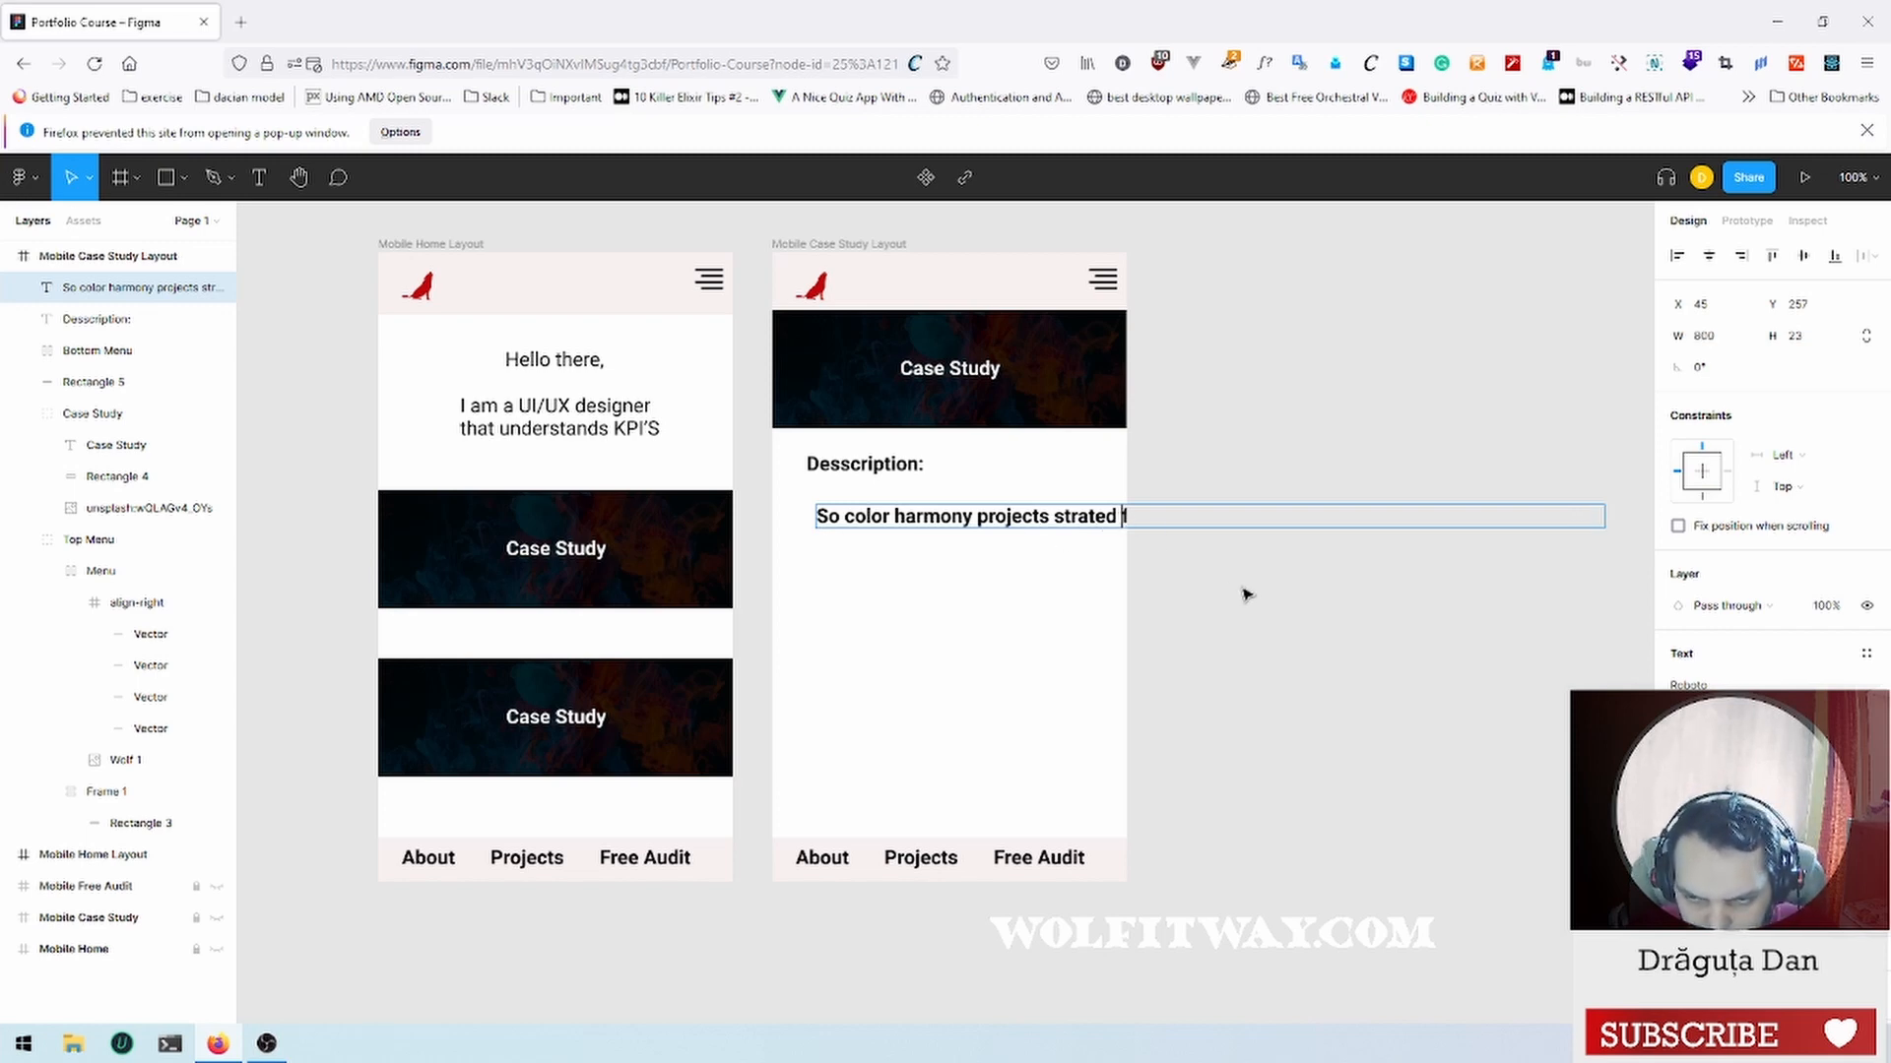
Step: Break the description text into three lines, splitting before "from" and before "cresativty", so it fits the frame width
key("Return")
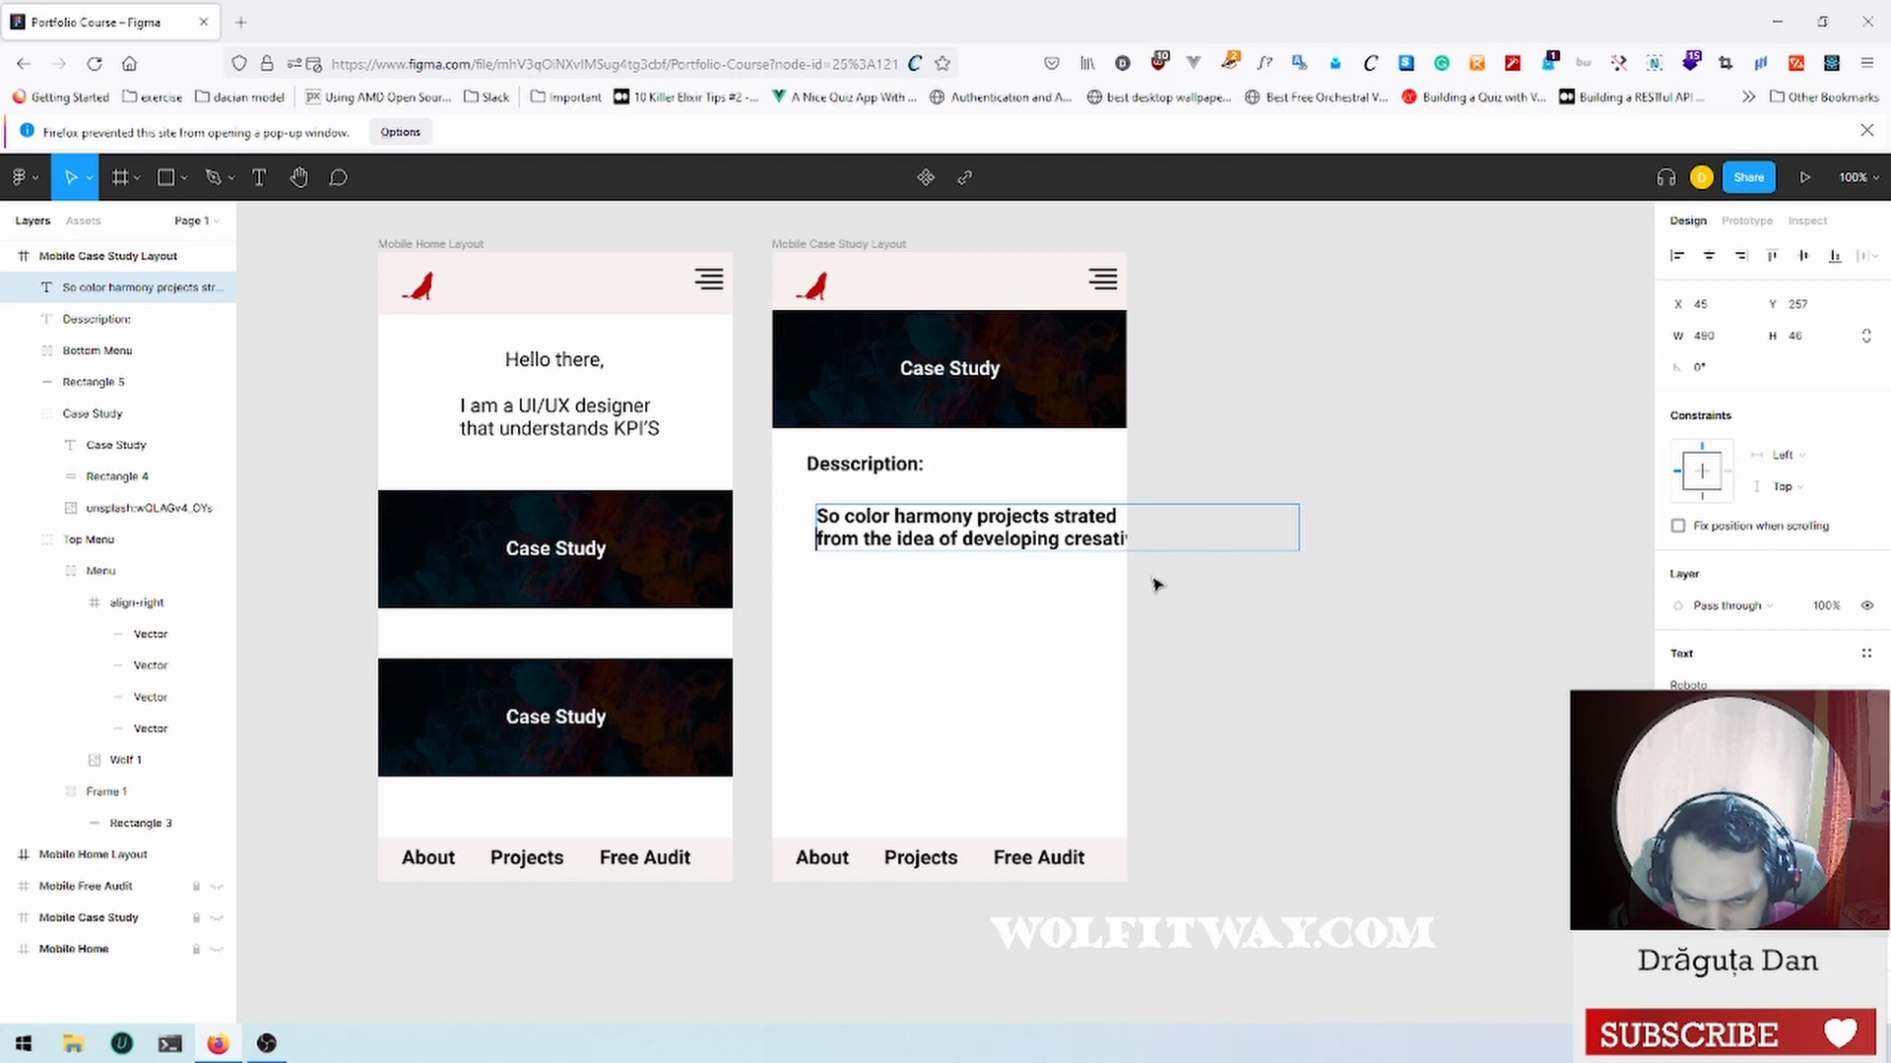
left_click(1067, 539)
key("Return")
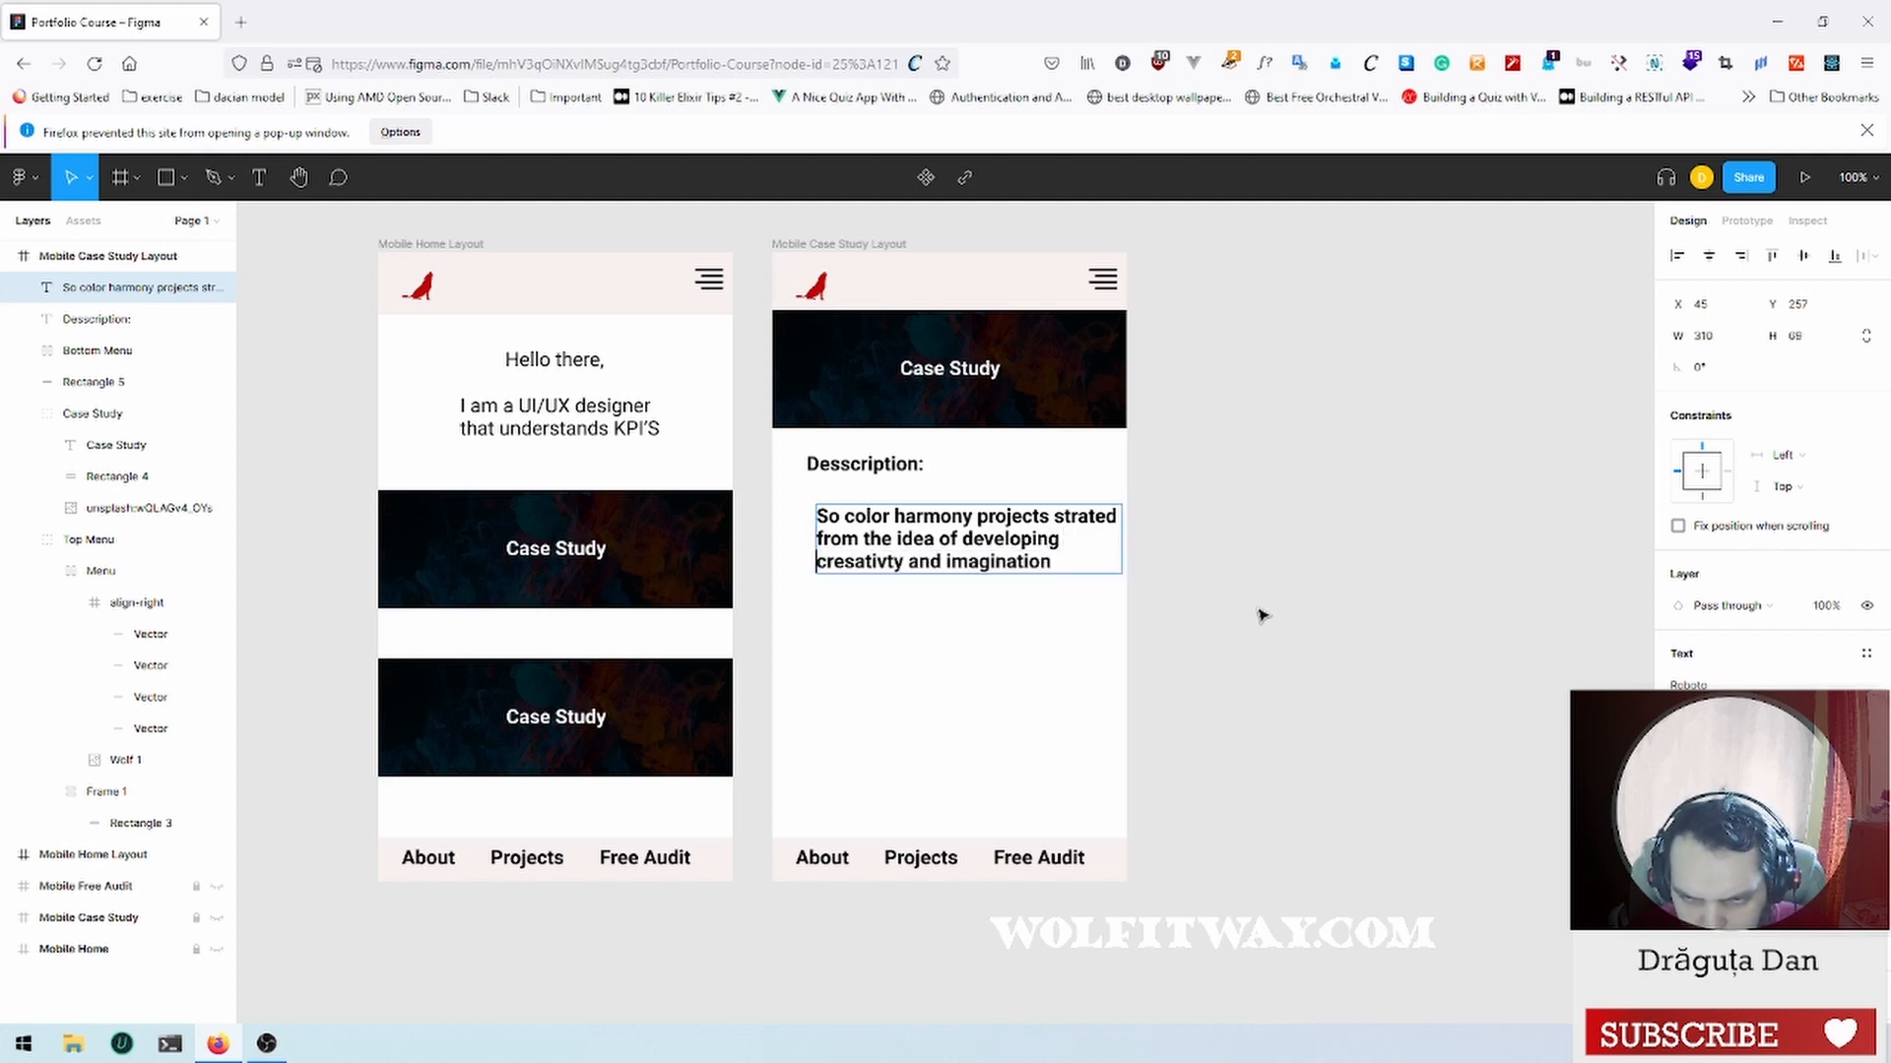
Step: Correct the misspelled word "strated" to "started" in the first line of the description
left_click(1083, 521)
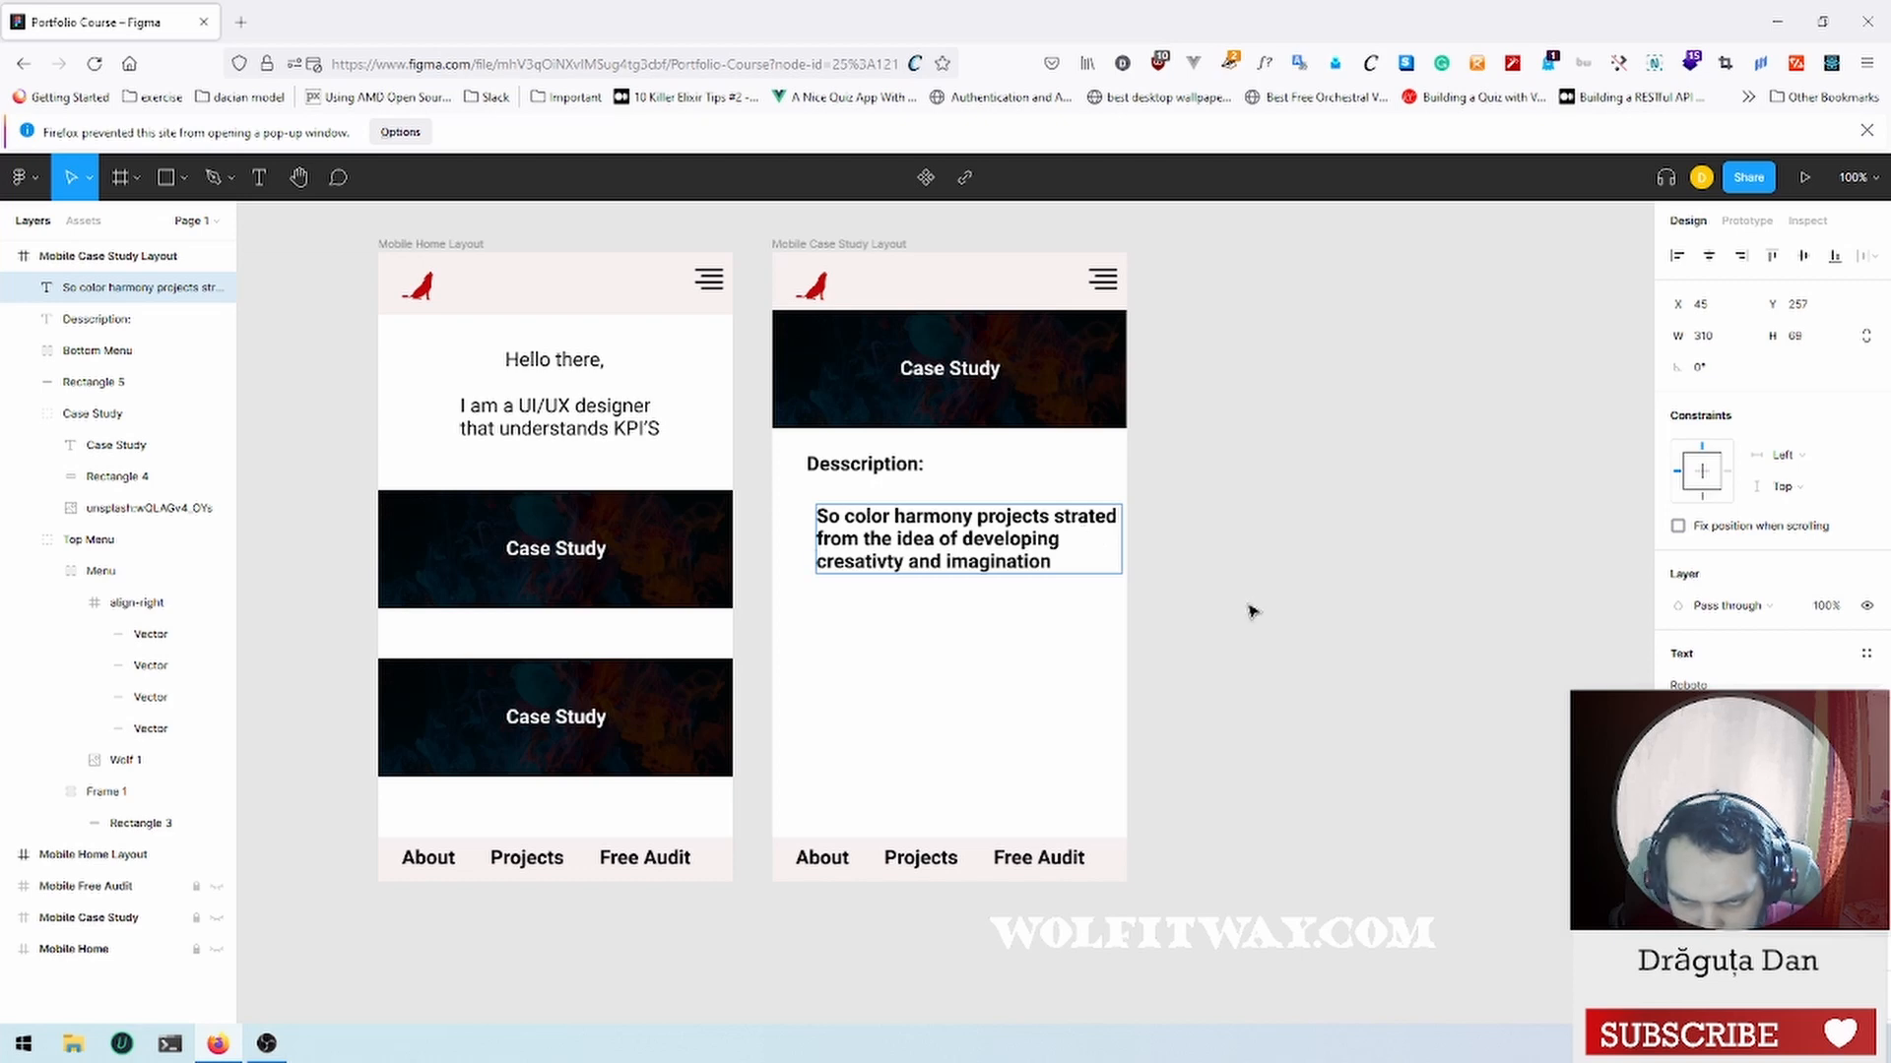
key("BackSpace")
key("BackSpace")
type("ar")
Step: Correct "cresativty" to "creativity" in the third line of the description and finish editing the text
key("Right")
key("Right")
key("Right")
key("Right")
key("Right")
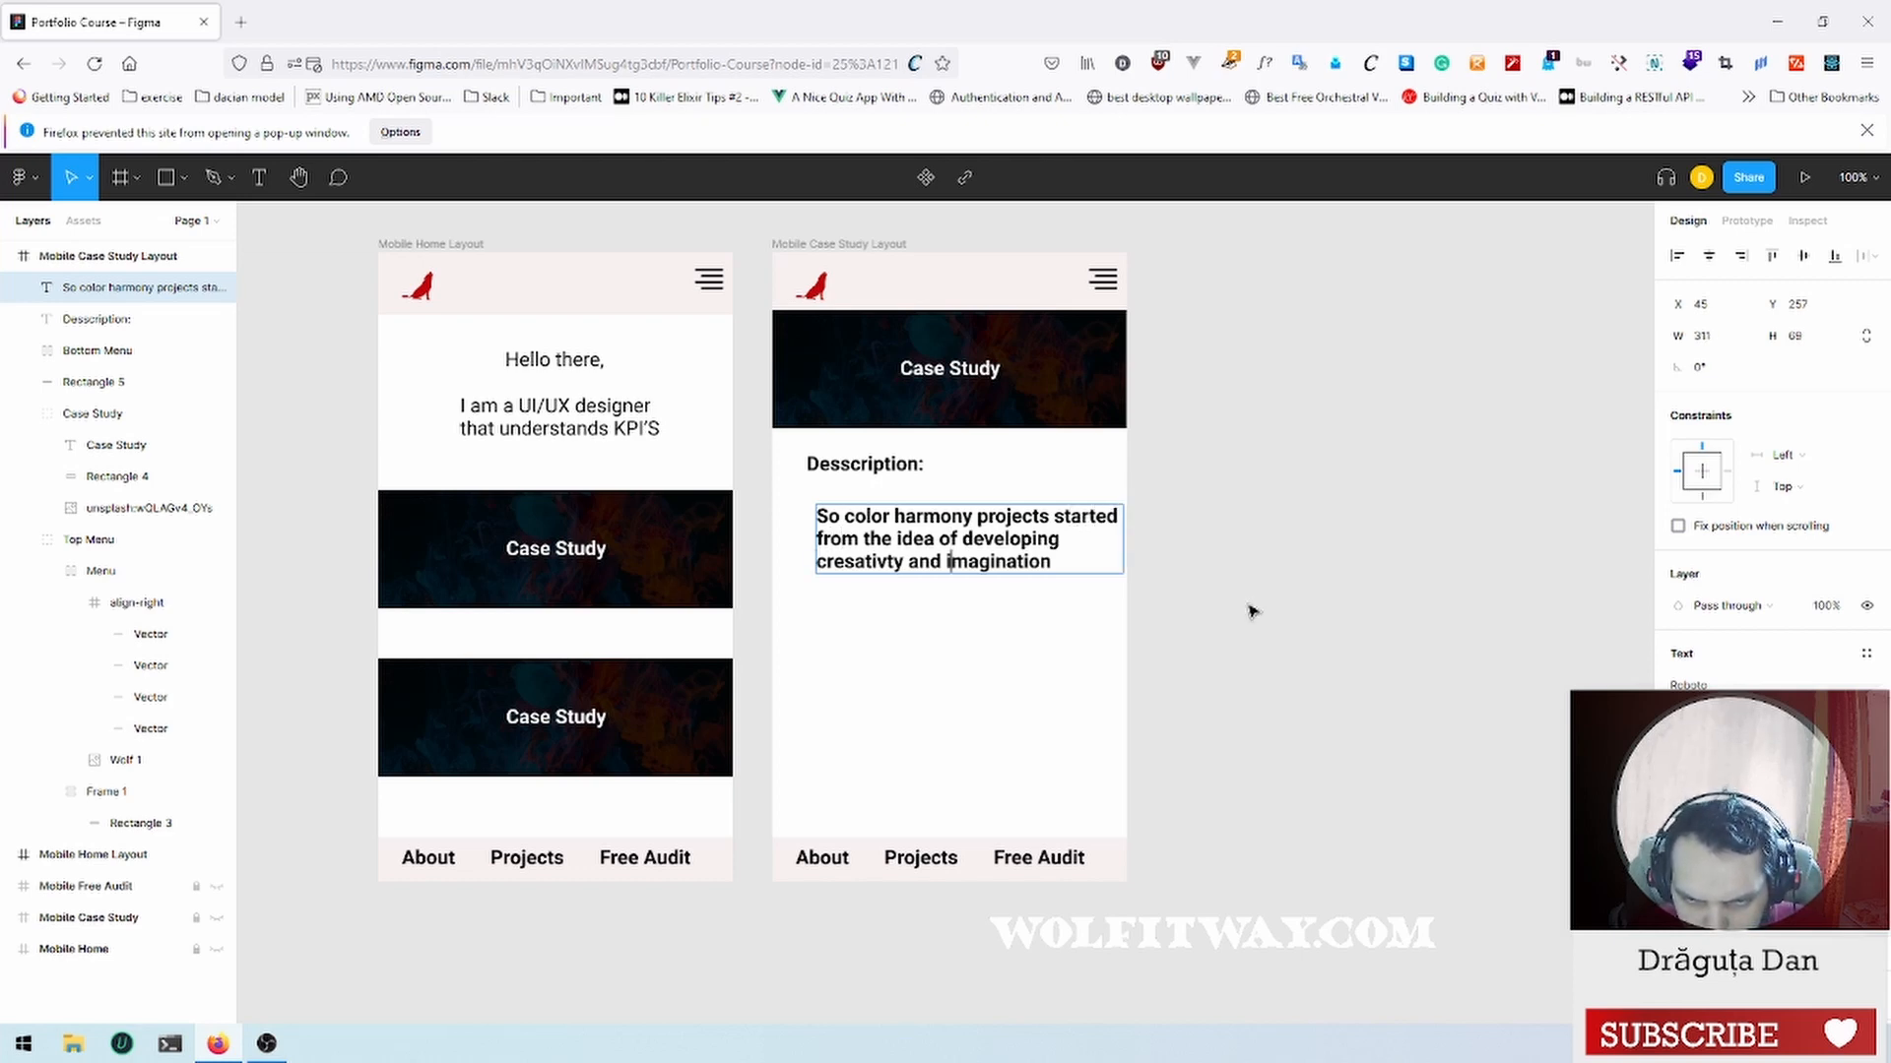
key("Left")
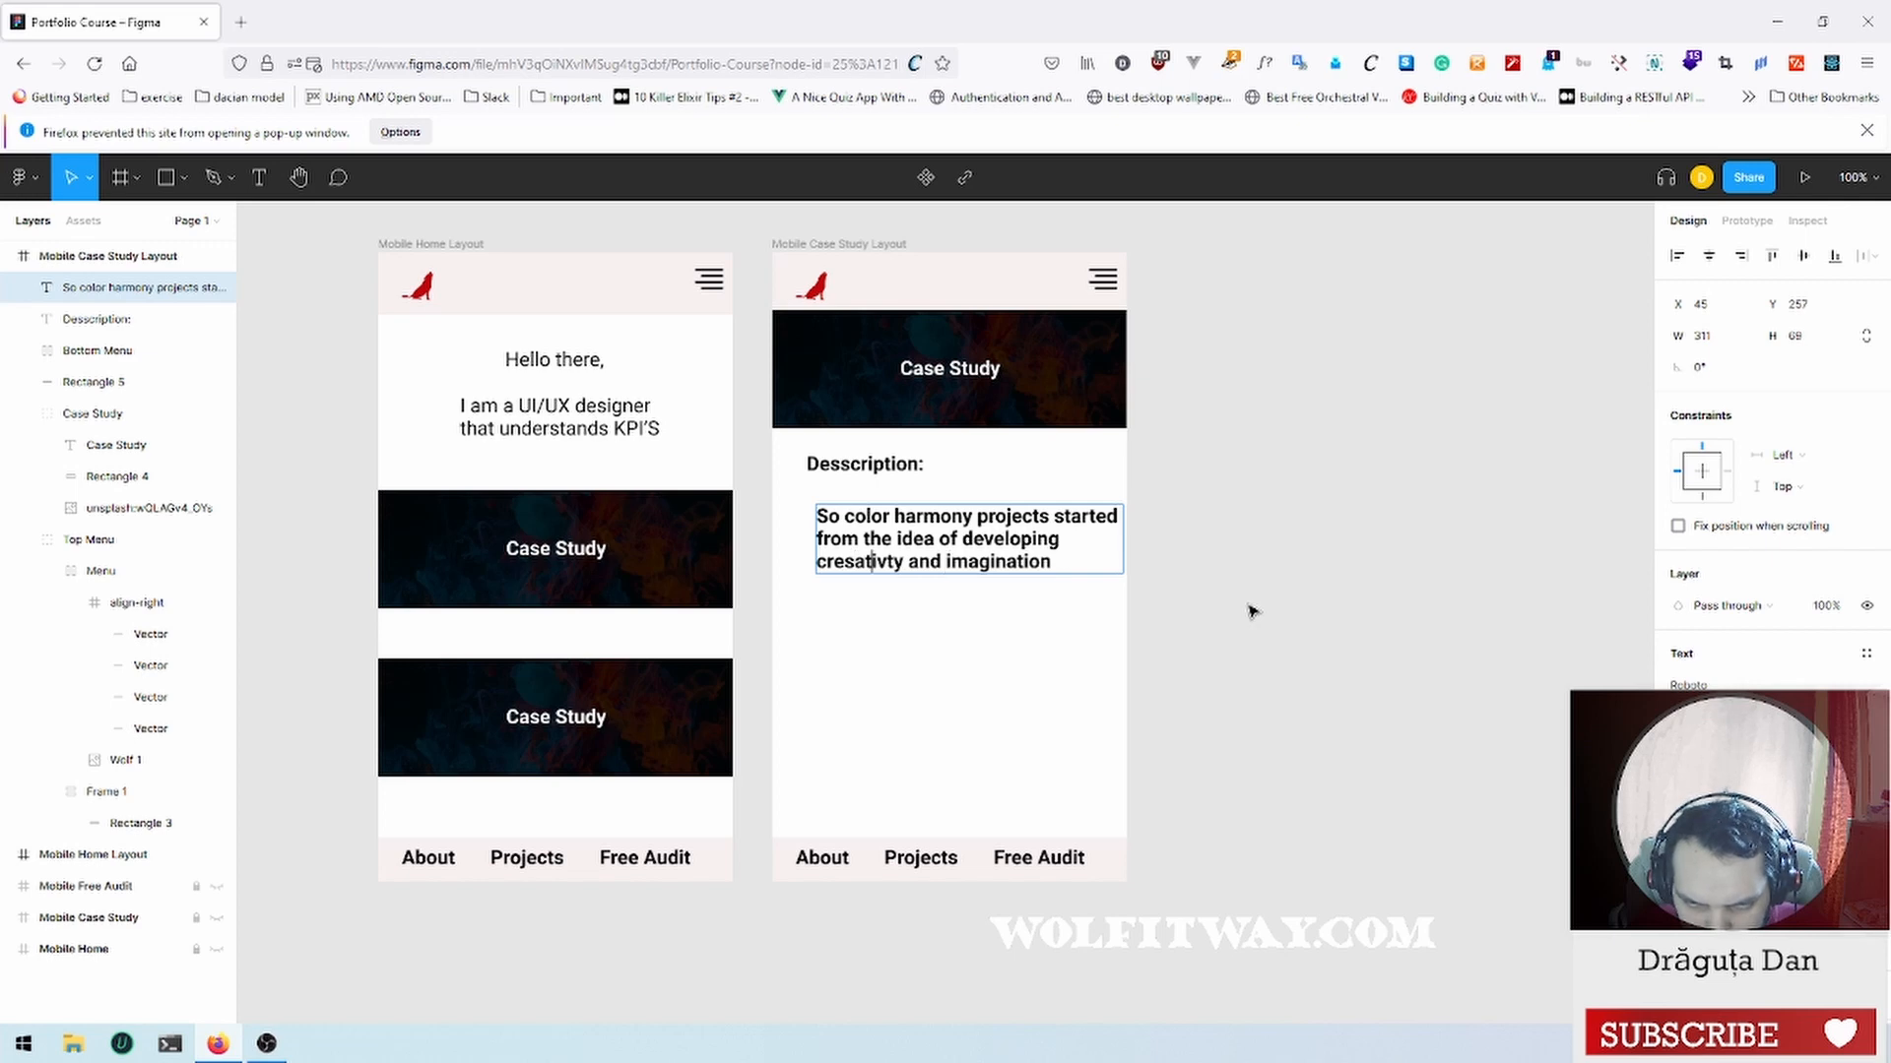
key("Right")
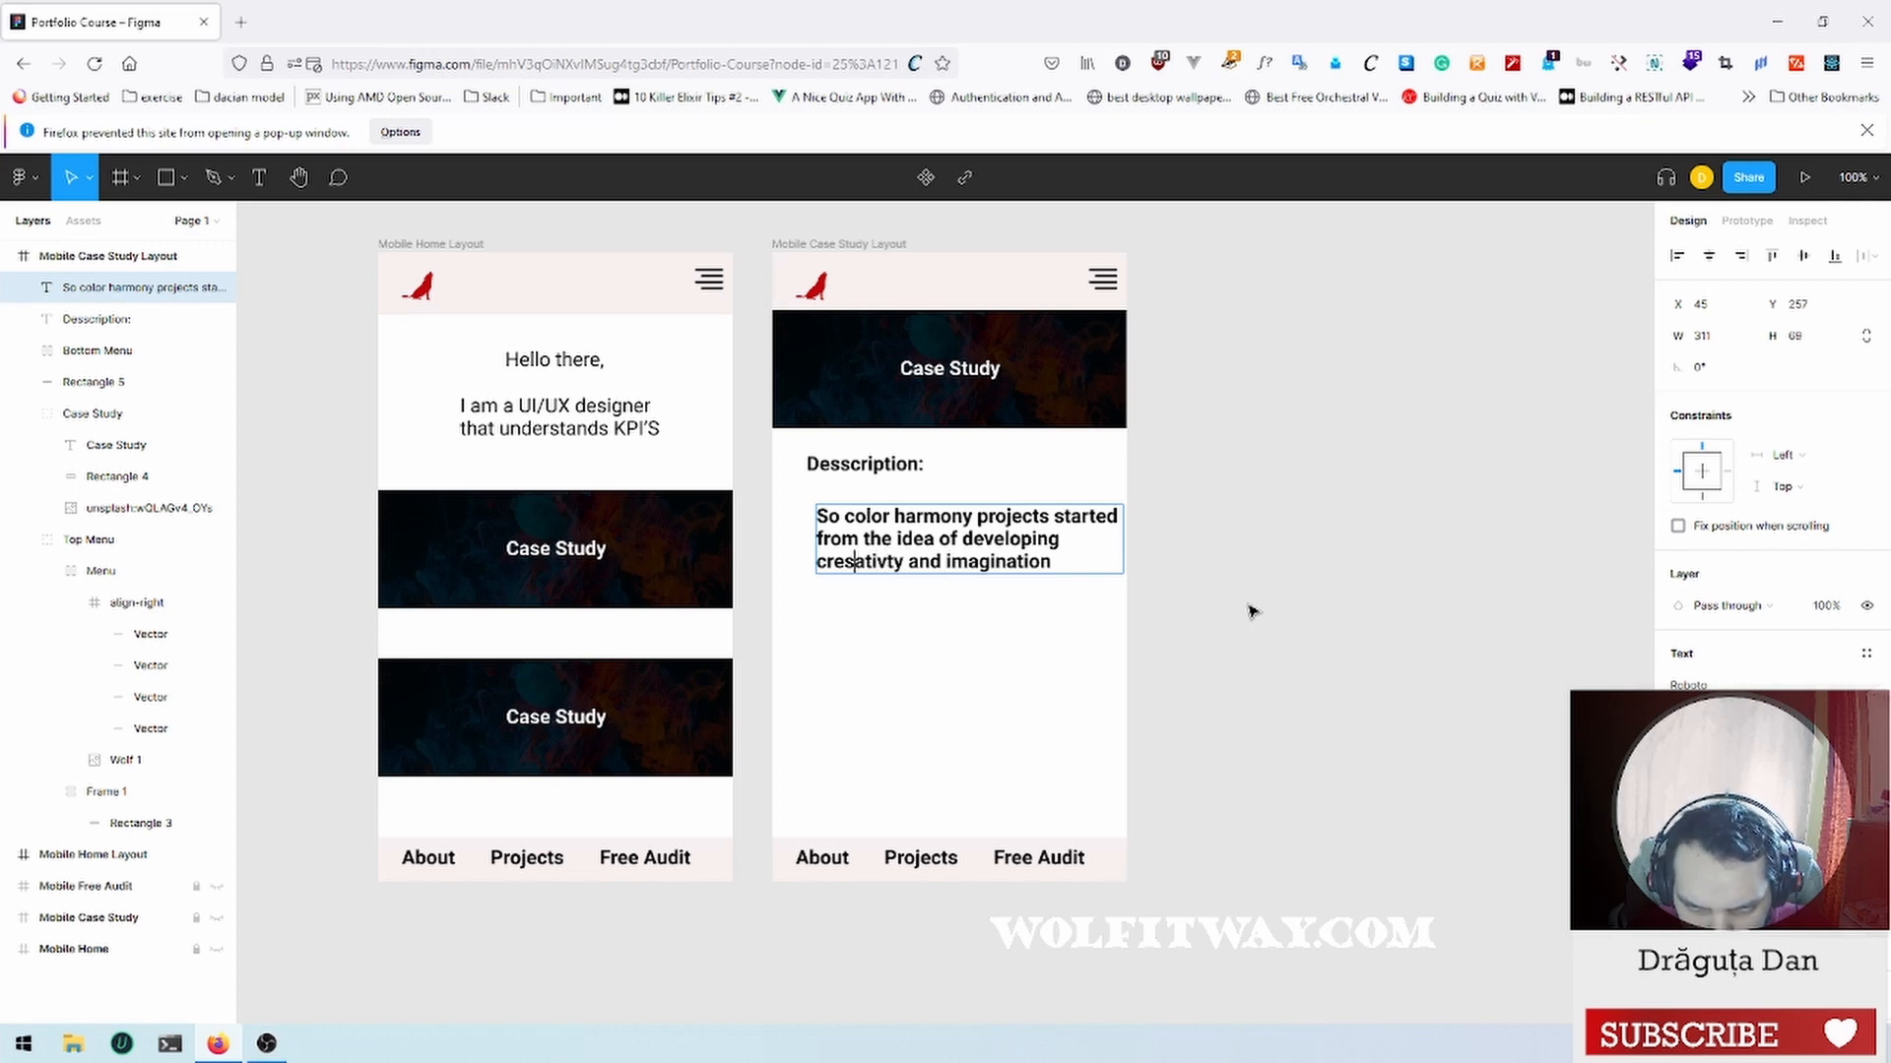
key("BackSpace")
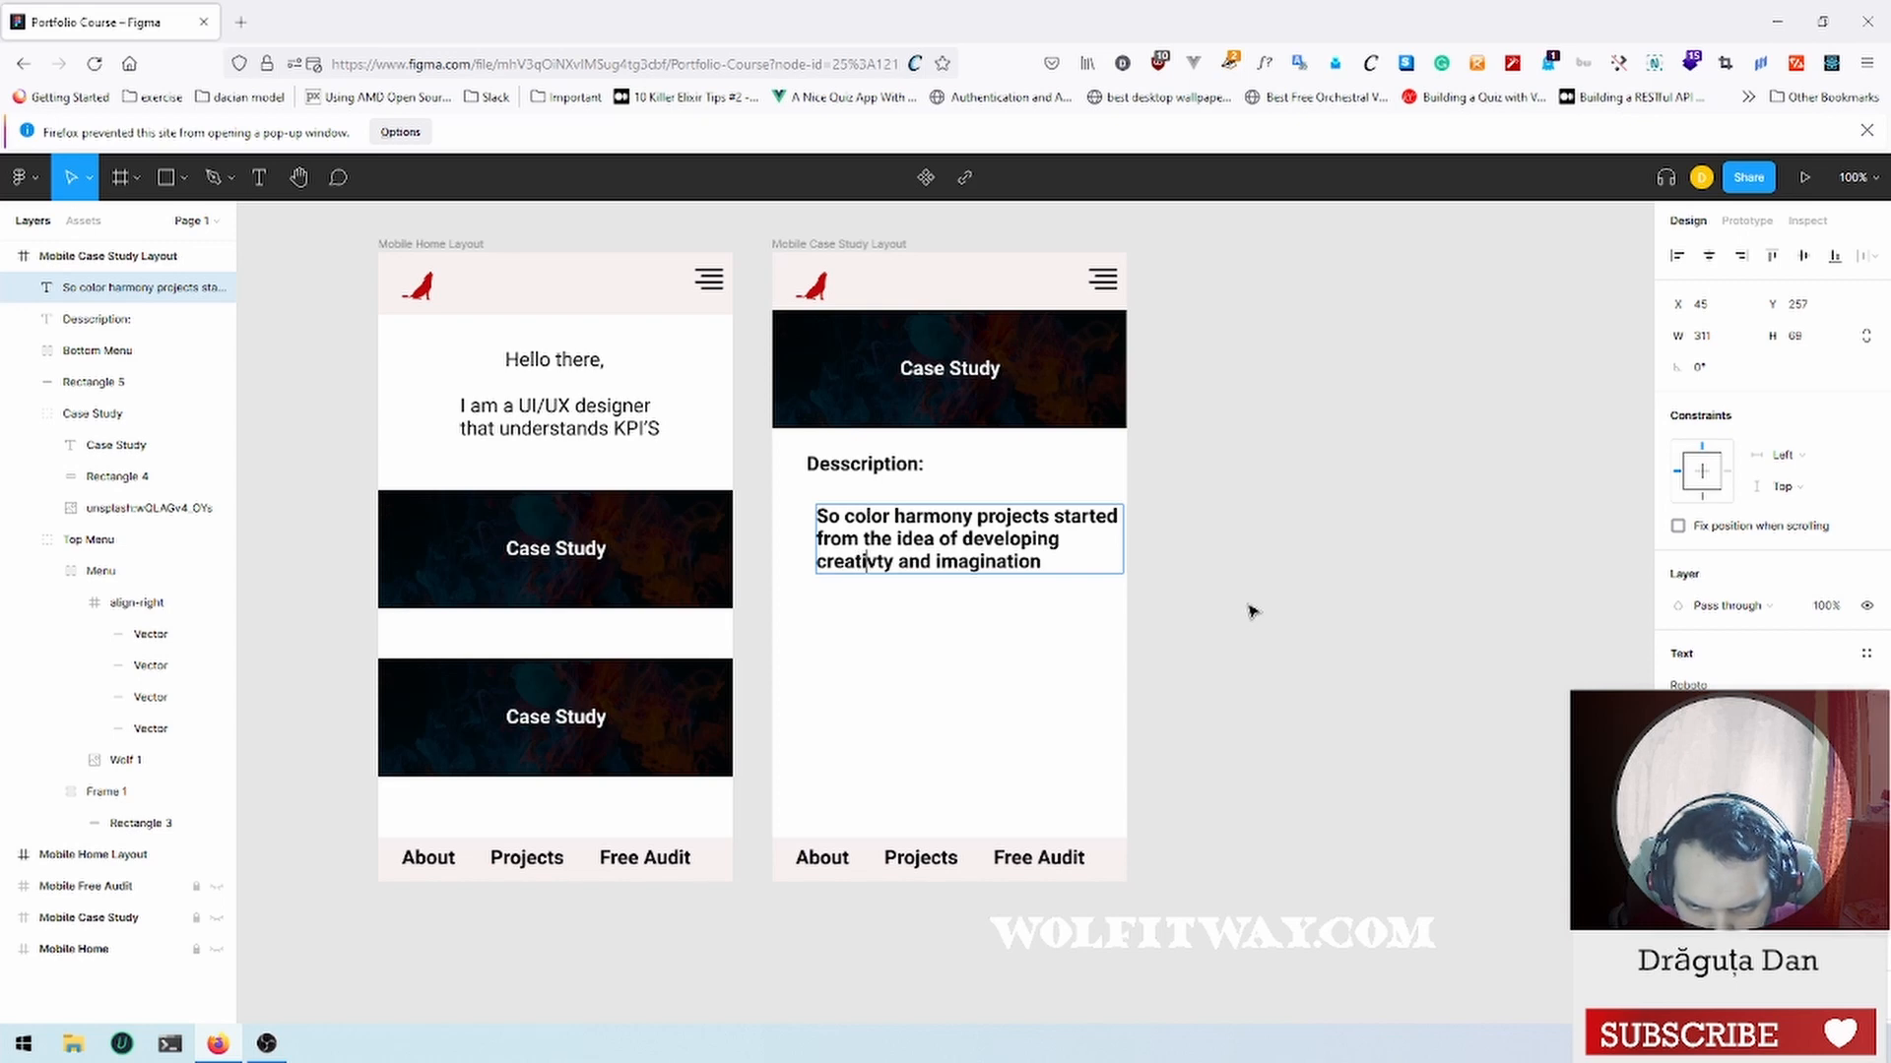
key("BackSpace")
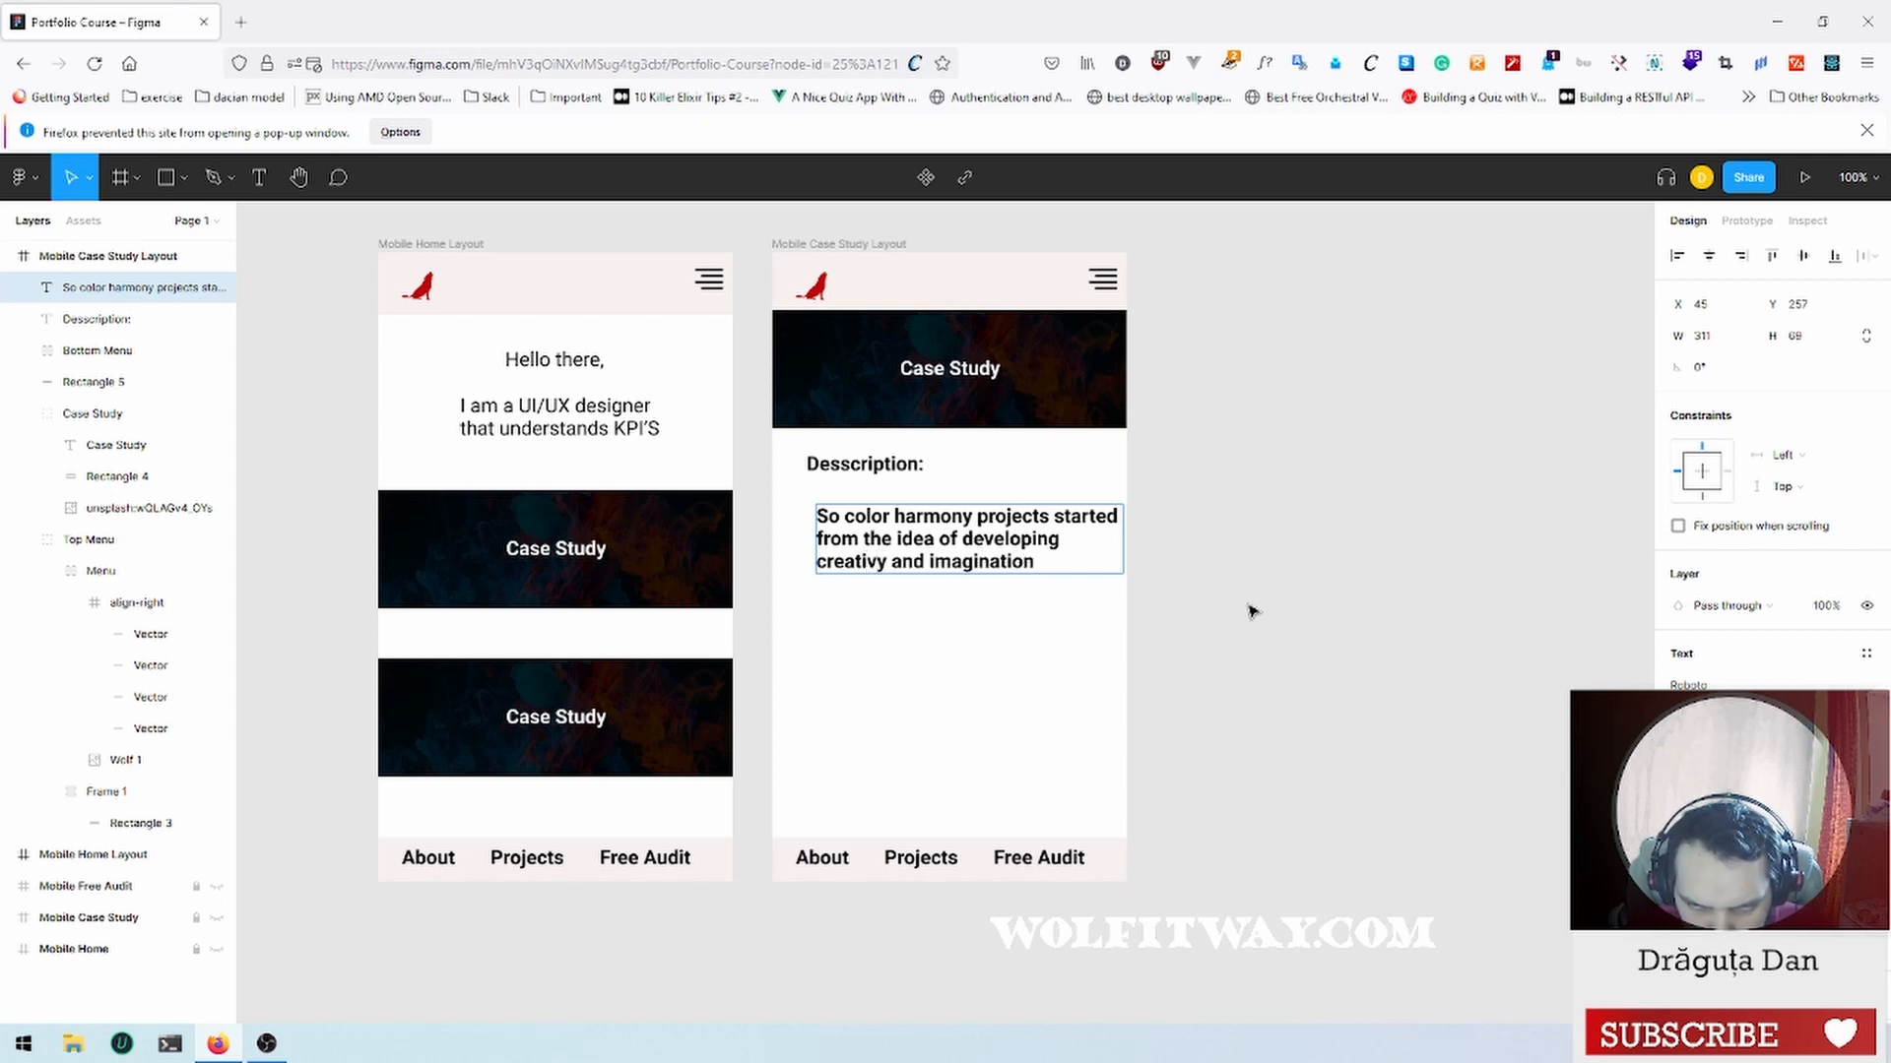
key("Delete")
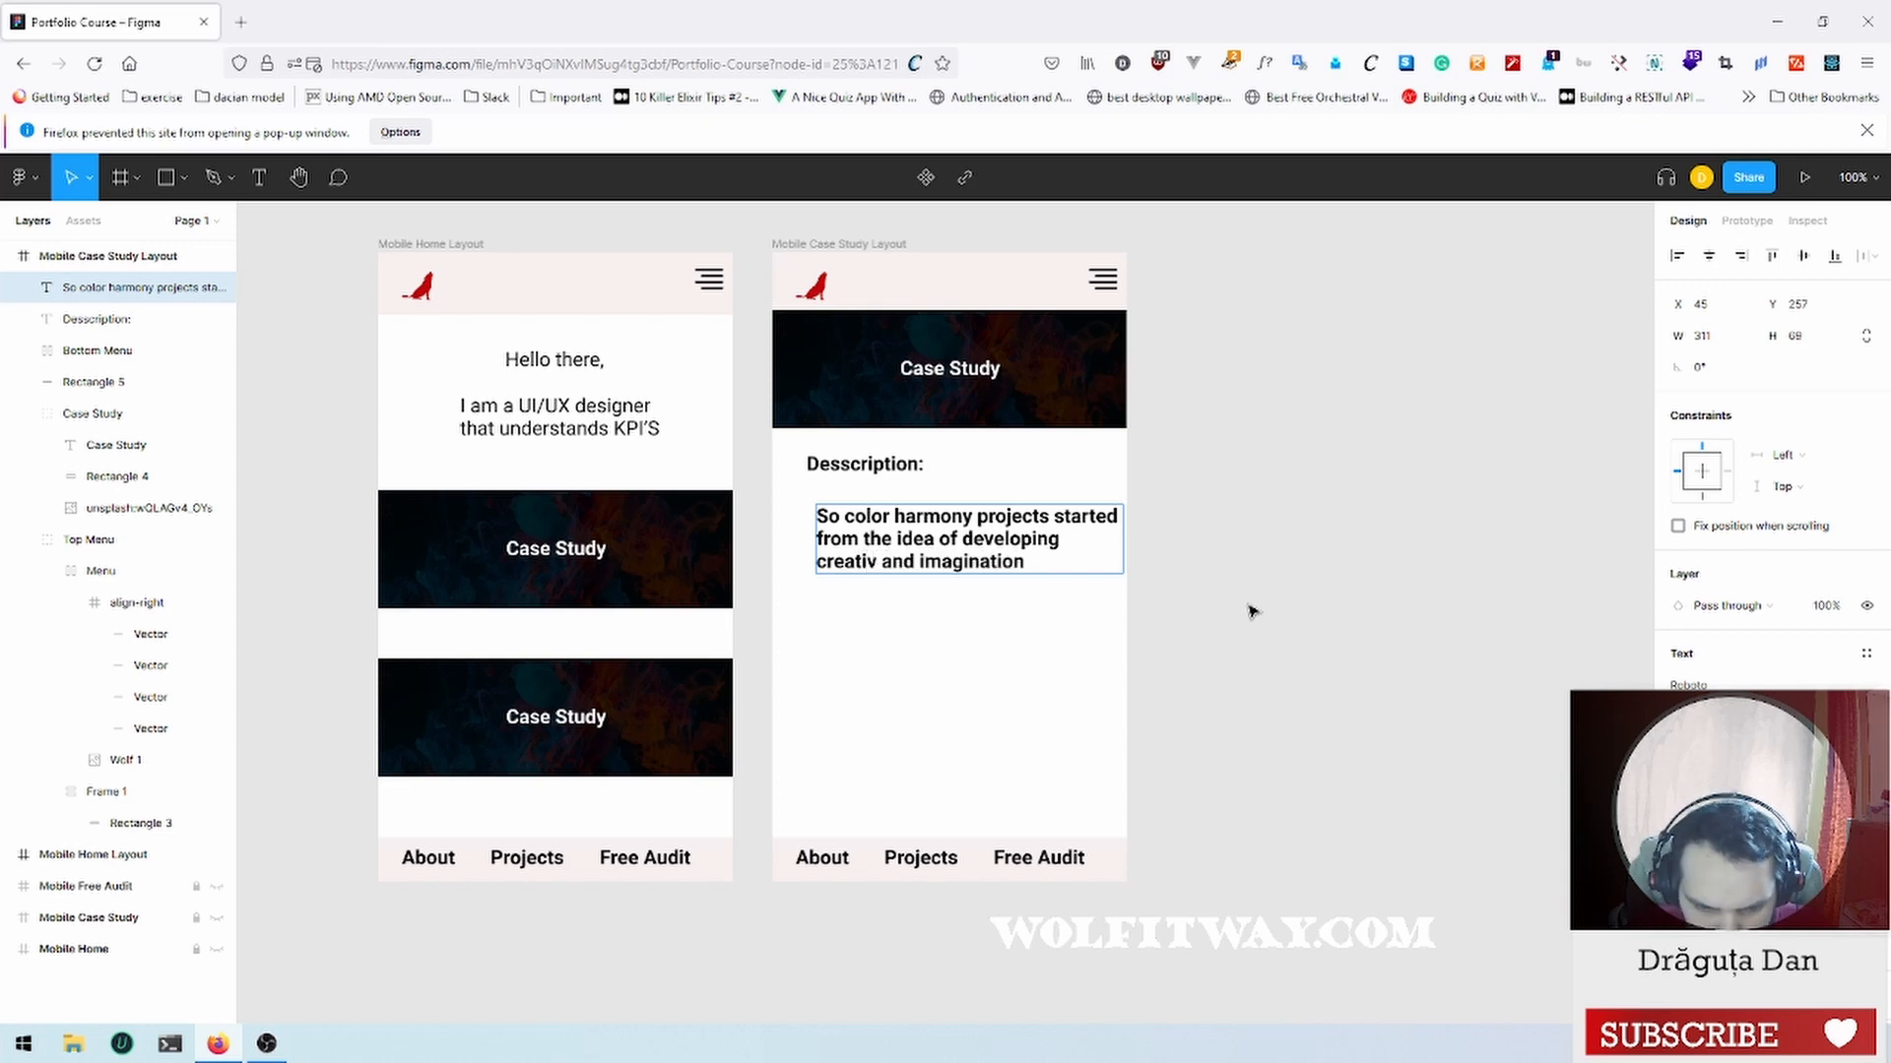
type("ity")
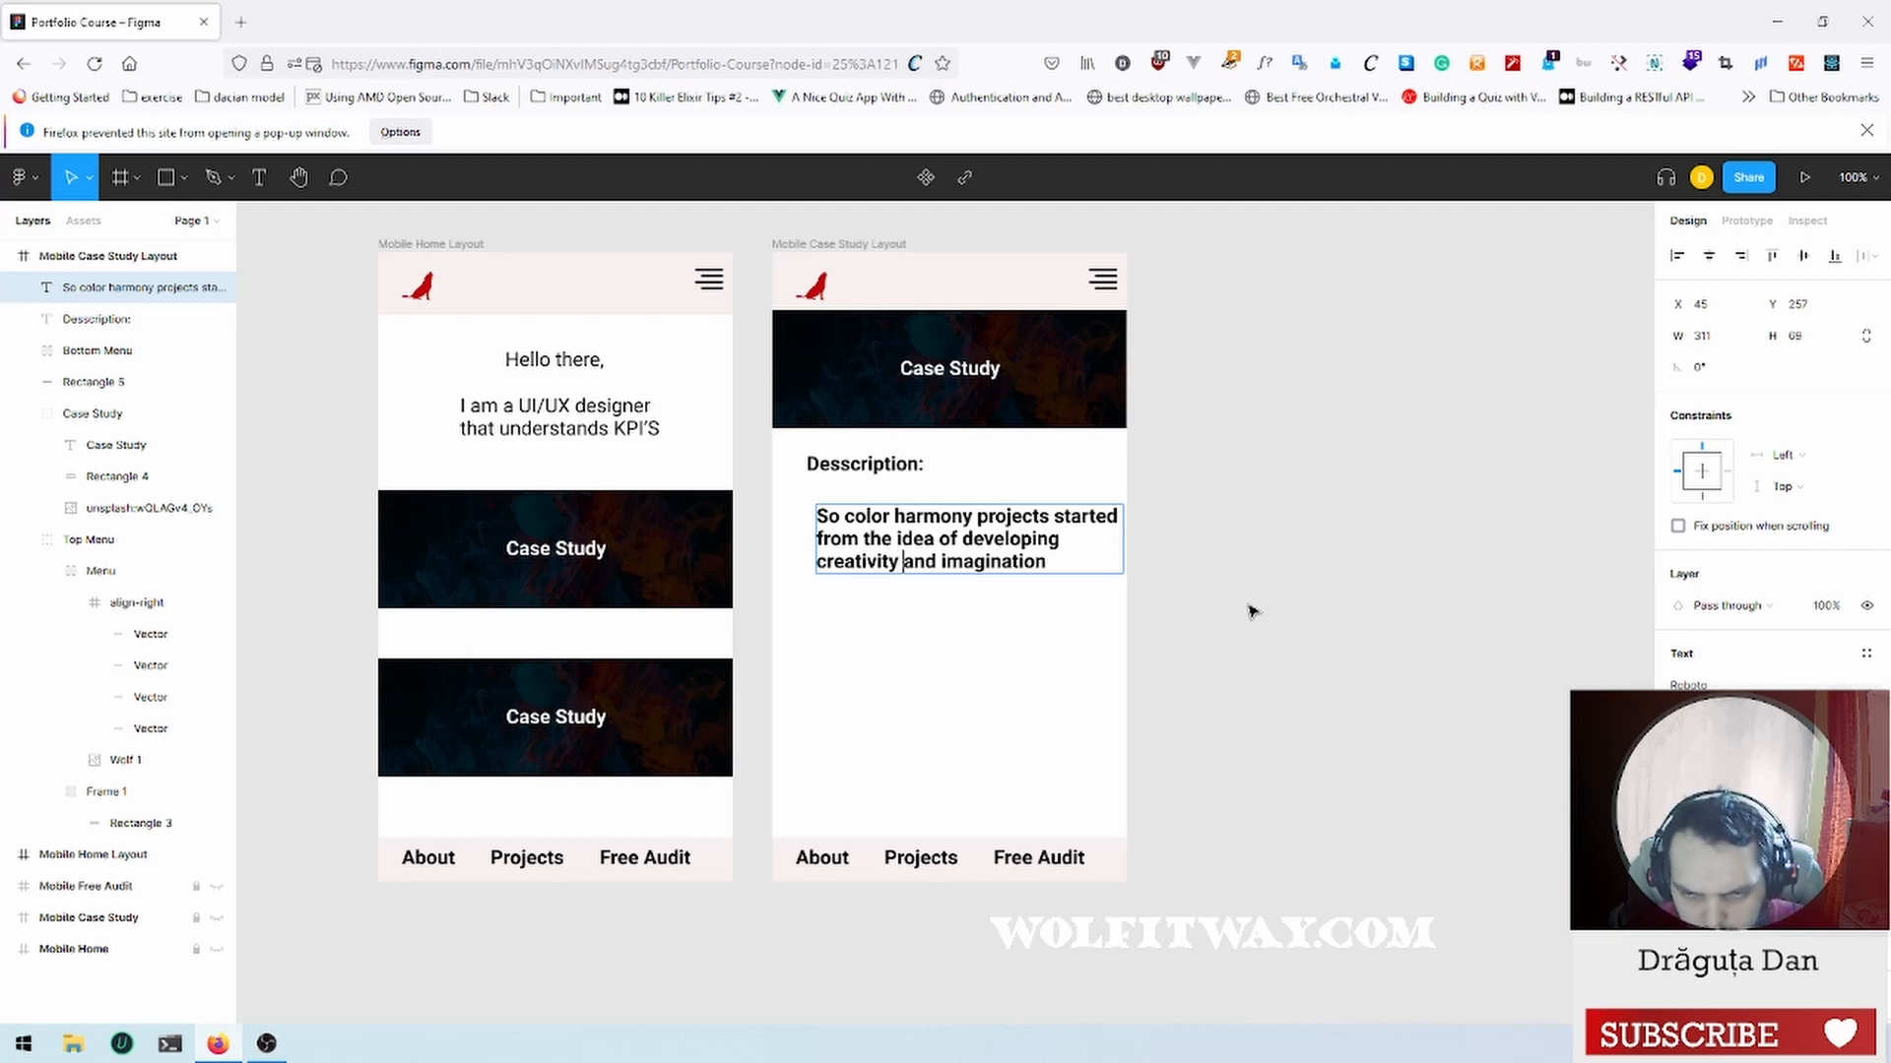
key("Right")
key("Right")
key("Right")
key("Right")
key("Right")
key("Right")
key("Right")
key("Right")
key("Right")
key("Right")
key("Right")
key("Right")
key("Right")
key("Right")
key("Right")
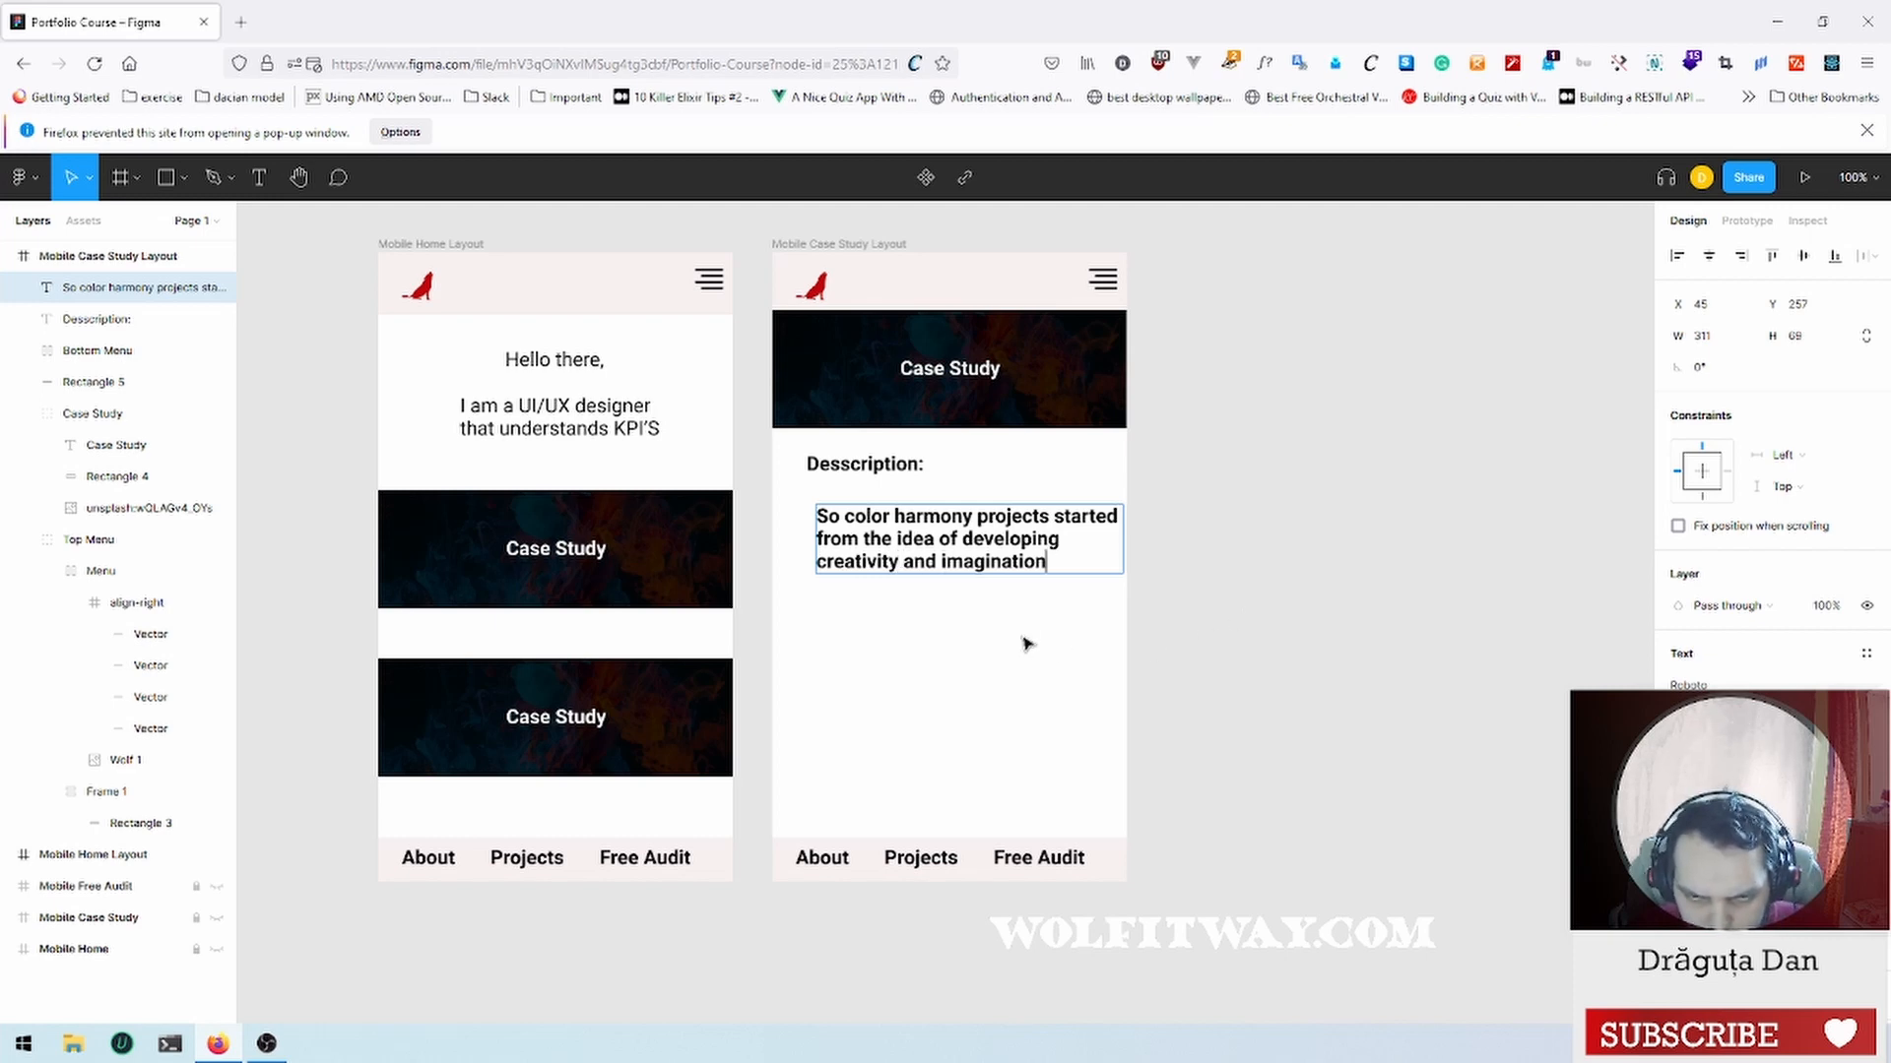
key("Escape")
Step: Left-align the description paragraph closely beneath its heading at X 35 and set its font weight to Regular
mouse_move(951, 543)
left_mouse_down()
mouse_move(932, 543)
mouse_move(941, 526)
mouse_move(947, 652)
mouse_move(944, 537)
left_mouse_up()
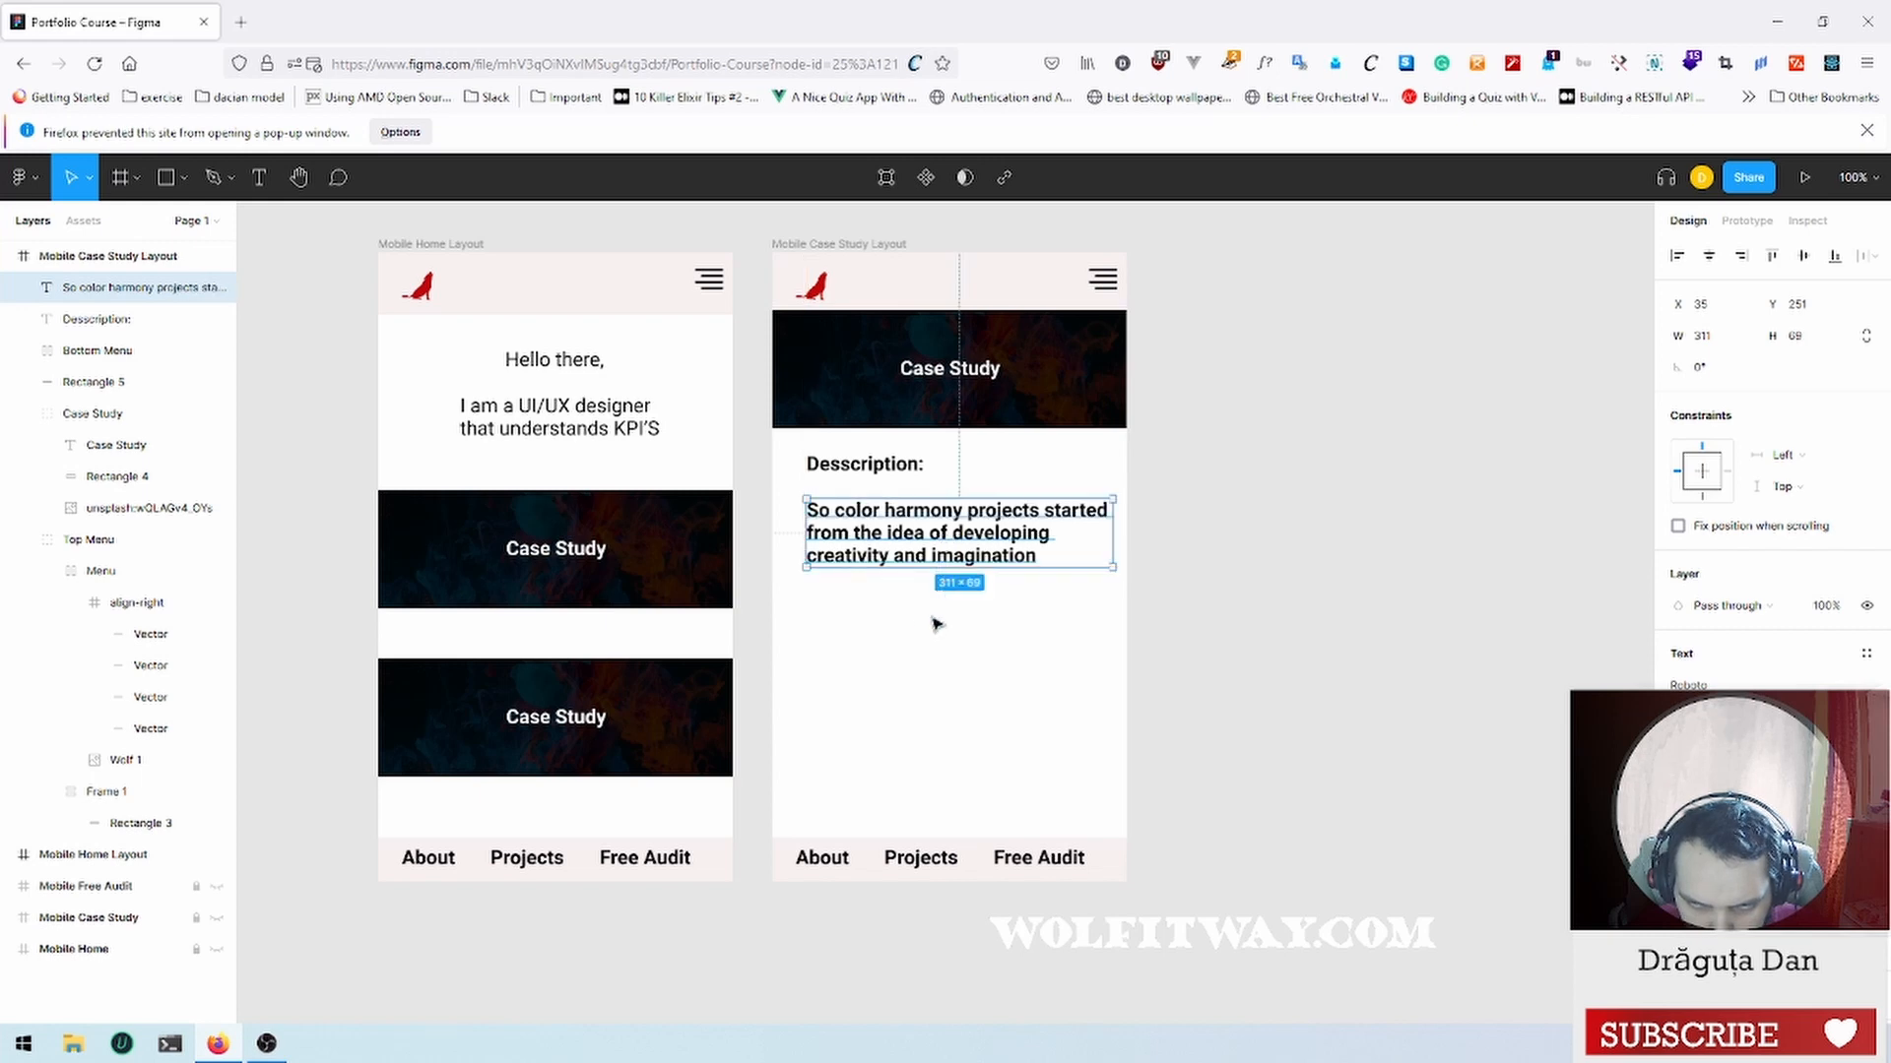
left_click(911, 583)
double_click(908, 535)
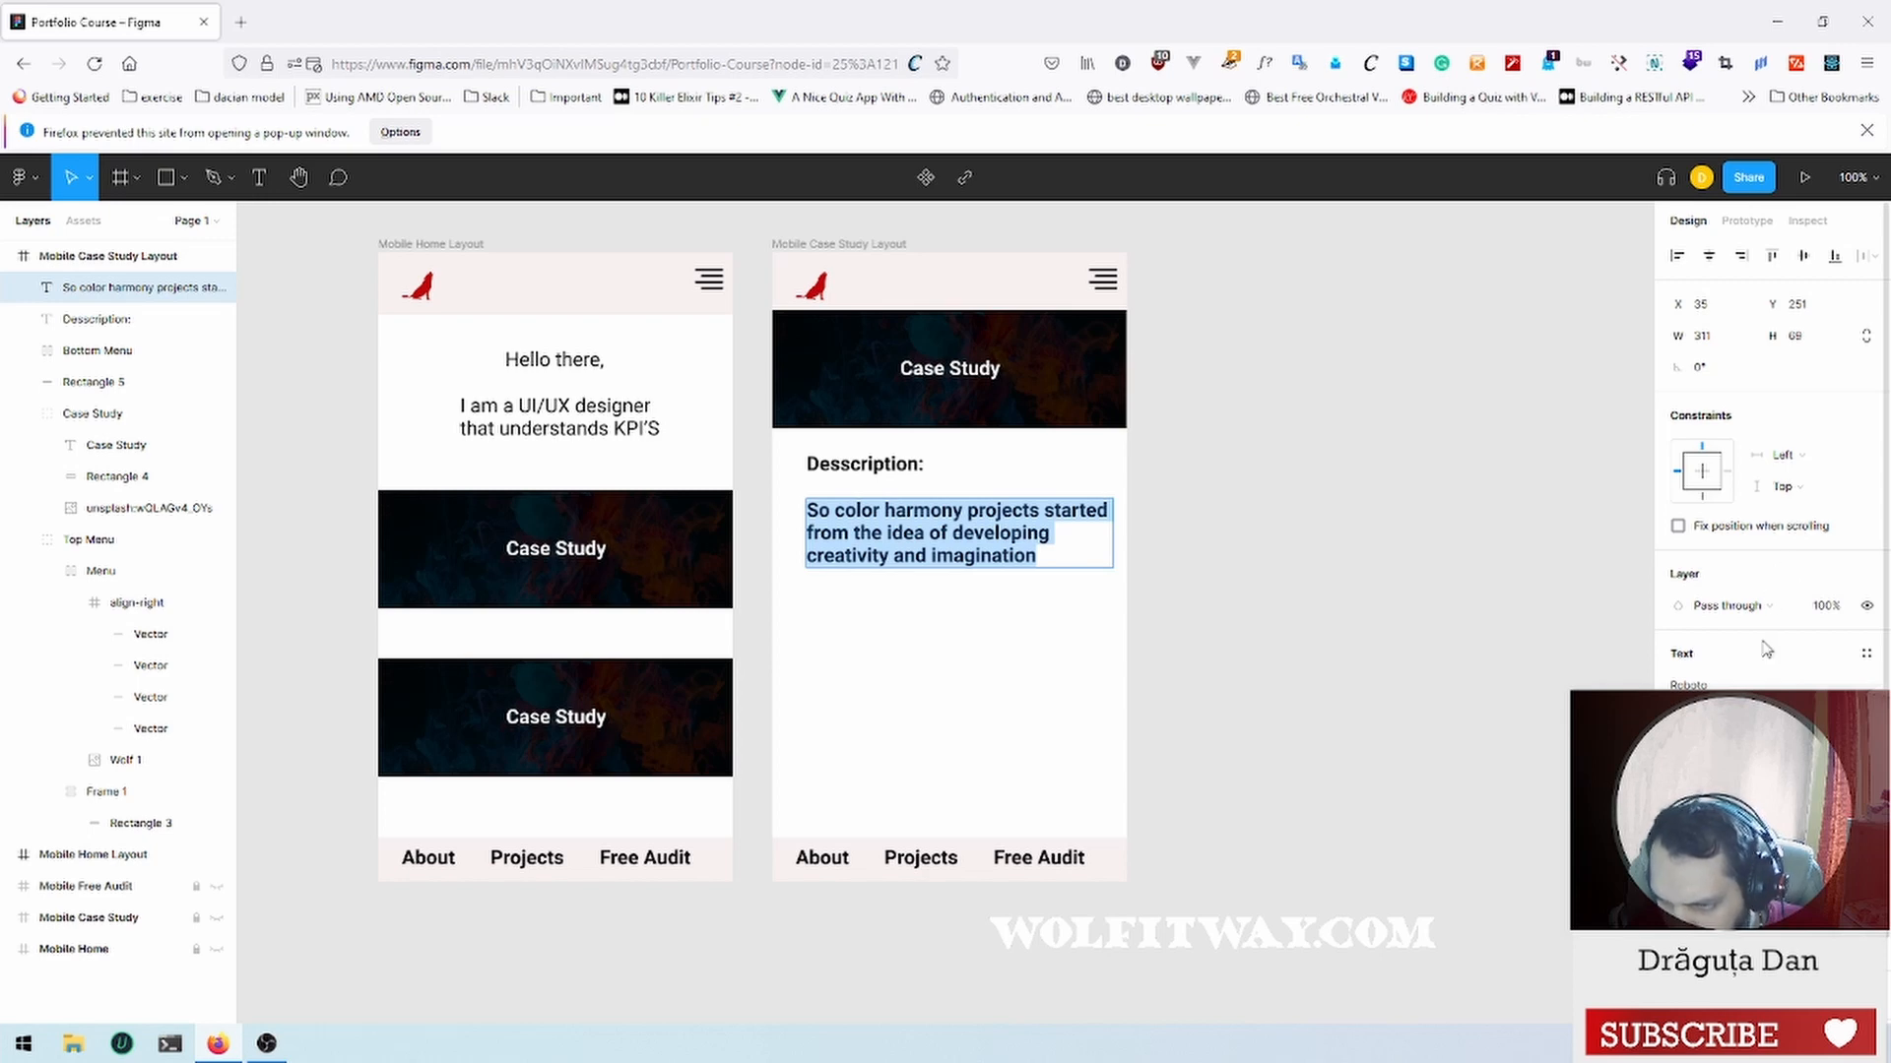
left_click(1748, 717)
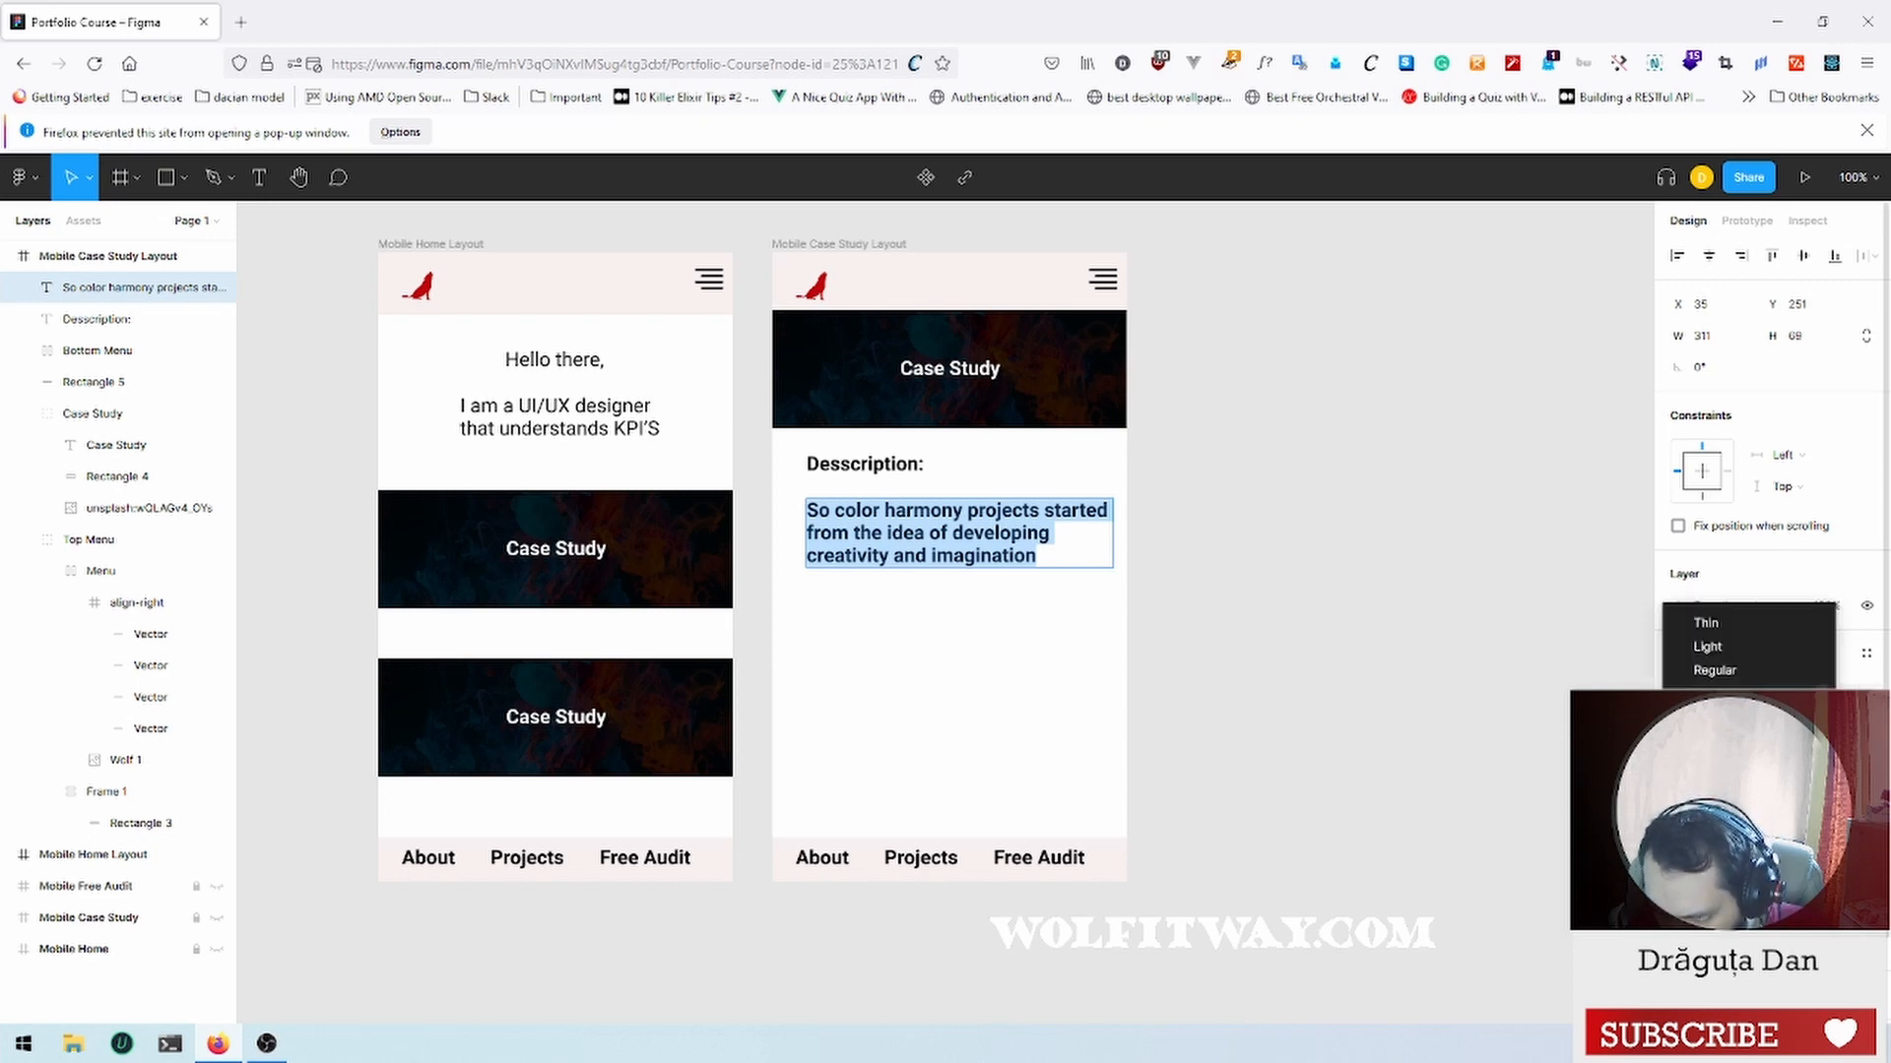
left_click(1759, 670)
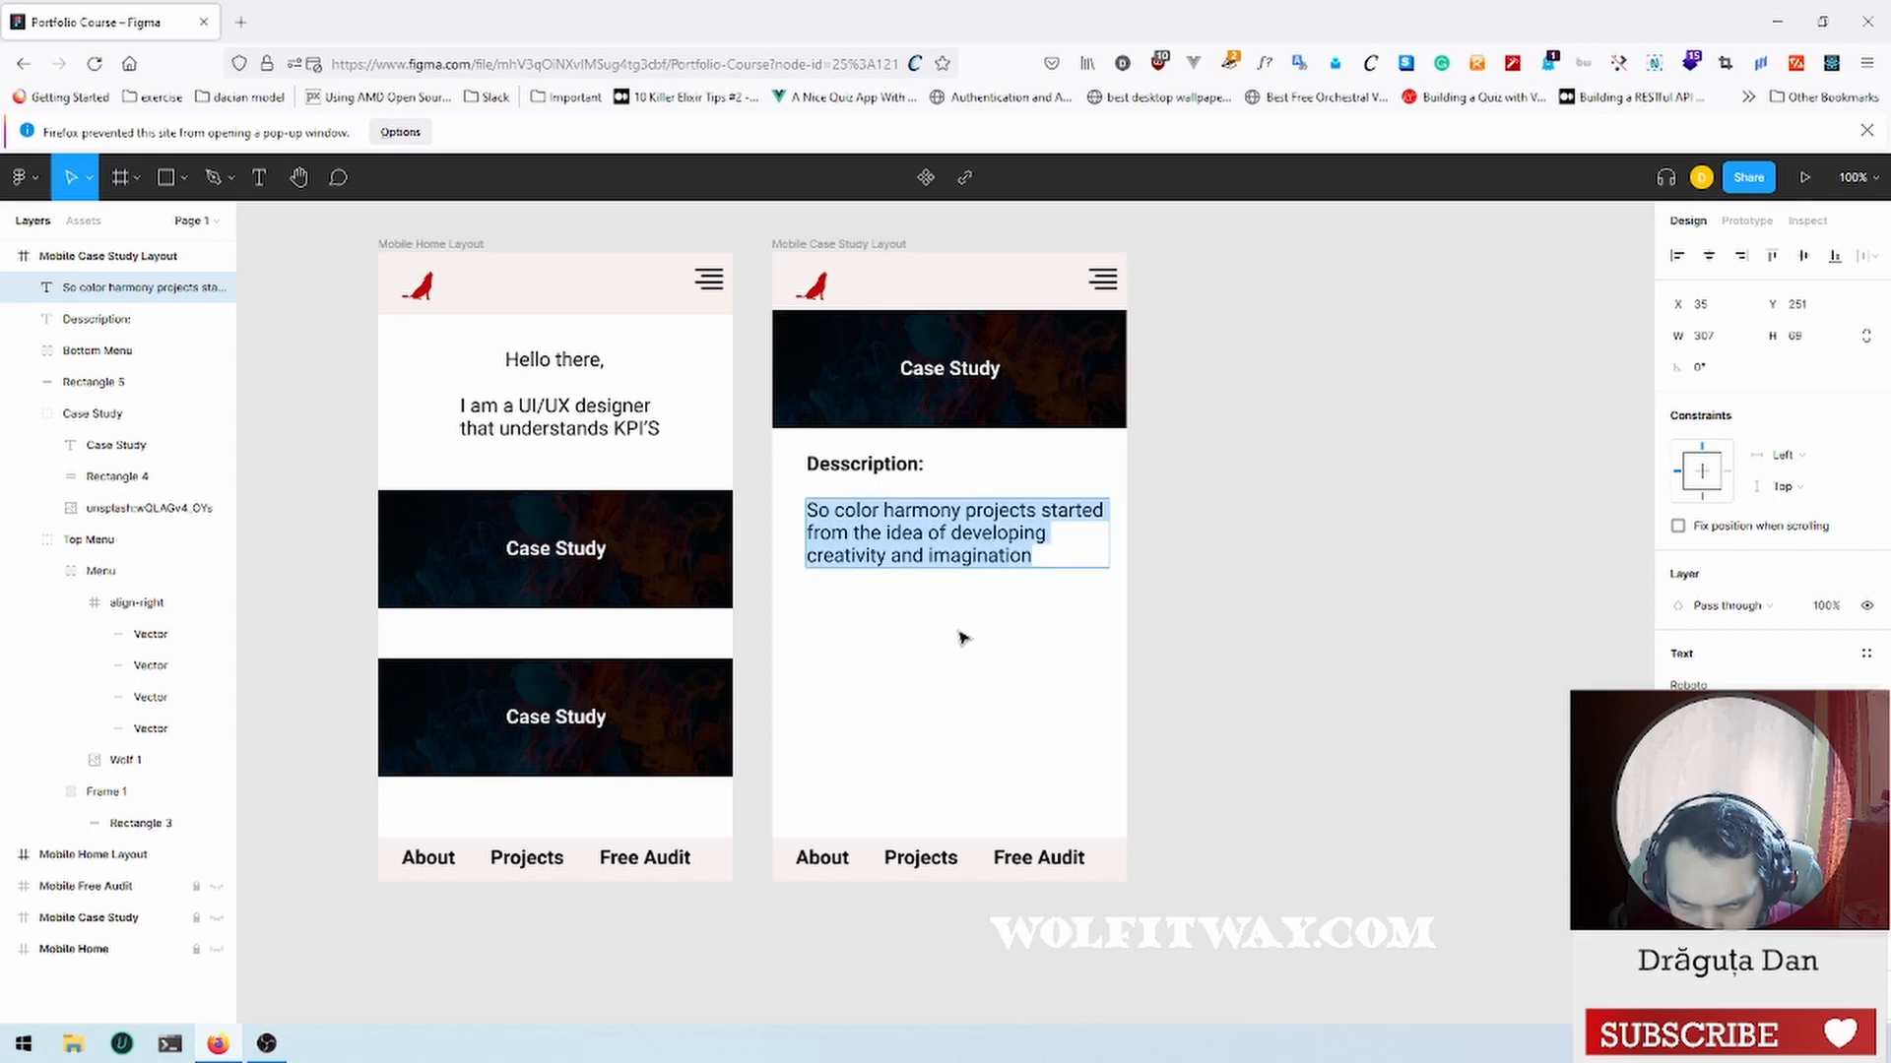
key("Escape")
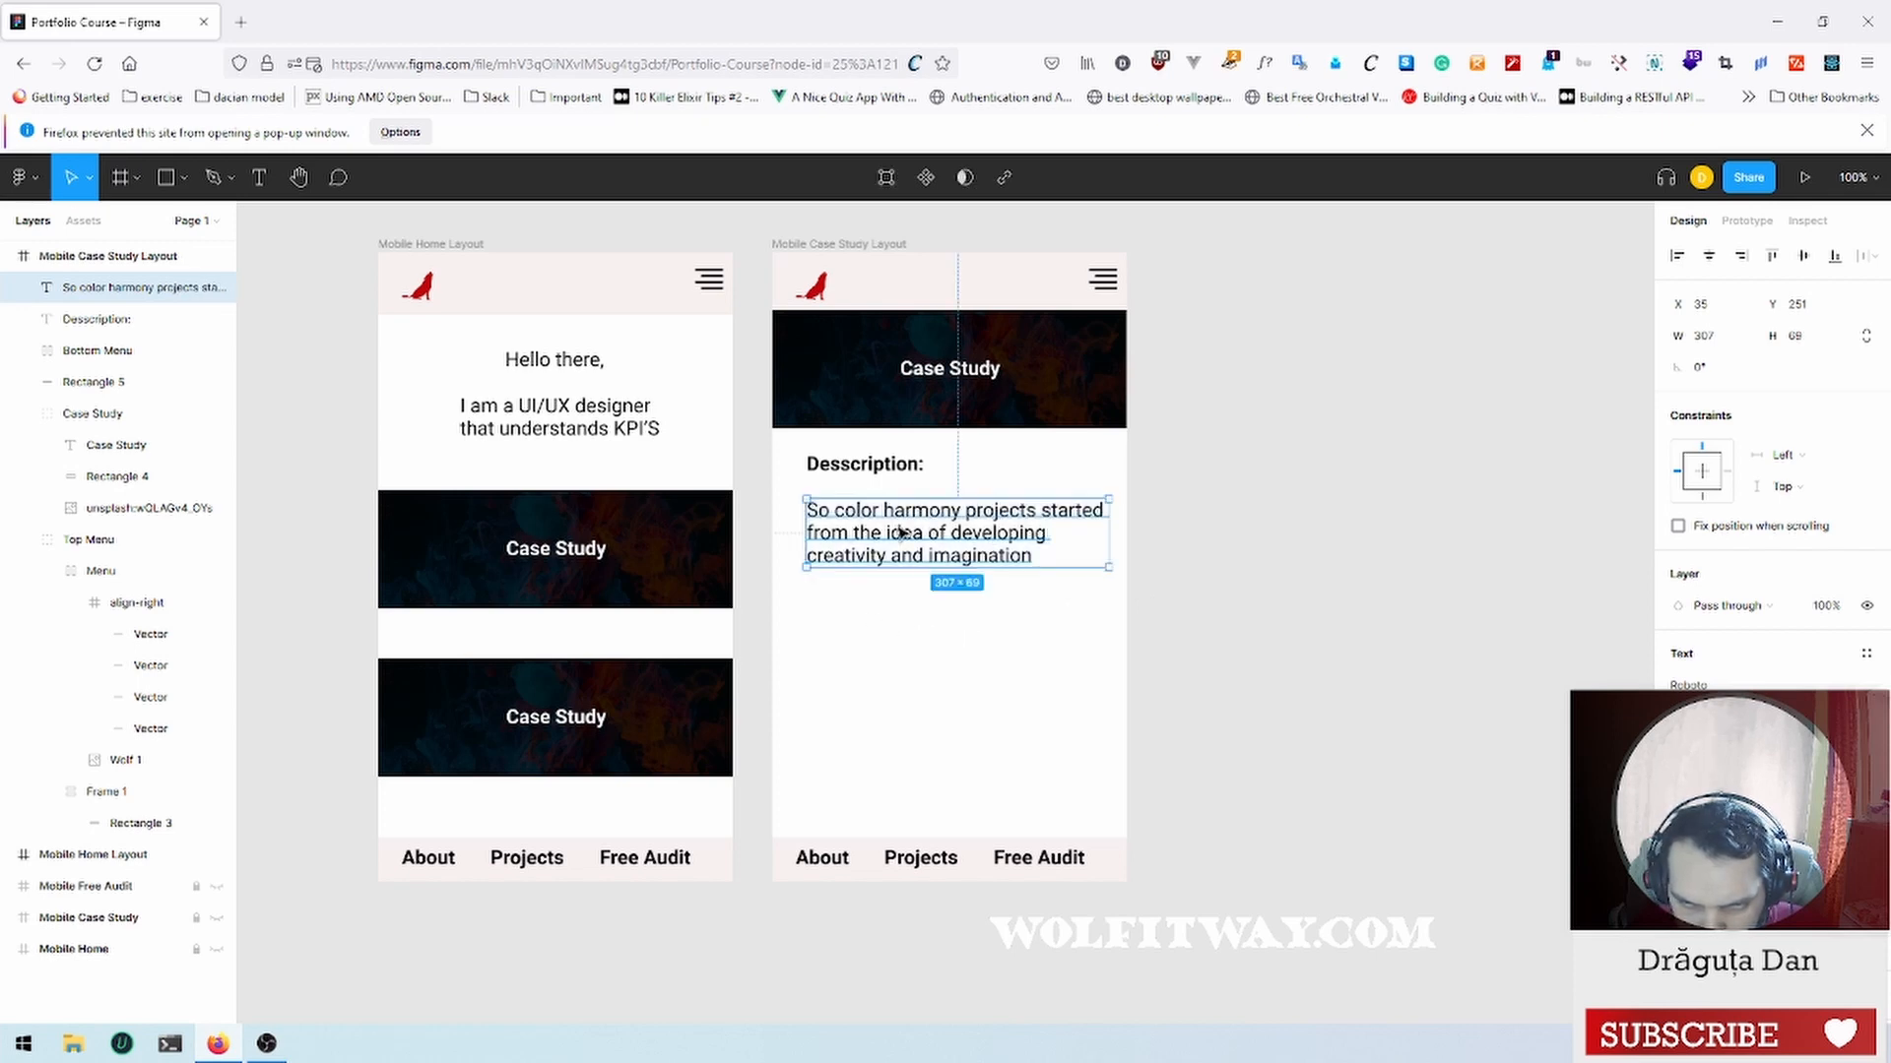
left_click_drag(911, 529, 911, 523)
left_click(876, 614)
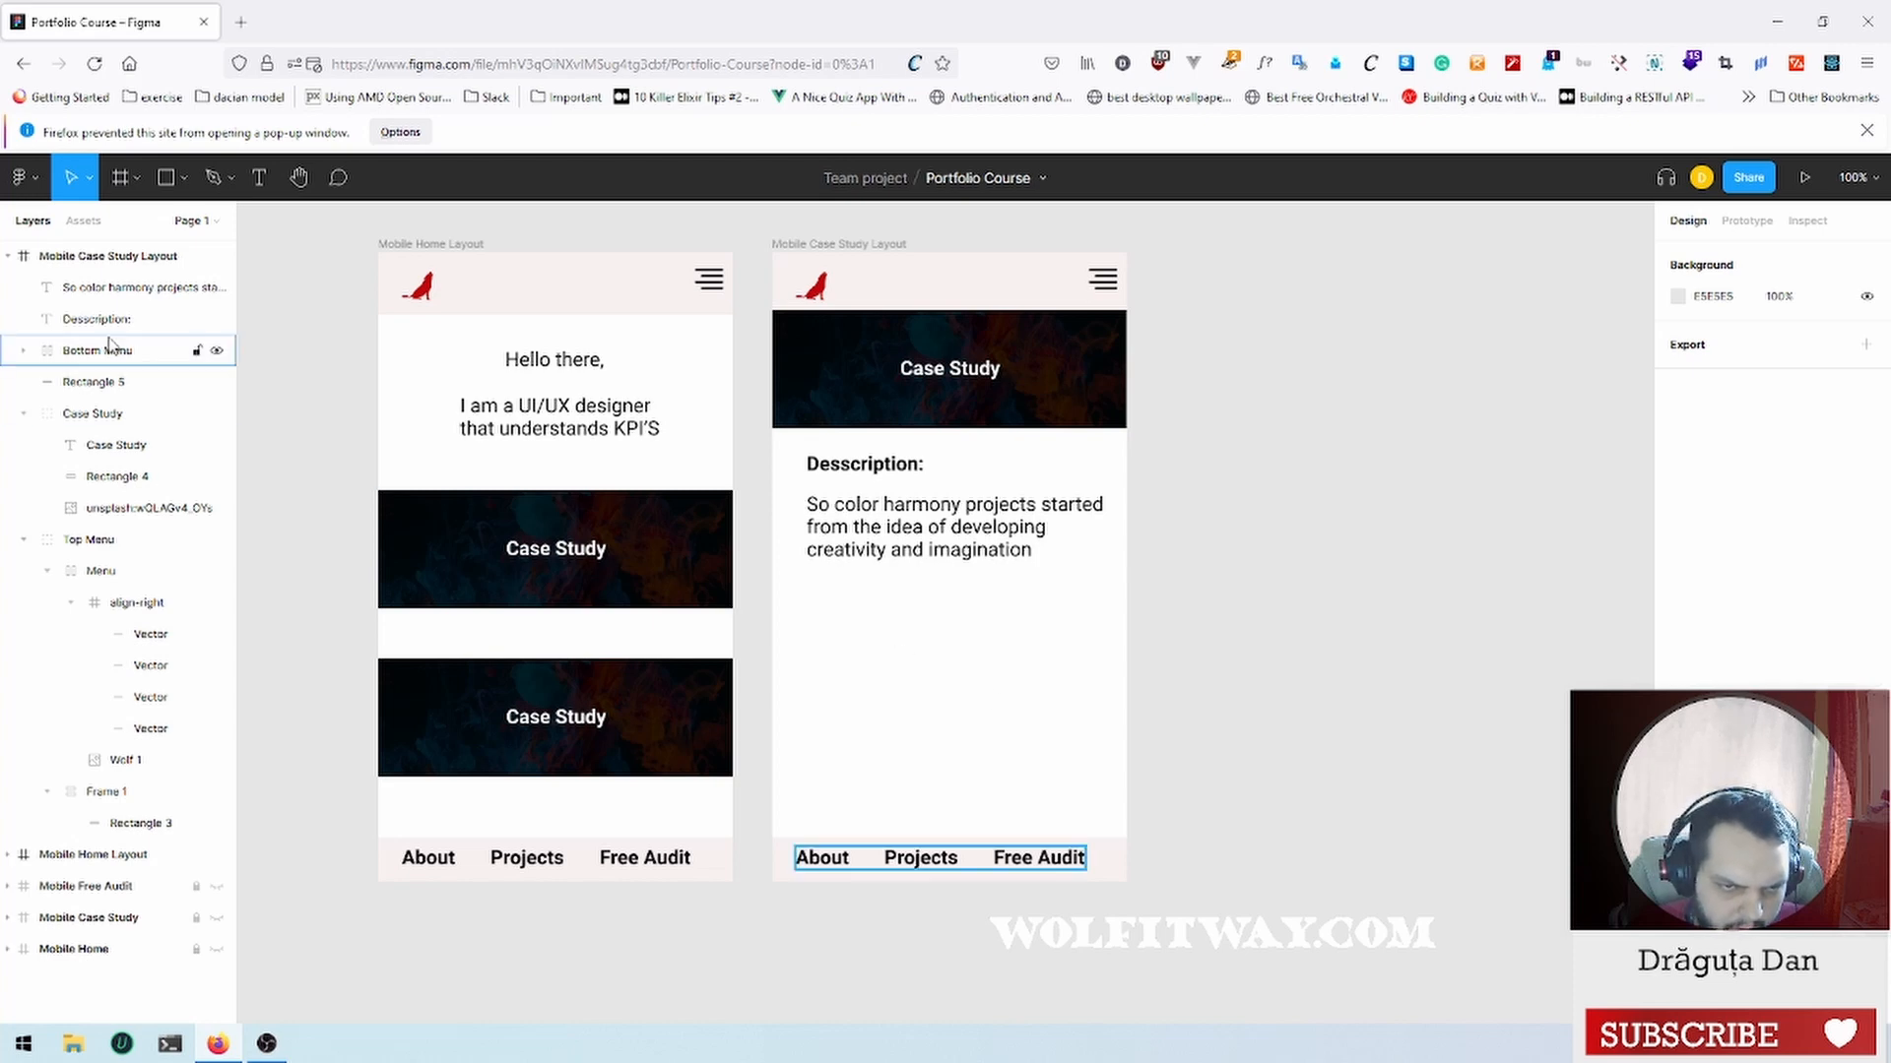
Step: Duplicate the Case Study banner's unsplash image, put the copy above all other layers, and place it below the description at about Y 327
left_click(133, 508)
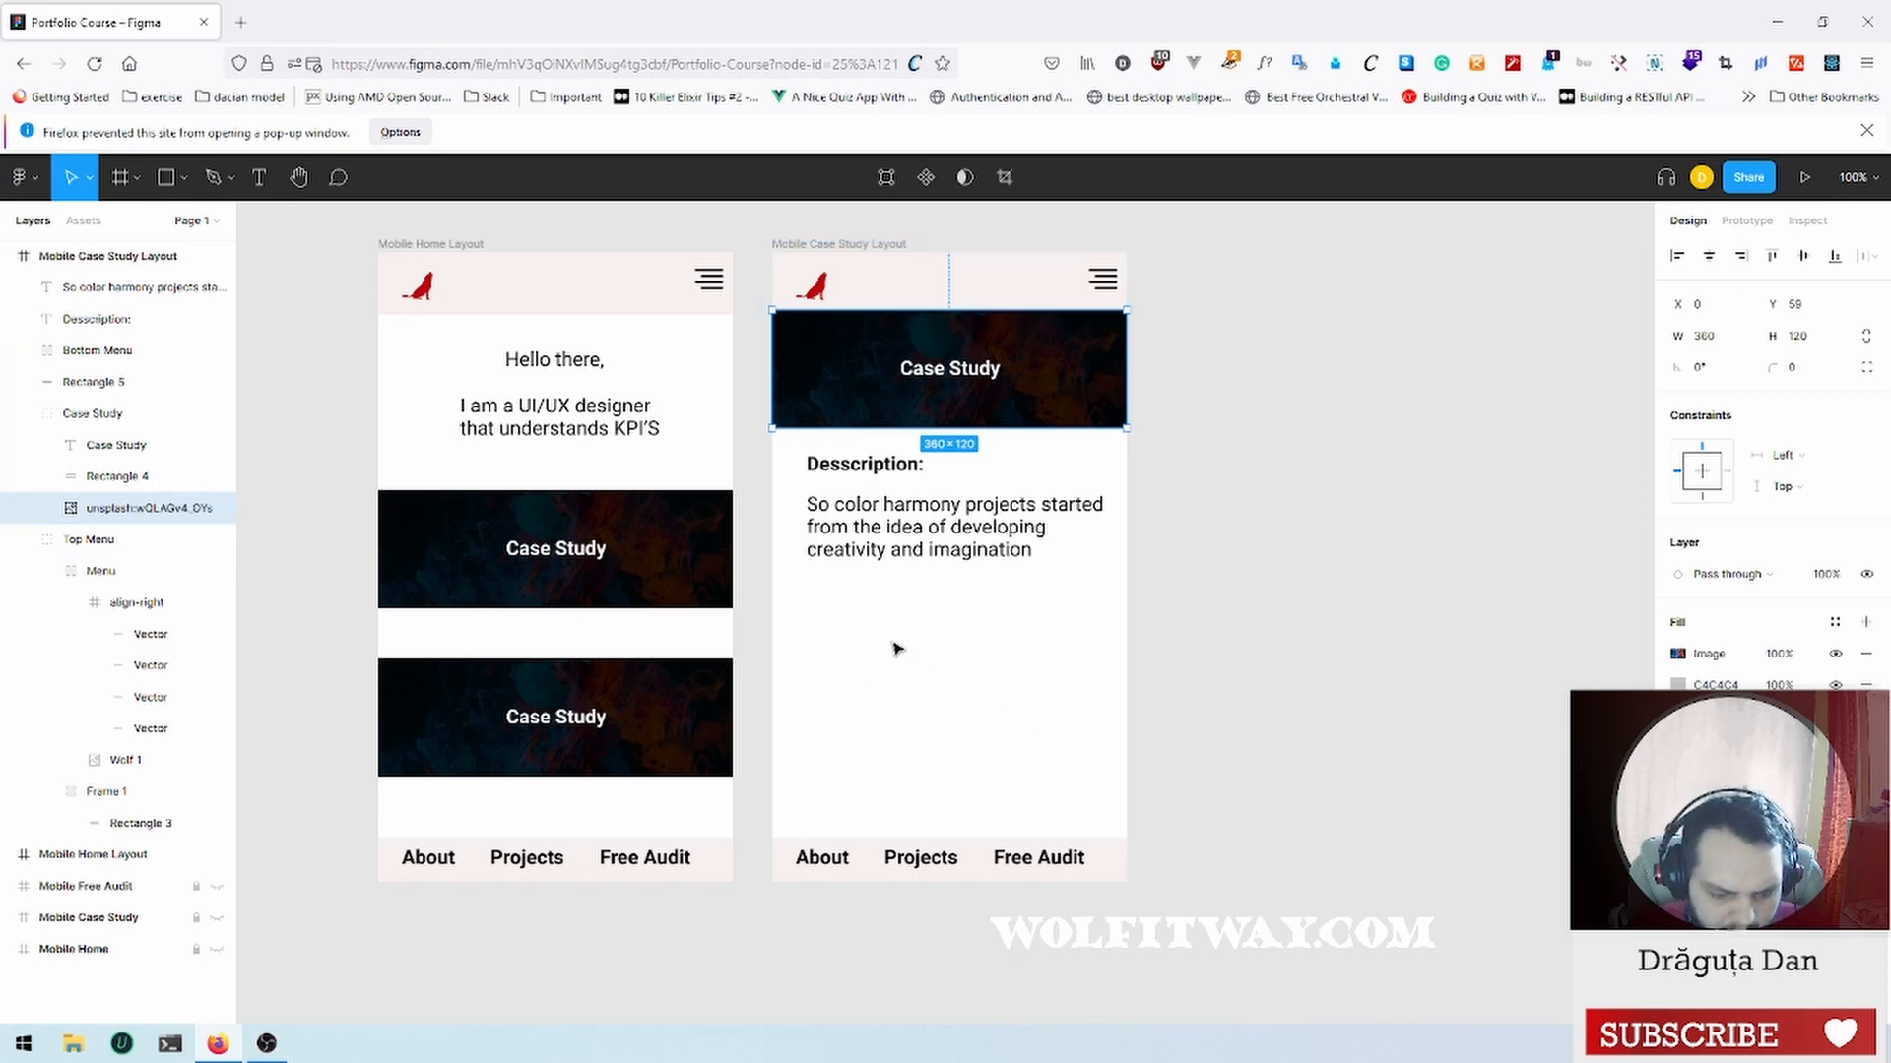
key("ctrl+d")
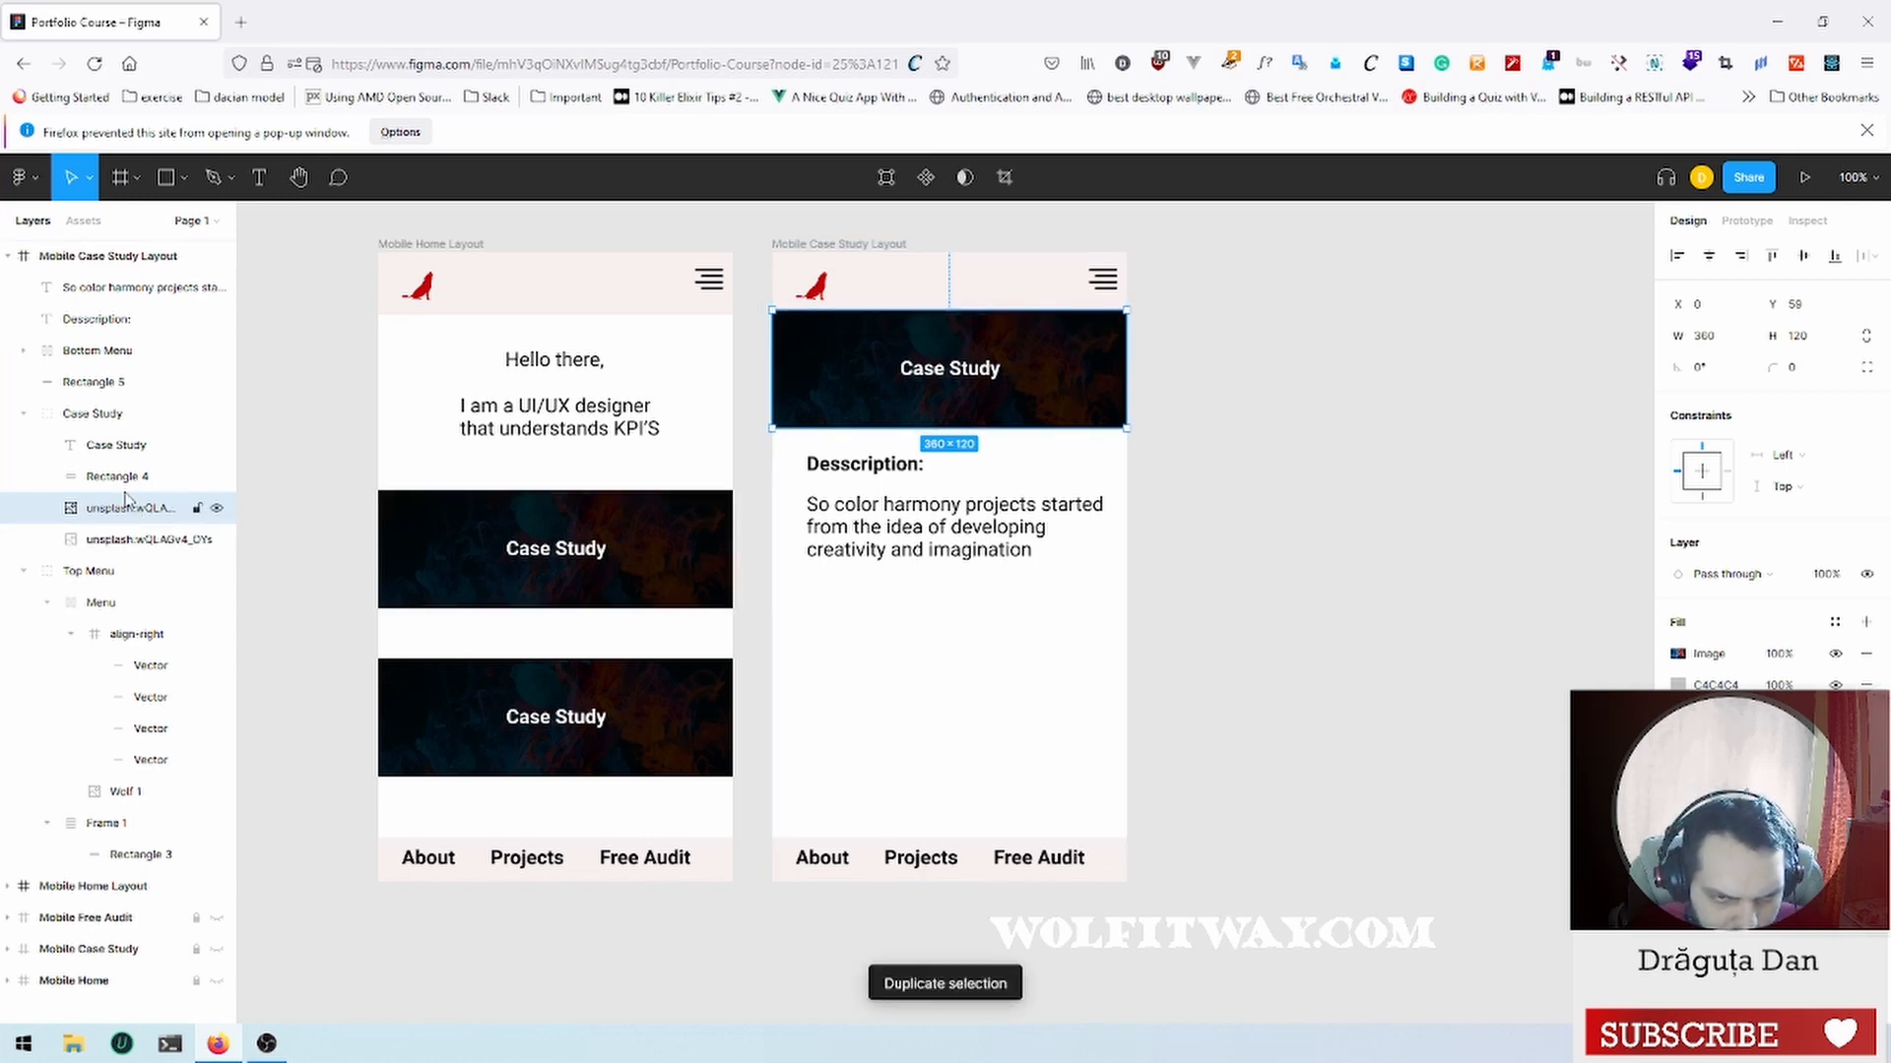
left_click_drag(128, 512, 131, 286)
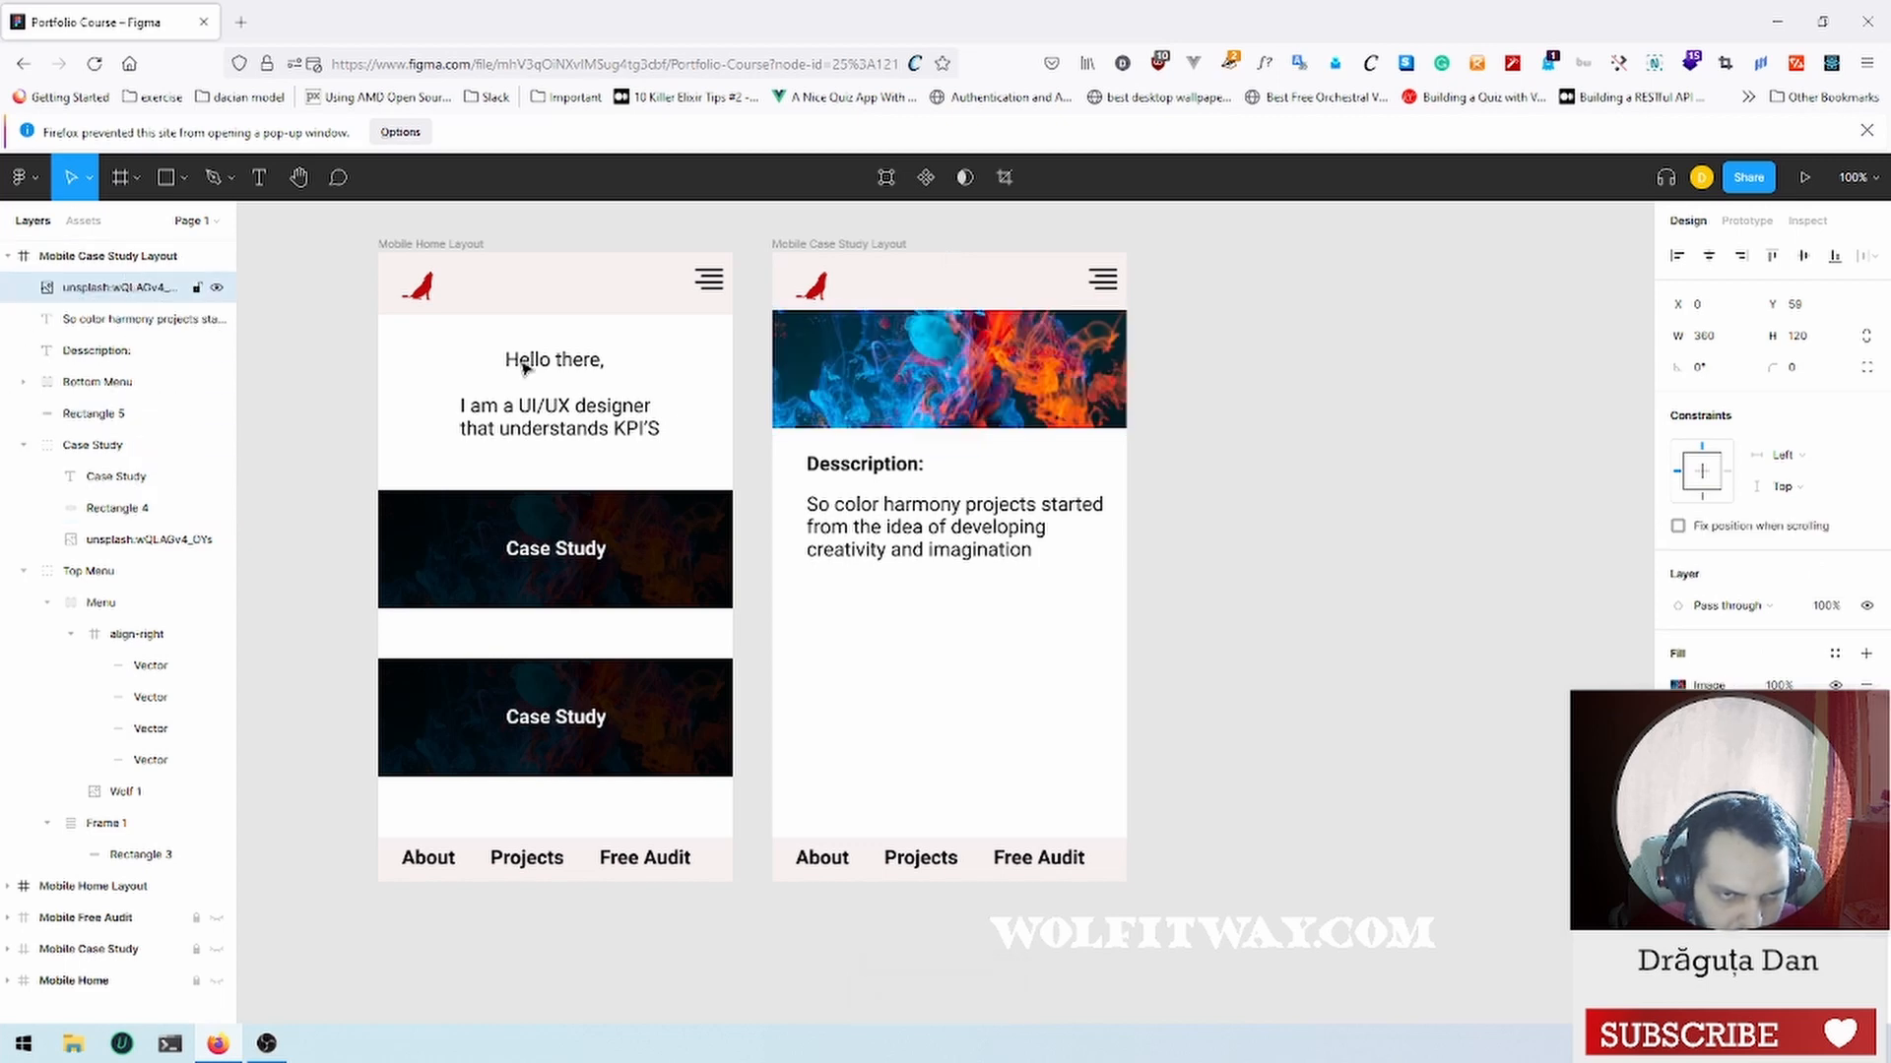
left_click_drag(972, 374, 968, 631)
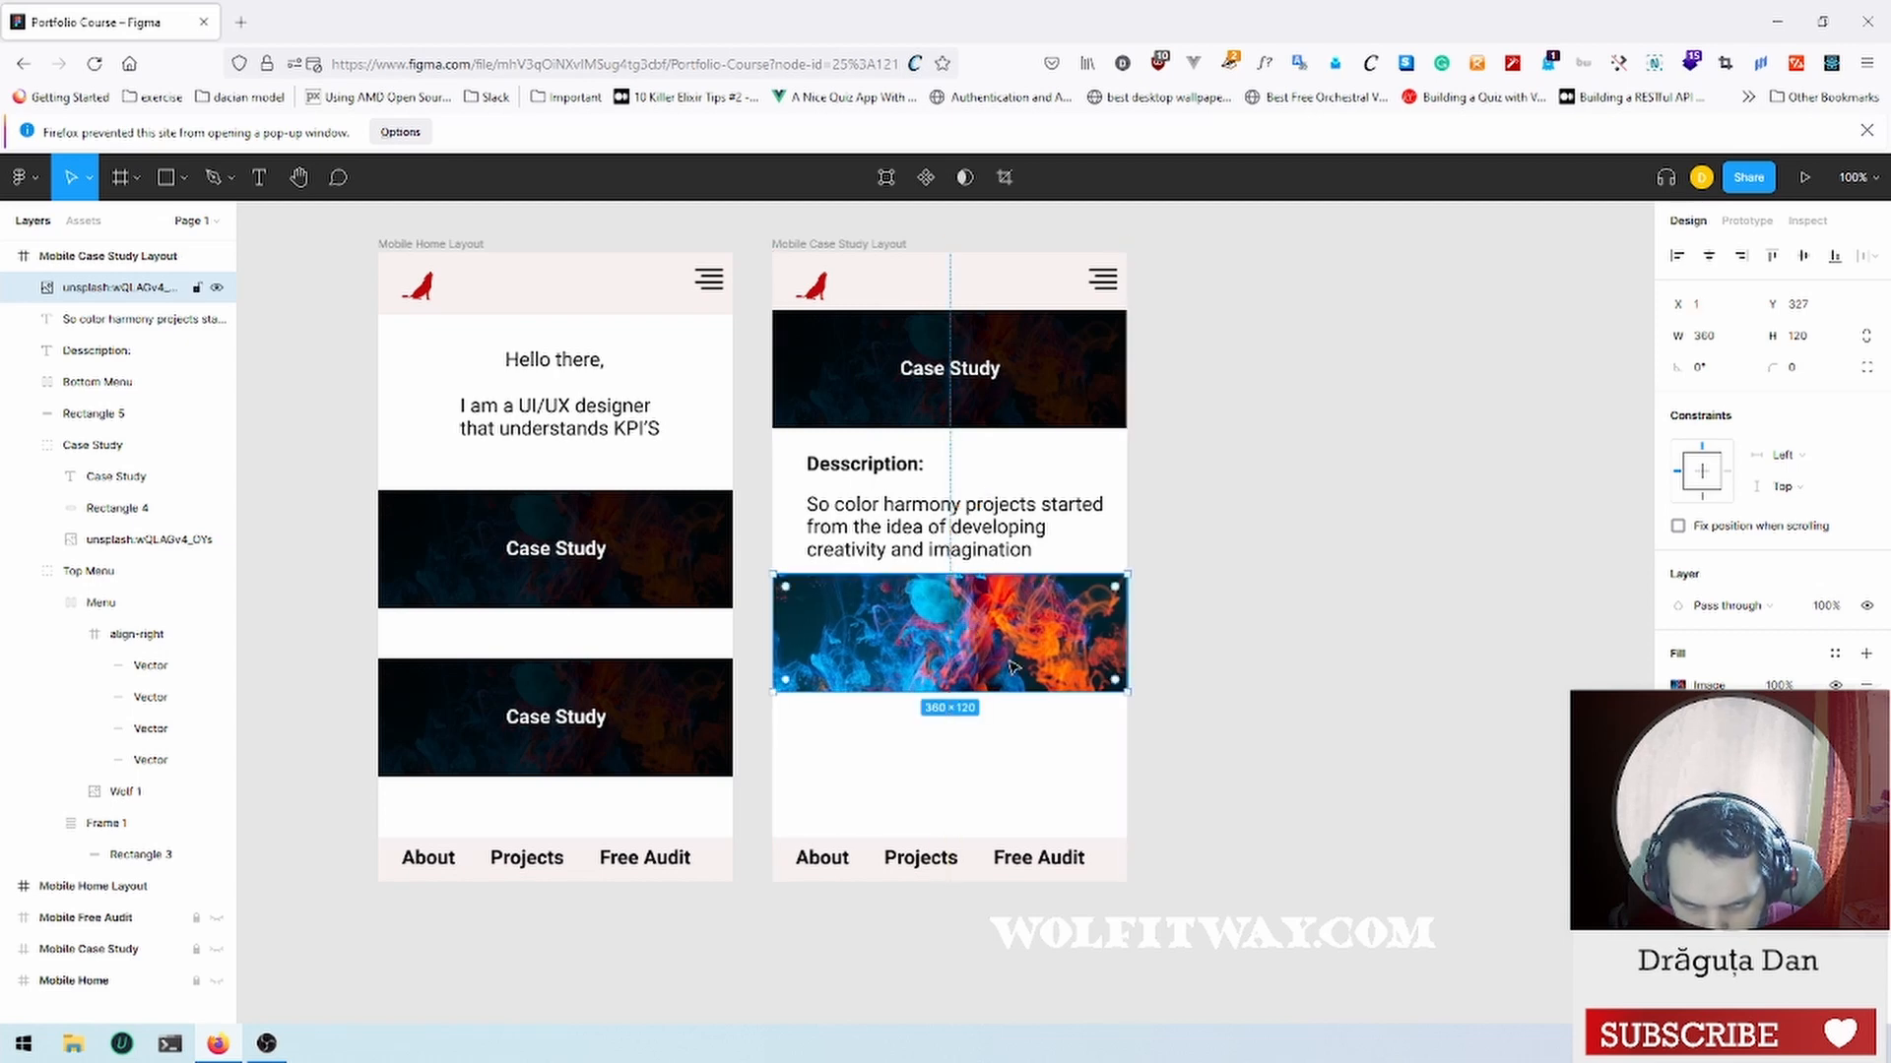
Step: Set the project image's width to 360 and center it horizontally in the Mobile Case Study Layout frame
left_click(1052, 759)
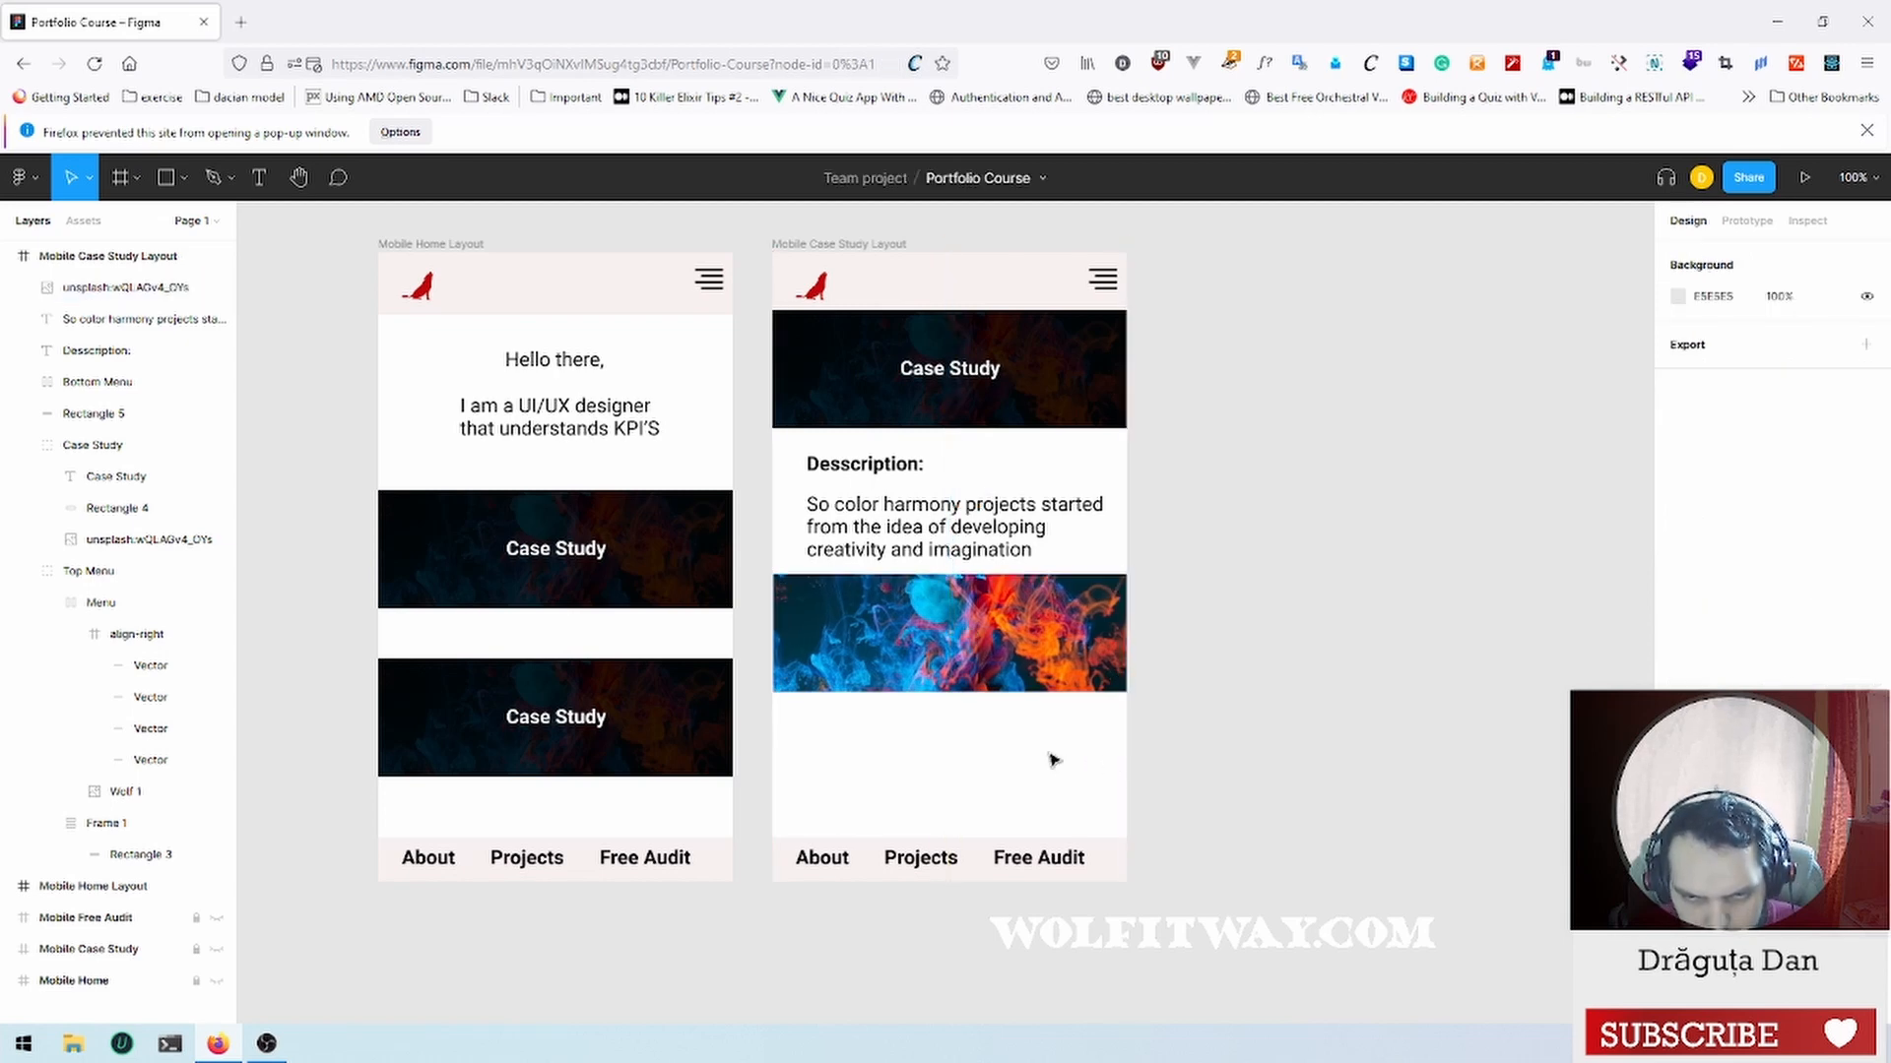
scroll(937, 565, "down", 3)
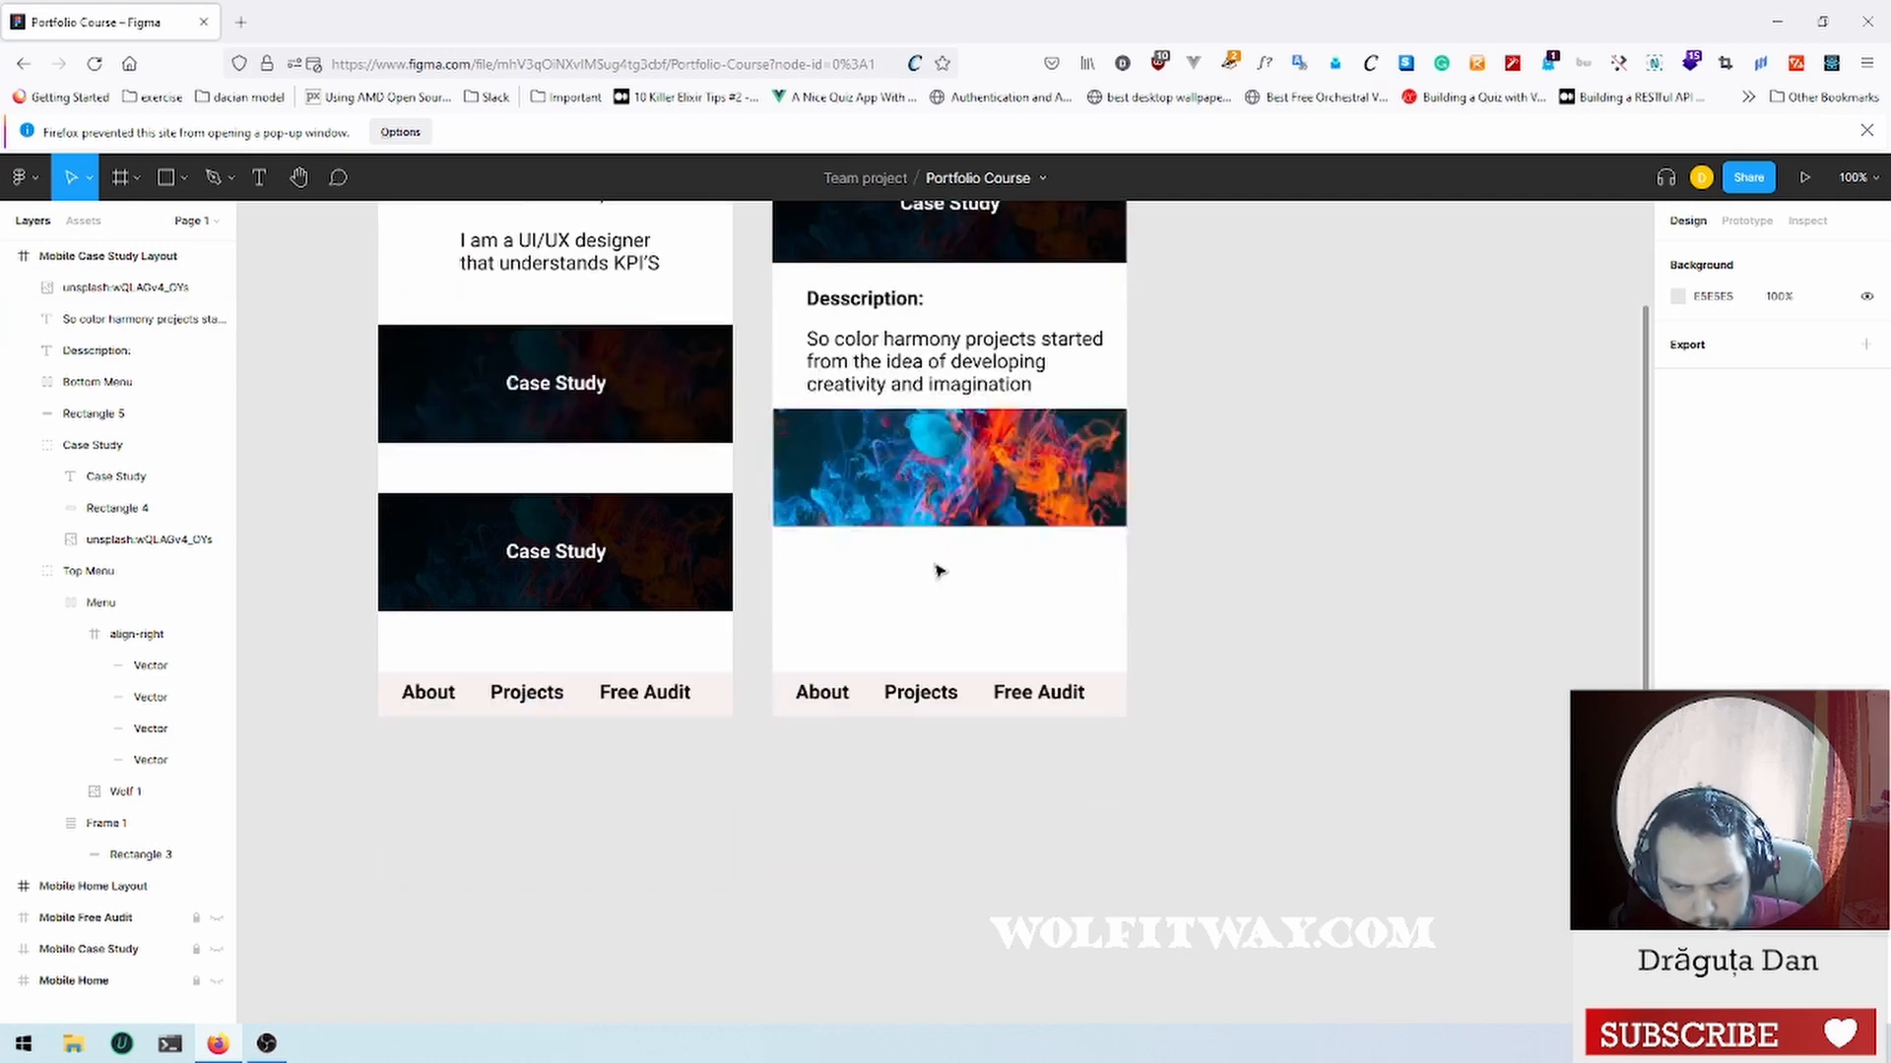
scroll(941, 573, "up", 2)
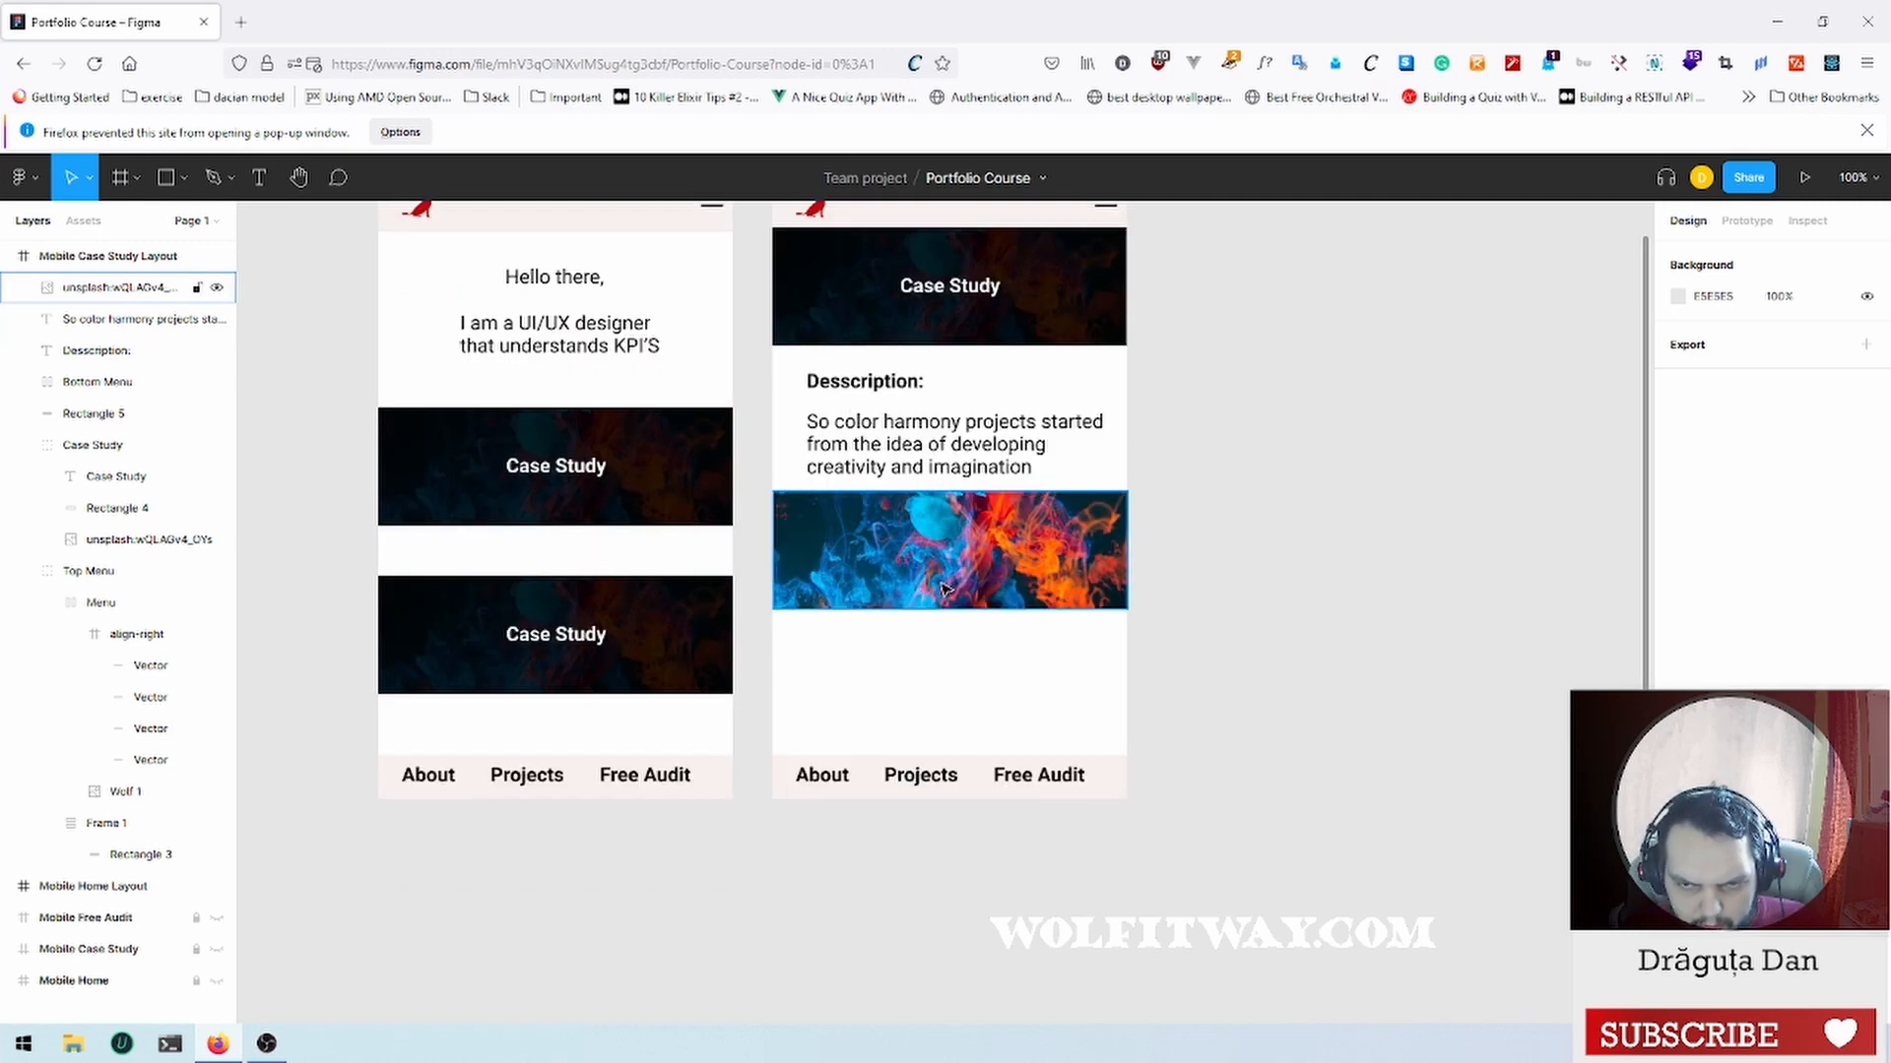
left_click(865, 576)
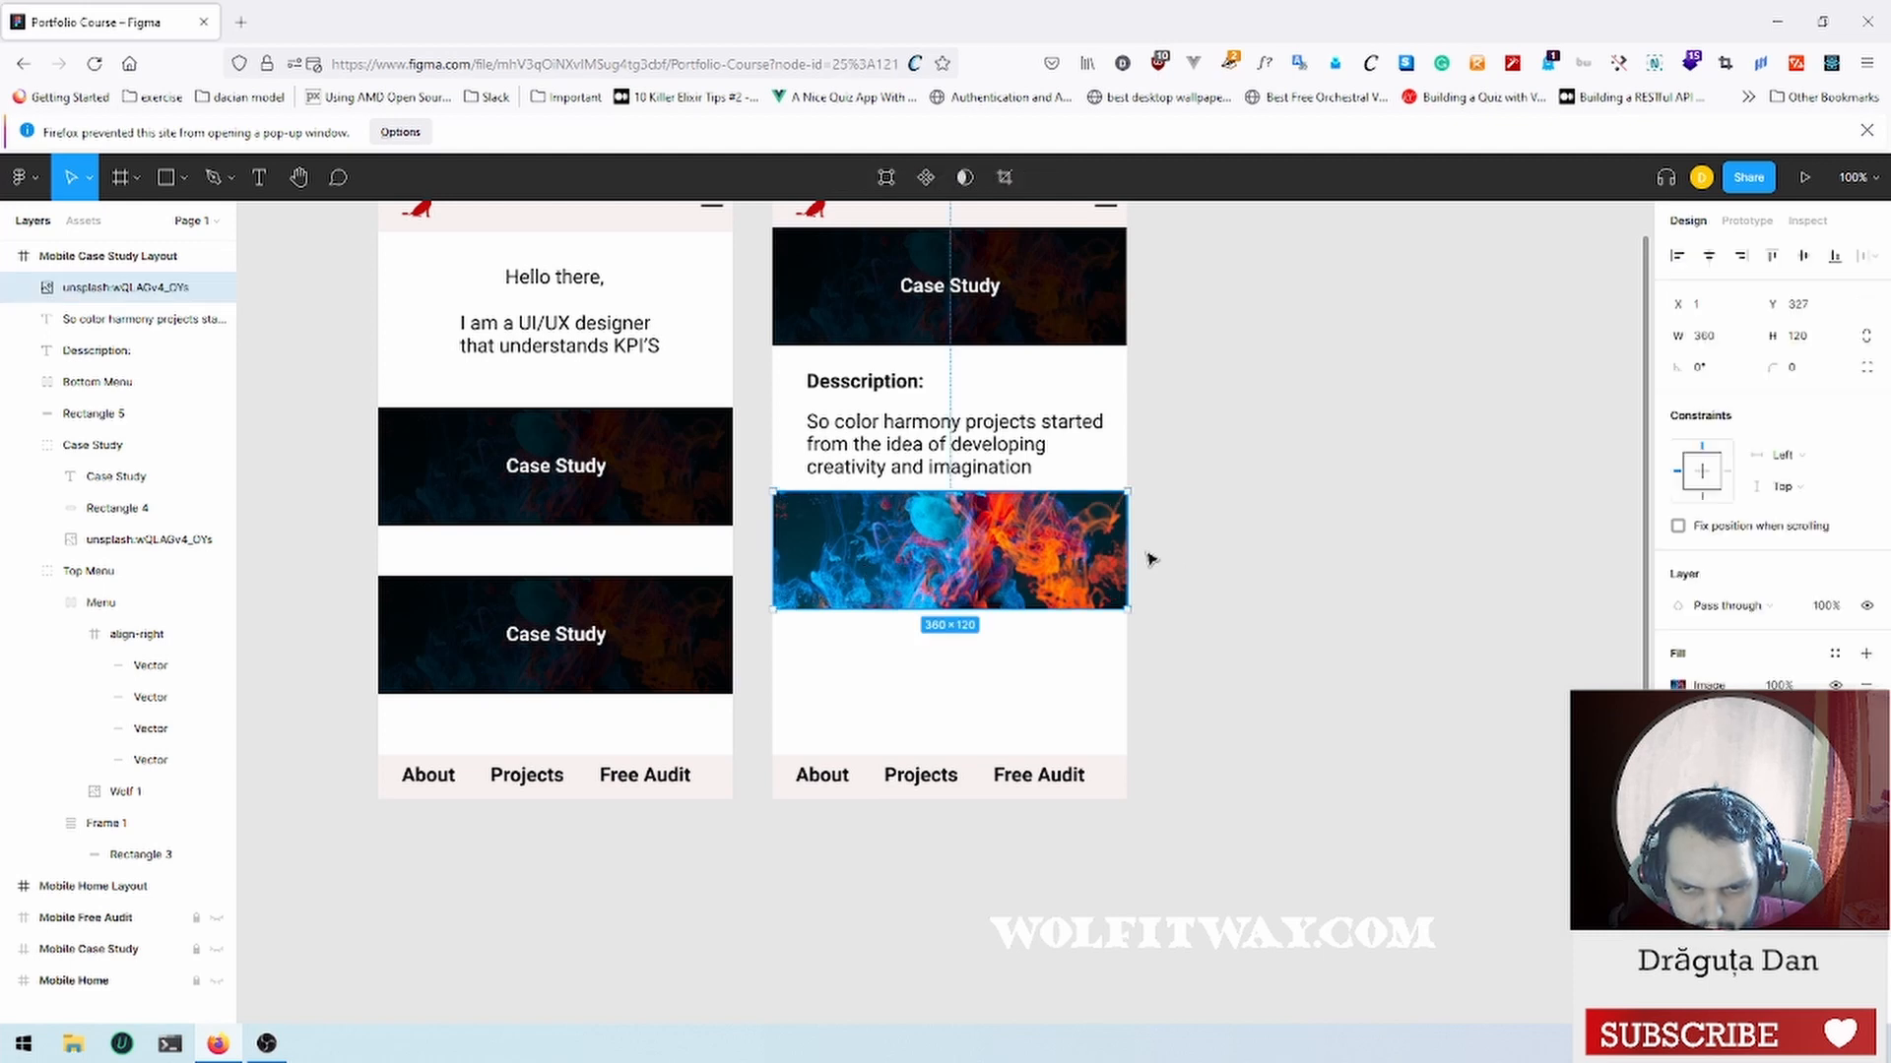
mouse_move(1127, 560)
left_mouse_down()
mouse_move(937, 559)
mouse_move(1129, 562)
left_mouse_up()
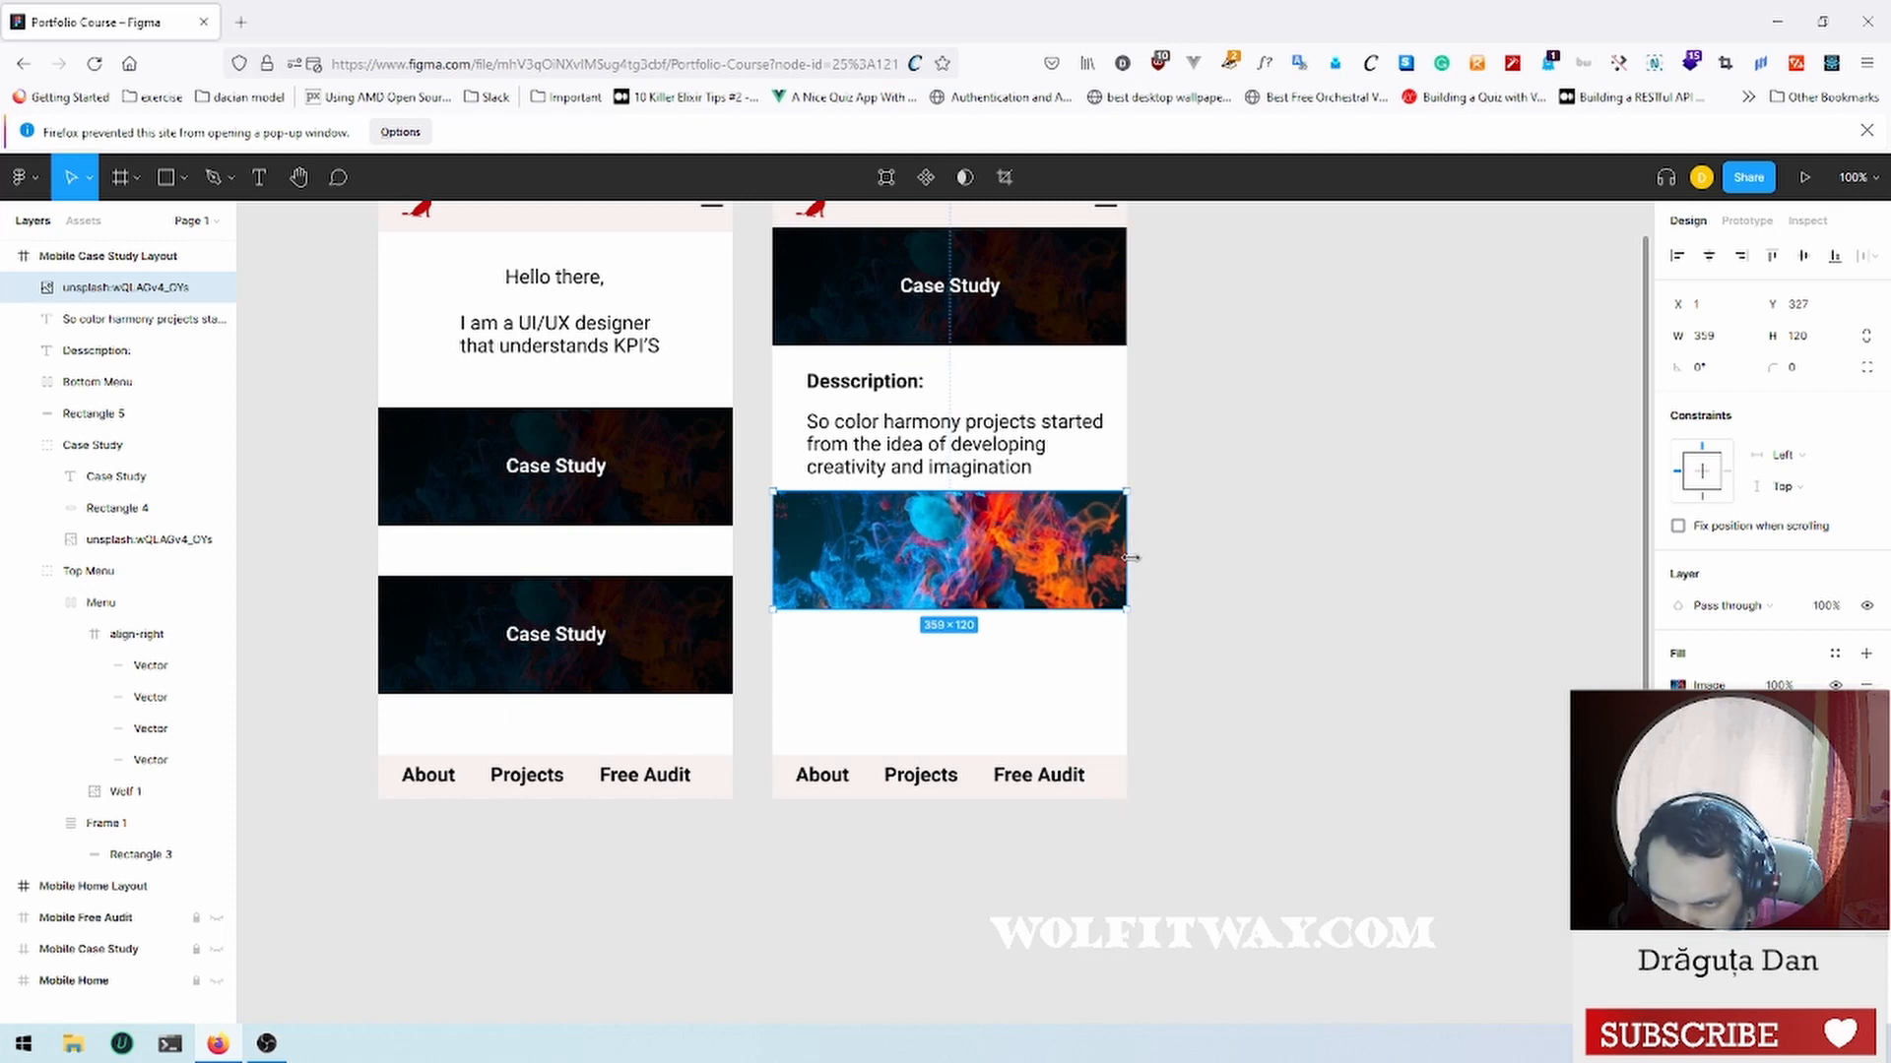
left_click(1722, 336)
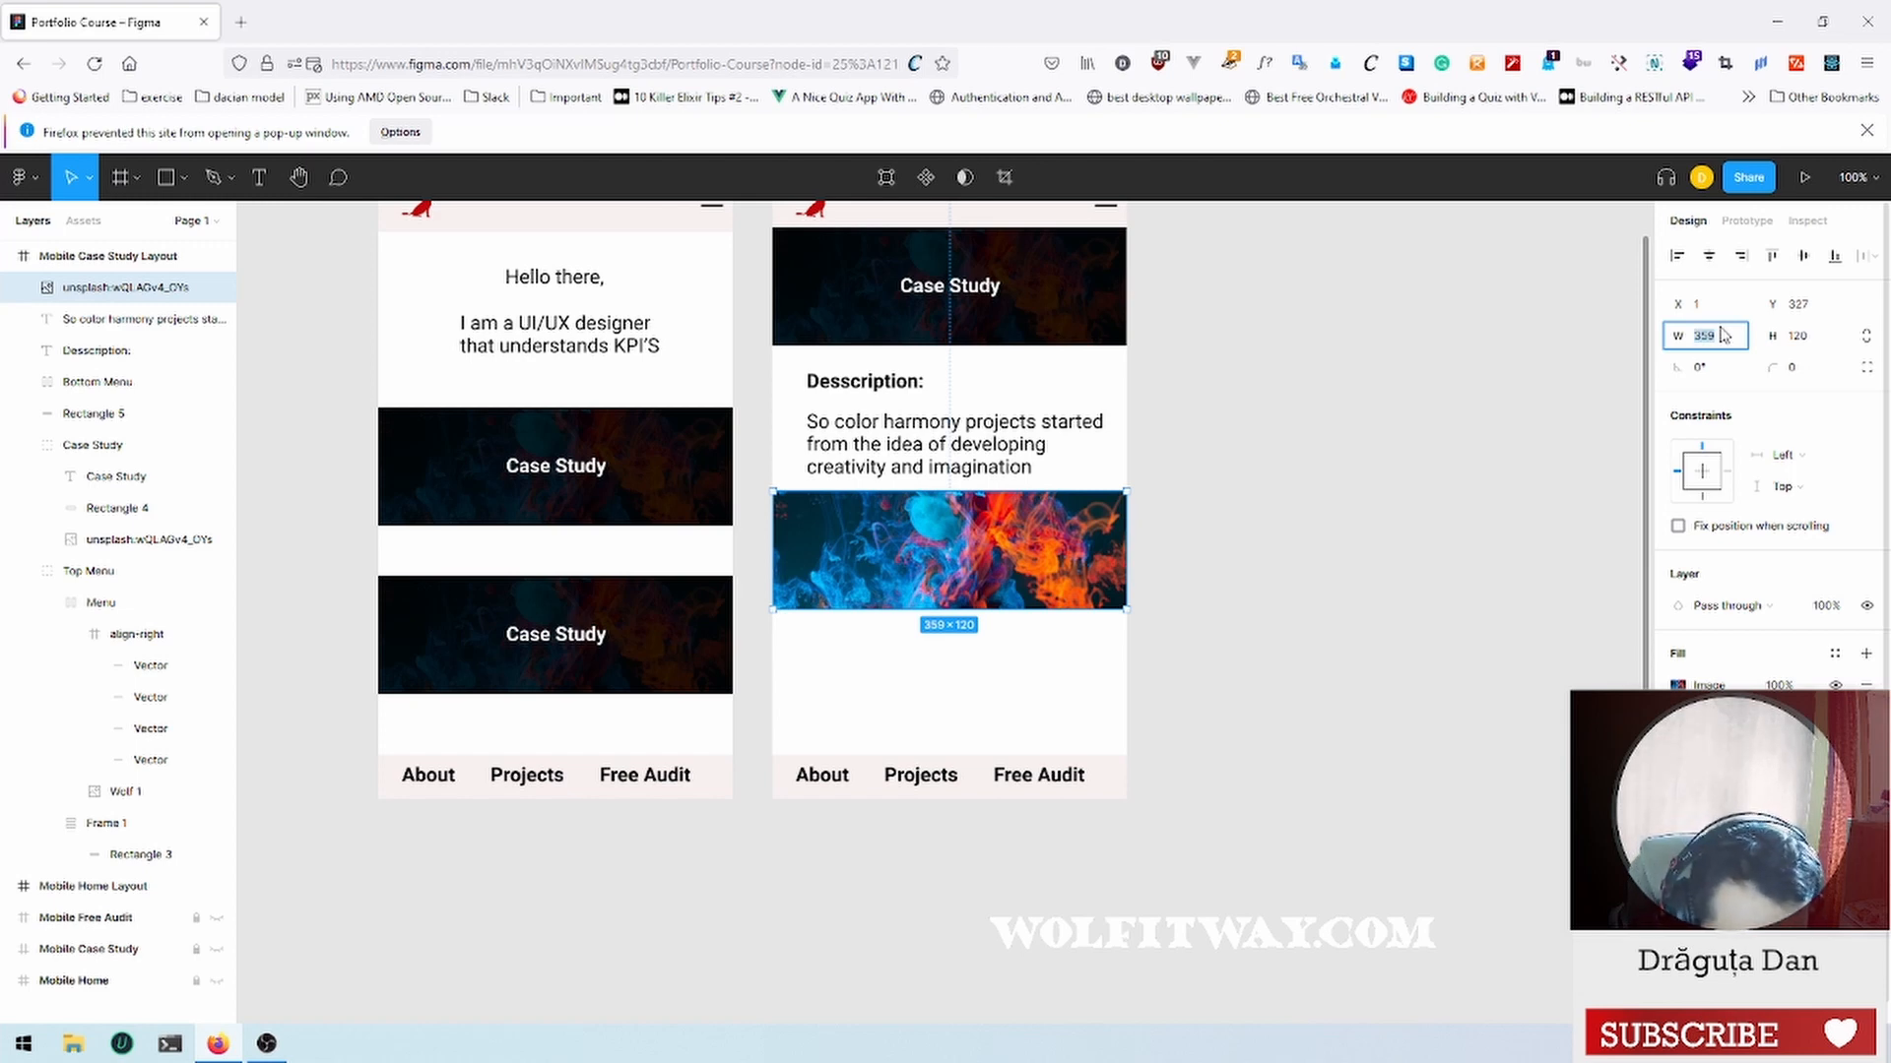
type("360")
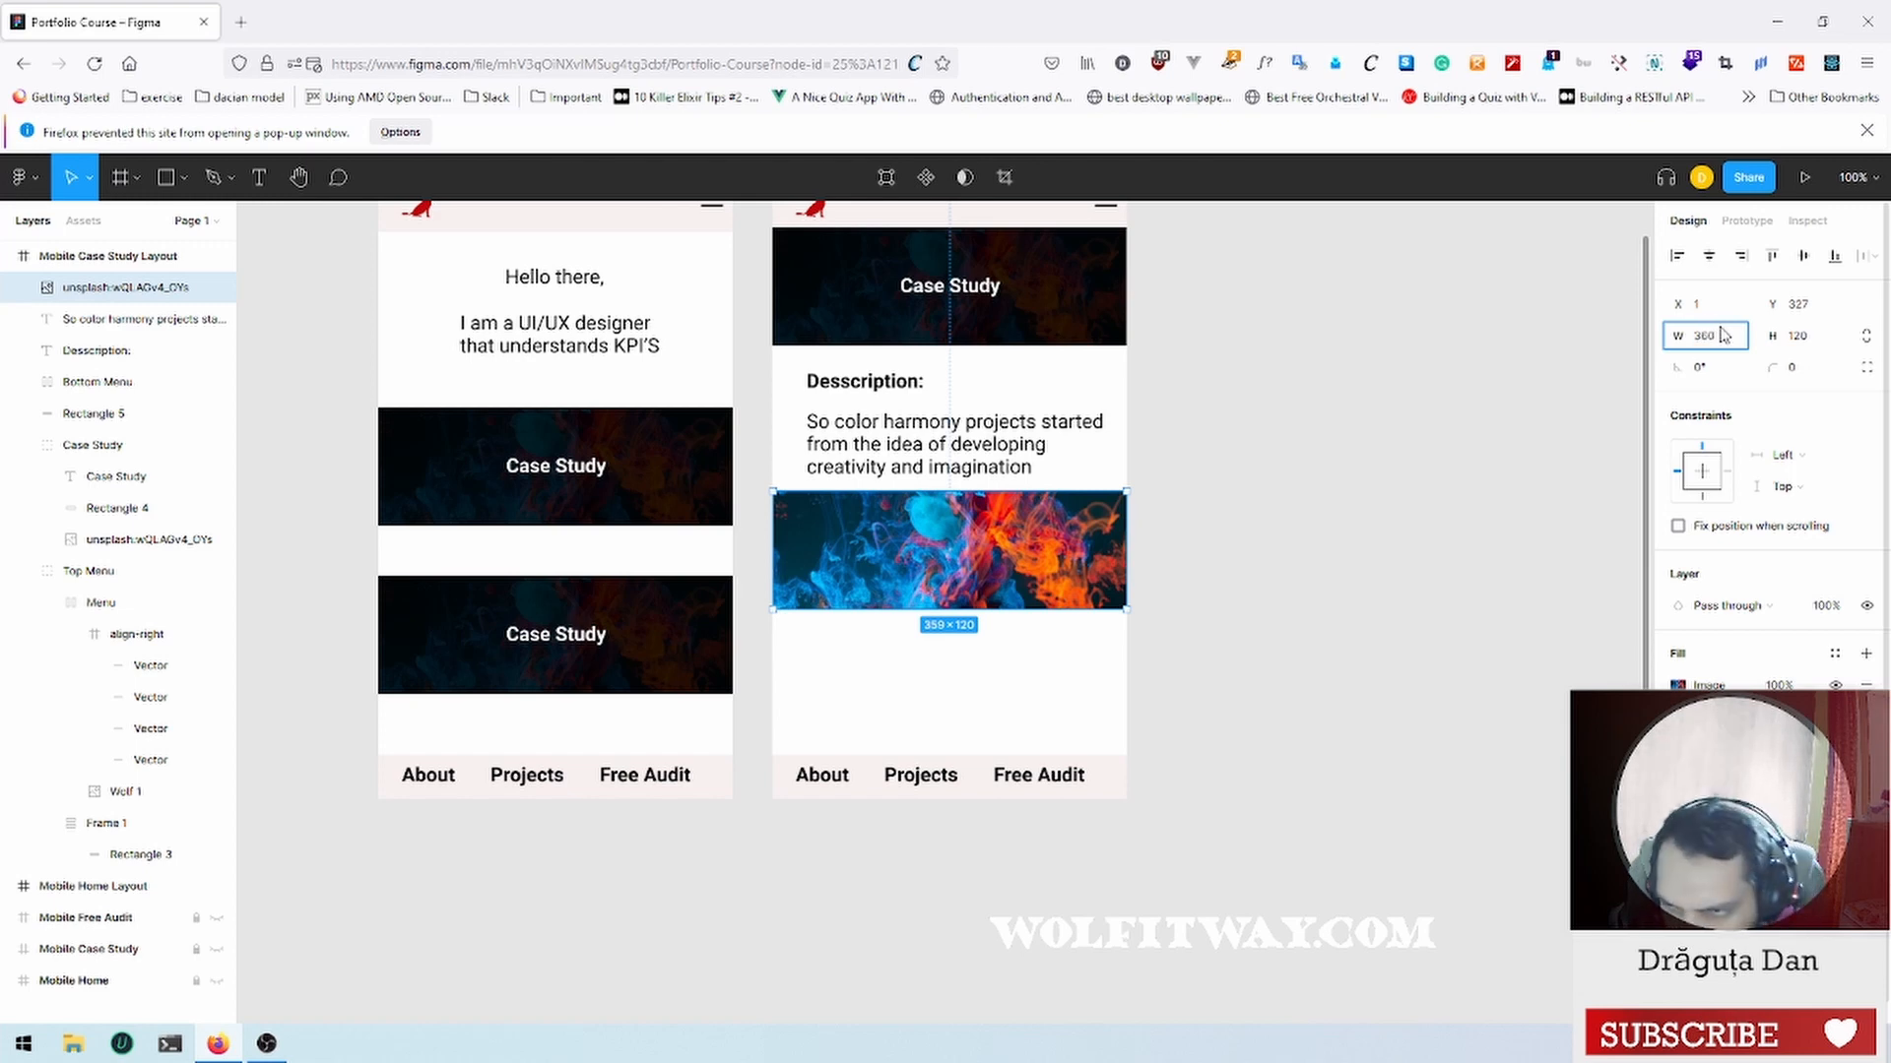
key("Return")
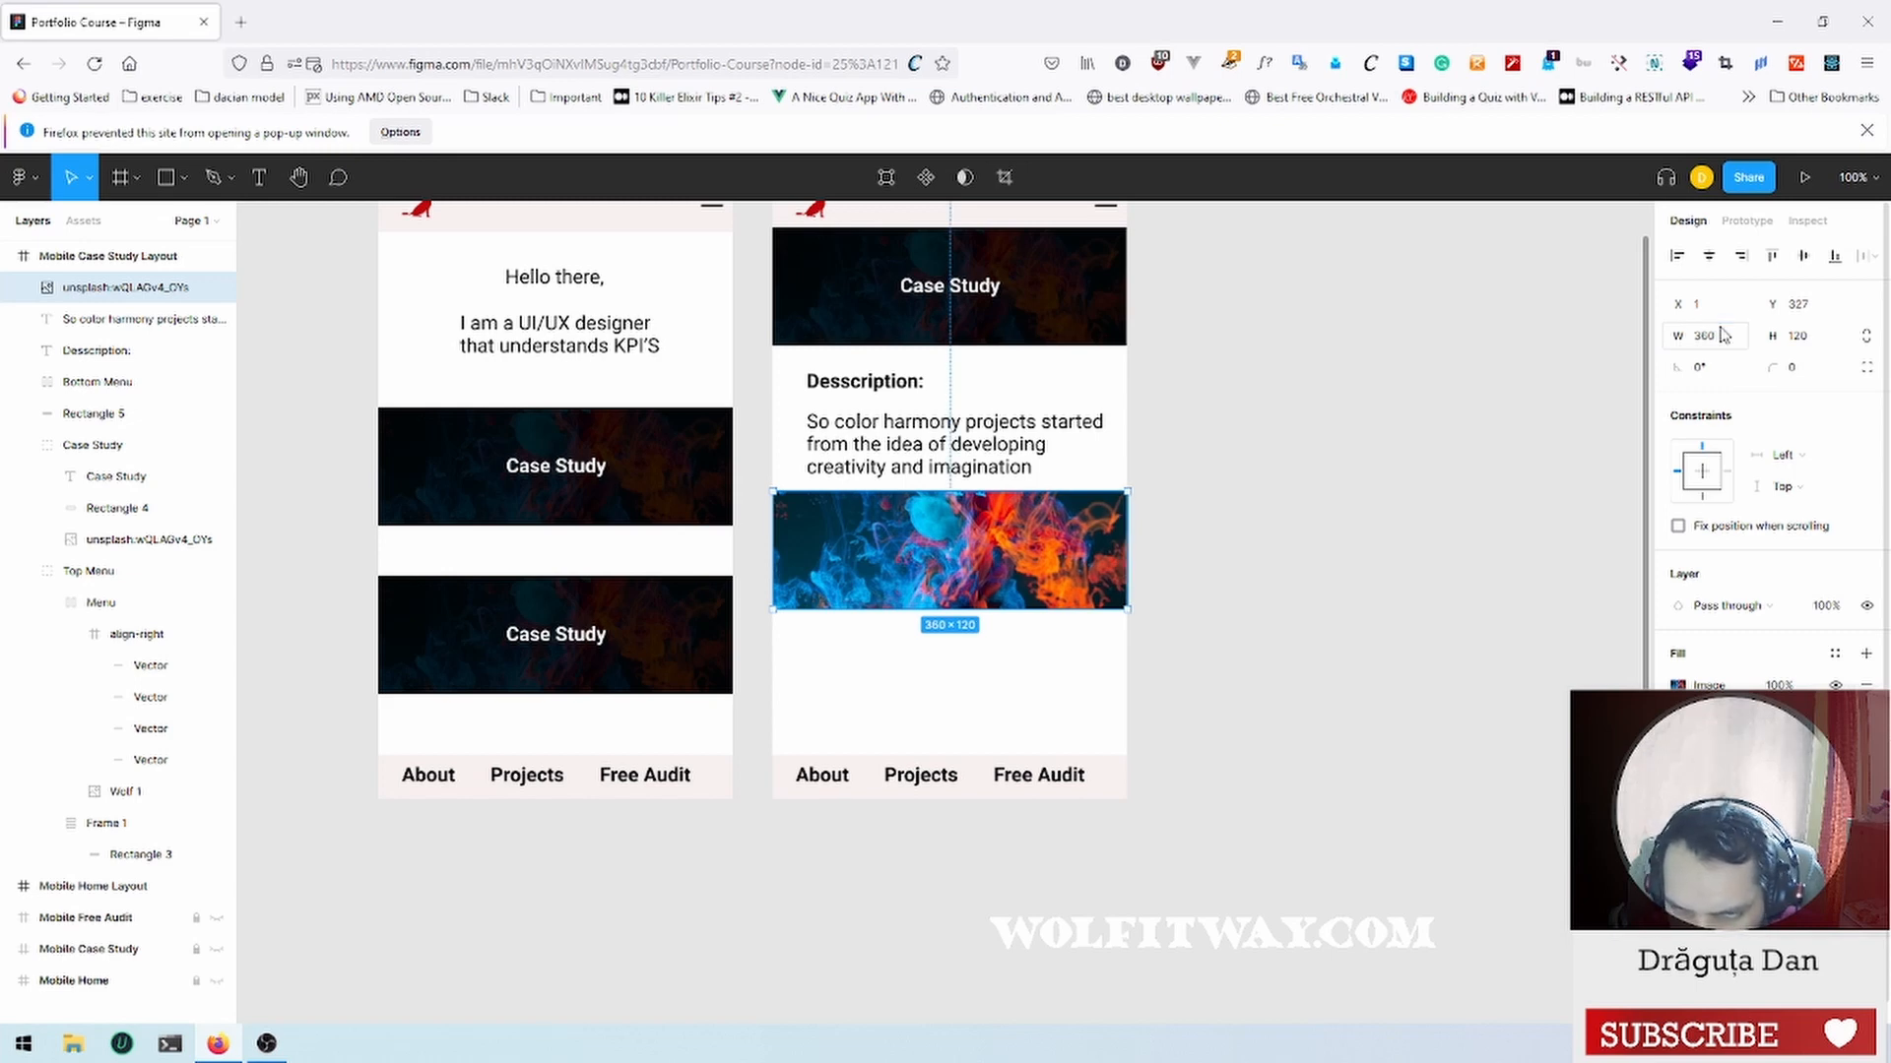
left_click(1710, 257)
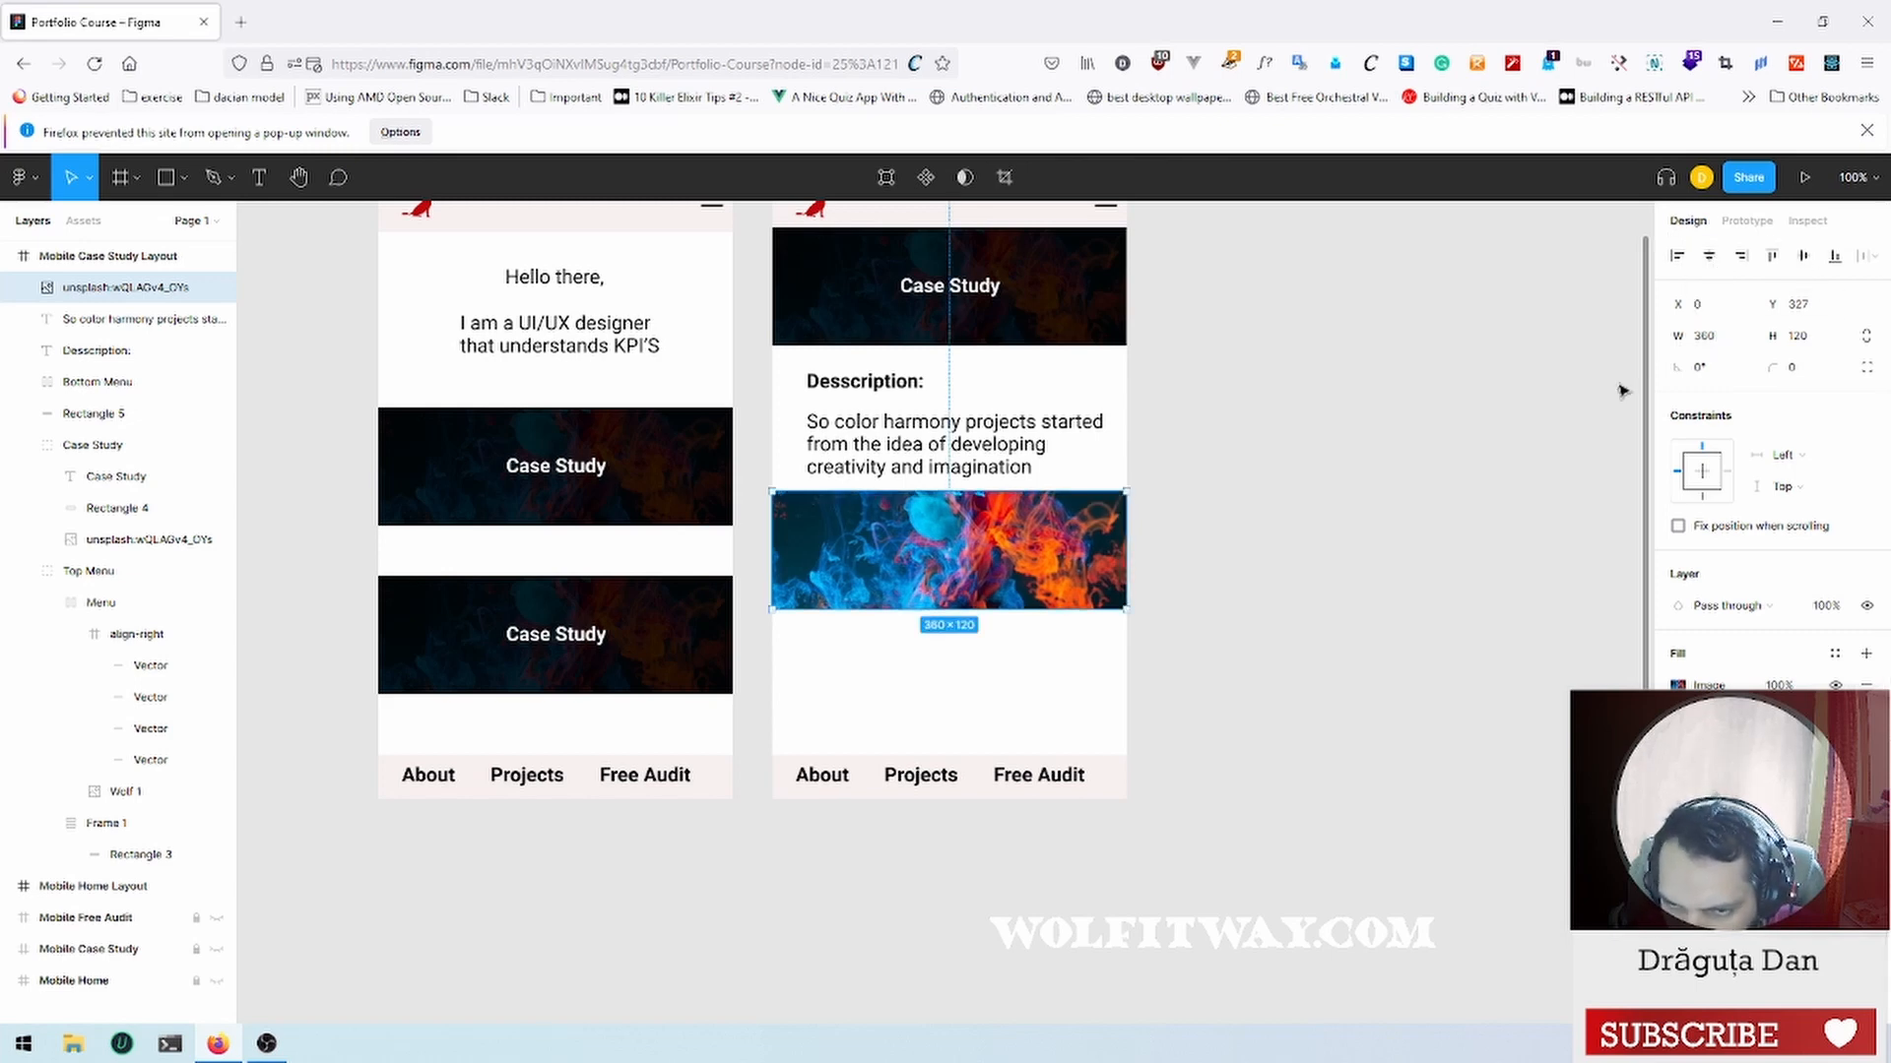
Step: Set the width of the project image below the description to 180 and deselect it
left_click(1718, 337)
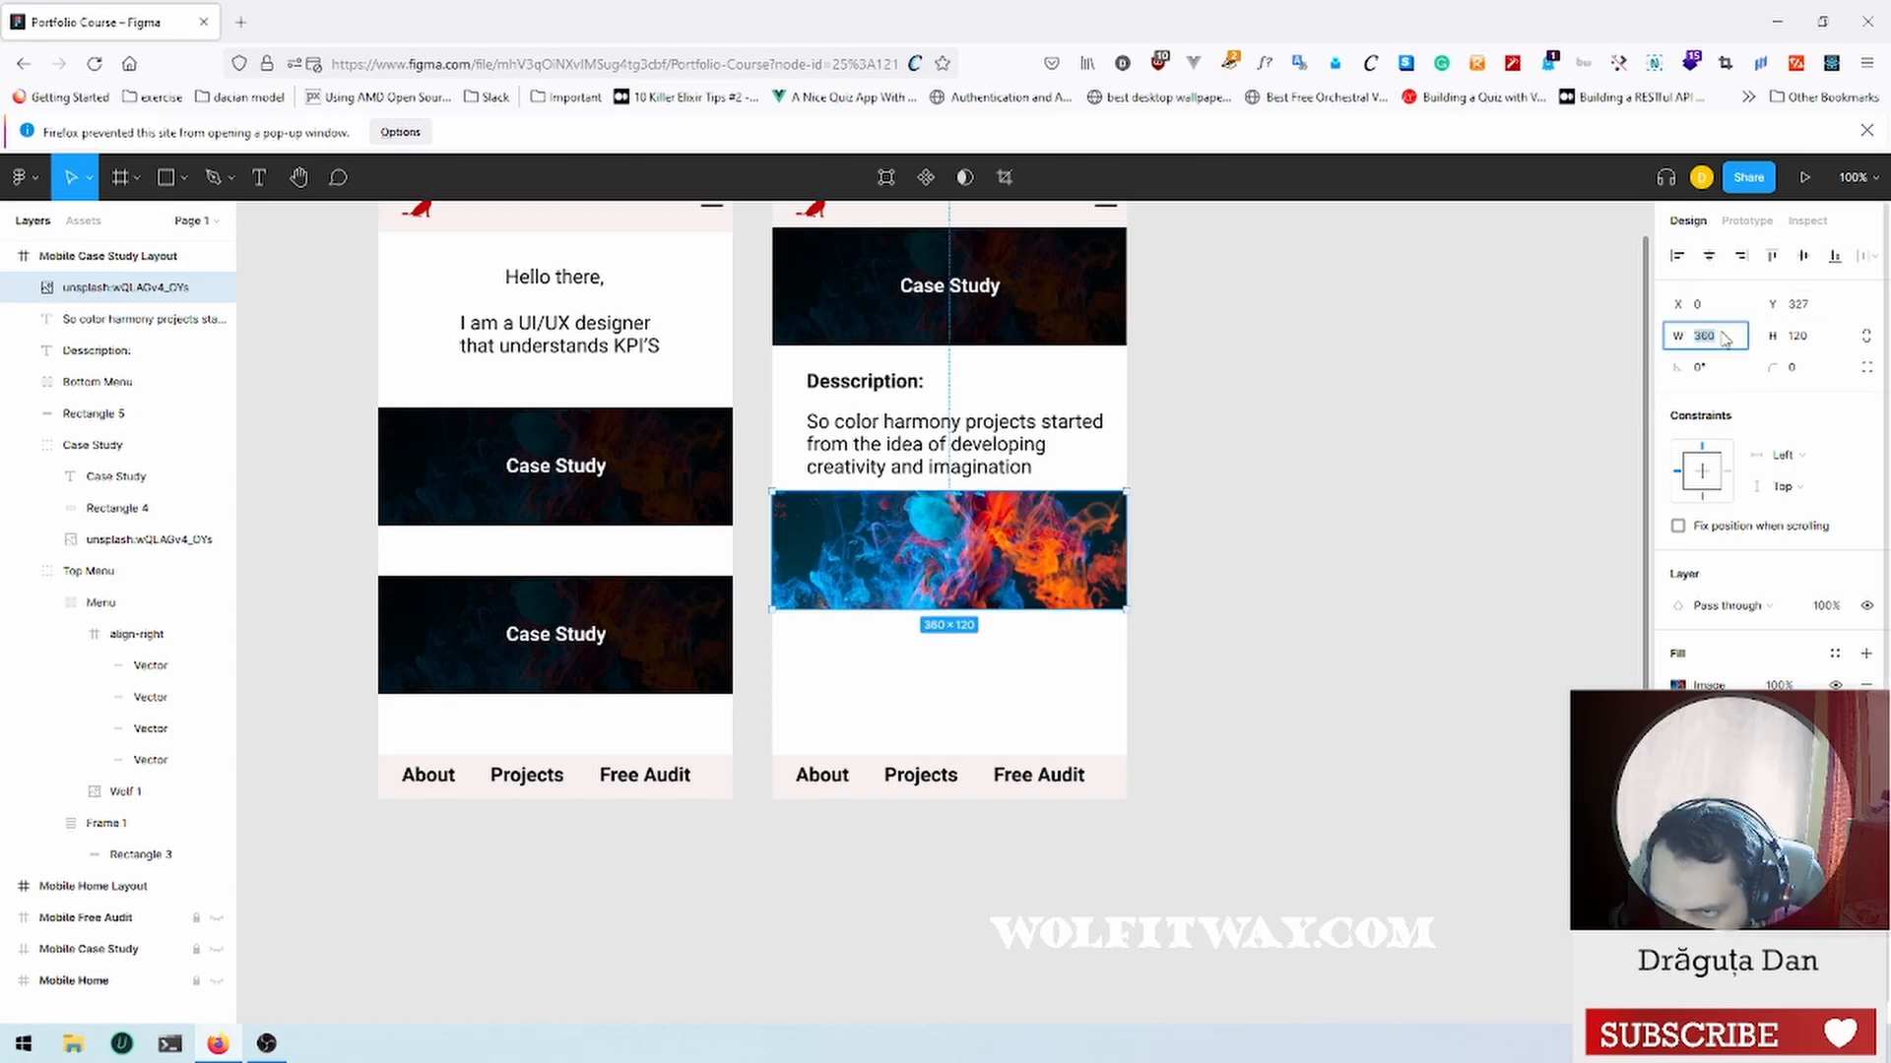
left_click(1726, 338)
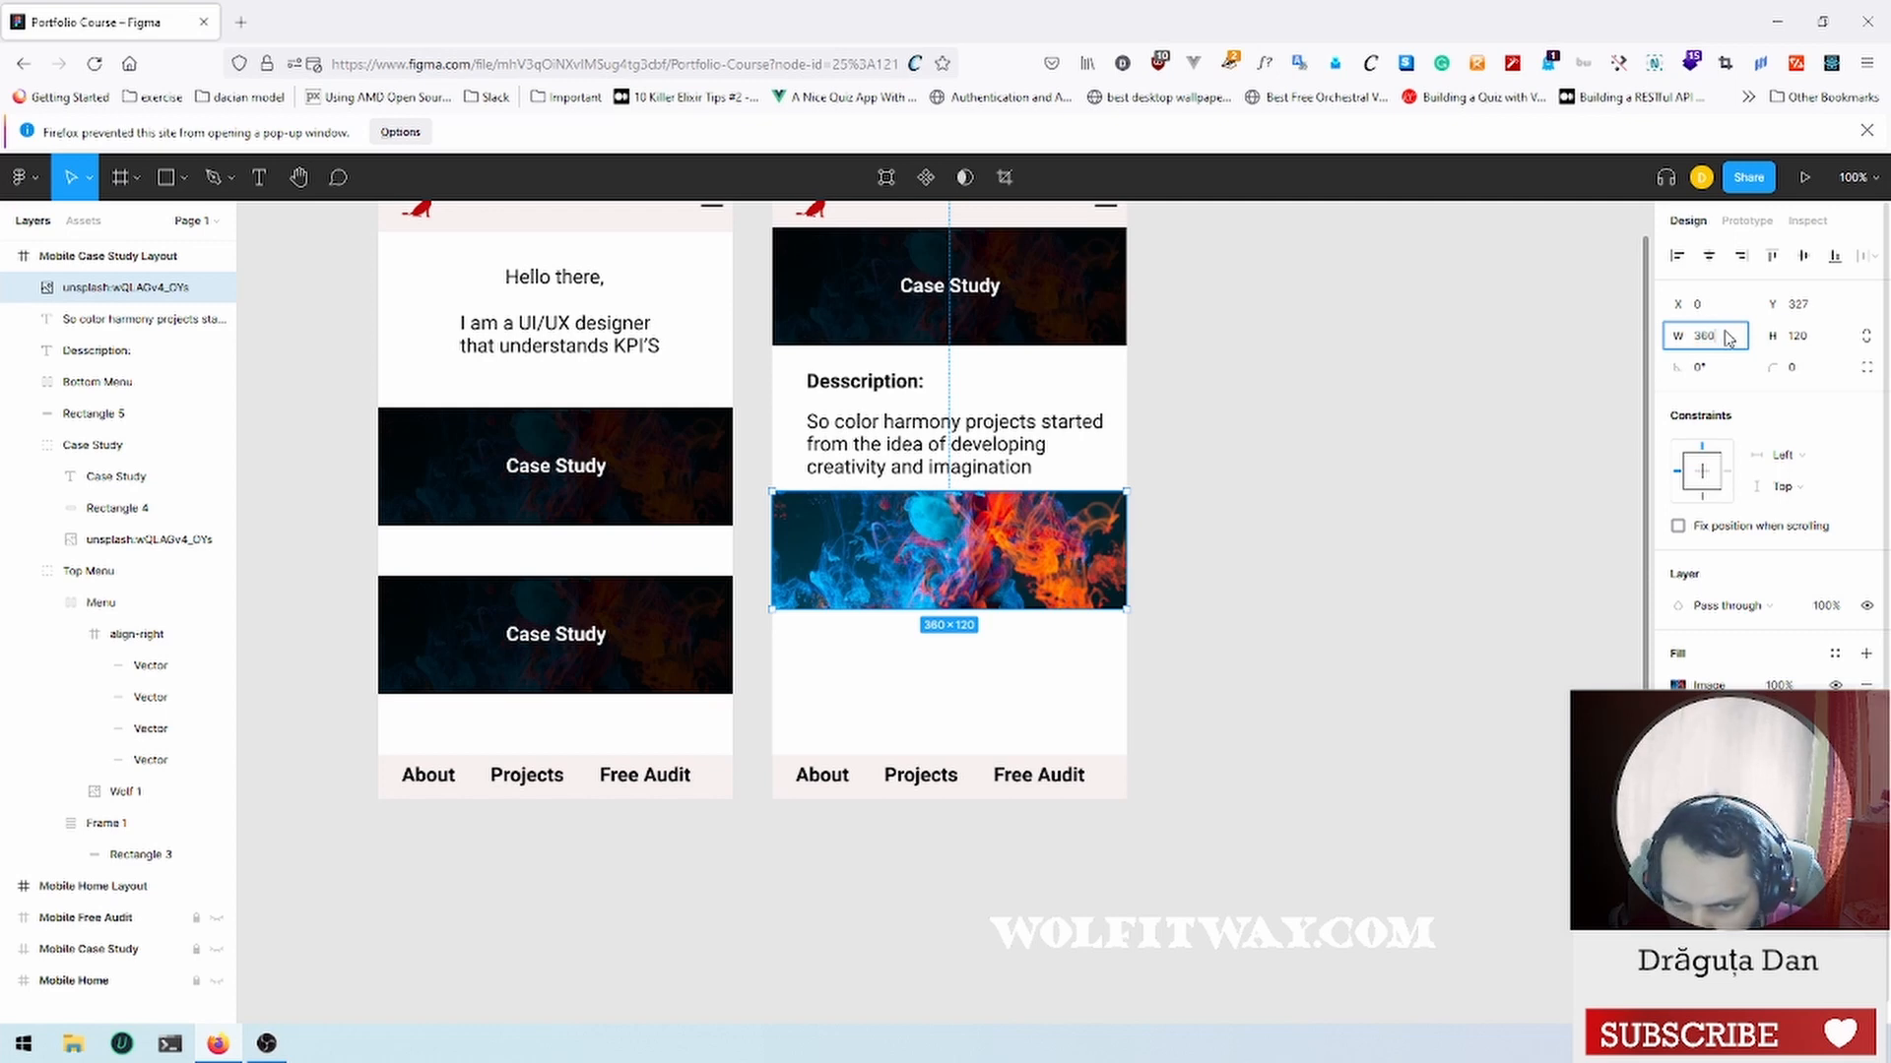
double_click(1725, 338)
type("180")
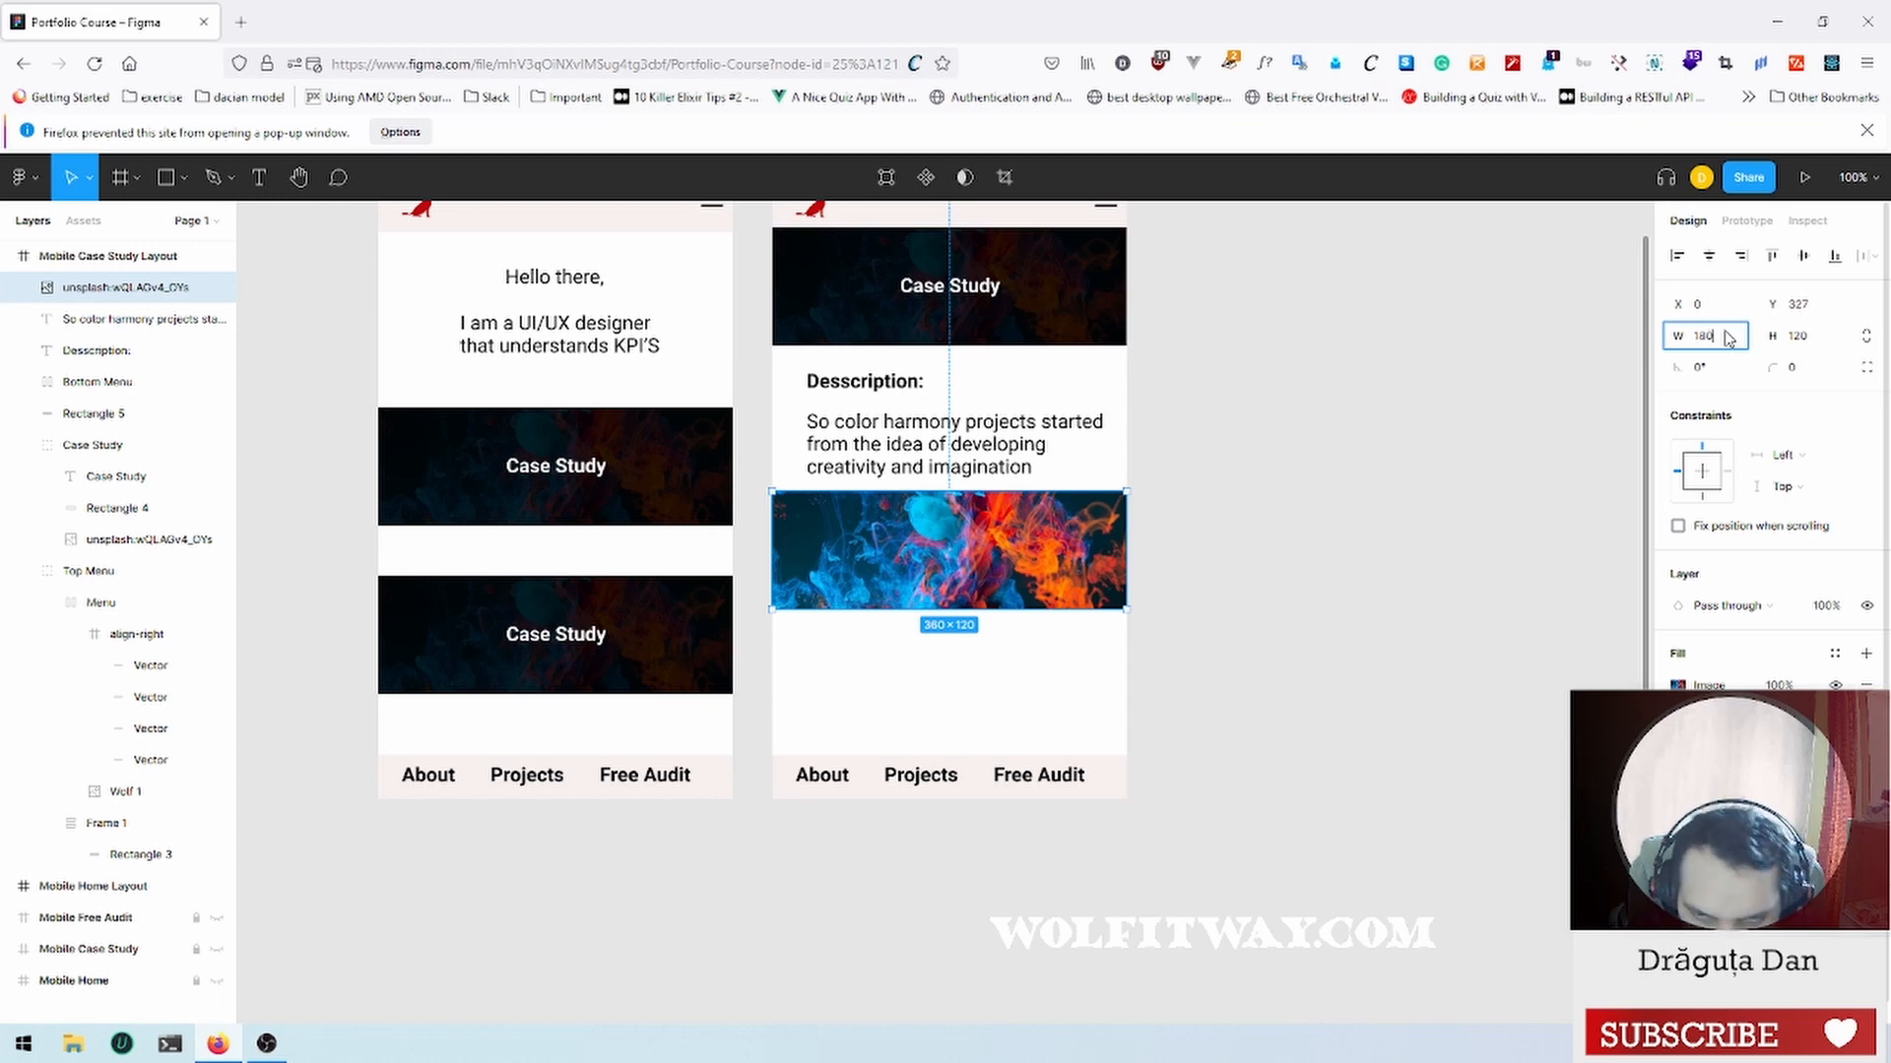
key("Return")
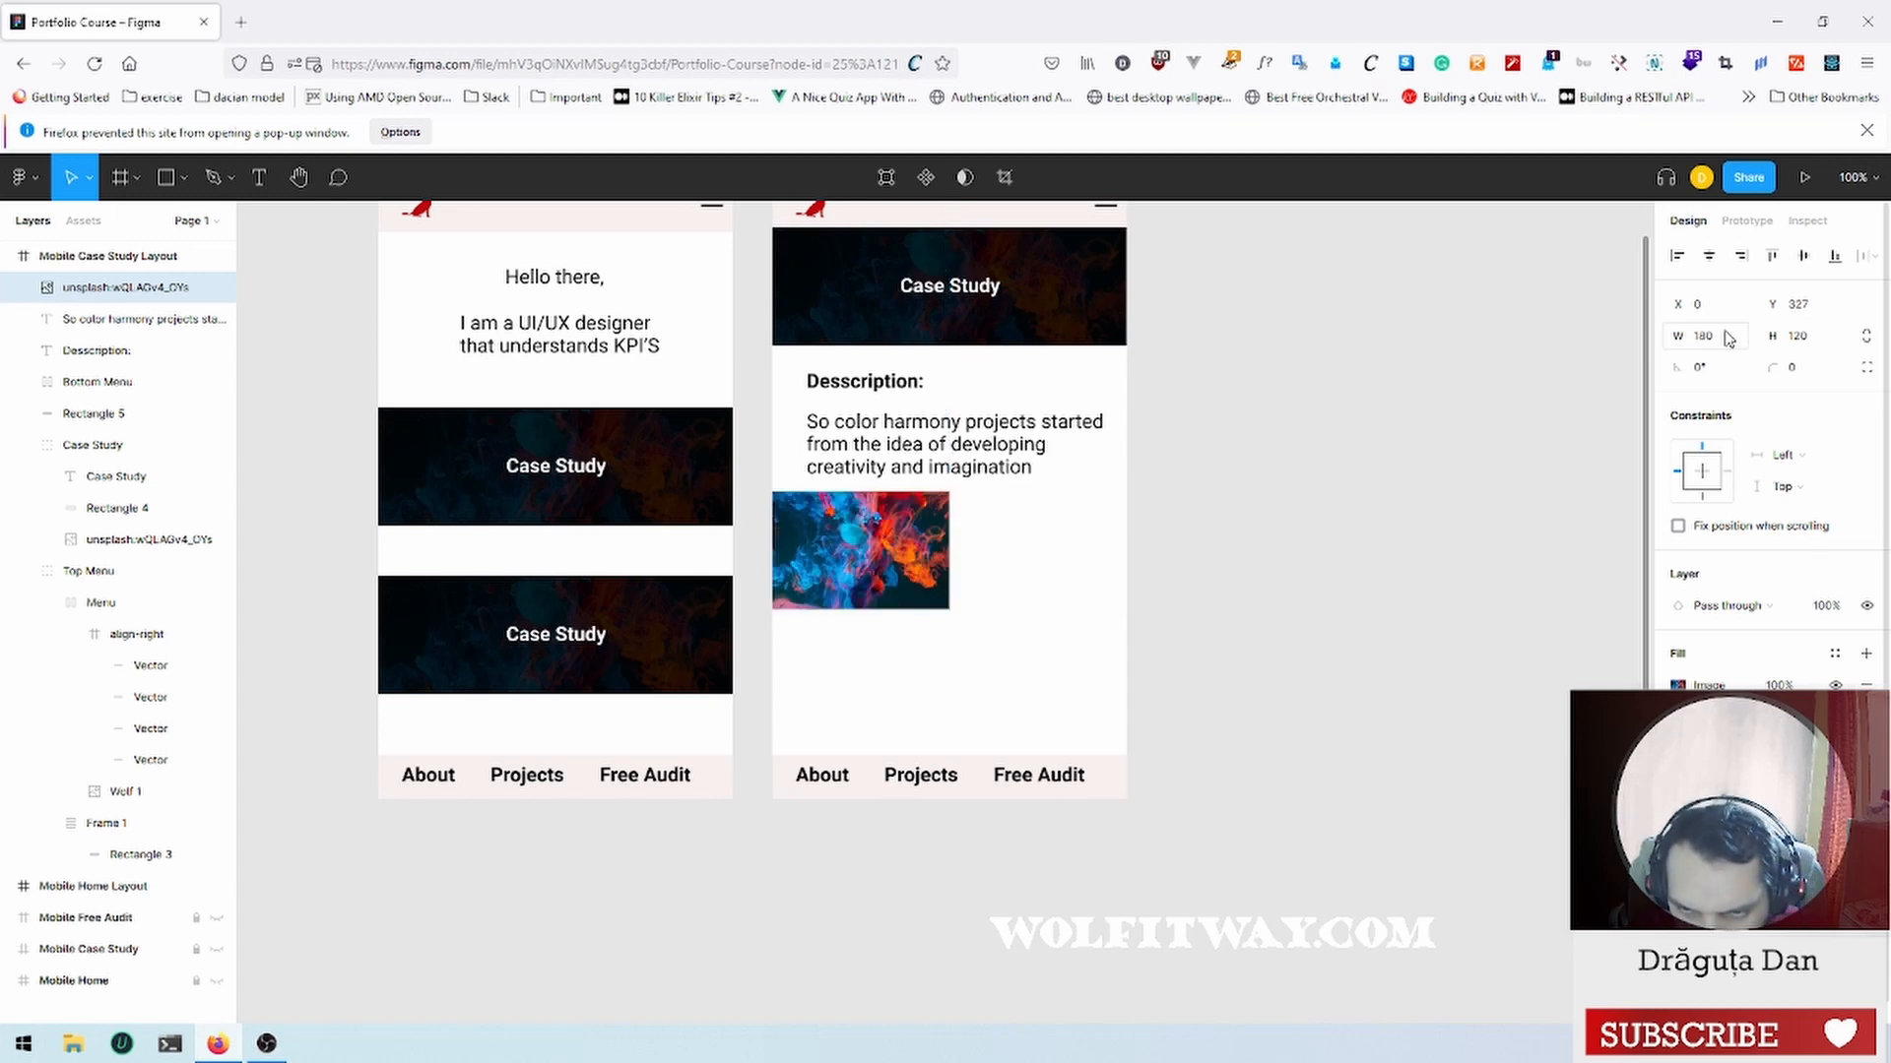
left_click(978, 666)
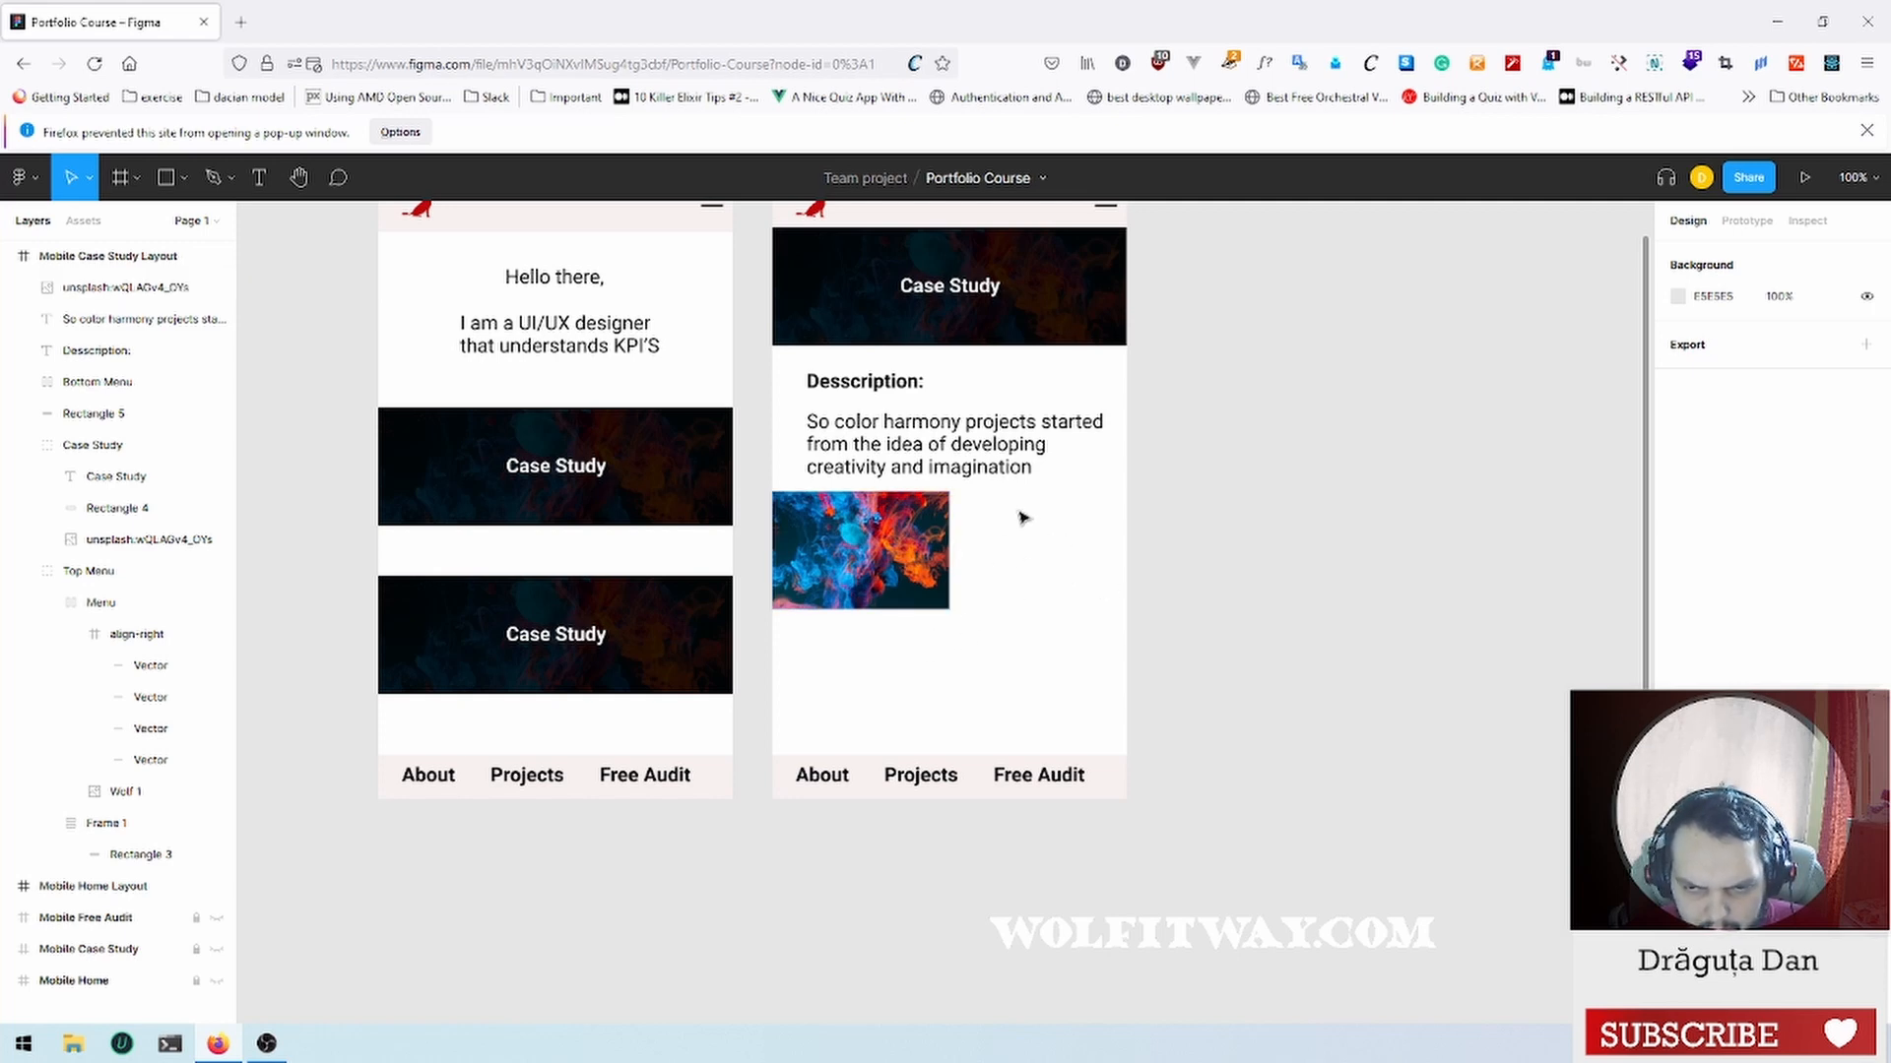
Step: Add a text with the lines Harmony, Peace, Imagination and Creativity, and place it right of the project image at about X 191, Y 341
left_click(262, 183)
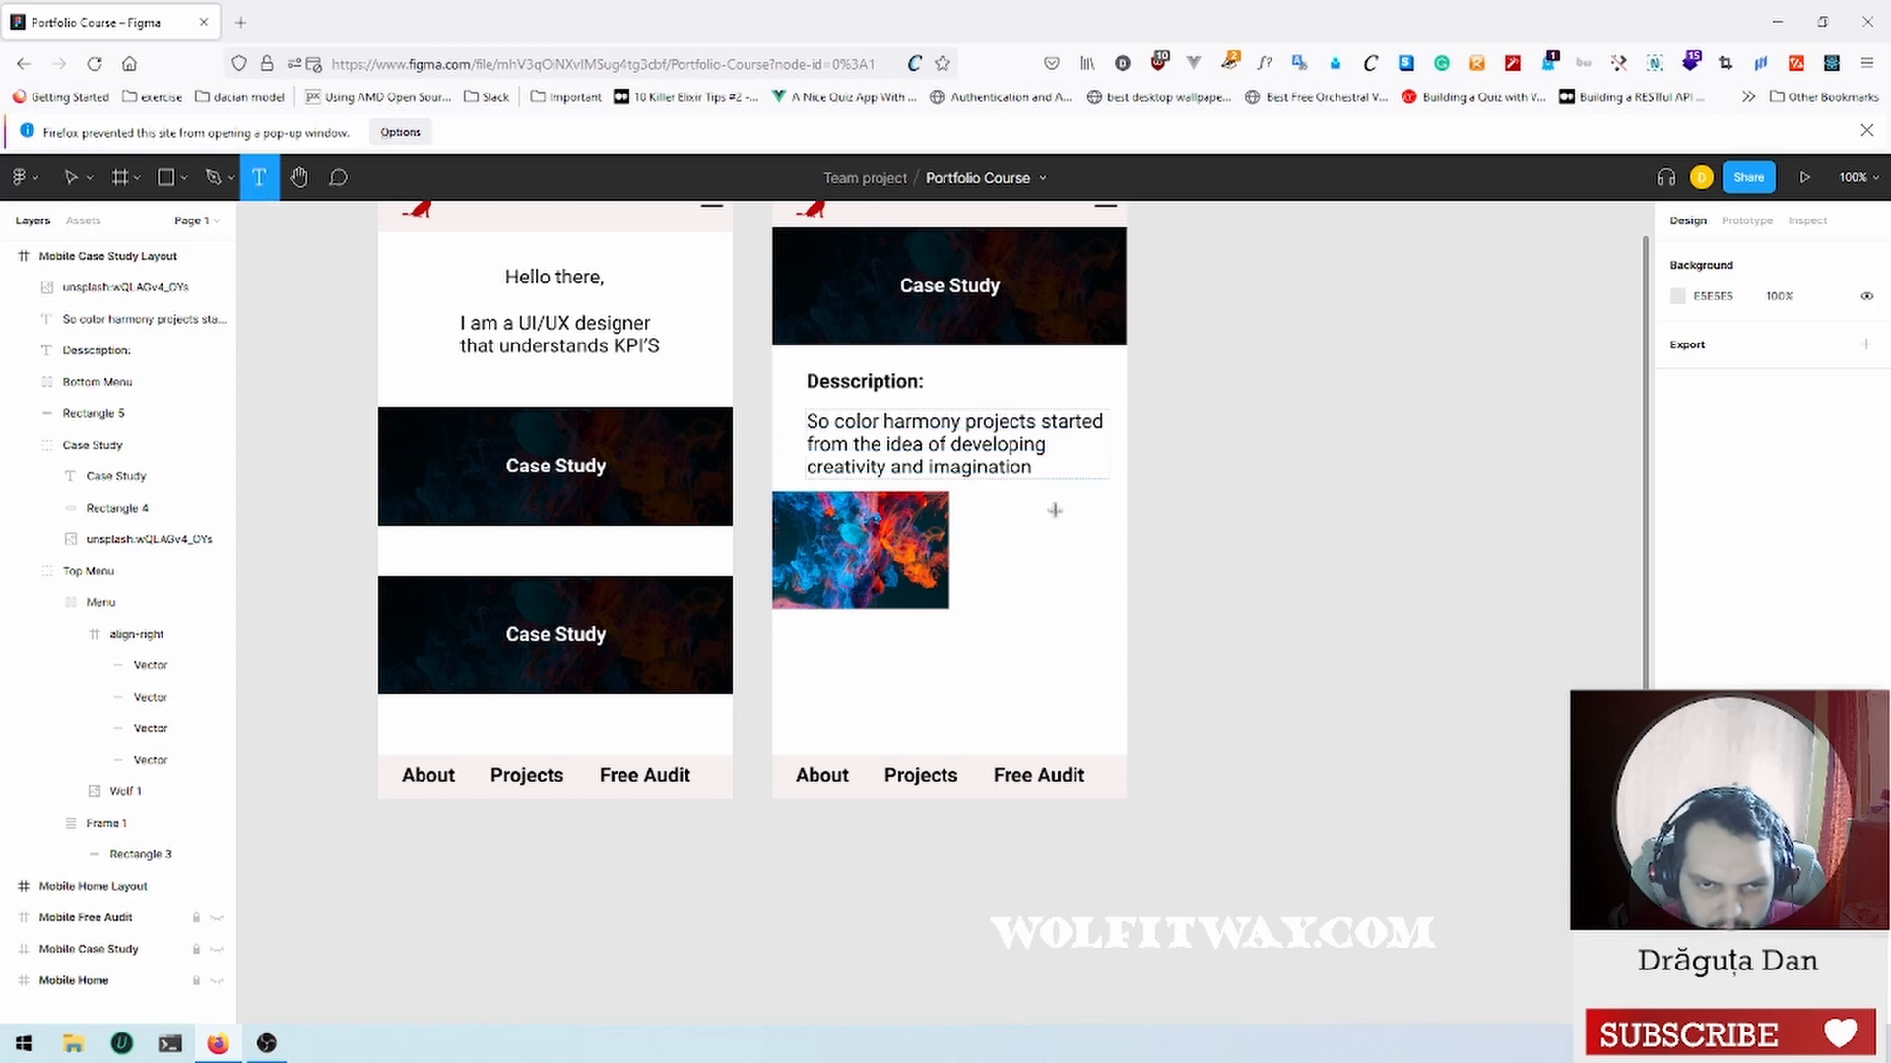
left_click(905, 680)
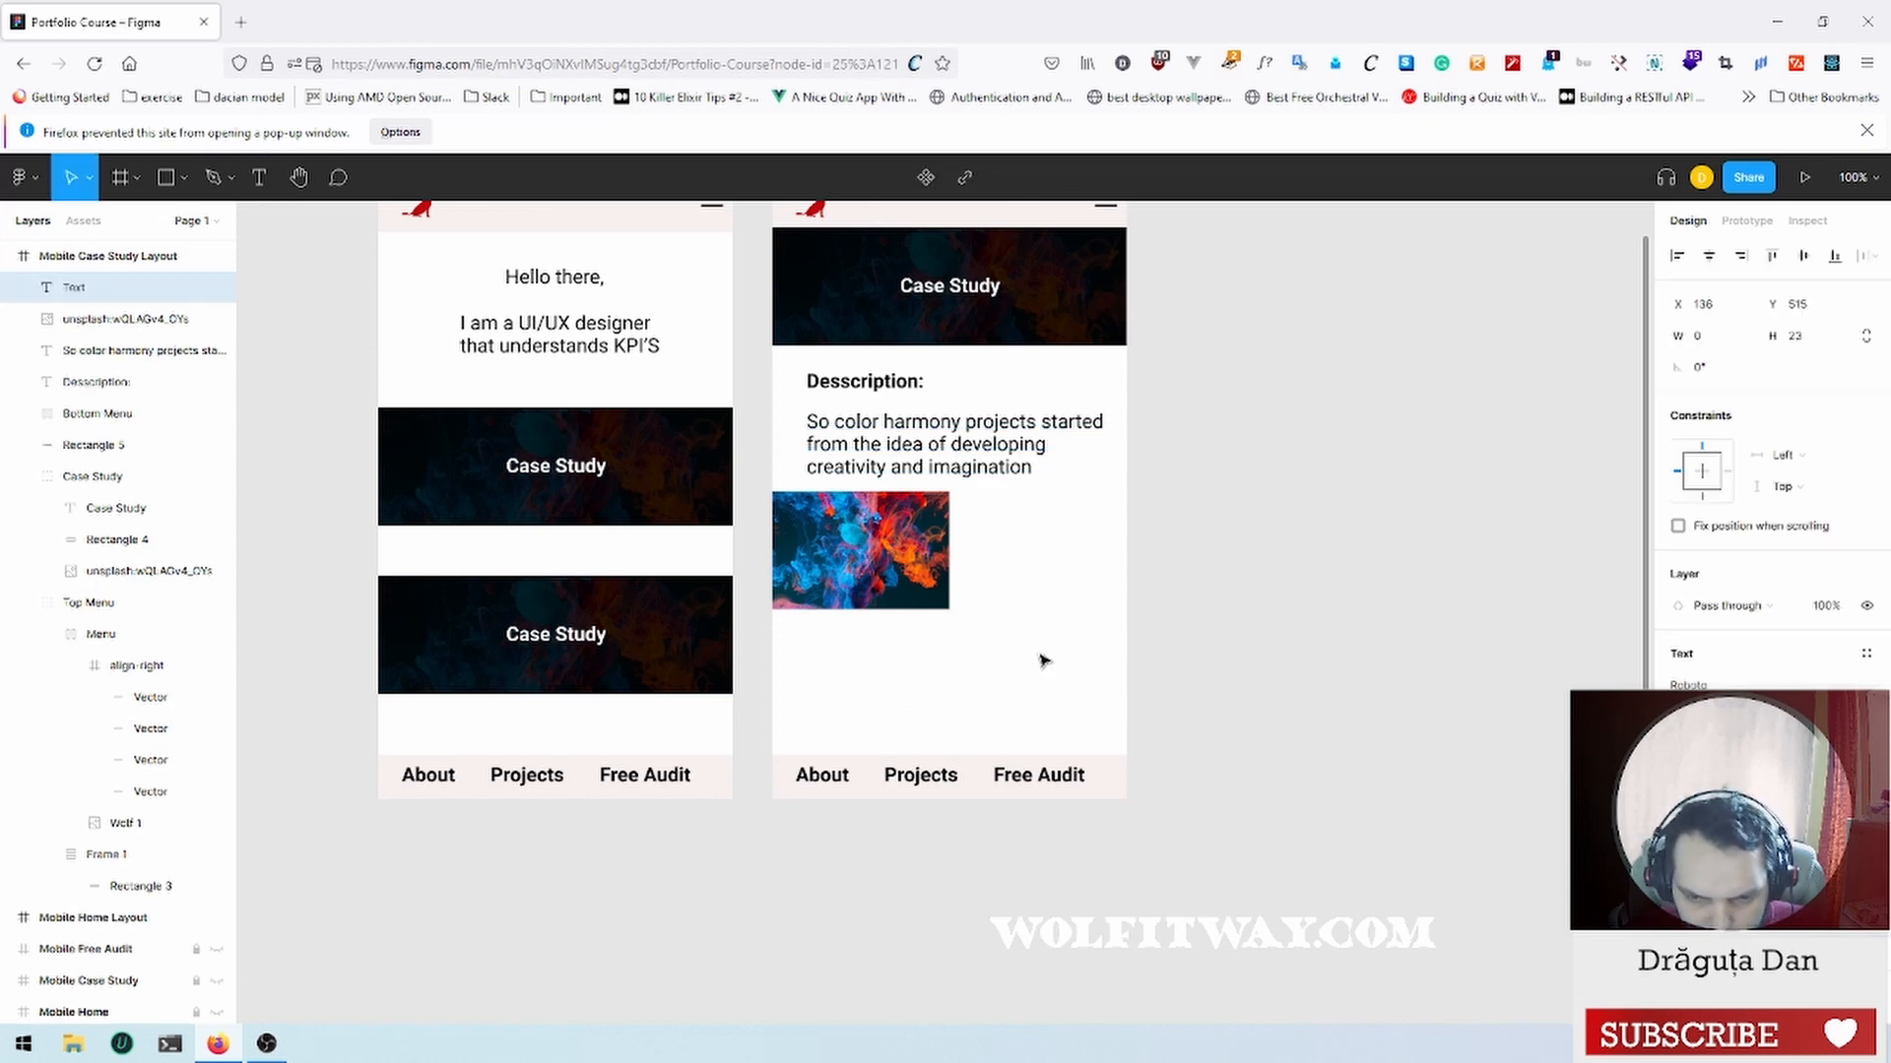
type("Harmony")
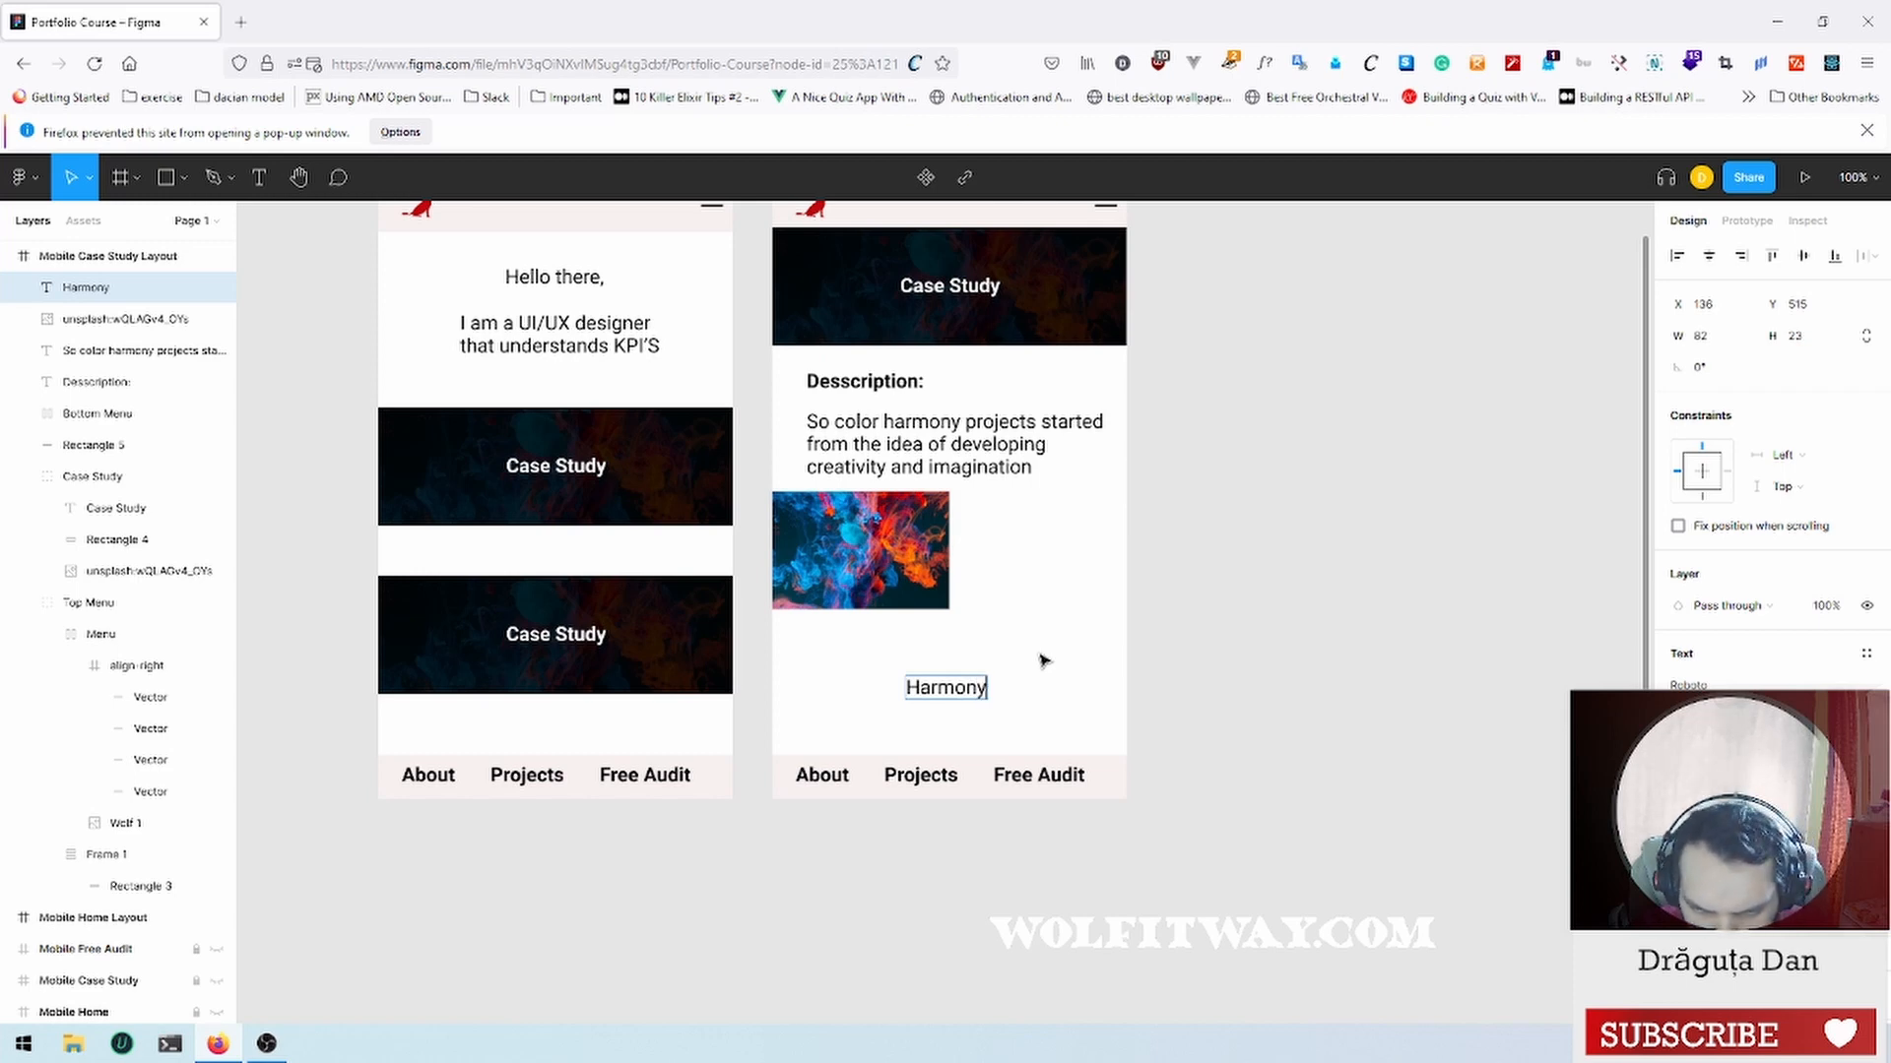
key("Return")
type("Peace")
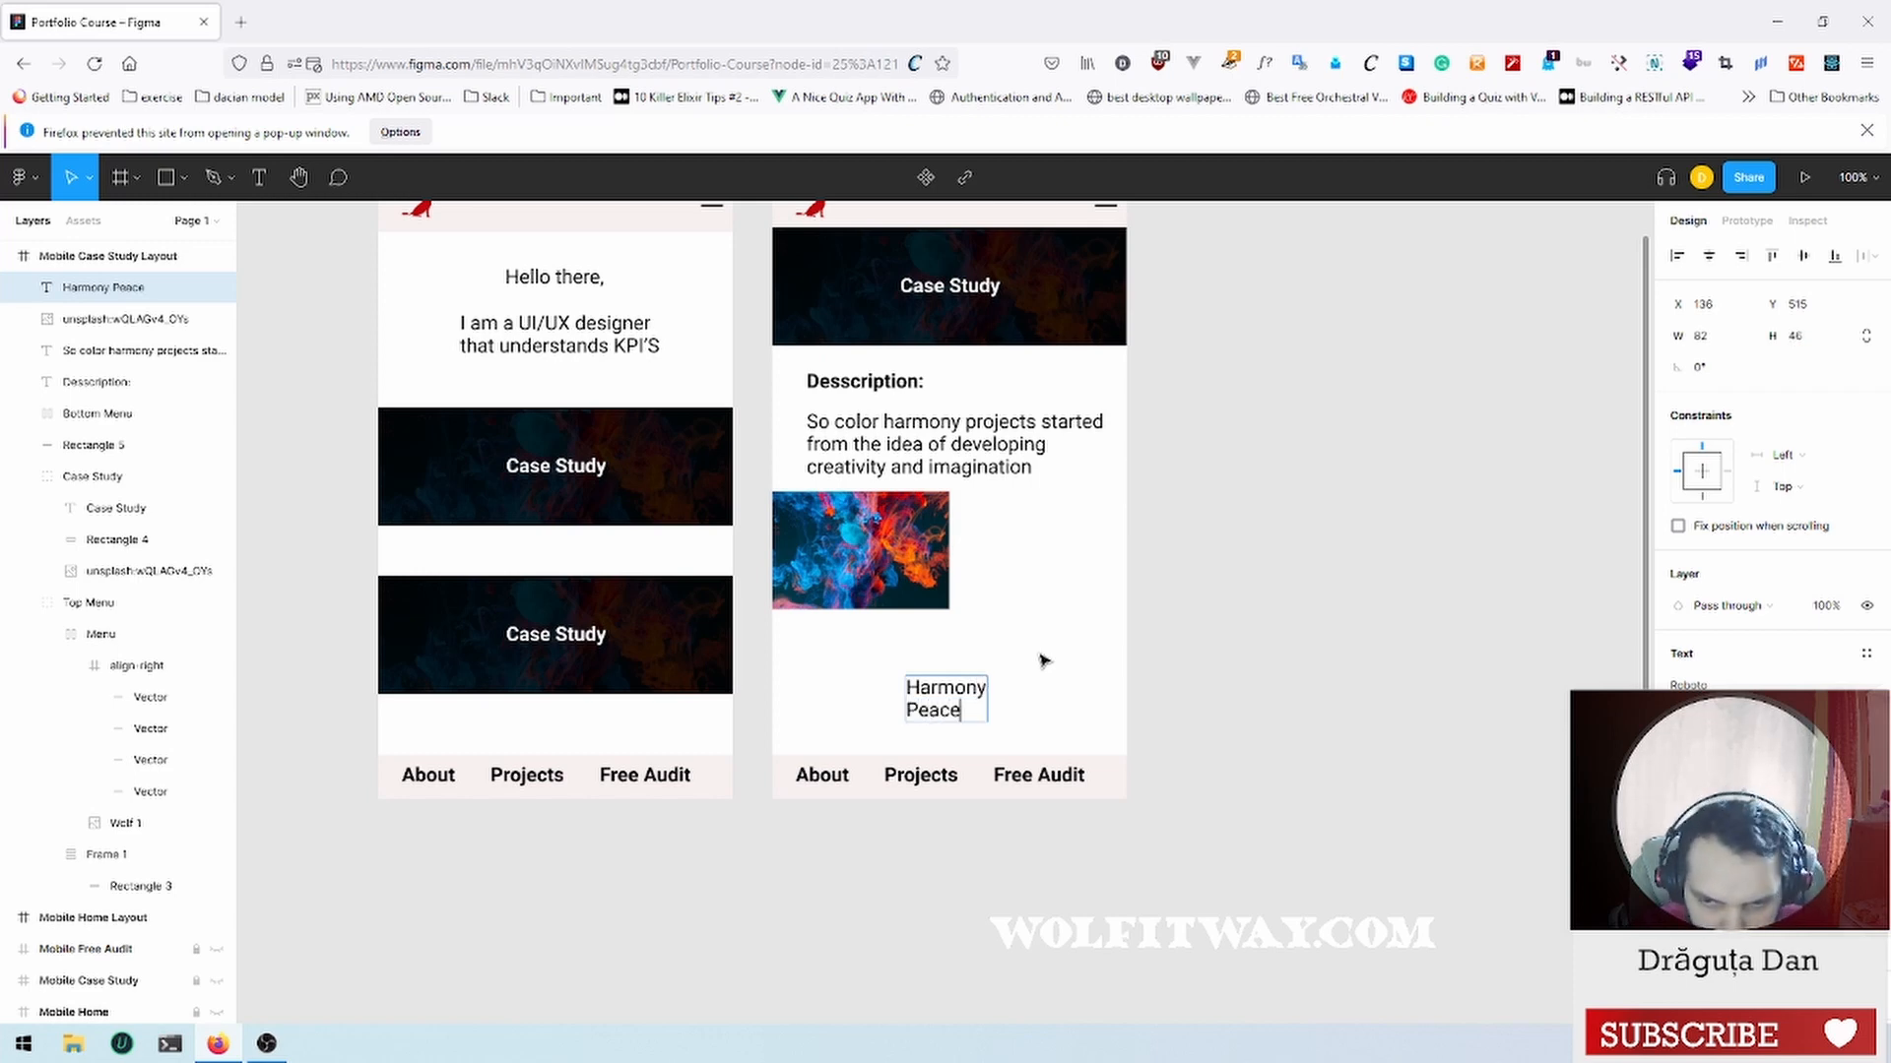
key("Return")
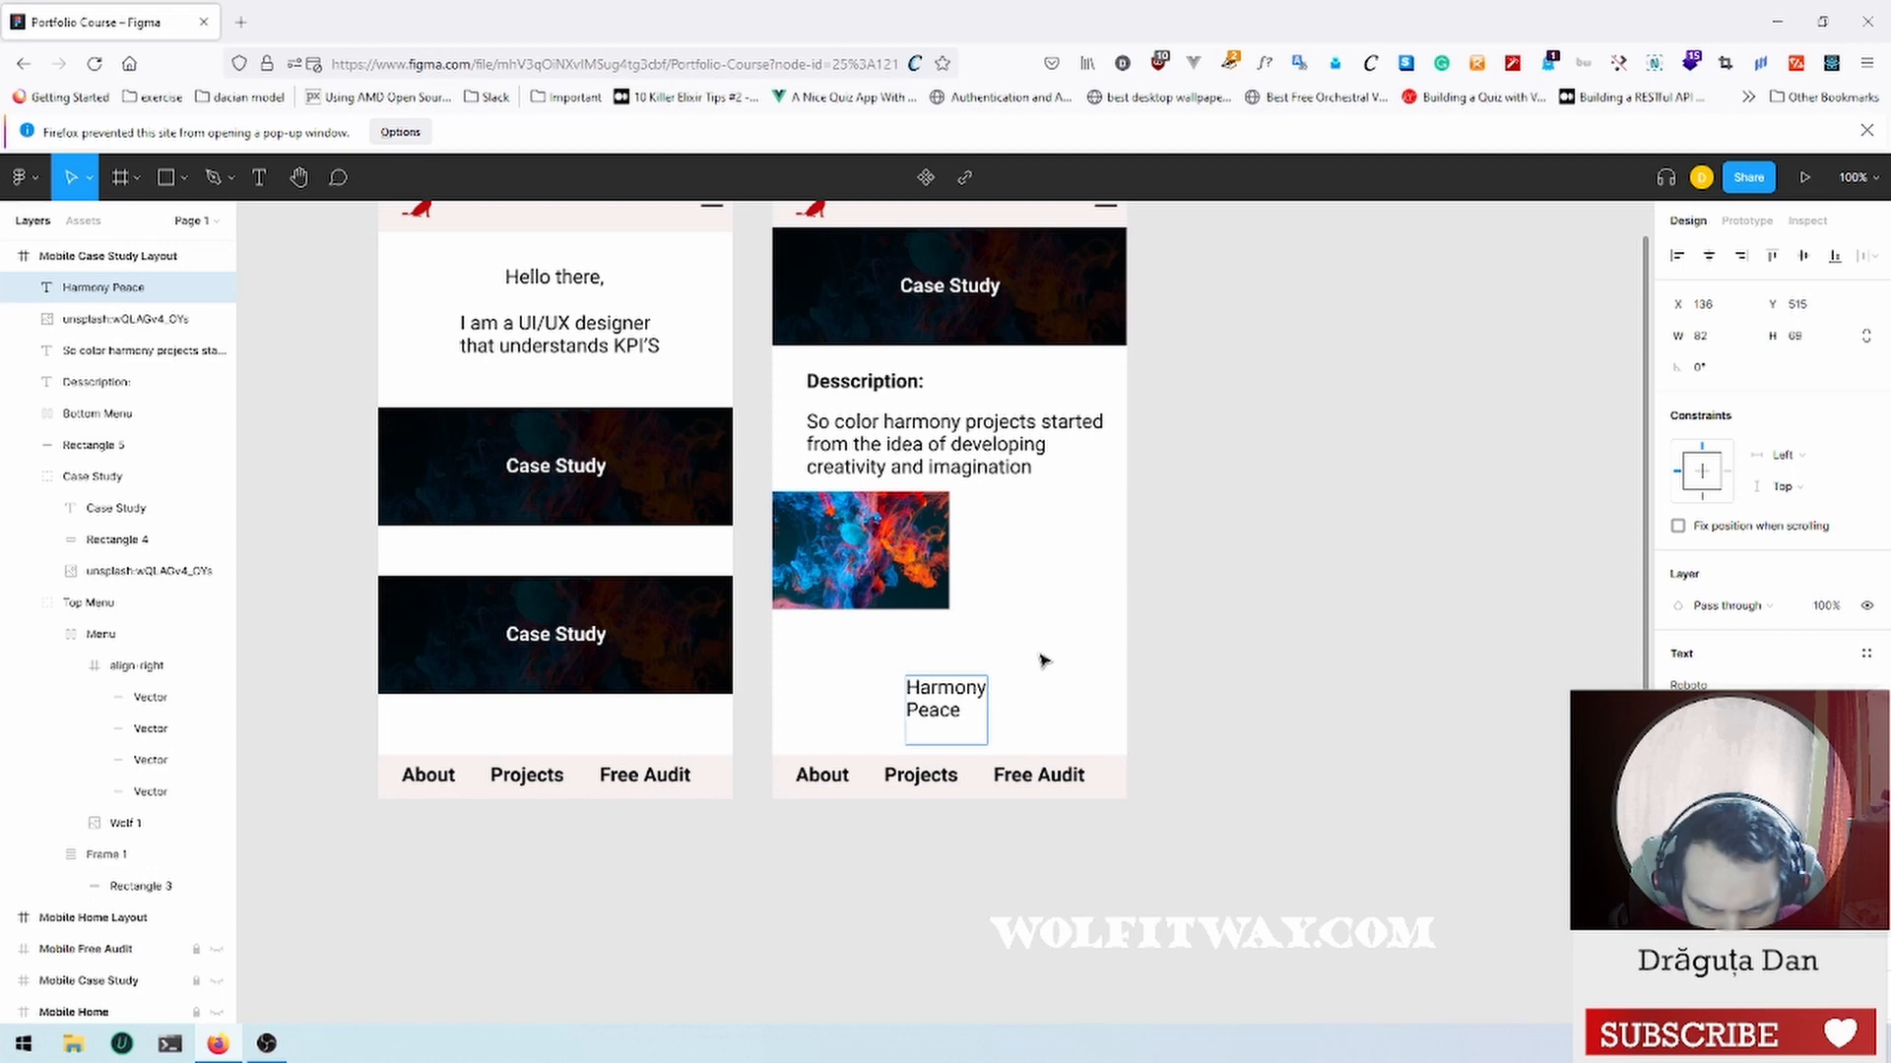
type("Imagination")
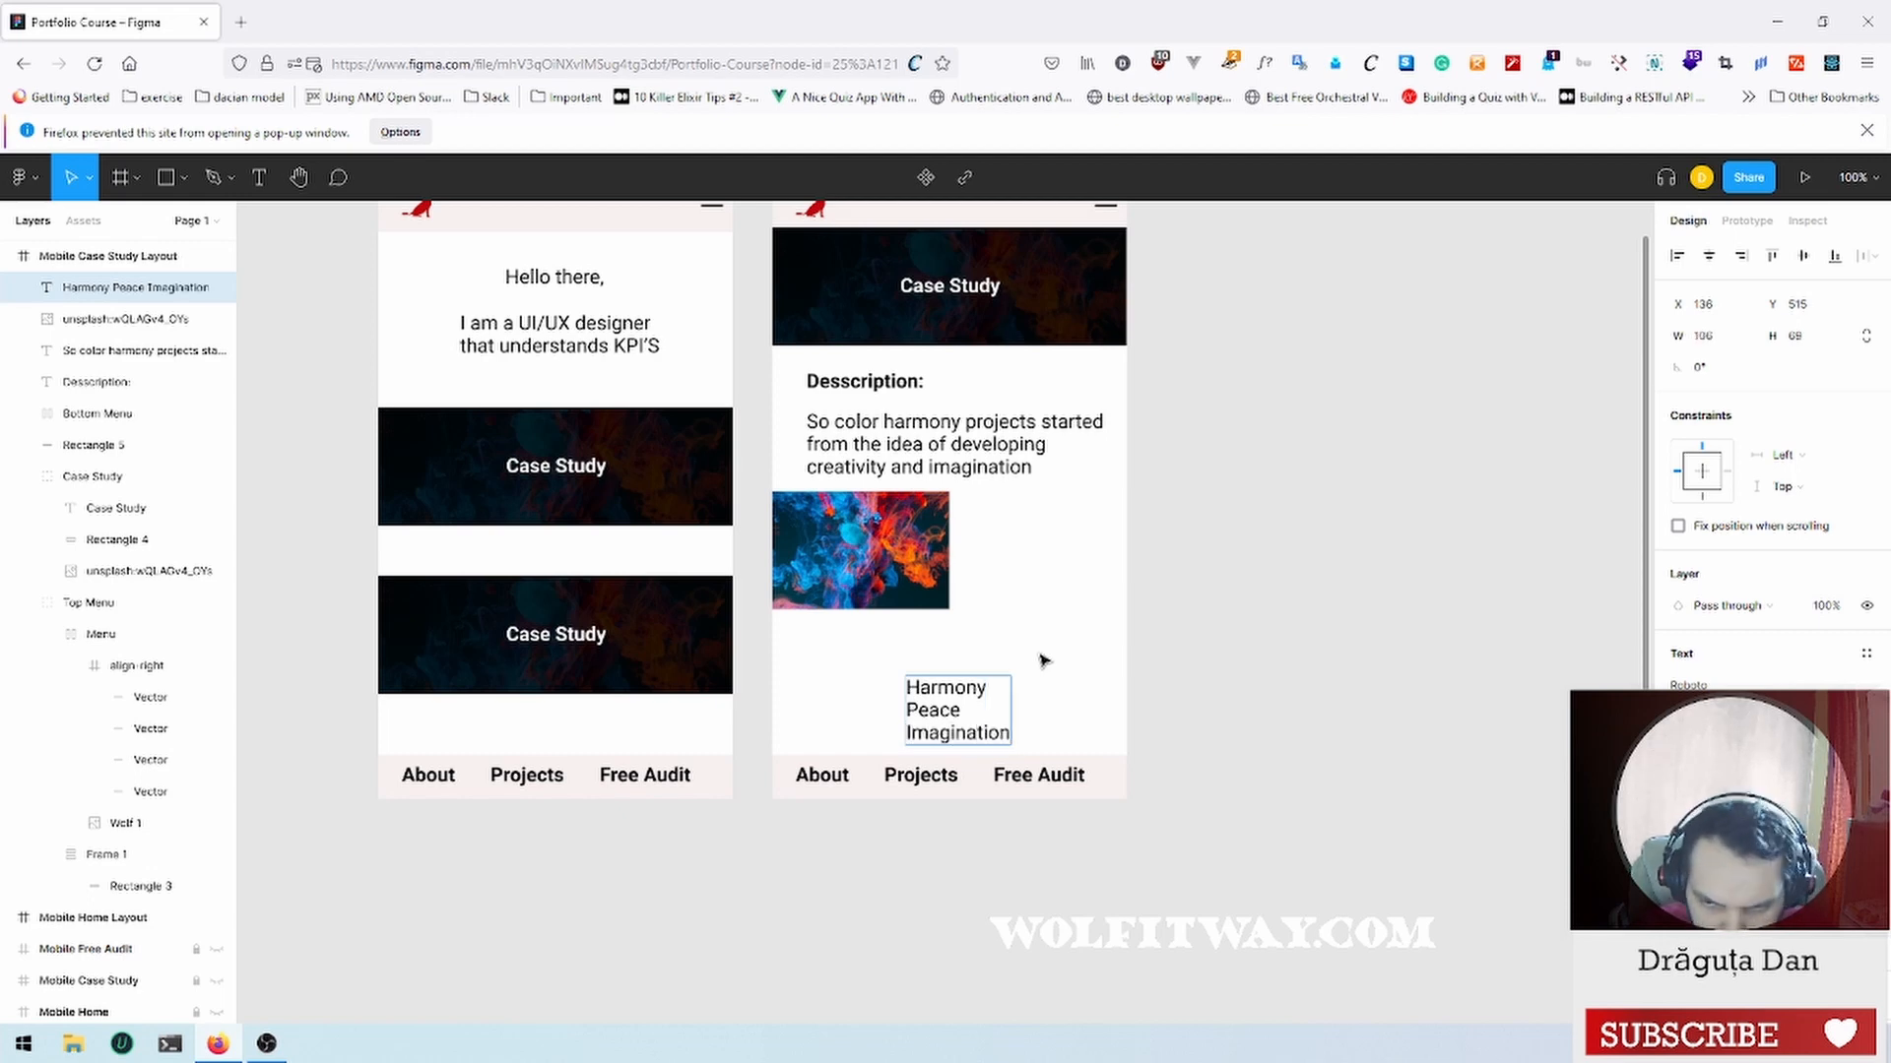
key("Return")
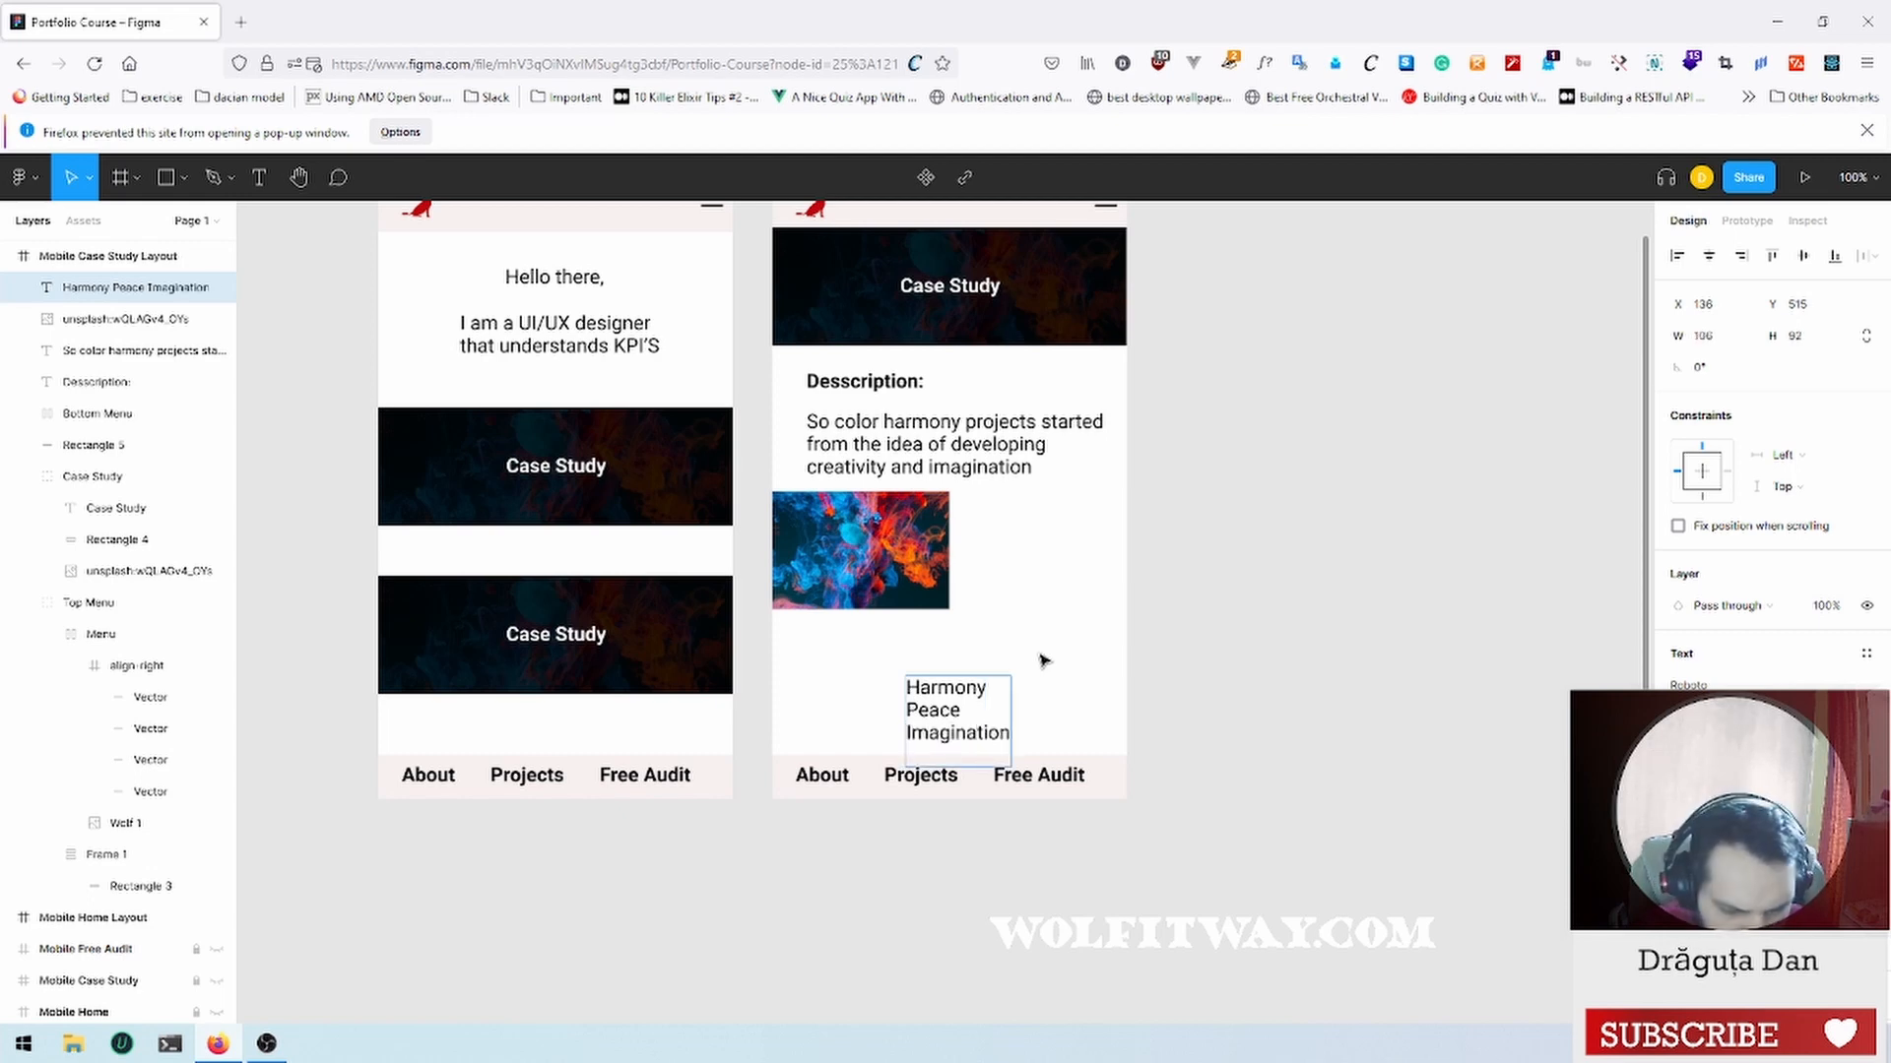
type("Creativ")
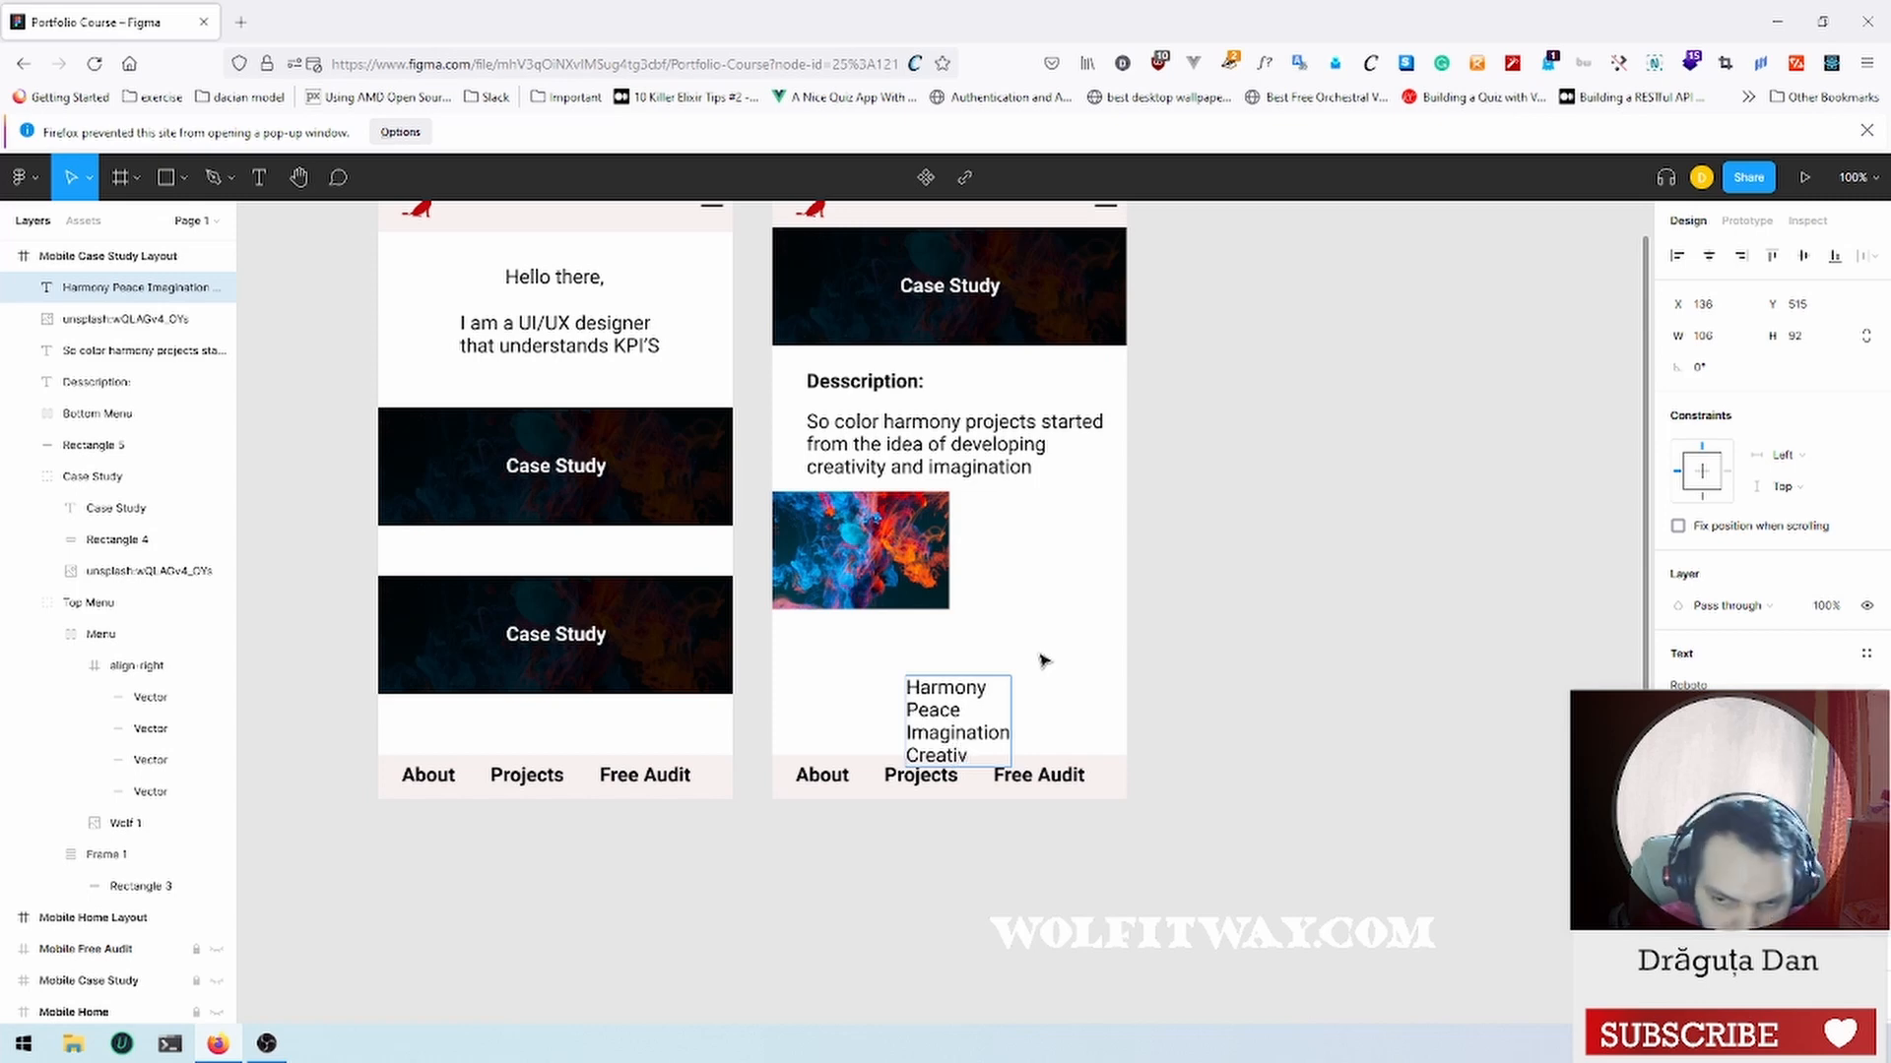
type("ty")
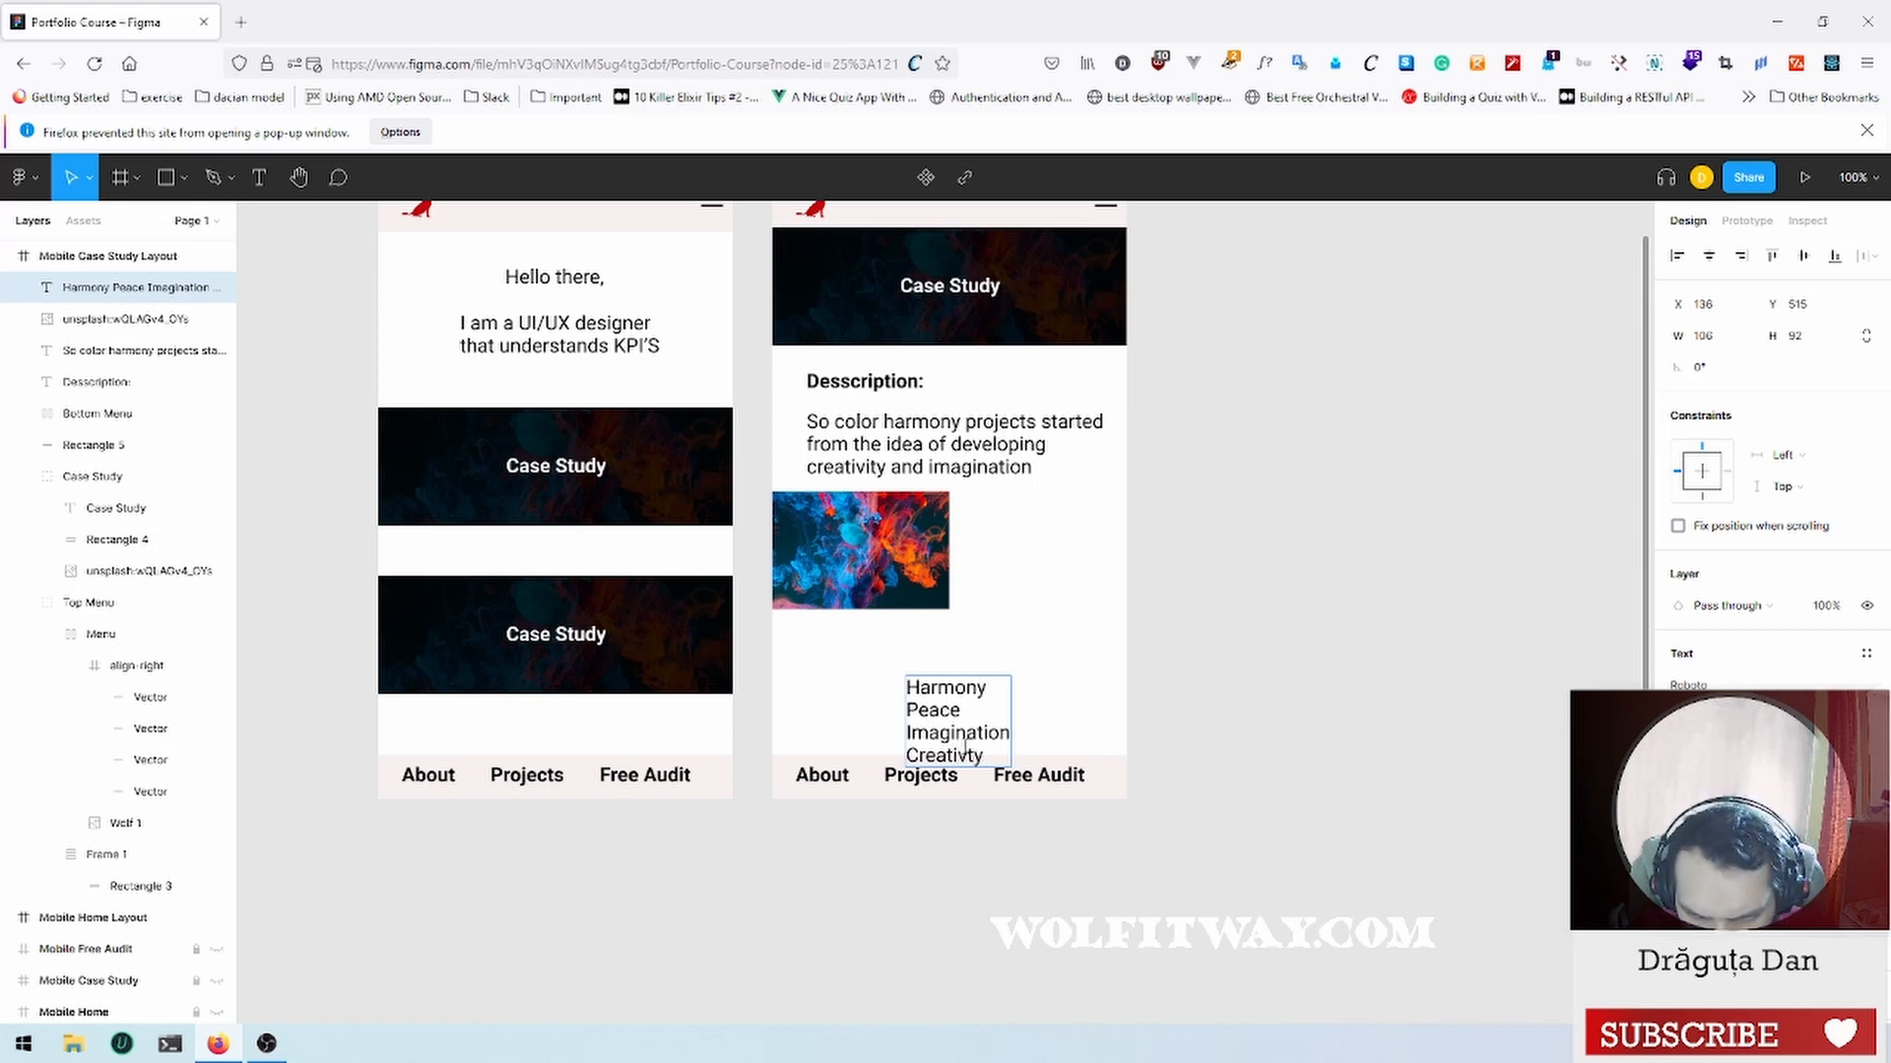
type("i")
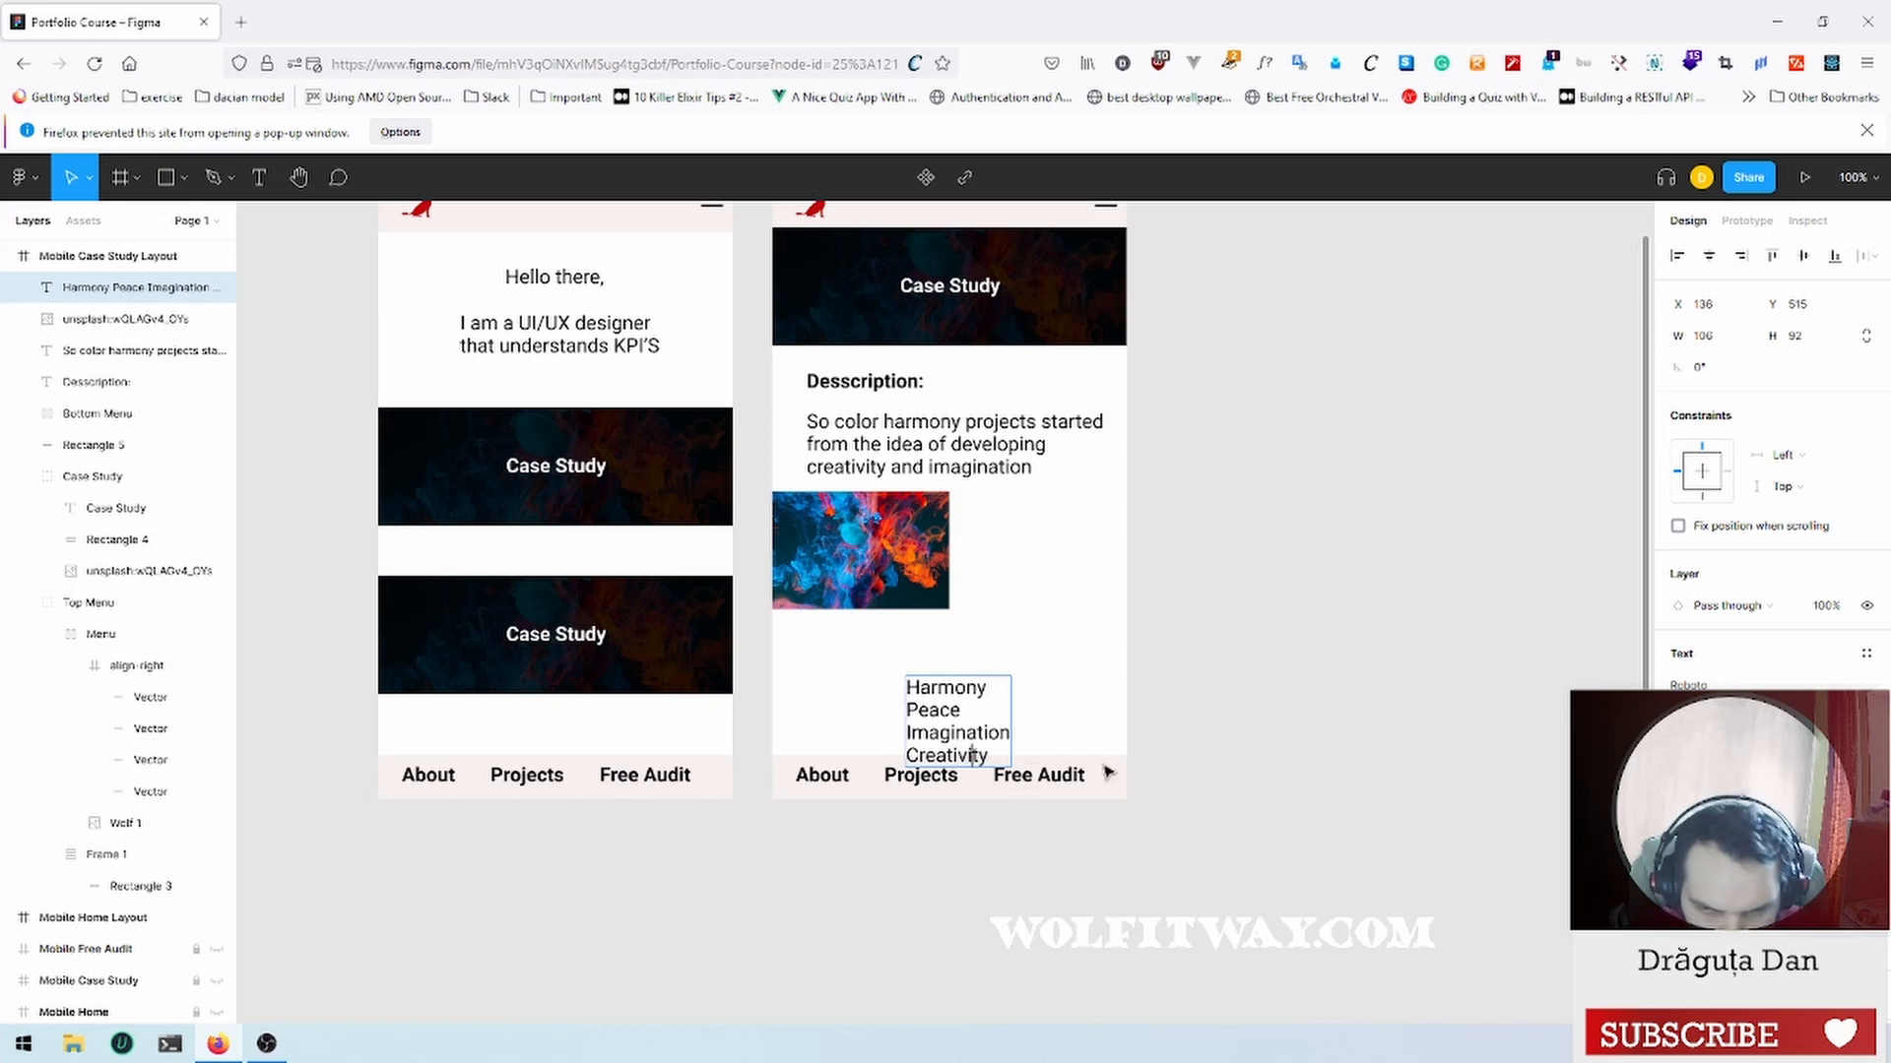
key("Escape")
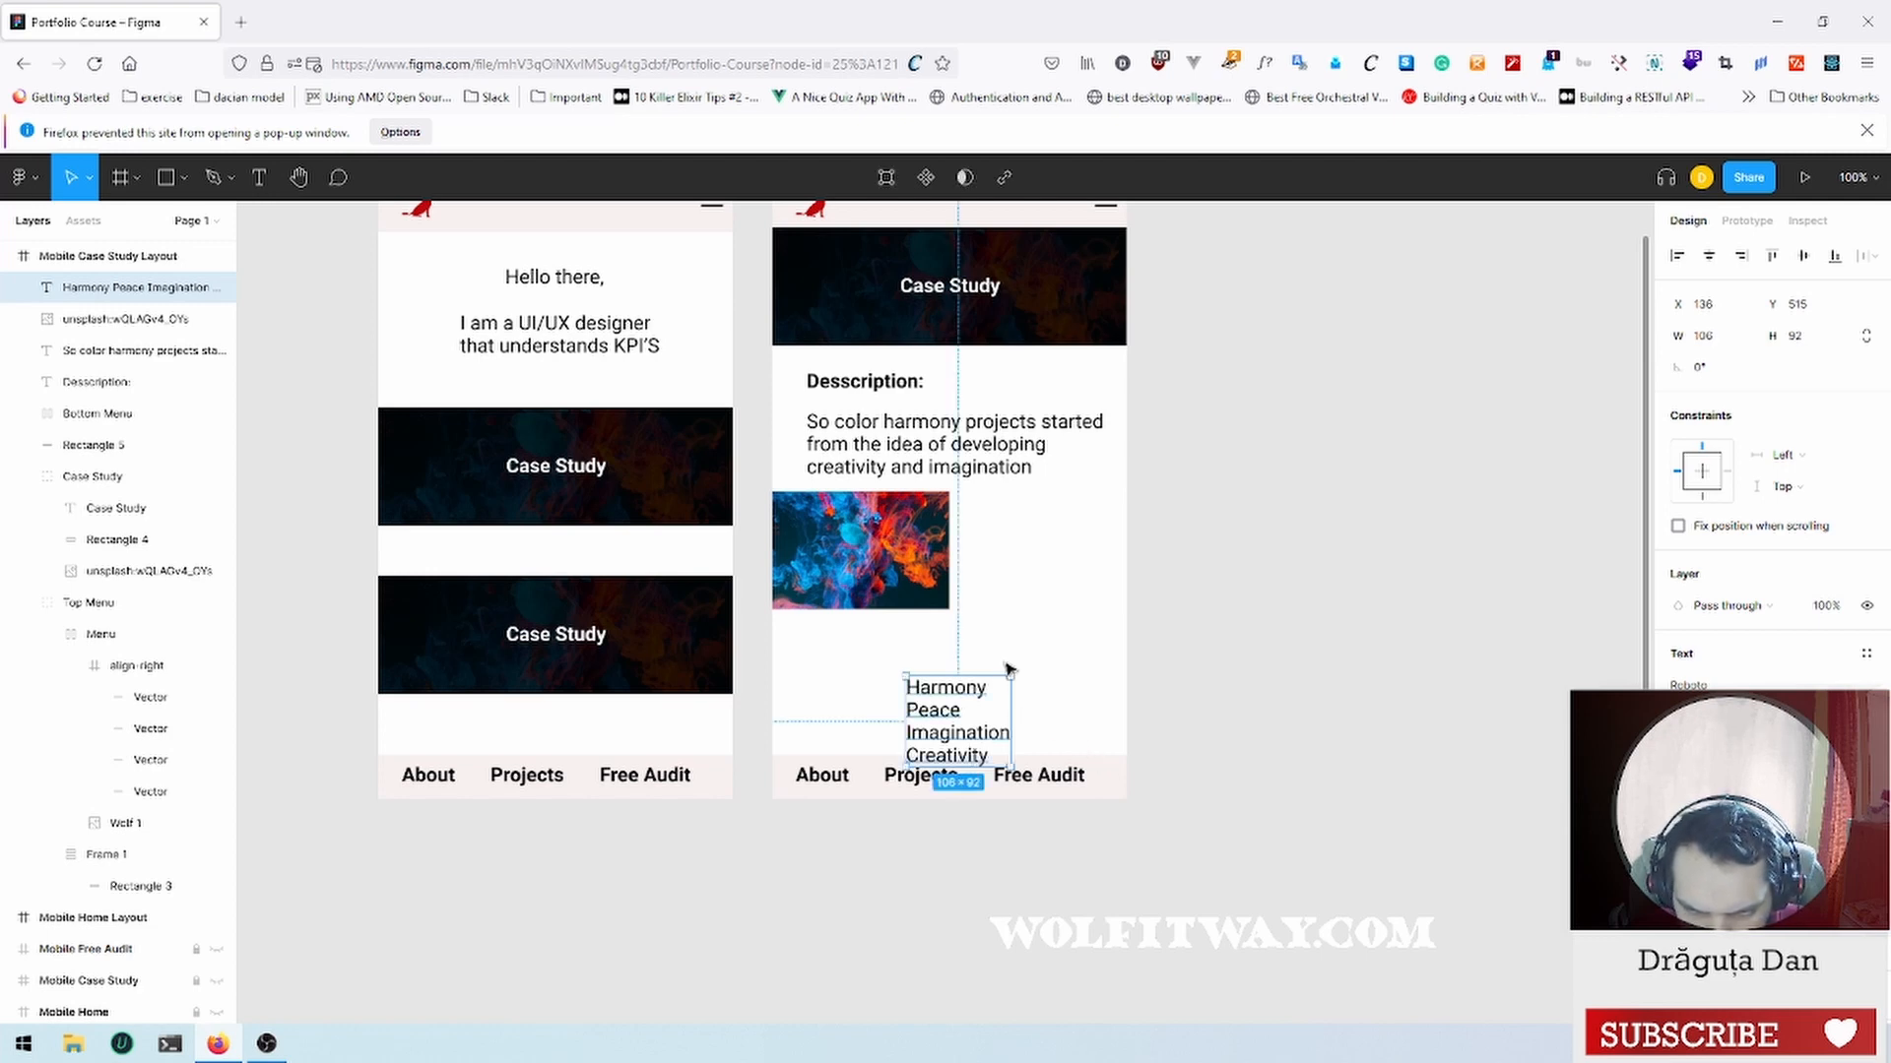
left_click_drag(946, 721, 1001, 548)
left_click(1261, 573)
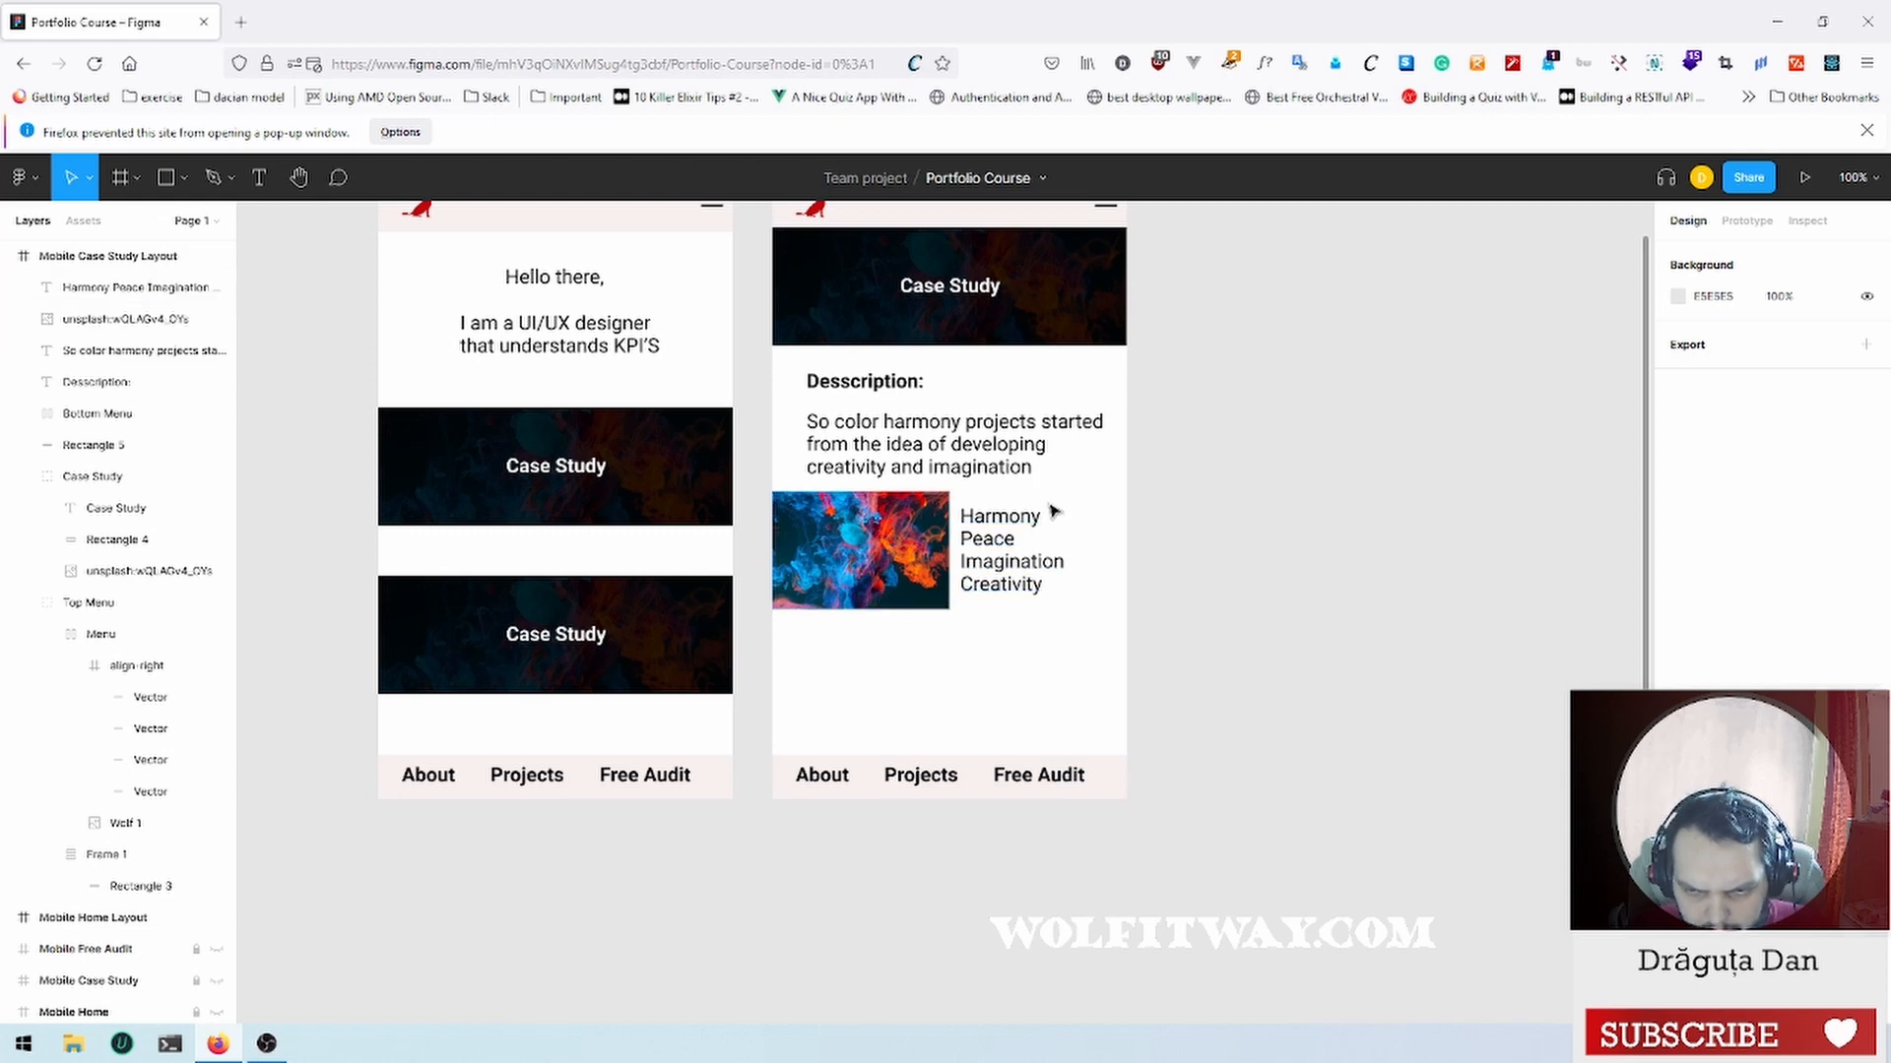
Step: Try aligning the project image and the word list together by their horizontal centers, and undo the alignment
left_click_drag(1073, 477, 804, 628)
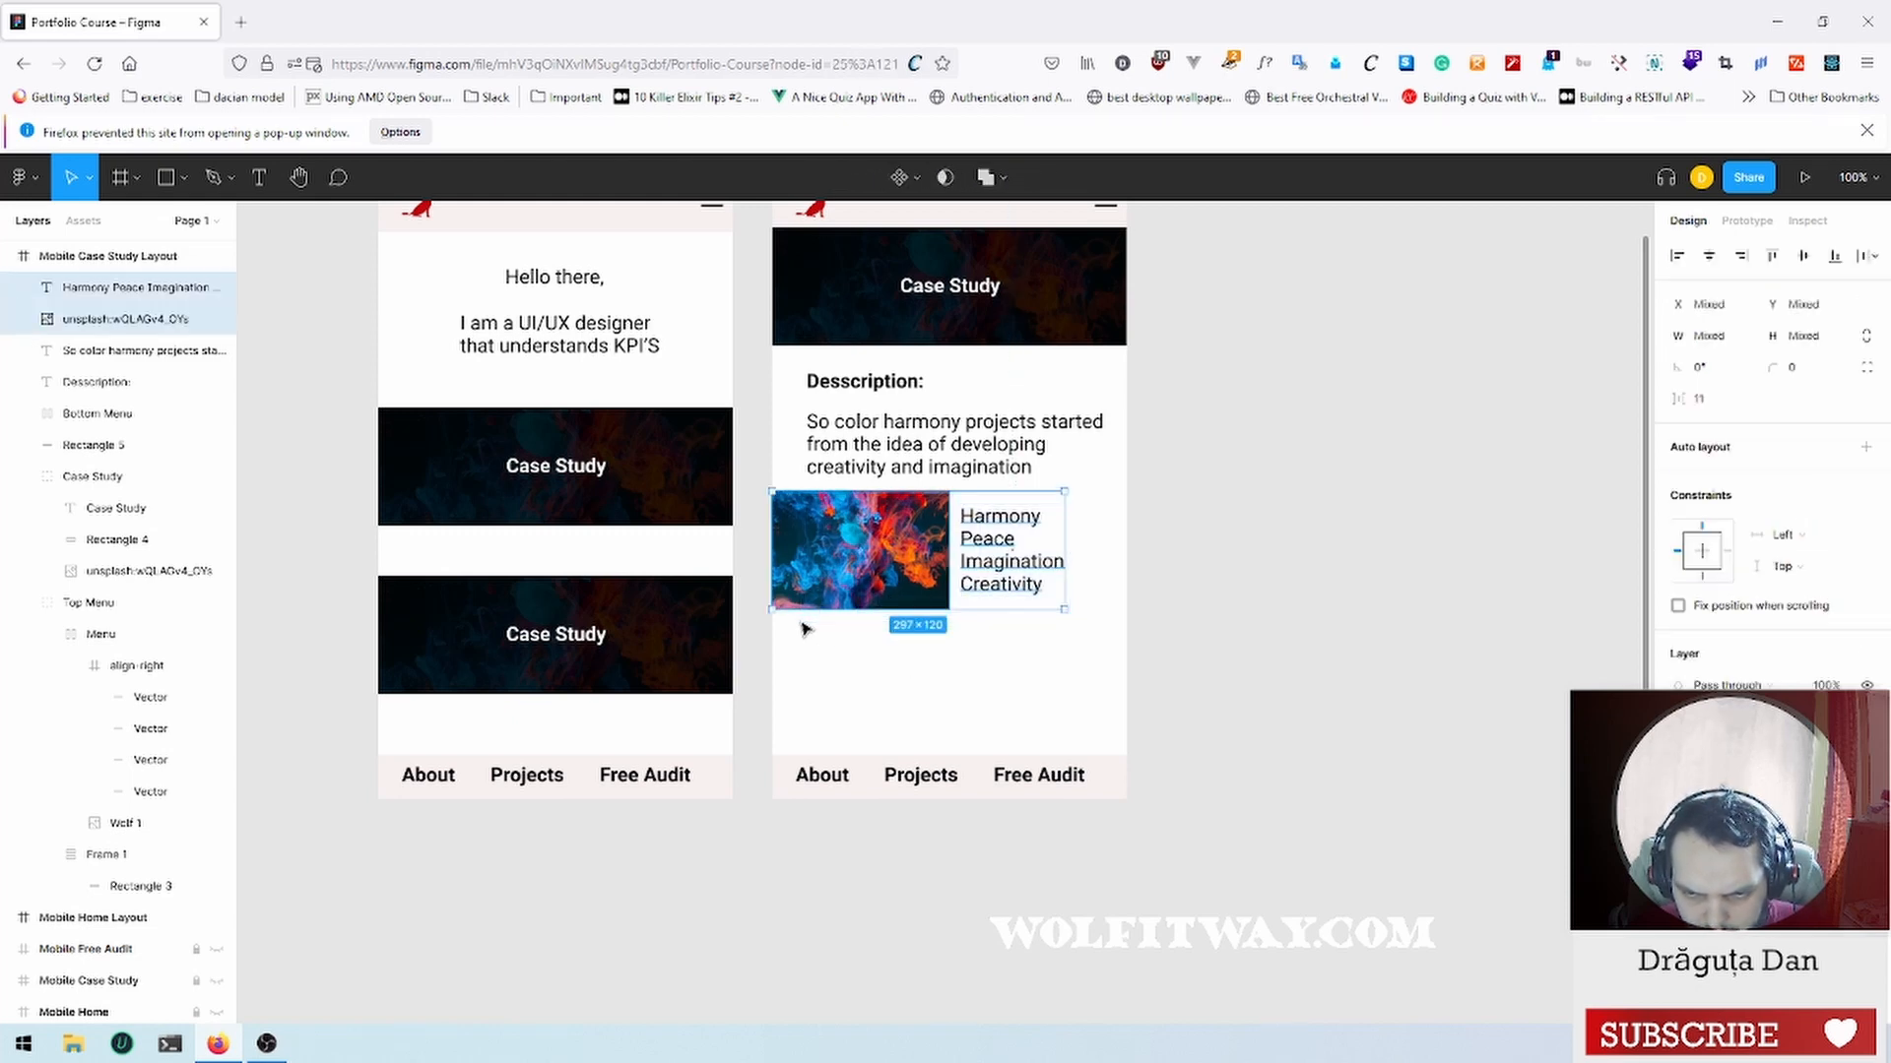
left_click(1710, 257)
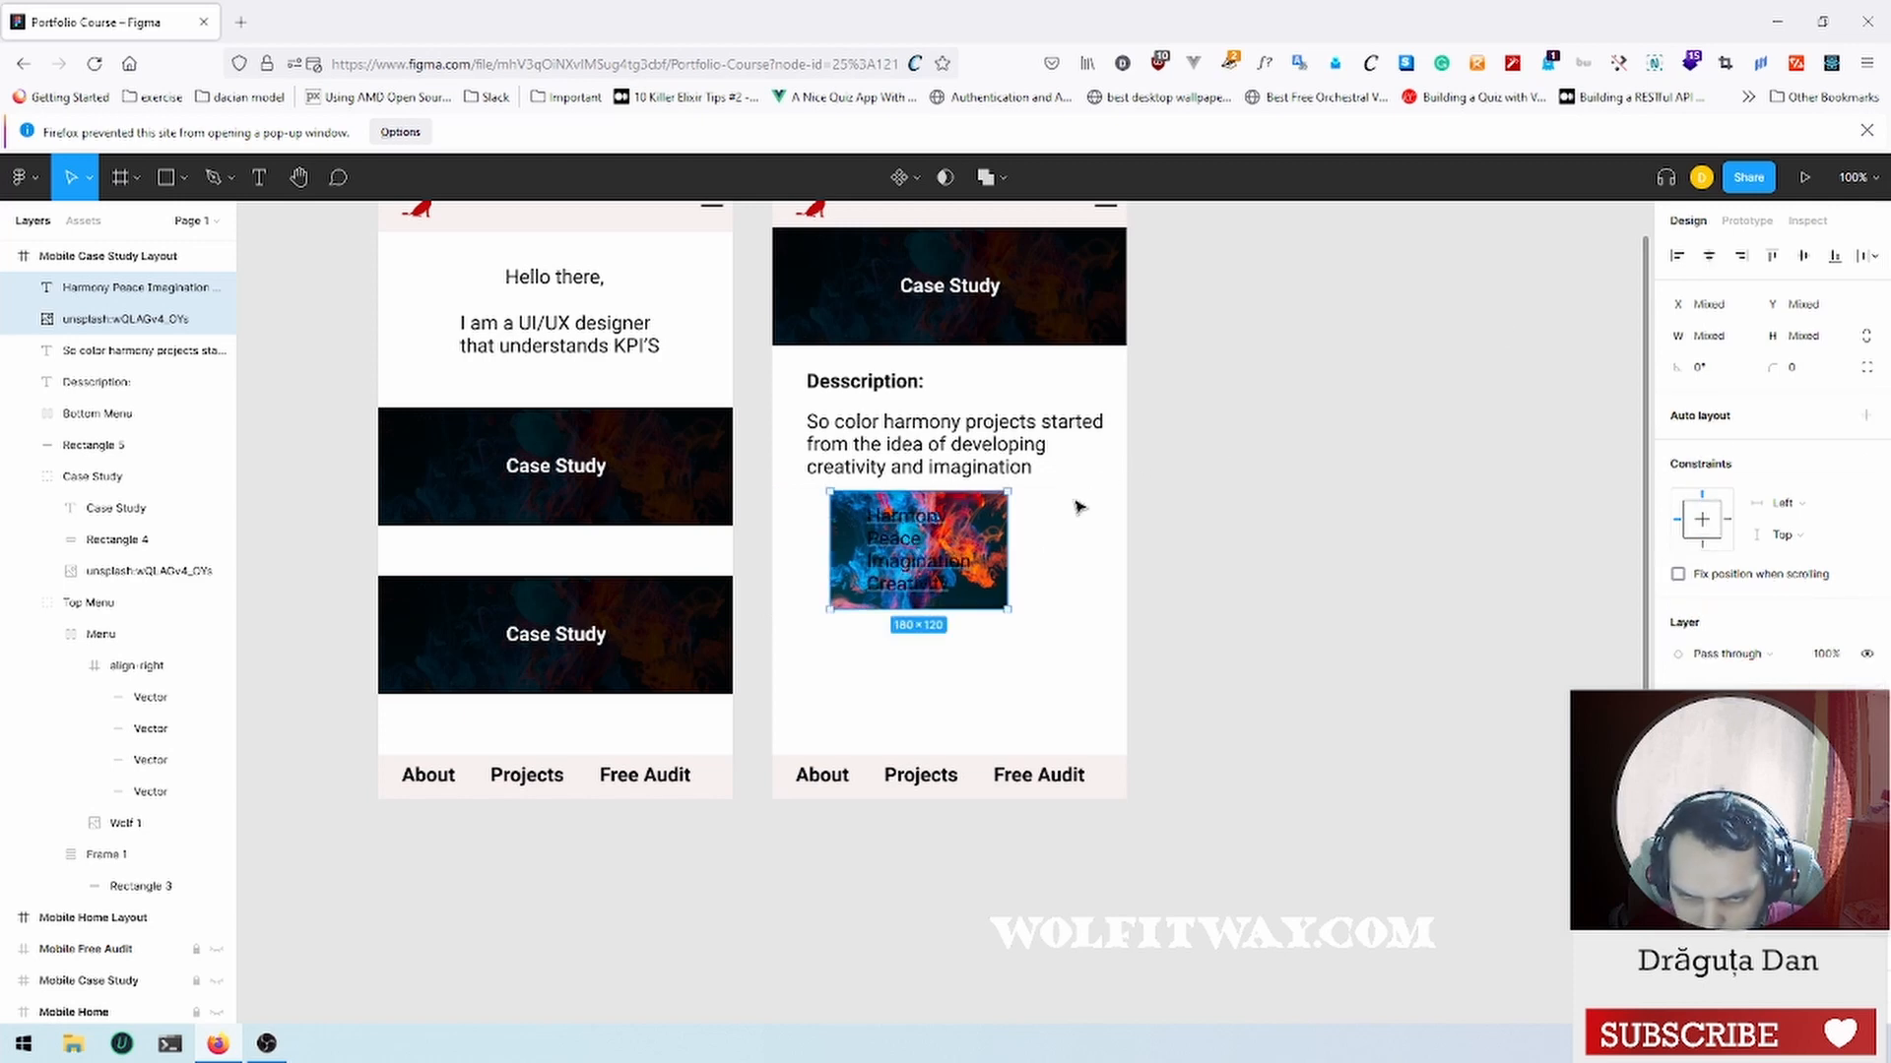
key("ctrl+z")
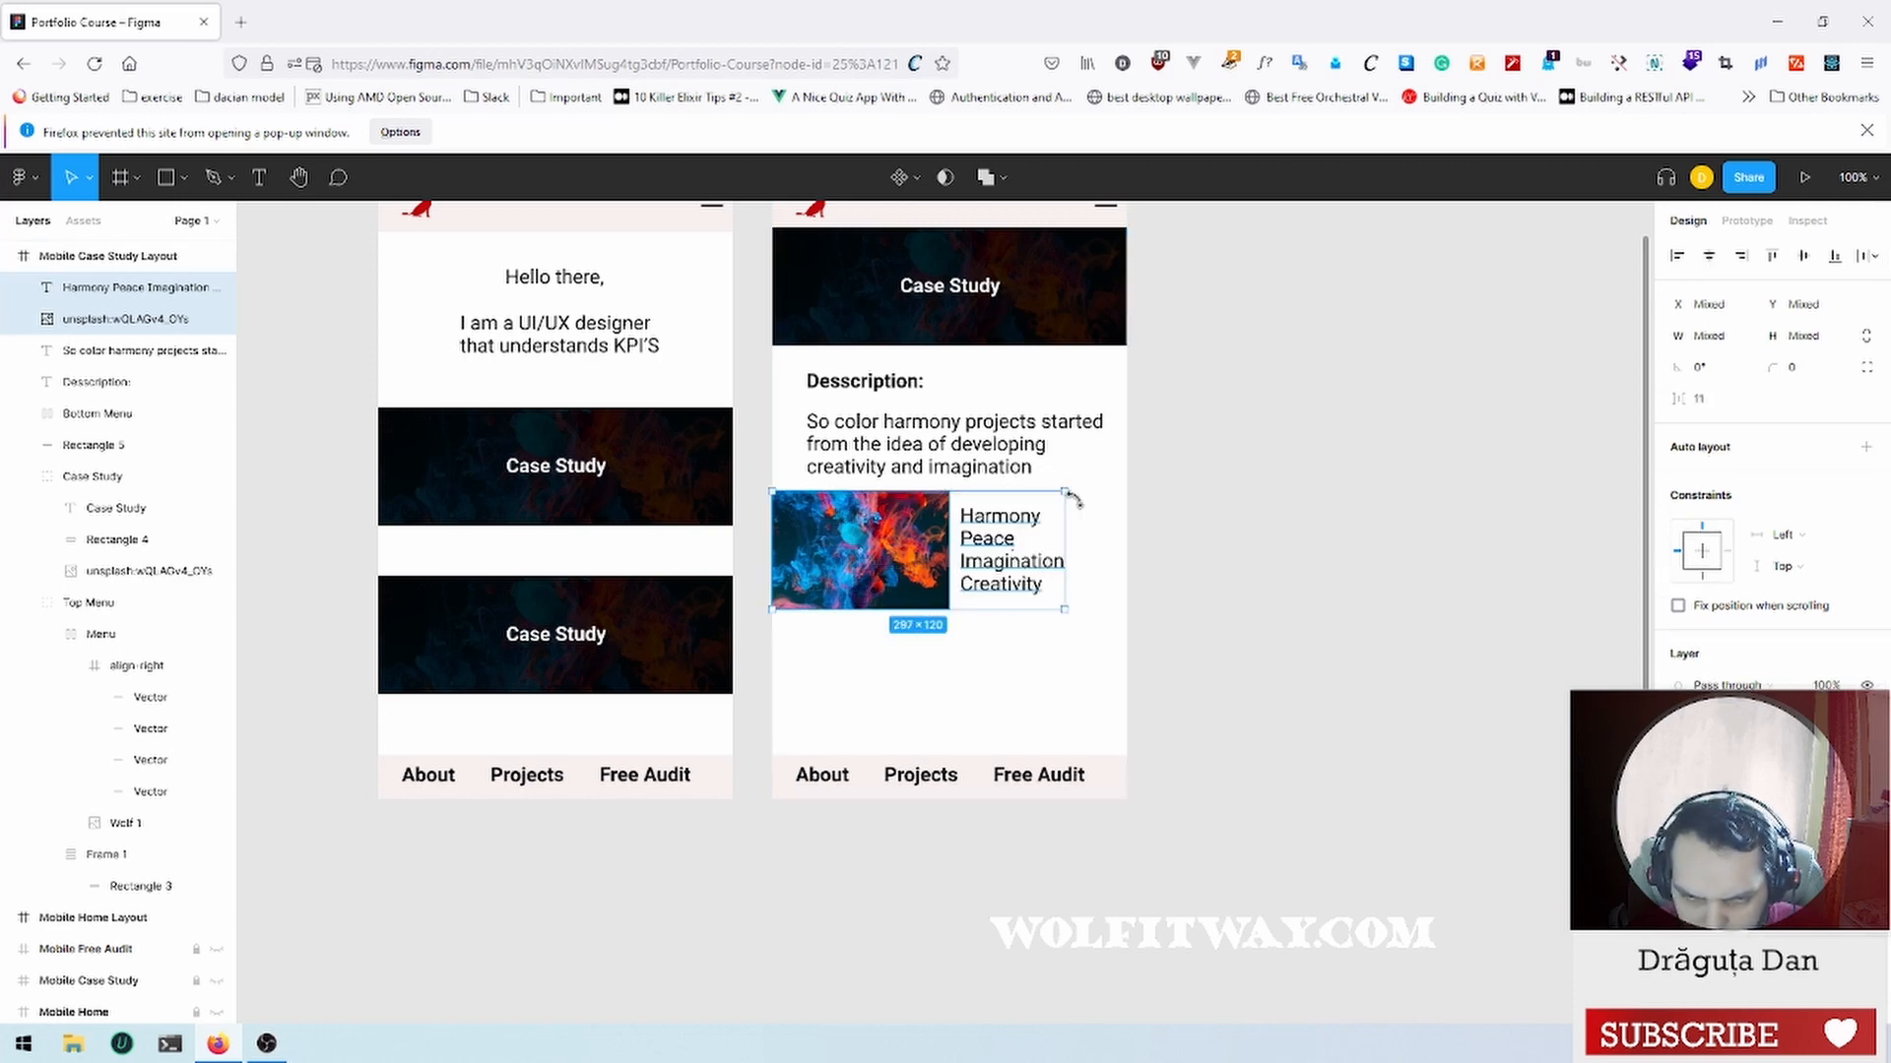
Step: Line the project image up with the description's left edge at X 35 and place the word list beside it at about X 237
left_click(993, 547)
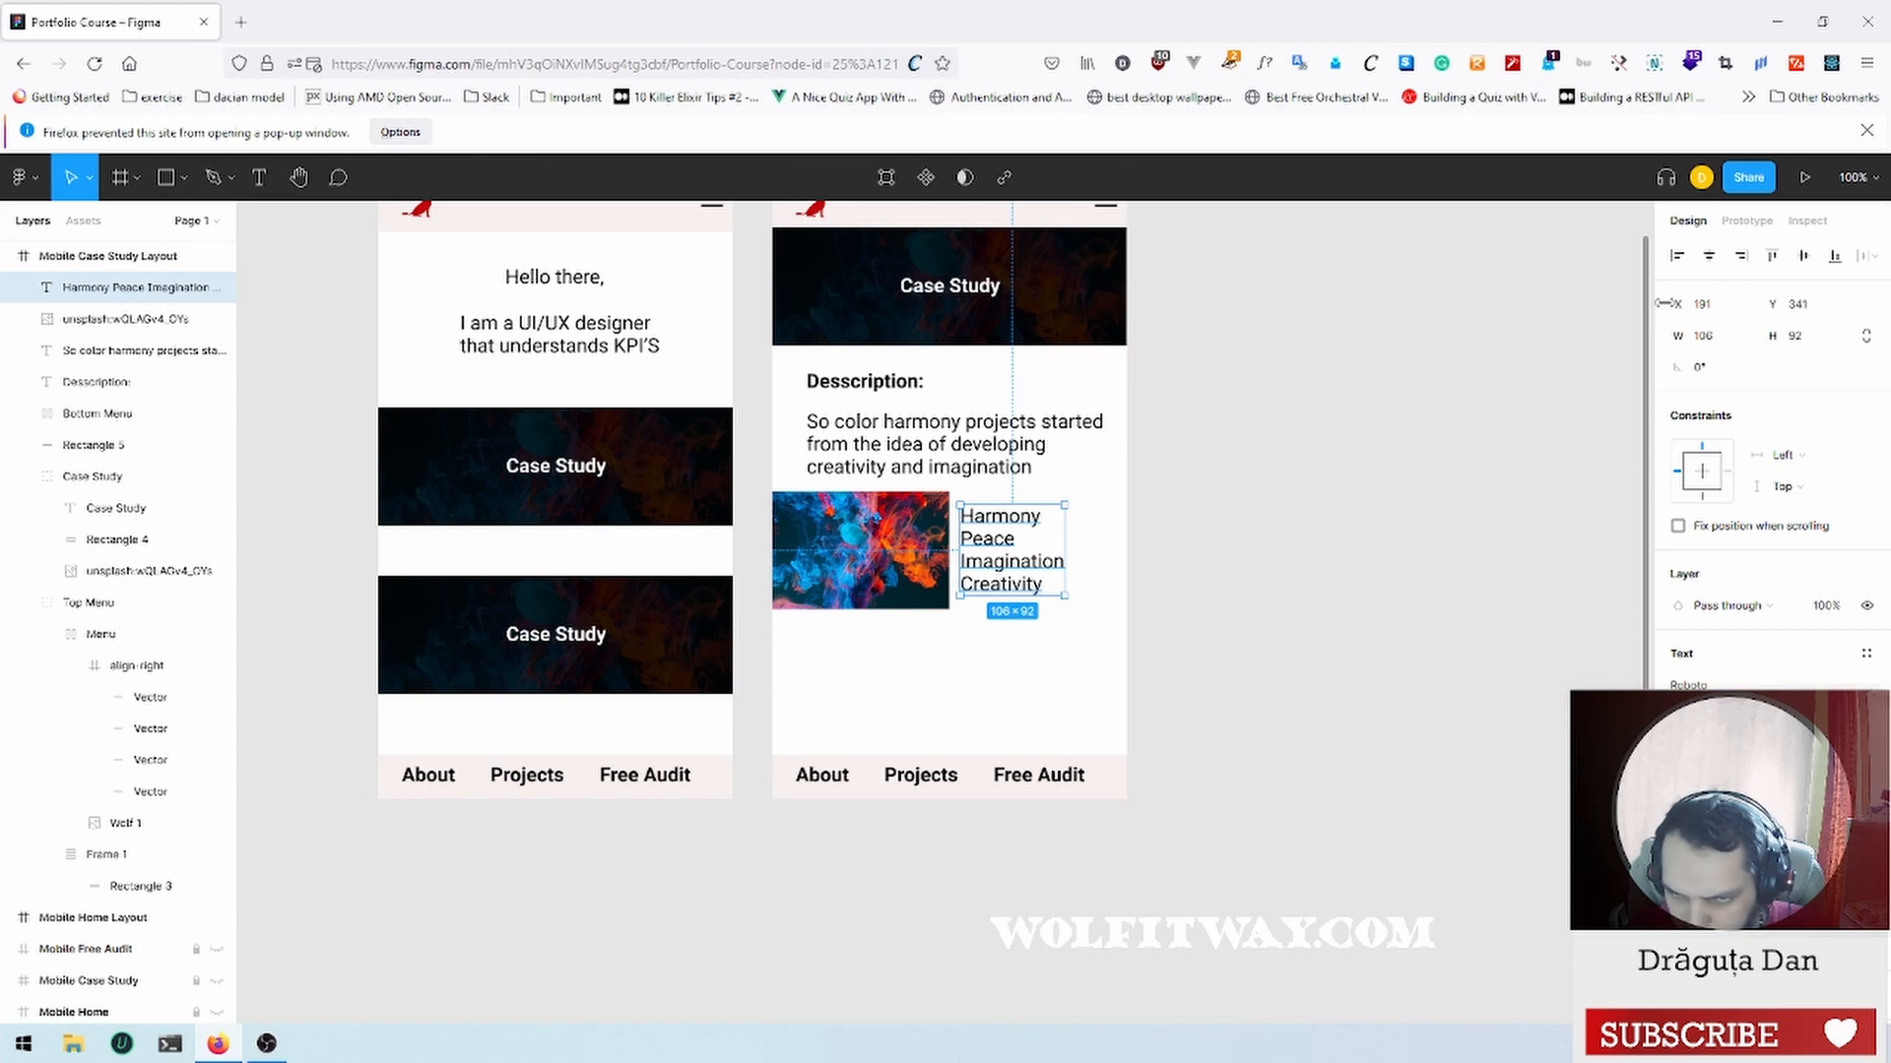
left_click(1741, 256)
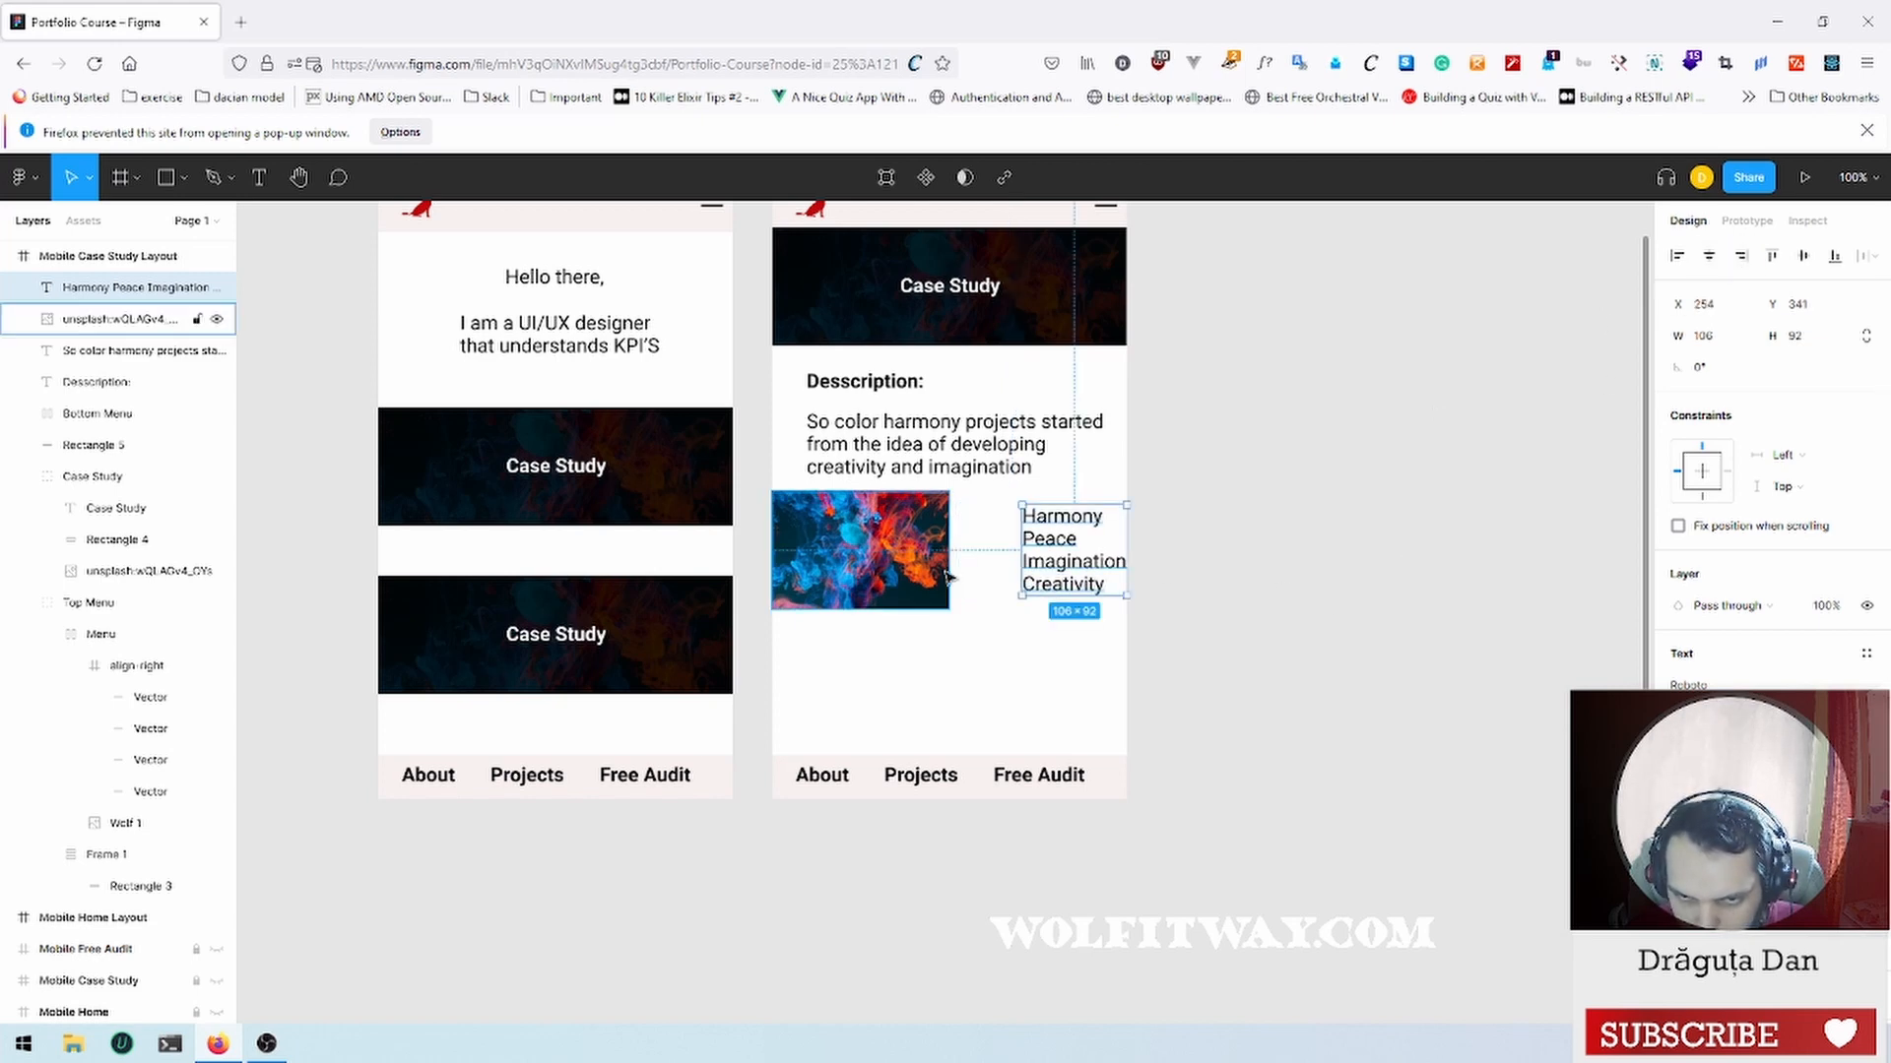
left_click(825, 554)
left_click_drag(828, 554, 869, 551)
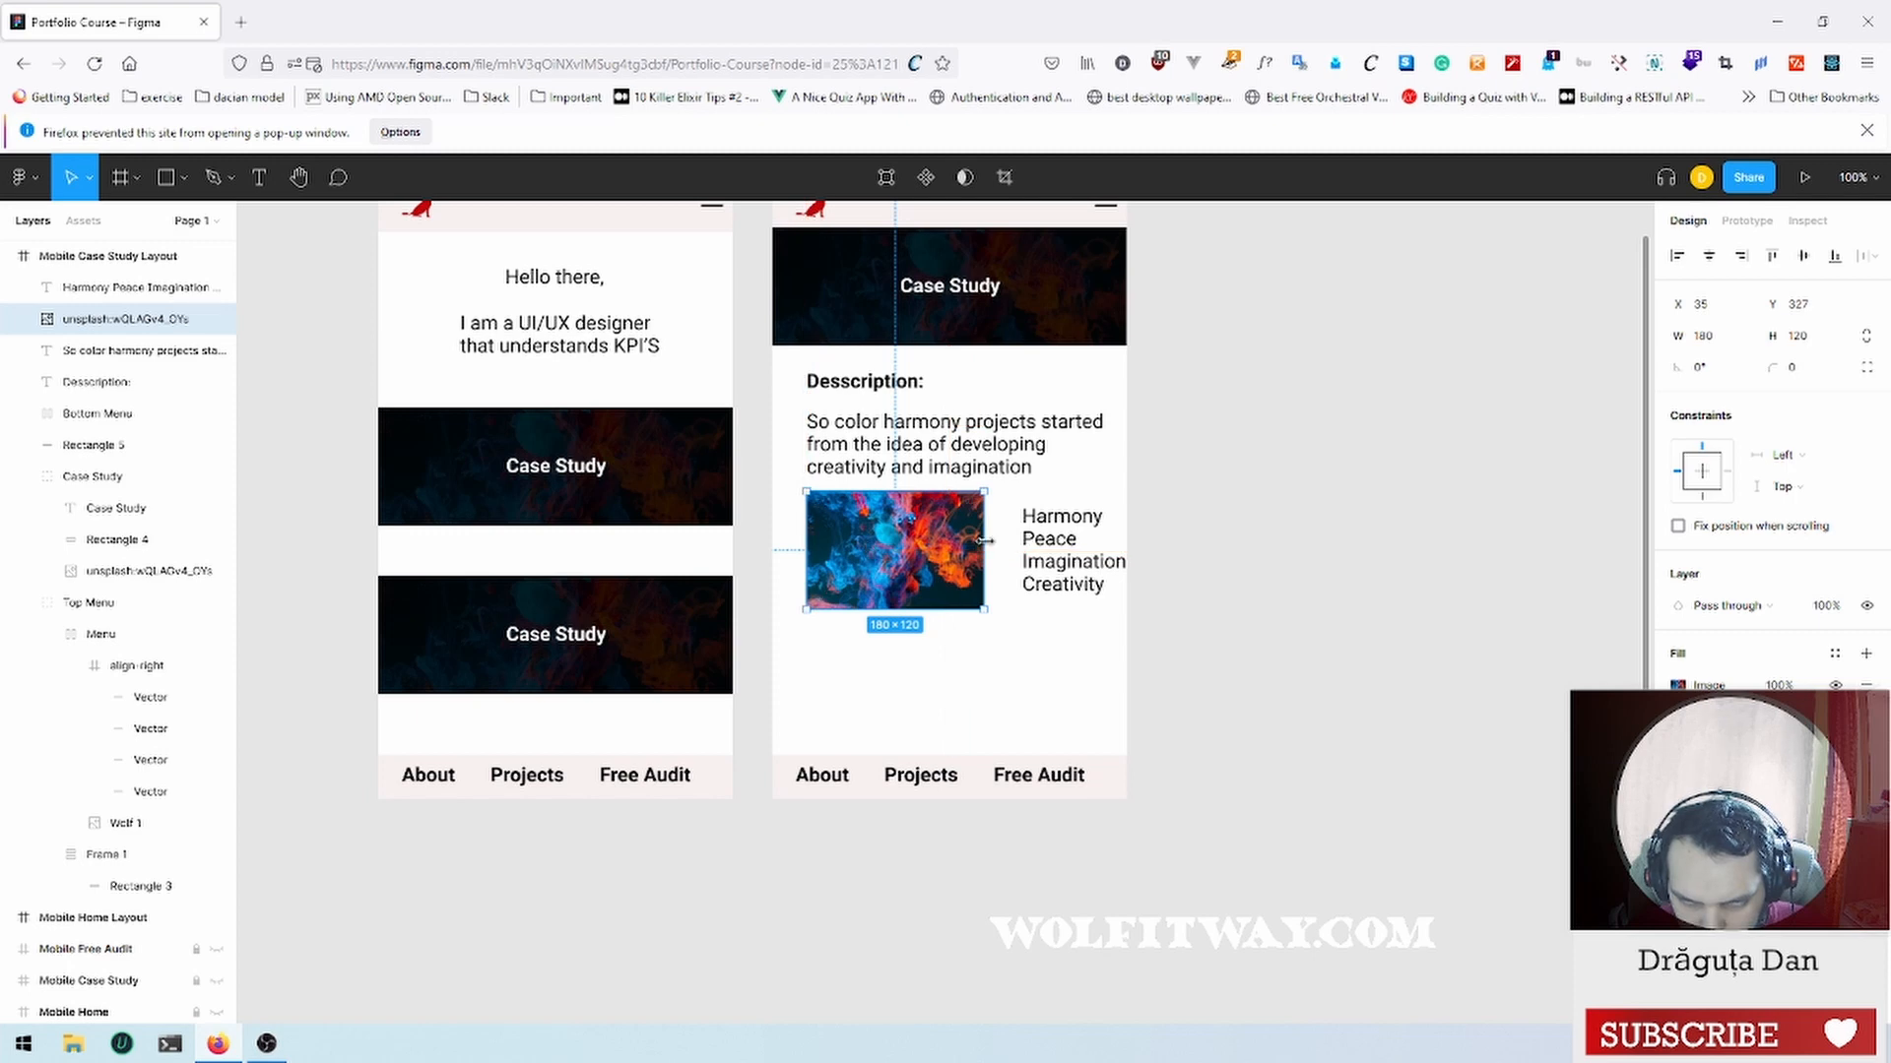
left_click_drag(1073, 548, 1056, 553)
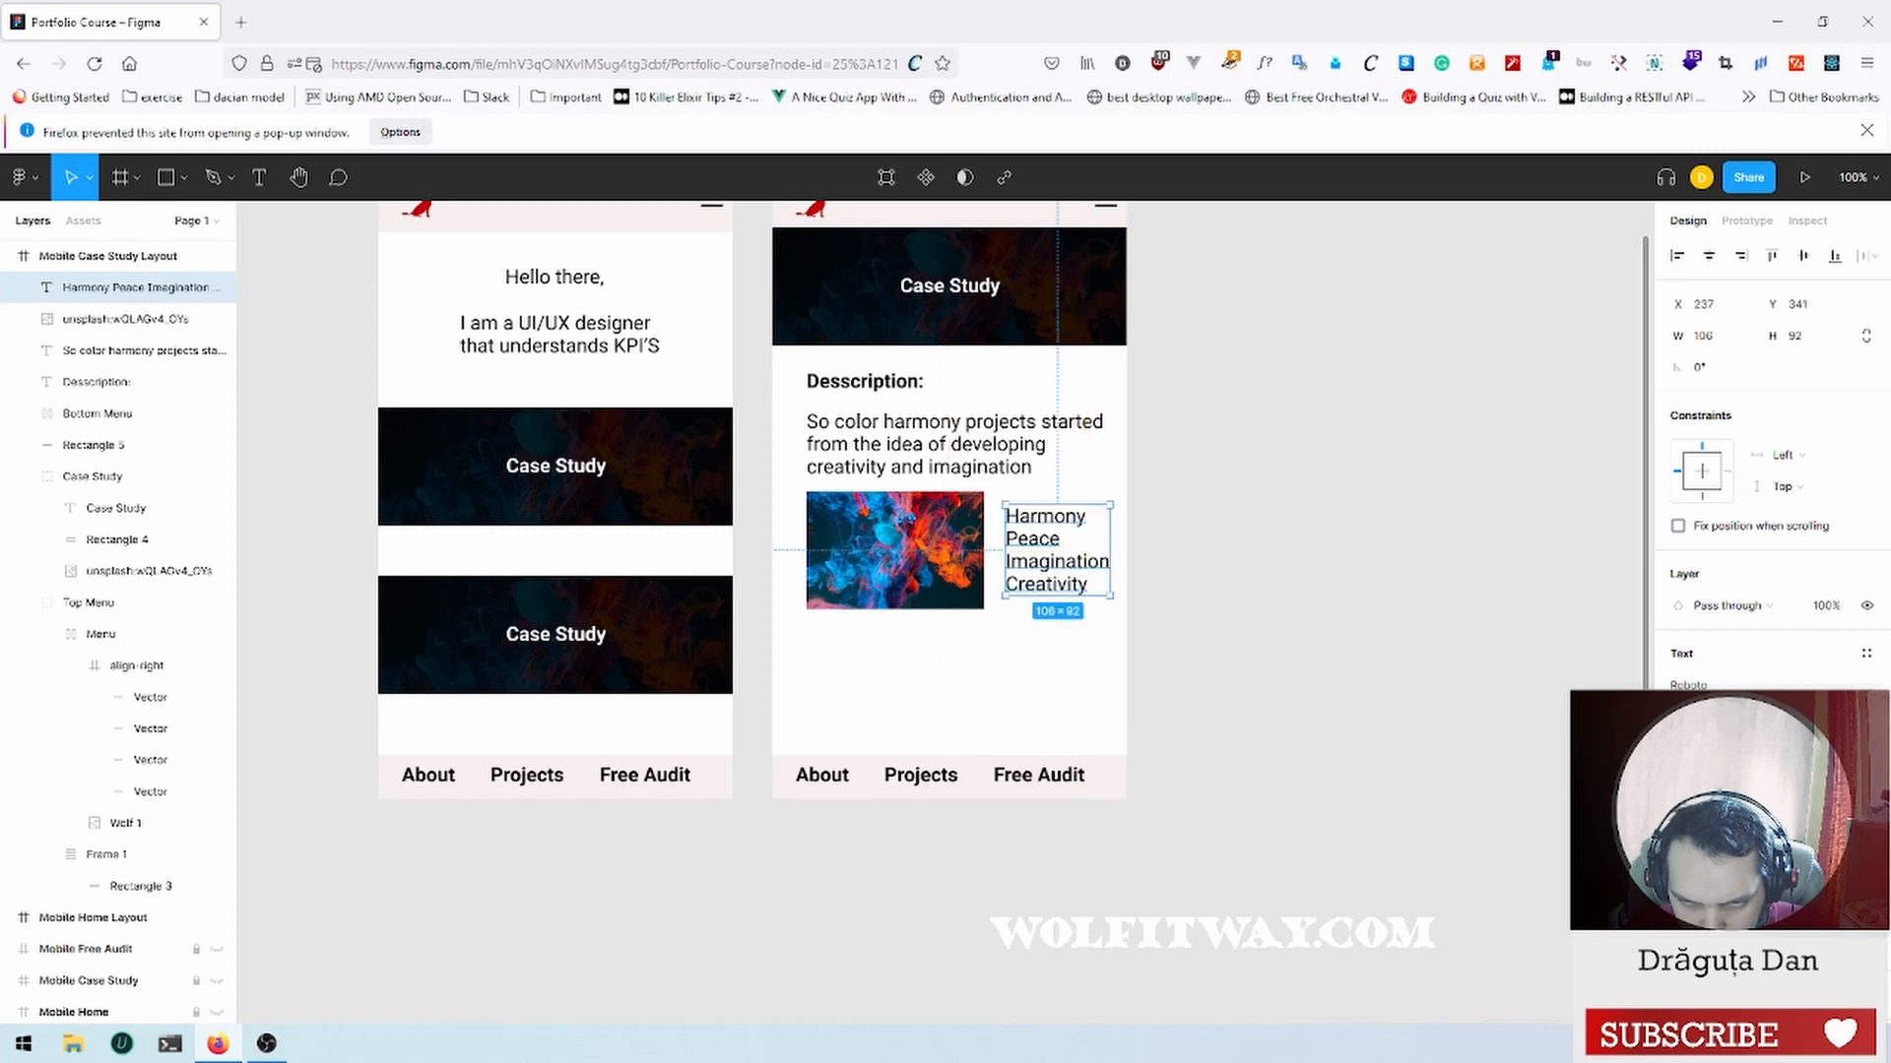
left_click(1237, 552)
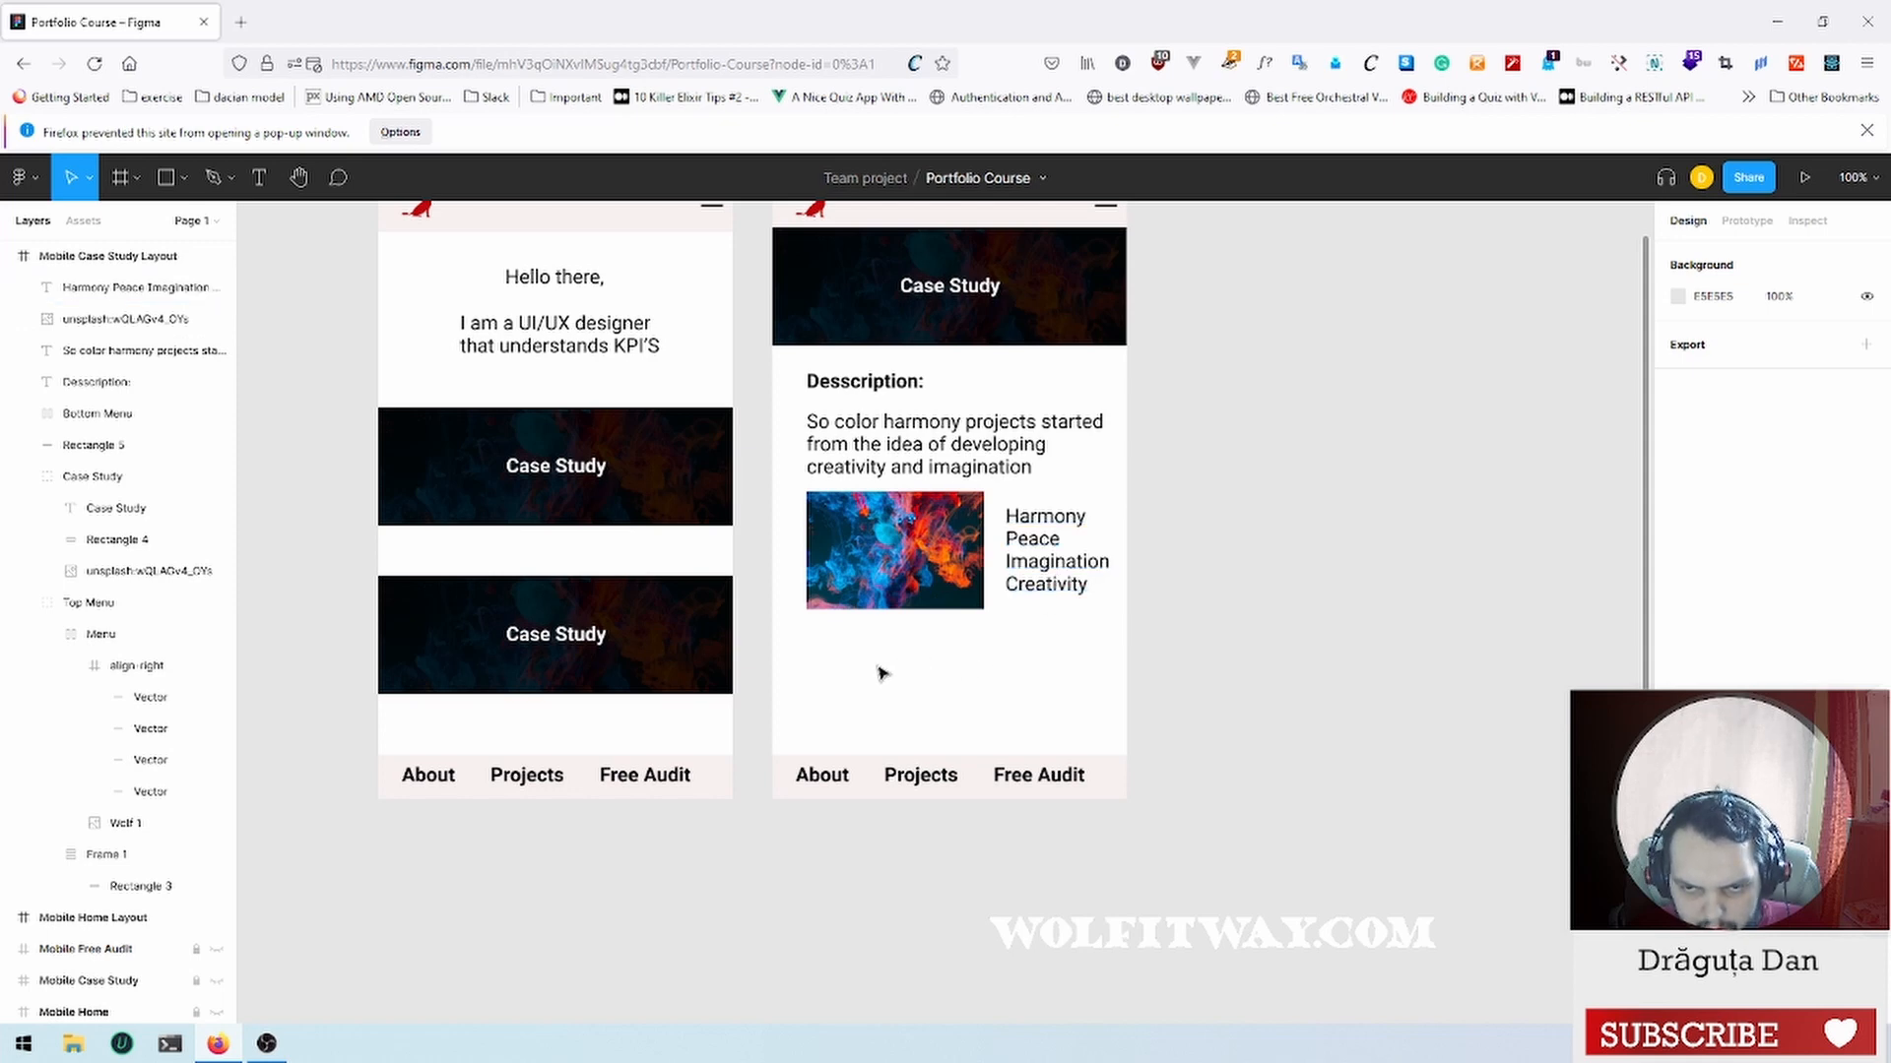
scroll(881, 674, "up", 3)
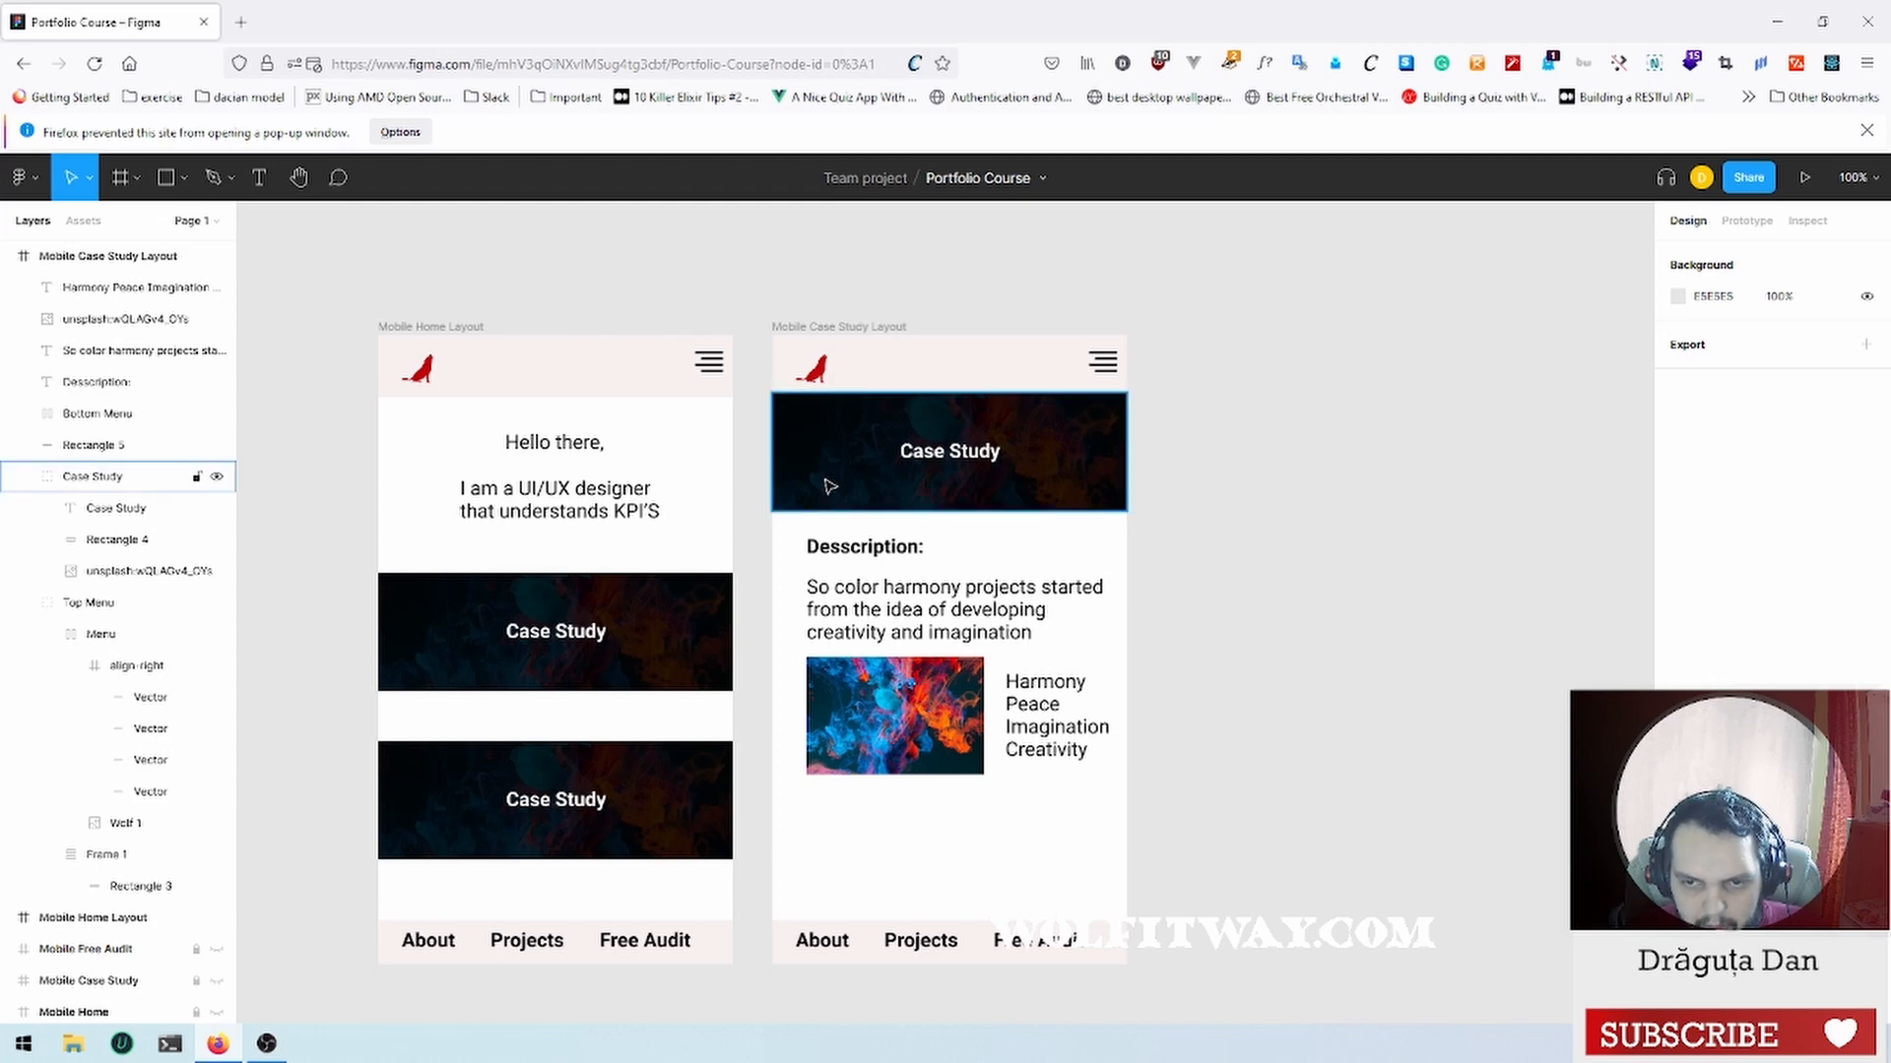
Step: Duplicate the bold heading above the description and place the copy below the project image at X 35, Y 465
scroll(828, 485, "down", 3)
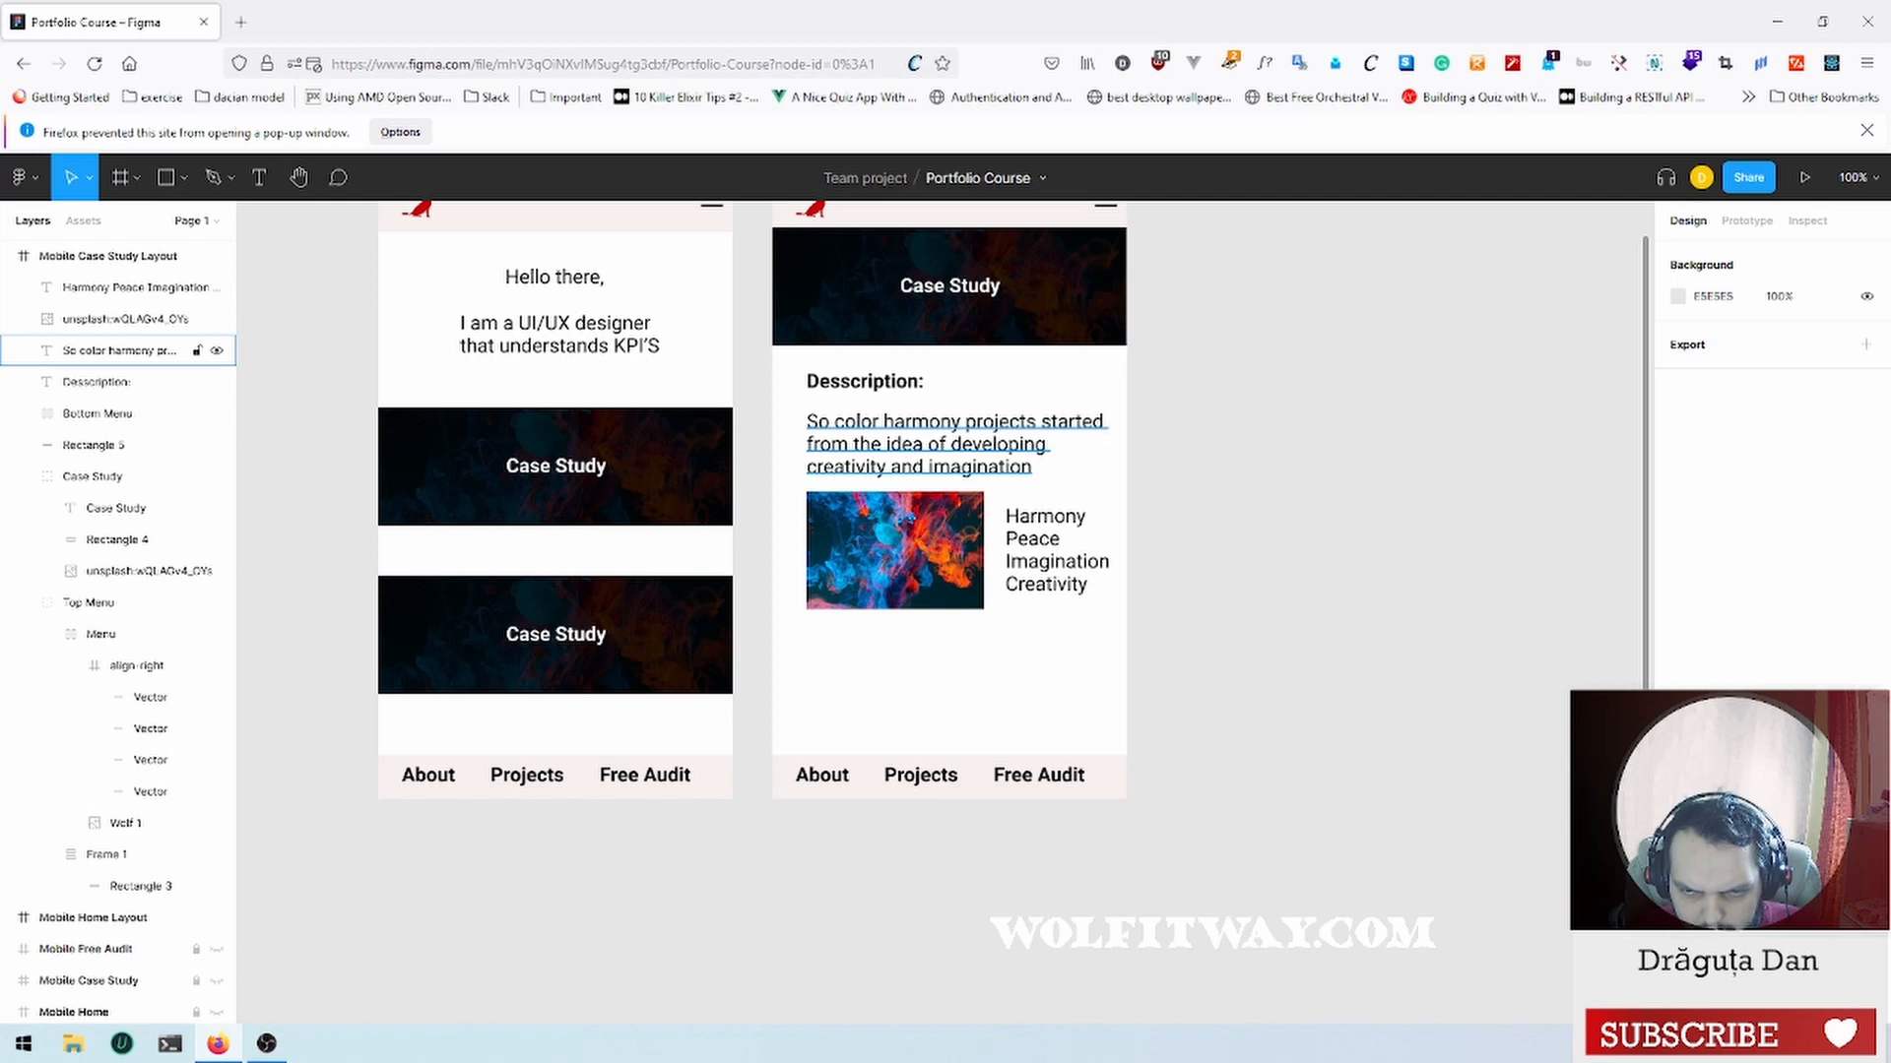
left_click(871, 386)
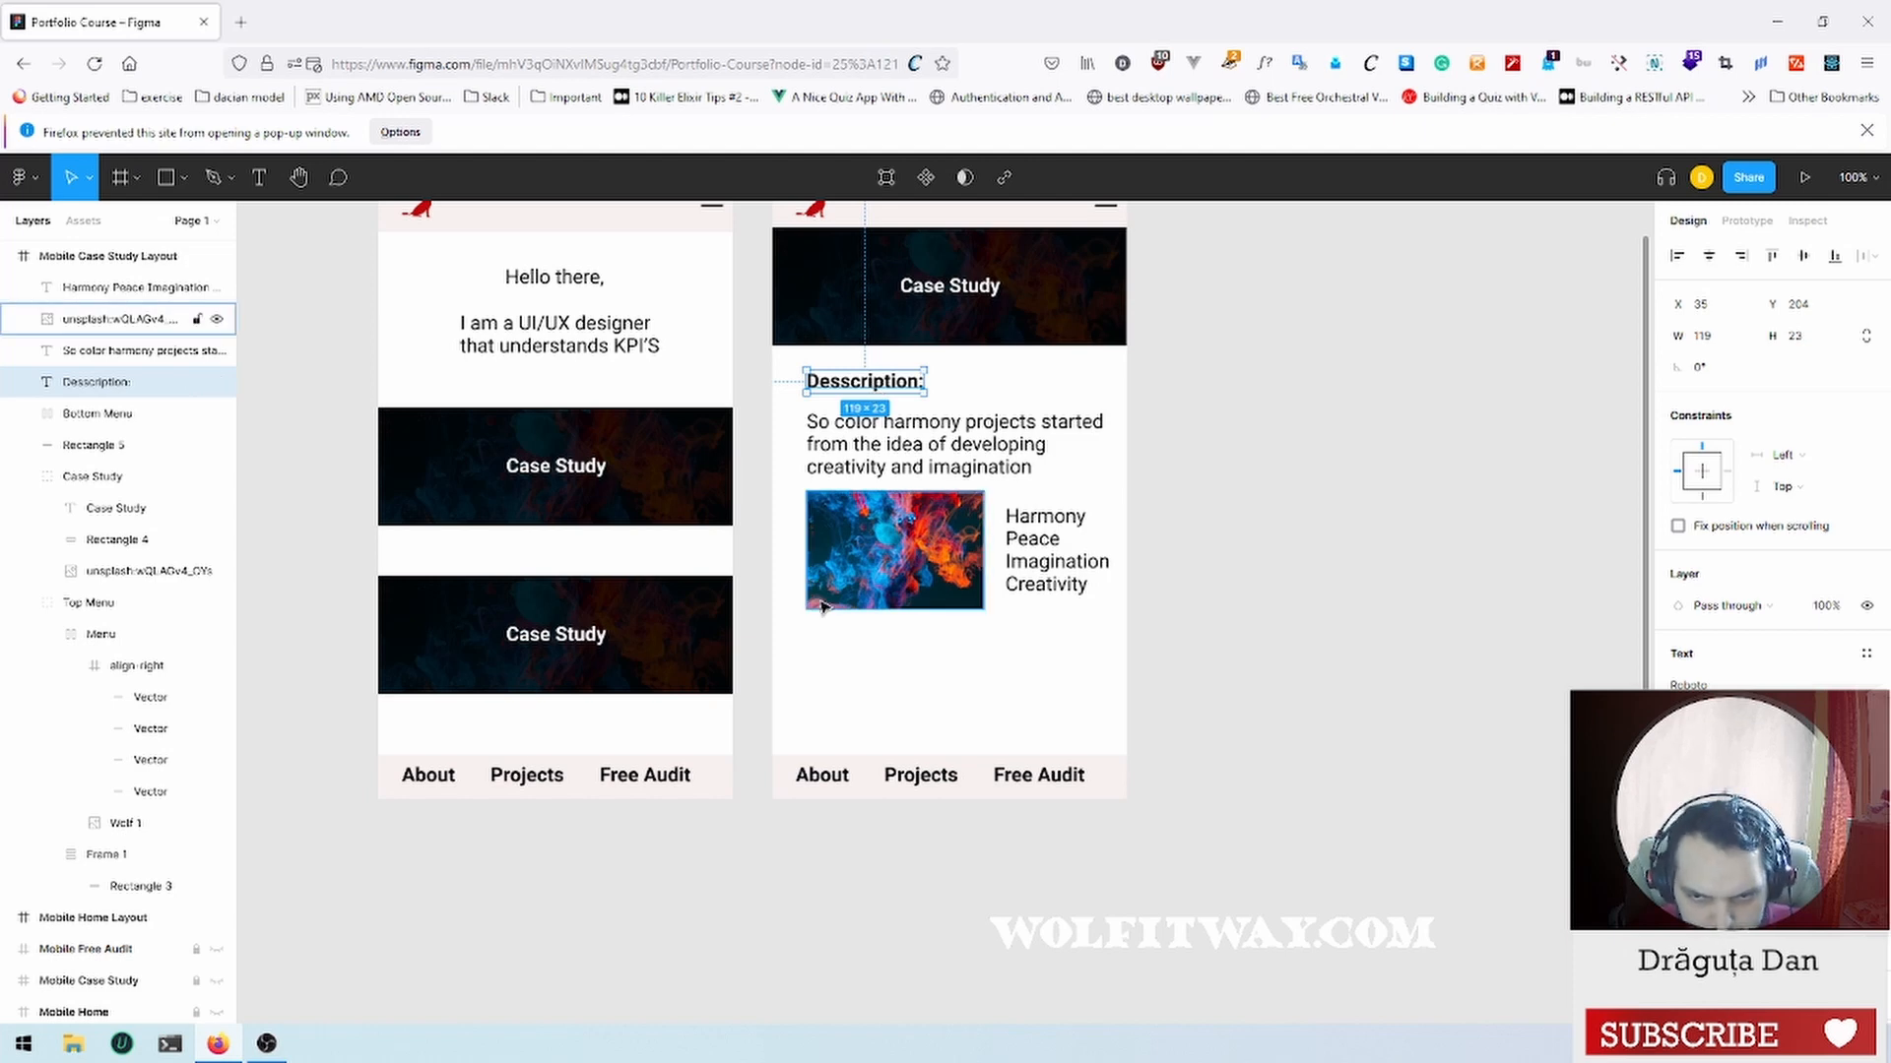
left_click(833, 656)
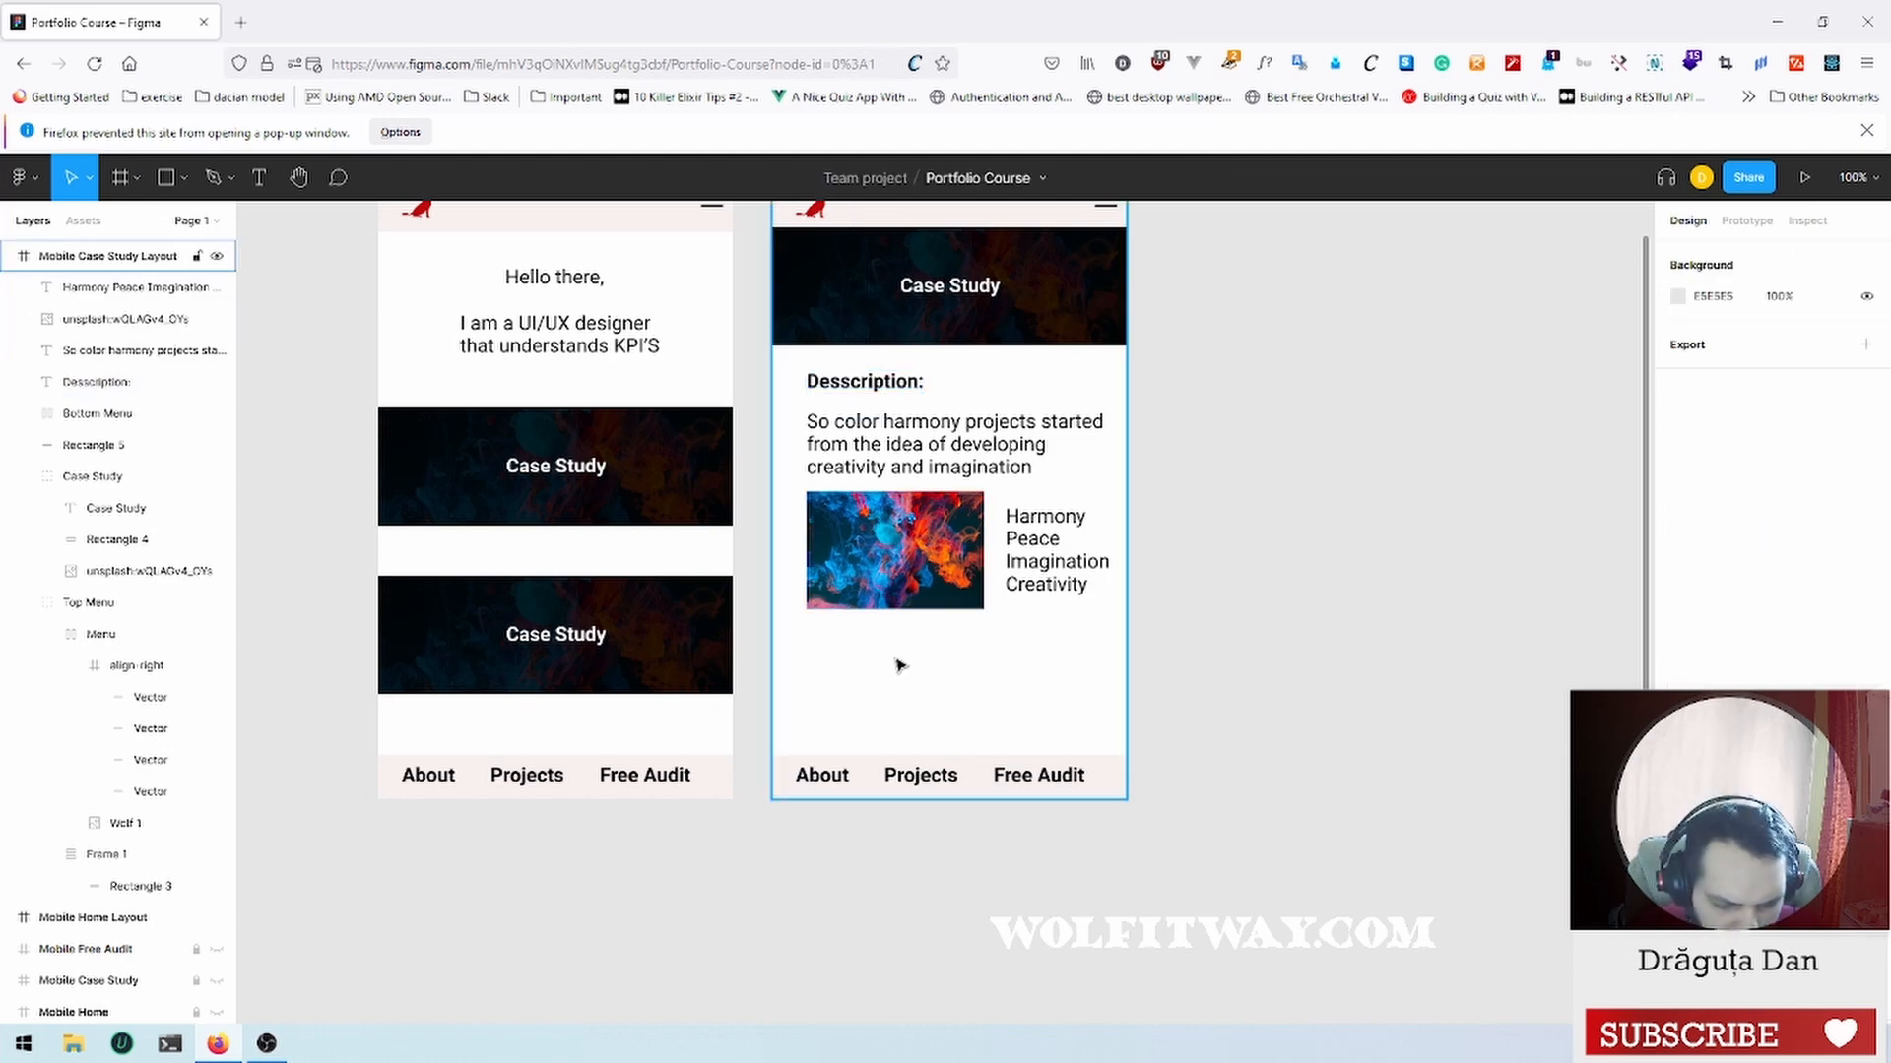
key("ctrl+v")
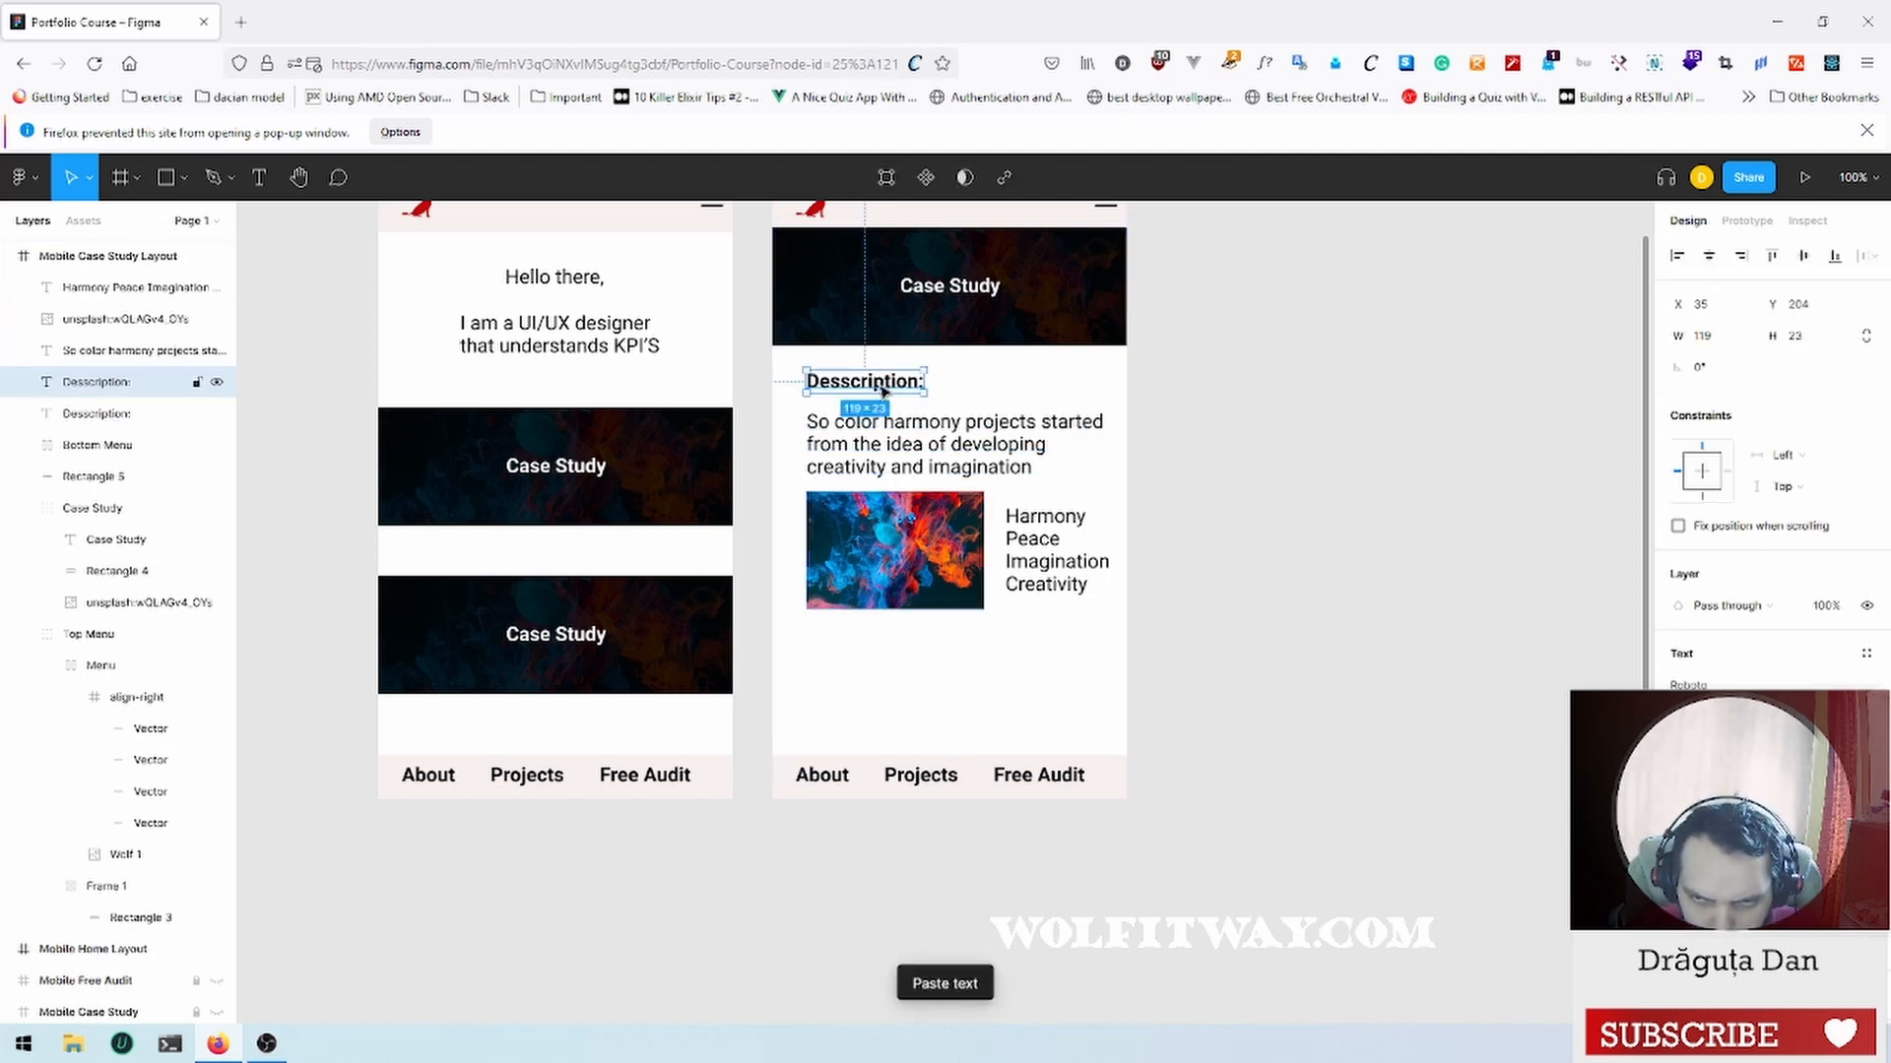
left_click_drag(886, 387, 883, 642)
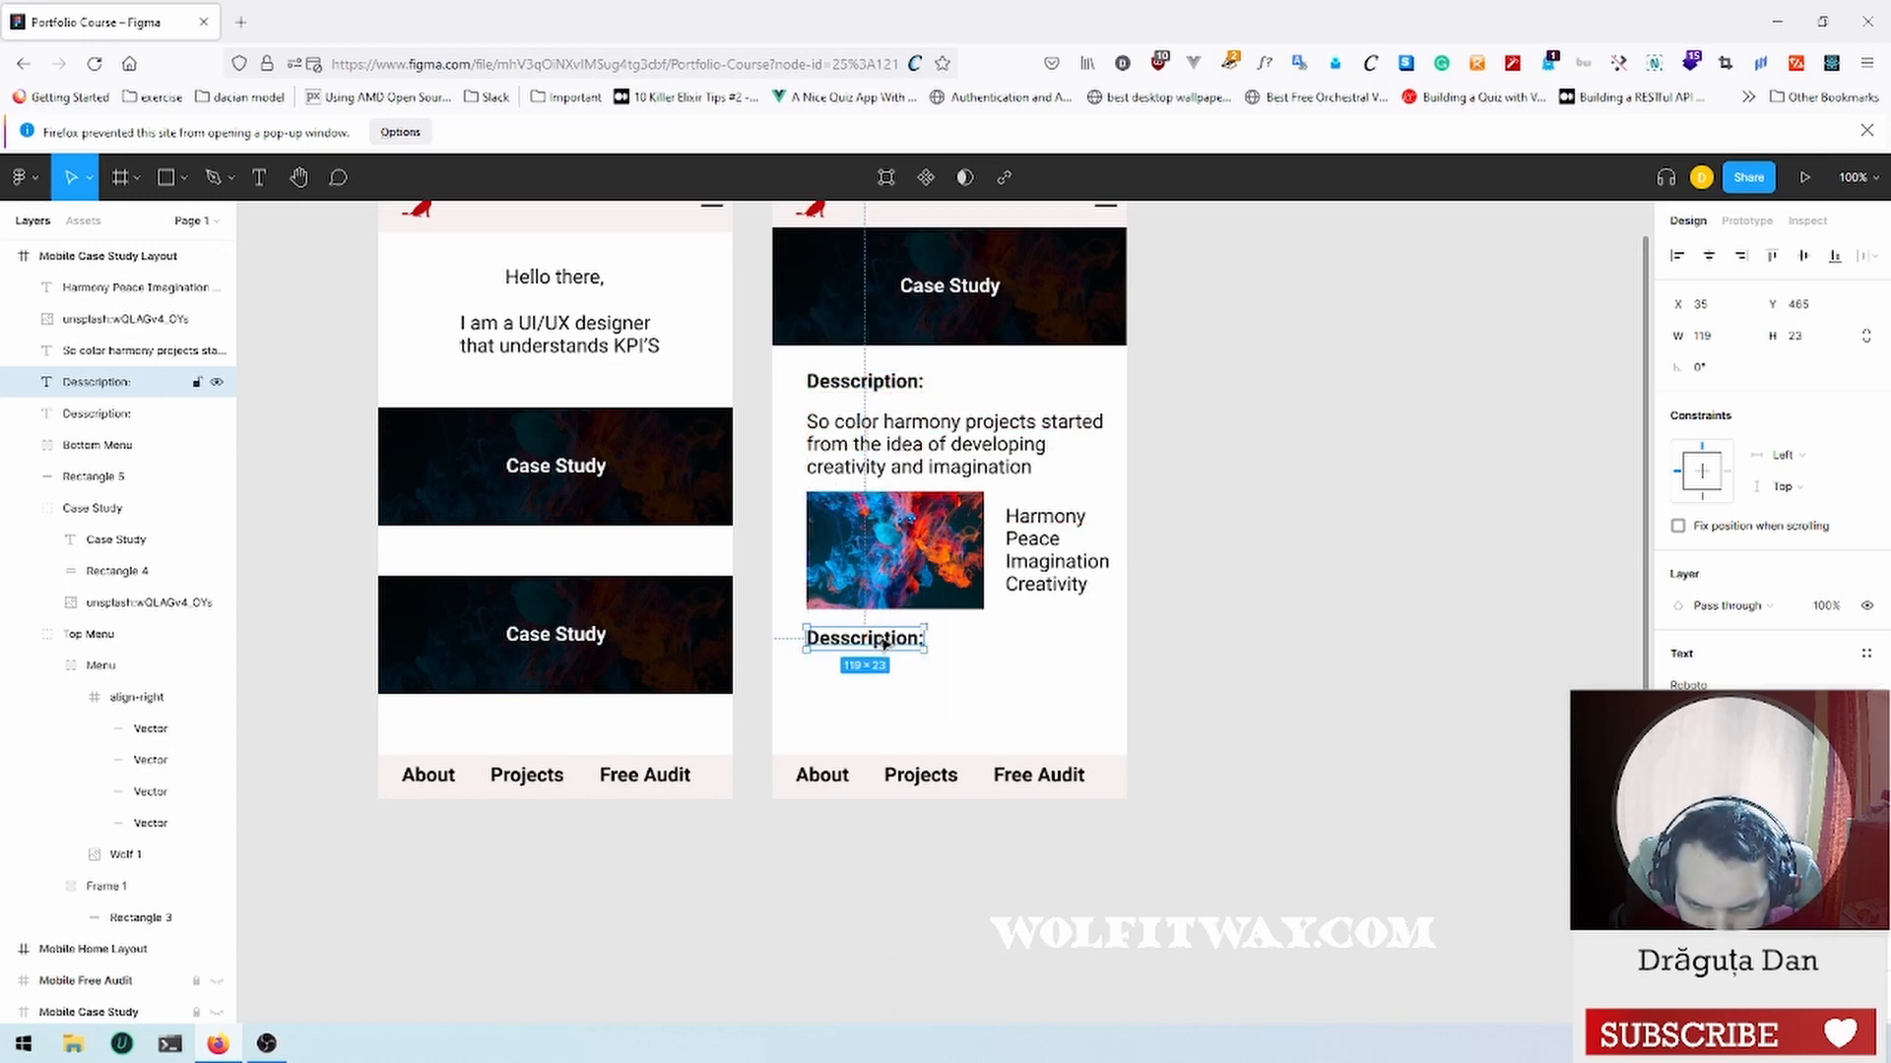
Step: Change the text of the copied heading below the project image to "Solution:"
double_click(875, 639)
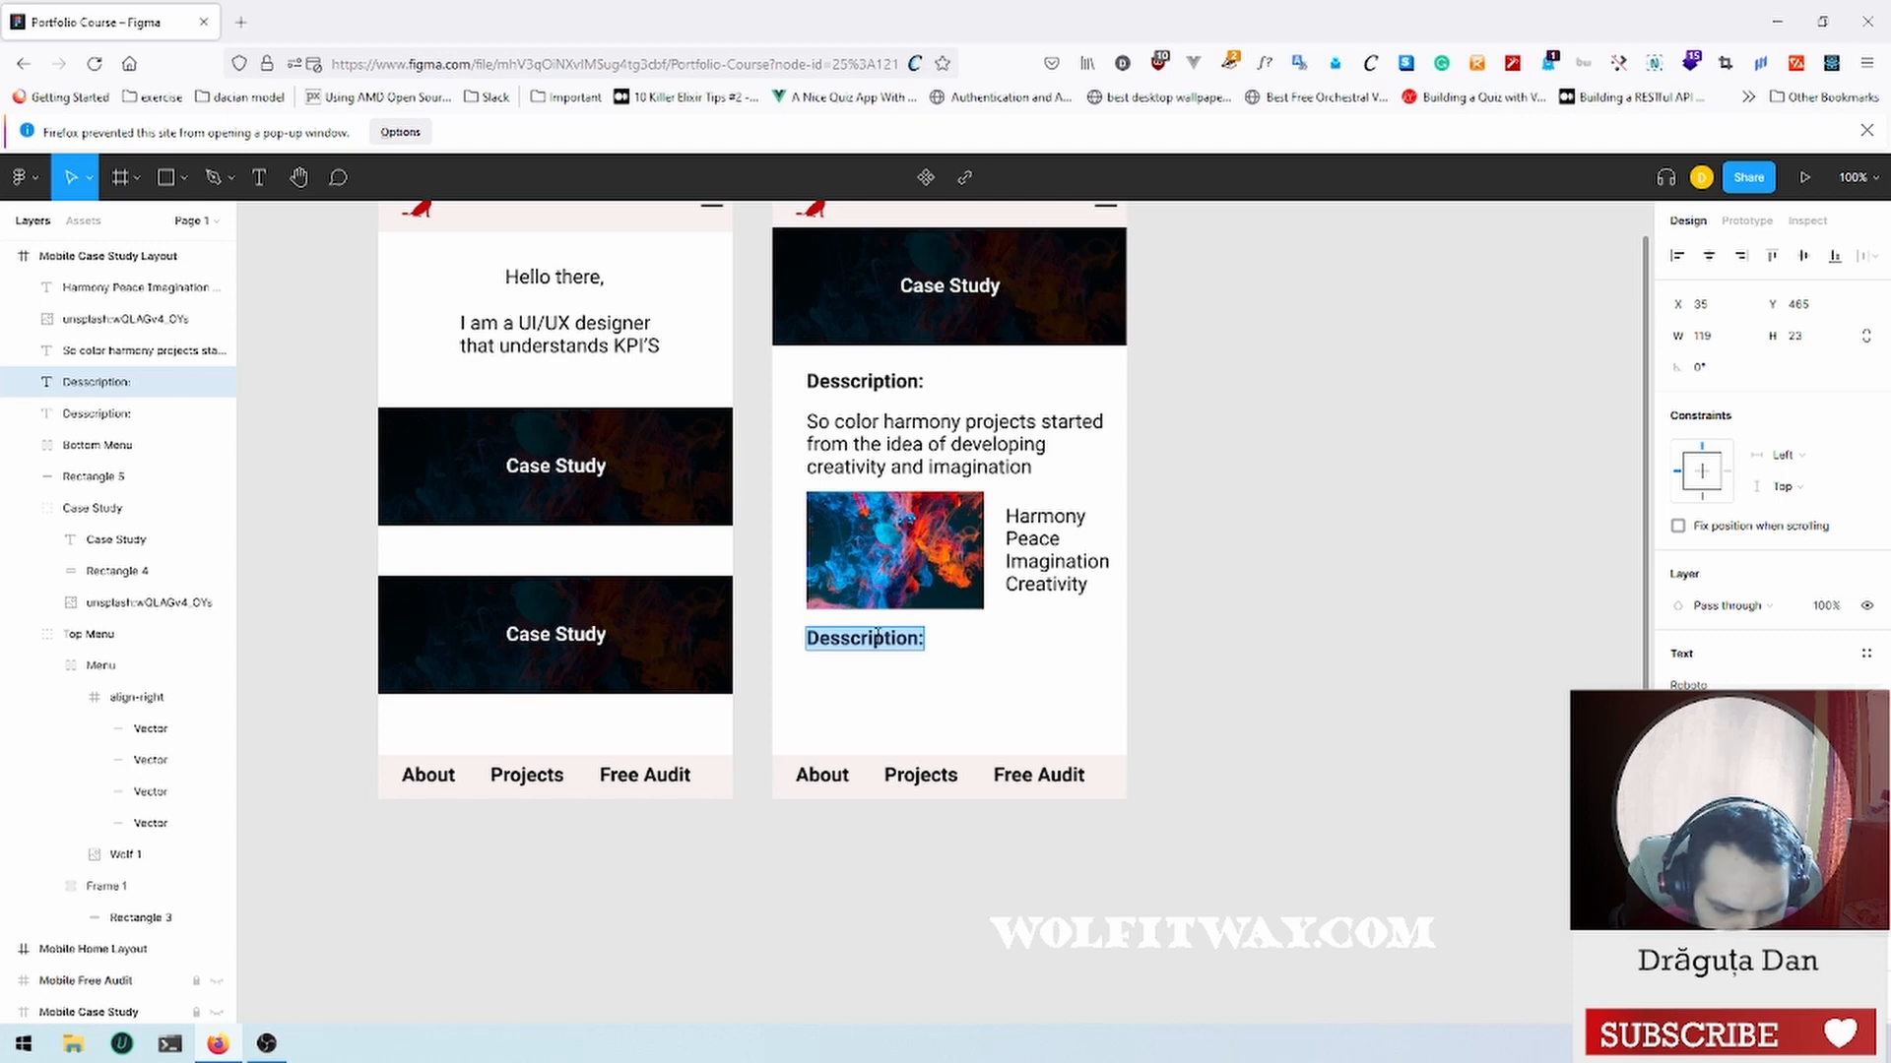
type("Souli")
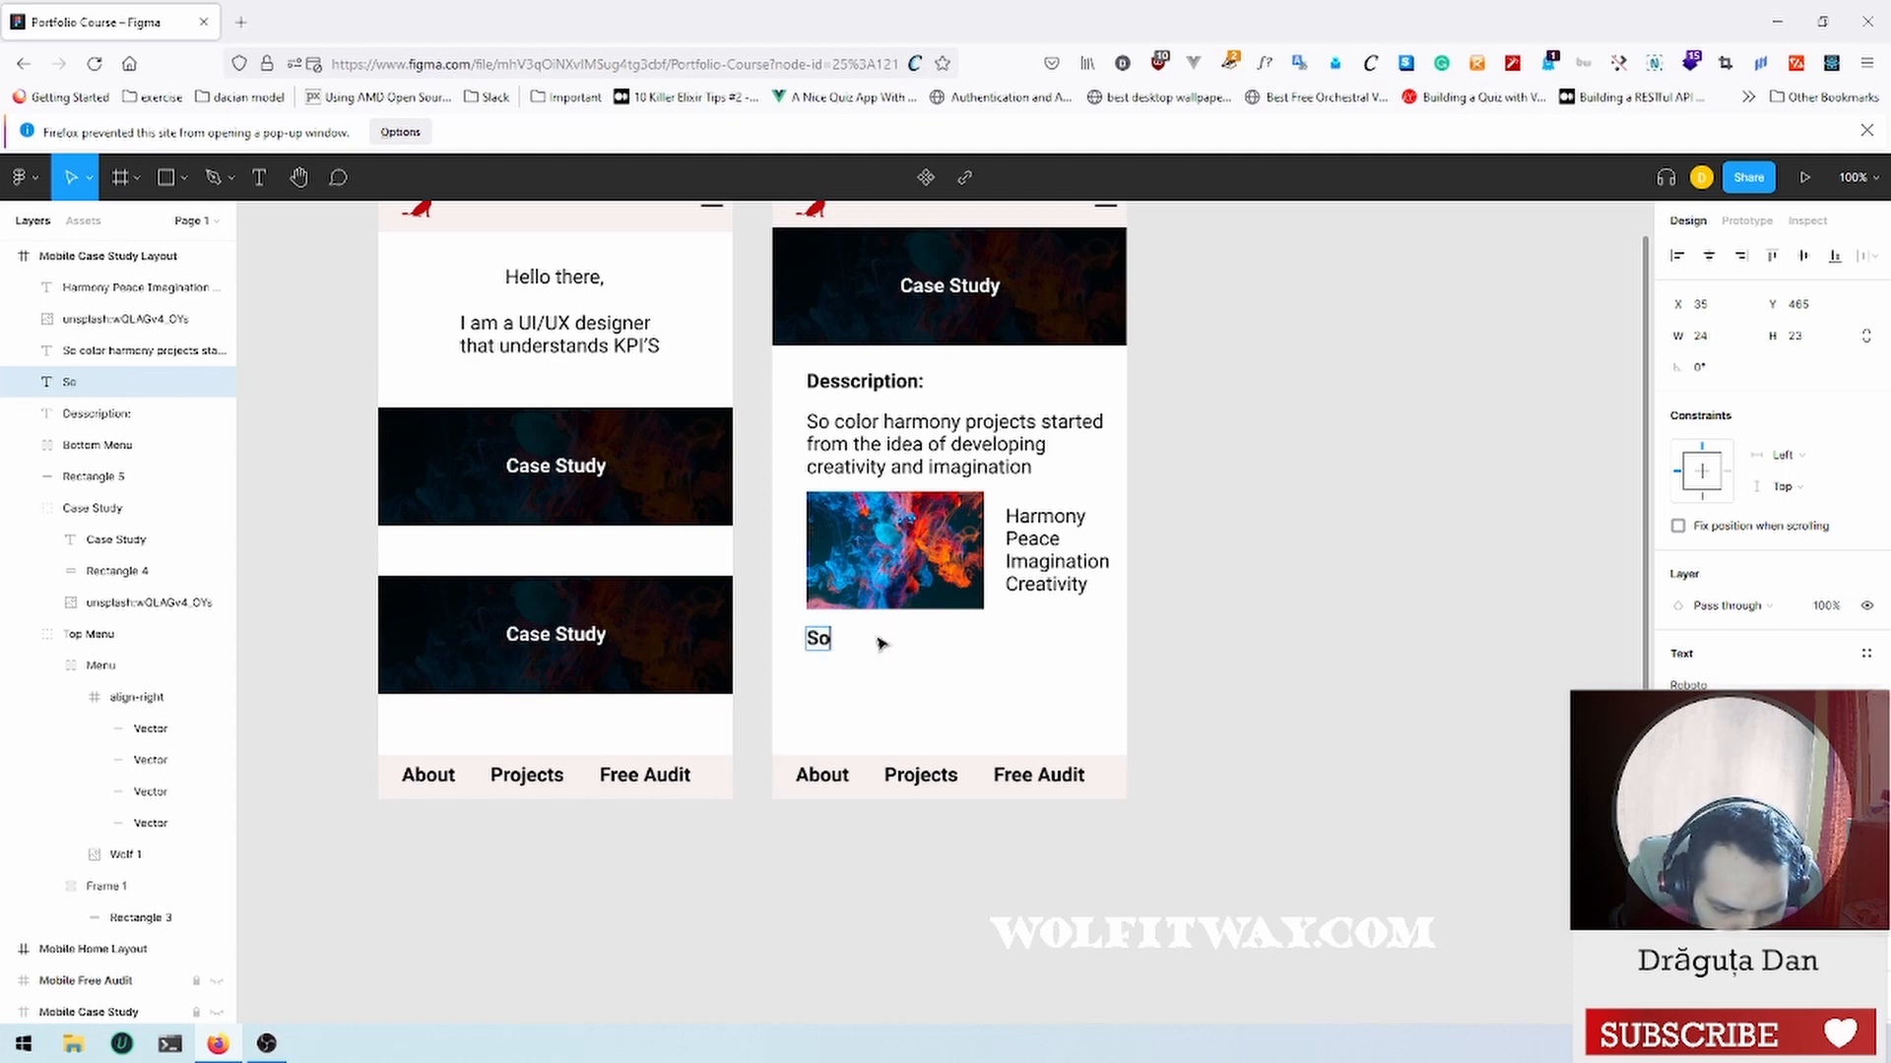
key("BackSpace")
key("BackSpace")
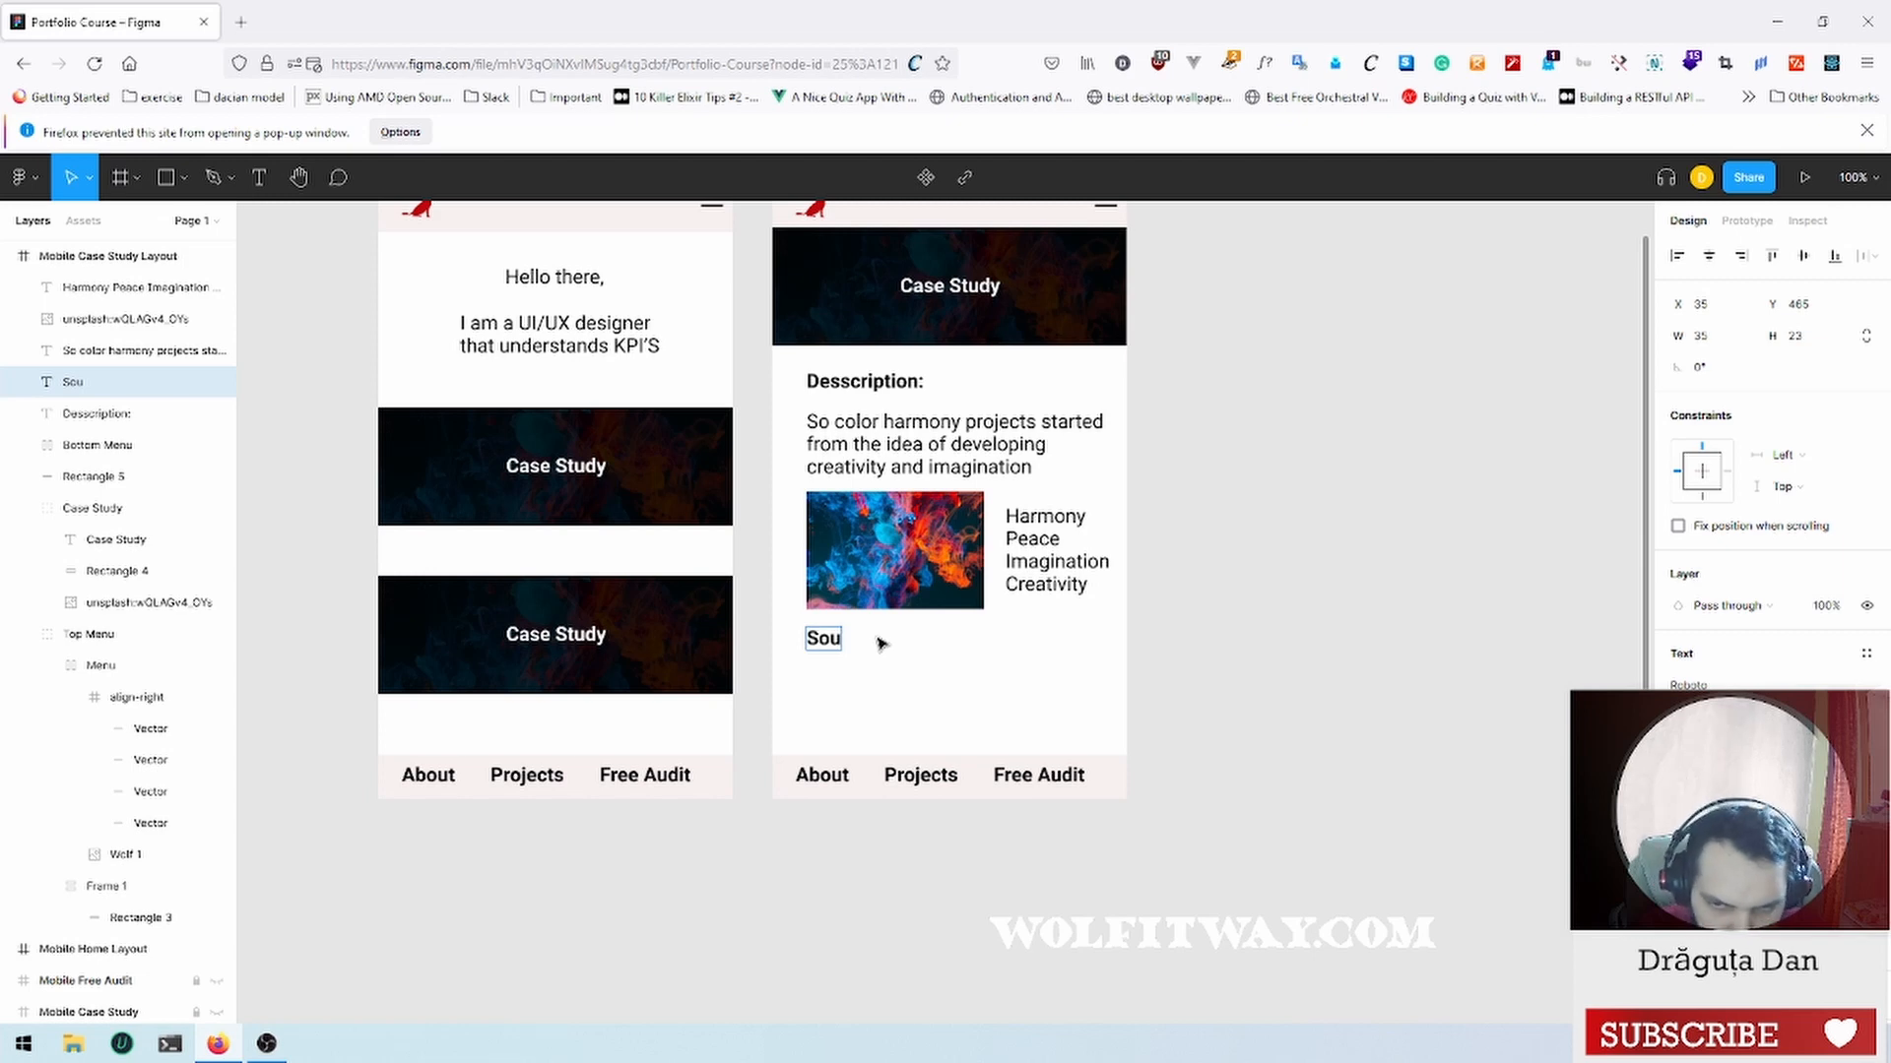
key("BackSpace")
type("lut")
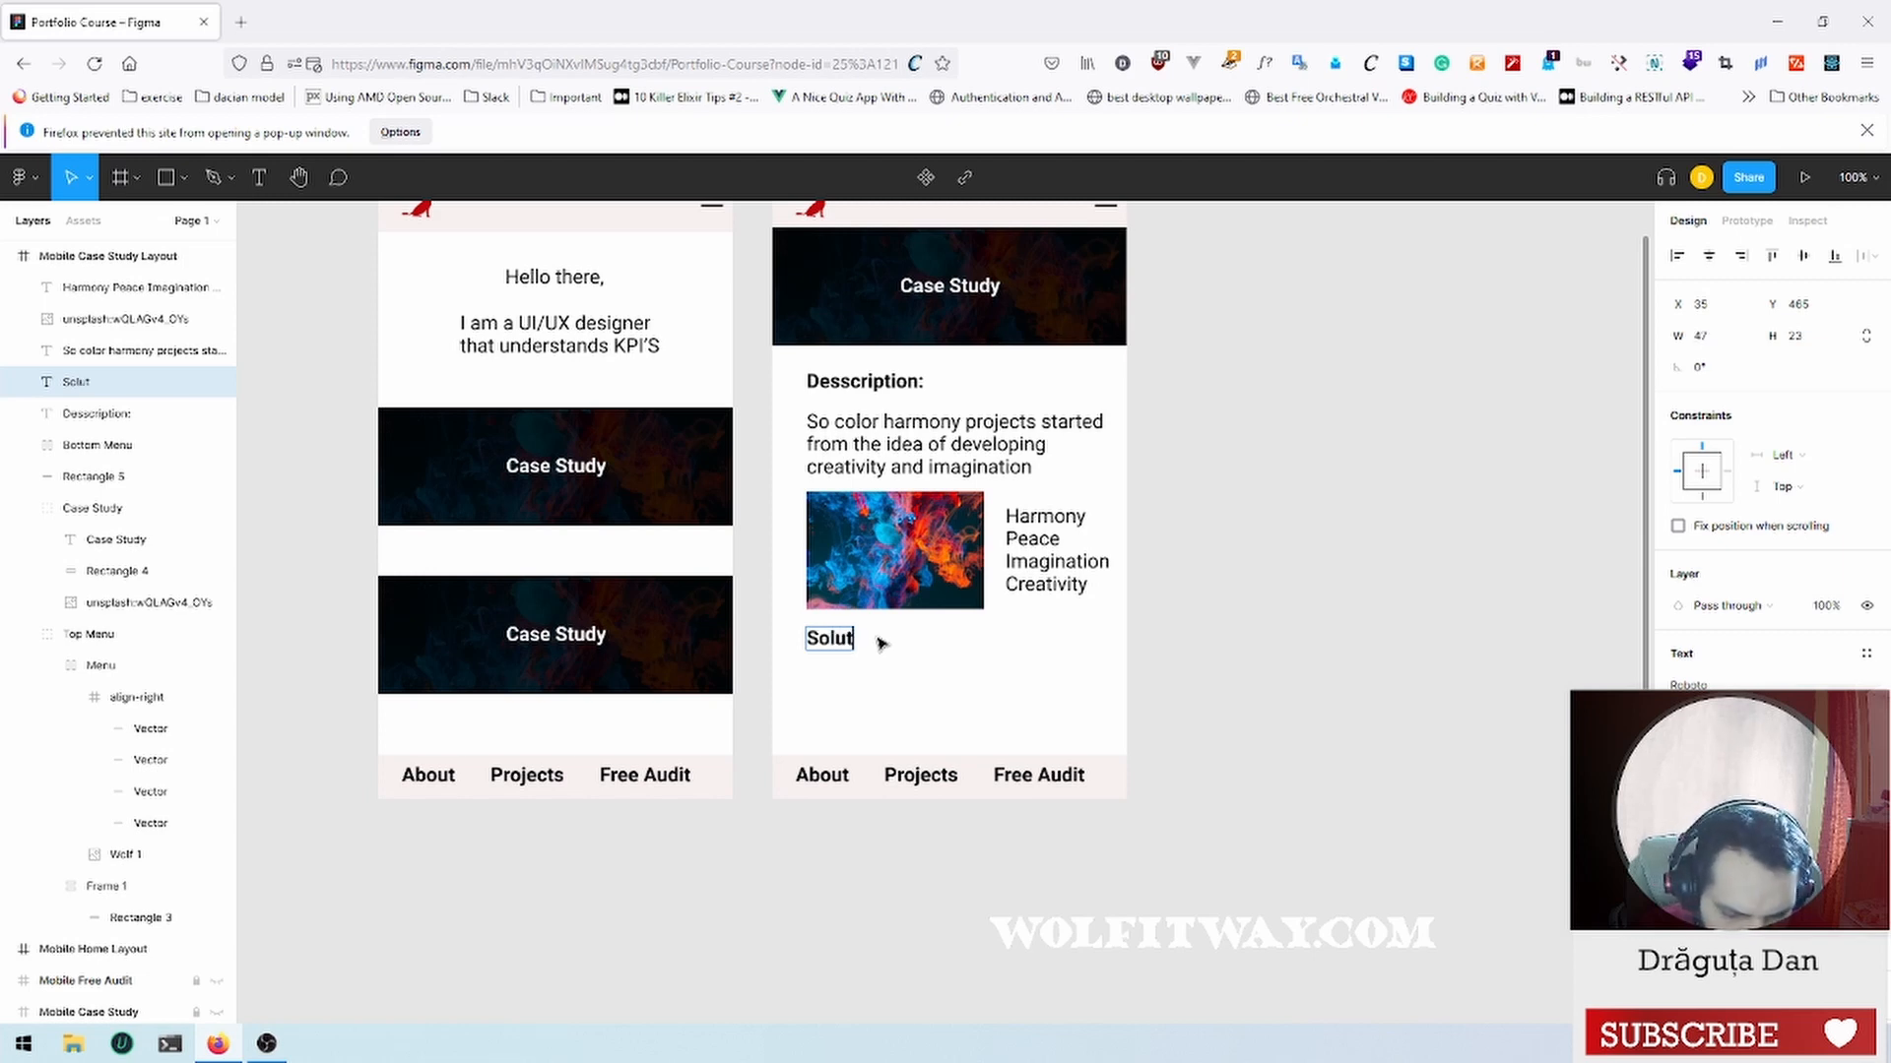
type("ions")
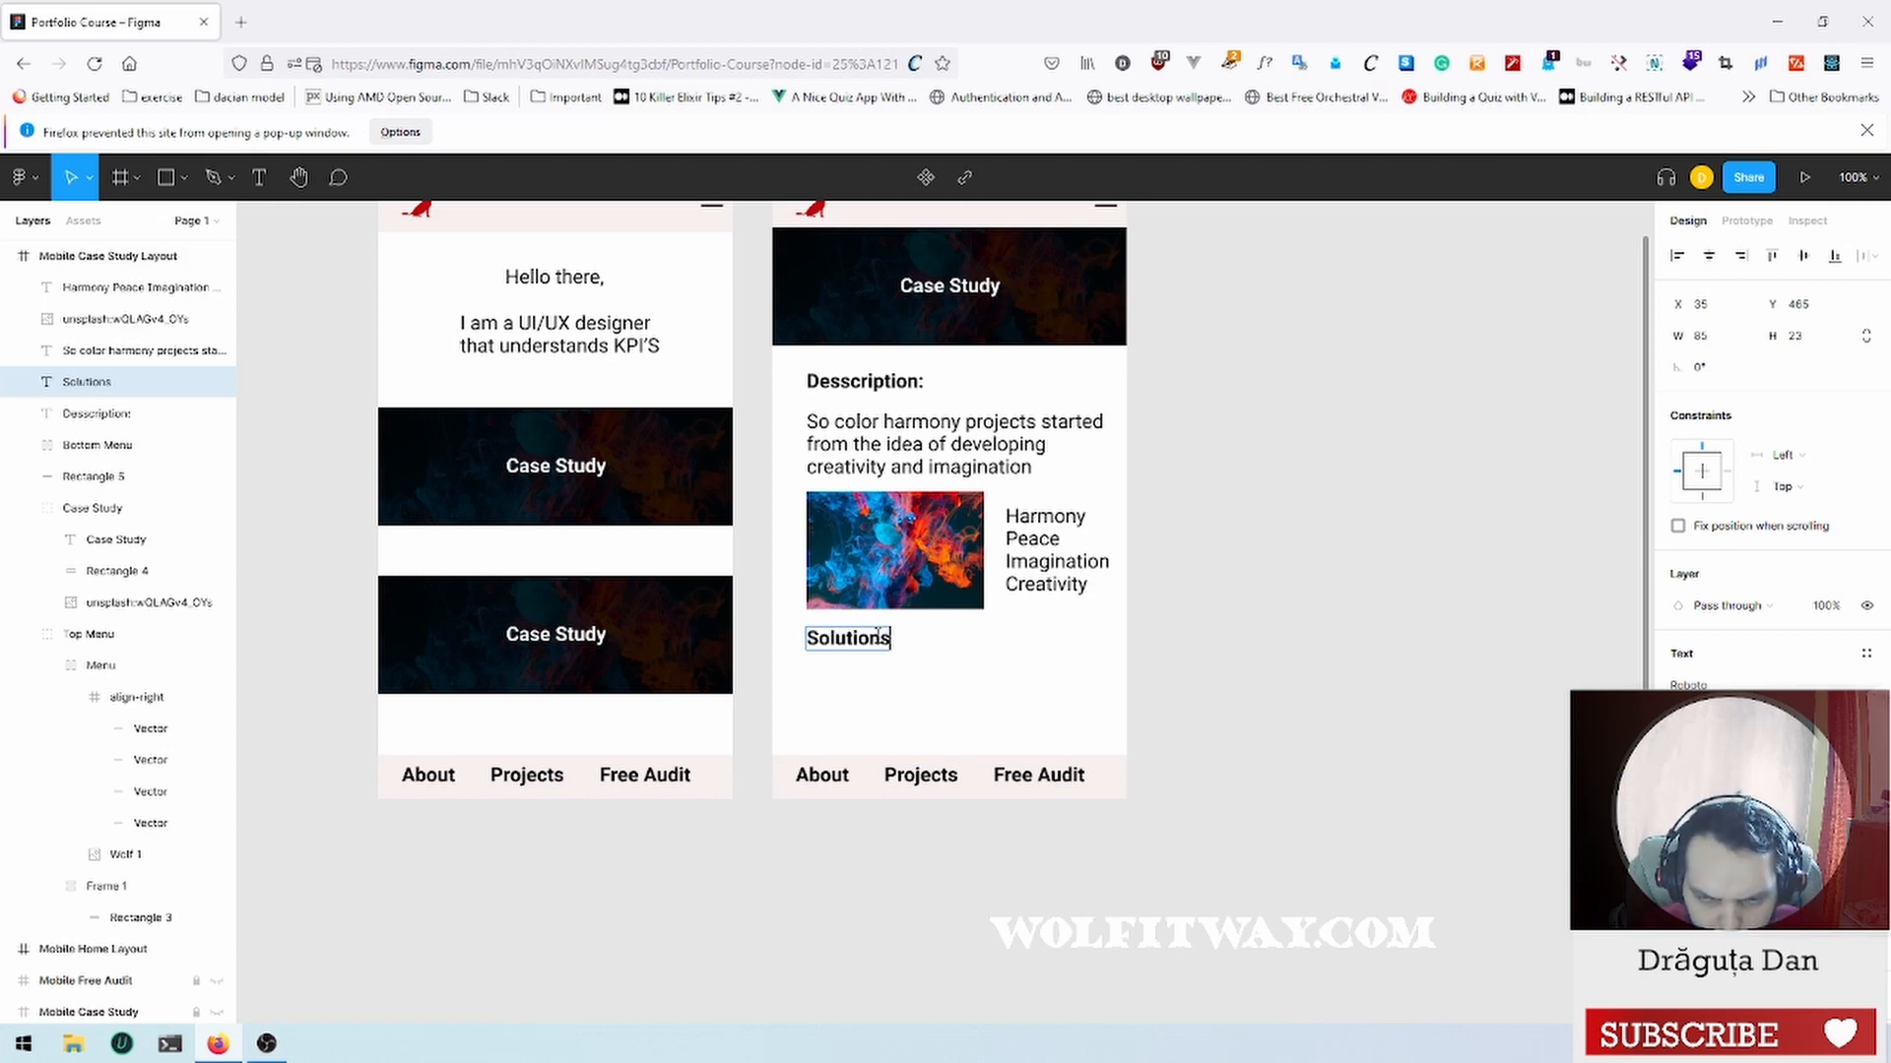
key("BackSpace")
type(":")
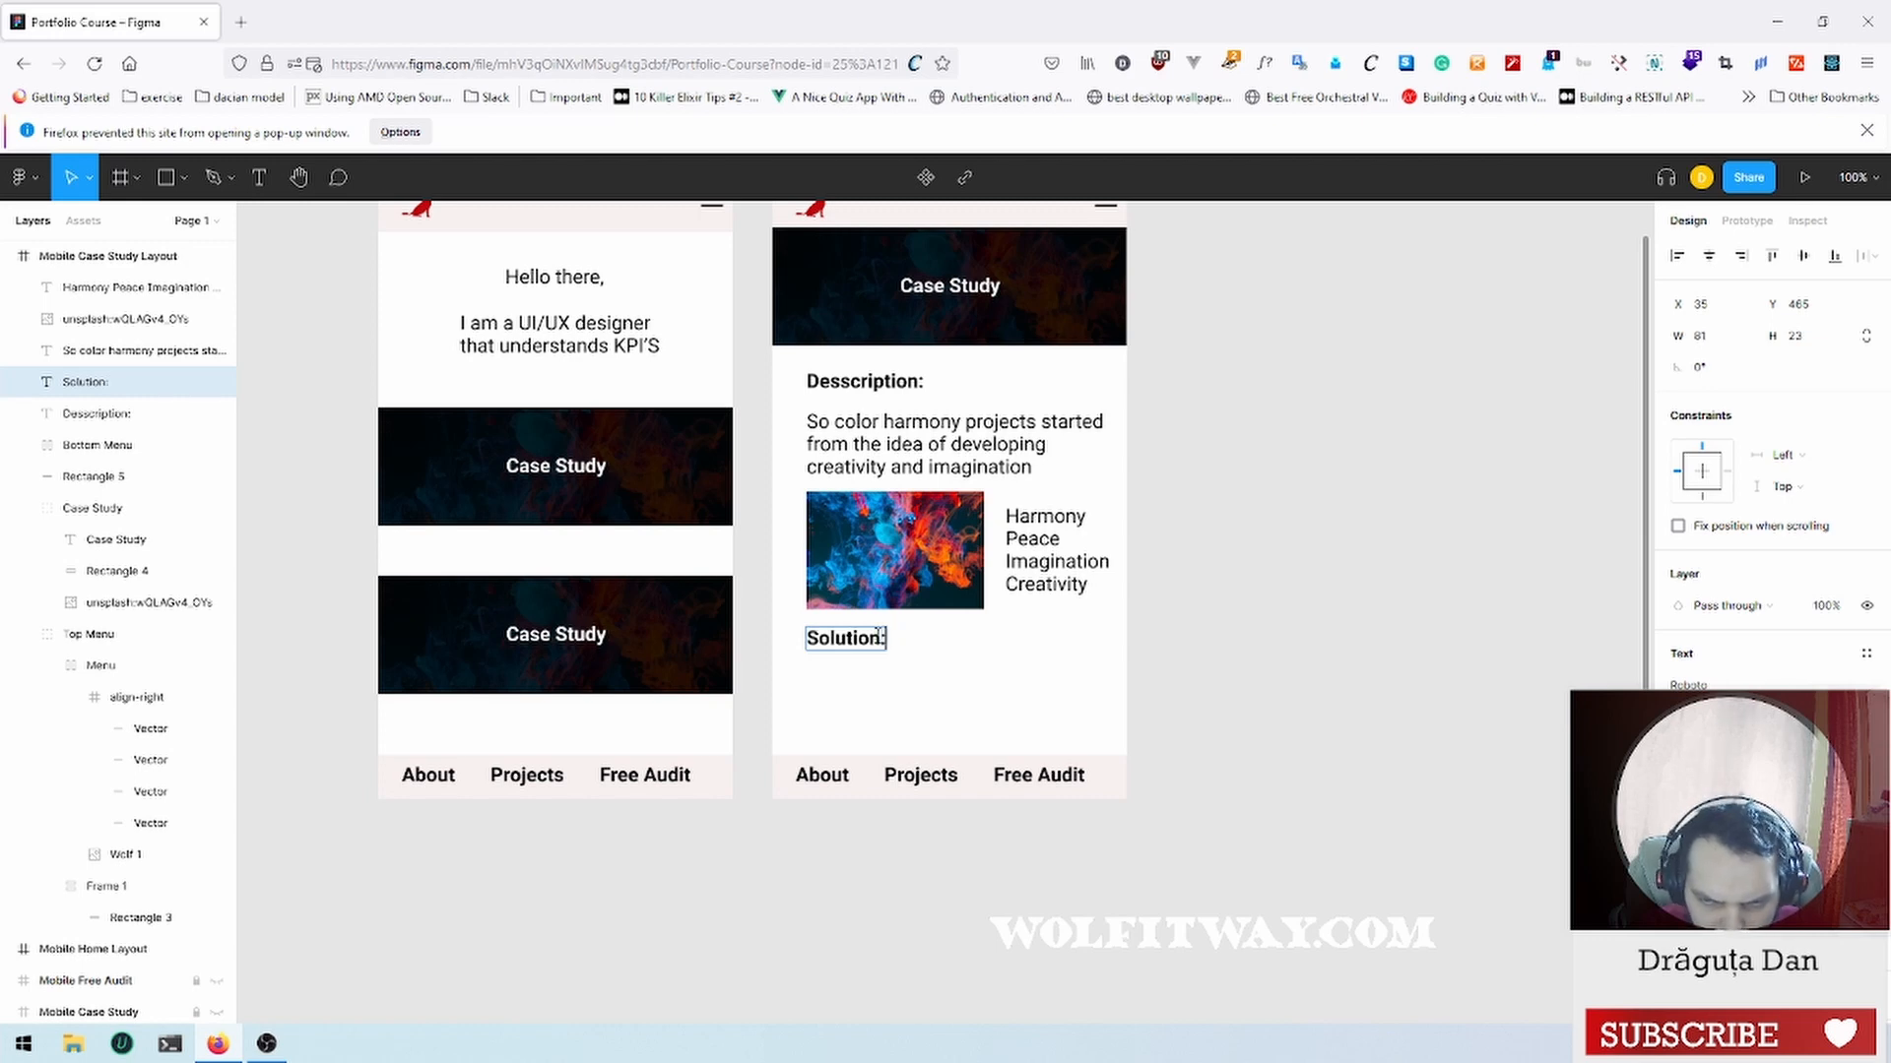
key("Escape")
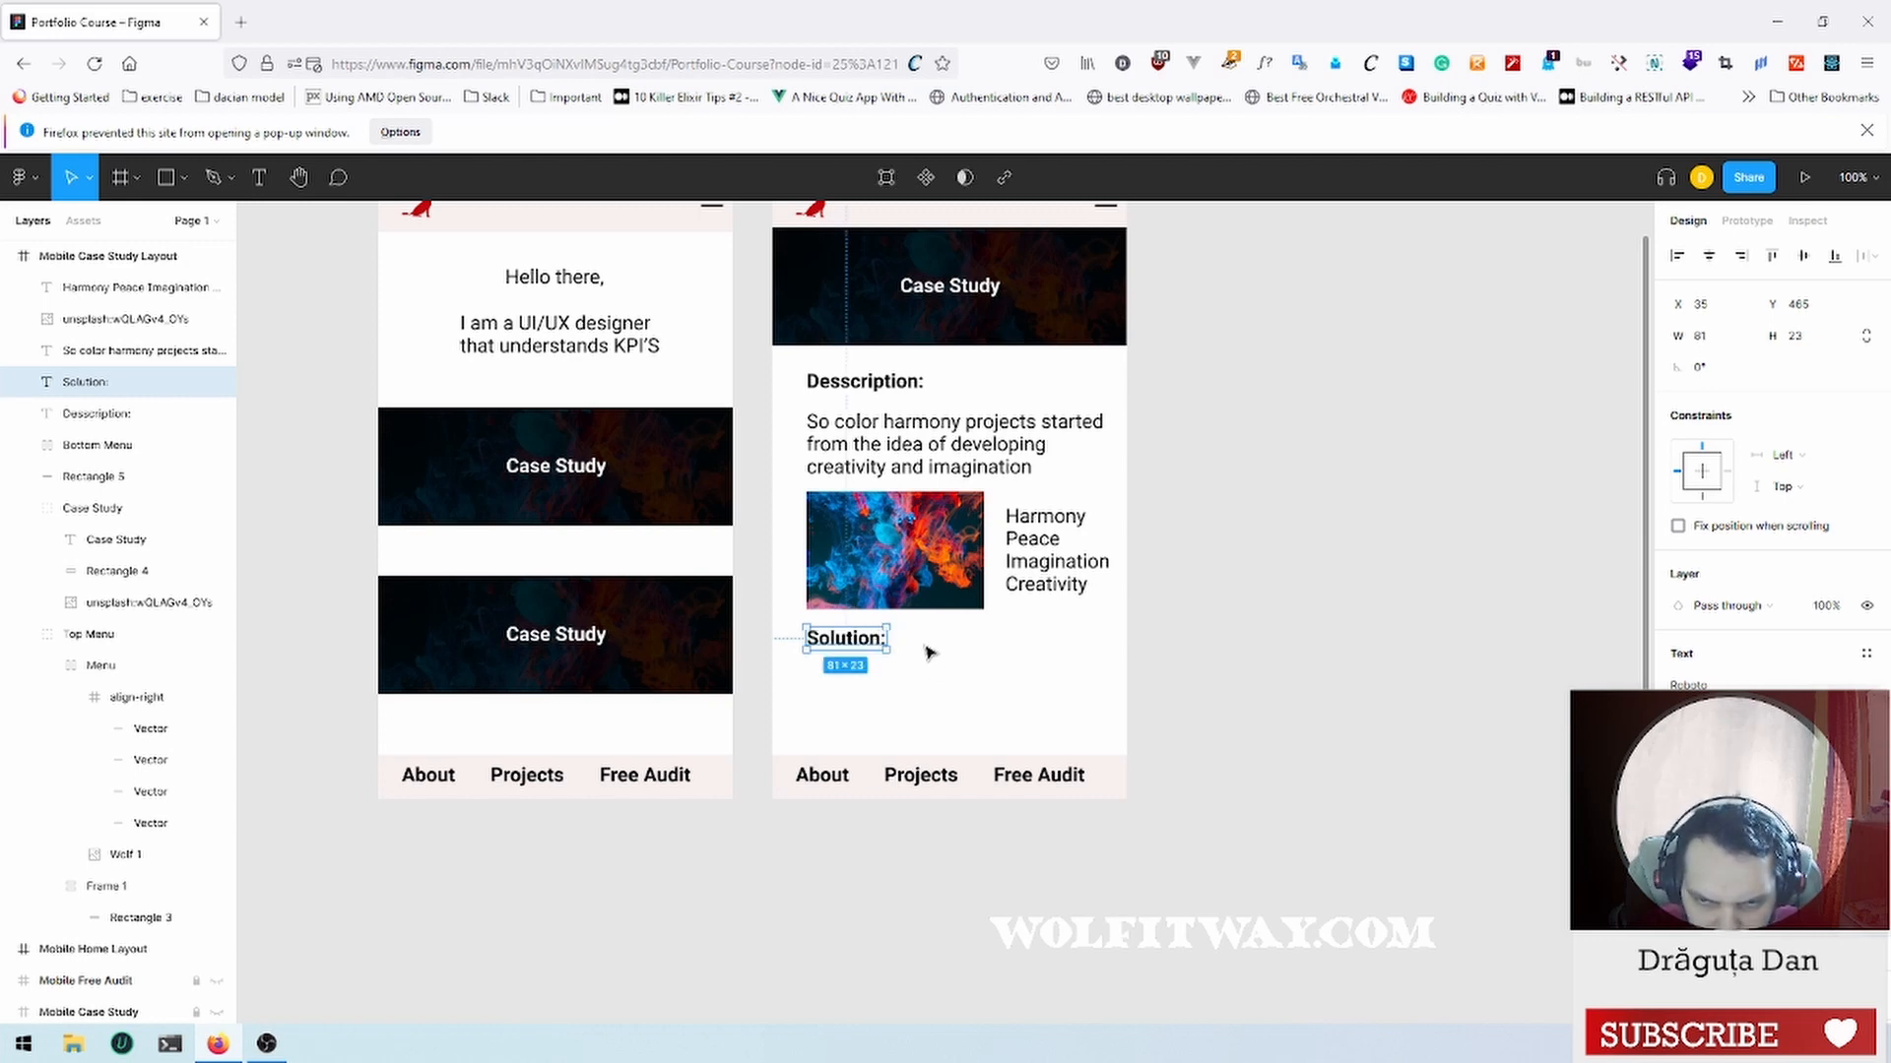
Step: Duplicate the description paragraph, place the copy under the Solution heading at about X 36, Y 501, and deselect it
left_click(890, 441)
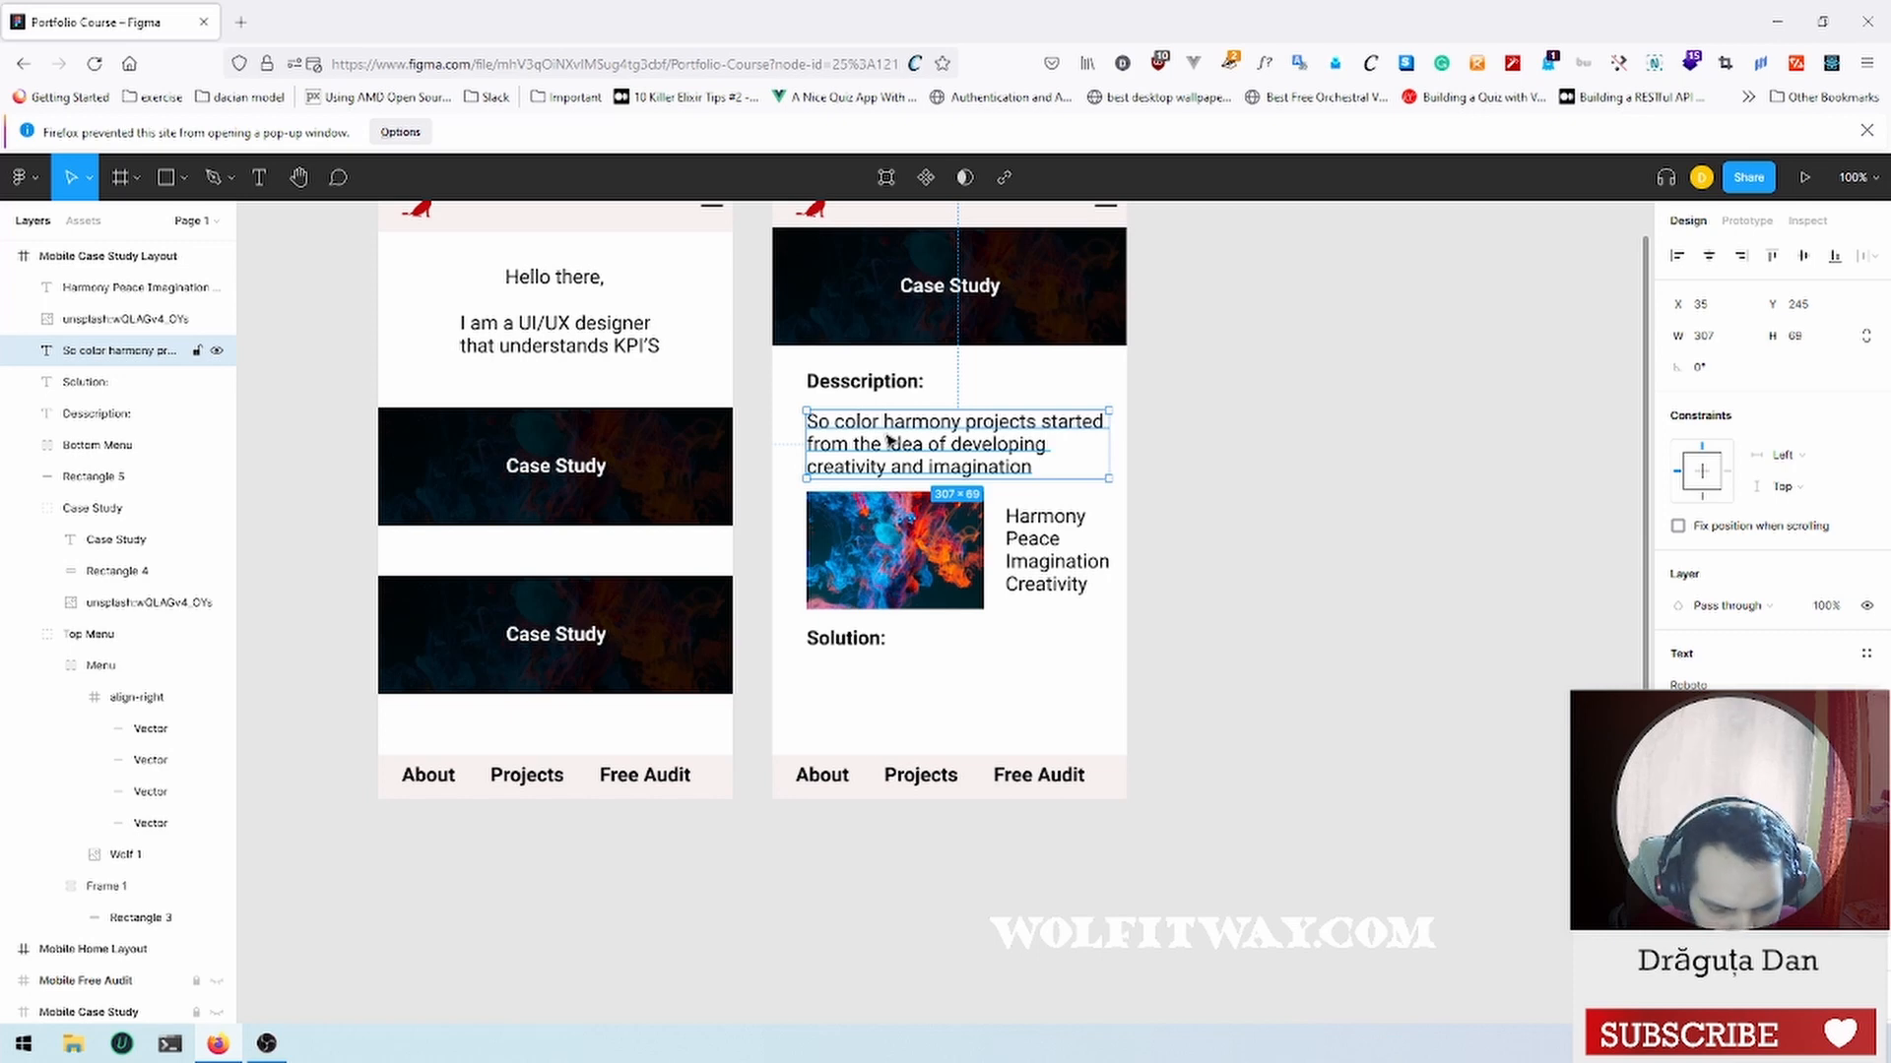
left_click(837, 697)
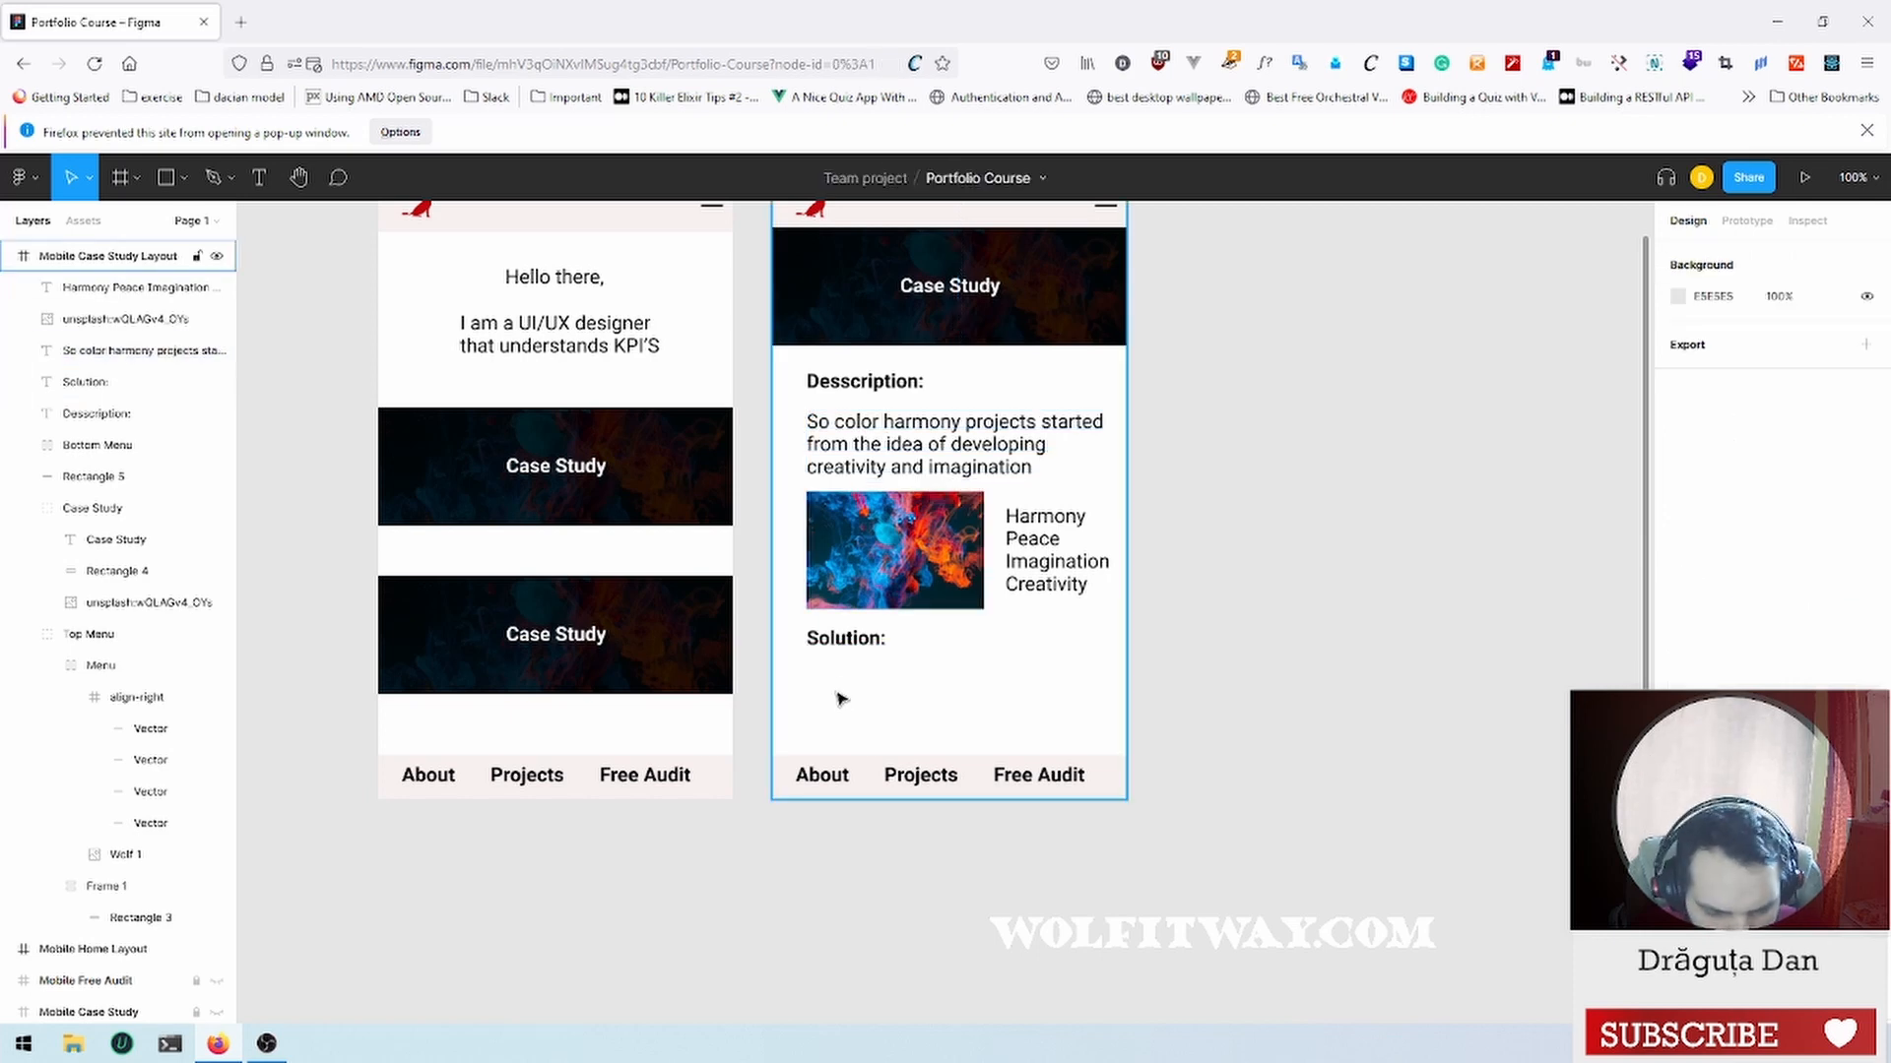
key("ctrl+v")
left_click_drag(896, 475, 899, 696)
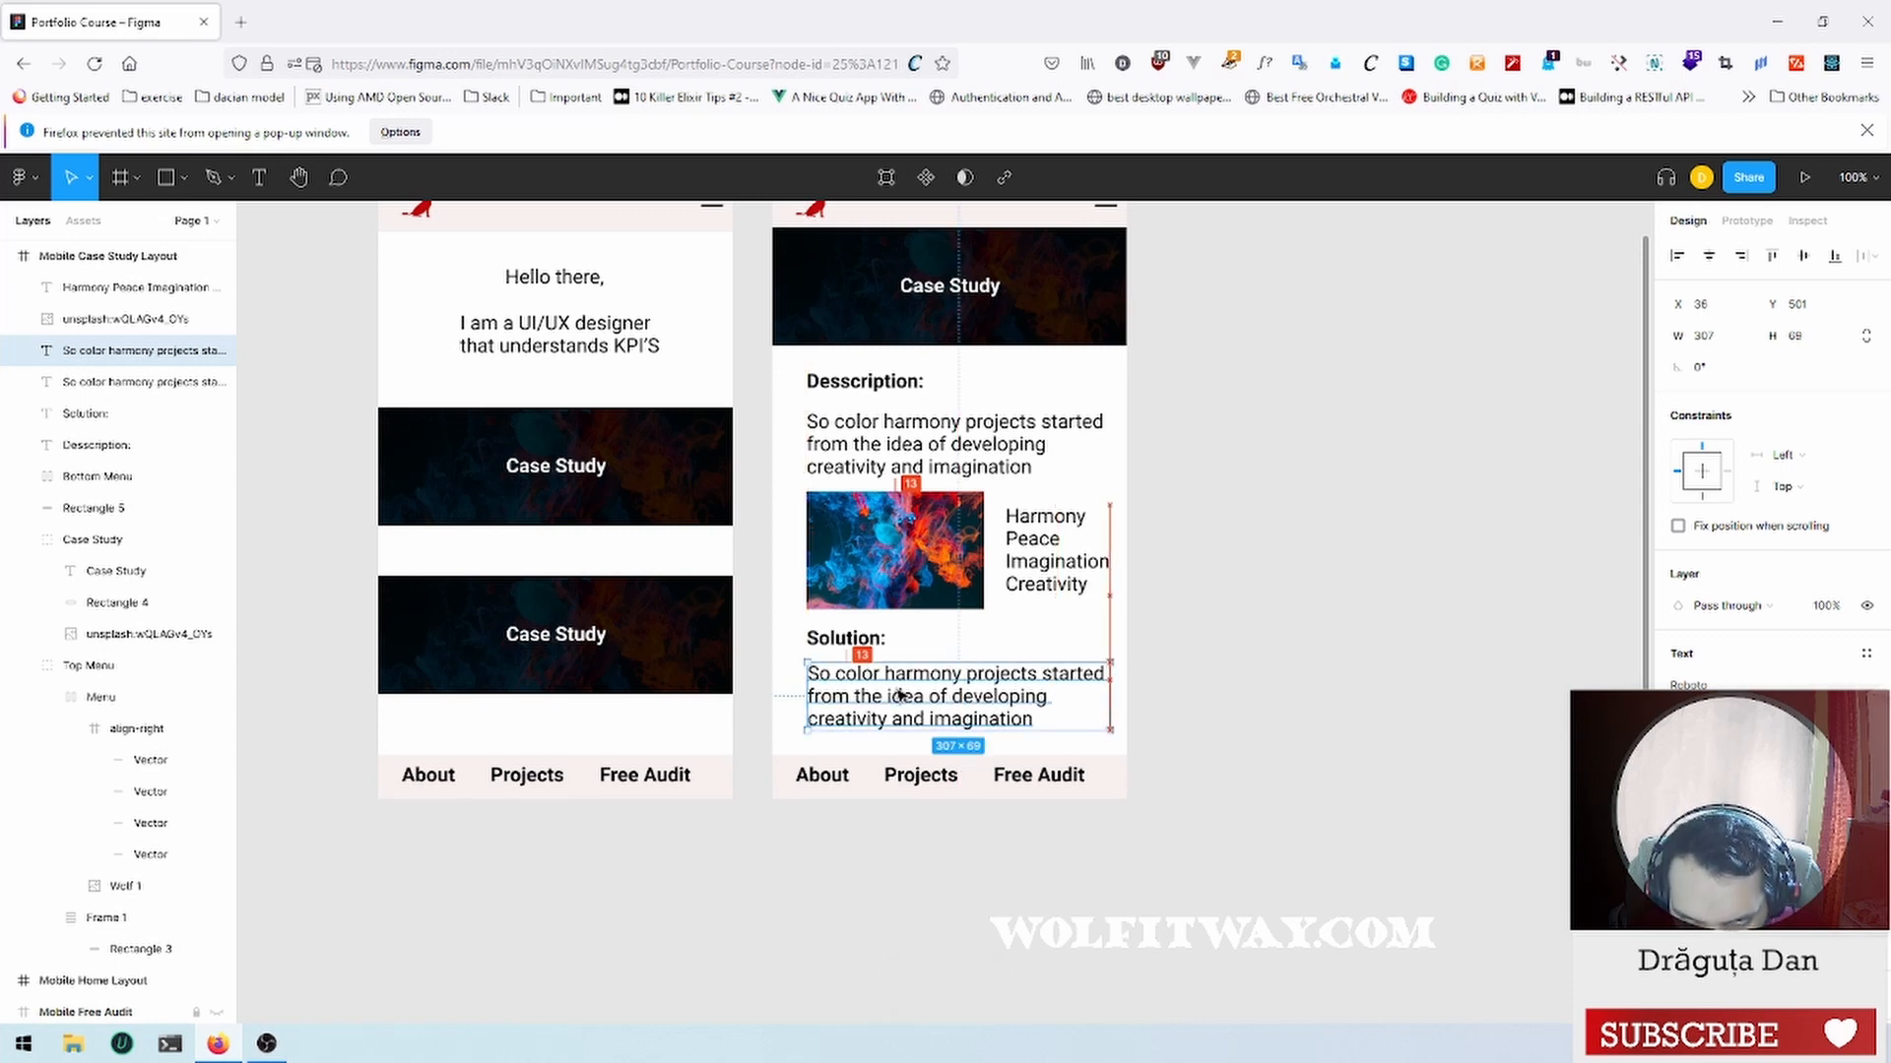
key("Escape")
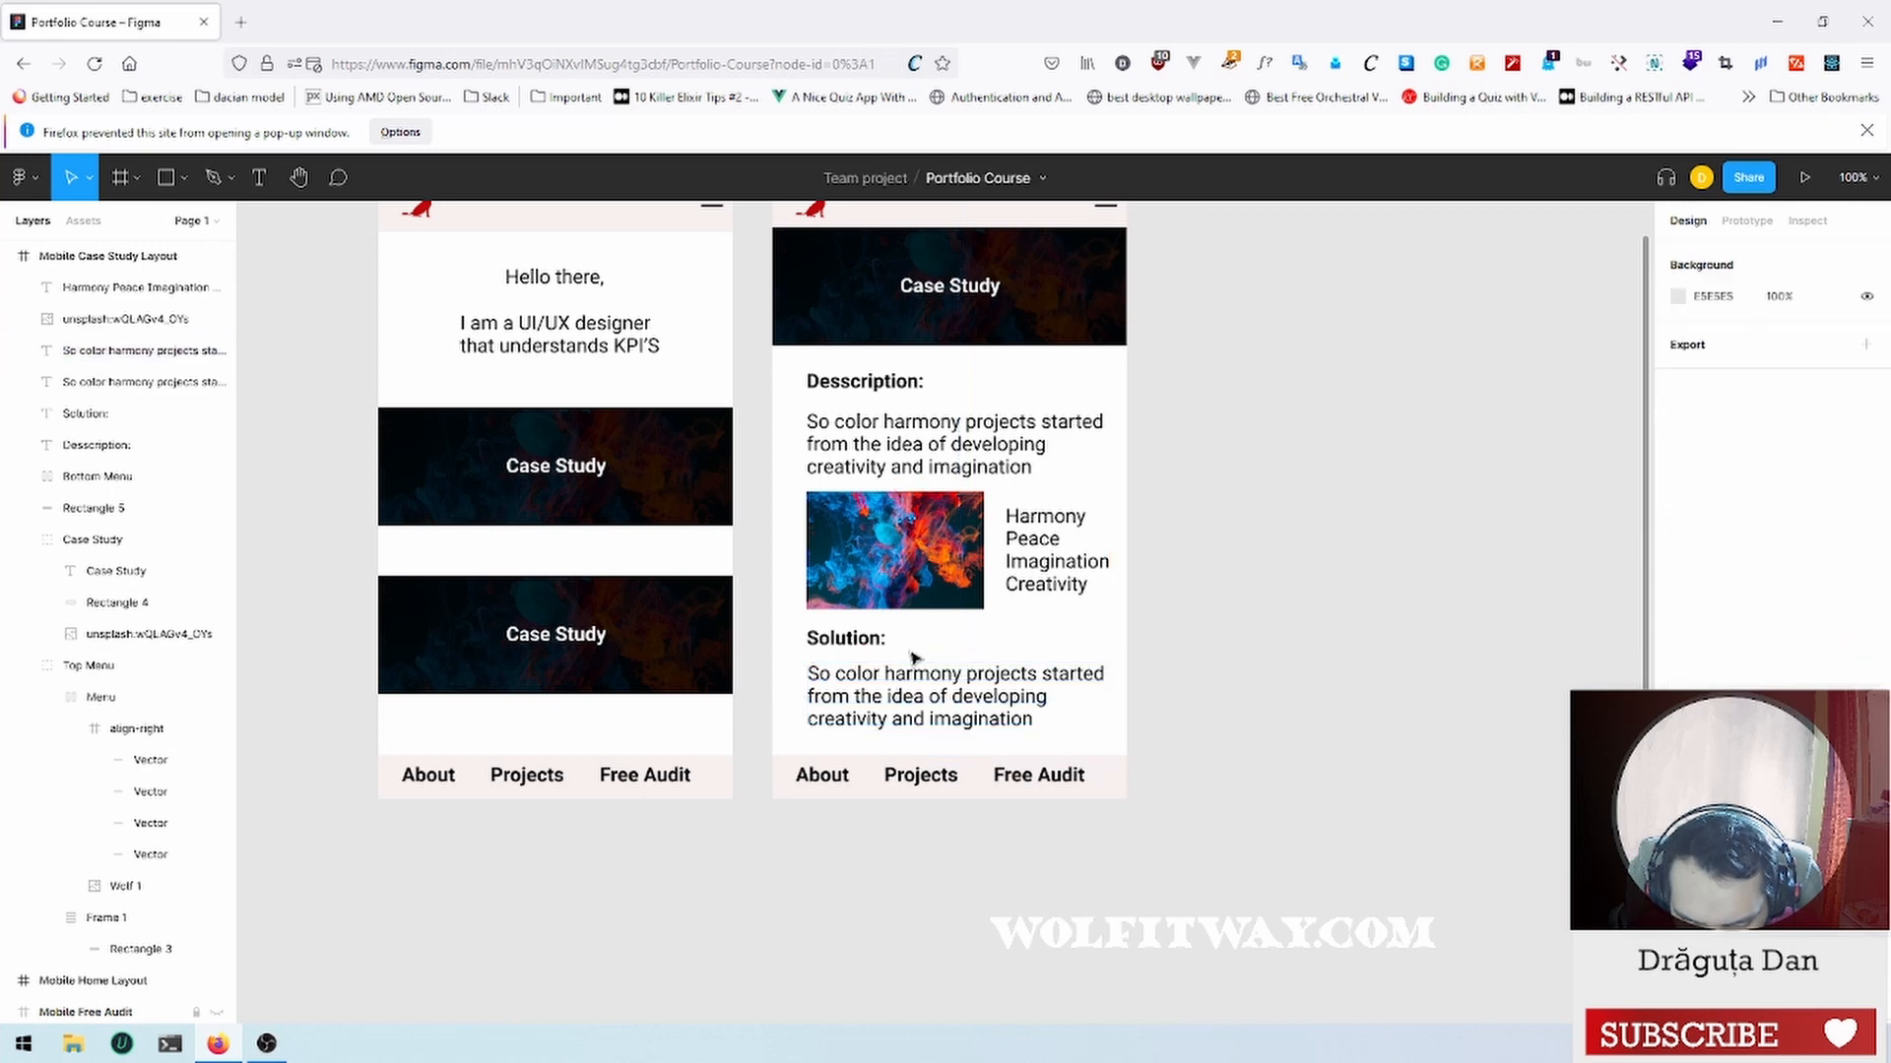
Step: Replace the copied paragraph's text with "We created an abstract background that can be seen from different perspectives", breaking the line after "background"
double_click(906, 695)
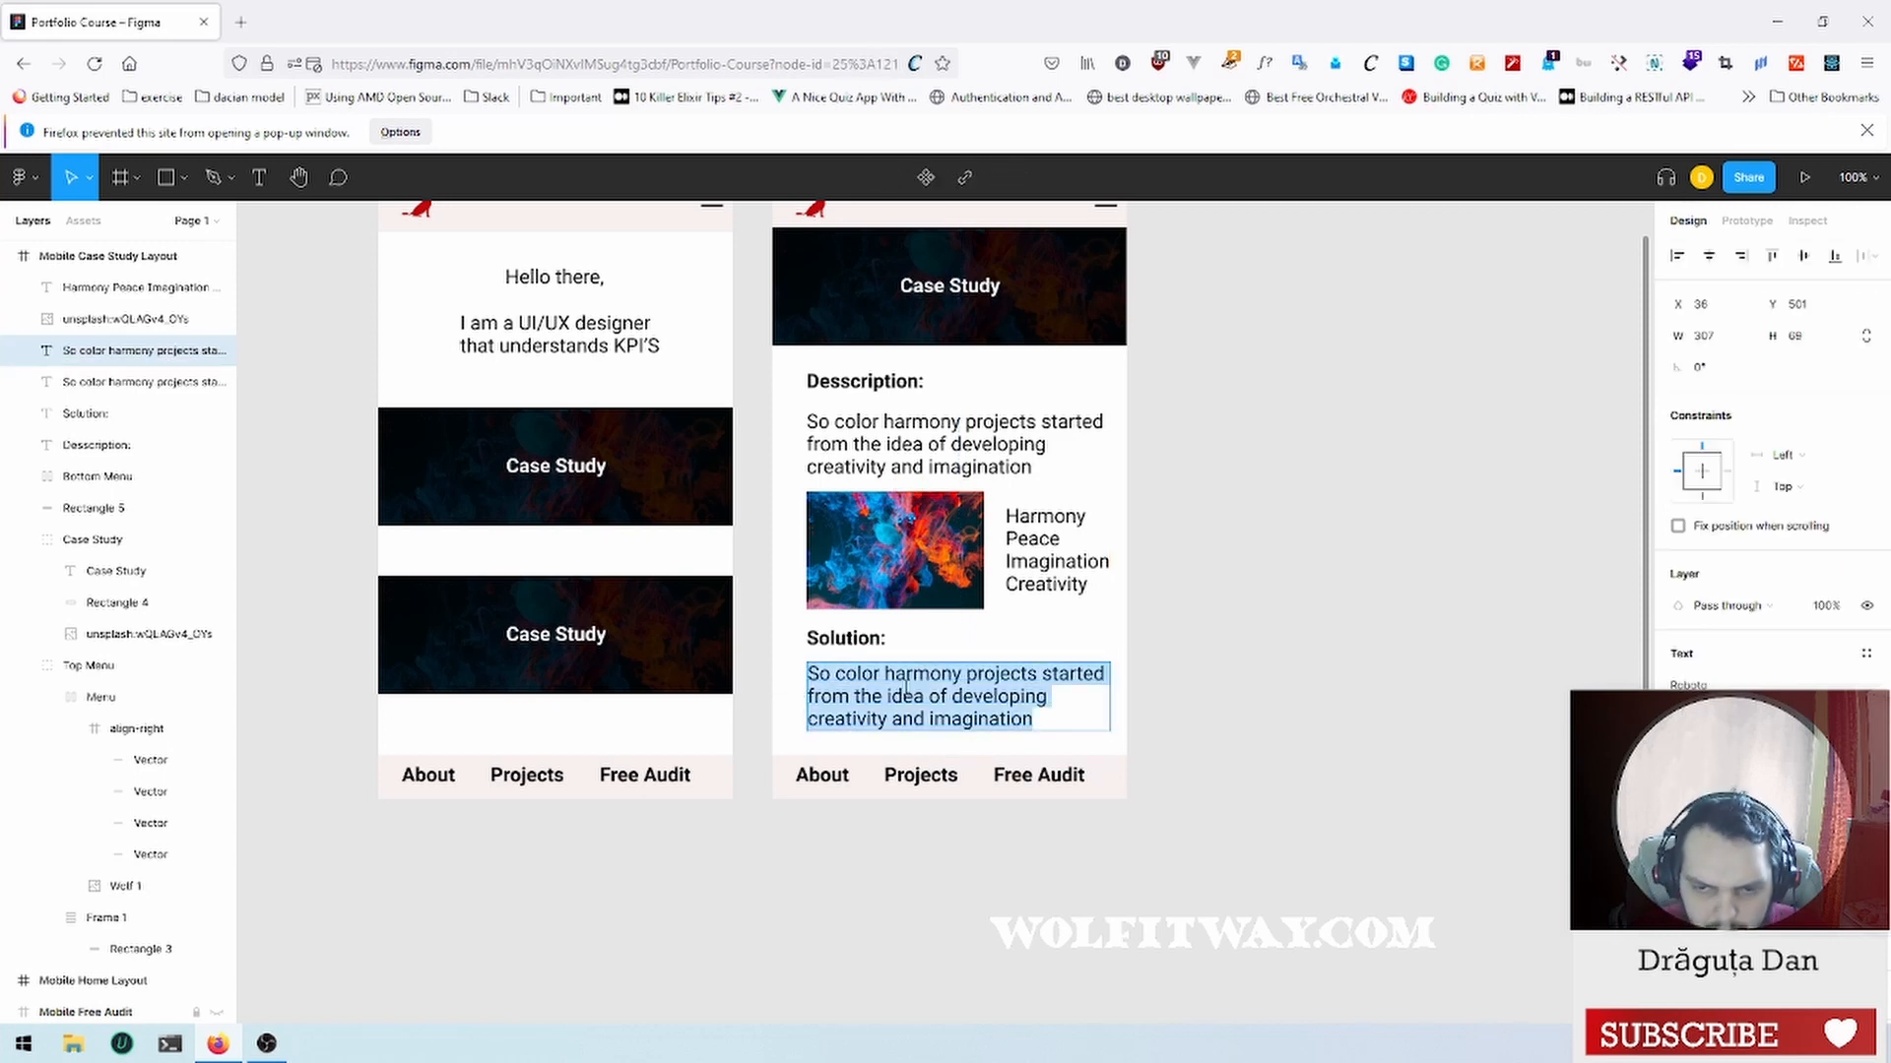
type("W")
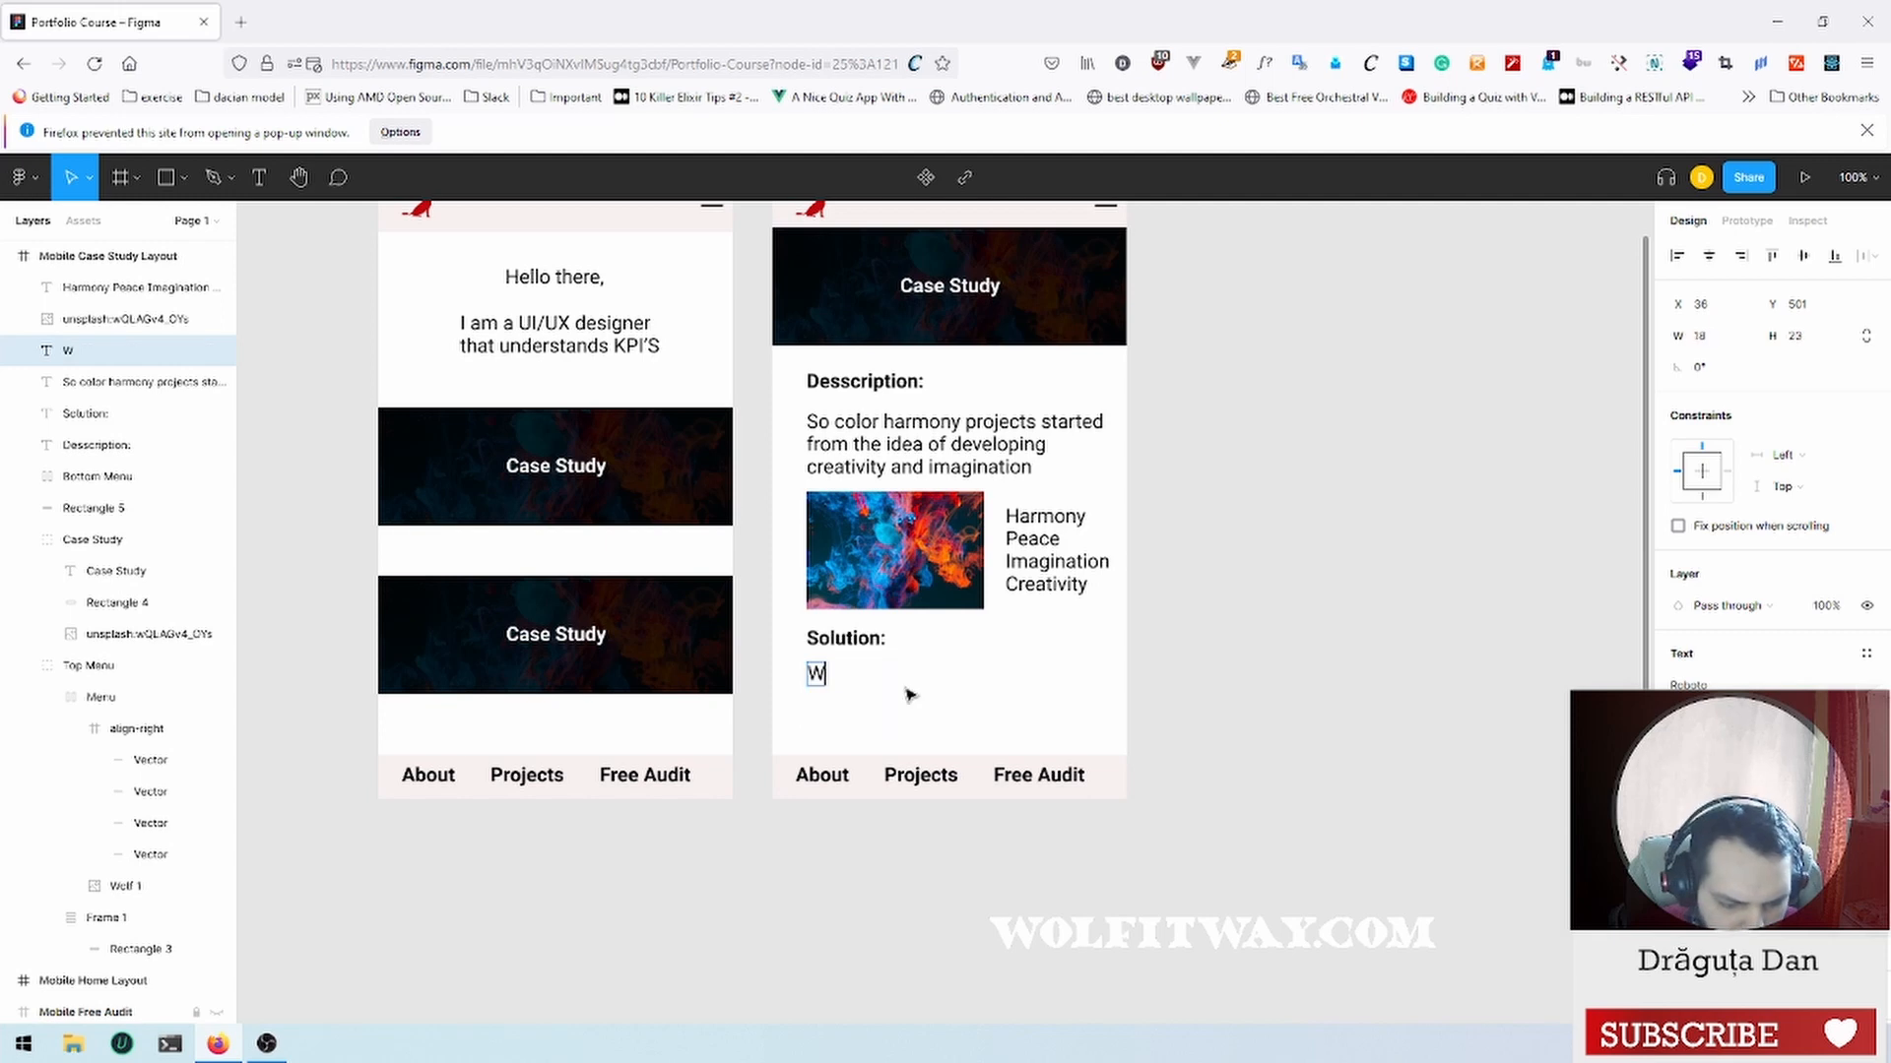
type("e created a")
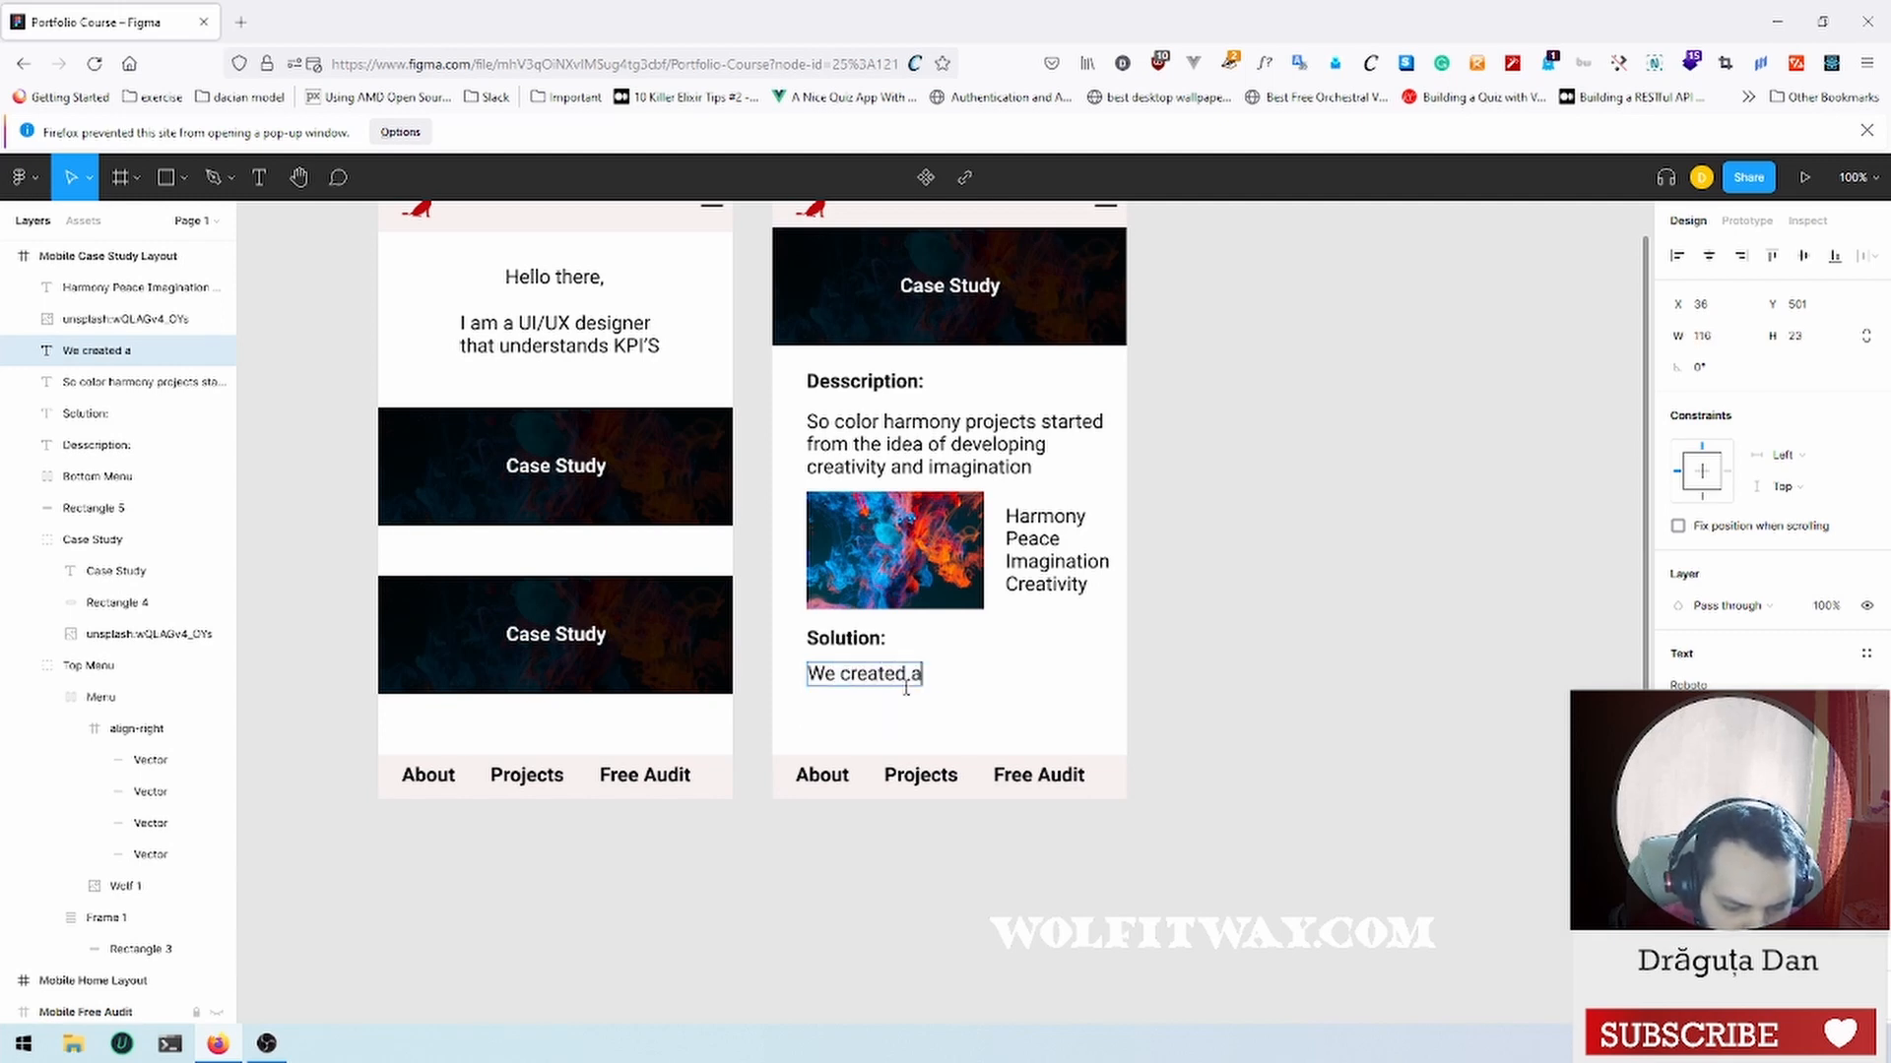
type("n abstract bac")
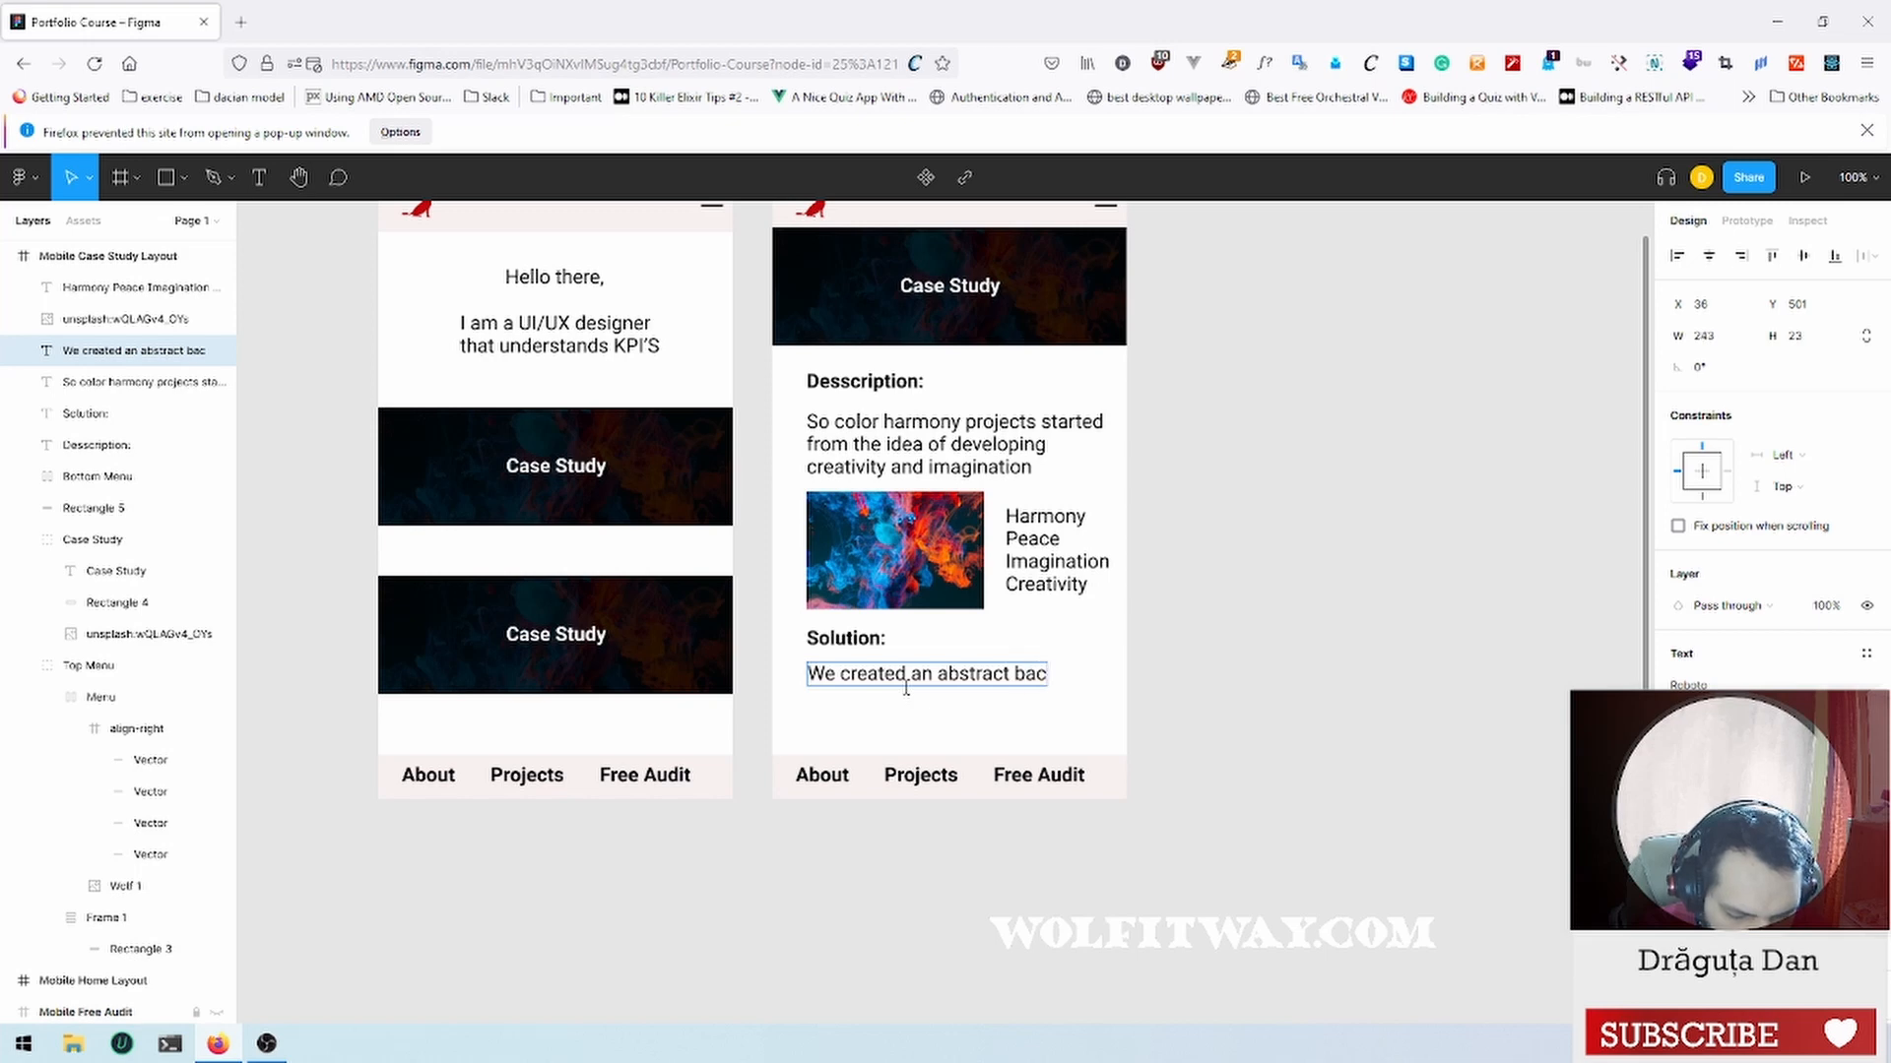
type("kground")
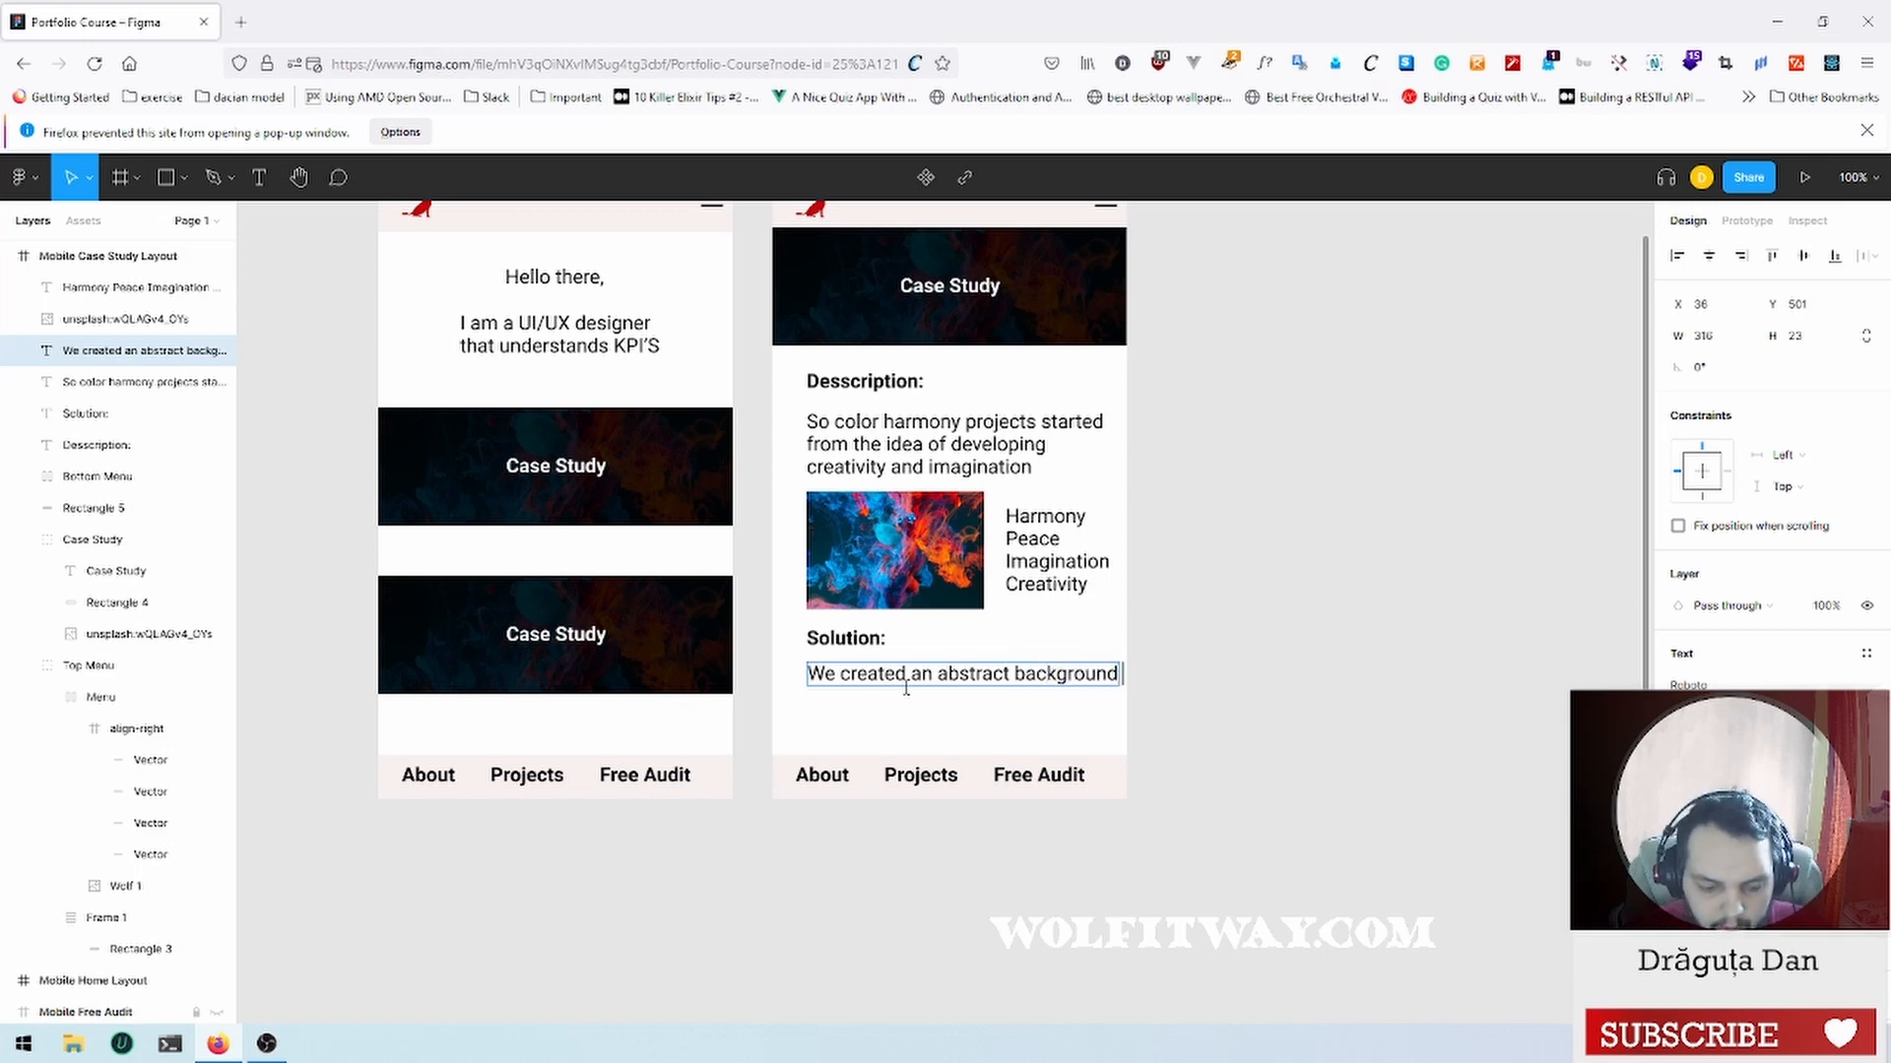
type(" t")
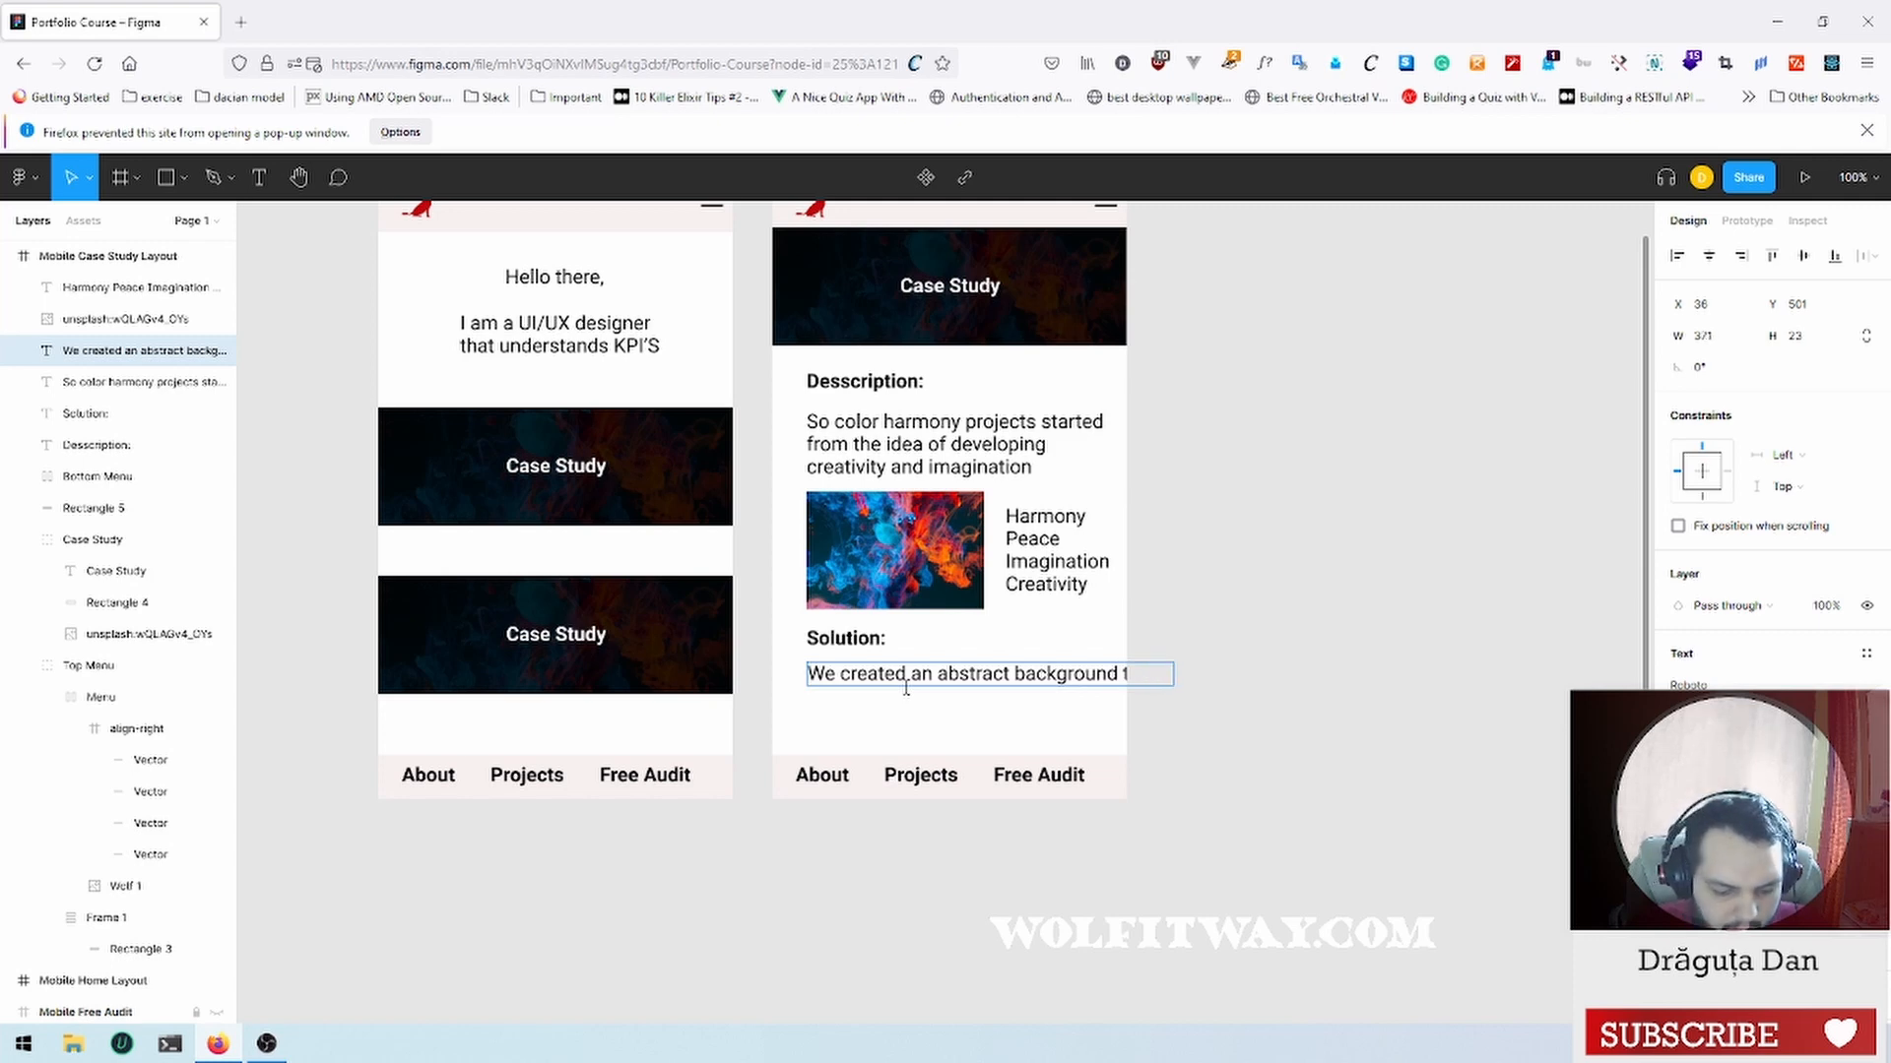
type("an help")
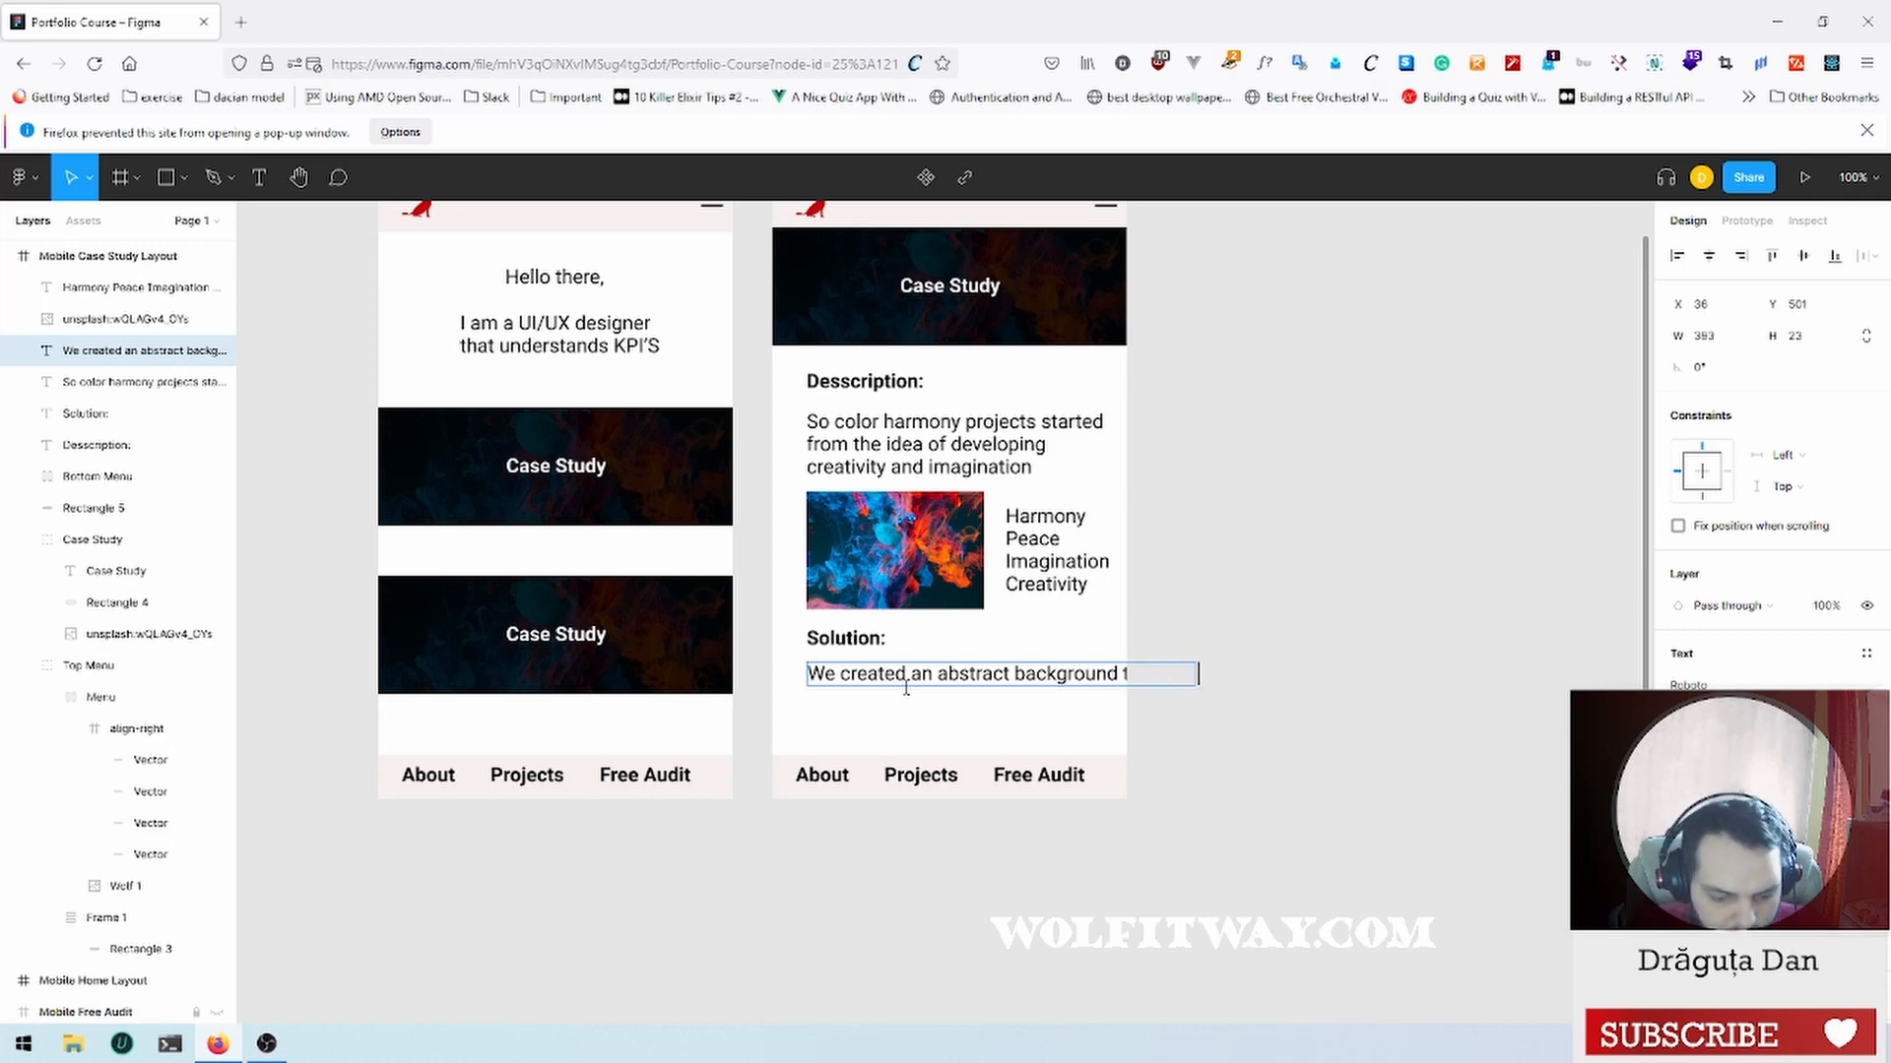
type("ers ")
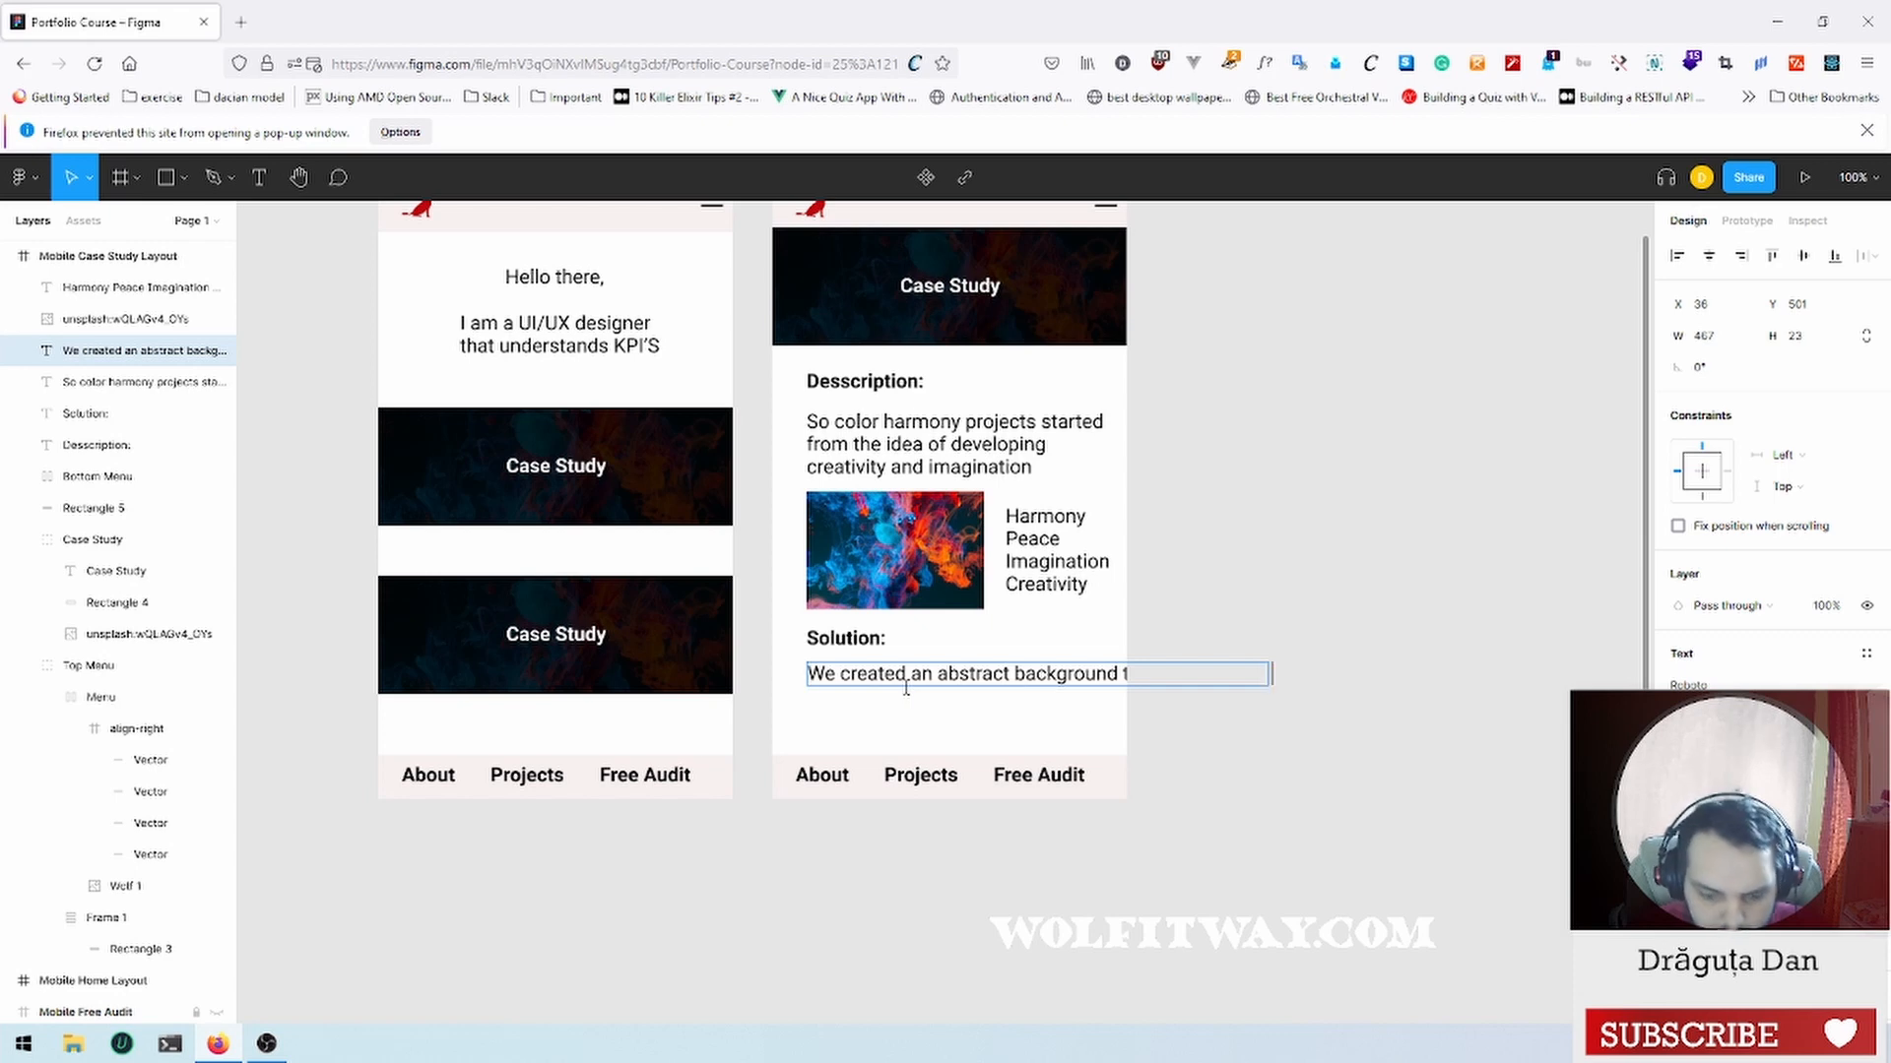
type("productive")
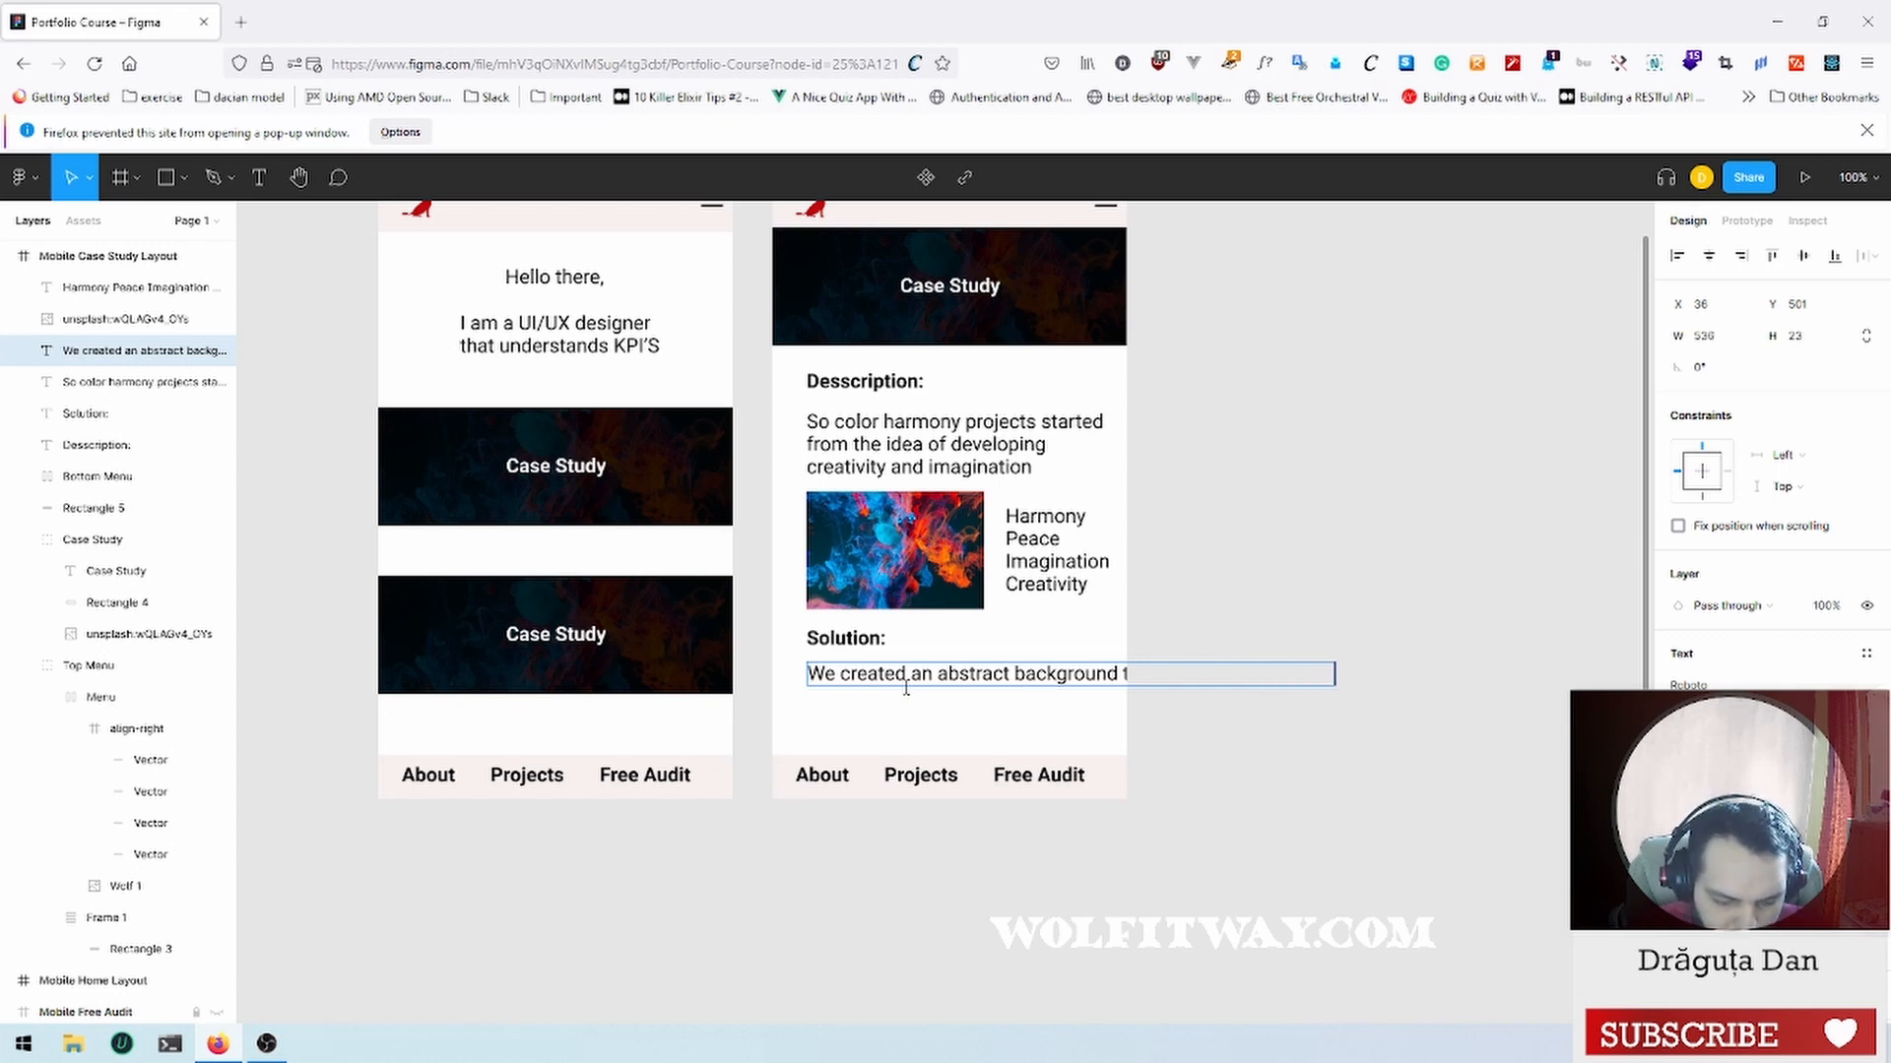
type("their m")
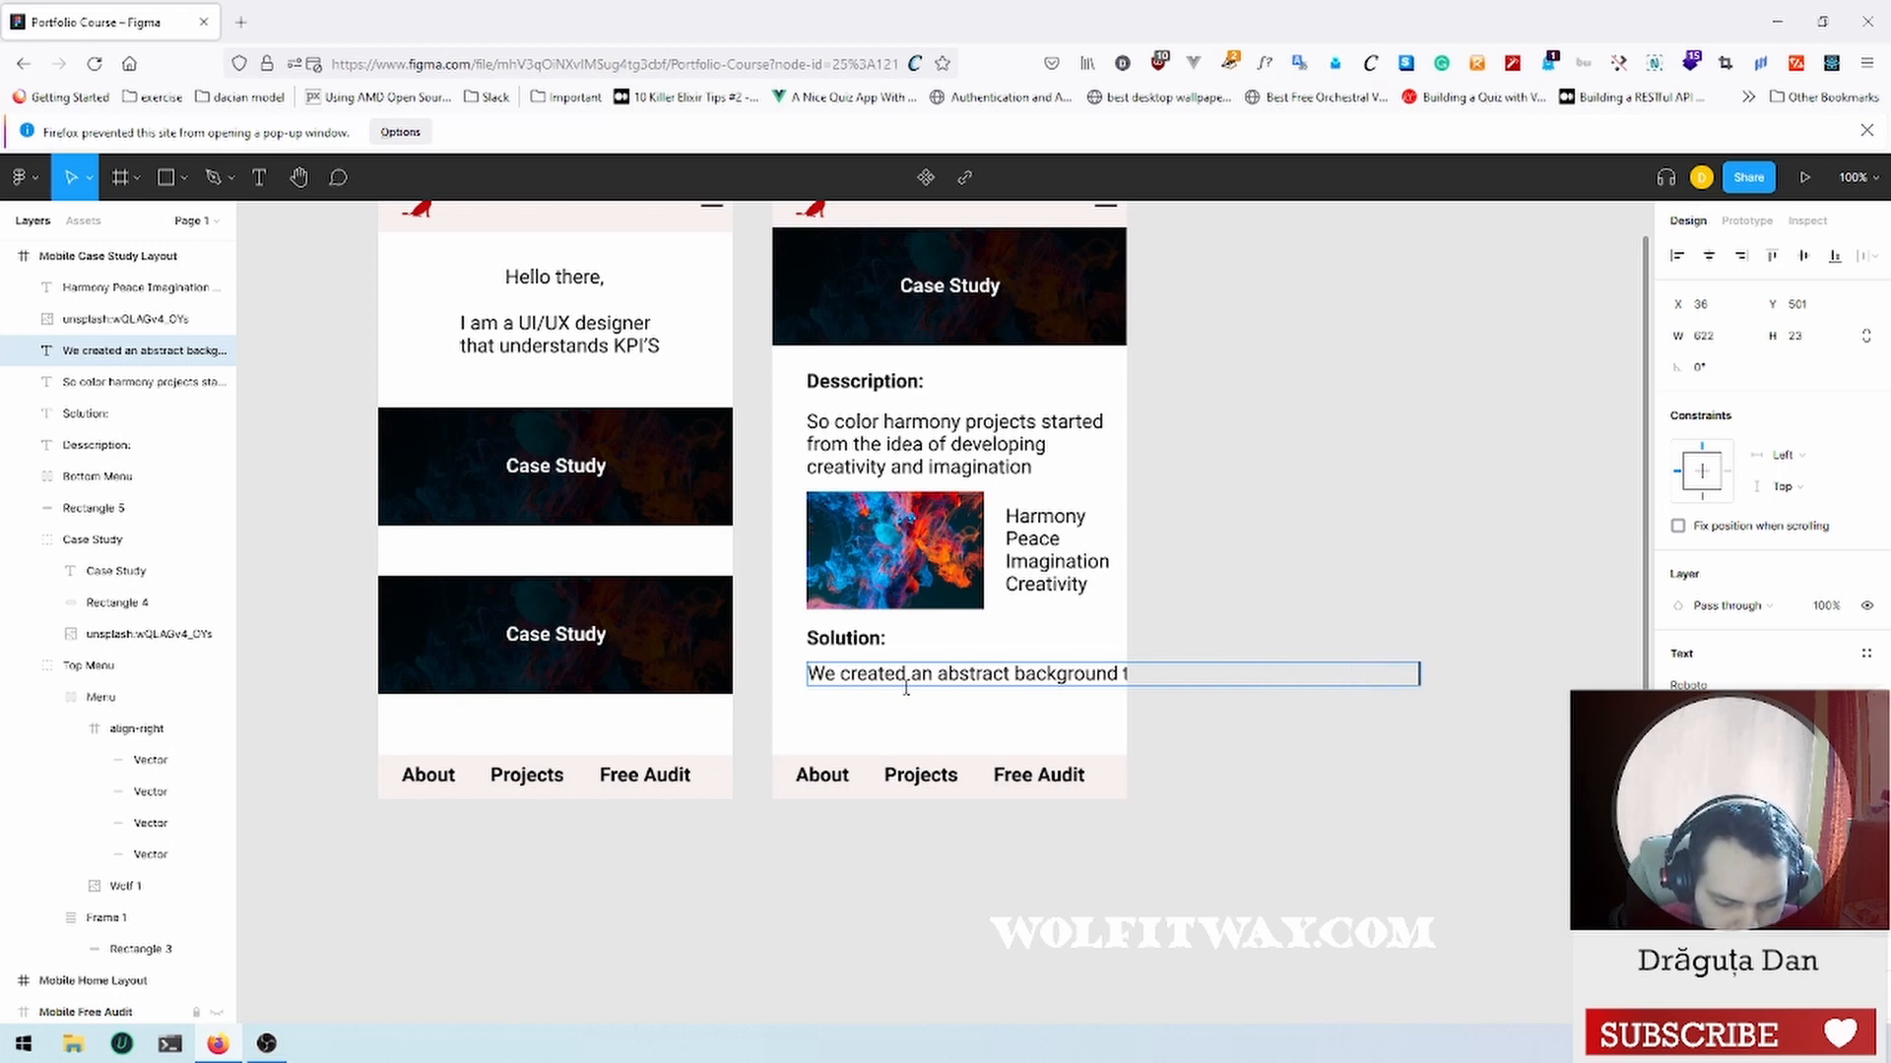
type("ind while w")
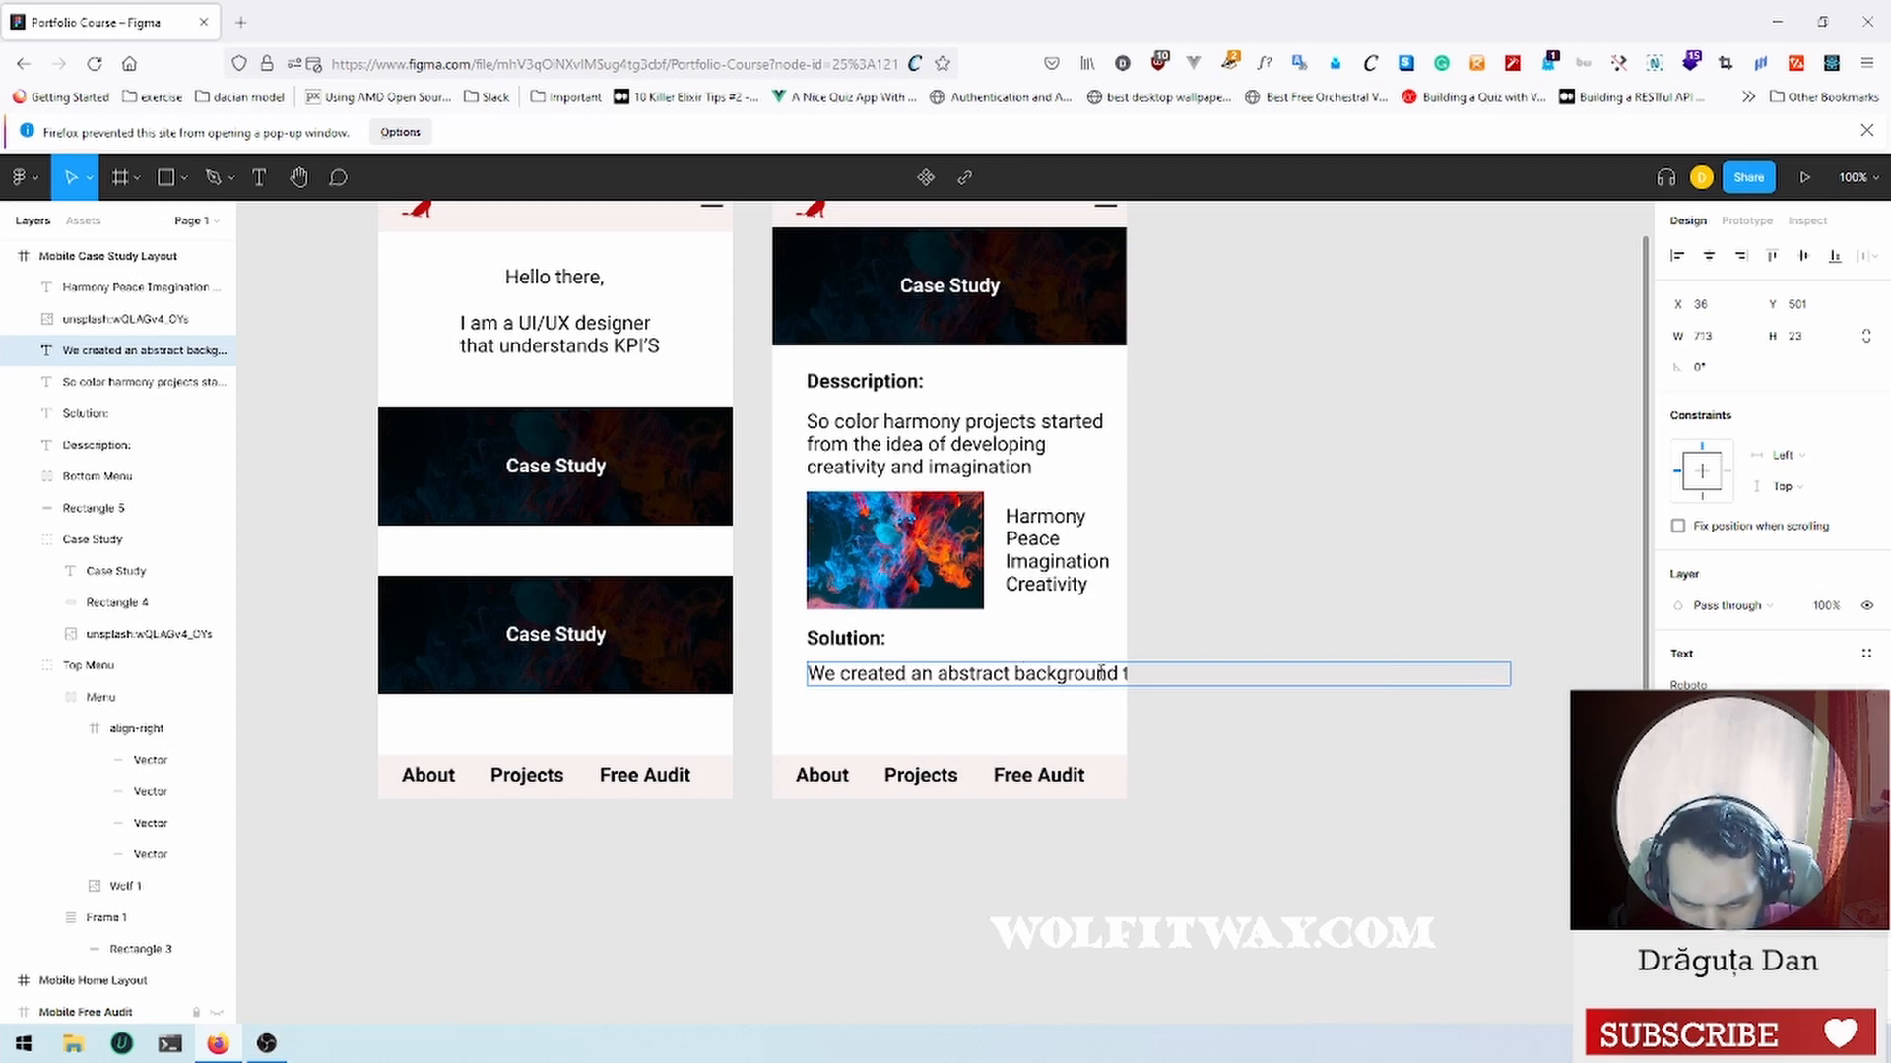
key("Return")
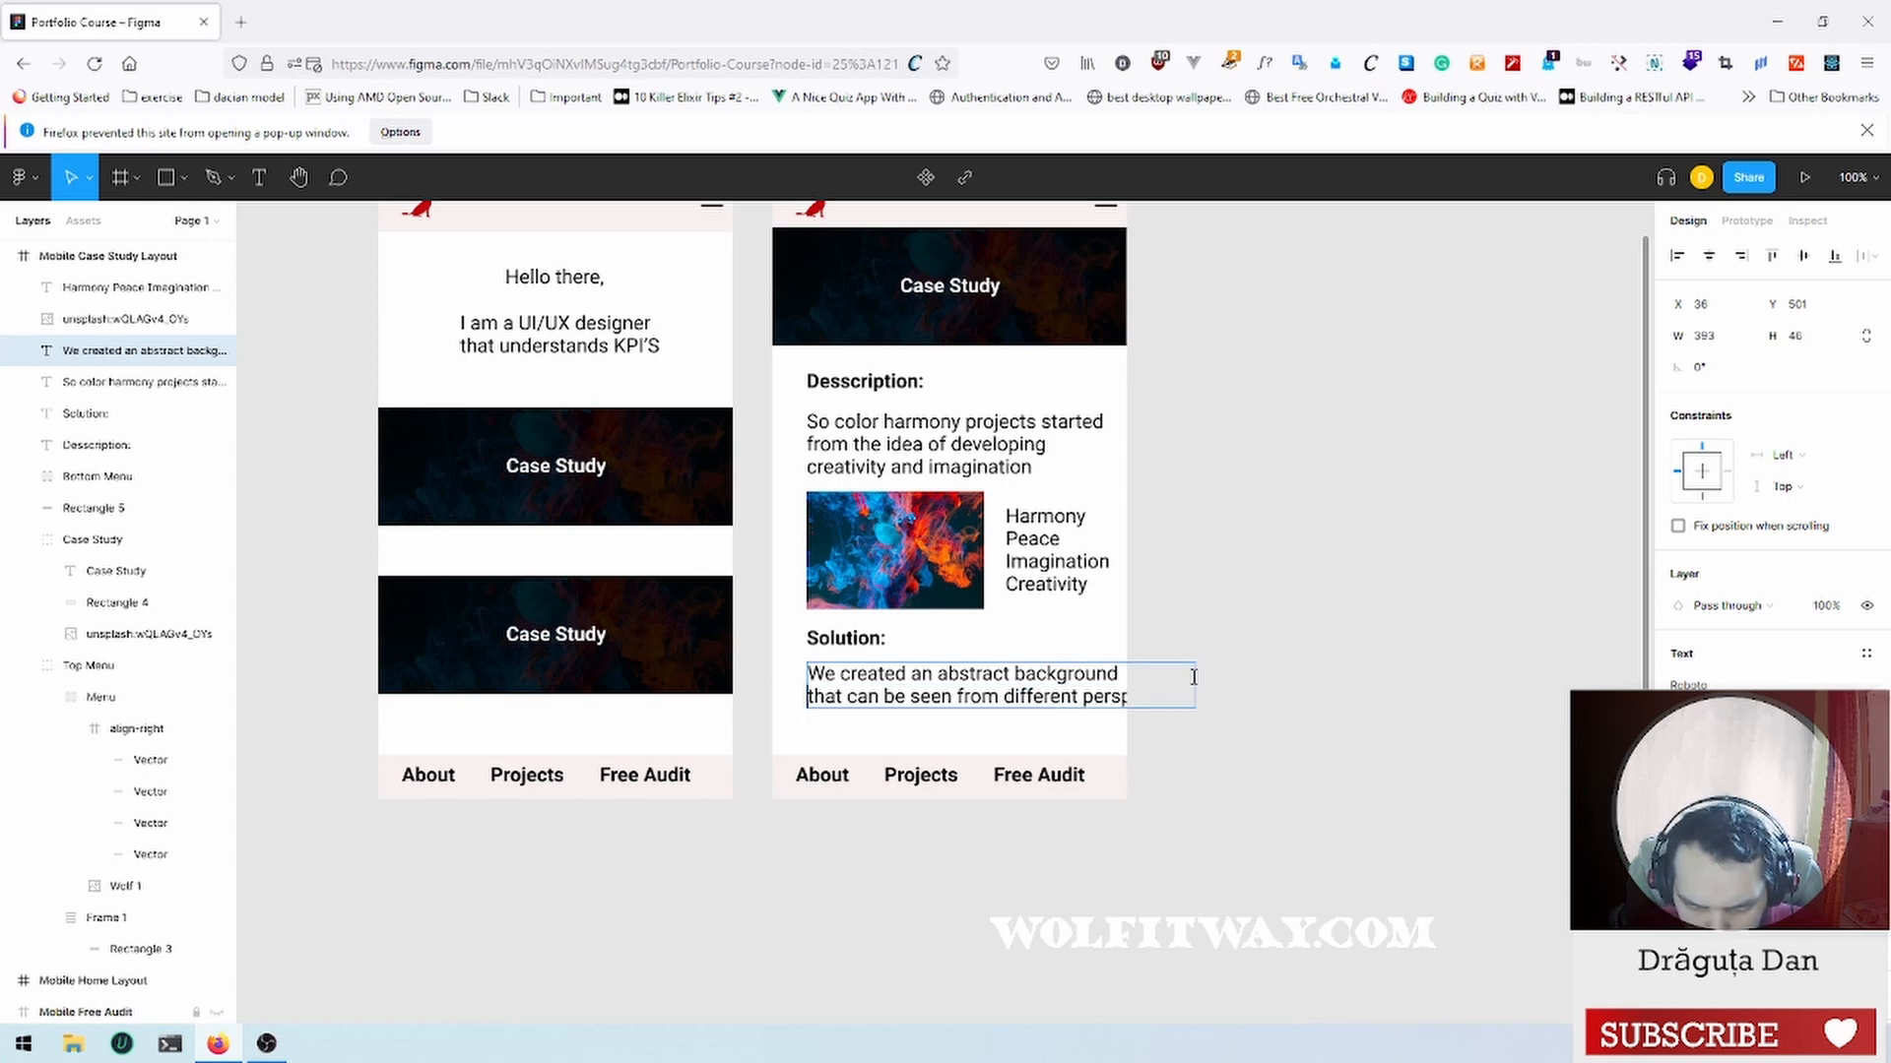
key("Escape")
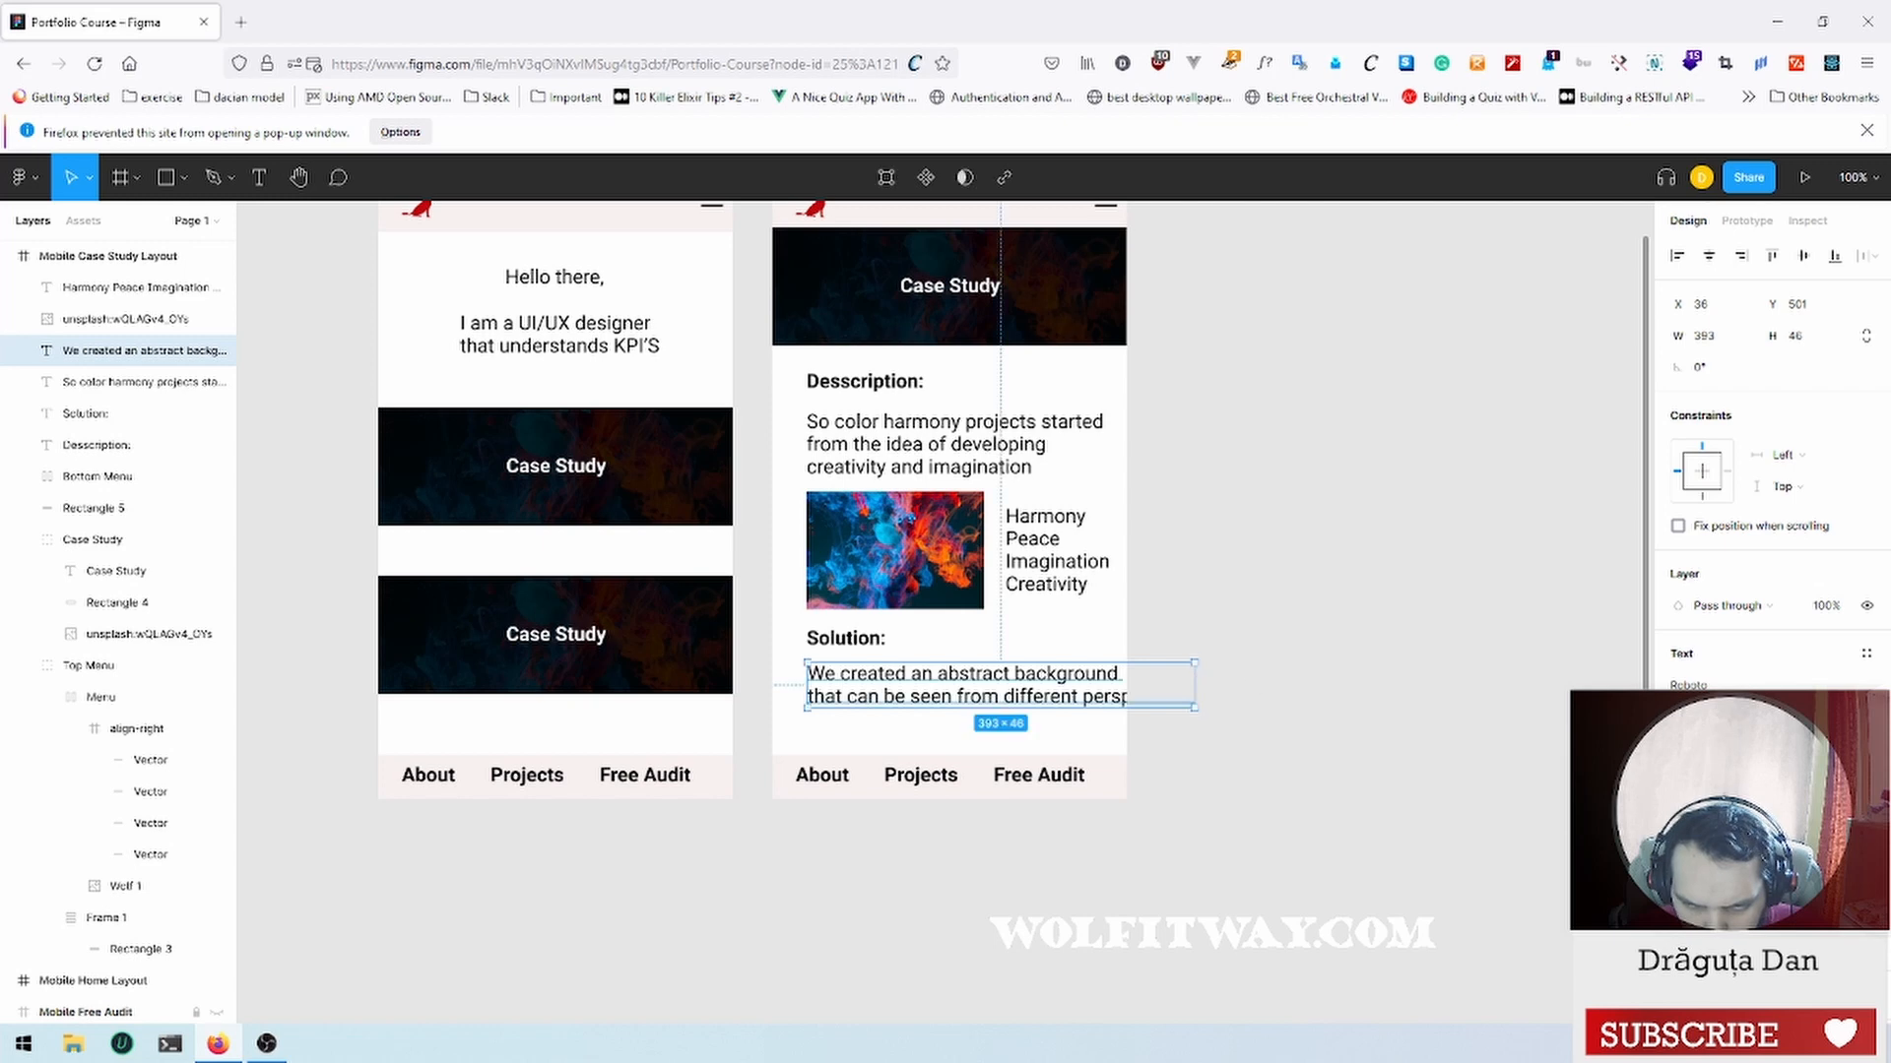
Step: Narrow the solution paragraph's text box to about 293 wide, remove the line break after "background", and deselect it
left_click_drag(1196, 683, 1093, 697)
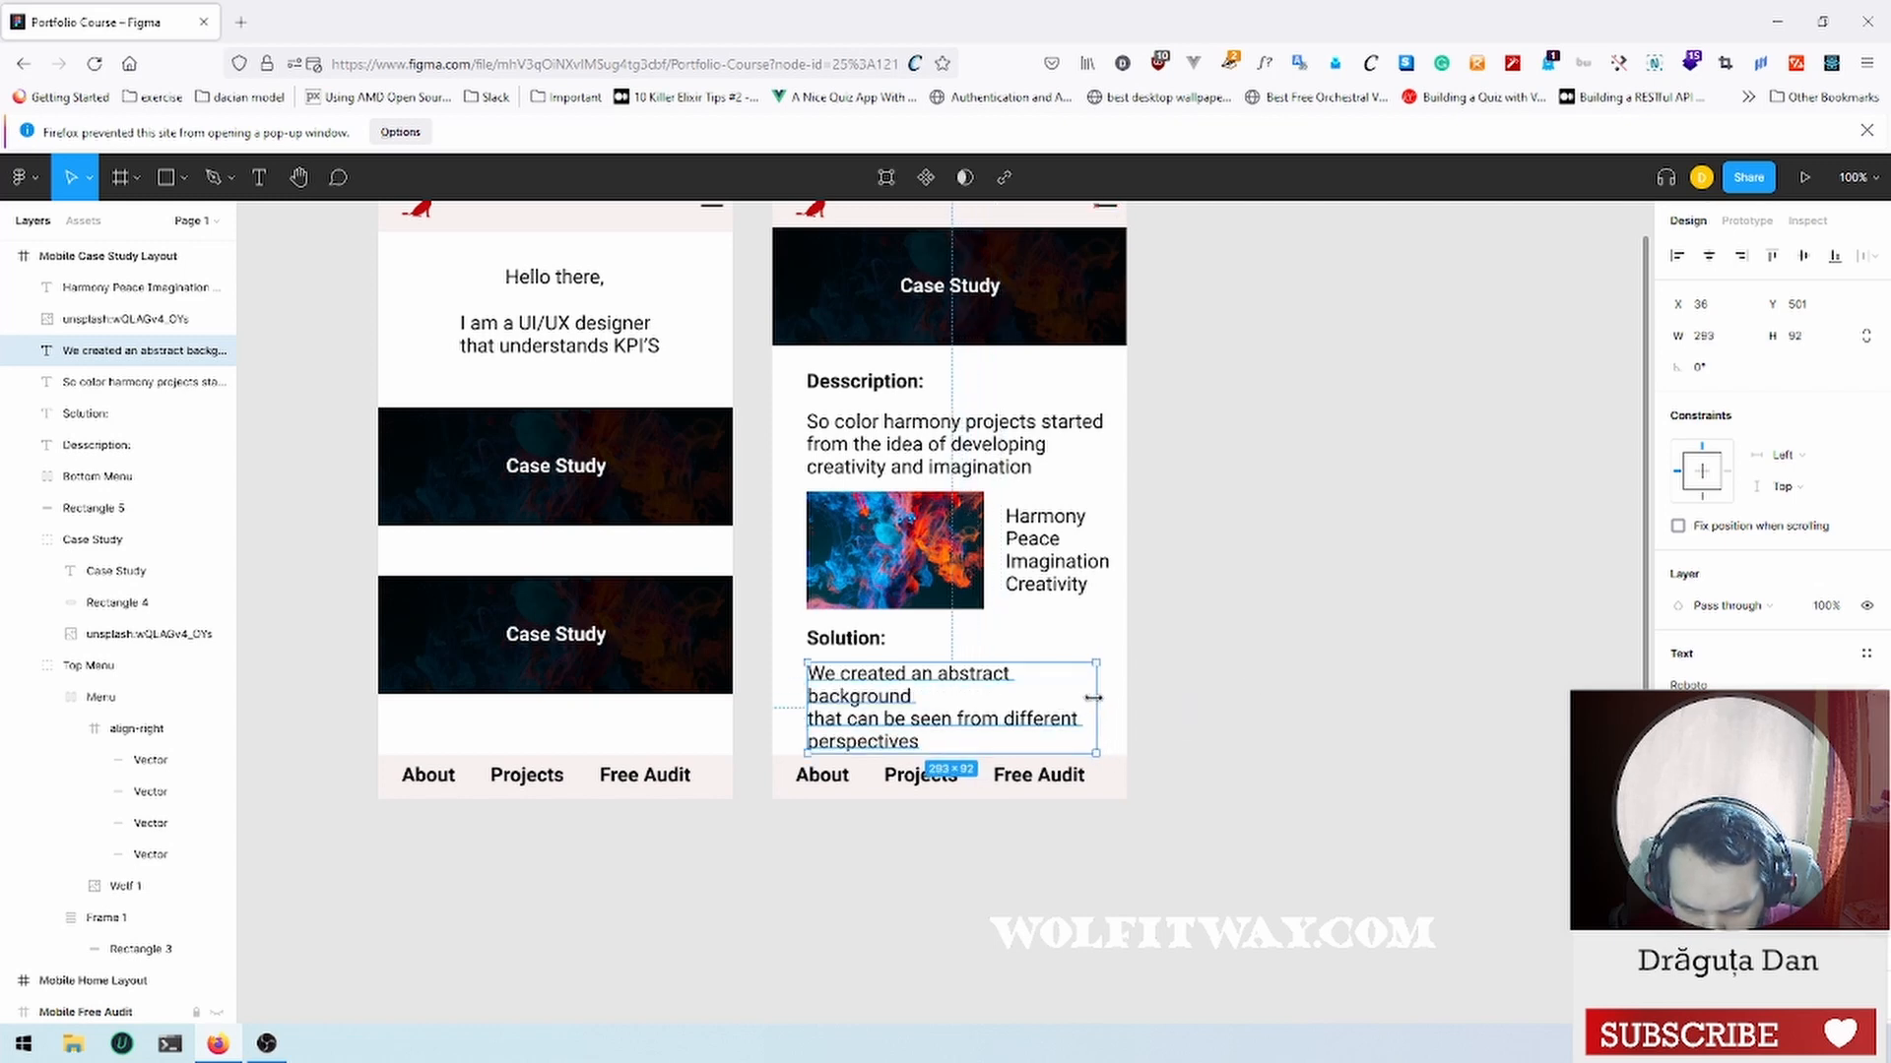
left_click(1262, 701)
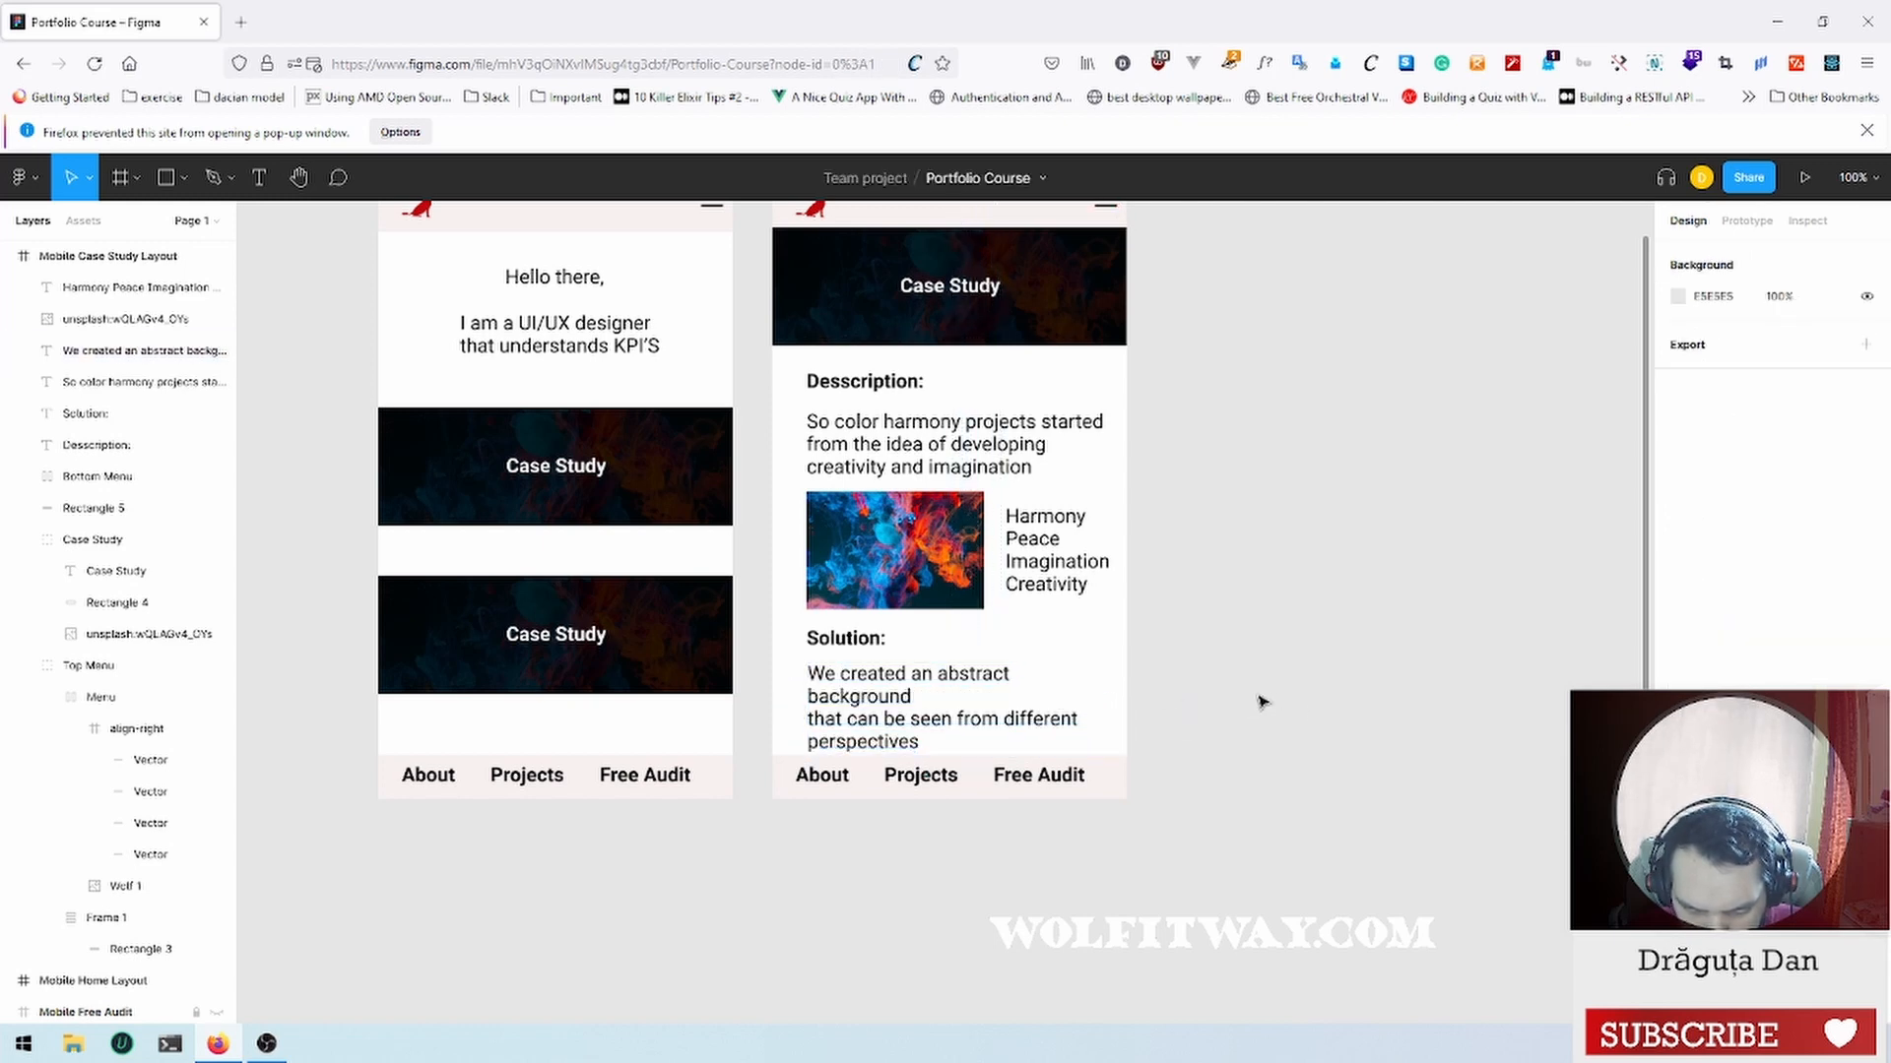
left_click(876, 707)
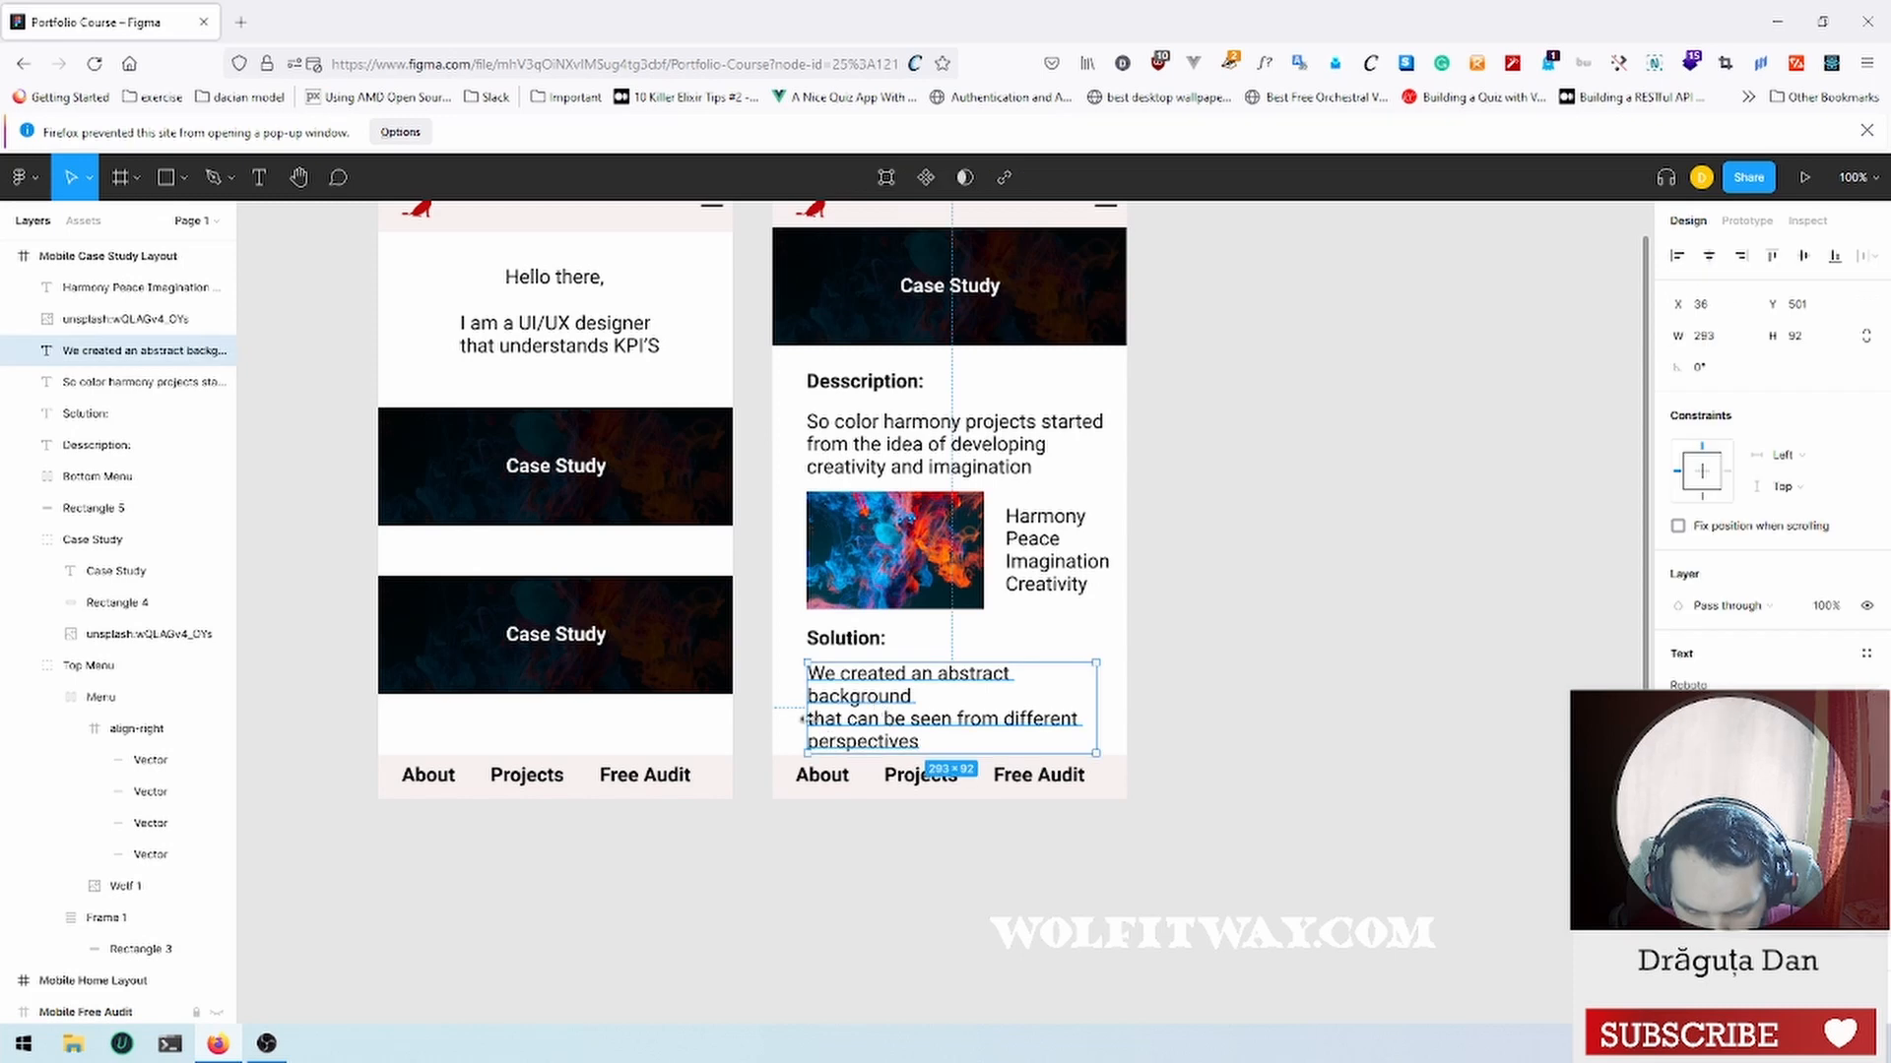
double_click(825, 731)
left_click(1037, 741)
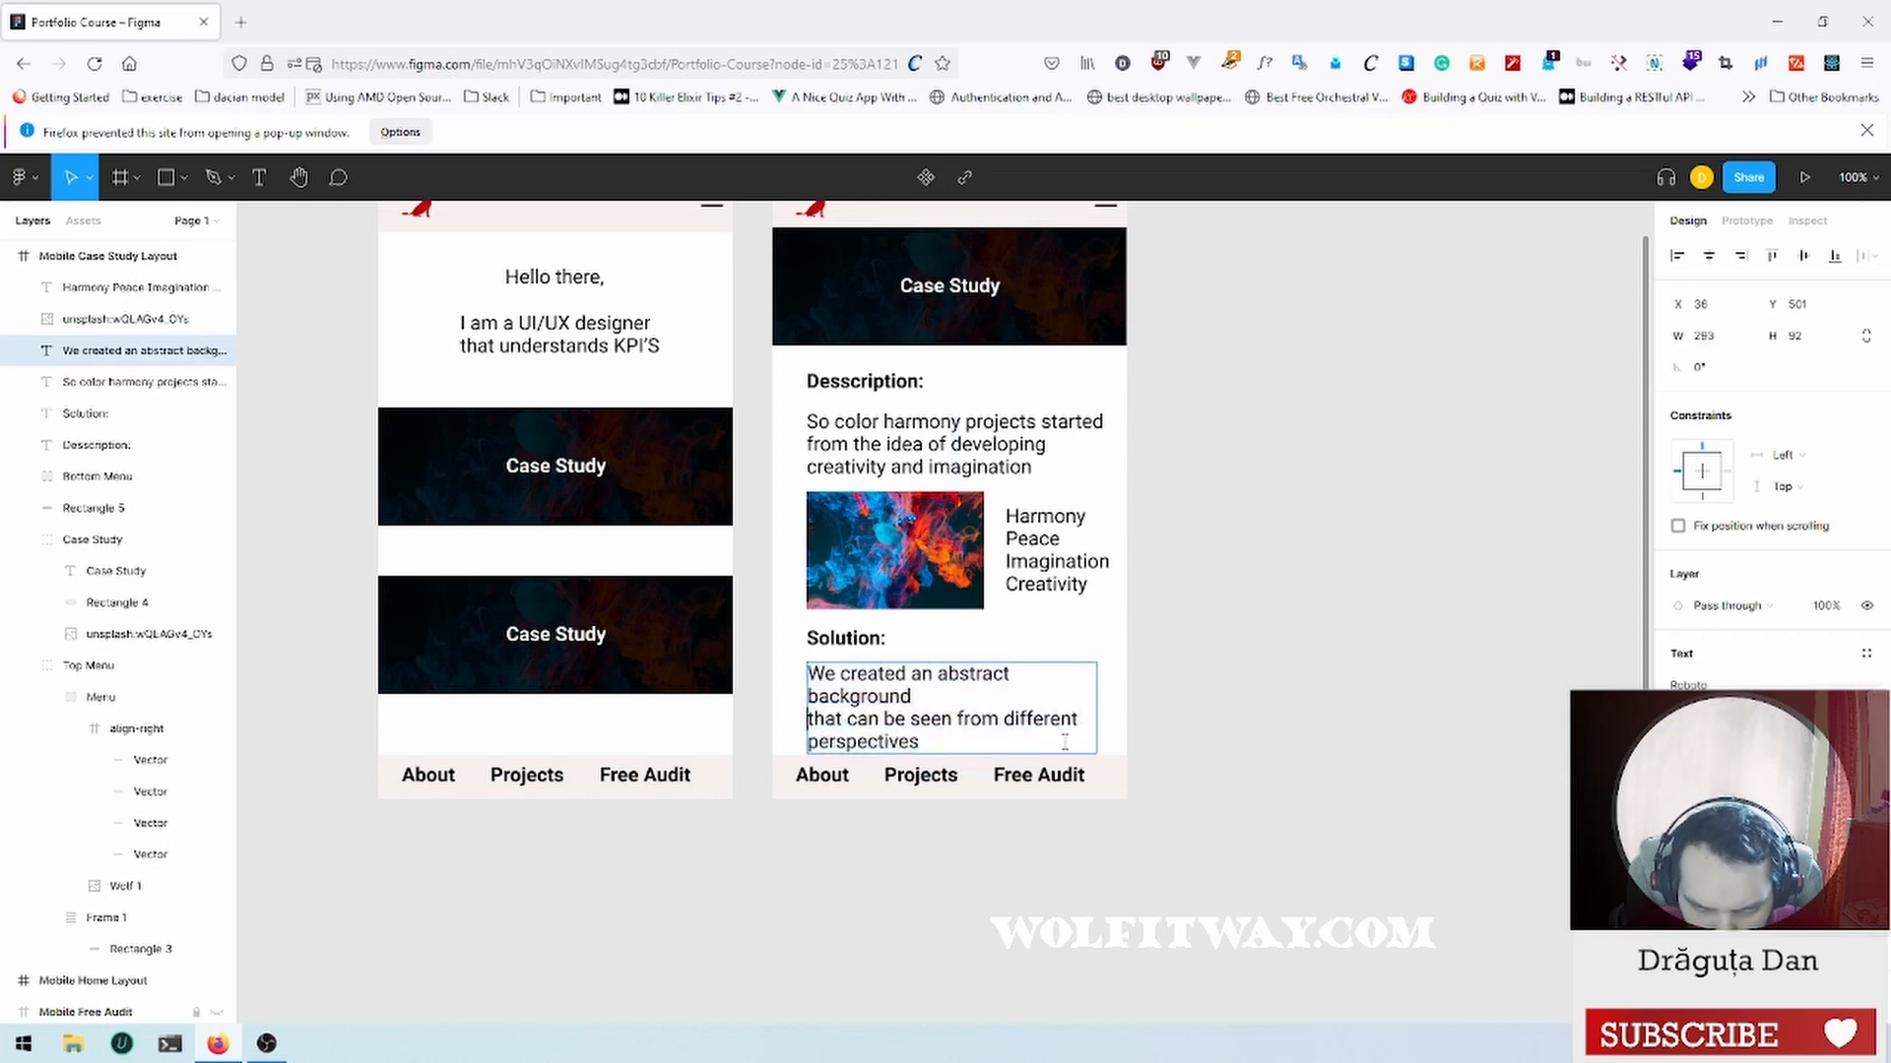
key("BackSpace")
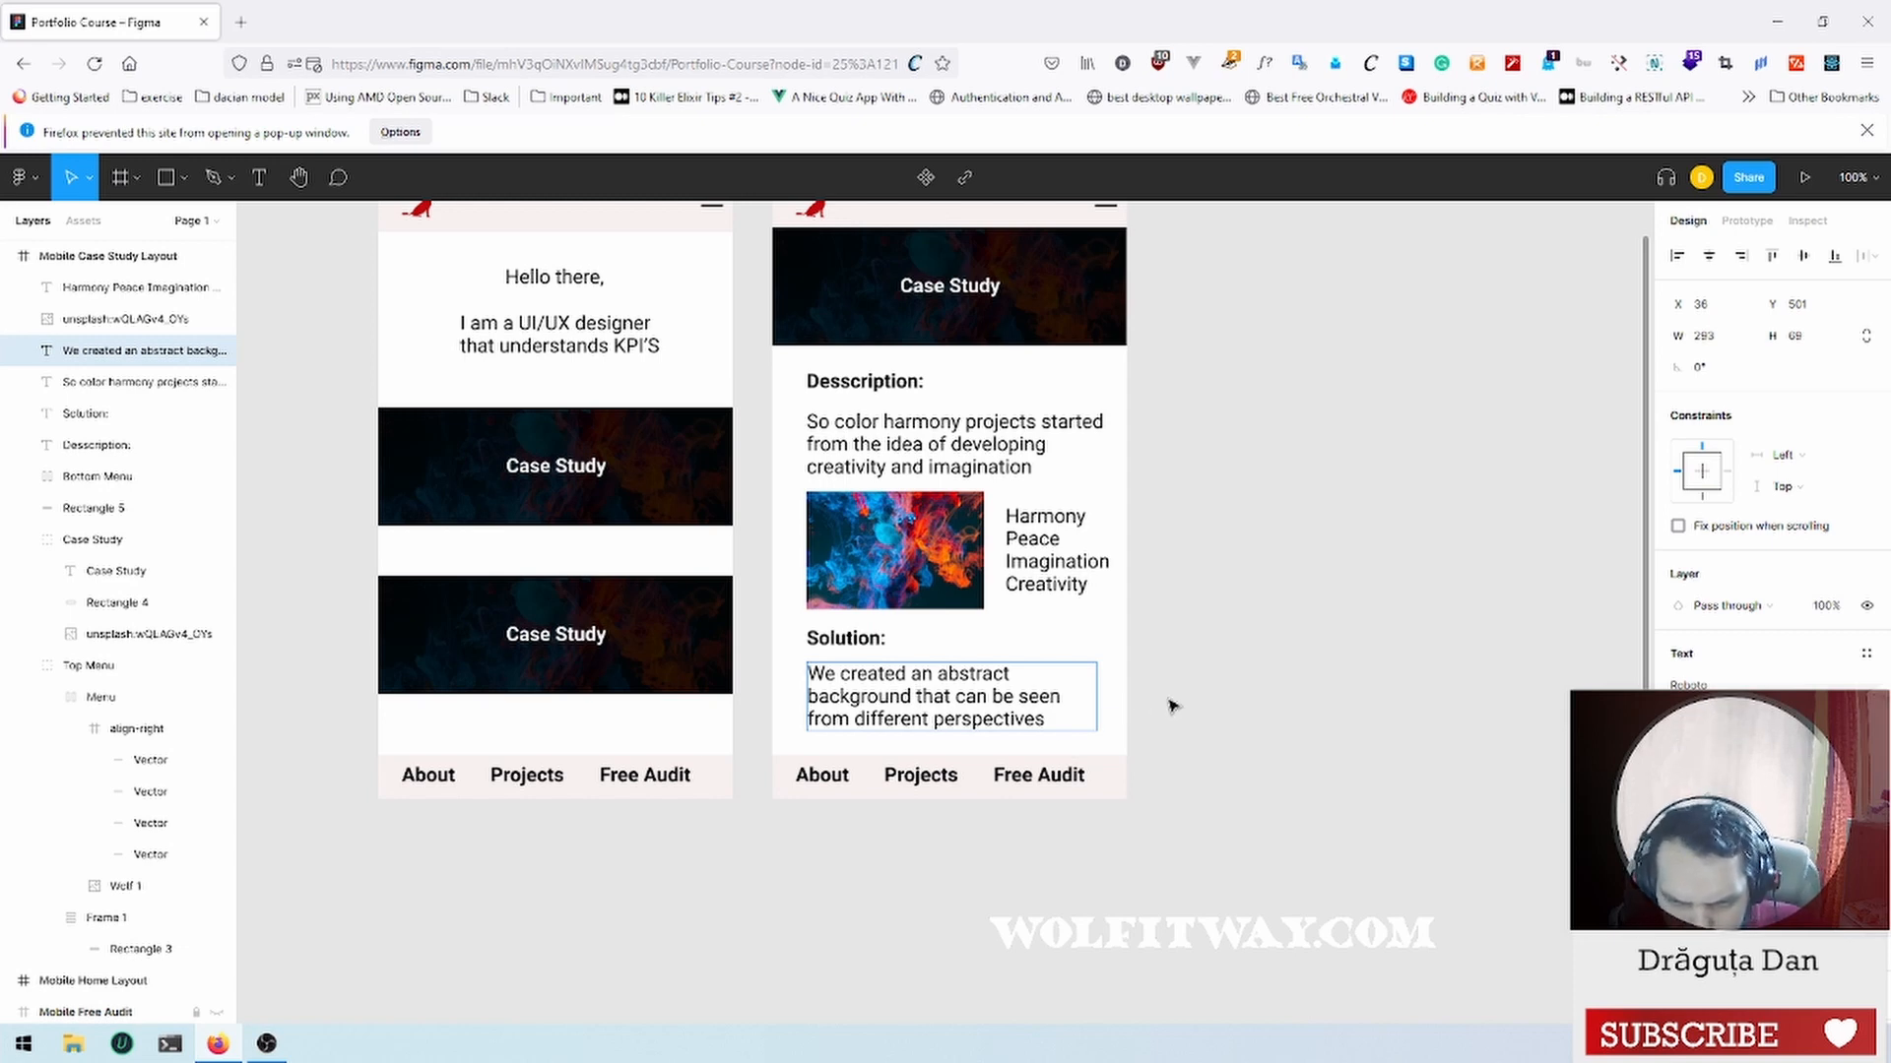
key("Escape")
left_click(1305, 678)
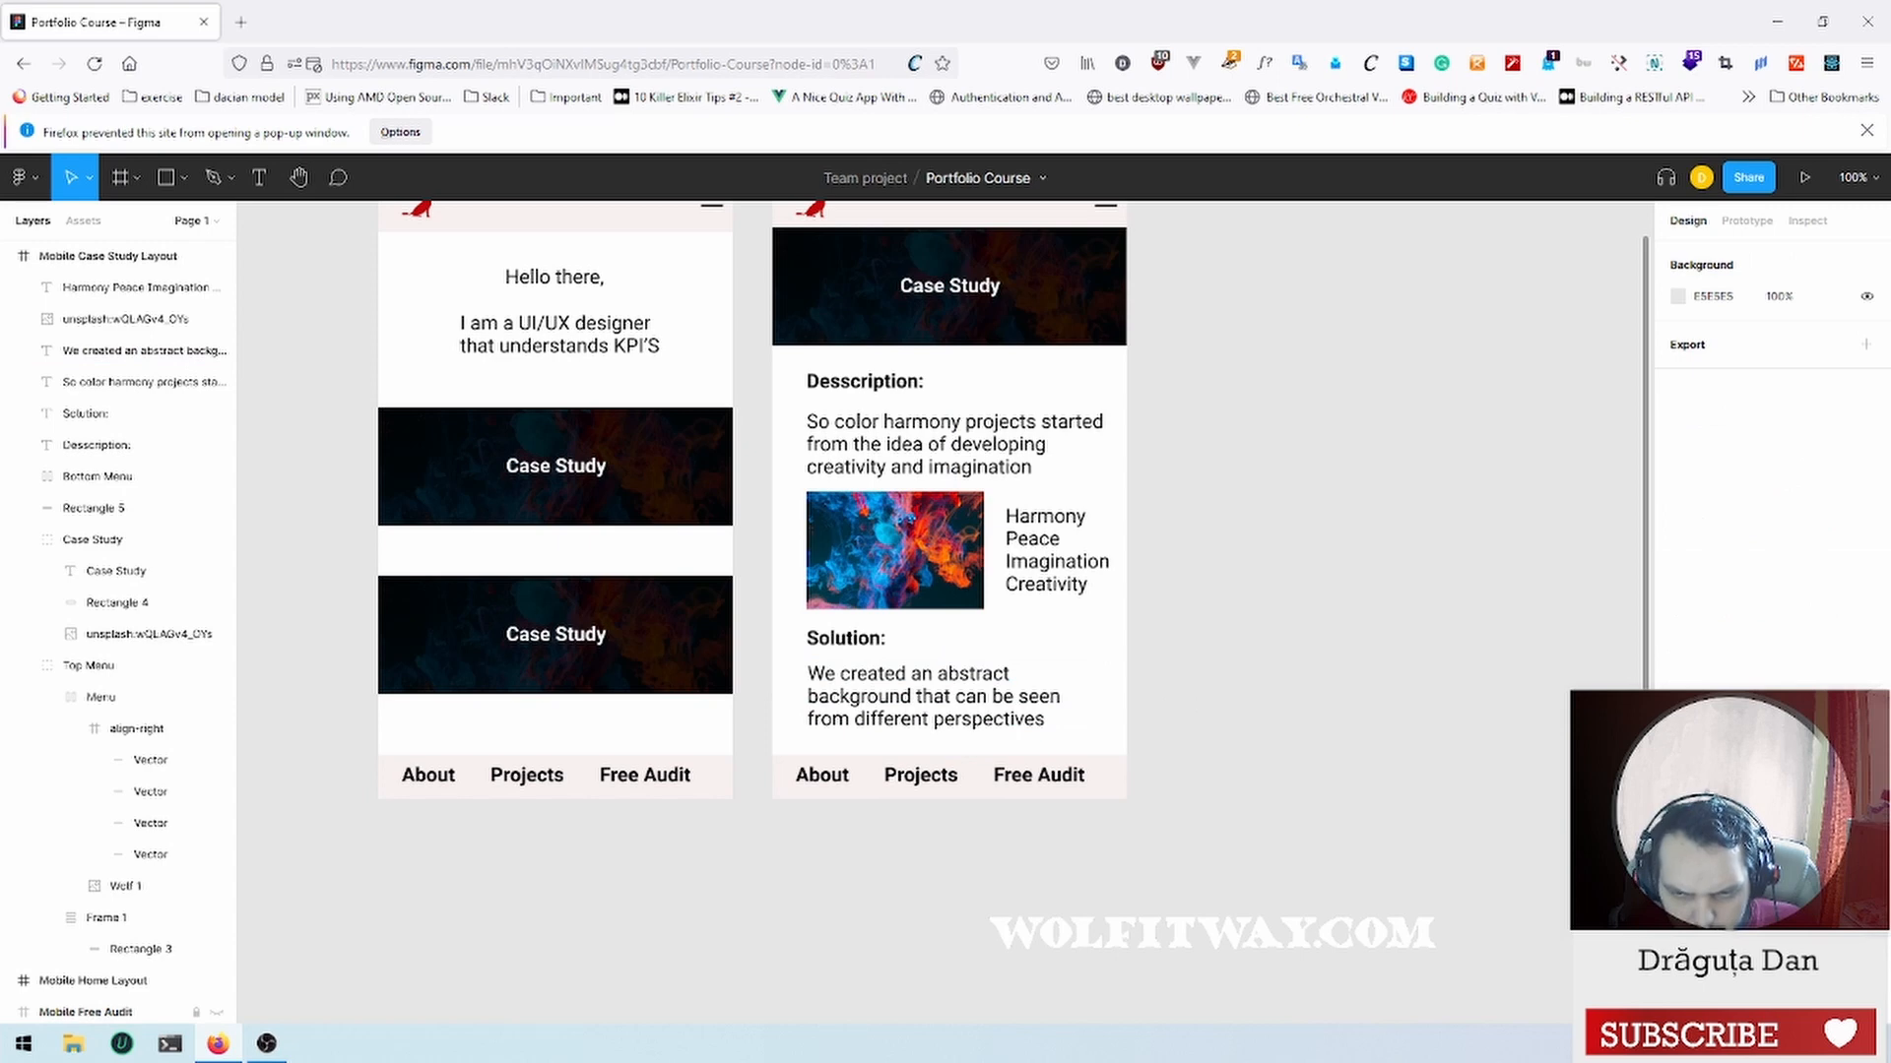
scroll(929, 483, "up", 5)
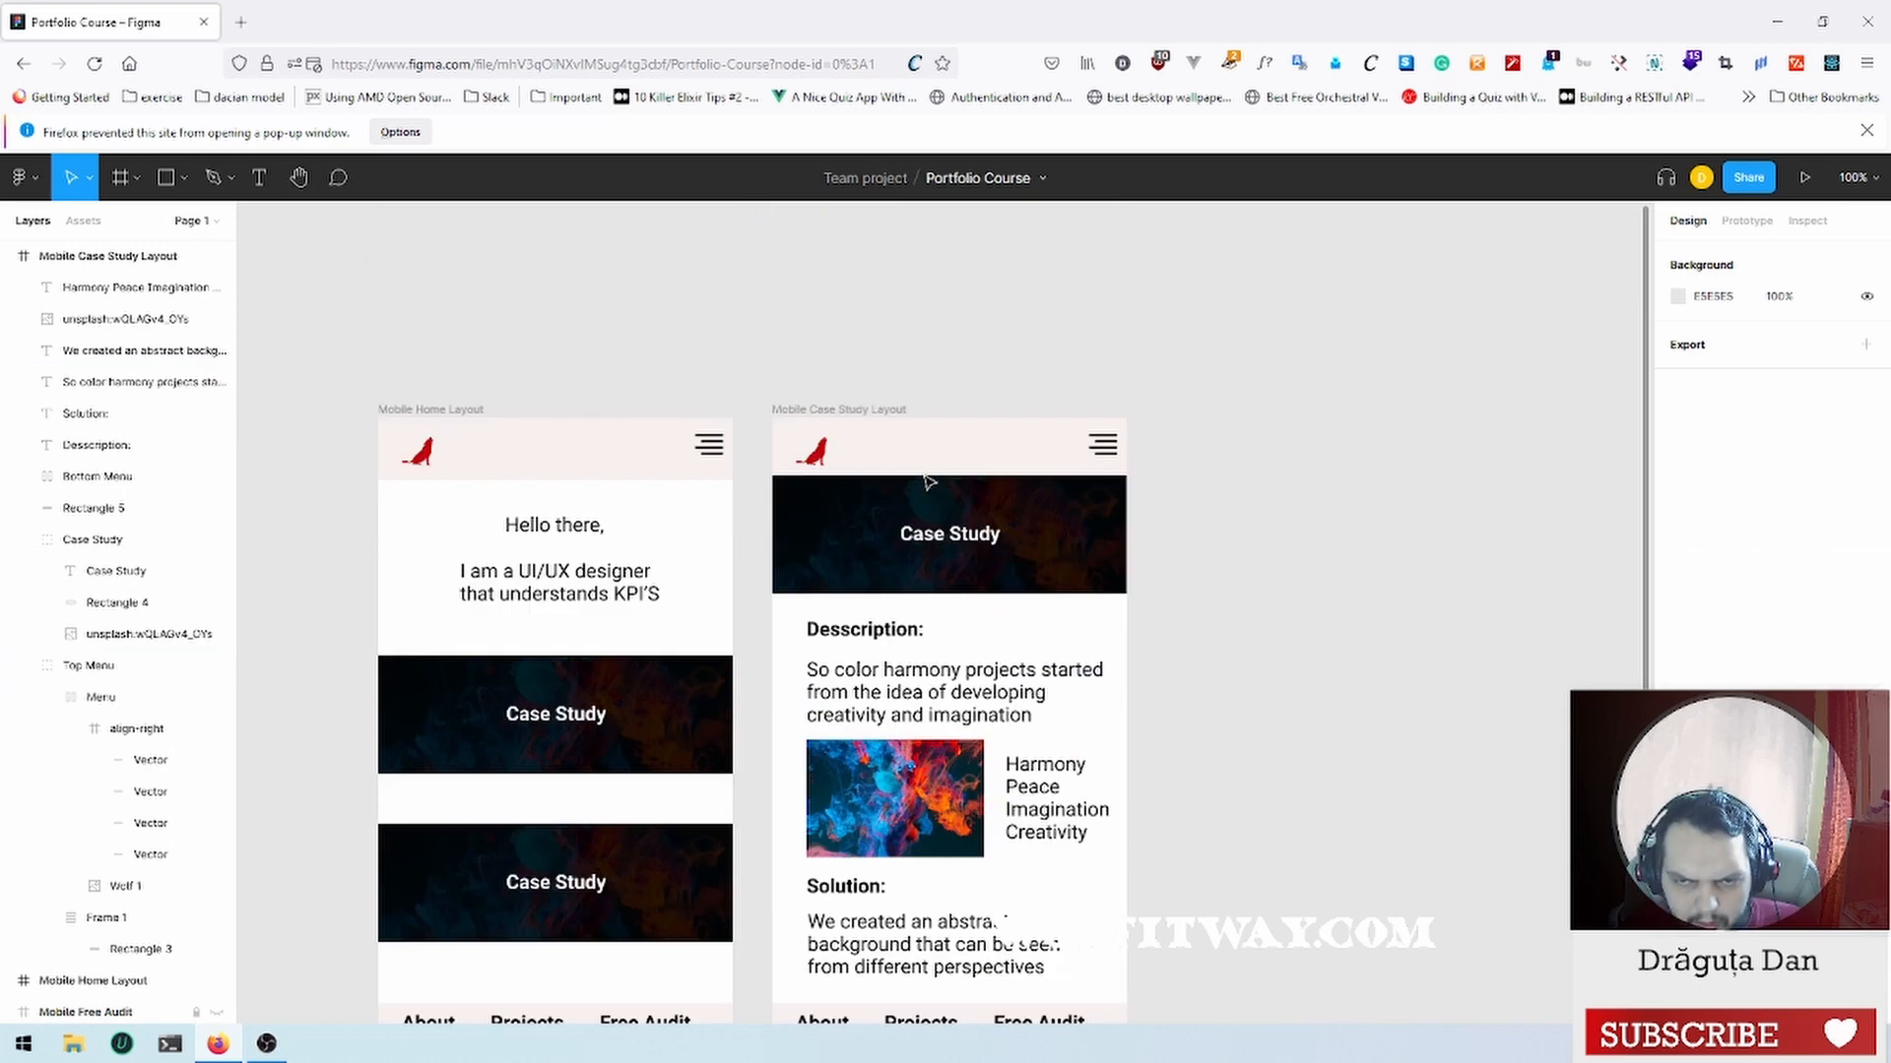
scroll(928, 483, "down", 5)
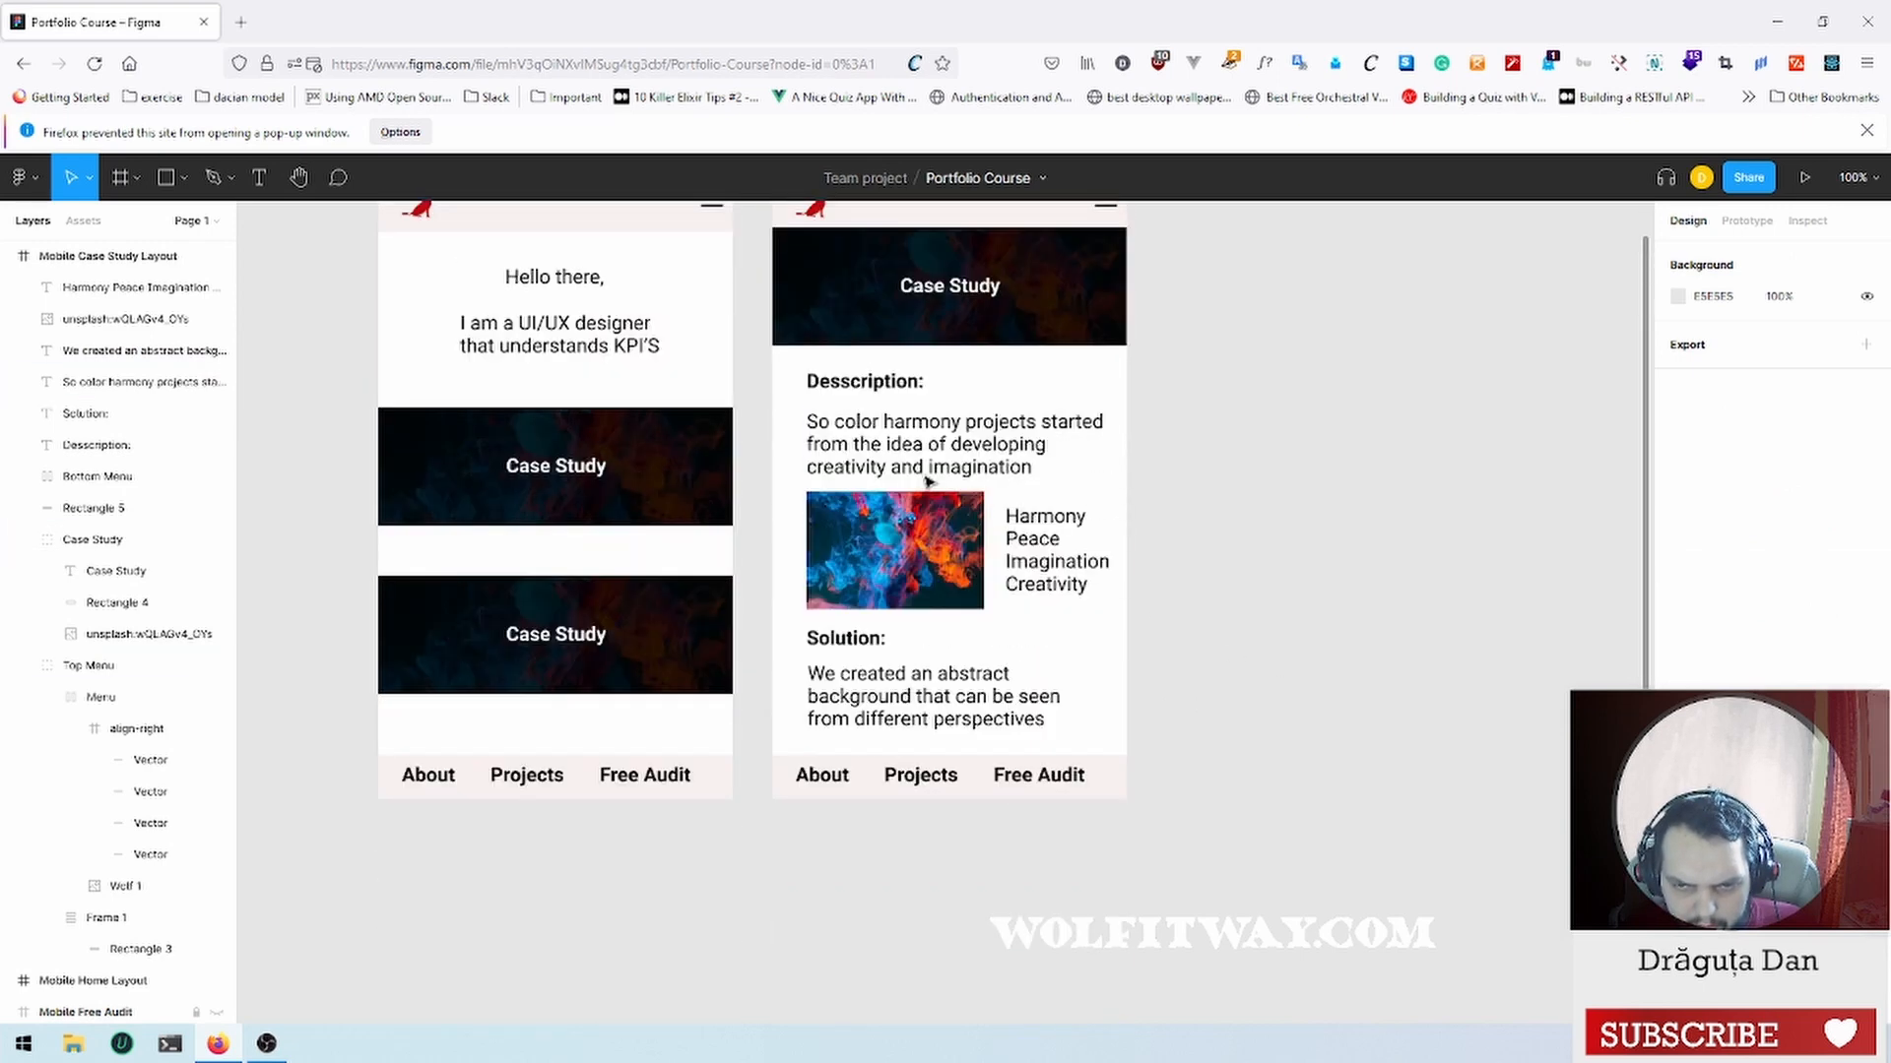
scroll(928, 482, "up", 2)
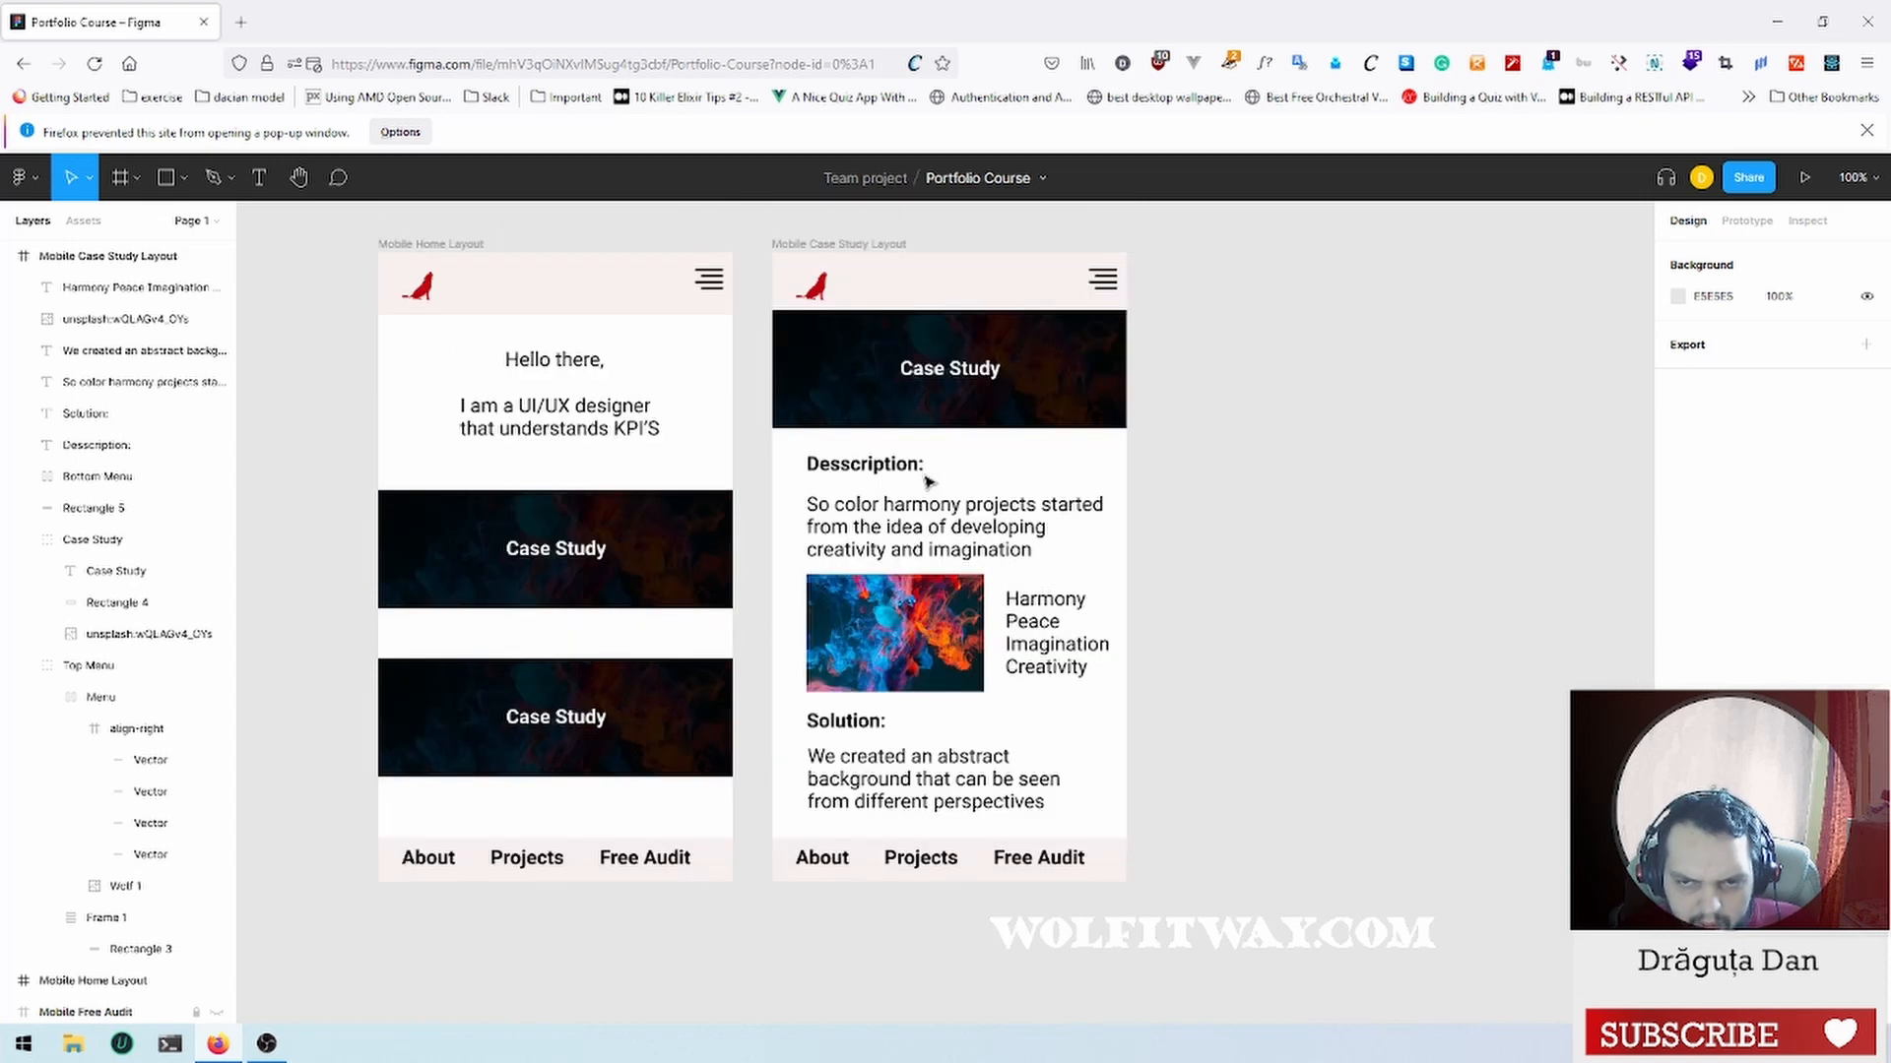
scroll(929, 482, "down", 2)
scroll(928, 482, "up", 2)
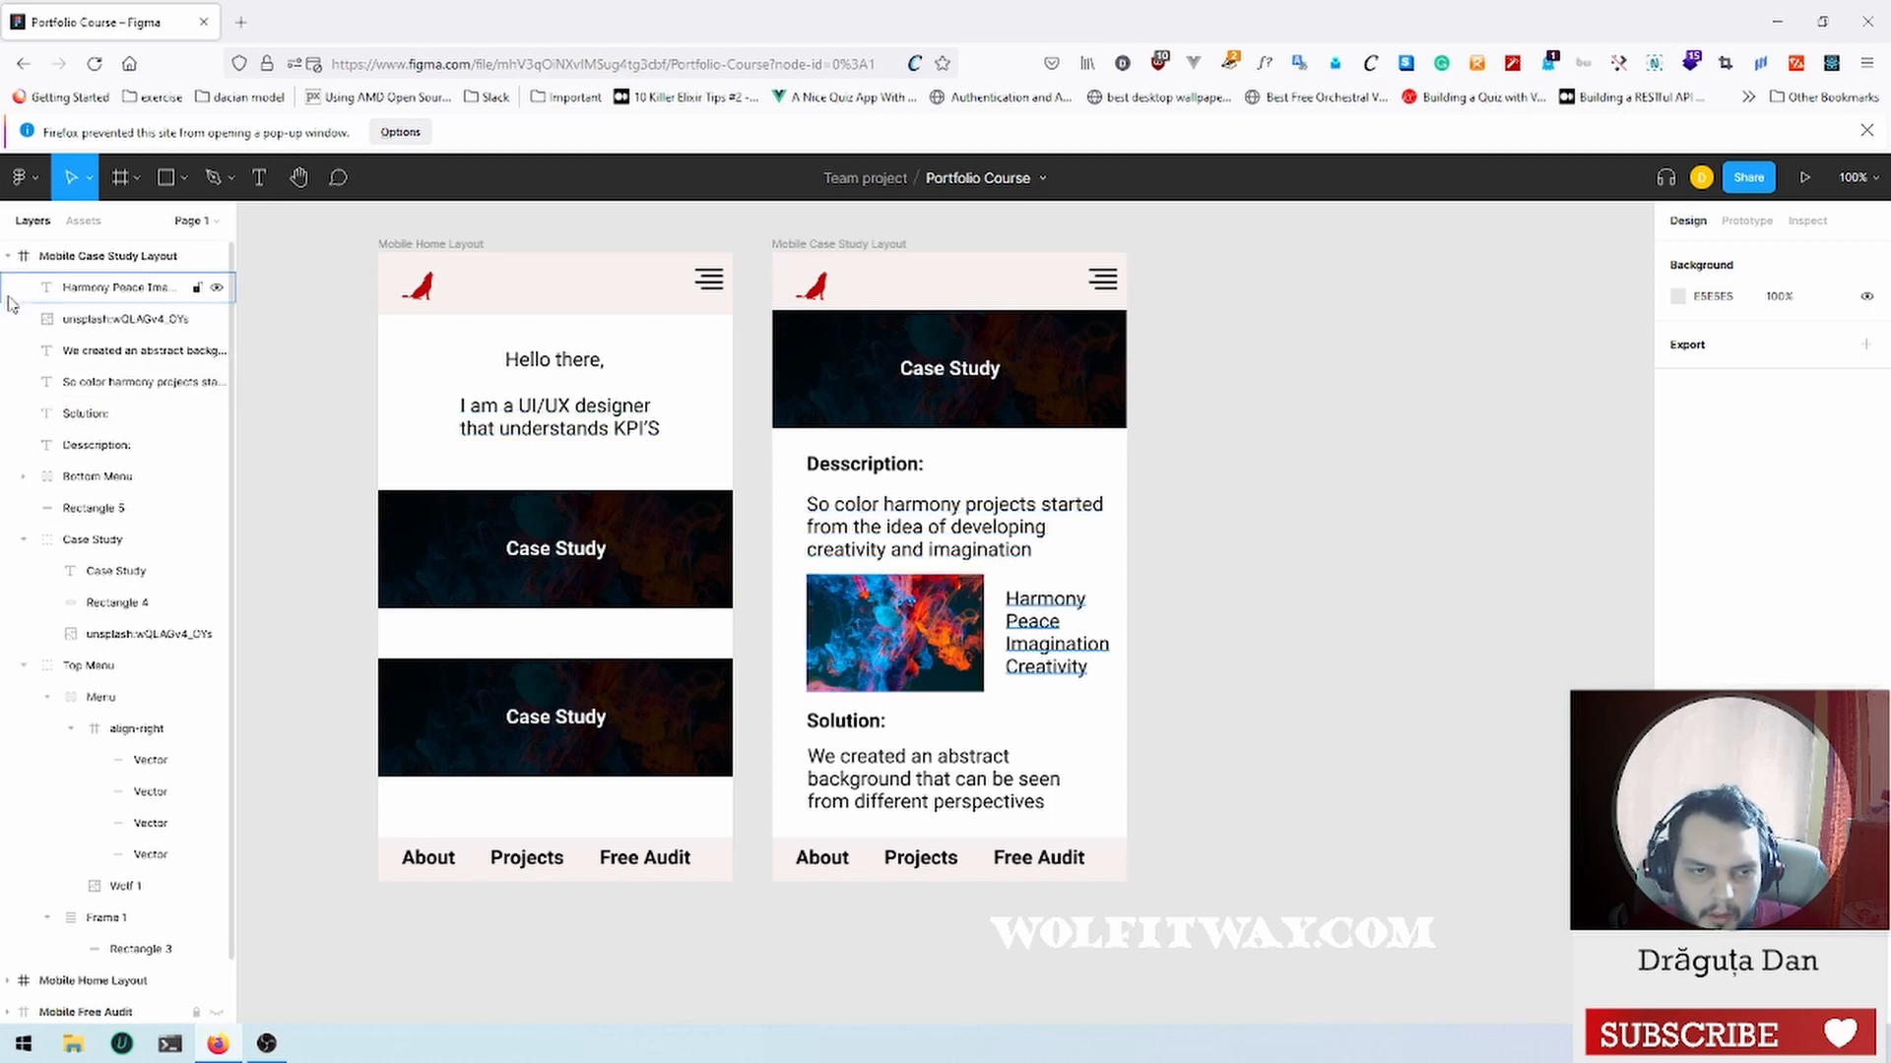
Step: Collapse the Mobile Case Study Layout layers, show the hidden Mobile Free Audit frame and examine its form wireframe
left_click(8, 257)
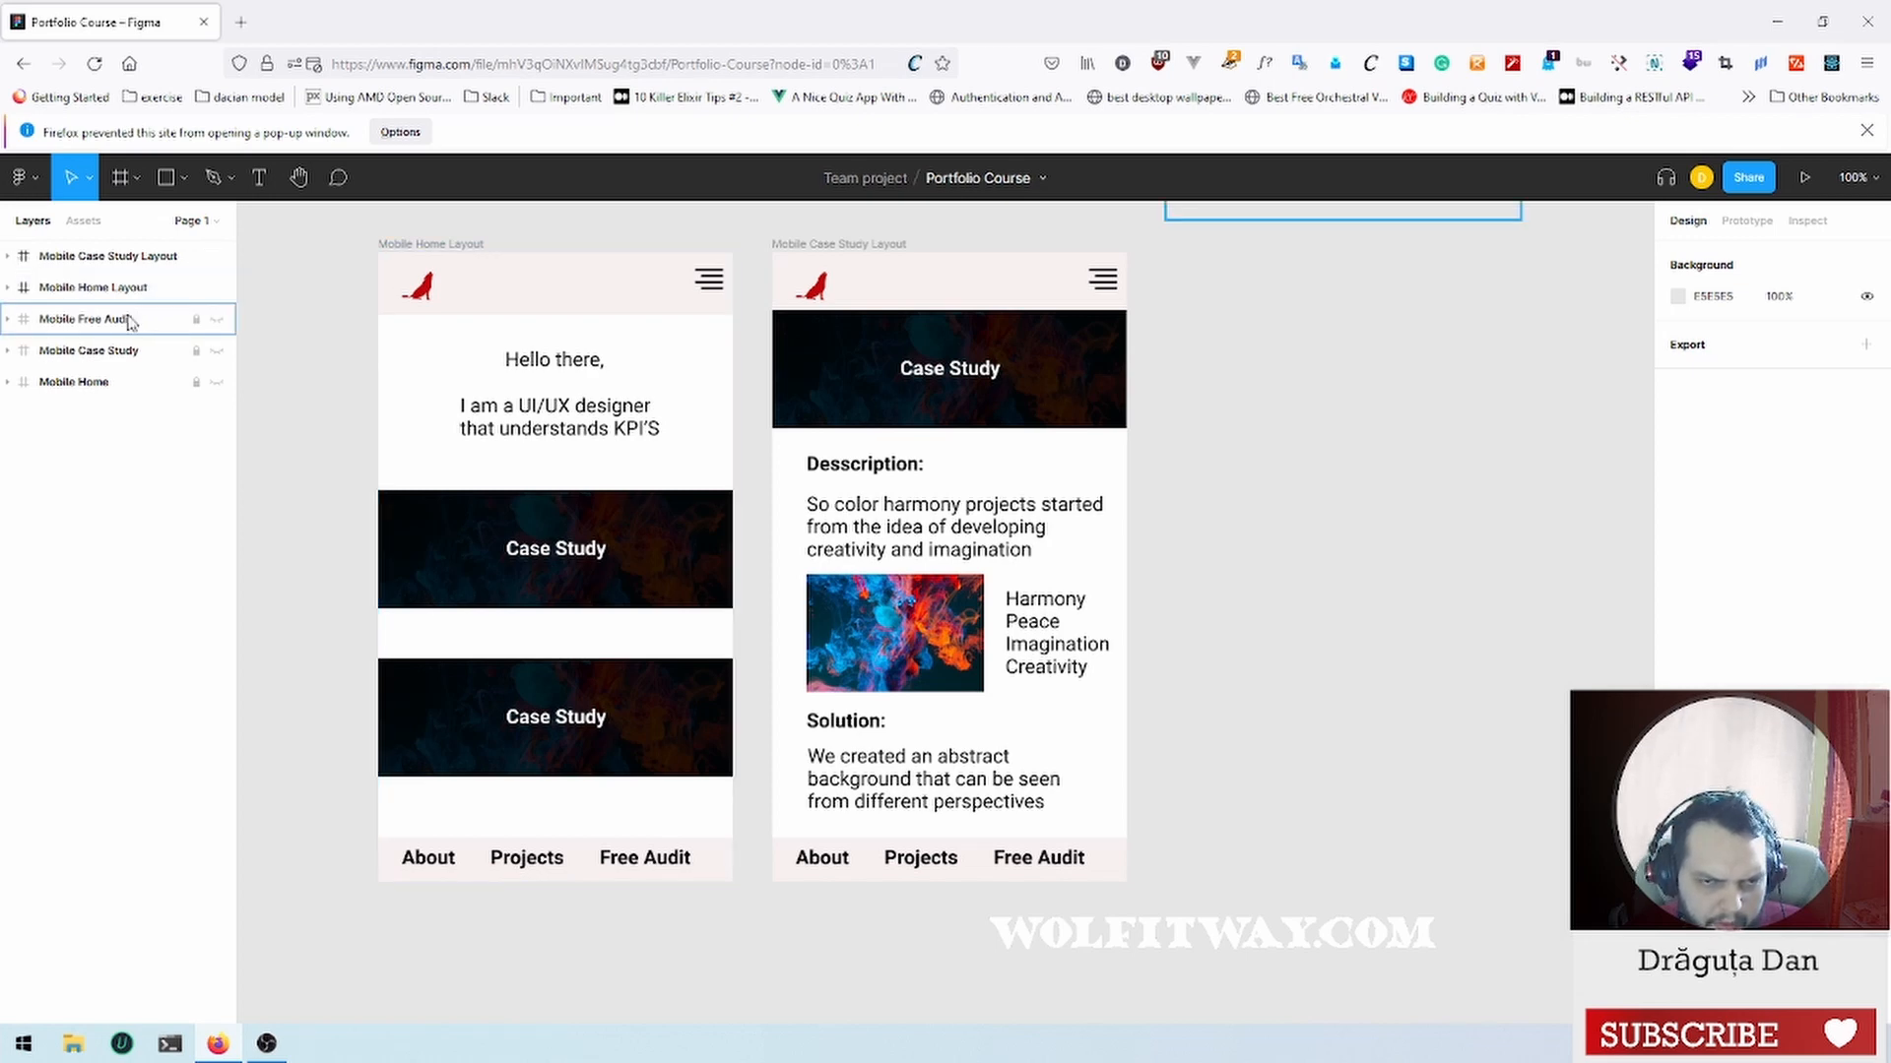
left_click(196, 320)
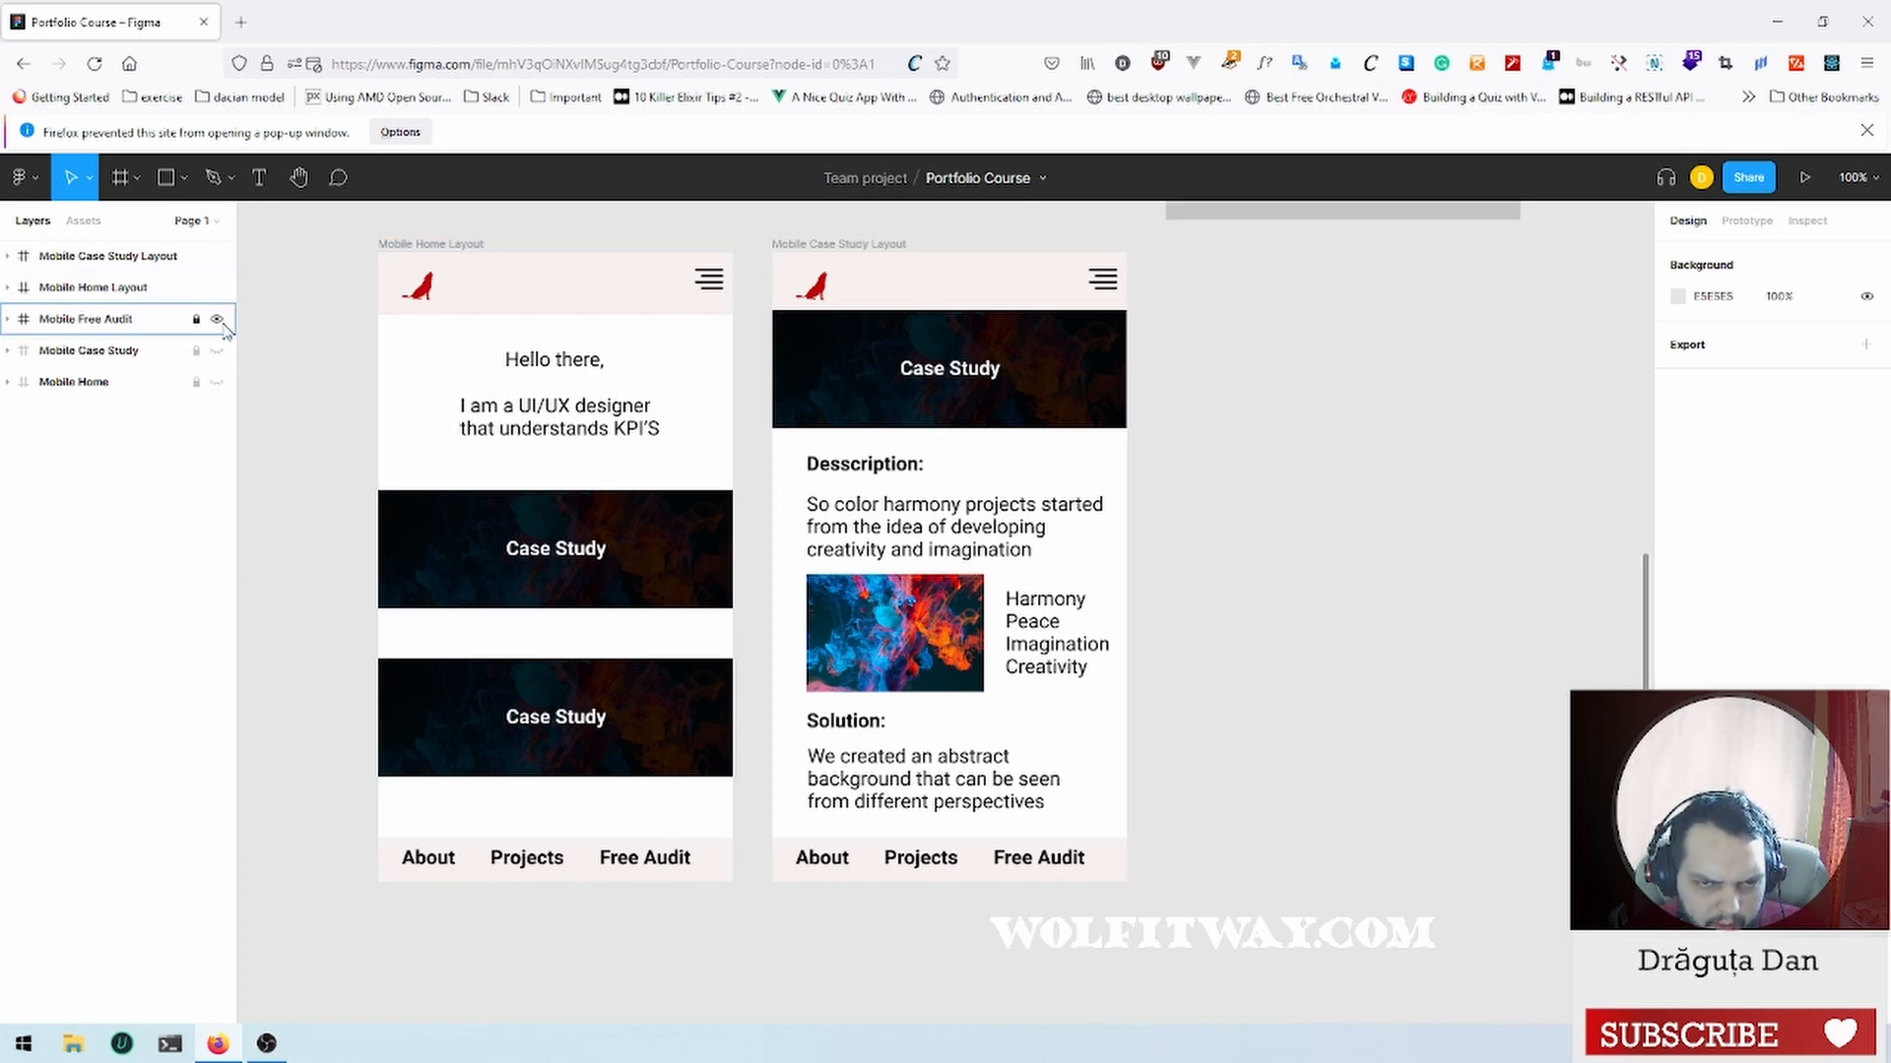
scroll(1280, 555, "up", 5)
scroll(1280, 555, "up", 3)
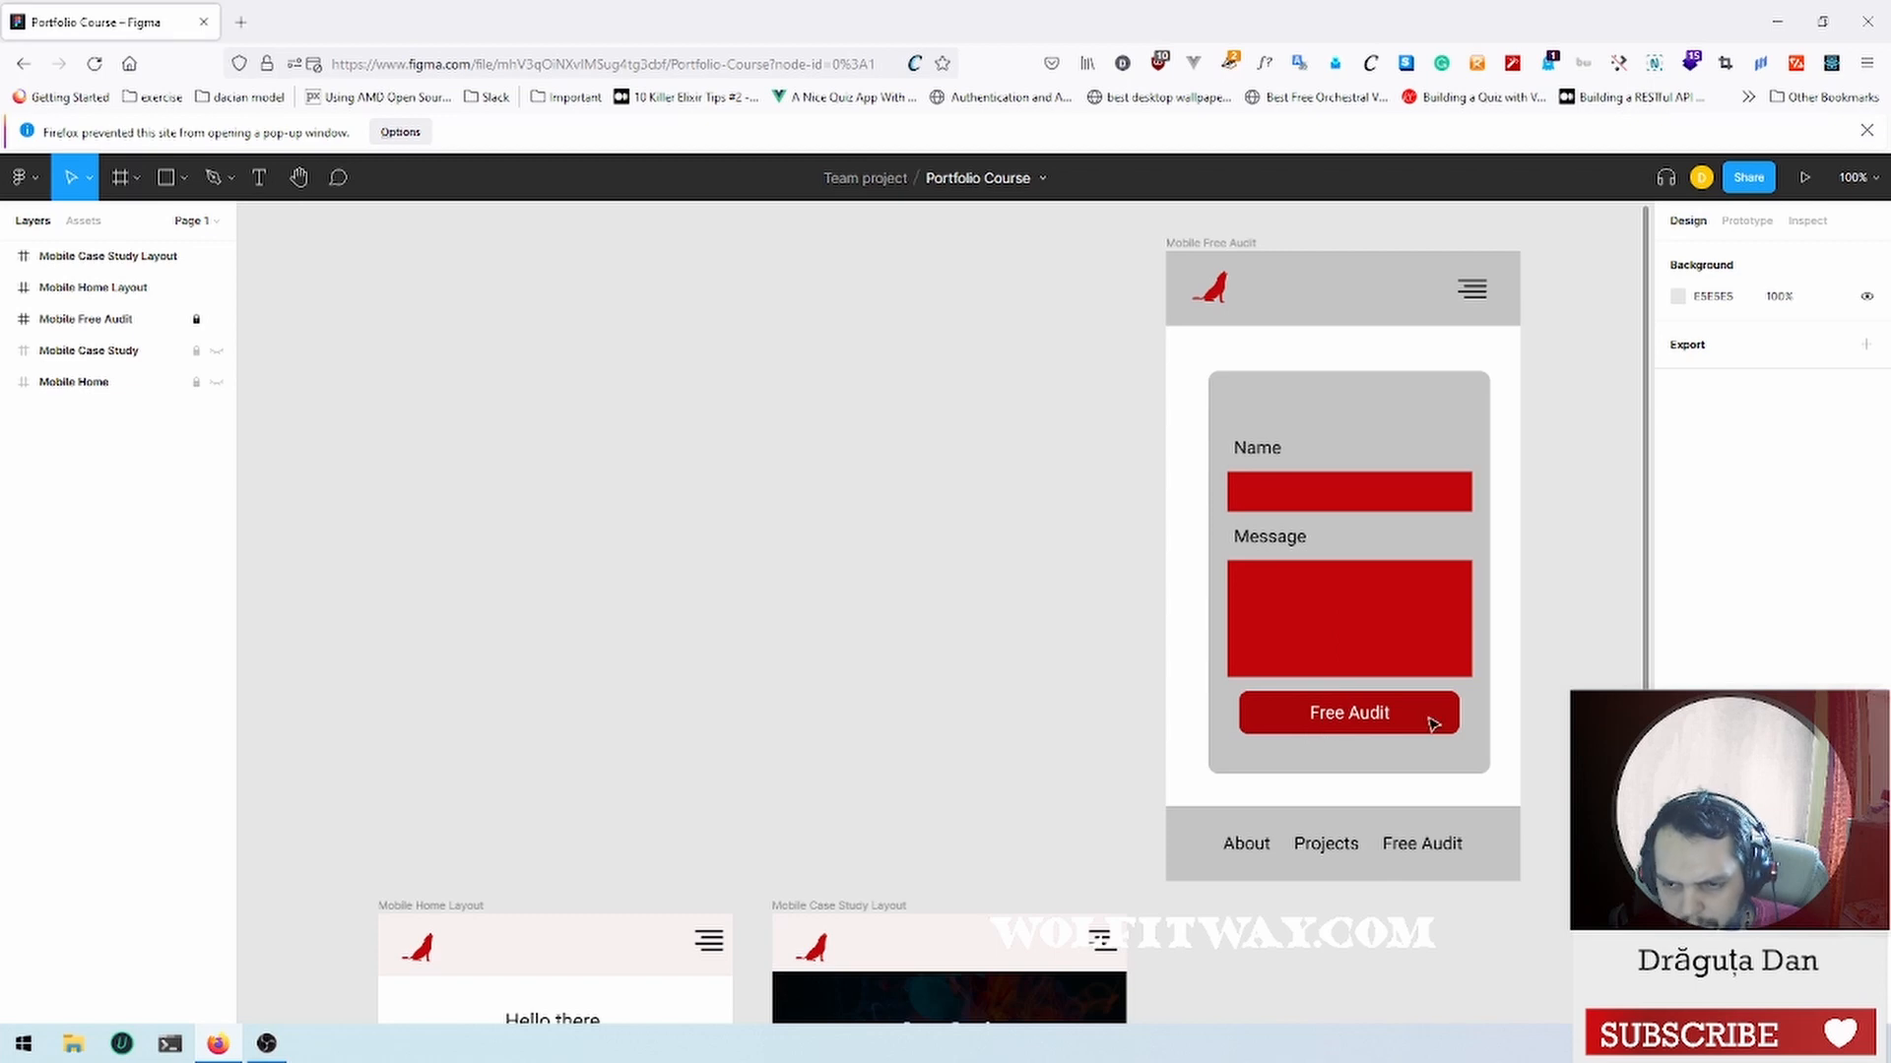
scroll(992, 561, "down", 8)
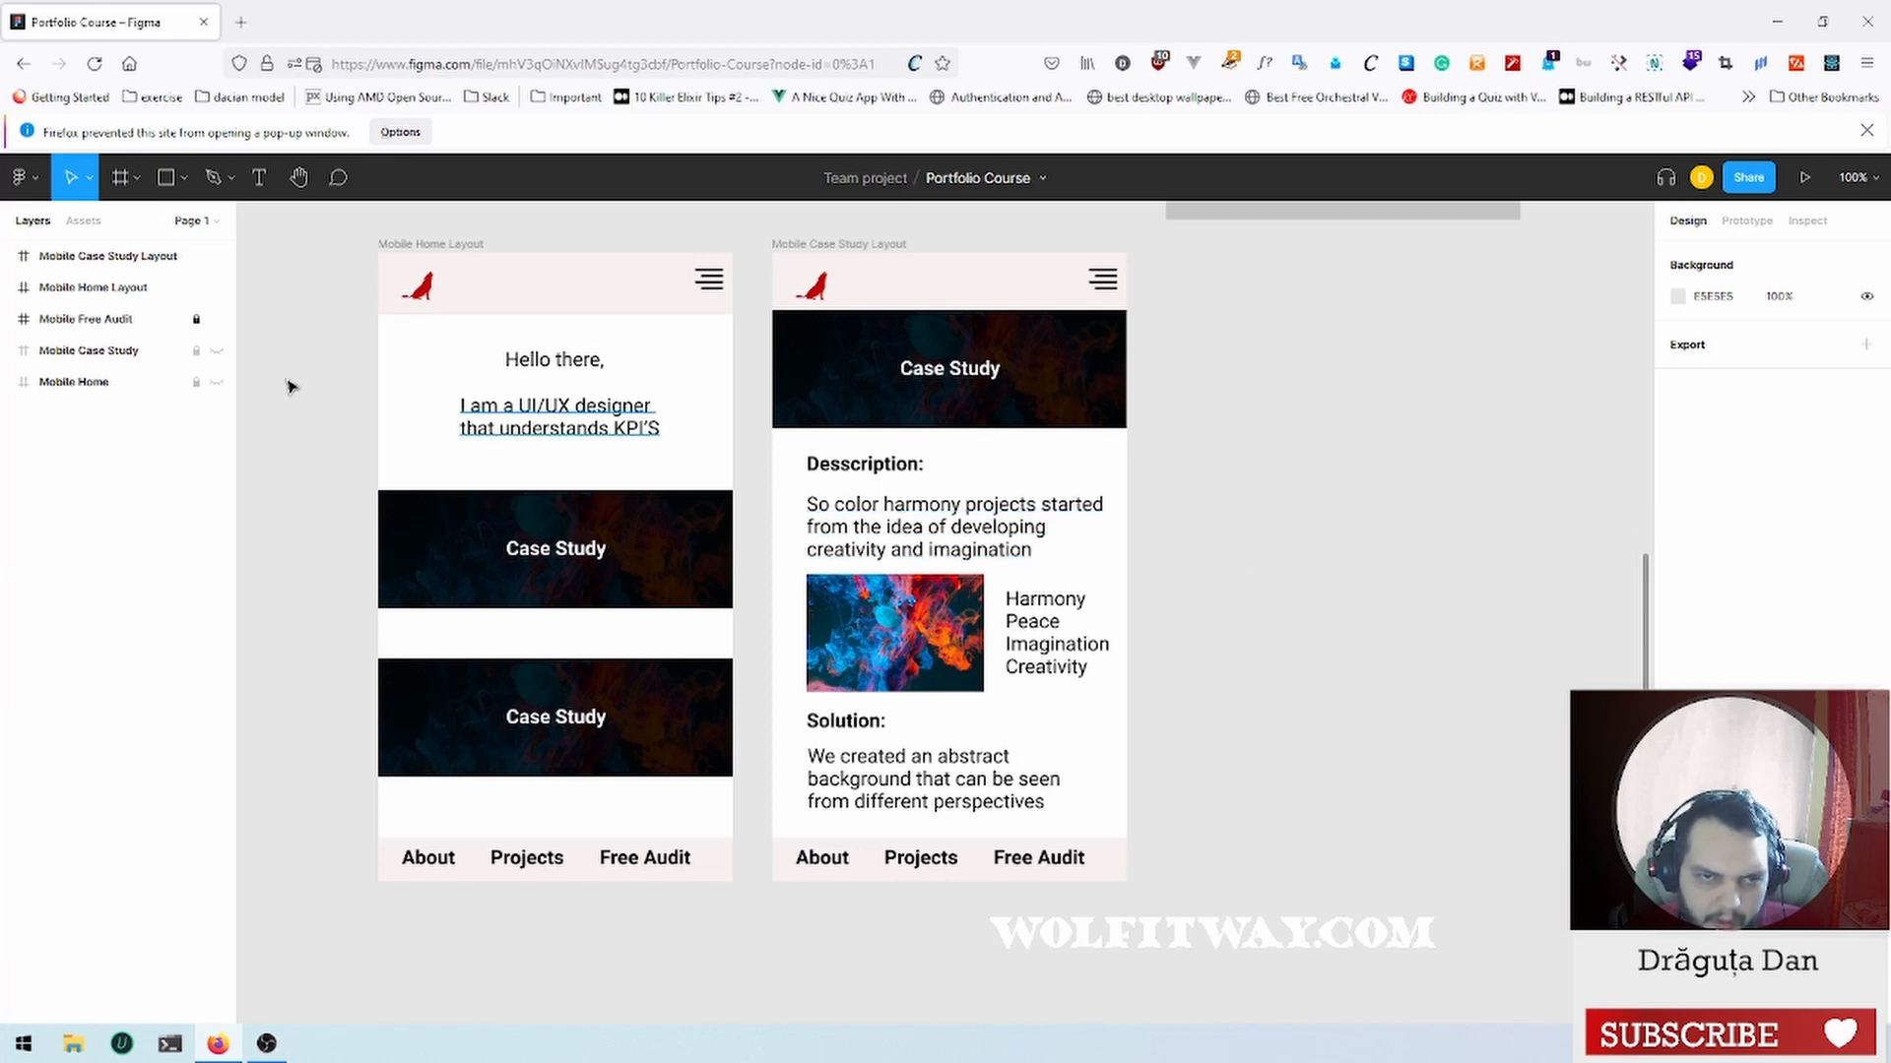
Step: Duplicate the Mobile Case Study Layout frame and rename the copy "Mobile Free Audit Layout"
left_click(77, 259)
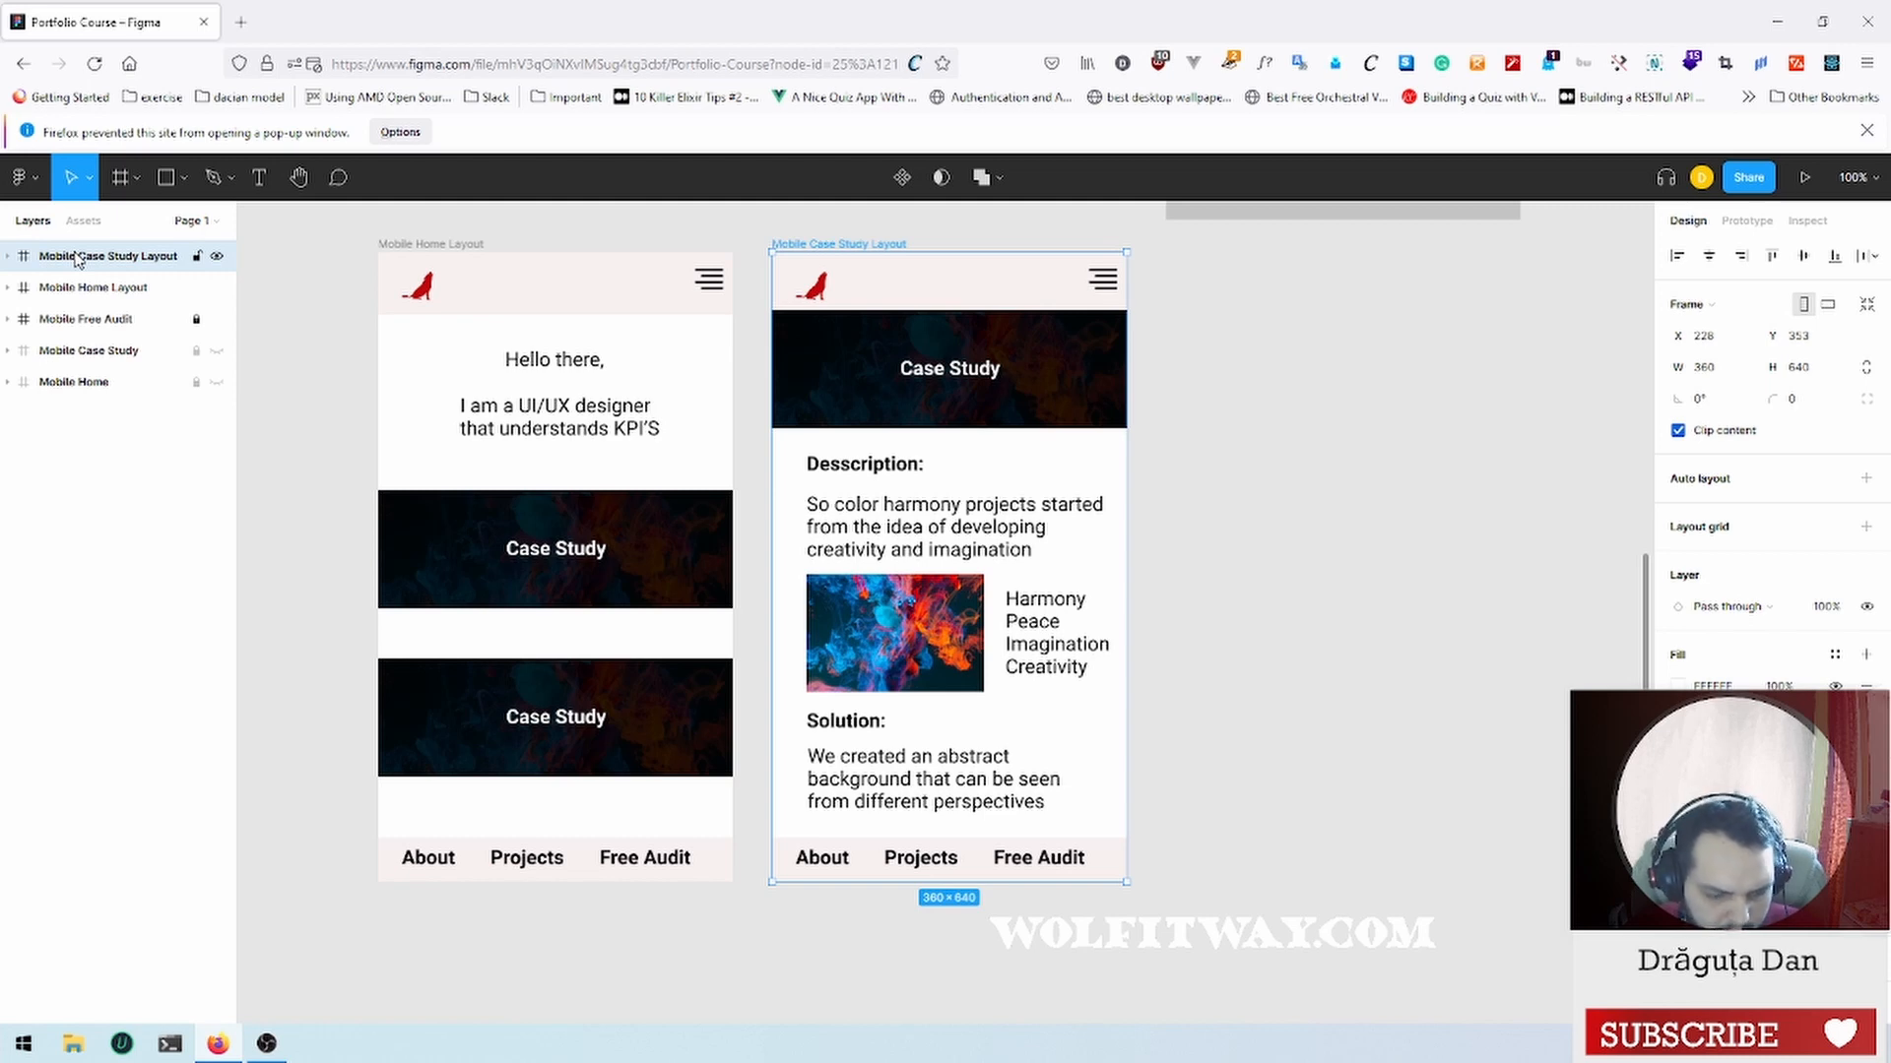
key("ctrl+d")
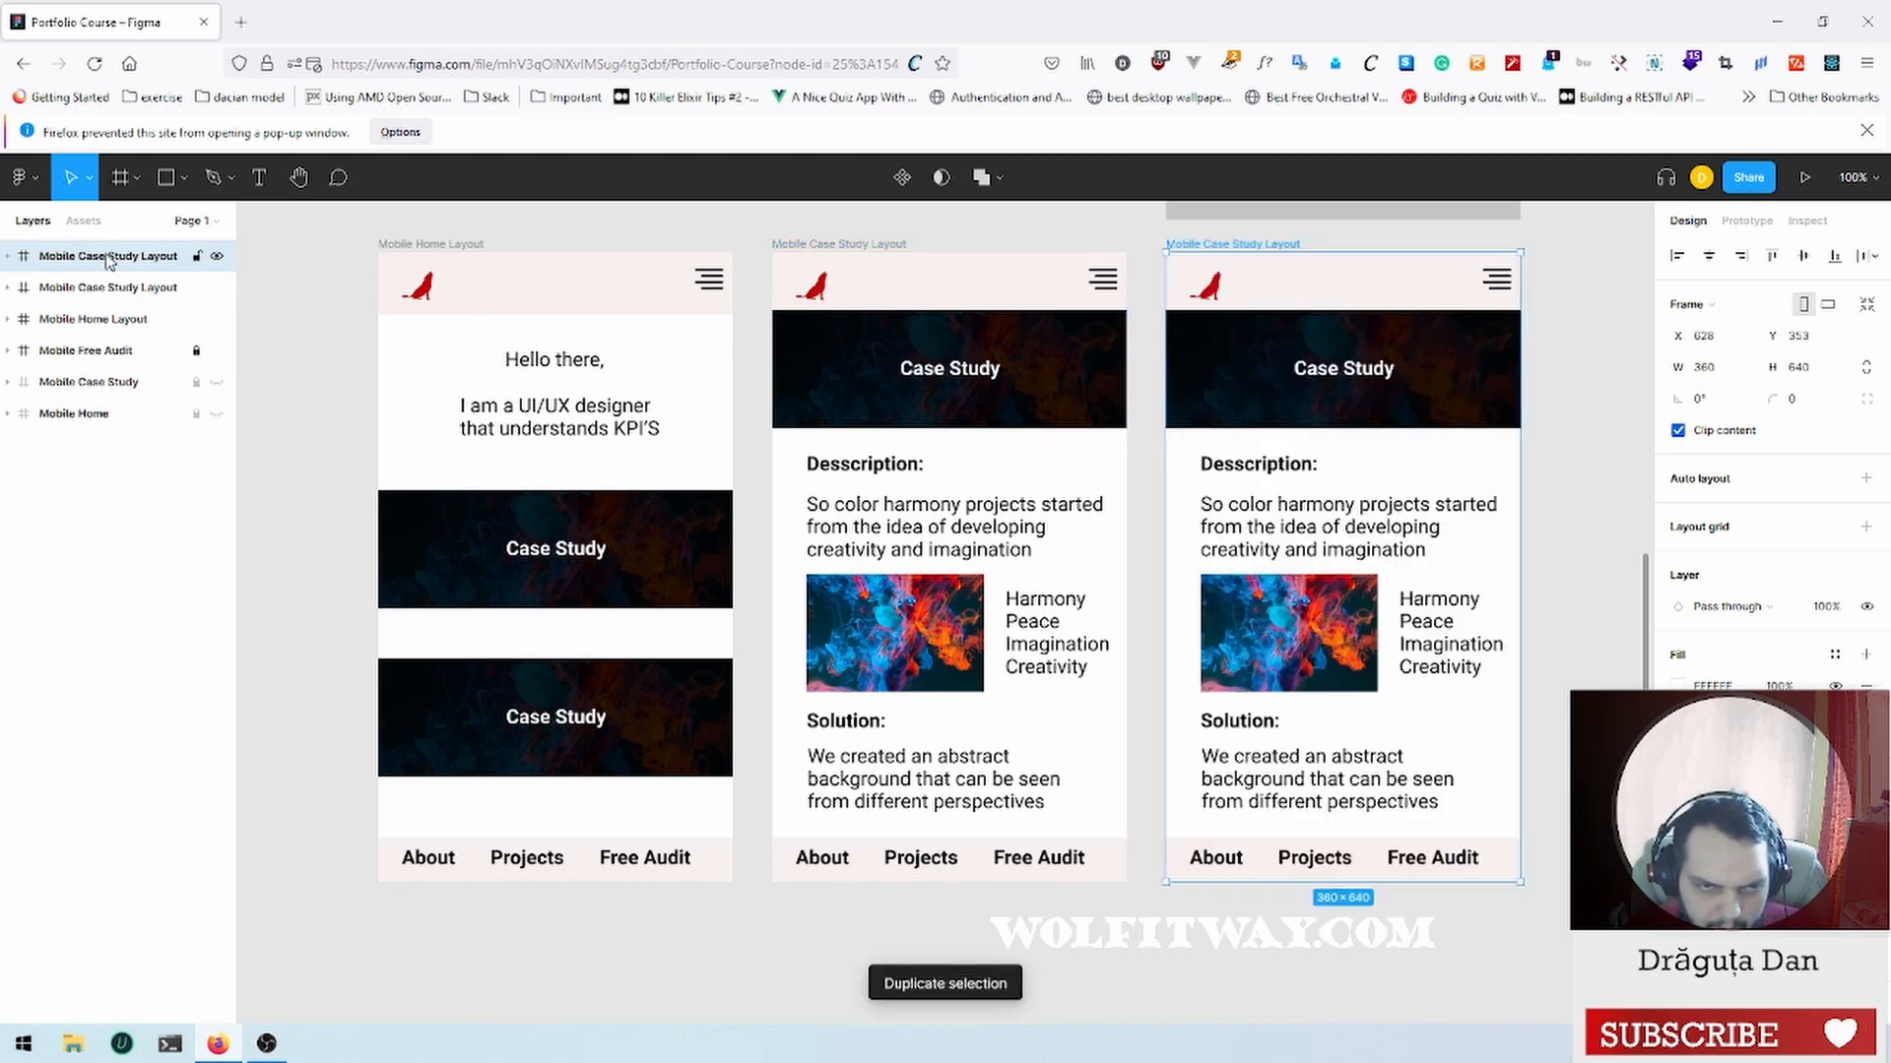
double_click(144, 258)
left_click(144, 260)
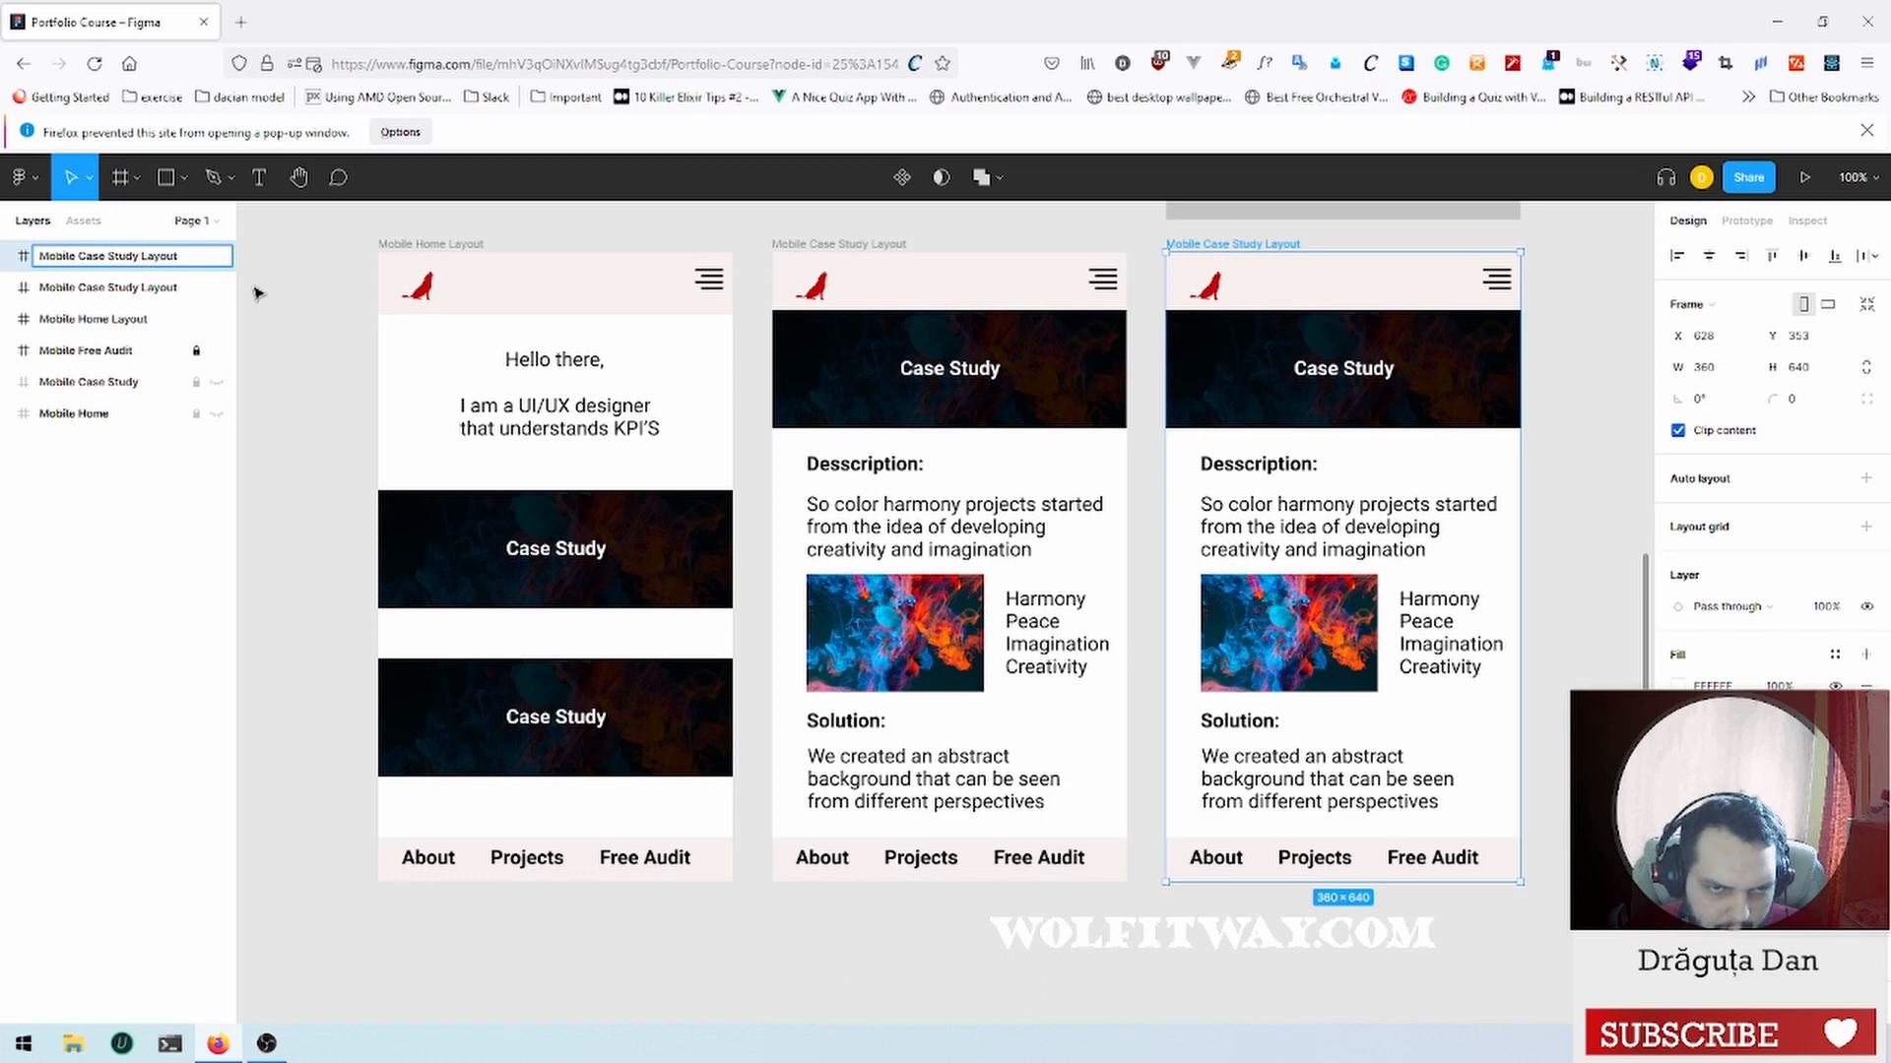
key("shift+Left")
key("shift+Left")
key("shift+Left")
key("shift+Left")
key("shift+Left")
key("shift+Left")
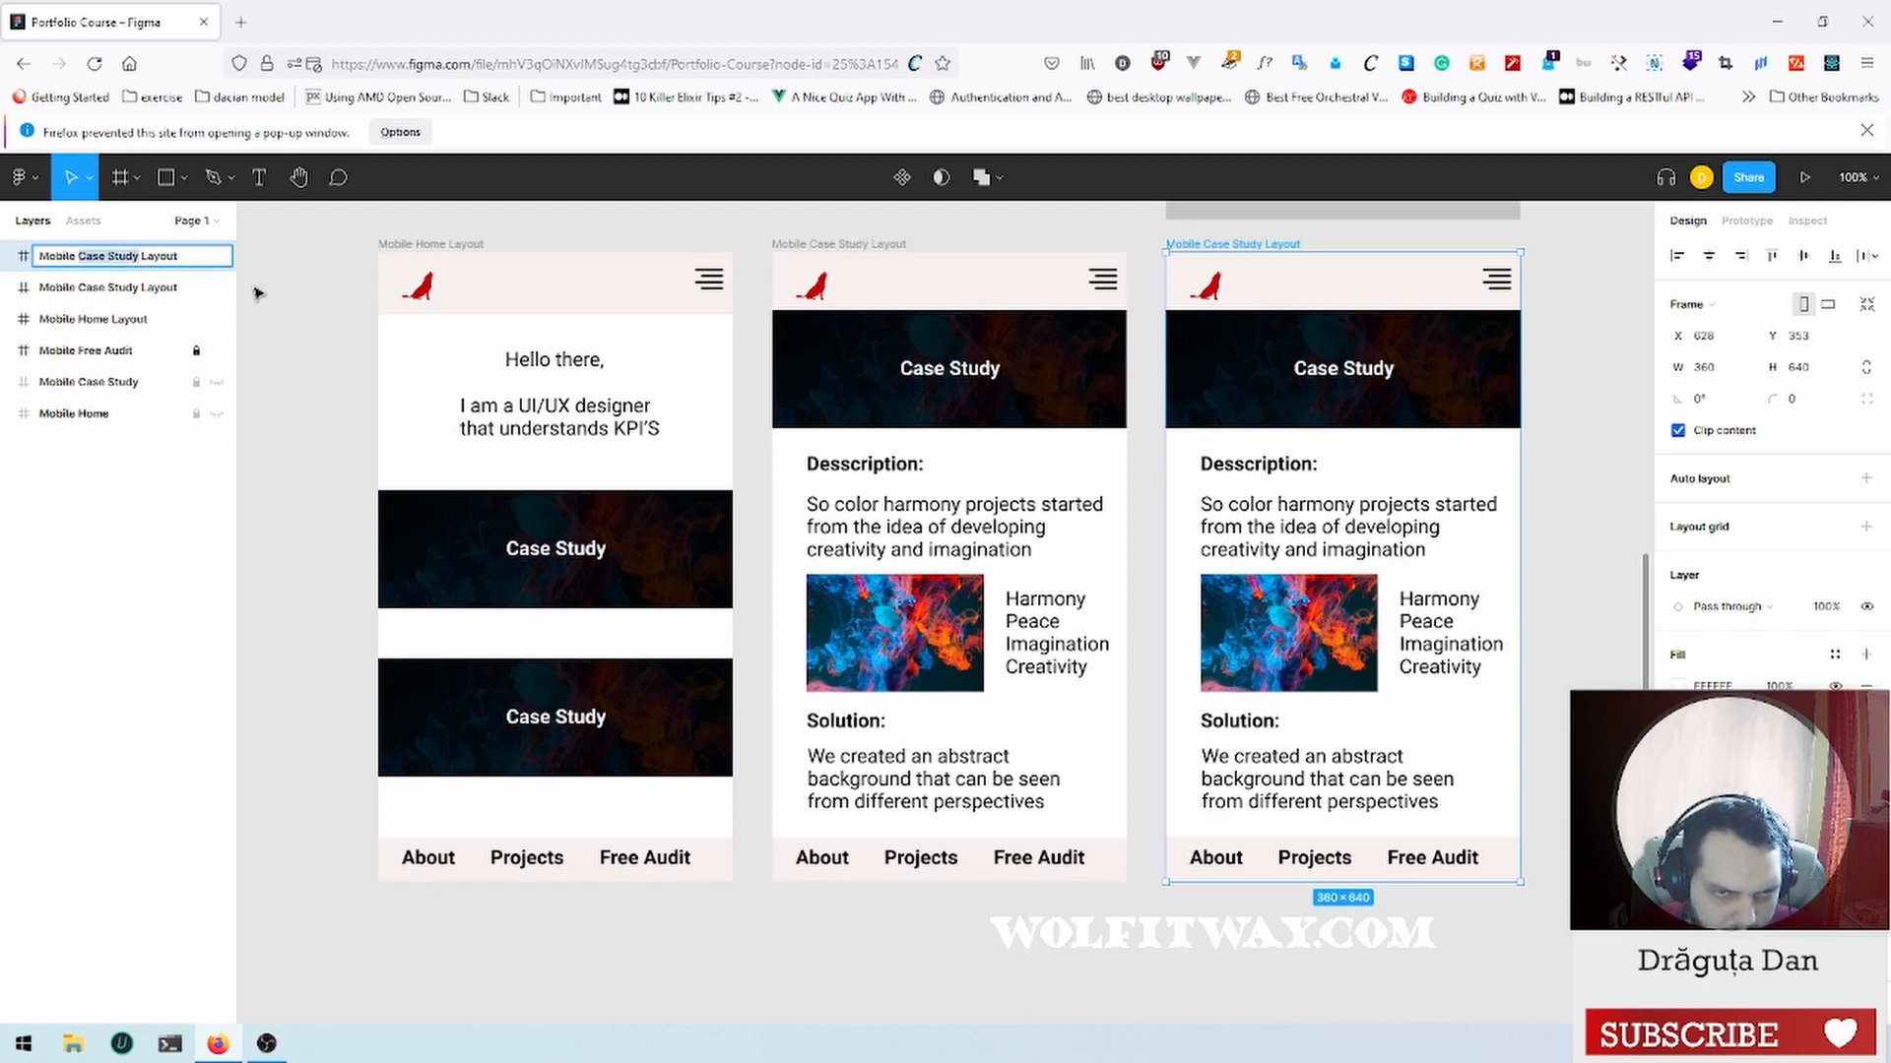
type("Free Au")
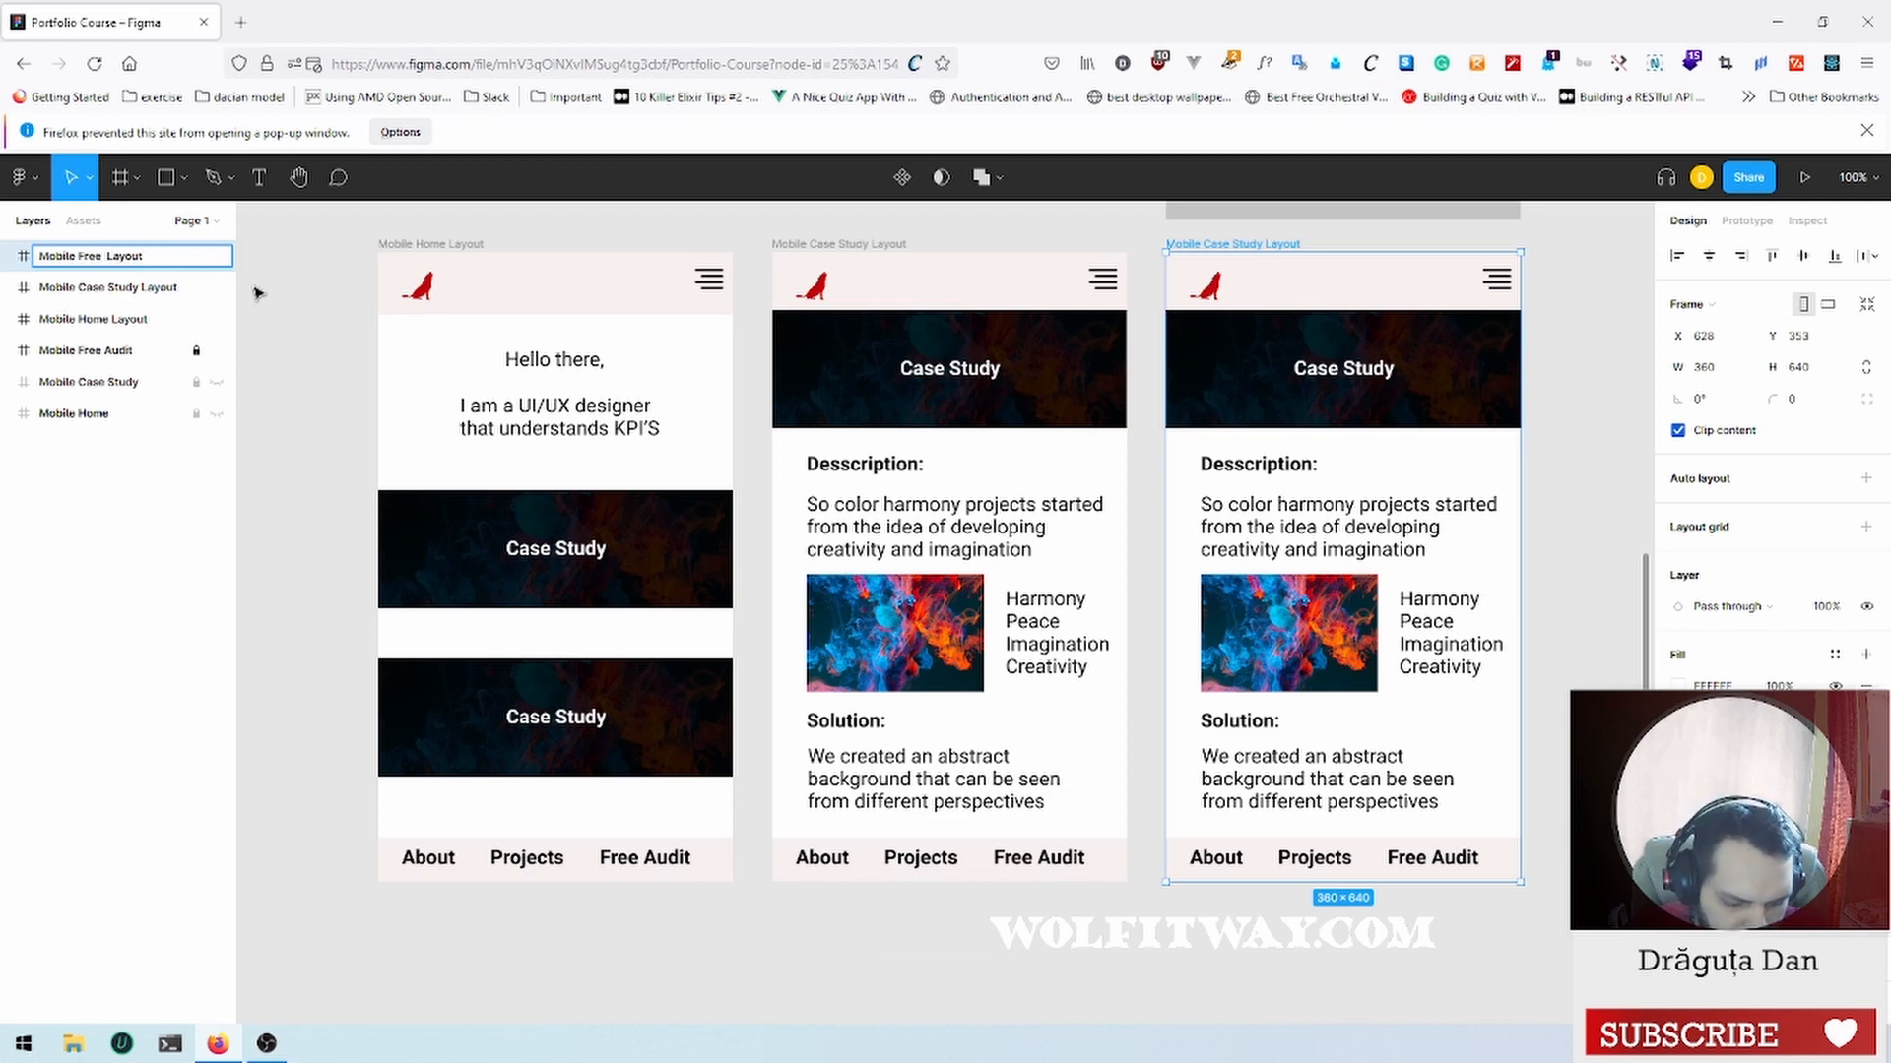
type("dit")
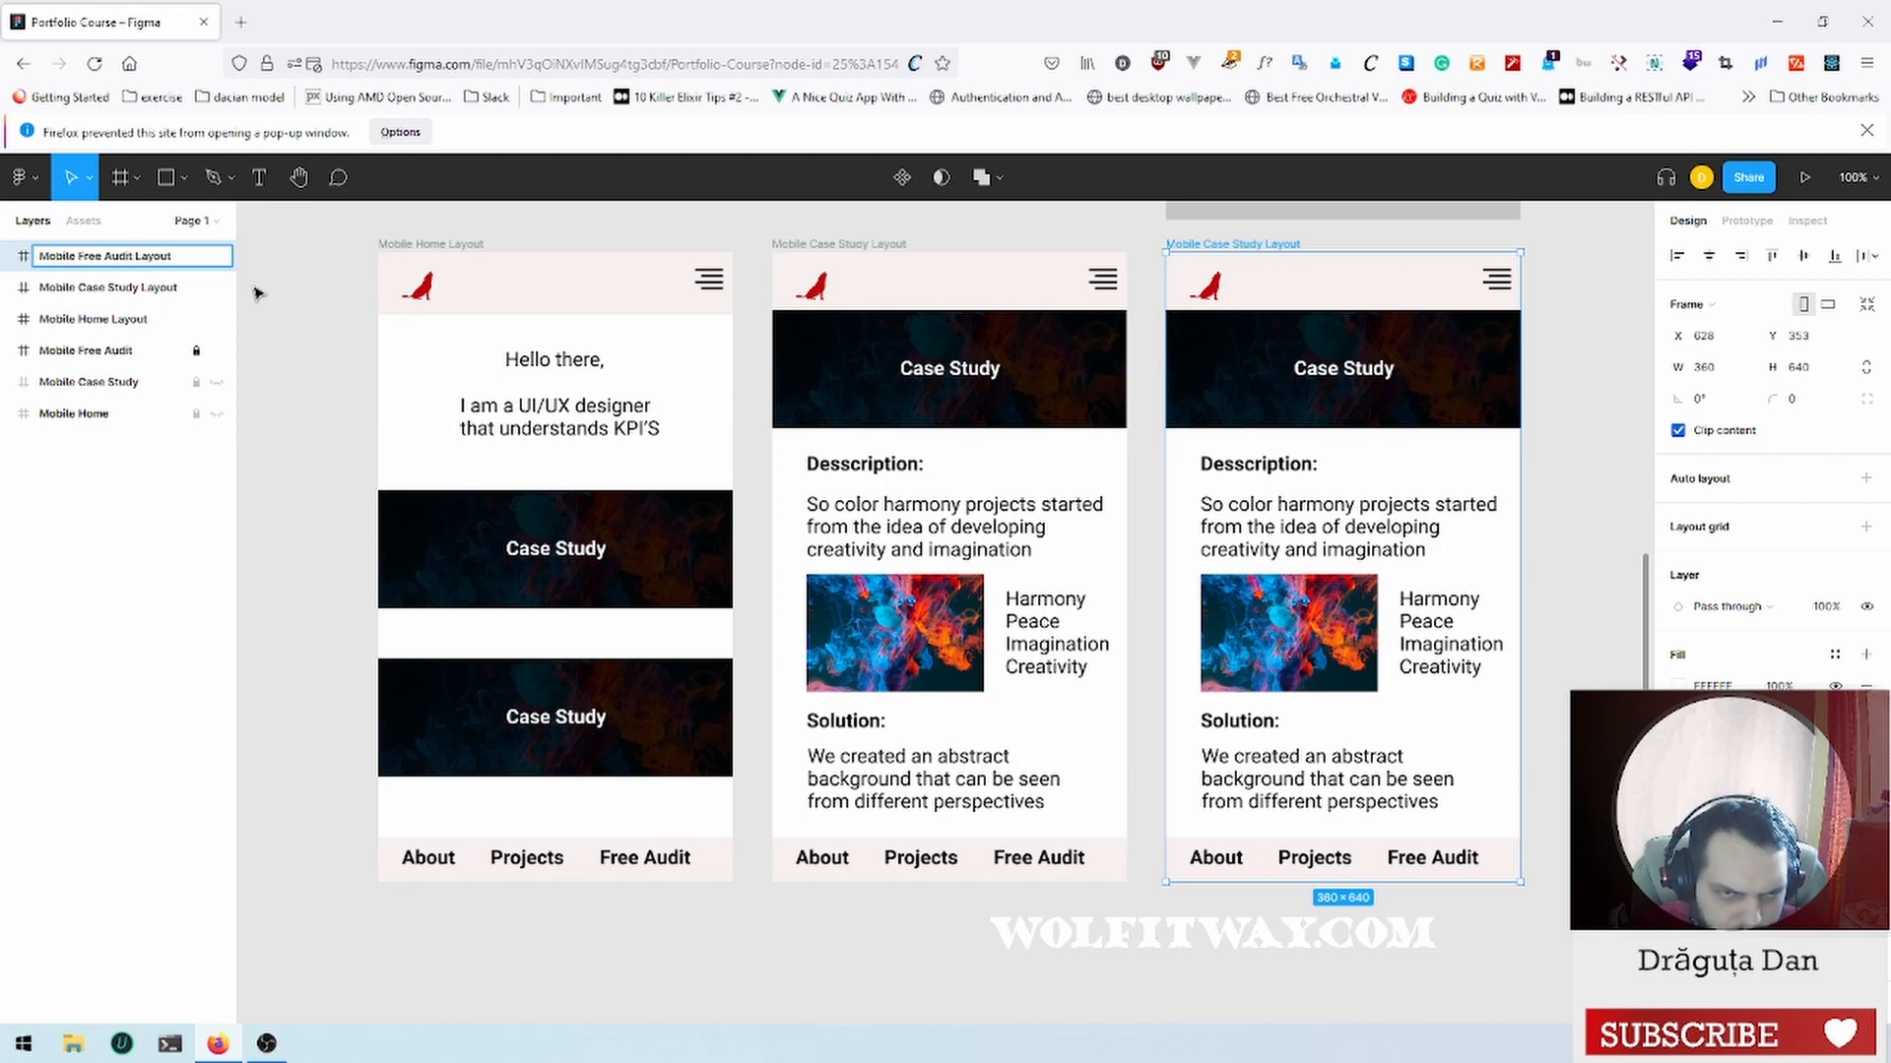
key("Return")
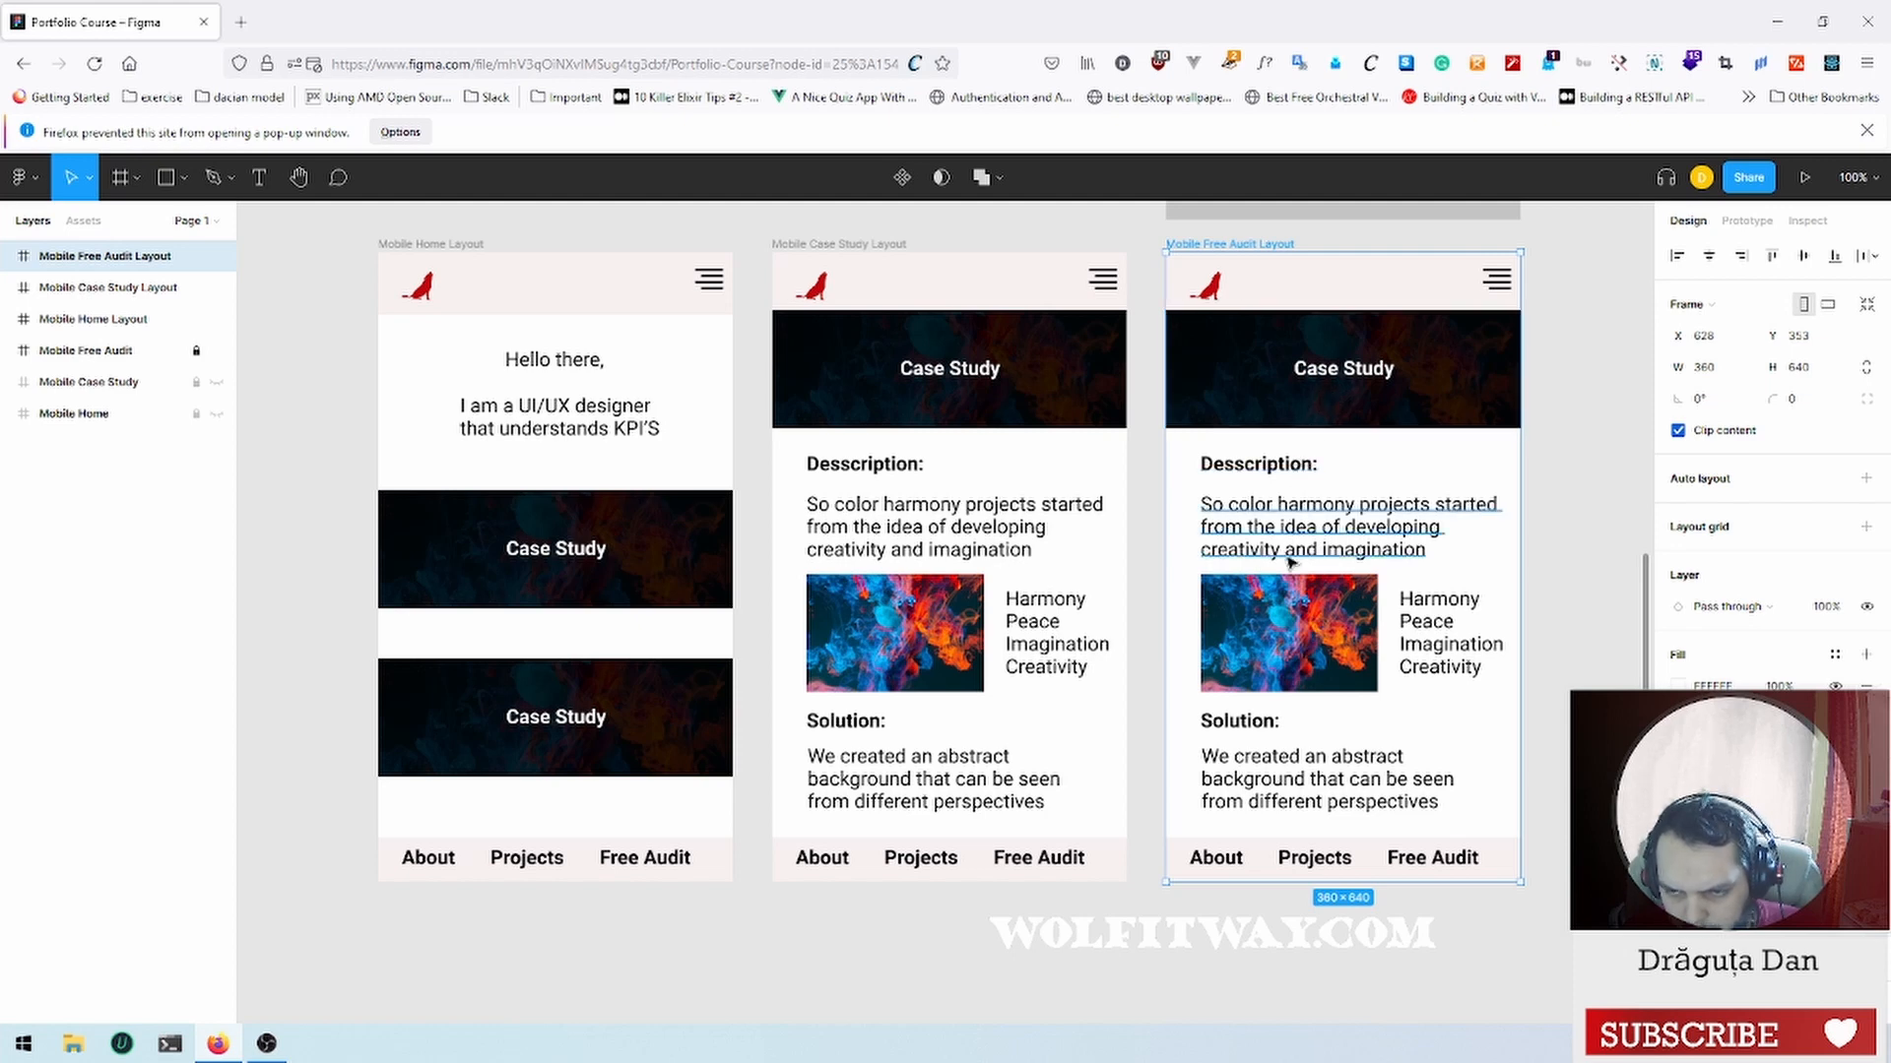
Step: Delete the Case Study banner, the description paragraph and the description heading from the Mobile Free Audit Layout frame
left_click(1349, 391)
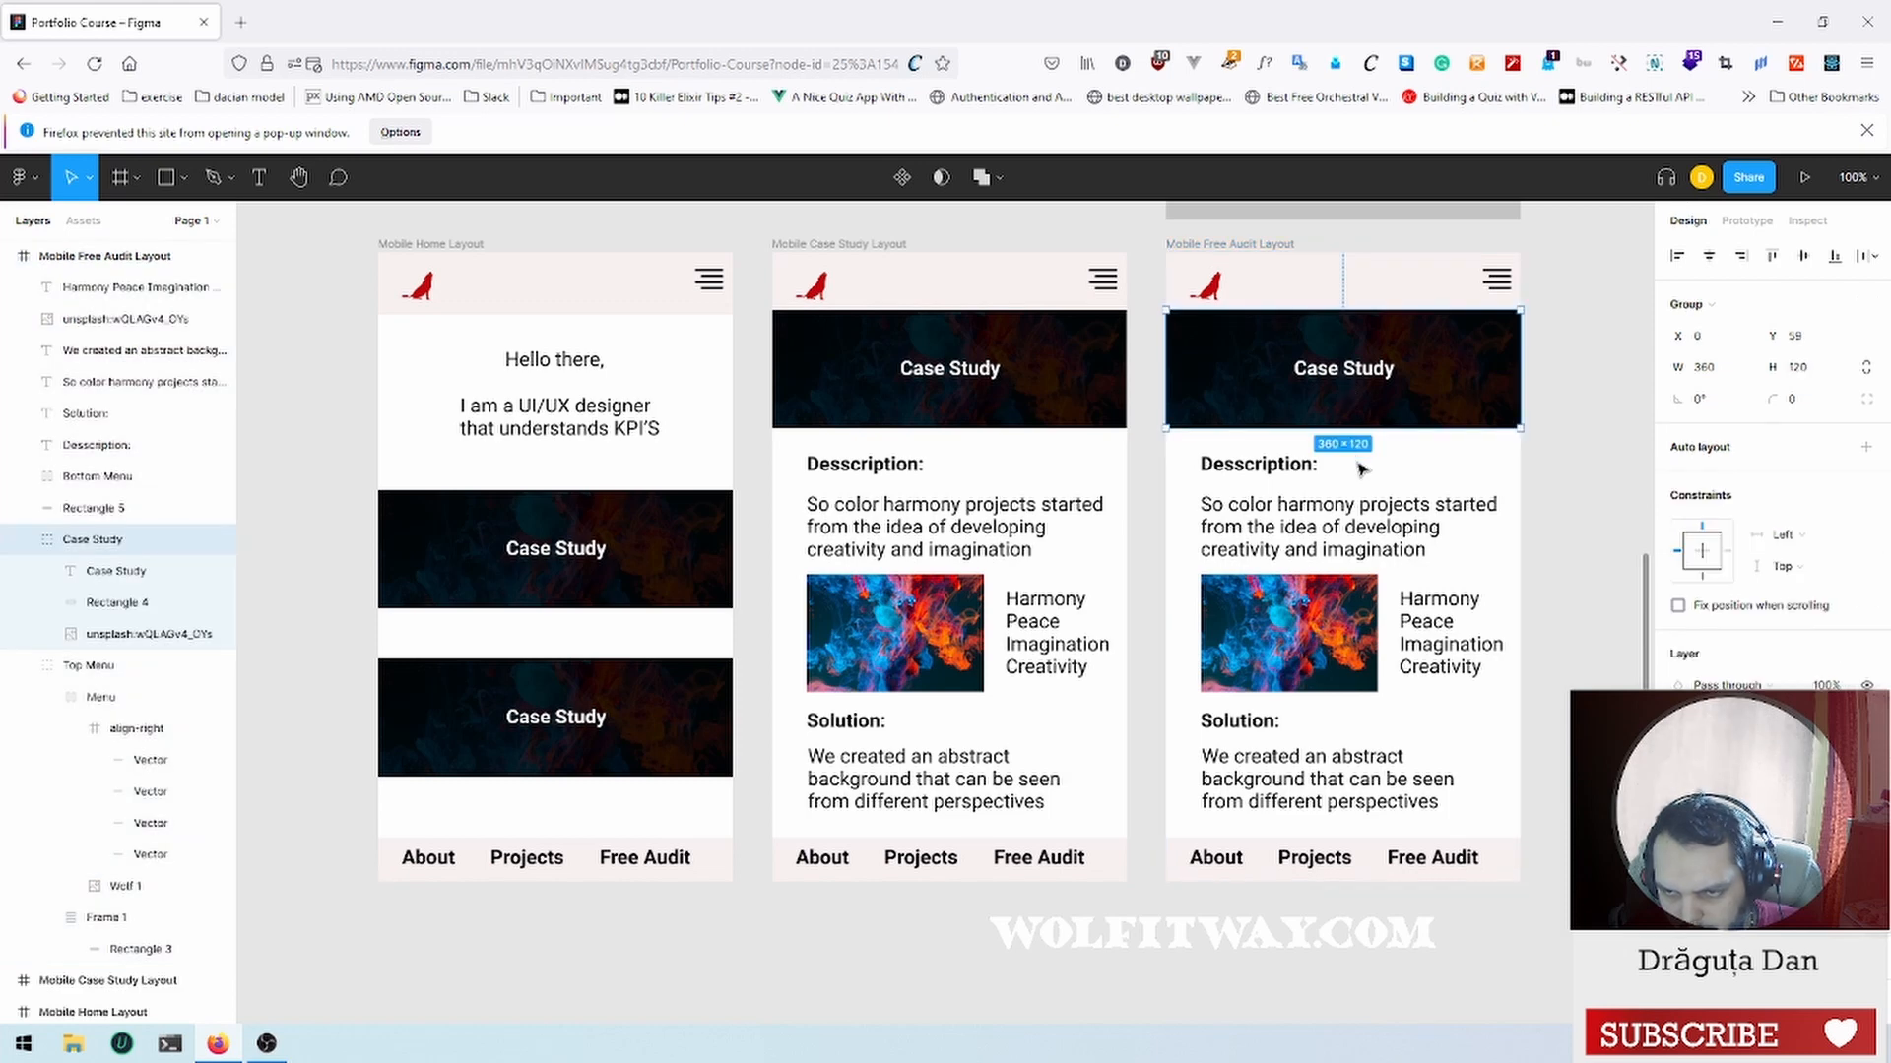
key("Delete")
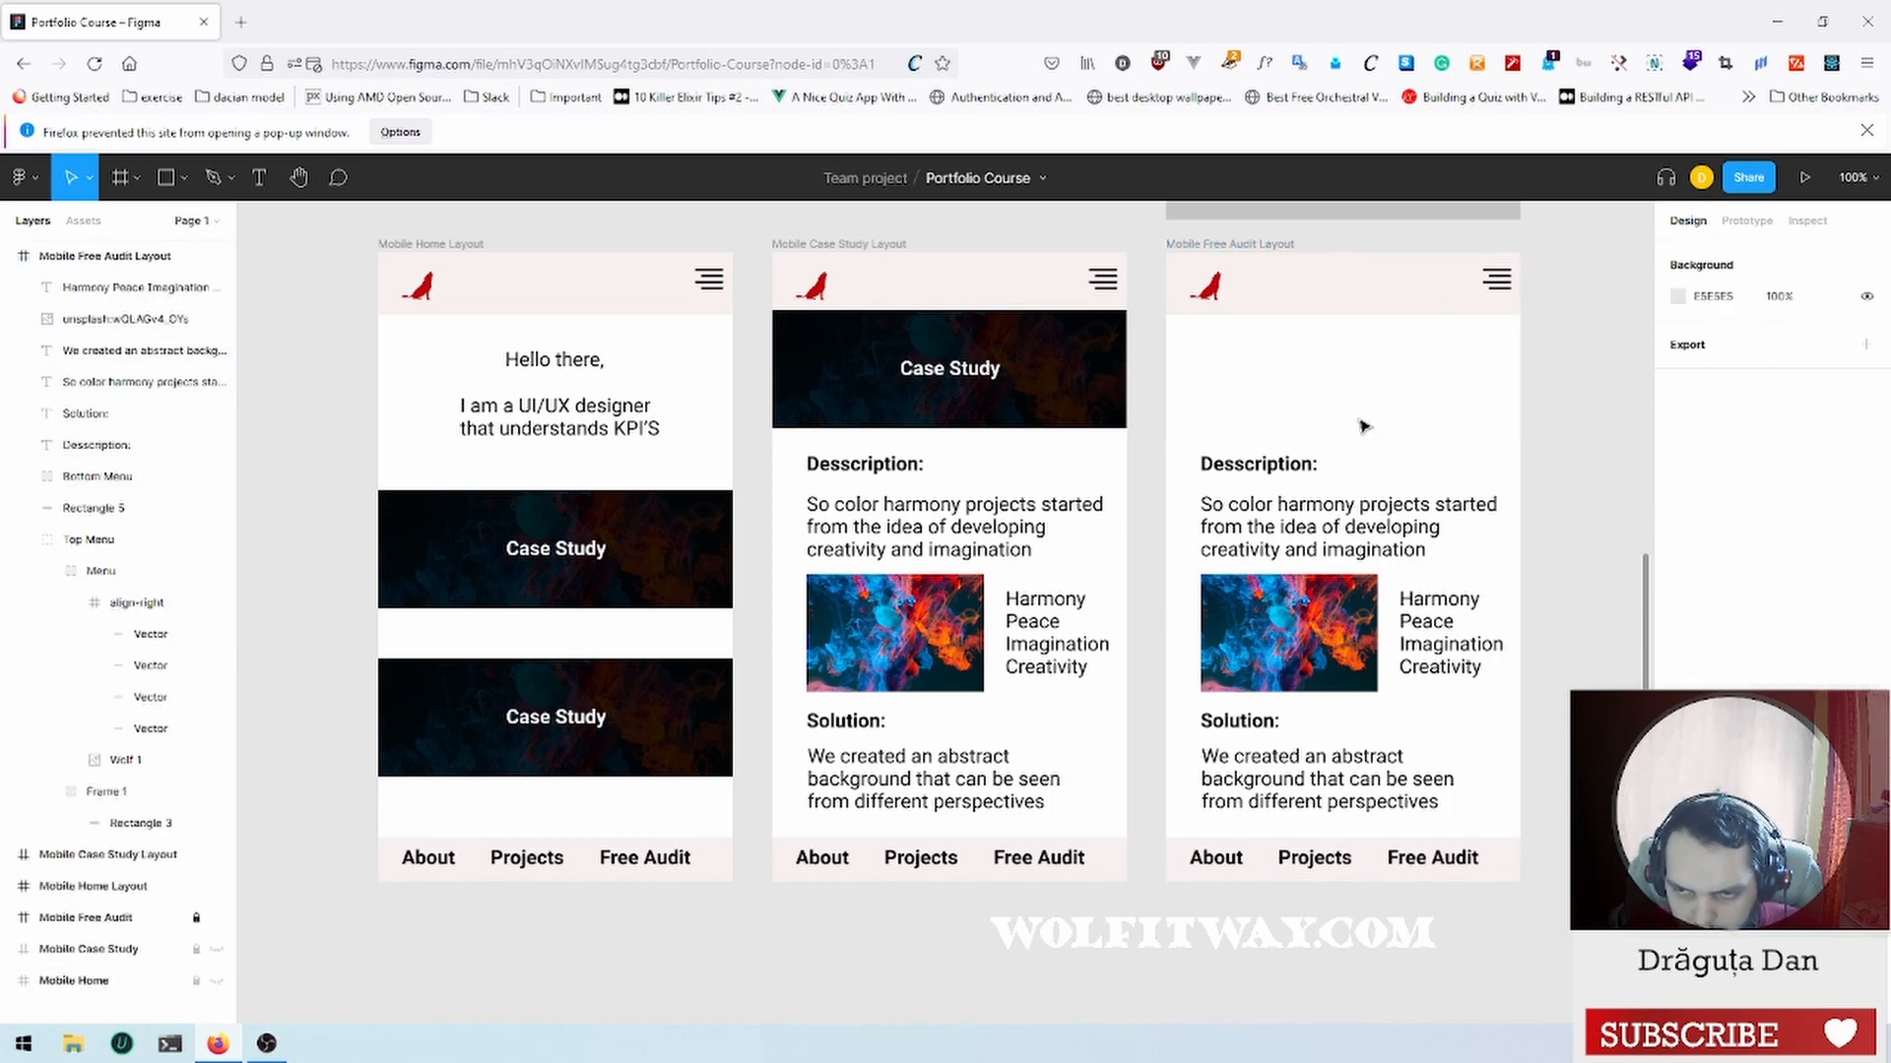
left_click(1283, 510)
key("Delete")
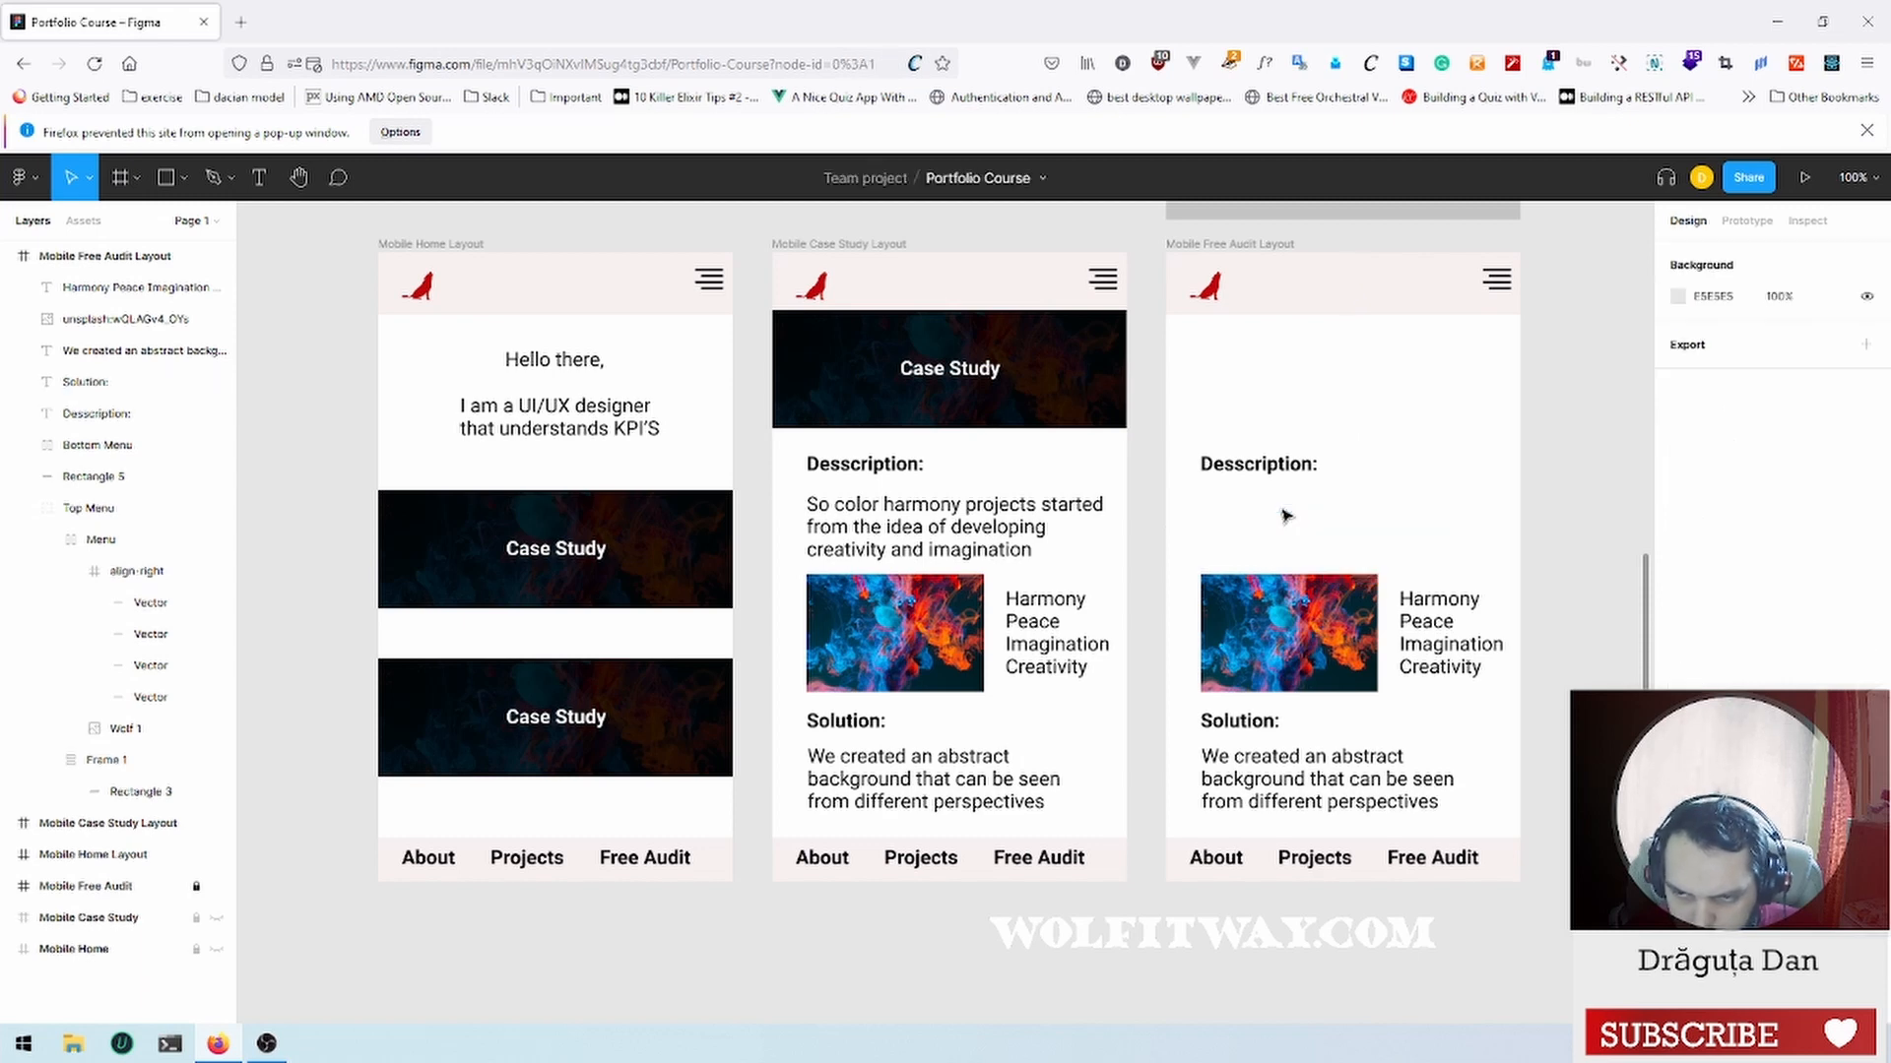
left_click(1276, 467)
key("Delete")
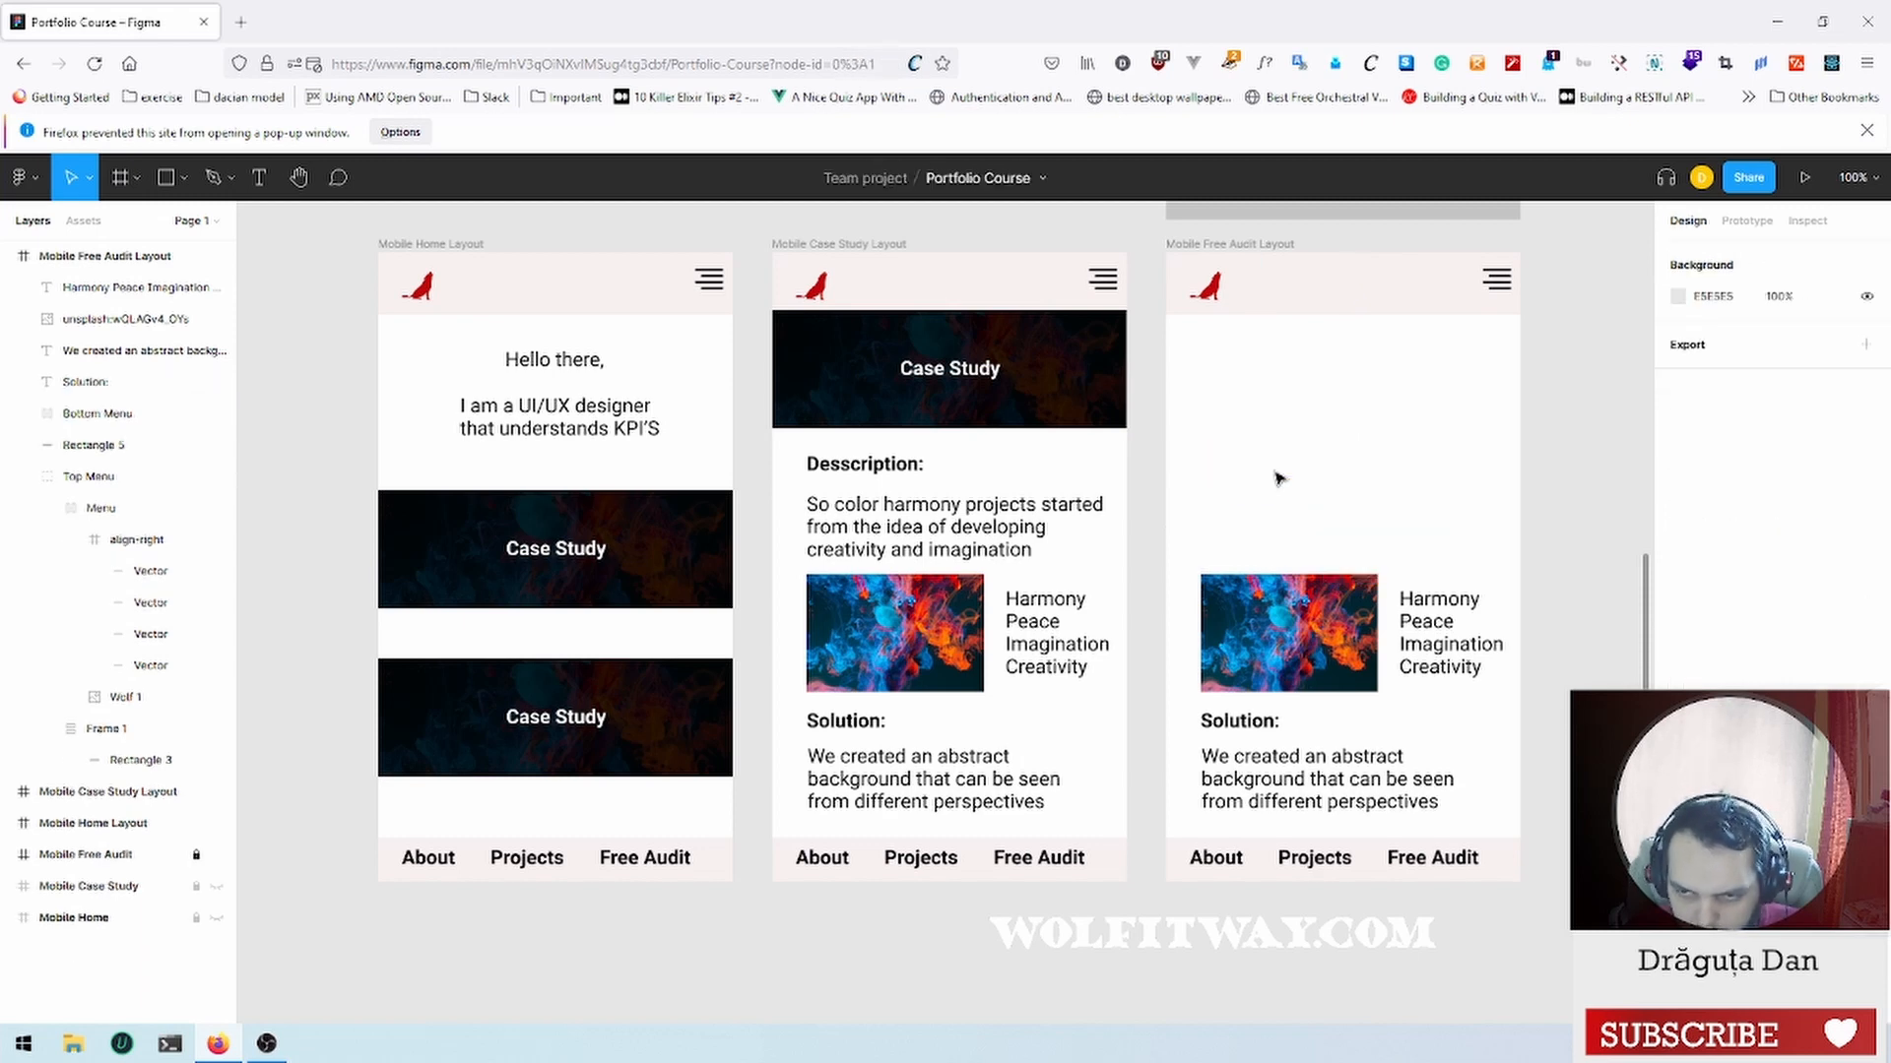
Step: Delete the project image, the keyword list, and the Solution paragraph and heading from the Mobile Free Audit Layout frame
left_click(1277, 590)
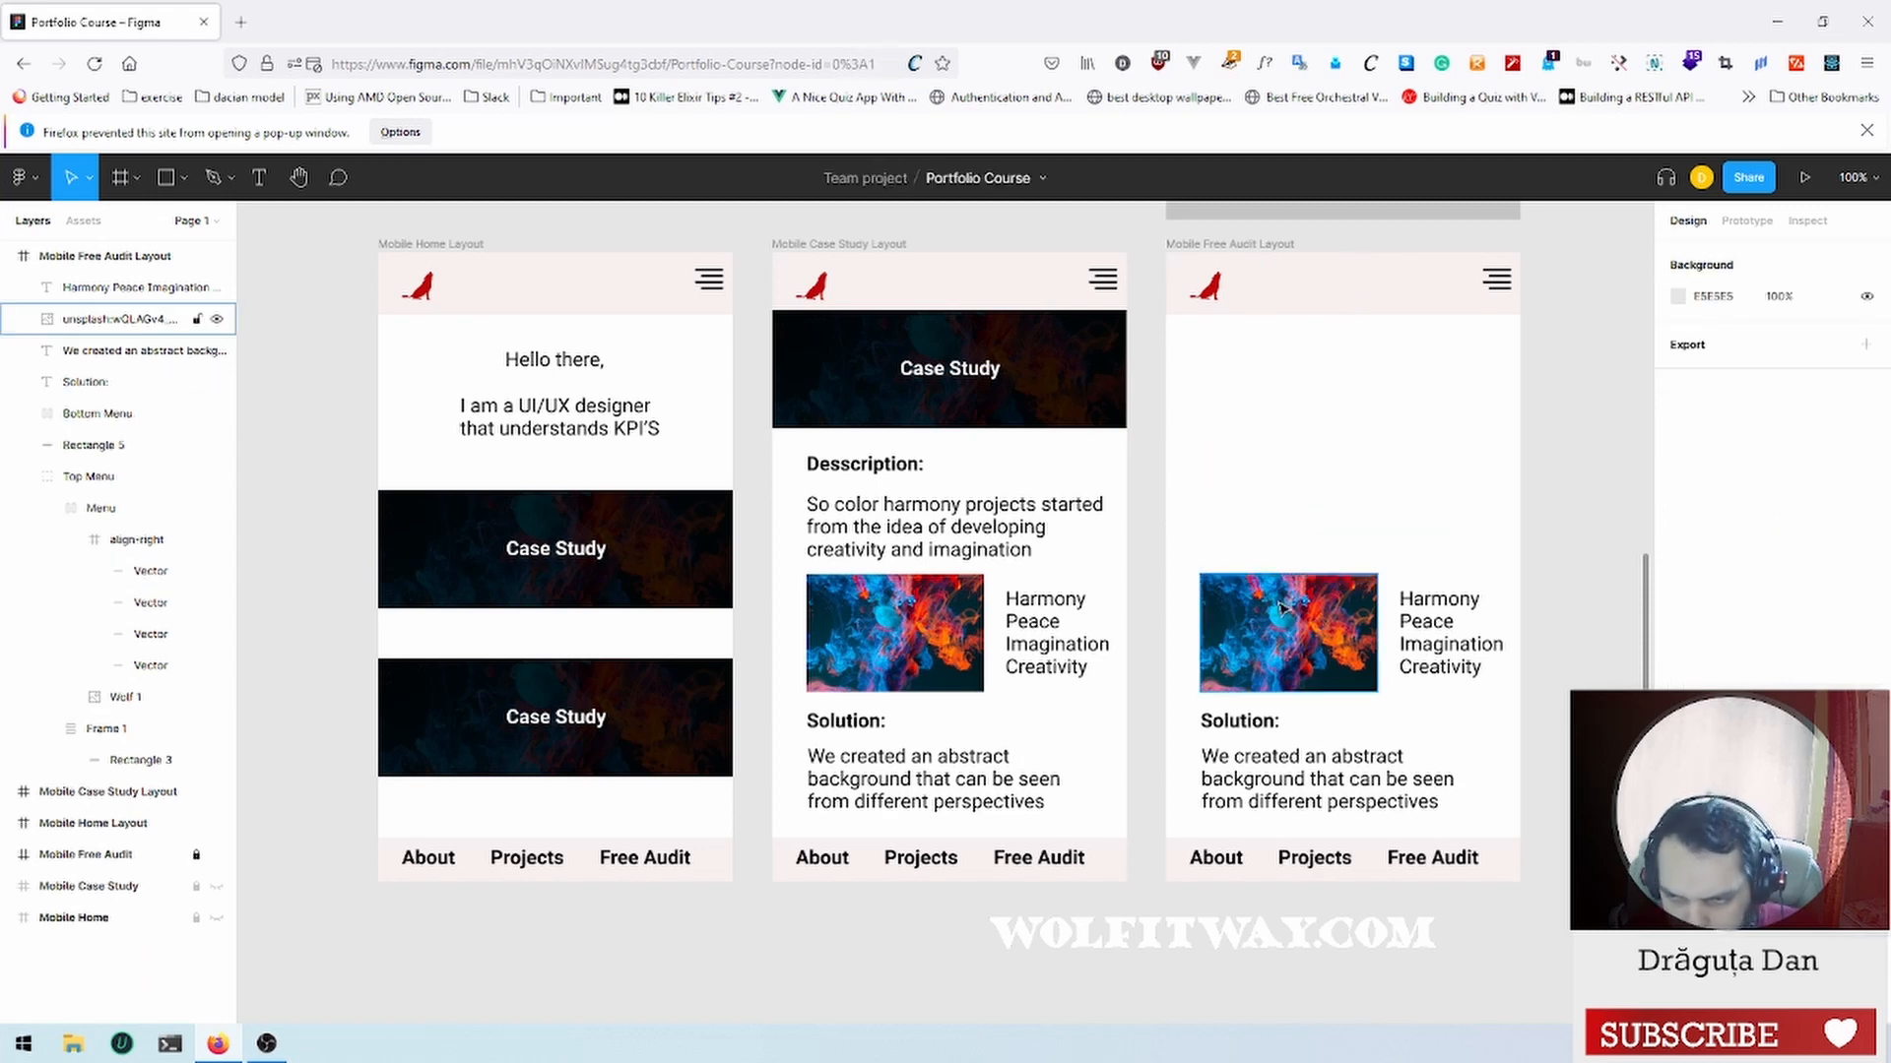
key("Delete")
left_click(1422, 619)
key("Delete")
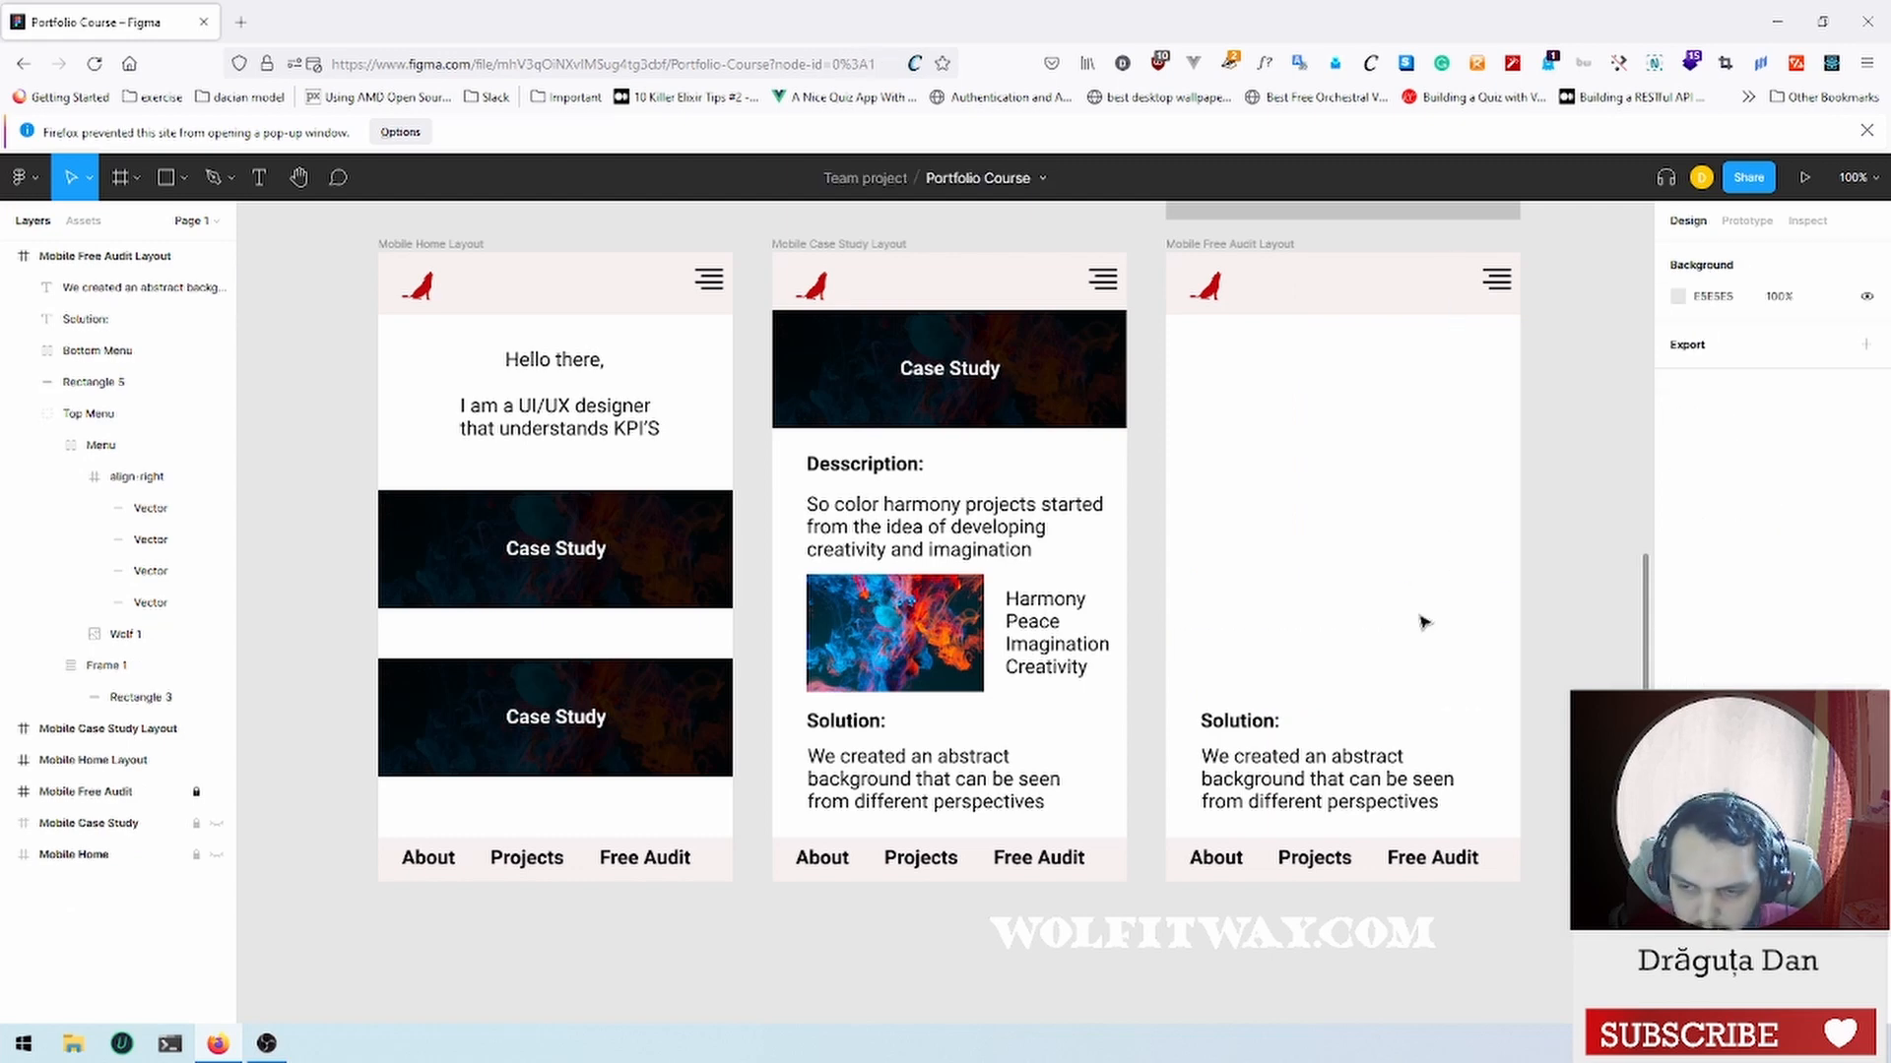
left_click(1302, 765)
key("Delete")
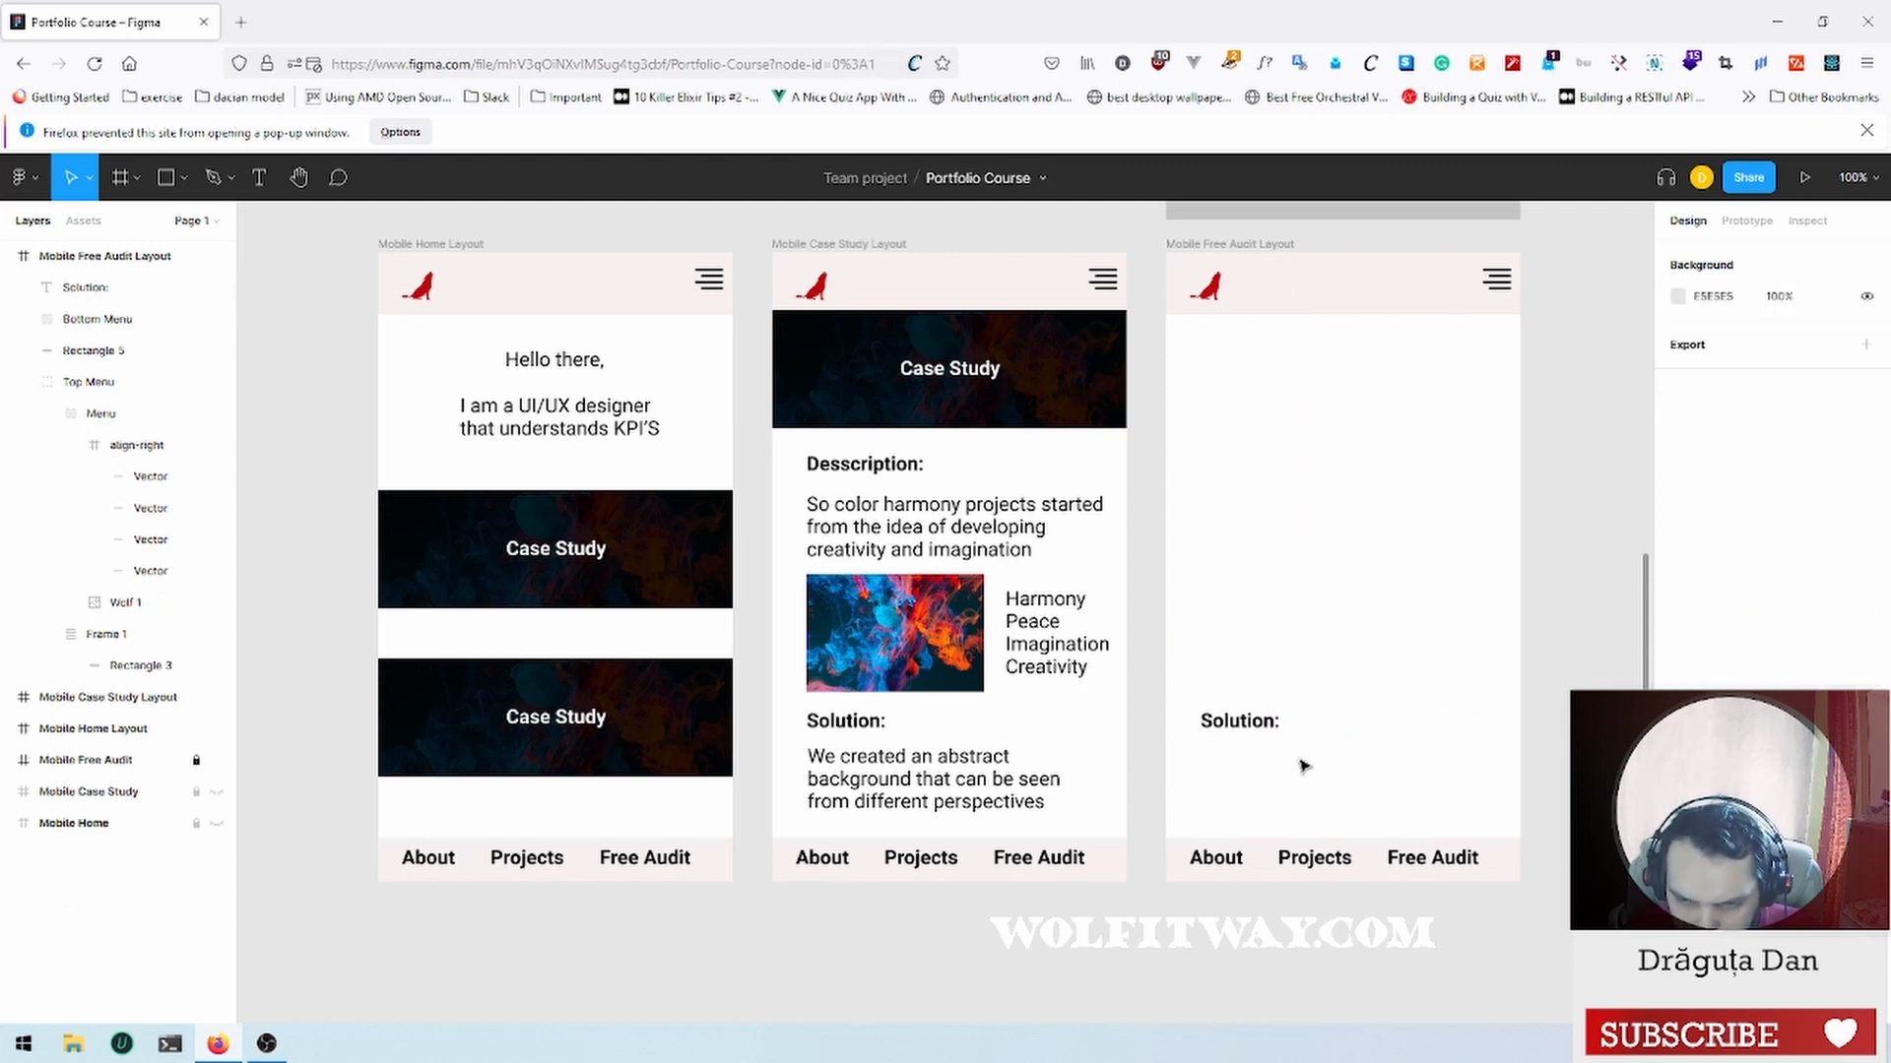
left_click(1241, 725)
key("Delete")
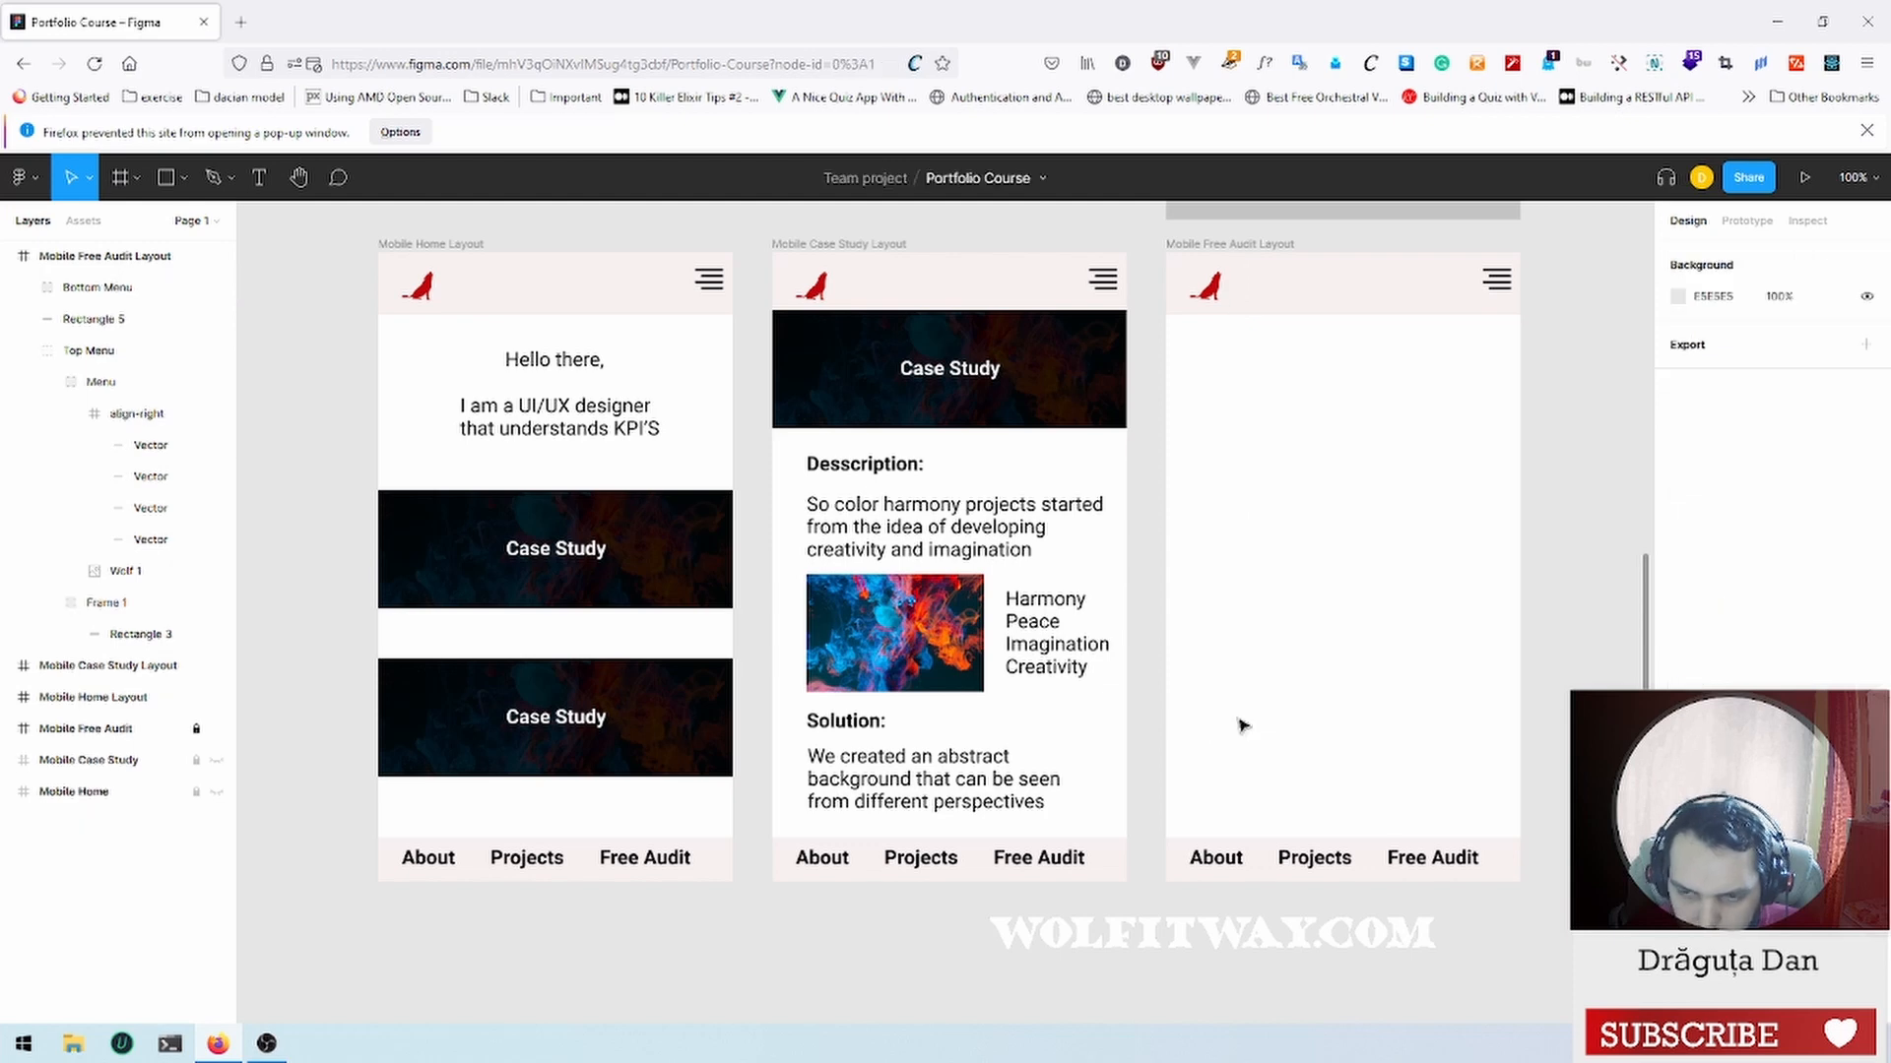
Step: Hide the locked Mobile Free Audit wireframe frame
scroll(1271, 438, "down", 1)
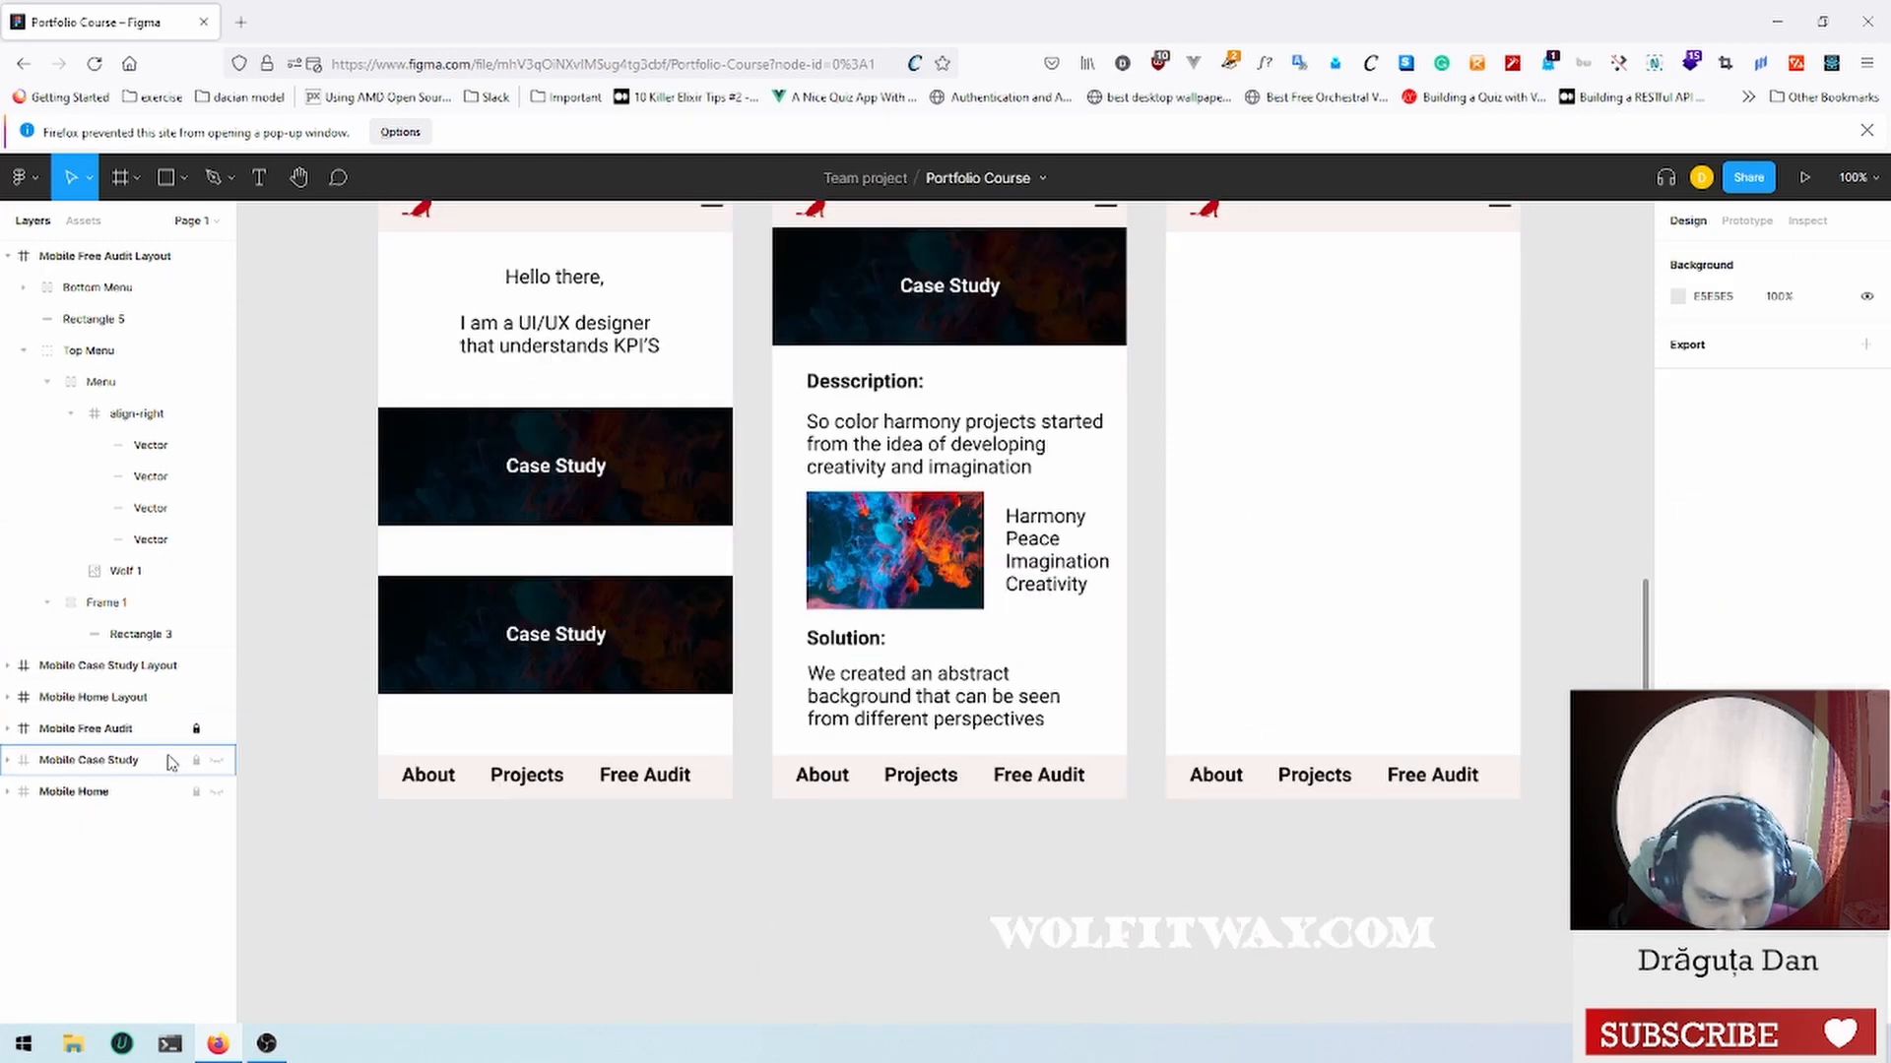
left_click(198, 729)
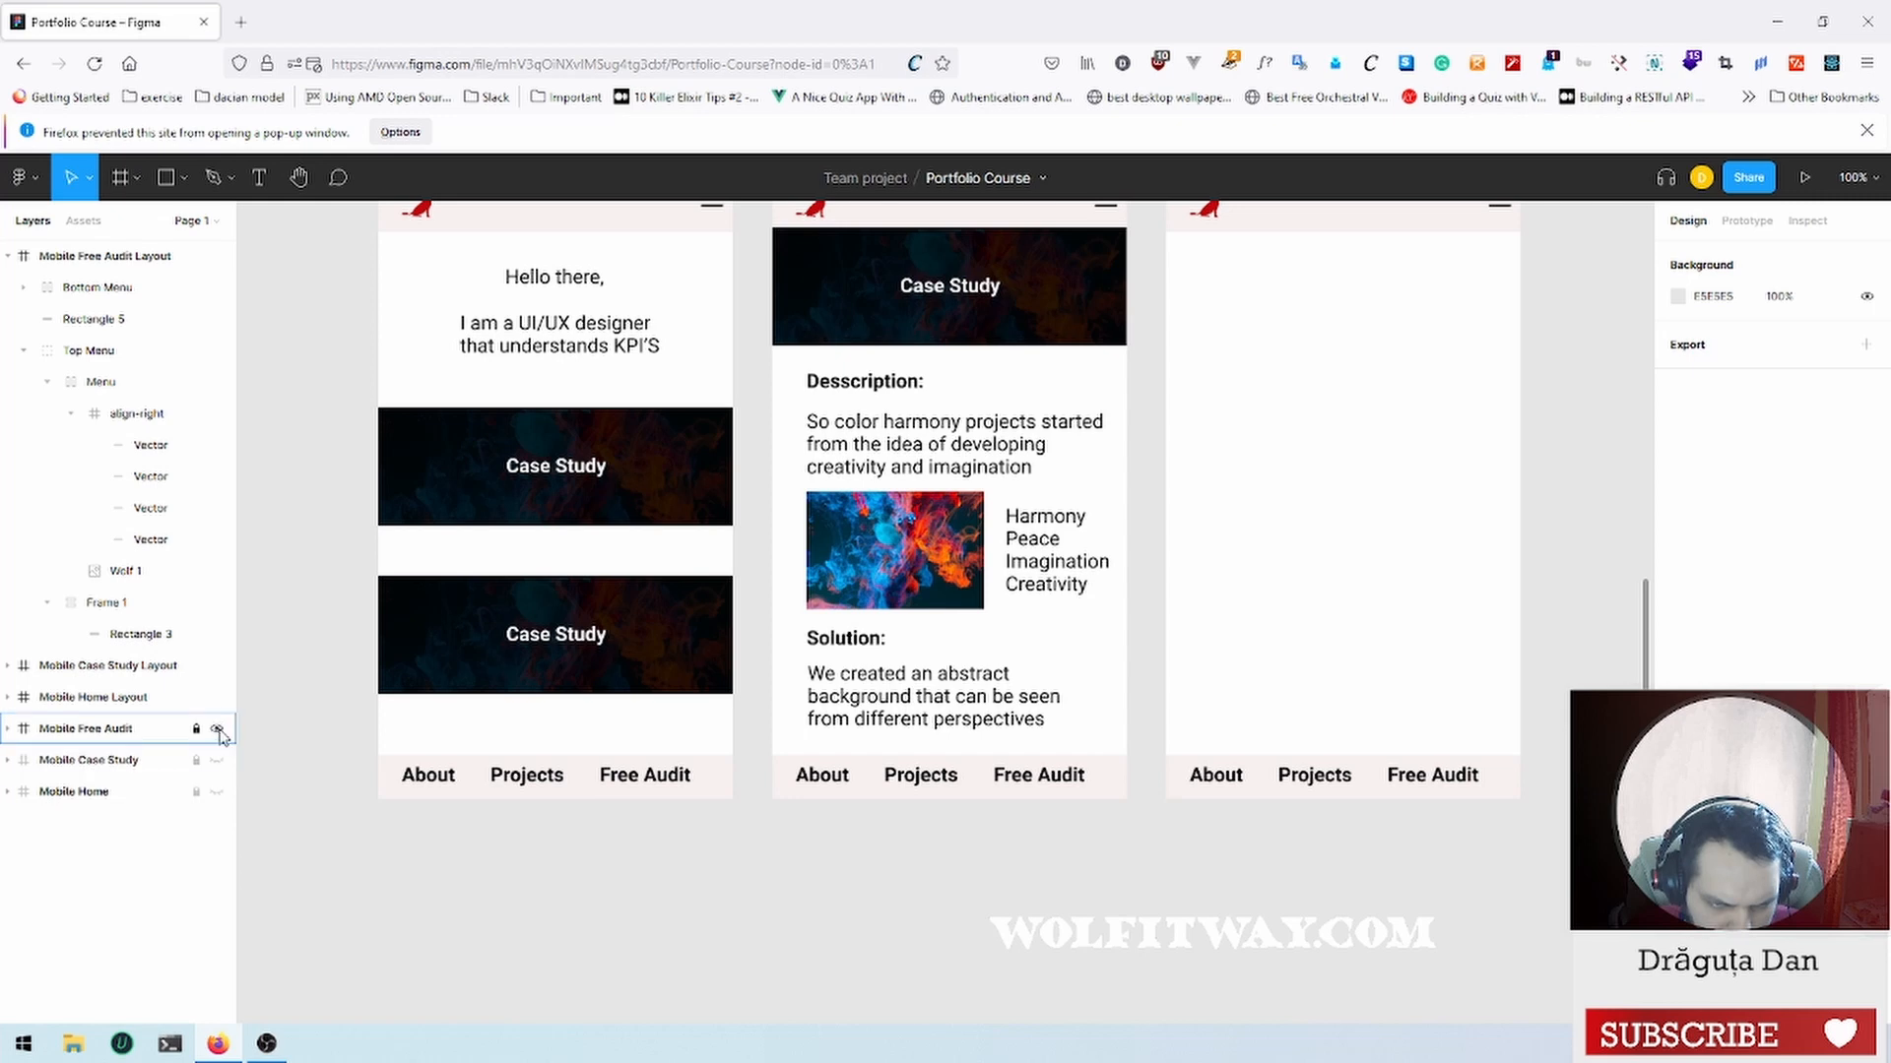
scroll(1371, 367, "up", 1)
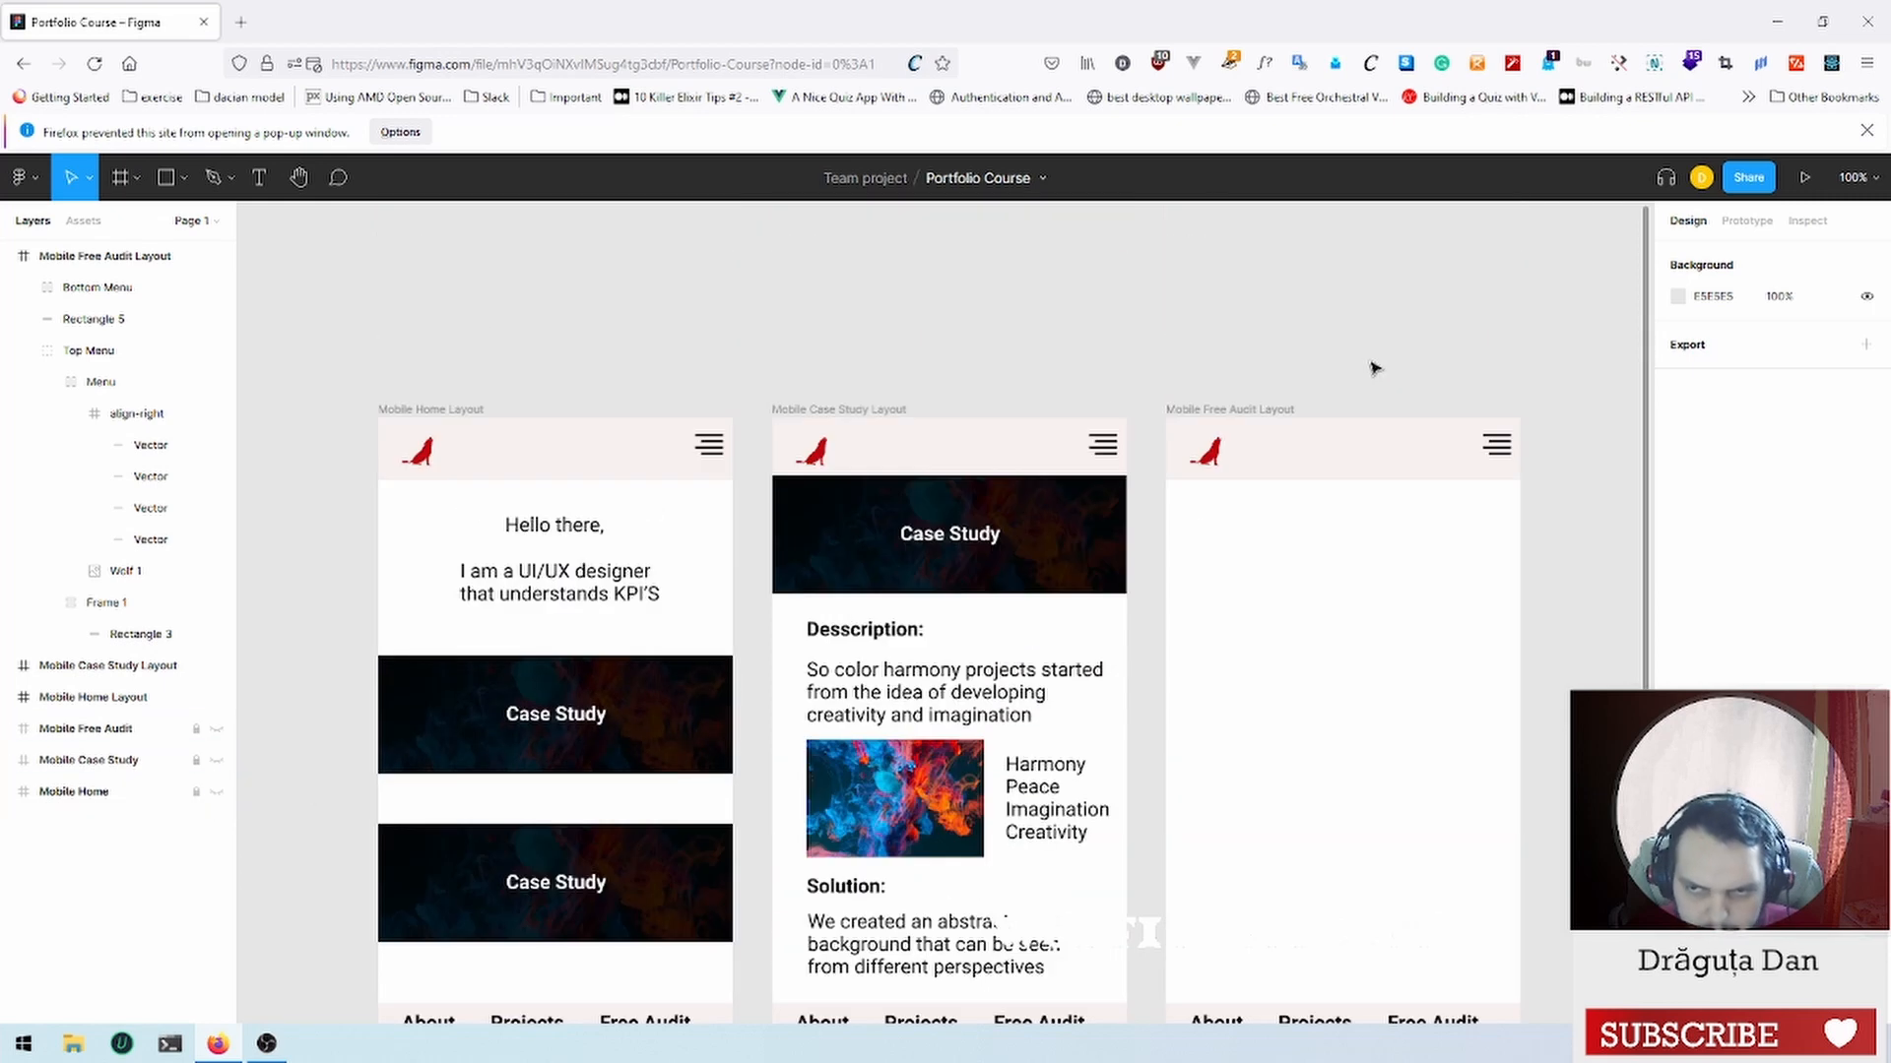
scroll(1239, 401, "down", 1)
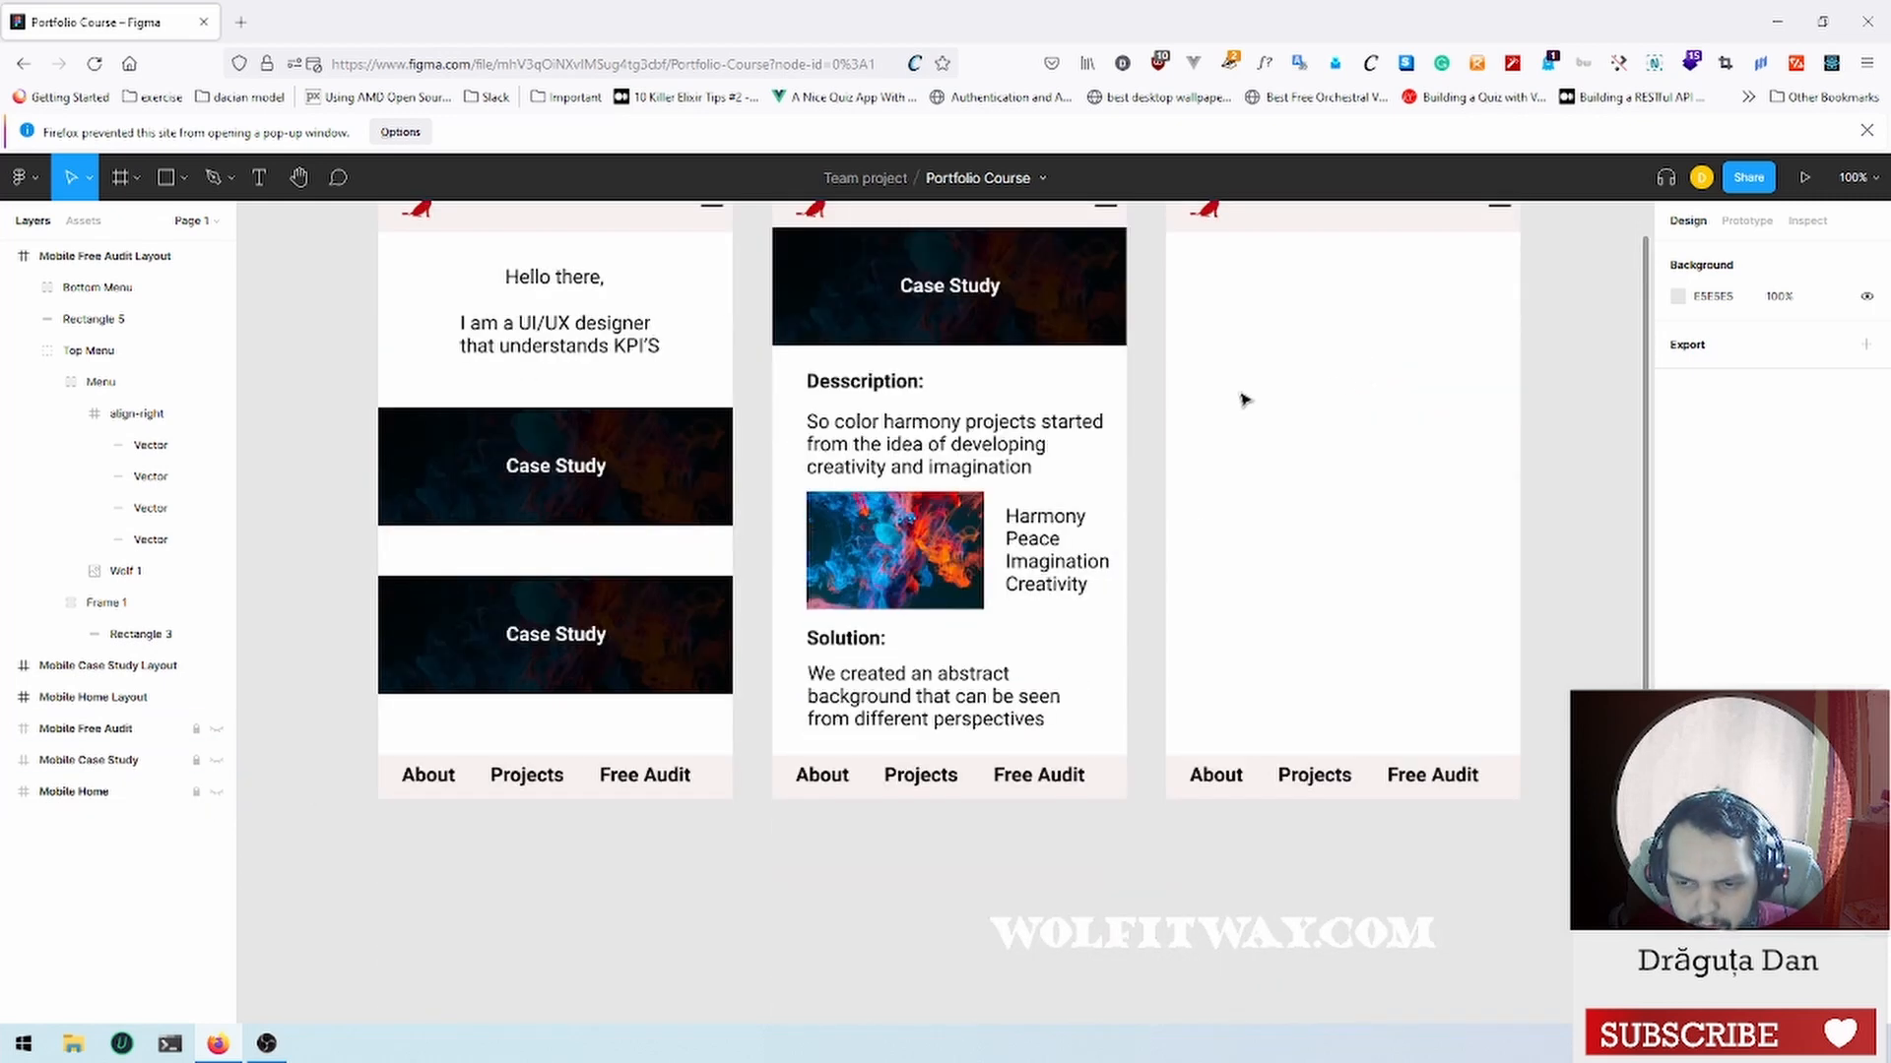
scroll(1239, 401, "up", 1)
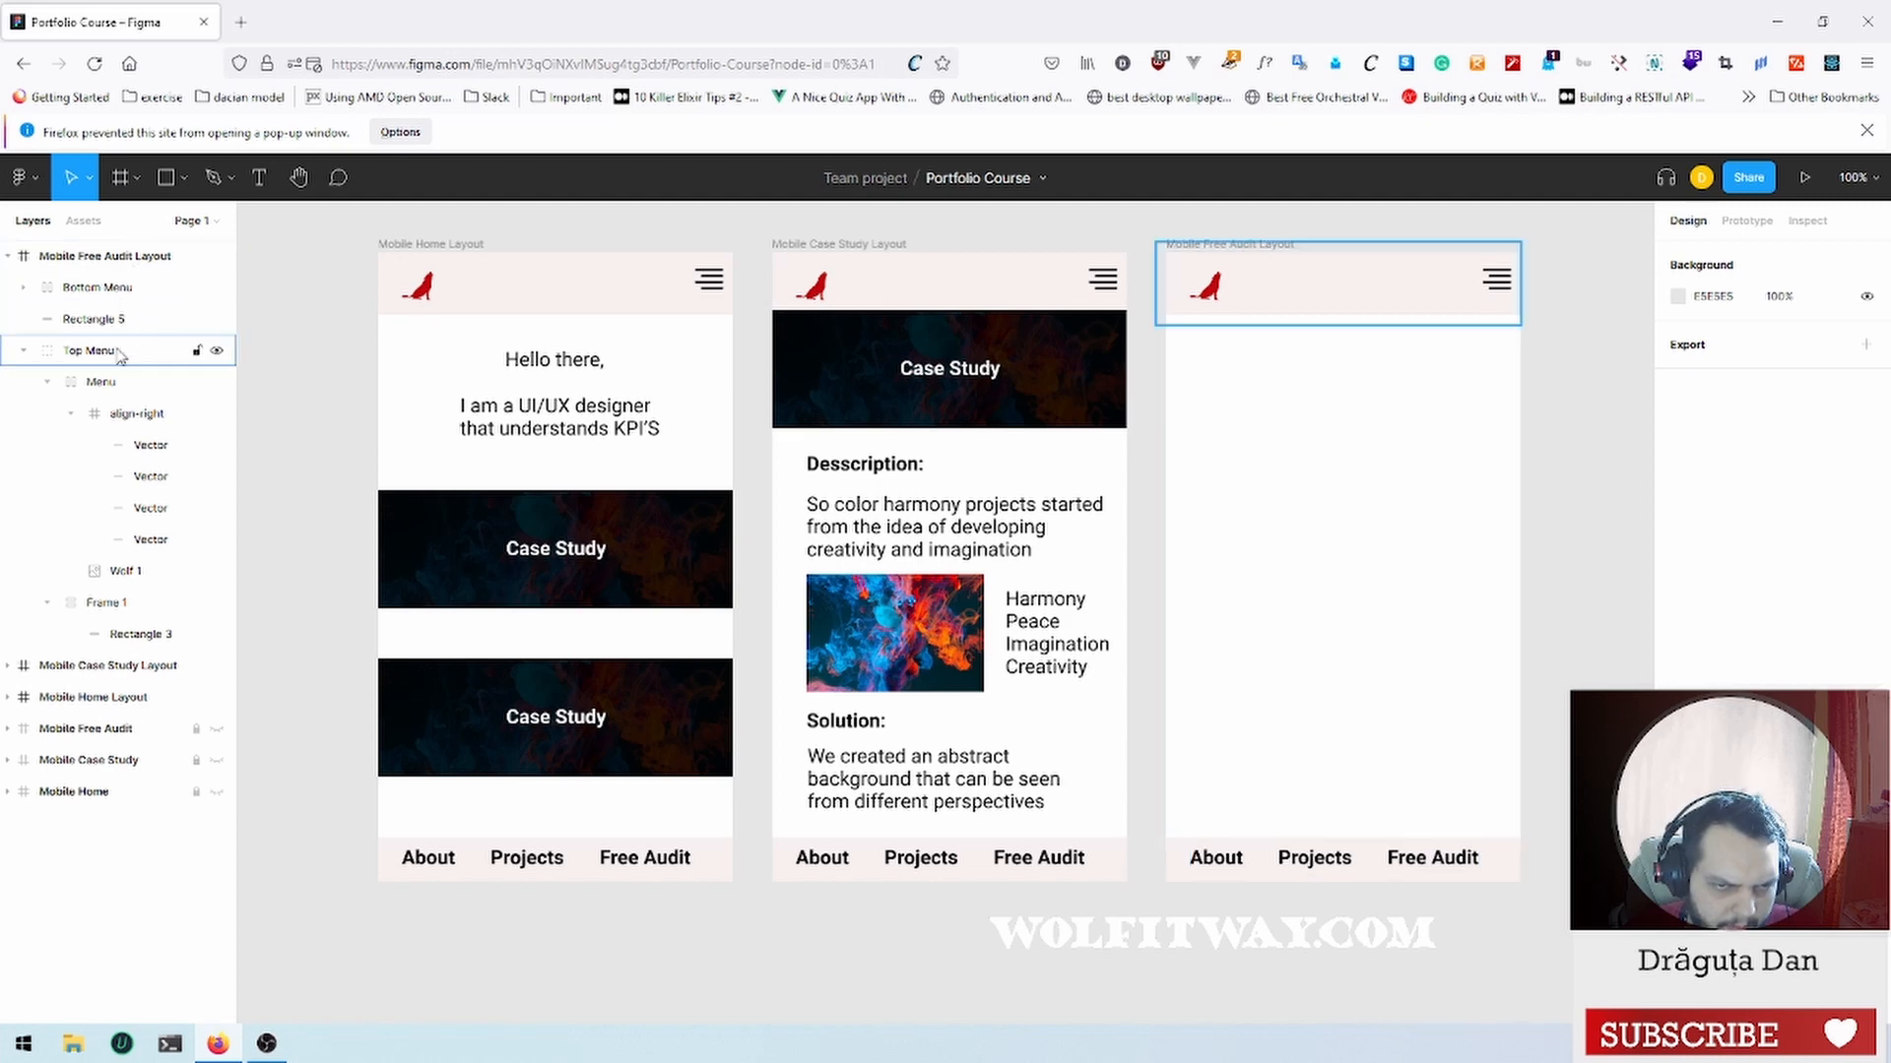
left_click(24, 287)
left_click(25, 290)
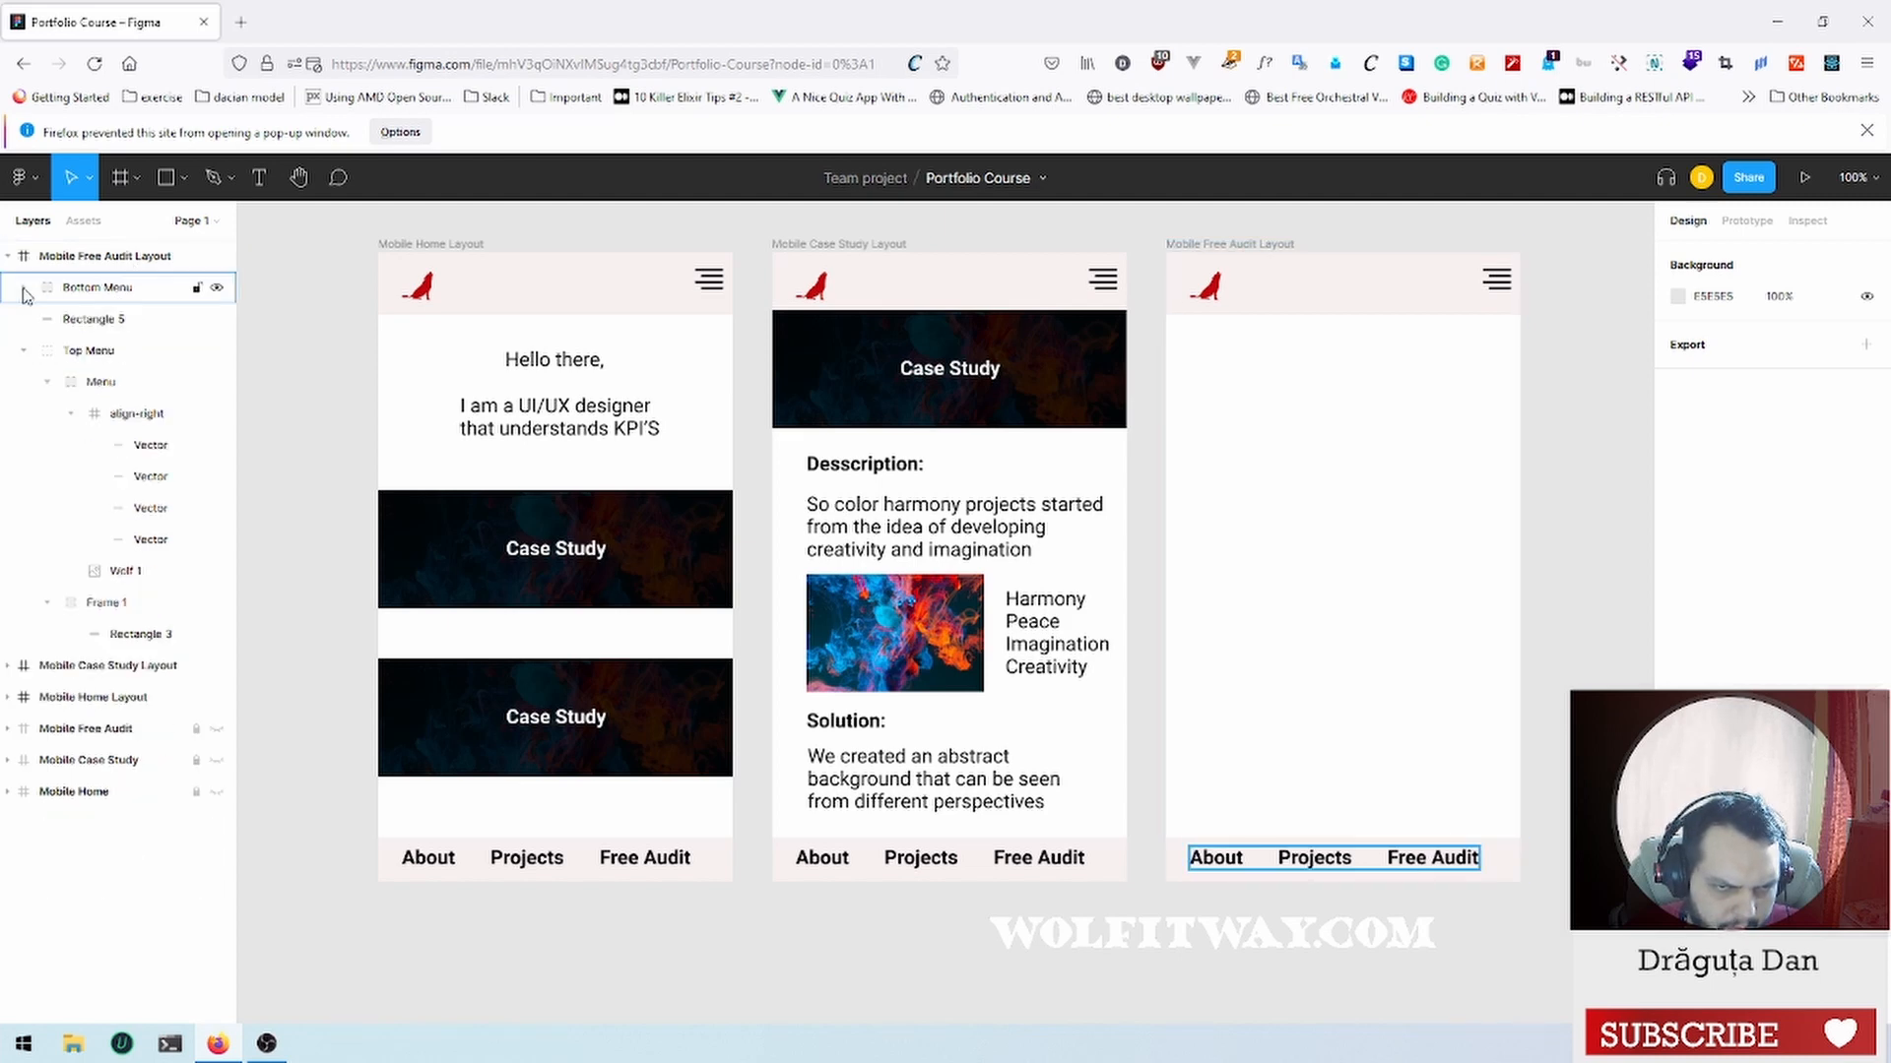
left_click(85, 323)
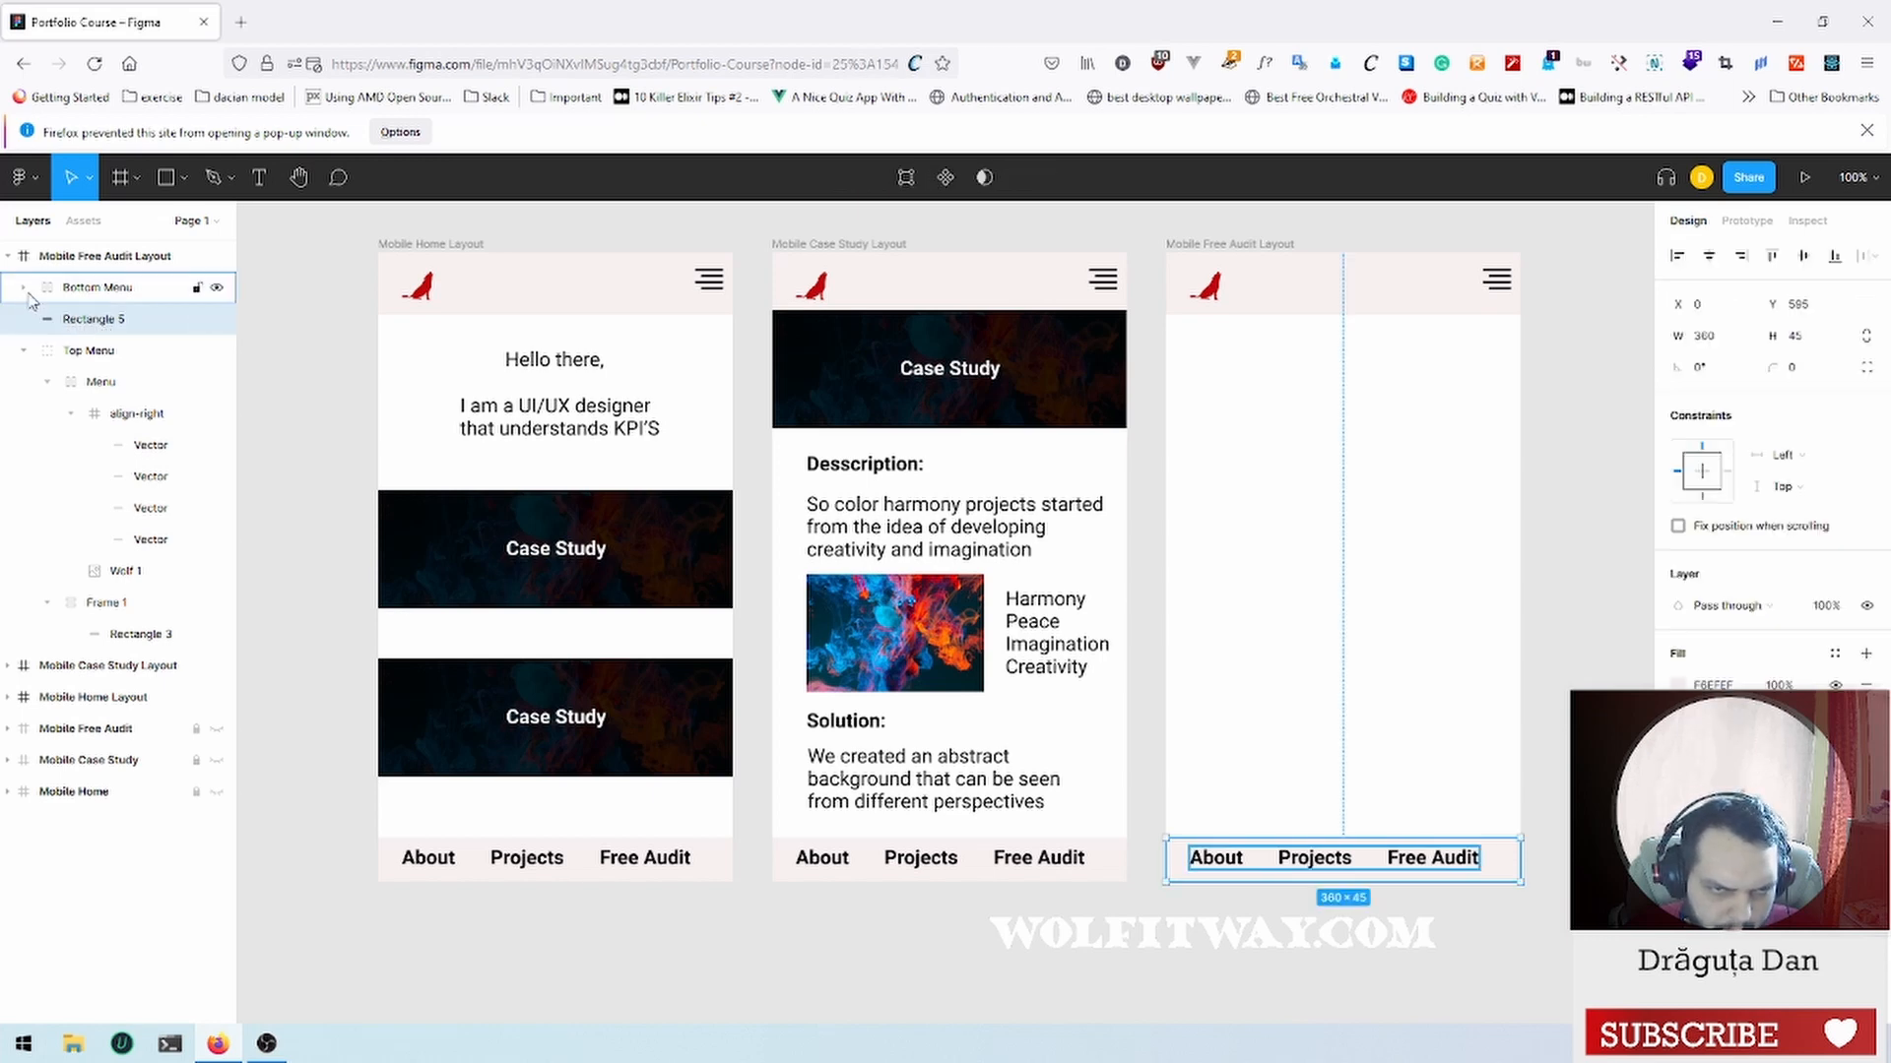
left_click(108, 289)
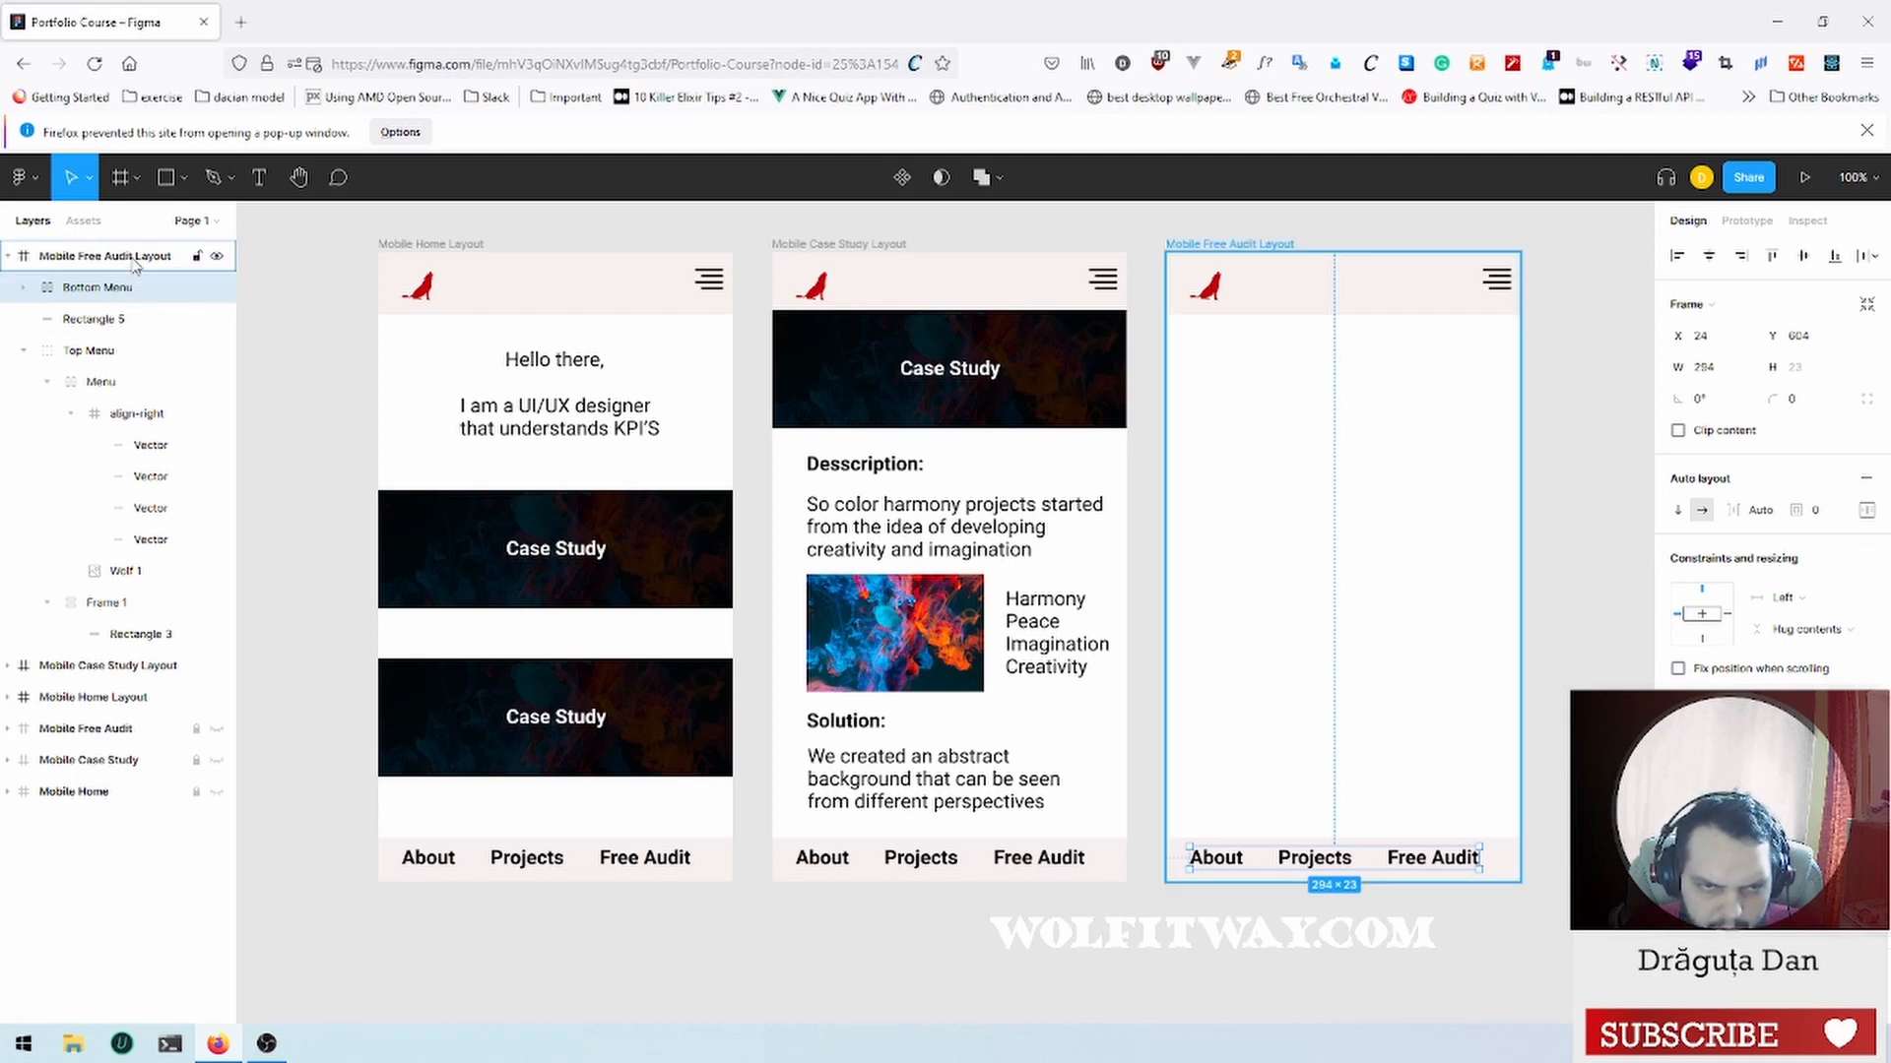
Step: Draw a rectangle about 246 × 39 in the Mobile Free Audit Layout frame at about X 56, Y 169
left_click(135, 259)
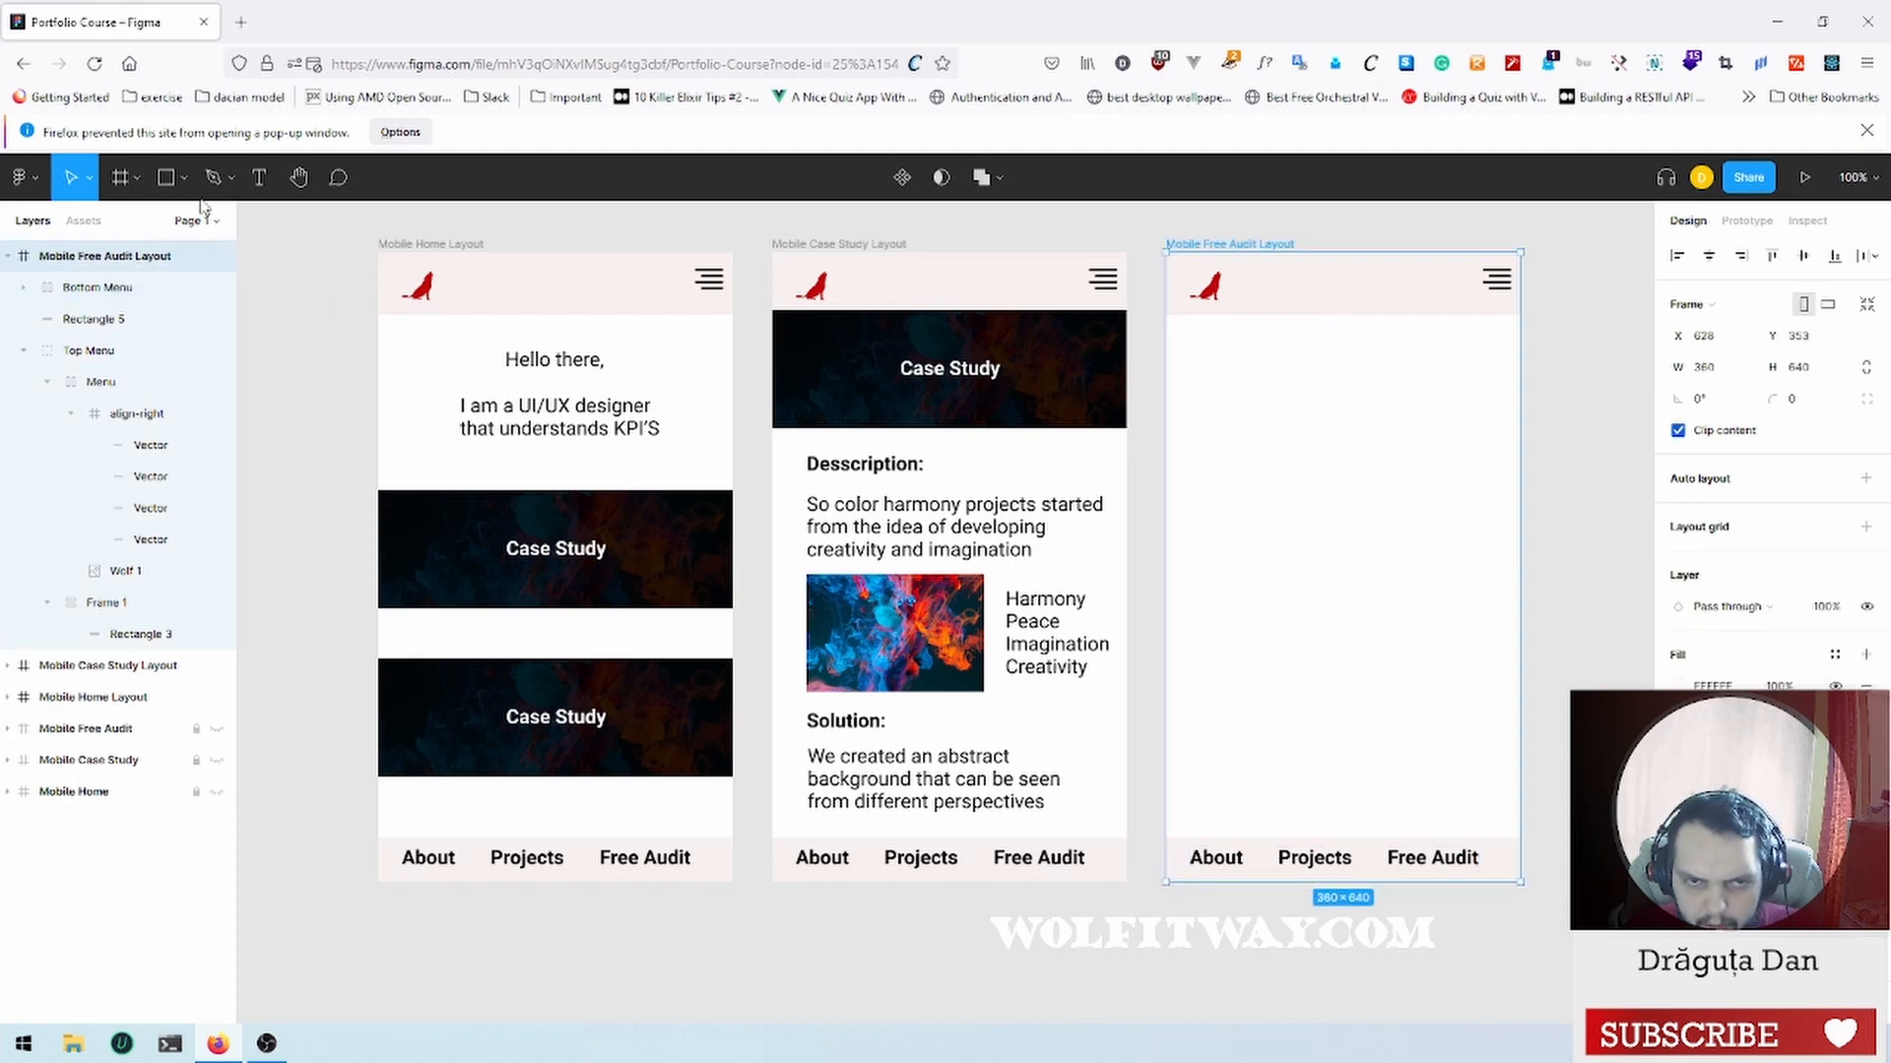
left_click(168, 182)
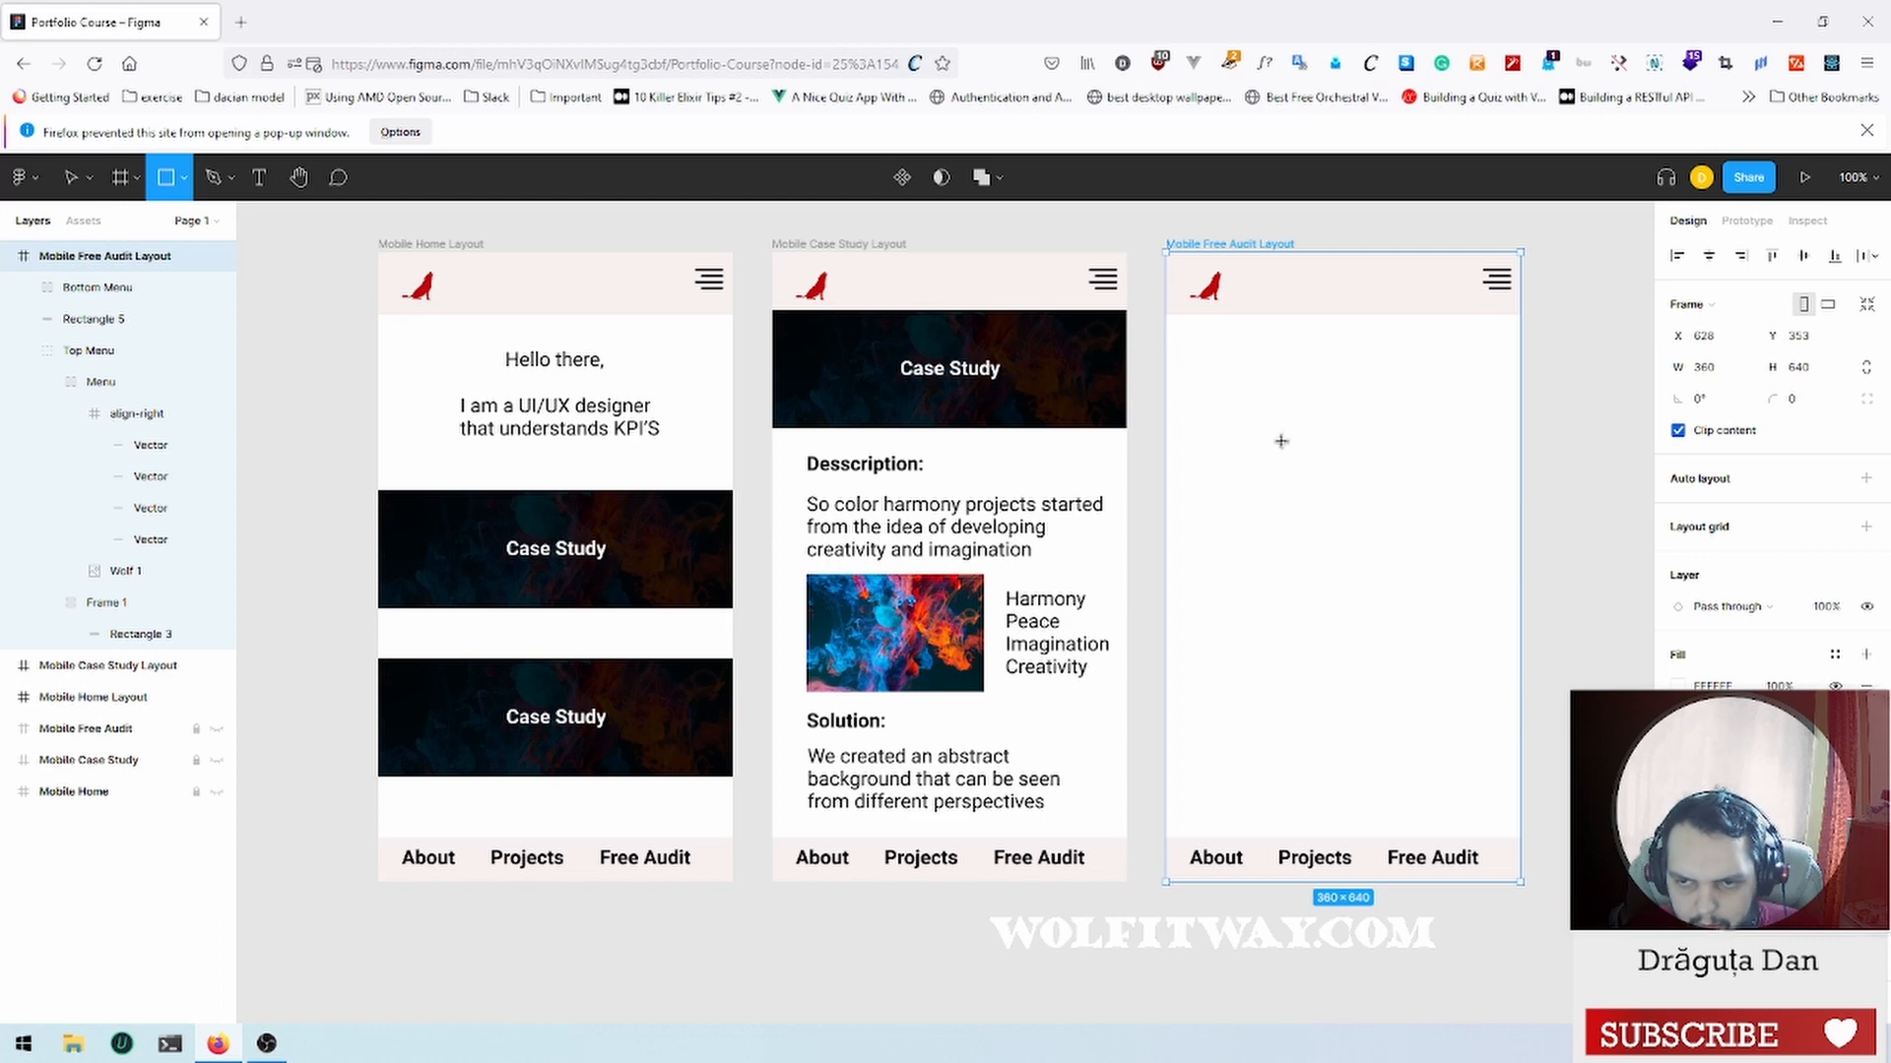
left_click_drag(1221, 419, 1467, 466)
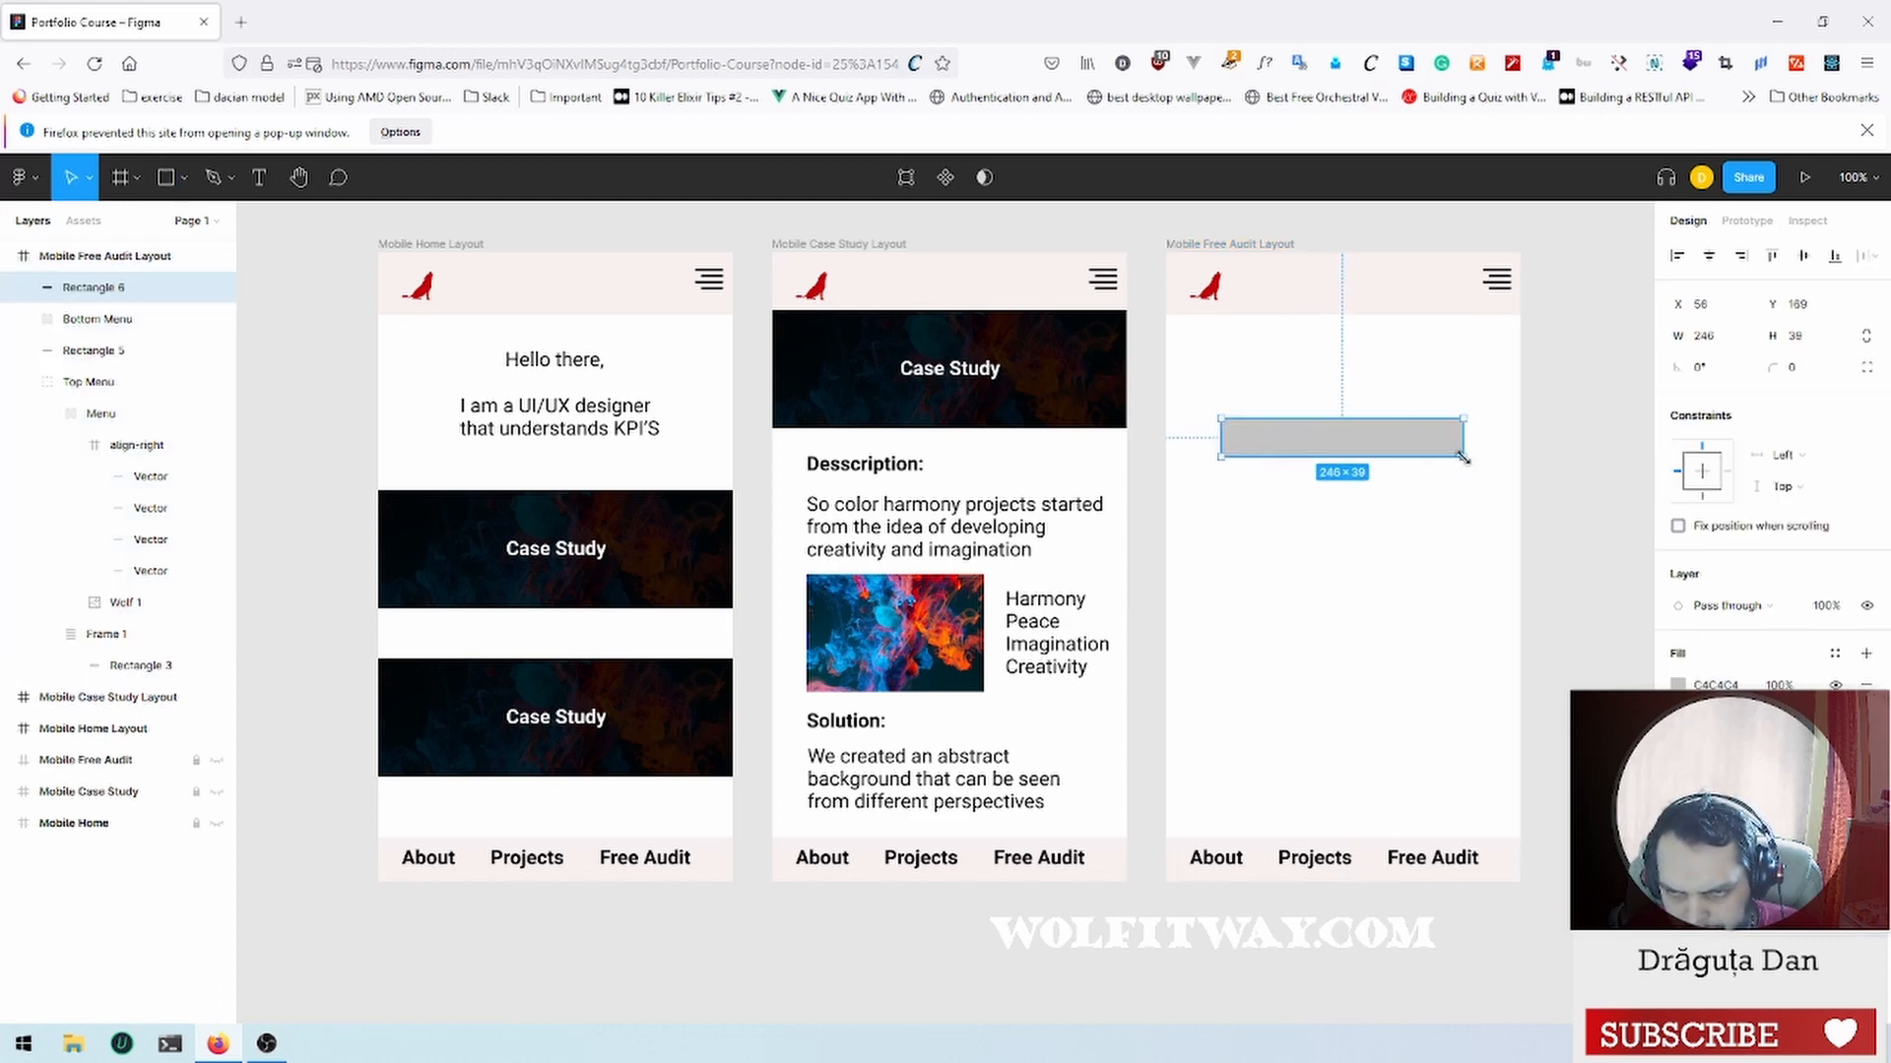
Step: Rename the new grey rectangle's layer in the Mobile Free Audit Layout frame to "Name Input"
double_click(96, 288)
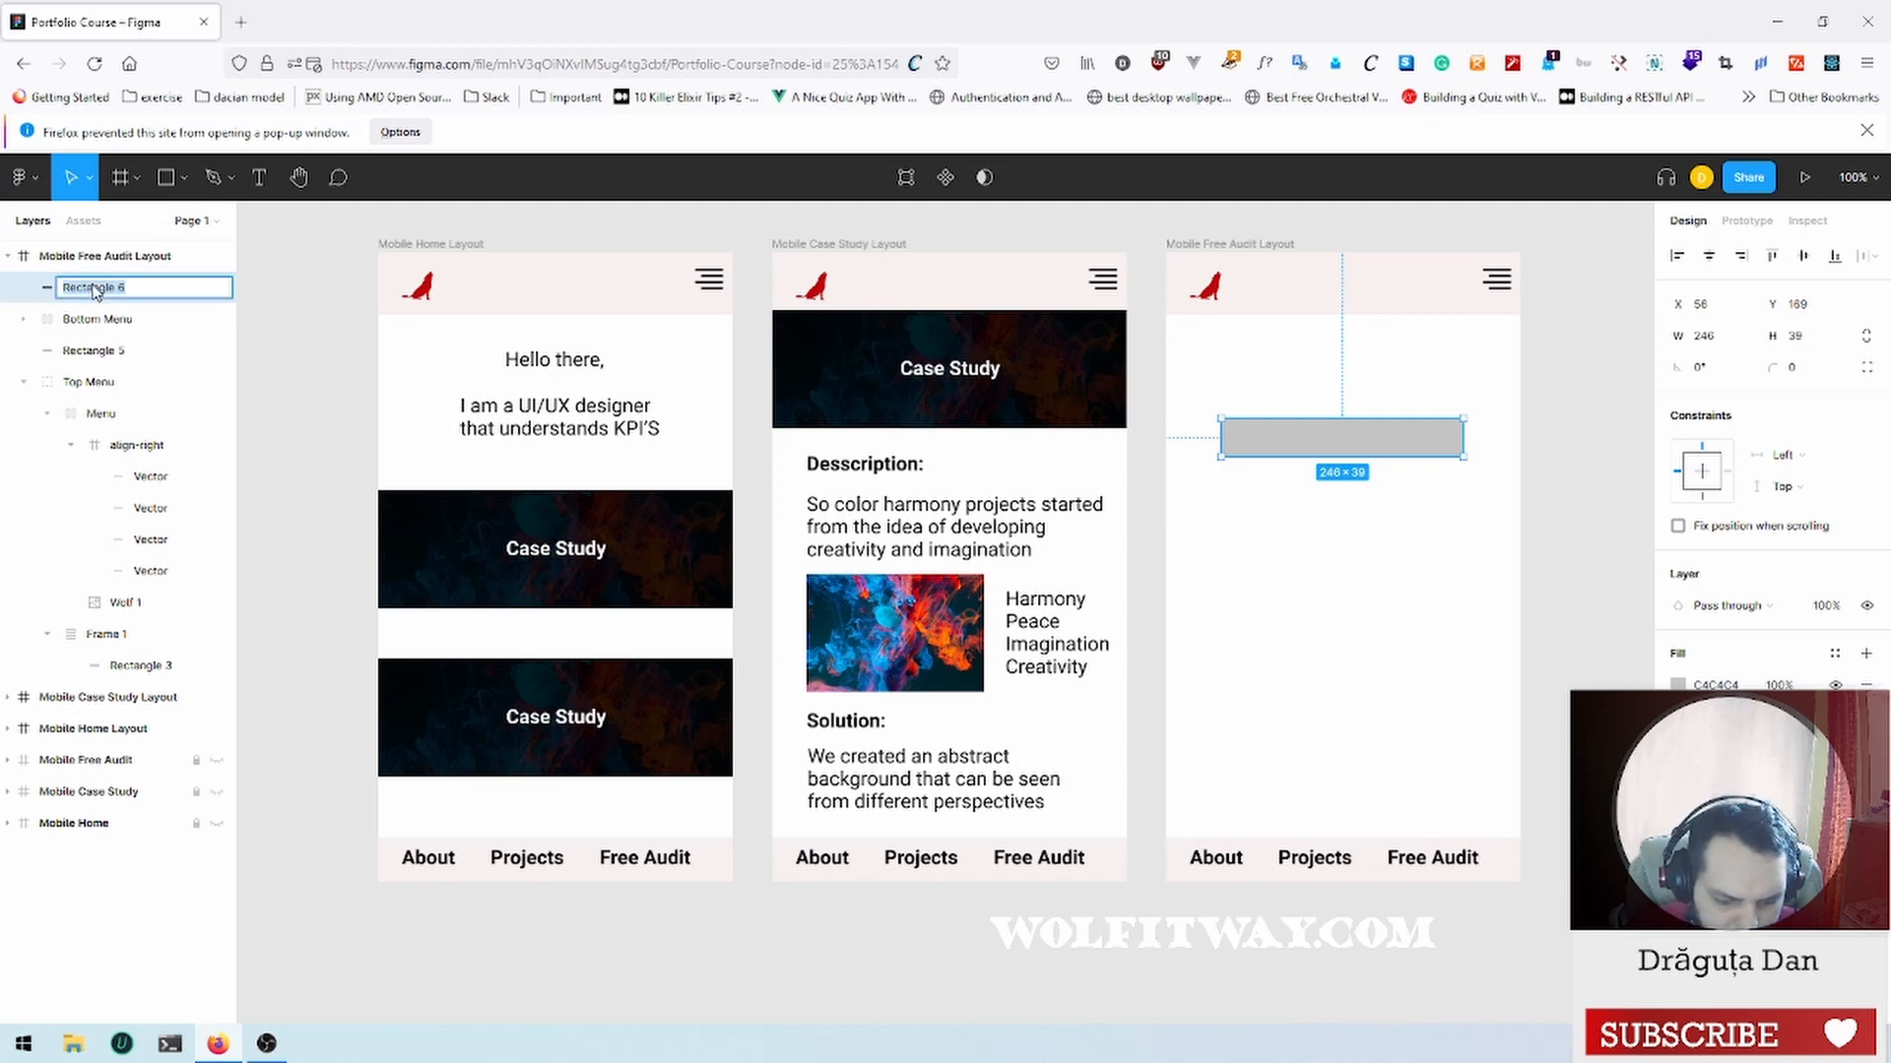
type("Name In")
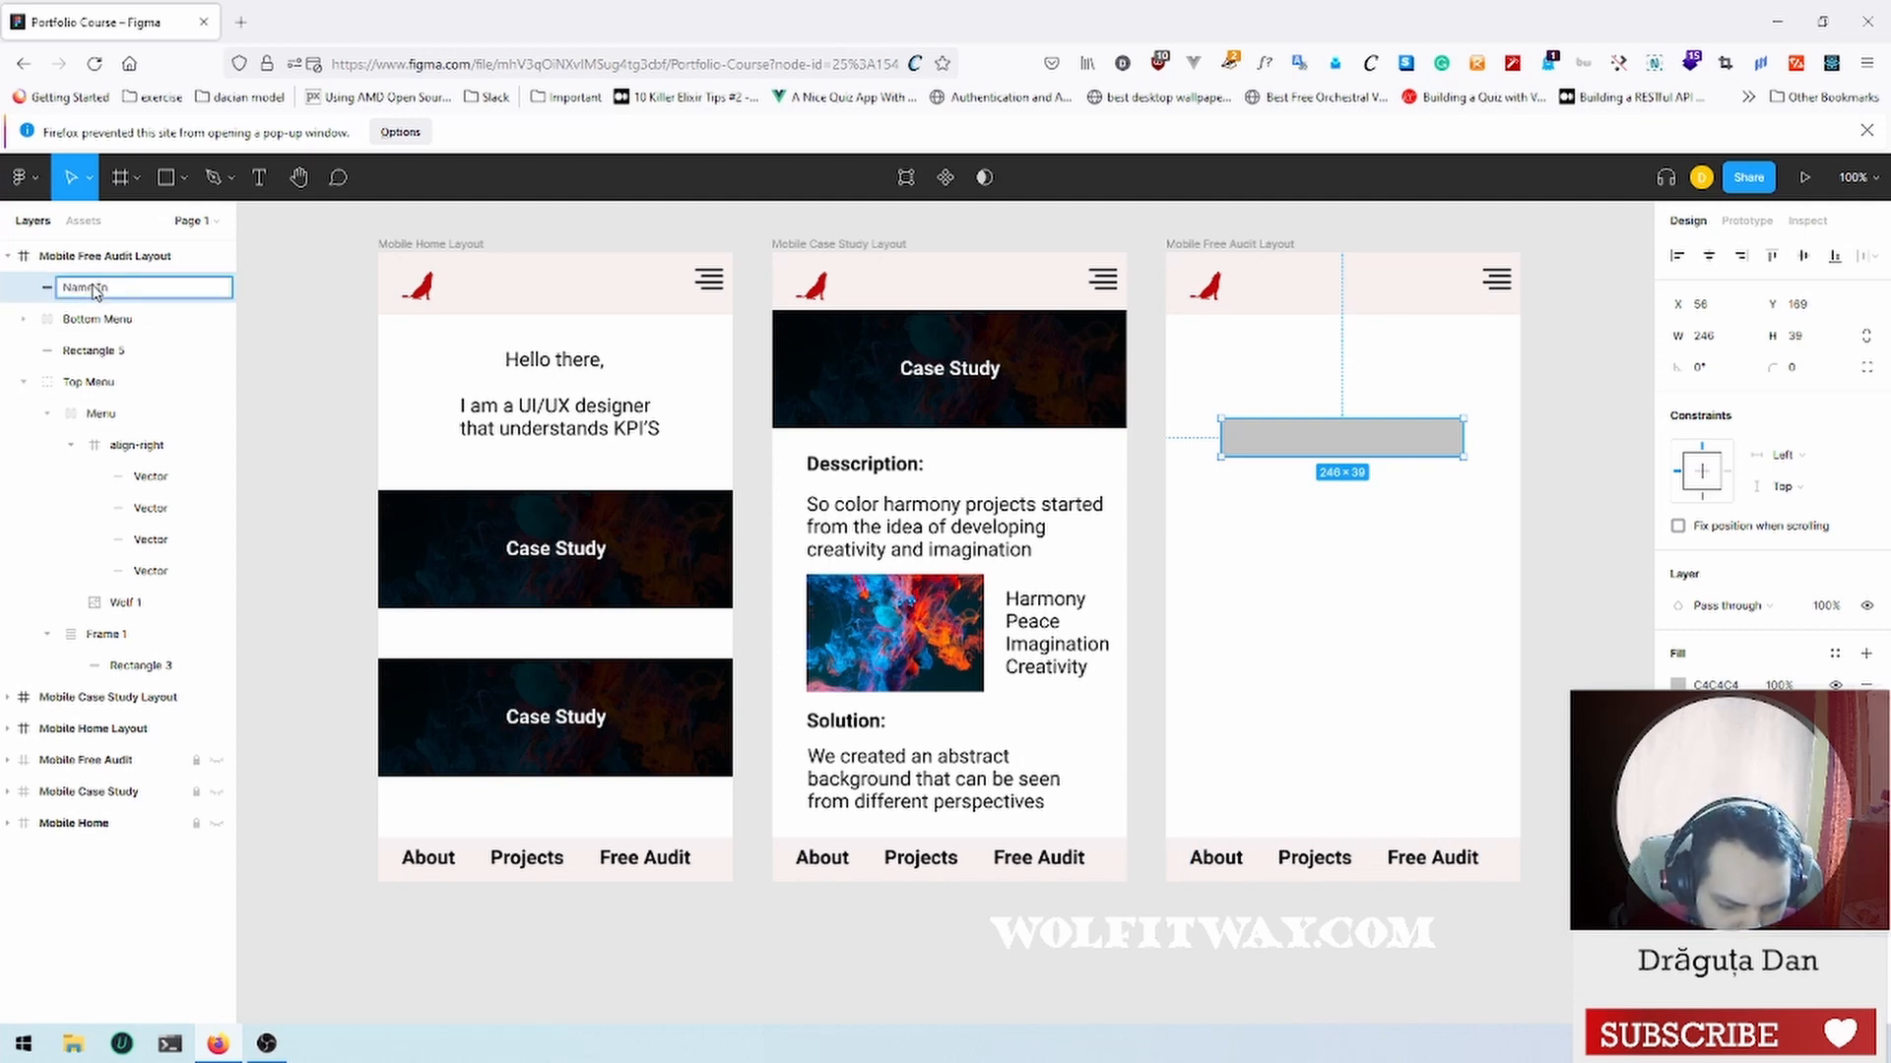
type("put")
key("Return")
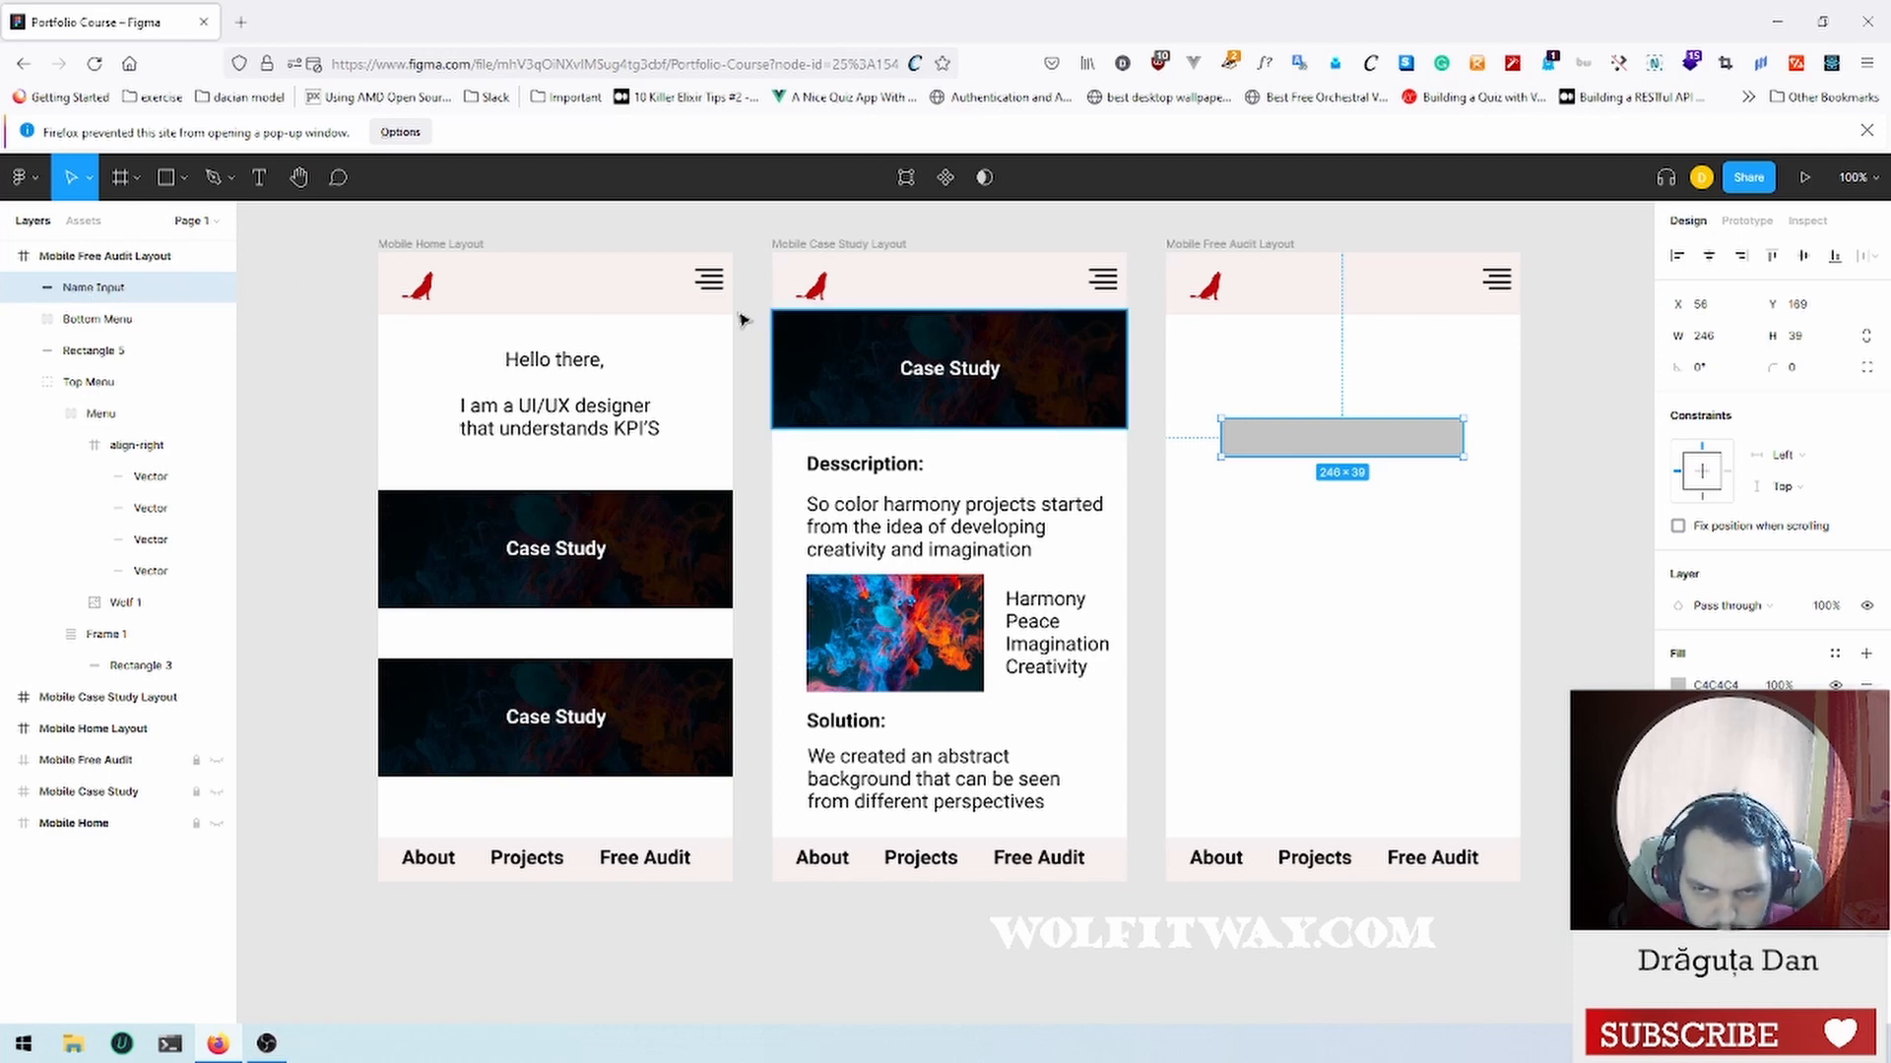
Step: Add the text "Name" below the grey rectangle in the Free Audit frame and rename its layer "Name Label"
left_click(261, 183)
left_click(1250, 539)
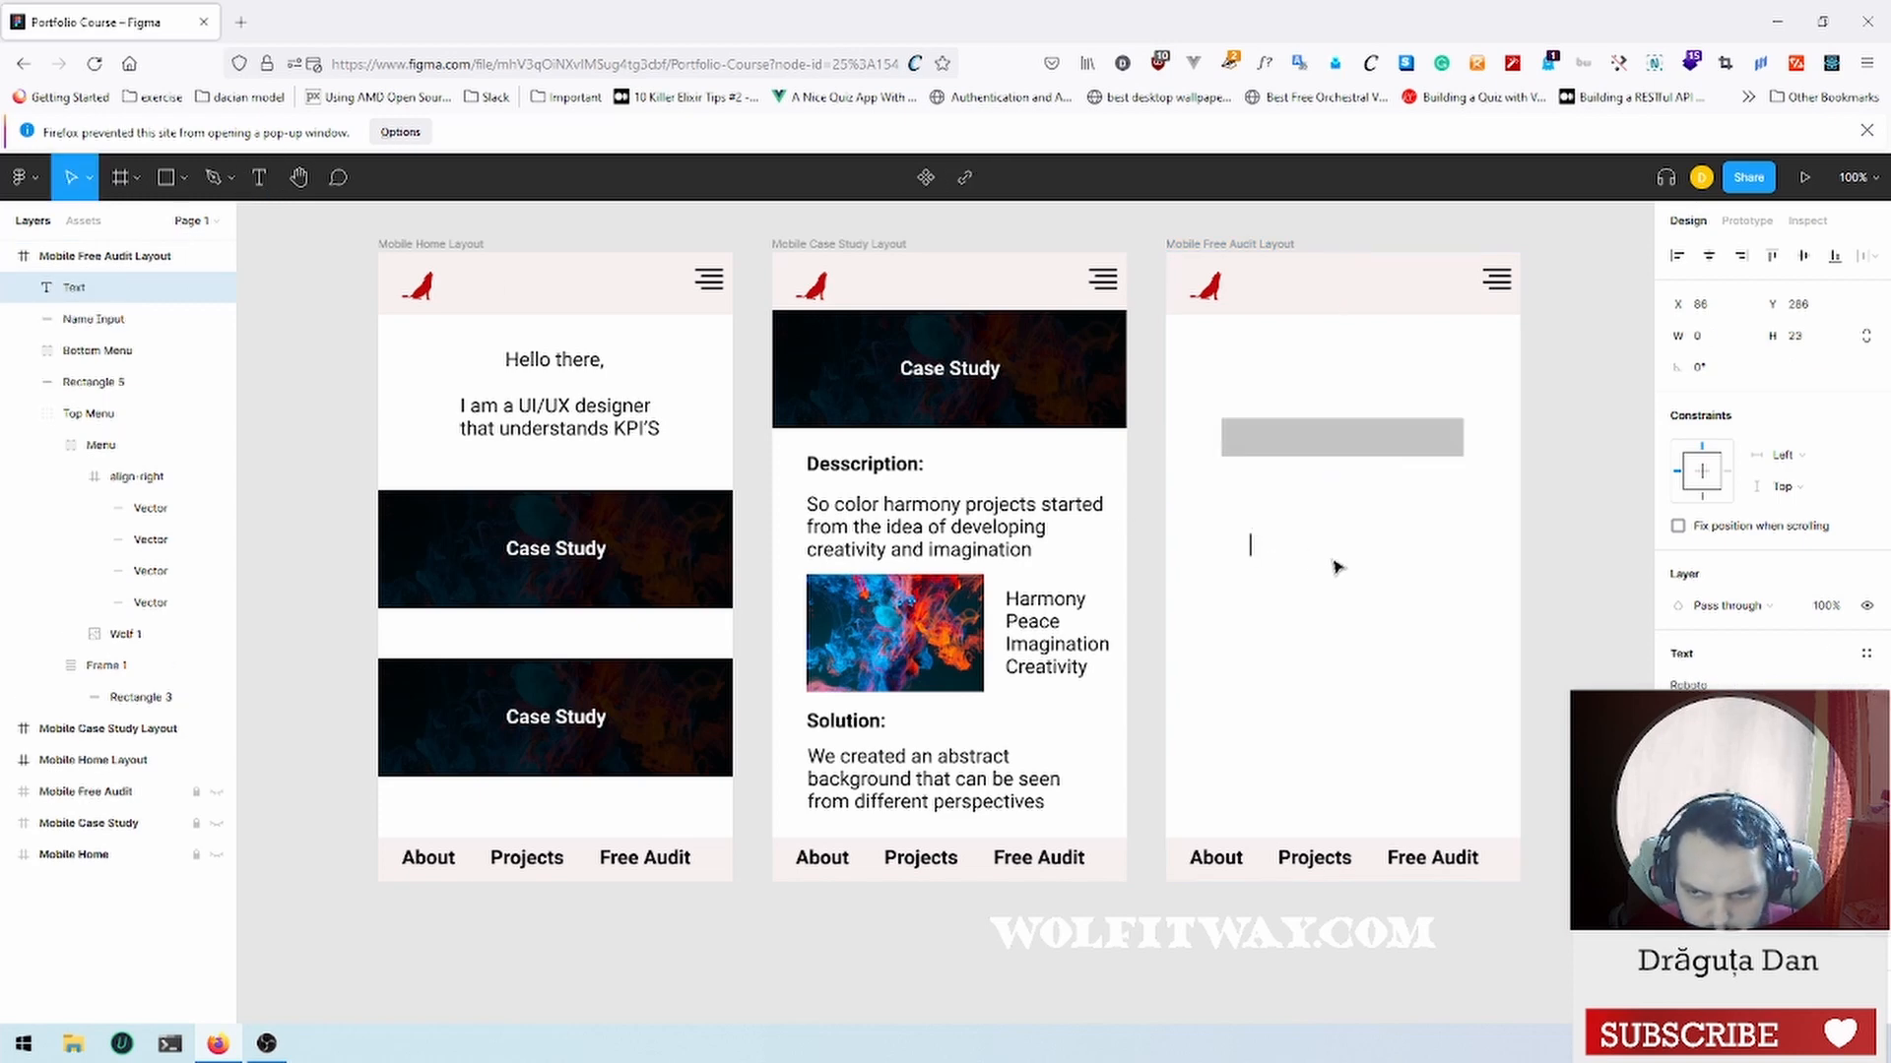
type("Name")
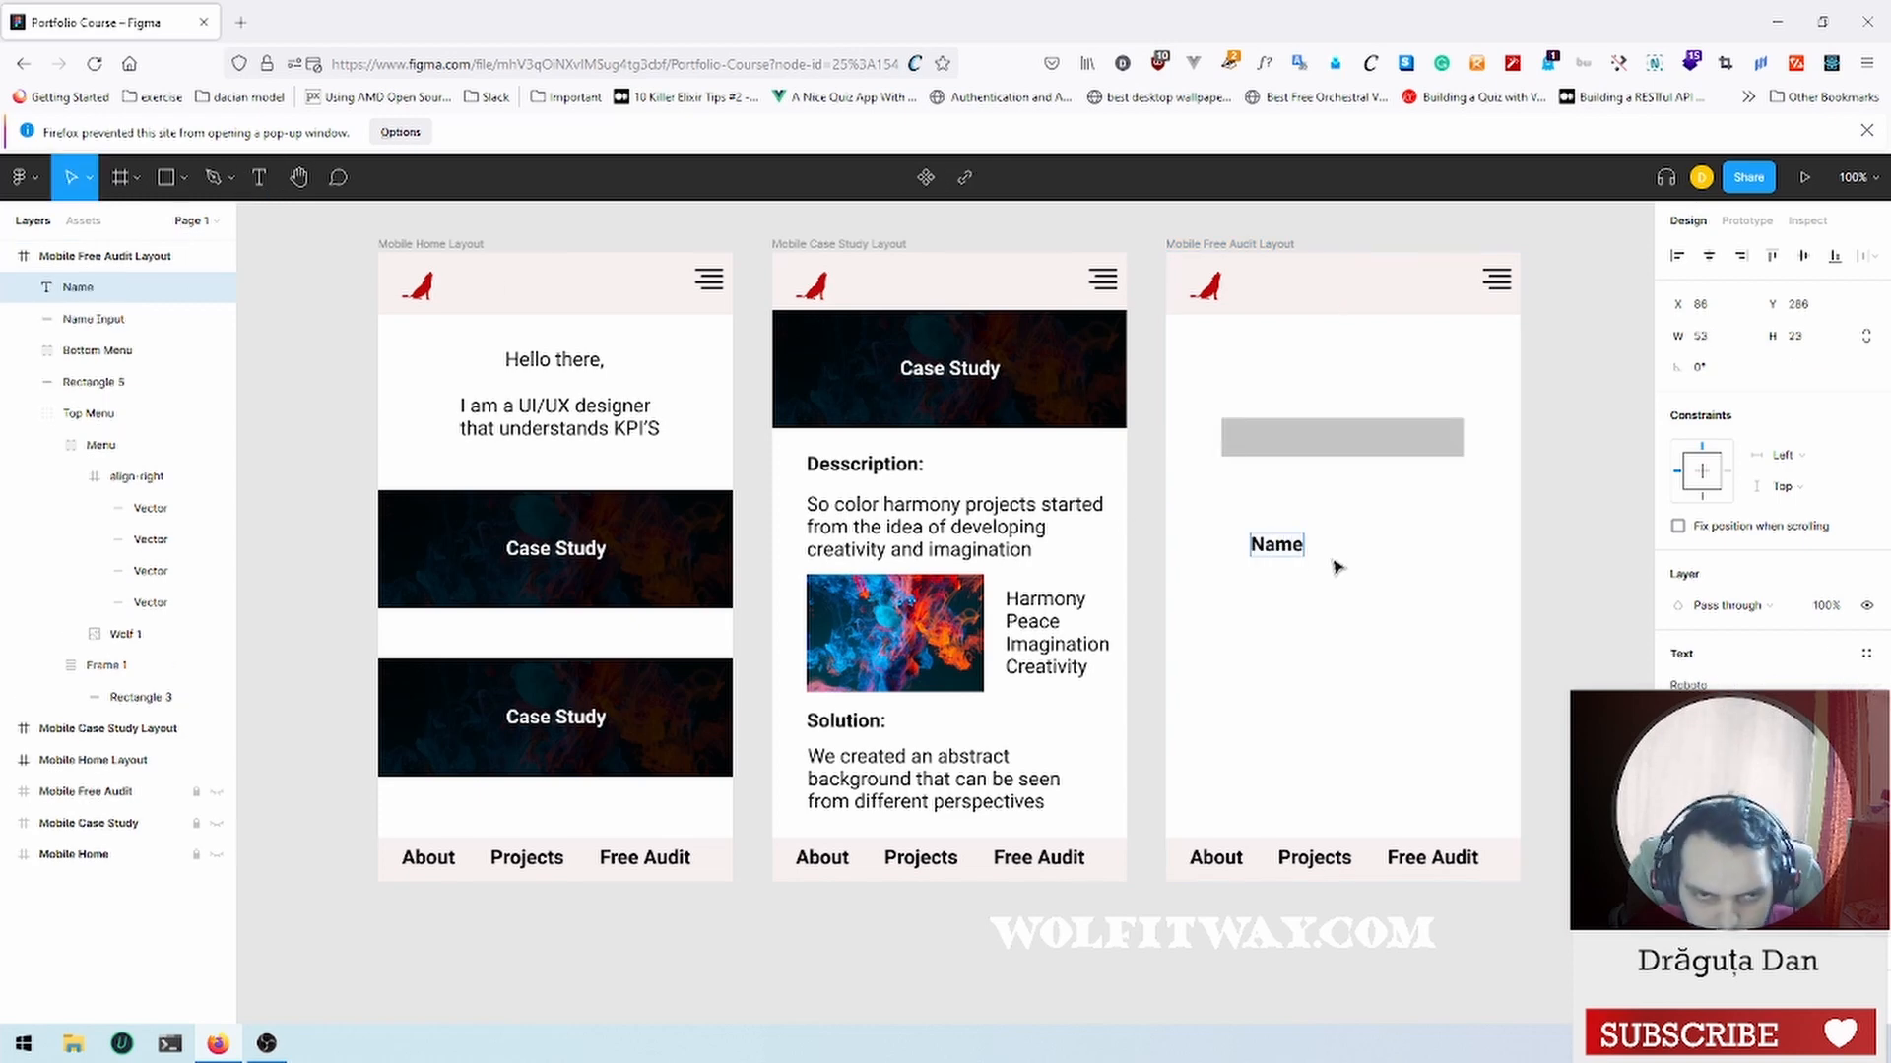
key("Escape")
double_click(79, 287)
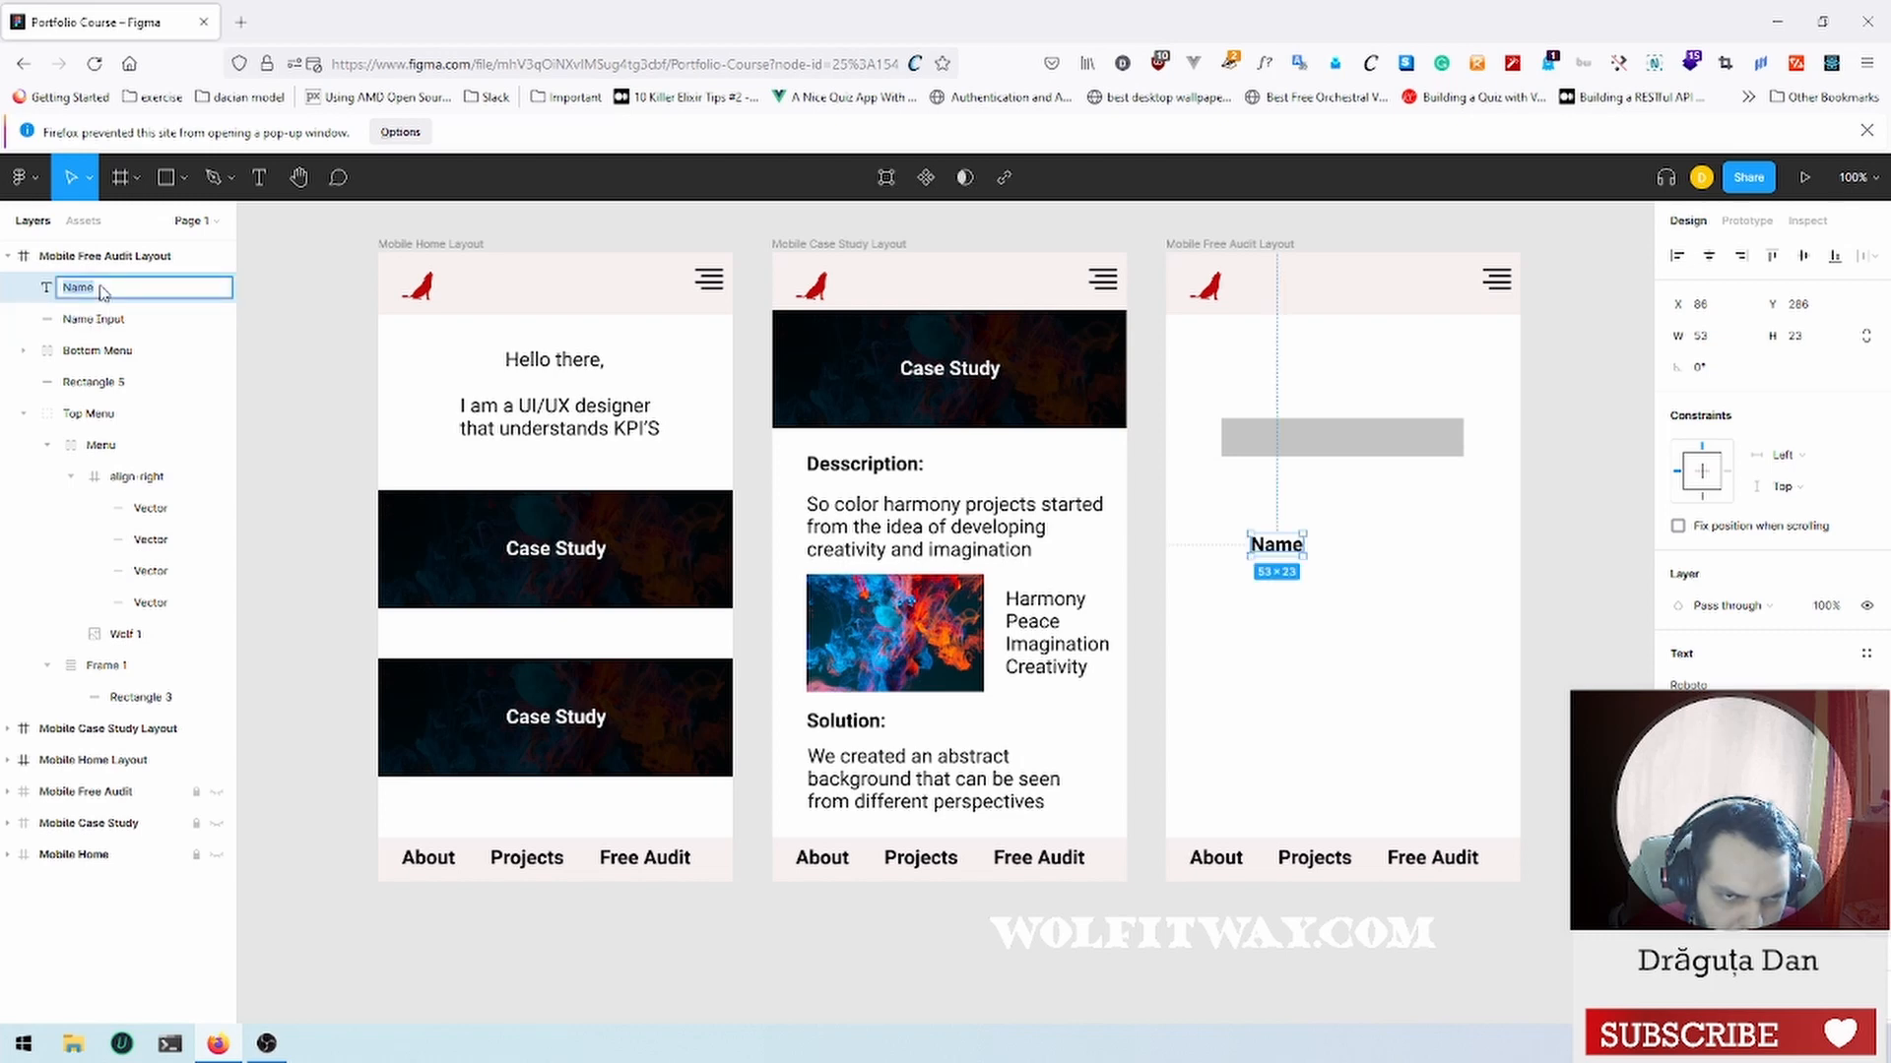
key("Right")
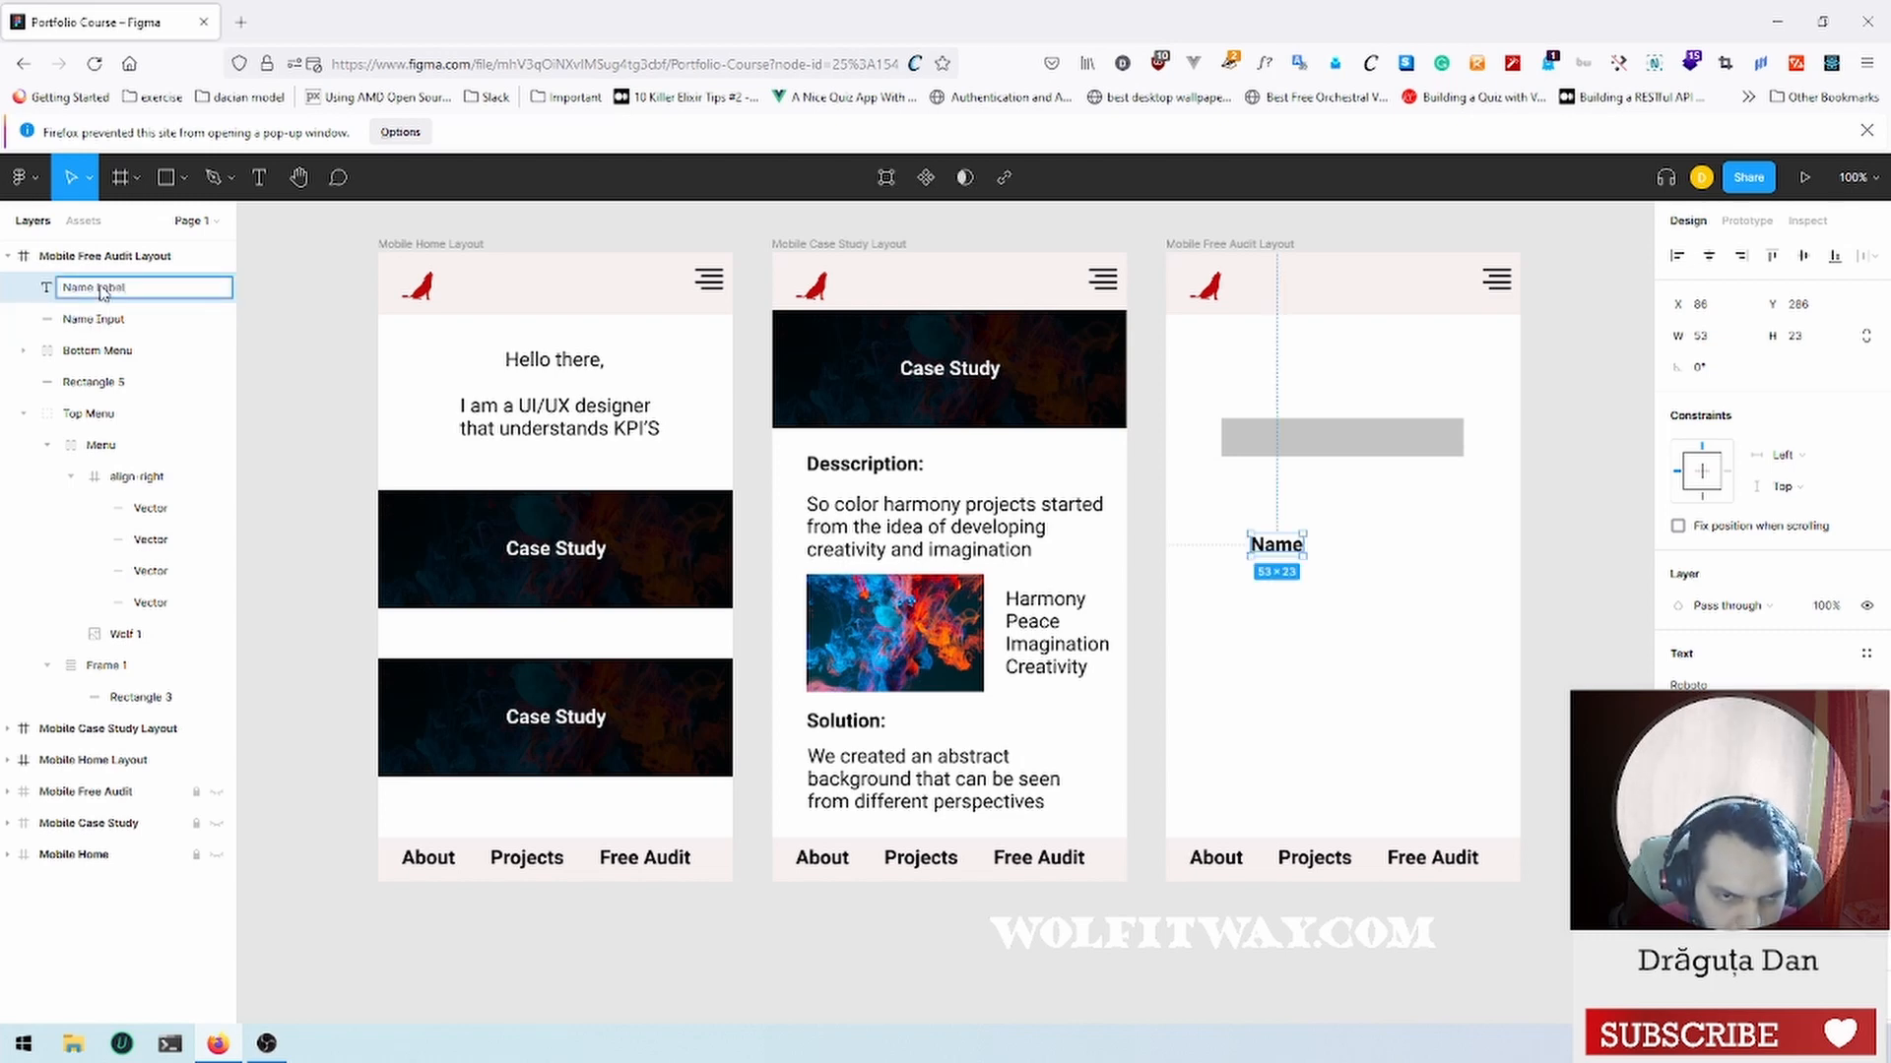
key("Return")
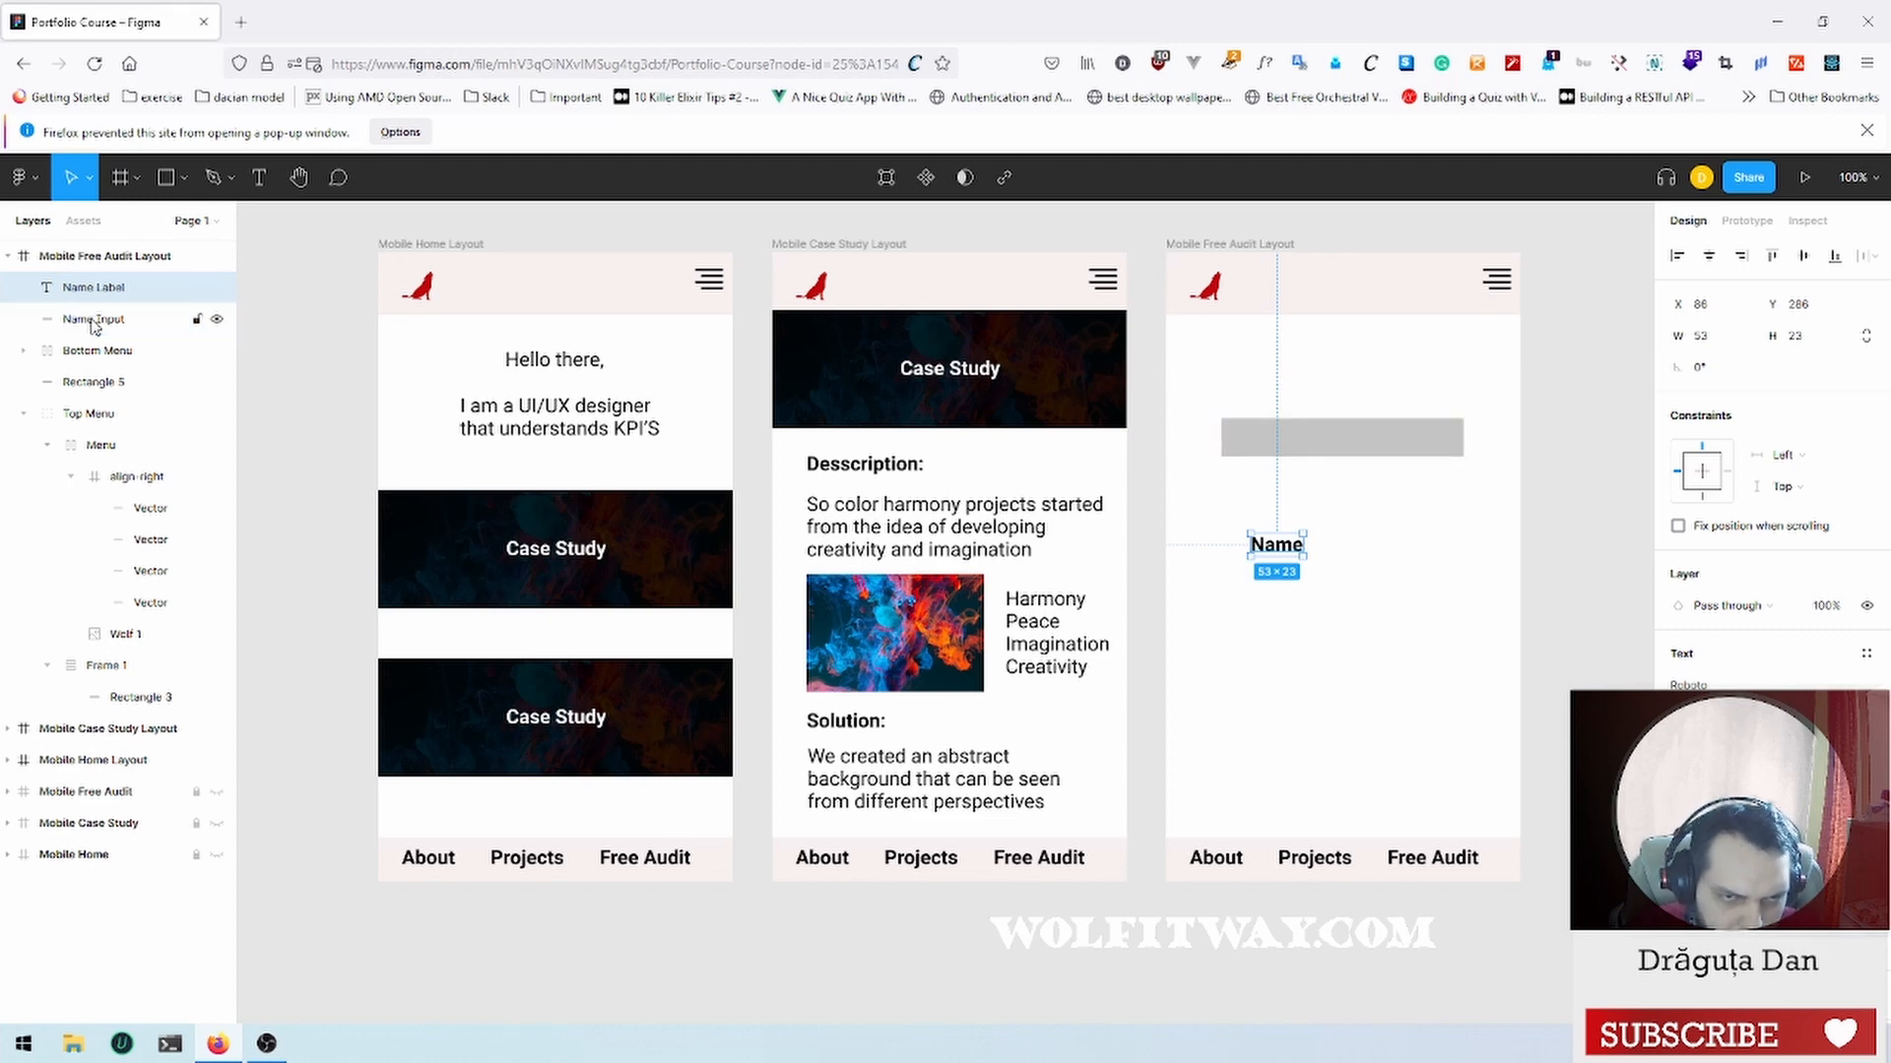
Step: Group the Name Label and Name Input layers and name the group "Form"
left_click(95, 322, "shift")
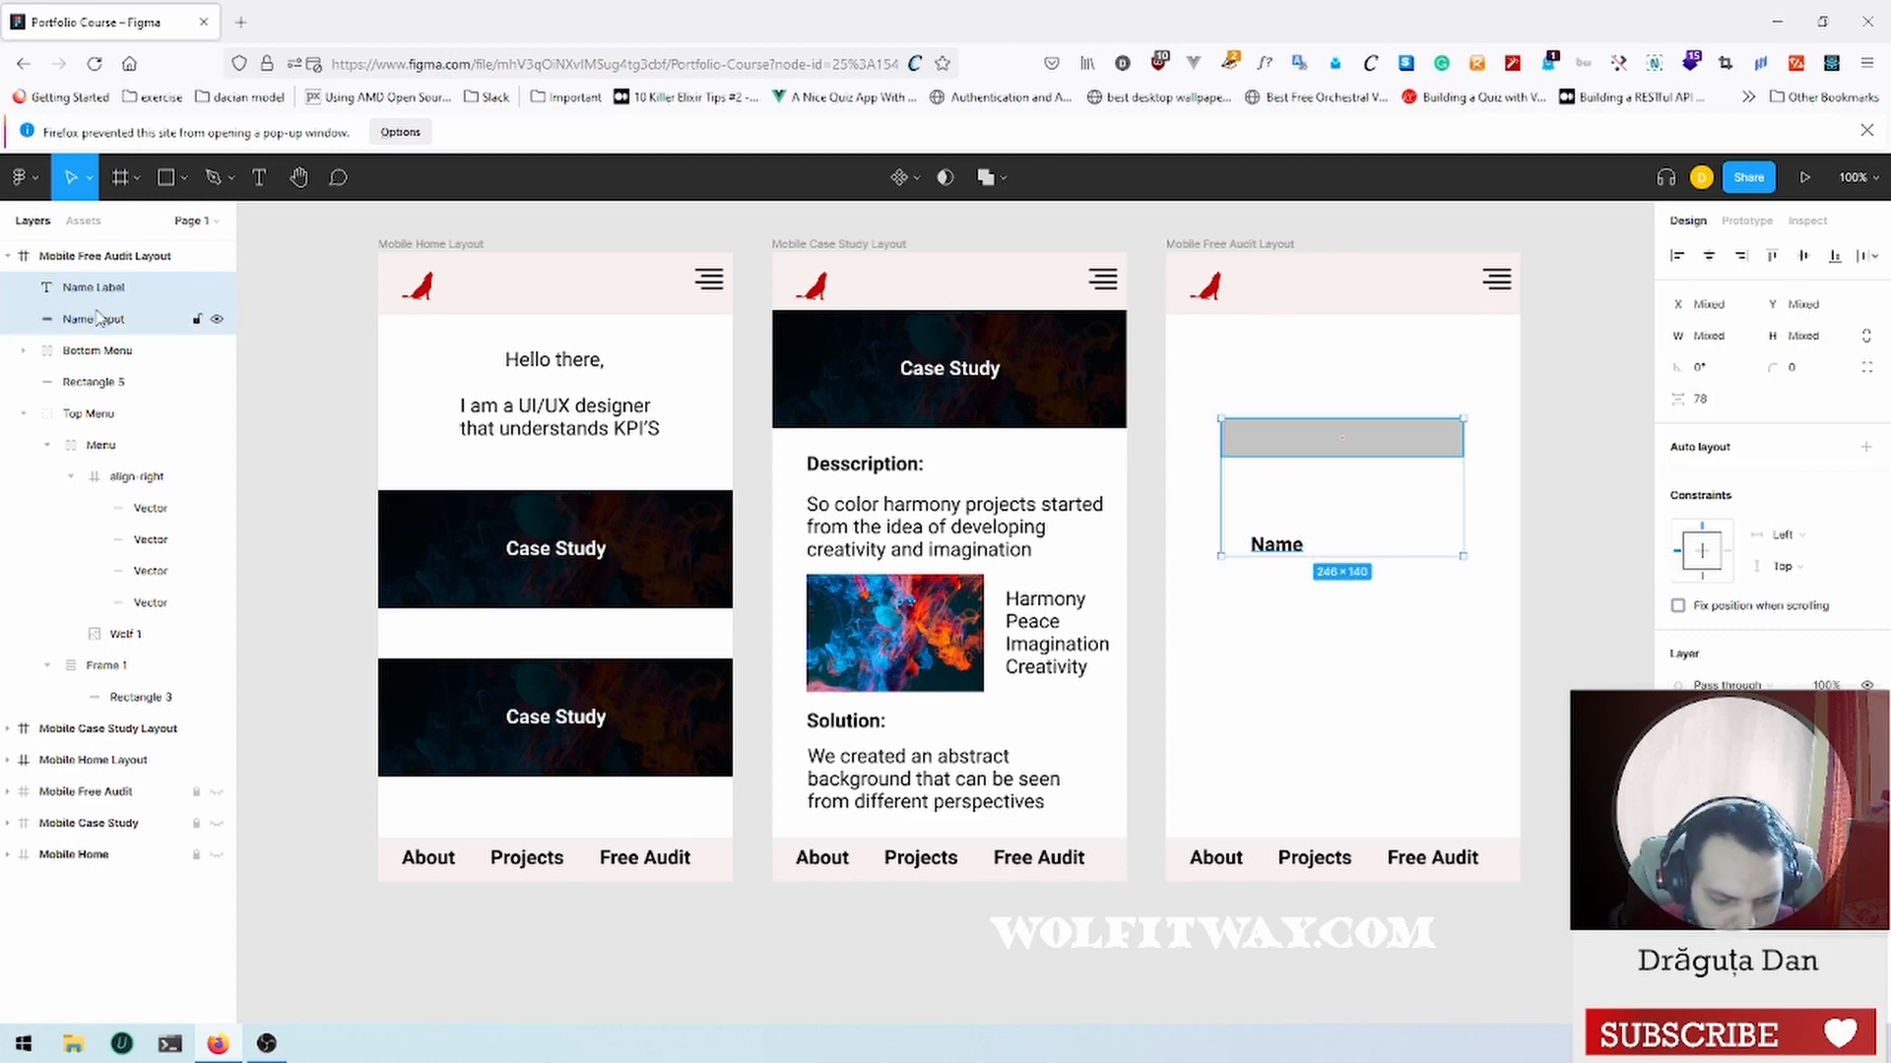
key("ctrl+g")
double_click(89, 287)
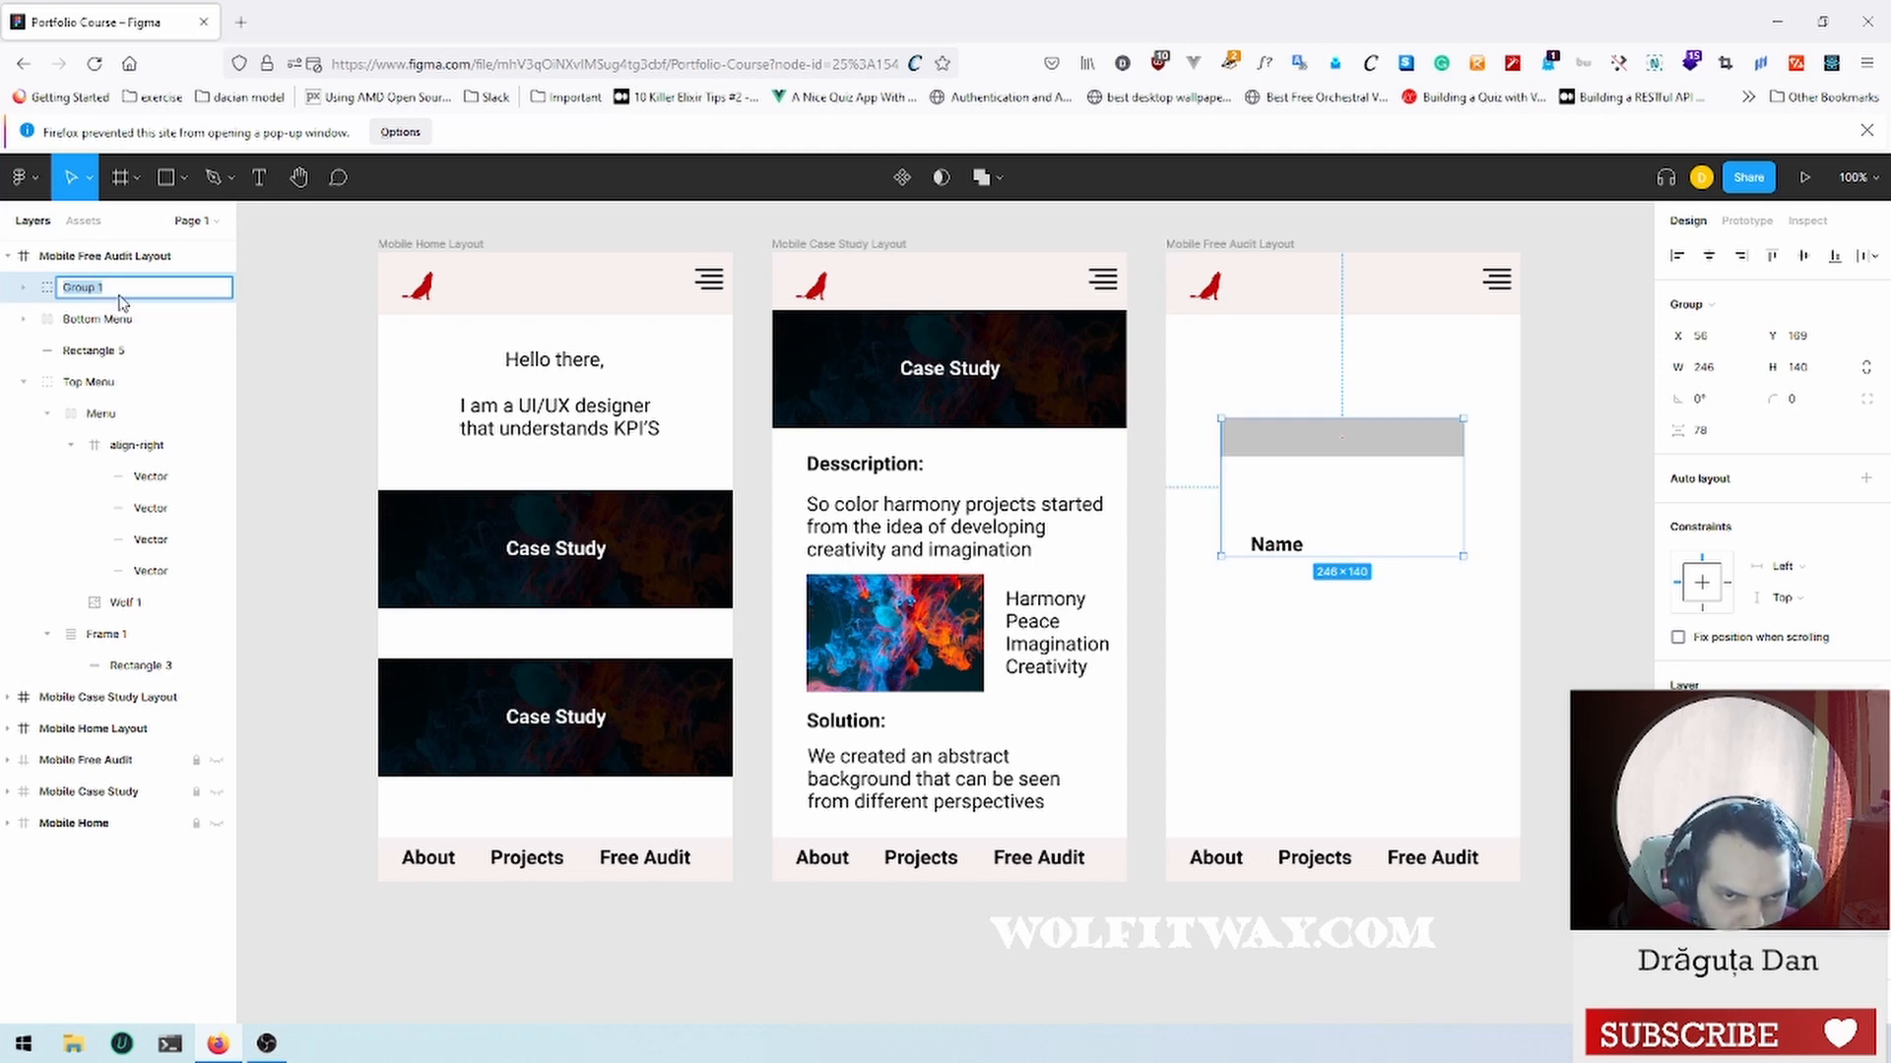
type("Form")
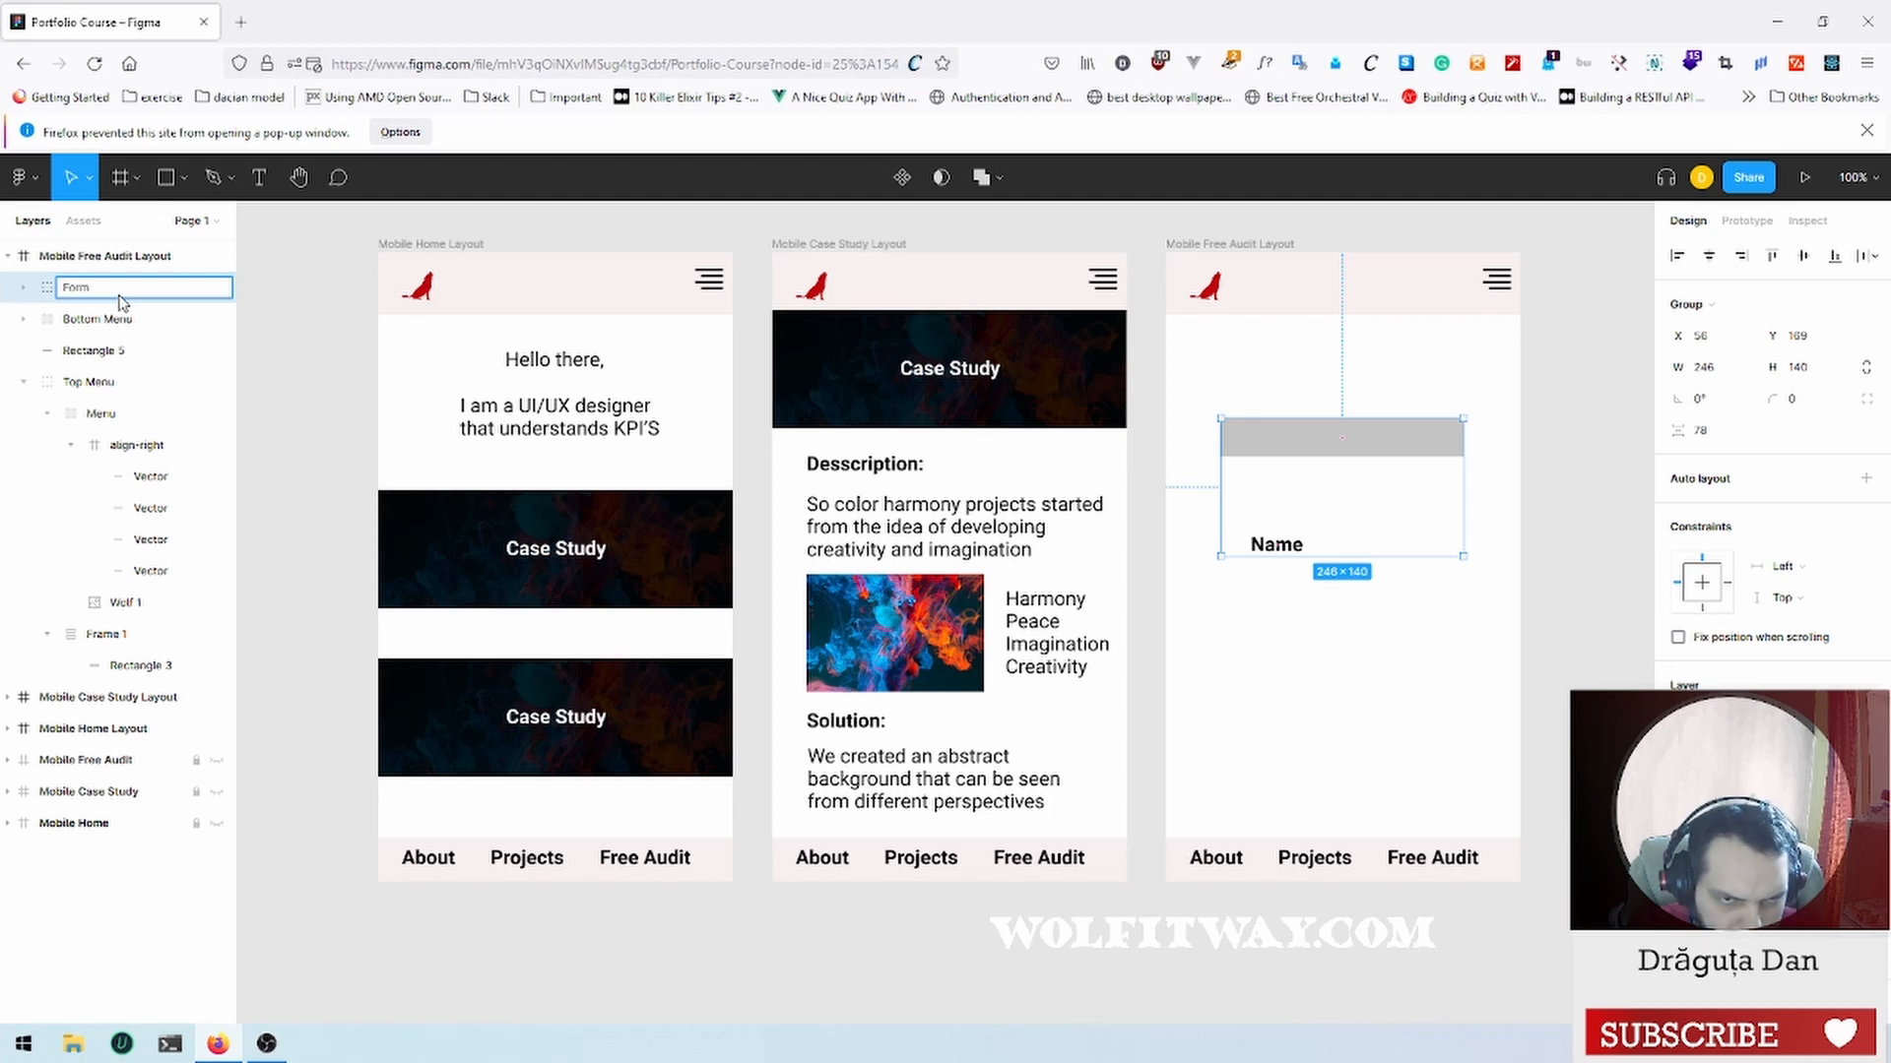
key("Return")
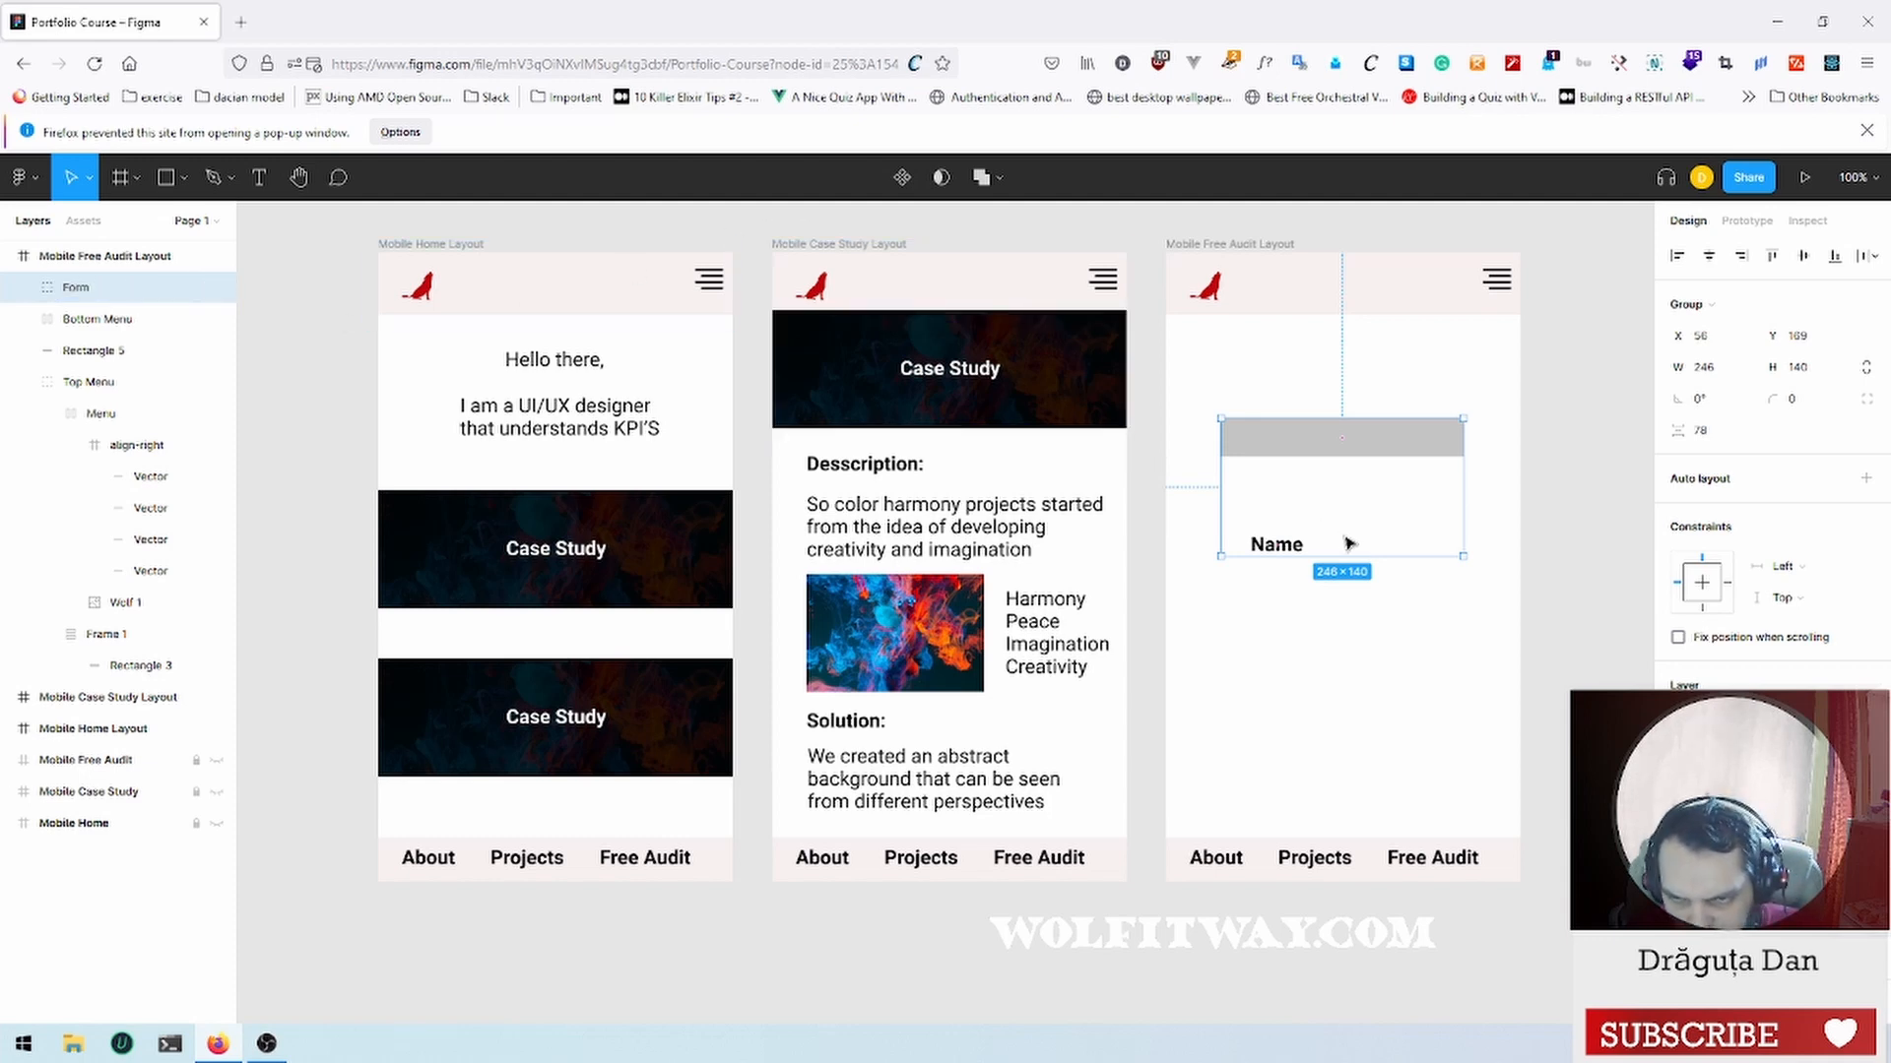
Step: Move the Name label just above the input, flush with its left edge at X 56, Y 139, and set its weight to Regular
left_click_drag(1280, 549, 1250, 404)
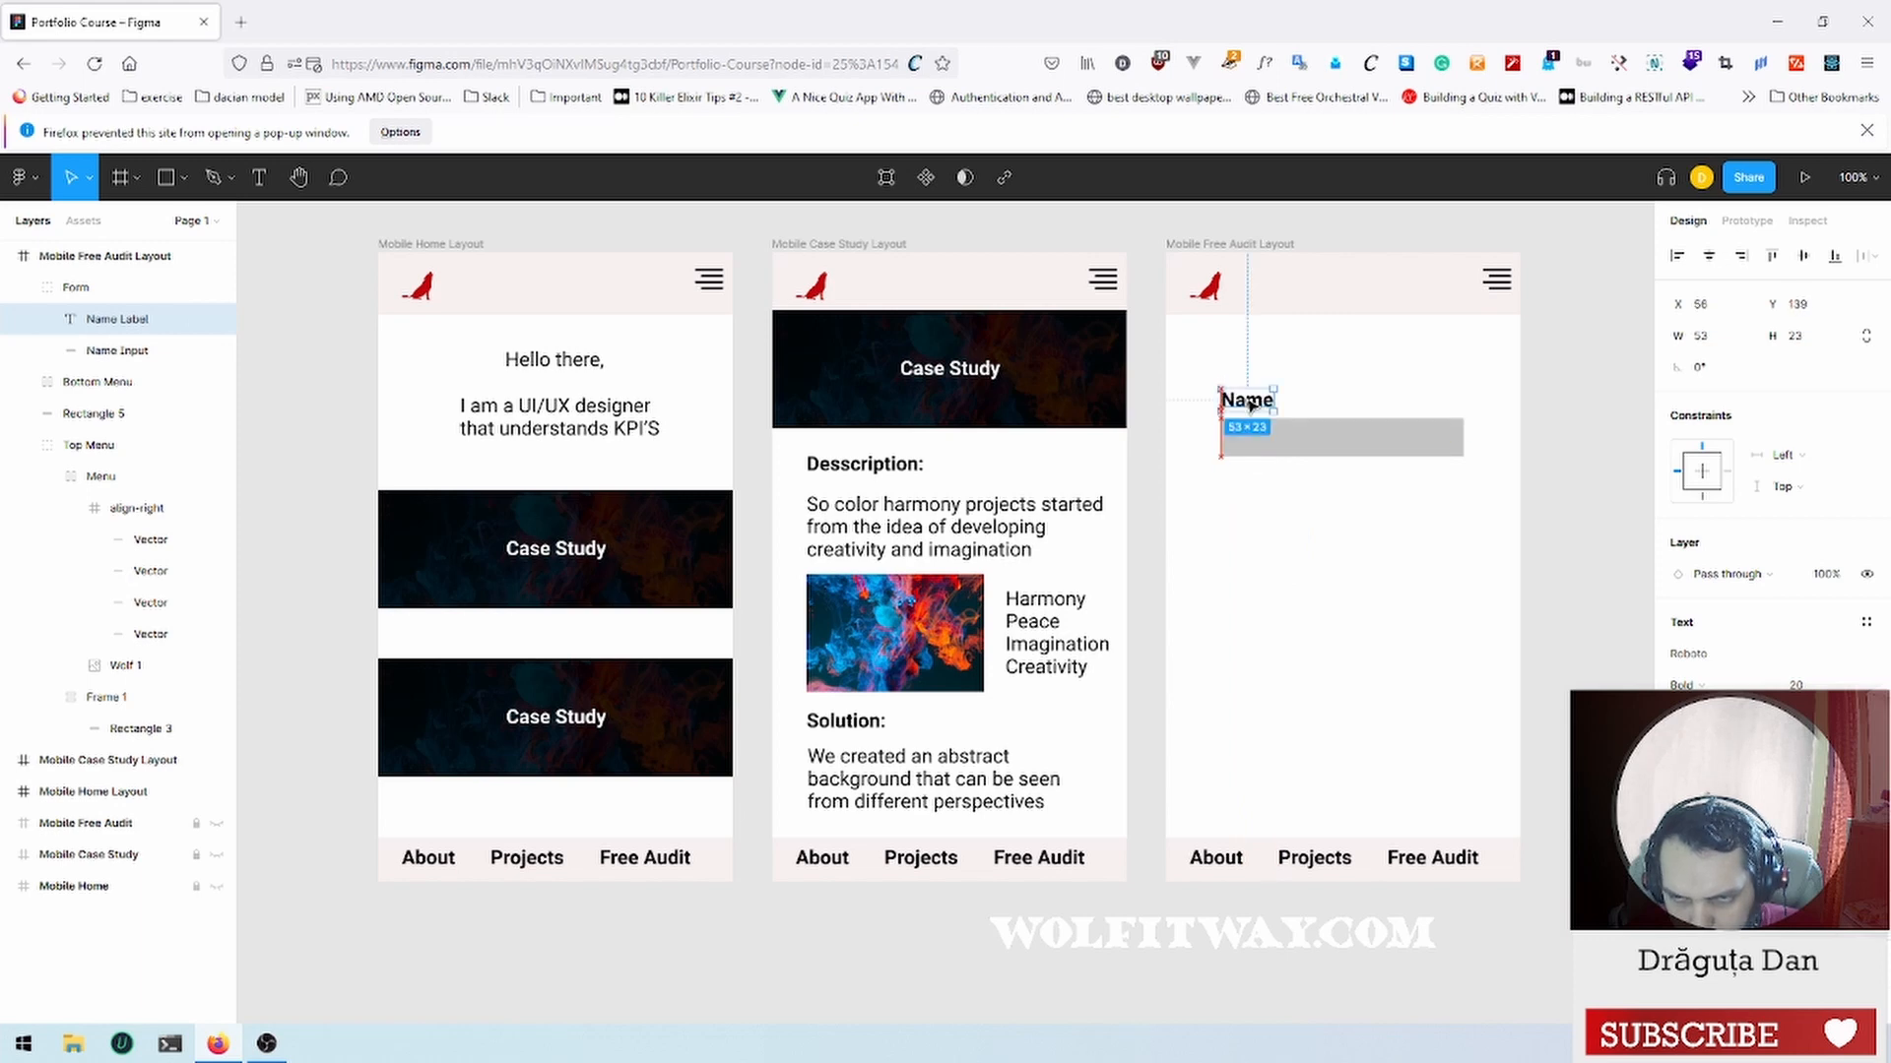
left_click(1270, 528)
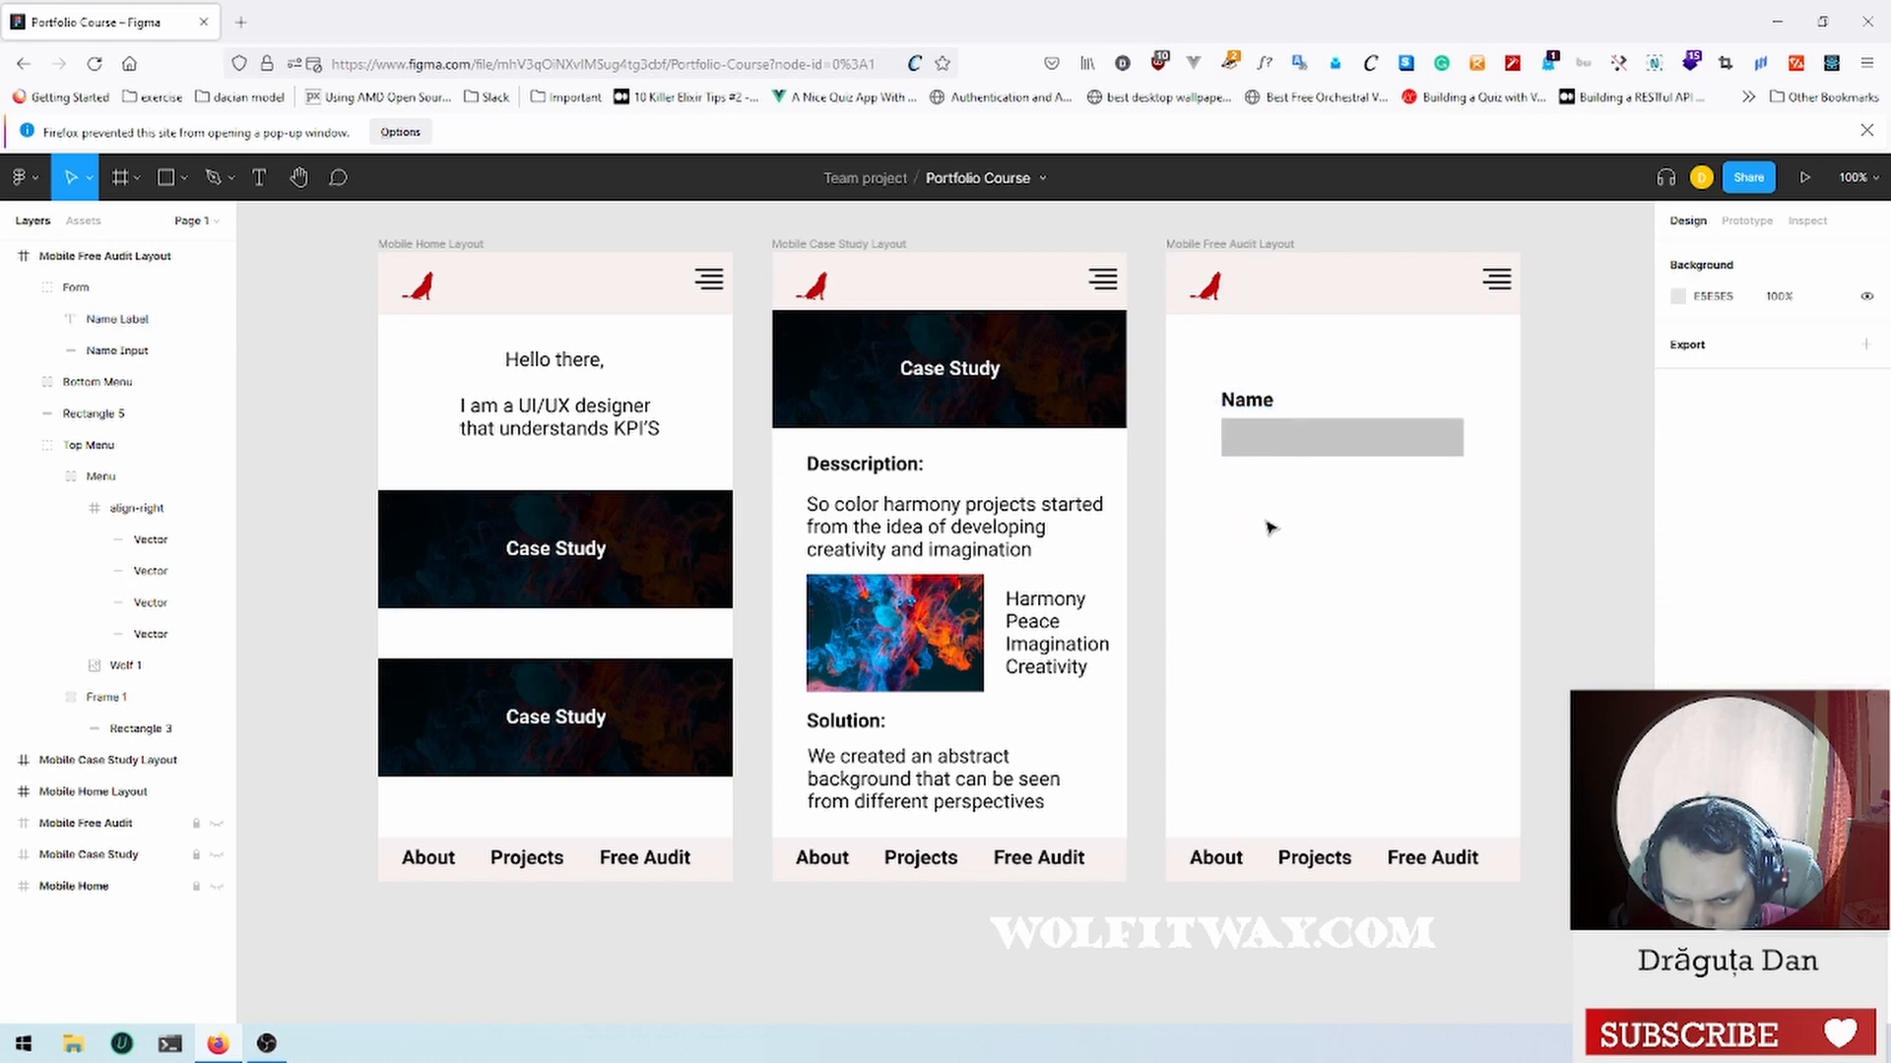
left_click(1265, 410)
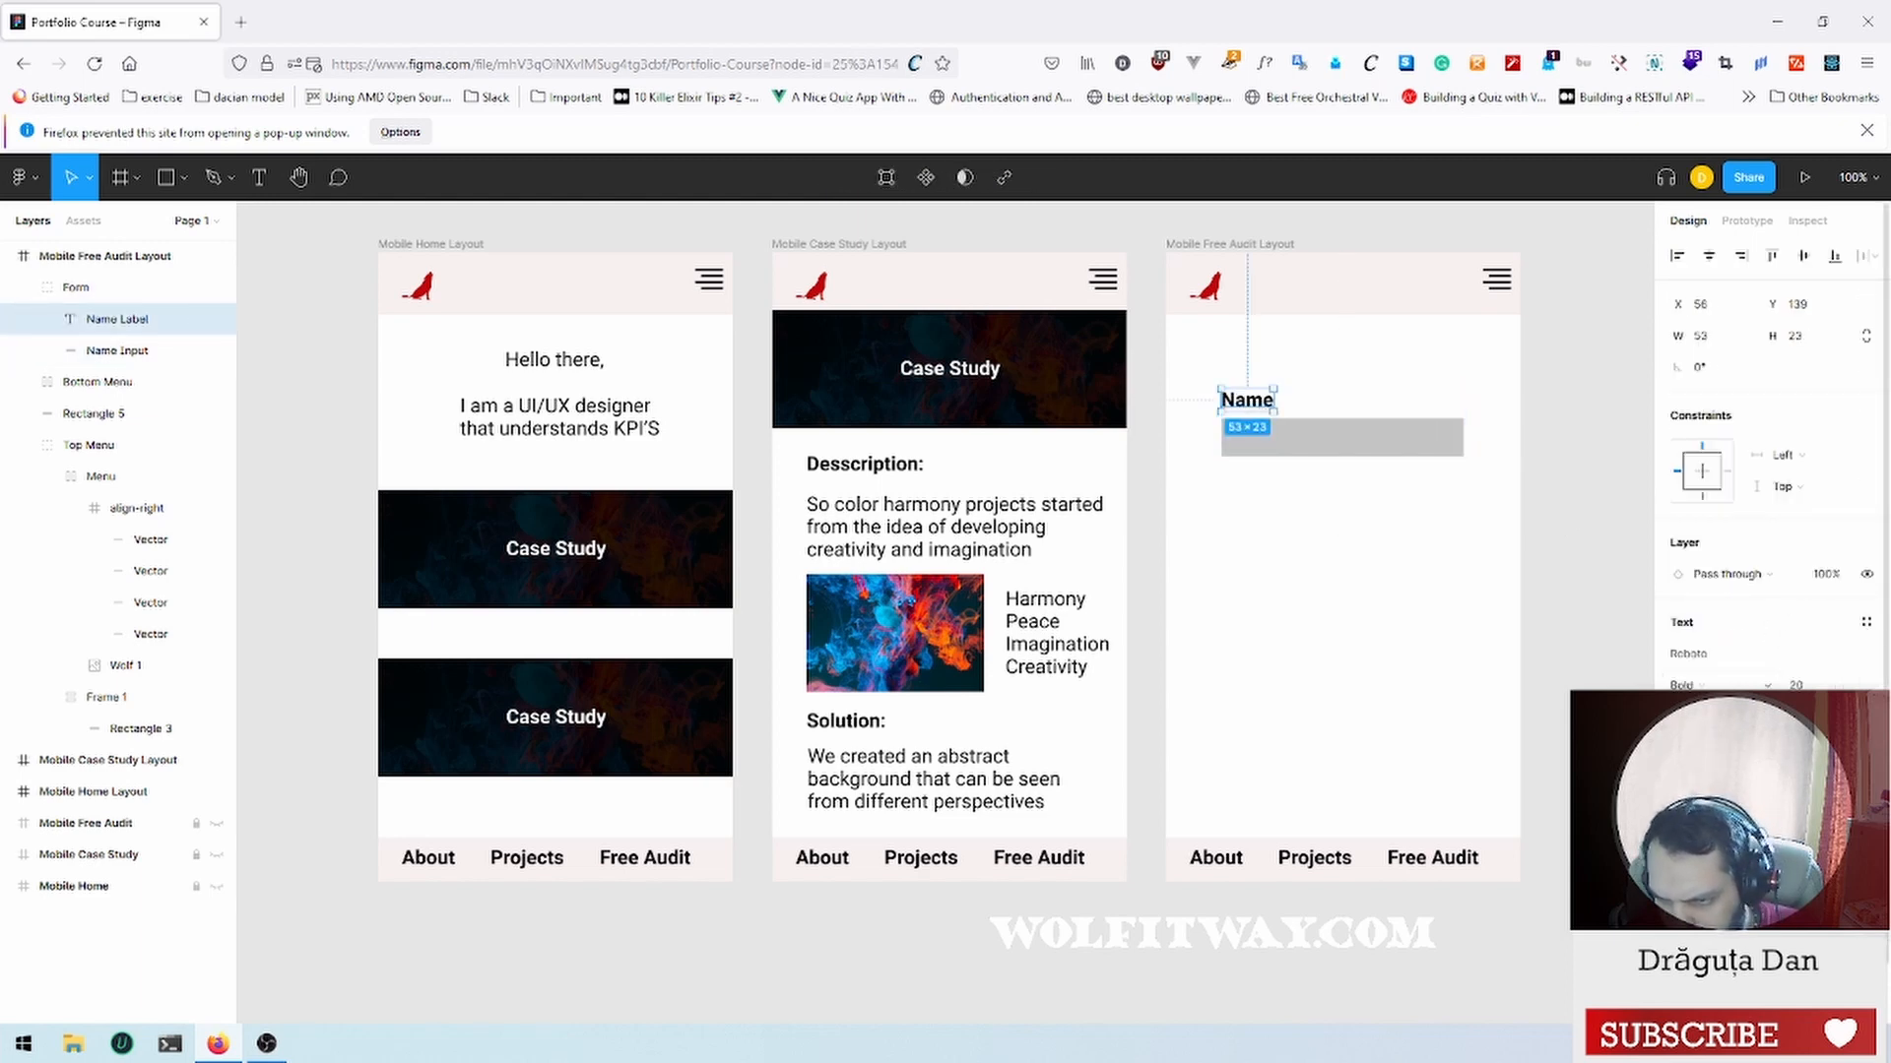
left_click(1688, 685)
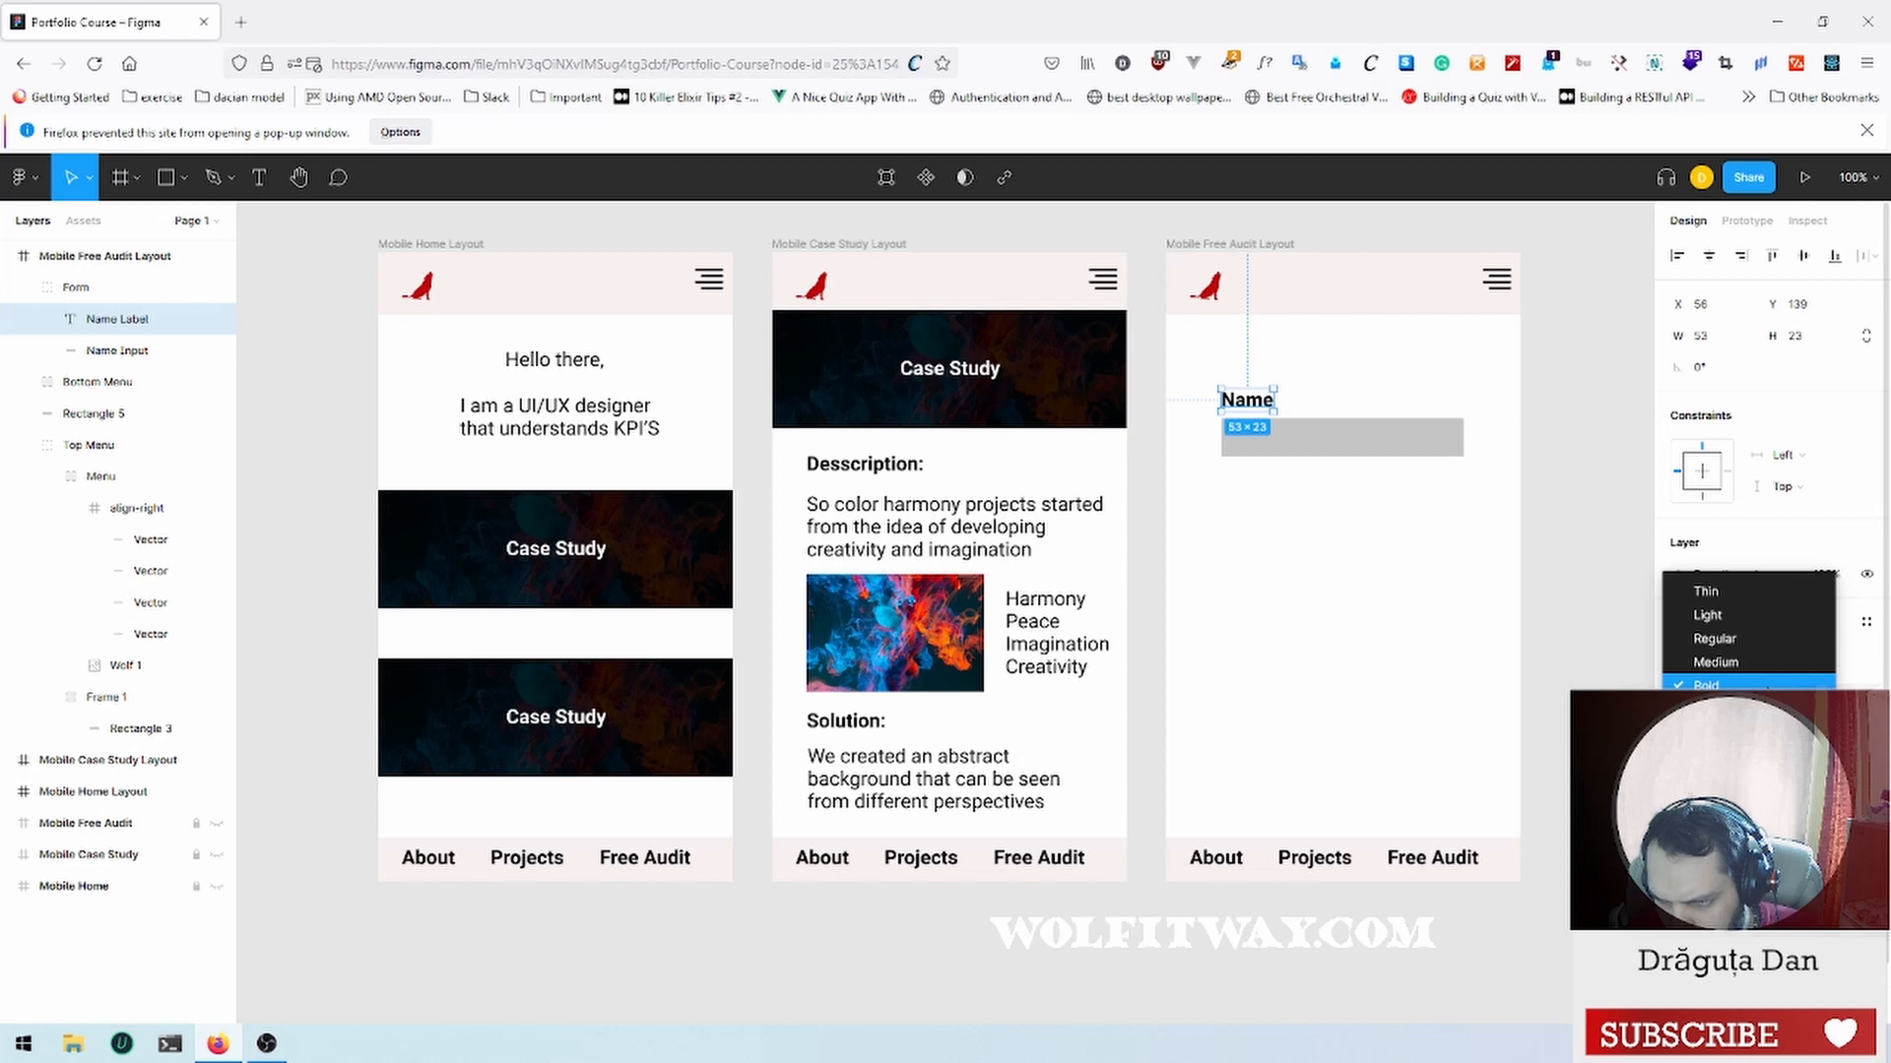
left_click(1772, 638)
left_click(1403, 537)
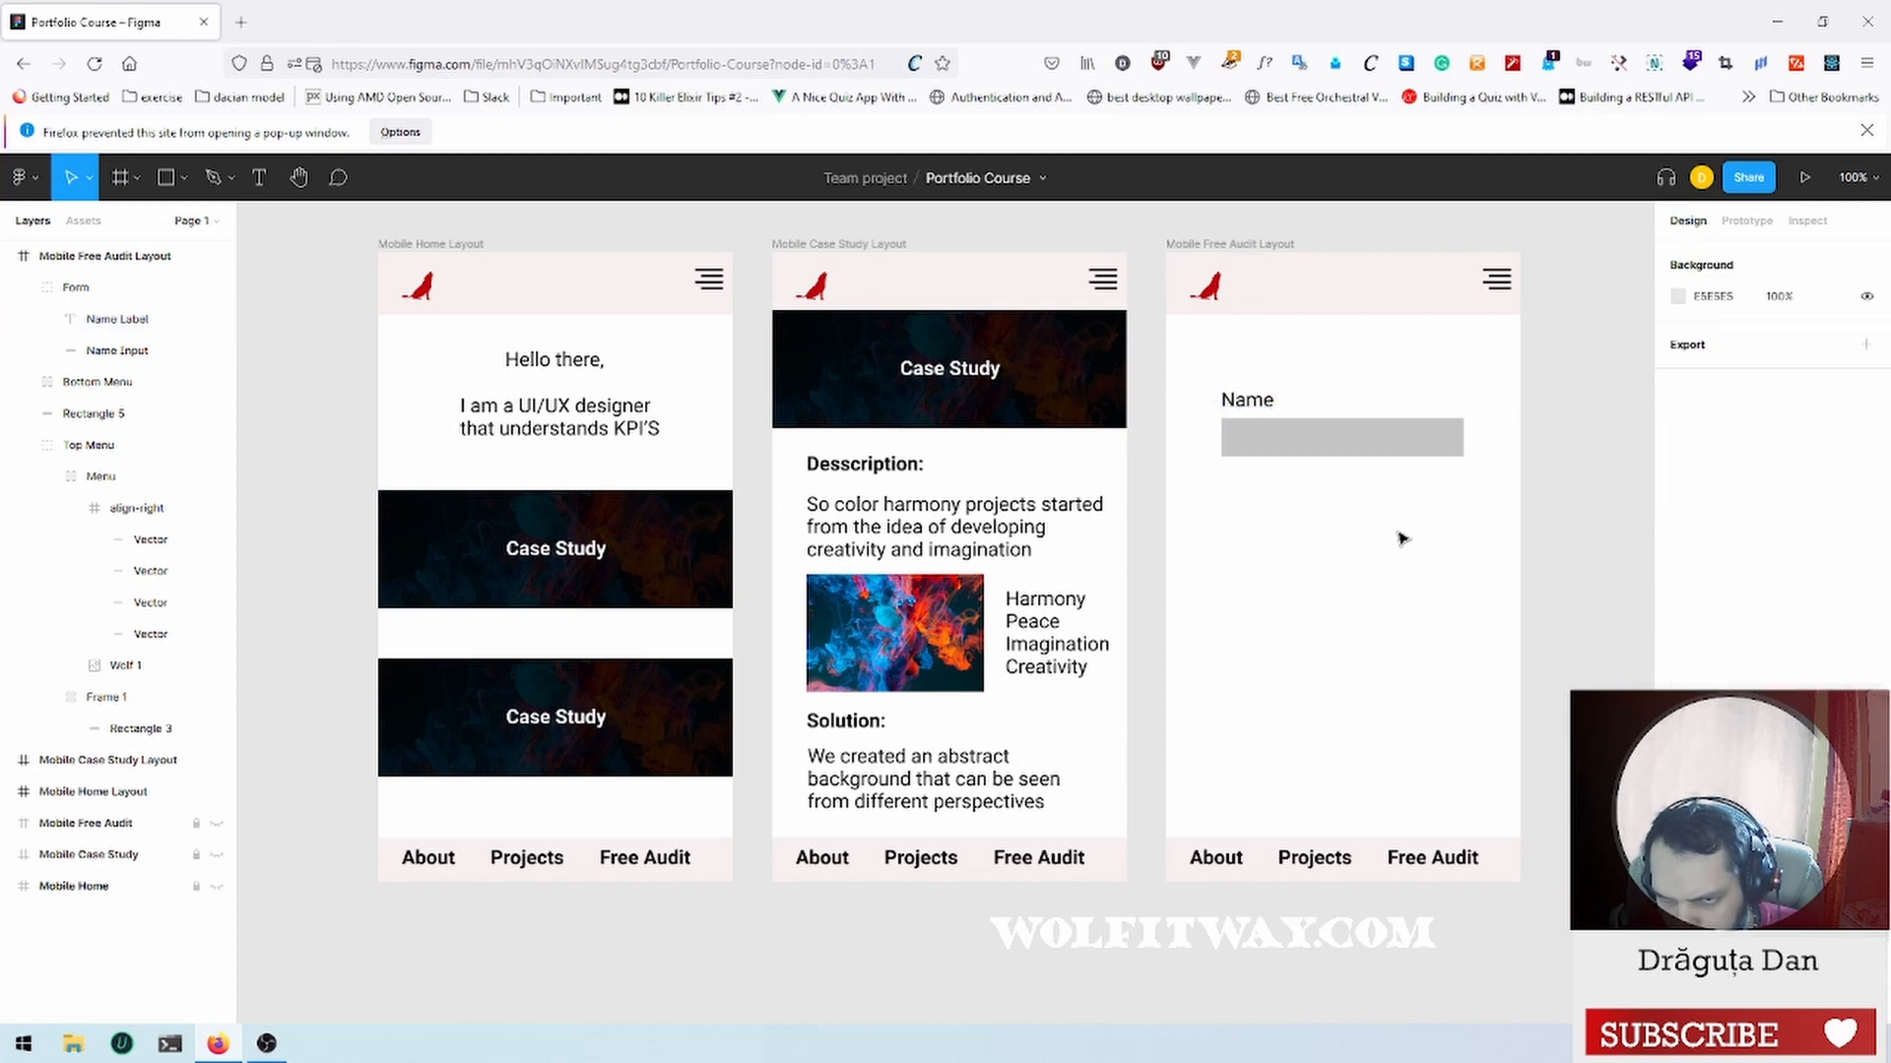
Step: Fill the Name Input rectangle with white (FFFFFF) and add a stroke around it
double_click(1295, 439)
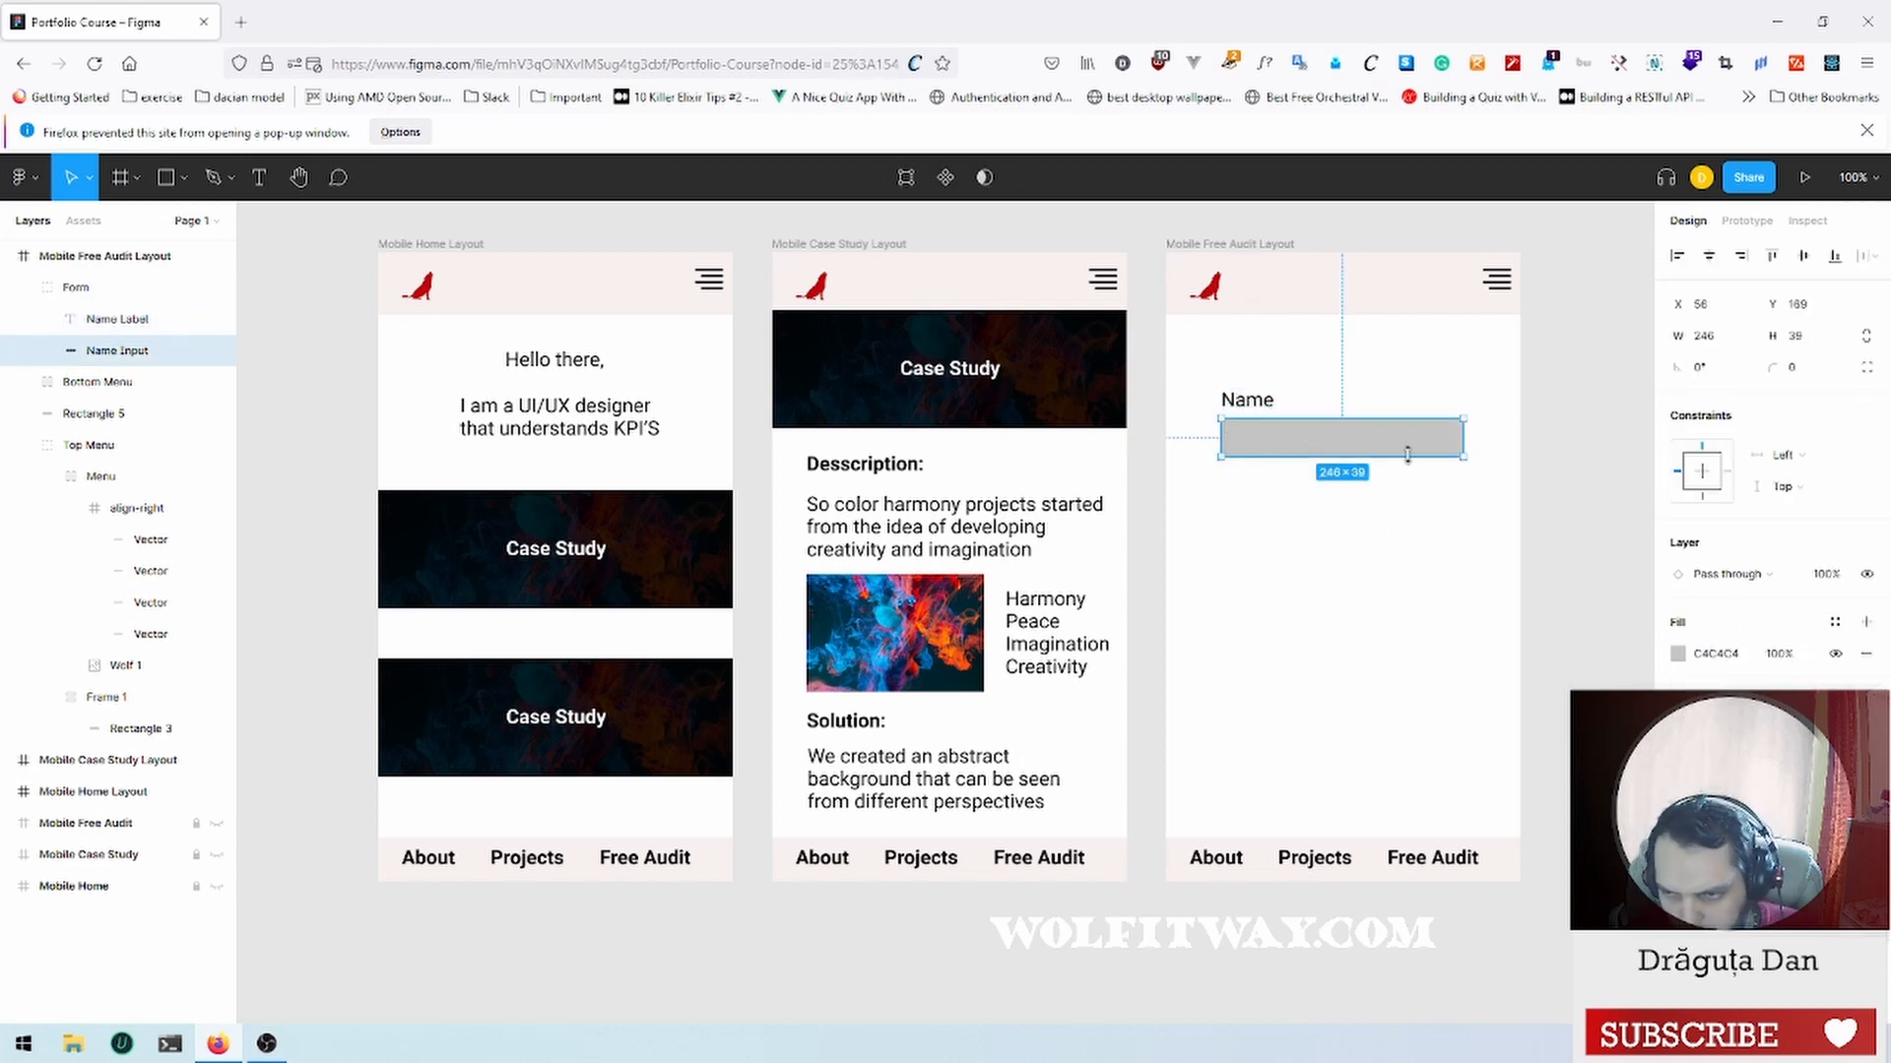
left_click(1679, 655)
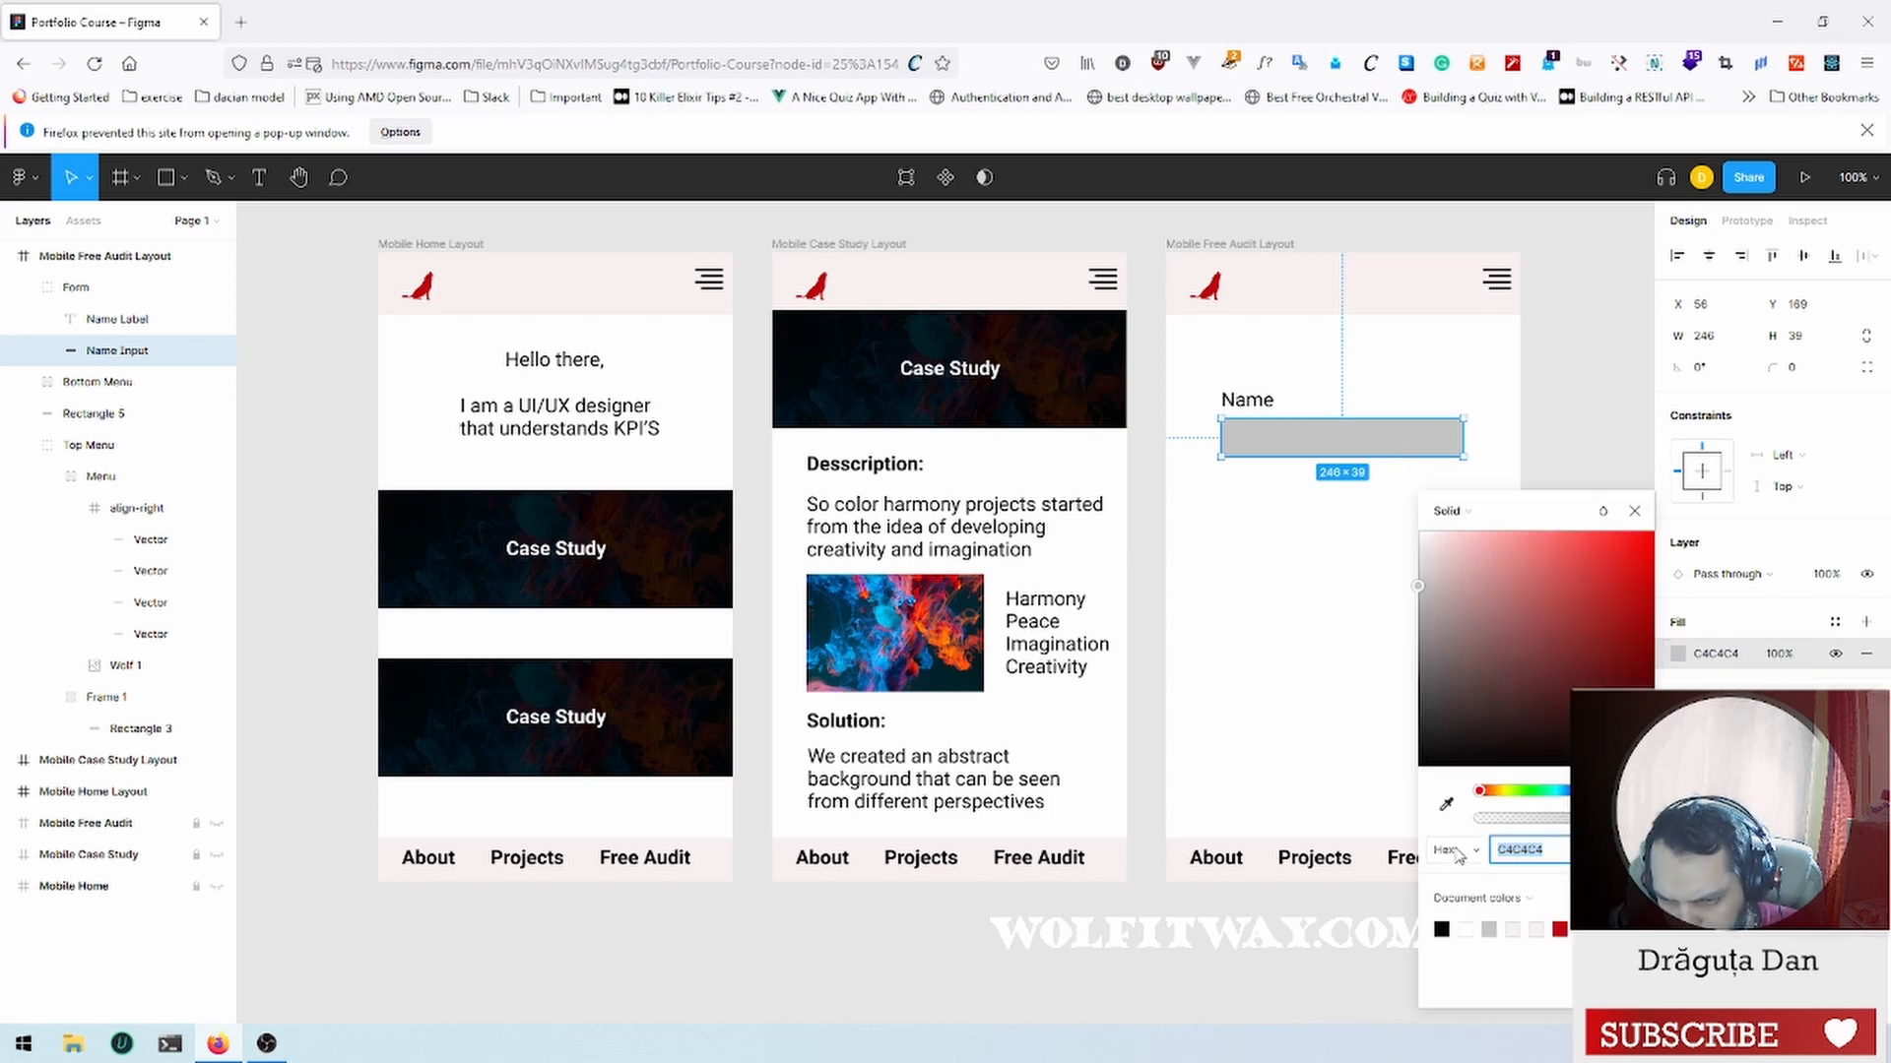
left_click(1467, 929)
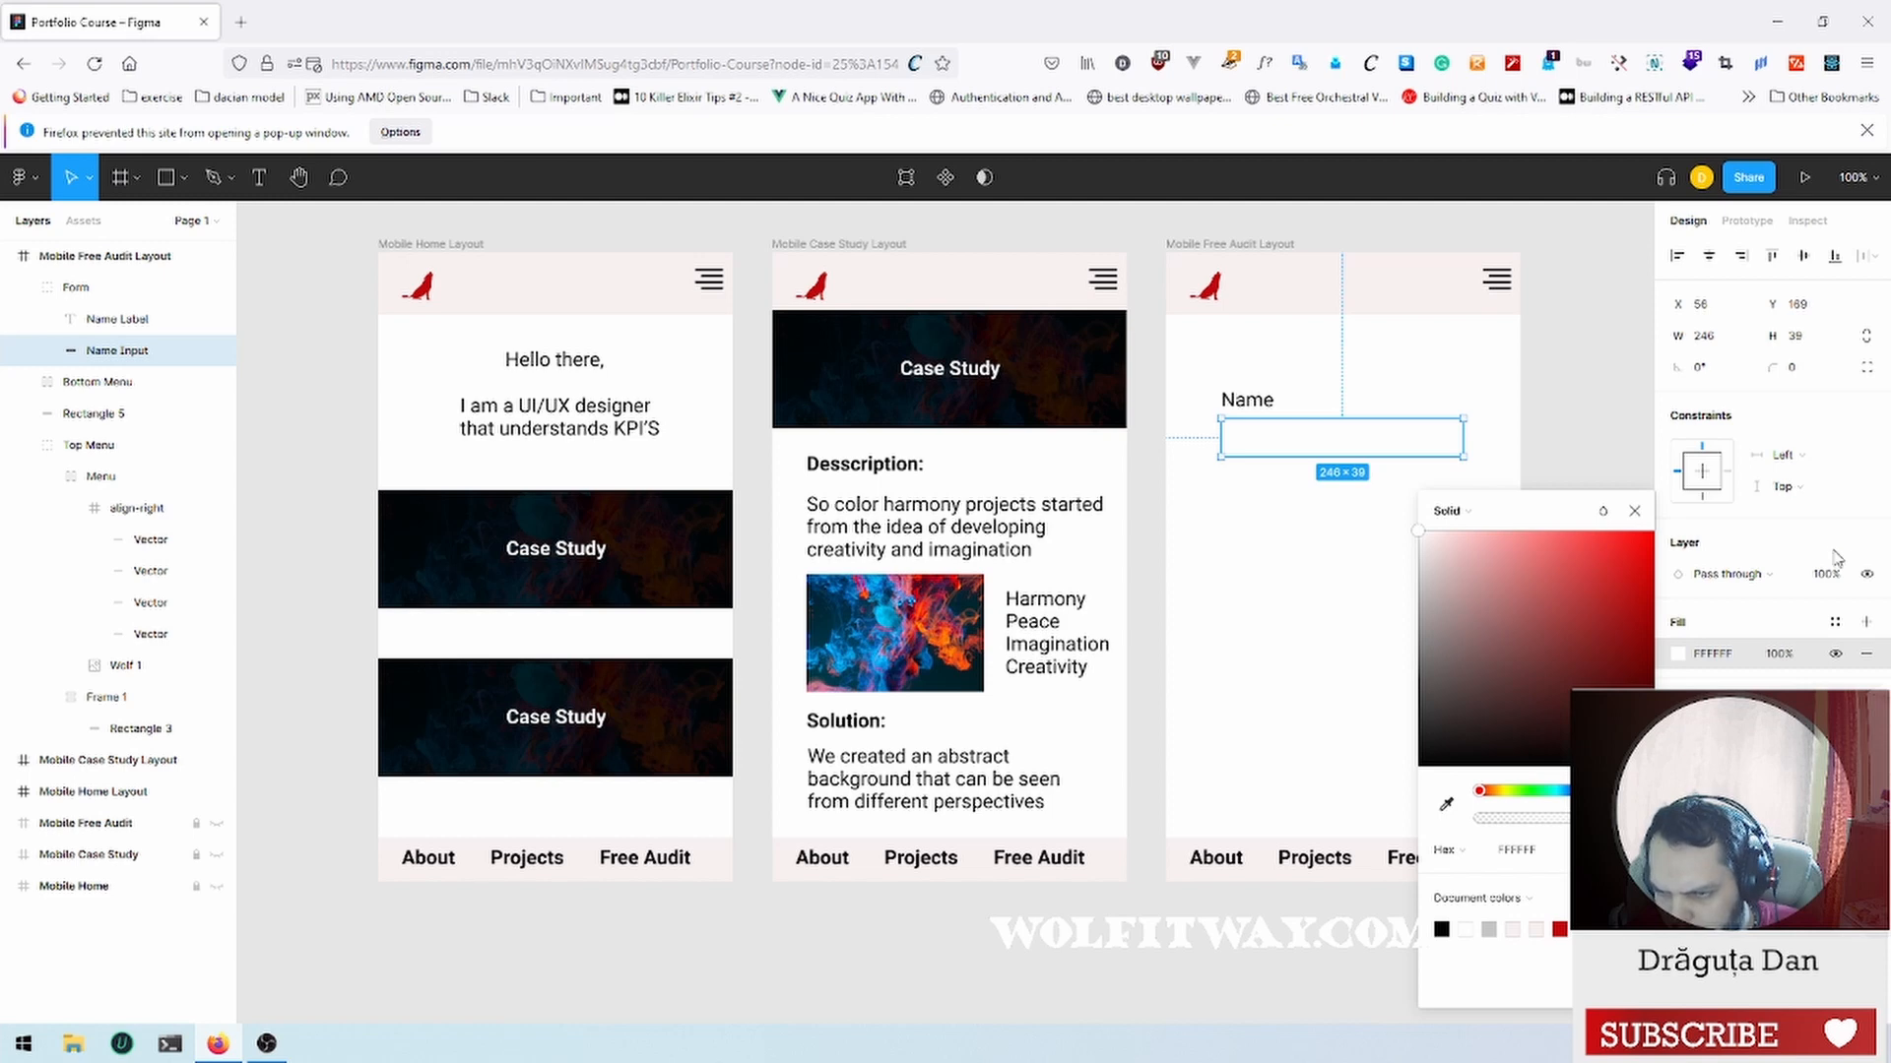
left_click(1864, 511)
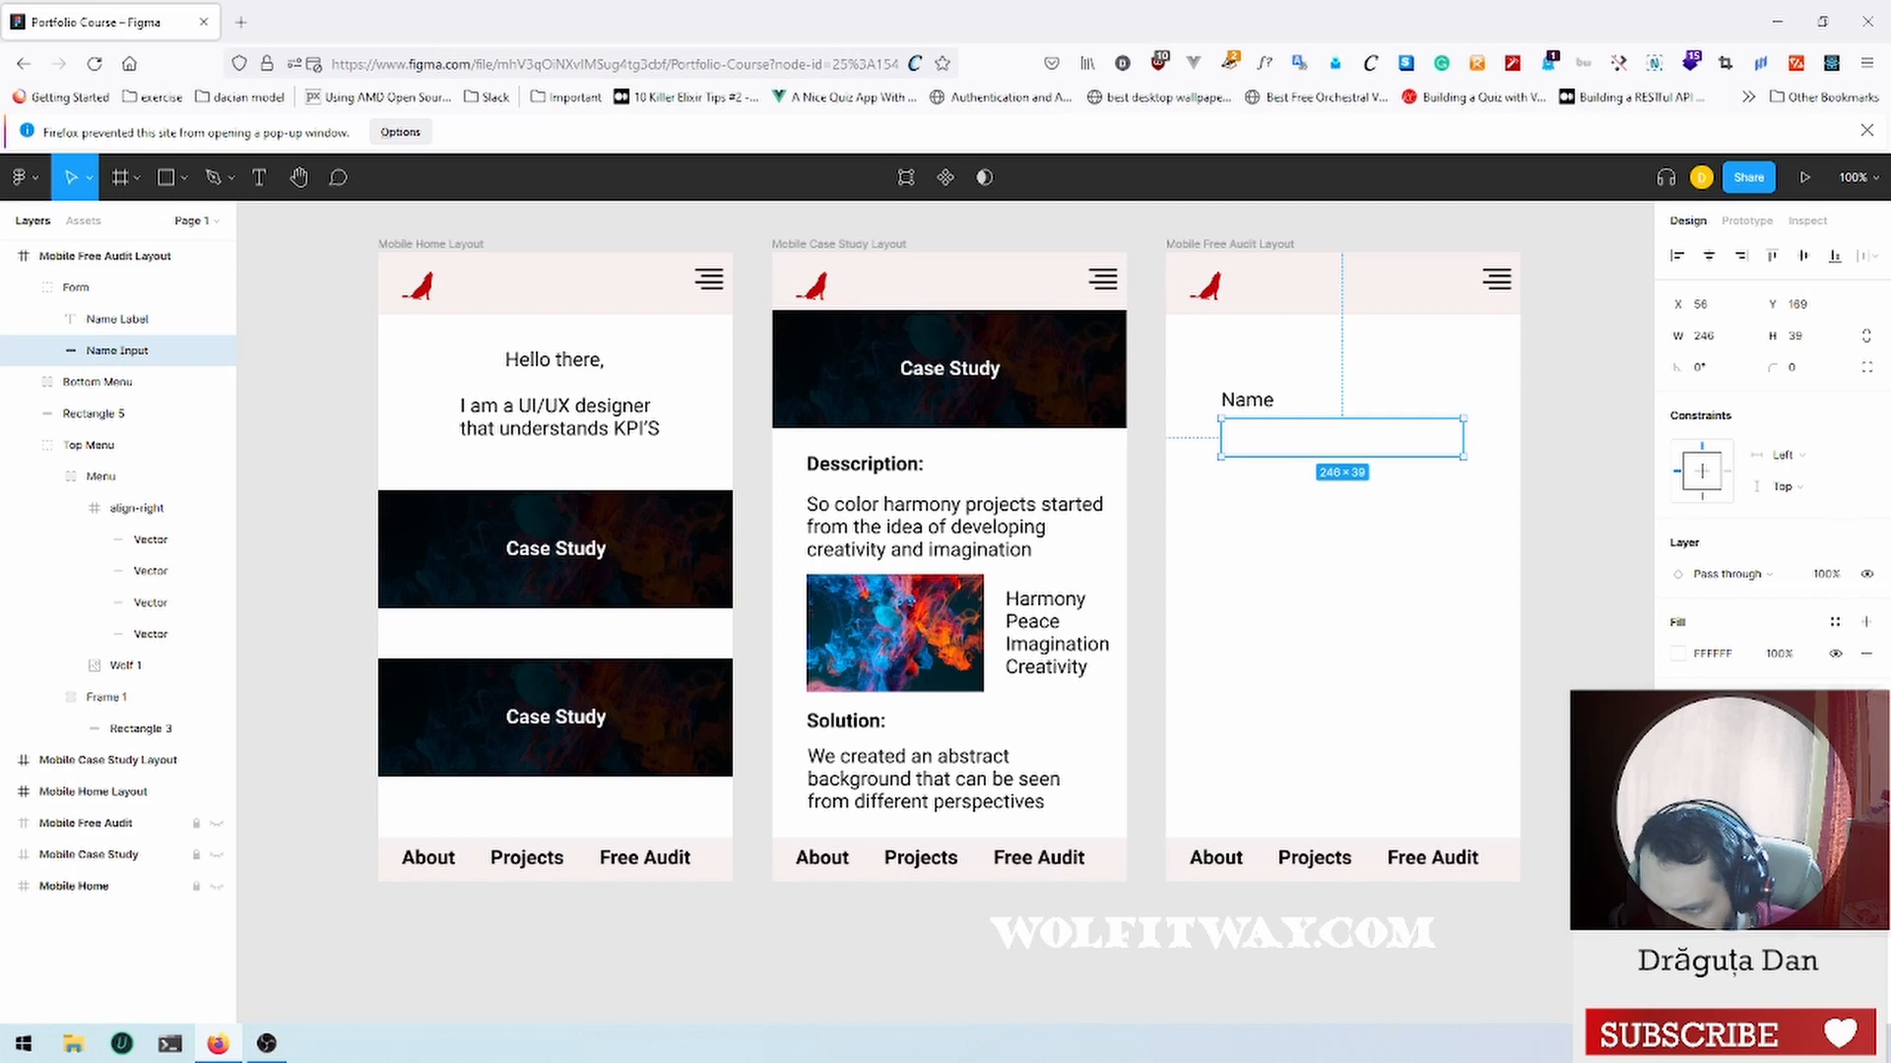
left_click(1866, 702)
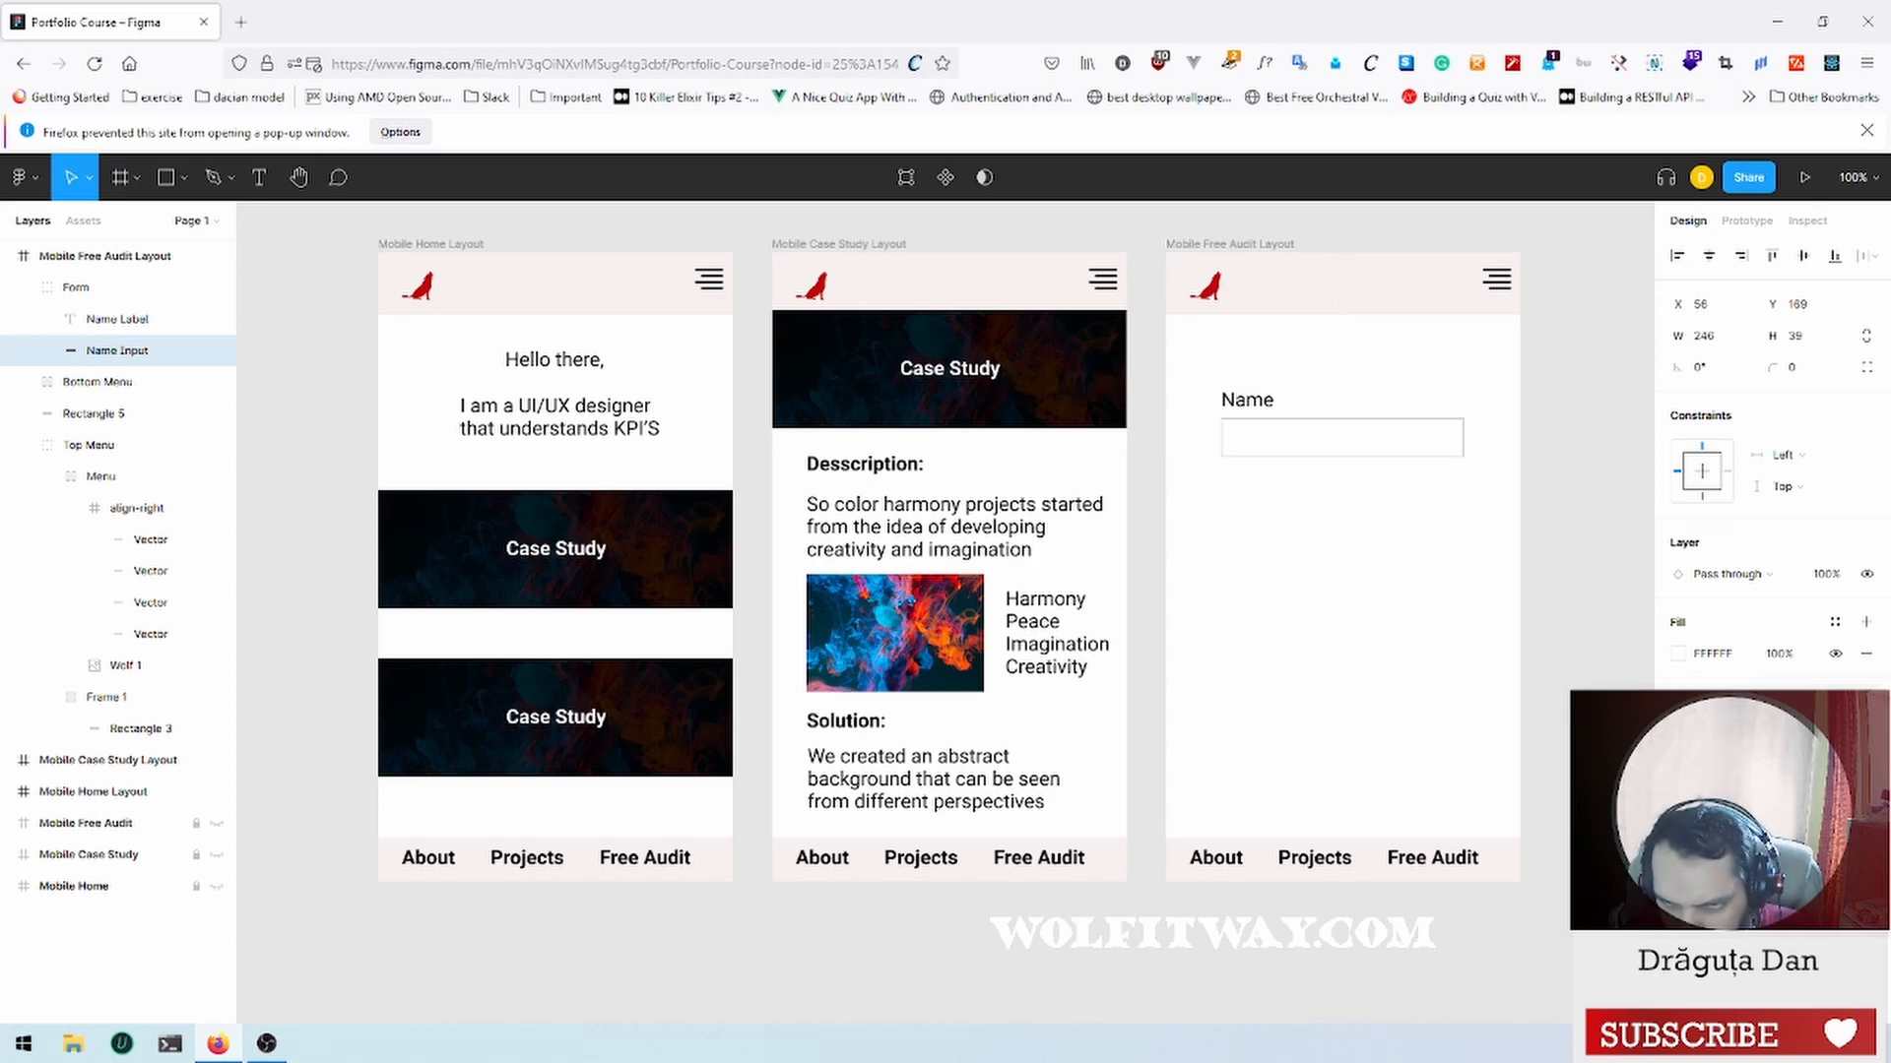
left_click(1414, 526)
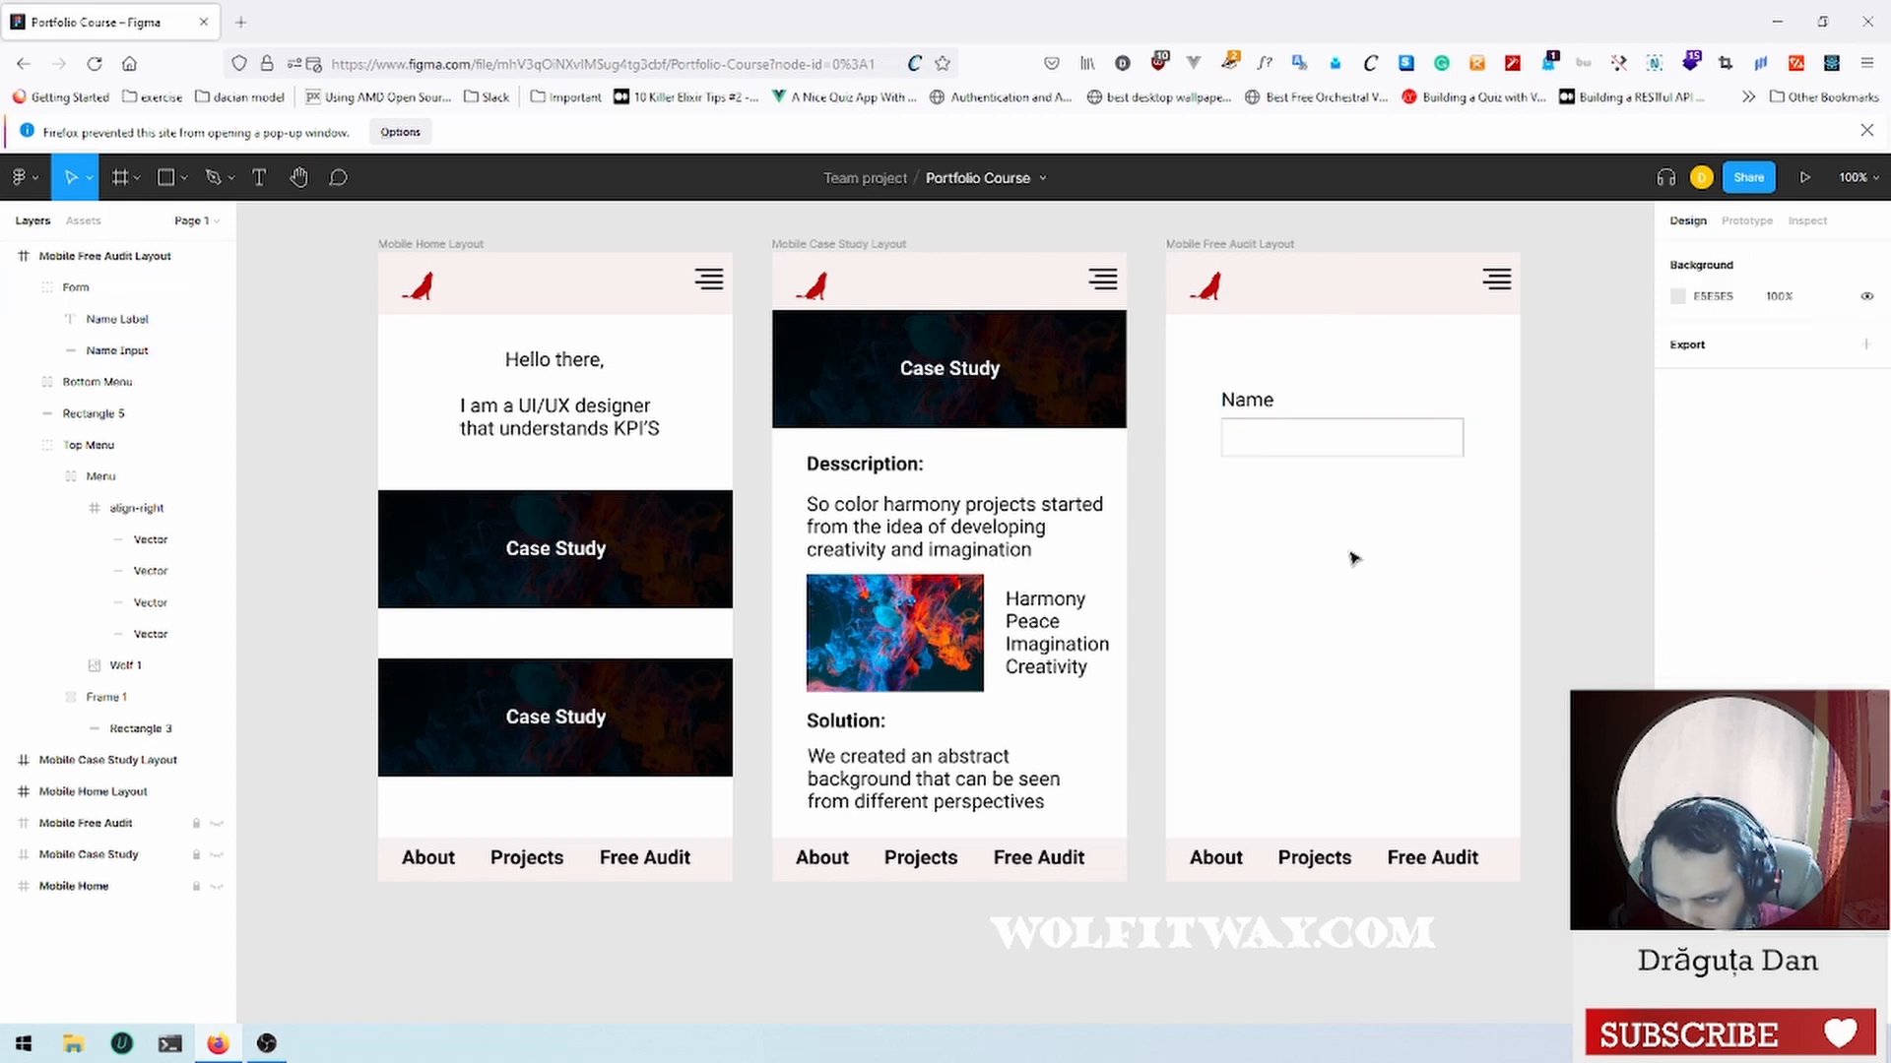
Step: Duplicate the Name label and input inside the Form group and place the copies directly below the originals, at about X 57
left_click(1273, 420)
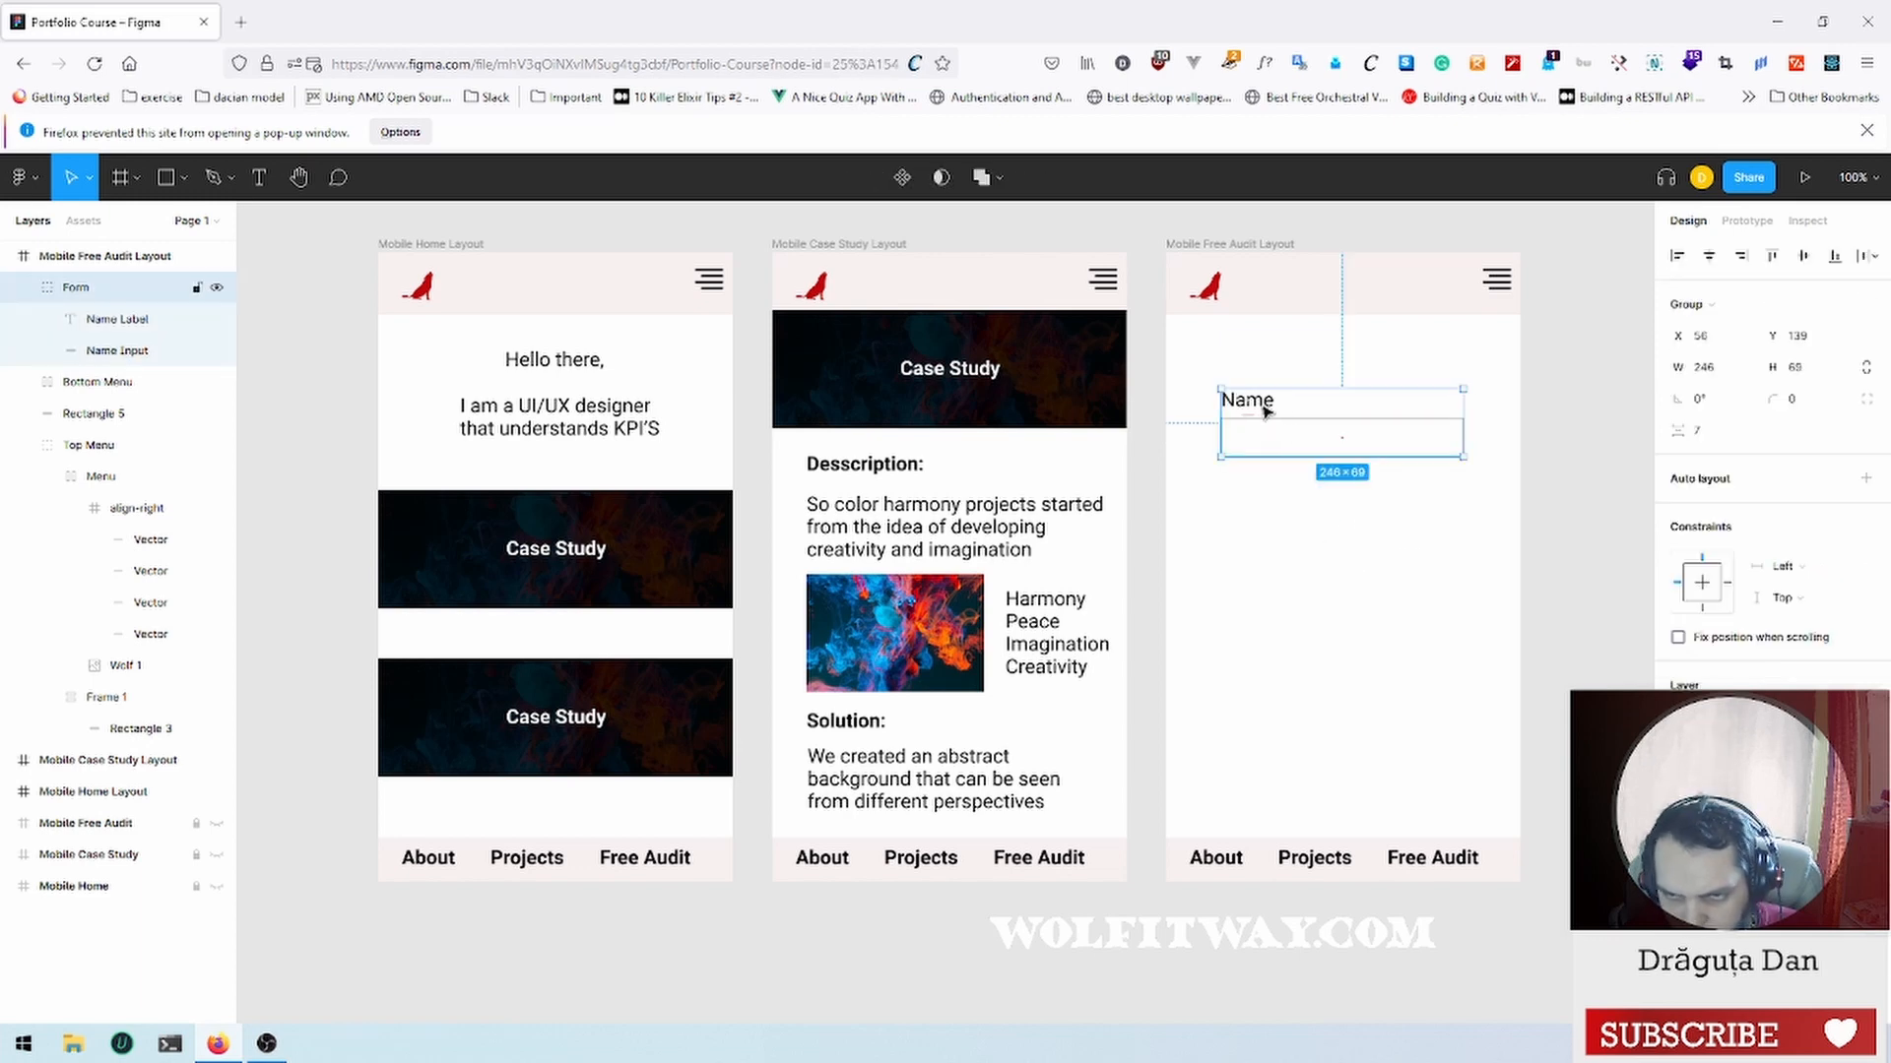
left_click(126, 319)
left_click(132, 350, "shift")
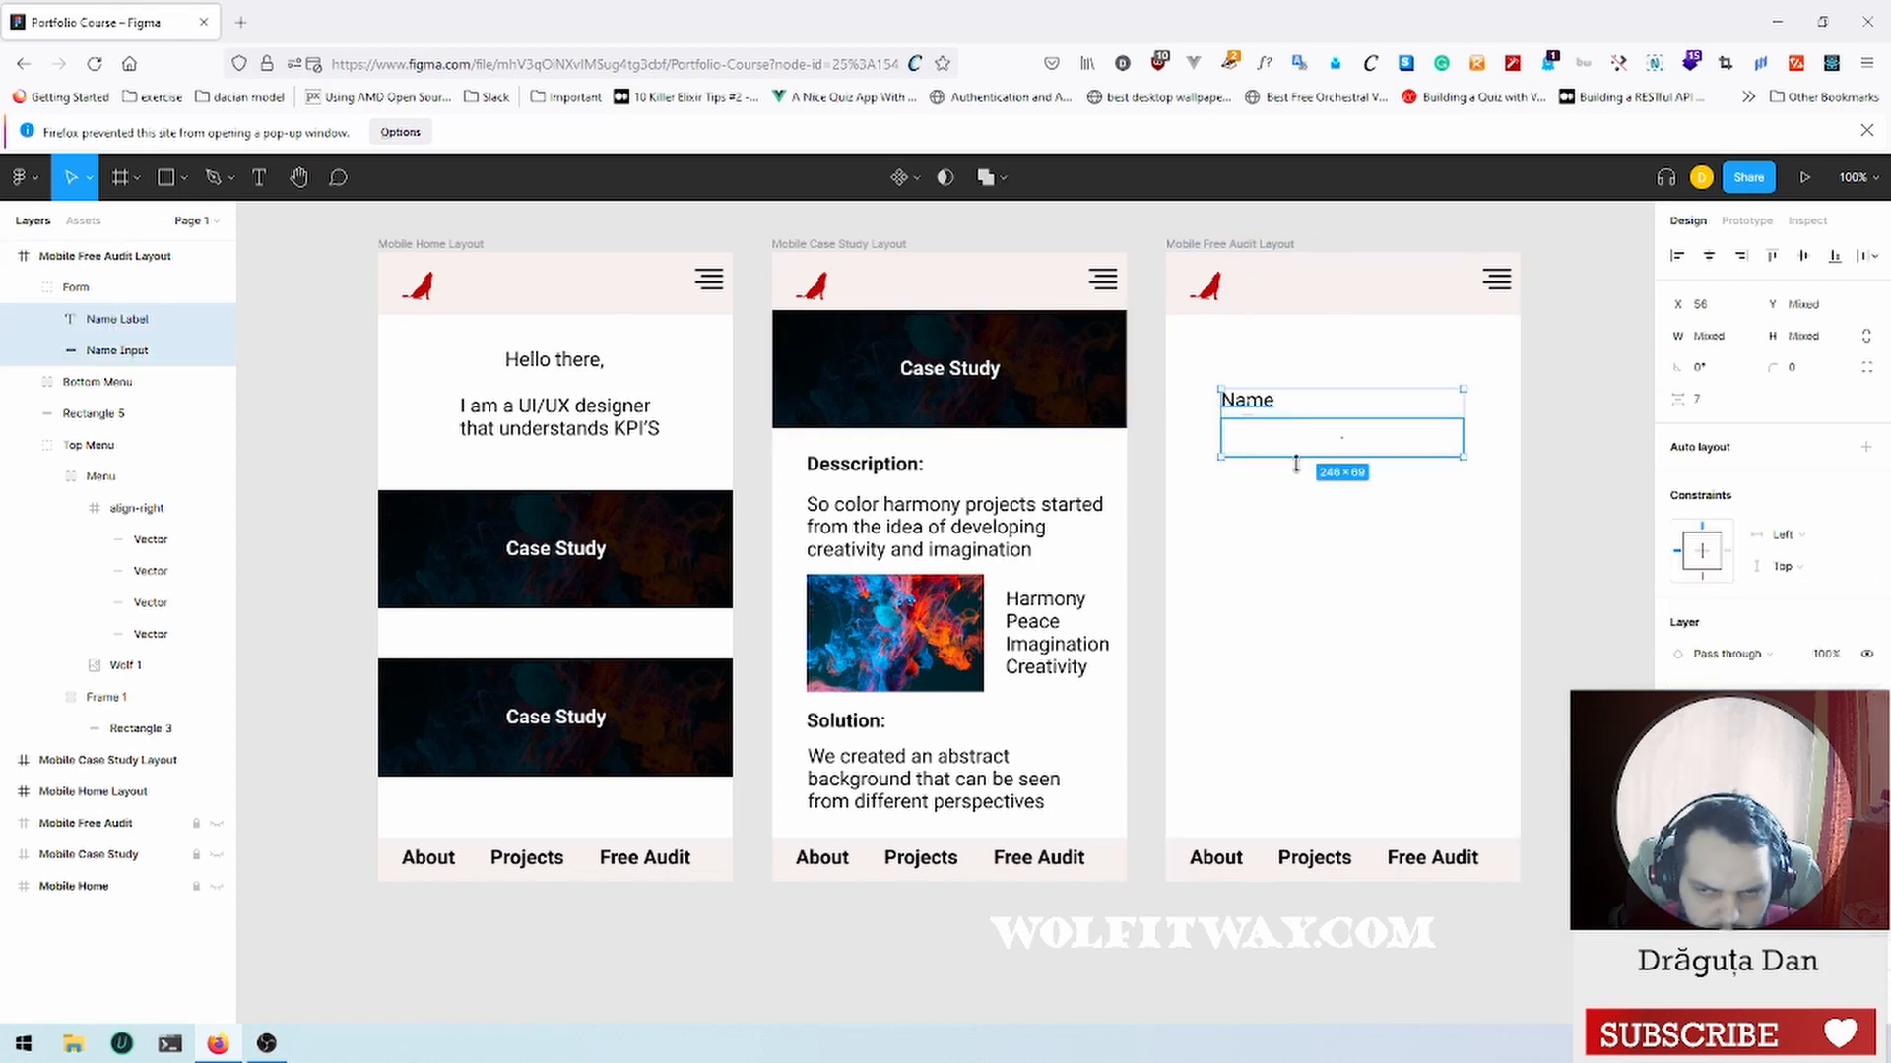
key("ctrl+d")
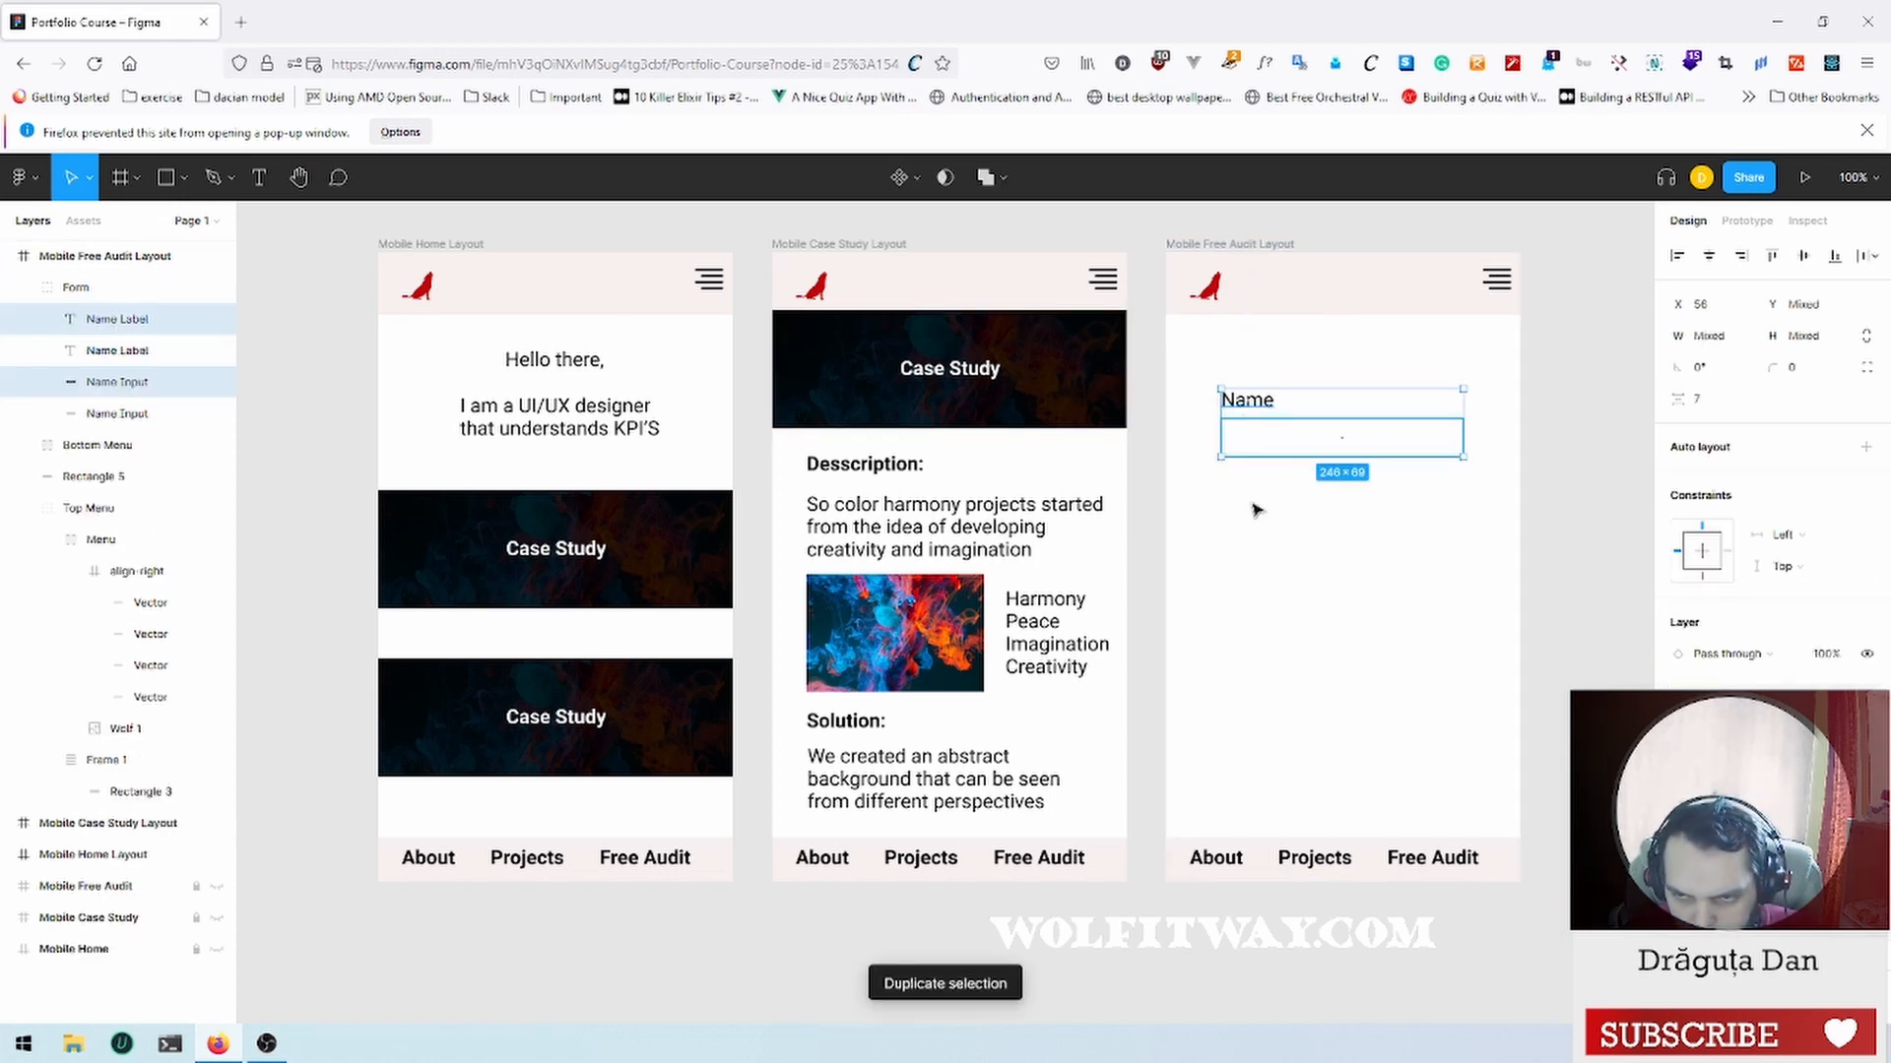
left_click_drag(1262, 409, 1268, 483)
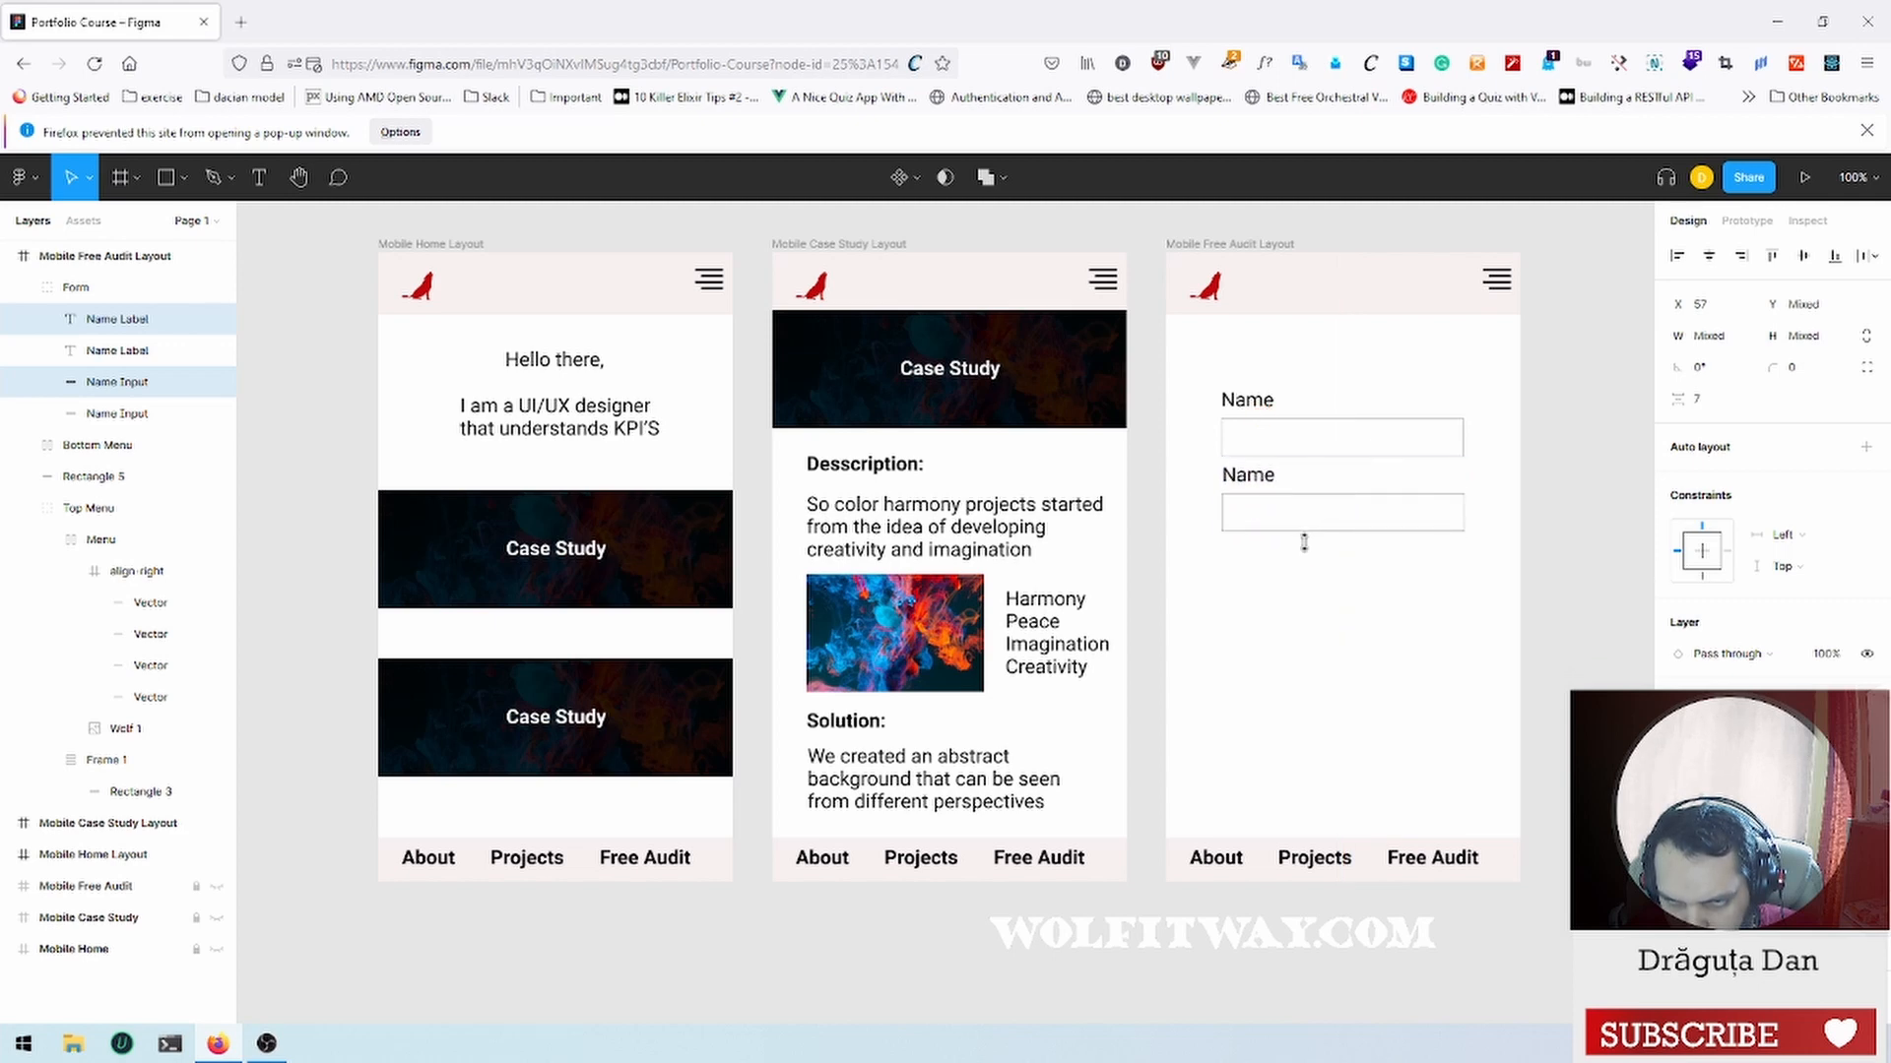
Step: Stretch the lower input box alone downward to a height of about 110, keeping its width and its label's size
left_click_drag(1345, 533, 1351, 598)
key("ctrl+z")
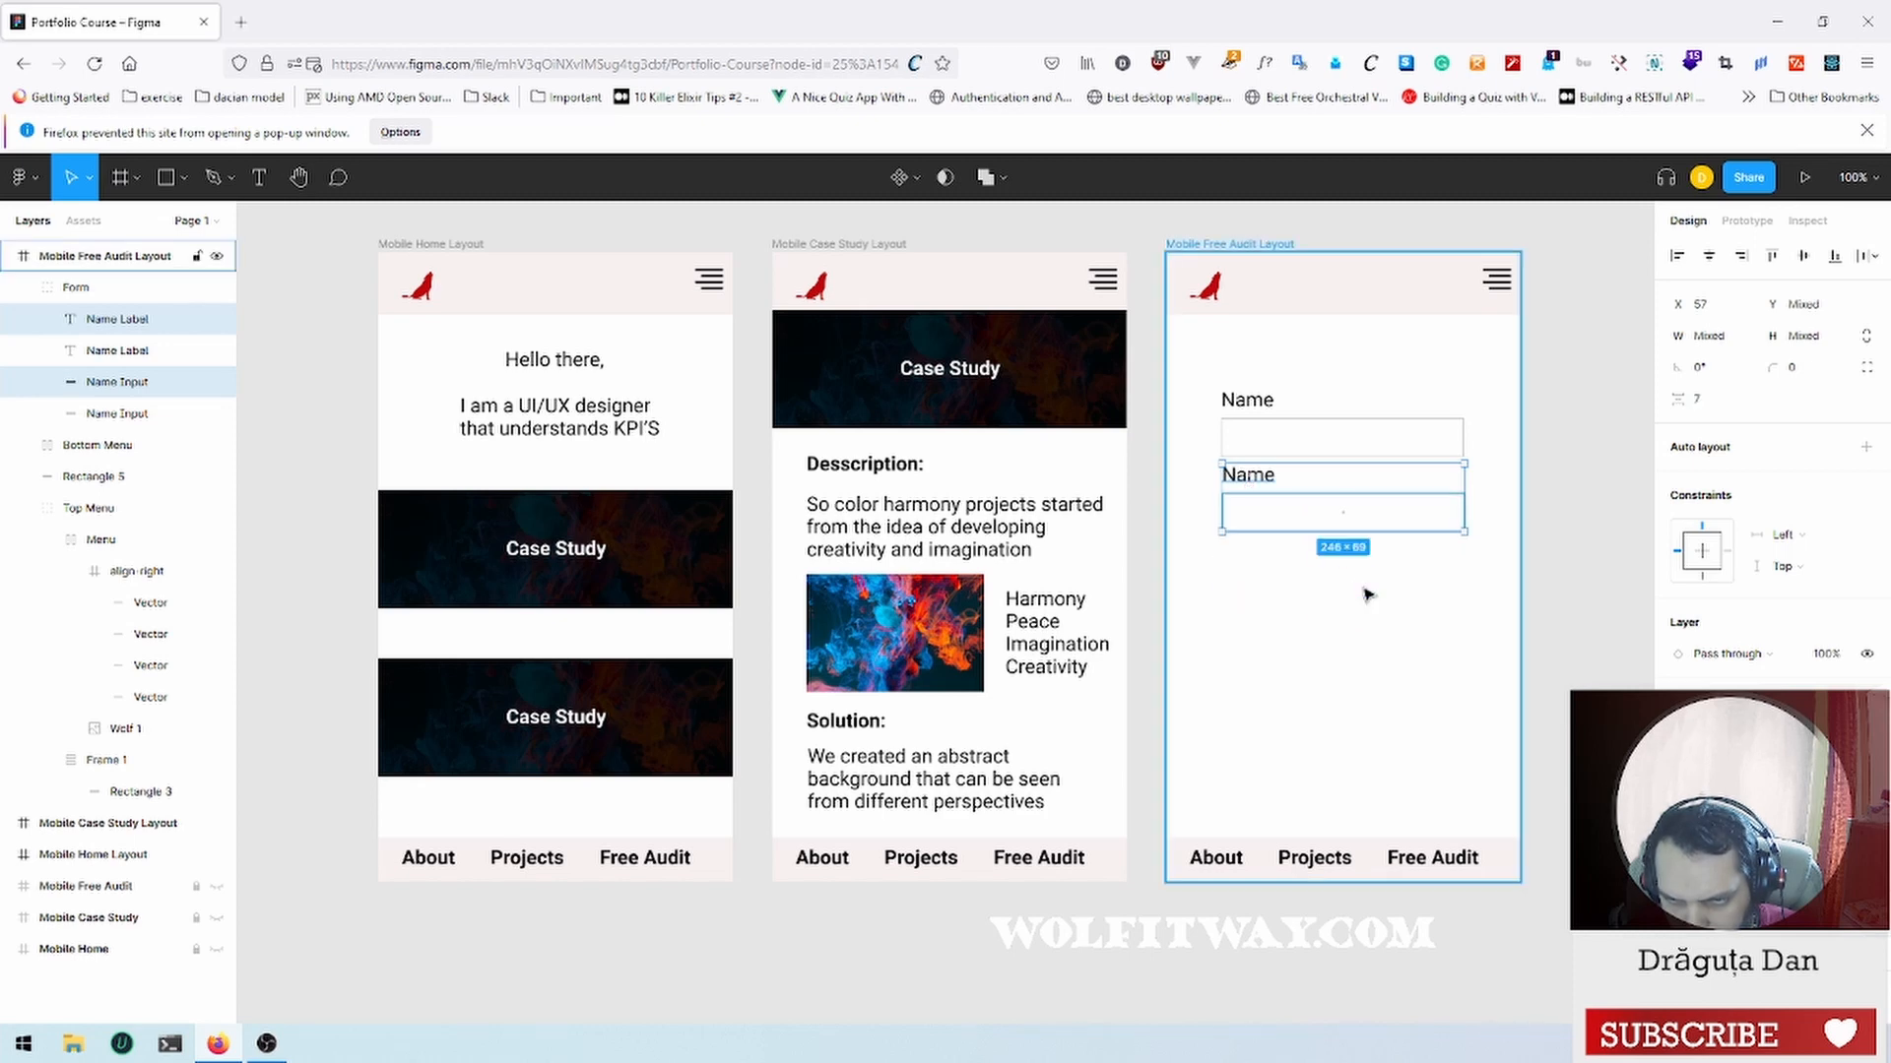
left_click(1387, 521)
left_click_drag(1361, 531, 1363, 602)
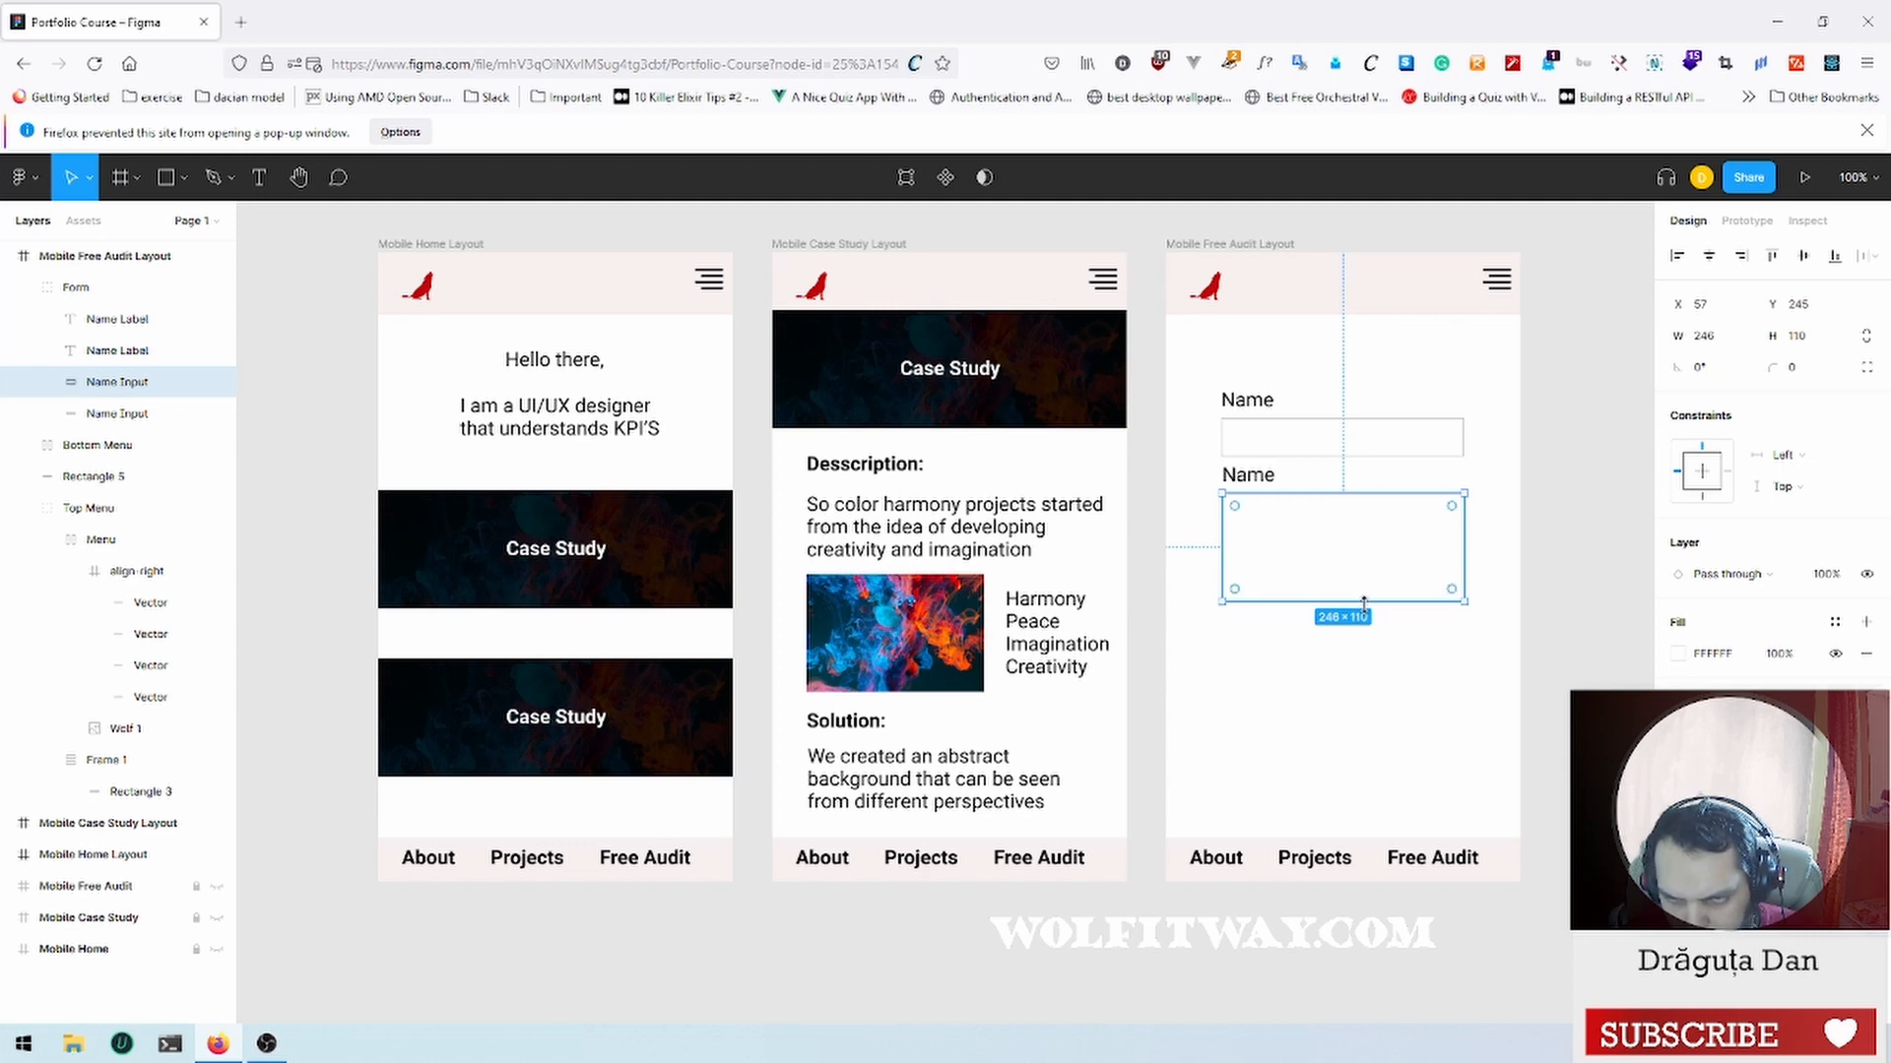
left_click(1420, 645)
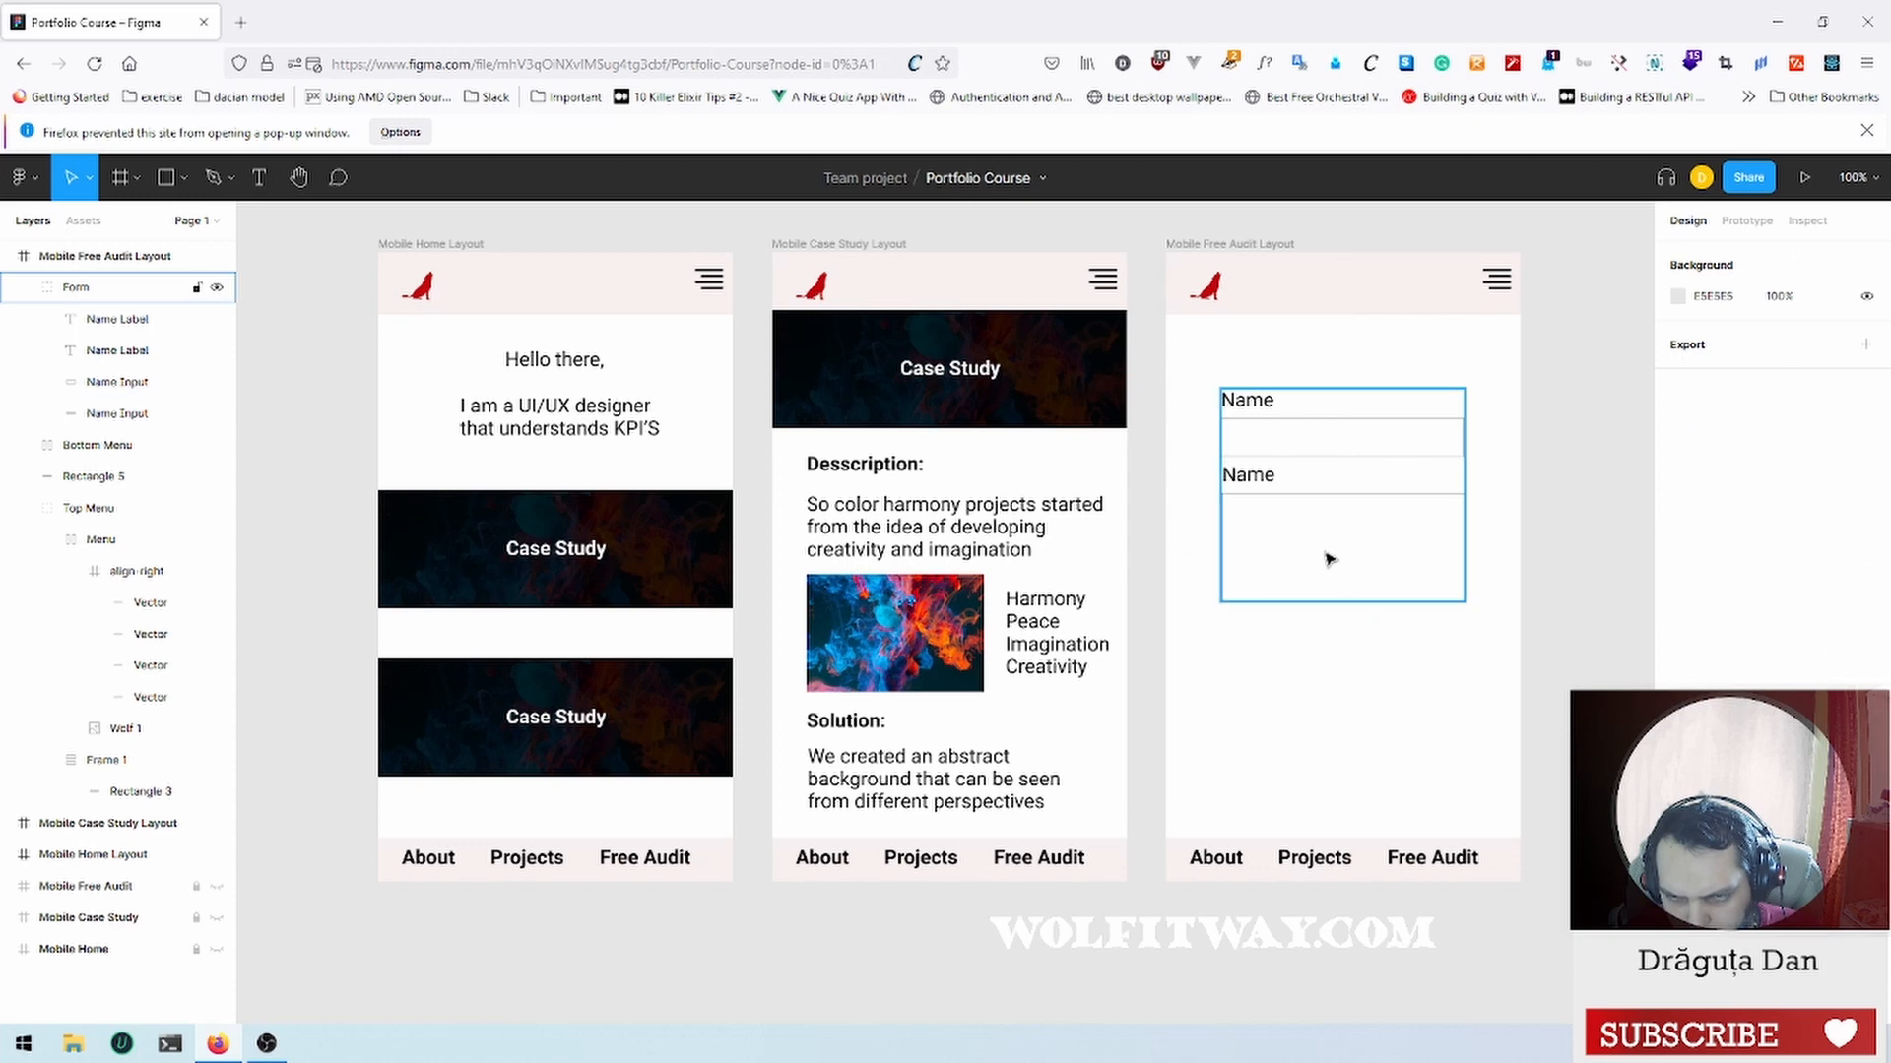
Step: Change the text of the lower label to "Message"
left_click(1261, 483)
double_click(1260, 482)
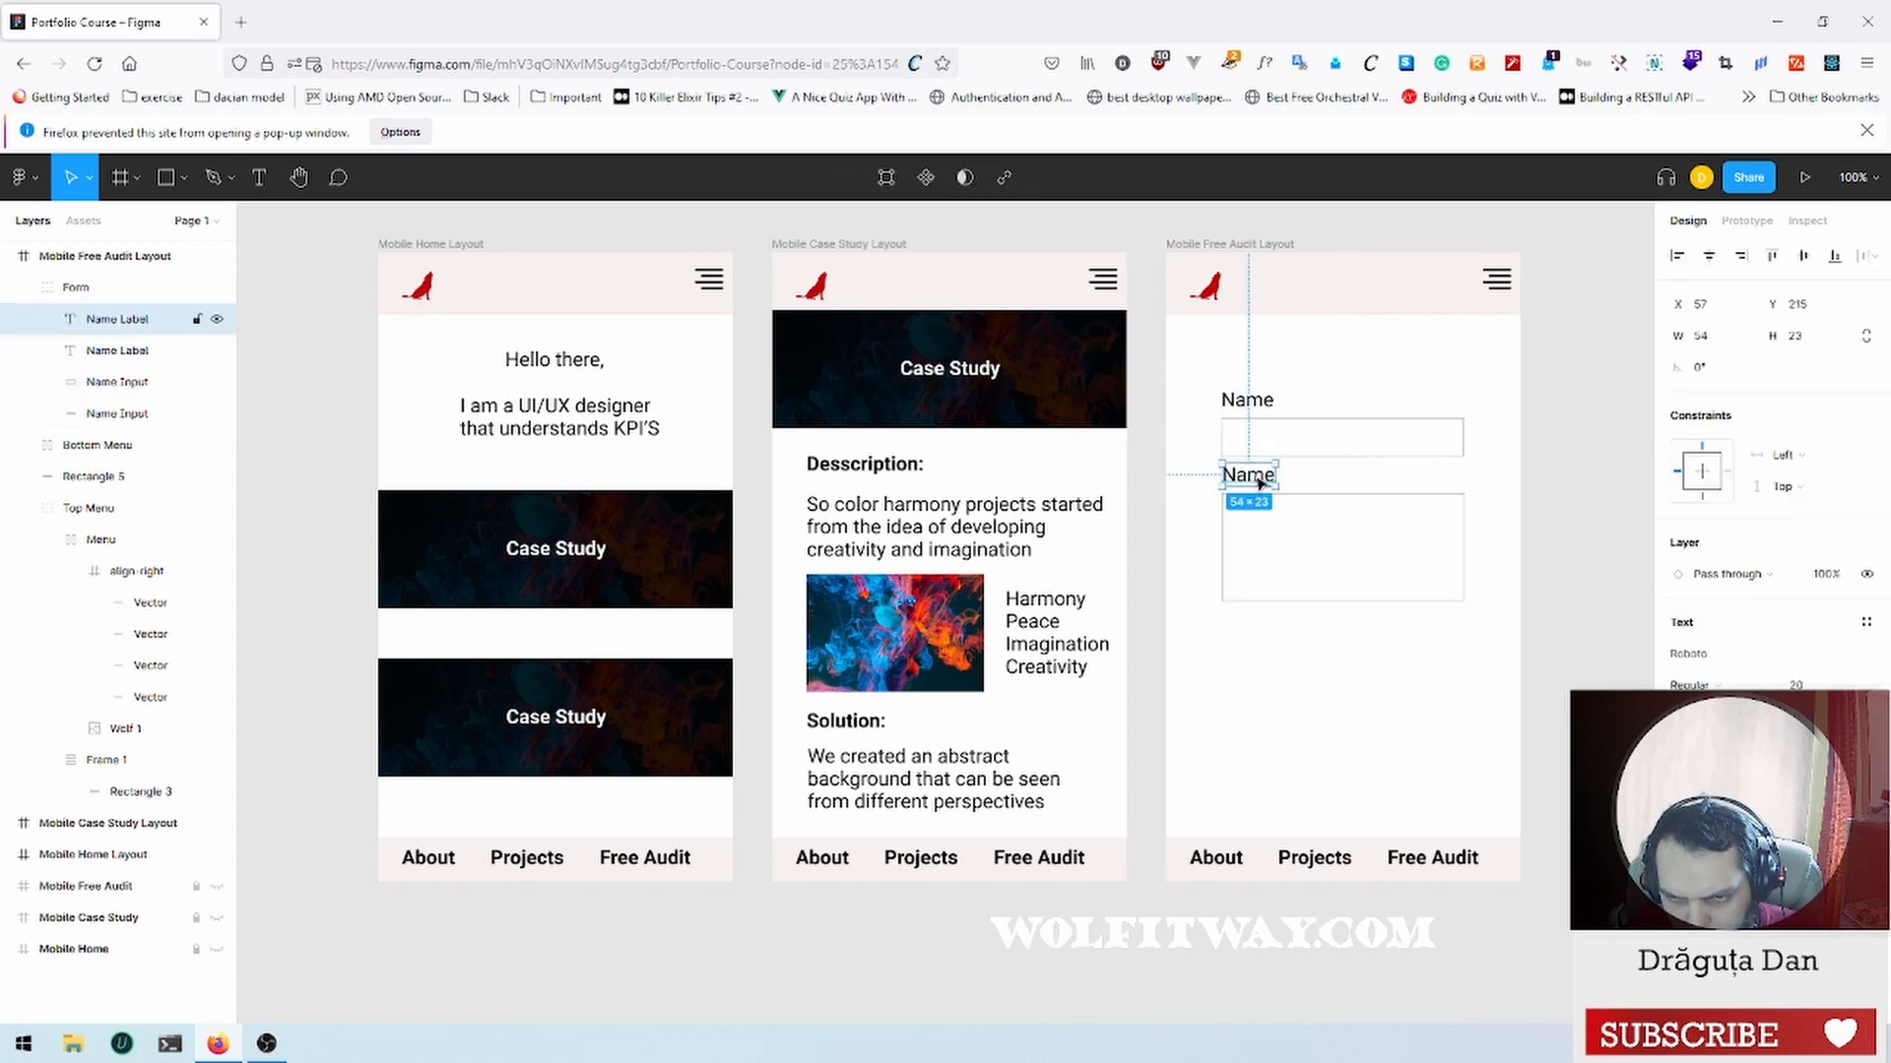
double_click(1260, 479)
type("Message")
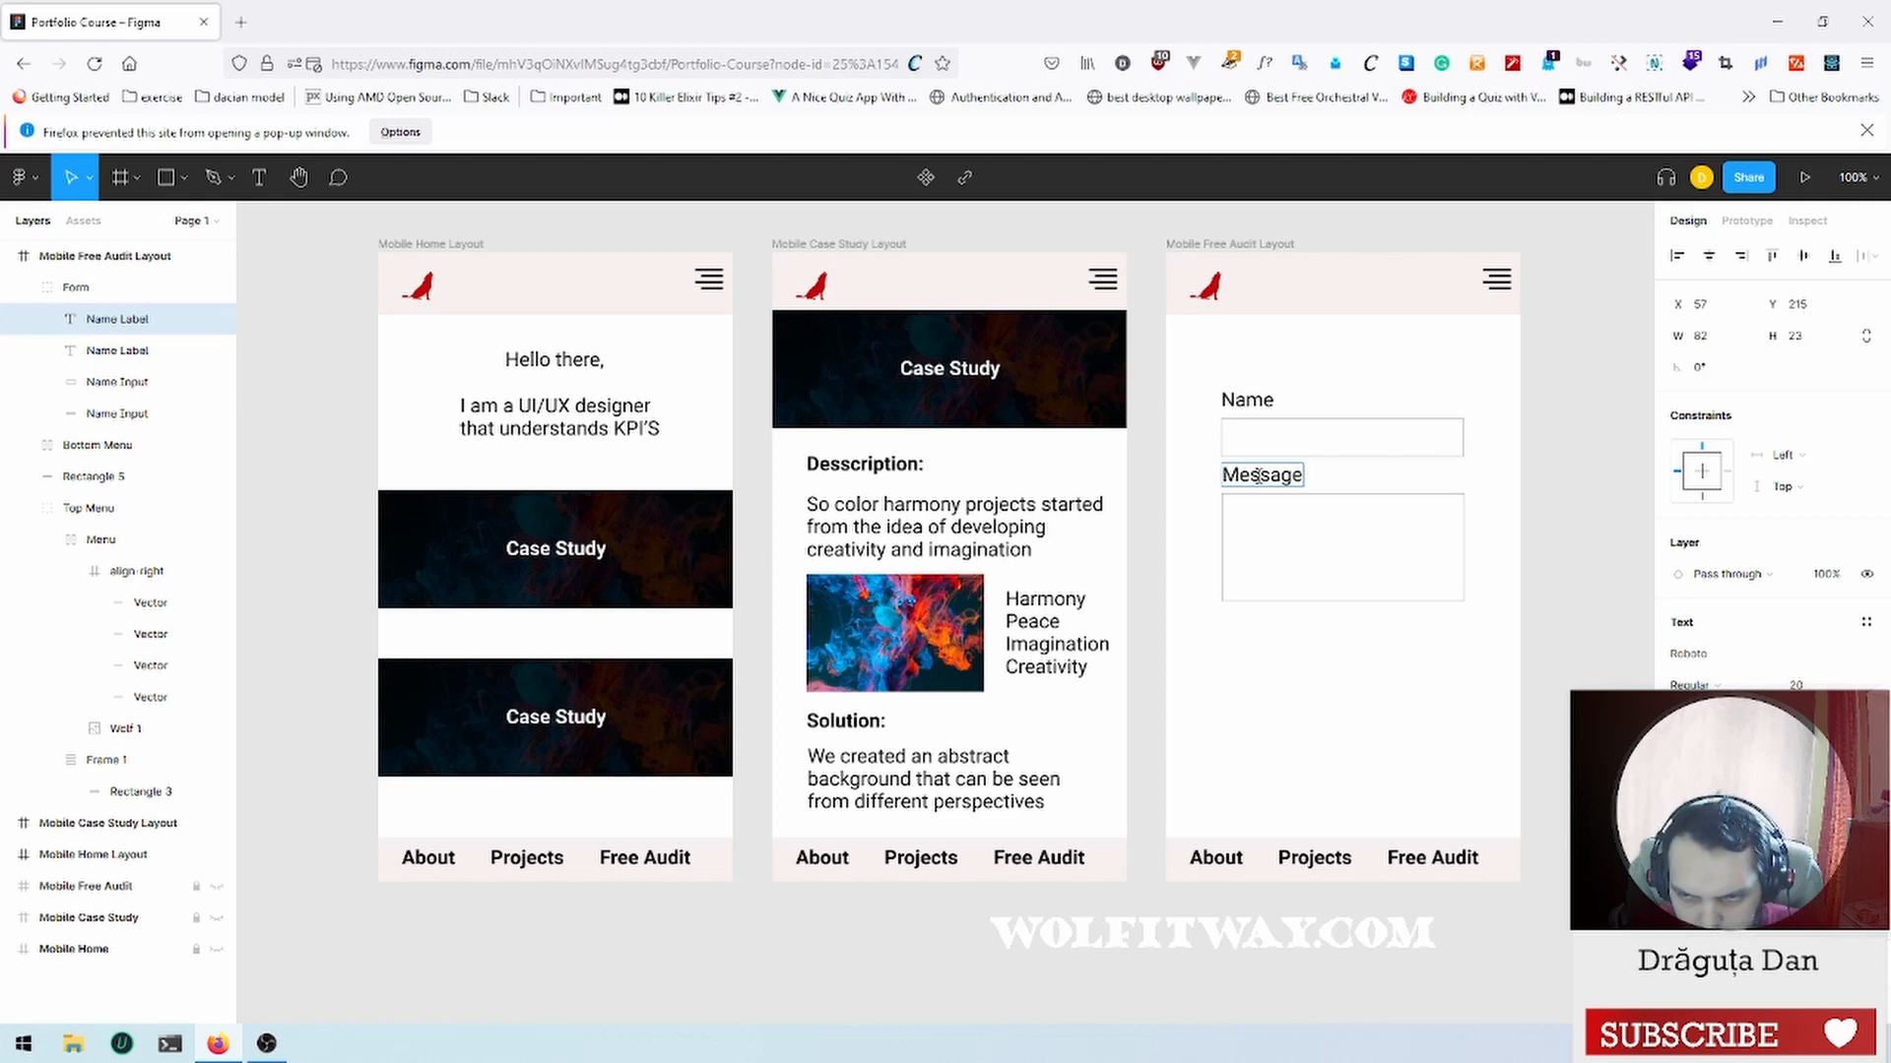
key("Escape")
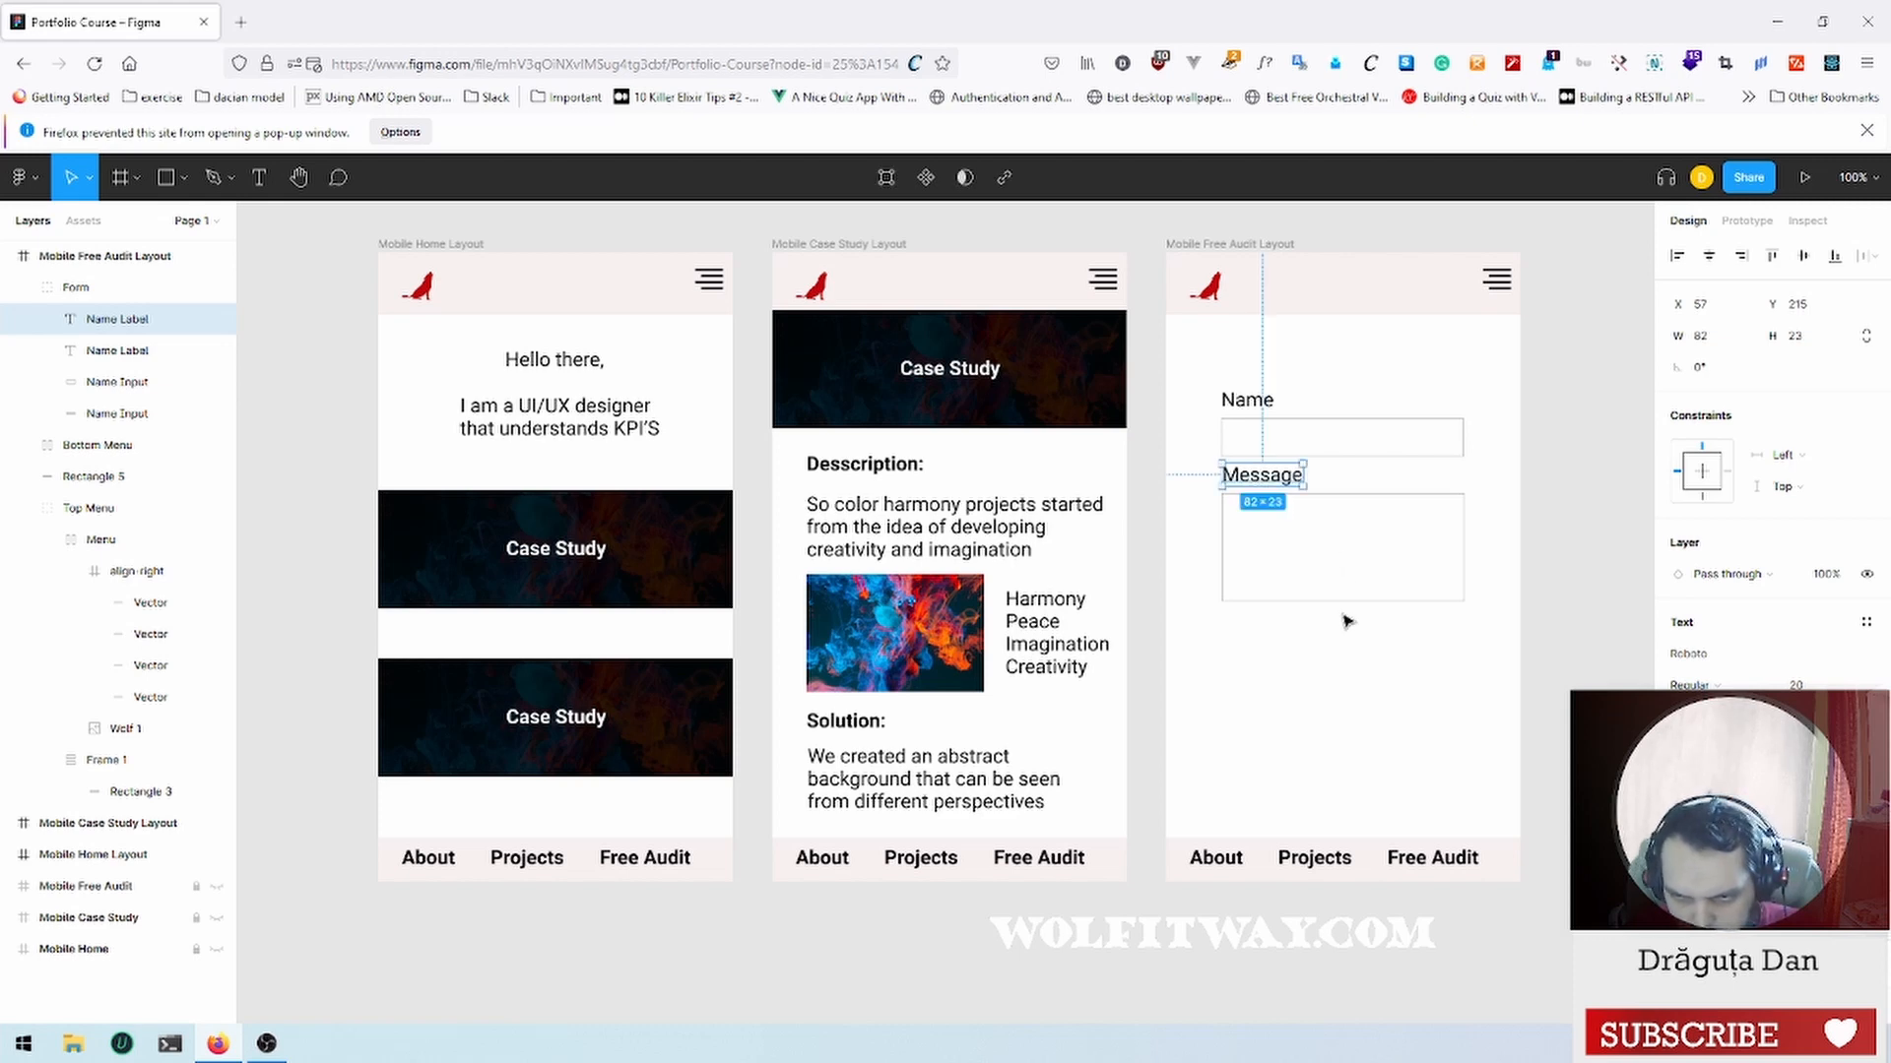
Step: Center the Form group horizontally in the Mobile Free Audit Layout frame
left_click(1341, 654)
left_click(87, 295)
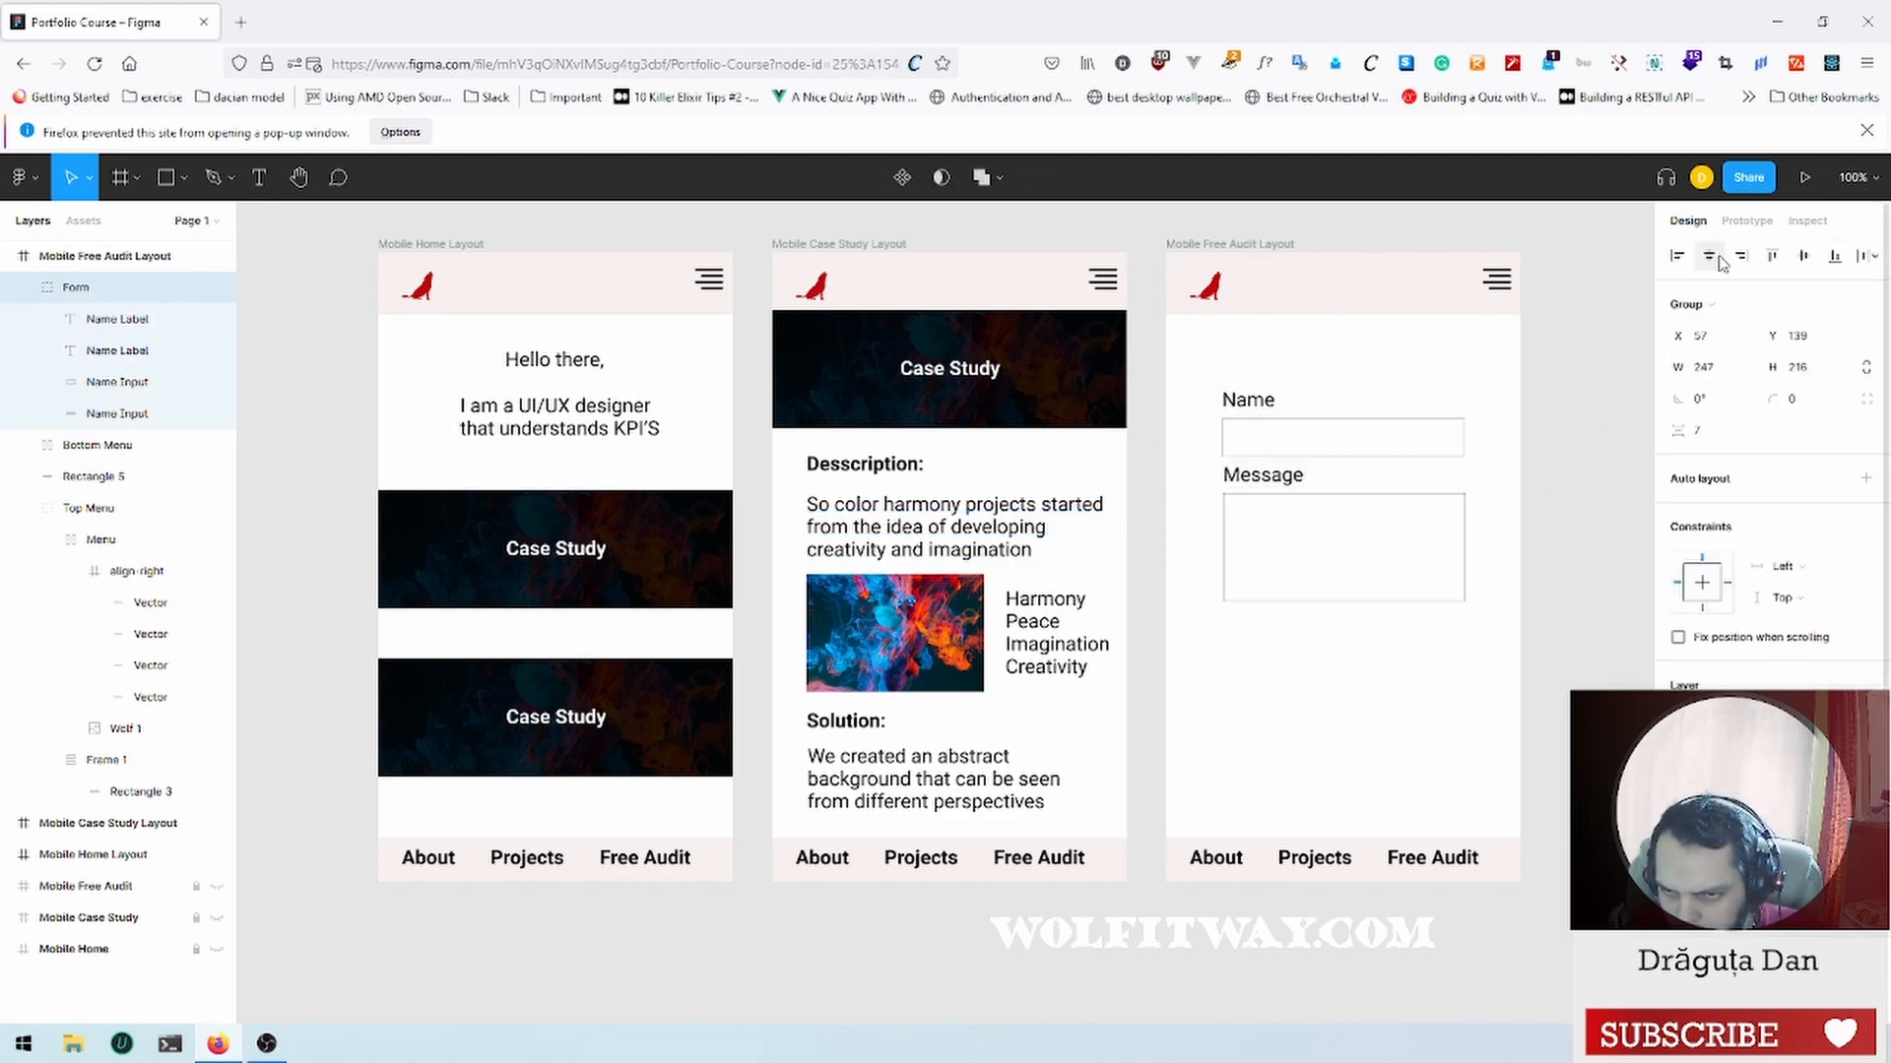
left_click(1363, 663)
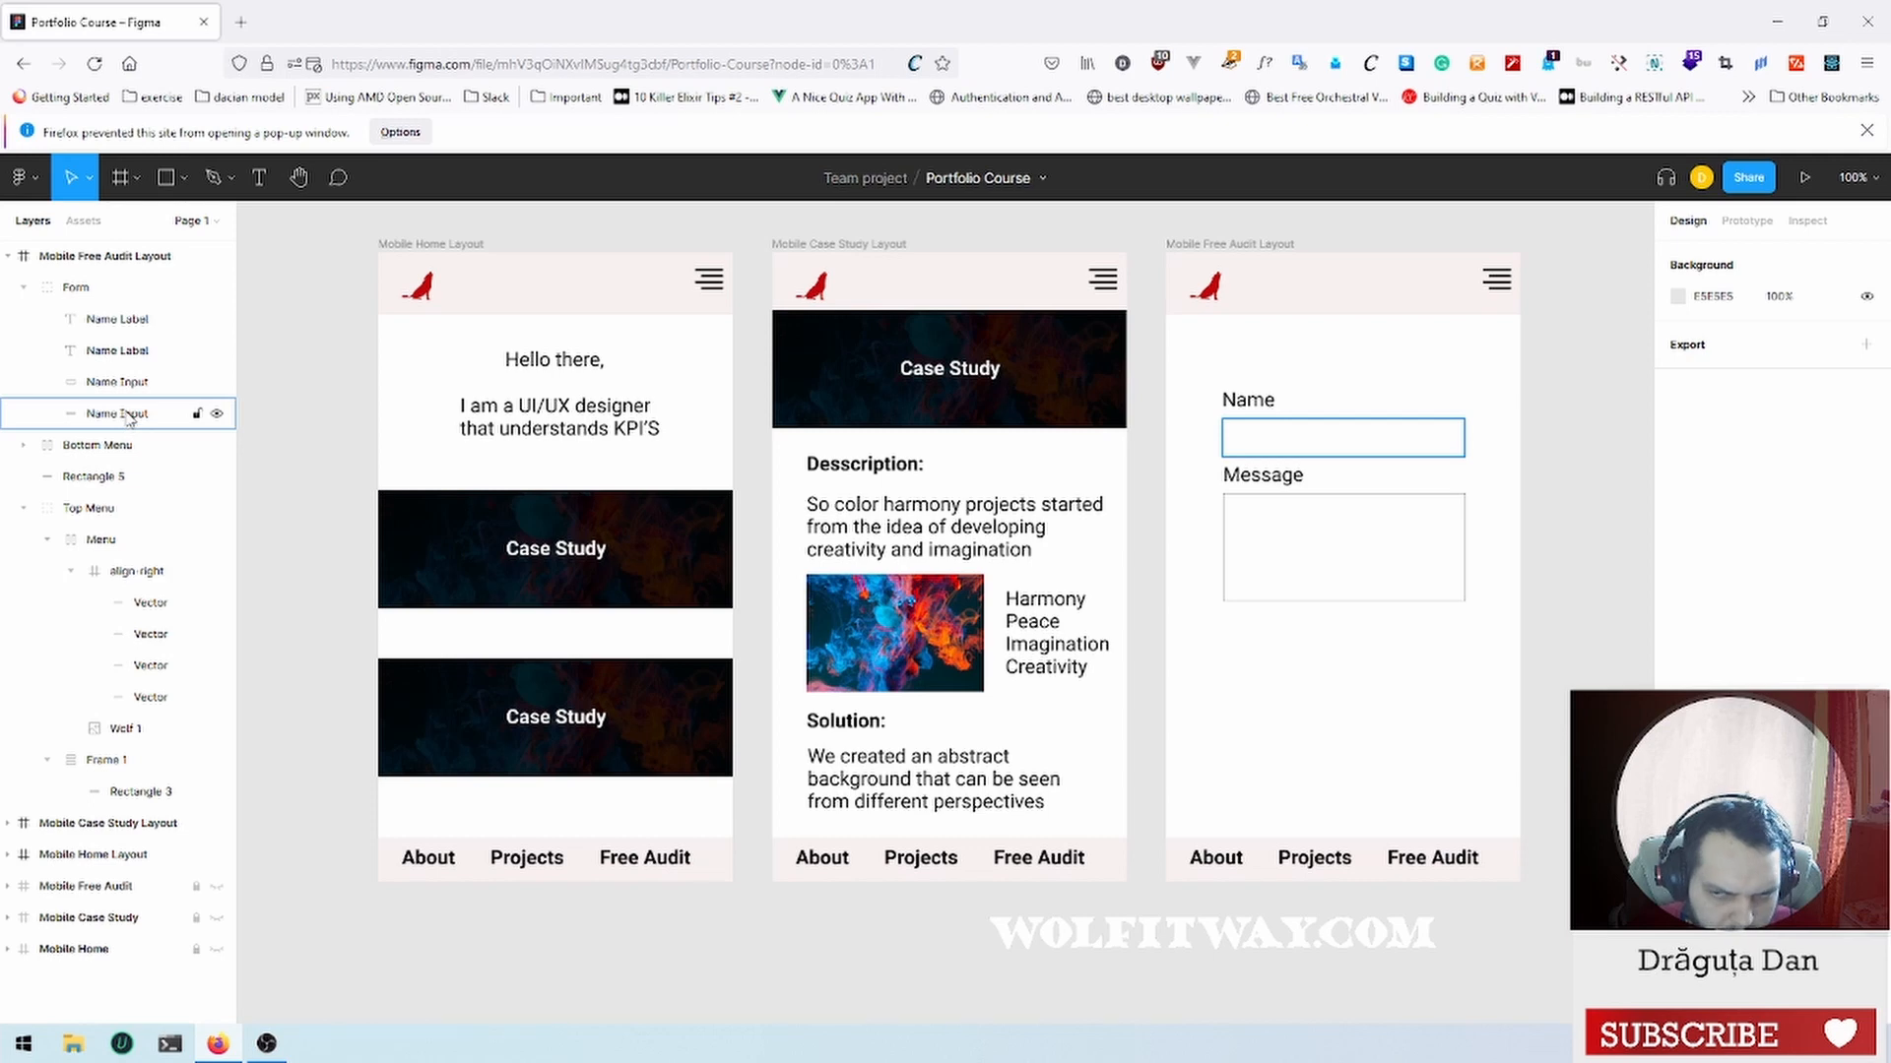
Step: Rename the Message text's layer in the Form group as "Message Label"
left_click(128, 418)
left_click(136, 350)
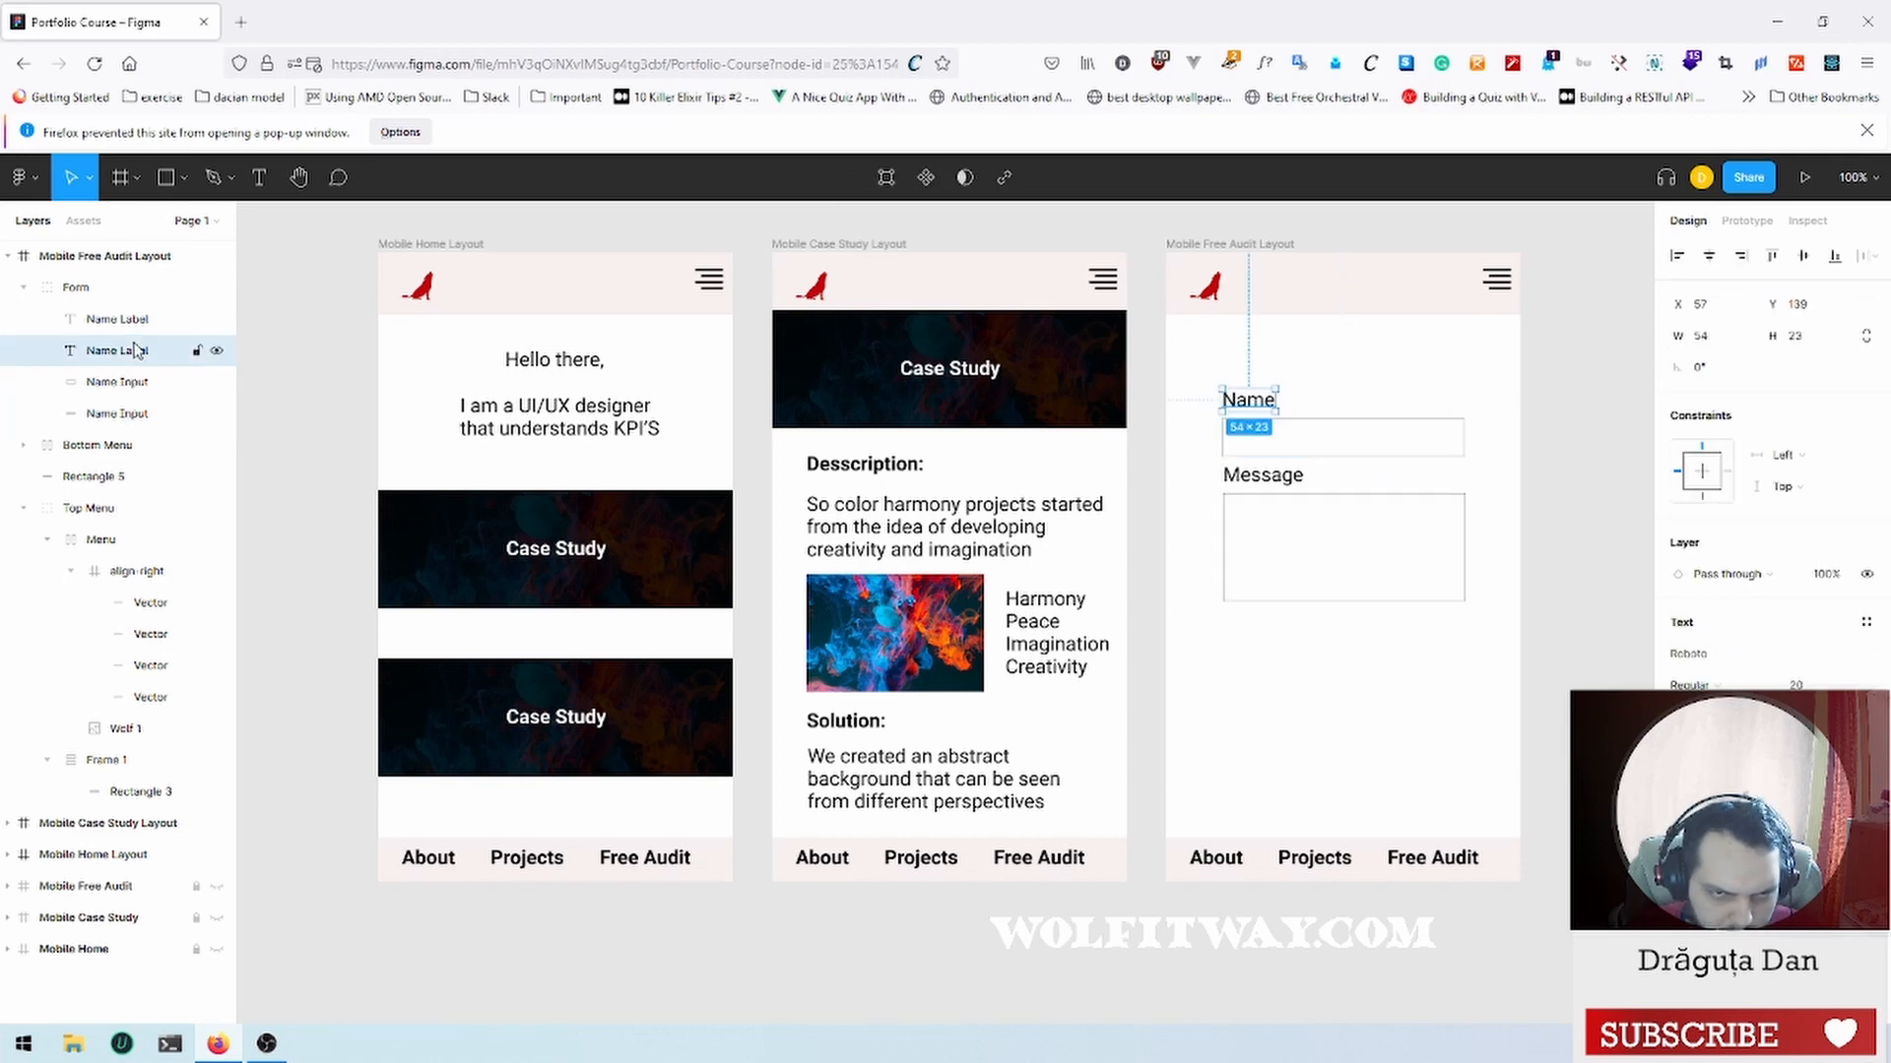
left_click(136, 321)
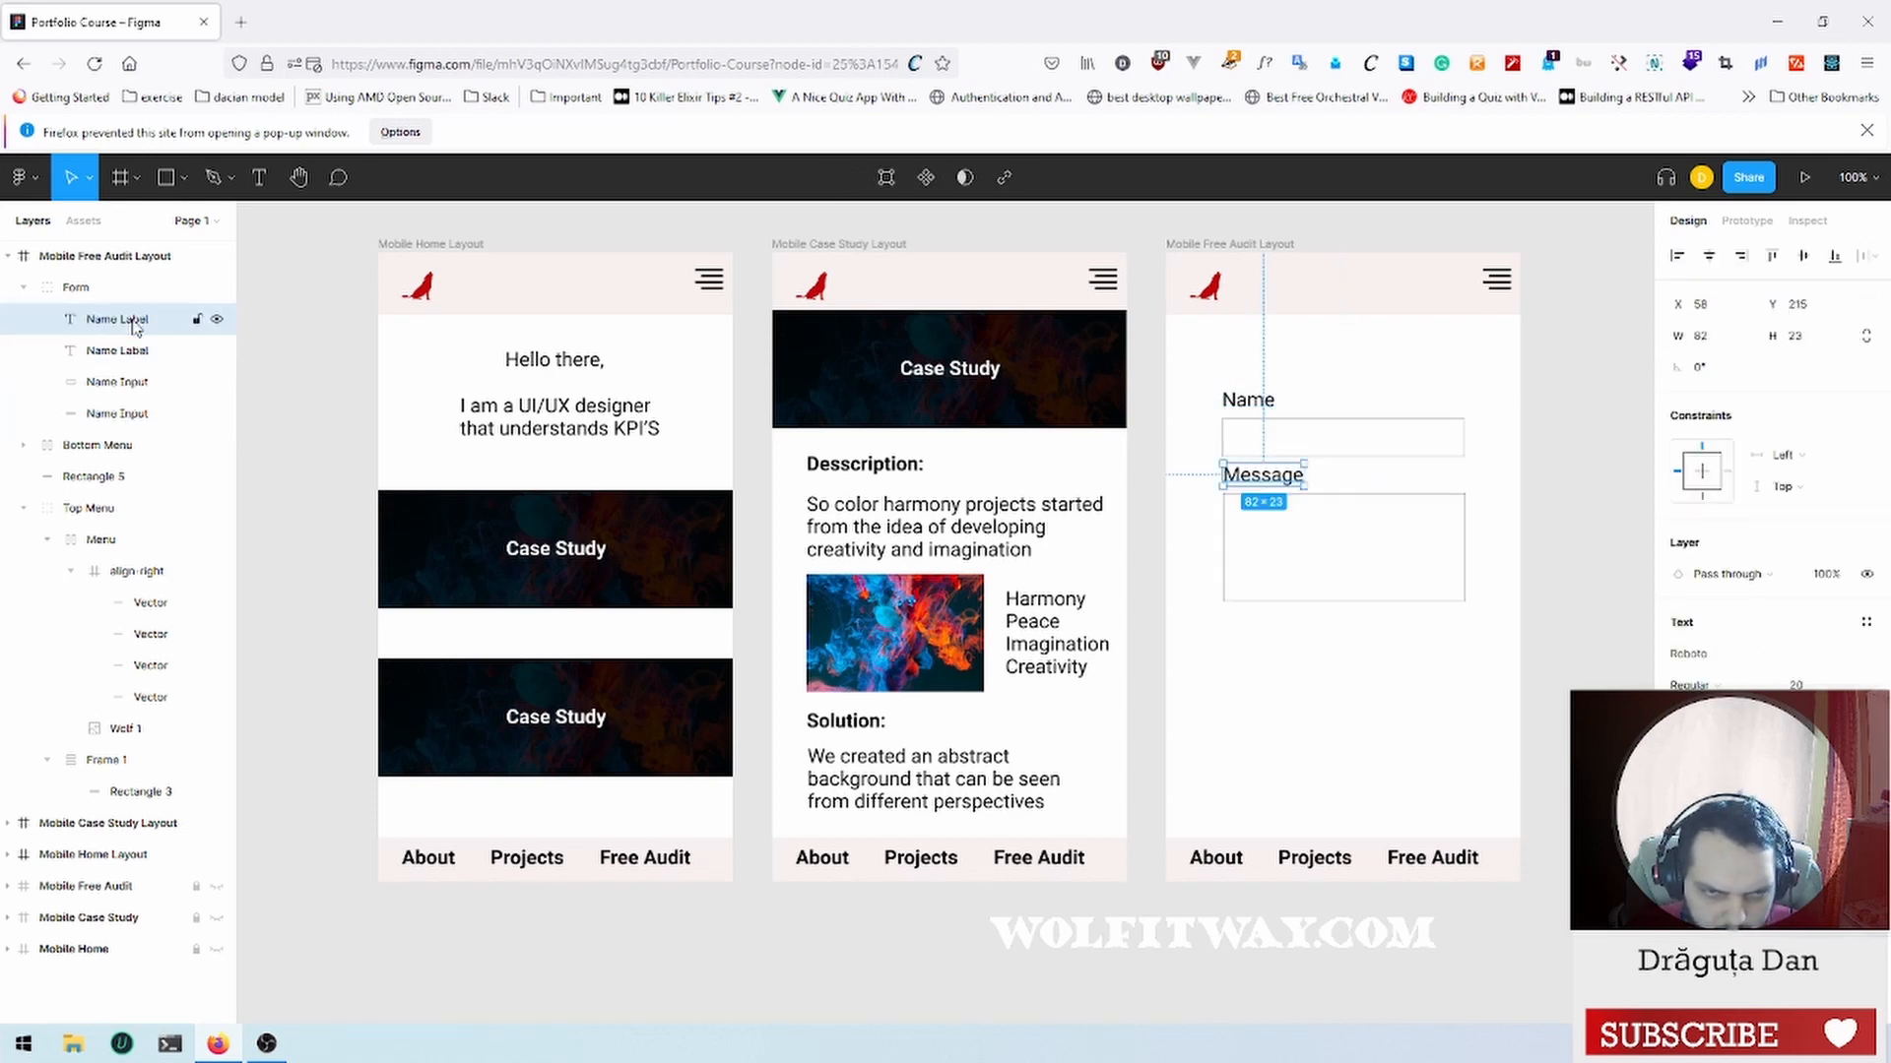
double_click(136, 321)
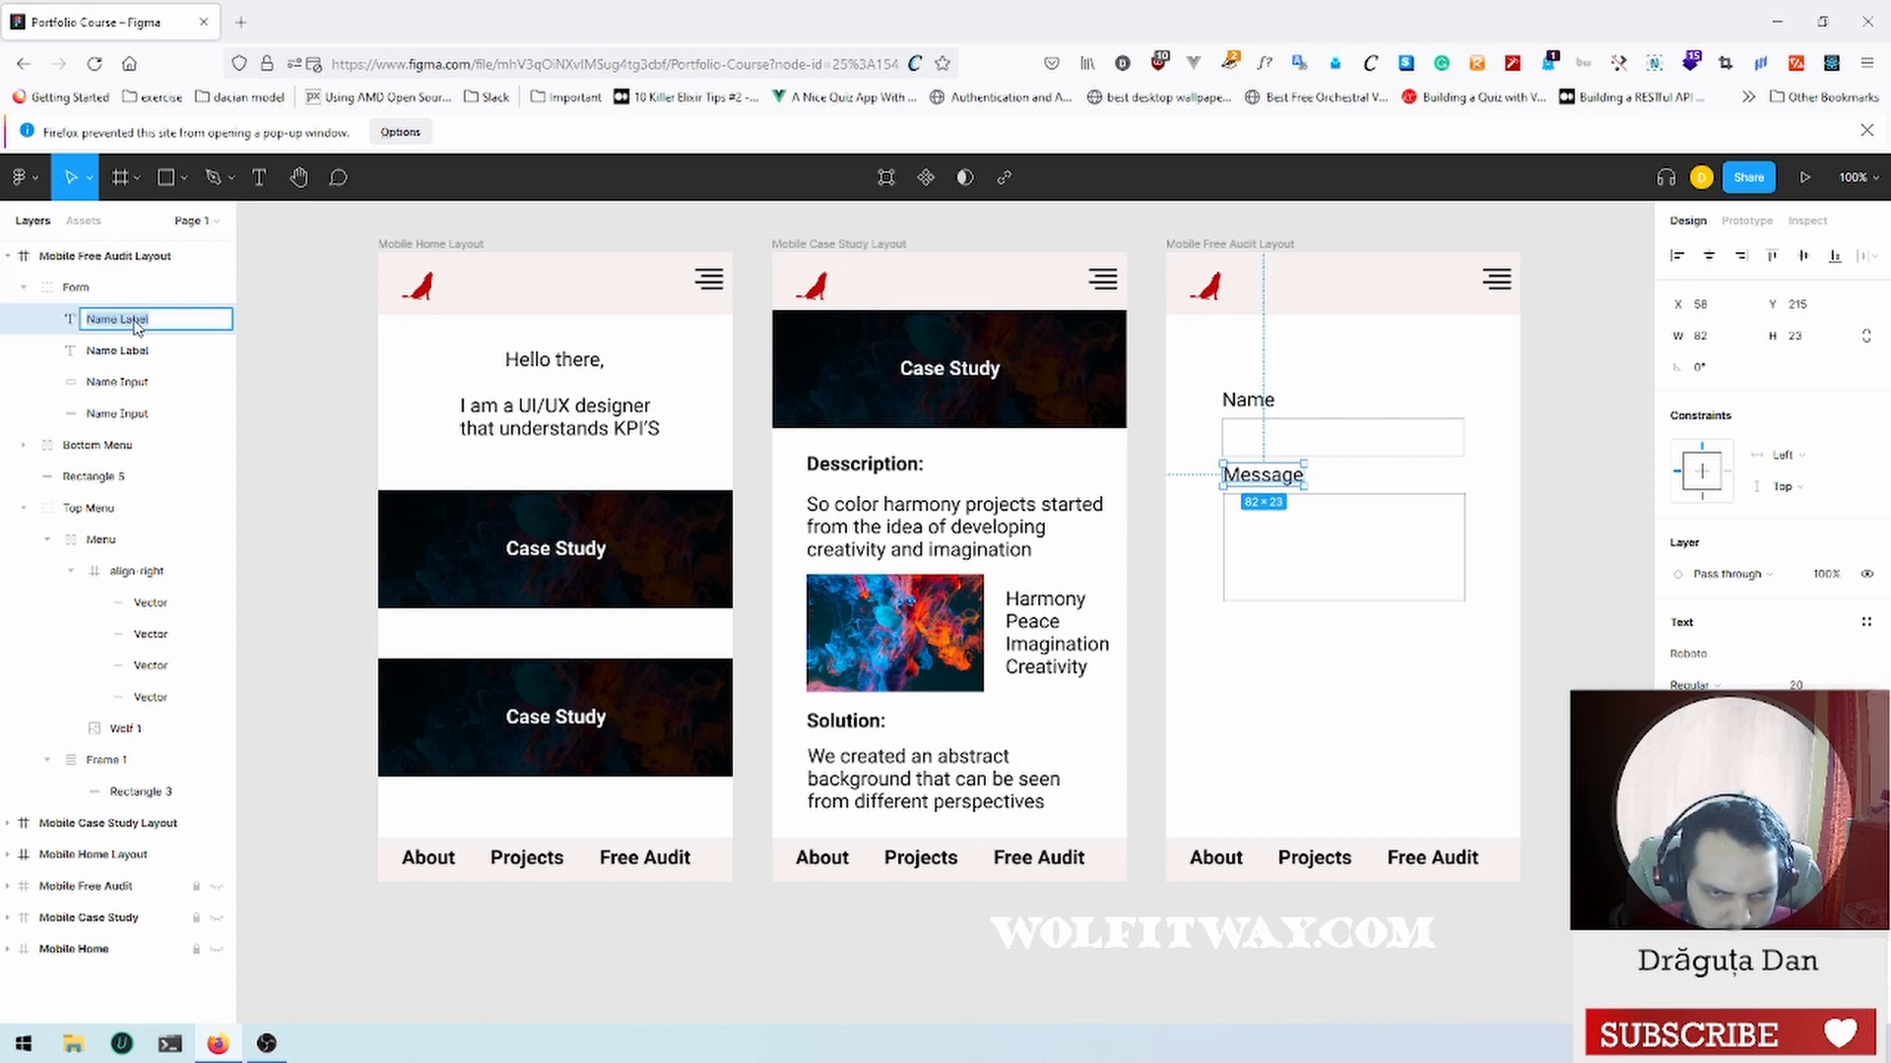
left_click(136, 326)
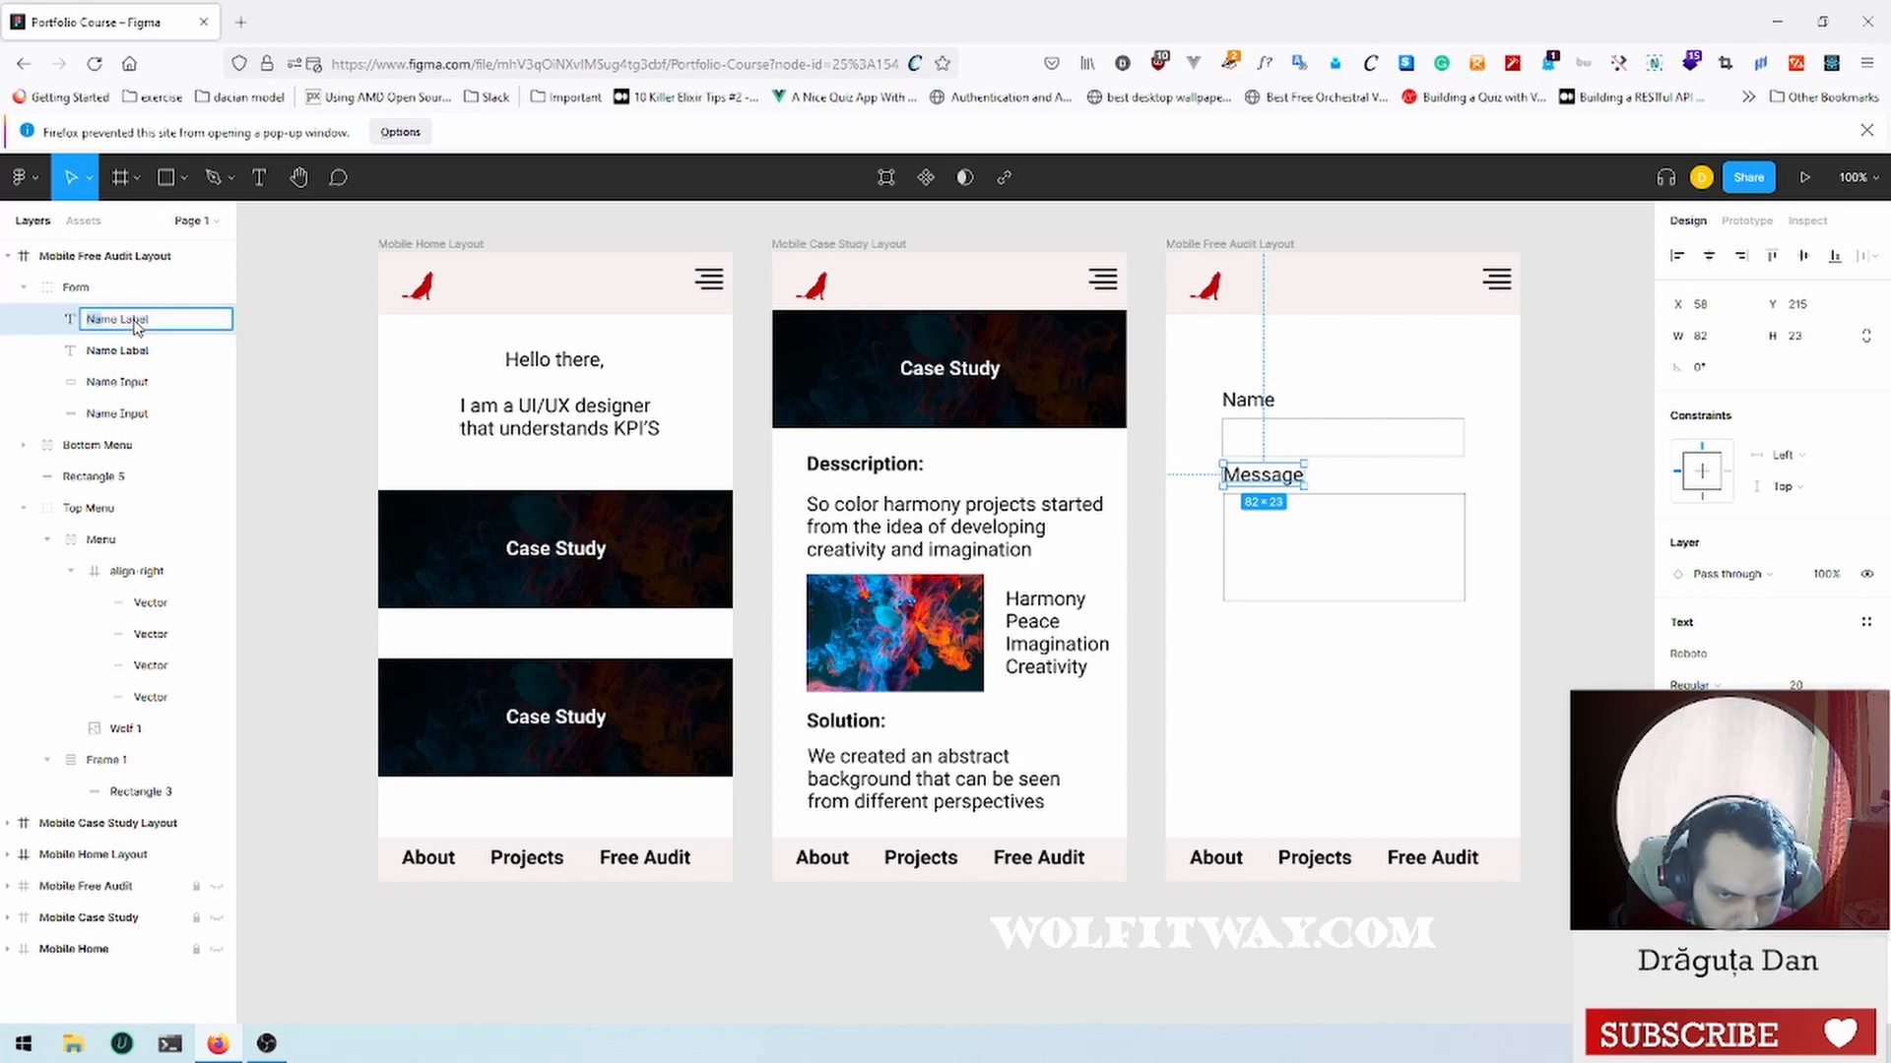
key("shift+Right")
key("shift+Right")
type("Message")
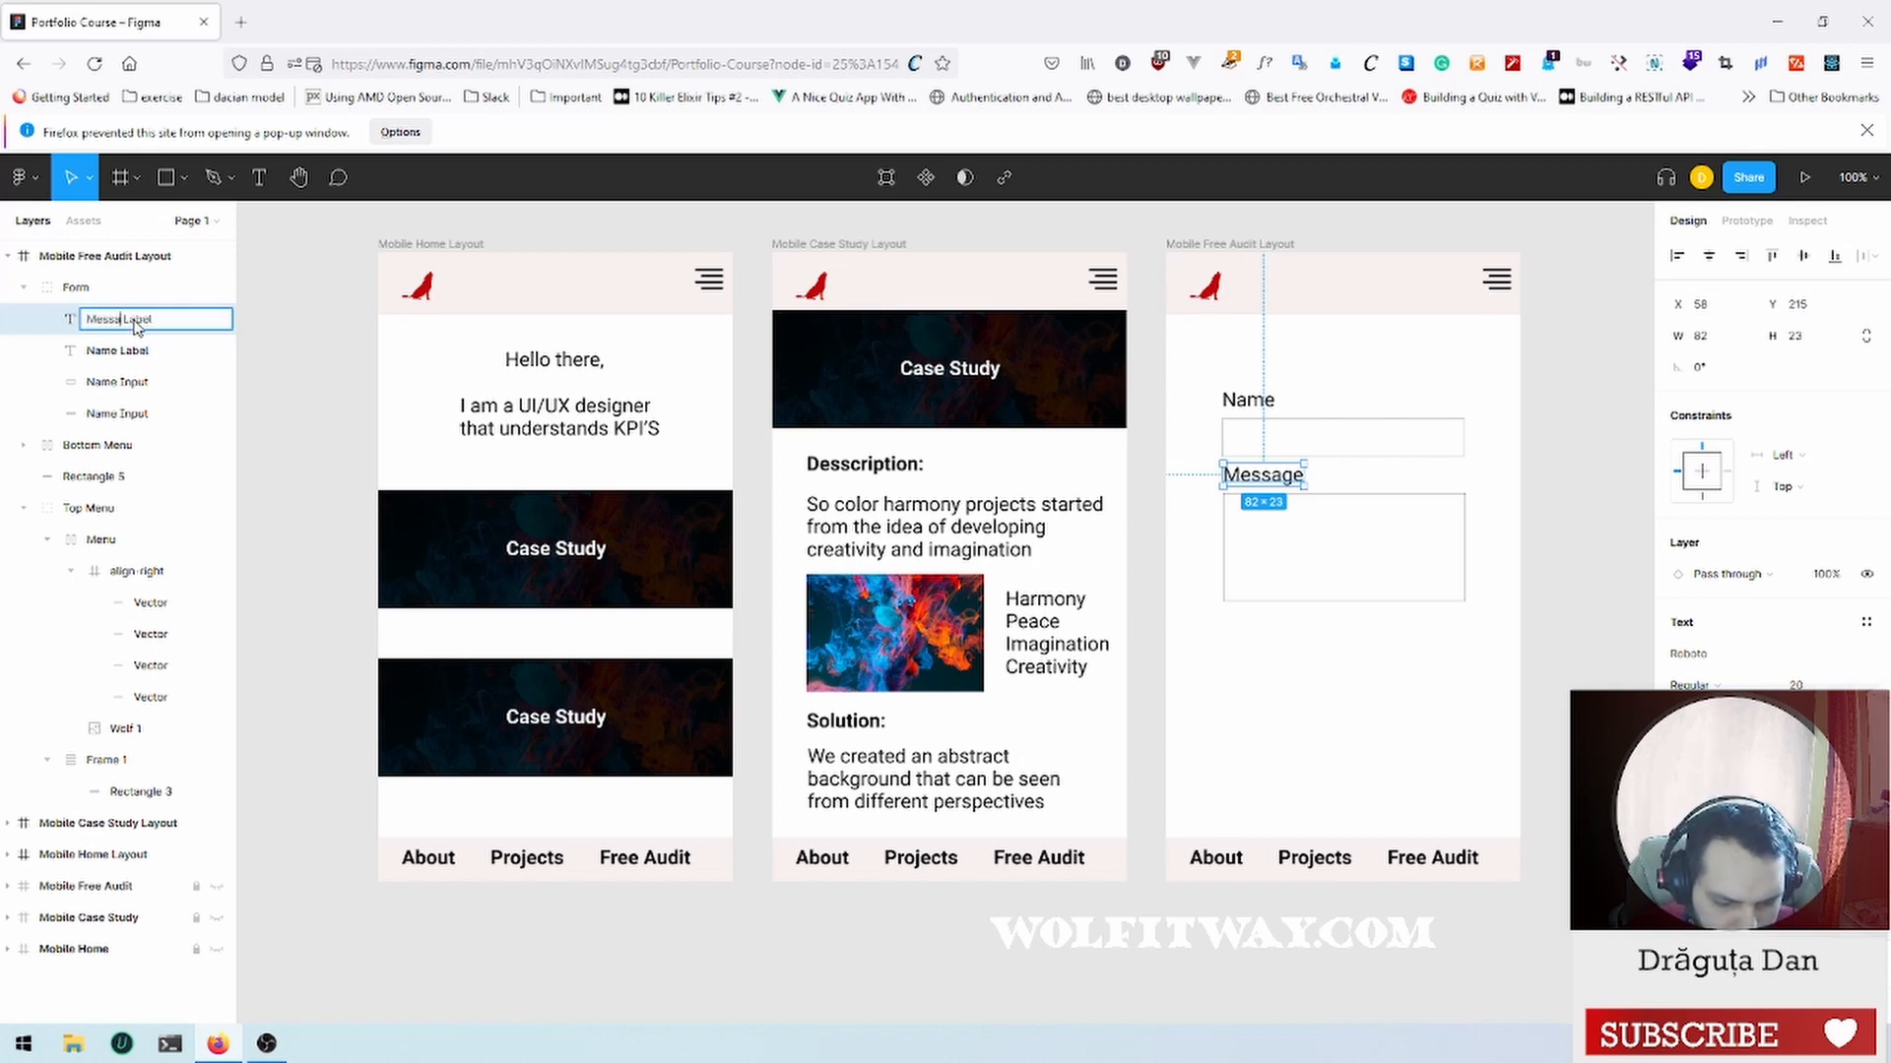
key("Return")
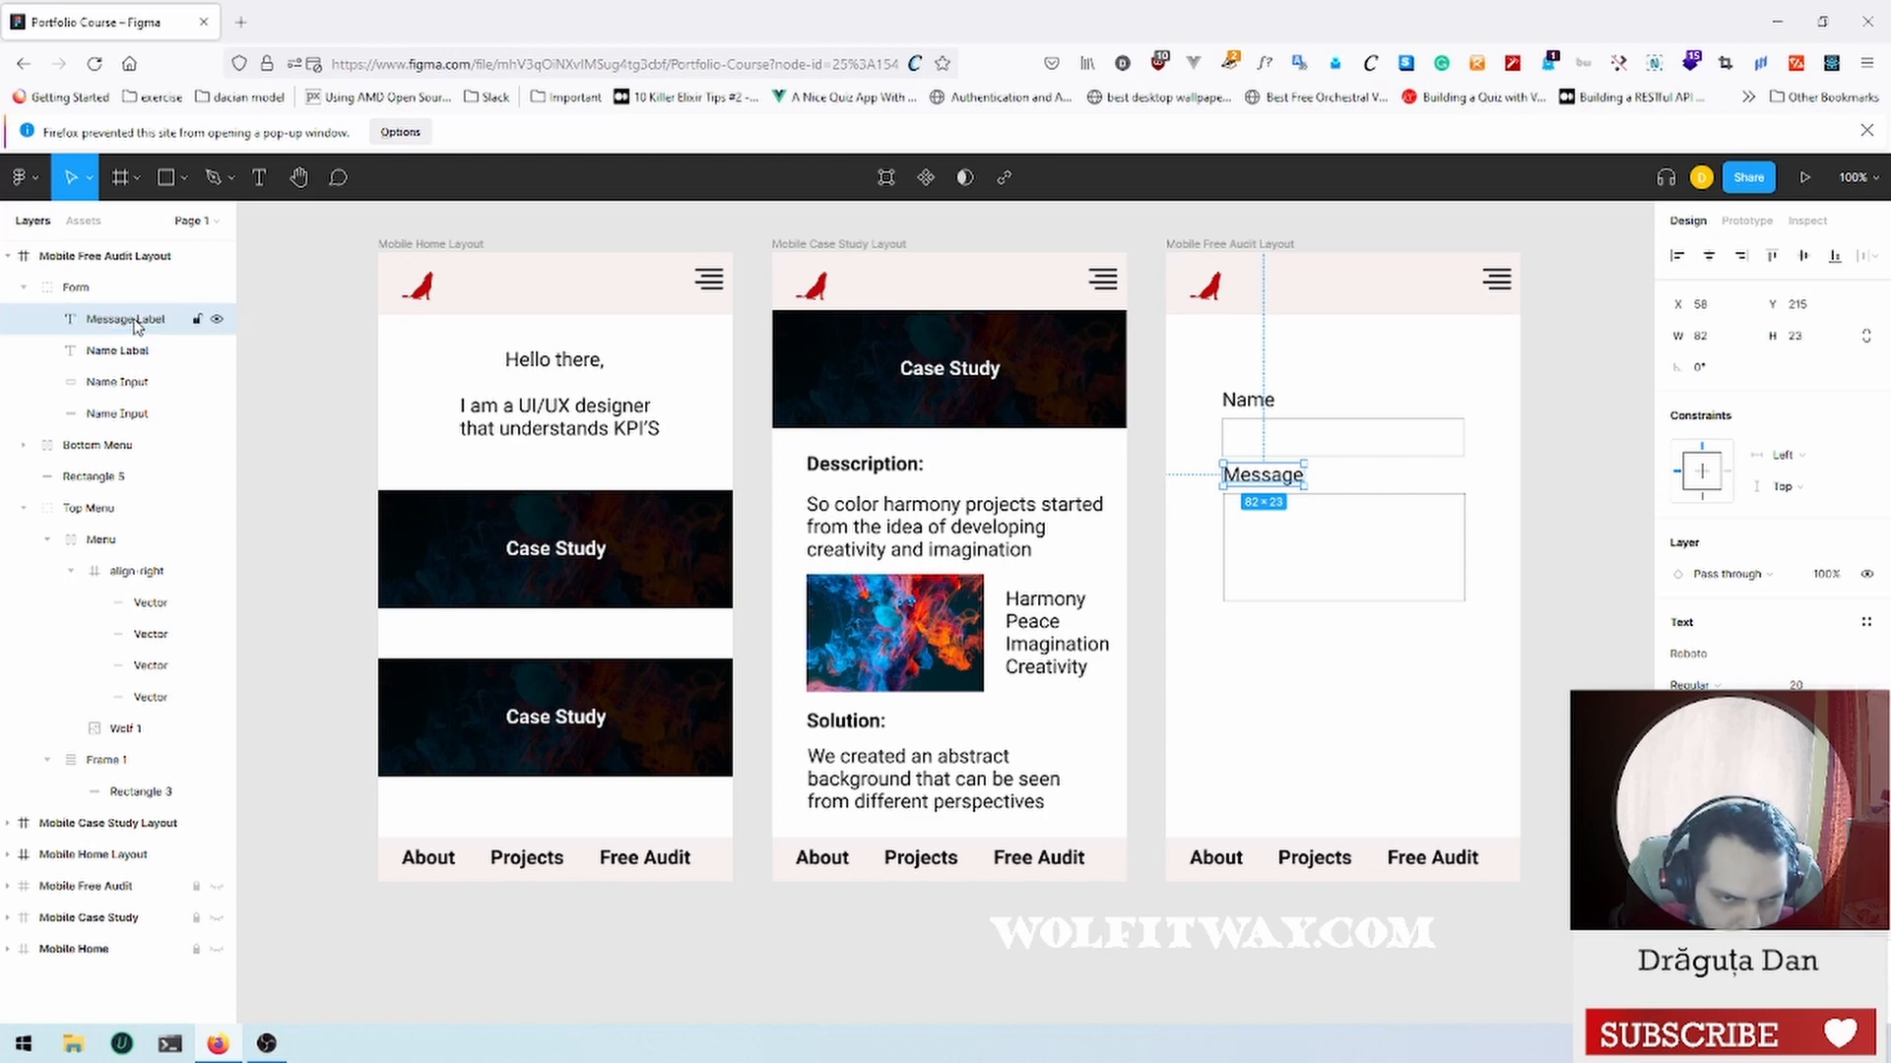
Step: Place the large input box's layer directly beneath Message Label in the Form group and rename it "TextArea"
left_click_drag(124, 386, 143, 338)
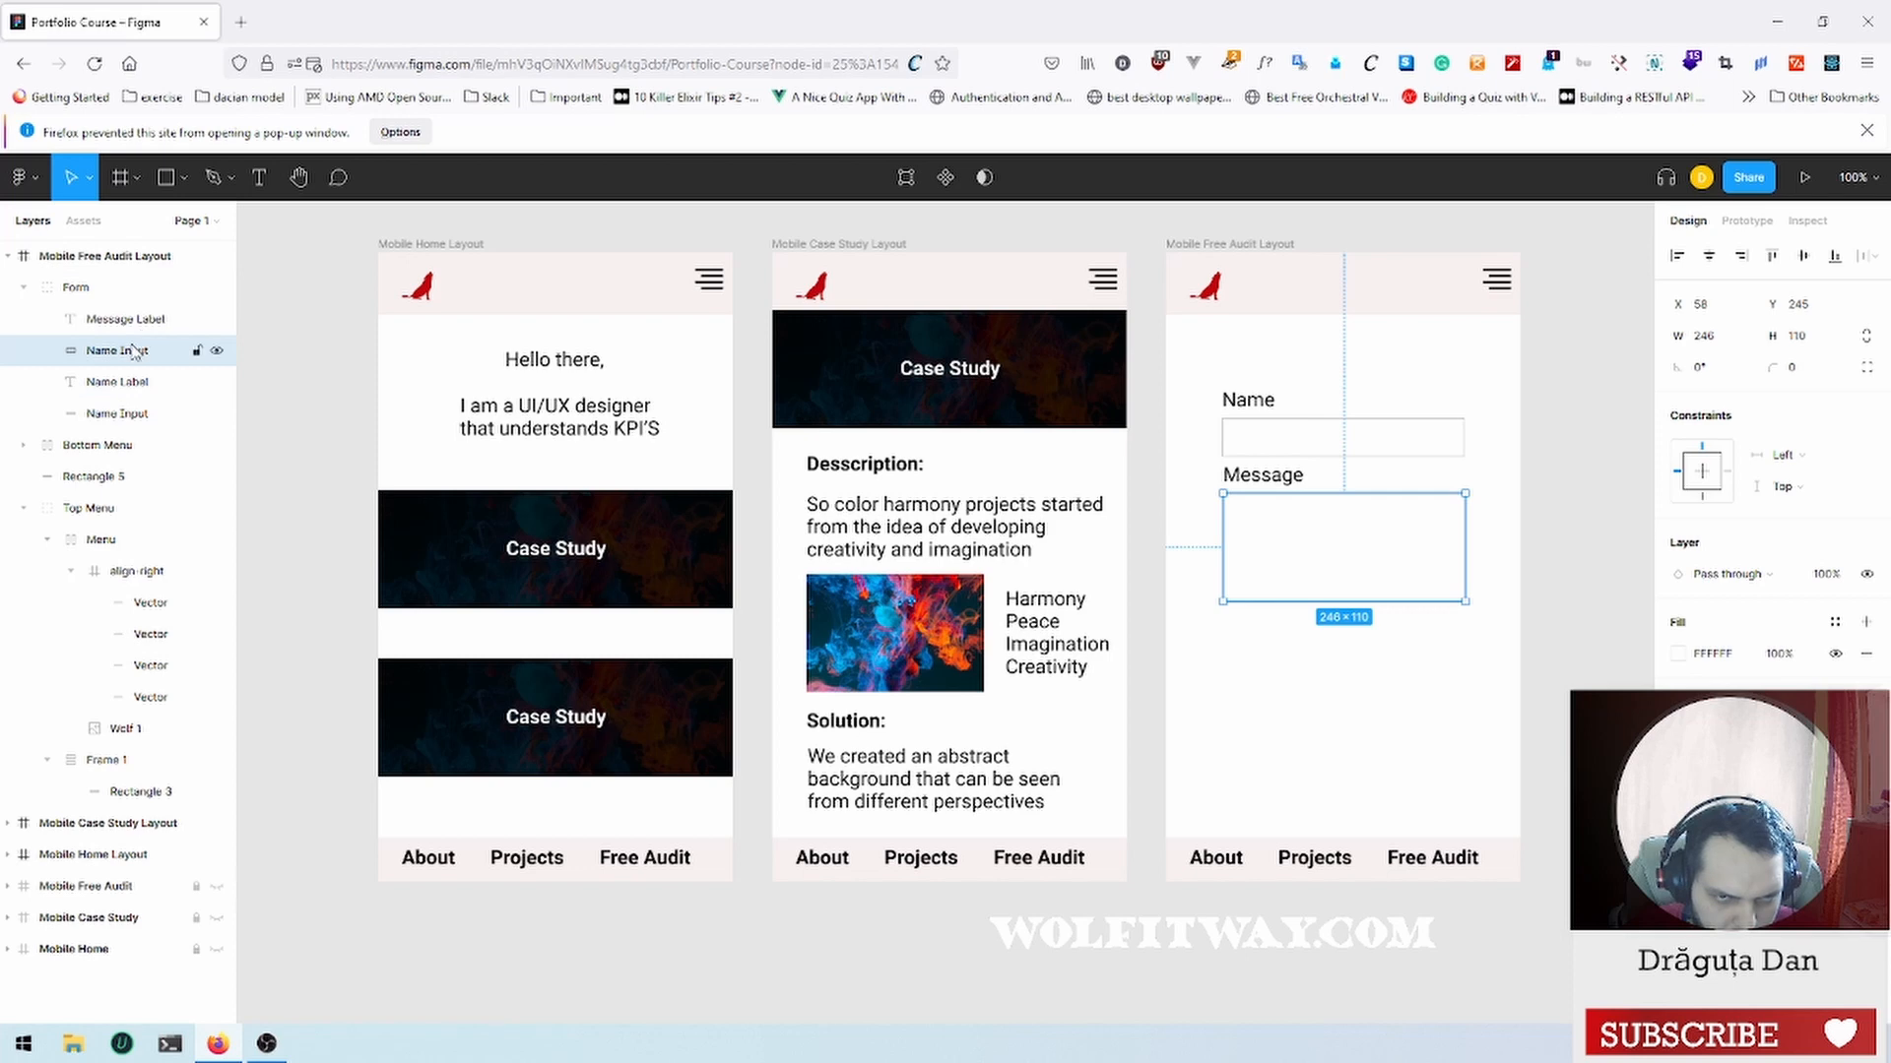
double_click(137, 350)
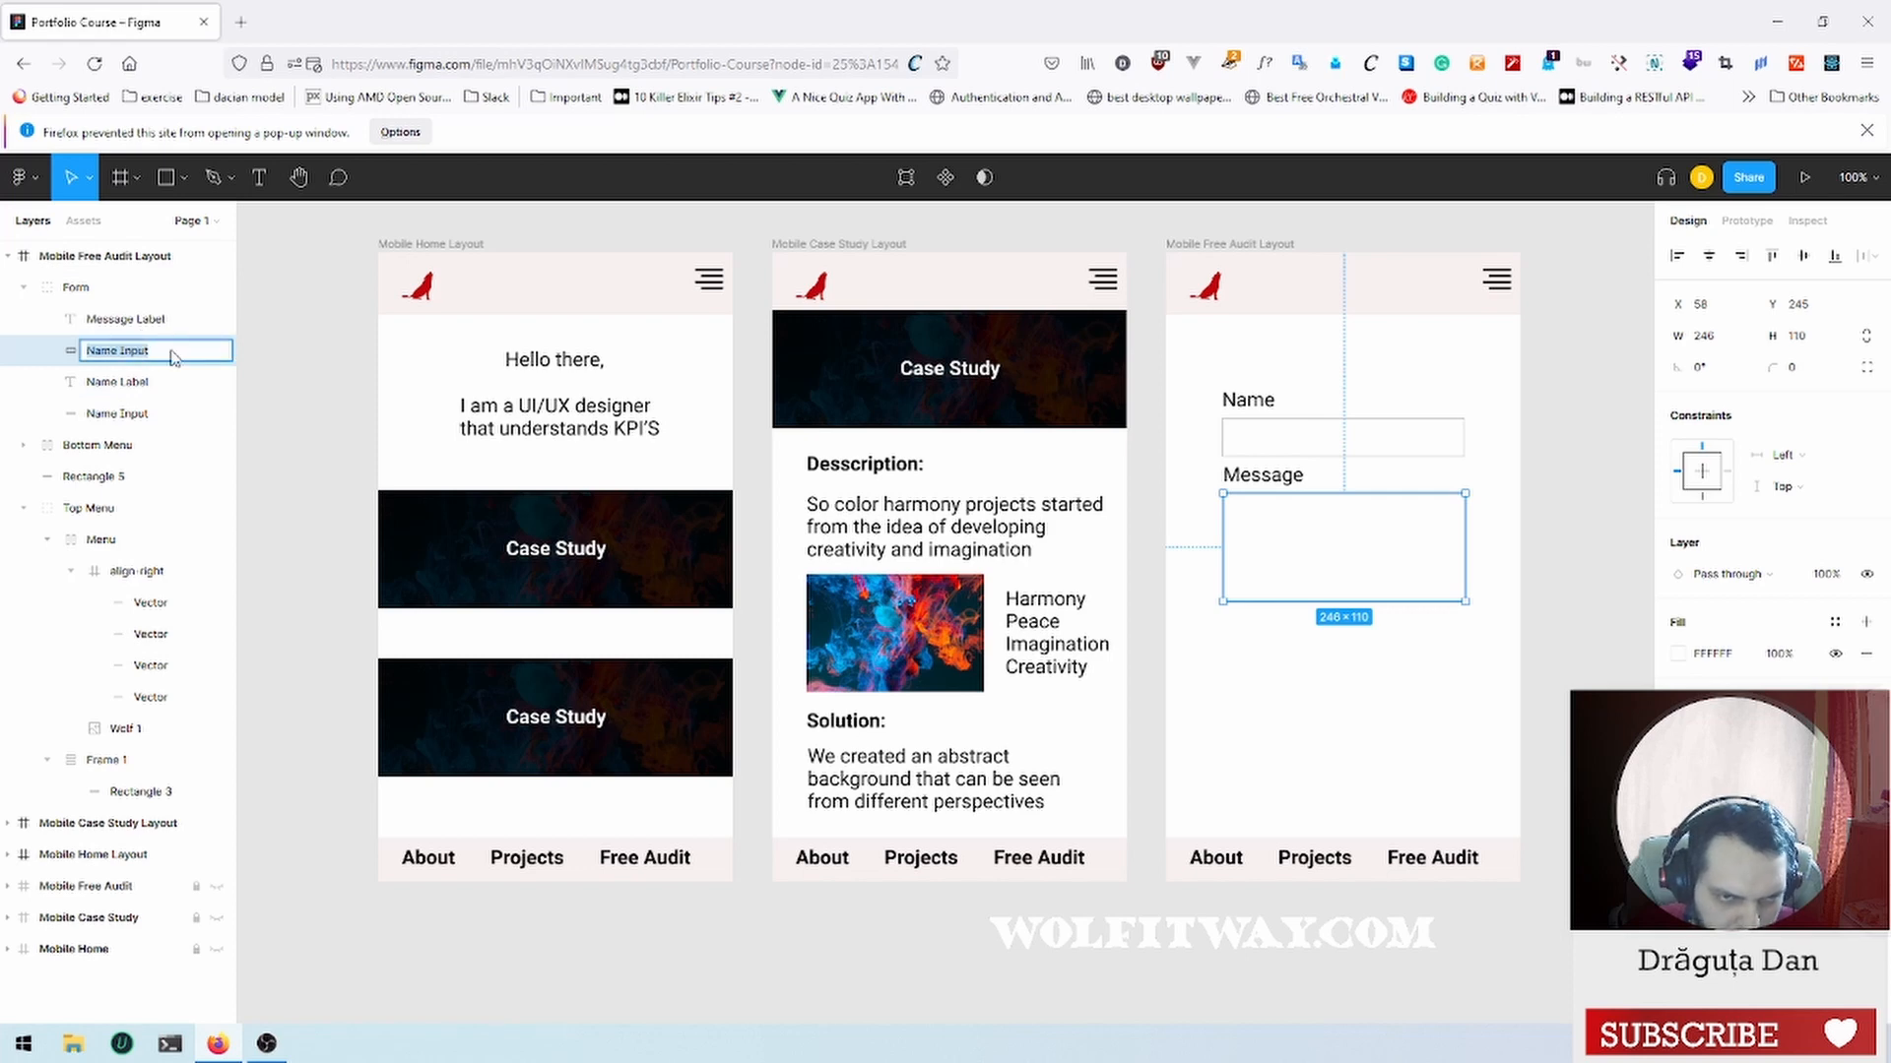
key("BackSpace")
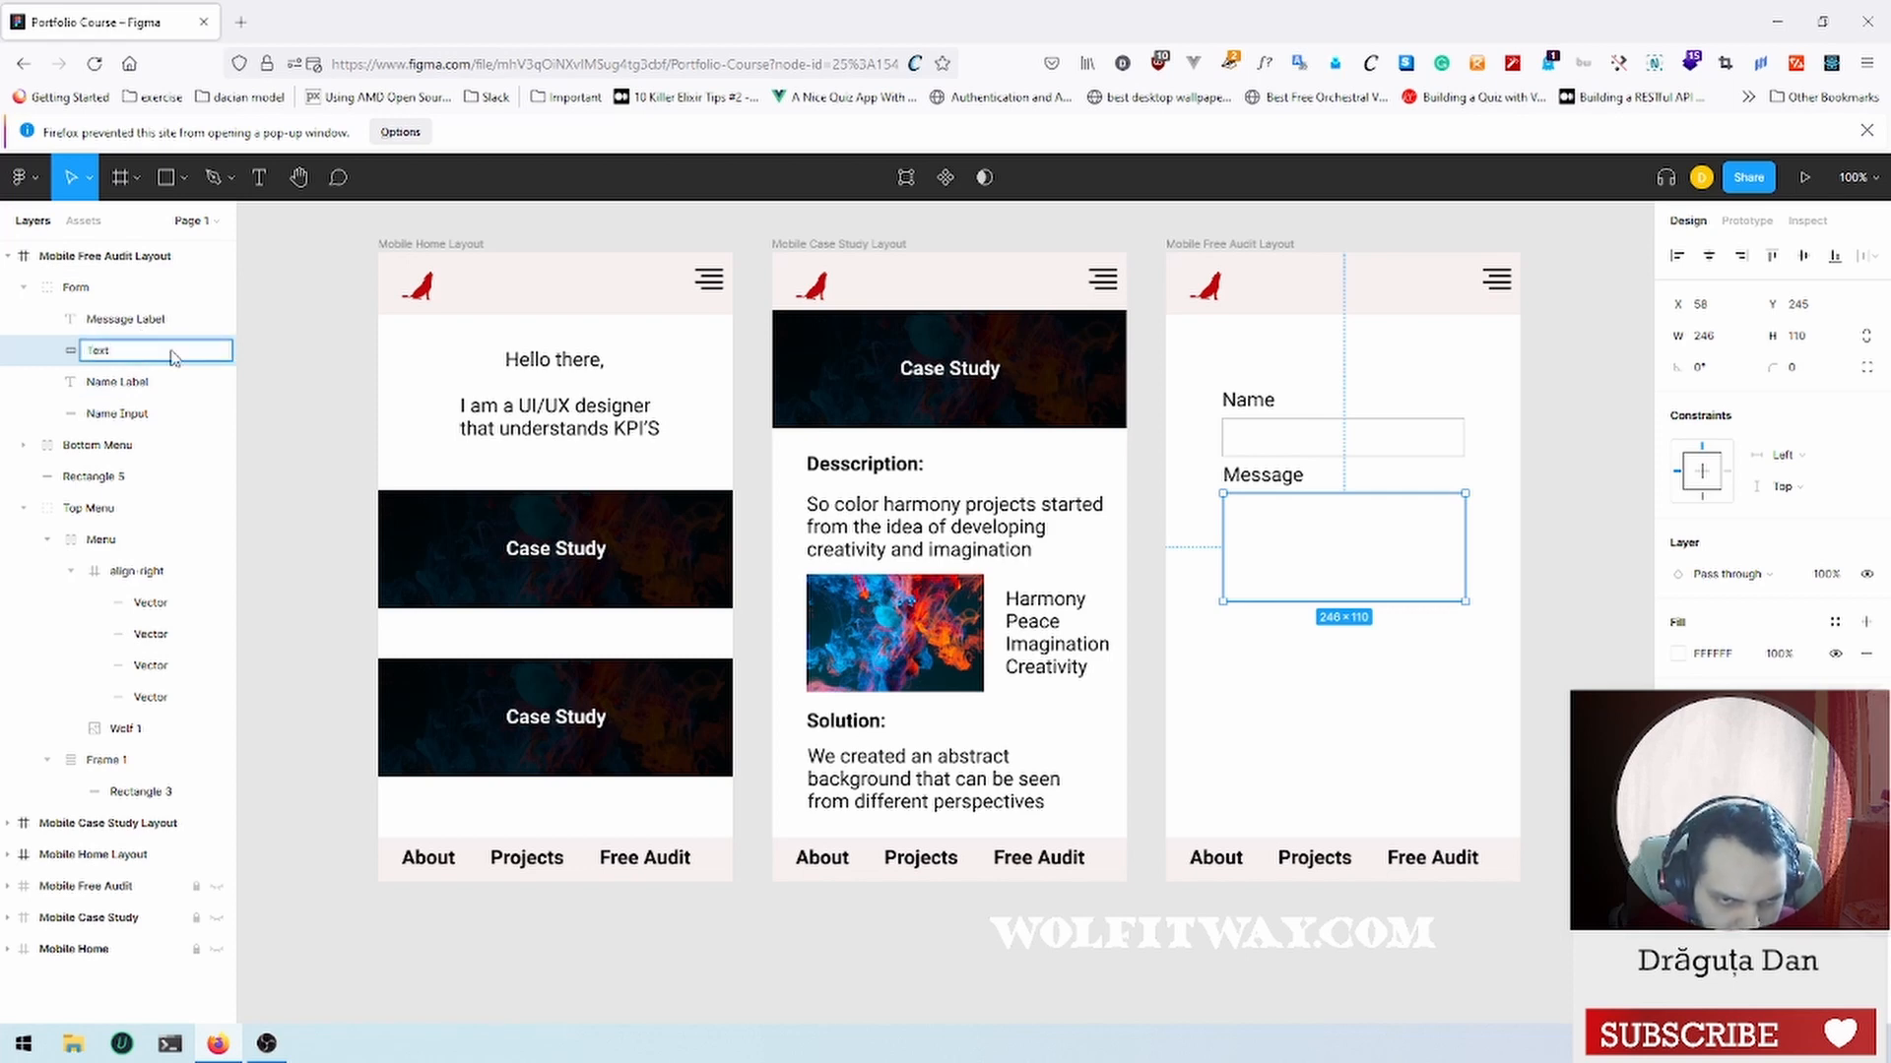
key("Return")
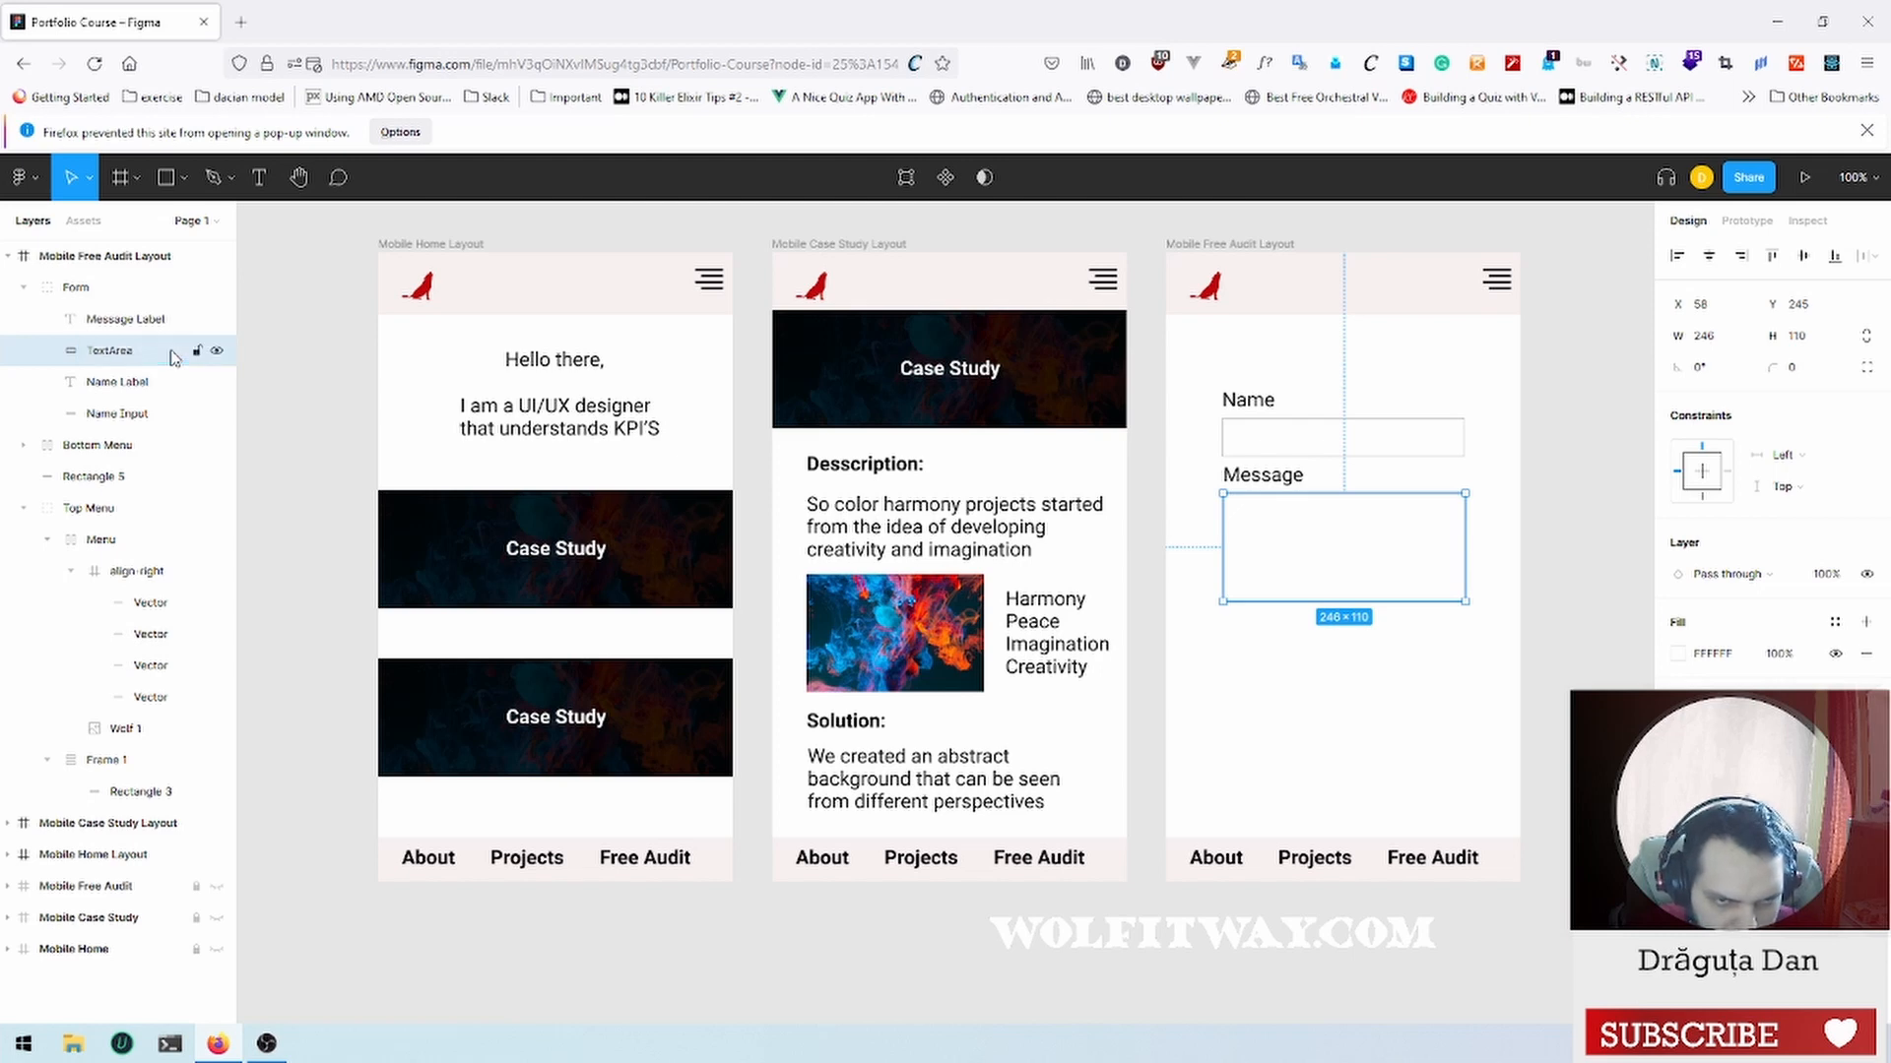
left_click(1398, 705)
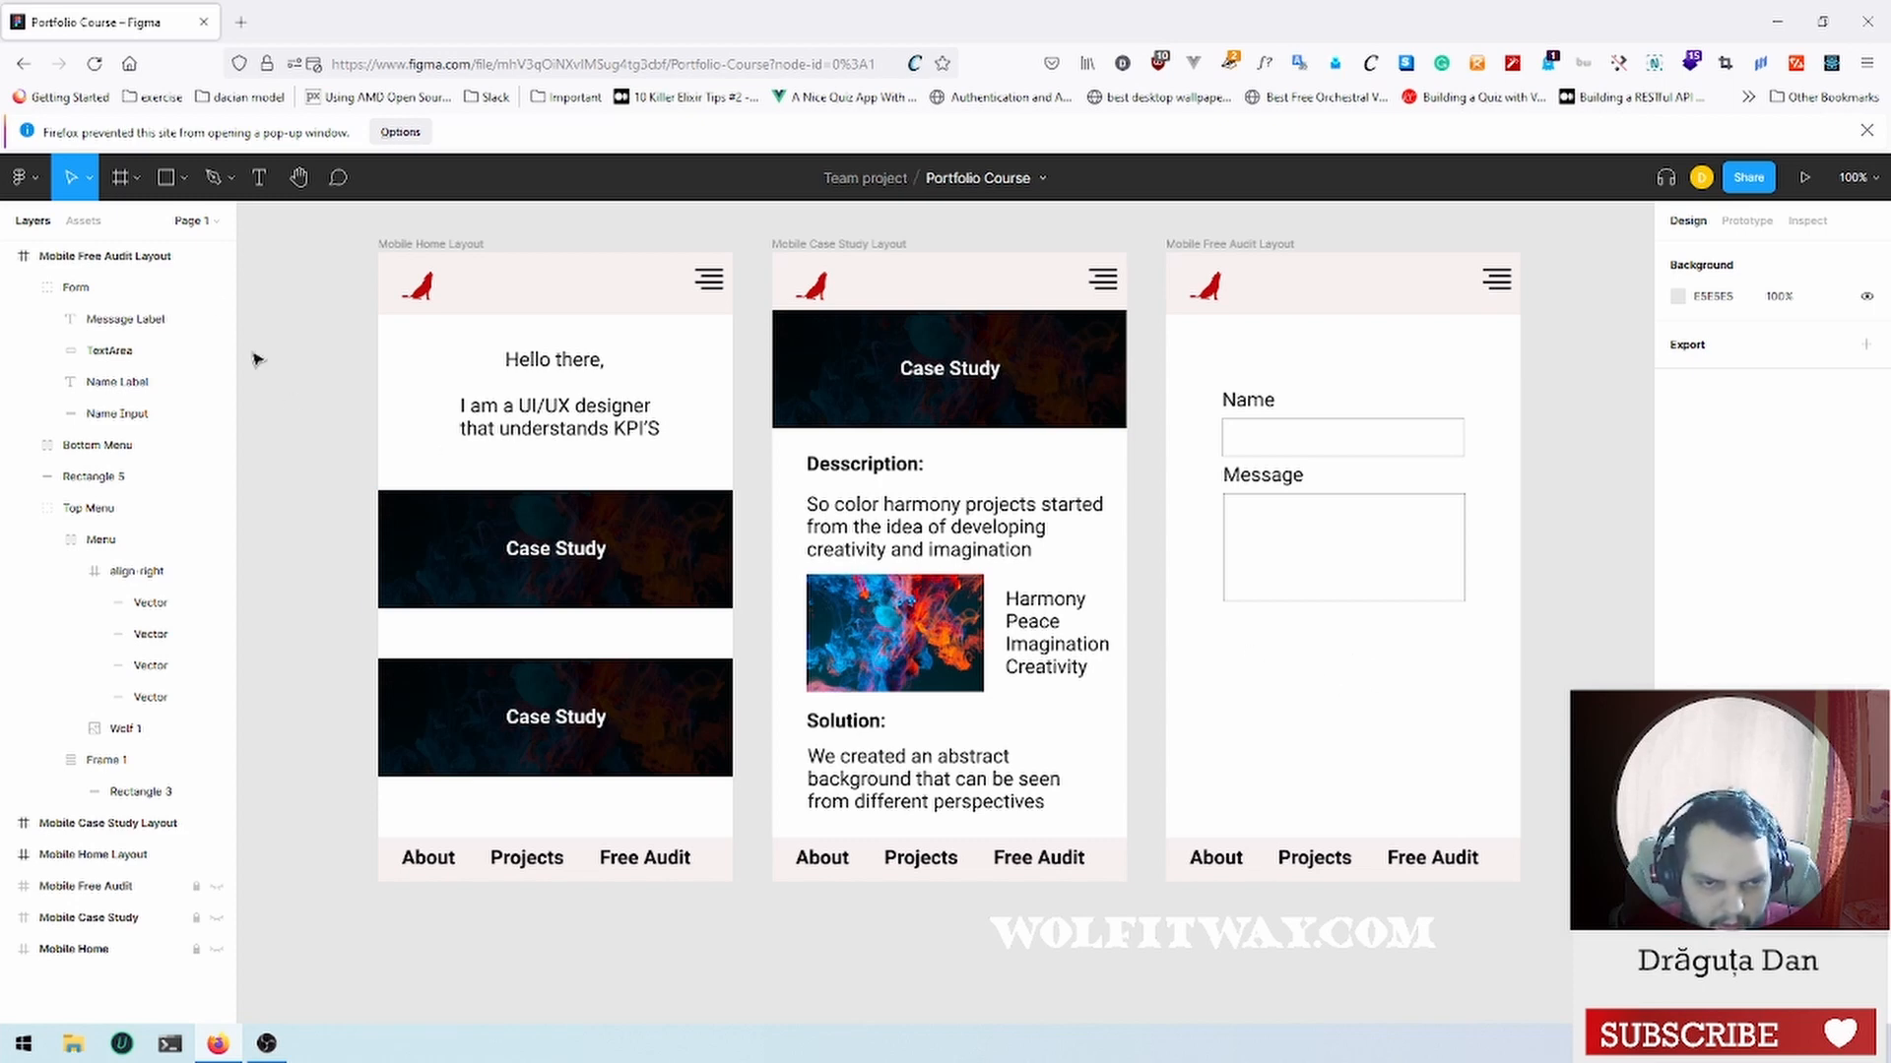
left_click(94, 292)
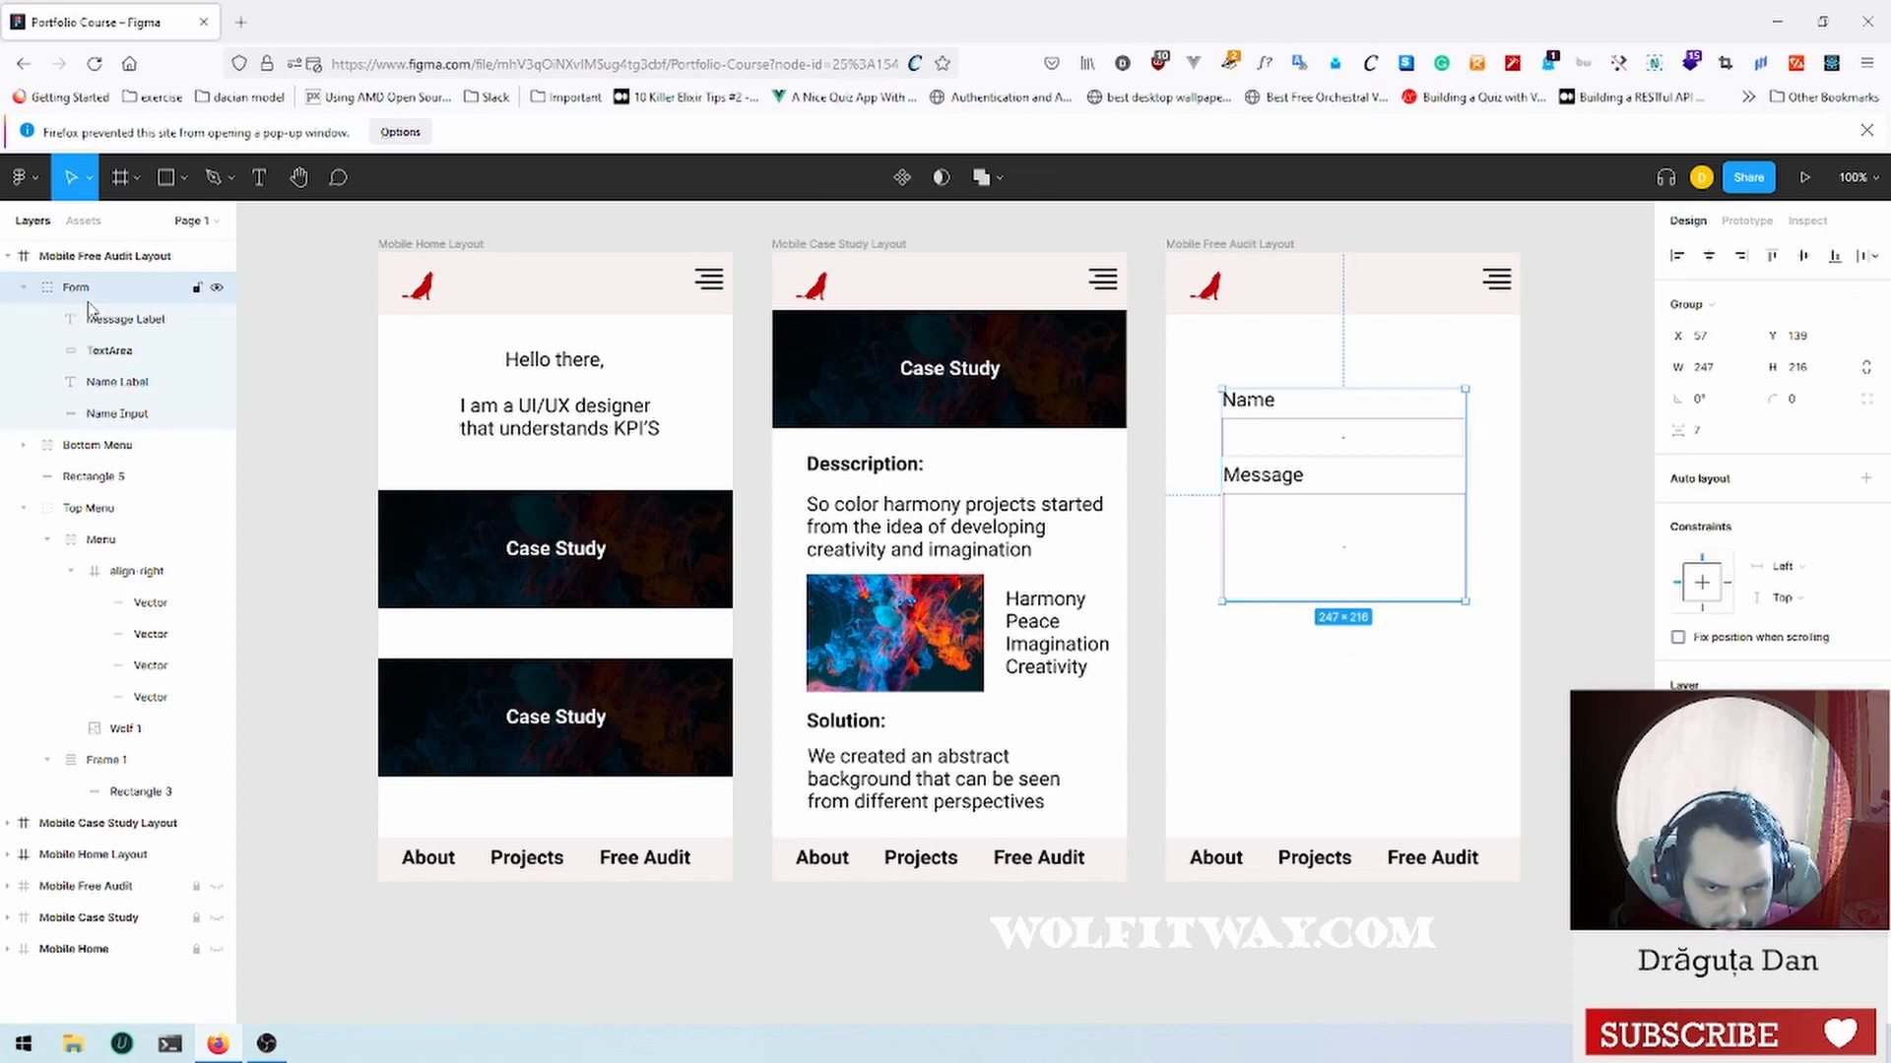
left_click(1331, 681)
scroll(1280, 655, "down", 3)
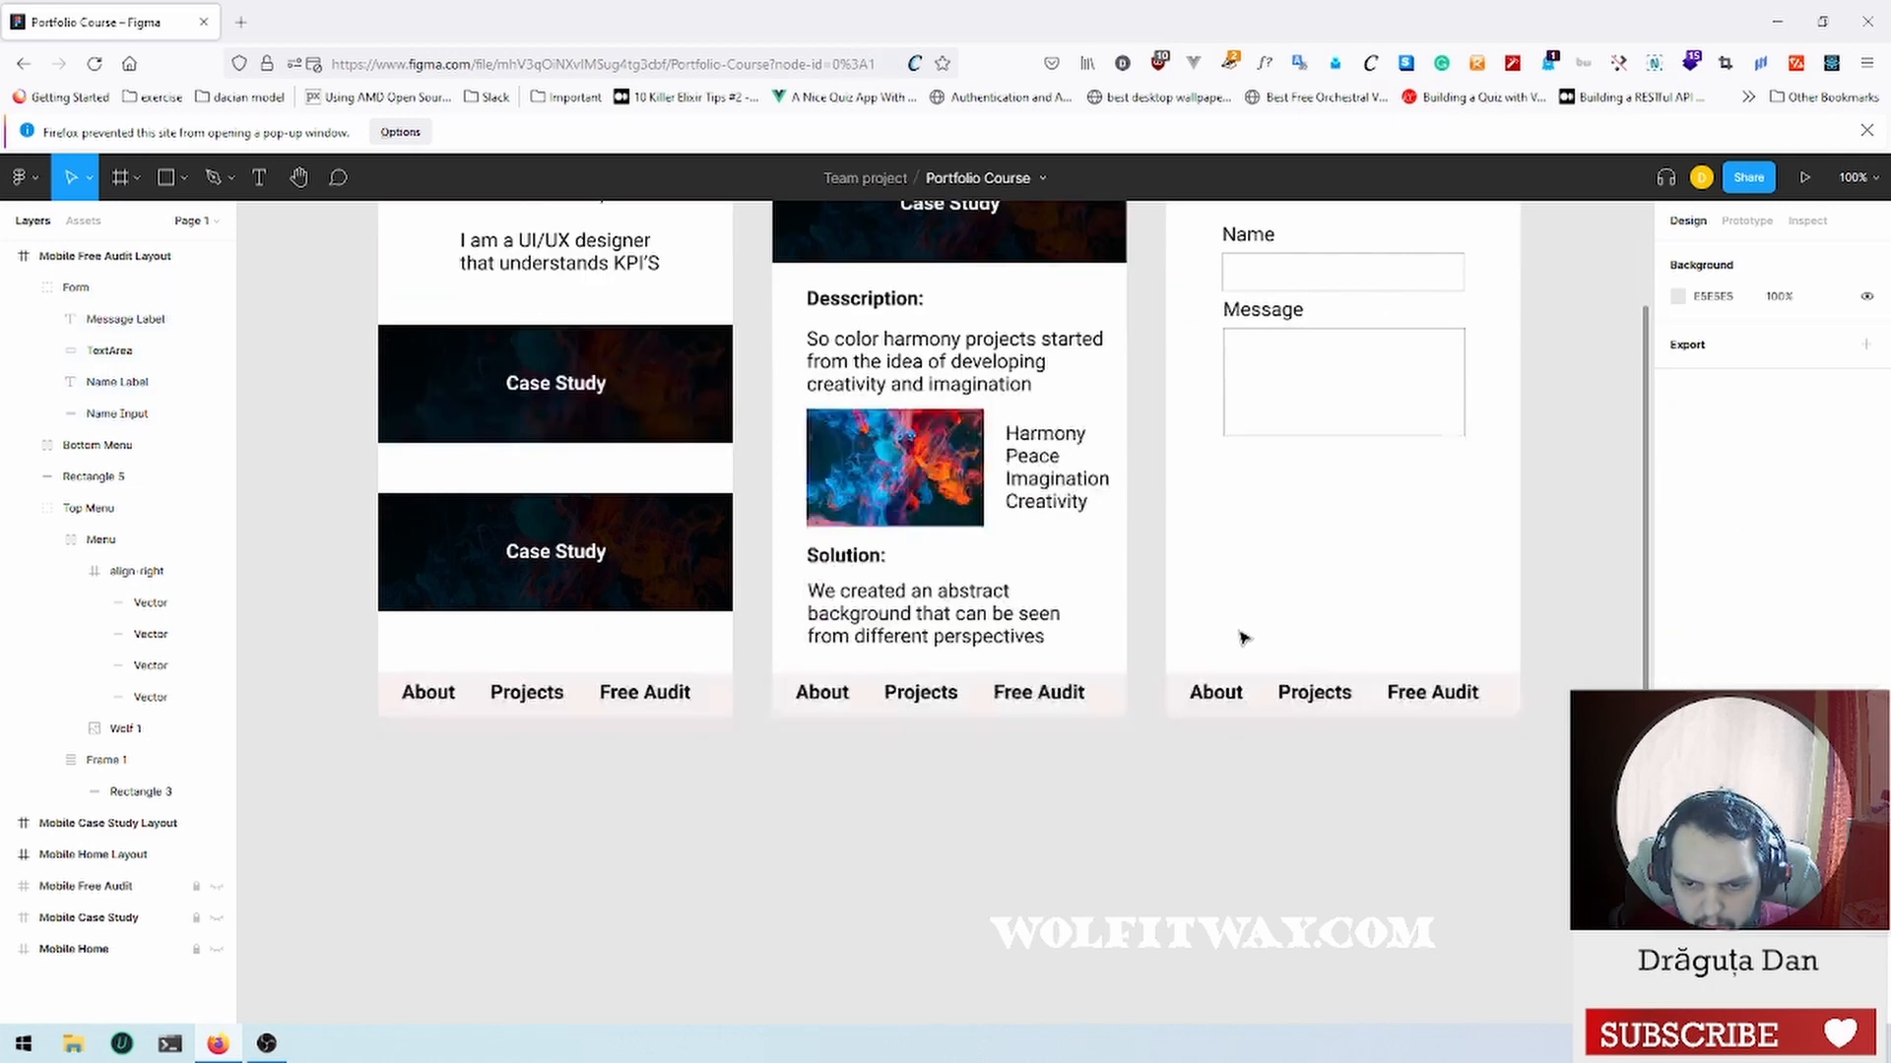
scroll(823, 821, "up", 3)
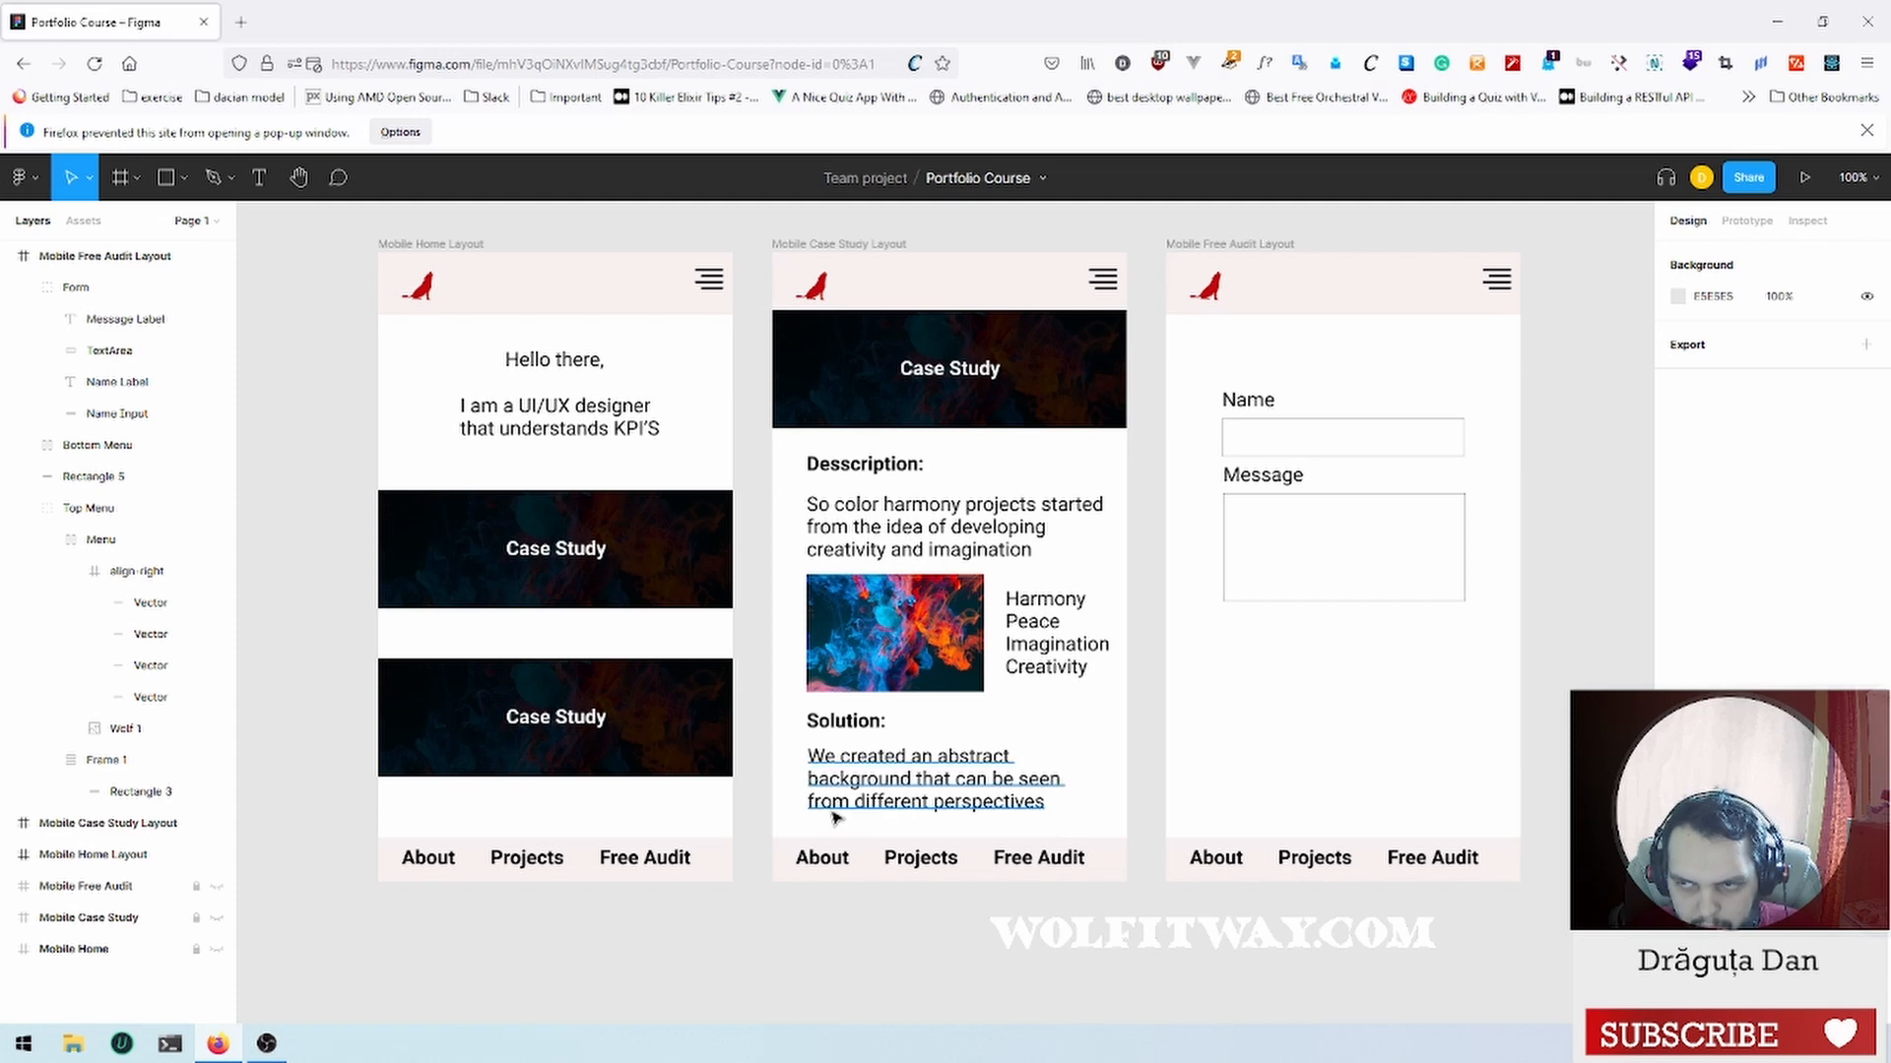
Step: Draw a rectangle about 219 × 53 on the empty canvas beneath the Mobile Case Study Layout frame
scroll(842, 812, "down", 2)
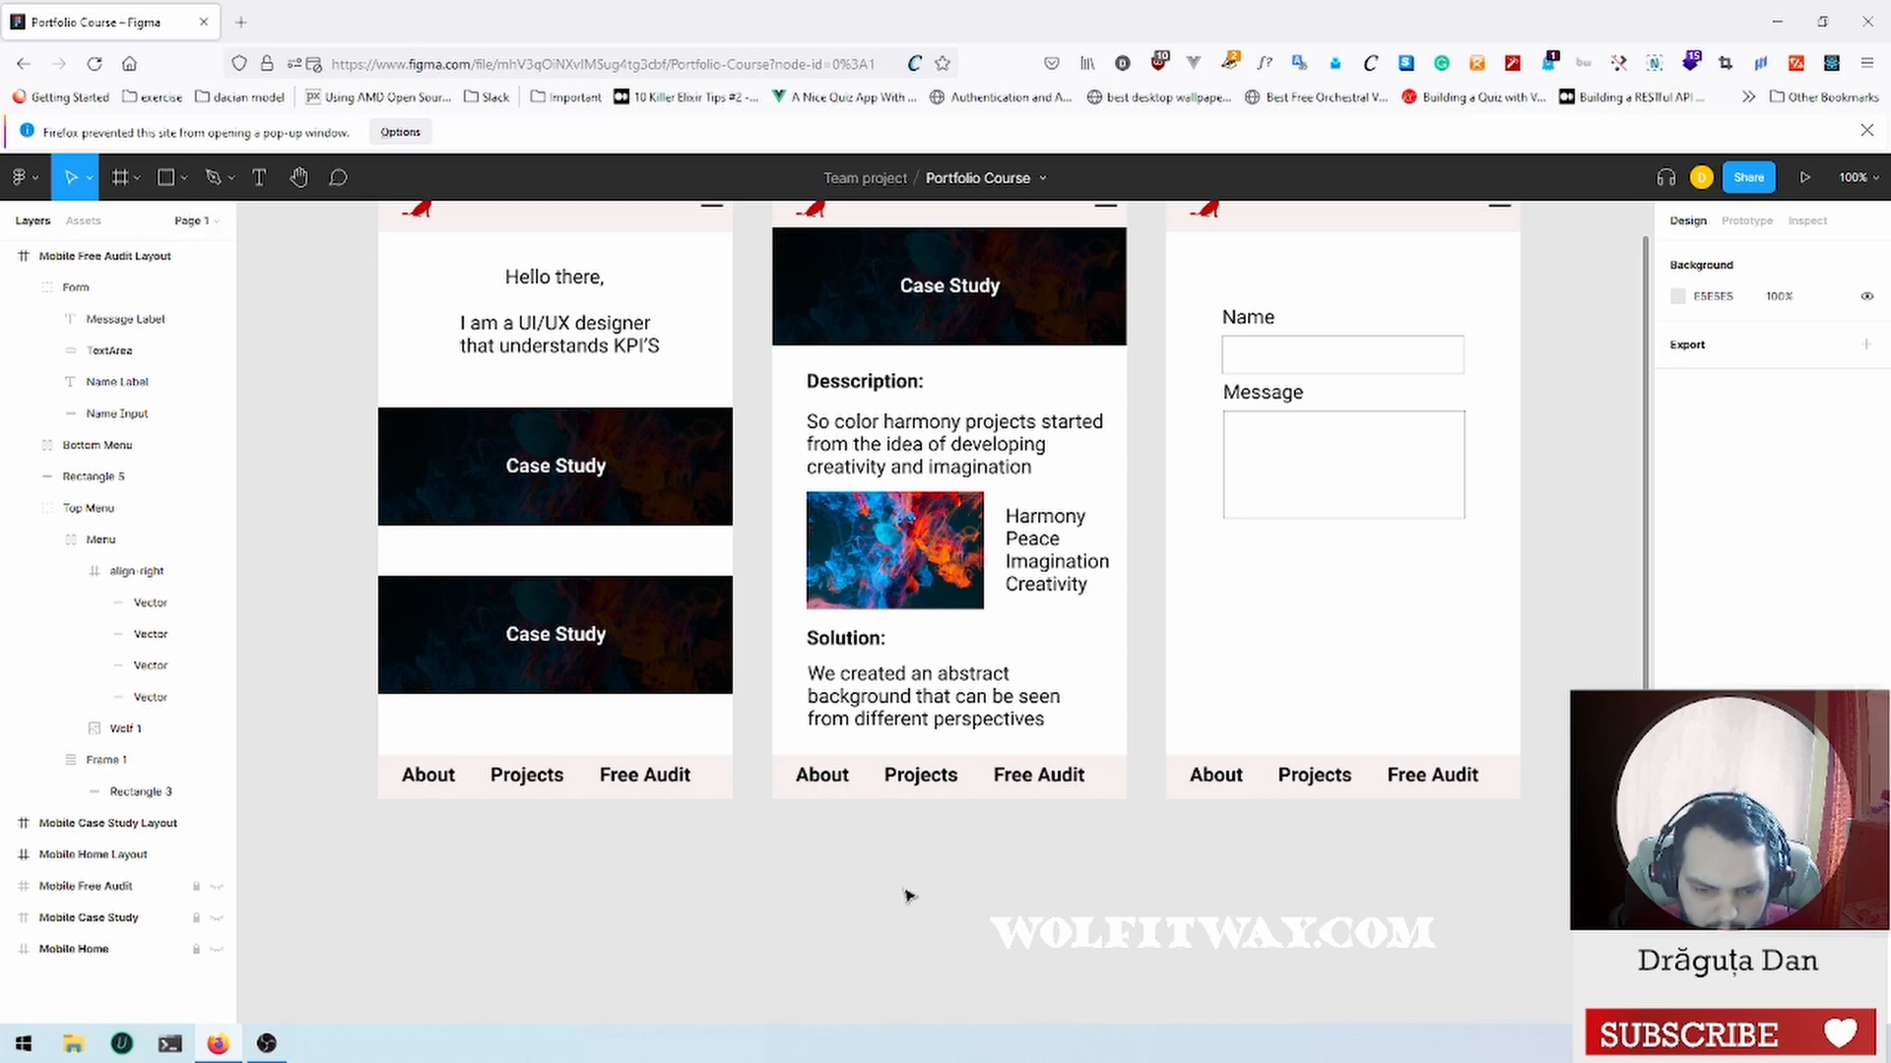
key("r")
left_click_drag(834, 880, 1050, 924)
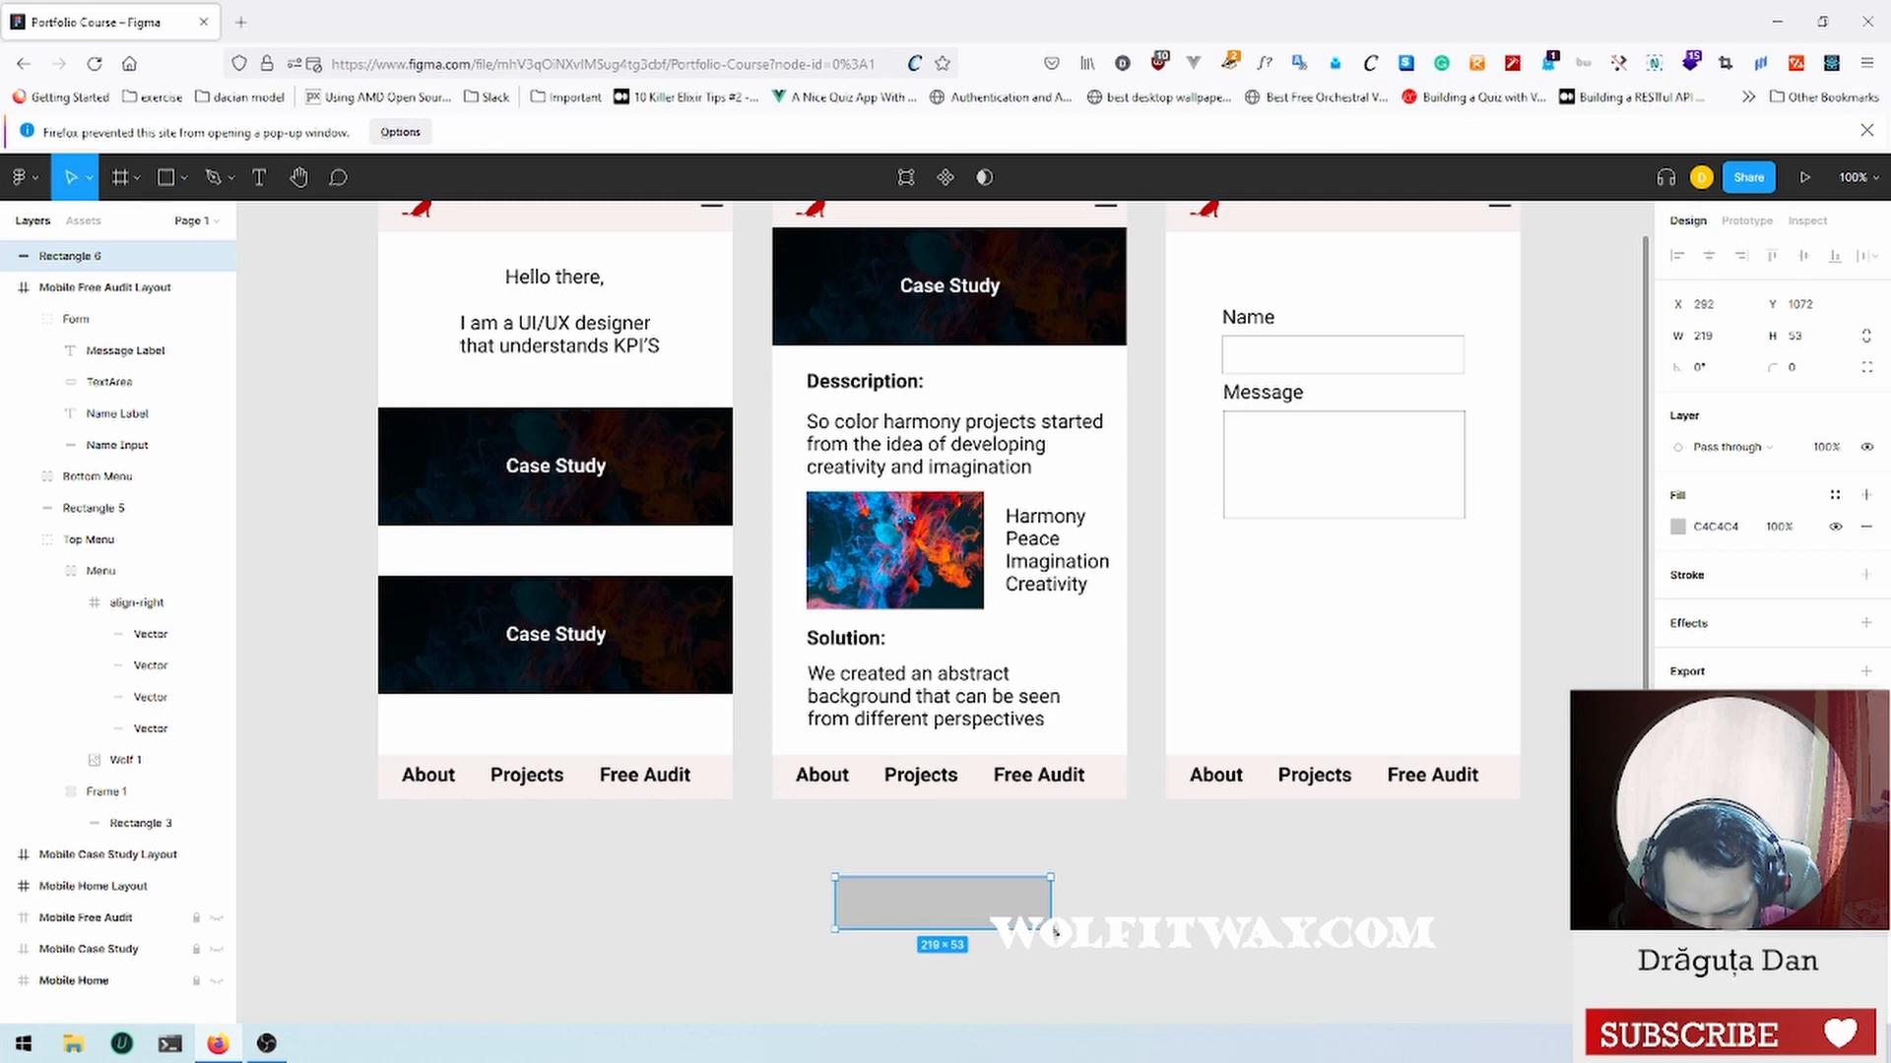
left_click(1214, 911)
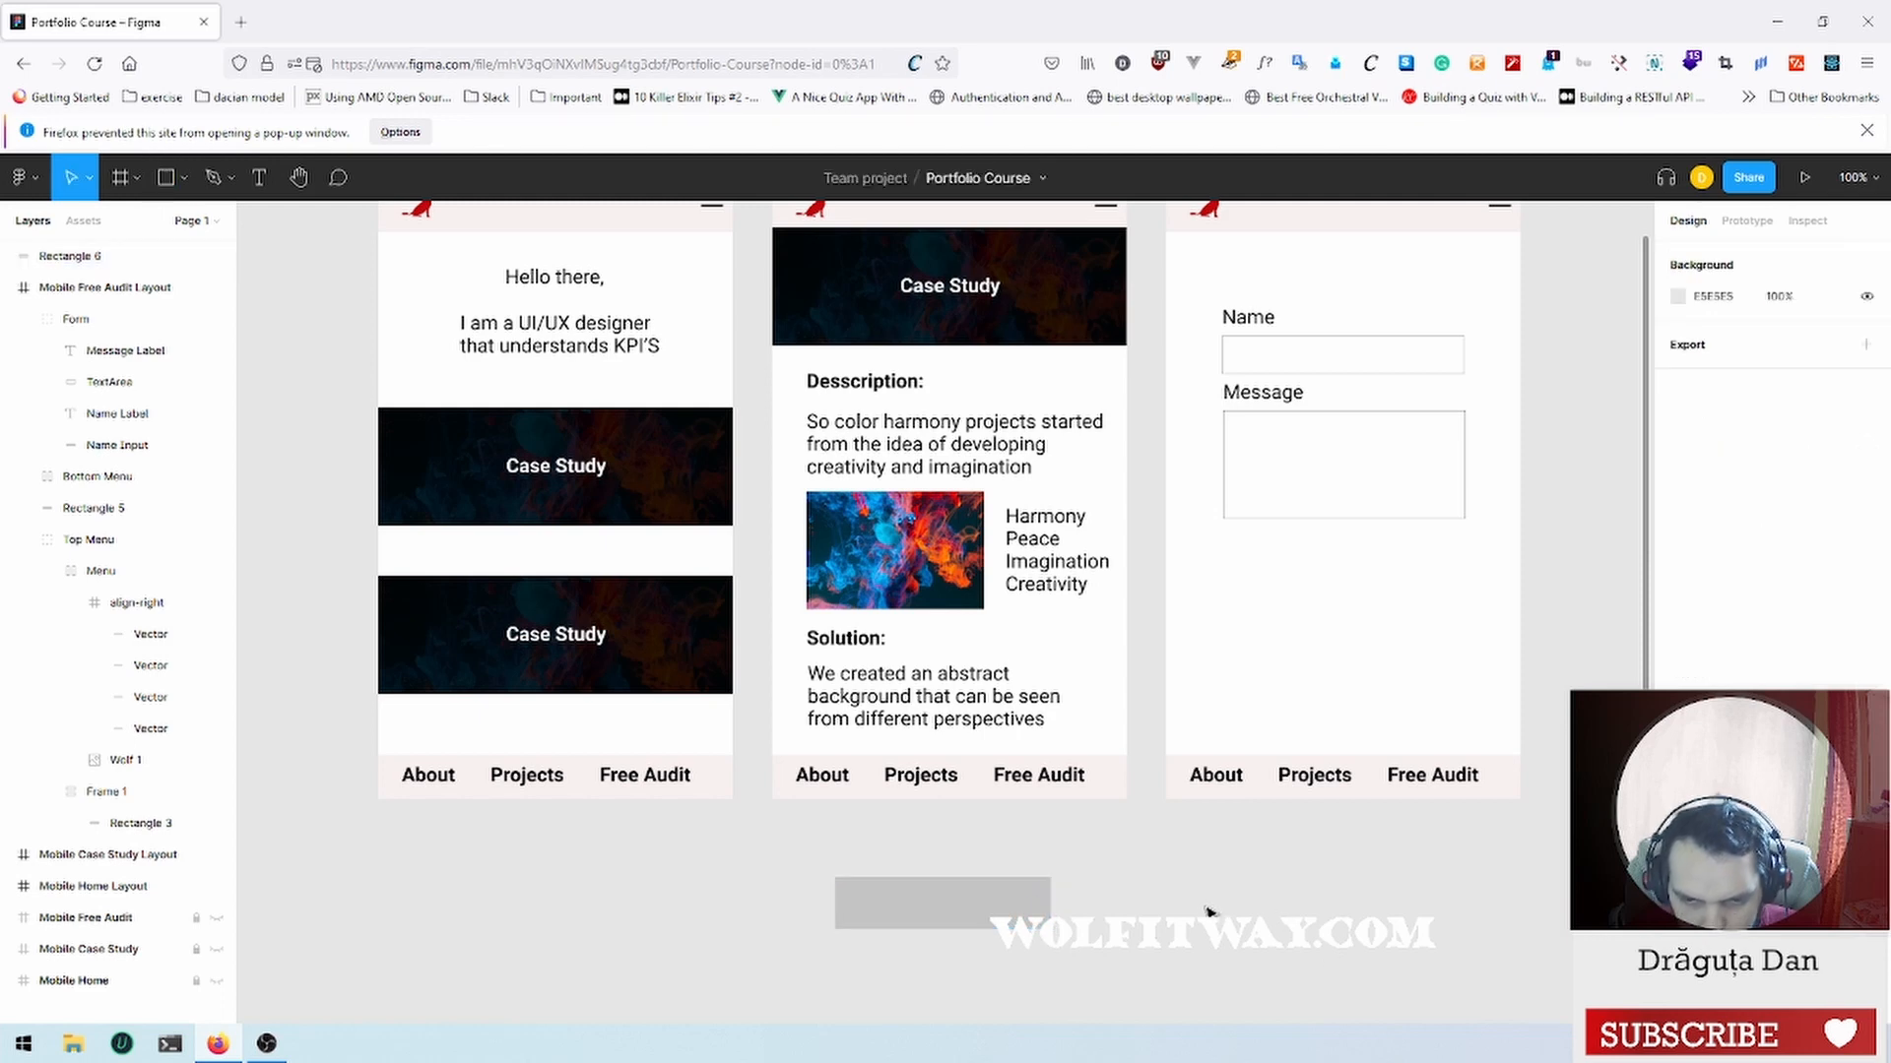
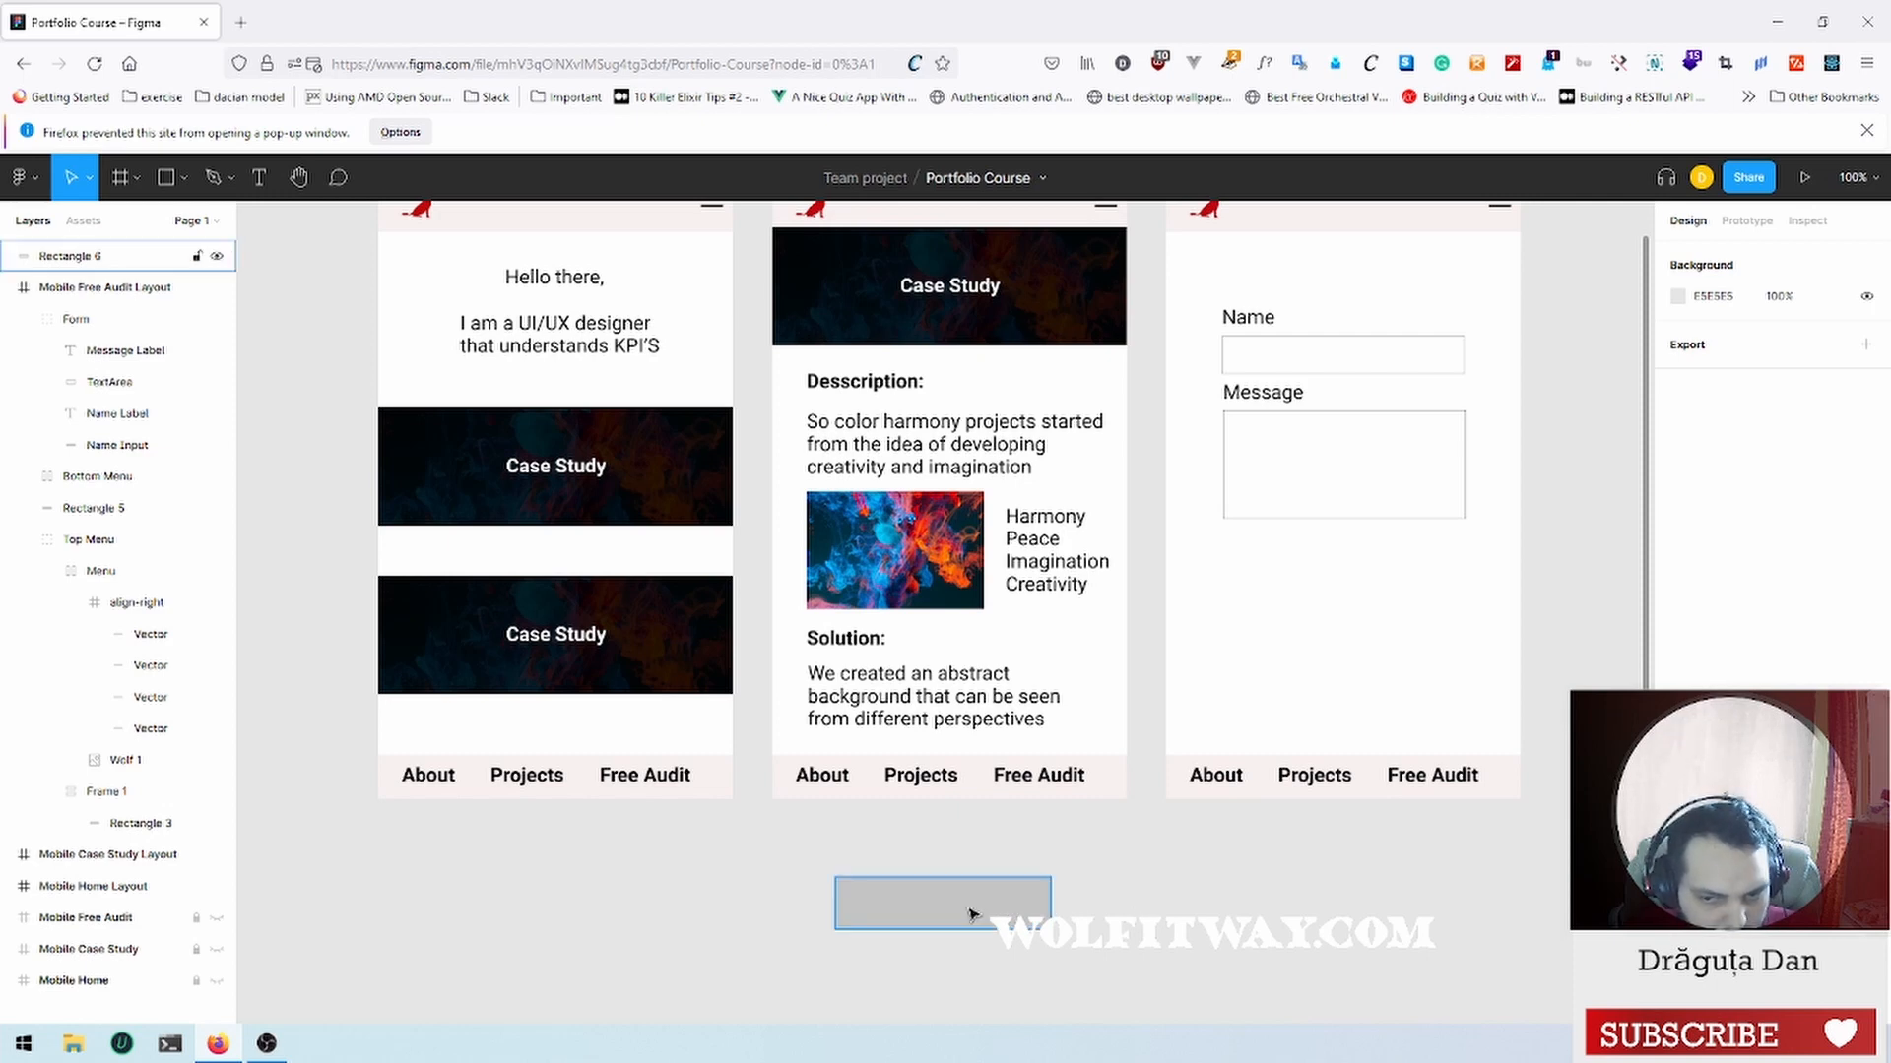
Step: Add the text "Free Audit" on the empty canvas to the right of the new grey rectangle
left_click(261, 178)
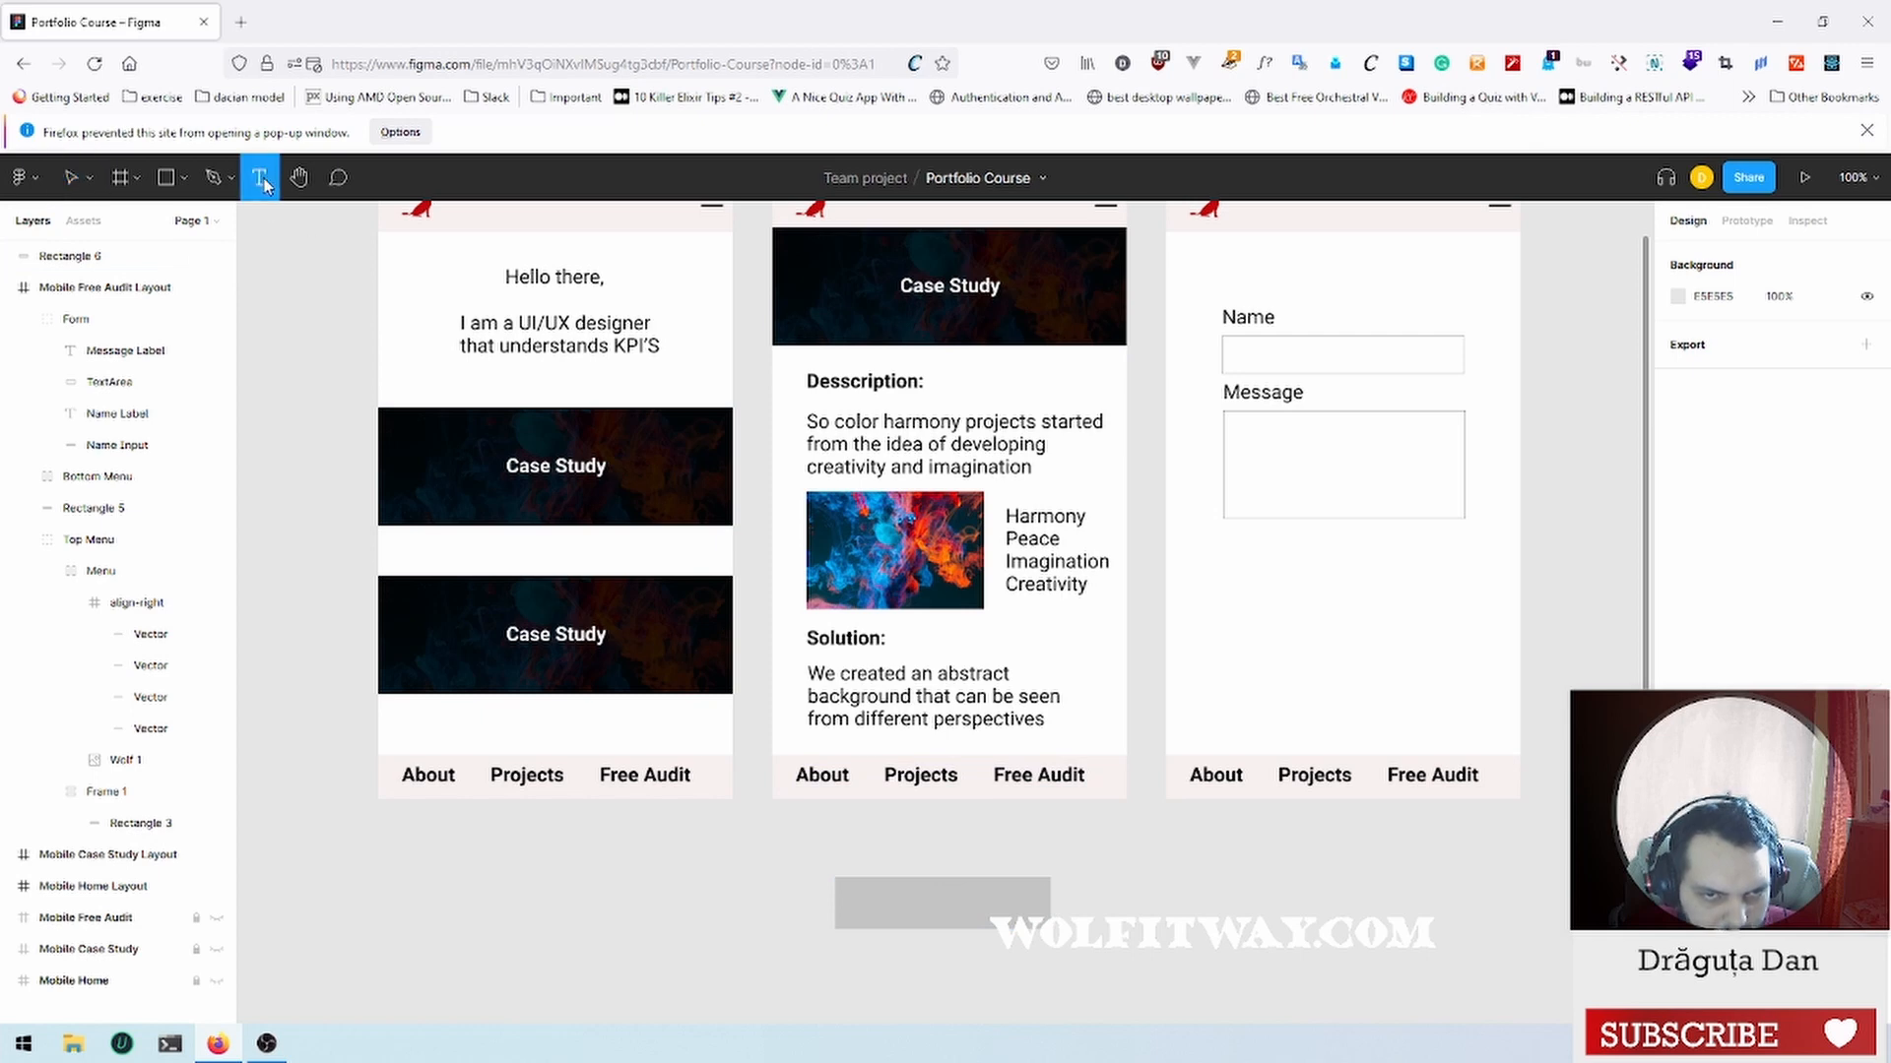
left_click(1208, 903)
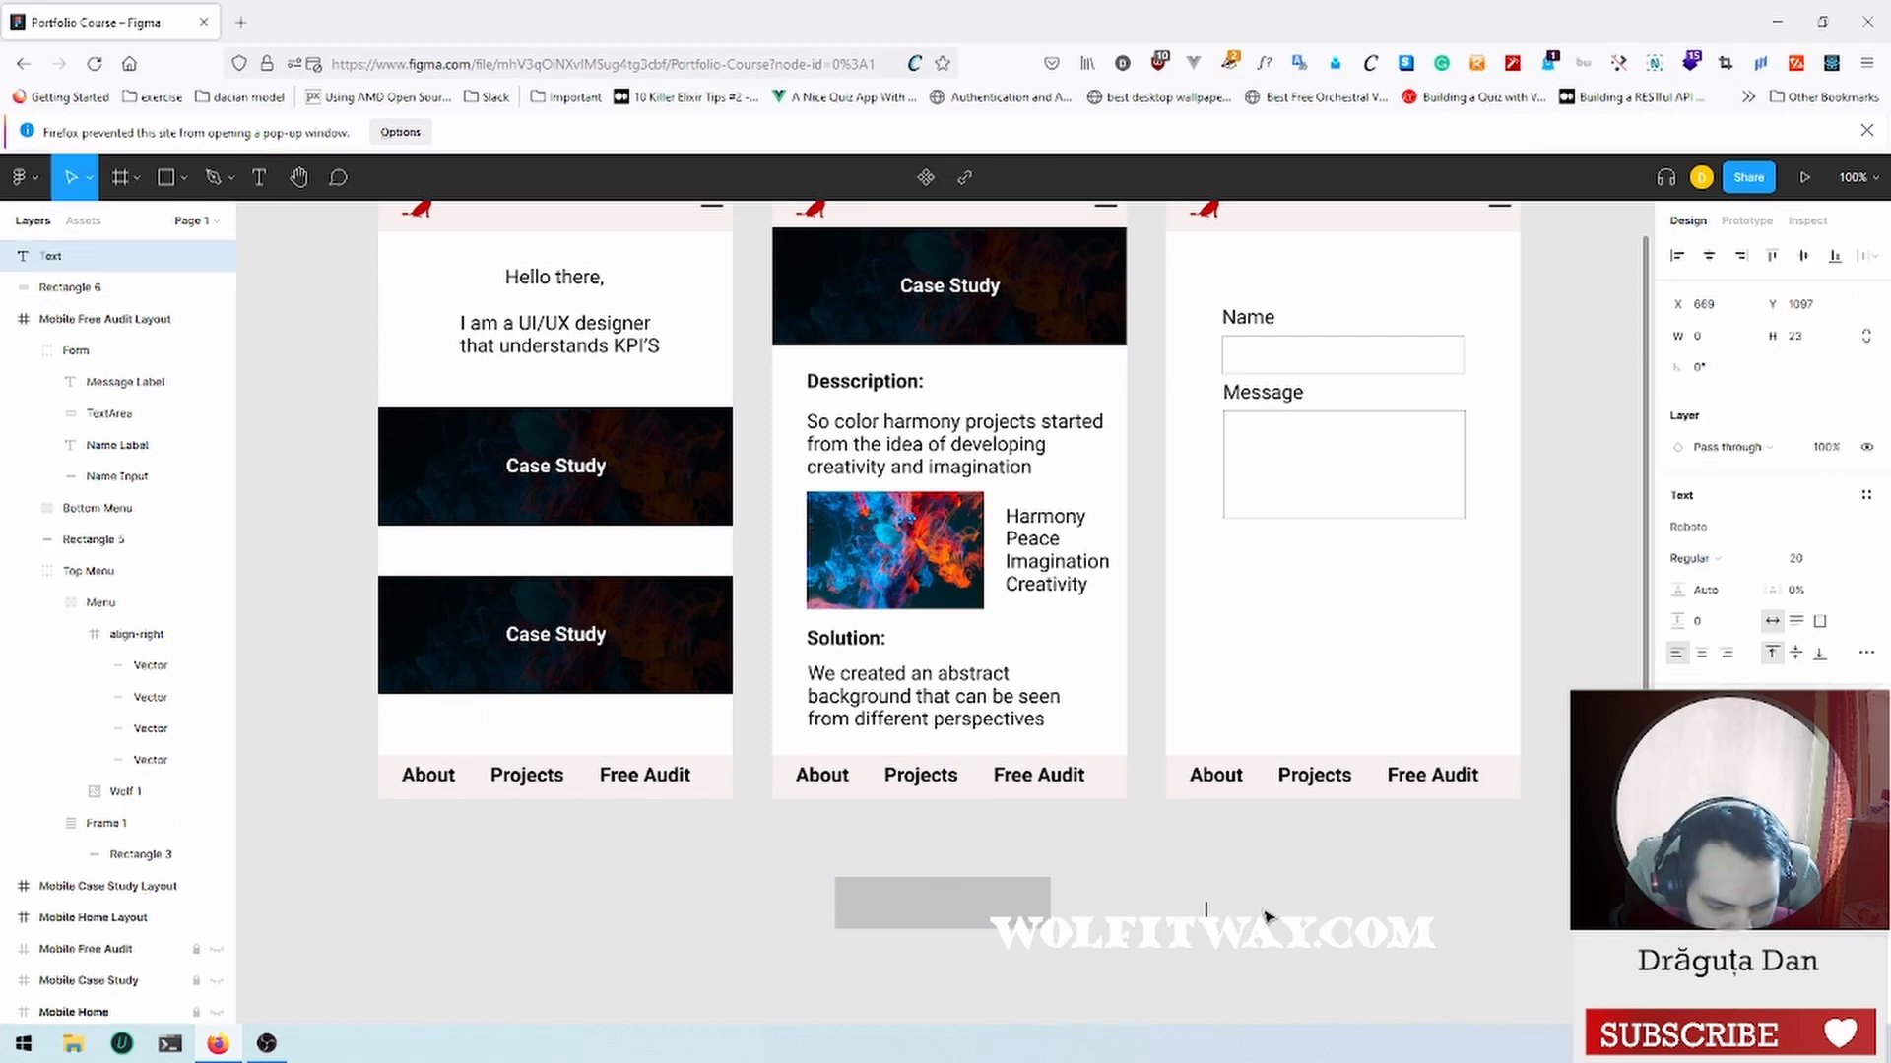
type("Free")
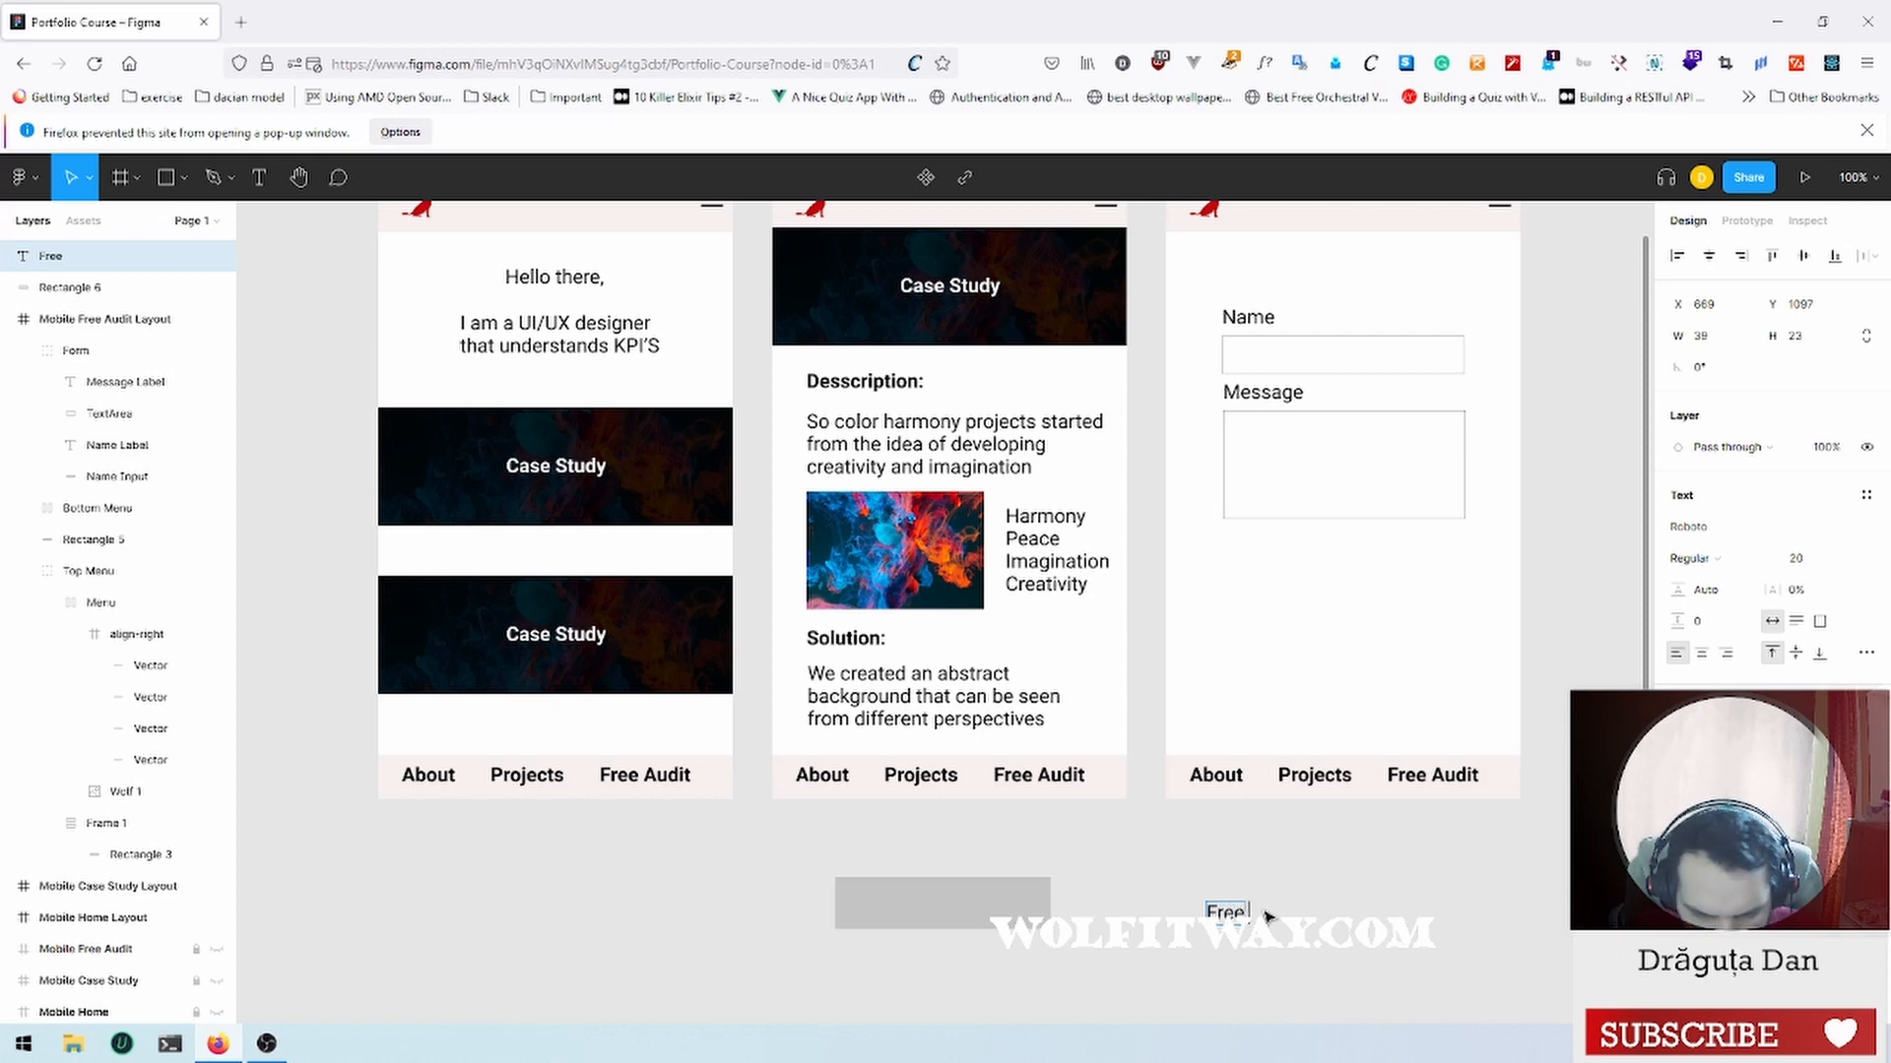
type(" Audit")
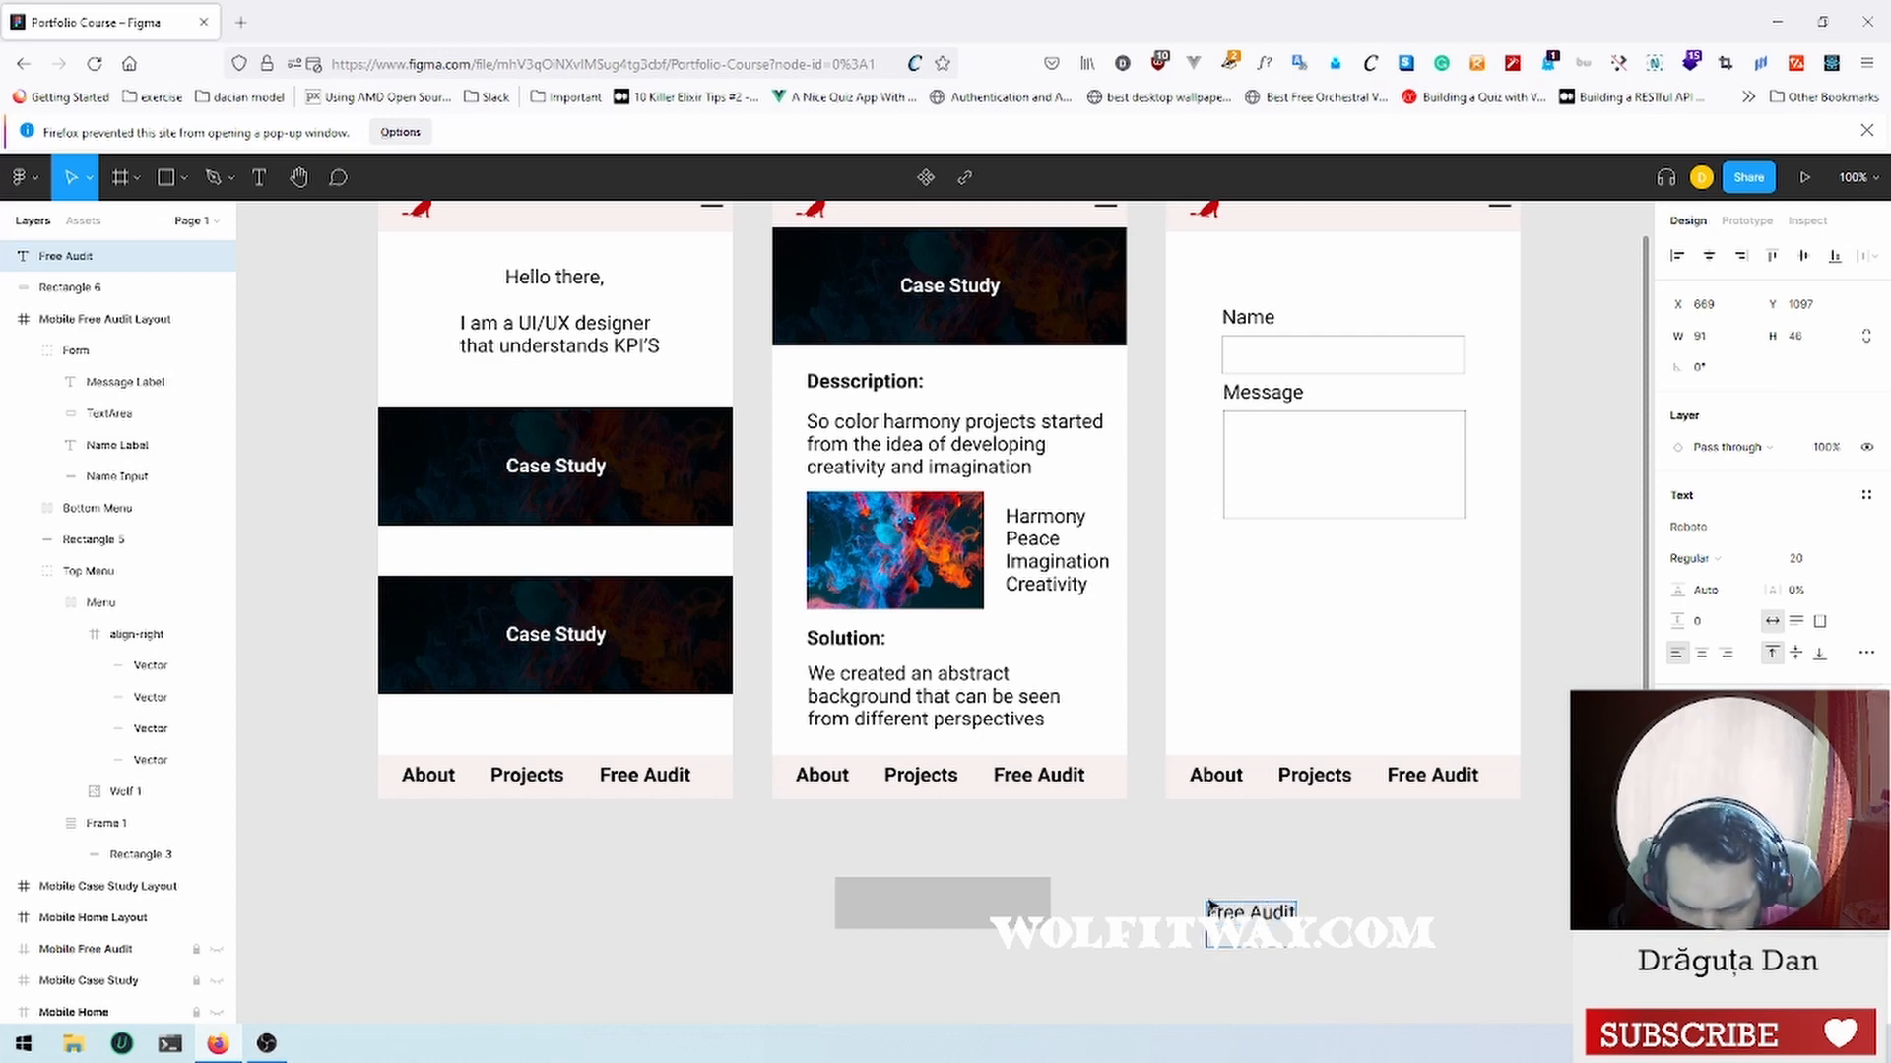
left_click(1165, 884)
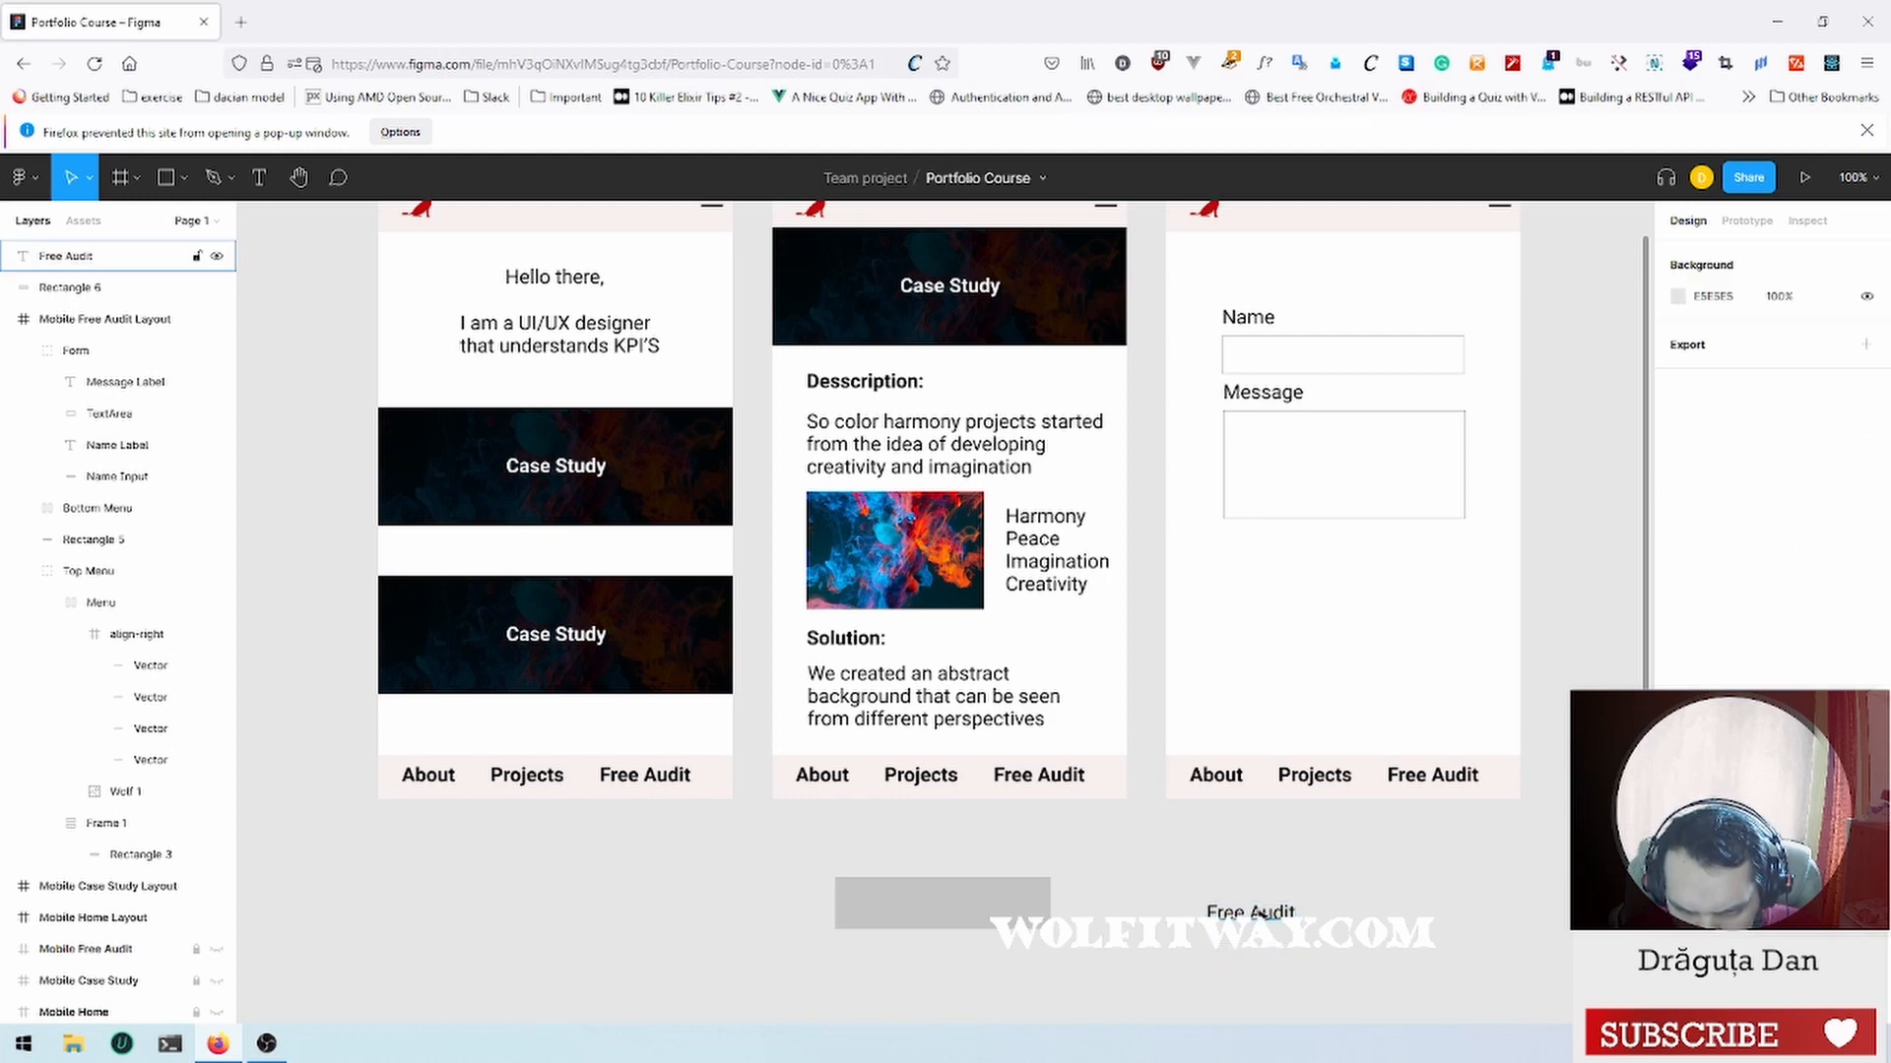
Step: Wrap the new Free Audit text in its own auto layout frame and reduce the frame's height to 38
left_click(1262, 913)
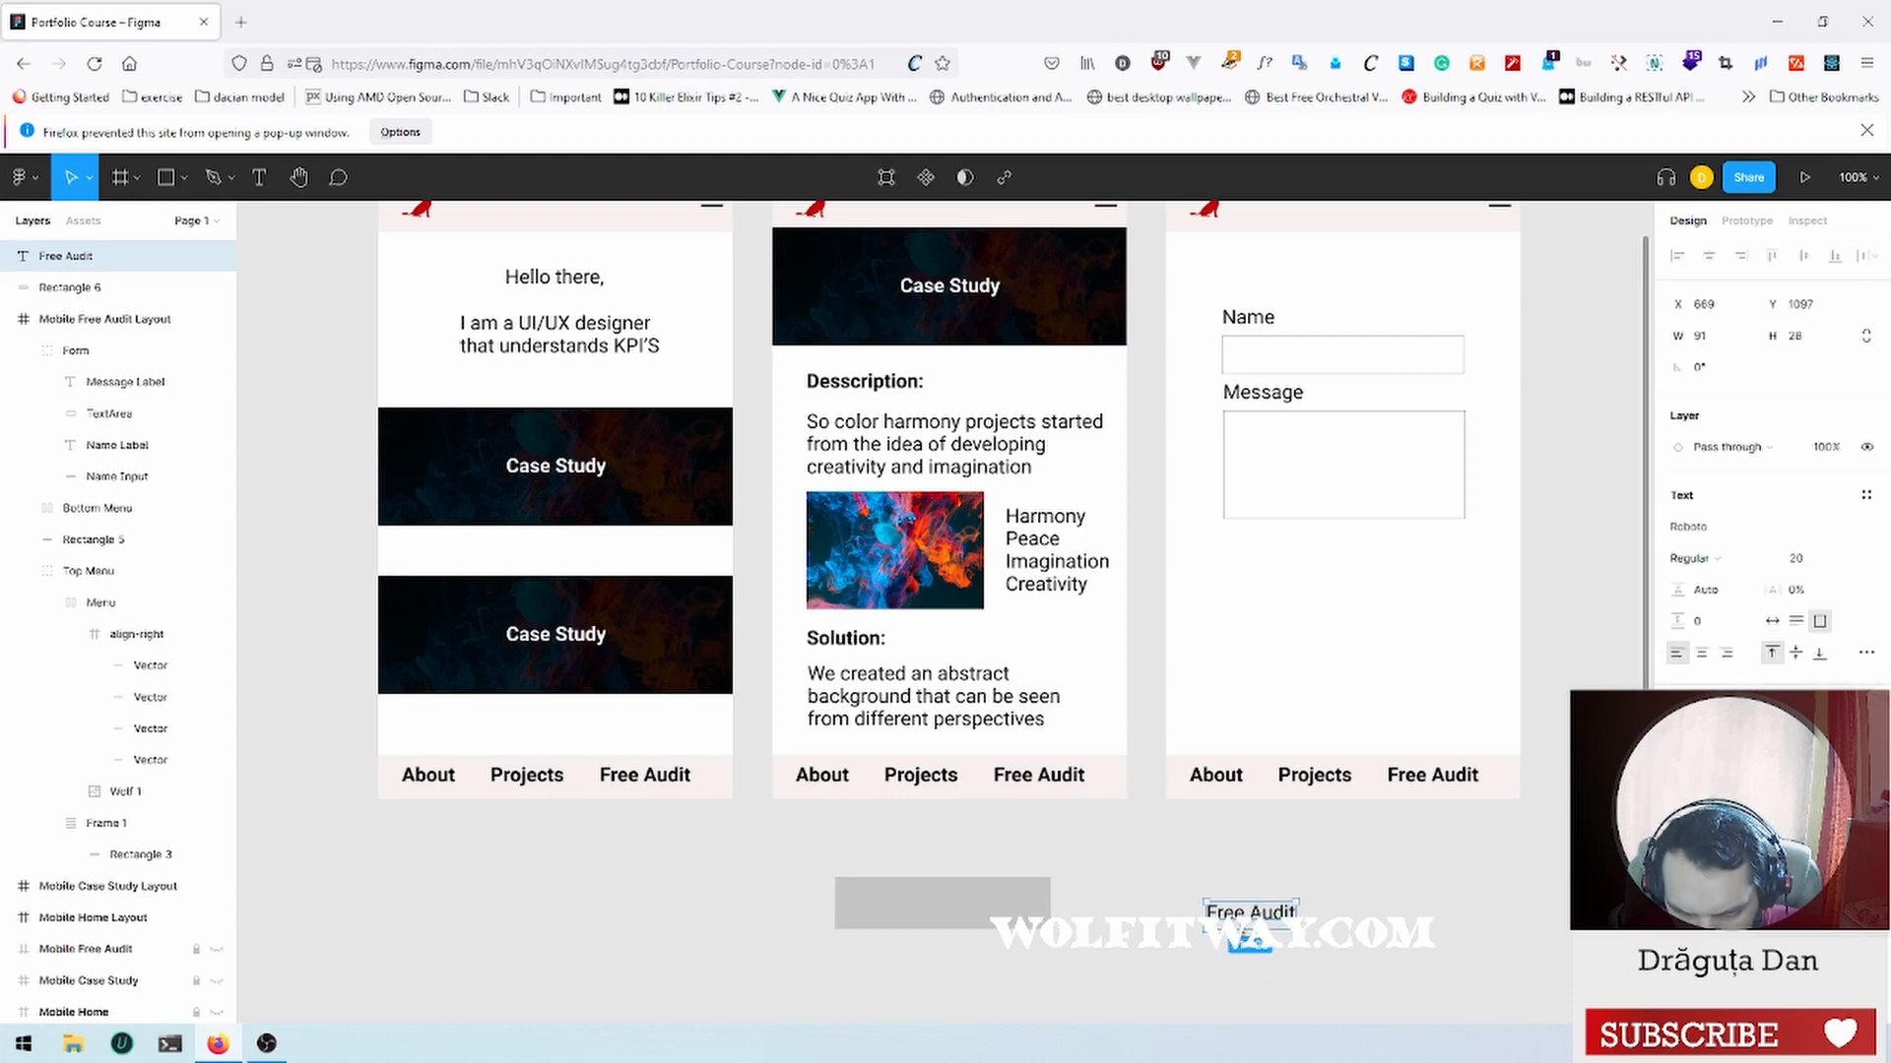
left_click(1170, 904)
left_click_drag(1167, 888, 1349, 948)
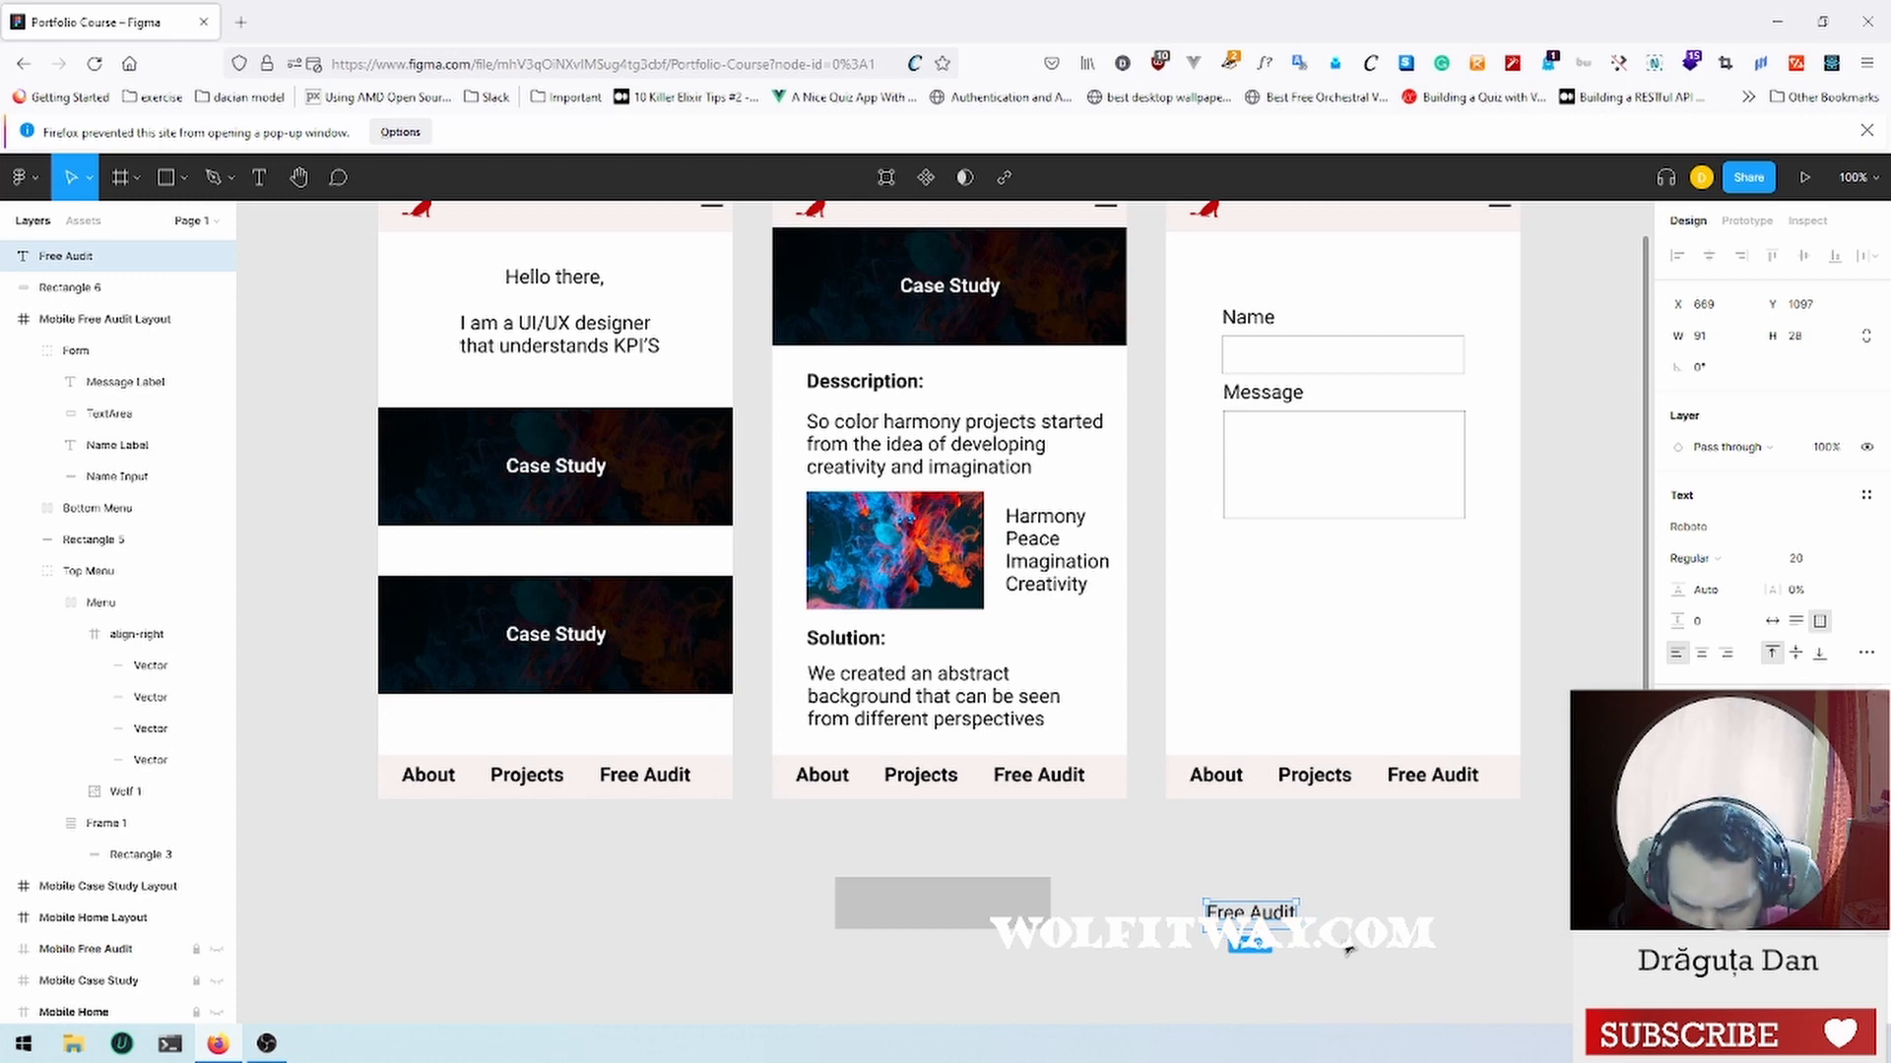
key("shift+a")
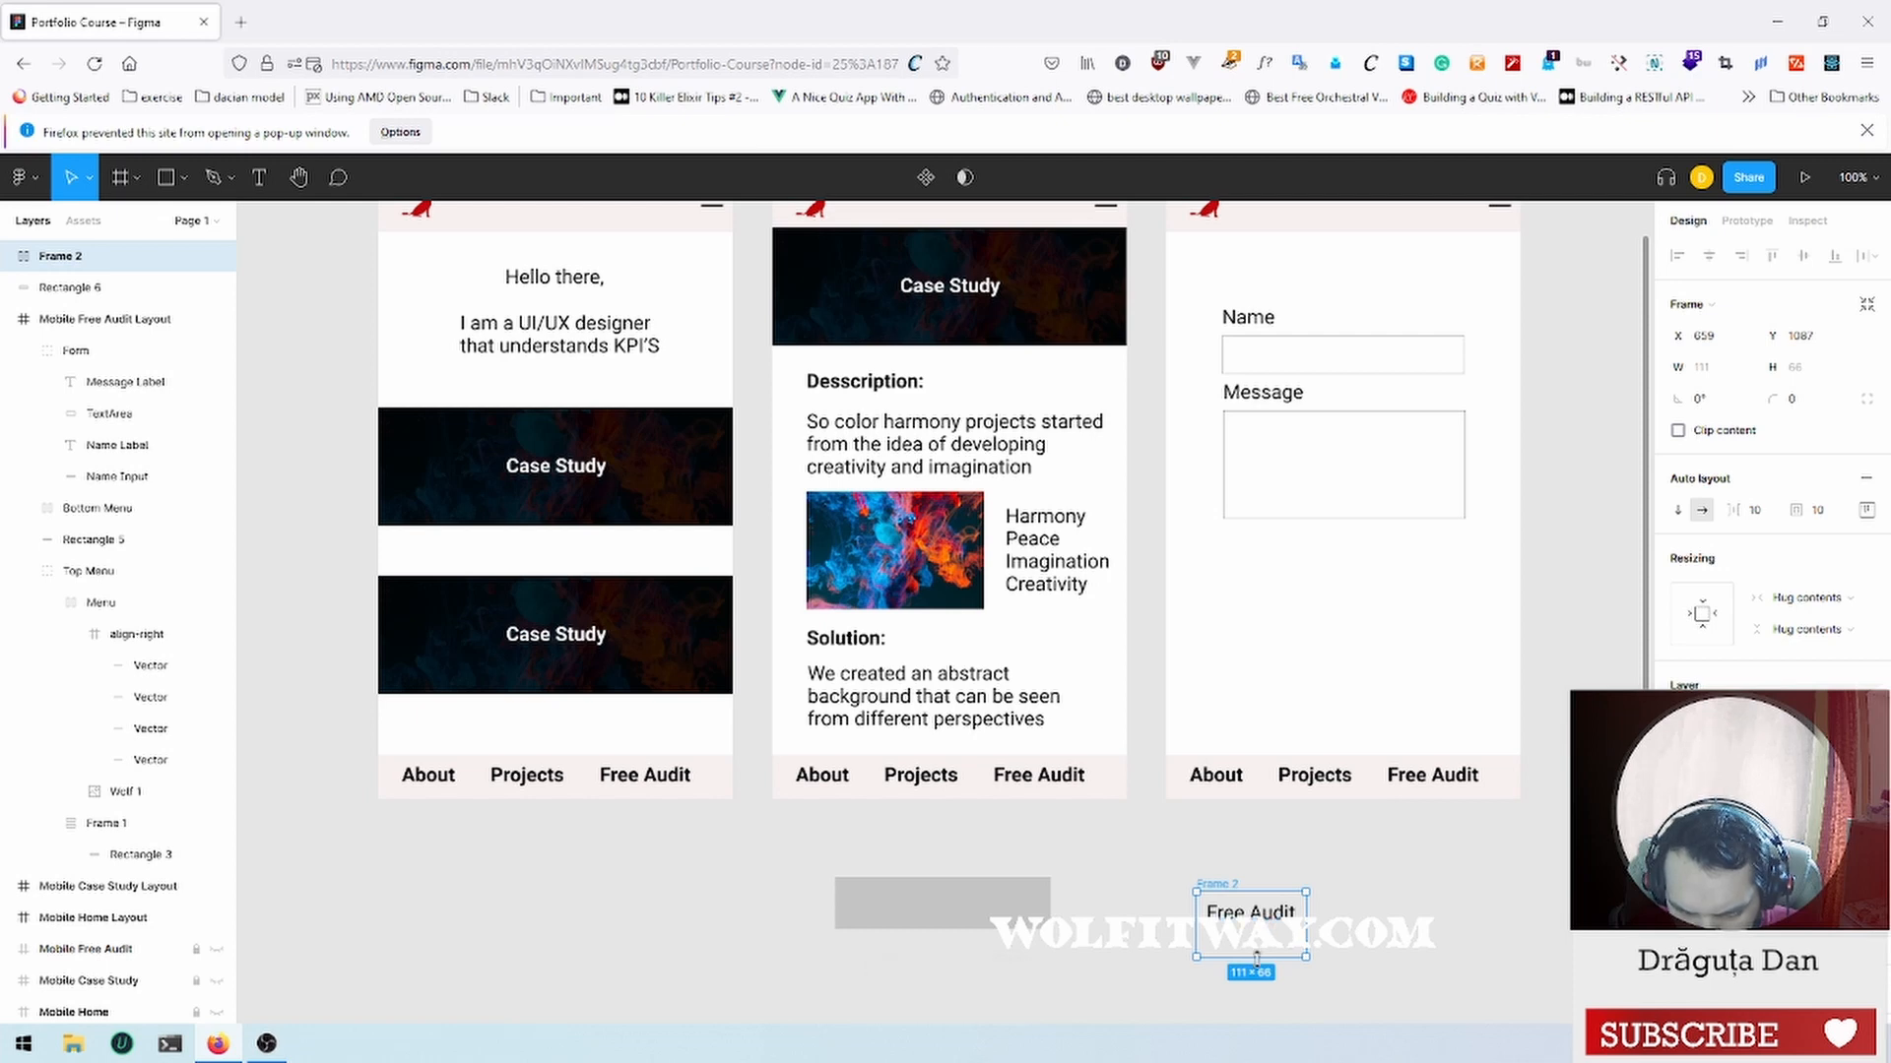
left_click_drag(1258, 957, 1259, 929)
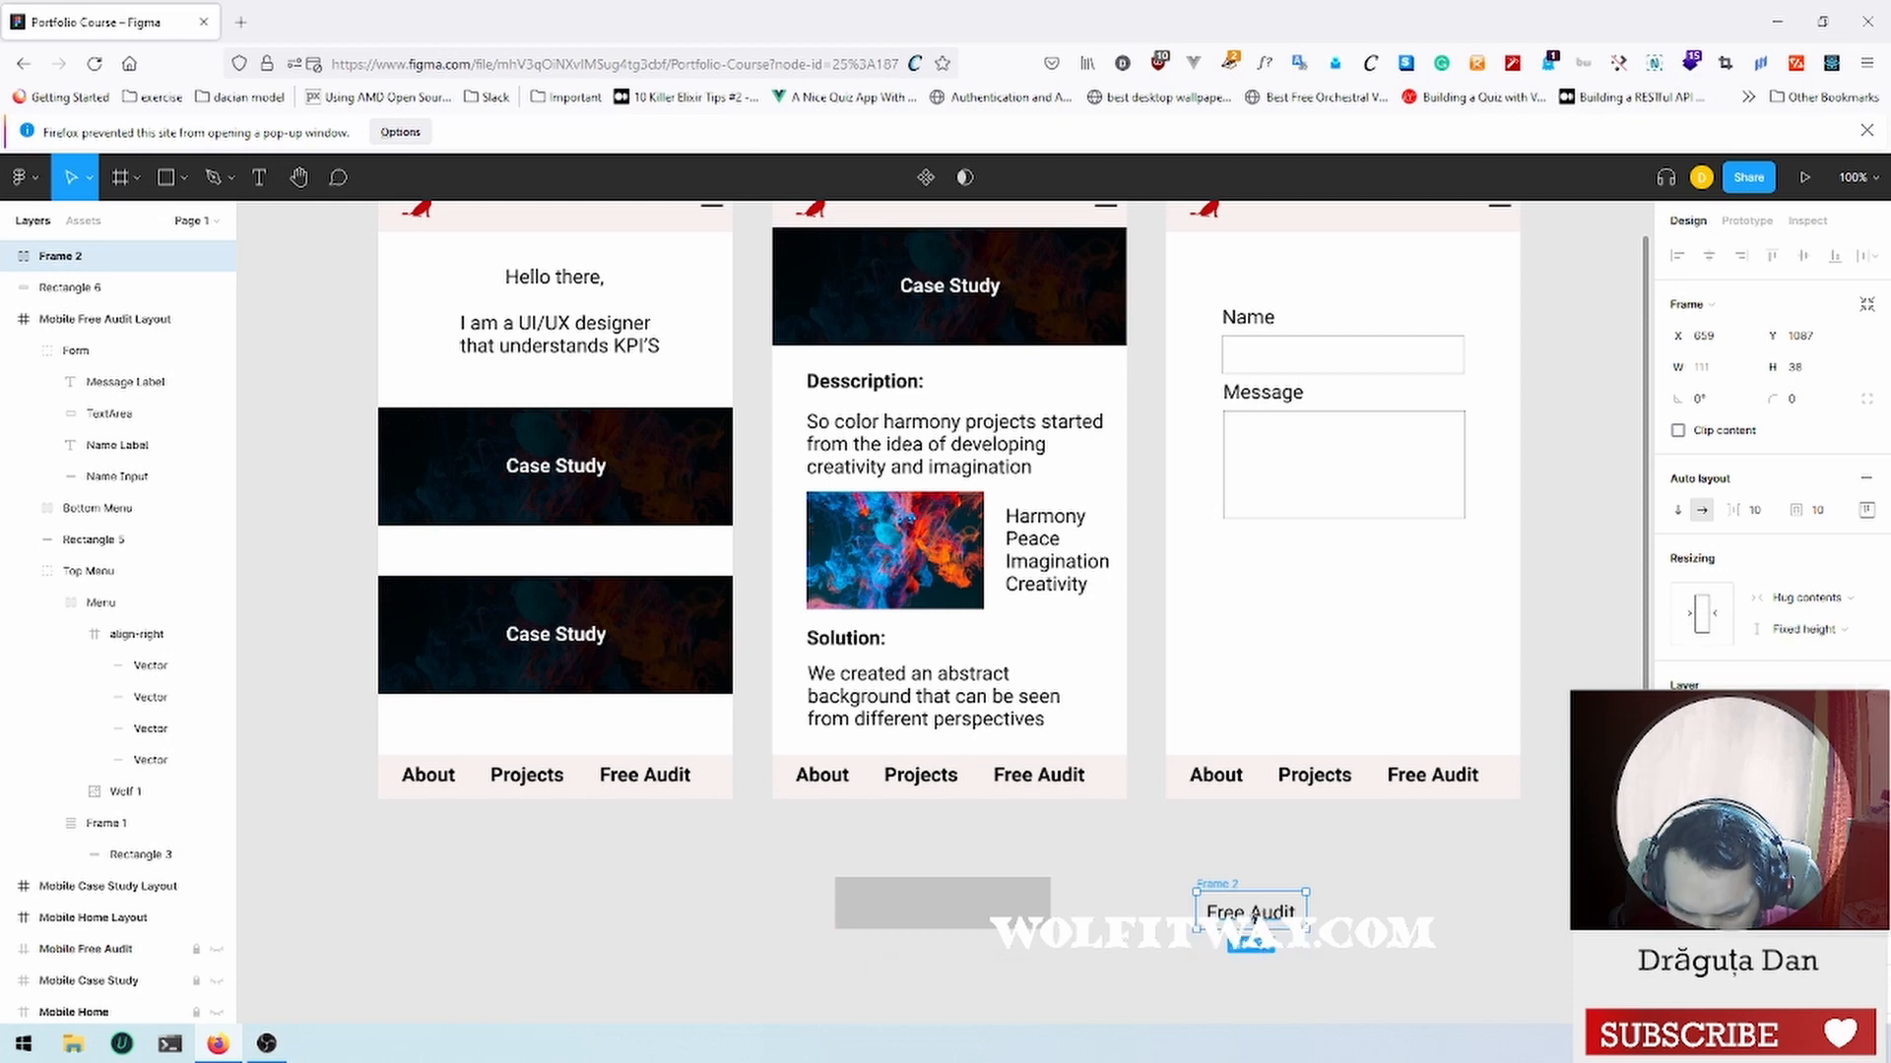
Step: Wrap the grey rectangle in an auto layout frame and move the Free Audit text into that frame, above the rectangle
left_click(955, 916)
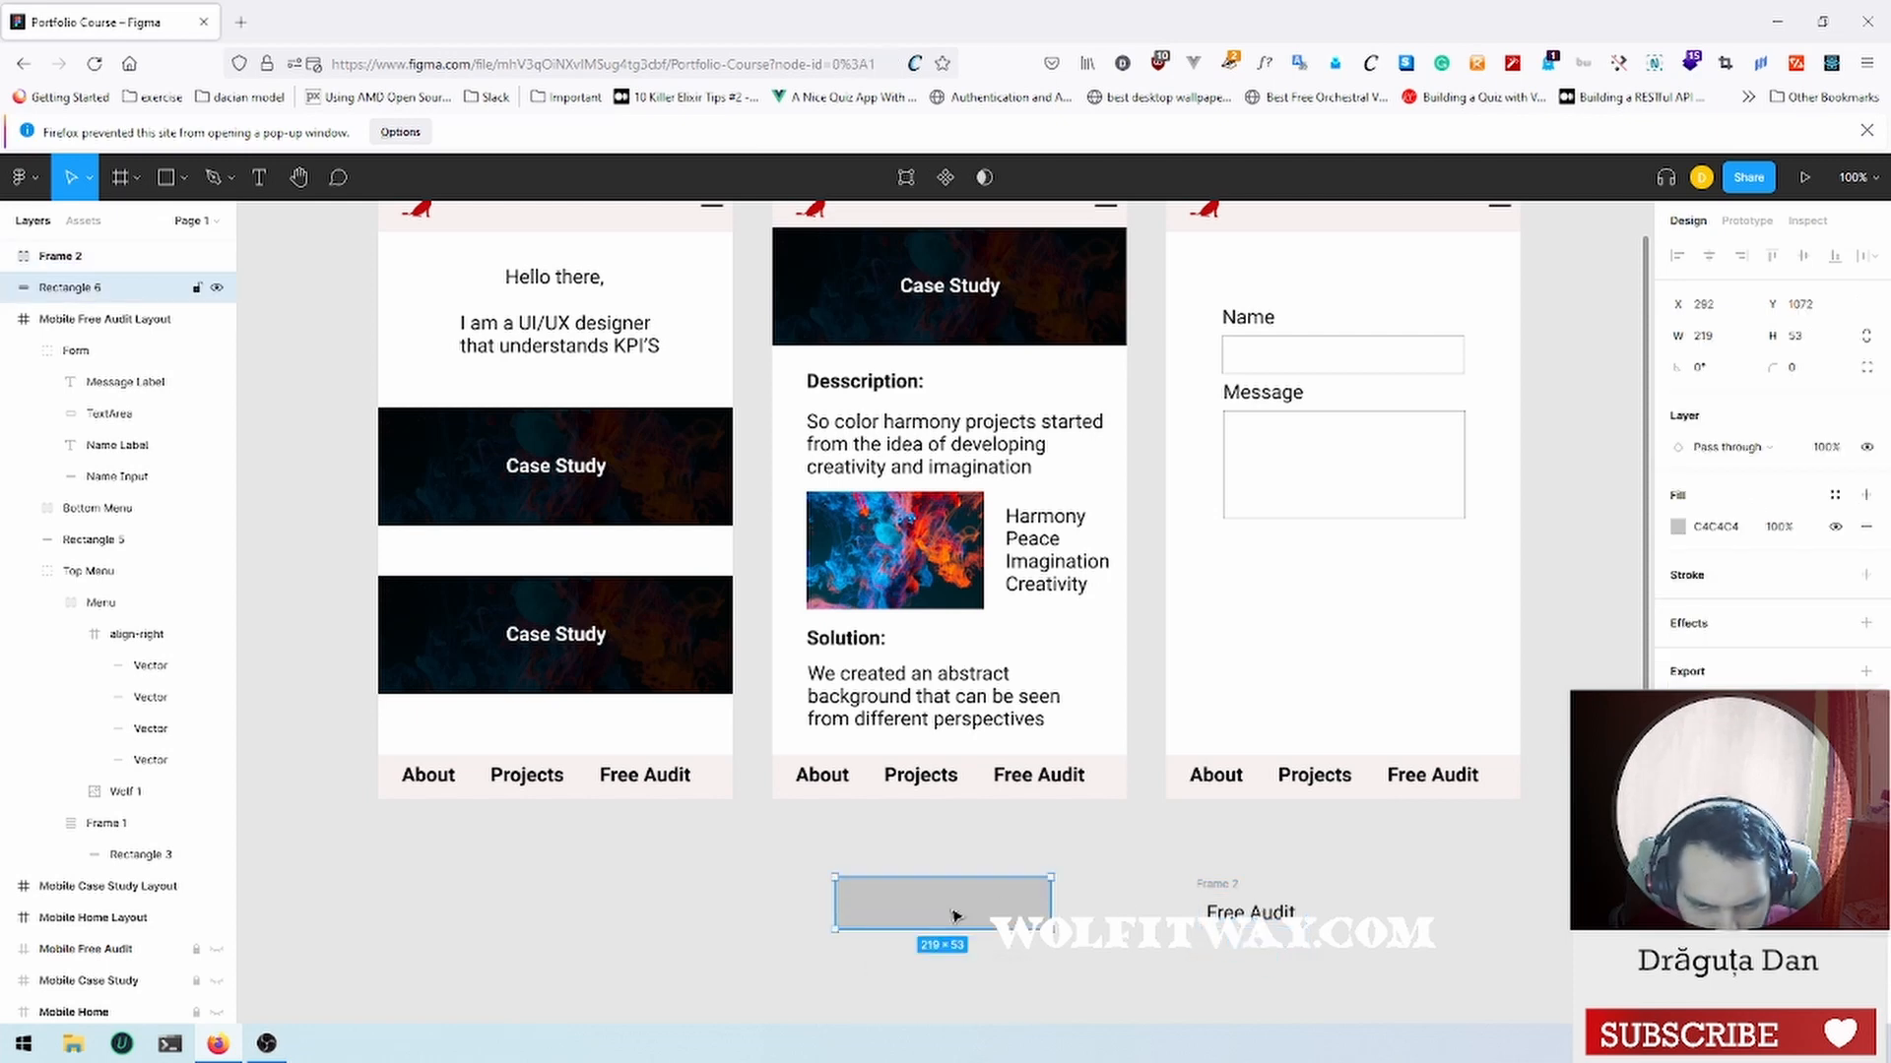
key("shift+a")
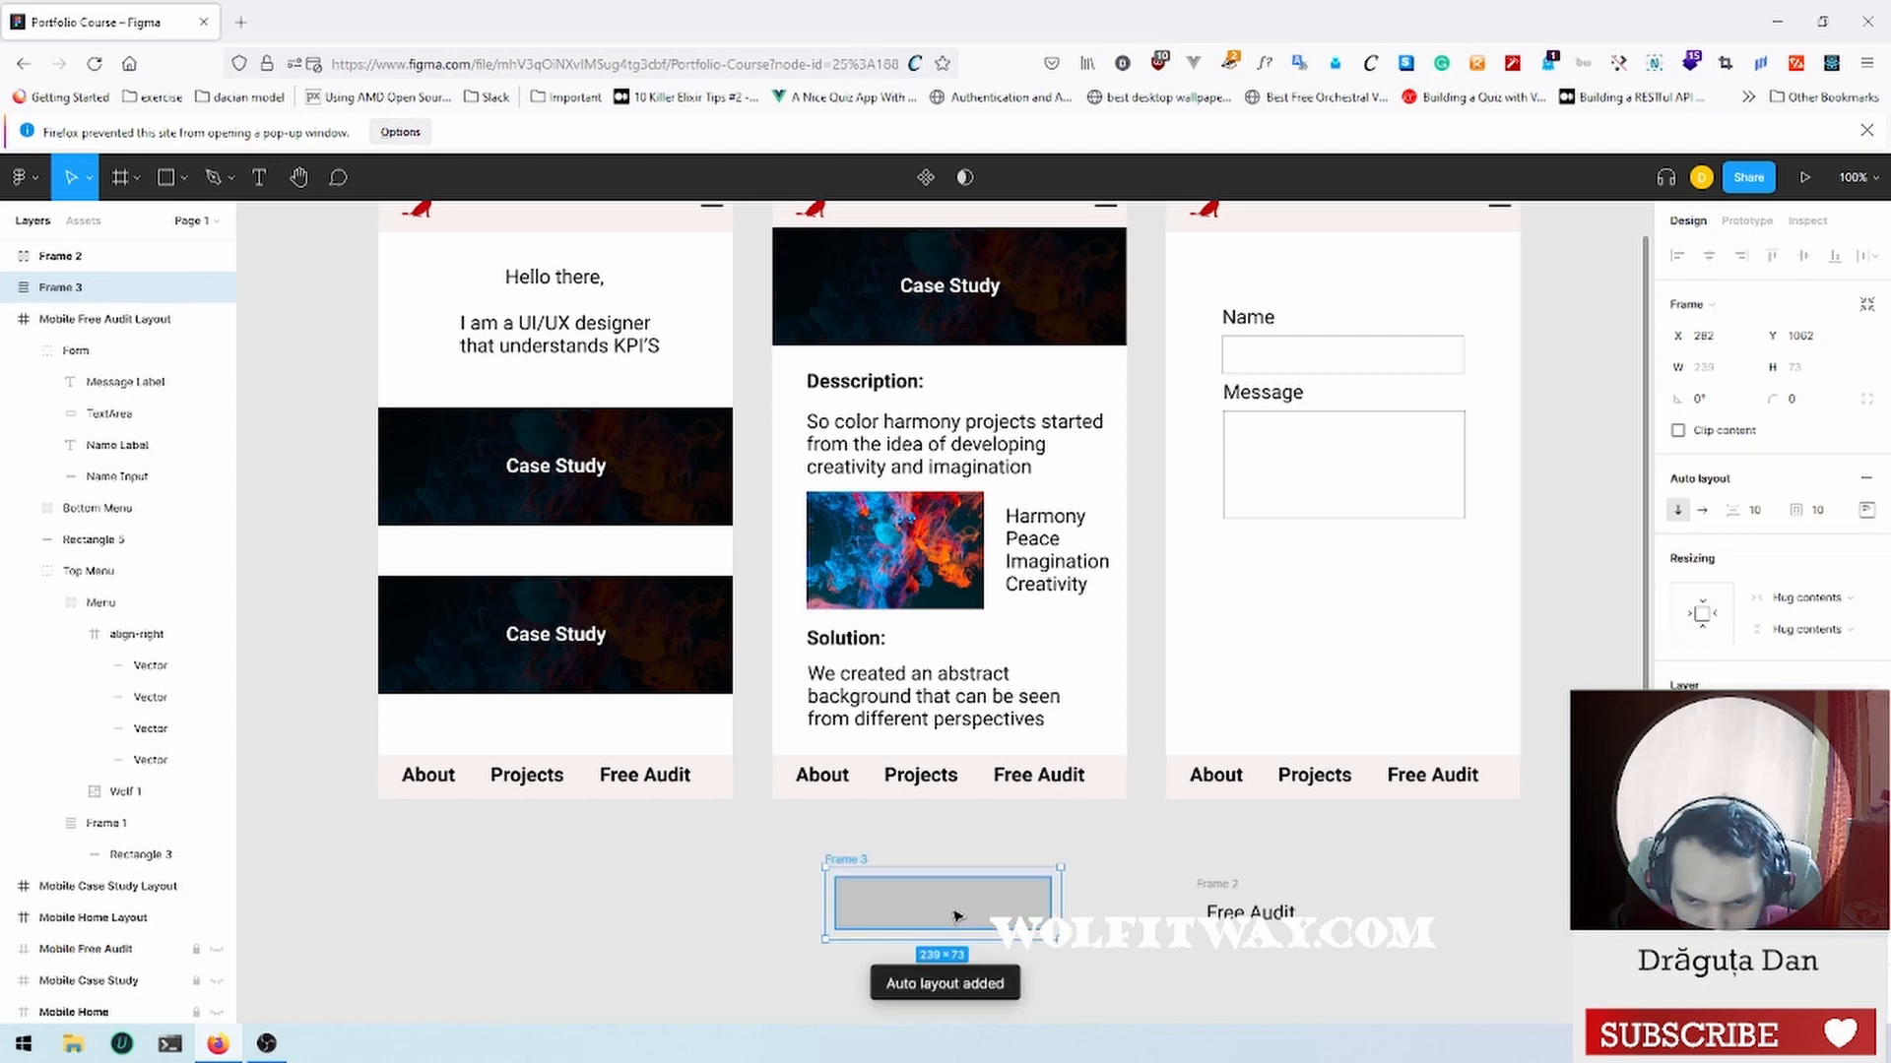
left_click(1264, 989)
left_click(1270, 917)
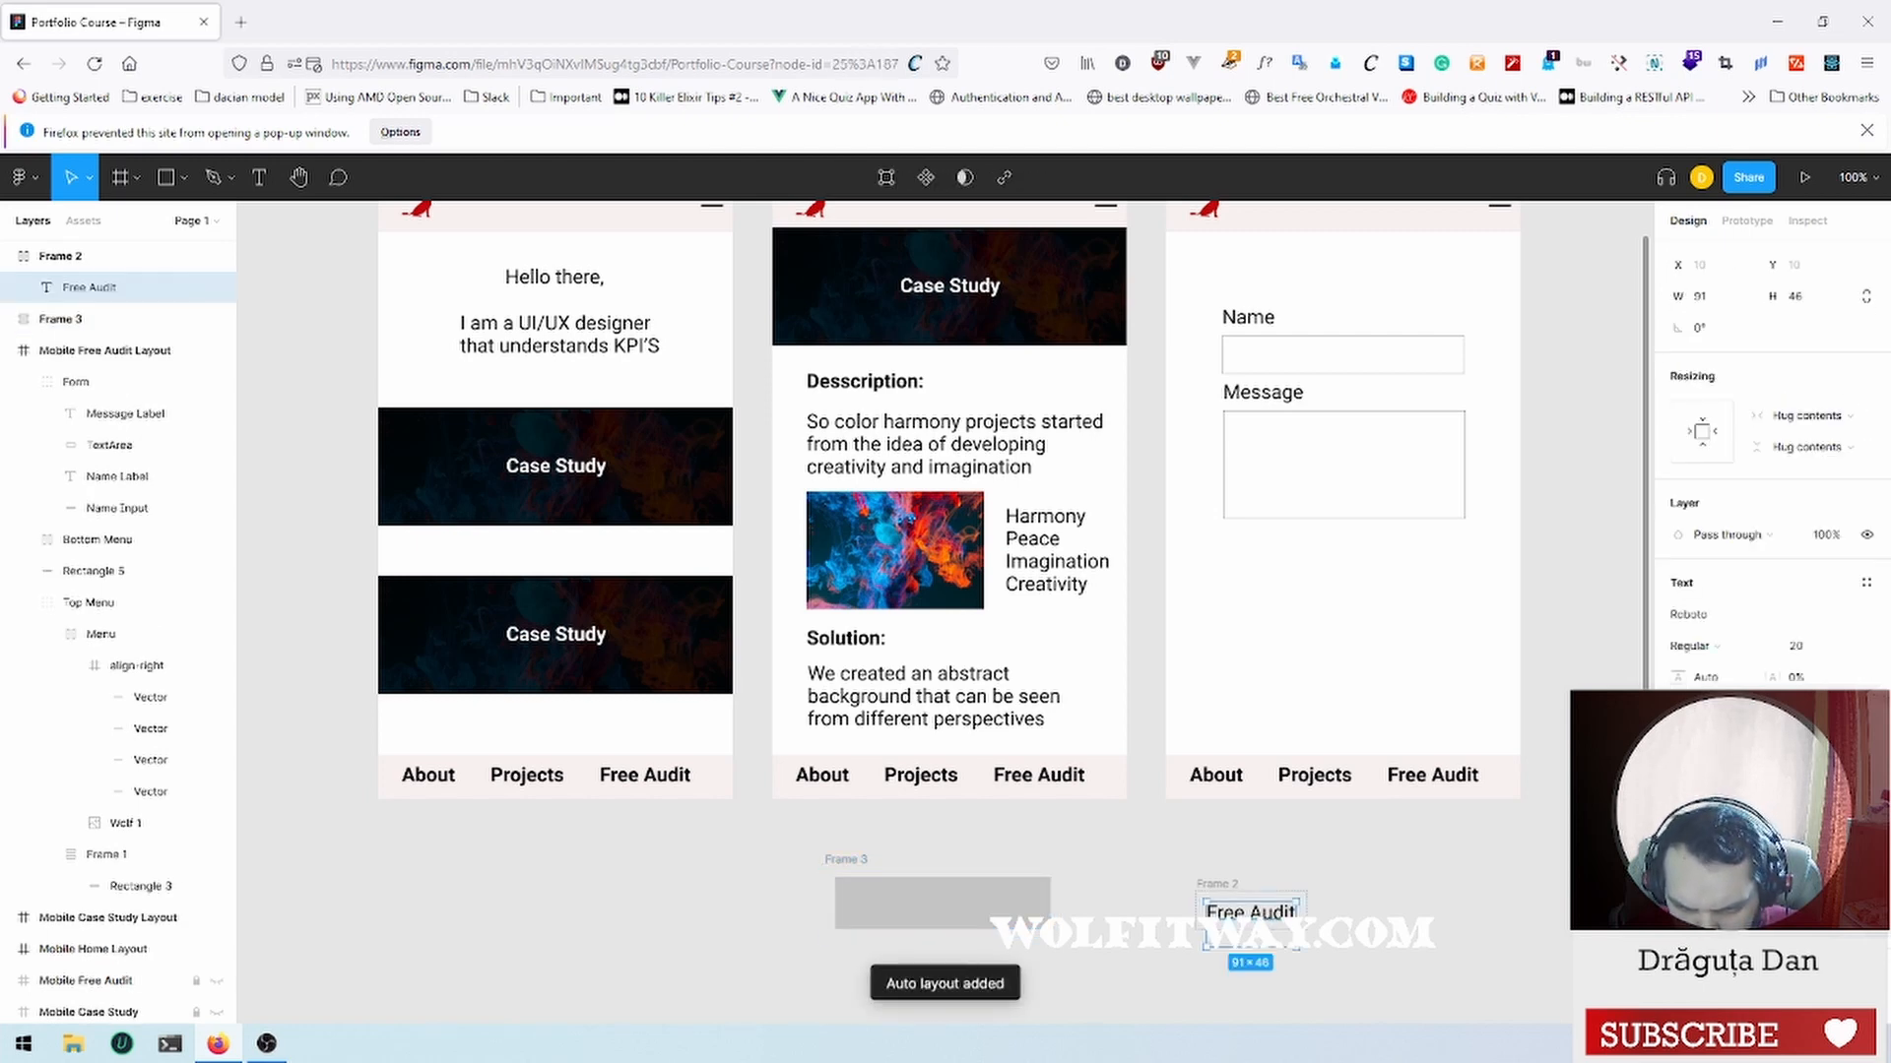
left_click_drag(1260, 913, 943, 901)
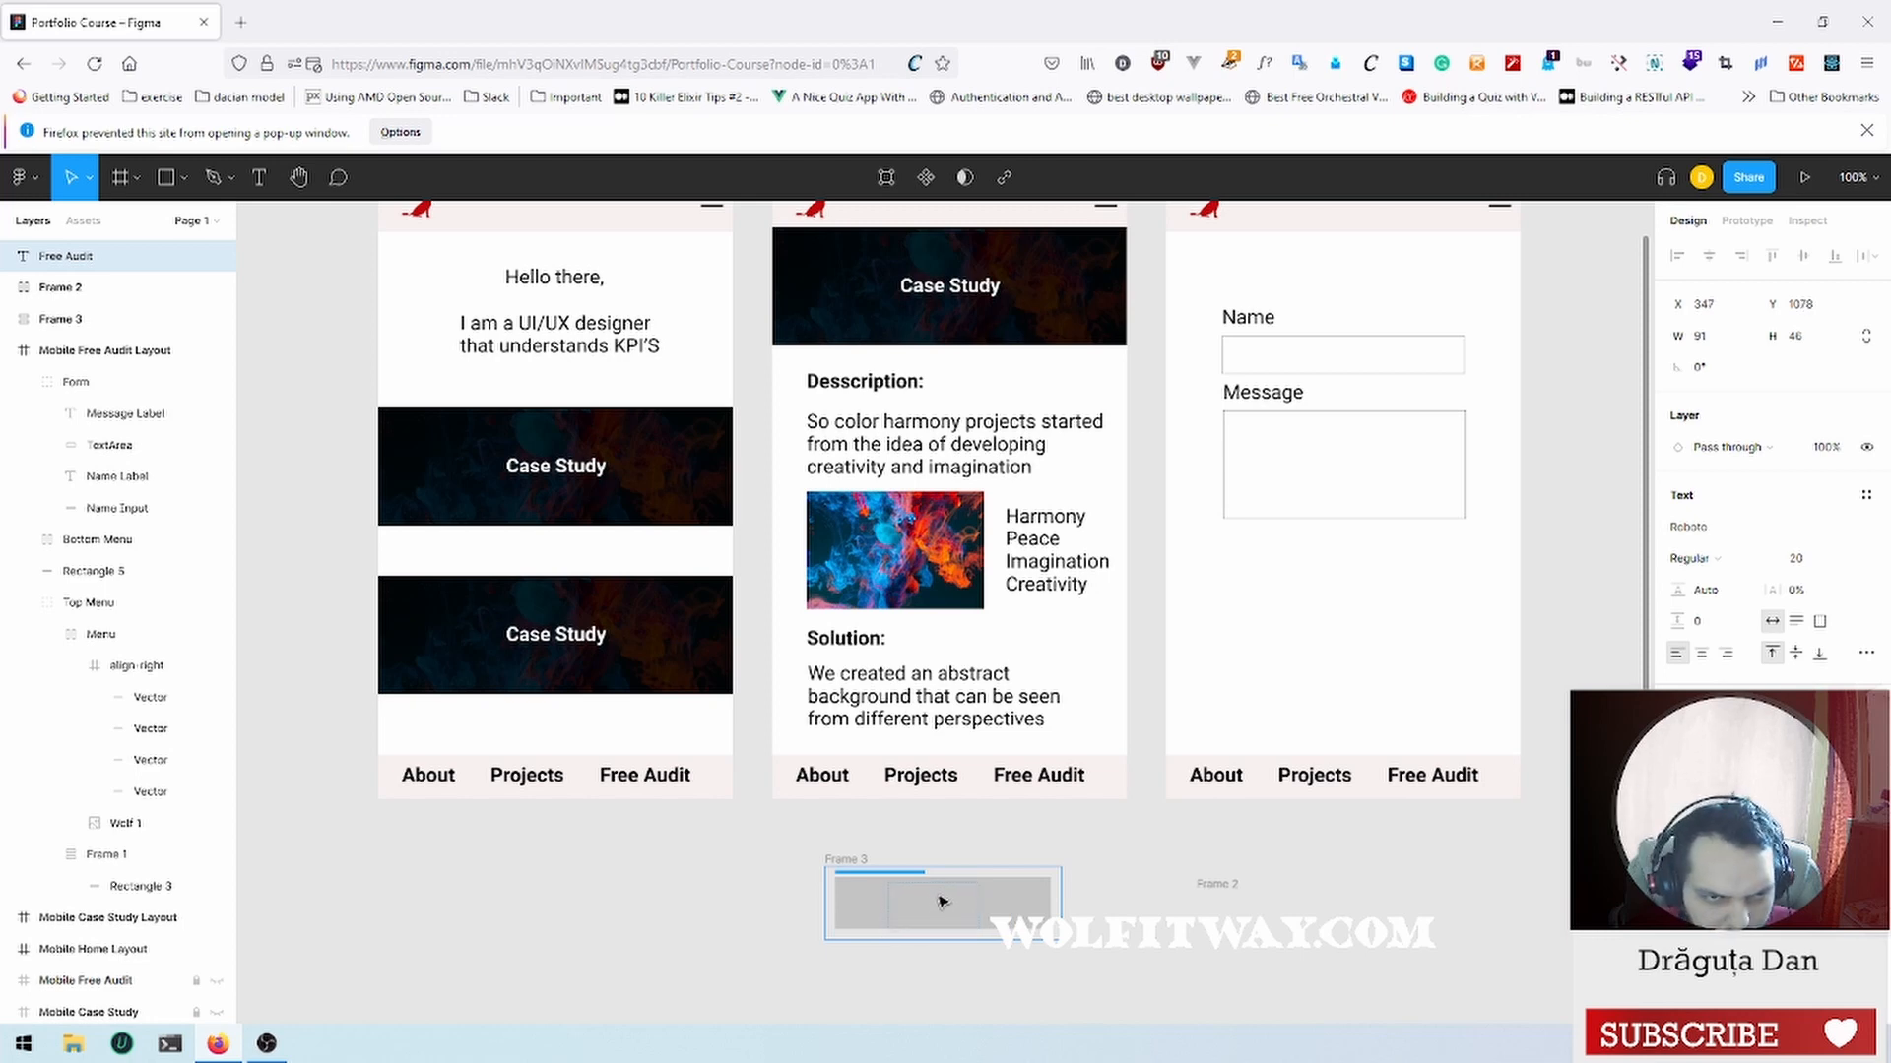
left_click_drag(942, 901, 943, 899)
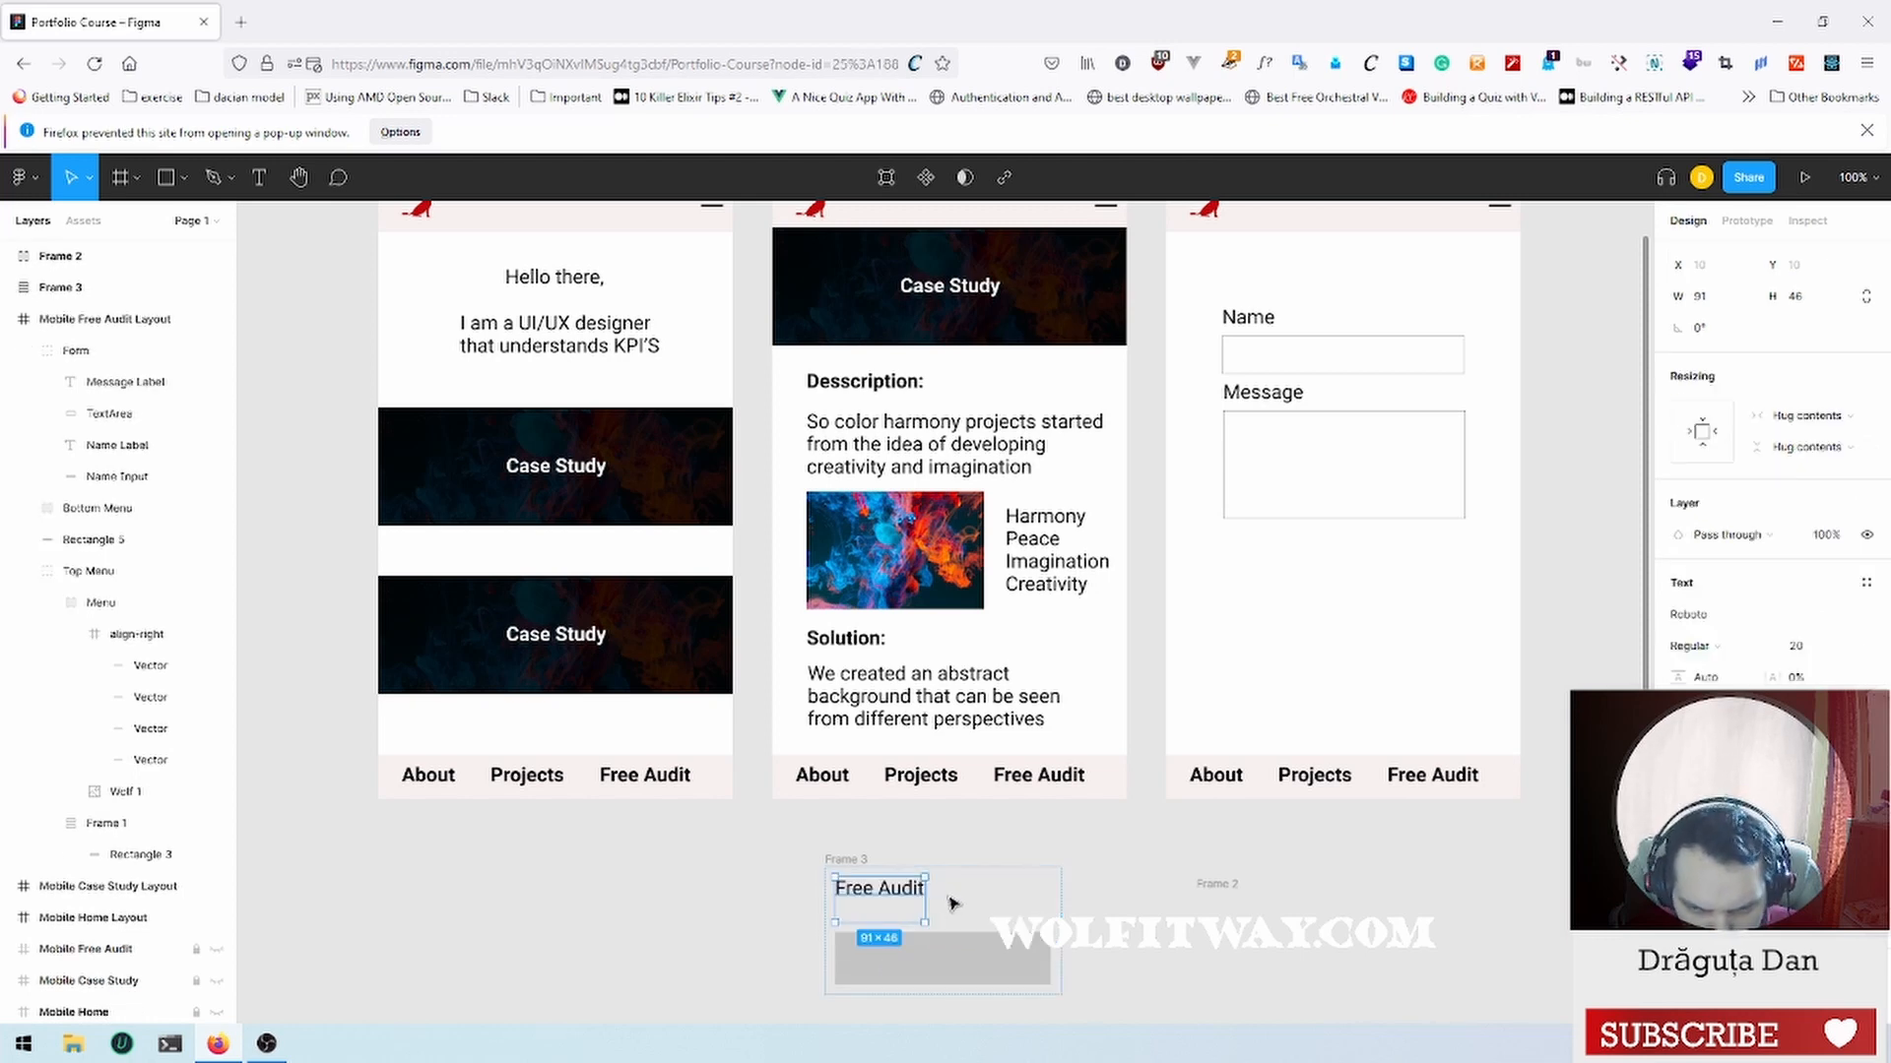
Step: Try the Free Audit text below the rectangle within the auto layout frame and return it above the rectangle
left_click(891, 894)
left_click_drag(891, 894, 906, 952)
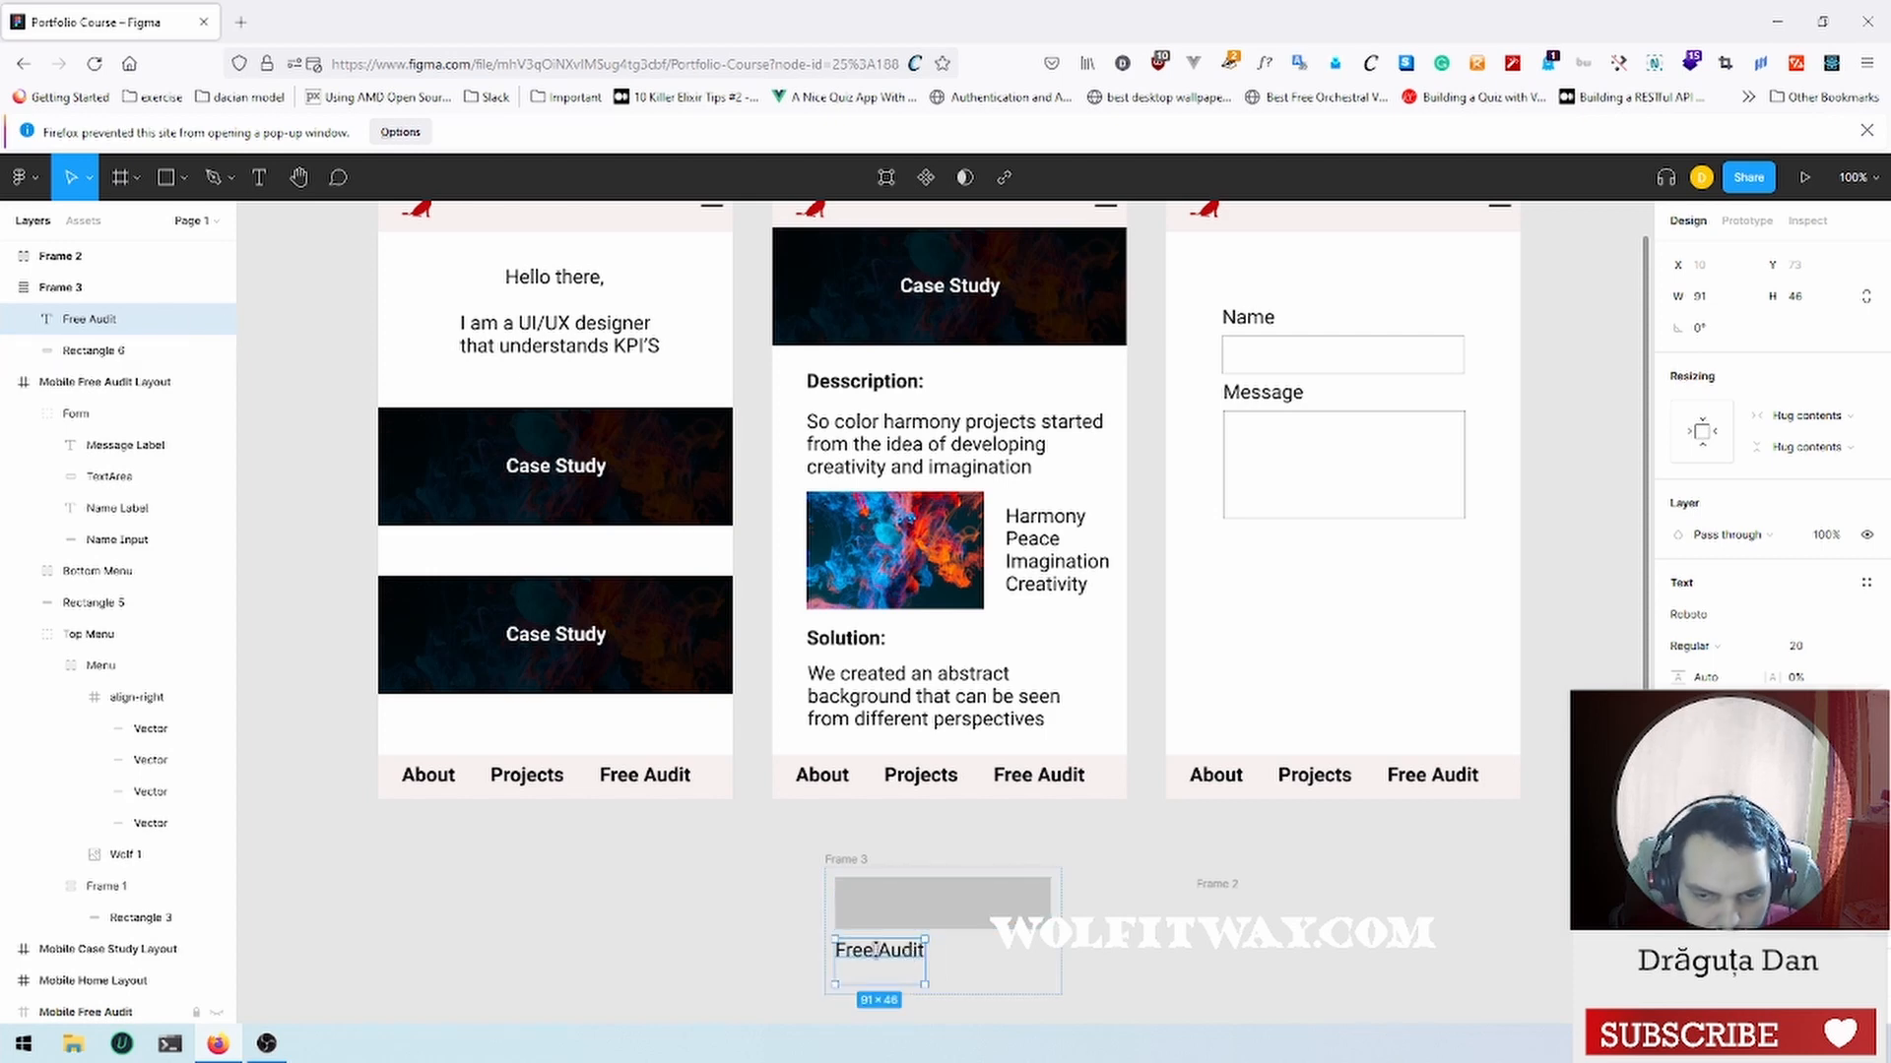
left_click_drag(884, 957, 892, 873)
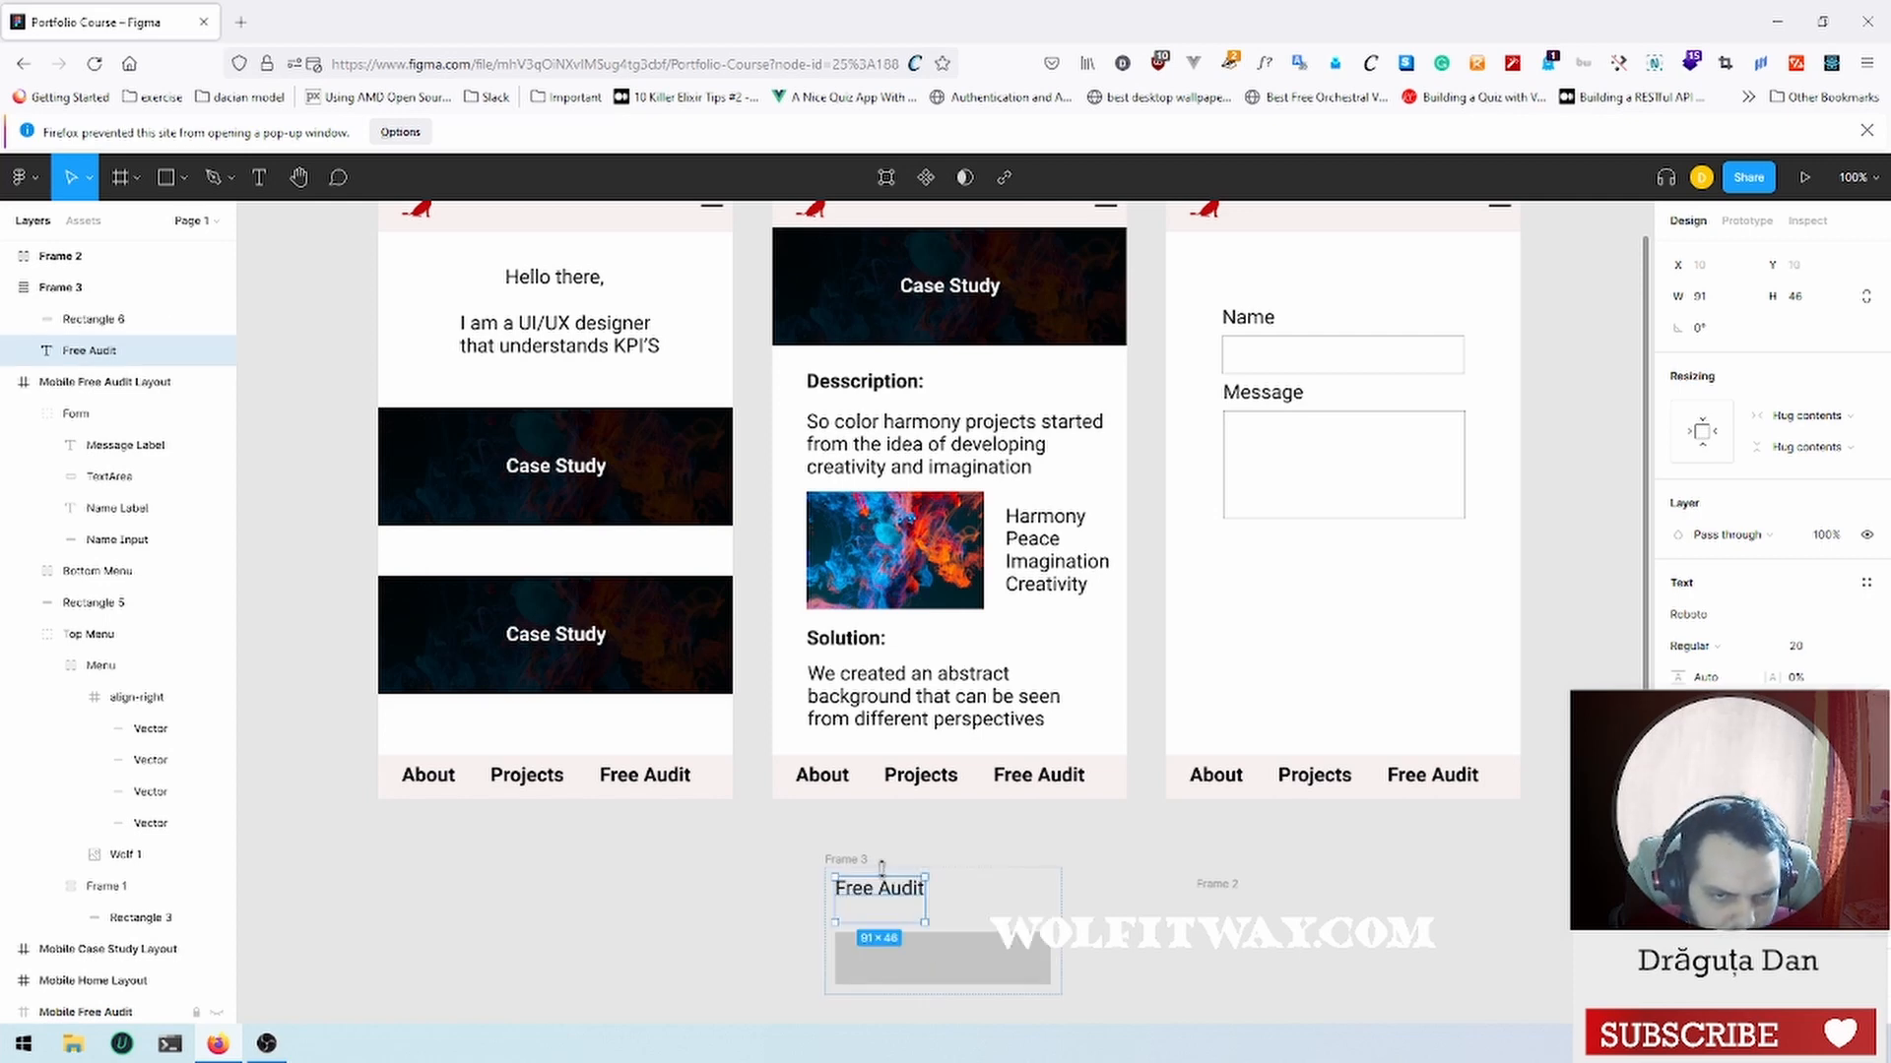
left_click(791, 879)
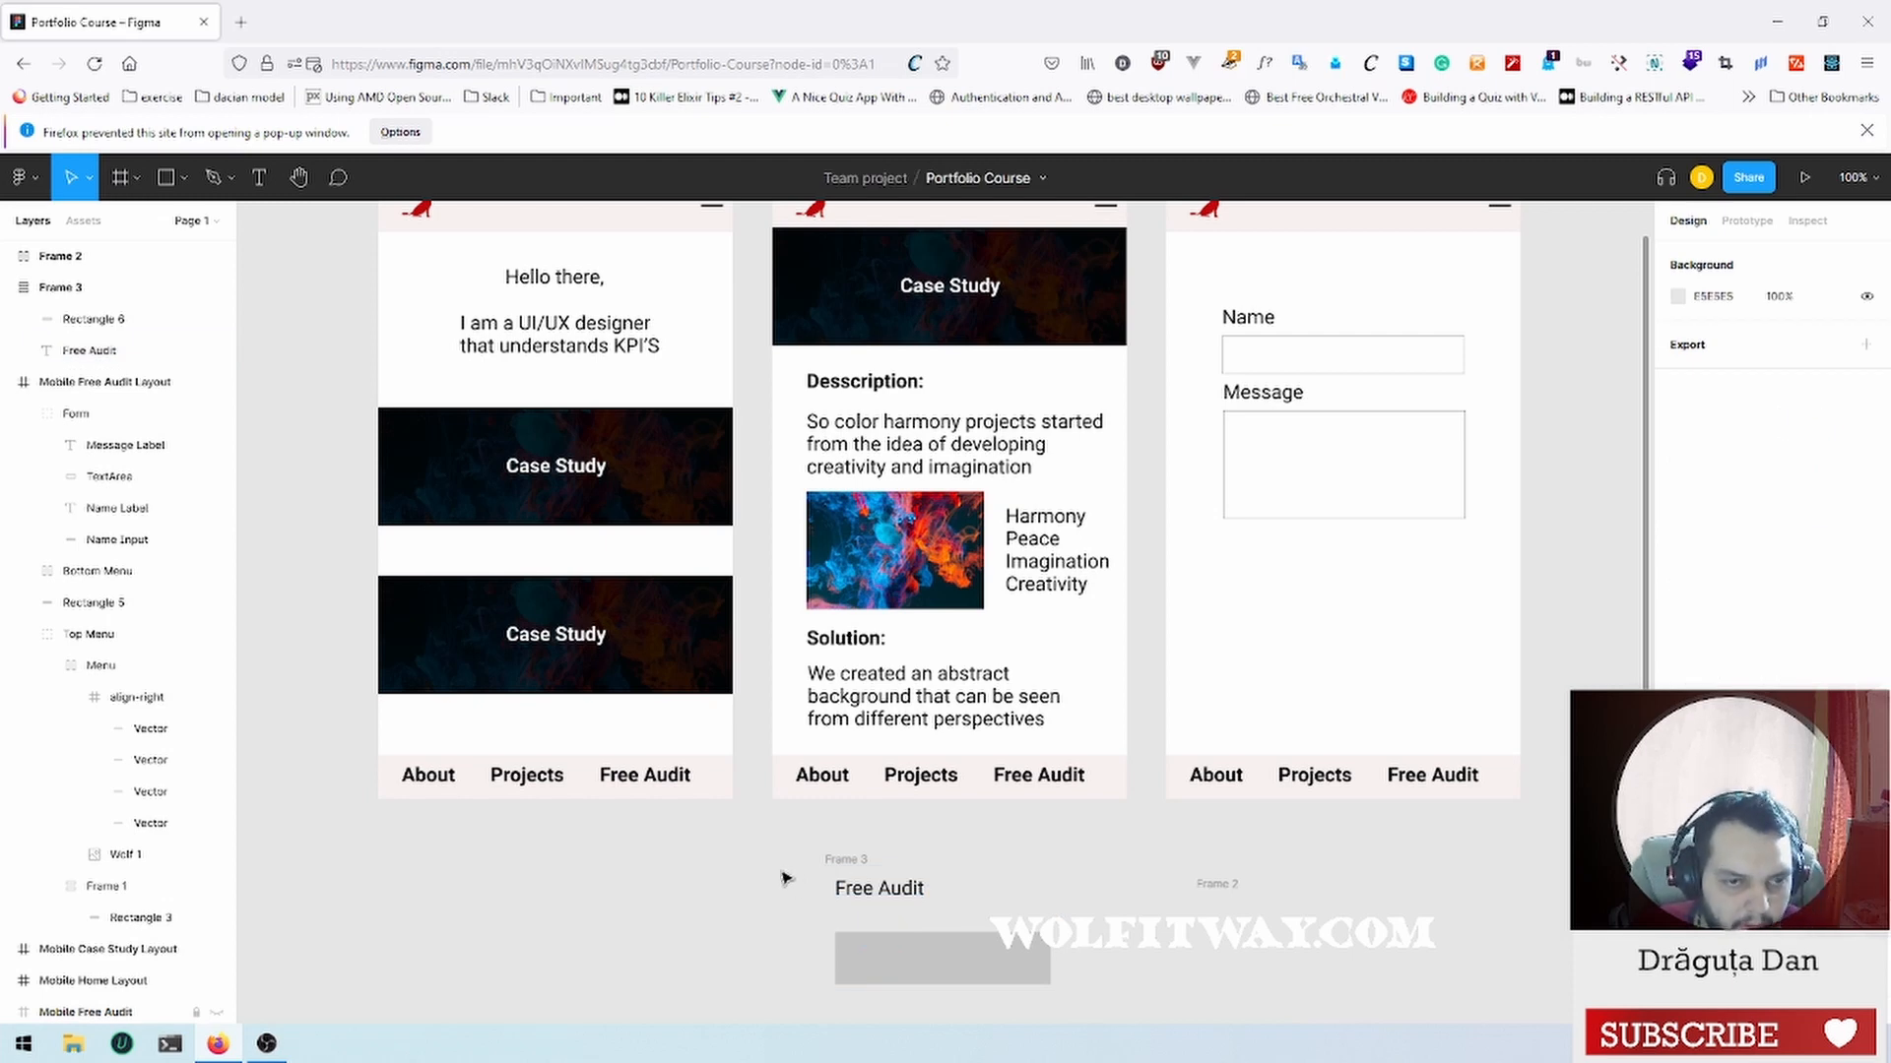
Step: Undo moving the Free Audit text into the grey rectangle's frame, restoring it to its own auto layout frame
left_click(941, 954)
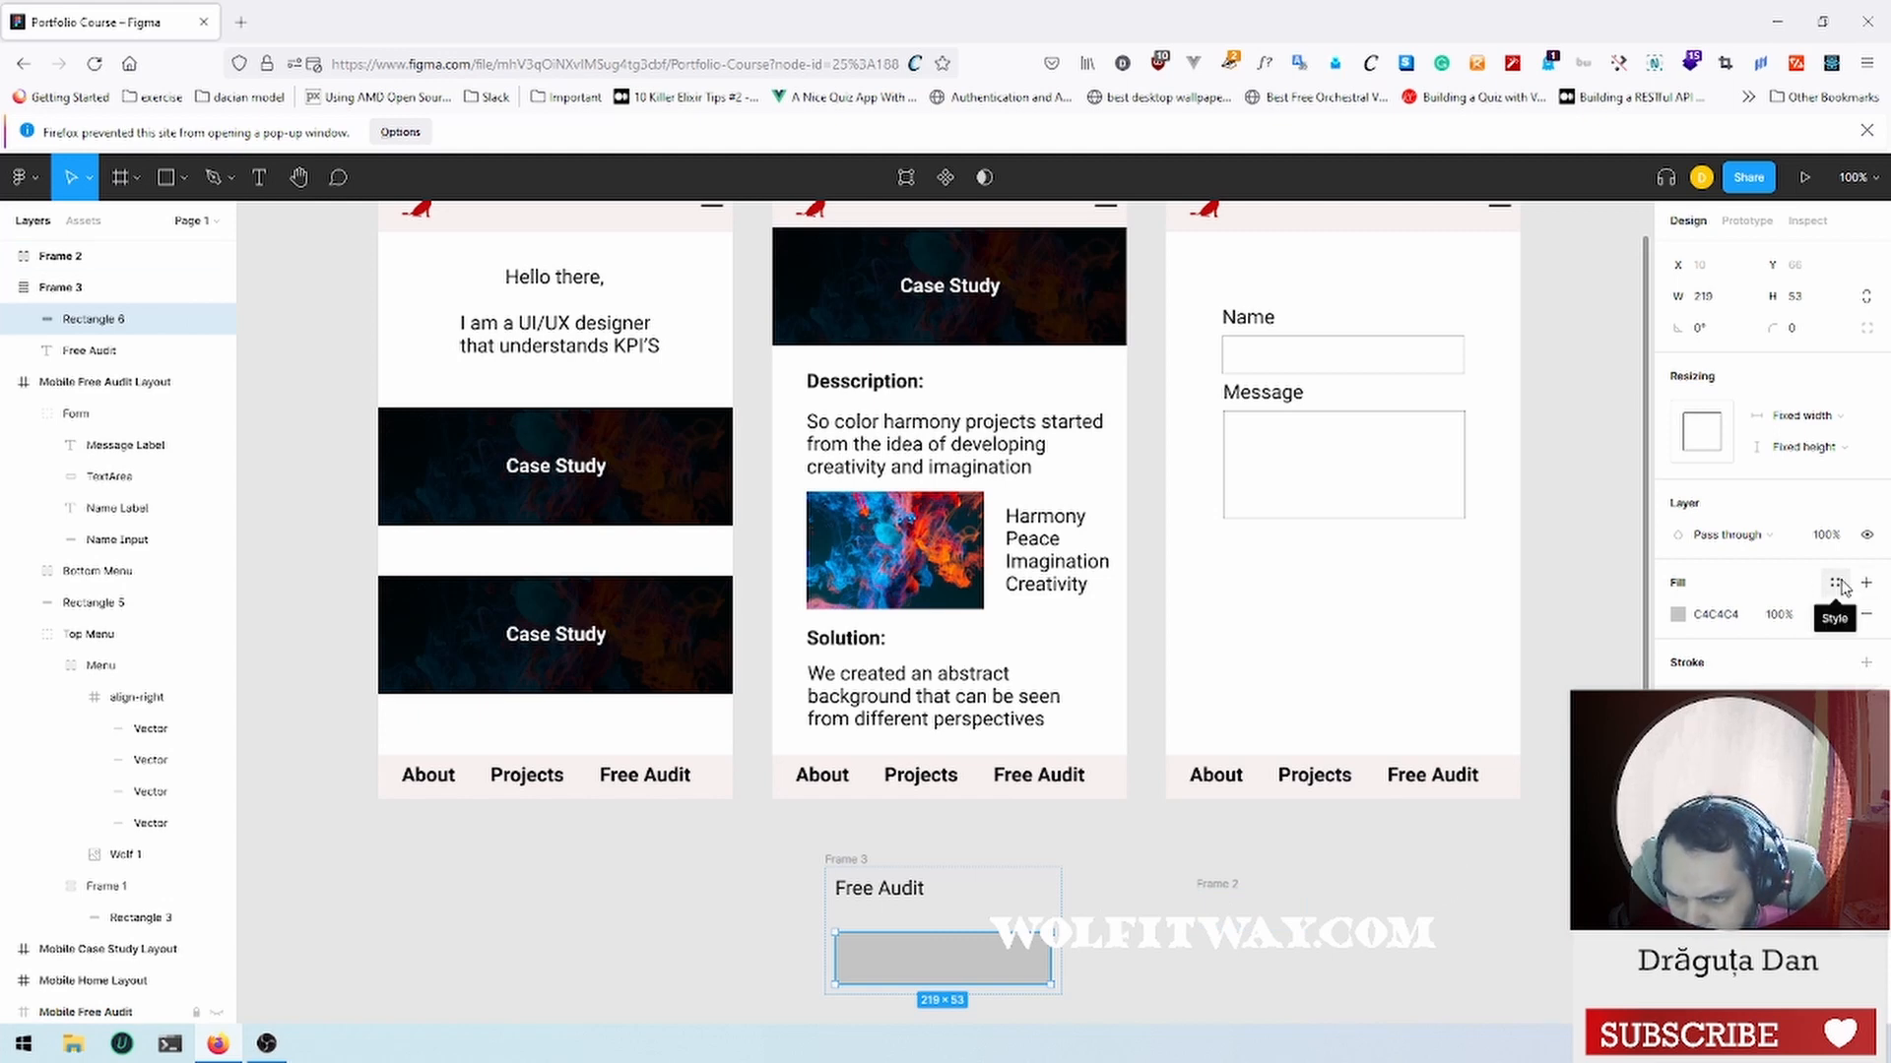
left_click(982, 913)
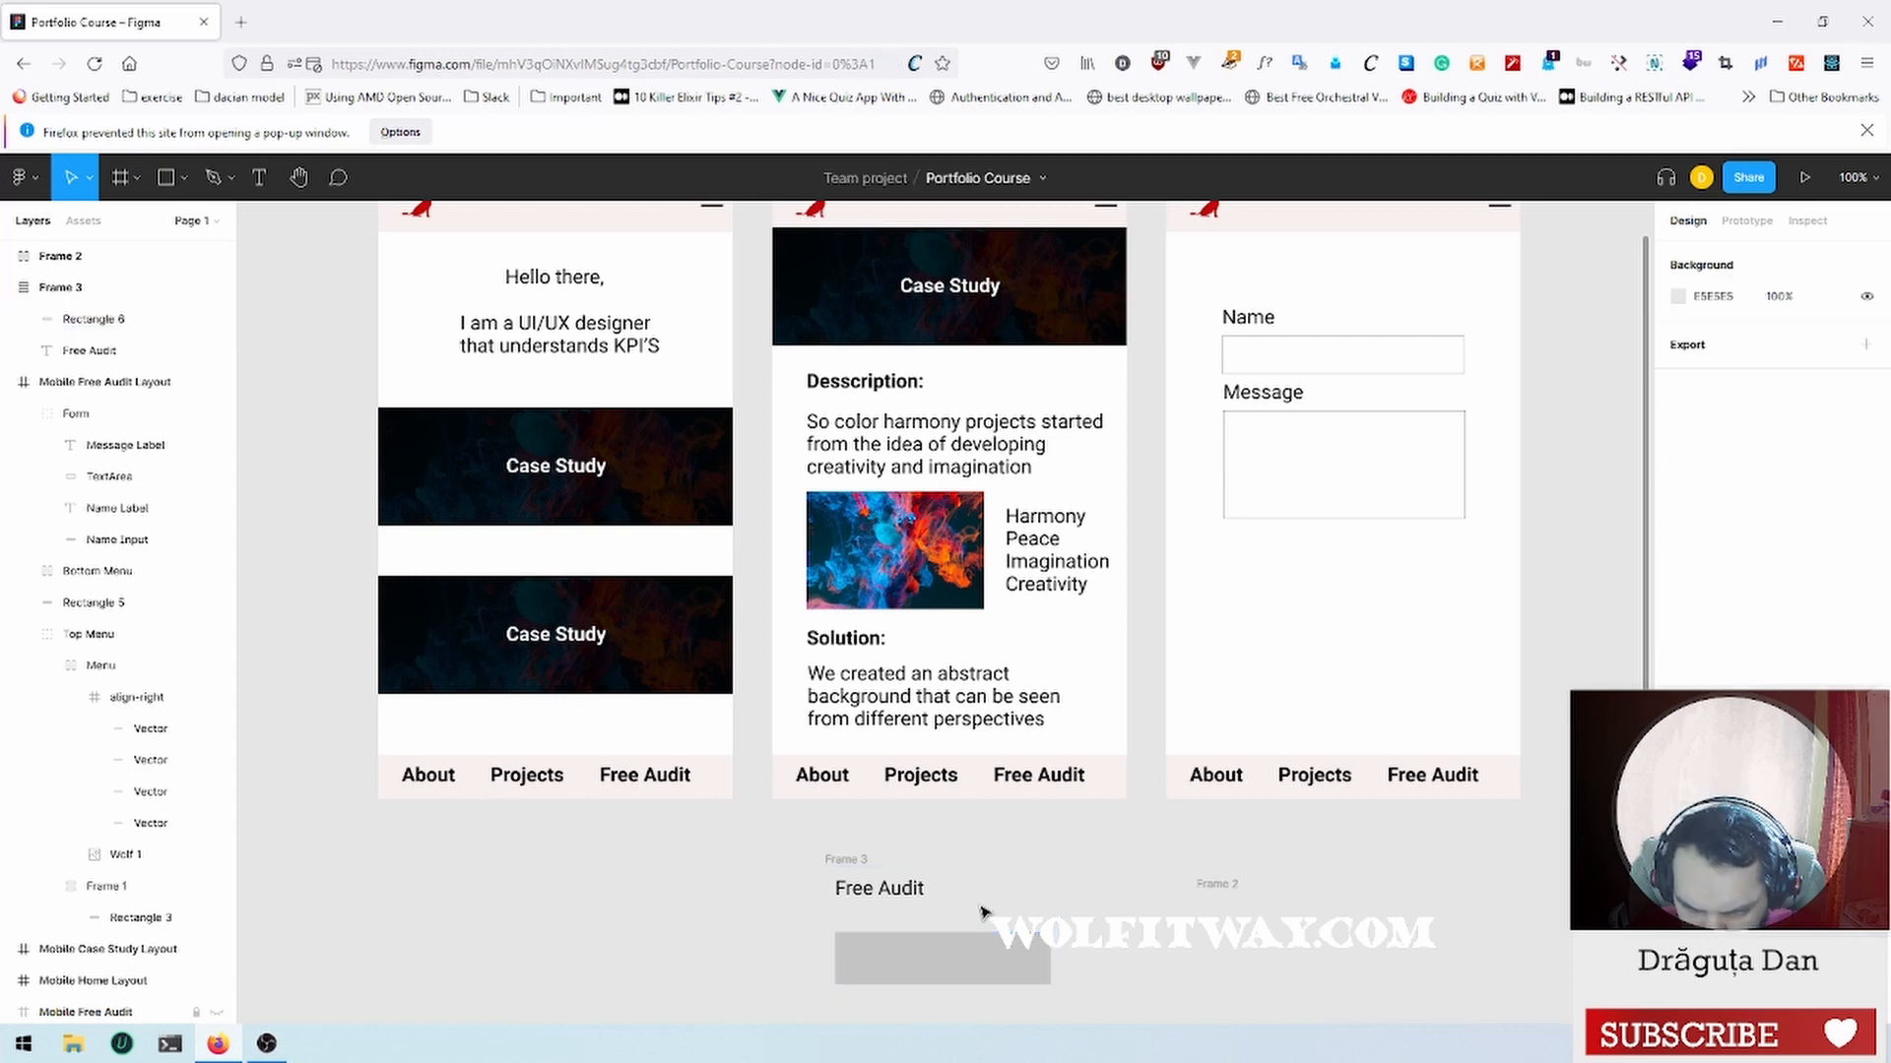
left_click(1201, 886)
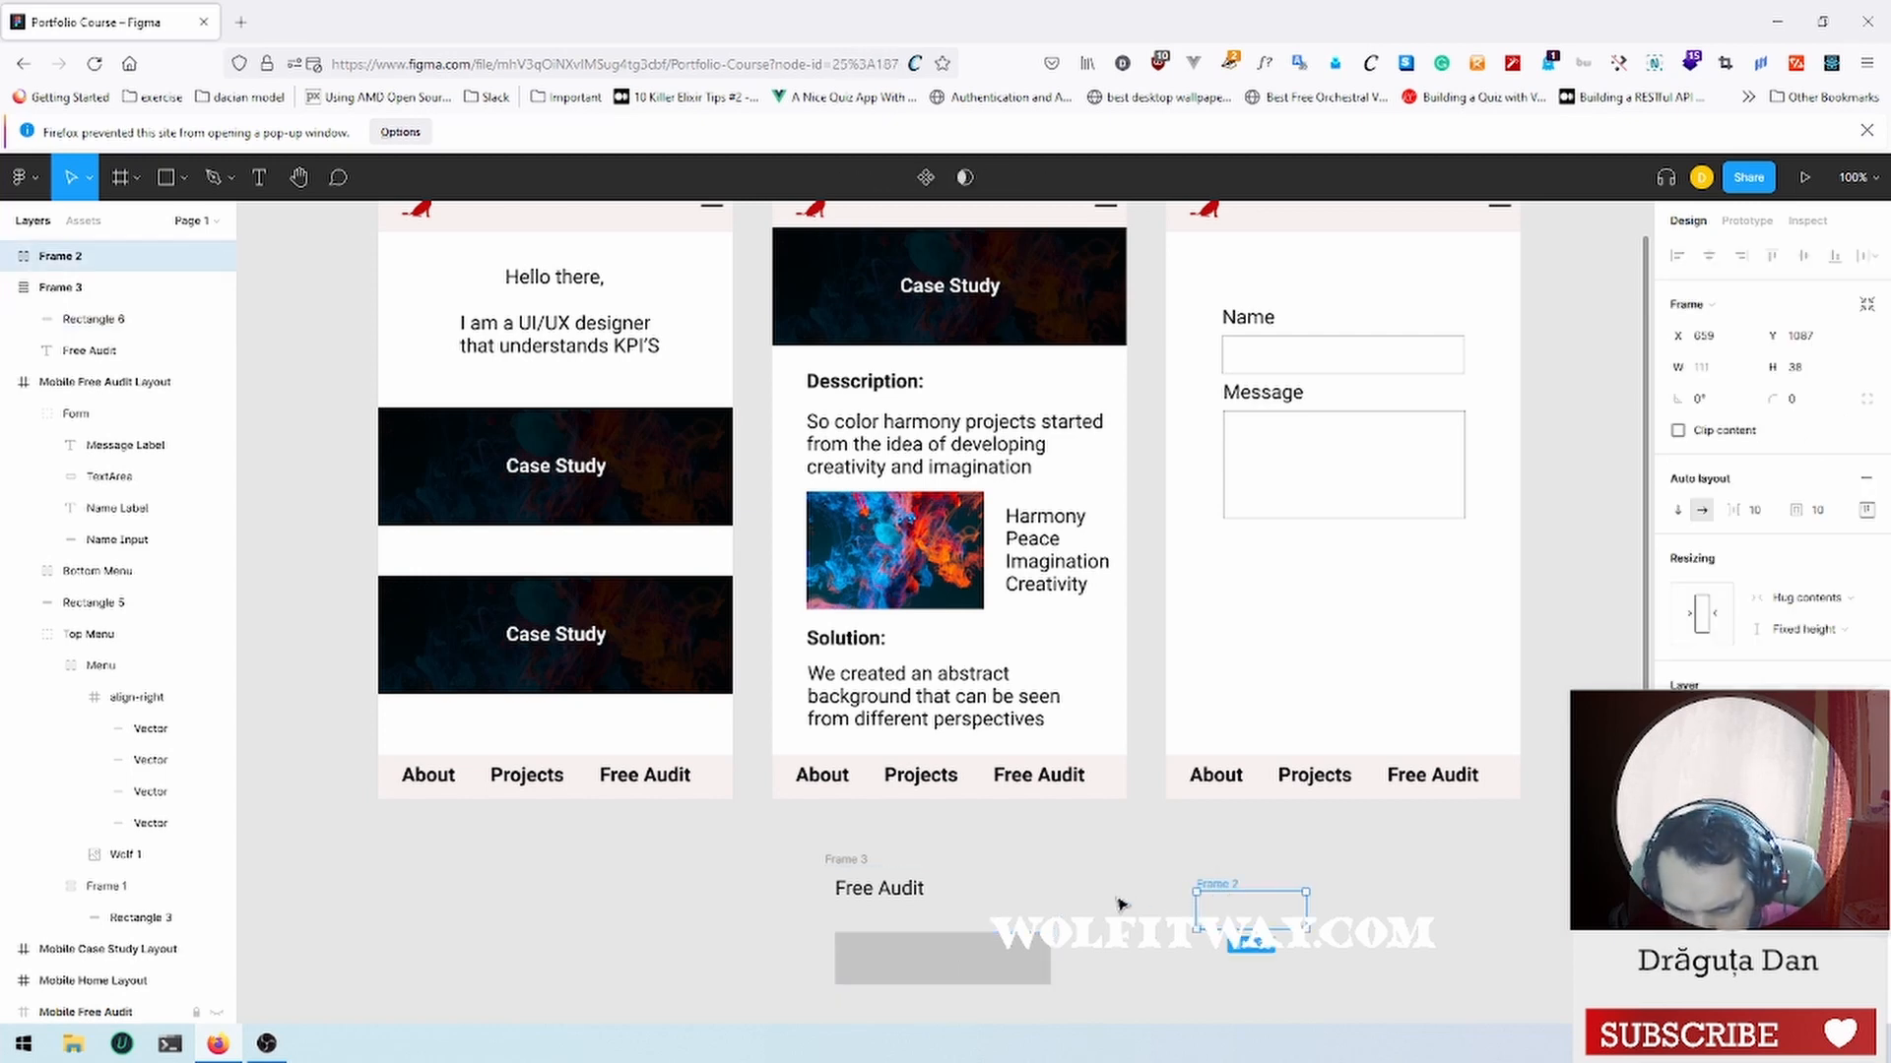
key("ctrl+z")
key("ctrl+z")
key("ctrl+z")
key("ctrl+z")
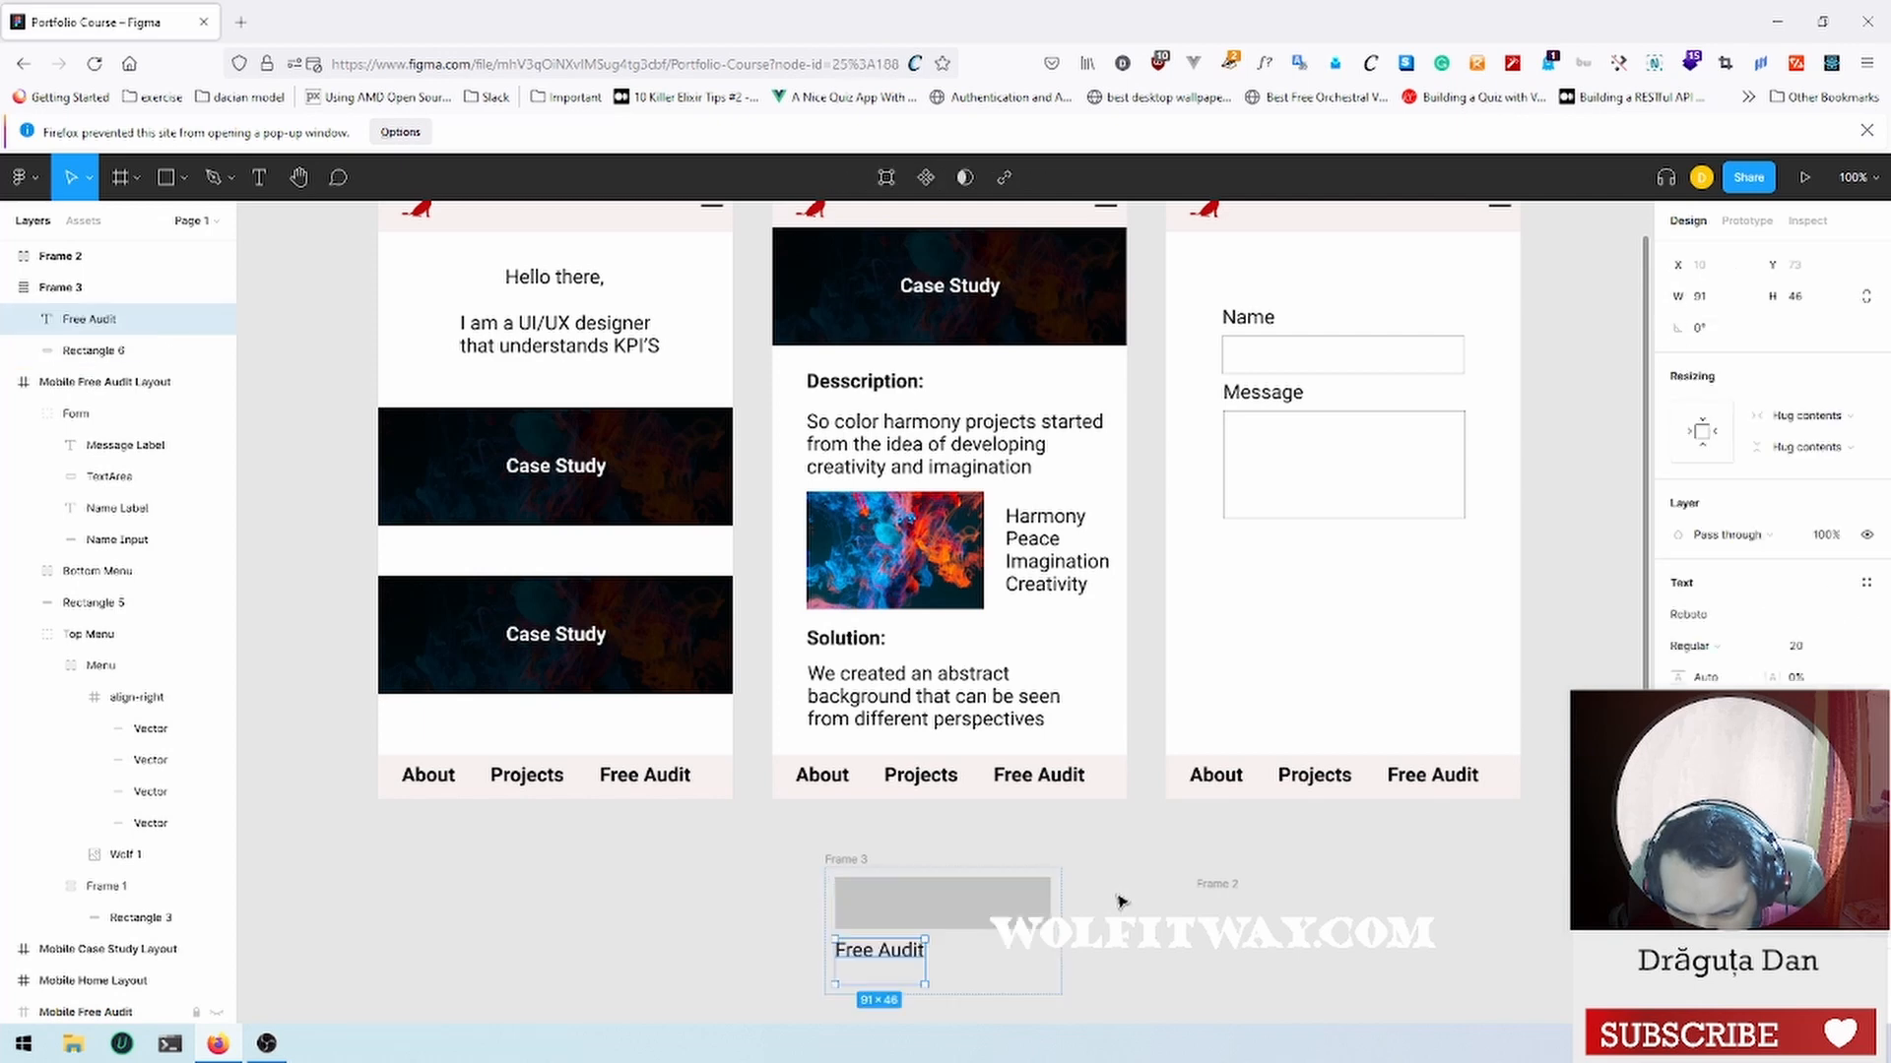
key("ctrl+z")
left_click(1120, 899)
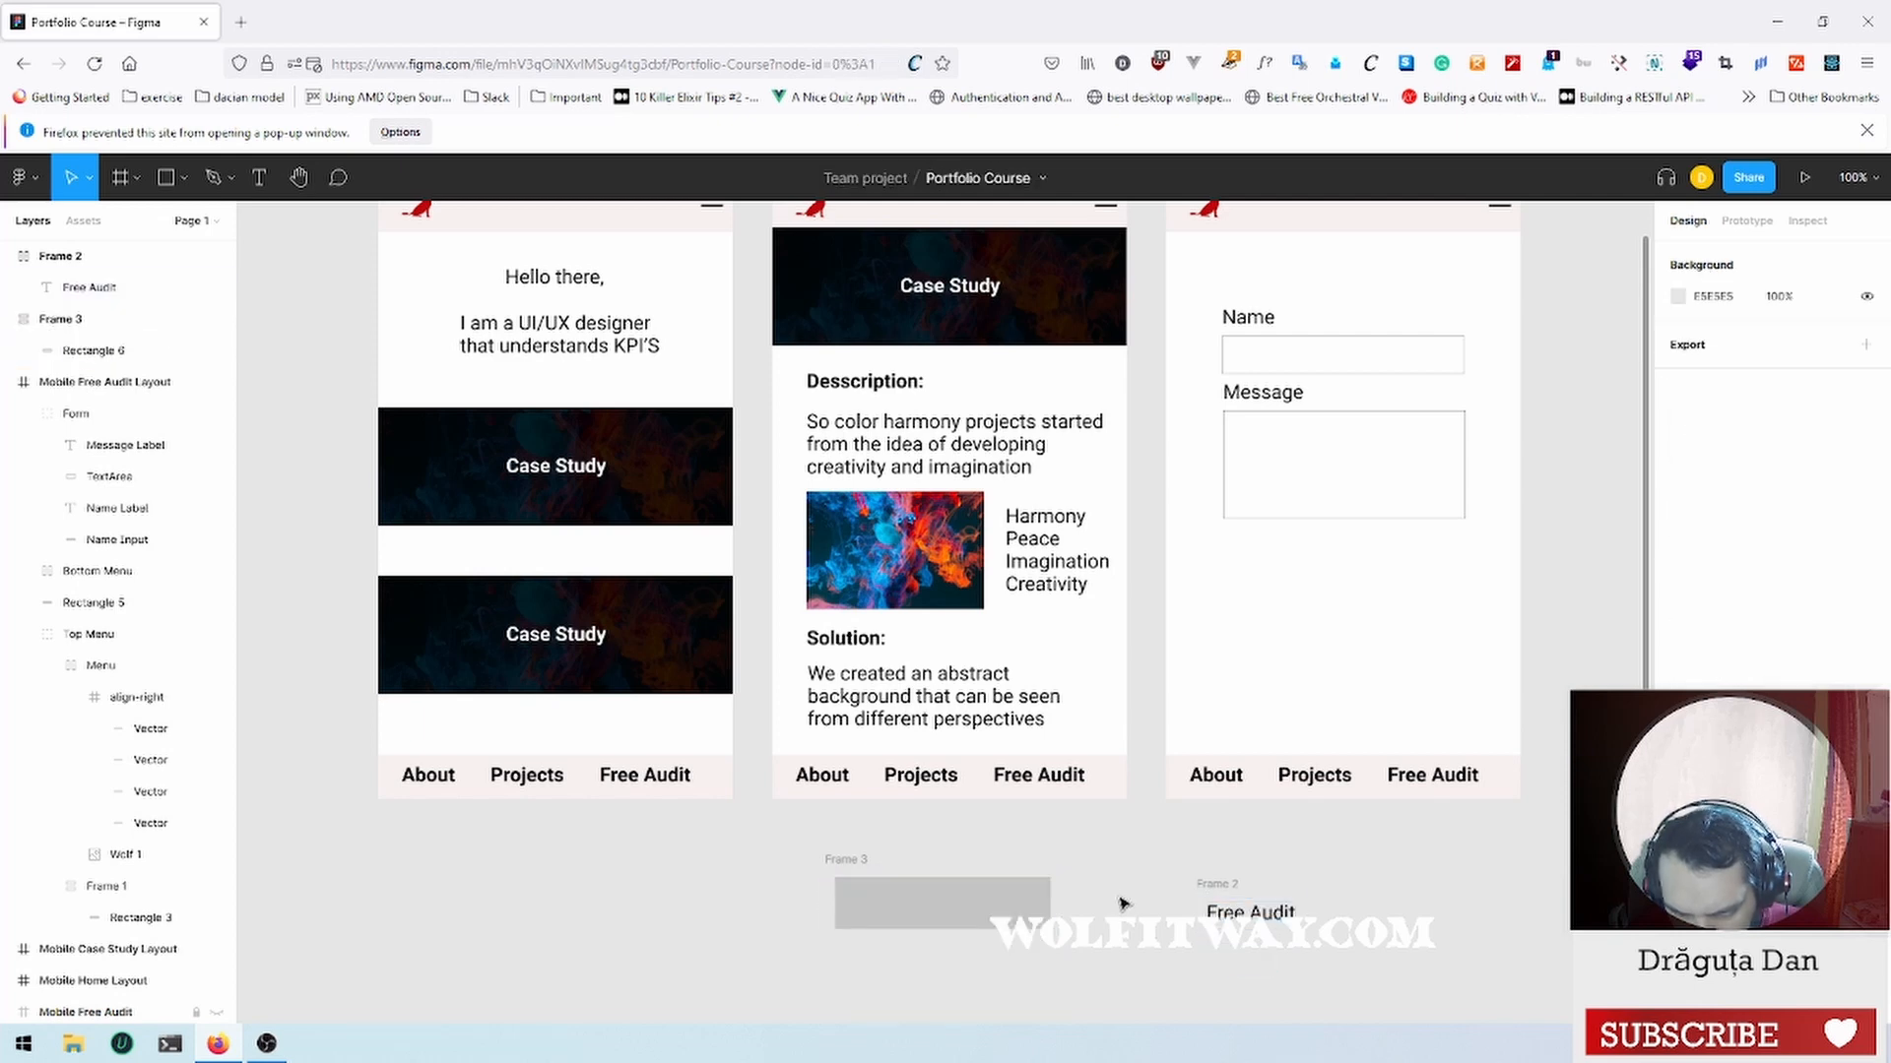
Step: Move the Free Audit frame closer to the grey rectangle and nest it inside the rectangle's auto layout frame, below the rectangle
left_click(1304, 910)
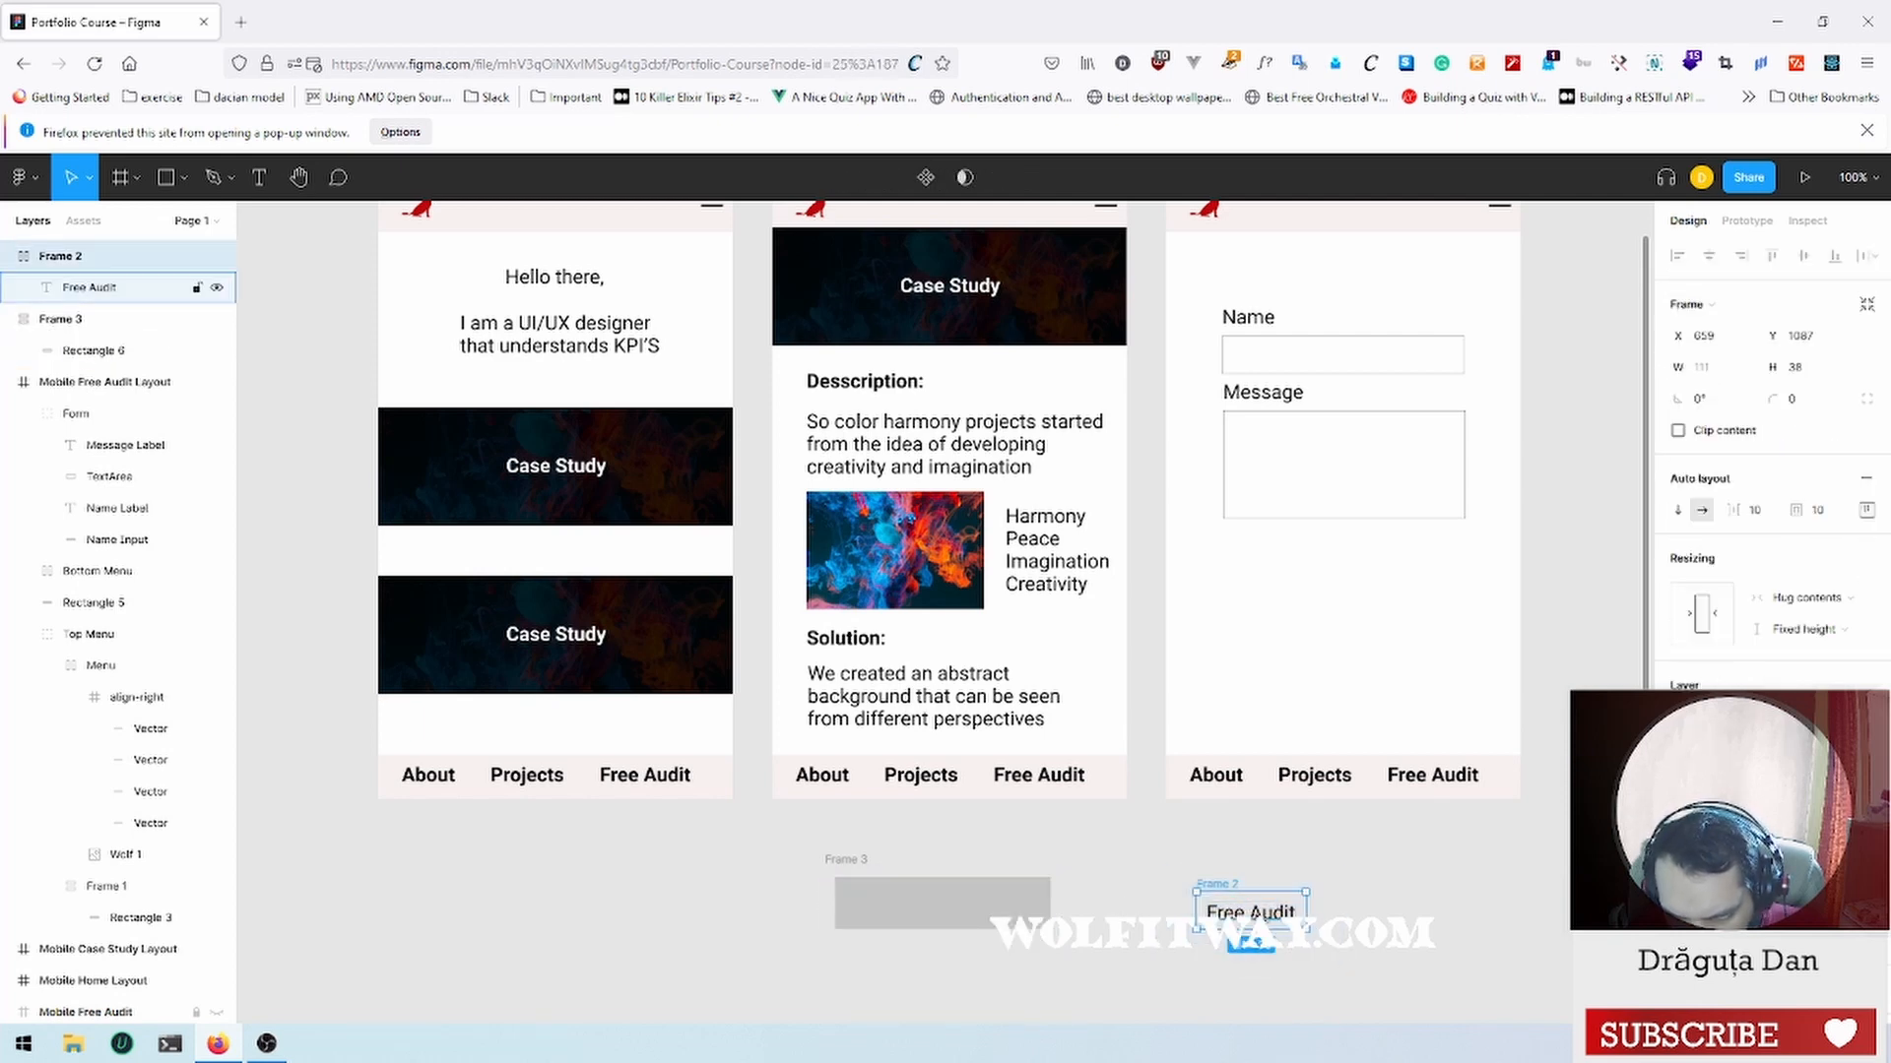
mouse_move(1255, 914)
left_mouse_down()
mouse_move(944, 921)
mouse_move(930, 894)
mouse_move(914, 920)
mouse_move(916, 891)
mouse_move(1321, 915)
mouse_move(1219, 912)
left_mouse_up()
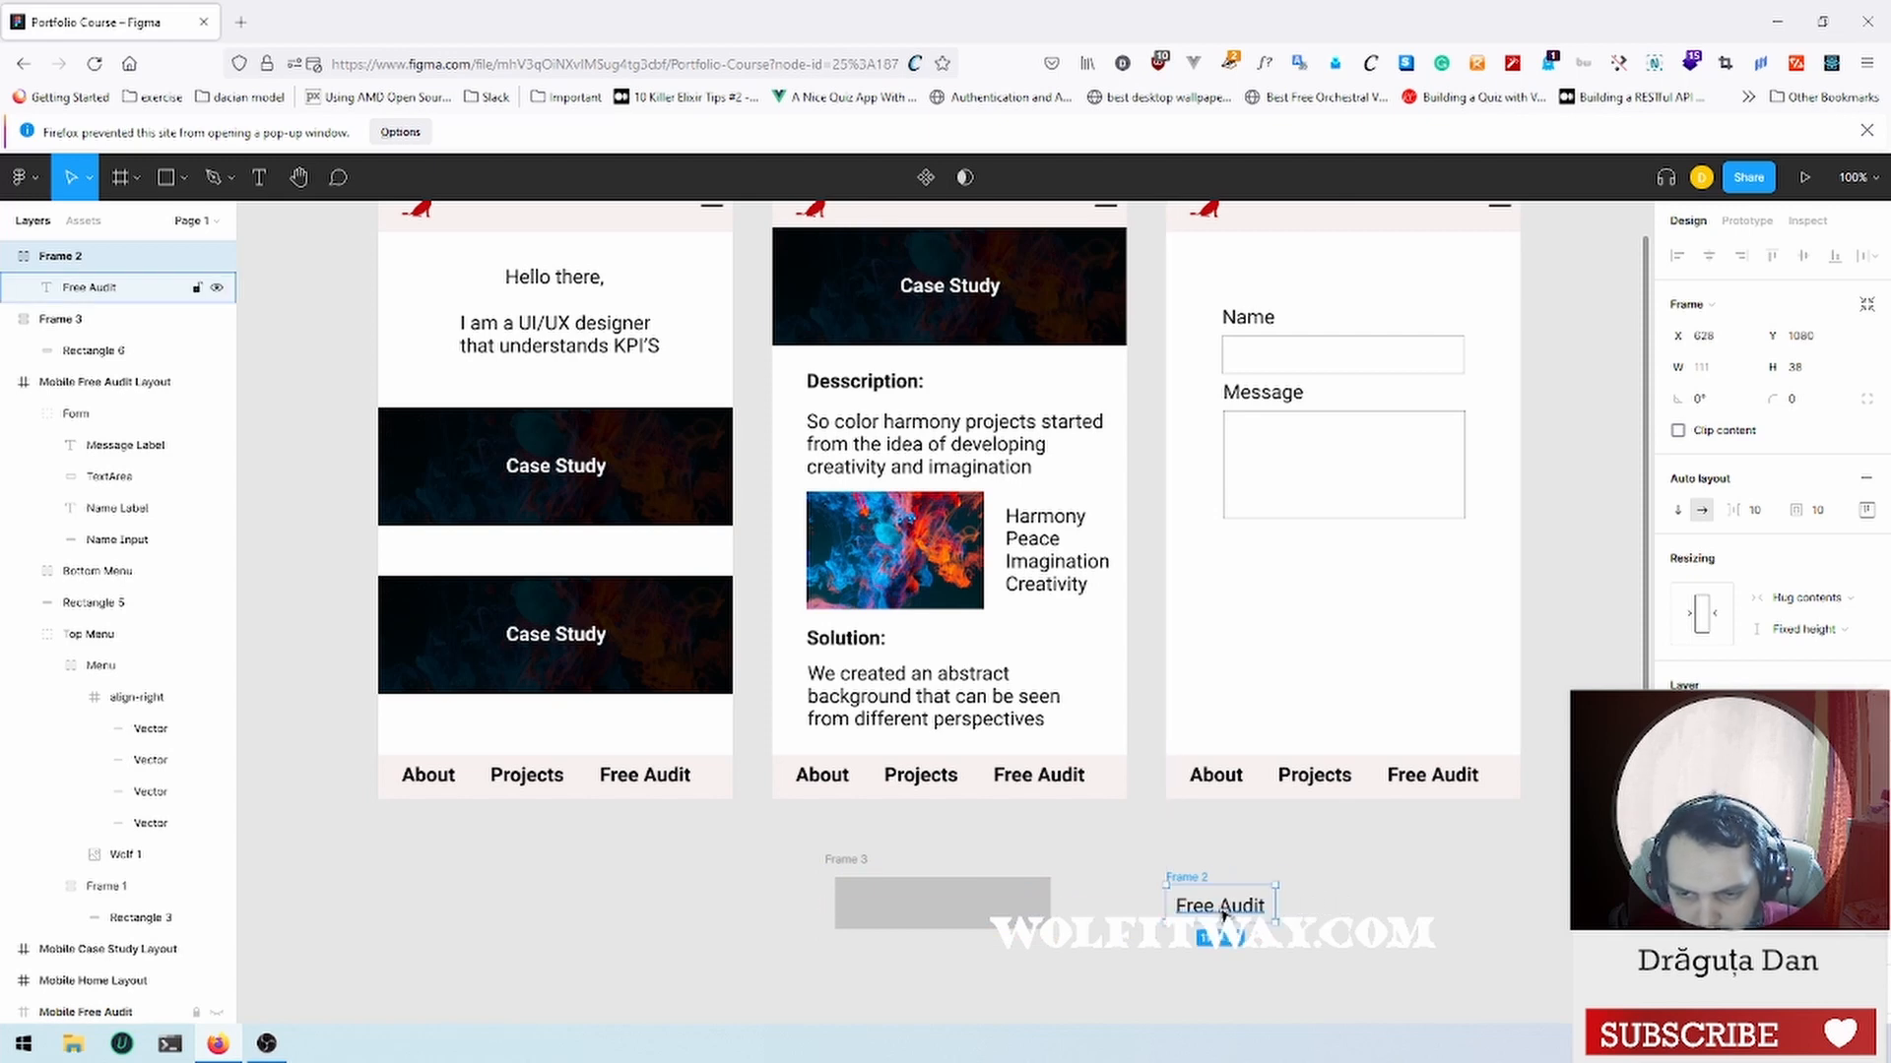
left_click(1108, 908)
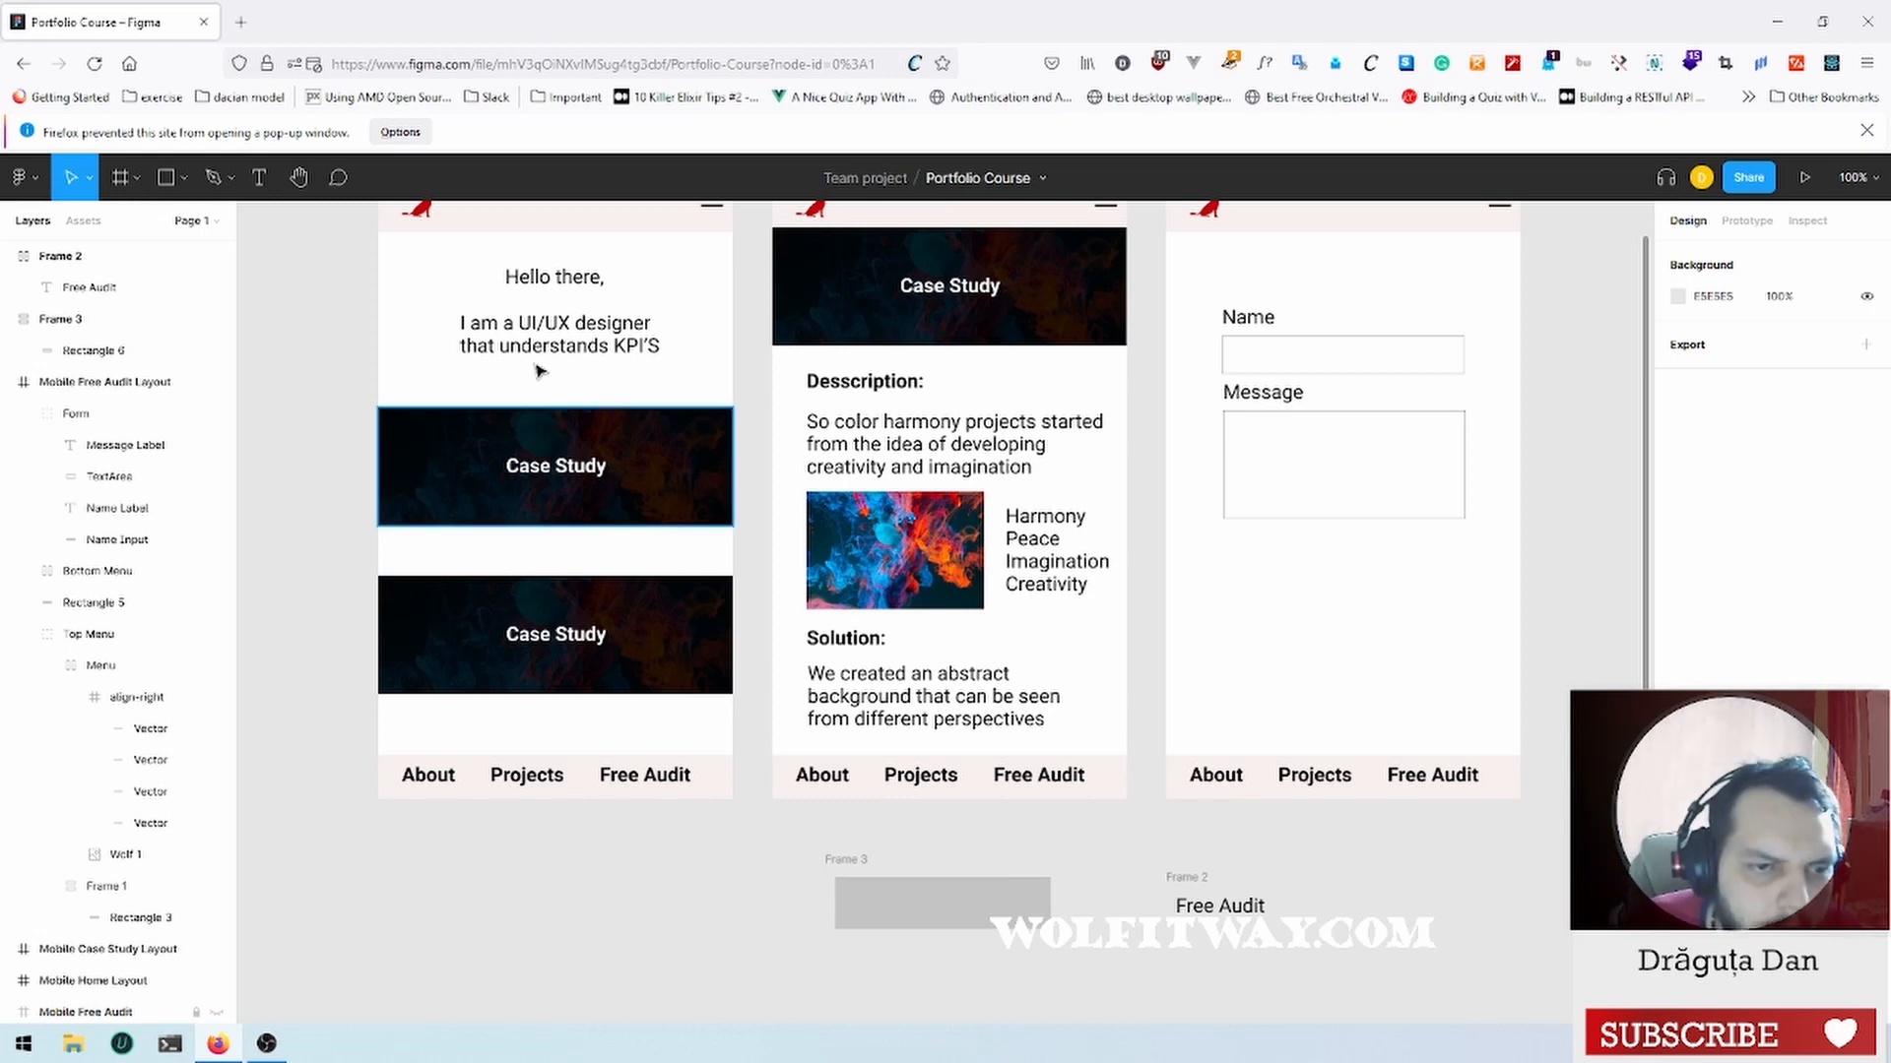
left_click(83, 258)
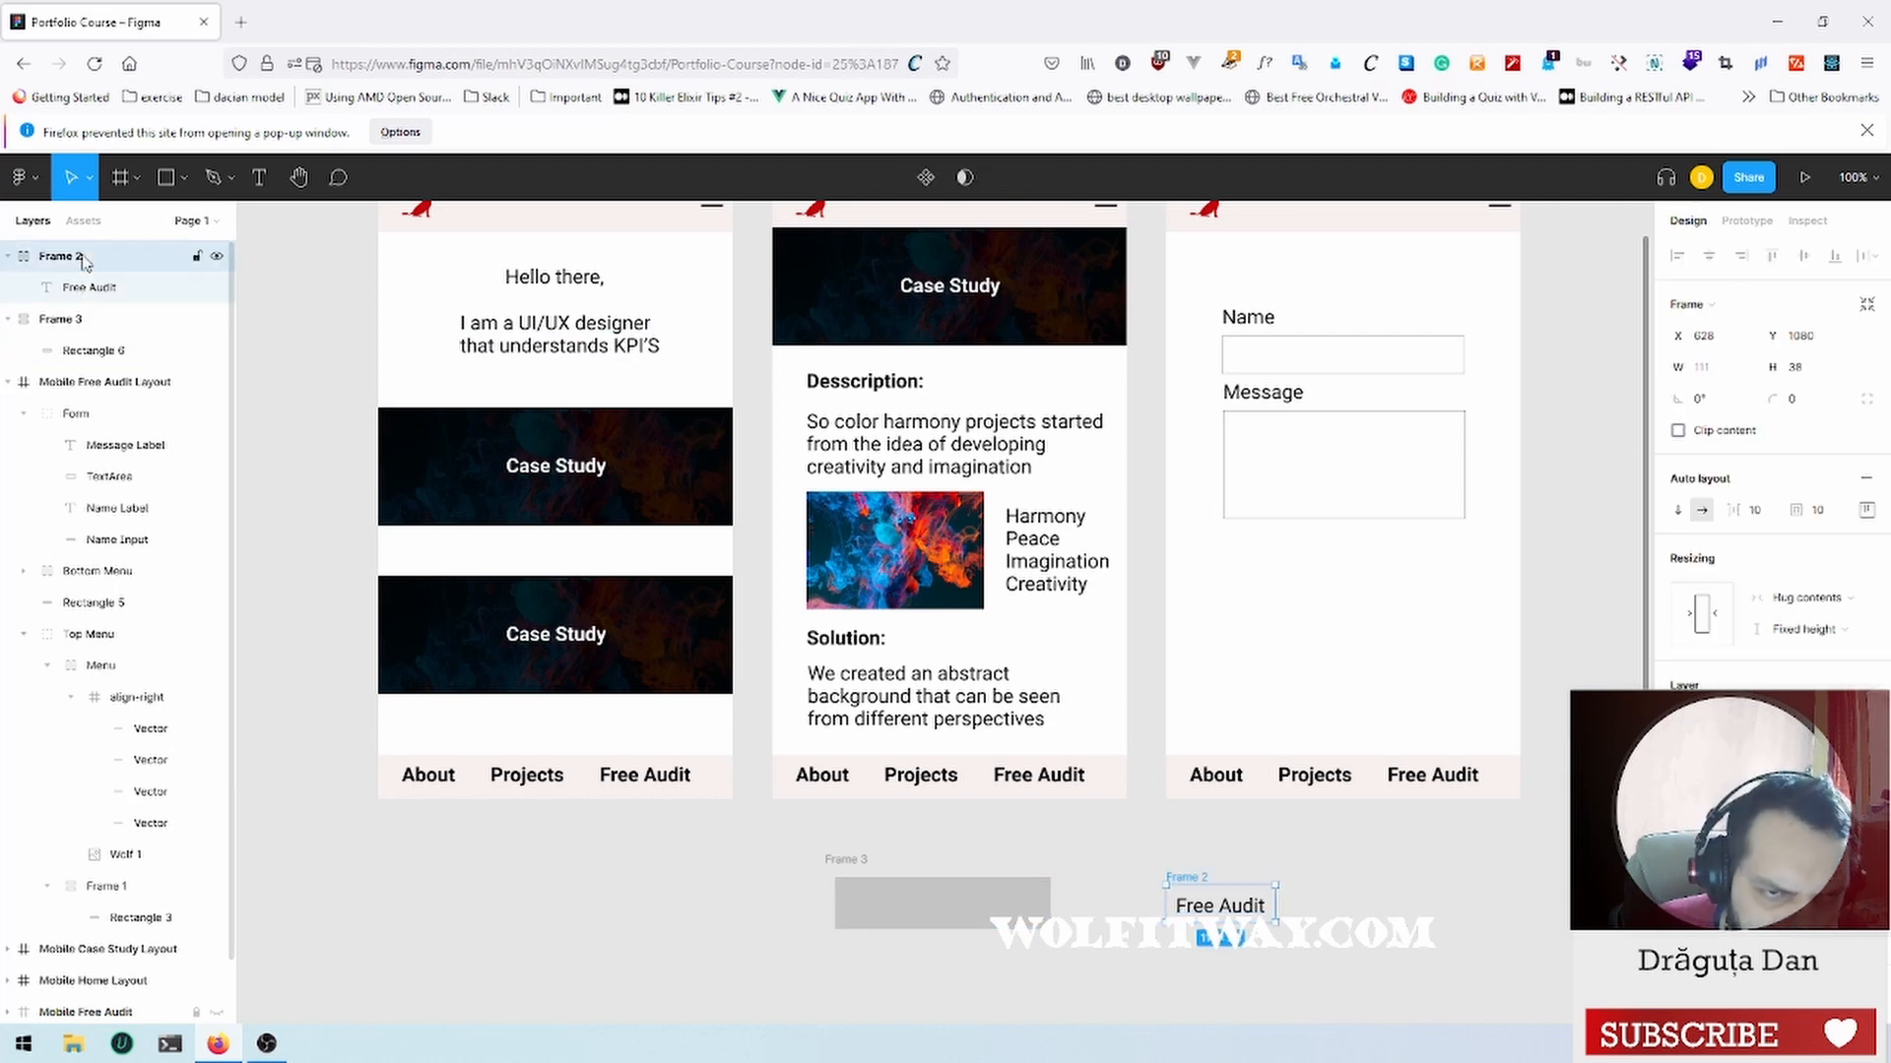
left_click_drag(86, 261, 91, 334)
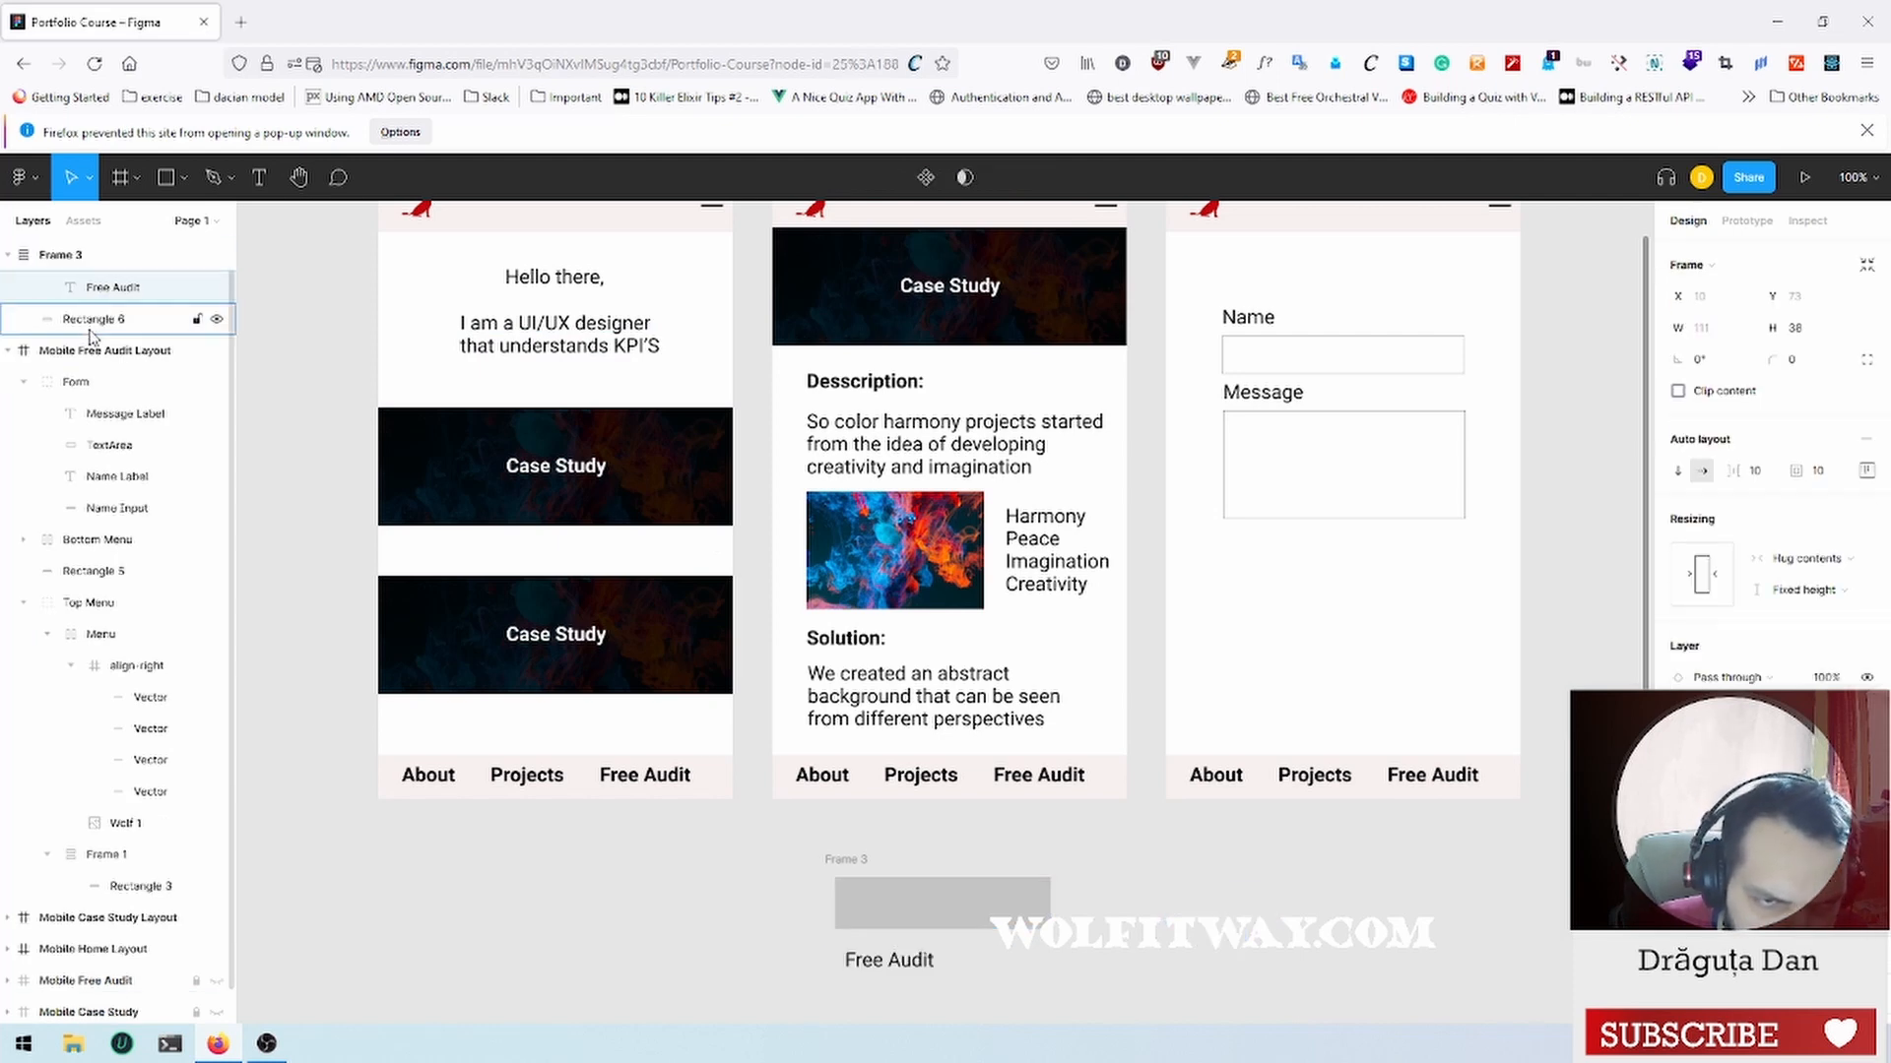
mouse_move(906, 965)
left_mouse_down()
mouse_move(916, 921)
mouse_move(903, 968)
left_mouse_up()
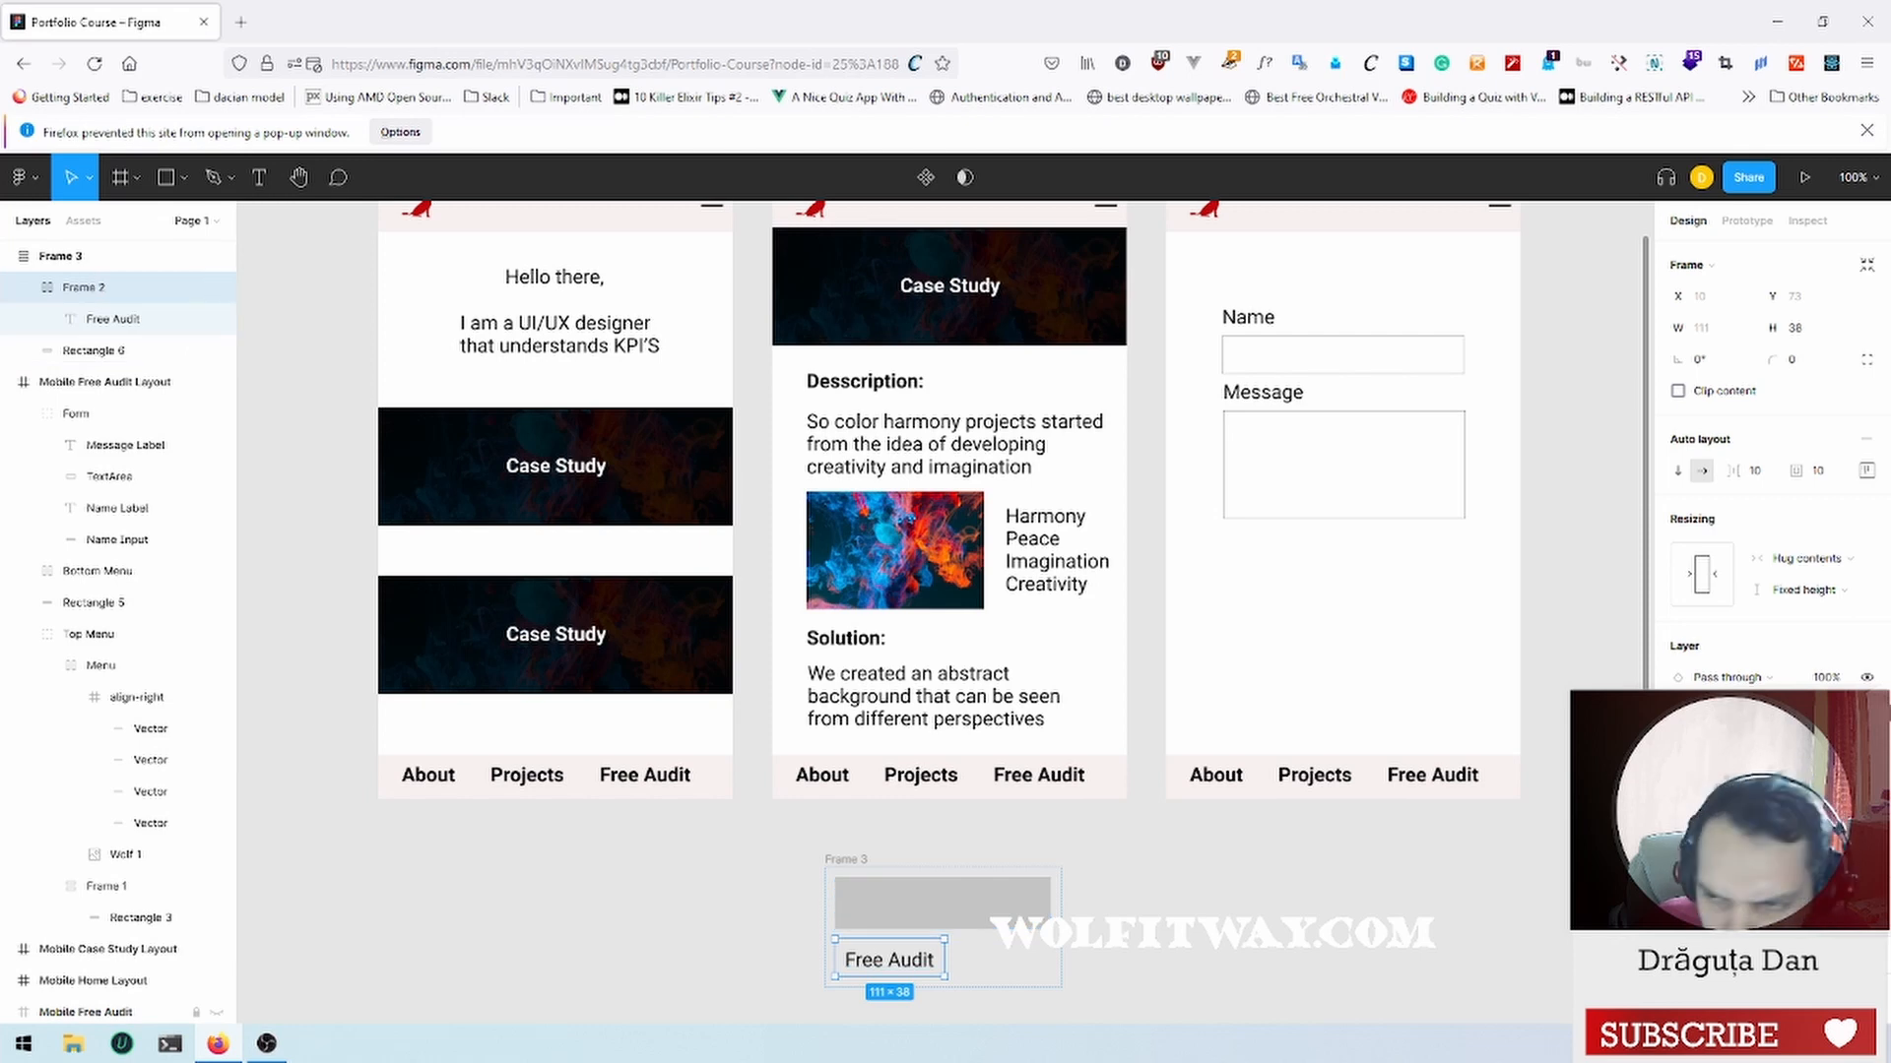
Step: Centre the content of the nested Free Audit frame and set its auto layout spacing to Space between
left_click(1866, 470)
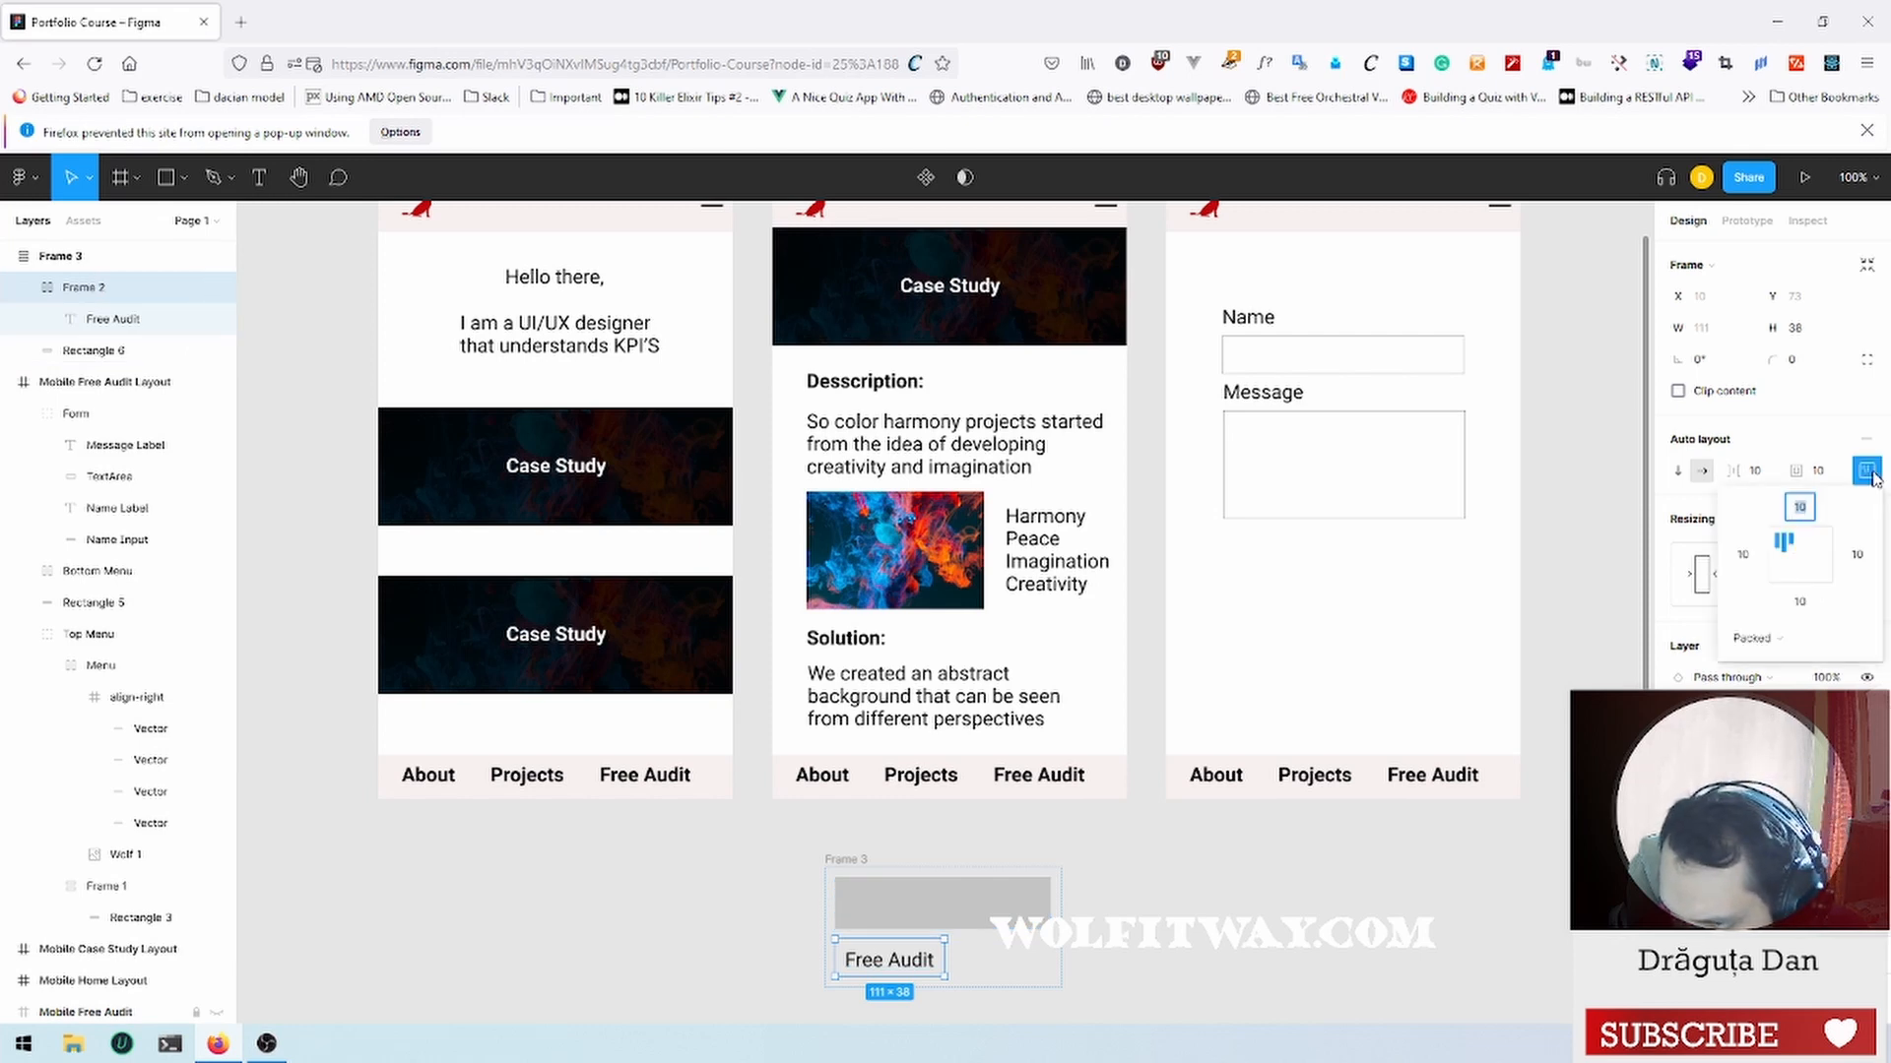
left_click(1800, 556)
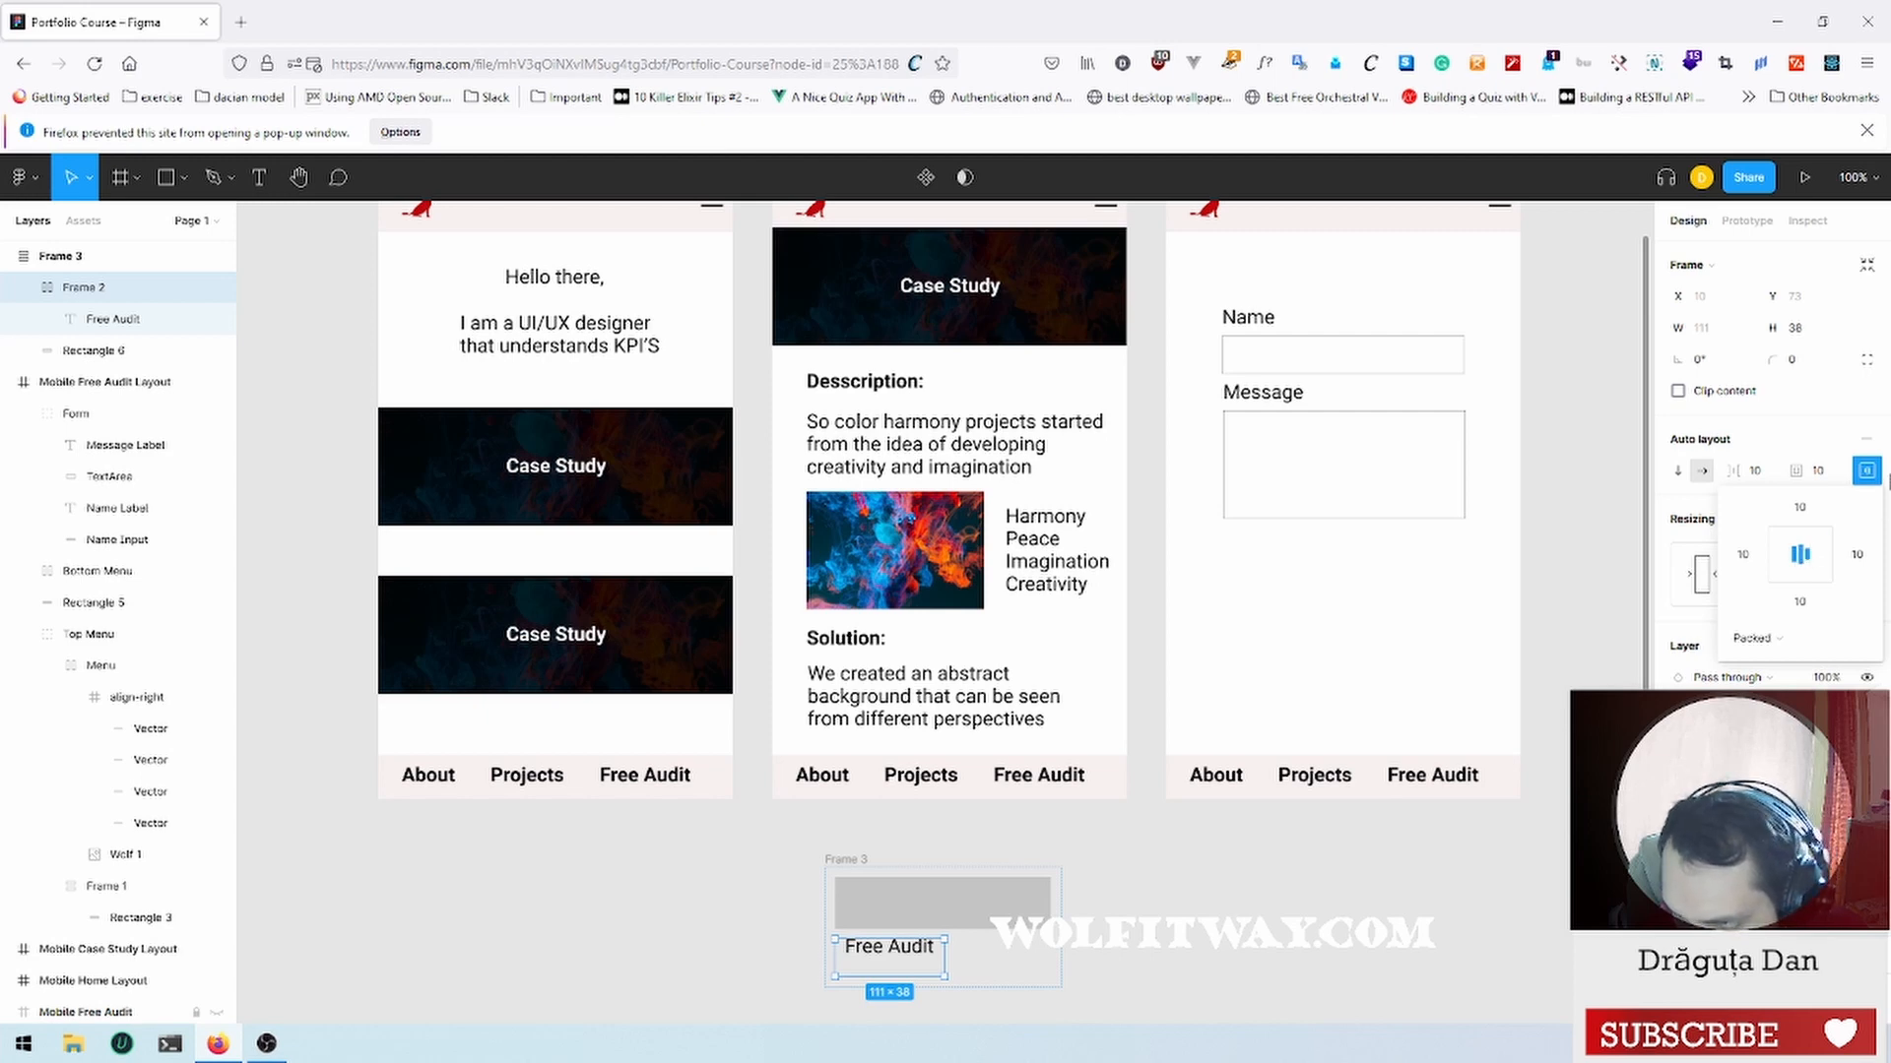
left_click(1802, 638)
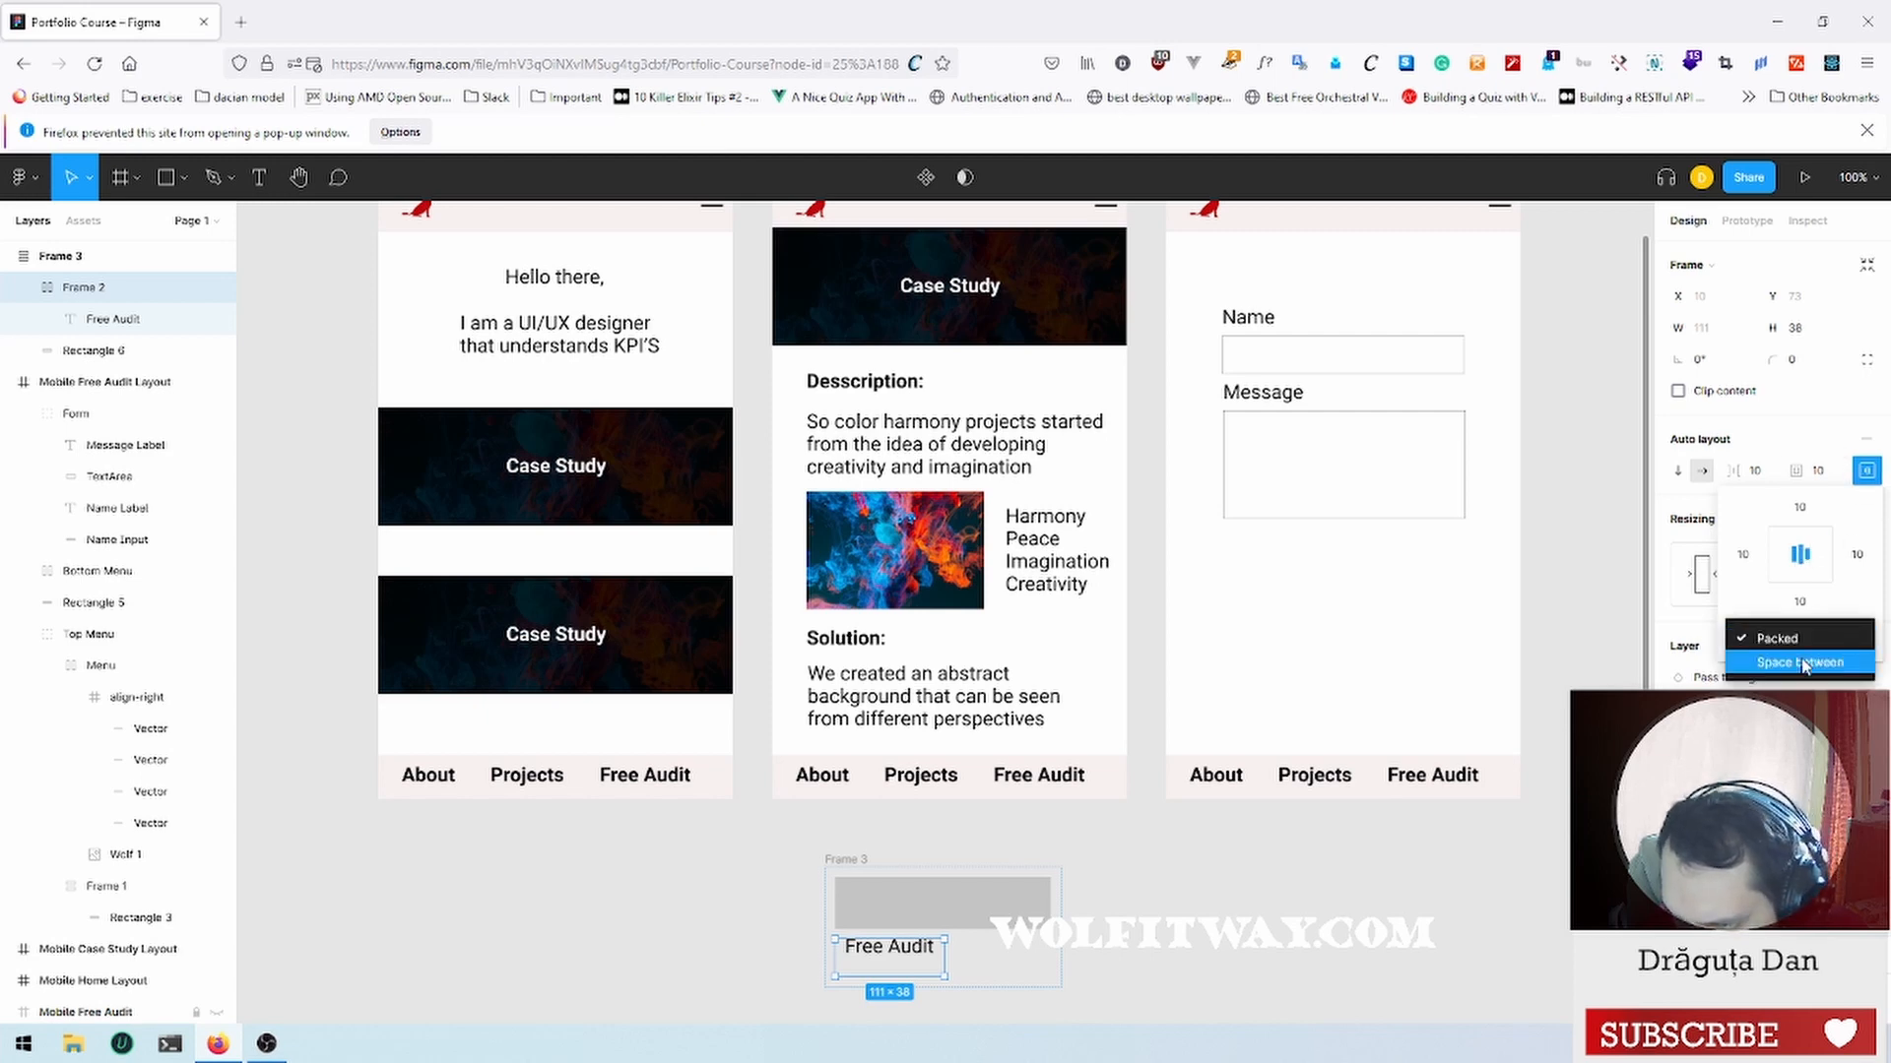
left_click(1804, 663)
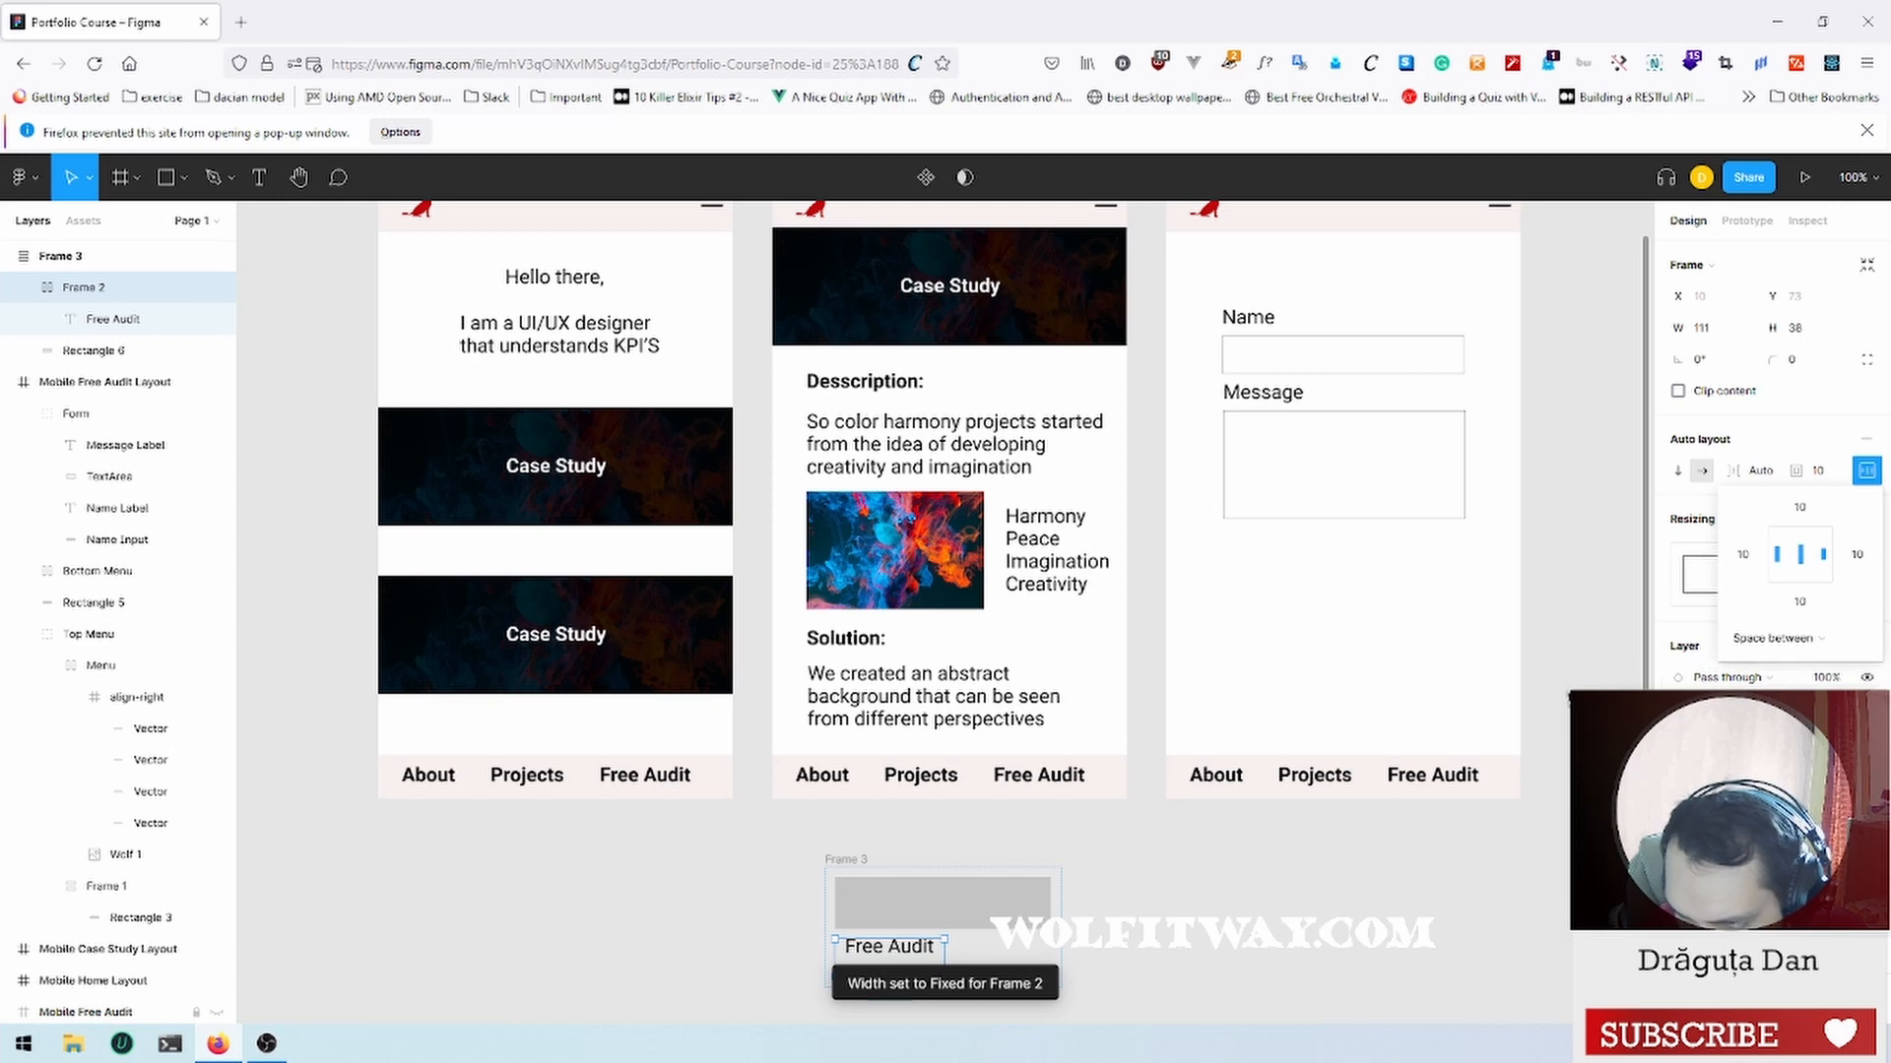
left_click(1563, 871)
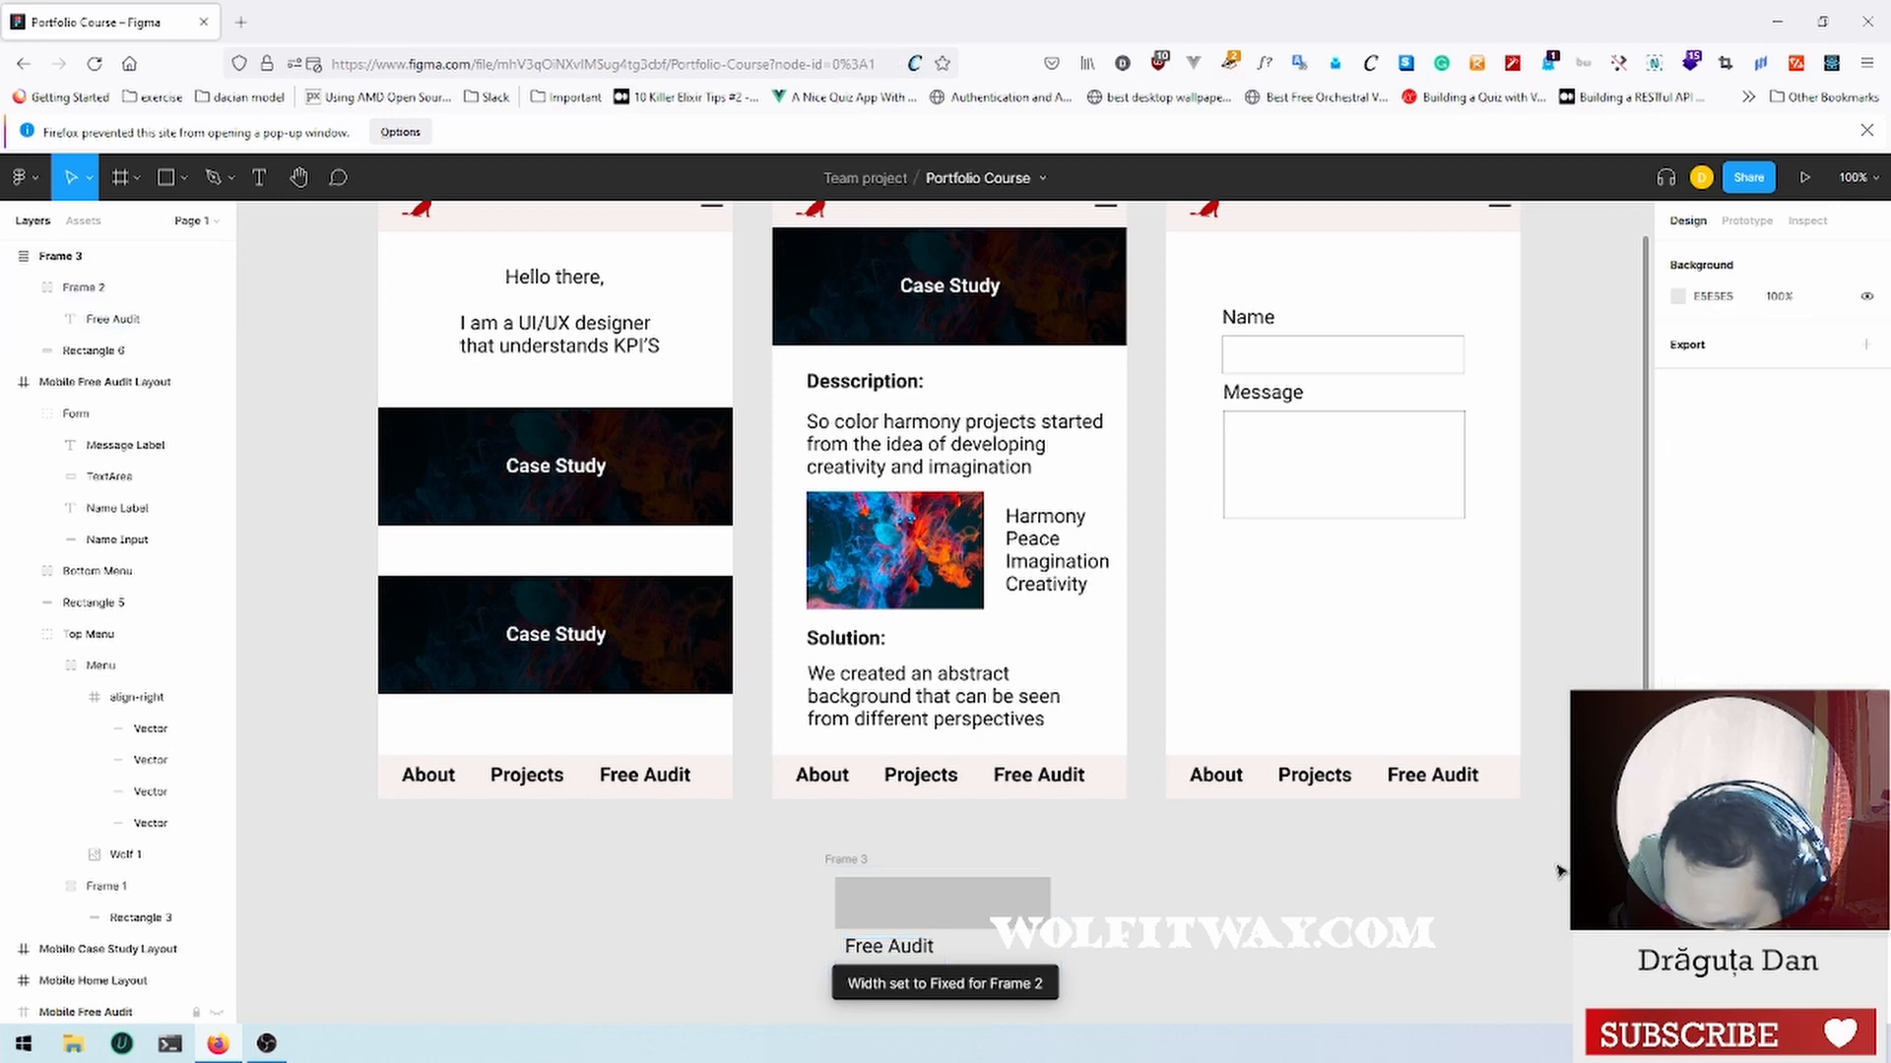
Step: Move the Free Audit text out of its nested frame, directly into the outer auto layout frame above the grey rectangle
left_click(912, 950)
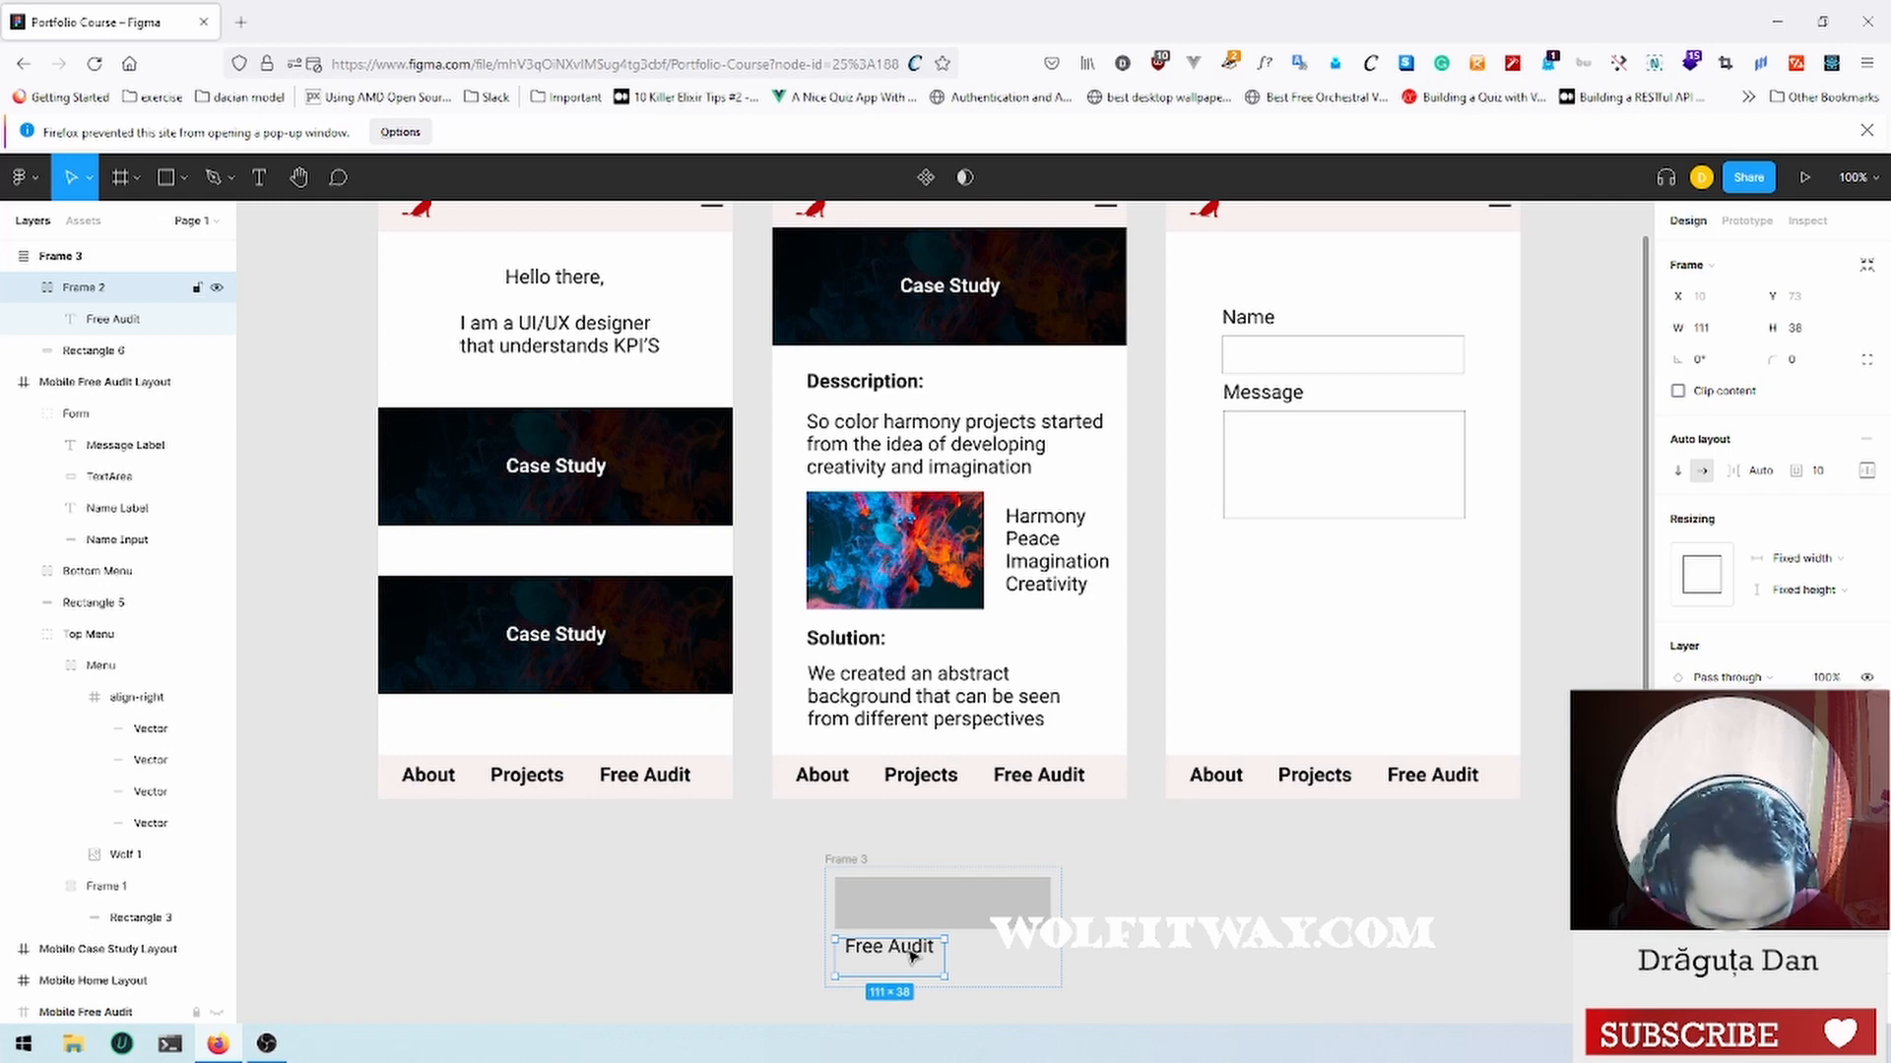
double_click(912, 950)
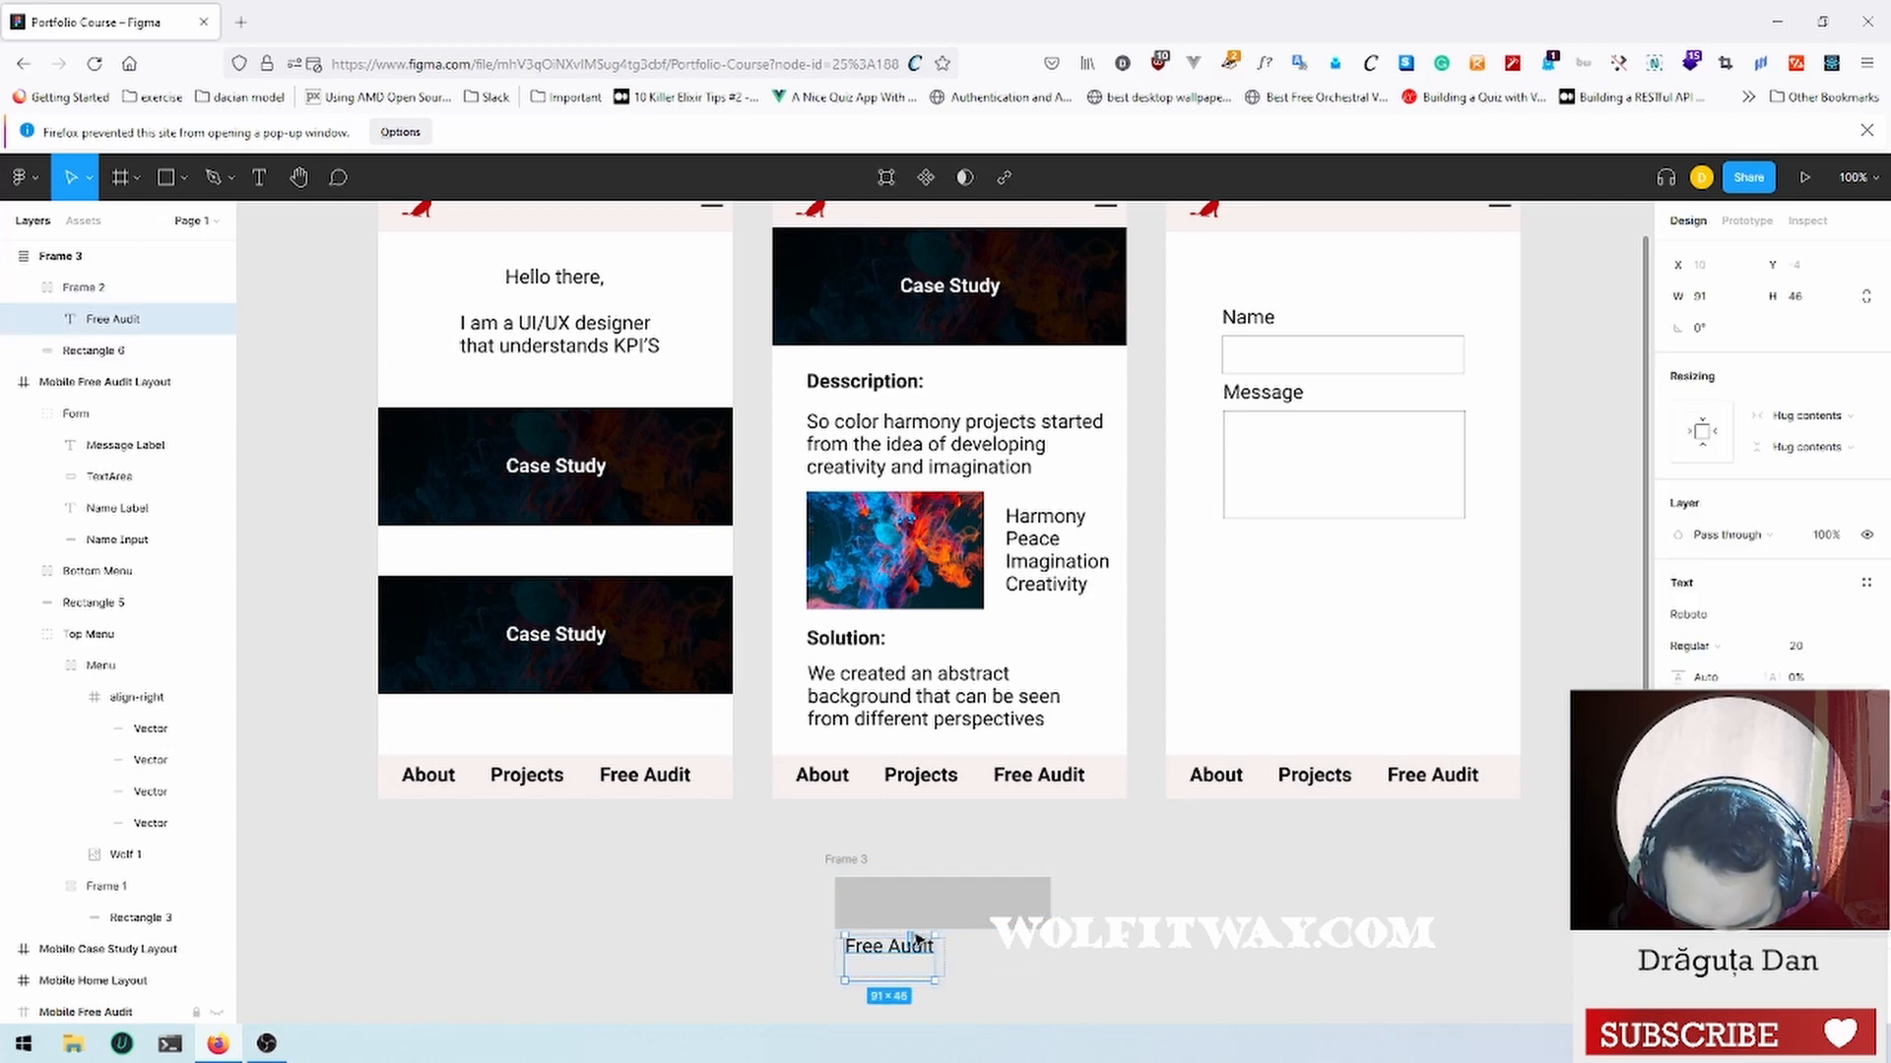
left_click(87, 290)
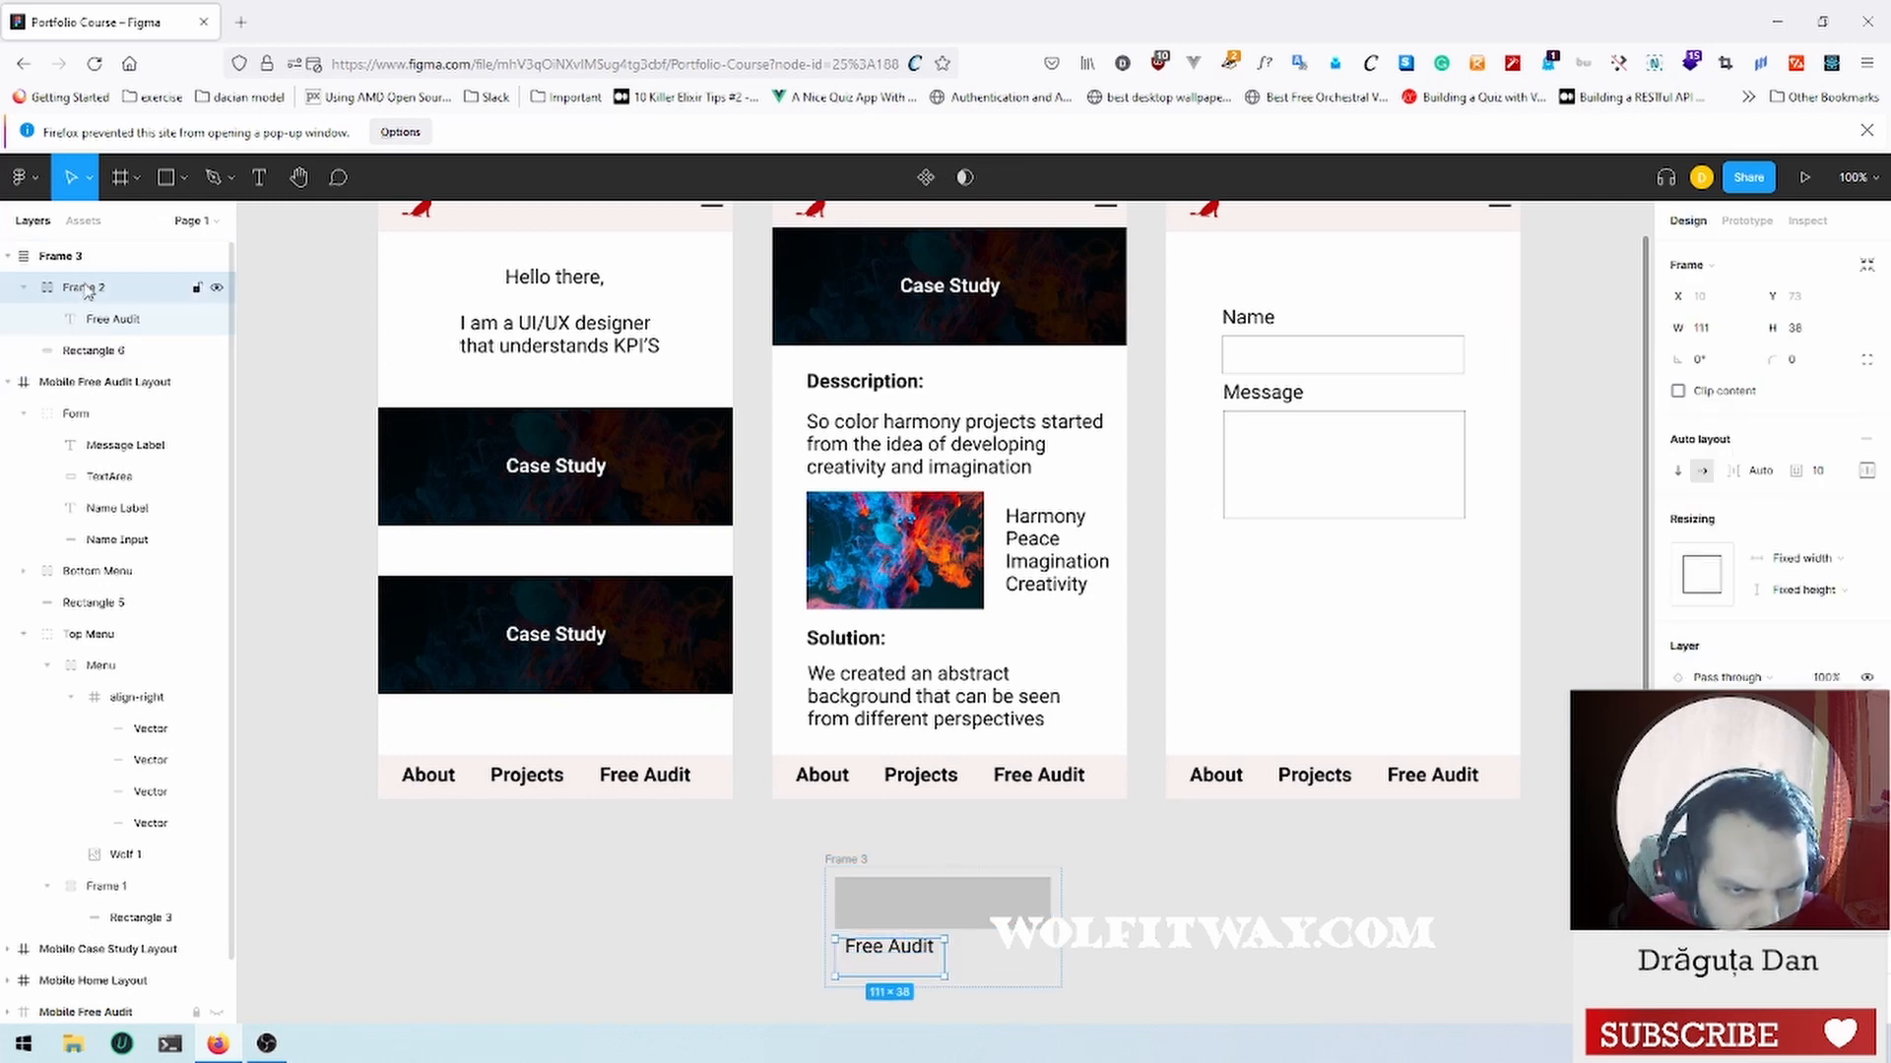
double_click(894, 955)
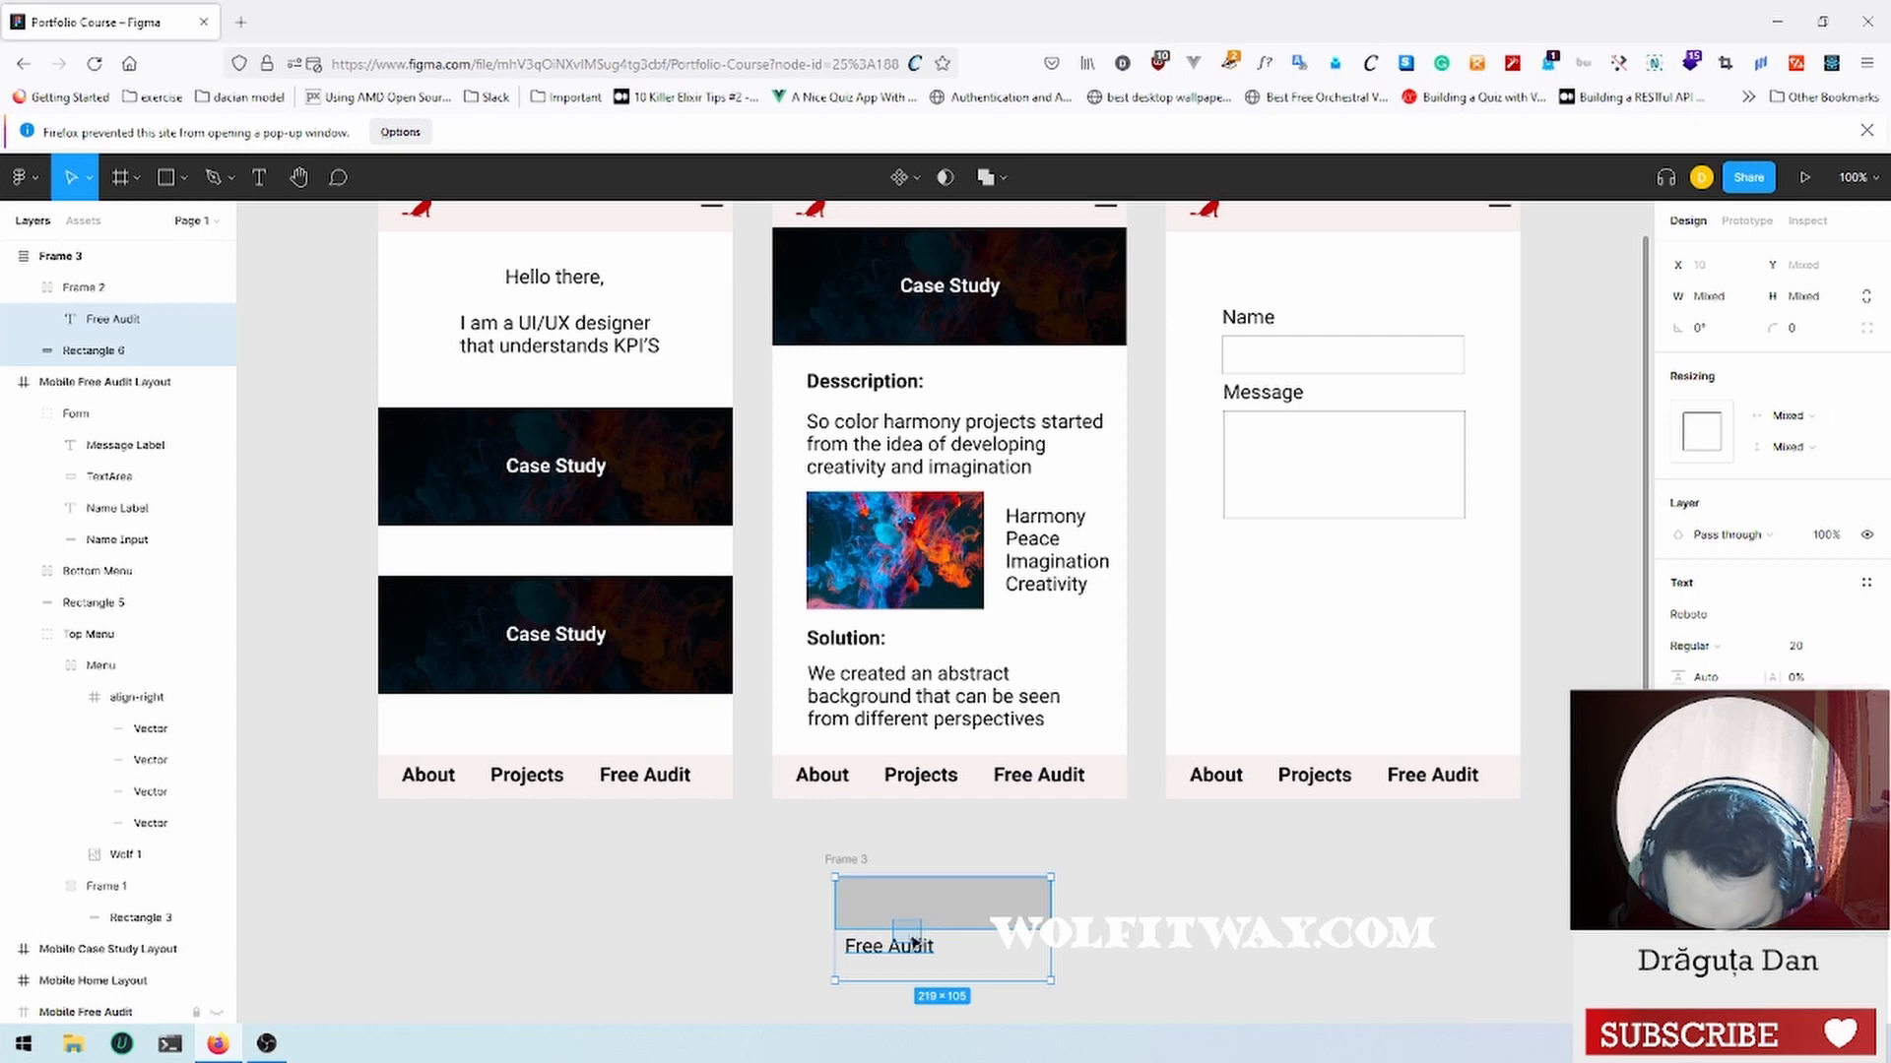
left_click_drag(902, 951, 957, 900)
left_click(1191, 951)
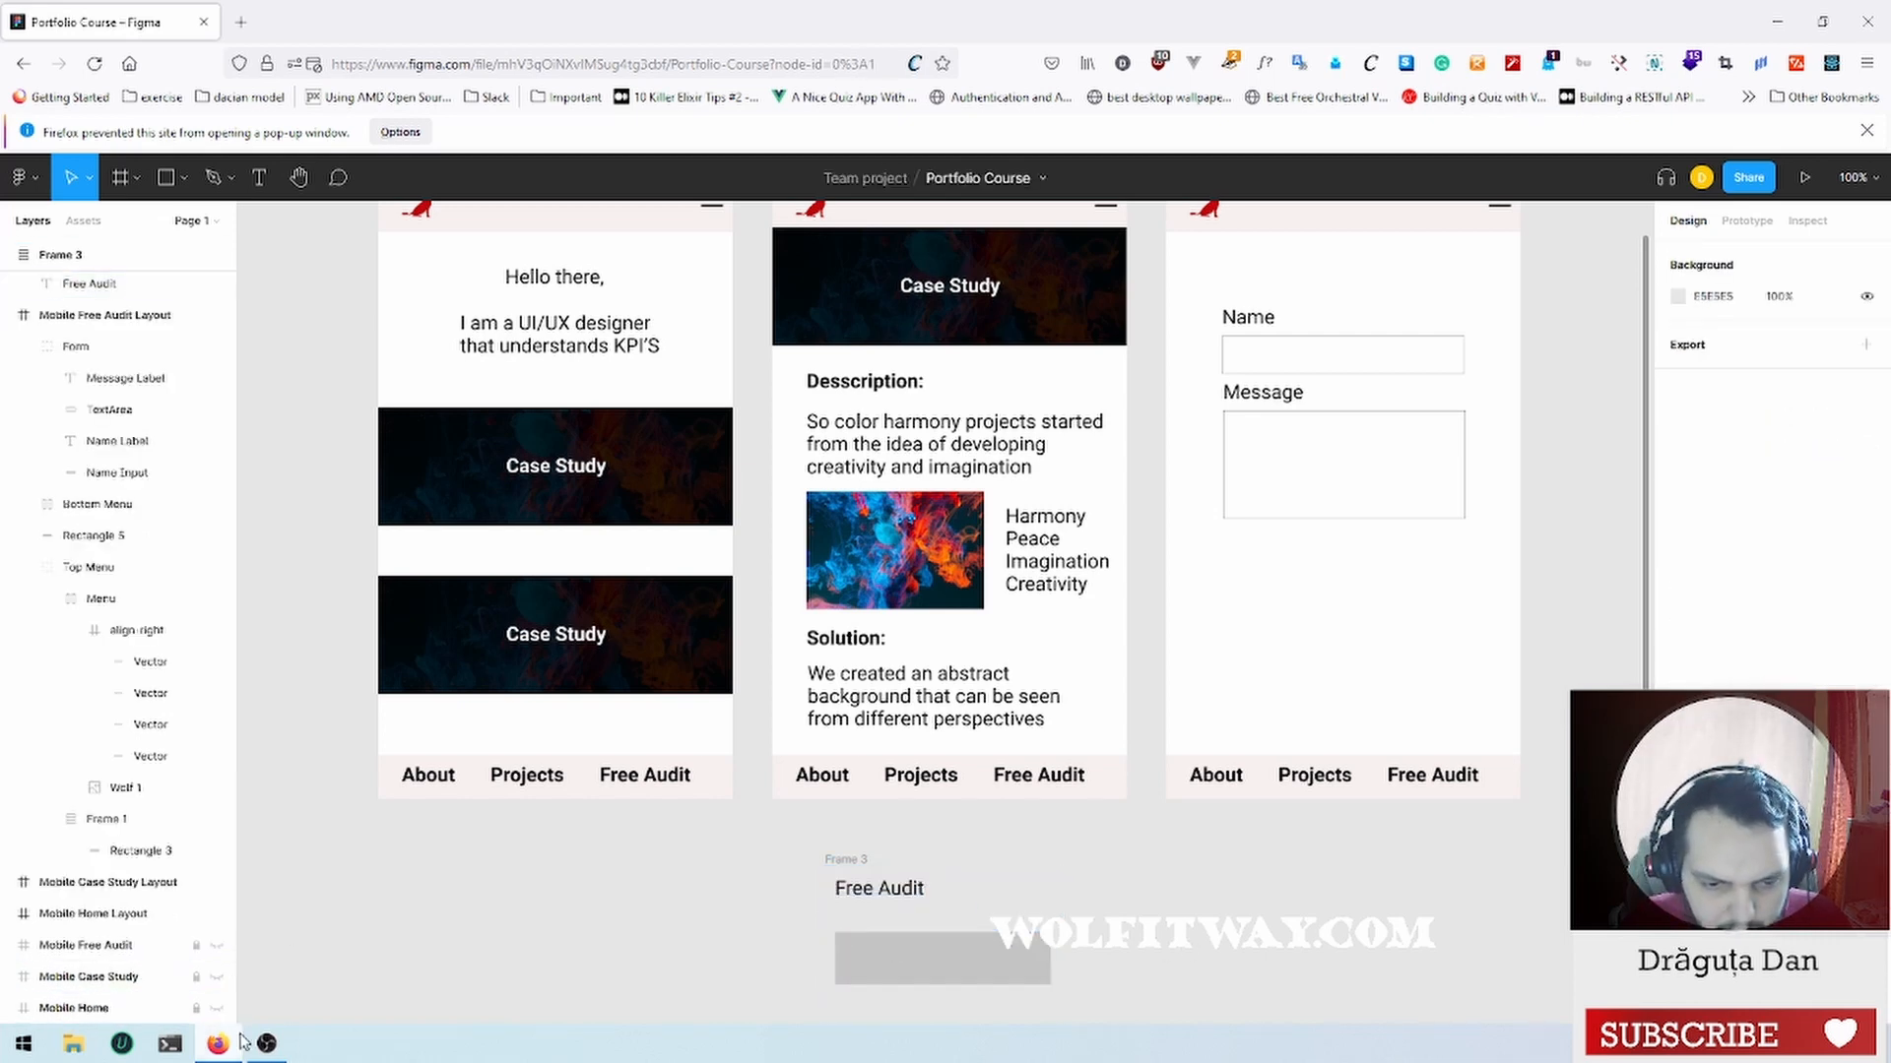
Step: Search the web for "auto layout button figma" in a new browser tab
mouse_move(276, 1047)
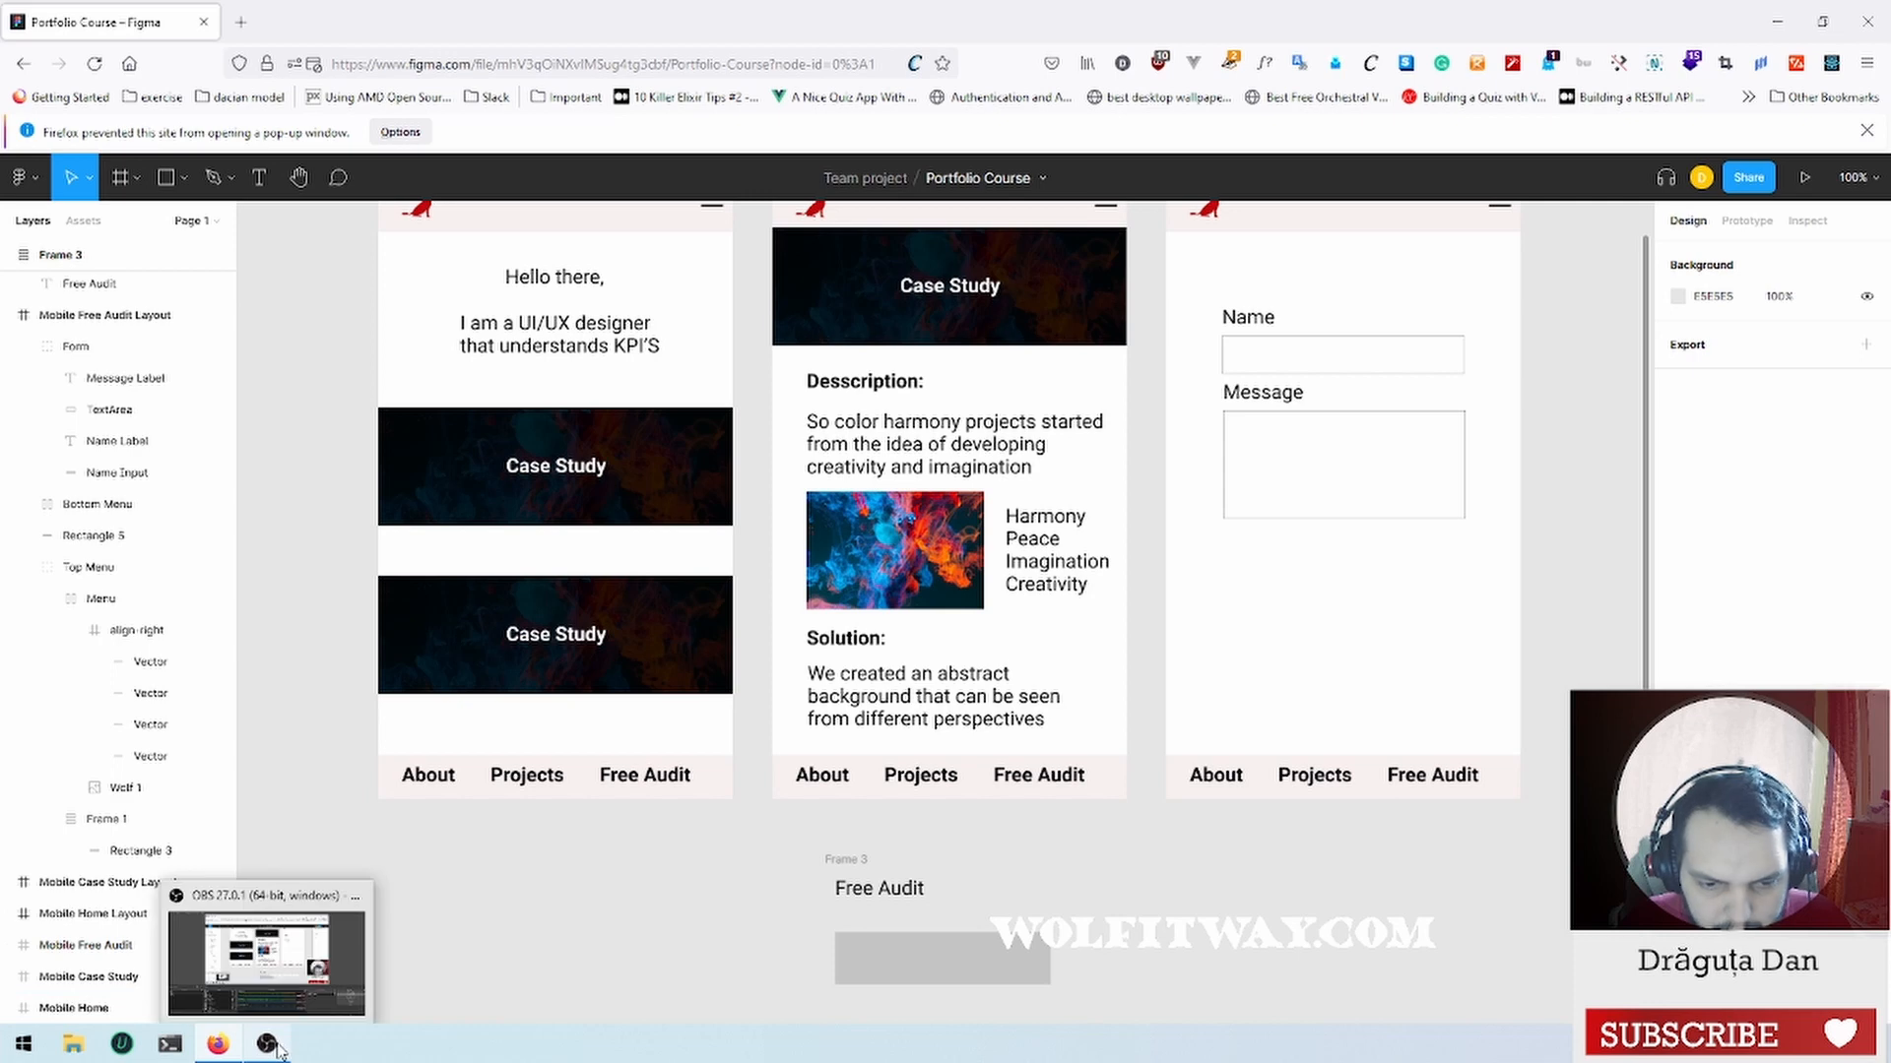
left_click(244, 19)
left_click(792, 377)
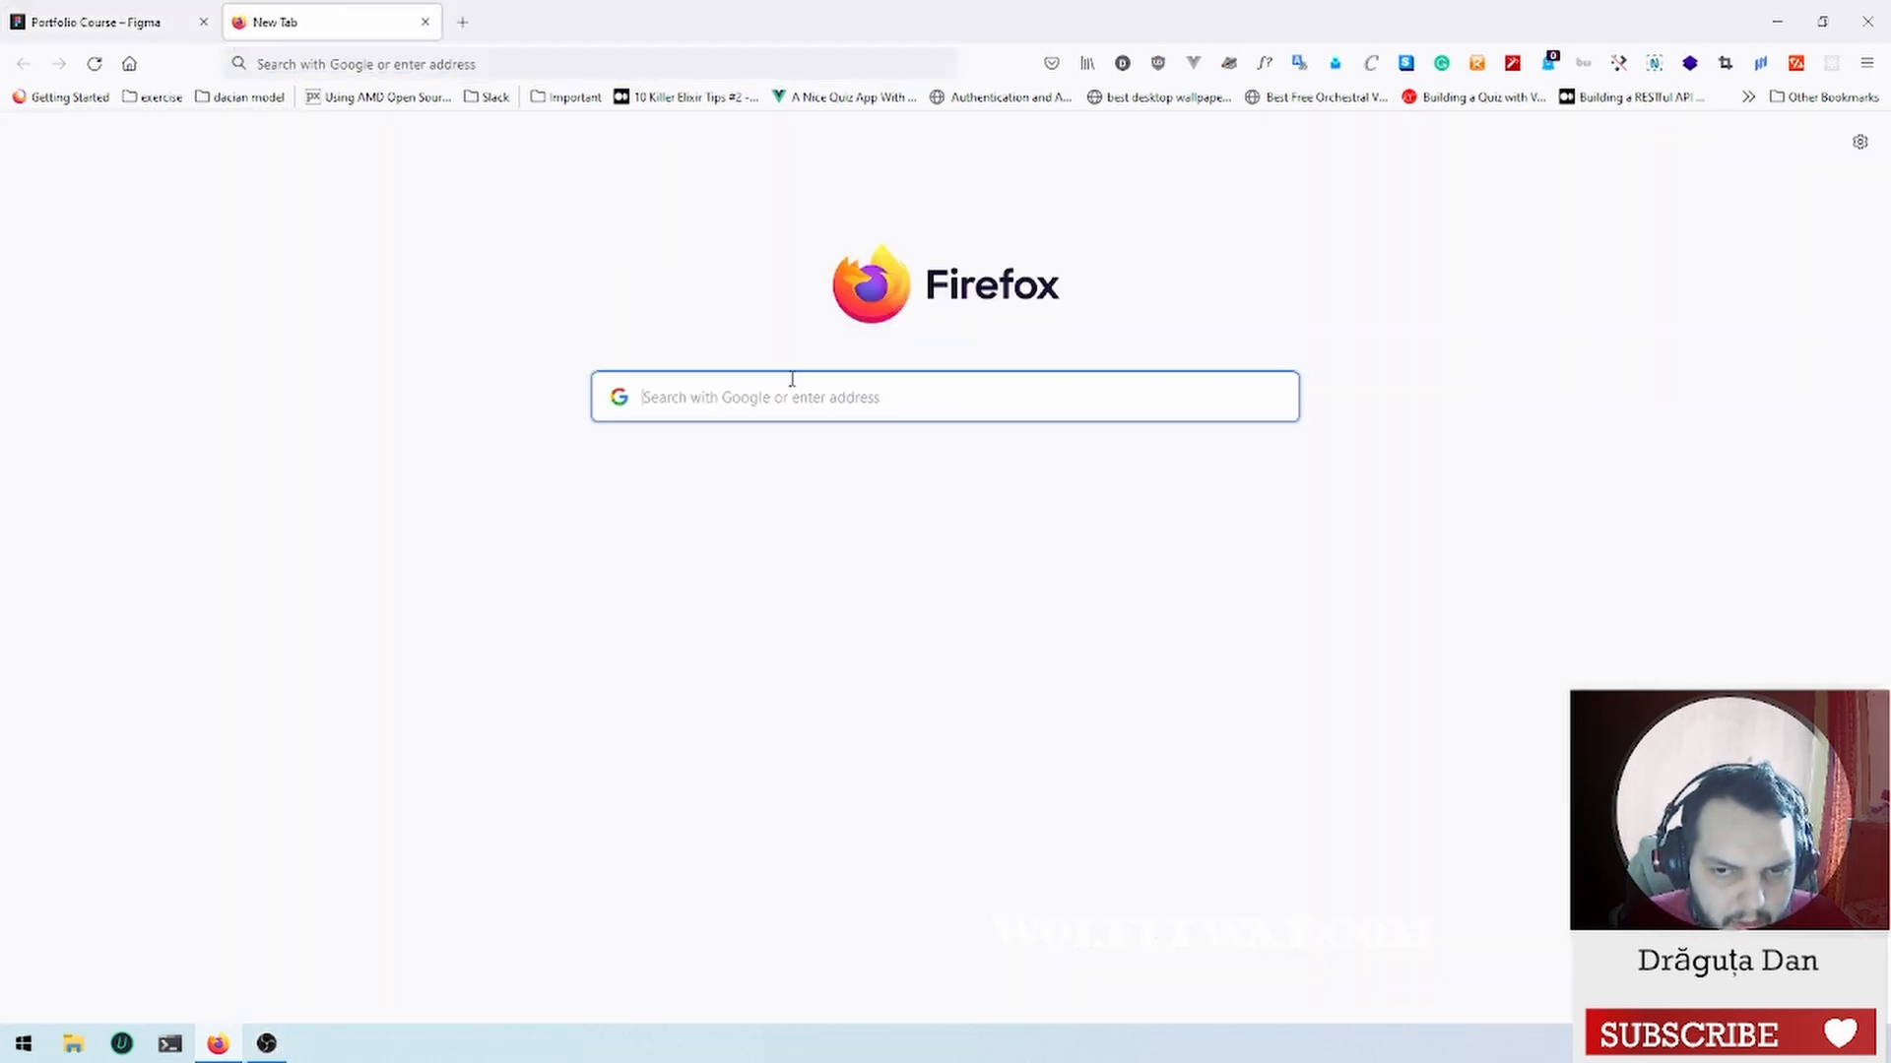
type("aut")
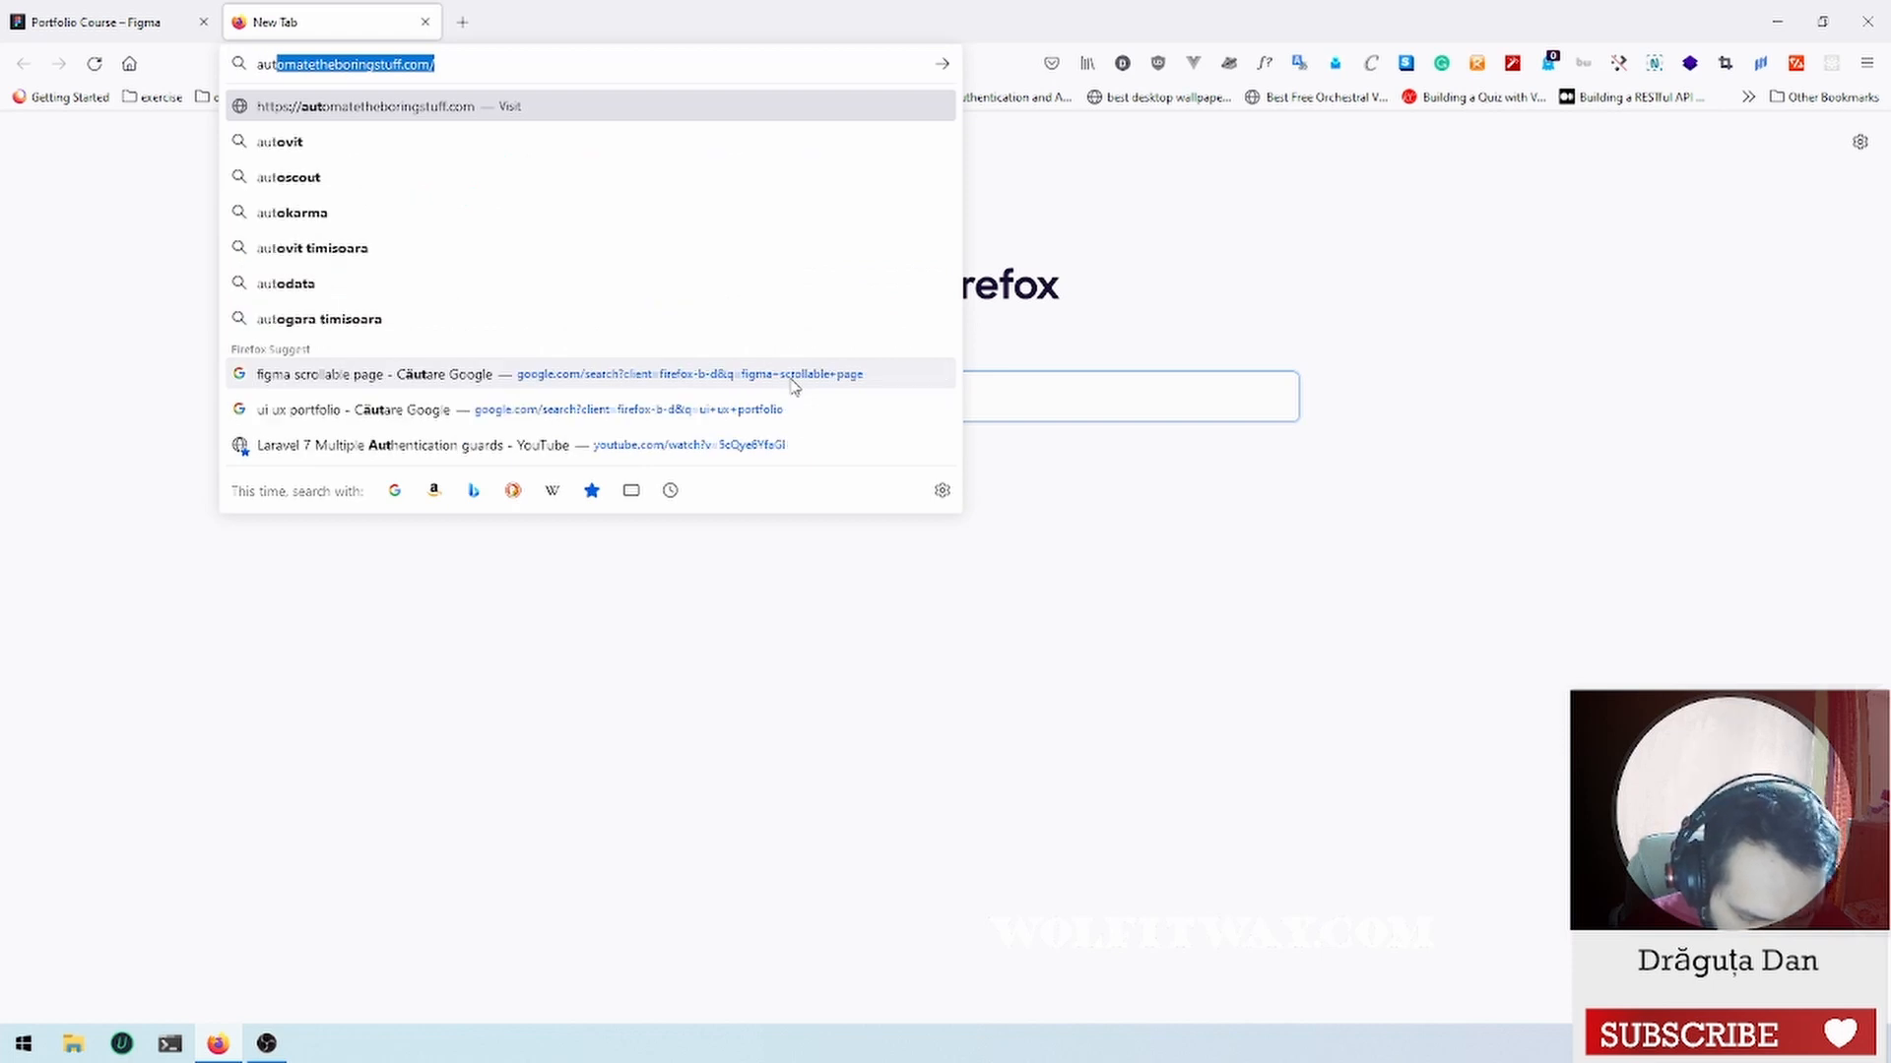
type("o layout butto")
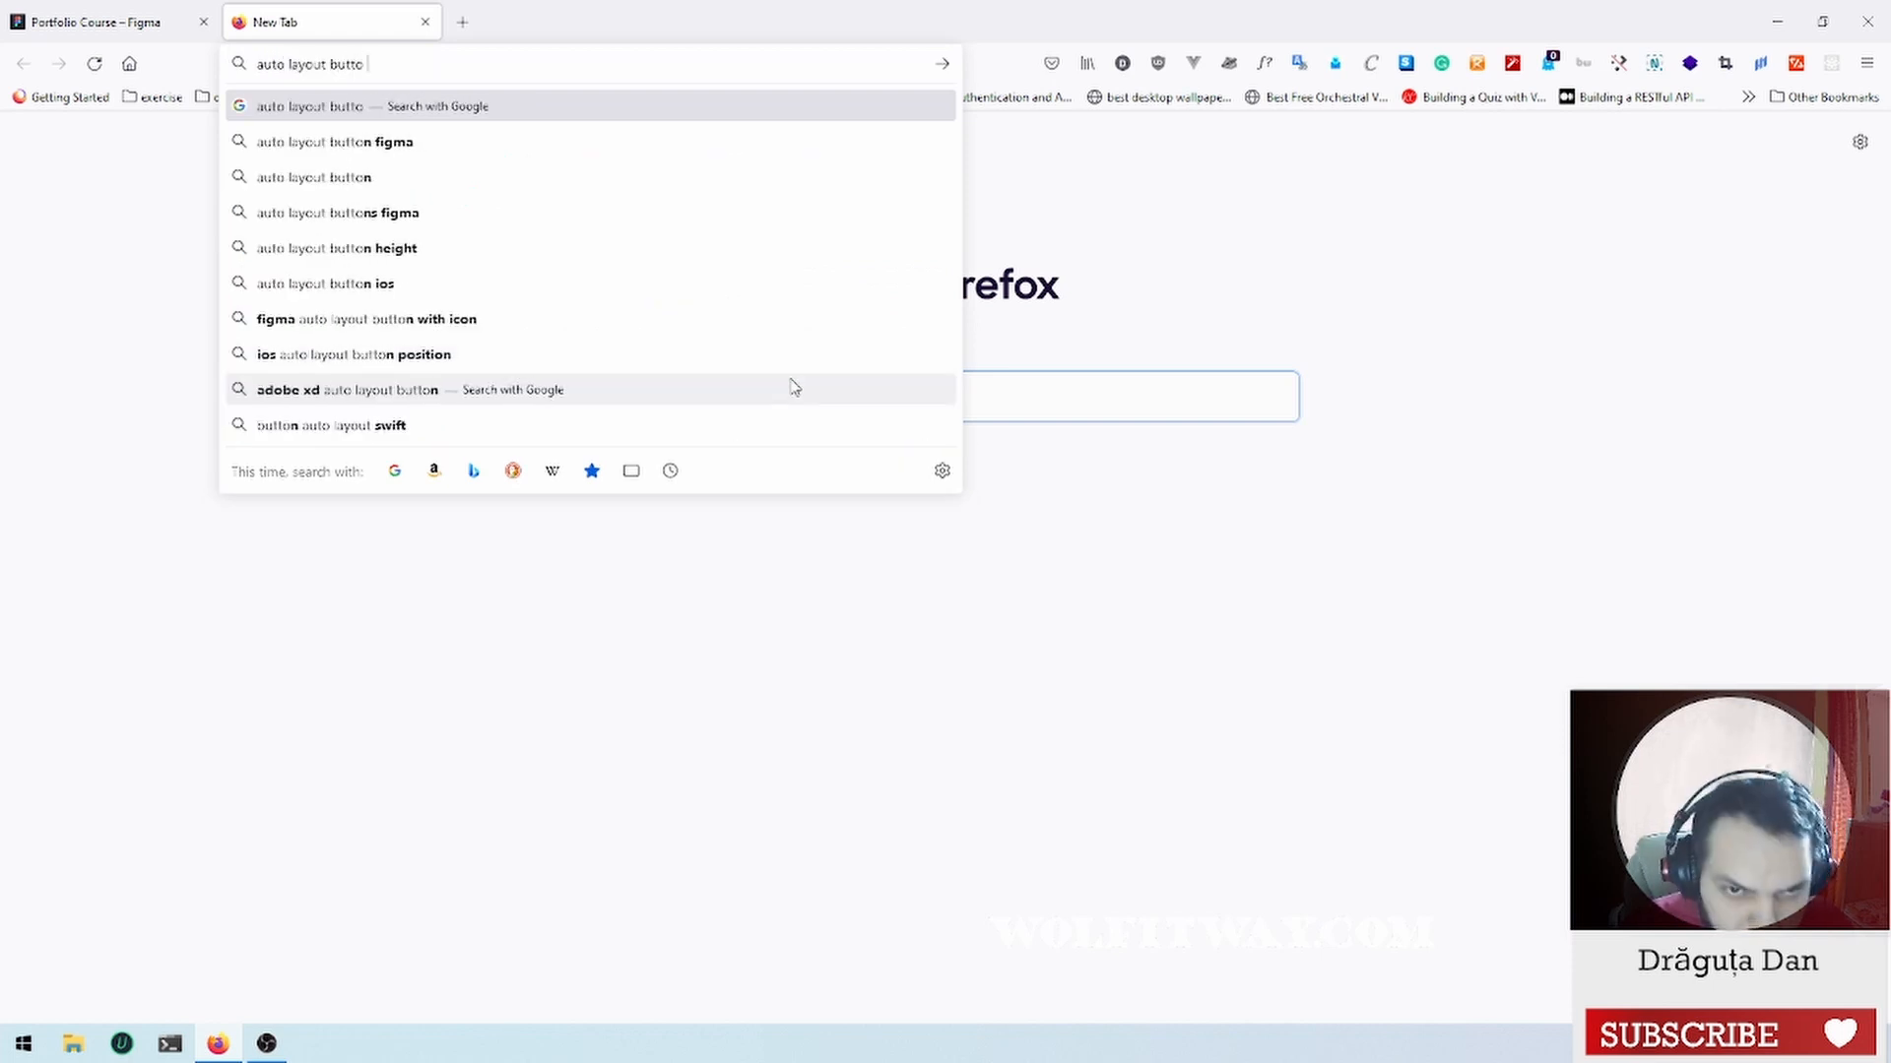
type("n")
key("Down")
key("Return")
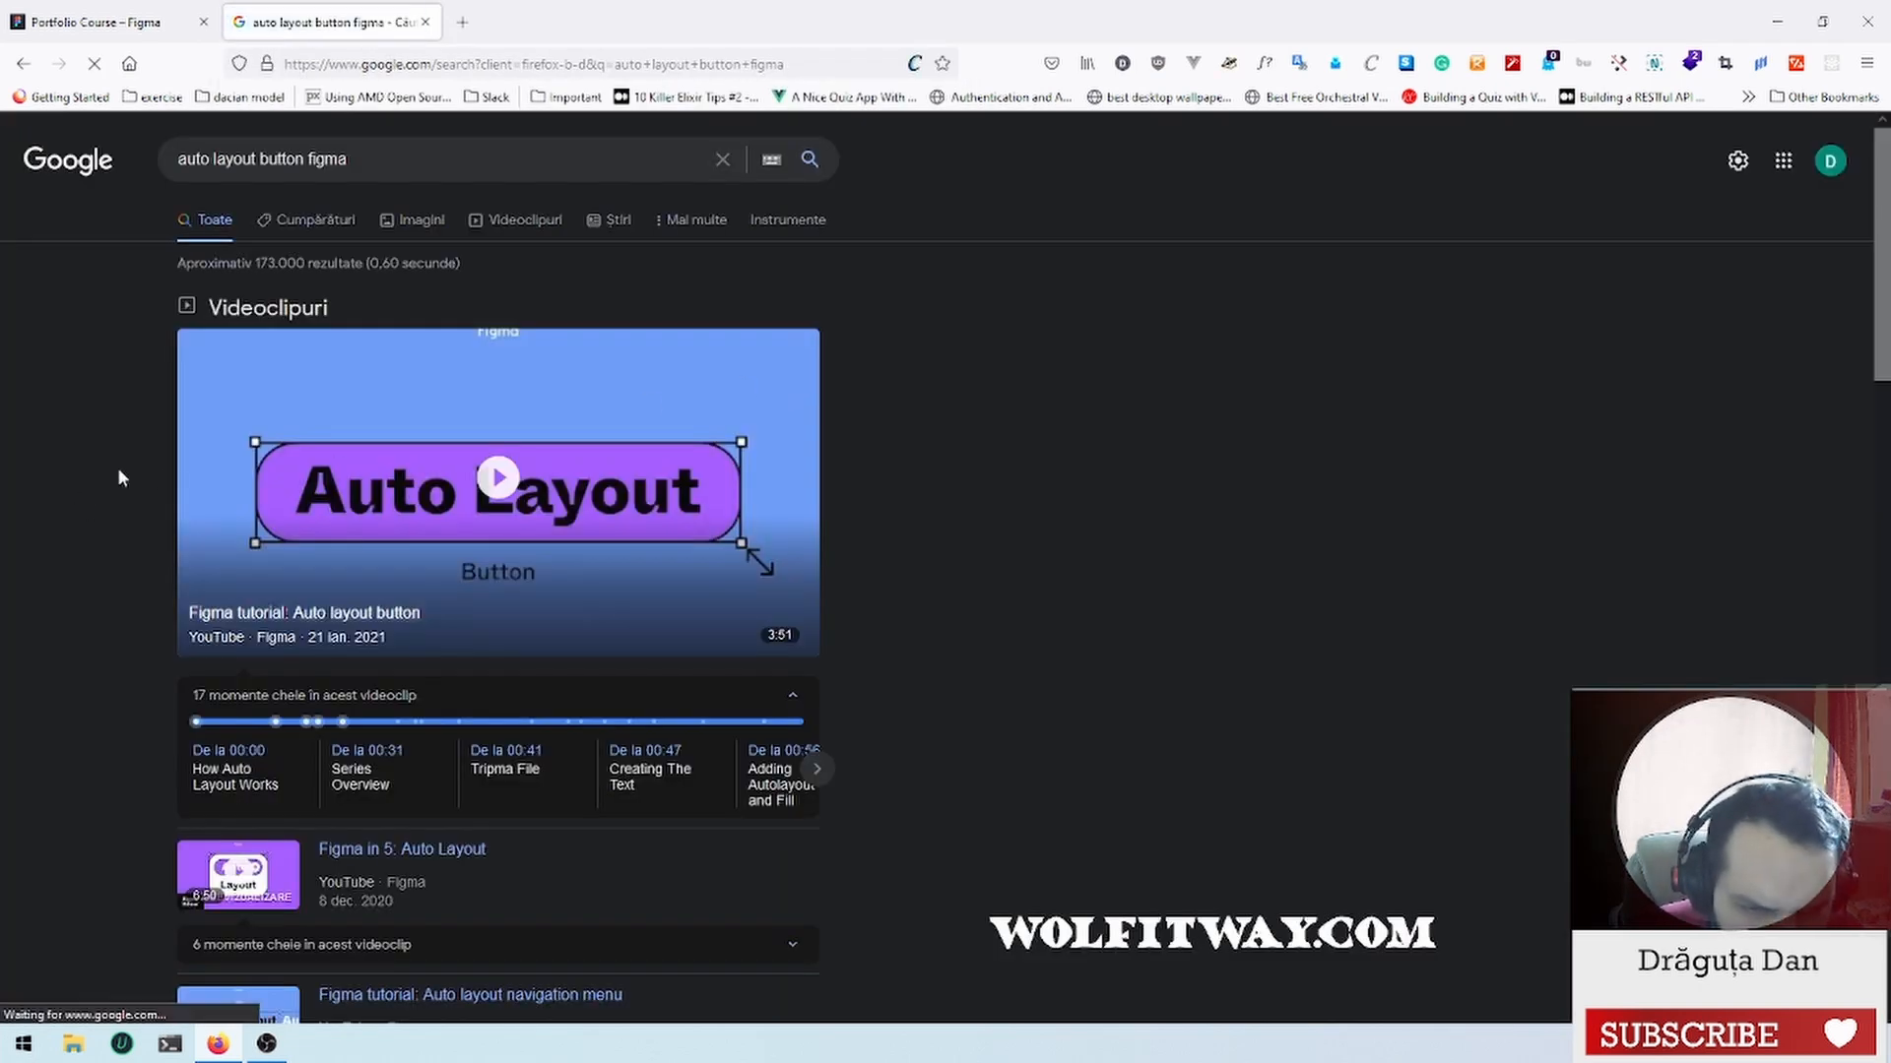
Step: Open the Auto Layout Buttons community file from the search results and look through its page
scroll(118, 478, "down", 6)
scroll(118, 478, "down", 2)
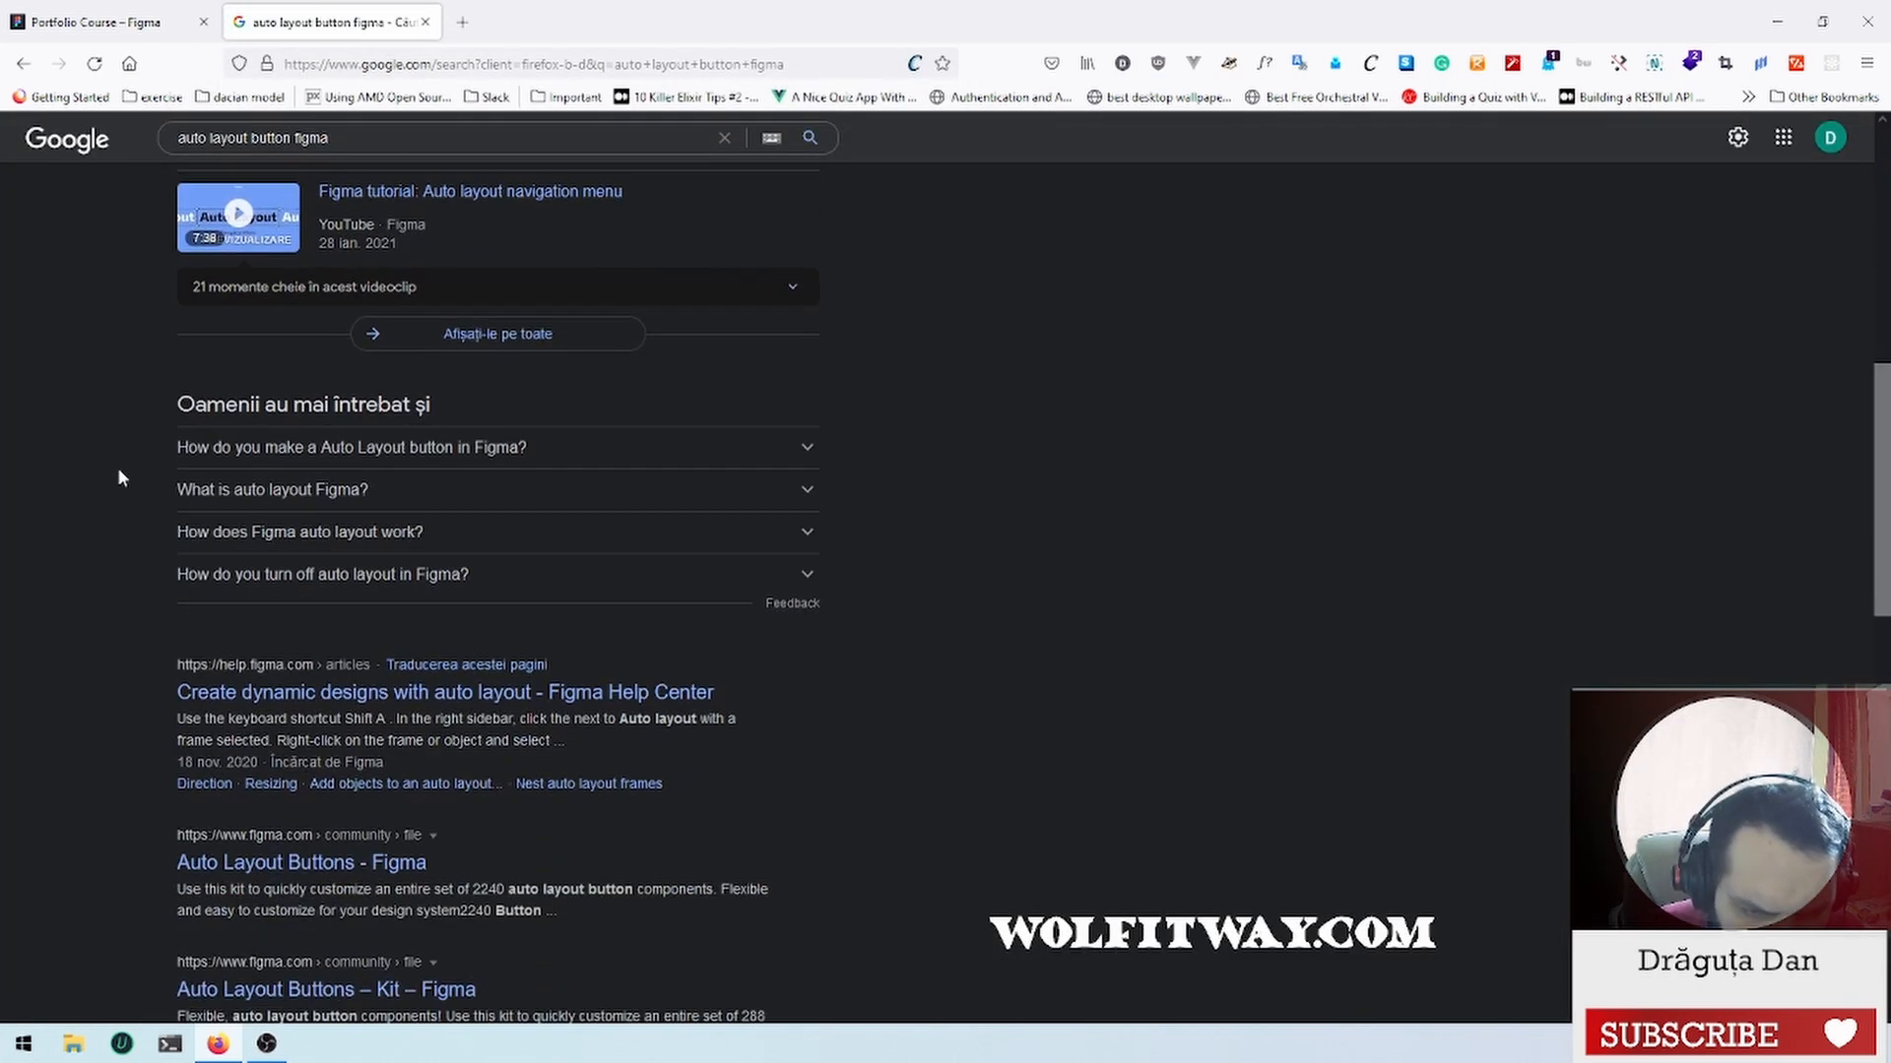
scroll(158, 488, "down", 1)
left_click(365, 596)
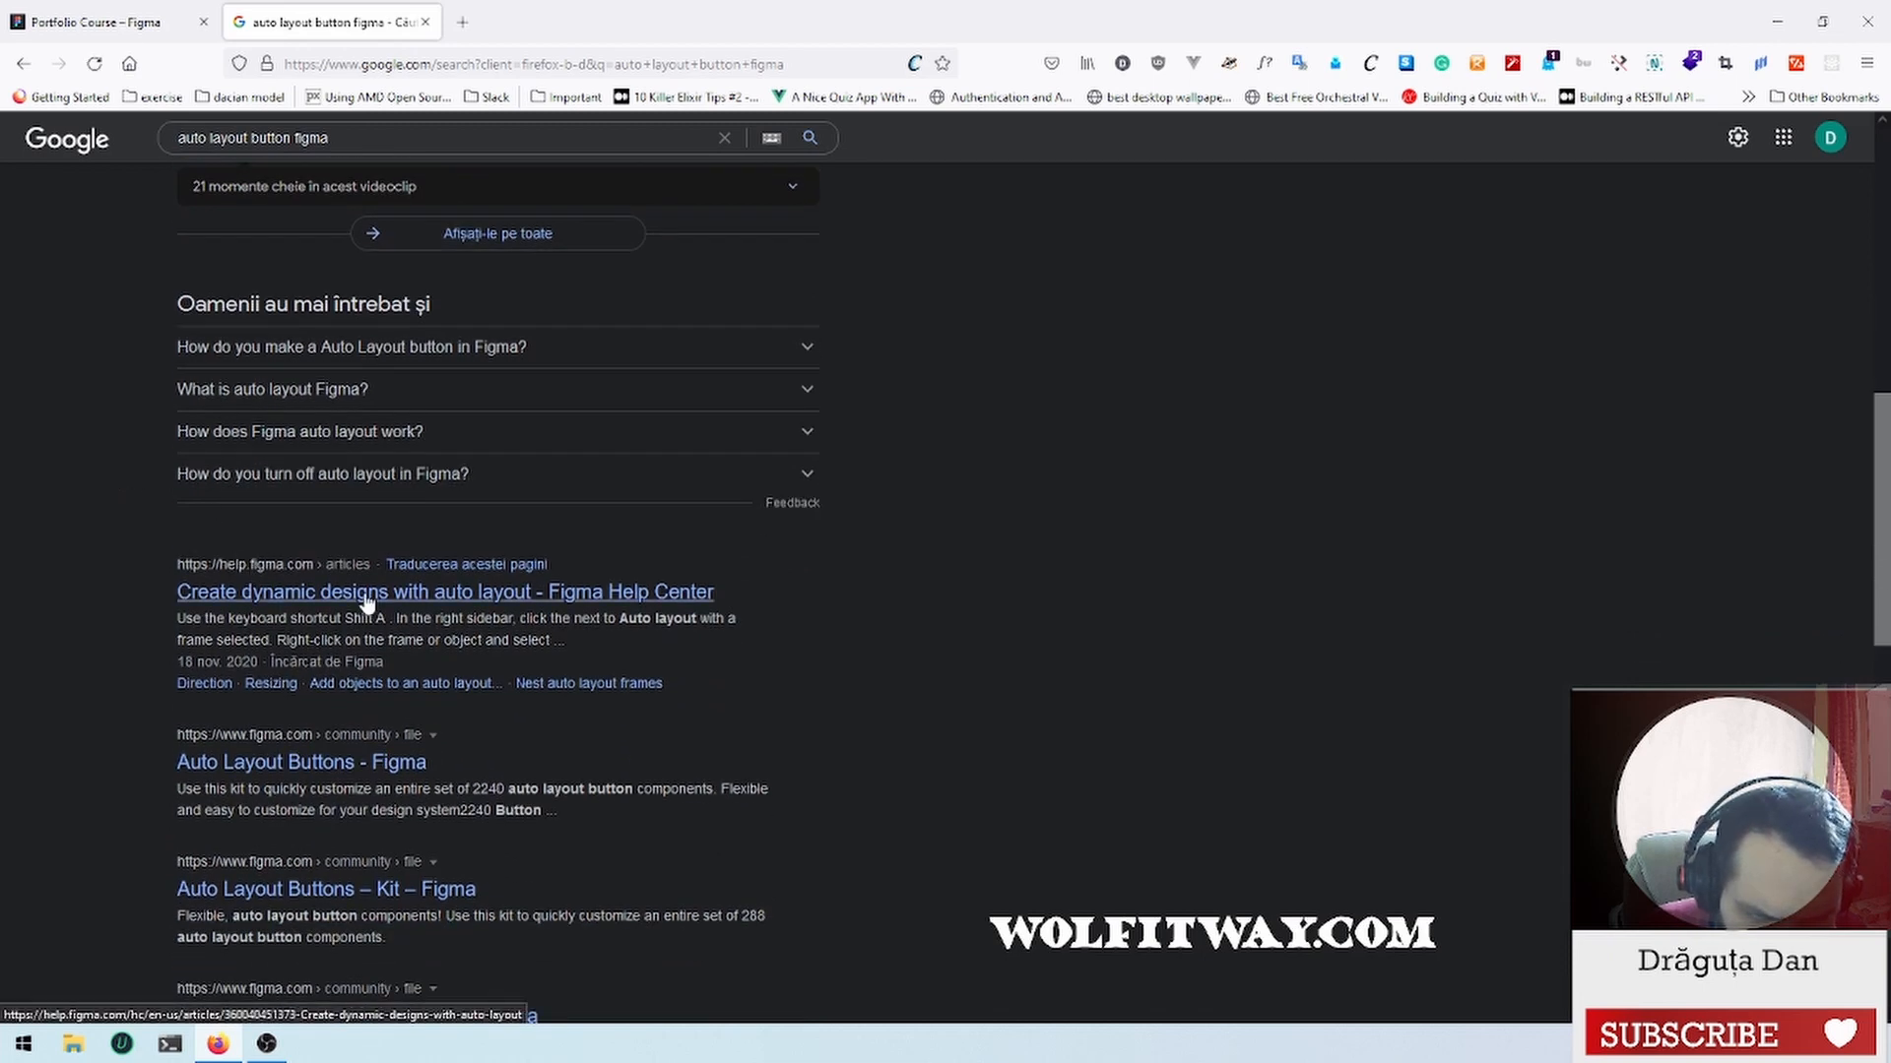
scroll(366, 602, "down", 2)
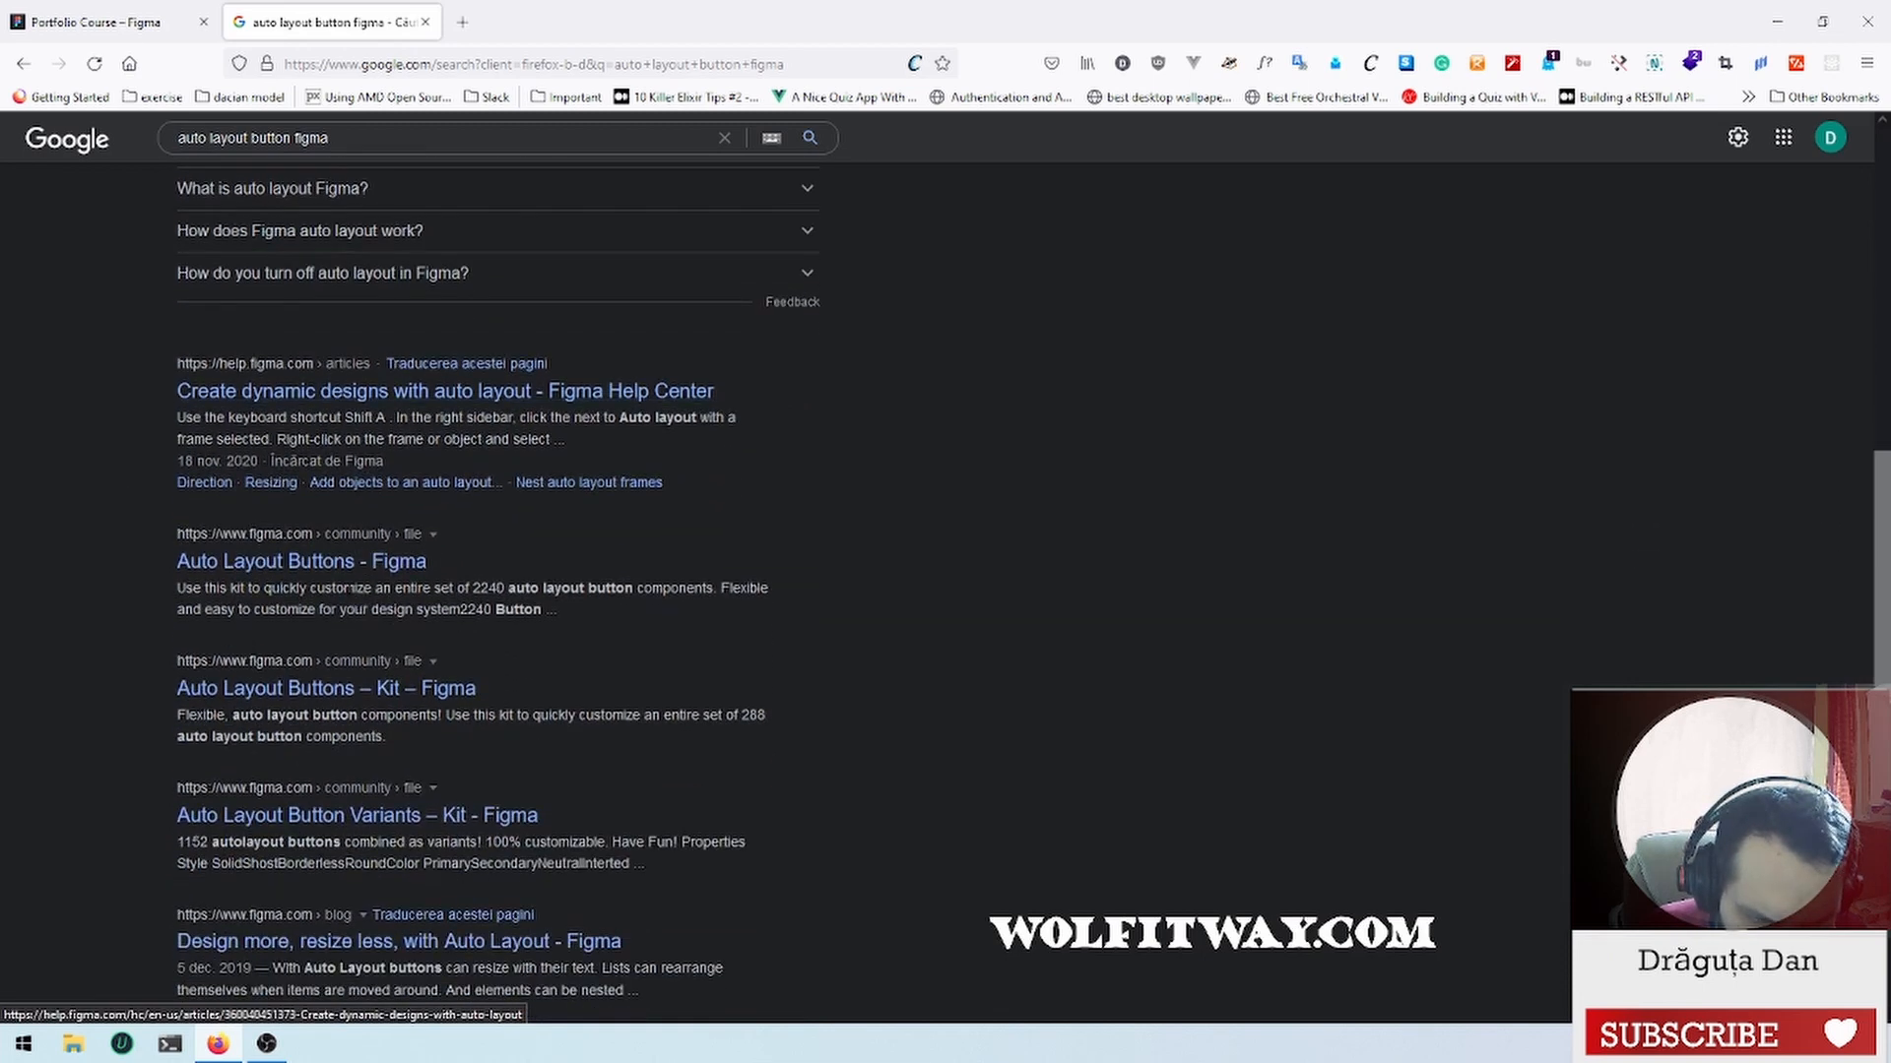
left_click(258, 565)
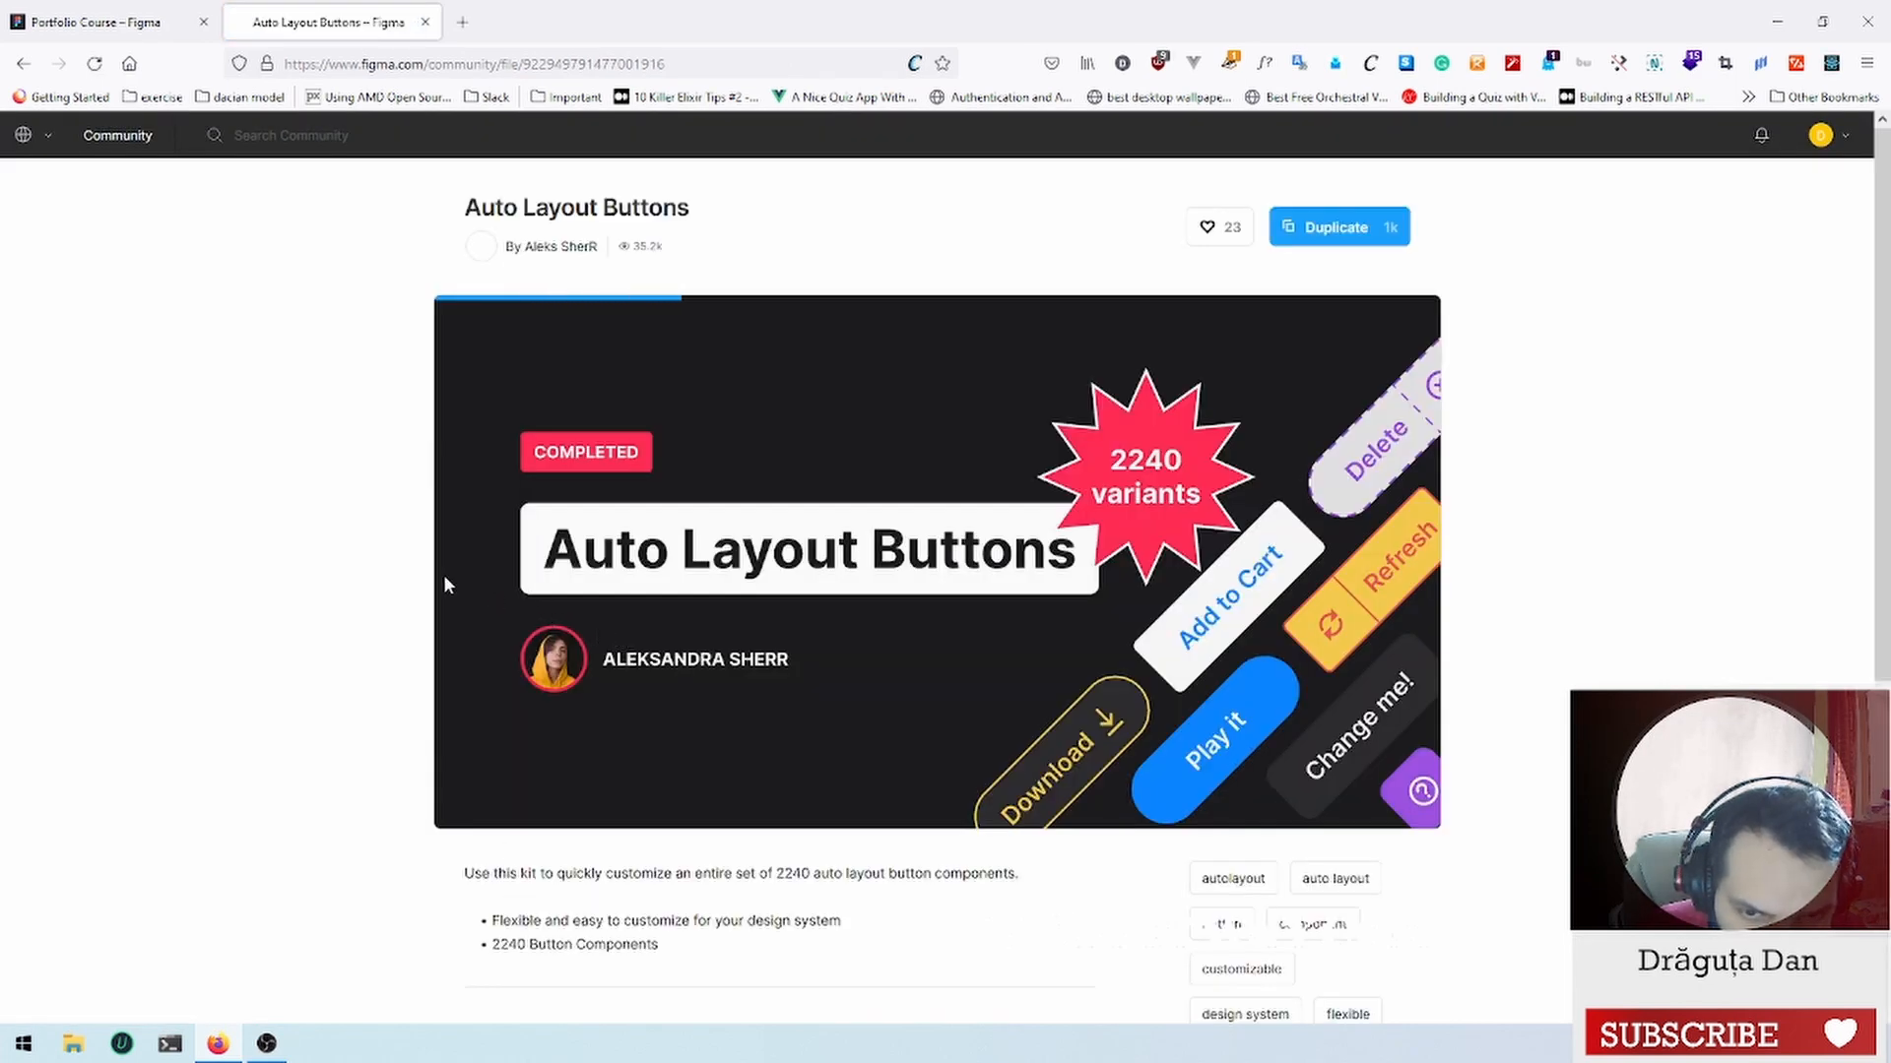
scroll(444, 585, "down", 5)
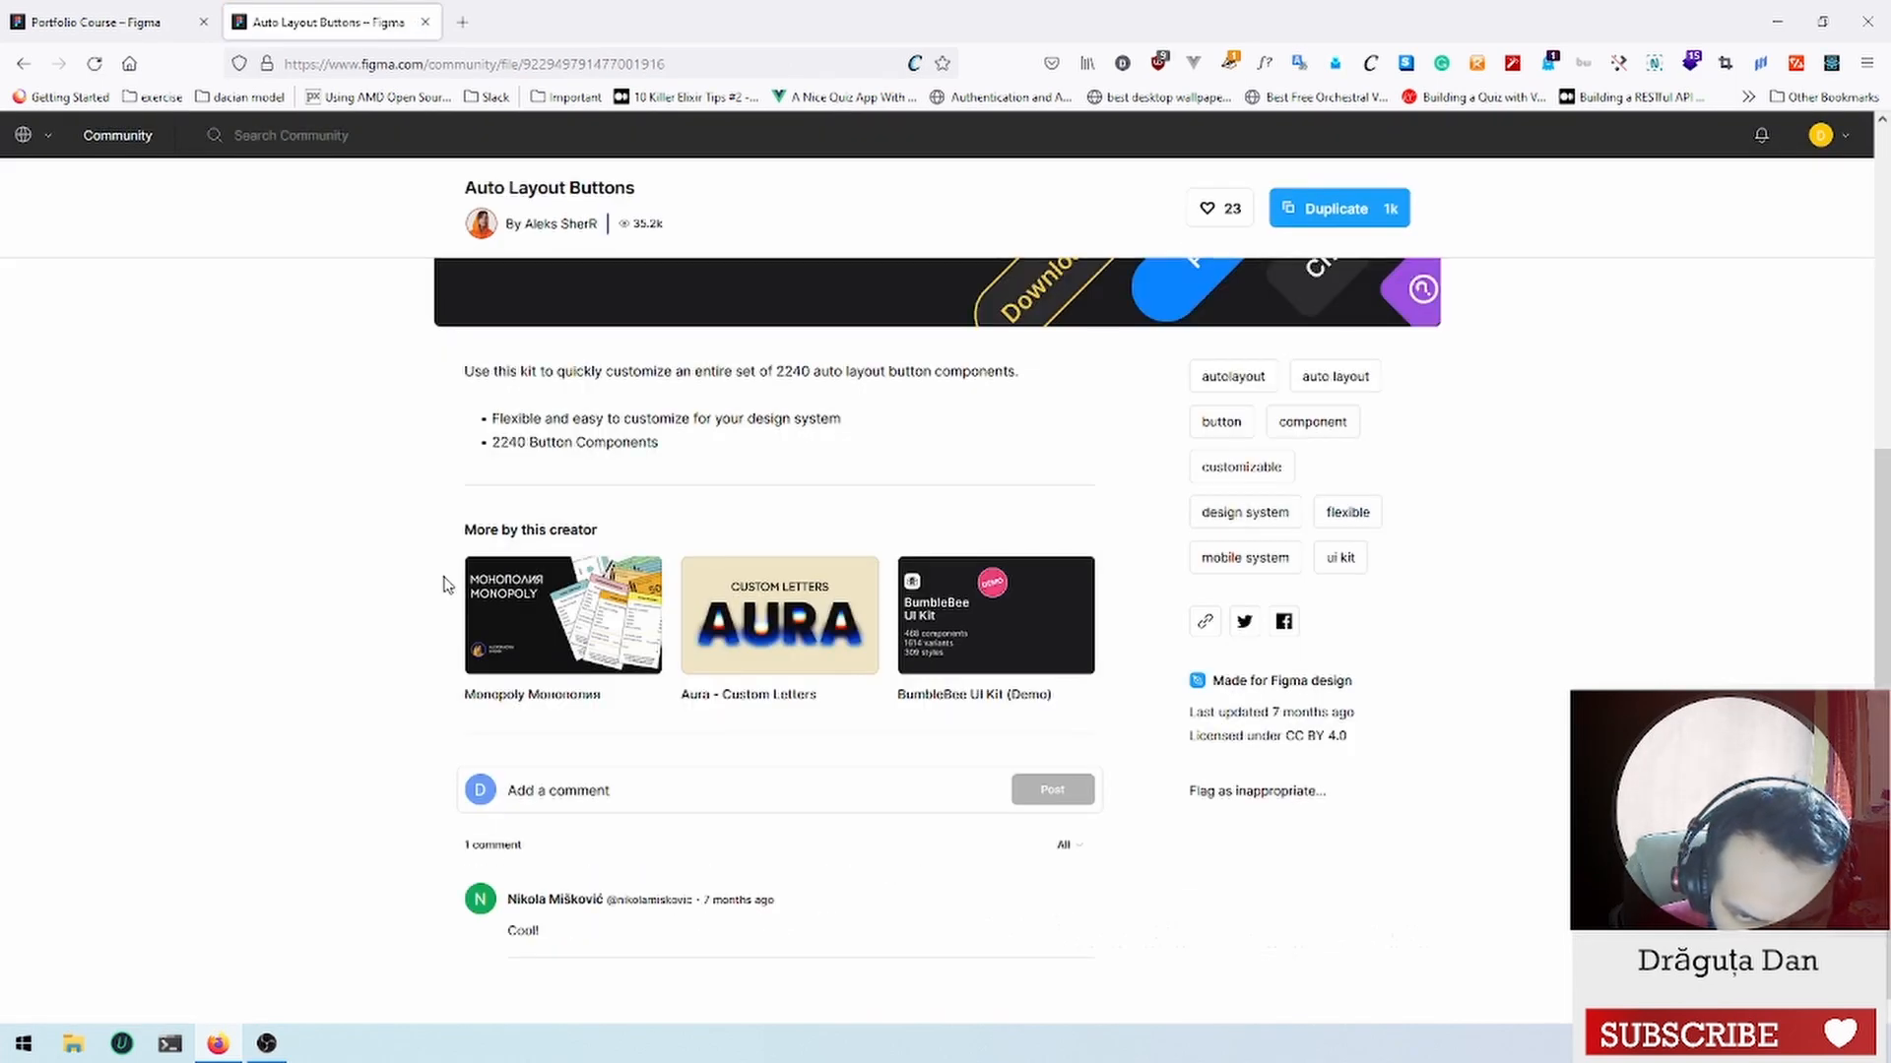
scroll(444, 585, "up", 2)
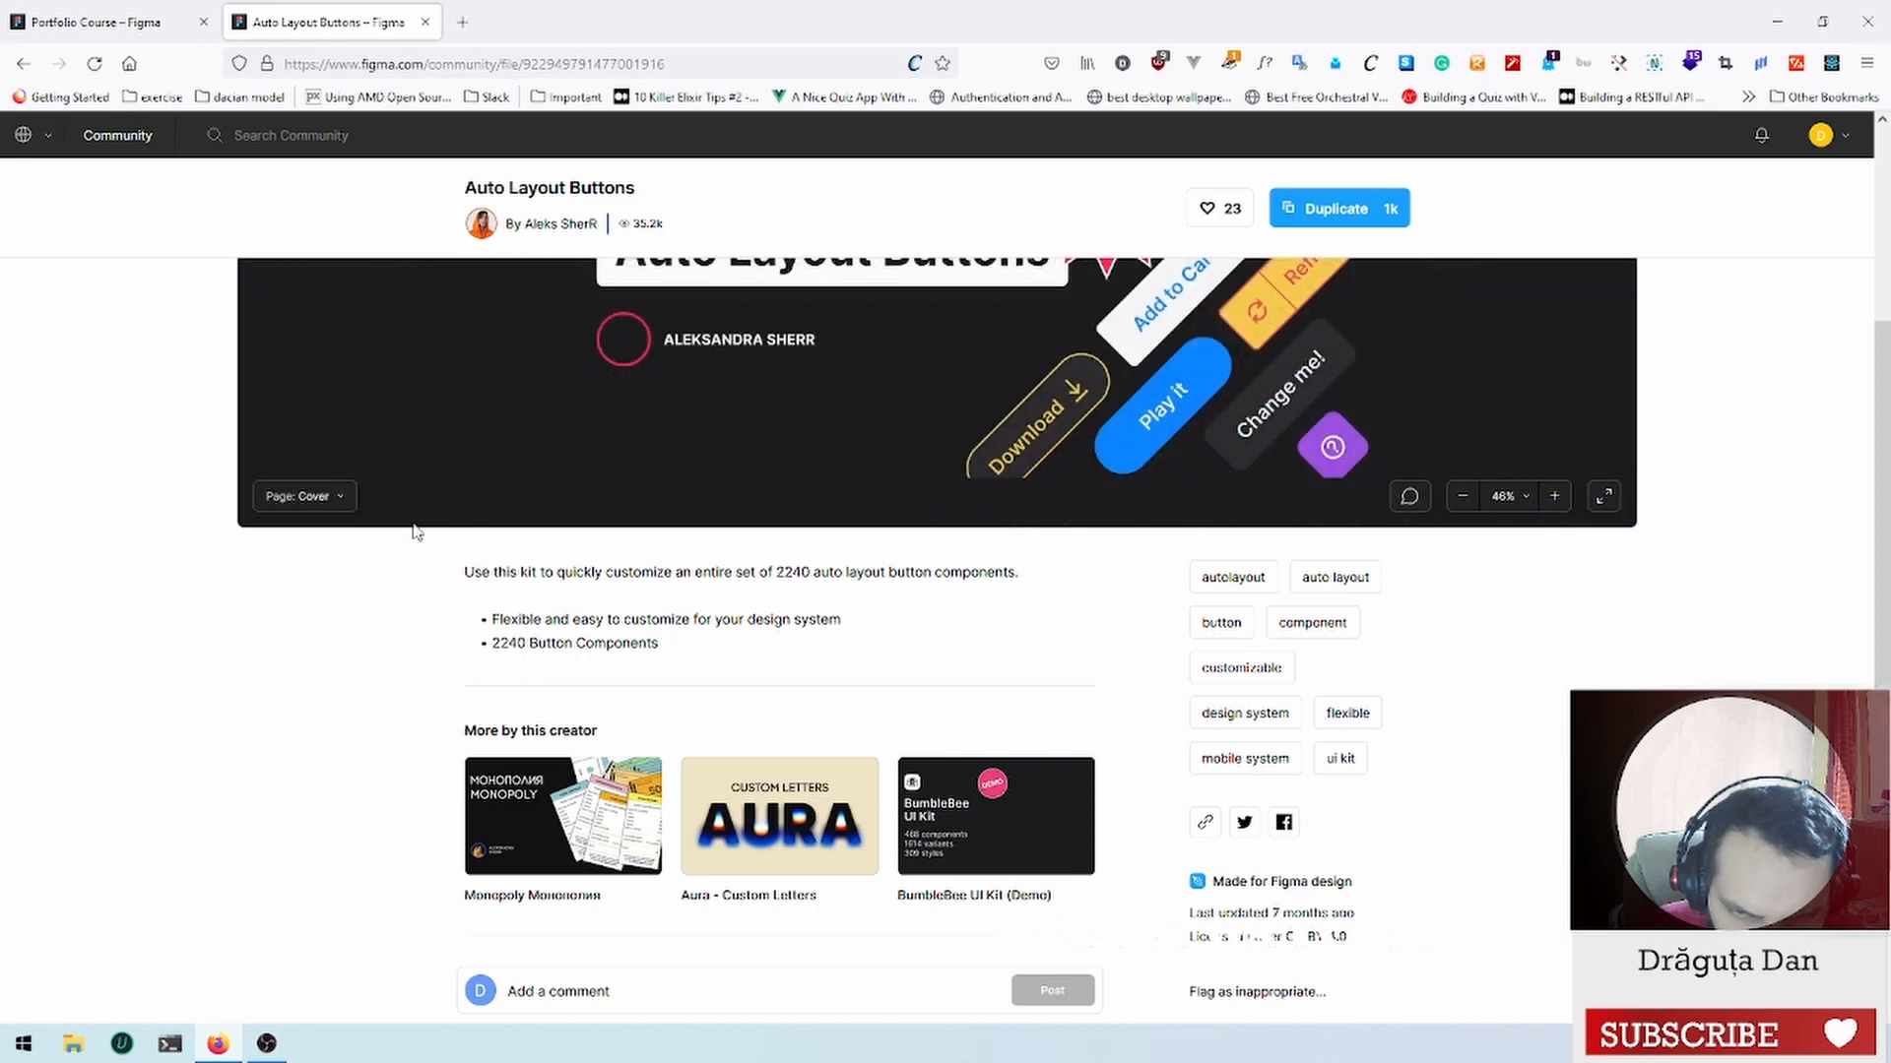
Step: Return to the search results and open the Figma Help Center article "Create dynamic designs with auto layout"
left_click(19, 65)
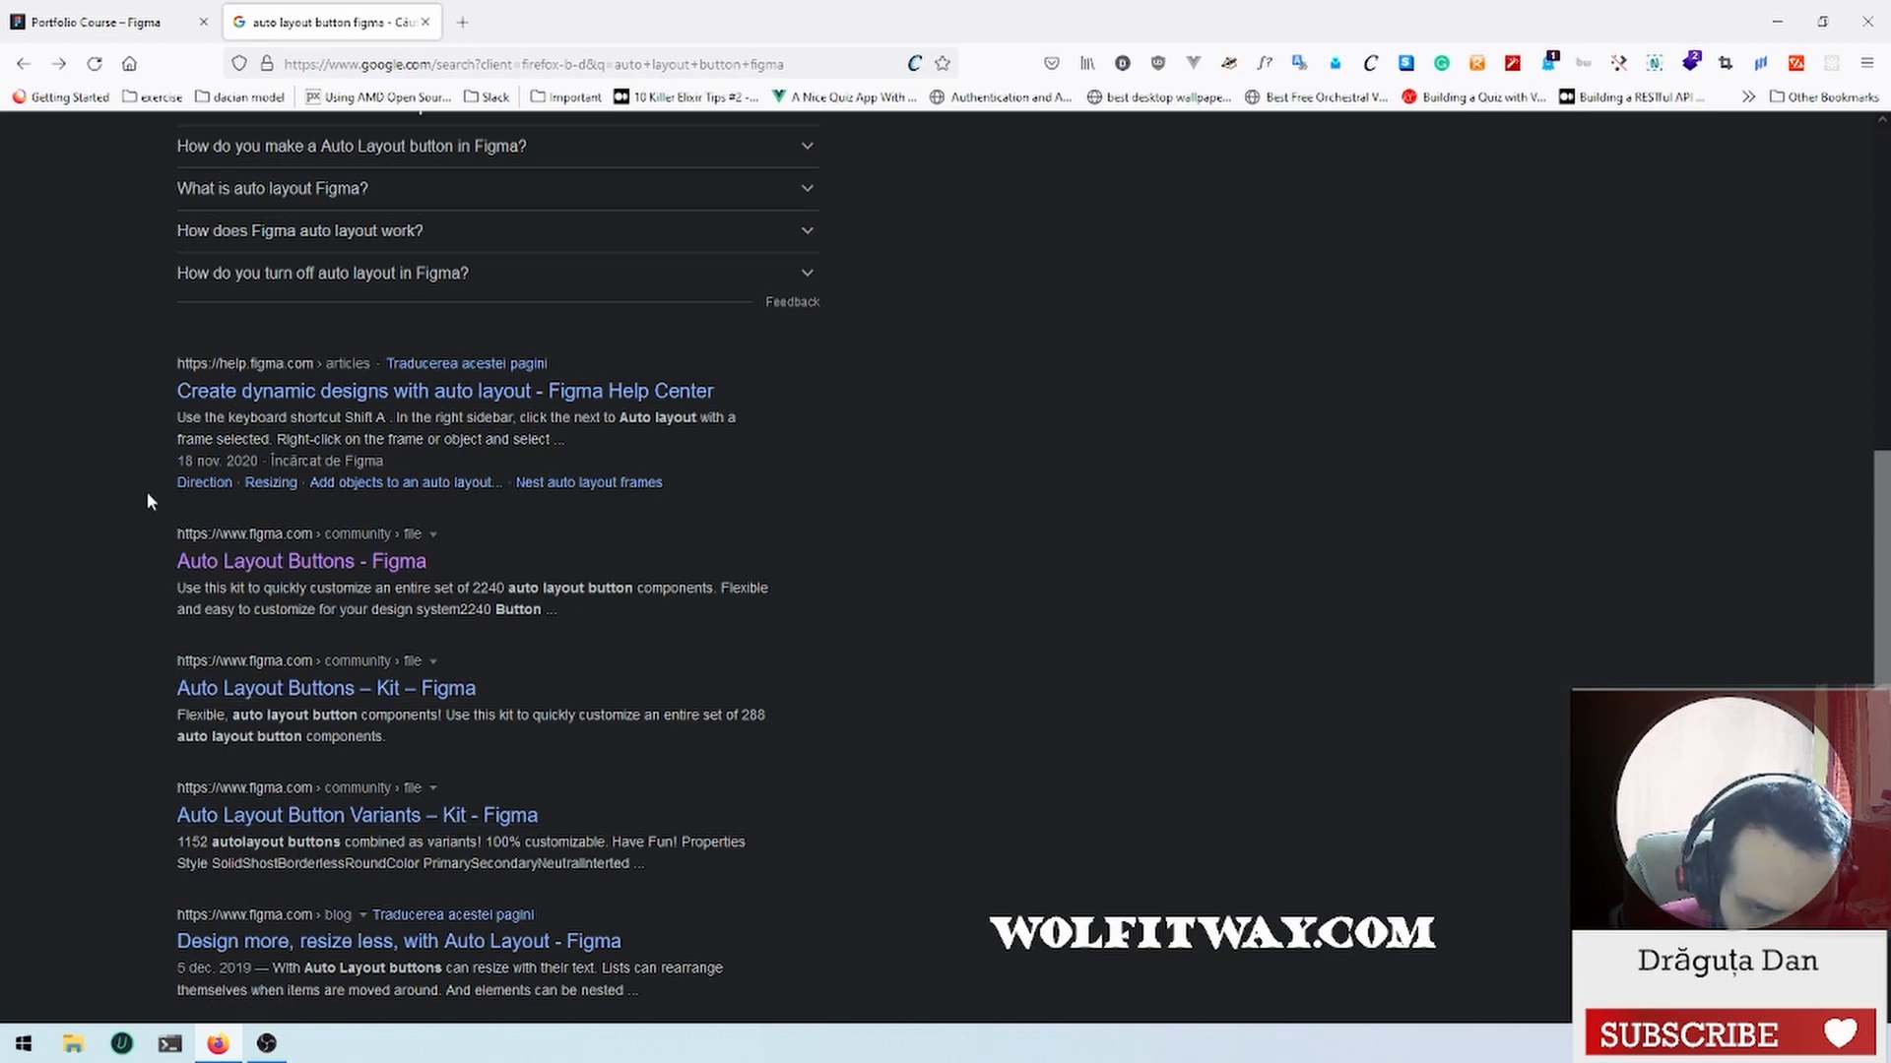
scroll(146, 500, "up", 2)
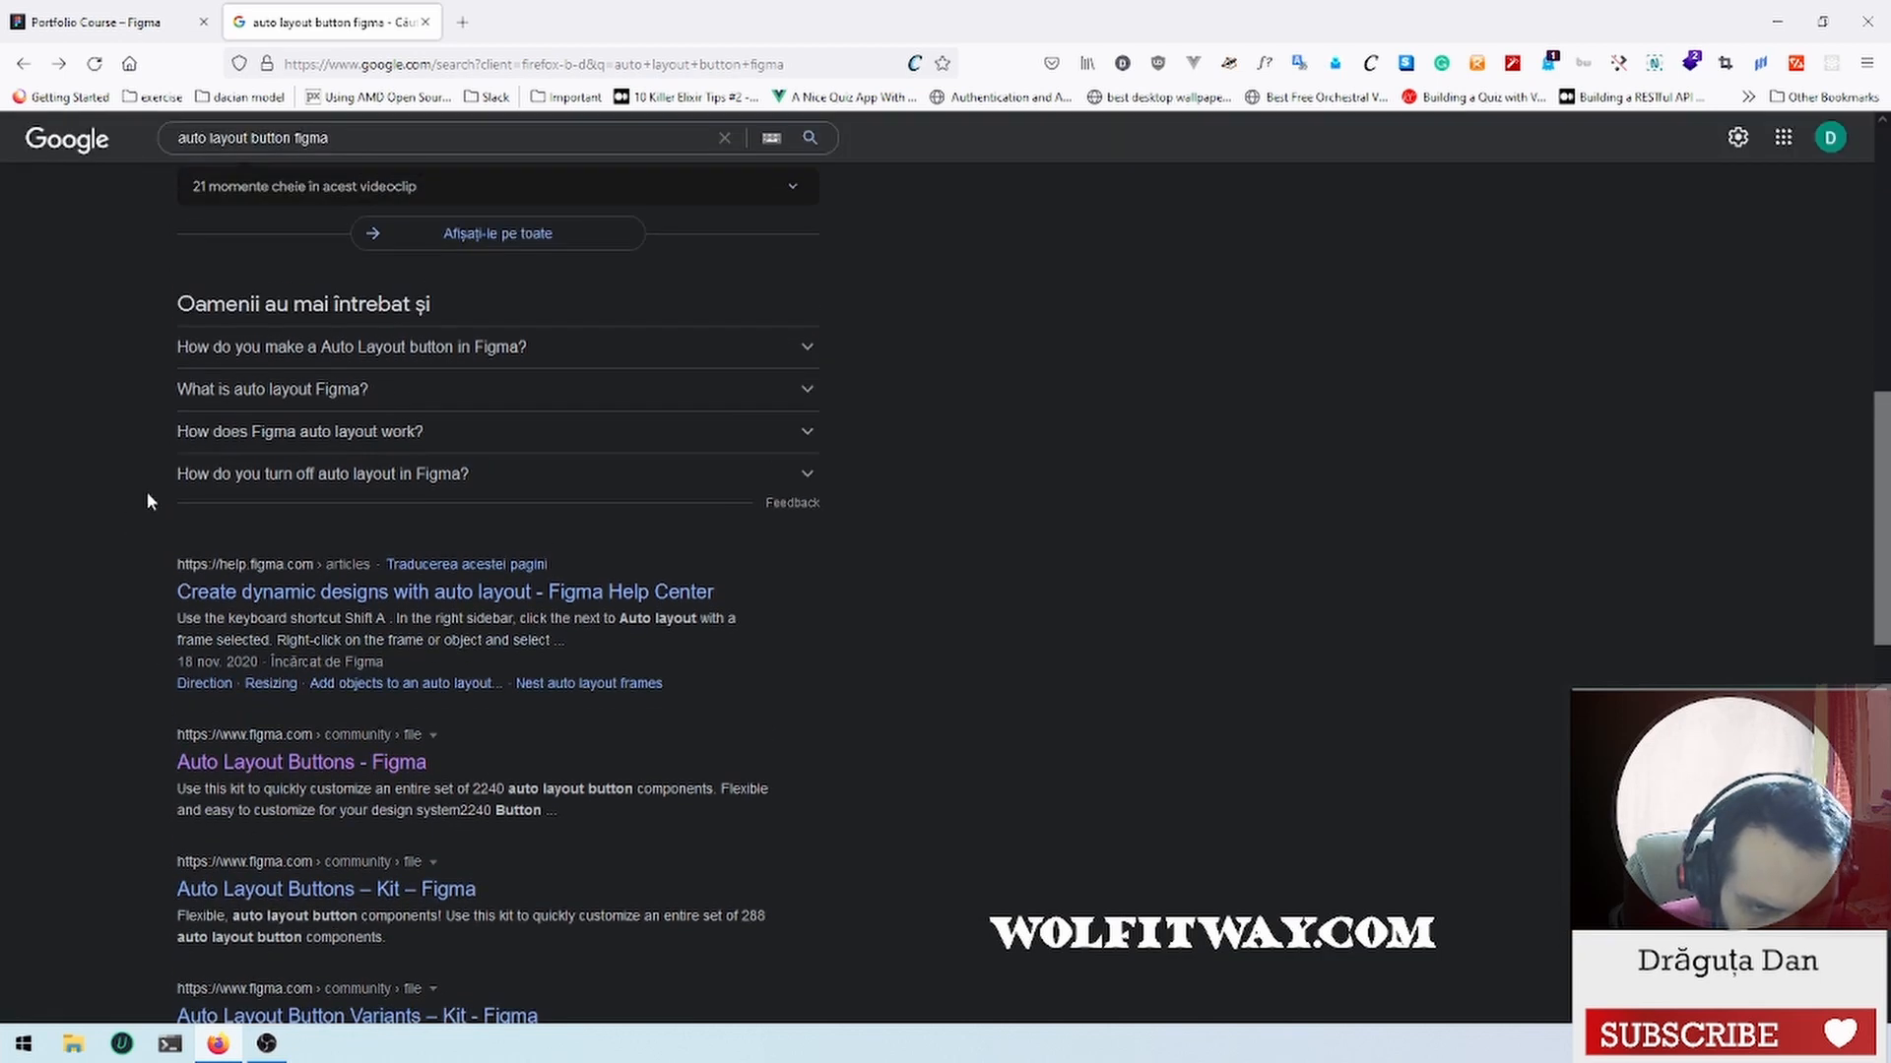
left_click(474, 595)
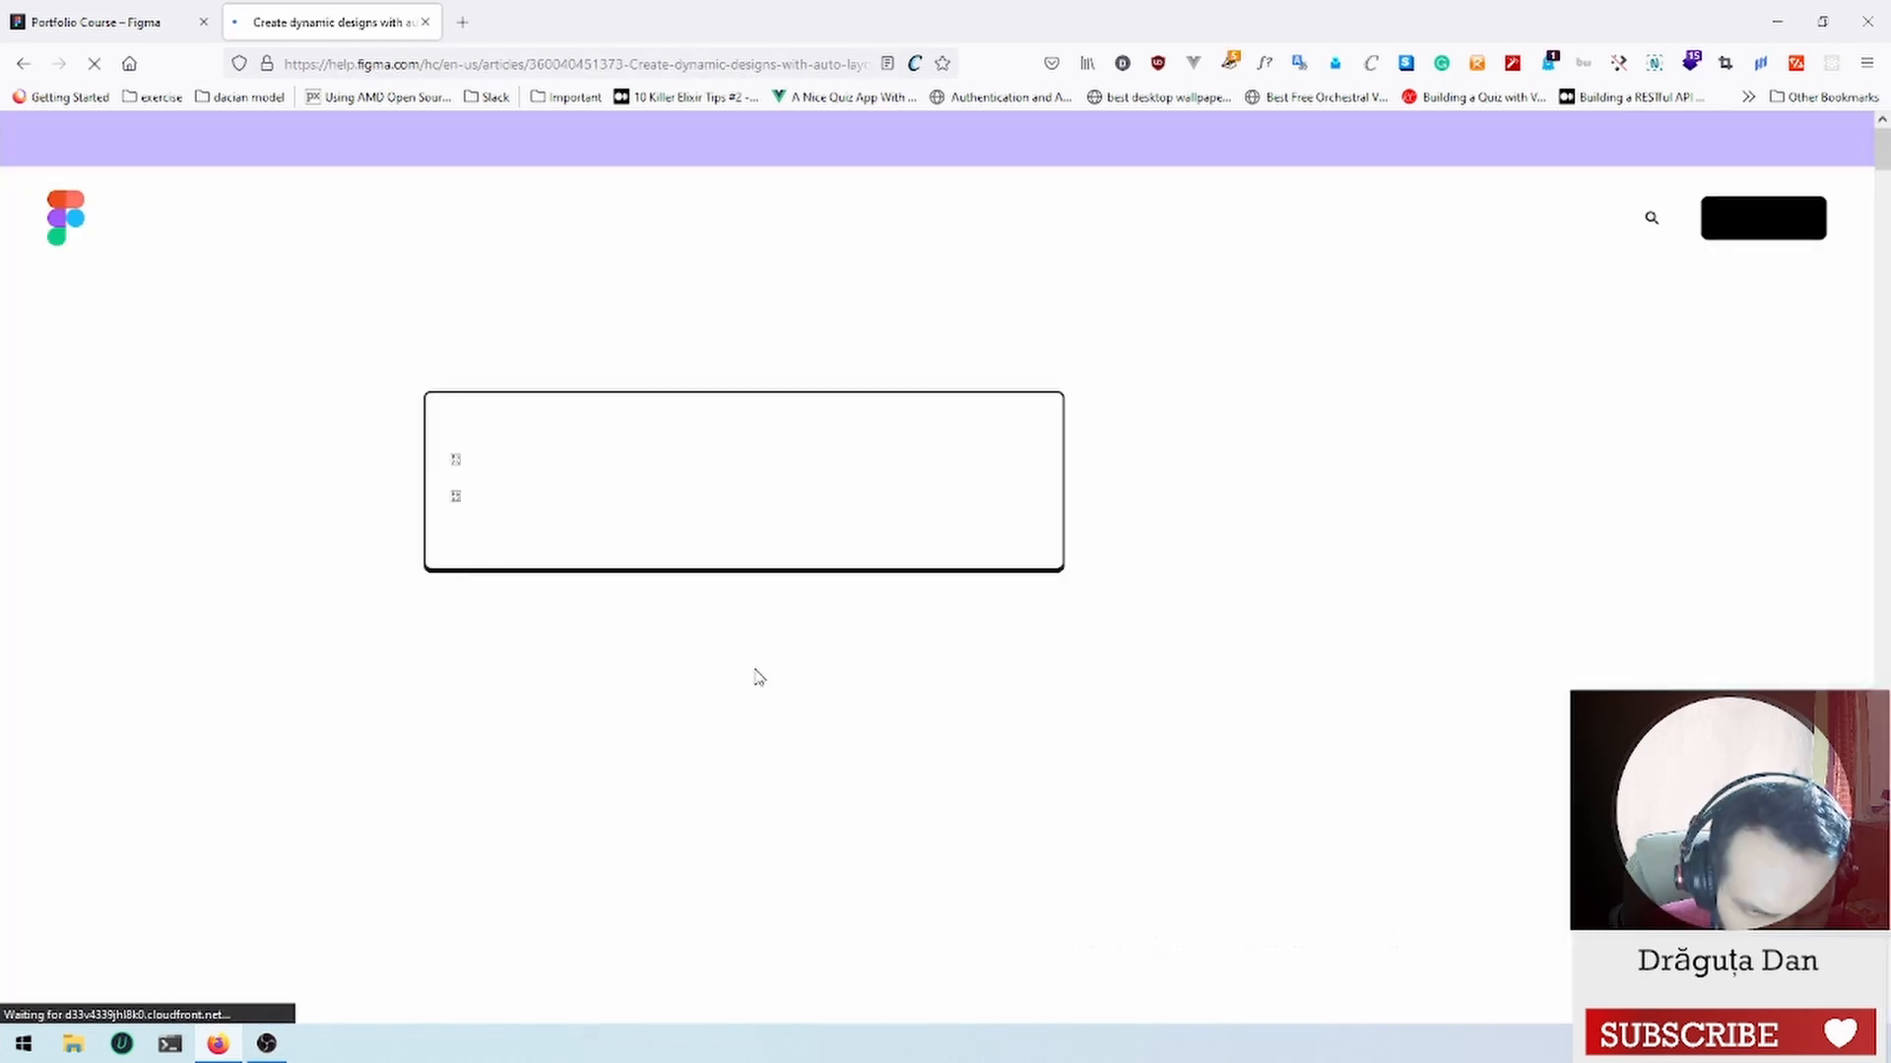
Step: Read through the auto layout article from its introduction to the alignment section, covering adding auto layout, direction, spacing and padding
scroll(437, 603, "down", 4)
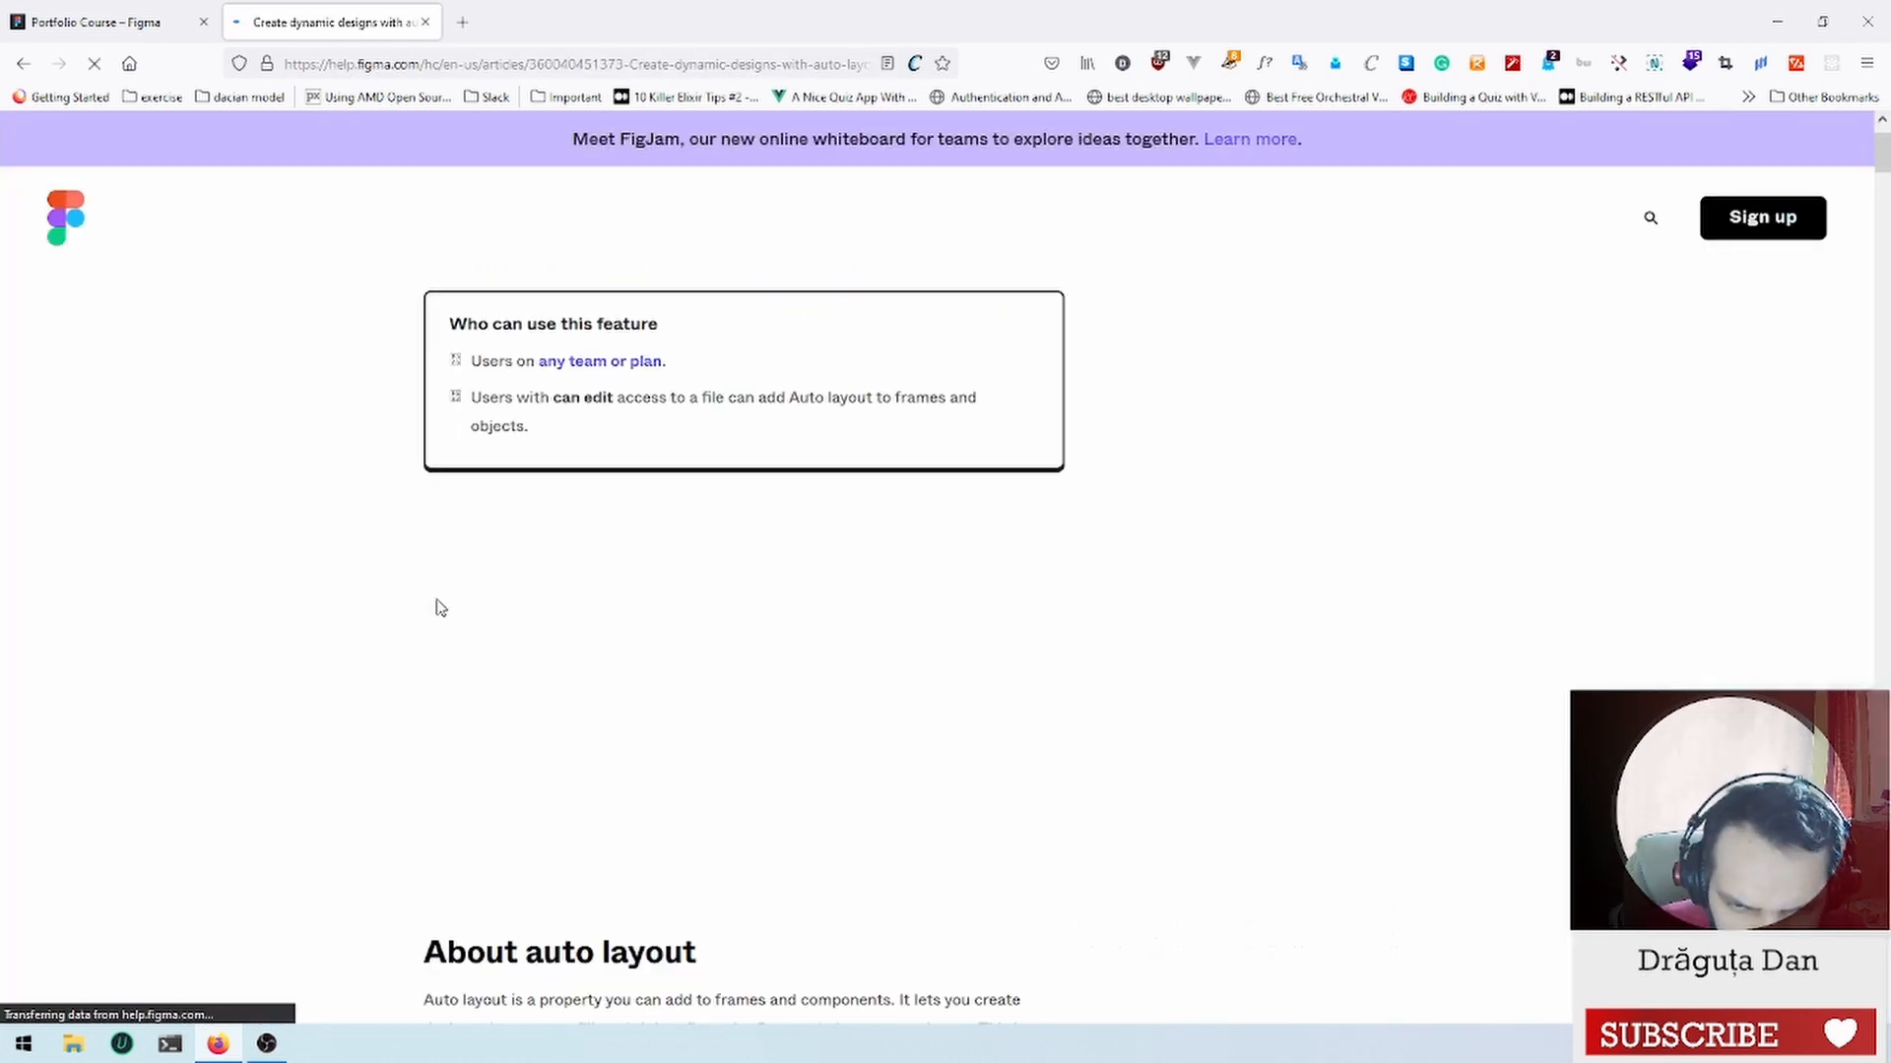
scroll(409, 628, "down", 3)
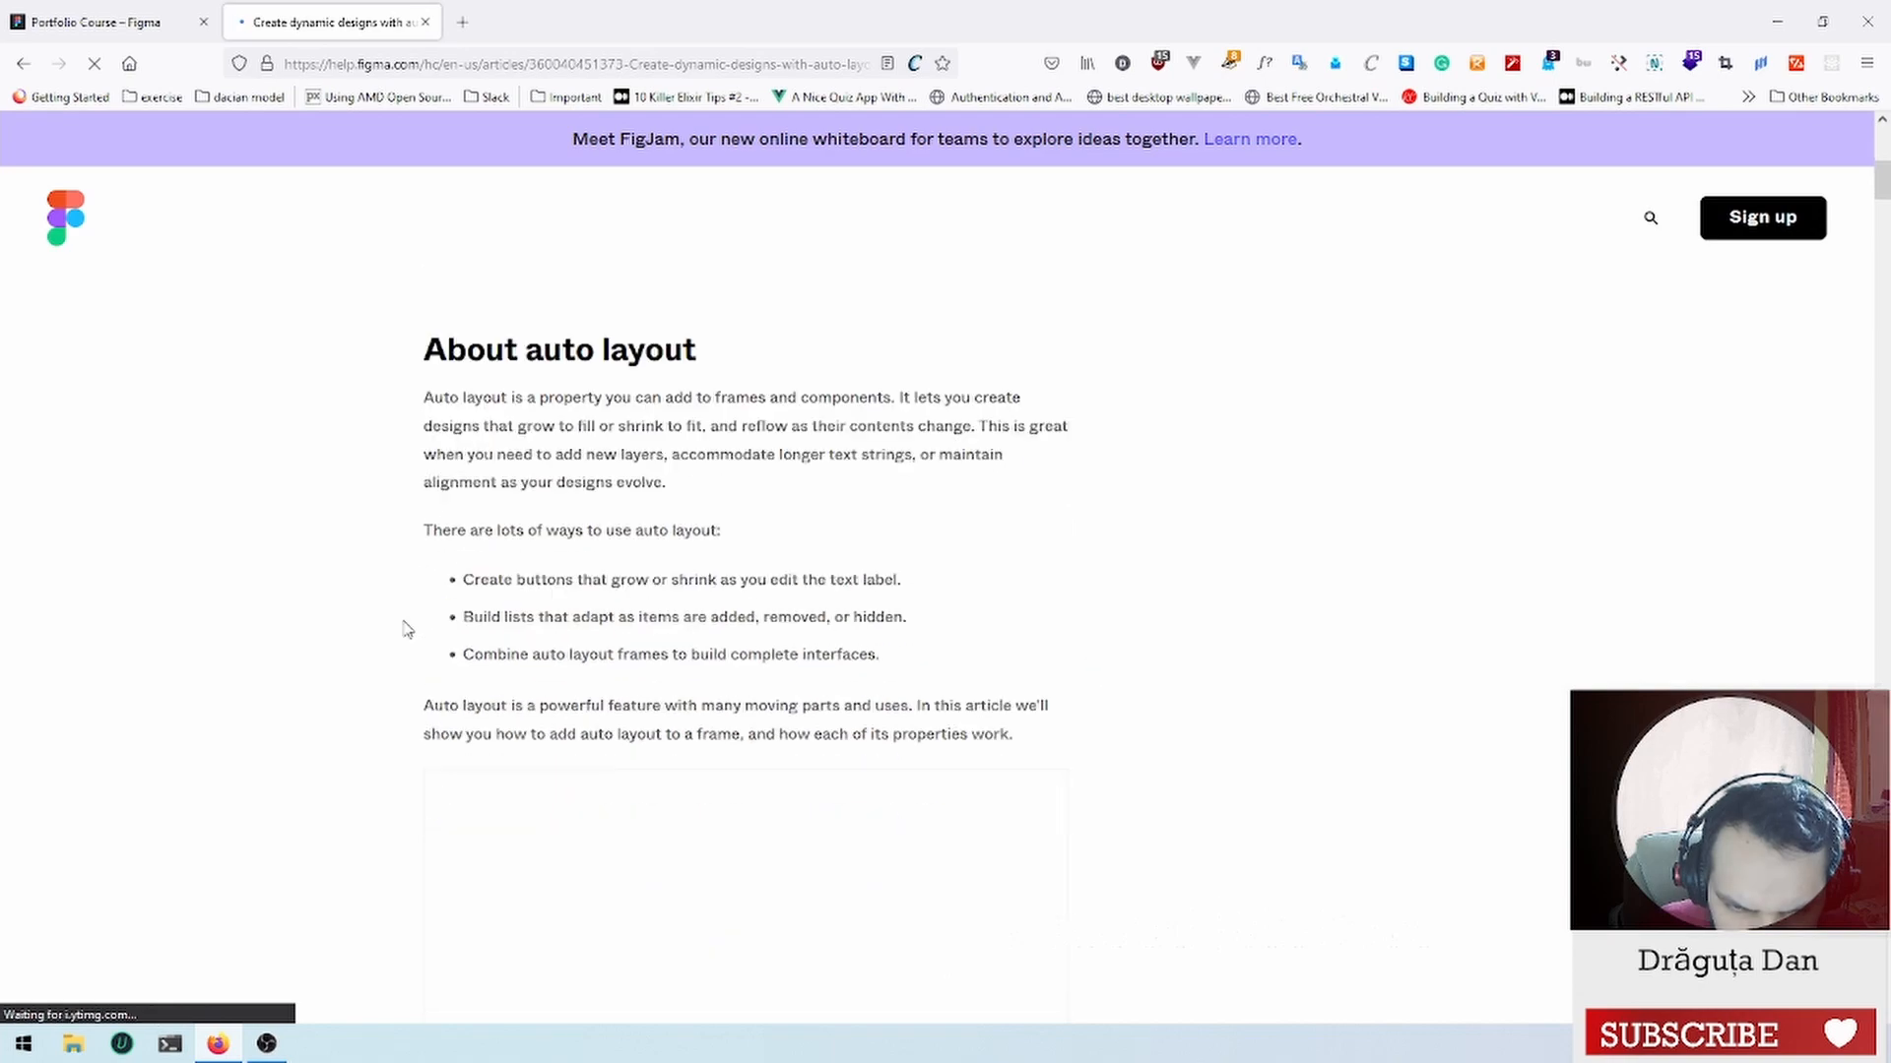
scroll(403, 630, "down", 4)
scroll(404, 630, "down", 8)
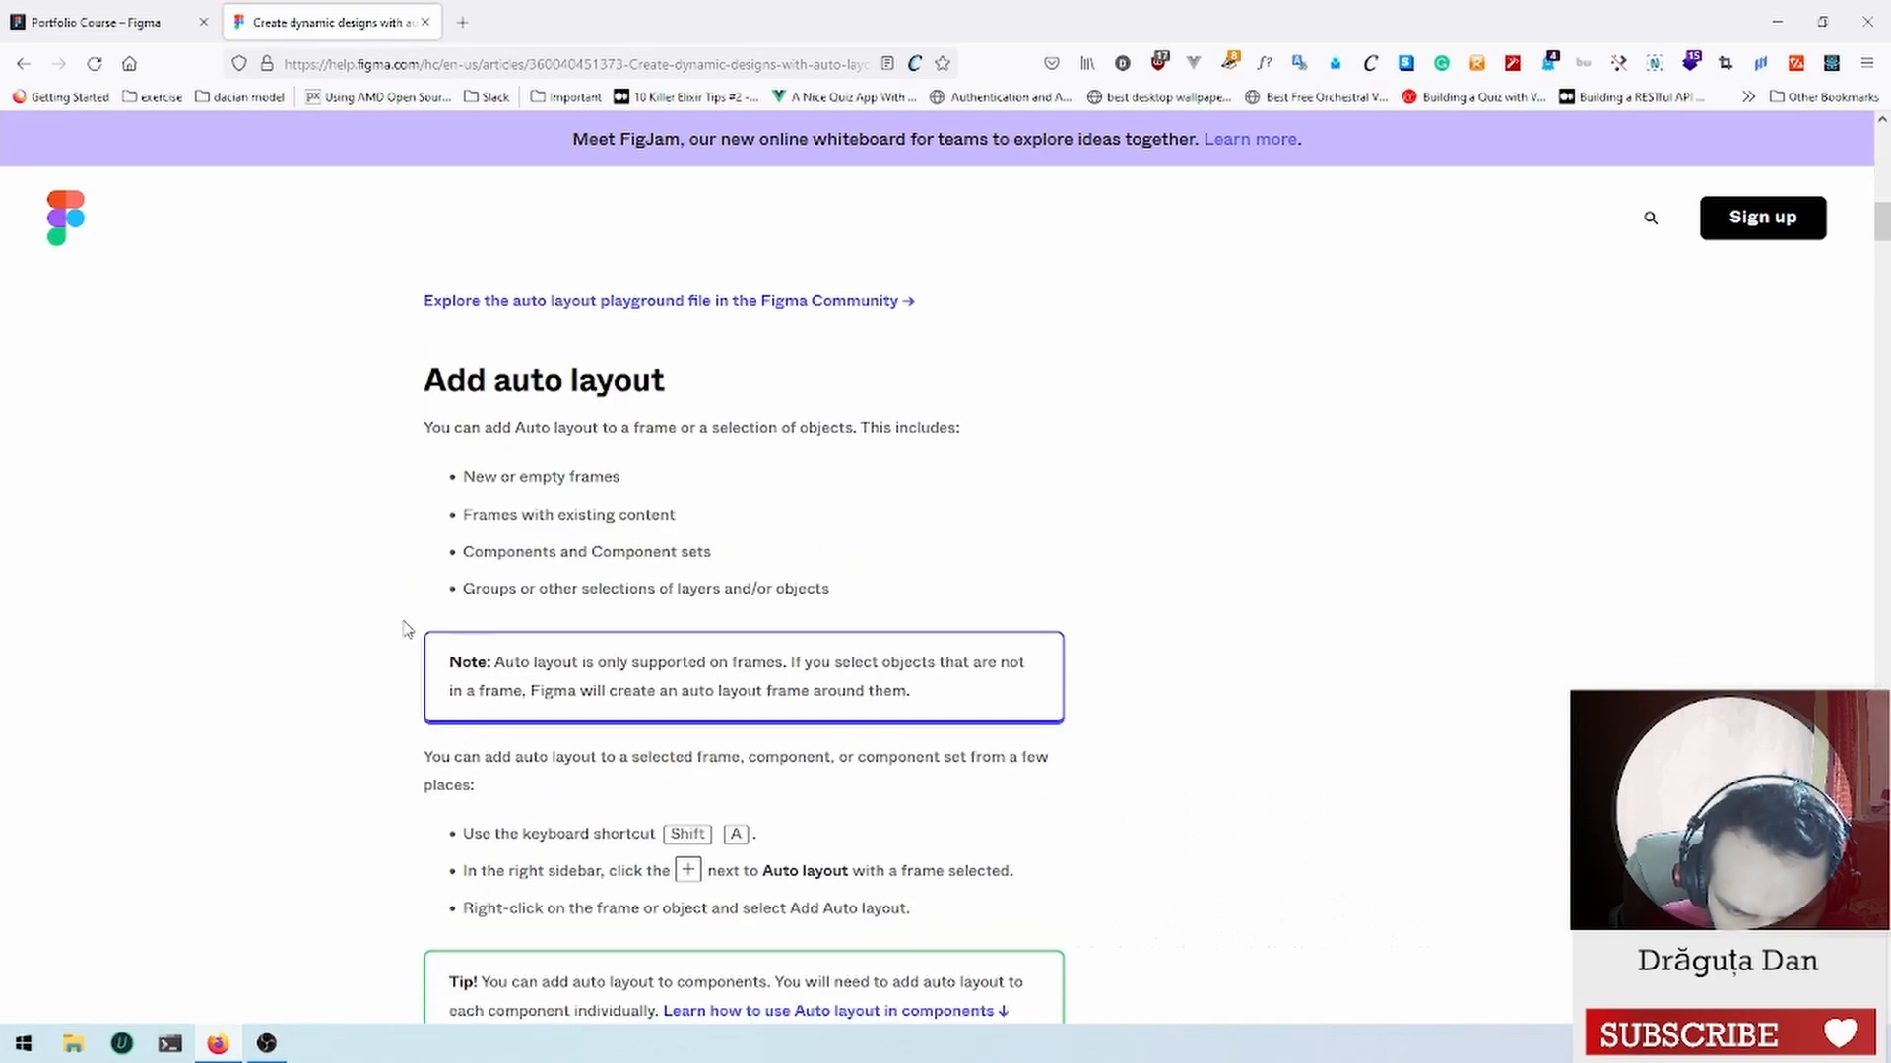
scroll(404, 630, "down", 6)
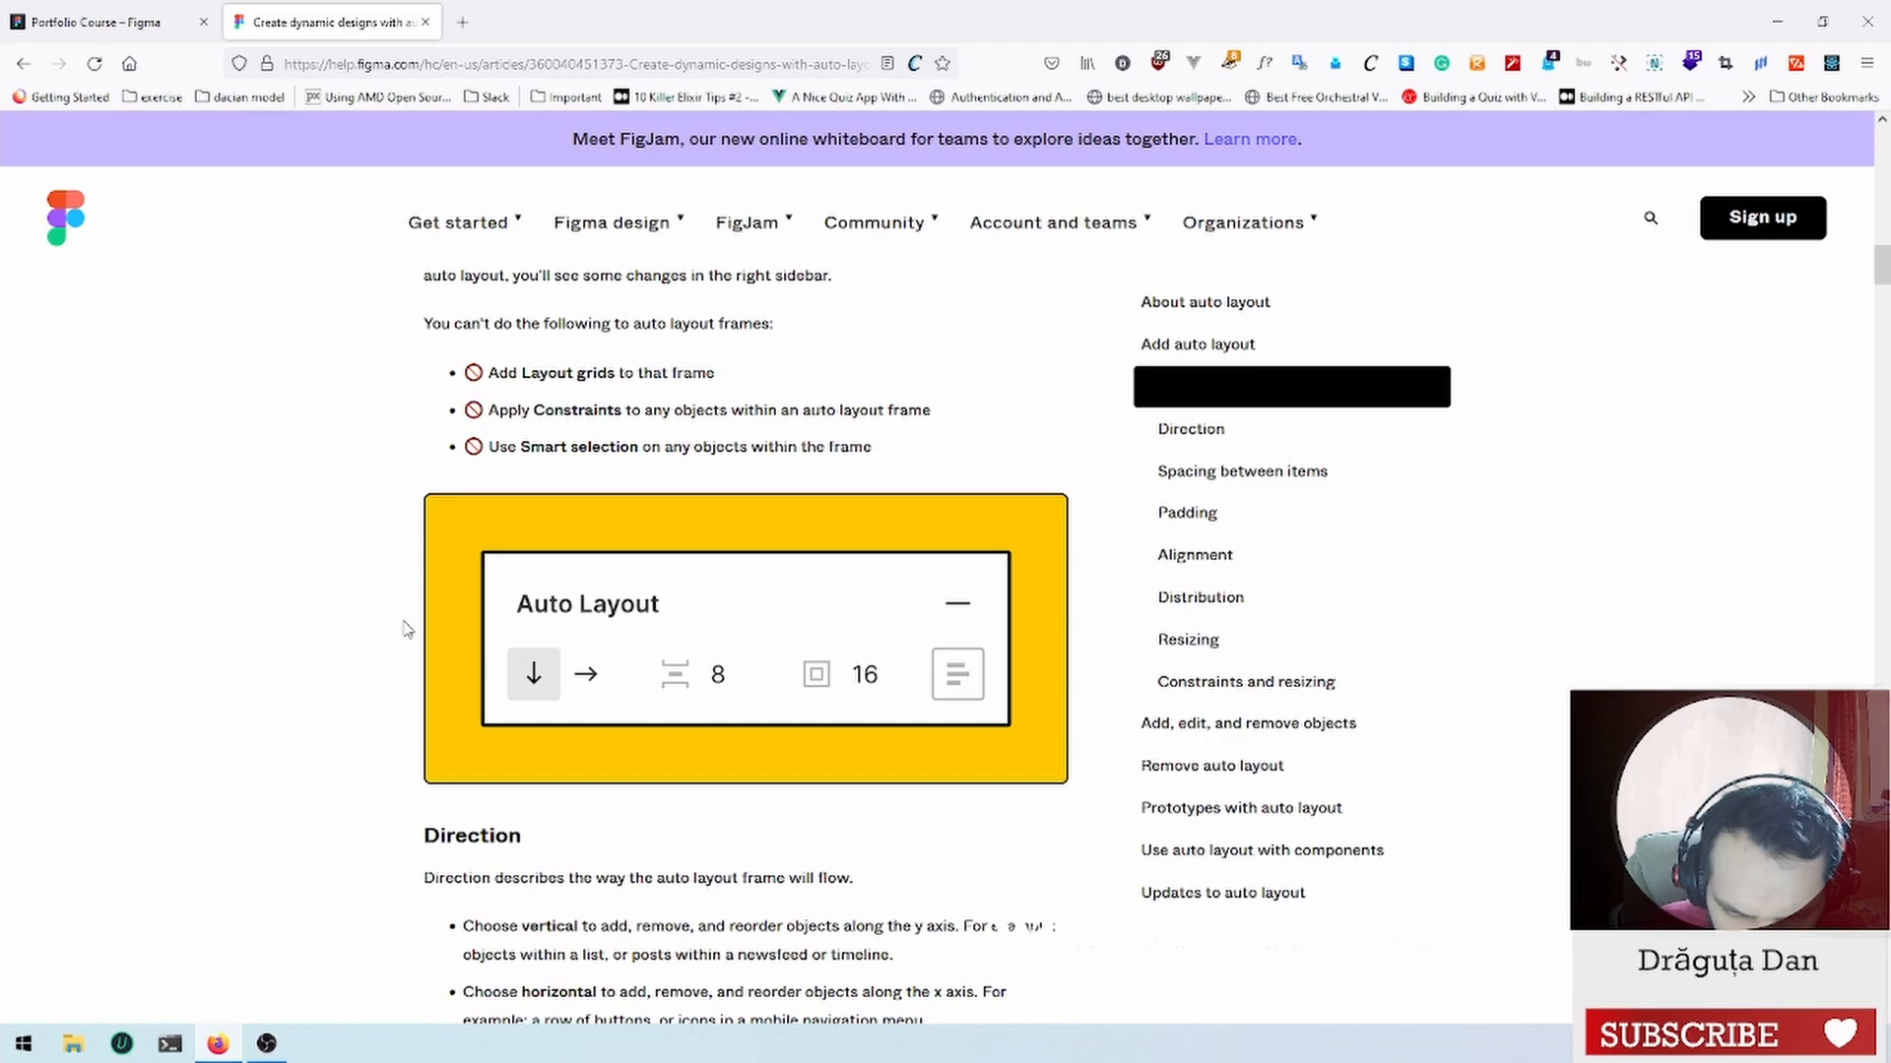
scroll(407, 628, "down", 7)
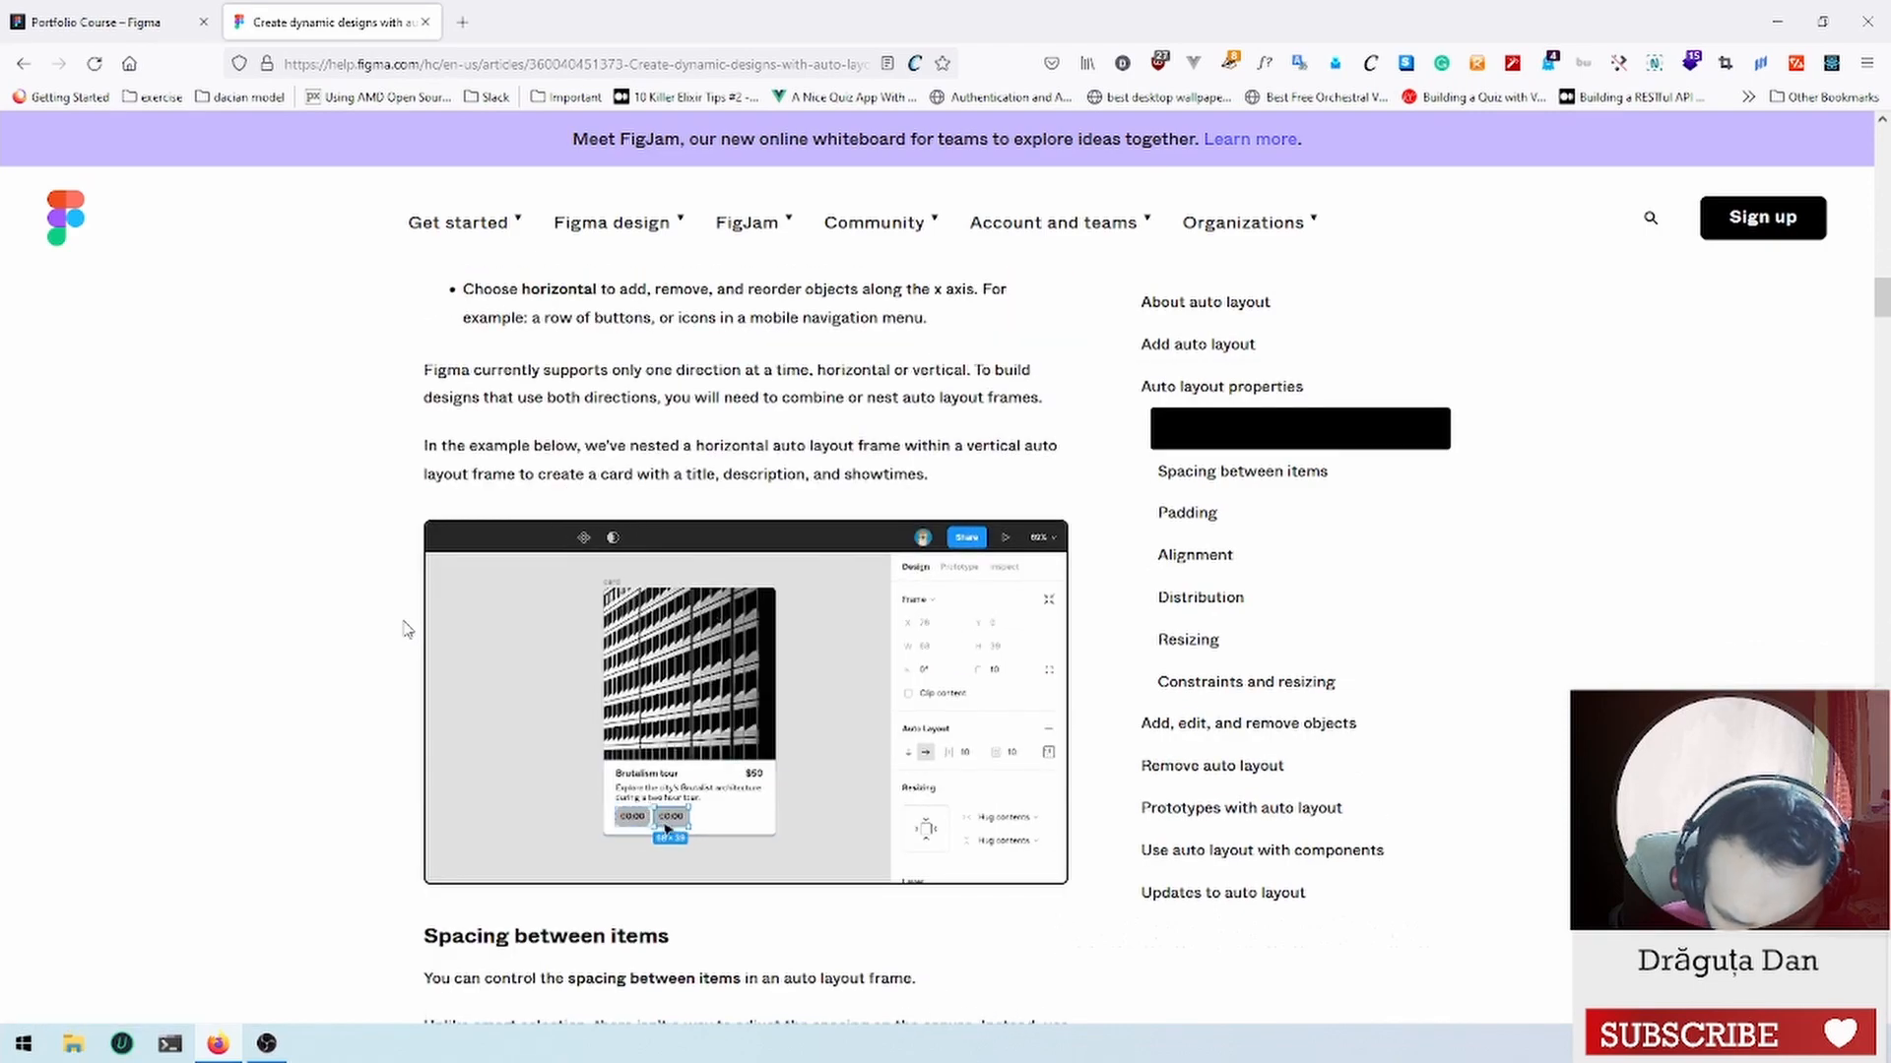
scroll(407, 628, "down", 9)
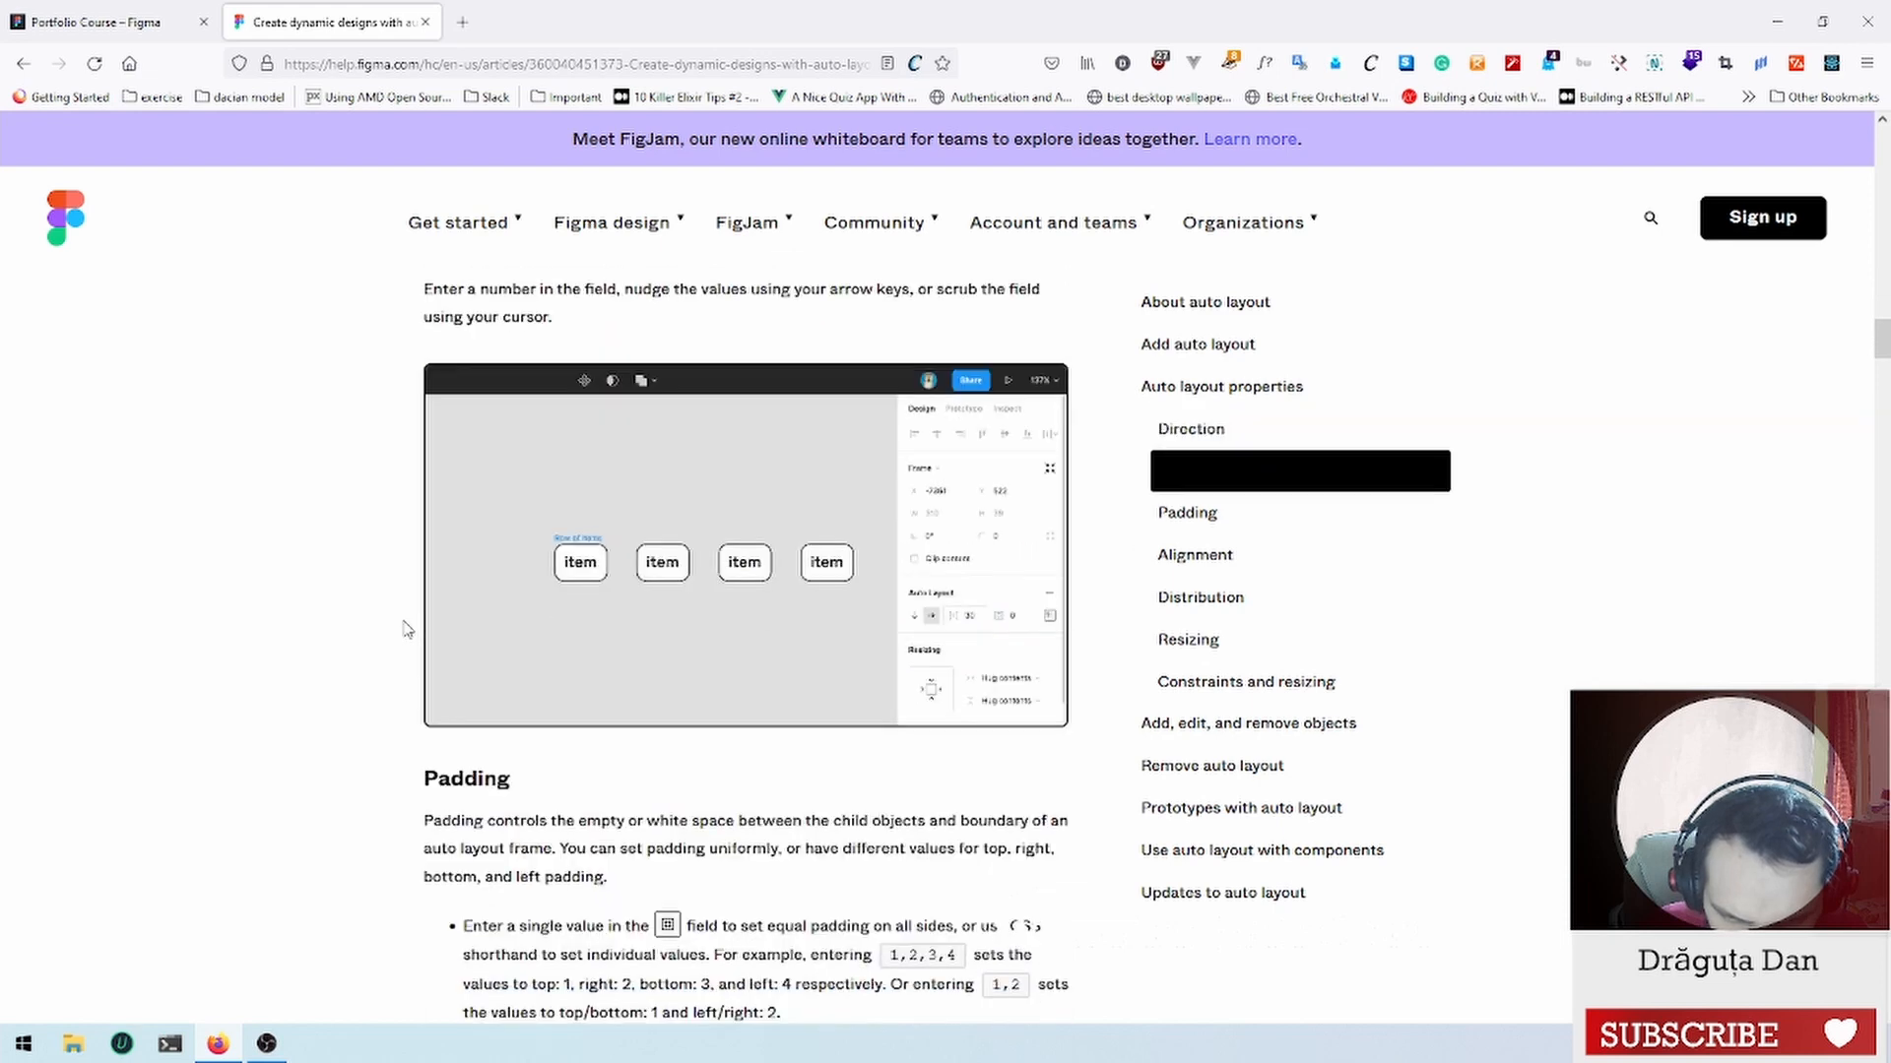
scroll(407, 628, "down", 3)
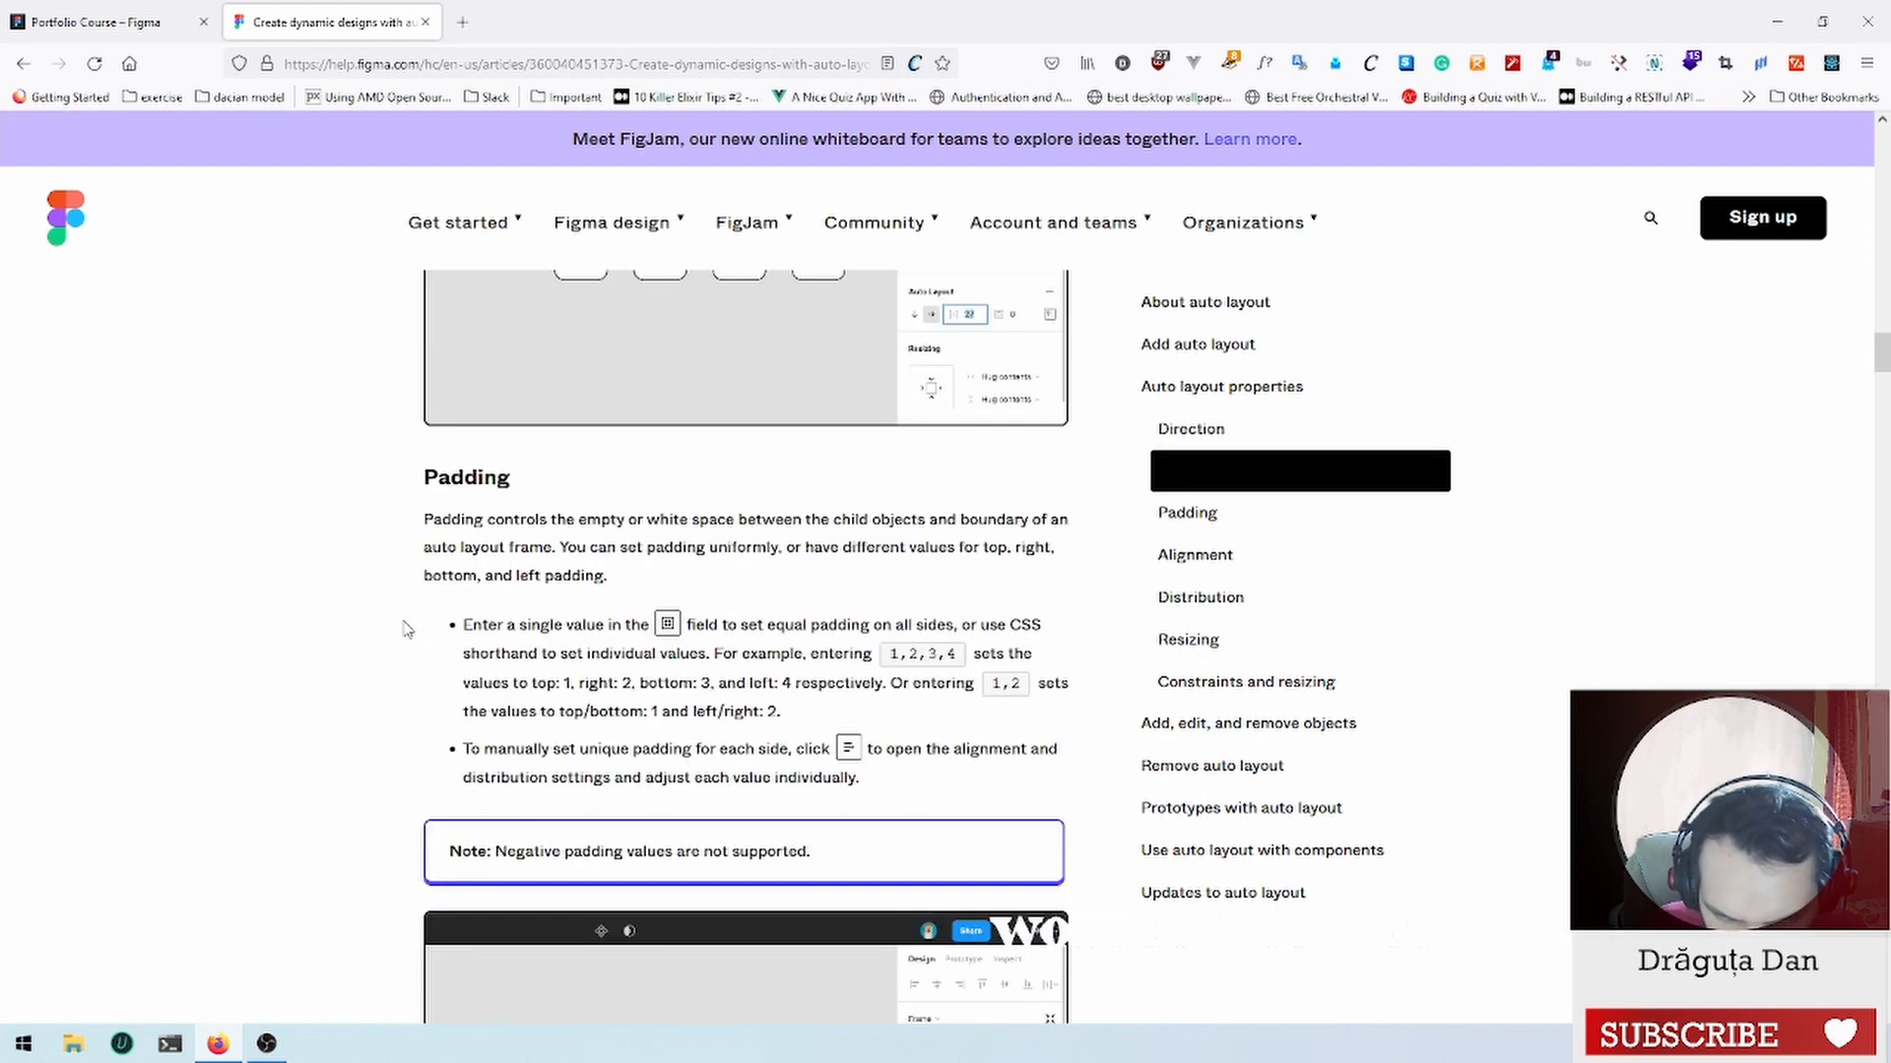
scroll(407, 628, "down", 7)
scroll(407, 628, "up", 2)
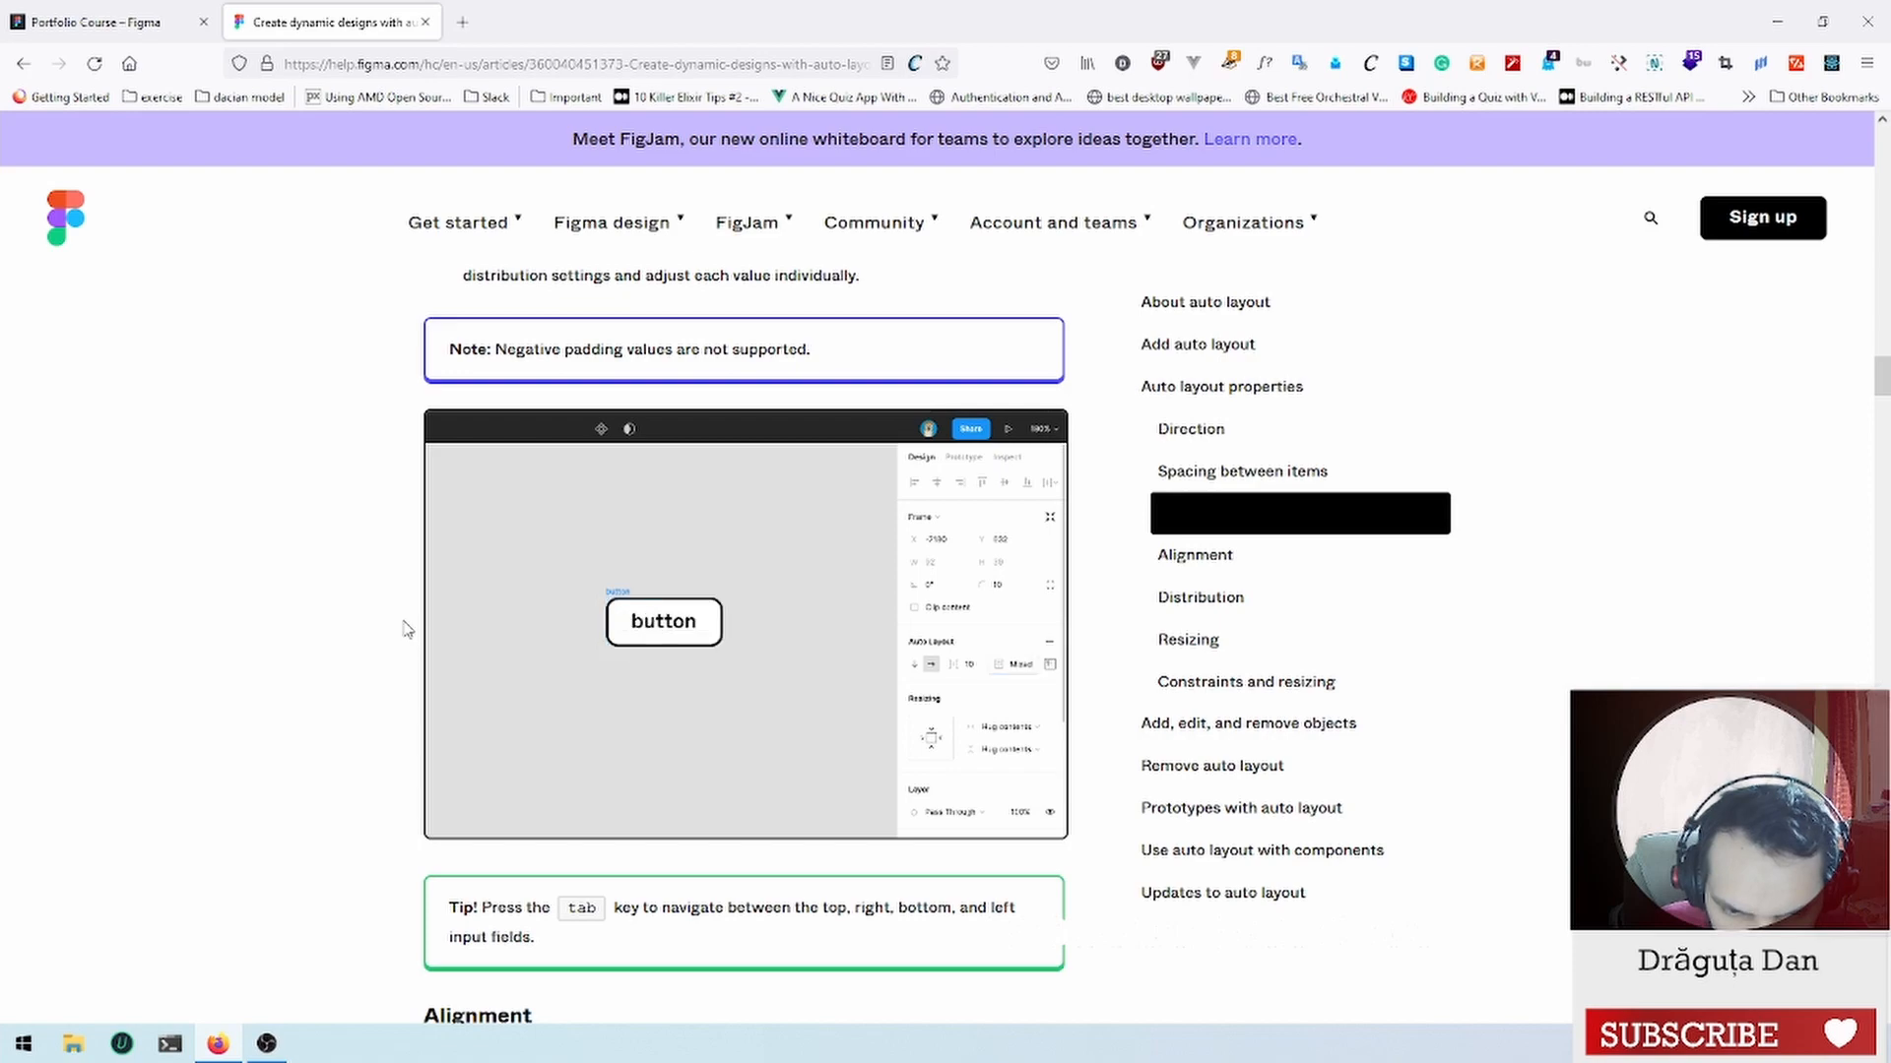
scroll(407, 628, "down", 9)
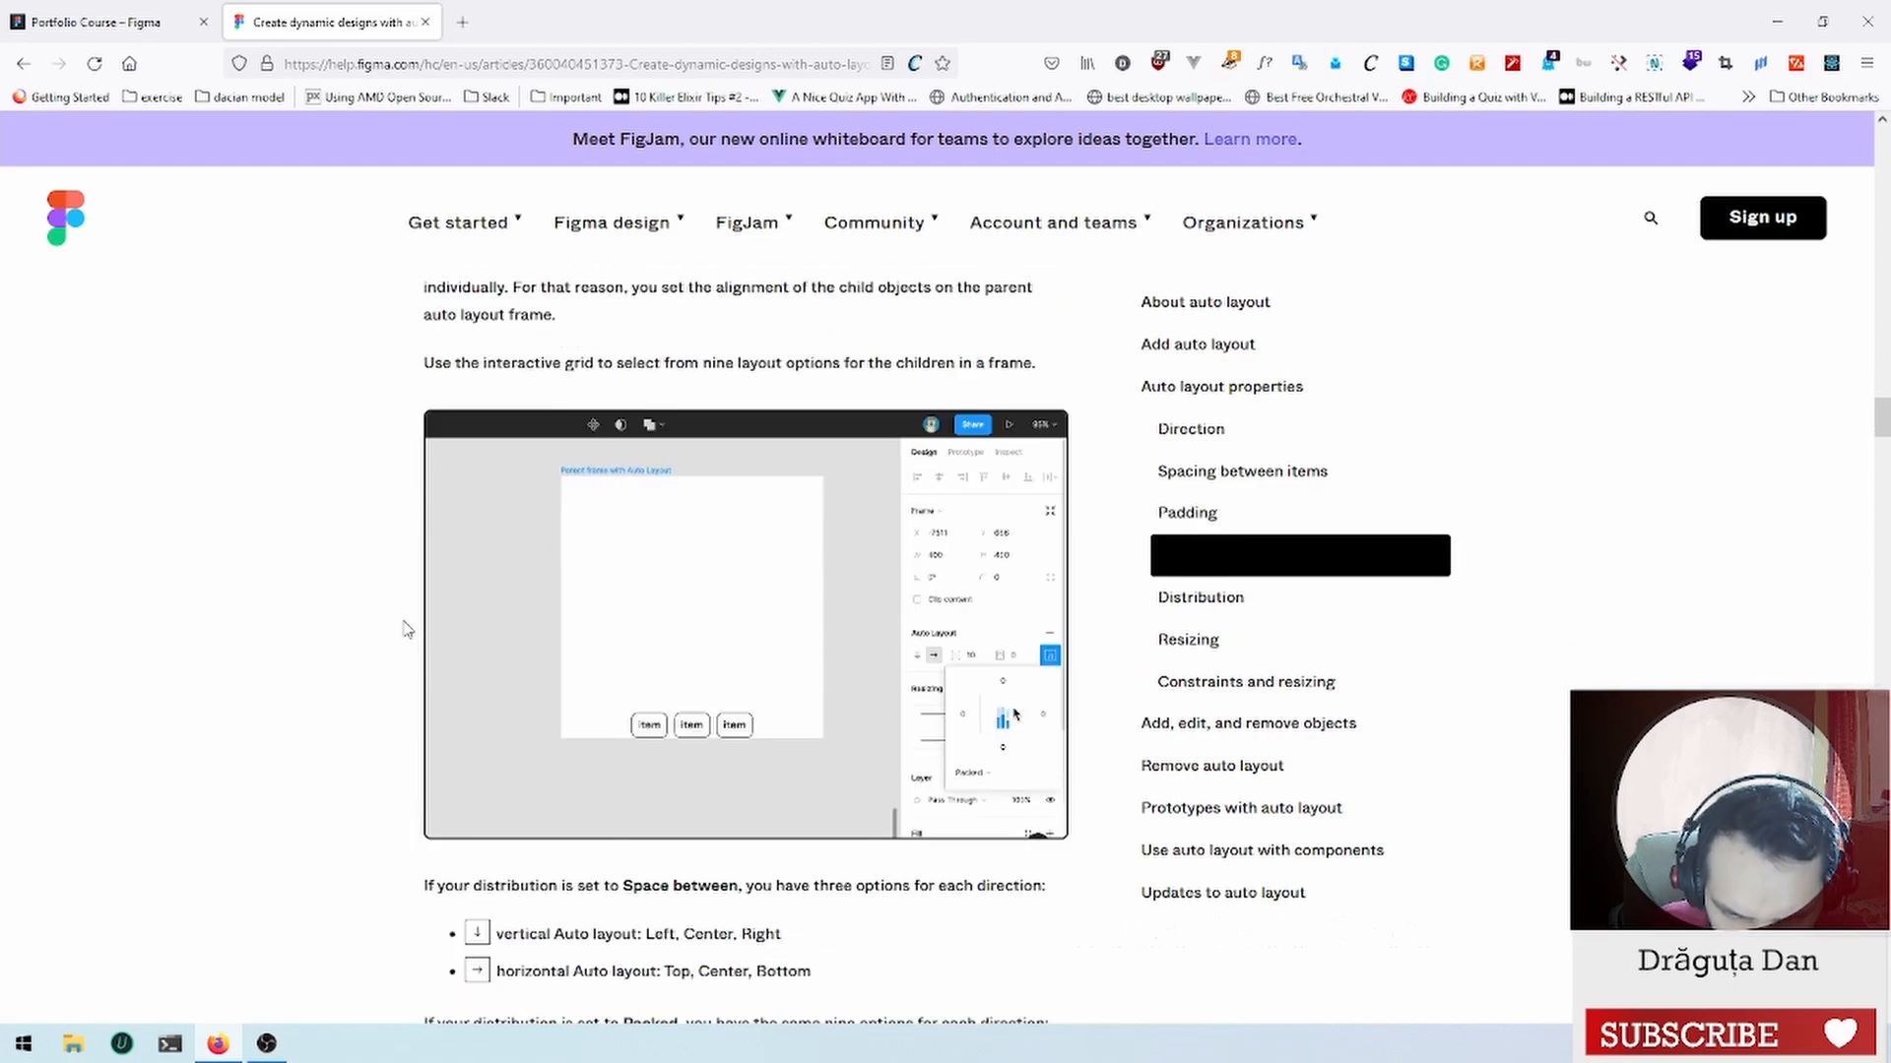
scroll(406, 628, "down", 4)
Step: Go back to the article's Padding section and study the animated button example
scroll(406, 628, "up", 10)
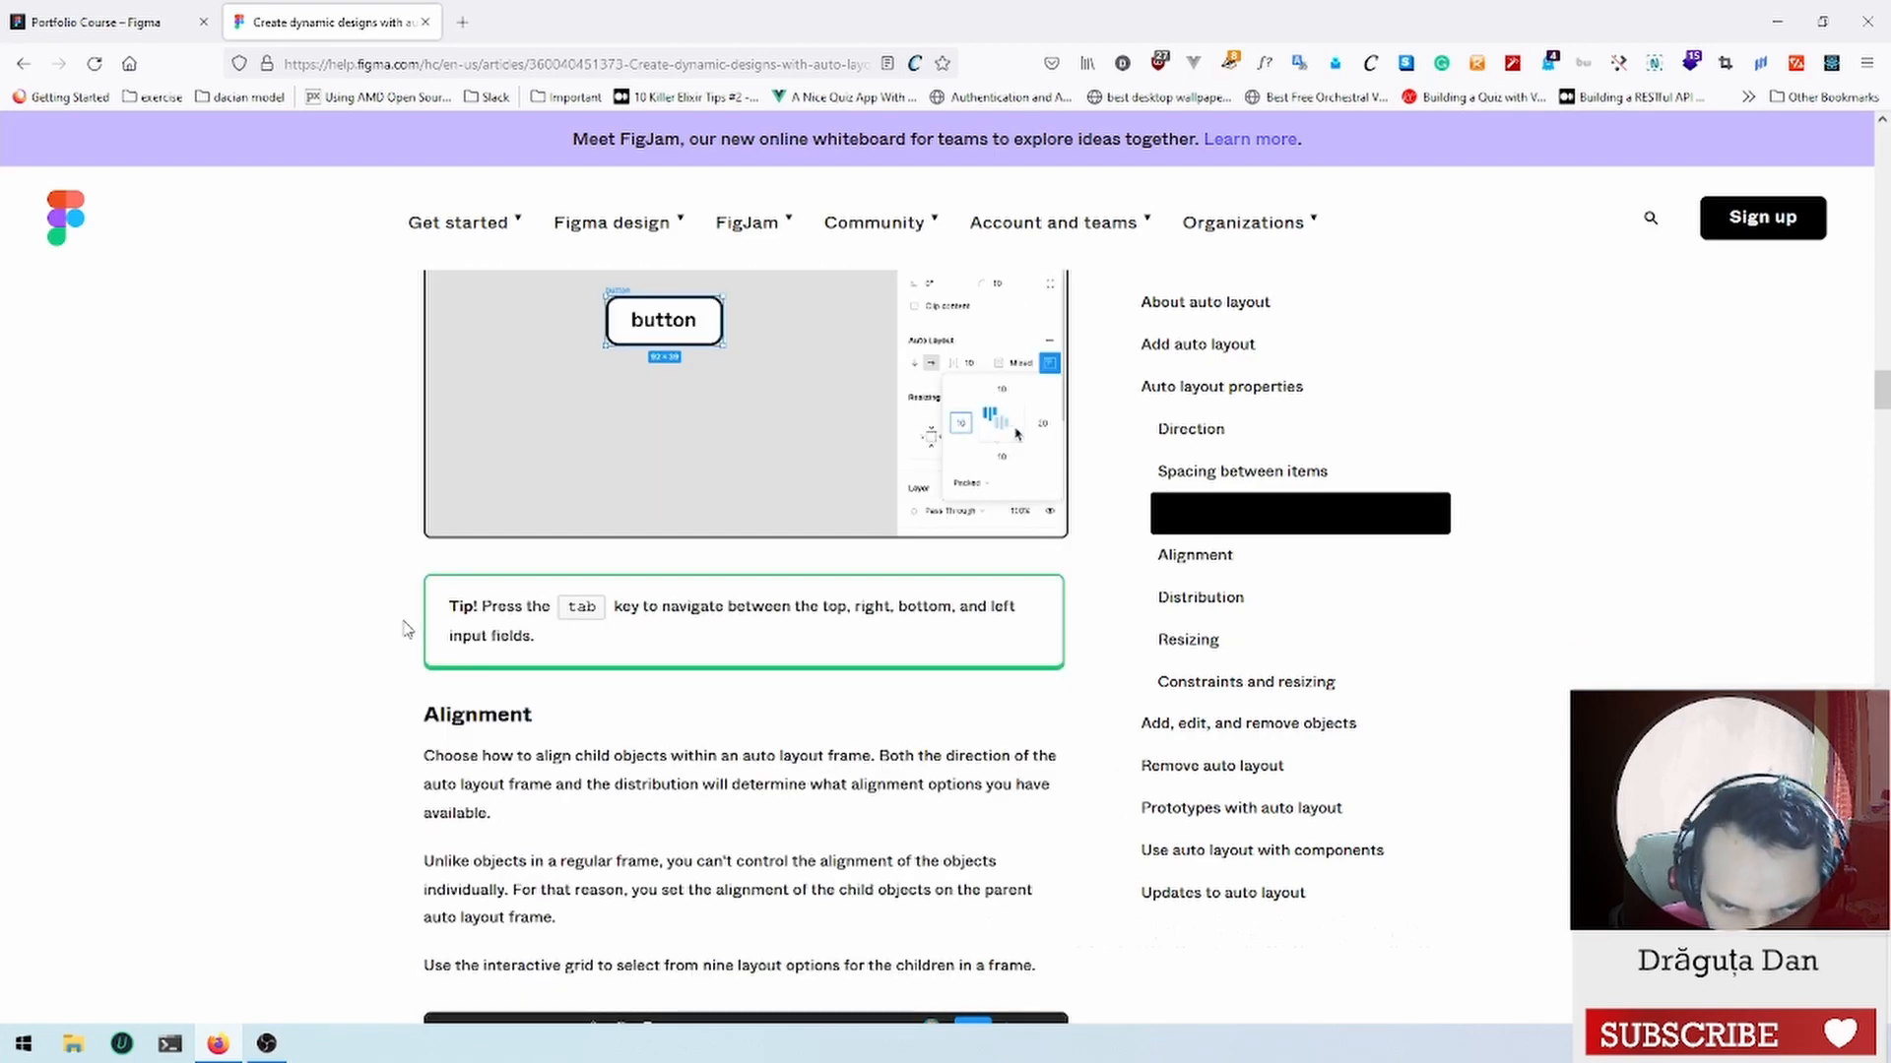
scroll(407, 629, "up", 1)
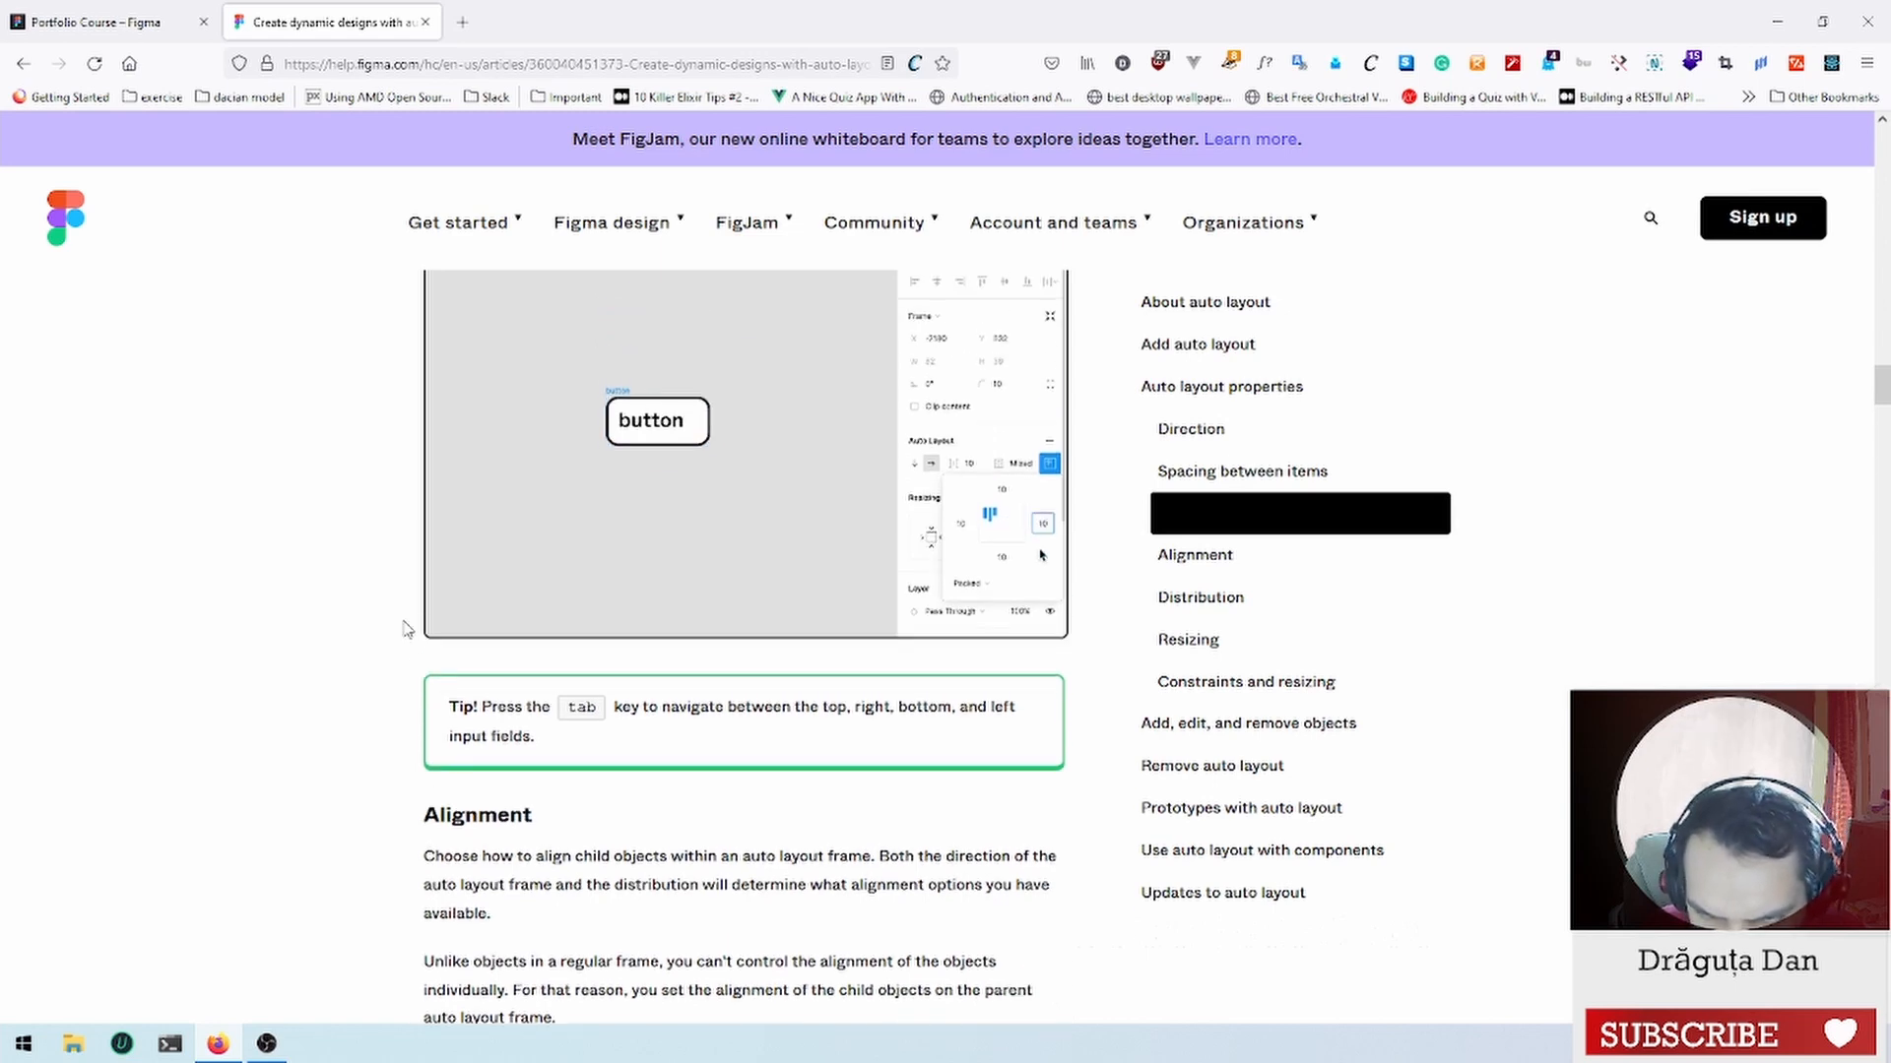
scroll(407, 628, "up", 2)
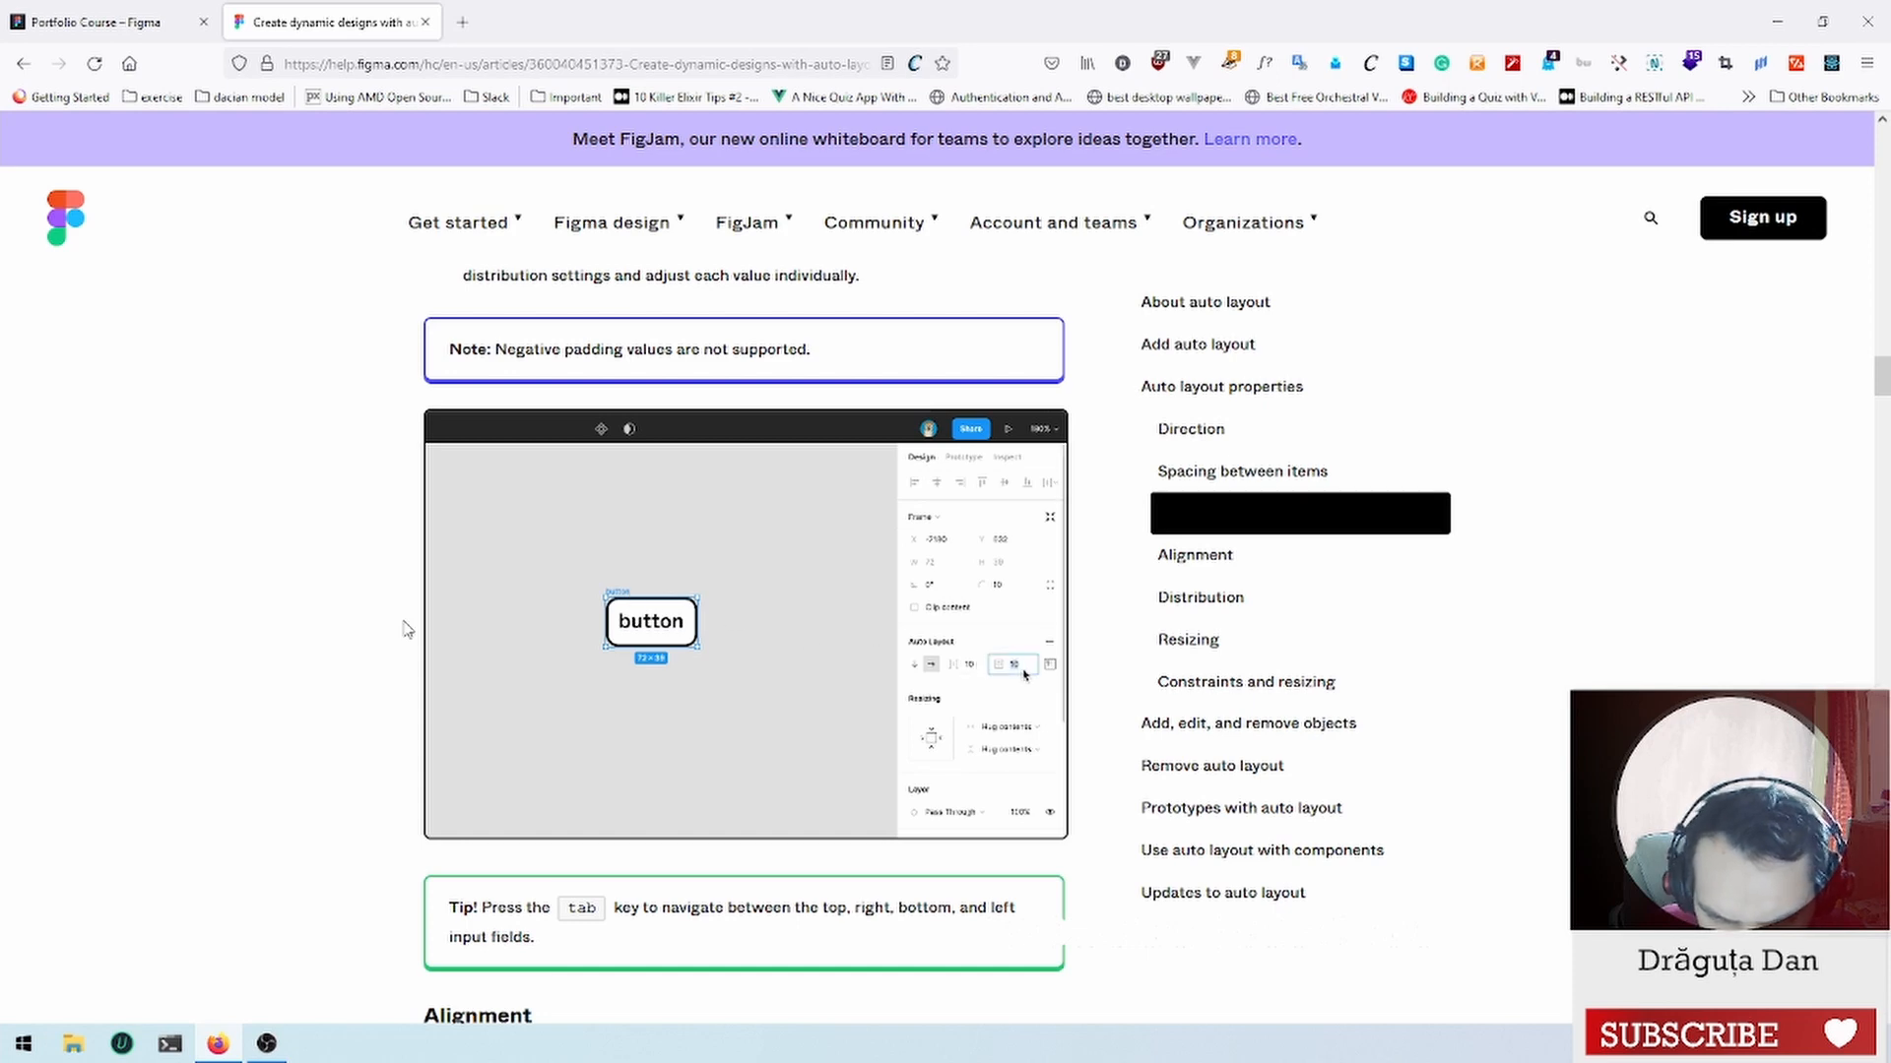
scroll(407, 628, "up", 2)
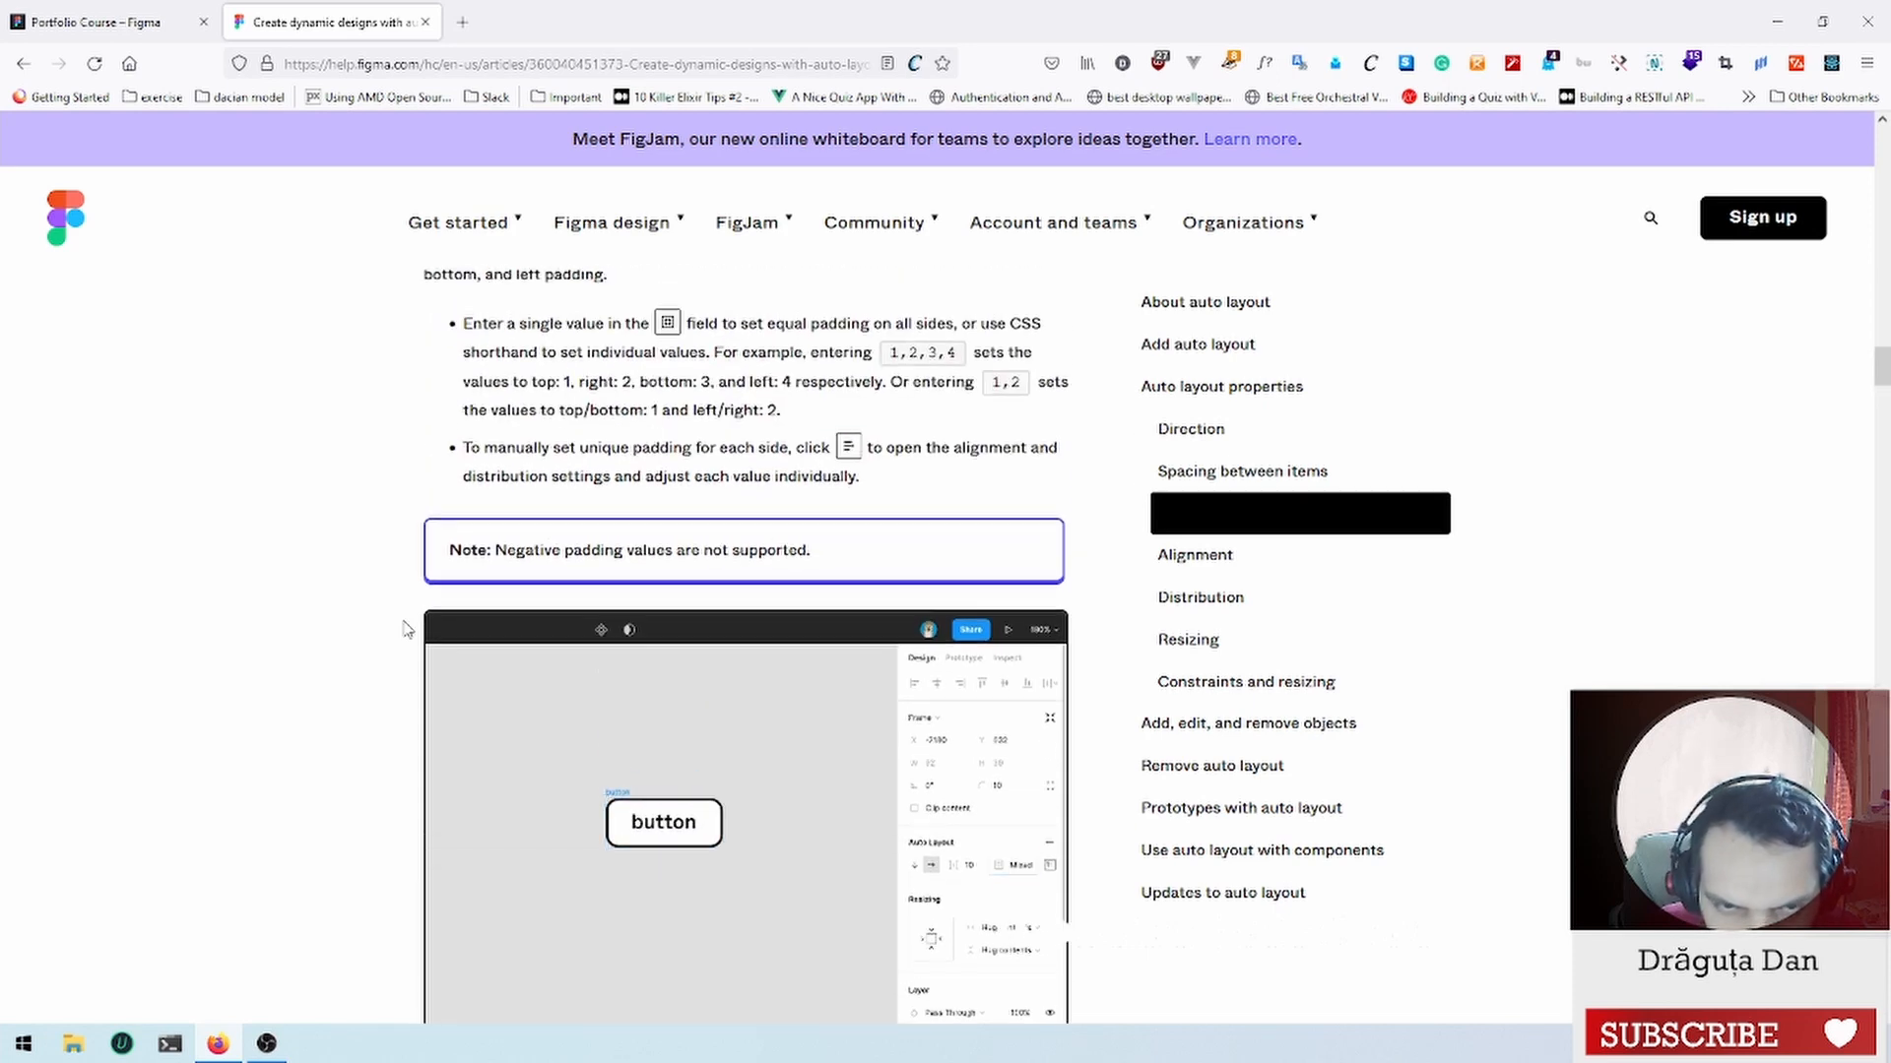
scroll(406, 628, "down", 1)
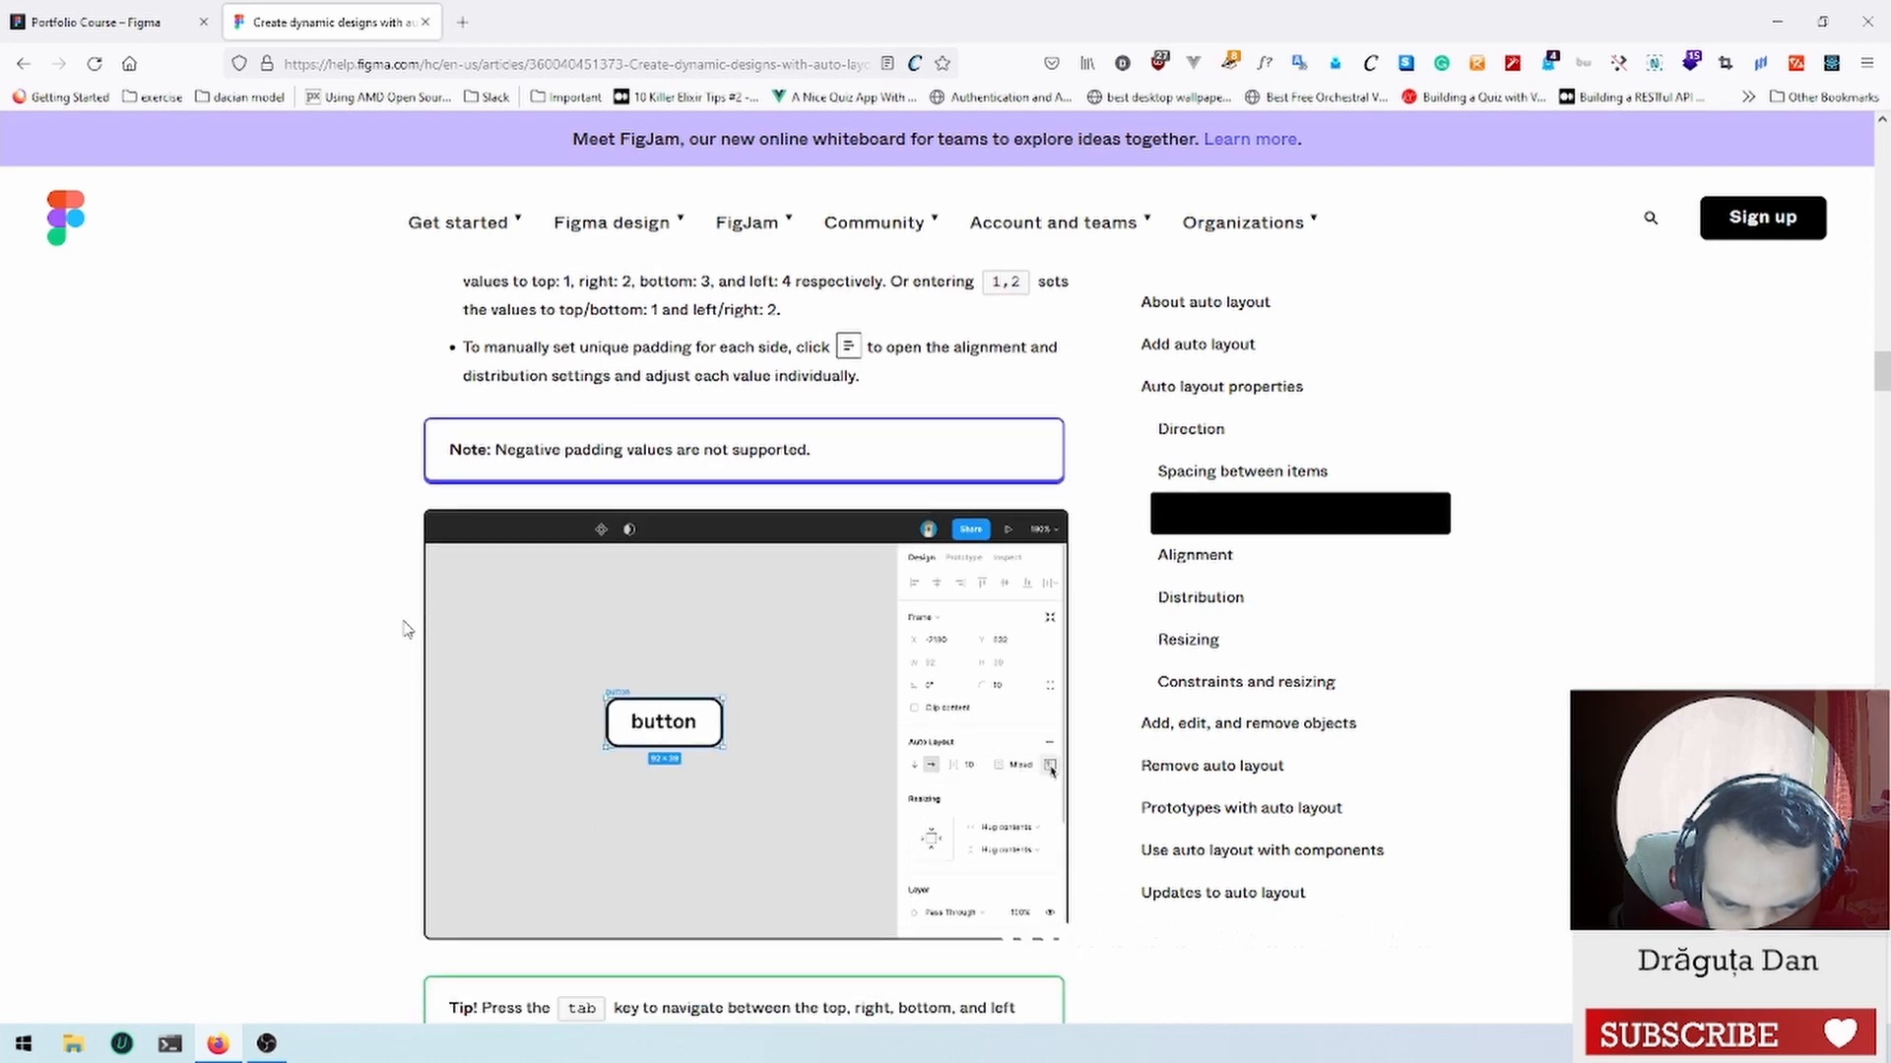
Step: Switch back to the Portfolio Course design in Figma and delete the Free Audit text above the grey rectangle
left_click(124, 22)
scroll(969, 827, "down", 3)
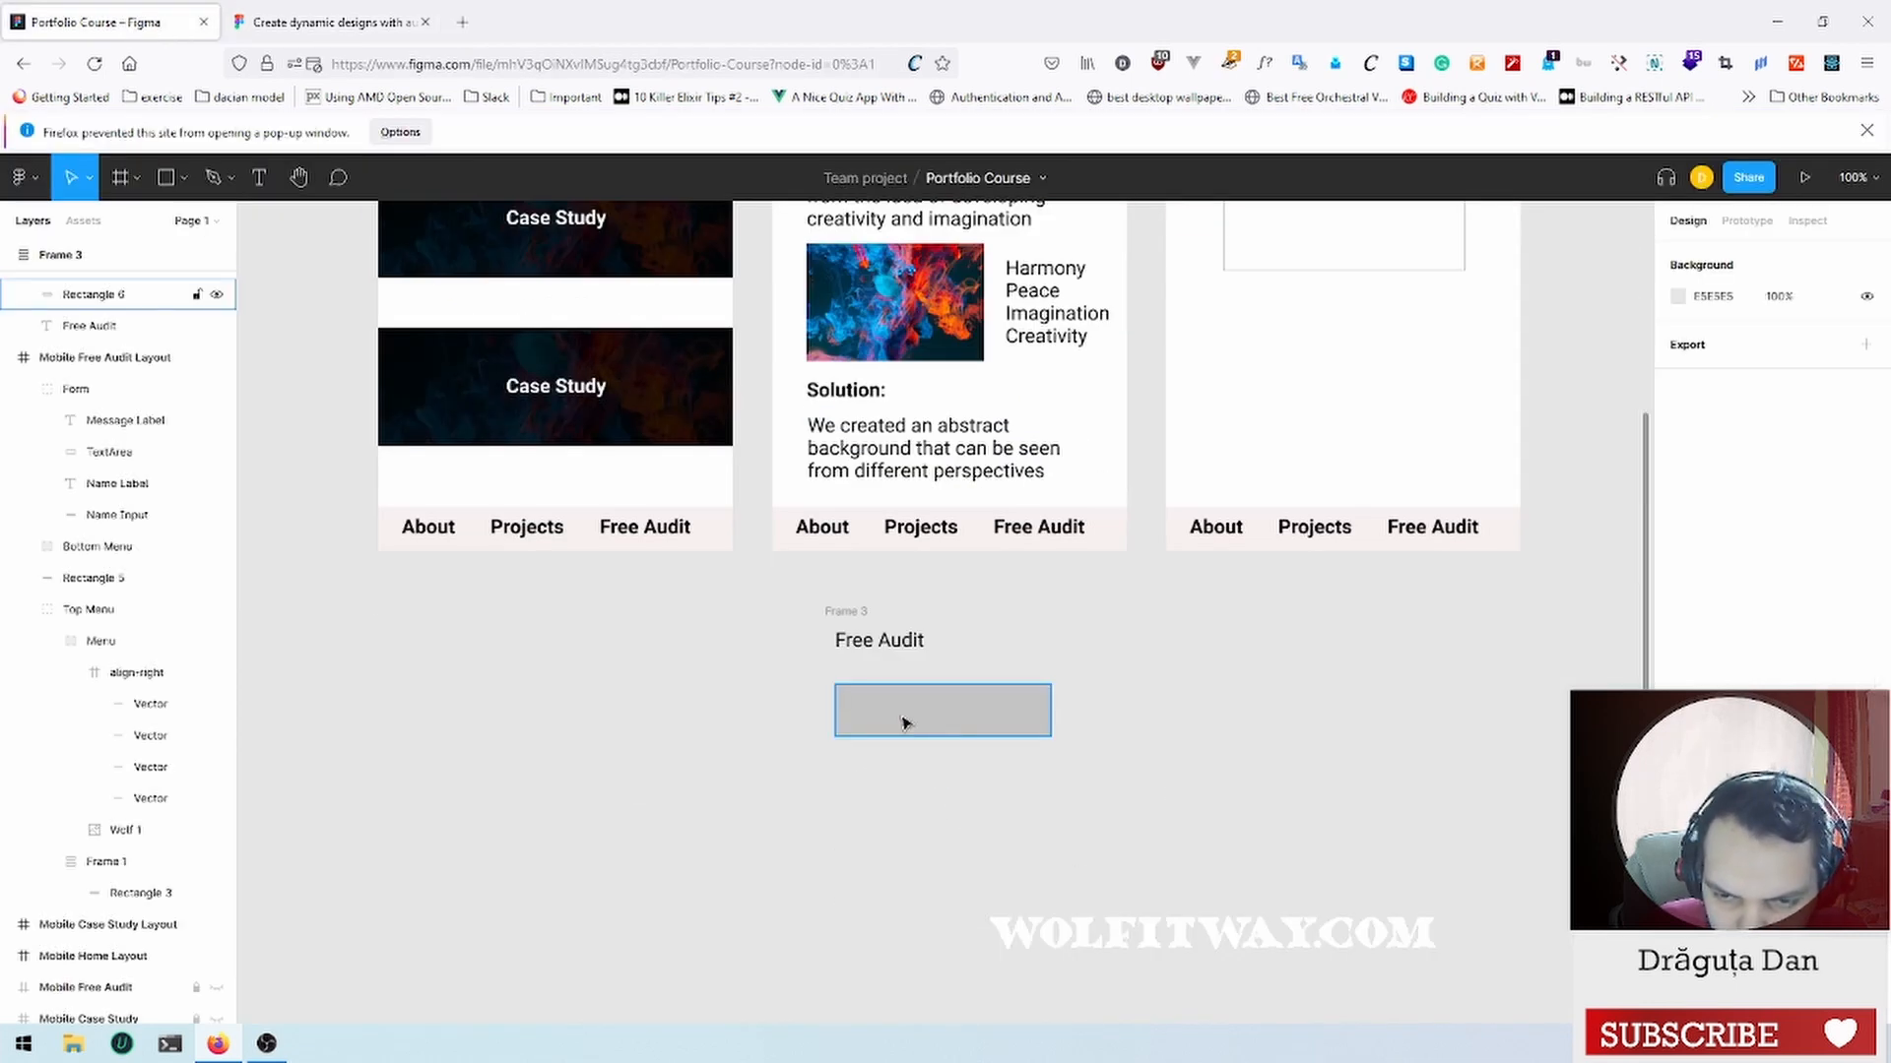
left_click(879, 630)
key("Delete")
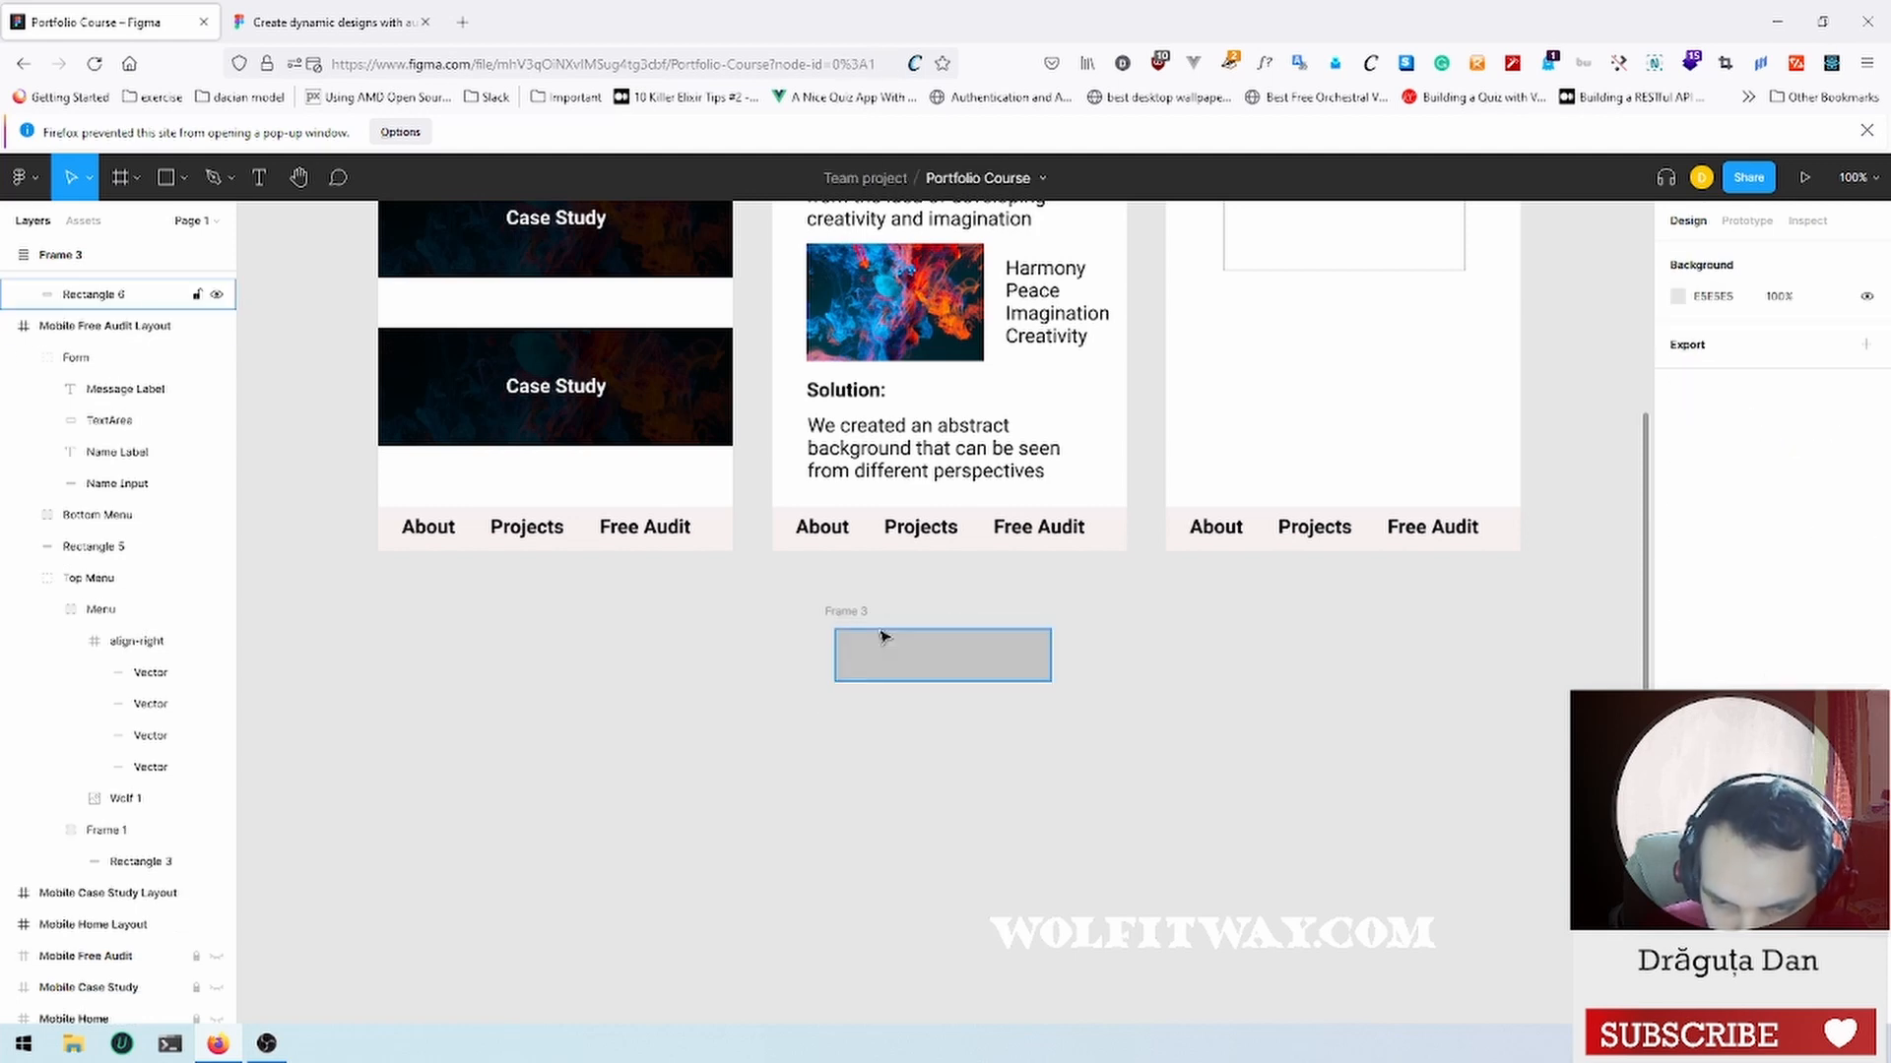
left_click(943, 648)
left_click(900, 618)
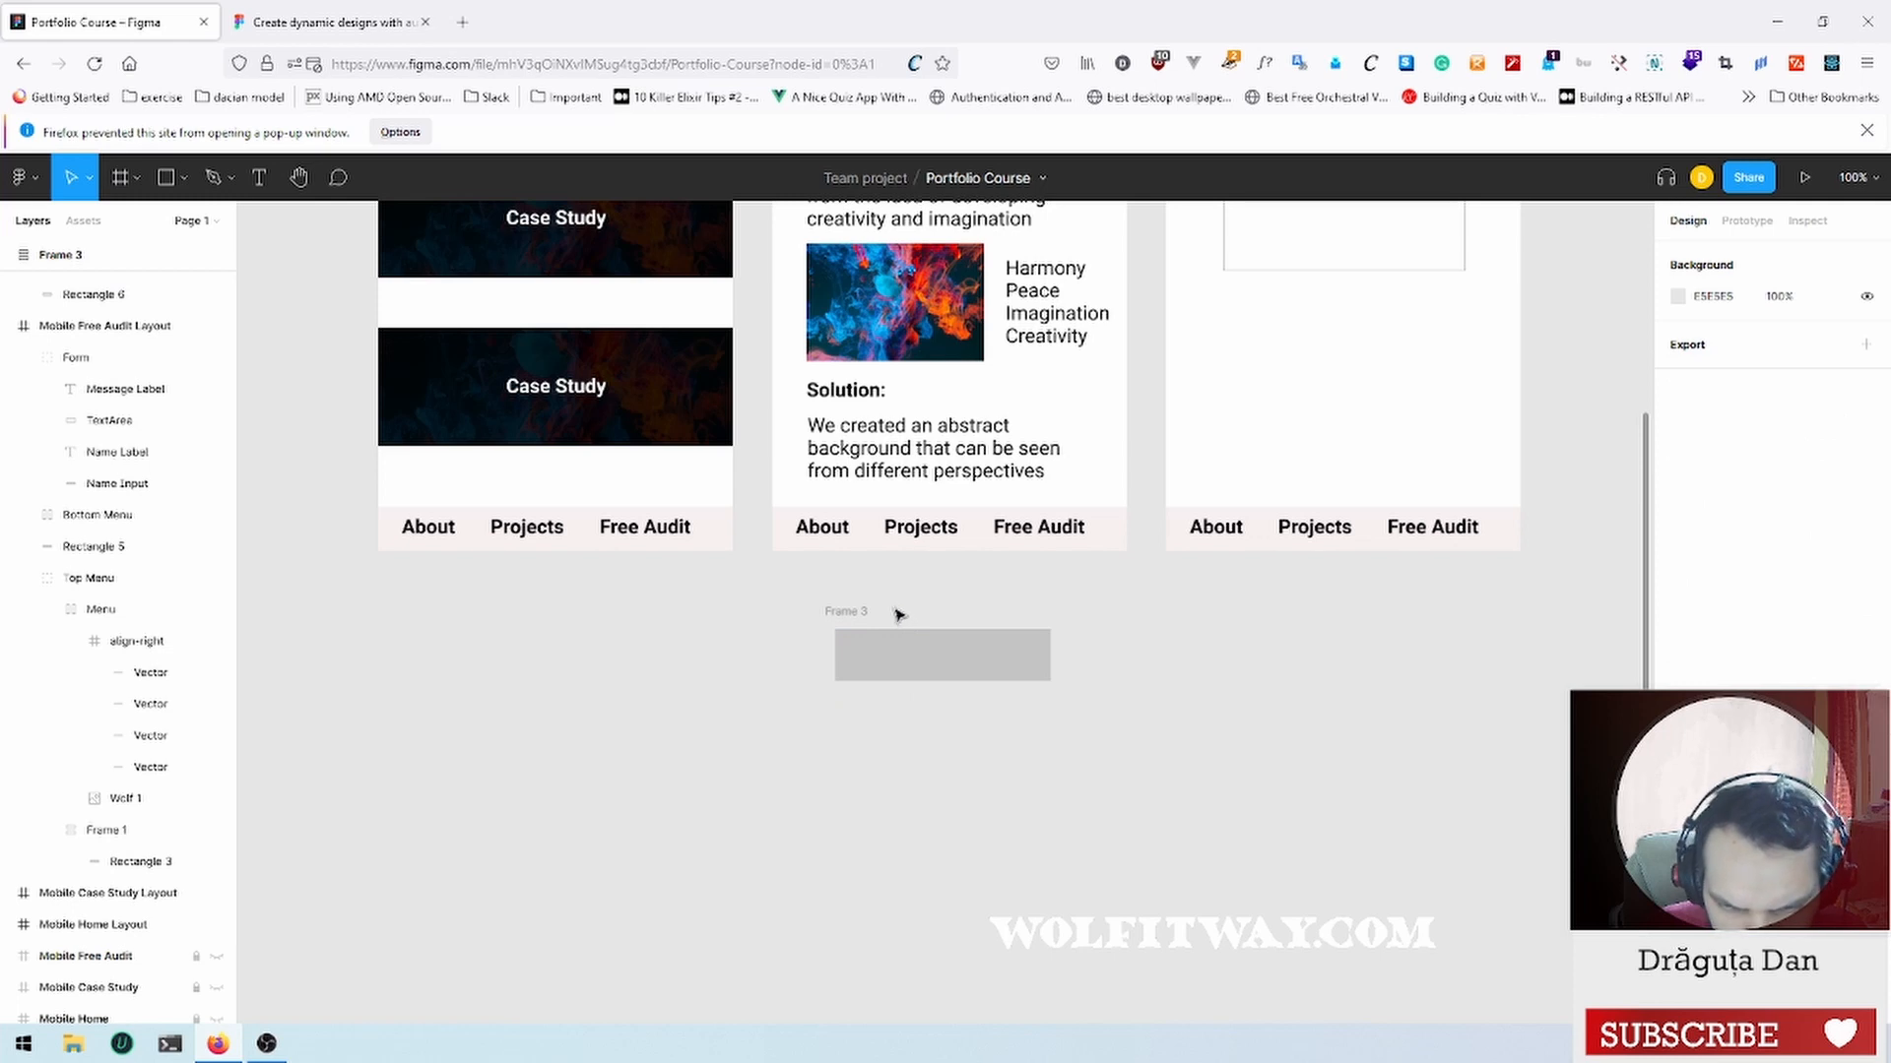
left_click(941, 667)
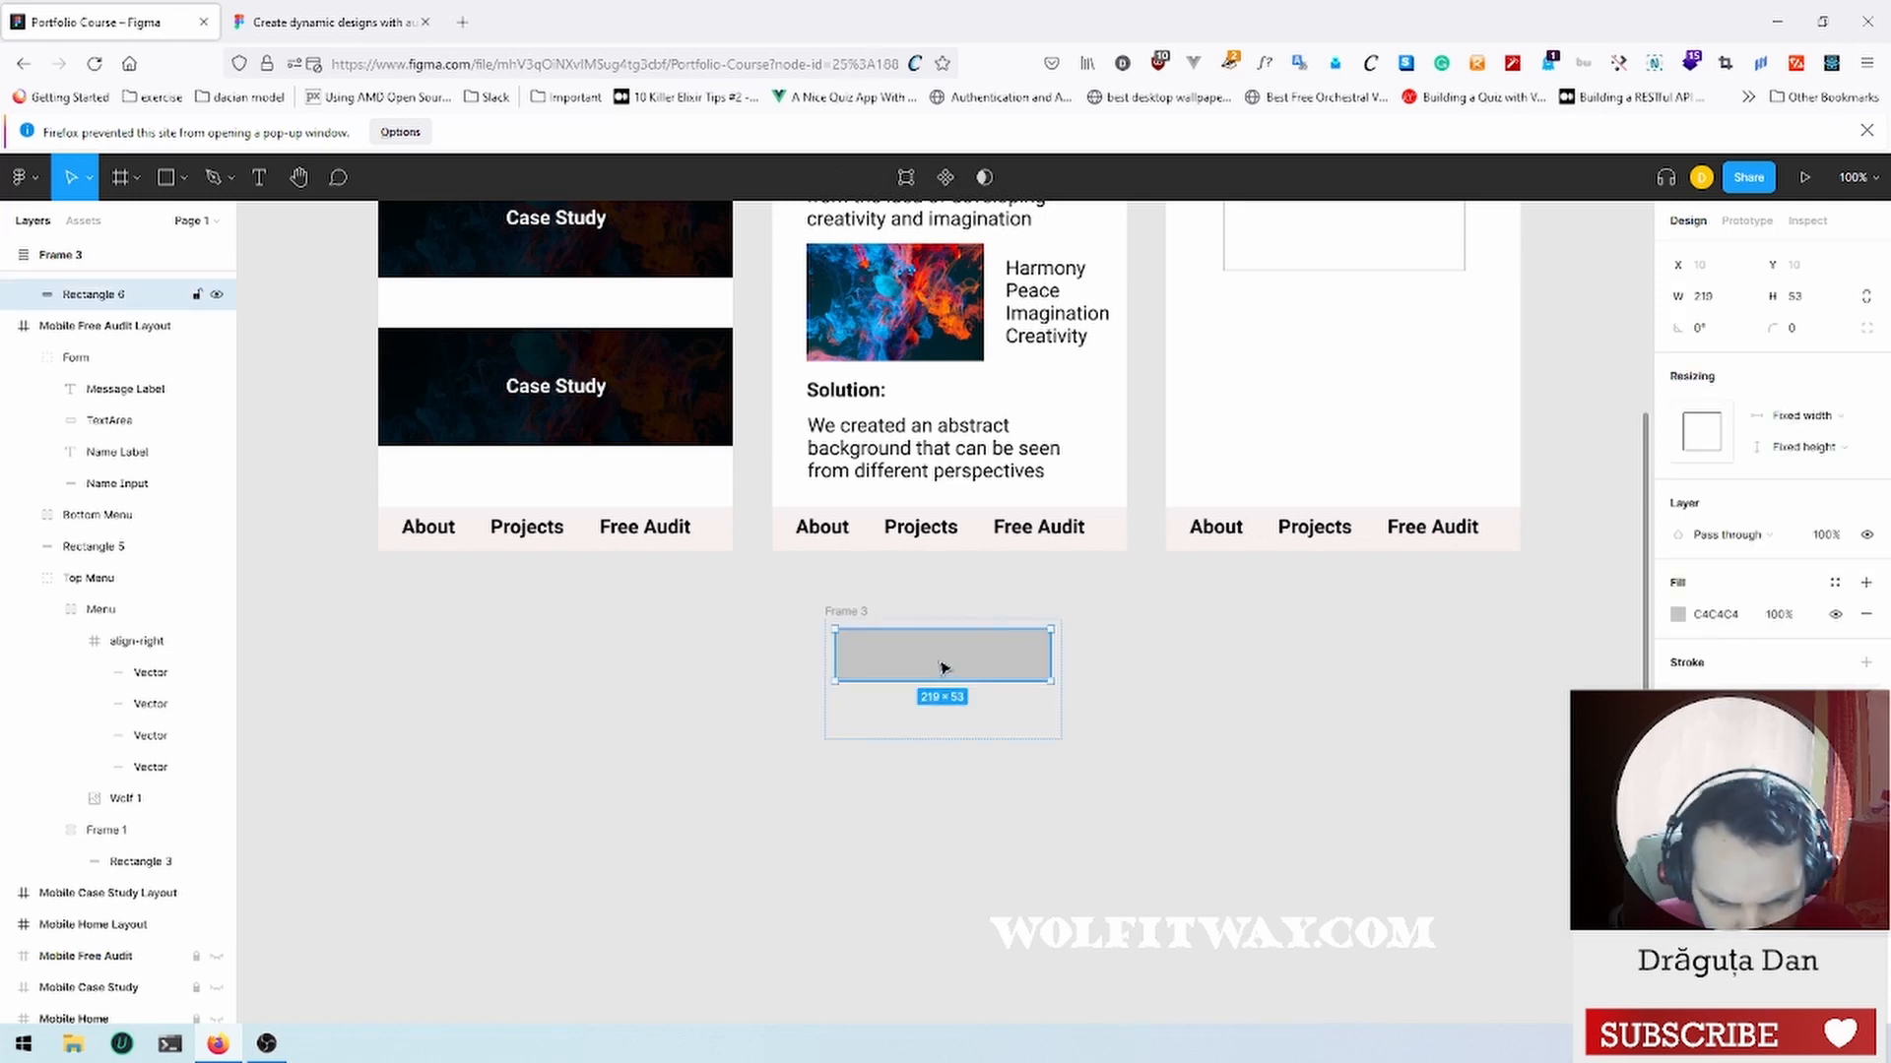
key("t")
left_click(940, 665)
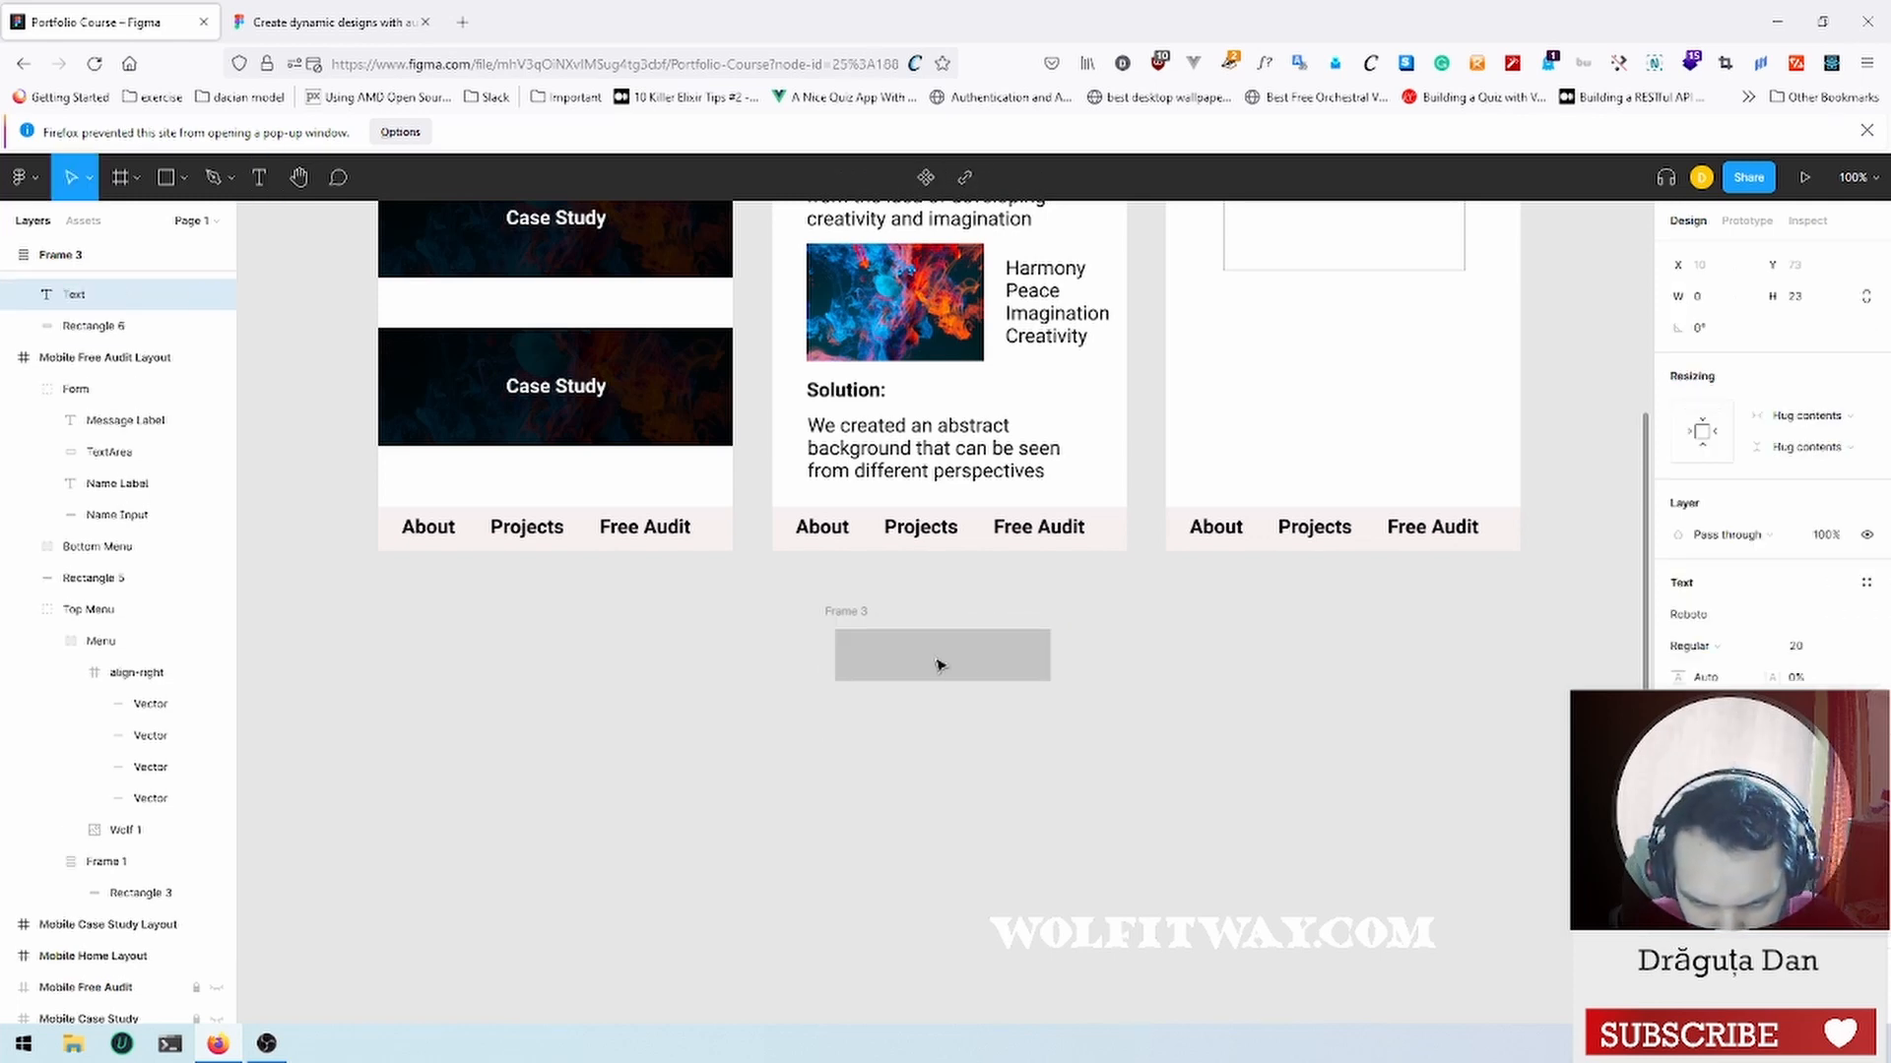
key("Escape")
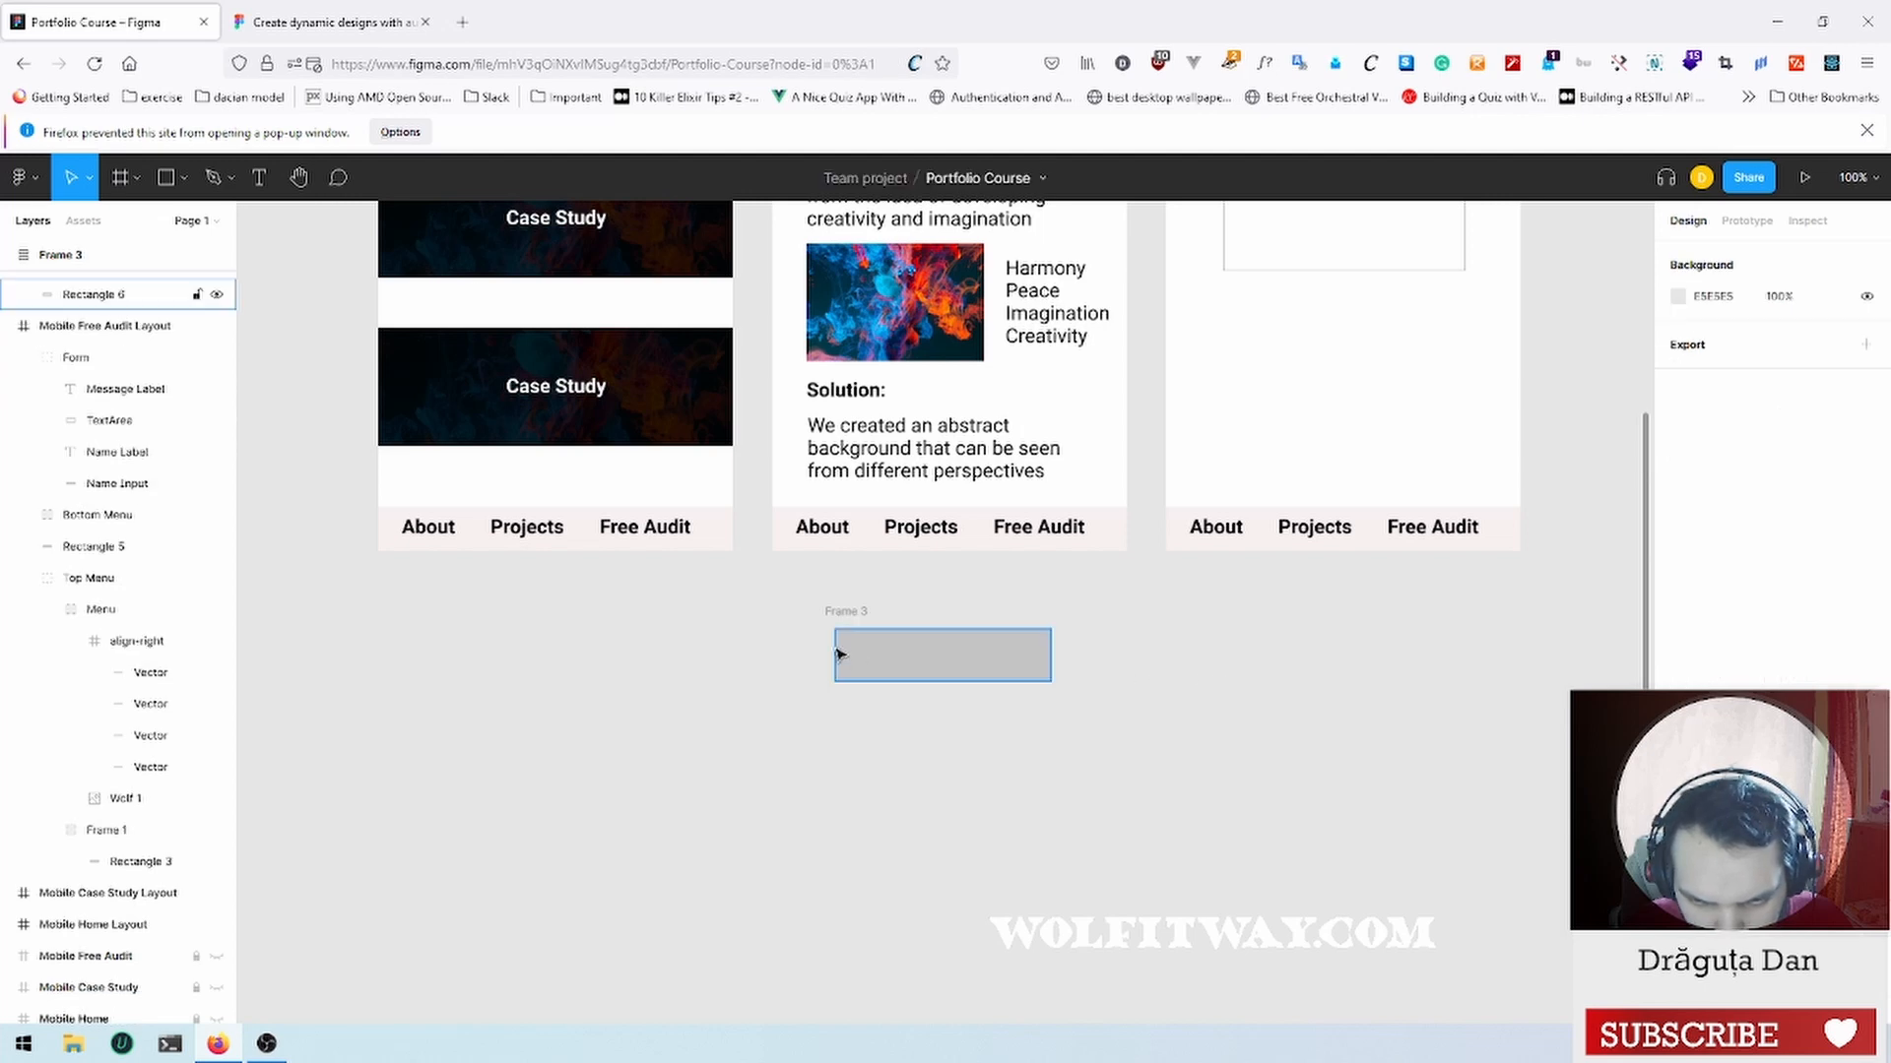
Step: Delete the grey rectangle and the old auto layout frame below the mobile layouts
left_click_drag(808, 609, 1142, 730)
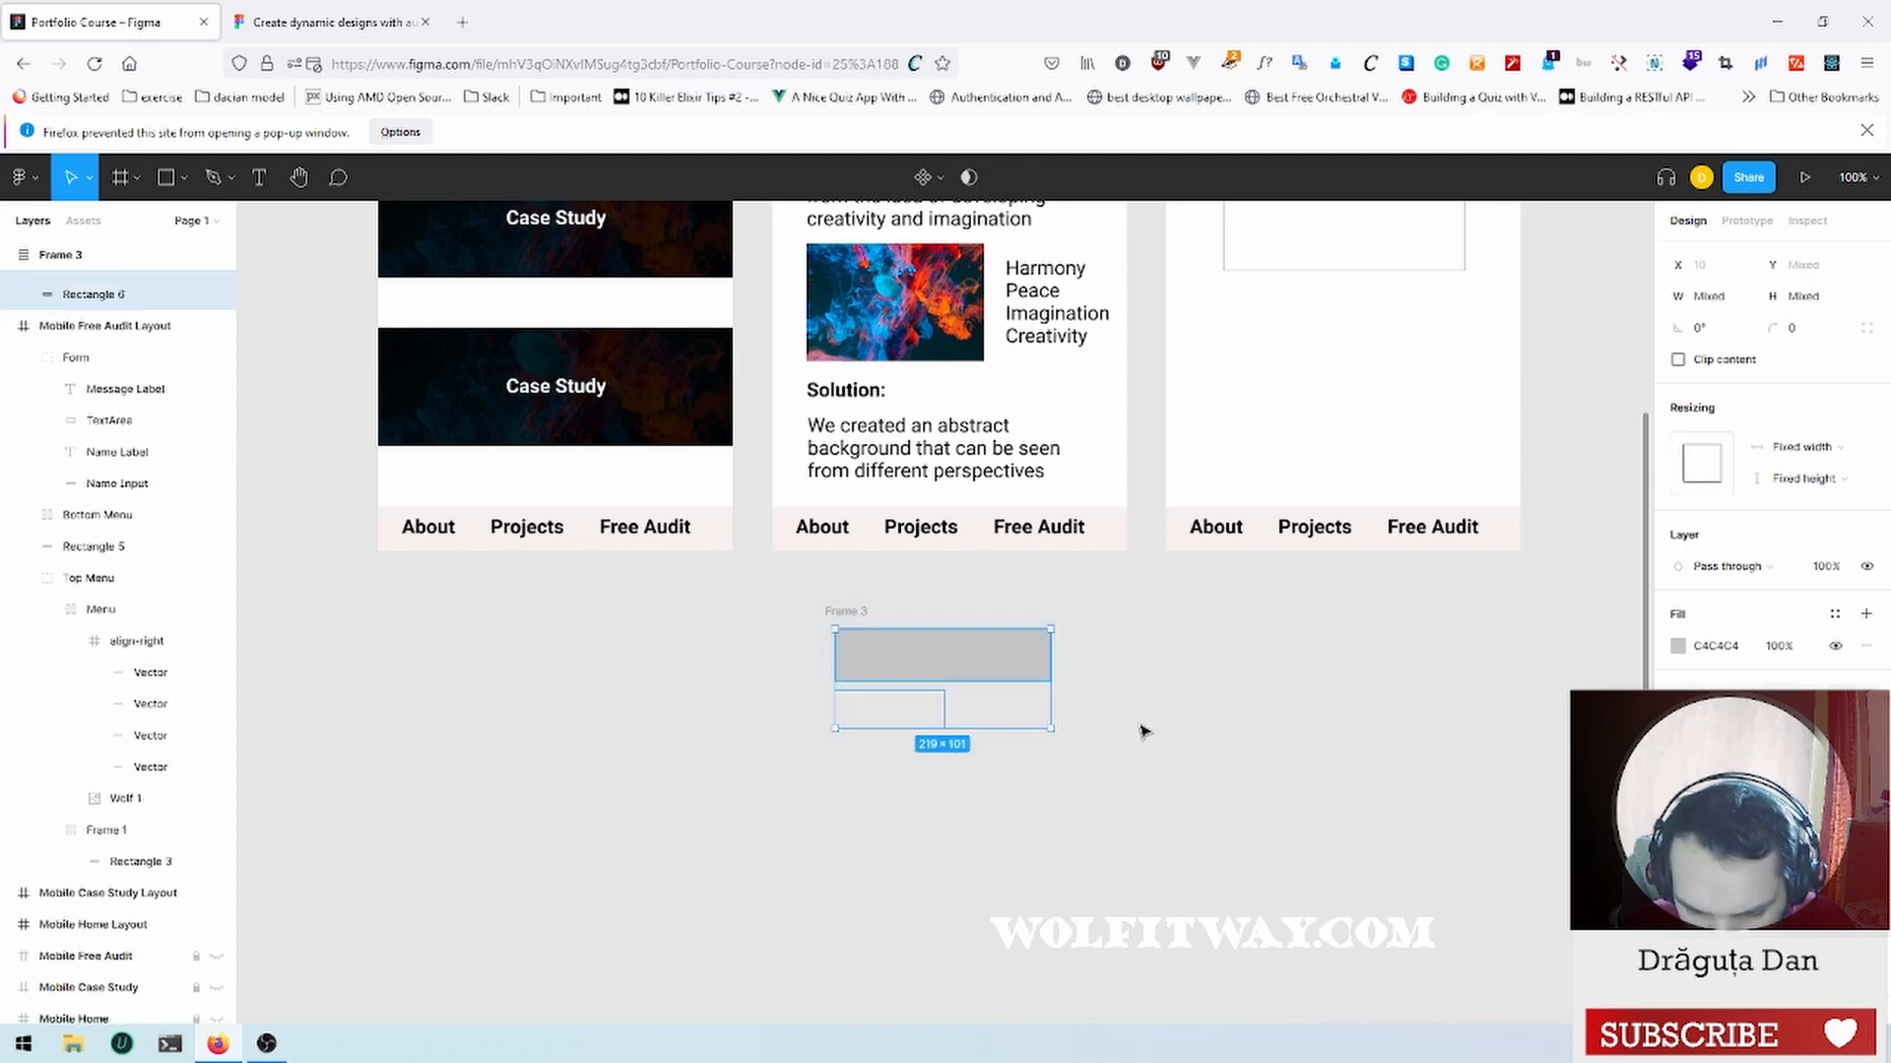
key("Delete")
left_click(969, 721)
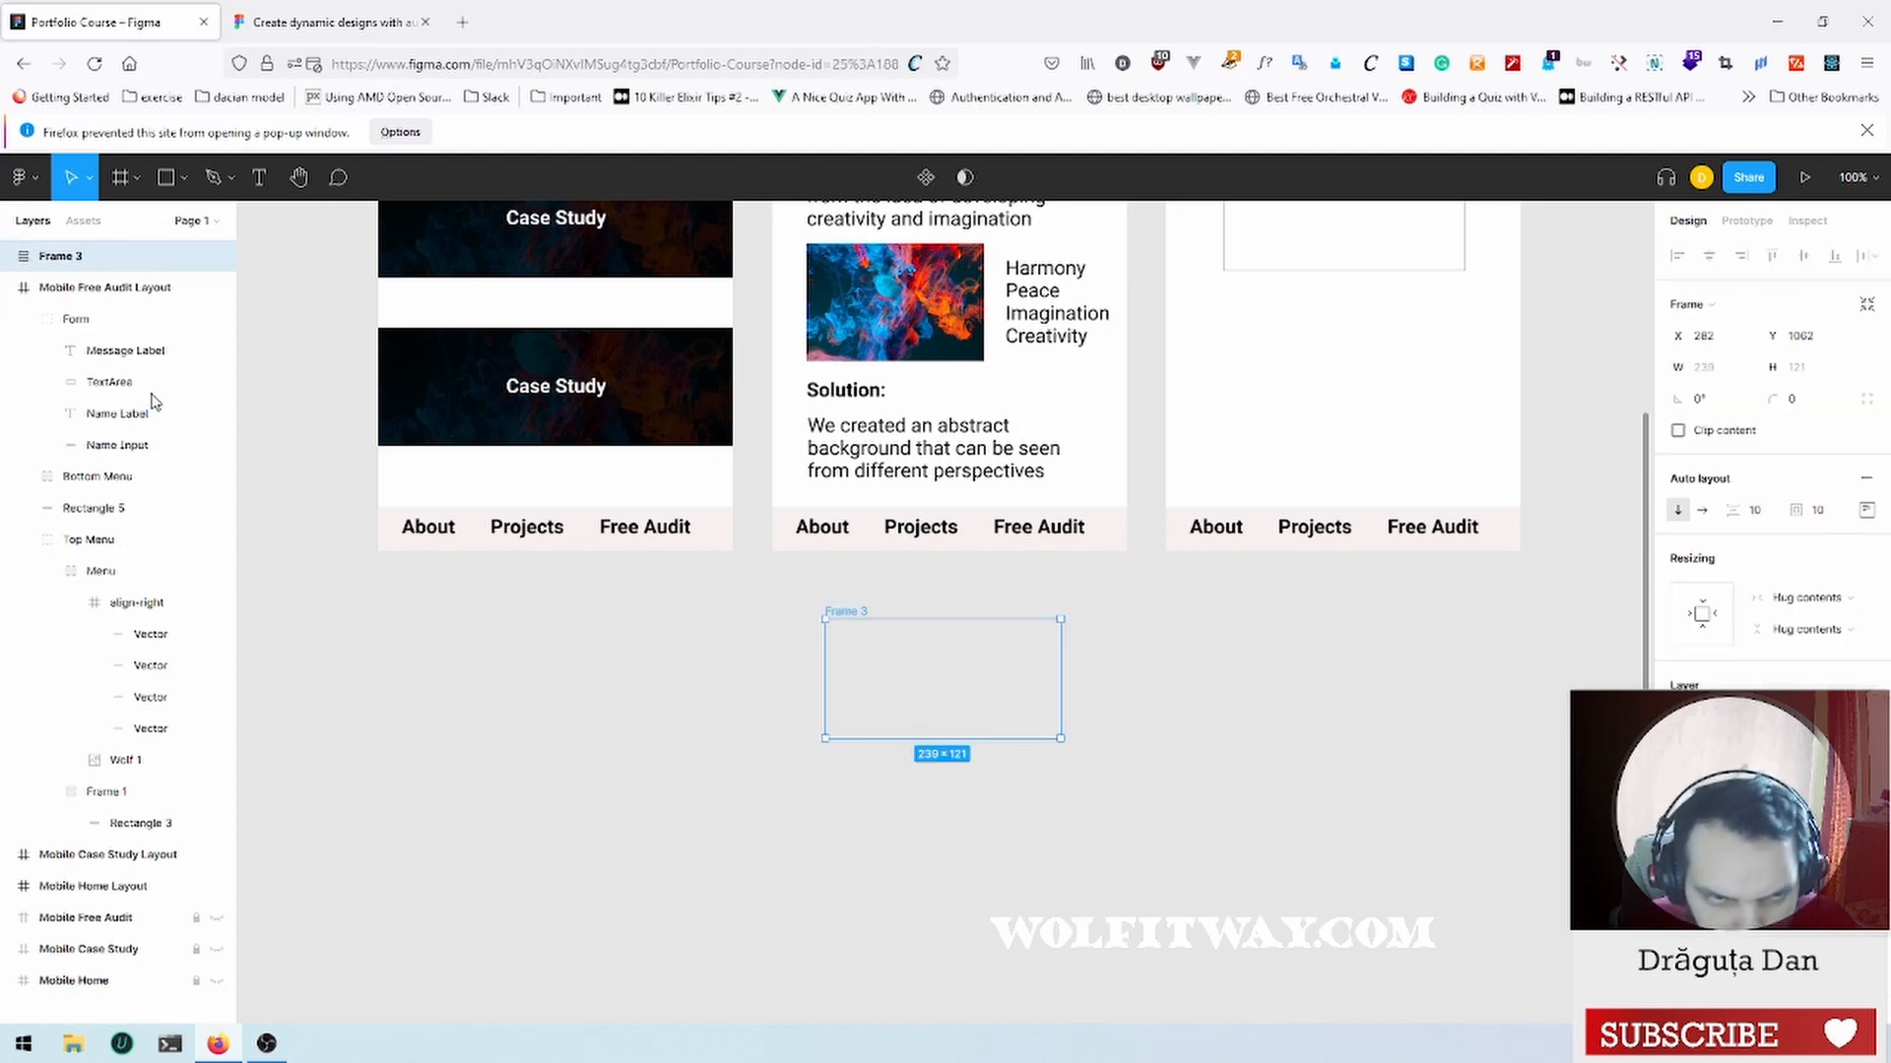
key("Delete")
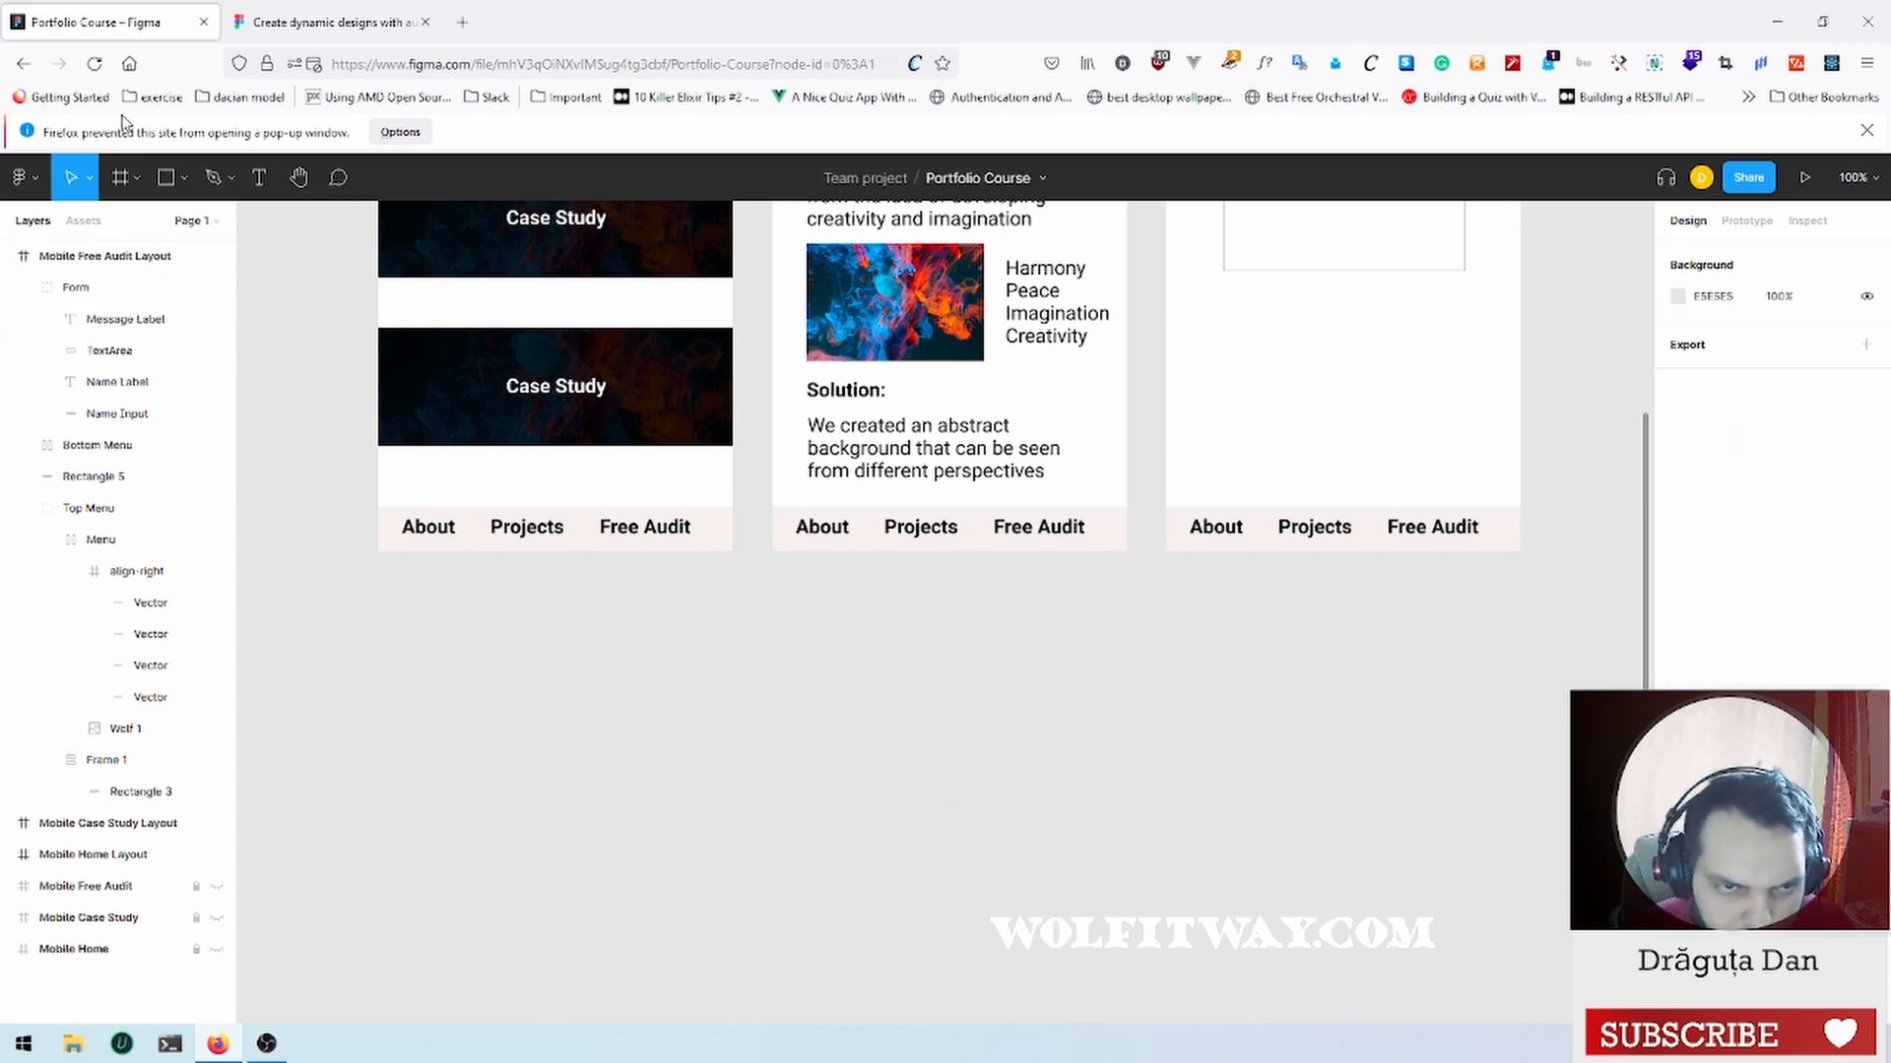
Step: Draw a rectangle about 238 × 57 below the mobile layouts and centre the text "Free Audit" on it
left_click(165, 178)
mouse_move(782, 659)
left_mouse_down()
mouse_move(987, 742)
mouse_move(1016, 716)
left_mouse_up()
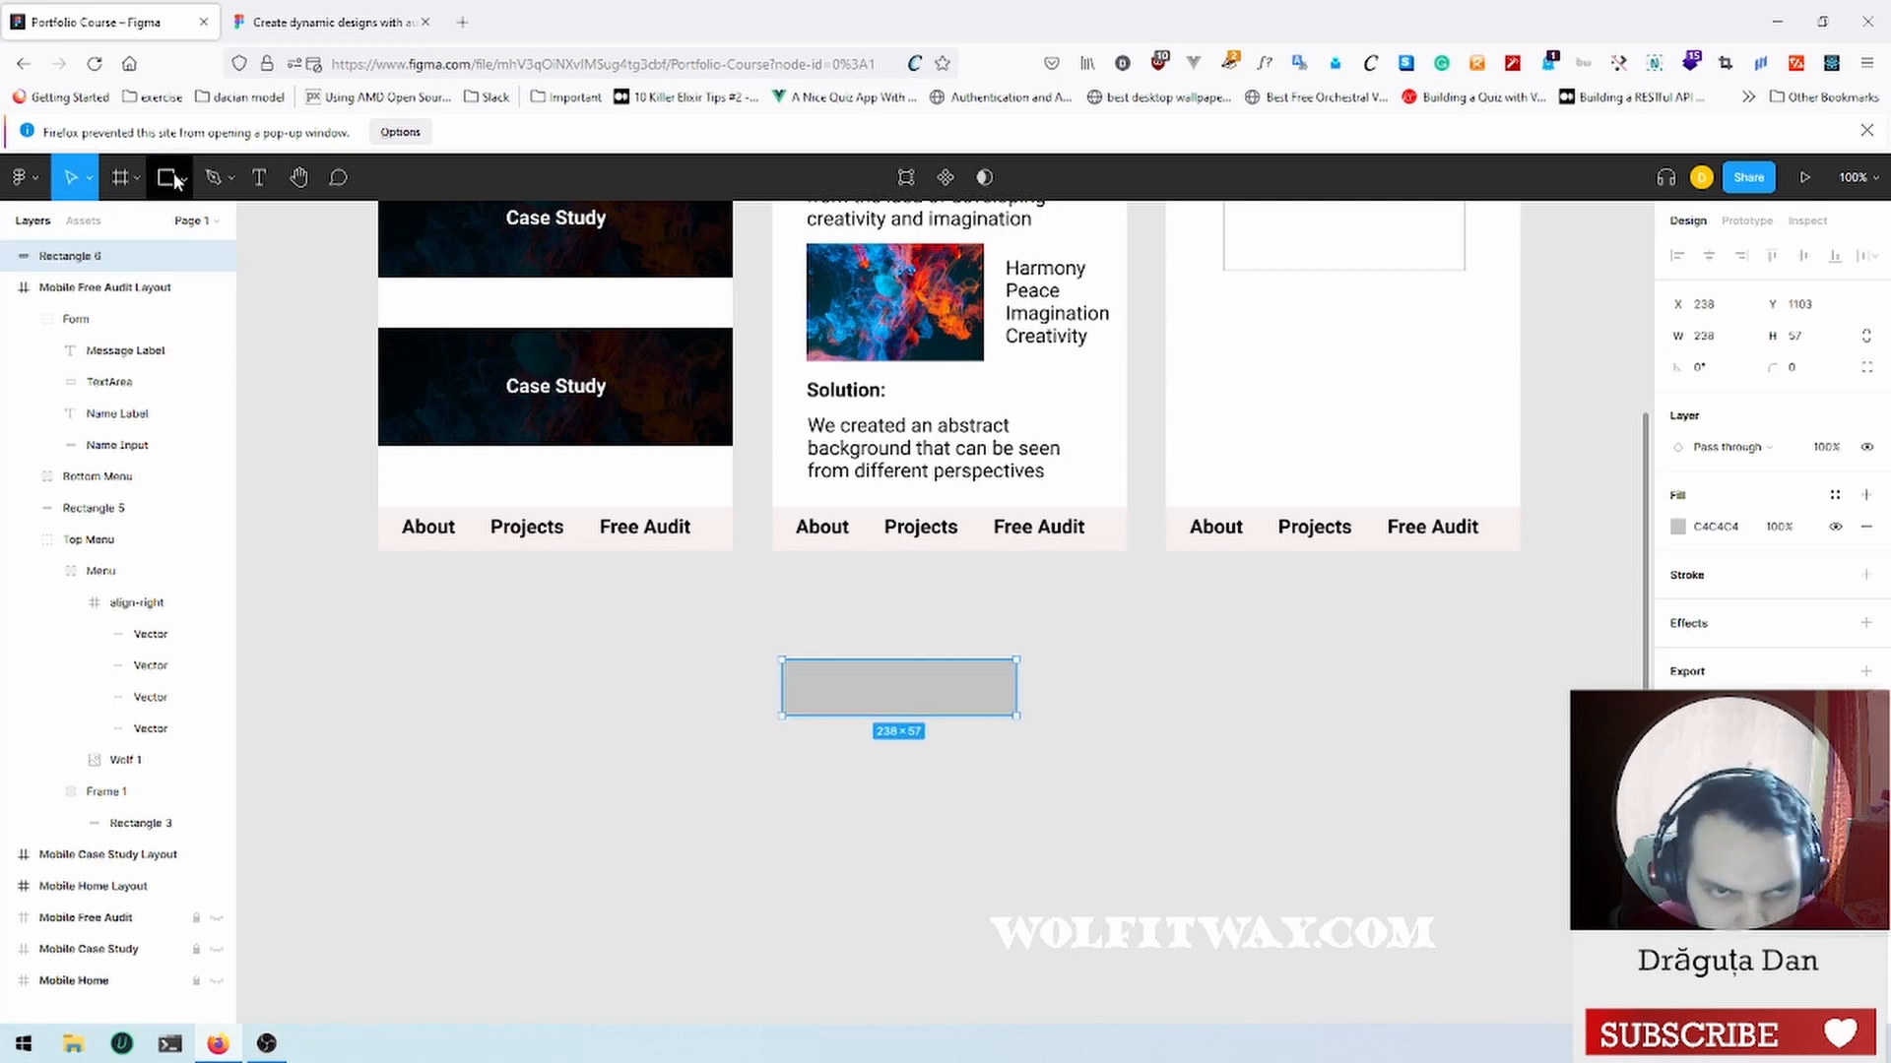
left_click(259, 178)
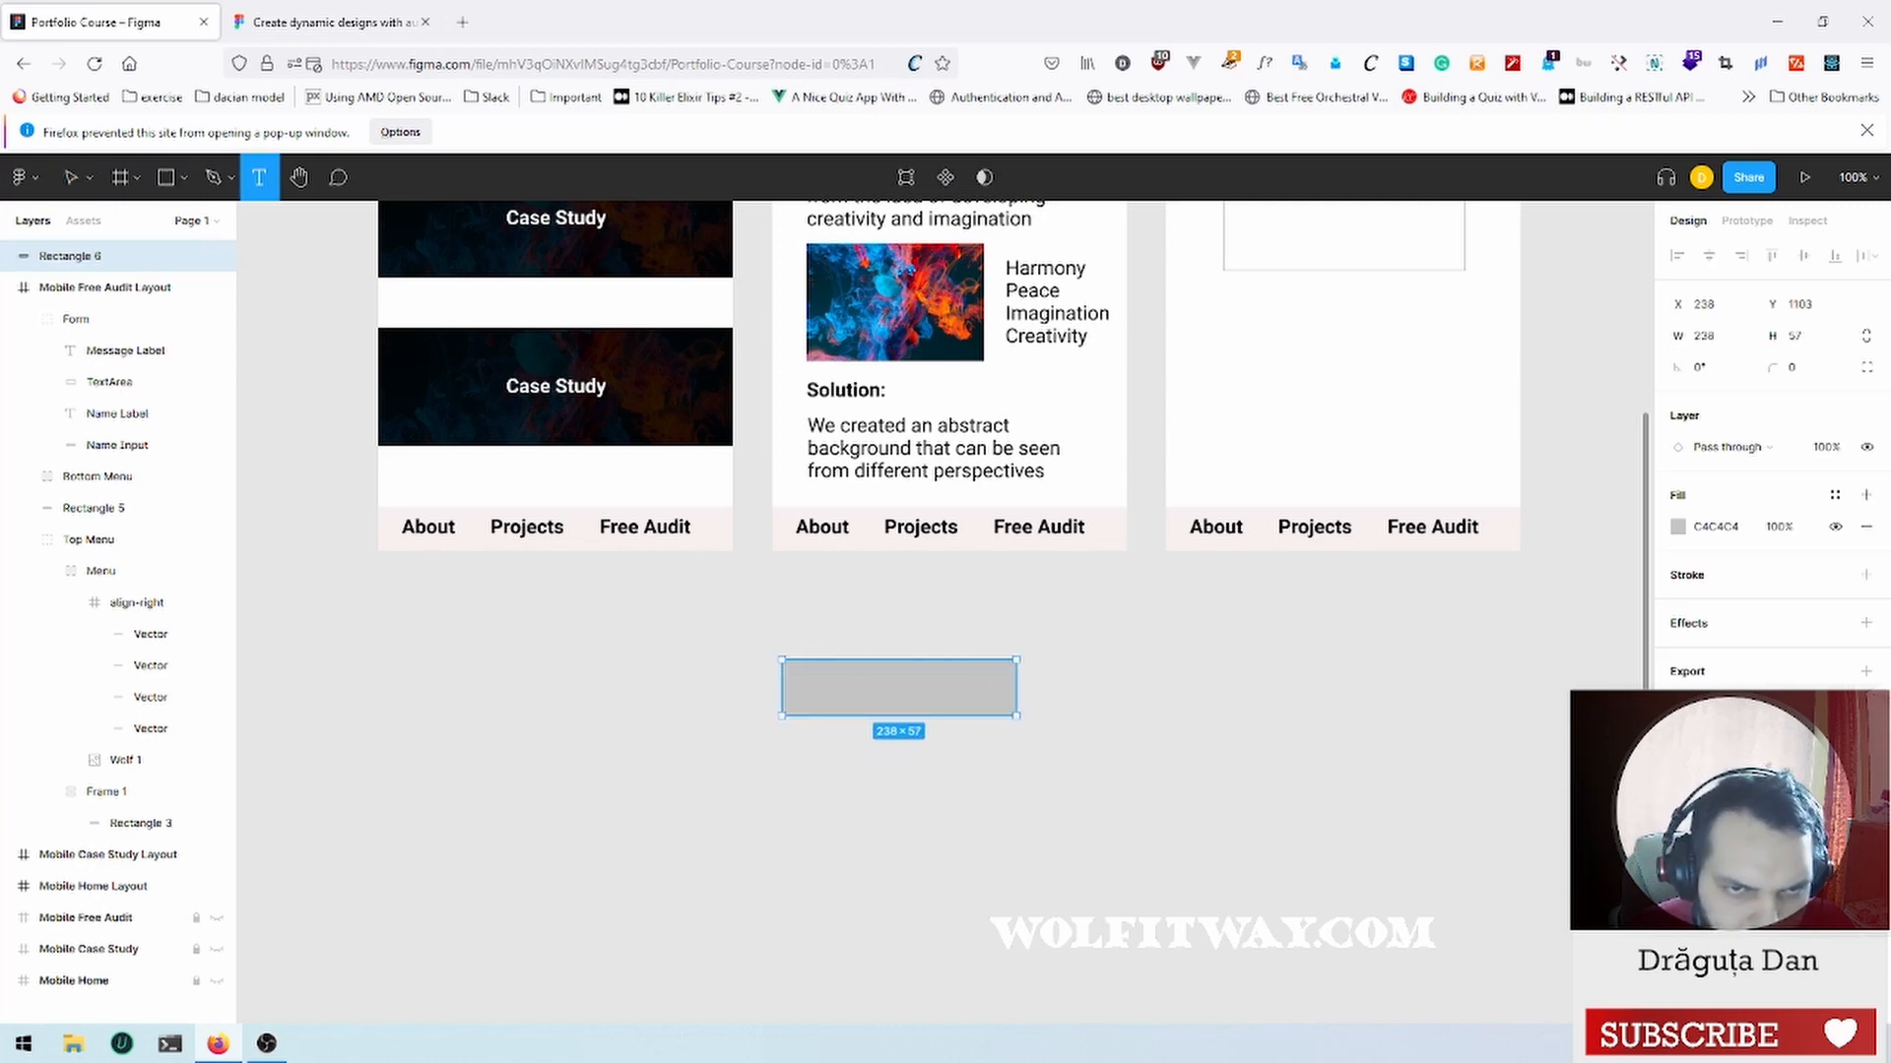
left_click(873, 688)
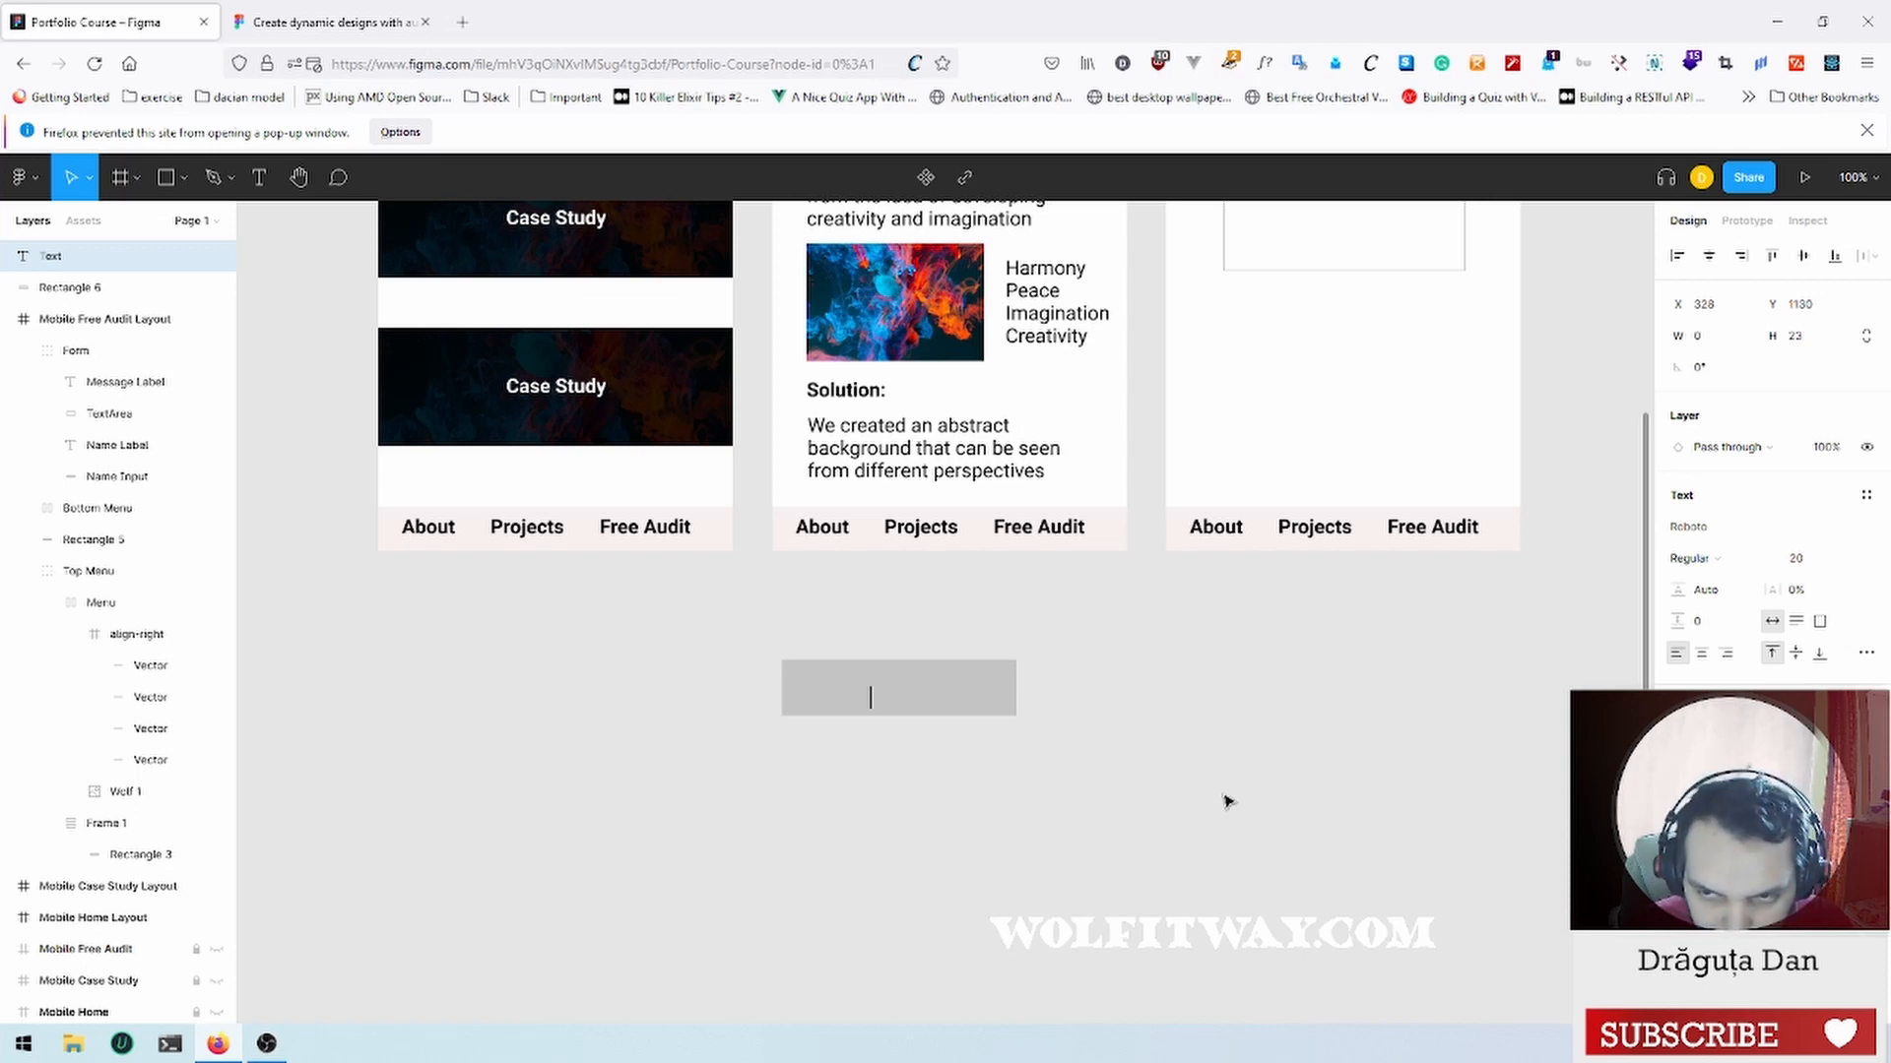
type("Fr")
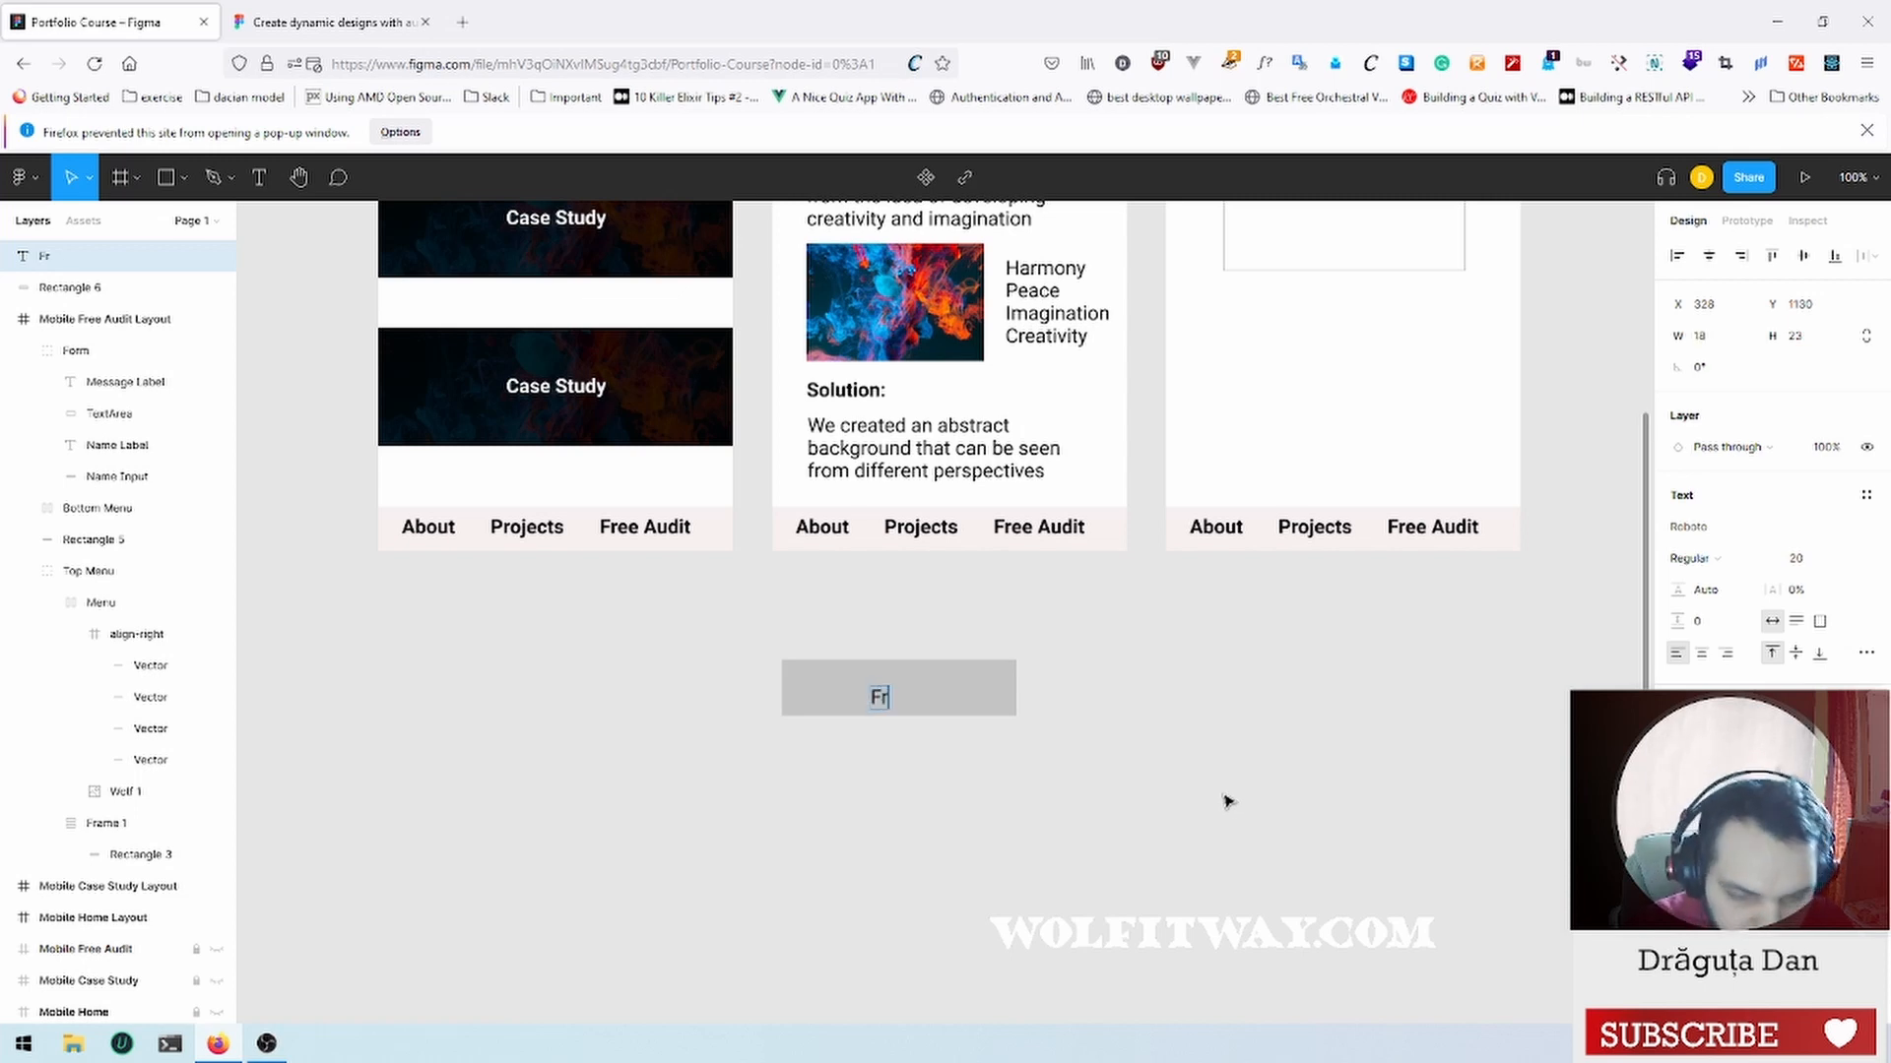
type("ee")
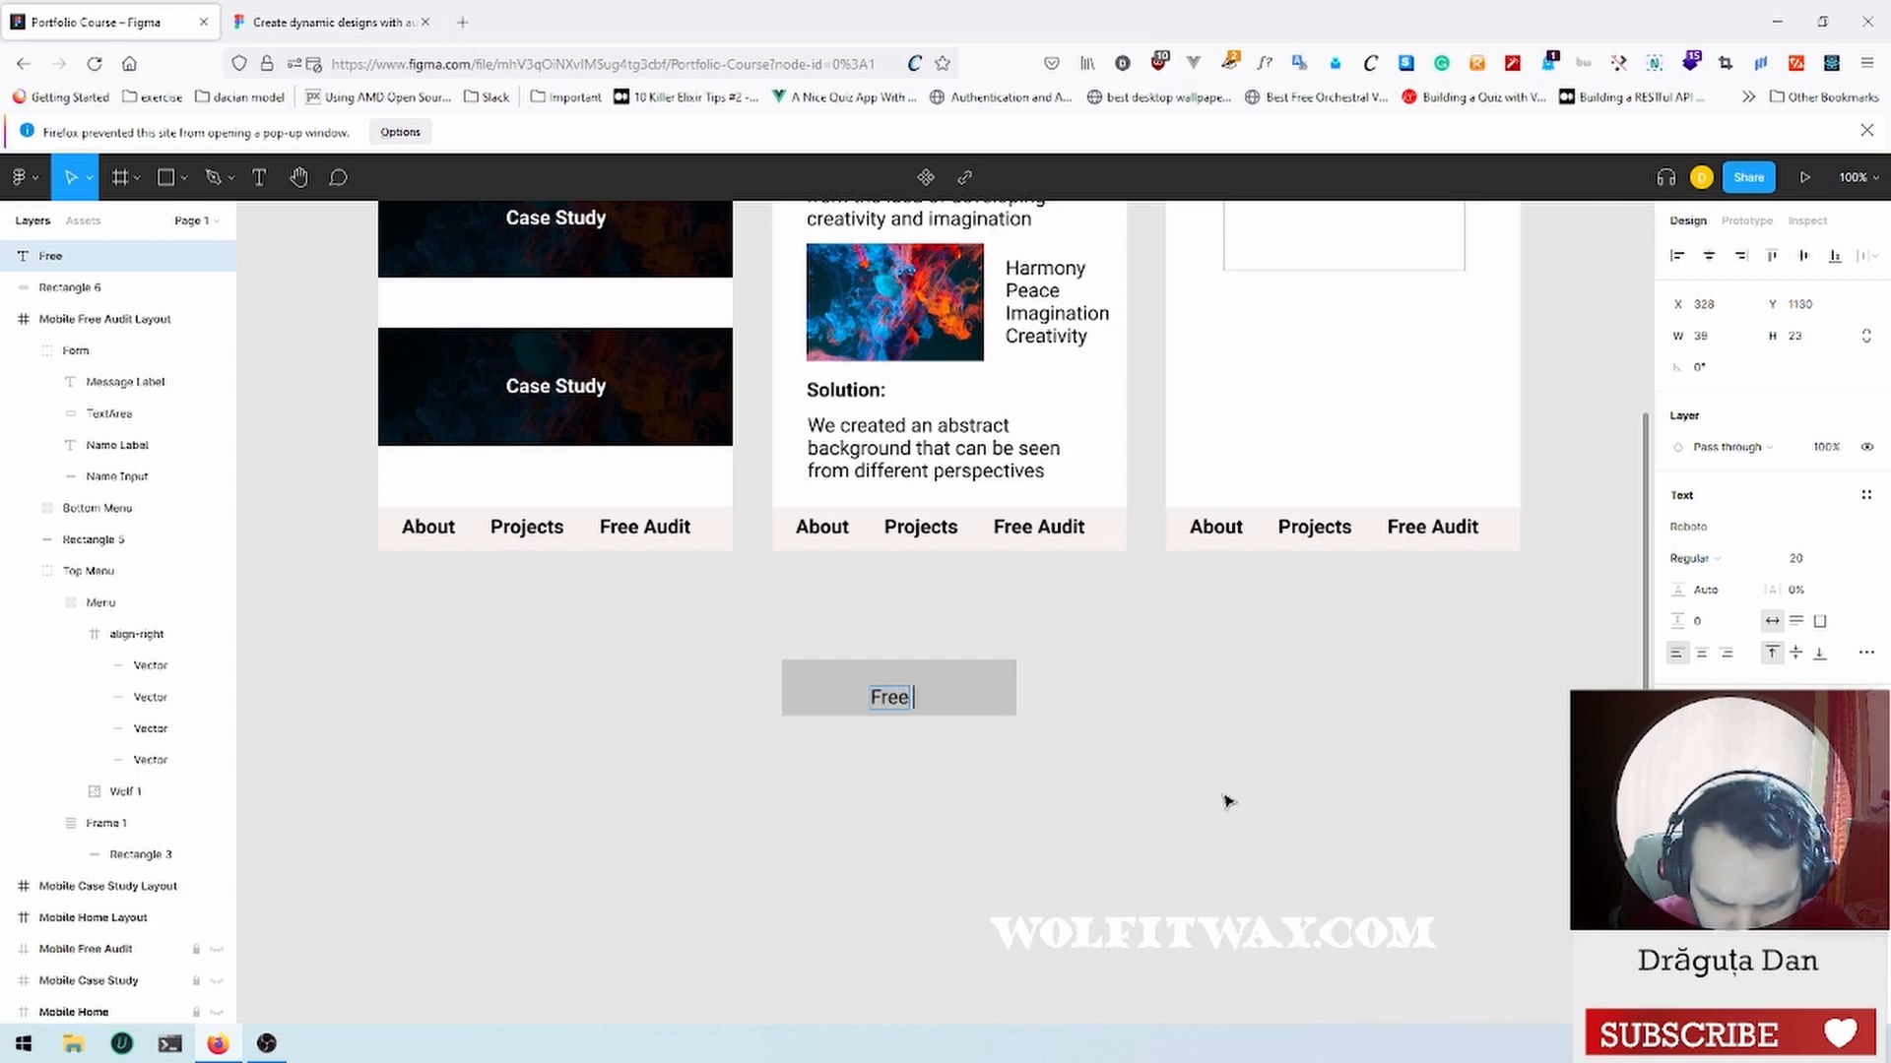
type(" Audit")
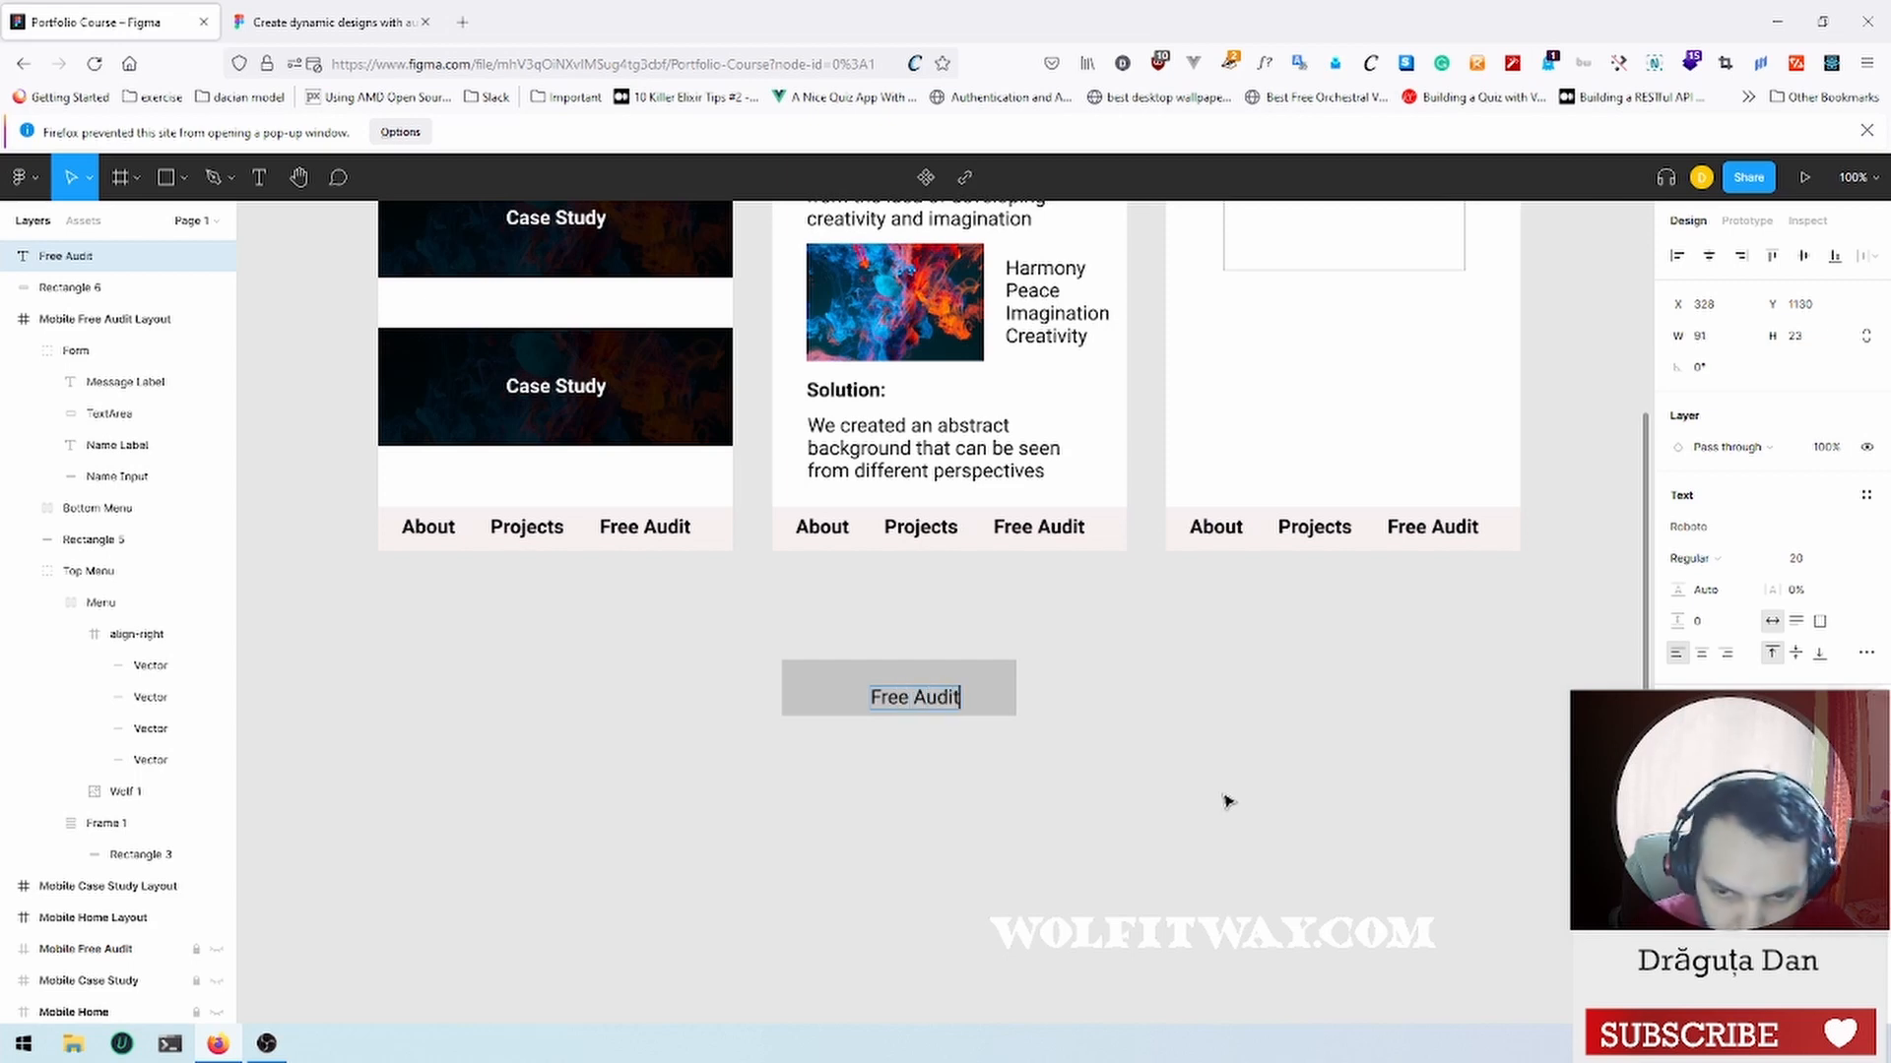
key("Escape")
left_click_drag(917, 706, 902, 699)
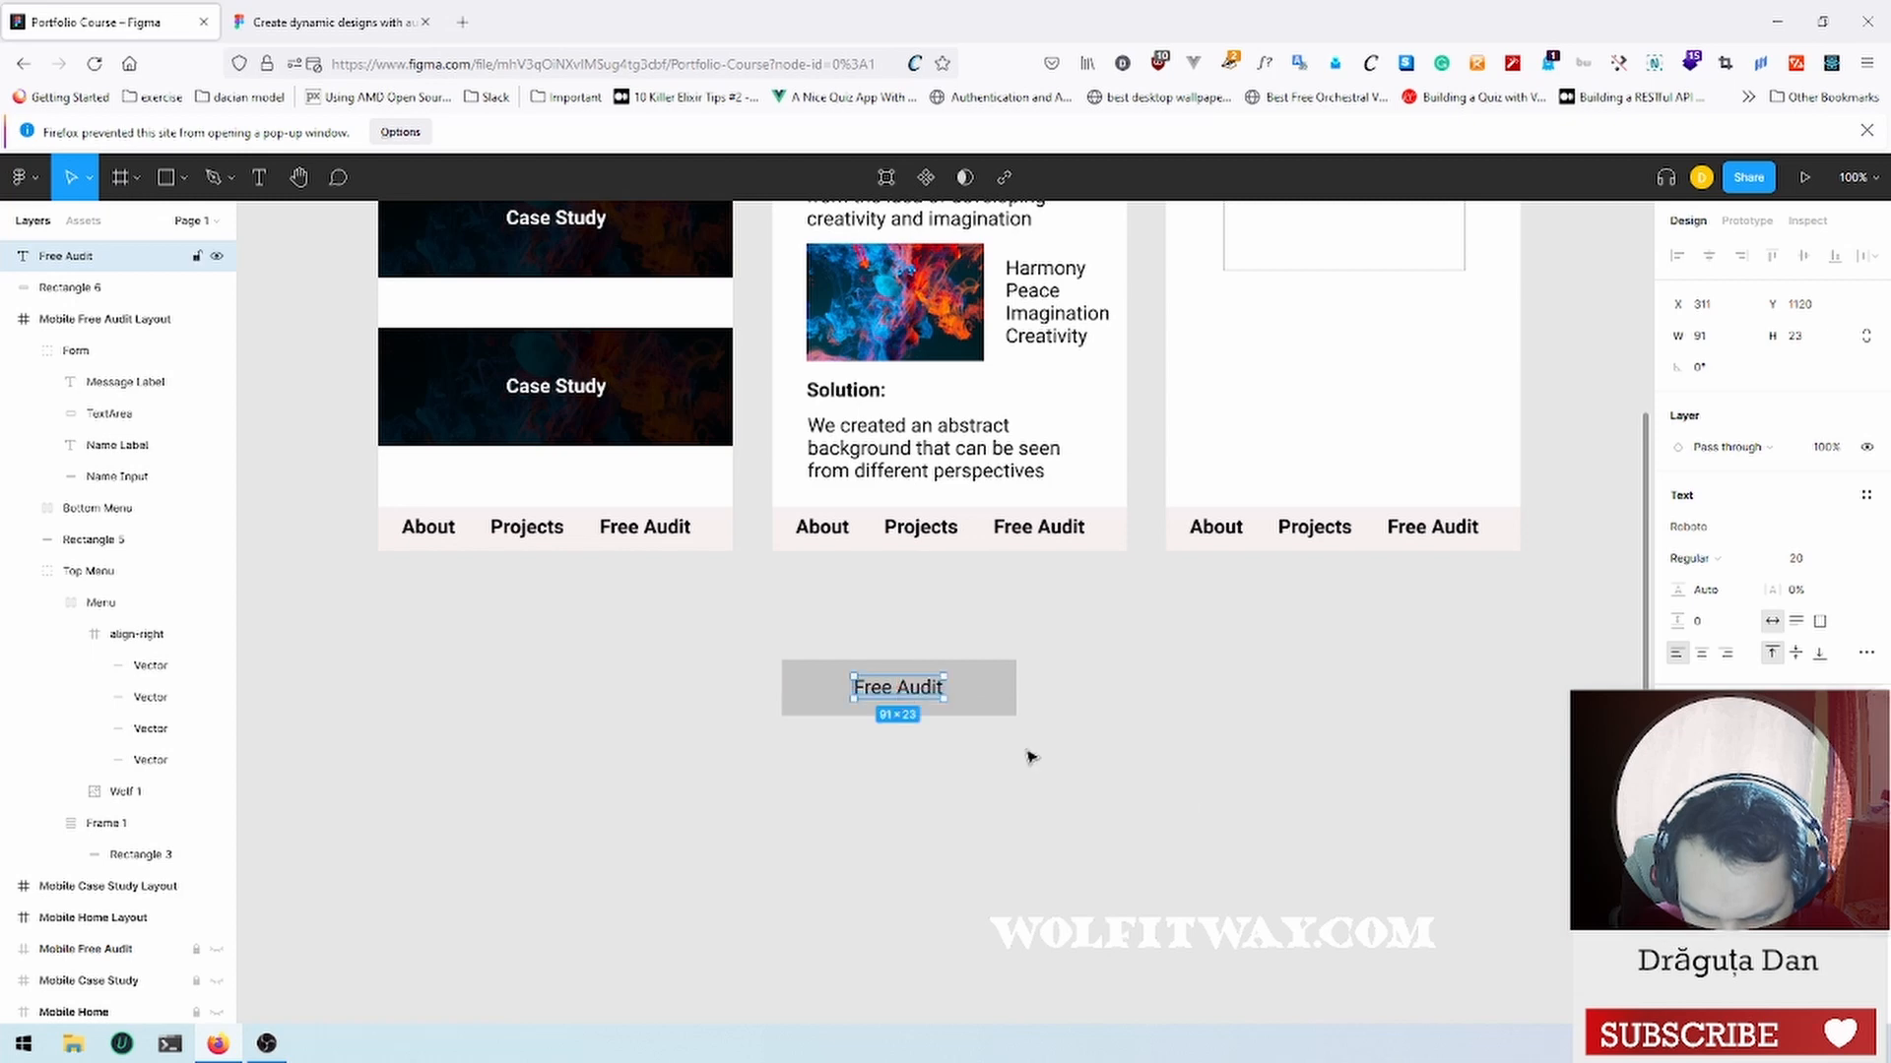
Step: Combine the Free Audit text and its rectangle into an auto layout frame
left_click(1101, 785)
left_click_drag(1036, 666, 1097, 781)
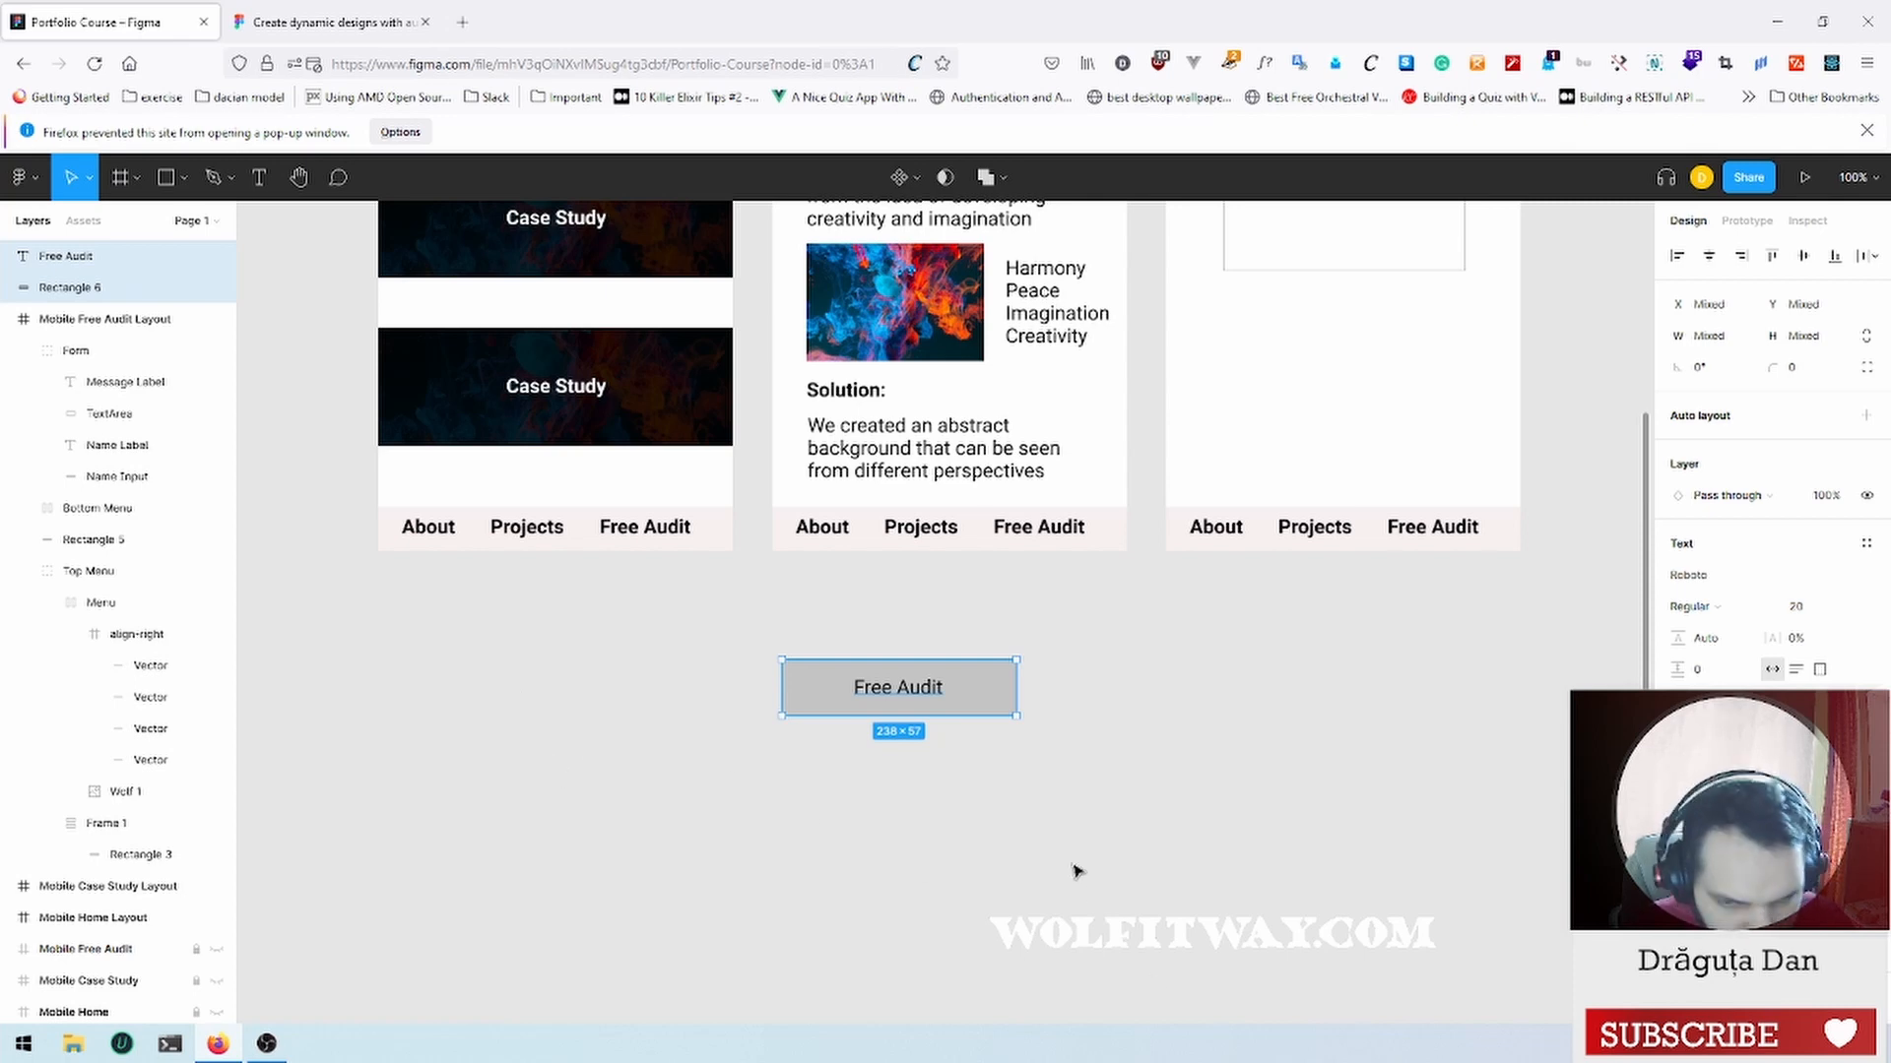
key("shift+a")
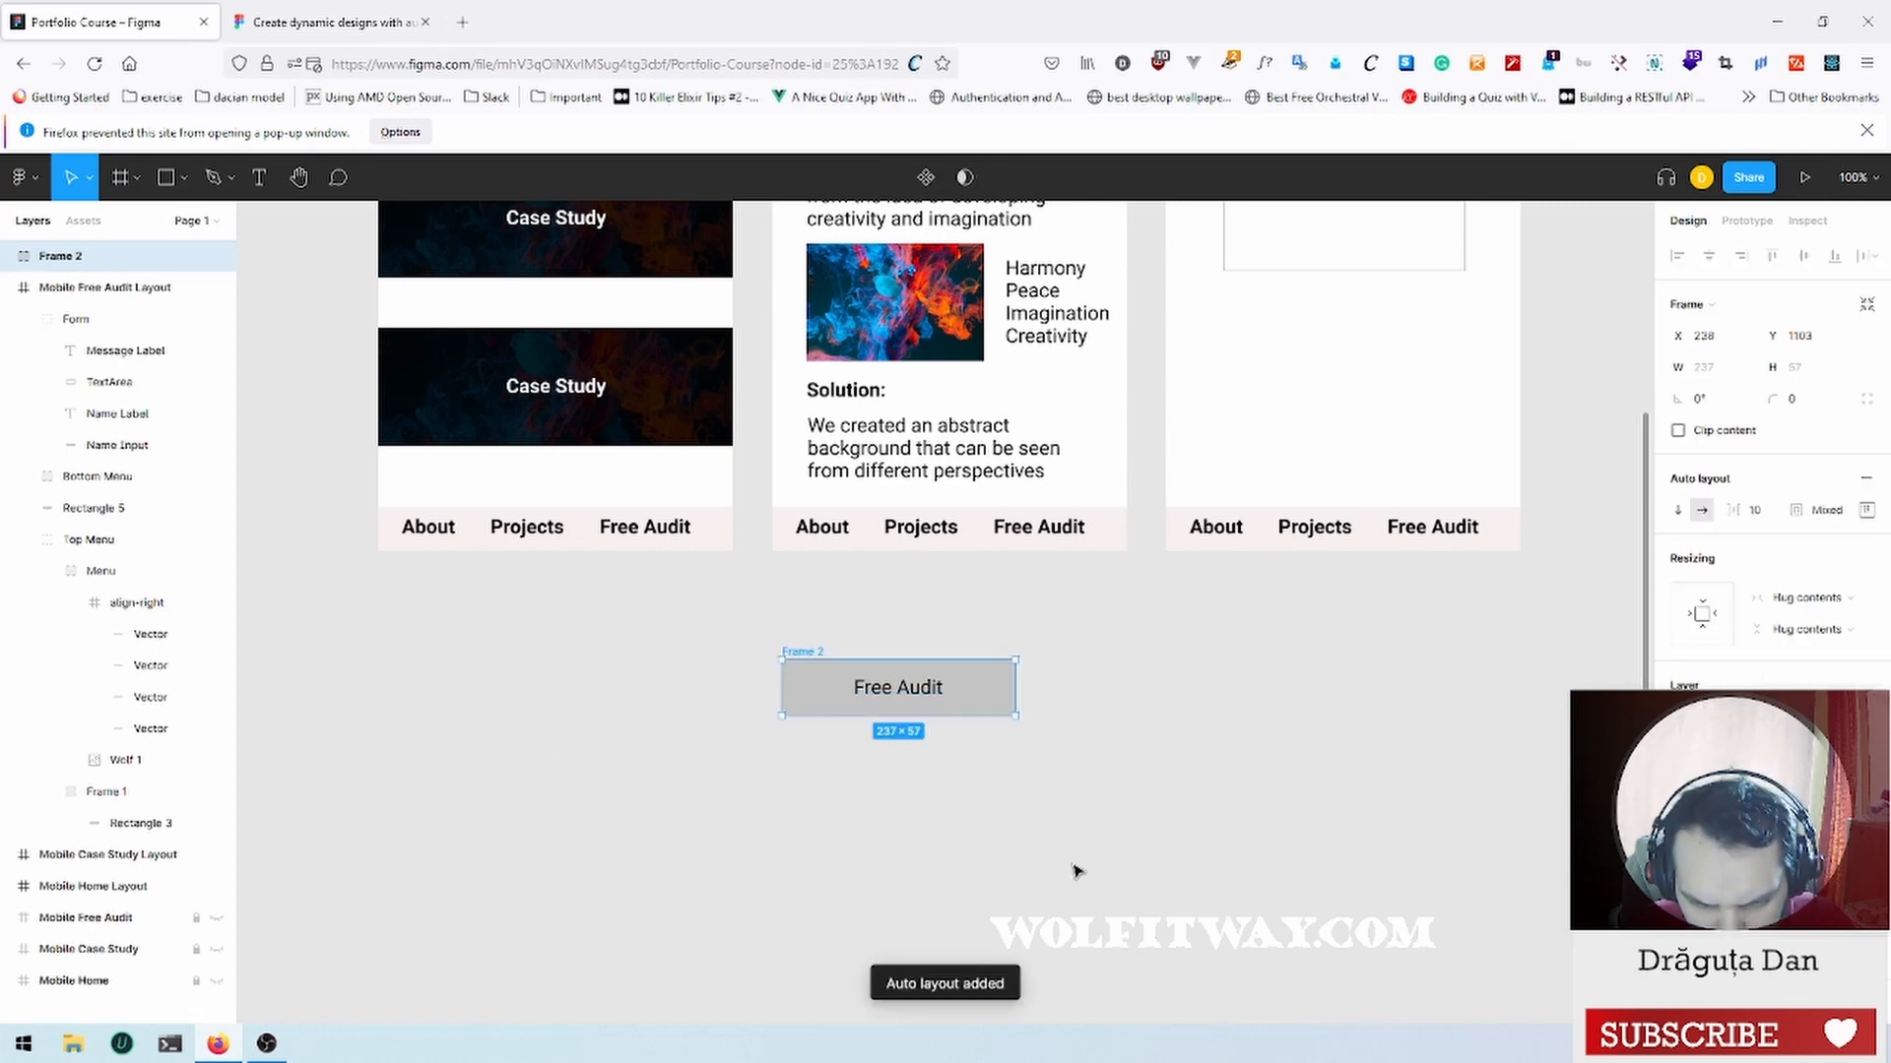
left_click(1118, 758)
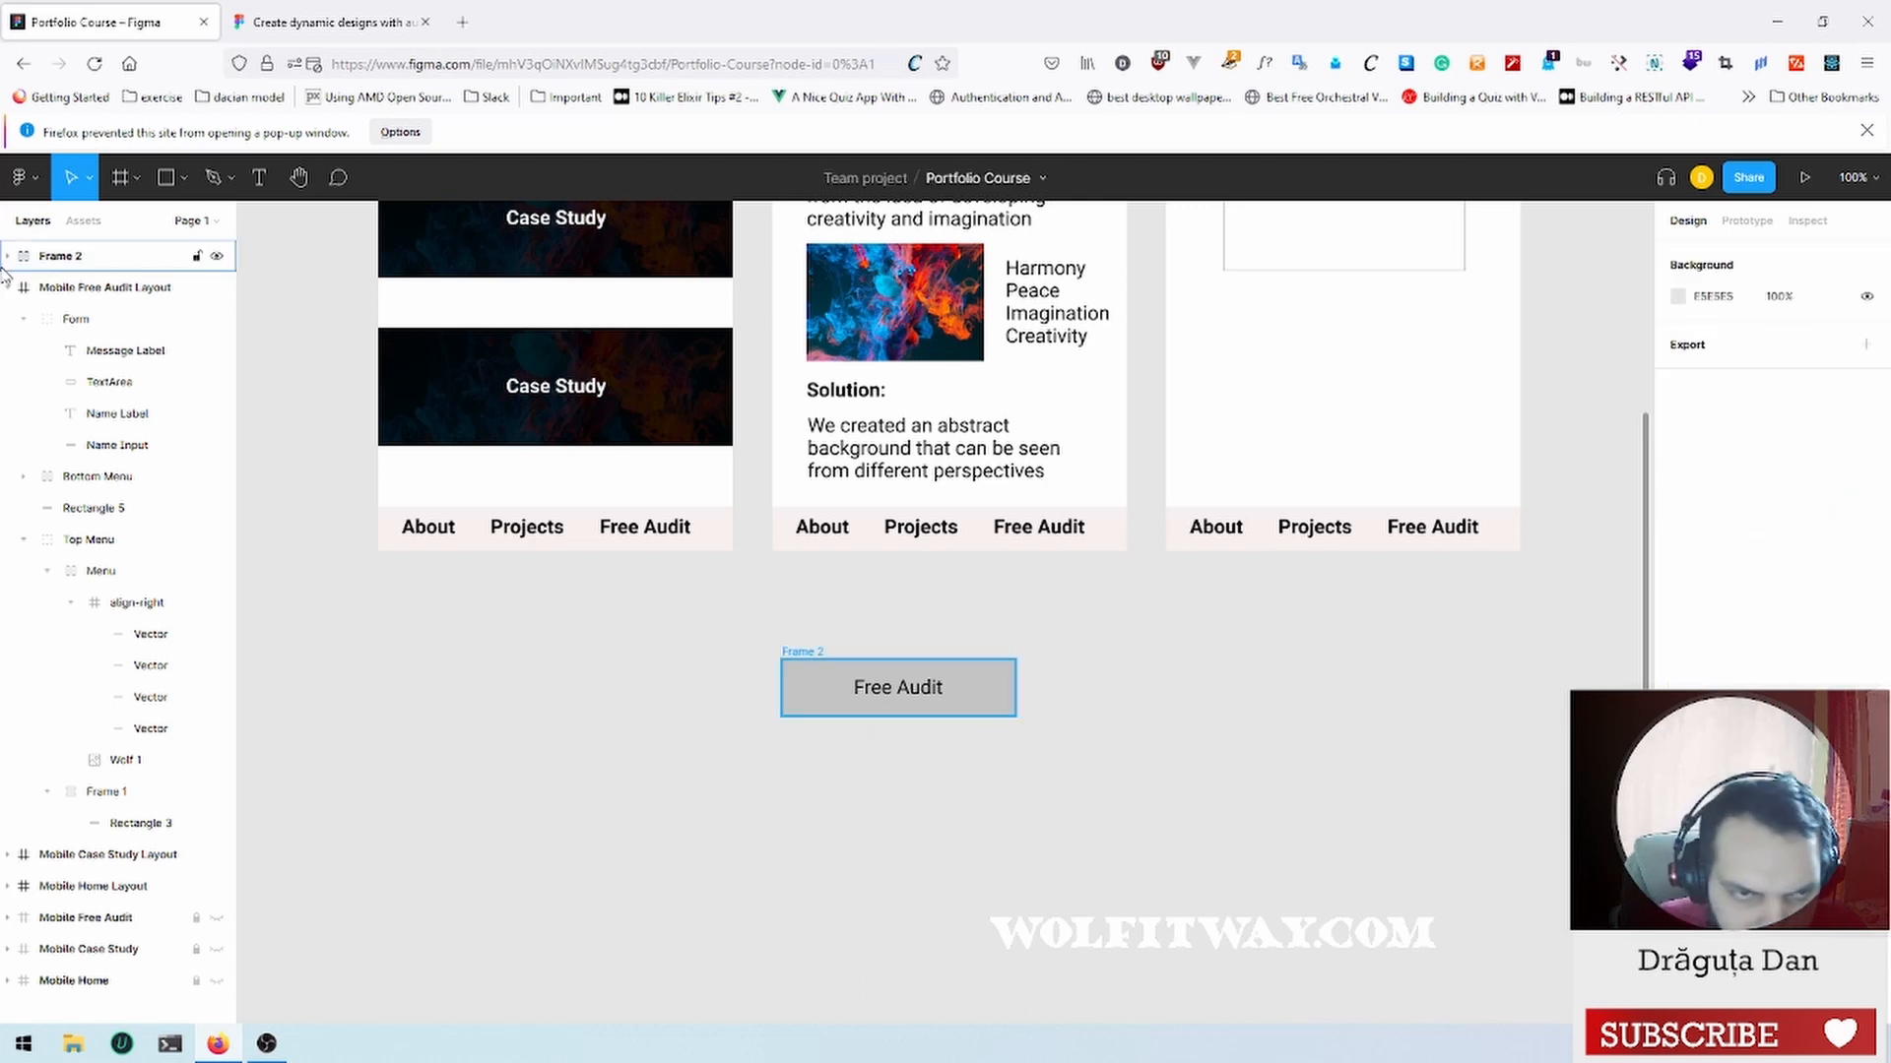
Step: Set the item spacing of the Free Audit button's auto layout frame to 8
left_click(67, 259)
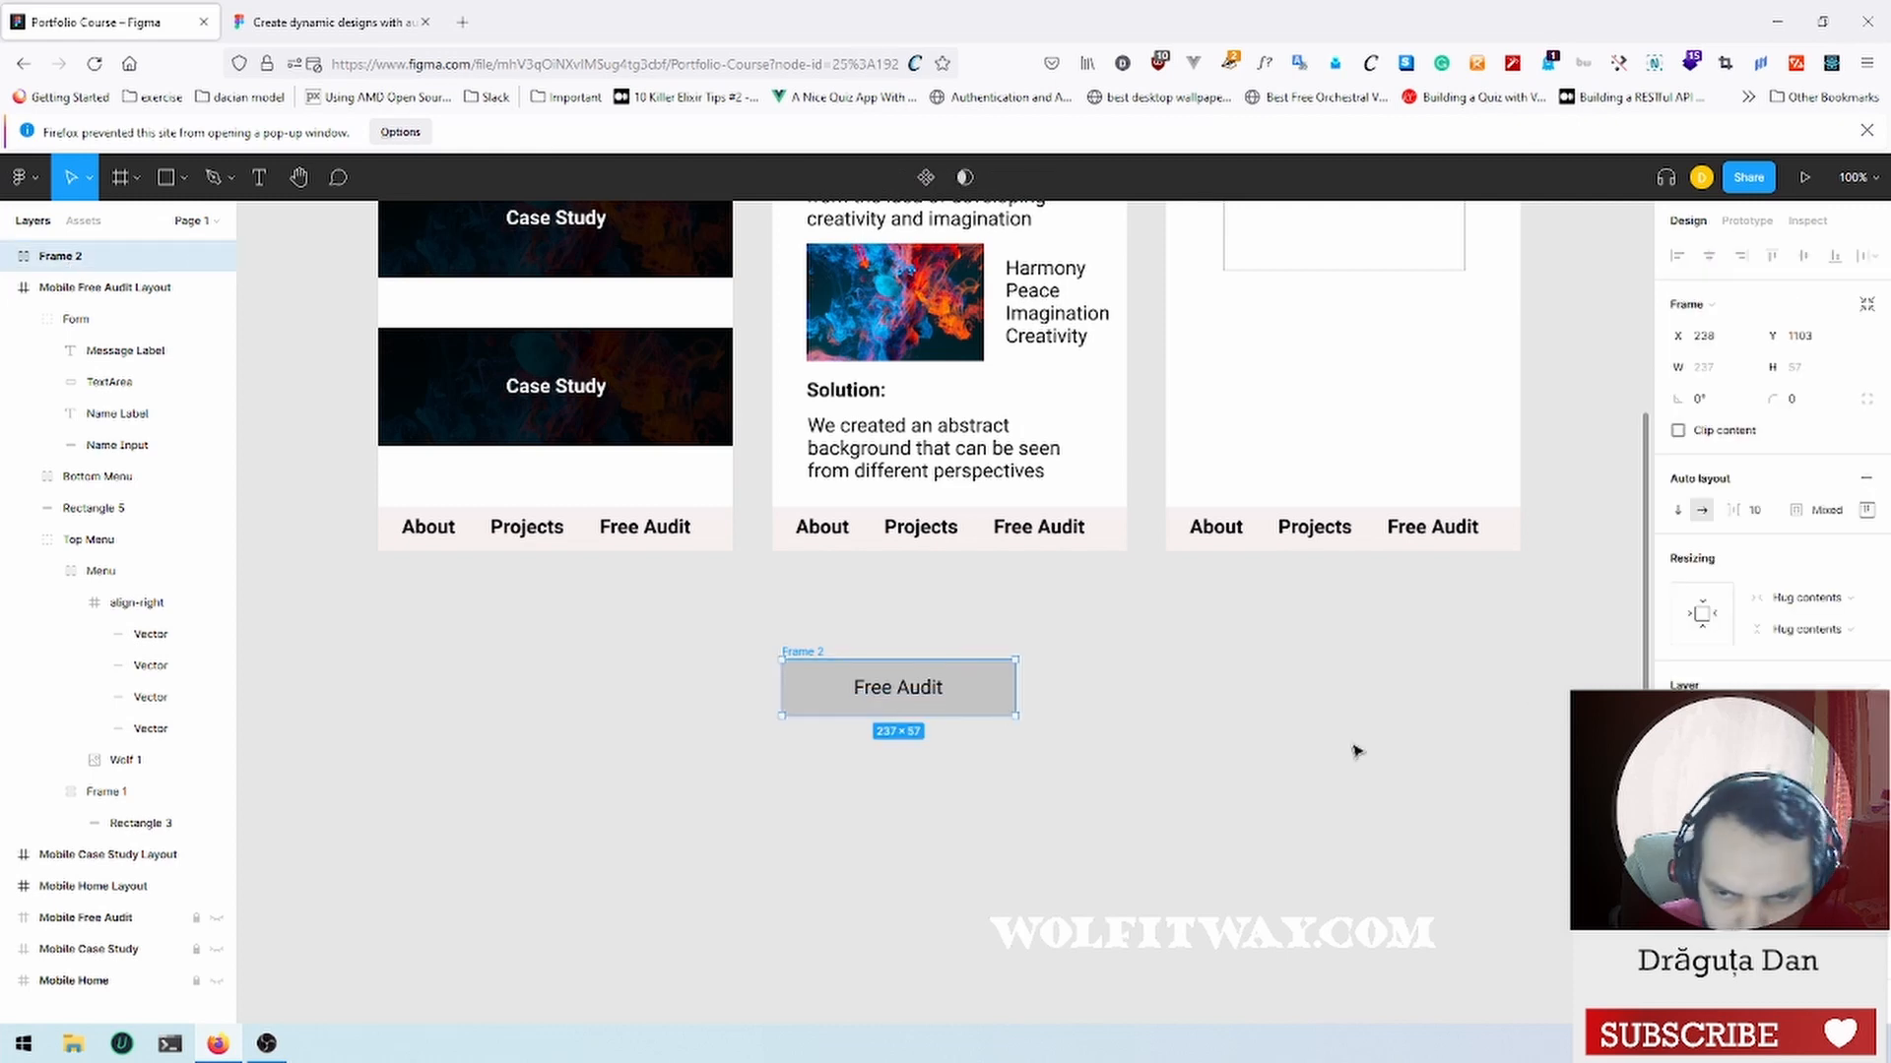
left_click(1867, 510)
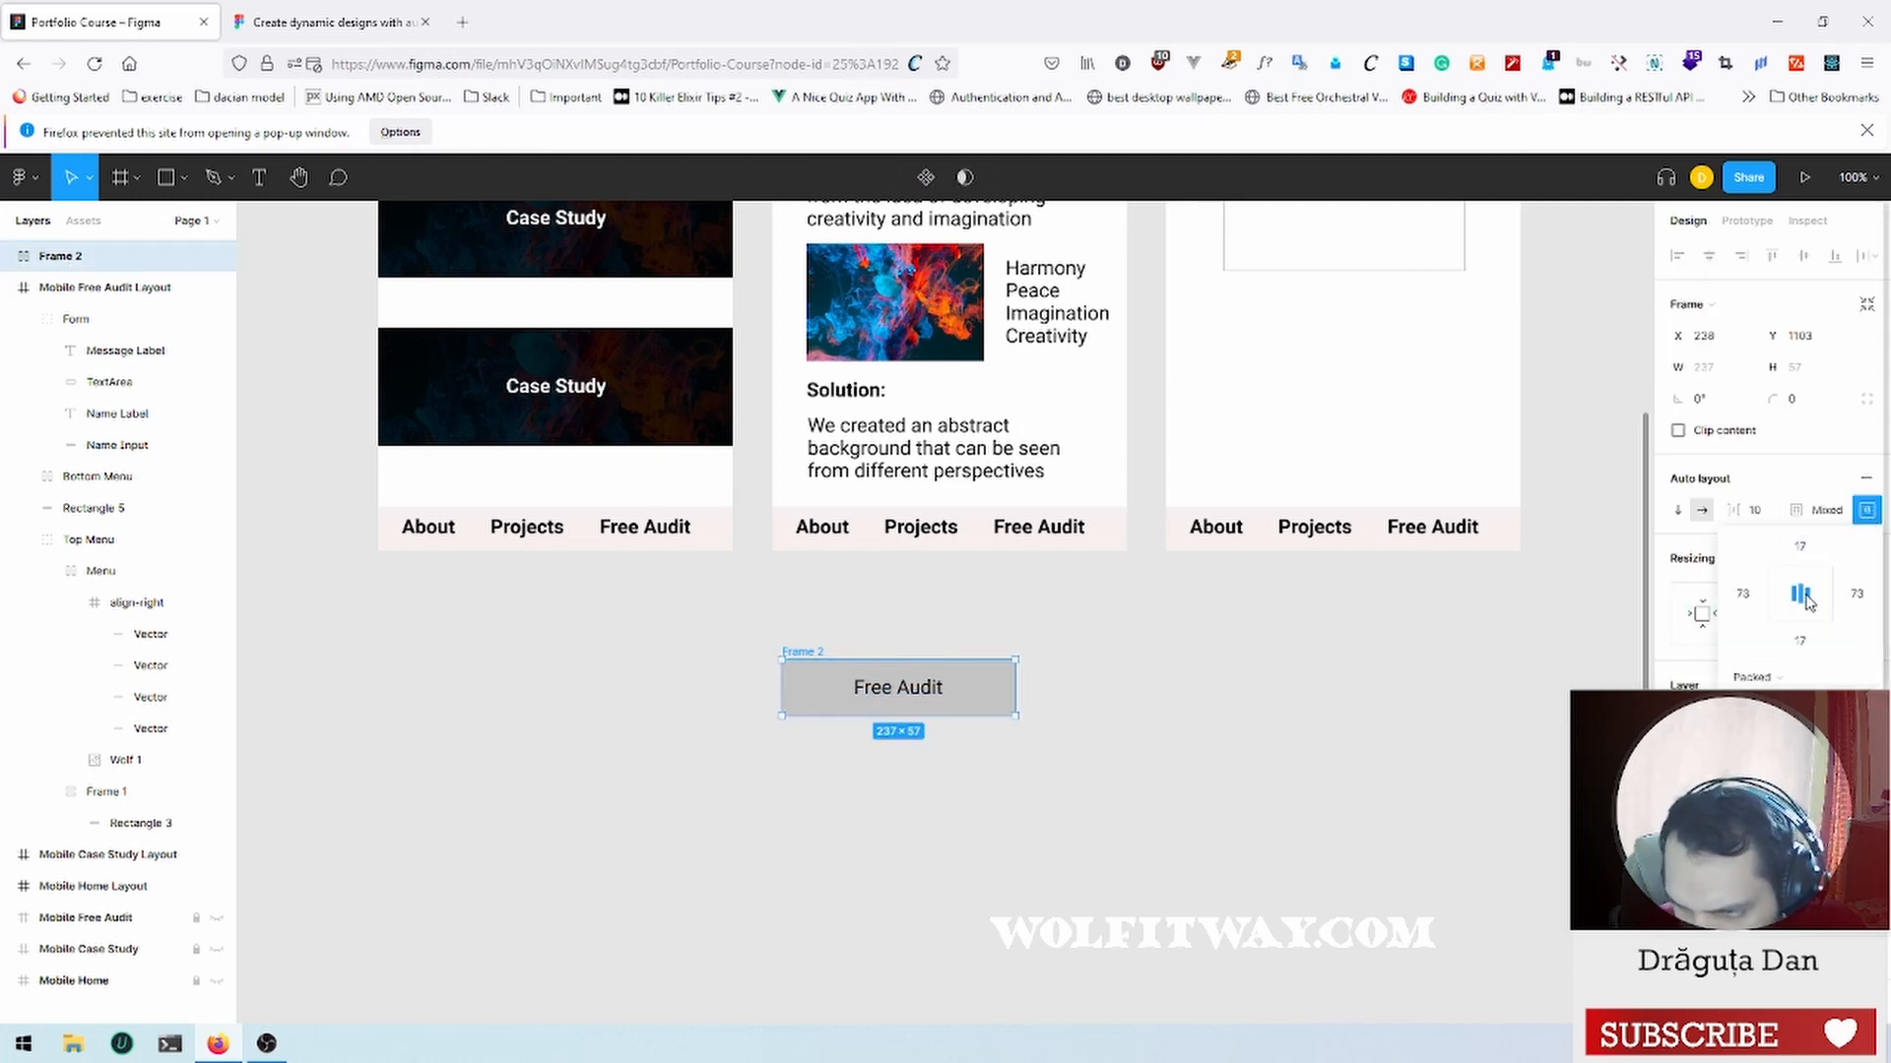
left_click(1771, 512)
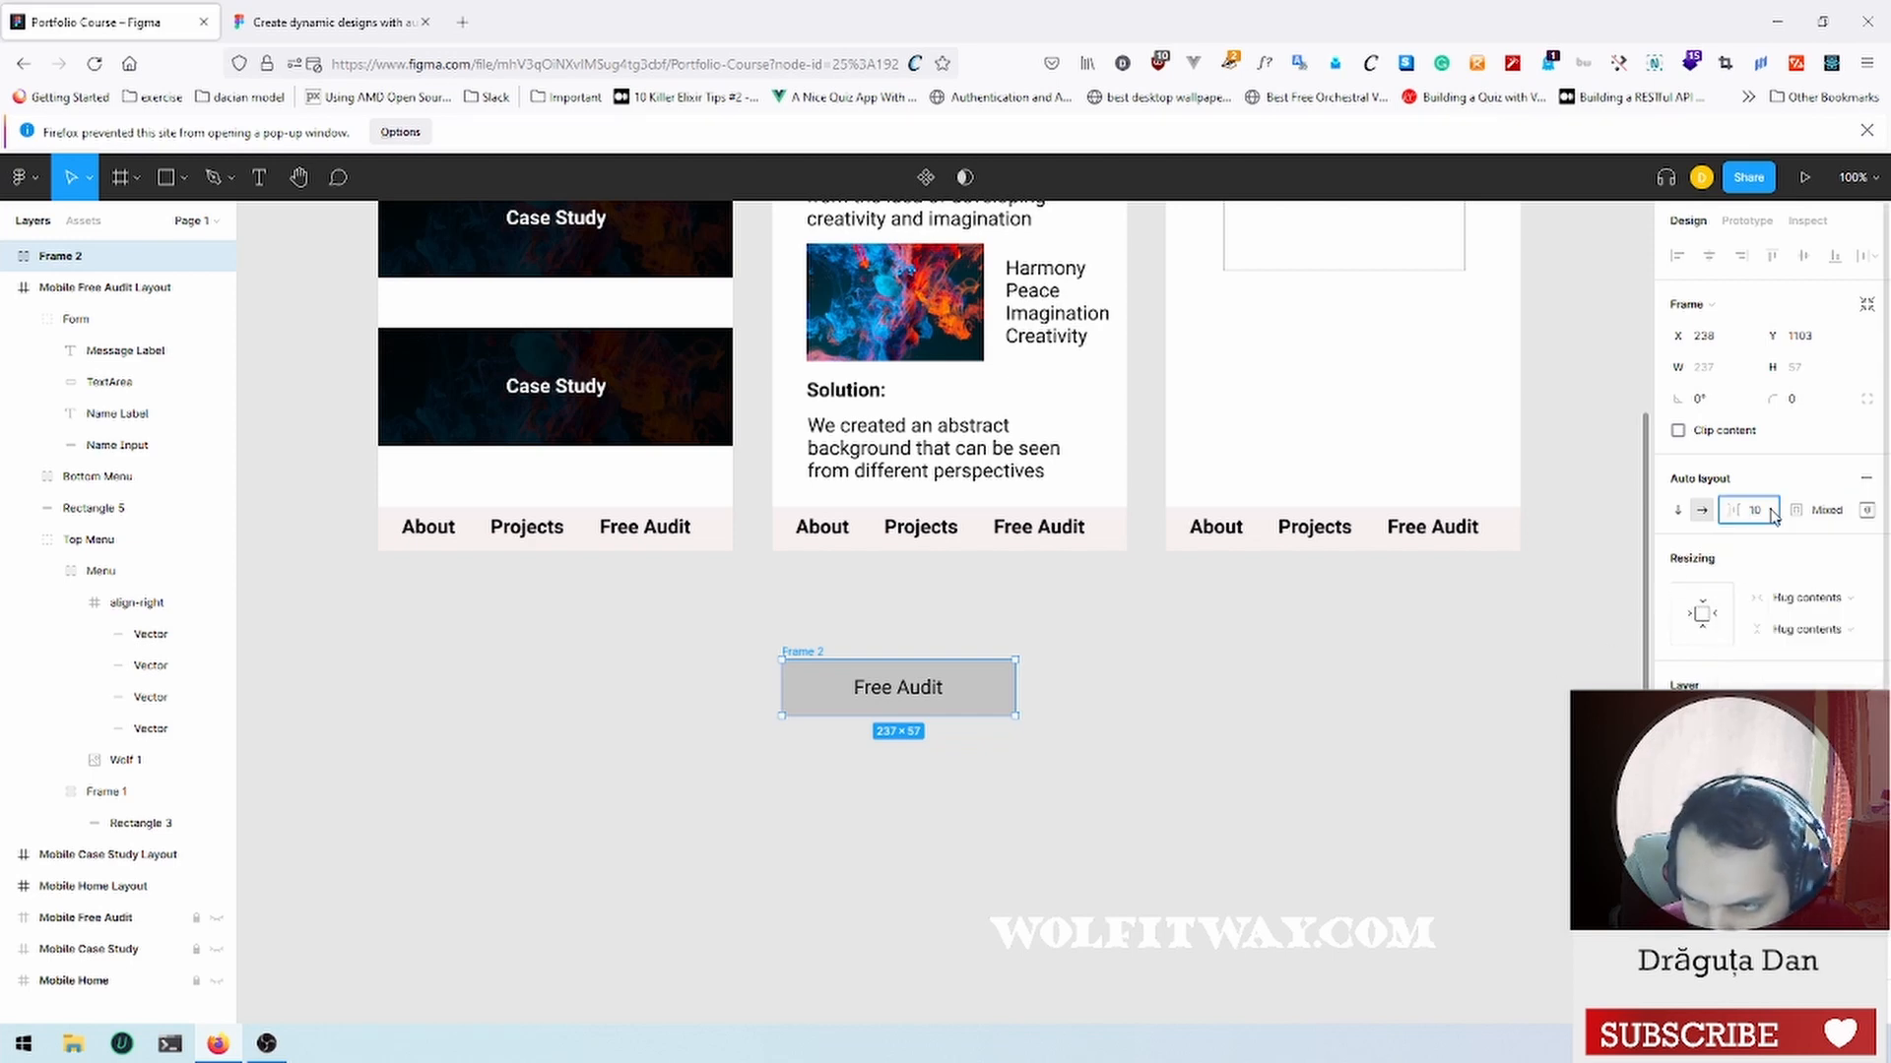
mouse_move(1735, 510)
left_mouse_down()
mouse_move(1656, 516)
mouse_move(1725, 514)
left_mouse_up()
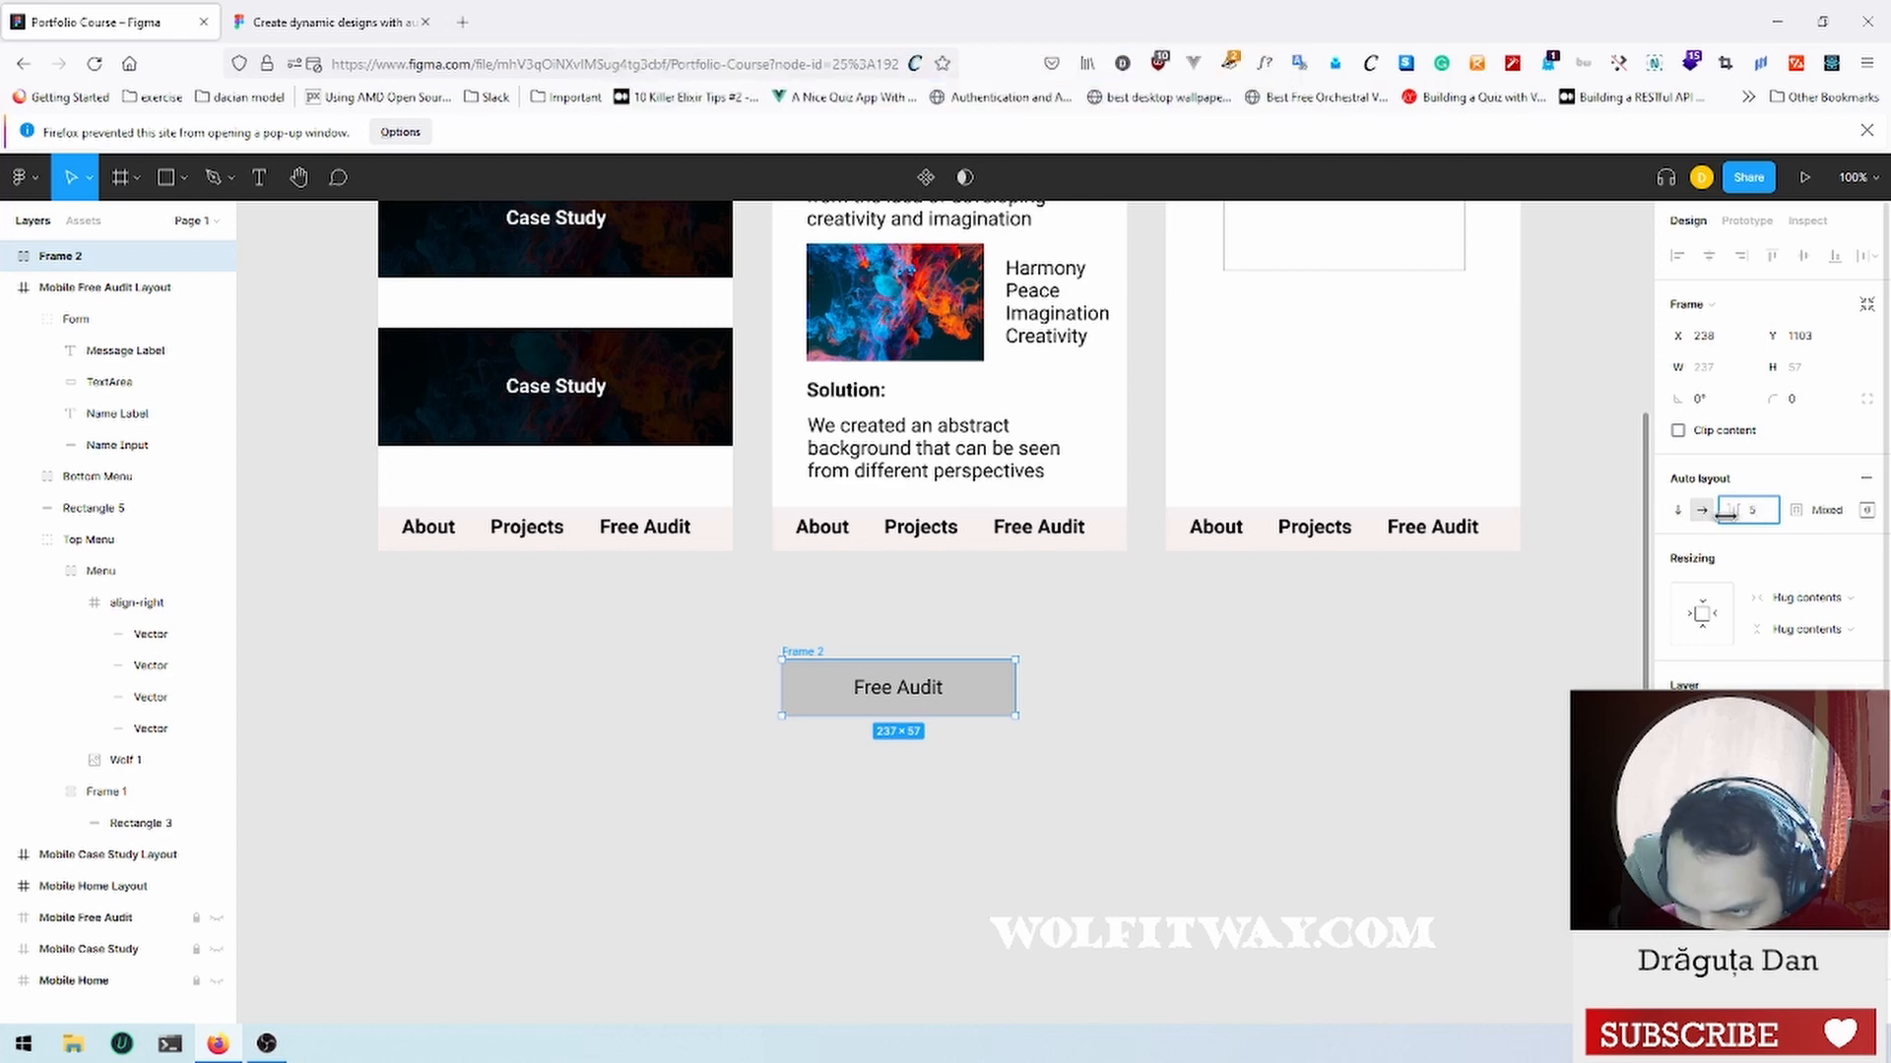
left_click(1039, 691)
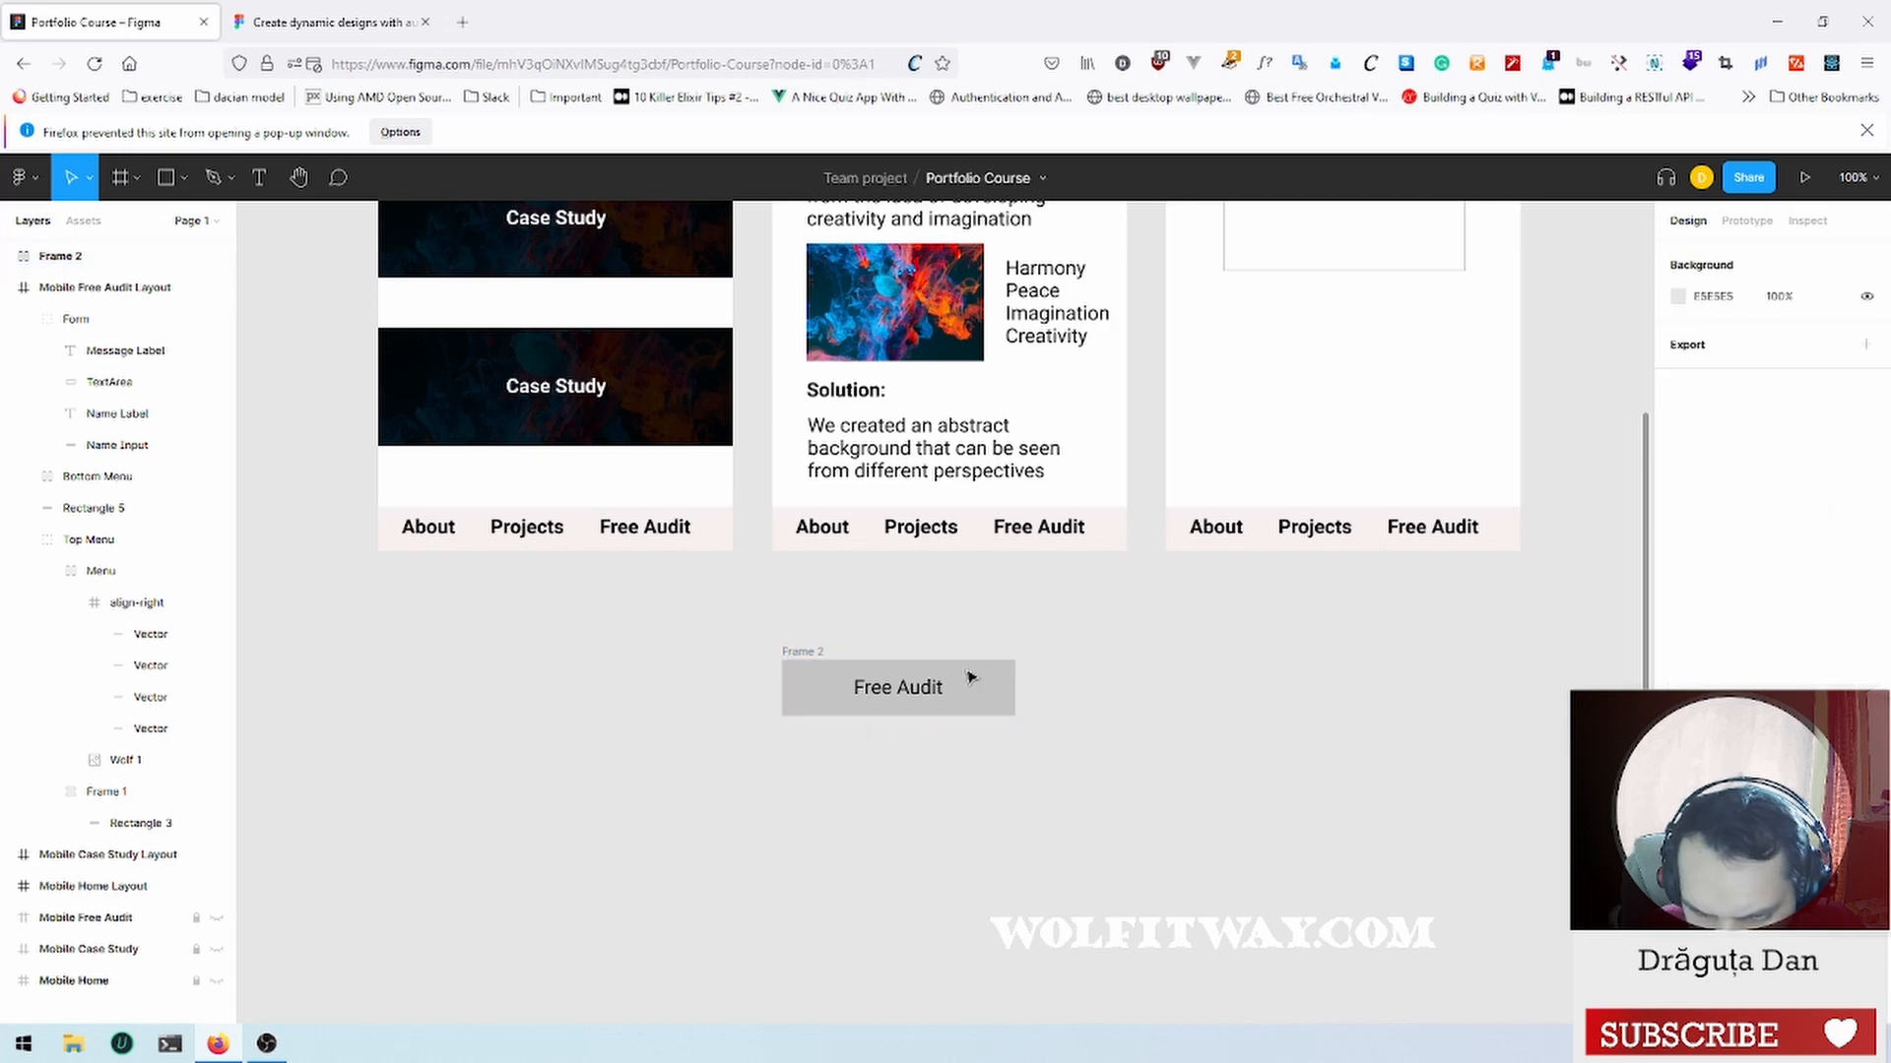
Step: Resize the Free Audit button frame to about 164 × 51
left_click(824, 658)
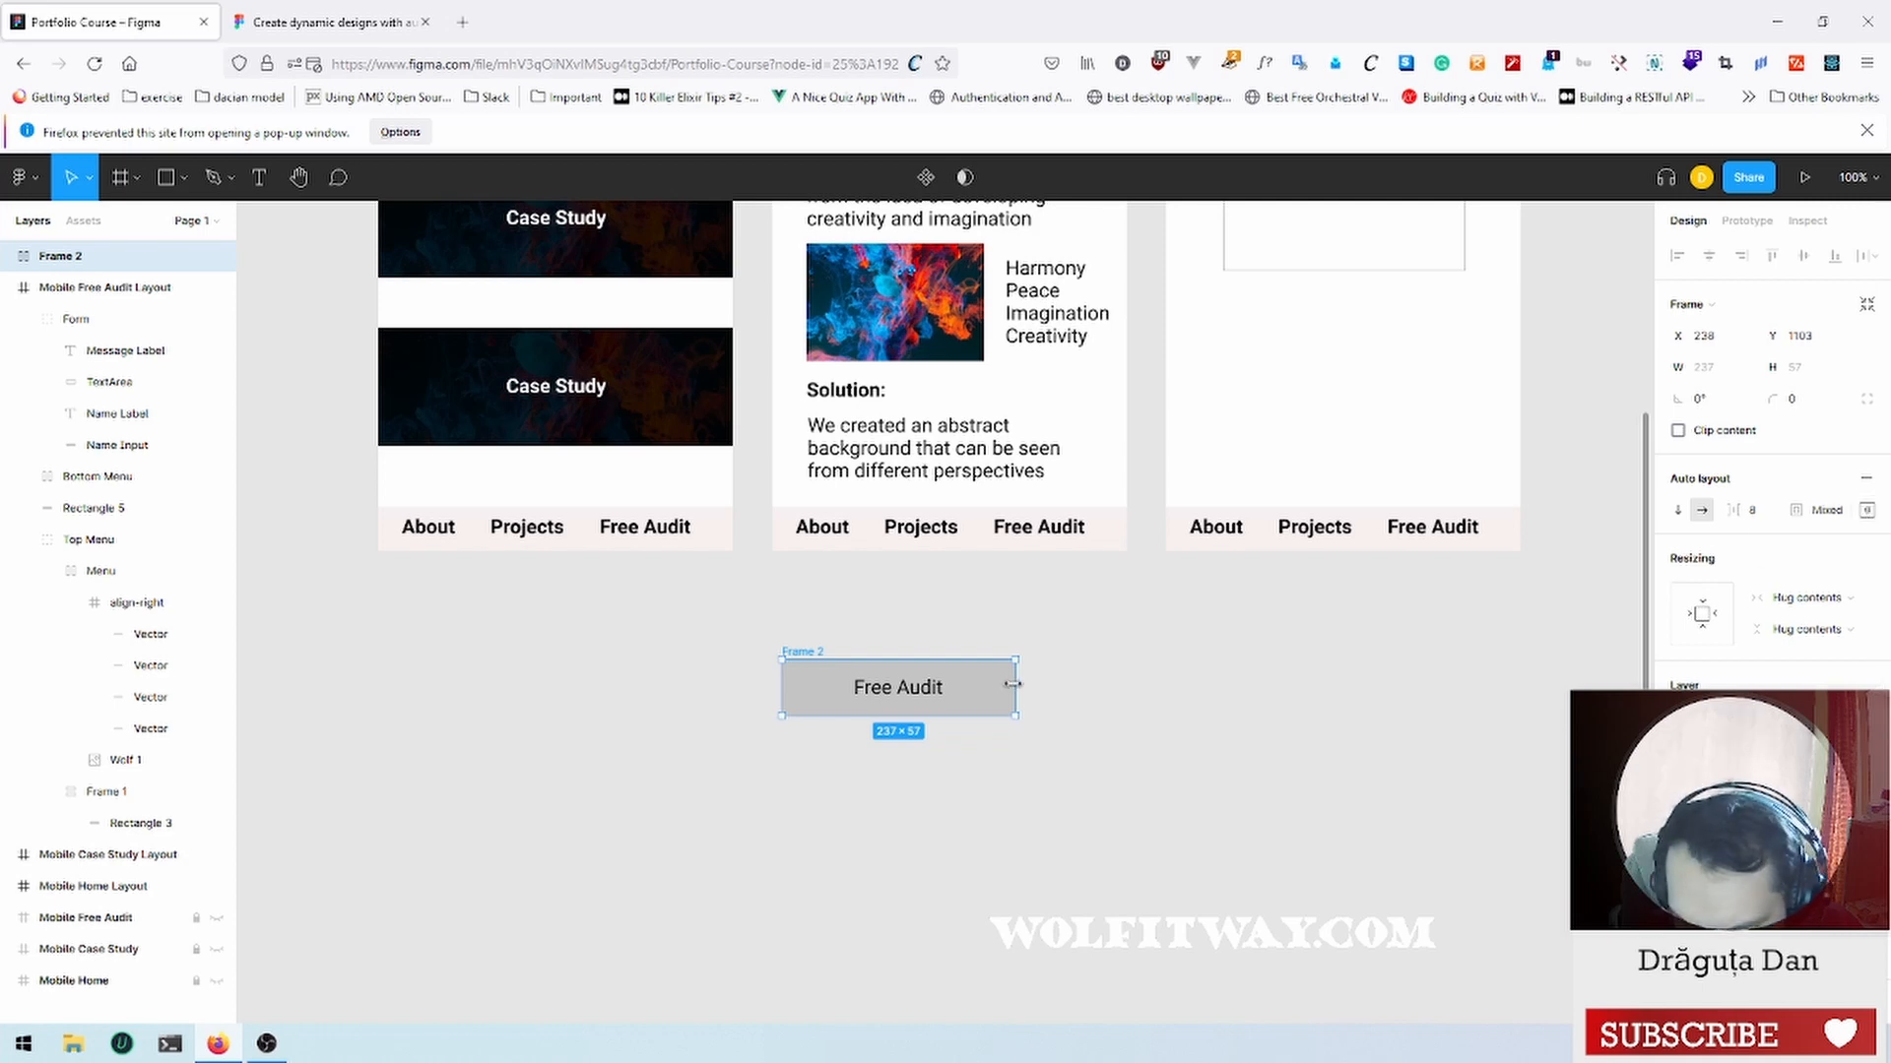
left_click_drag(1021, 682, 943, 703)
left_click(1071, 736)
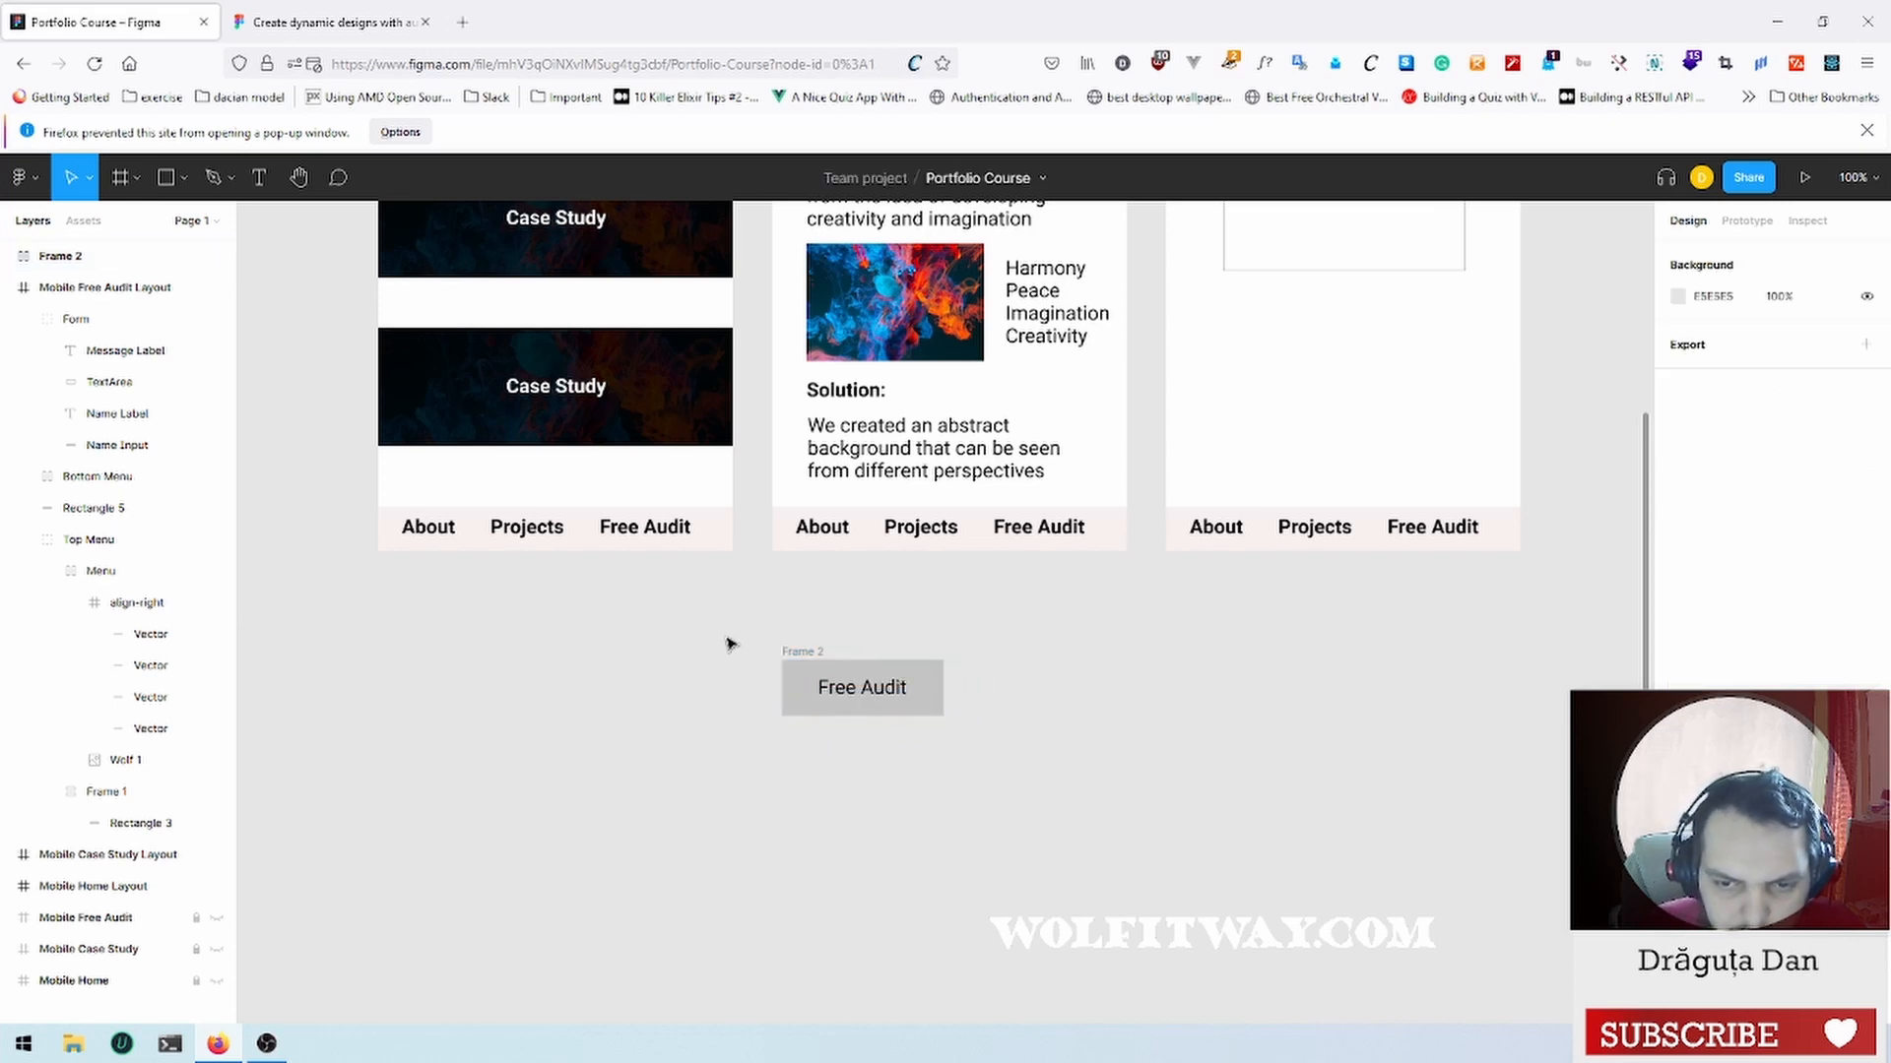
left_click_drag(731, 624, 1064, 795)
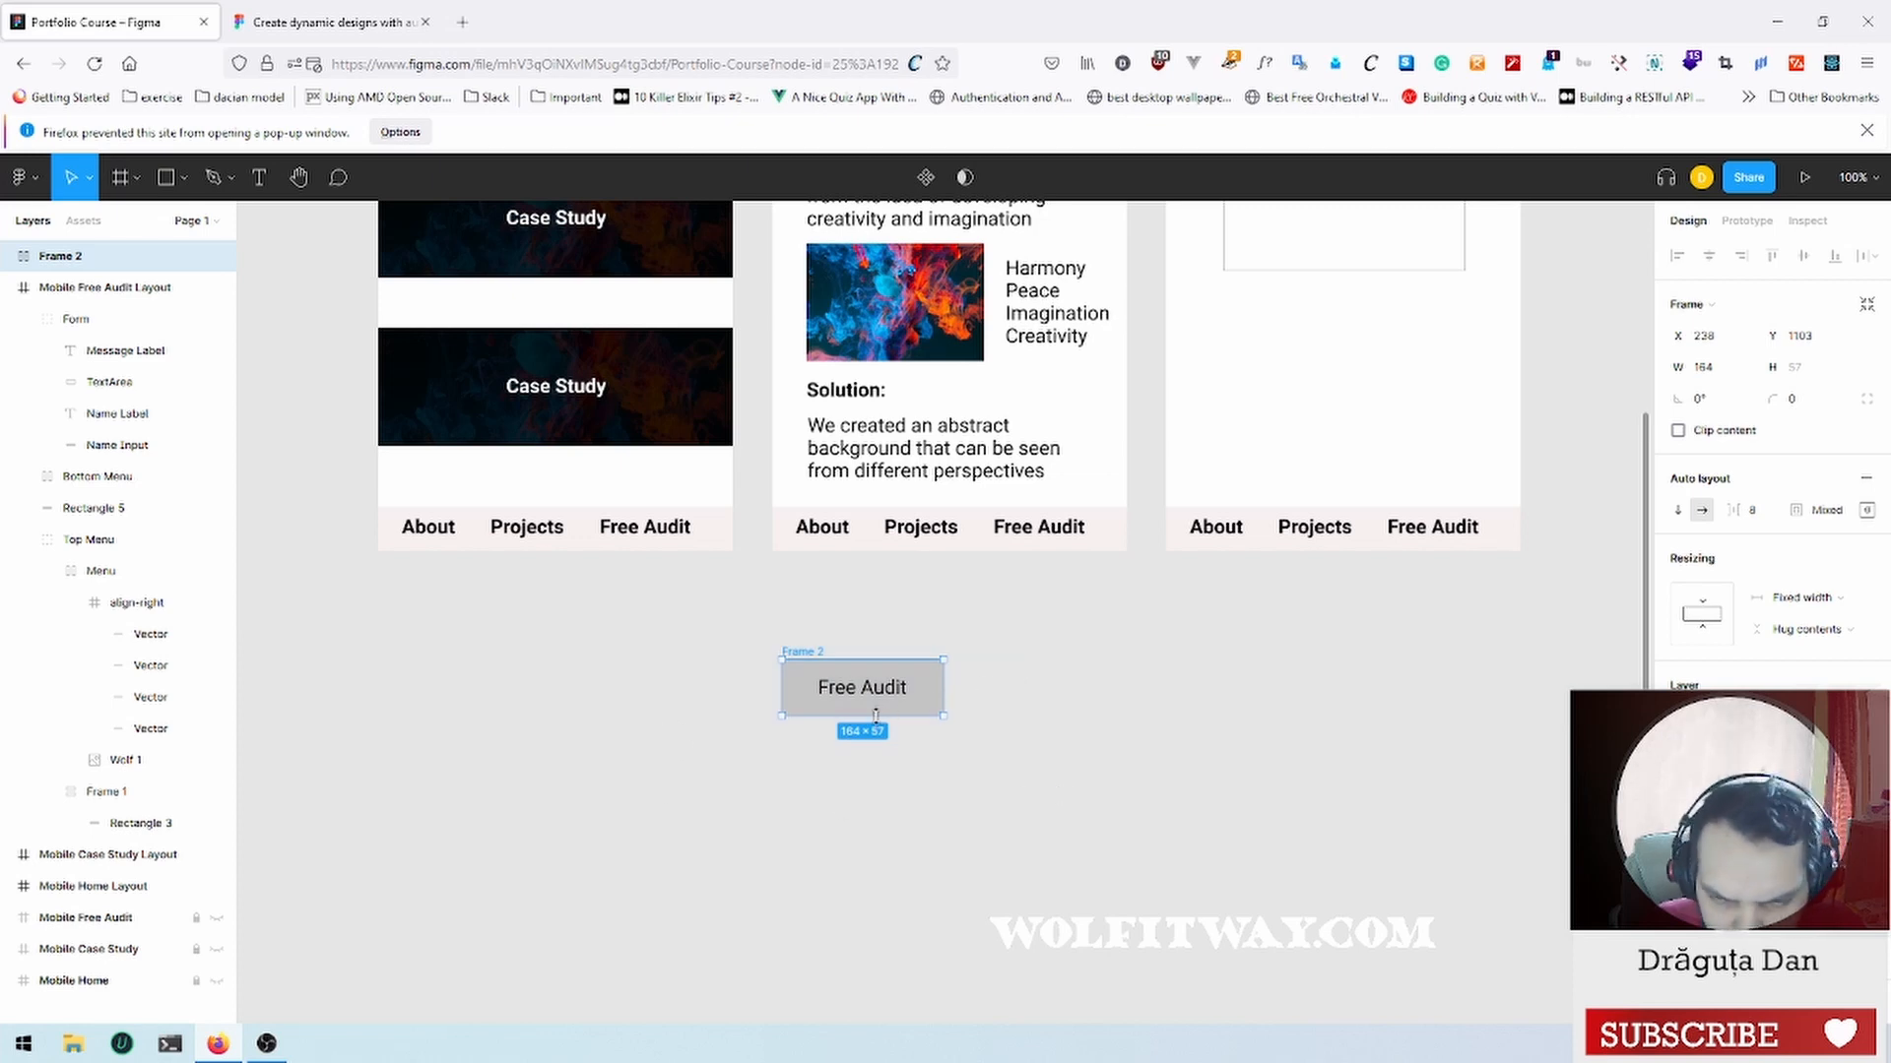
left_click_drag(875, 716, 876, 710)
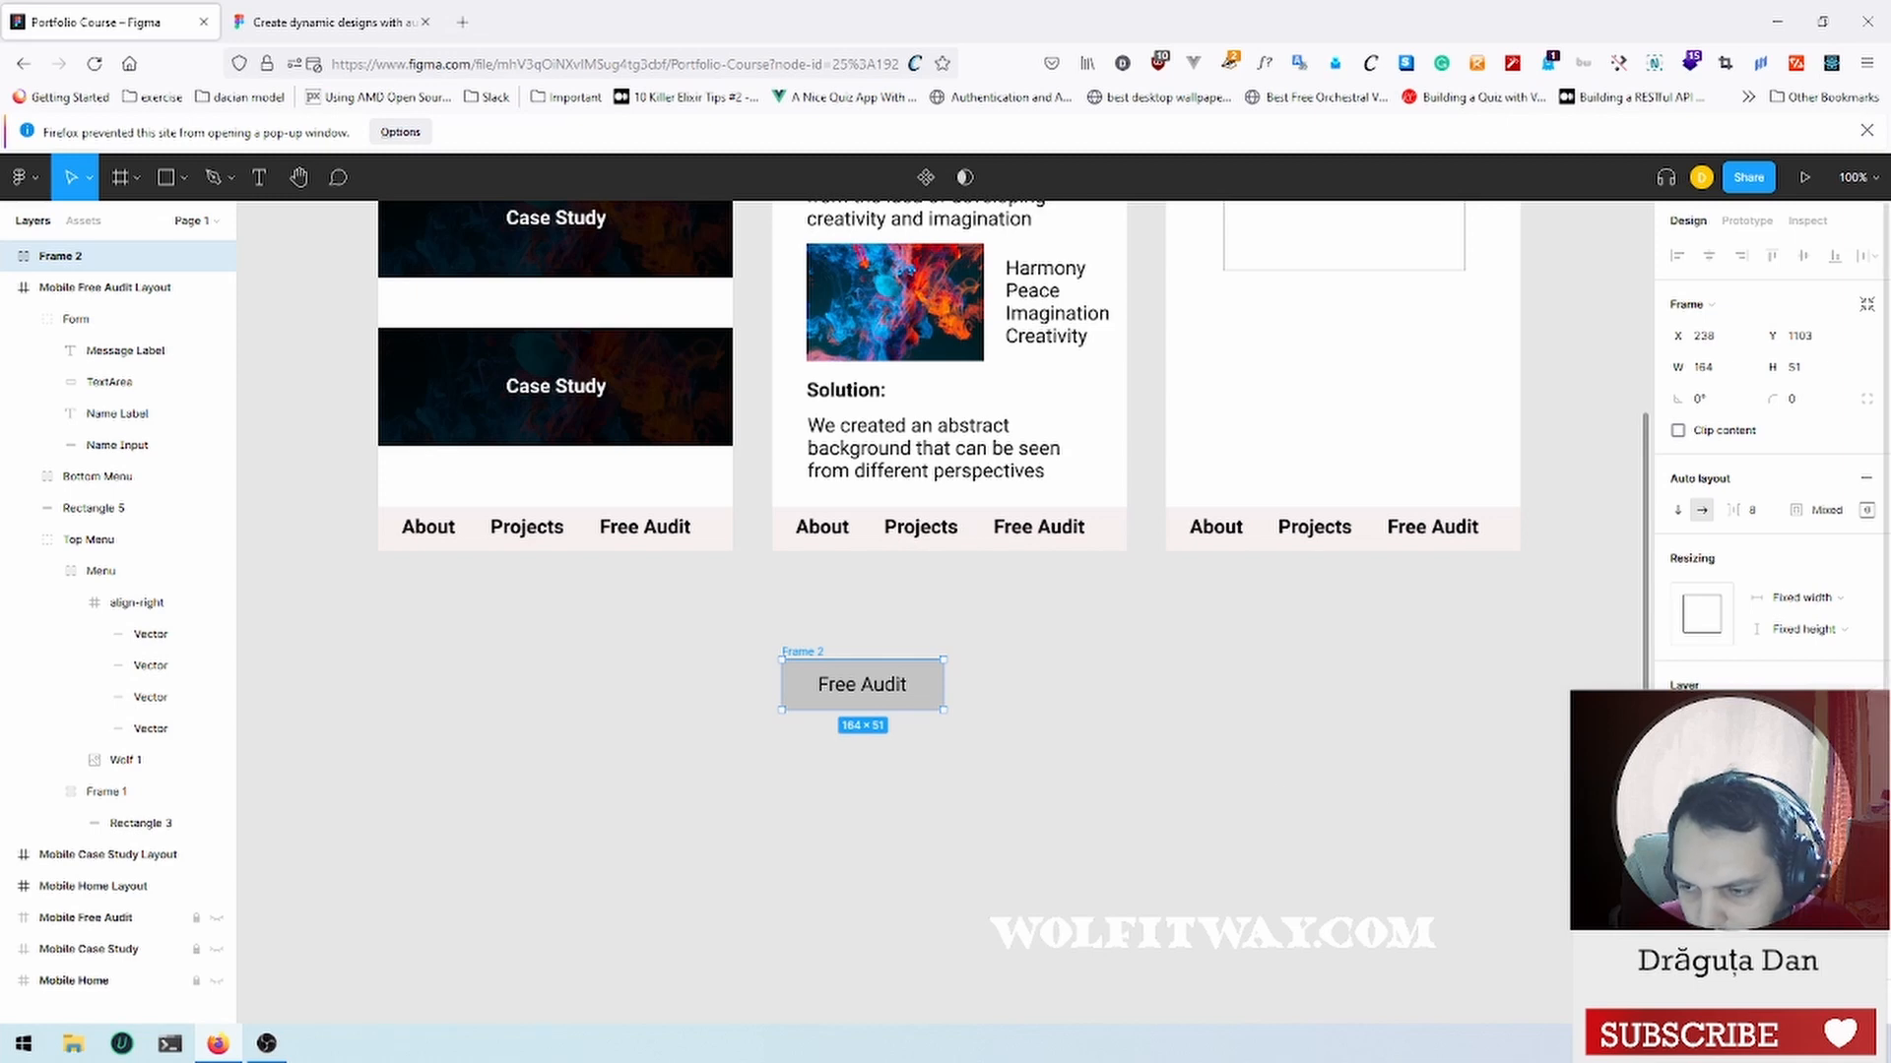
Step: Fill the Free Audit button frame with the red from the document colors, darkened slightly
left_click(1678, 797)
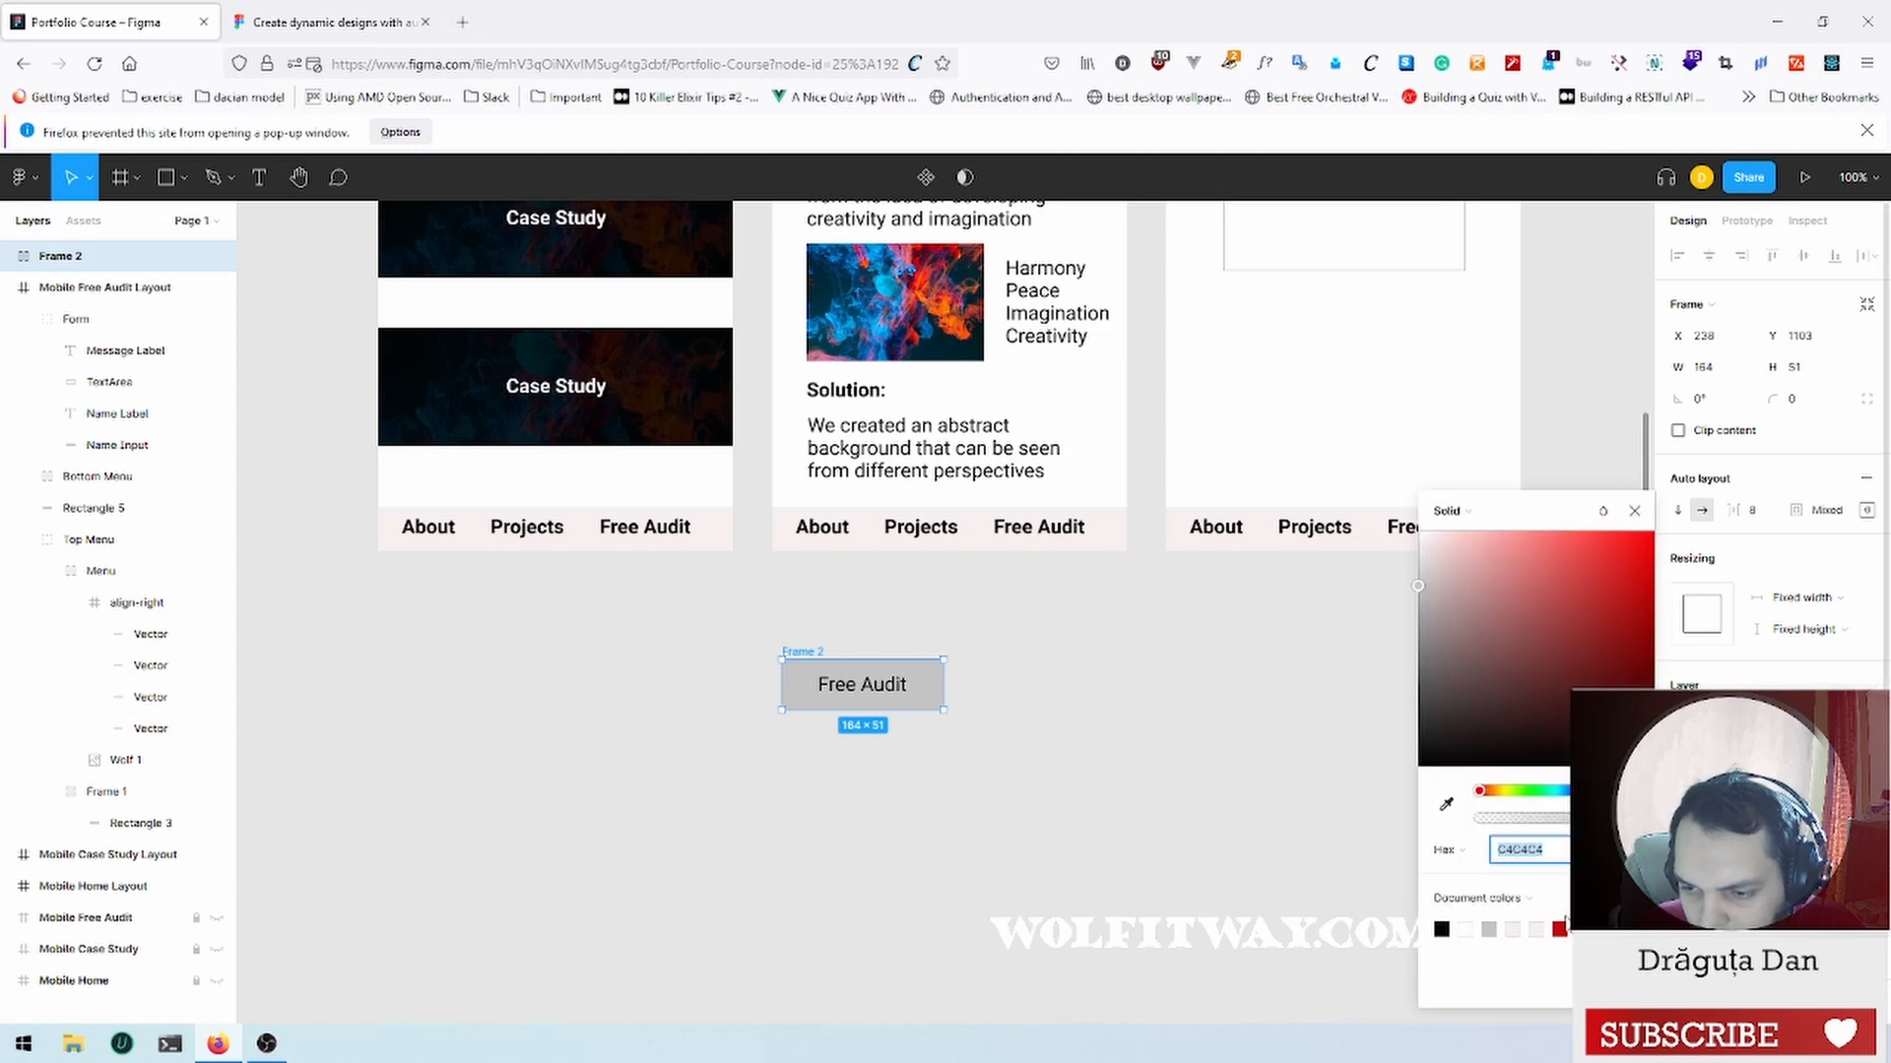
left_click(1562, 929)
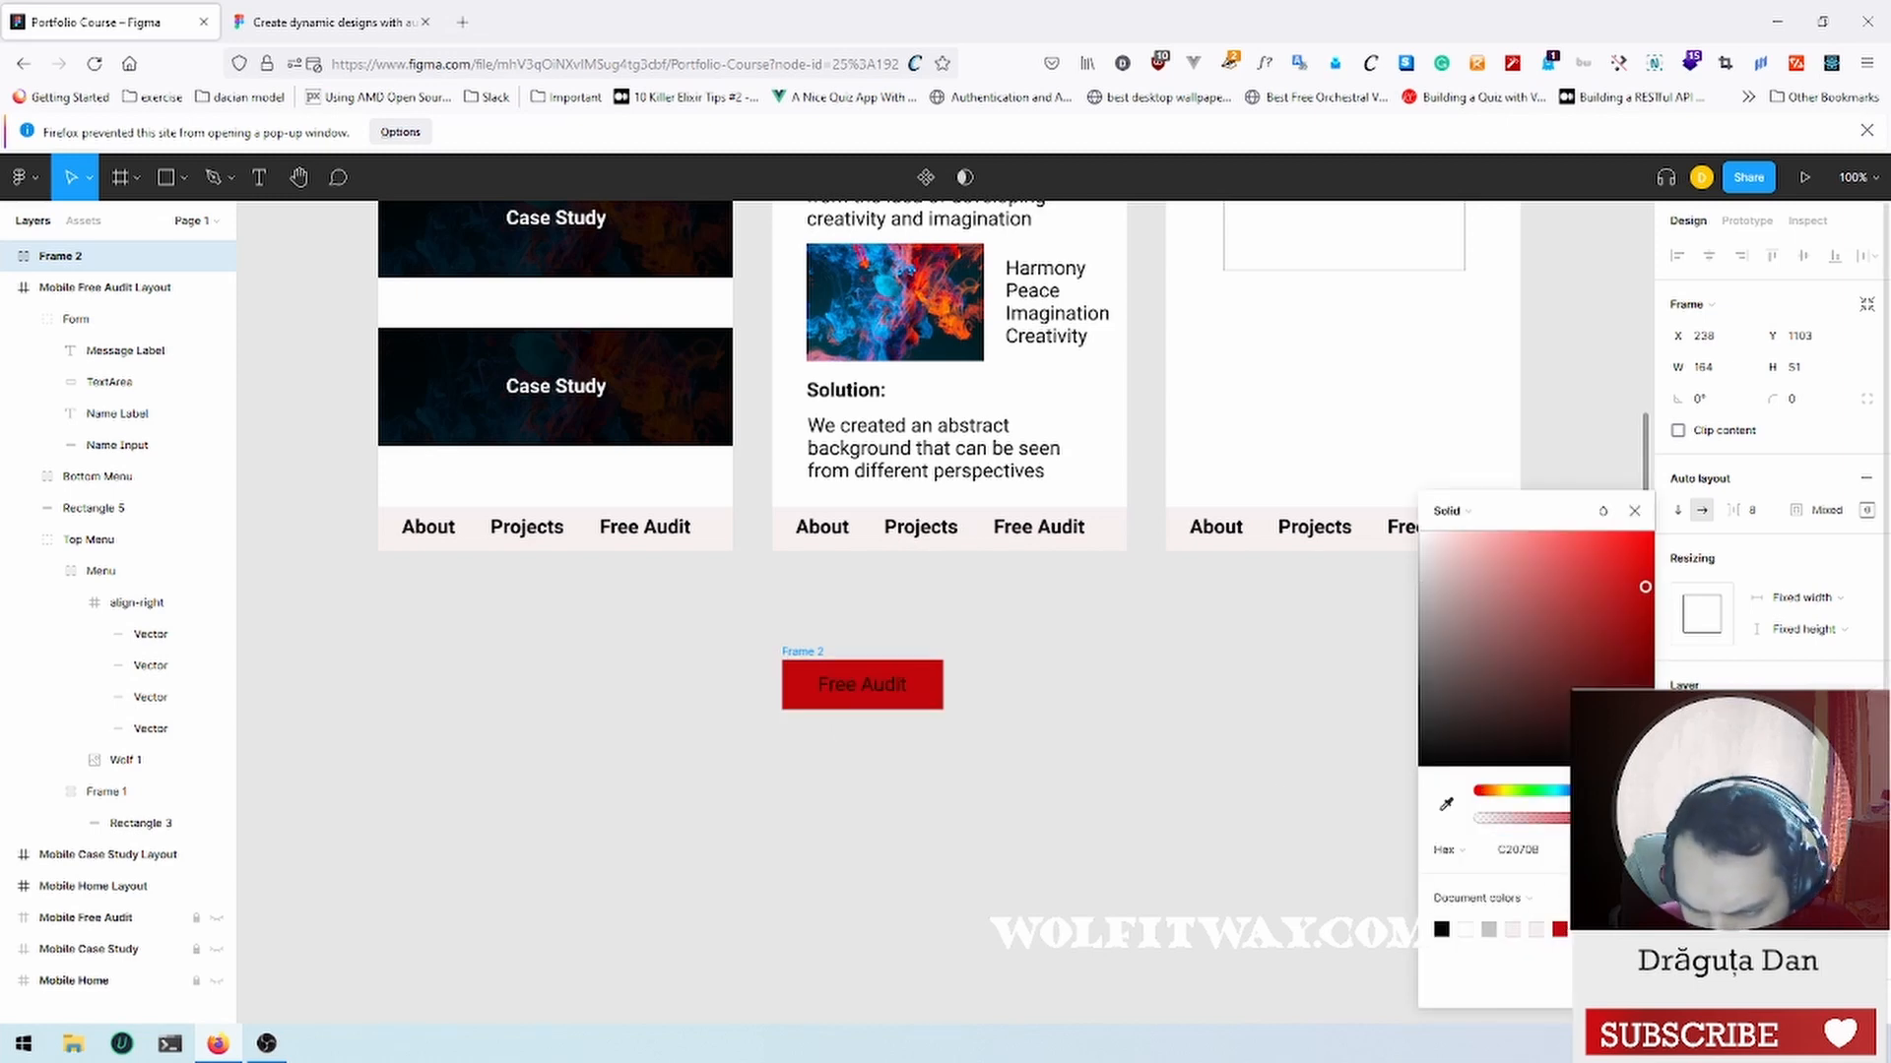
left_click_drag(1646, 587, 1647, 609)
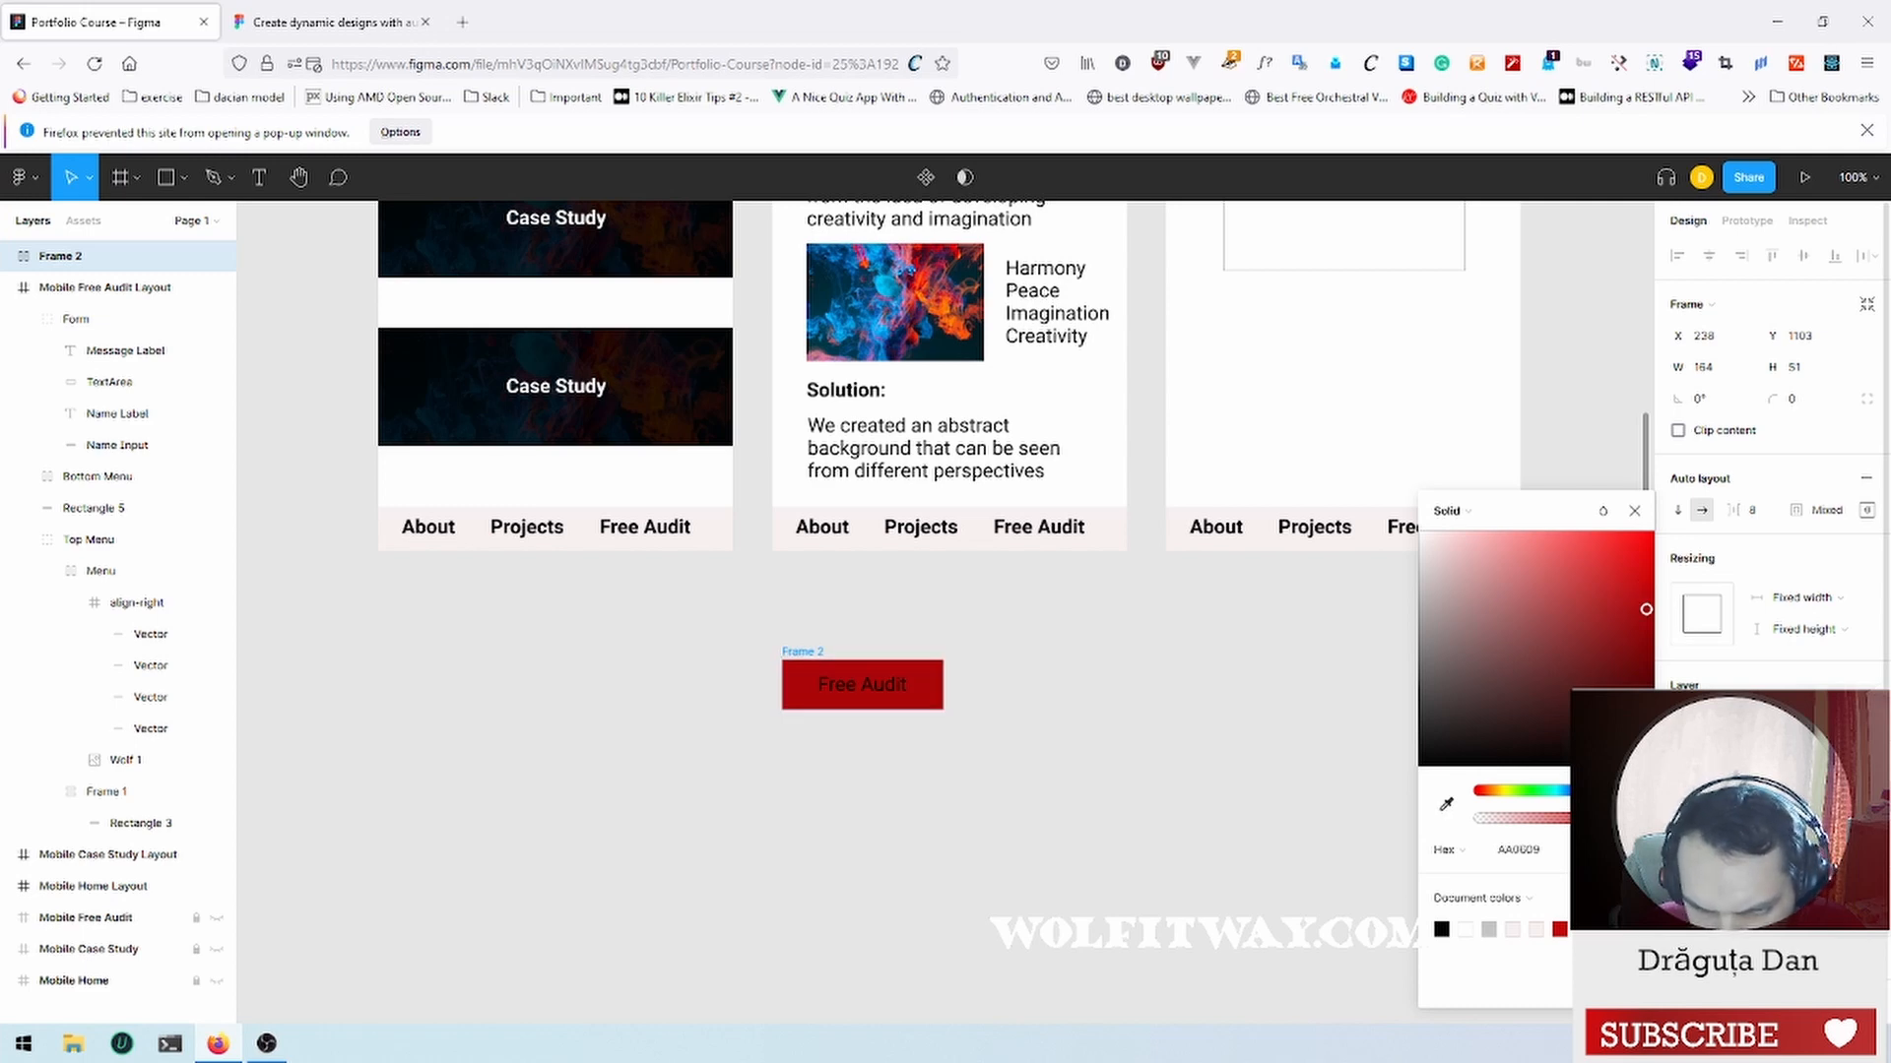
Step: Change the Free Audit button's text color to white
left_click(886, 693)
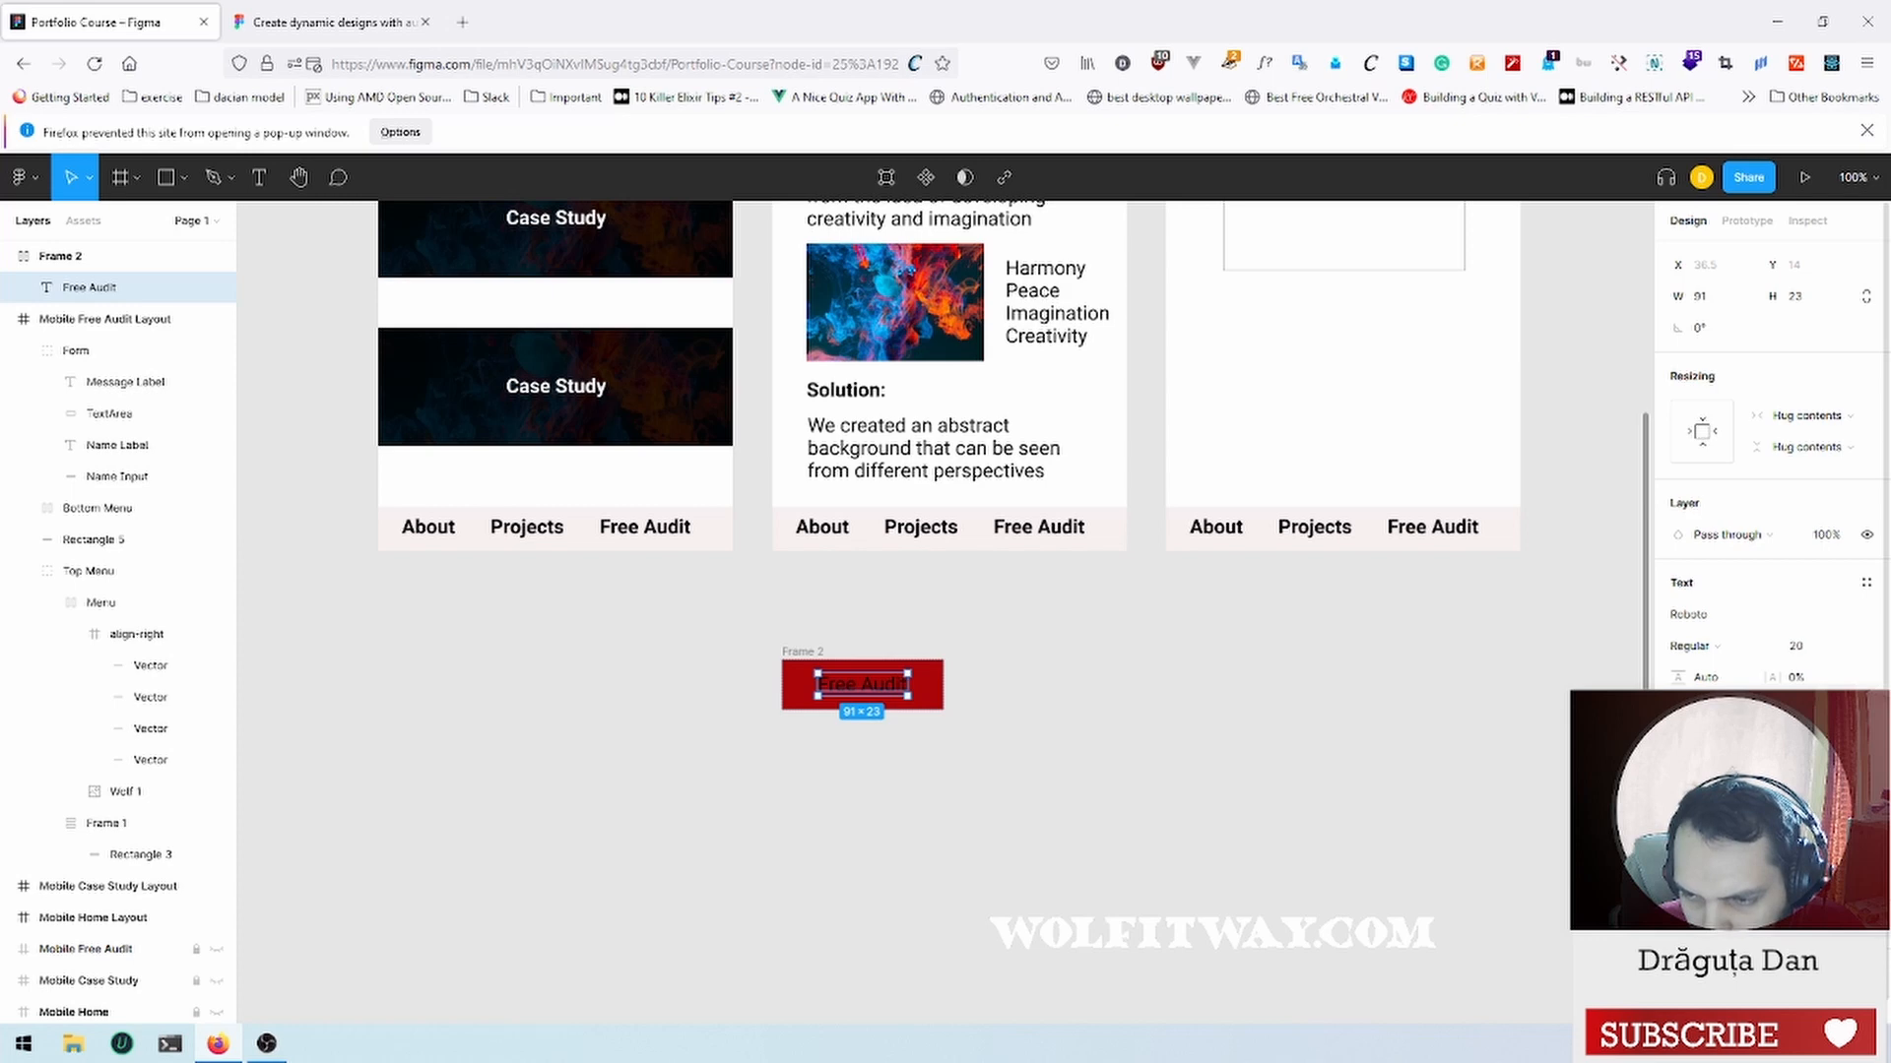
left_click(1681, 867)
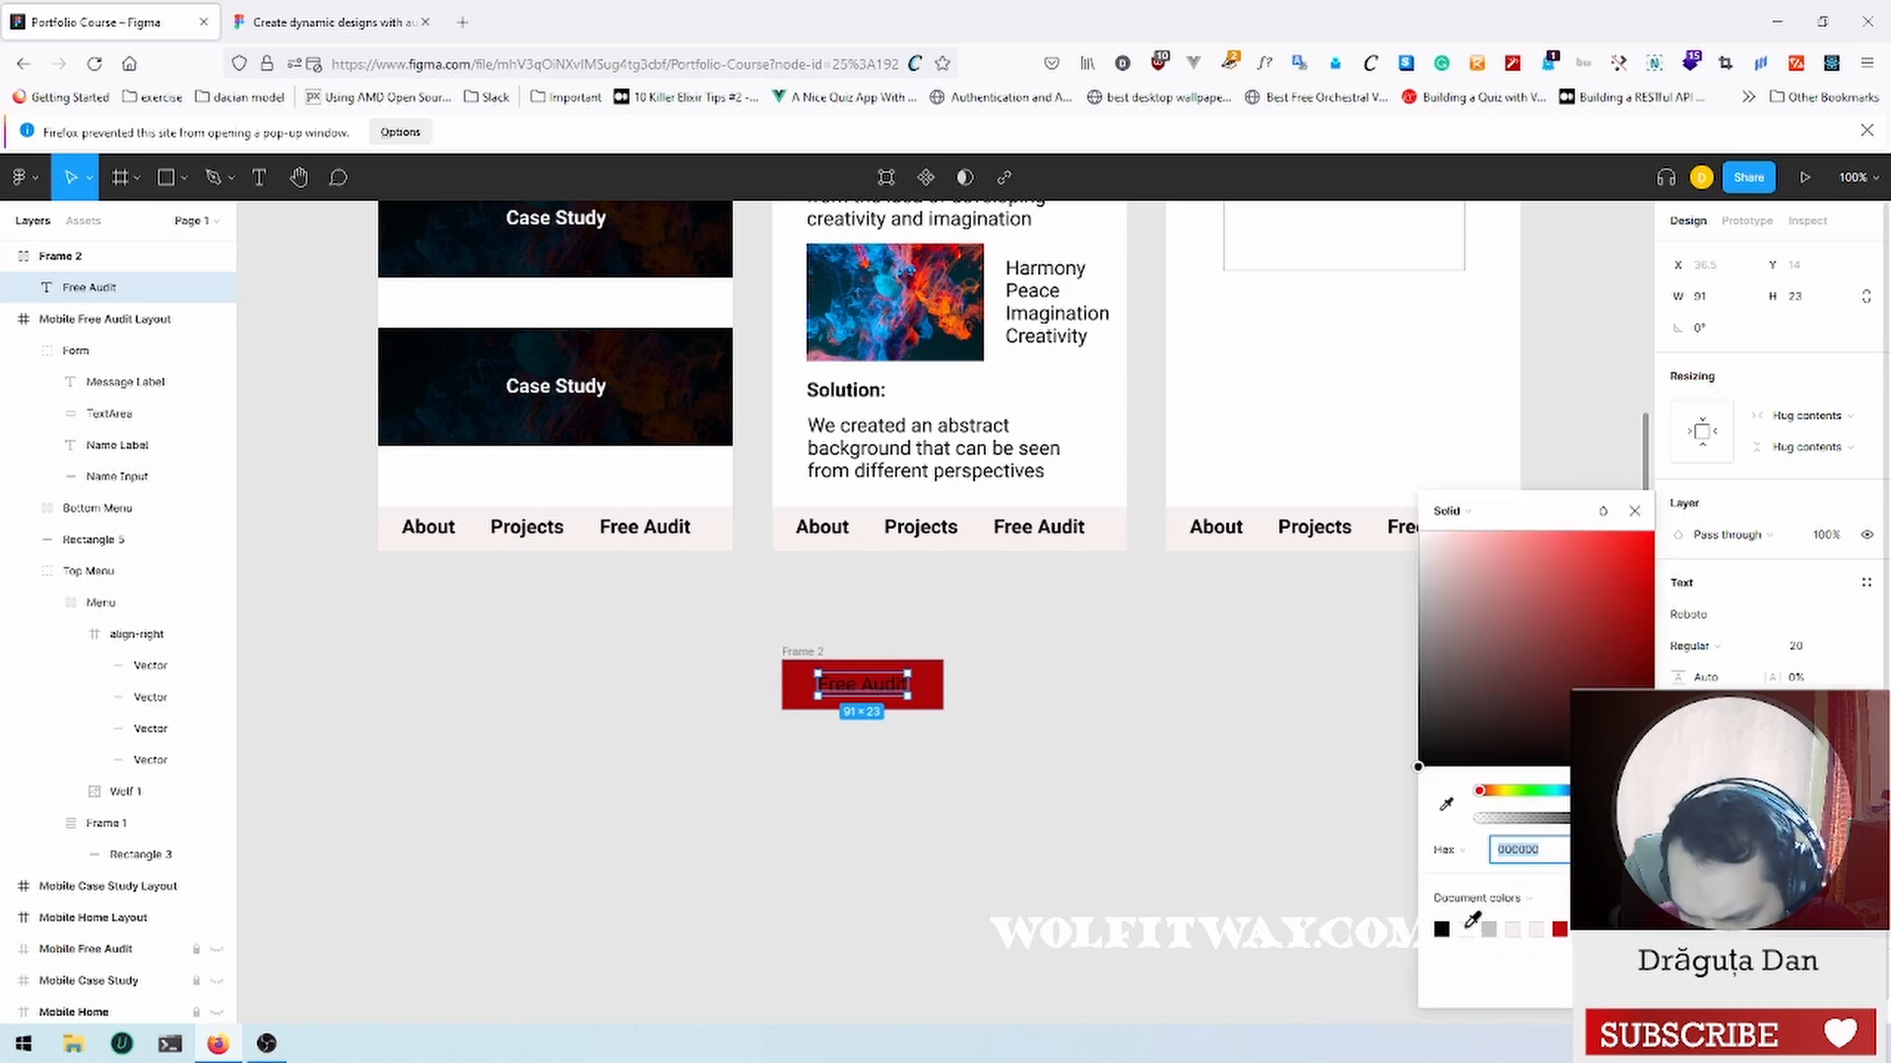
left_click(1466, 928)
left_click(1030, 715)
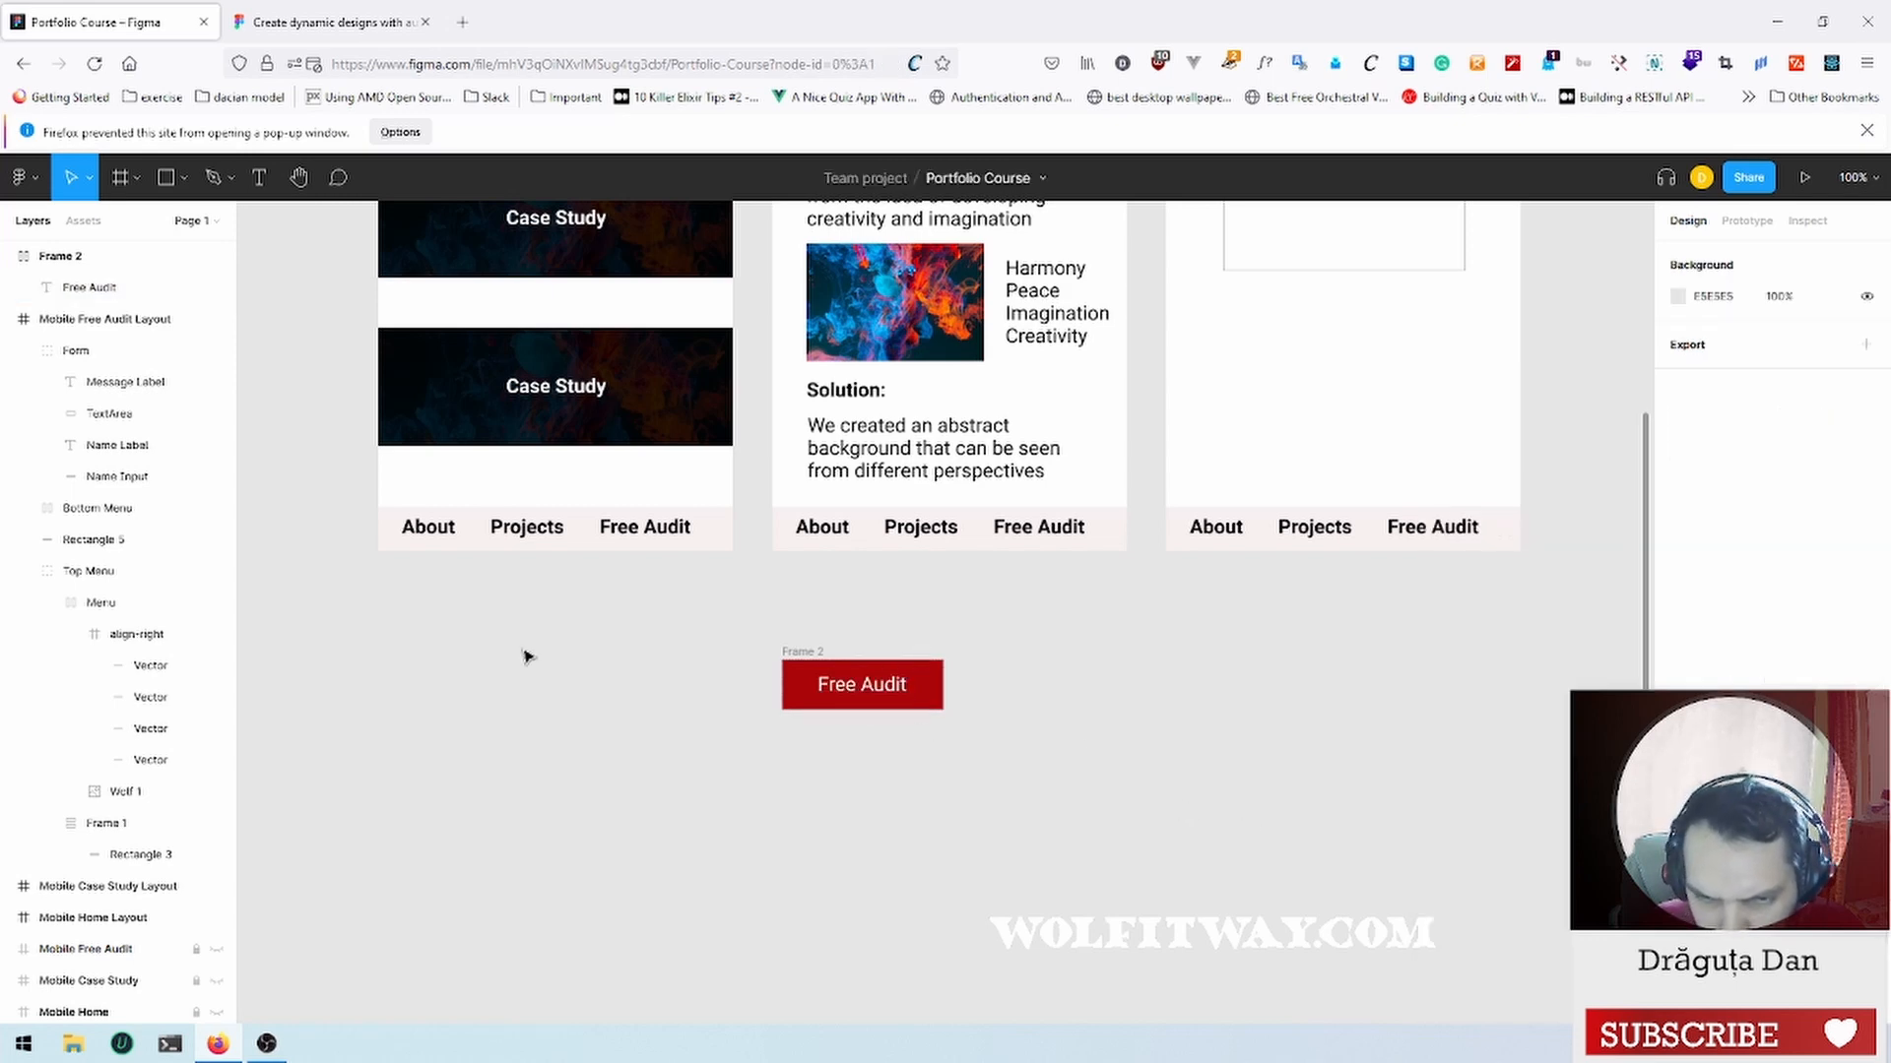
Step: Move the Free Audit button into the Mobile Free Audit Layout, horizontally centred at X 98 and Y 471
left_click_drag(688, 600, 1006, 755)
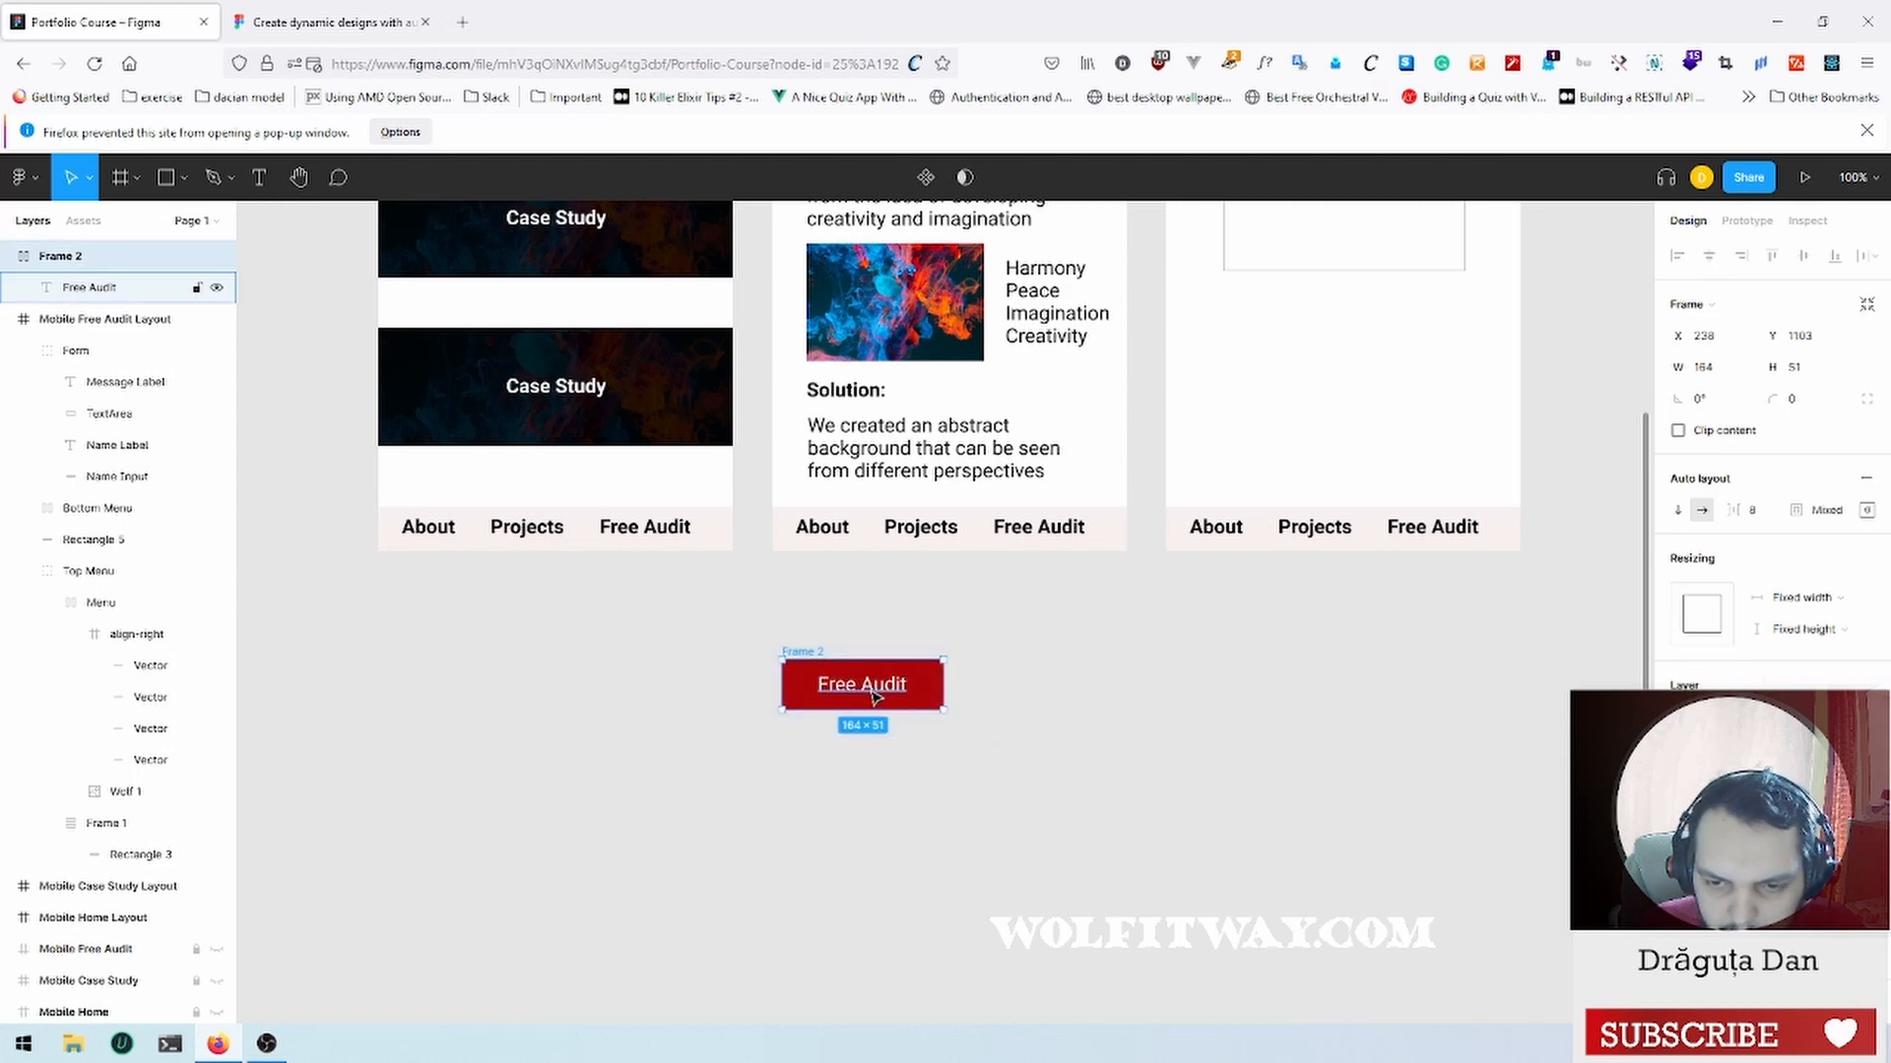
left_click_drag(875, 697, 1347, 421)
key("Right")
key("Right")
key("Right")
key("Right")
key("Right")
key("Right")
key("Right")
key("Right")
key("Right")
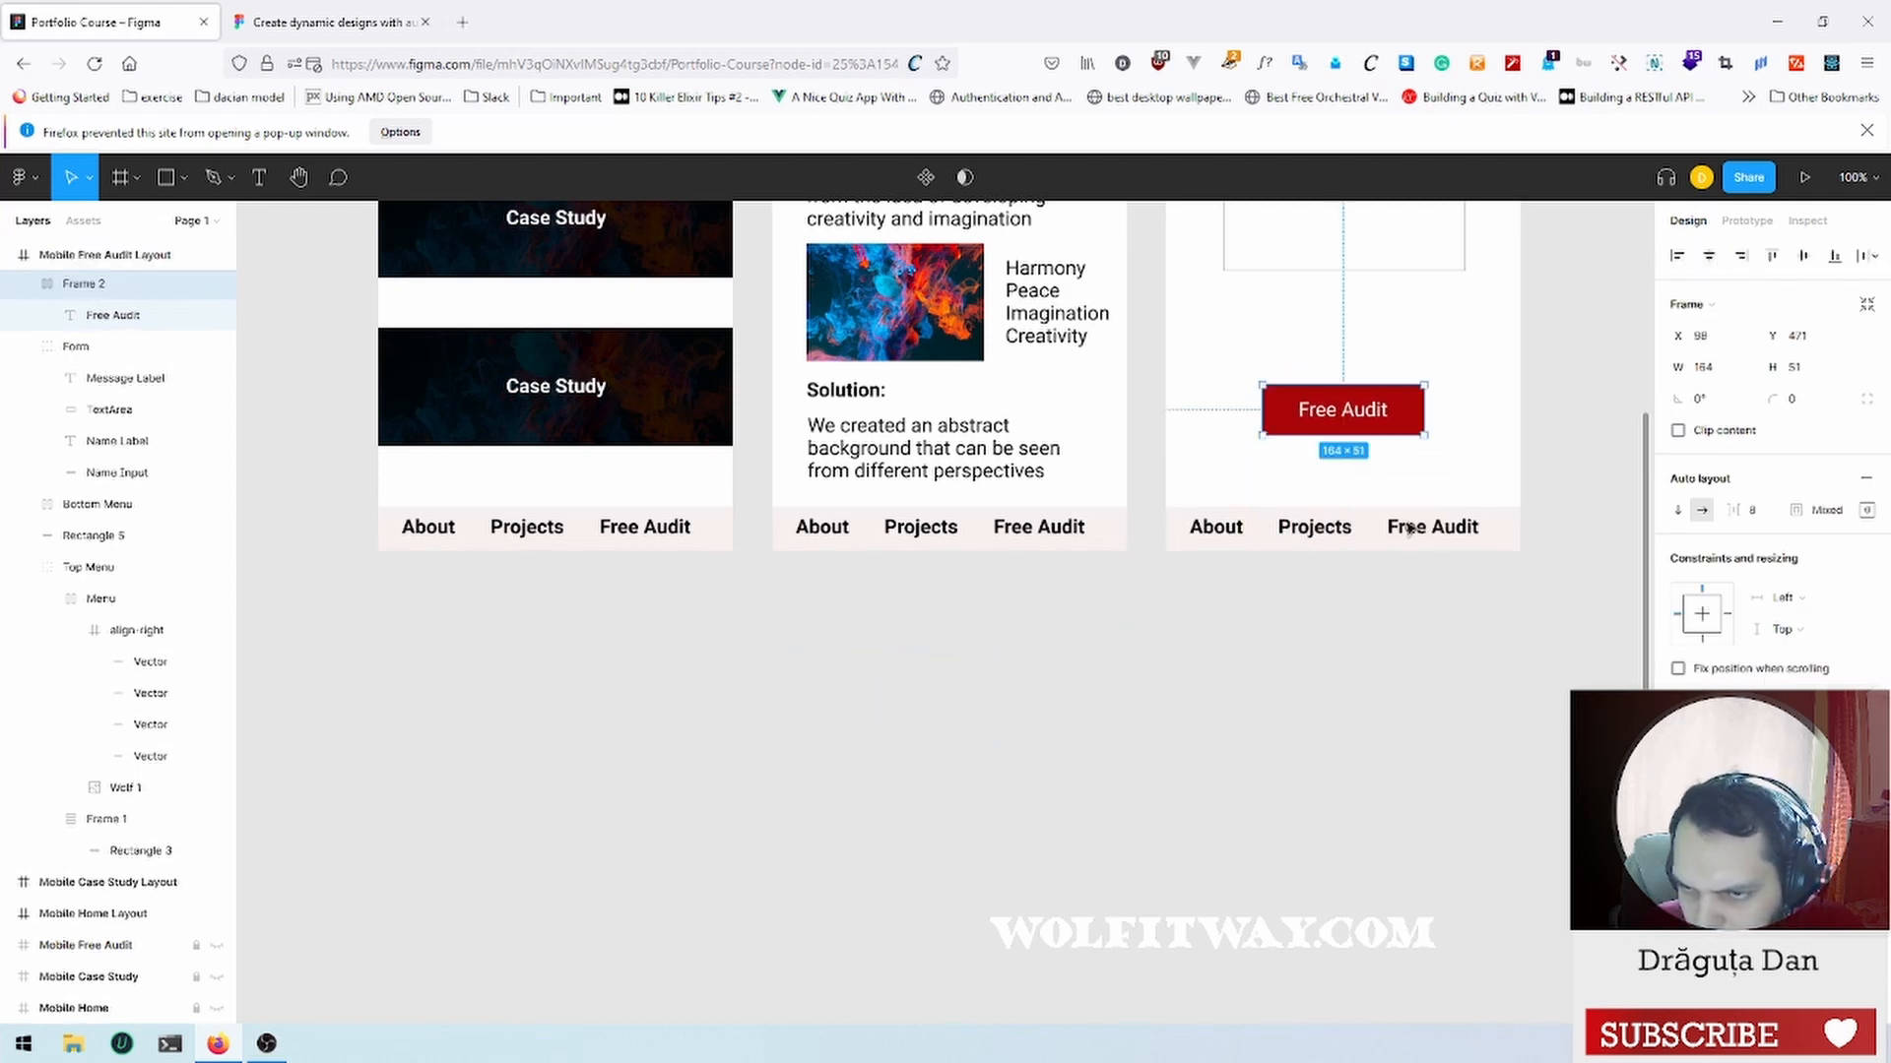
left_click(1199, 735)
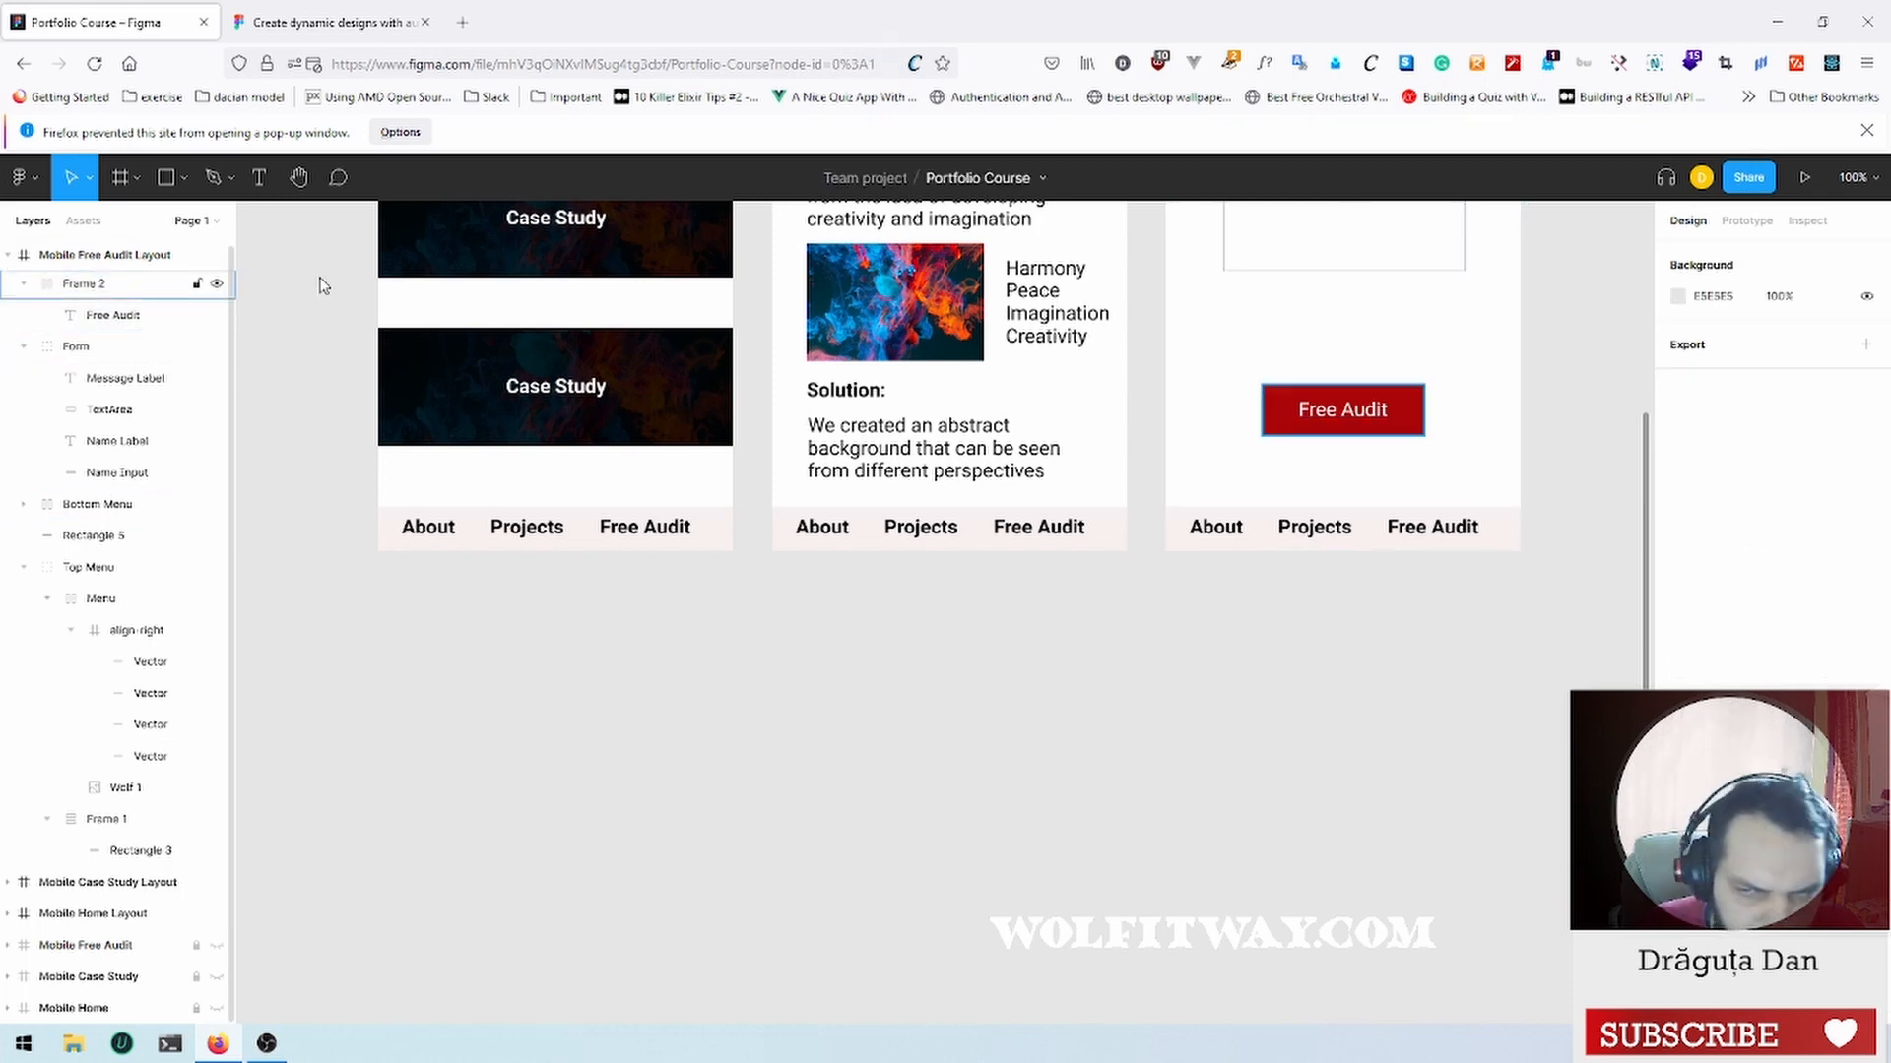
Step: Move the Free Audit button up to Y 380, just below the message text area
scroll(1274, 679, "up", 4)
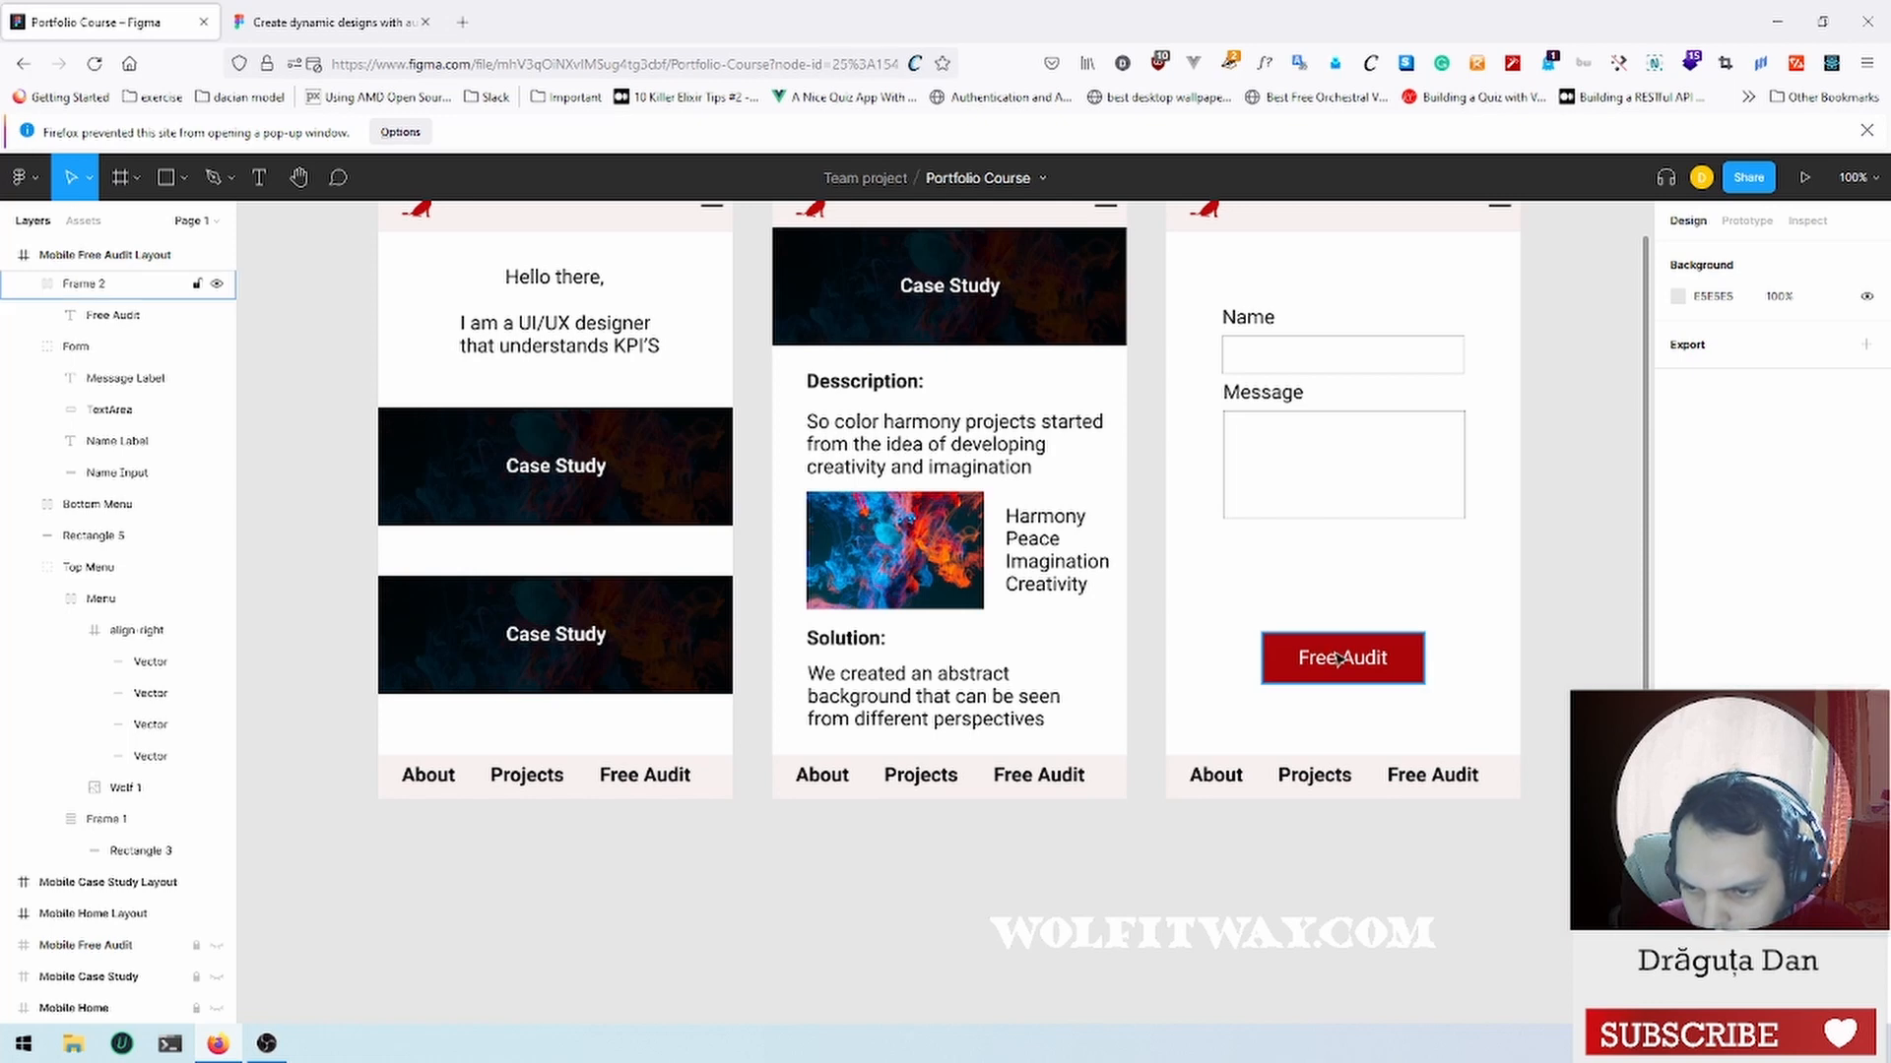
left_click(1341, 661)
left_click_drag(1341, 661, 1339, 577)
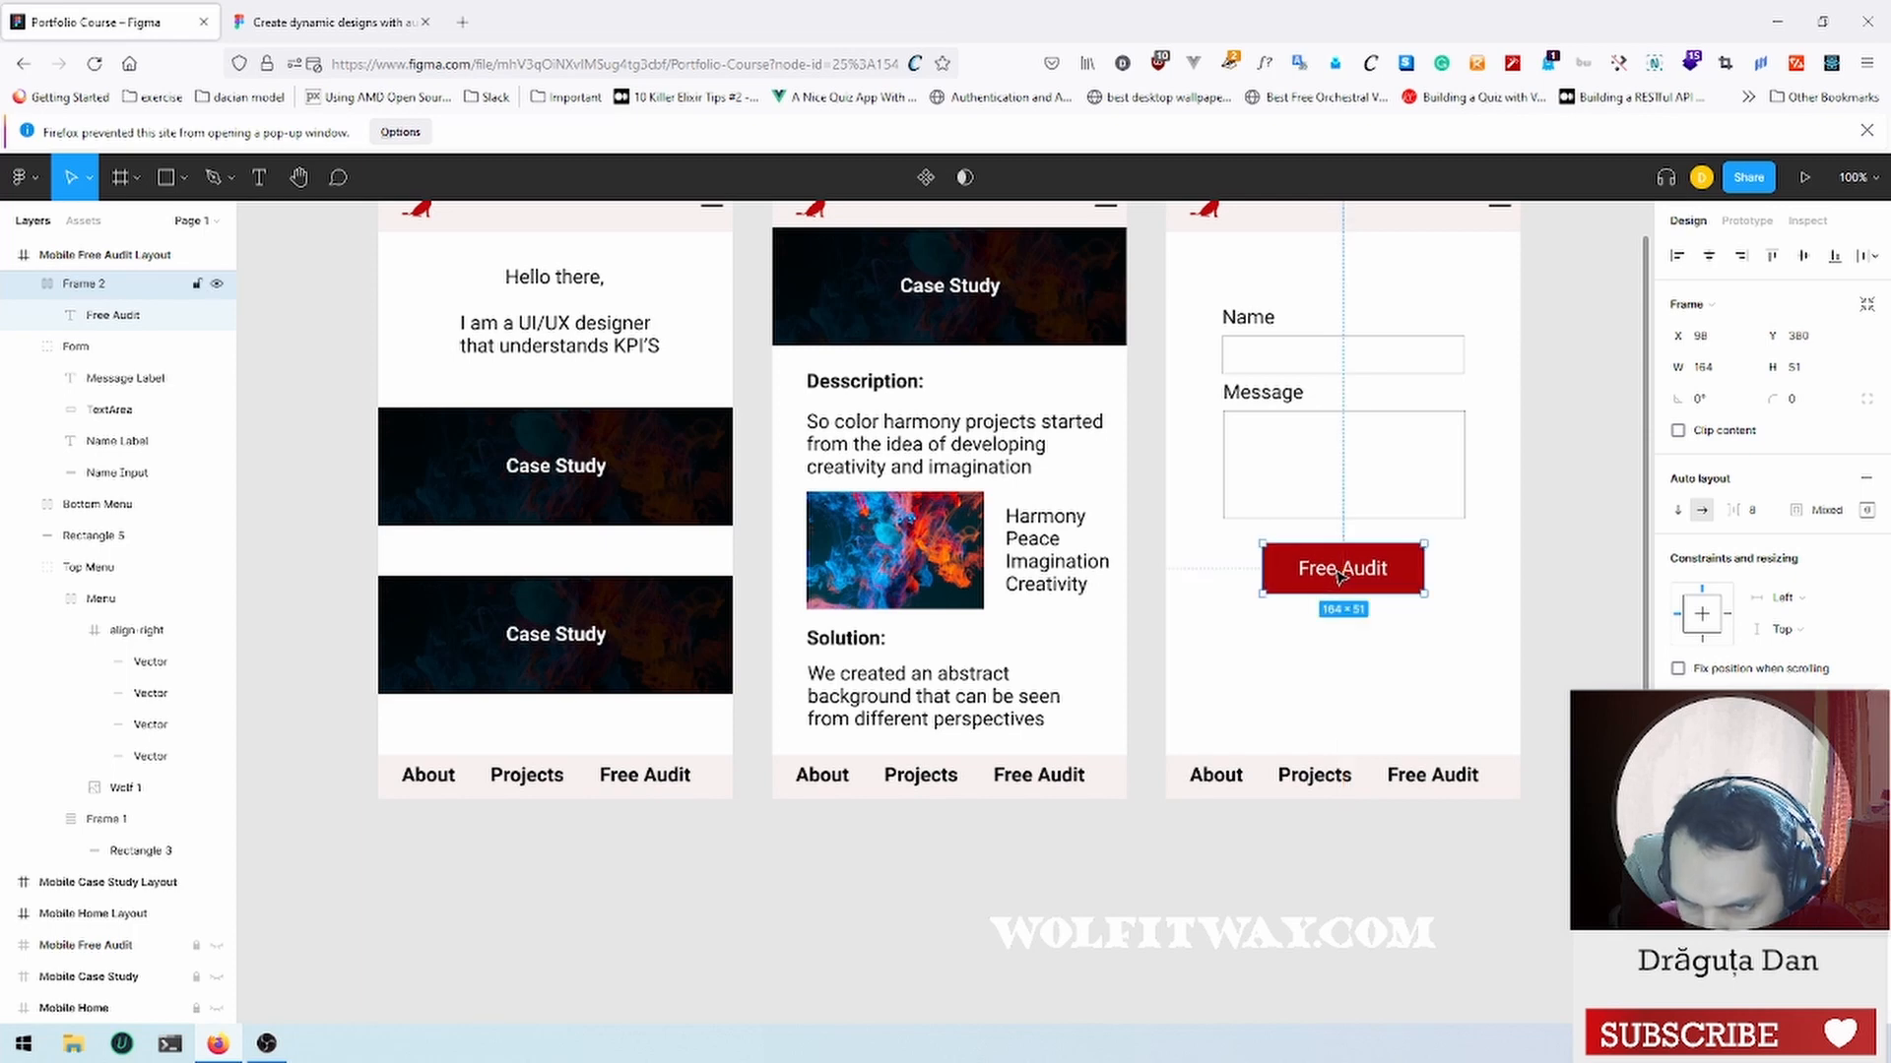
left_click(1277, 267)
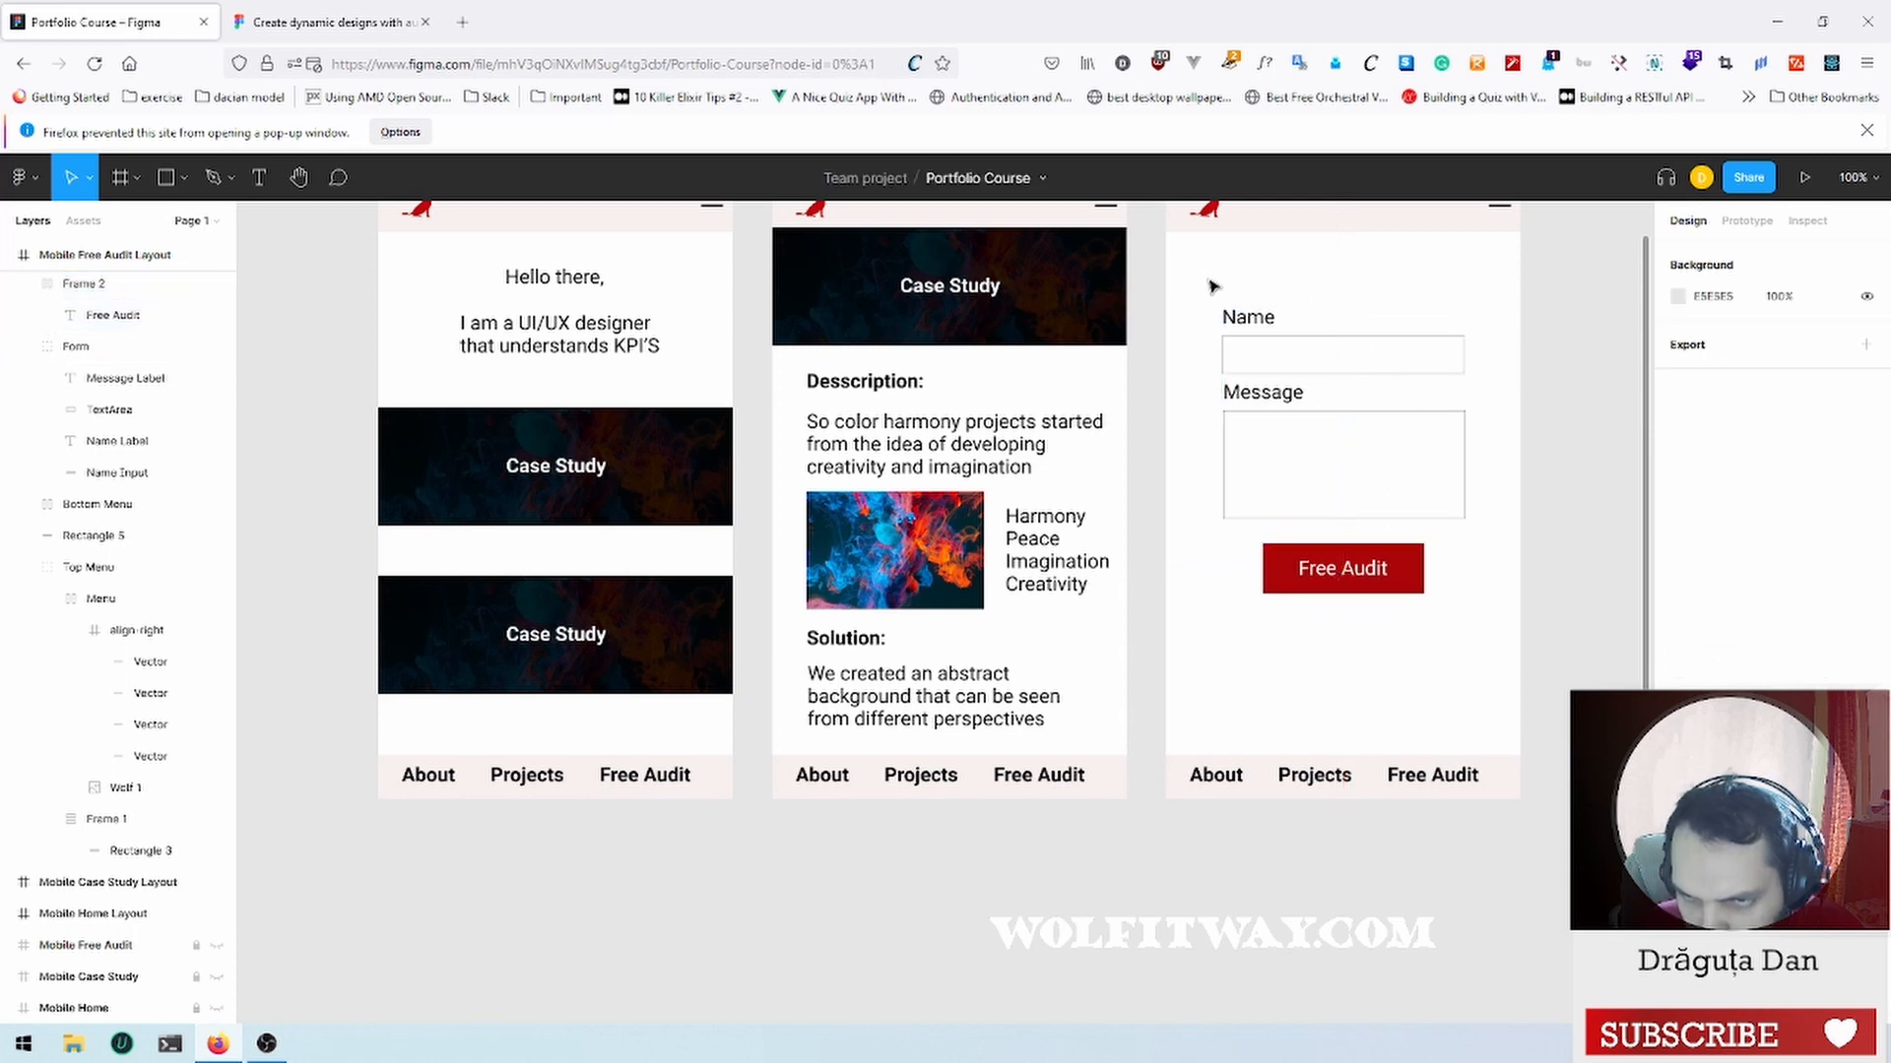
Step: Nest the Free Audit button frame in the Form group and distribute the group's elements with equal vertical spacing
left_click(96, 285)
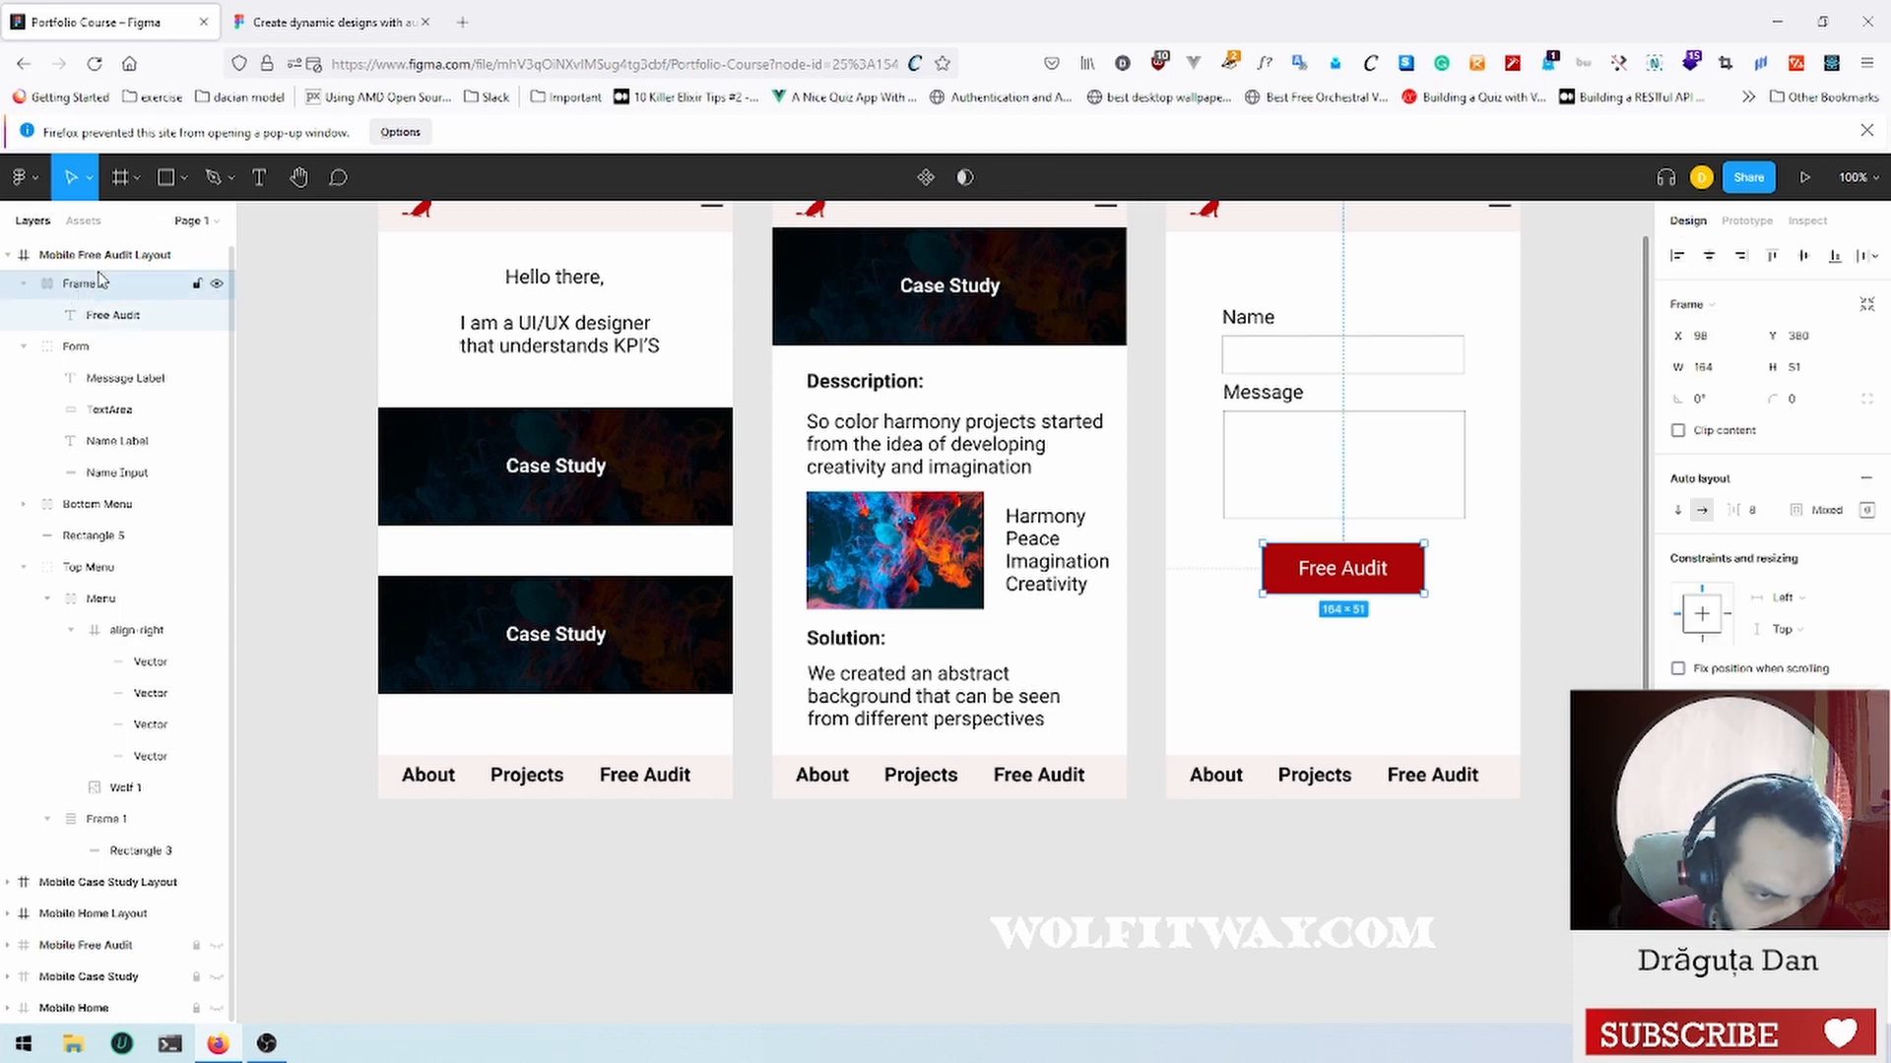
left_click_drag(96, 286, 155, 364)
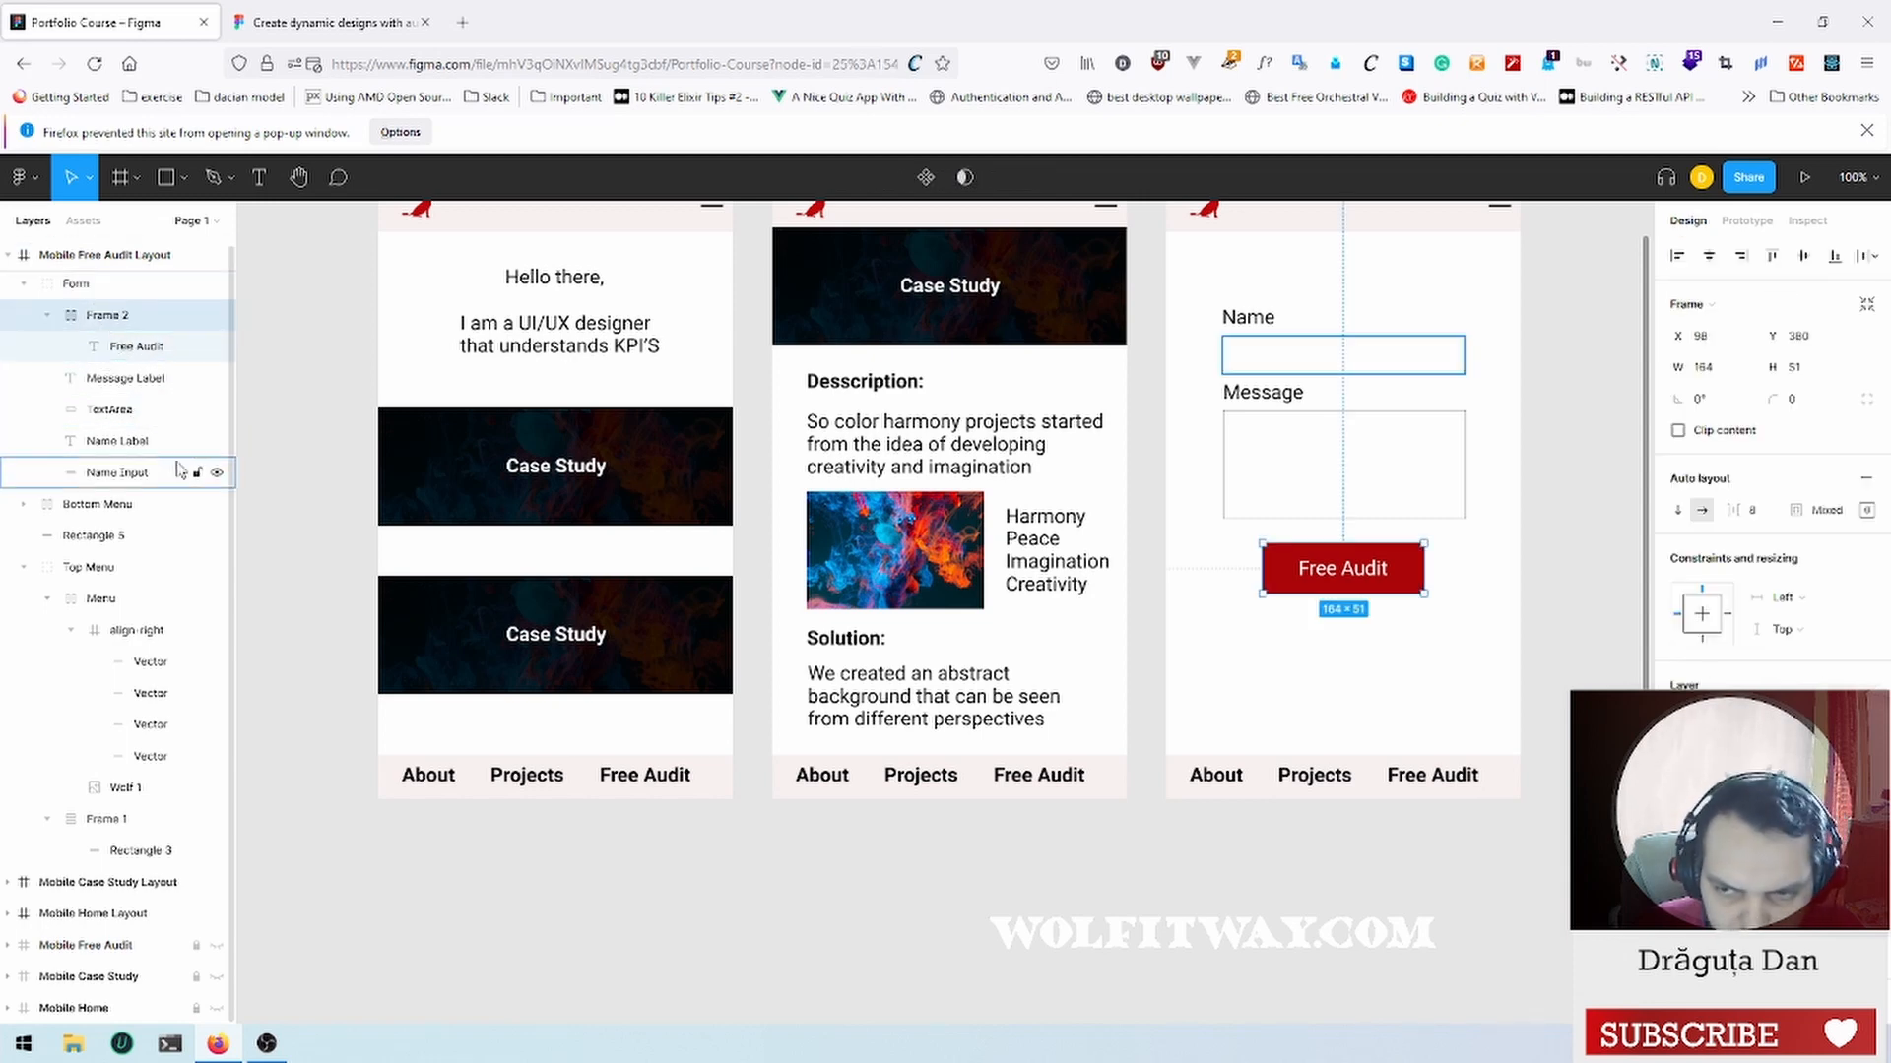
left_click(75, 284)
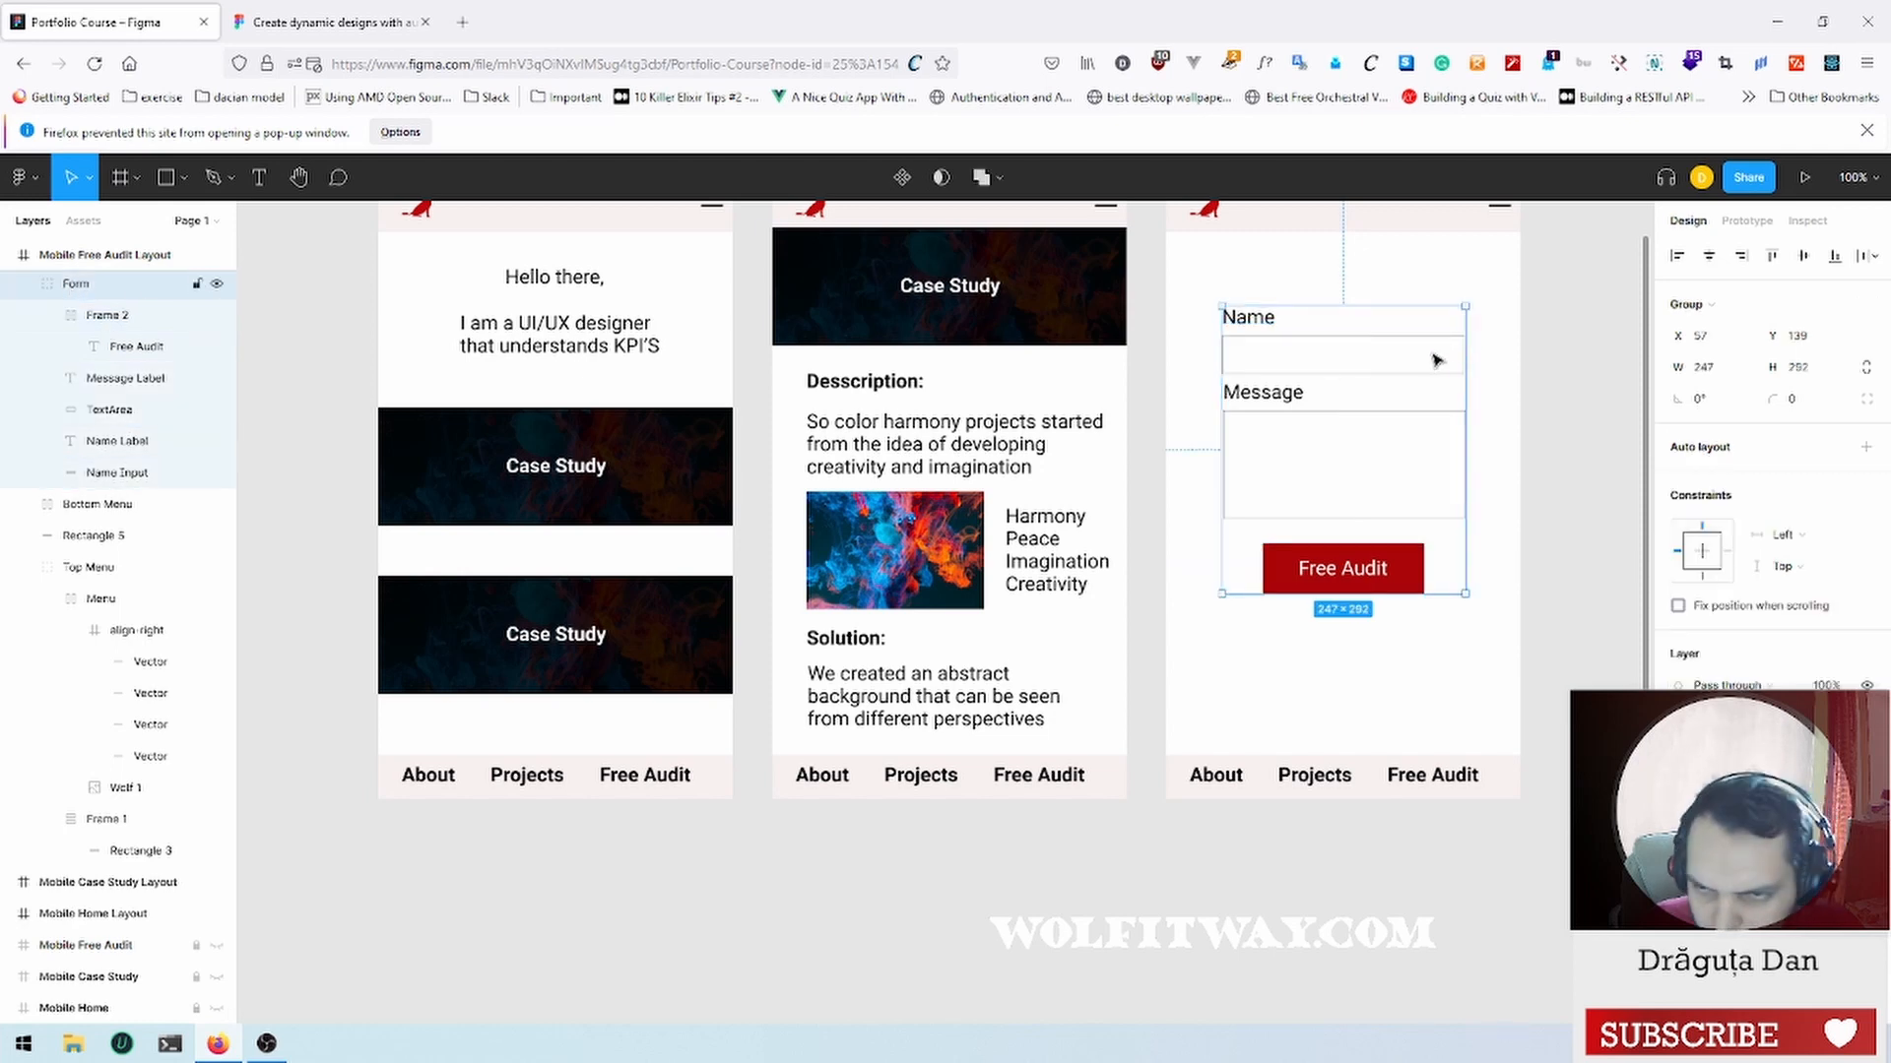
left_click(1871, 256)
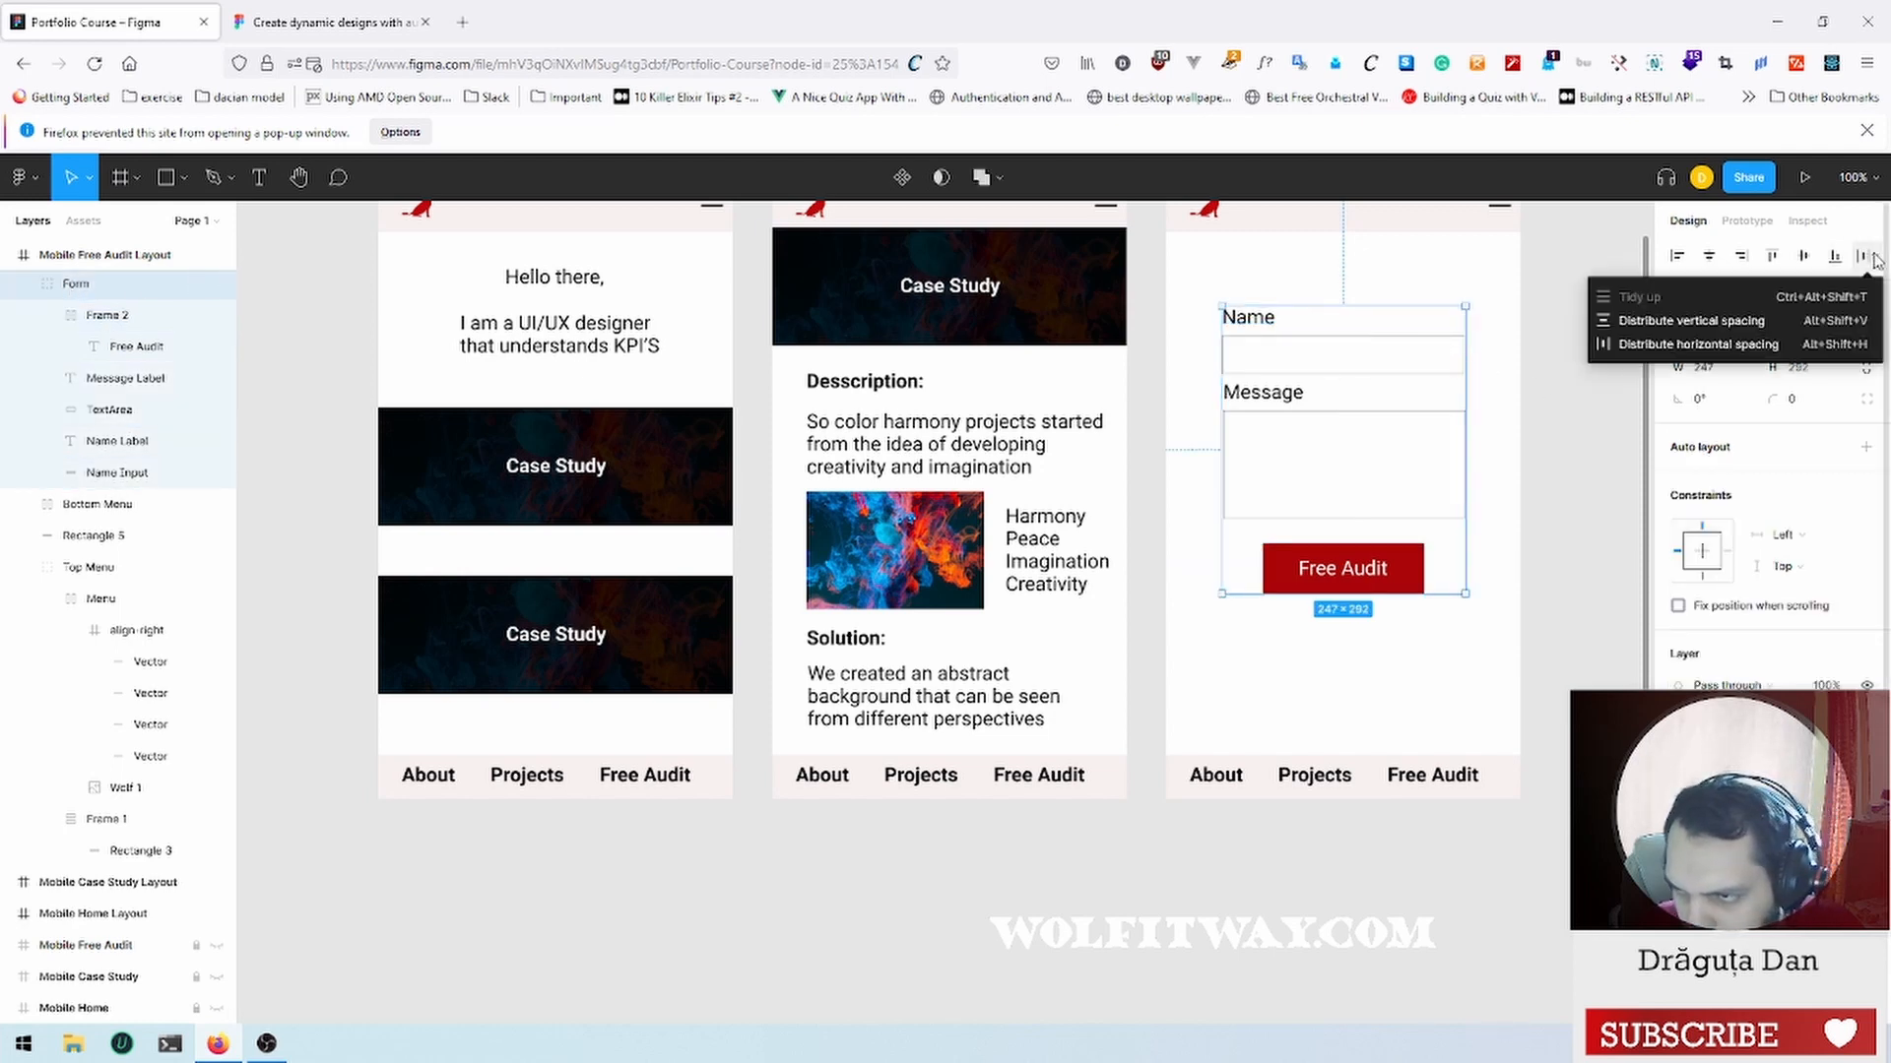
left_click(1765, 328)
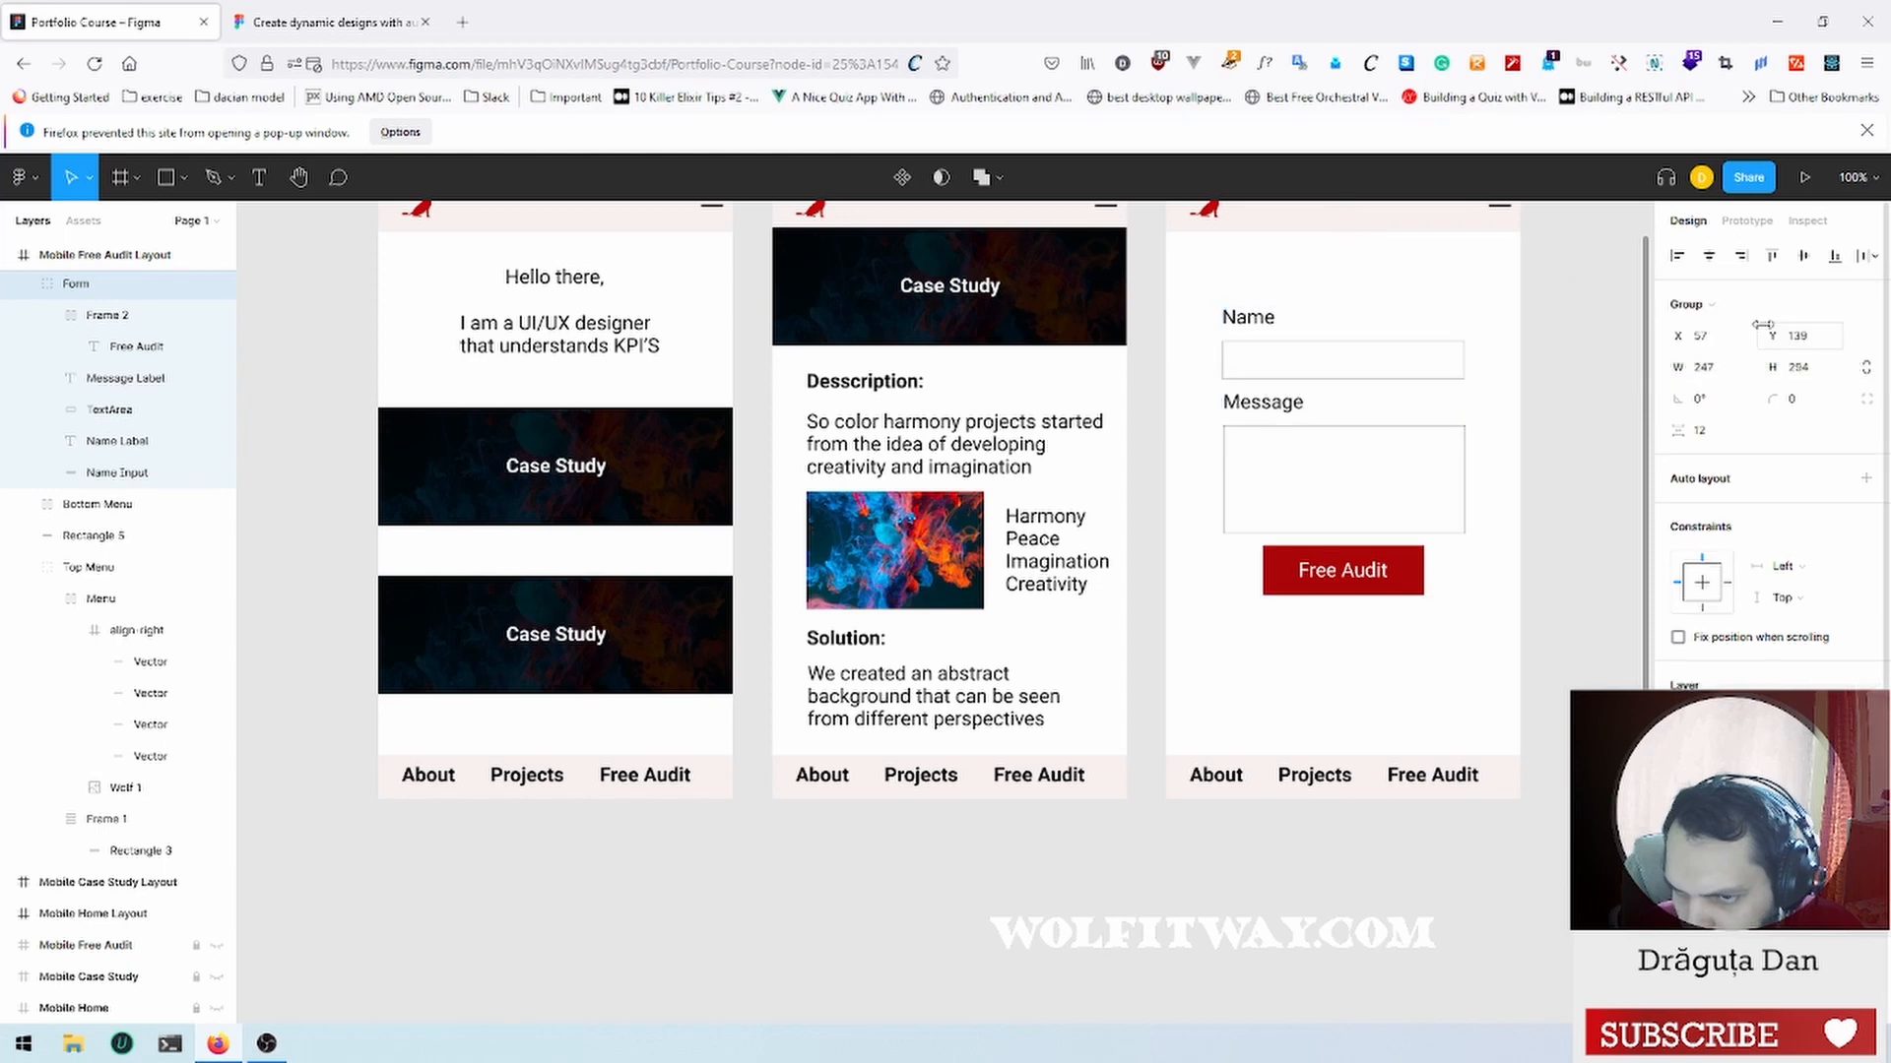
Step: Try to distribute the Form group's elements with equal horizontal spacing and undo the change
left_click(1871, 256)
left_click(1812, 348)
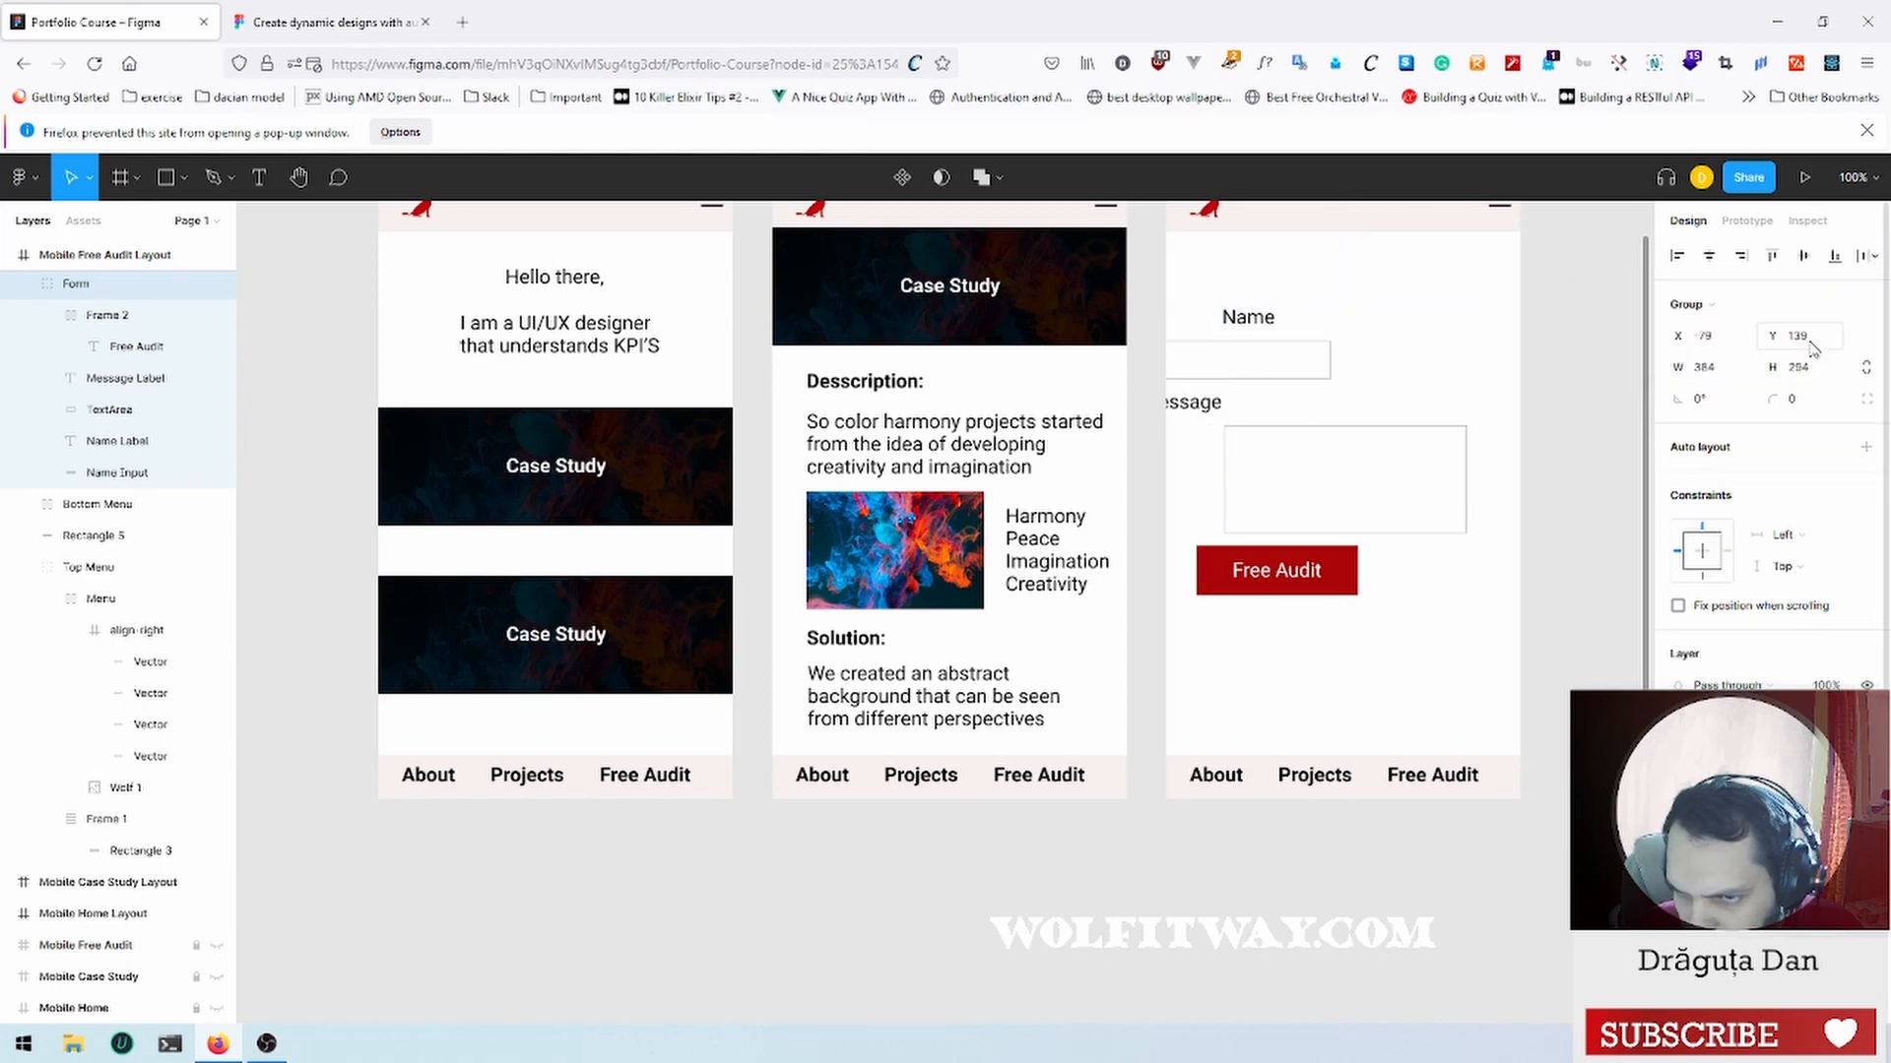
key("ctrl+z")
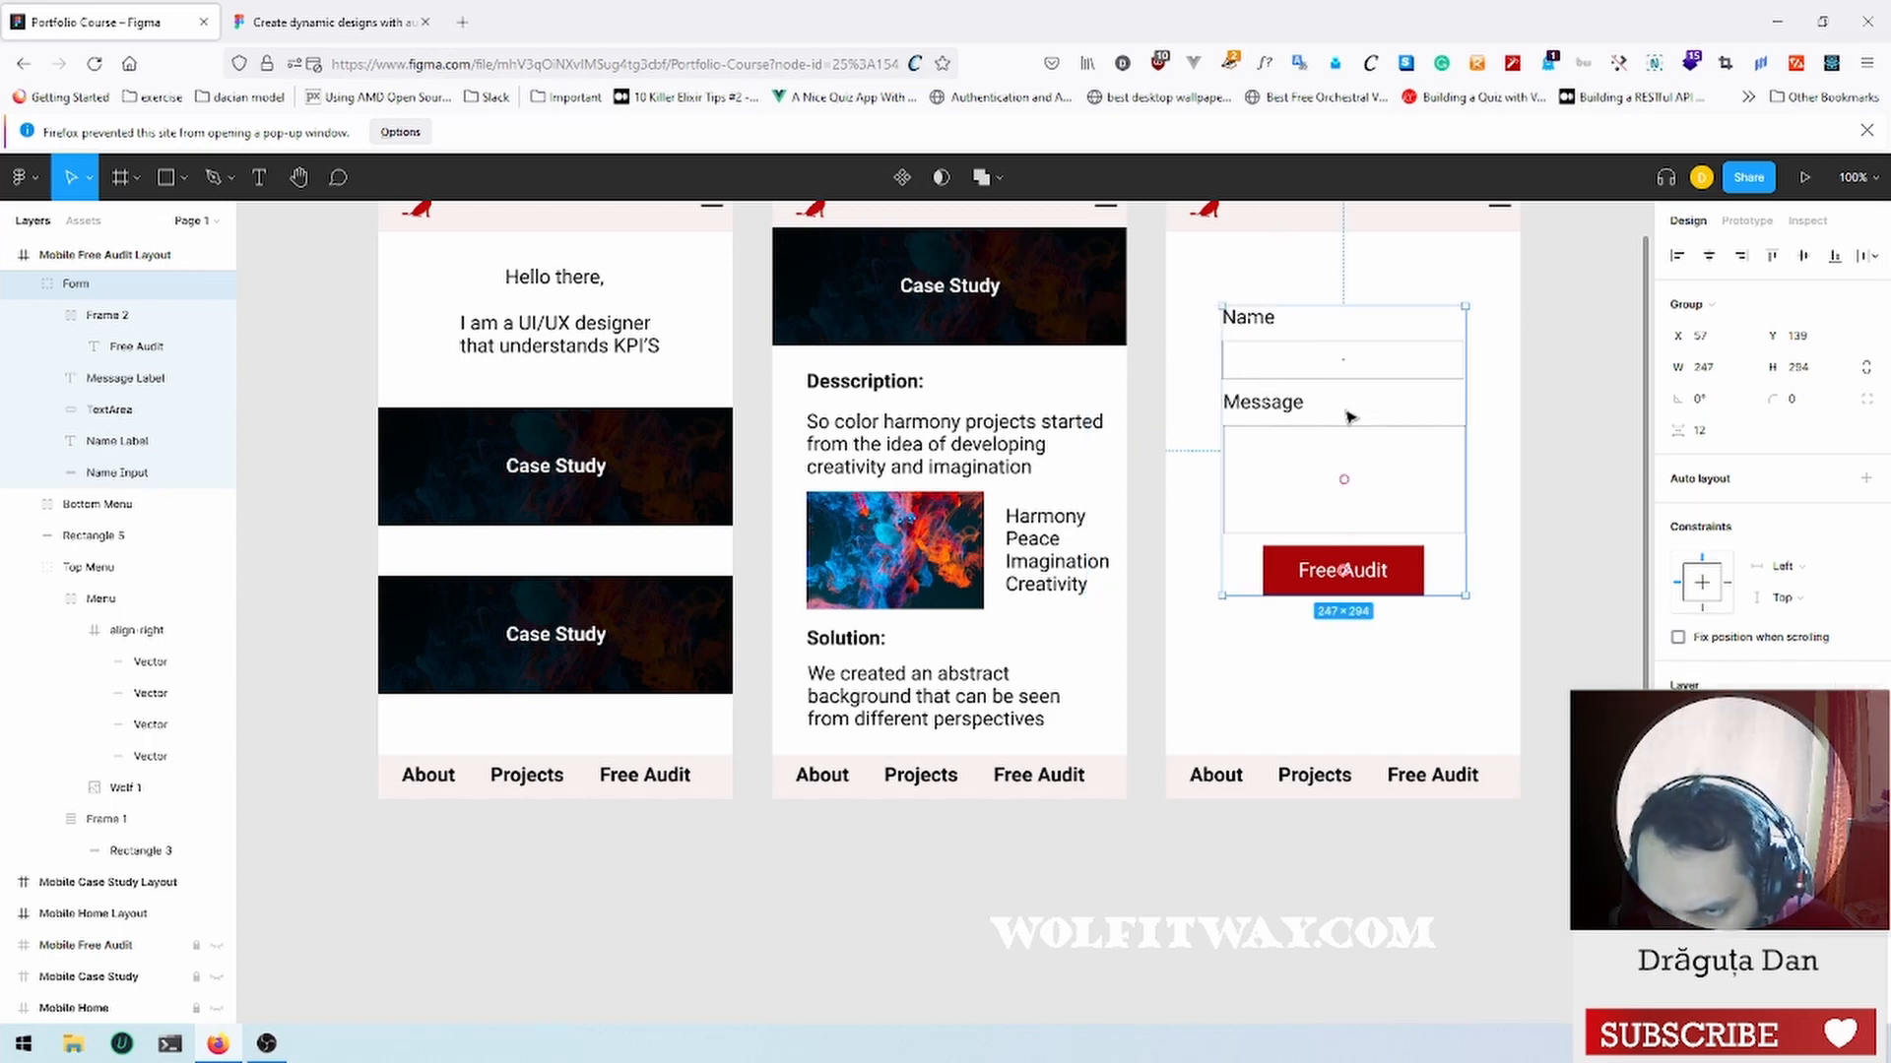
Step: Move the Form group to Y 173 and centre it horizontally at X 57 in the Mobile Free Audit Layout
left_click_drag(1350, 417, 1359, 453)
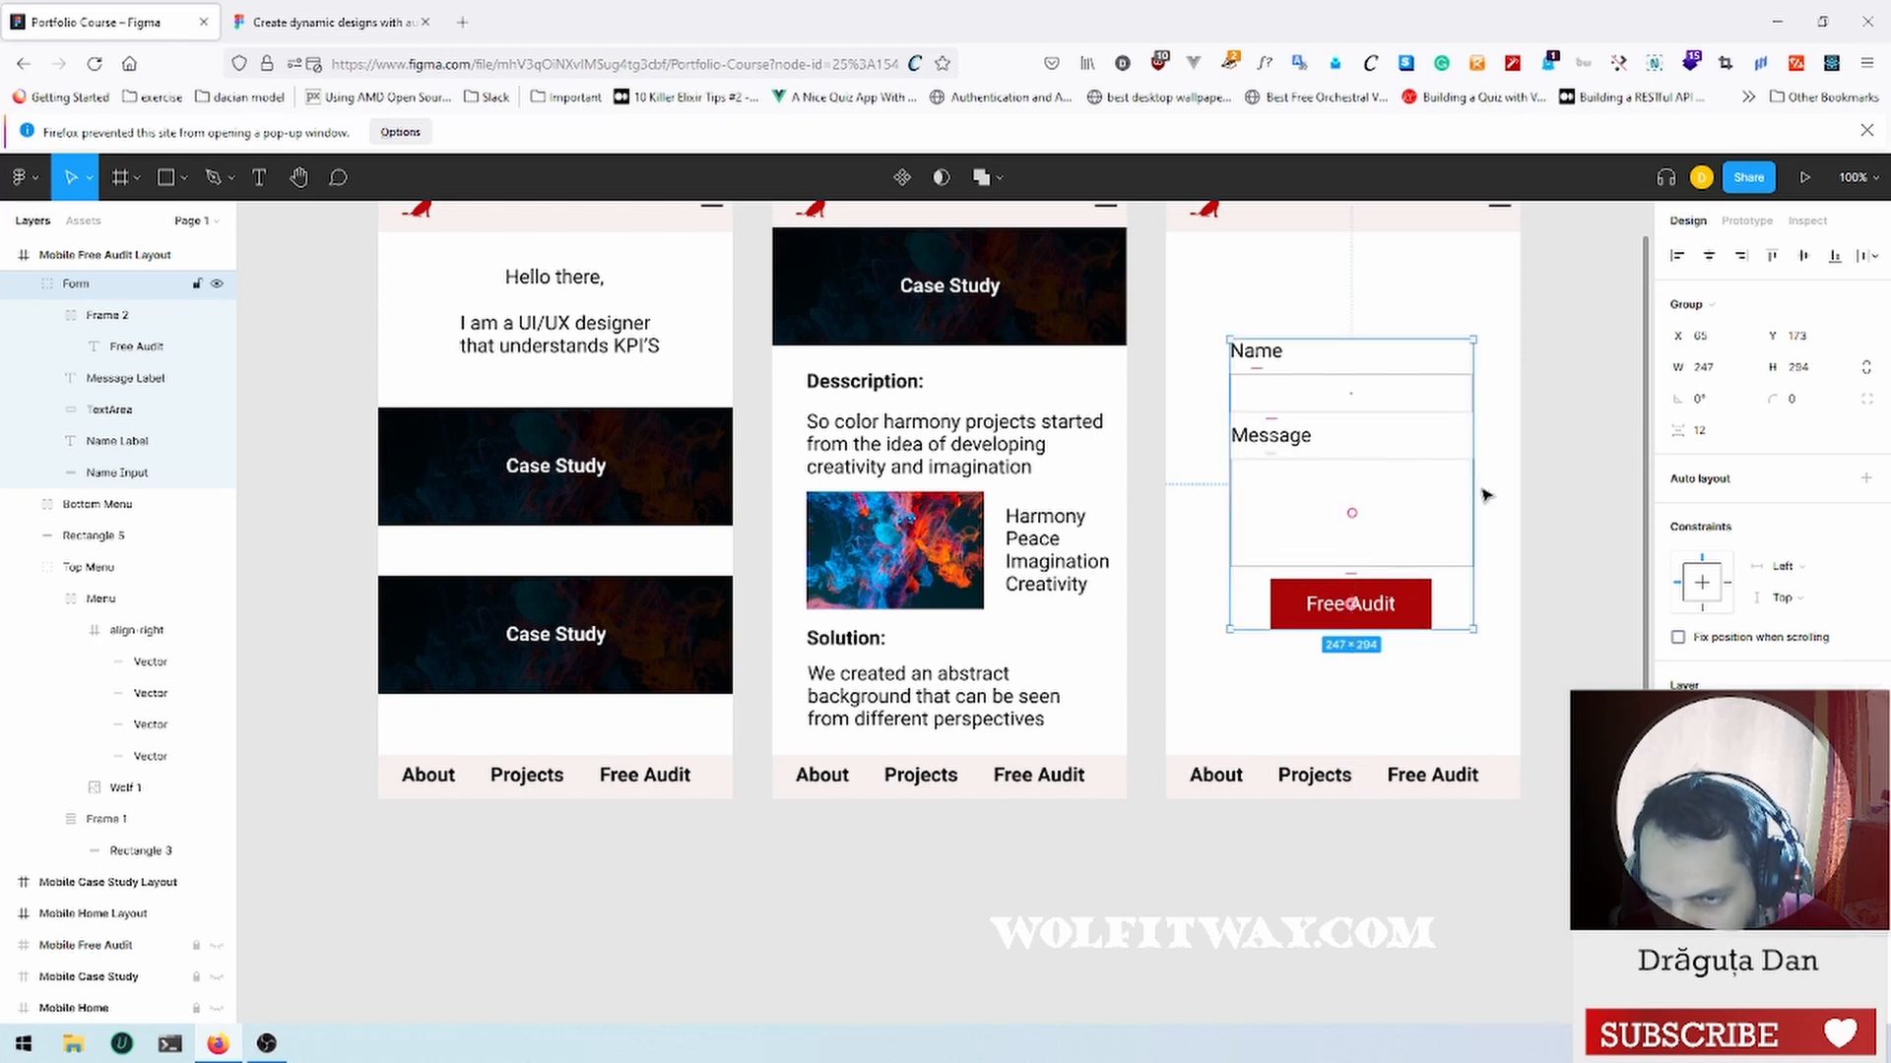
left_click(1546, 372)
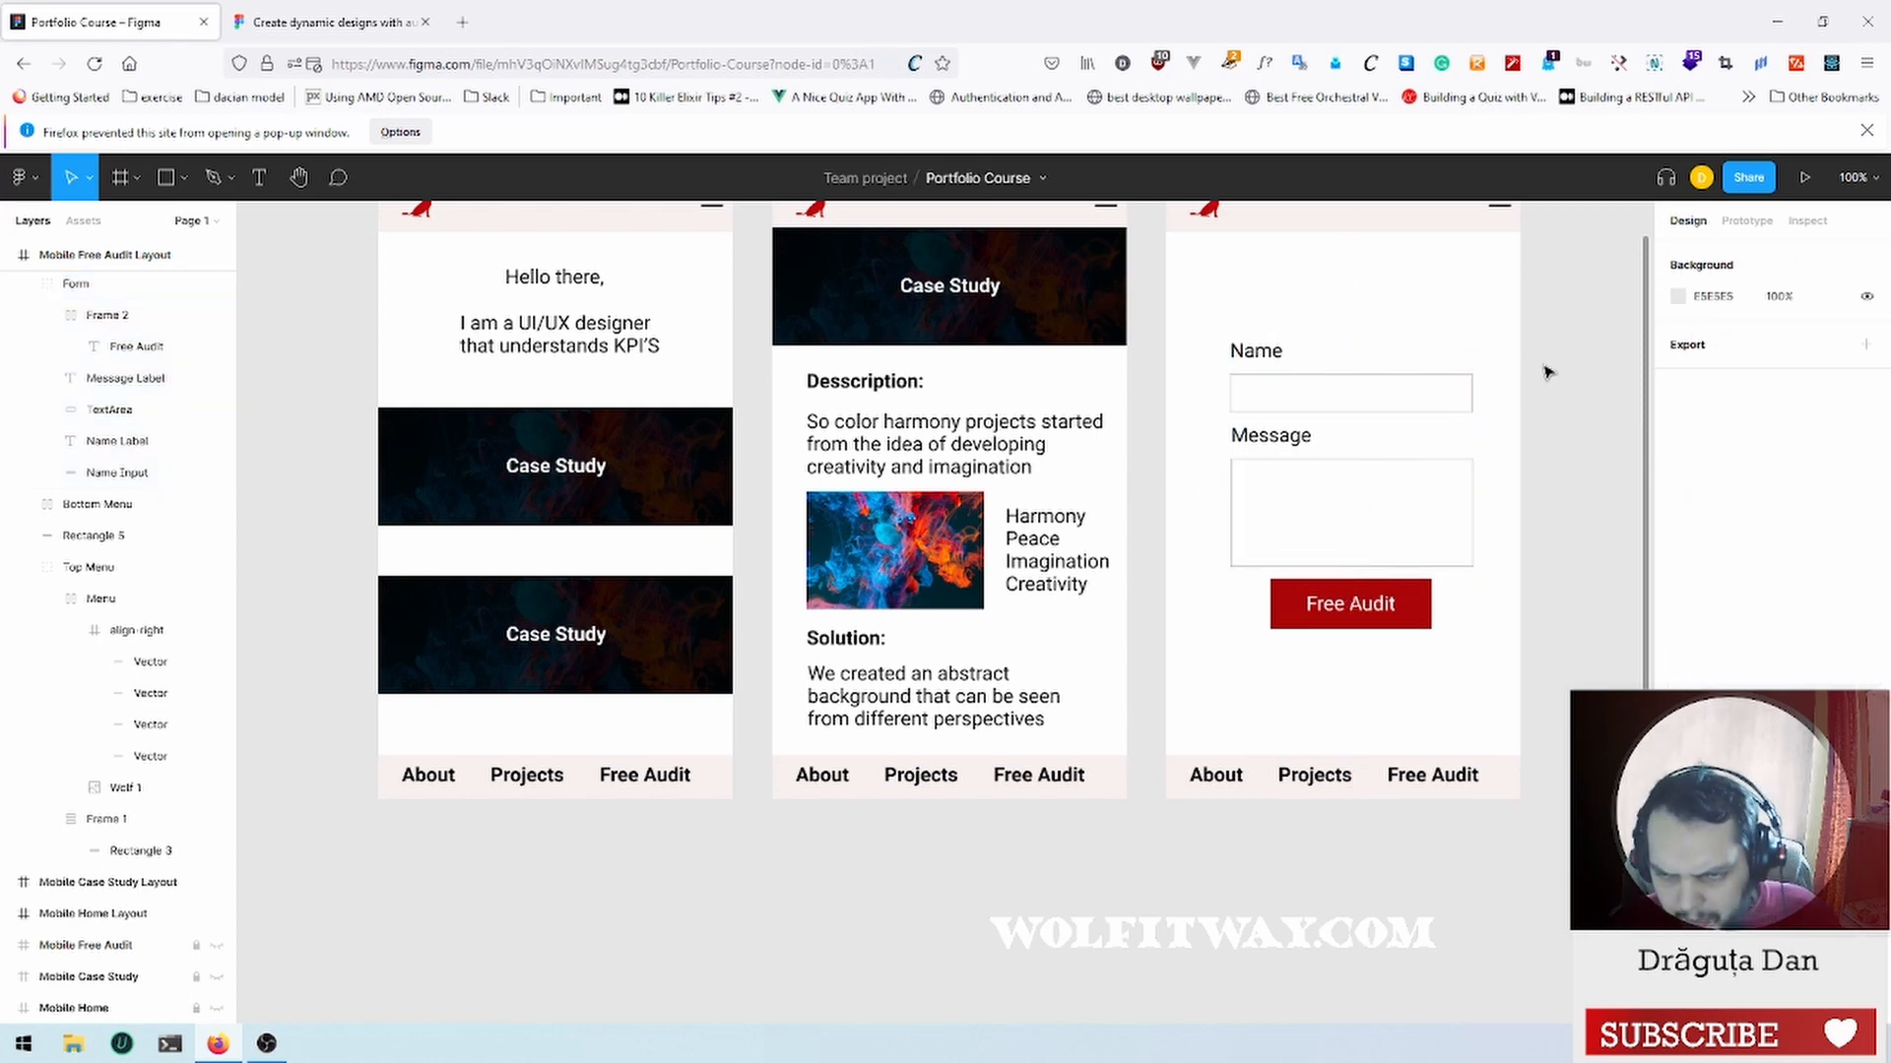
scroll(1546, 373, "up", 3)
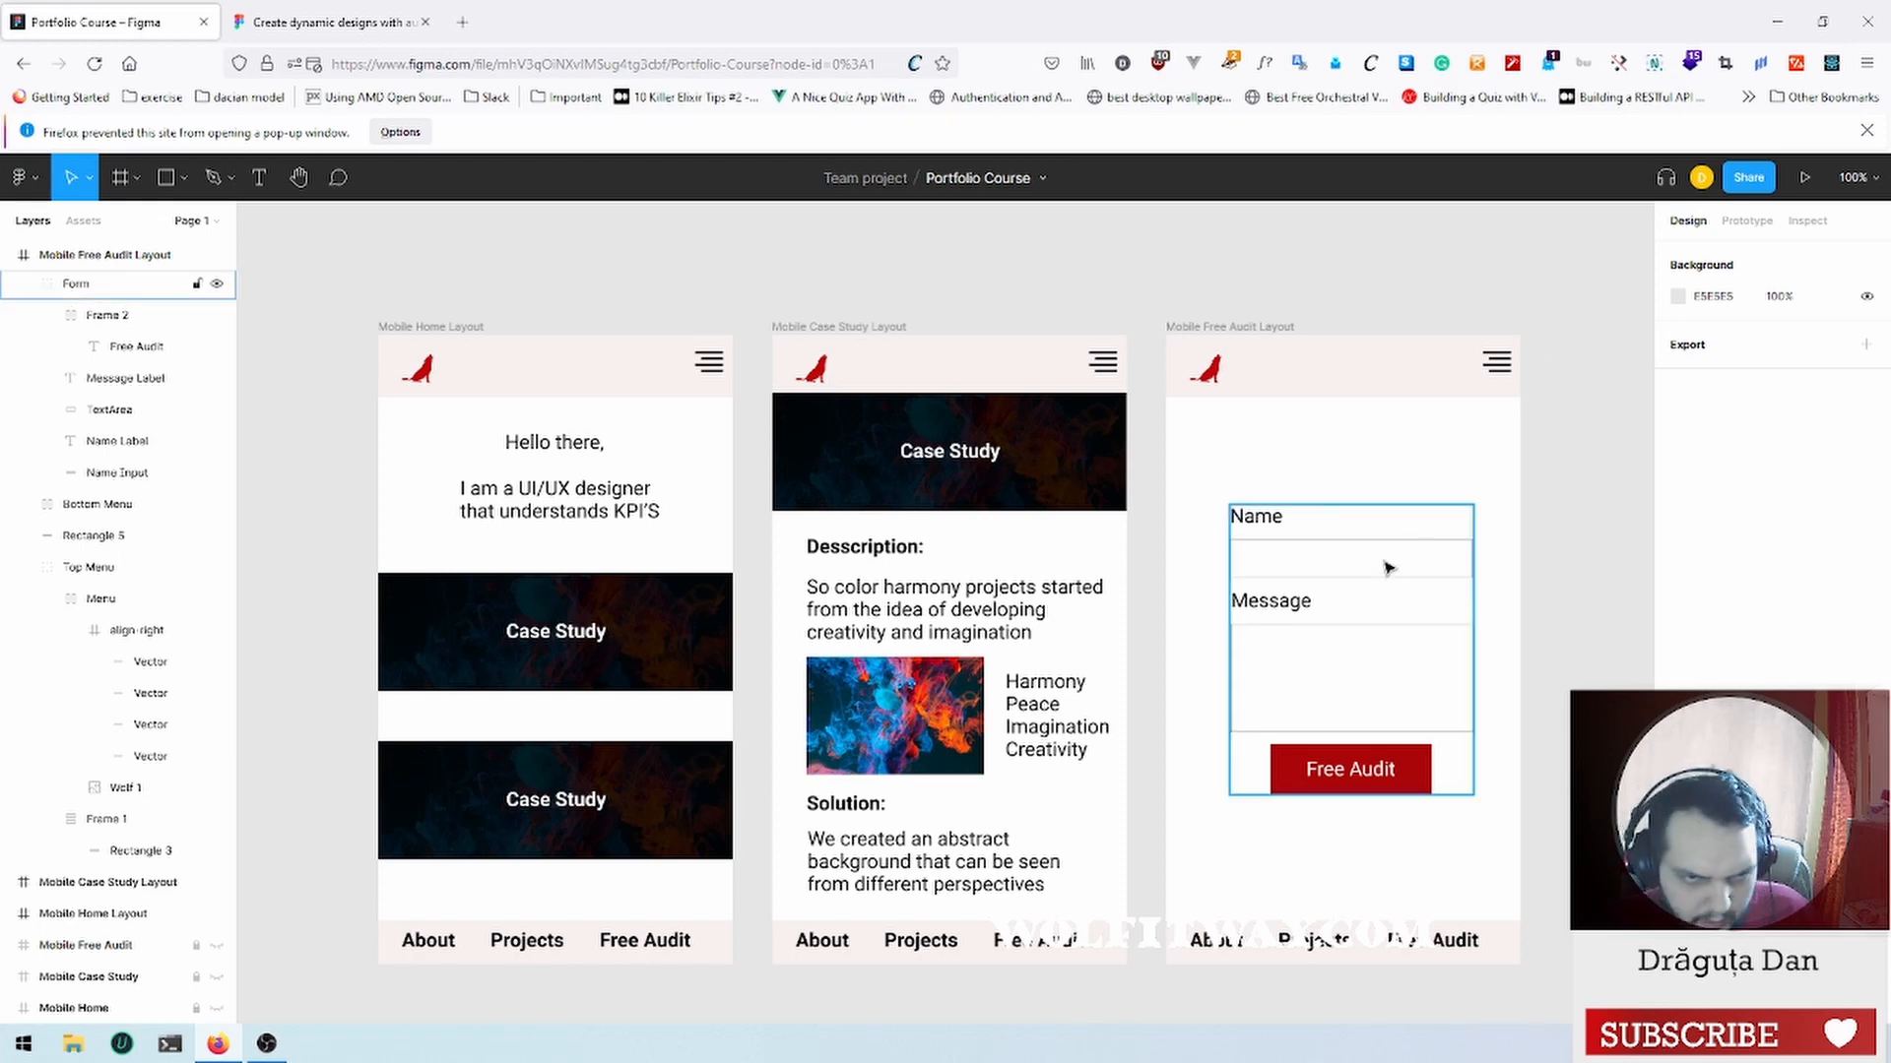
left_click(108, 285)
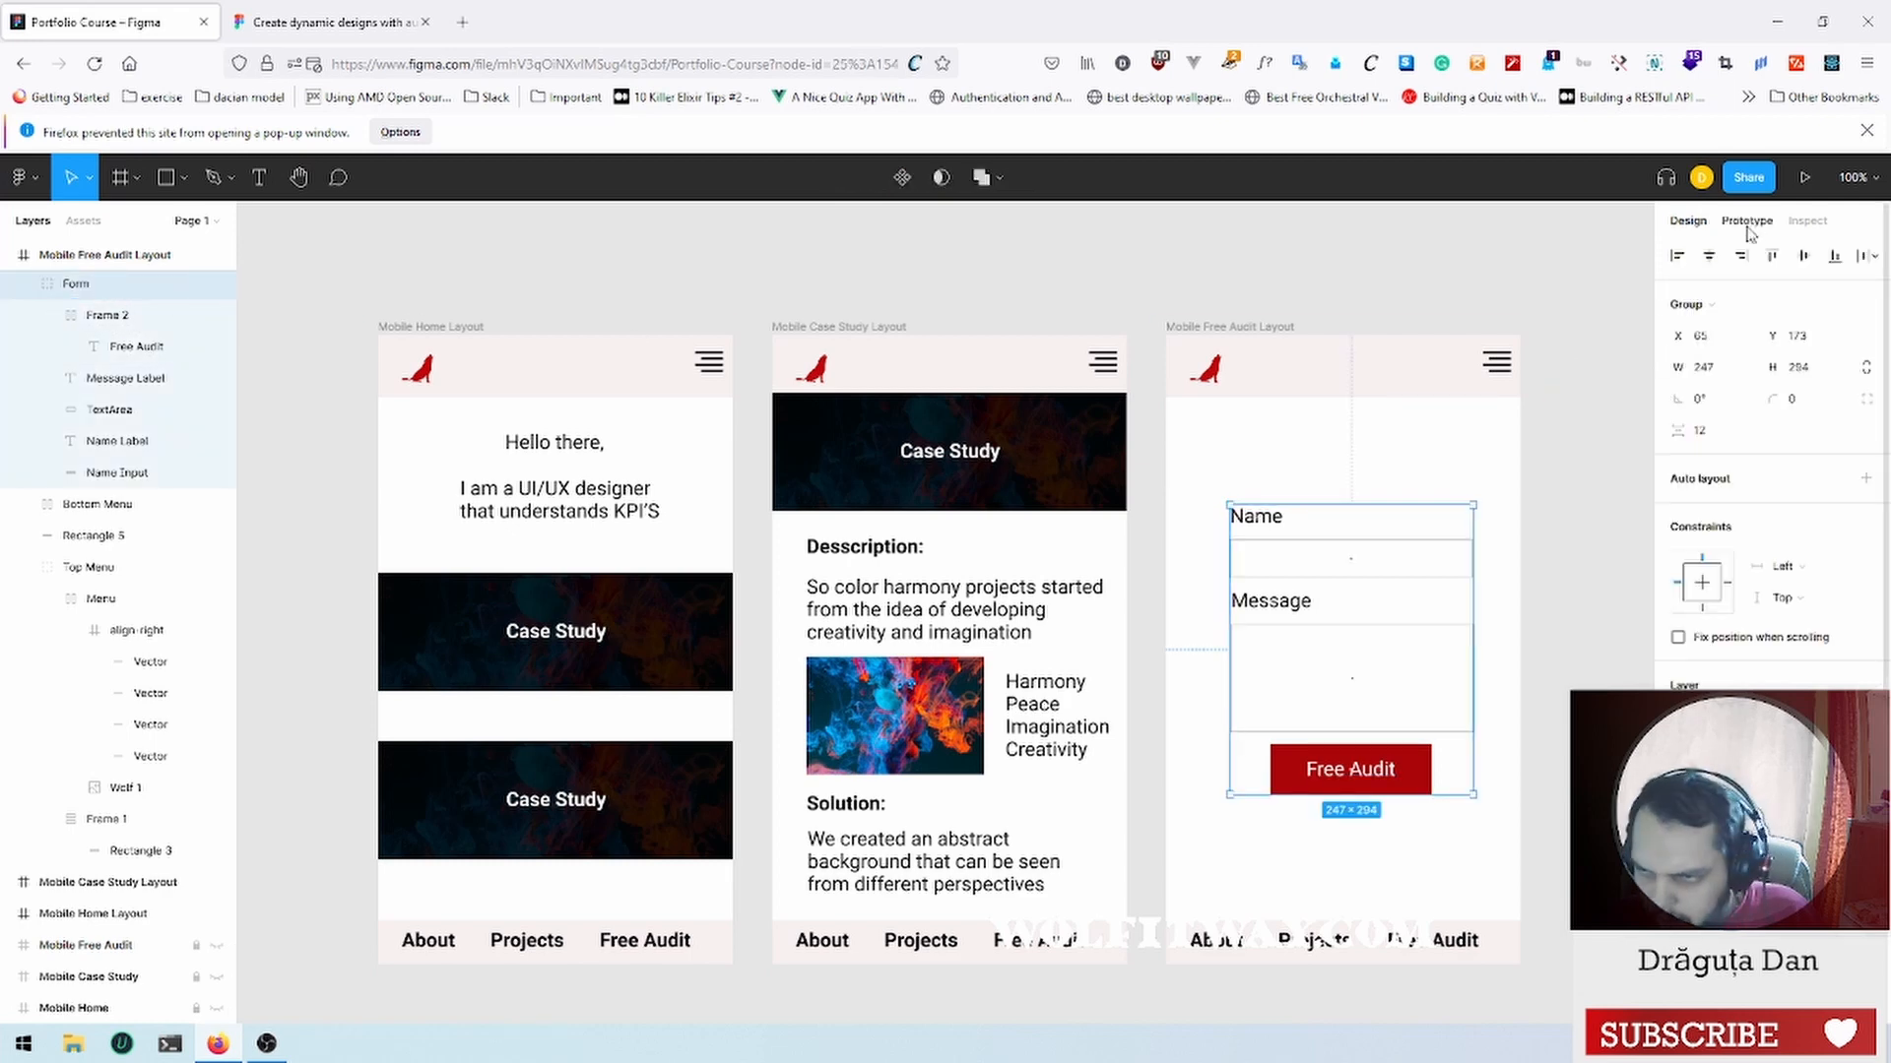
key("Left")
key("Left")
key("Left")
key("Left")
key("Left")
key("Left")
key("Left")
key("Left")
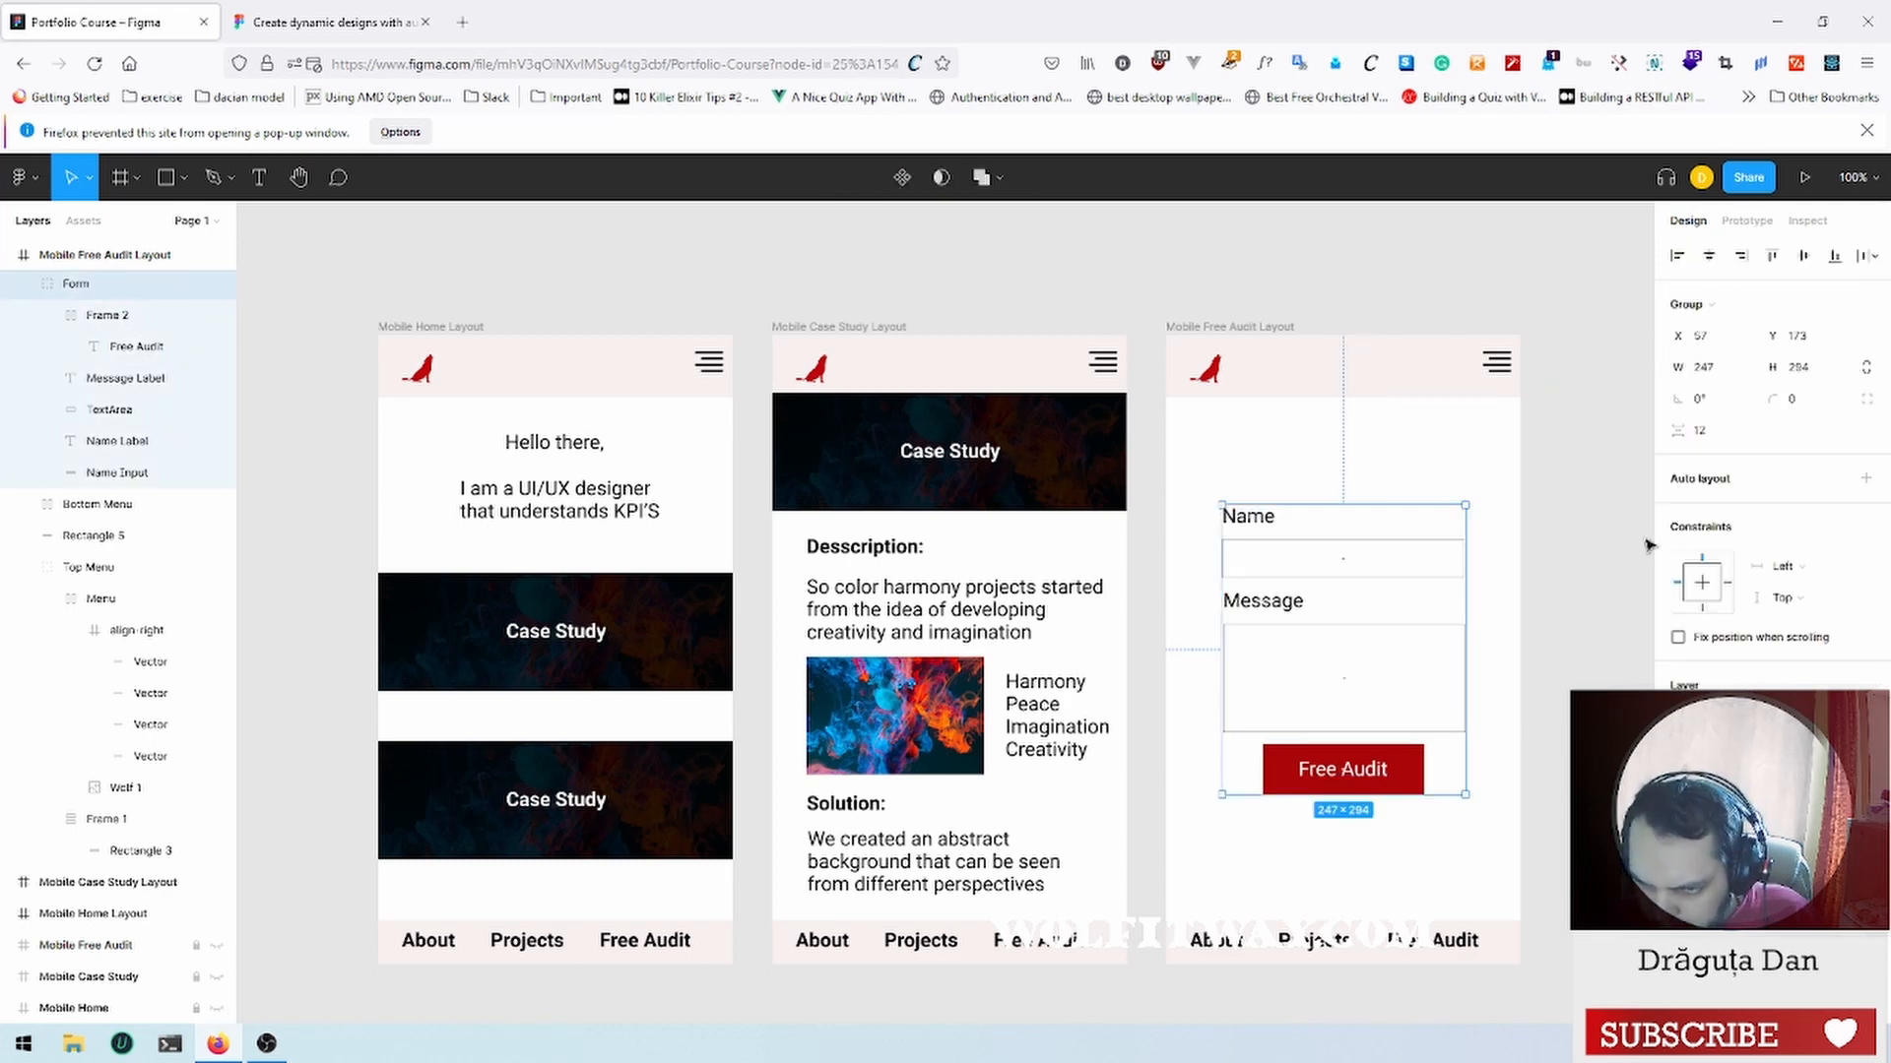
Step: Reapply equal vertical spacing to the elements of the repositioned Form group
left_click(1864, 256)
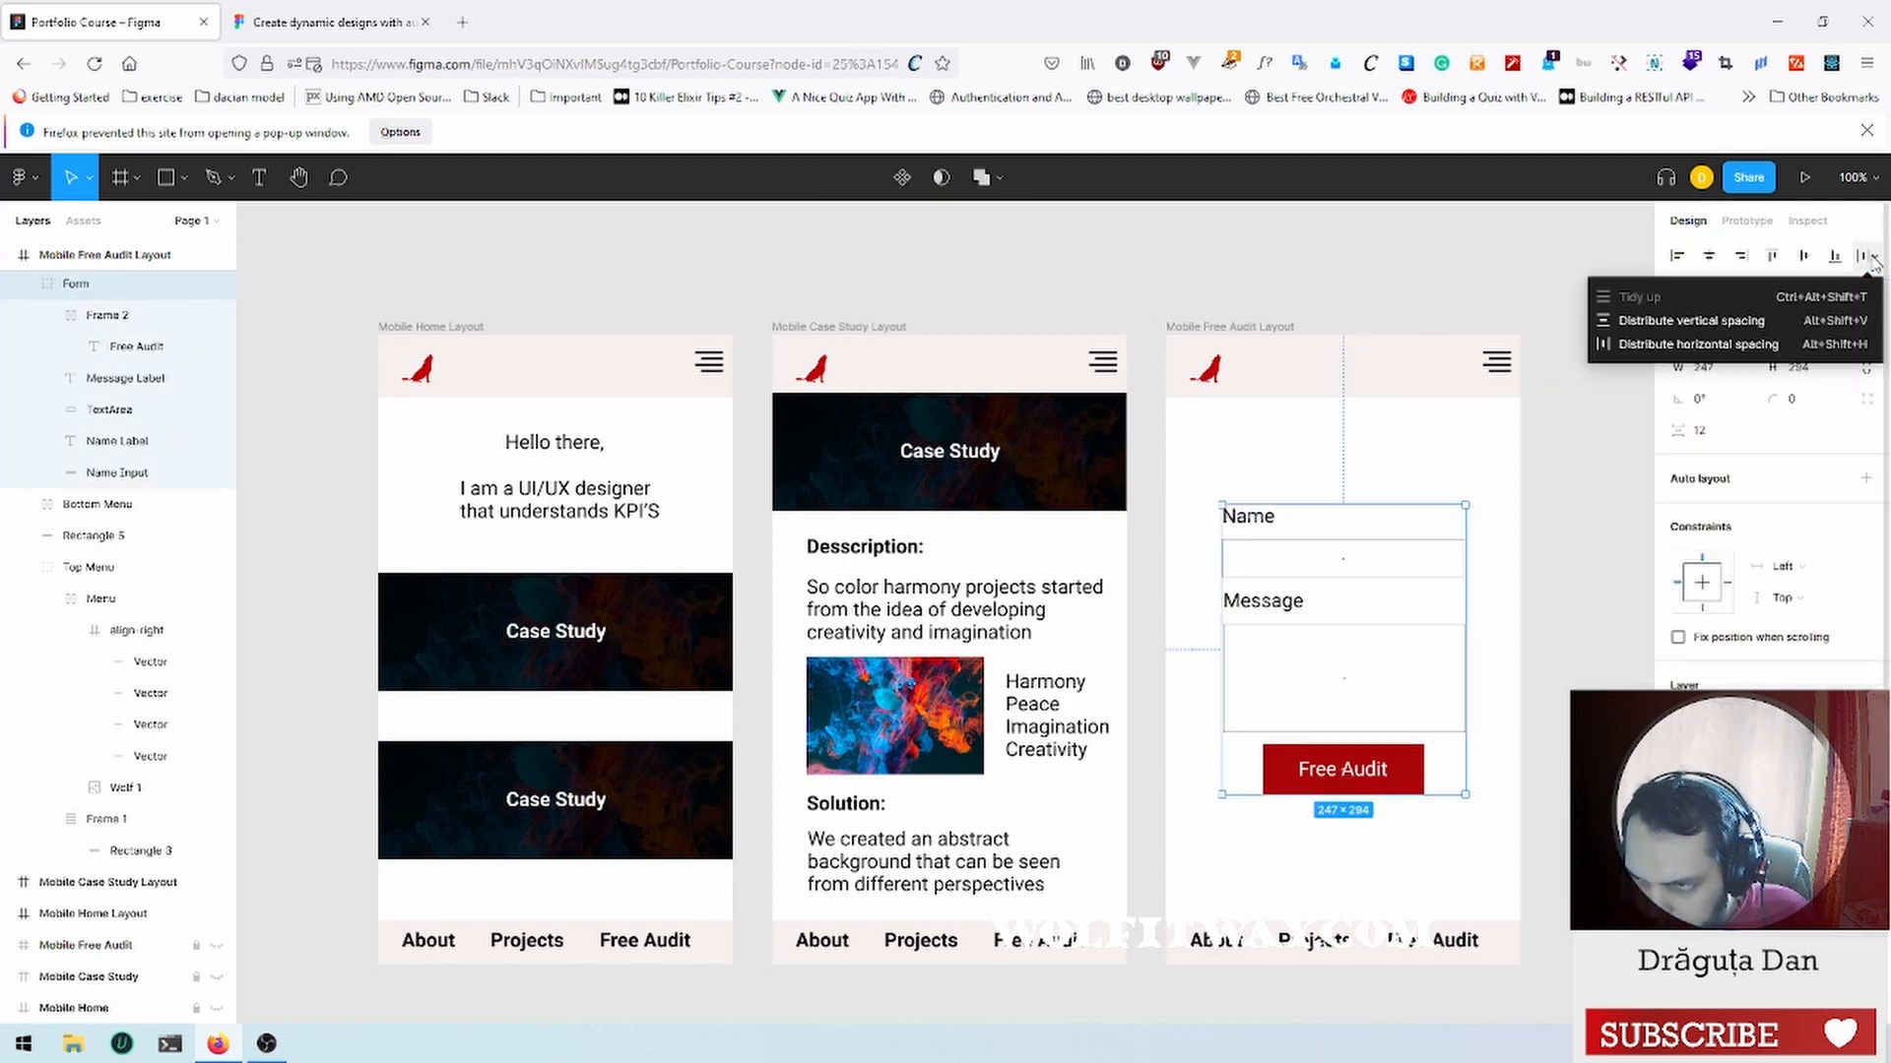
left_click(1817, 320)
left_click(1569, 497)
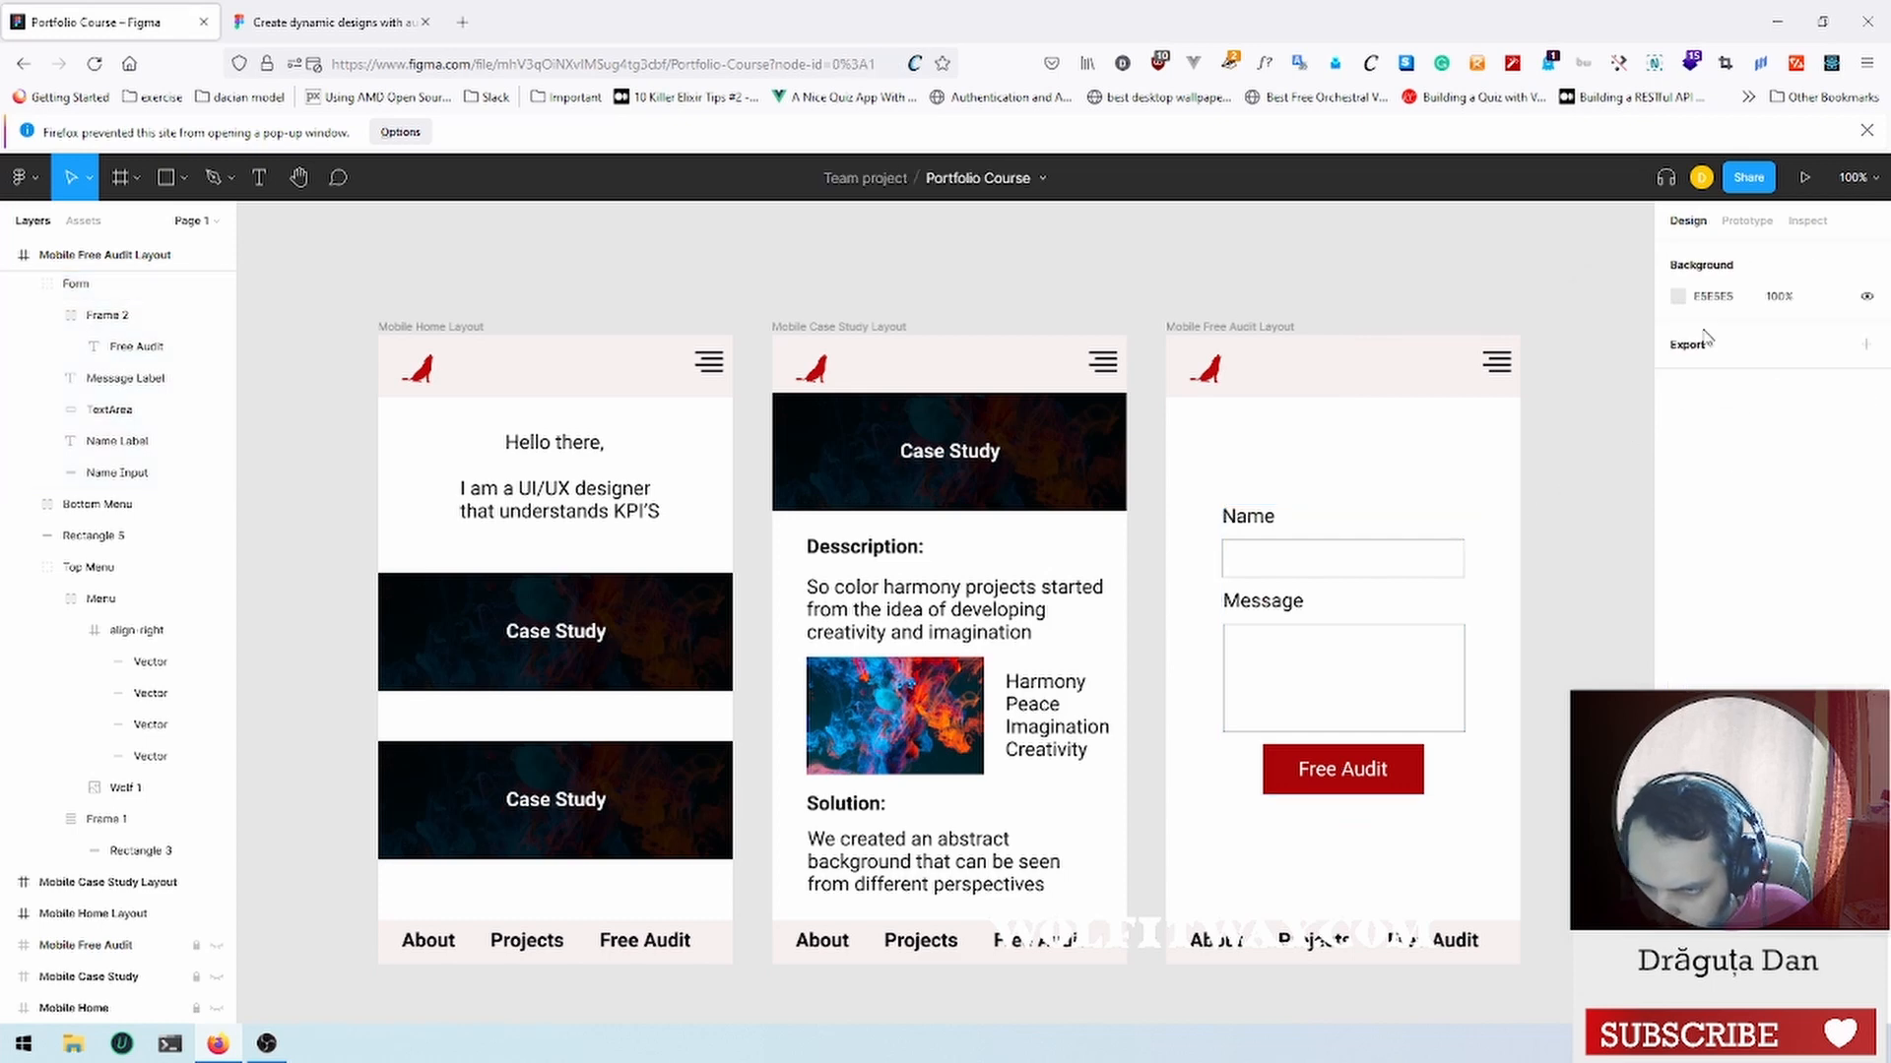
Step: Move the Free Audit button slightly down to widen the gap beneath the Message field
scroll(1568, 423, "down", 2)
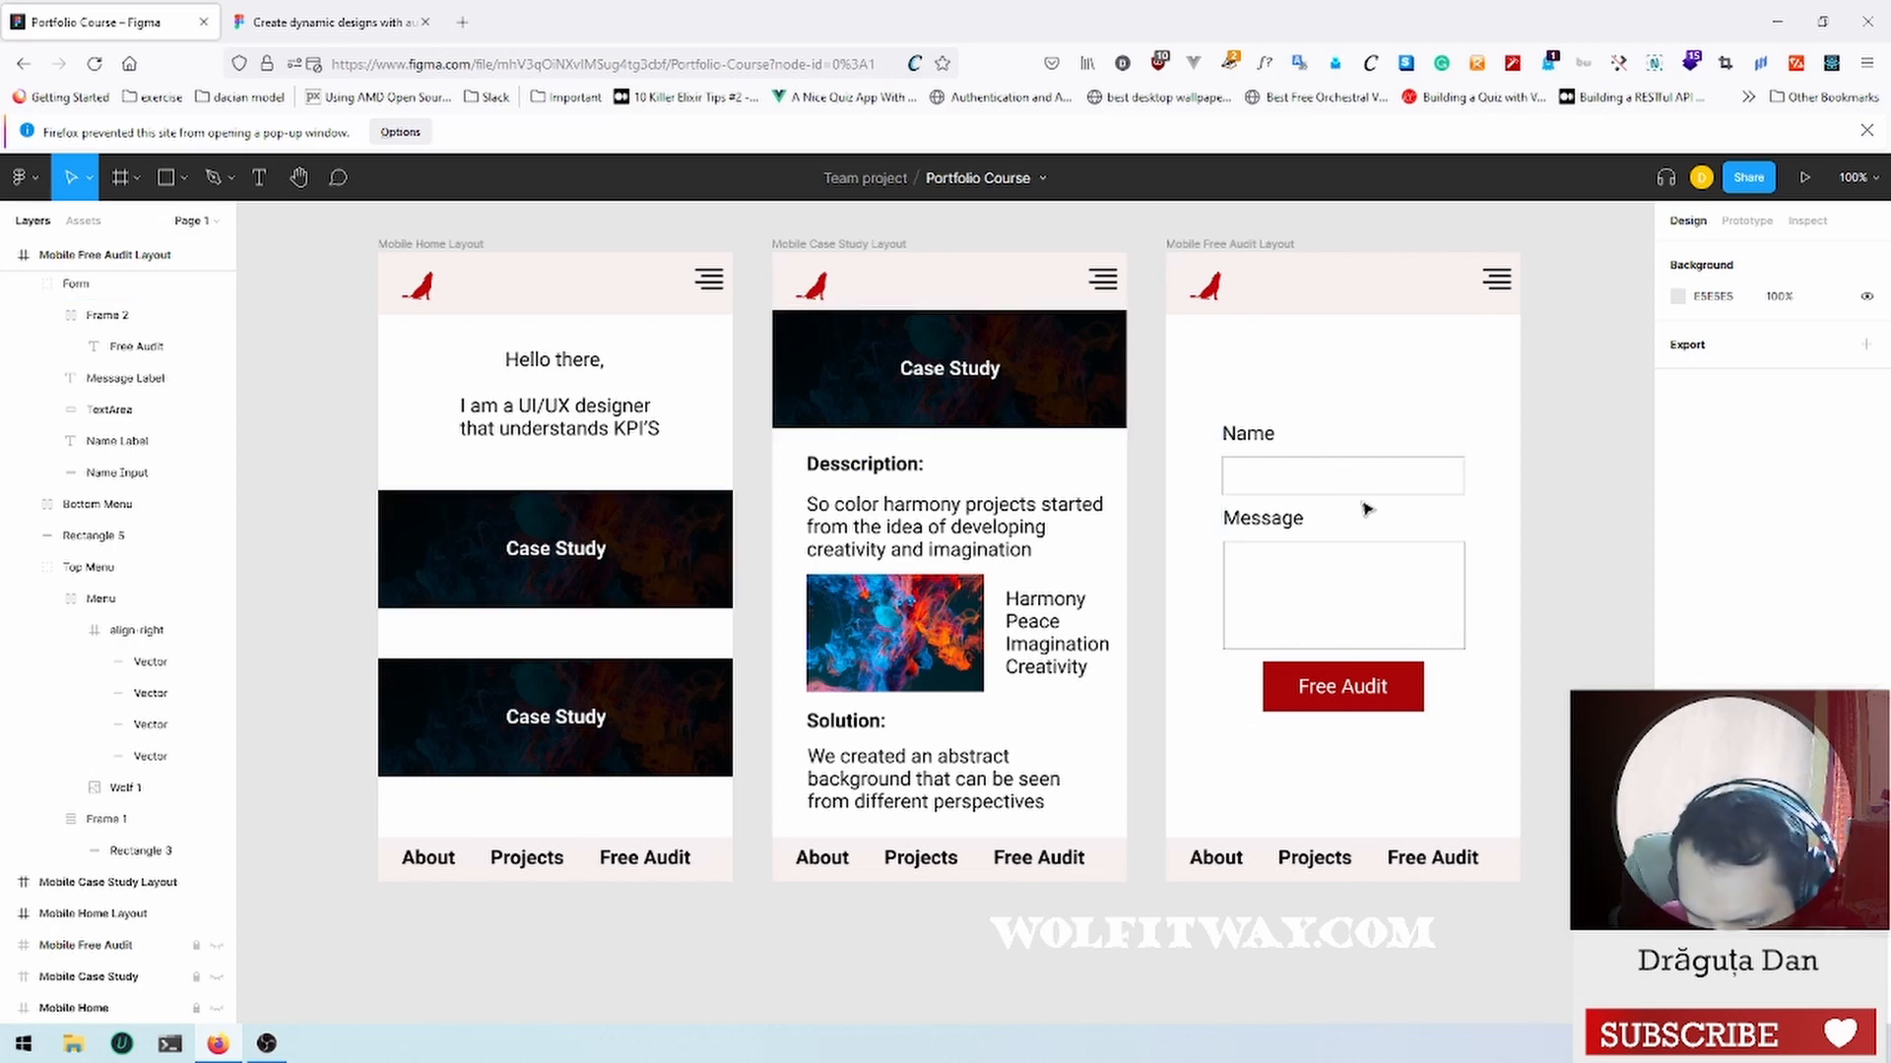
left_click(1357, 695)
left_click(1410, 701)
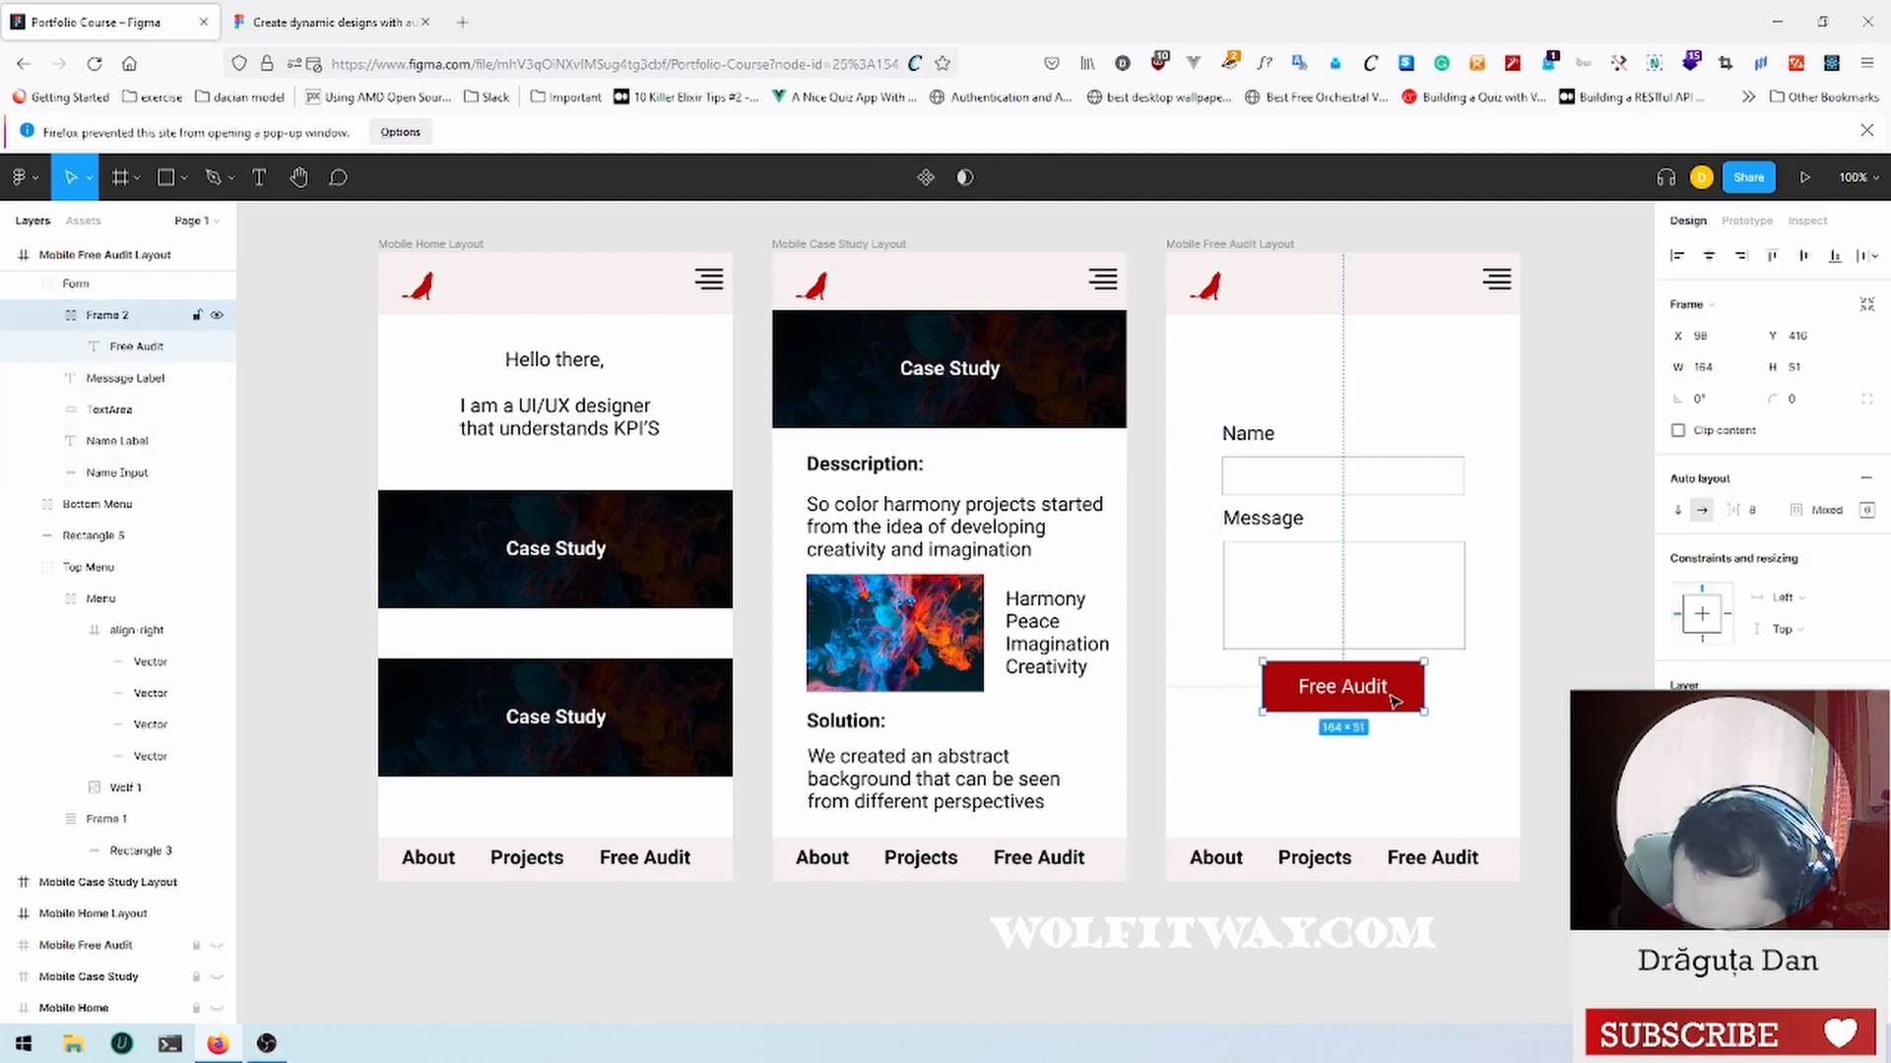
left_click_drag(1385, 695, 1383, 715)
left_click(1554, 520)
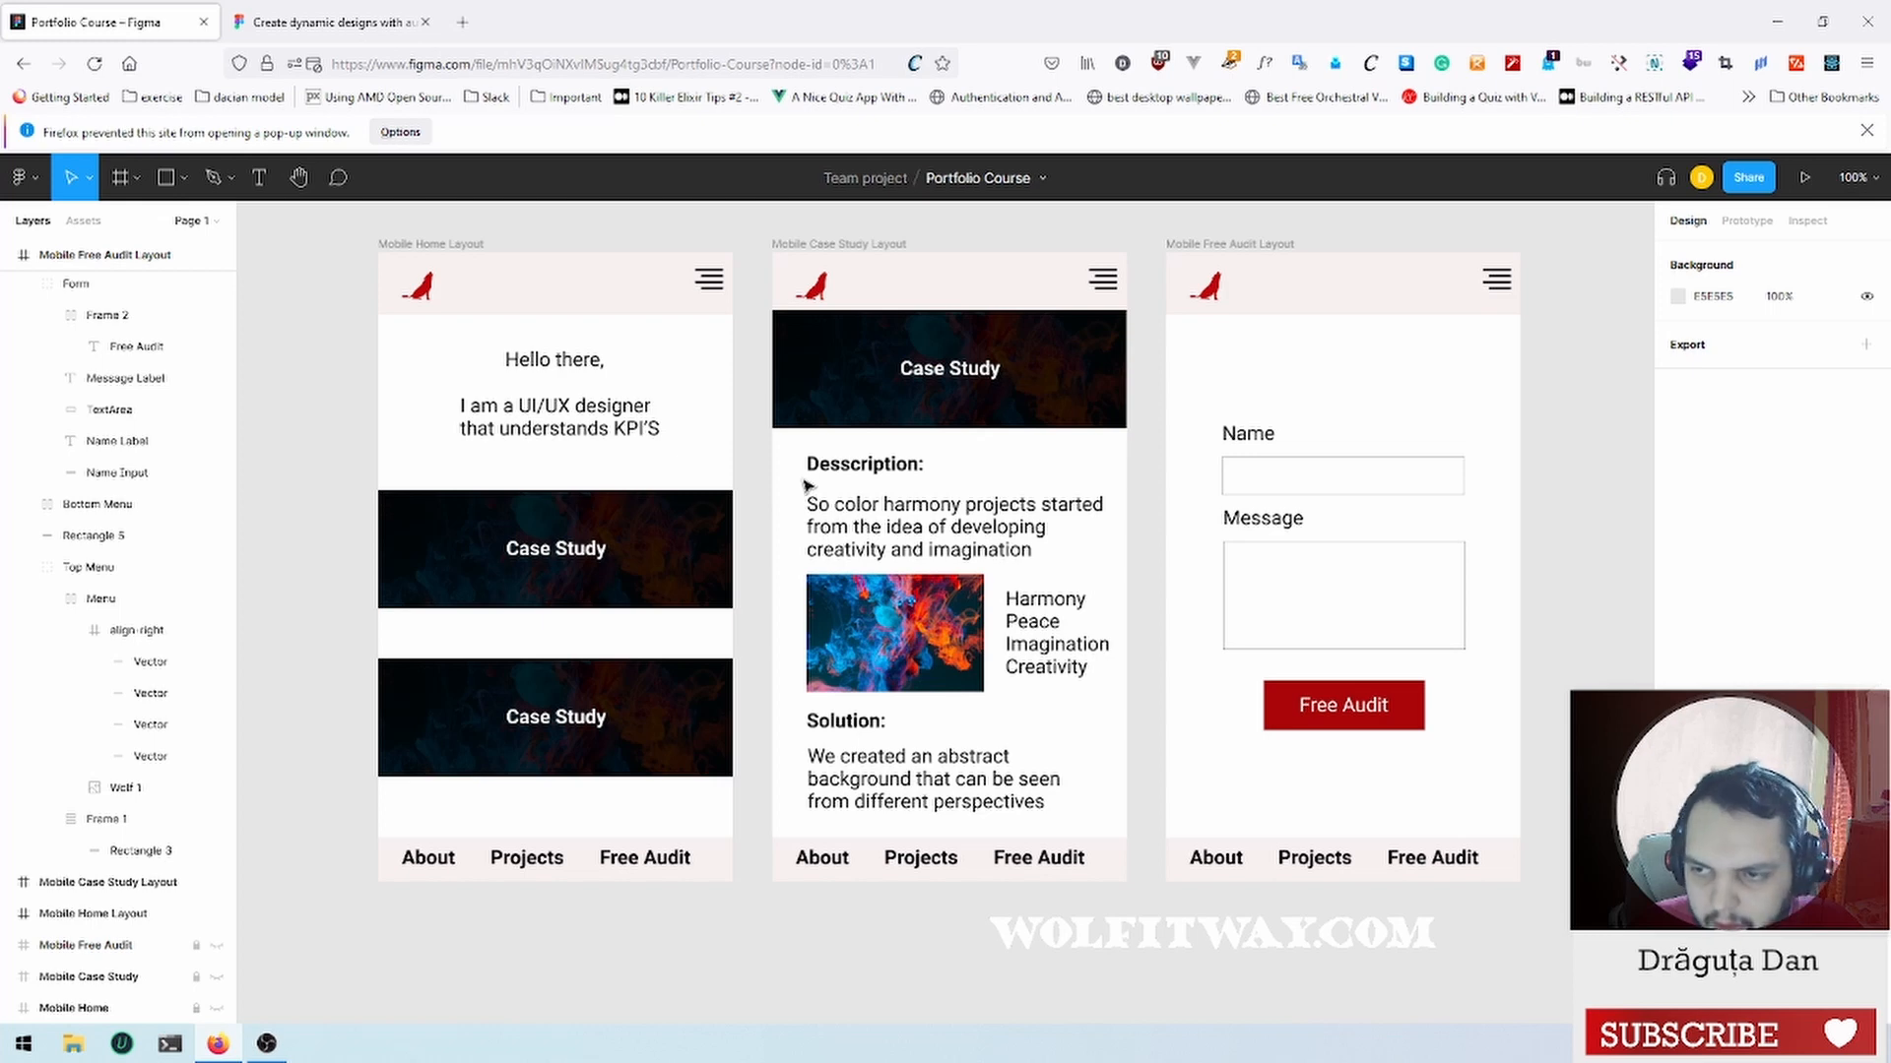
Step: Switch to prototyping and link the upper Case Study banner on the Mobile Home Layout to the Mobile Case Study Layout
left_click(1748, 222)
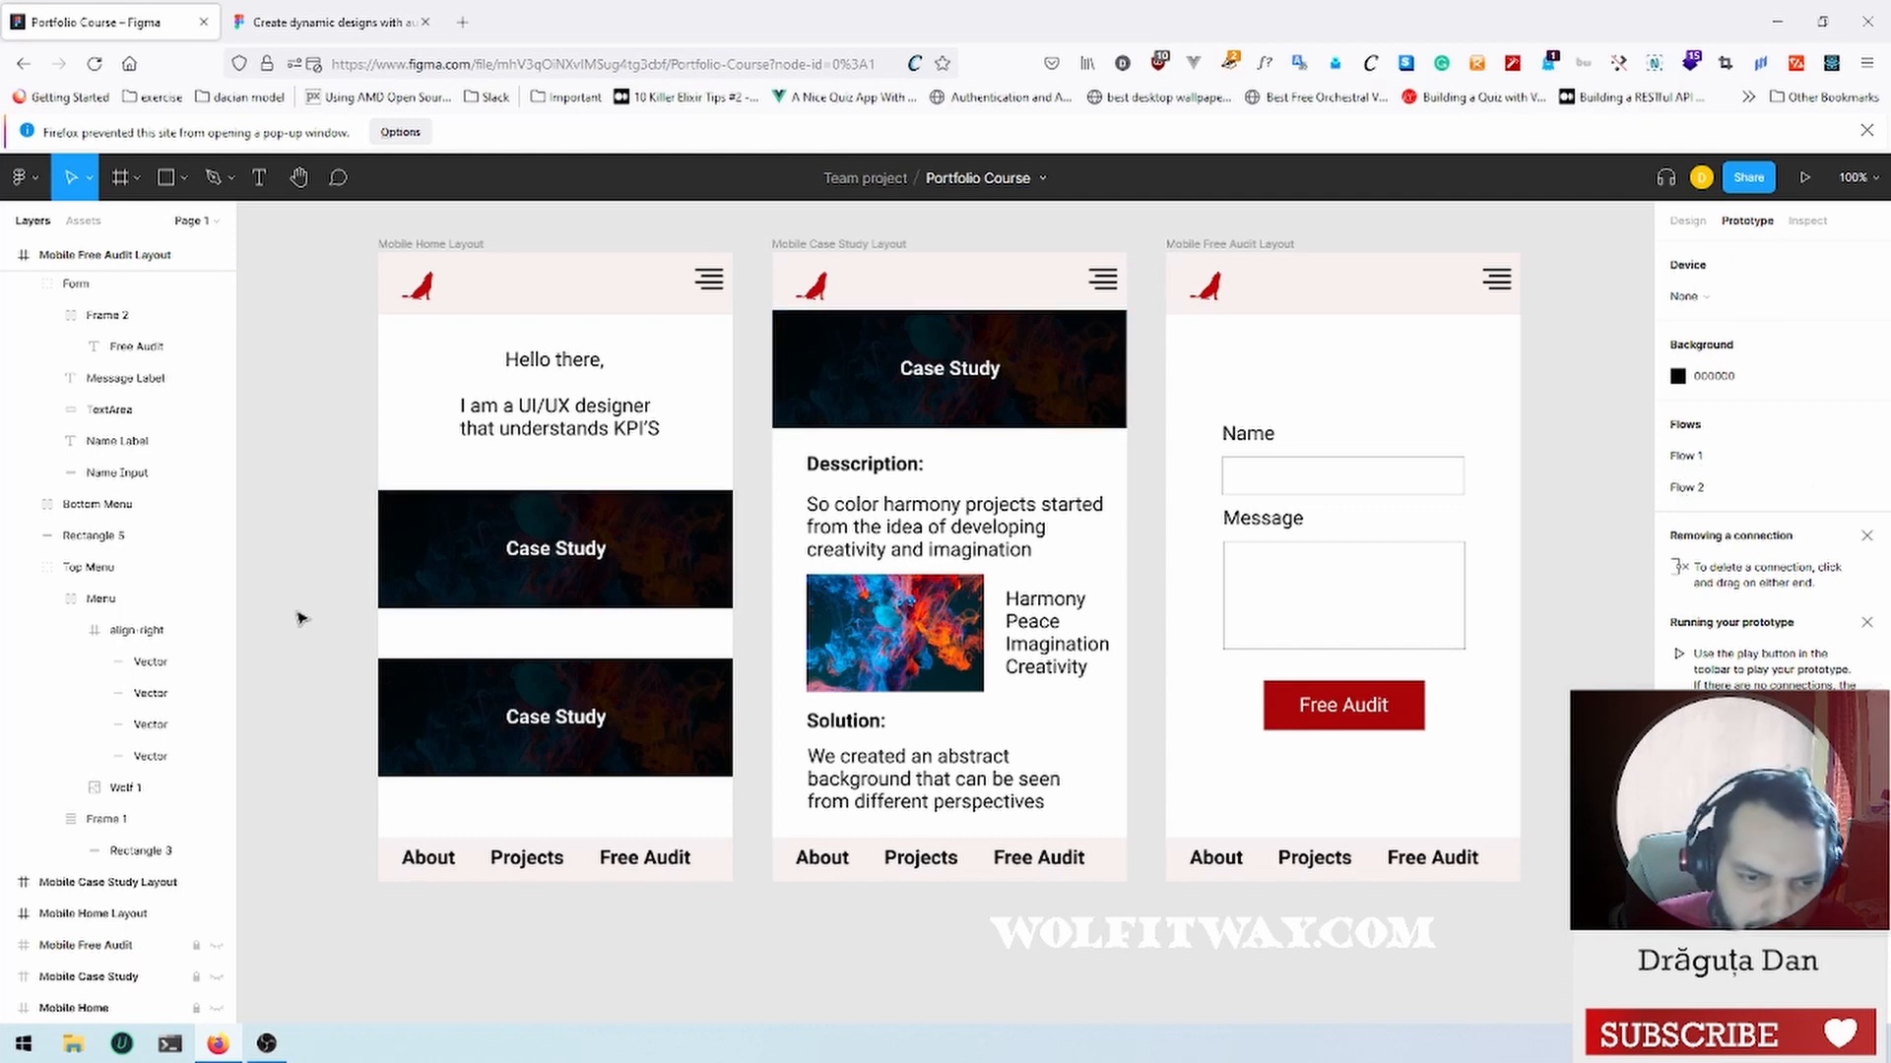
left_click(9, 255)
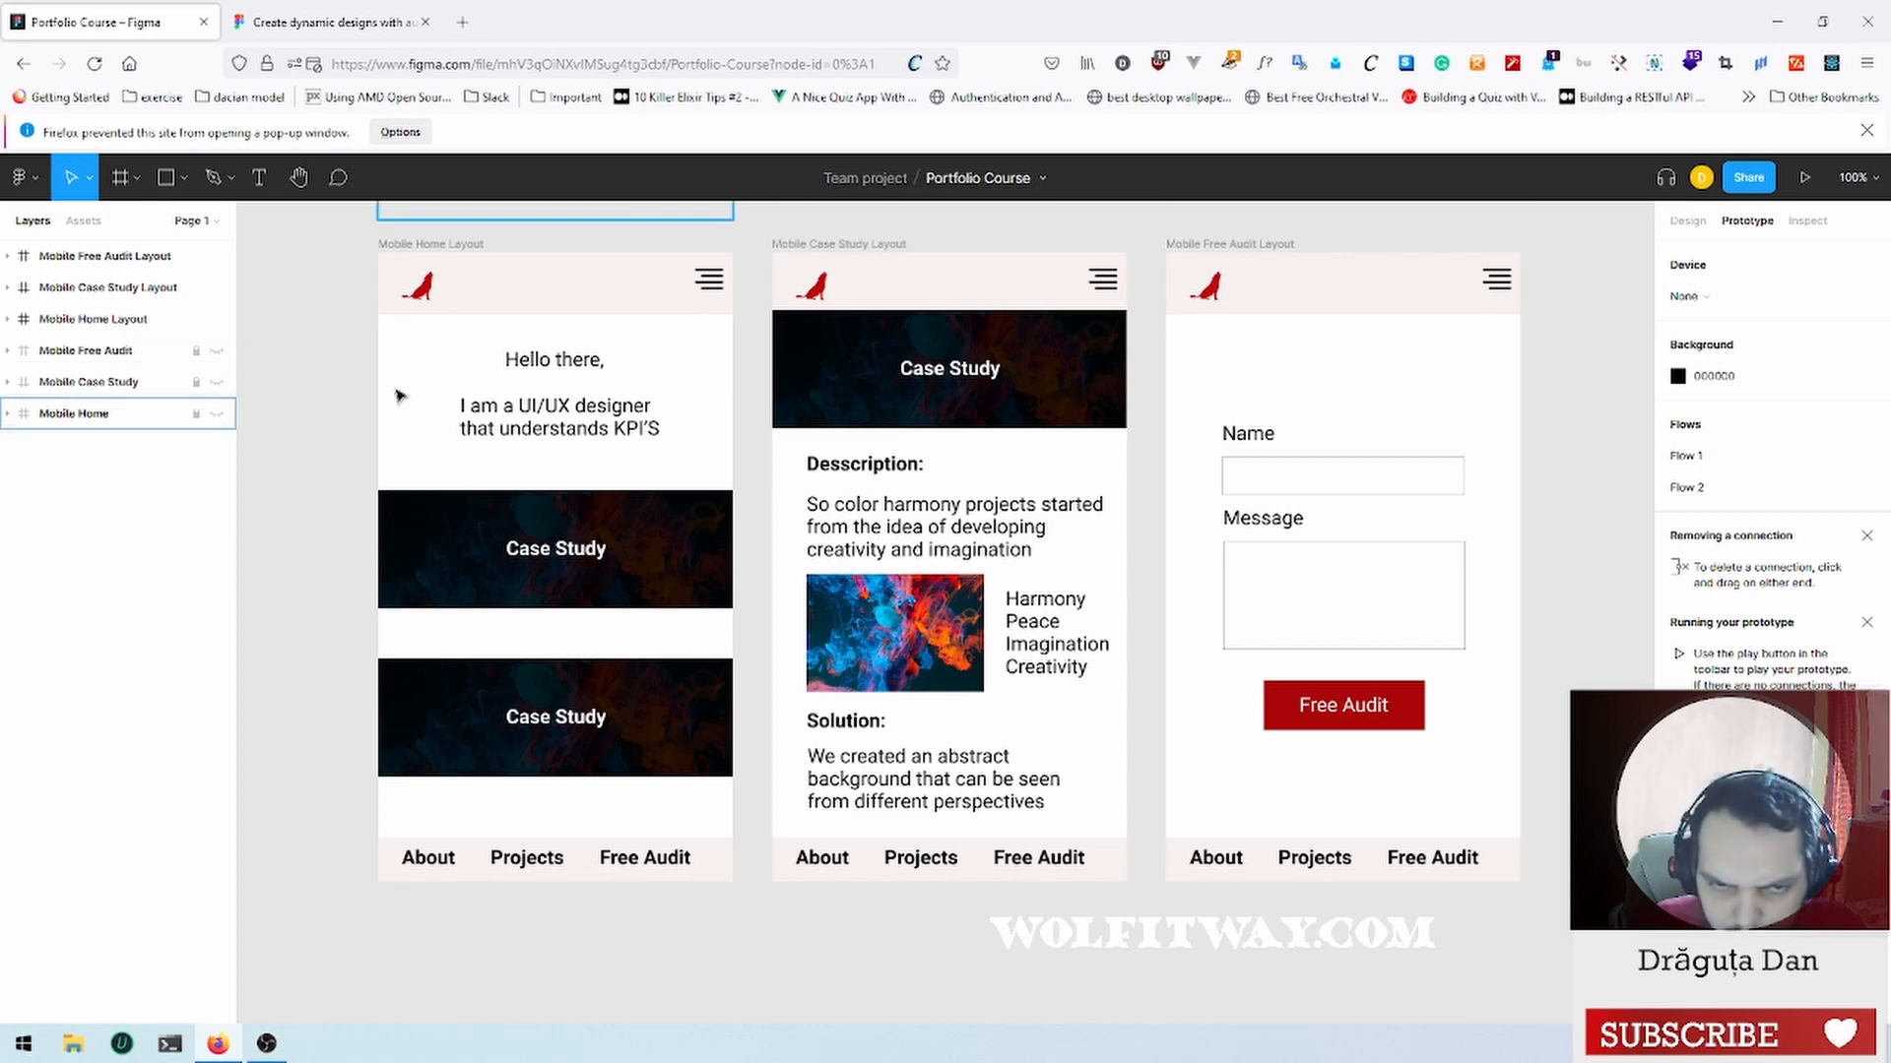
left_click(104, 321)
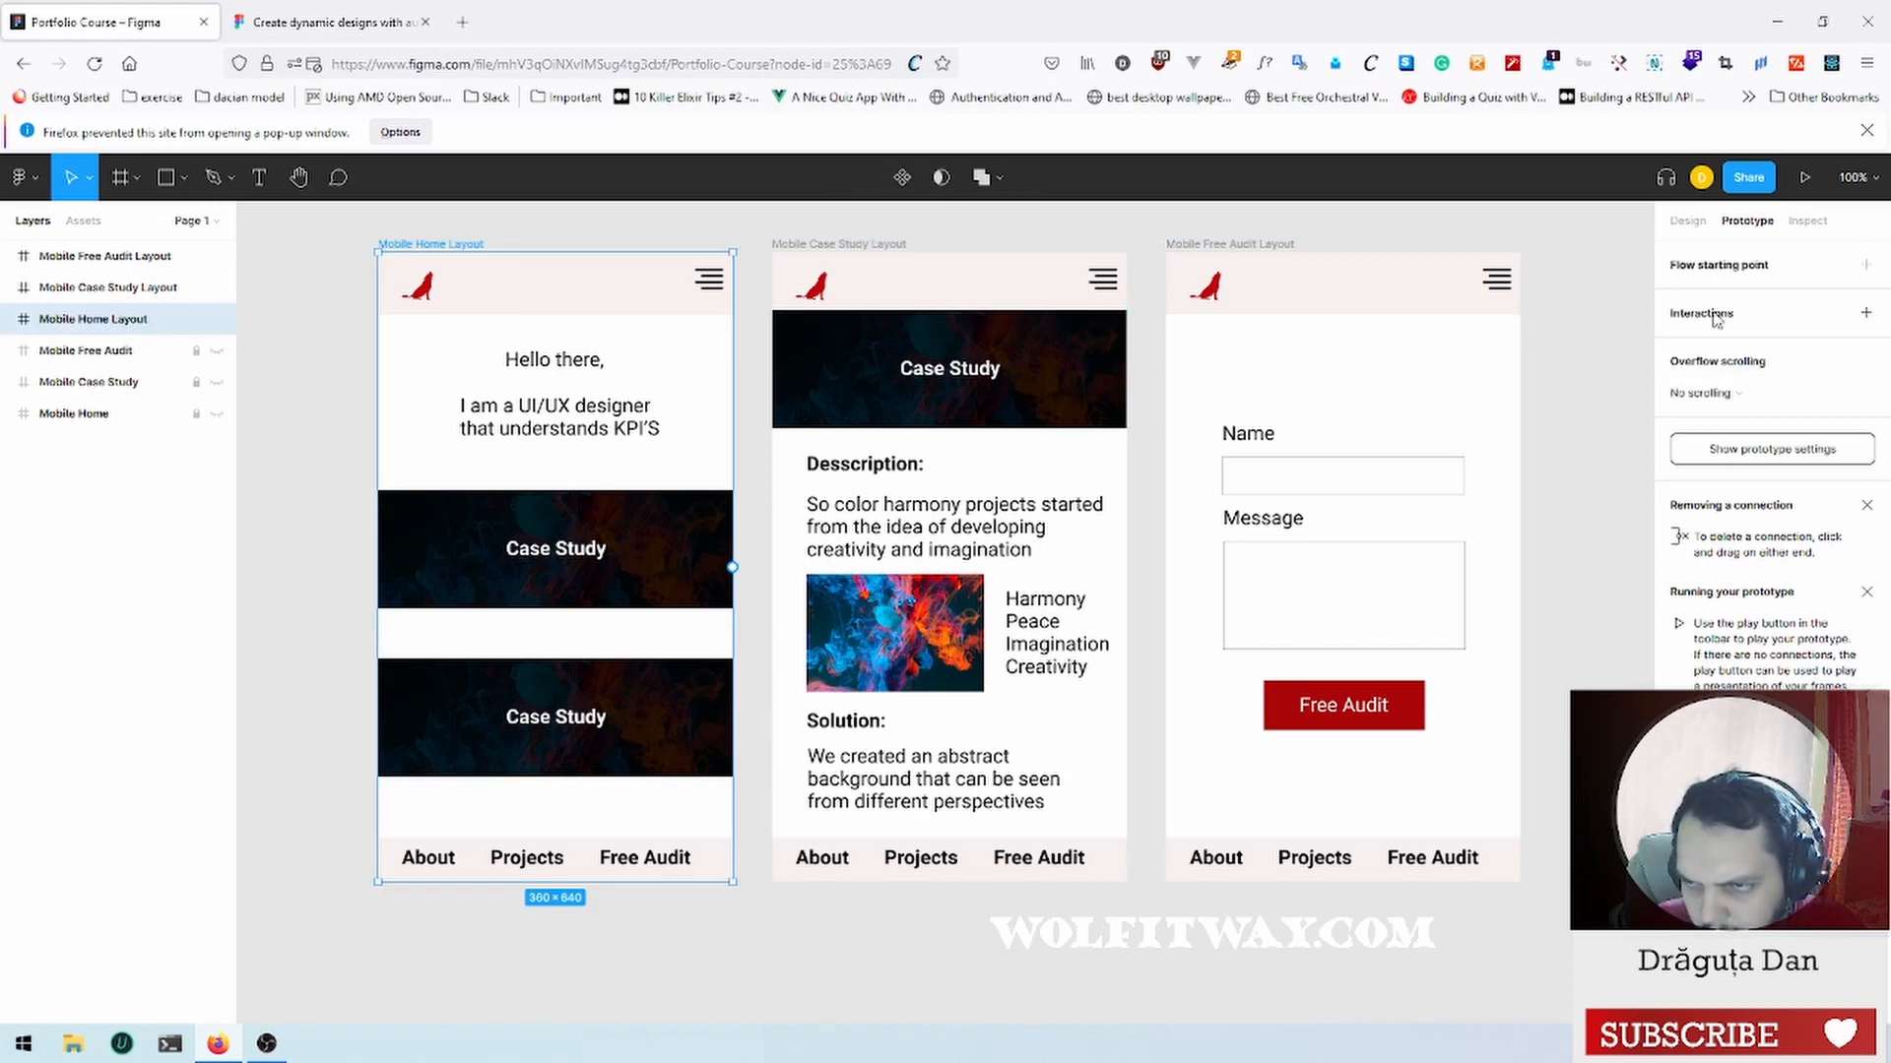
left_click(303, 406)
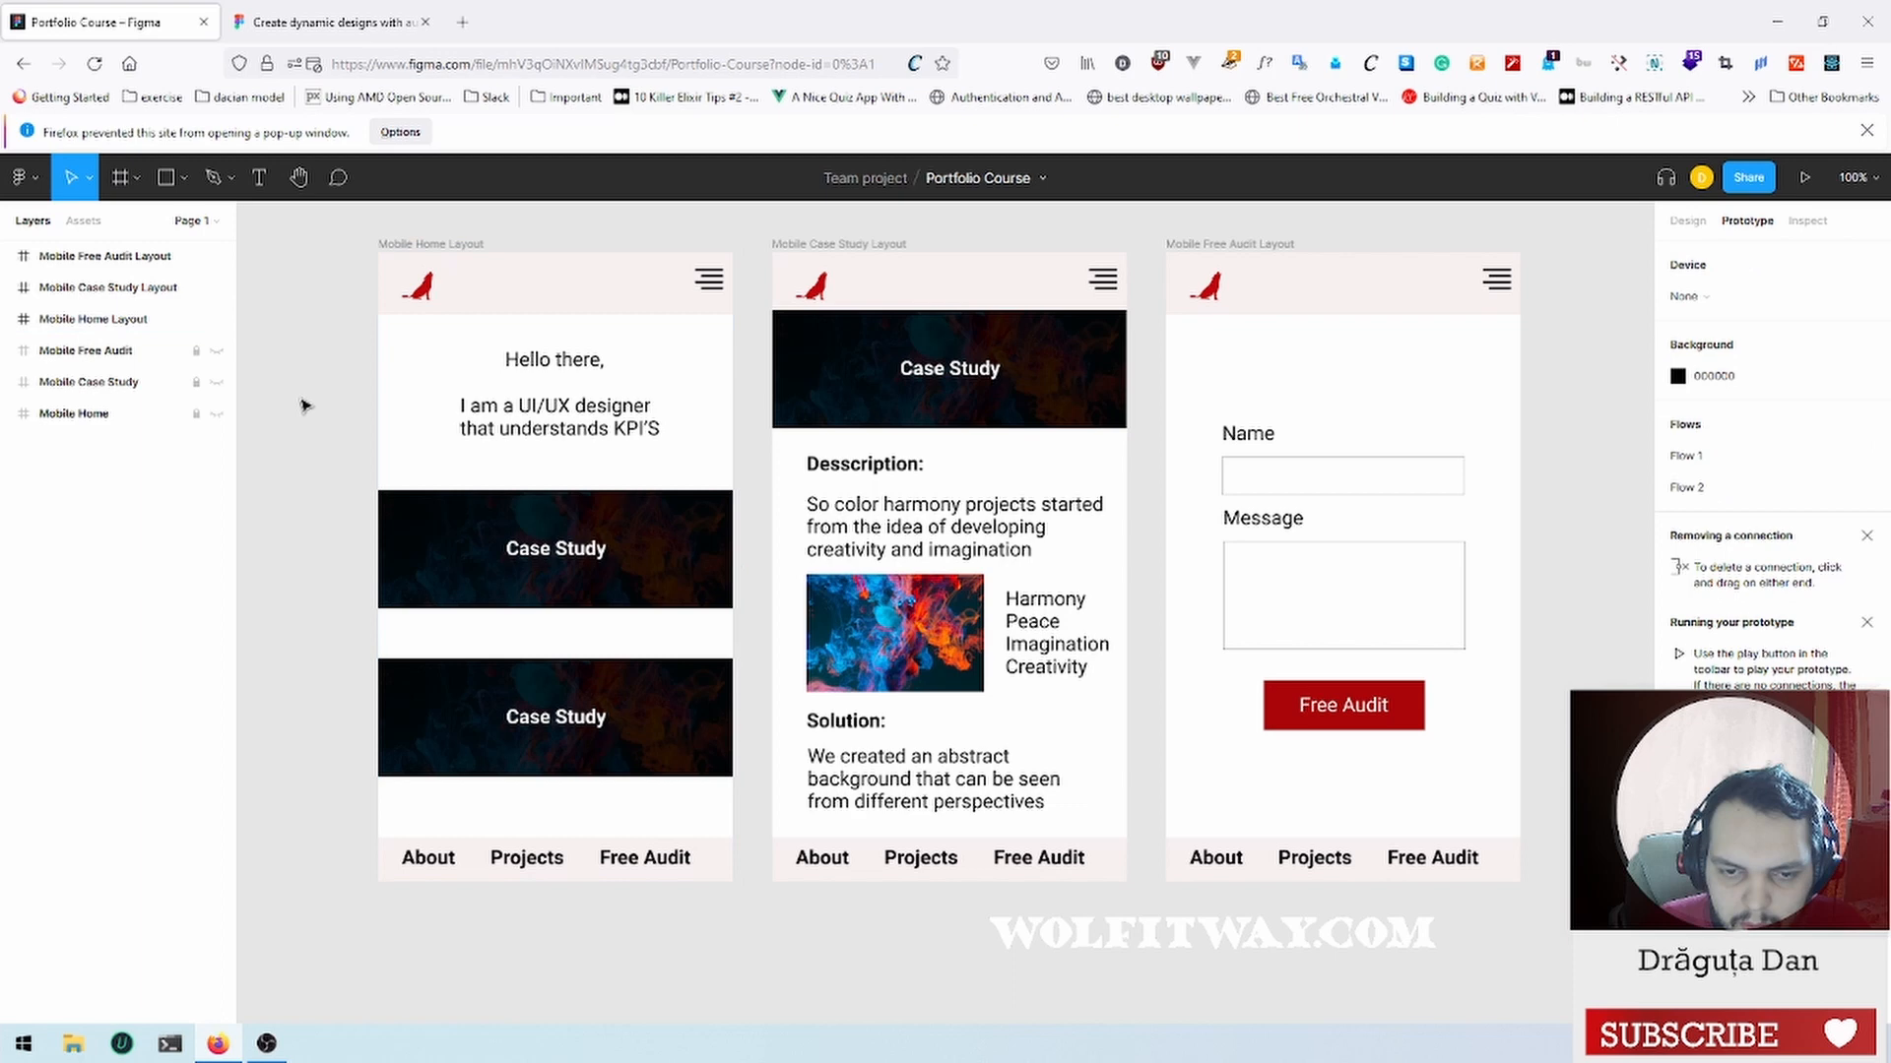
left_click(622, 546)
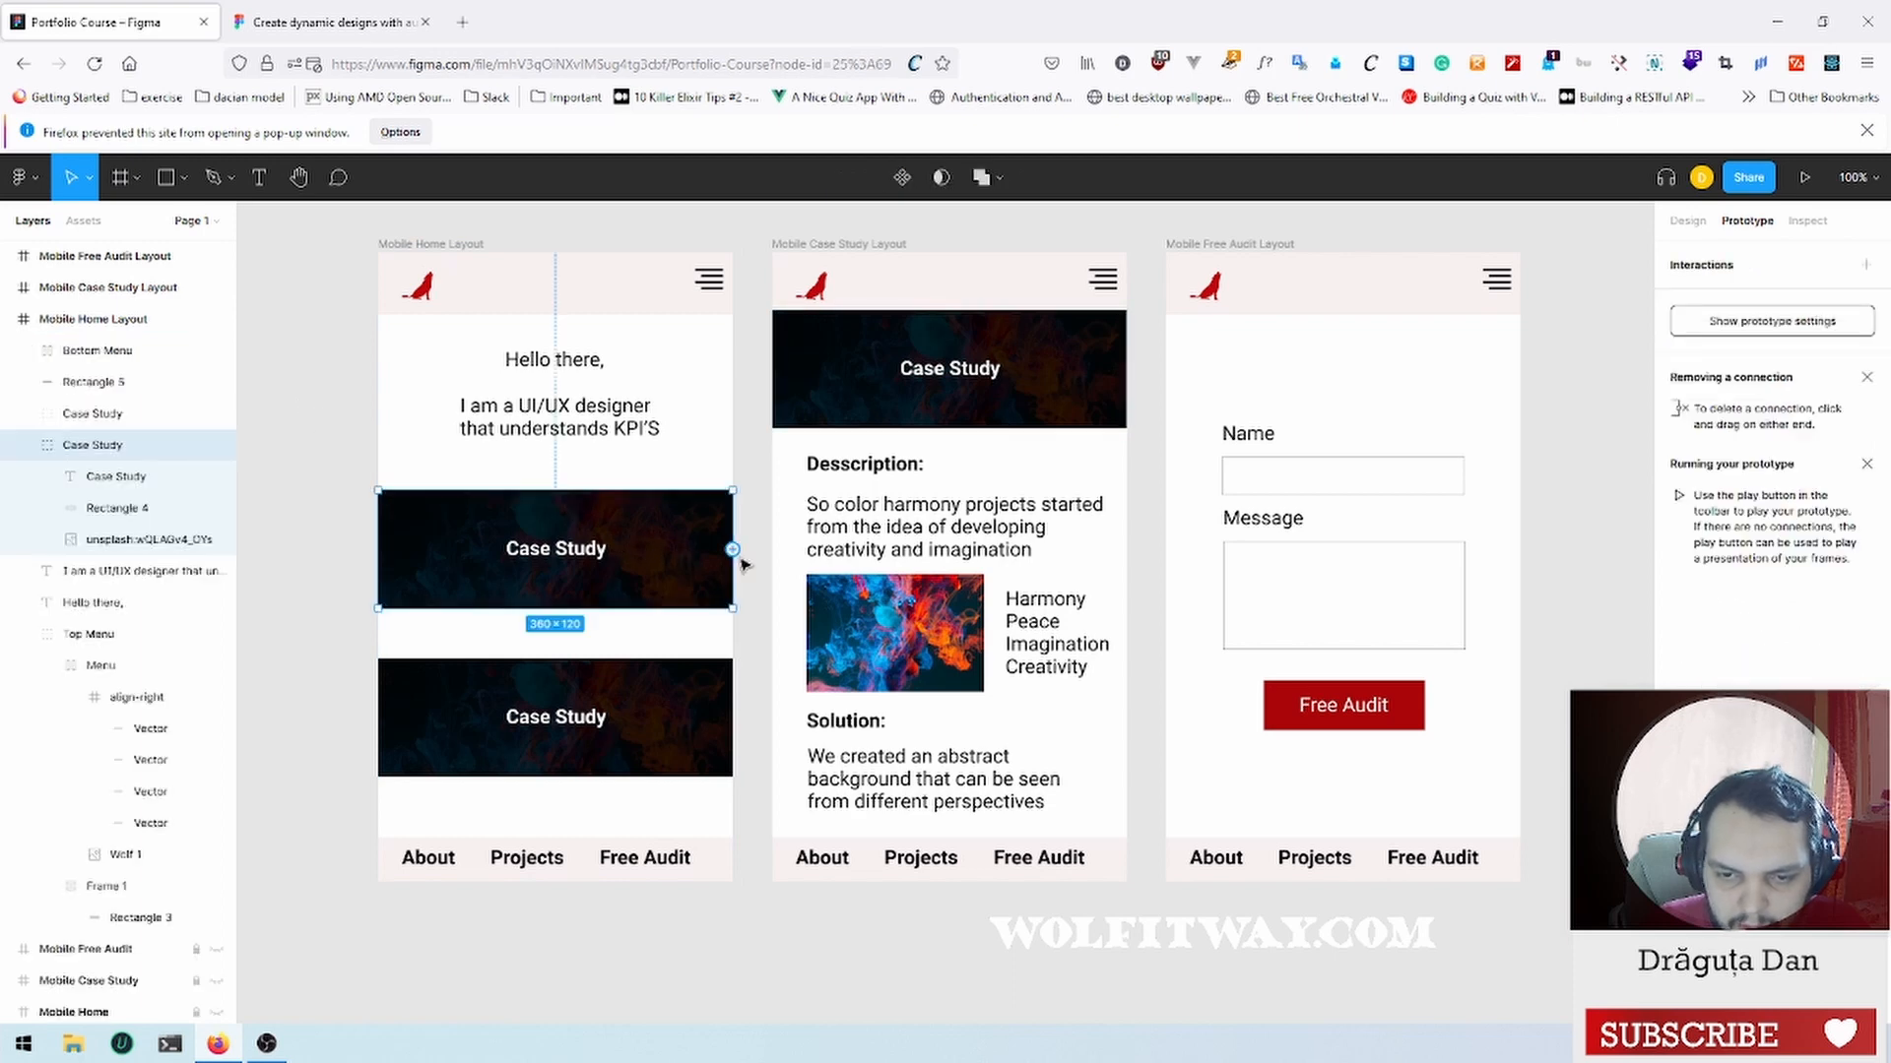
left_click_drag(733, 549, 782, 572)
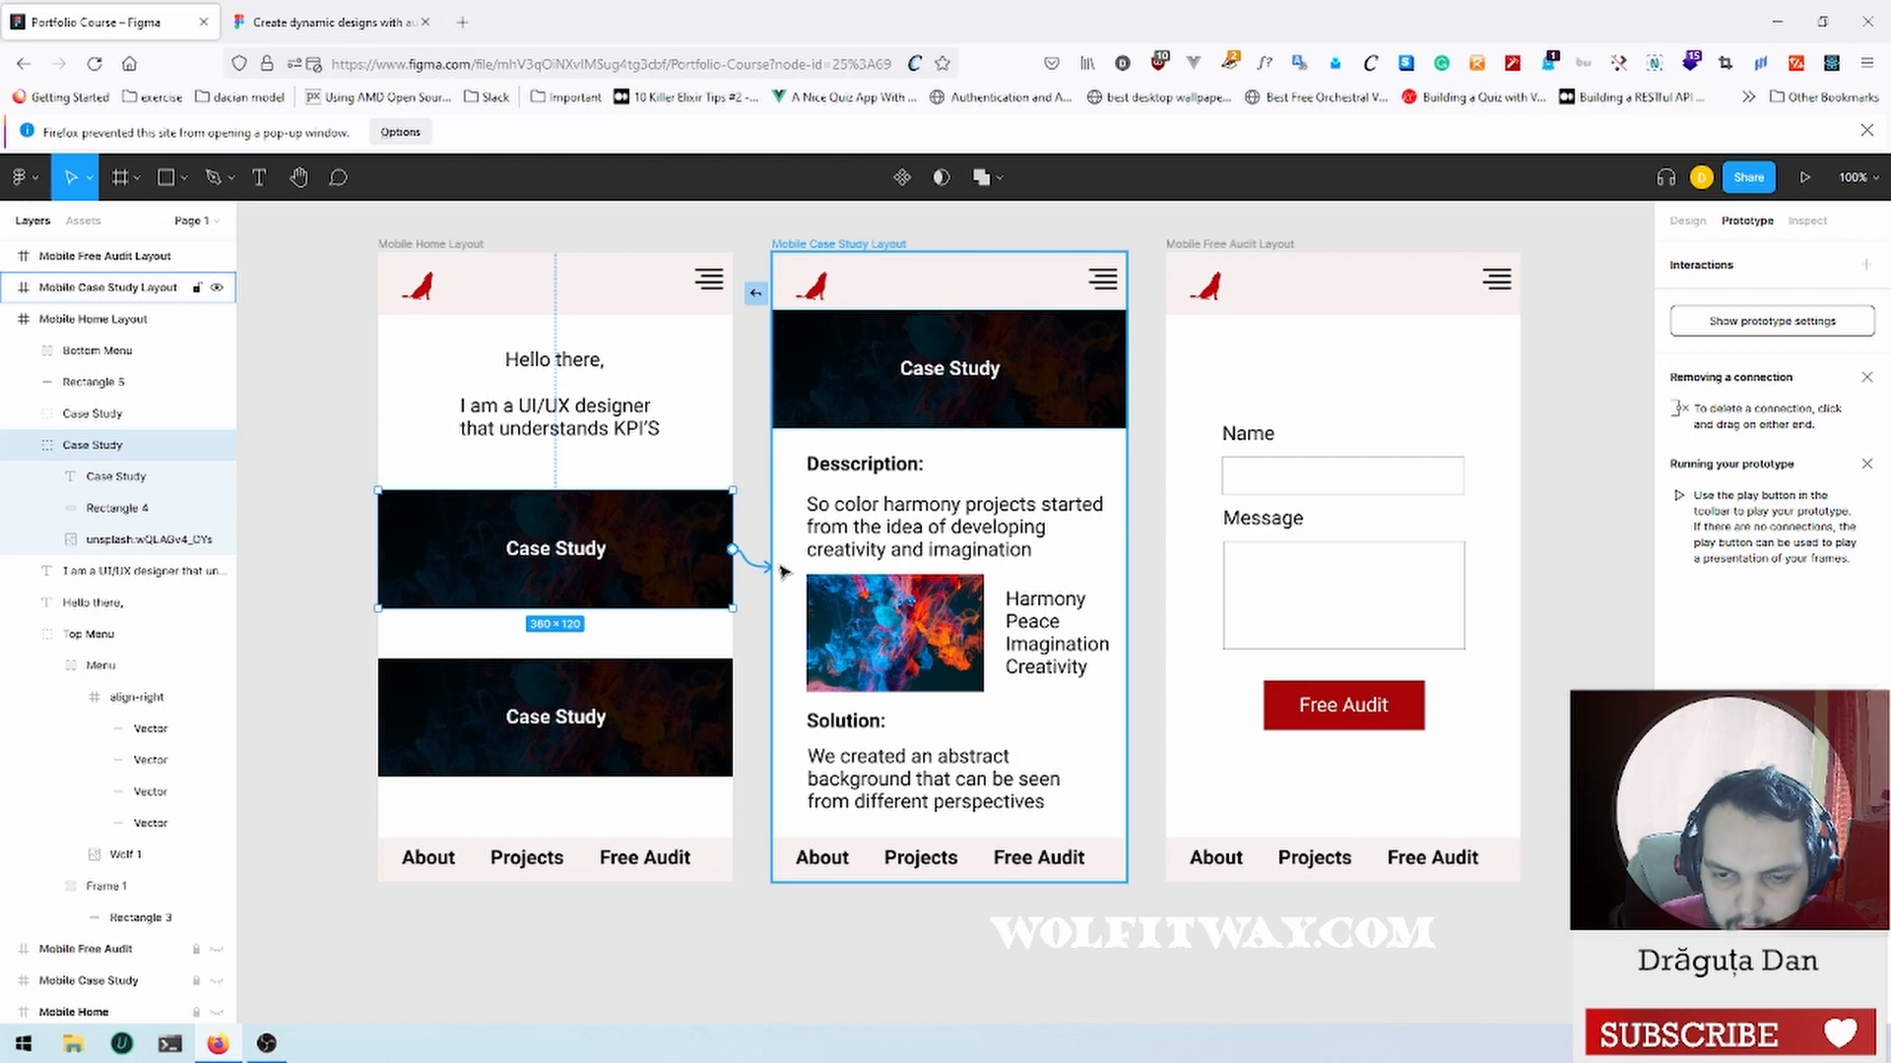
left_click_drag(783, 571, 783, 571)
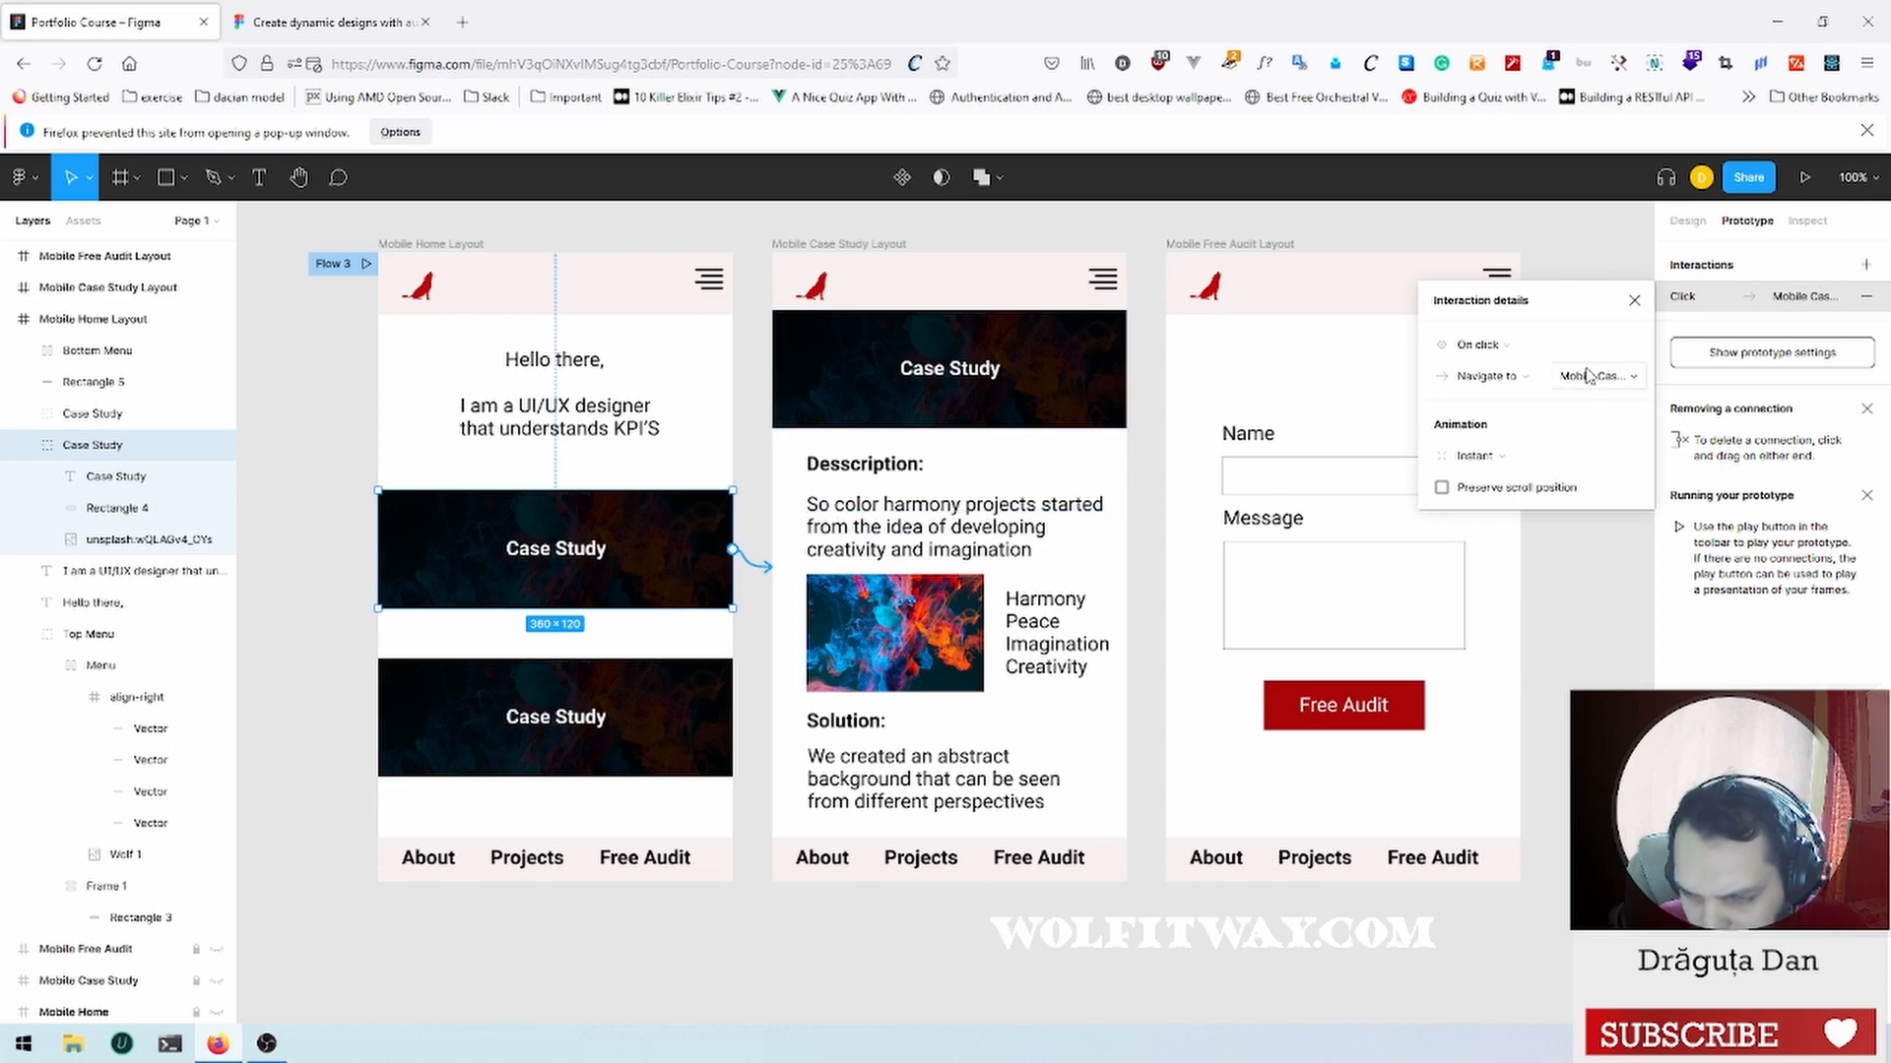
Step: Set the upper Case Study banner's transition to Move in with Ease in and out easing
left_click(1512, 461)
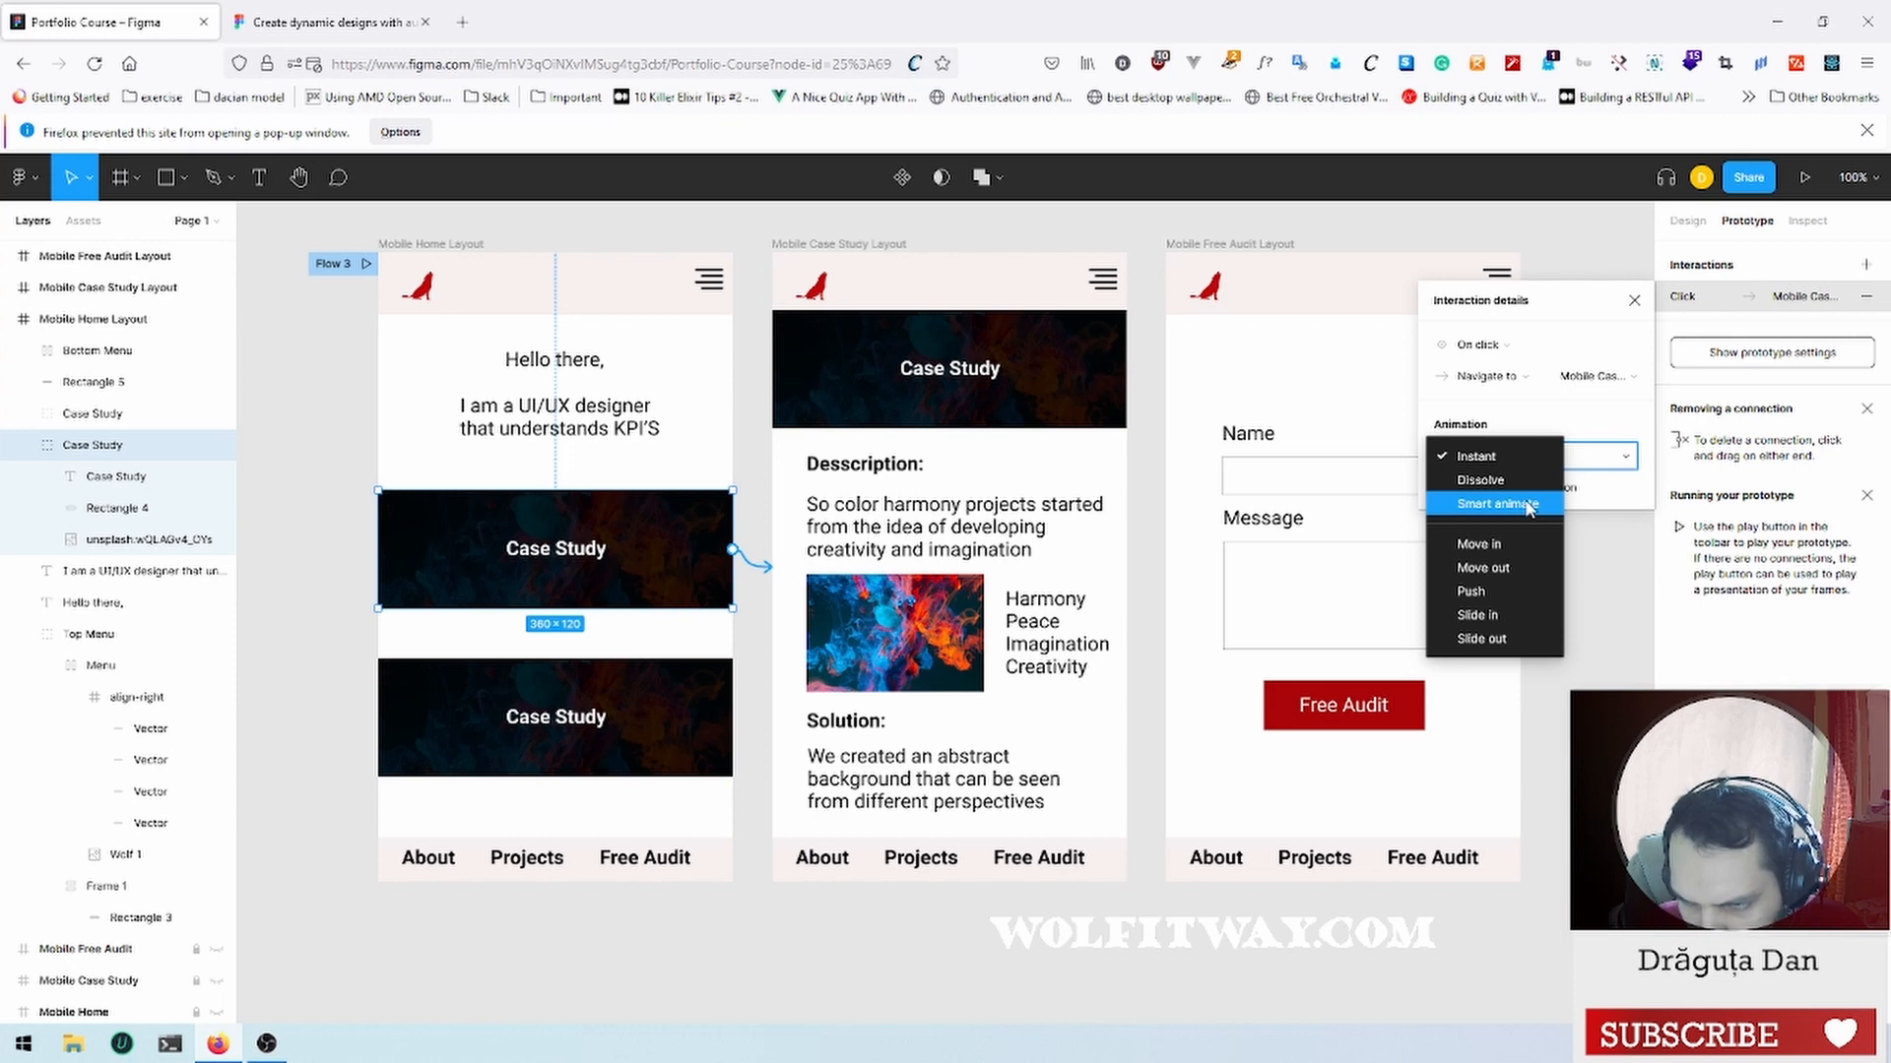
left_click(1494, 544)
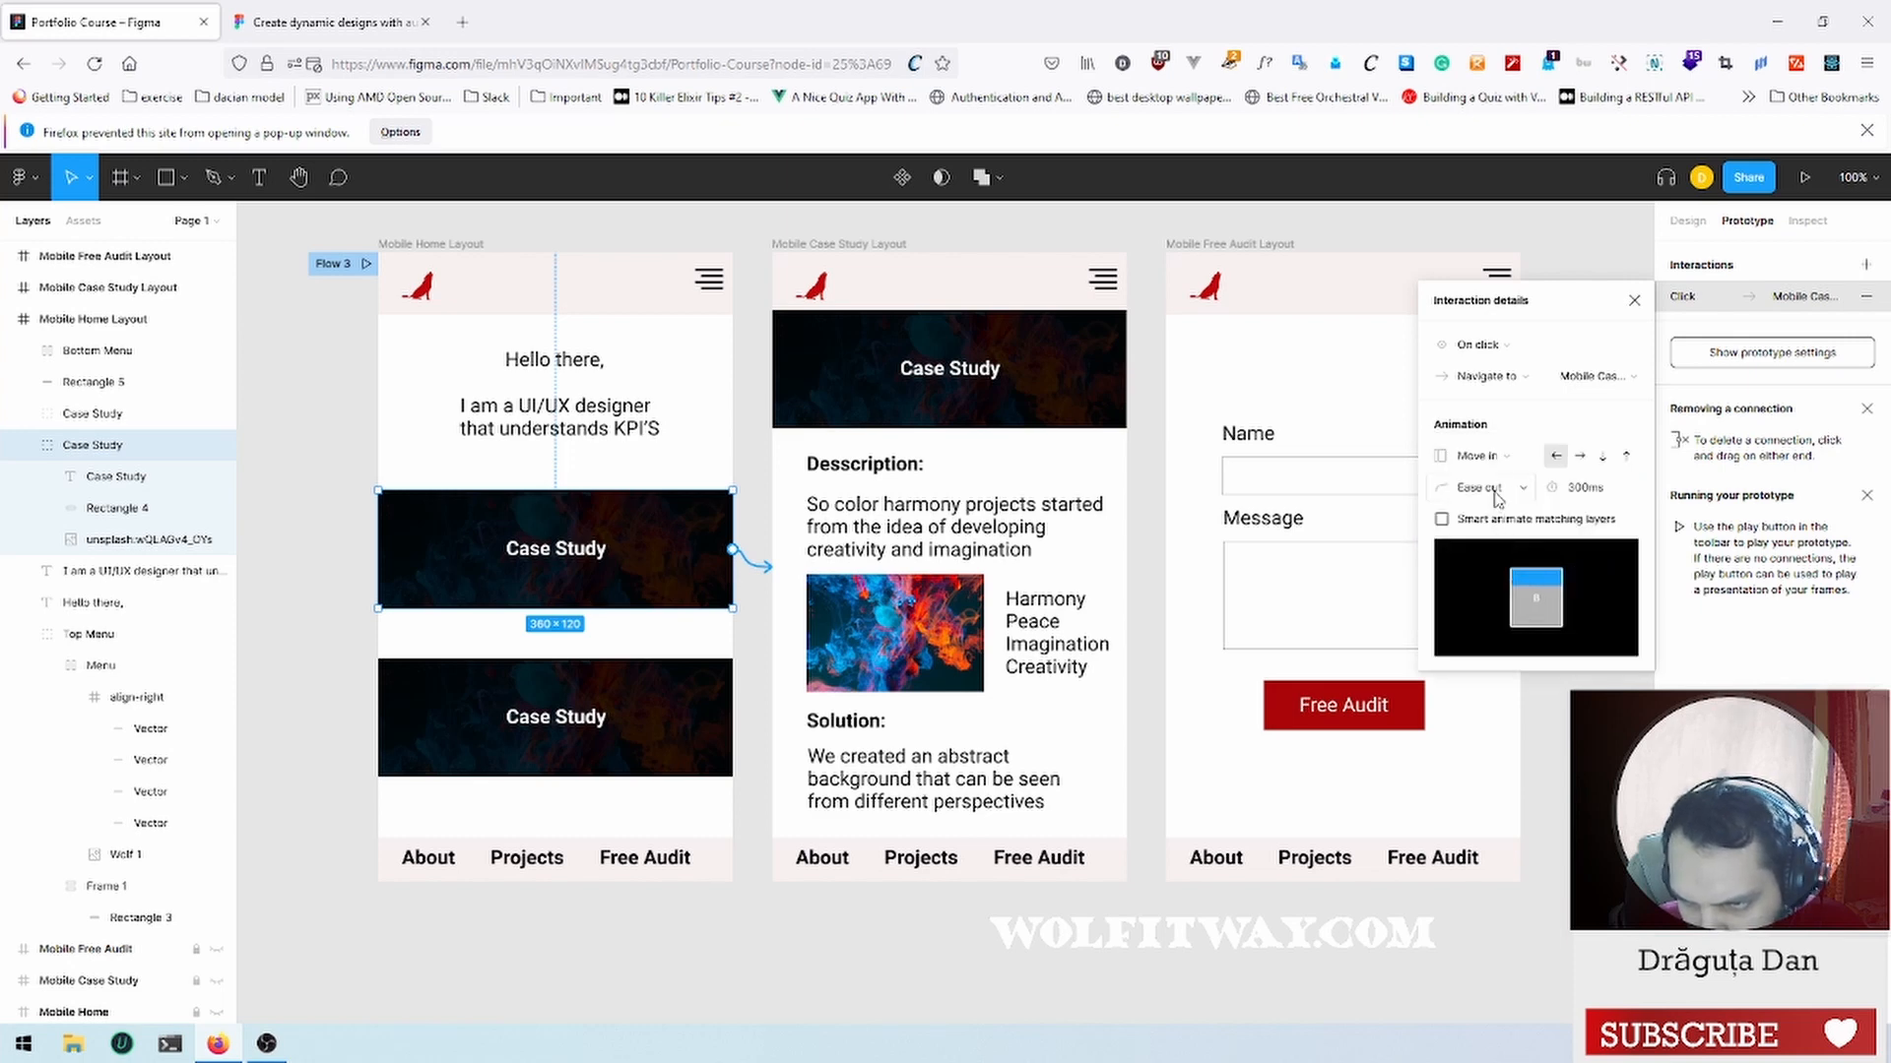
left_click(1497, 490)
left_click(1499, 512)
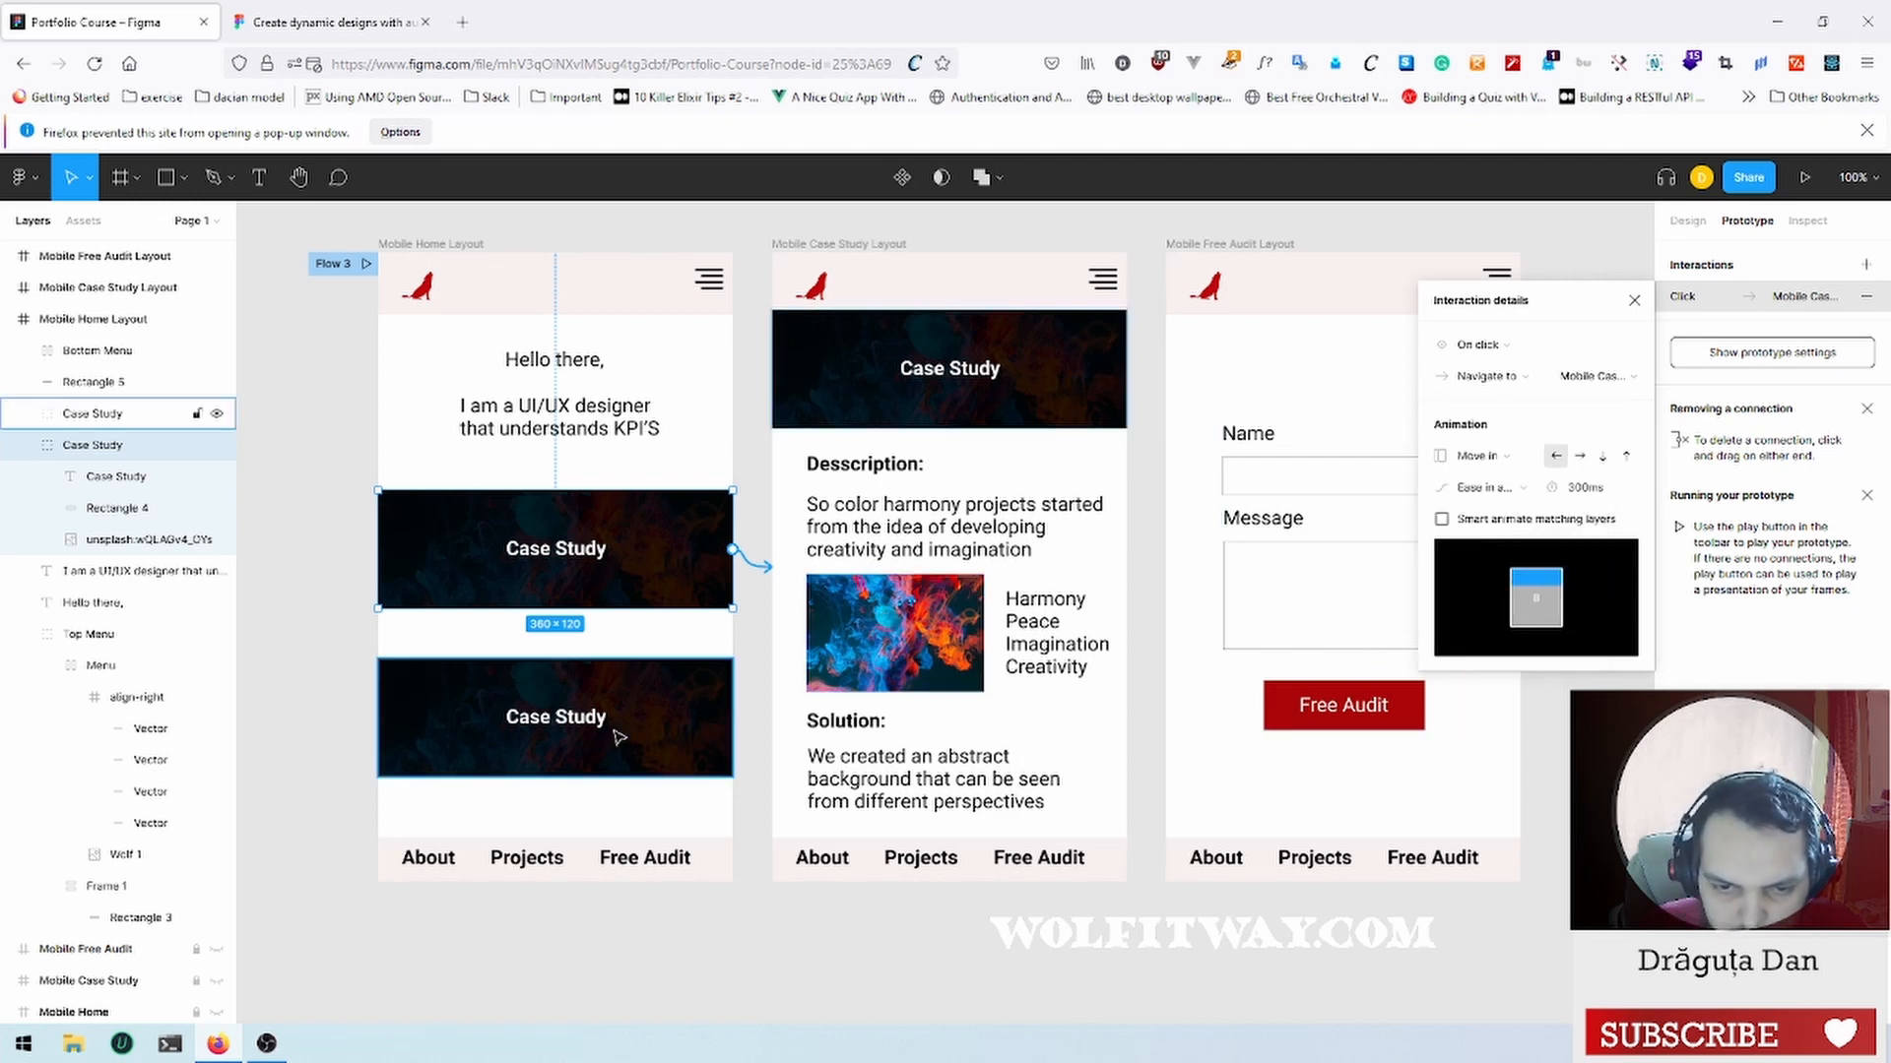
Step: Link the lower Case Study banner to the Mobile Case Study Layout and enable Smart animate matching layers for its transition
left_click(648, 730)
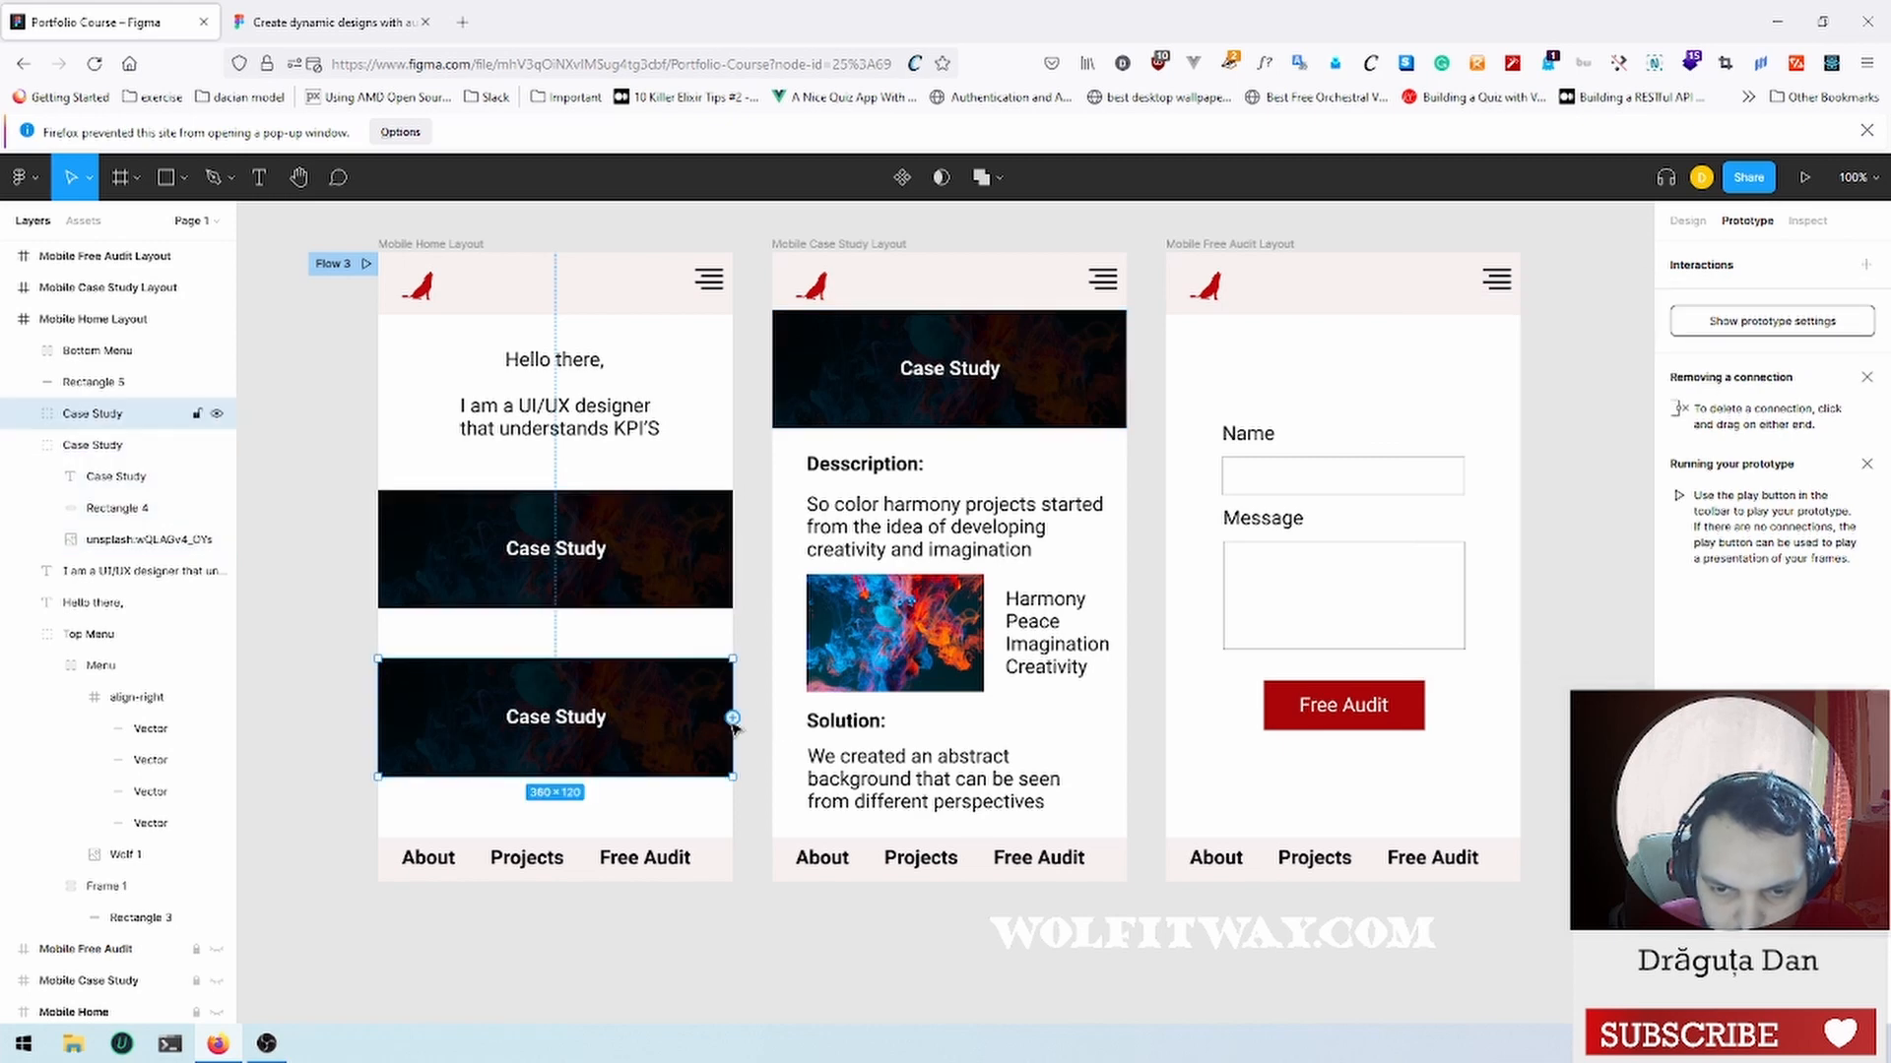
left_click_drag(734, 727, 770, 567)
left_click_drag(794, 693, 794, 693)
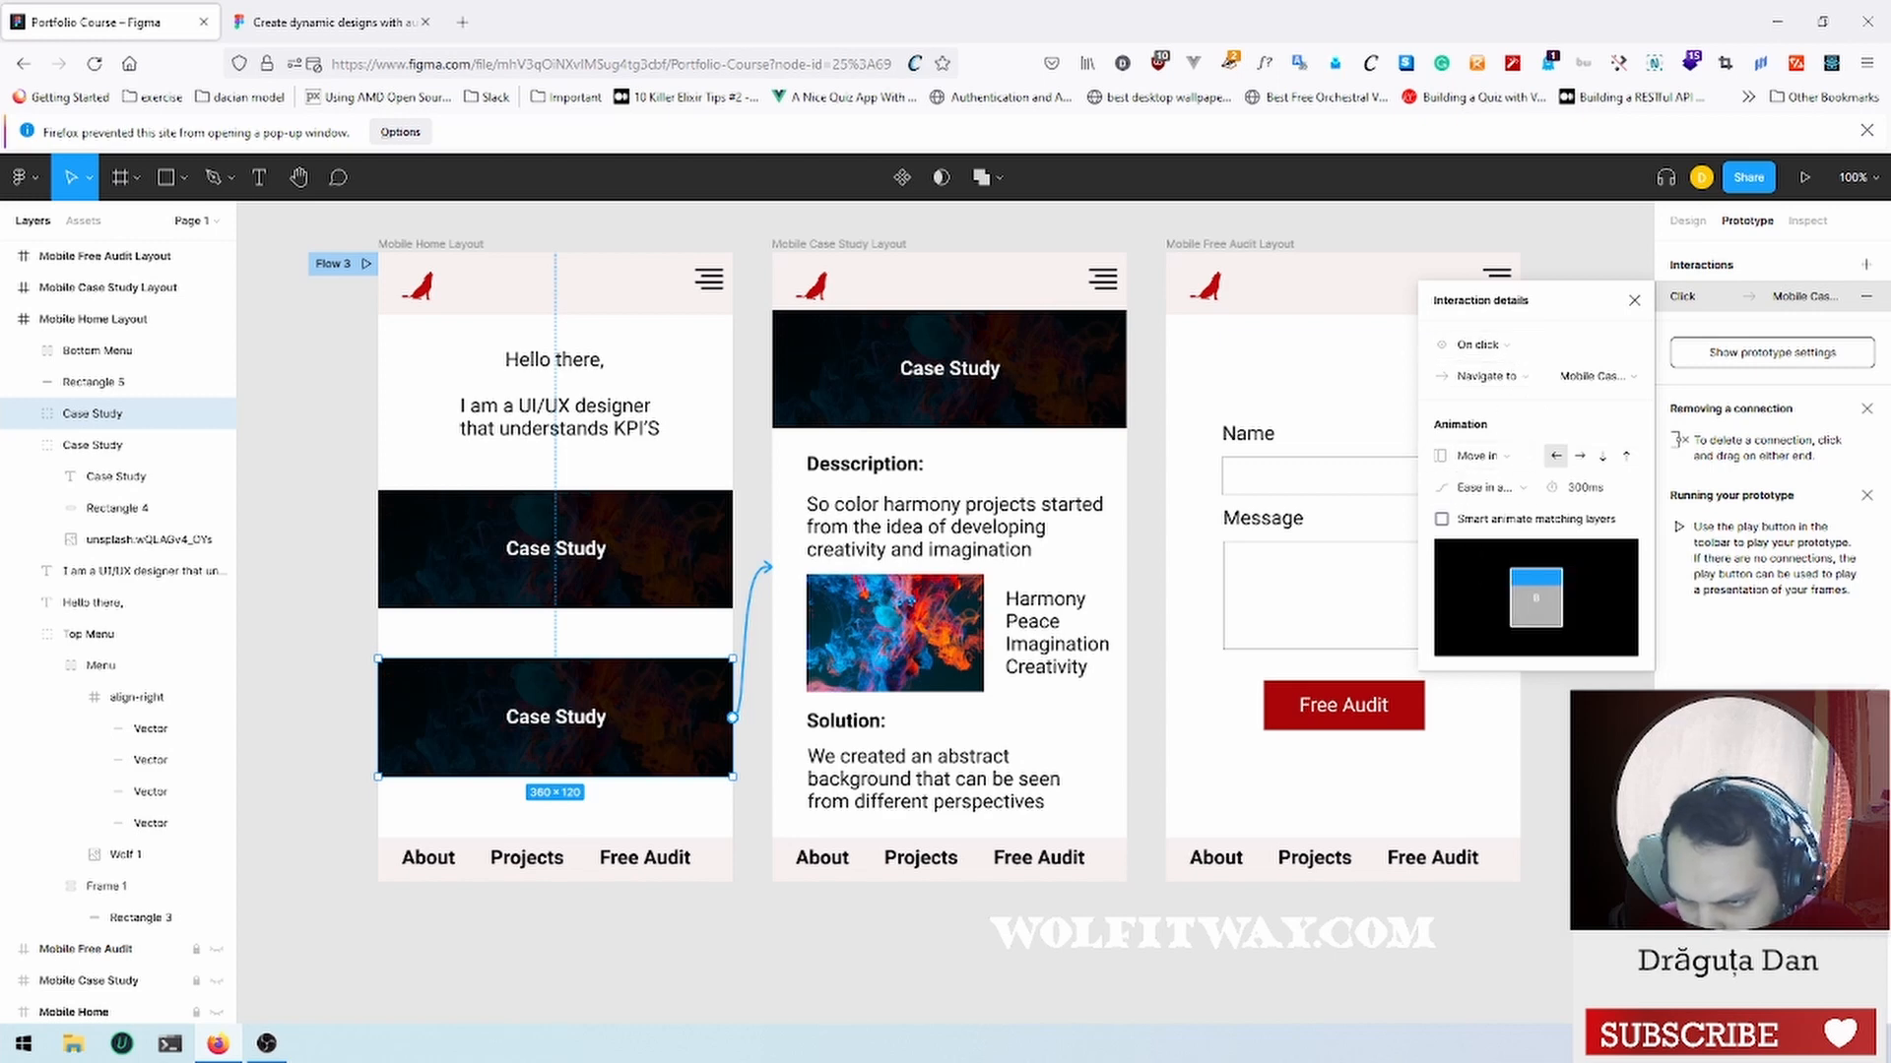
left_click(1442, 520)
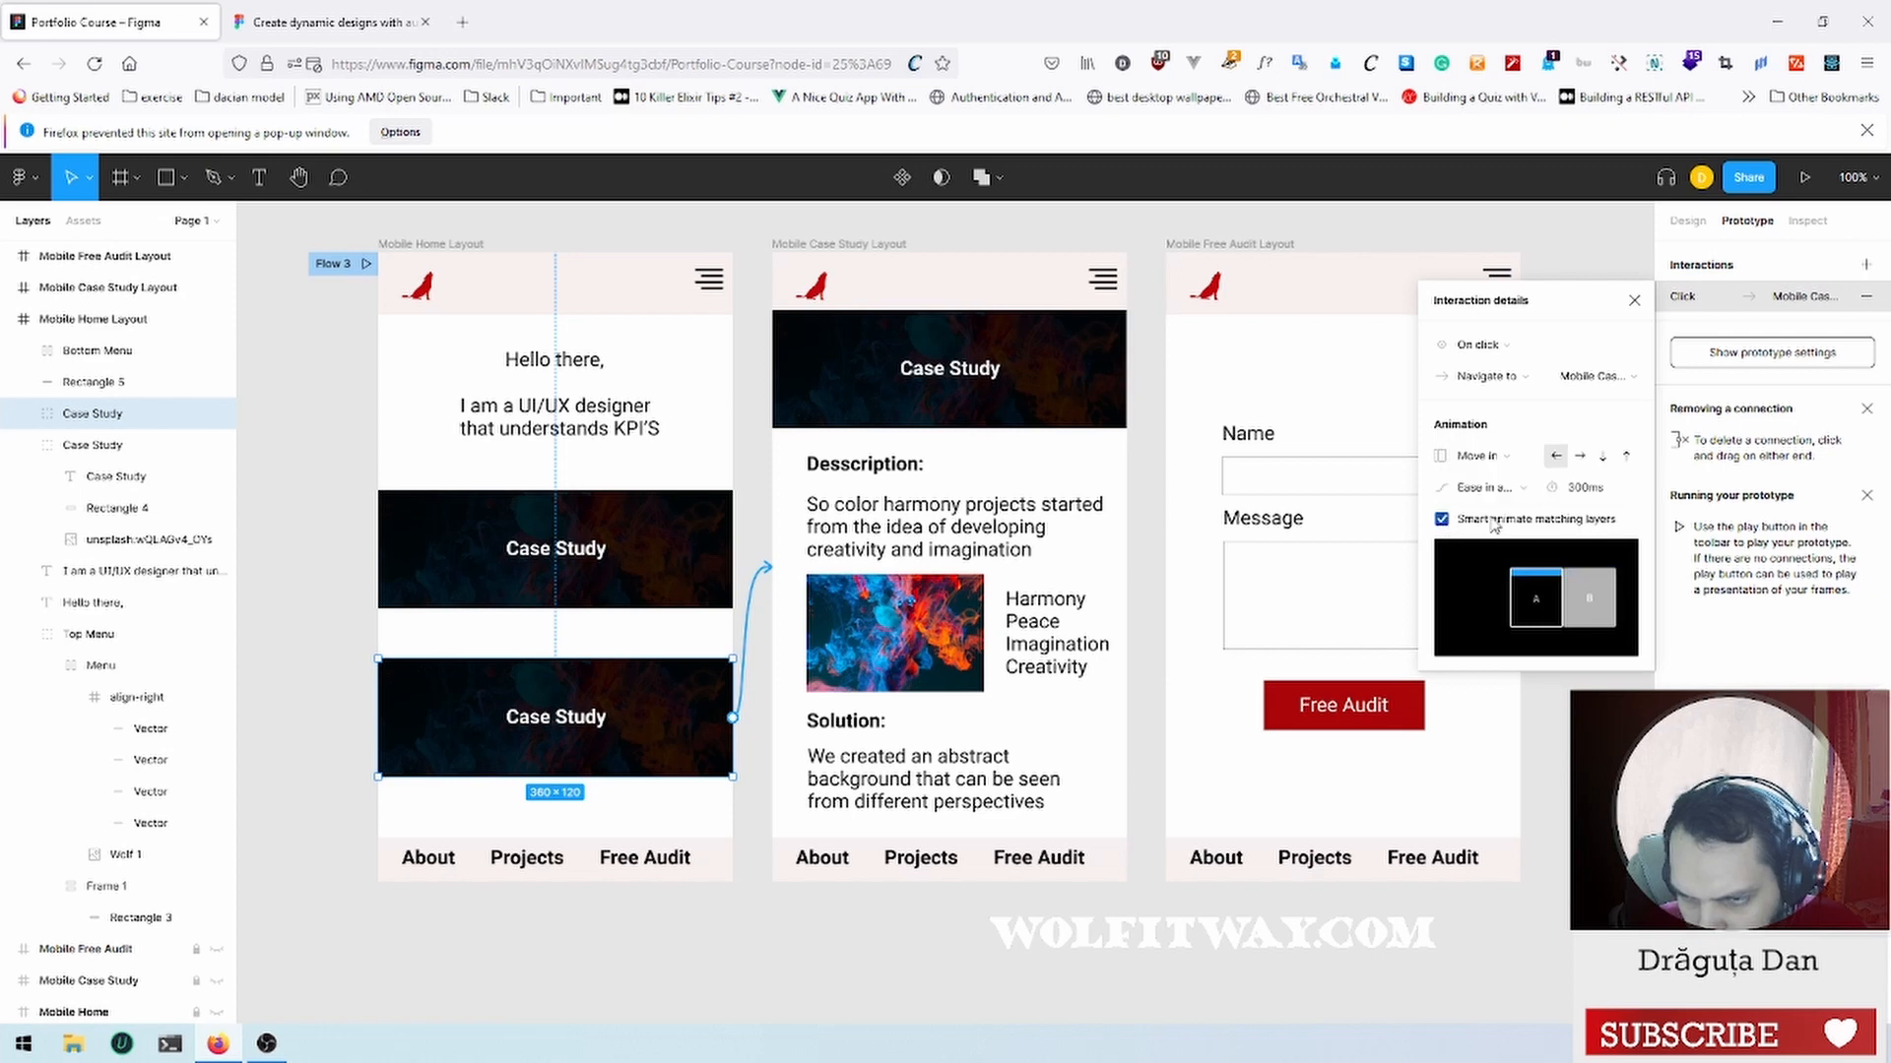
Step: Enable Smart animate matching layers for the upper Case Study banner's transition
left_click(1146, 552)
left_click(678, 535)
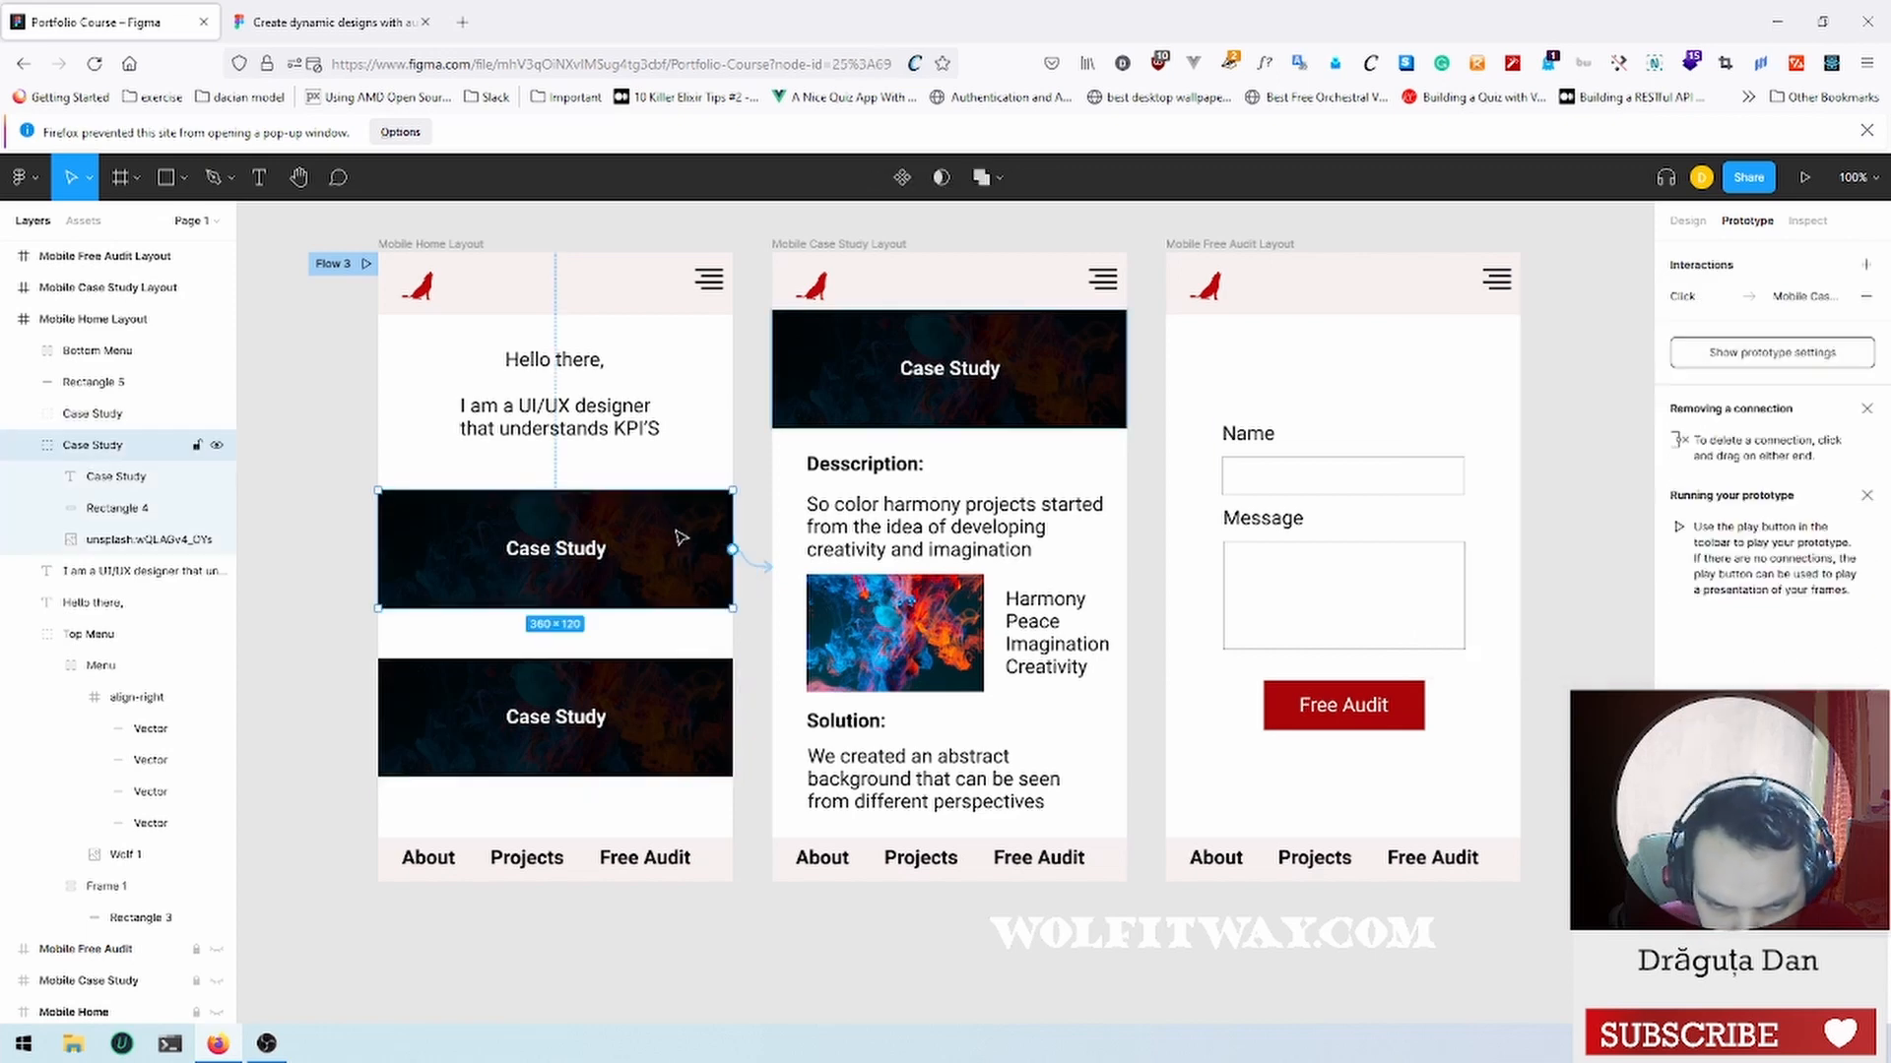
left_click(752, 569)
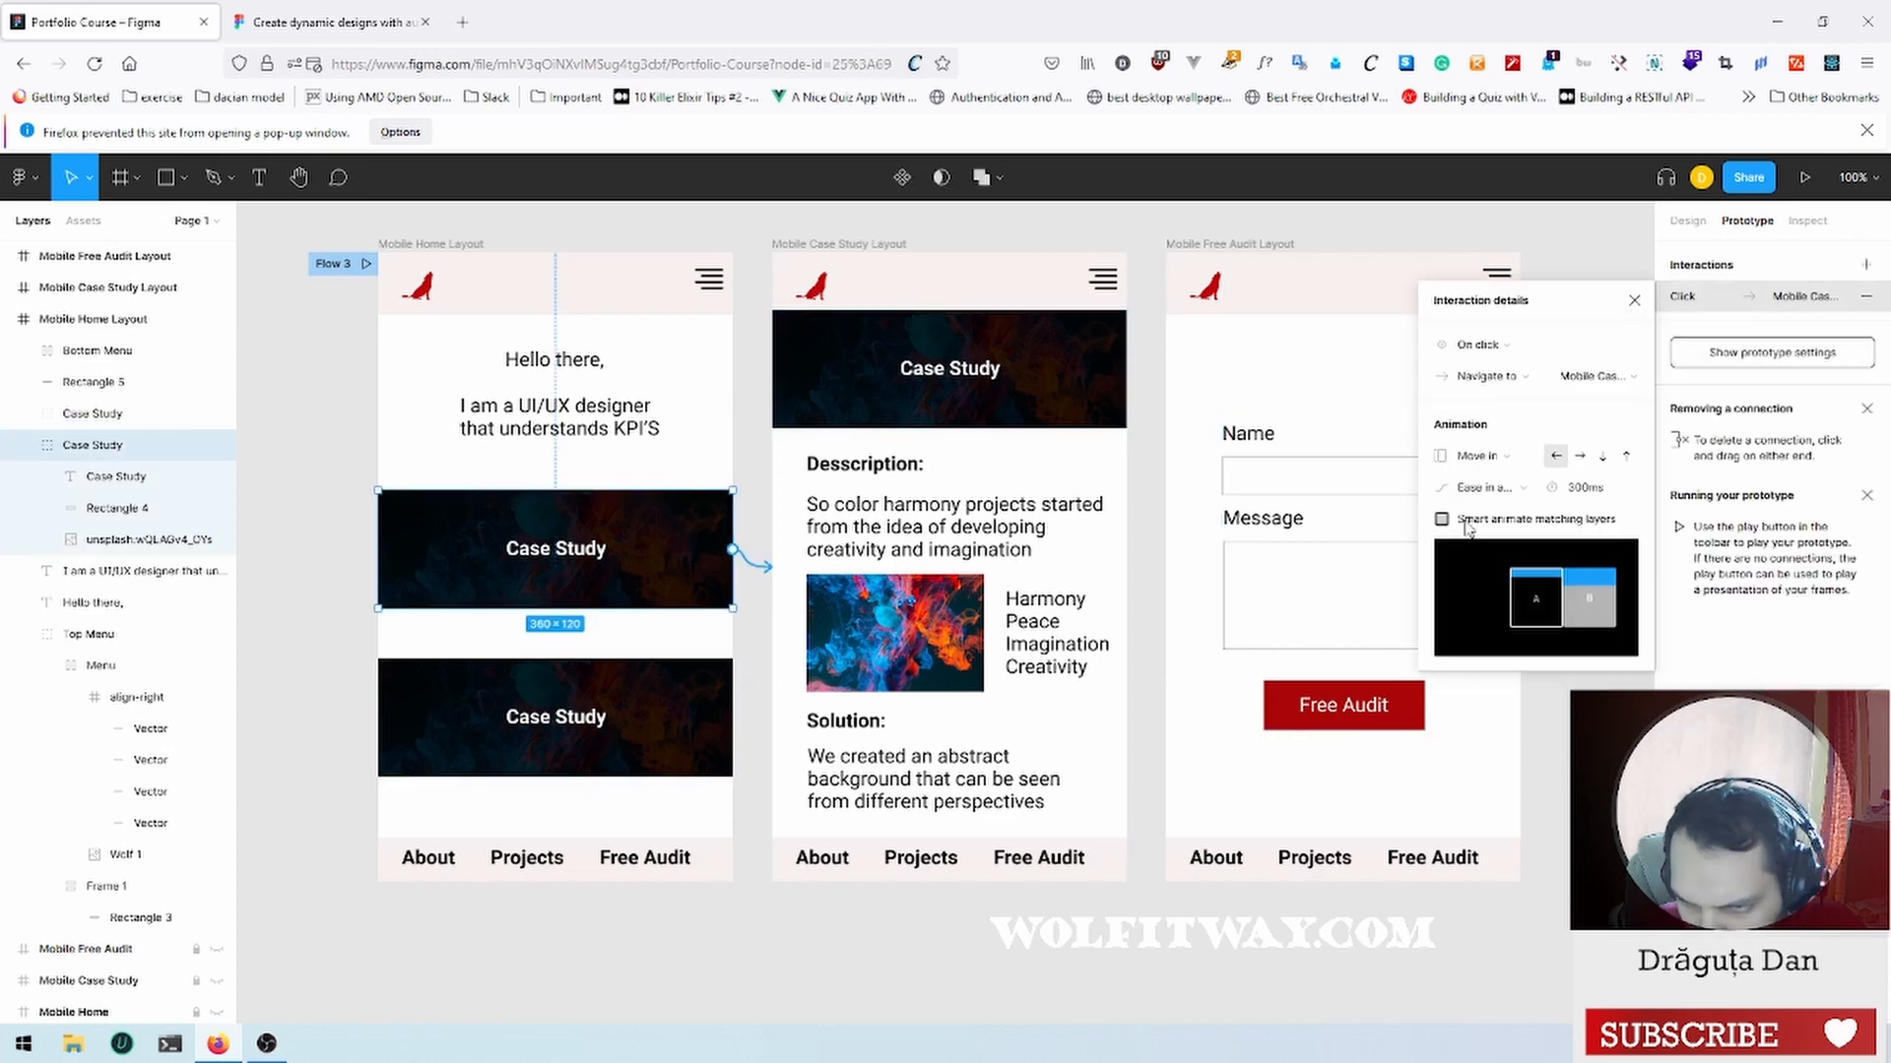
key("Escape")
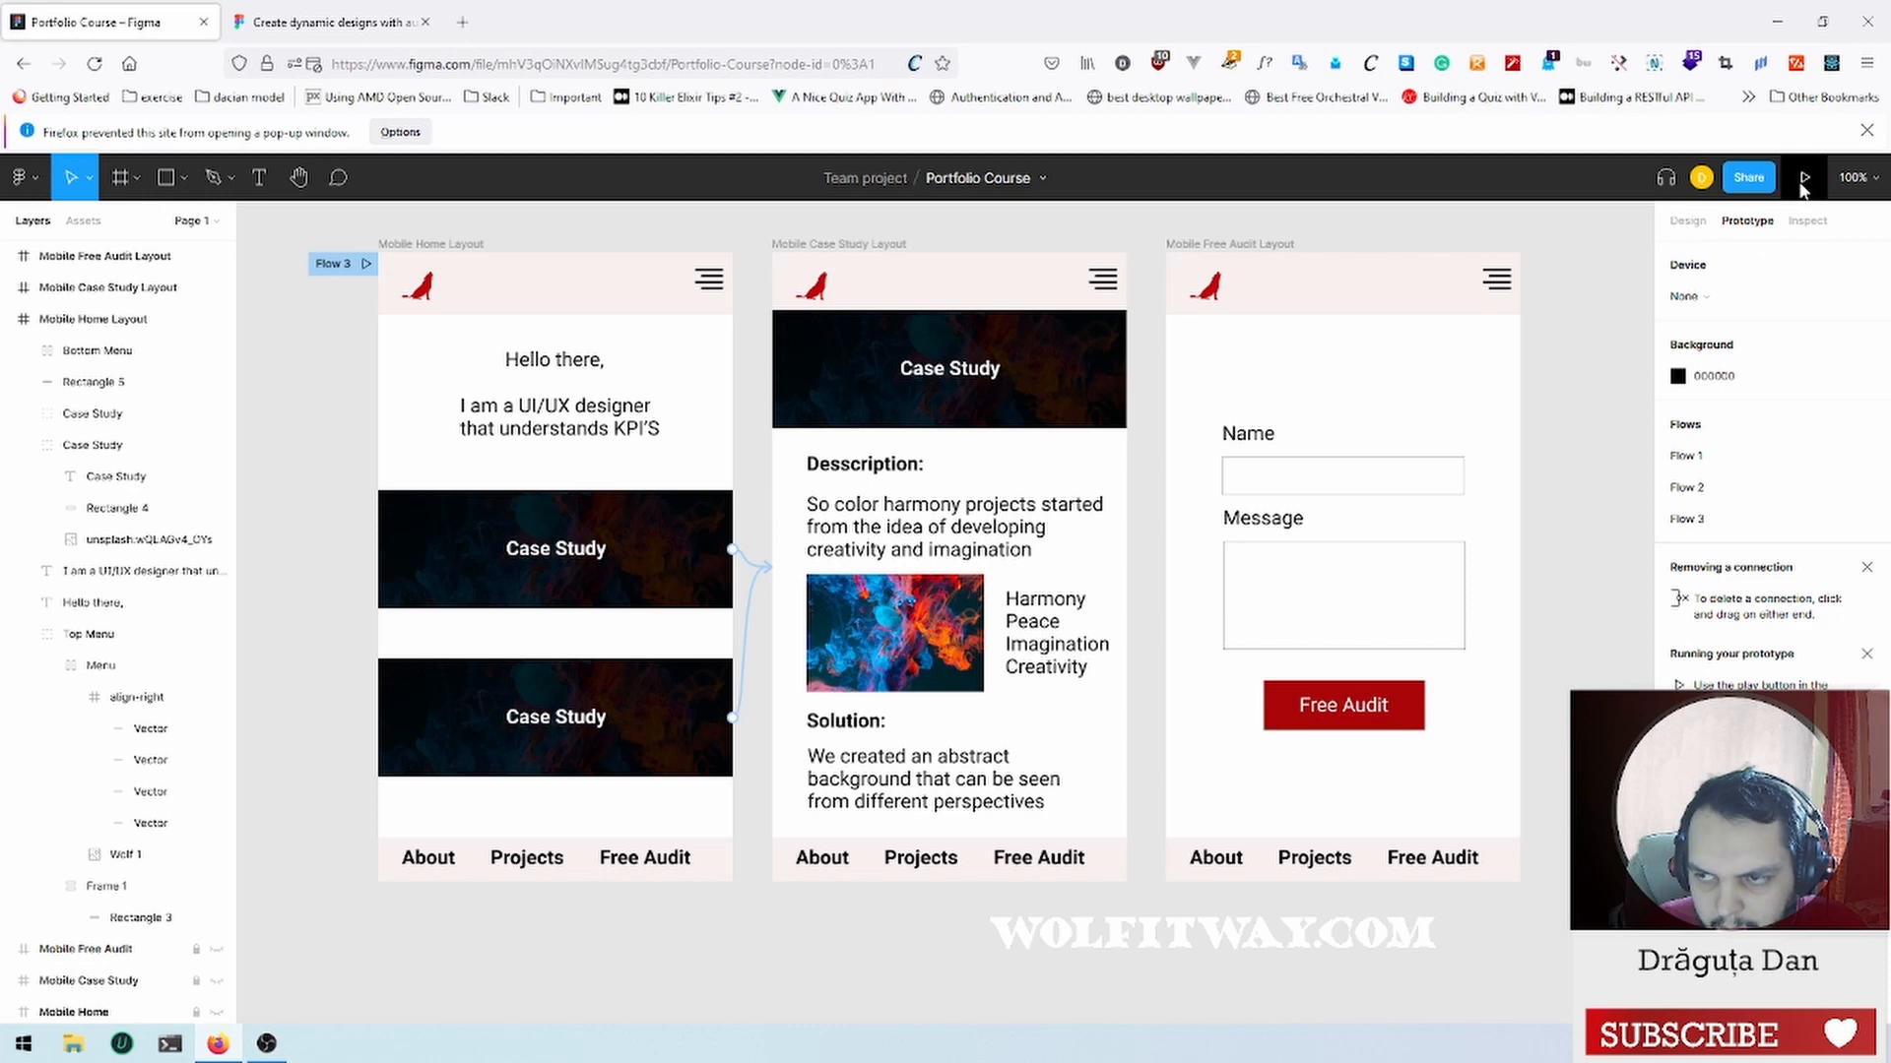
Step: Link the wolf logo in the Mobile Case Study Layout to the Mobile Home Layout with a Move out animation
left_click(822, 288, "ctrl")
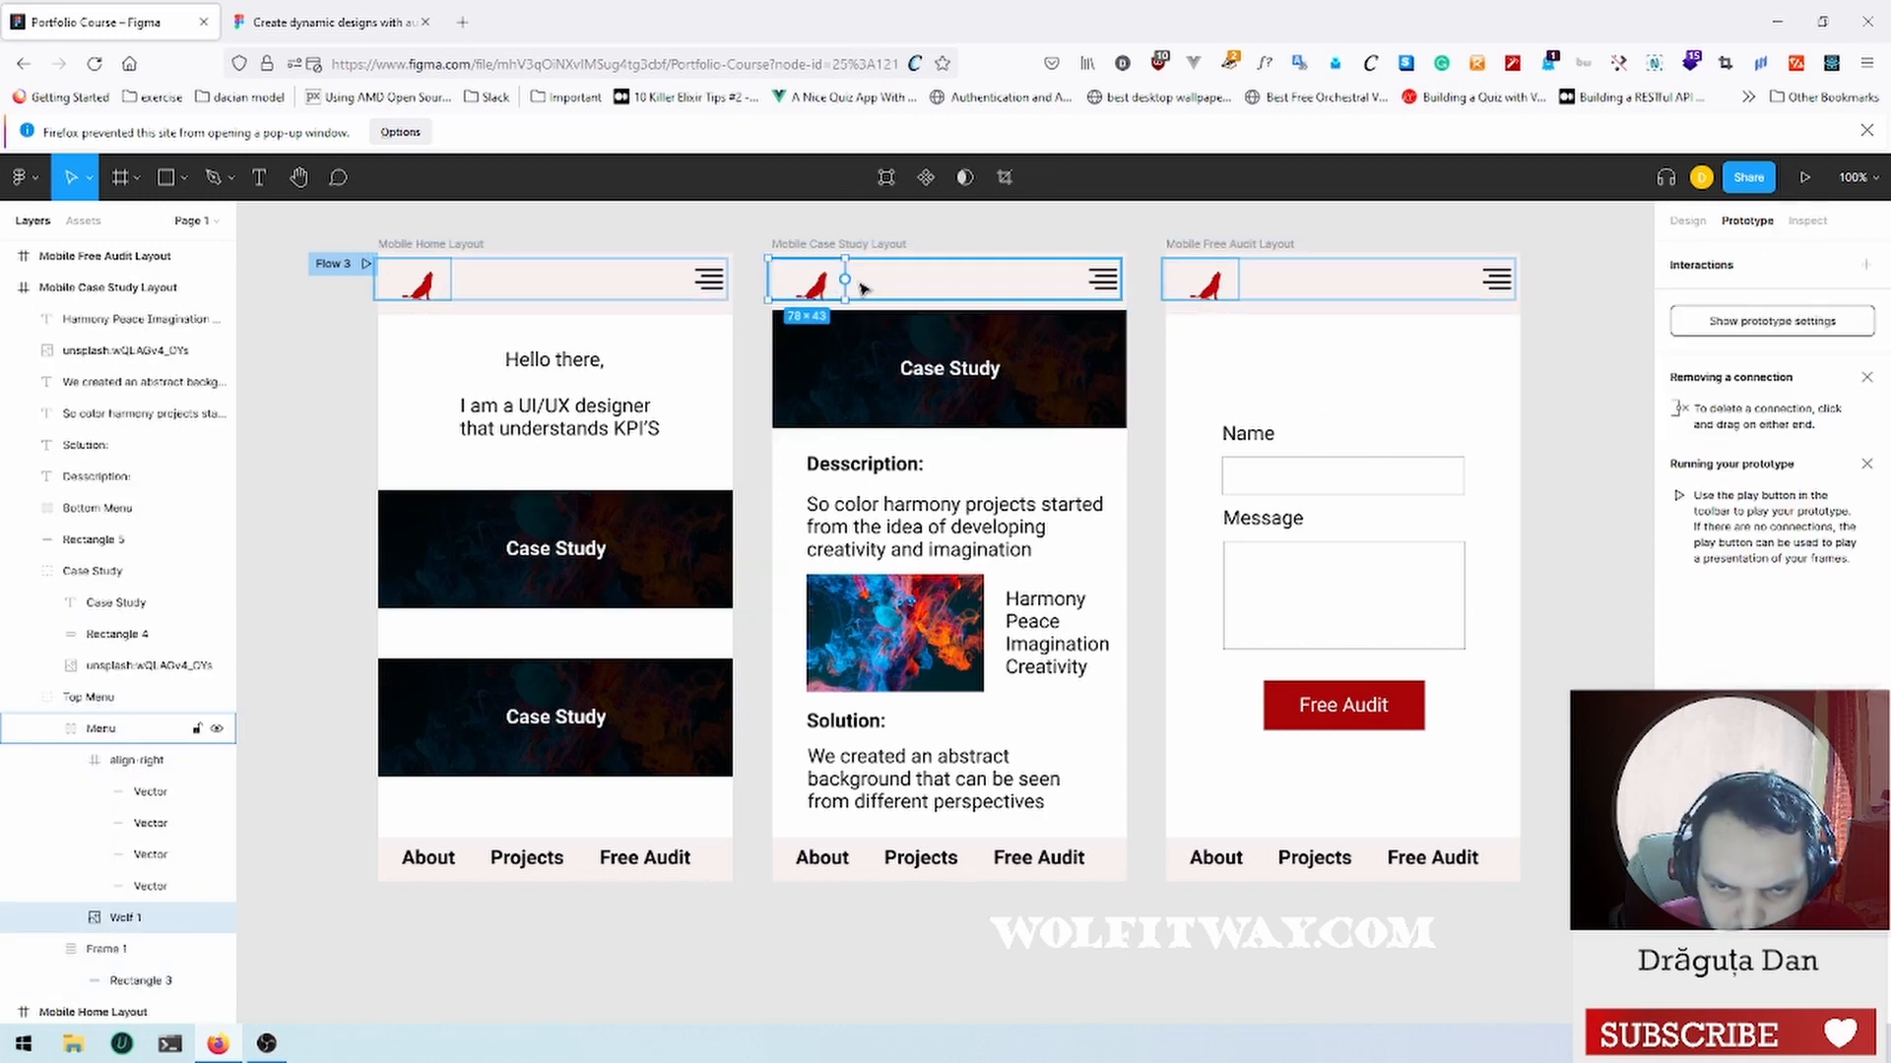
left_click_drag(845, 280, 730, 345)
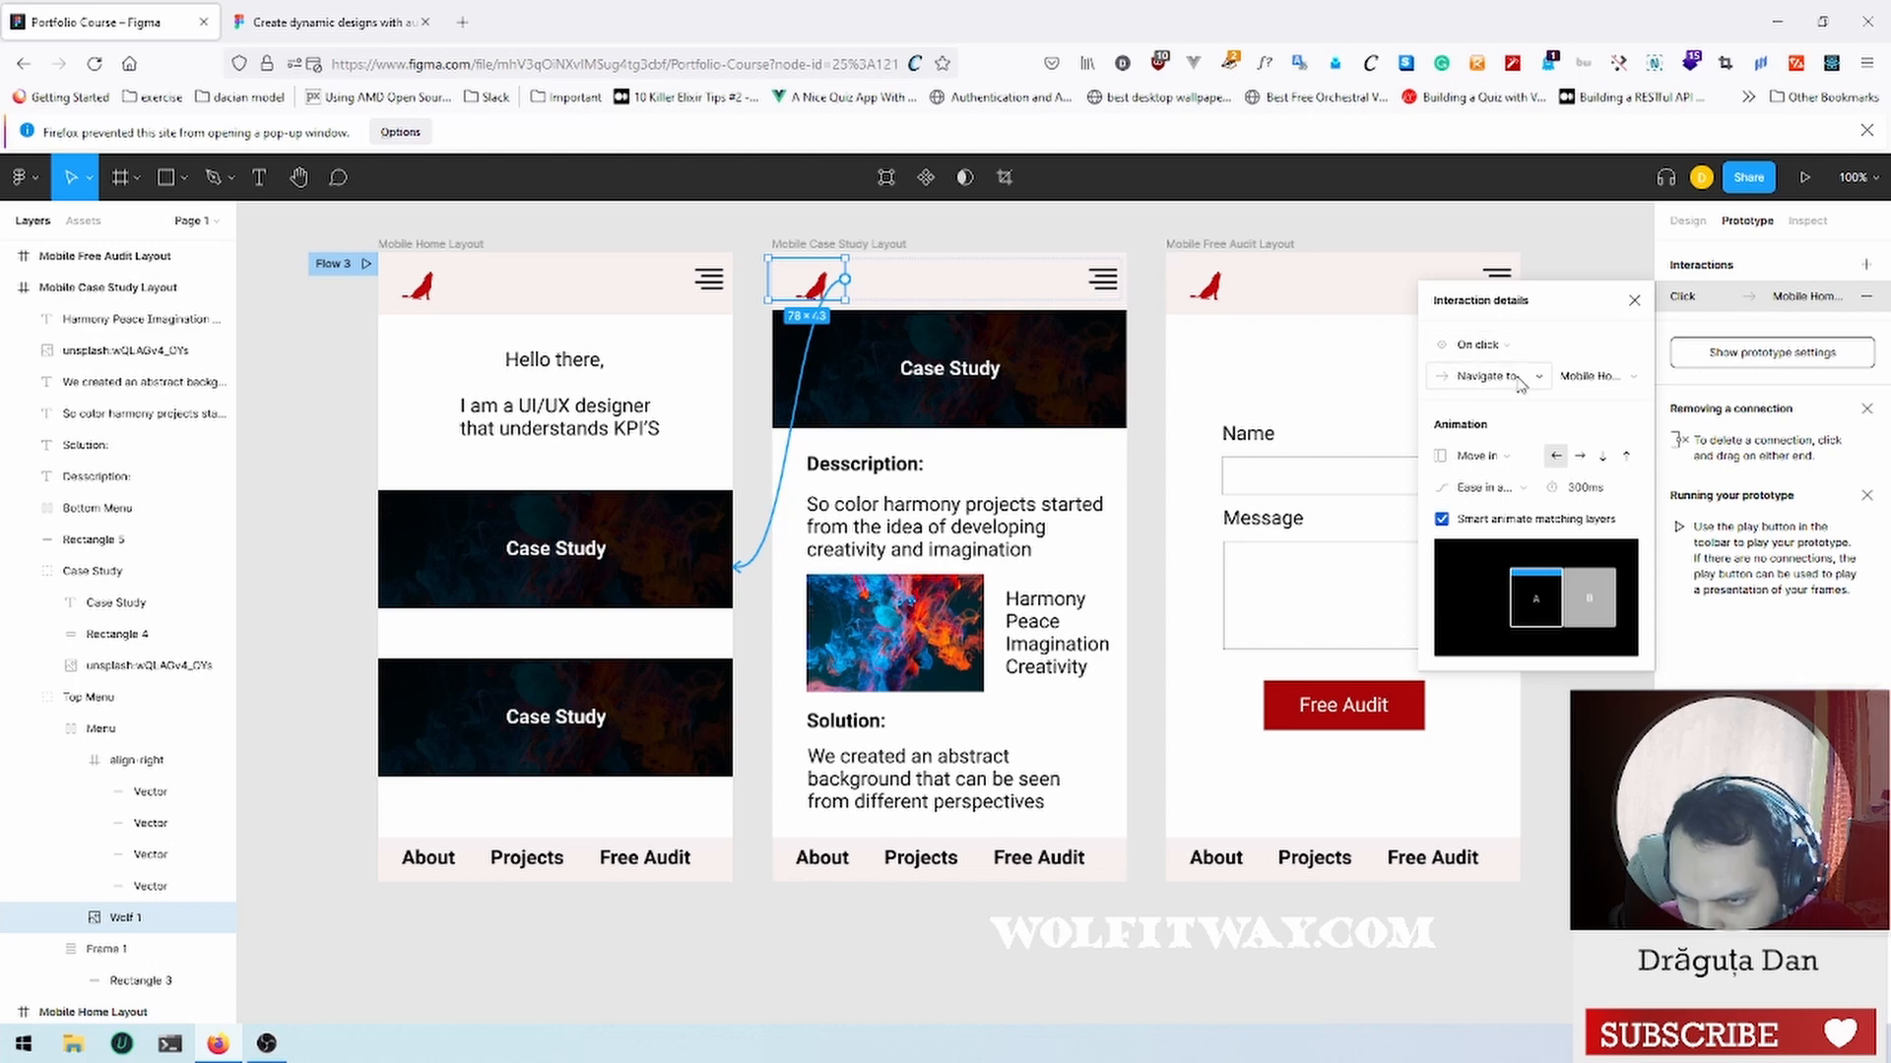
left_click(1522, 459)
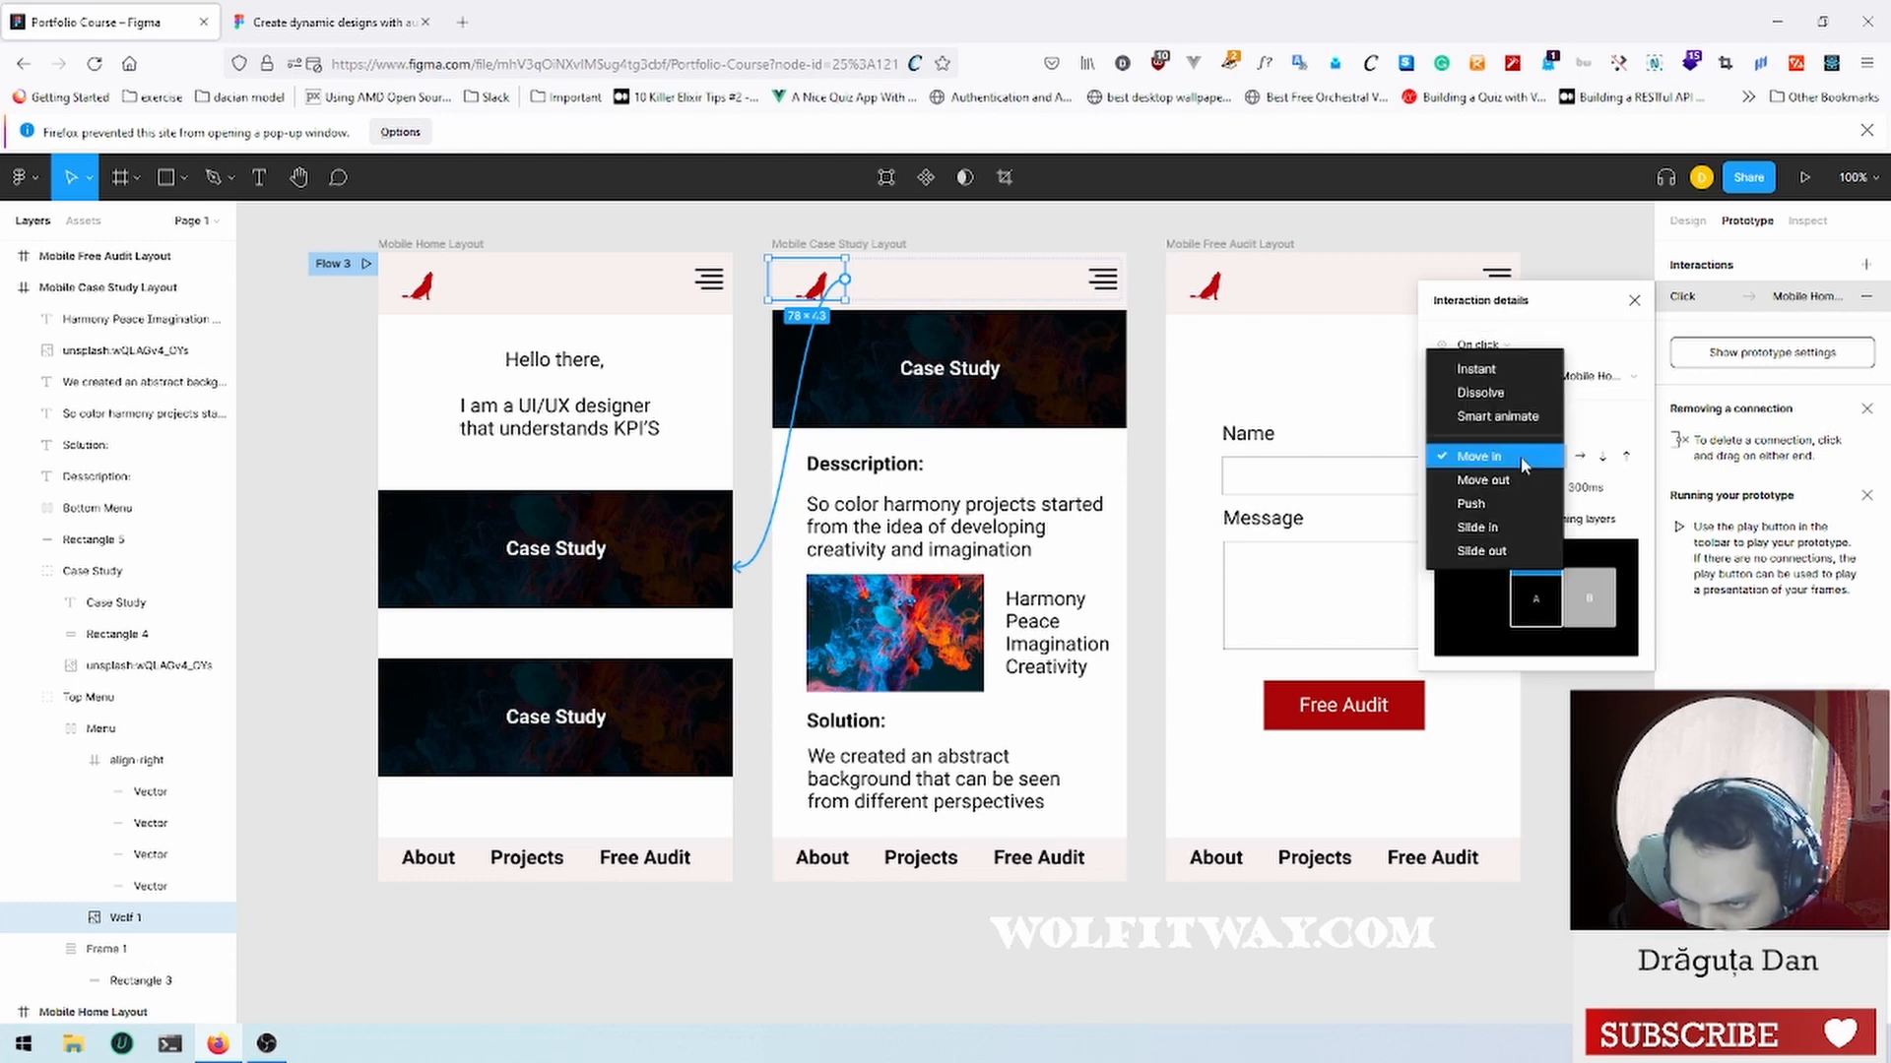
left_click(1526, 415)
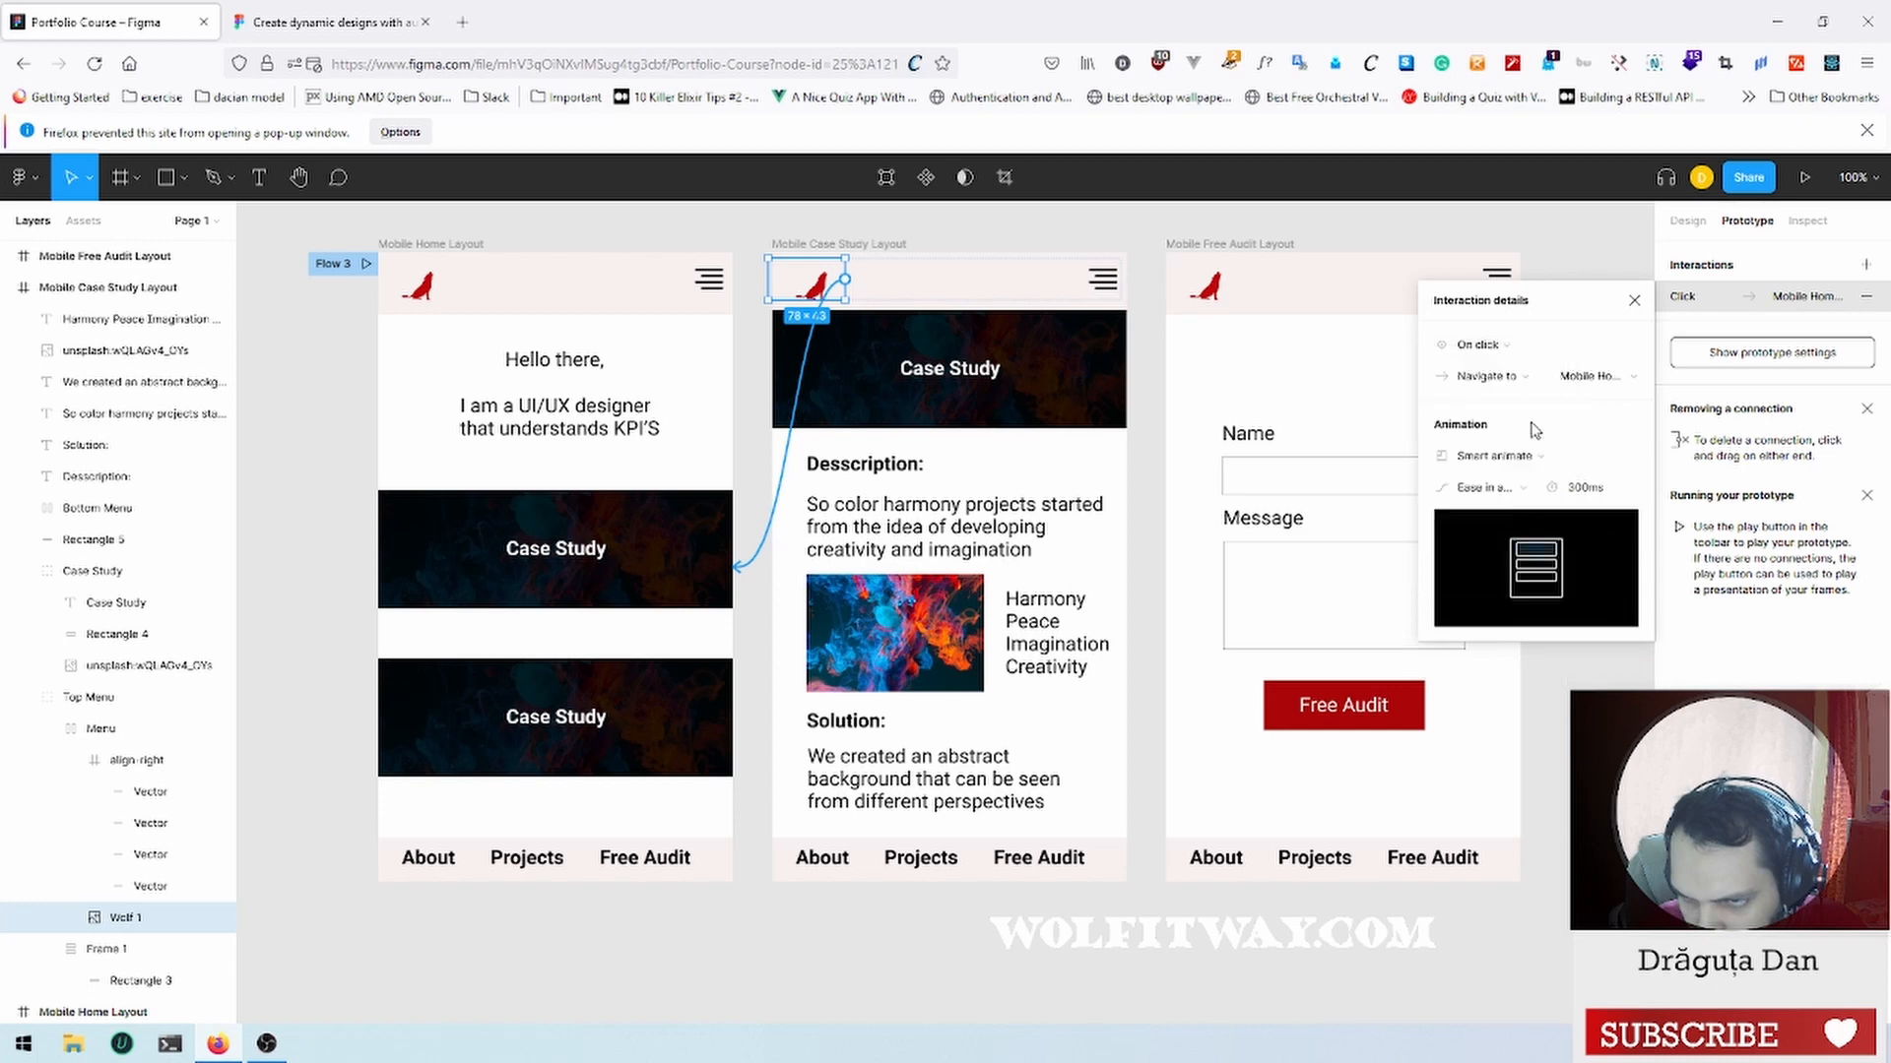
left_click(1499, 459)
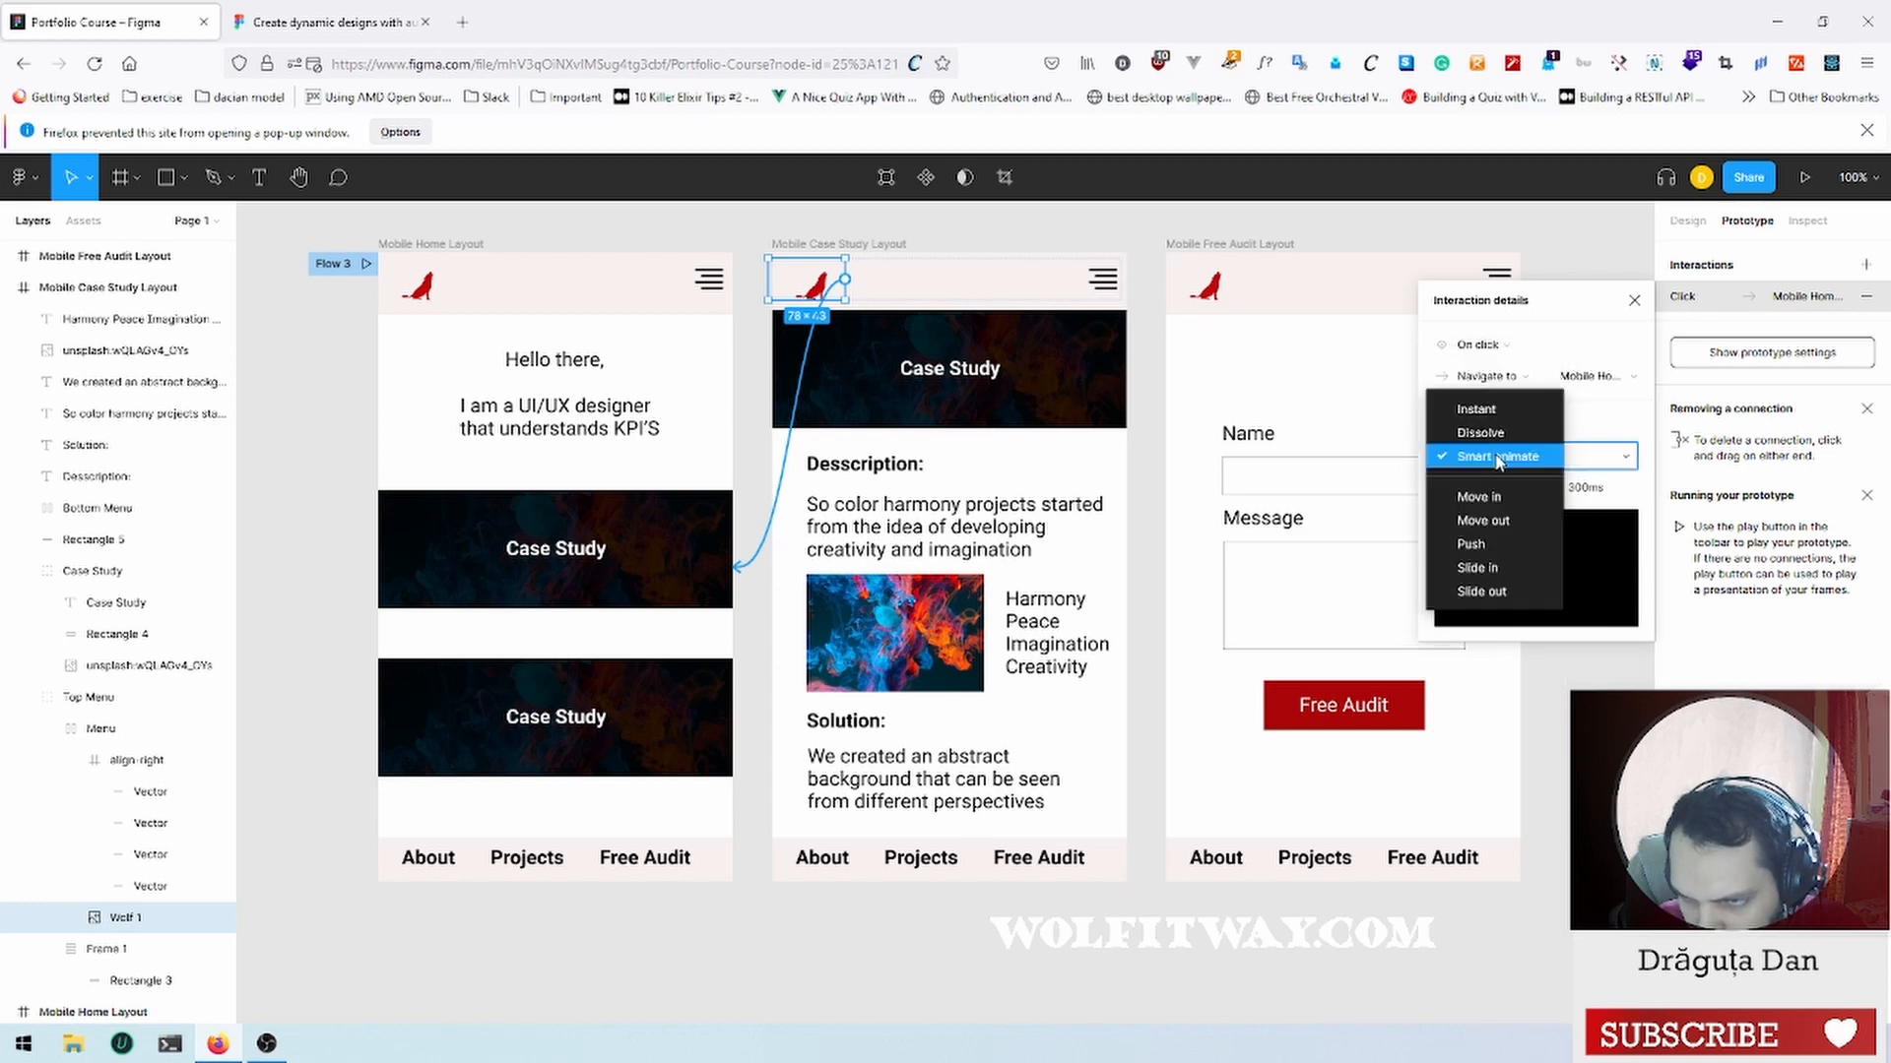
left_click(1517, 520)
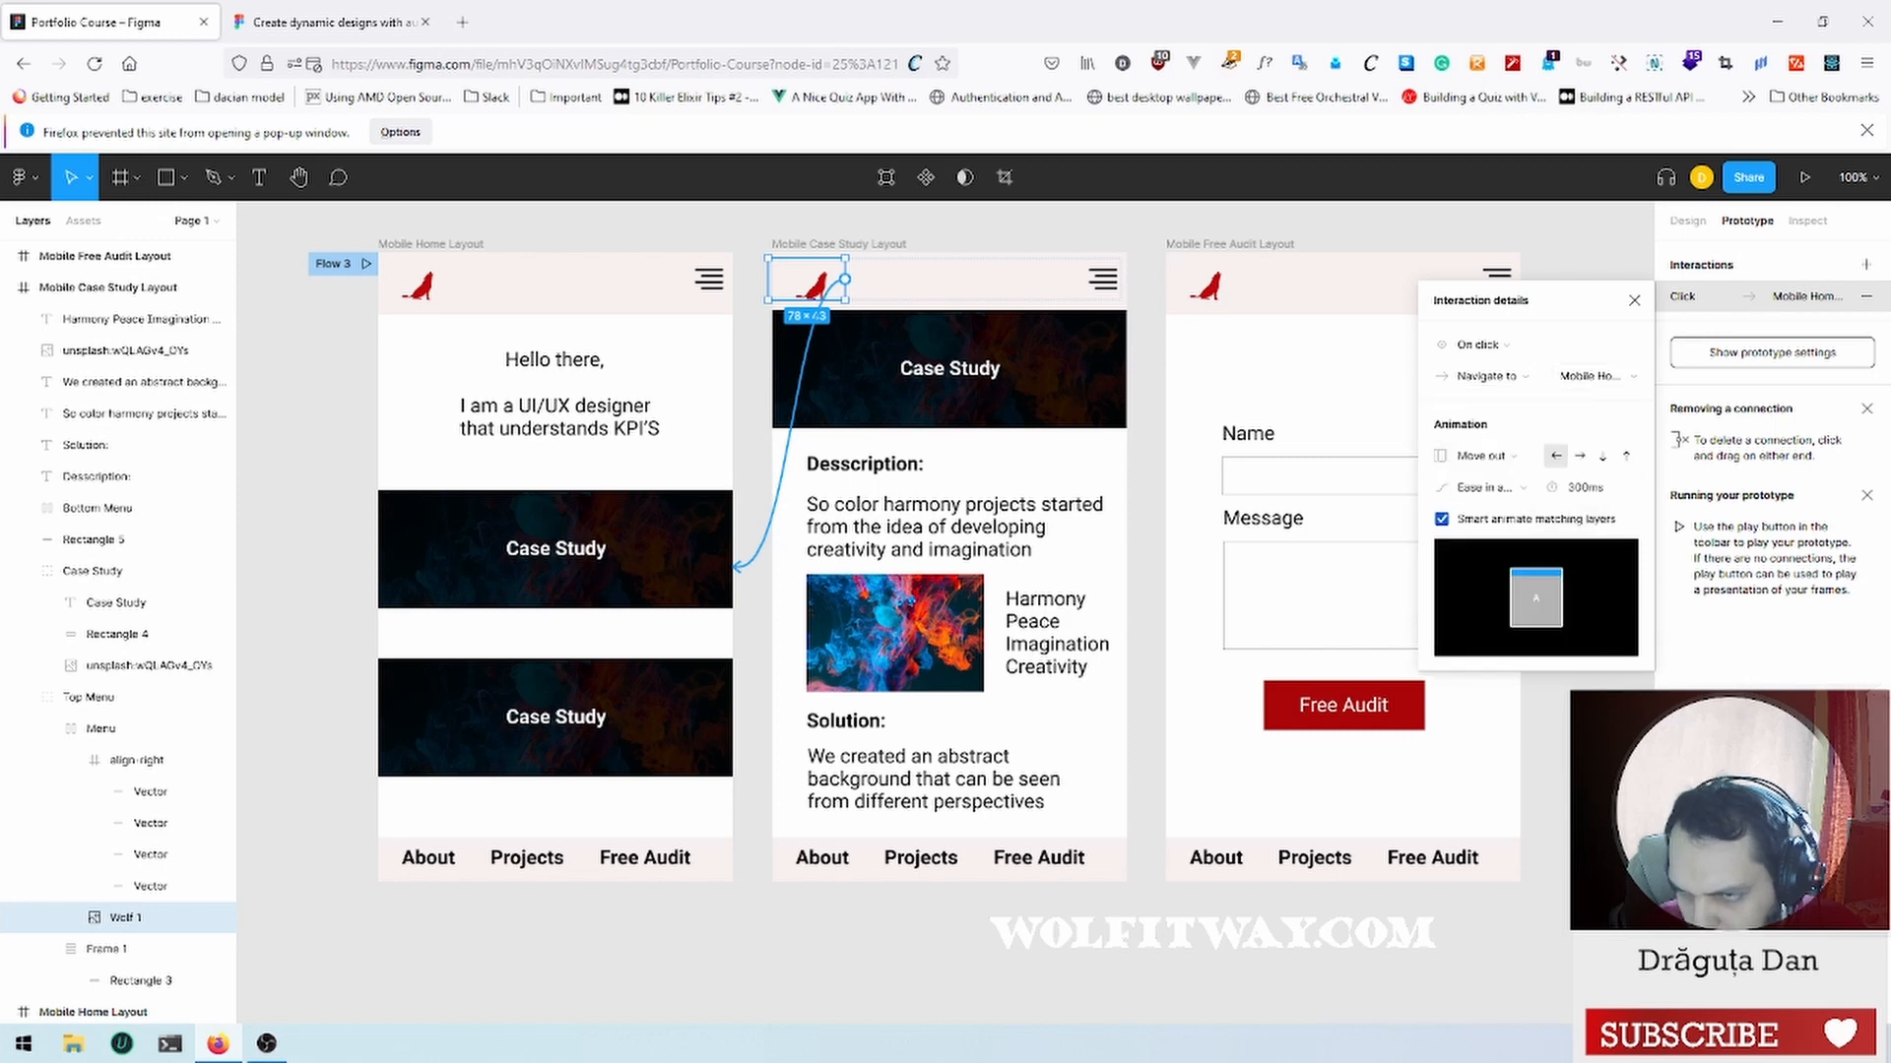
left_click(1635, 301)
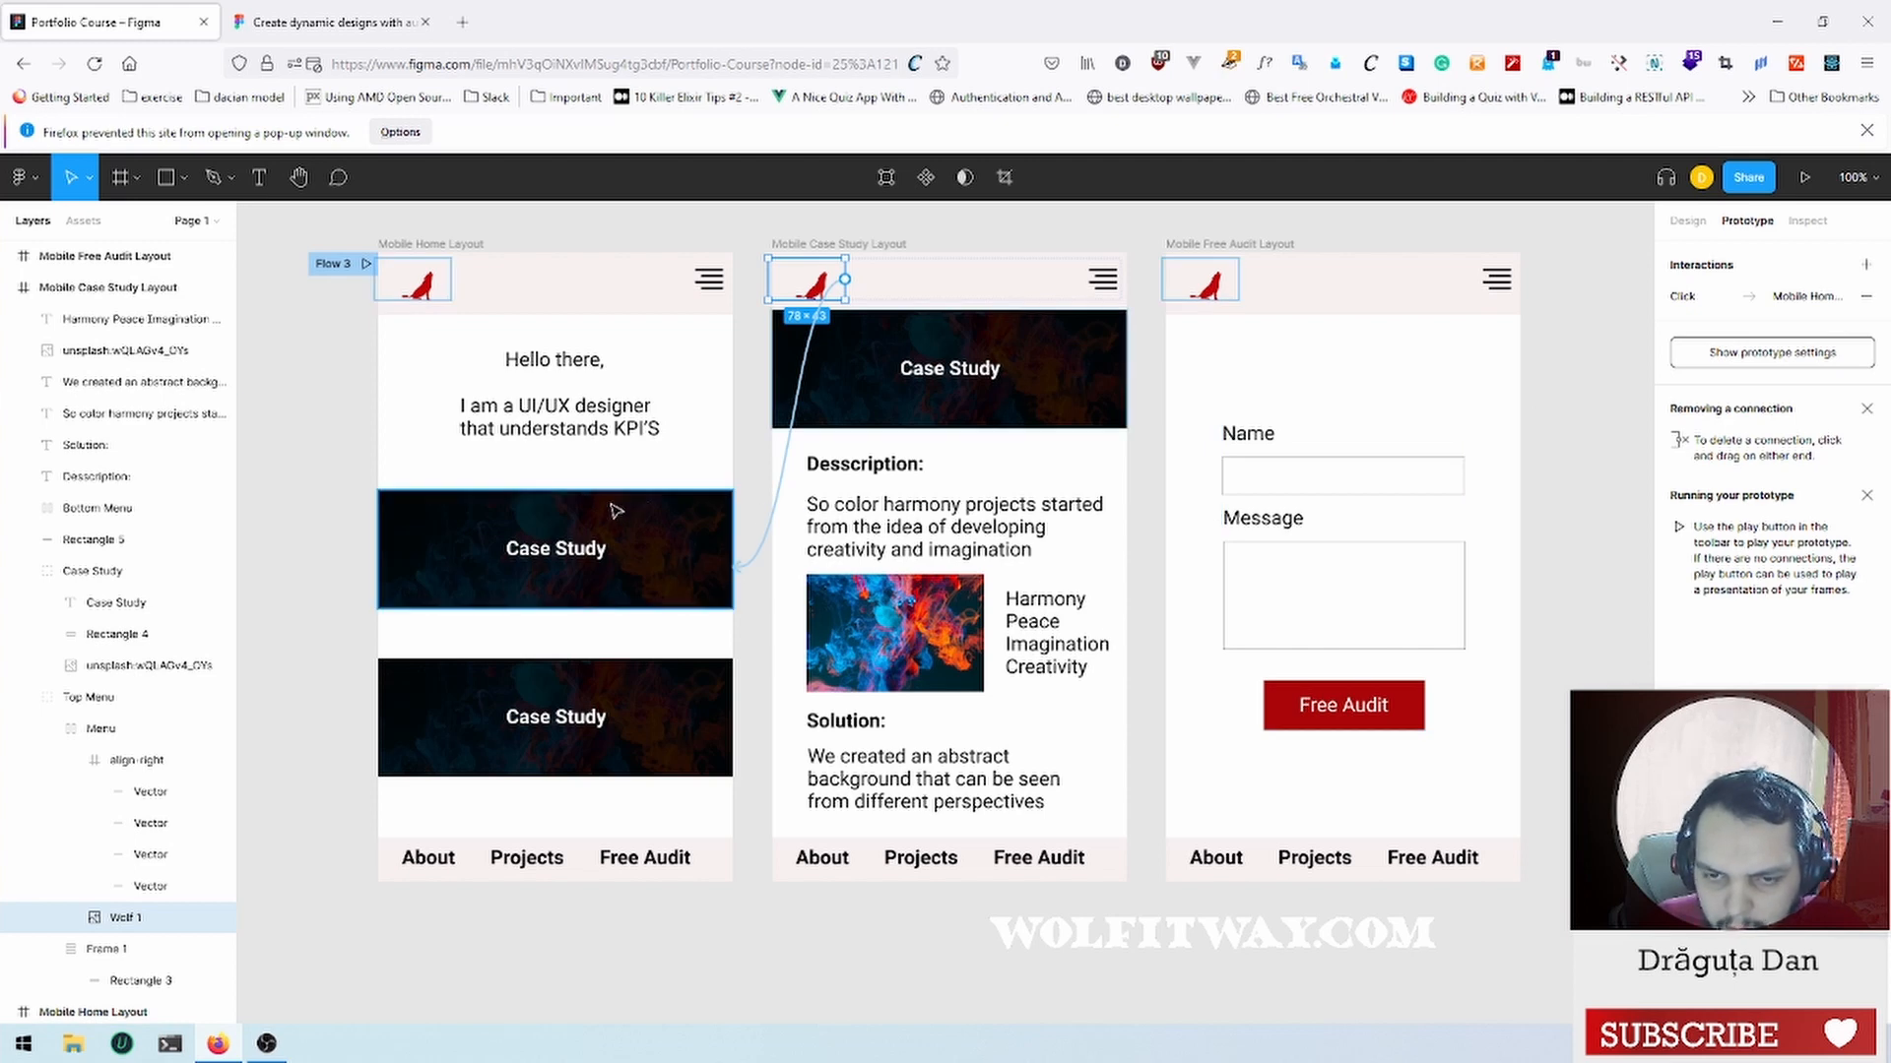
Step: Collapse the layer tree and start the prototype preview from the Mobile Home Layout
left_click(1805, 178)
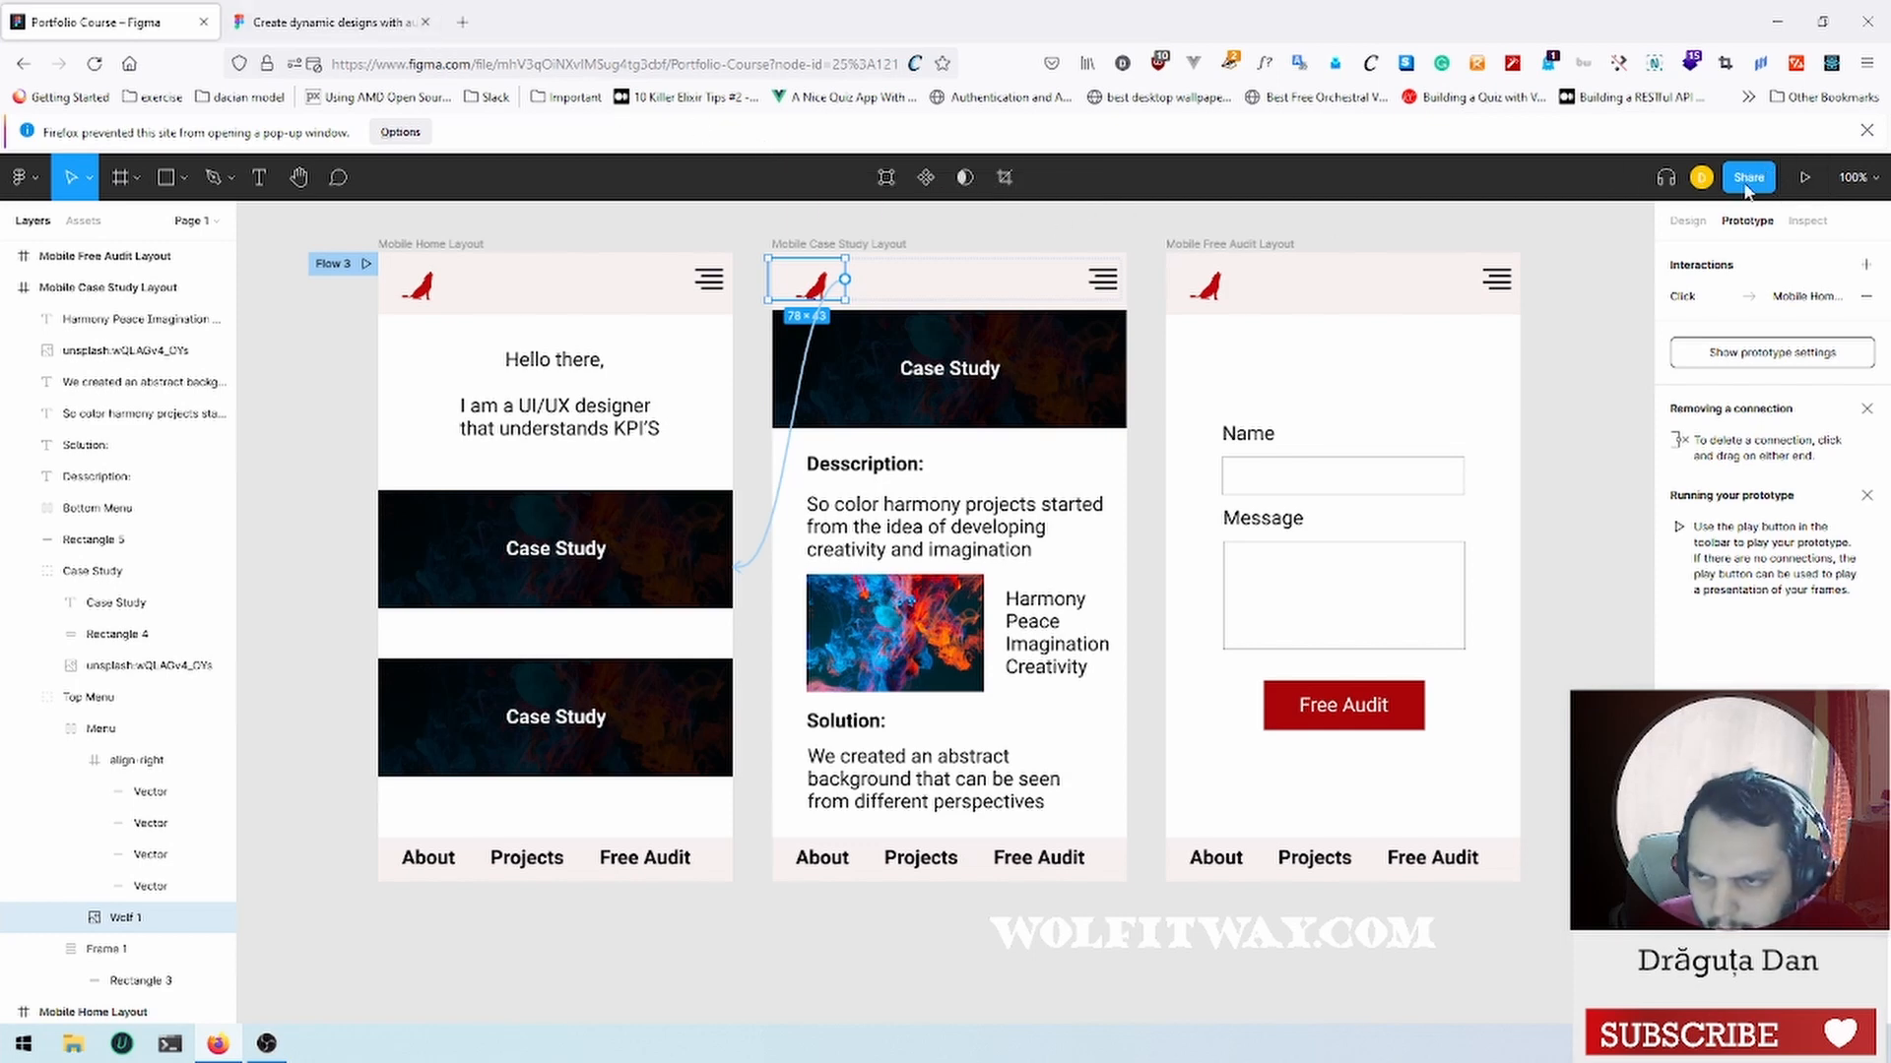
left_click(8, 288)
left_click(9, 320)
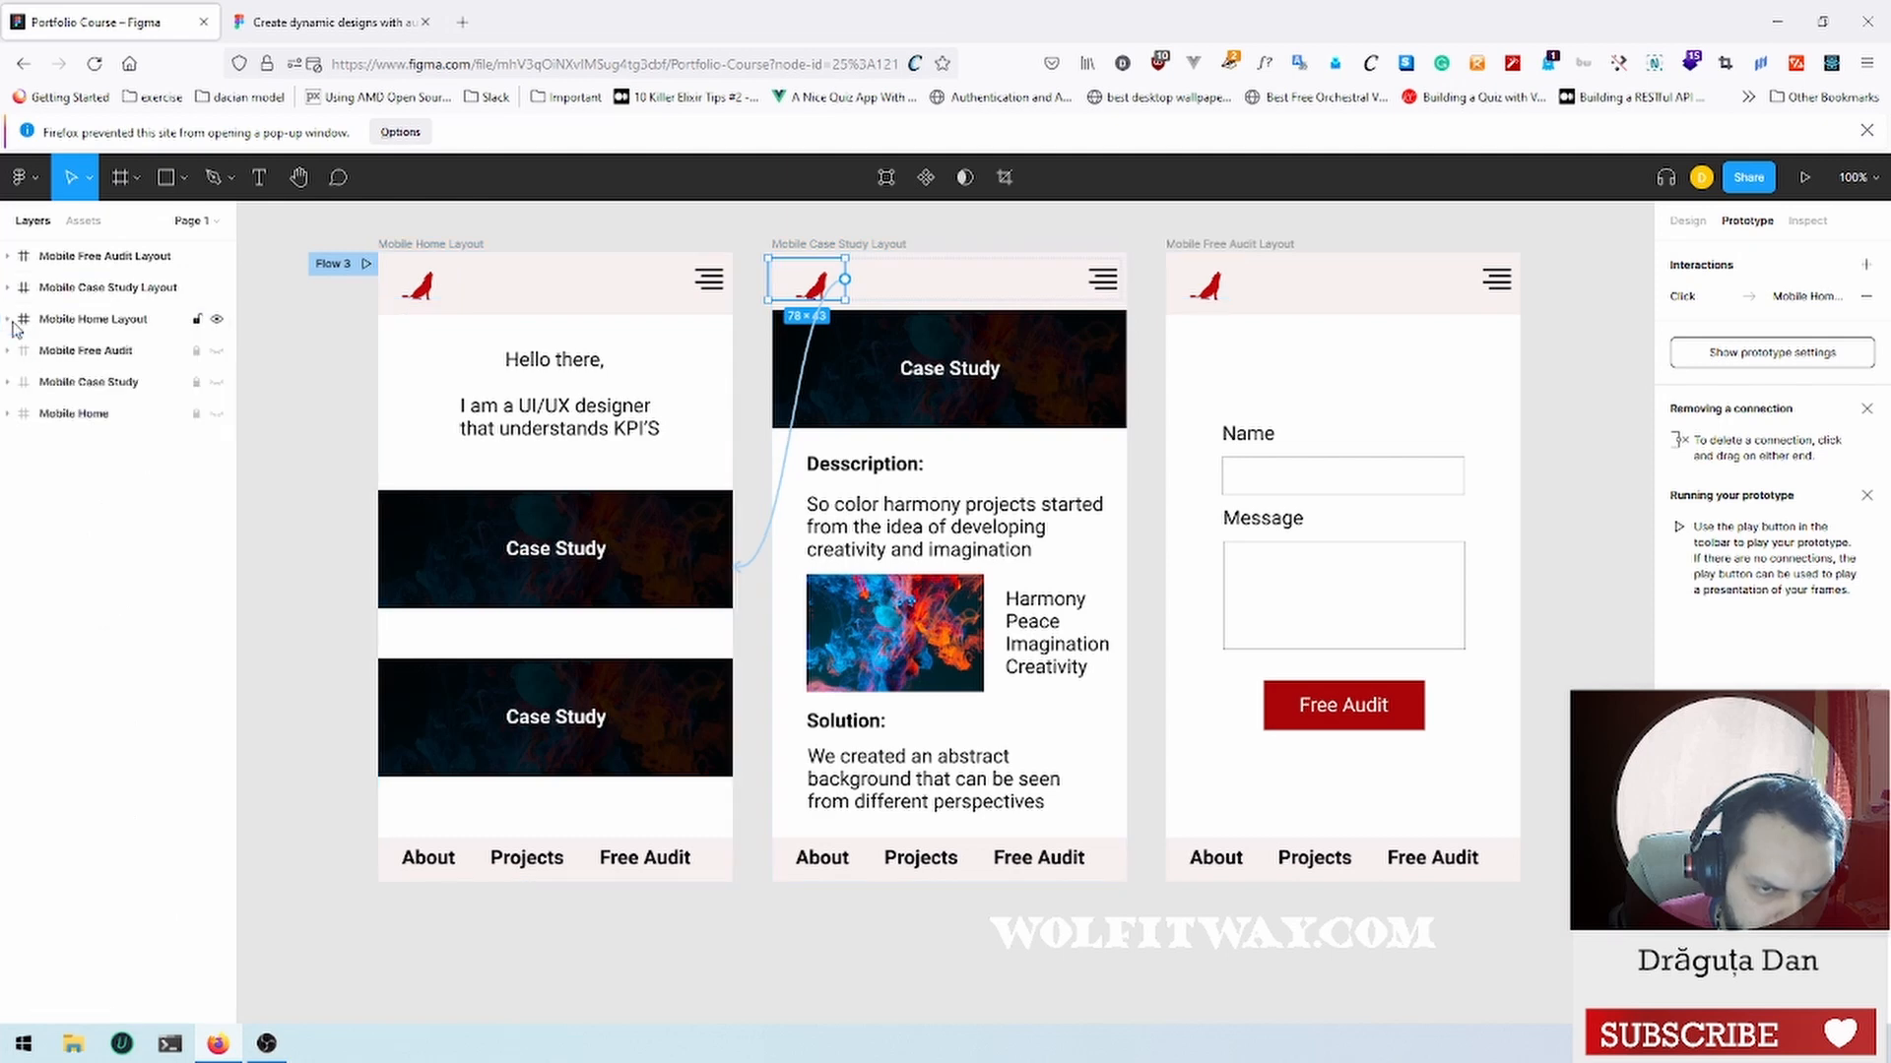
left_click(98, 318)
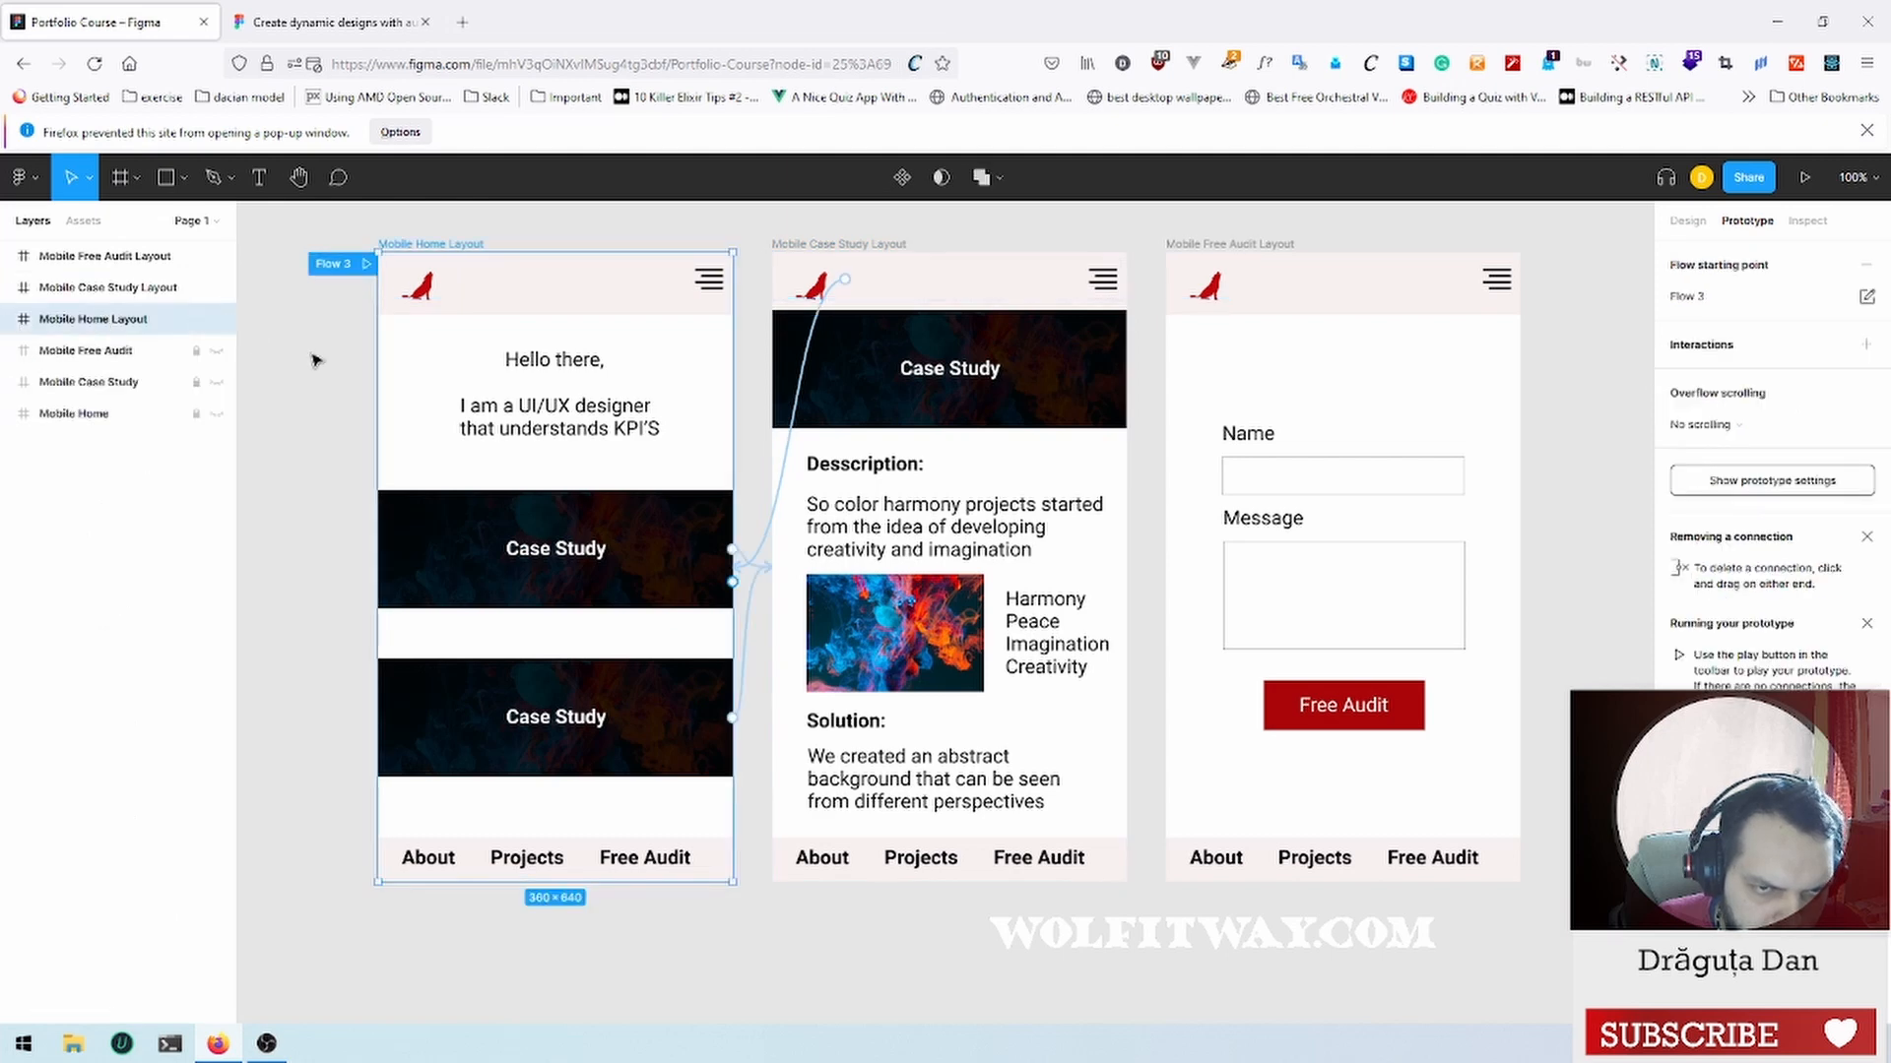
left_click(1806, 178)
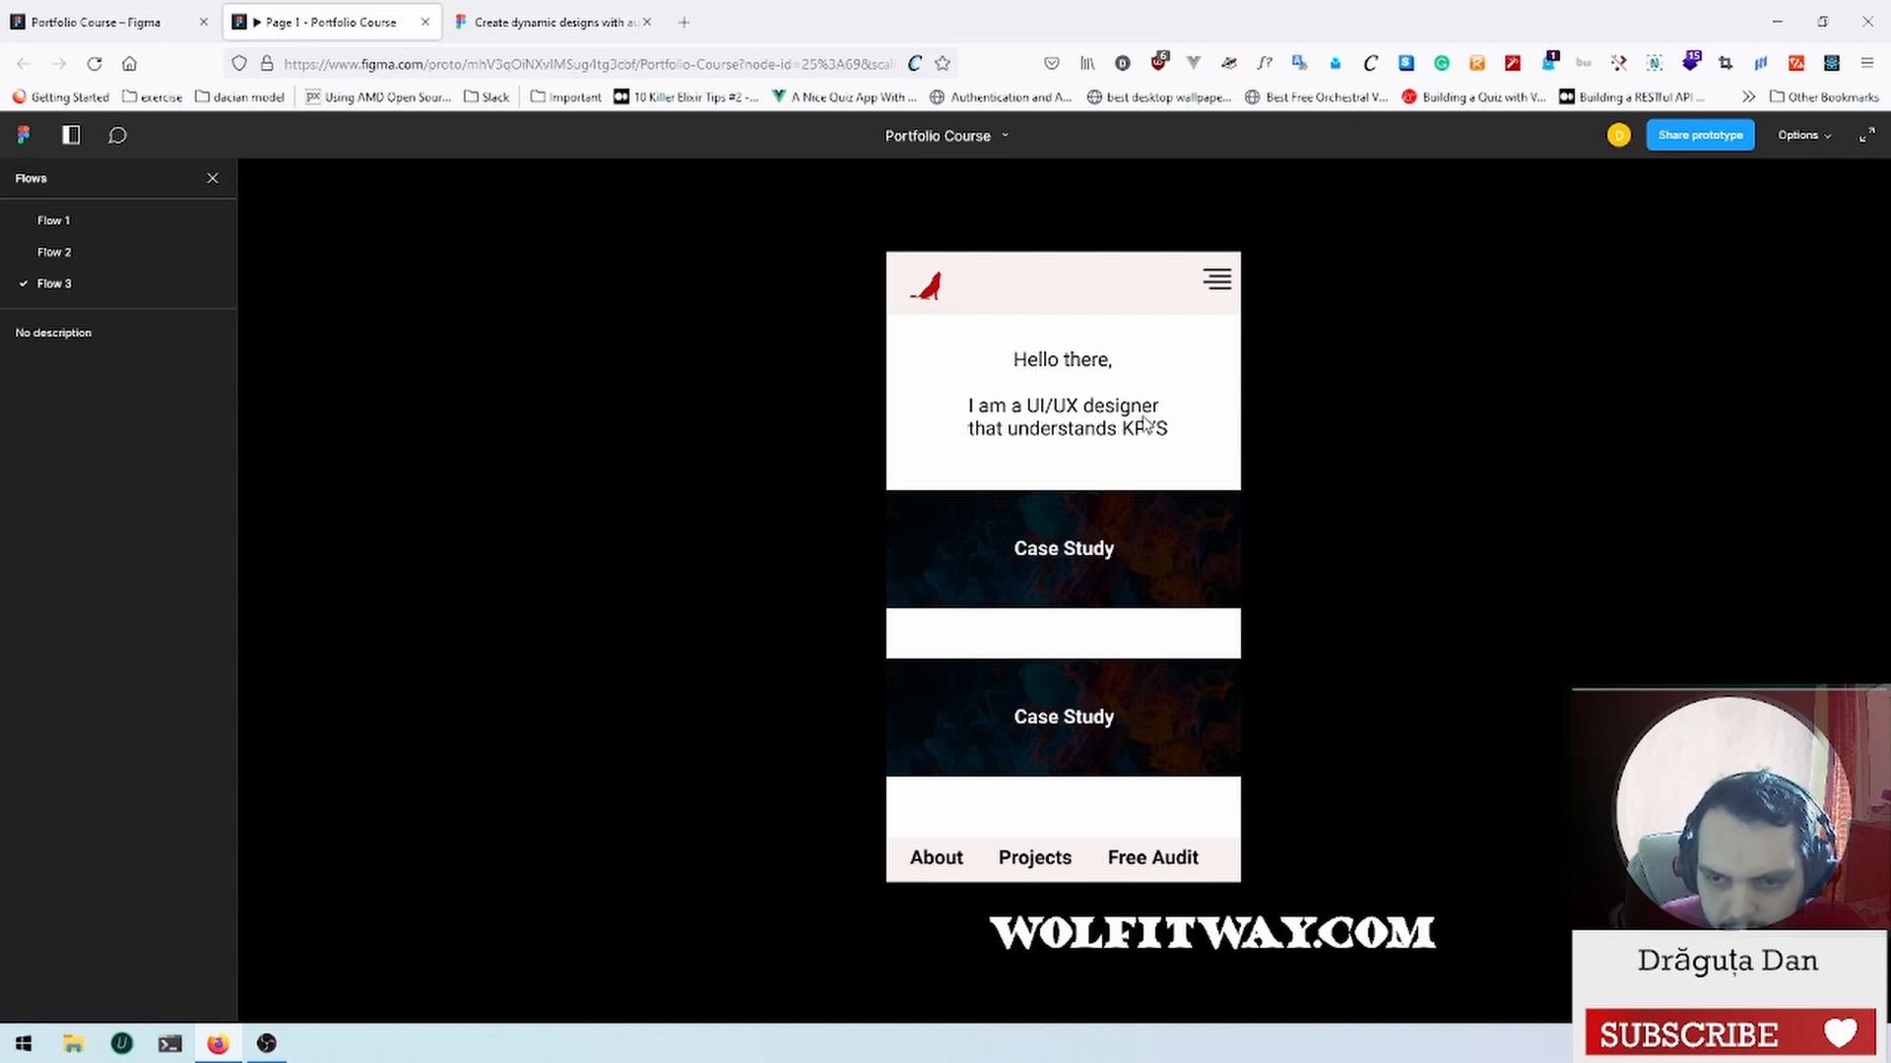
Step: Test both Case Study banner links and the logo's return link in the preview, and close the preview
left_click(1145, 562)
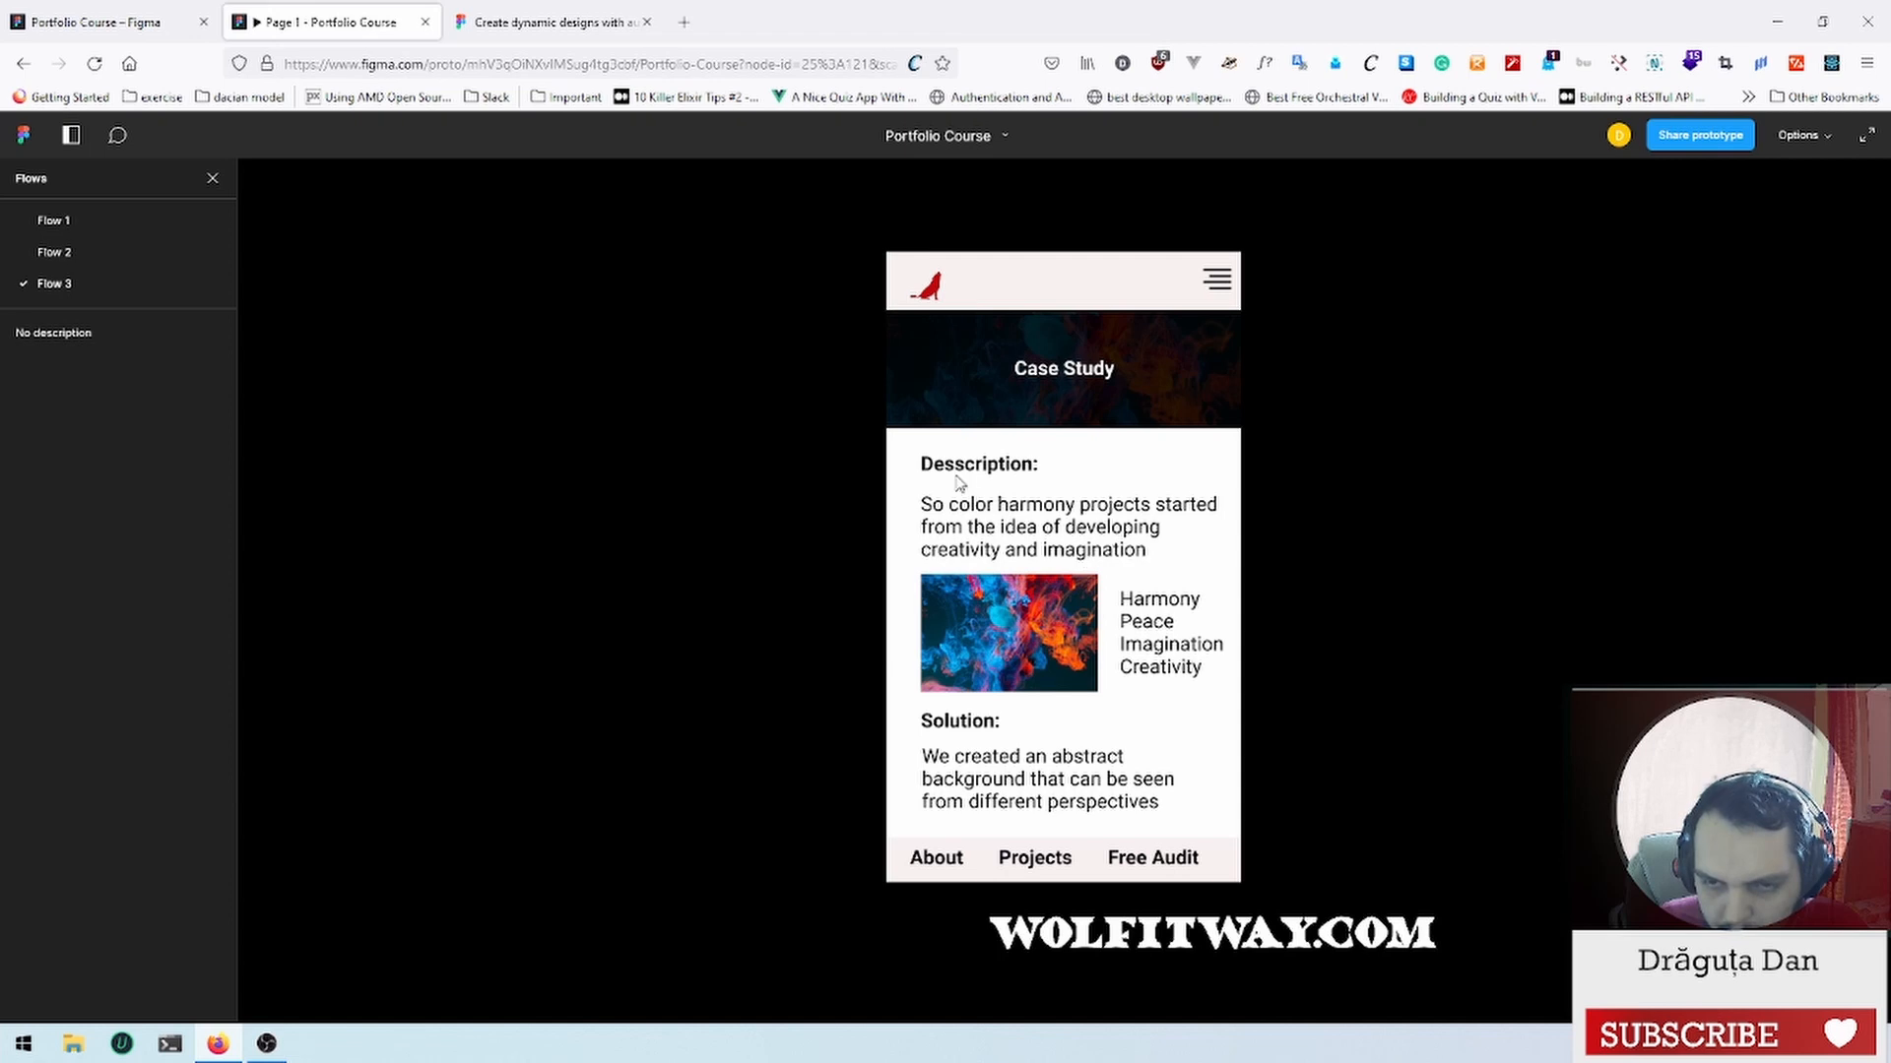
left_click(926, 295)
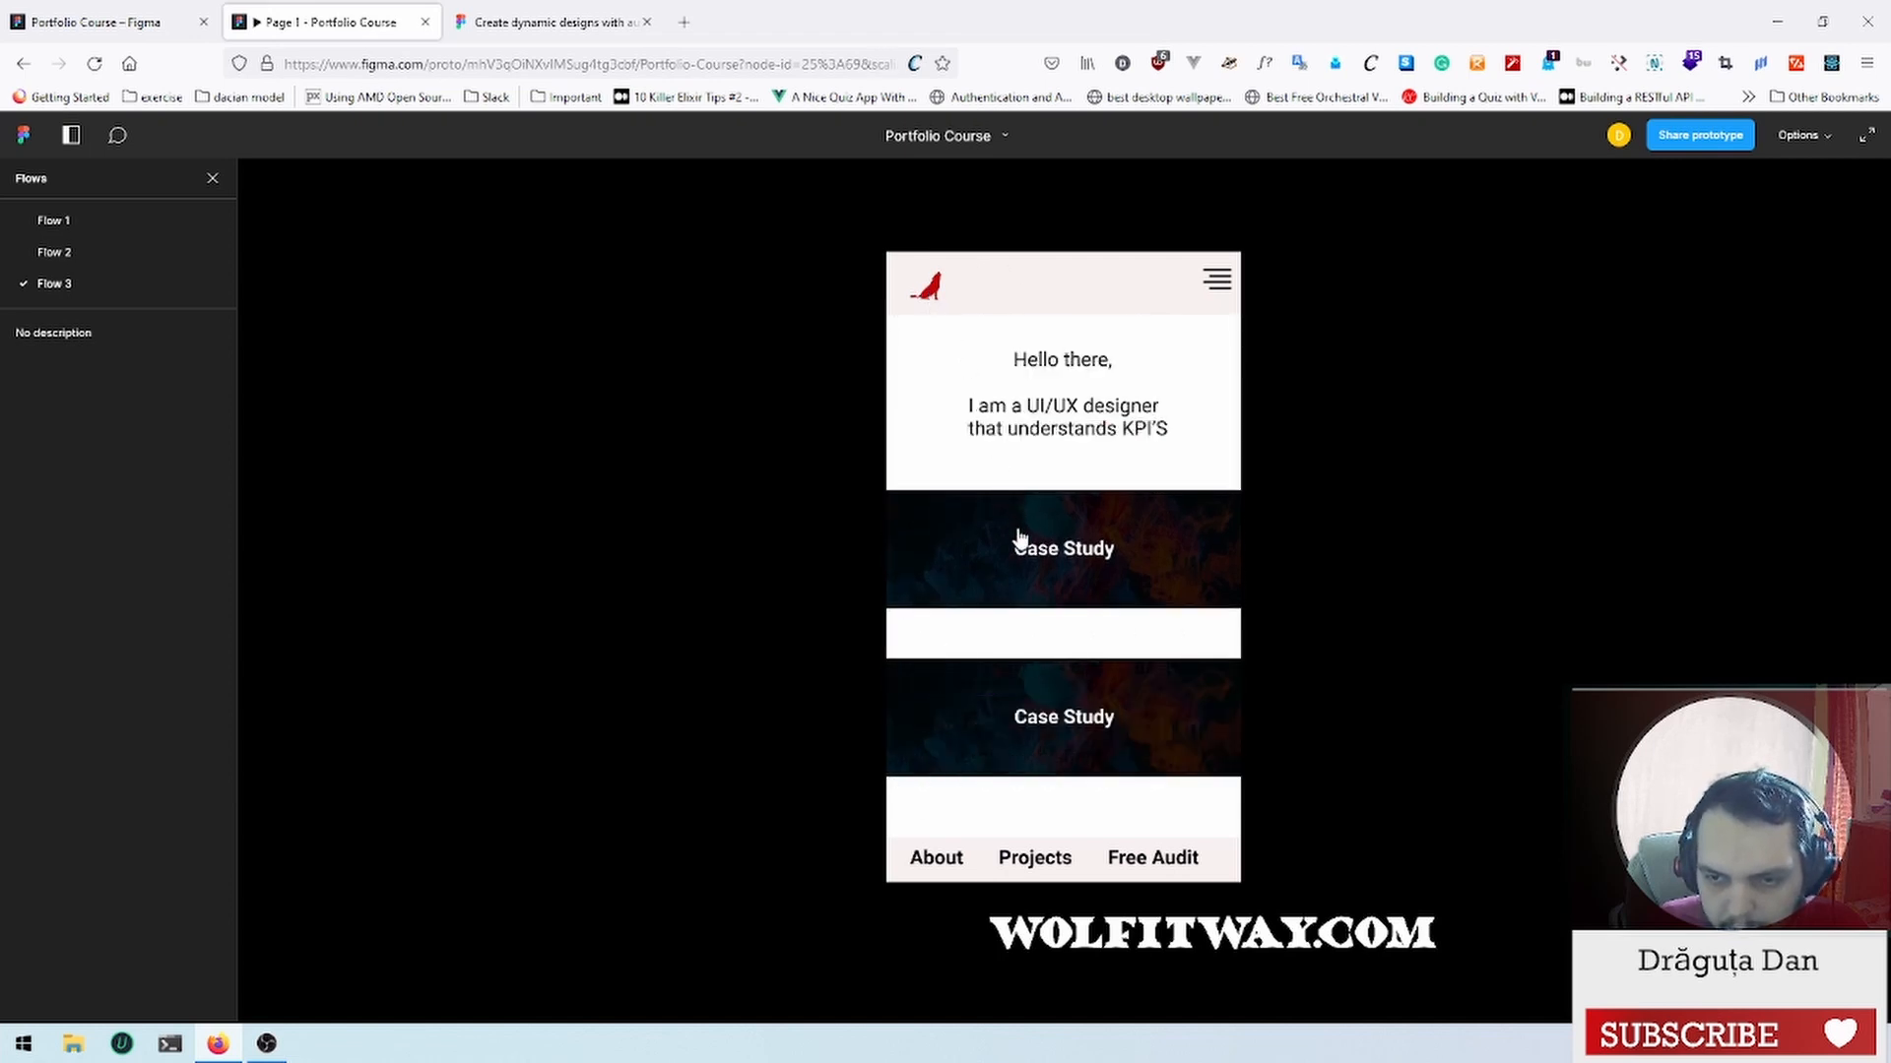
left_click(1089, 726)
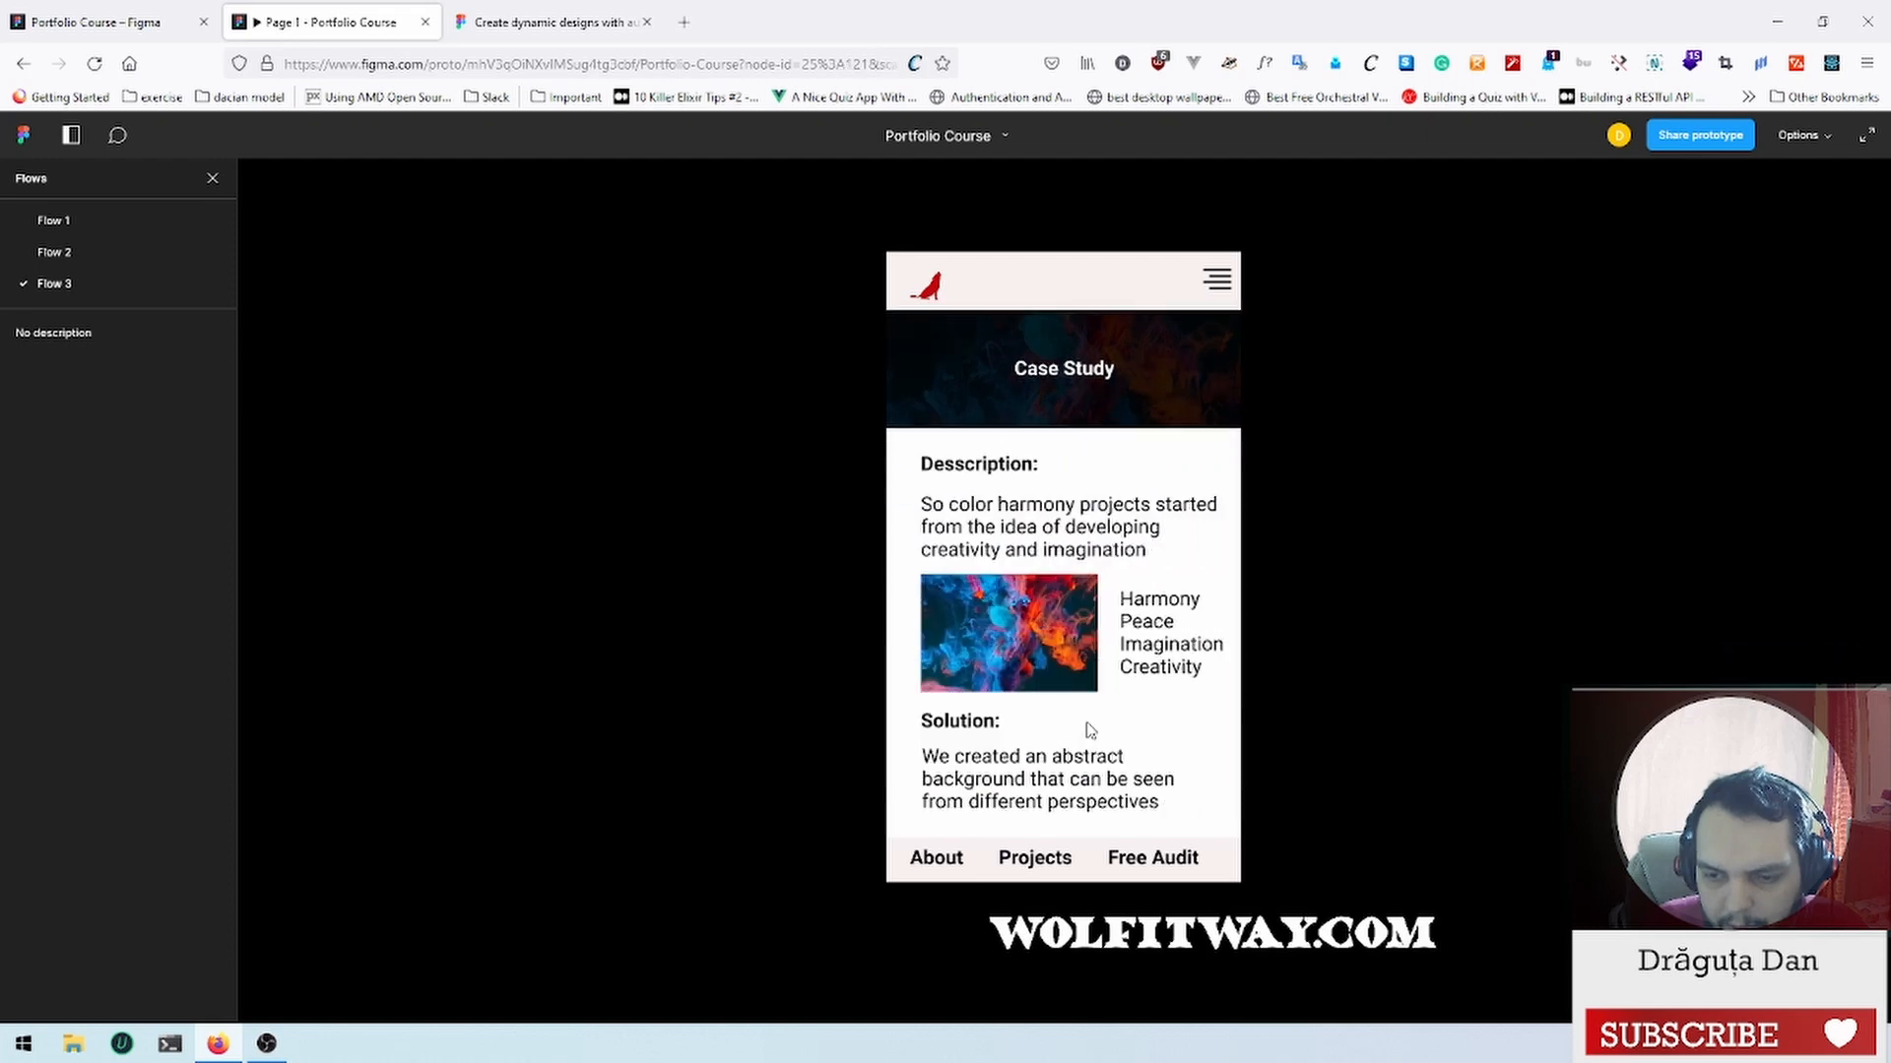
left_click(924, 288)
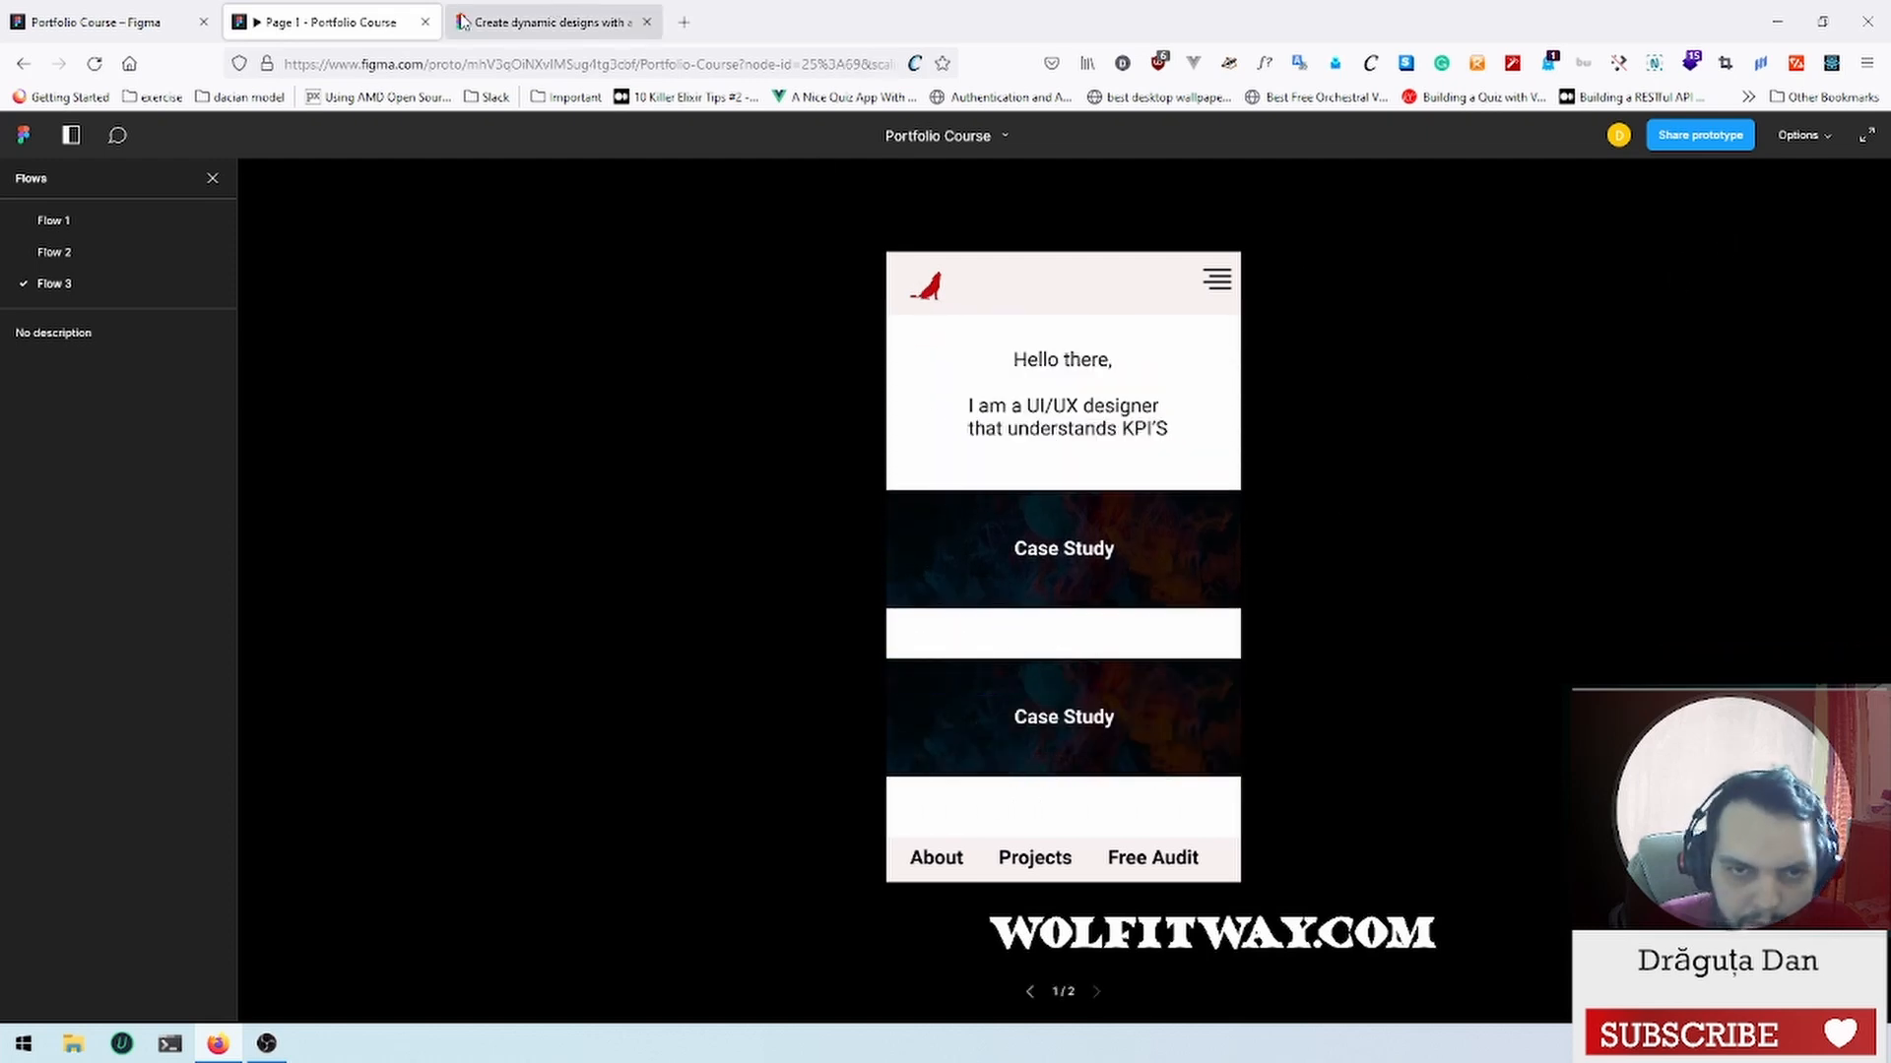
left_click(425, 21)
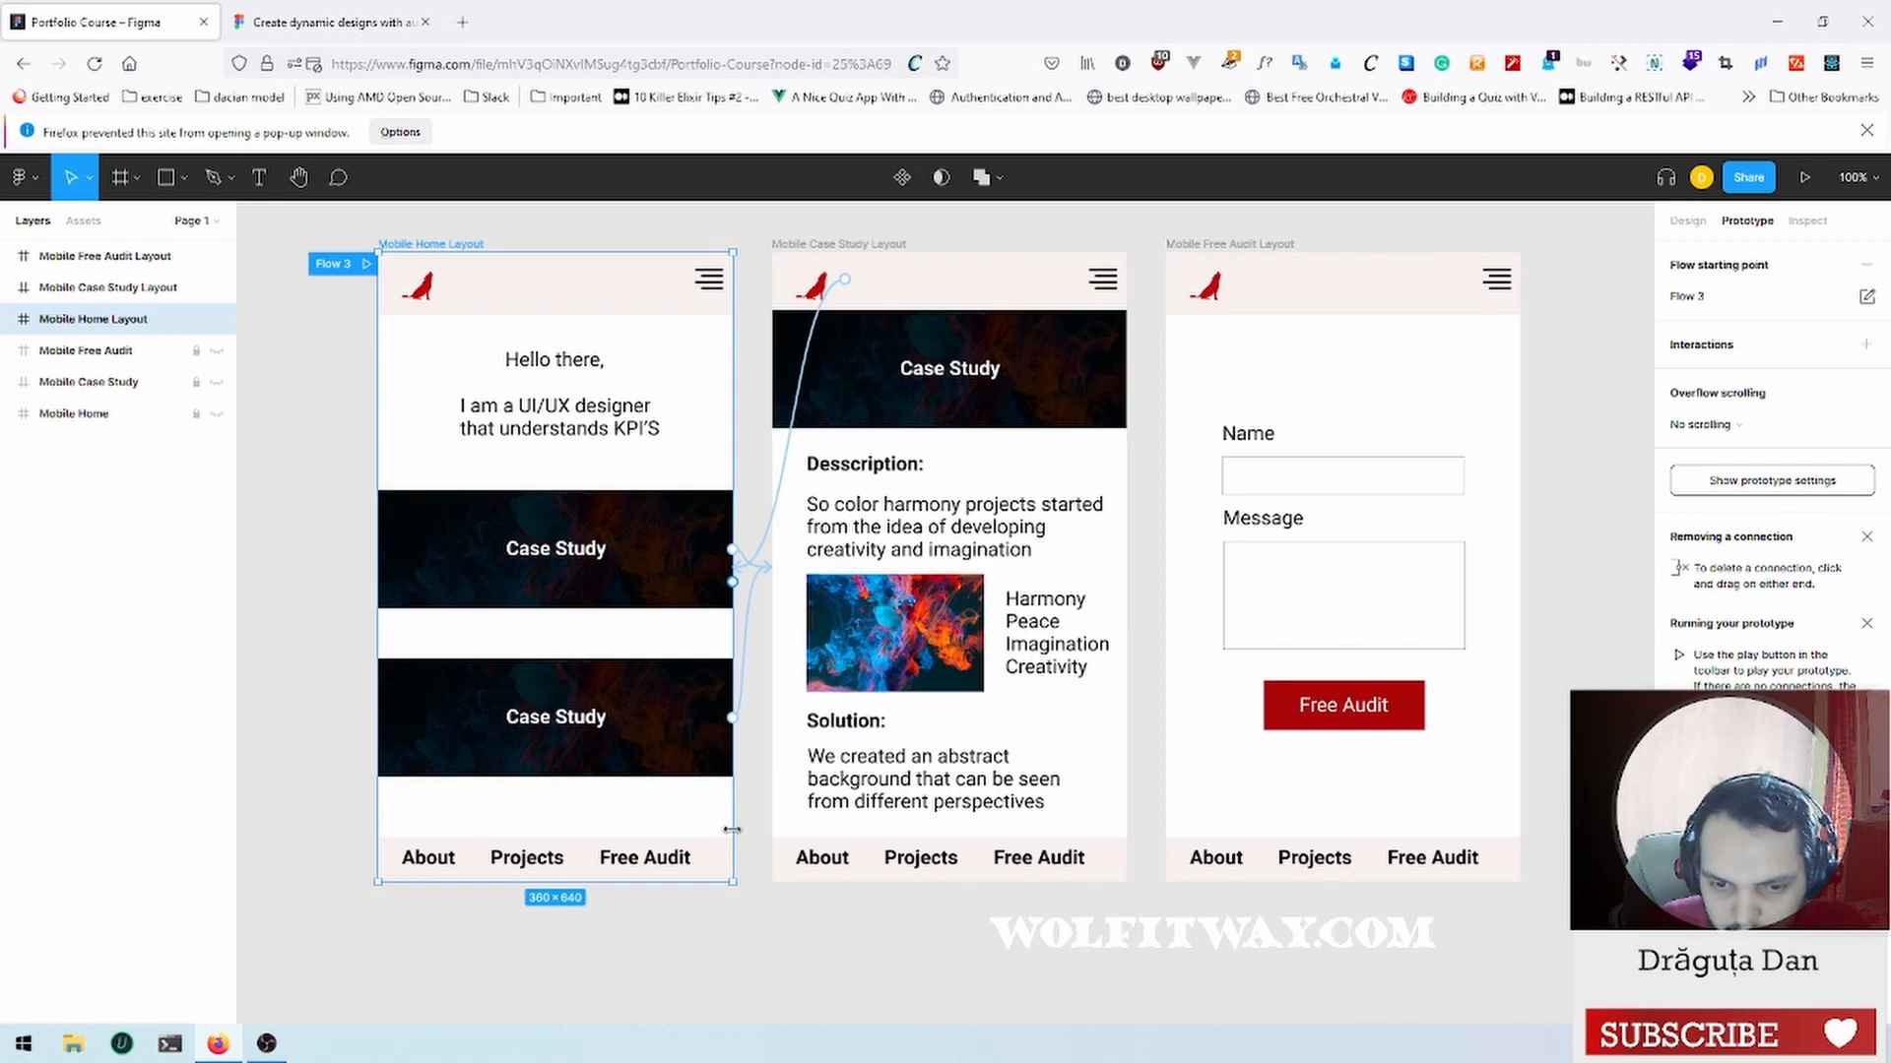
Step: Link the Free Audit text in the Mobile Home Layout's bottom menu to the Mobile Free Audit Layout with a Move out animation
left_click(719, 963)
left_click(662, 865)
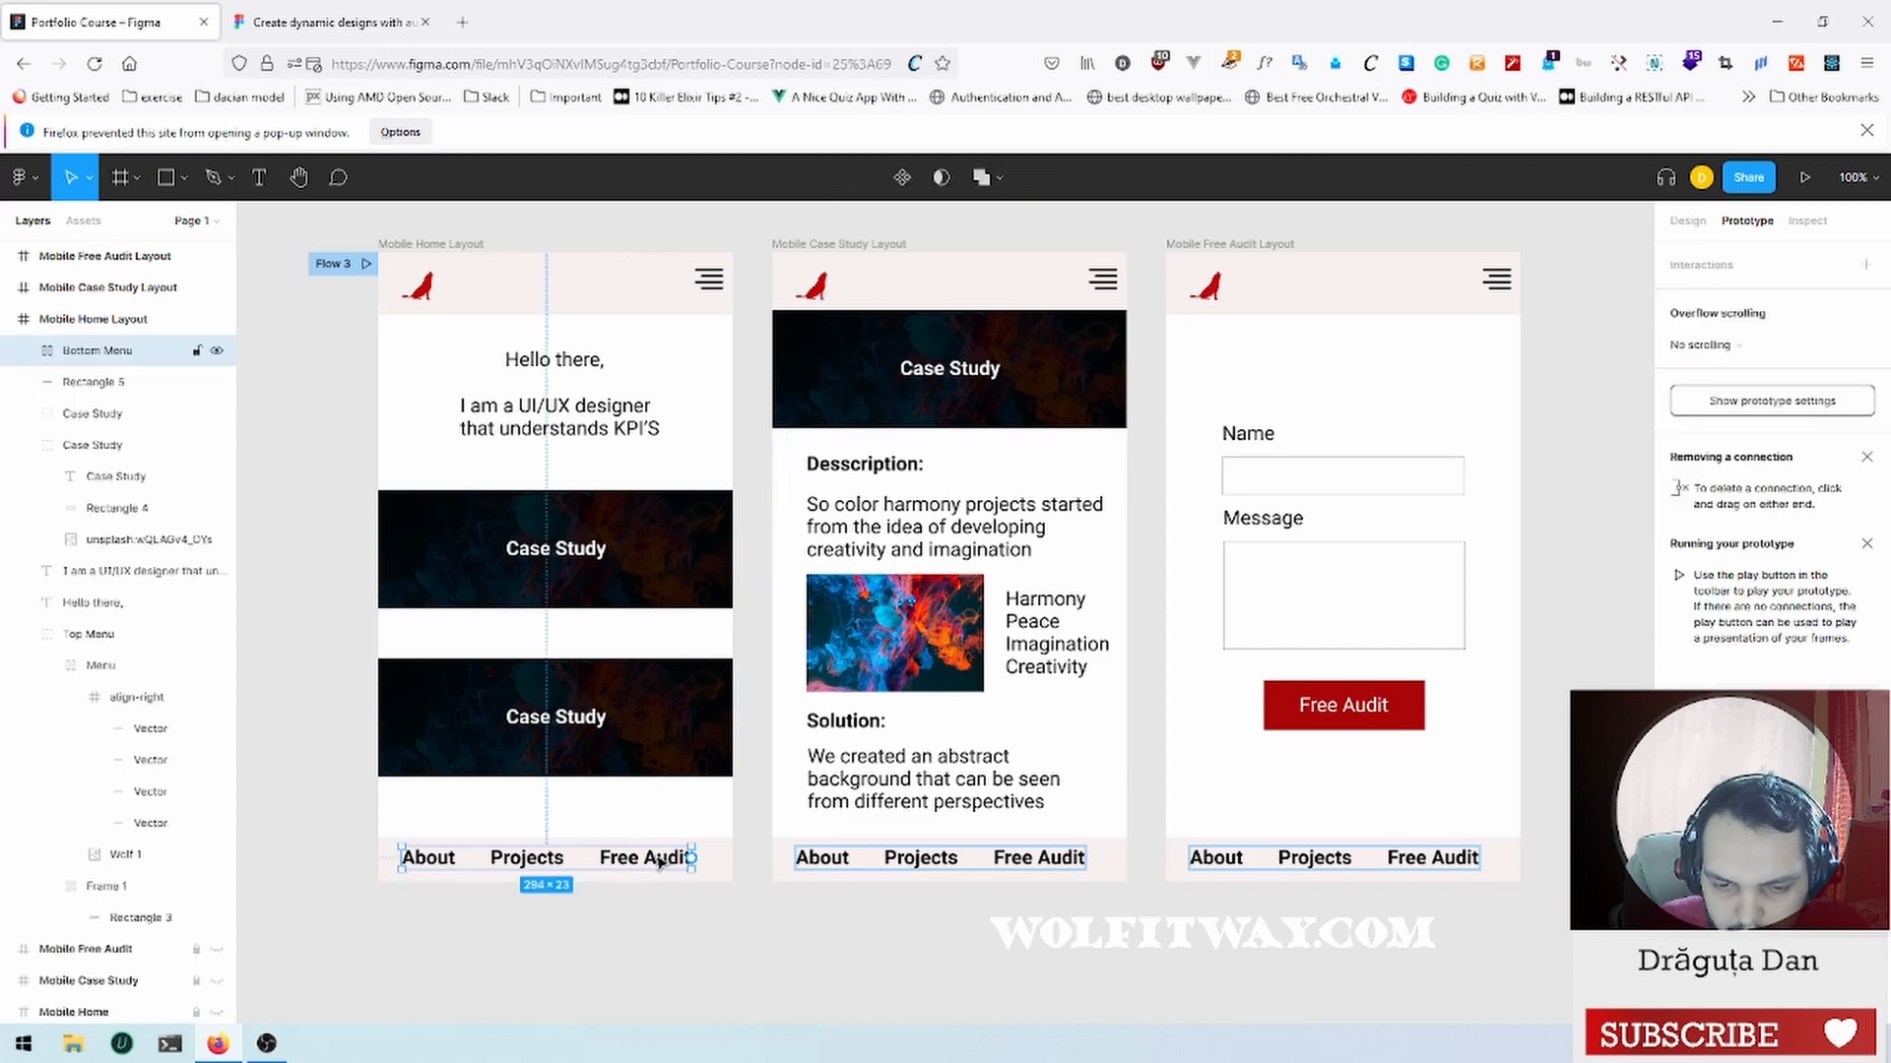
left_click(679, 862)
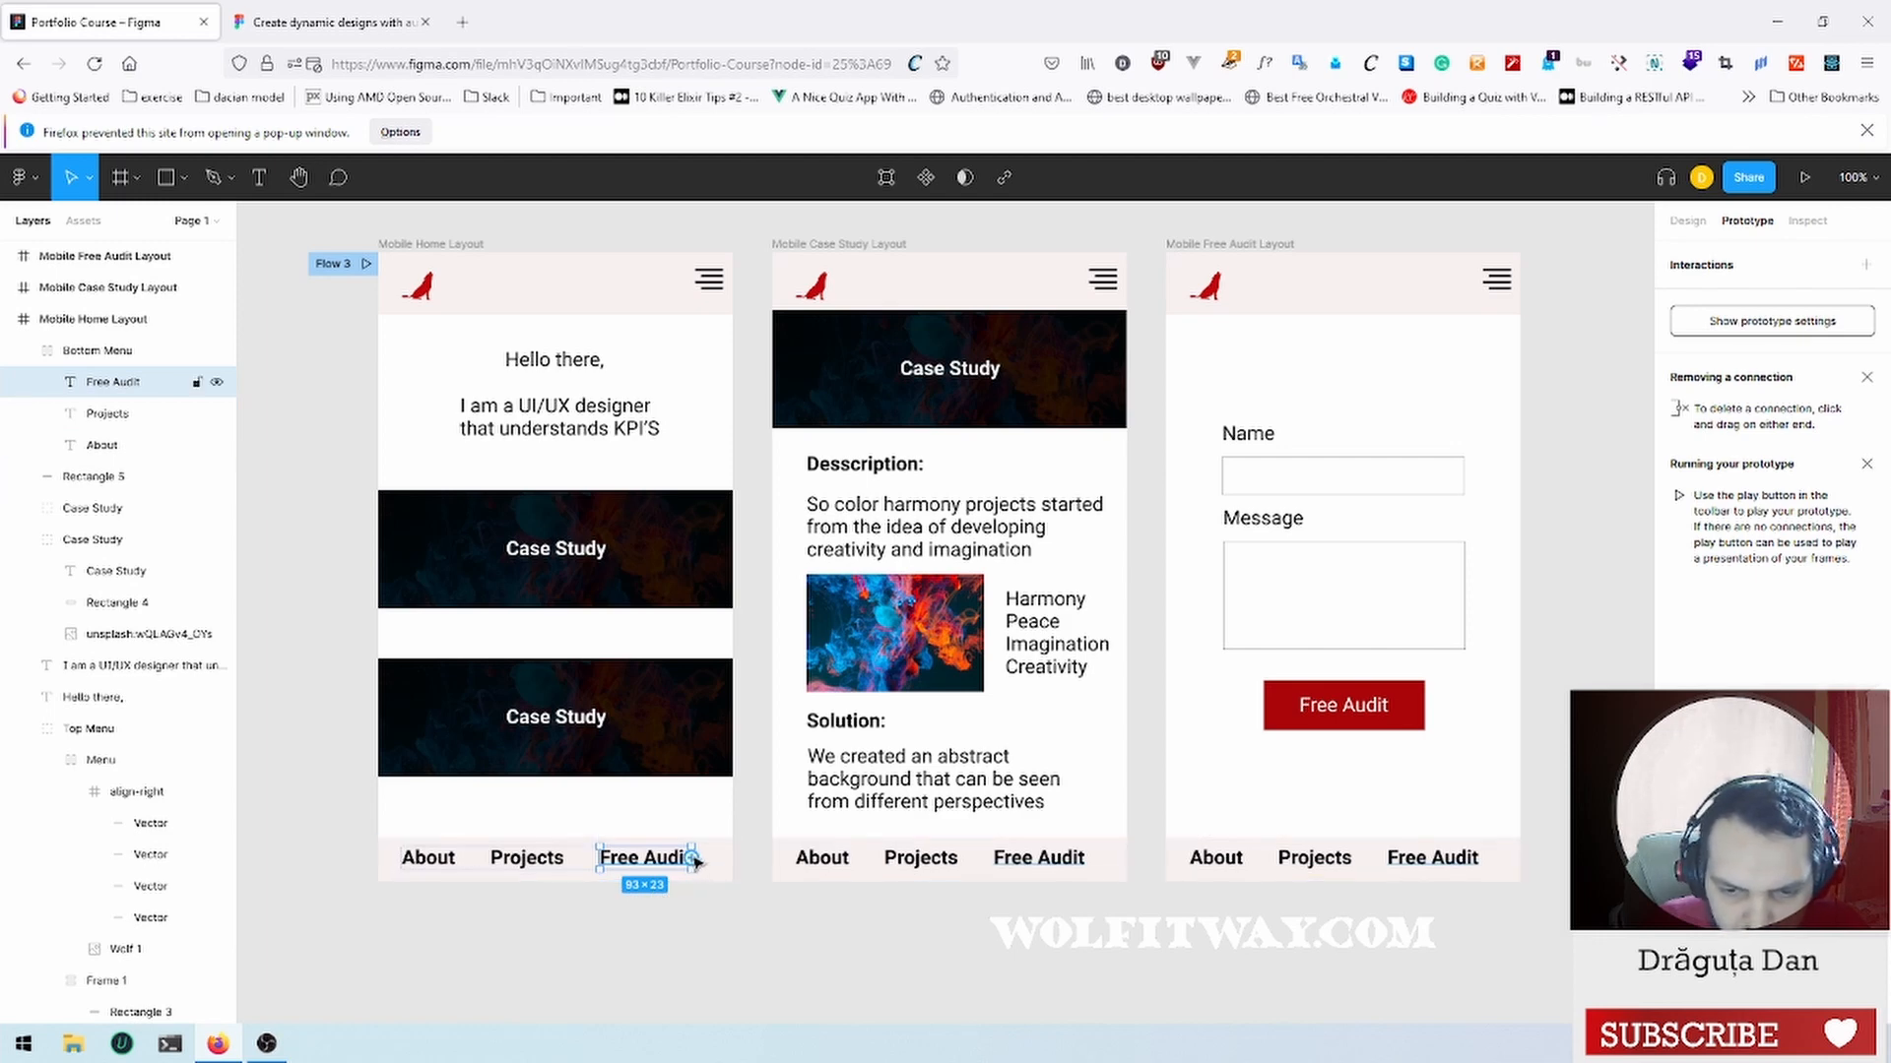
left_click_drag(693, 860, 1335, 788)
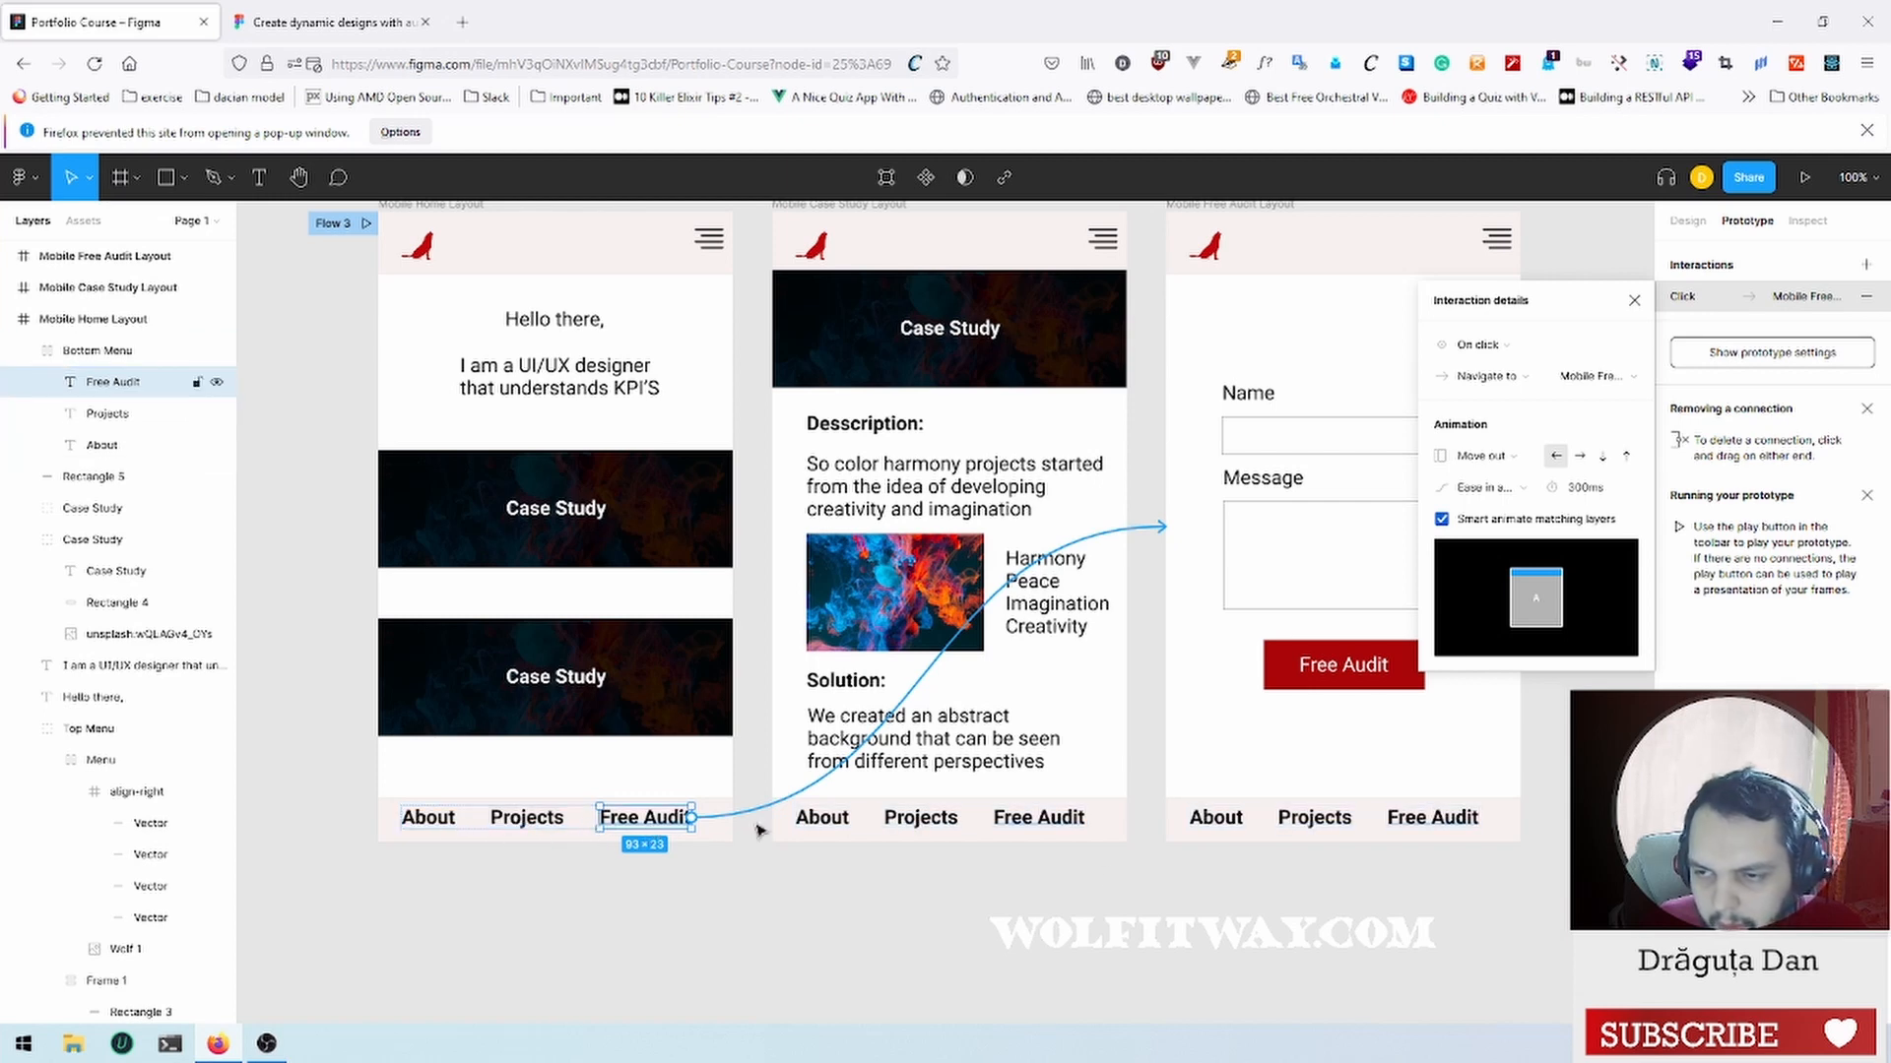
left_click(1566, 788)
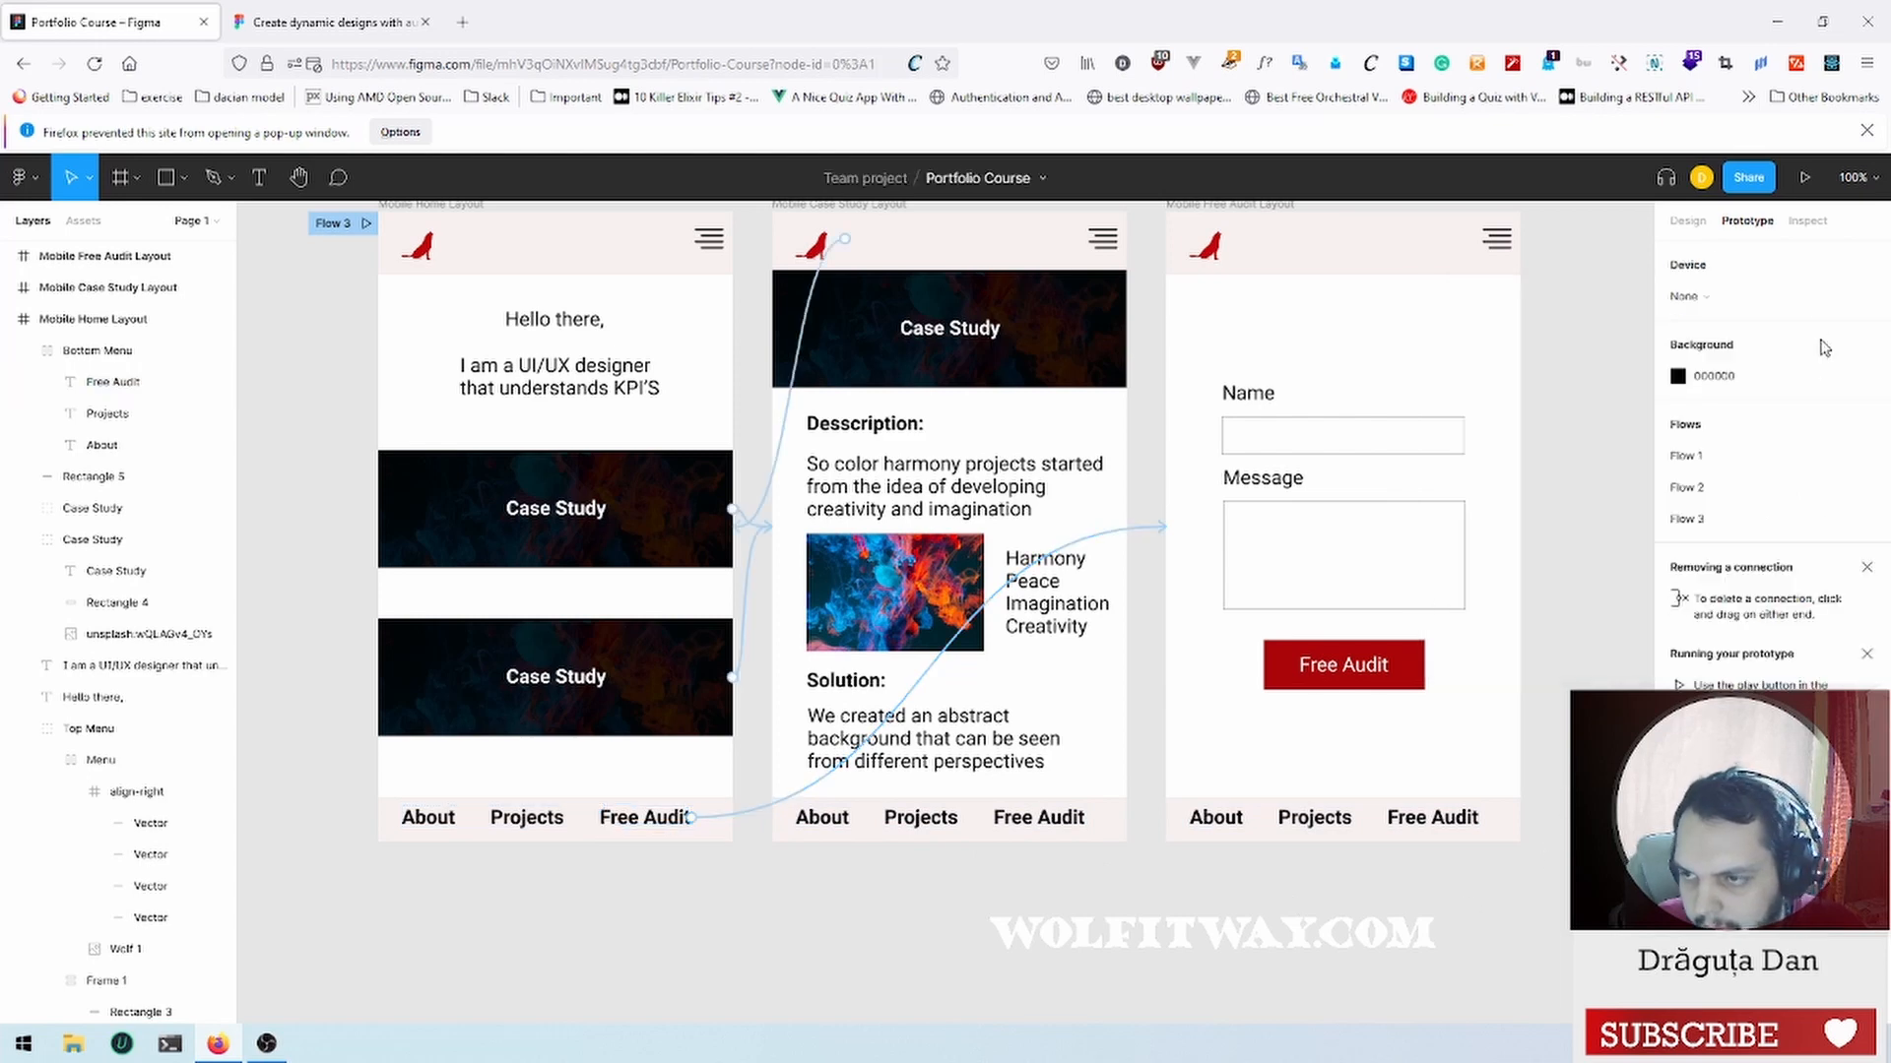
Step: Start the prototype preview with the Mobile Home Layout as the starting frame
left_click(1804, 181)
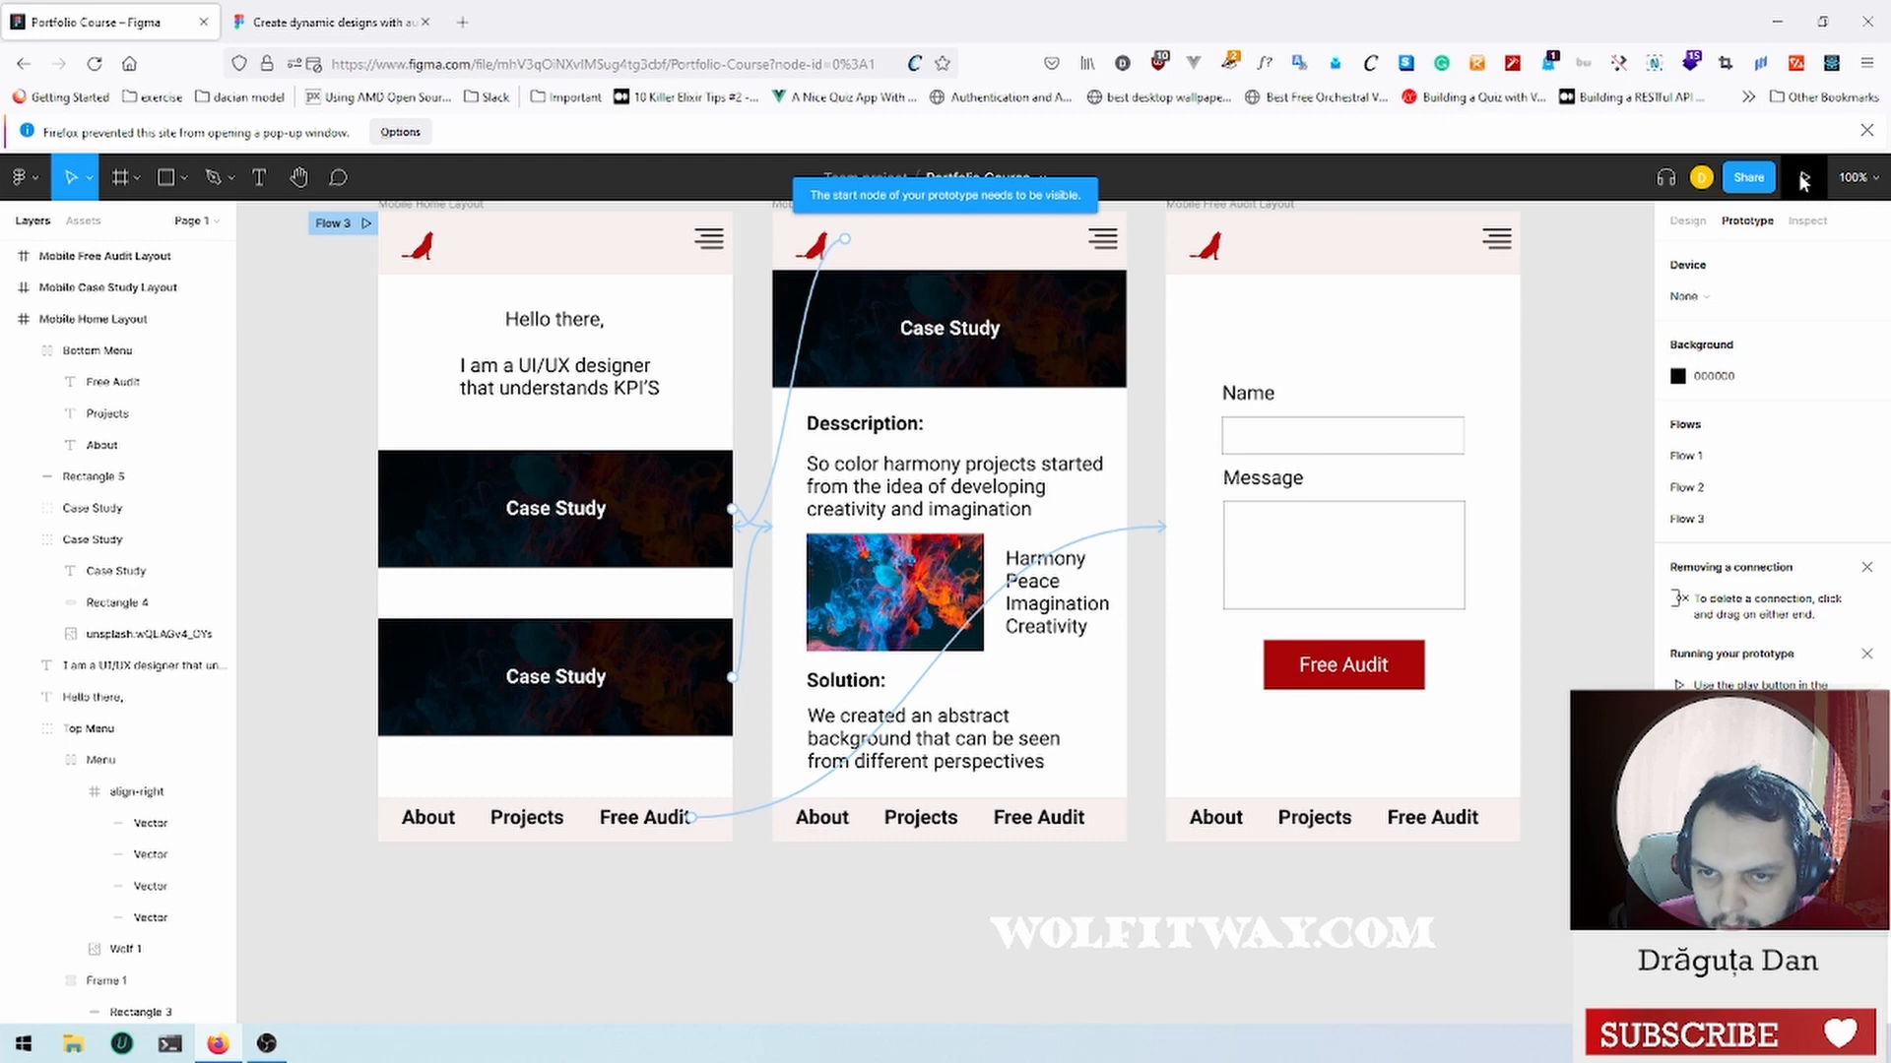
left_click(63, 318)
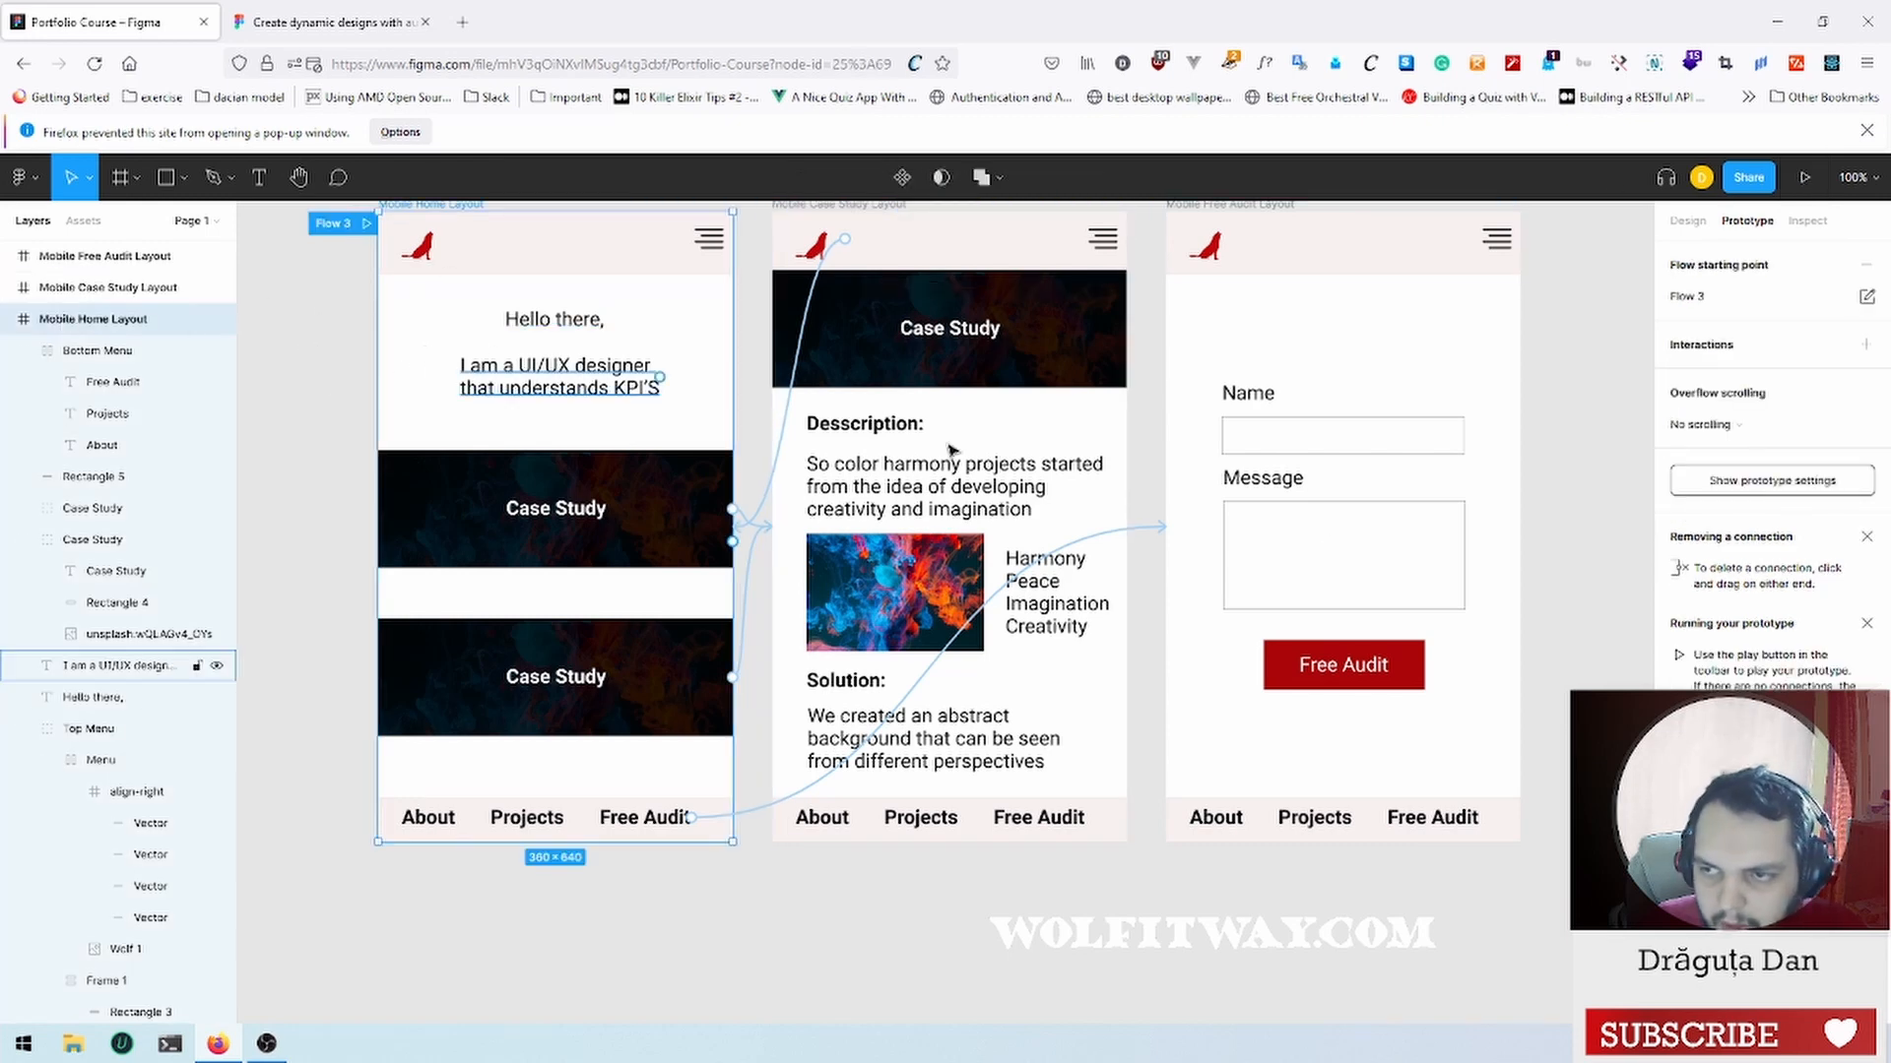
left_click(1807, 178)
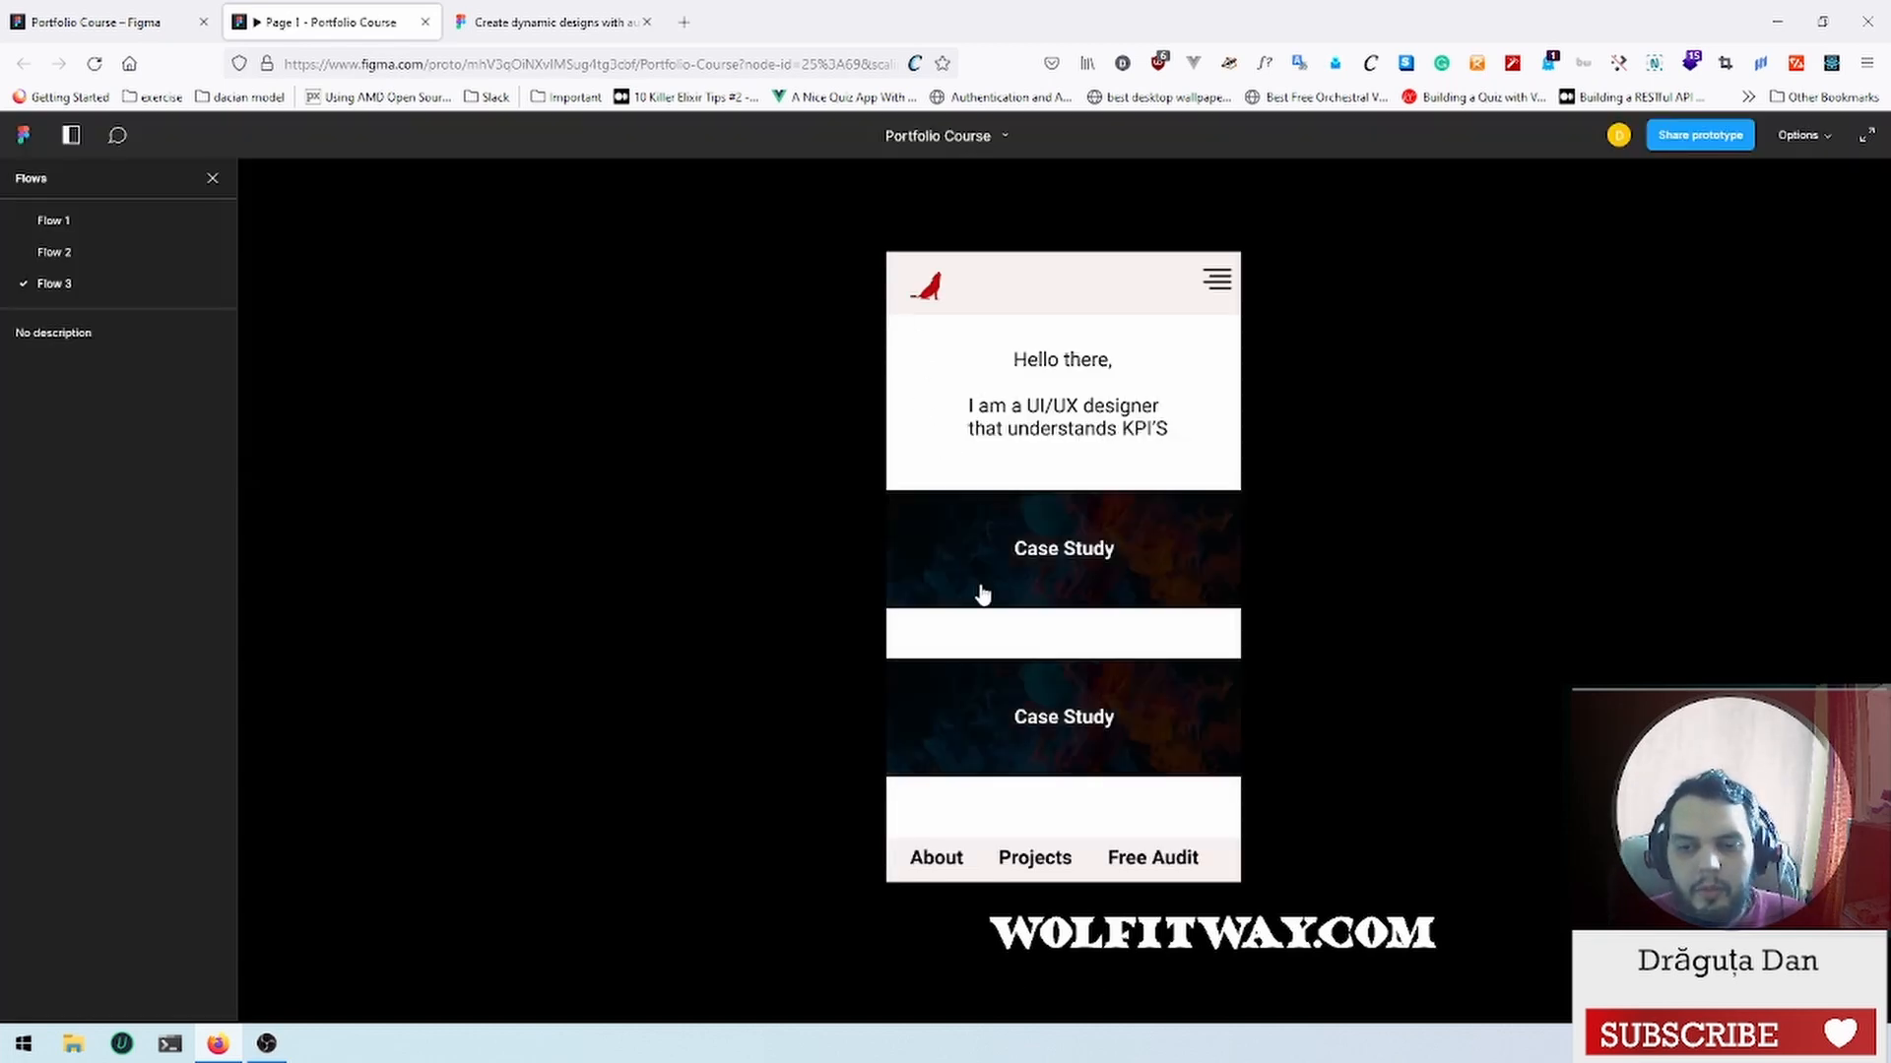
Step: Test the upper Case Study banner link, the logo's return link and the Free Audit link in the preview
left_click(1047, 558)
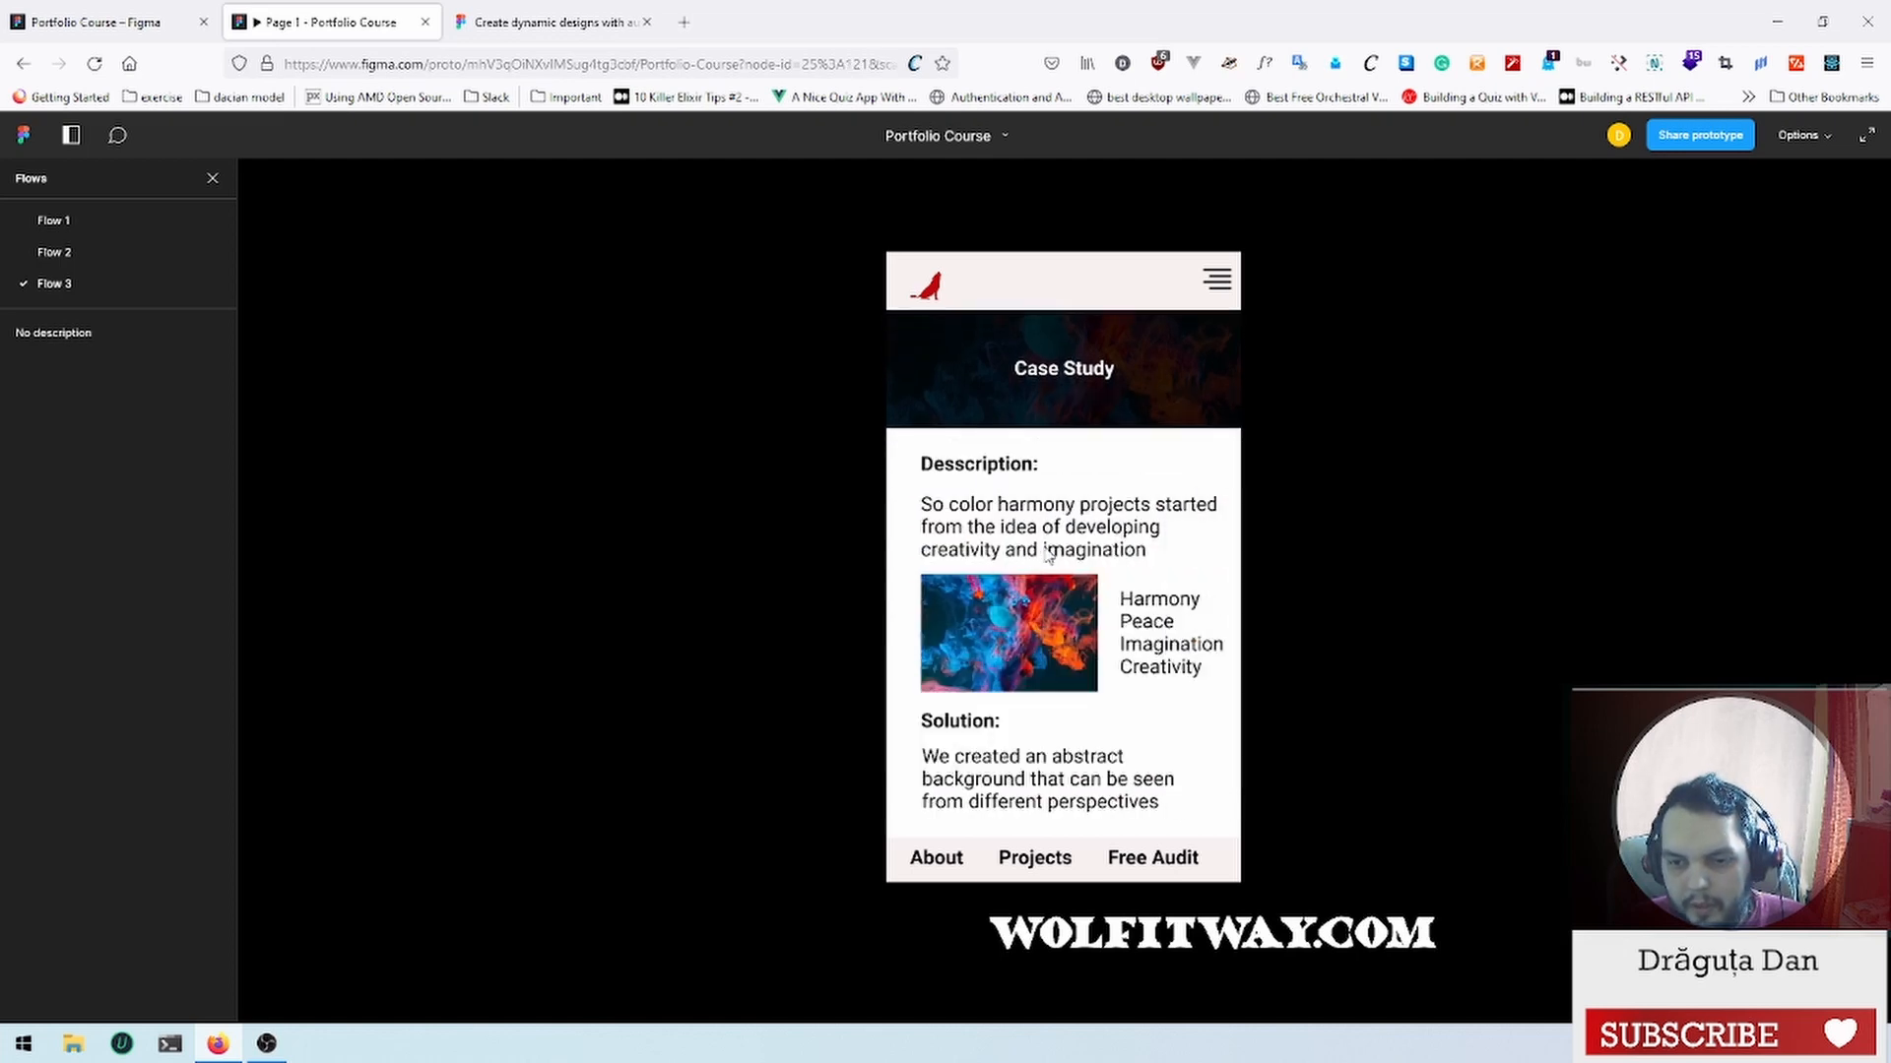
left_click(935, 288)
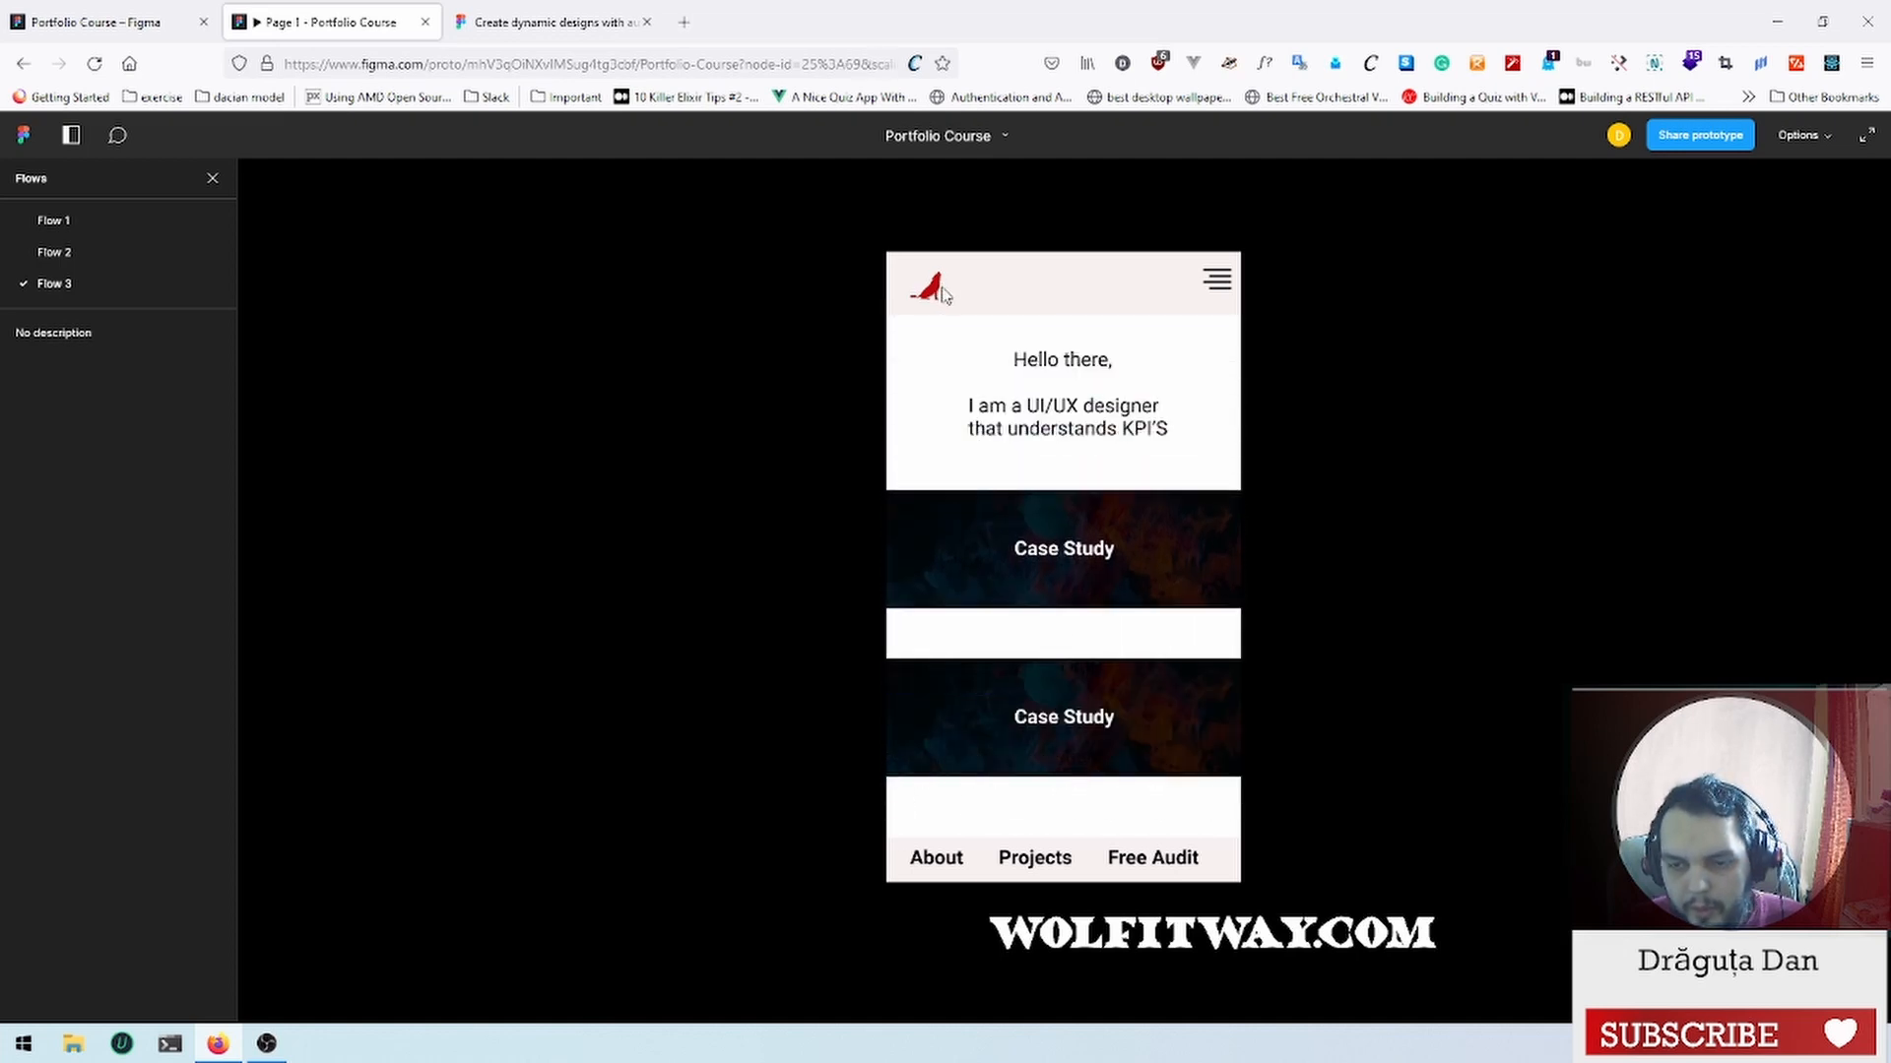
left_click(1175, 855)
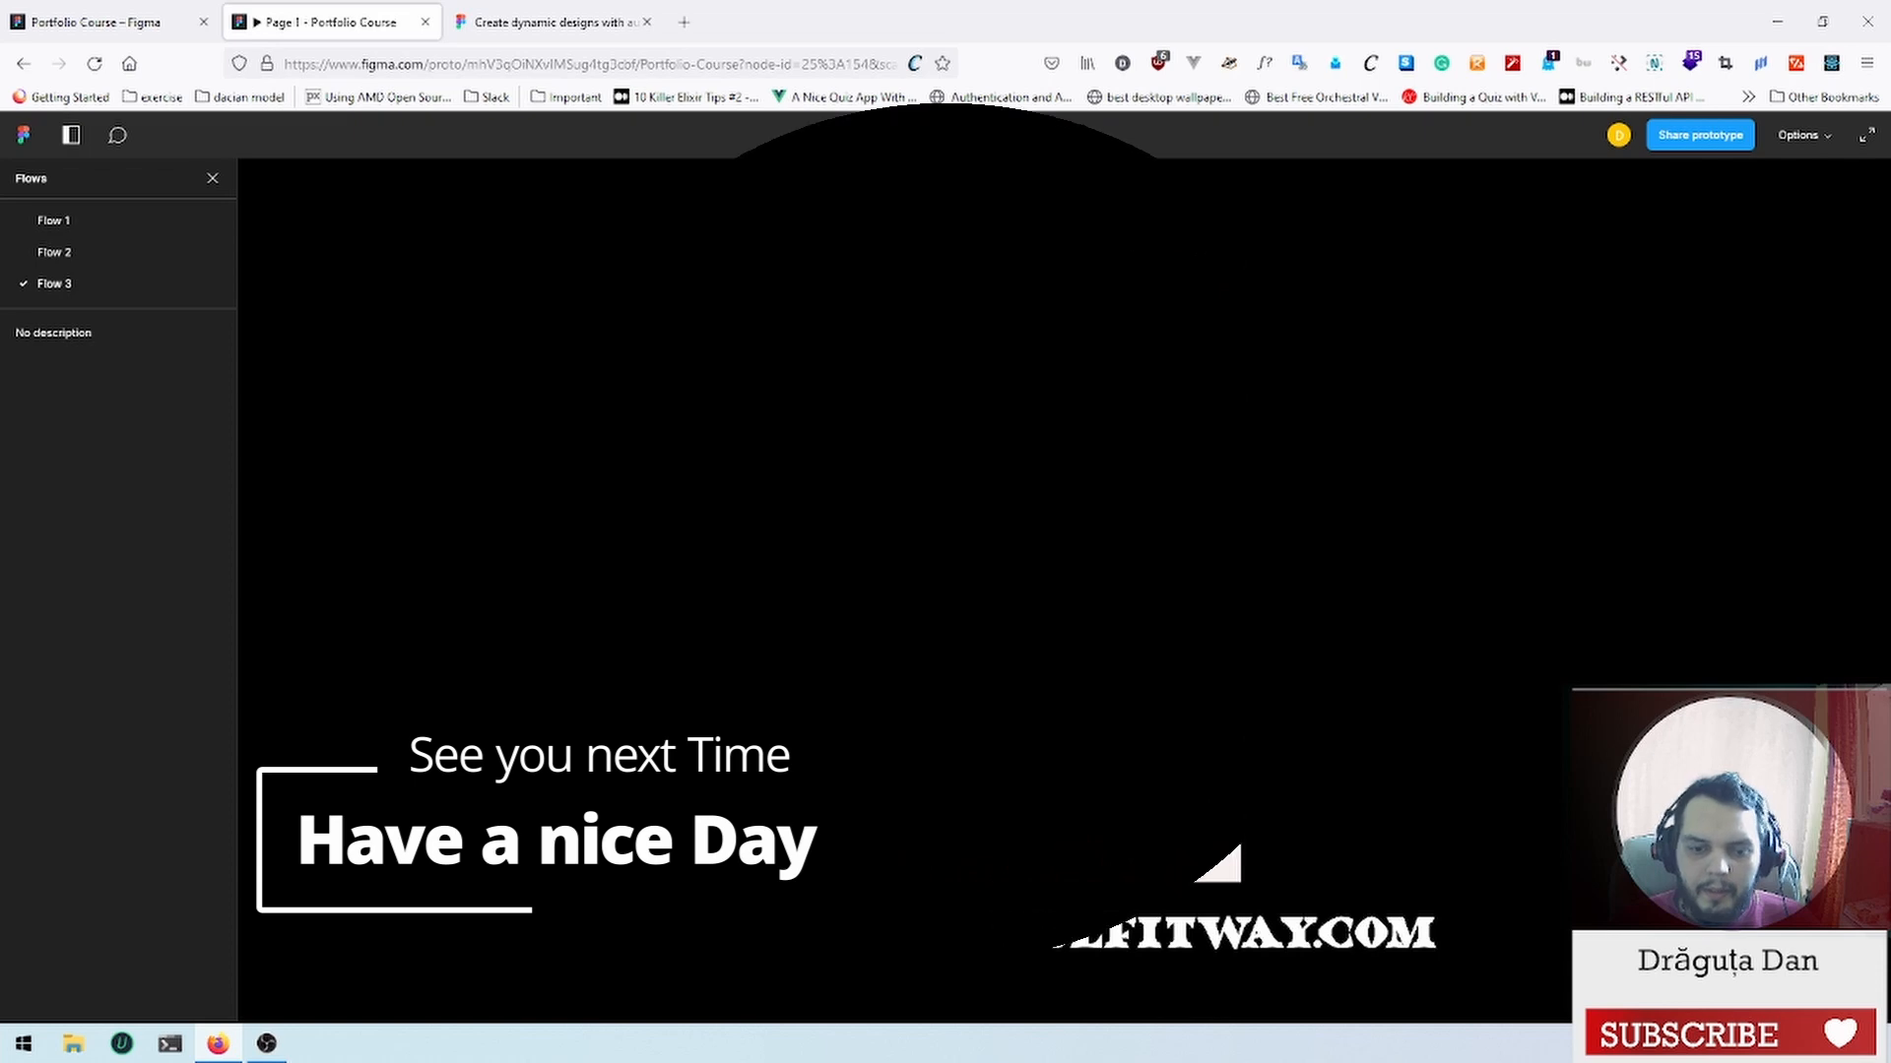
left_click(266, 1043)
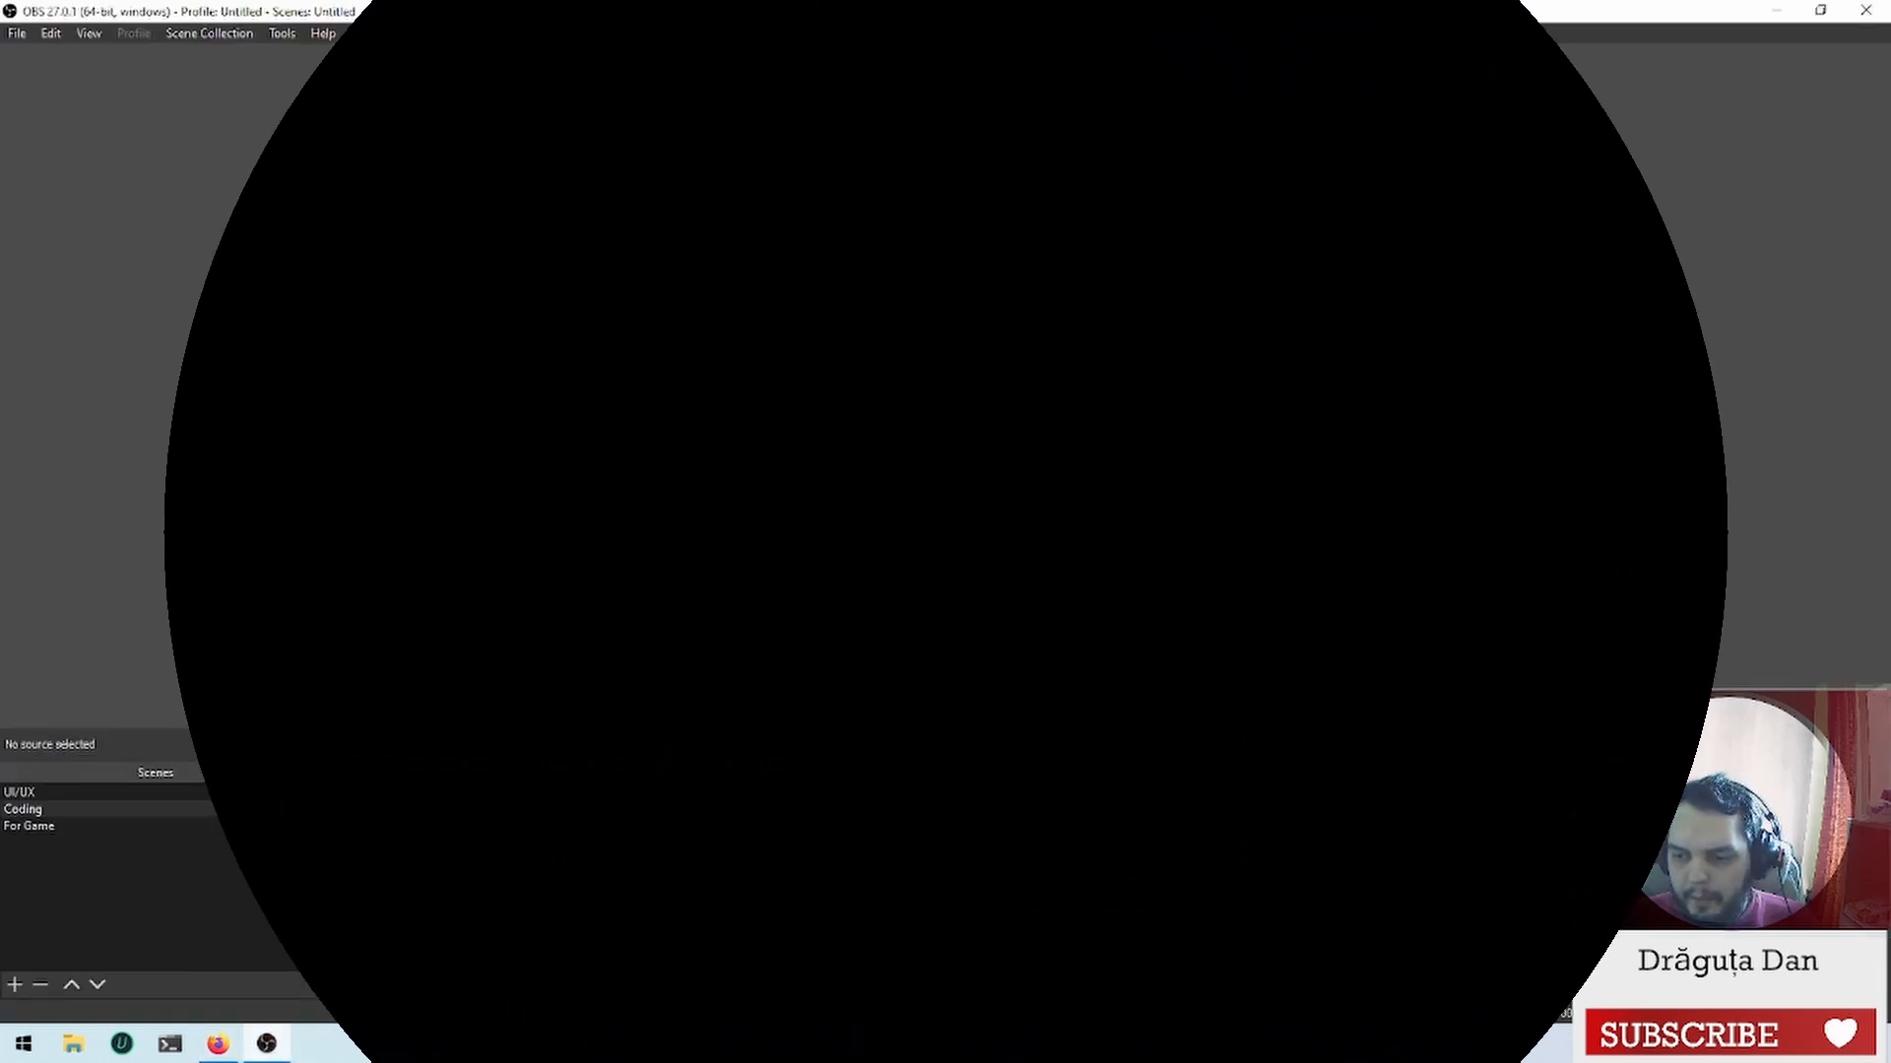